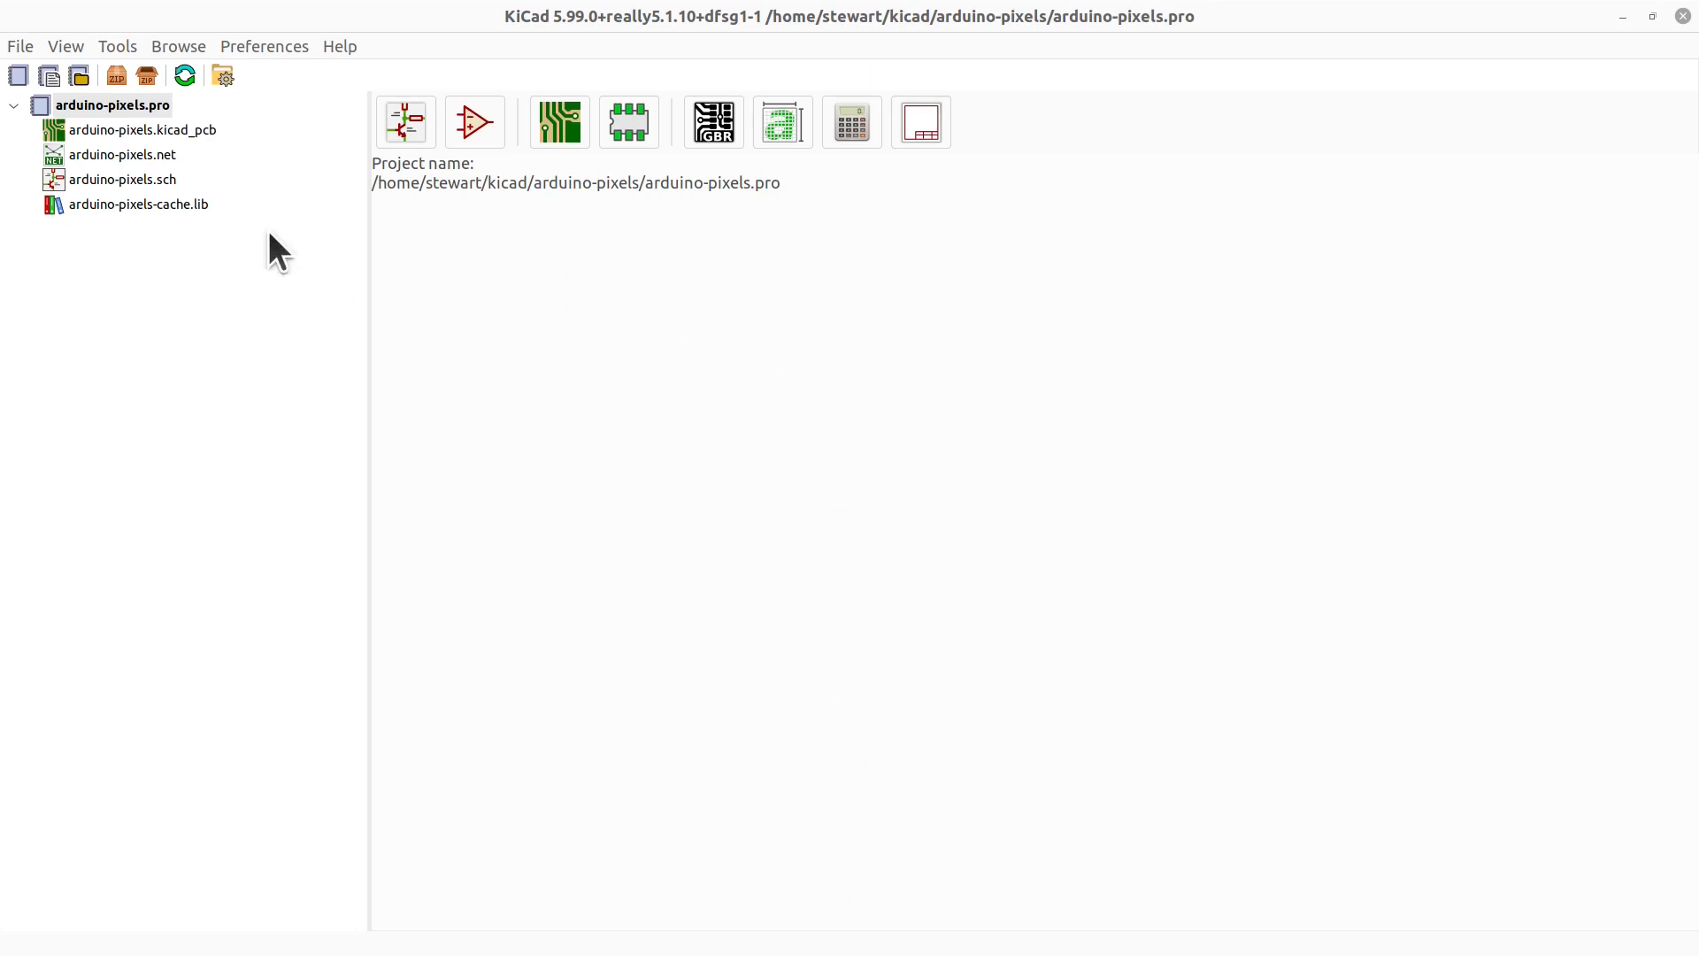
# Step: Open the arduino-pixels board layout and draw two diagonal lines between its opposite corners on the Dwgs.User layer
pyautogui.click(548, 131)
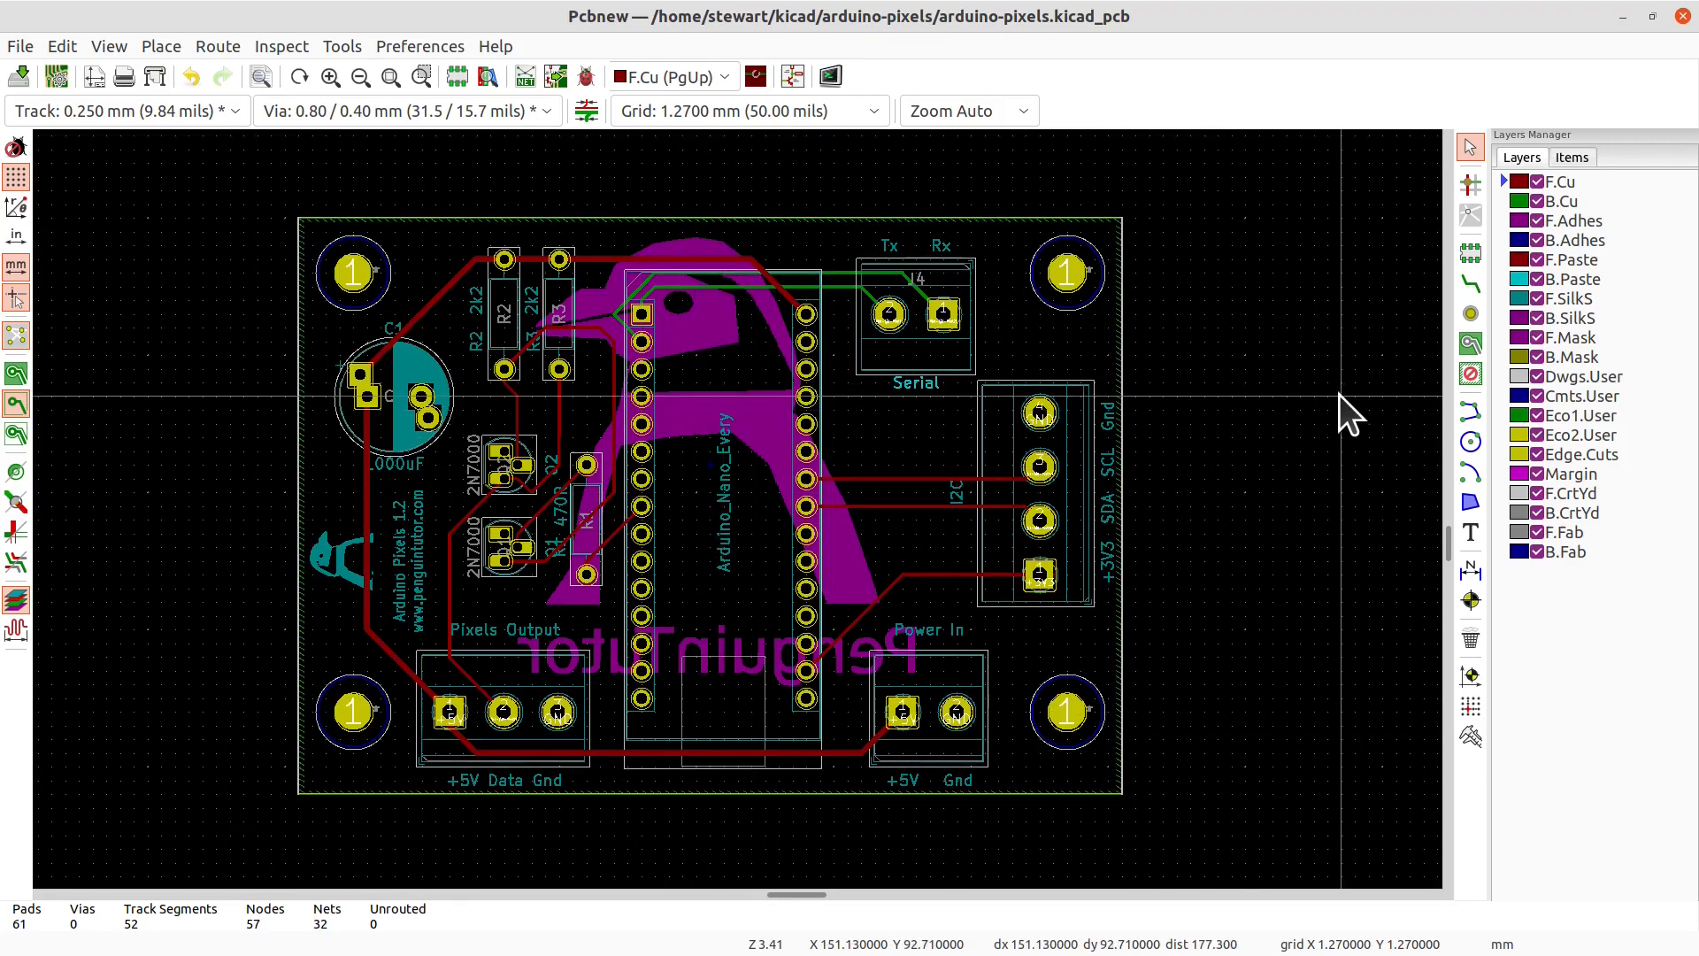
pyautogui.click(1558, 379)
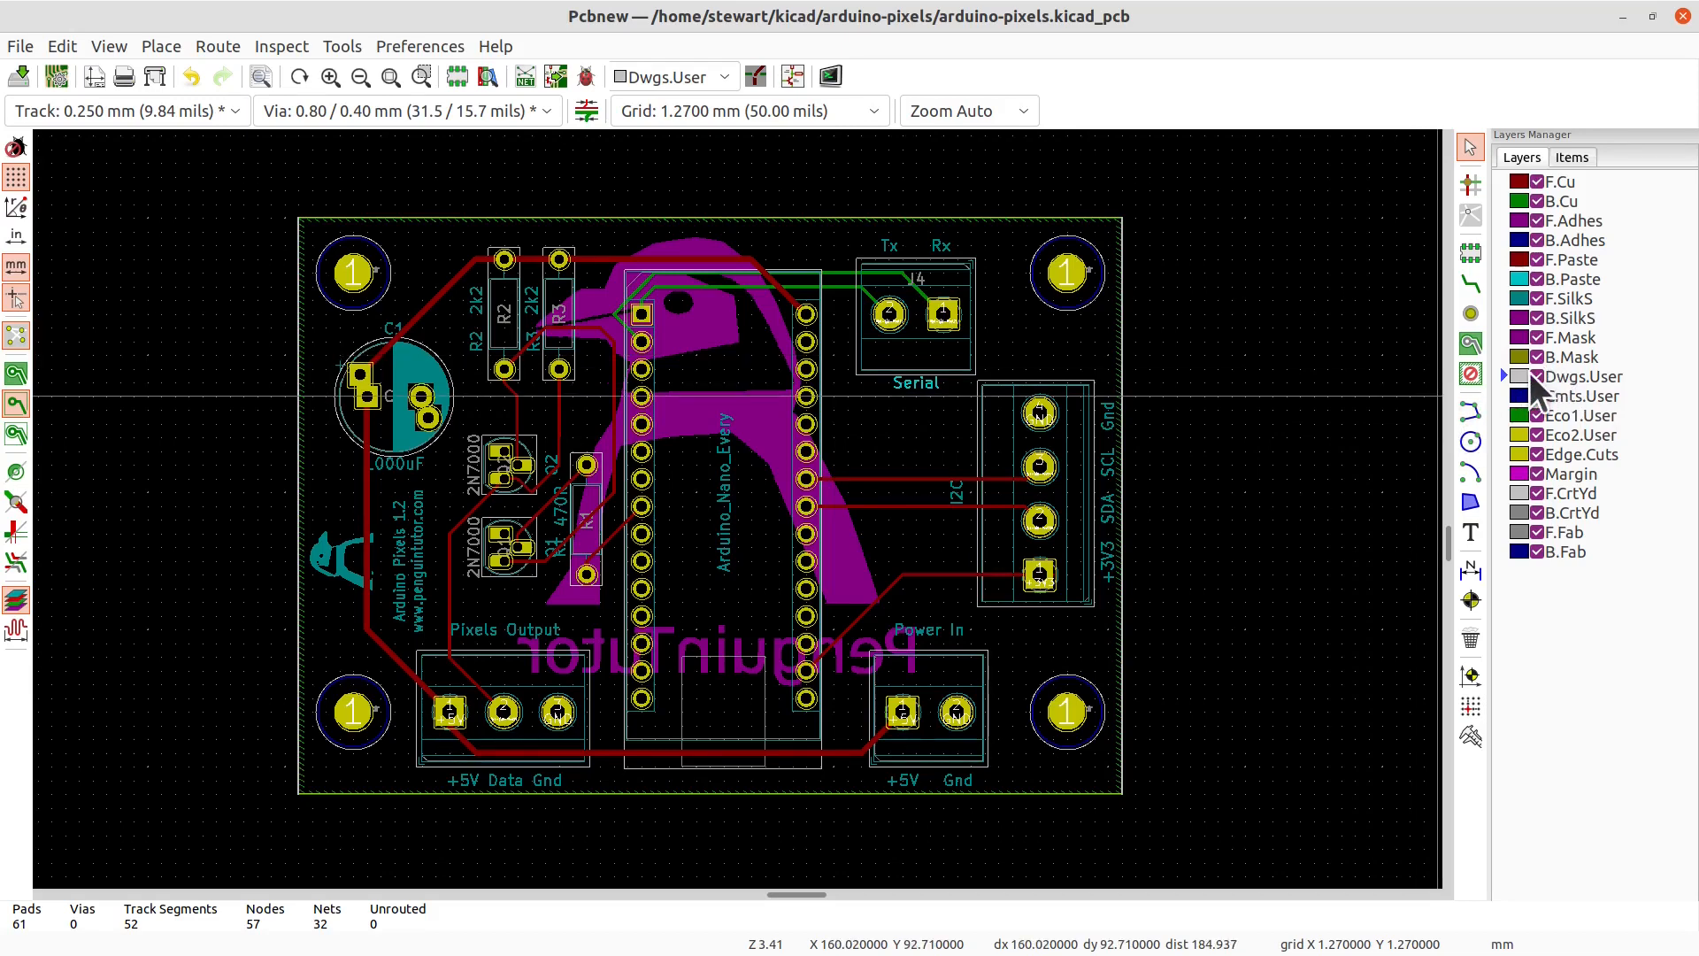
pyautogui.click(1471, 412)
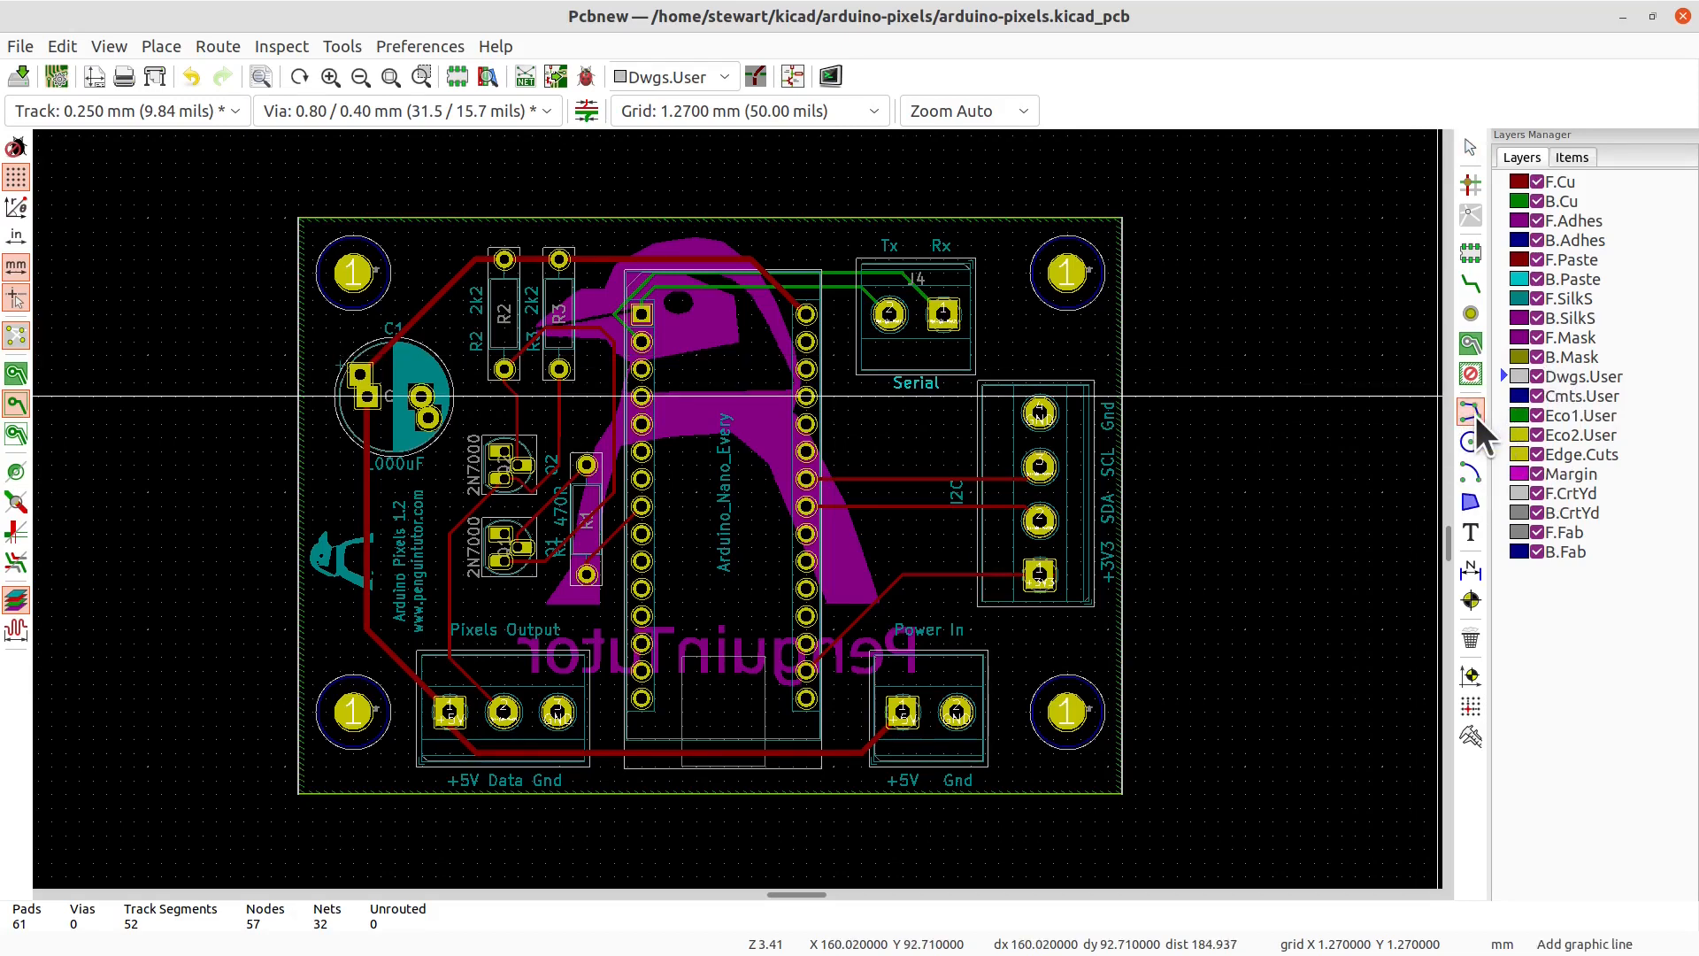
pyautogui.click(1122, 217)
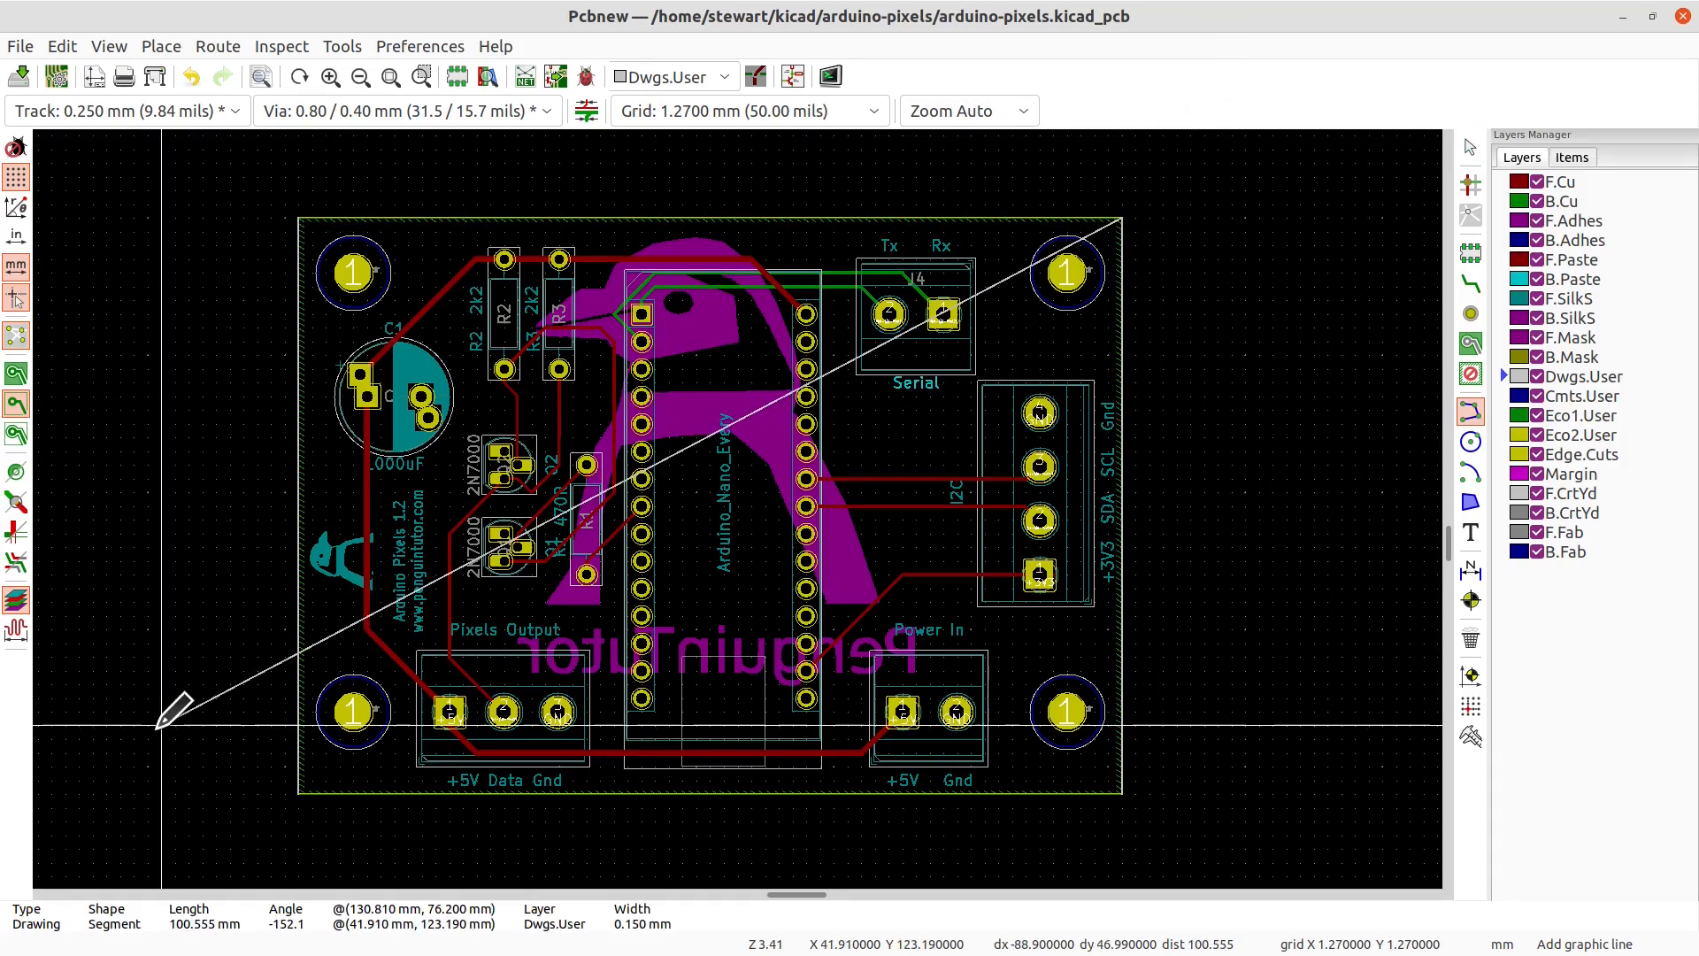
pyautogui.doubleClick(300, 794)
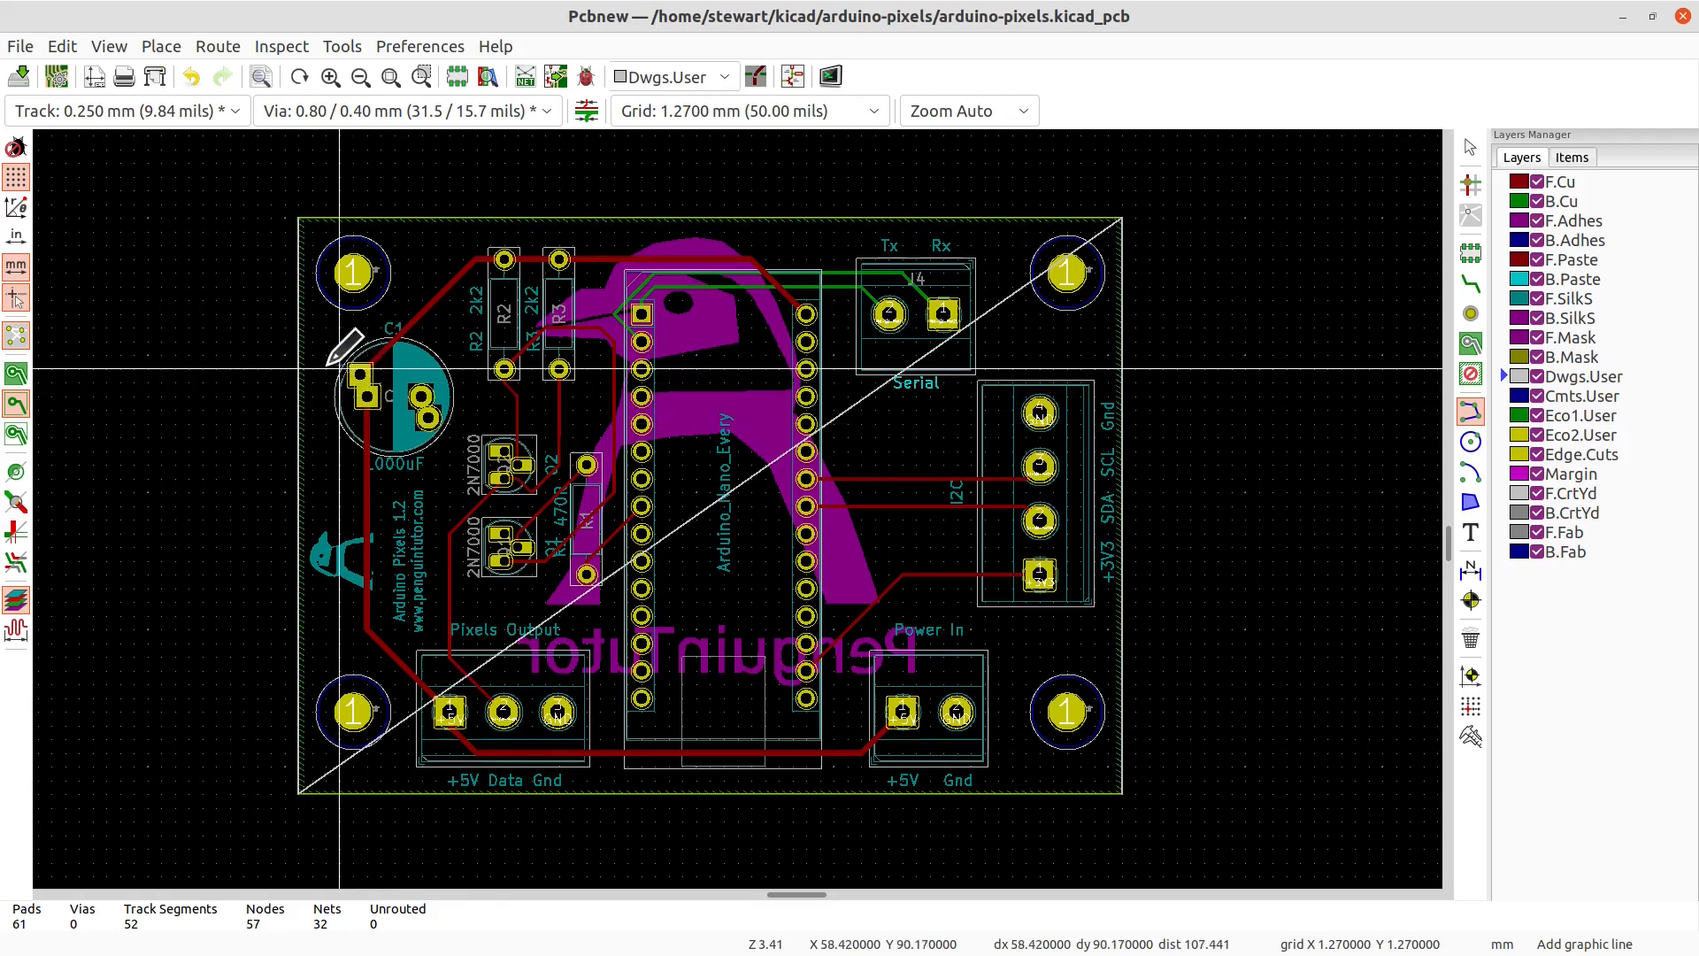
pyautogui.click(299, 217)
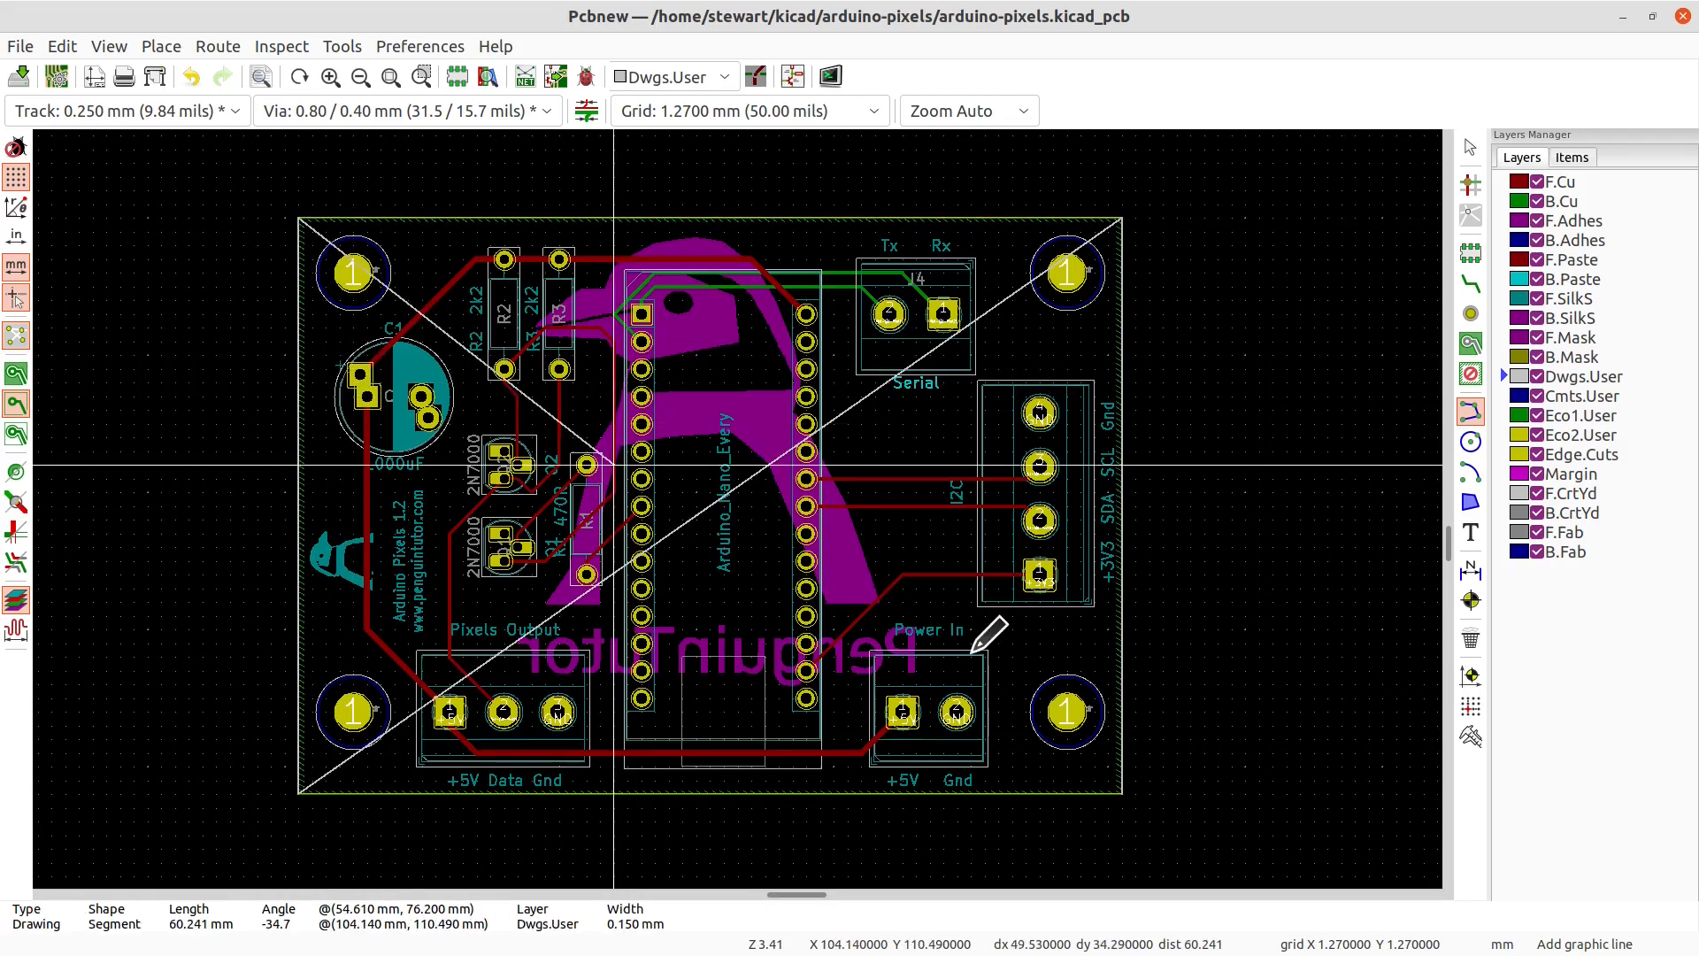
pyautogui.doubleClick(1123, 794)
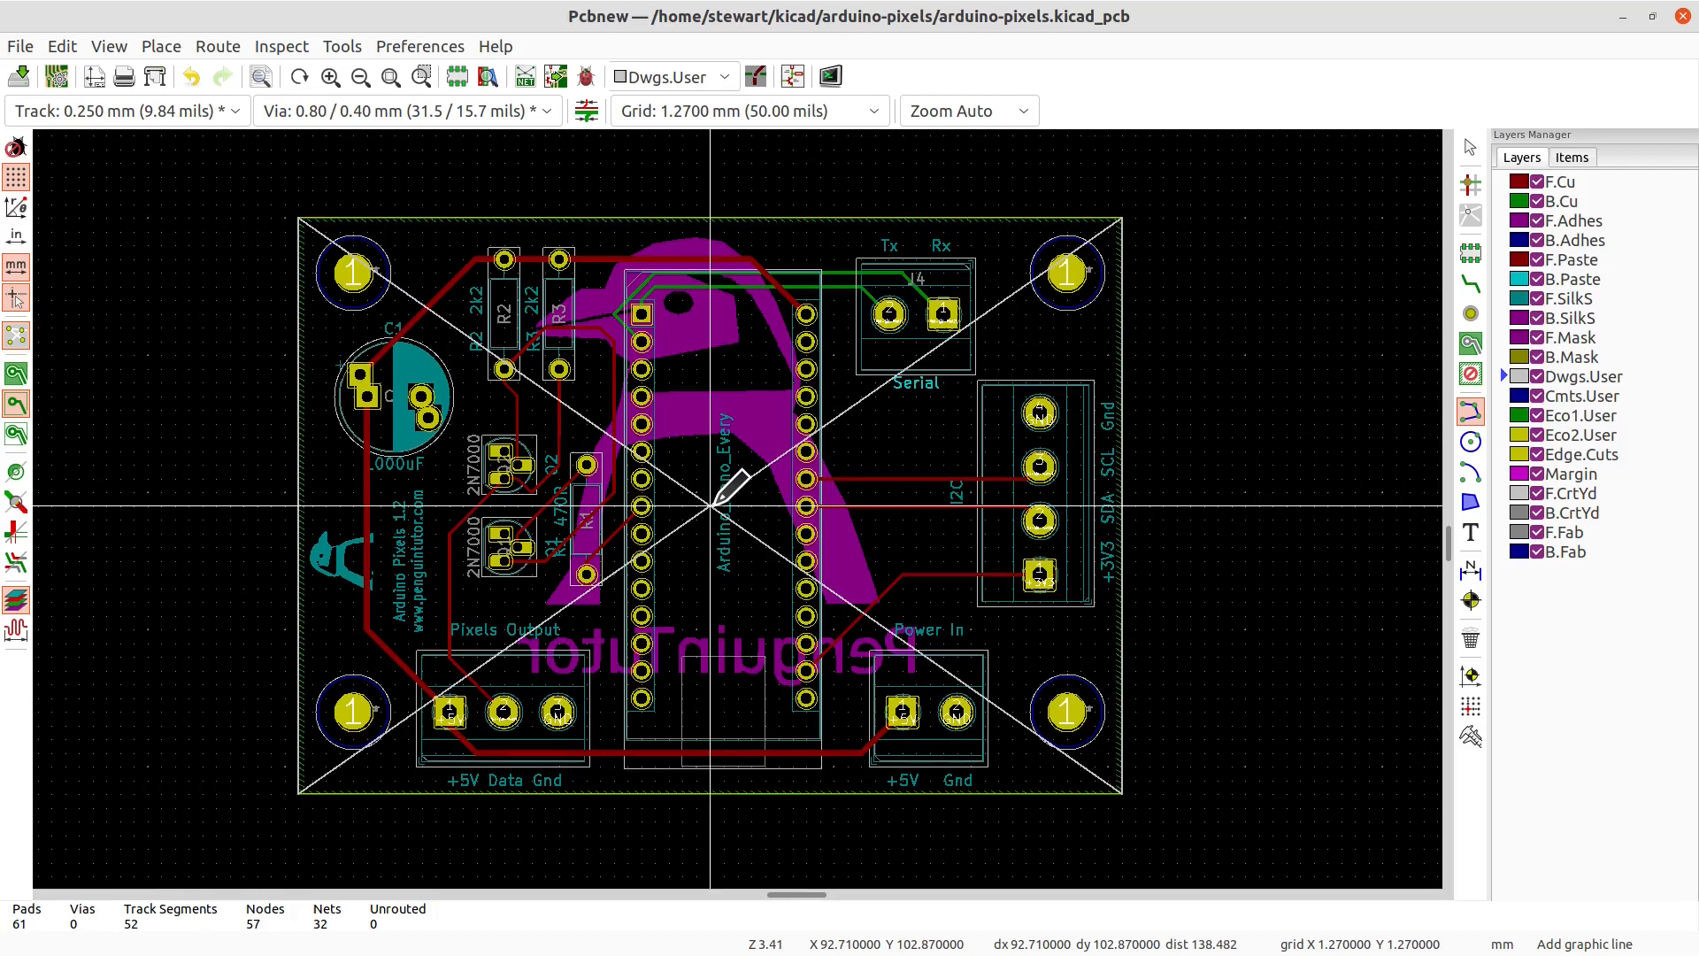
pyautogui.rightClick(1327, 192)
pyautogui.click(1442, 203)
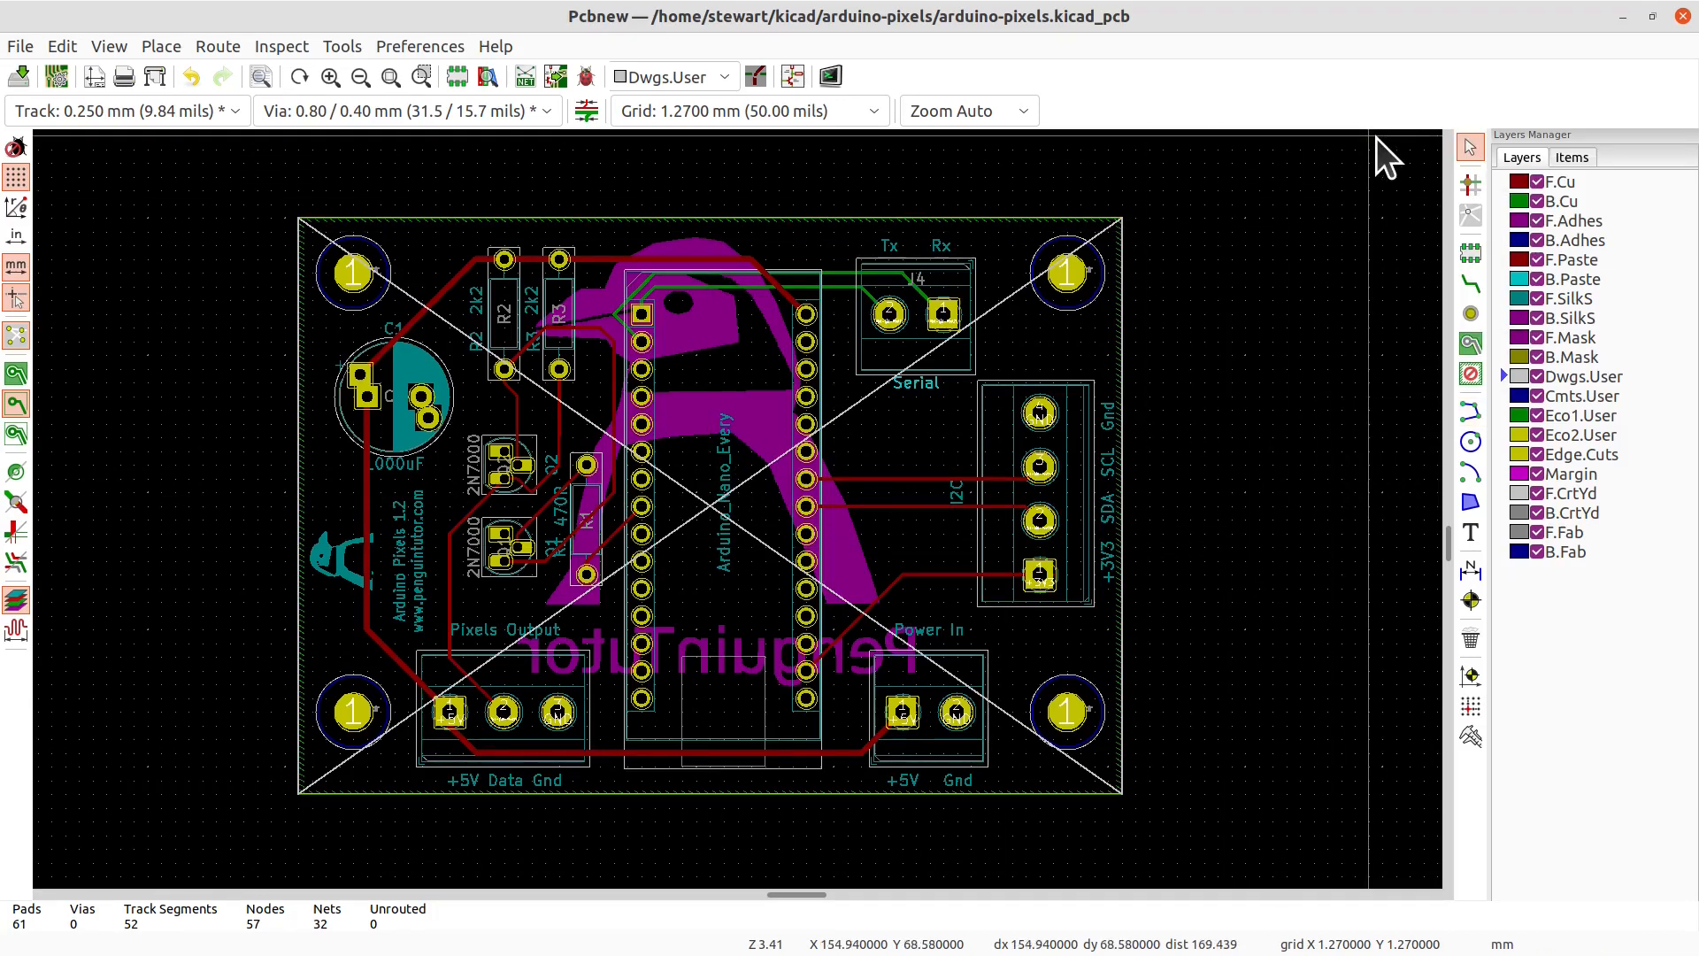
# Step: Place the grid origin at the board's centre, where the two diagonal lines cross
pyautogui.click(157, 48)
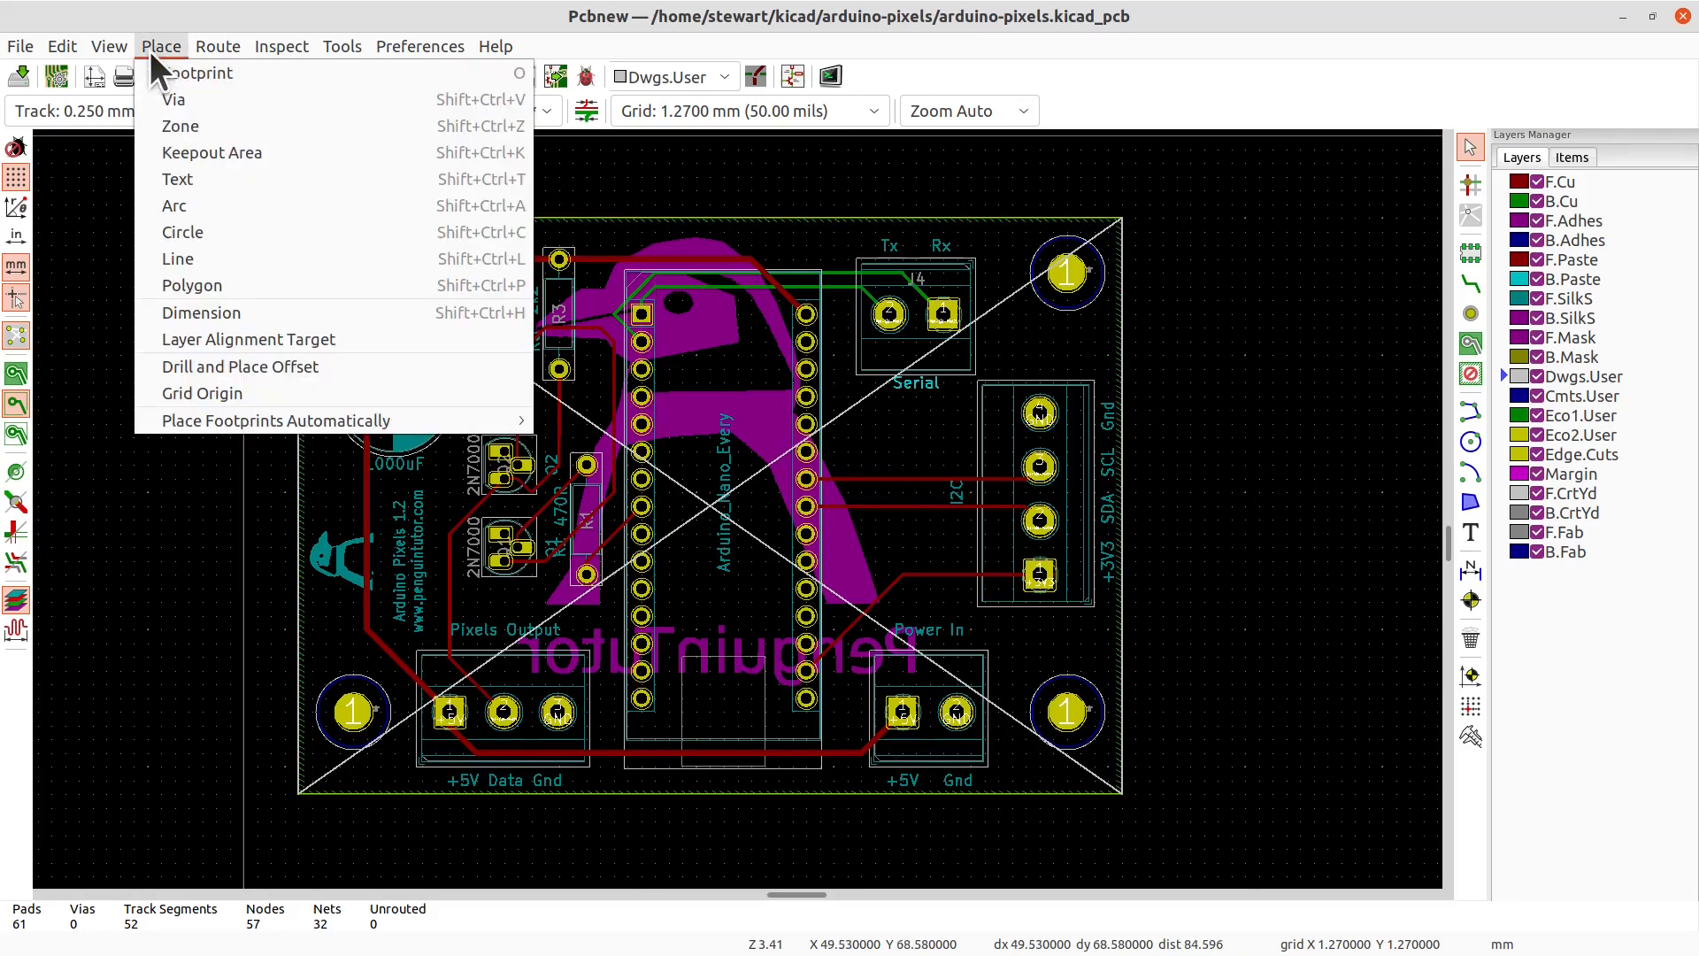
pyautogui.click(230, 391)
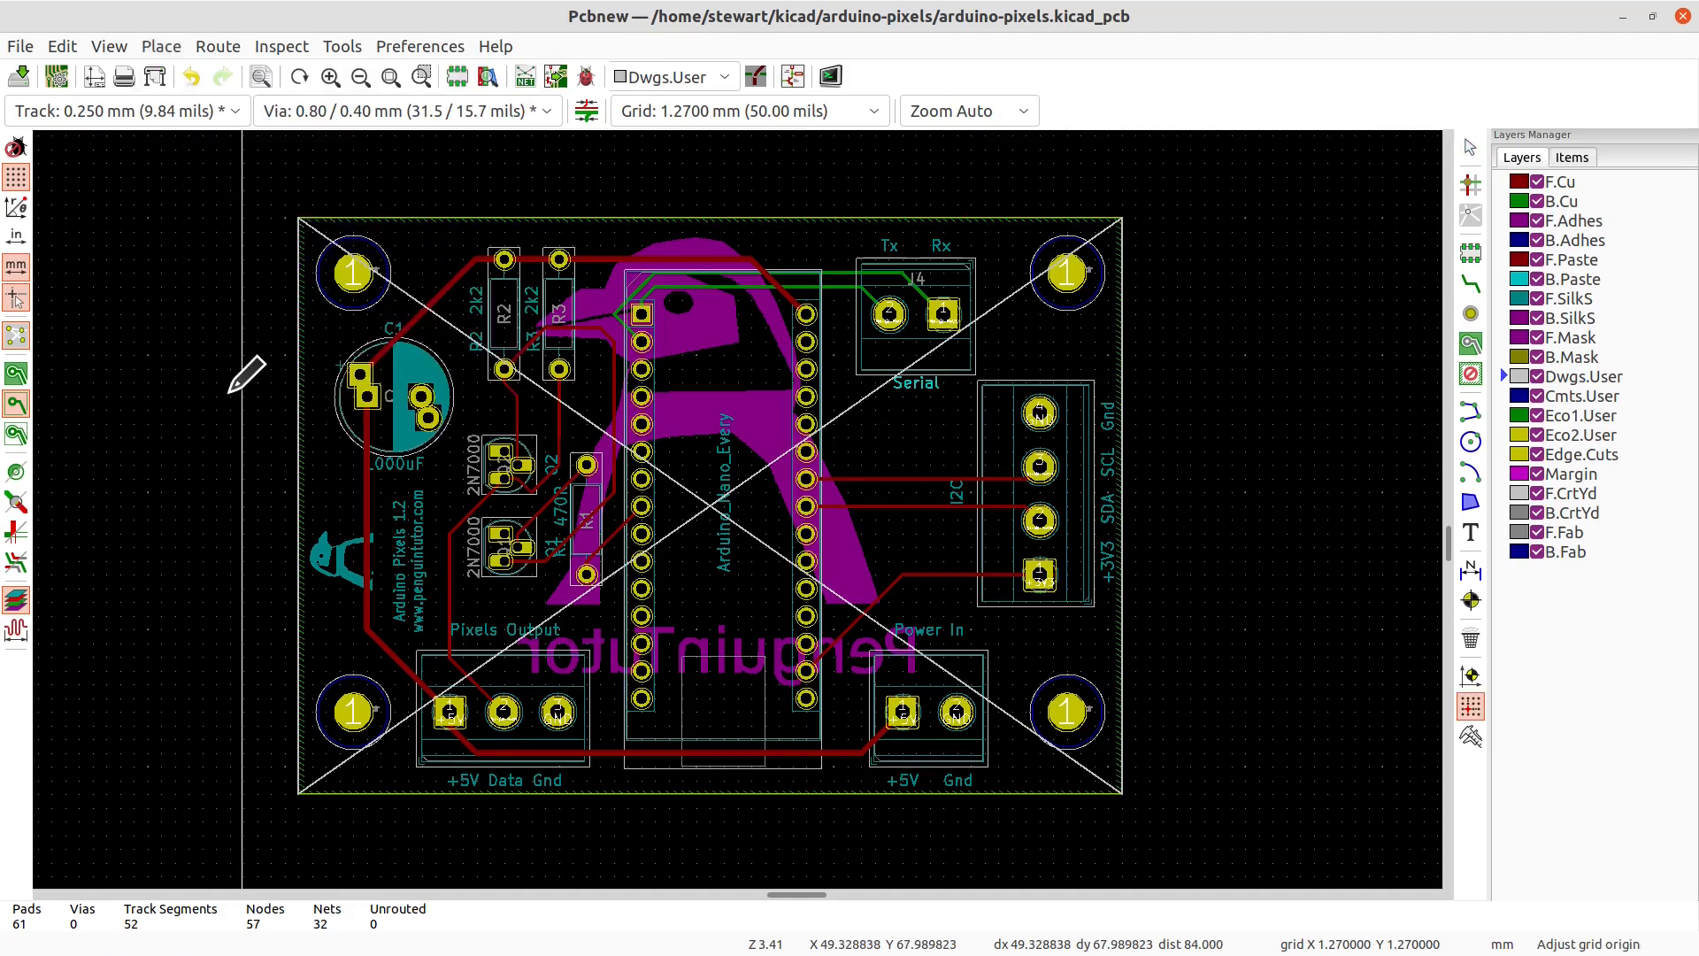
pyautogui.click(711, 505)
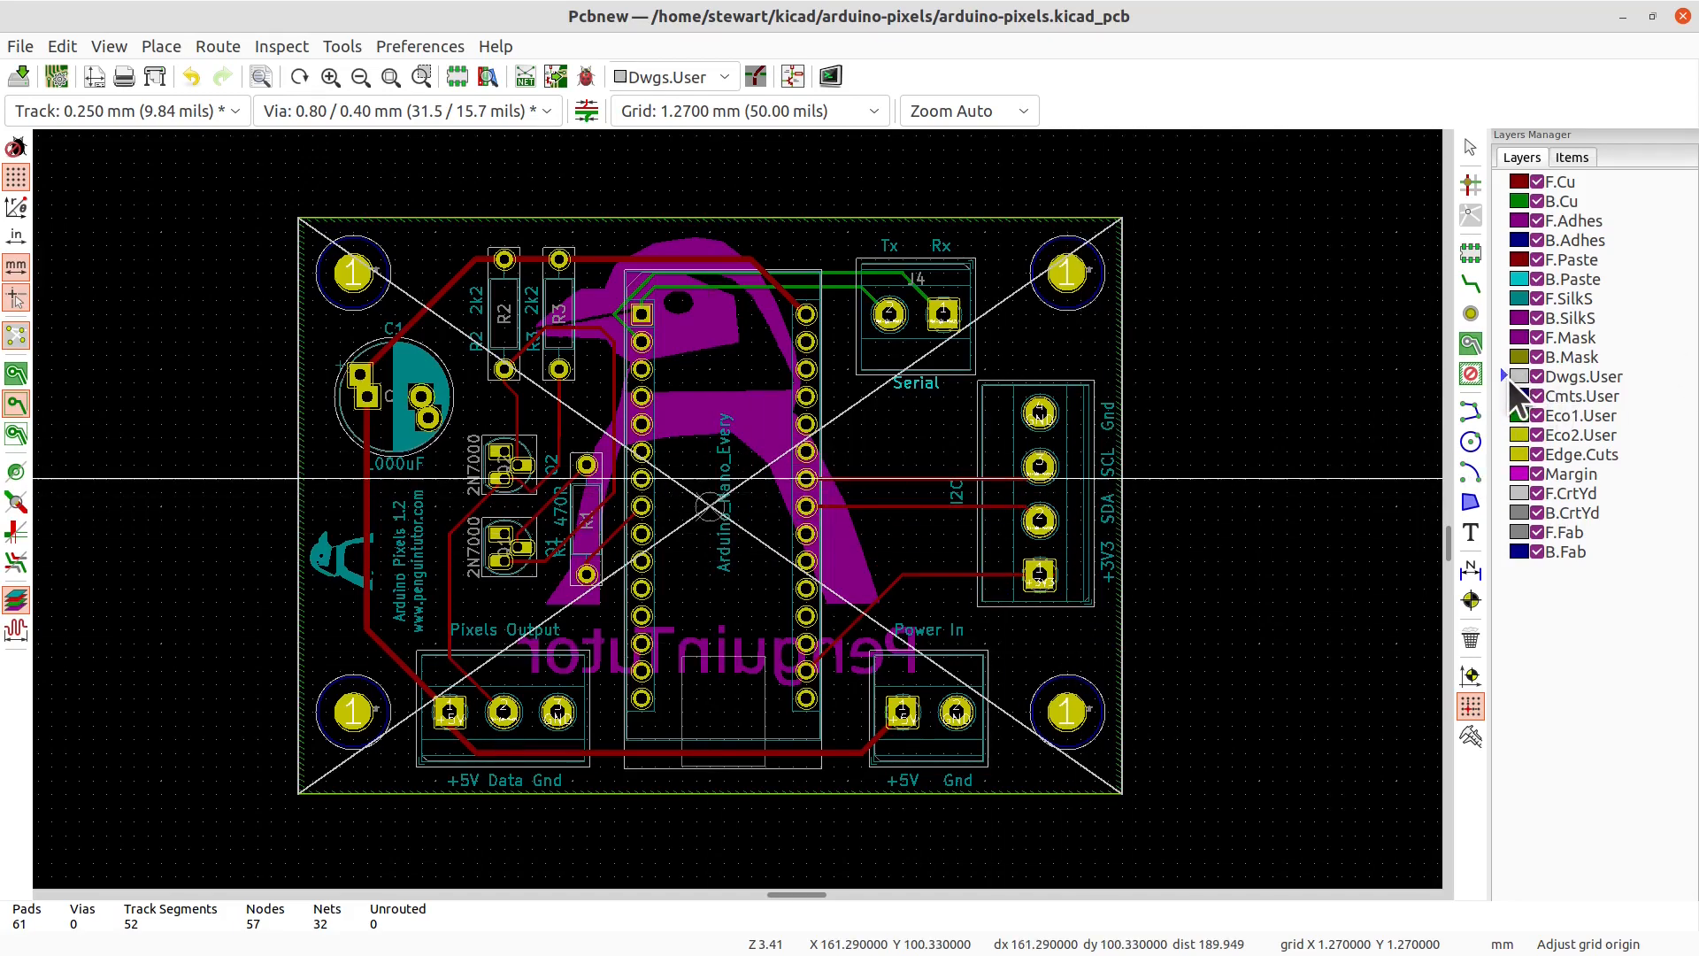
pyautogui.click(1538, 376)
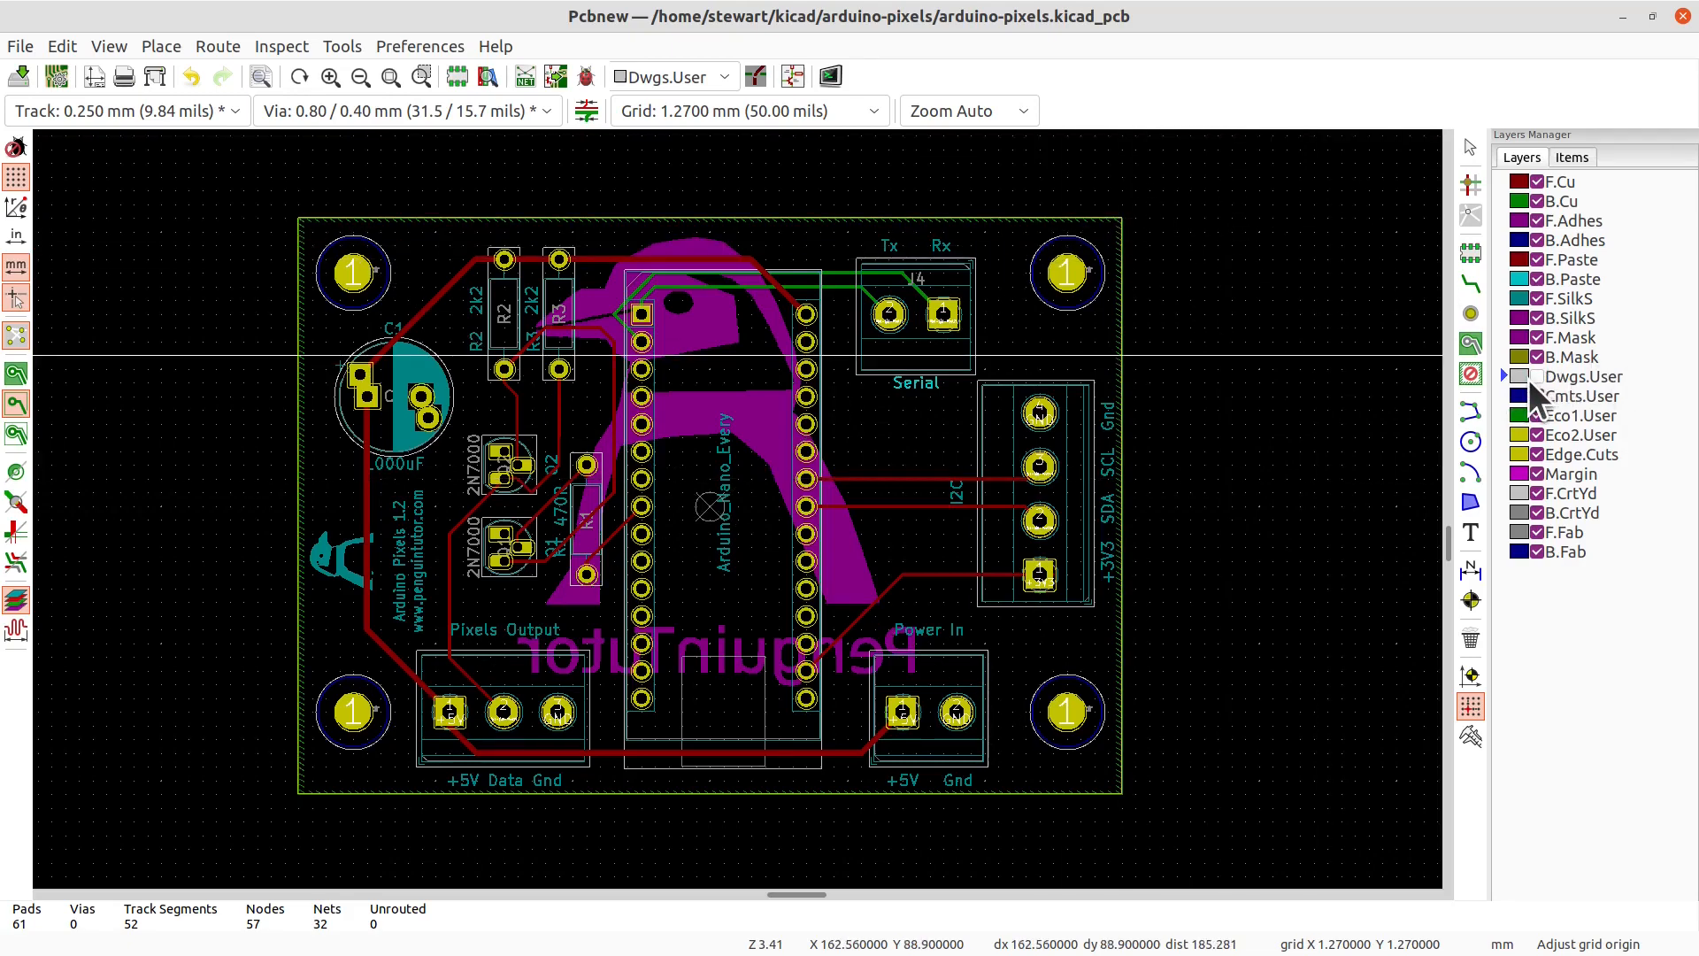
pyautogui.click(1538, 376)
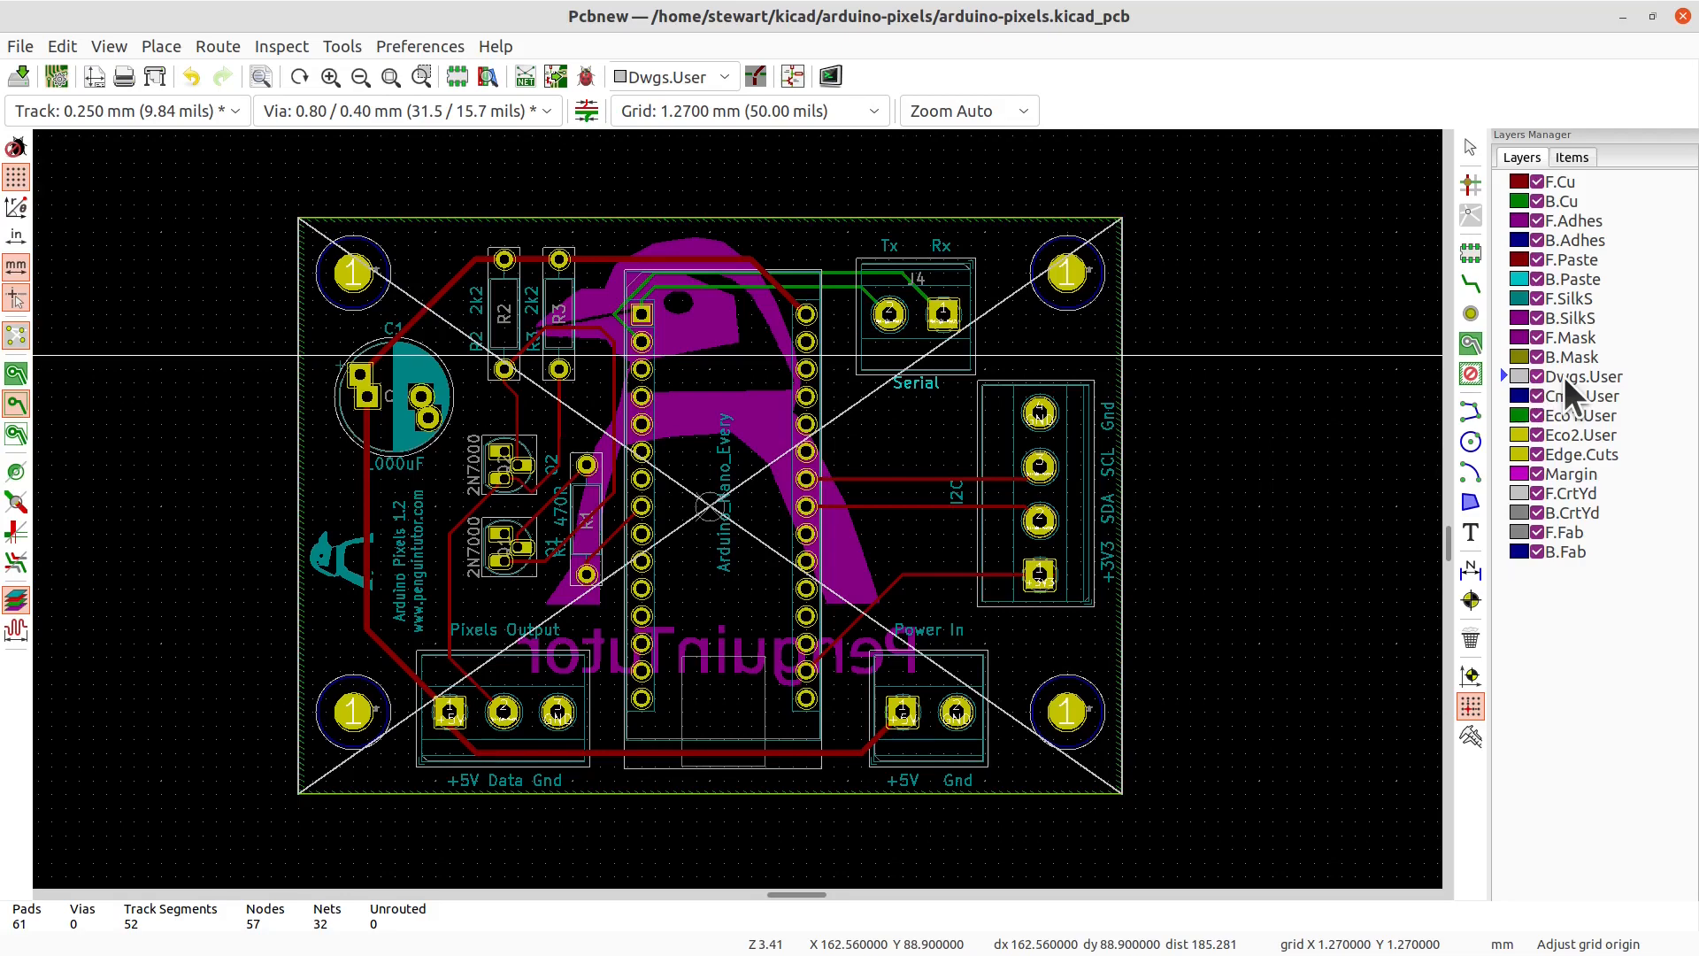
pyautogui.rightClick(355, 203)
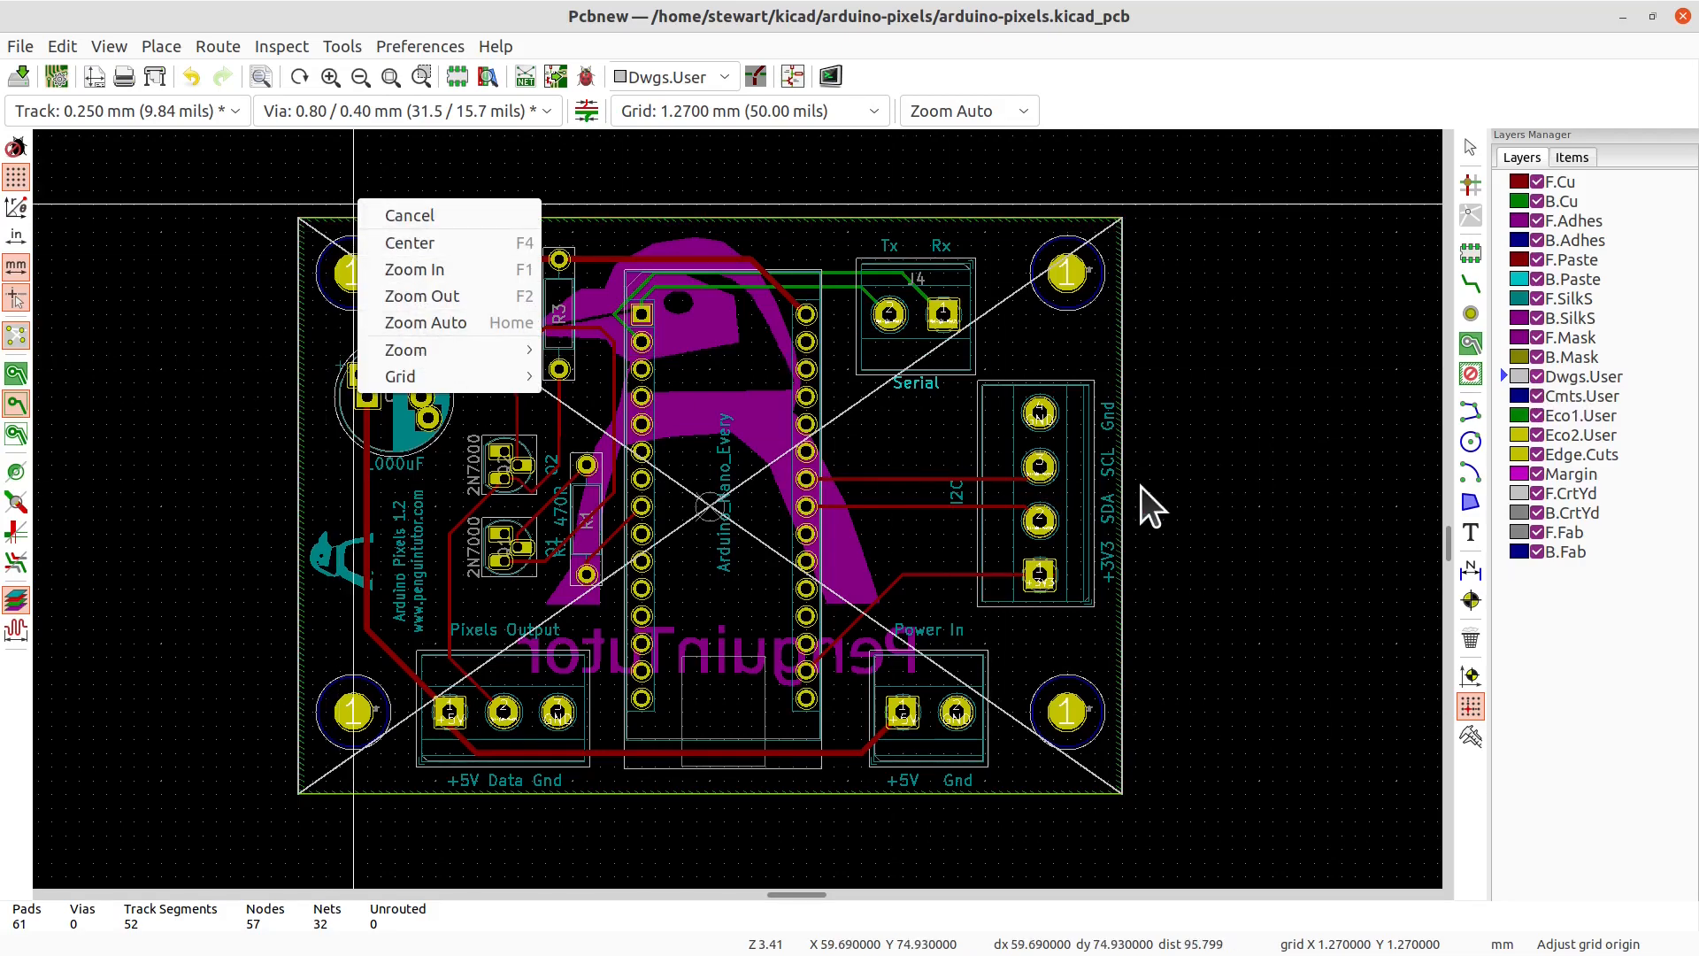
pyautogui.click(1470, 148)
pyautogui.click(1469, 149)
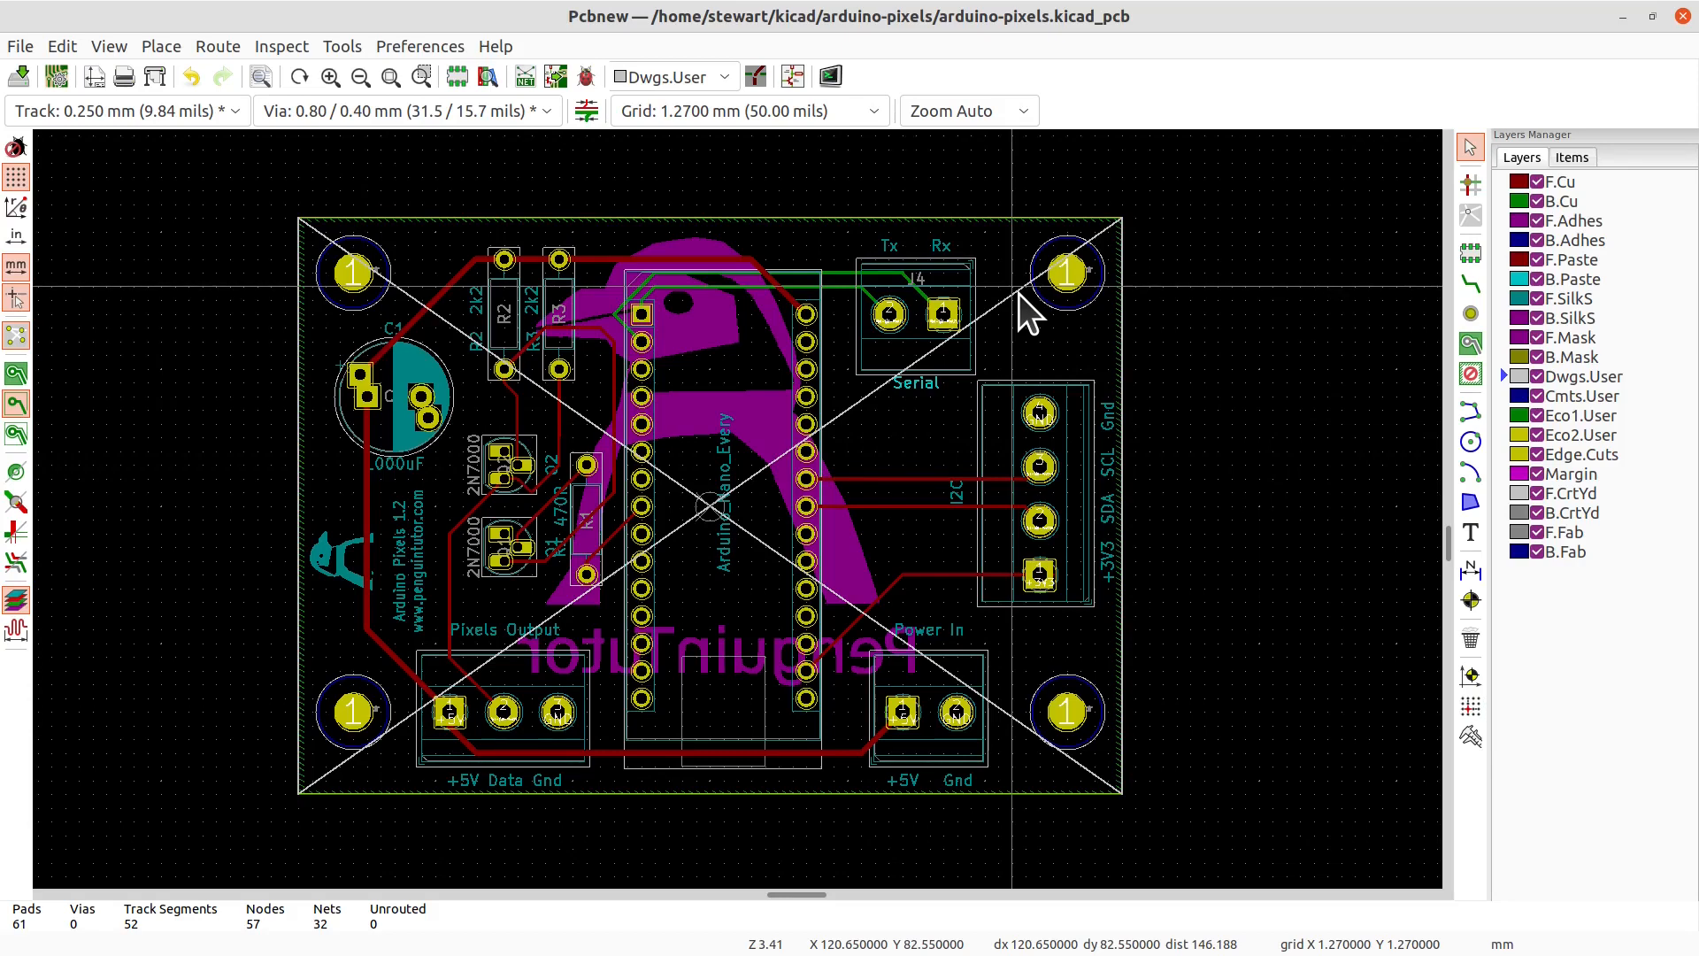
# Step: Hide the Dwgs.User layer and save the board file
pyautogui.click(1538, 377)
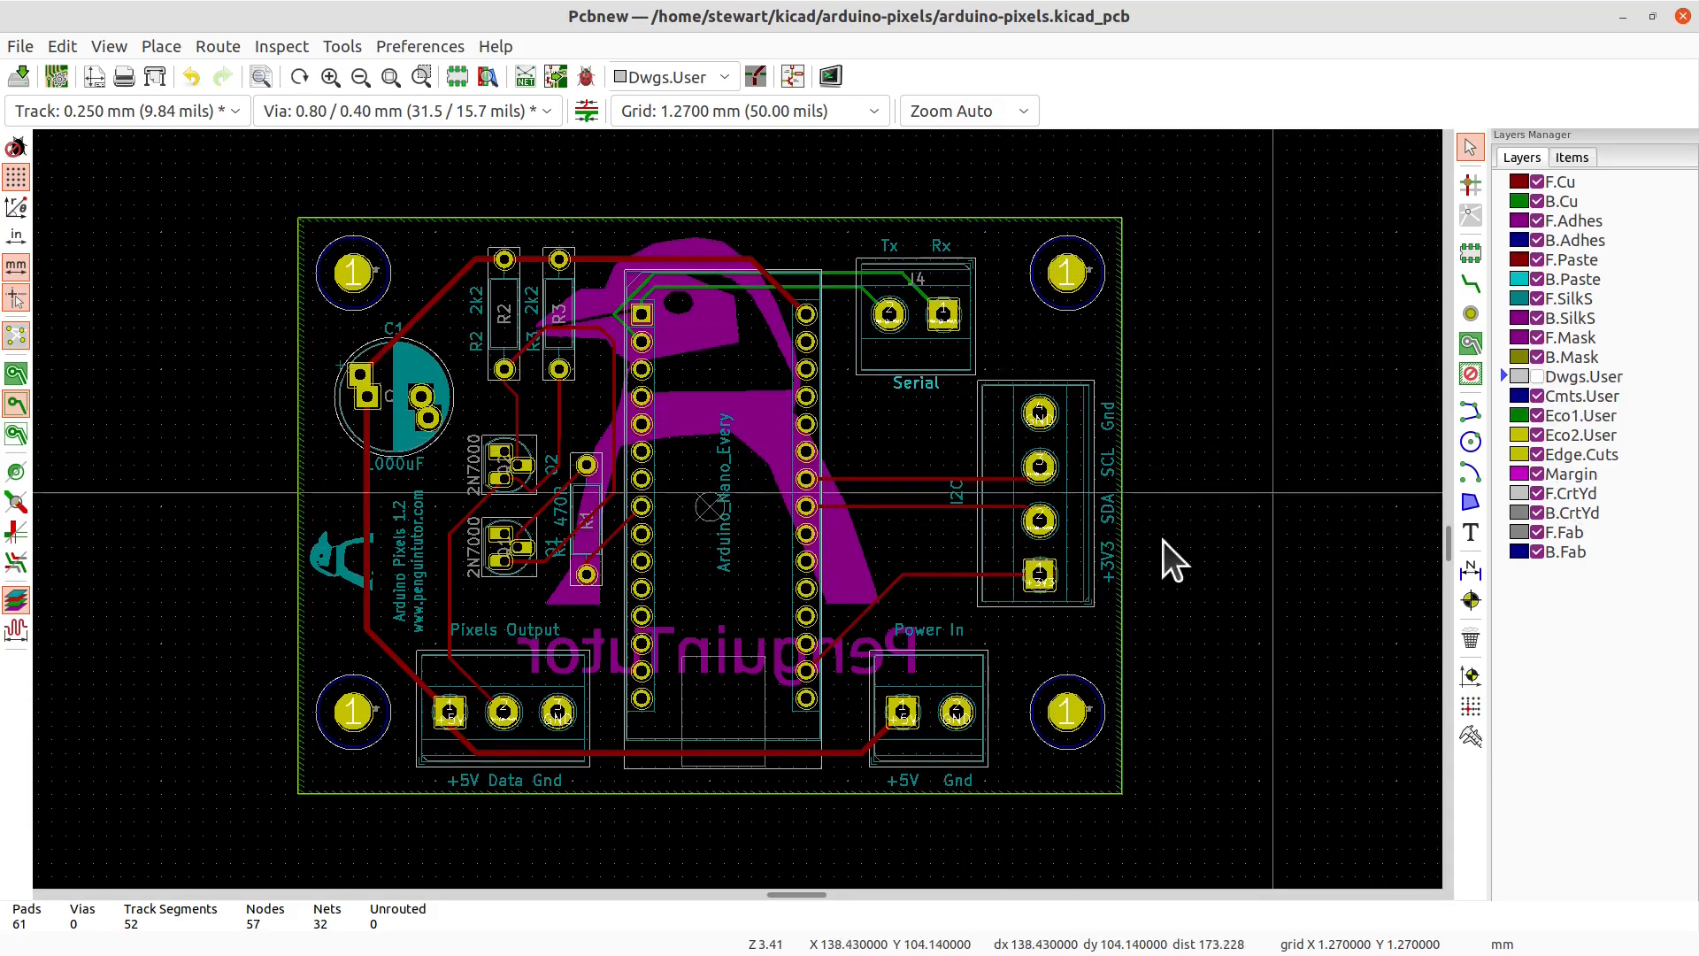
pyautogui.click(21, 46)
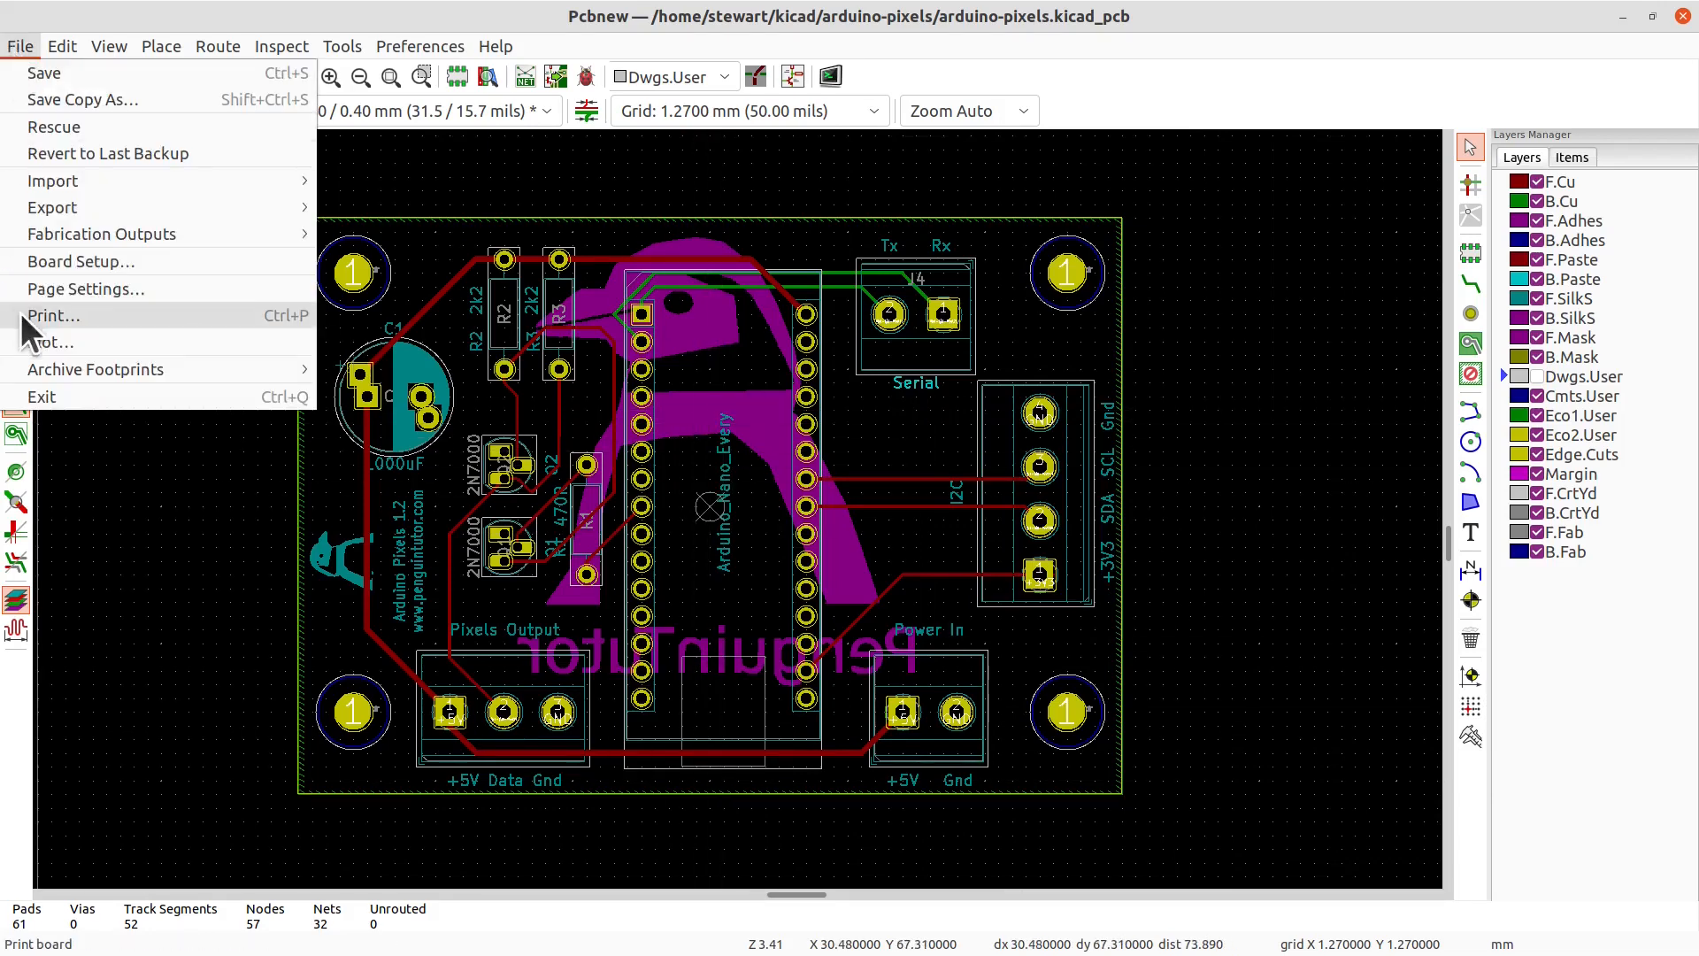
pyautogui.click(39, 76)
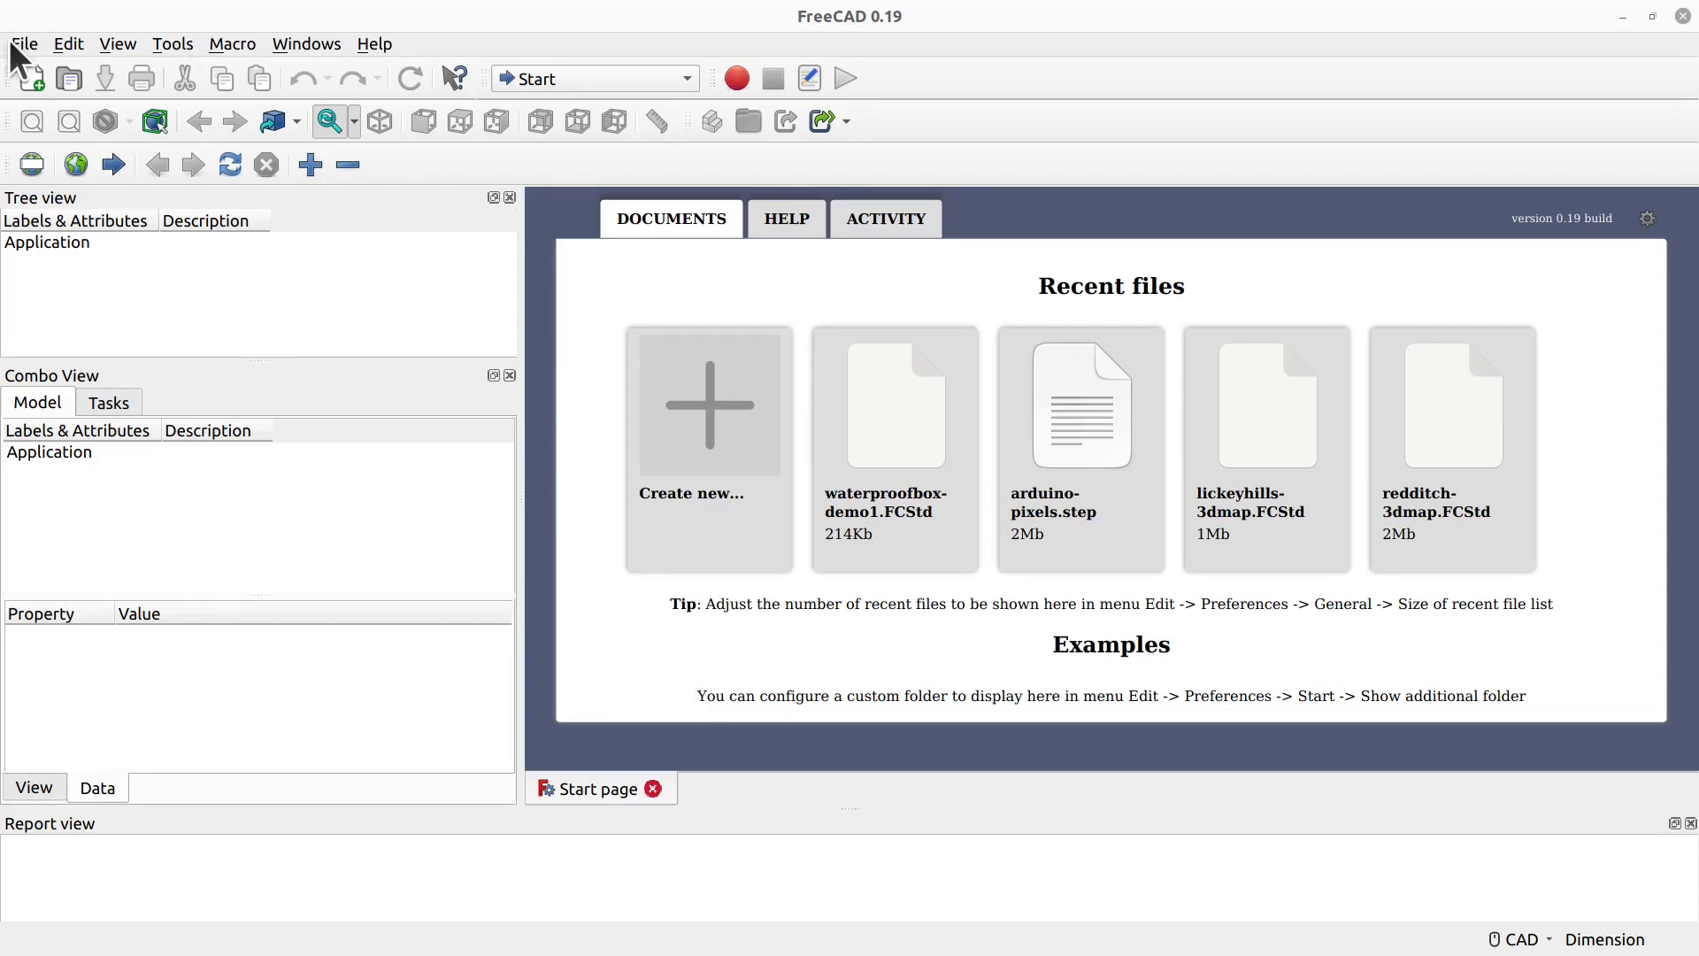
# Step: Switch to FreeCAD, install the kicadStepUpMod workbench addon, and restart FreeCAD
pyautogui.click(173, 46)
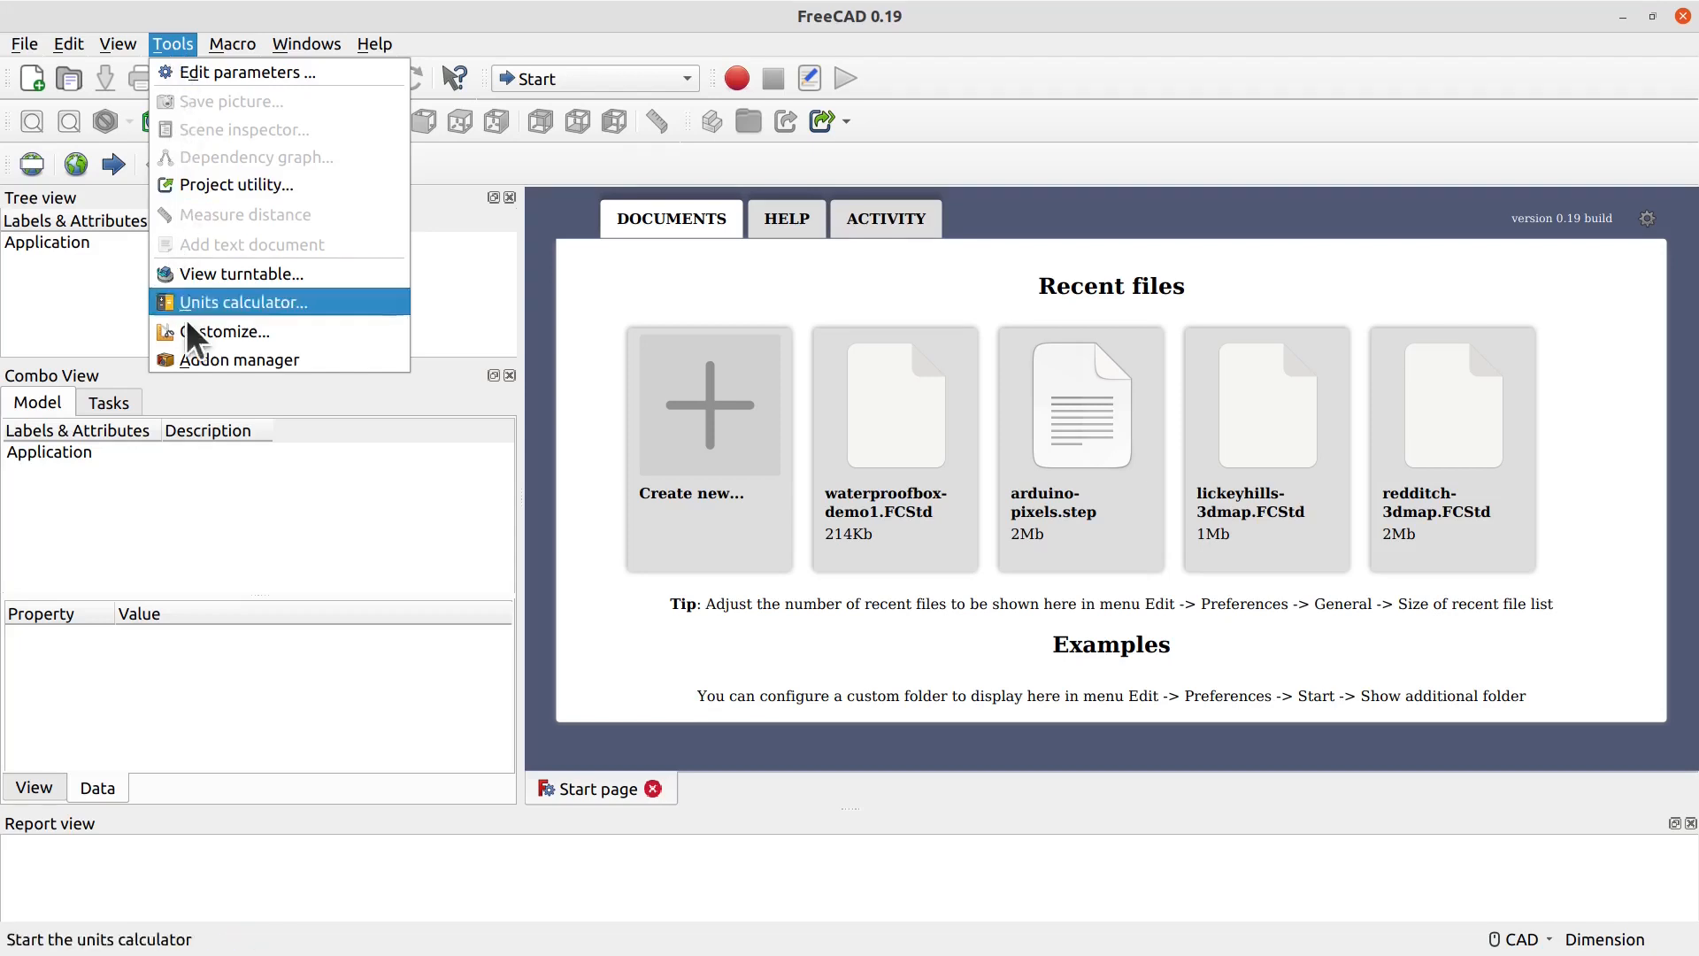
pyautogui.click(206, 368)
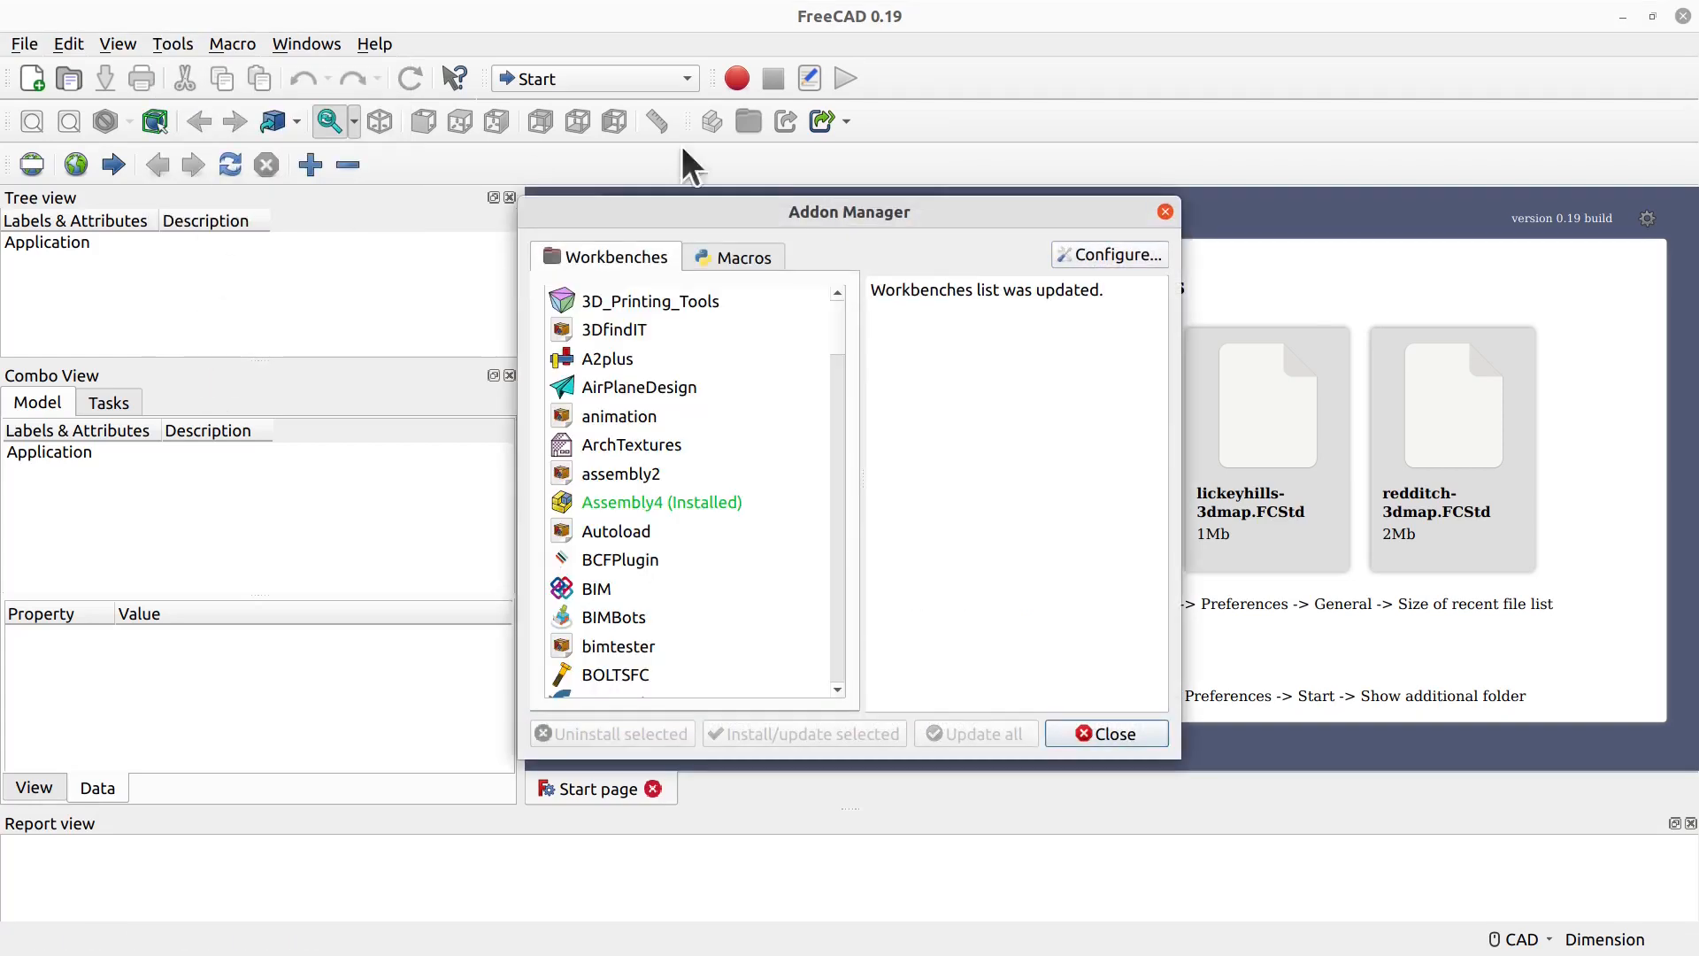
pyautogui.moveTo(841, 321); pyautogui.dragTo(851, 472)
pyautogui.click(614, 475)
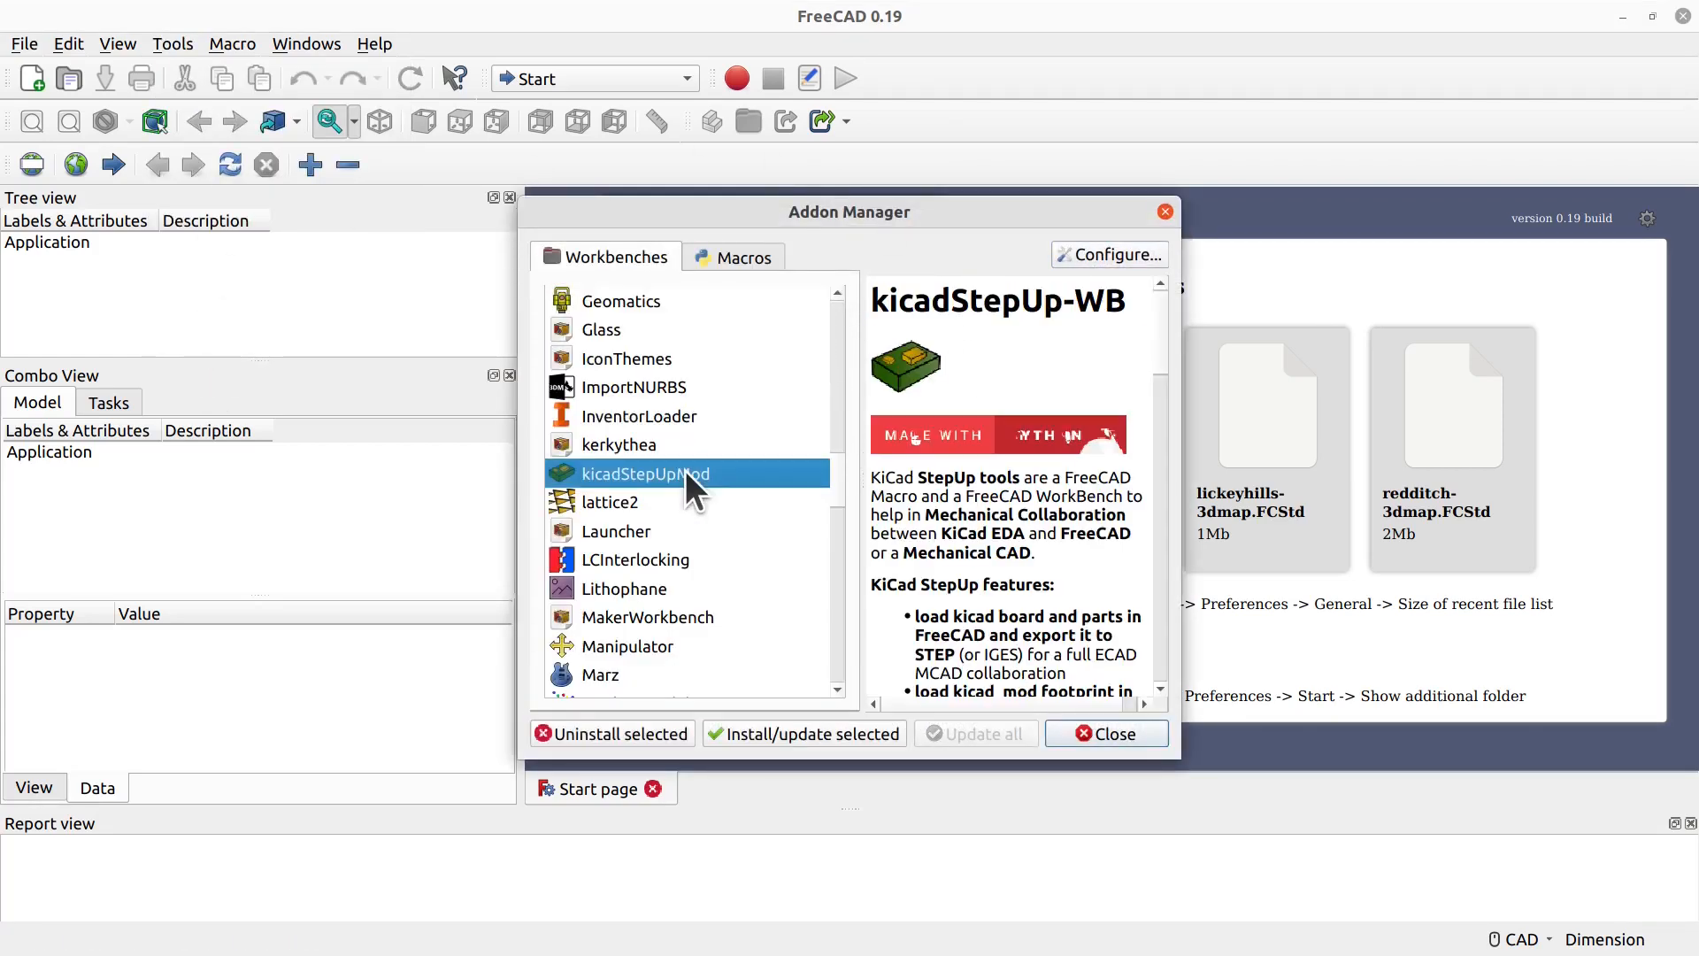
pyautogui.click(793, 742)
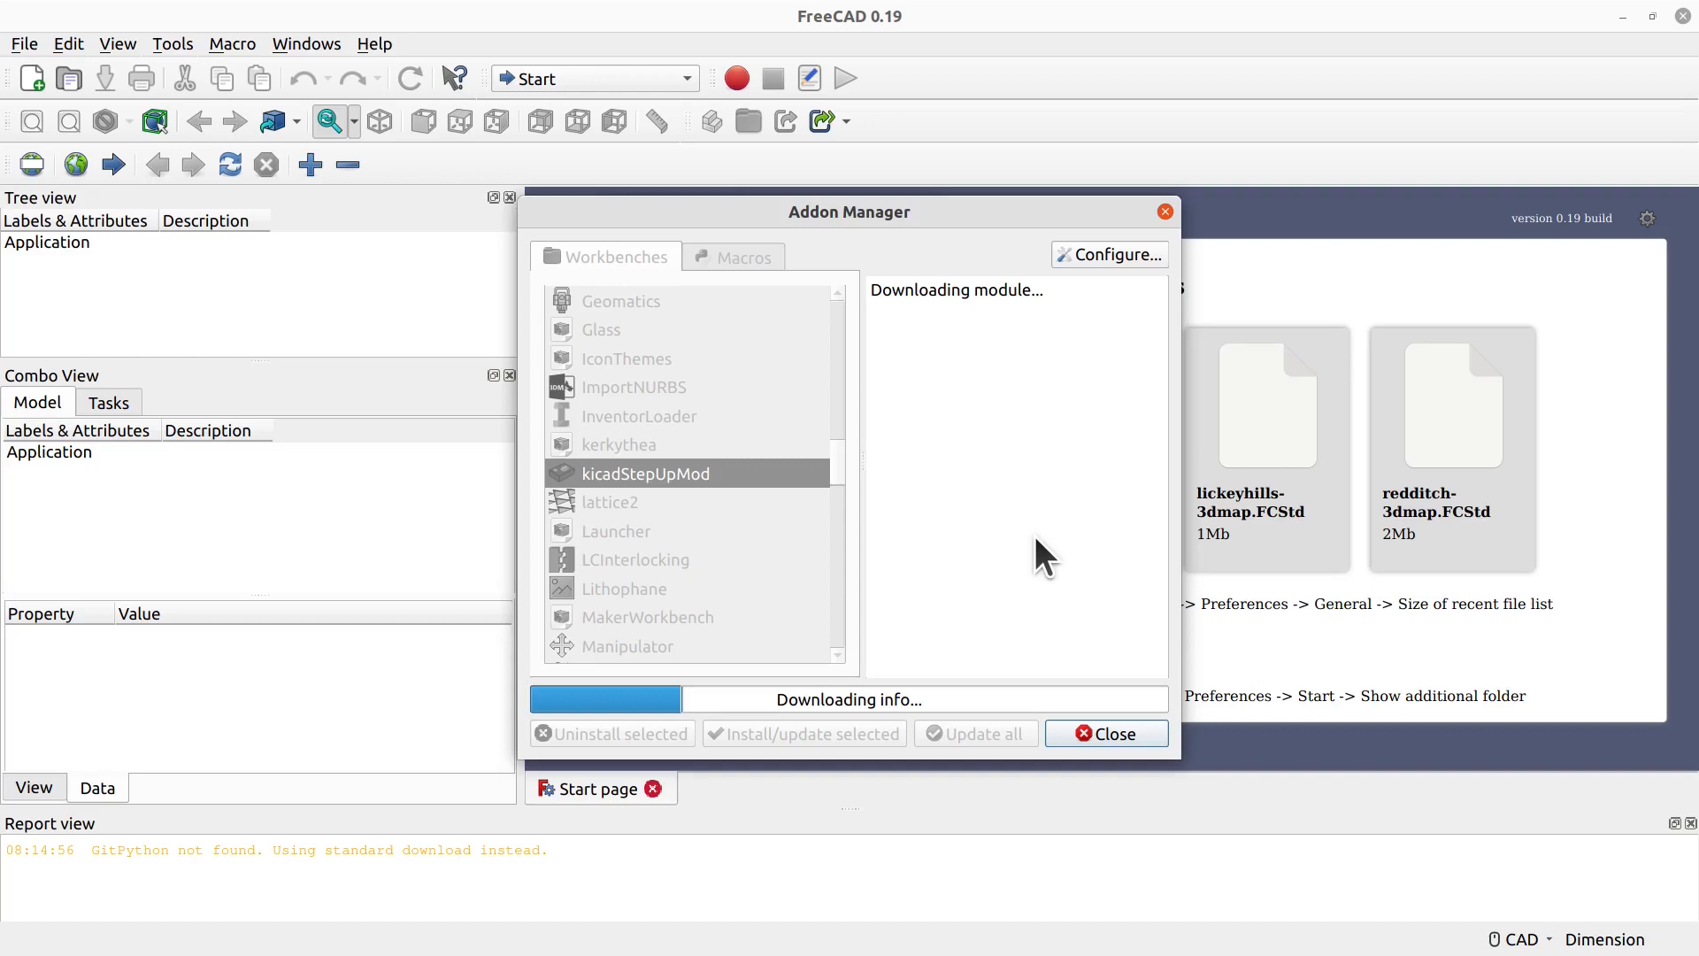
pyautogui.click(1112, 736)
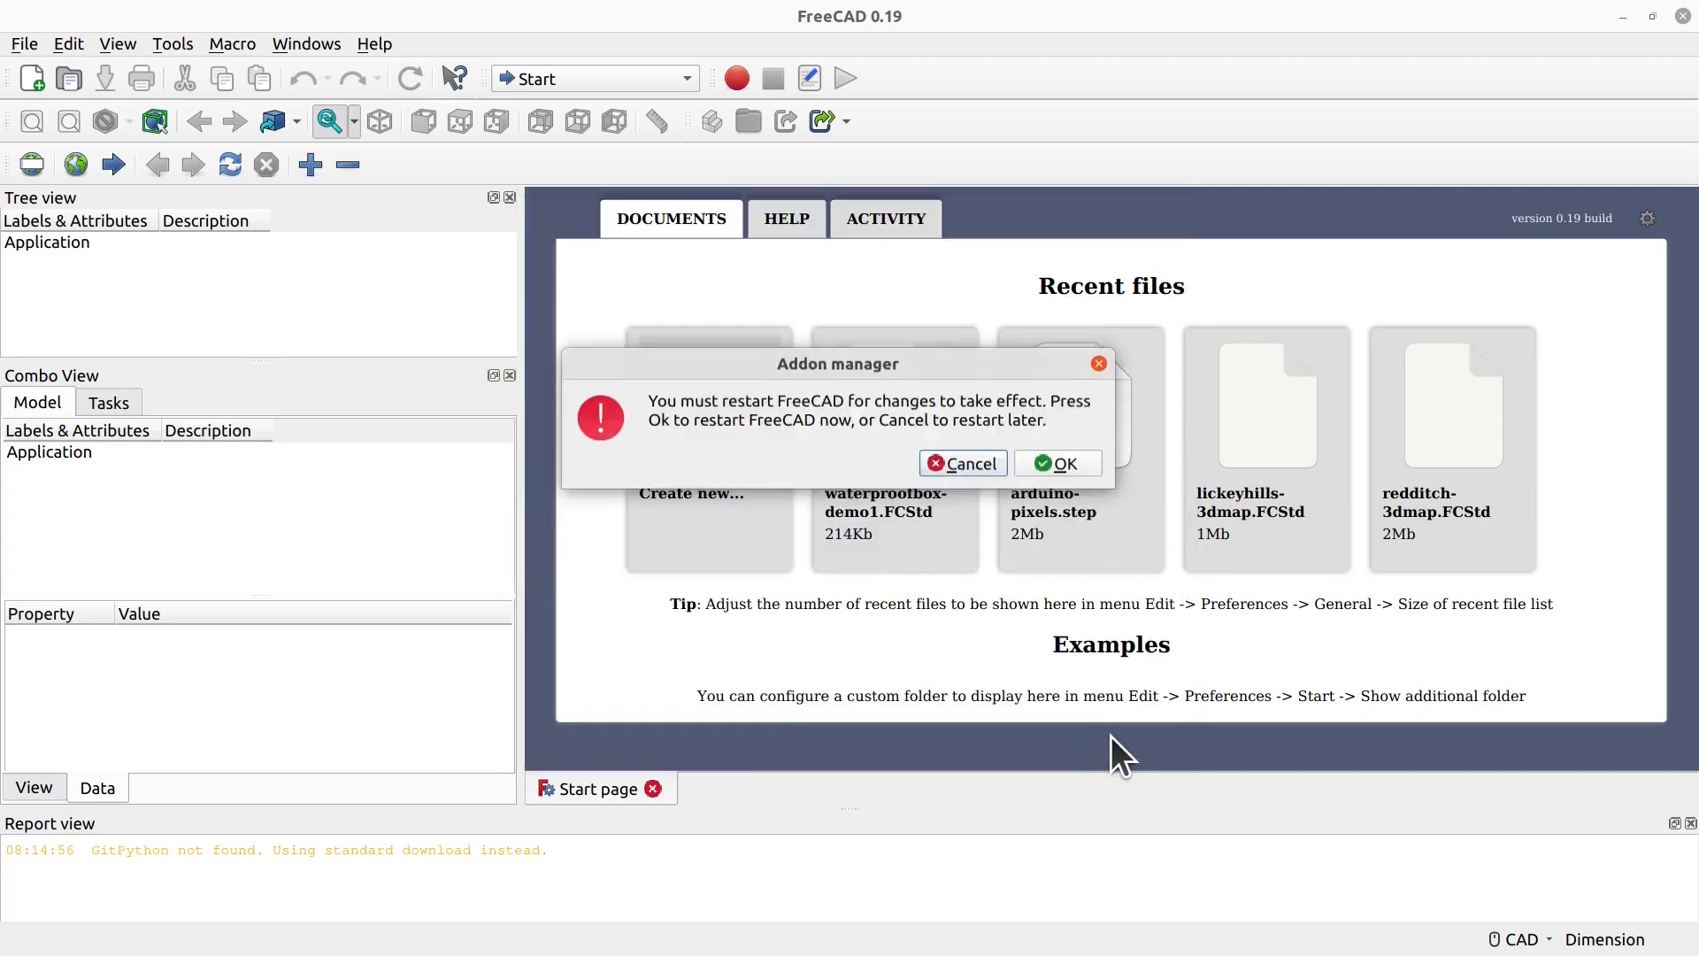
pyautogui.click(1050, 458)
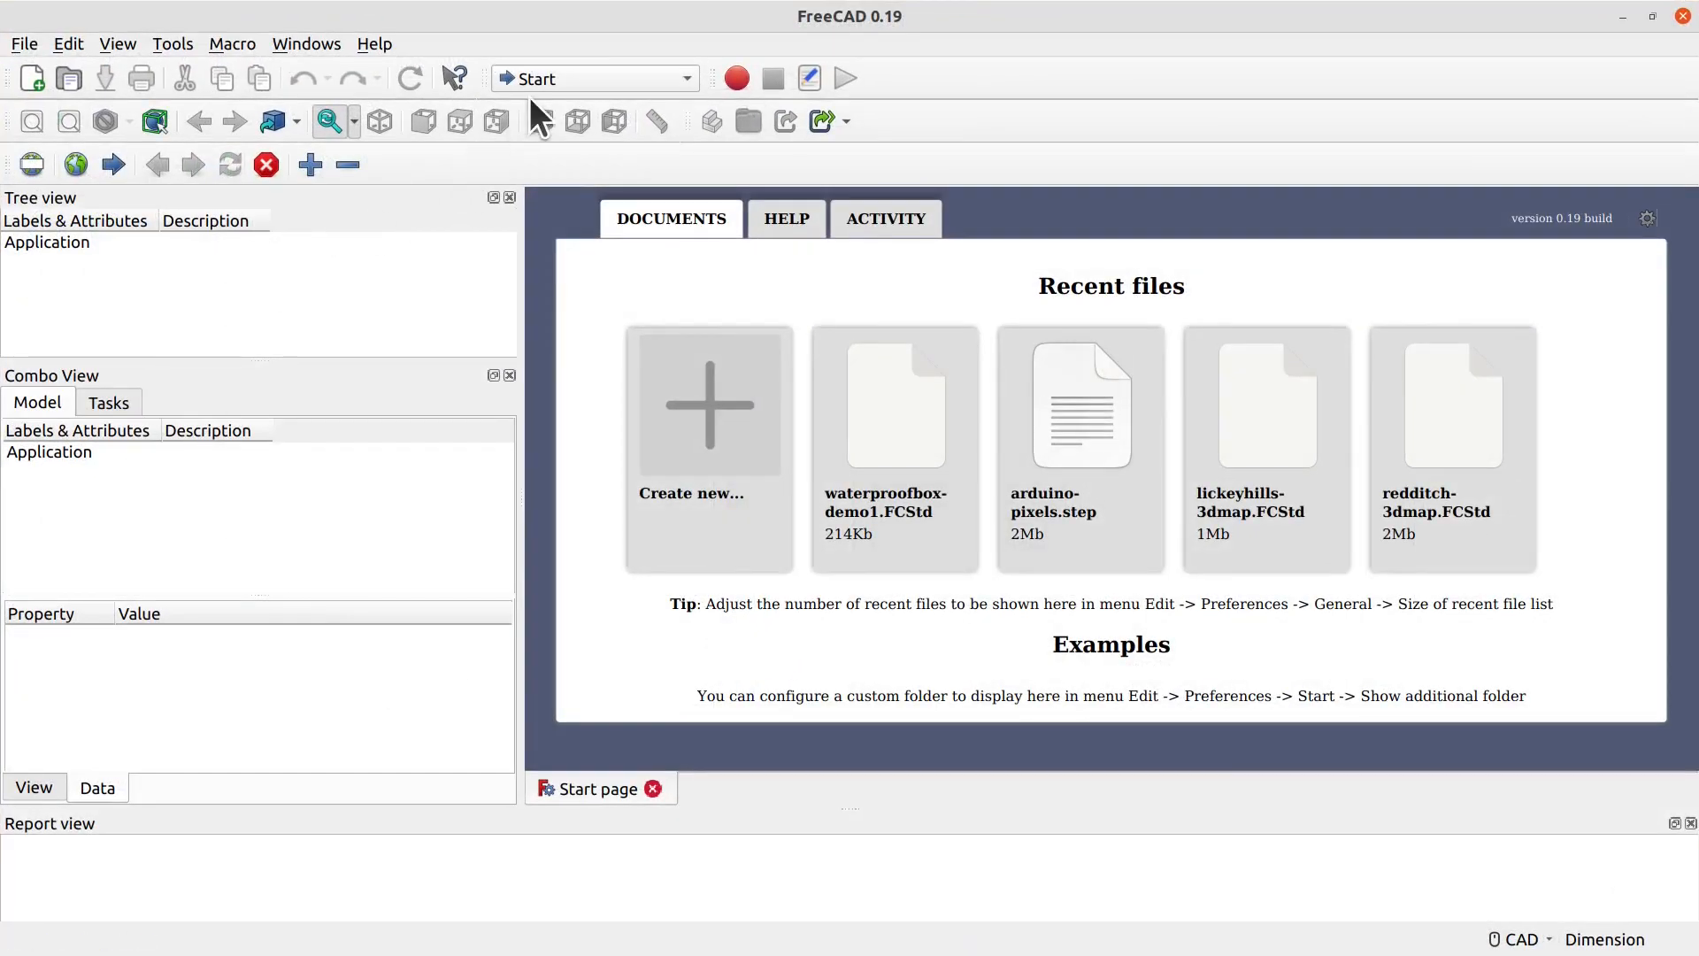
# Step: Activate the KiCadStepUp workbench and dismiss its update warning
pyautogui.click(555, 78)
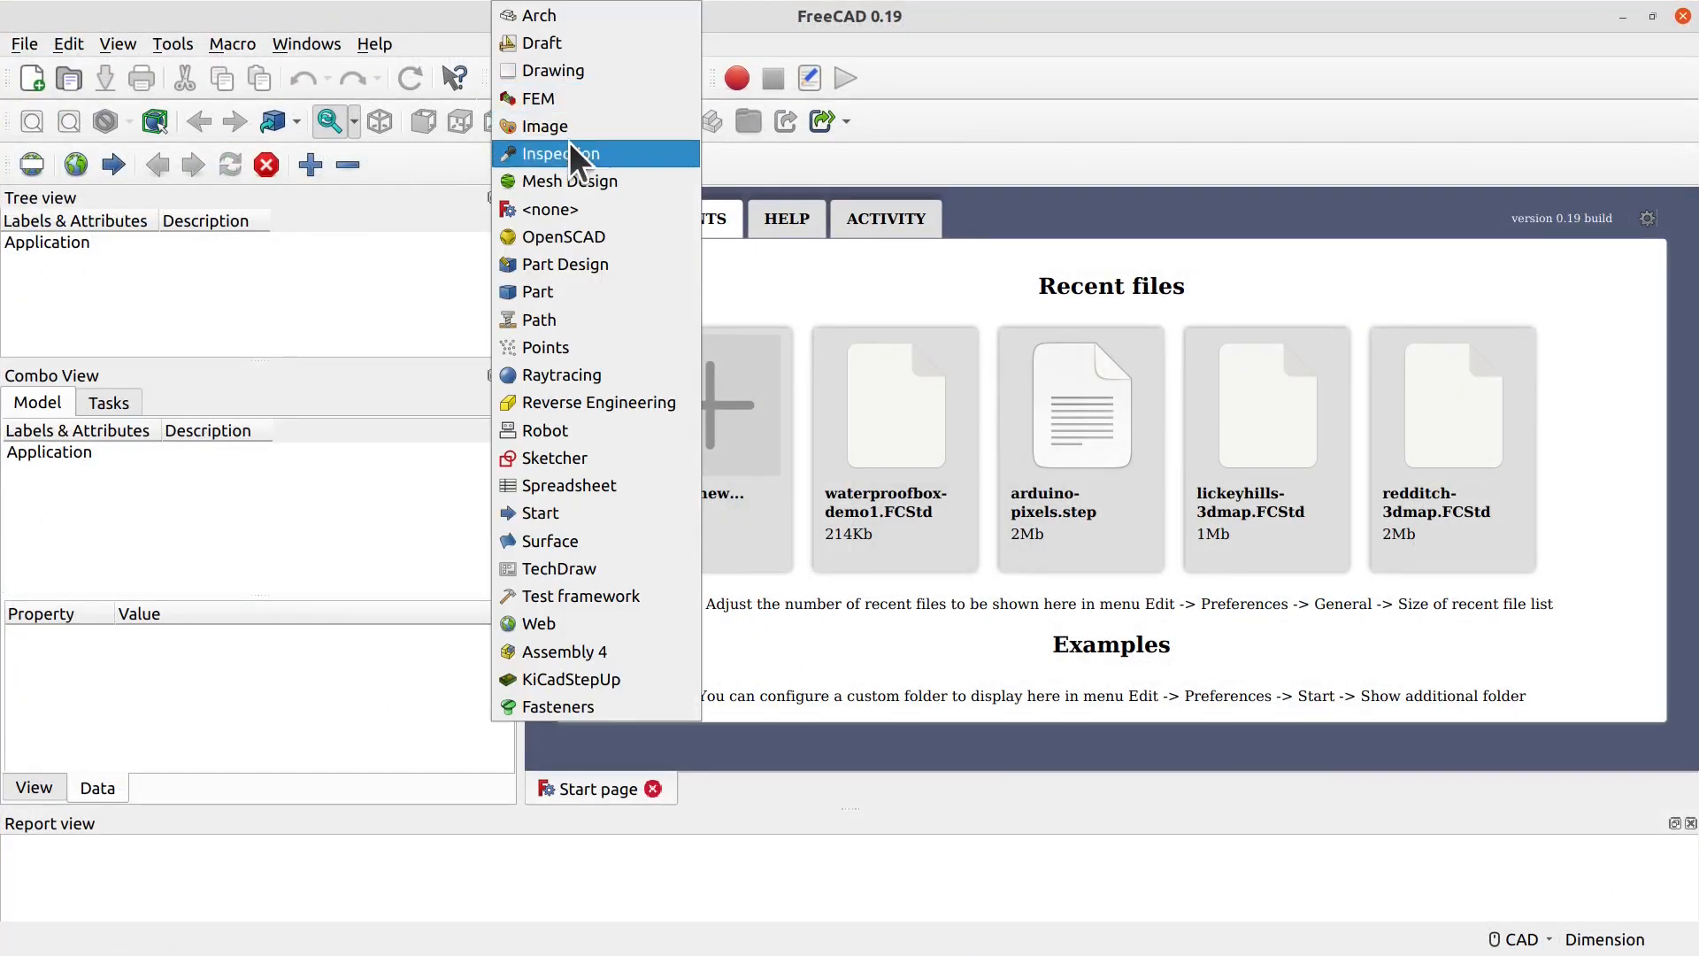
pyautogui.click(540, 679)
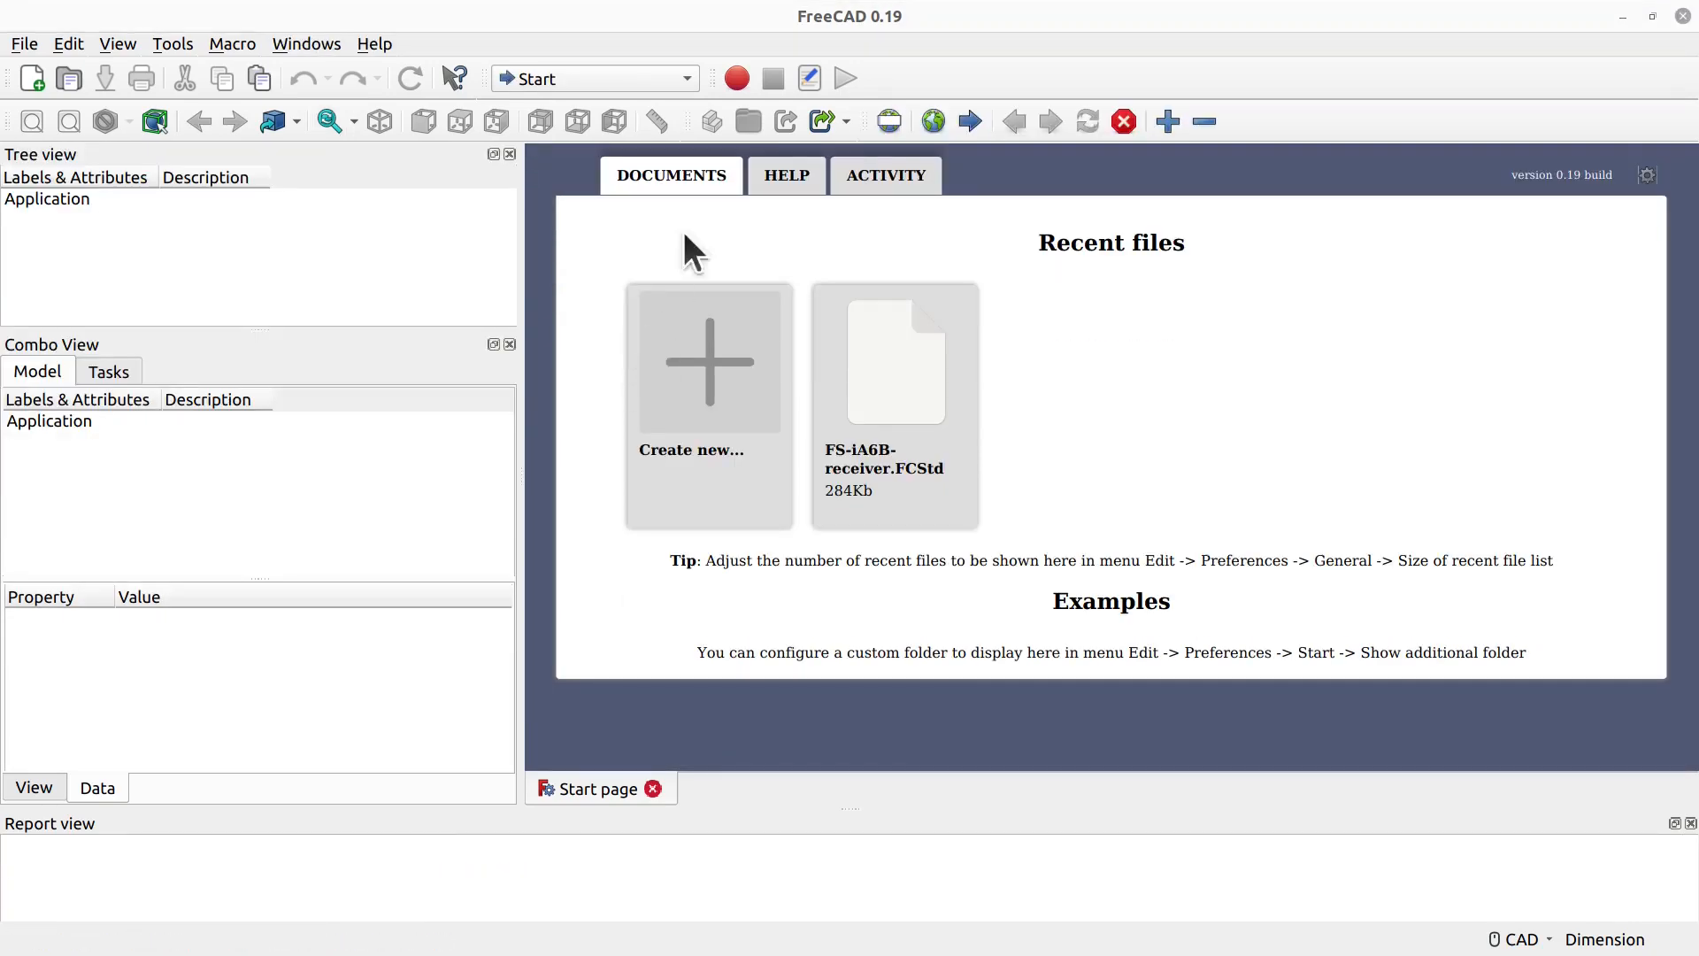
pyautogui.click(653, 82)
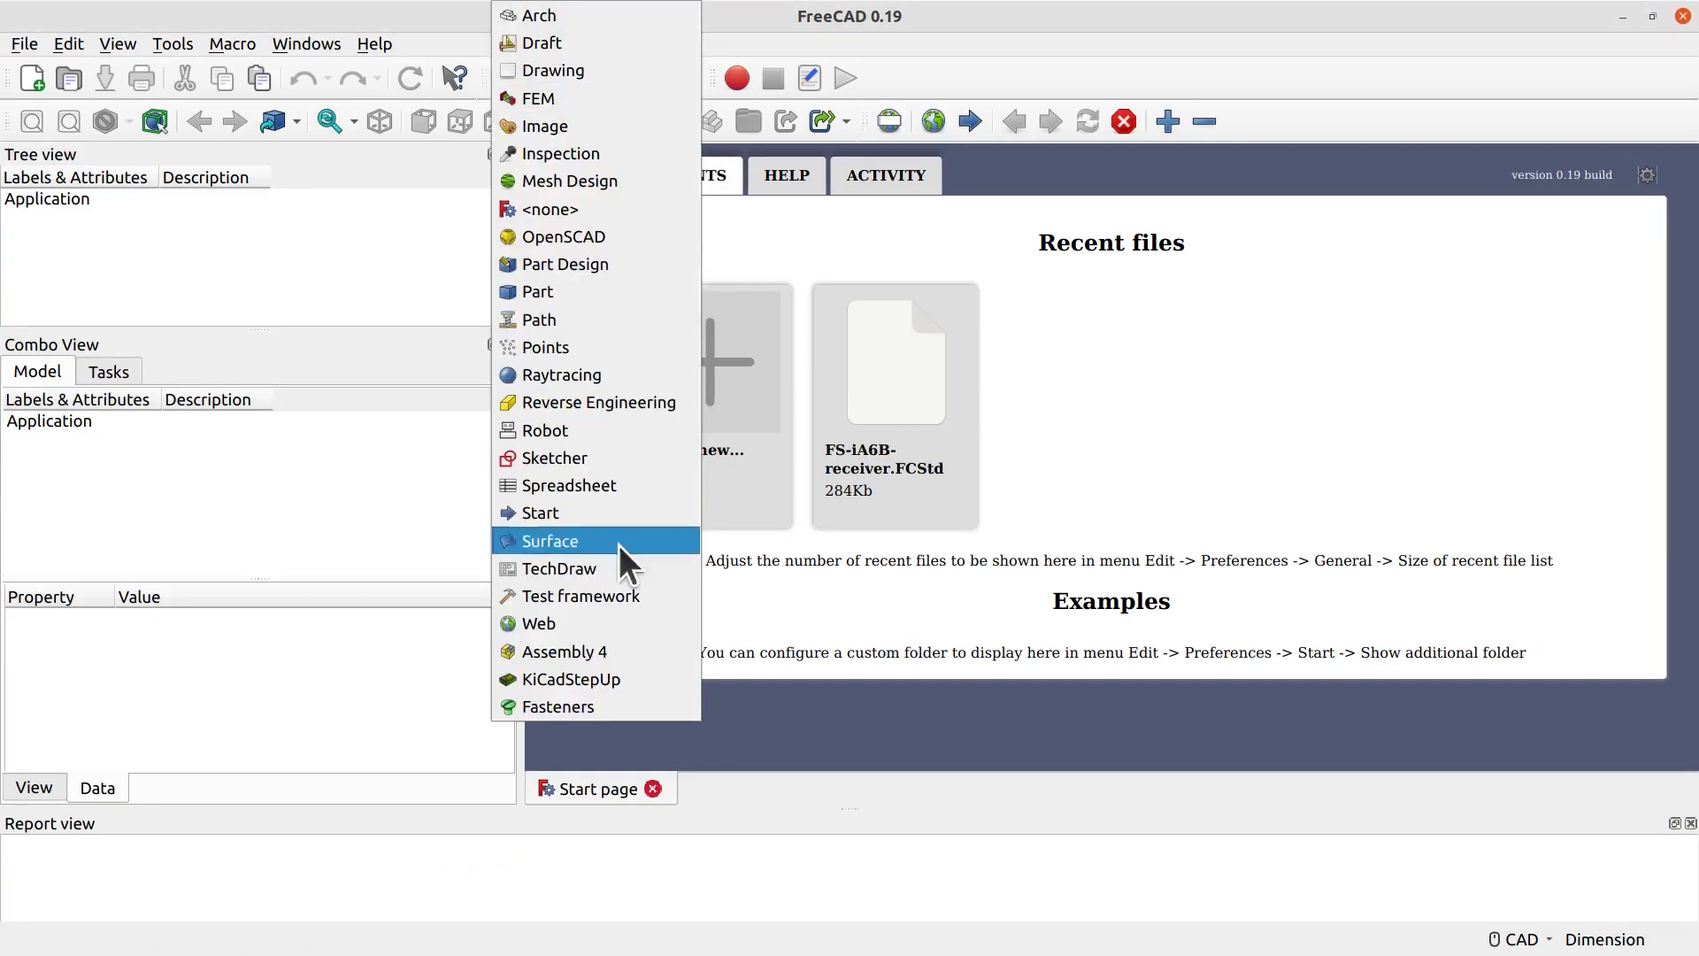
pyautogui.click(624, 688)
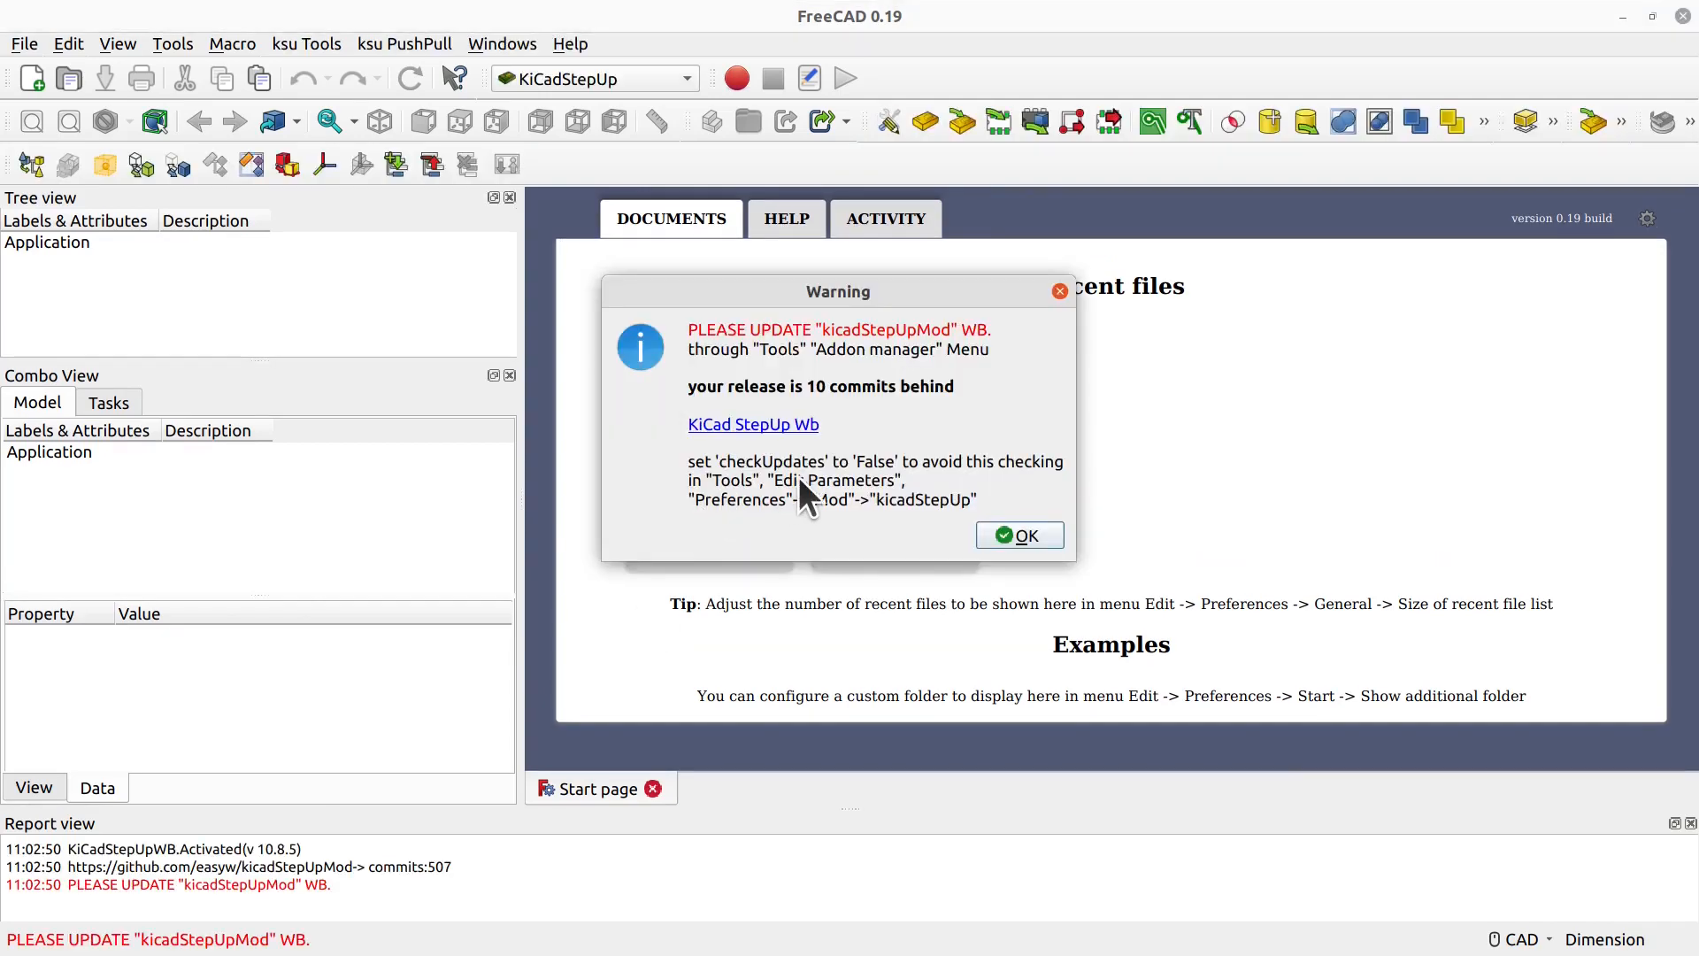
pyautogui.click(1004, 534)
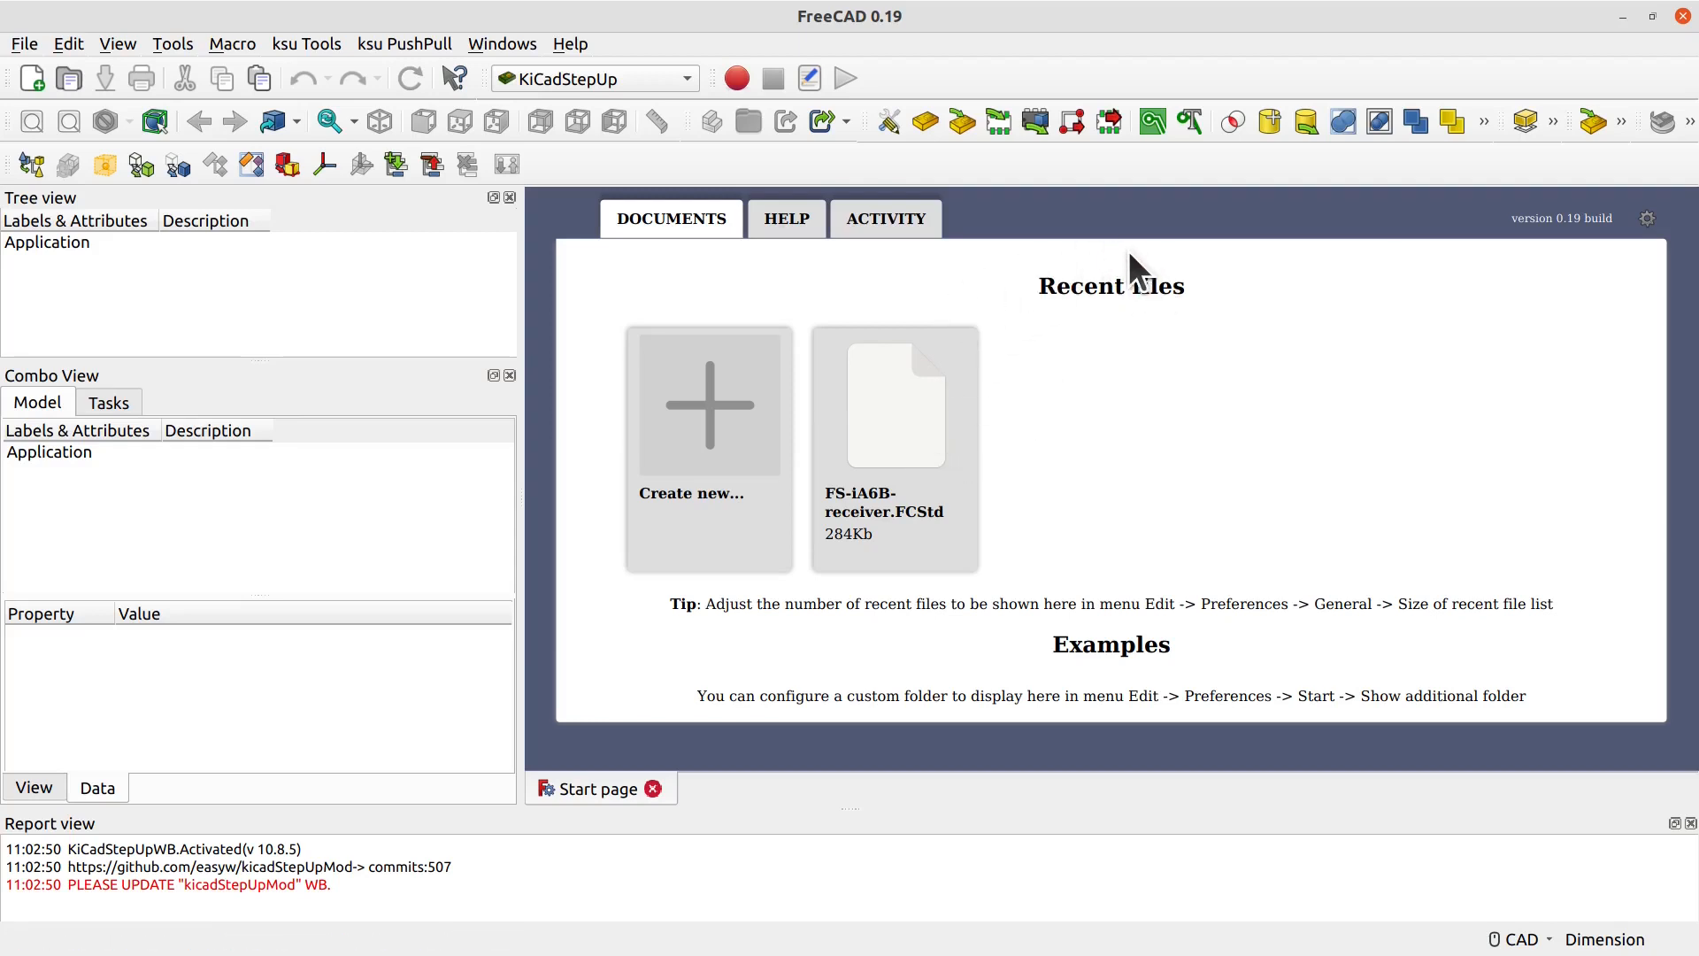
# Step: Load arduino-pixels.kicad_pcb as a 3D board model and dismiss the import messages
pyautogui.click(955, 126)
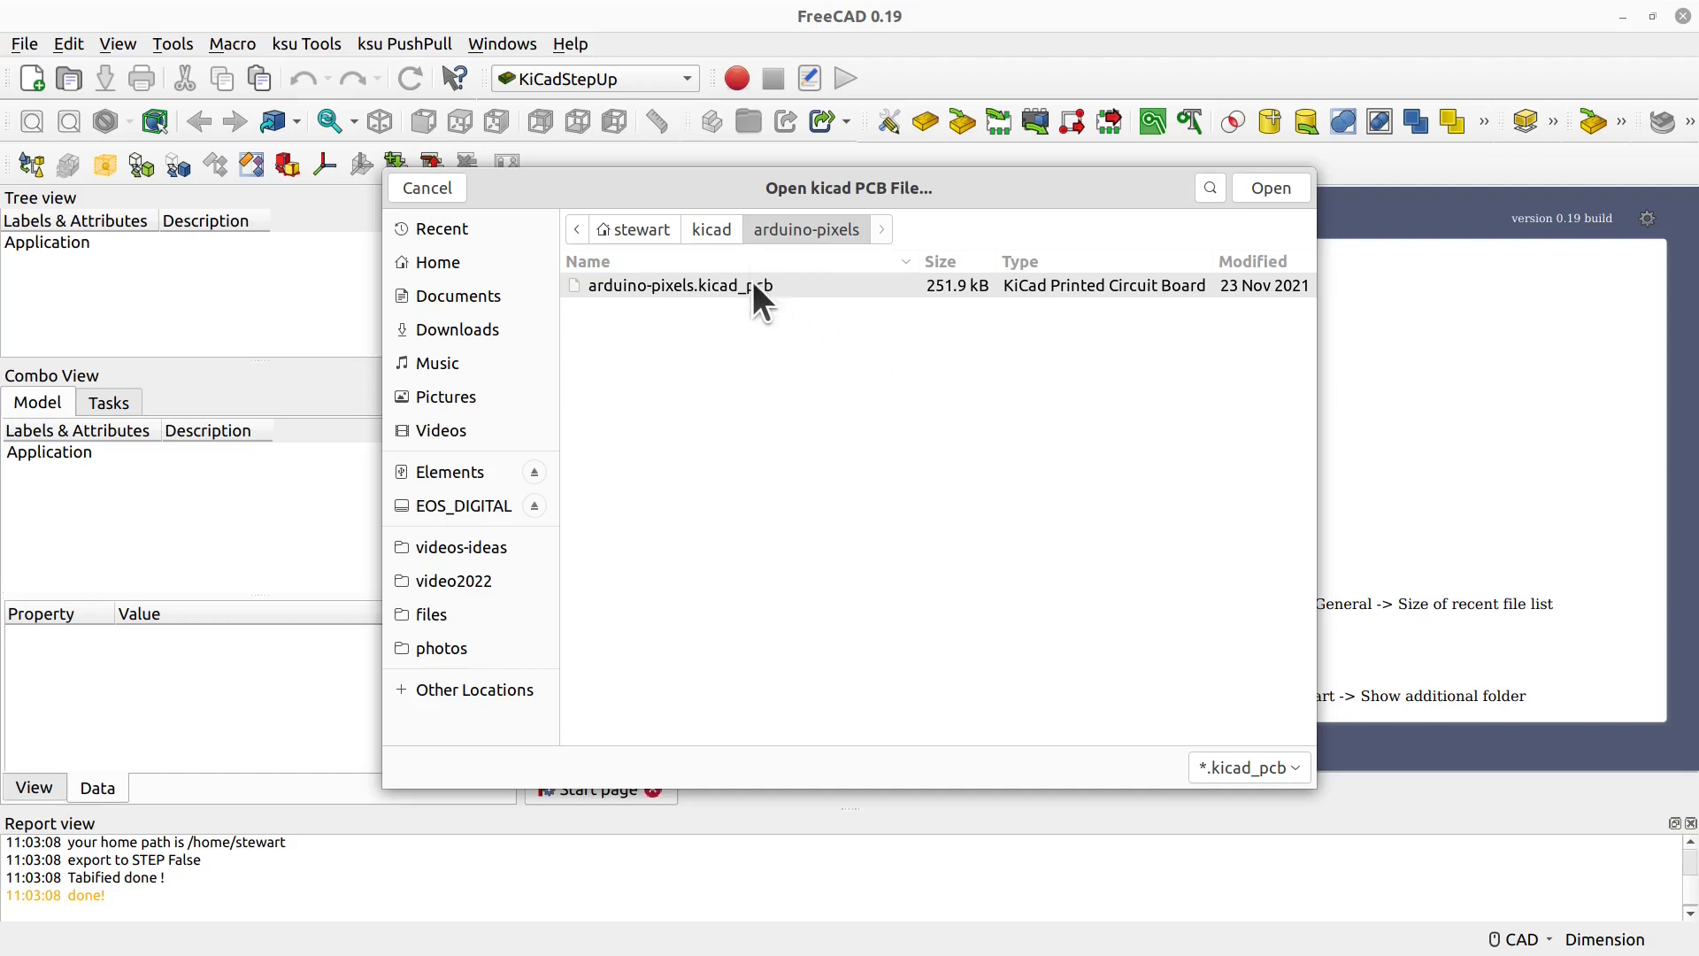
pyautogui.click(1258, 190)
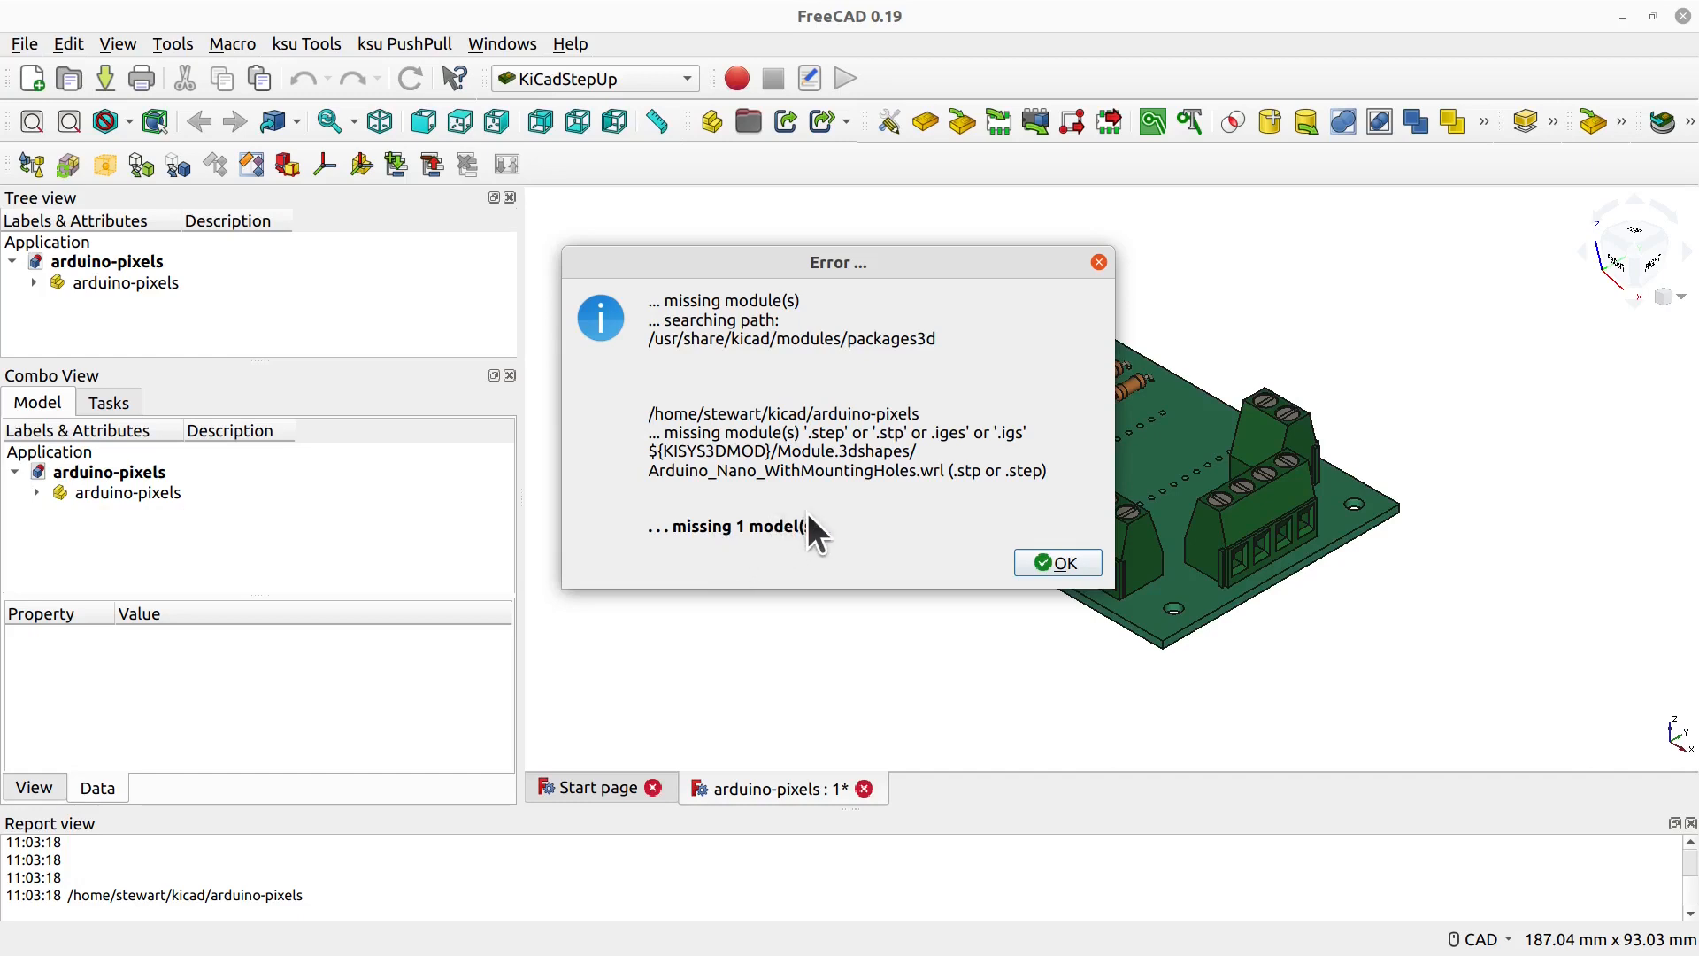
pyautogui.moveTo(900, 263); pyautogui.dragTo(724, 267)
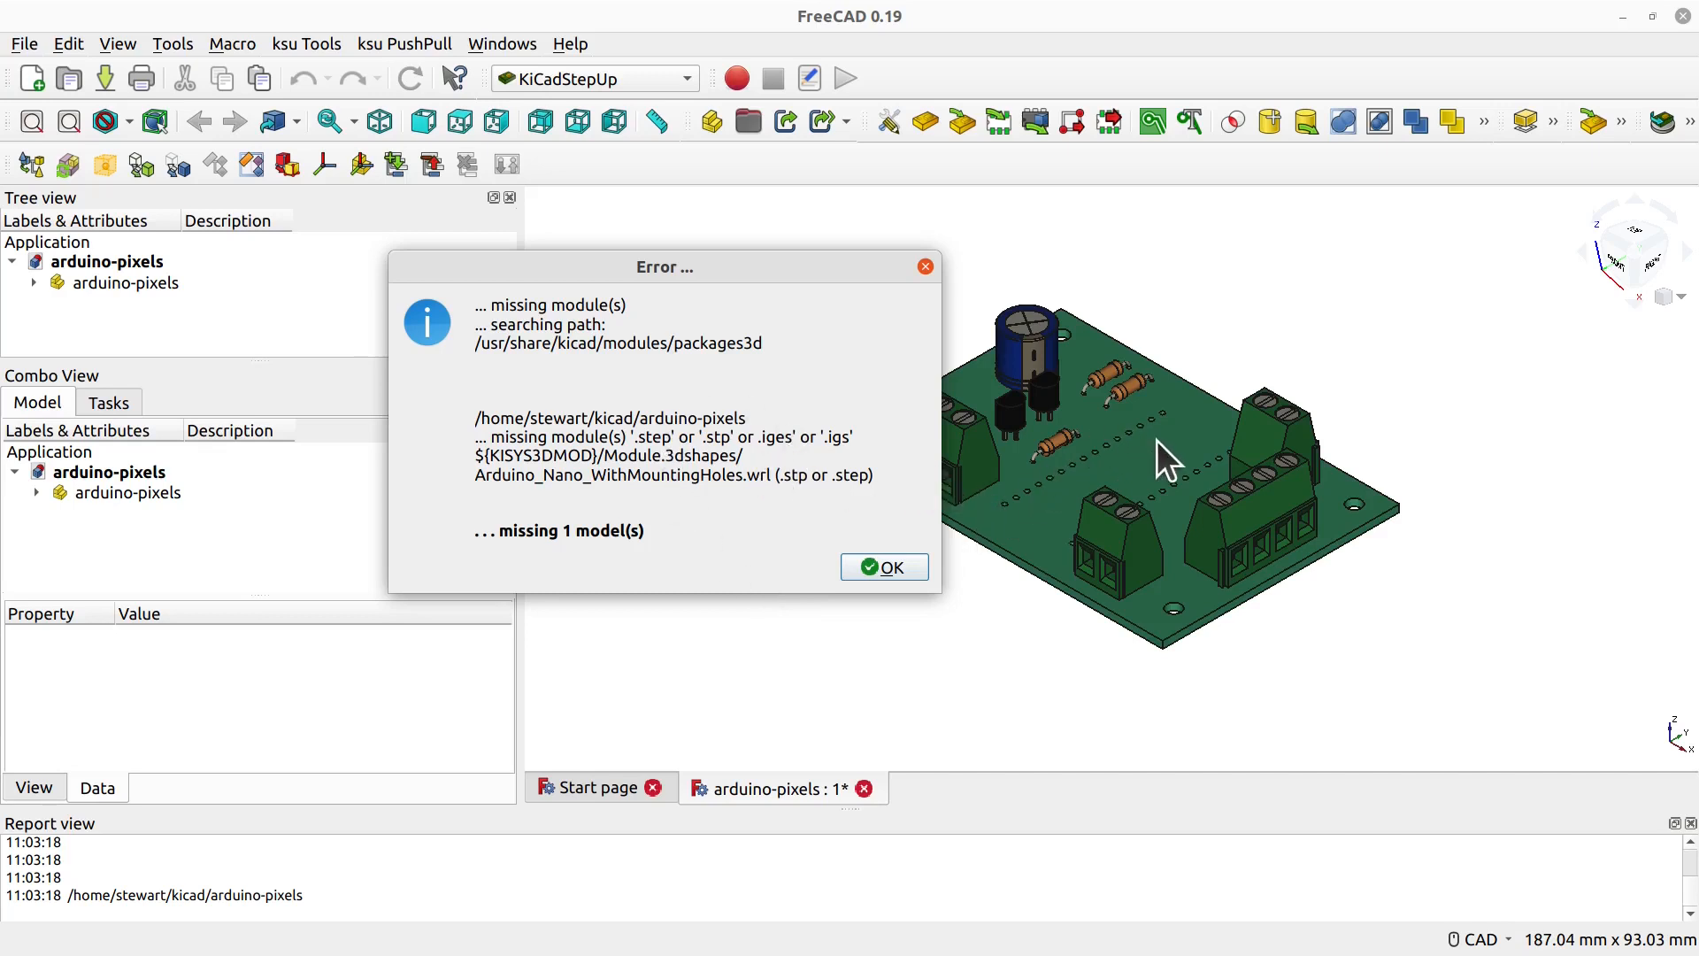
pyautogui.click(860, 566)
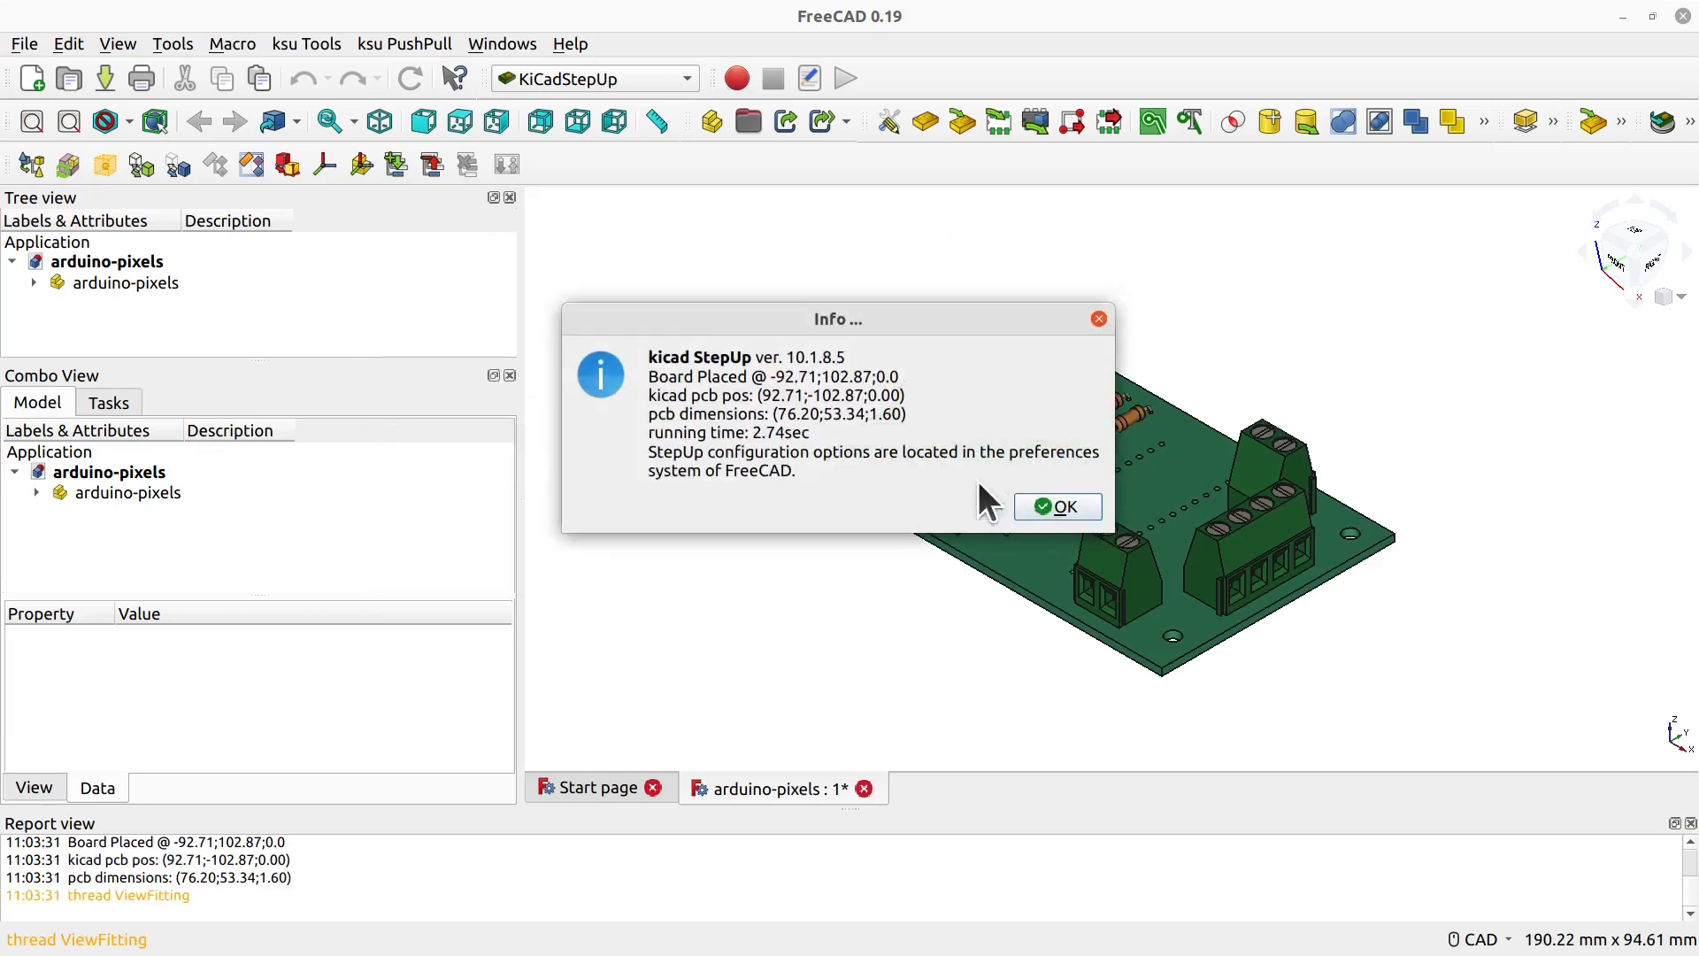
pyautogui.click(1044, 509)
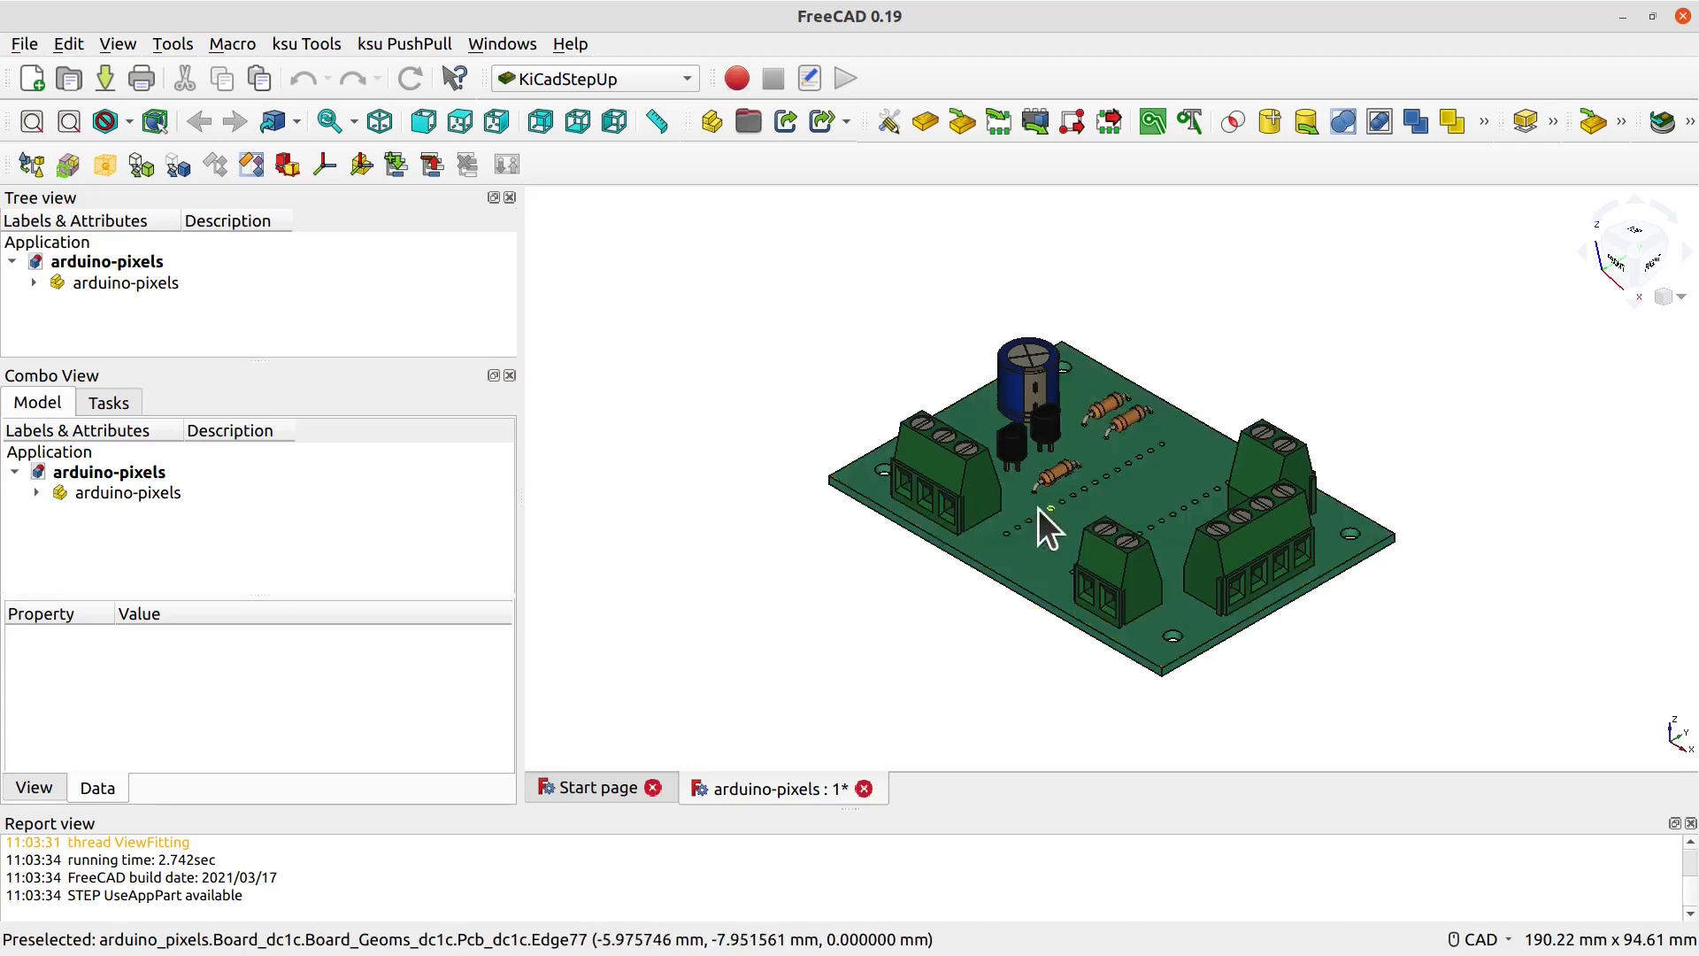
pyautogui.moveTo(923, 555); pyautogui.dragTo(973, 354, button='middle')
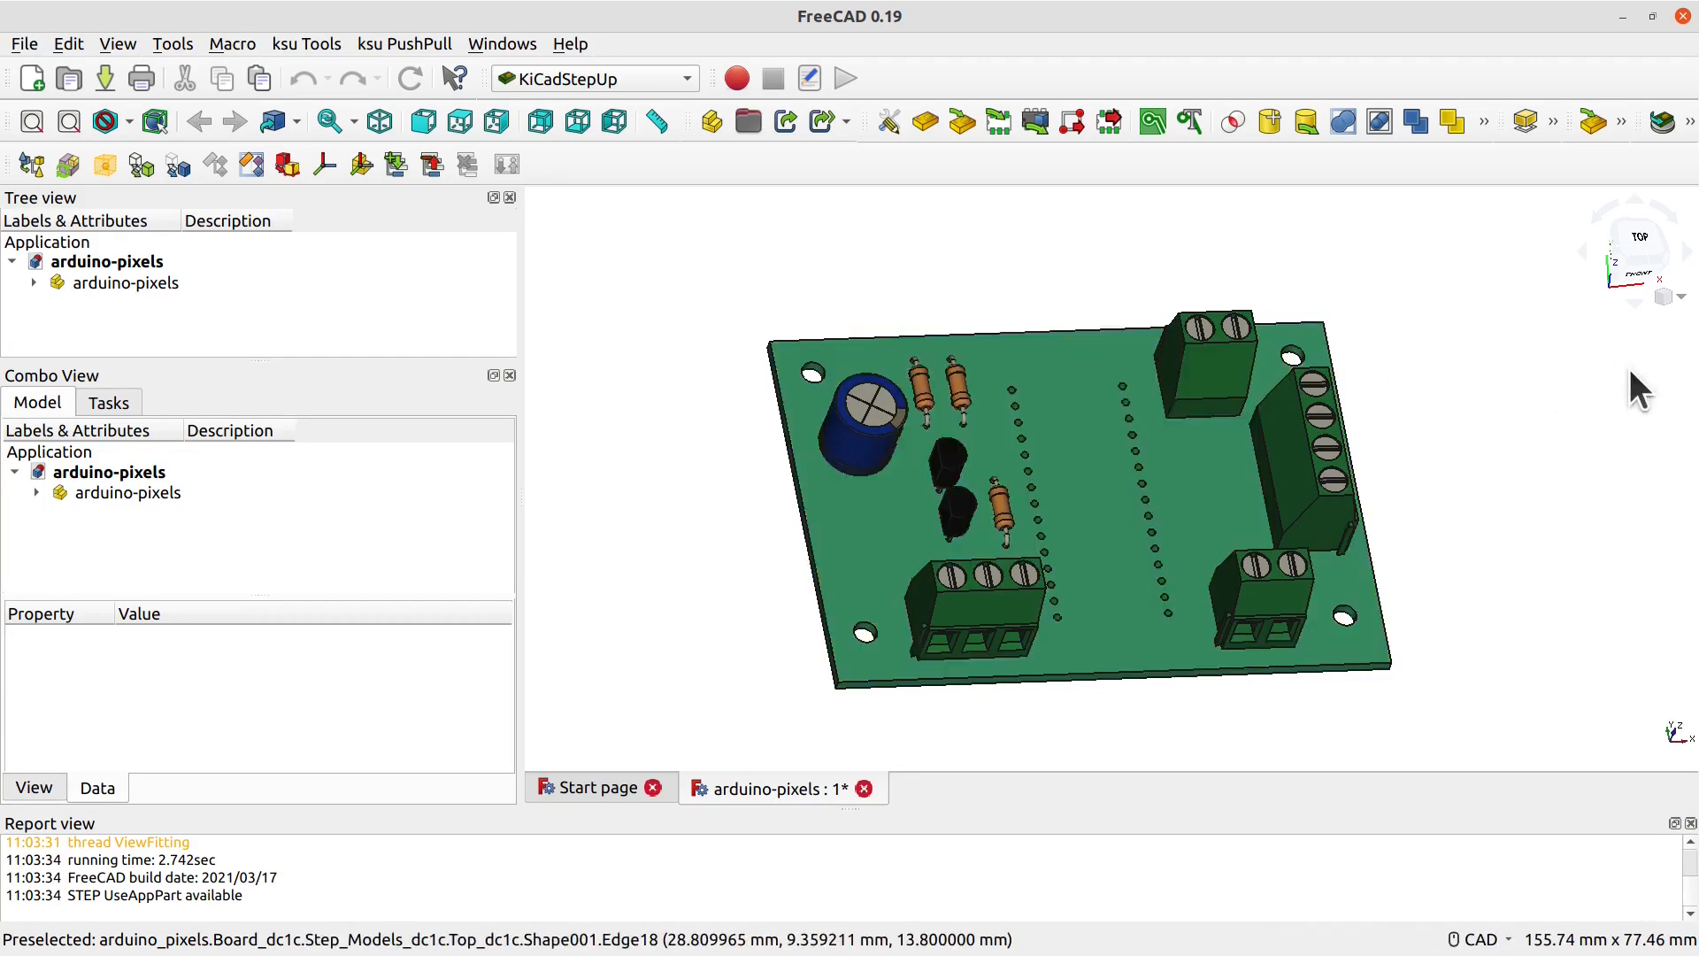
pyautogui.moveTo(1458, 543); pyautogui.dragTo(1453, 552, button='middle')
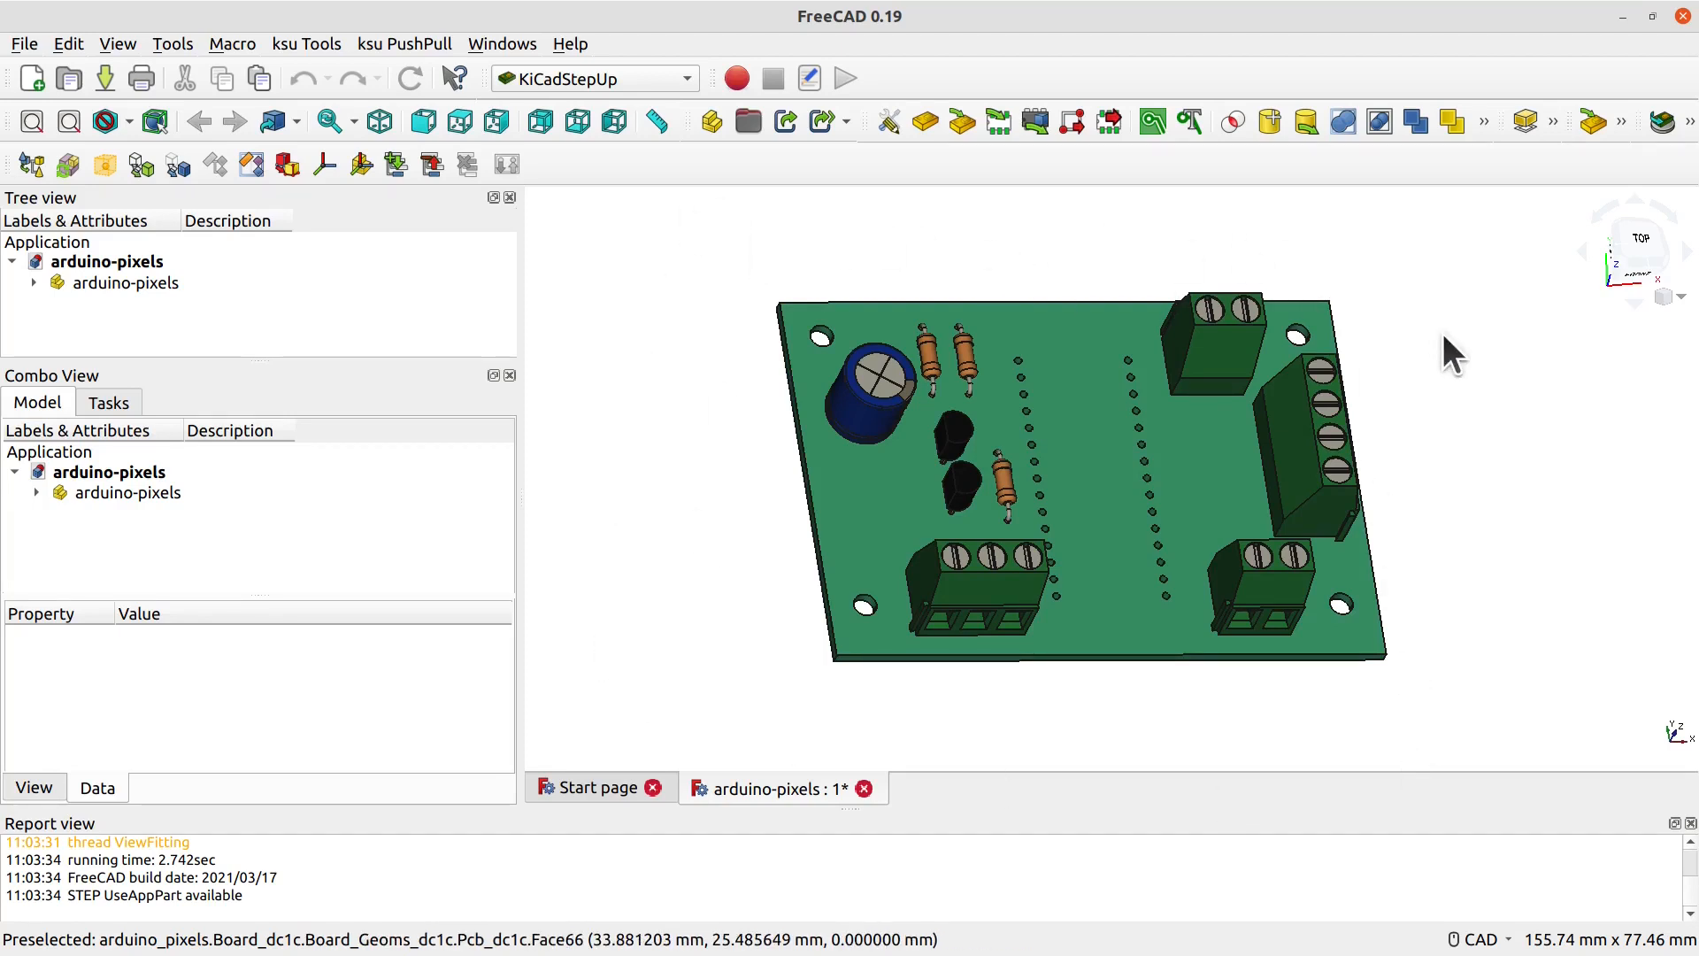
pyautogui.moveTo(1443, 447)
pyautogui.mouseDown(button='middle')
pyautogui.moveTo(1423, 444)
pyautogui.moveTo(1422, 463)
pyautogui.mouseUp(button='middle')
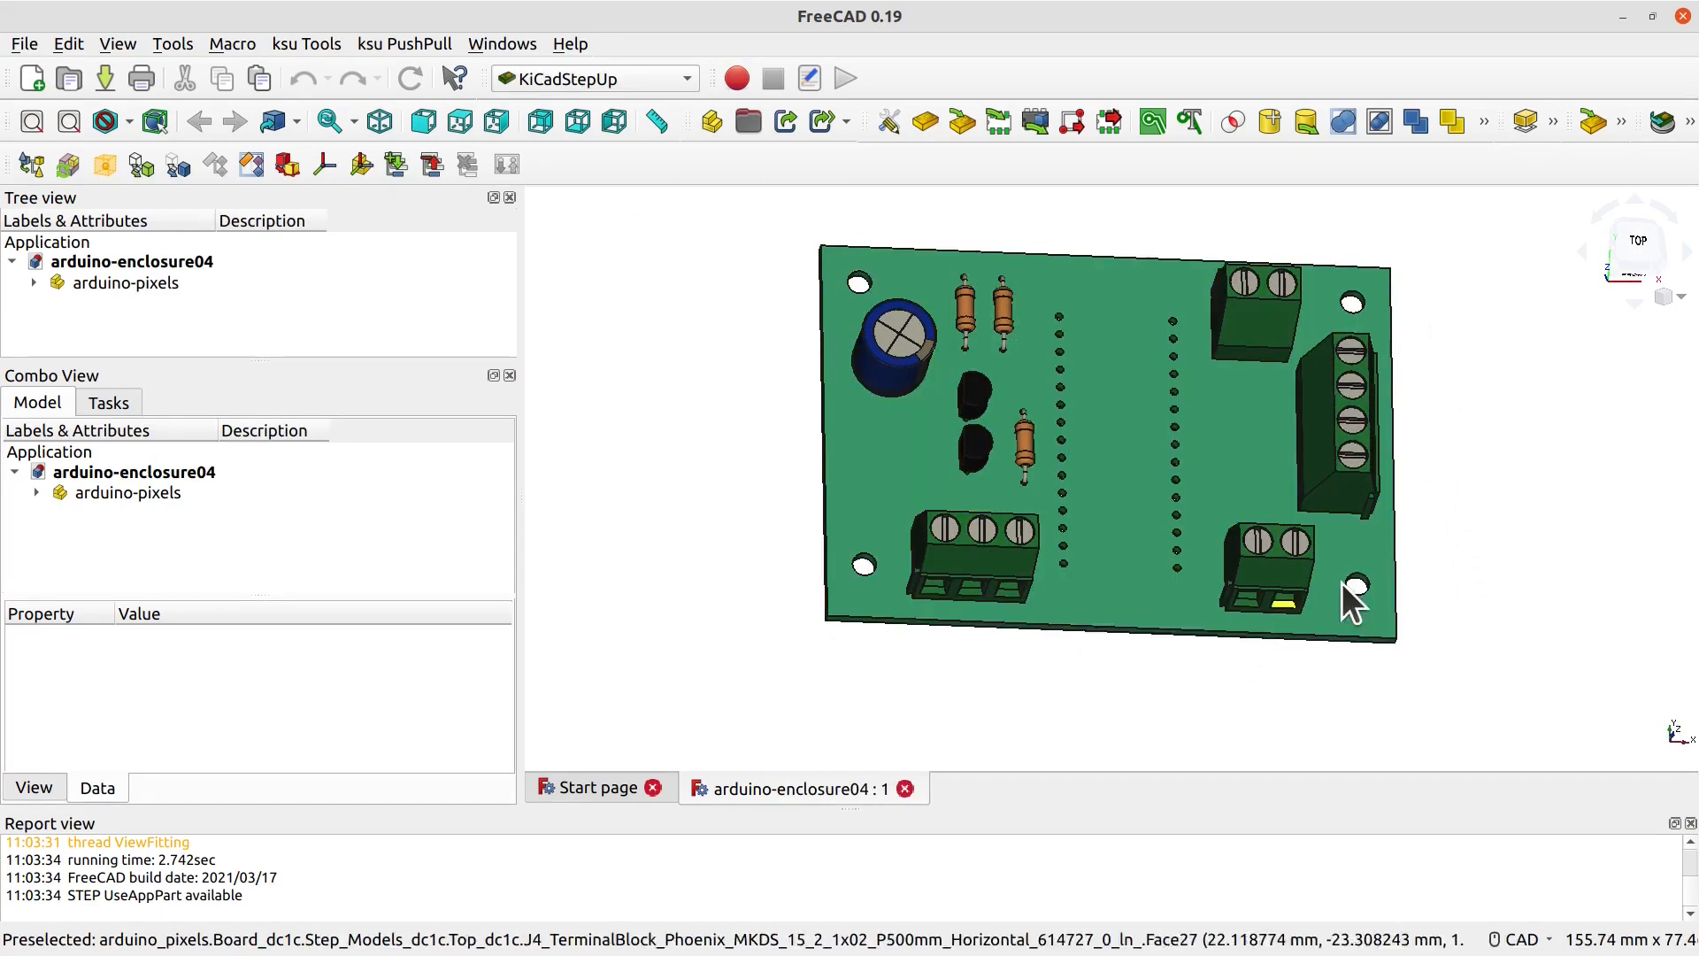
pyautogui.moveTo(1342, 583); pyautogui.dragTo(1488, 493, button='middle')
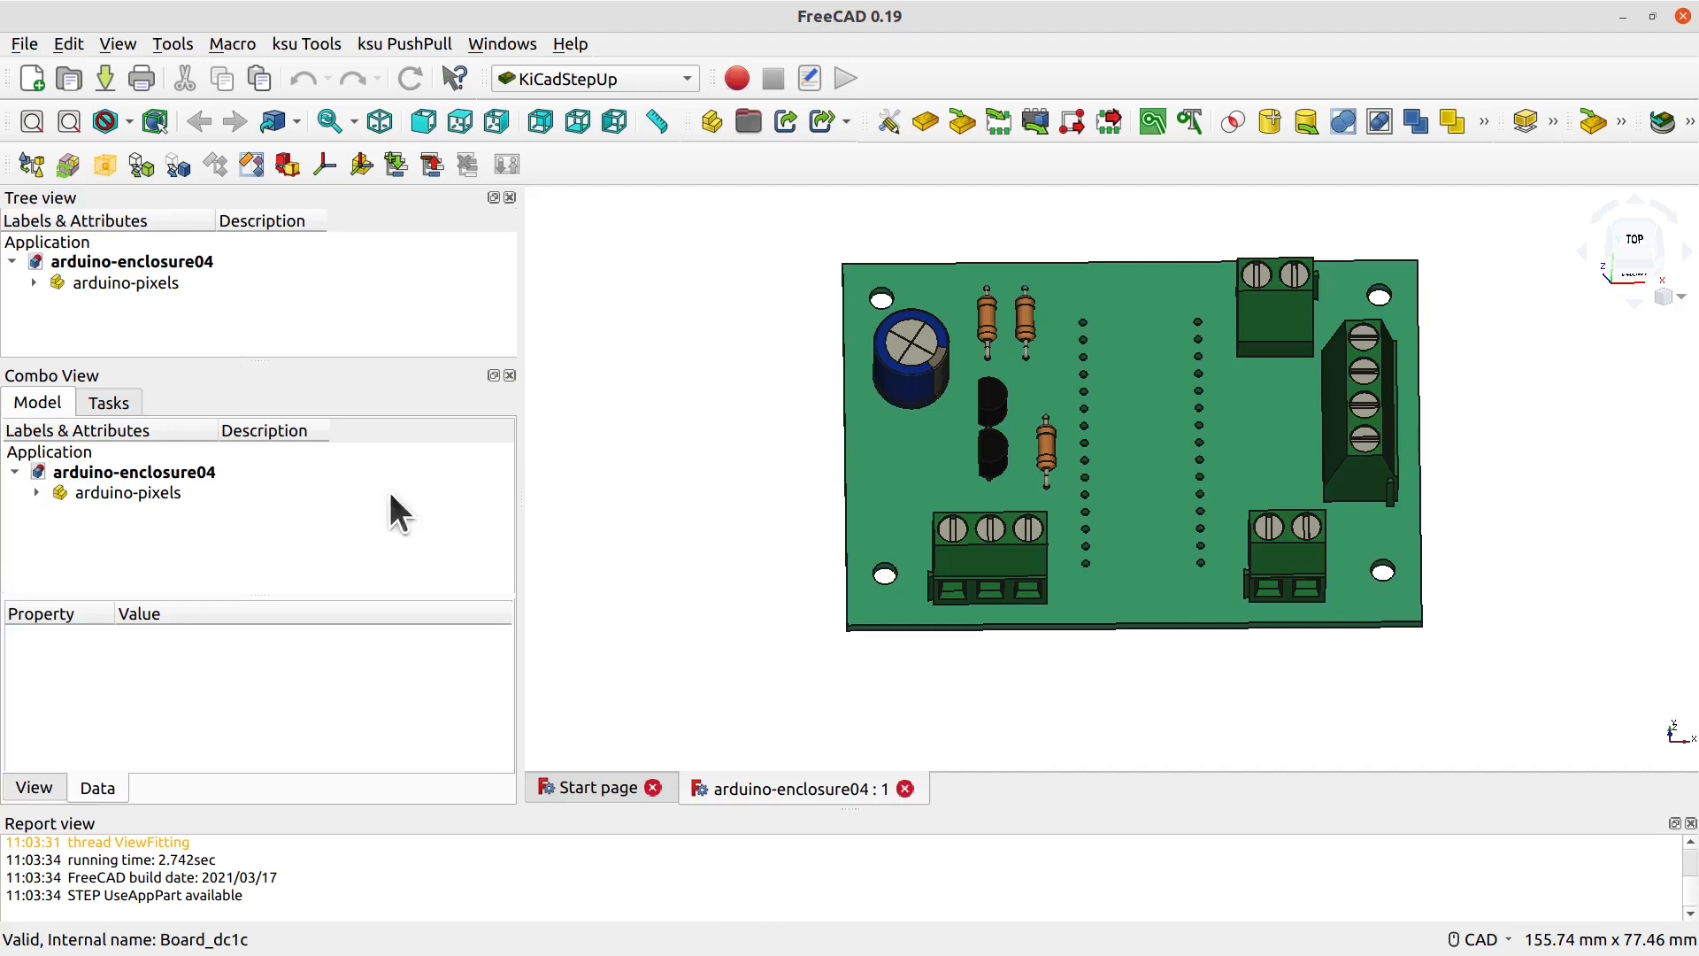
pyautogui.moveTo(1222, 668); pyautogui.dragTo(1144, 696, button='middle')
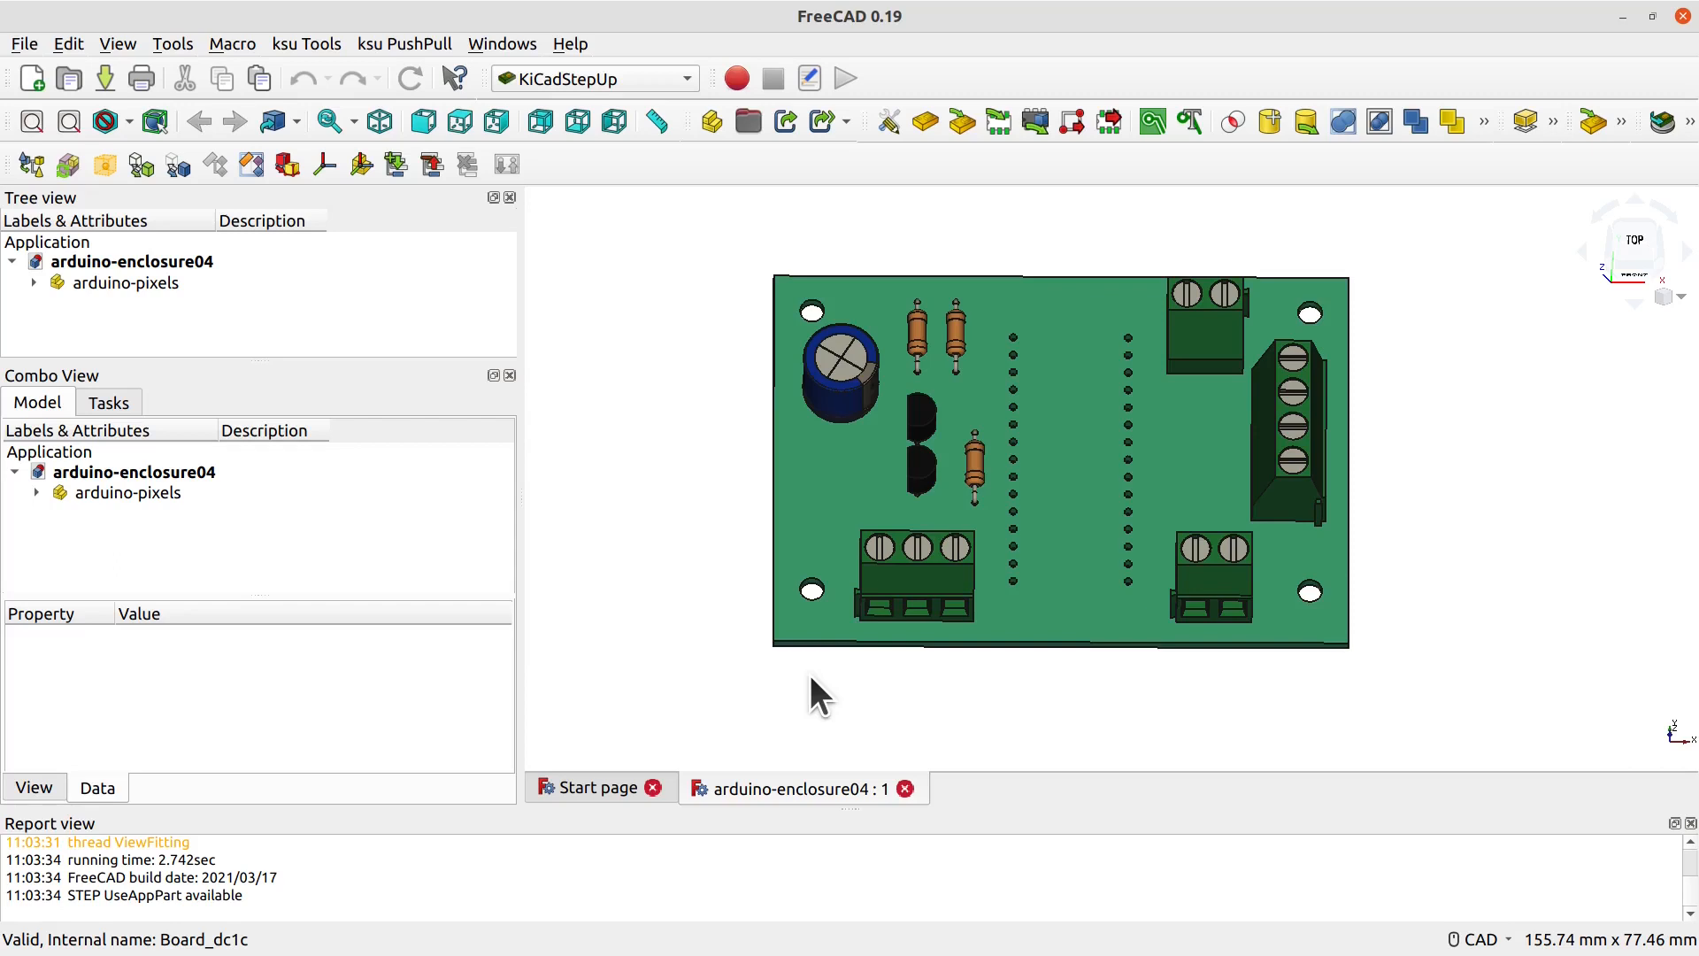
# Step: Activate the Sketcher workbench and create a new sketch on the XY-Plane in the arduino-enclosure04 document
pyautogui.click(86, 262)
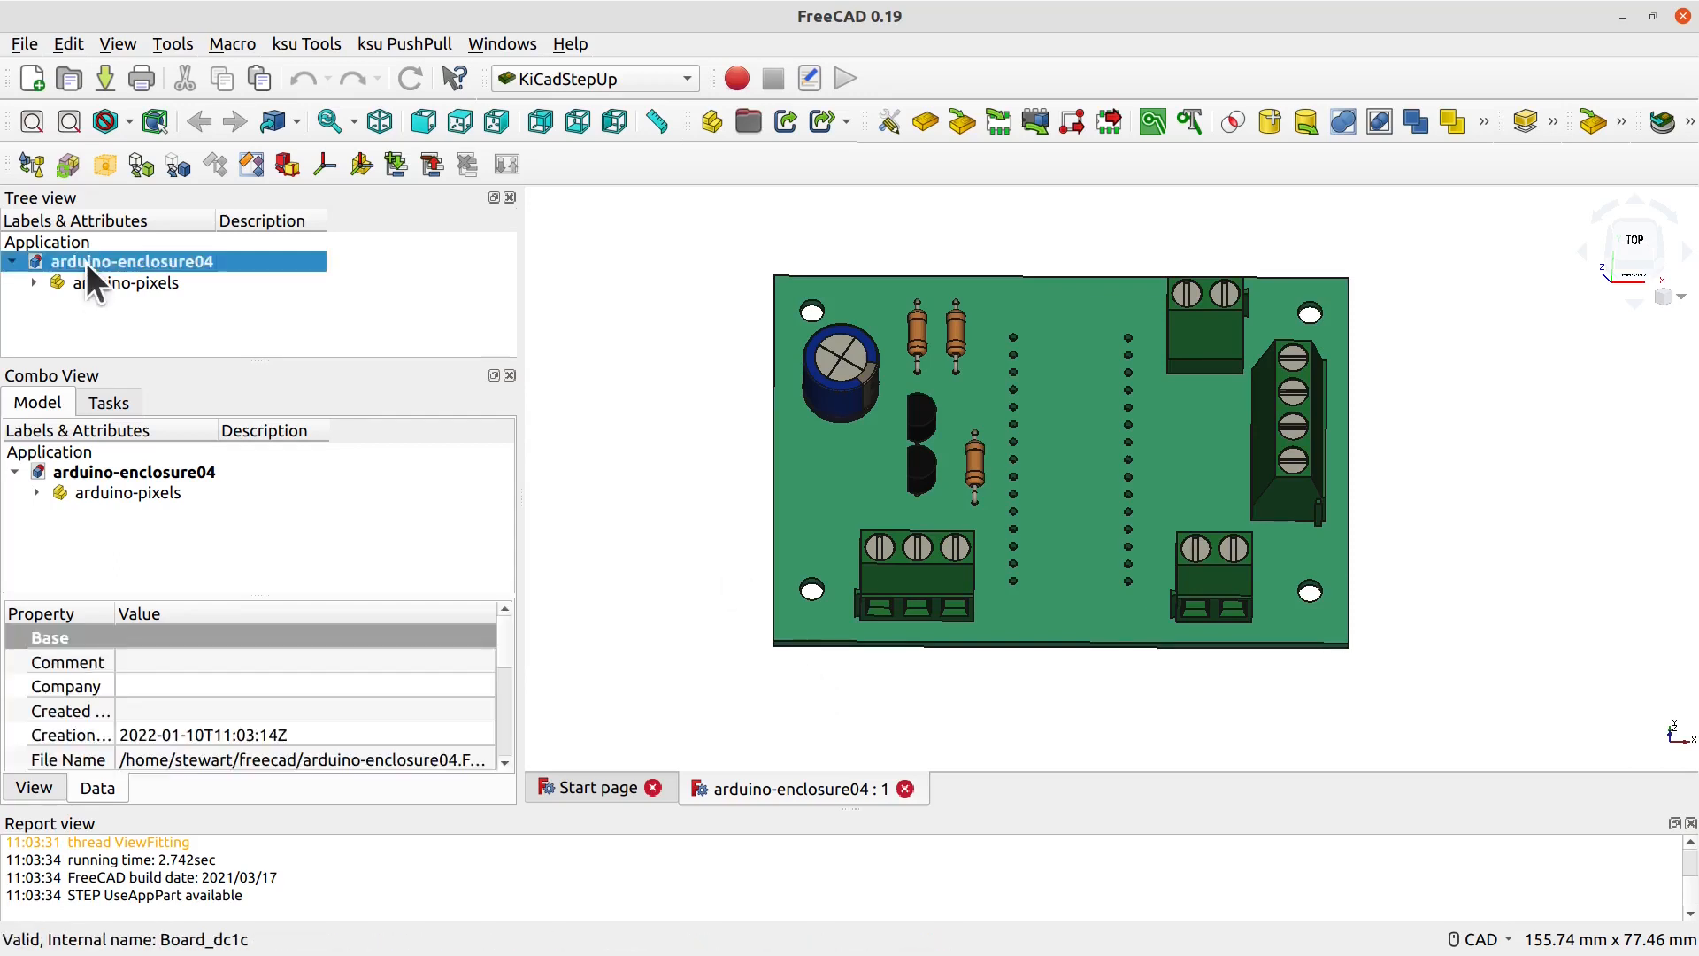
pyautogui.click(630, 76)
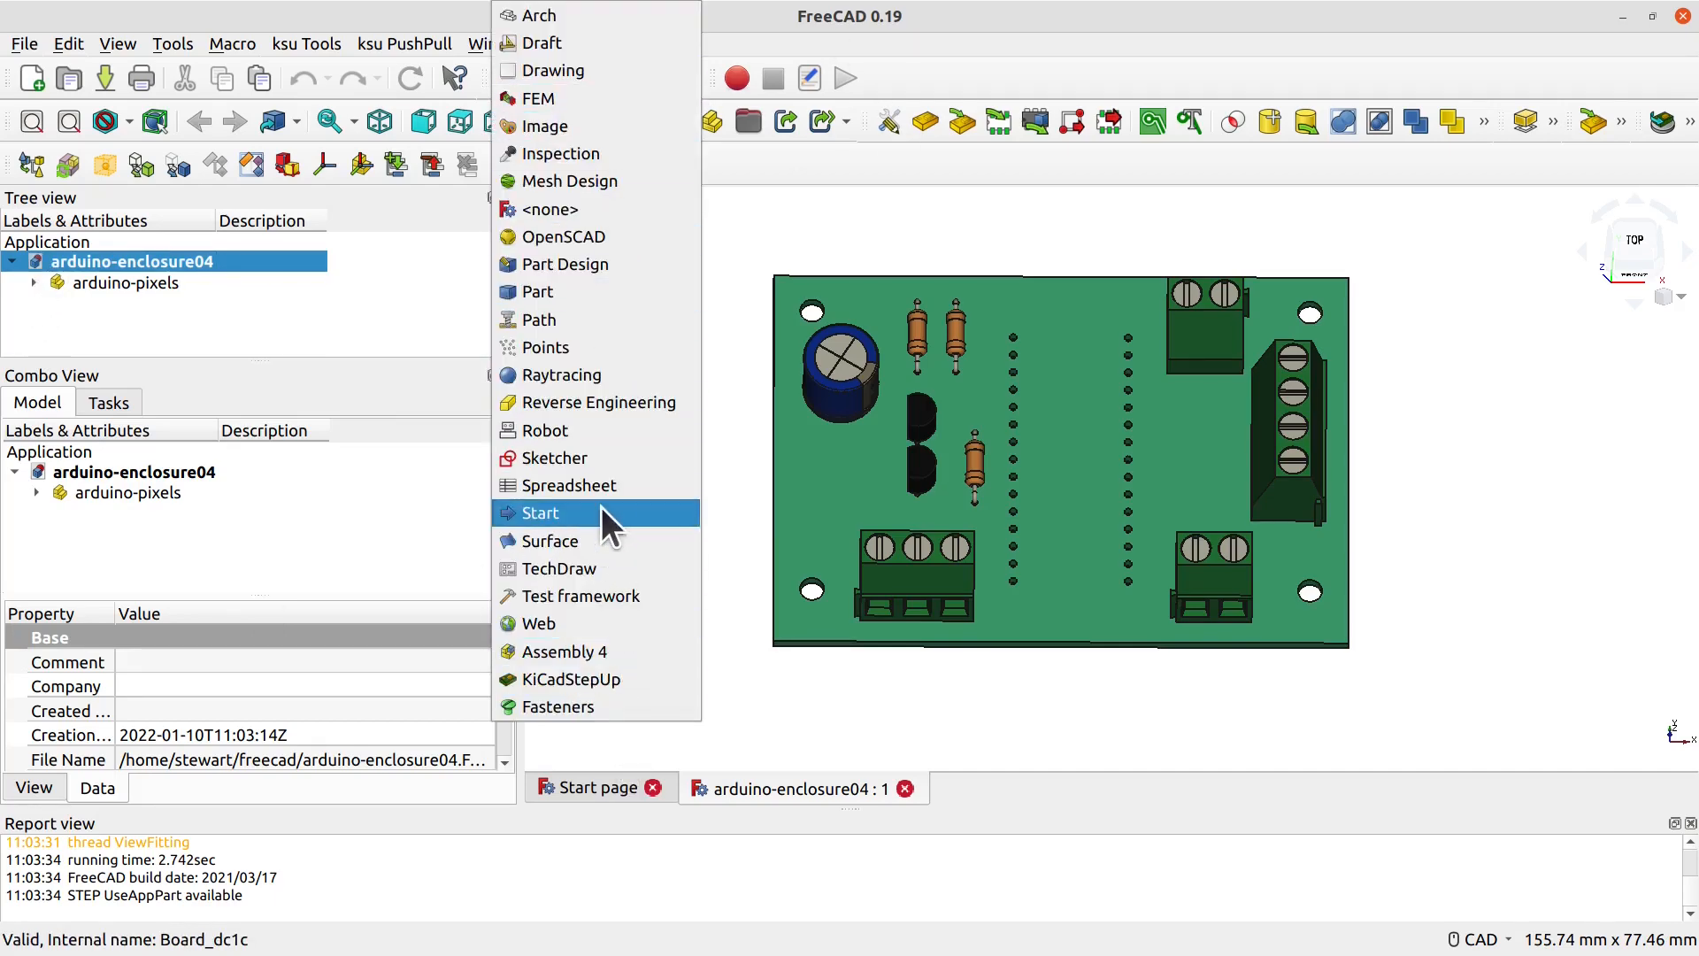
pyautogui.click(598, 457)
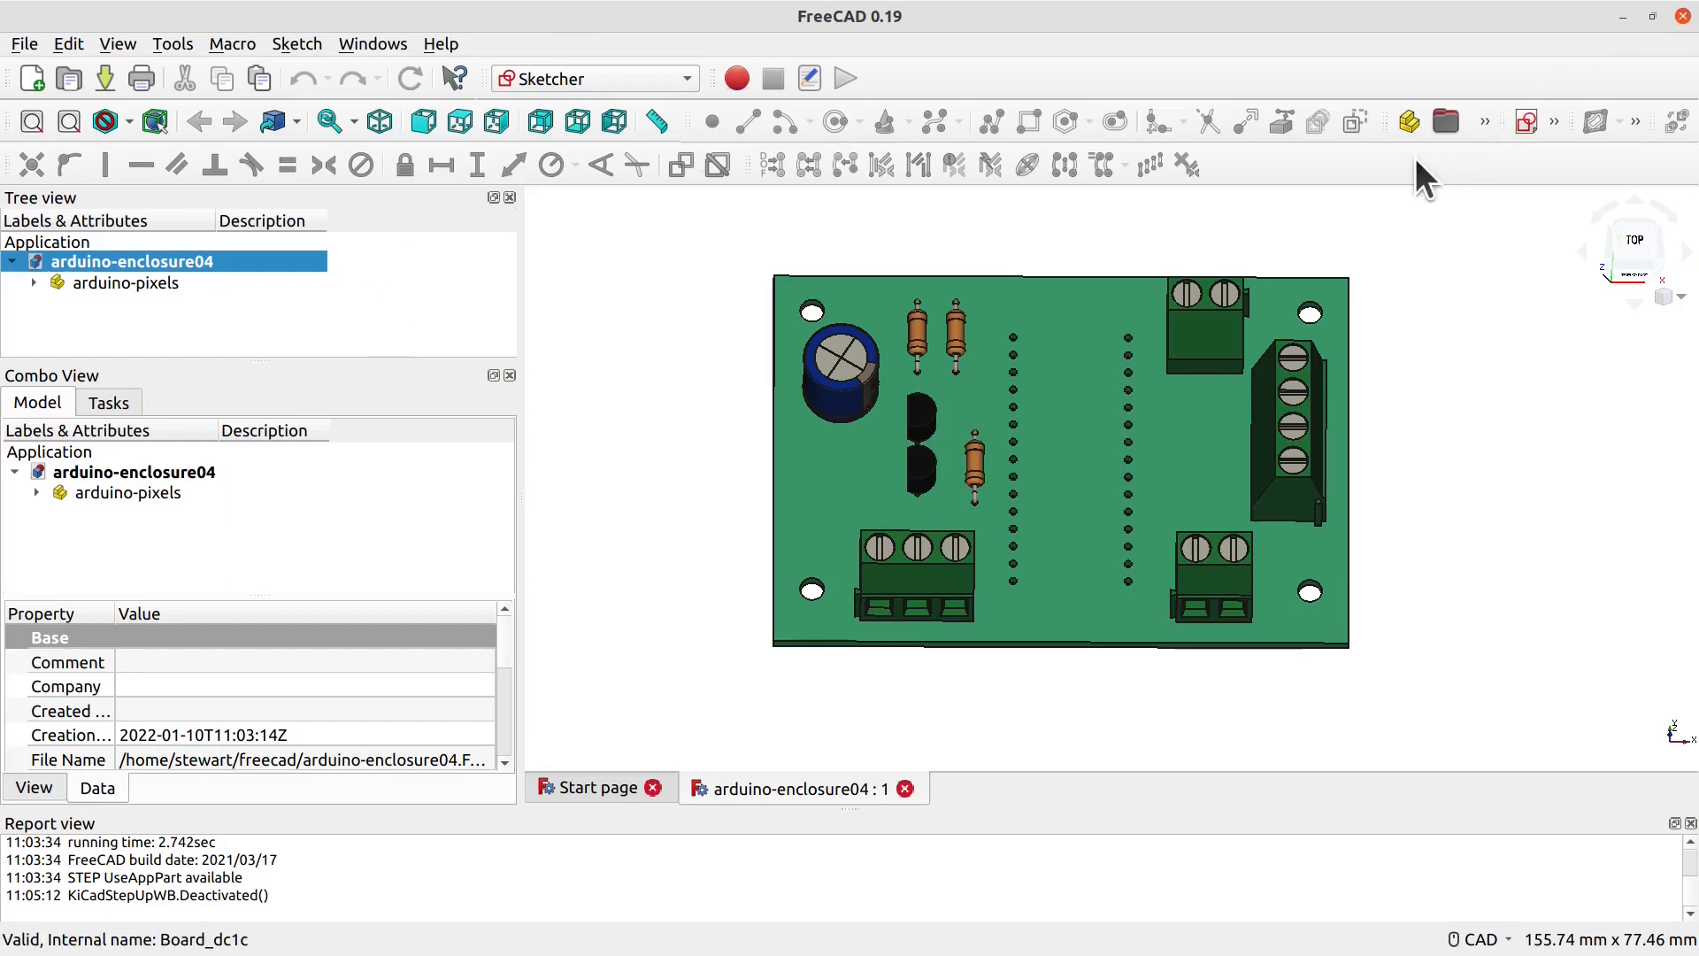
pyautogui.click(1527, 124)
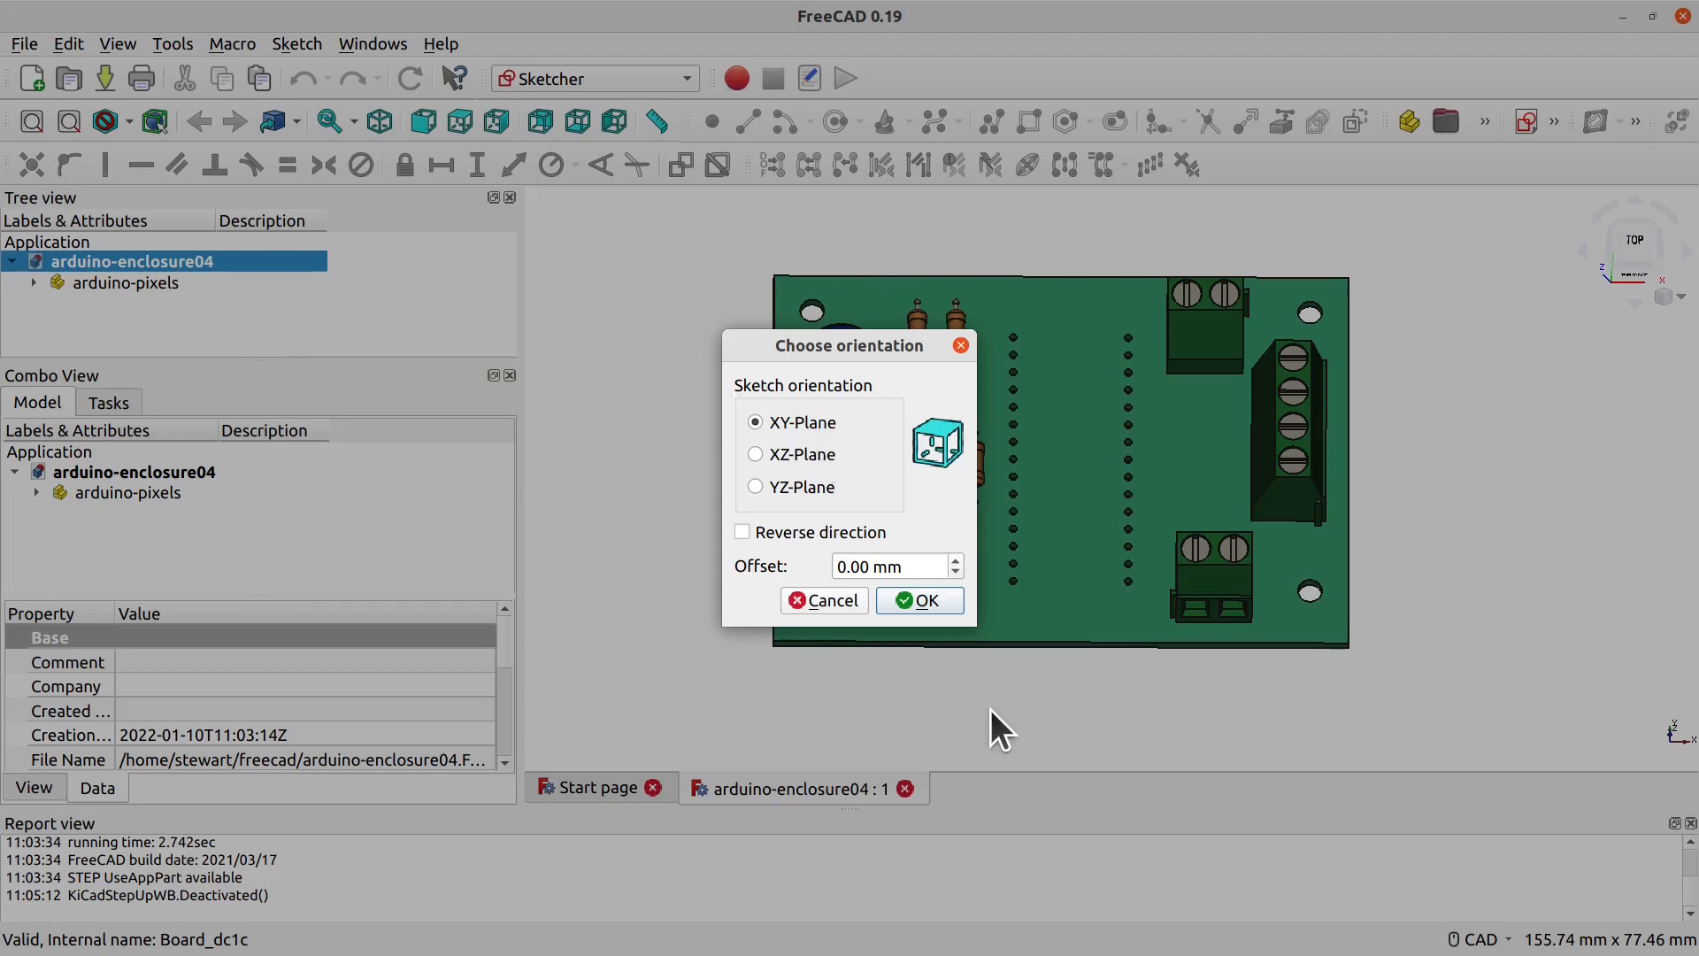
pyautogui.click(920, 600)
# Step: Sketch a rectangle about 93 by 64 mm around the outside of the circuit board
pyautogui.moveTo(1459, 206)
pyautogui.mouseDown(button='middle')
pyautogui.moveTo(1442, 393)
pyautogui.moveTo(1461, 299)
pyautogui.mouseUp(button='middle')
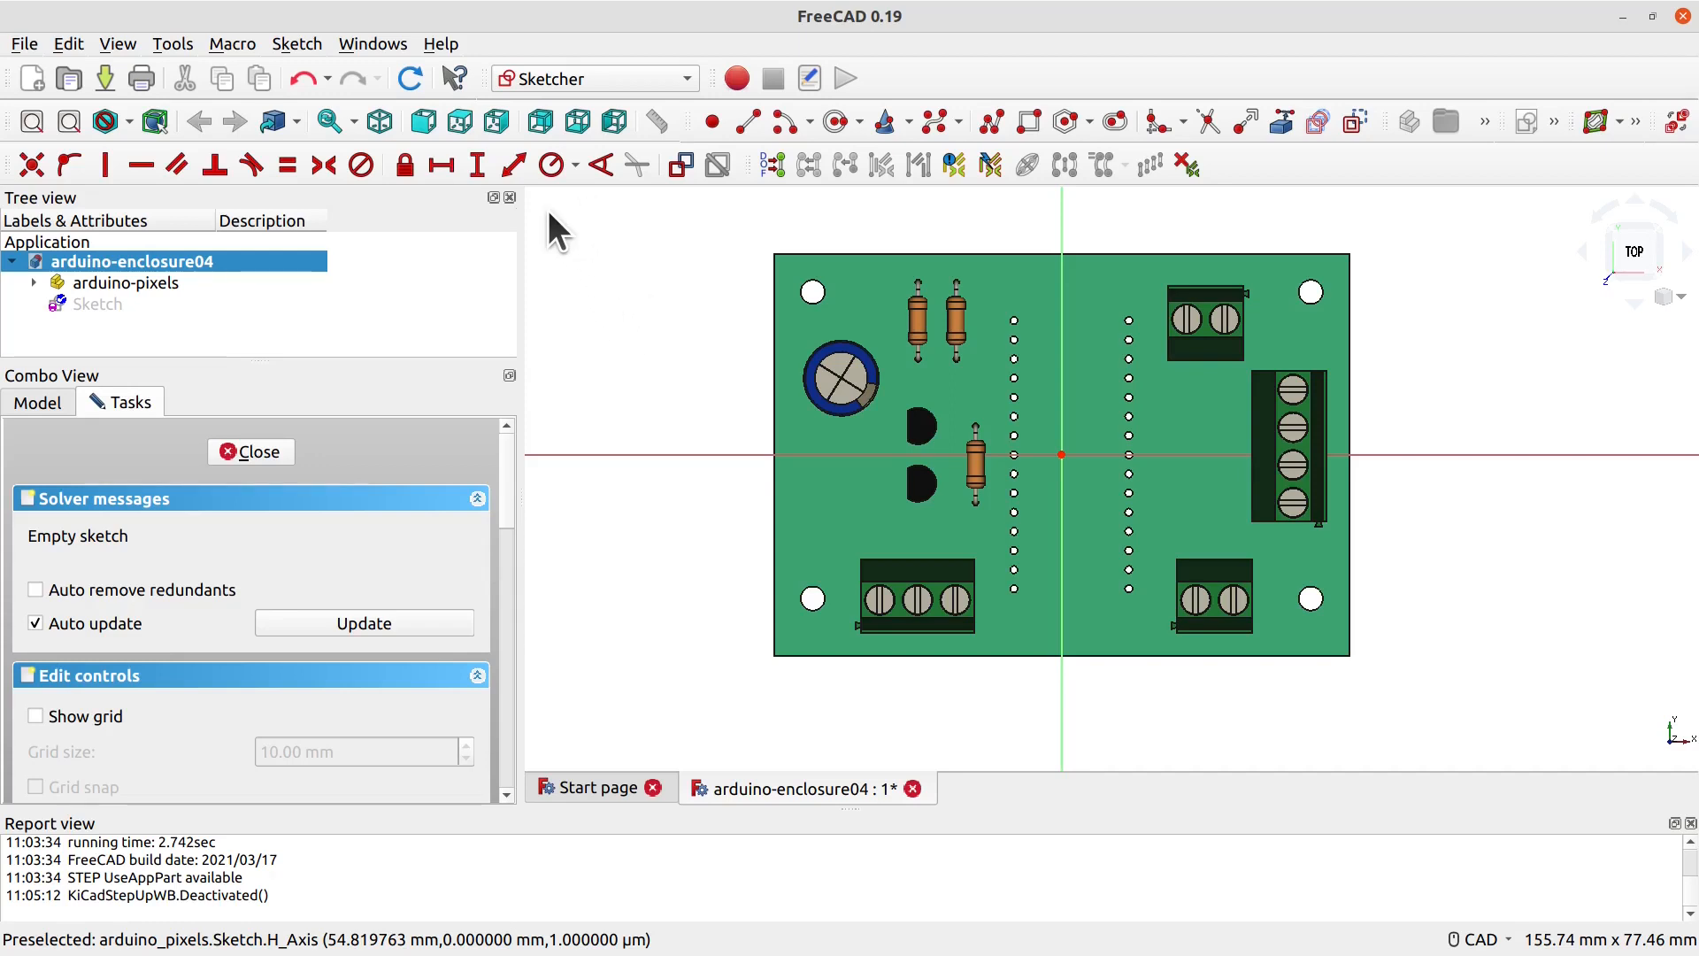
pyautogui.click(1027, 124)
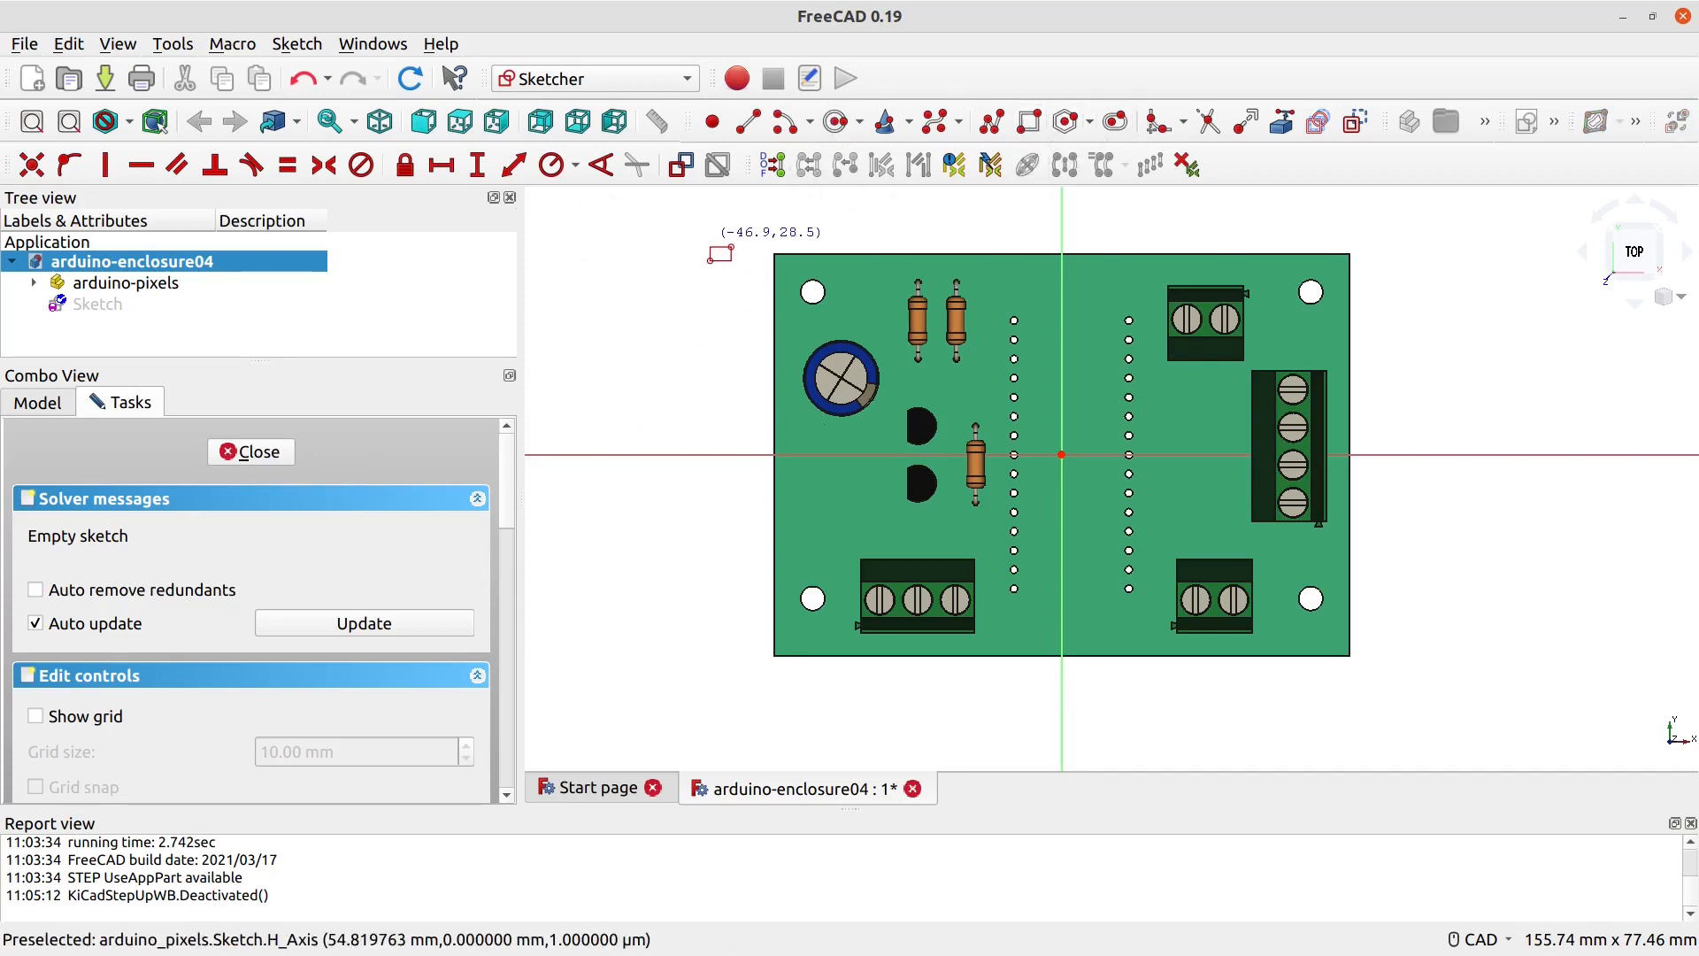
pyautogui.click(708, 221)
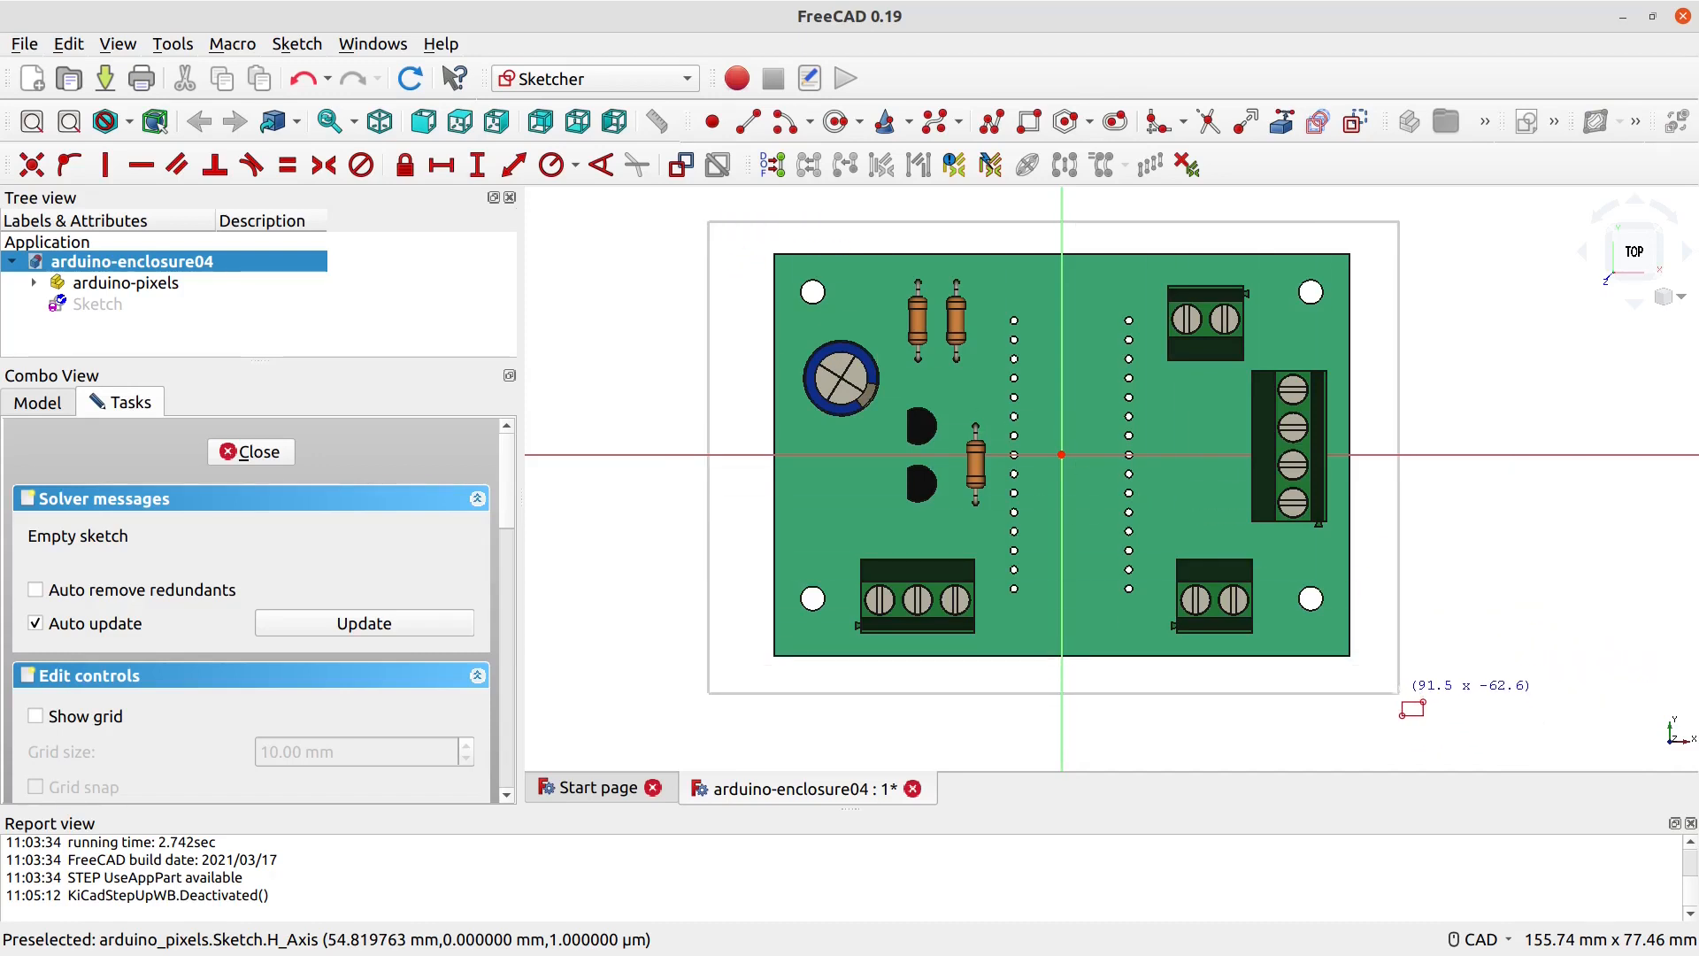
pyautogui.click(1408, 702)
# Step: Change the 3D view's background colour preference from a simple colour to a colour gradient
pyautogui.click(69, 44)
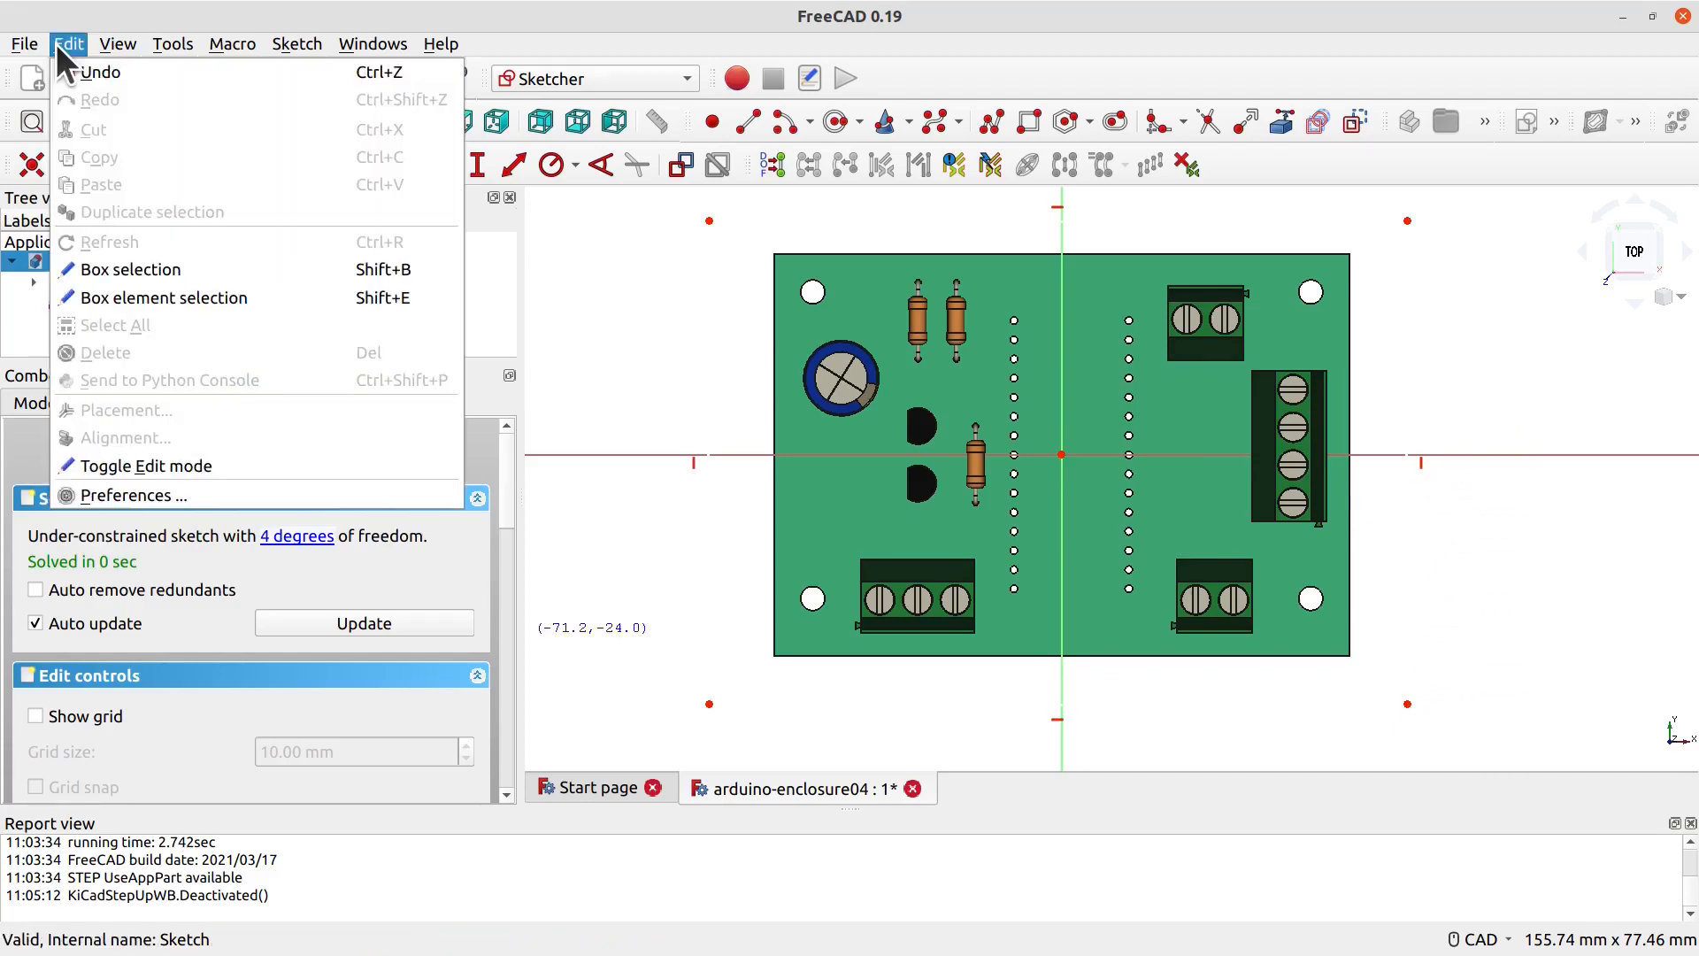
pyautogui.click(130, 490)
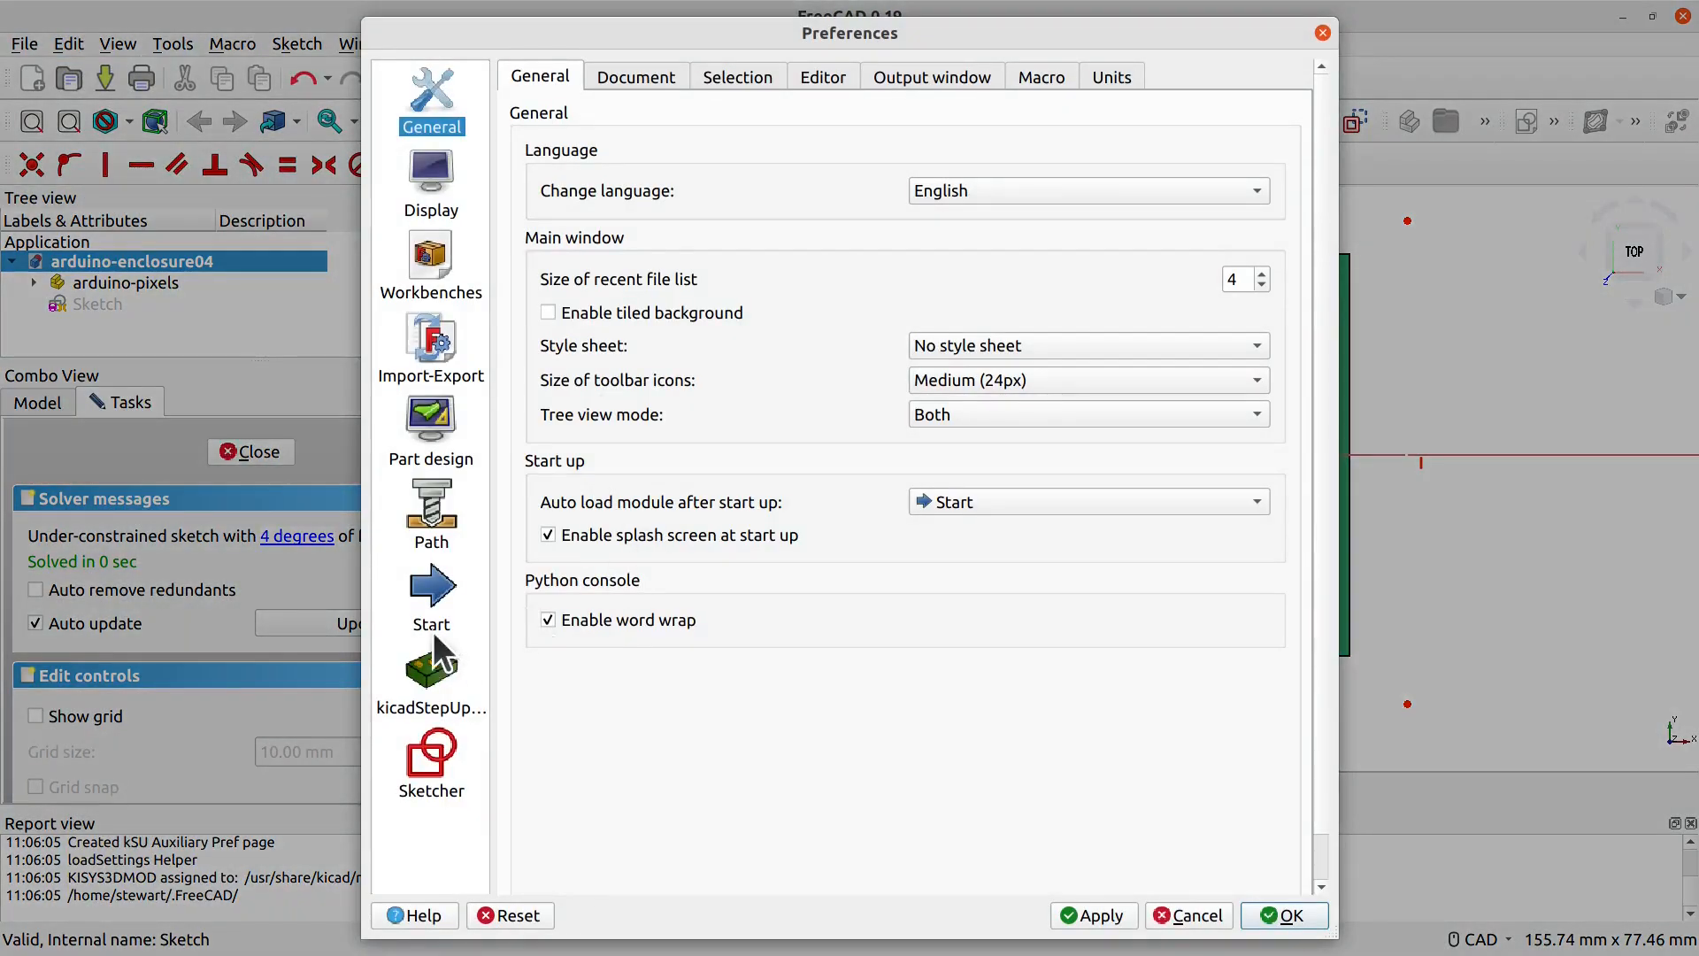
pyautogui.click(430, 173)
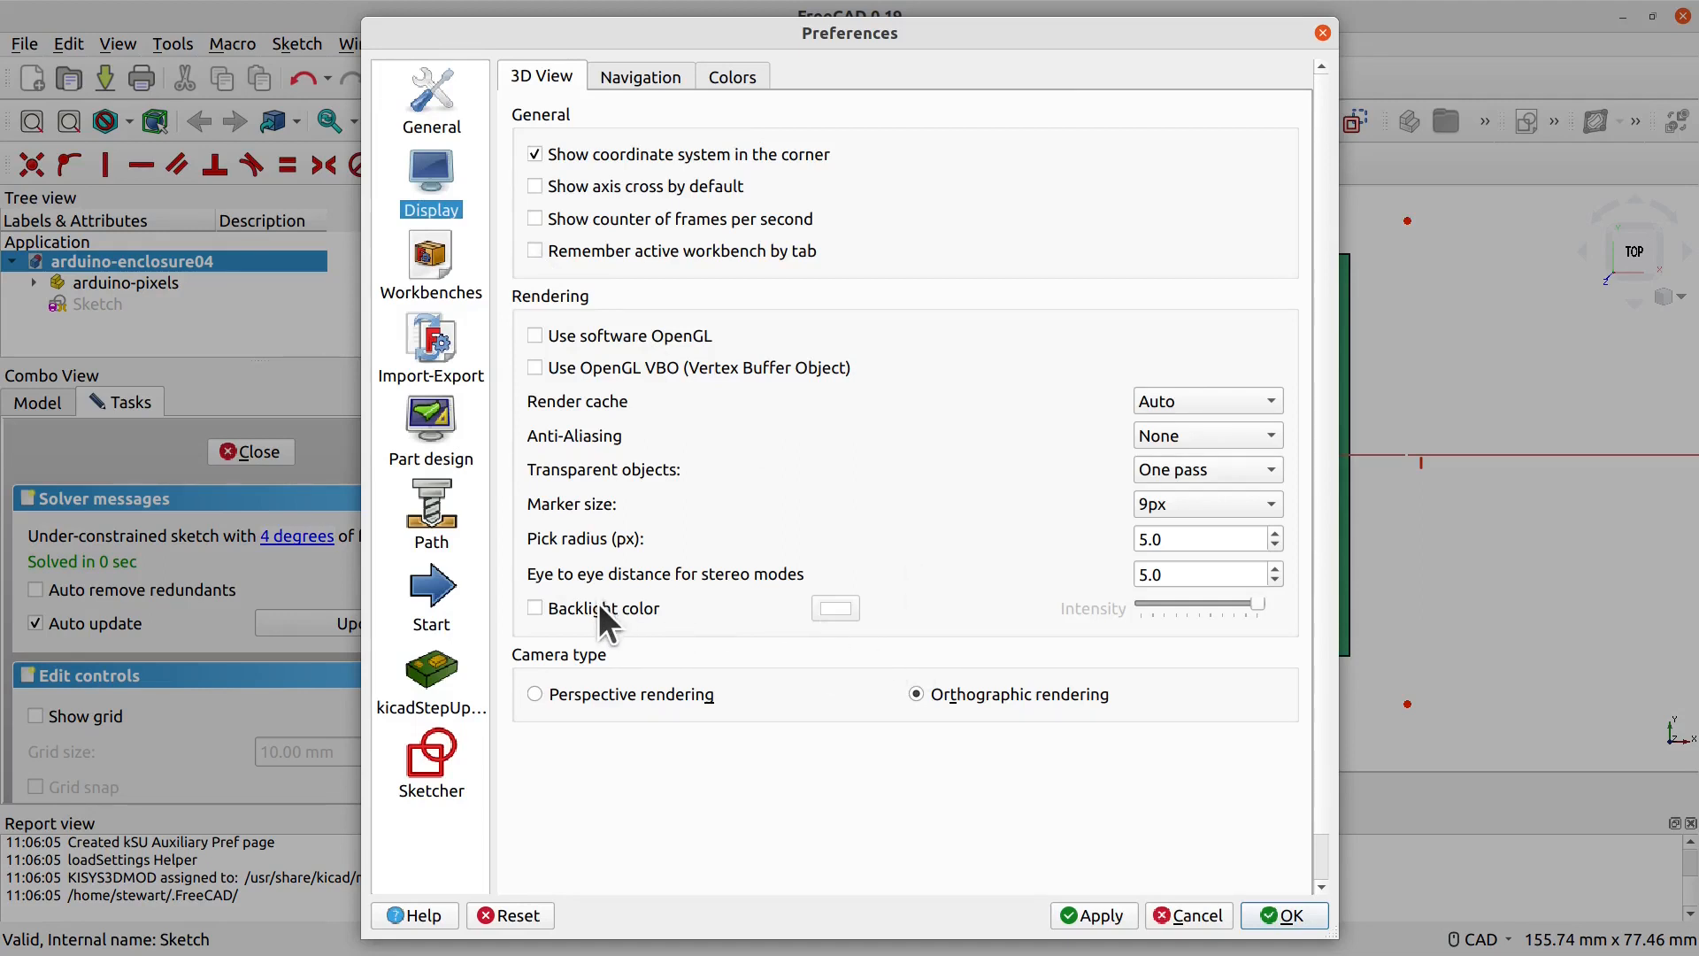
pyautogui.click(734, 70)
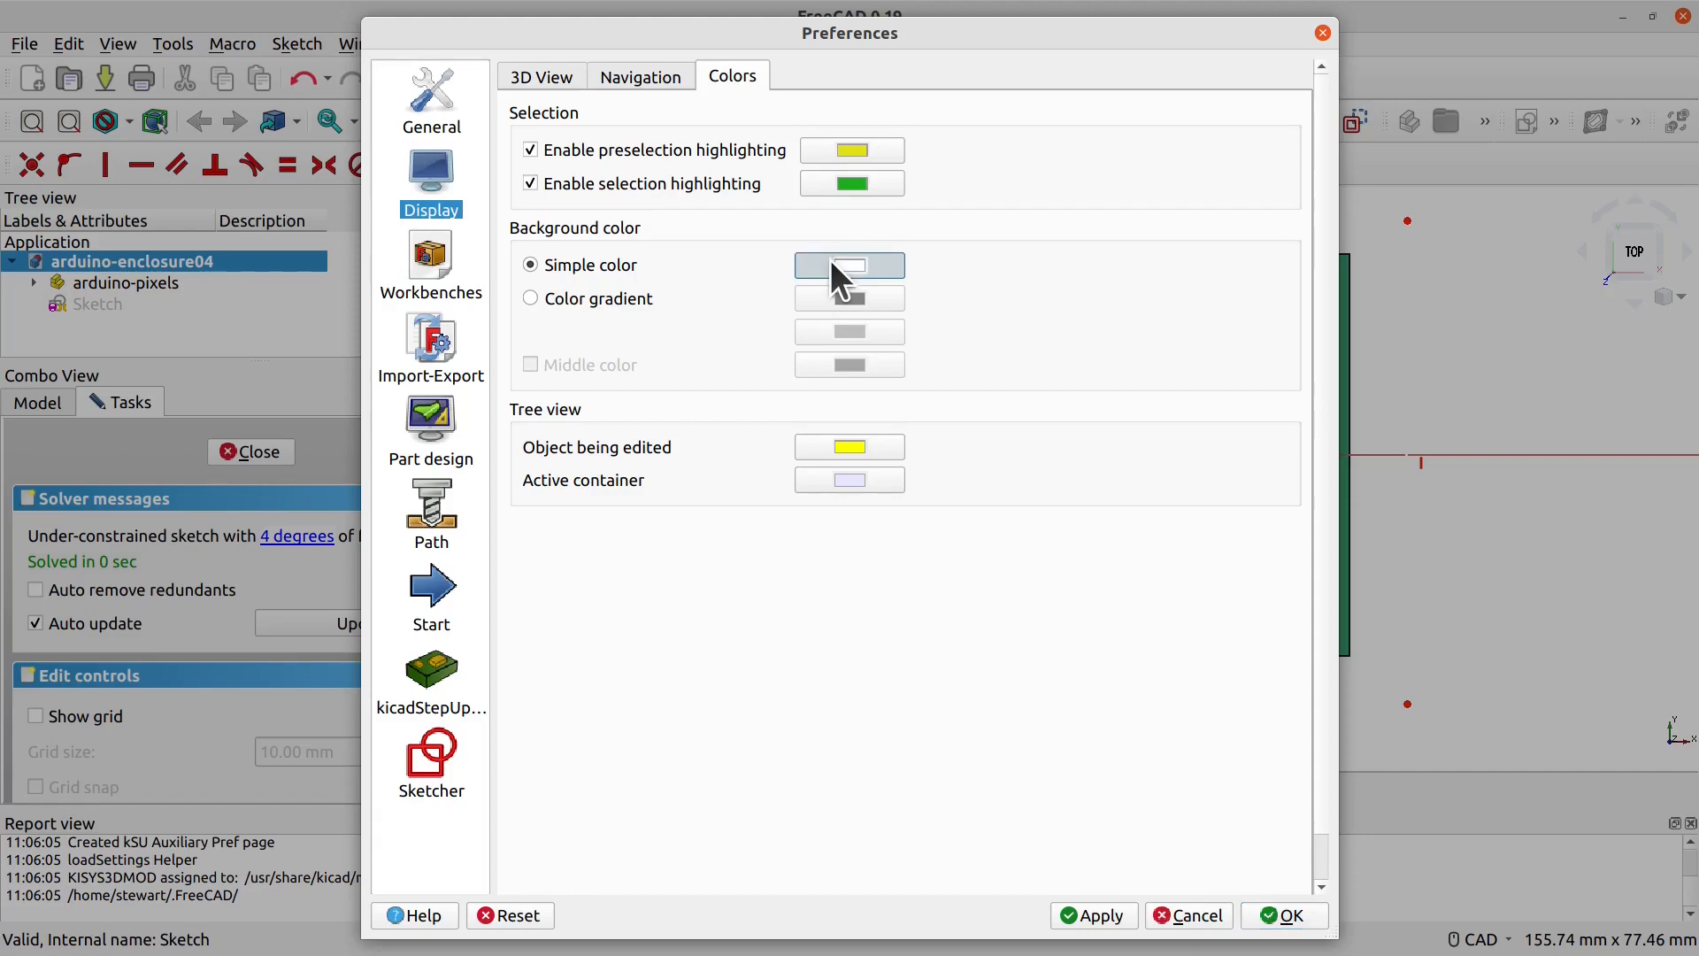
pyautogui.click(531, 299)
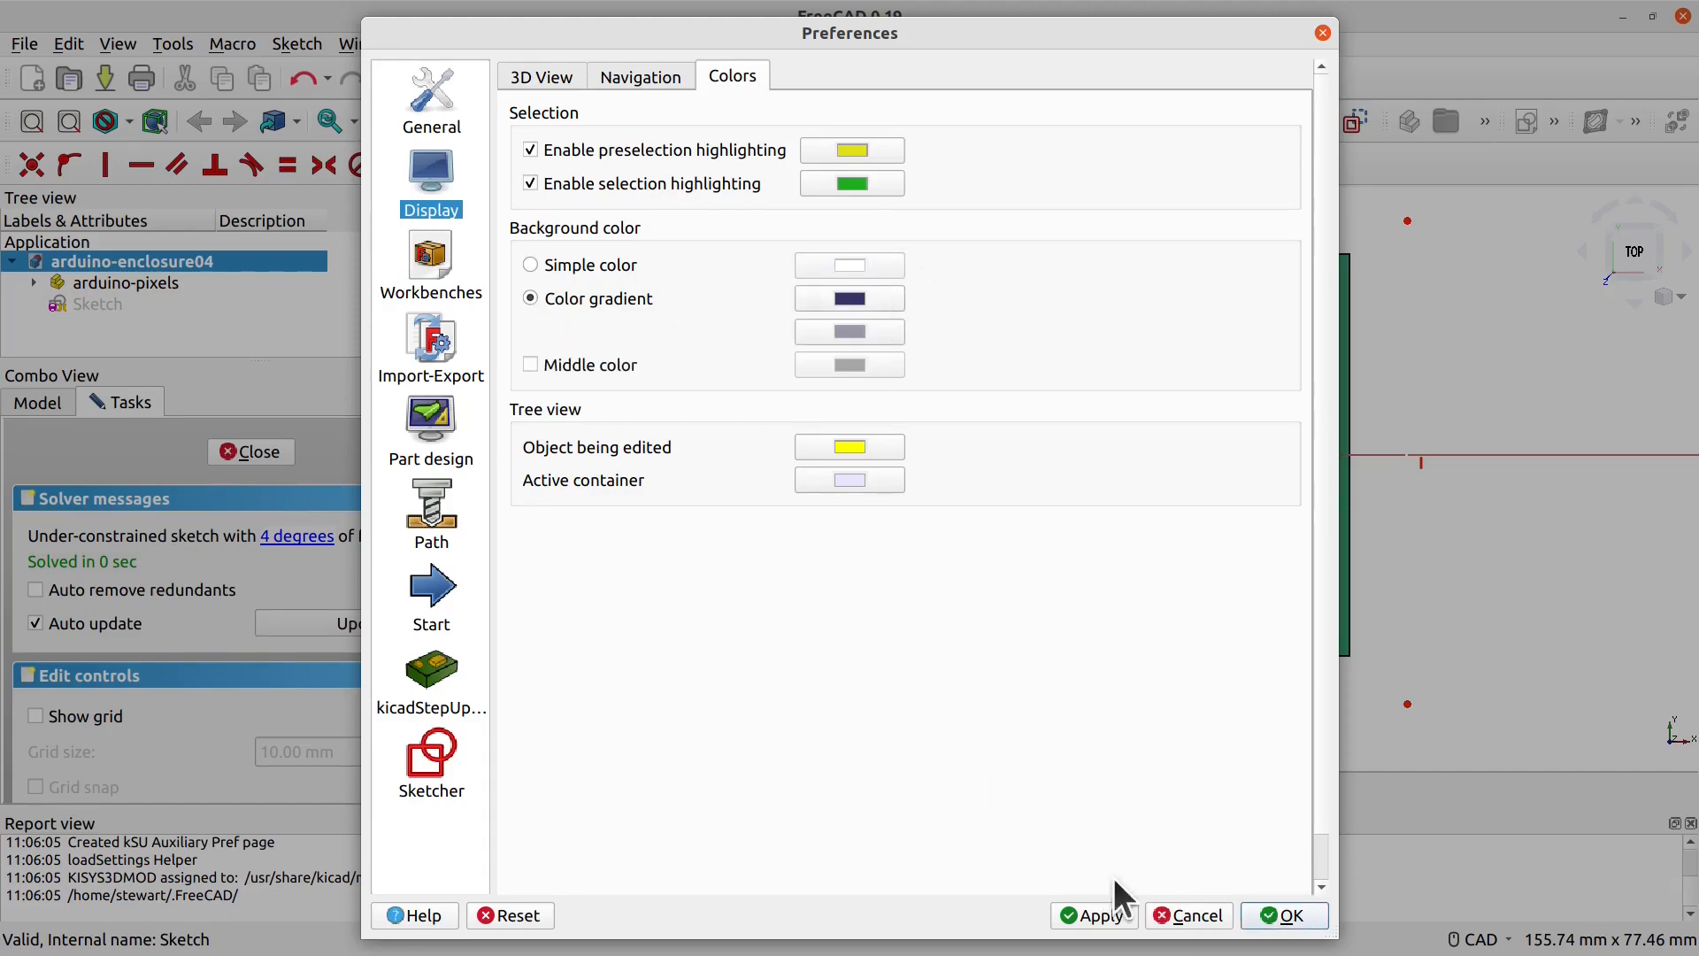
pyautogui.click(1282, 915)
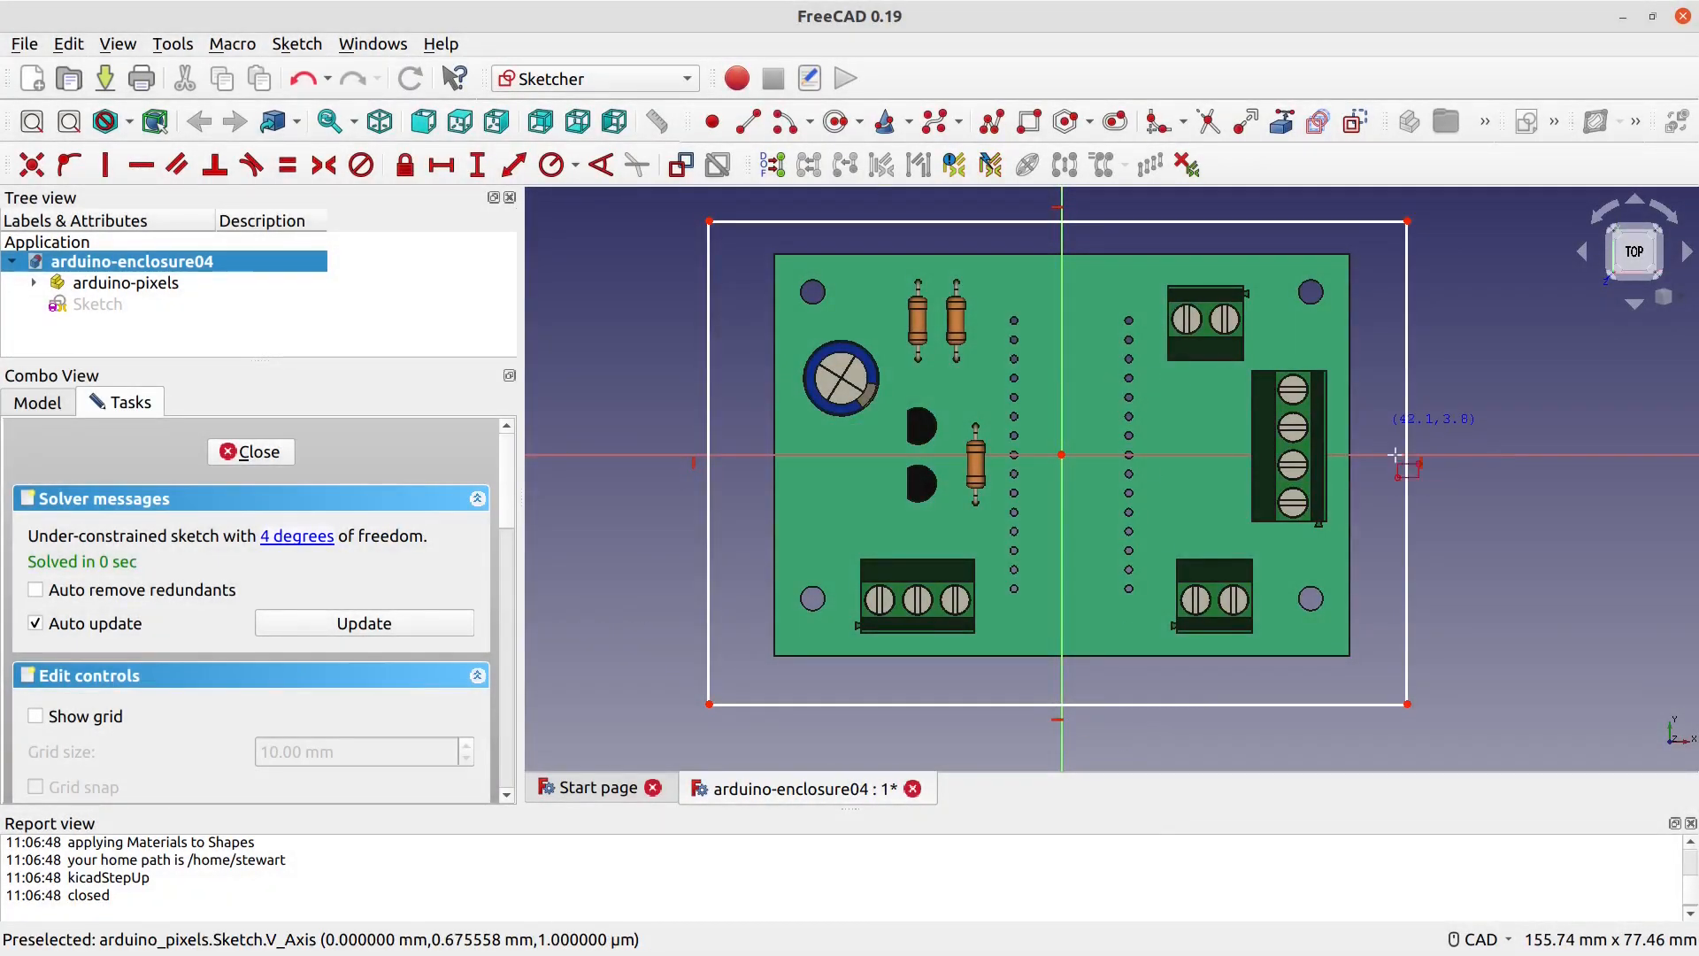
# Step: Constrain the horizontal length of the rectangle's upper edge to 100 mm
pyautogui.moveTo(1500, 338)
pyautogui.mouseDown(button='middle')
pyautogui.moveTo(1472, 374)
pyautogui.moveTo(1467, 352)
pyautogui.mouseUp(button='middle')
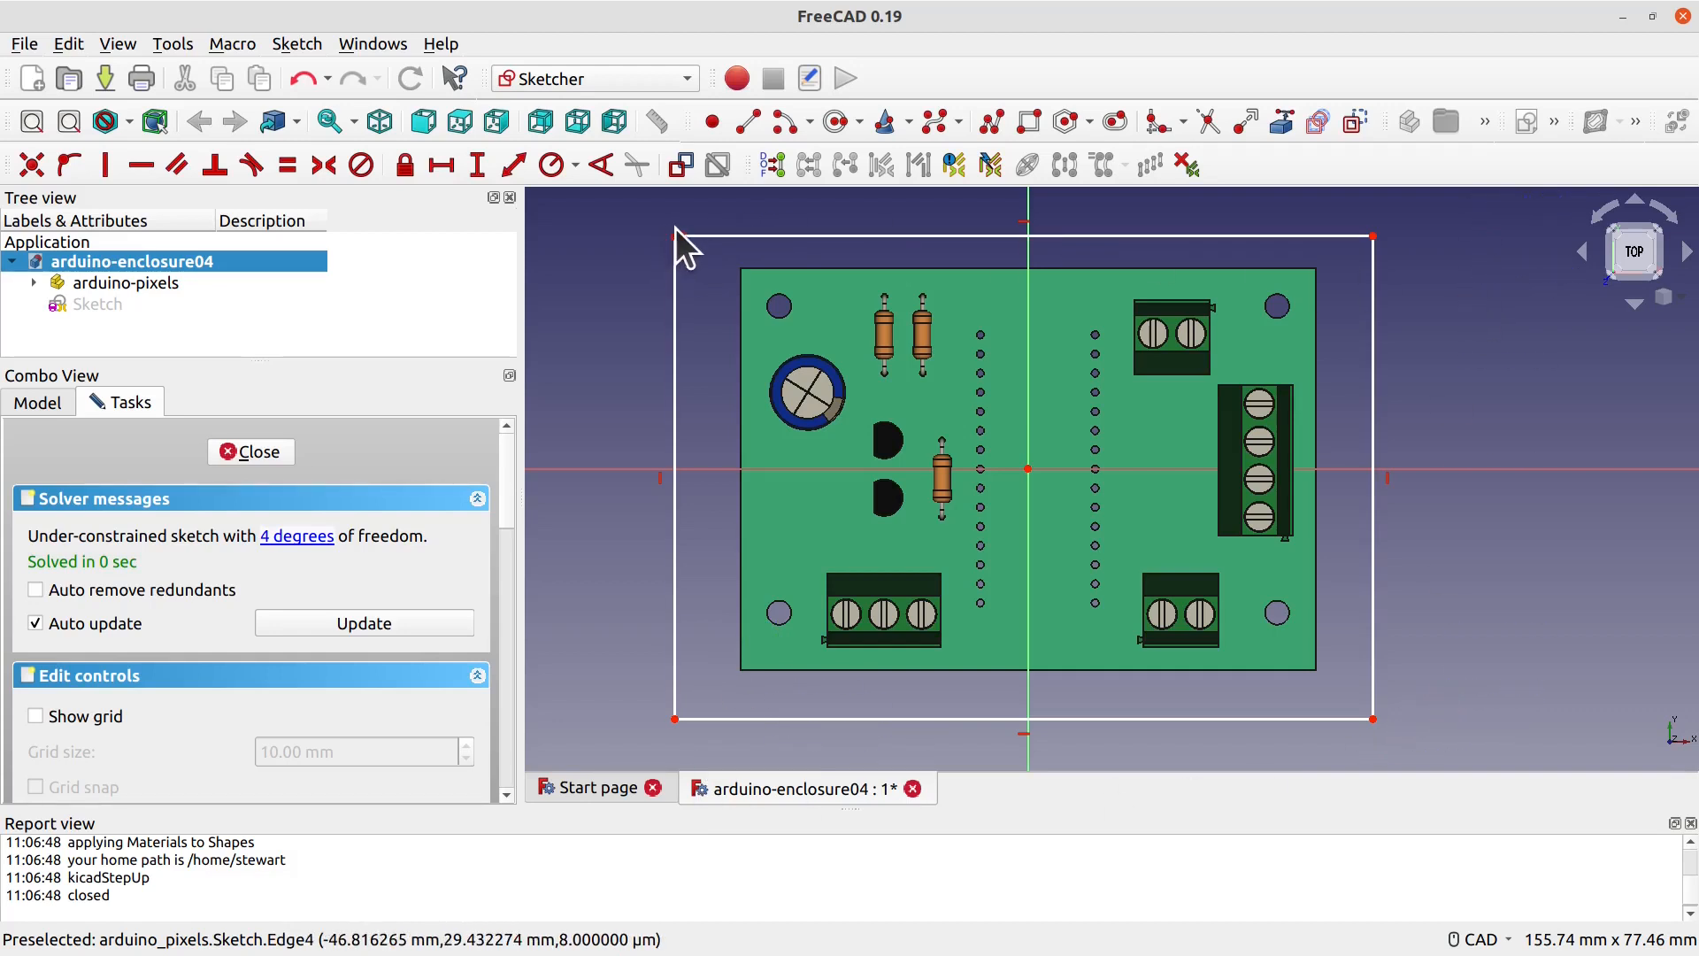
pyautogui.click(1155, 237)
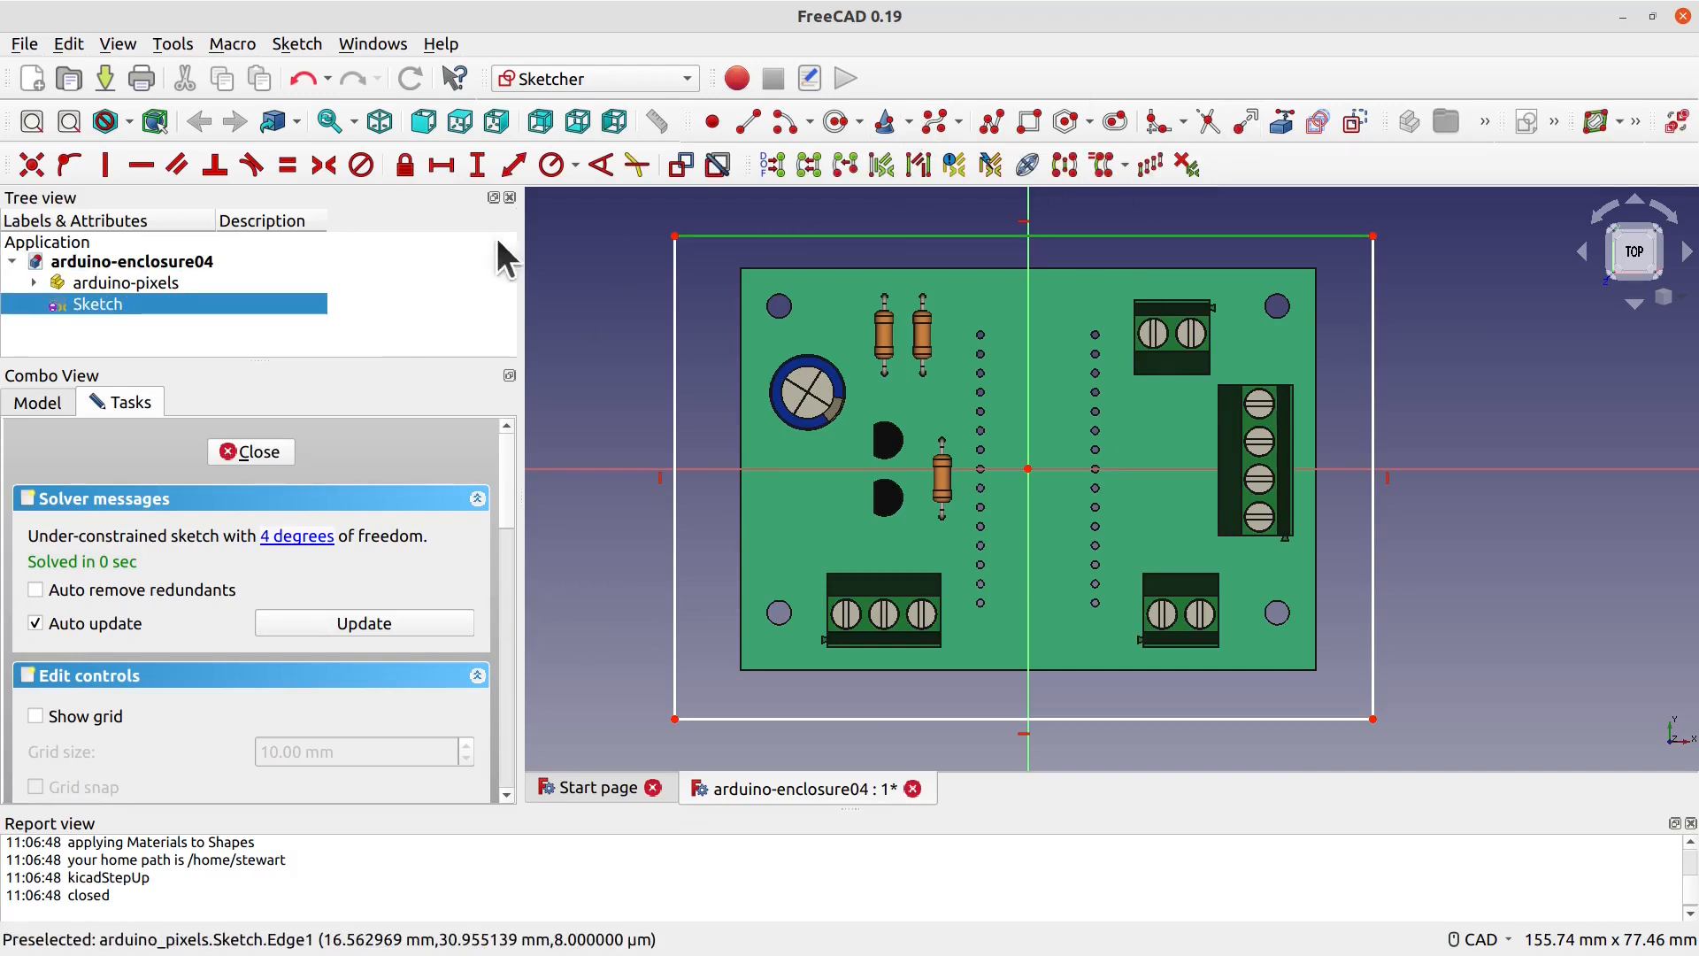
pyautogui.click(449, 164)
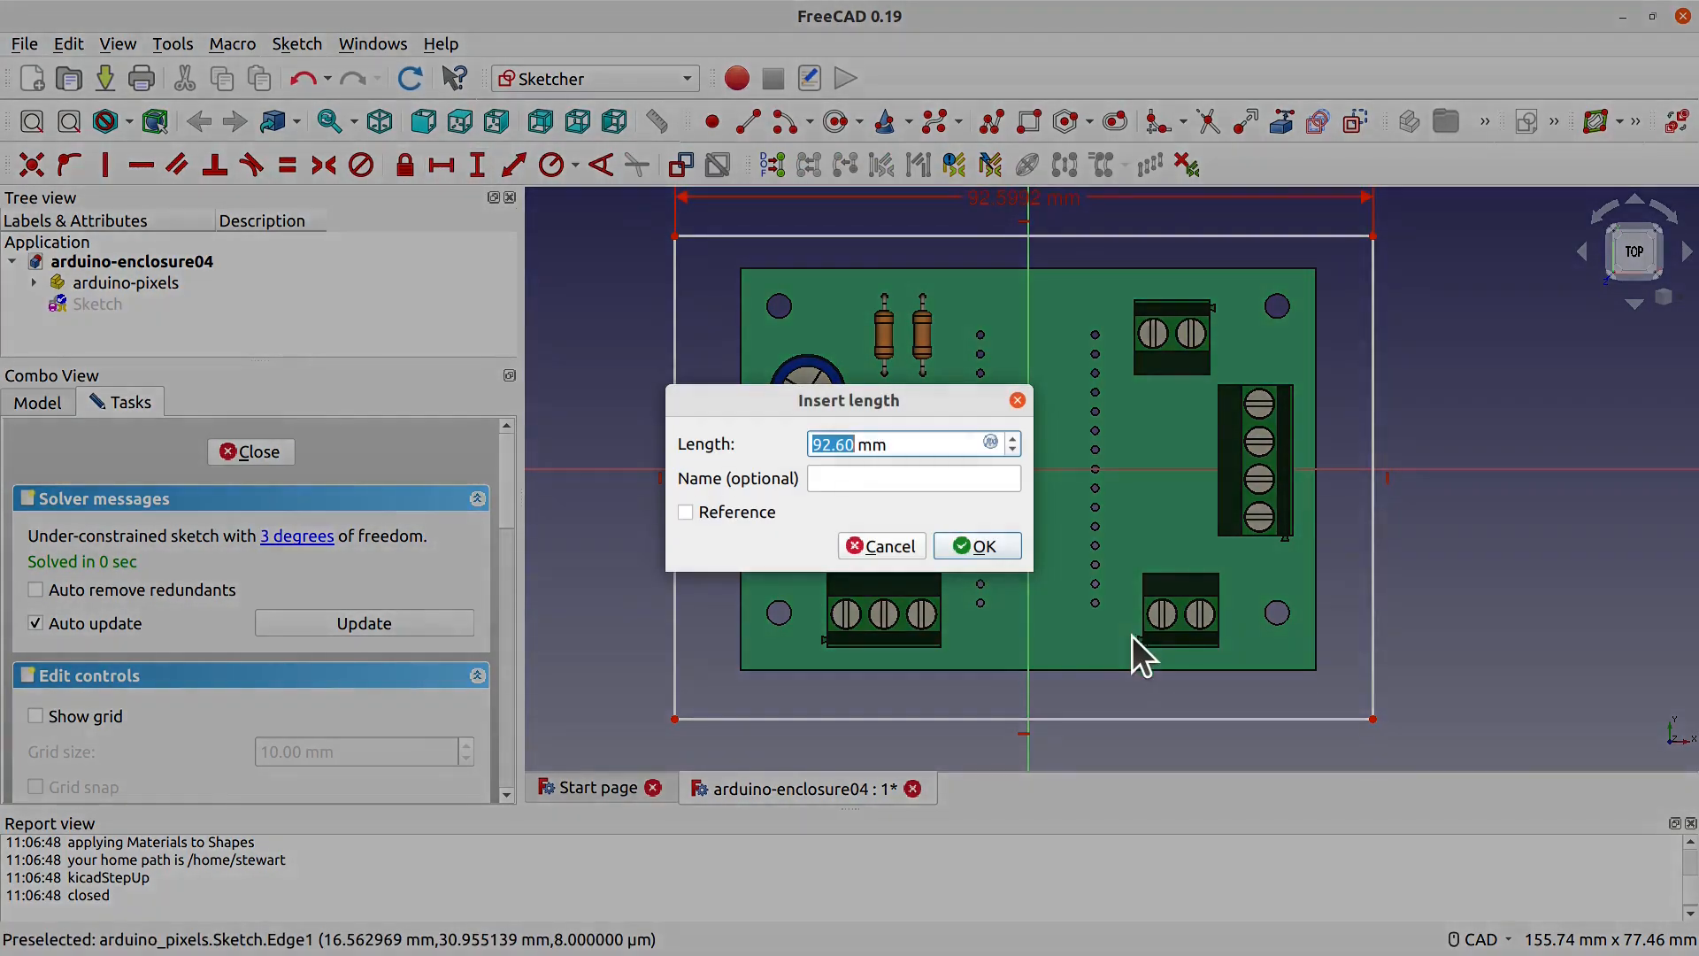
pyautogui.write('100')
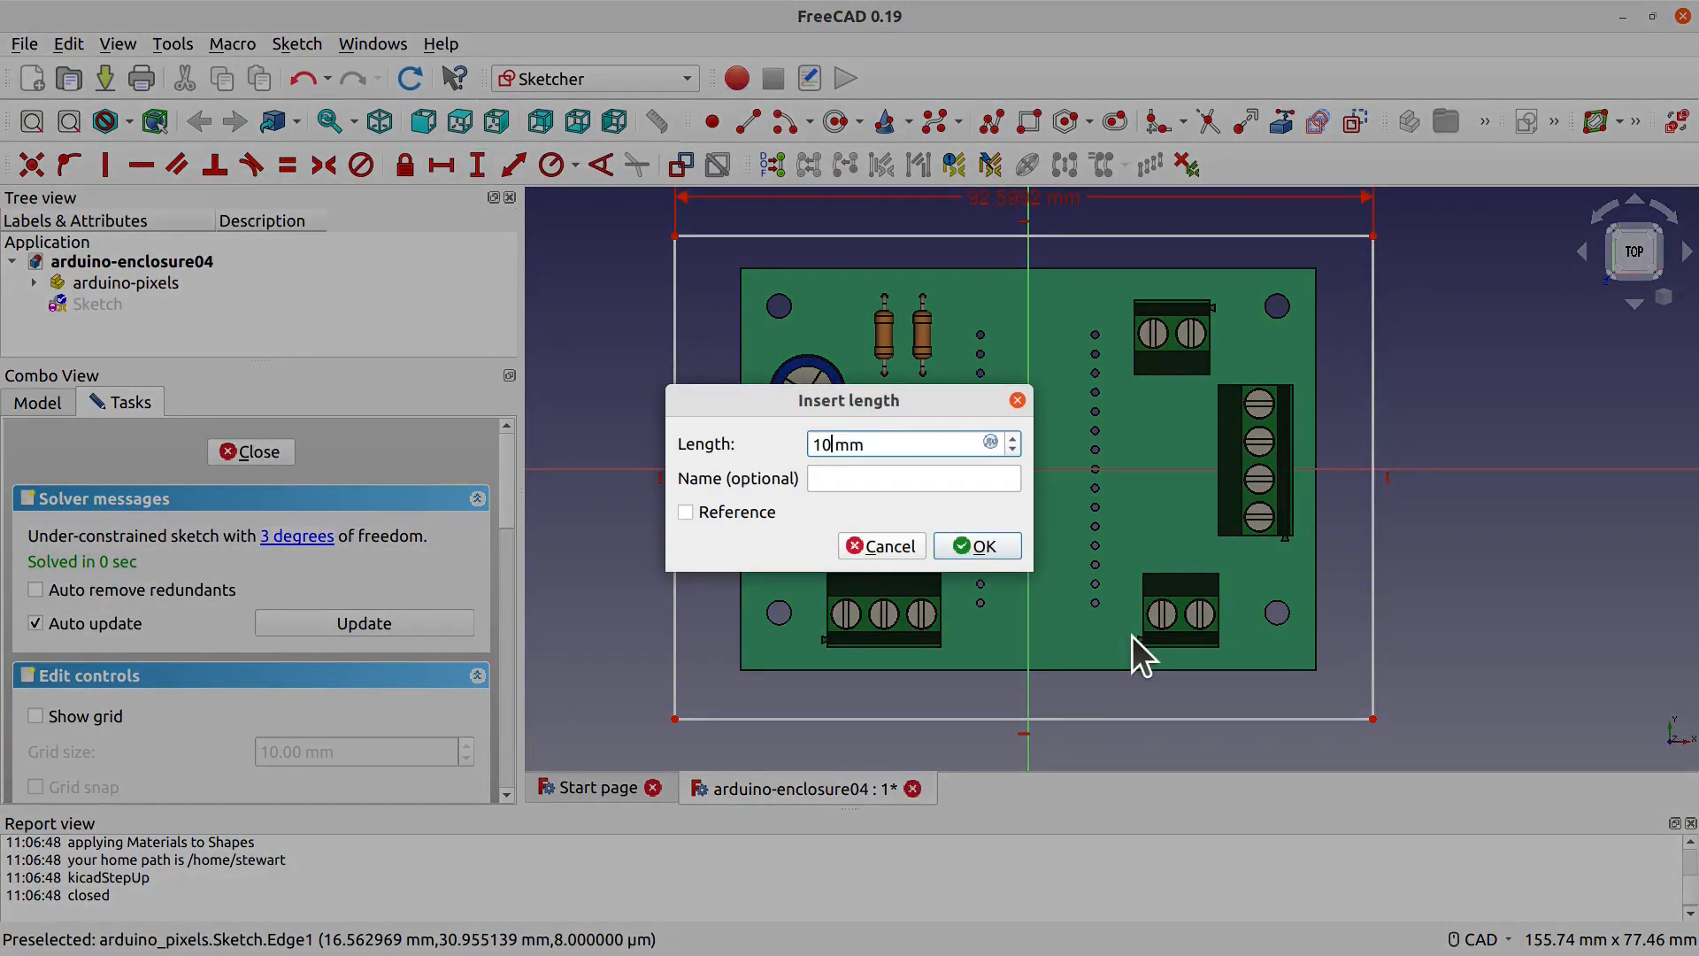
pyautogui.press('Return')
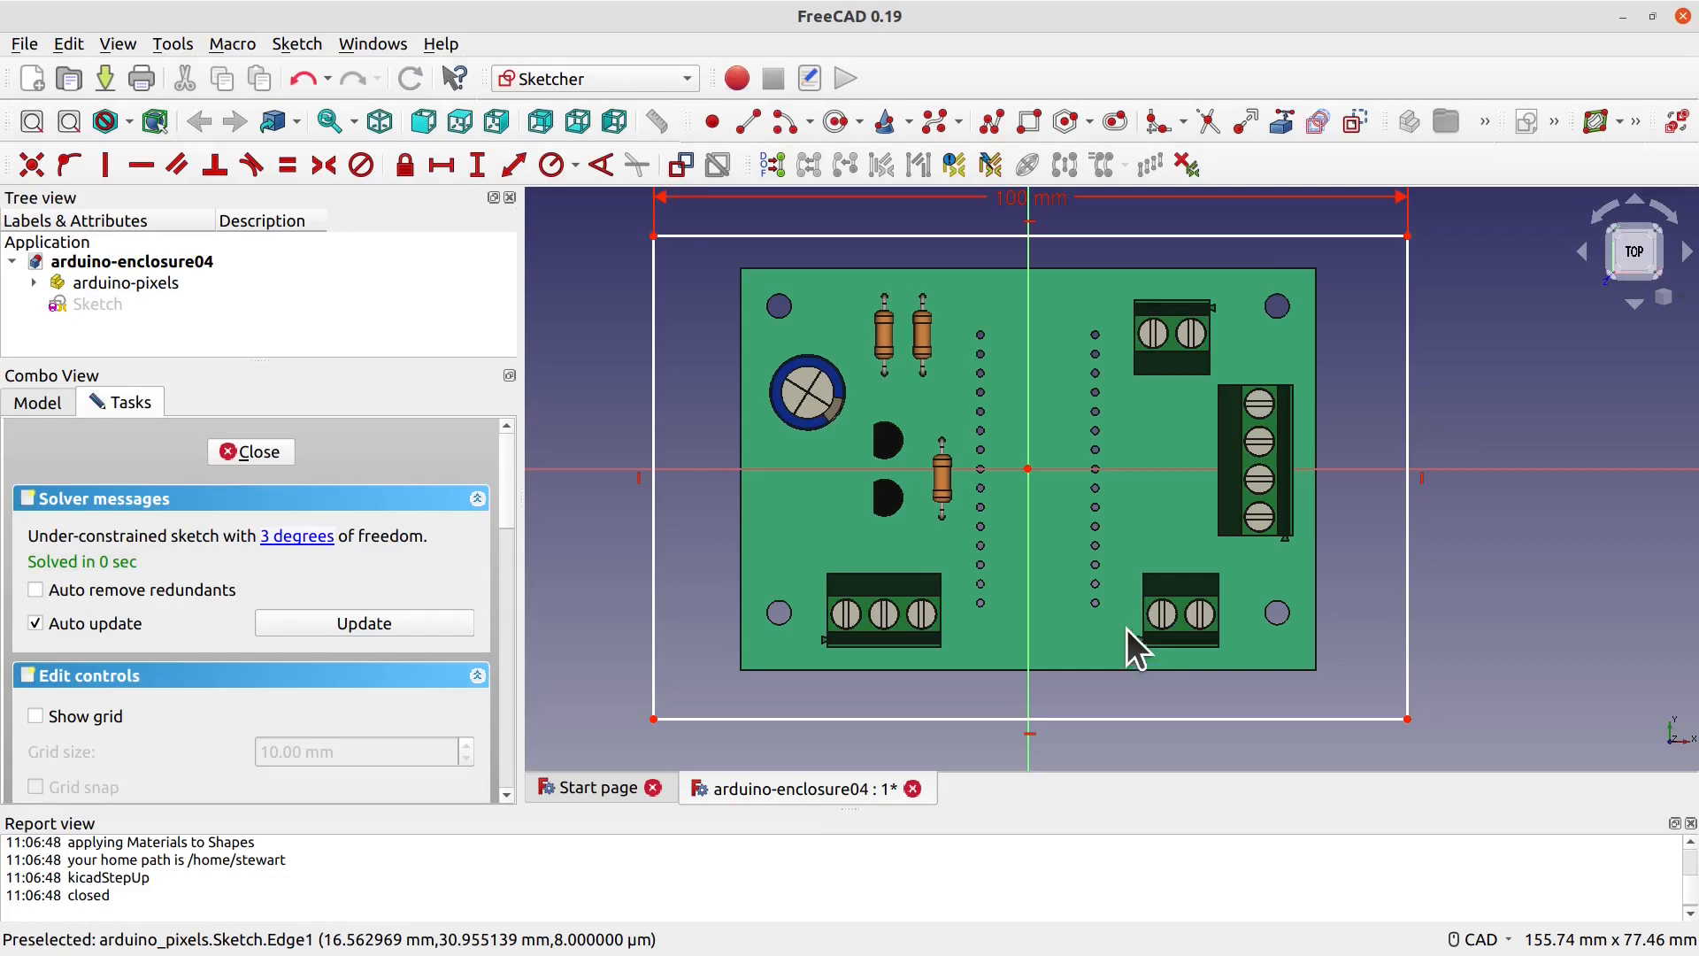
# Step: Constrain the vertical length of the rectangle's right edge to 70 mm
pyautogui.click(1406, 594)
pyautogui.click(483, 173)
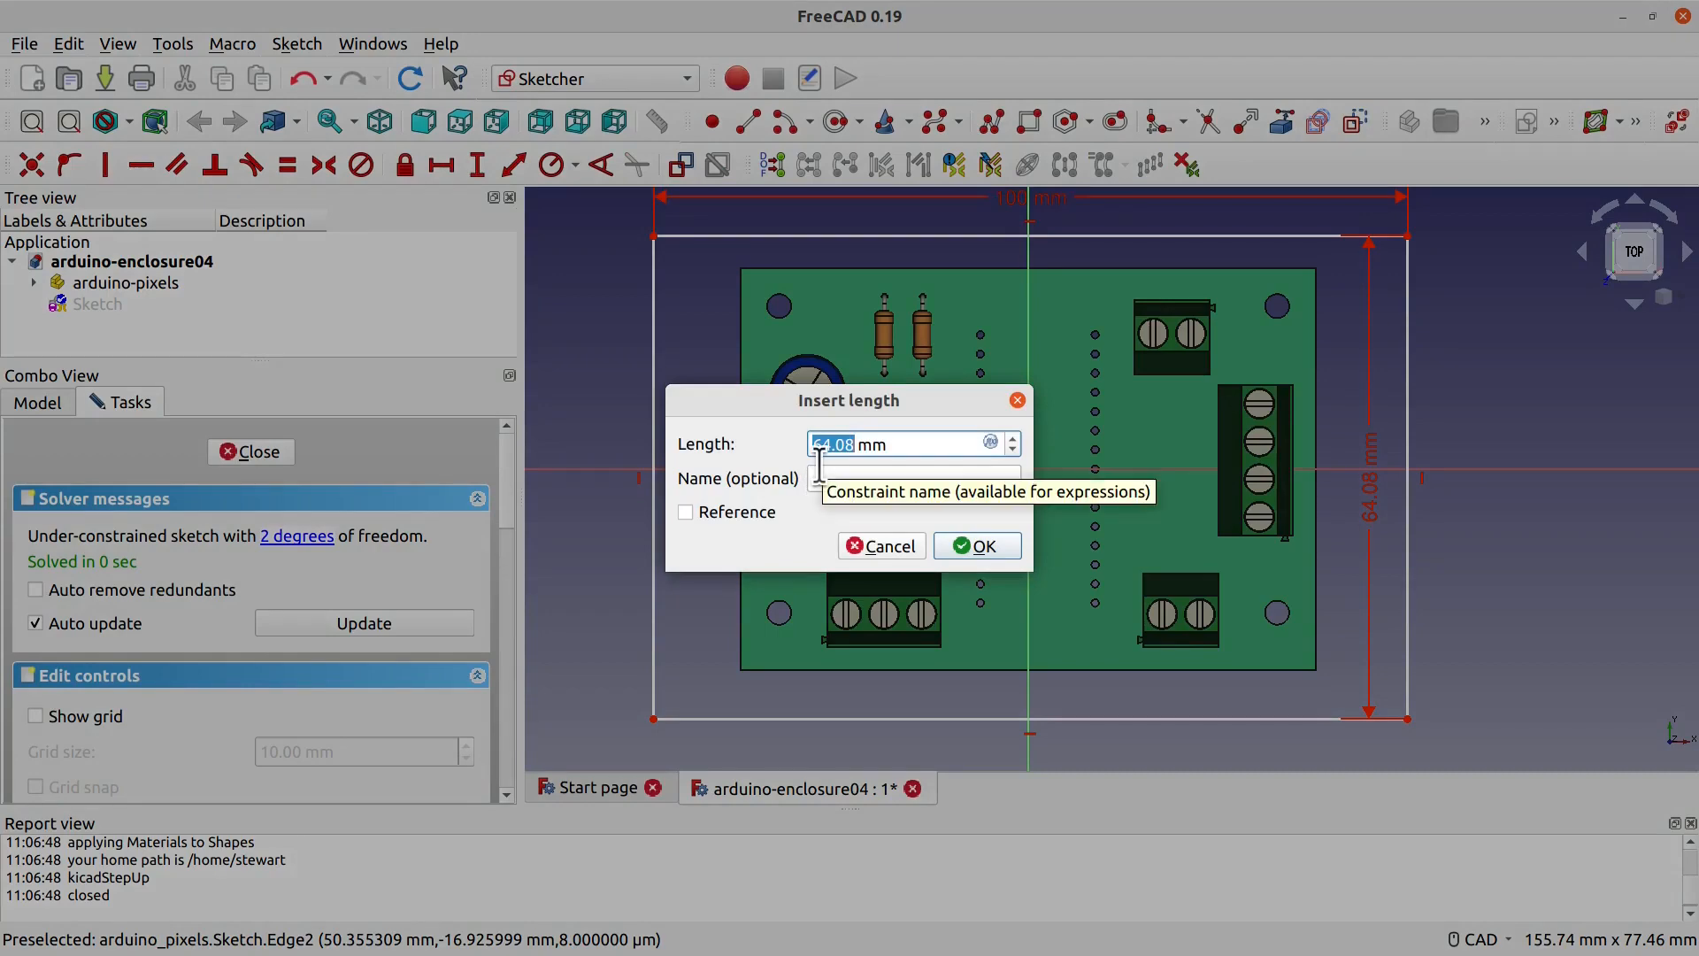
pyautogui.write('70')
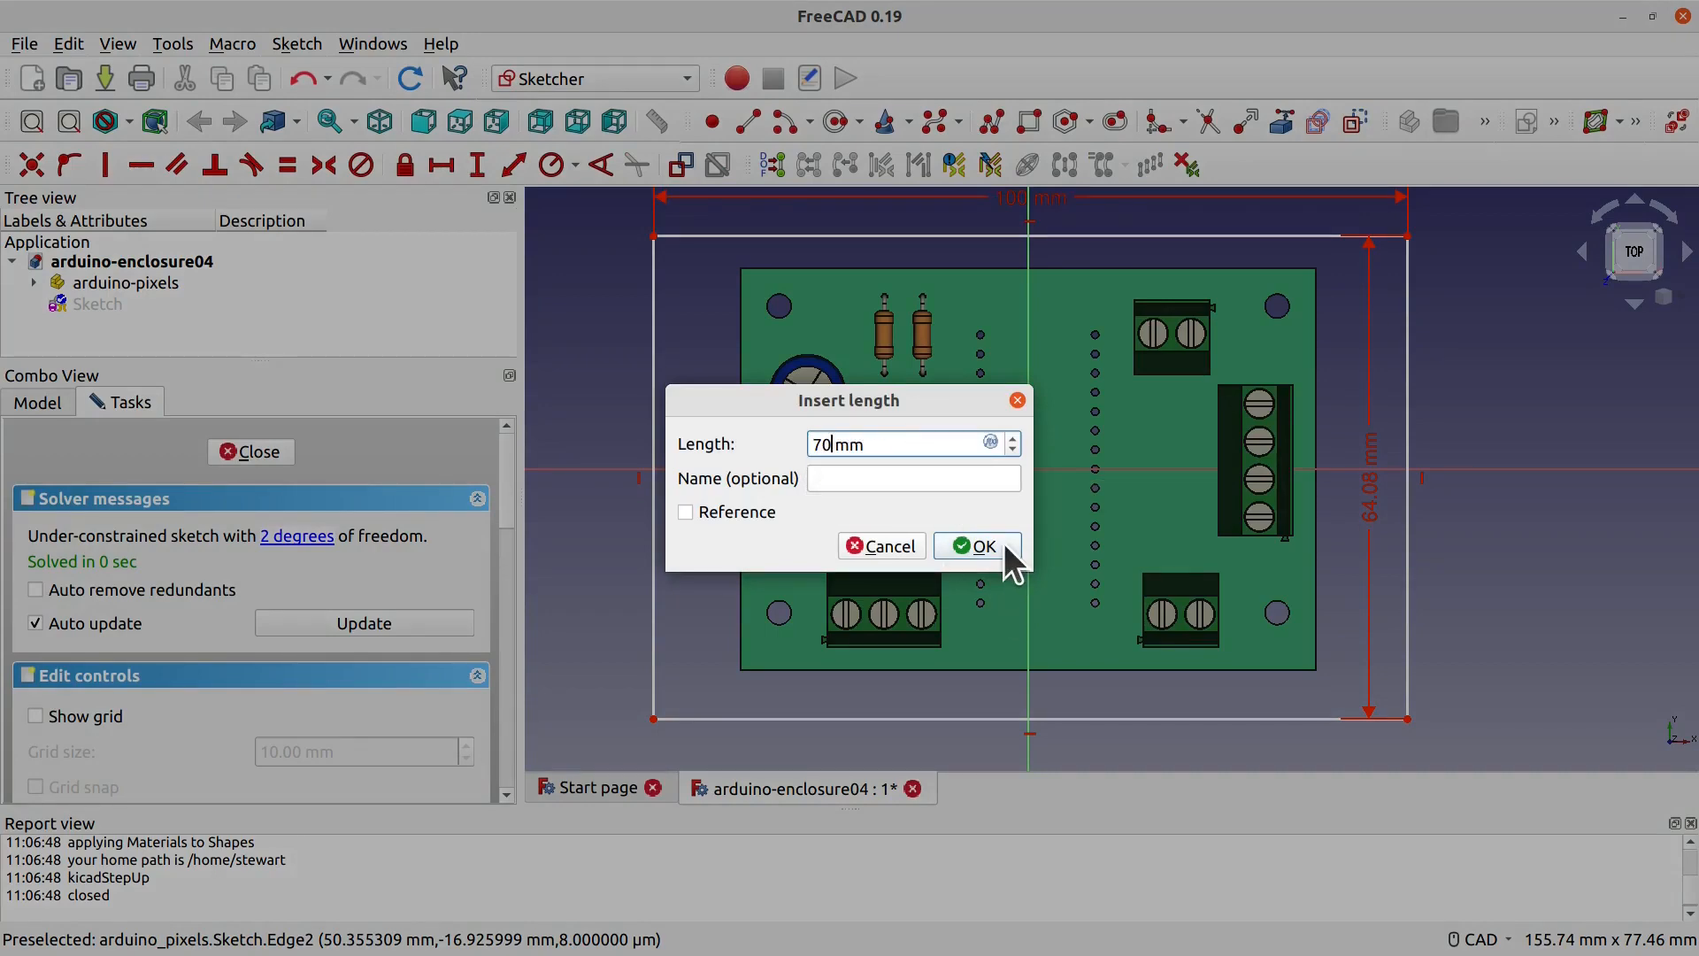
pyautogui.click(982, 546)
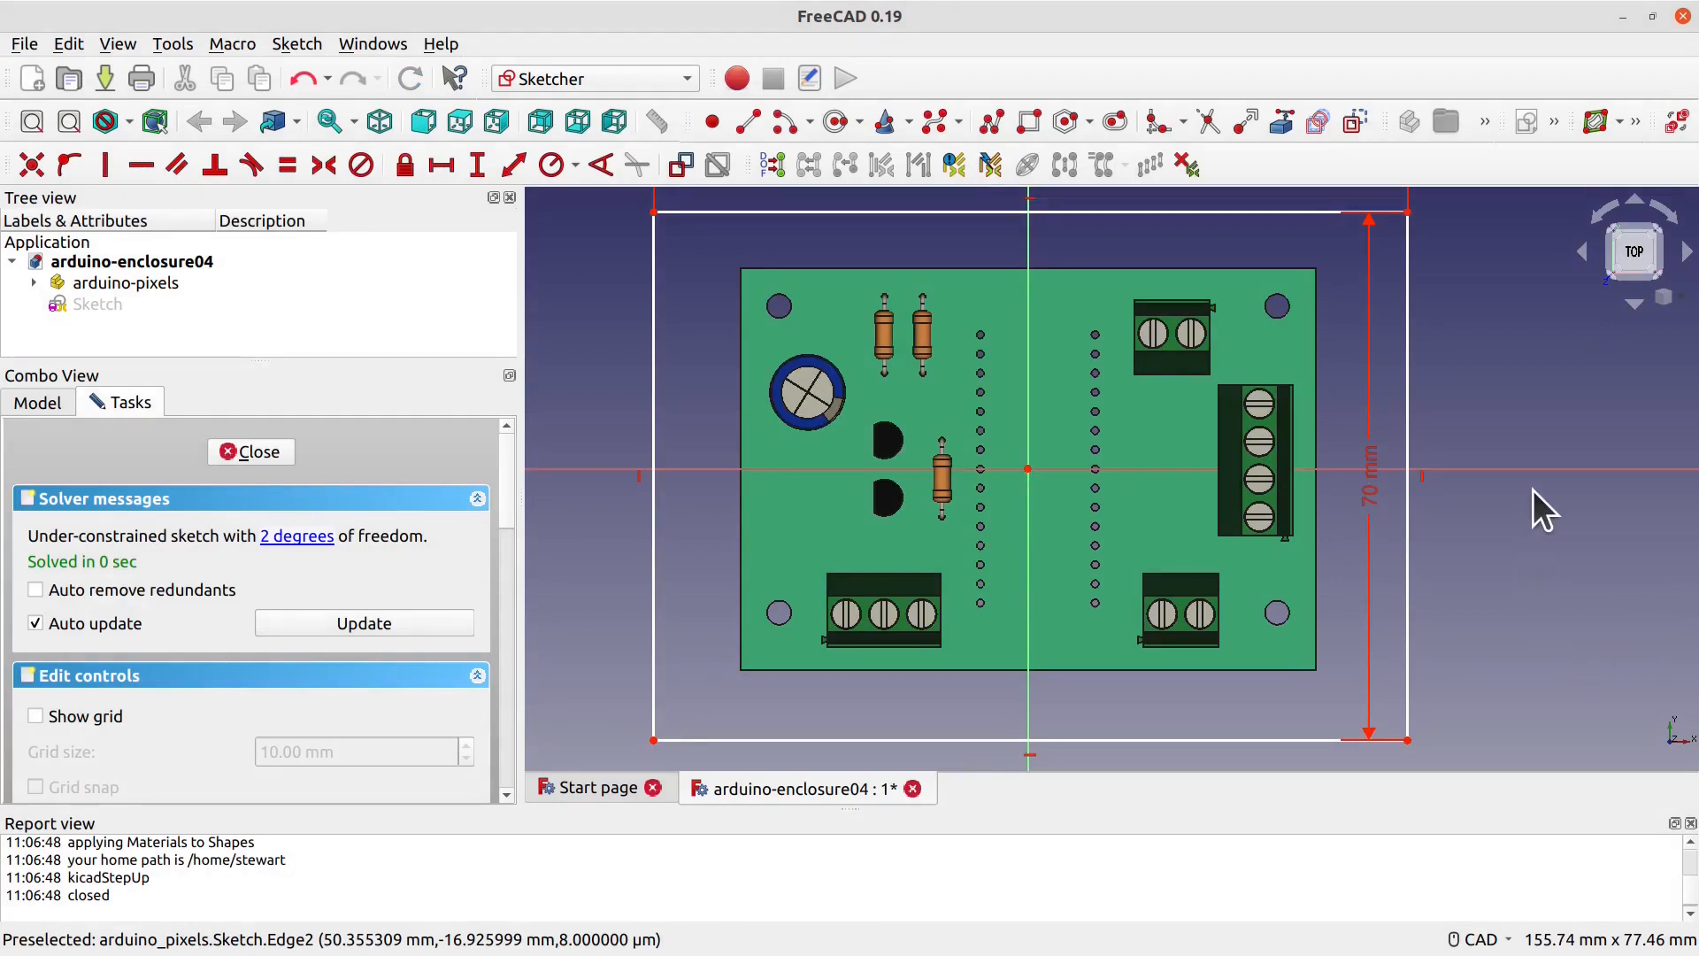
# Step: Shift the dimensioned rectangle slightly downward relative to the board by moving its upper edge
pyautogui.moveTo(1554, 370); pyautogui.dragTo(1526, 454, button='middle')
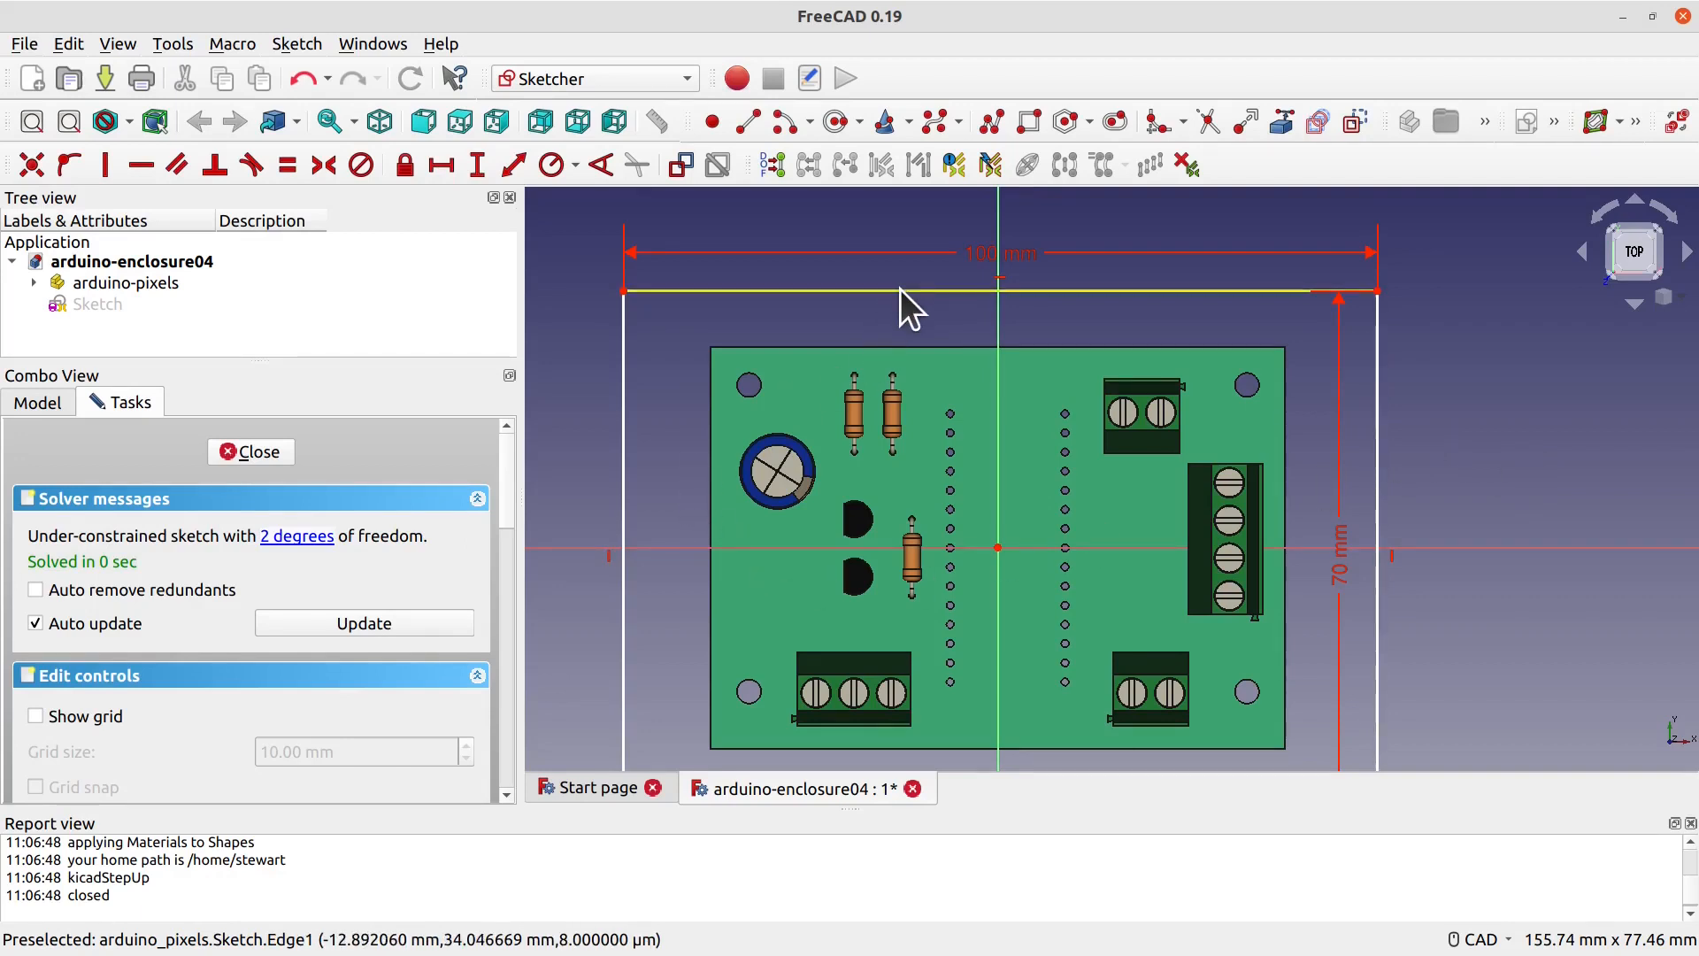
pyautogui.scroll(-2, 1520, 592)
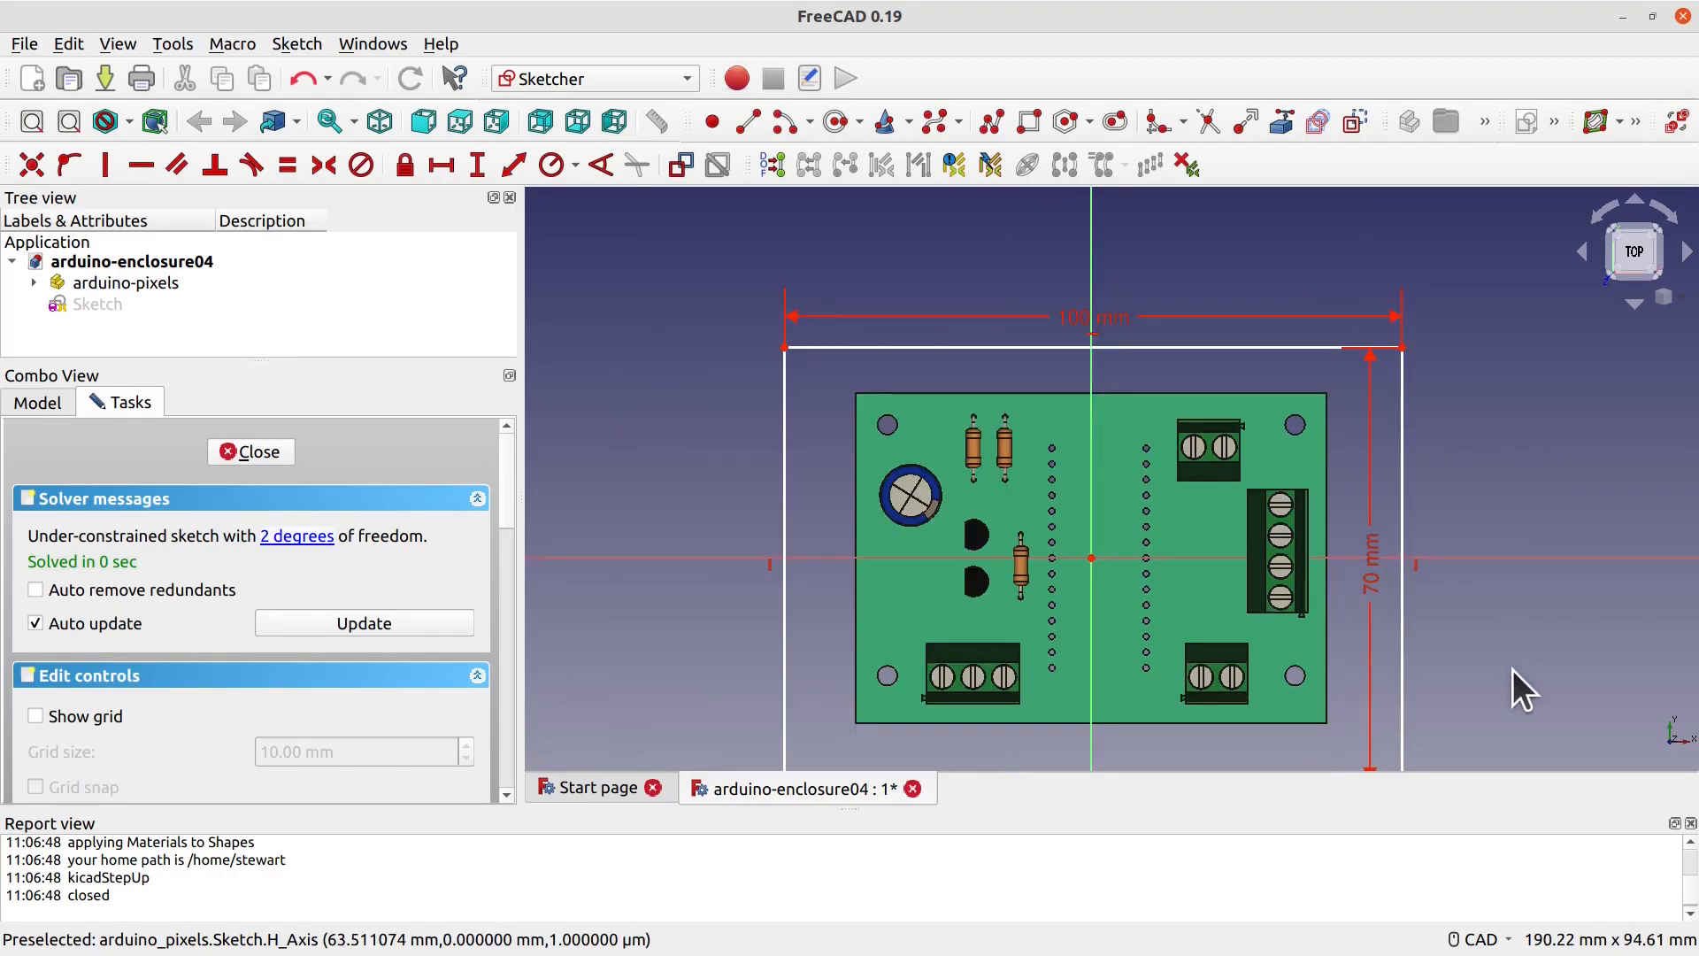
pyautogui.moveTo(1533, 698); pyautogui.dragTo(1505, 643, button='middle')
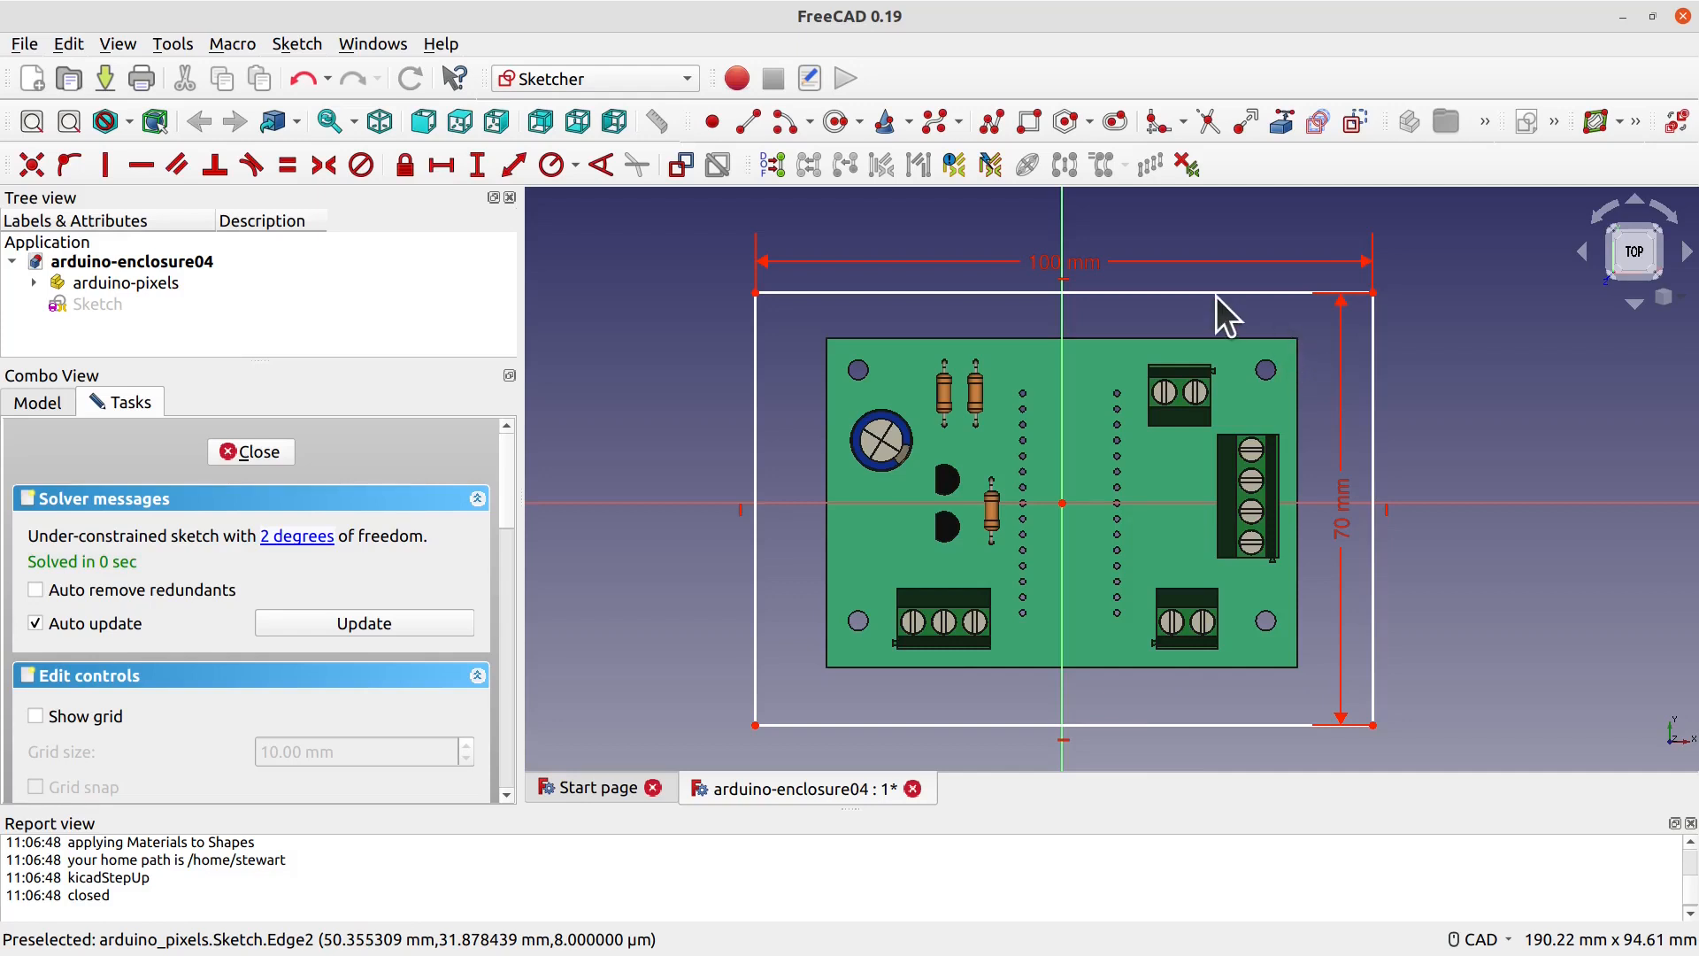
pyautogui.moveTo(1216, 294); pyautogui.dragTo(1210, 316)
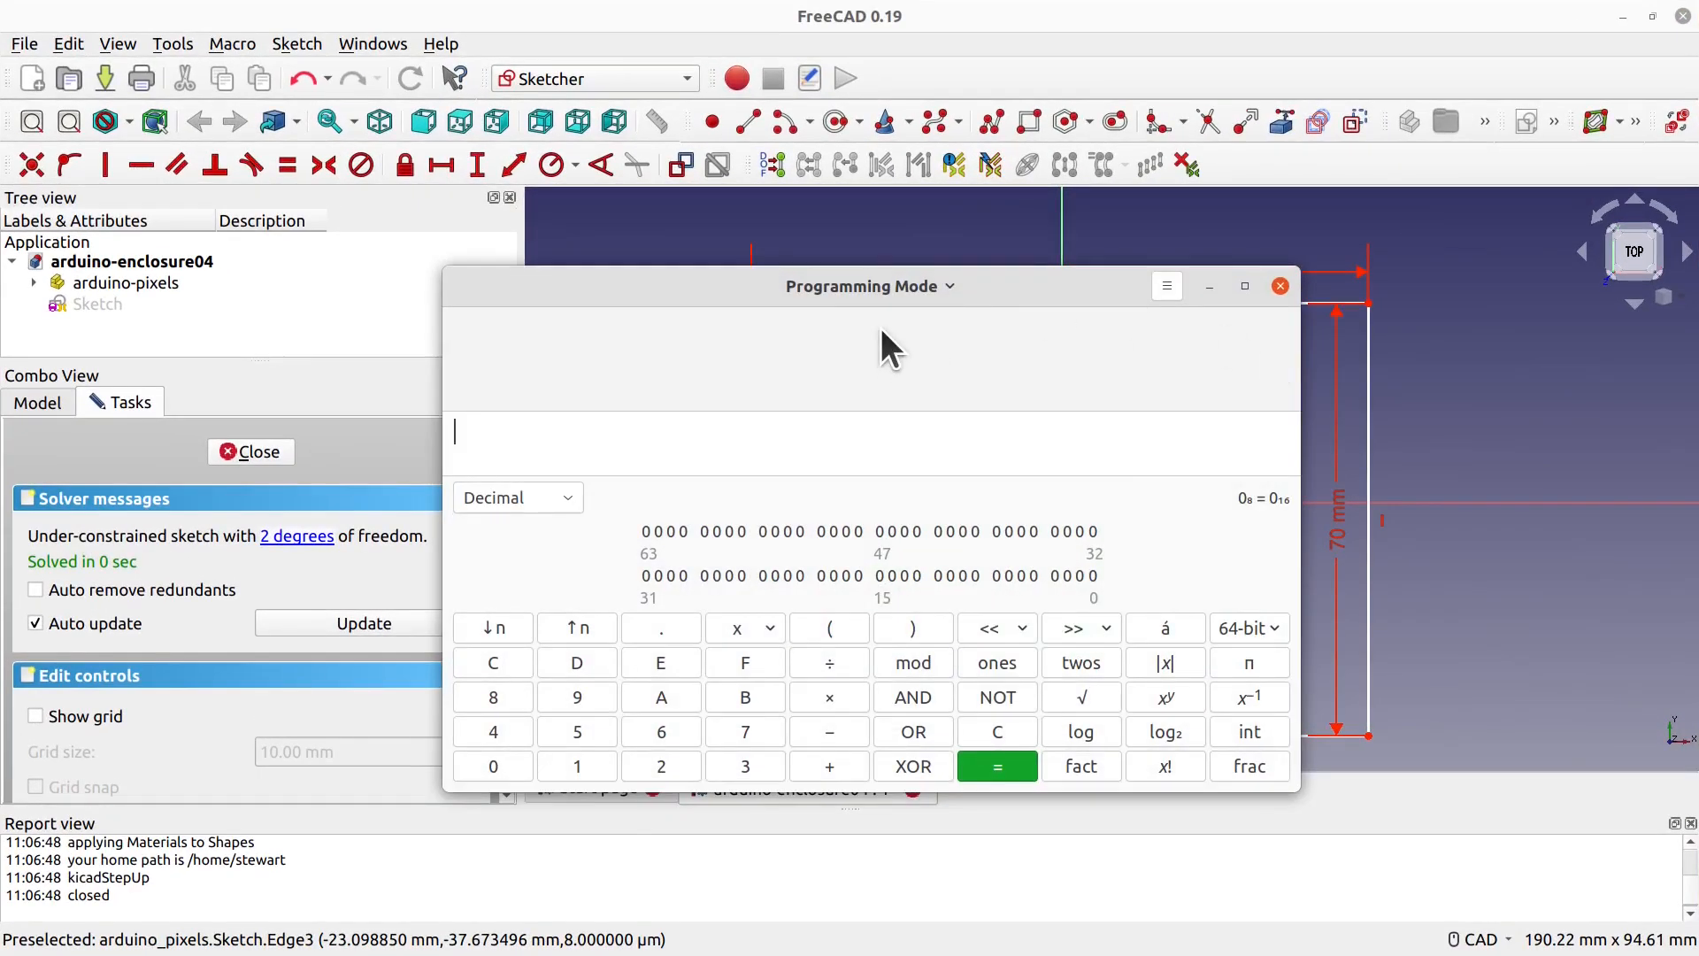
# Step: Switch to the Calculator, set it to Basic Mode and move its window clear of the sketch
pyautogui.moveTo(899, 285)
pyautogui.mouseDown()
pyautogui.moveTo(849, 305)
pyautogui.moveTo(859, 357)
pyautogui.moveTo(867, 316)
pyautogui.mouseUp()
pyautogui.click(869, 326)
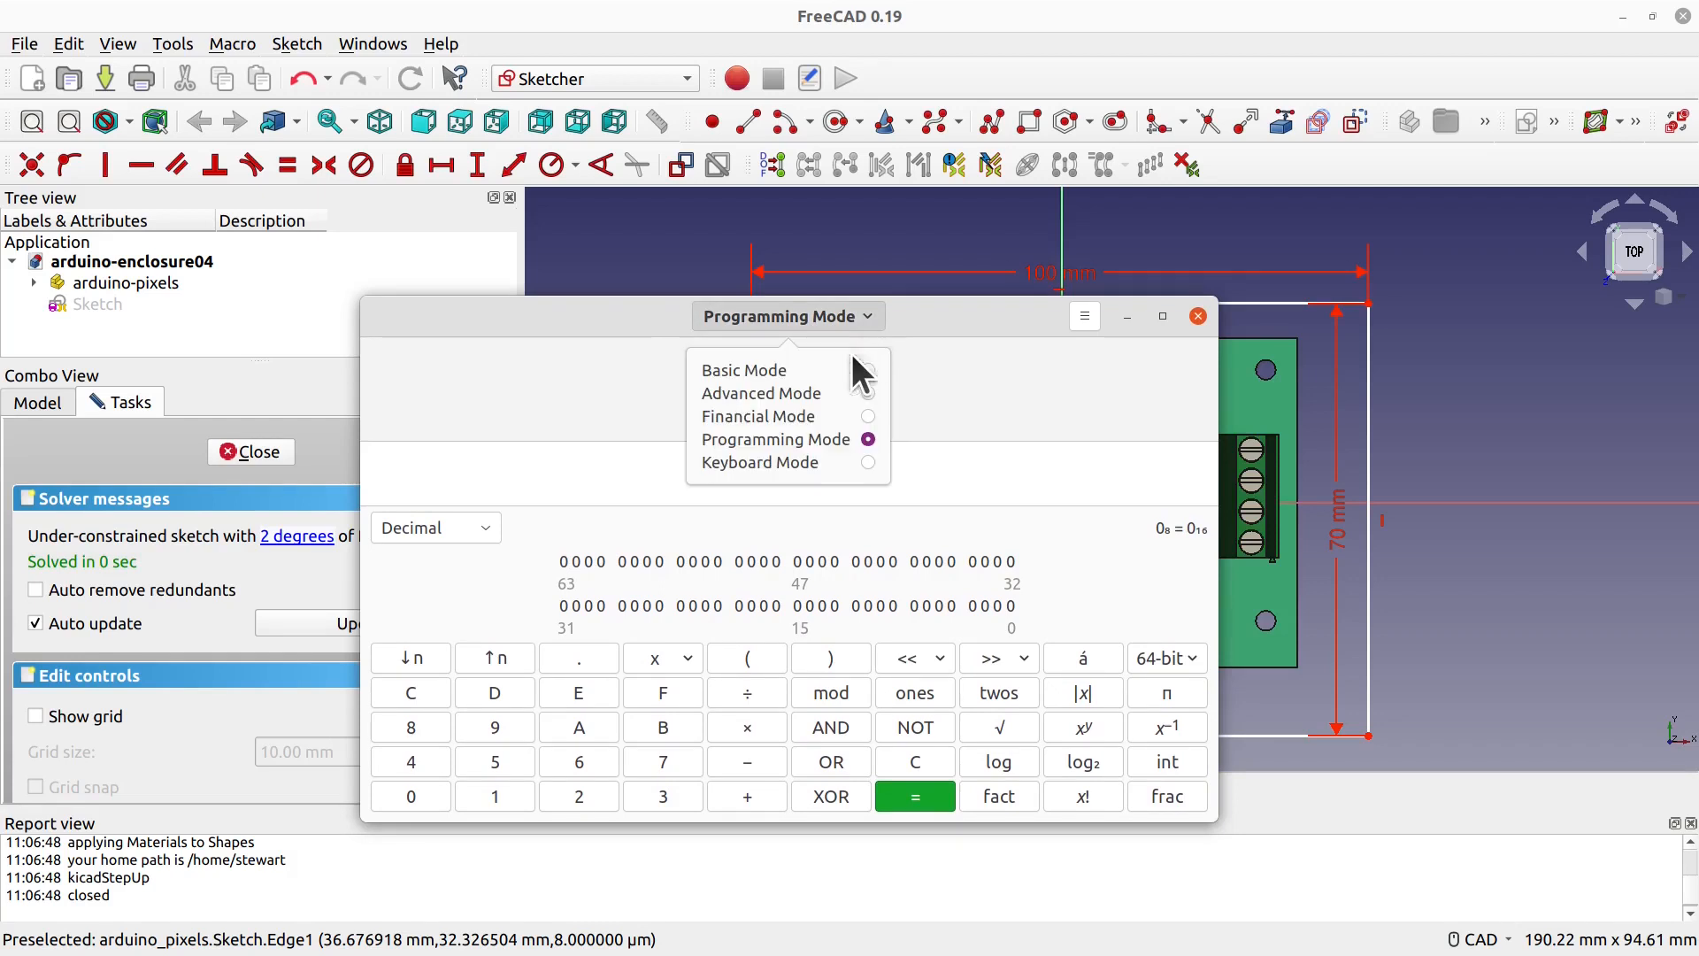
pyautogui.click(747, 368)
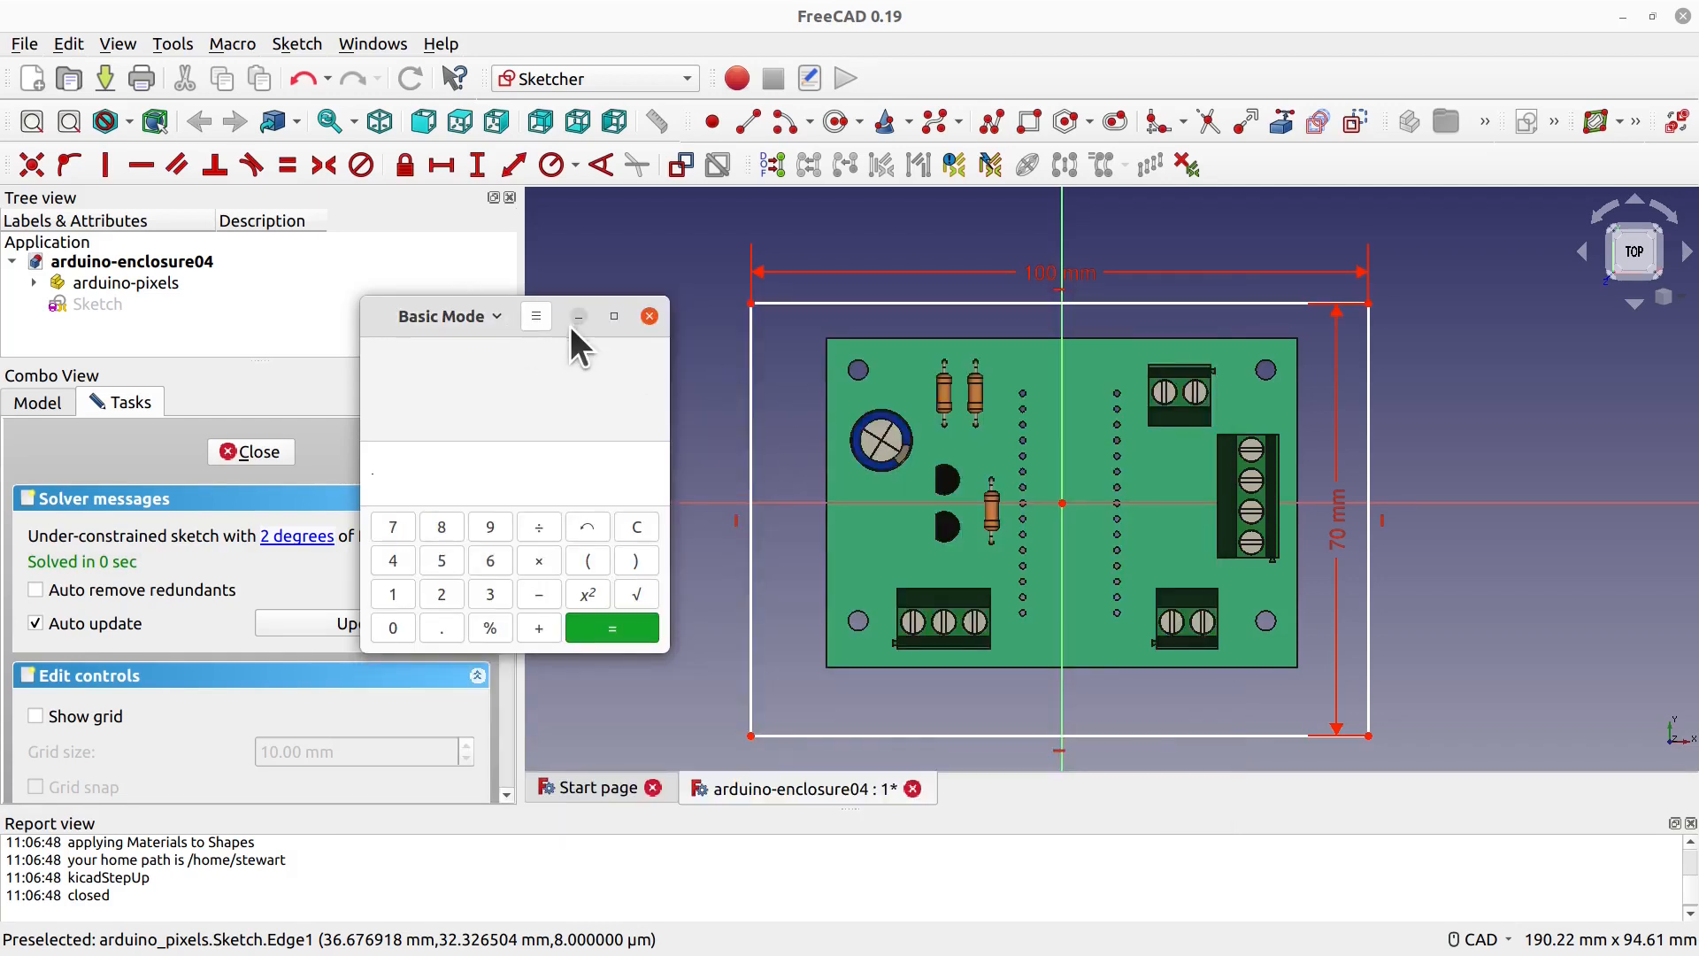
pyautogui.moveTo(565, 331); pyautogui.dragTo(594, 337)
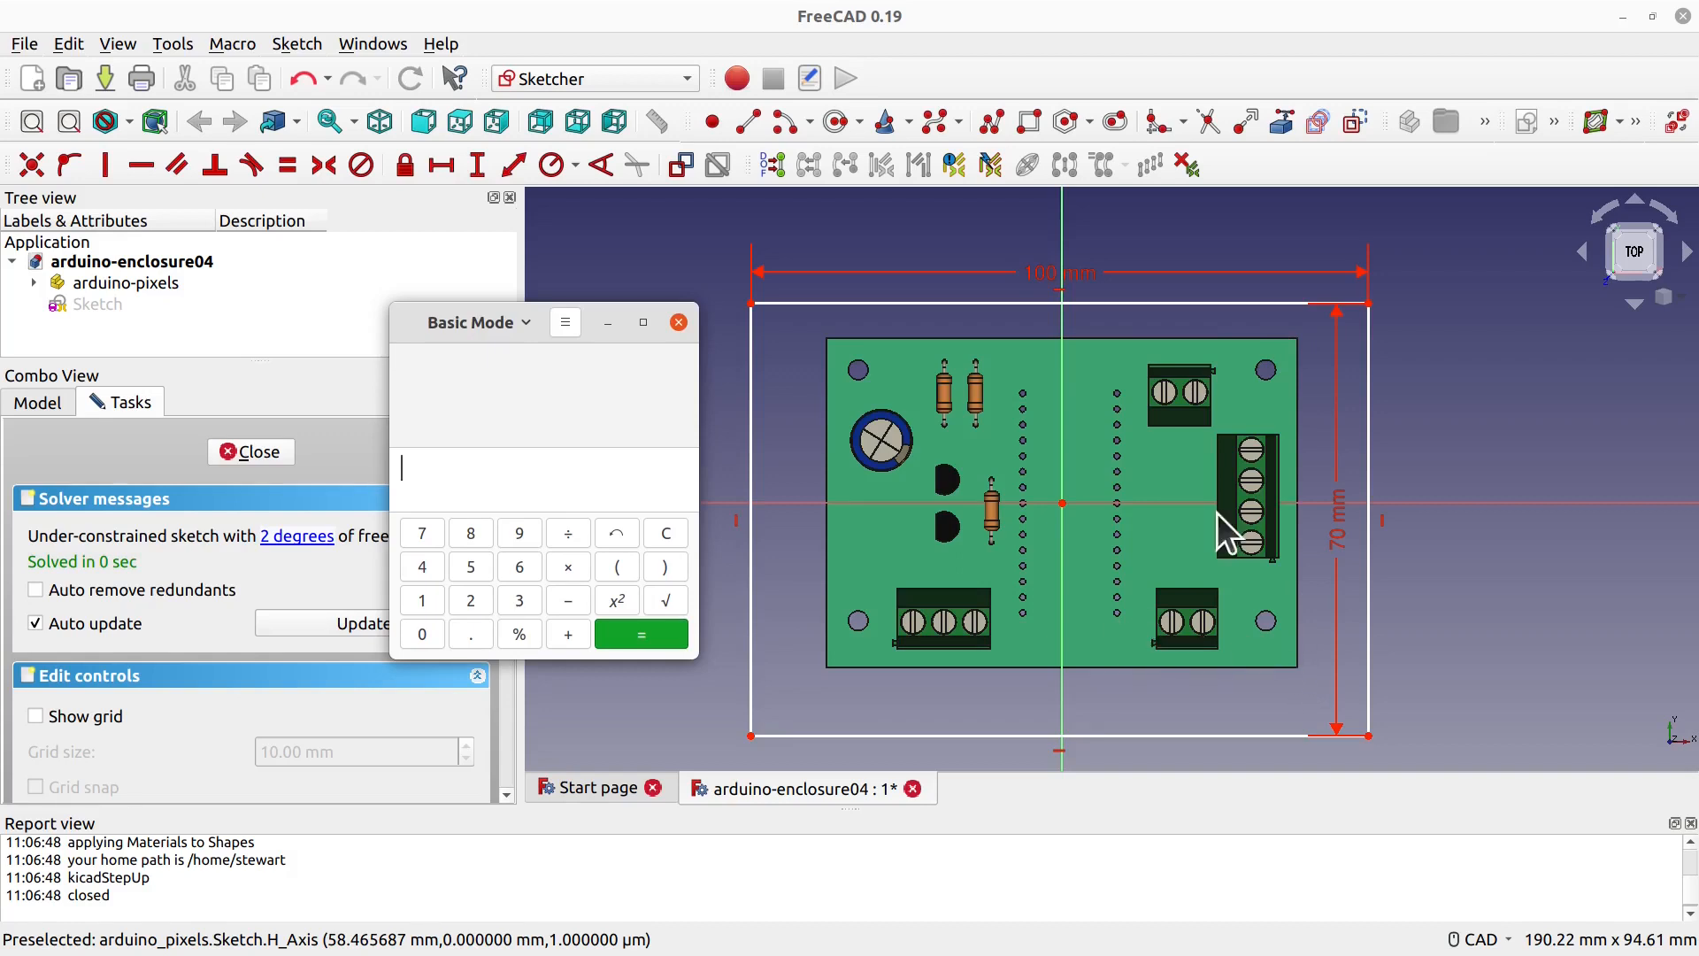
# Step: Calculate 70−53 and then 53÷2 plus 7 in the Calculator, and close it
pyautogui.write('70')
pyautogui.write('-53')
pyautogui.press('Return')
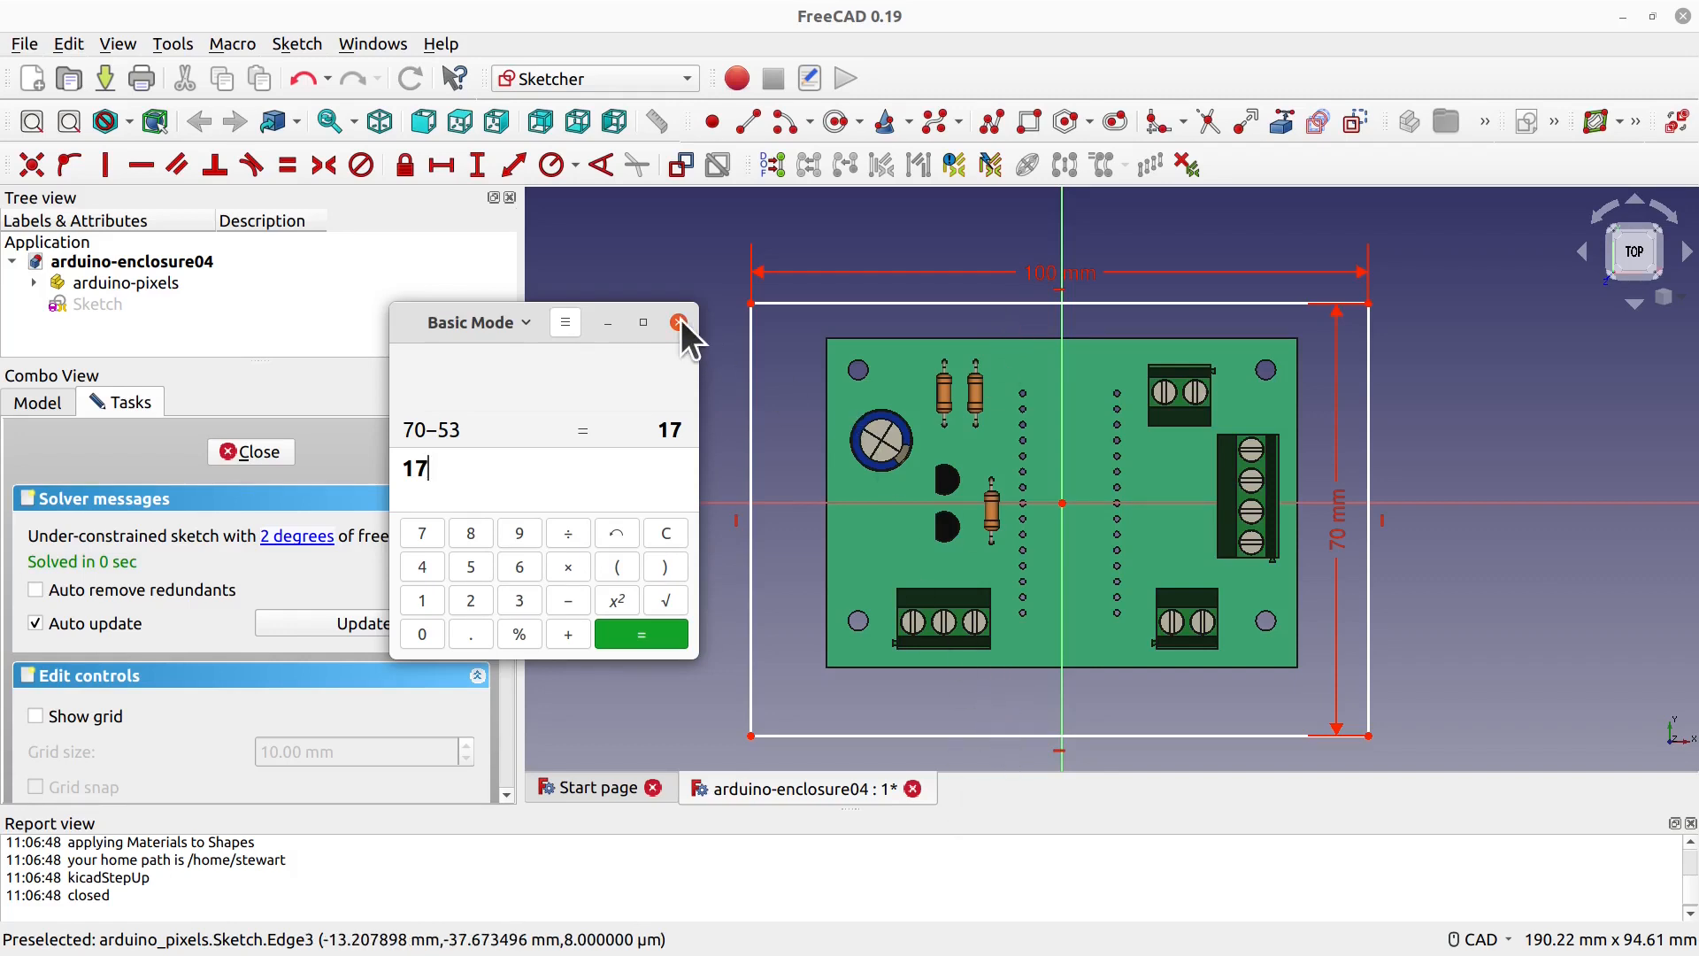
pyautogui.moveTo(502, 469); pyautogui.dragTo(324, 476)
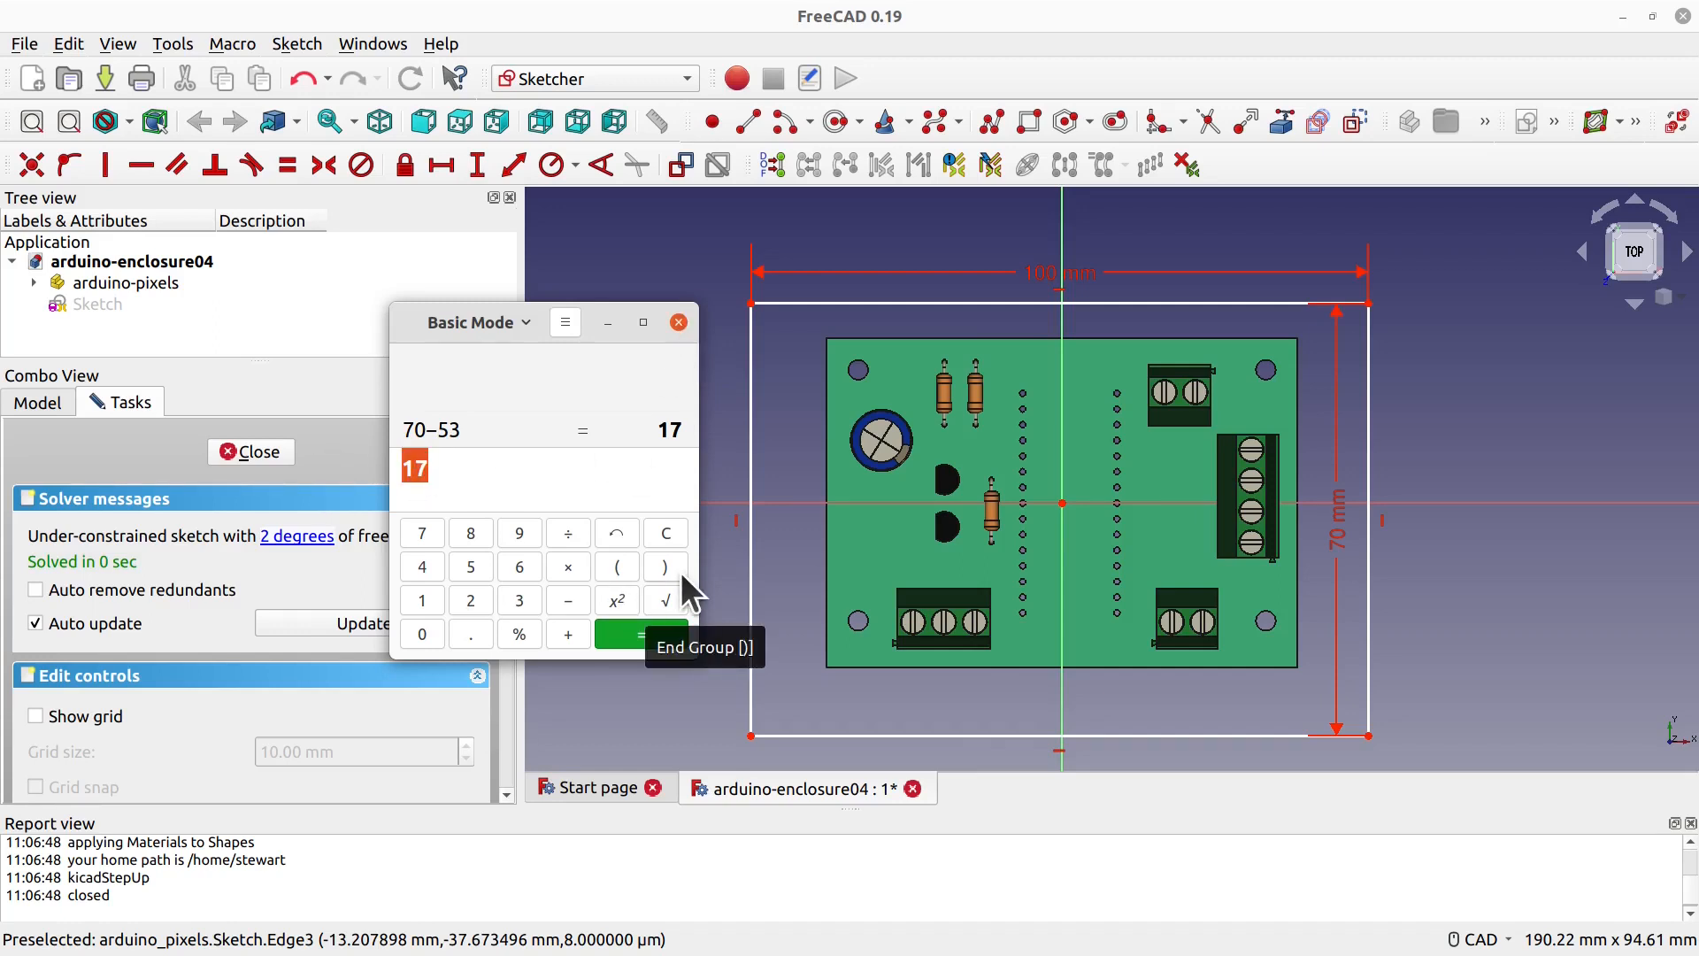
pyautogui.write('53/2')
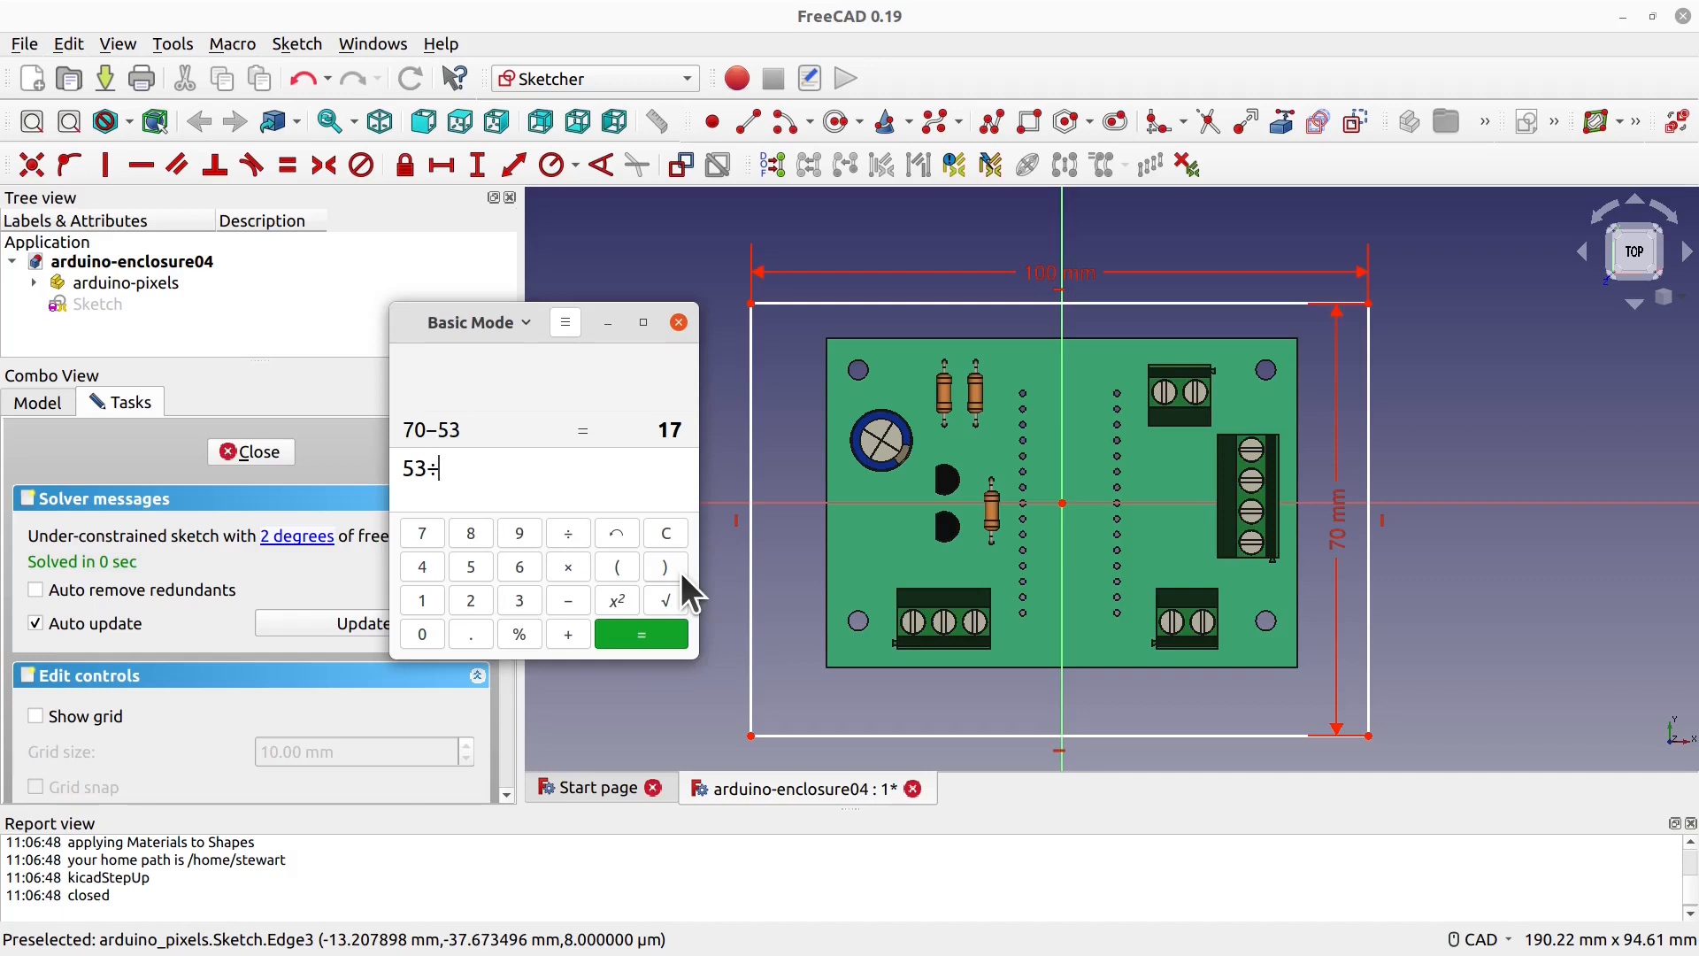
pyautogui.press('Return')
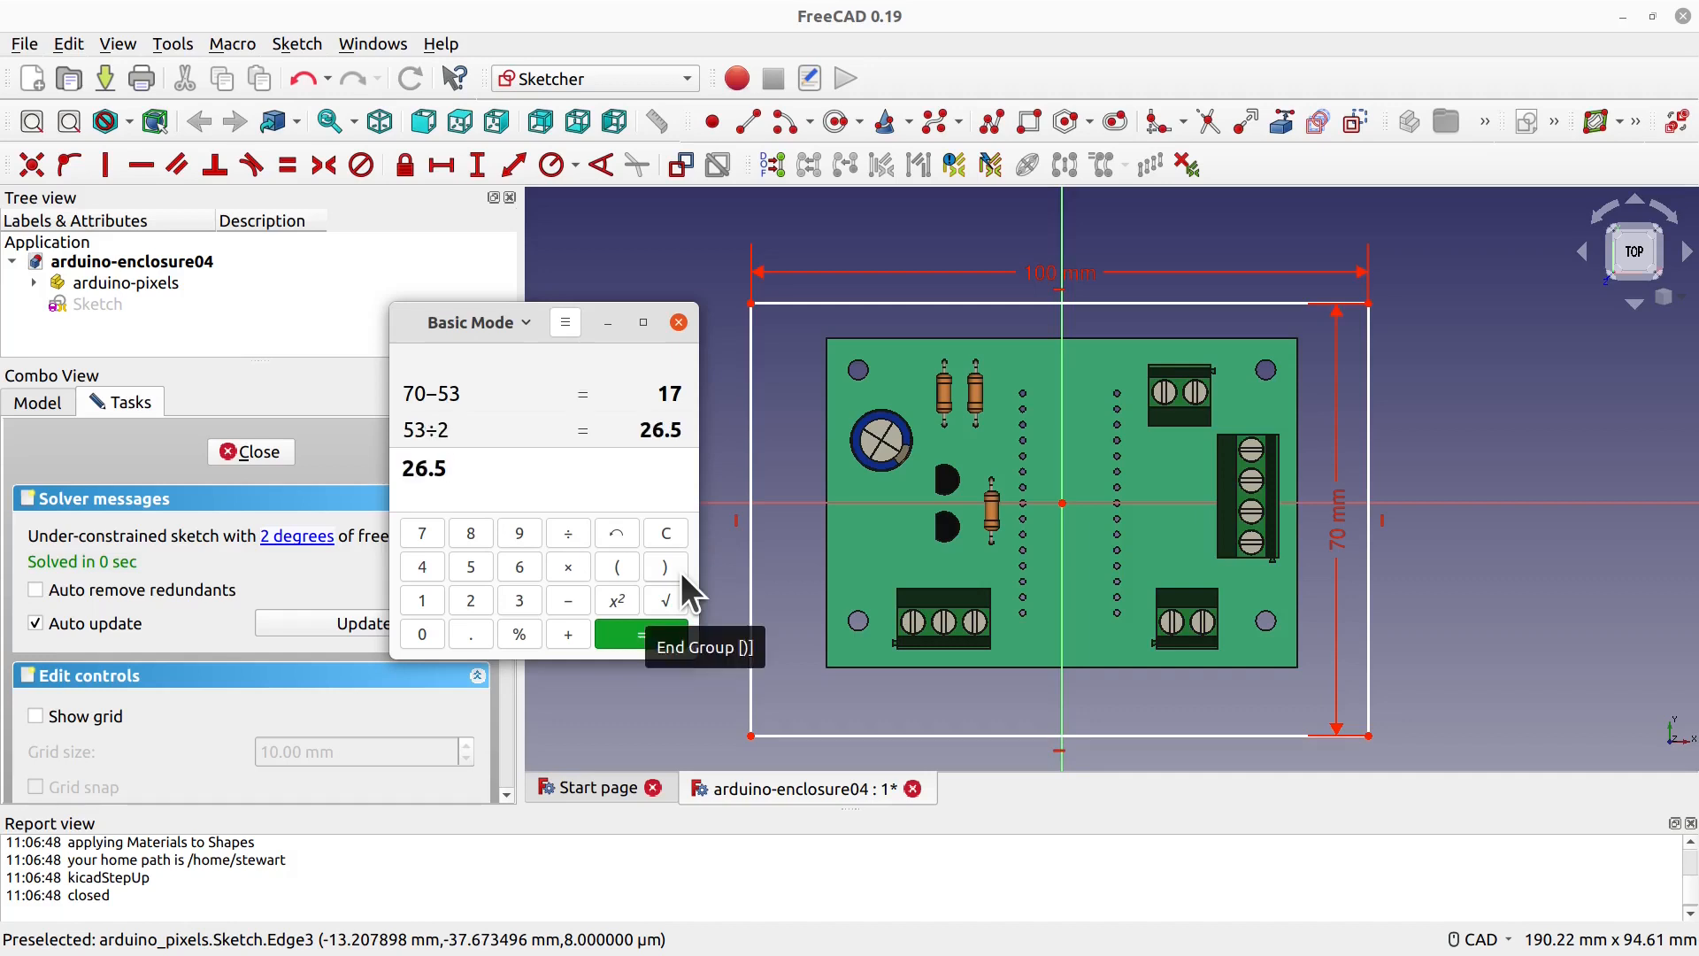
pyautogui.write('+7')
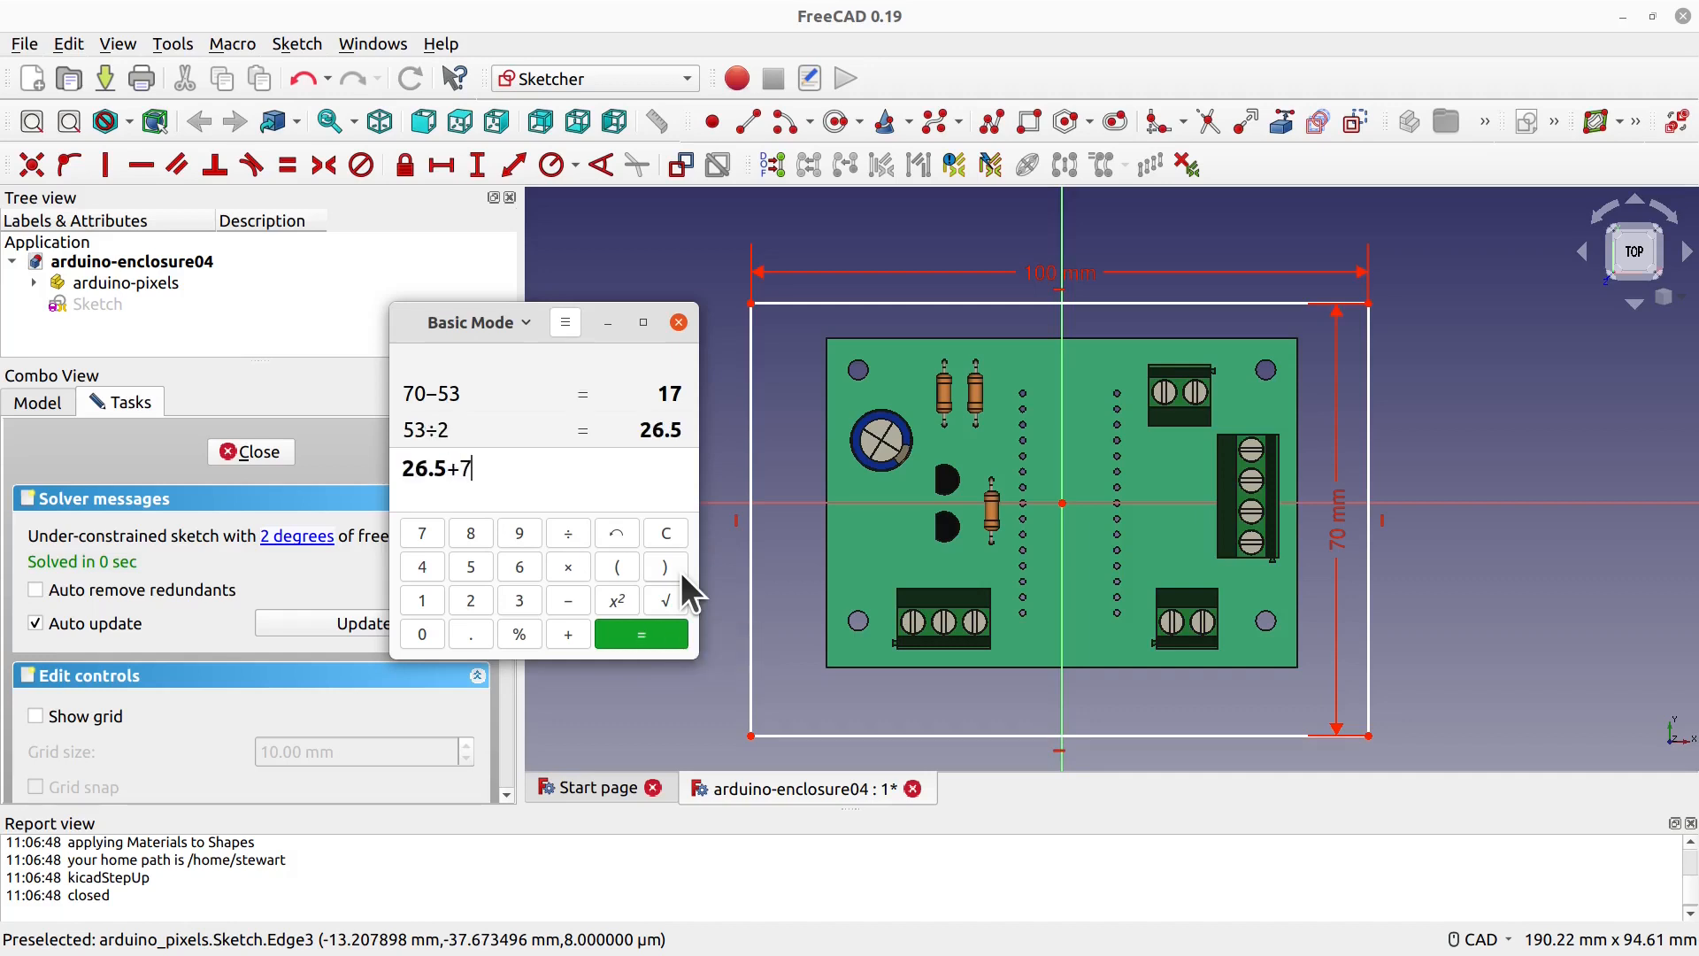
pyautogui.press('Return')
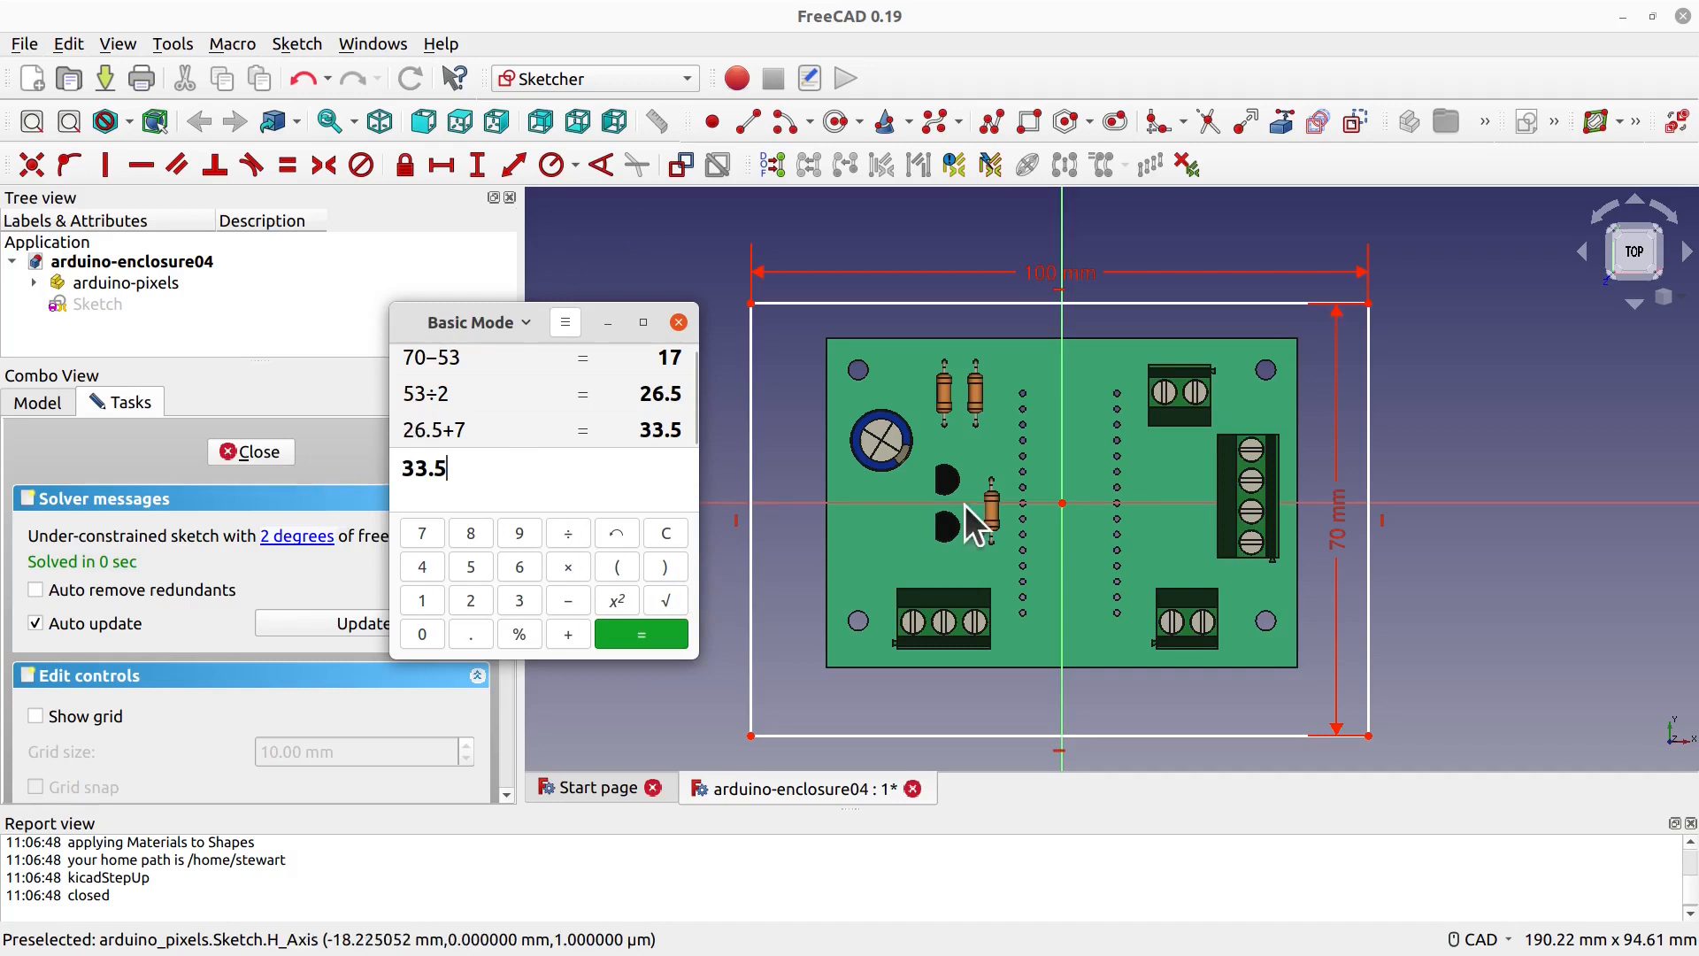
pyautogui.click(678, 323)
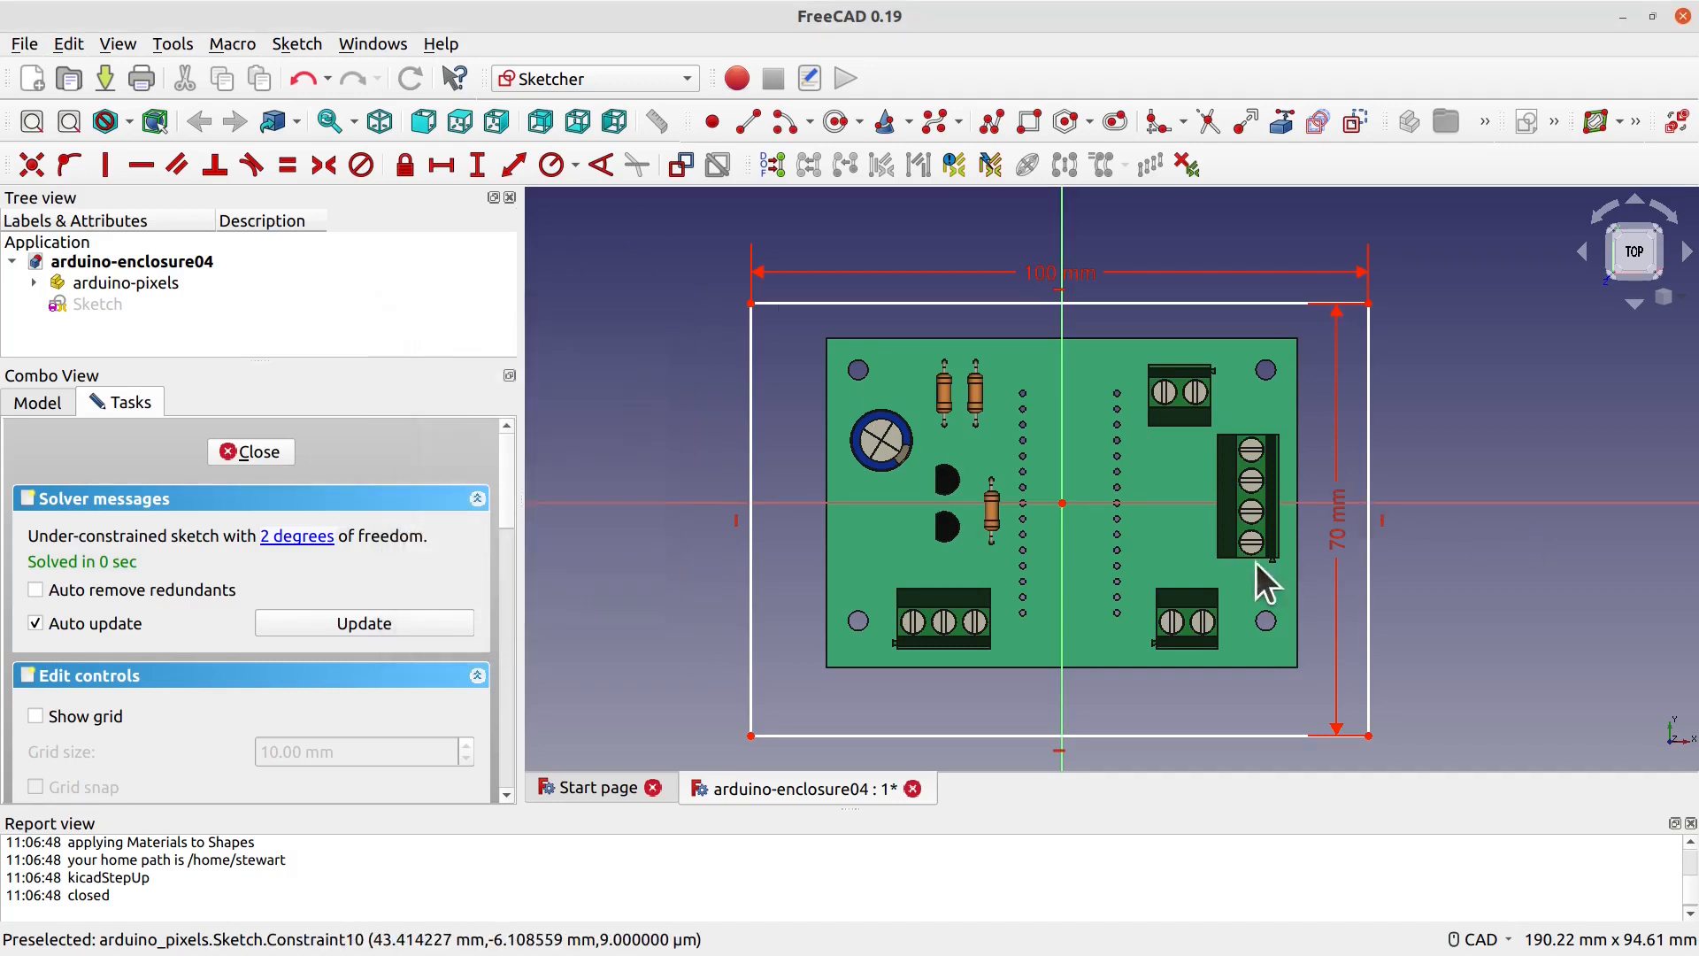
# Step: Constrain the vertical distance between the origin and the rectangle's upper-right corner to 33.5 mm
pyautogui.click(1370, 304)
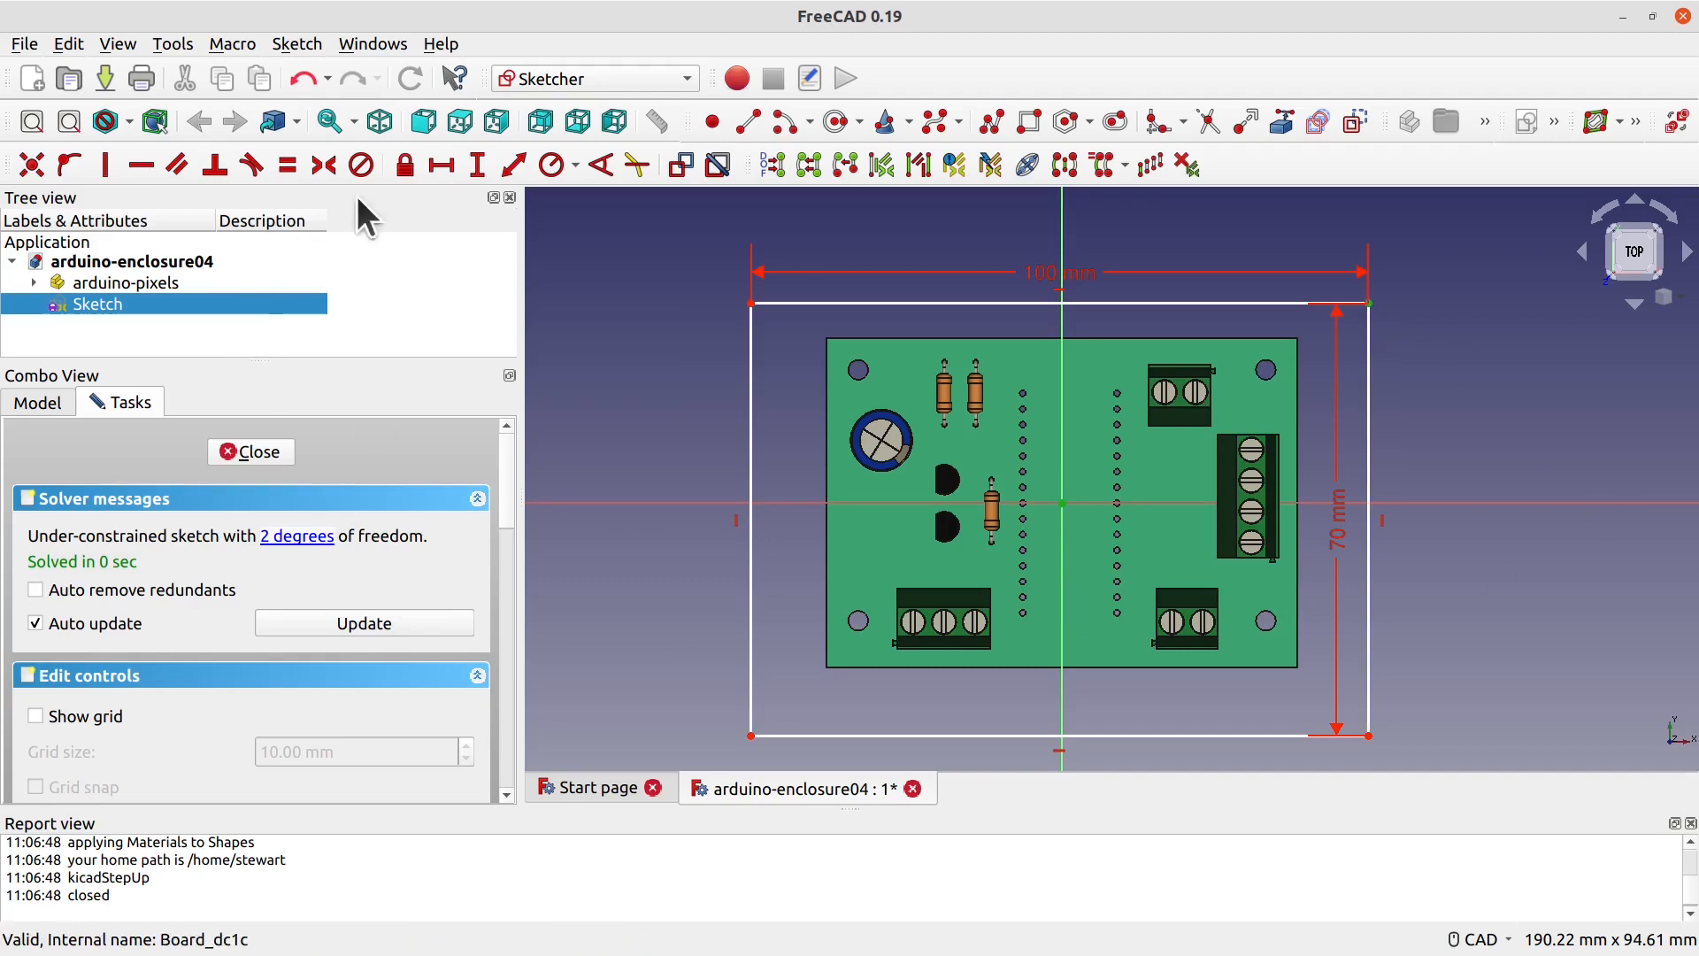
pyautogui.click(486, 167)
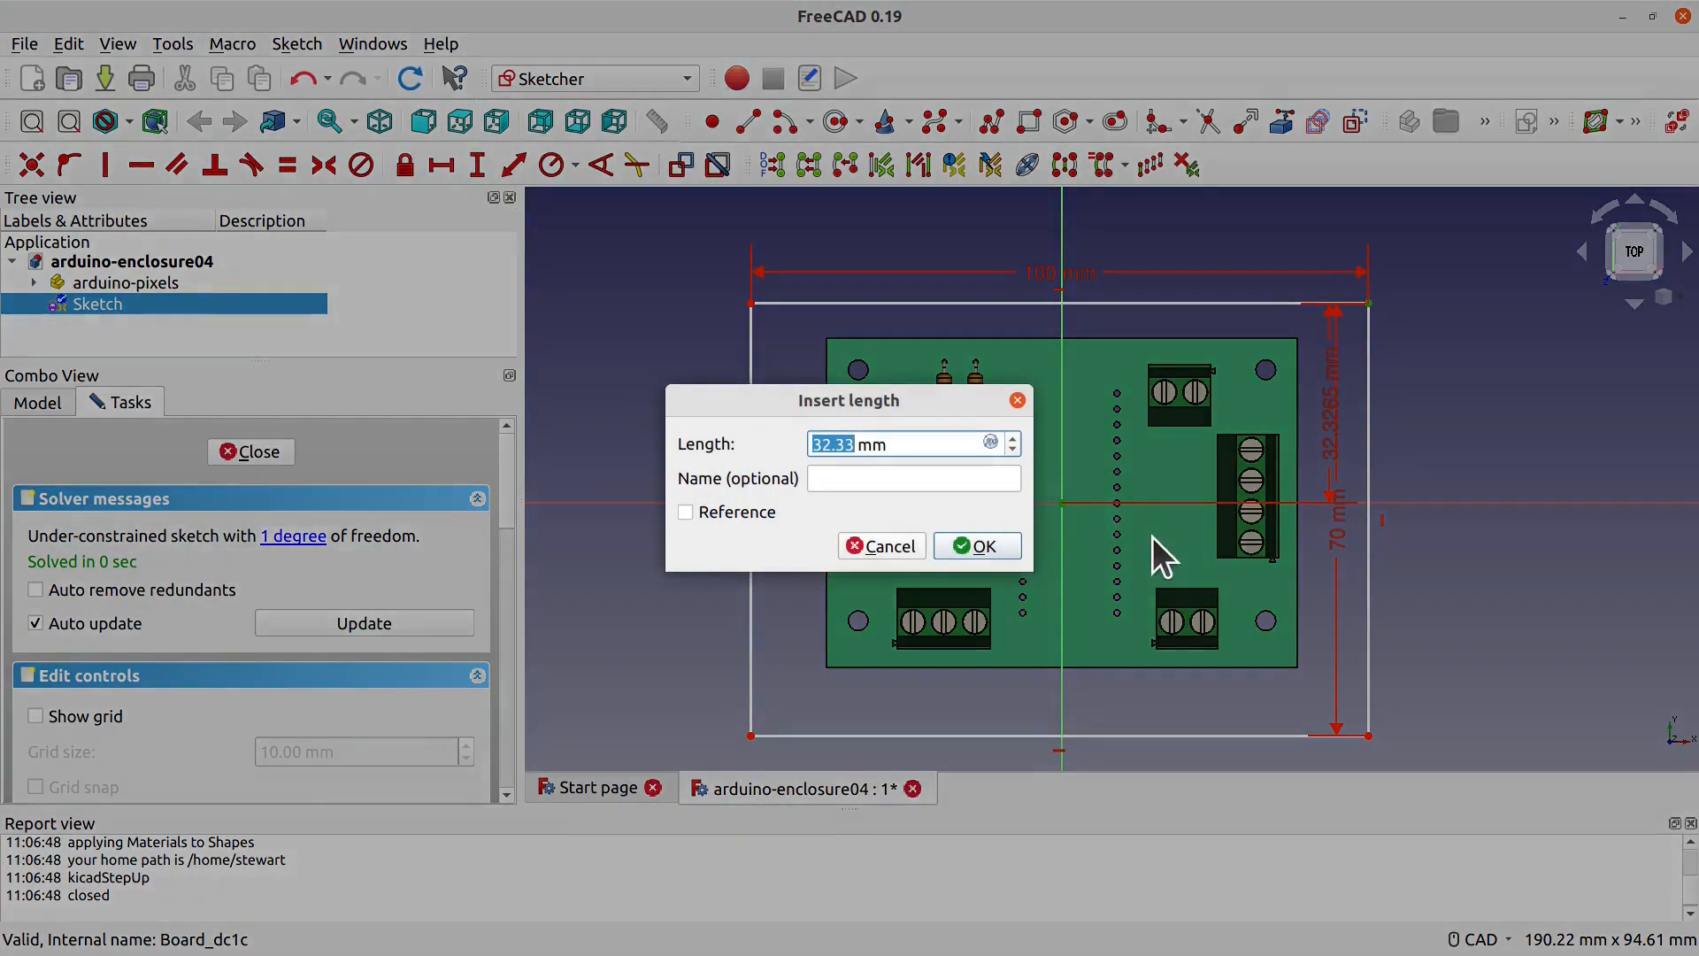
pyautogui.write('33.5')
pyautogui.press('Return')
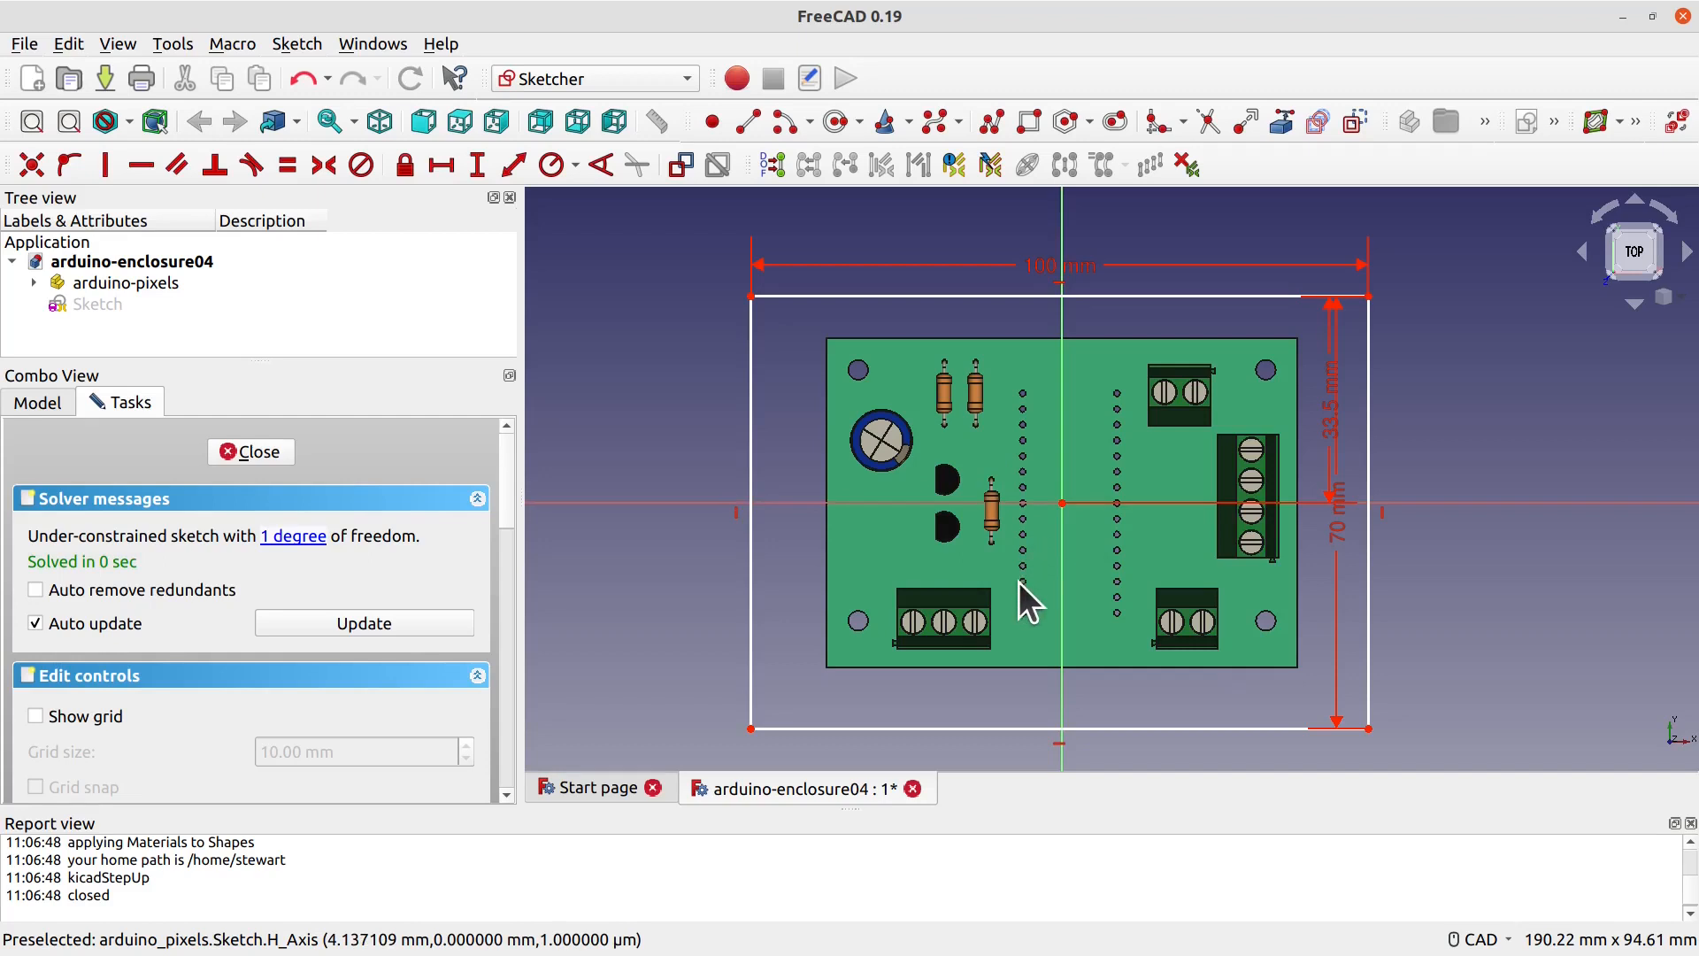
# Step: Make the rectangle's two upper corners symmetric about the vertical axis and delete the redundant horizontal constraint on the upper edge
pyautogui.click(751, 297)
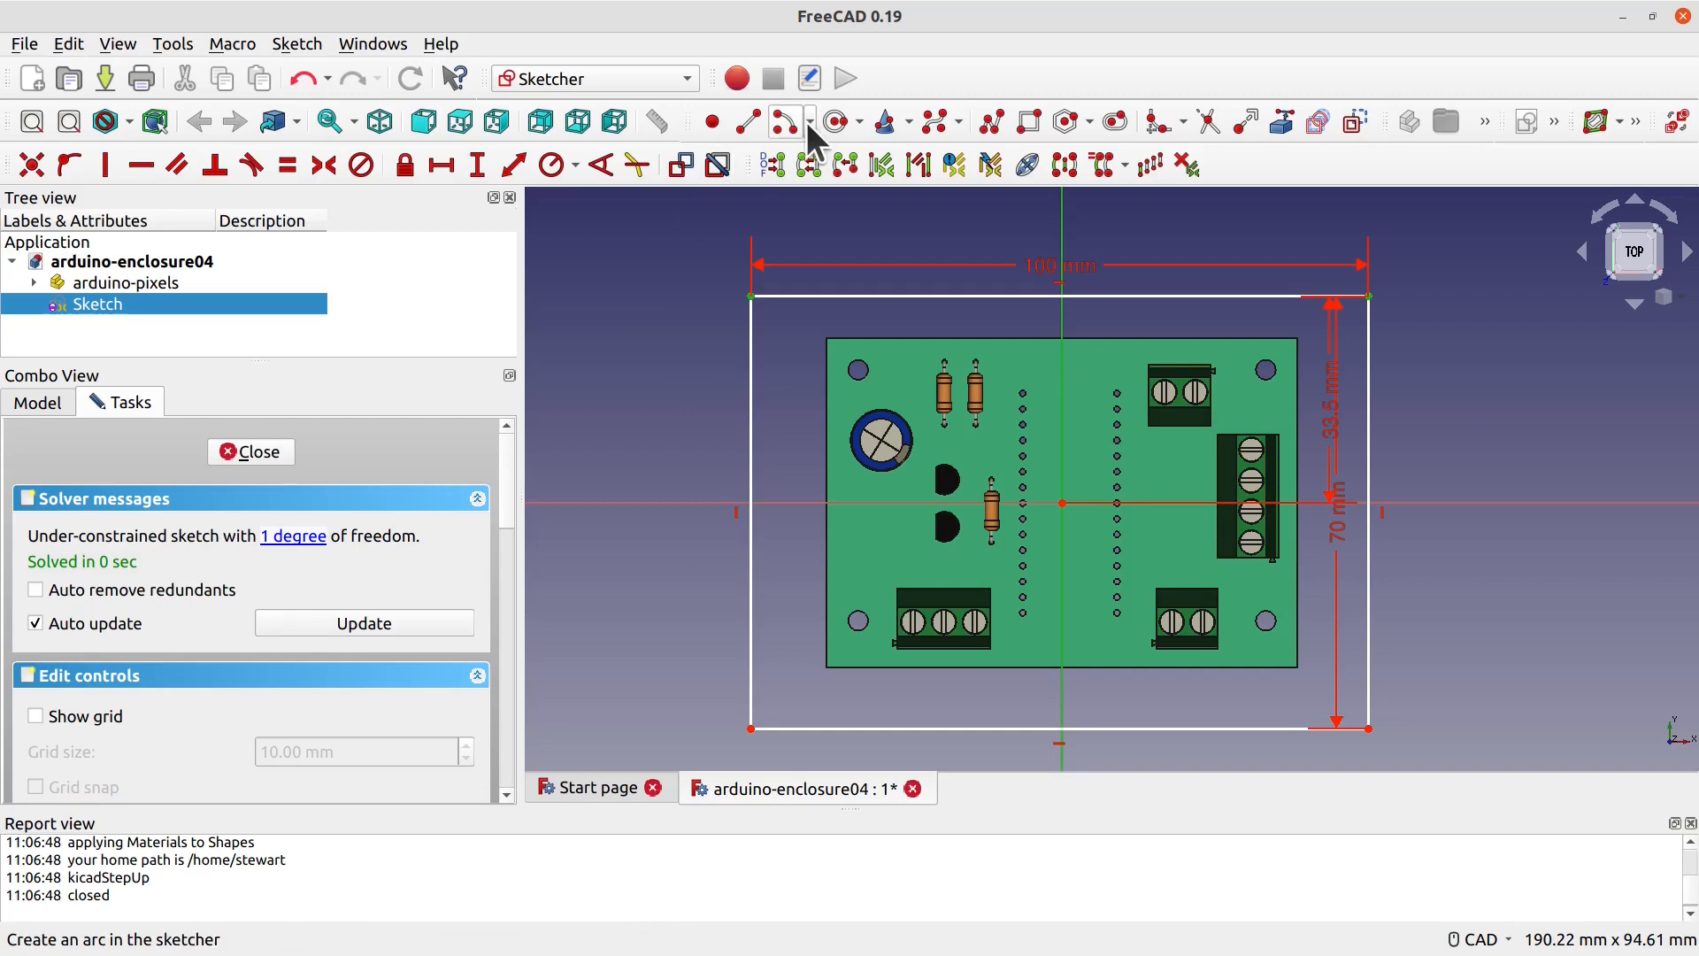
pyautogui.click(323, 164)
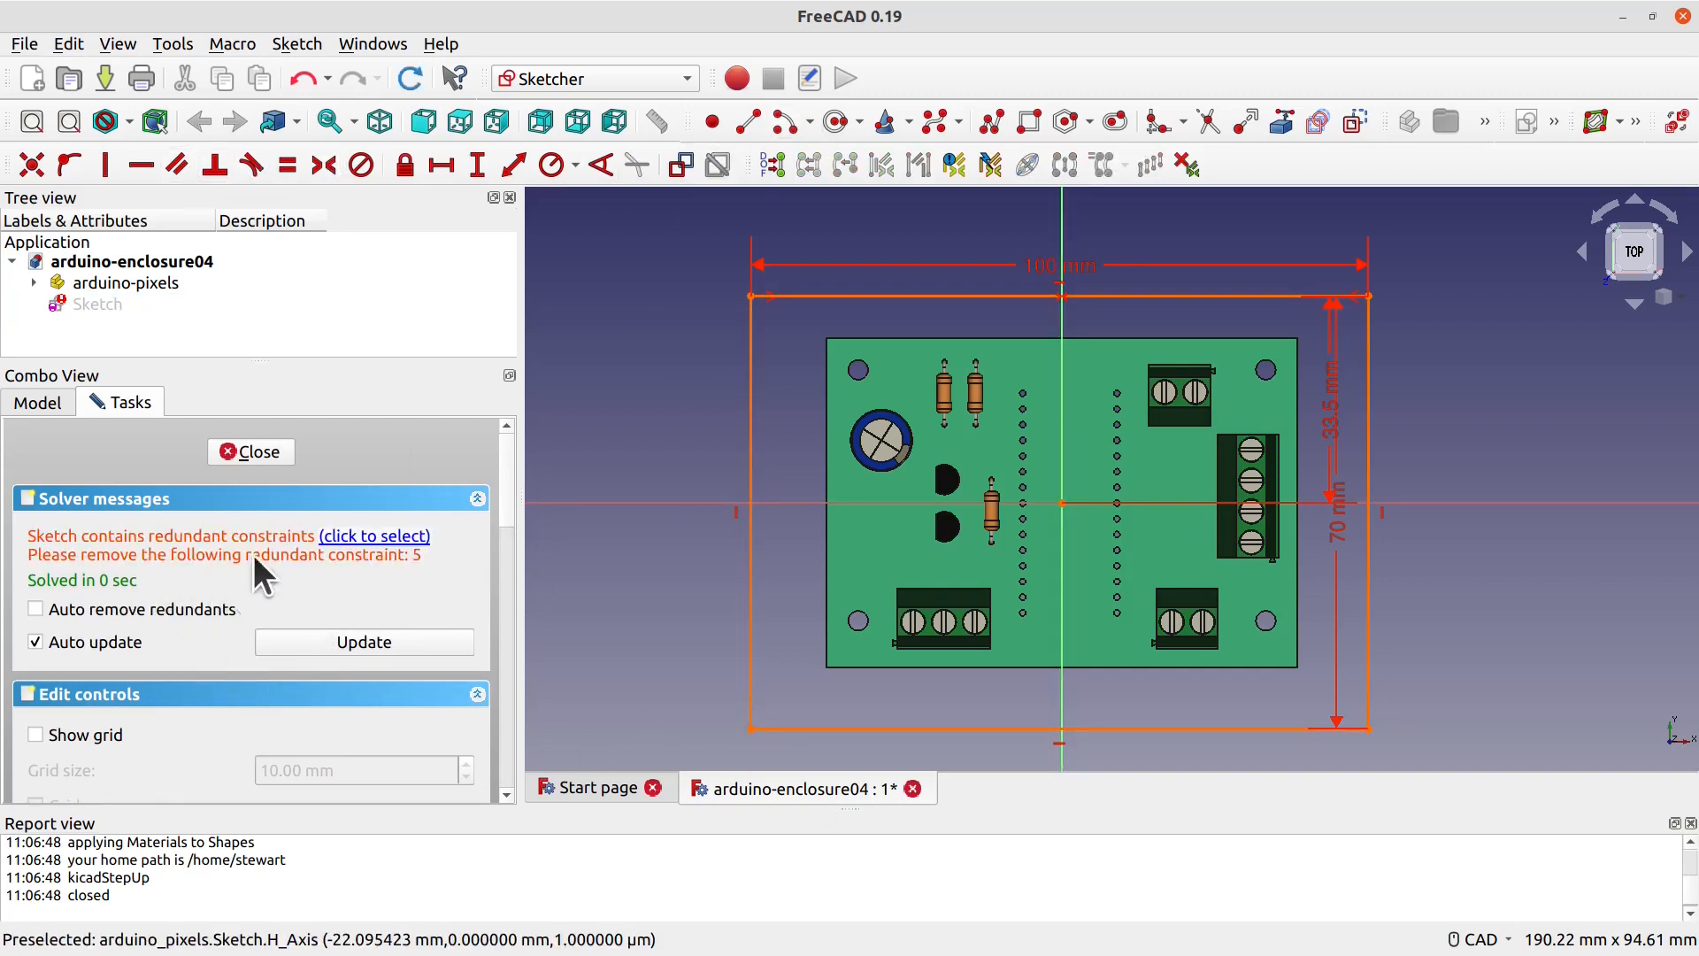
pyautogui.click(1060, 285)
pyautogui.press('Delete')
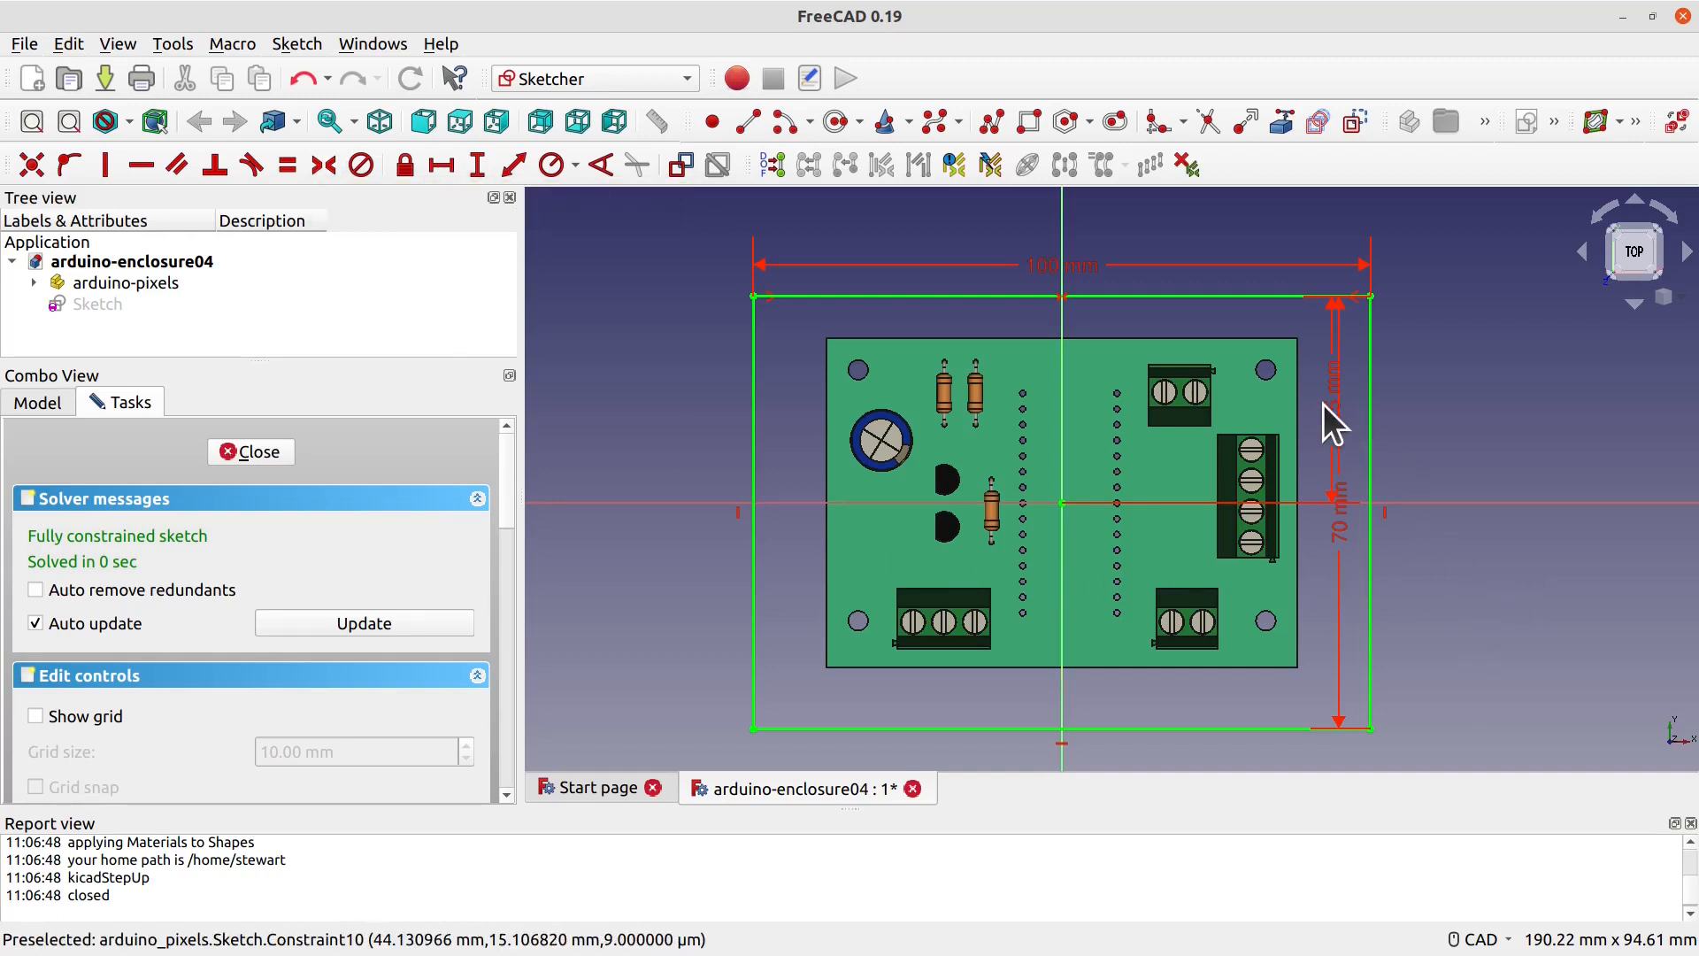
# Step: Move the 33.5 mm dimension outside the rectangle's right edge and draw a circle centred on the upper-right corner
pyautogui.moveTo(1336, 416); pyautogui.dragTo(1460, 410)
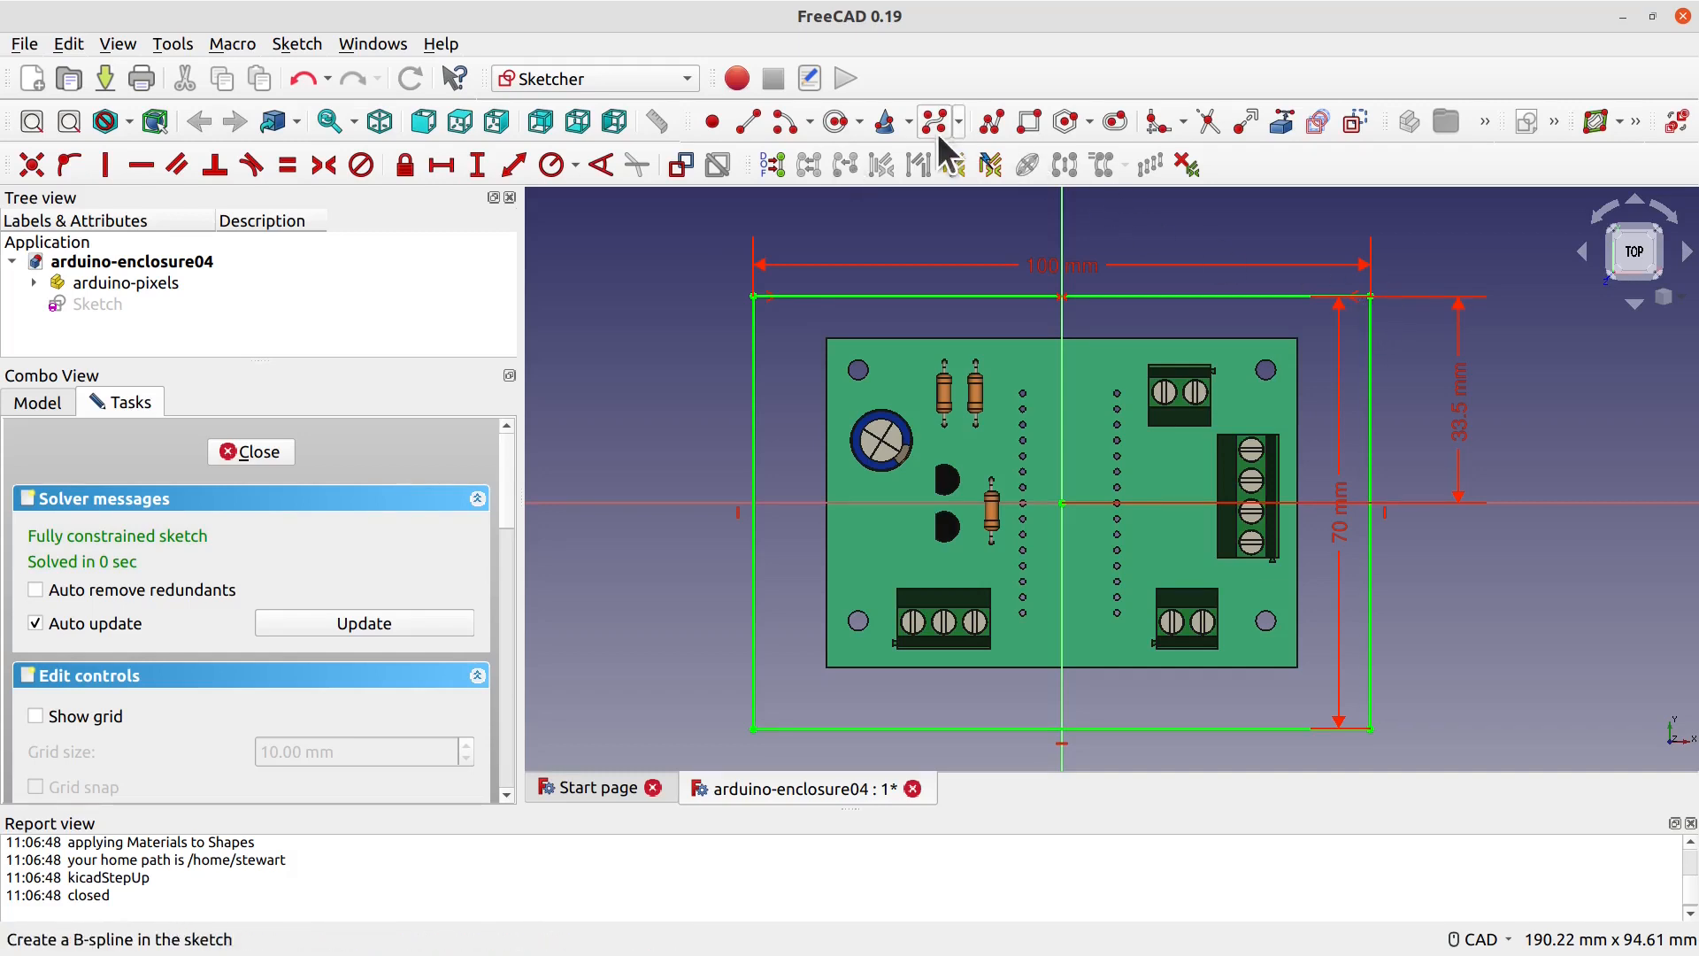
pyautogui.click(840, 121)
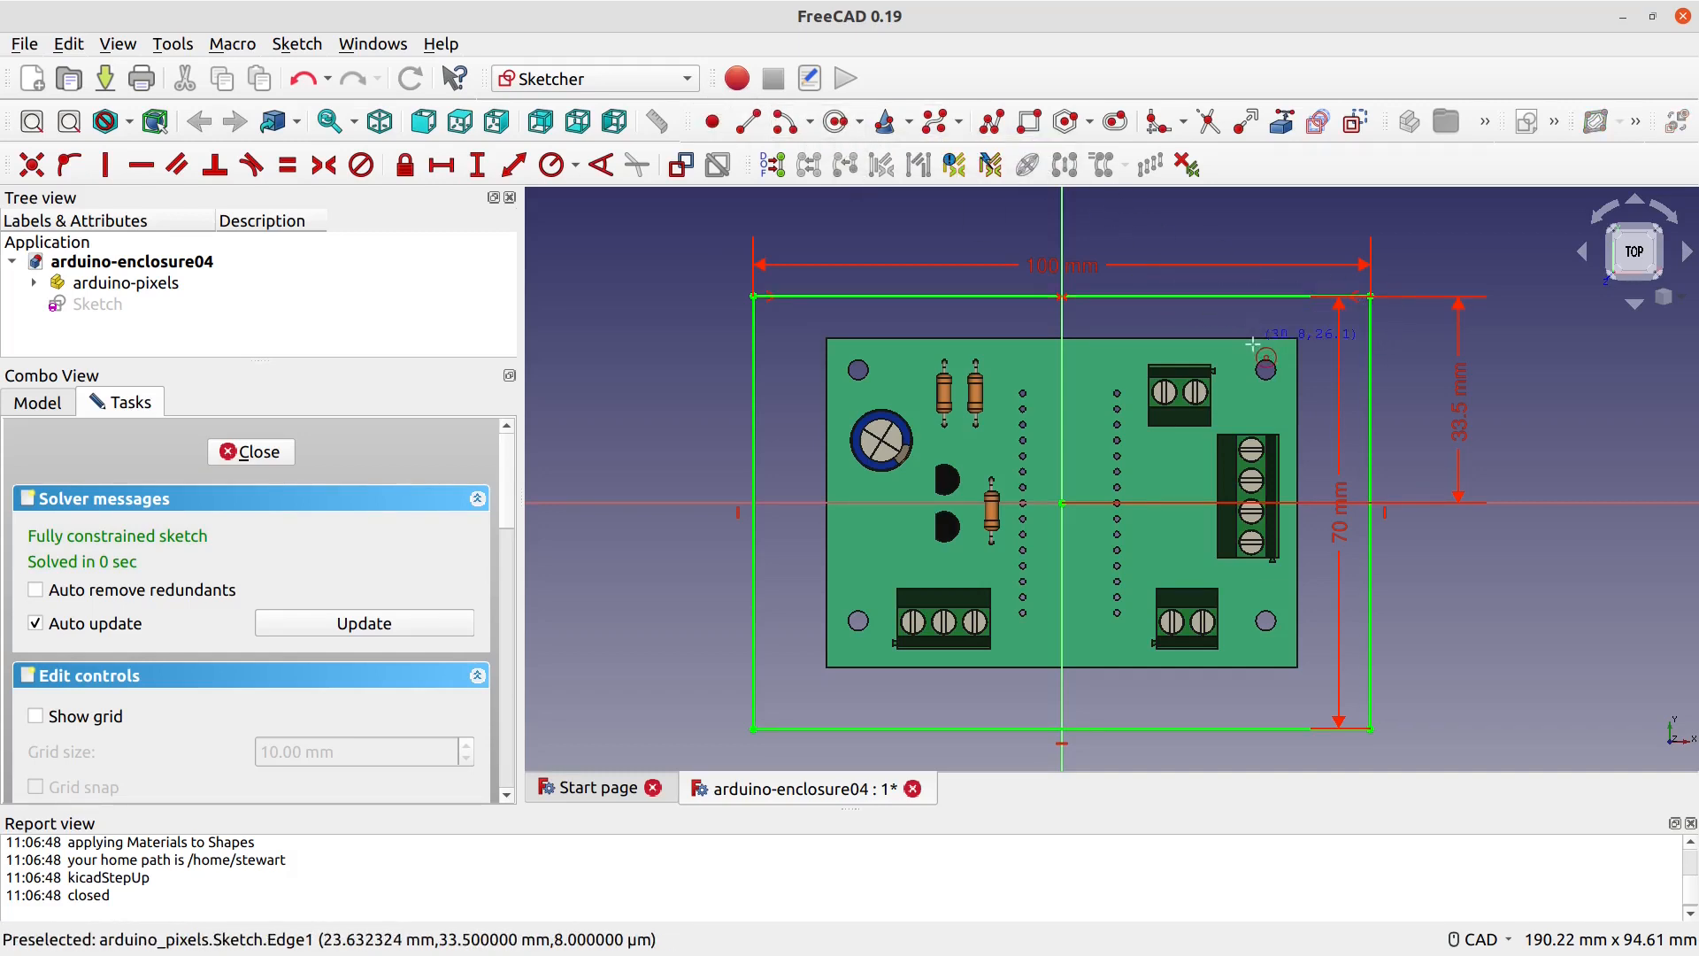
pyautogui.click(1371, 297)
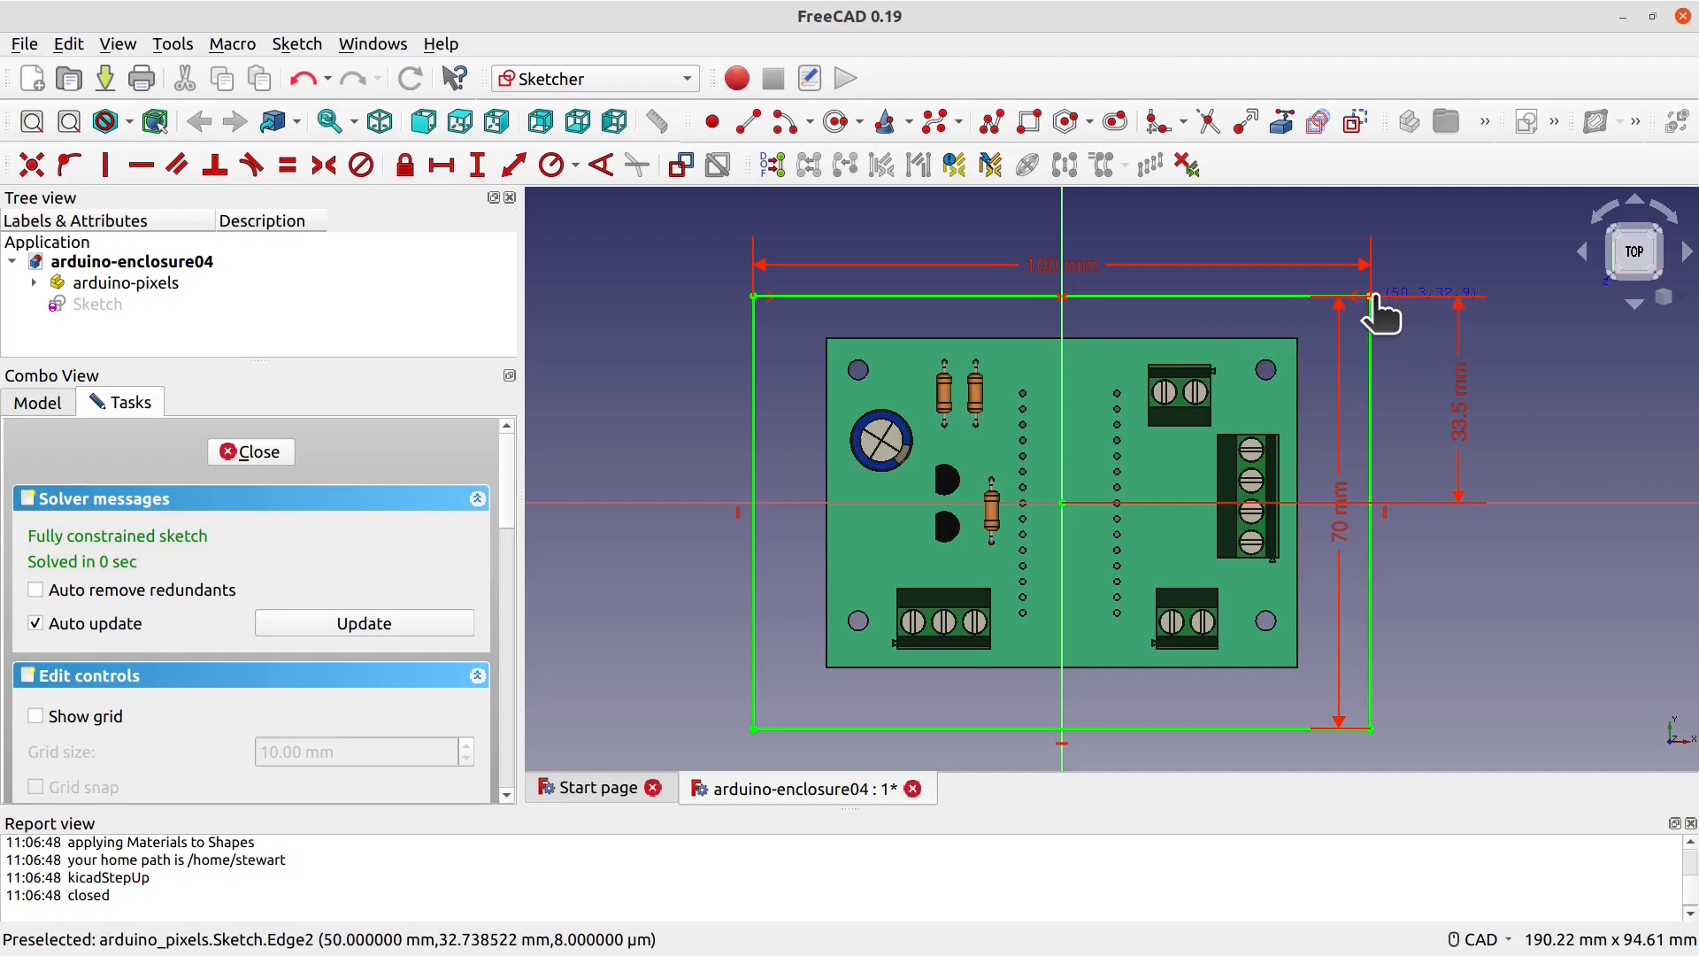
pyautogui.click(1375, 307)
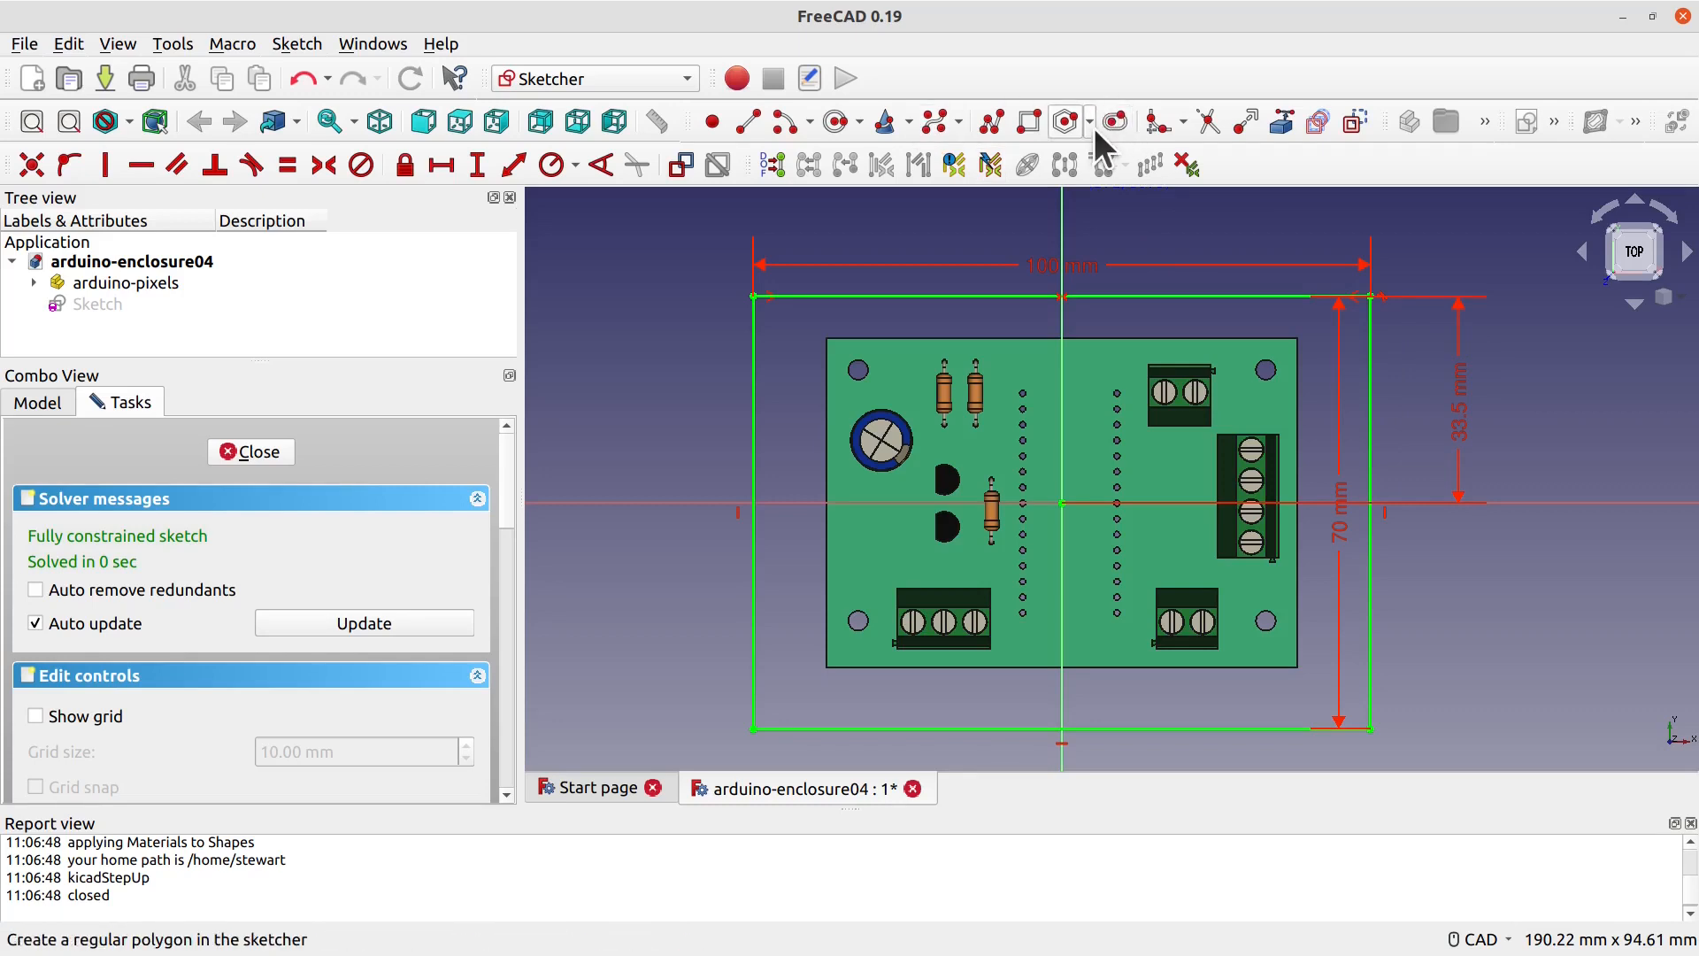
pyautogui.scroll(3, 1385, 348)
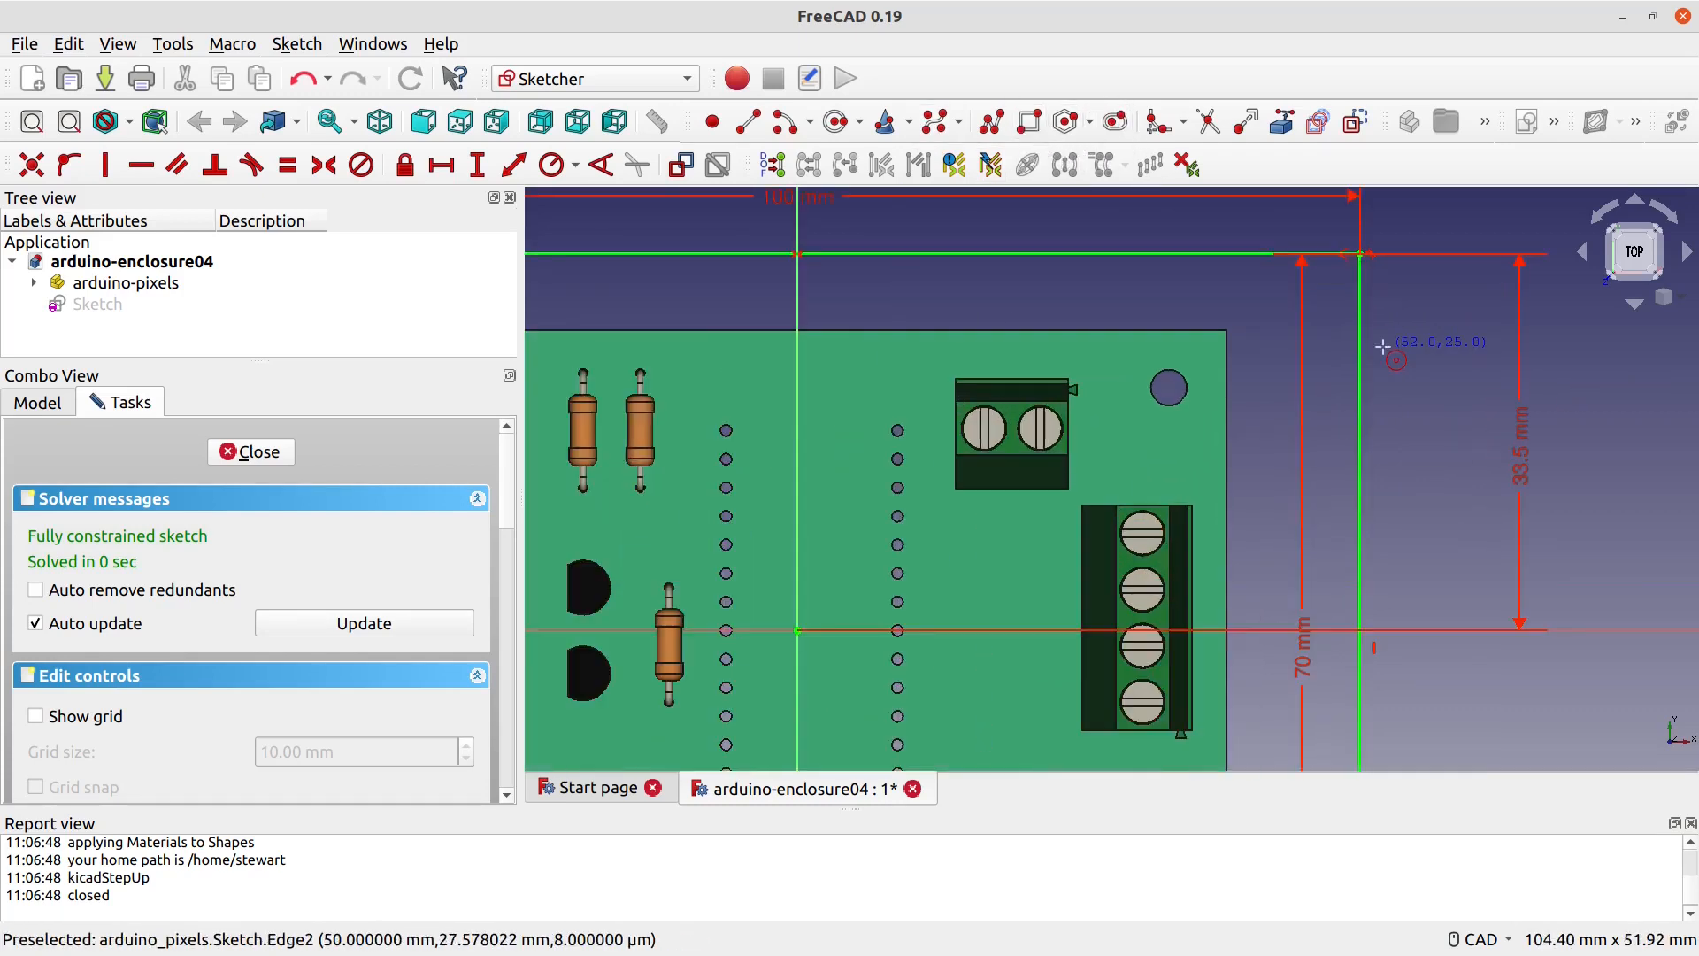
pyautogui.click(1360, 254)
pyautogui.click(1367, 281)
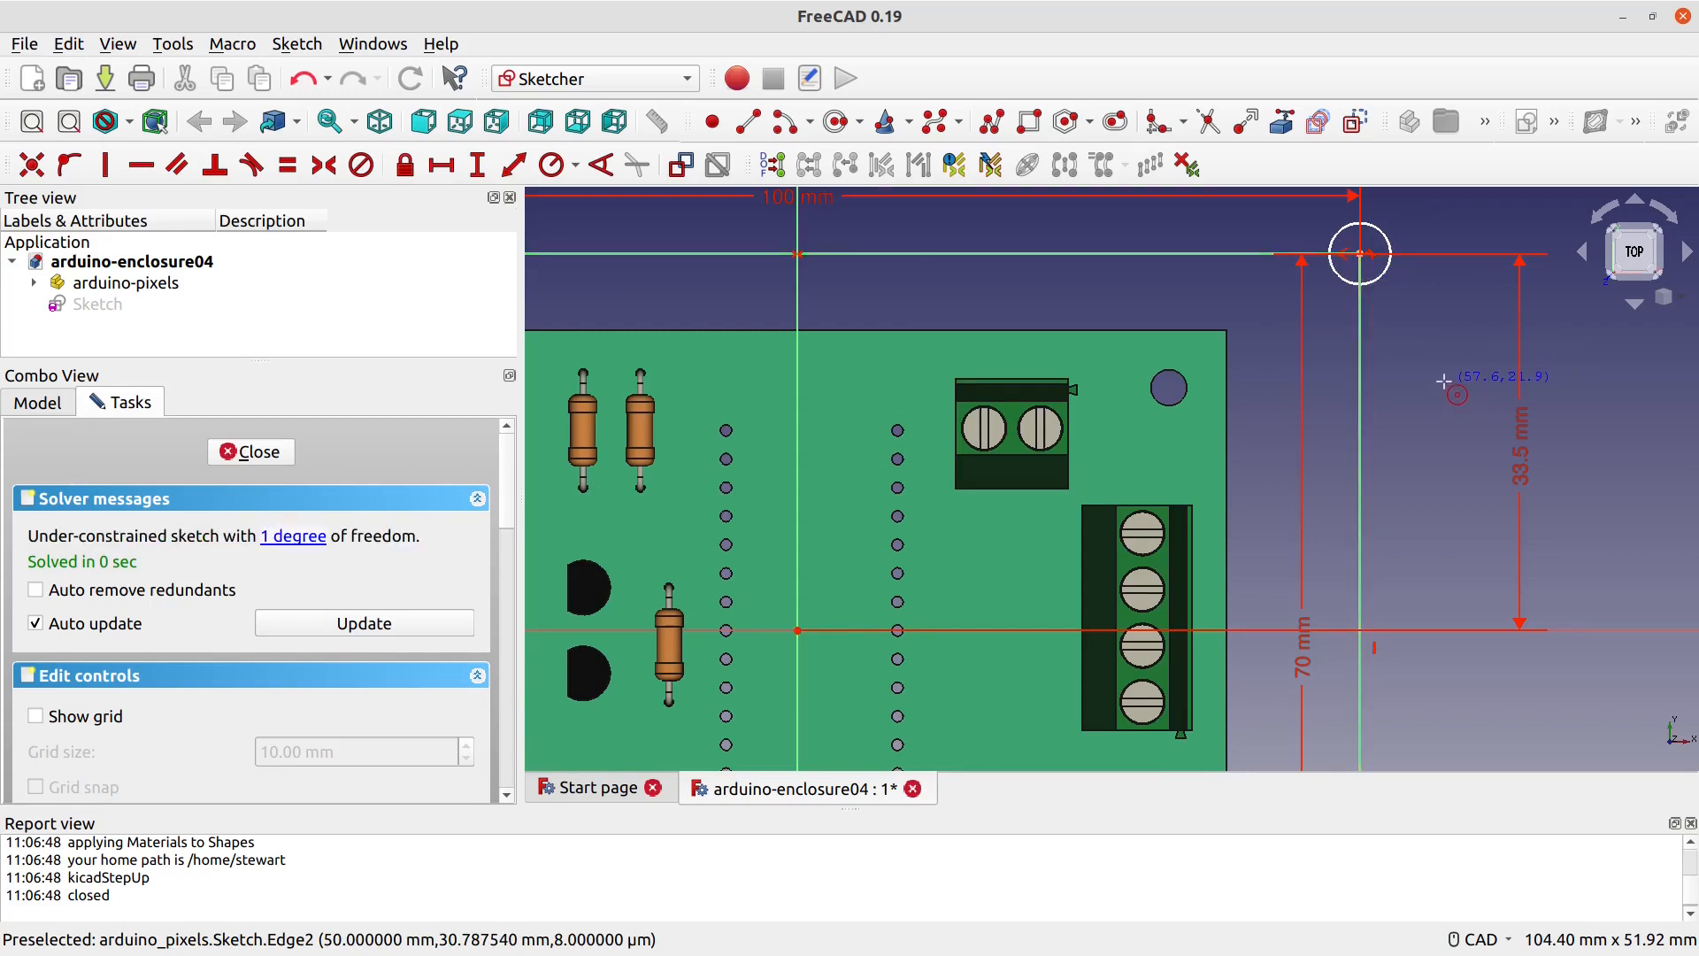
pyautogui.scroll(-4, 1447, 383)
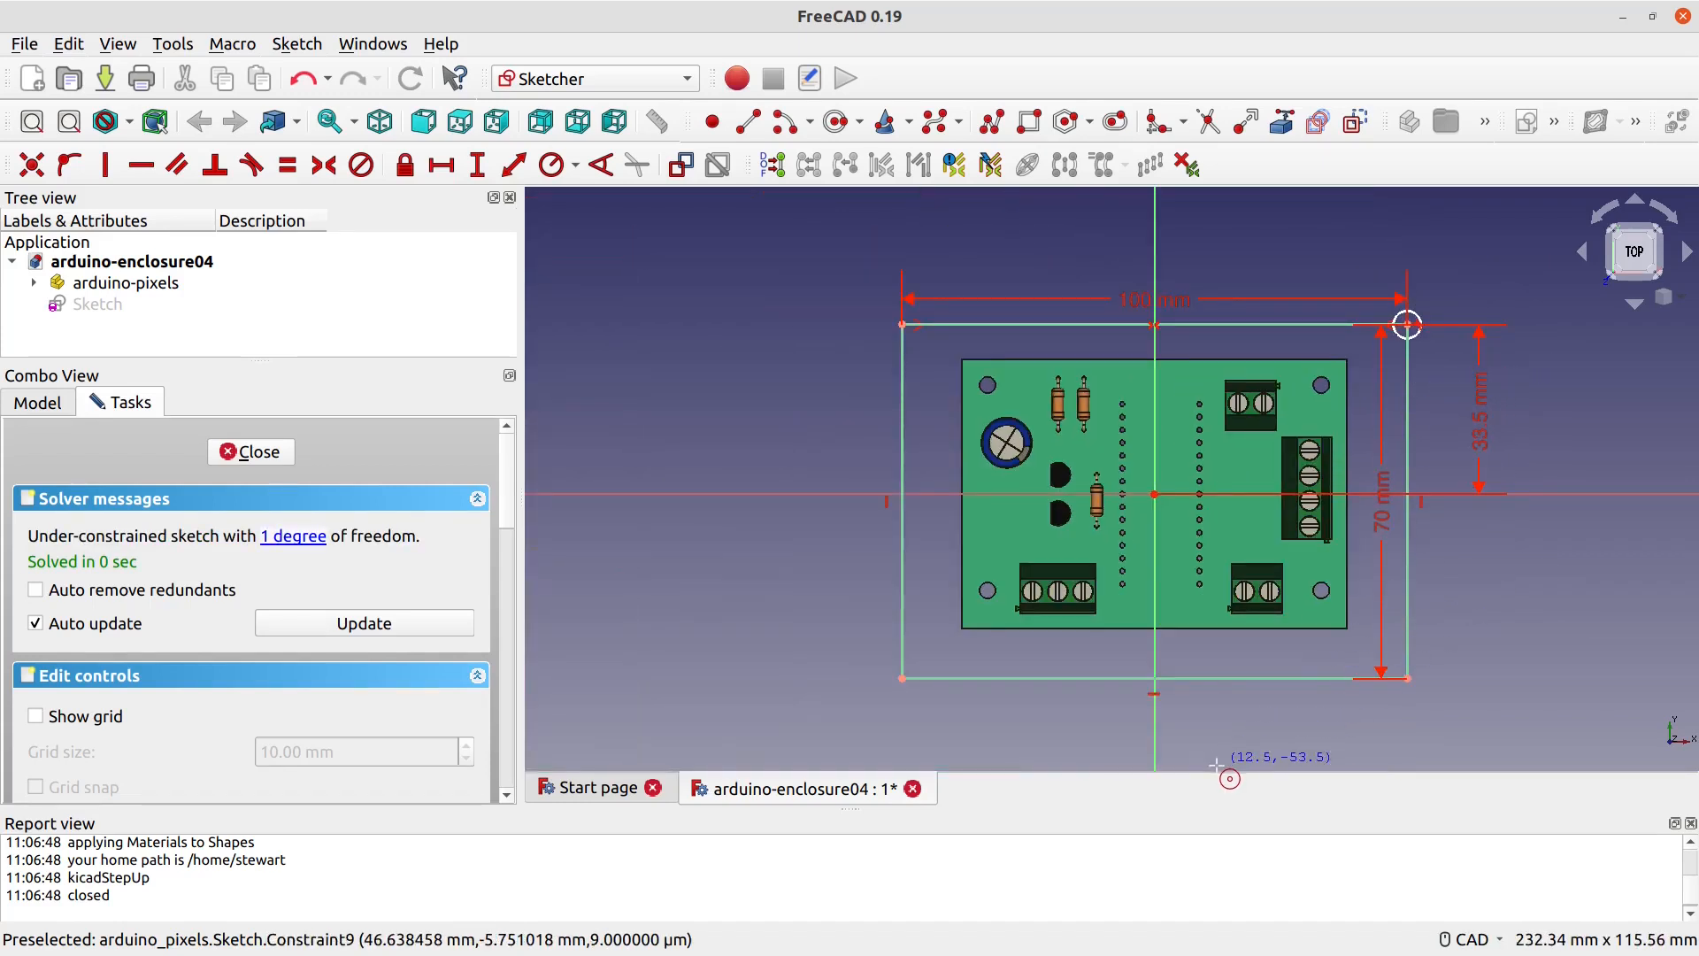
pyautogui.press('Escape')
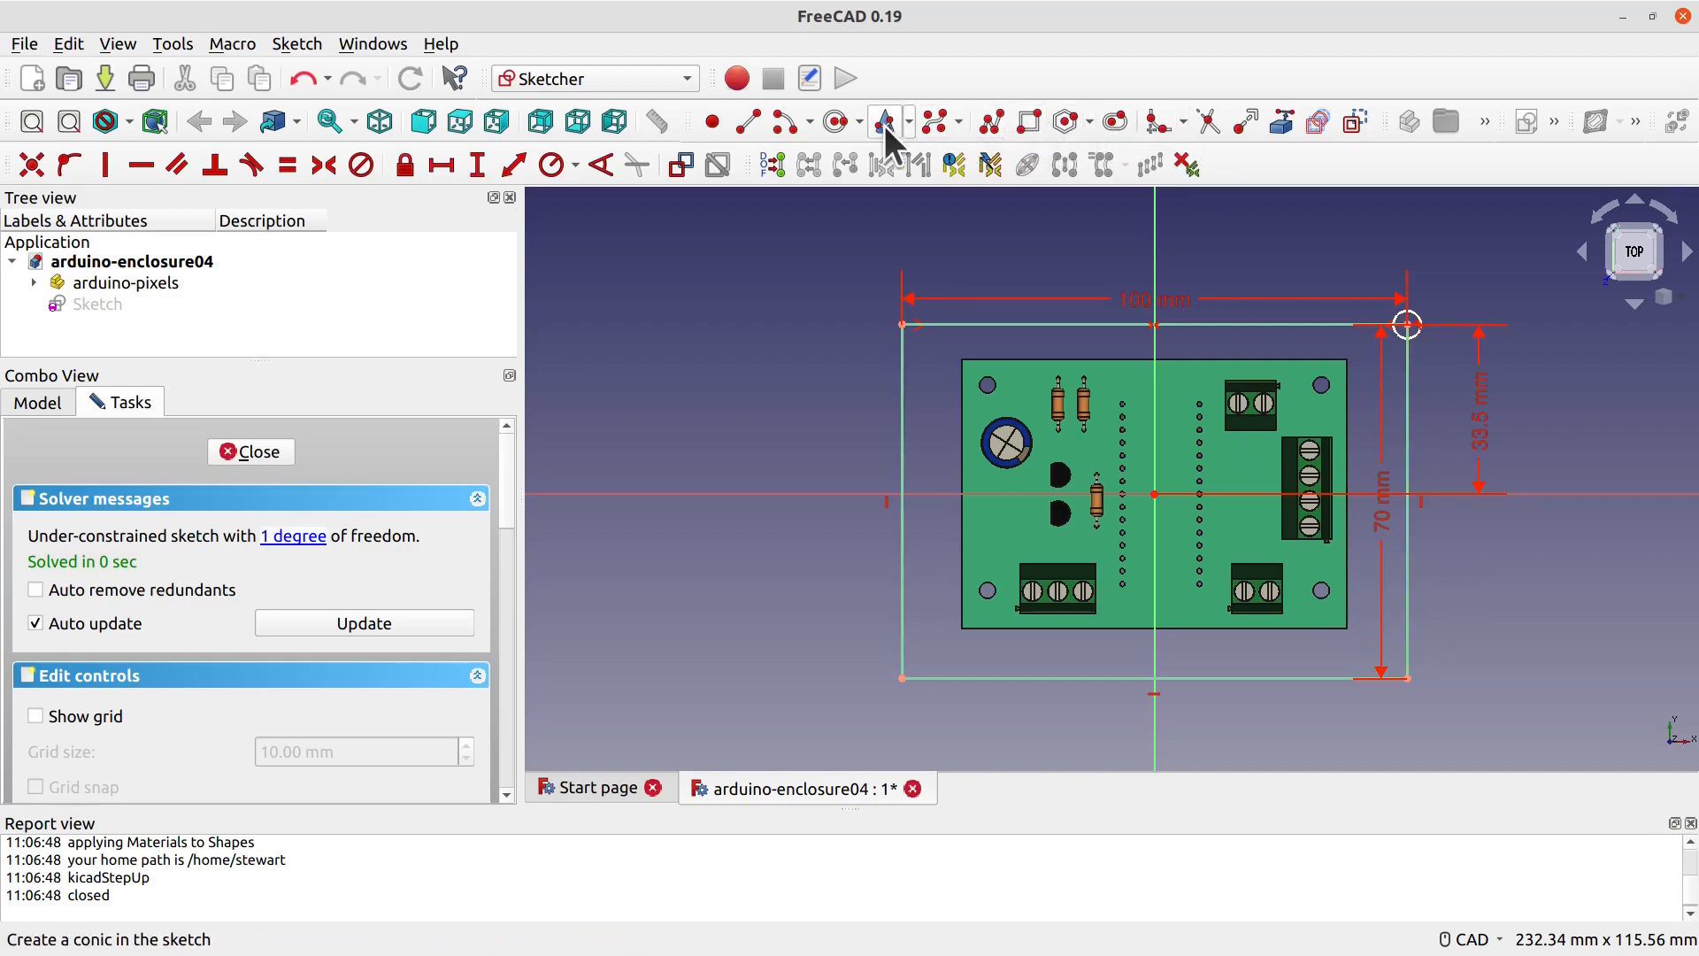
# Step: Draw circles centred on the rectangle's three remaining corners, with the upper-left one about 4.5 mm in radius
pyautogui.click(839, 125)
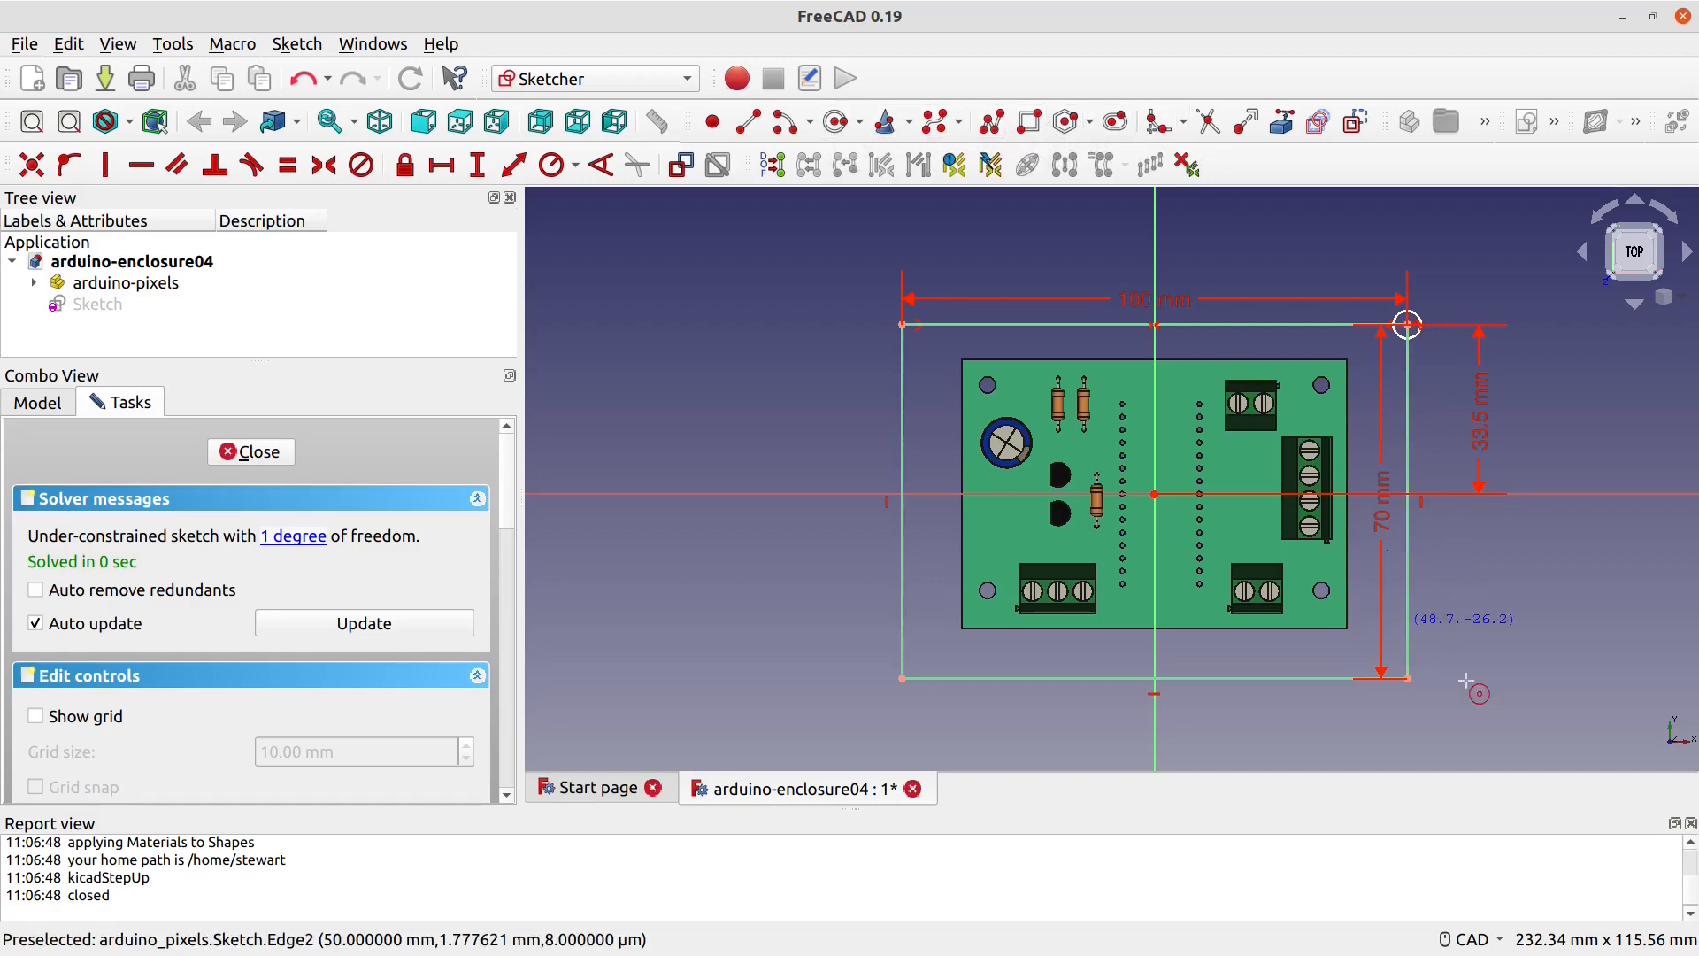
pyautogui.click(1408, 679)
pyautogui.click(1423, 693)
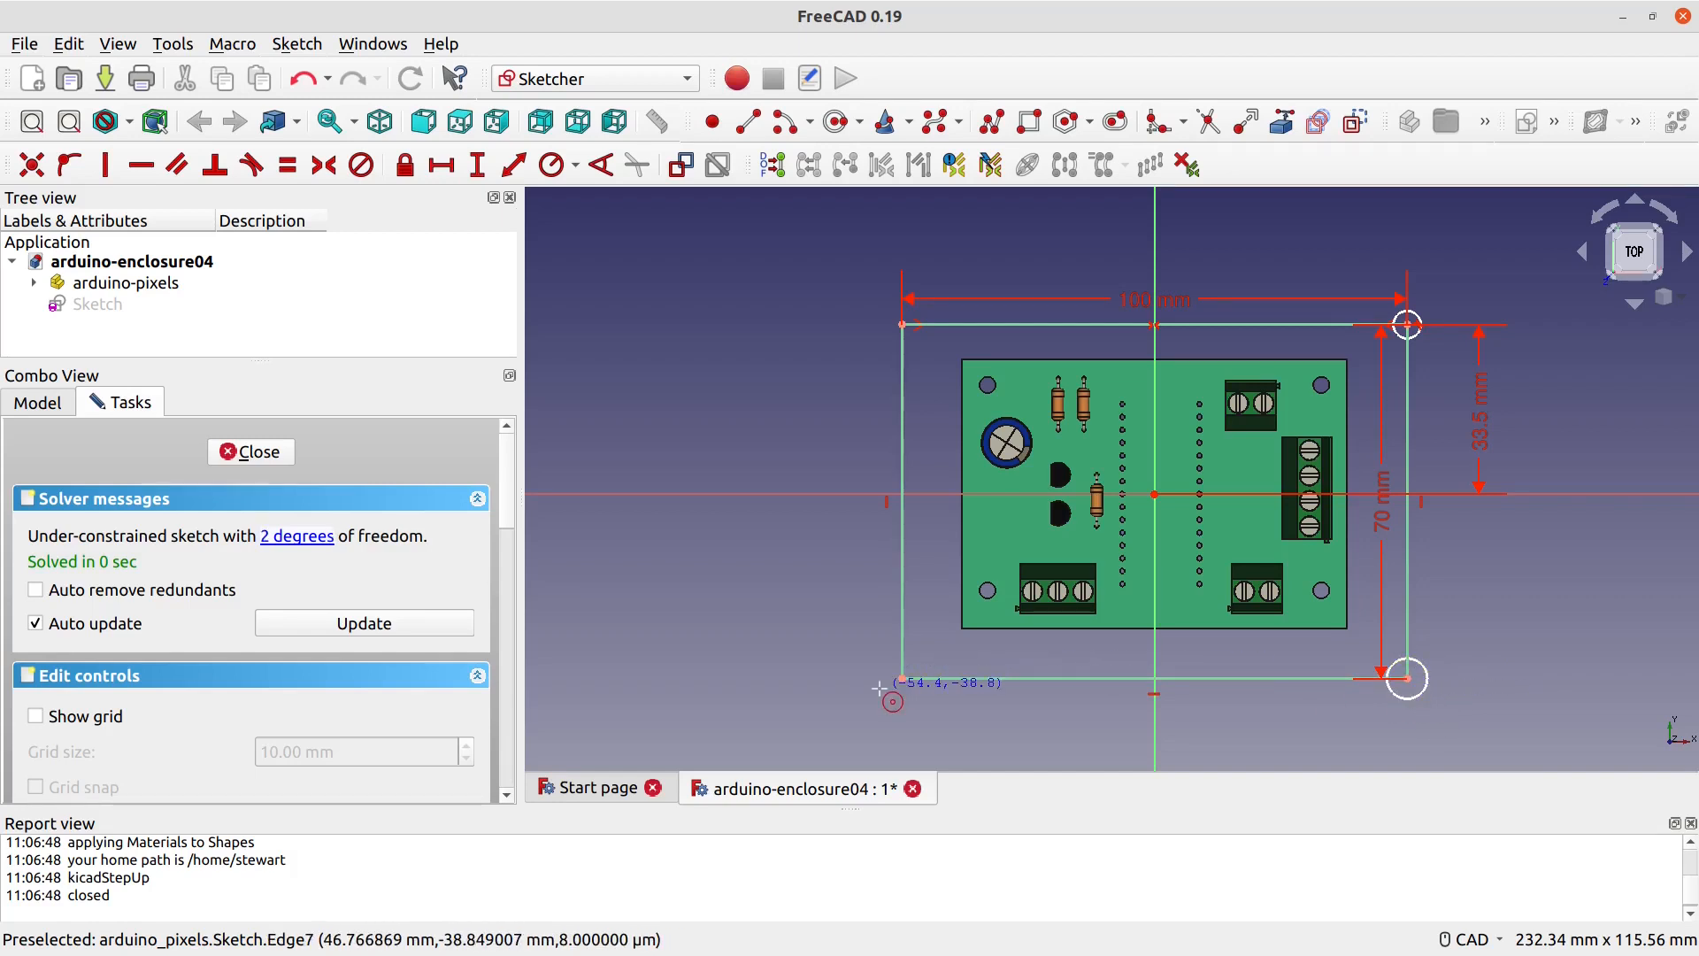
pyautogui.click(903, 679)
pyautogui.click(918, 693)
pyautogui.click(903, 324)
pyautogui.click(884, 335)
pyautogui.rightClick(1007, 237)
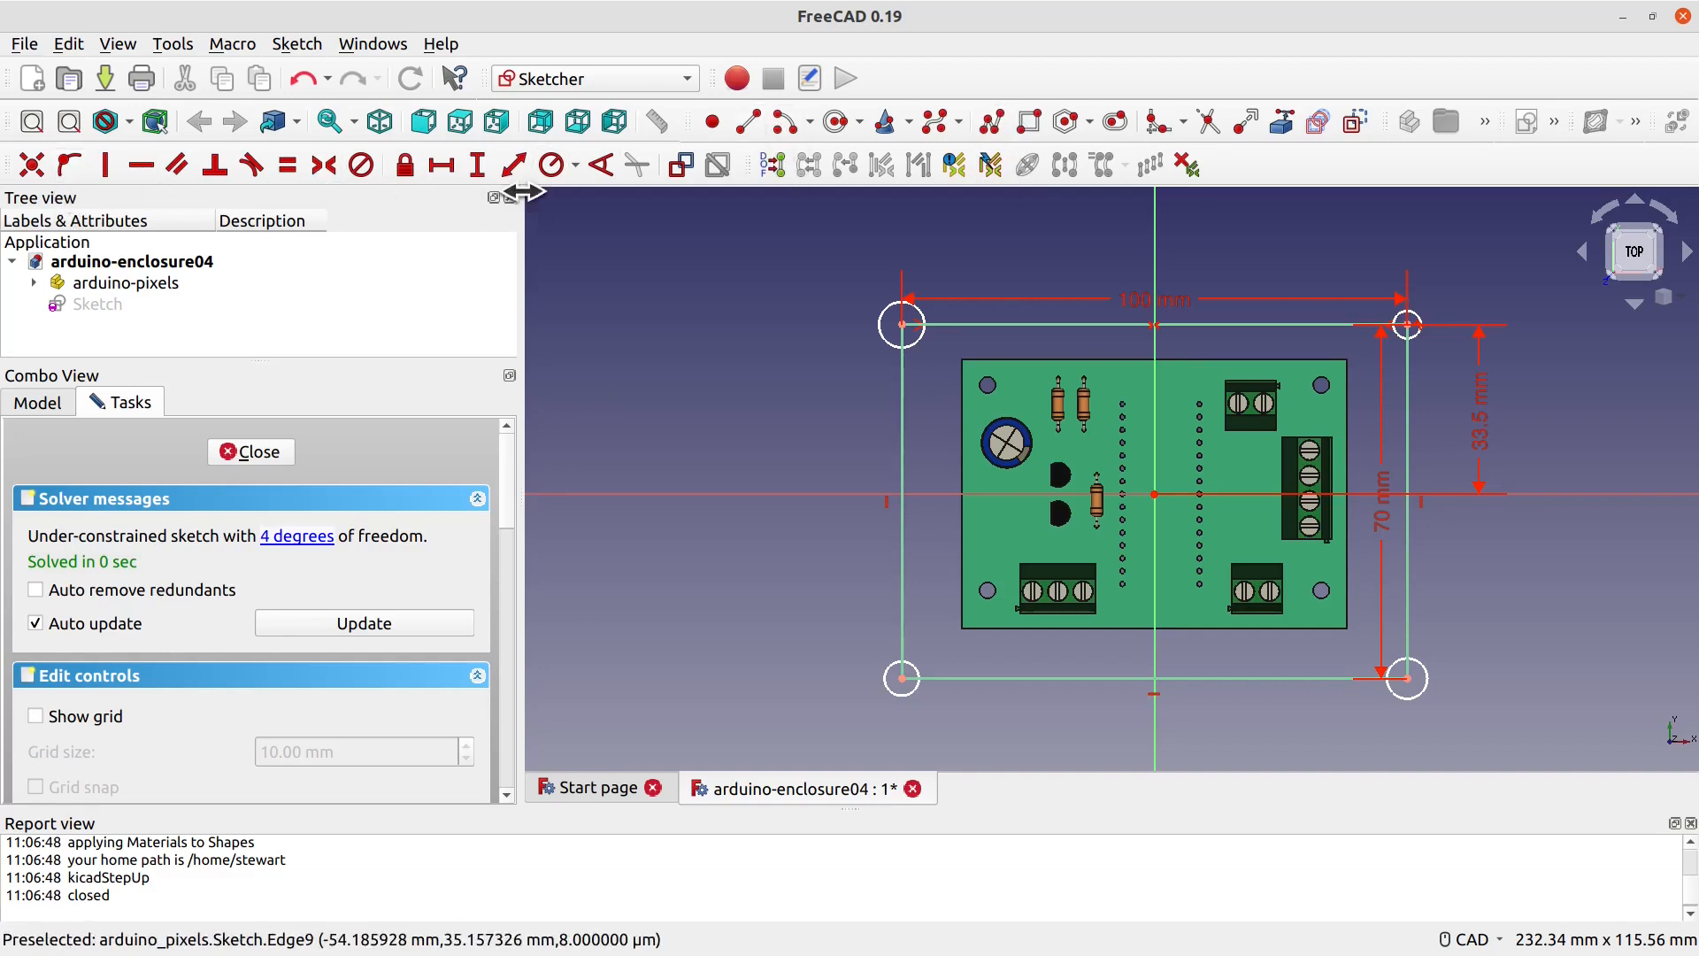
# Step: Constrain all four corner circles to share the same radius of 3.4/2 mm
pyautogui.click(552, 165)
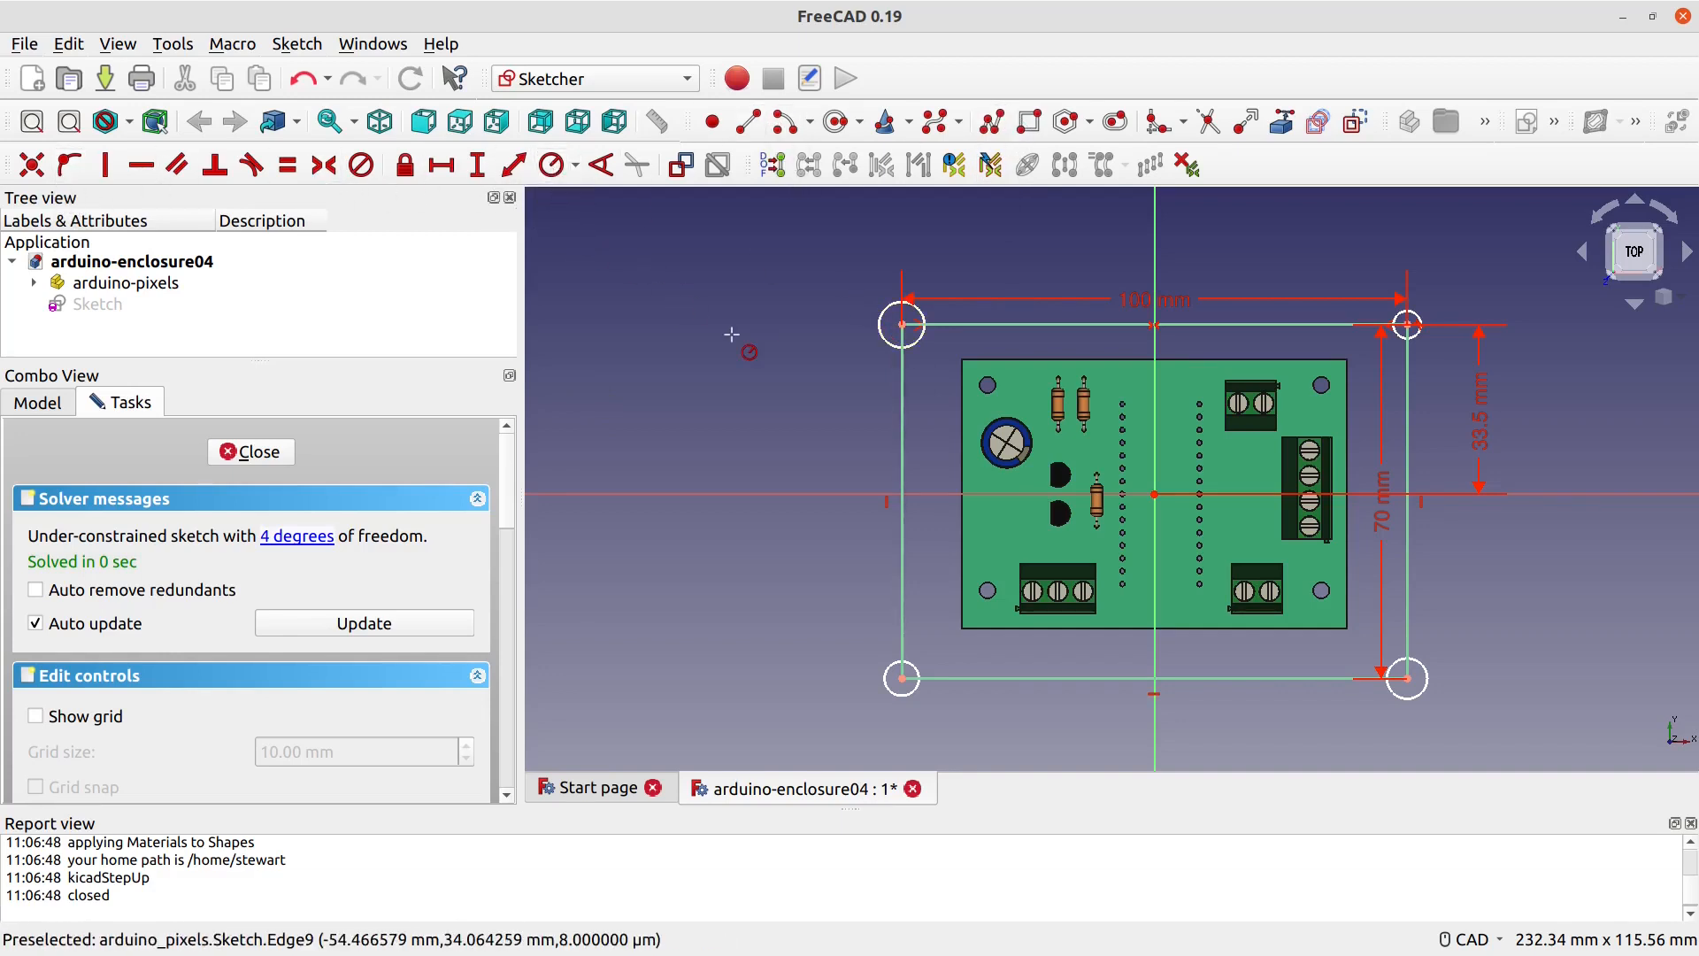
pyautogui.click(921, 342)
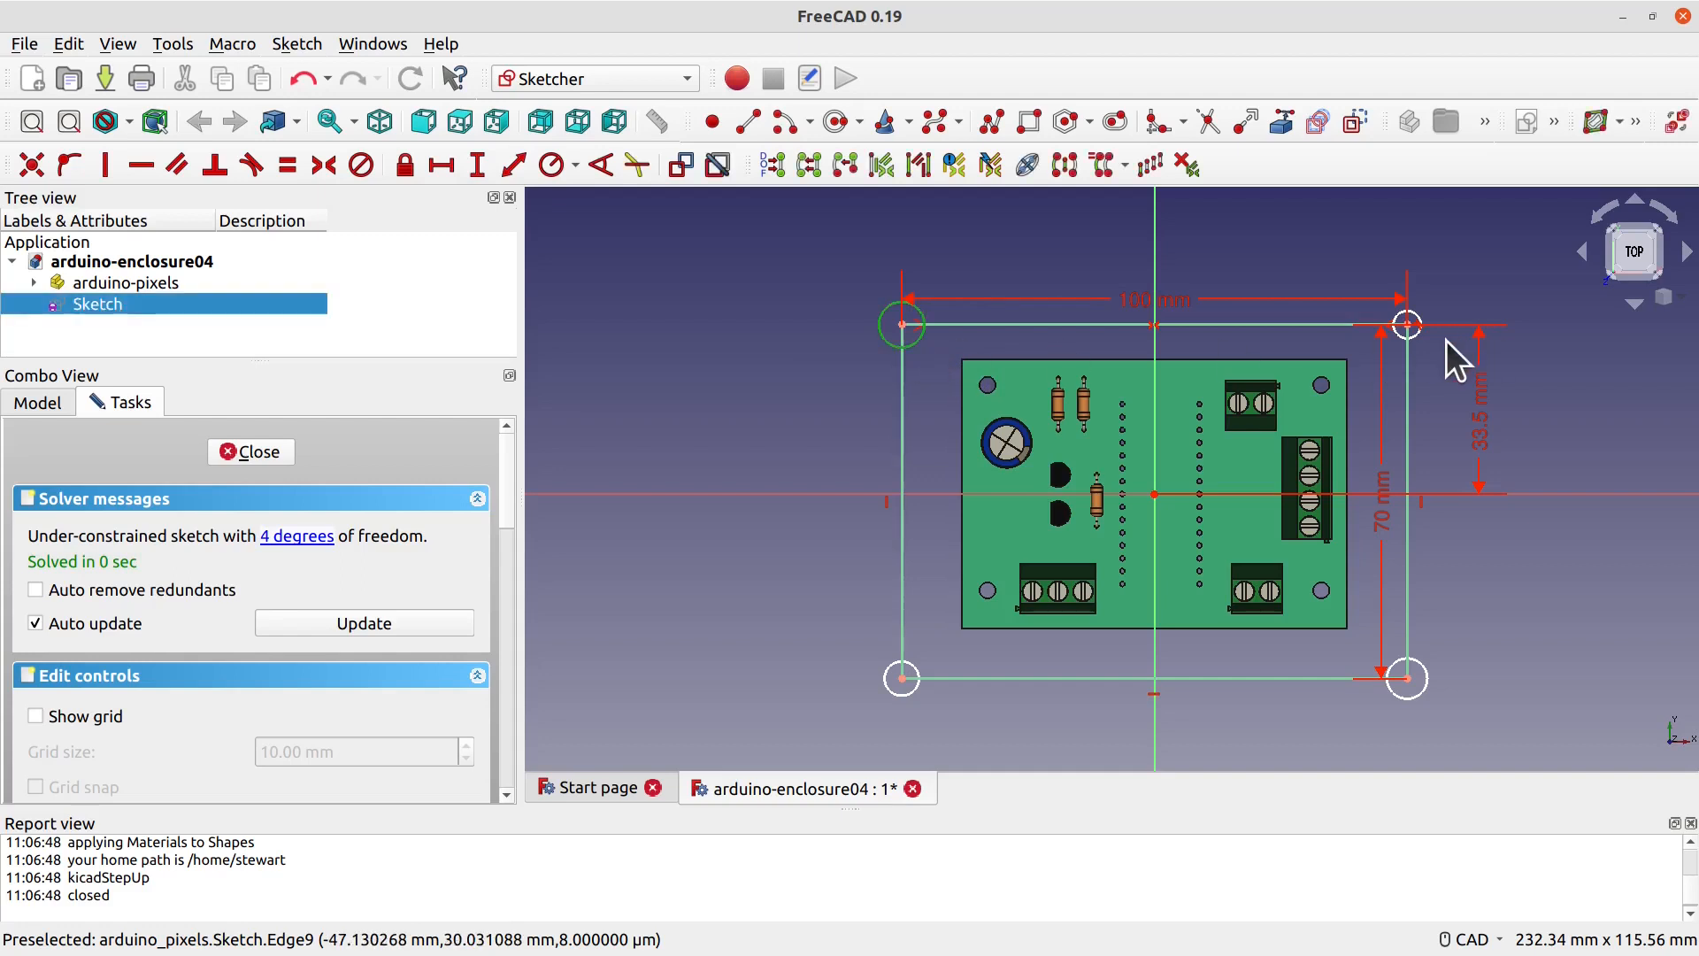
pyautogui.click(1413, 699)
pyautogui.click(911, 690)
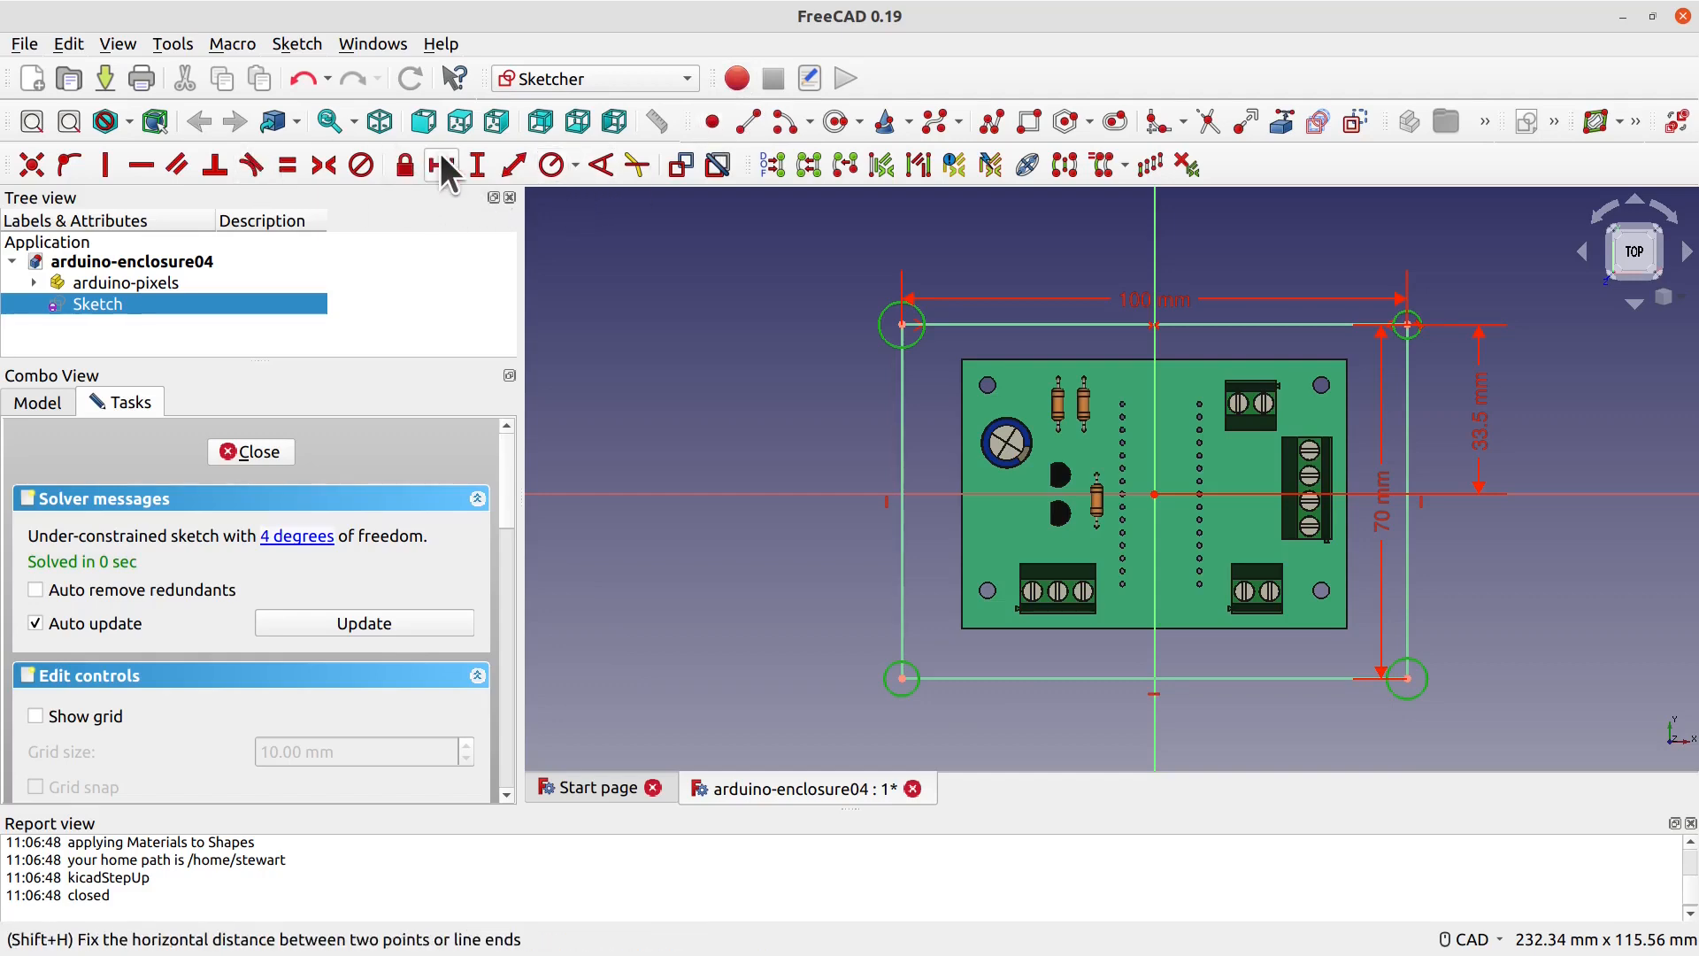
pyautogui.click(557, 164)
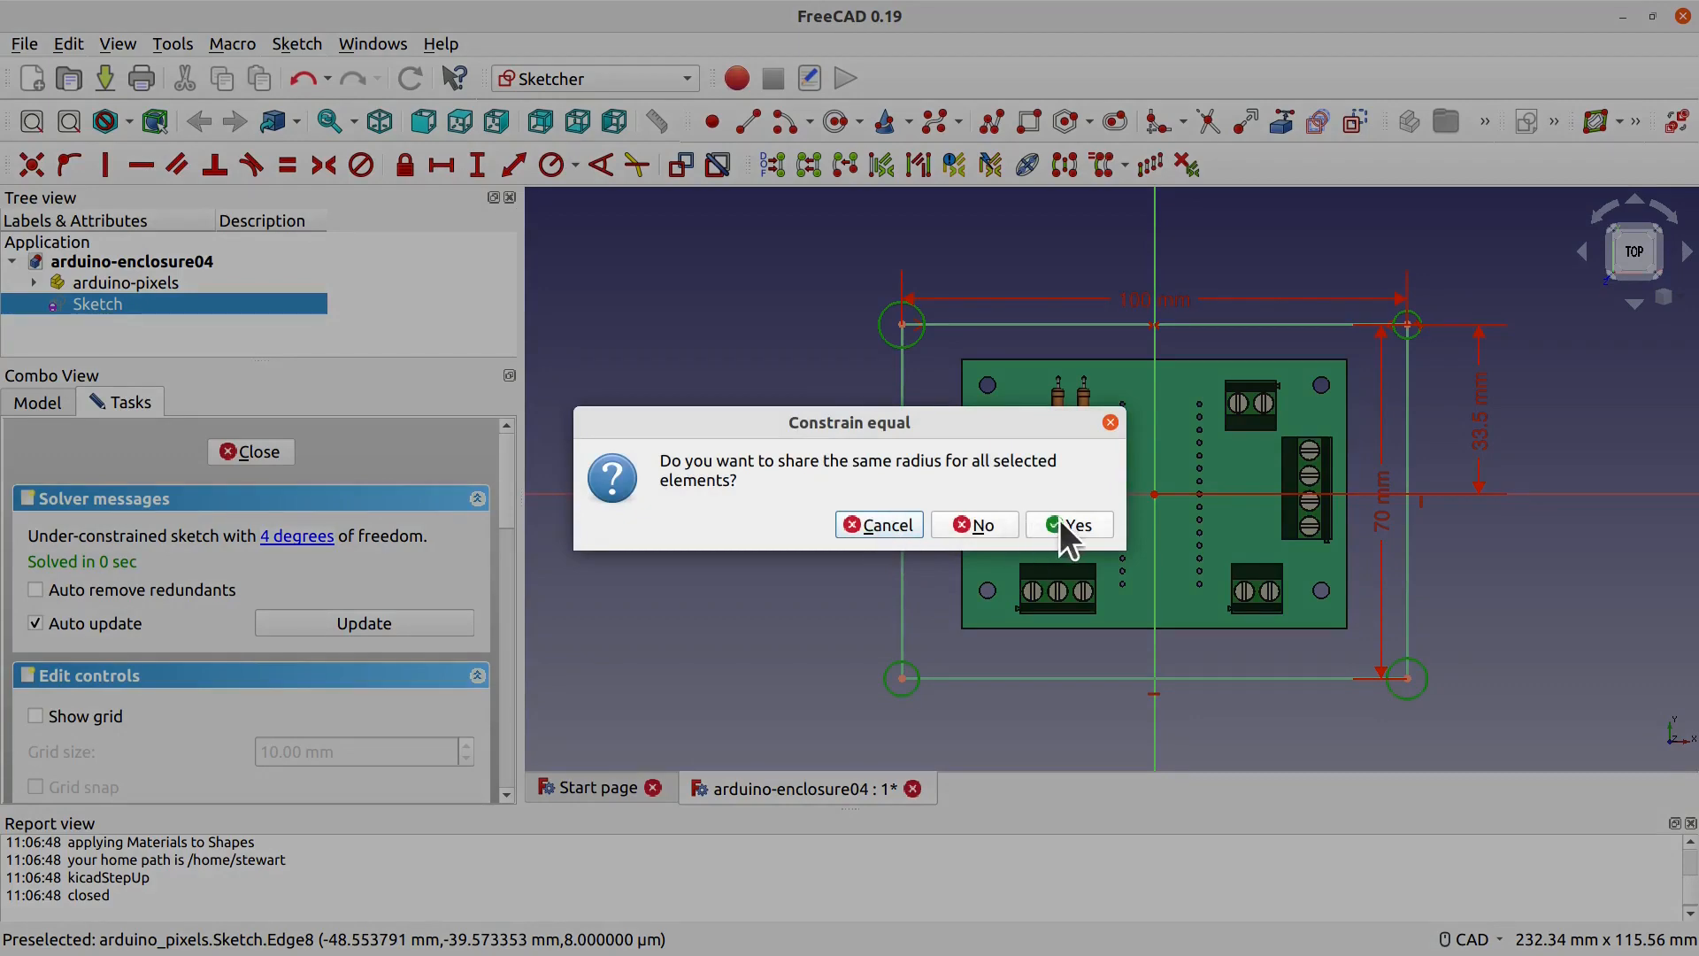
pyautogui.click(1066, 524)
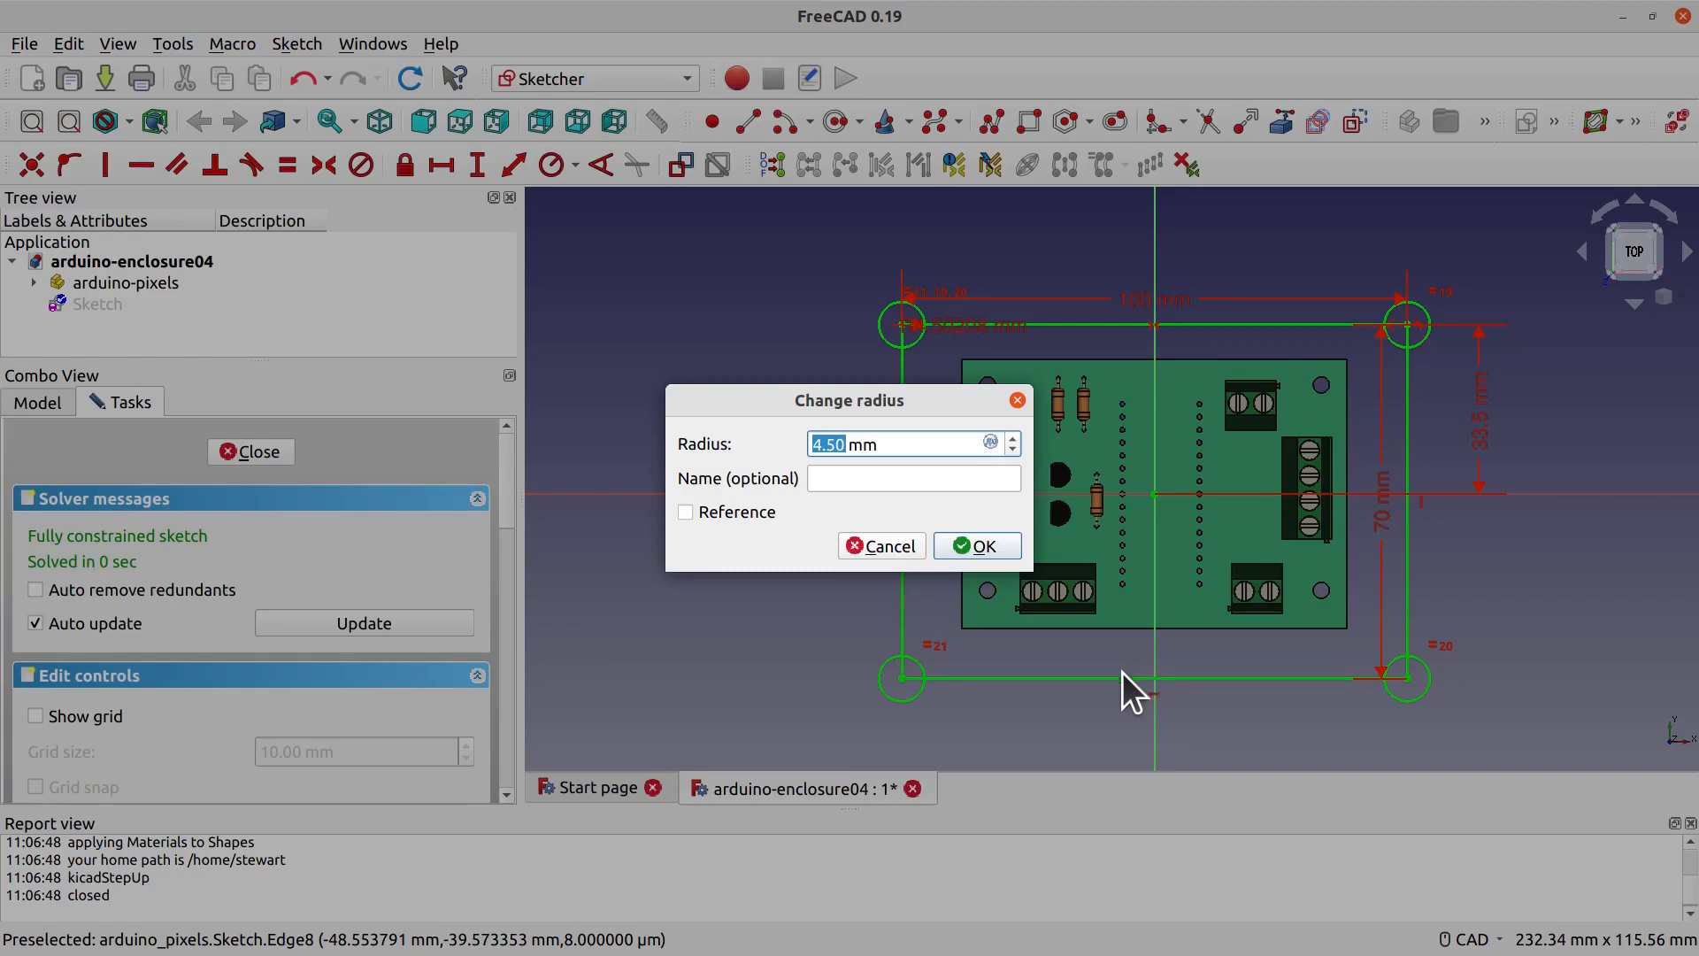
pyautogui.write('3.4')
pyautogui.click(1012, 439)
pyautogui.click(841, 441)
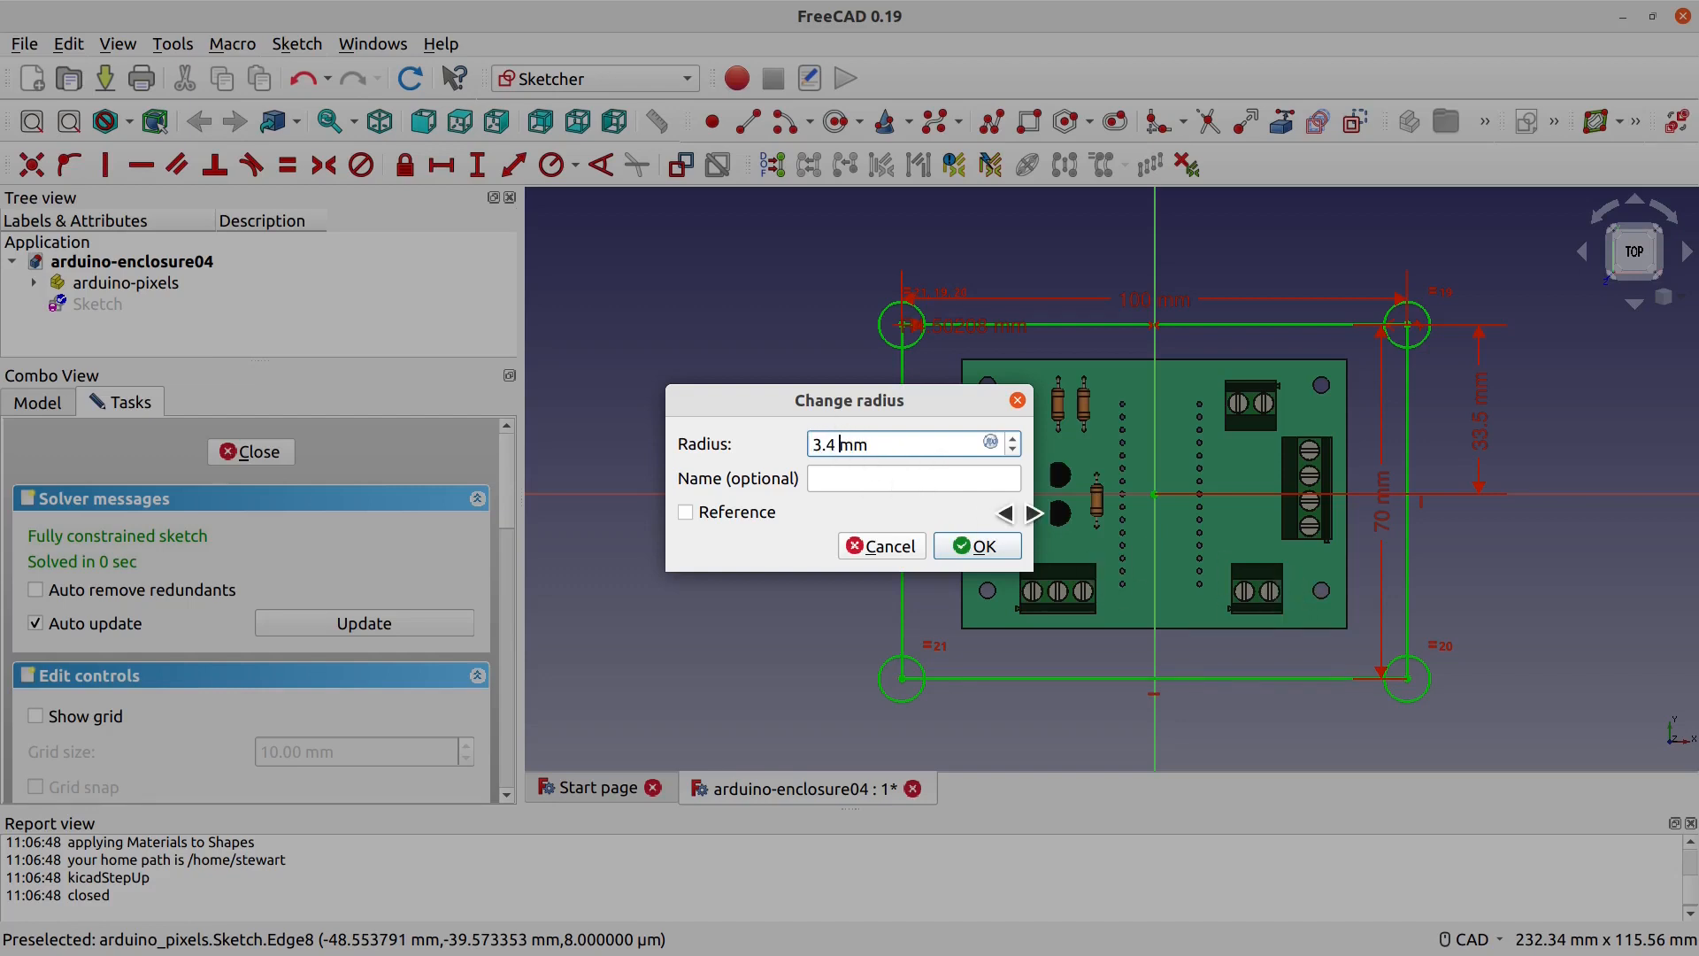
pyautogui.write('/2')
pyautogui.press('Return')
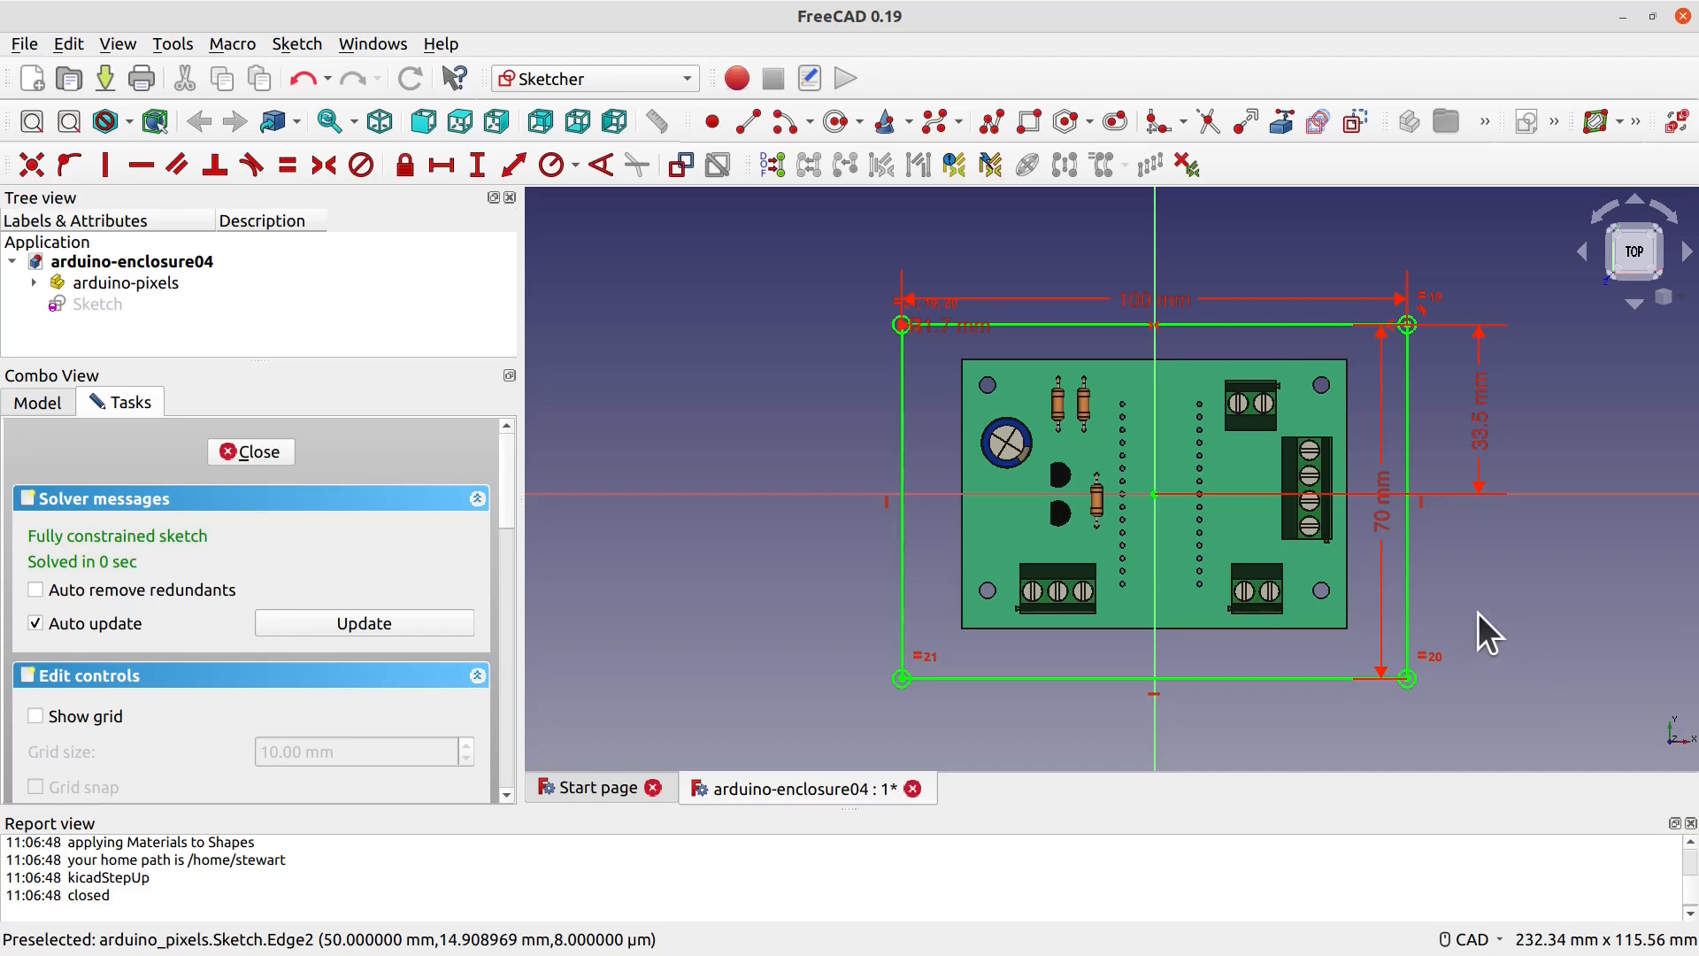
# Step: Move the corner circle's radius dimension outside the rectangle, beyond its upper-left corner
pyautogui.scroll(1, 1076, 437)
pyautogui.moveTo(1606, 592)
pyautogui.mouseDown(button='middle')
pyautogui.moveTo(1464, 567)
pyautogui.moveTo(1482, 575)
pyautogui.mouseUp(button='middle')
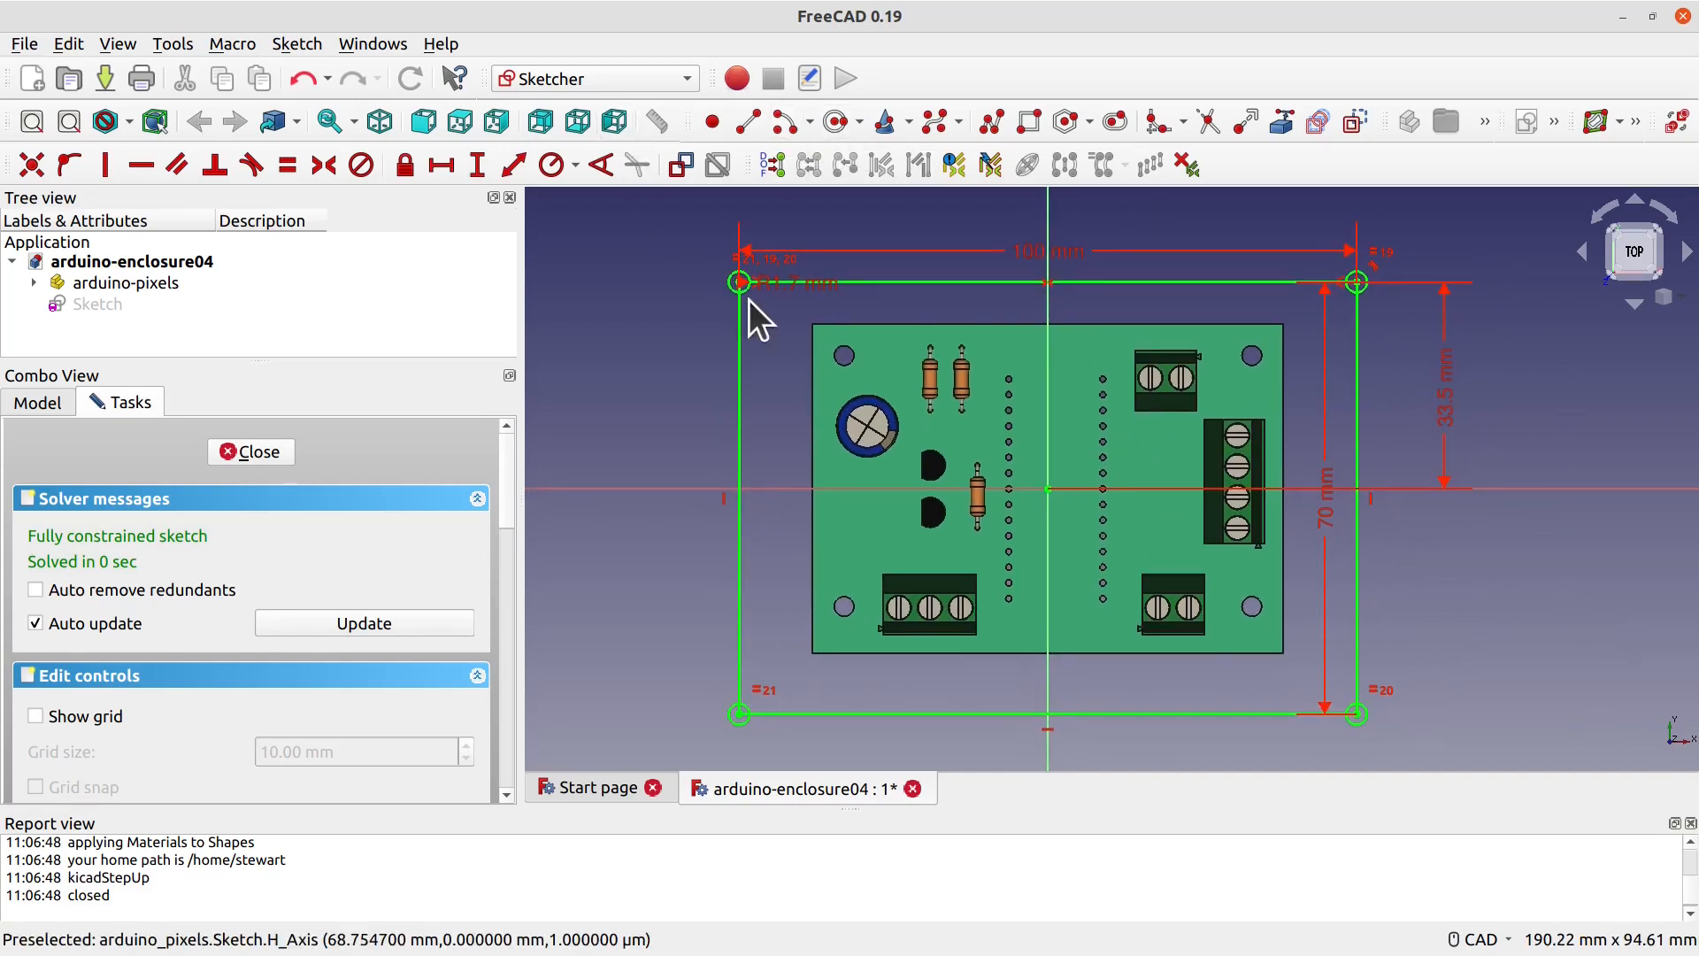
pyautogui.scroll(4, 758, 327)
pyautogui.scroll(-3, 797, 257)
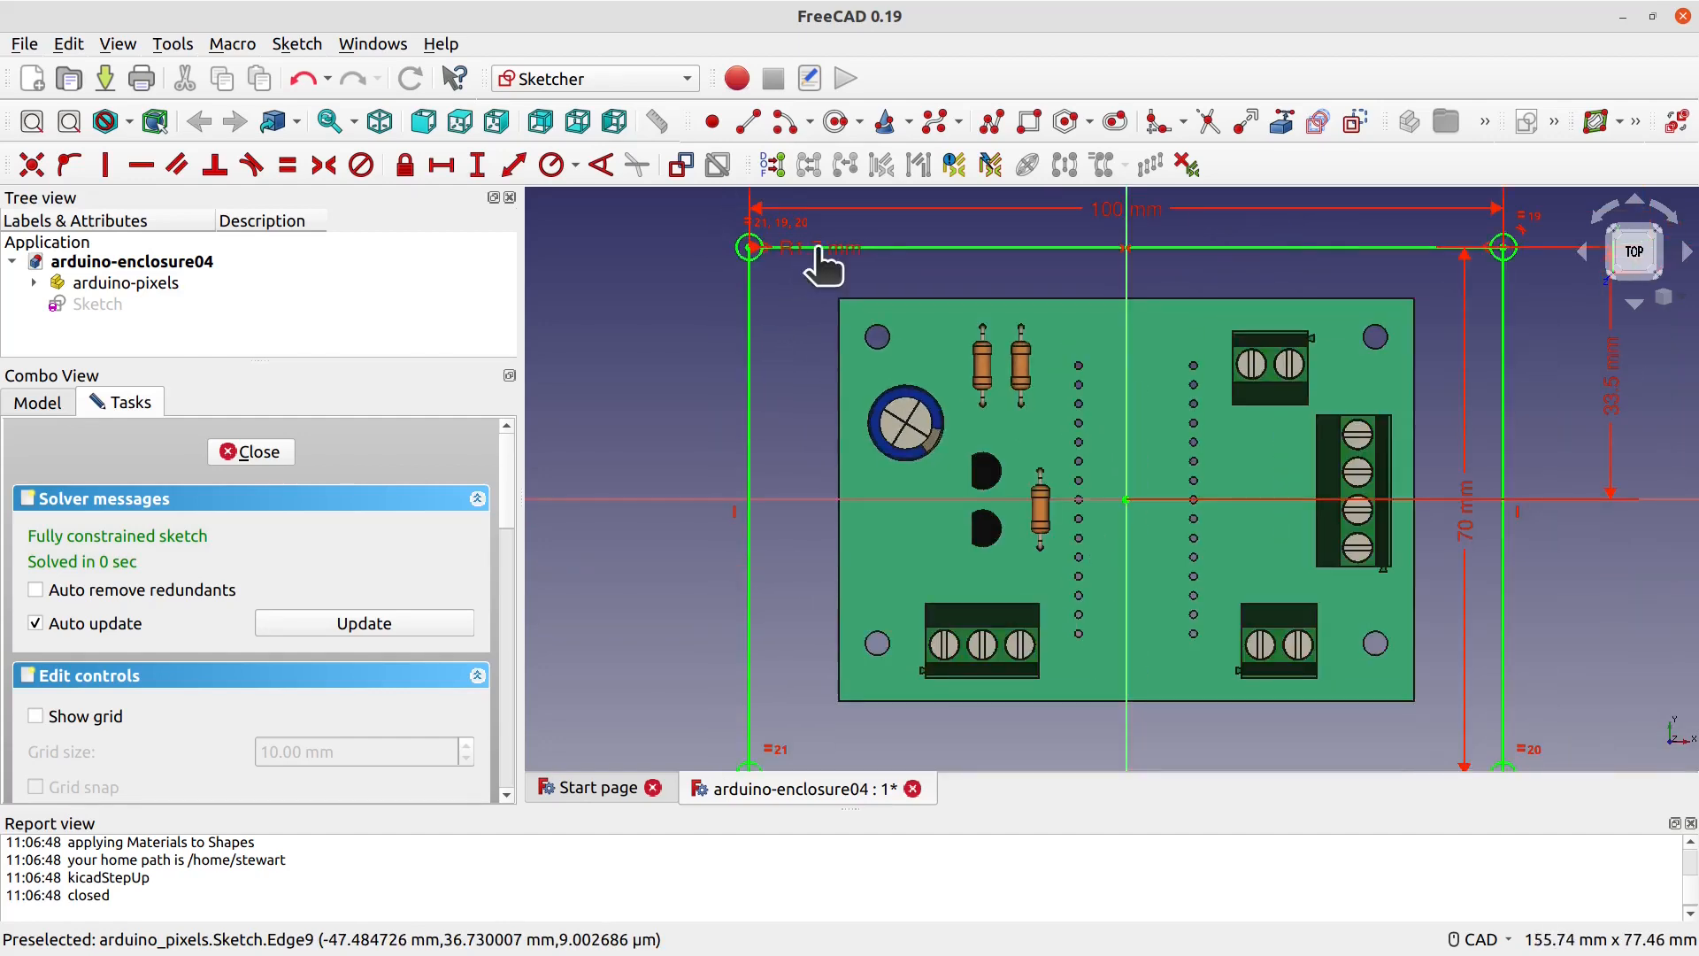
pyautogui.click(804, 265)
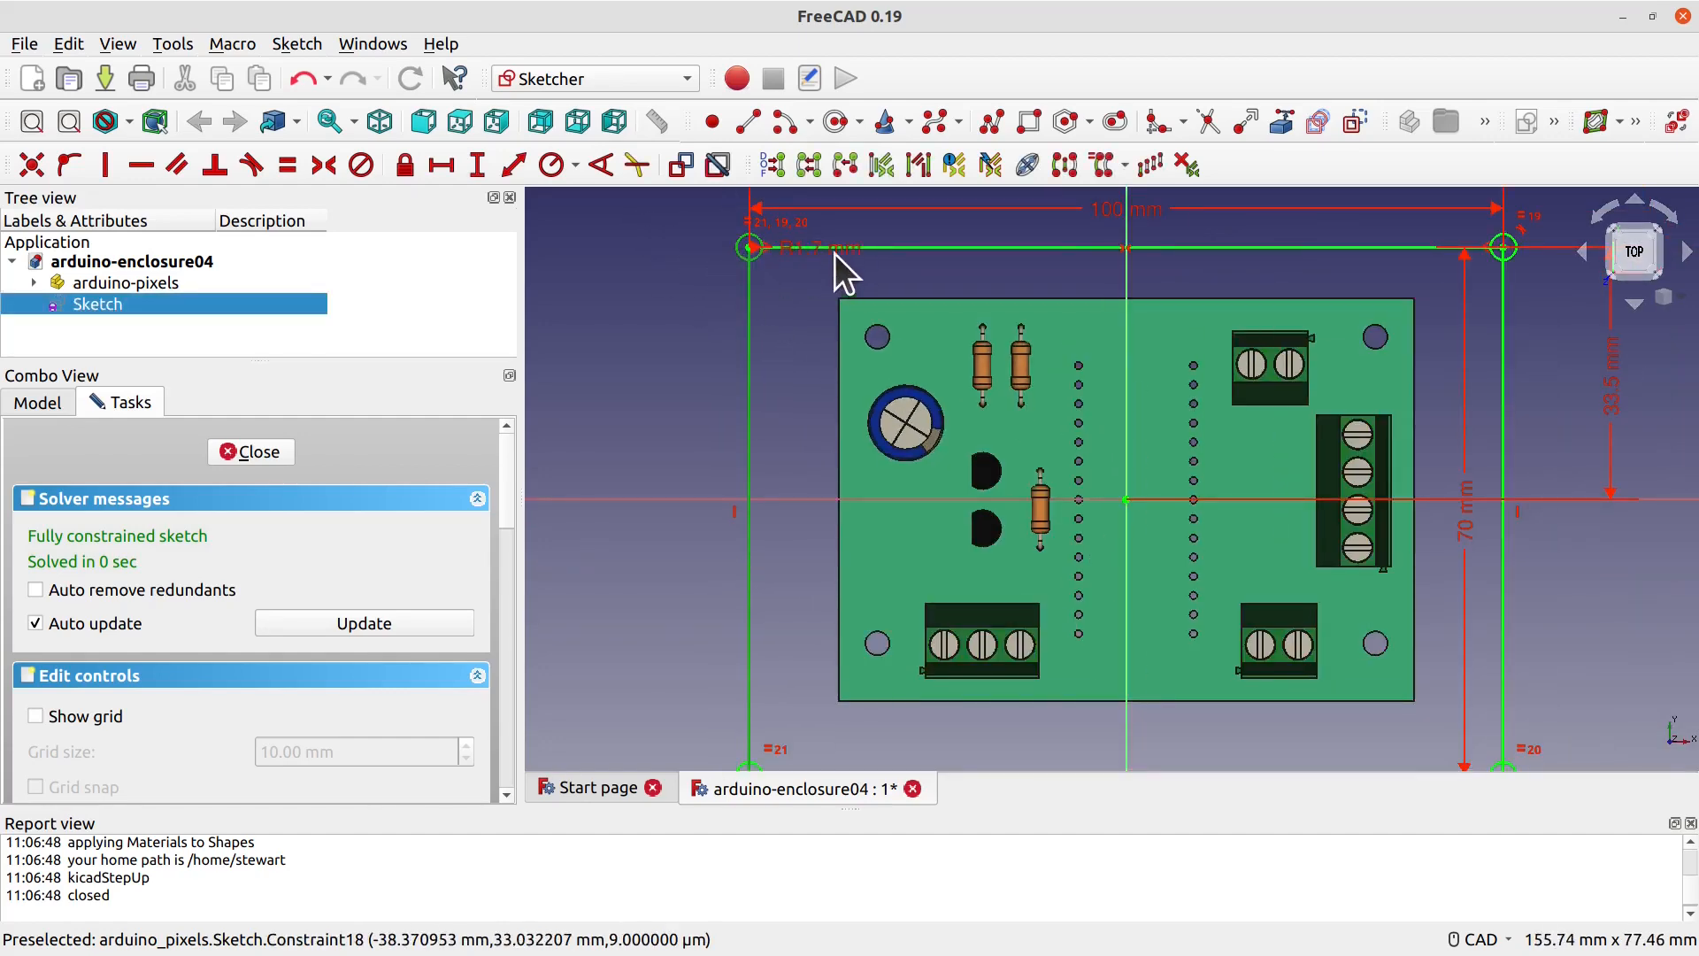
pyautogui.moveTo(841, 255); pyautogui.dragTo(599, 239)
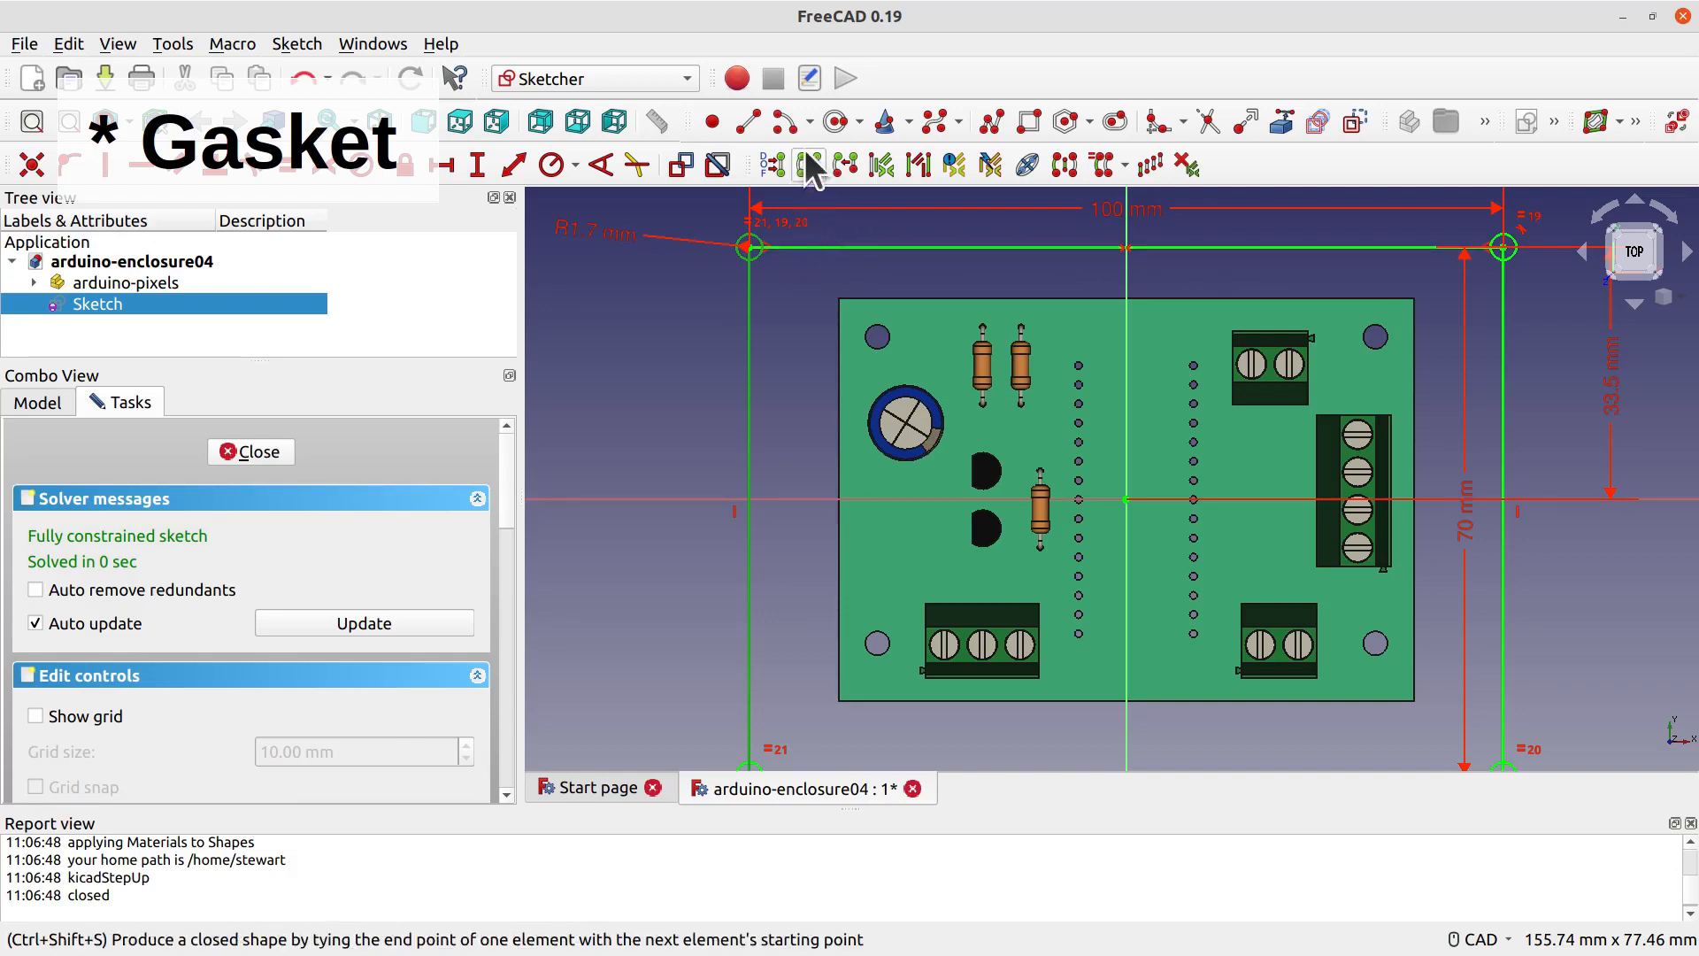
# Step: Draw quarter-circle arcs centred on the rectangle's two upper corners and ending on its edges, about 9 mm radius upper-left and 6 mm upper-right
pyautogui.click(784, 123)
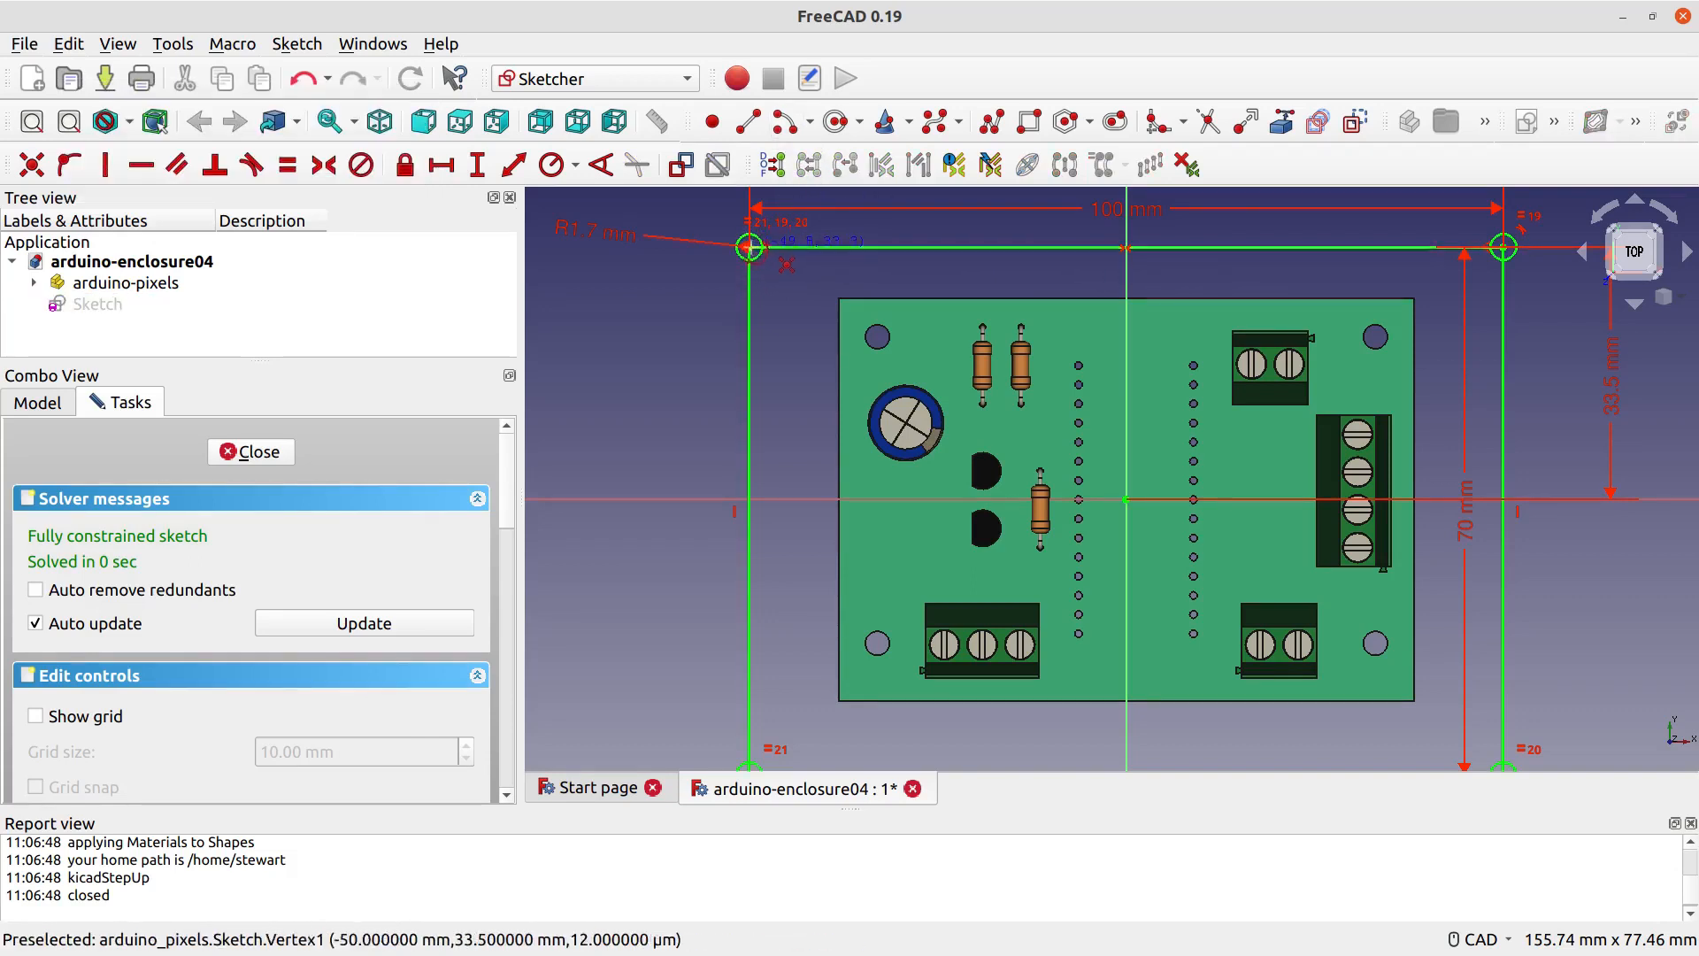
pyautogui.click(750, 248)
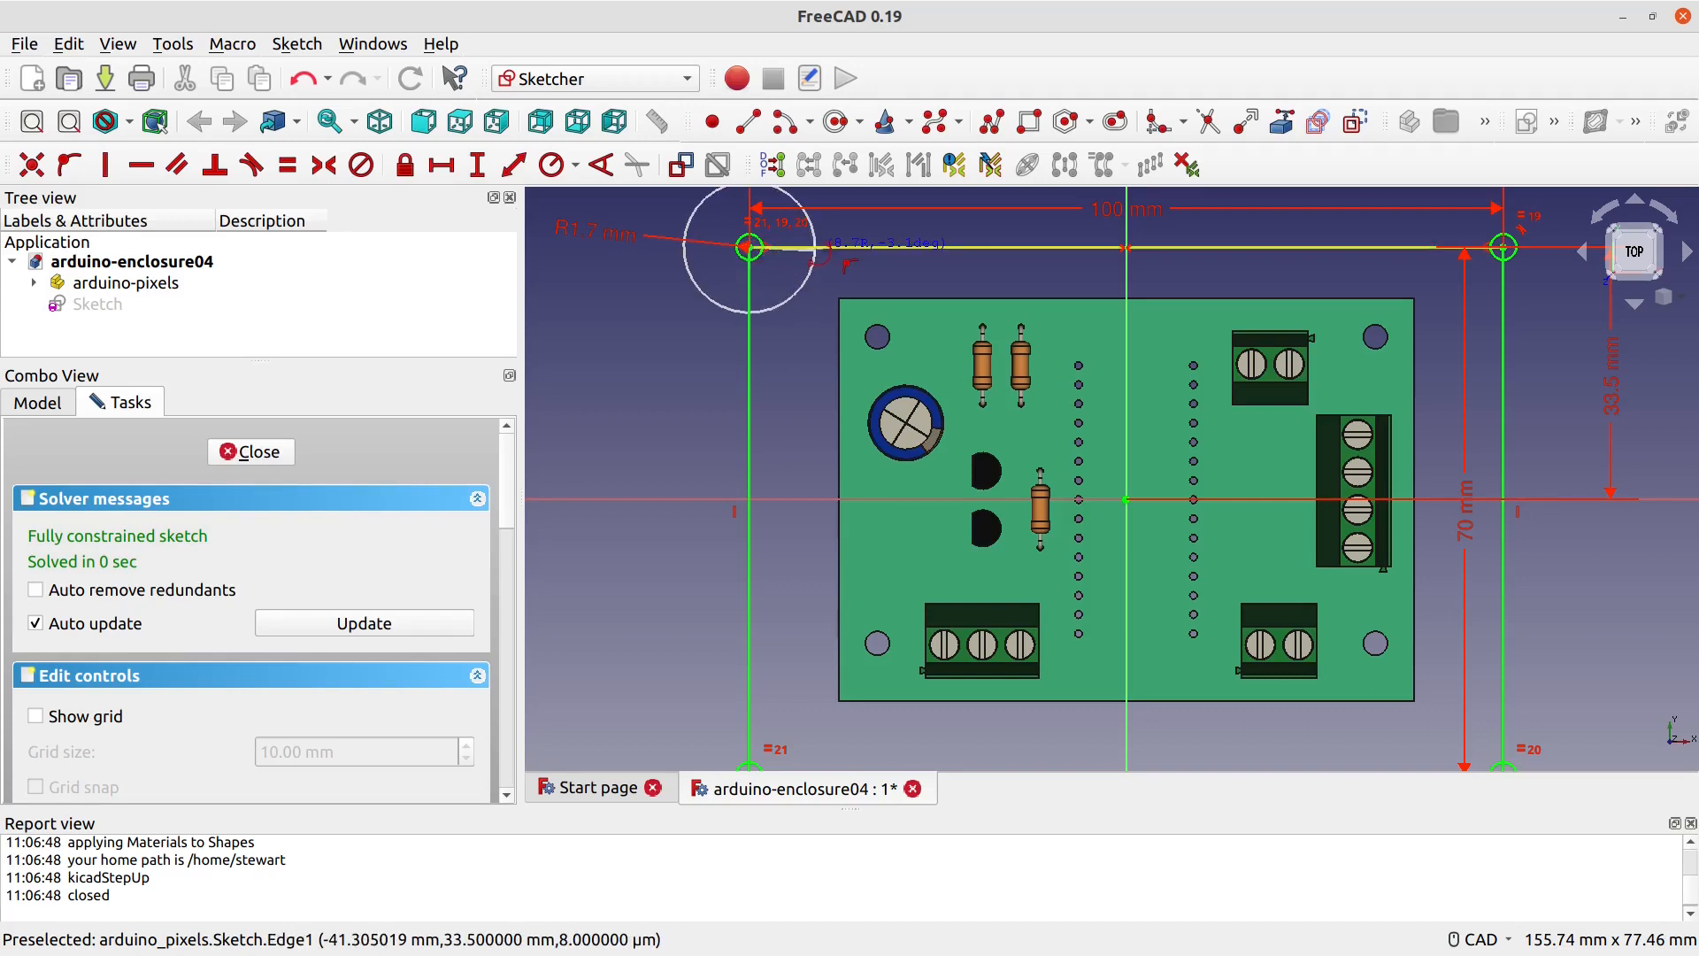
pyautogui.click(814, 252)
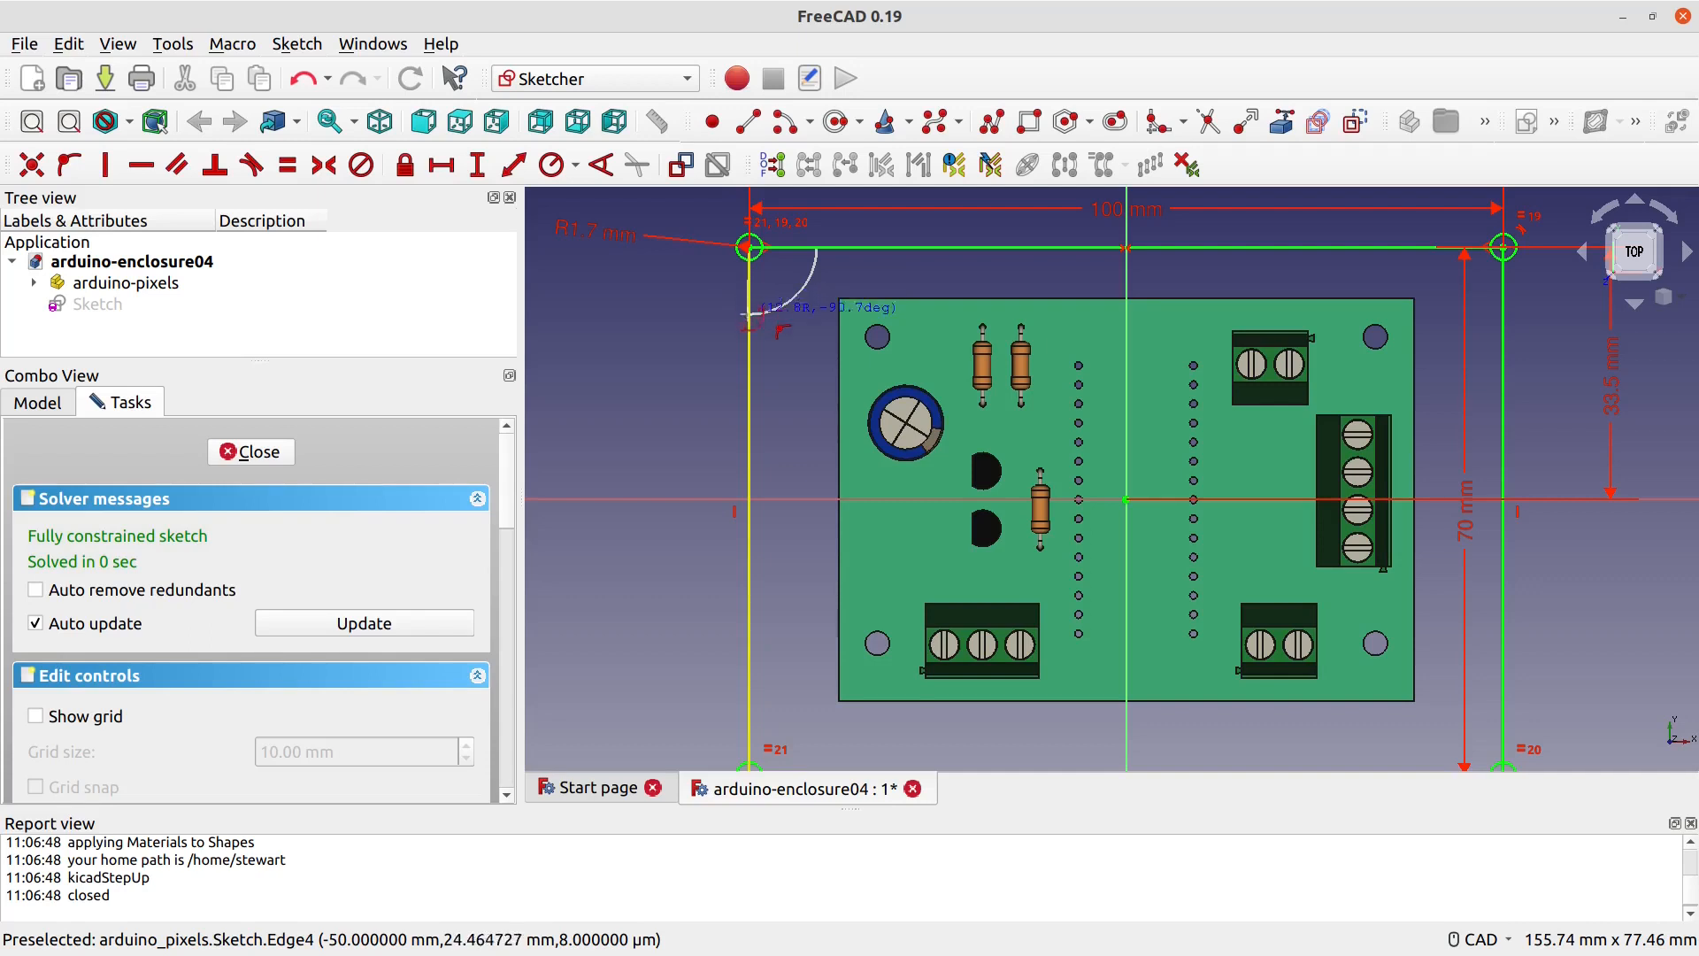
pyautogui.click(750, 313)
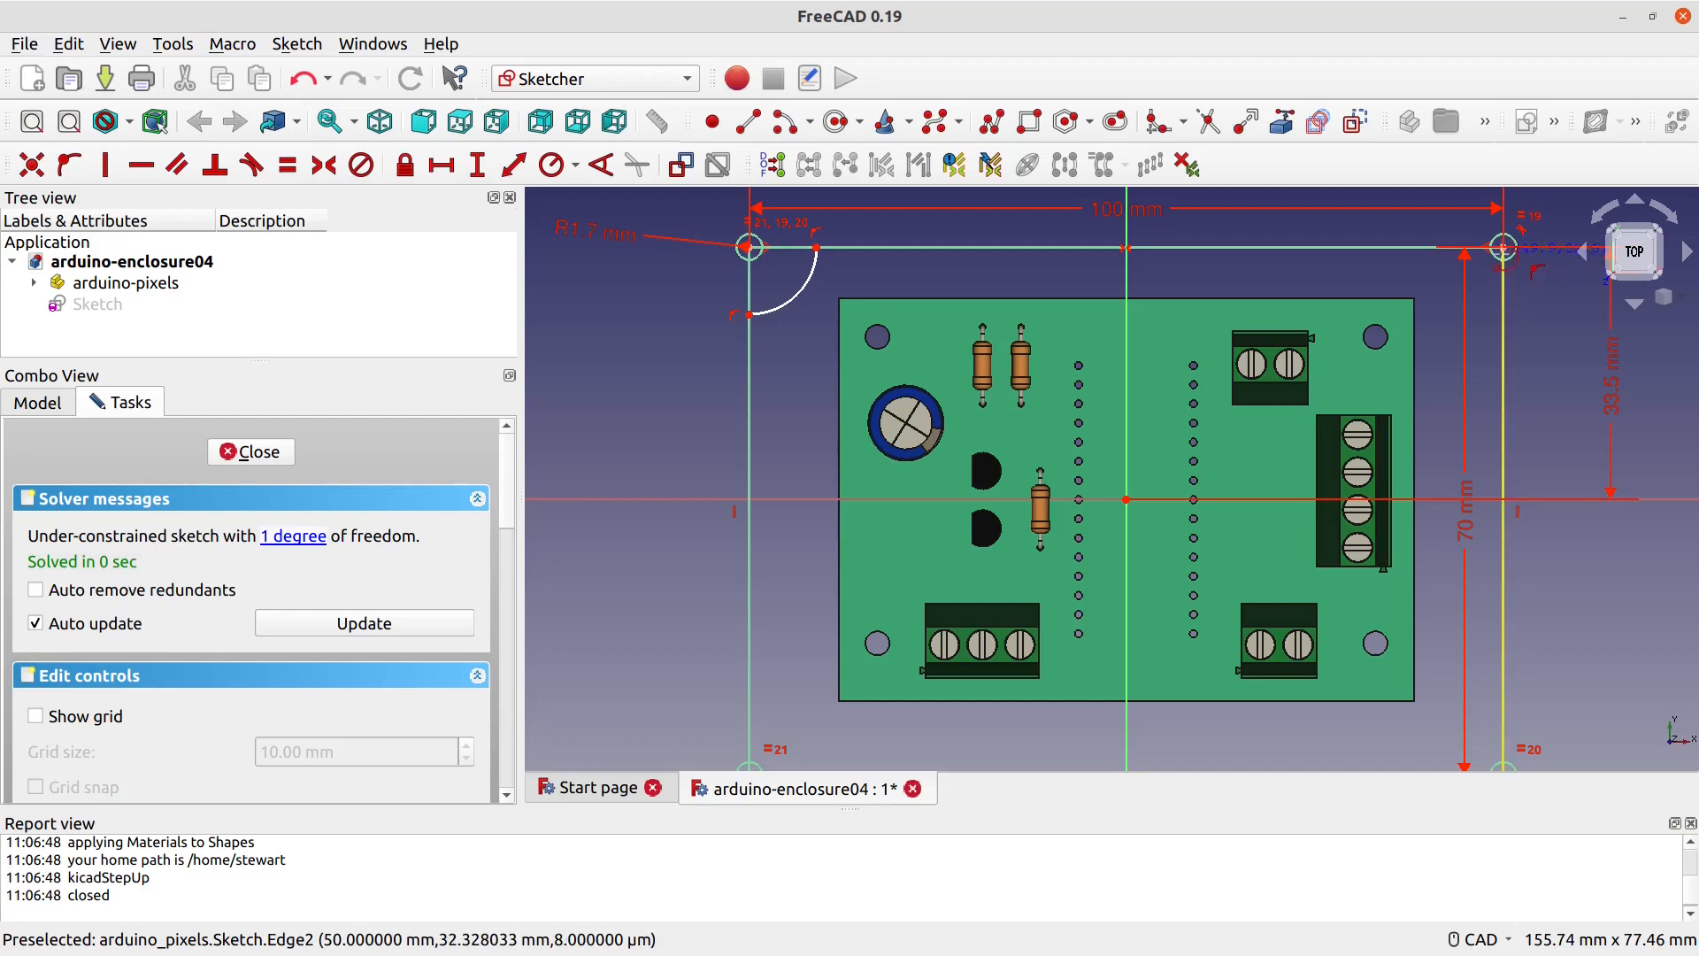
pyautogui.click(1504, 247)
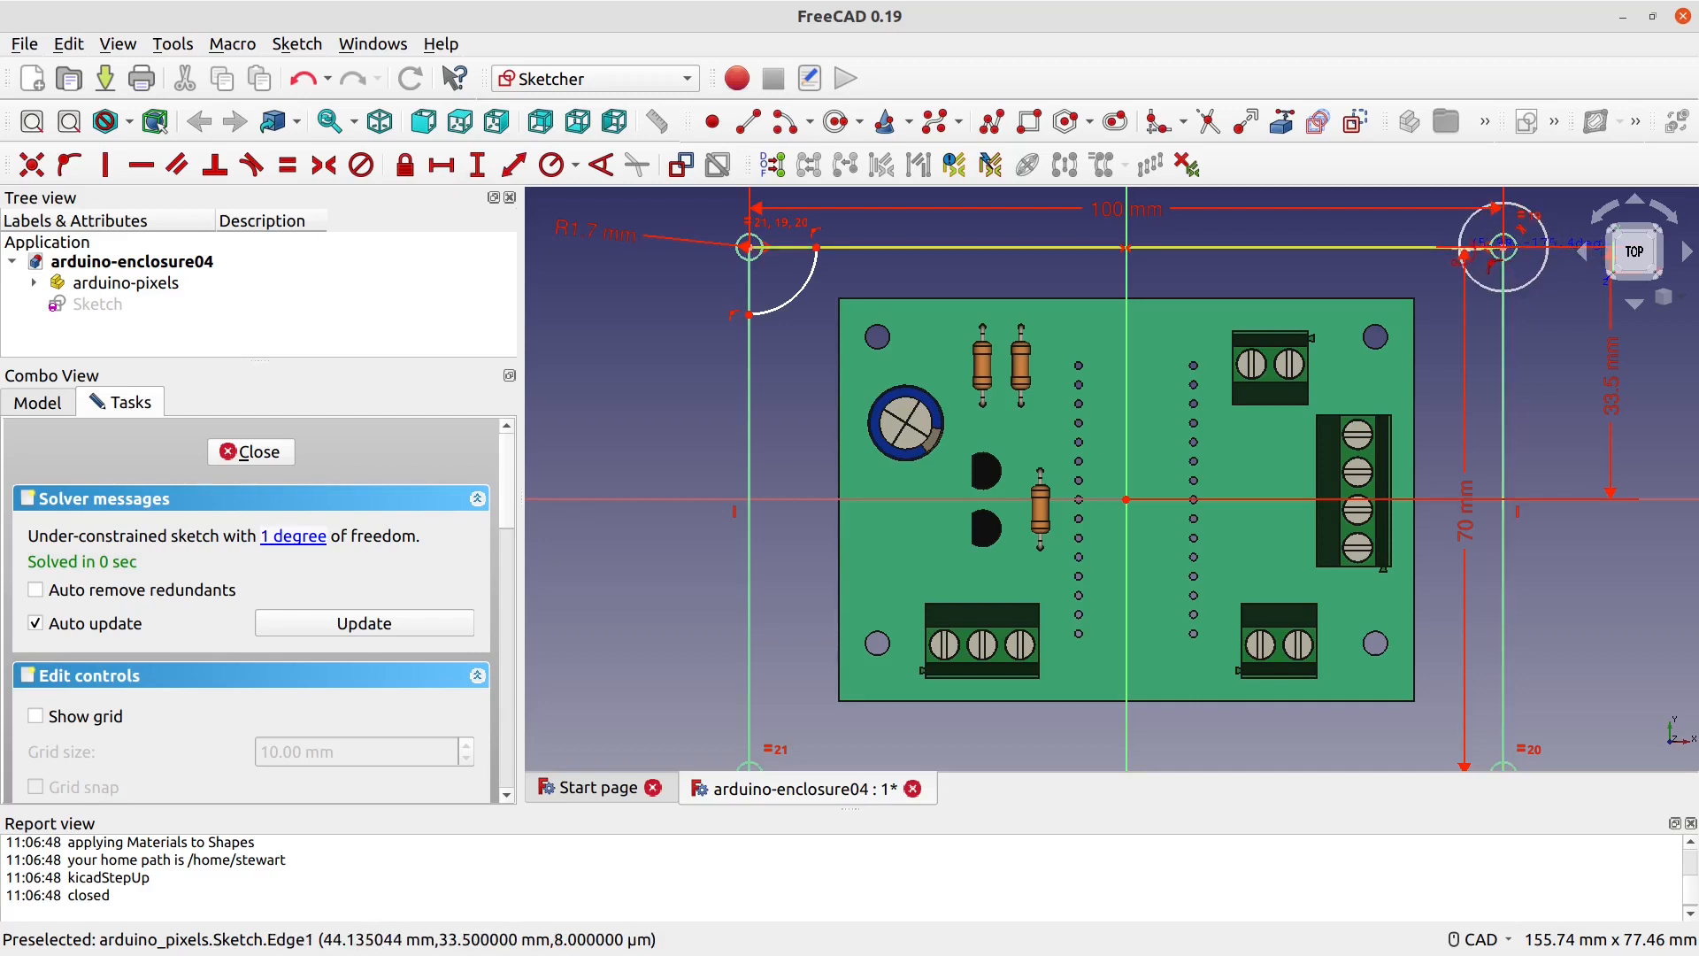
pyautogui.click(1465, 257)
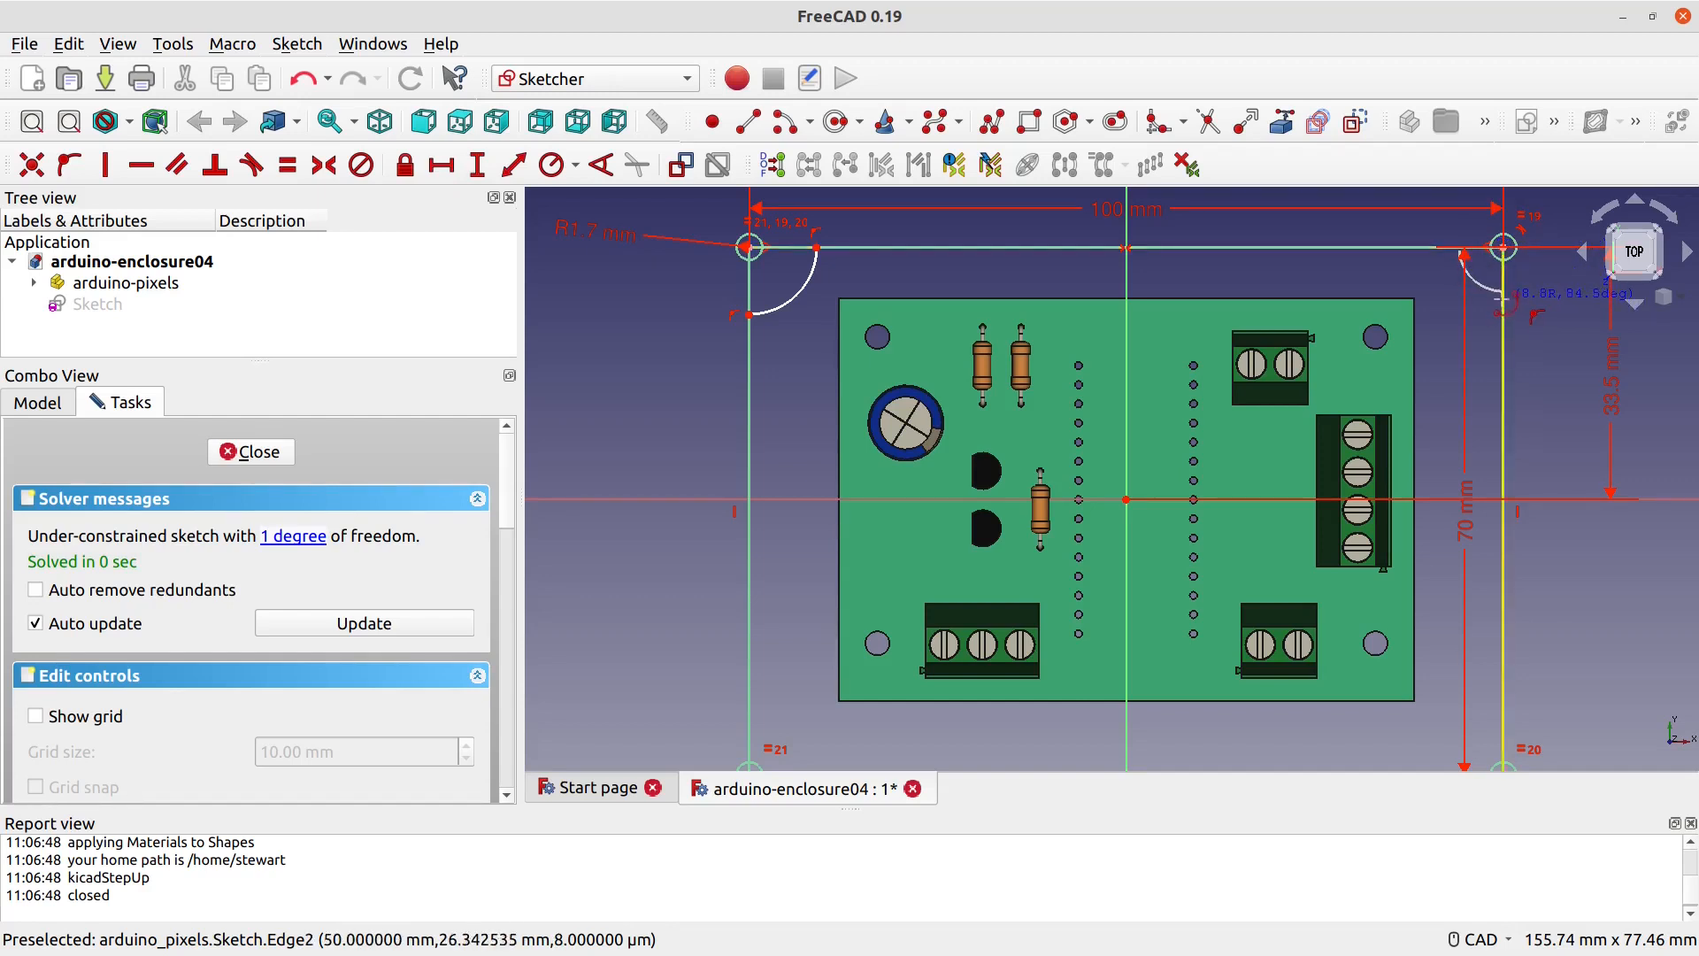
pyautogui.click(1503, 290)
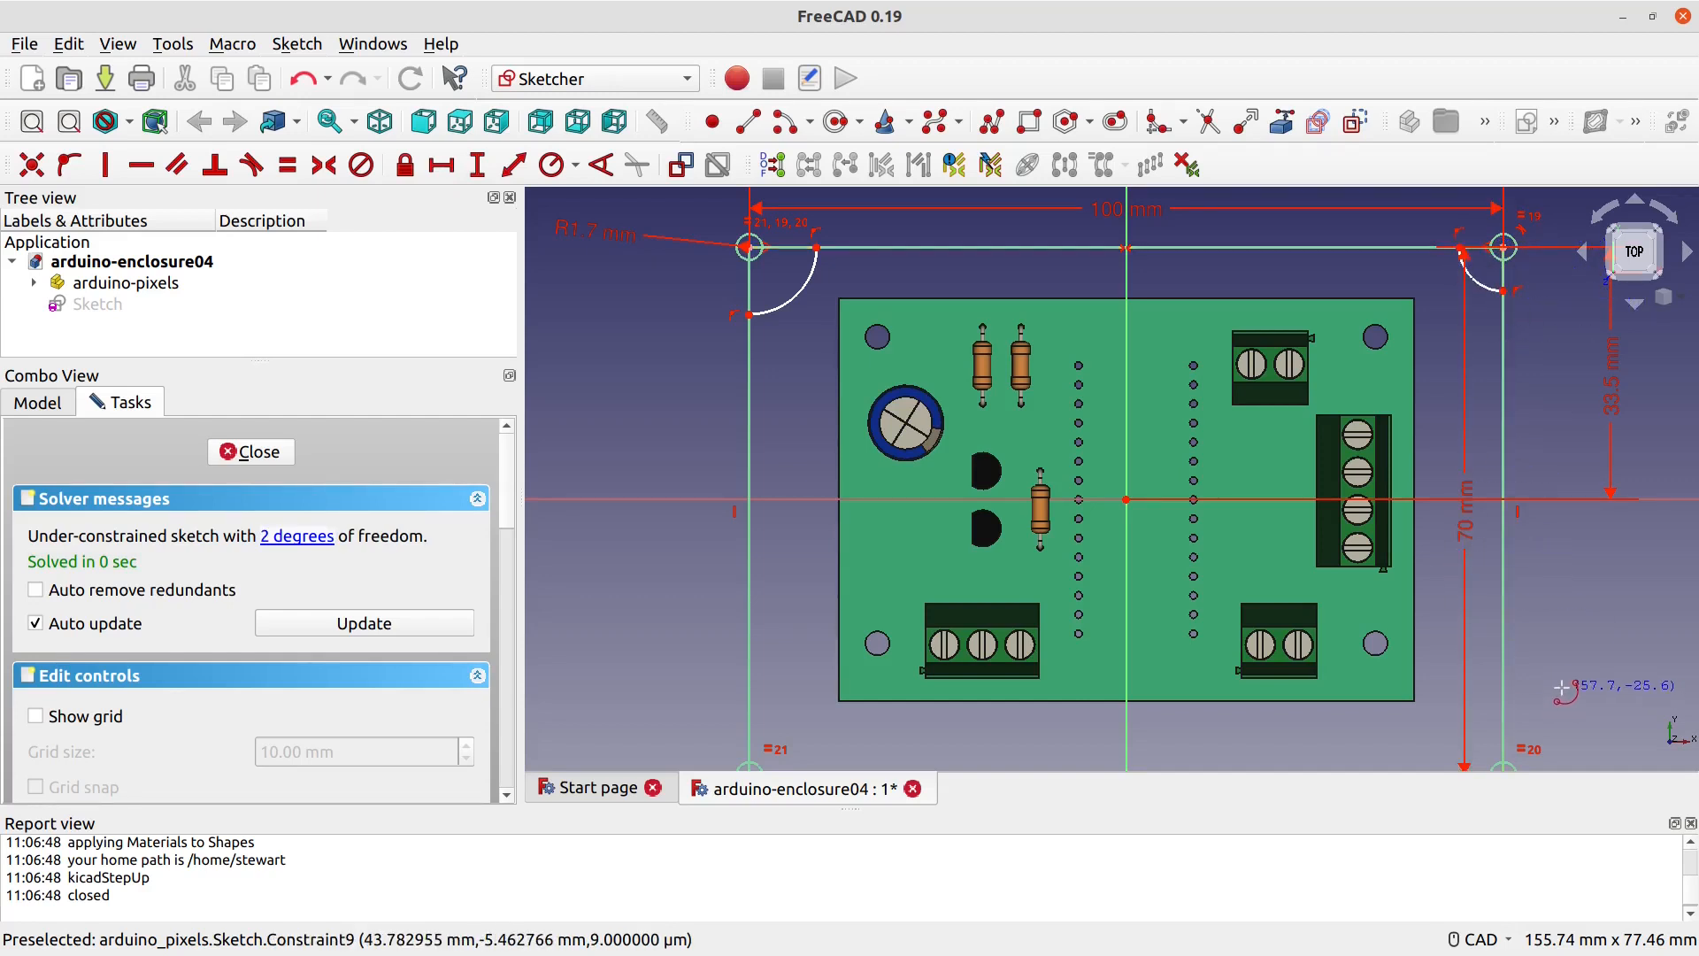
# Step: Draw quarter-circle arcs centred on the rectangle's two lower corners, ending on its edges, with the lower-right one about 11 mm in radius
pyautogui.moveTo(1560, 695); pyautogui.dragTo(1577, 402, button='middle')
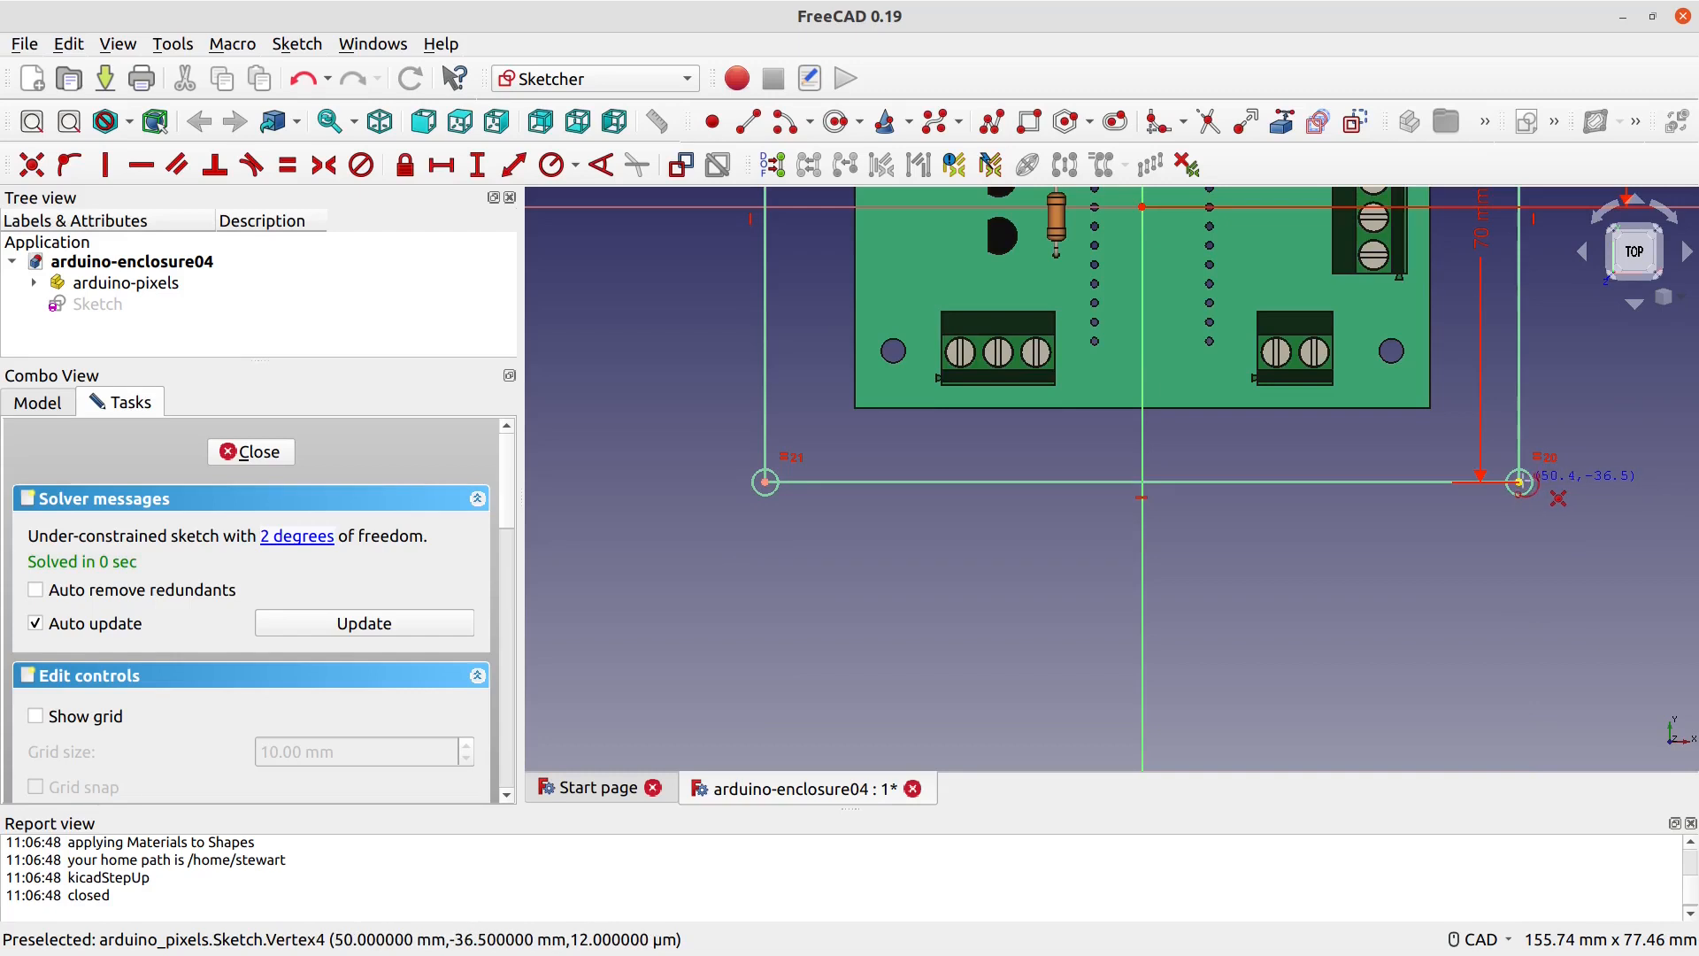
pyautogui.click(1519, 483)
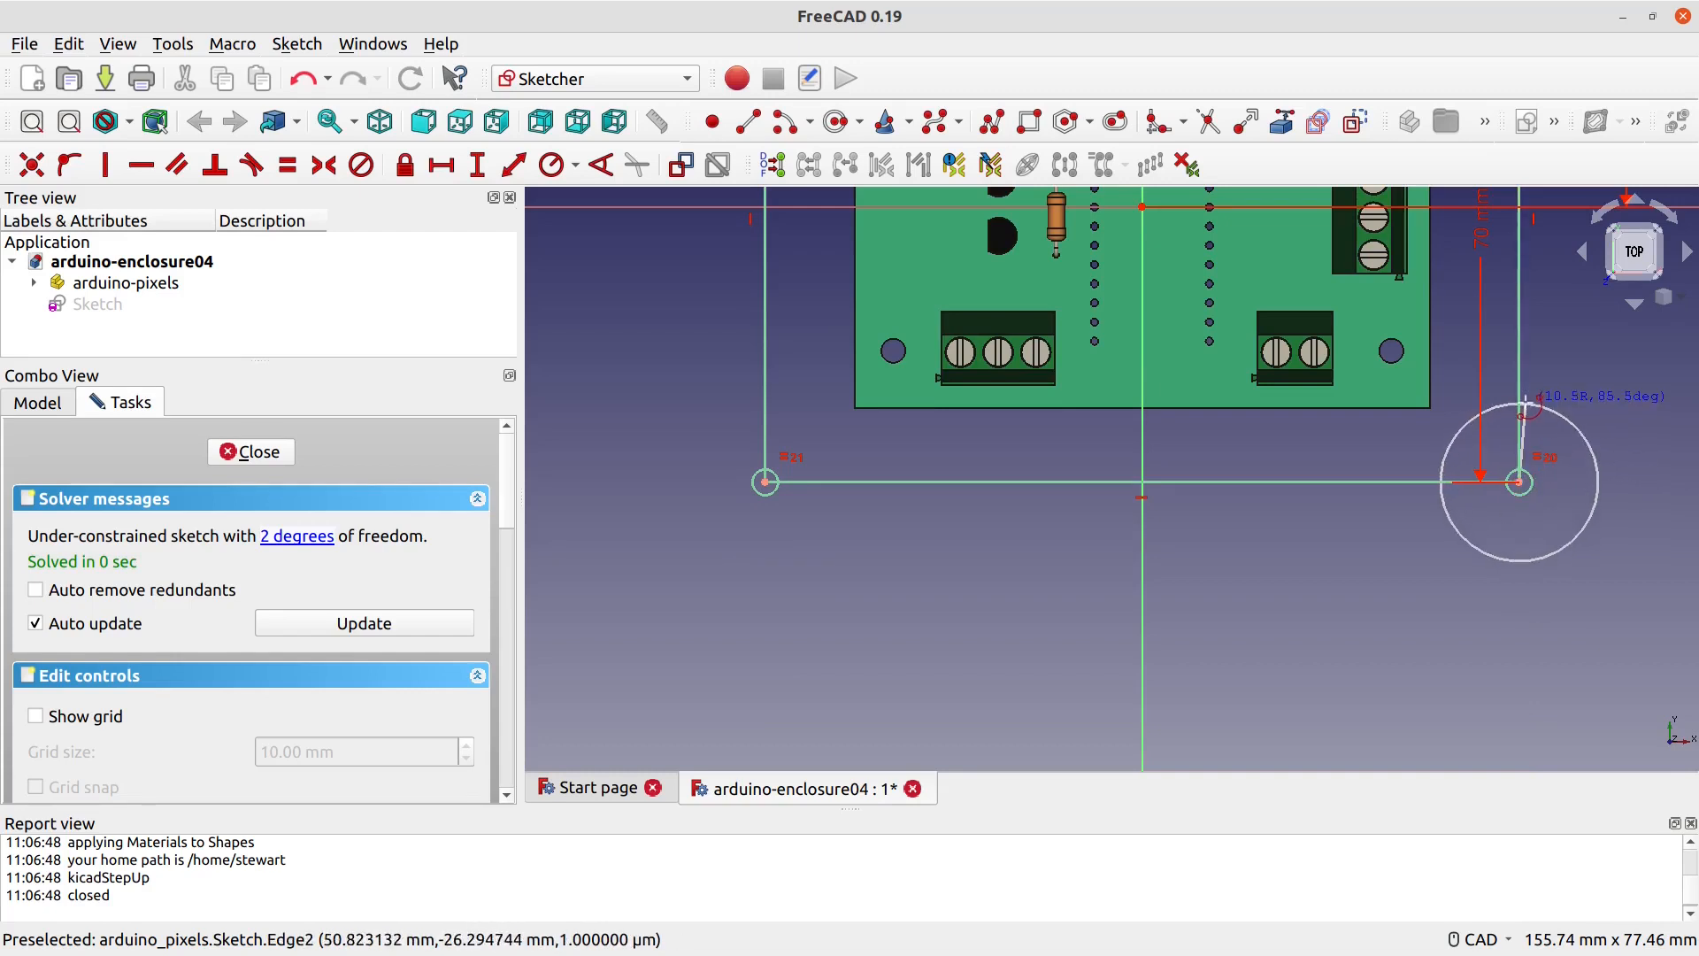
pyautogui.click(1521, 400)
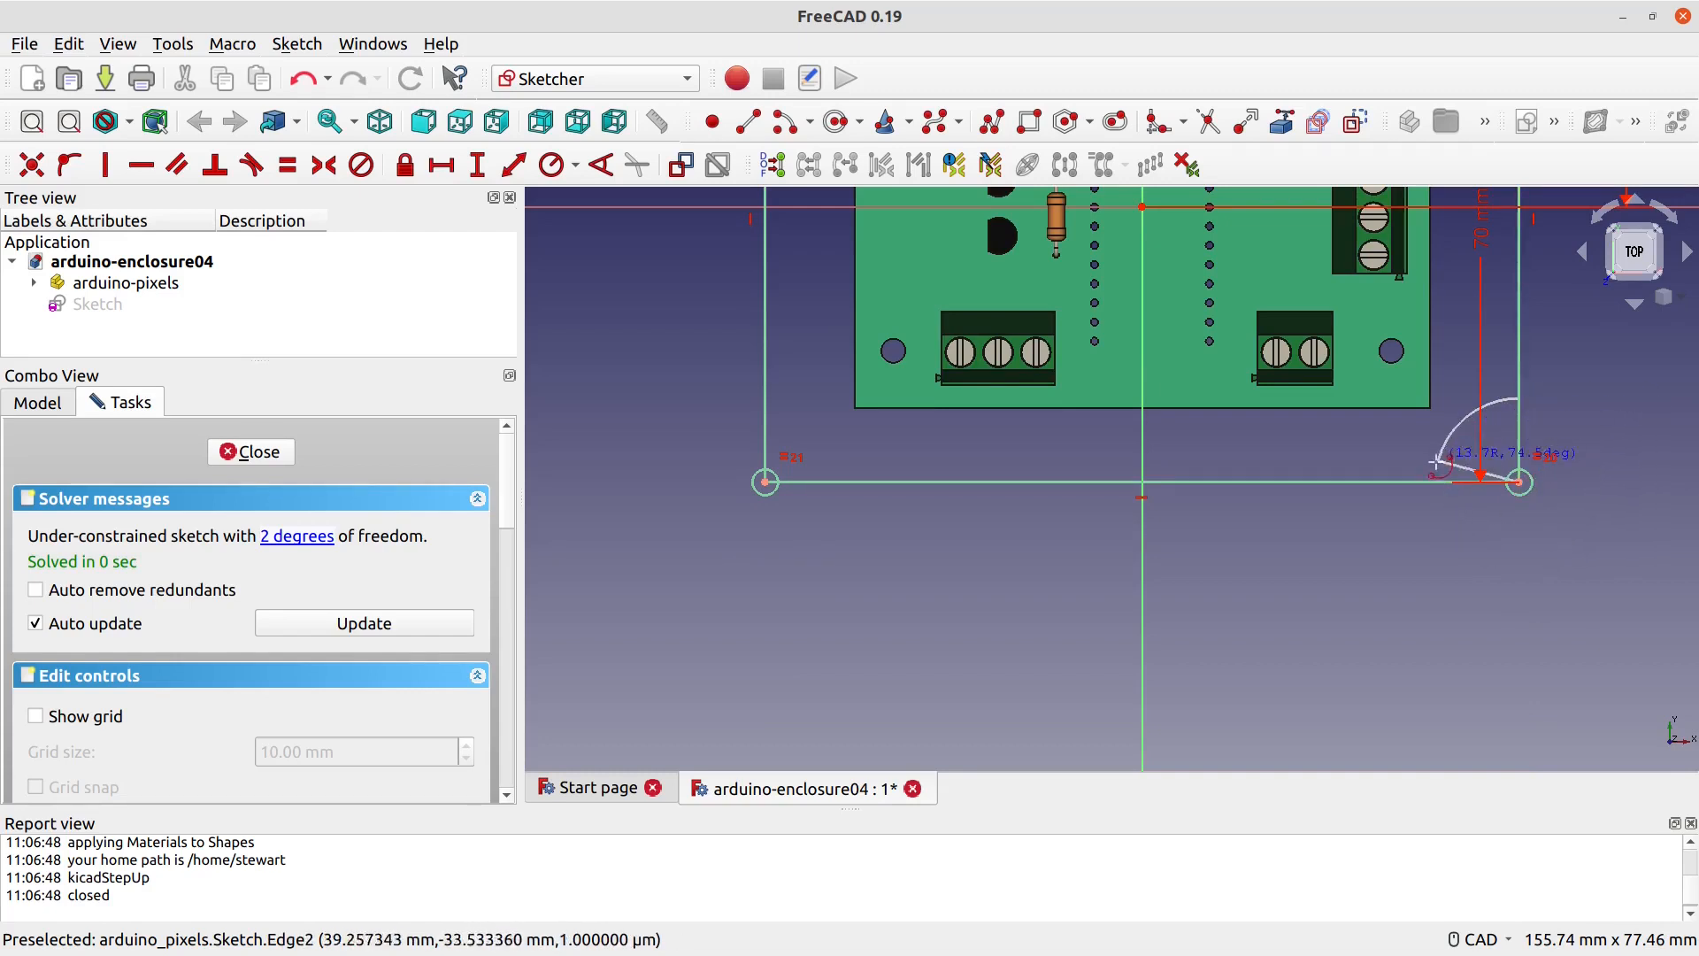
pyautogui.click(1435, 485)
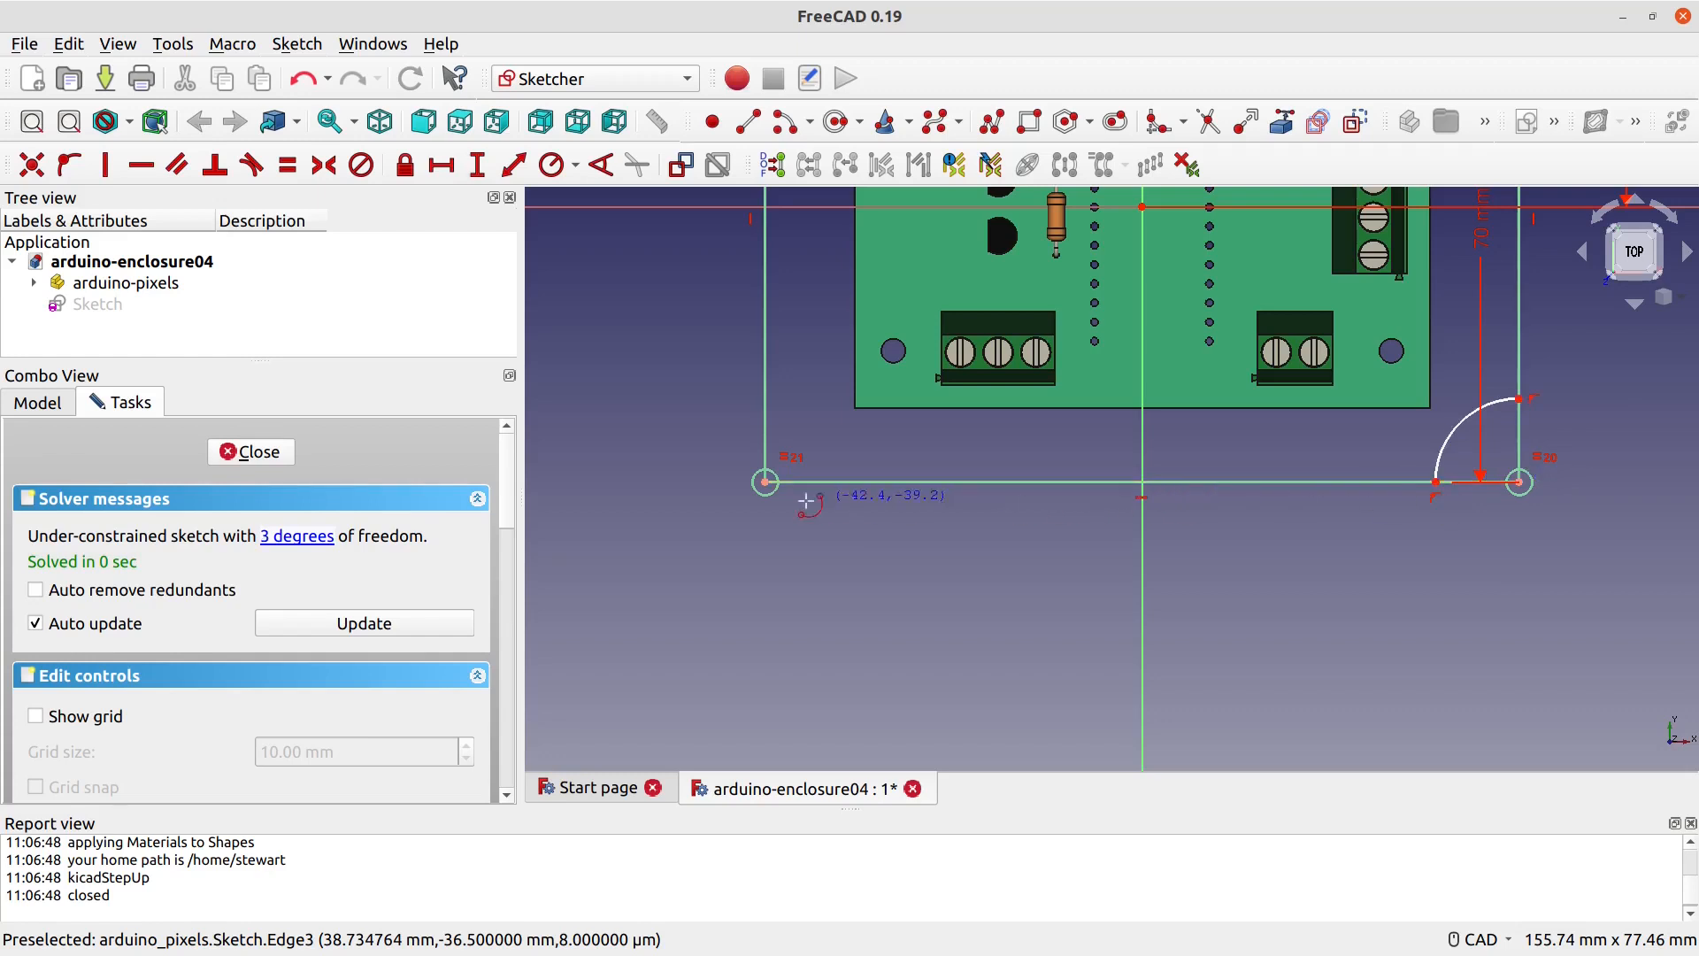
pyautogui.moveTo(808, 447)
pyautogui.mouseDown(button='middle')
pyautogui.moveTo(916, 534)
pyautogui.moveTo(902, 576)
pyautogui.mouseUp(button='middle')
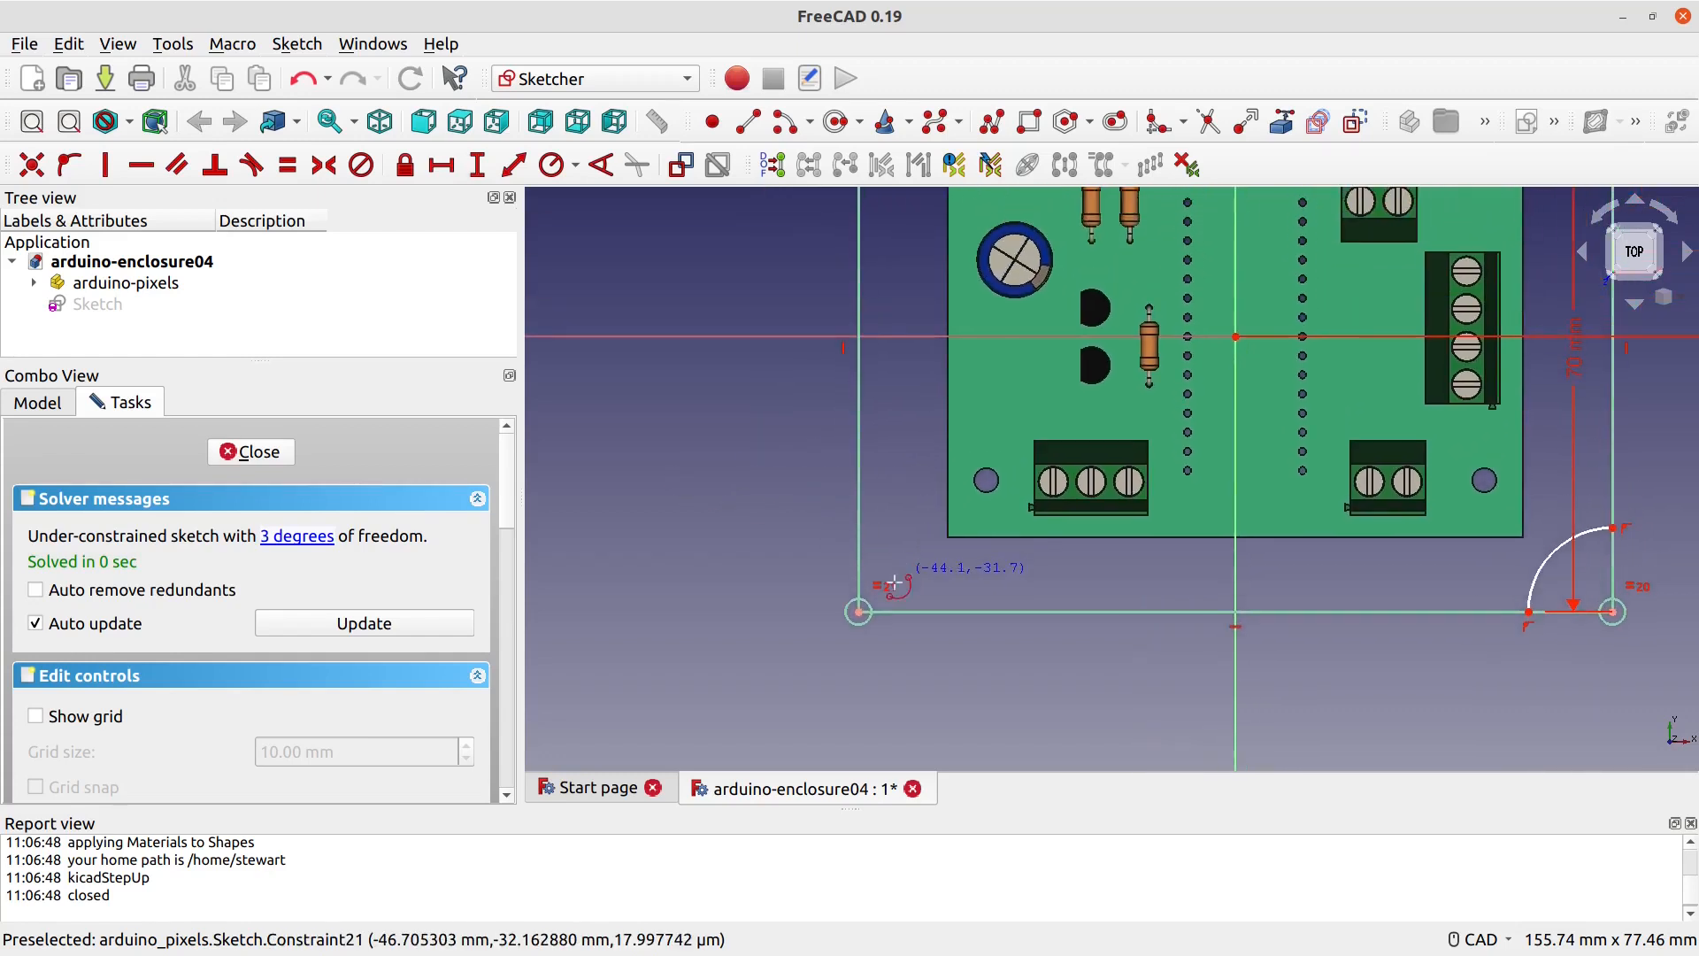
pyautogui.click(858, 611)
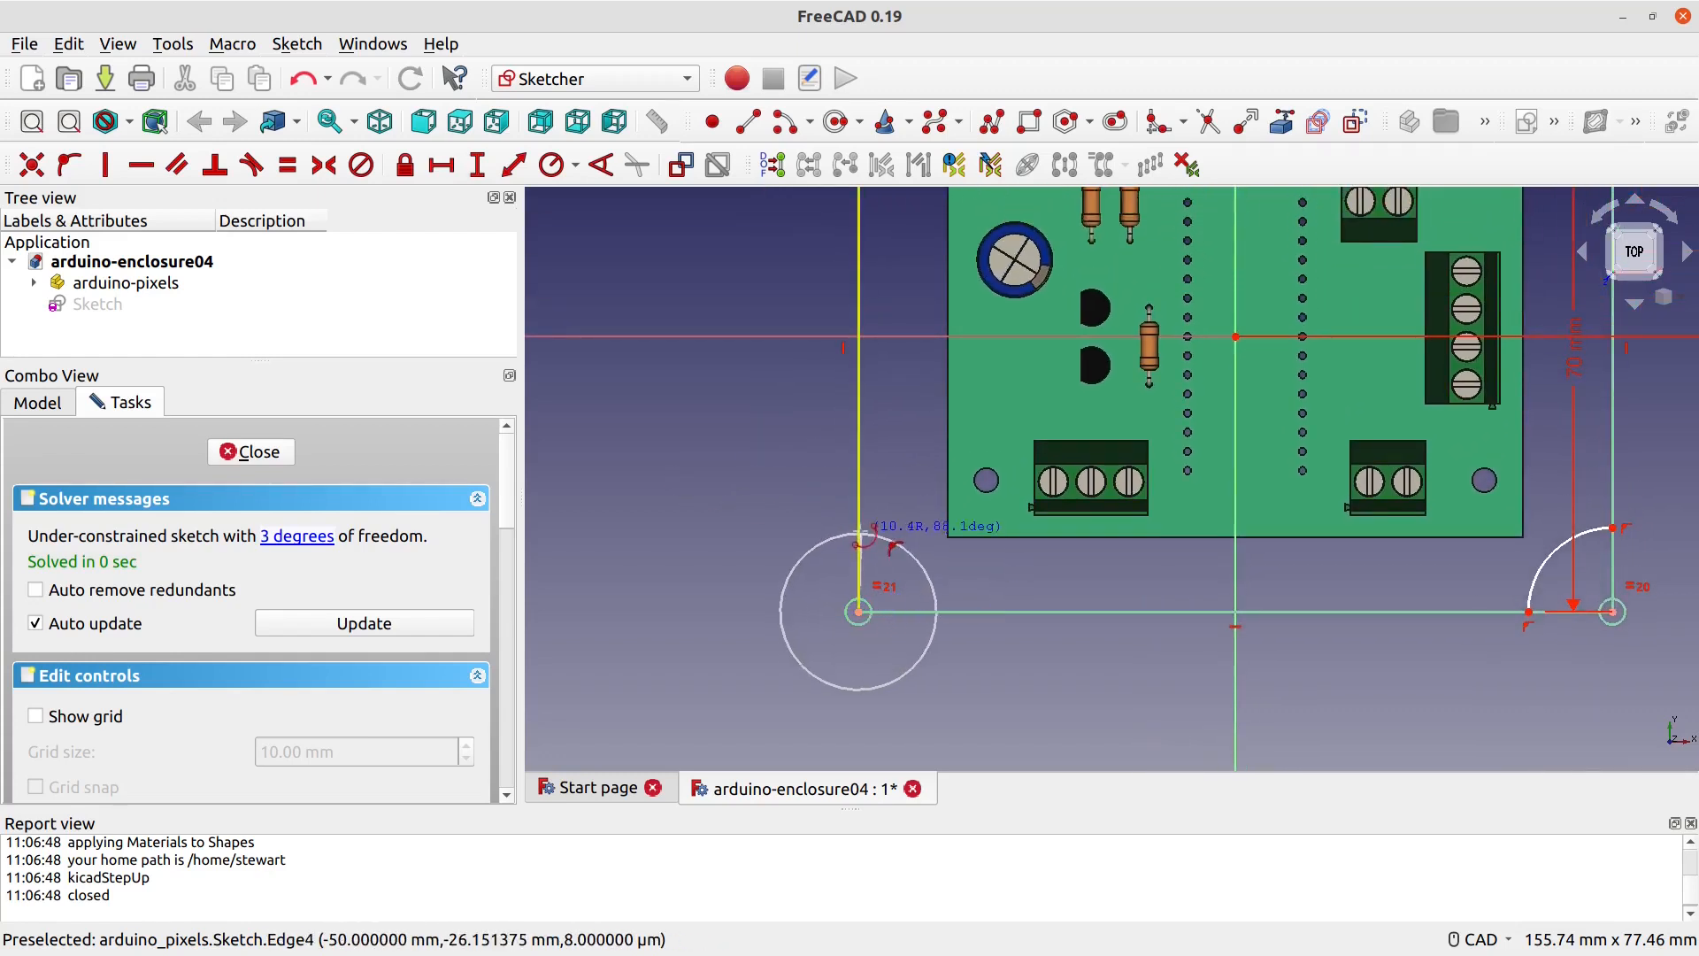
pyautogui.click(859, 523)
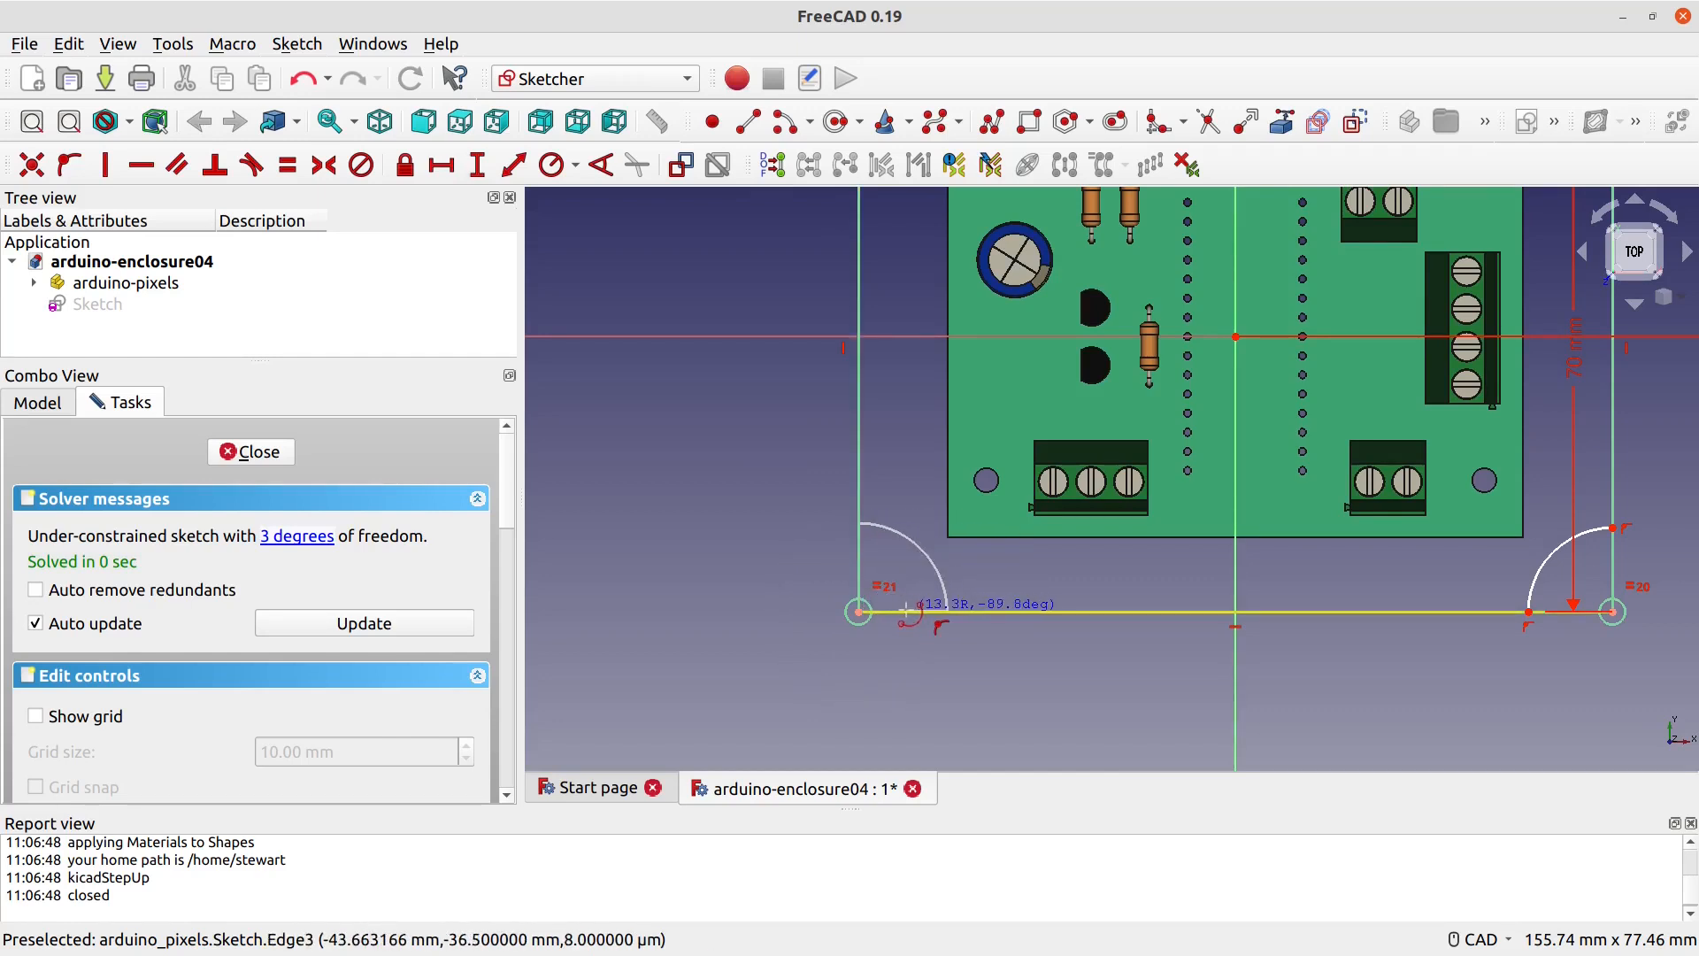
pyautogui.click(906, 611)
# Step: Constrain all four corner arcs to share the same radius of 10 mm
pyautogui.scroll(-2, 1140, 571)
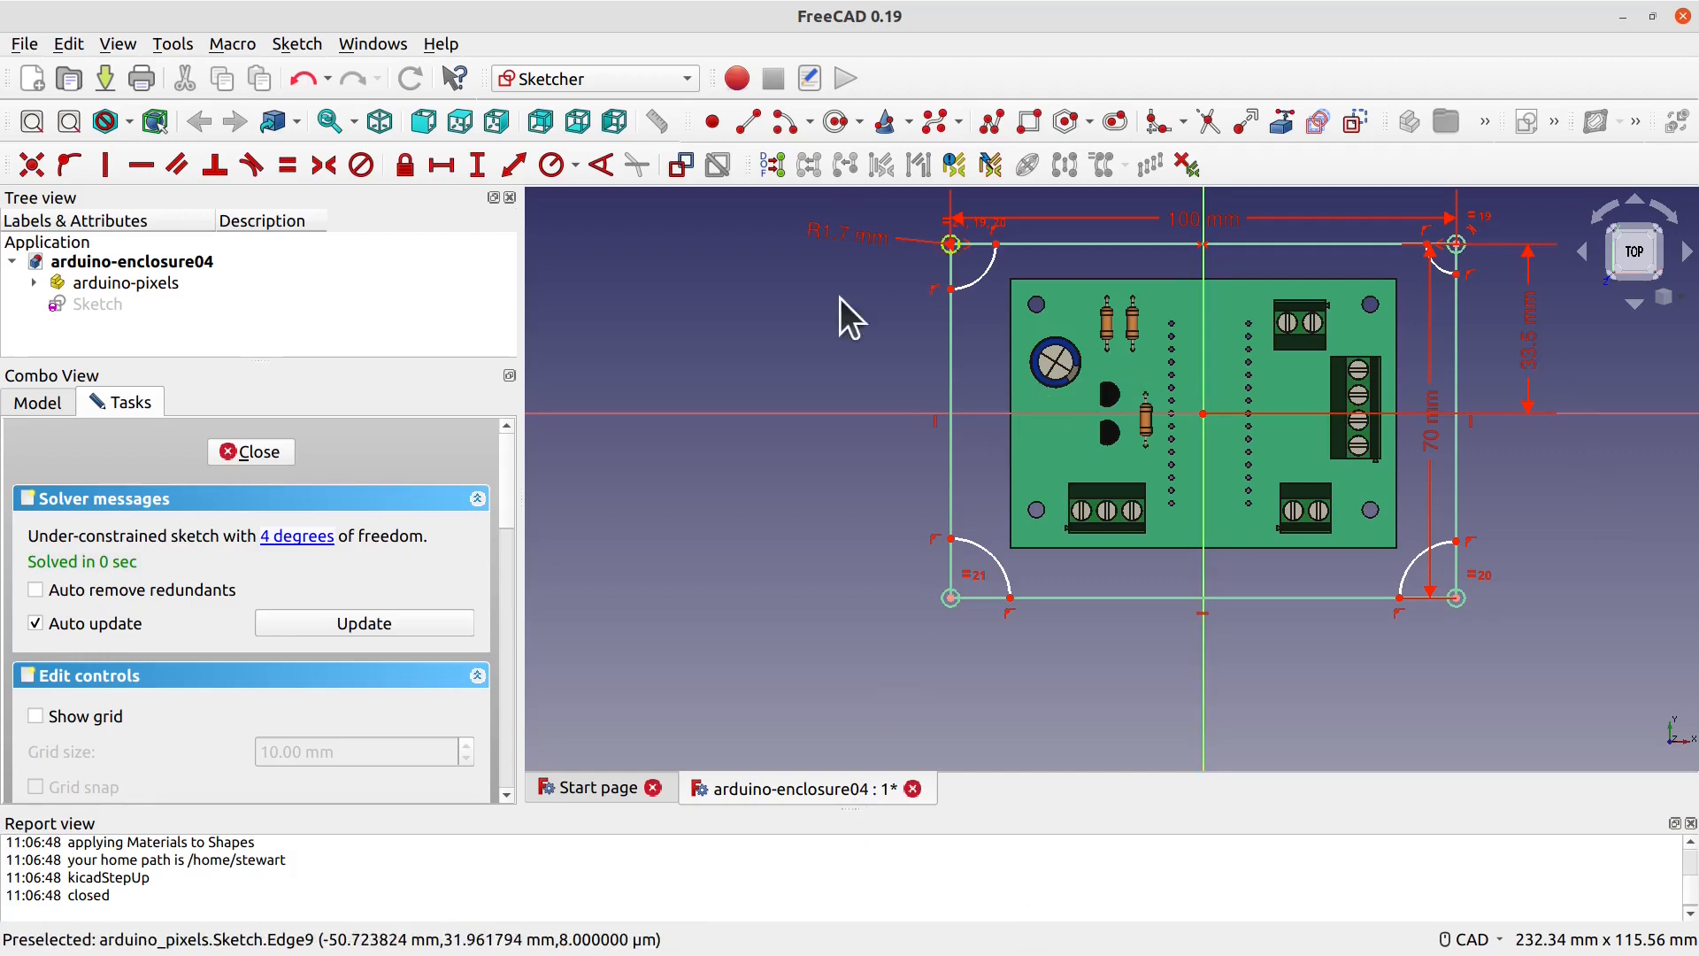
pyautogui.click(554, 166)
pyautogui.click(984, 271)
pyautogui.click(1441, 269)
pyautogui.click(1413, 577)
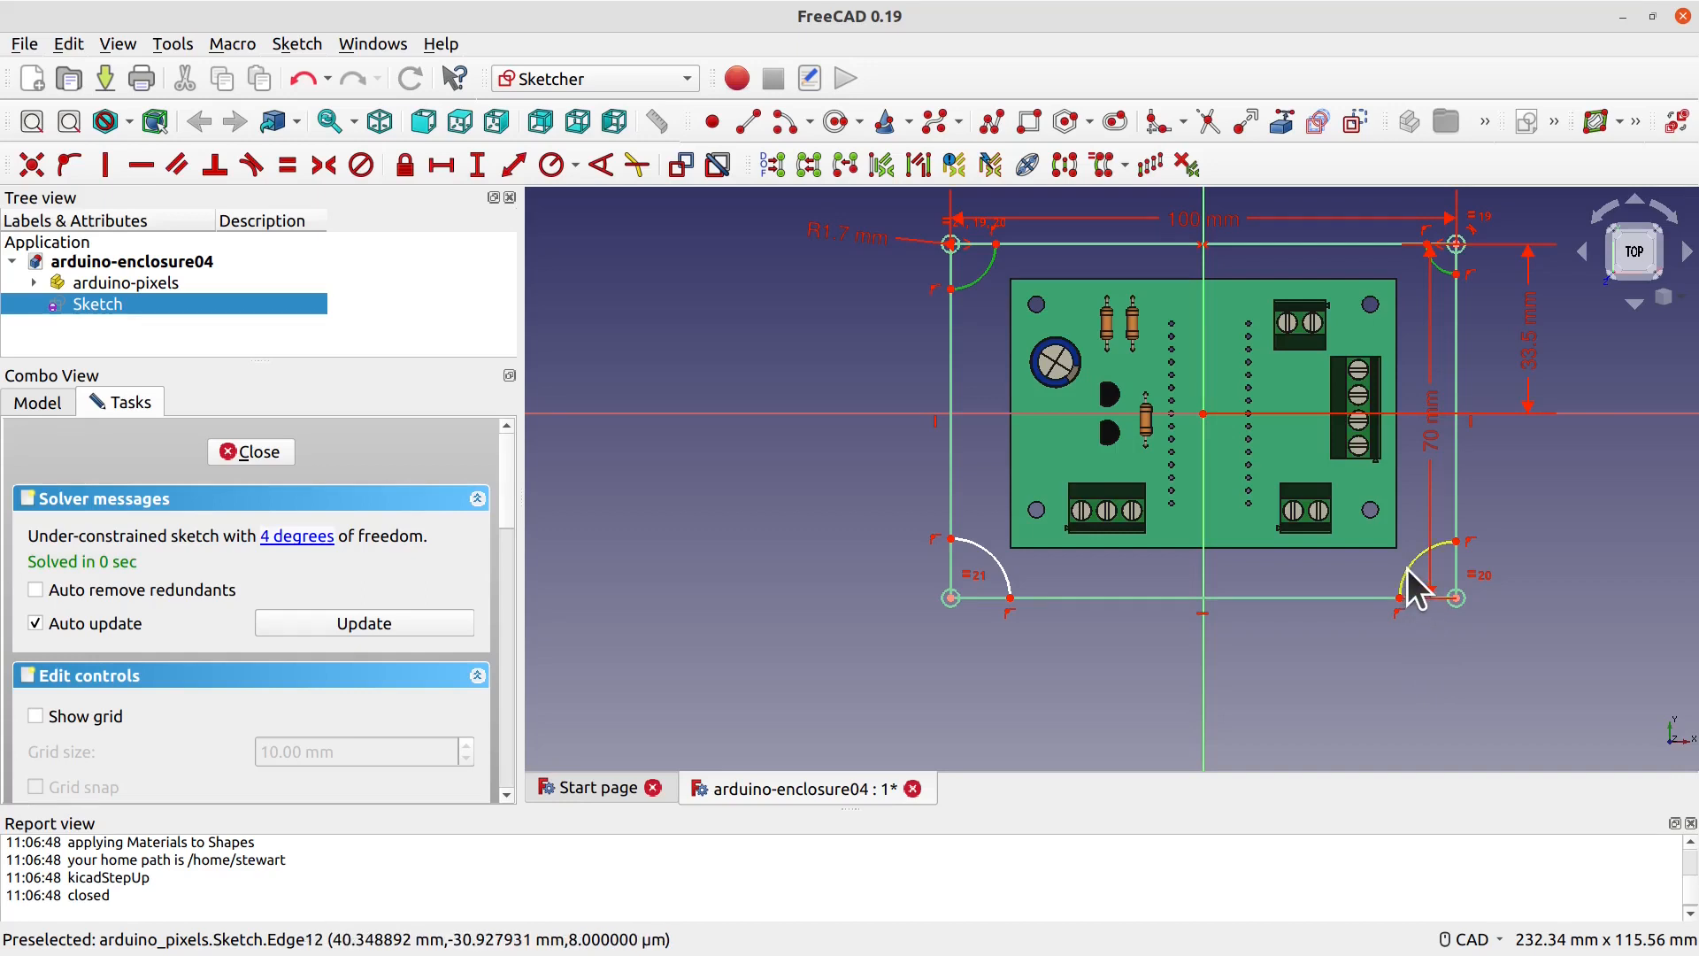
pyautogui.click(995, 564)
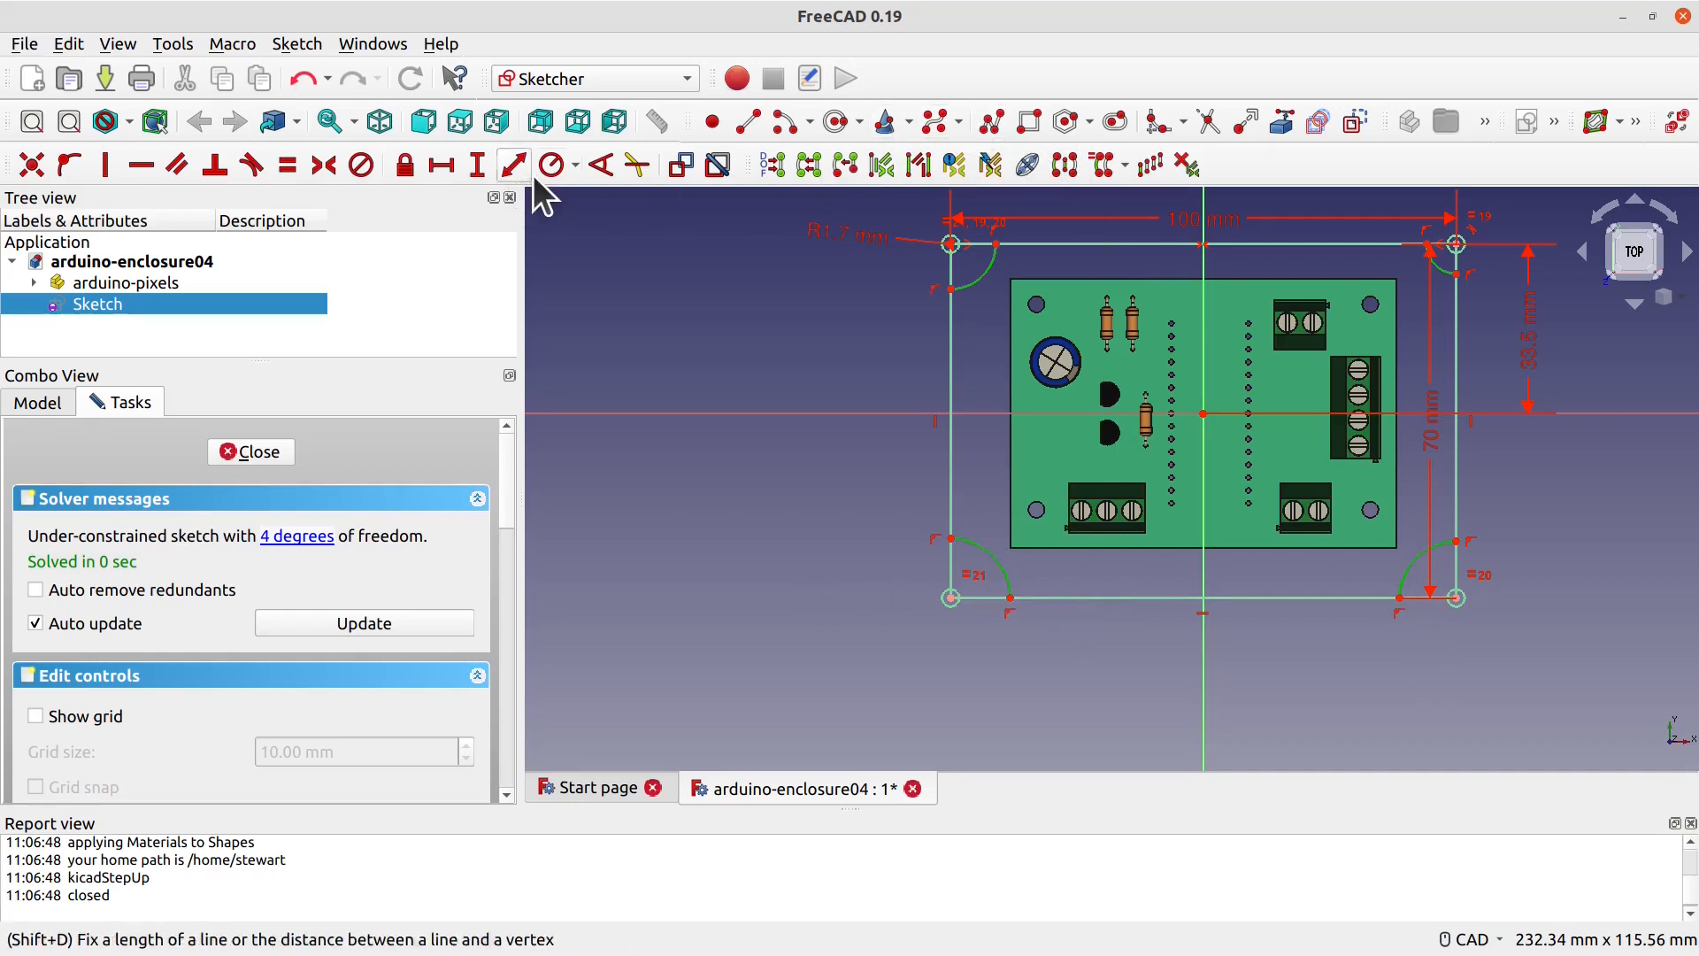
pyautogui.click(556, 166)
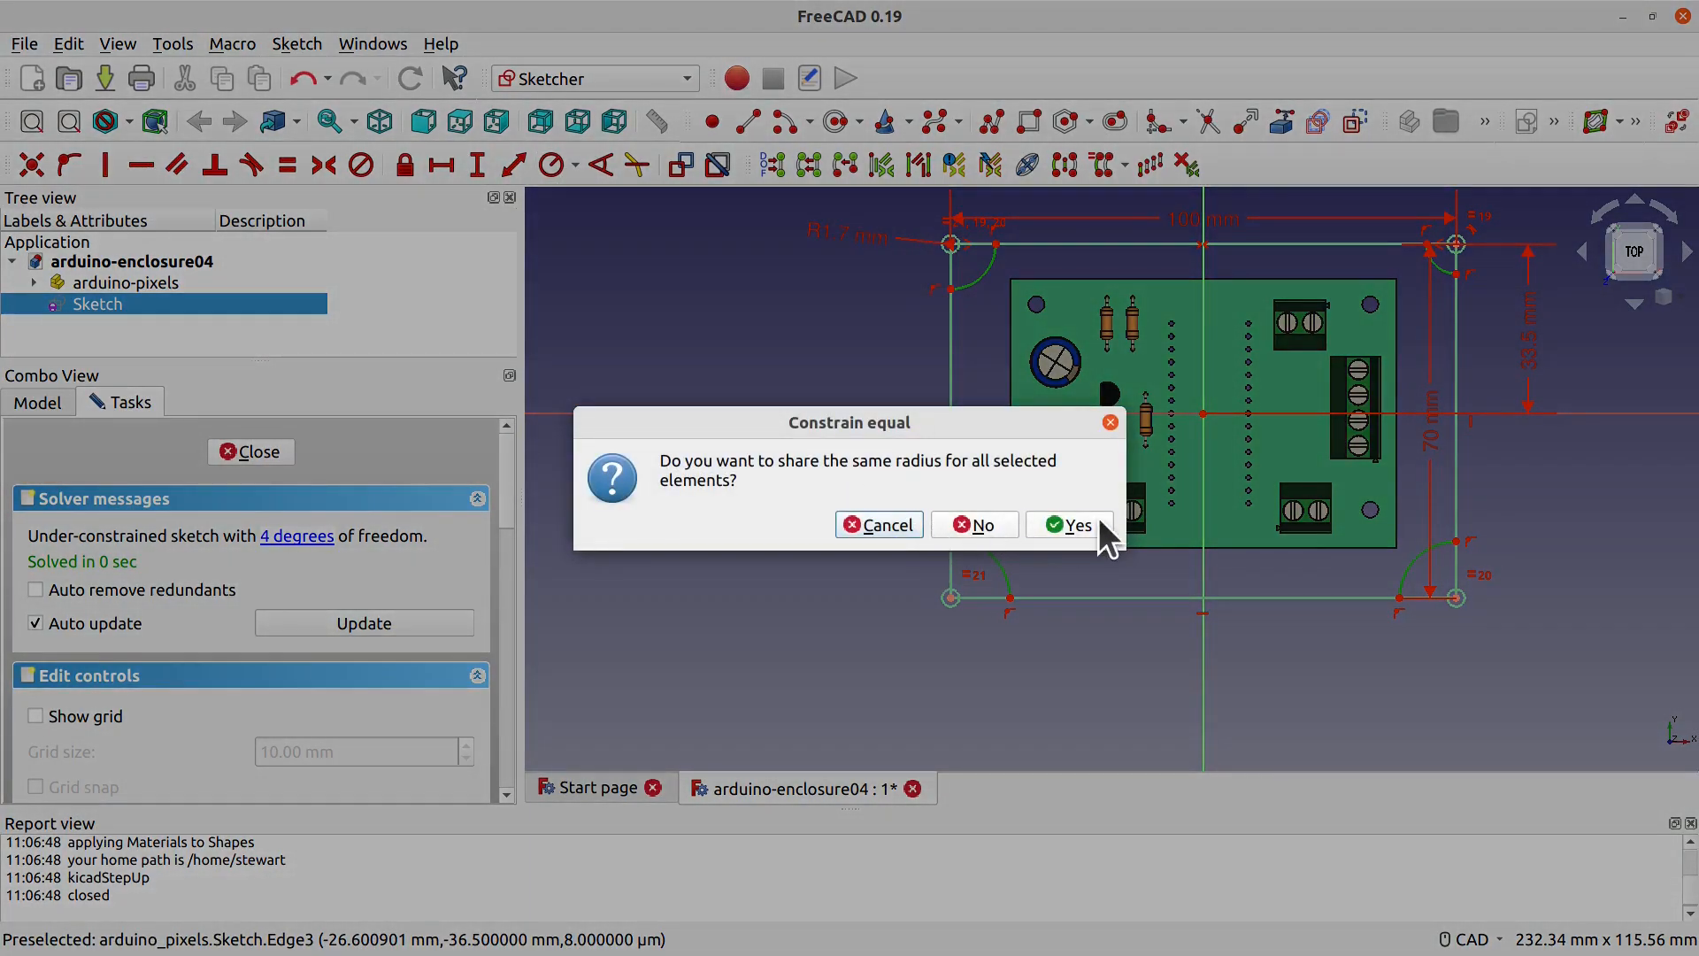
pyautogui.click(1099, 522)
pyautogui.write('10')
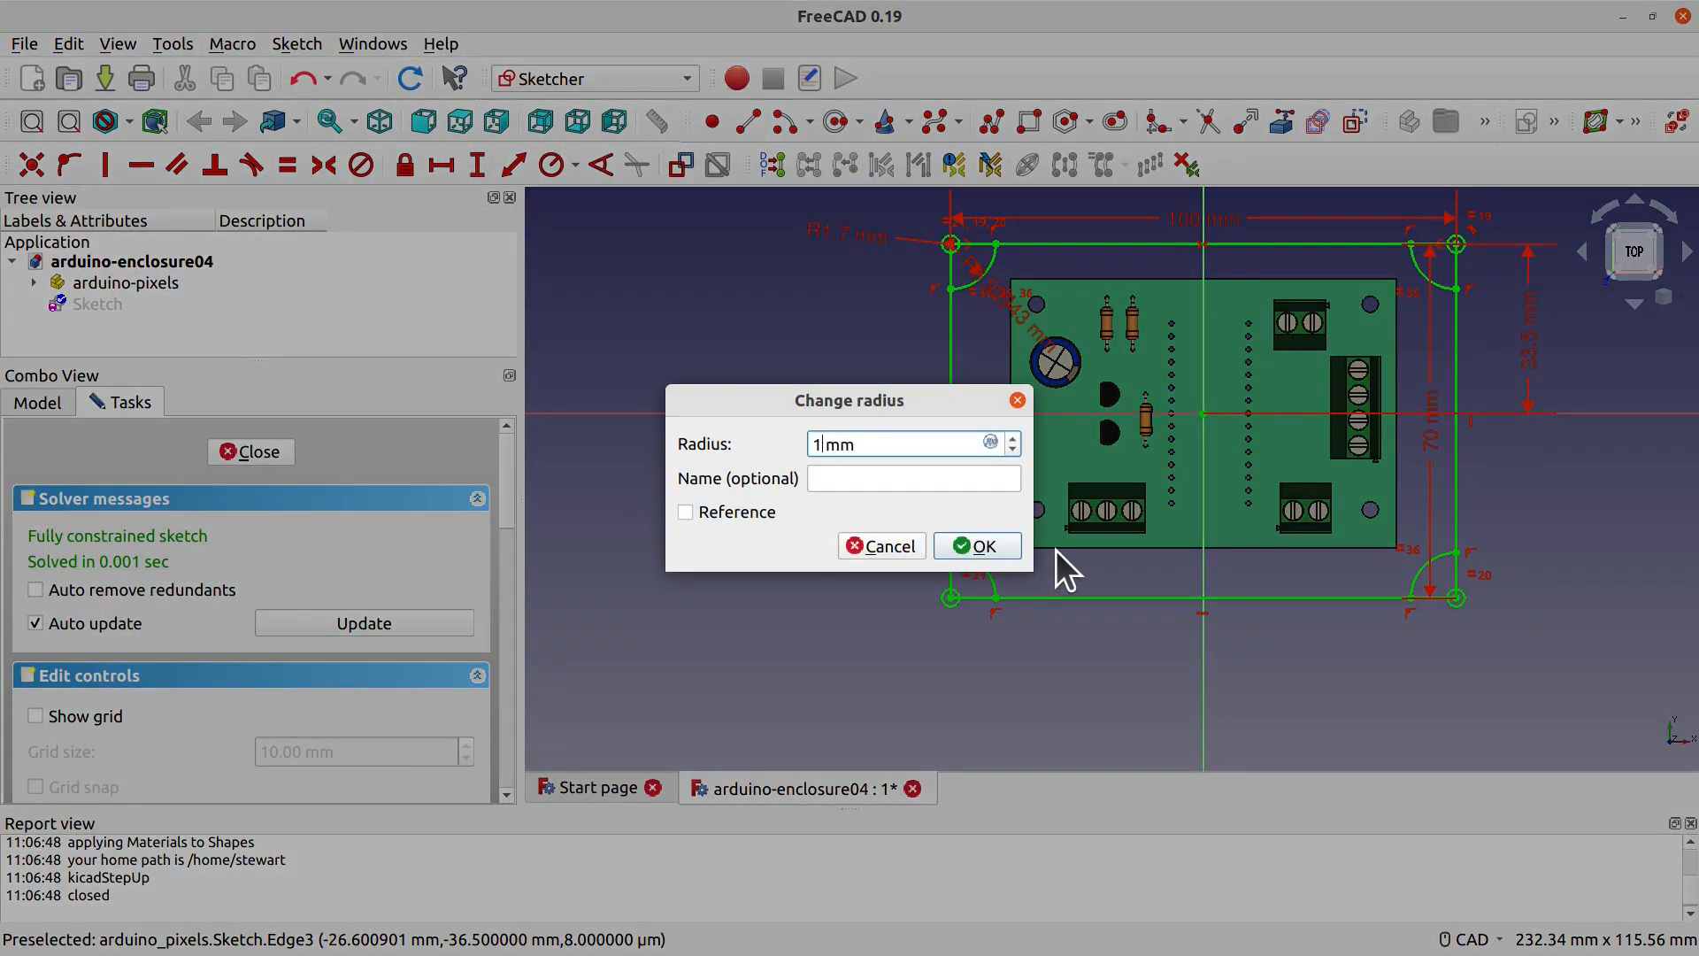
pyautogui.press('Return')
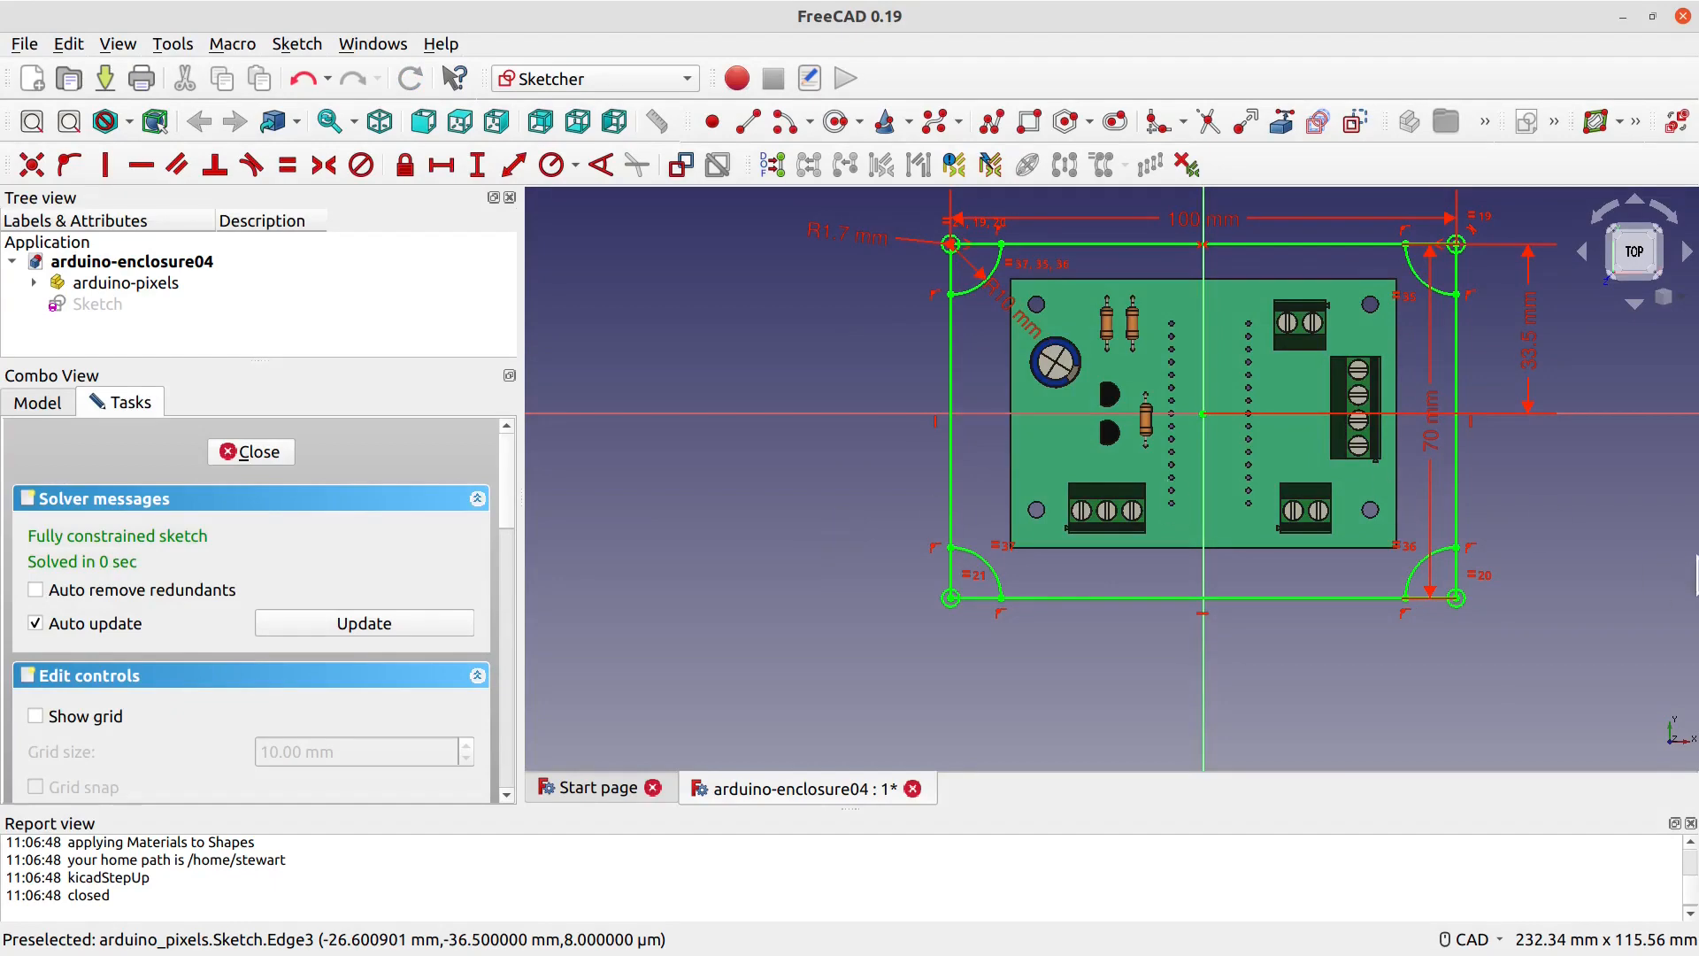
# Step: Close the enclosure sketch and rename it MasterSketch
pyautogui.scroll(2, 1255, 529)
pyautogui.moveTo(1301, 409); pyautogui.dragTo(1262, 662, button='middle')
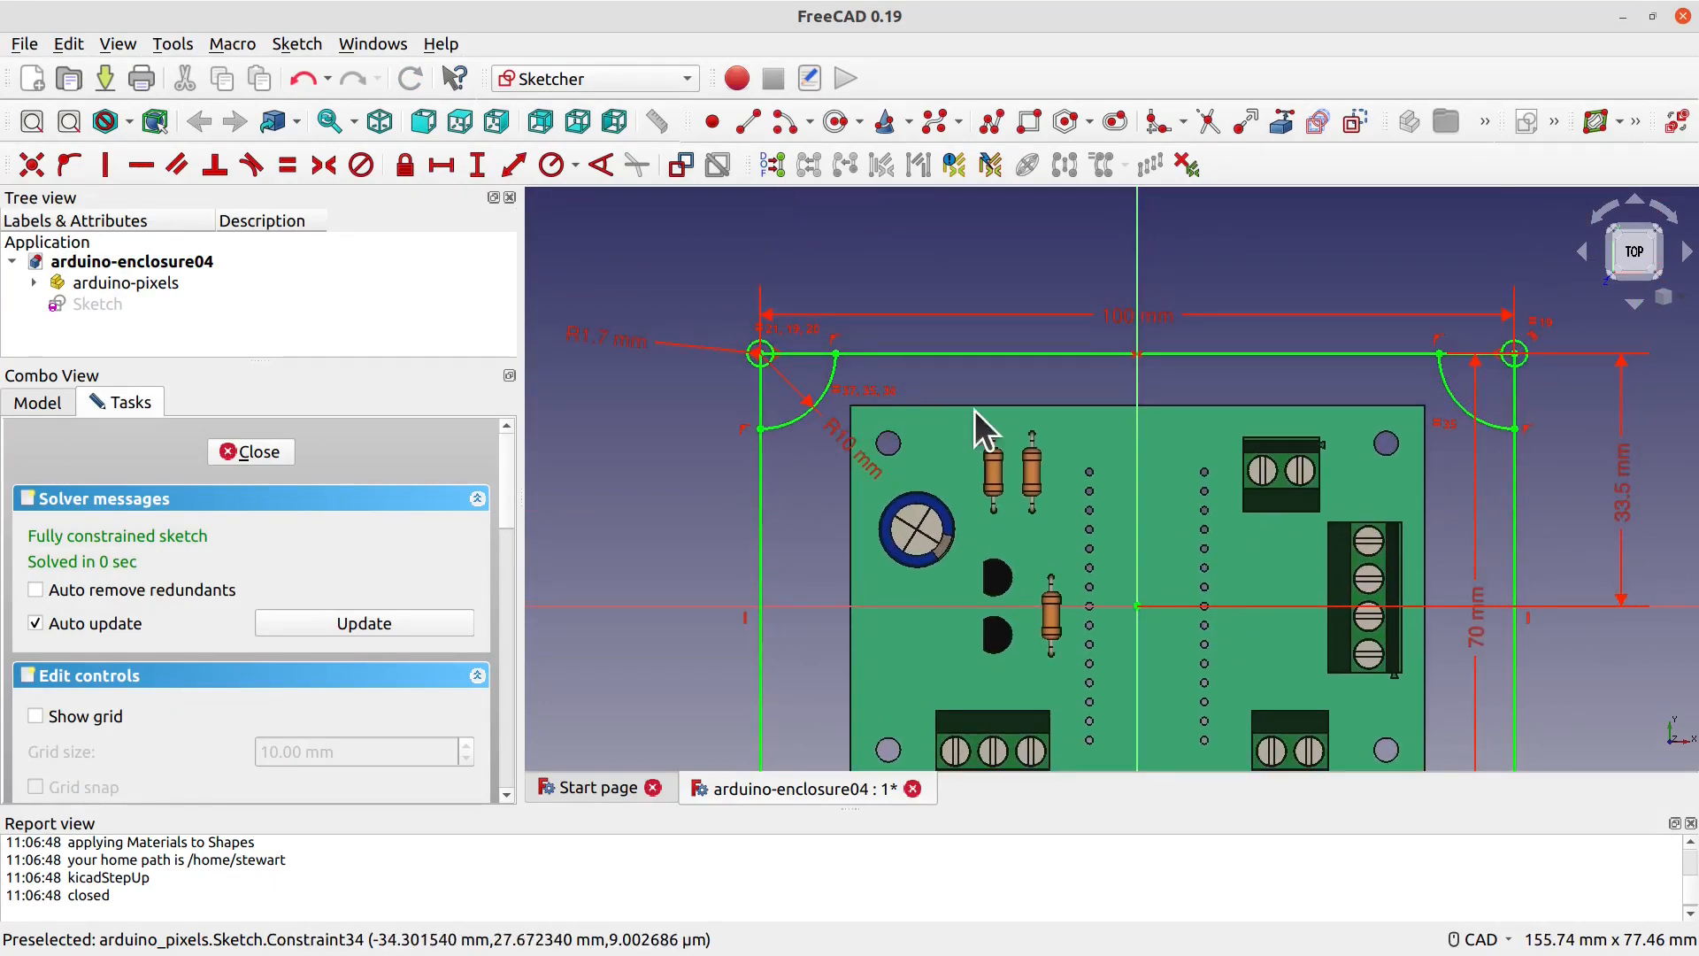
pyautogui.scroll(-1, 1673, 633)
pyautogui.moveTo(1673, 634)
pyautogui.mouseDown(button='middle')
pyautogui.moveTo(1436, 470)
pyautogui.moveTo(1474, 570)
pyautogui.mouseUp(button='middle')
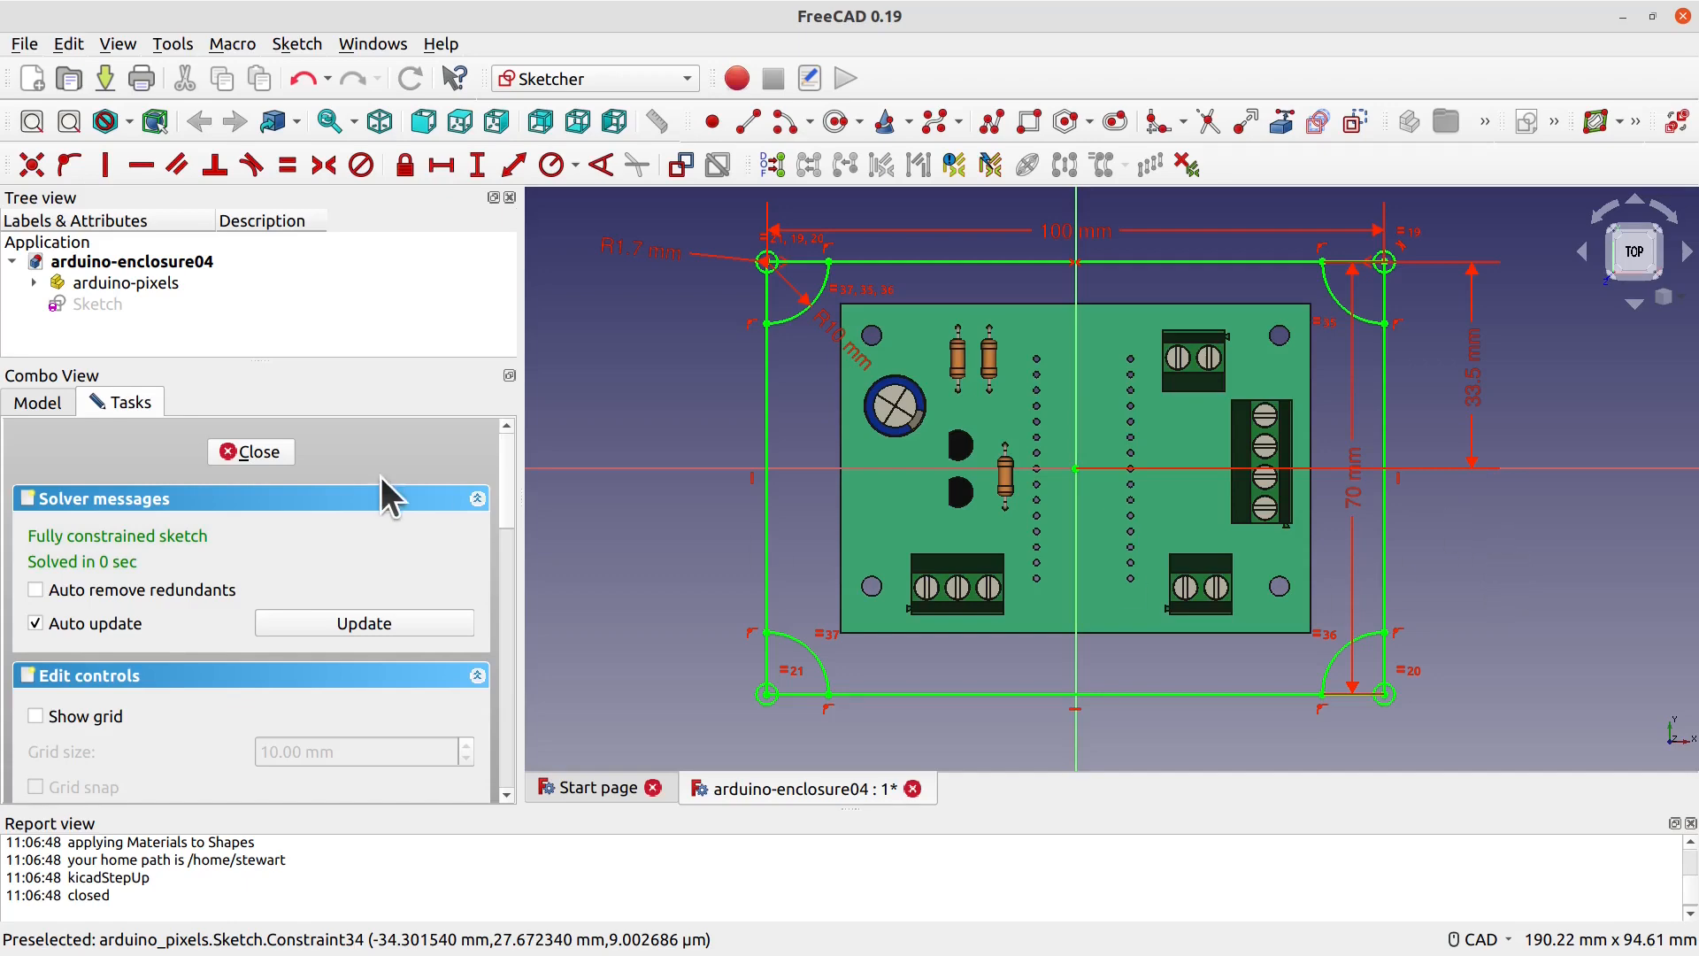
pyautogui.click(271, 452)
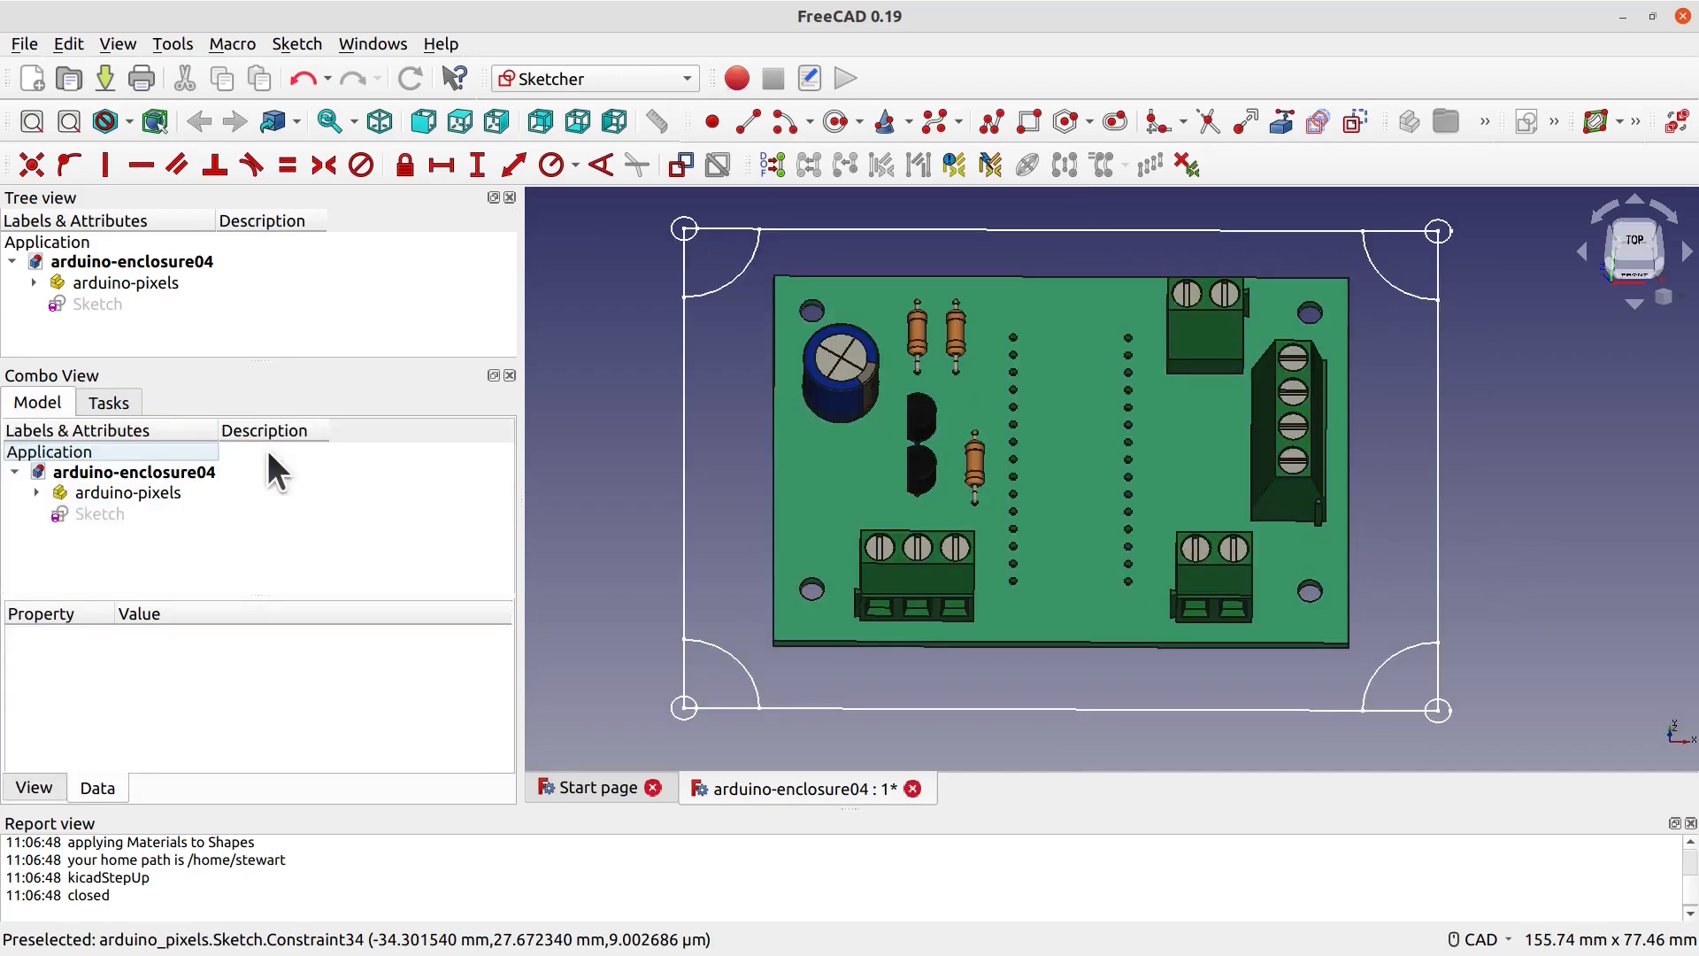
pyautogui.rightClick(167, 301)
pyautogui.click(320, 841)
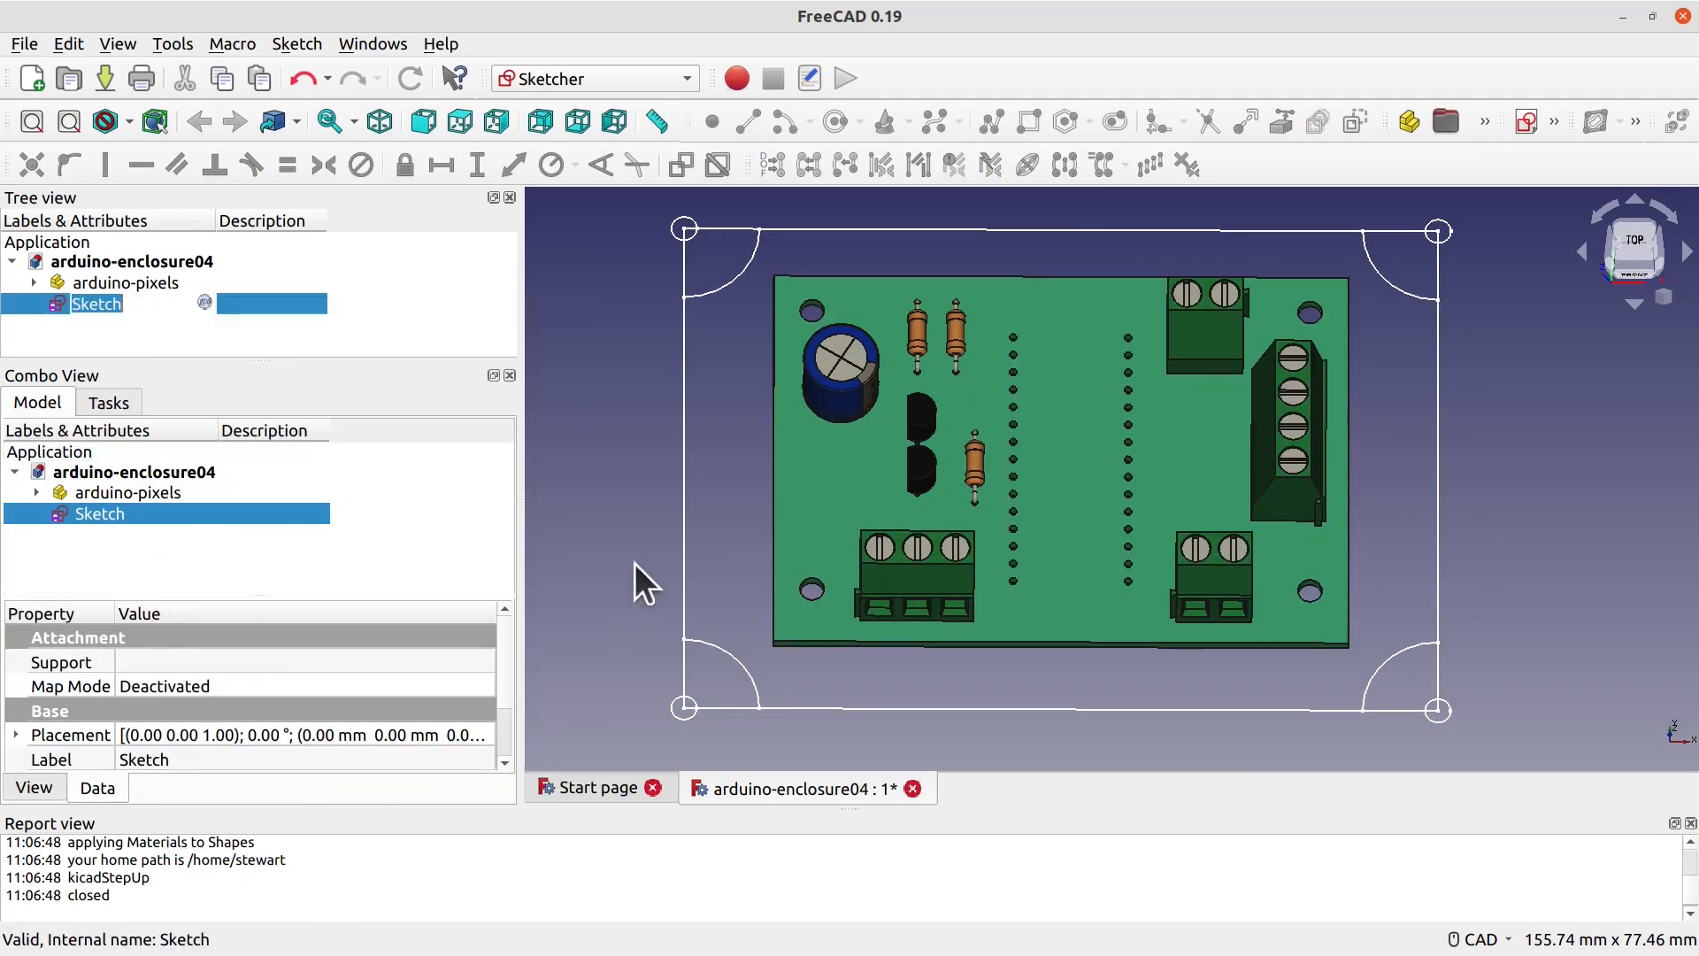
pyautogui.write('MasterSke')
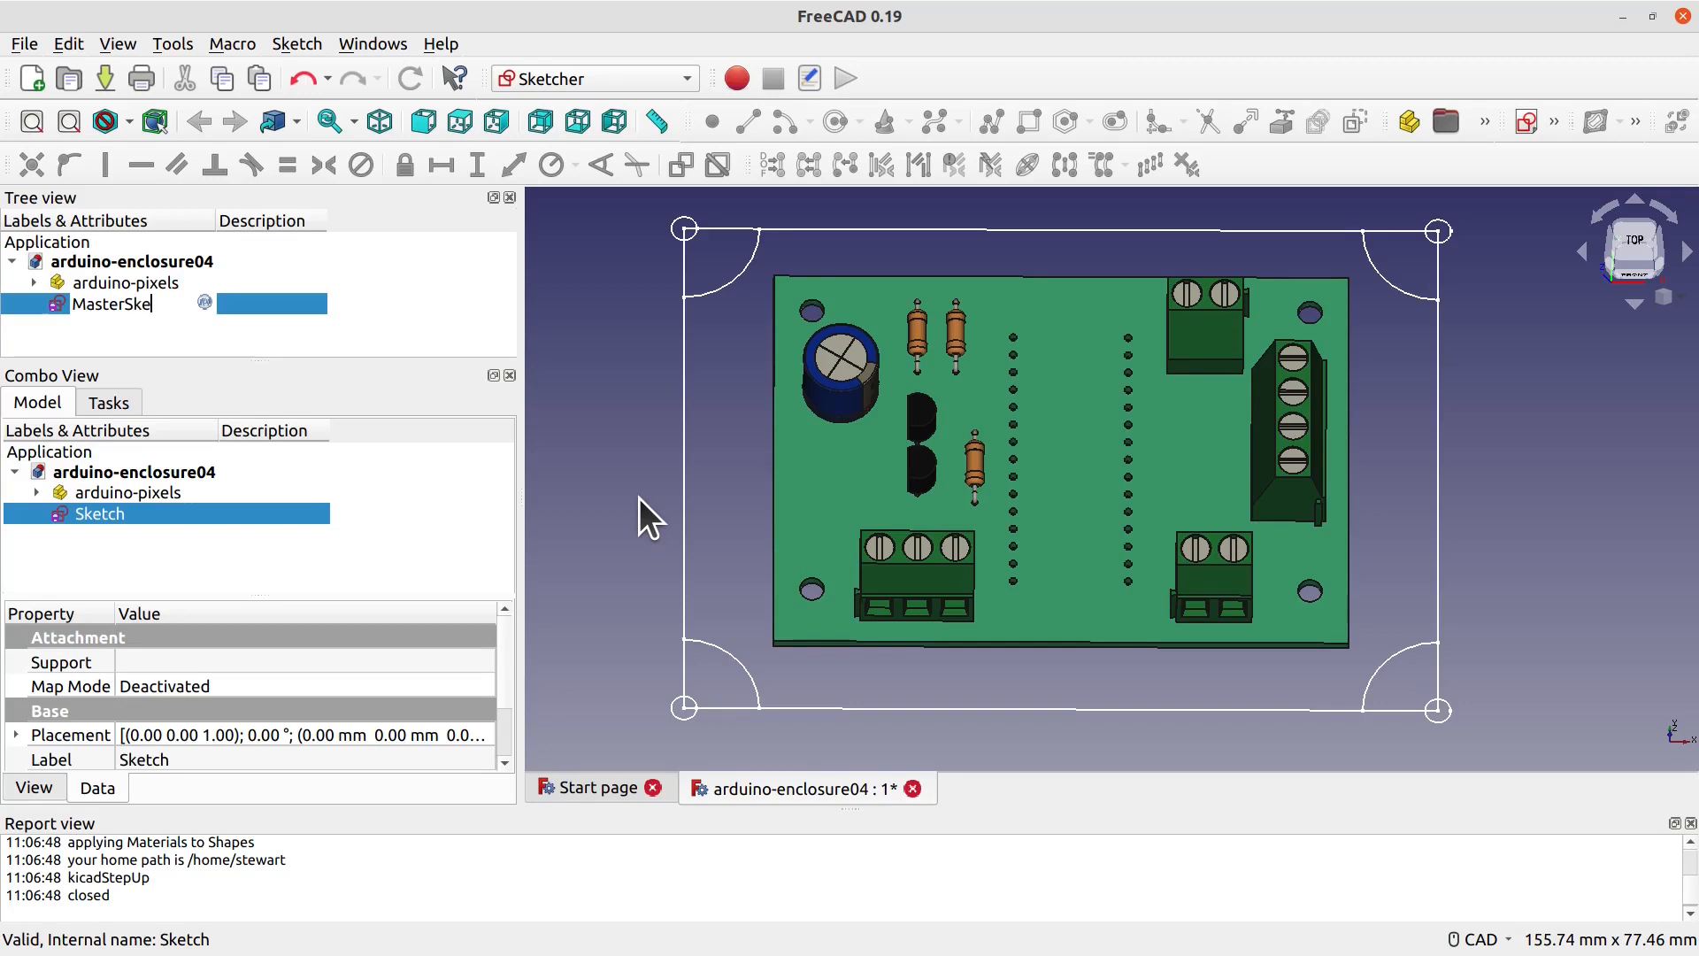
pyautogui.write('tch')
pyautogui.press('Return')
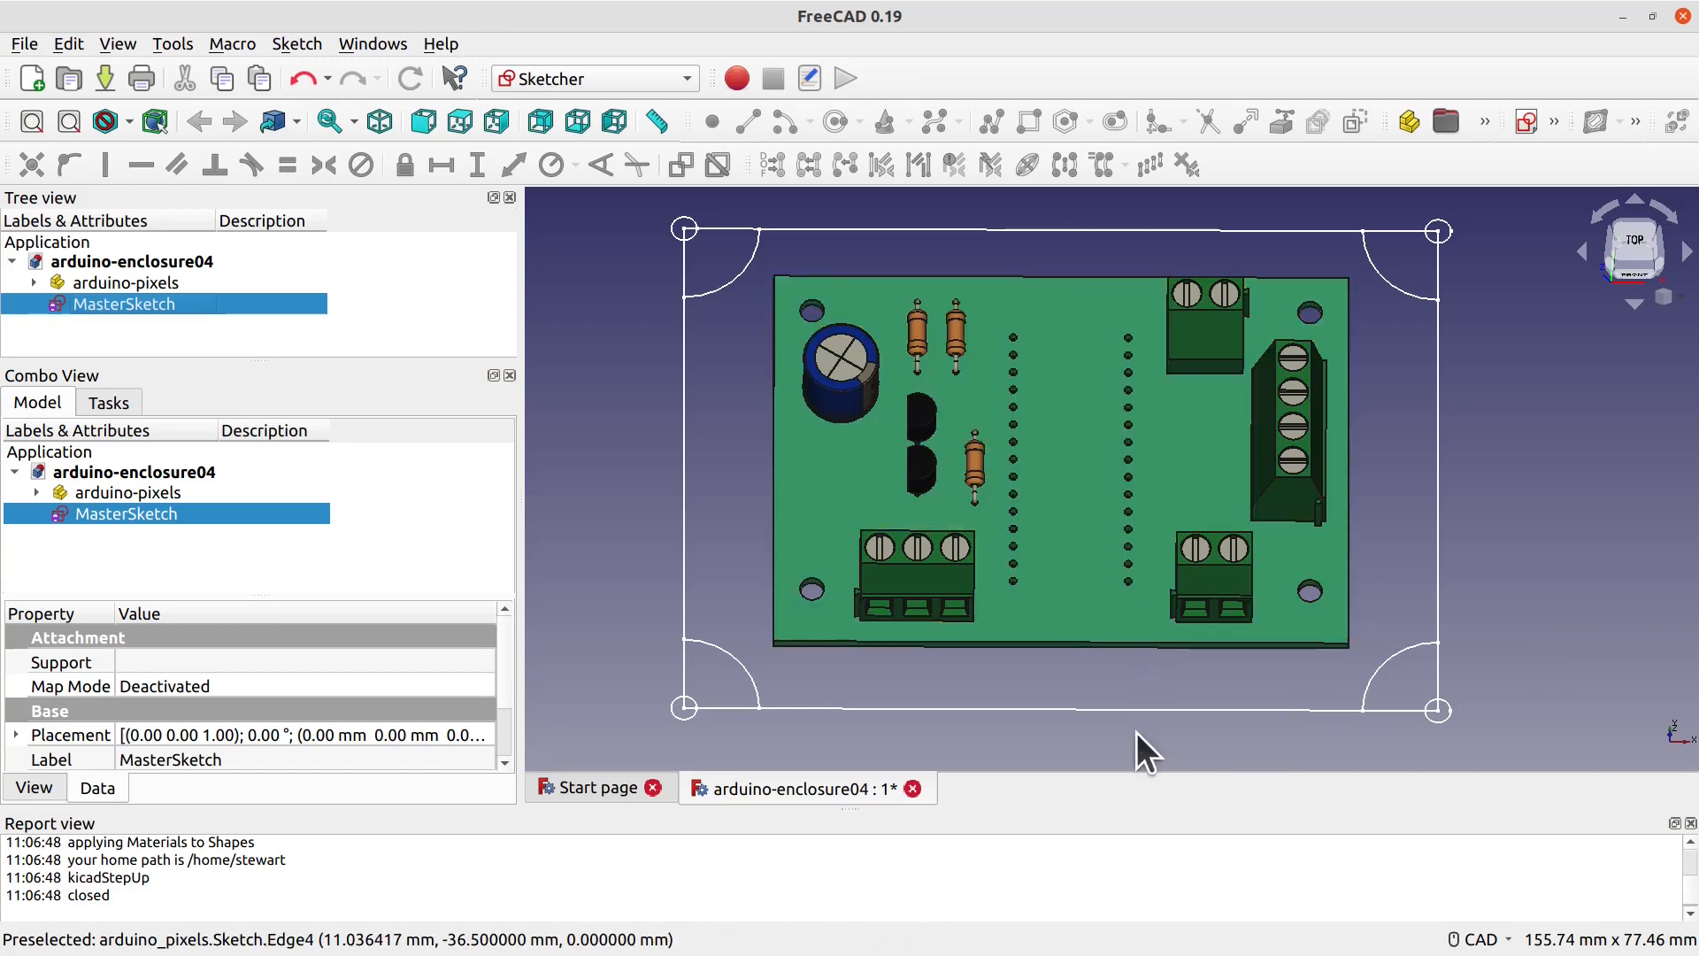
# Step: Switch to the Part Design workbench
pyautogui.doubleClick(99, 303)
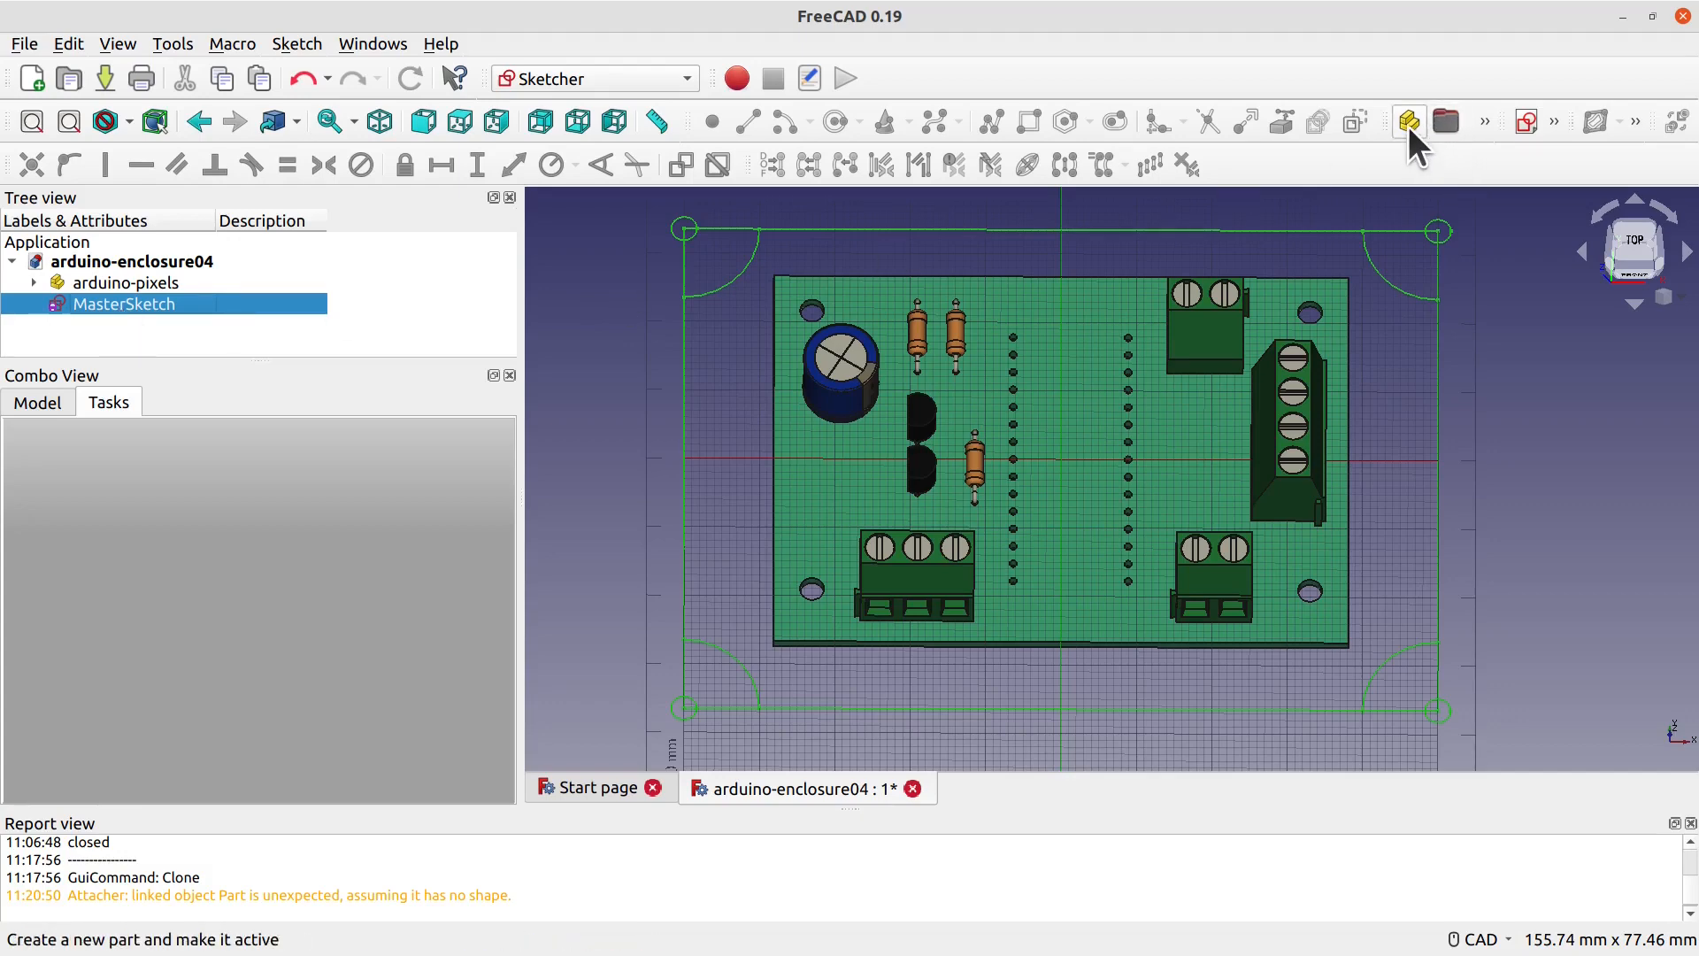
pyautogui.click(660, 81)
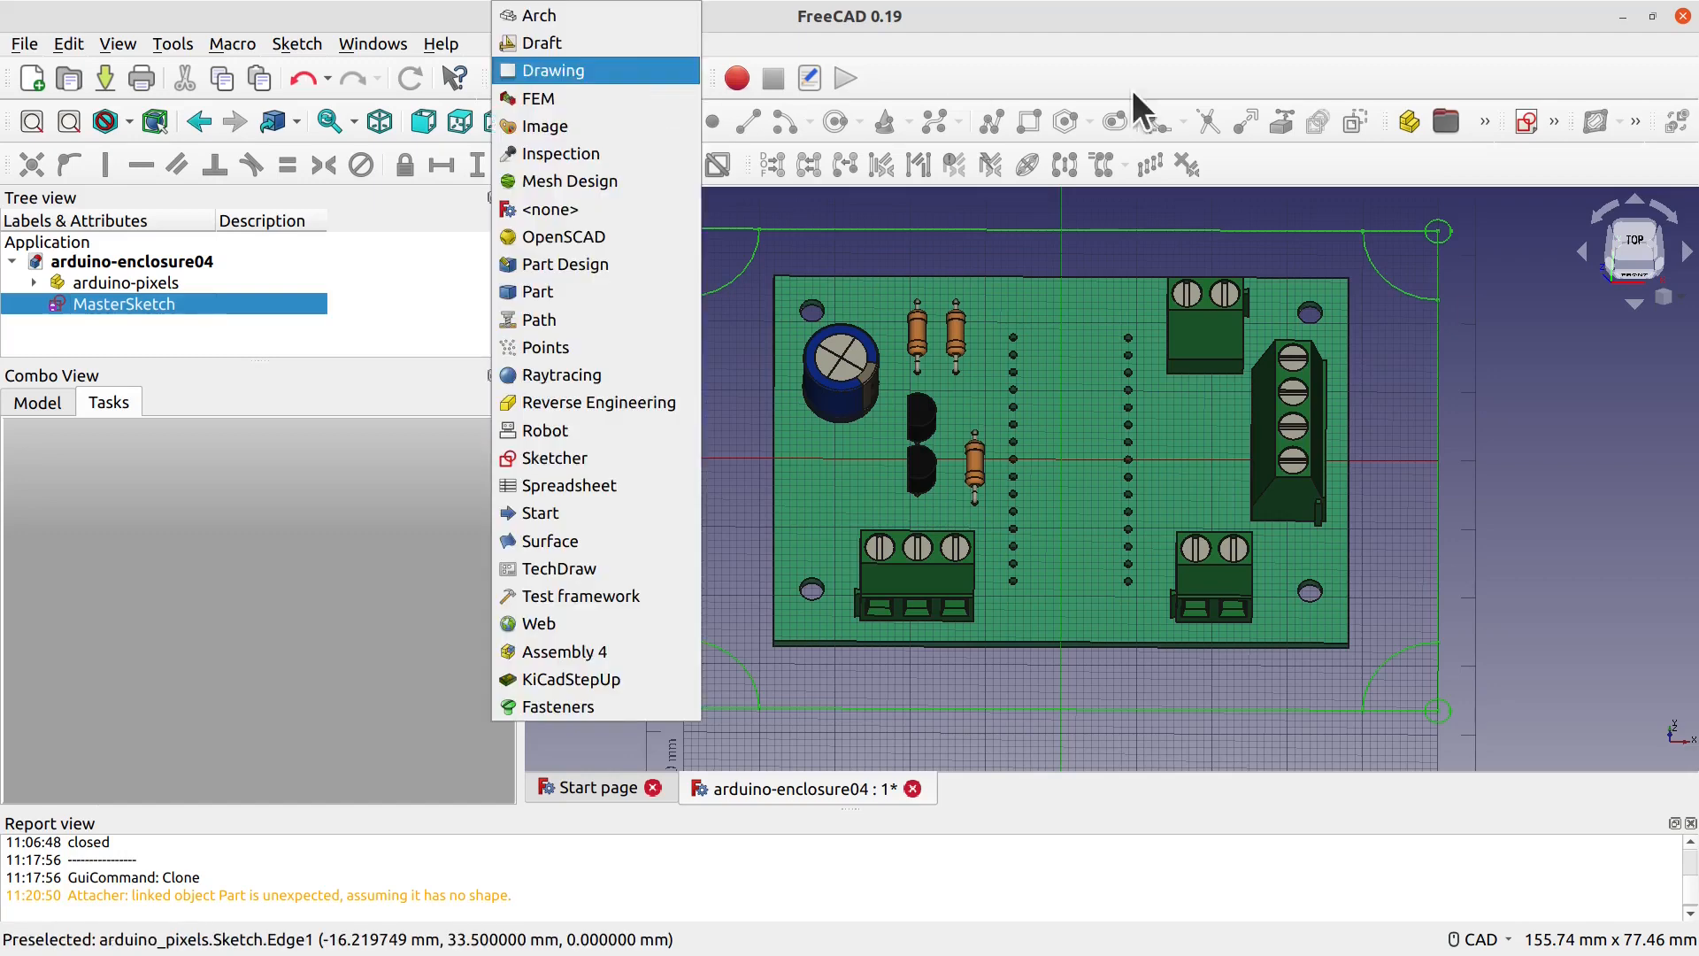
pyautogui.click(565, 293)
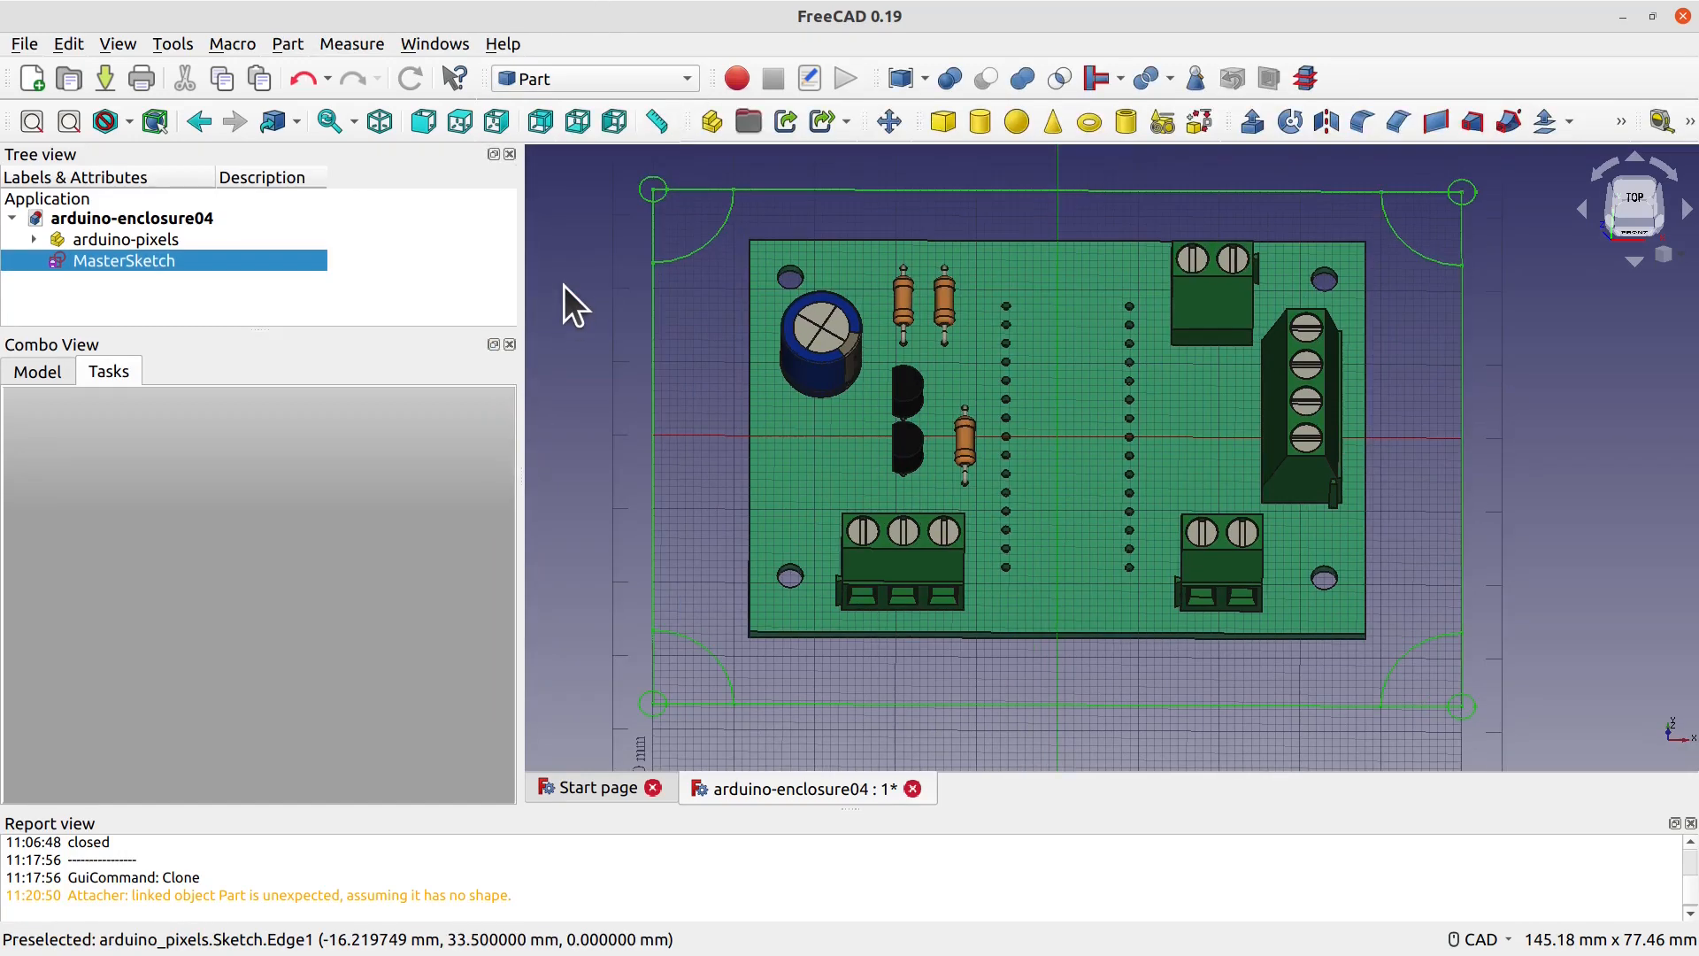
pyautogui.click(594, 75)
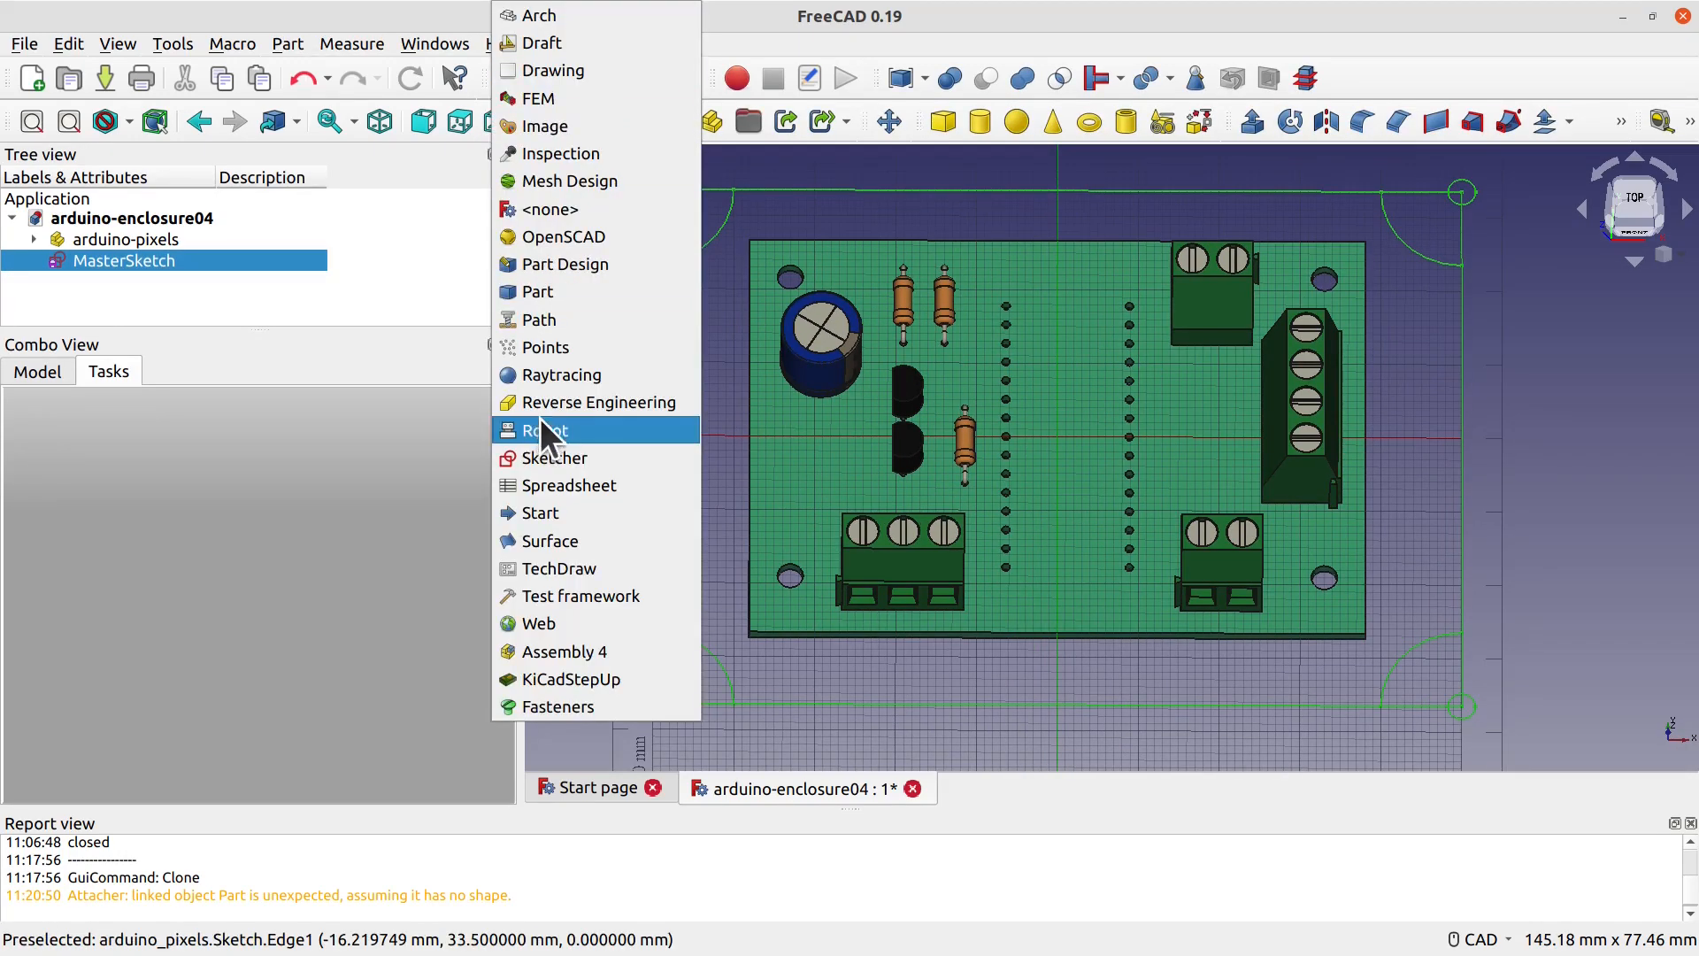
pyautogui.click(555, 274)
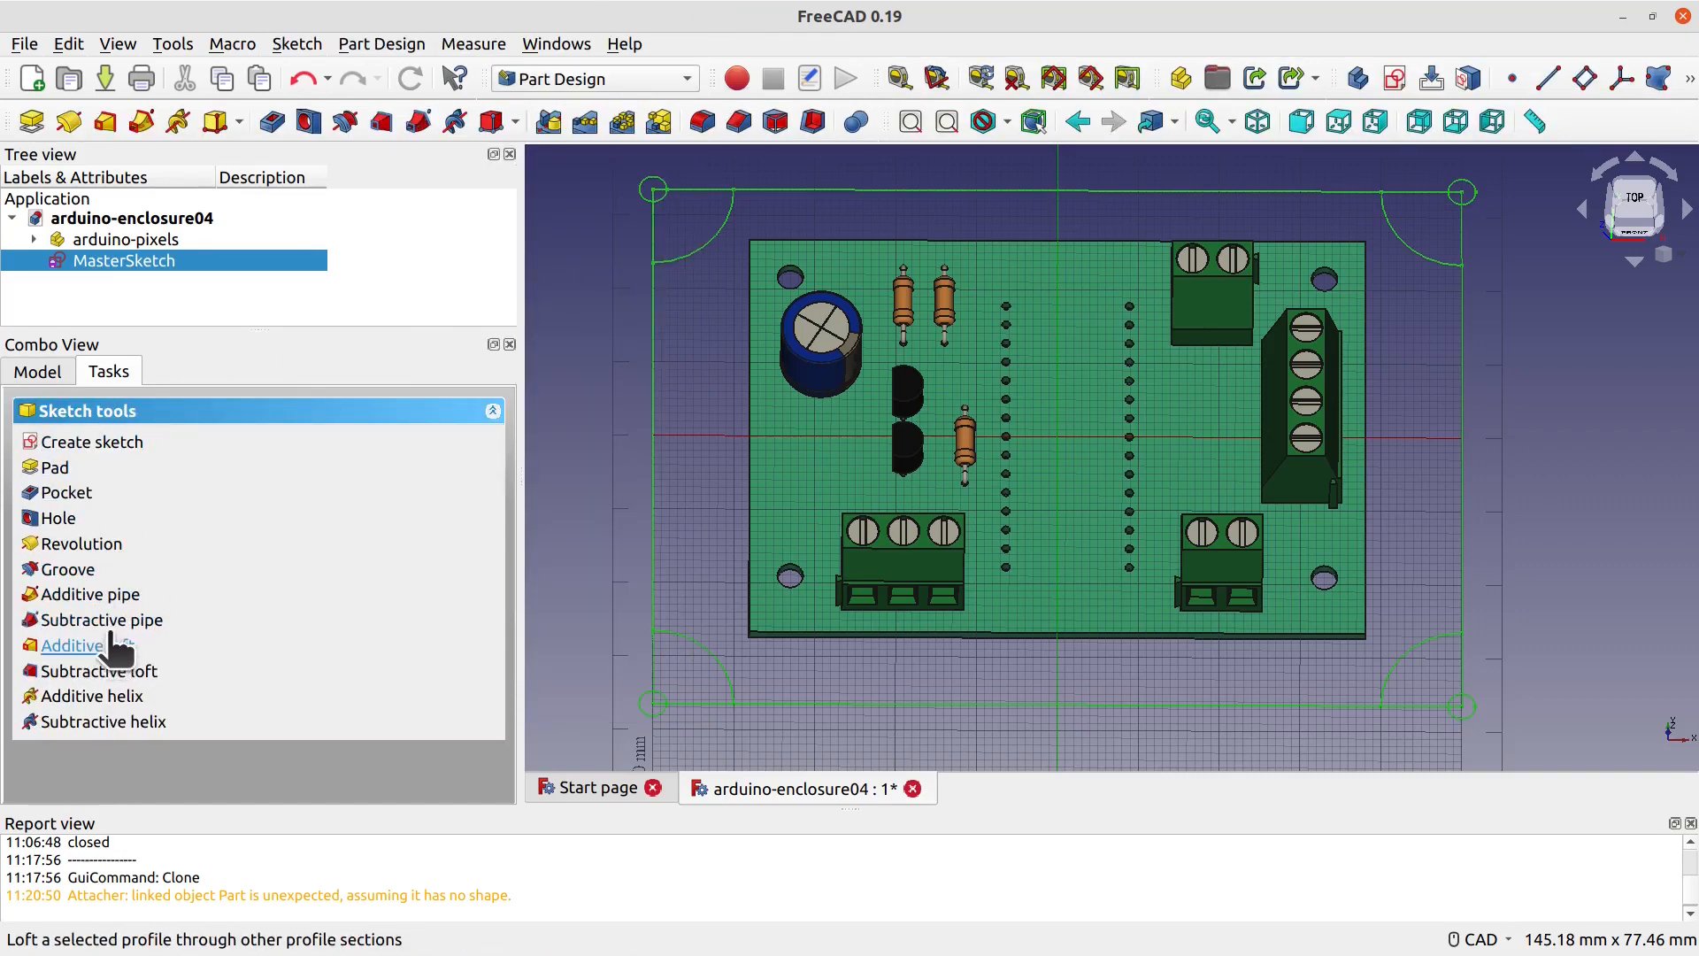
# Step: Create a new body in the arduino-enclosure04 document and start a sketch on its XY base plane
pyautogui.click(81, 218)
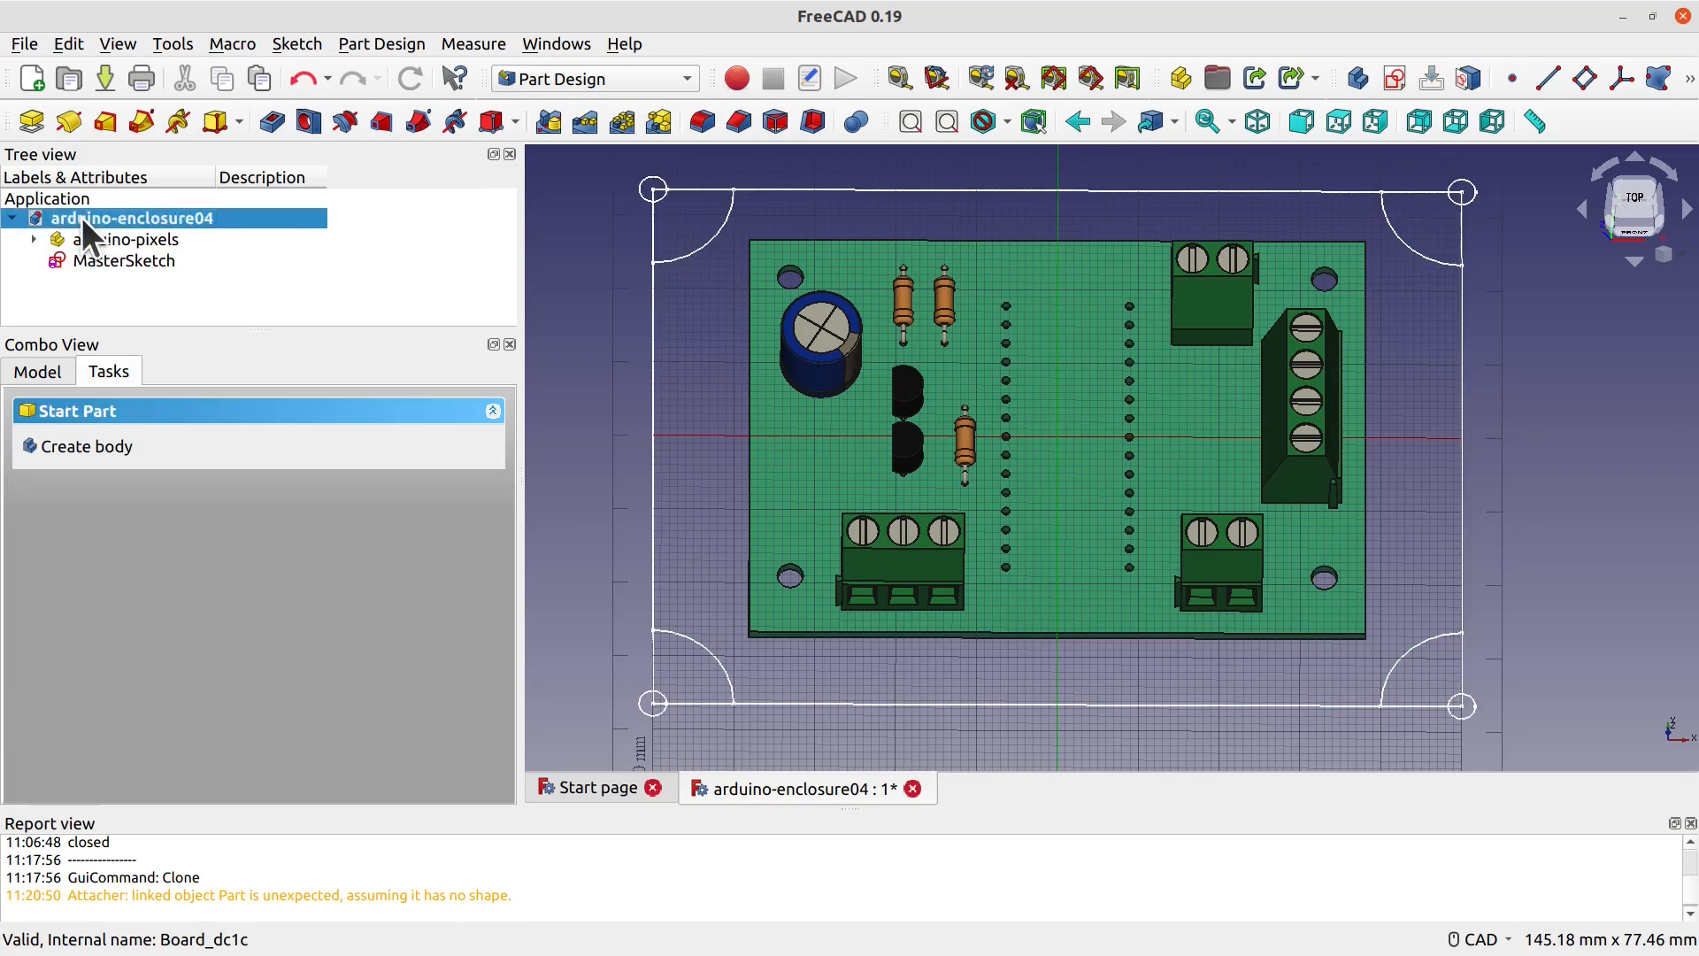
pyautogui.click(92, 447)
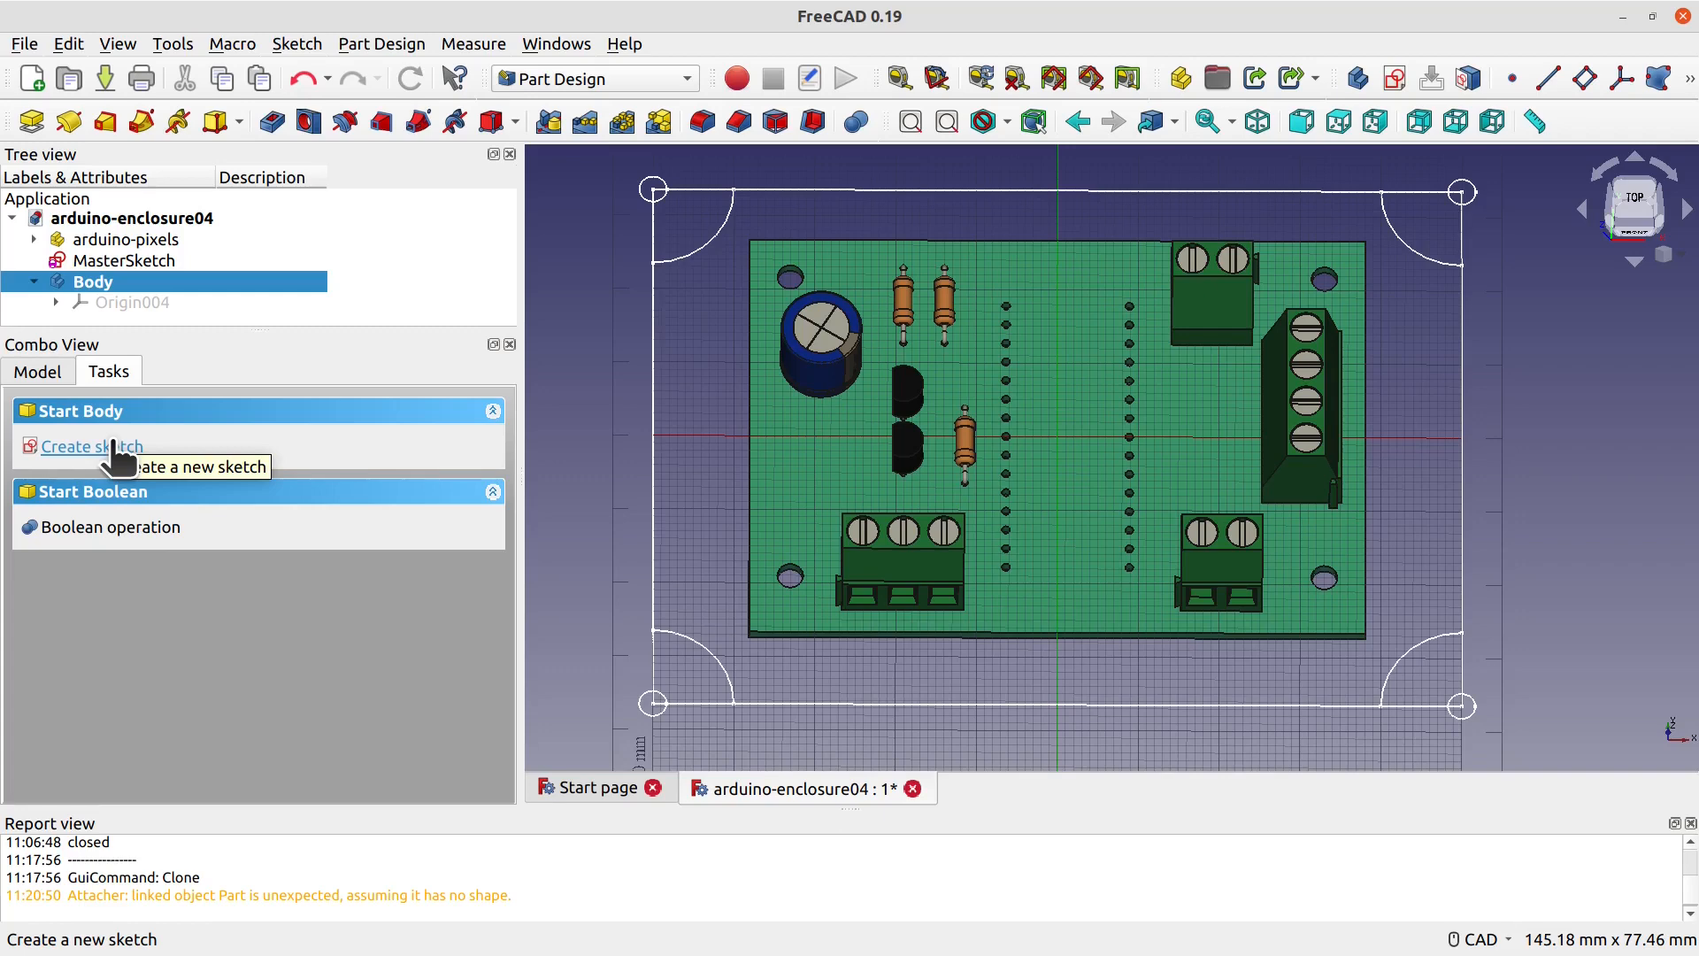
pyautogui.click(113, 447)
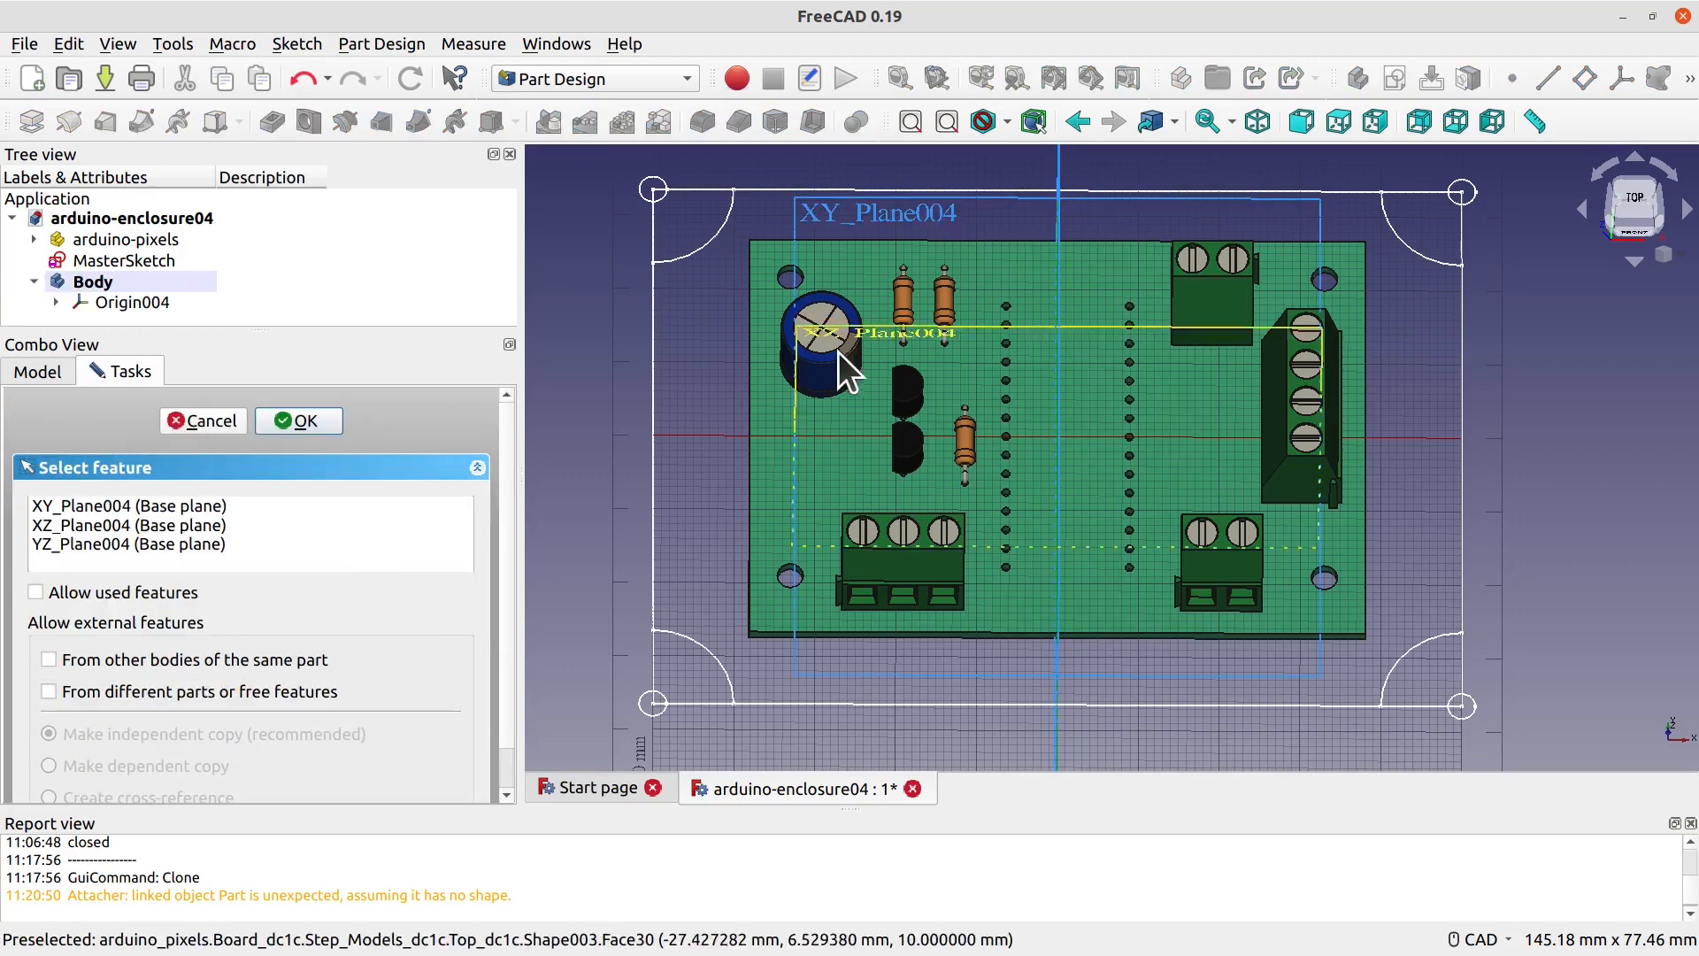
pyautogui.click(78, 506)
pyautogui.click(301, 422)
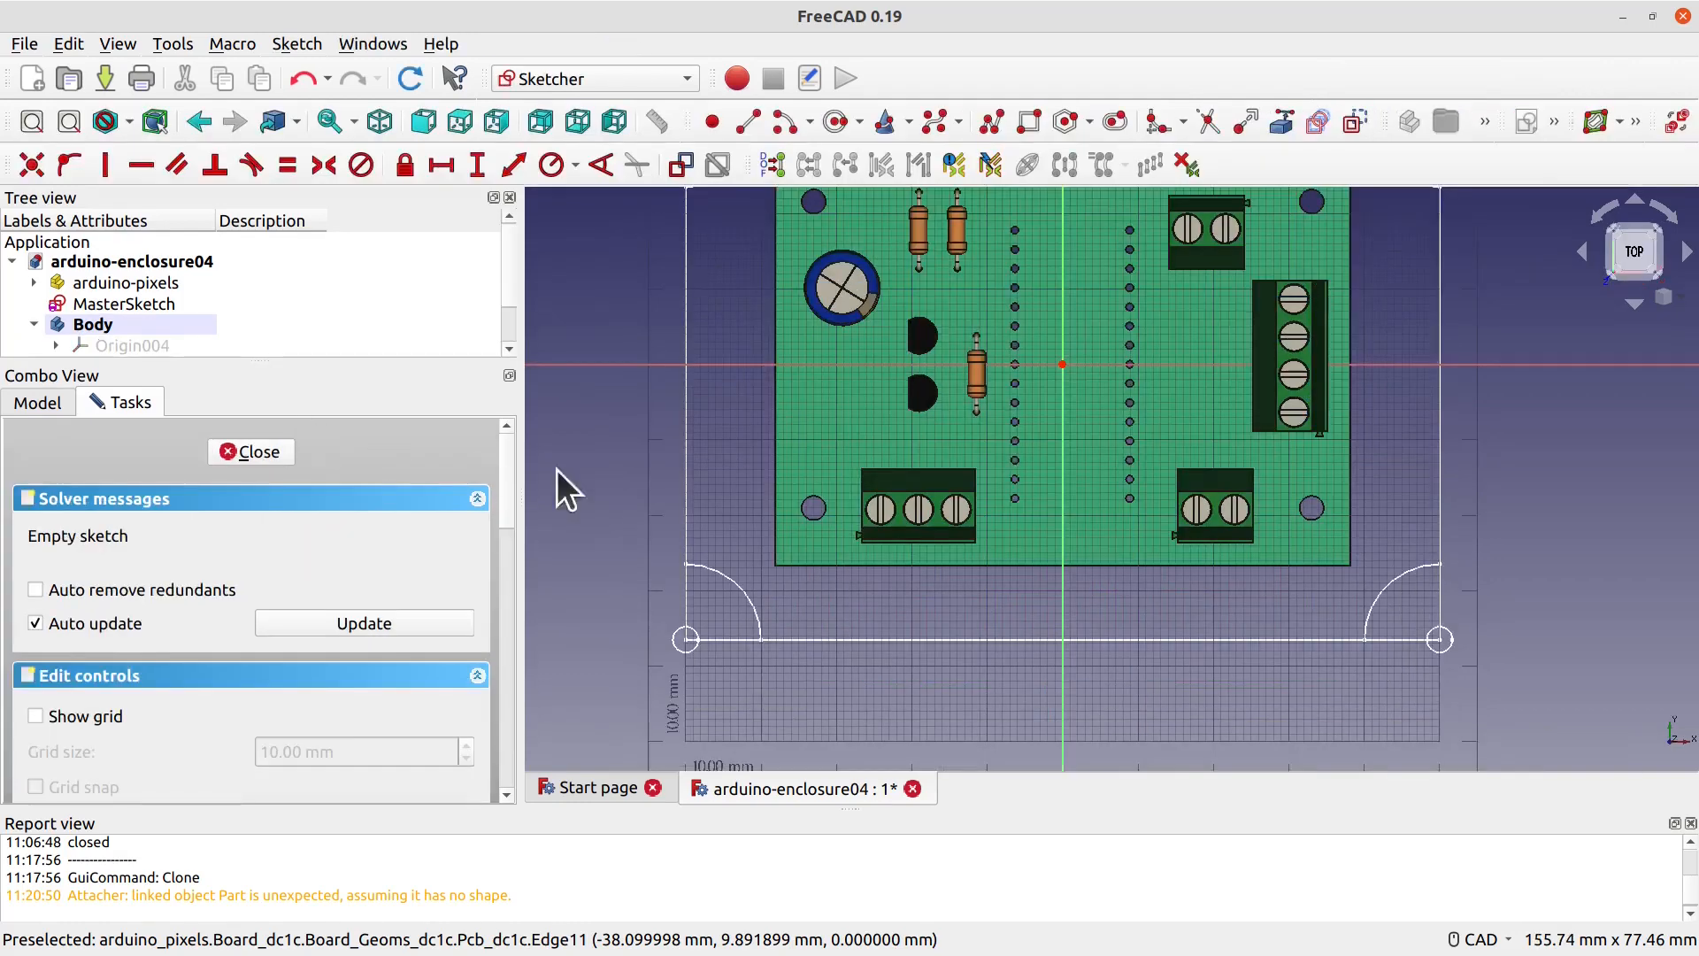
# Step: Try to link the MasterSketch's right edge as external geometry in the new body's sketch
pyautogui.scroll(1, 1258, 299)
pyautogui.moveTo(1259, 300); pyautogui.dragTo(1222, 375, button='middle')
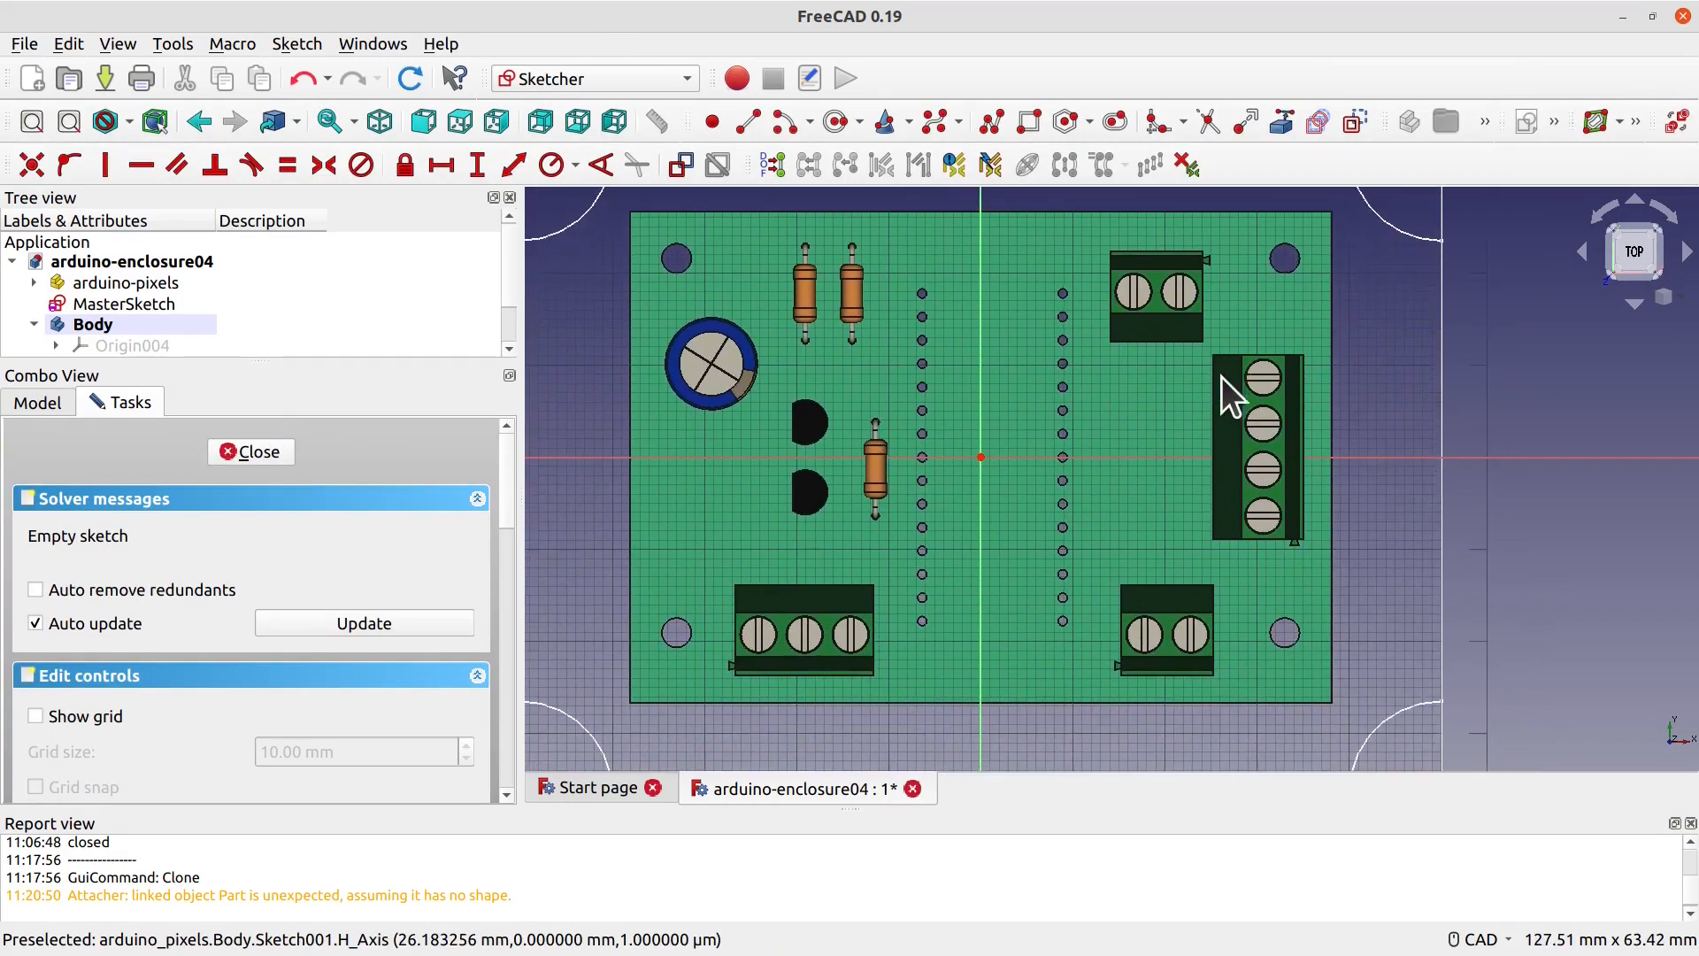
pyautogui.scroll(-1, 1222, 375)
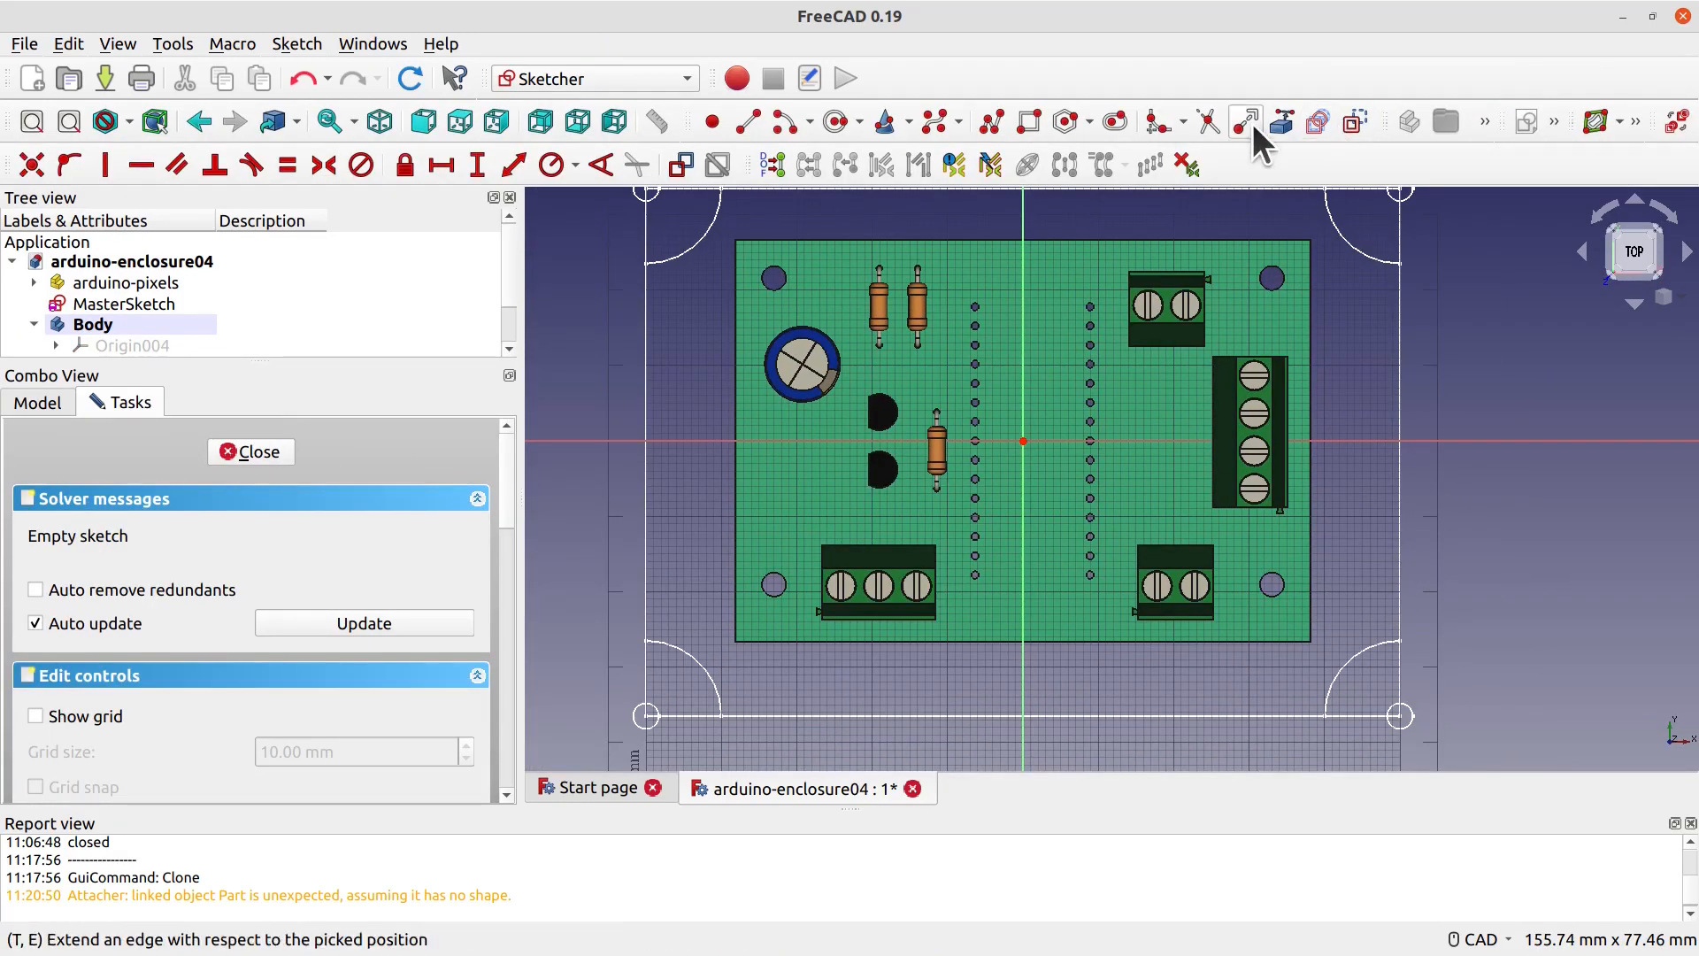
pyautogui.click(1278, 120)
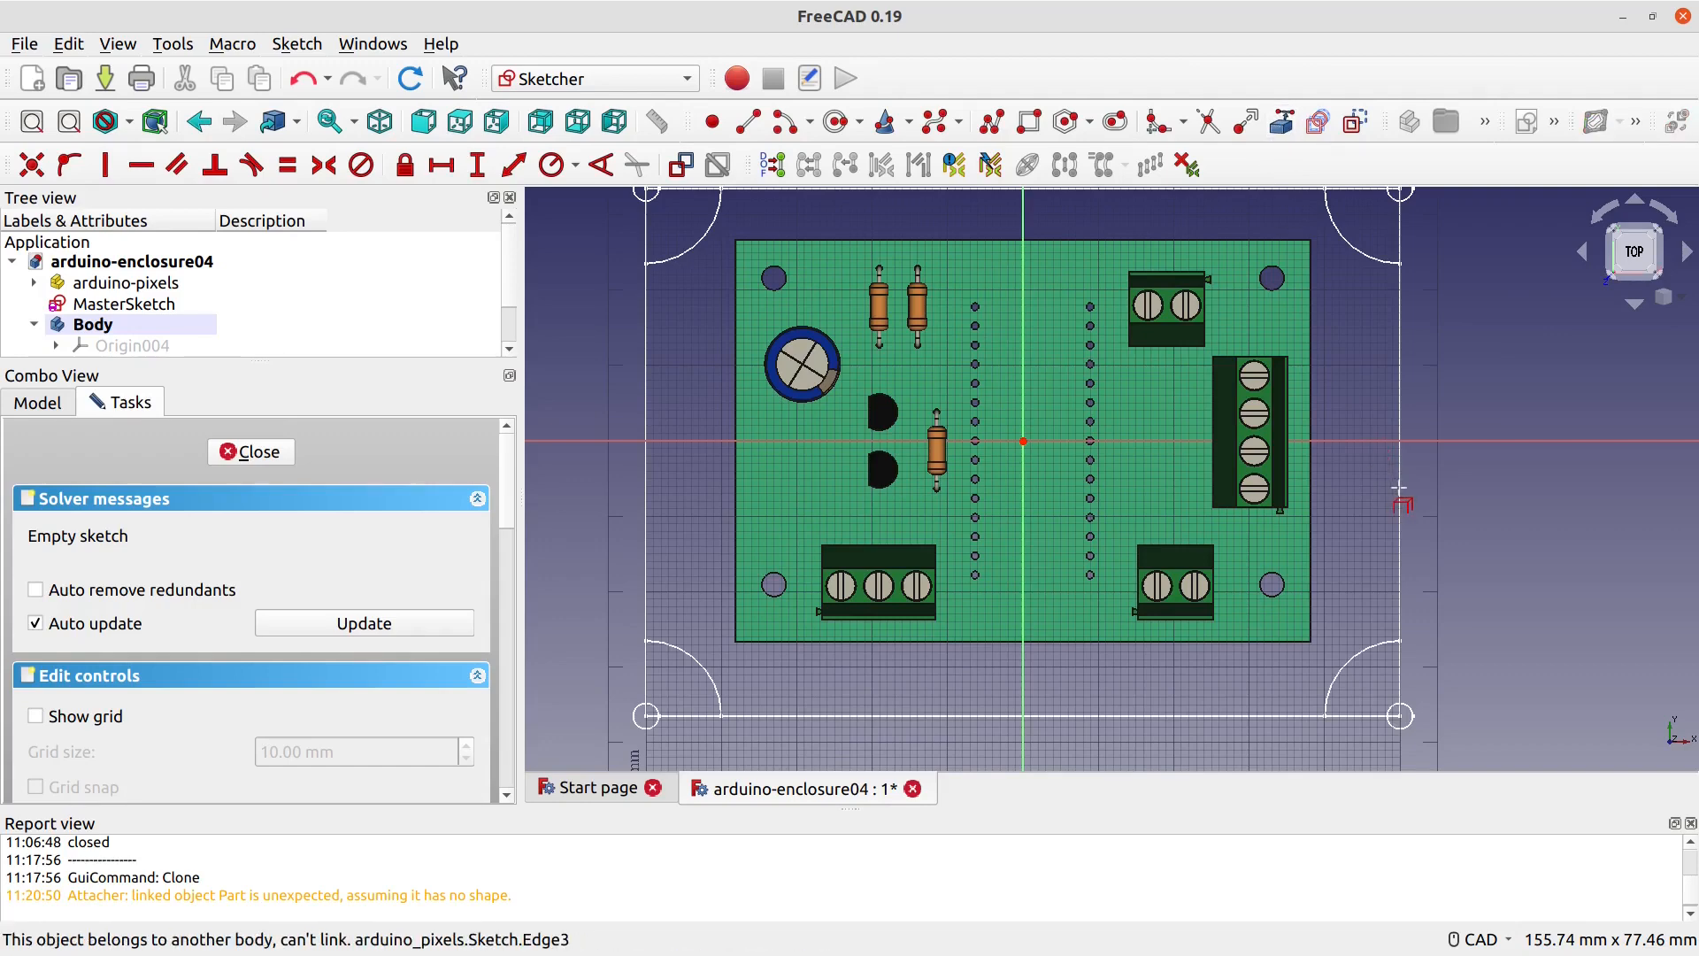
pyautogui.press('Escape')
# Step: Switch to the Draft workbench and close the body's empty sketch
pyautogui.click(145, 306)
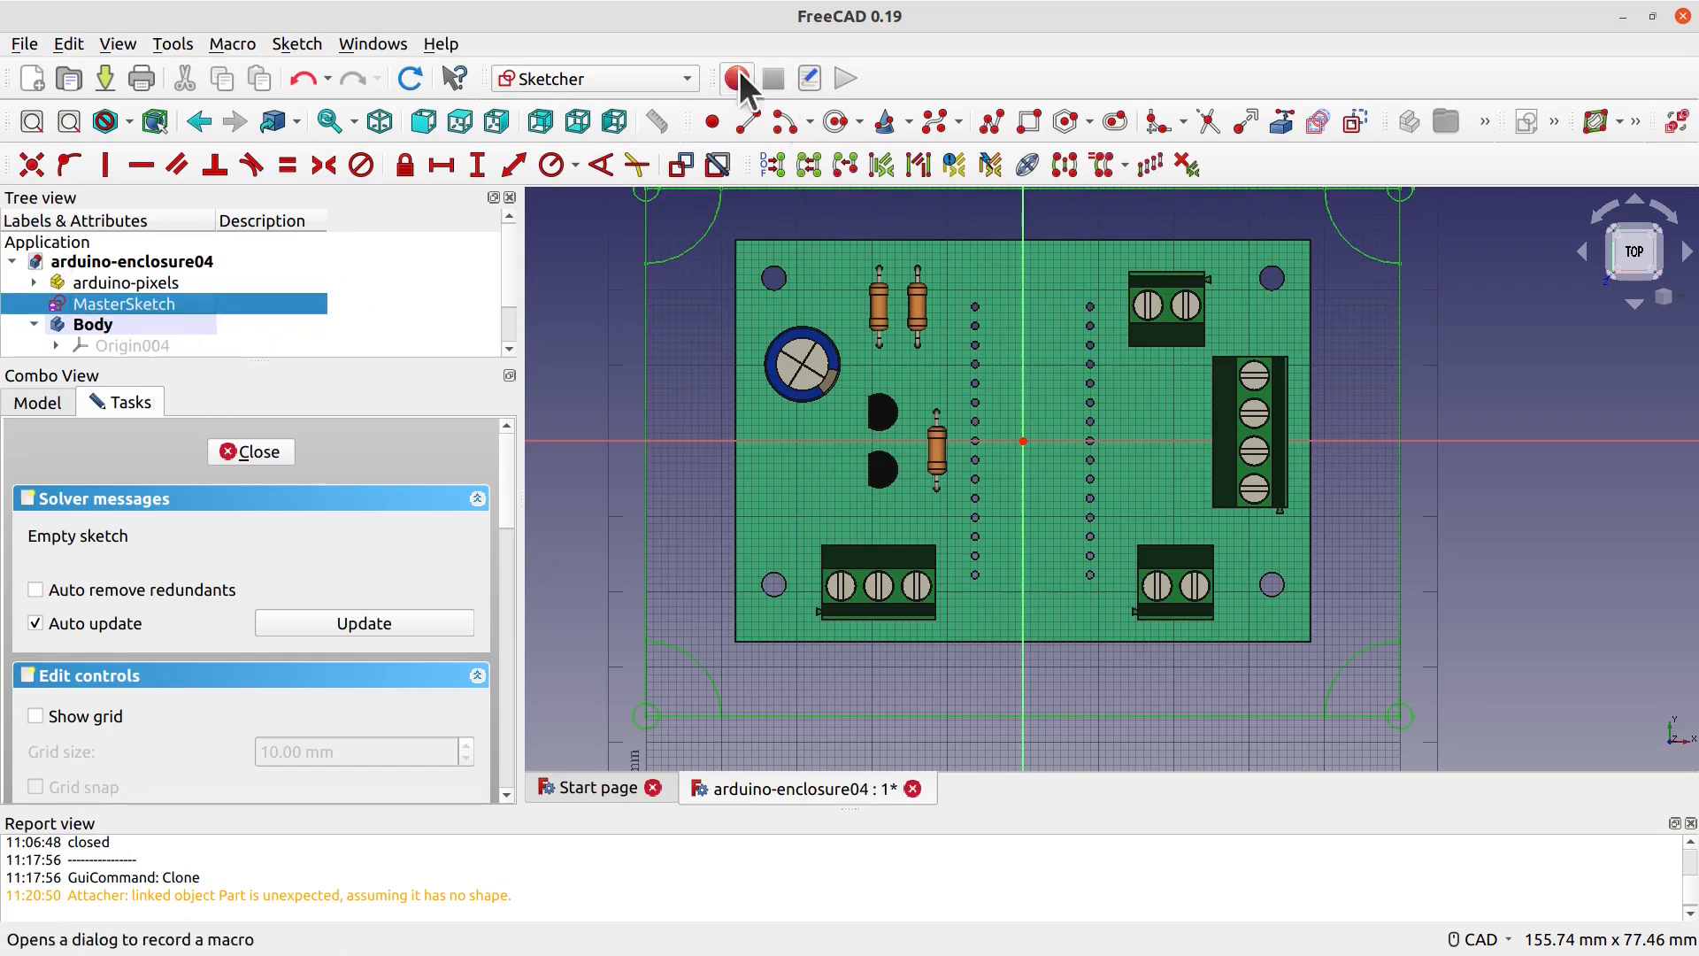
pyautogui.click(655, 76)
pyautogui.click(541, 42)
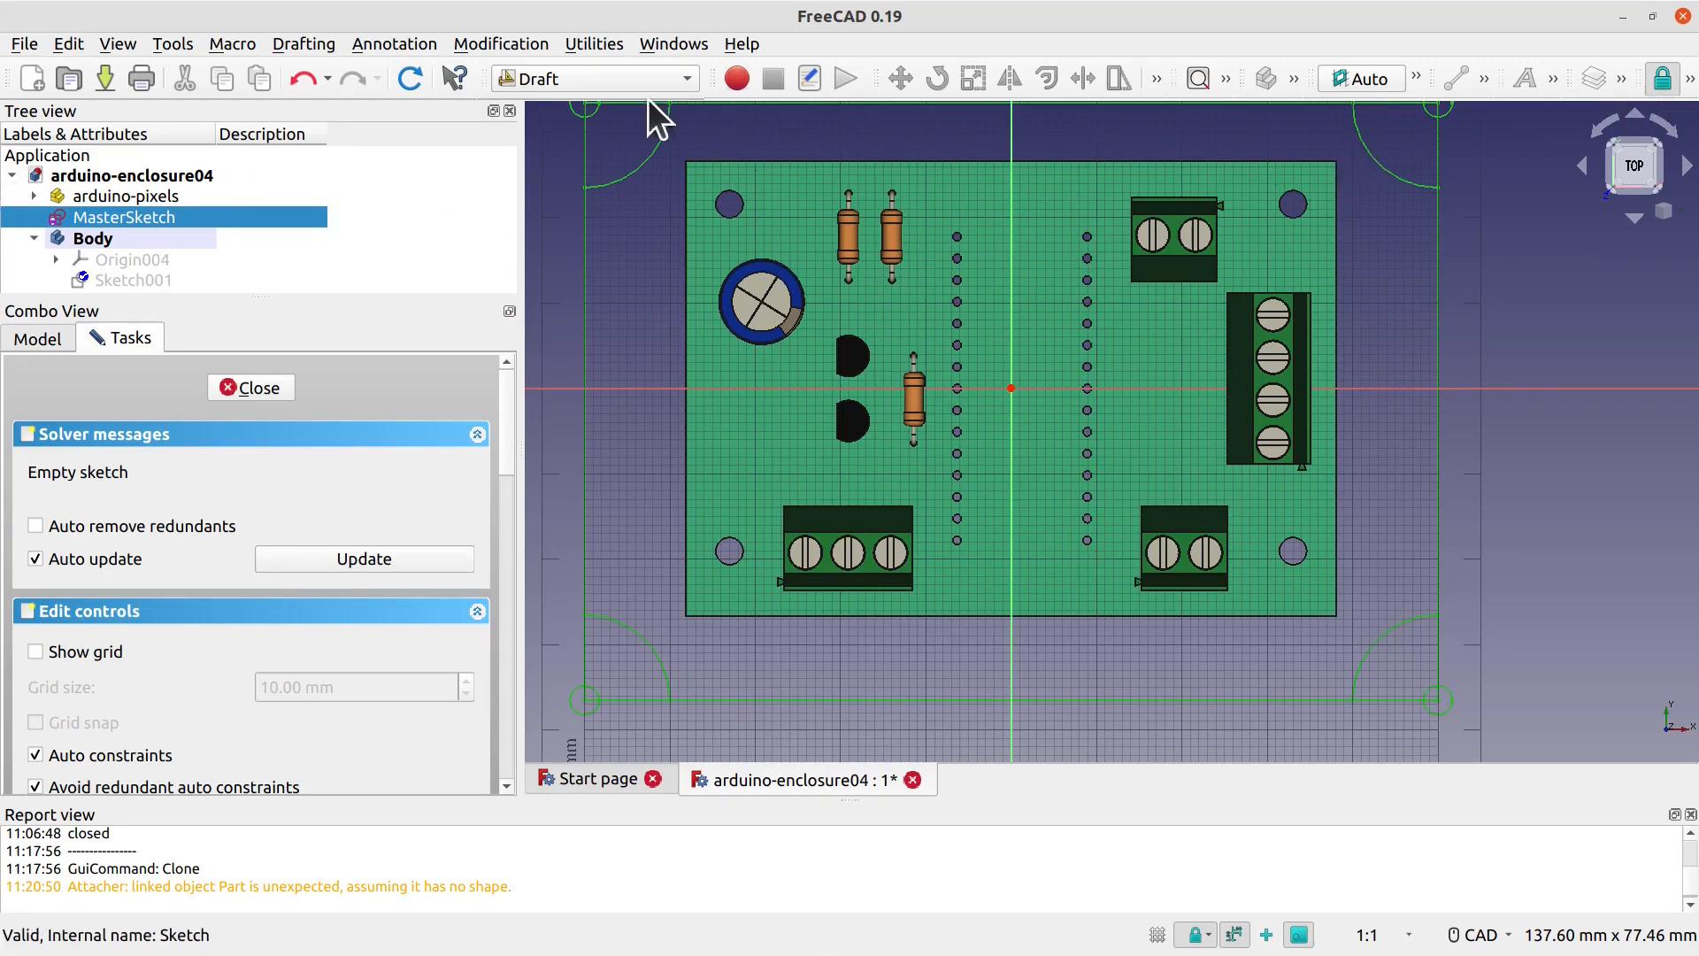
pyautogui.click(1621, 78)
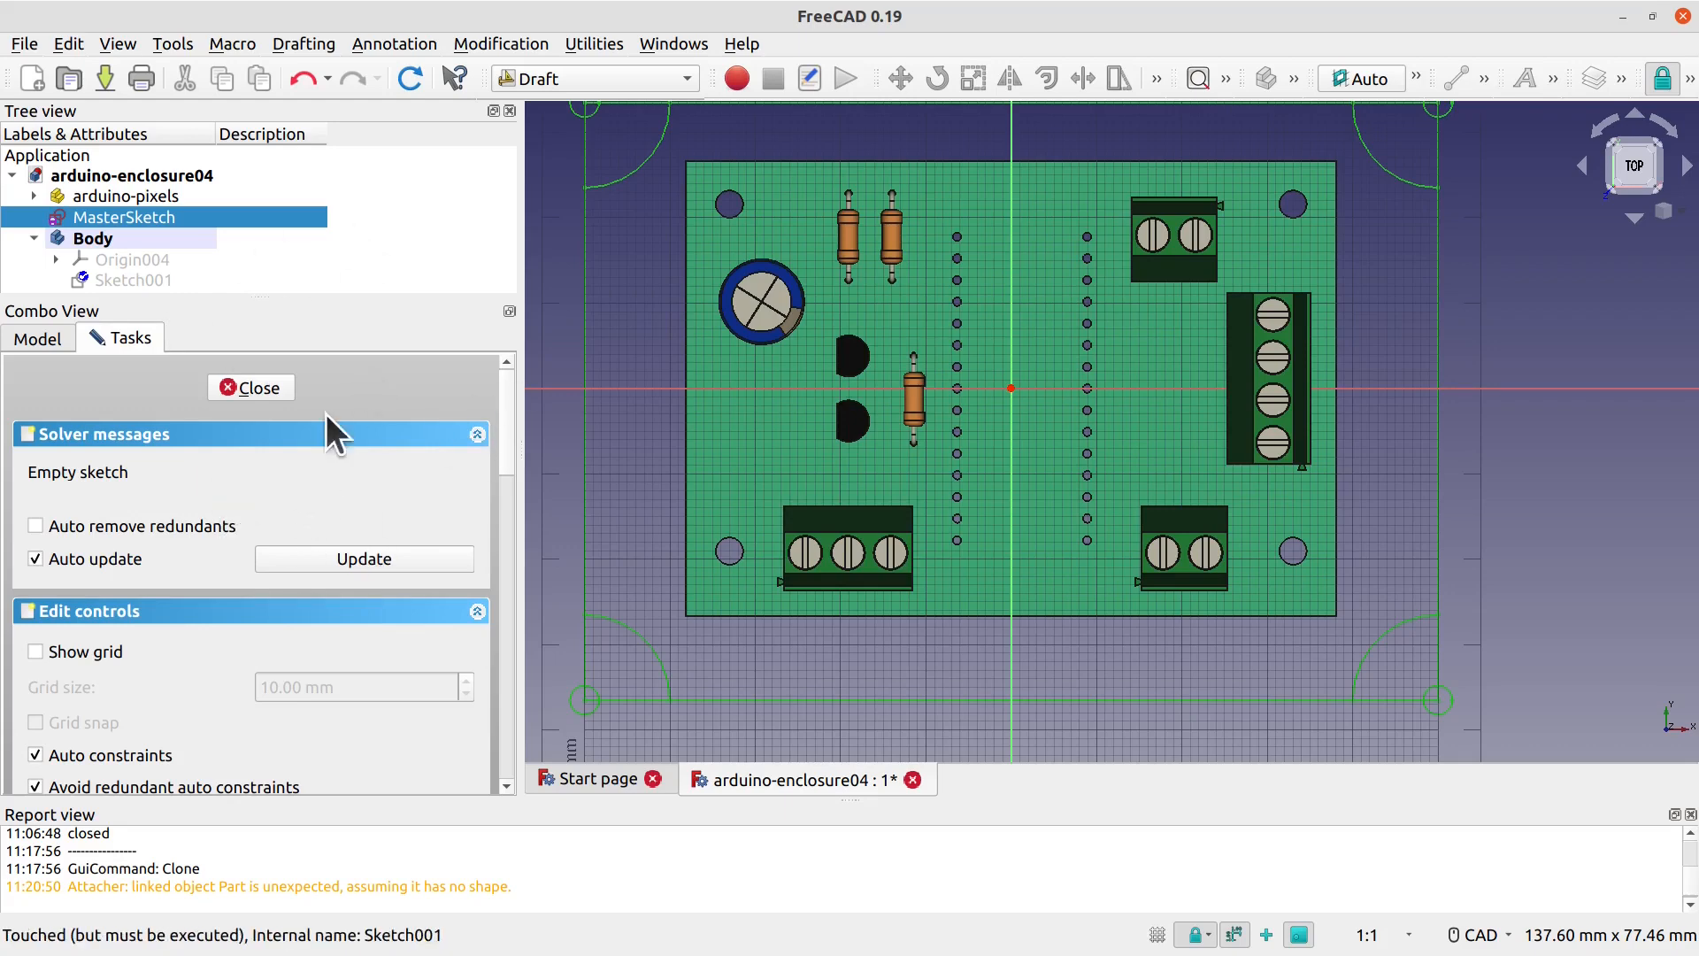
pyautogui.click(251, 388)
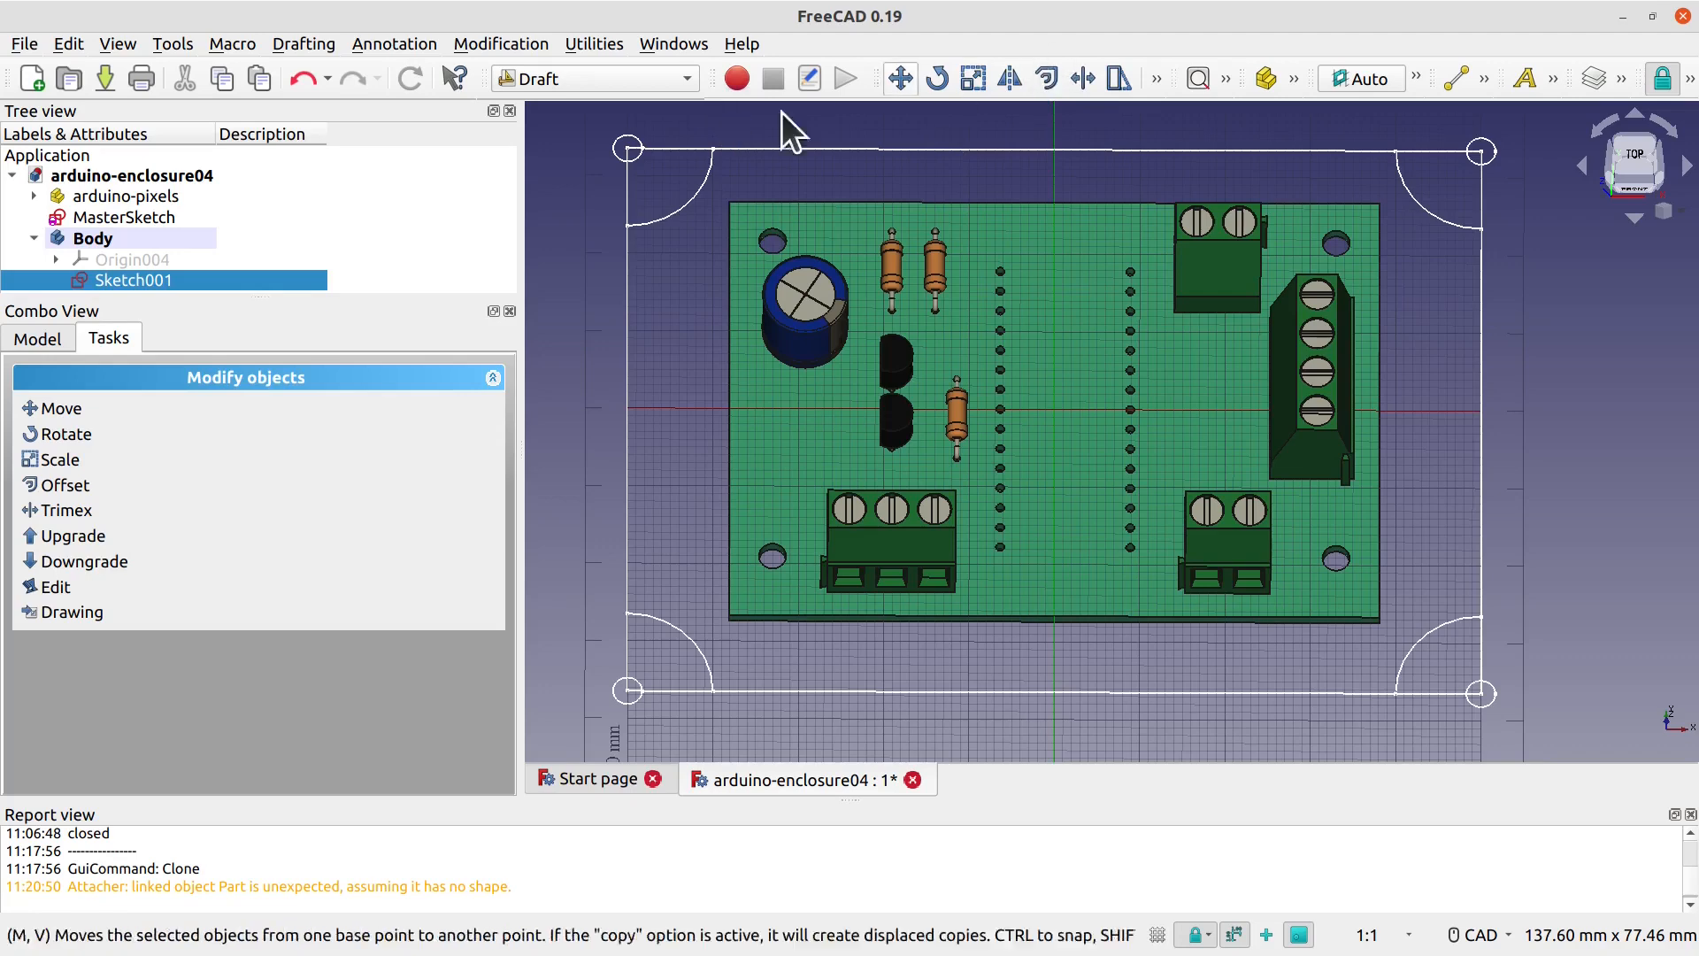
# Step: Create a Draft clone of MasterSketch and move the clone into Body
pyautogui.click(121, 220)
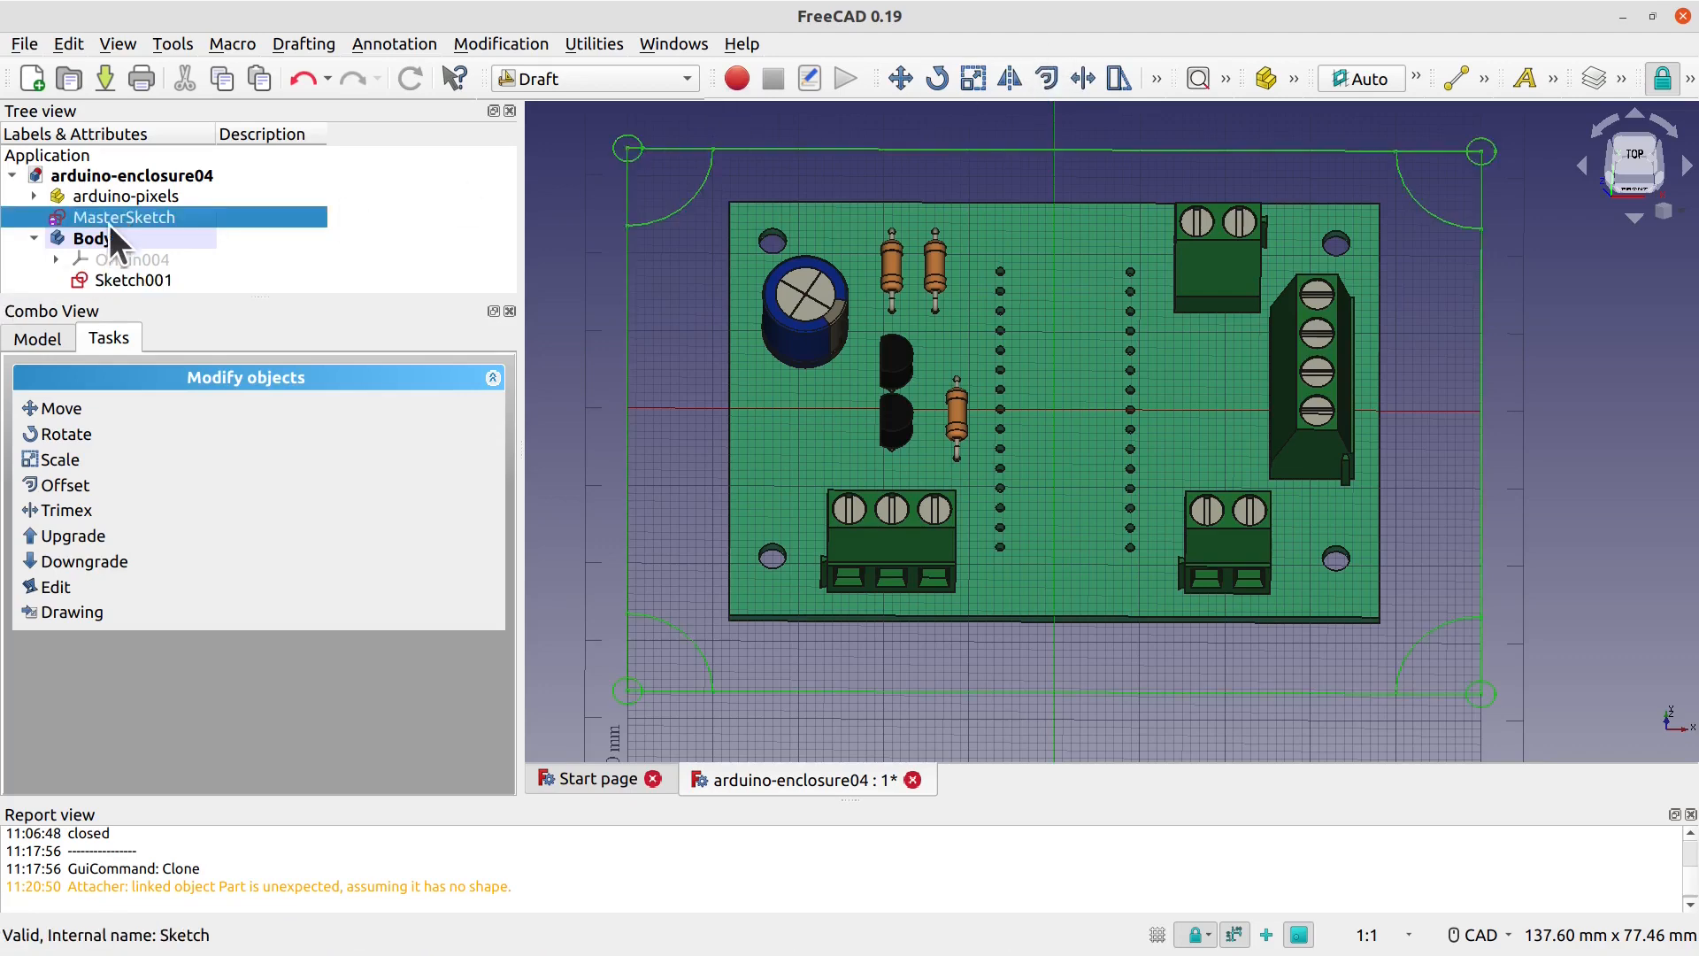
pyautogui.click(1155, 84)
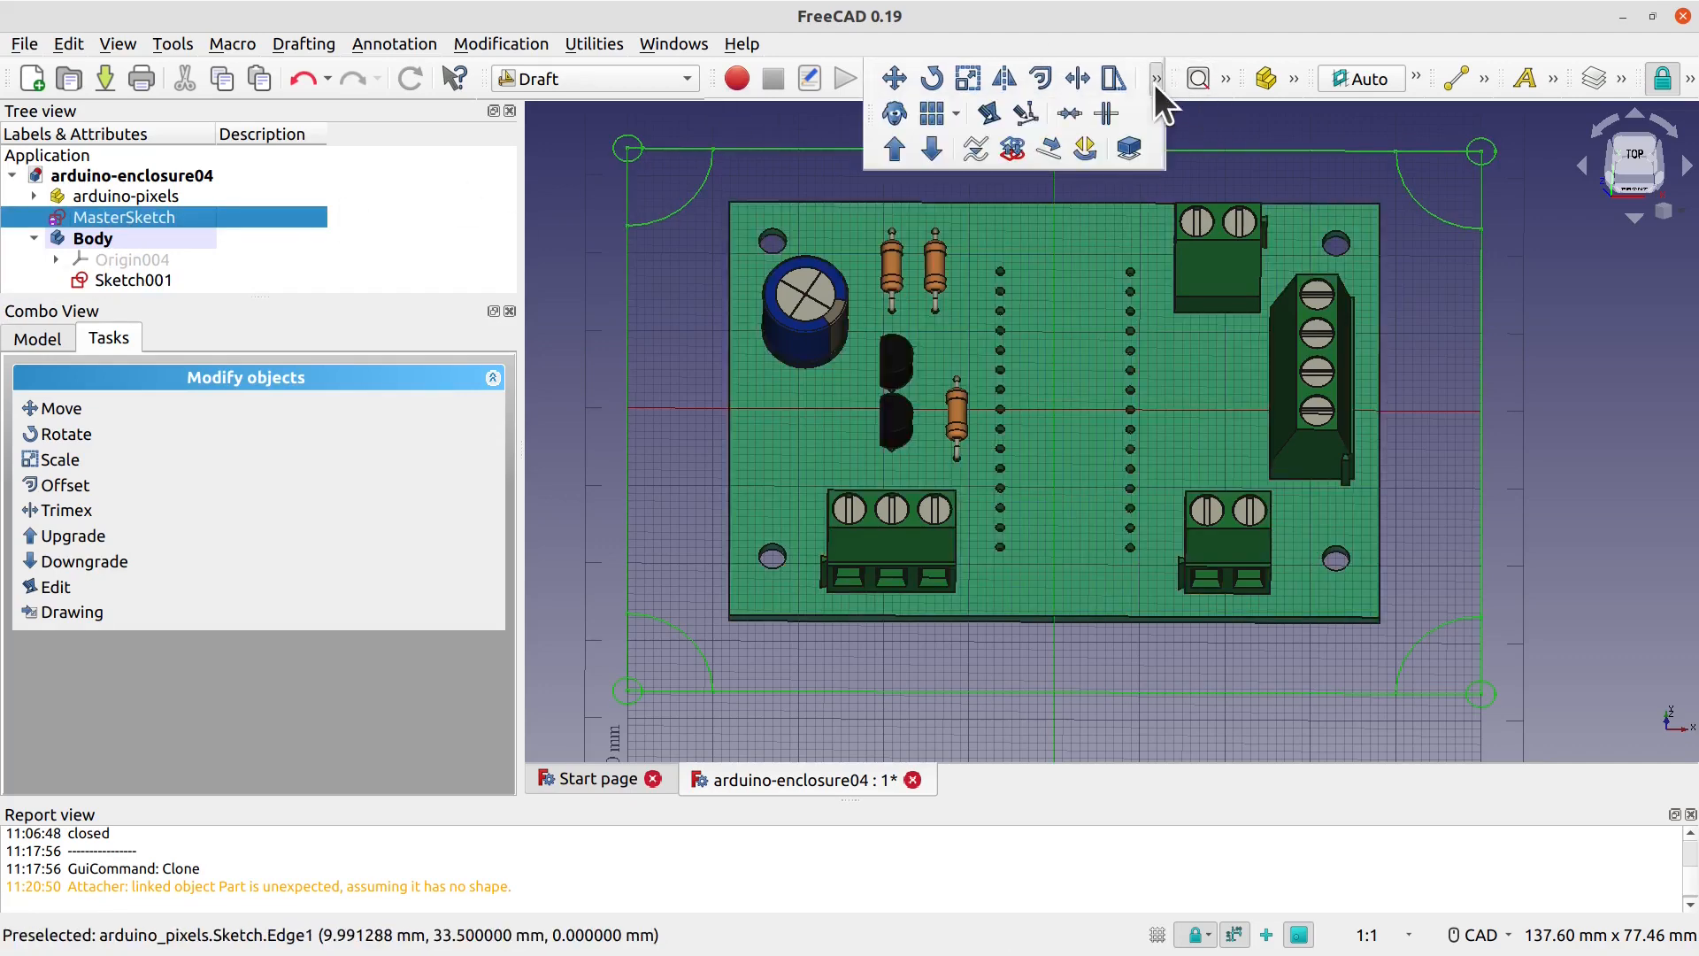
pyautogui.click(1156, 79)
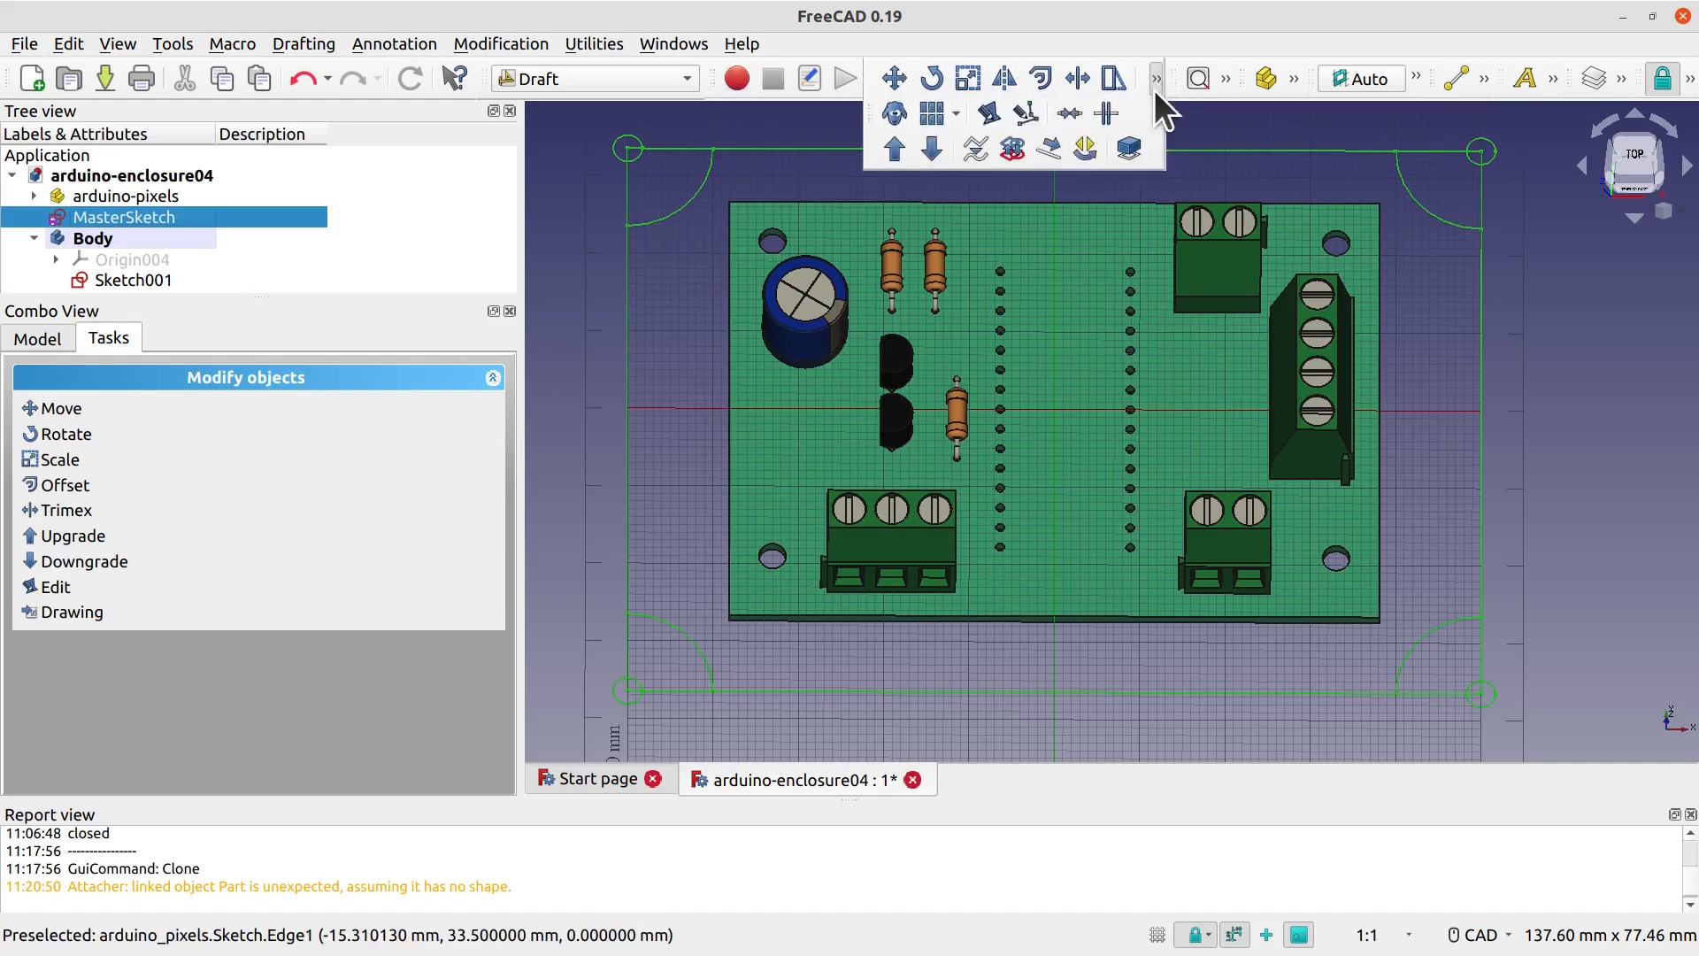
pyautogui.click(894, 113)
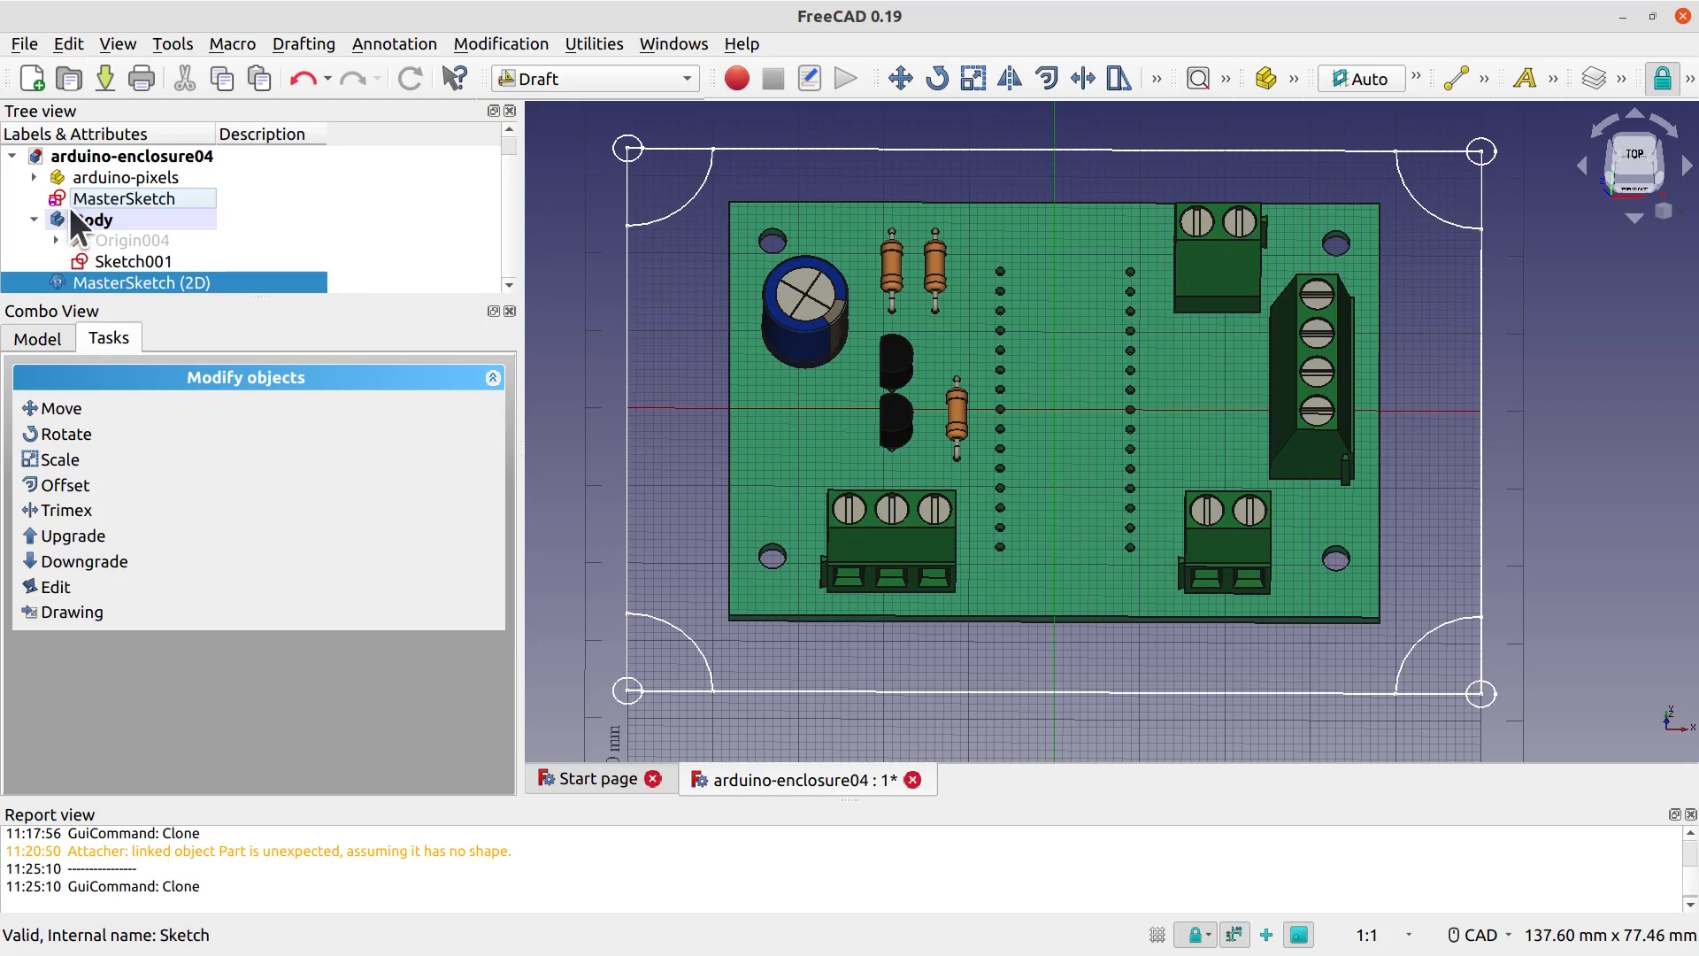
pyautogui.moveTo(80, 288); pyautogui.dragTo(111, 220)
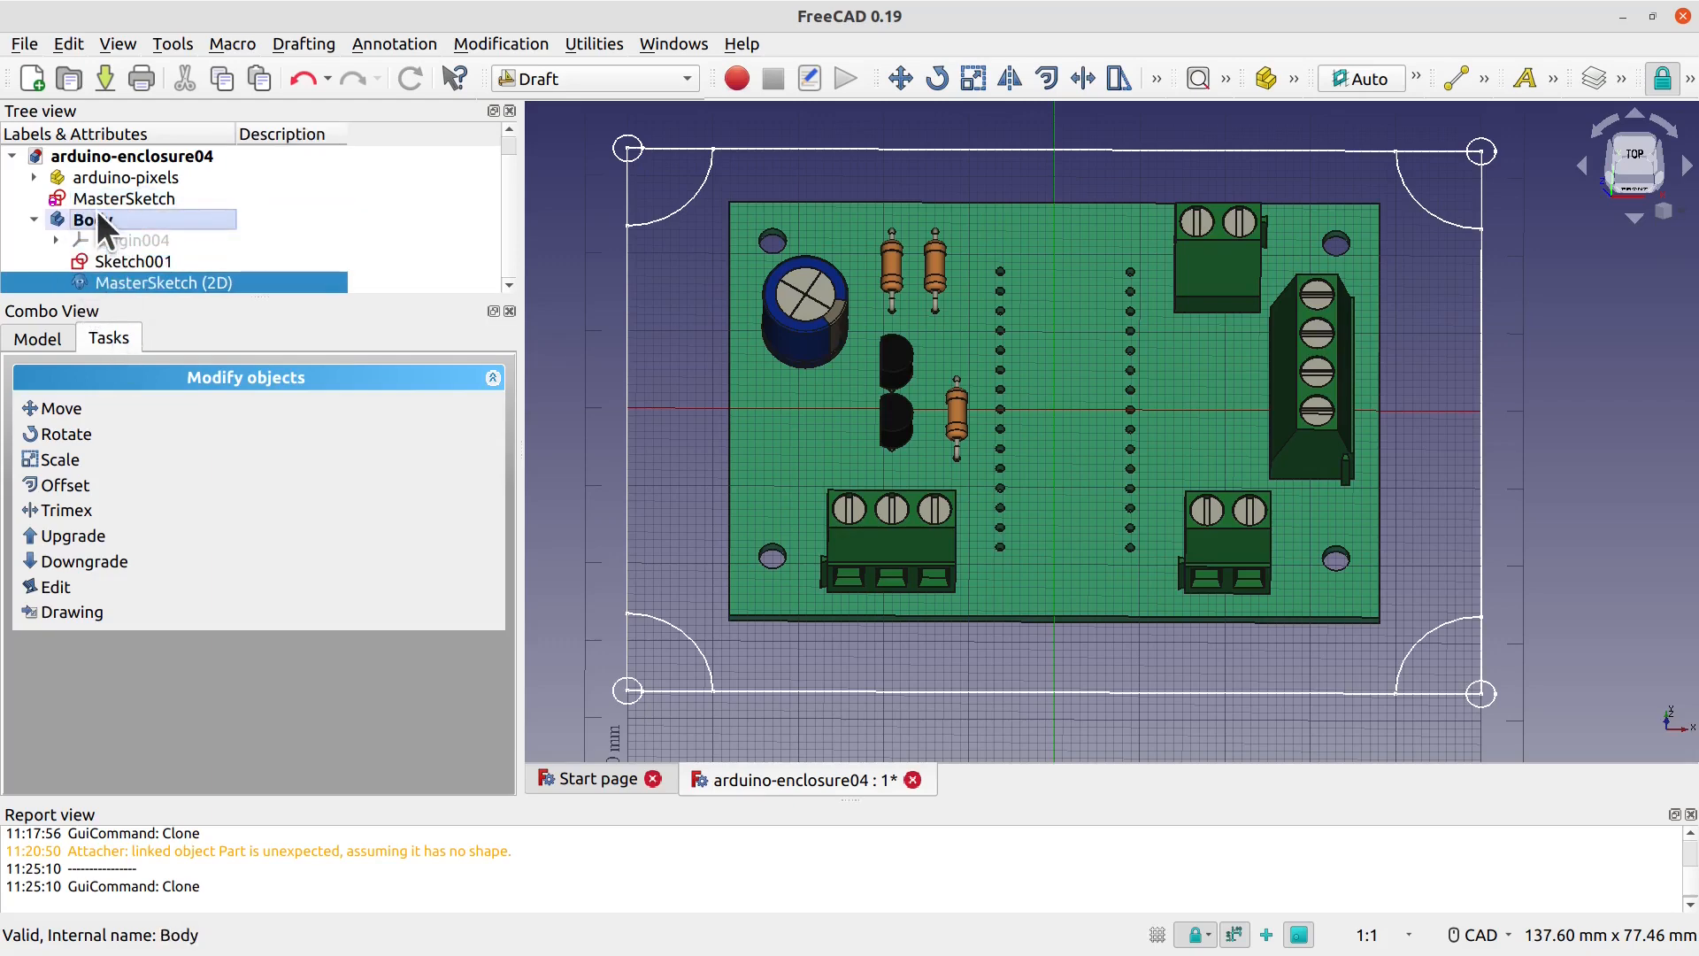
# Step: Reopen the body's empty Sketch001 for editing and hide the original MasterSketch
pyautogui.click(105, 260)
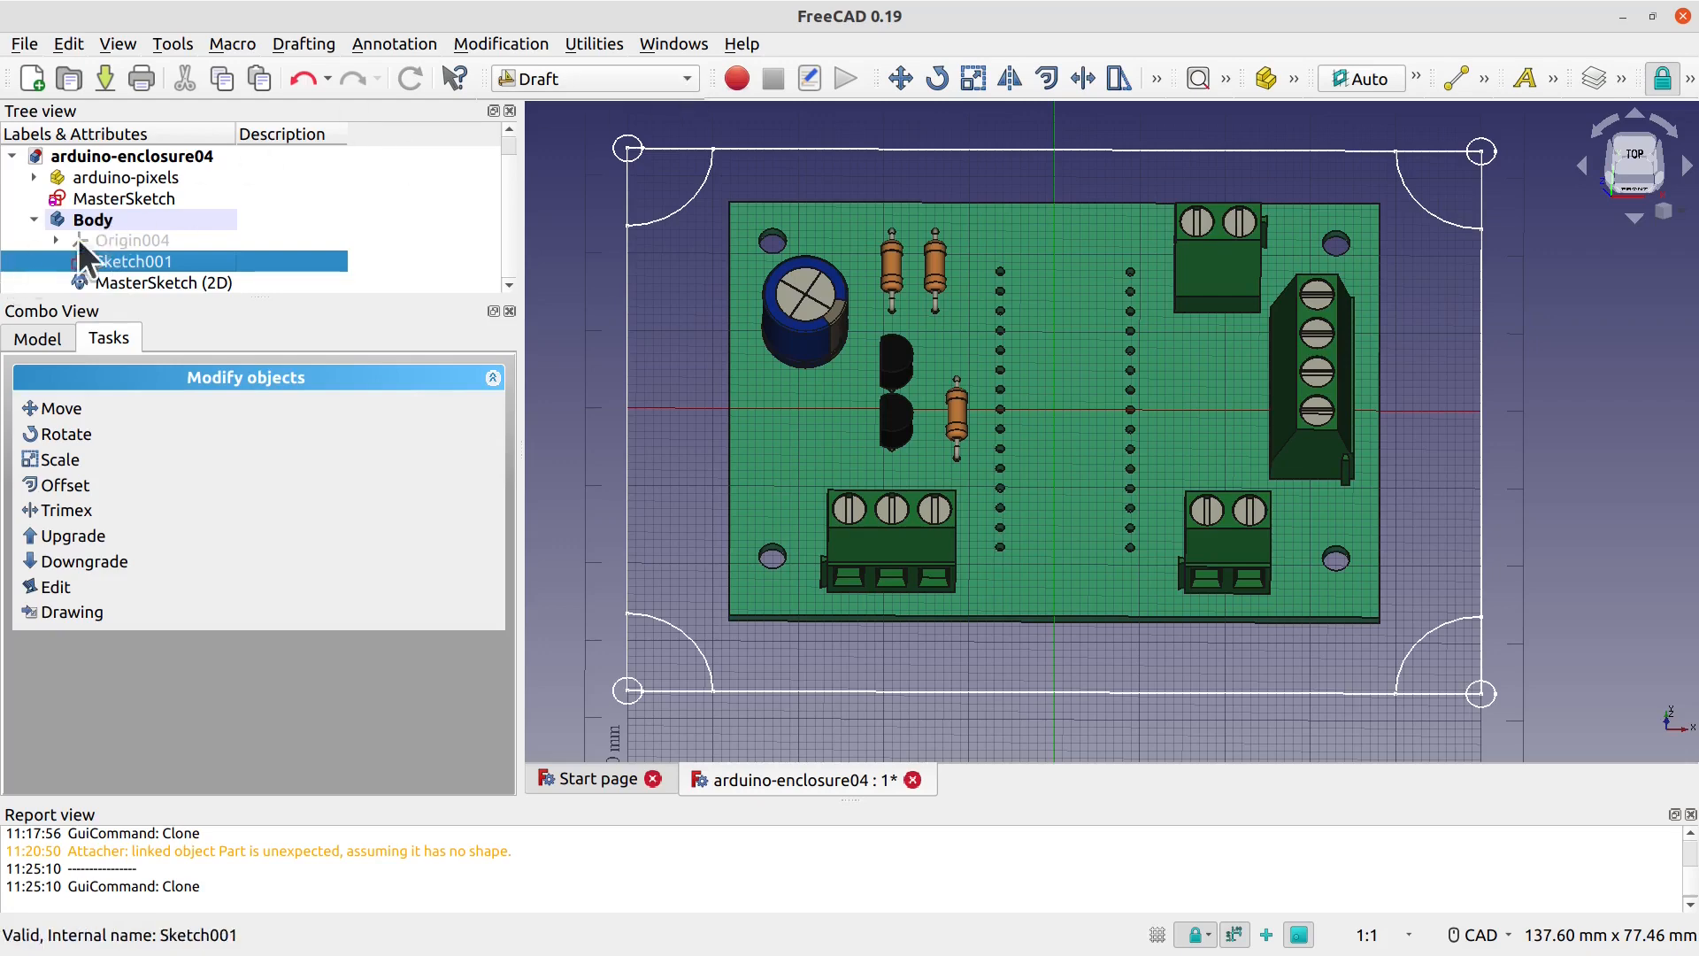
pyautogui.doubleClick(135, 259)
pyautogui.scroll(1, 1193, 434)
pyautogui.scroll(-1, 1201, 433)
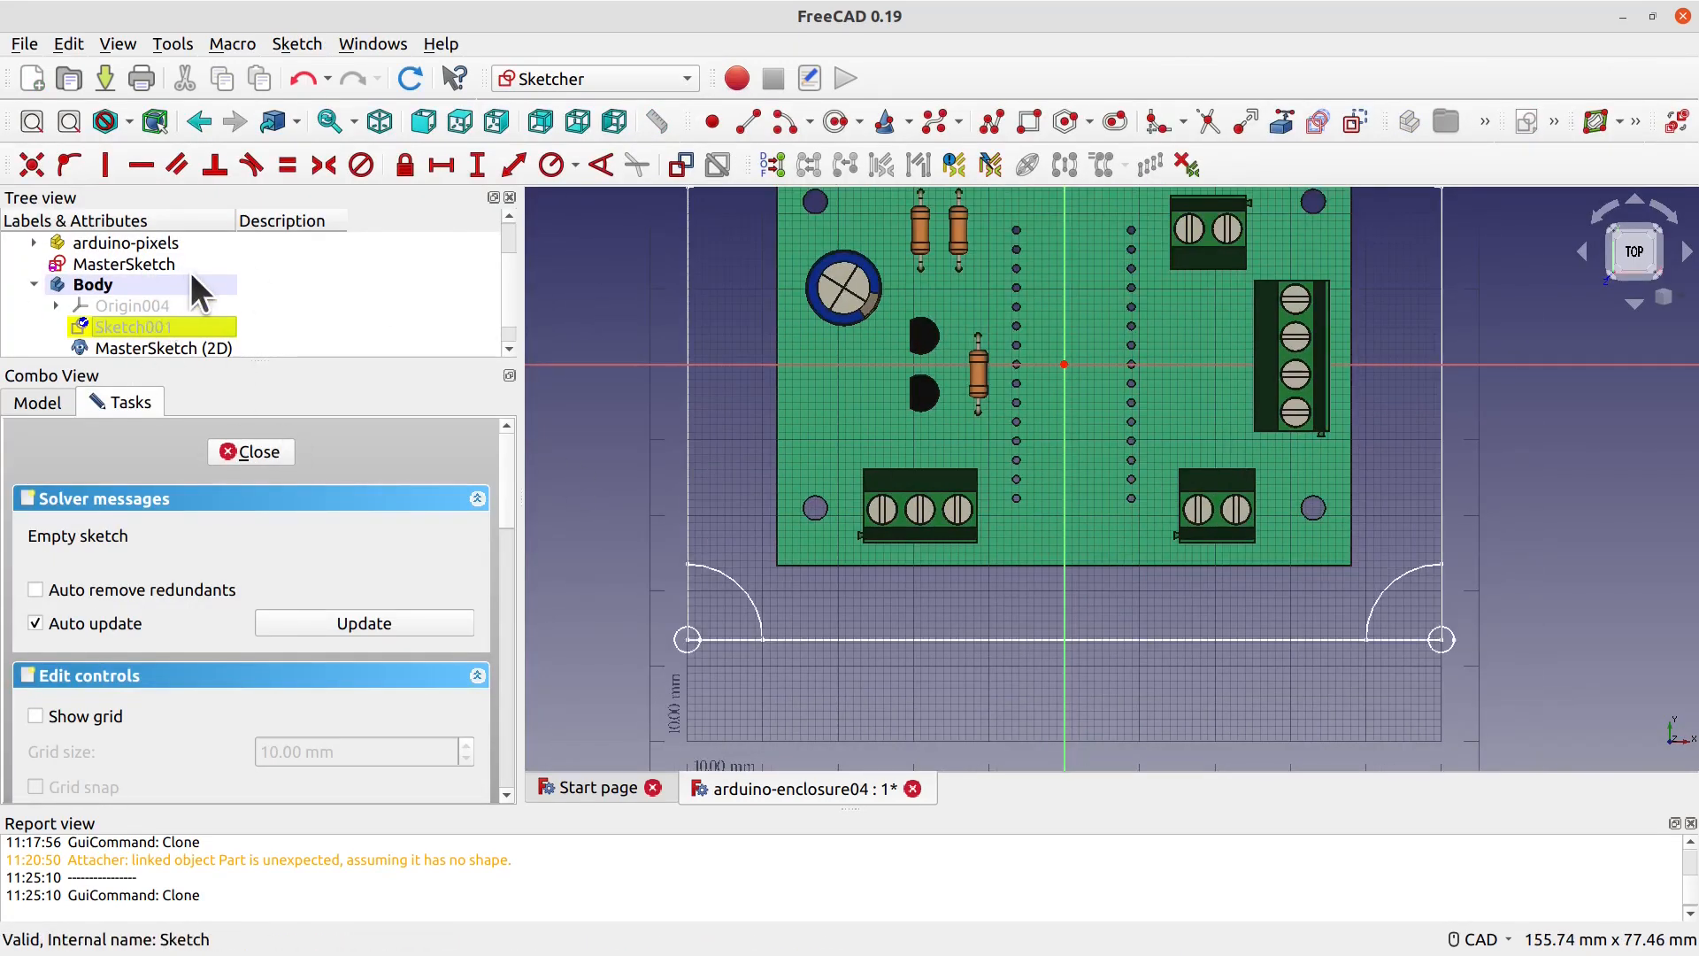
pyautogui.click(90, 262)
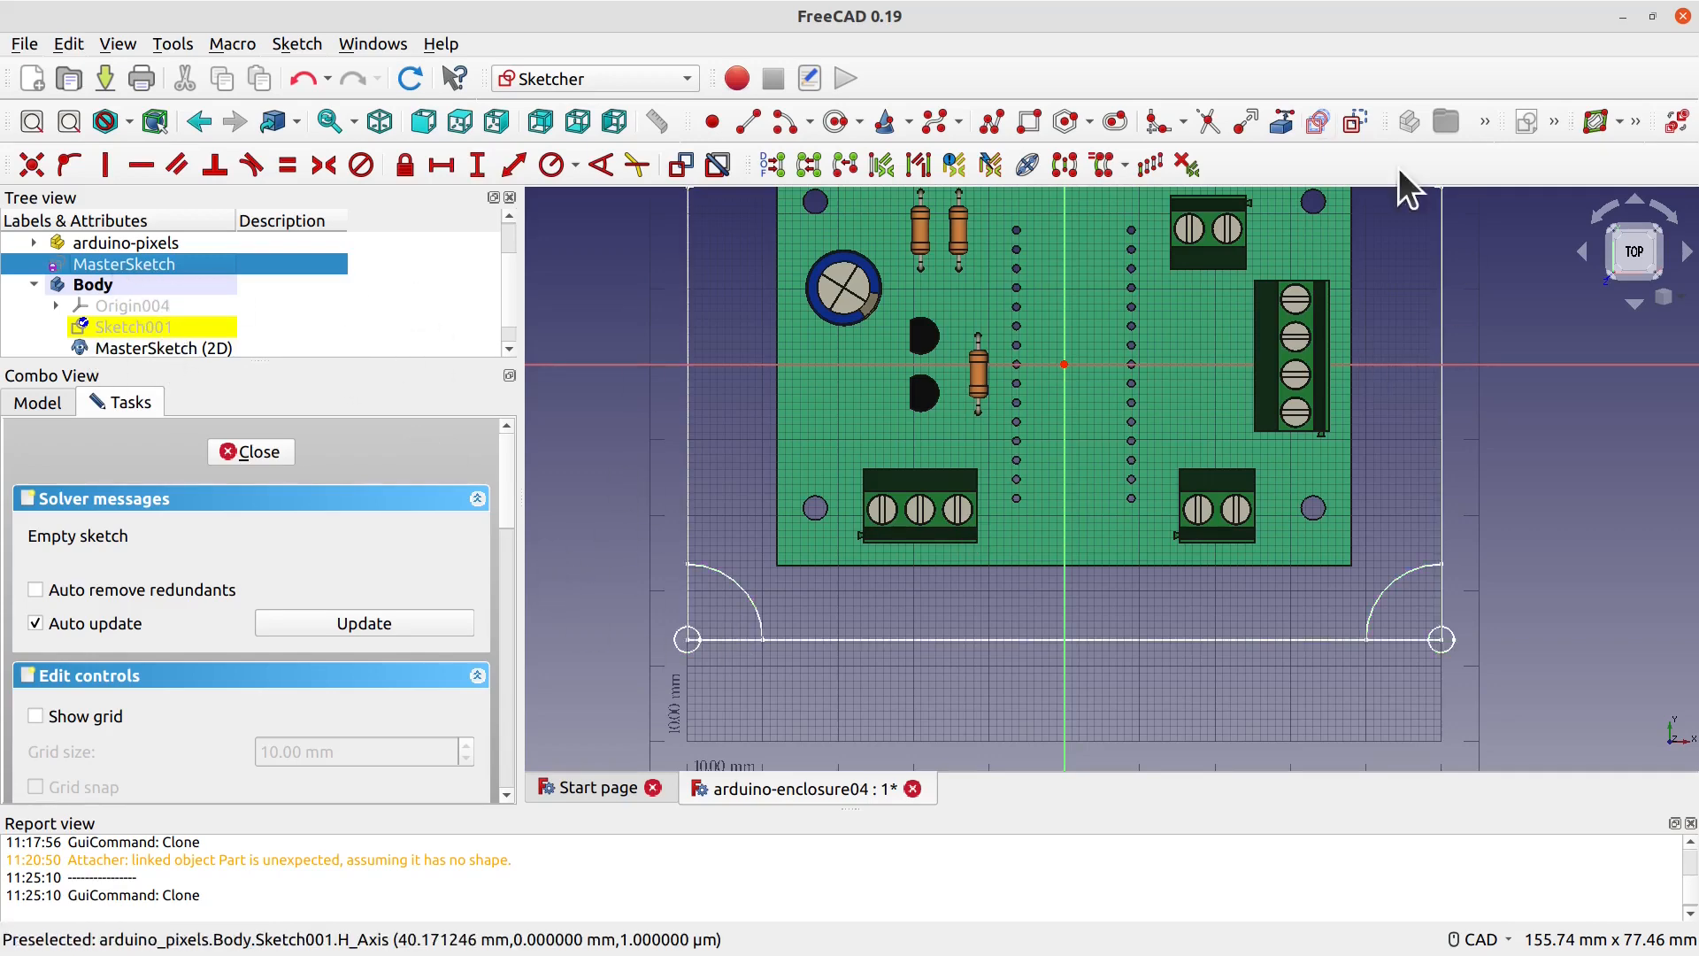
# Step: Link the right, lower and left edges and both lower corner arcs of the cloned MasterSketch as external geometry
pyautogui.click(1284, 124)
pyautogui.click(1442, 492)
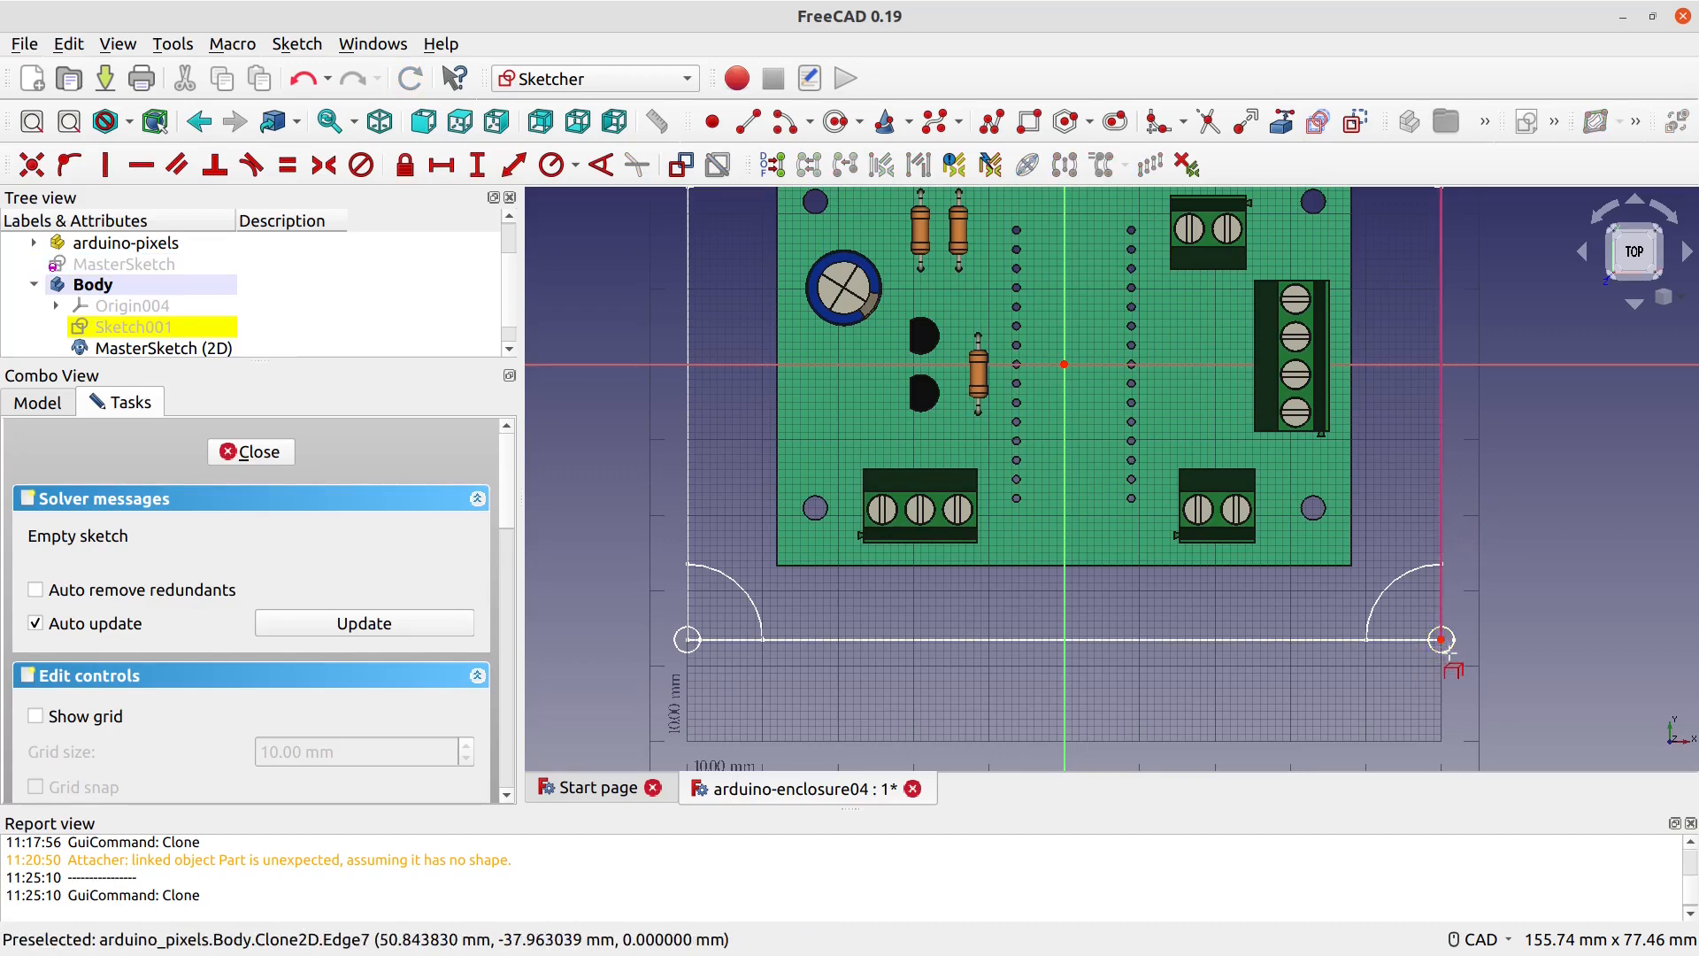
pyautogui.click(1328, 639)
pyautogui.click(1374, 613)
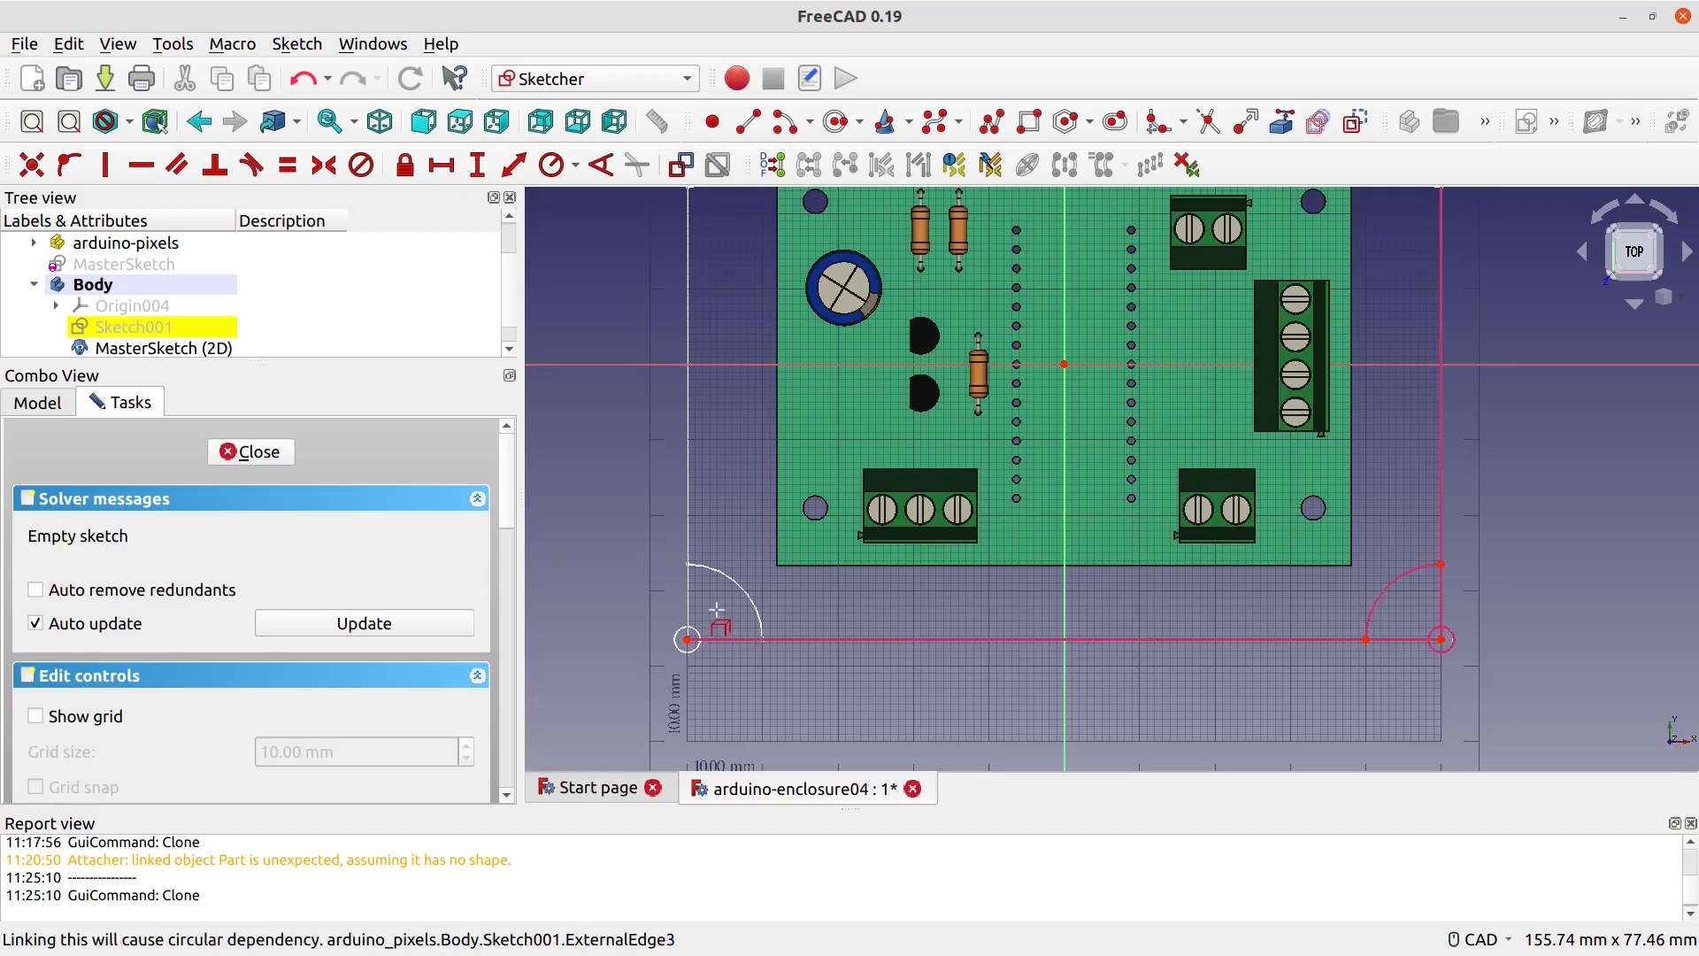
pyautogui.click(688, 624)
pyautogui.click(725, 579)
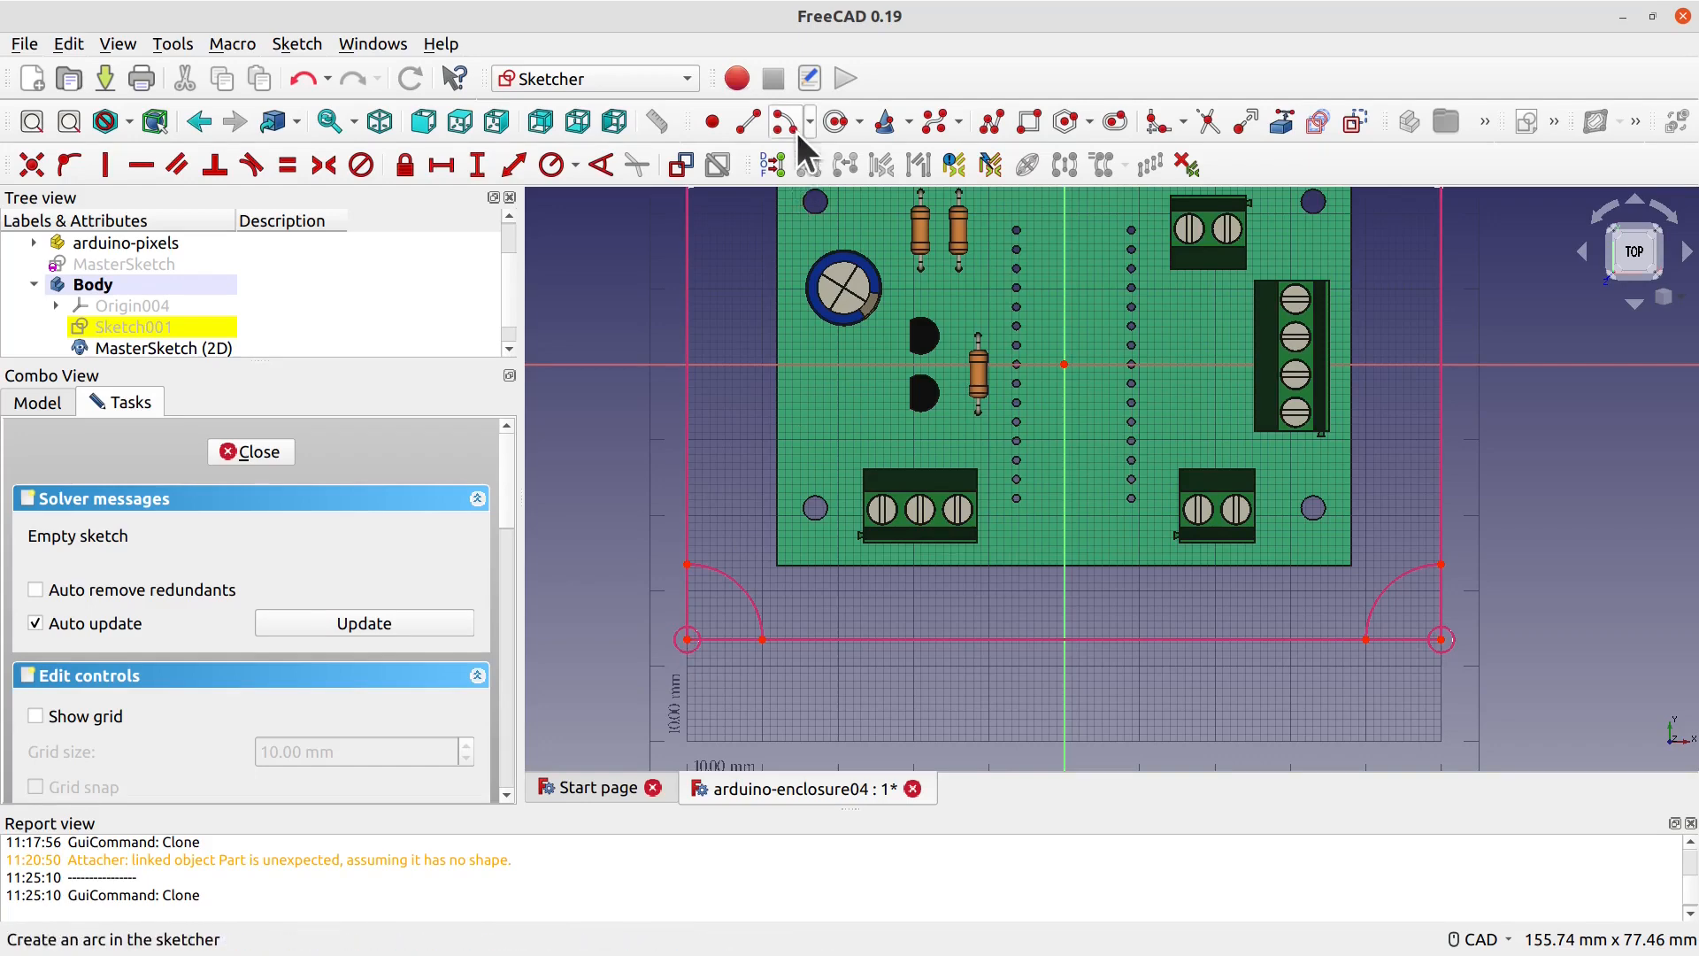
# Step: Link the cloned outline's upper edge, both upper corner arcs and corner circles as external geometry
pyautogui.moveTo(709, 319); pyautogui.dragTo(732, 527, button='middle')
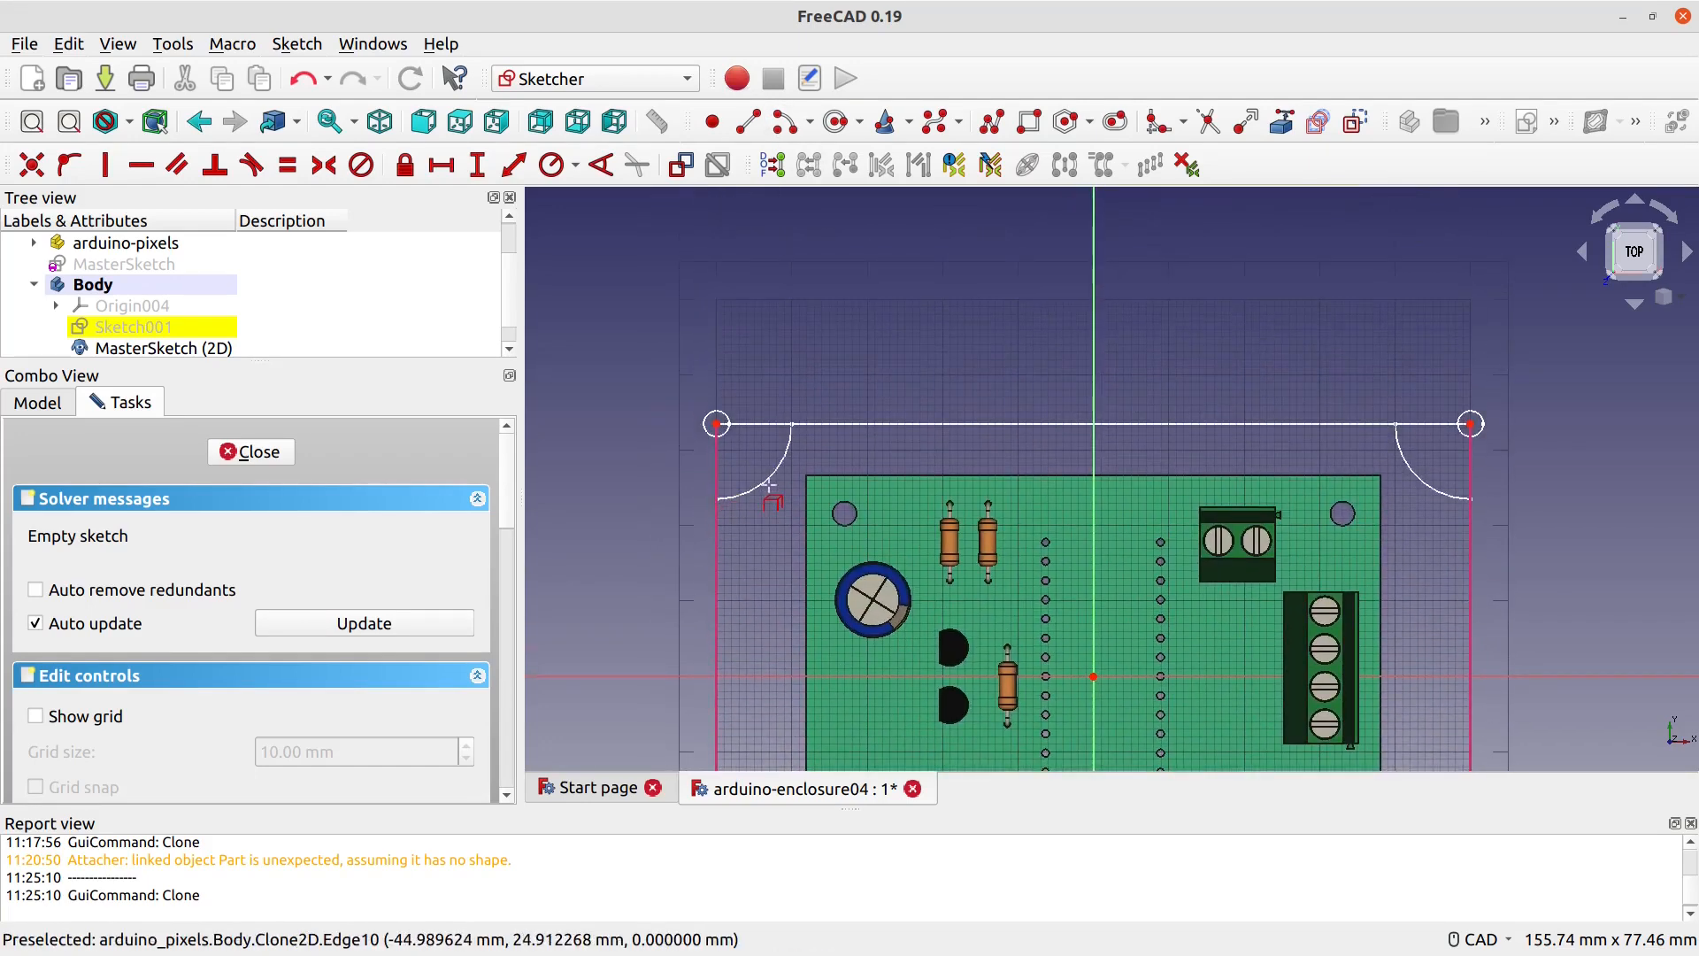
pyautogui.click(766, 482)
pyautogui.click(705, 426)
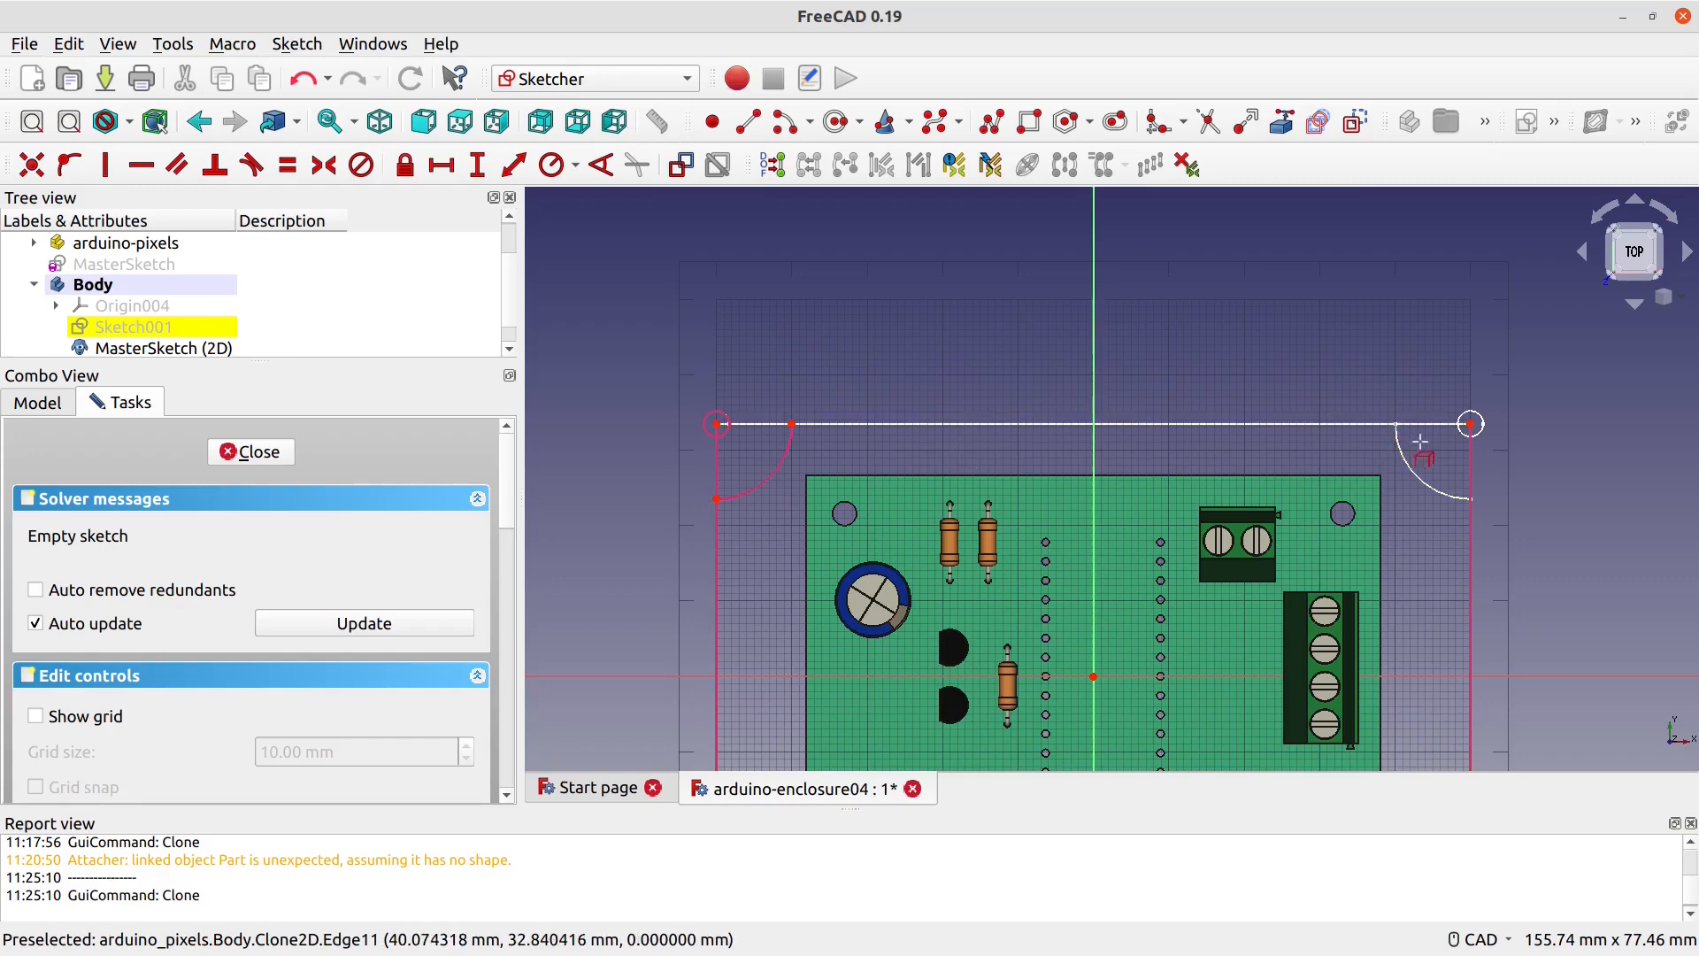
pyautogui.click(1376, 425)
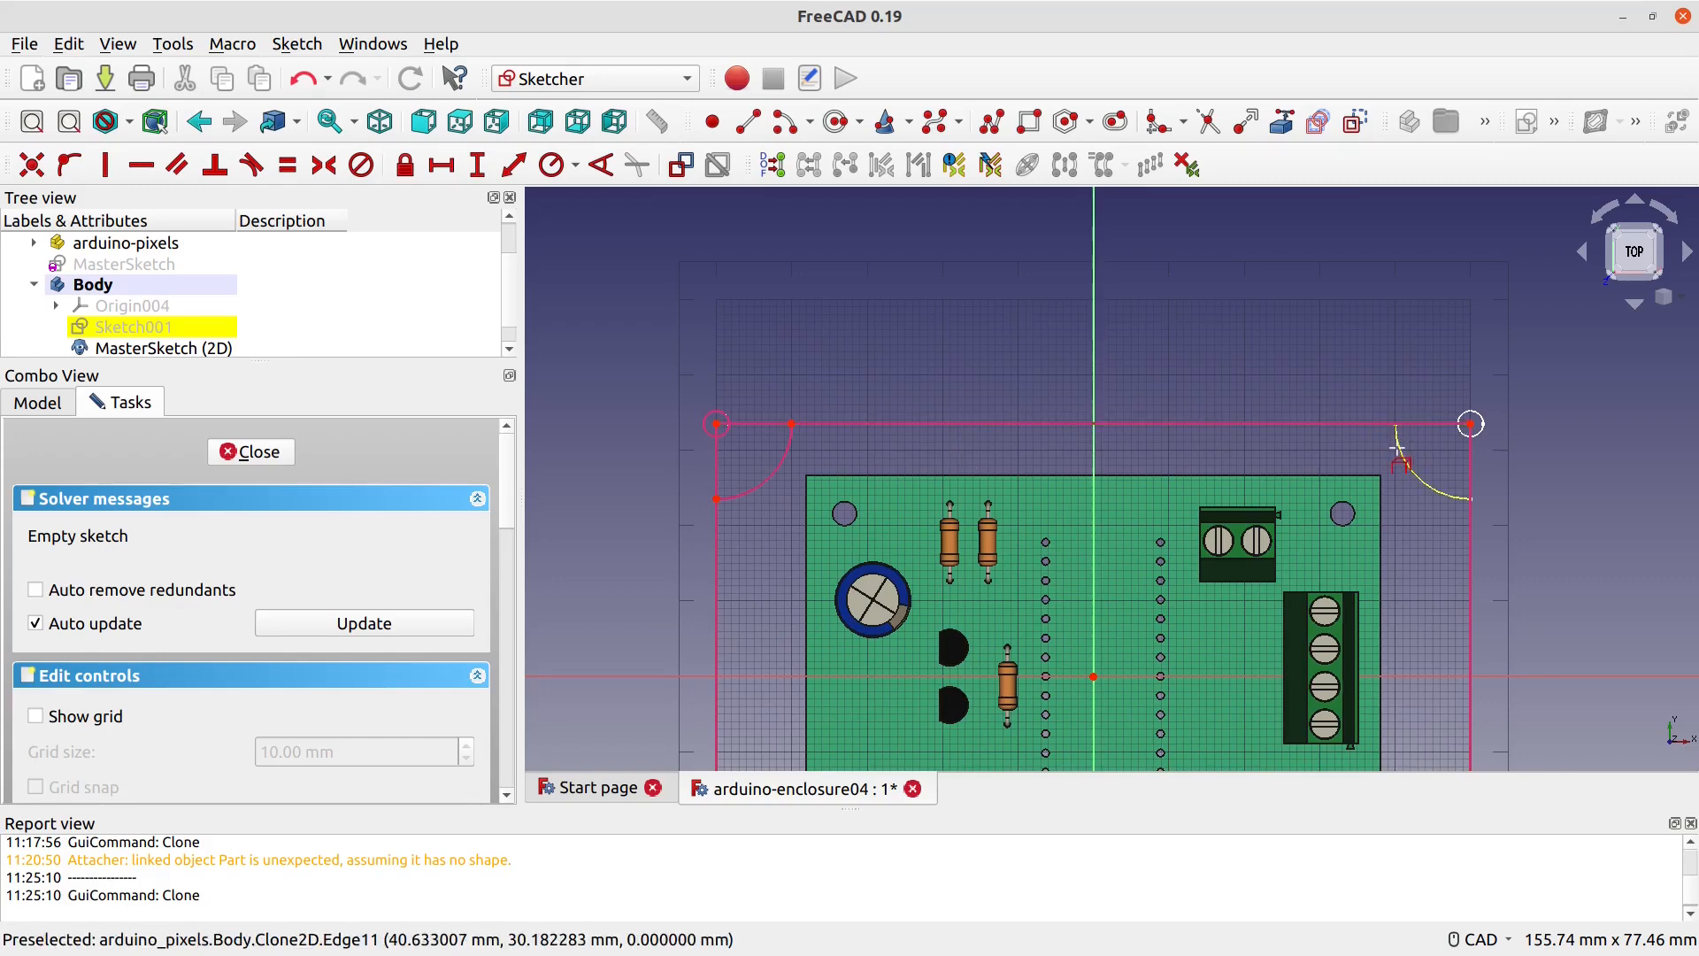
pyautogui.click(1472, 425)
pyautogui.scroll(-1, 1524, 489)
pyautogui.scroll(-1, 1522, 492)
pyautogui.moveTo(1518, 498)
pyautogui.mouseDown(button='middle')
pyautogui.moveTo(1222, 367)
pyautogui.moveTo(1286, 399)
pyautogui.mouseUp(button='middle')
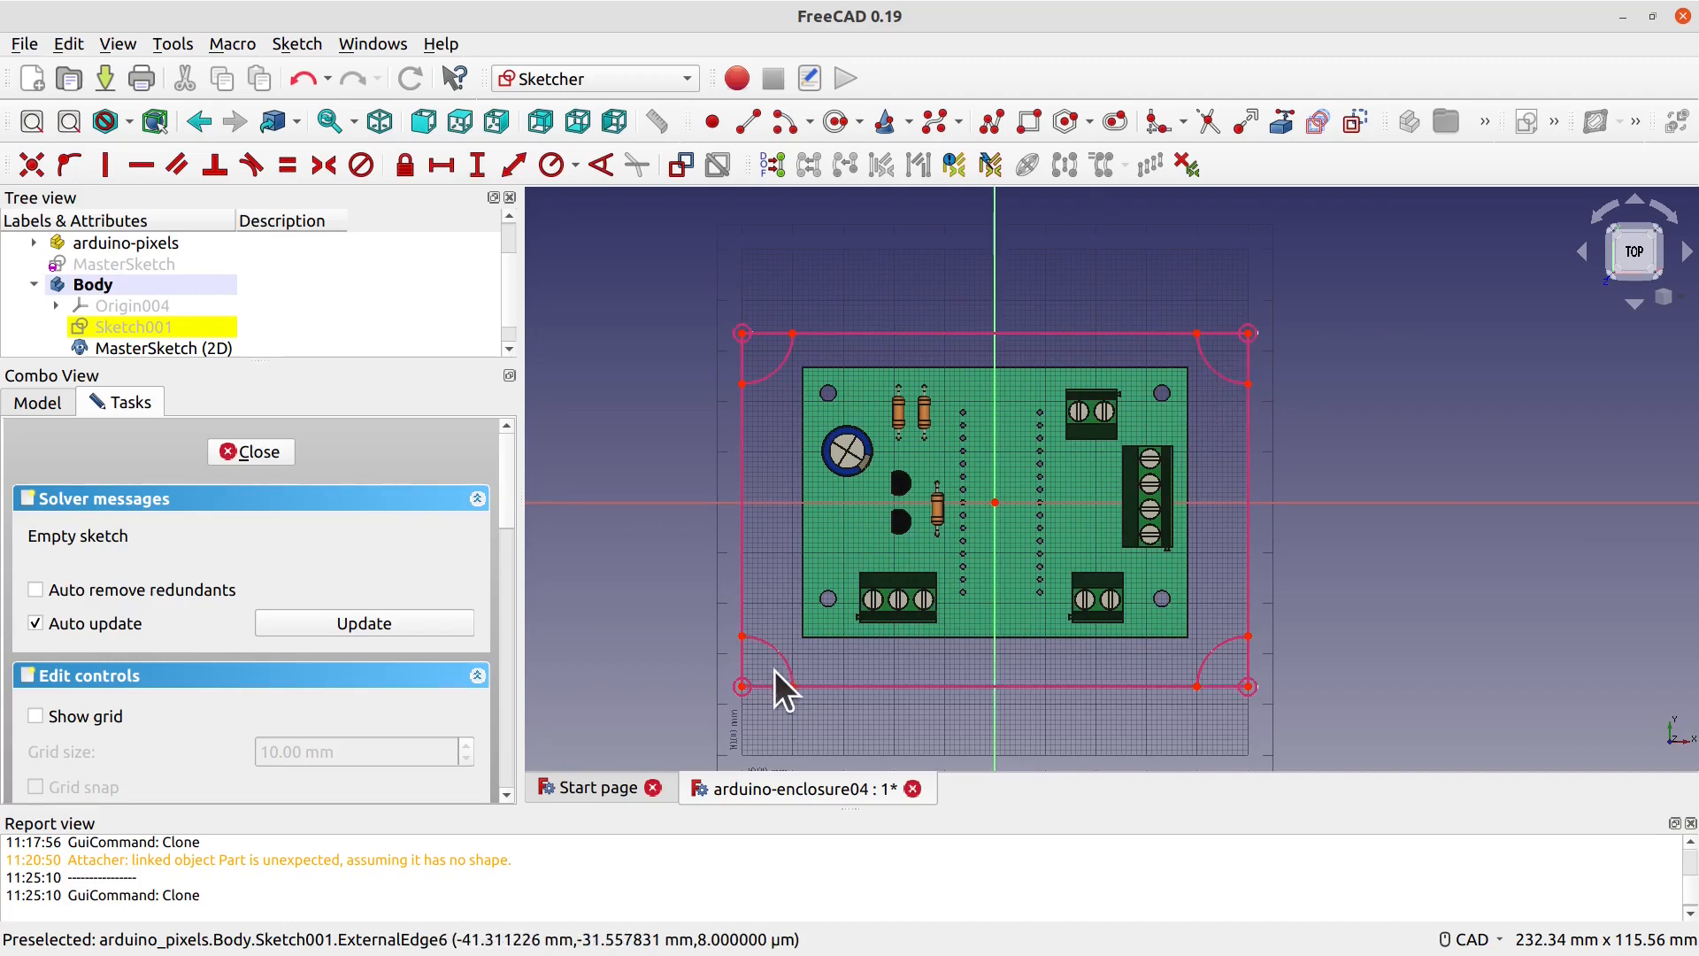
pyautogui.click(1284, 124)
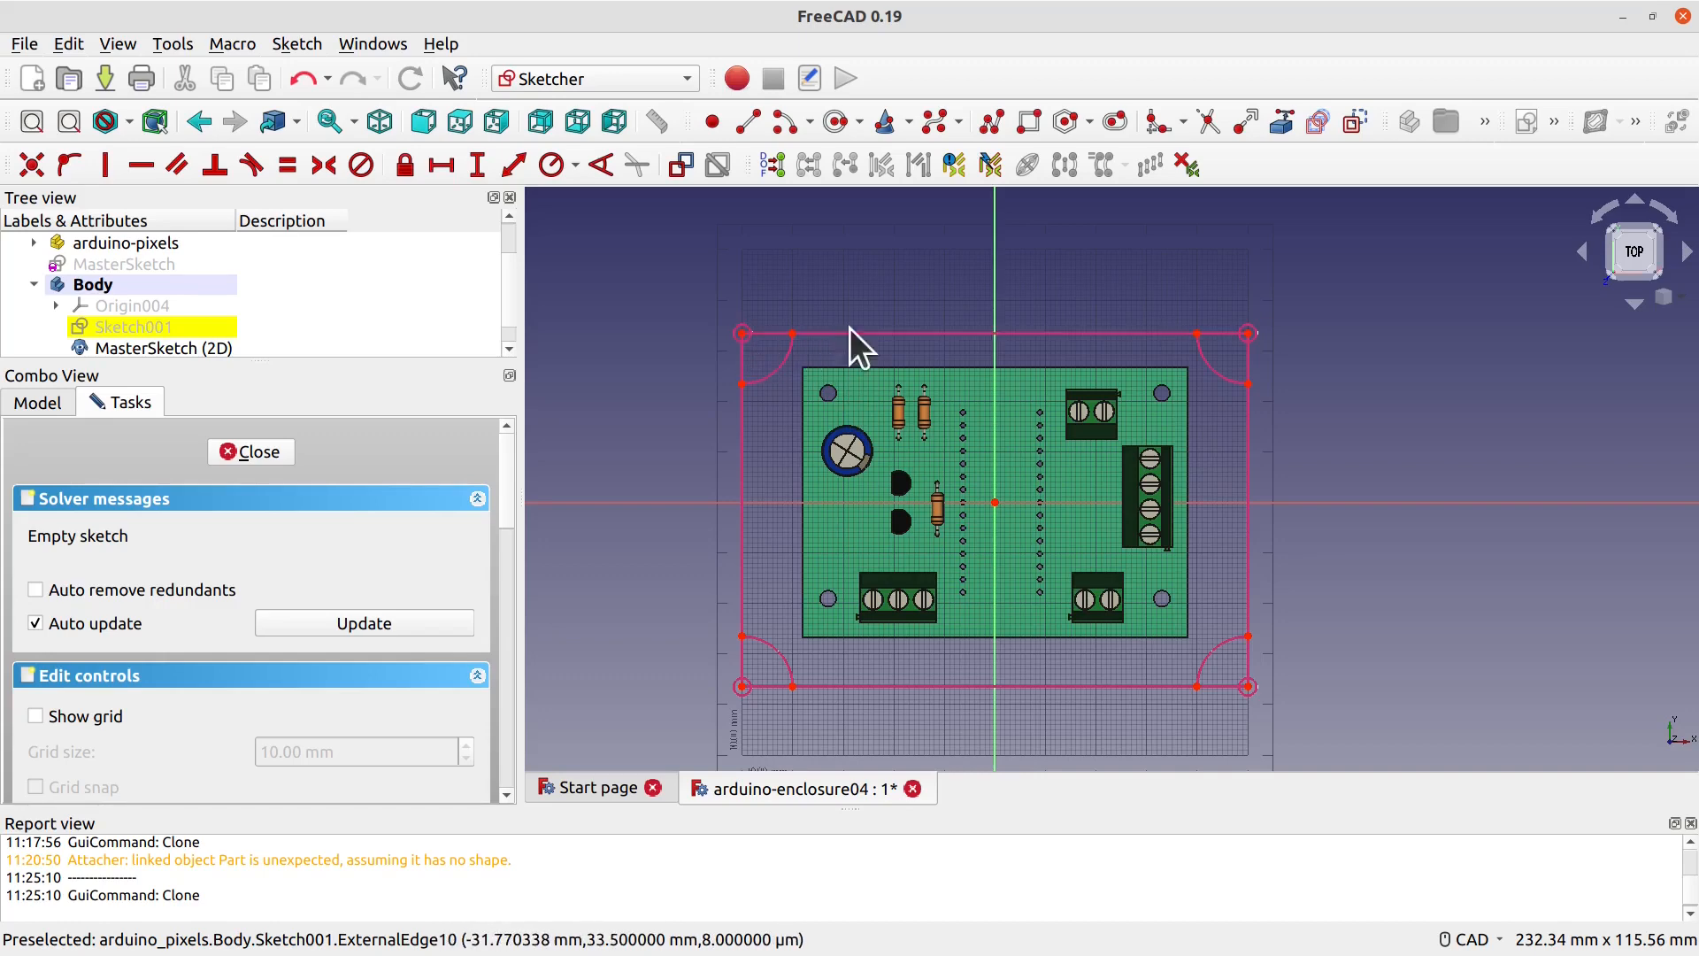
# Step: Draw a rectangle between the upper-left and lower-right corner points of the referenced outline, and close the sketch
pyautogui.click(1031, 122)
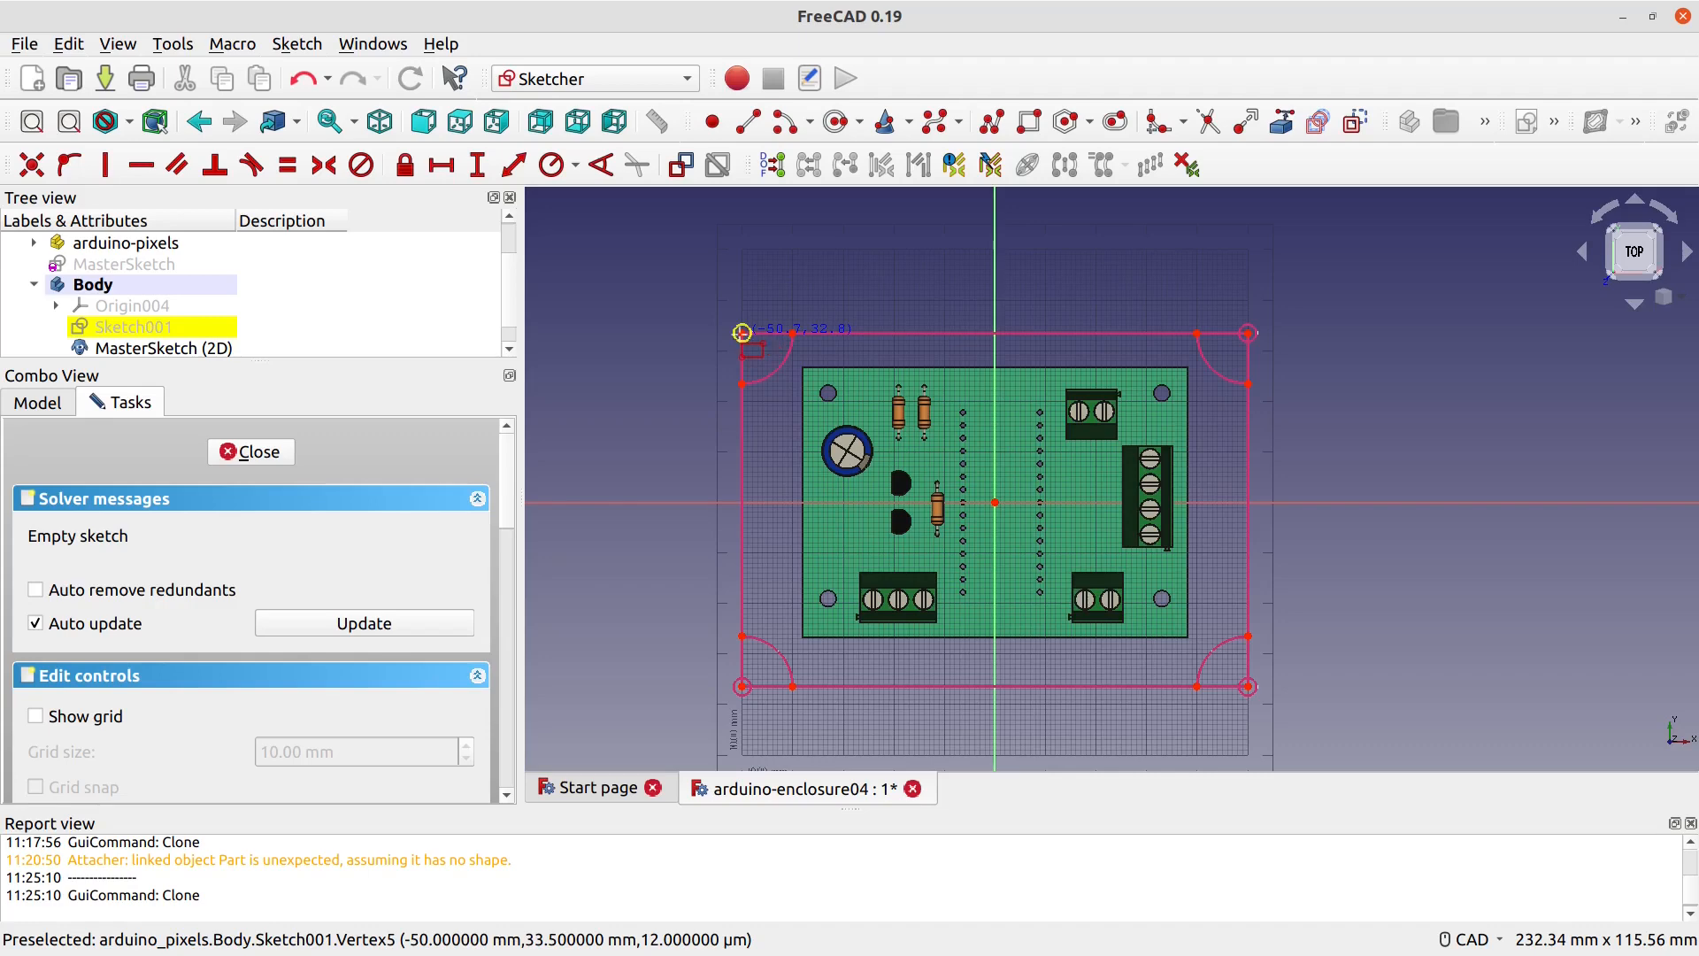
pyautogui.click(742, 333)
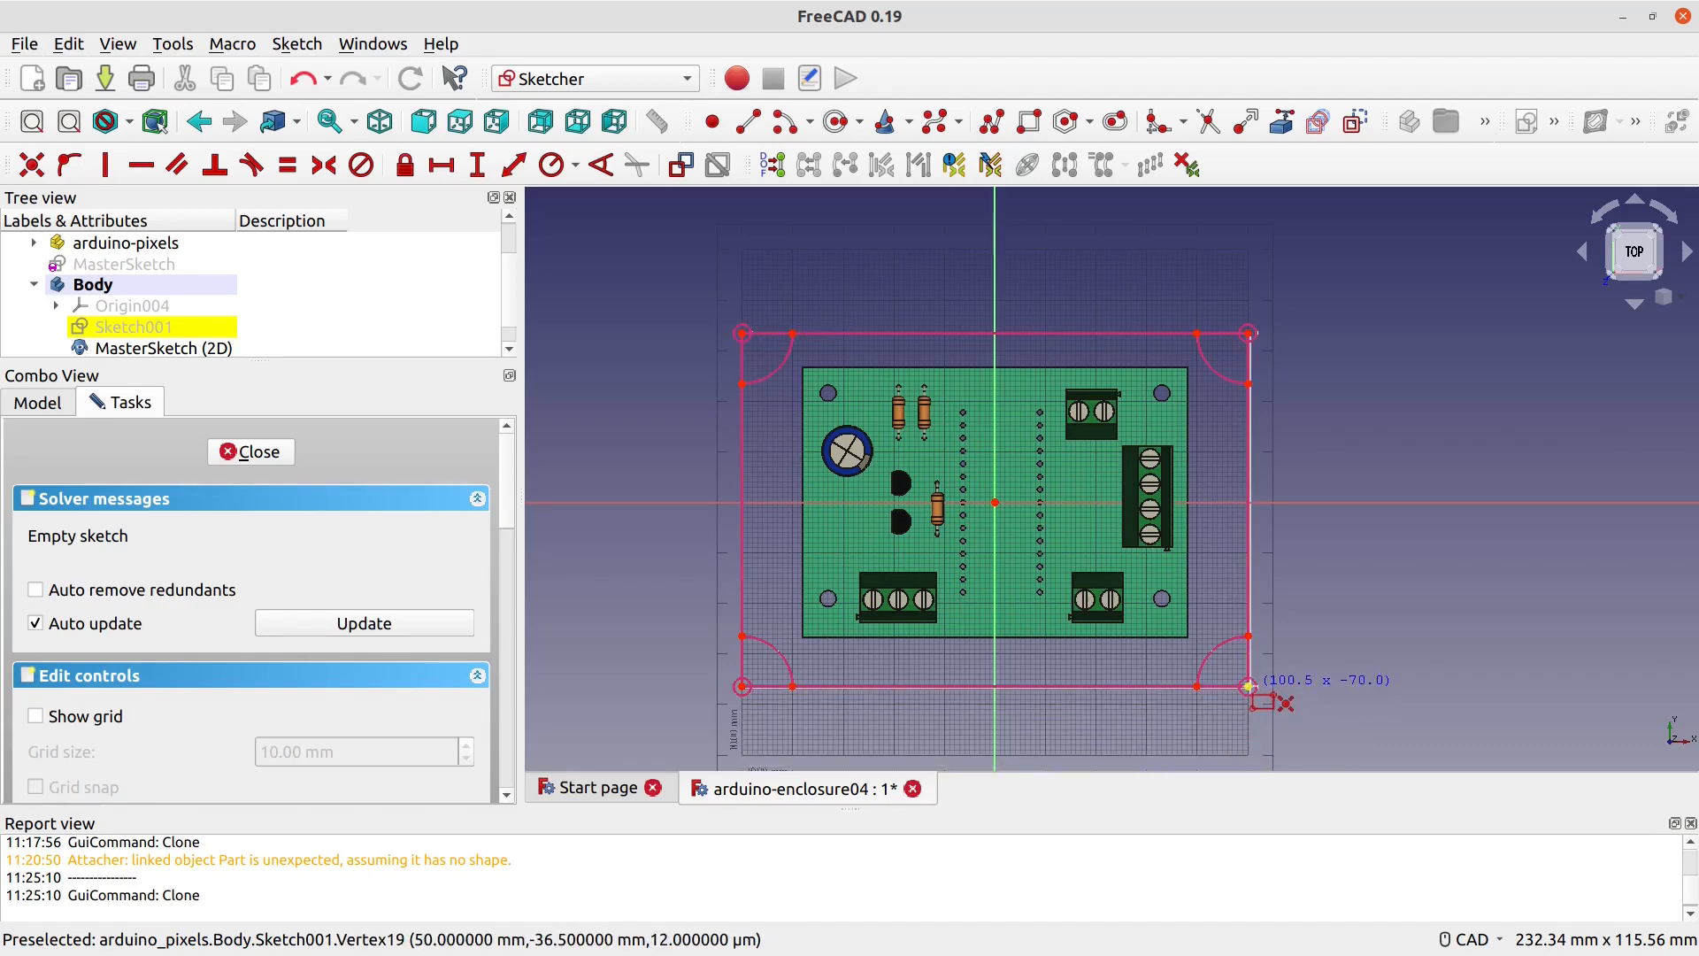
pyautogui.click(1248, 686)
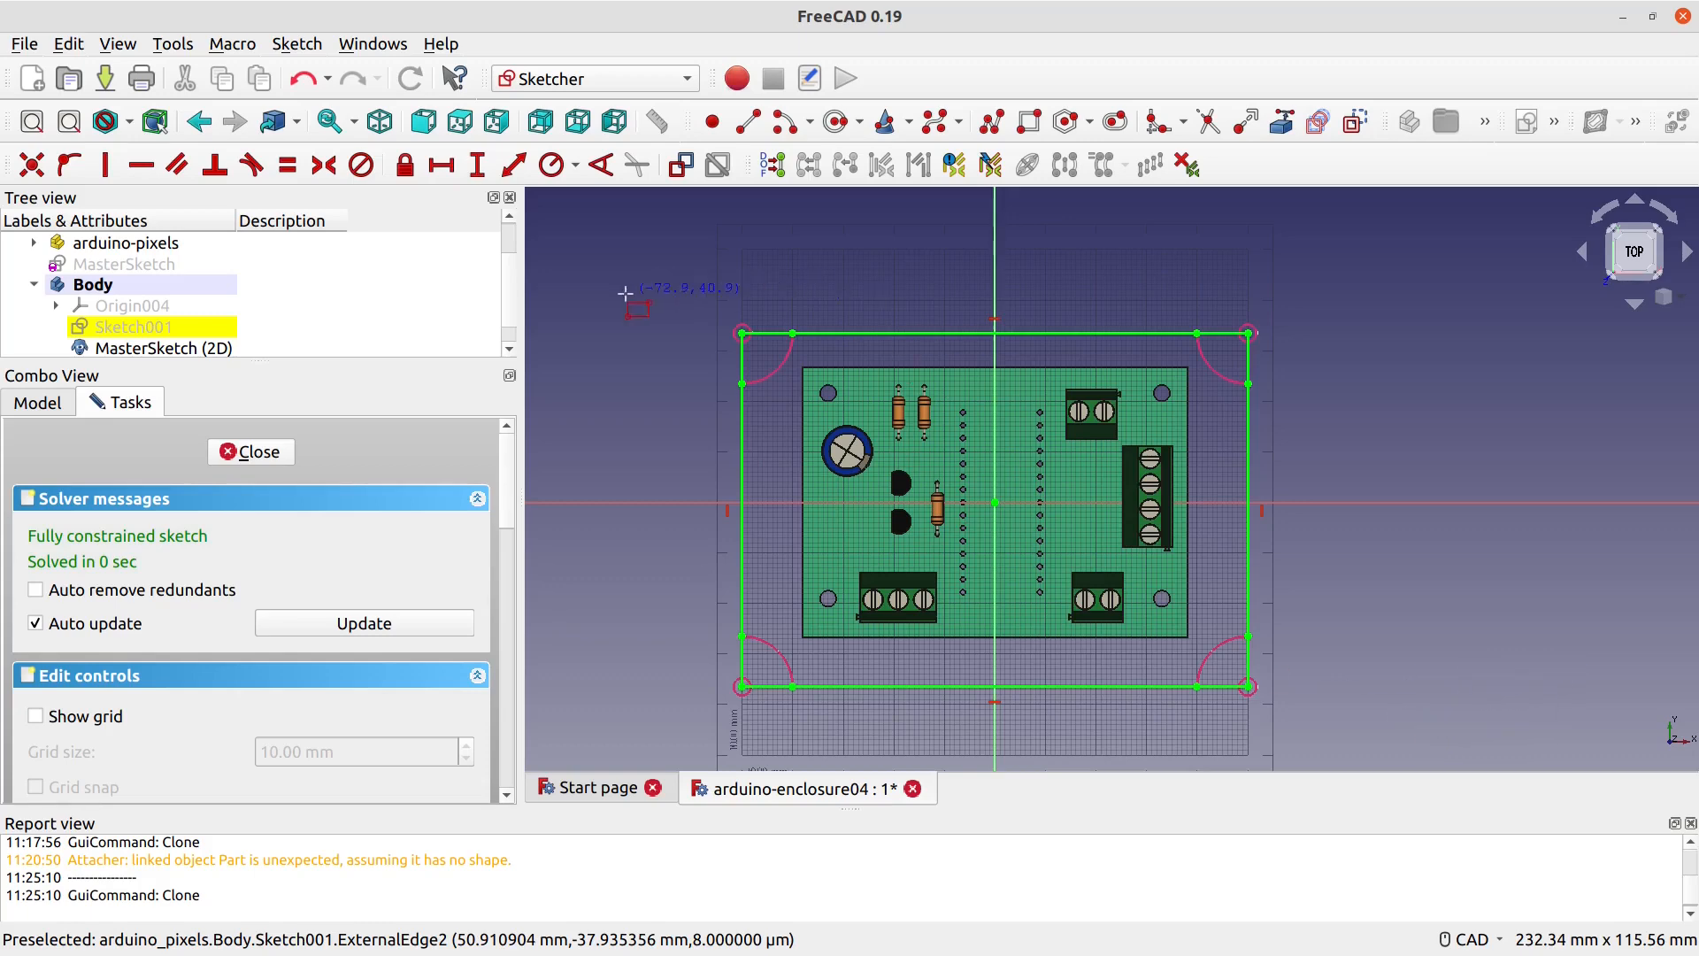
pyautogui.press('Escape')
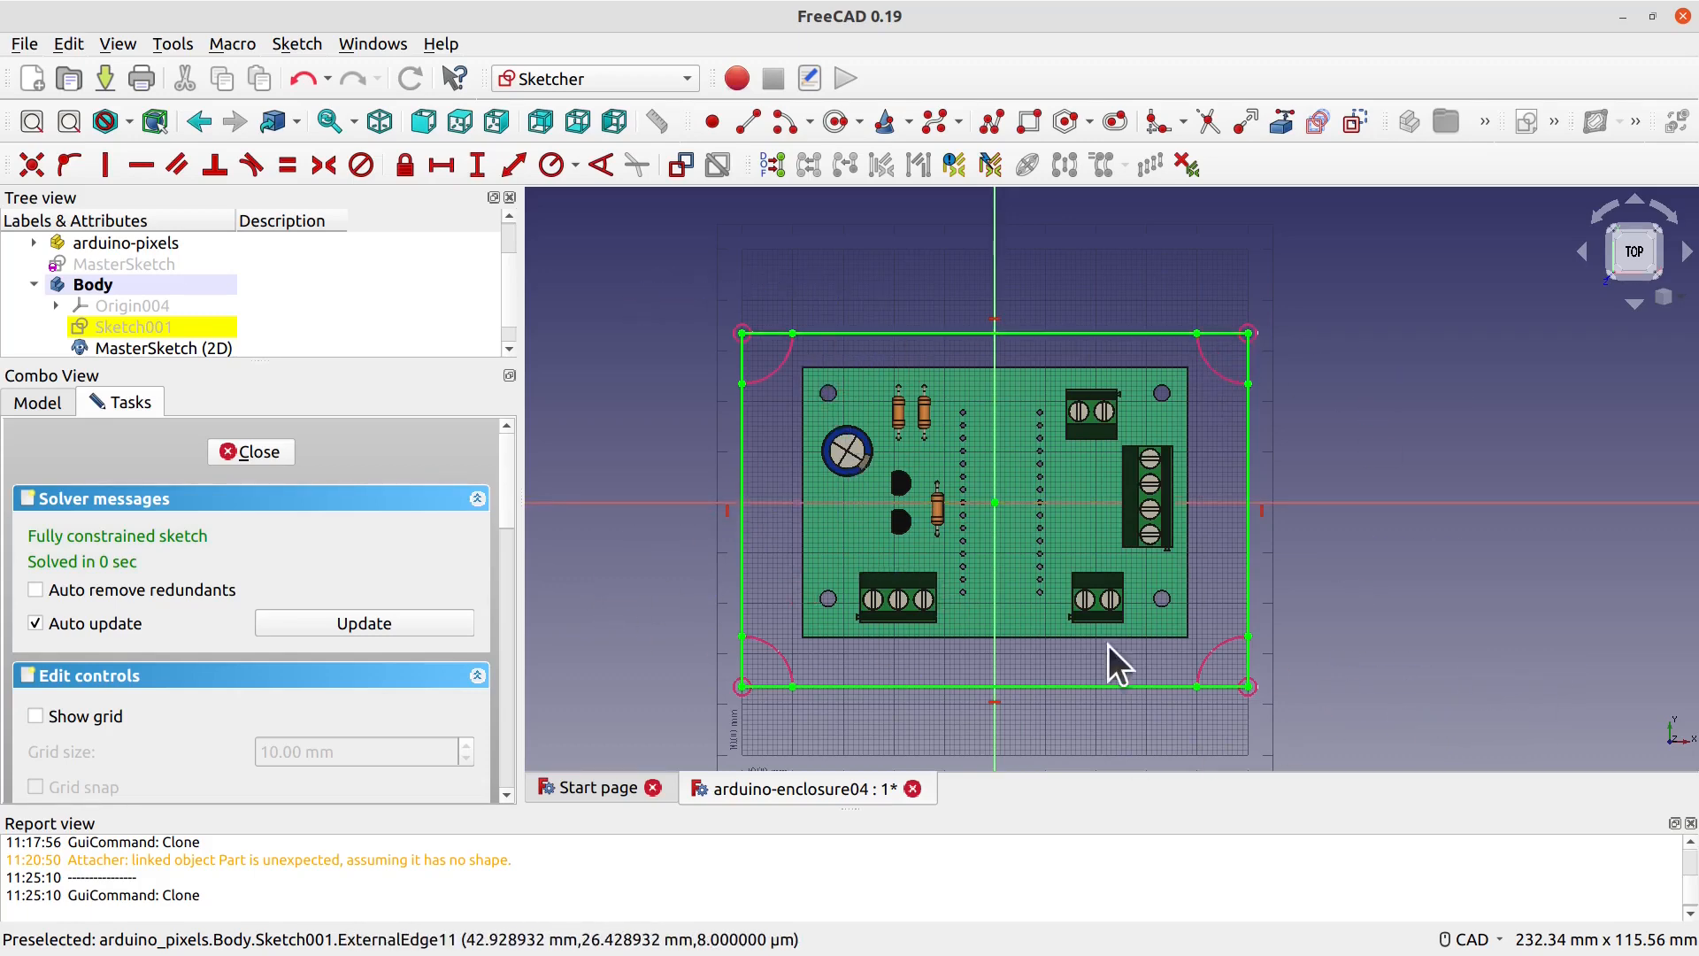
pyautogui.click(255, 451)
pyautogui.scroll(-1, 814, 303)
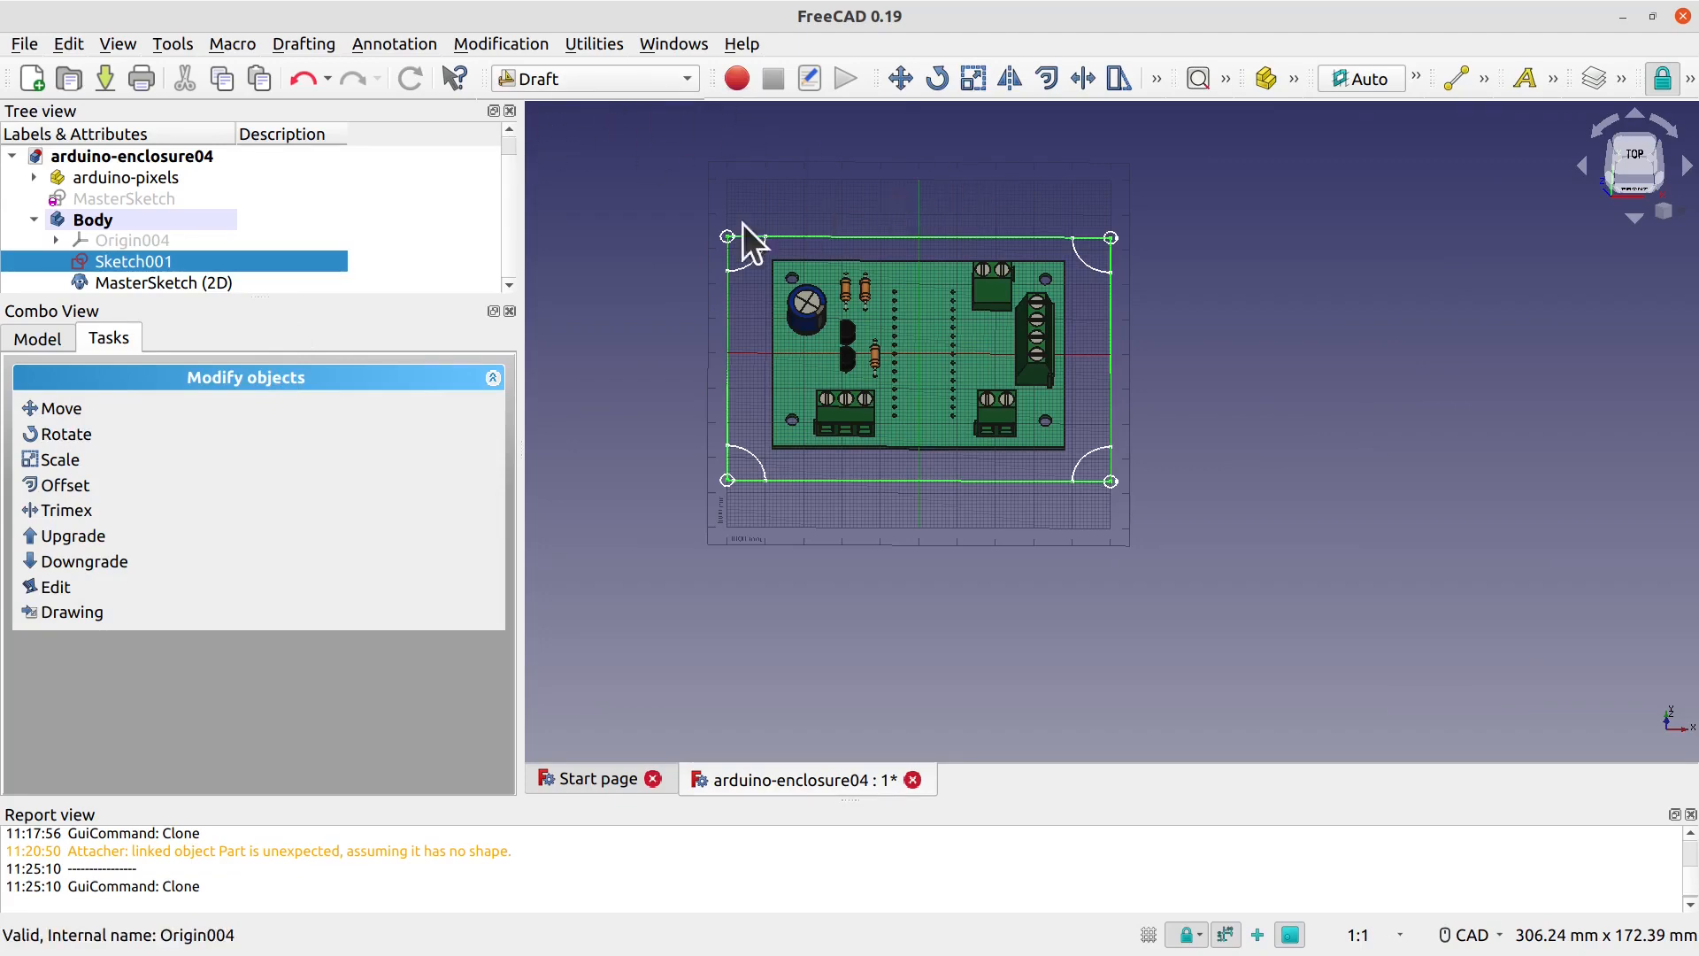
# Step: Switch to the Part Design workbench and pad the rectangle sketch to a length of 25 mm
pyautogui.click(637, 76)
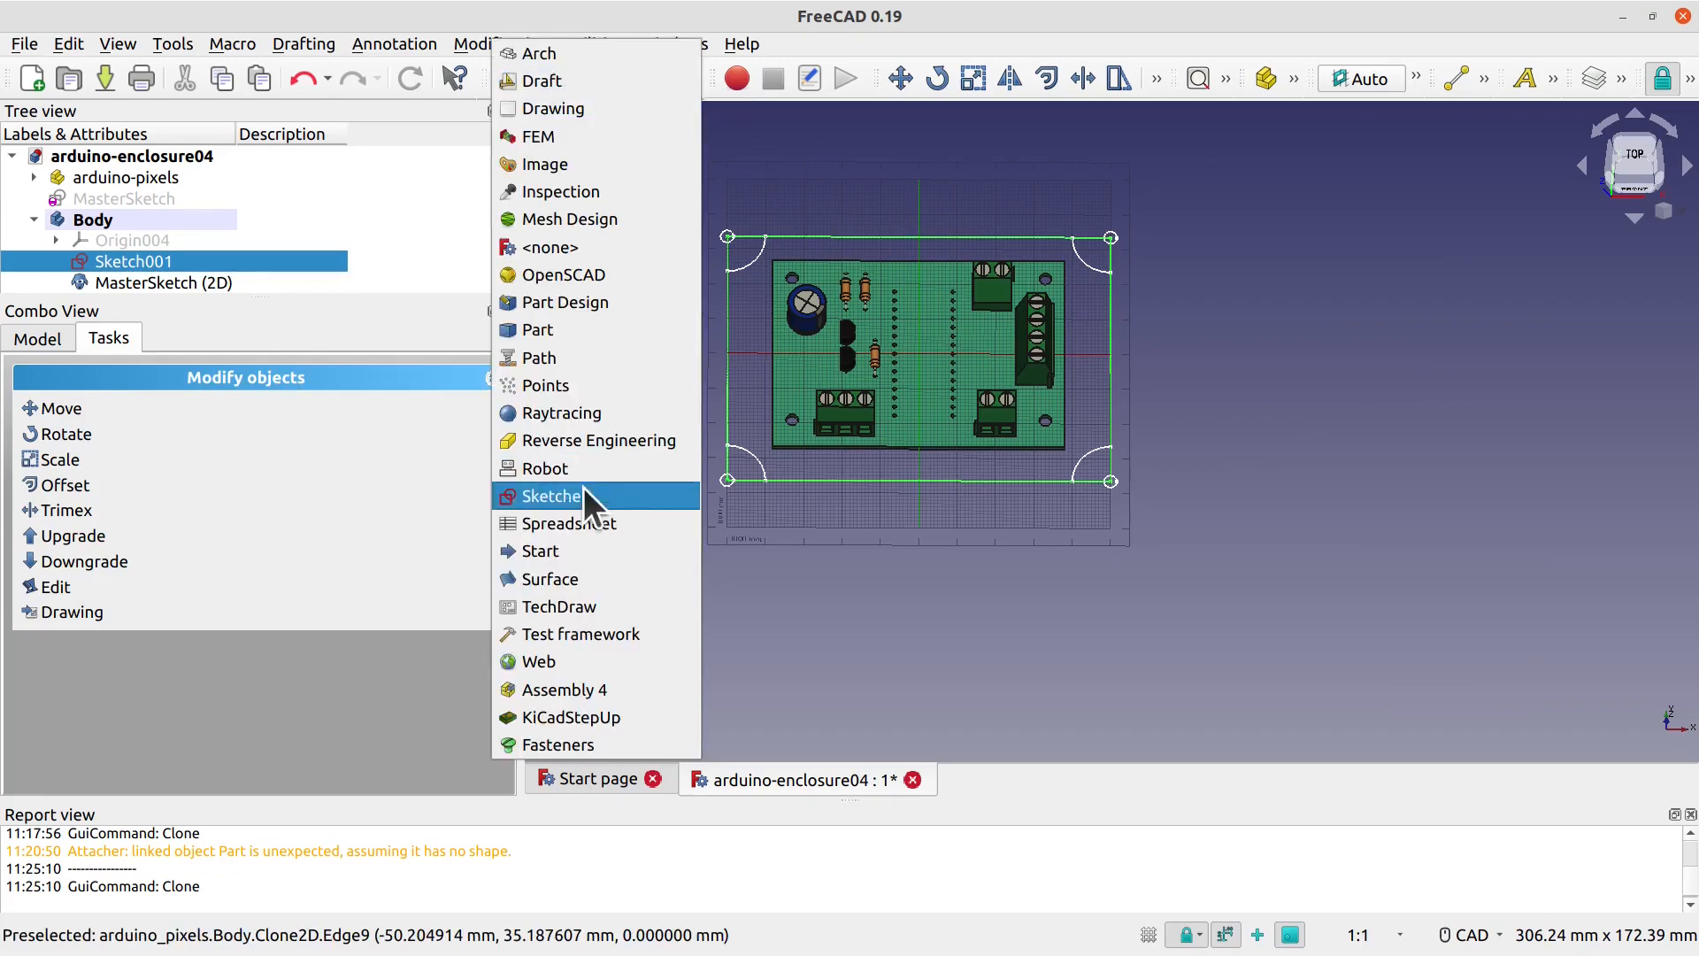
pyautogui.click(593, 301)
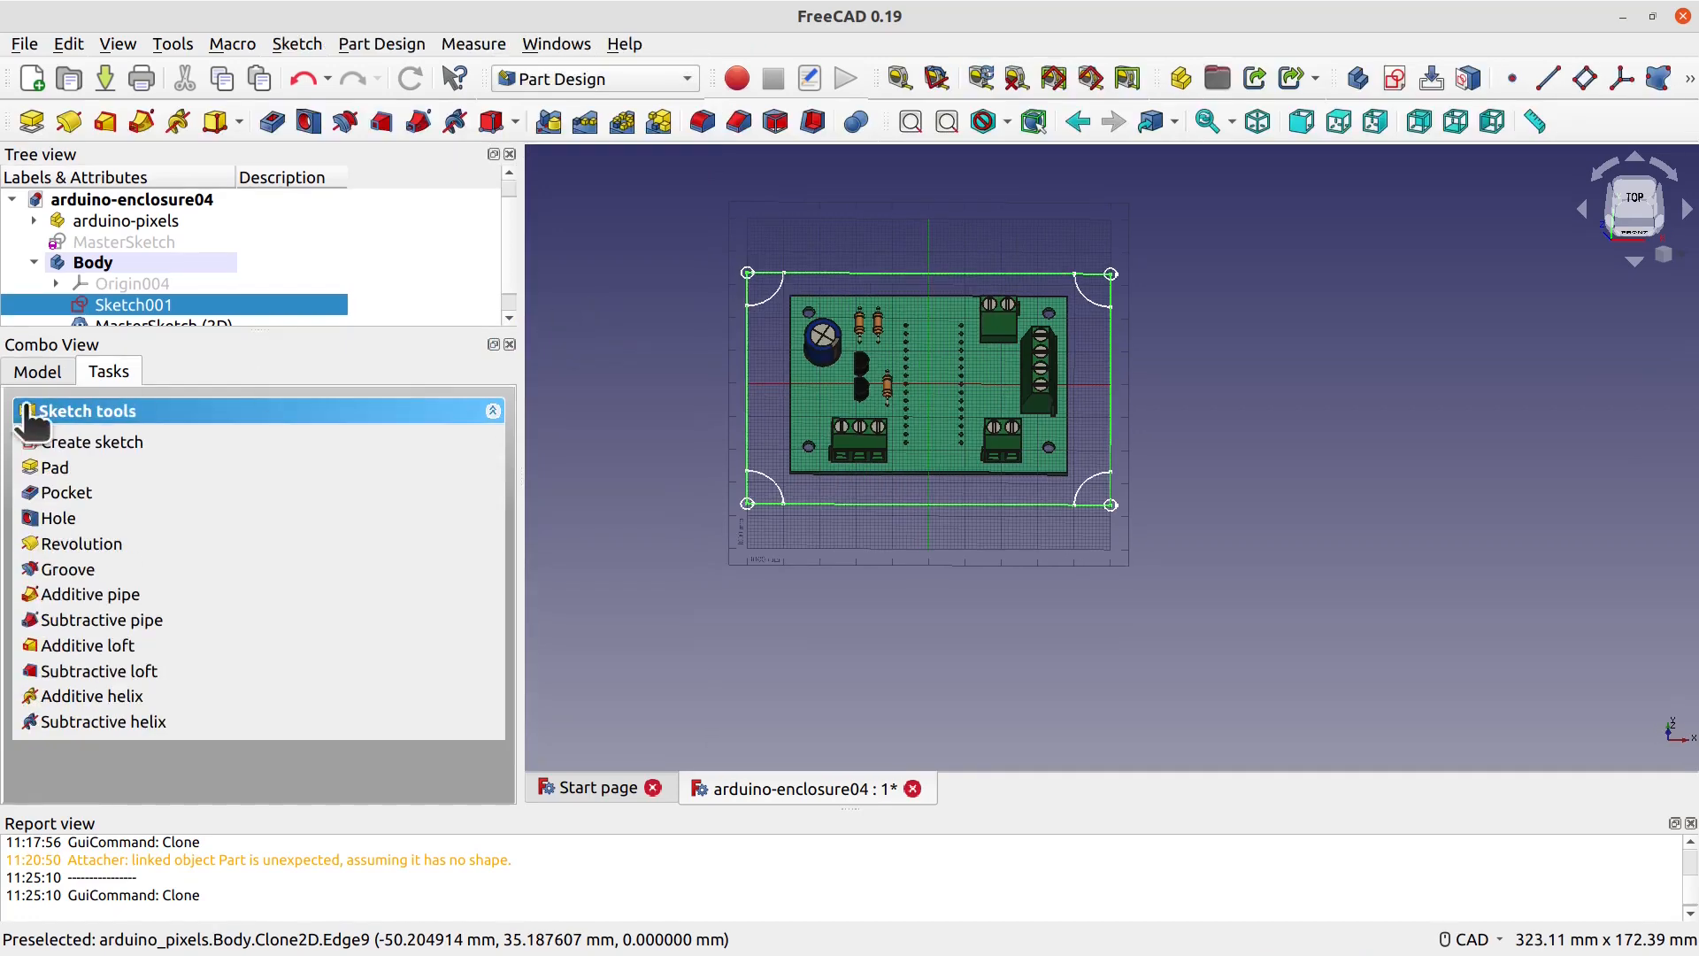
pyautogui.click(52, 468)
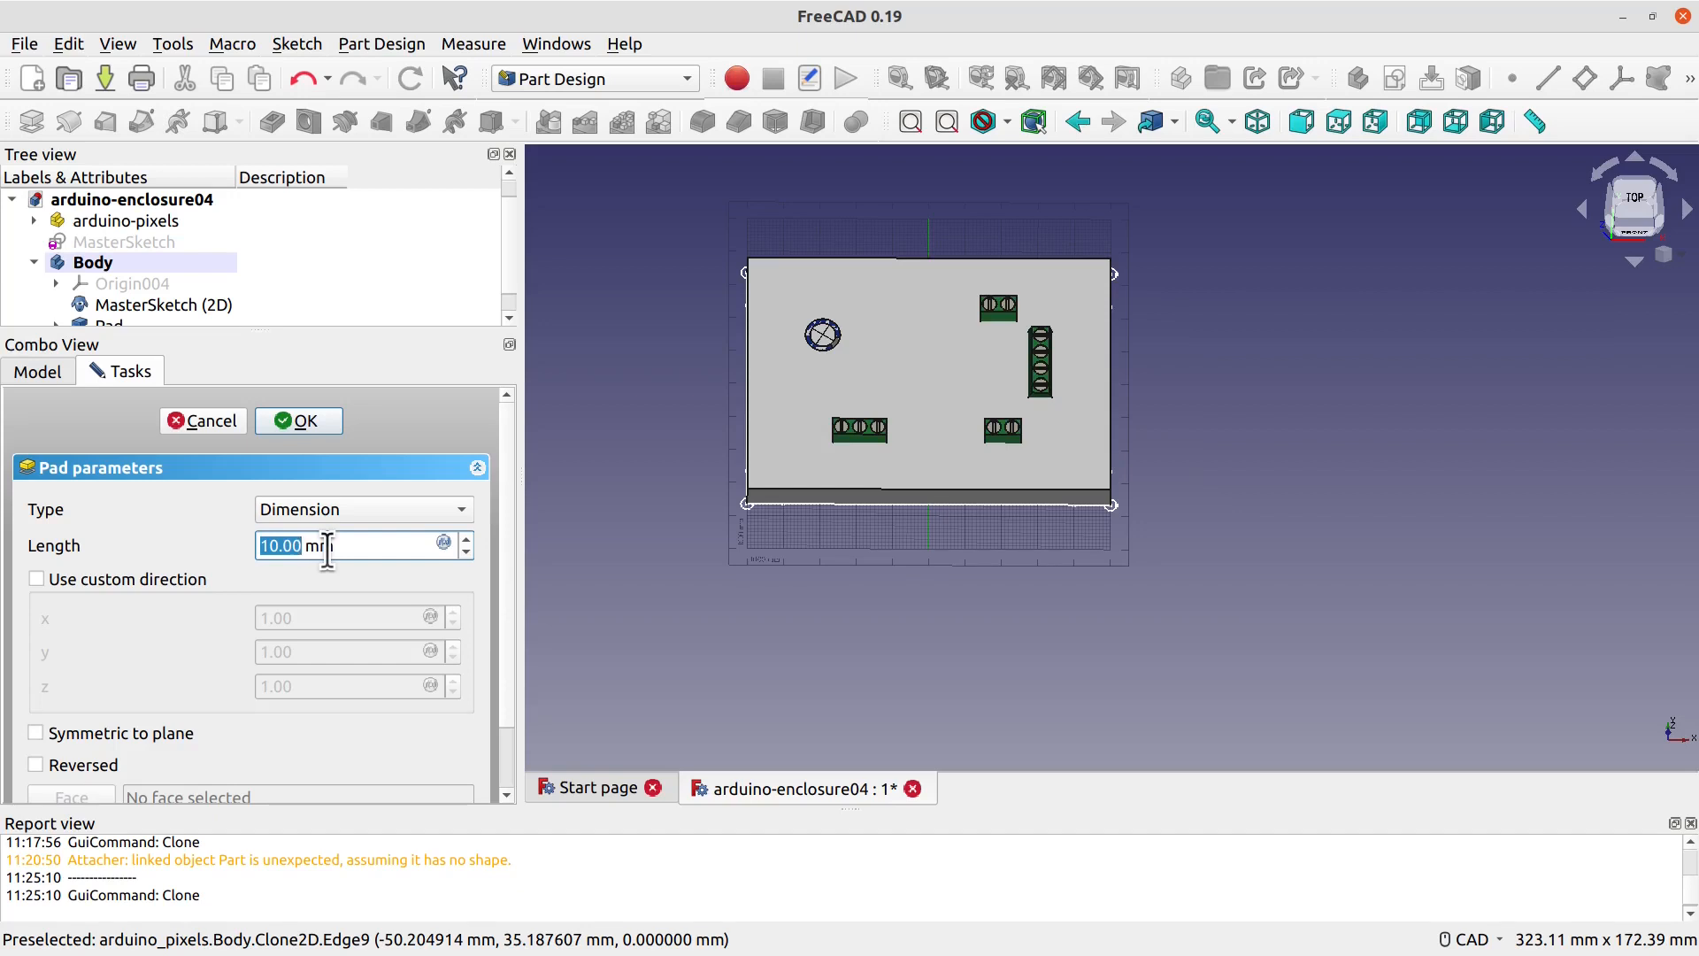
pyautogui.write('25')
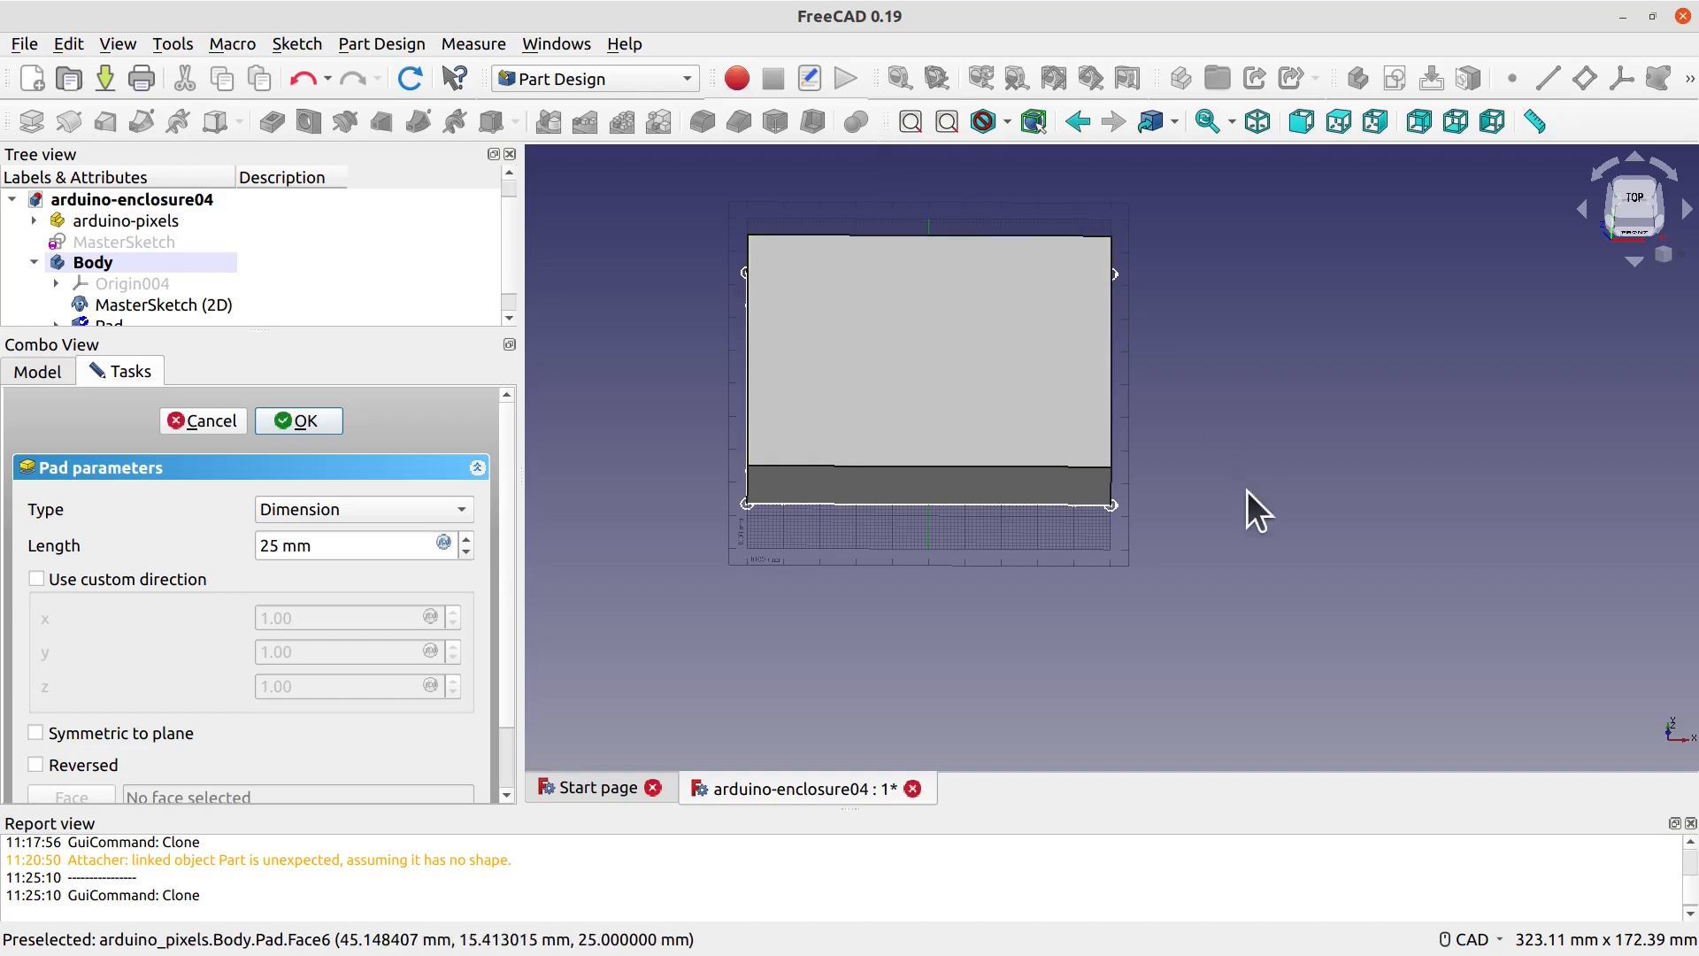
pyautogui.click(303, 421)
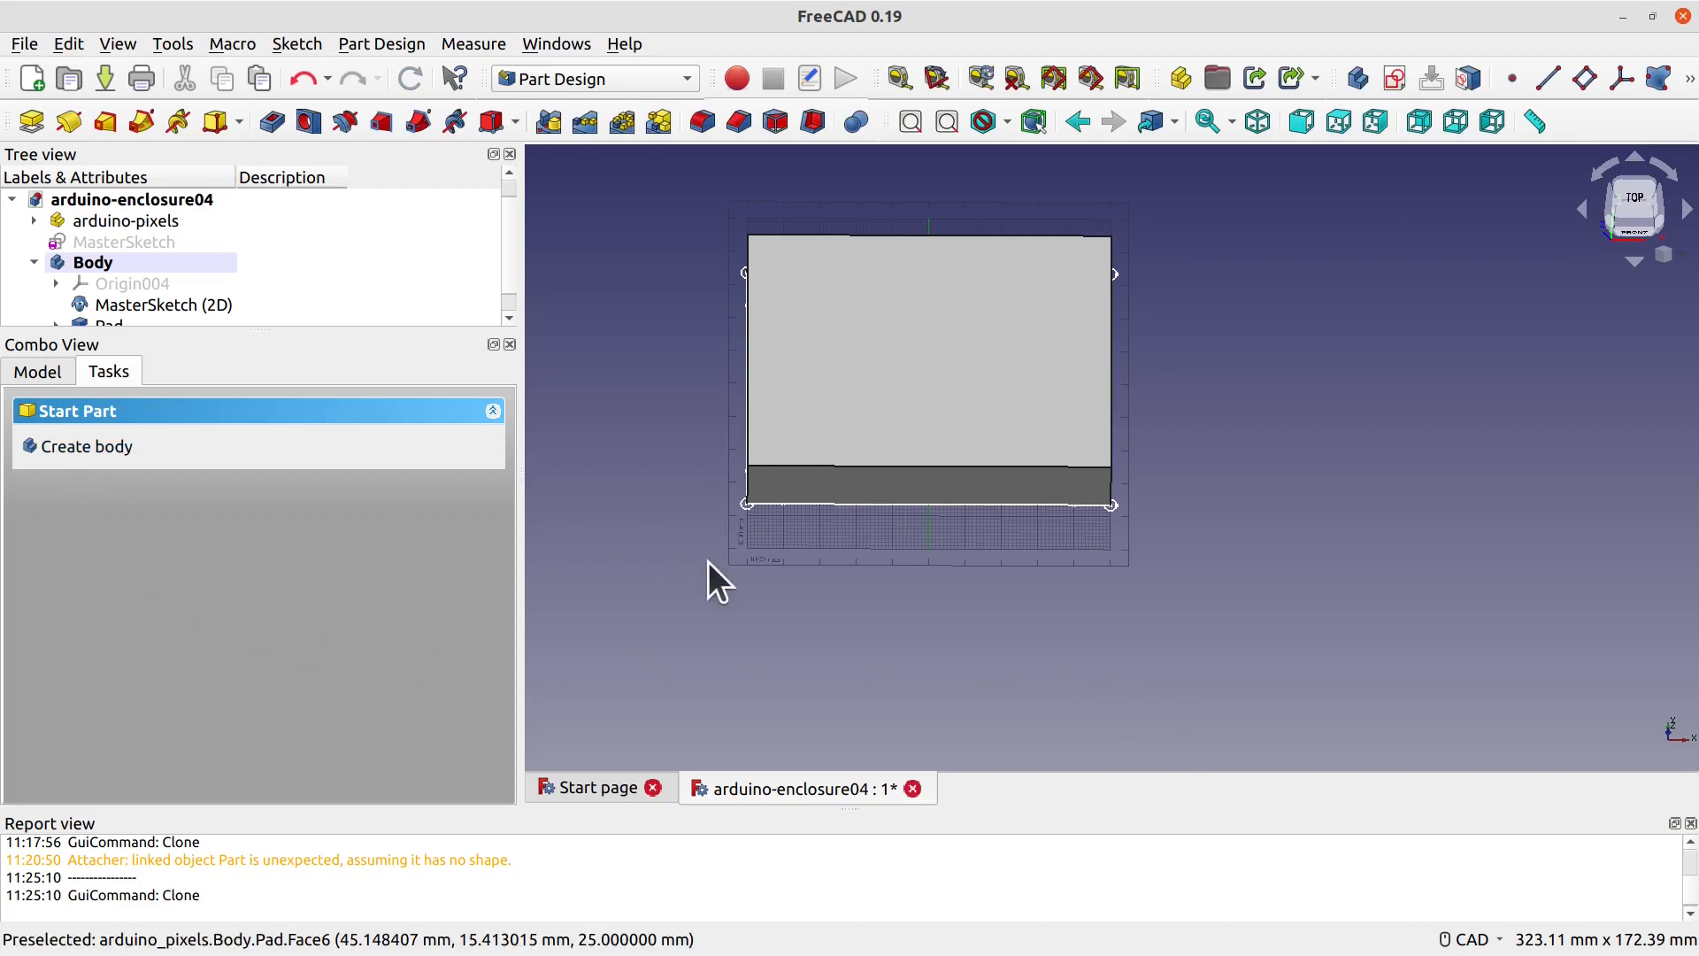
# Step: Apply a Thickness operation to the pad's top face with a wall thickness of 8 mm
pyautogui.moveTo(920, 660); pyautogui.dragTo(957, 639, button='middle')
pyautogui.press('2')
pyautogui.click(983, 322)
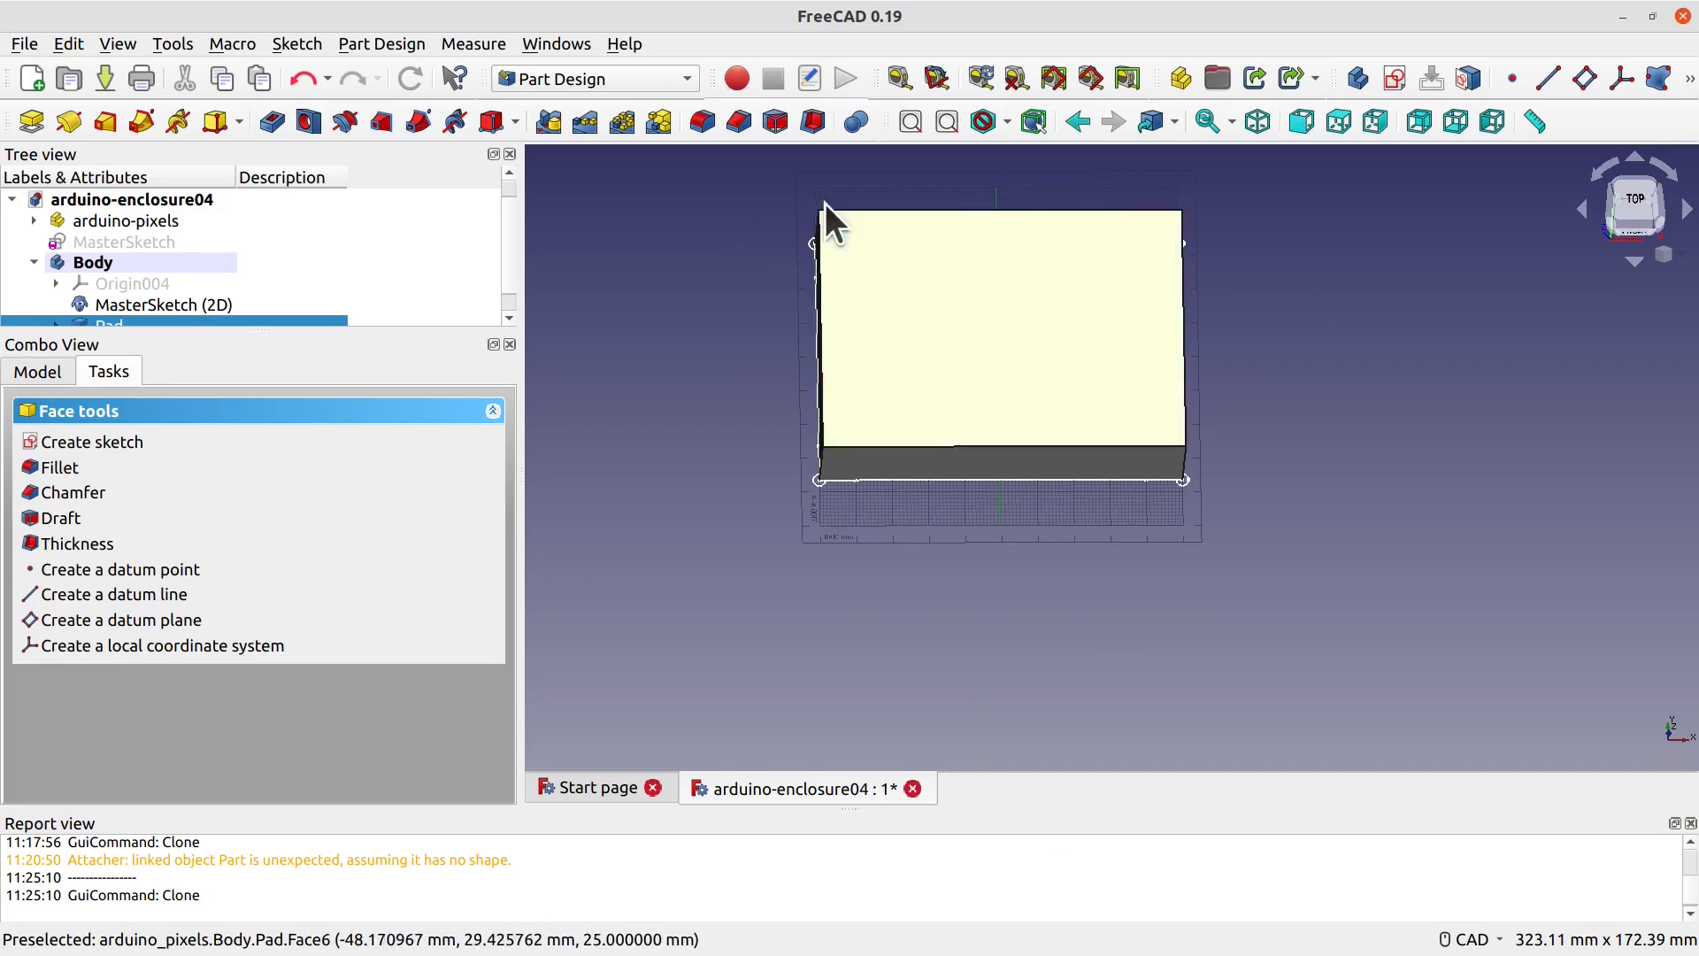
pyautogui.click(813, 121)
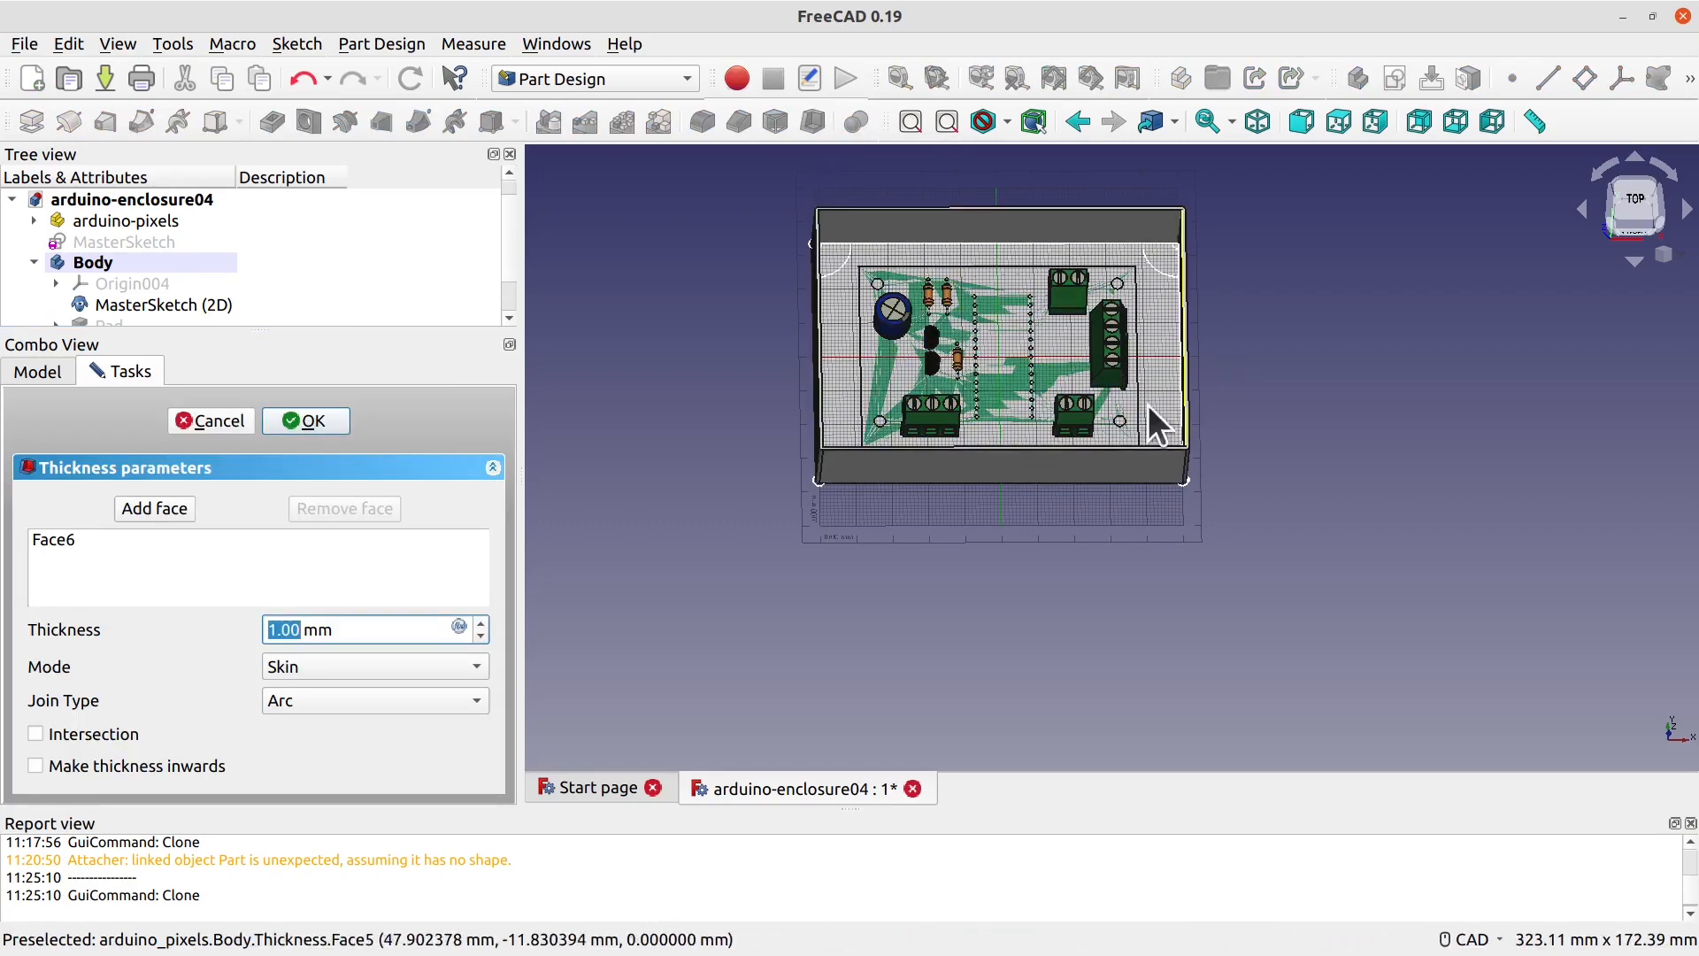
pyautogui.doubleClick(303, 630)
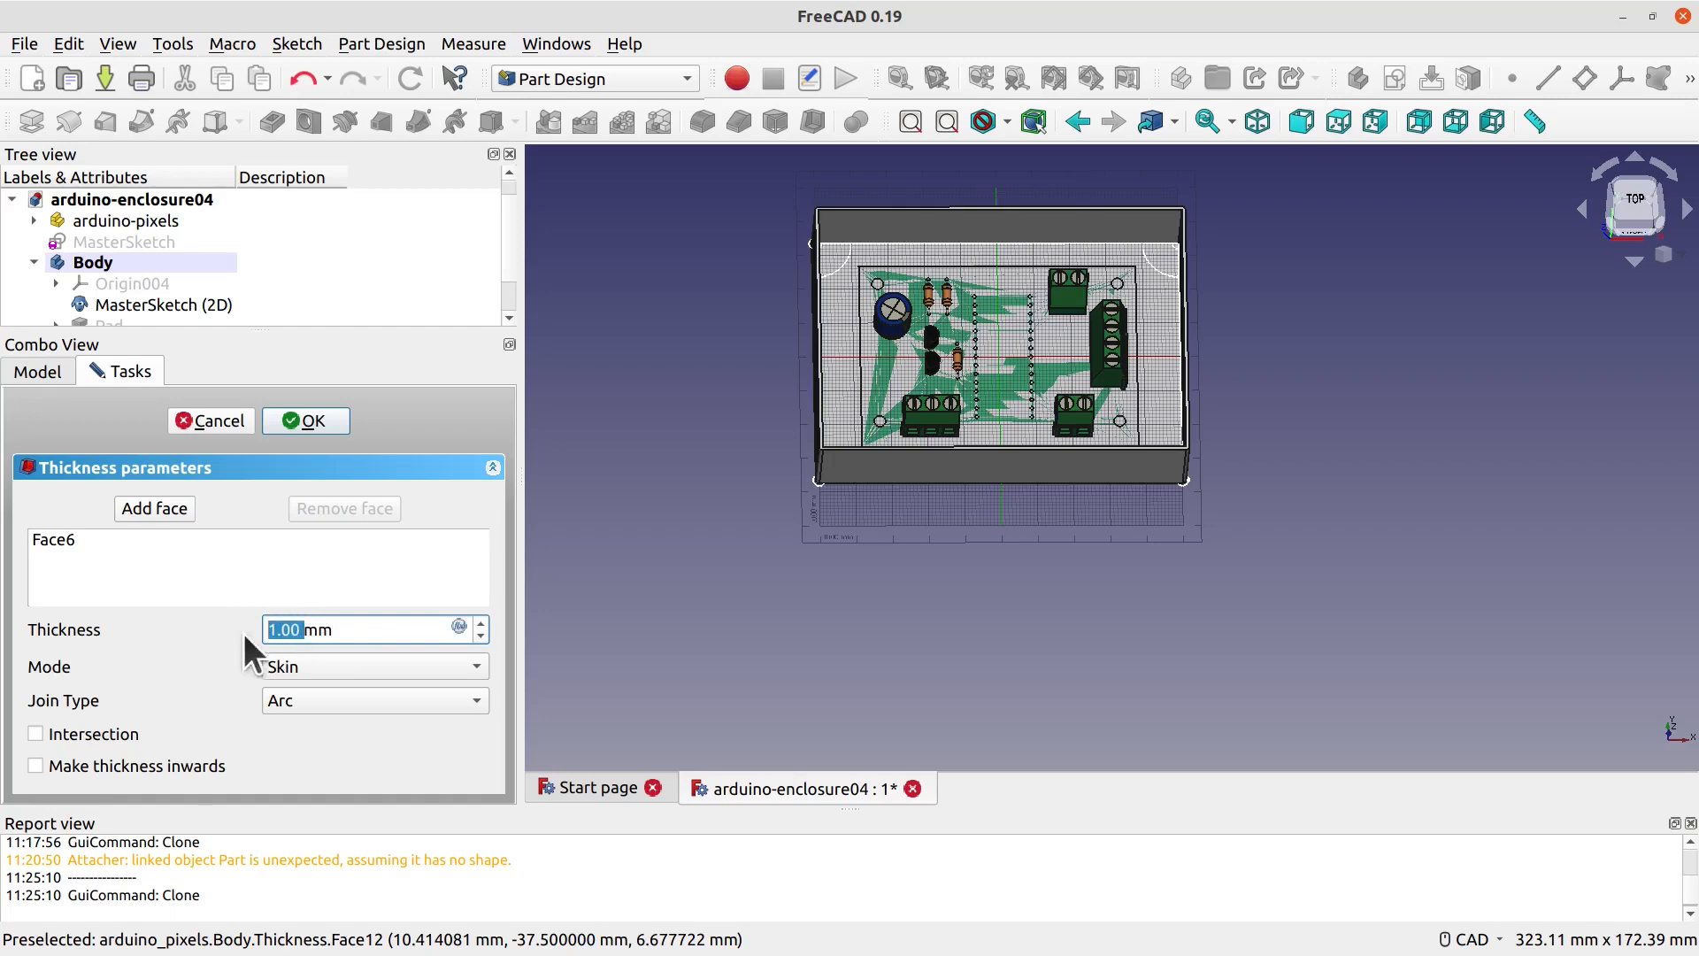
pyautogui.write('8')
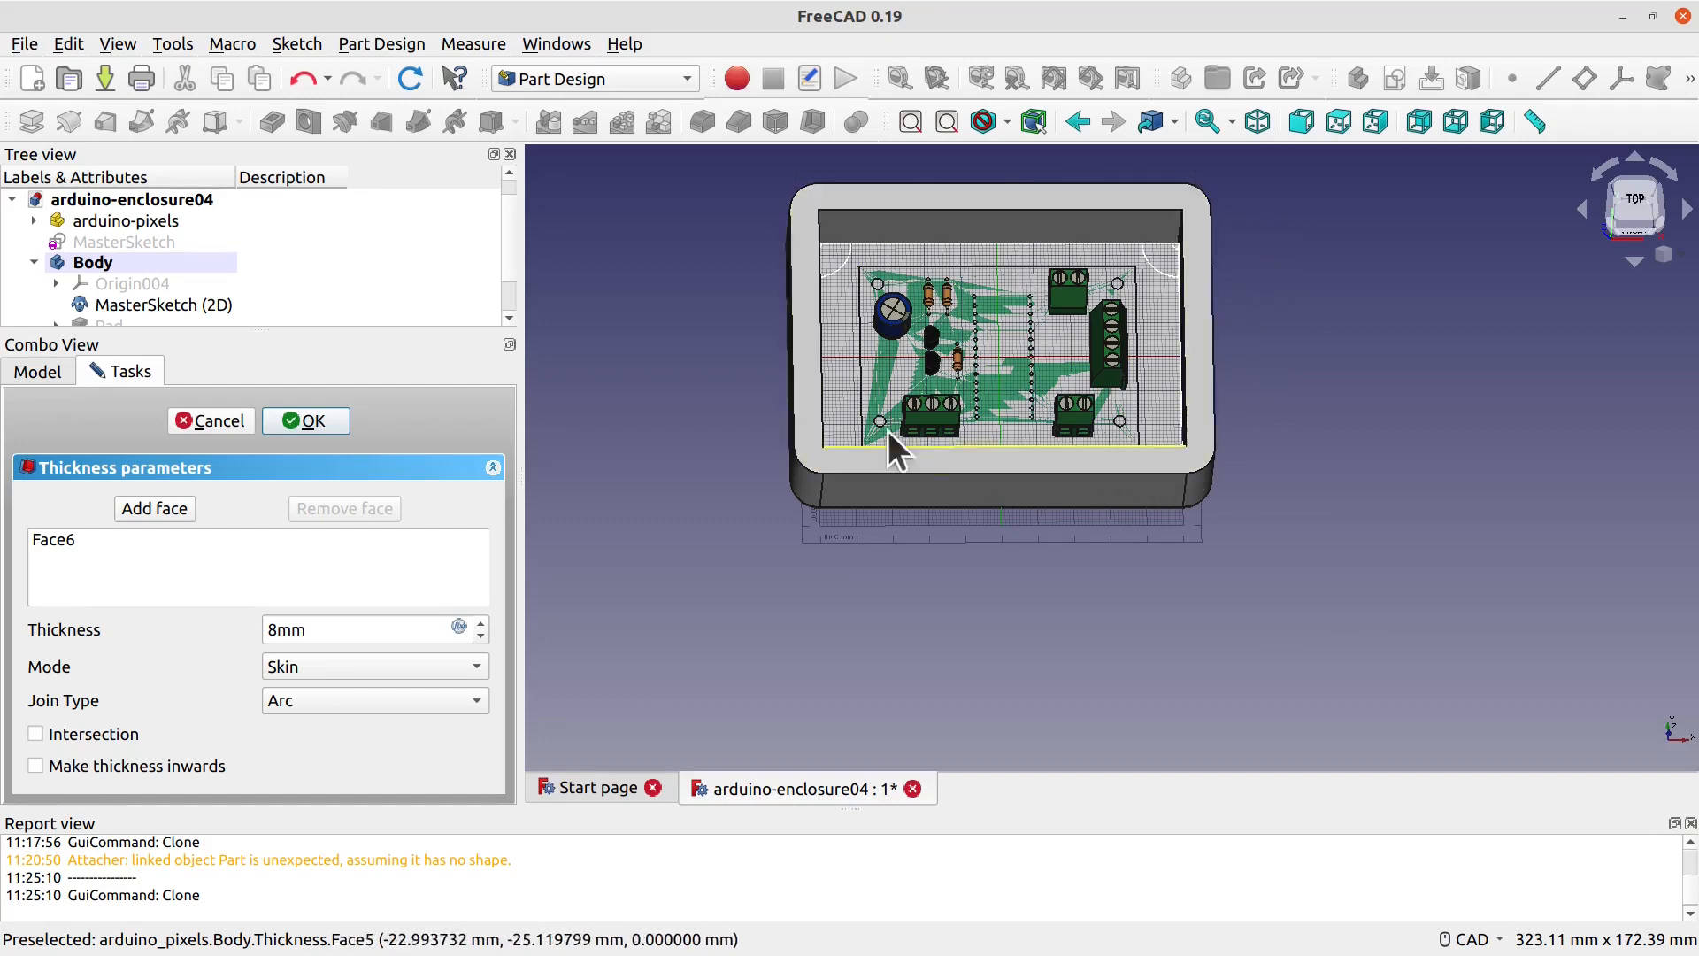
# Step: Keep the thickness mode as Skin, set the join type to Intersection for square outer corners, and accept the operation
pyautogui.click(386, 668)
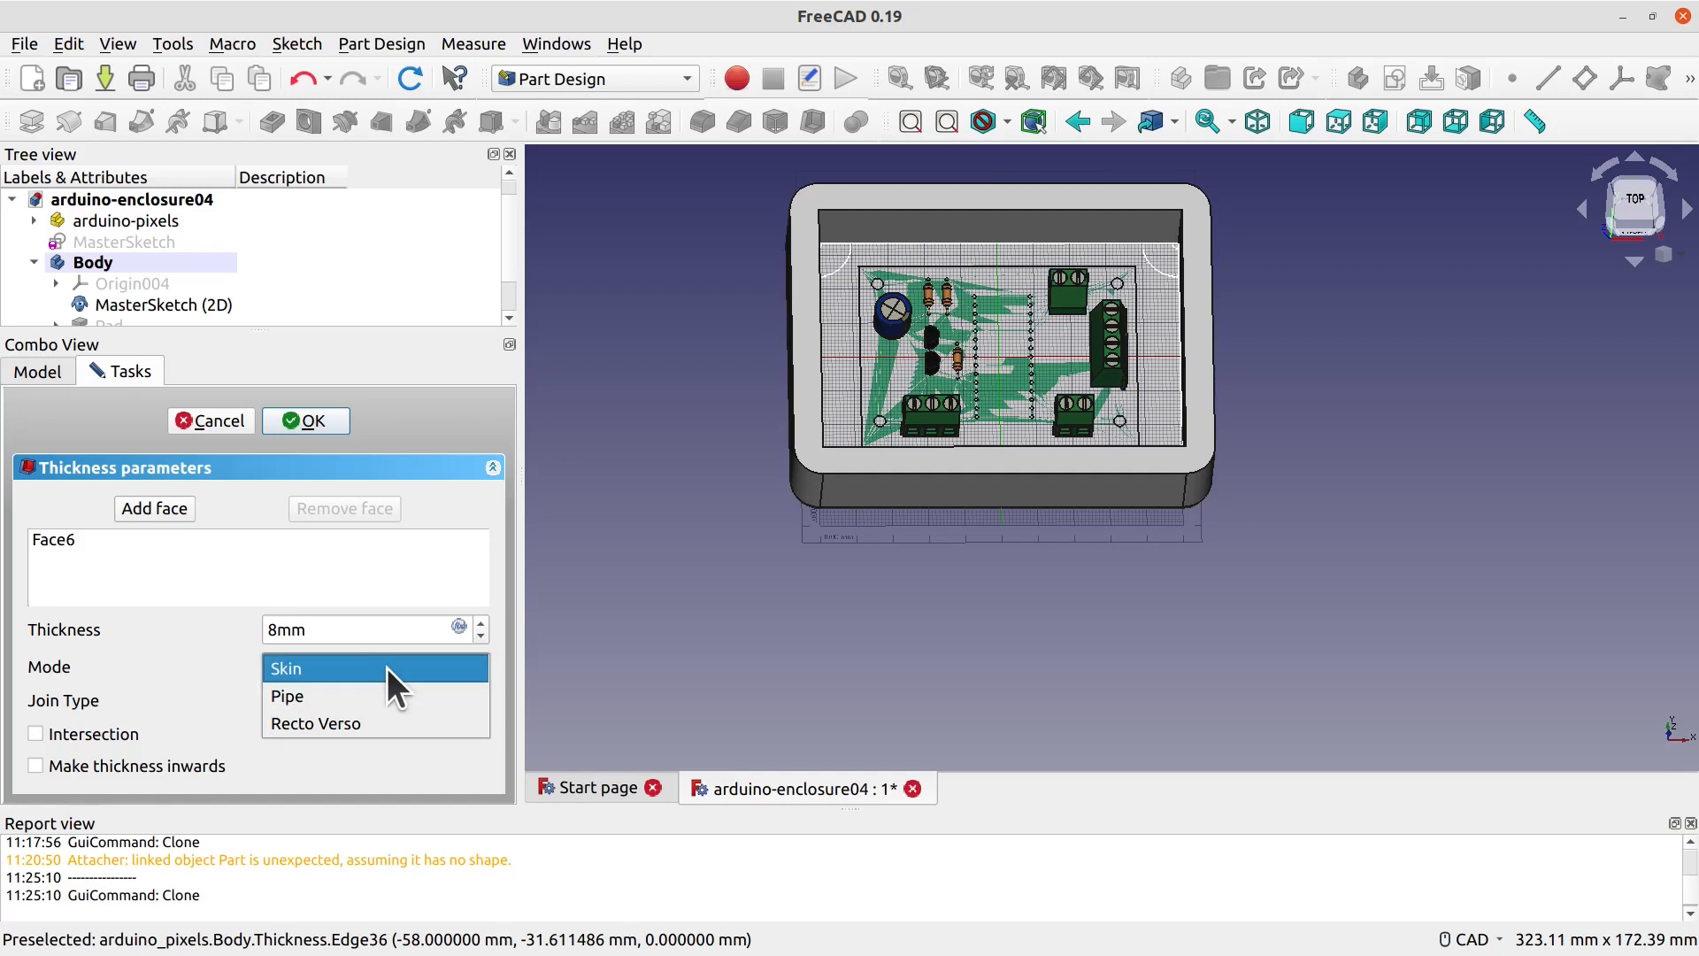
pyautogui.click(389, 667)
pyautogui.click(386, 698)
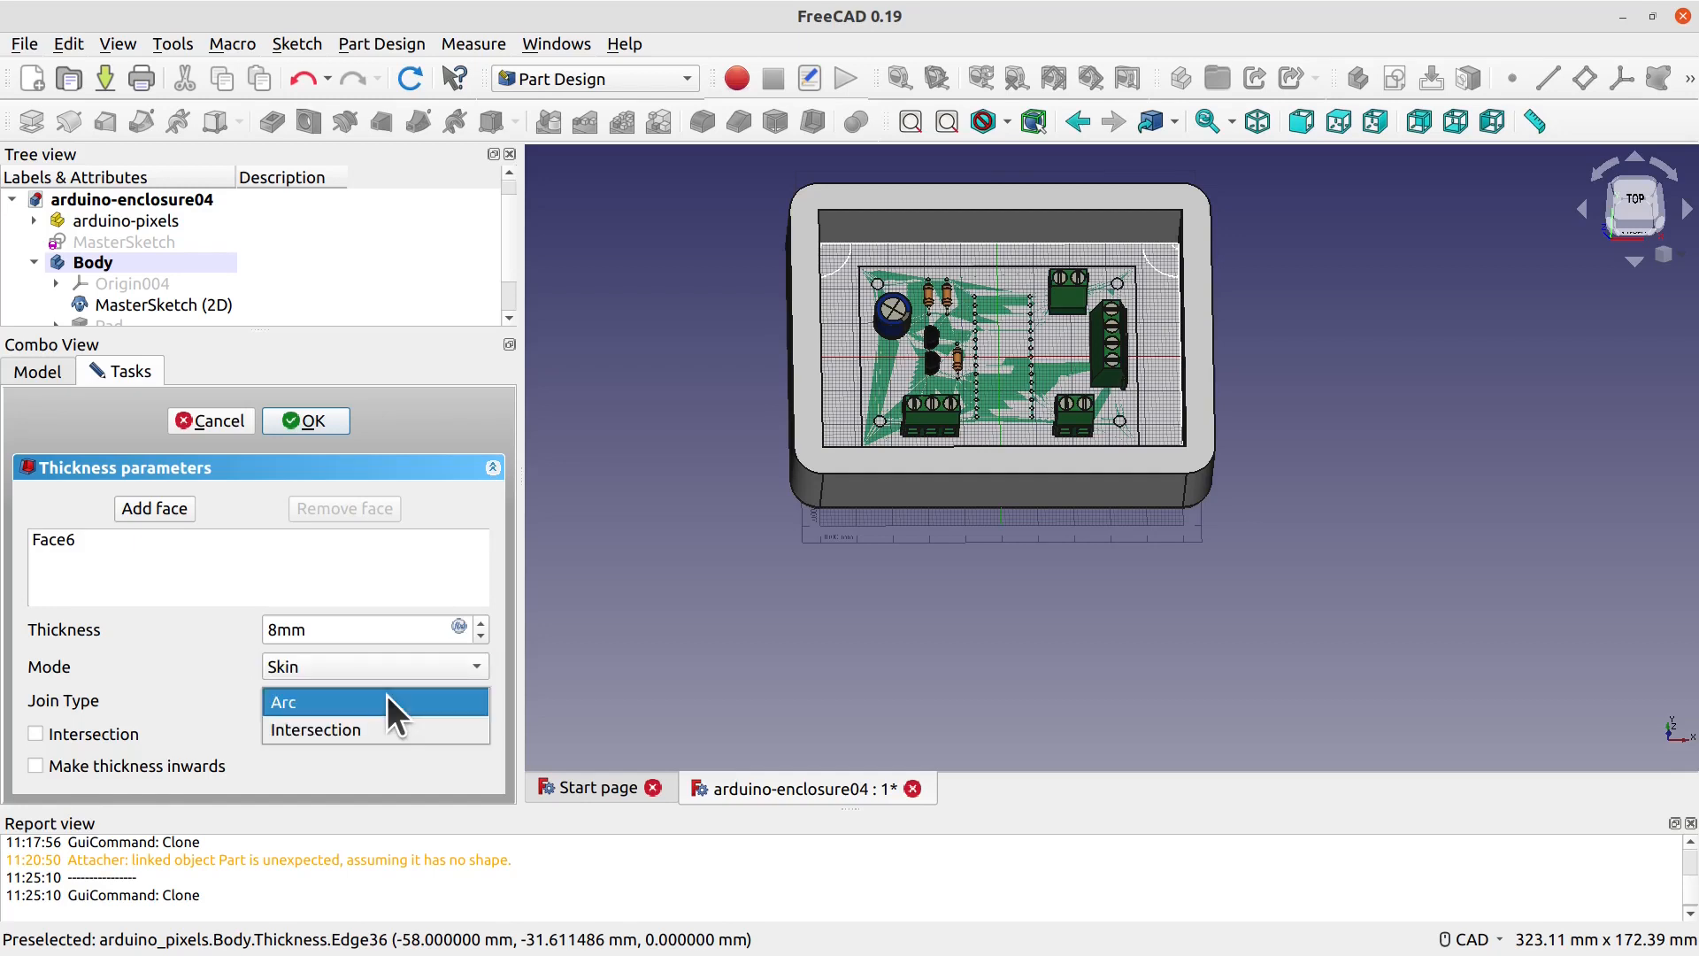
pyautogui.click(303, 731)
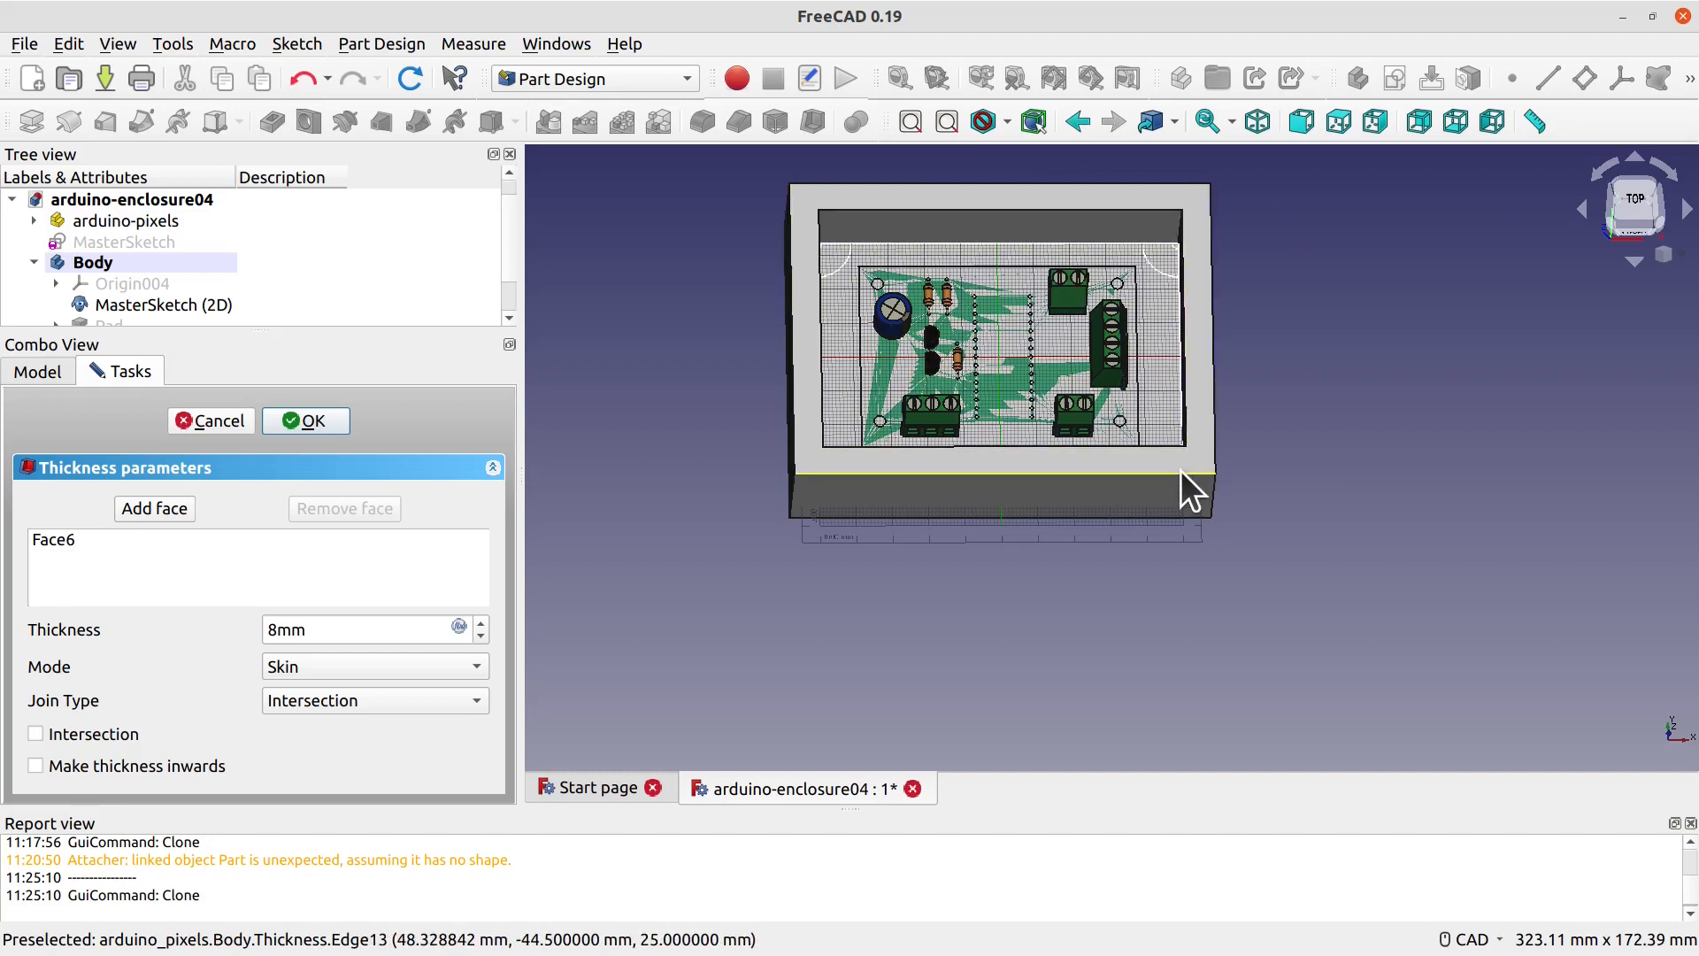
pyautogui.click(302, 422)
# Step: Create a new sketch in the enclosure Body on its XY base plane
pyautogui.moveTo(1328, 422); pyautogui.dragTo(1313, 529, button='middle')
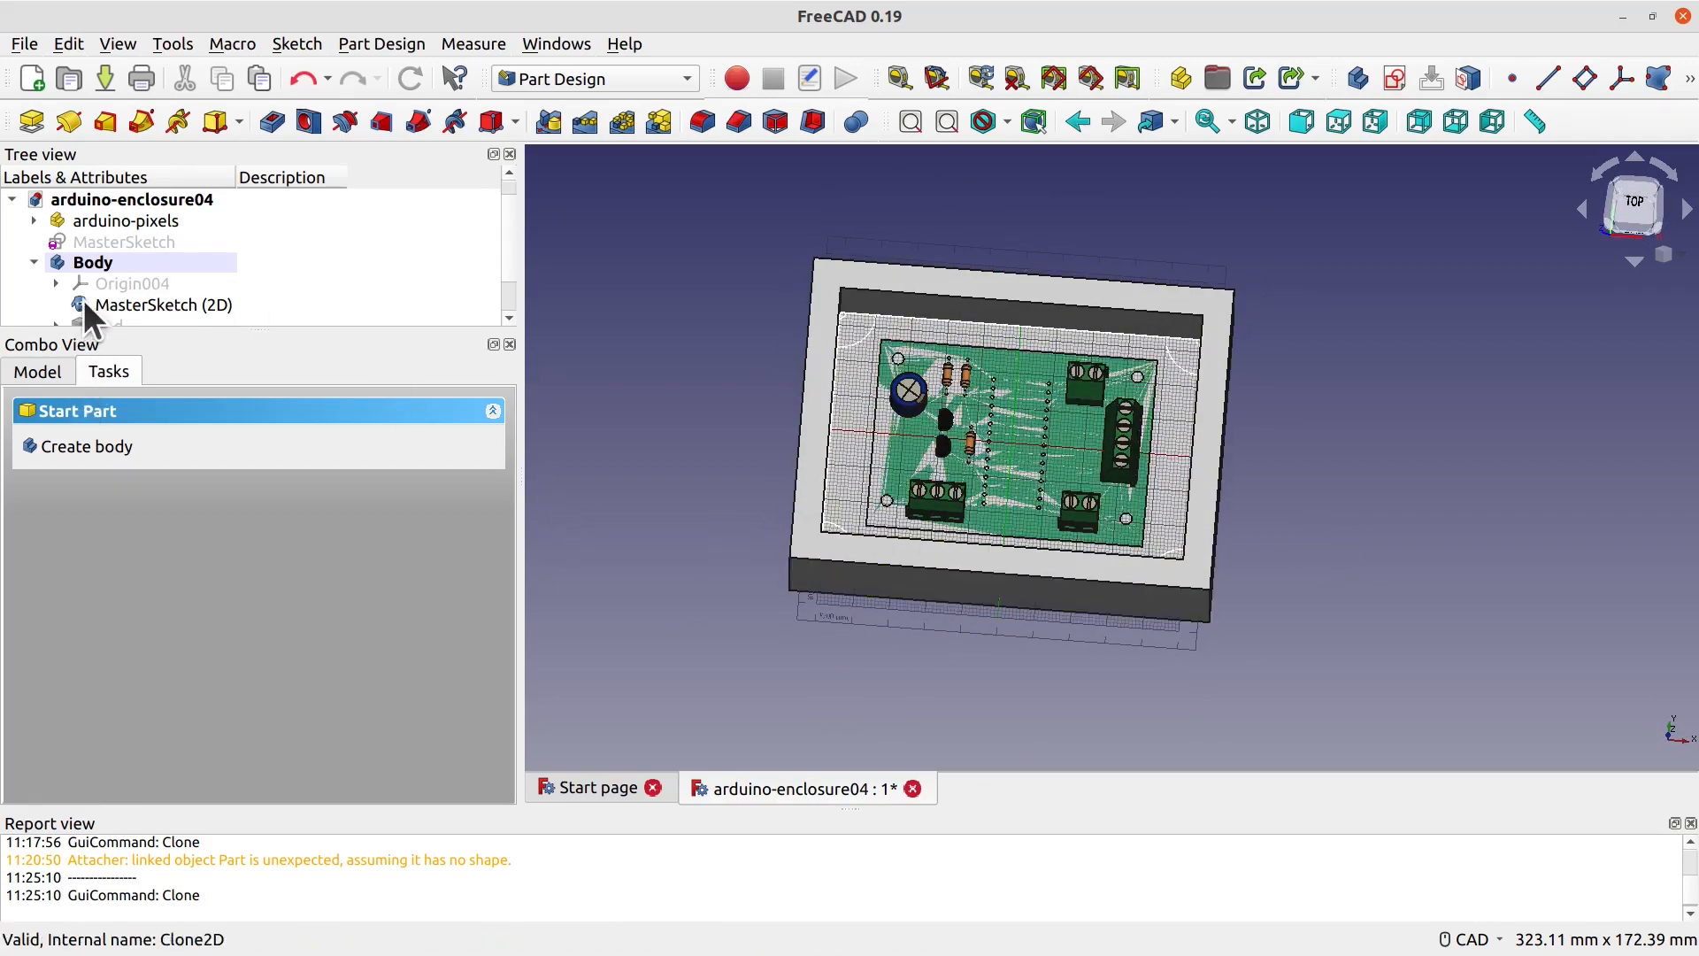
pyautogui.click(92, 266)
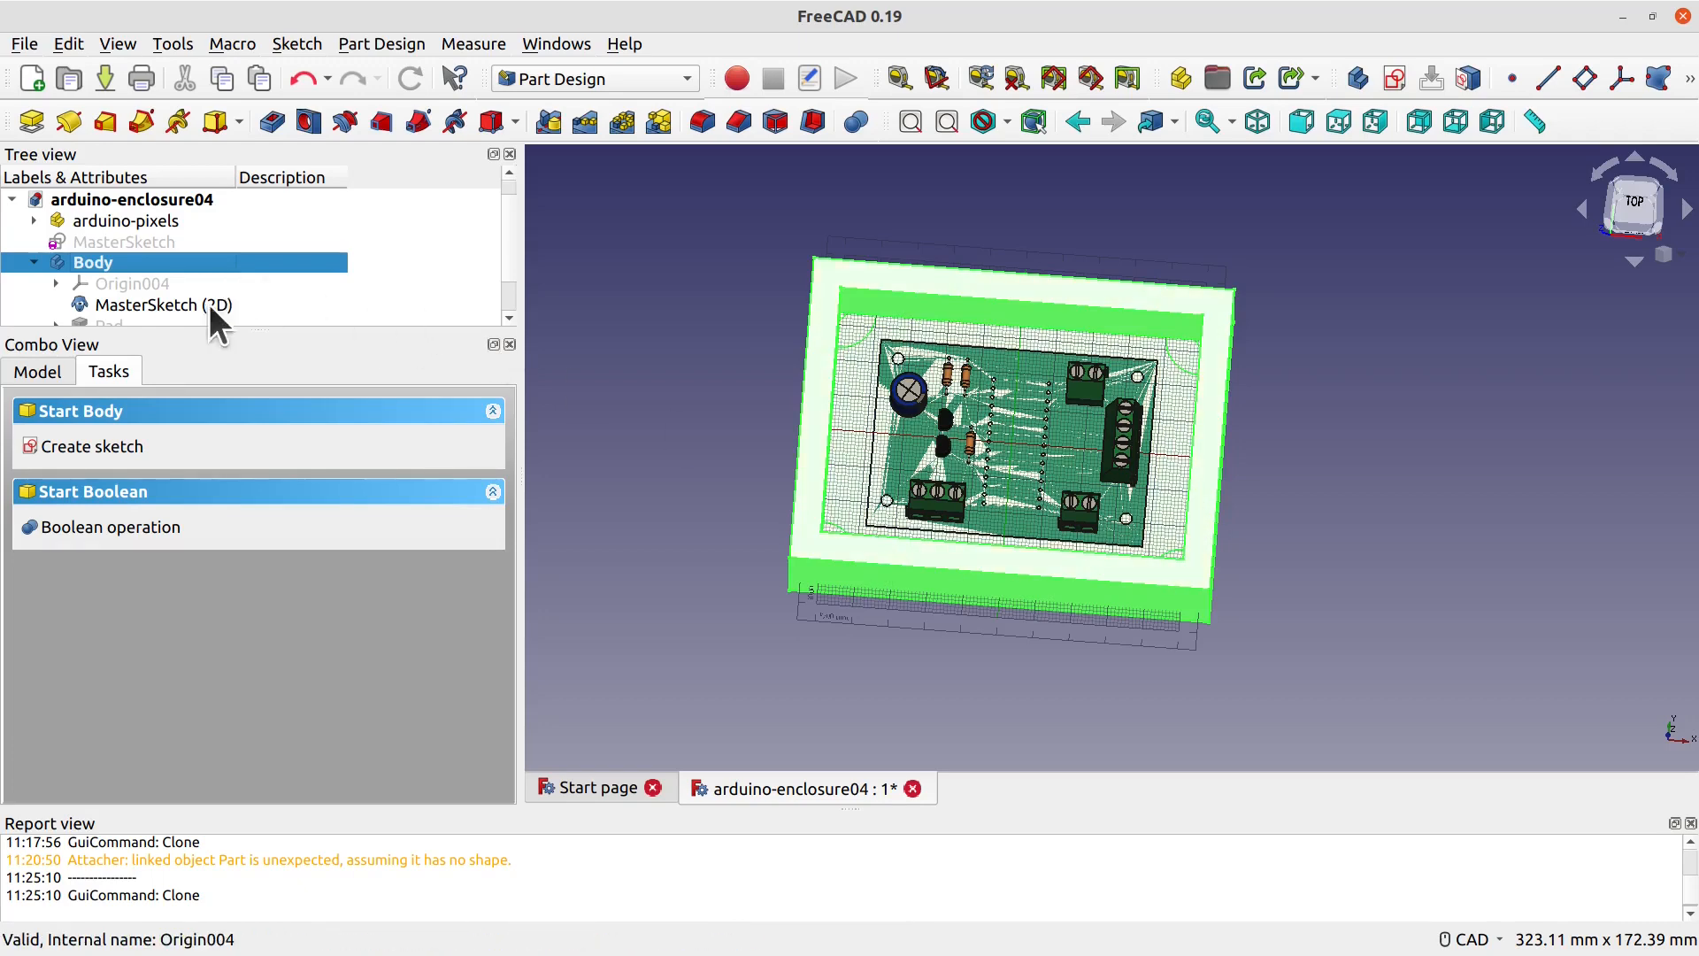
pyautogui.click(115, 447)
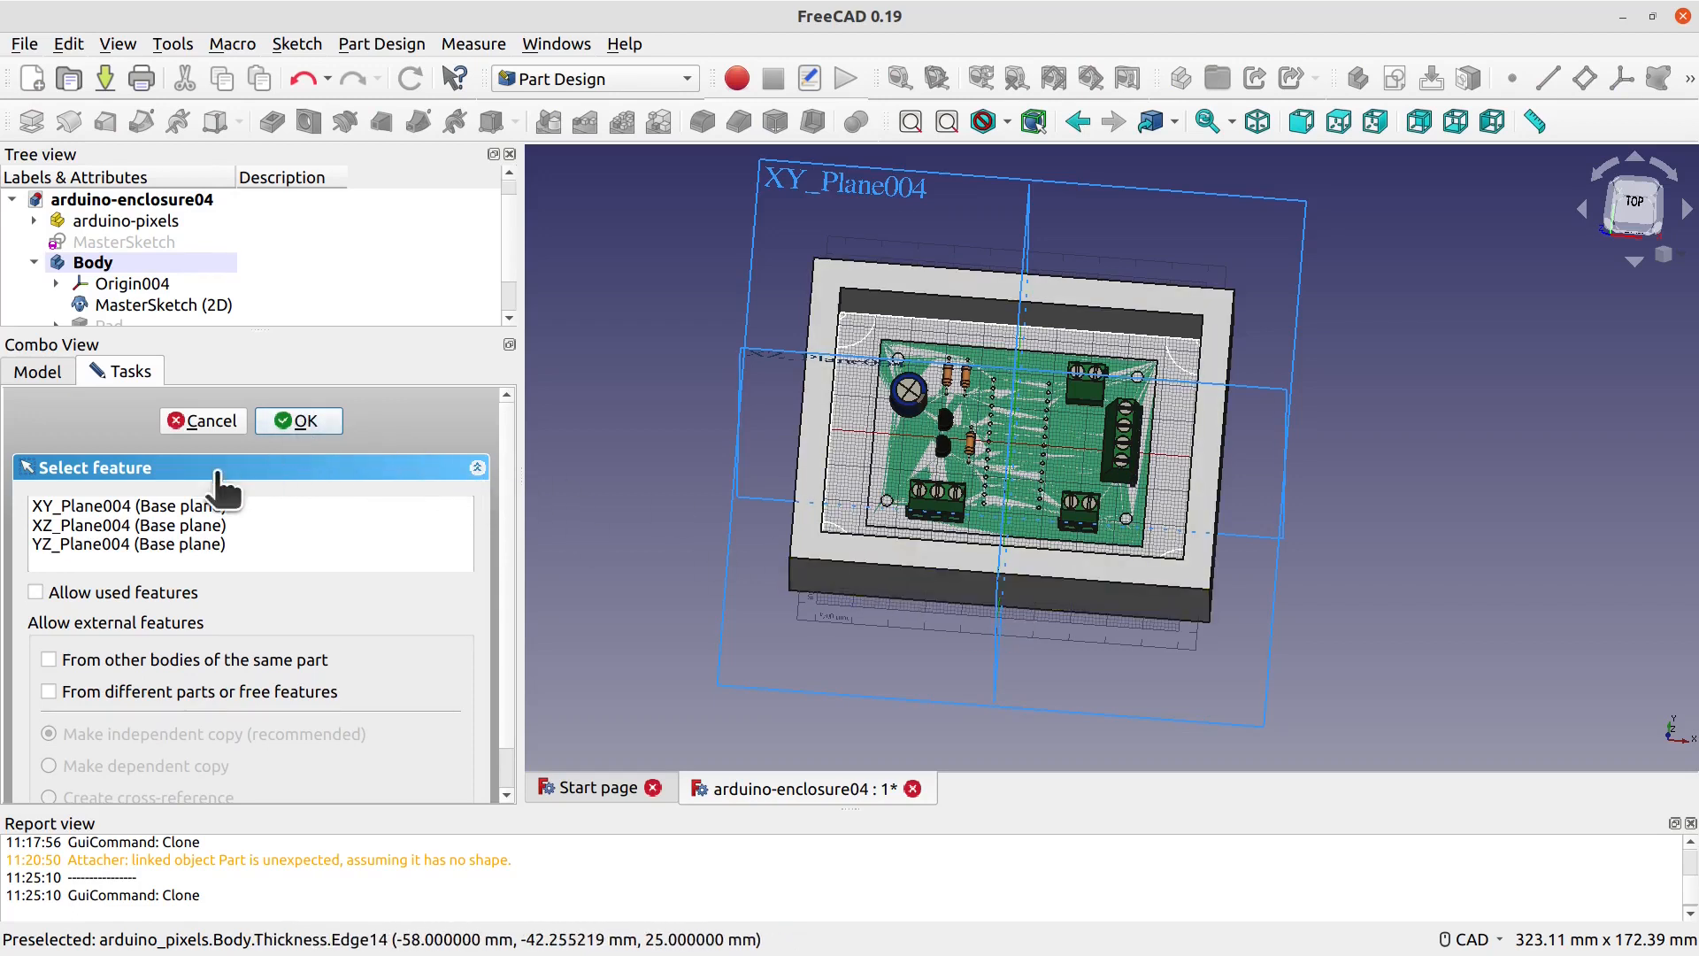
pyautogui.click(212, 505)
pyautogui.click(289, 423)
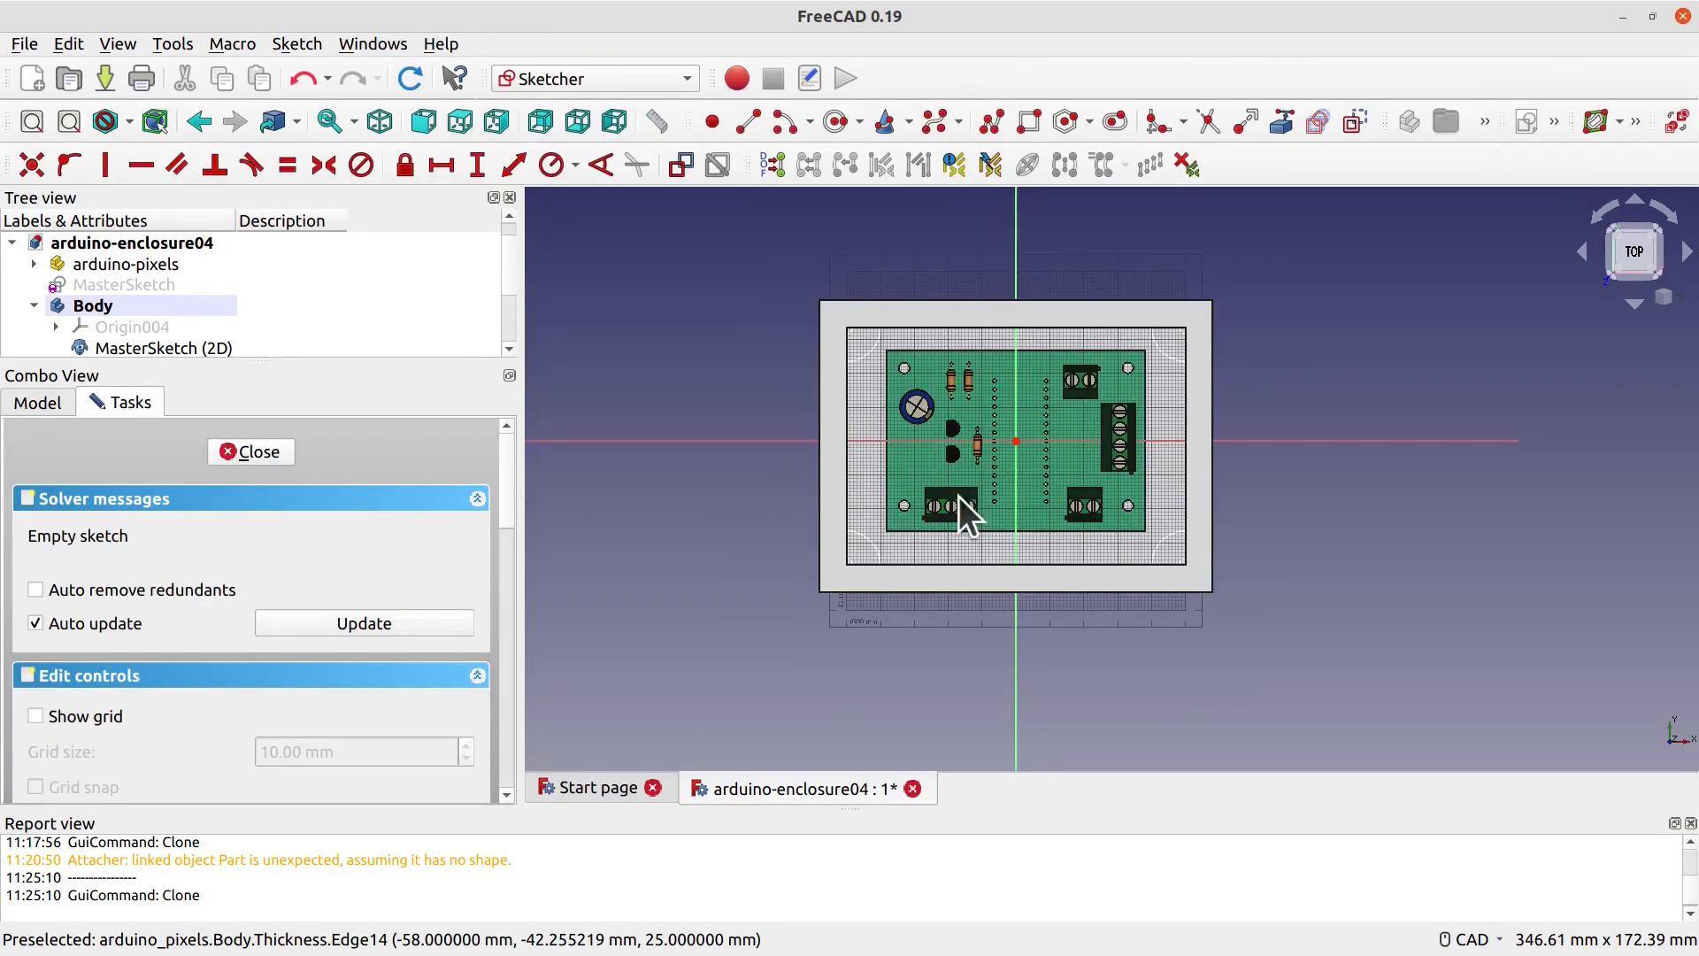
# Step: Hide the Thickness feature so that the cloned MasterSketch outline can be referenced
pyautogui.scroll(3, 1018, 482)
pyautogui.scroll(1, 1283, 372)
pyautogui.scroll(-1, 1347, 368)
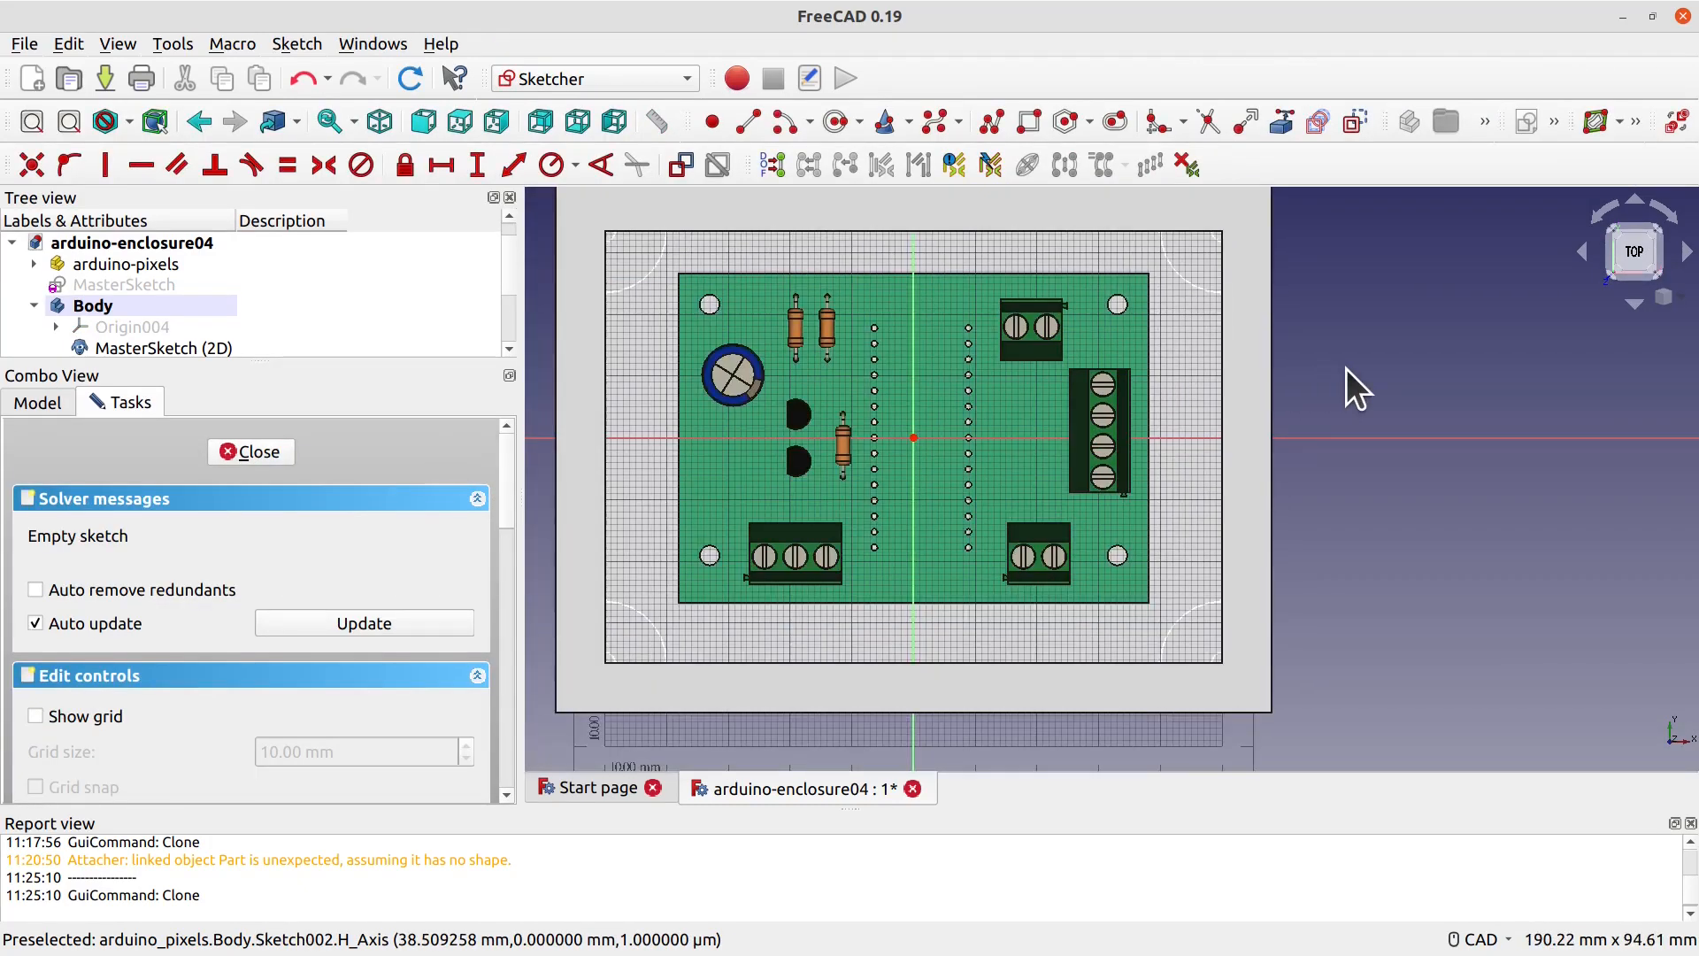
pyautogui.scroll(-2, 237, 347)
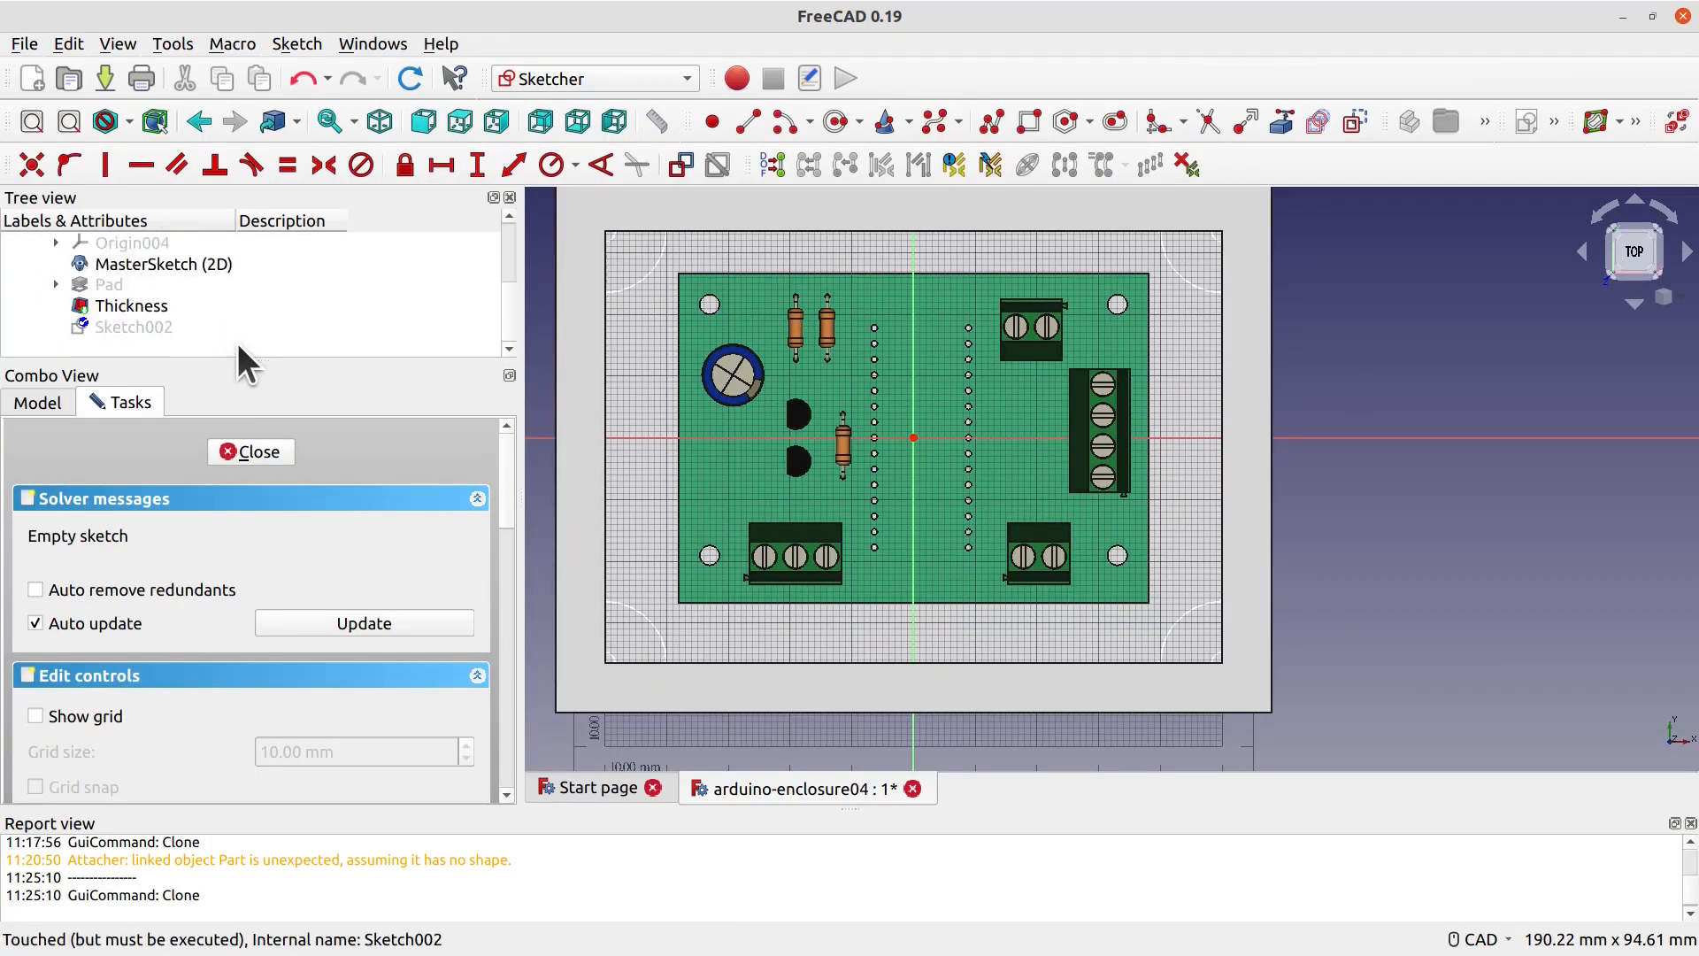
pyautogui.click(152, 308)
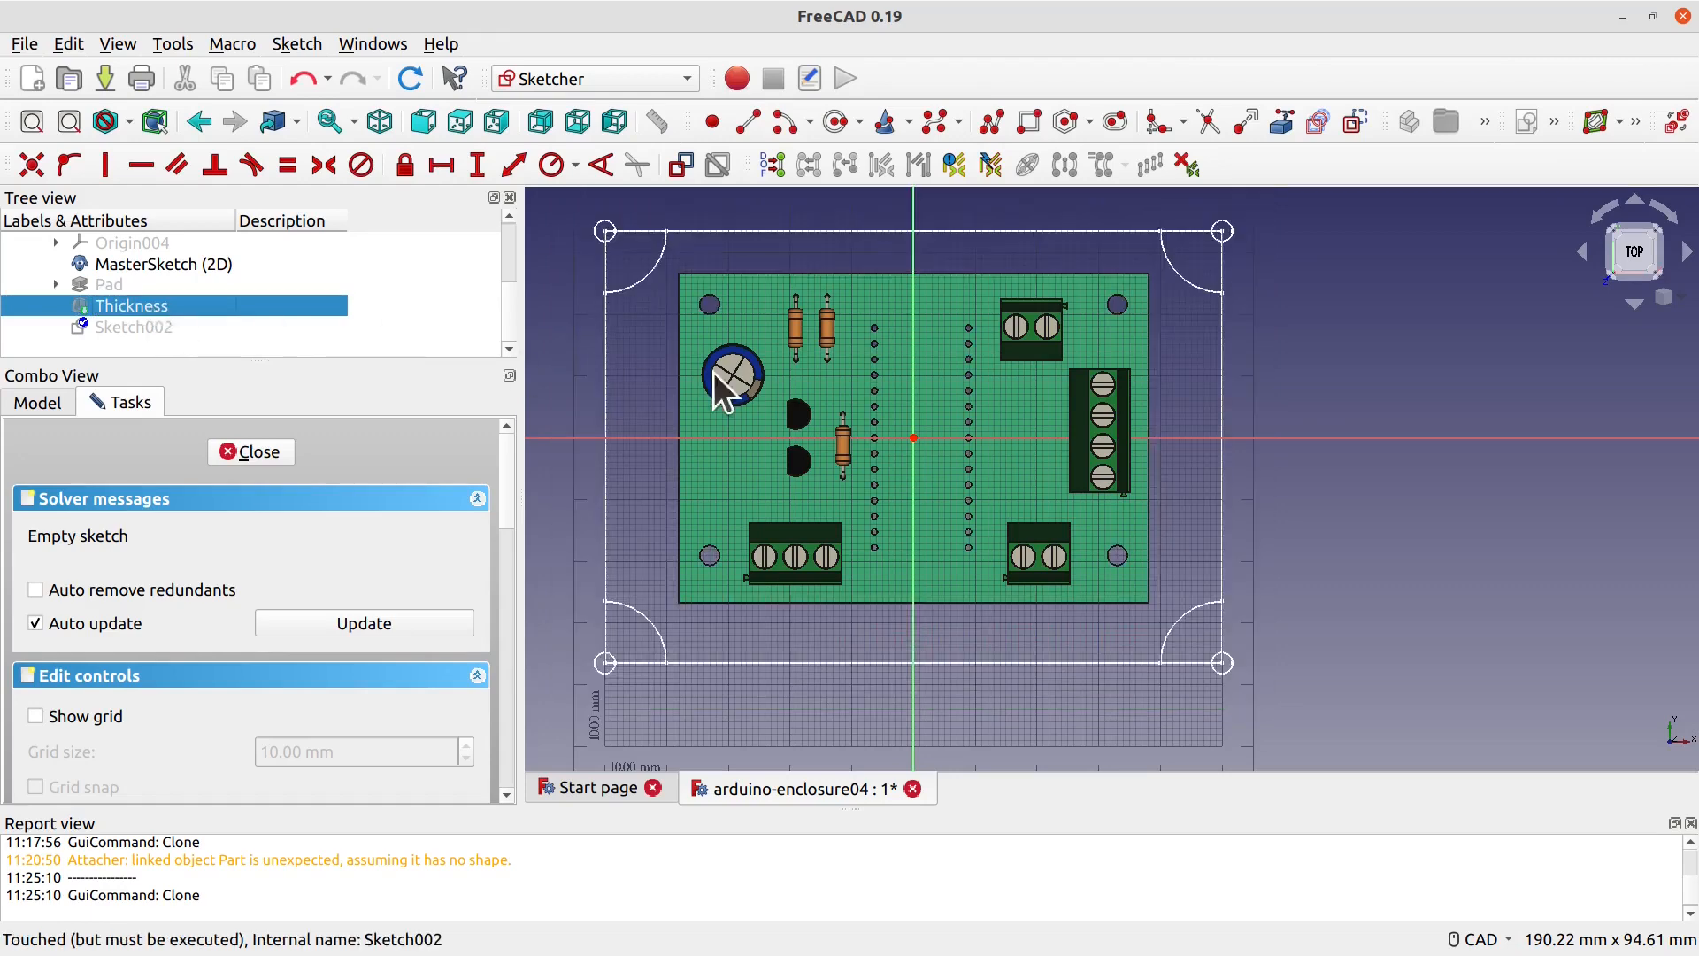
# Step: Link the four corner arcs of the cloned MasterSketch as external geometry in the new sketch
pyautogui.moveTo(1278, 363); pyautogui.dragTo(1299, 420, button='middle')
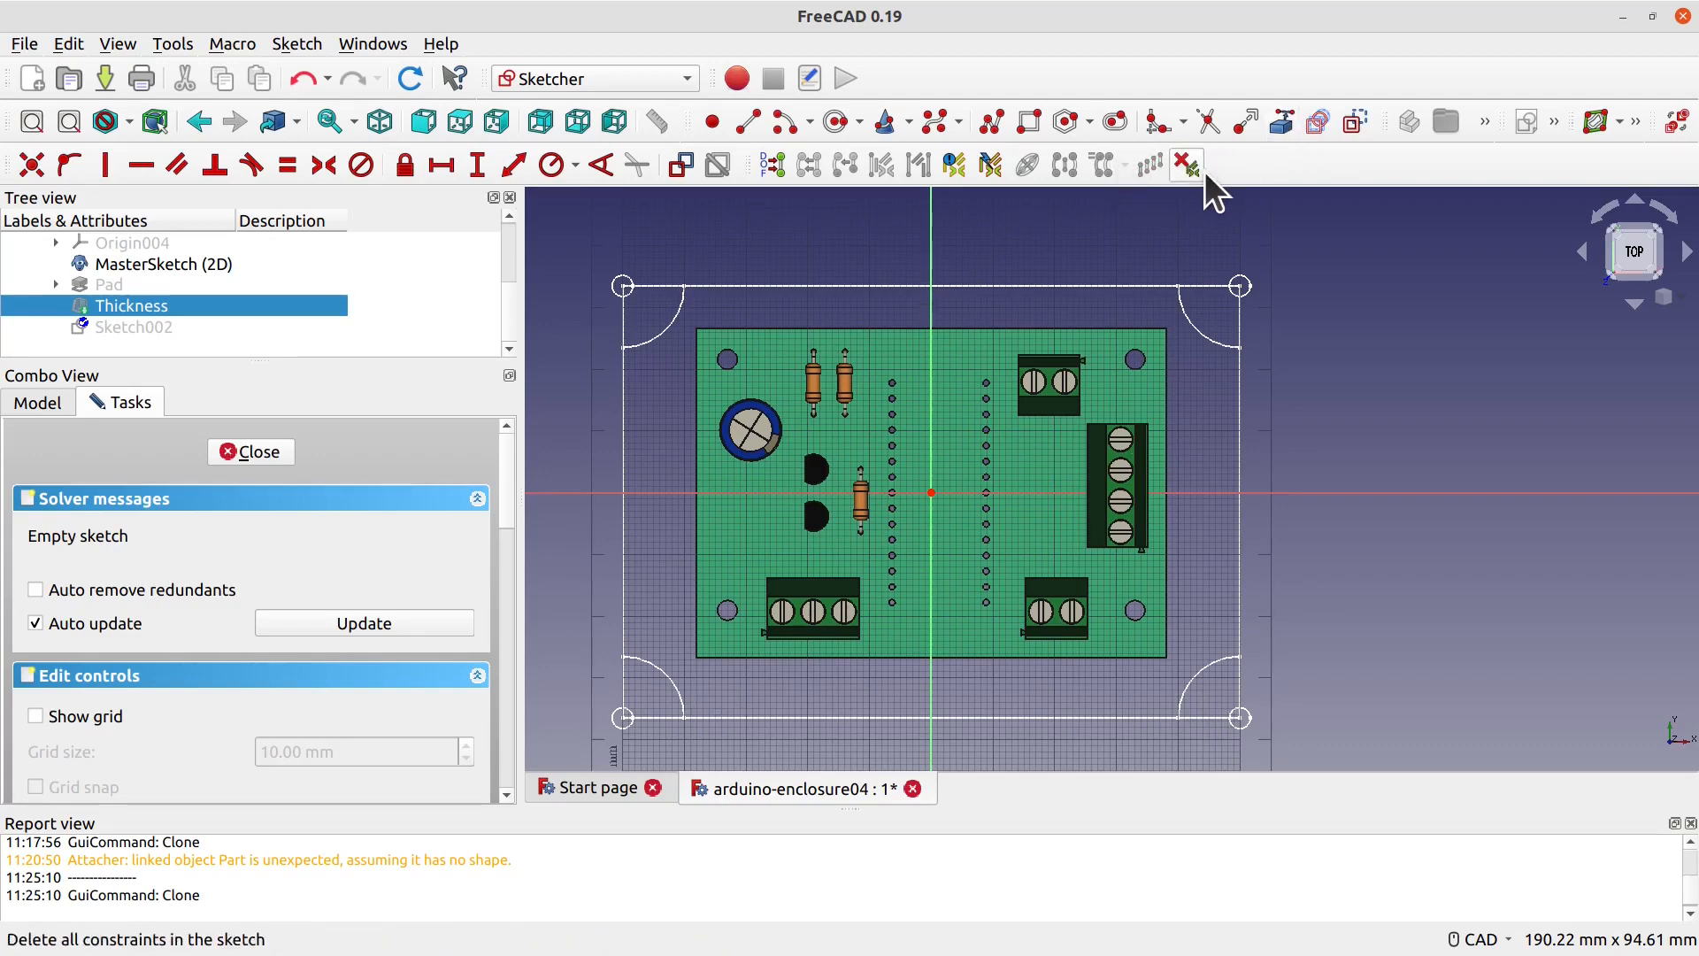
pyautogui.click(1282, 121)
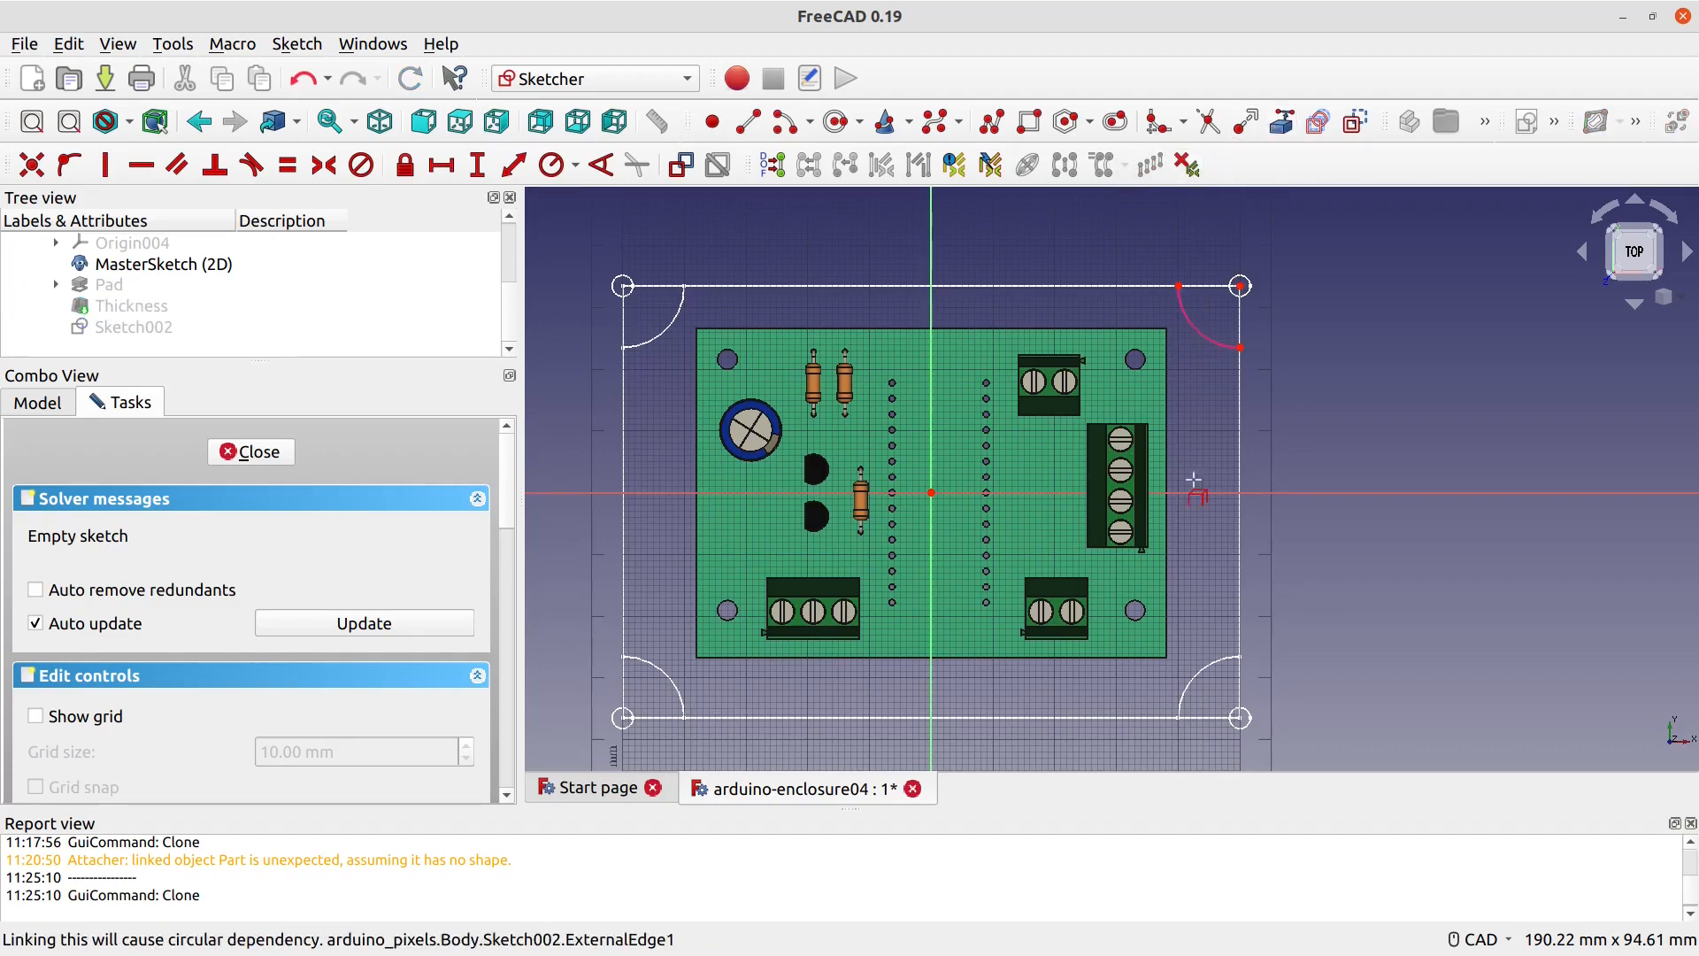
pyautogui.click(1196, 675)
pyautogui.click(672, 687)
pyautogui.click(670, 333)
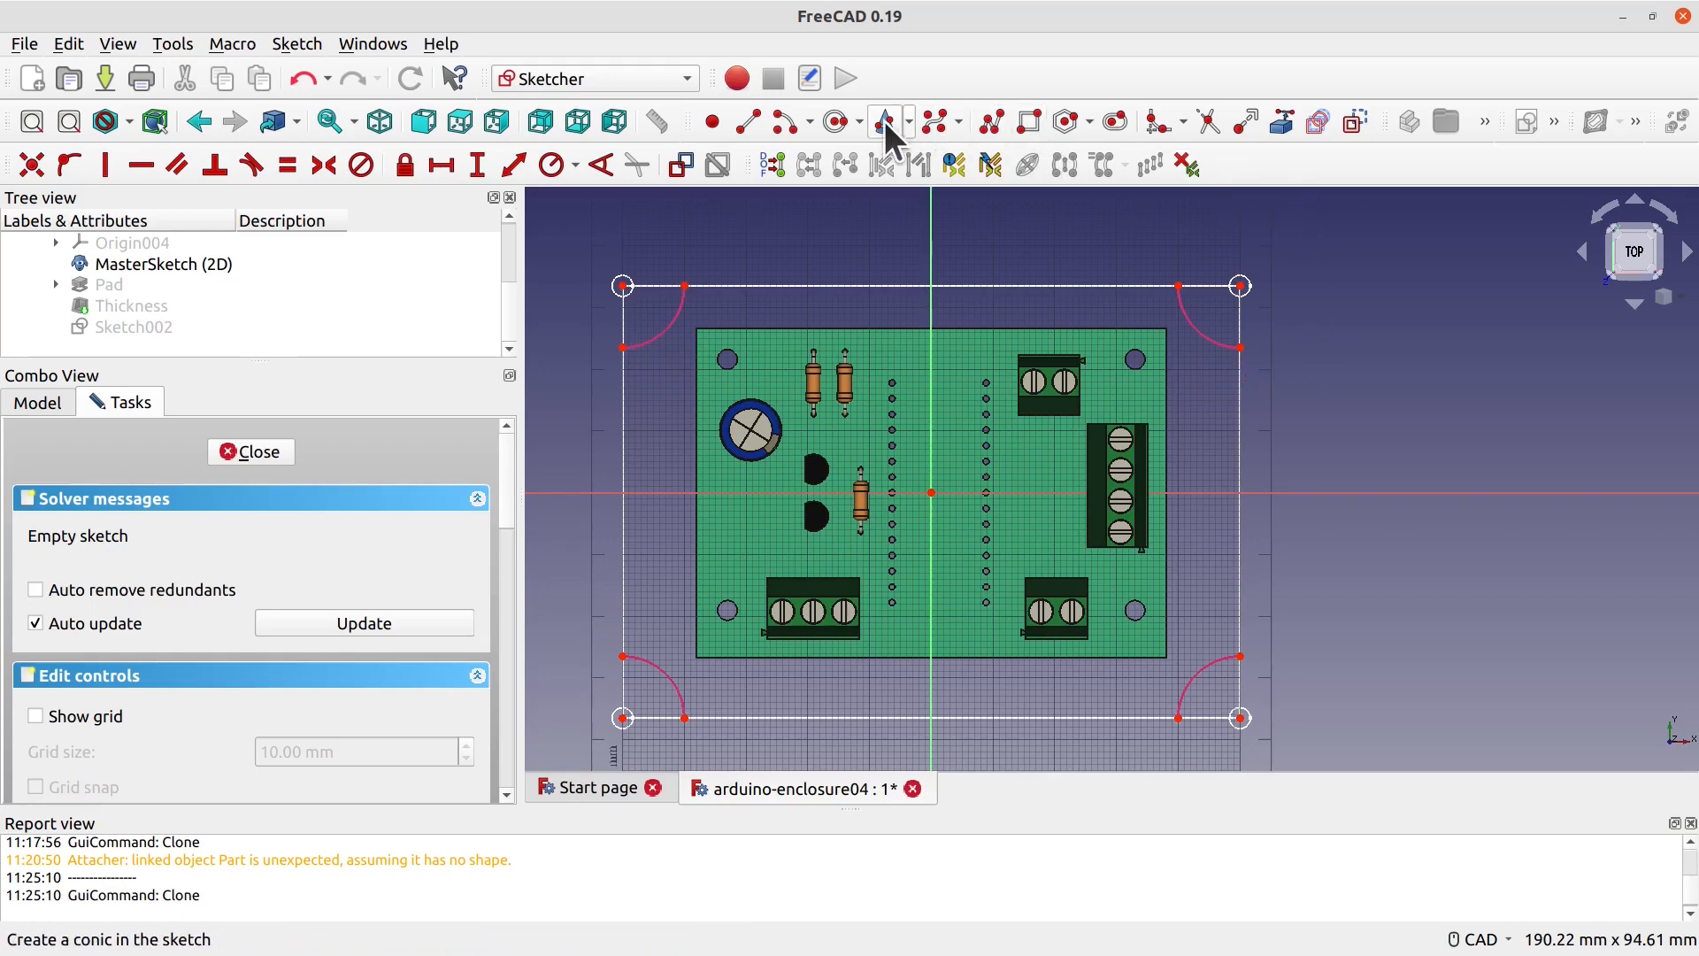
# Step: Trace the upper-right and lower-right referenced corner arcs with centre-point arcs centred on the outline corners
pyautogui.click(784, 123)
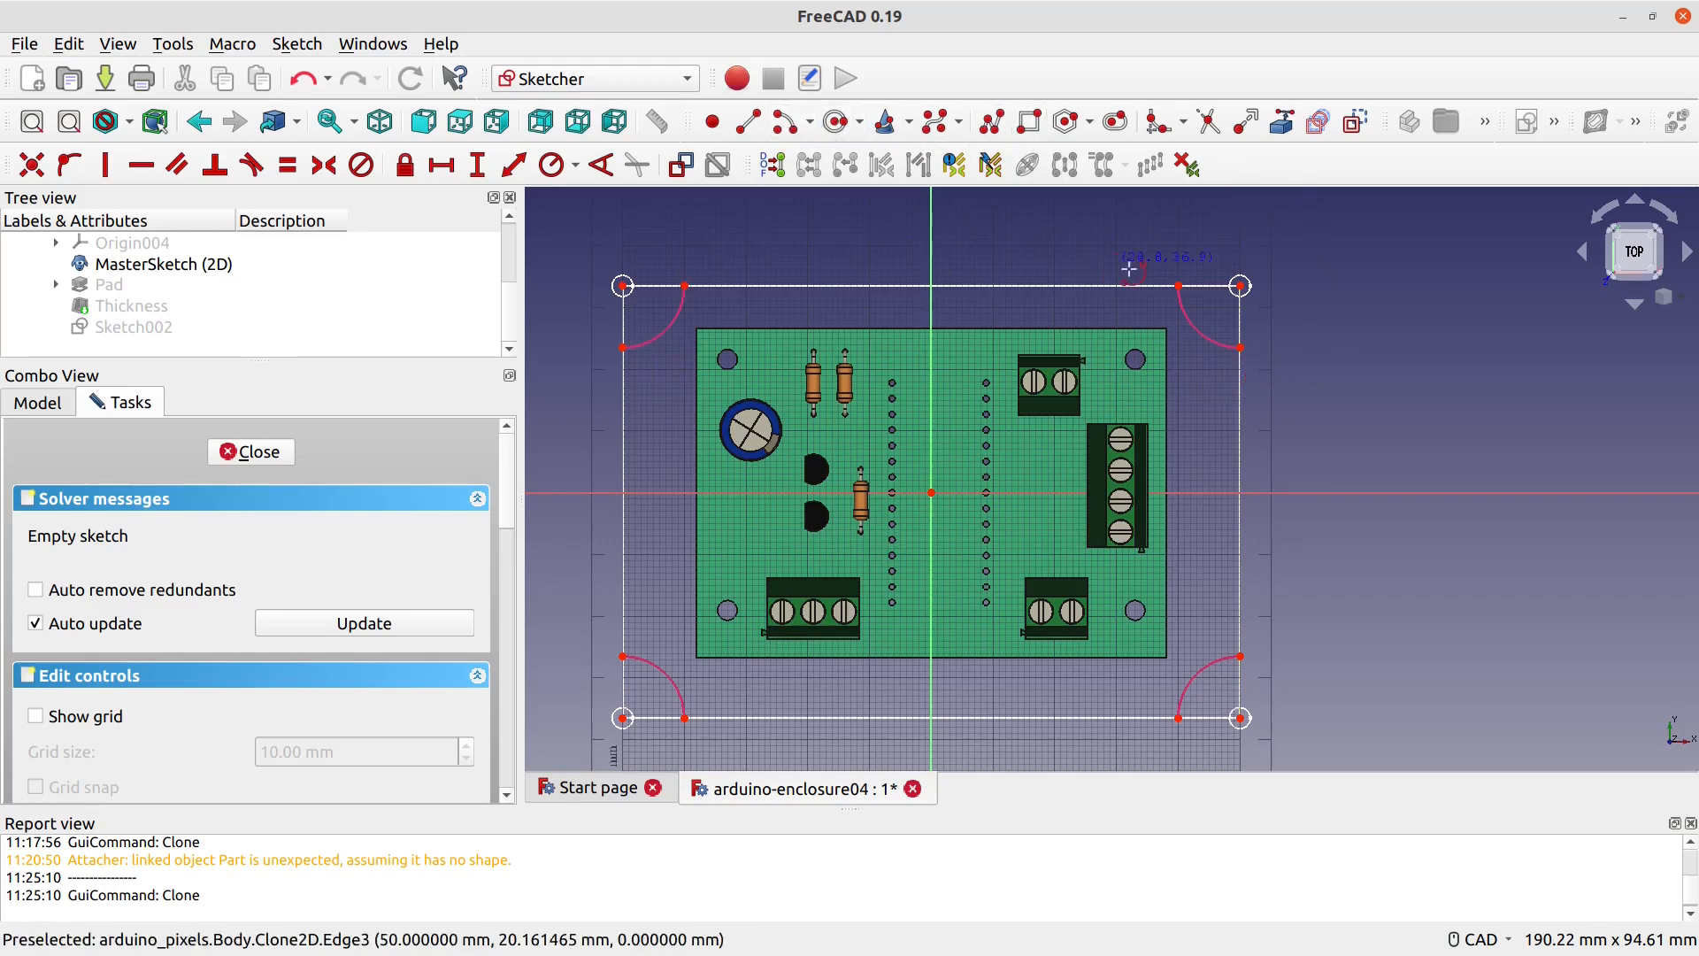
pyautogui.click(1240, 285)
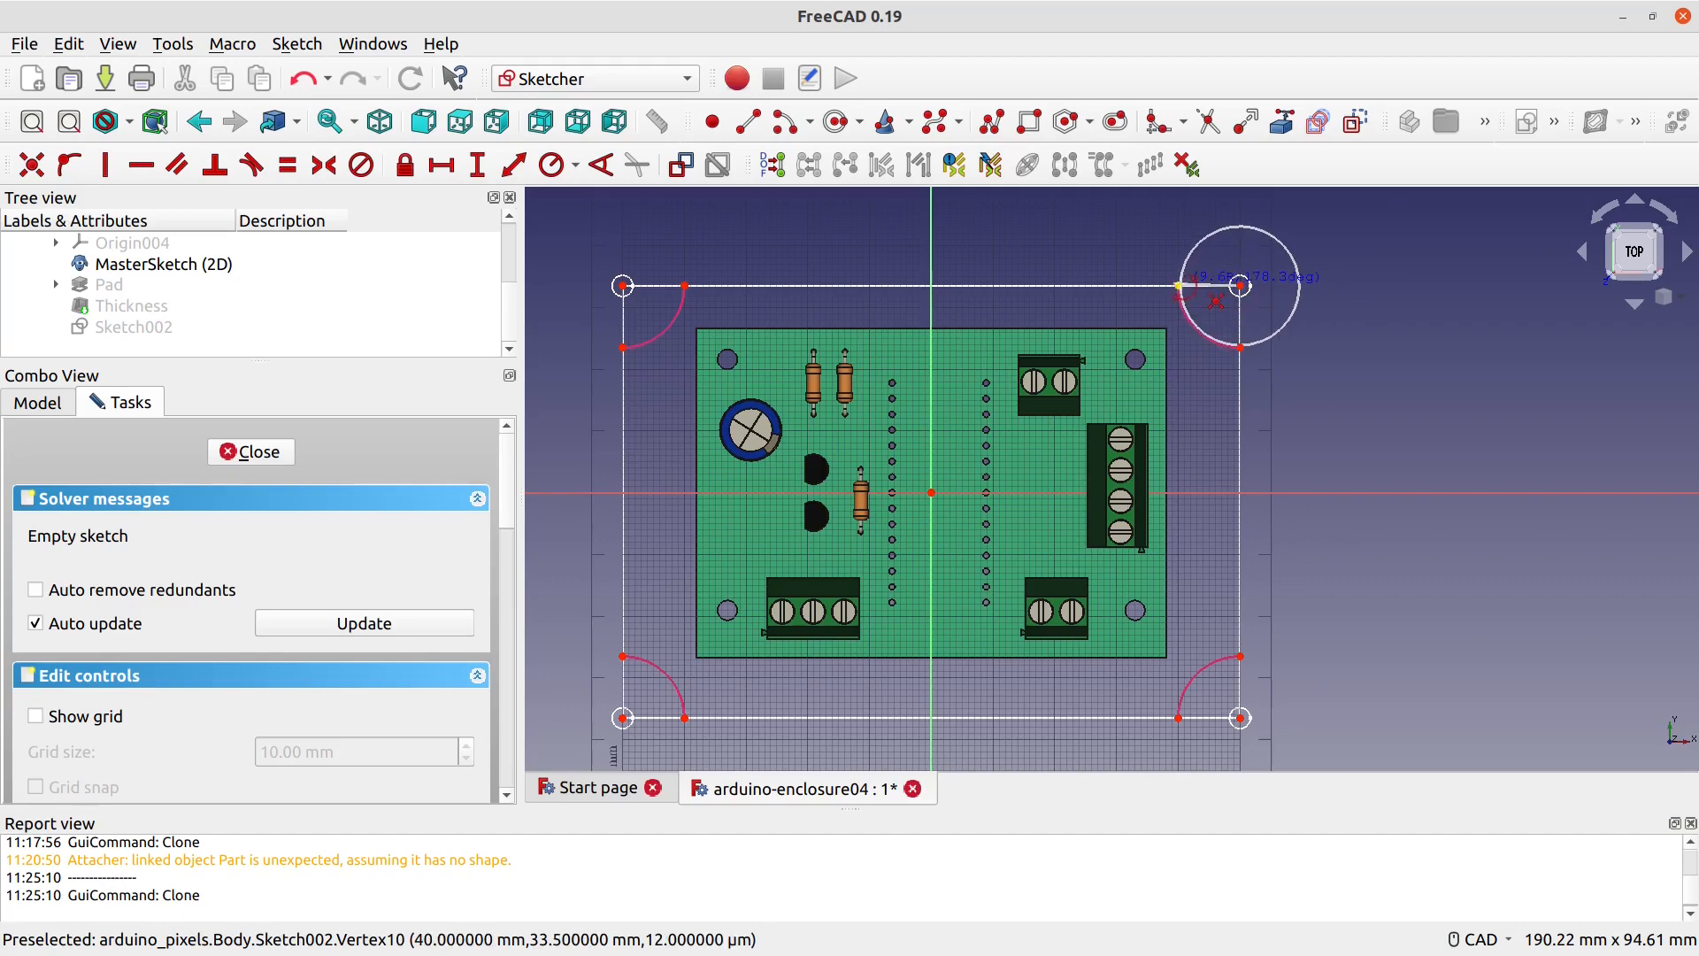
pyautogui.click(1180, 285)
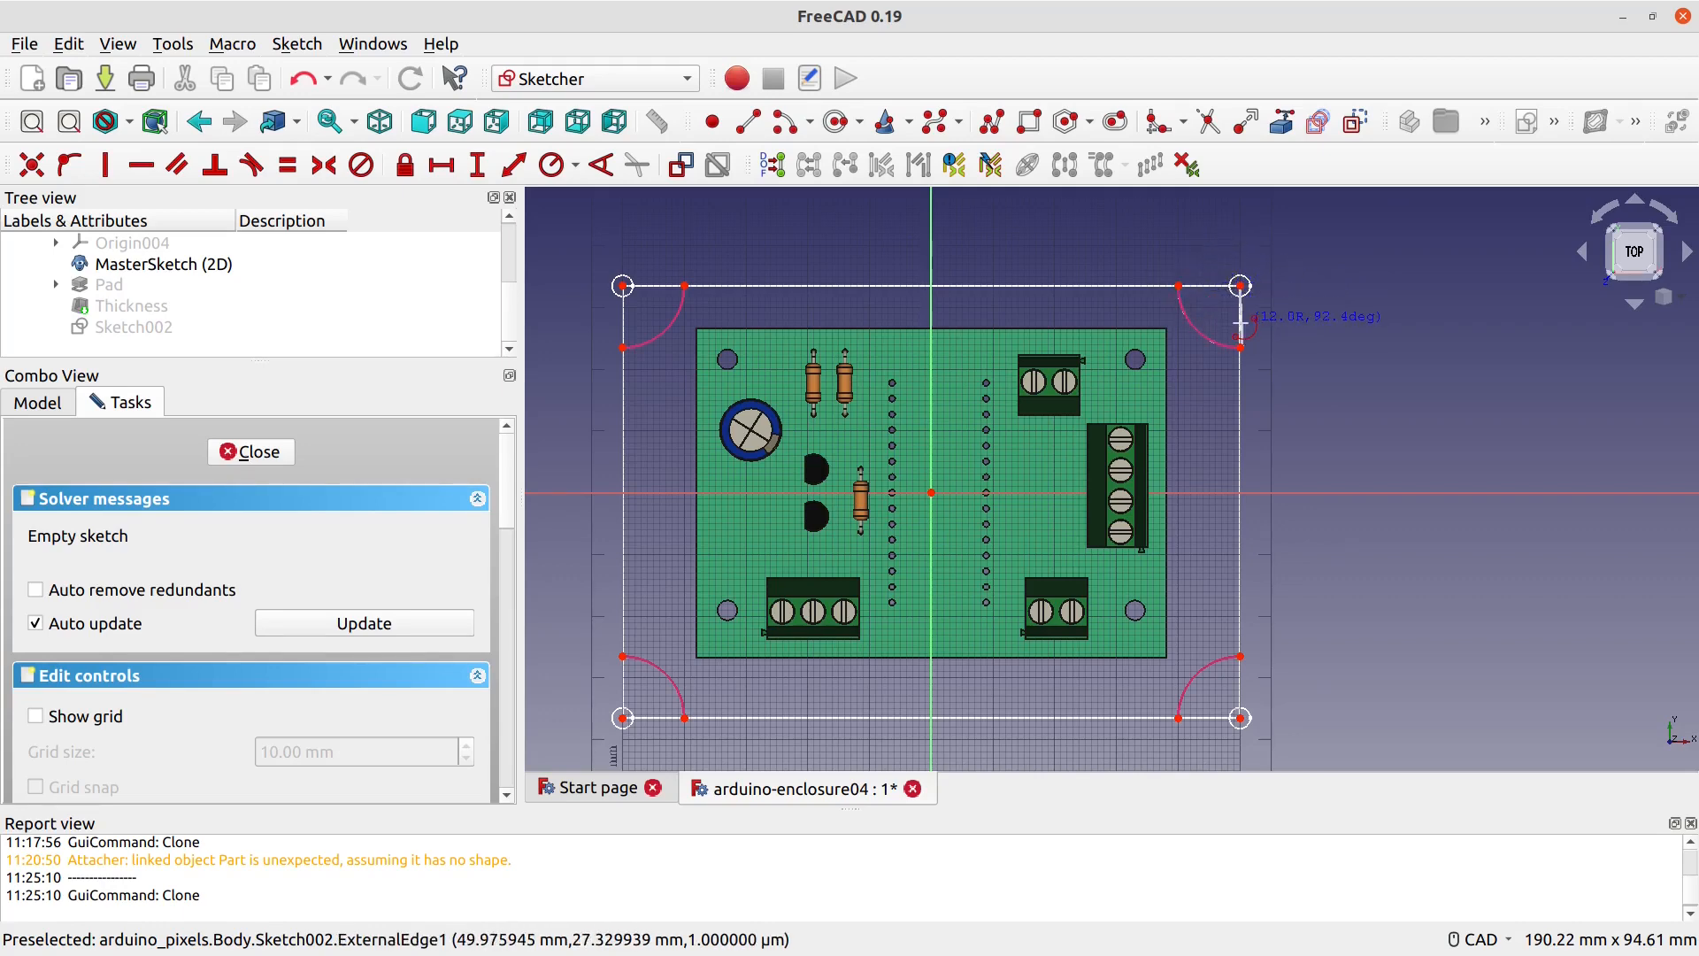
pyautogui.click(1241, 347)
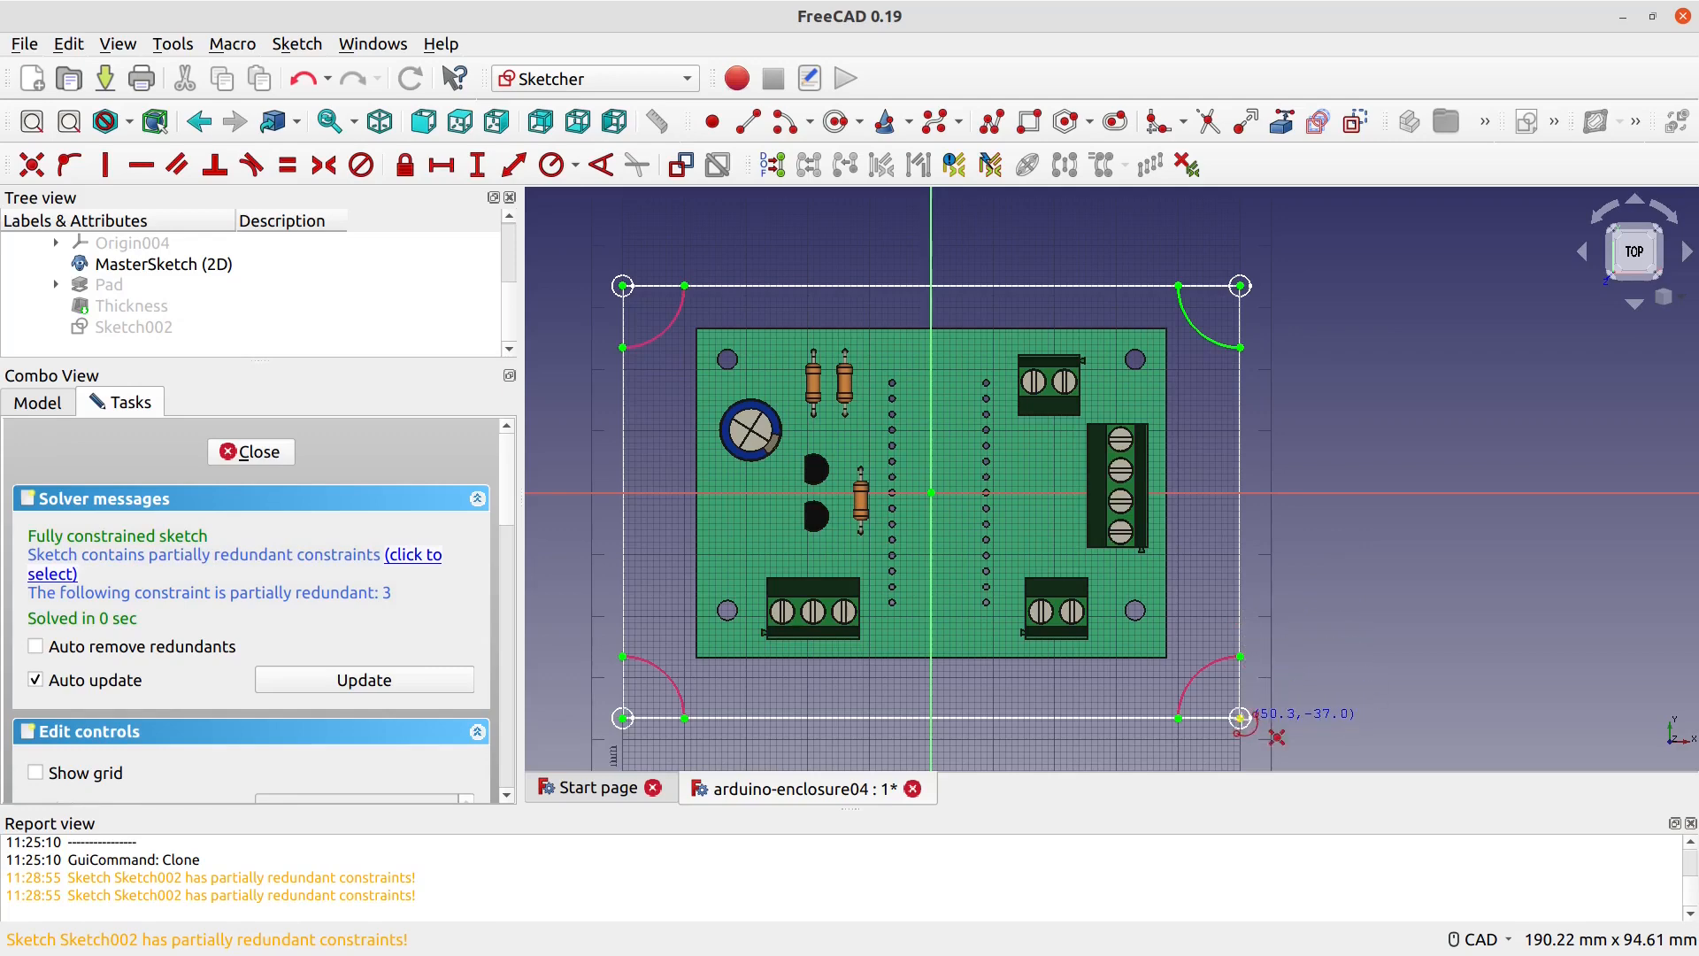
pyautogui.click(1240, 718)
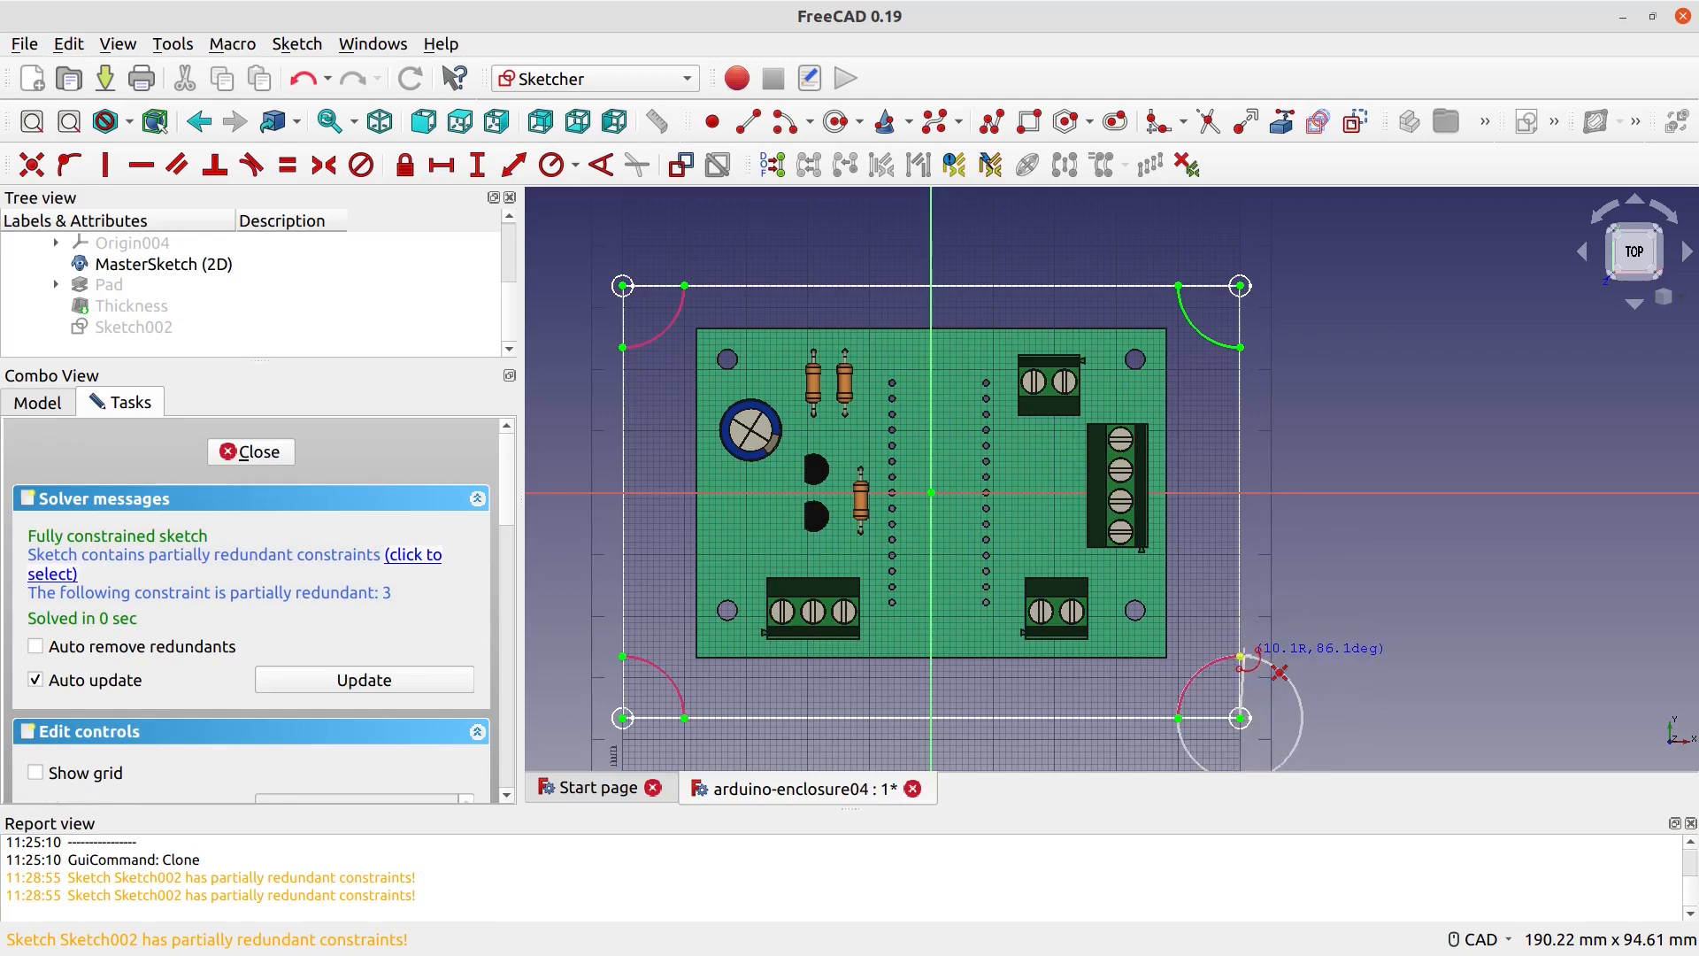
pyautogui.click(1240, 657)
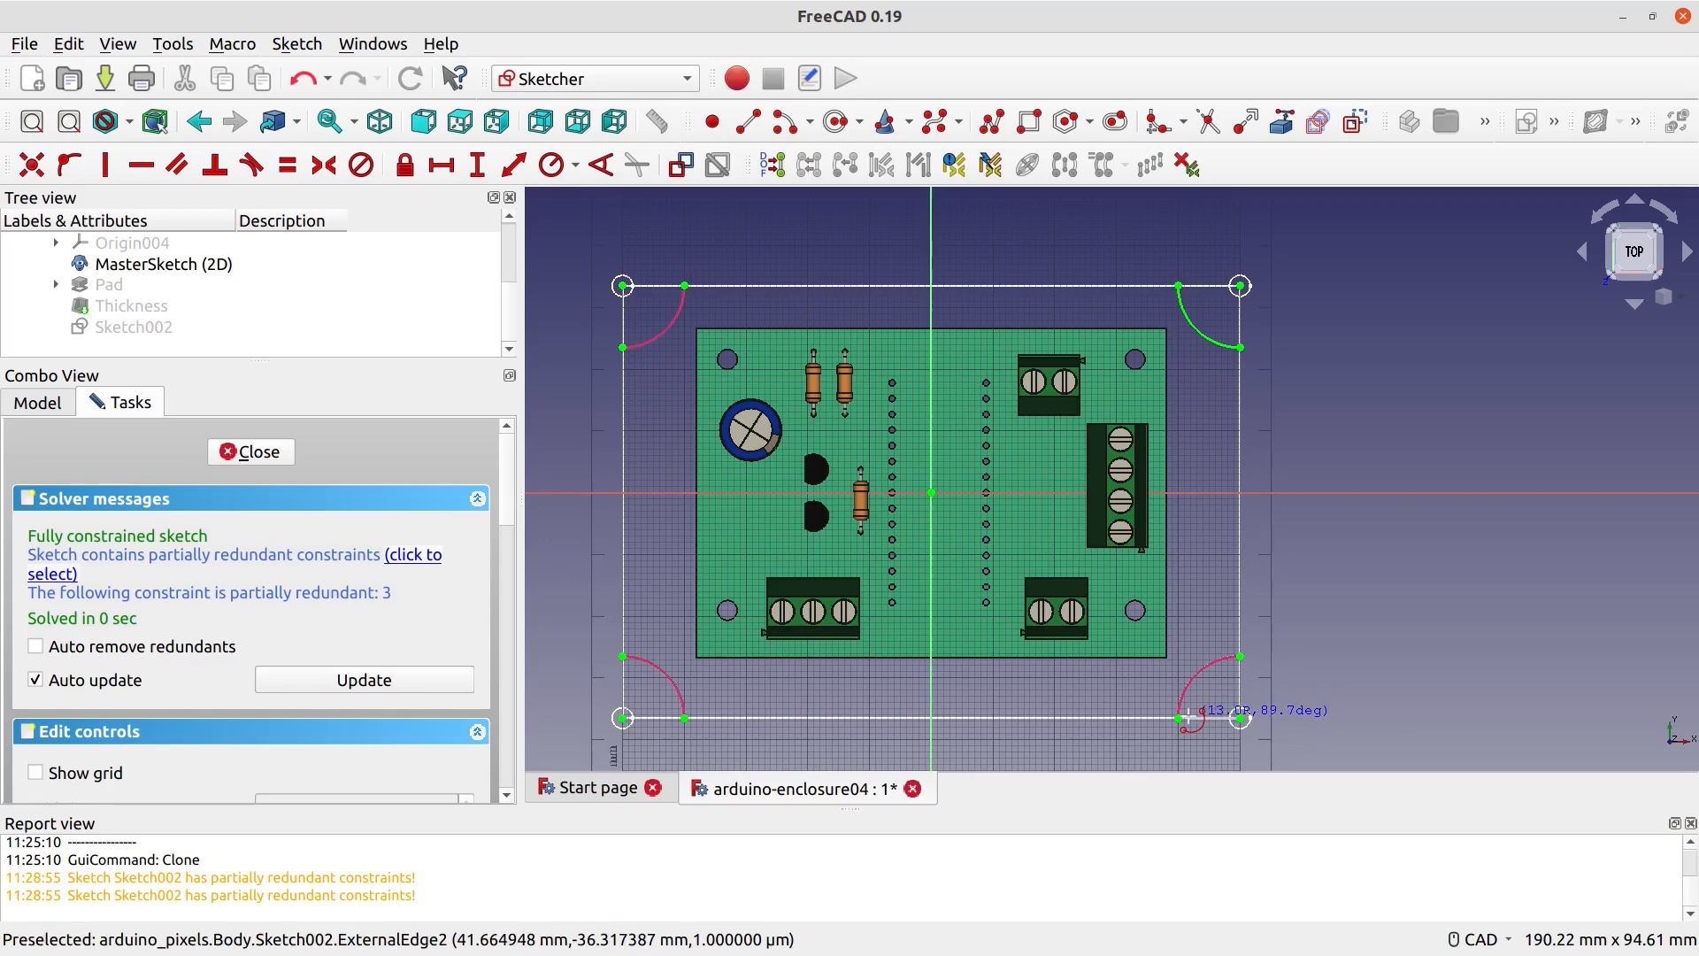
pyautogui.click(1178, 718)
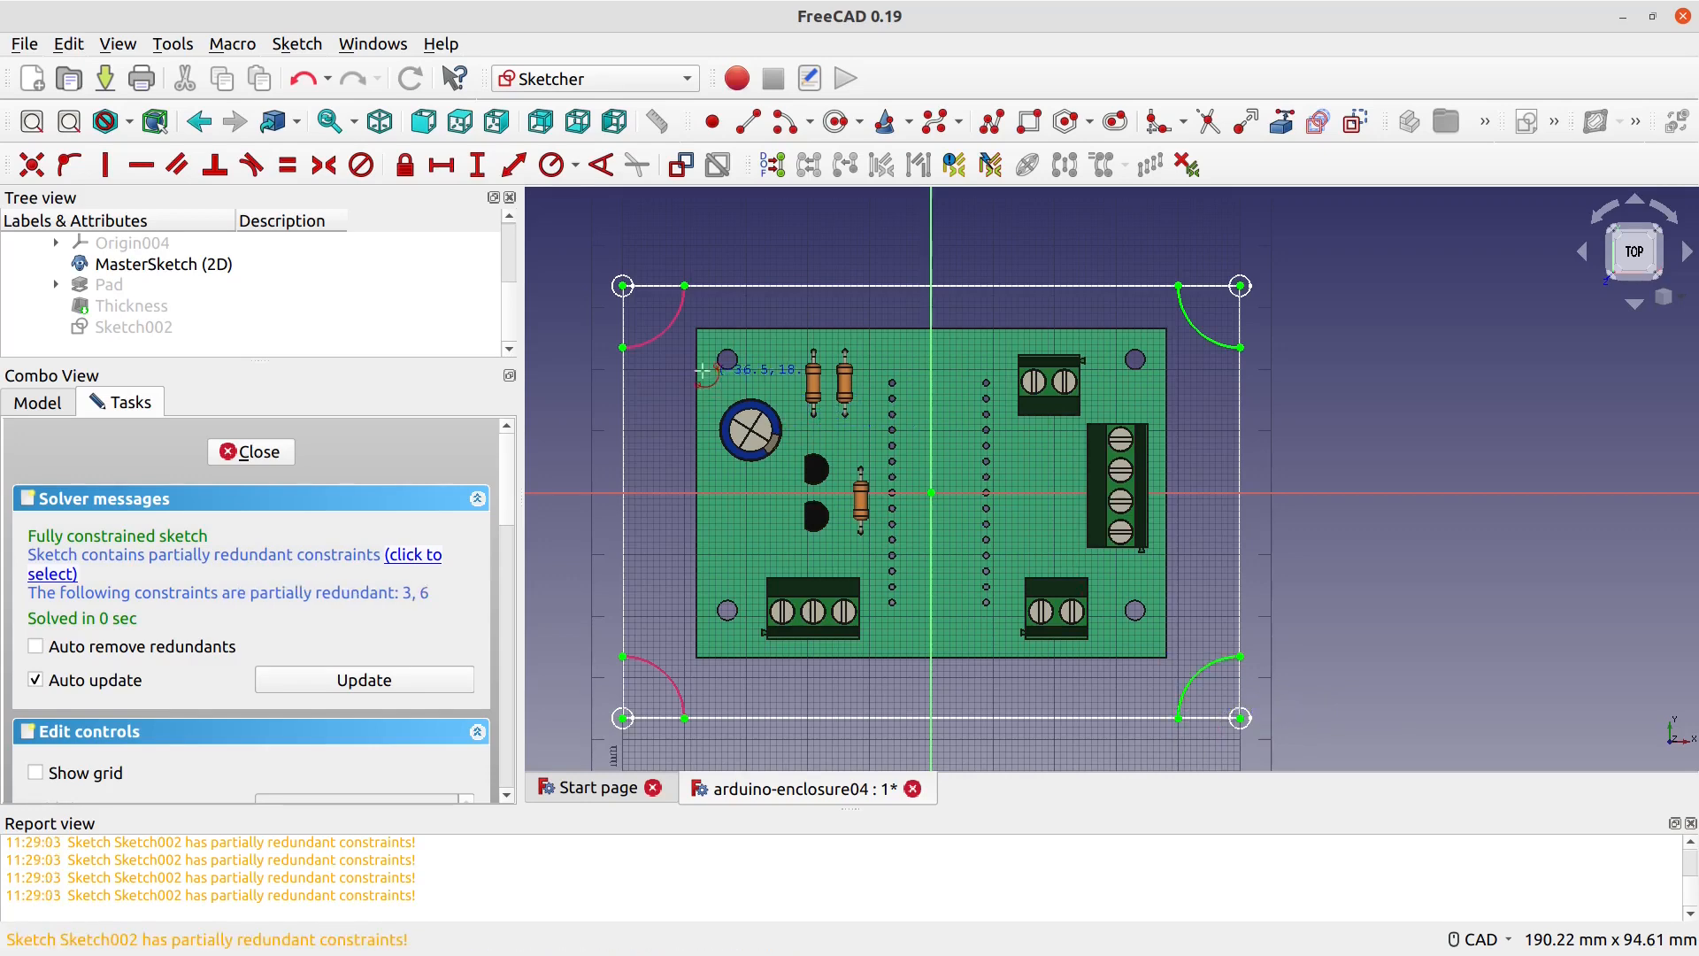
# Step: Trace the upper-left and lower-left referenced corner arcs with centre-point arcs centred on the outline corners
pyautogui.click(624, 286)
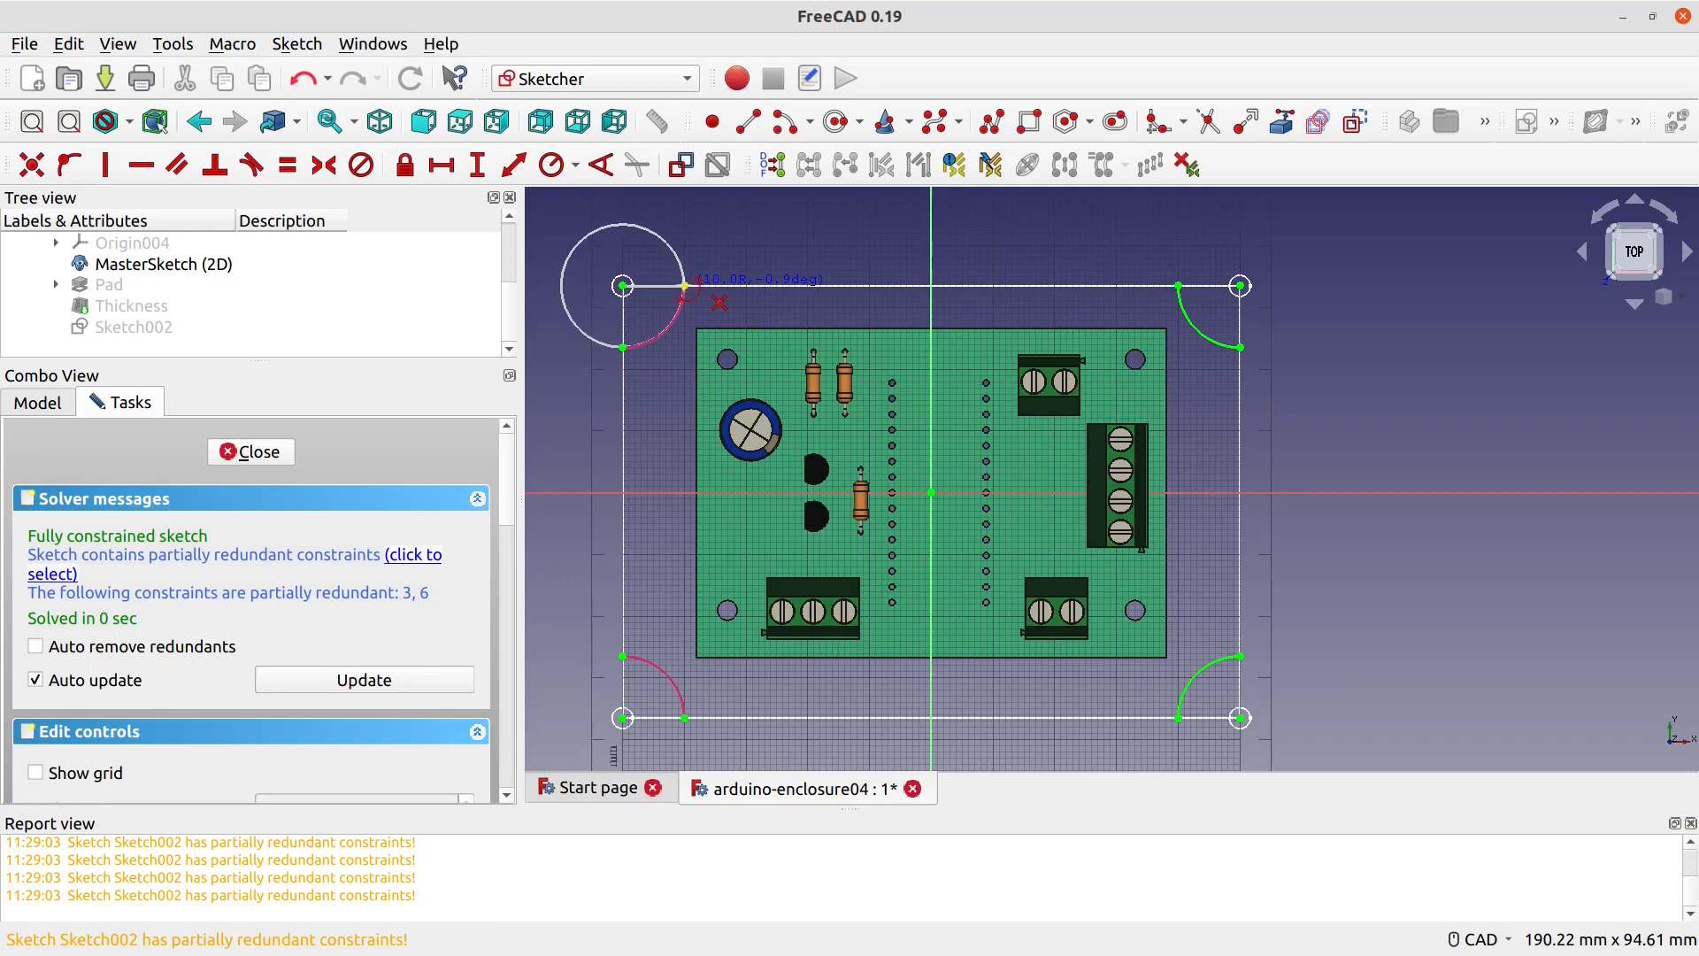
pyautogui.click(685, 286)
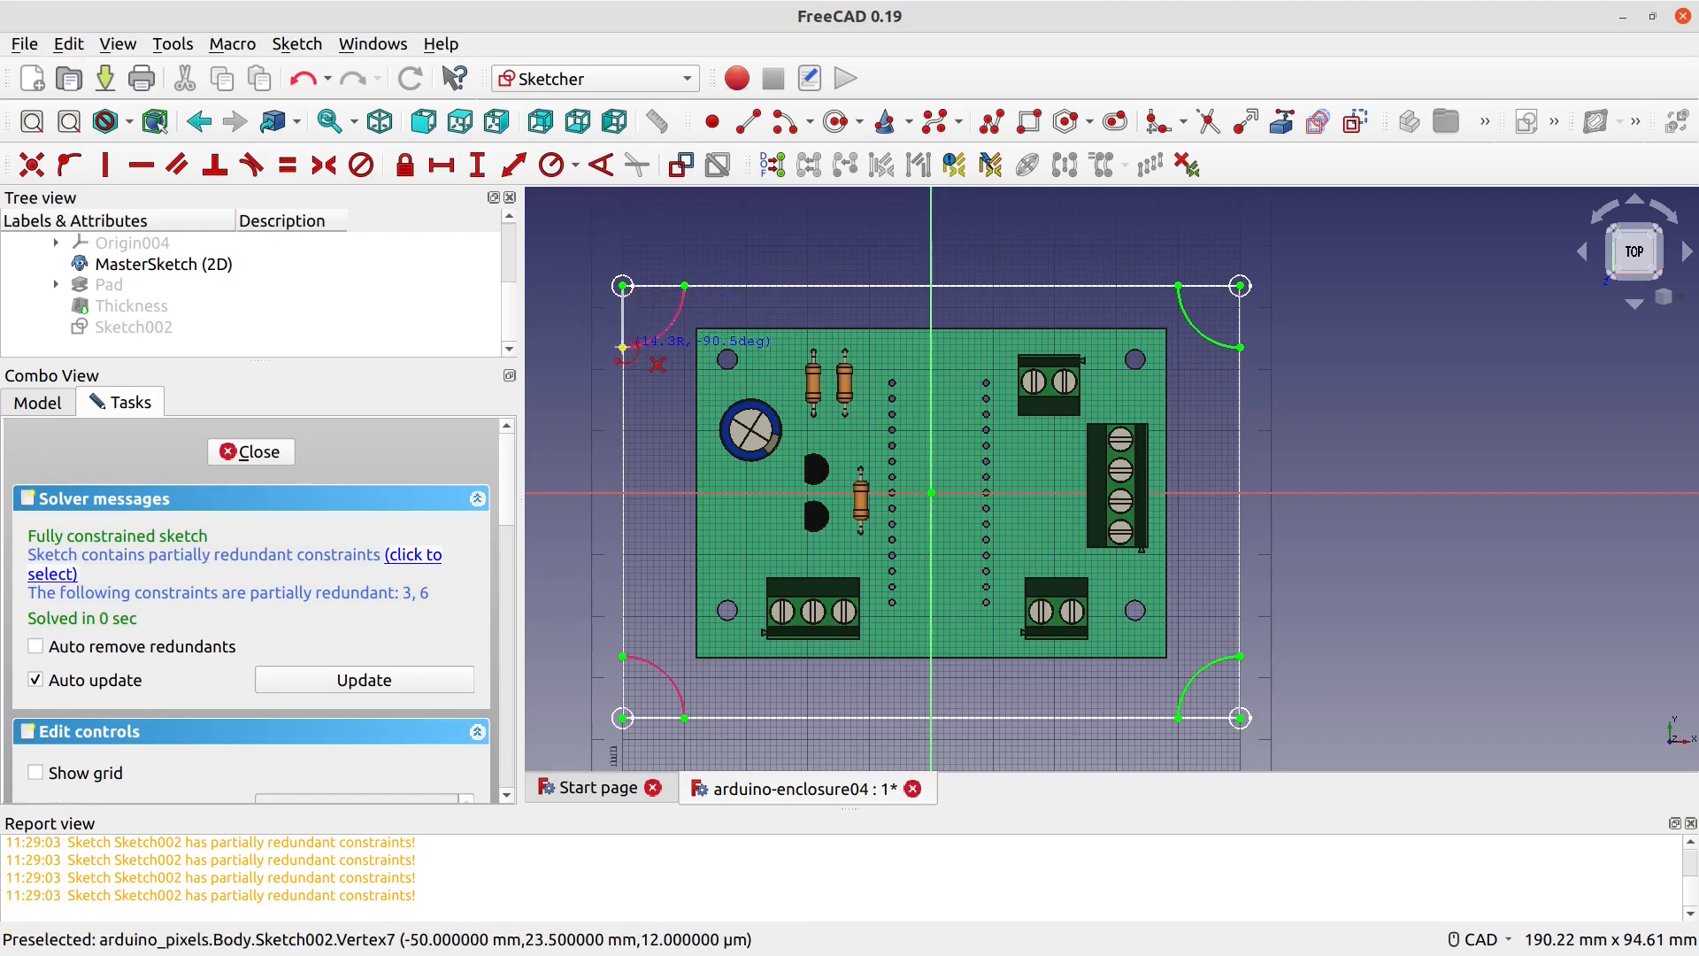
pyautogui.click(623, 347)
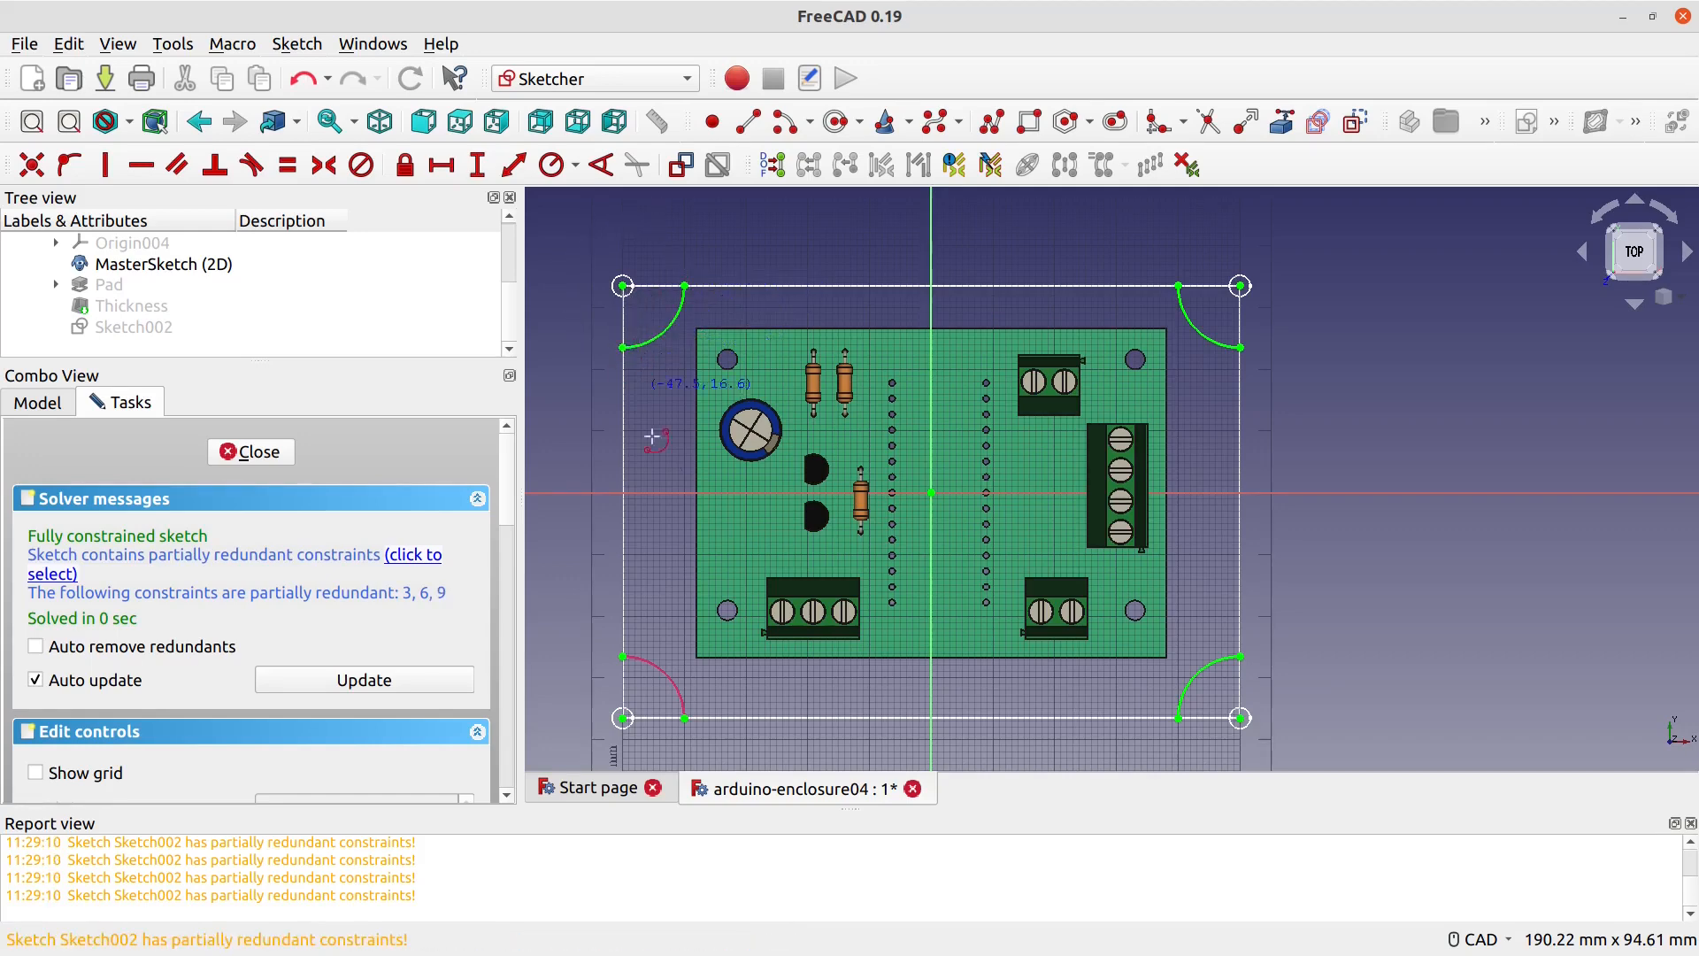
pyautogui.click(624, 717)
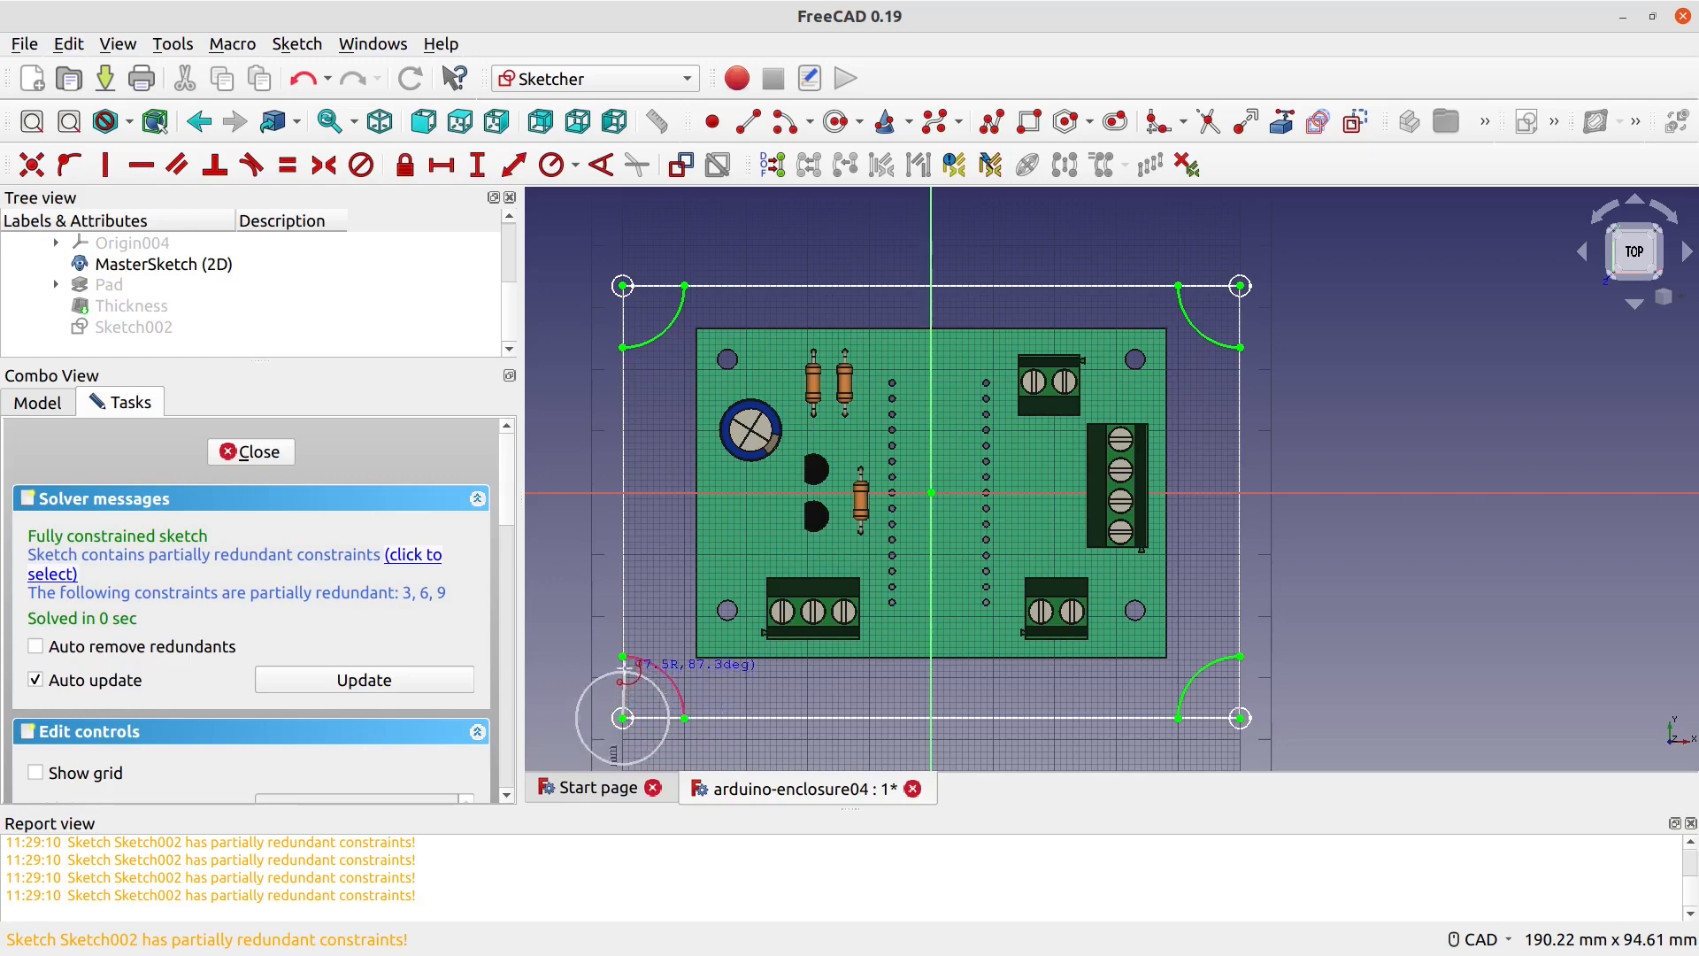
pyautogui.click(623, 657)
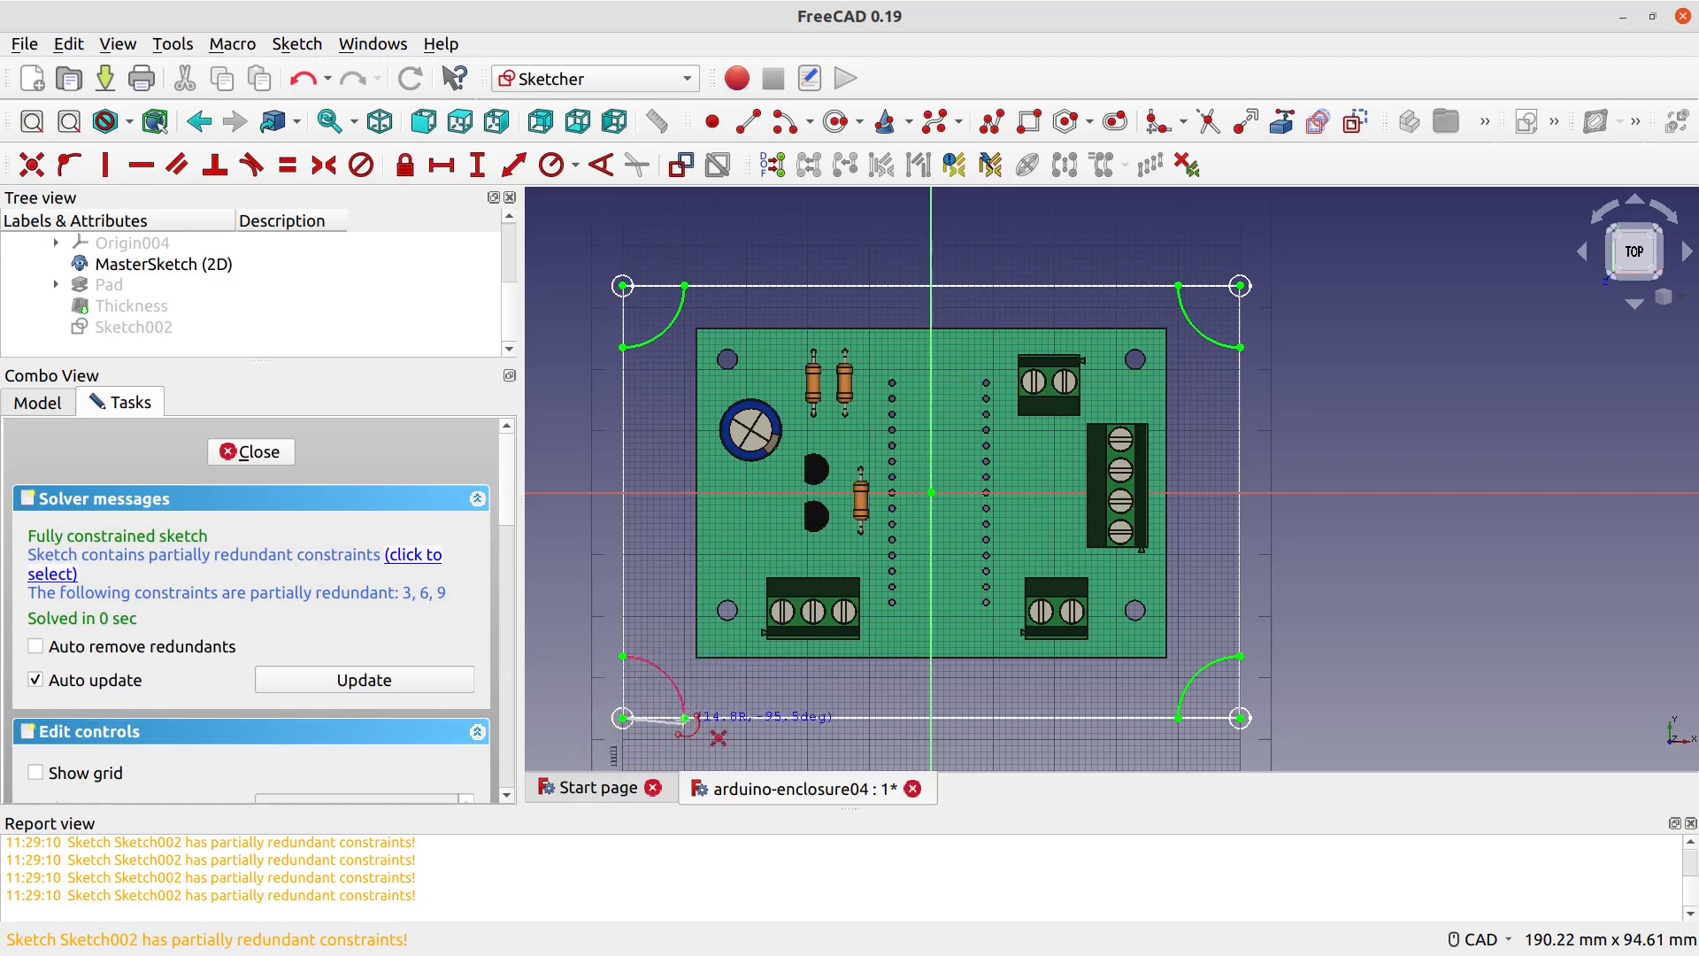
pyautogui.click(685, 718)
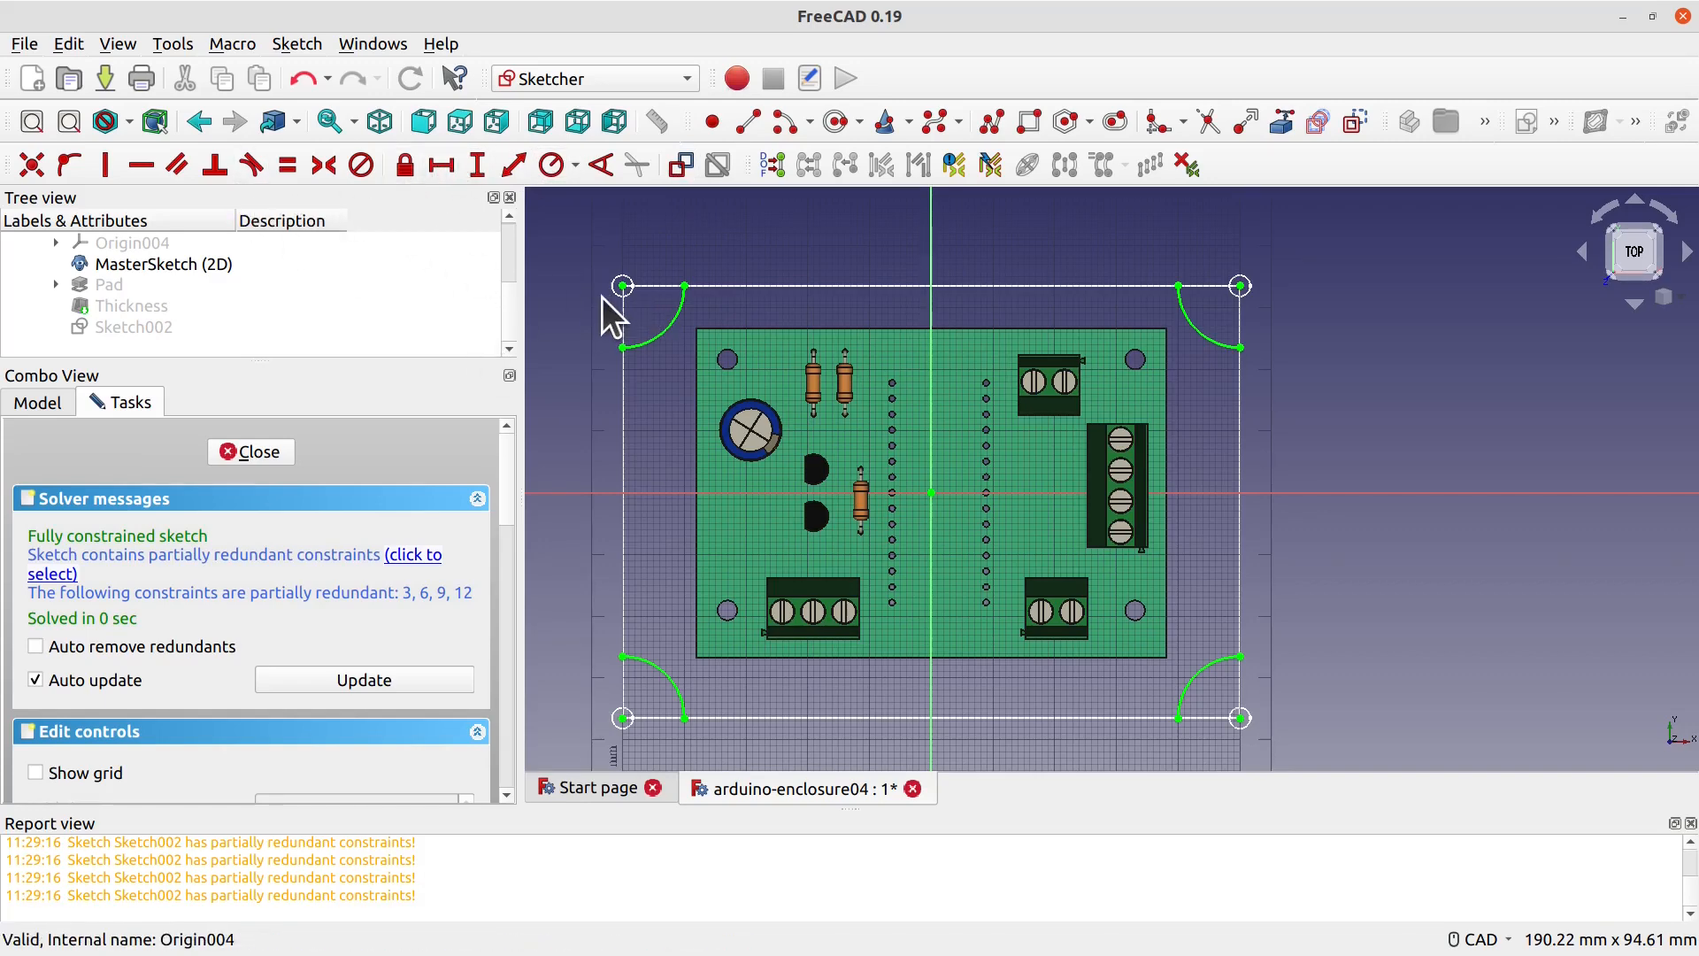
# Step: Close the upper-left quarter circle with two lines from the outline corner to the arc's endpoints
pyautogui.click(748, 122)
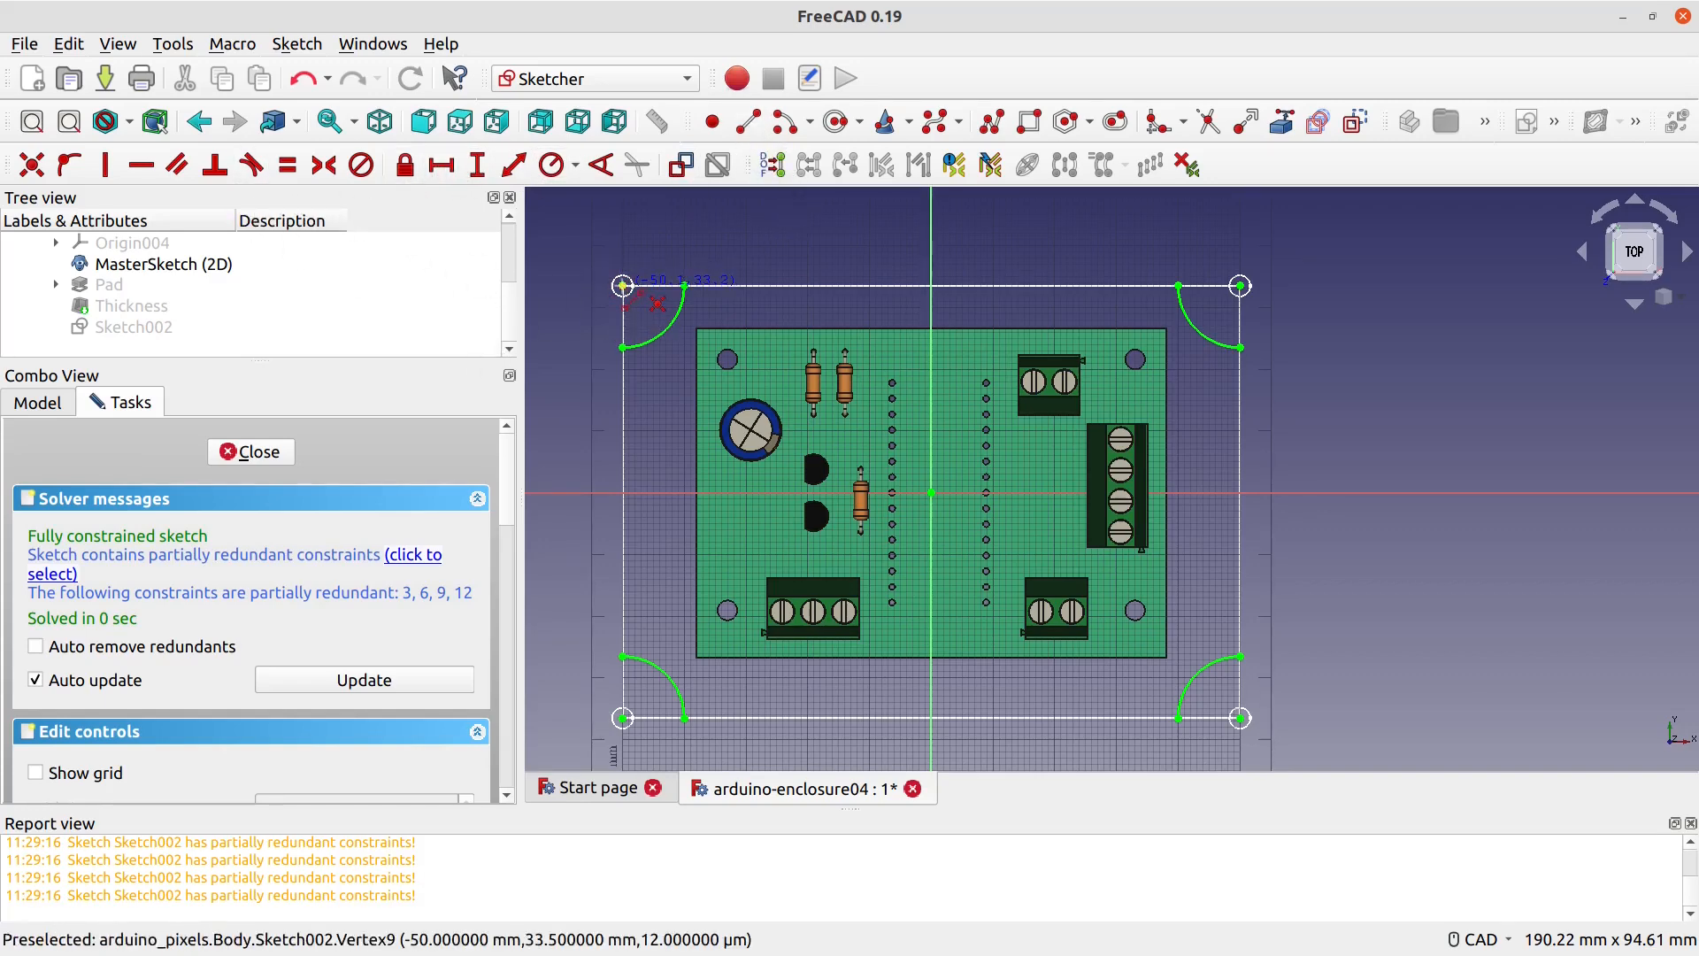
pyautogui.click(623, 286)
pyautogui.click(685, 285)
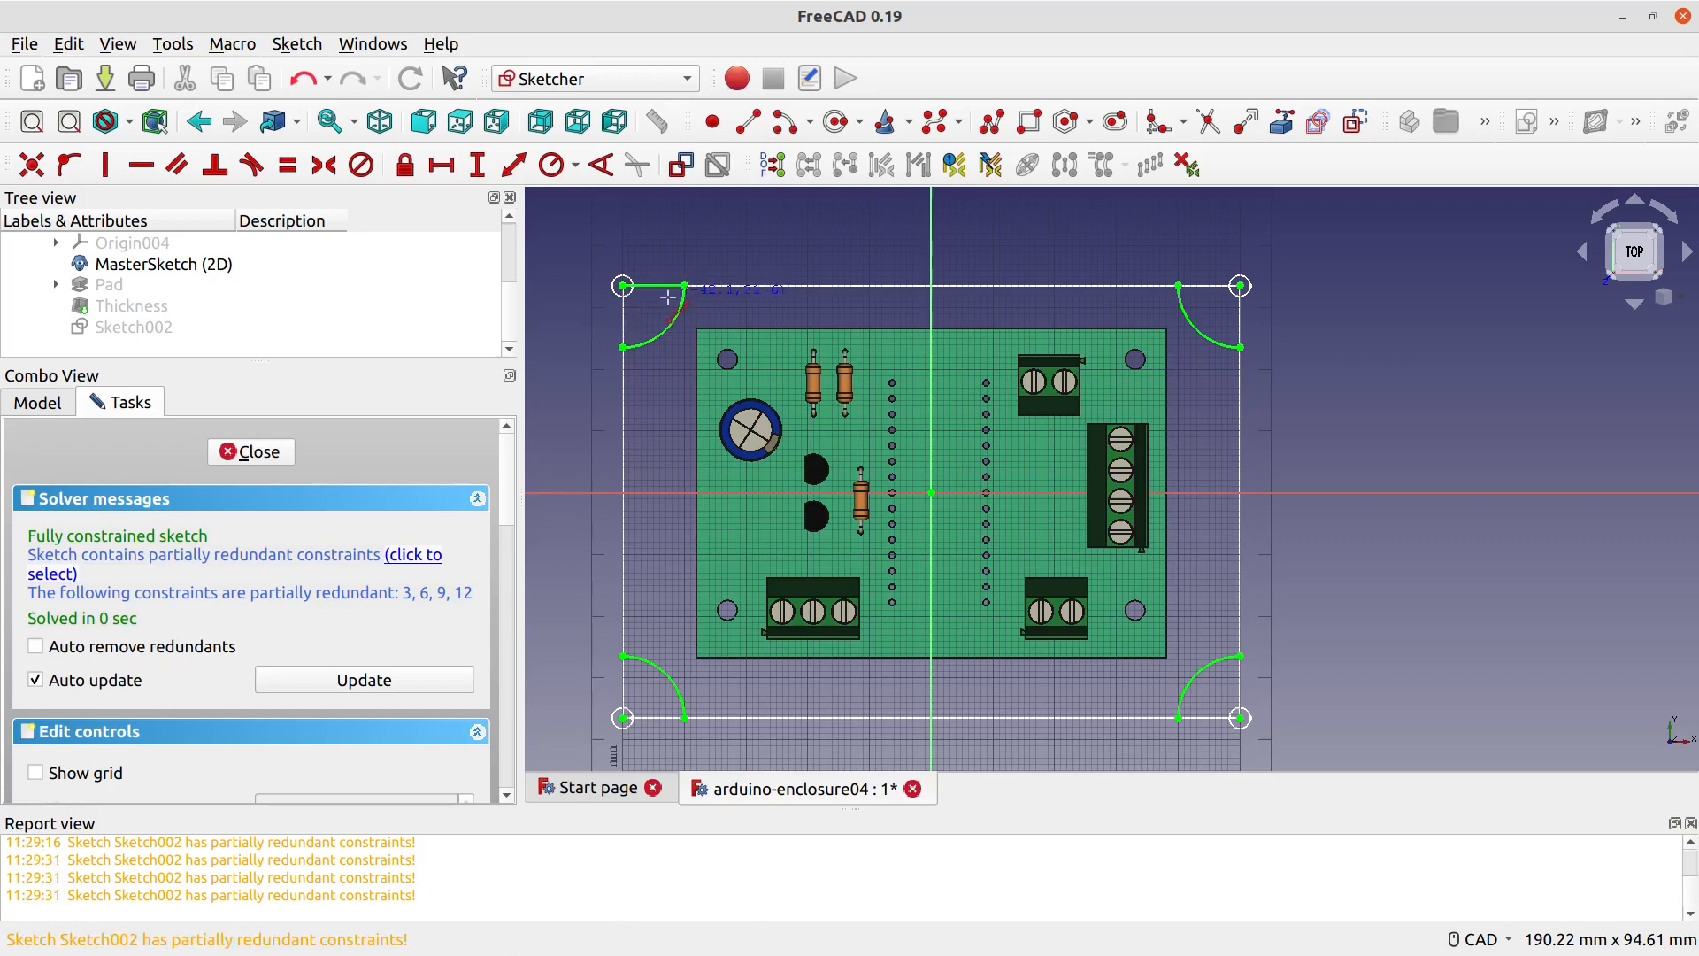
pyautogui.click(623, 286)
pyautogui.click(623, 346)
# Step: Close the upper-right quarter circle with two lines joining the outline corner to the arc's endpoints
pyautogui.click(1178, 286)
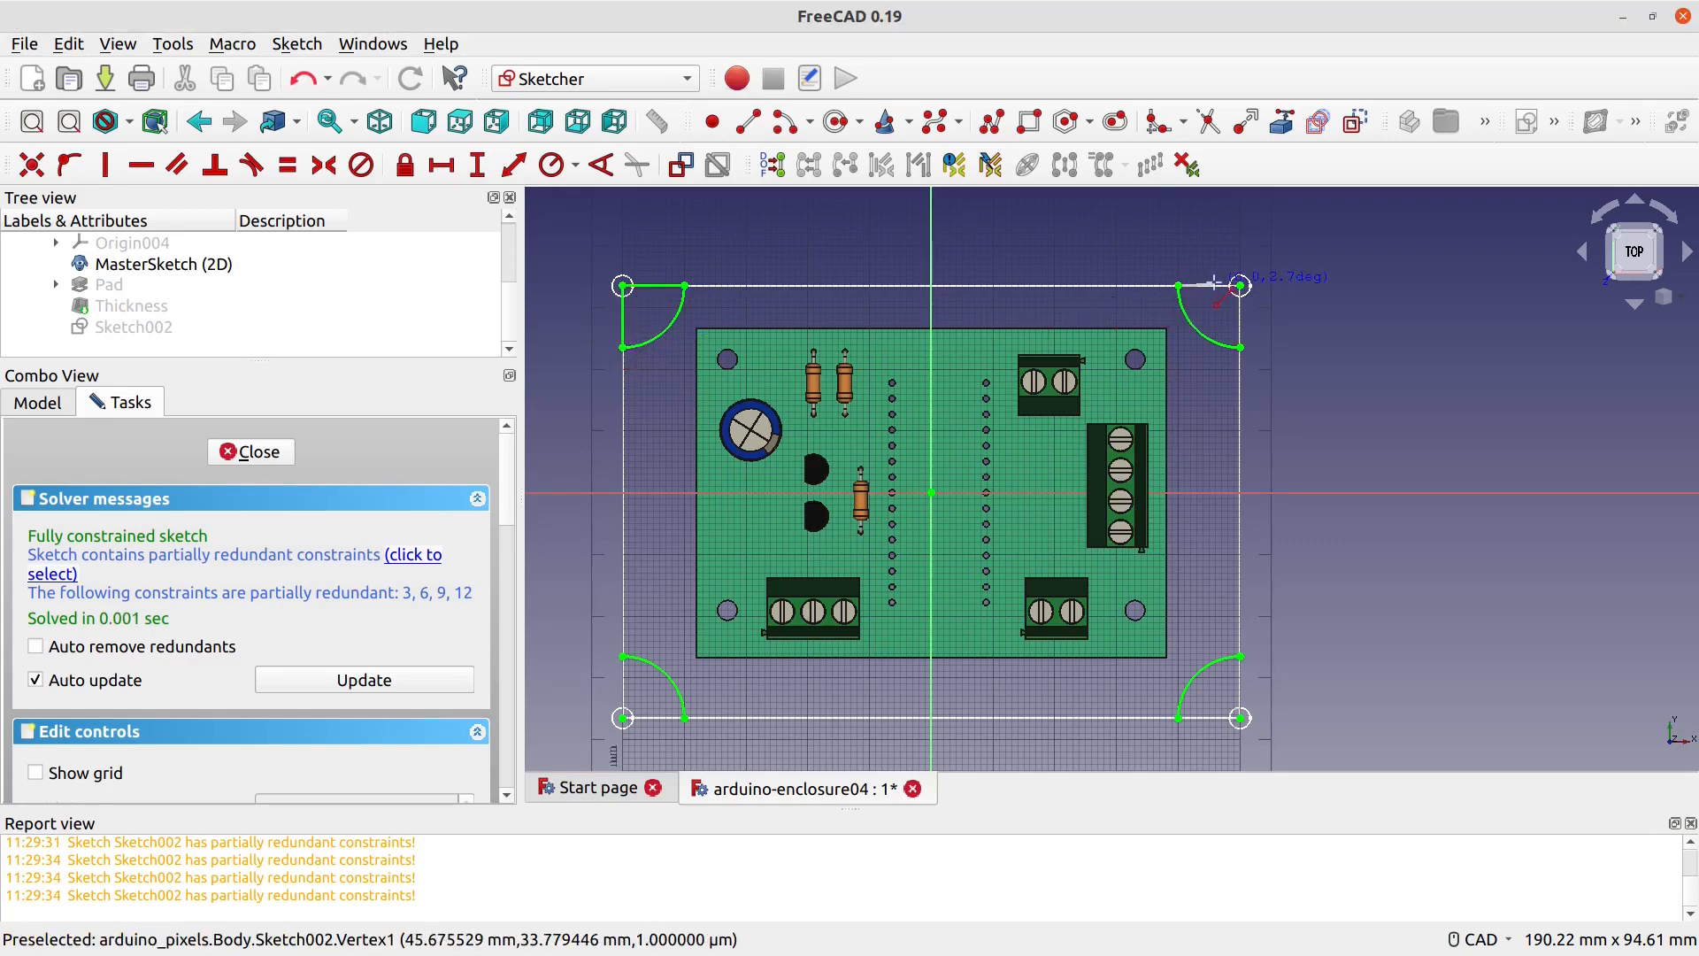
pyautogui.click(1240, 286)
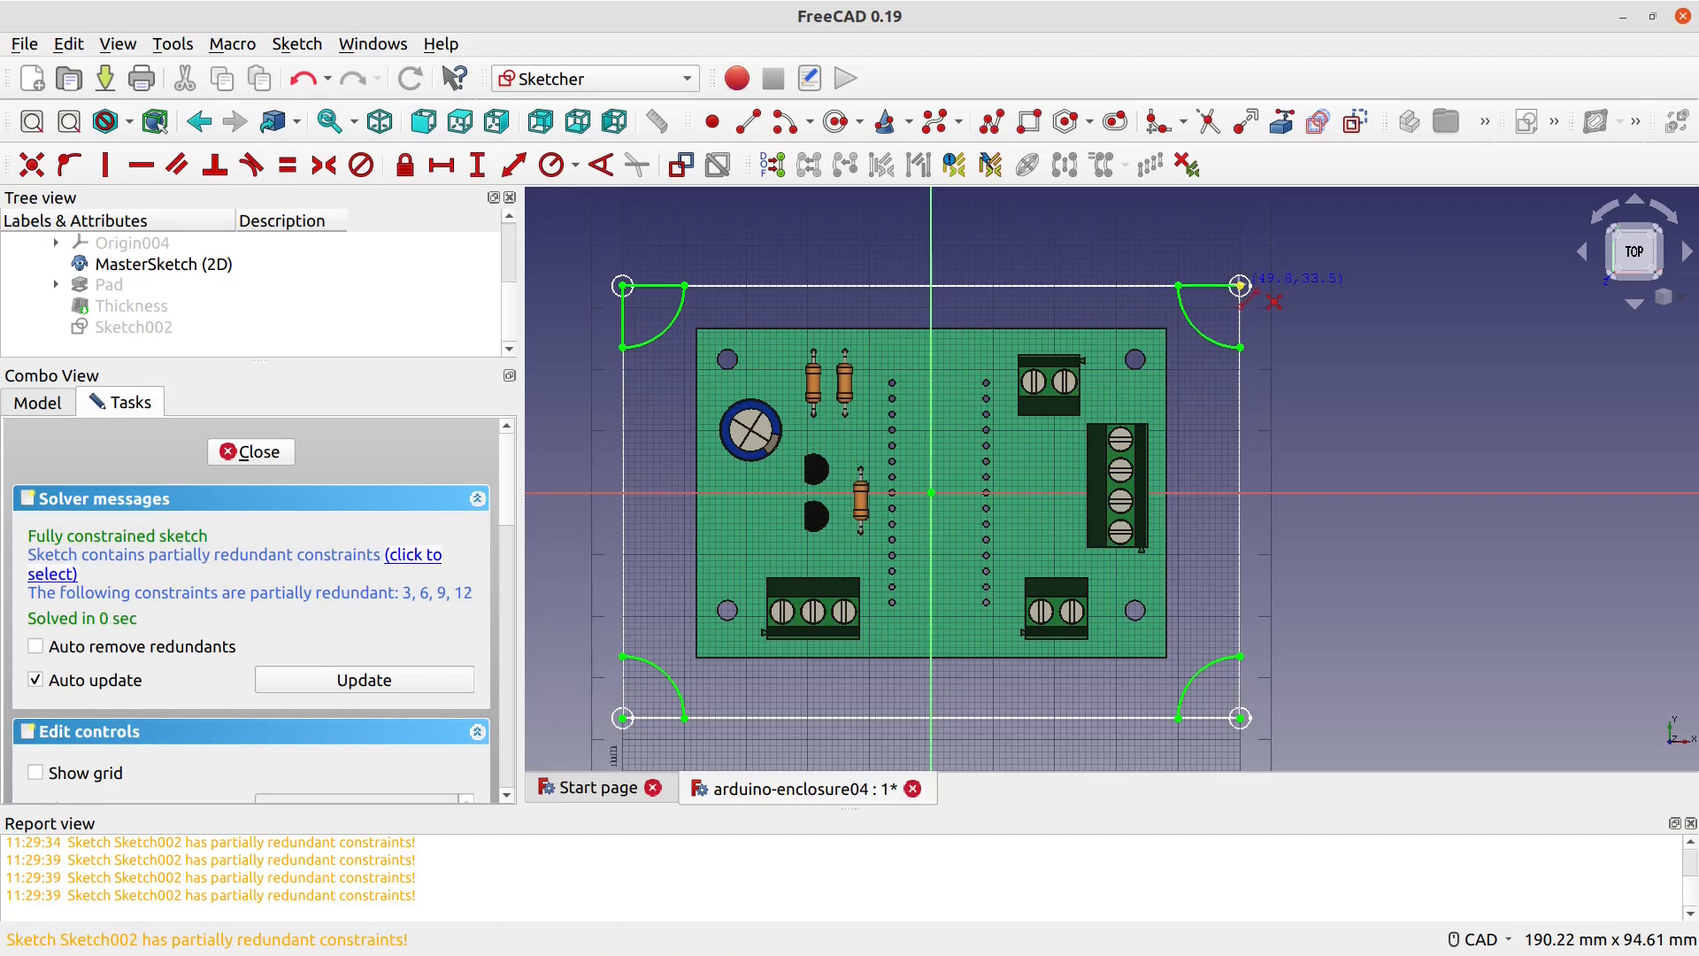
pyautogui.click(1240, 286)
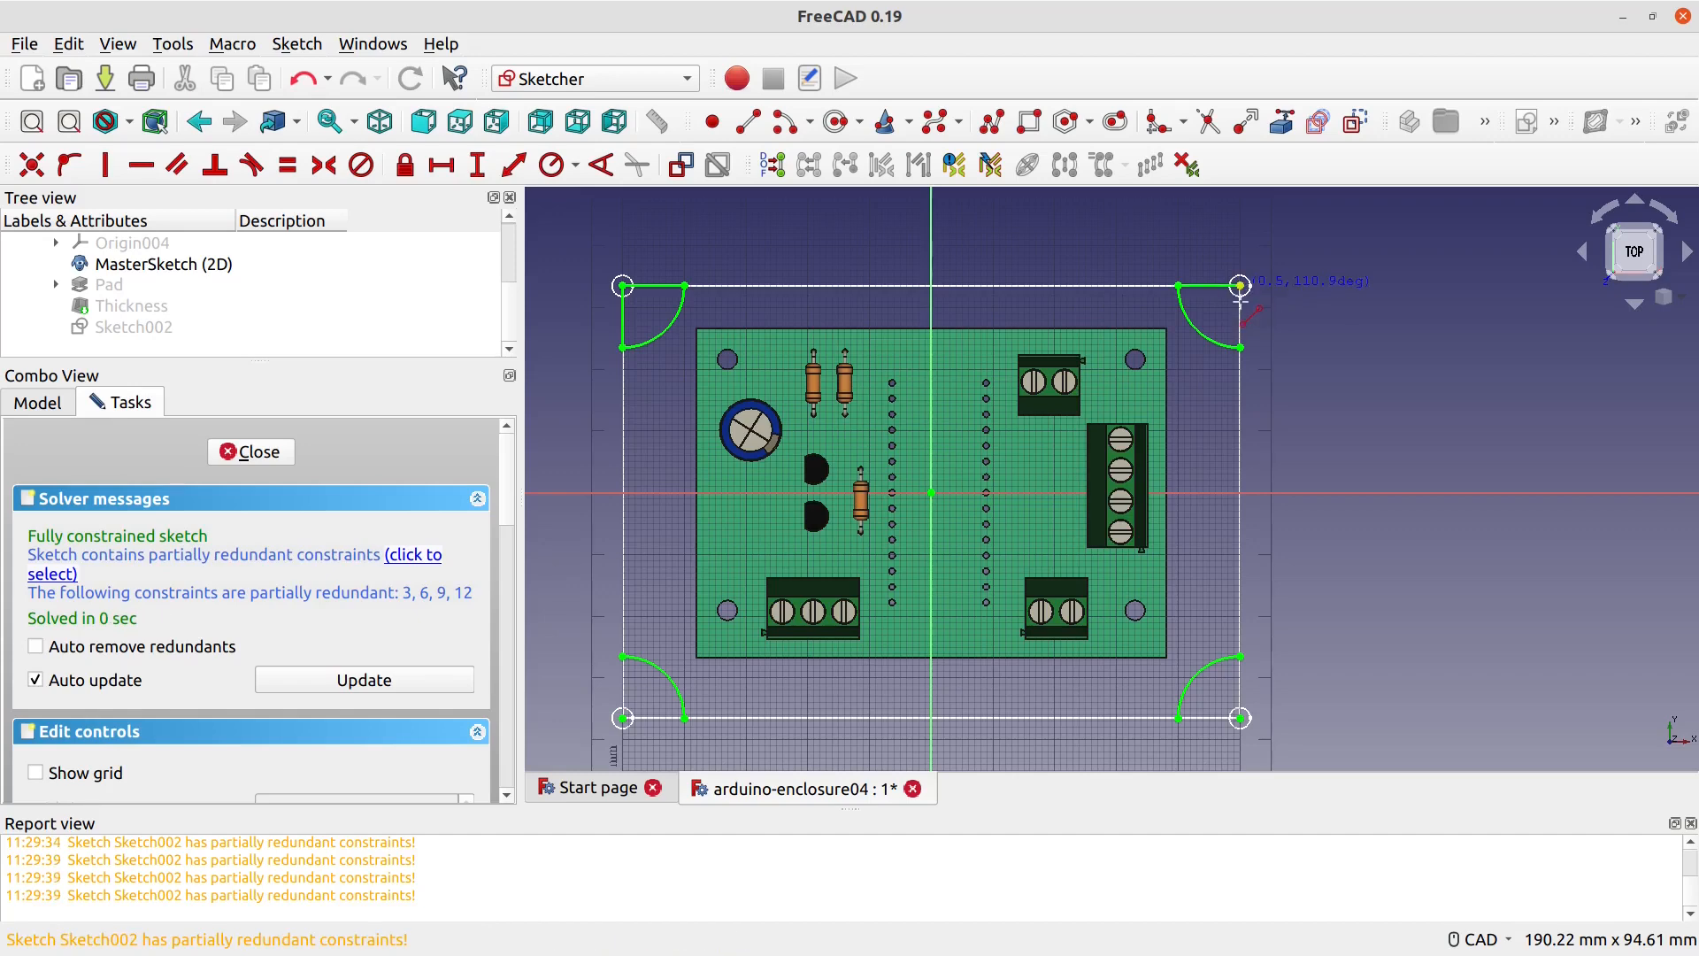
pyautogui.click(1240, 347)
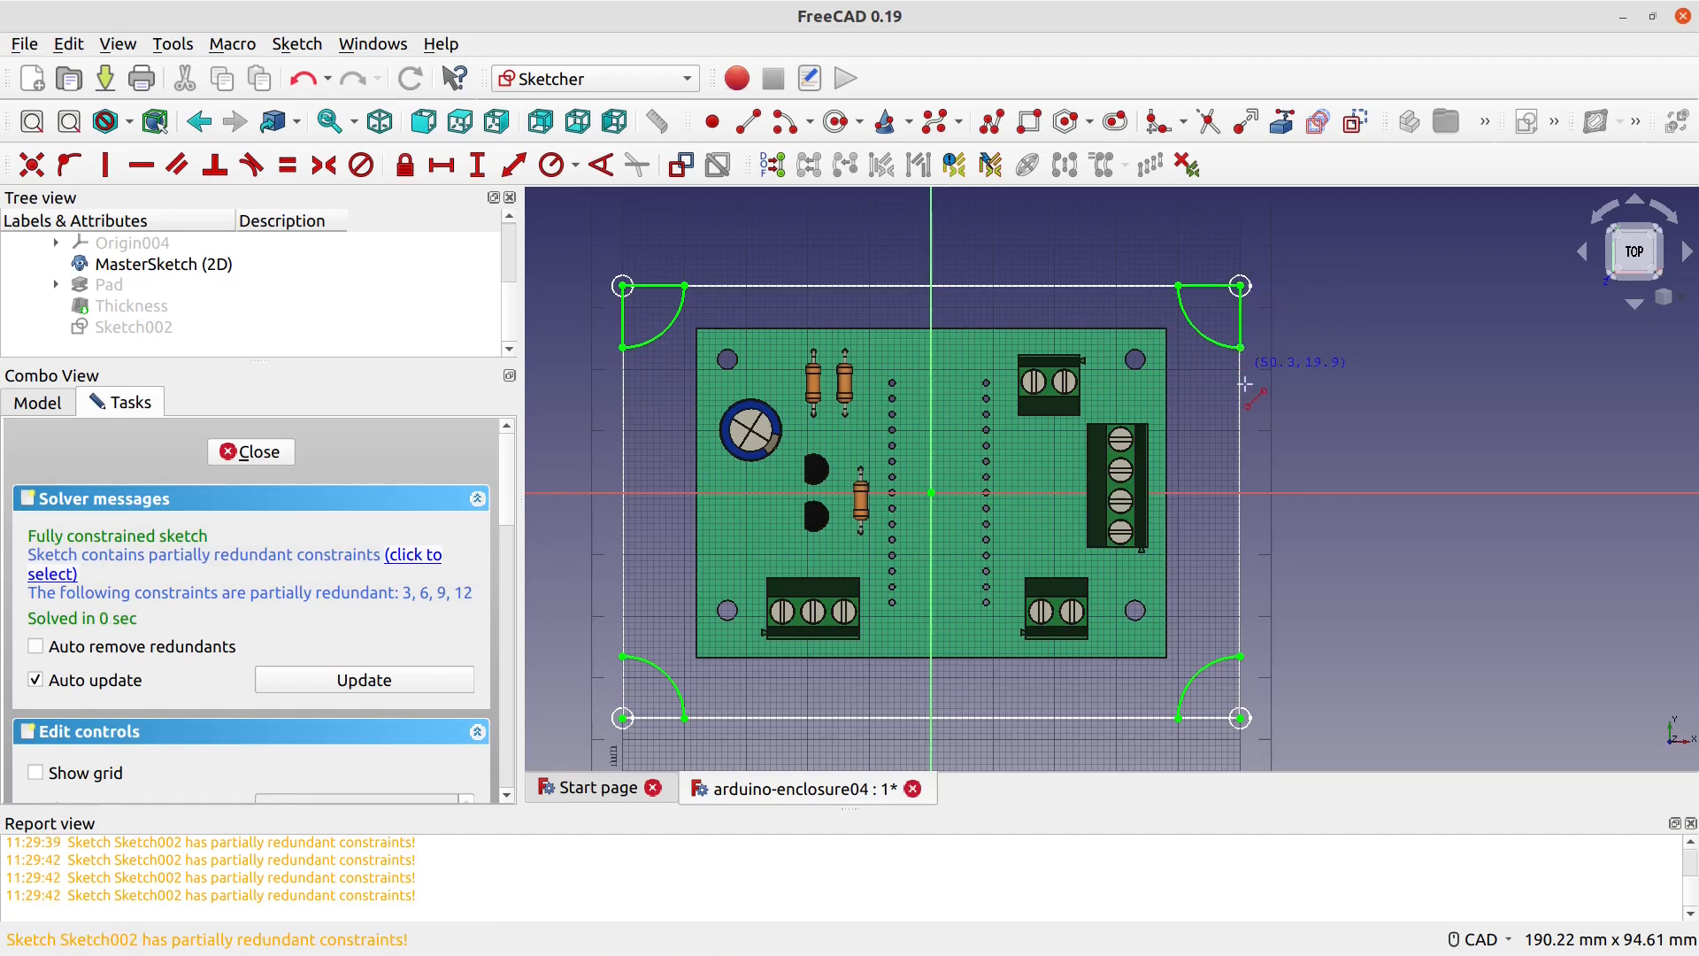
# Step: Close the lower-right quarter circle with two lines joining the outline corner to the arc's endpoints
pyautogui.click(1240, 656)
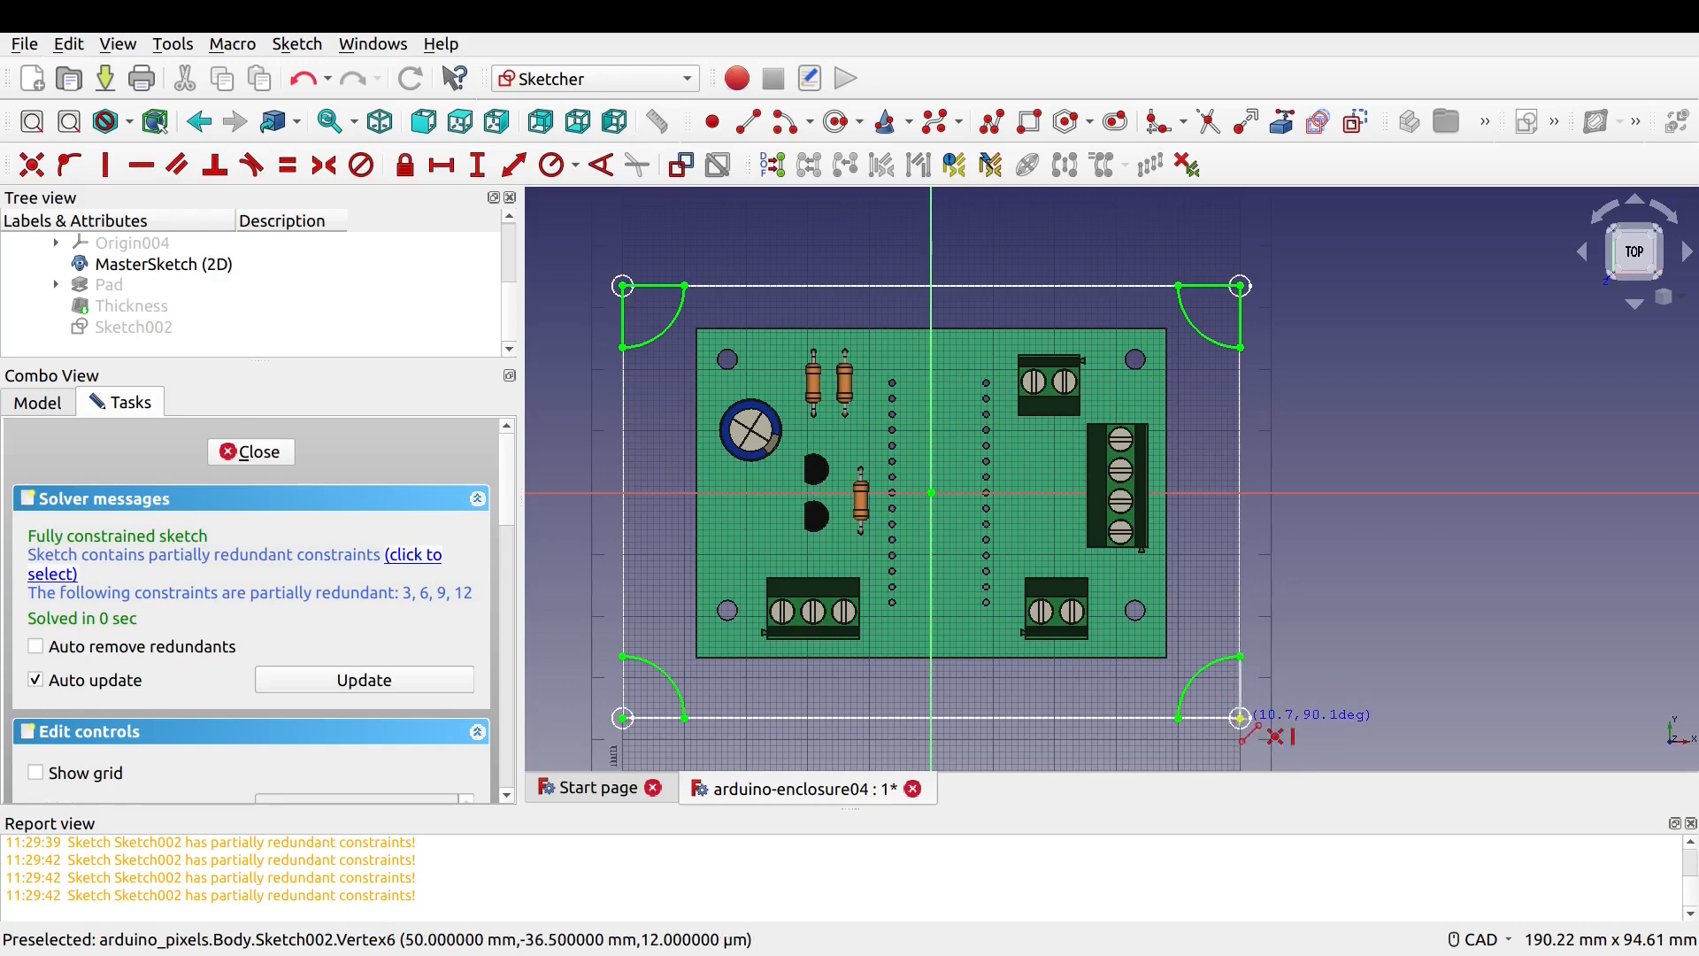
pyautogui.click(1240, 718)
pyautogui.click(1240, 718)
pyautogui.click(1178, 718)
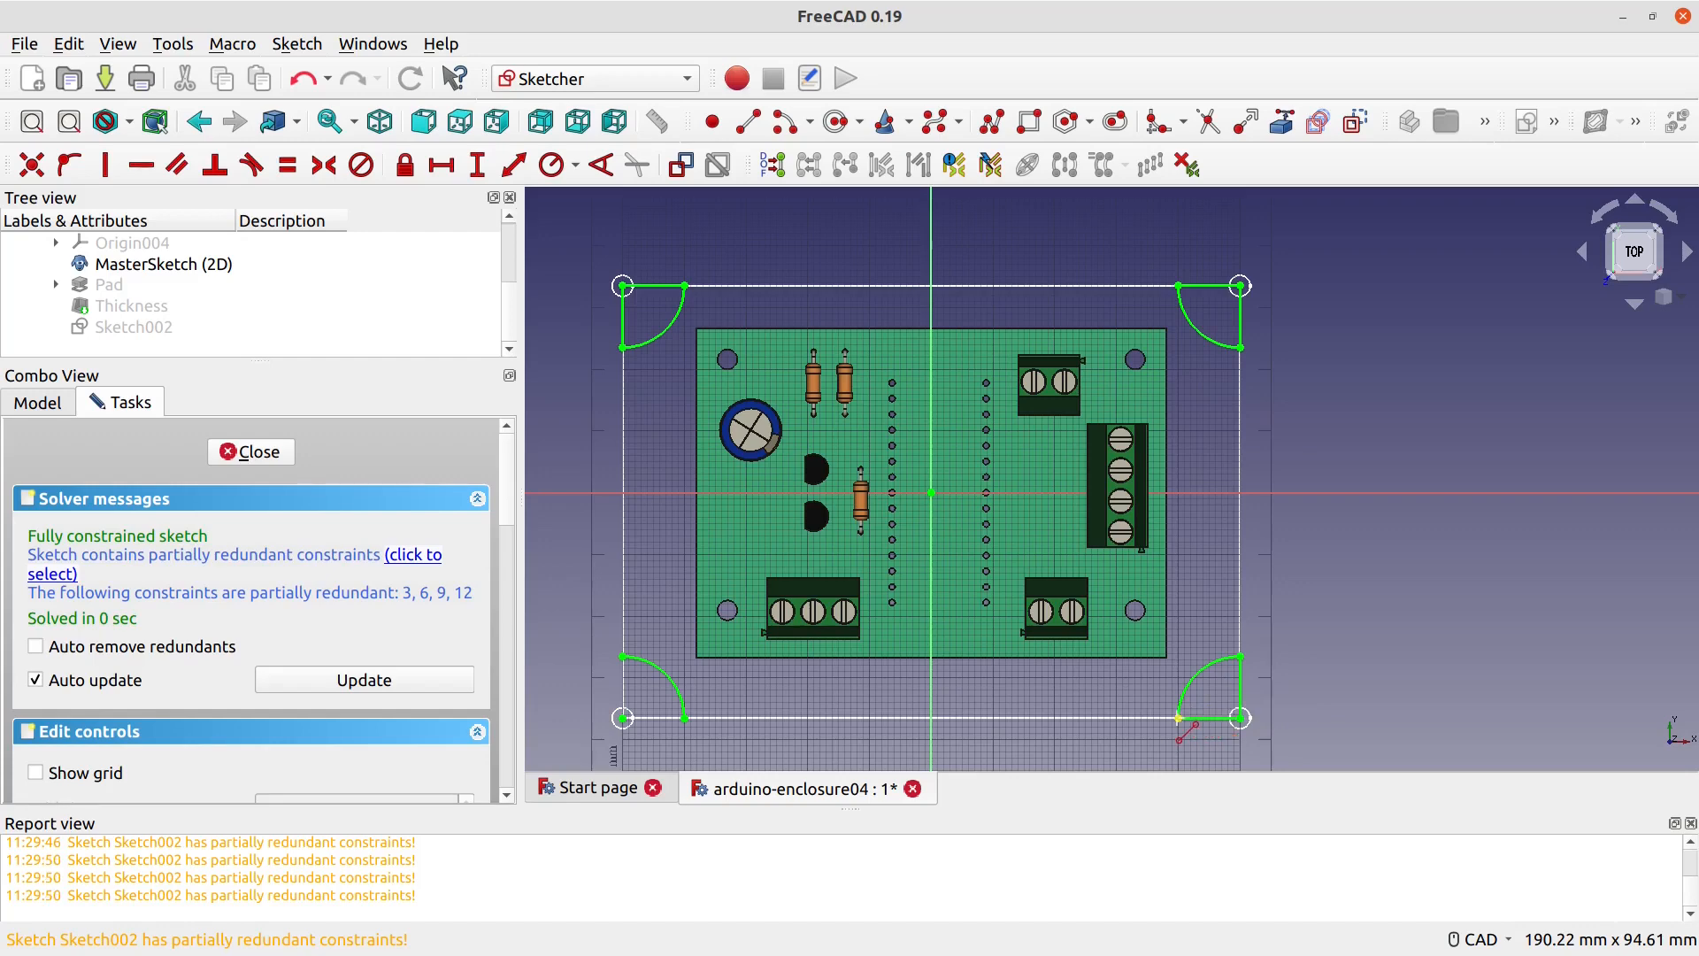
pyautogui.click(687, 718)
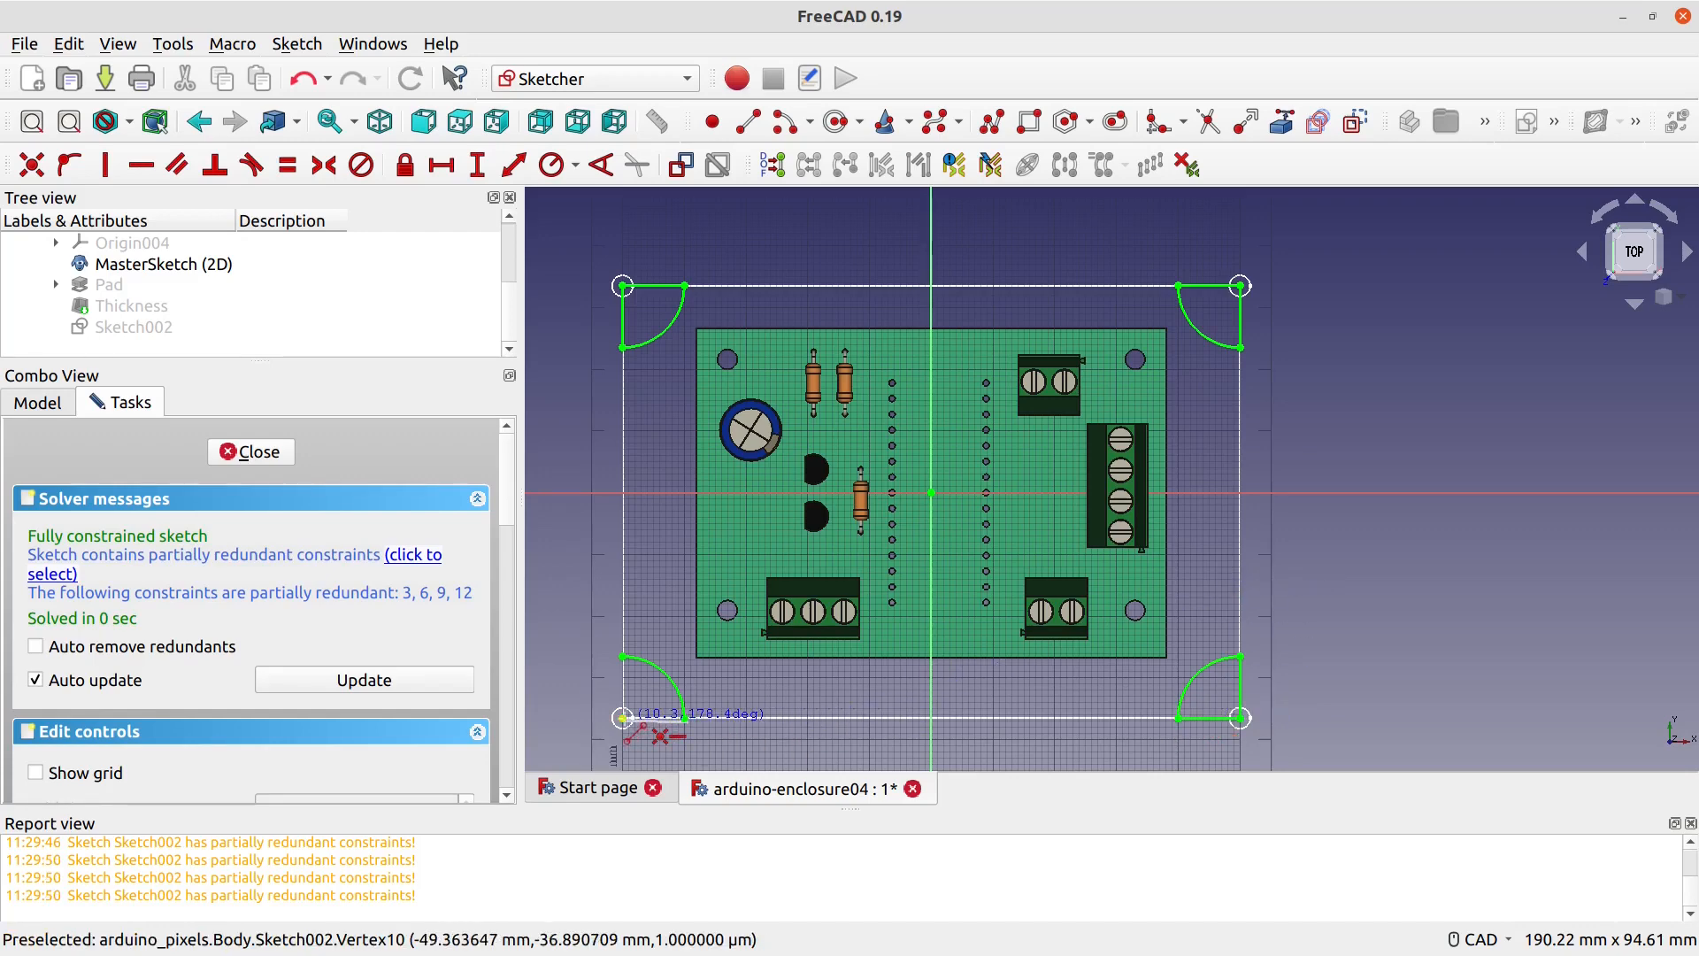
pyautogui.click(623, 718)
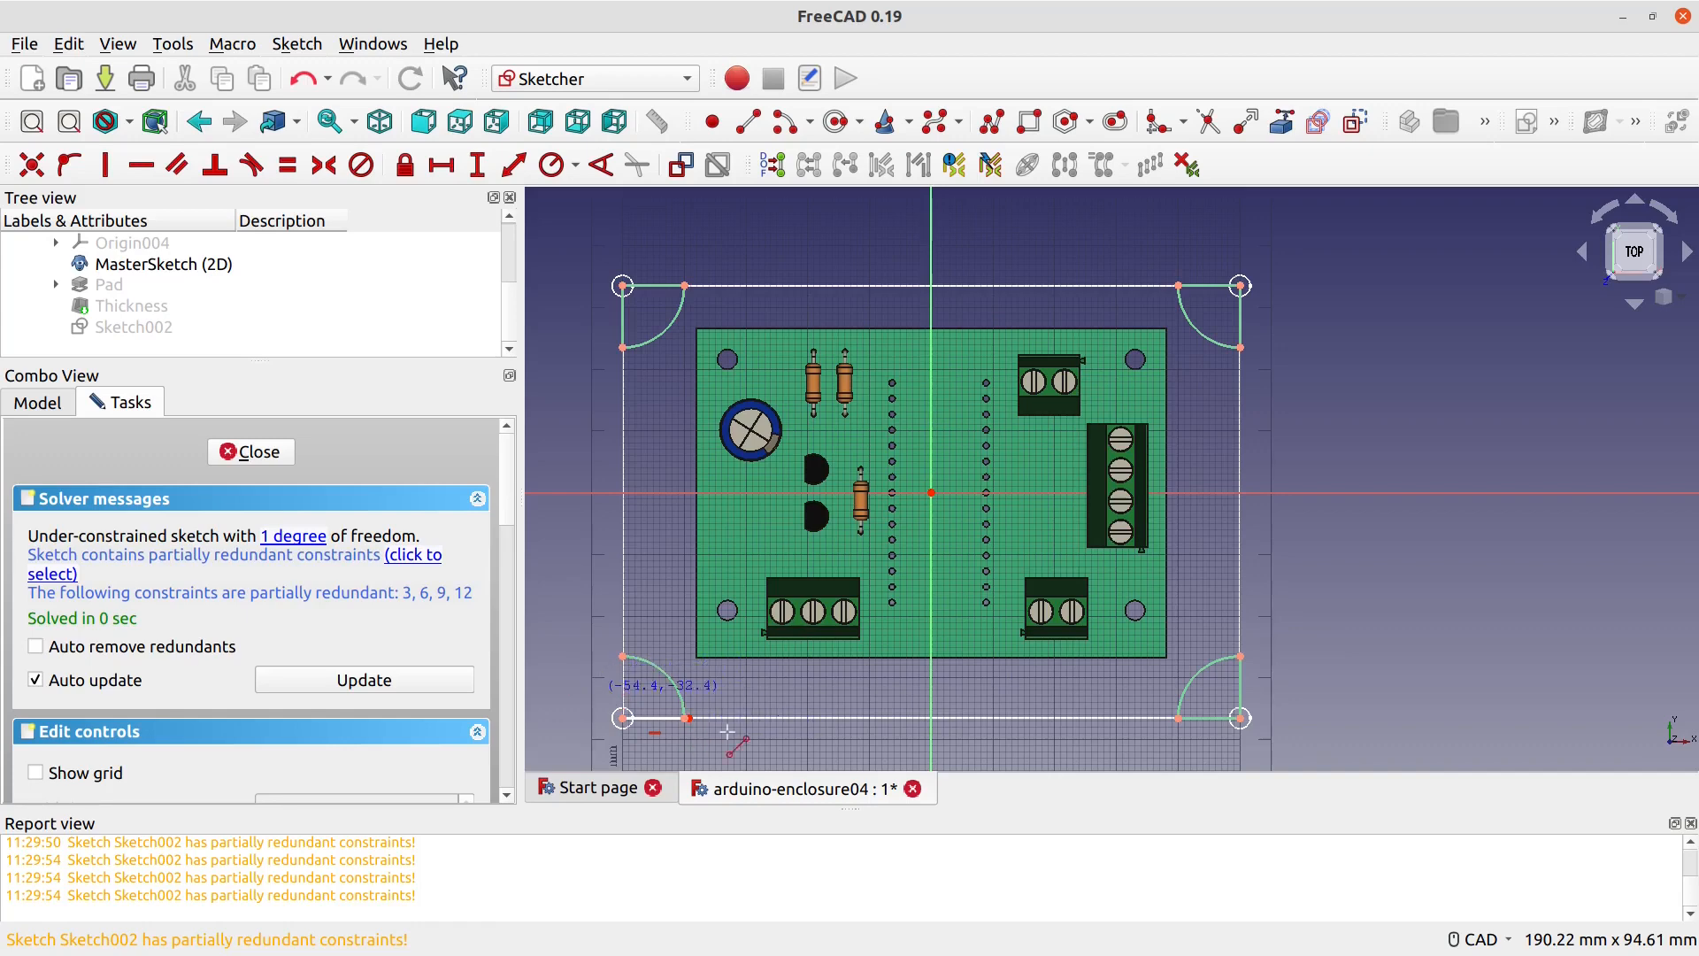
pyautogui.press('Delete')
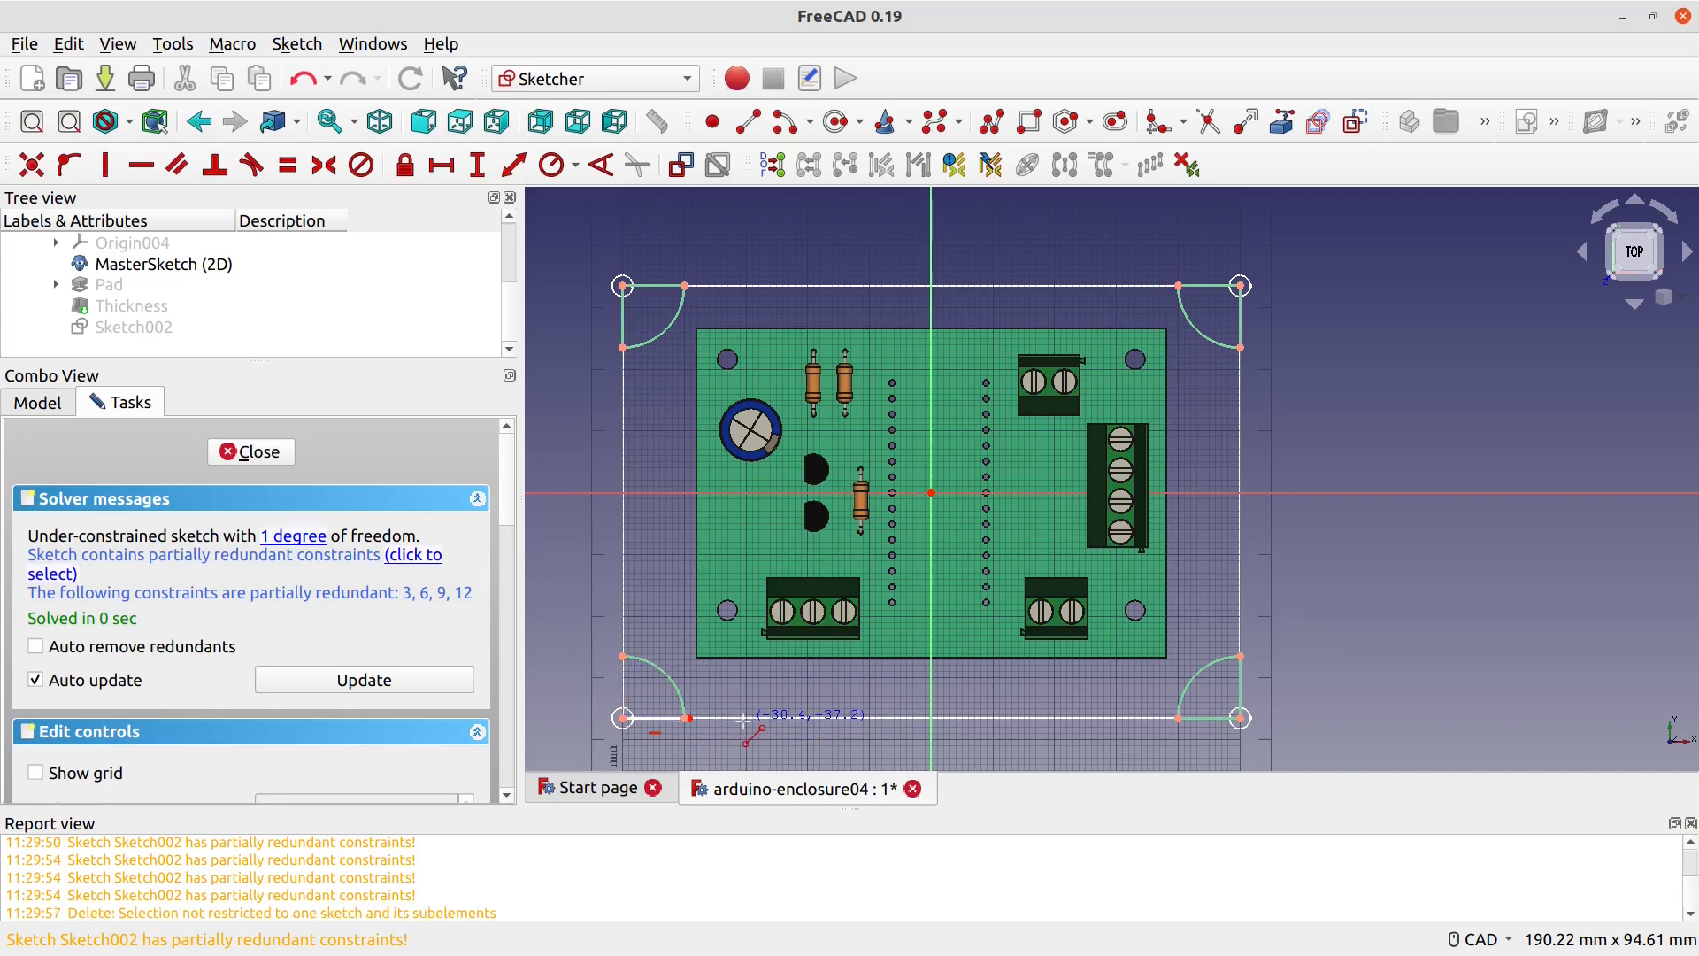
pyautogui.hotkey('ctrl', 'z')
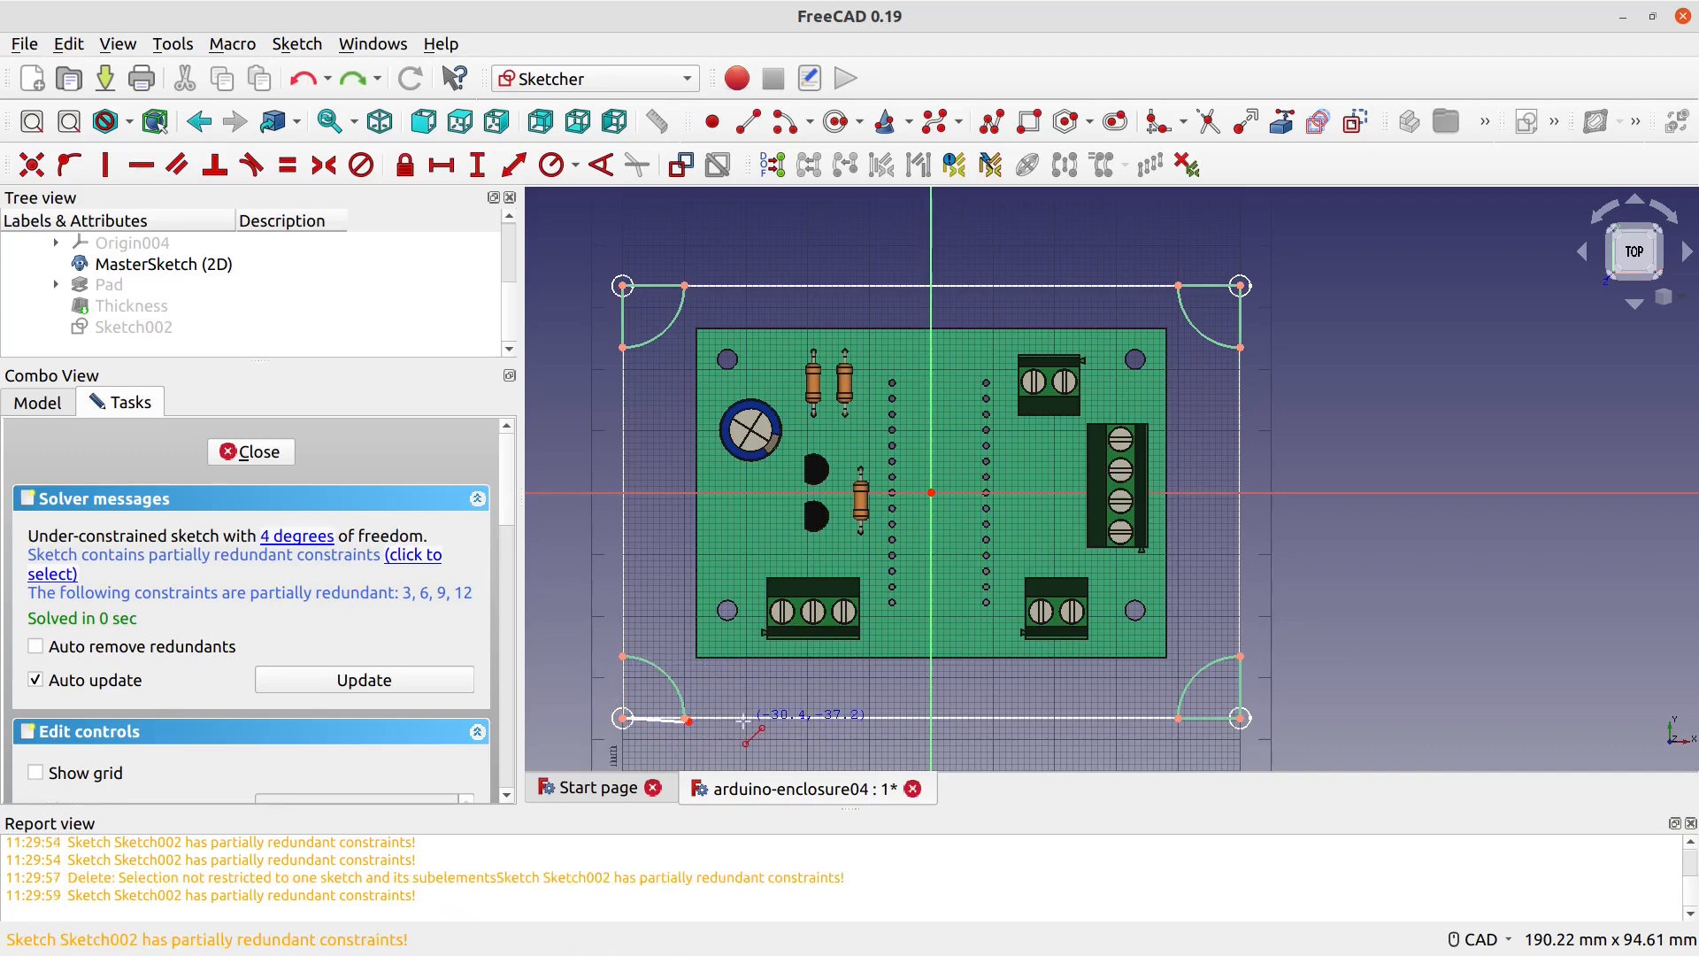
pyautogui.hotkey('ctrl', 'z')
# Step: Close the lower-left quarter circle with two lines joining the outline corner to the arc's endpoints
pyautogui.scroll(1, 699, 697)
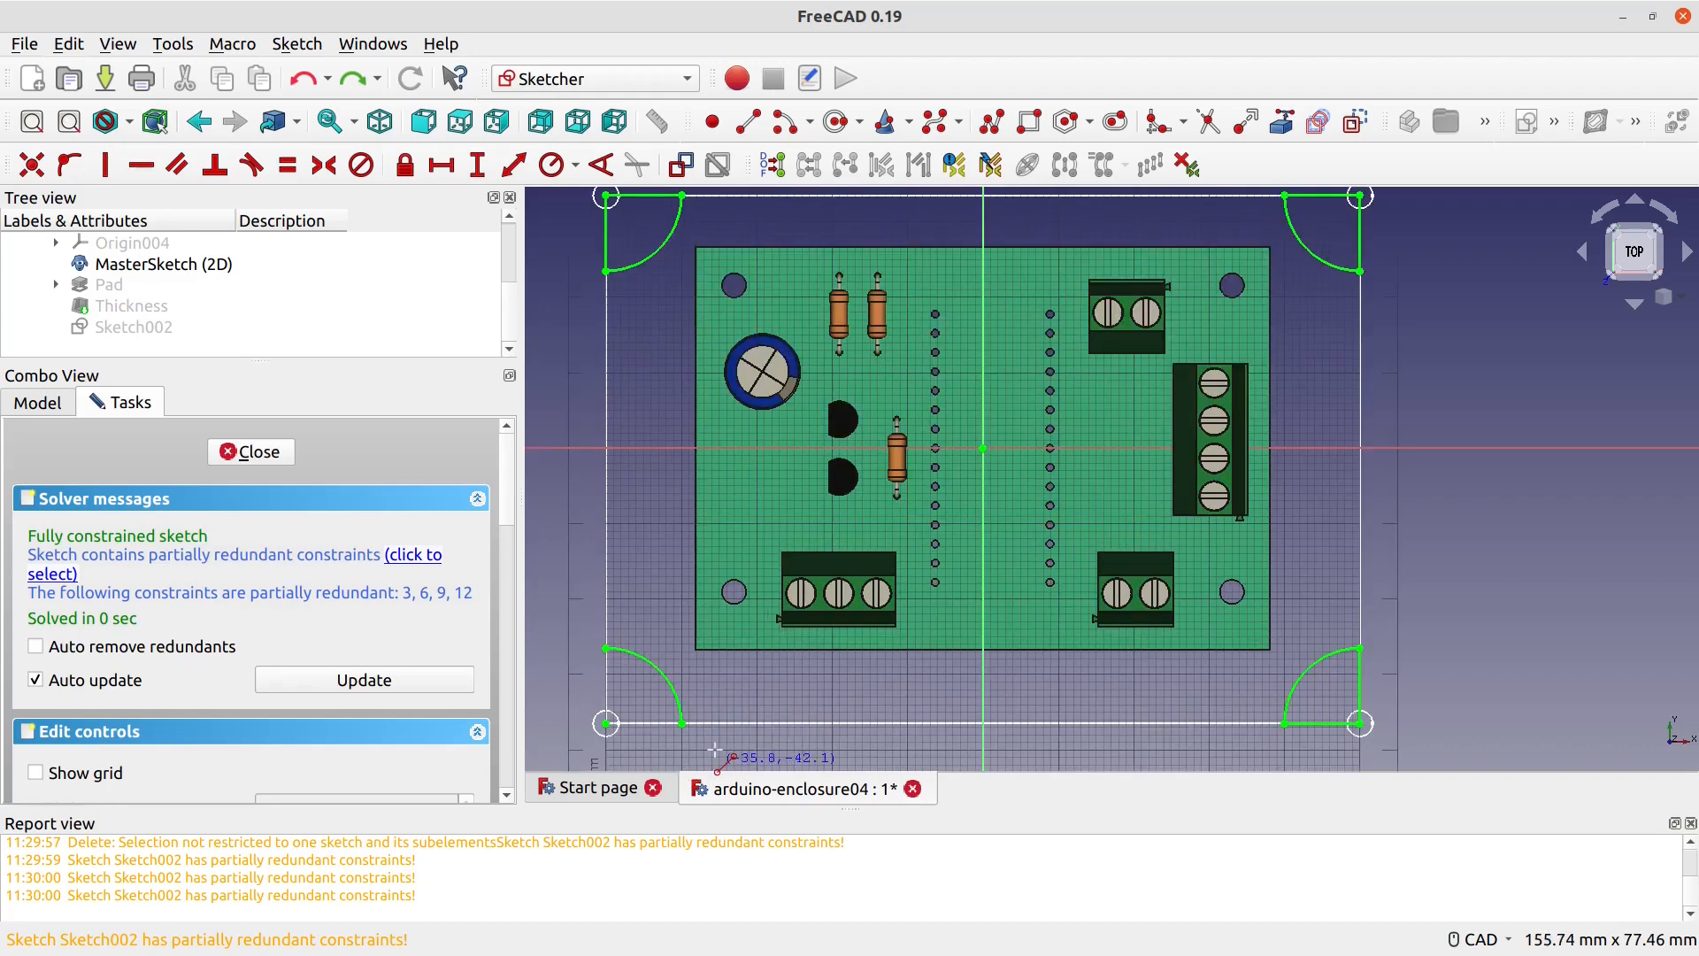
pyautogui.click(681, 723)
pyautogui.click(605, 723)
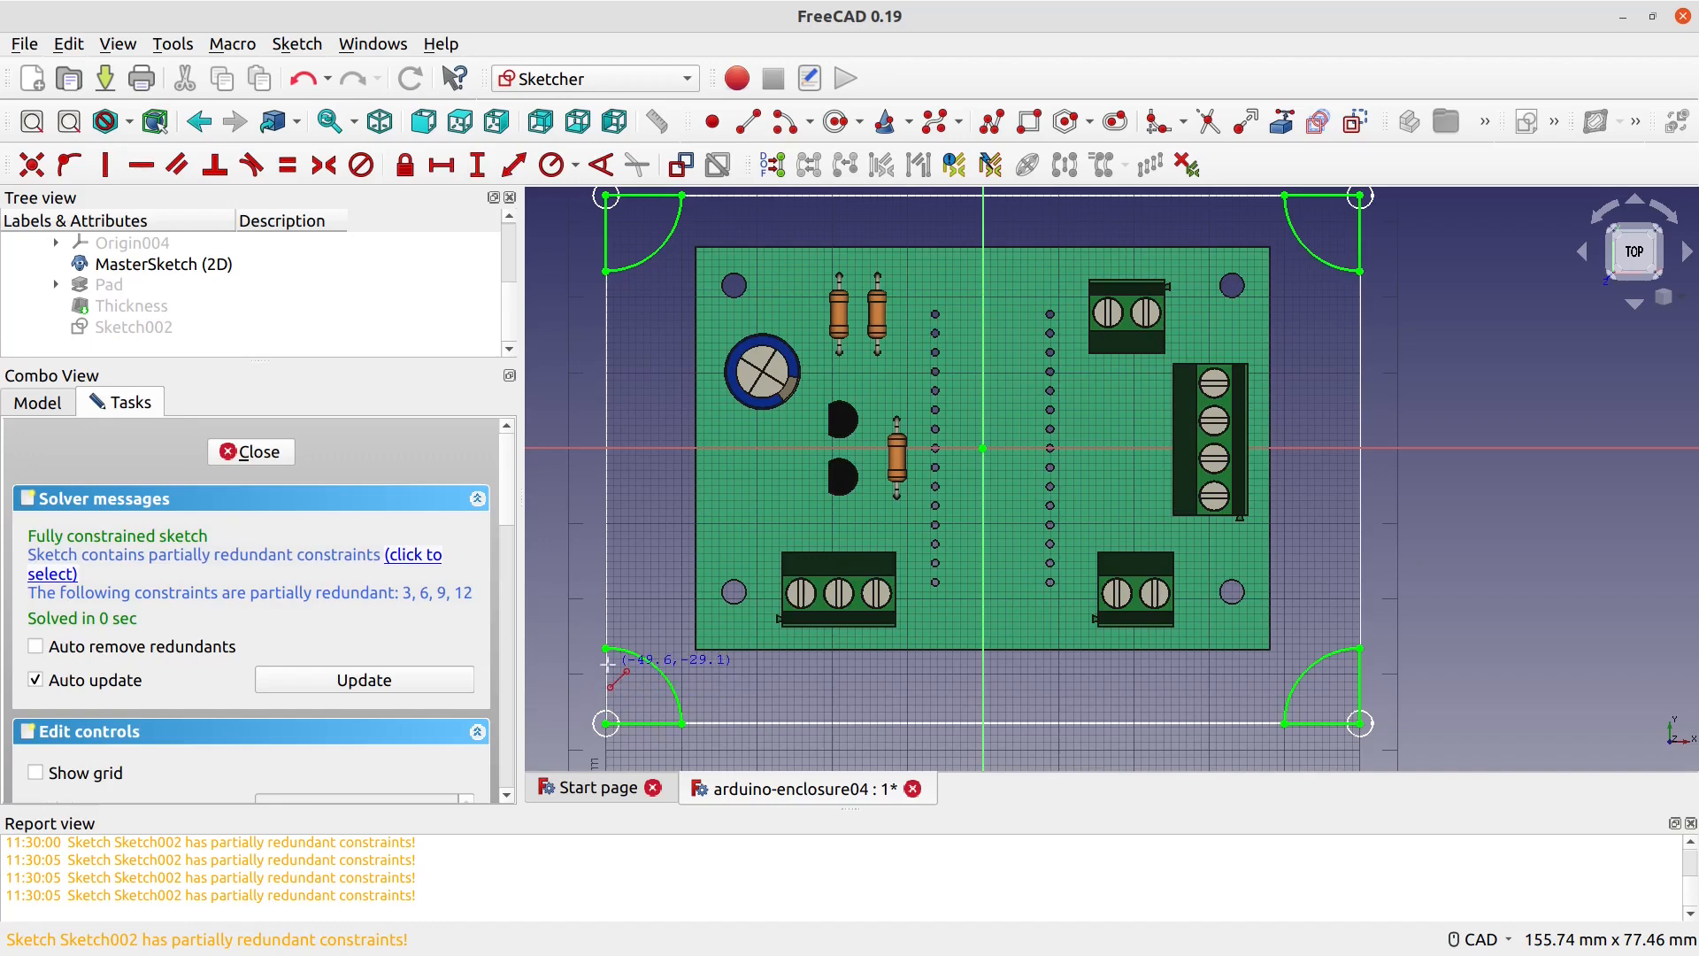
pyautogui.click(605, 723)
pyautogui.click(605, 648)
# Step: Finish the corner sketch and pad the four quarter-circle profiles to a length of 25 mm
pyautogui.click(254, 449)
pyautogui.moveTo(885, 646); pyautogui.dragTo(947, 661, button='middle')
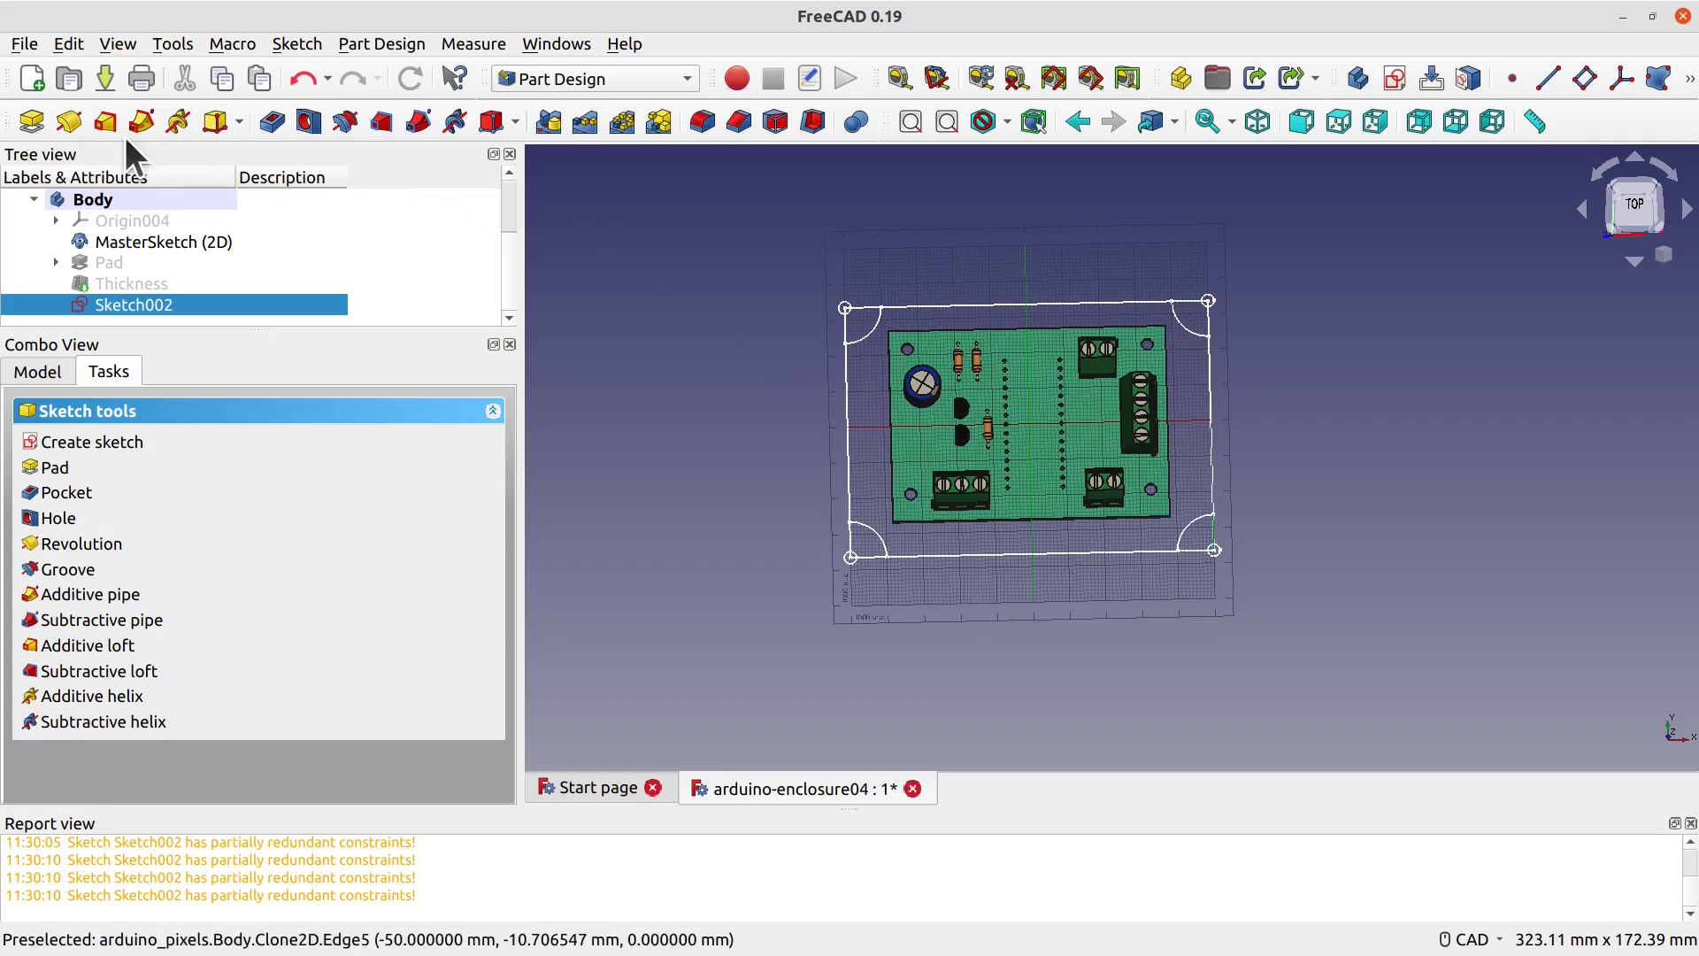
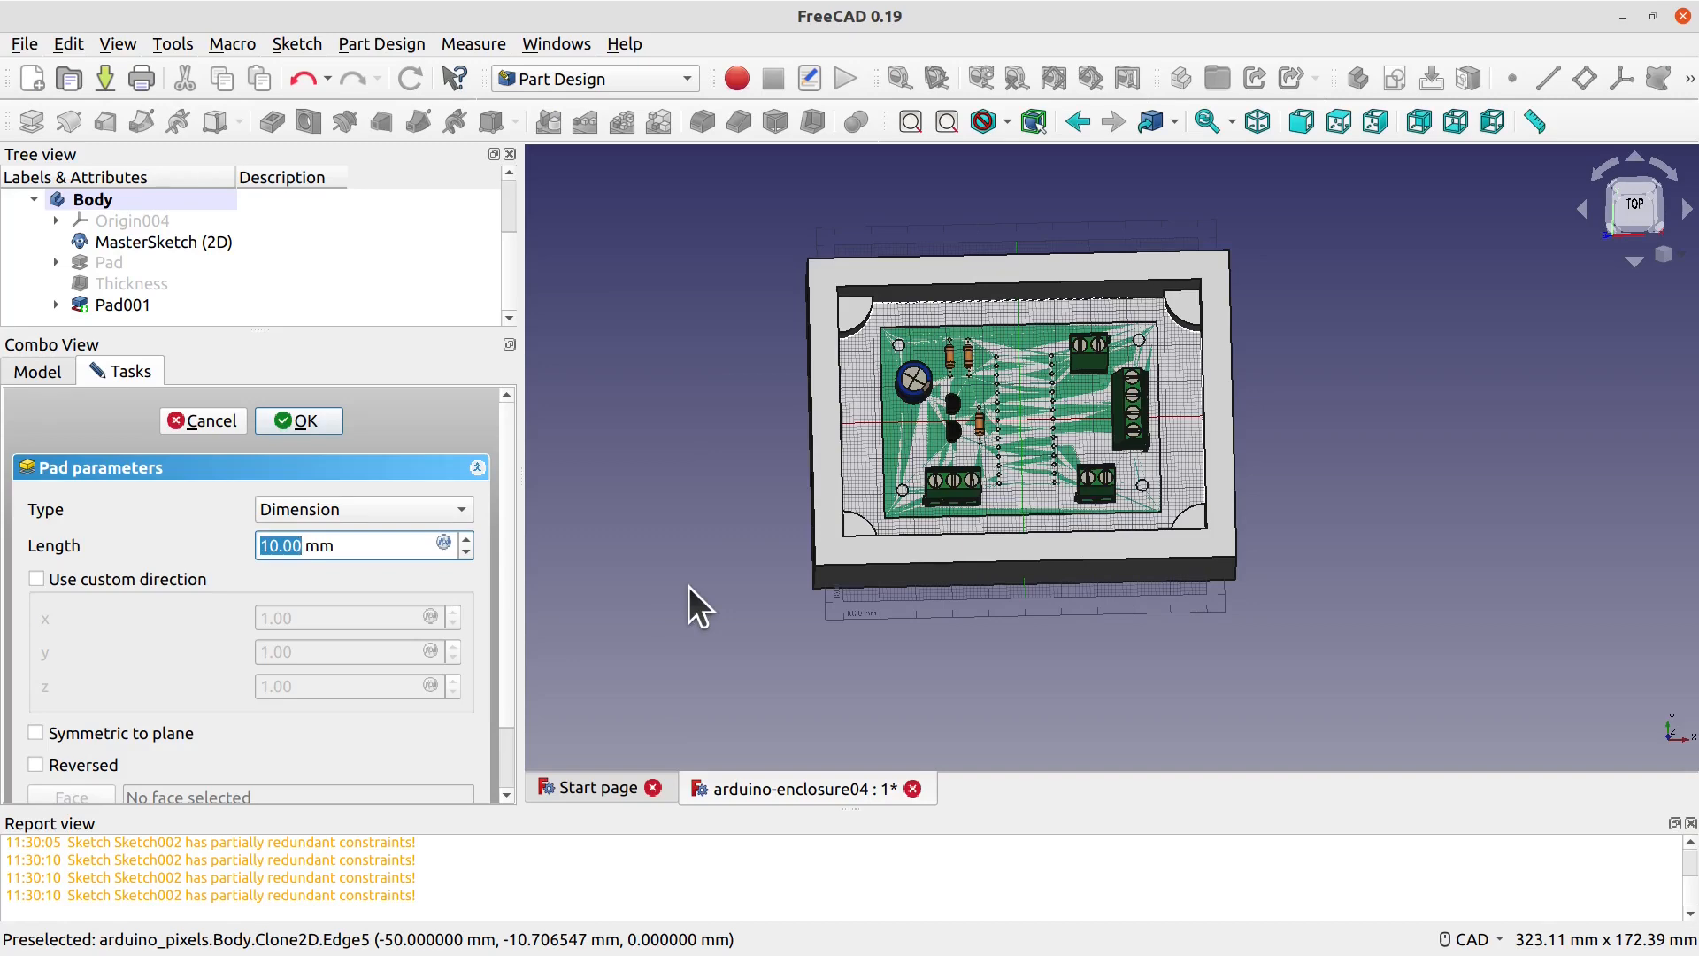
pyautogui.write('25')
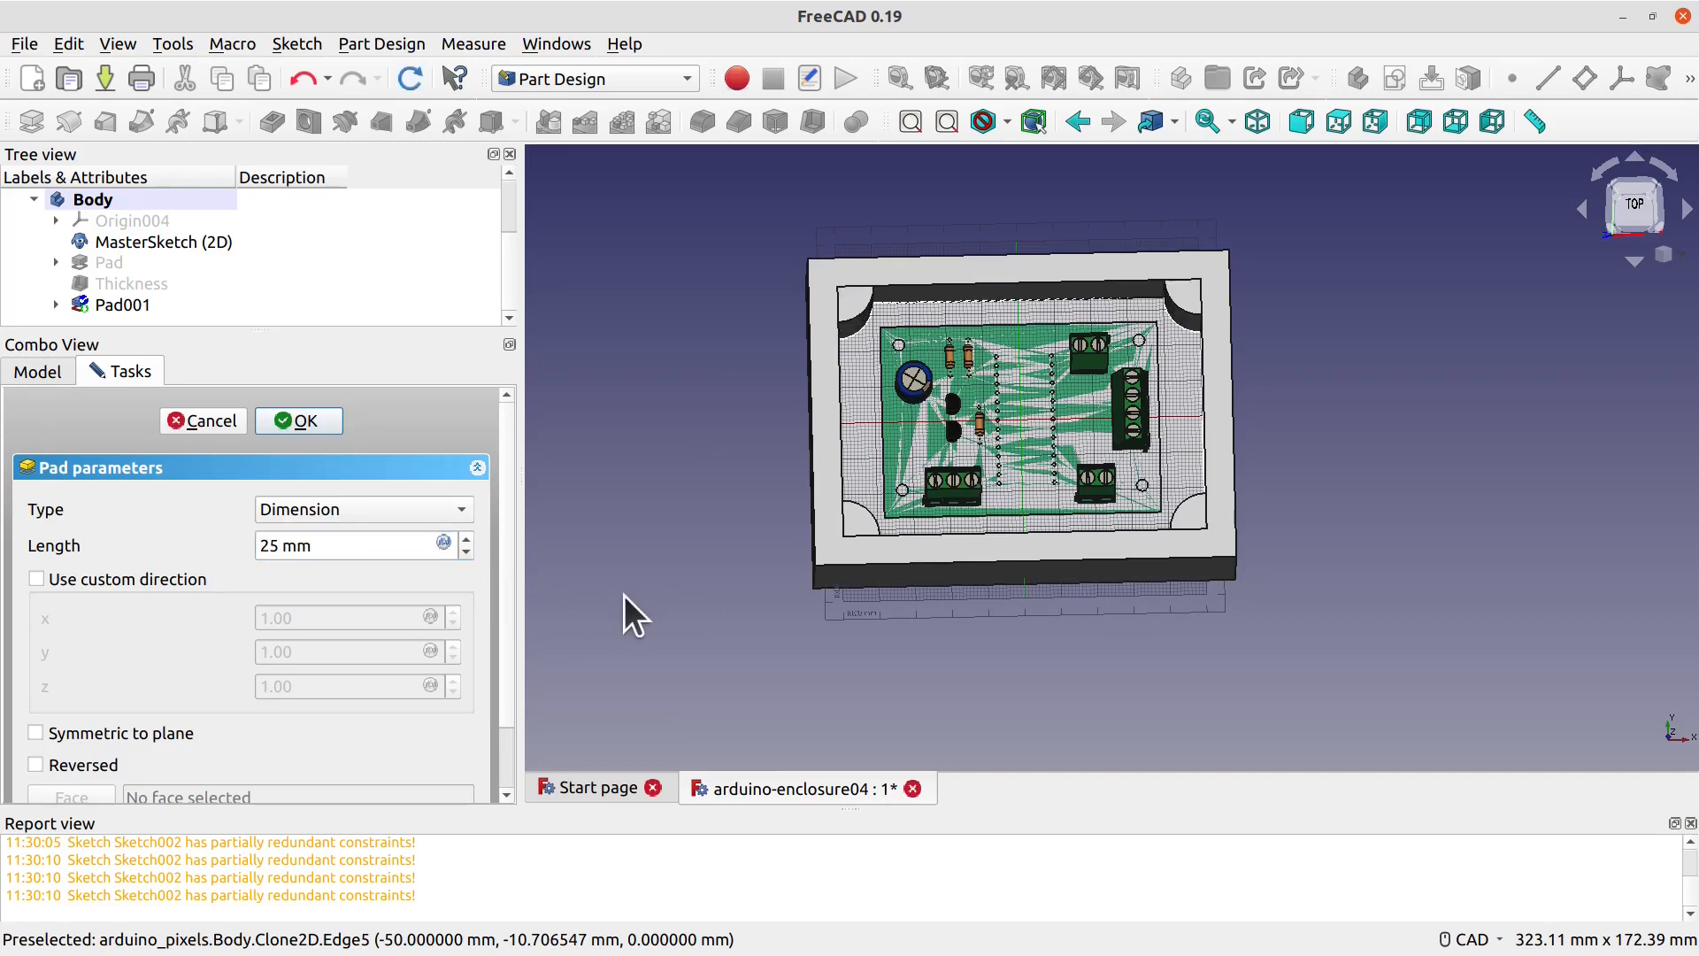
pyautogui.moveTo(1129, 602)
pyautogui.mouseDown(button='middle')
pyautogui.moveTo(1140, 542)
pyautogui.moveTo(1133, 595)
pyautogui.mouseUp(button='middle')
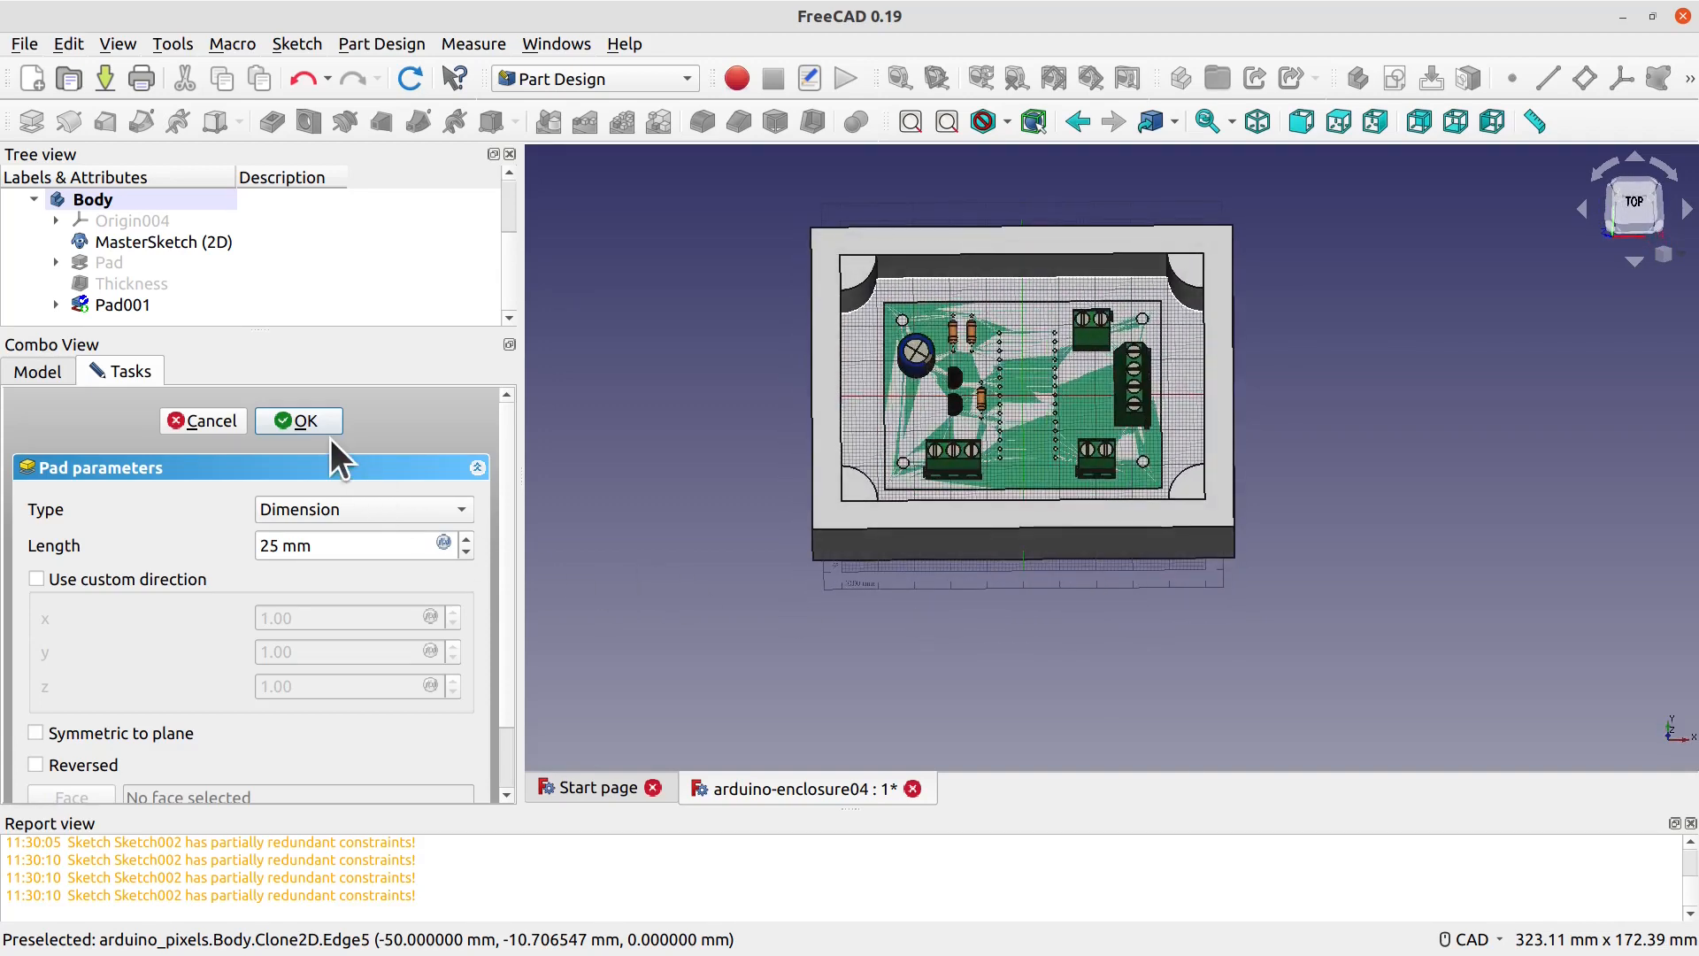
pyautogui.click(305, 421)
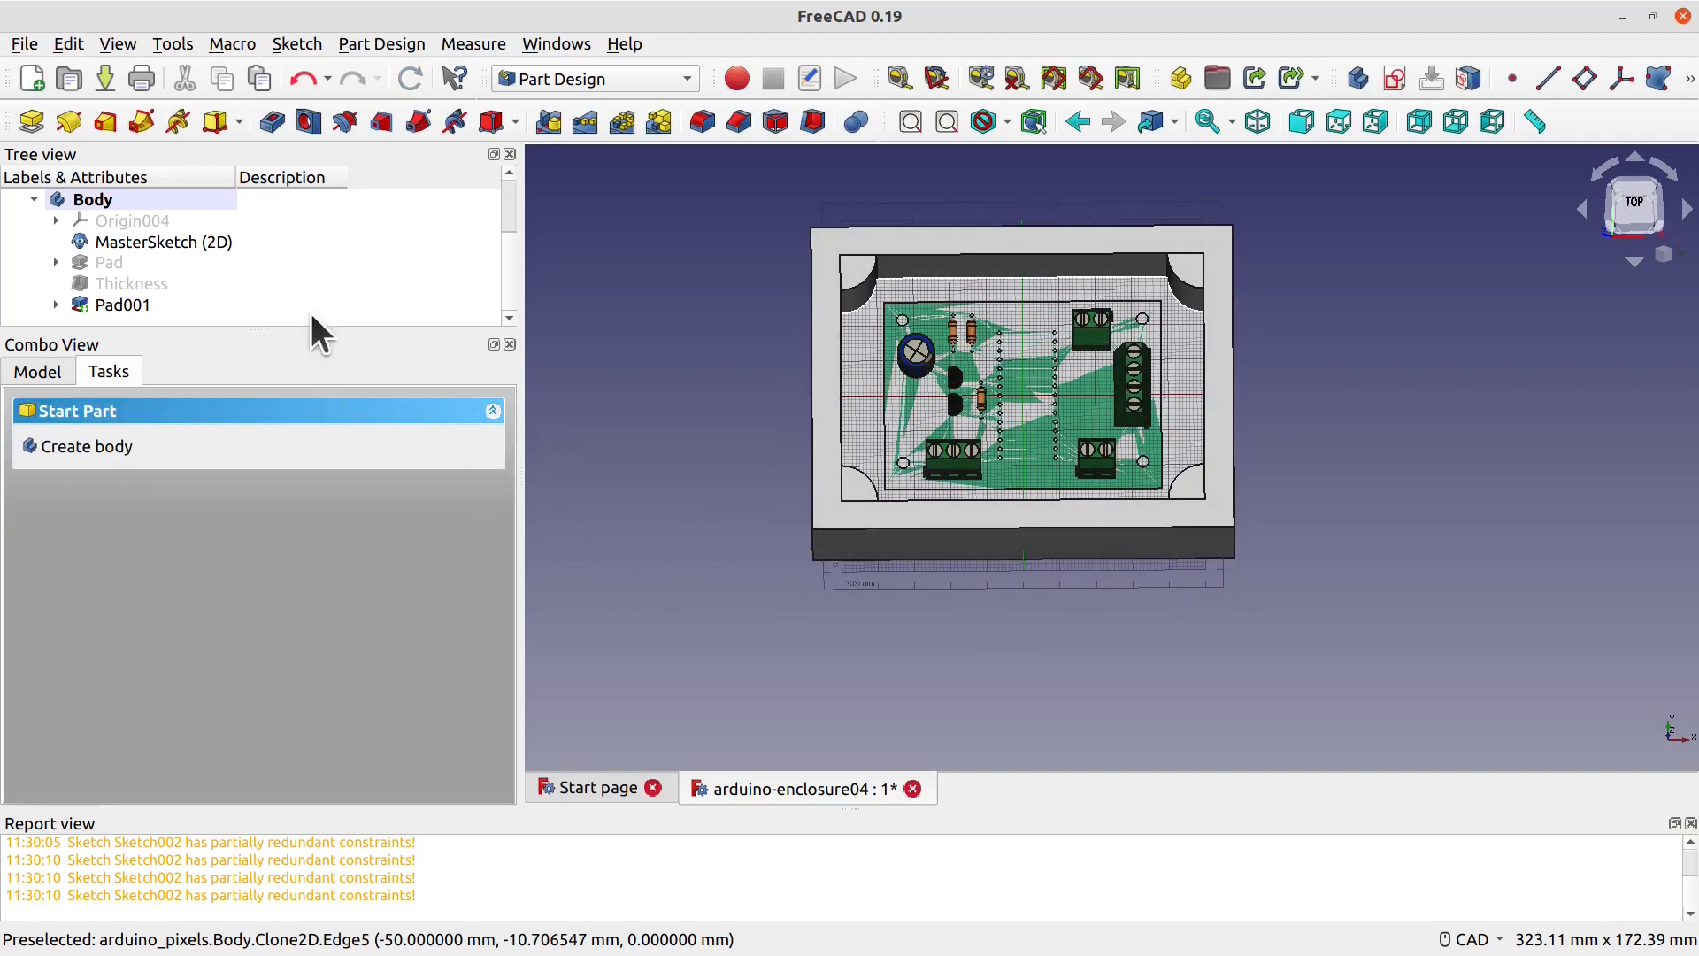
# Step: Hide the padded corner posts and create a new sketch on the body's XY plane
pyautogui.click(119, 301)
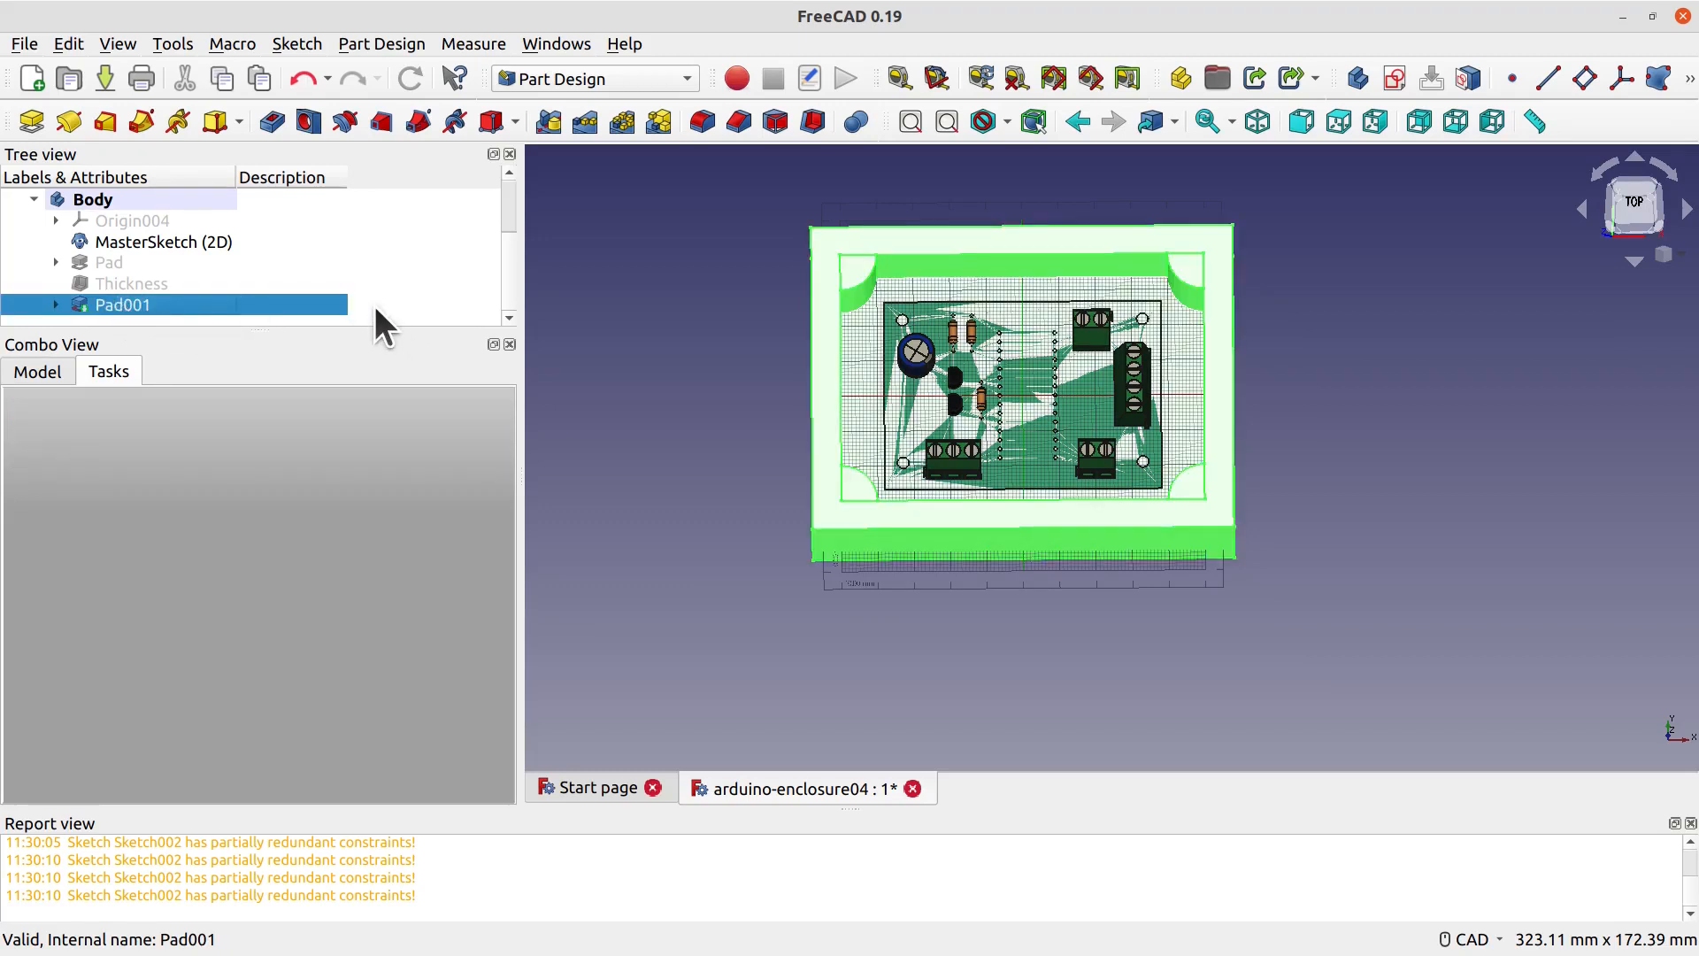
pyautogui.press('space')
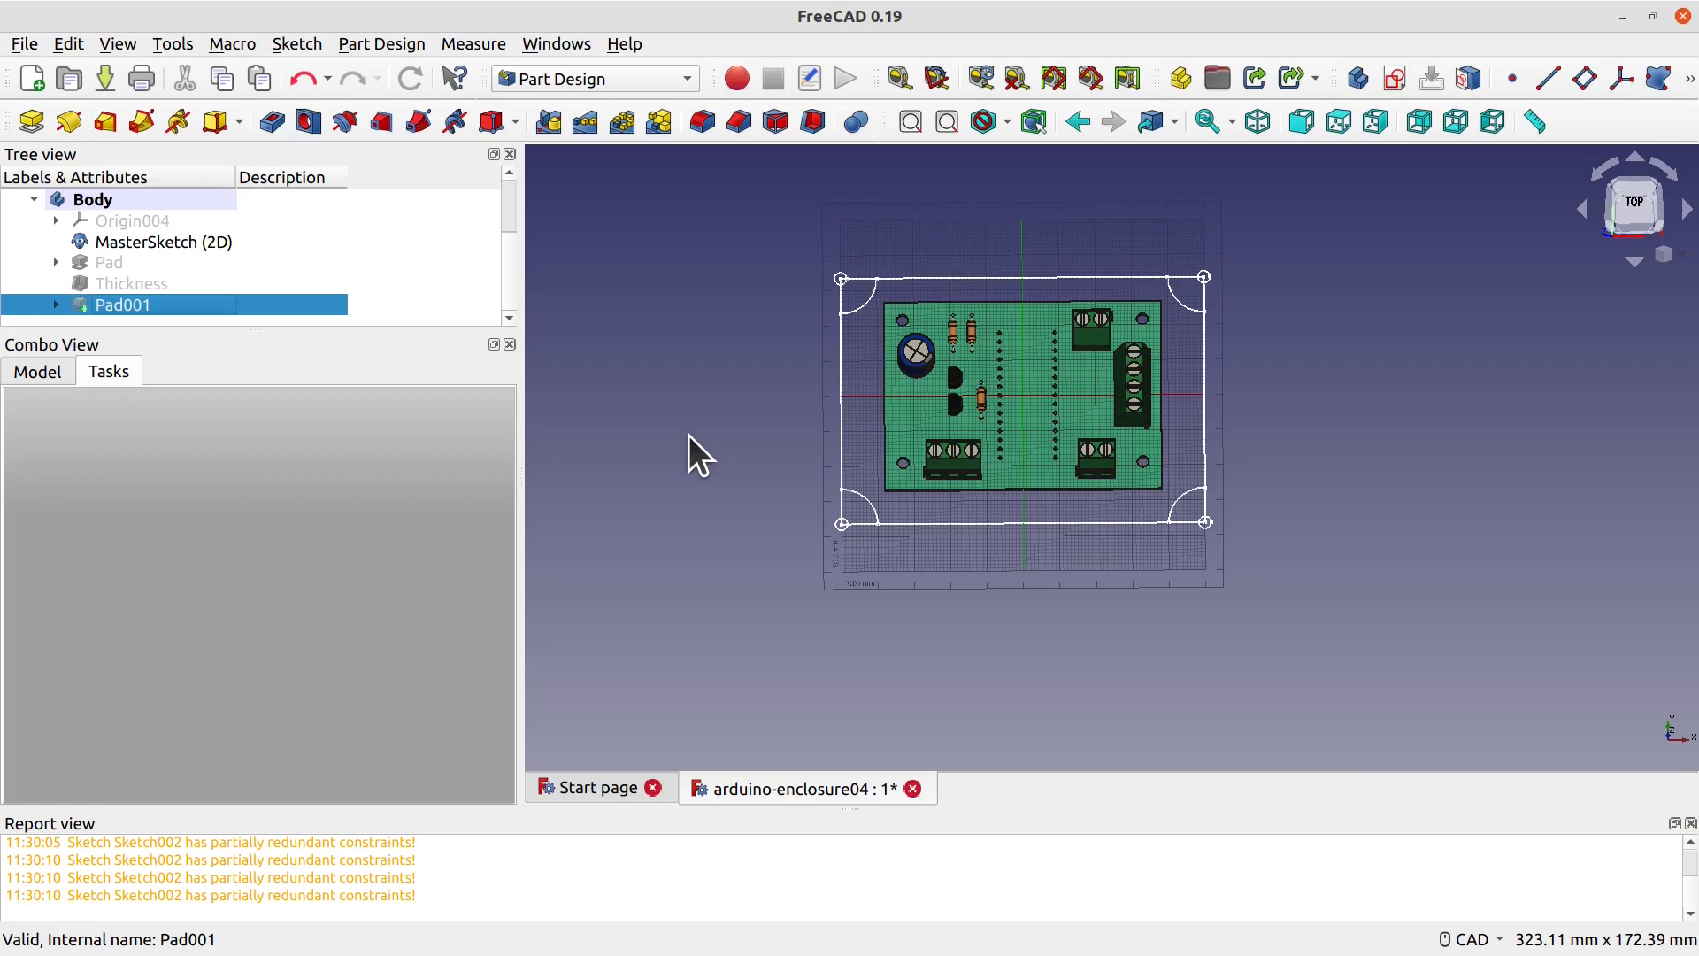
pyautogui.scroll(2, 981, 542)
pyautogui.moveTo(1349, 347); pyautogui.dragTo(1337, 481, button='middle')
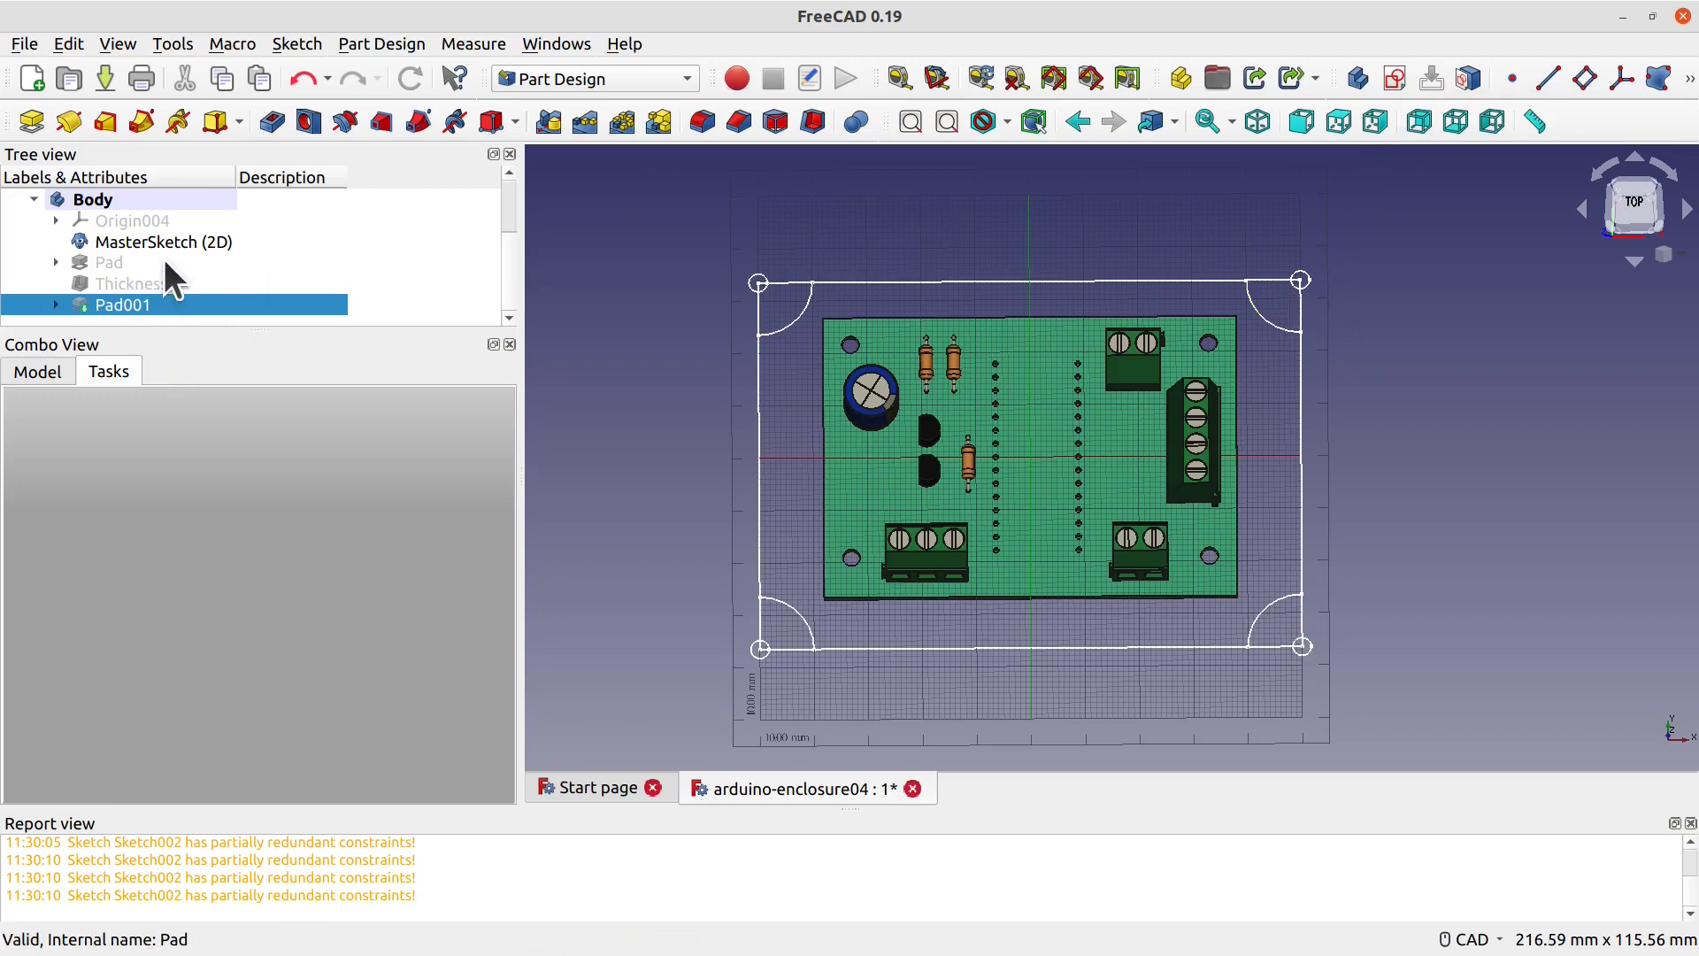
pyautogui.click(135, 198)
pyautogui.click(78, 446)
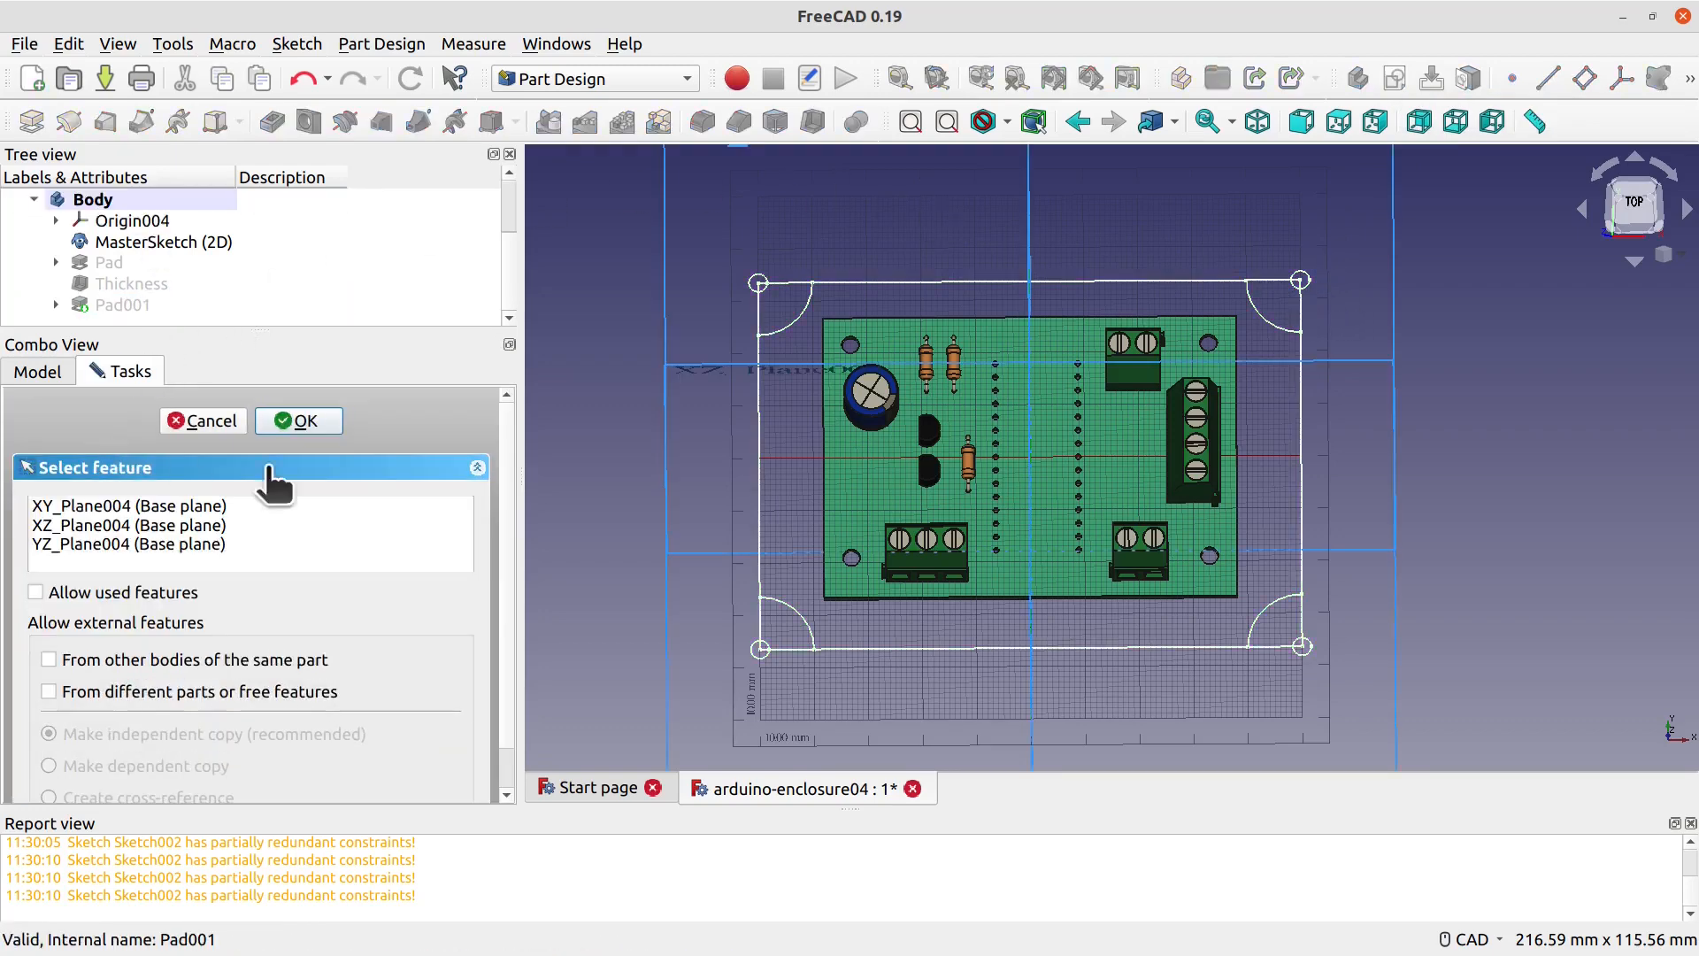
pyautogui.click(194, 504)
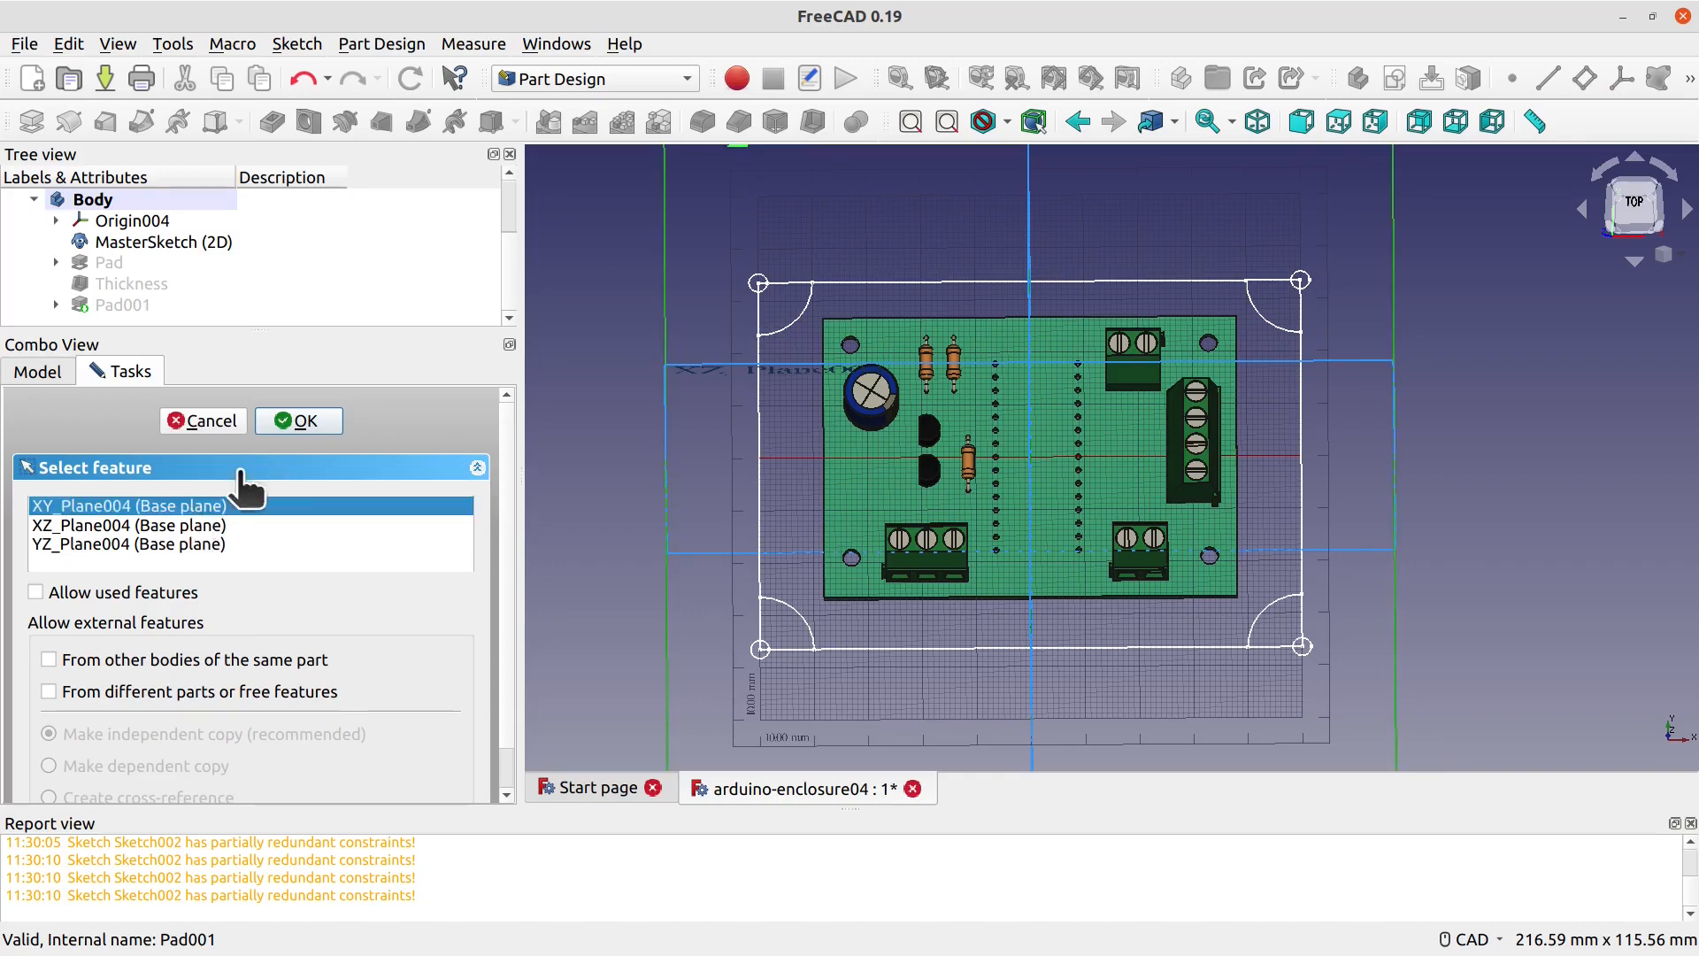
pyautogui.click(292, 421)
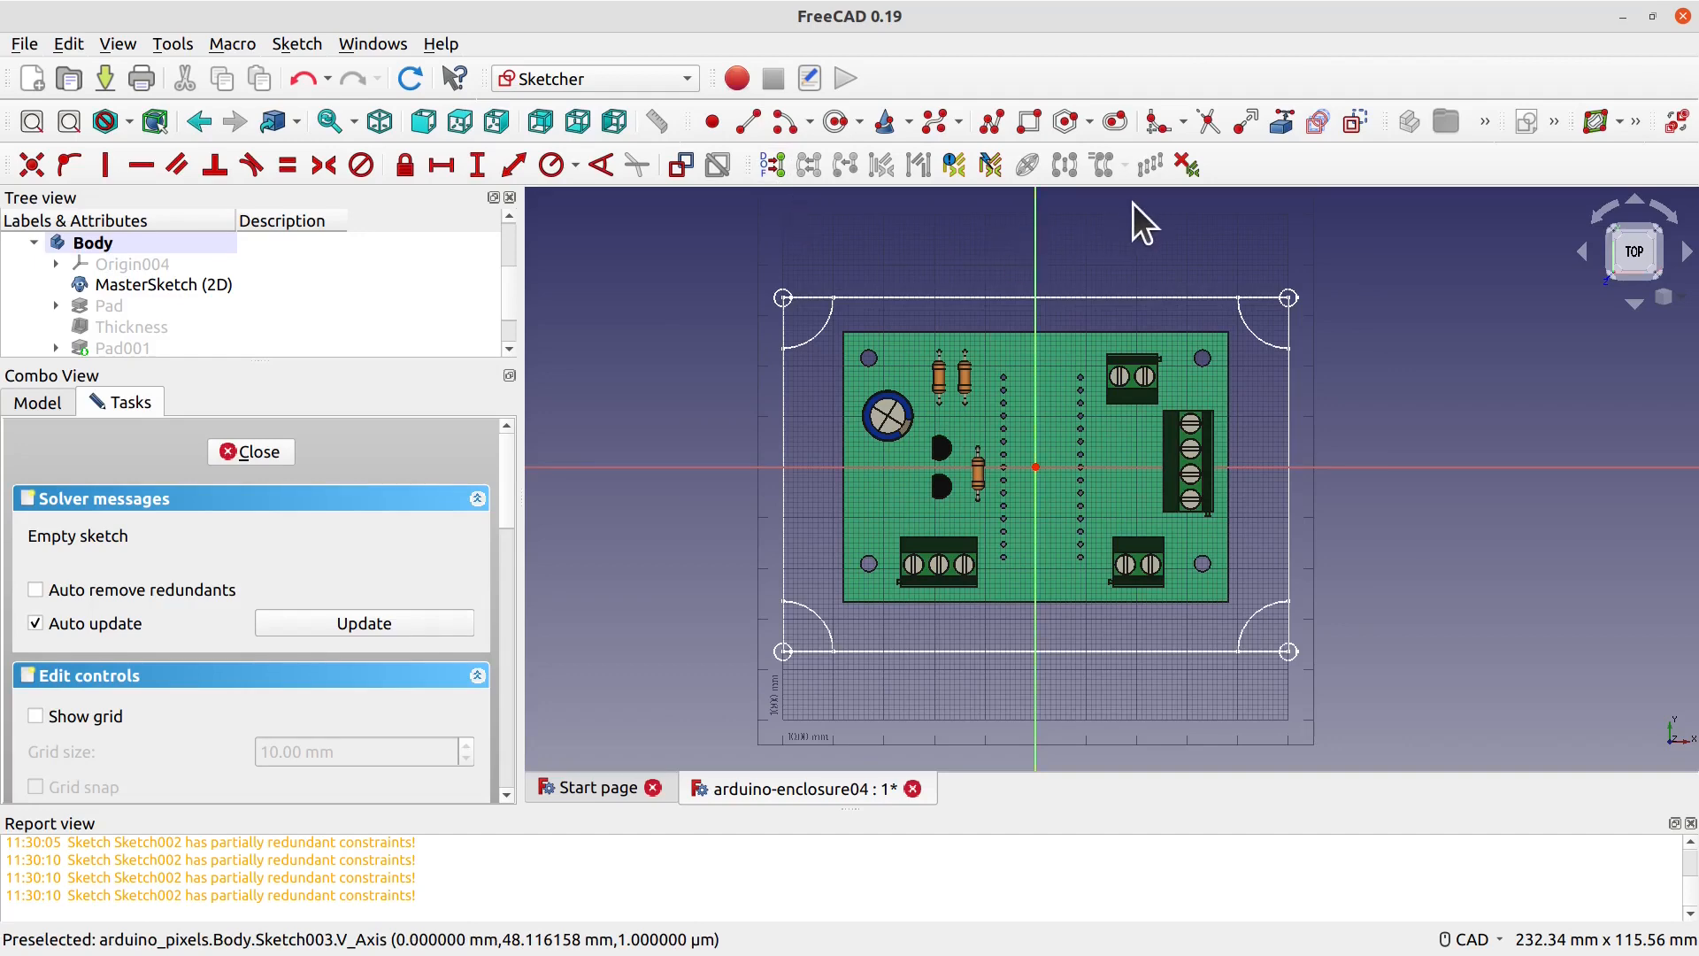
# Step: Link the small circles at the four outline corners of the cloned MasterSketch as external geometry in the new sketch
pyautogui.click(836, 130)
pyautogui.scroll(2, 807, 268)
pyautogui.scroll(5, 806, 268)
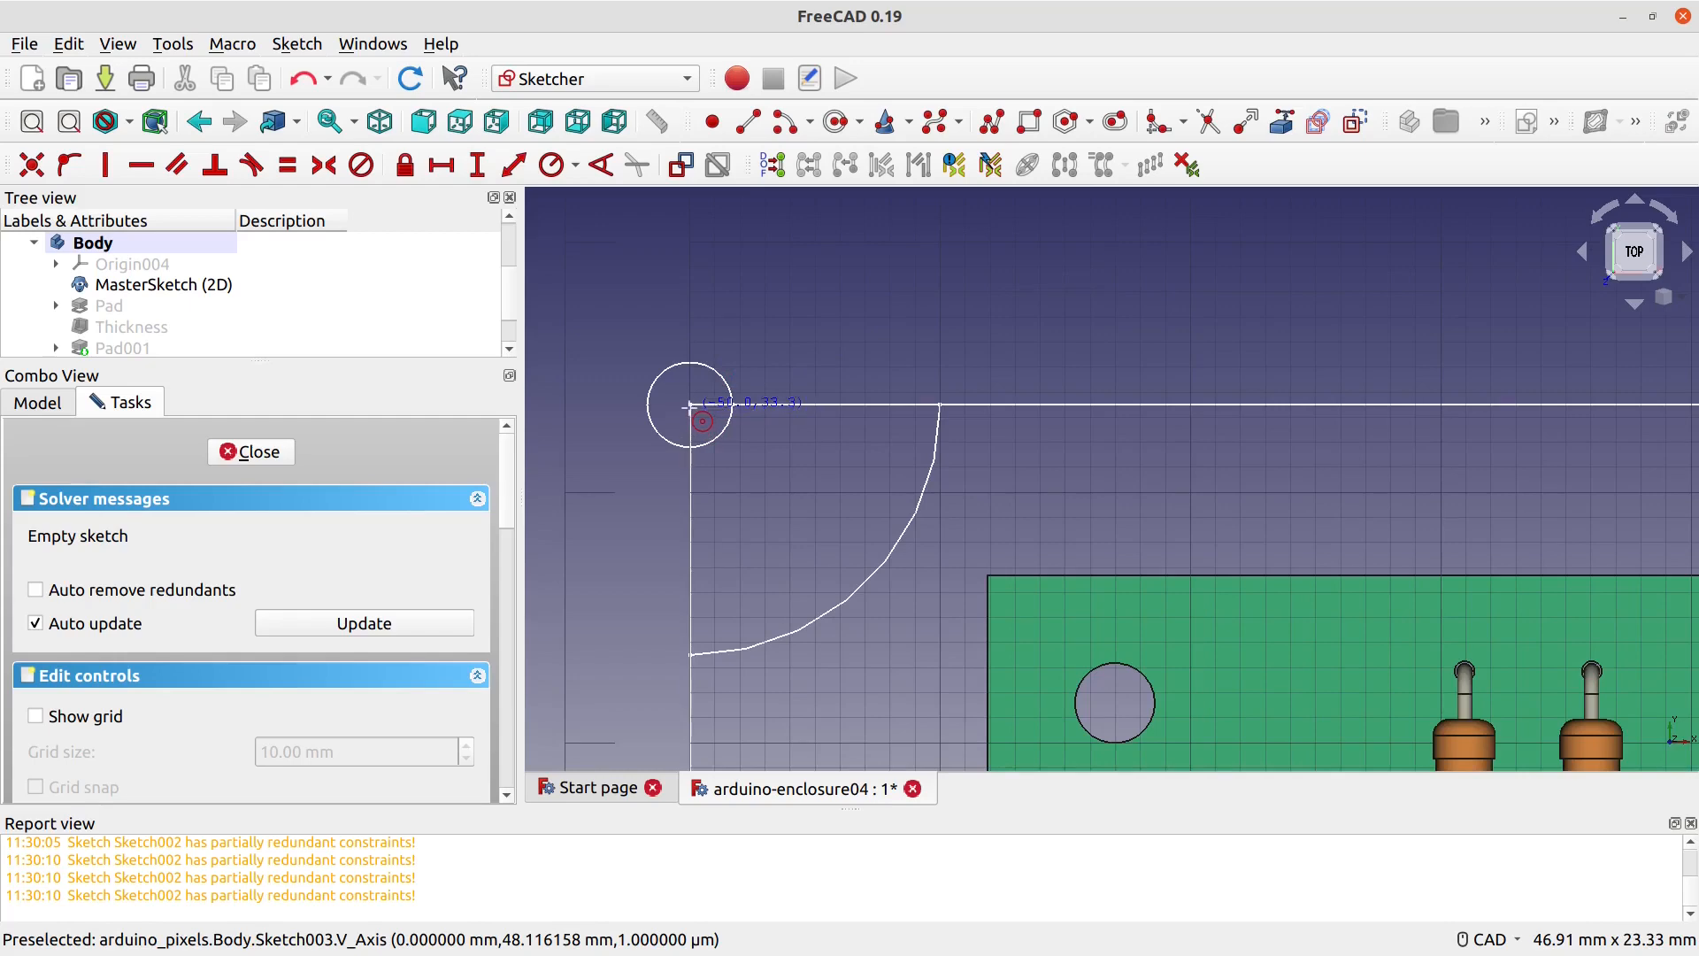
pyautogui.click(1282, 122)
pyautogui.click(728, 399)
pyautogui.scroll(-5, 1323, 406)
pyautogui.moveTo(1336, 408); pyautogui.dragTo(719, 316, button='middle')
pyautogui.click(1414, 297)
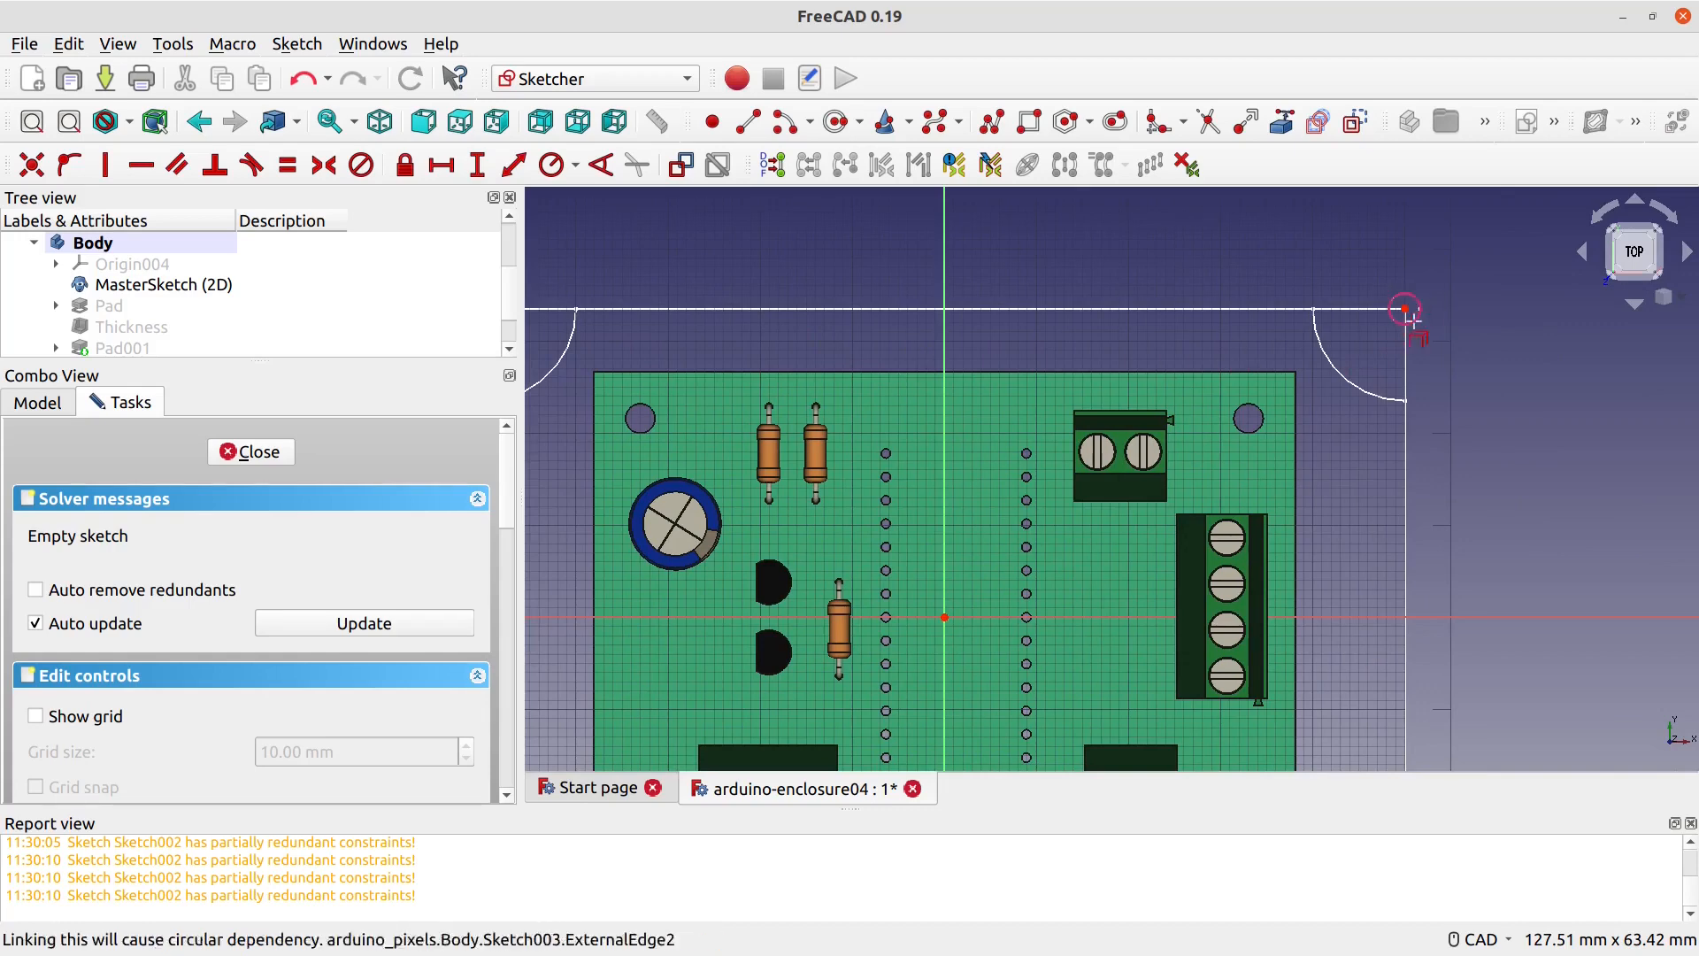
pyautogui.moveTo(1432, 595); pyautogui.dragTo(1451, 320, button='middle')
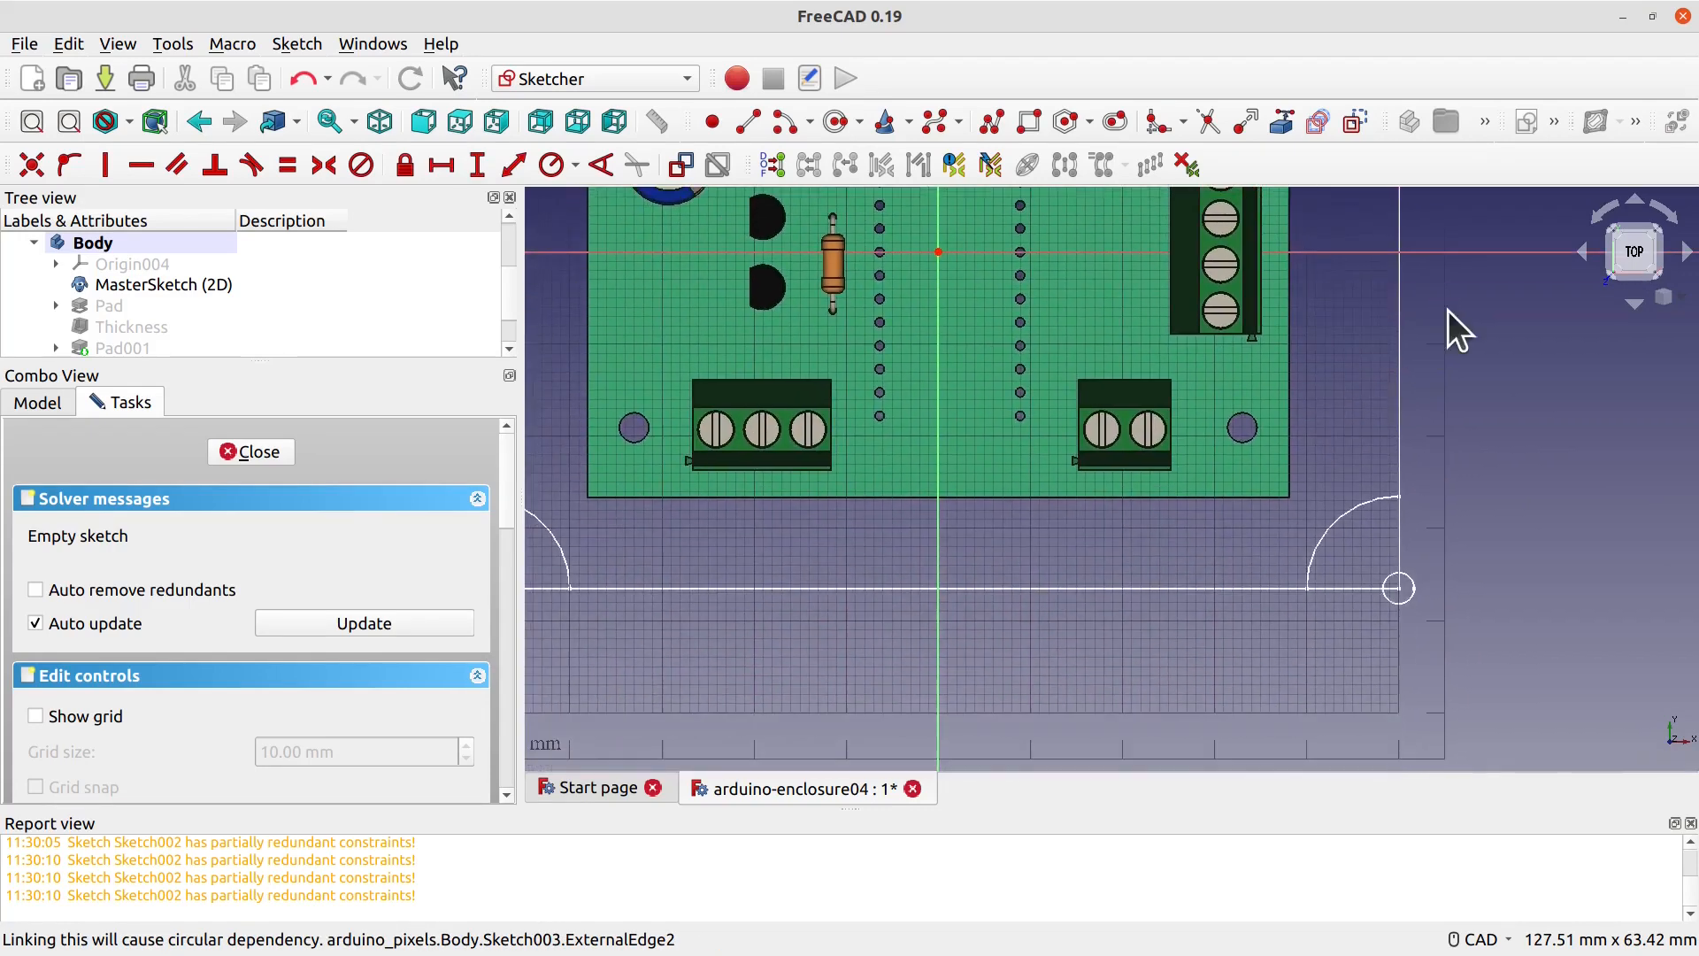
pyautogui.click(1415, 583)
pyautogui.moveTo(753, 515); pyautogui.dragTo(1260, 520, button='middle')
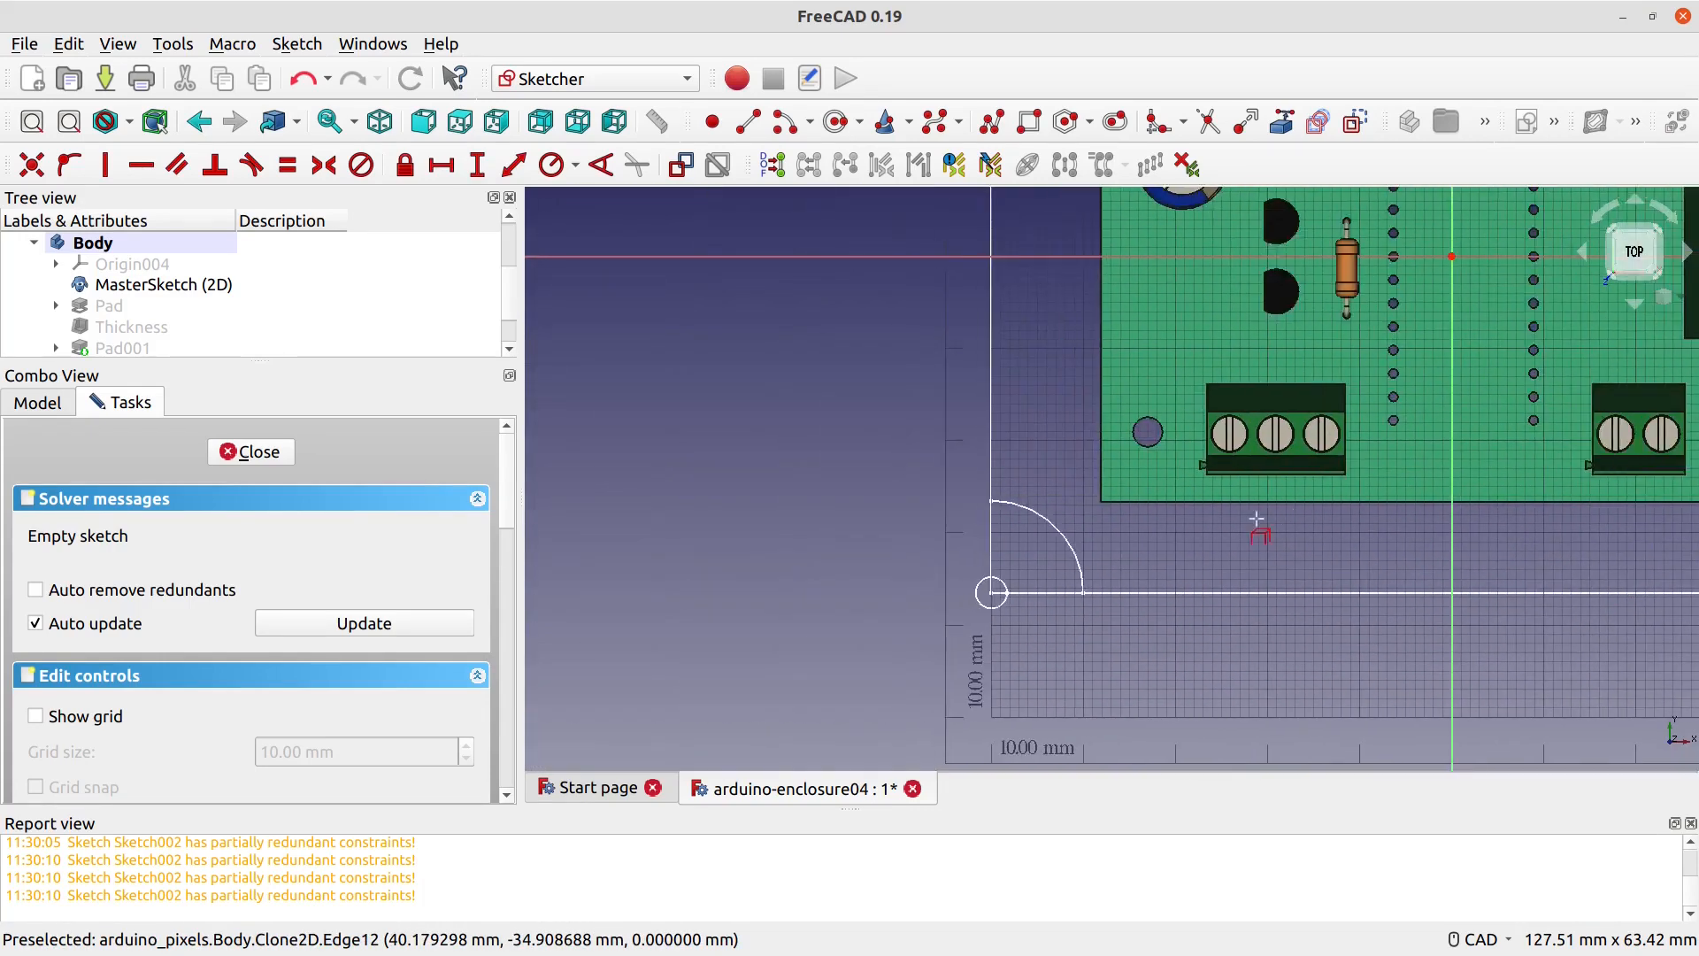
pyautogui.click(991, 593)
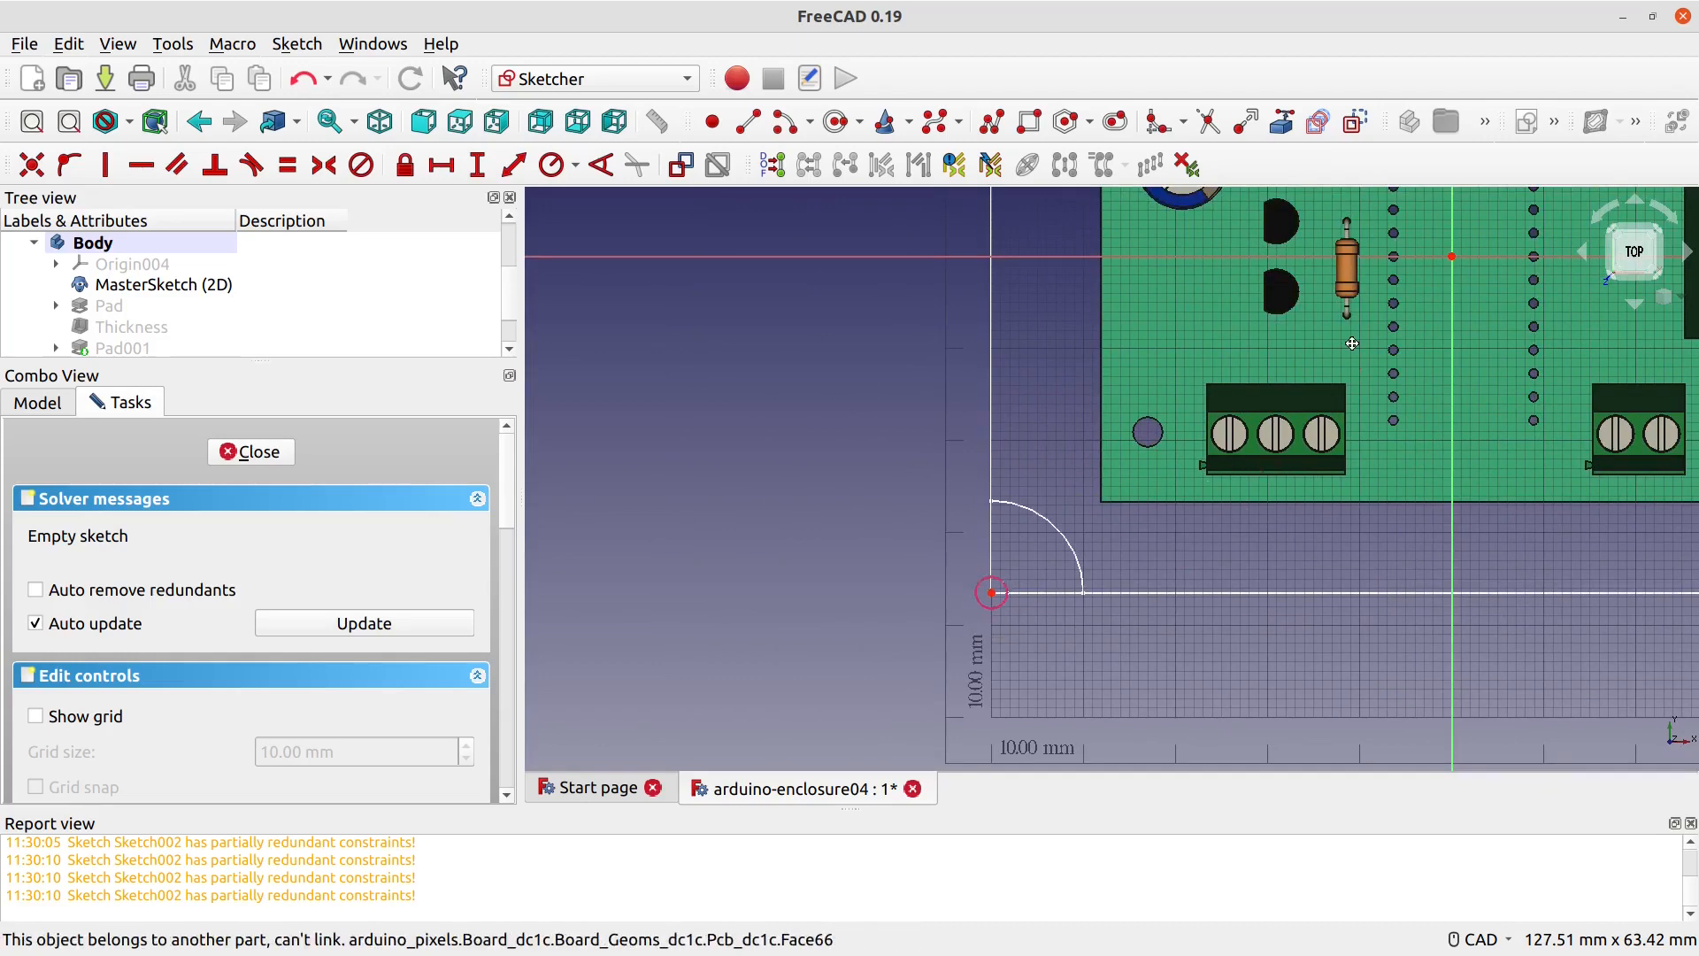
pyautogui.moveTo(1354, 345); pyautogui.dragTo(926, 751, button='middle')
pyautogui.click(835, 122)
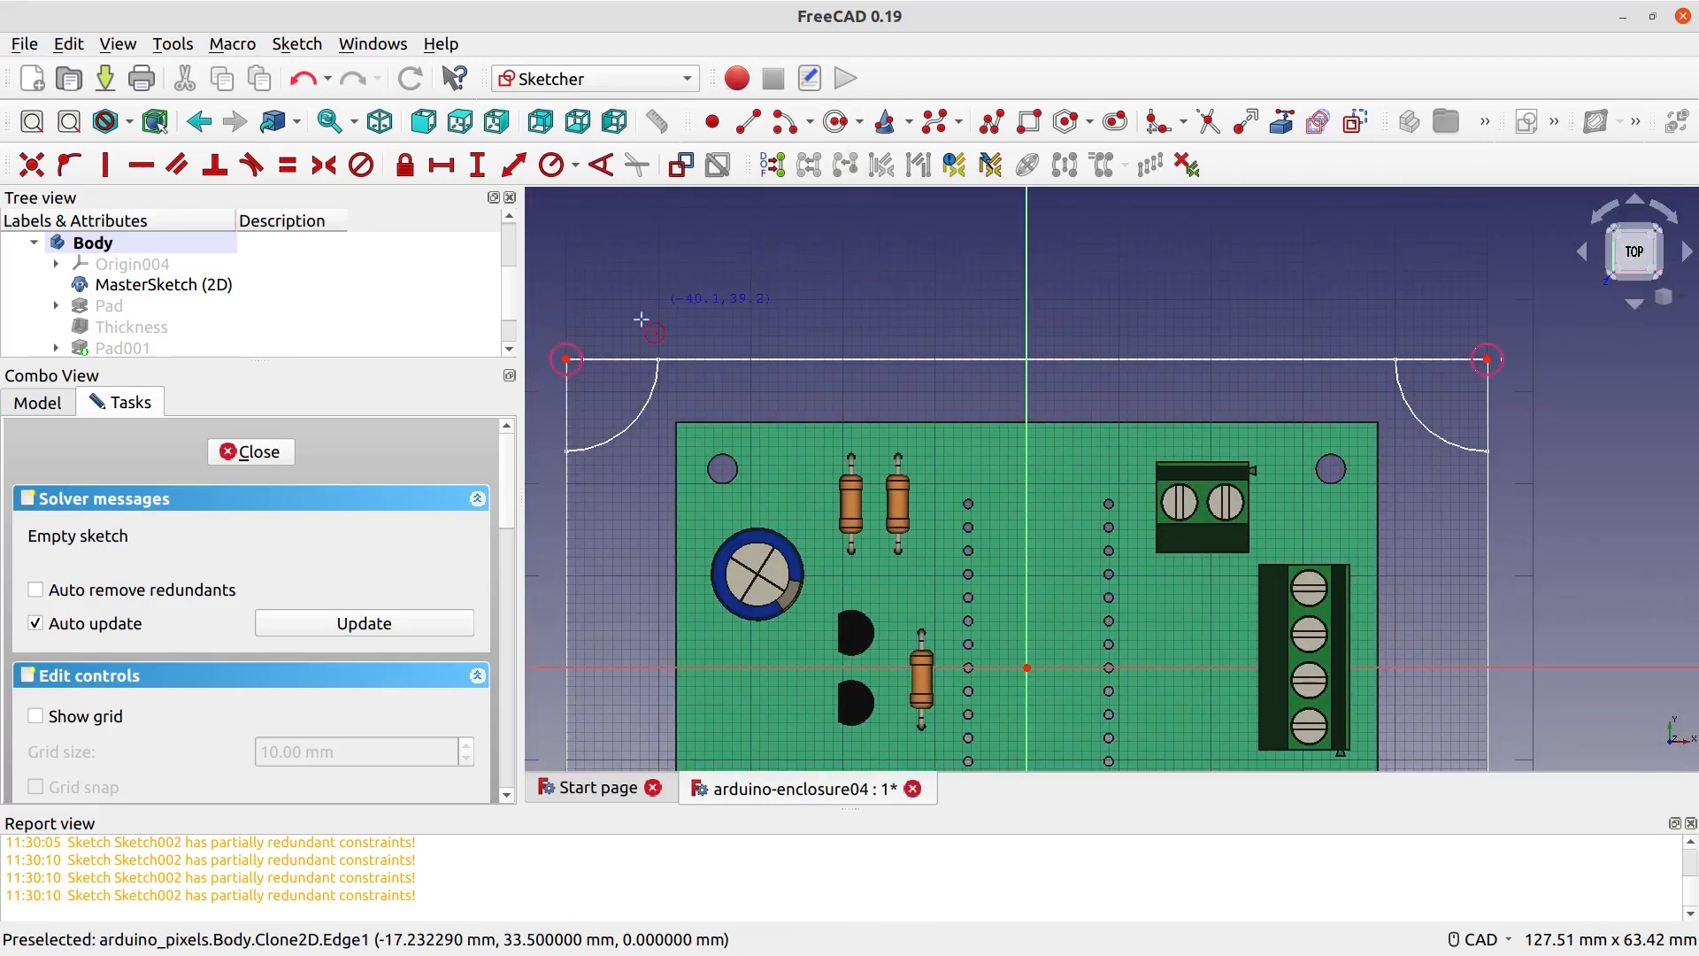
pyautogui.click(566, 360)
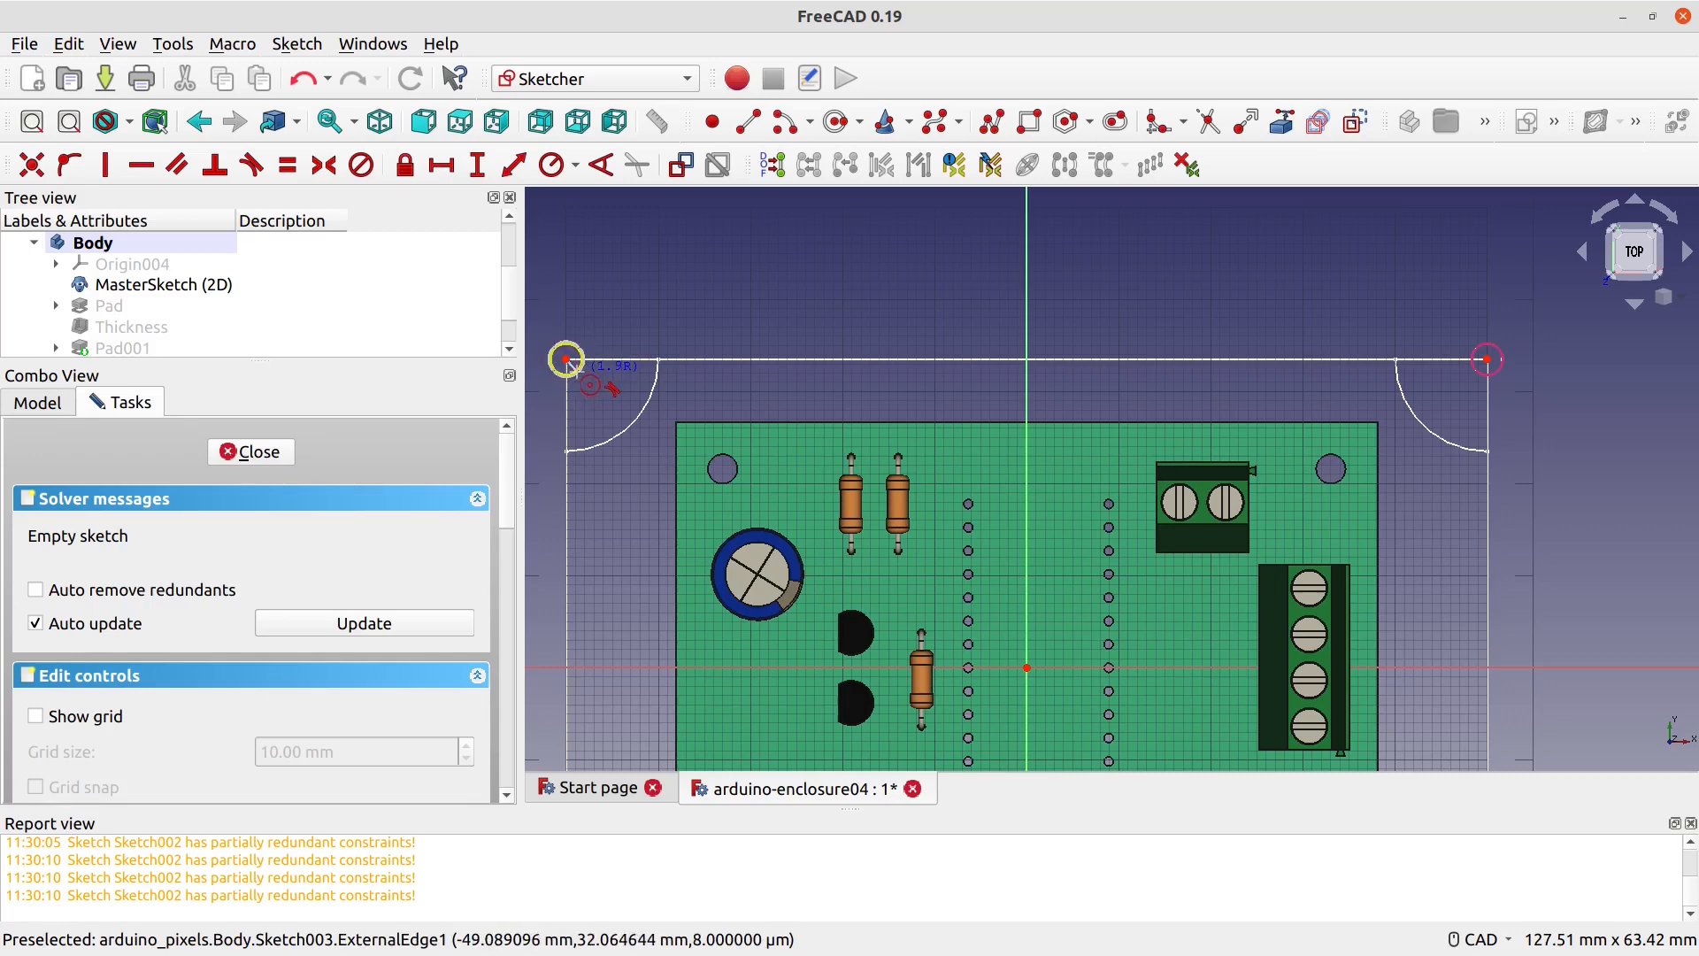
pyautogui.click(578, 370)
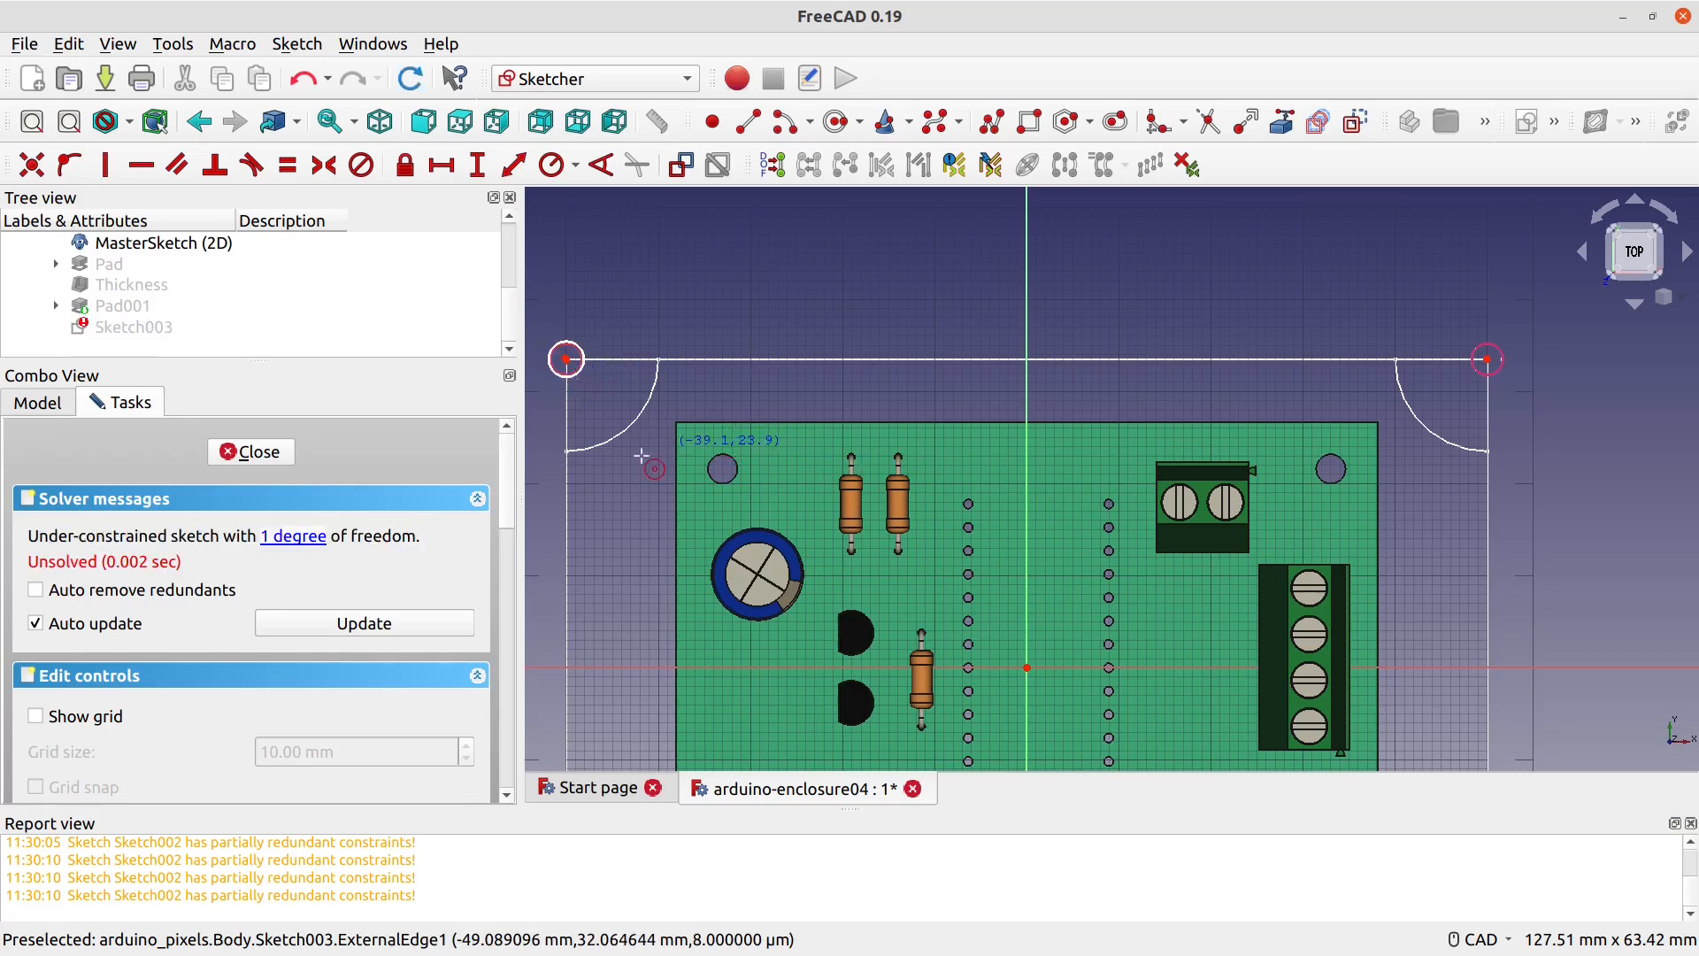
pyautogui.scroll(3, 576, 440)
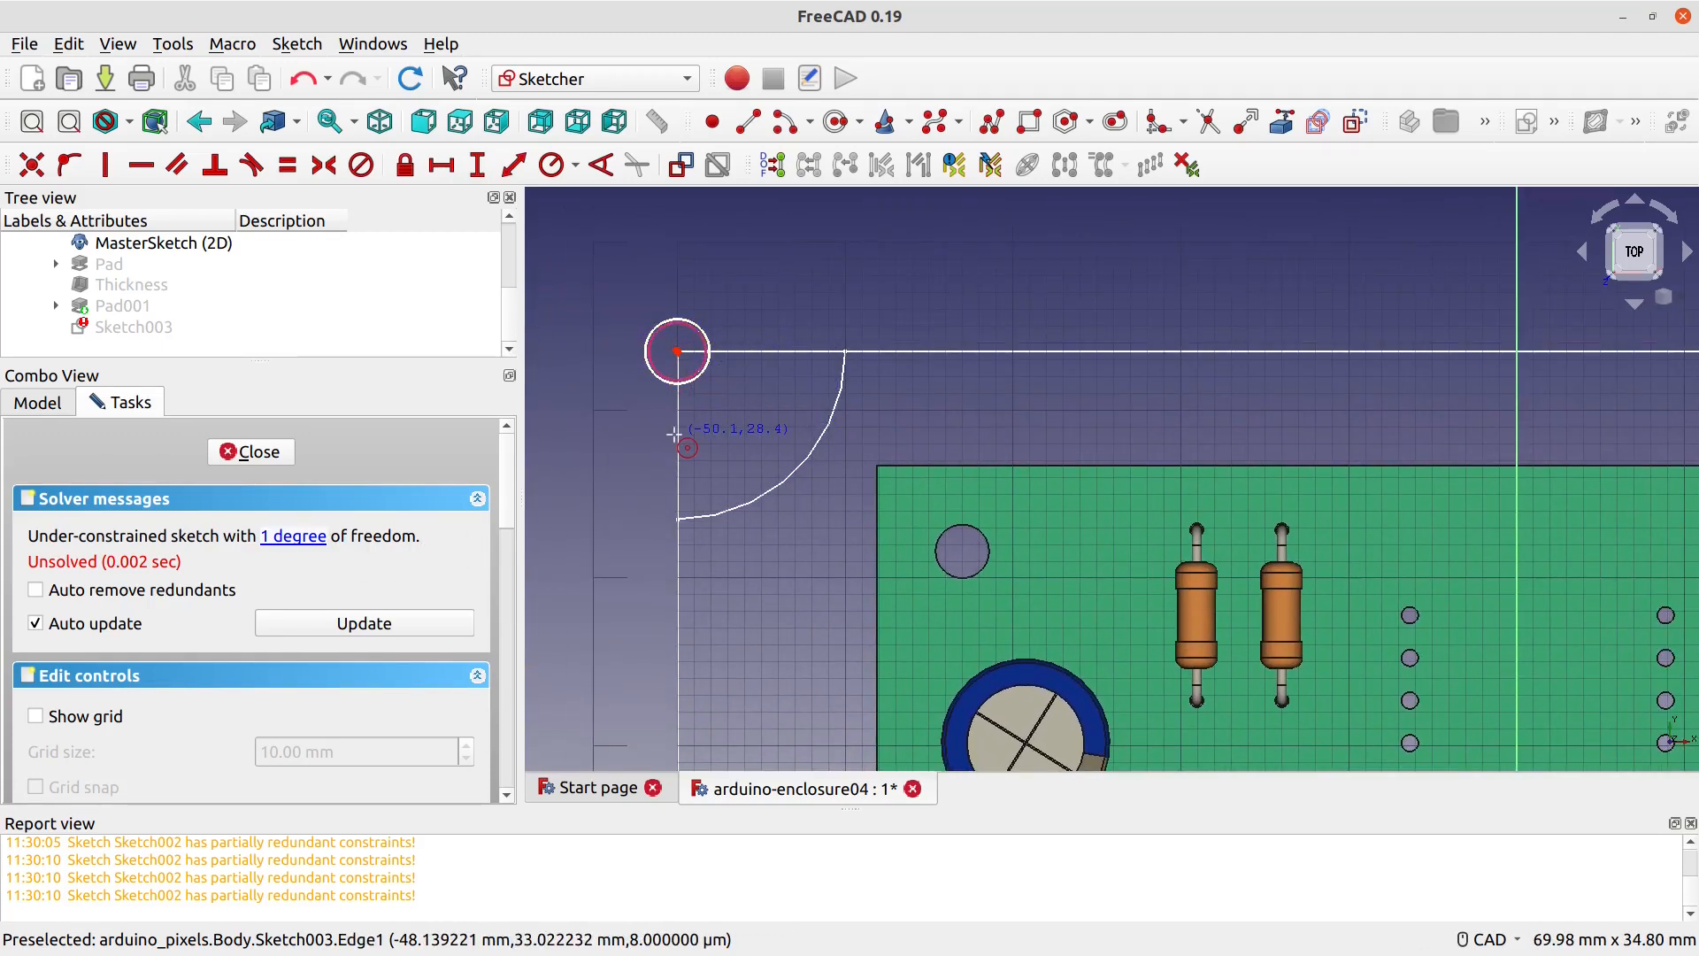
pyautogui.hotkey('ctrl', 'z')
pyautogui.hotkey('ctrl', 'z')
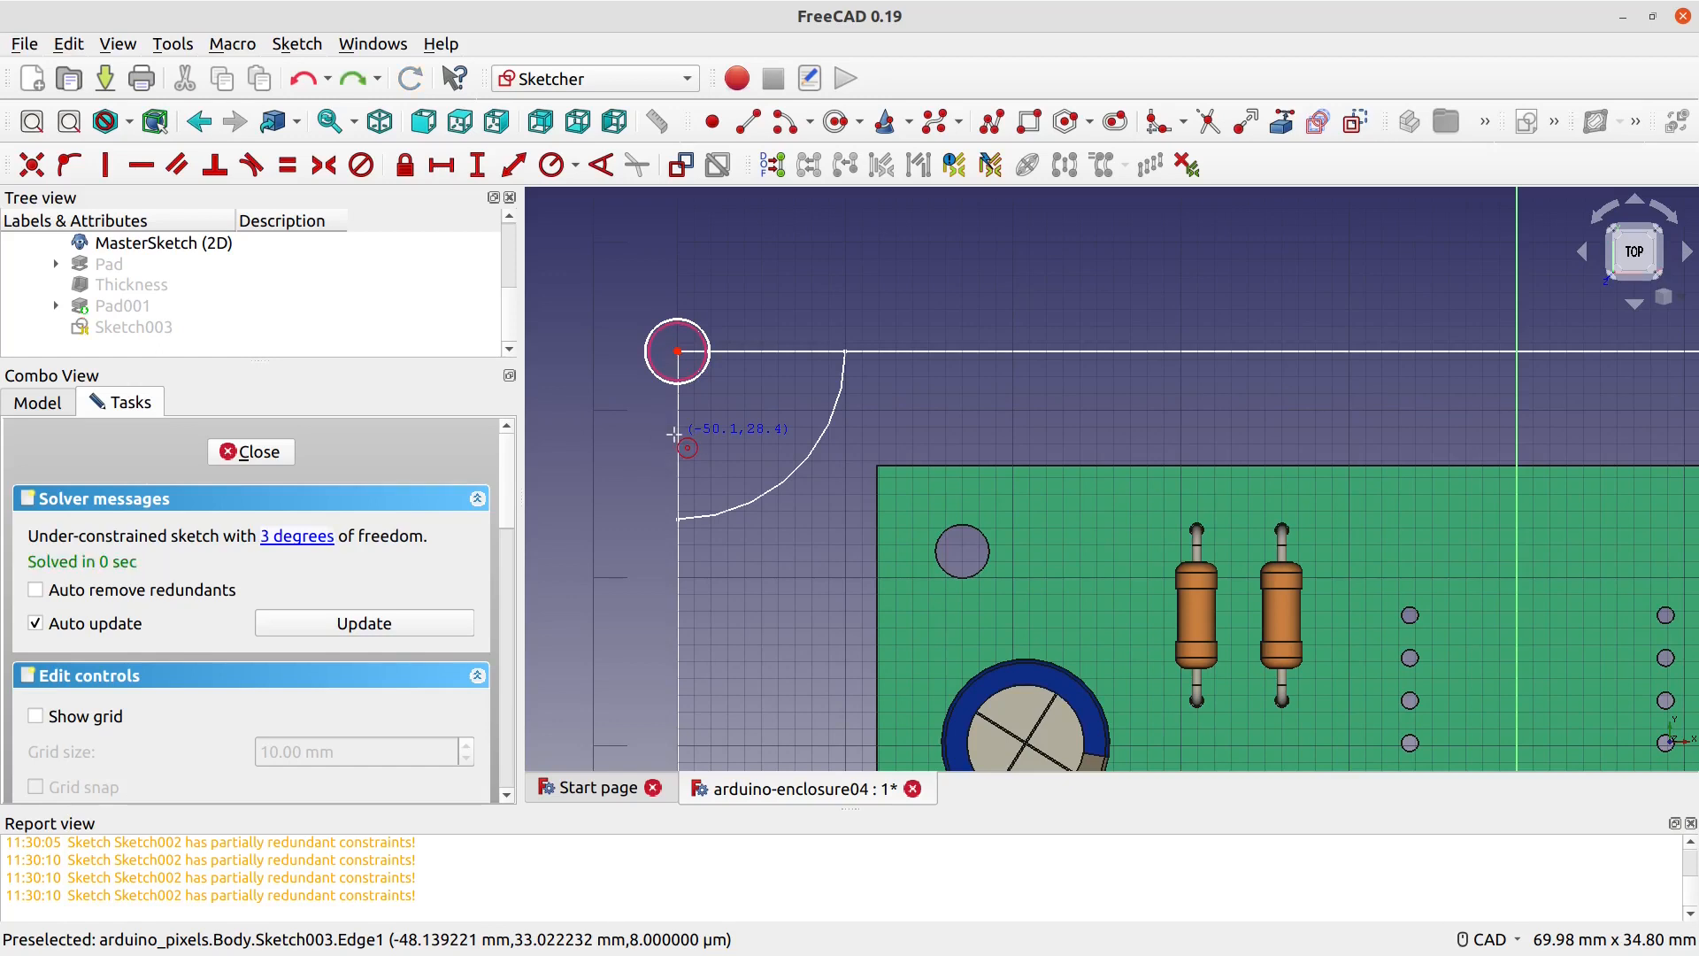
pyautogui.hotkey('ctrl', 'z')
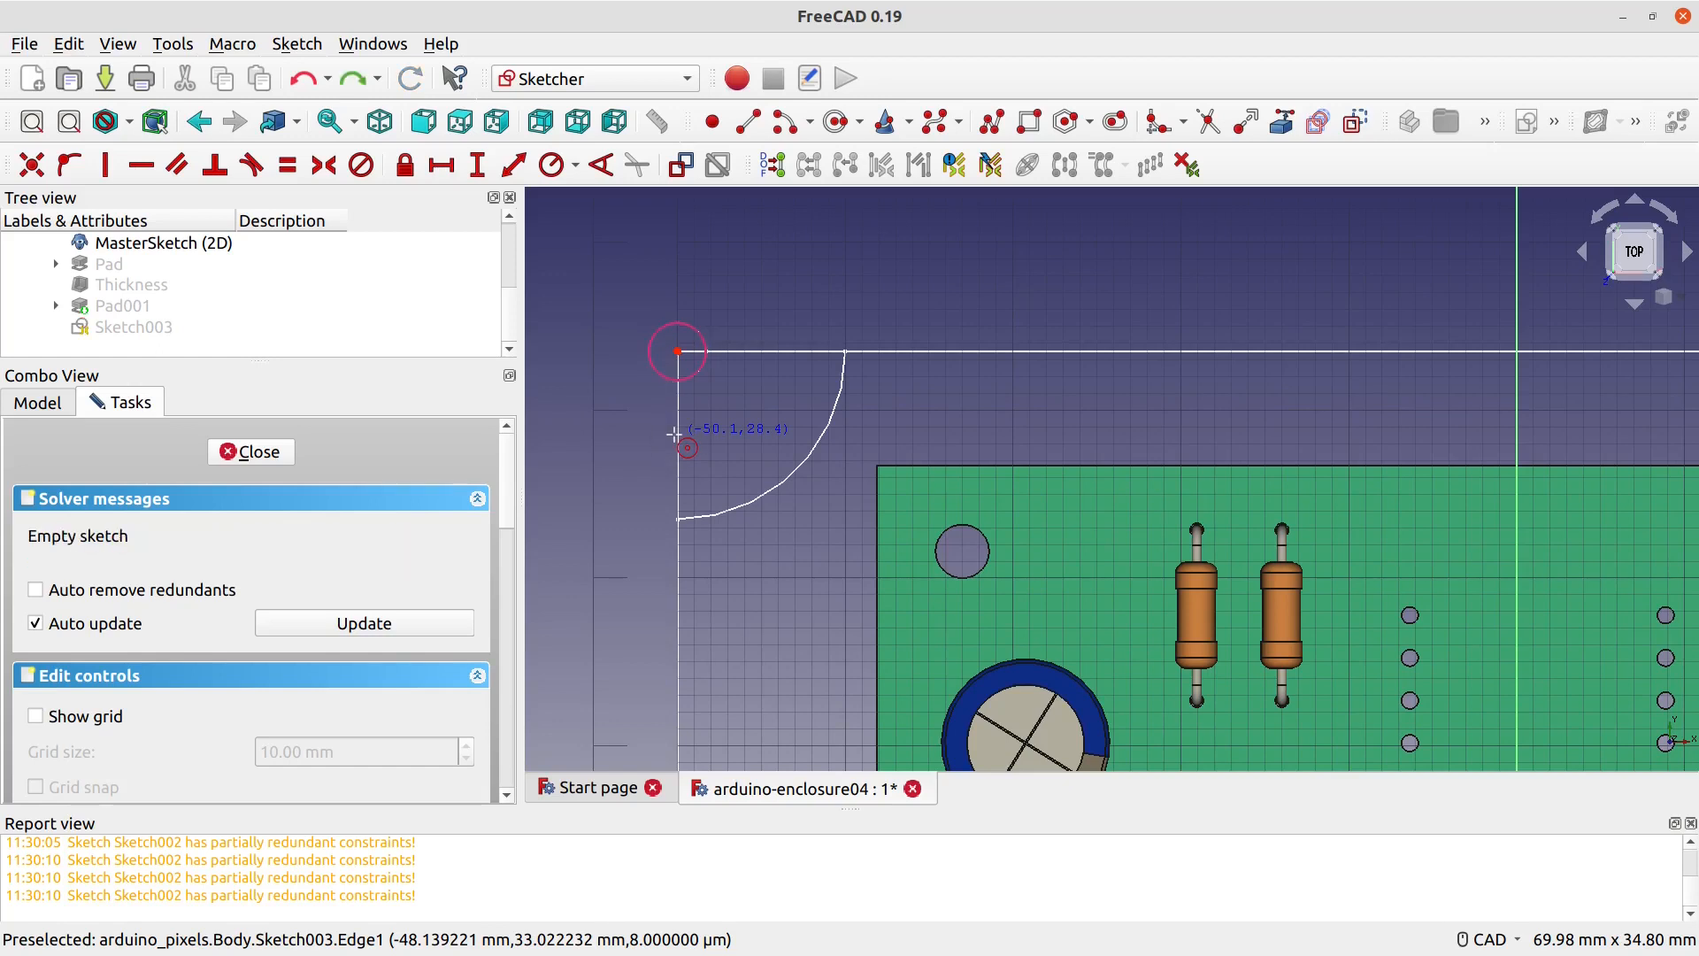
# Step: Draw a circle larger than the linked reference circle, centred on the upper-left outline corner
pyautogui.click(677, 352)
pyautogui.click(717, 403)
pyautogui.scroll(-3, 1016, 395)
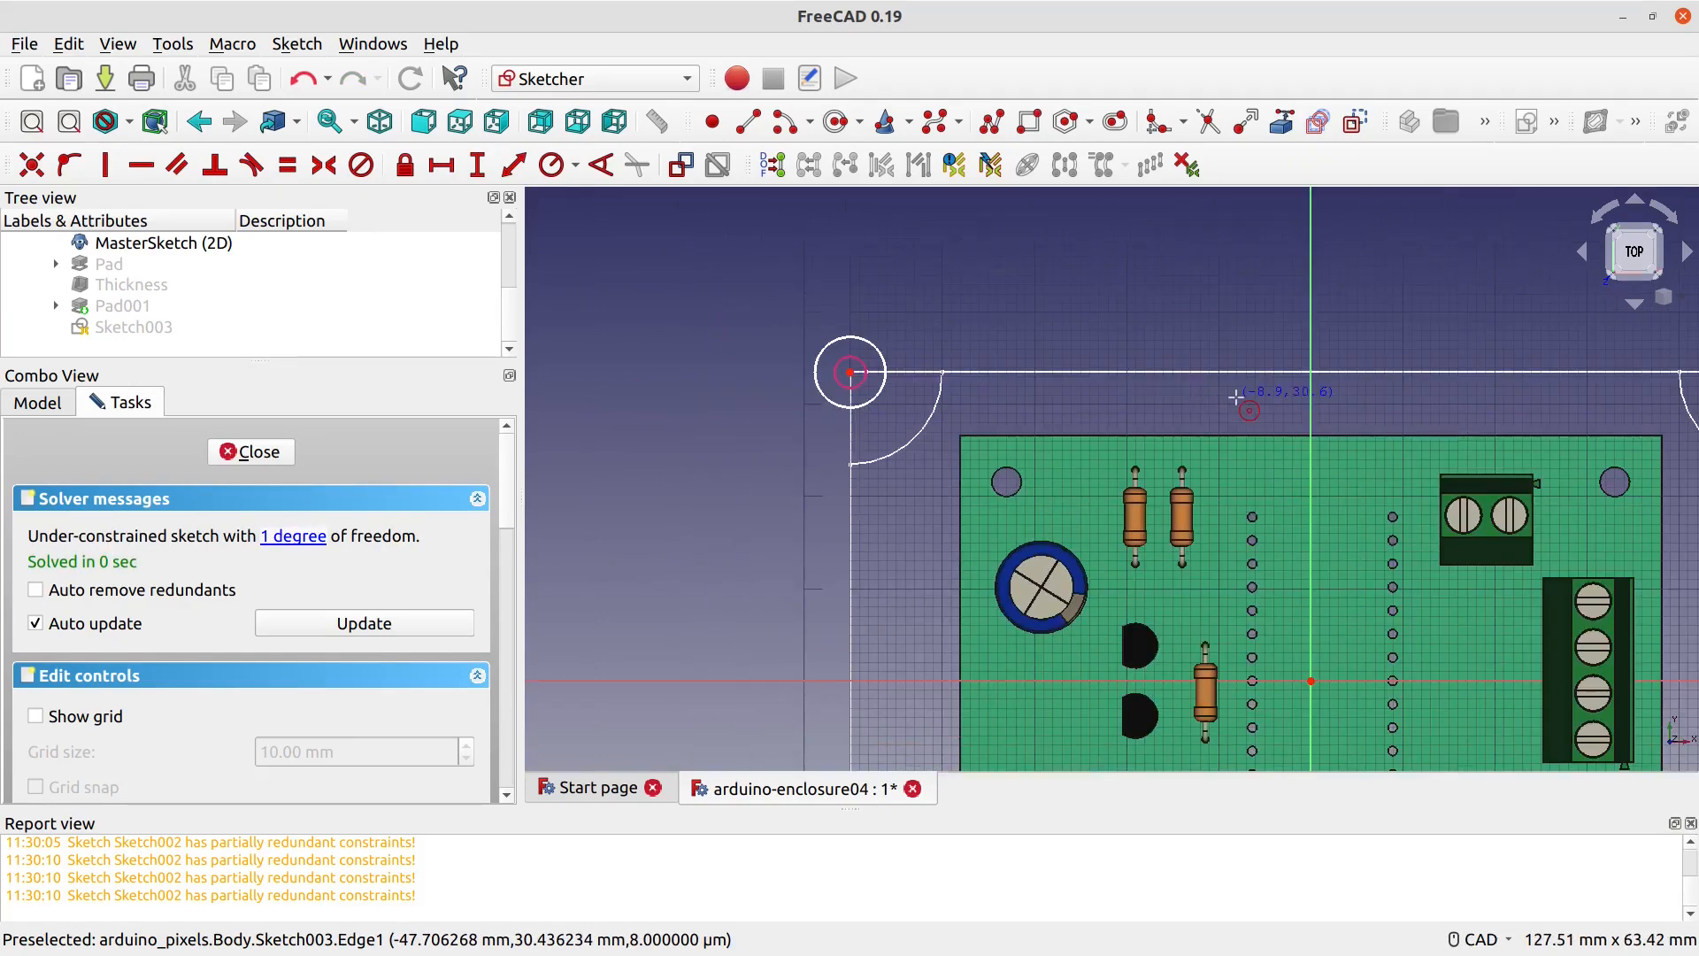
# Step: Draw a circle larger than the linked reference circle at each of the upper-right, lower-right and lower-left outline corners
pyautogui.moveTo(1016, 395); pyautogui.dragTo(599, 361, button='middle')
pyautogui.click(1351, 348)
pyautogui.click(1370, 396)
pyautogui.moveTo(1396, 634); pyautogui.dragTo(1364, 291, button='middle')
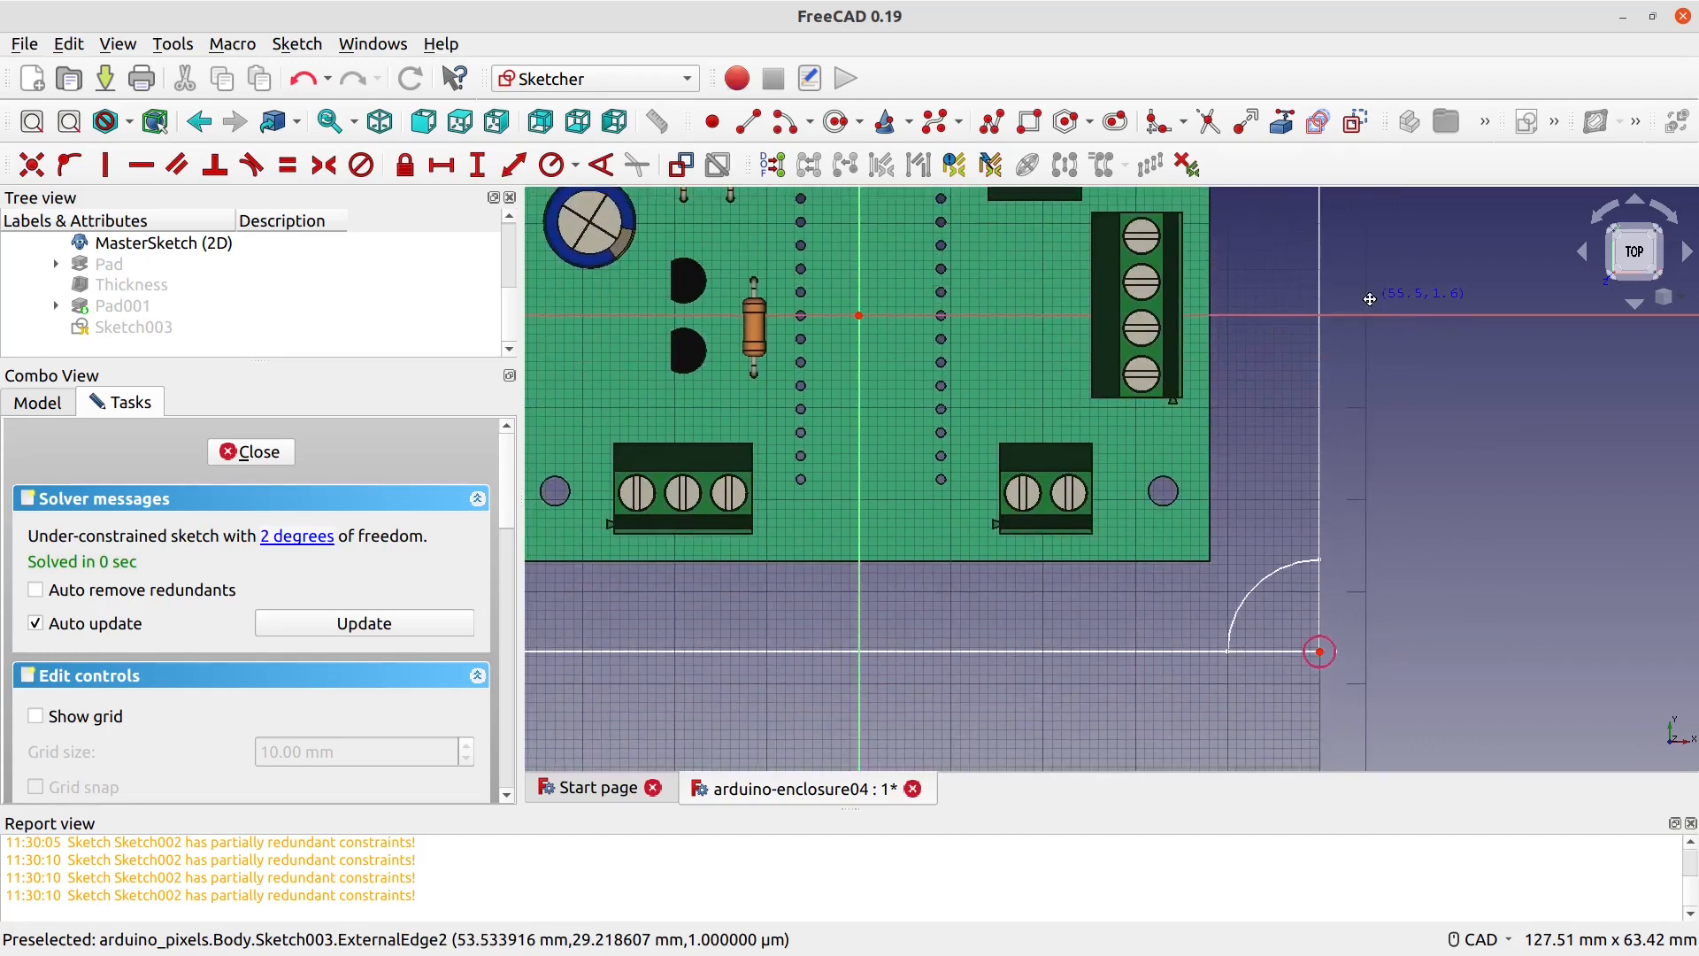
pyautogui.click(1320, 649)
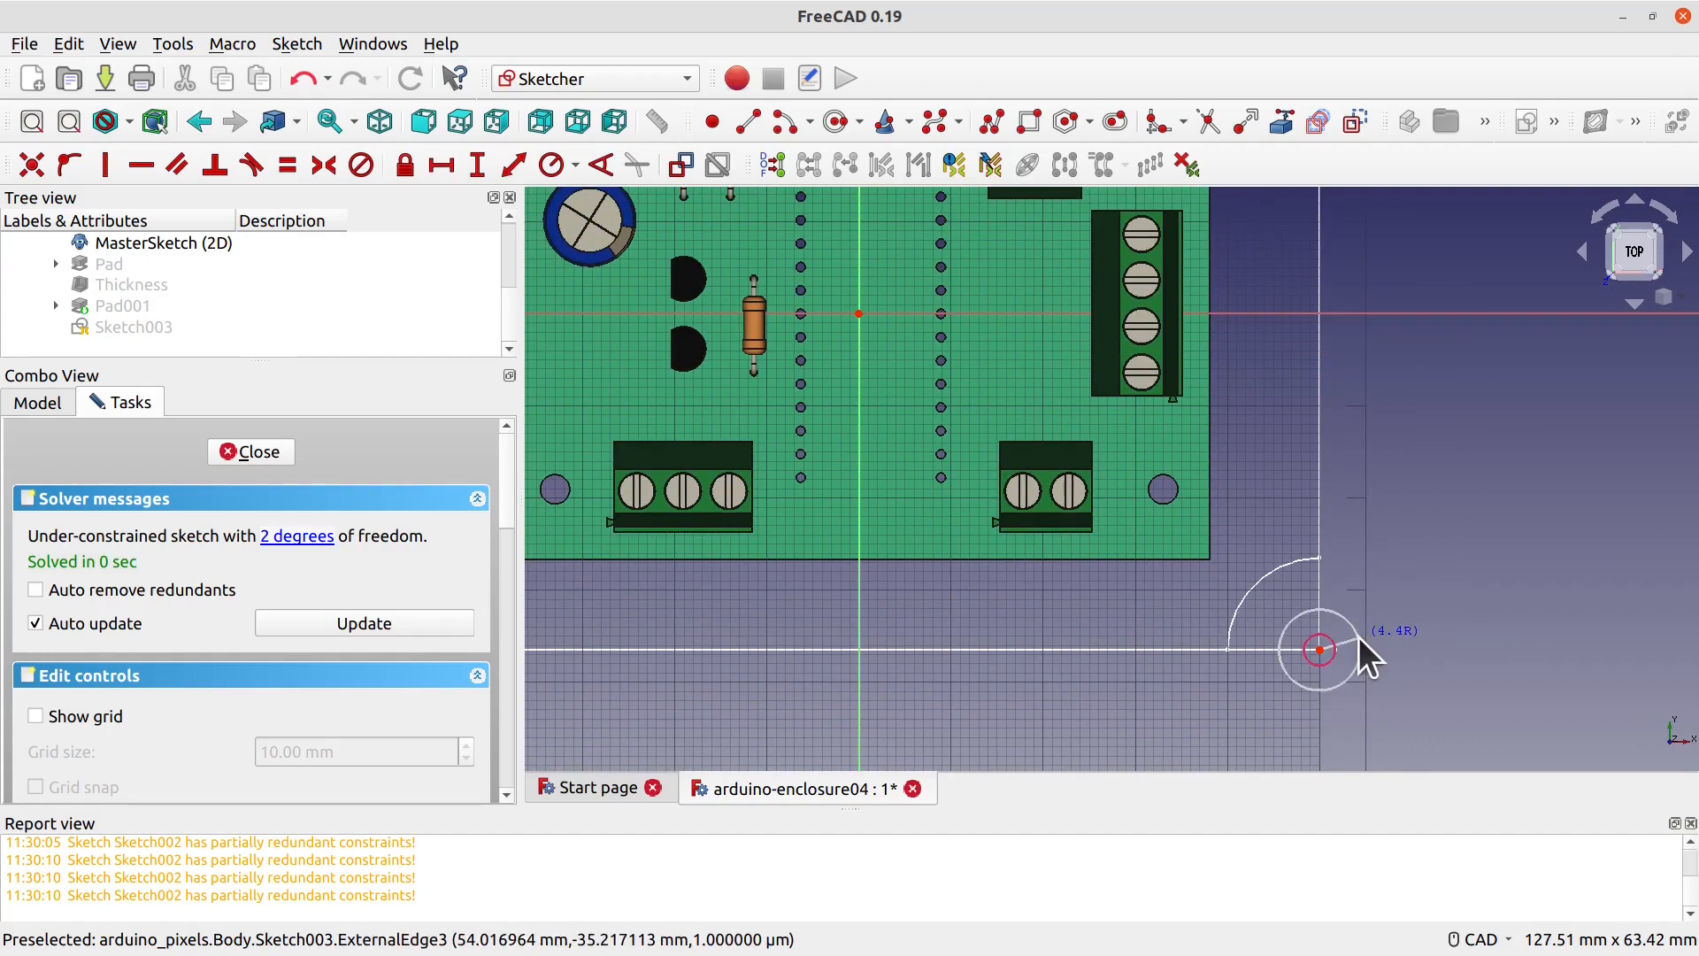
pyautogui.moveTo(753, 629); pyautogui.dragTo(1284, 616, button='middle')
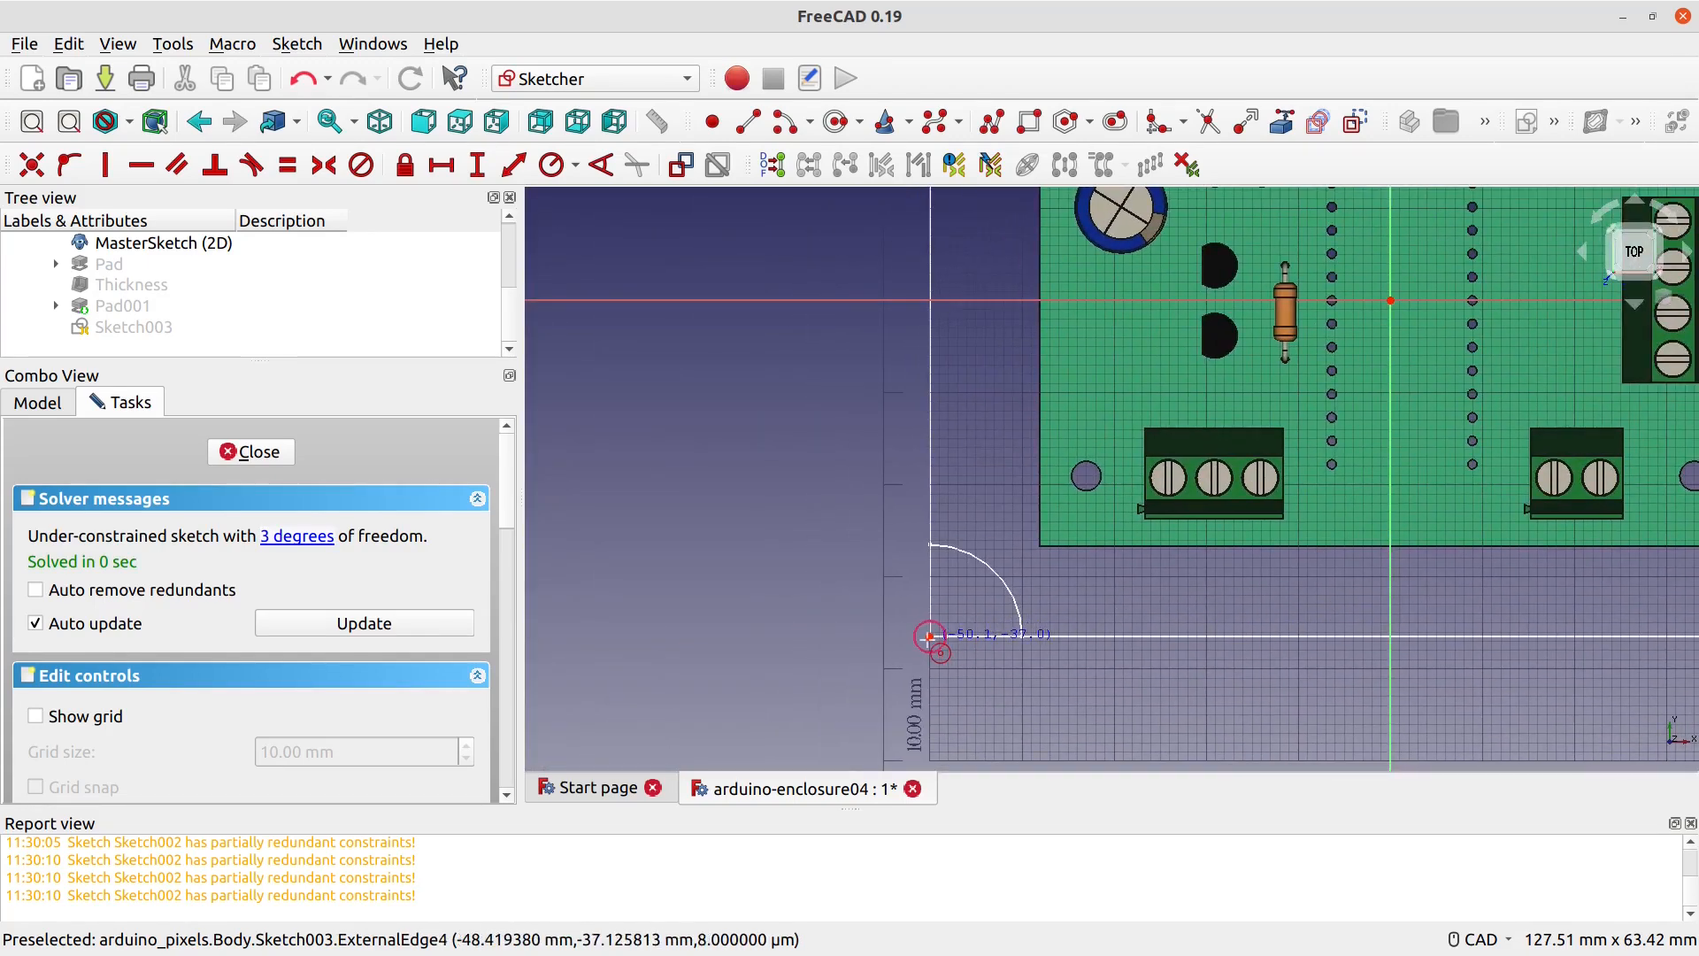
pyautogui.click(929, 635)
pyautogui.click(958, 637)
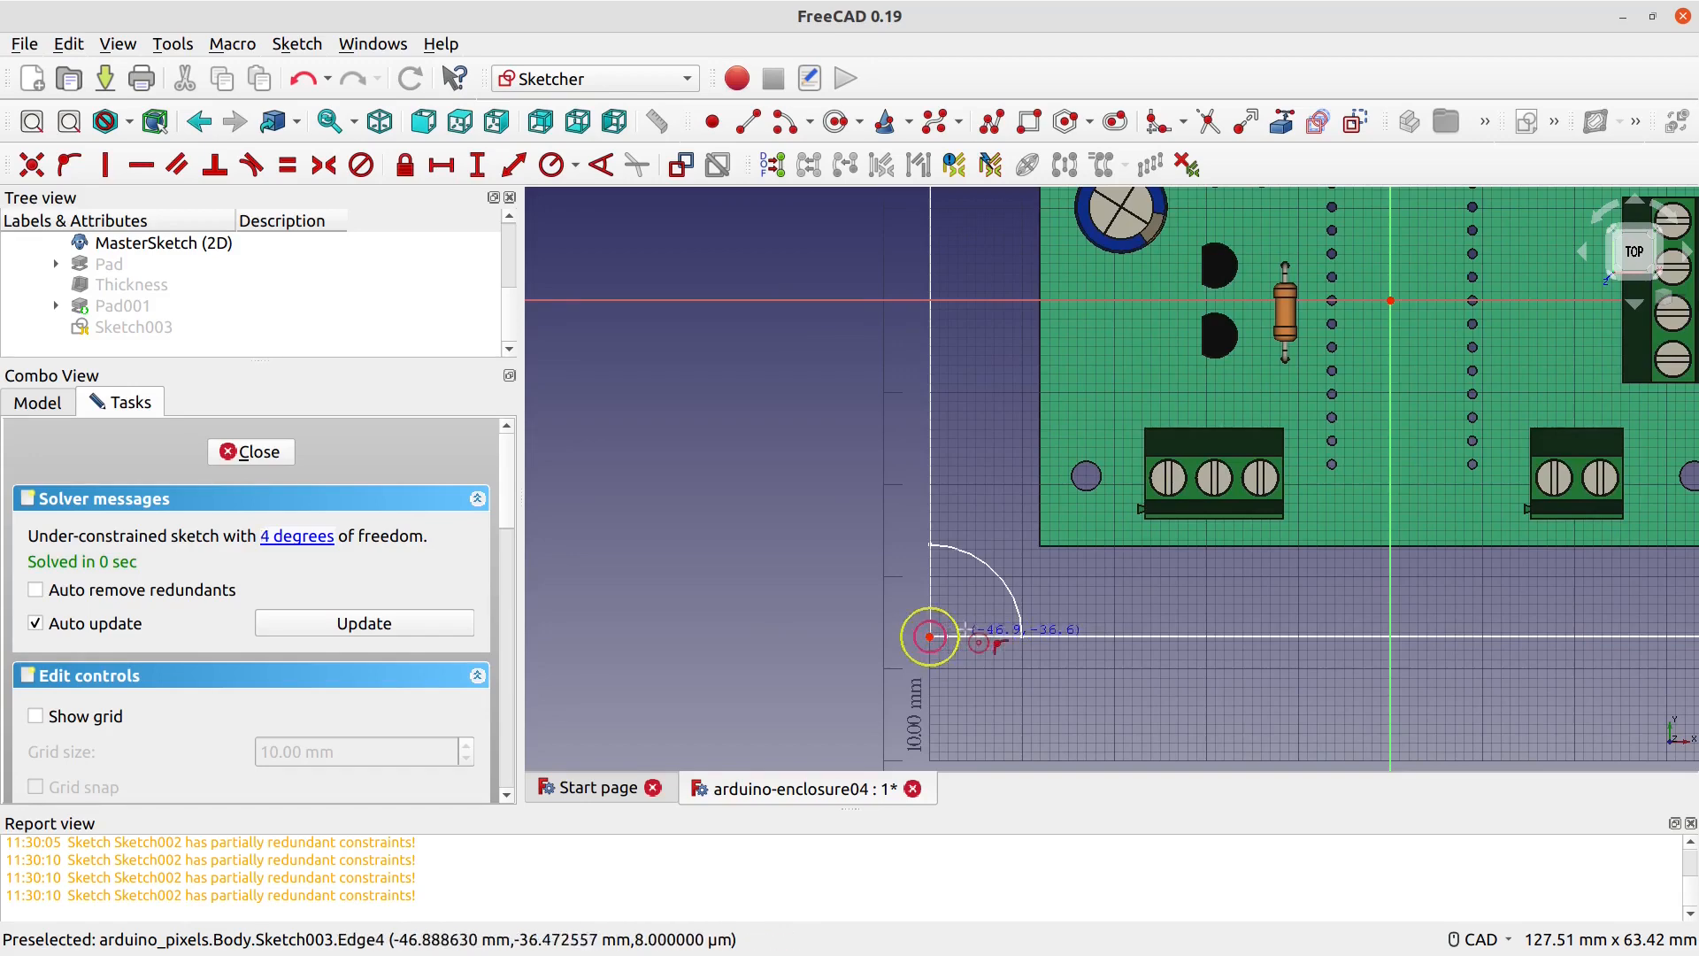
# Step: Constrain the two drawn circles at the upper corners to be equal to their linked reference circles
pyautogui.scroll(-2, 960, 500)
pyautogui.scroll(-1, 968, 337)
pyautogui.moveTo(968, 337); pyautogui.dragTo(895, 486, button='middle')
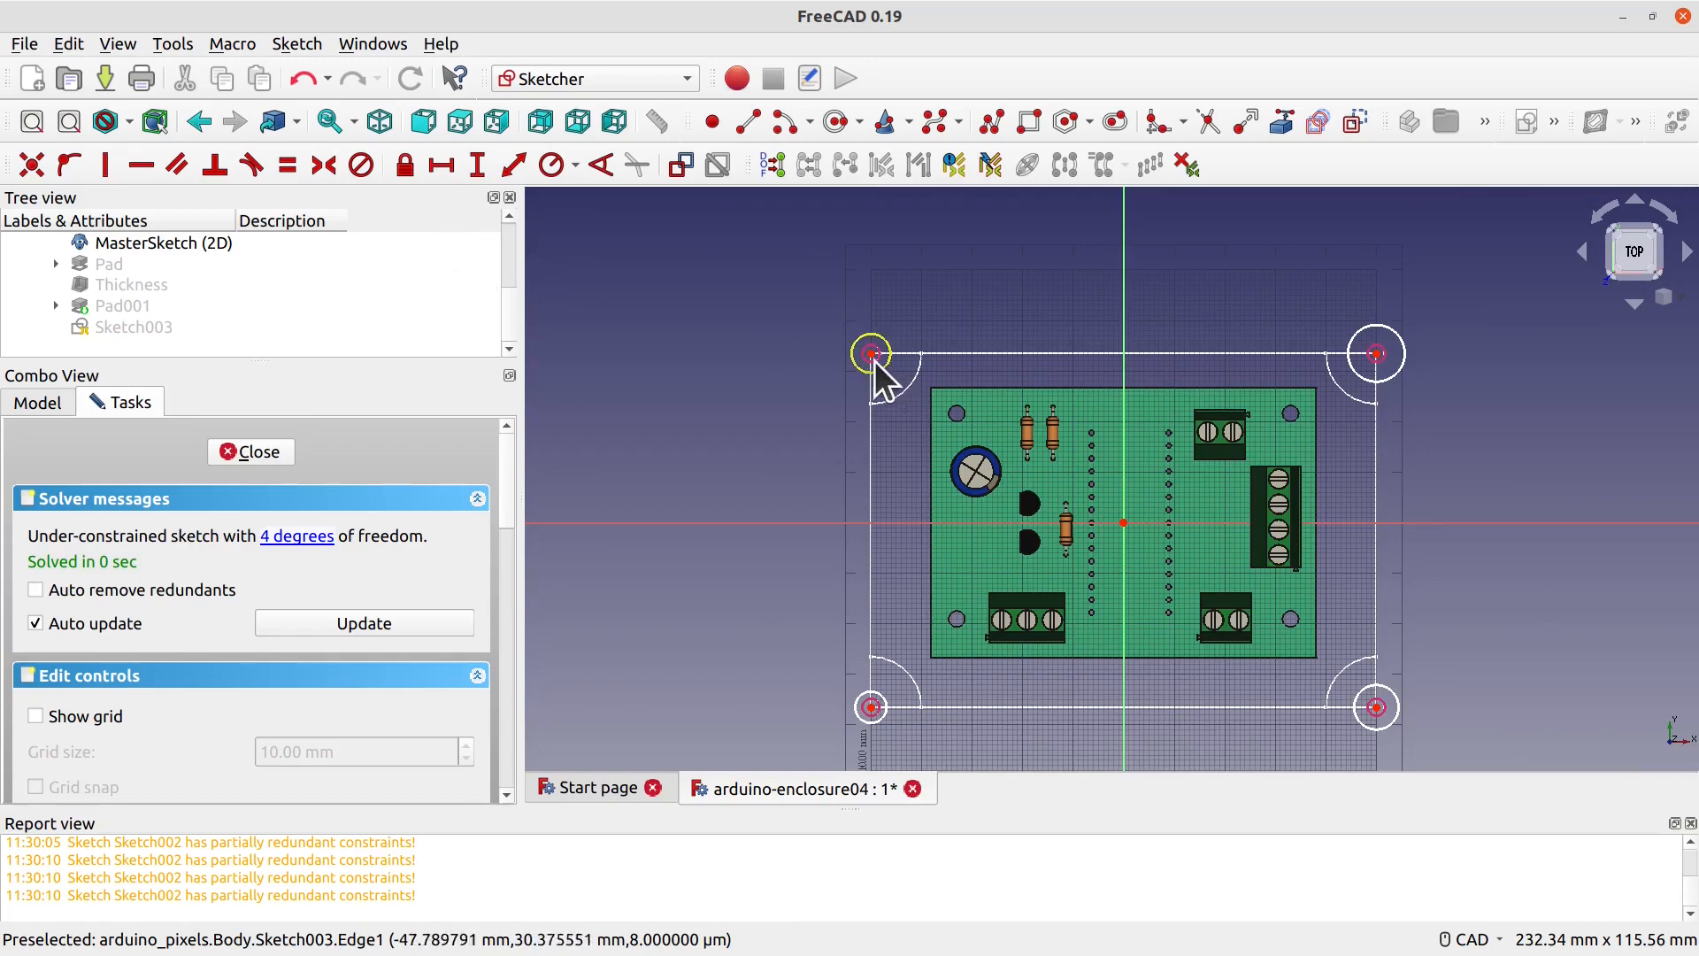
pyautogui.click(878, 336)
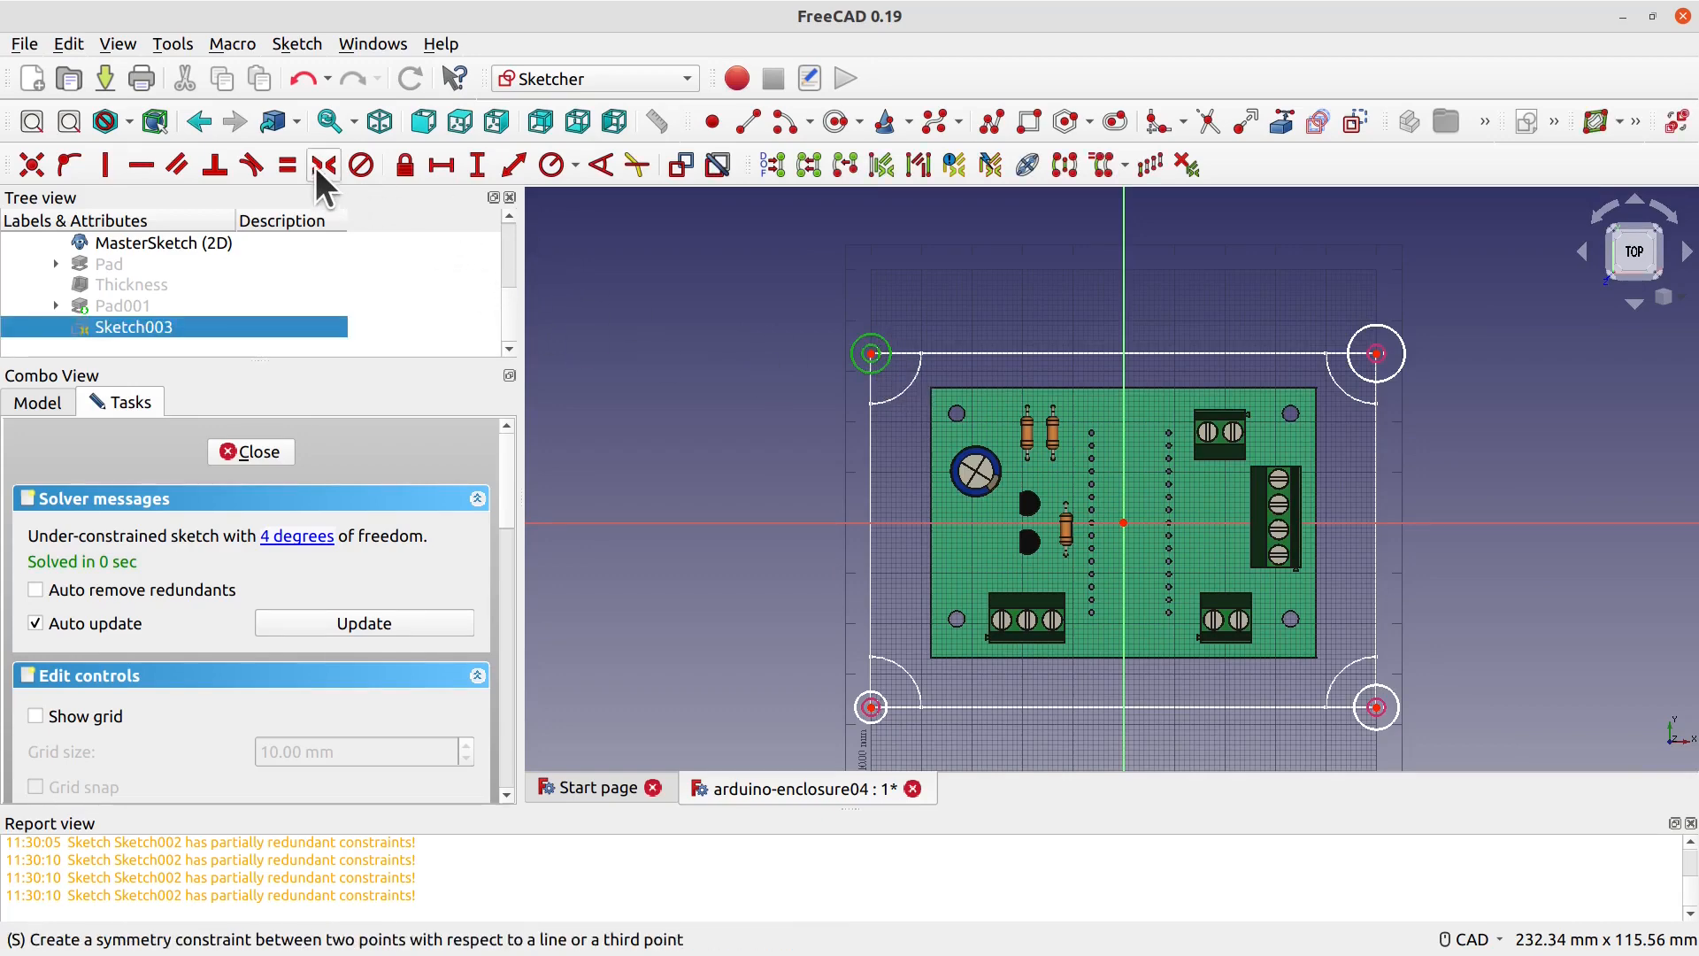
pyautogui.click(291, 162)
pyautogui.click(1395, 333)
pyautogui.click(1395, 330)
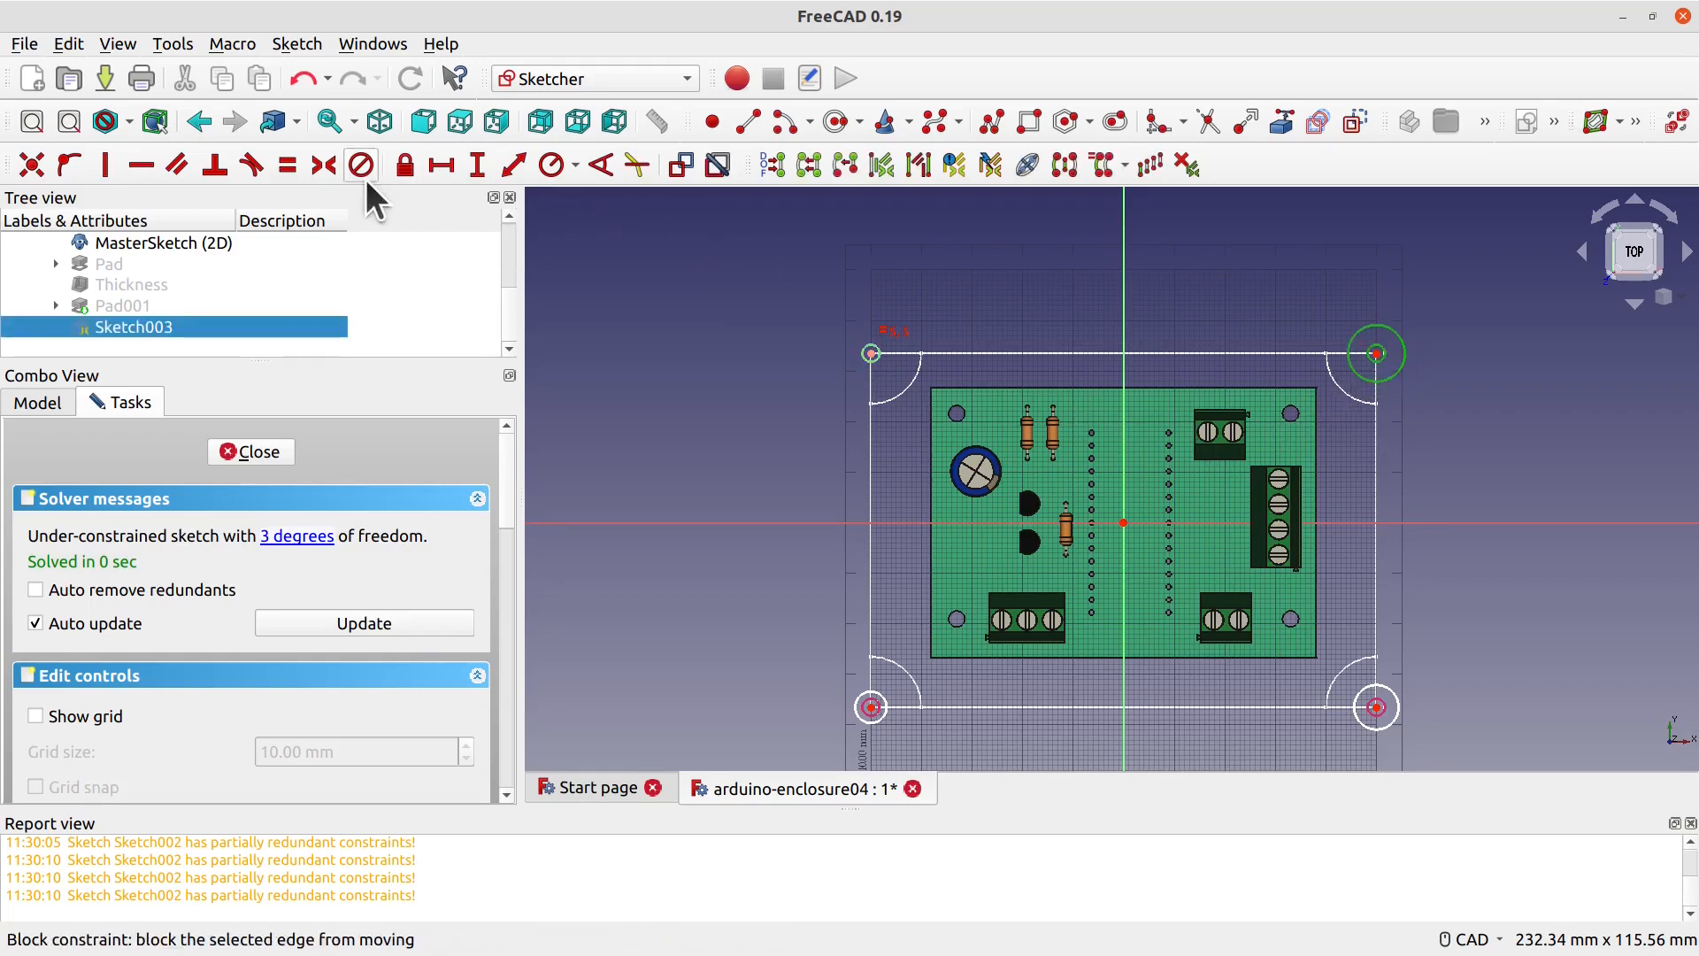
pyautogui.click(297, 168)
# Step: Constrain the two drawn circles at the lower corners to be equal to their linked reference circles, and close the sketch
pyautogui.moveTo(1459, 694); pyautogui.dragTo(1253, 465, button='middle')
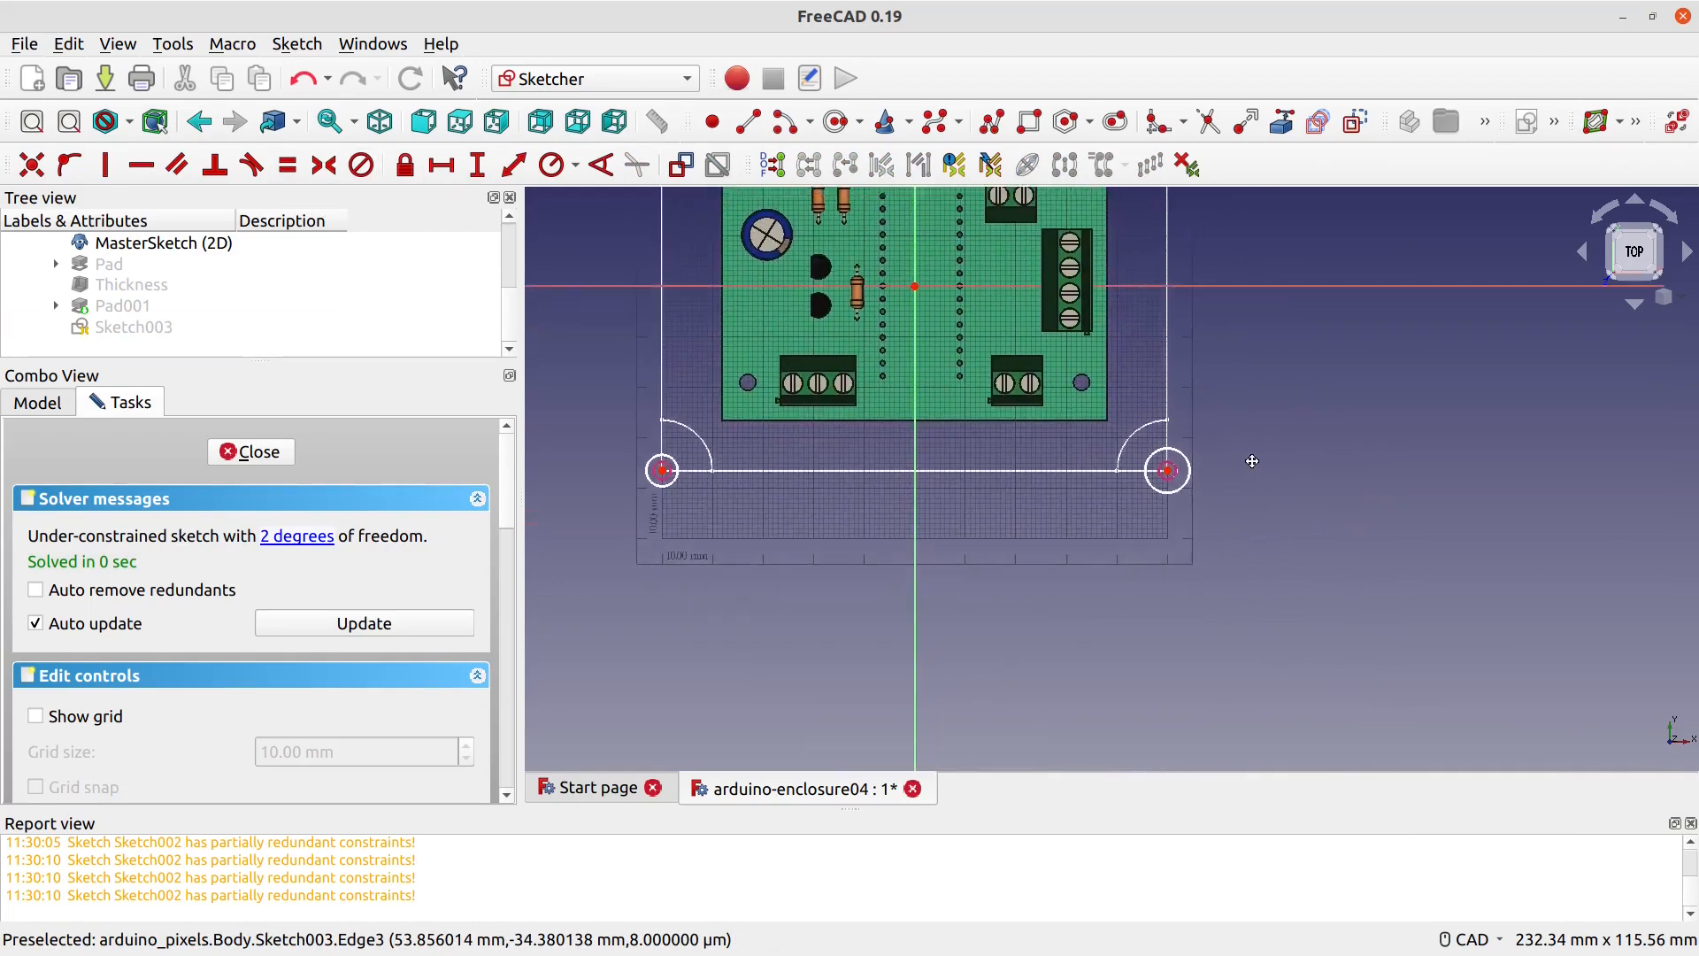
pyautogui.scroll(1, 1253, 464)
pyautogui.click(1148, 470)
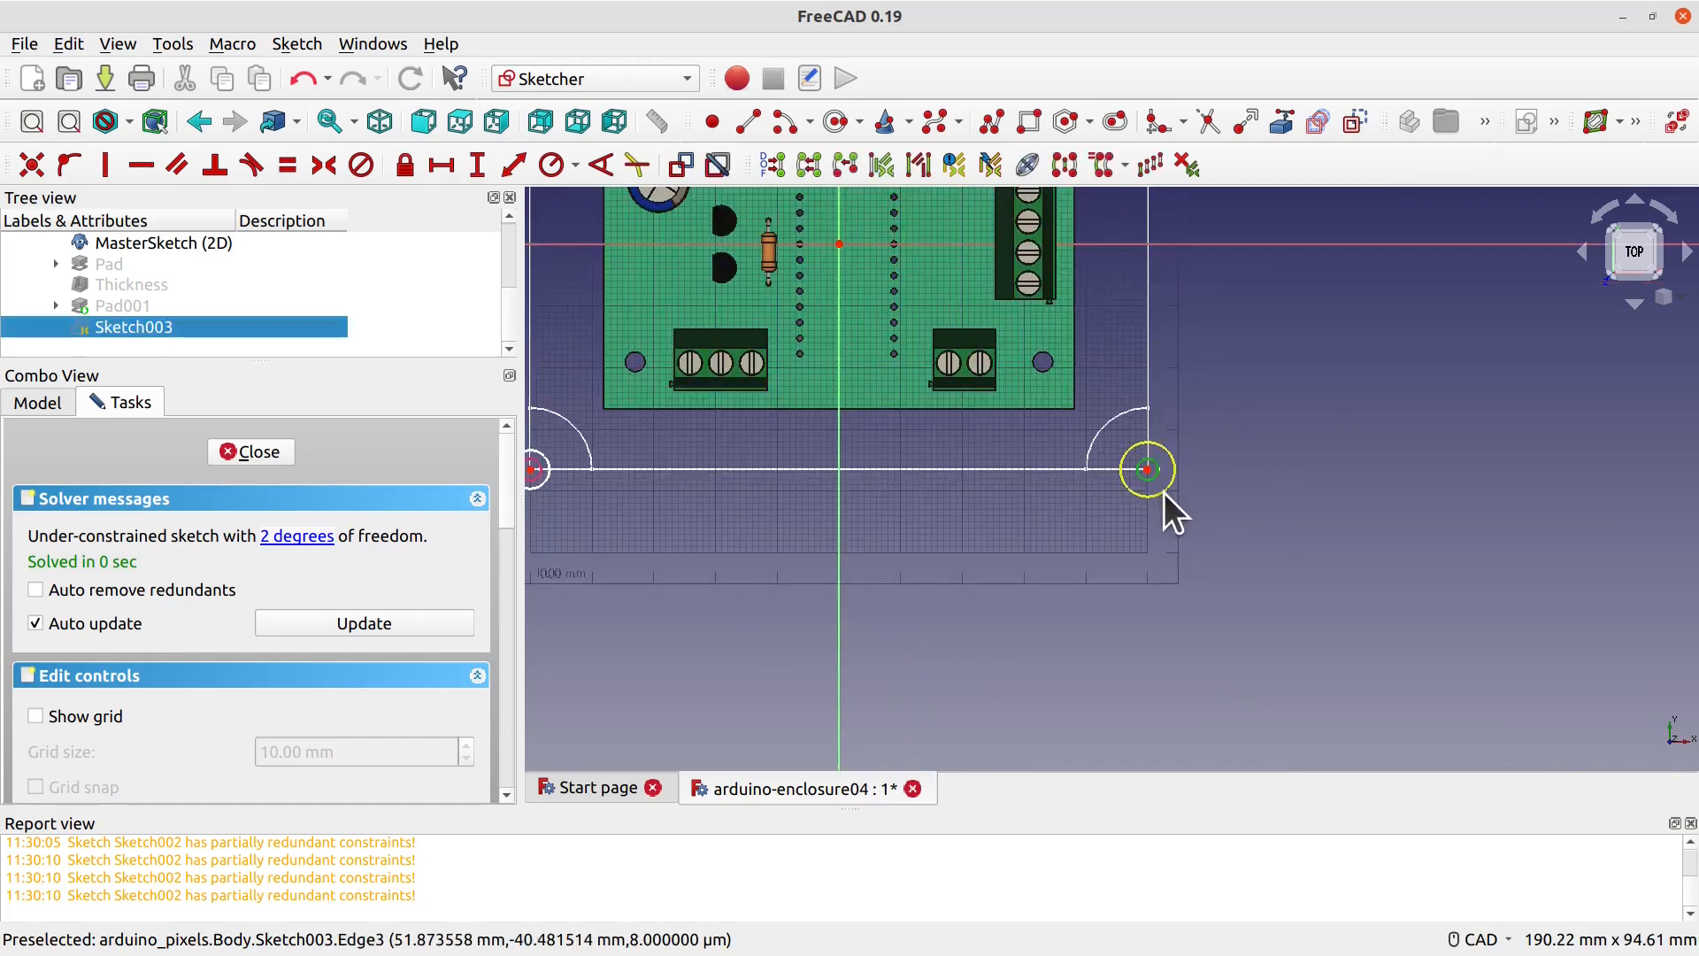
pyautogui.click(1164, 492)
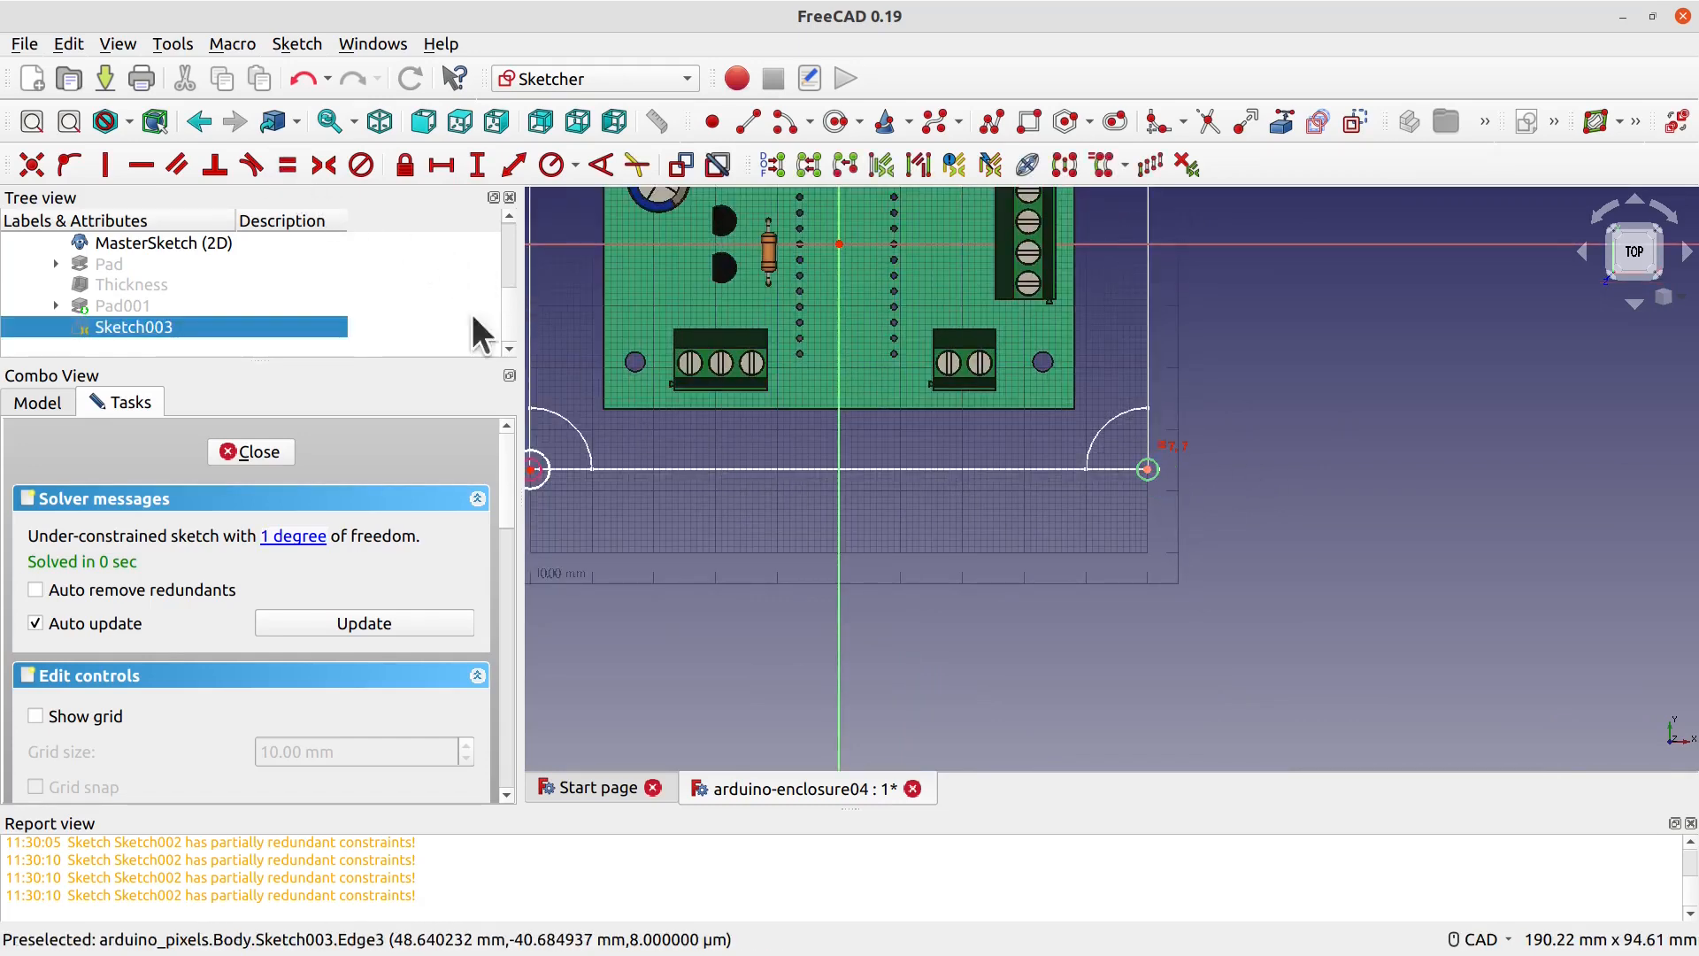
pyautogui.click(287, 164)
pyautogui.moveTo(750, 520); pyautogui.dragTo(1143, 581, button='middle')
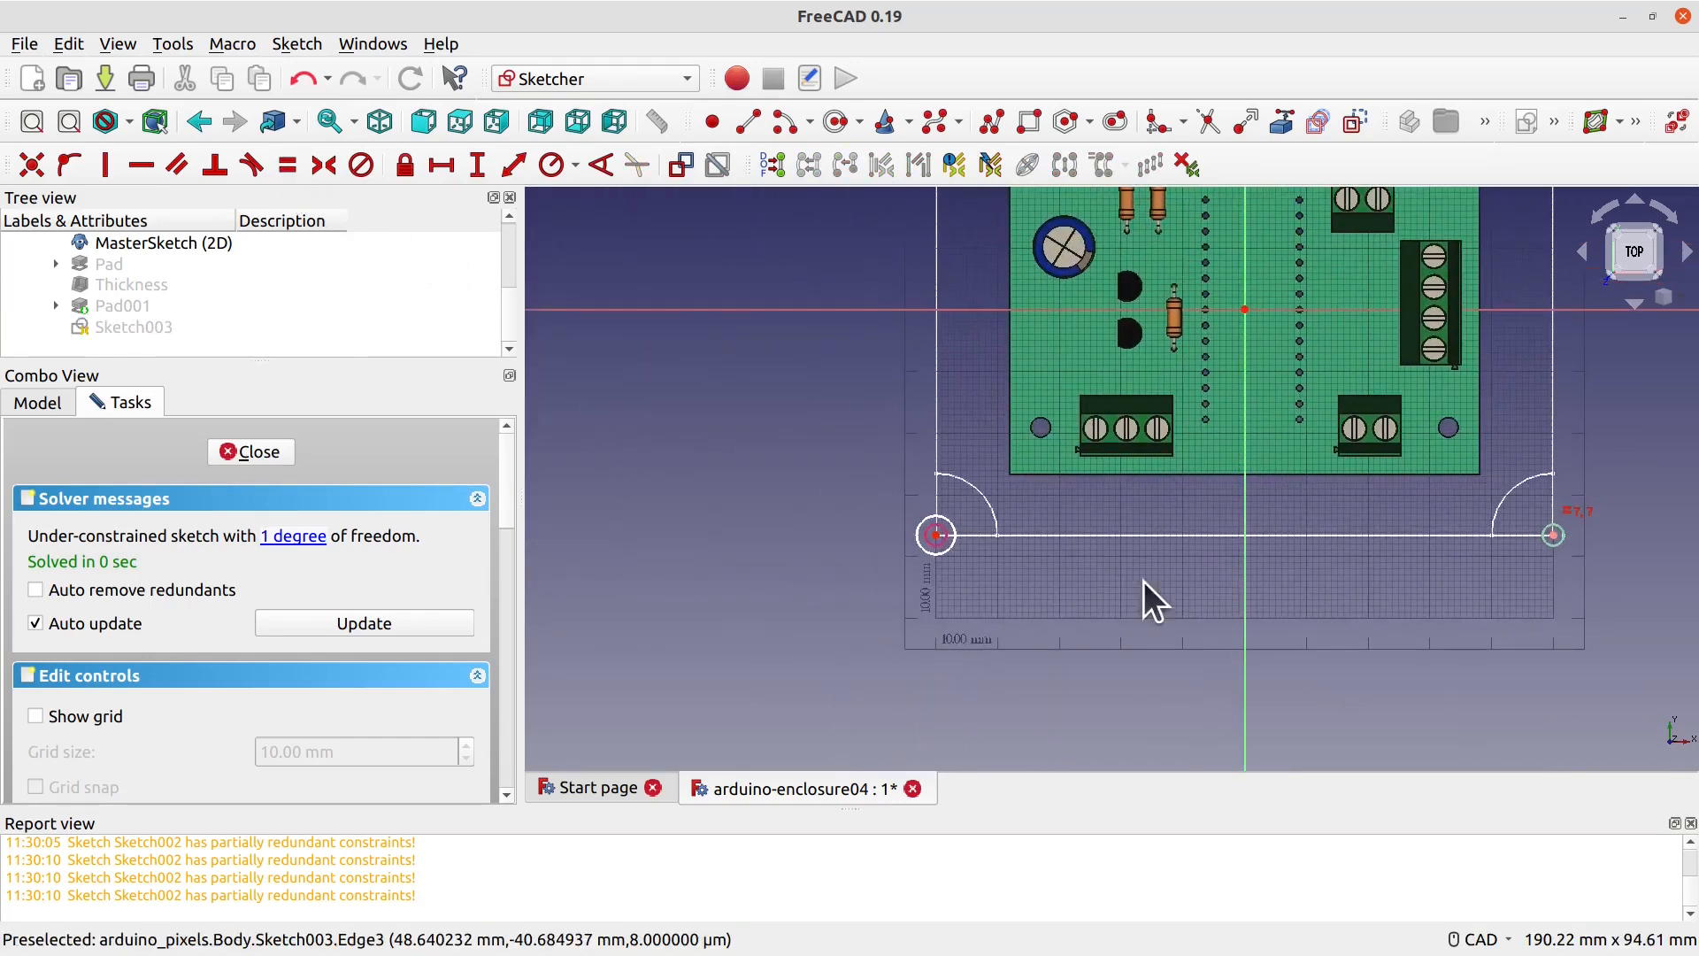
pyautogui.click(938, 544)
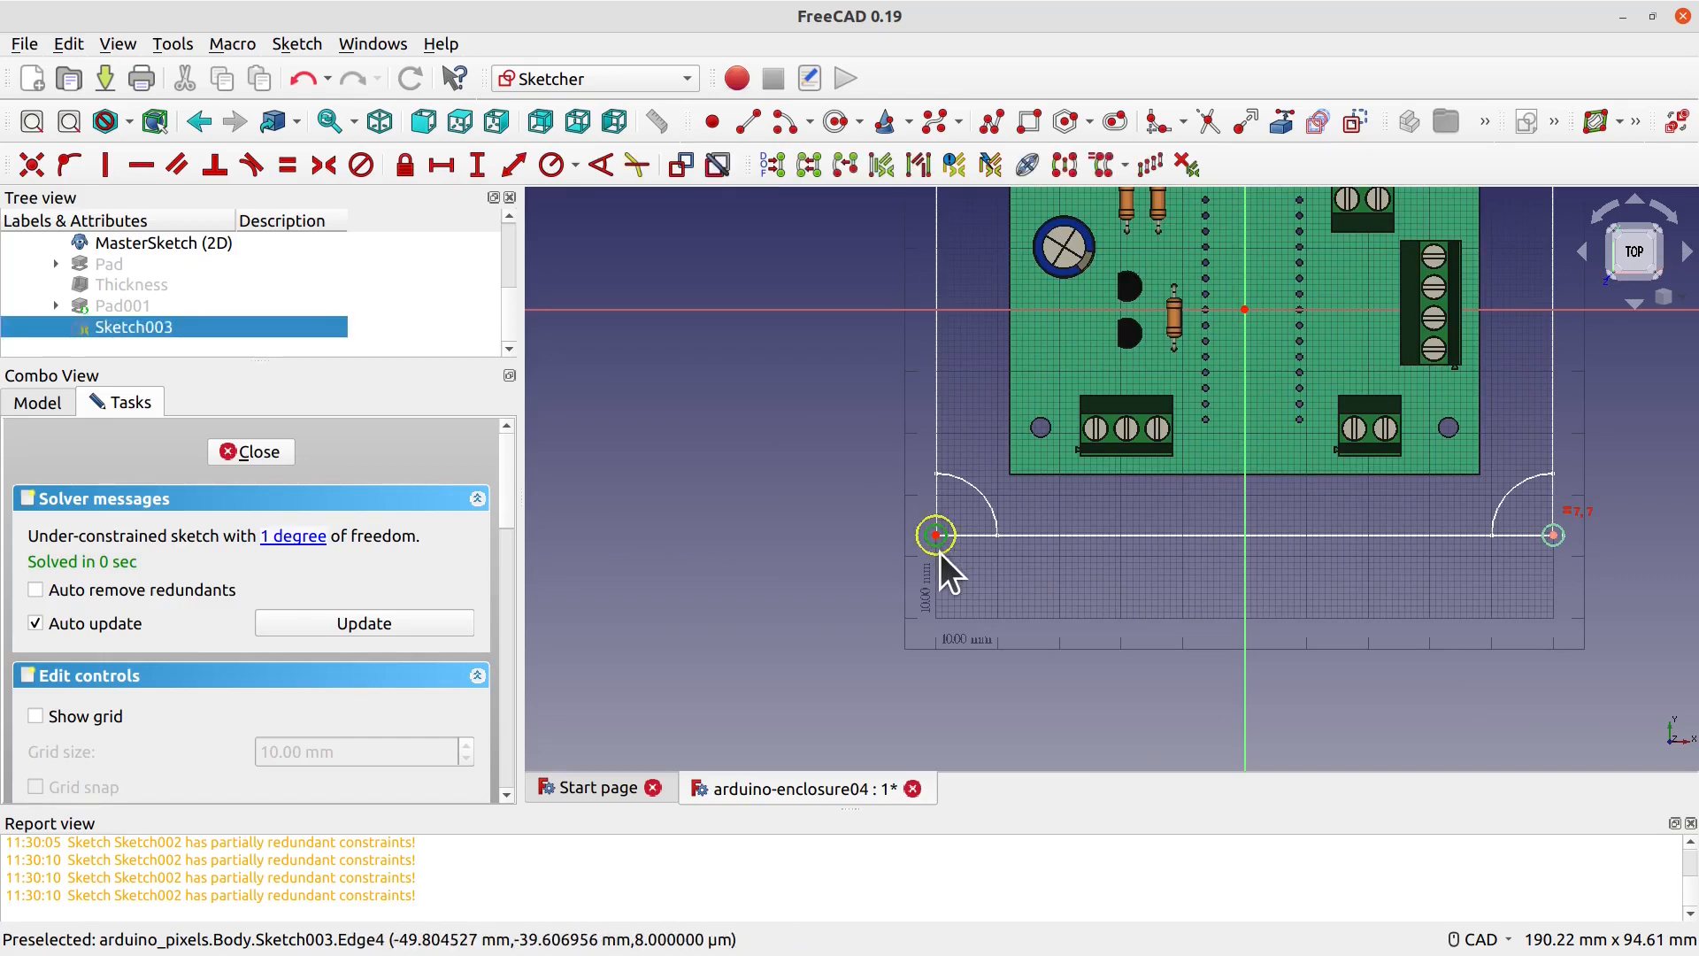
pyautogui.click(285, 163)
pyautogui.scroll(-3, 997, 518)
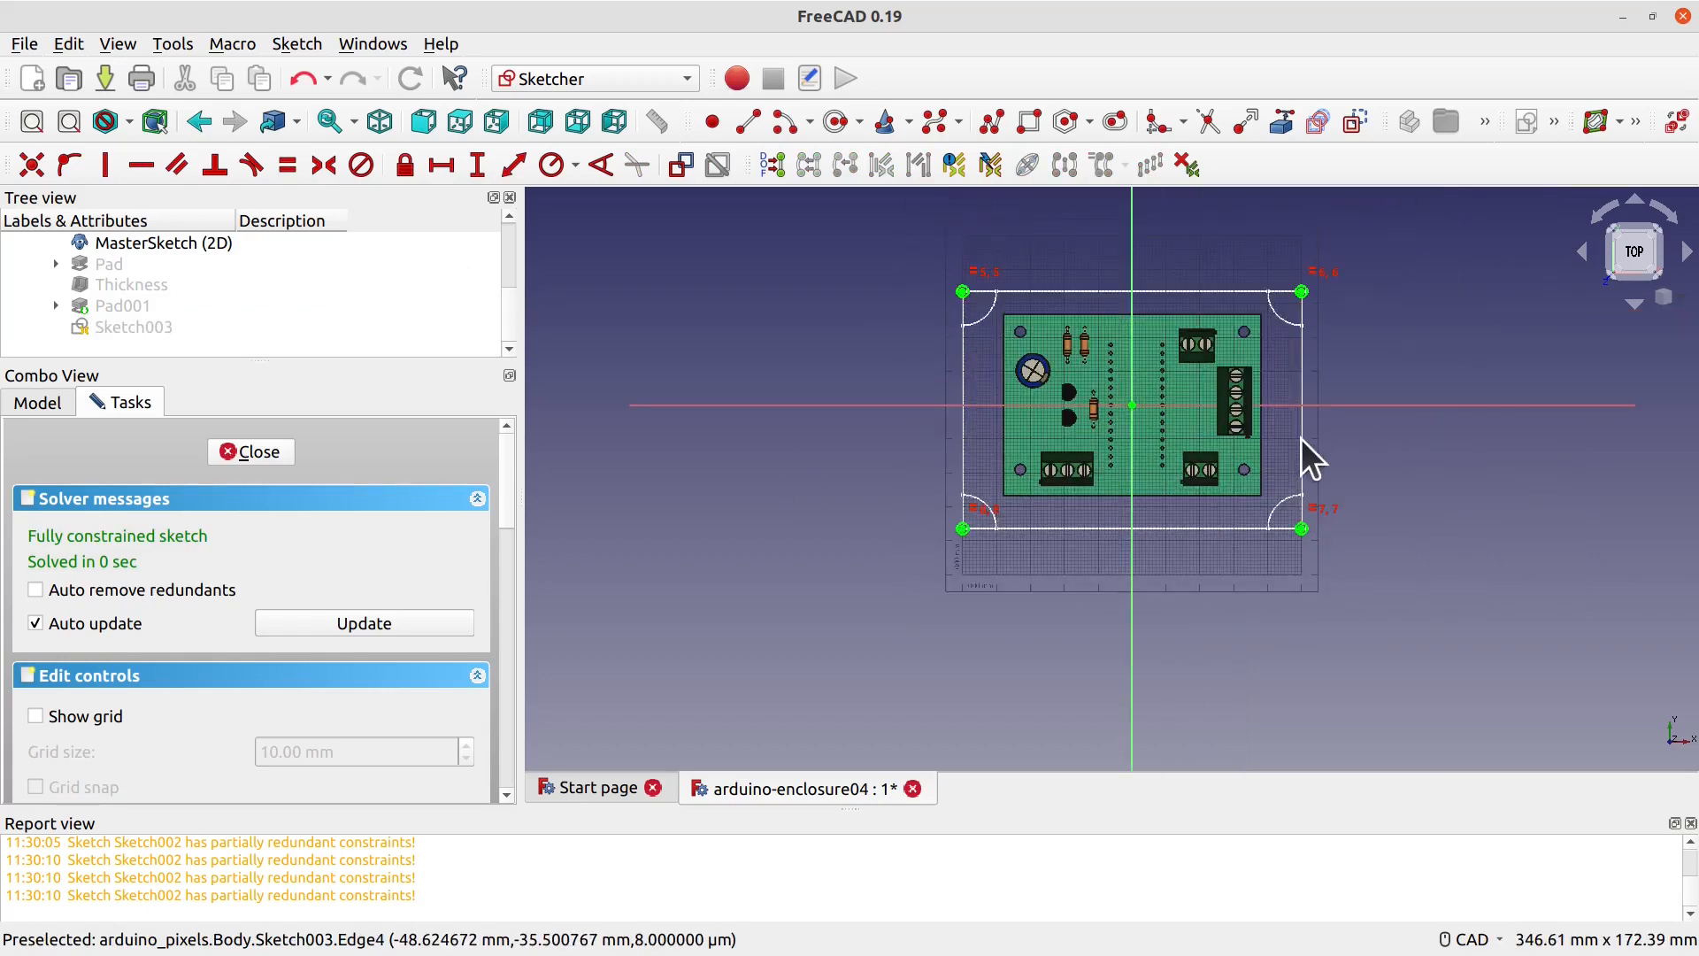
pyautogui.moveTo(1300, 438); pyautogui.dragTo(1250, 509, button='middle')
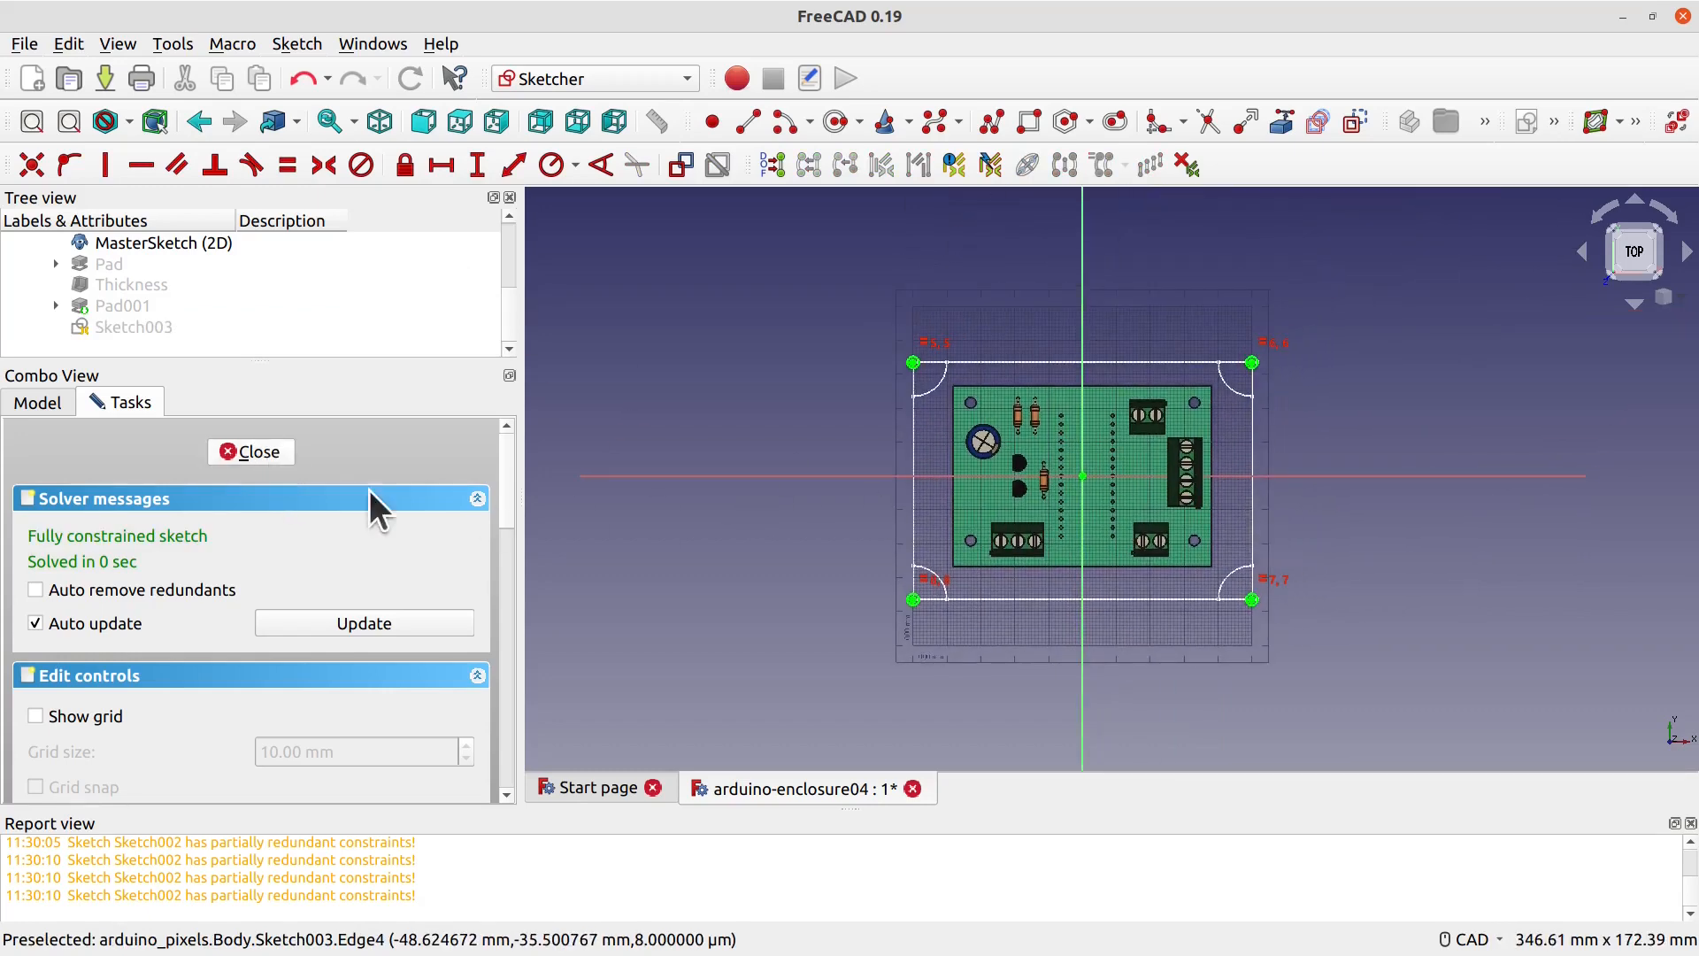
pyautogui.click(251, 451)
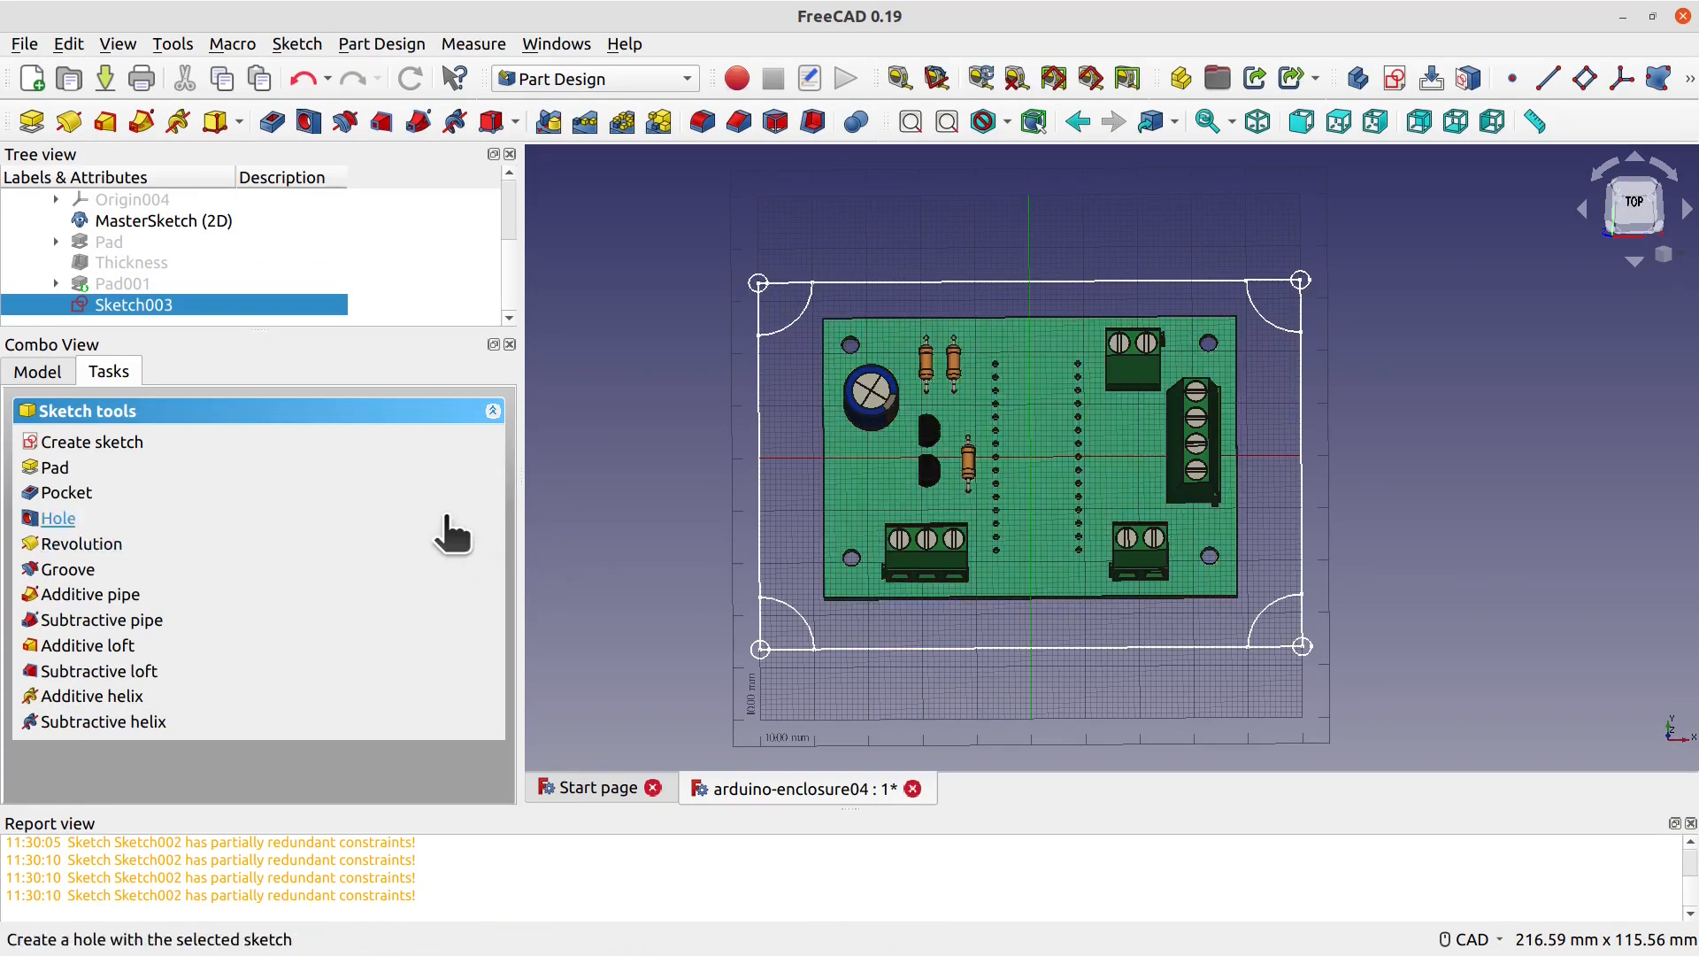
# Step: Start a pocket from the corner circles sketch and set its type to Two dimensions
pyautogui.click(76, 492)
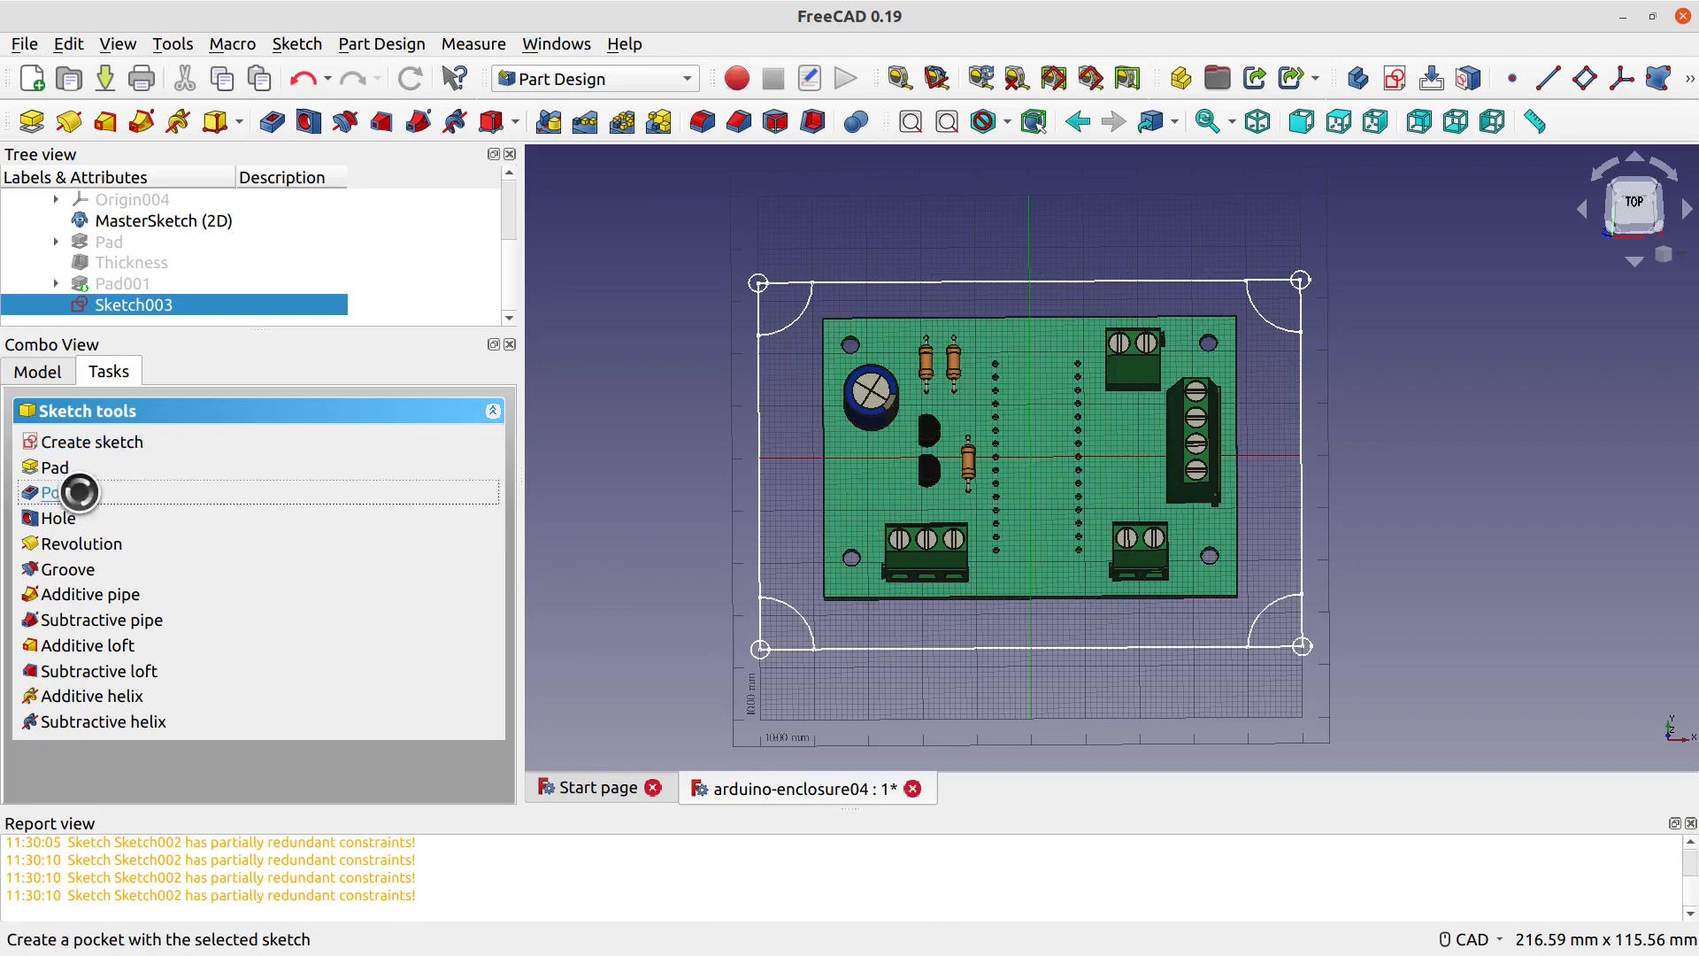
pyautogui.moveTo(1316, 728); pyautogui.dragTo(1349, 575, button='middle')
pyautogui.moveTo(951, 691); pyautogui.dragTo(796, 553, button='middle')
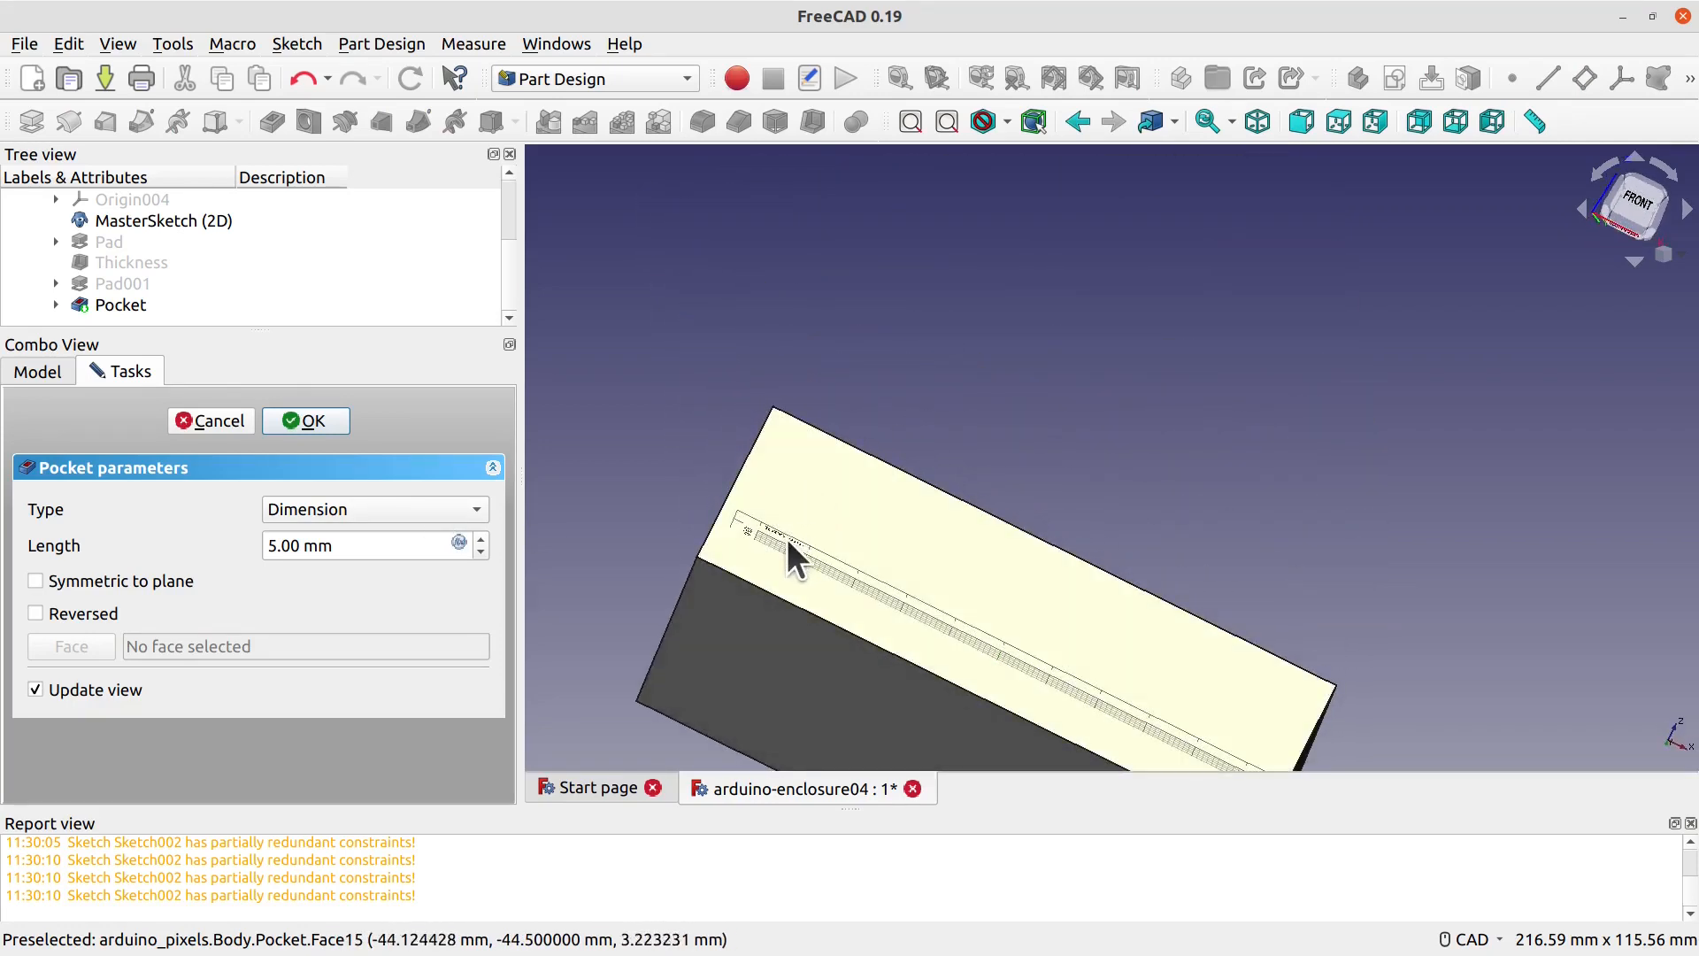
pyautogui.moveTo(770, 573); pyautogui.dragTo(940, 563, button='middle')
pyautogui.click(419, 511)
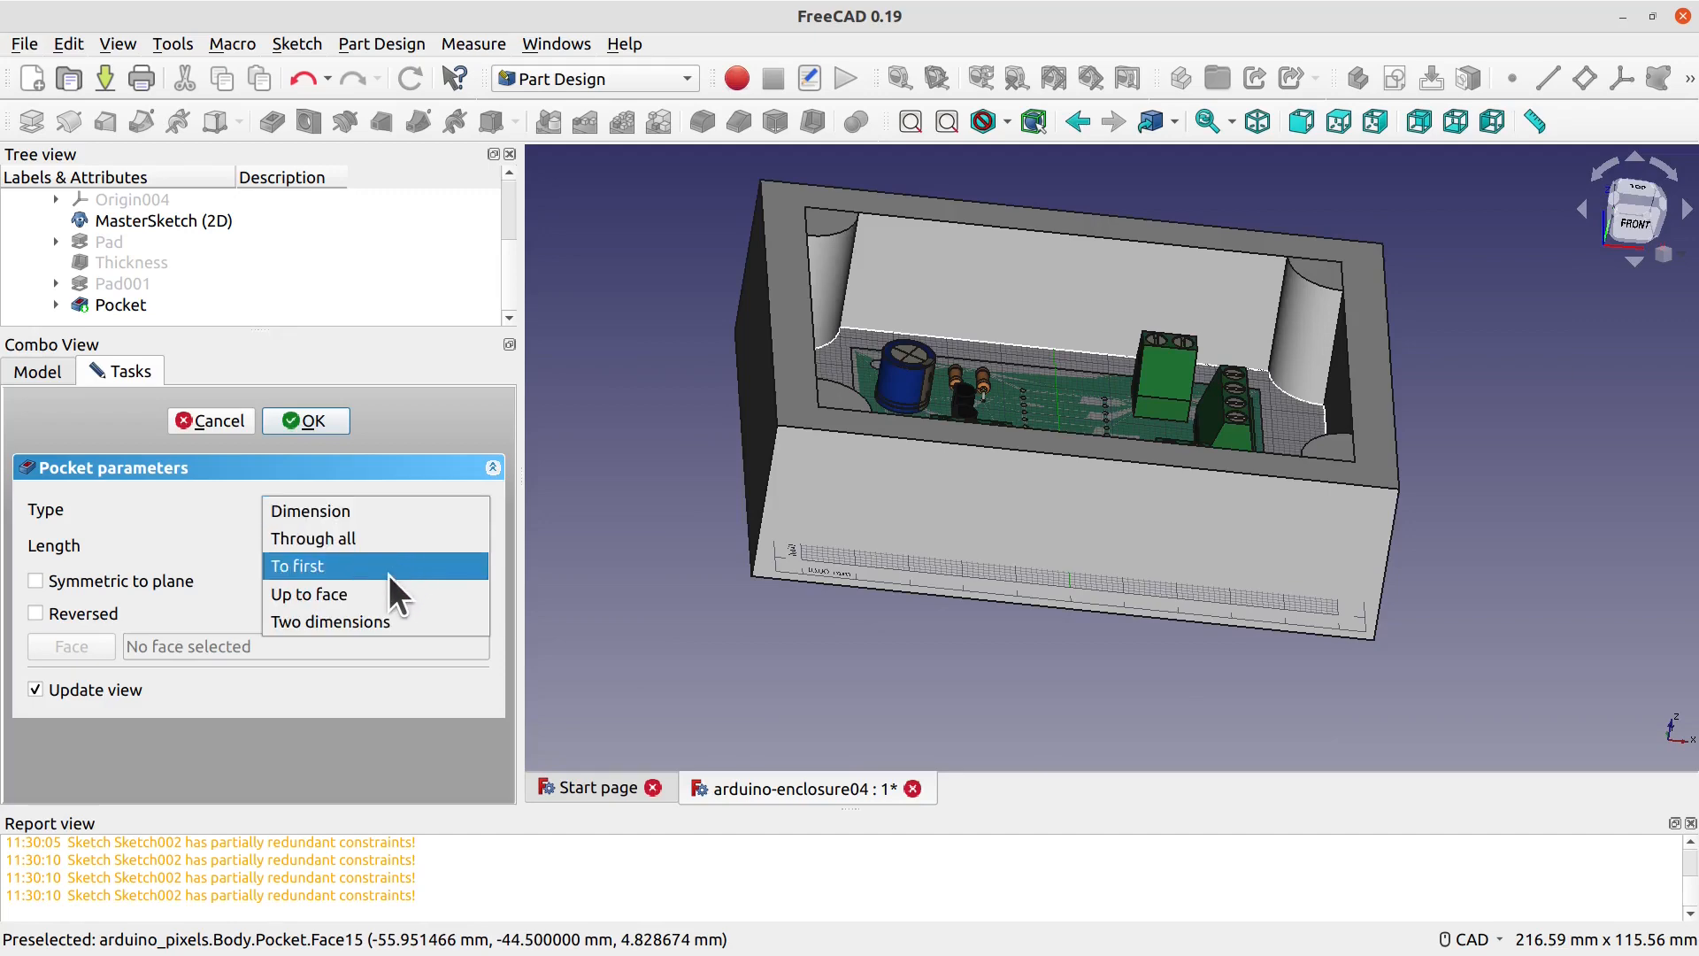
pyautogui.click(379, 620)
# Step: Set the pocket's length to 8 mm and its second length to 25 mm, apply it and save the document
pyautogui.moveTo(726, 655); pyautogui.dragTo(767, 637, button='middle')
pyautogui.moveTo(372, 546); pyautogui.dragTo(211, 522)
pyautogui.write('8')
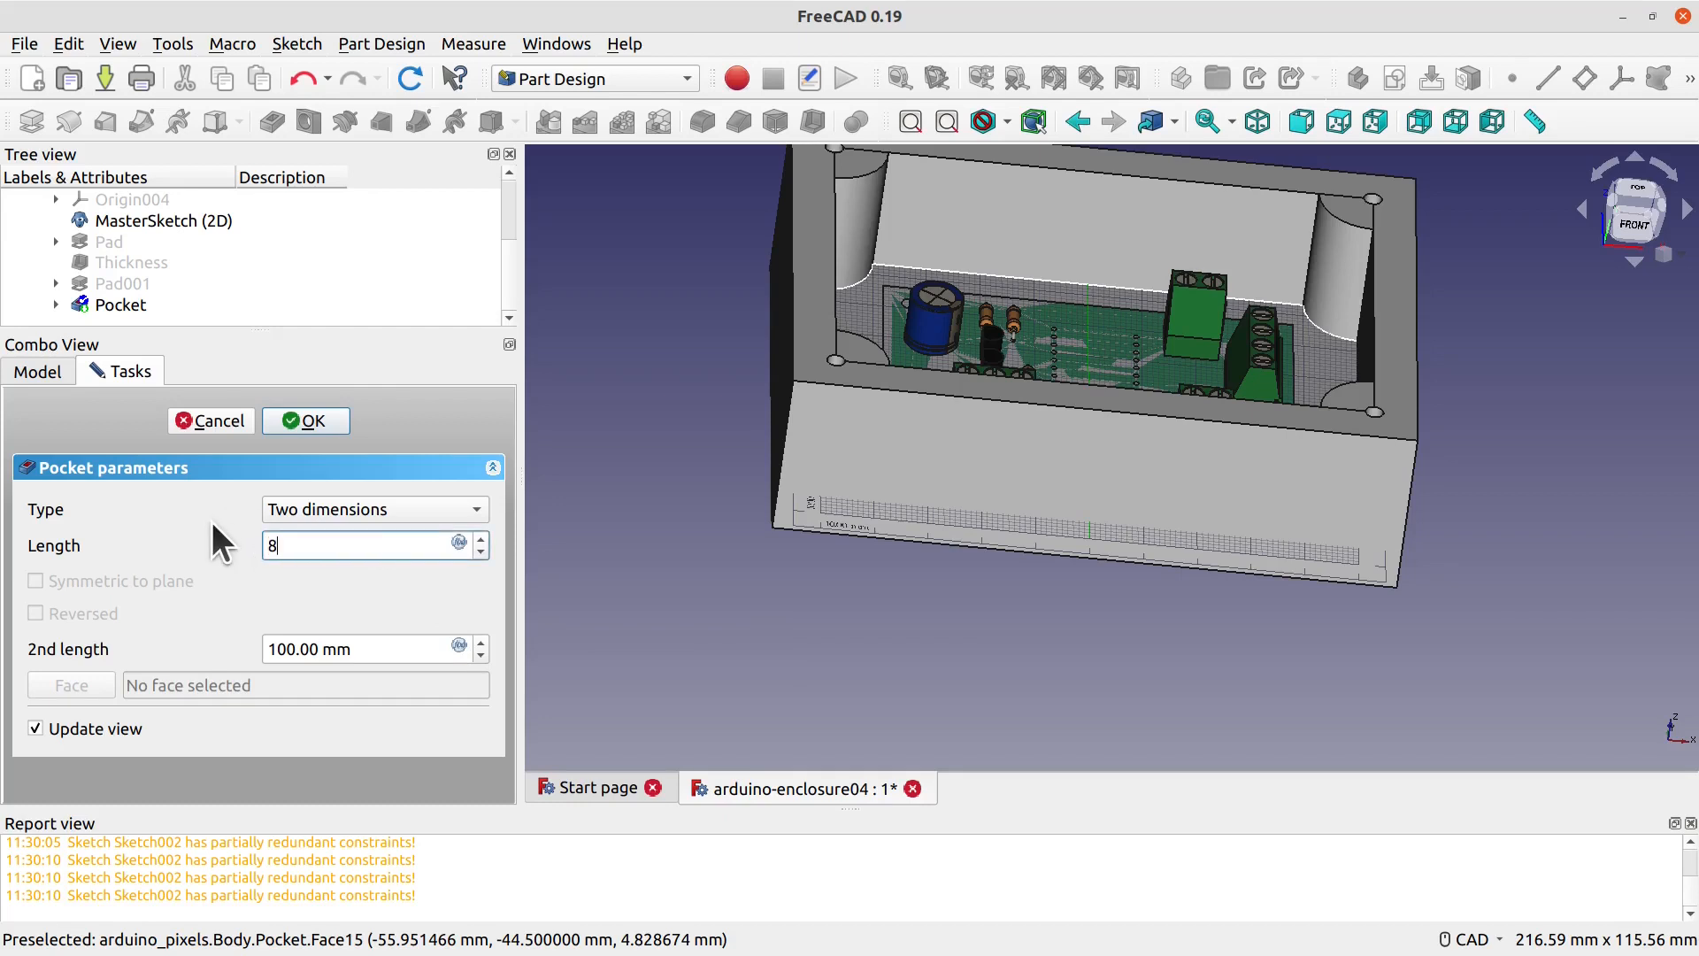
pyautogui.moveTo(347, 647); pyautogui.dragTo(251, 649)
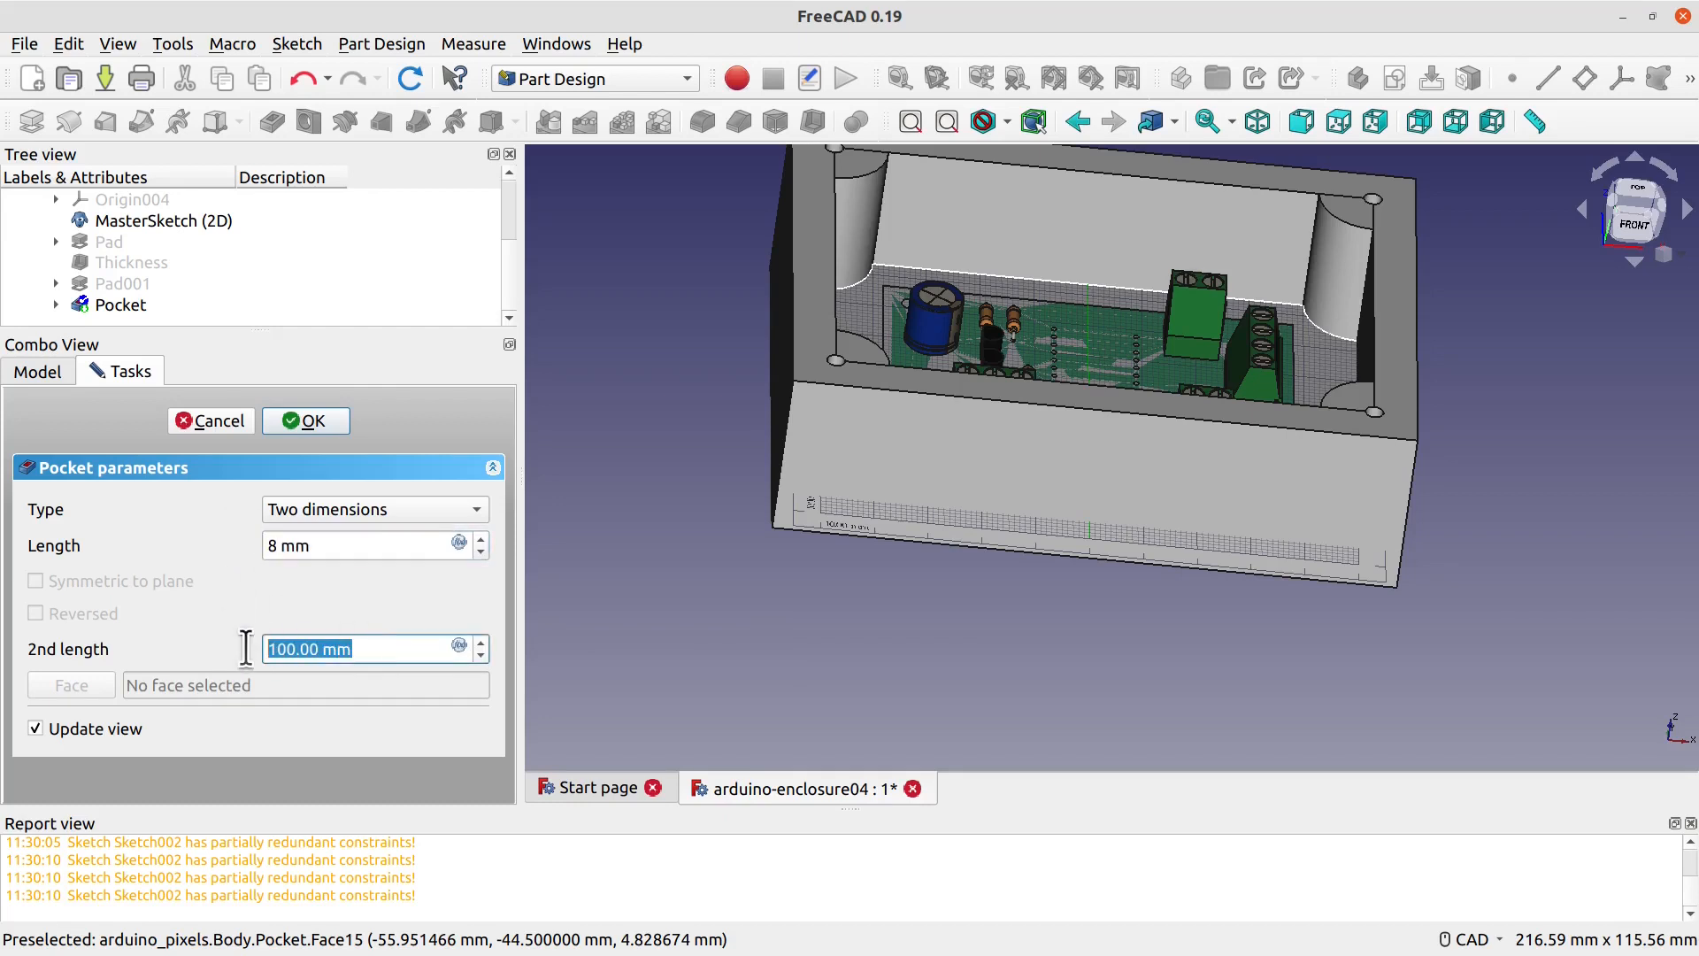
pyautogui.write('25')
pyautogui.moveTo(956, 612); pyautogui.dragTo(914, 616, button='middle')
pyautogui.click(317, 428)
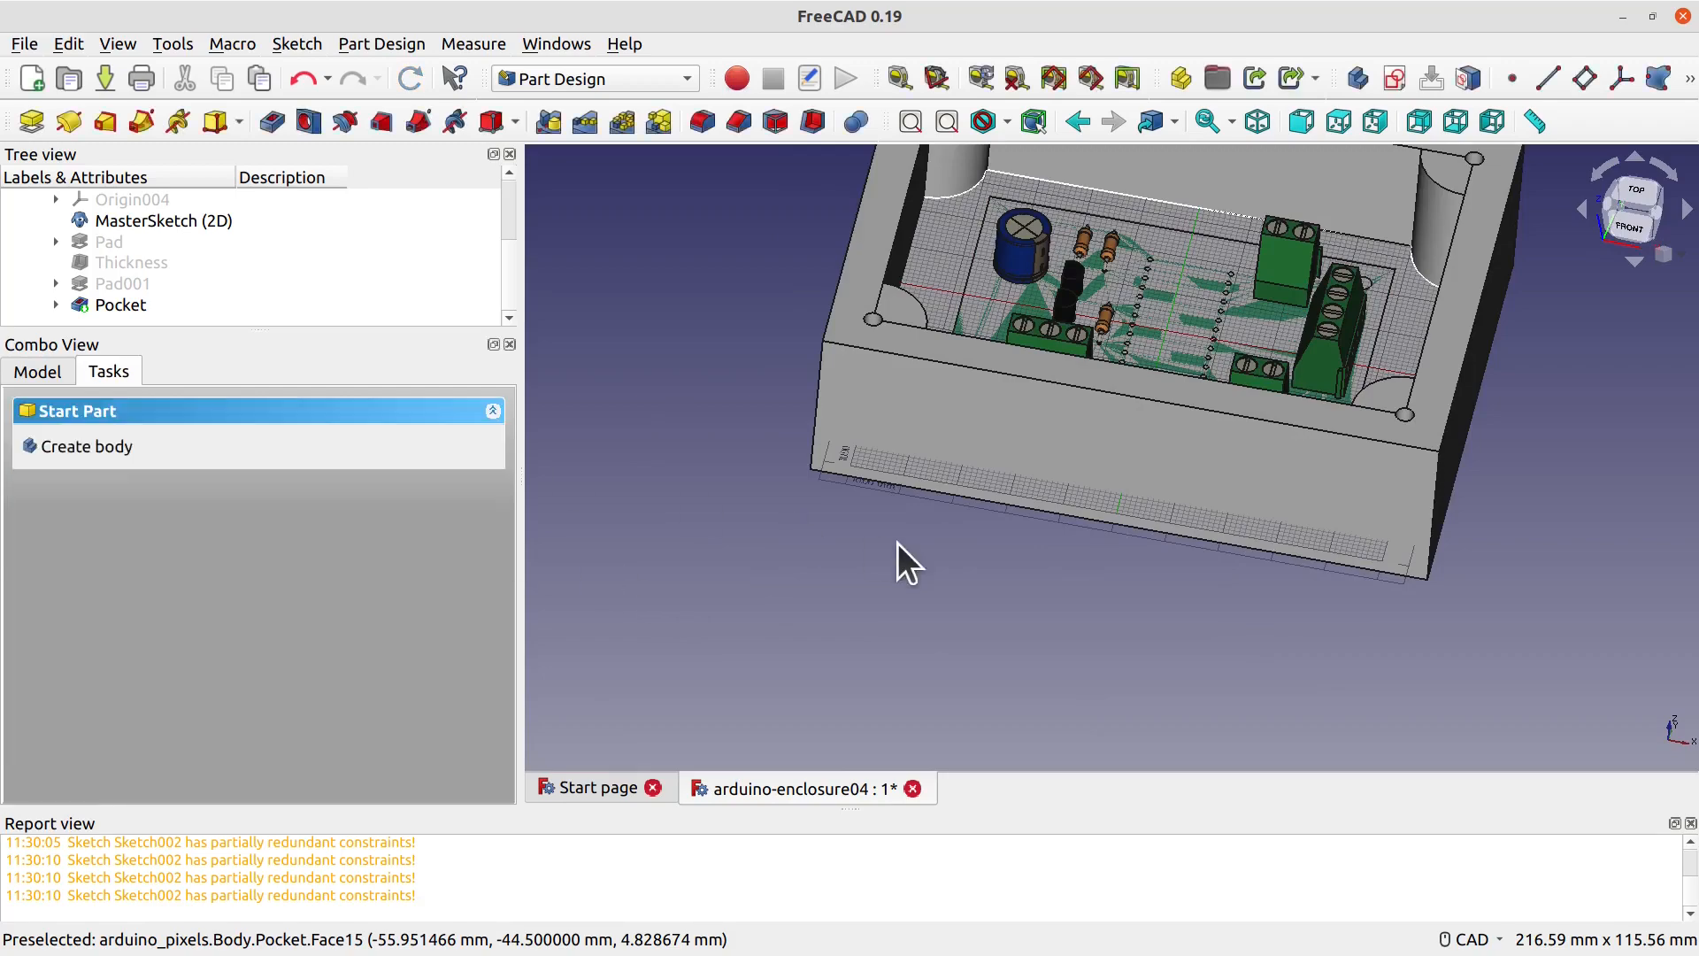
pyautogui.moveTo(708, 442); pyautogui.dragTo(971, 750, button='middle')
pyautogui.hotkey('ctrl', 's')
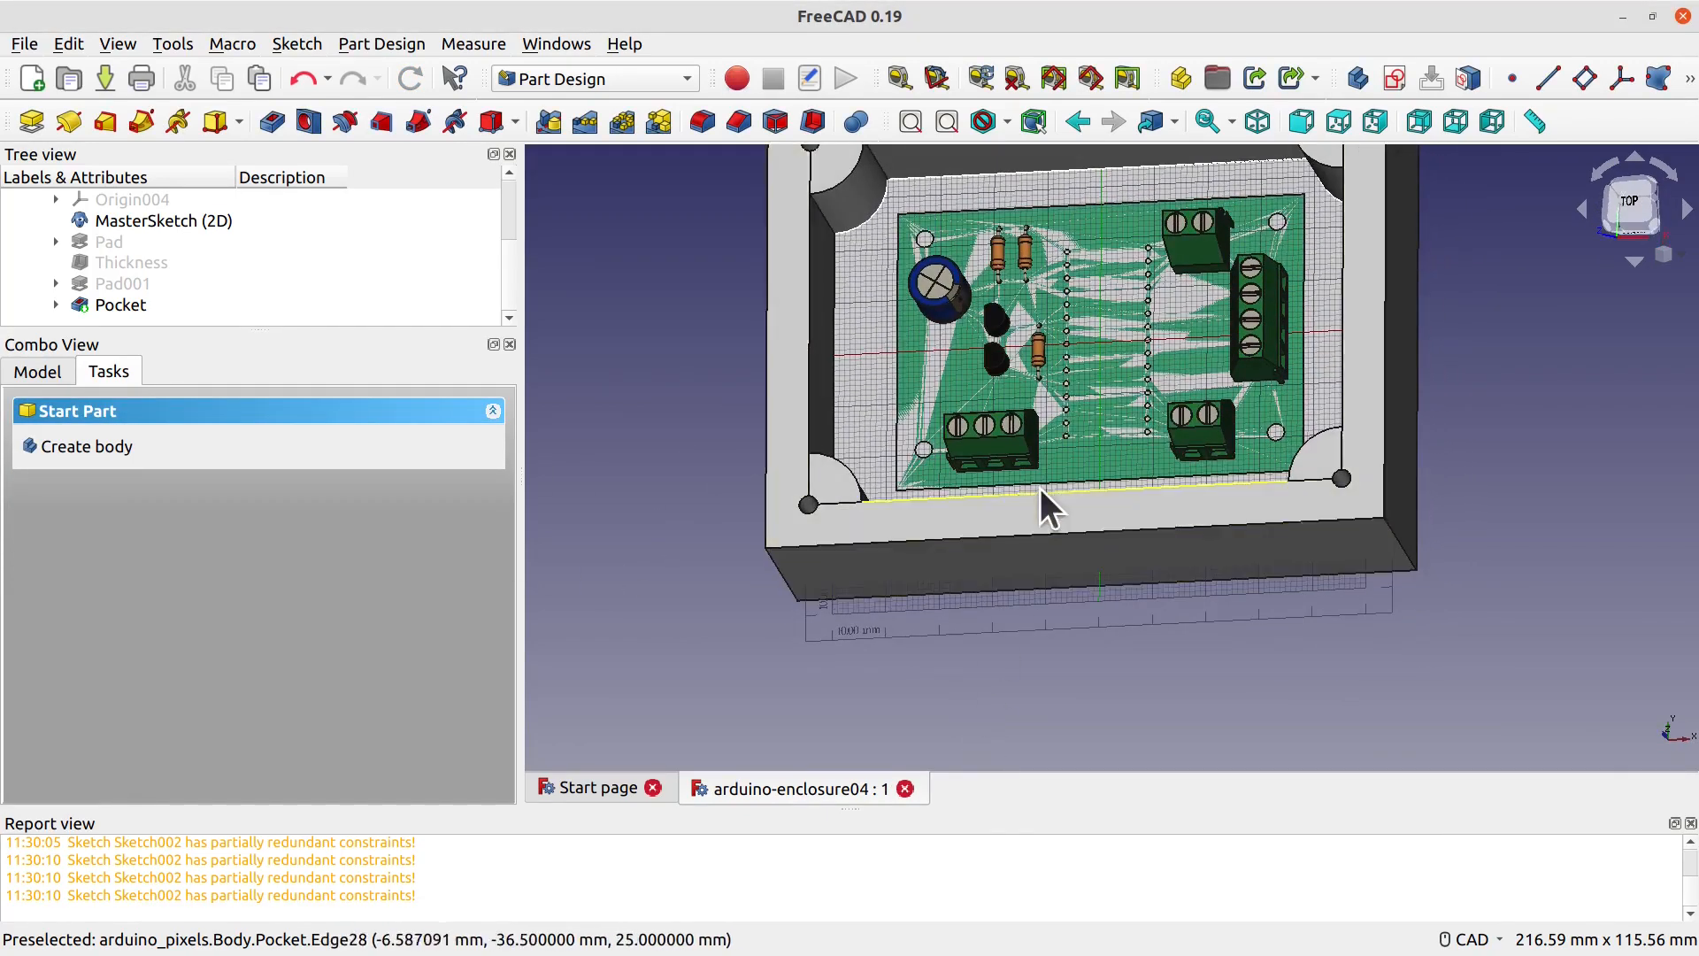
# Step: Hide the Pocket feature so that only the board and the cloned MasterSketch are shown
pyautogui.scroll(-3, 1039, 487)
pyautogui.moveTo(1069, 395); pyautogui.dragTo(884, 481, button='middle')
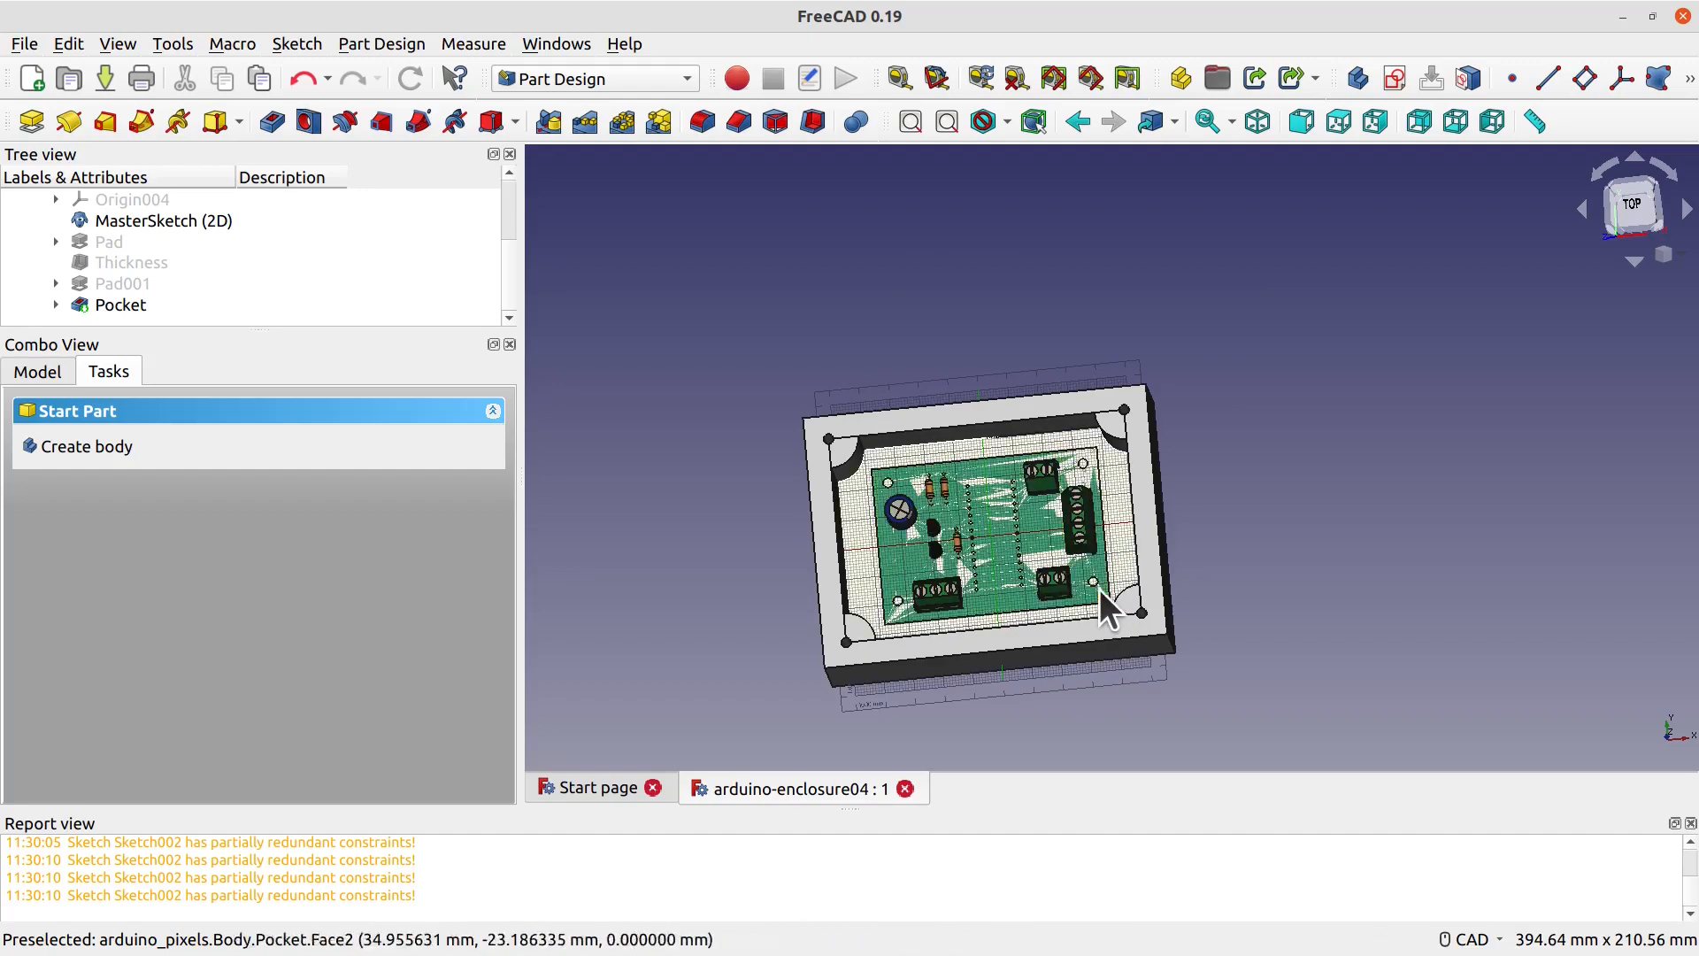
pyautogui.scroll(4, 1026, 598)
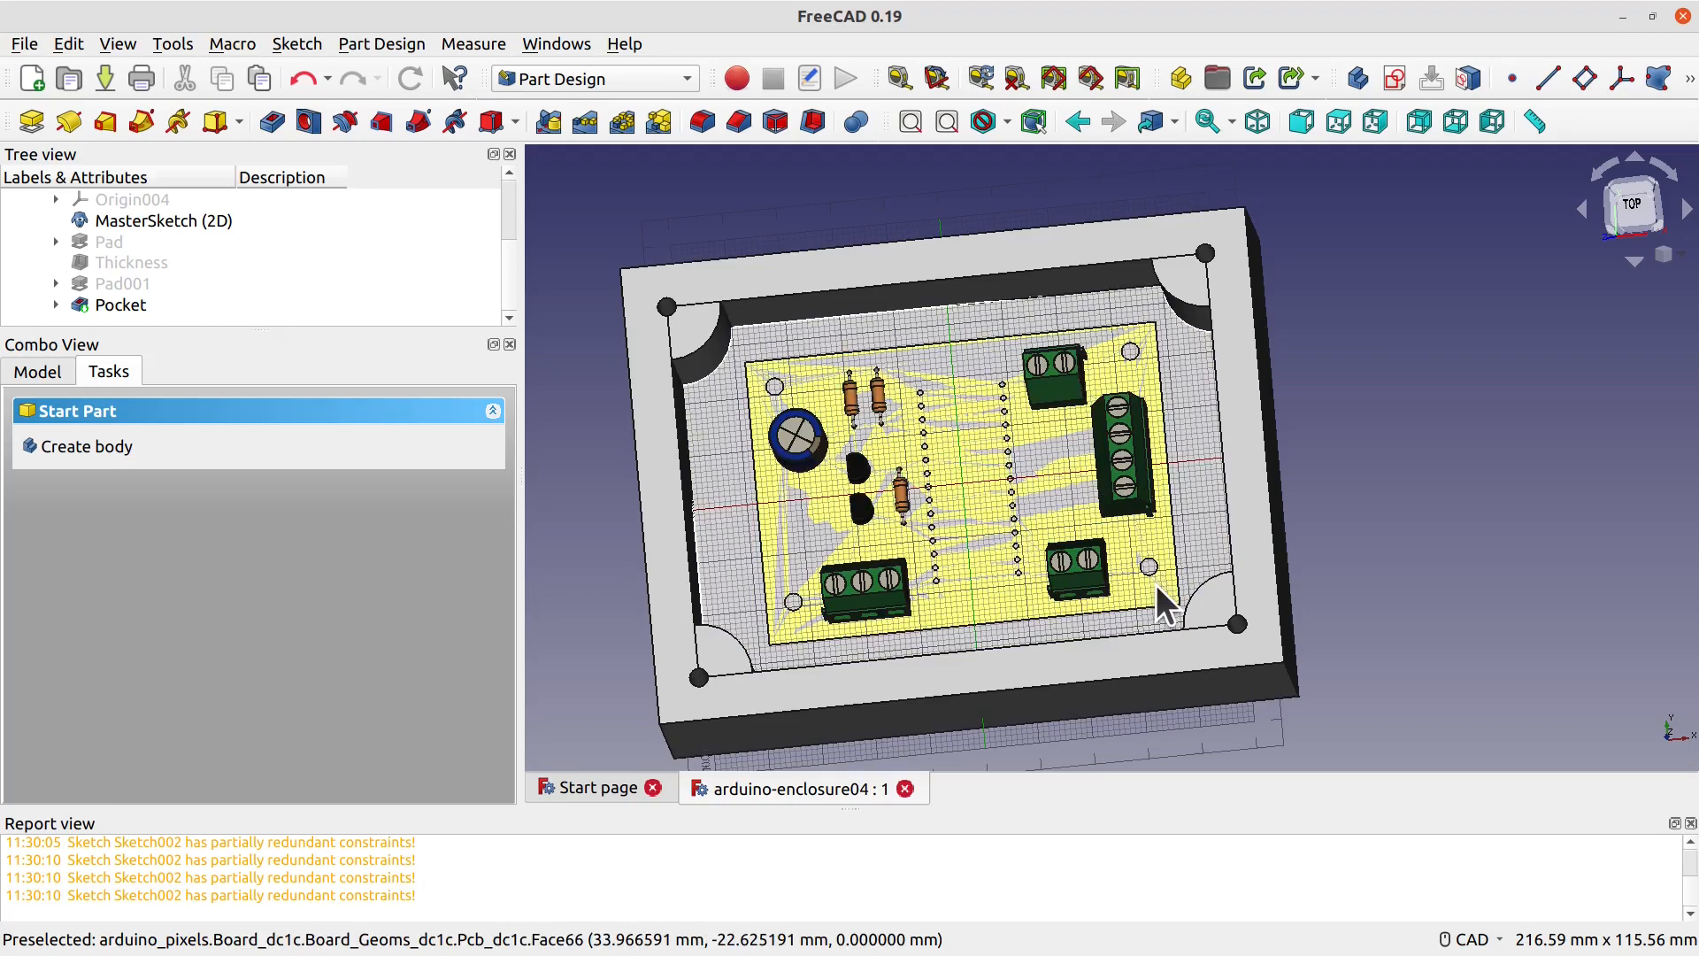
pyautogui.moveTo(891, 558); pyautogui.dragTo(1089, 539, button='middle')
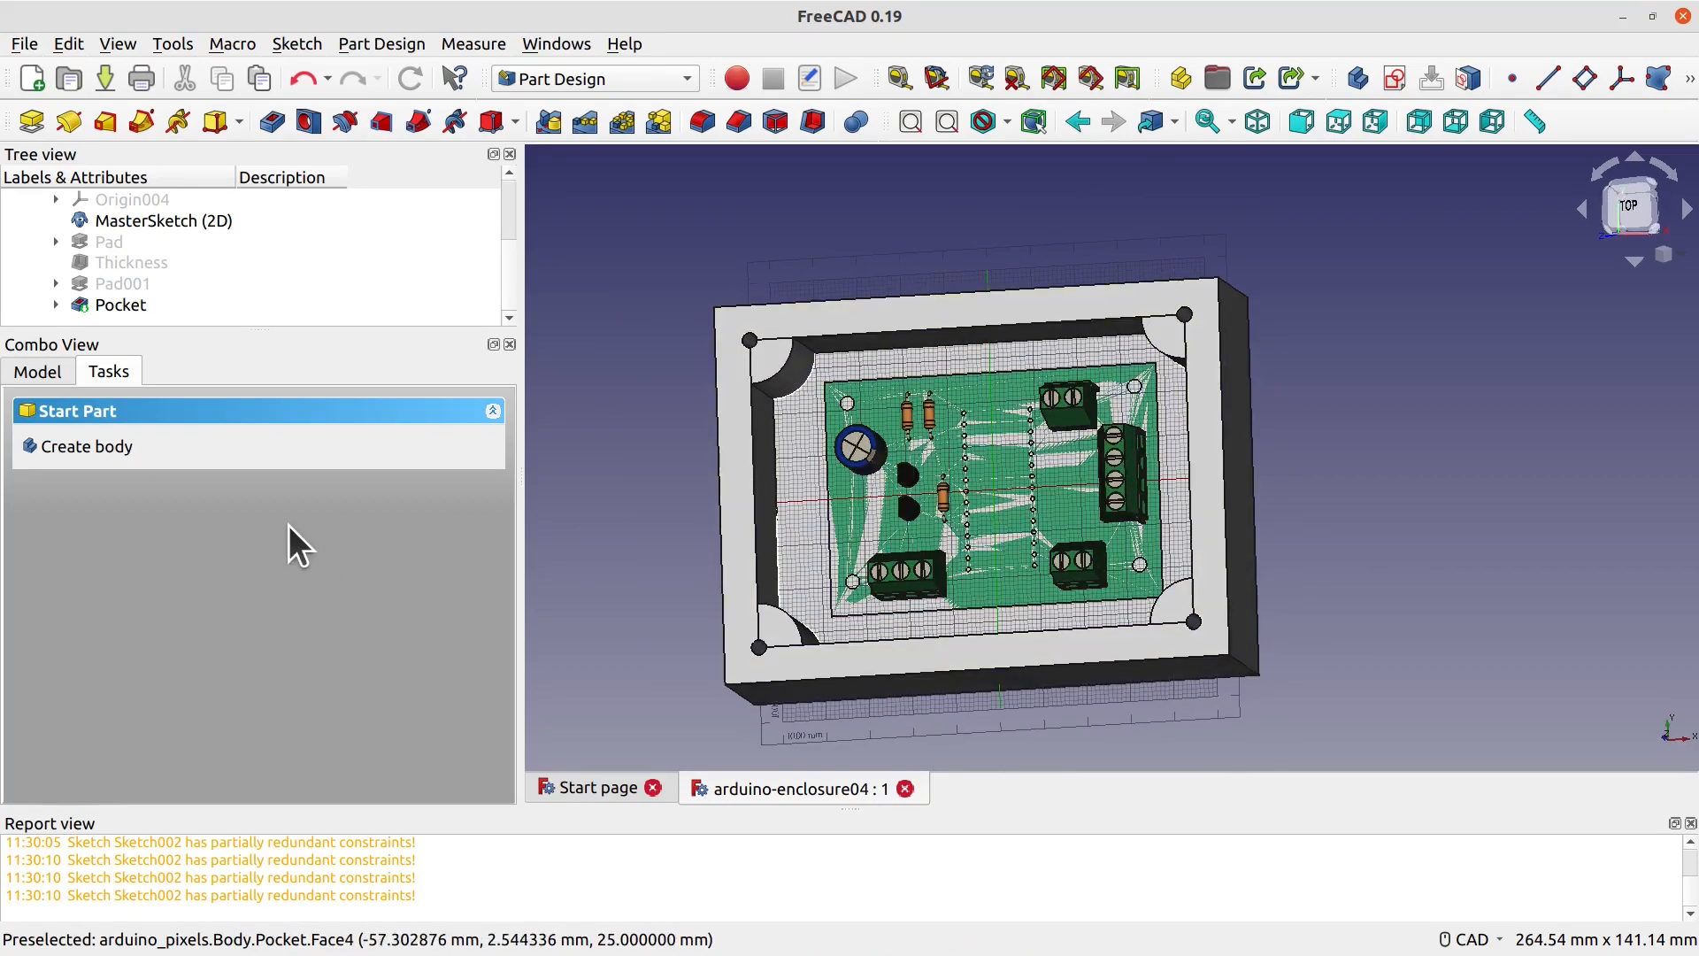
pyautogui.scroll(2, 194, 268)
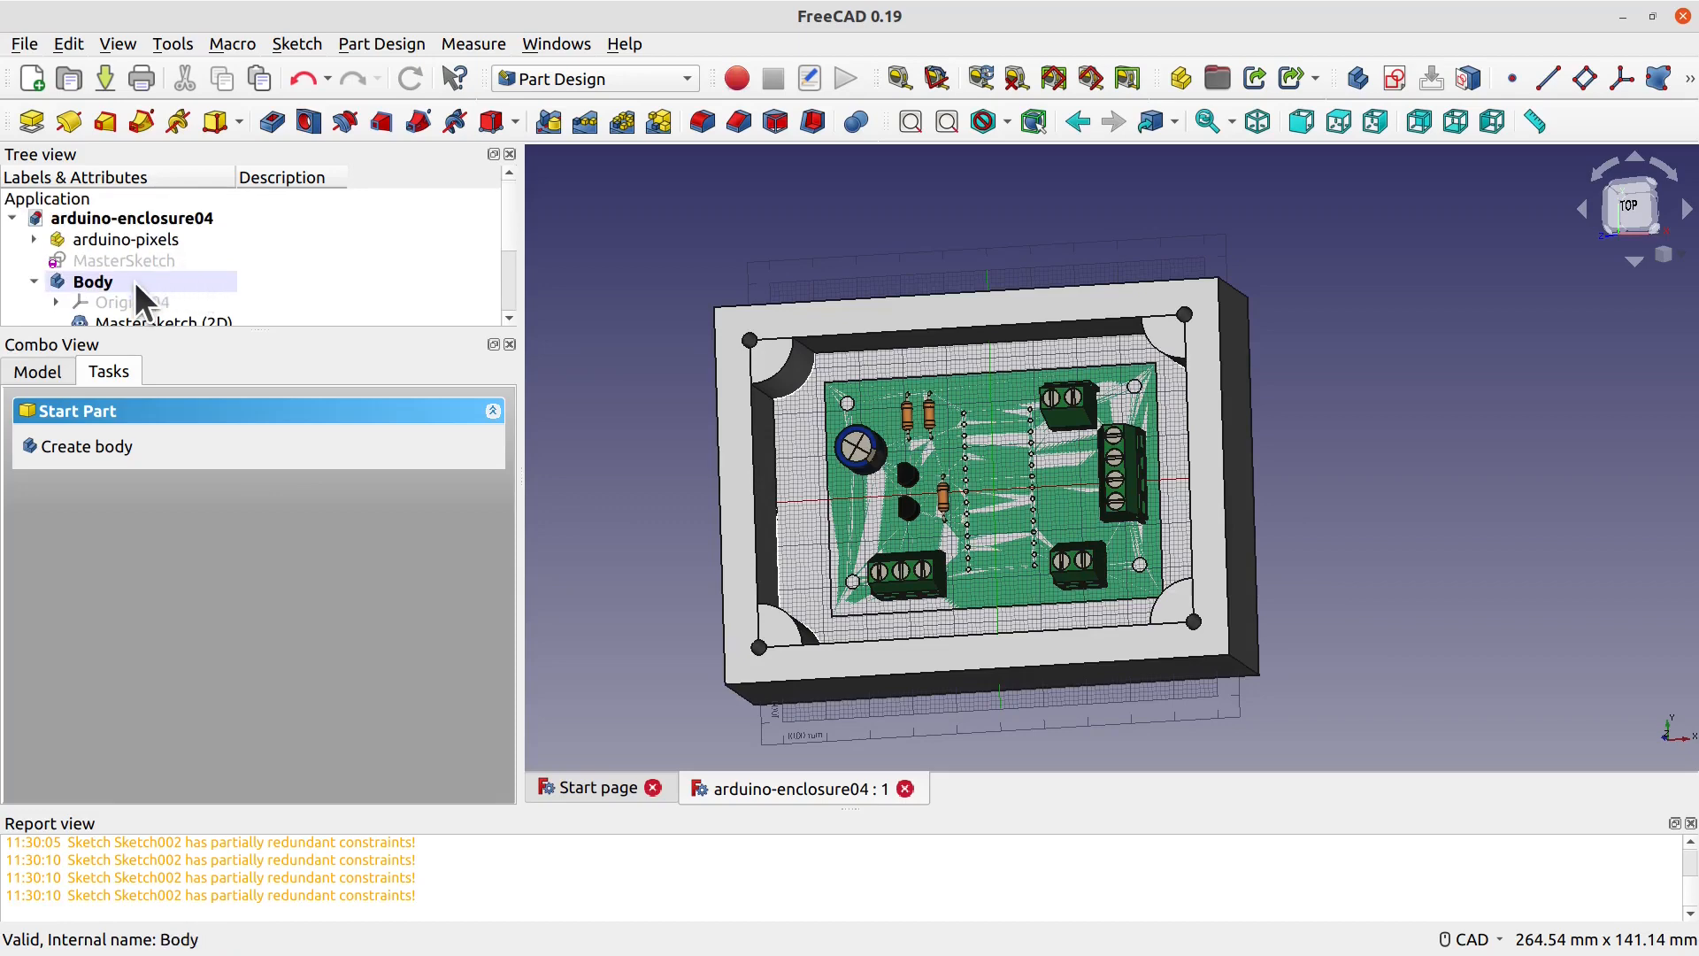
pyautogui.scroll(-2, 135, 280)
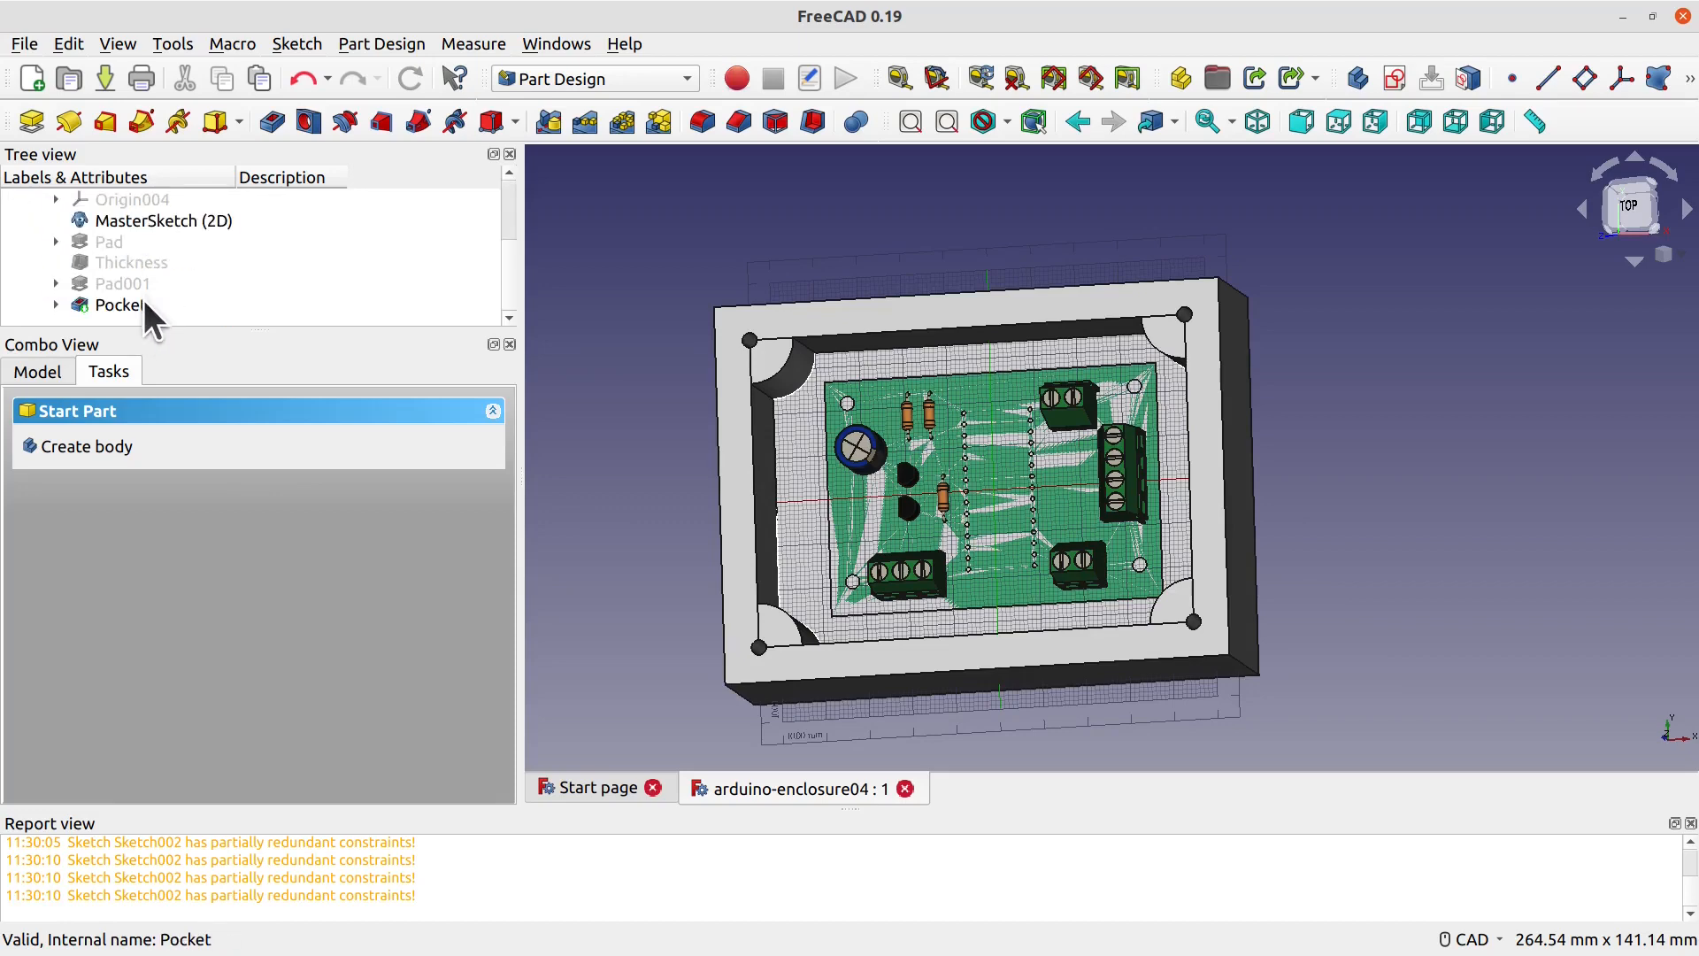
pyautogui.click(146, 303)
pyautogui.press('space')
pyautogui.moveTo(1112, 448)
pyautogui.mouseDown(button='middle')
pyautogui.moveTo(1444, 483)
pyautogui.moveTo(1396, 500)
pyautogui.moveTo(1411, 478)
pyautogui.mouseUp(button='middle')
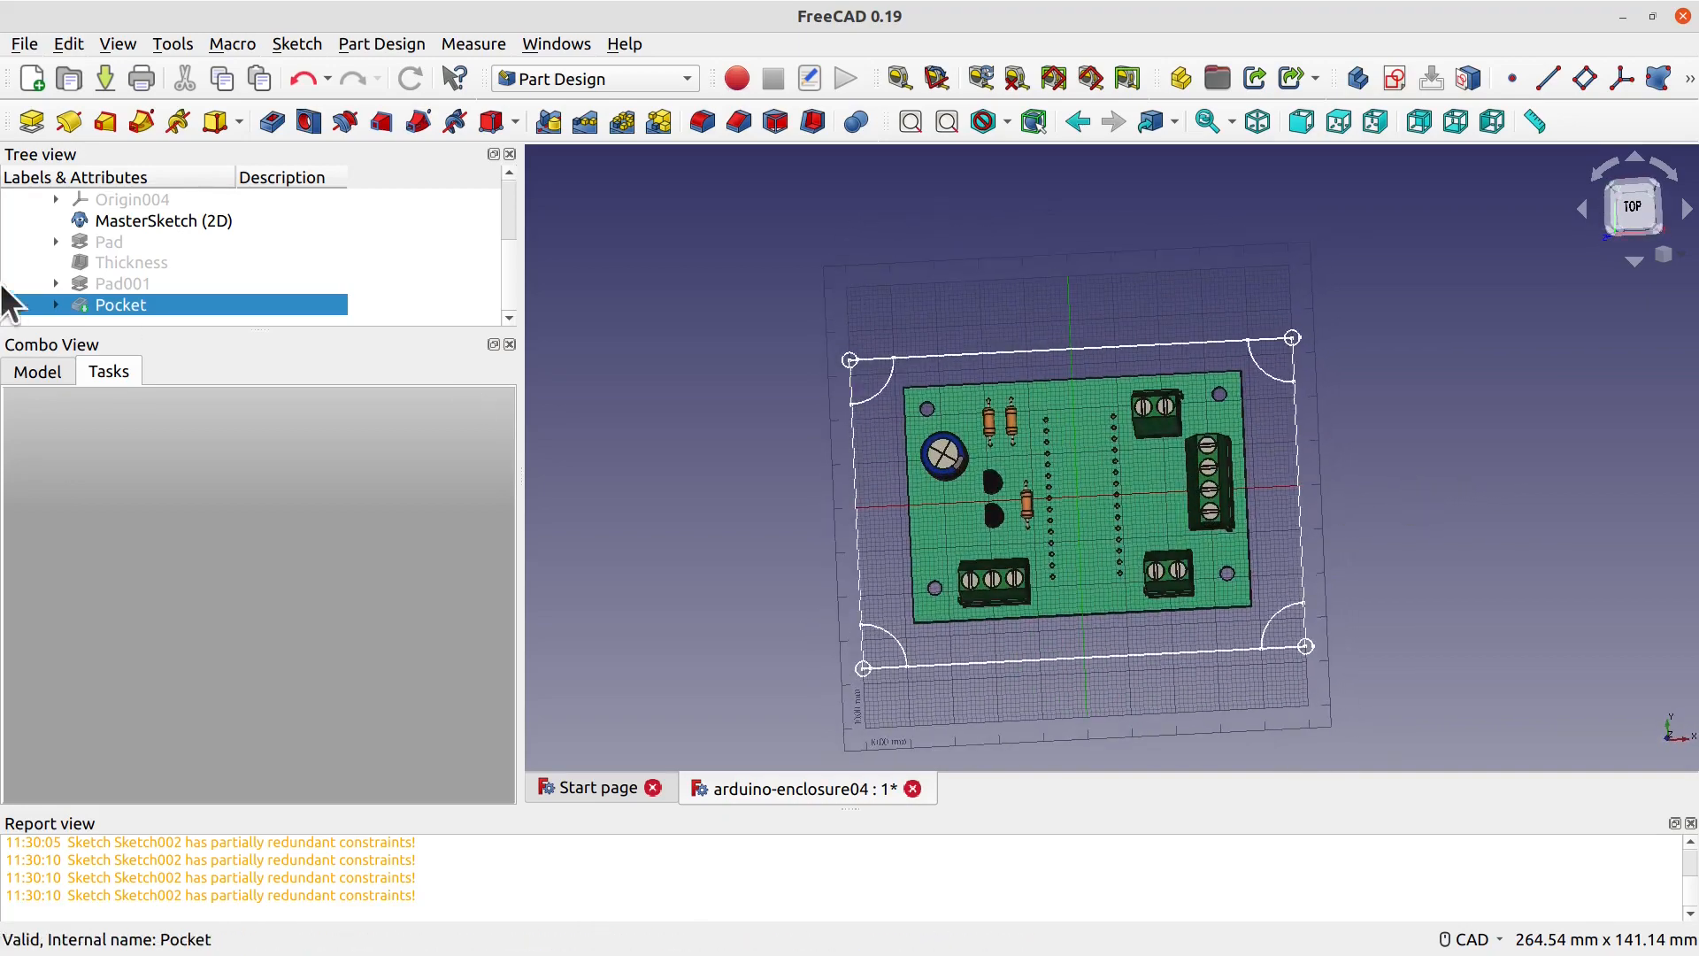
# Step: Create a new sketch in the enclosure body on its XY base plane
pyautogui.scroll(1, 118, 249)
pyautogui.rightClick(115, 242)
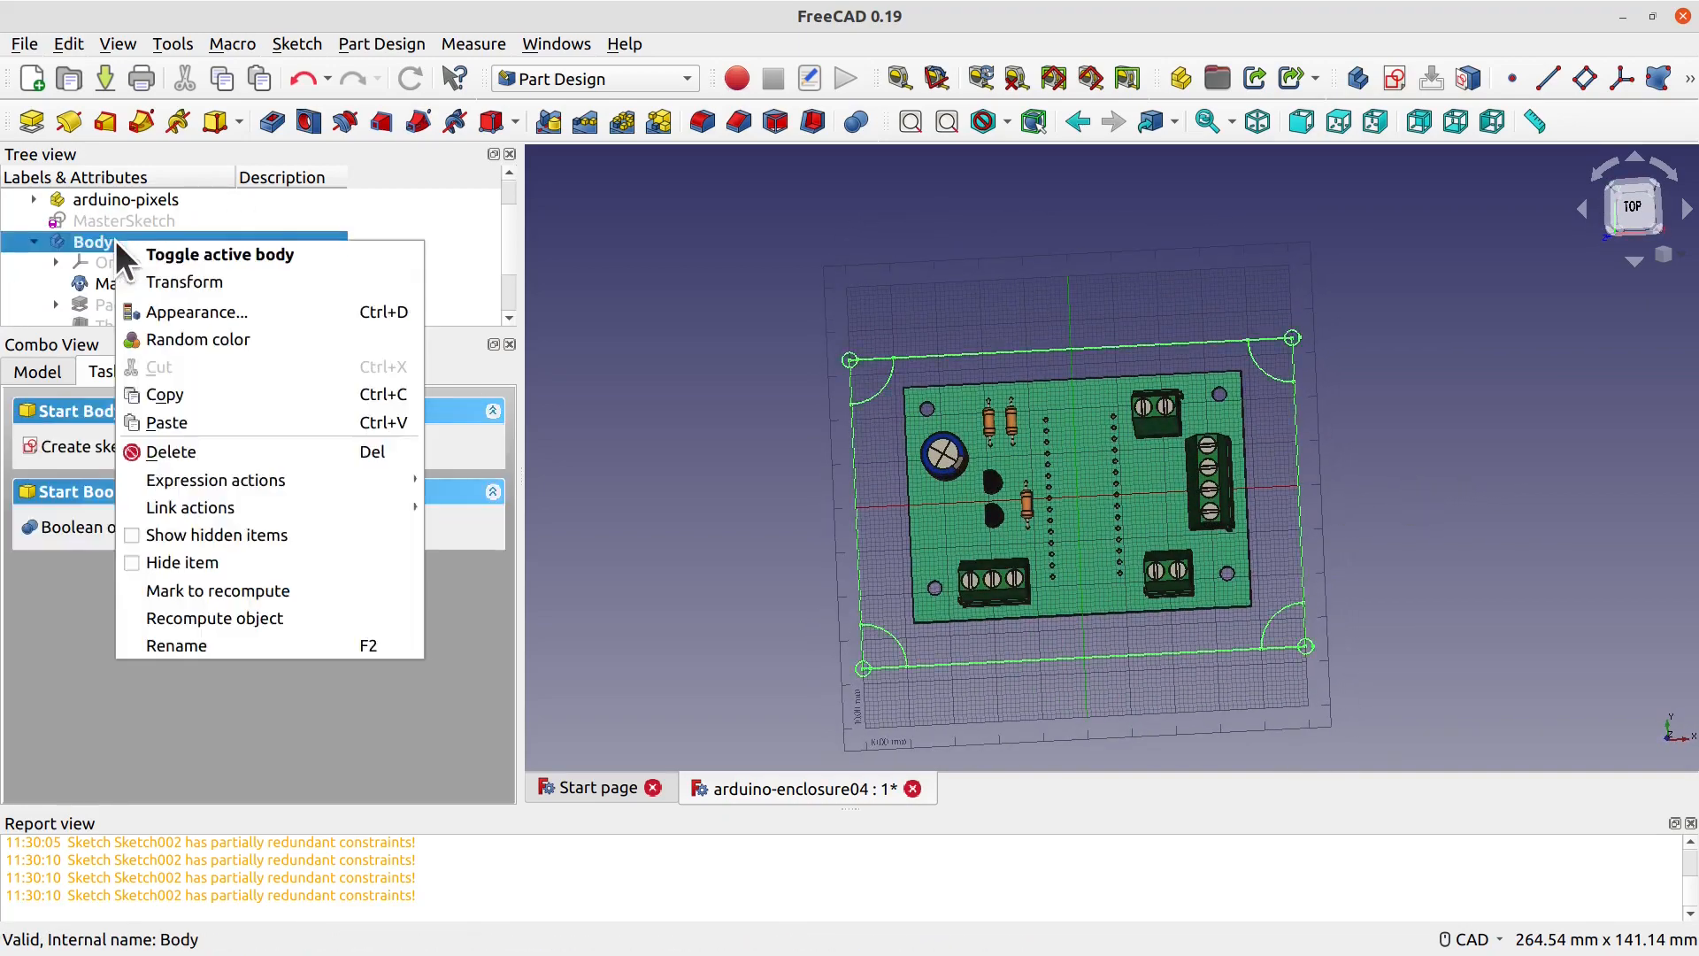
pyautogui.click(37, 681)
pyautogui.click(56, 447)
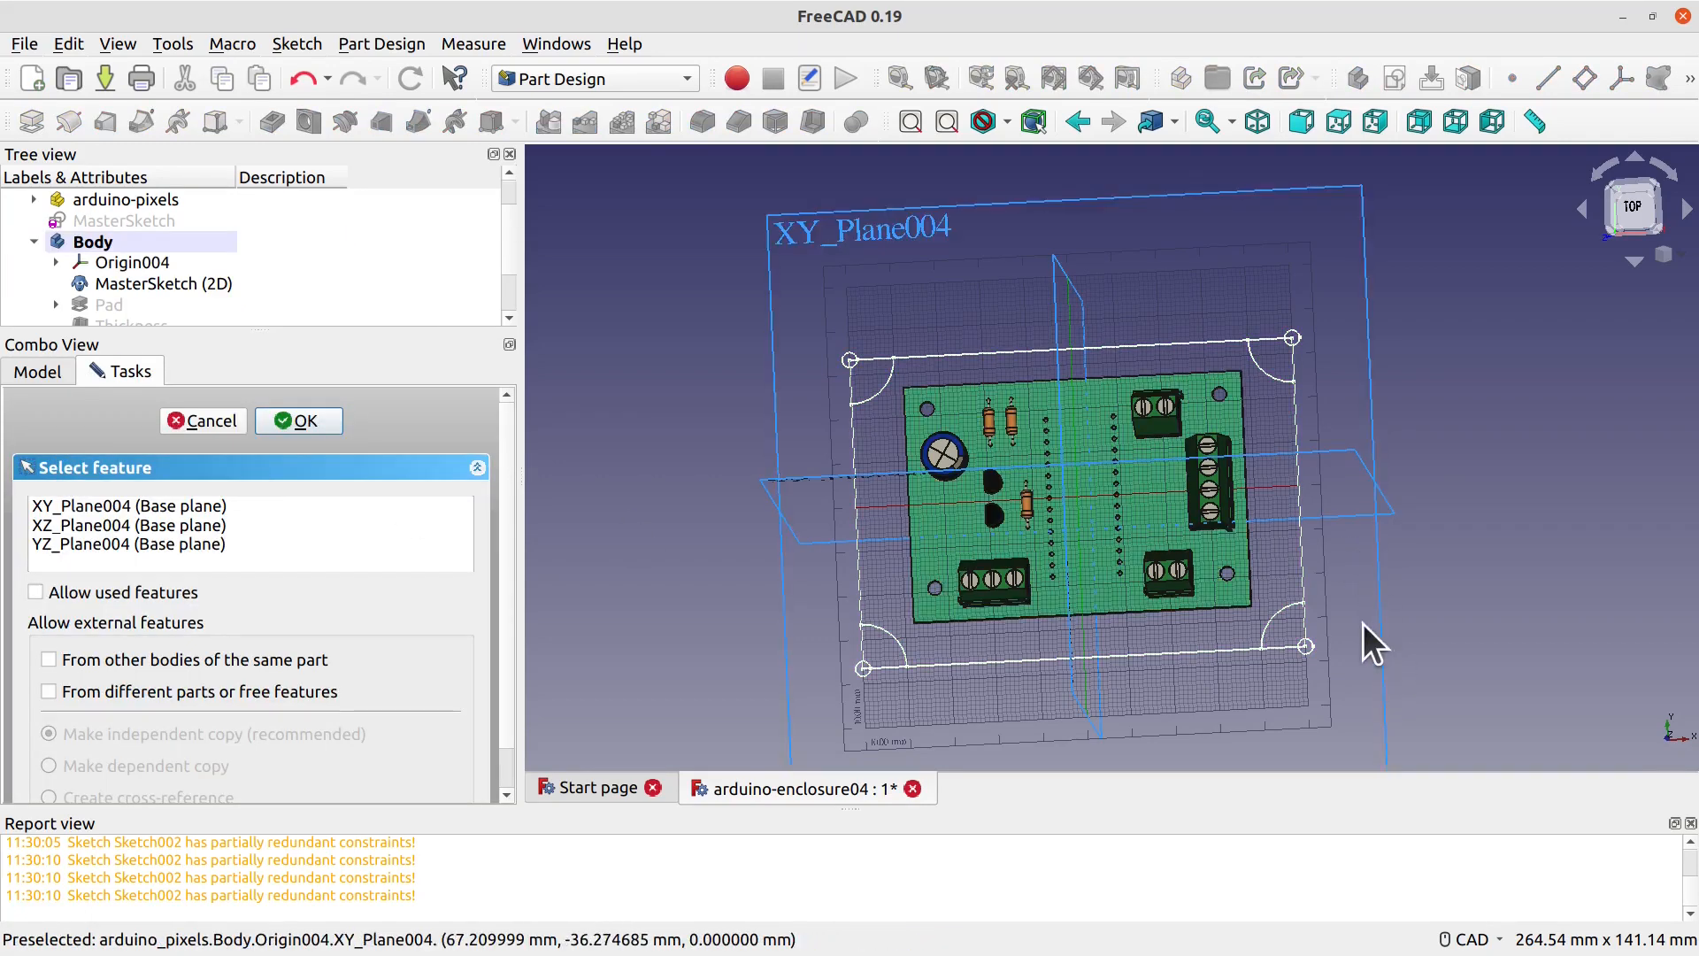
pyautogui.click(135, 507)
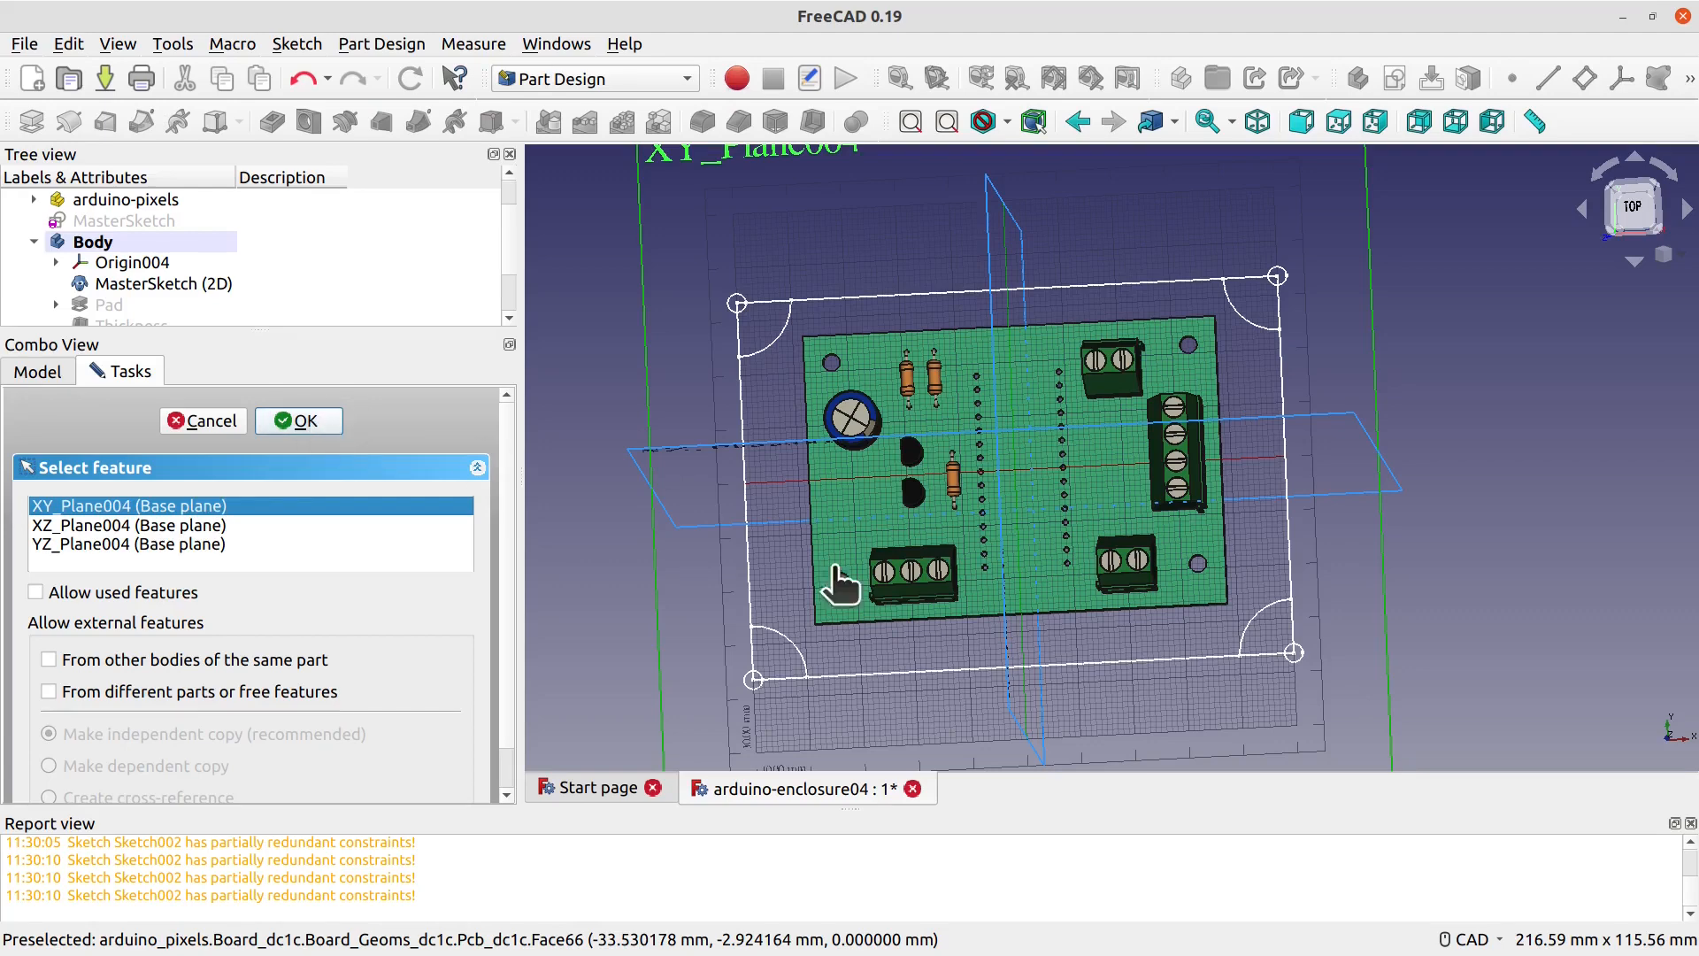
pyautogui.scroll(3, 1305, 515)
pyautogui.moveTo(1241, 250)
pyautogui.mouseDown(button='middle')
pyautogui.moveTo(1450, 392)
pyautogui.moveTo(1494, 386)
pyautogui.mouseUp(button='middle')
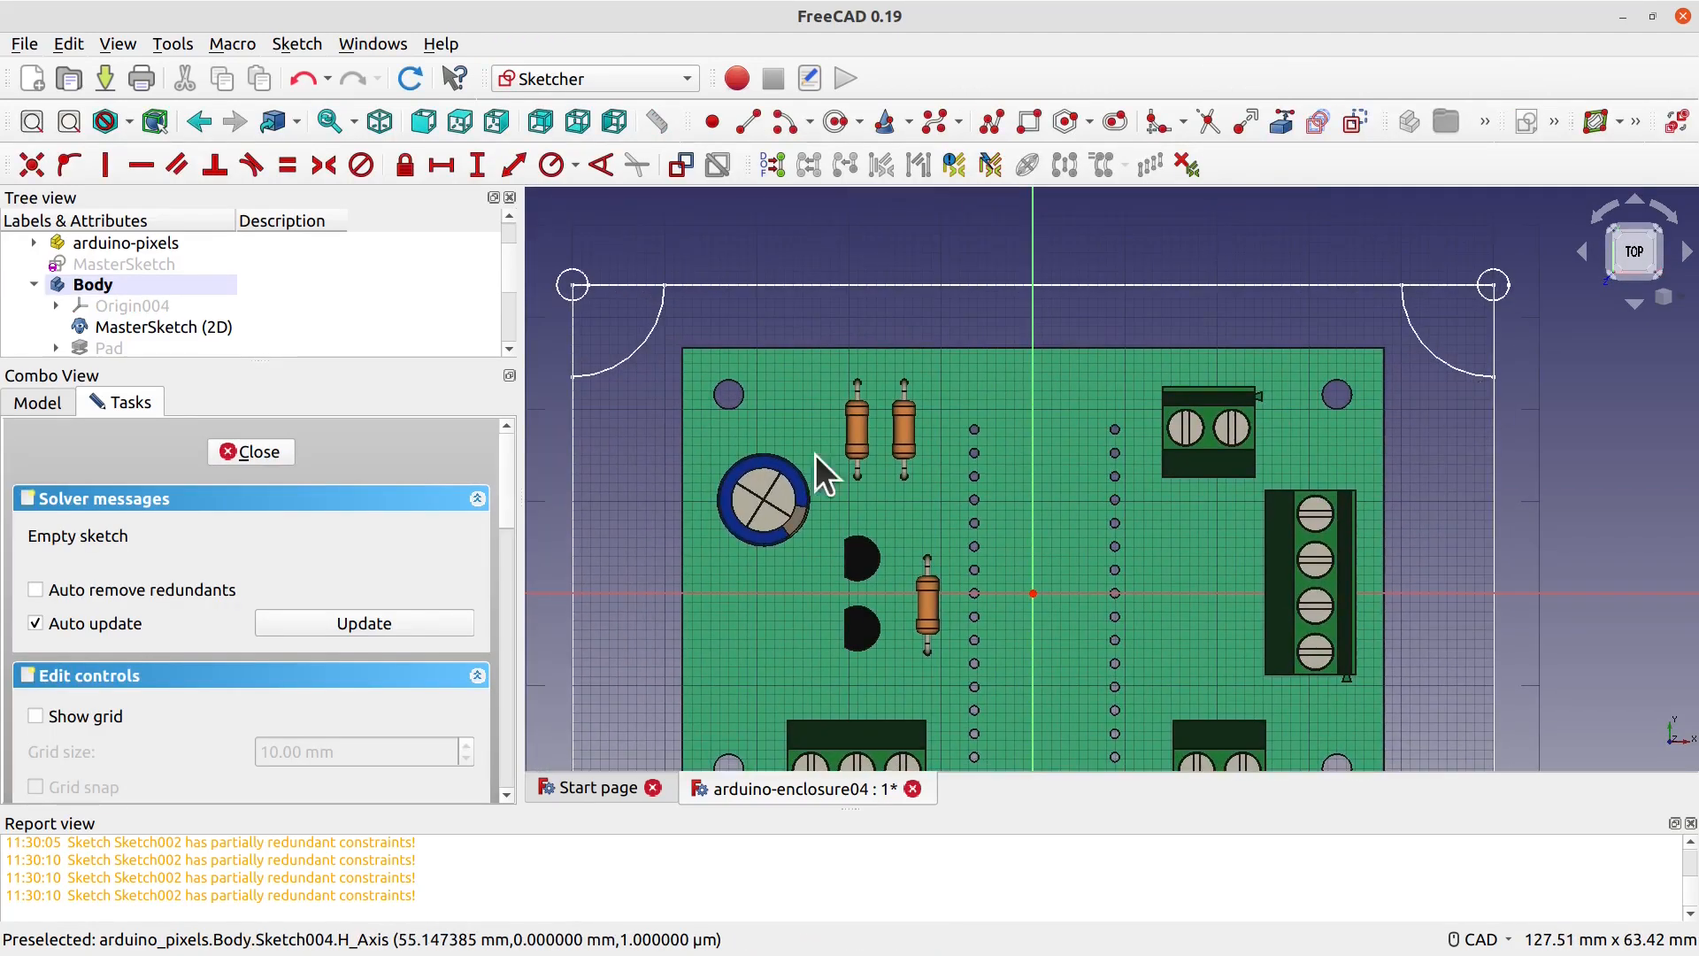
pyautogui.click(1281, 121)
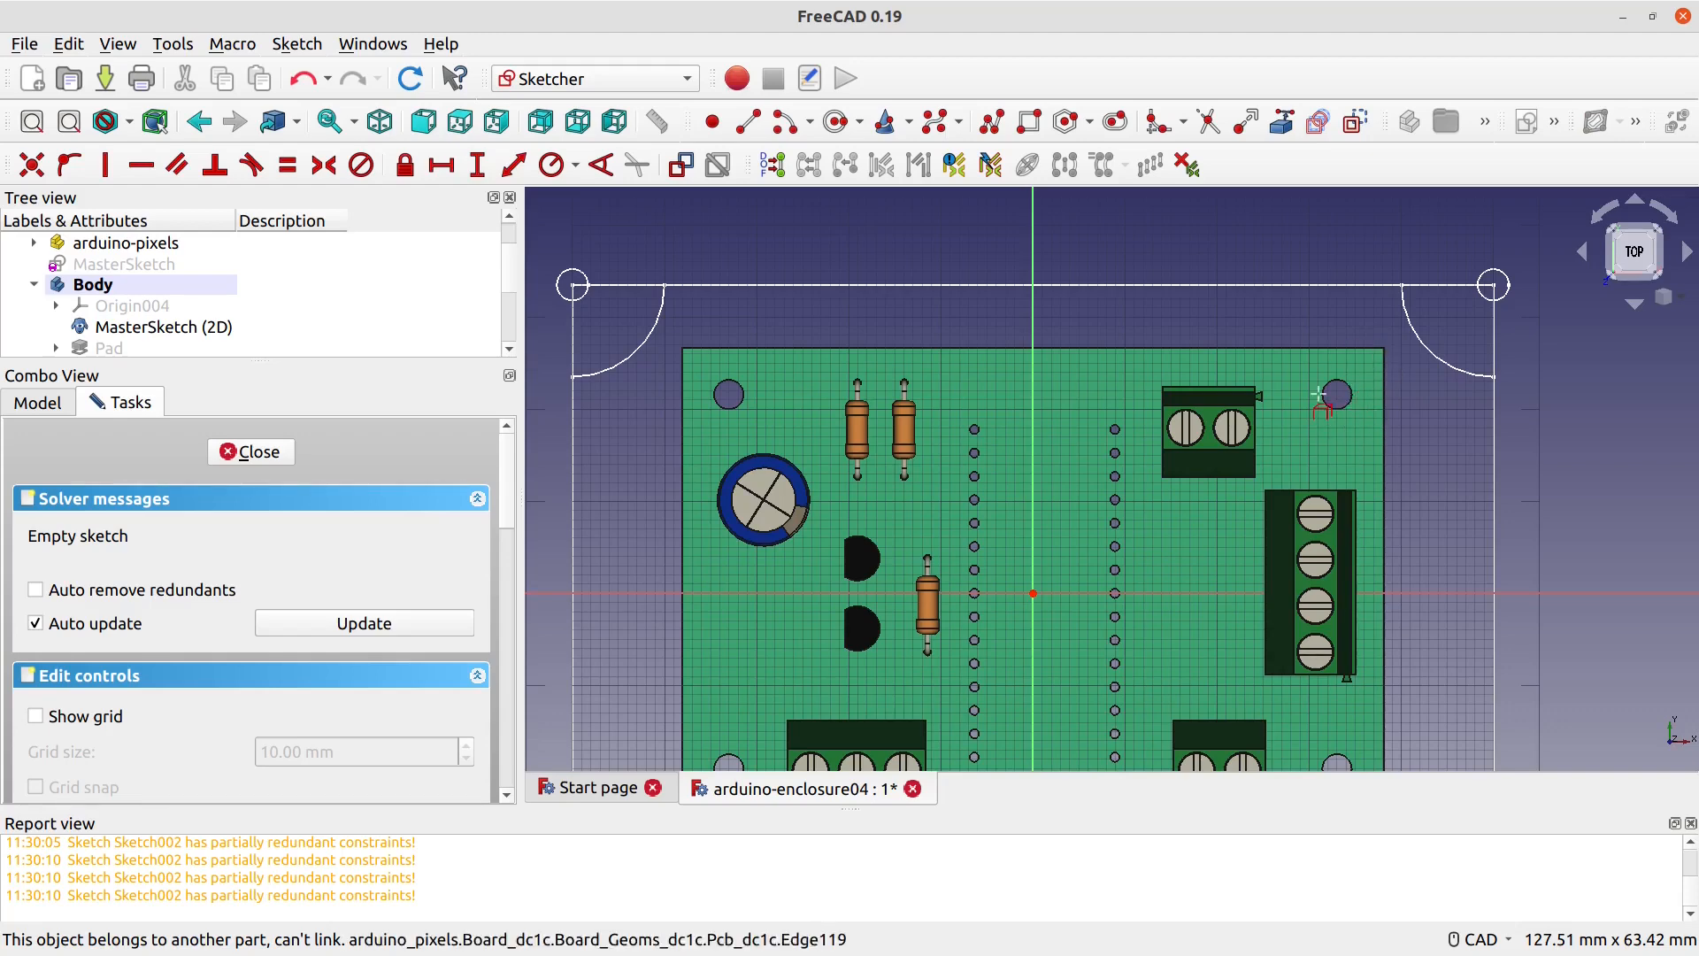
pyautogui.scroll(-1, 308, 320)
pyautogui.scroll(-1, 310, 319)
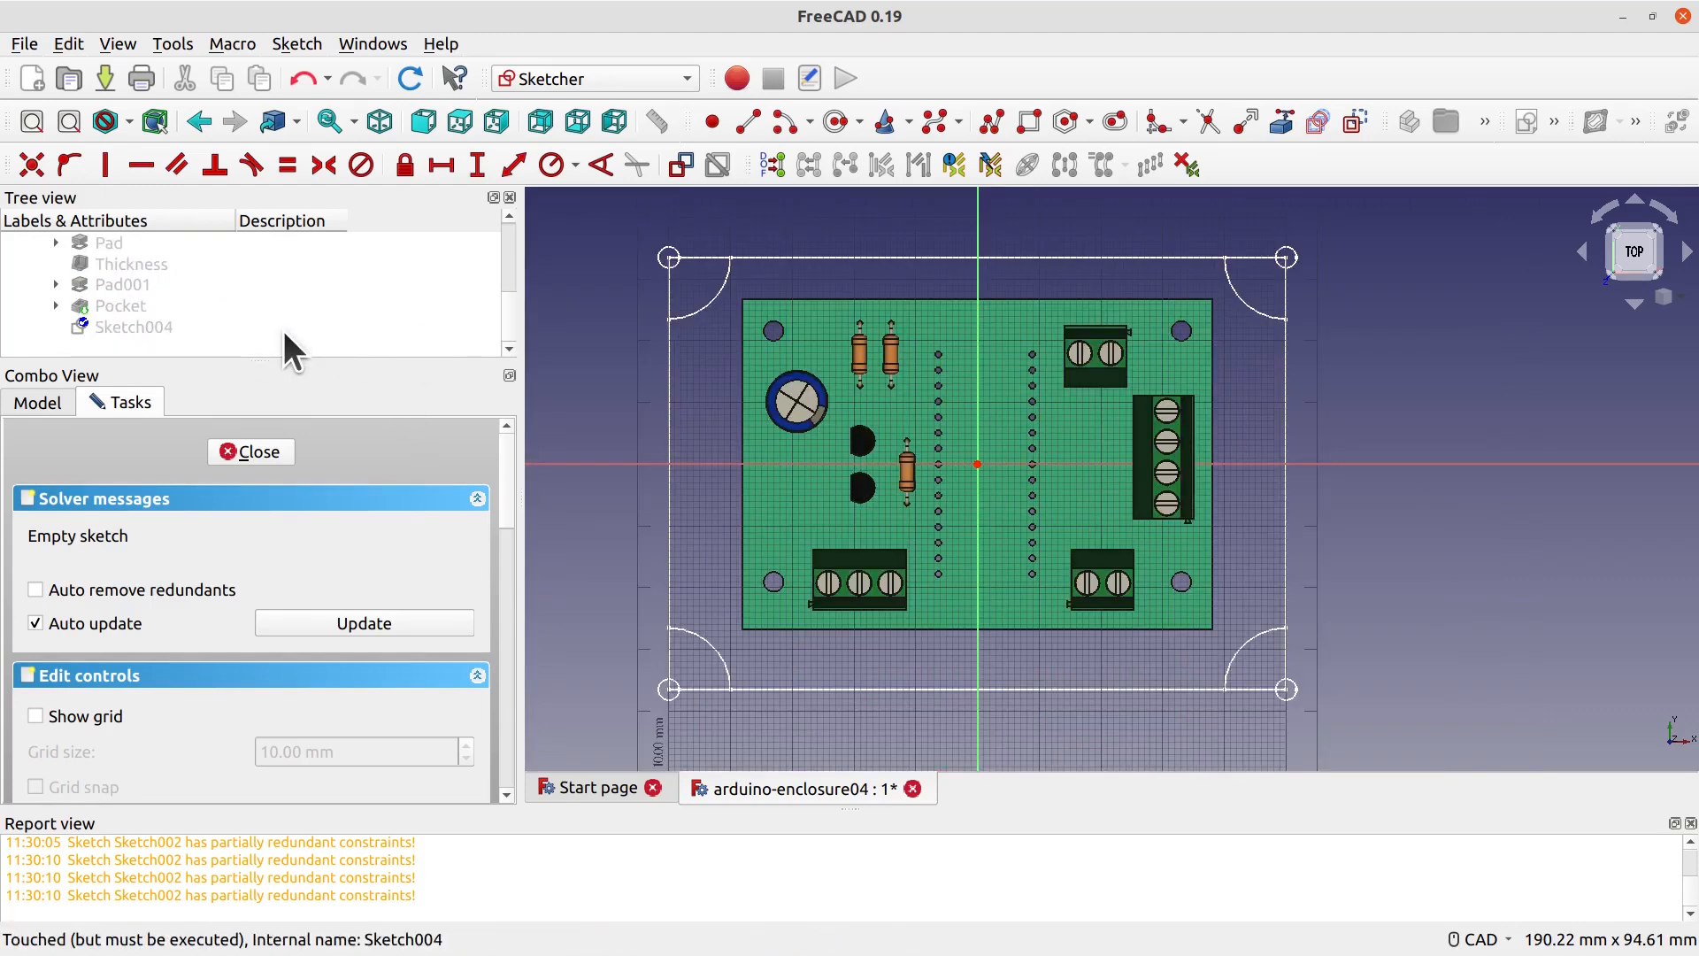
pyautogui.scroll(3, 265, 328)
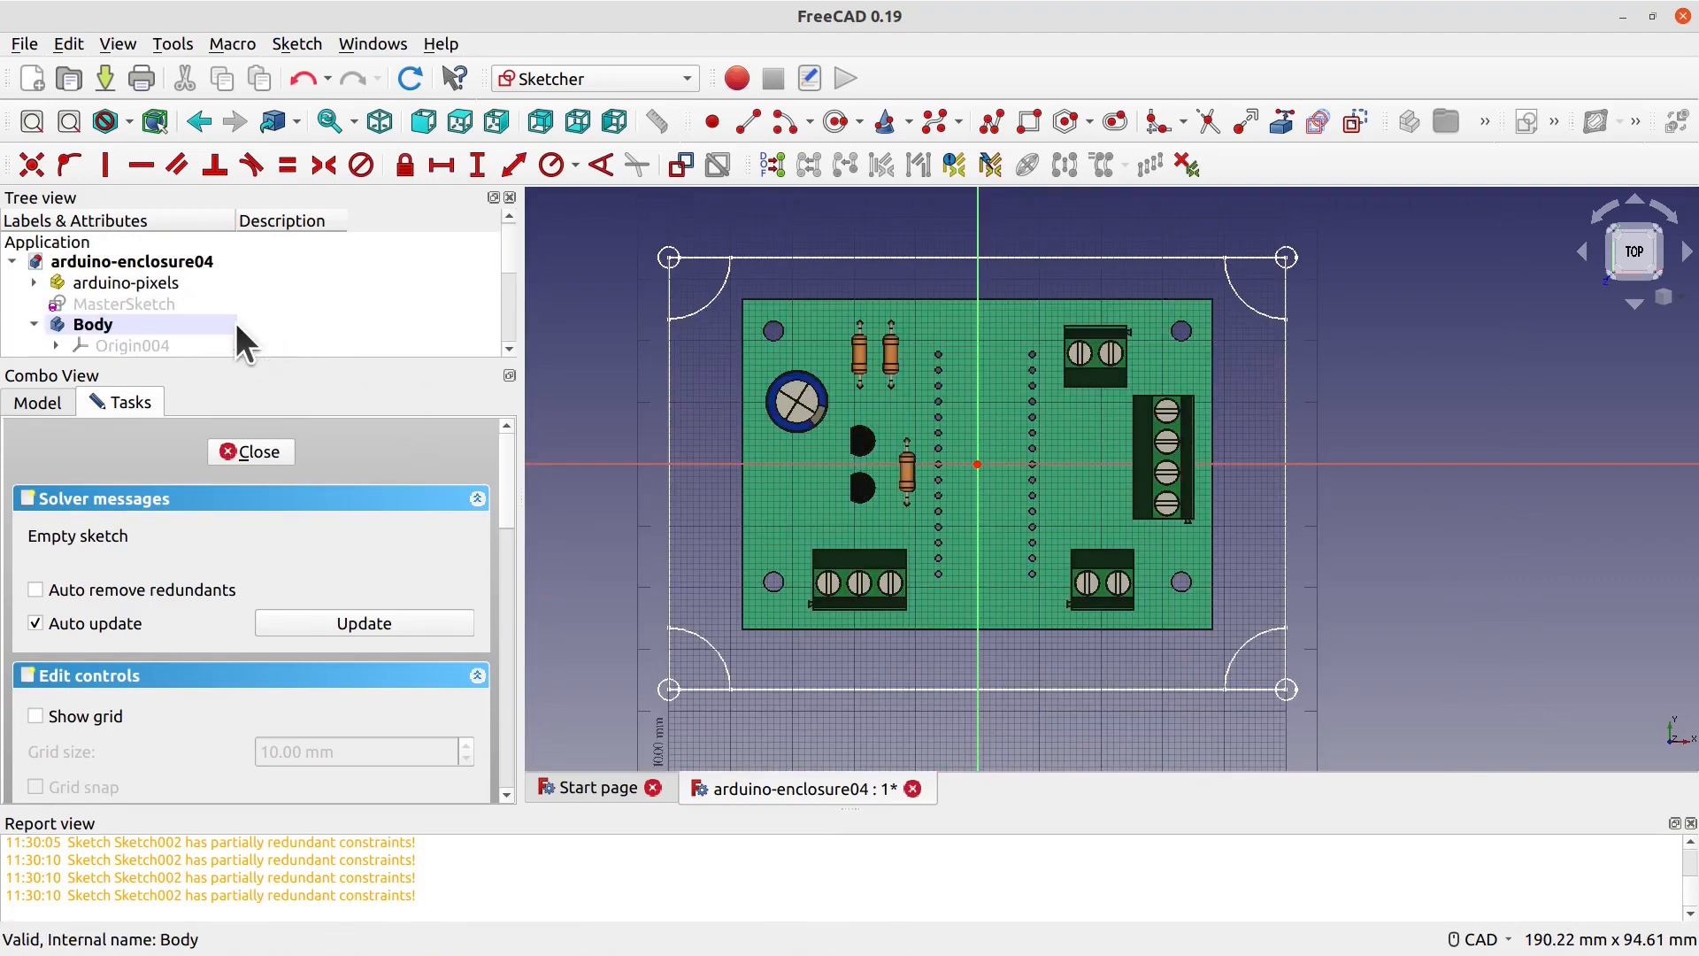
pyautogui.click(34, 282)
pyautogui.scroll(-1, 214, 305)
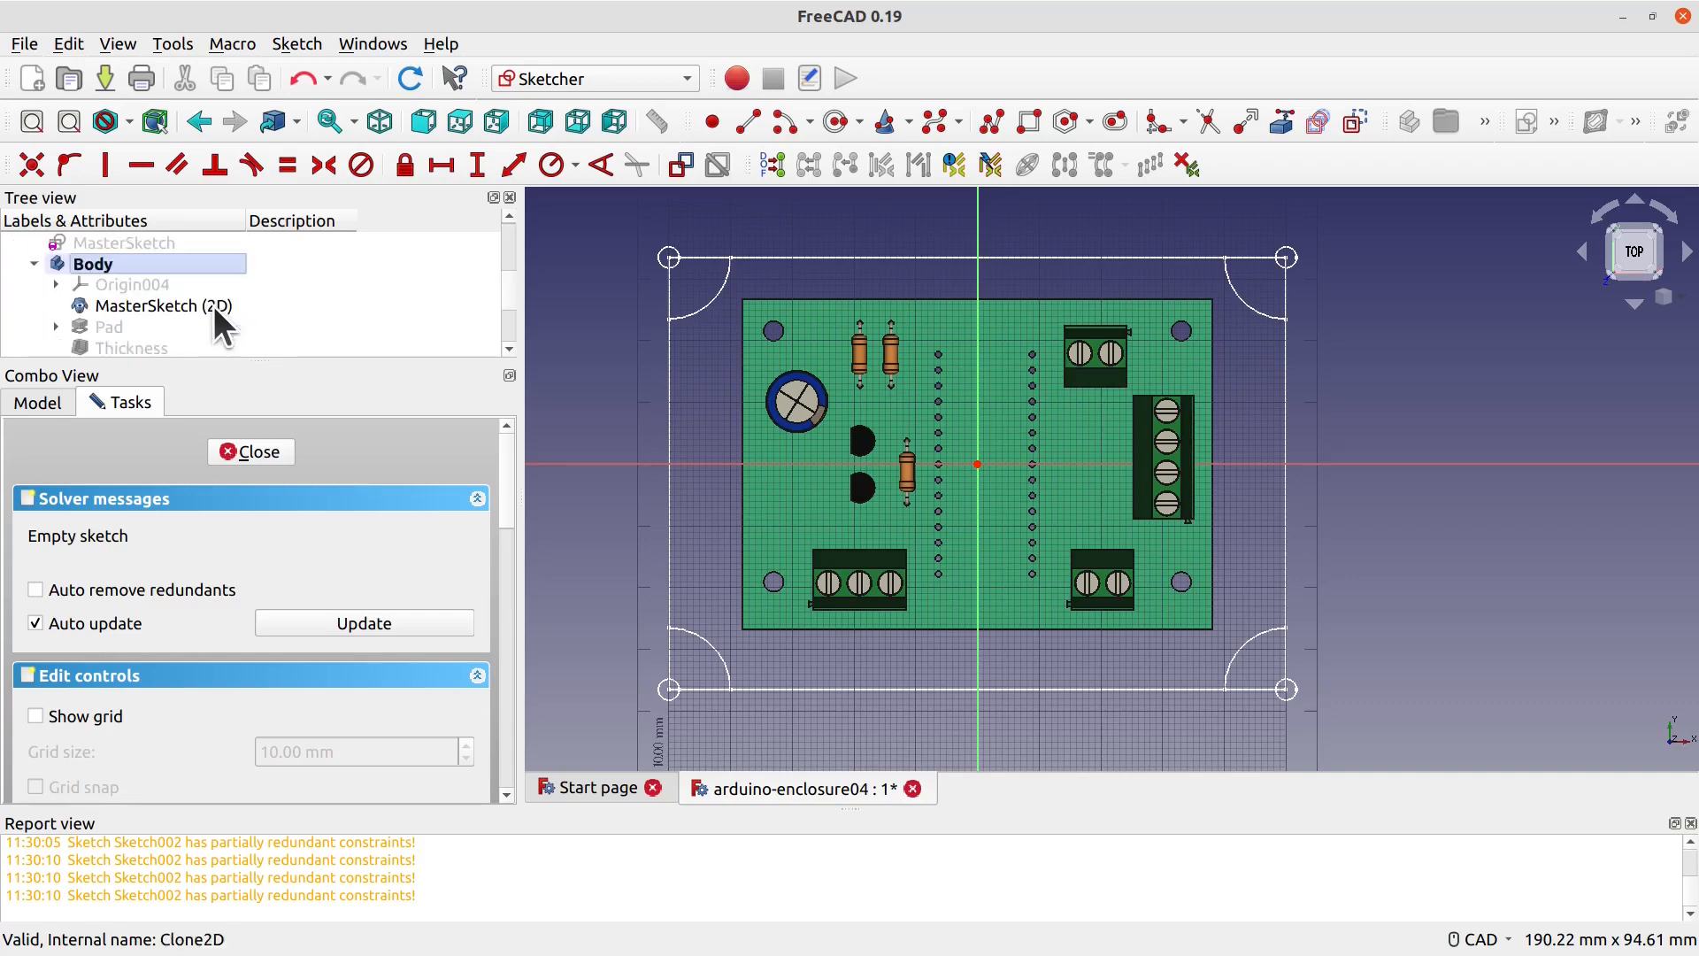
pyautogui.scroll(1, 161, 278)
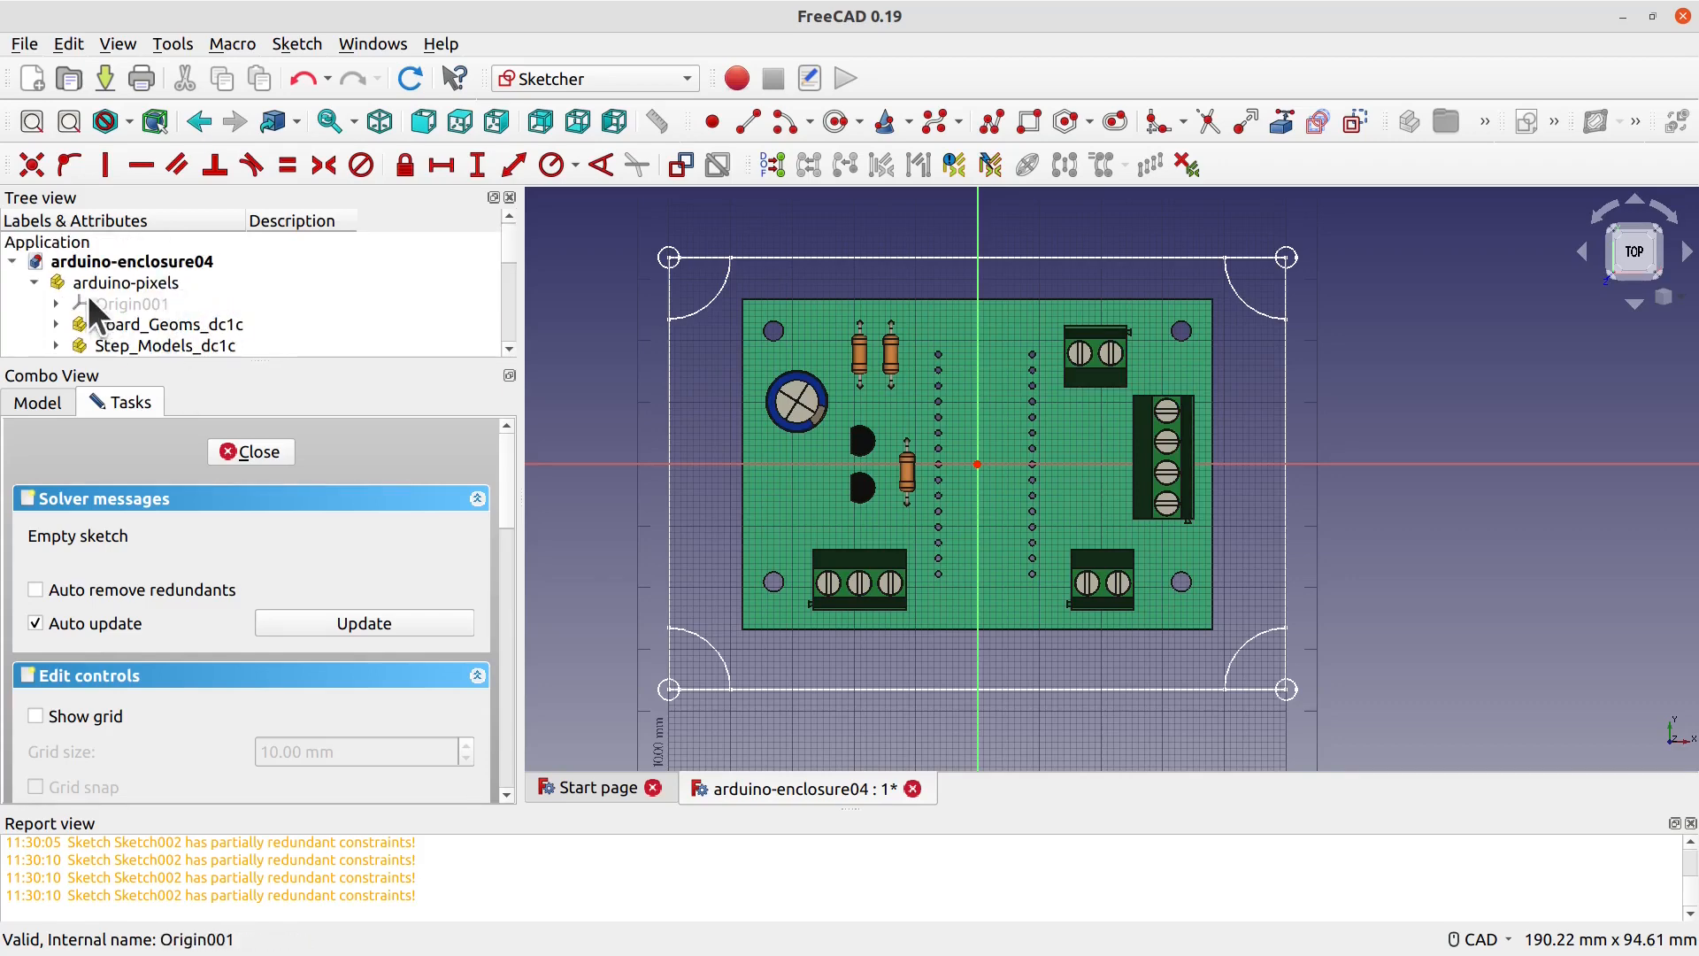
pyautogui.click(35, 282)
pyautogui.scroll(-1, 223, 332)
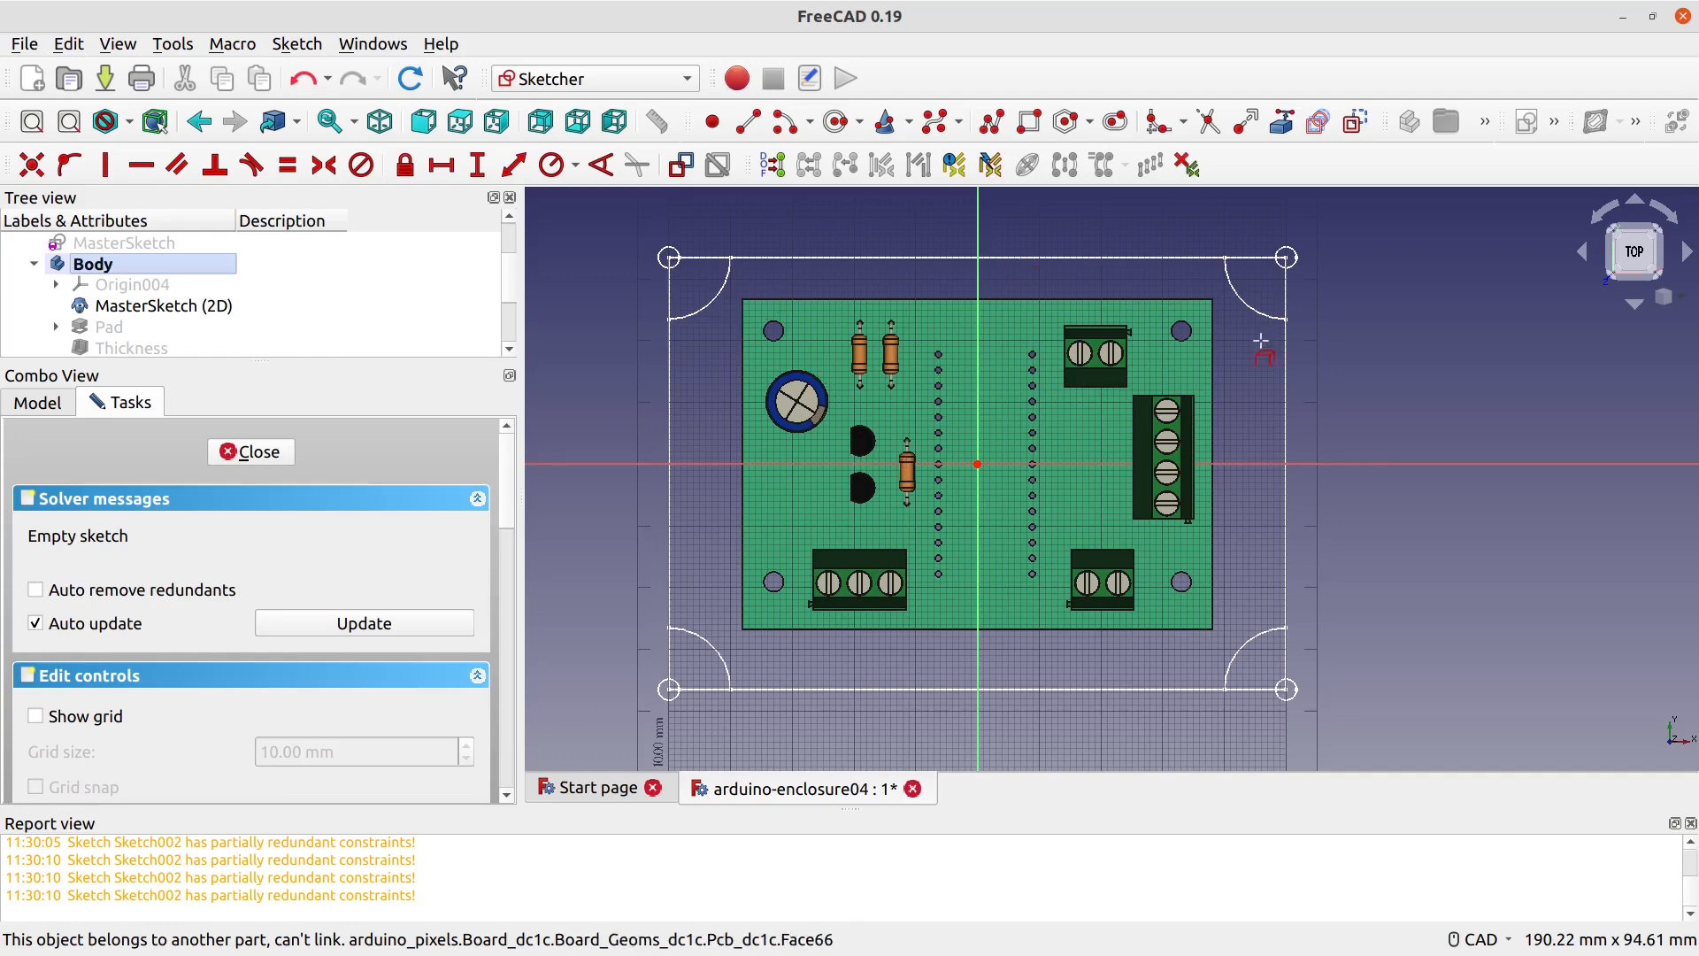
pyautogui.scroll(2, 938, 531)
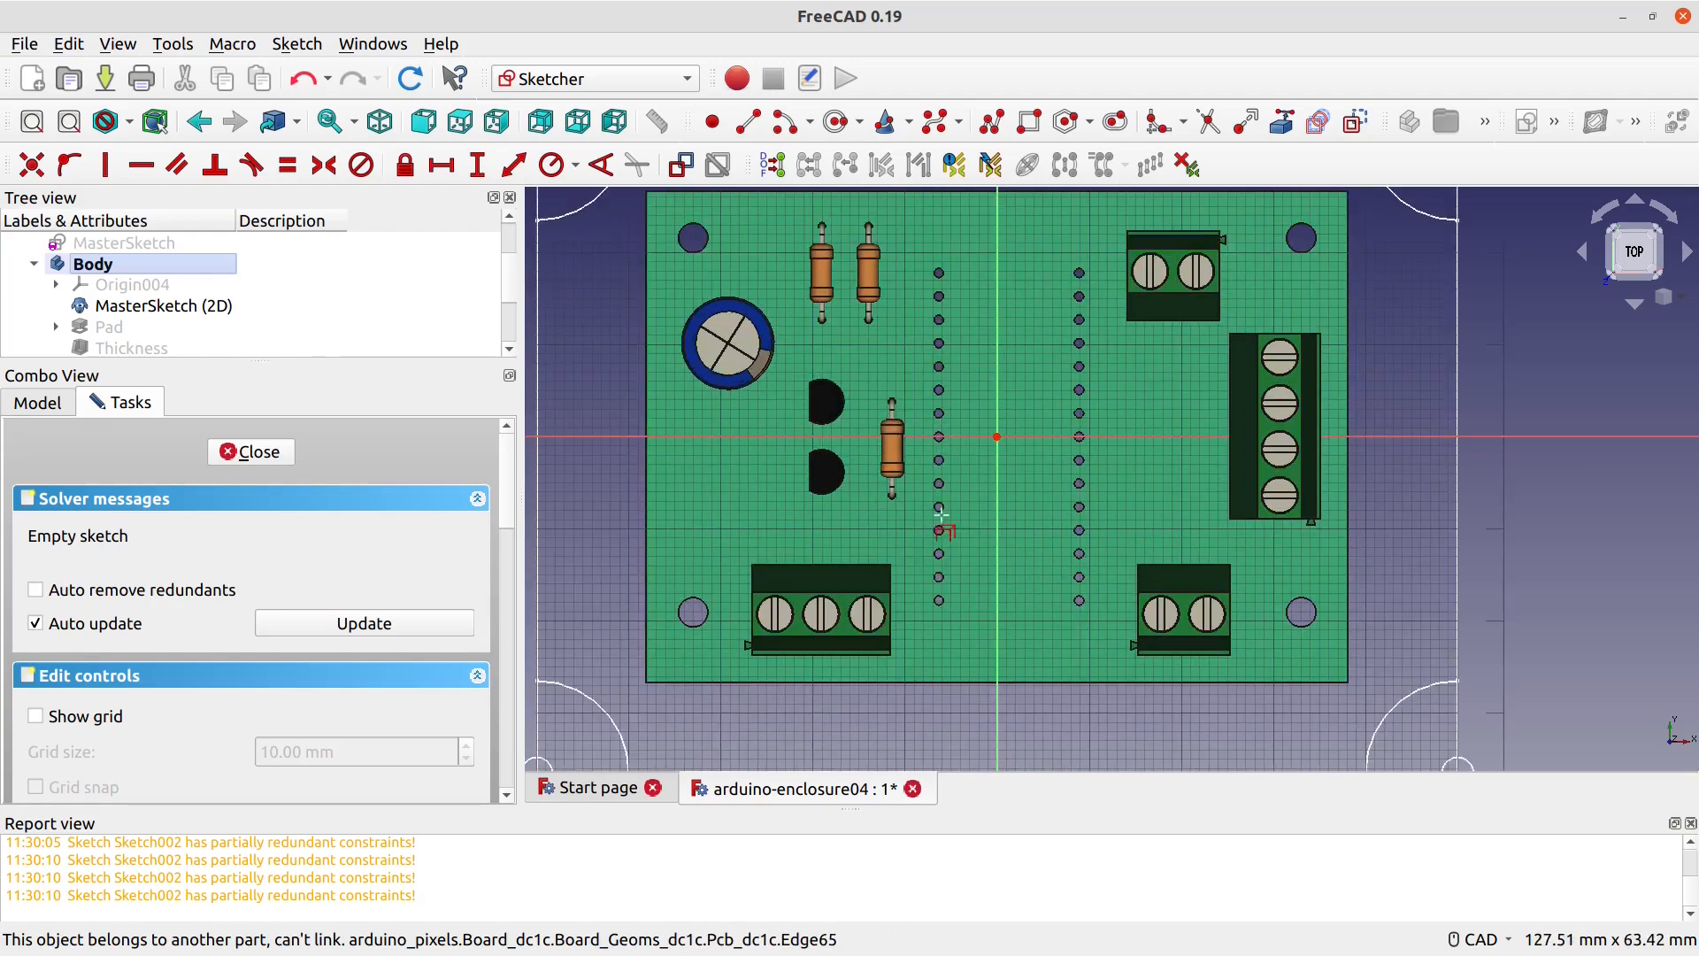
pyautogui.scroll(-1, 943, 534)
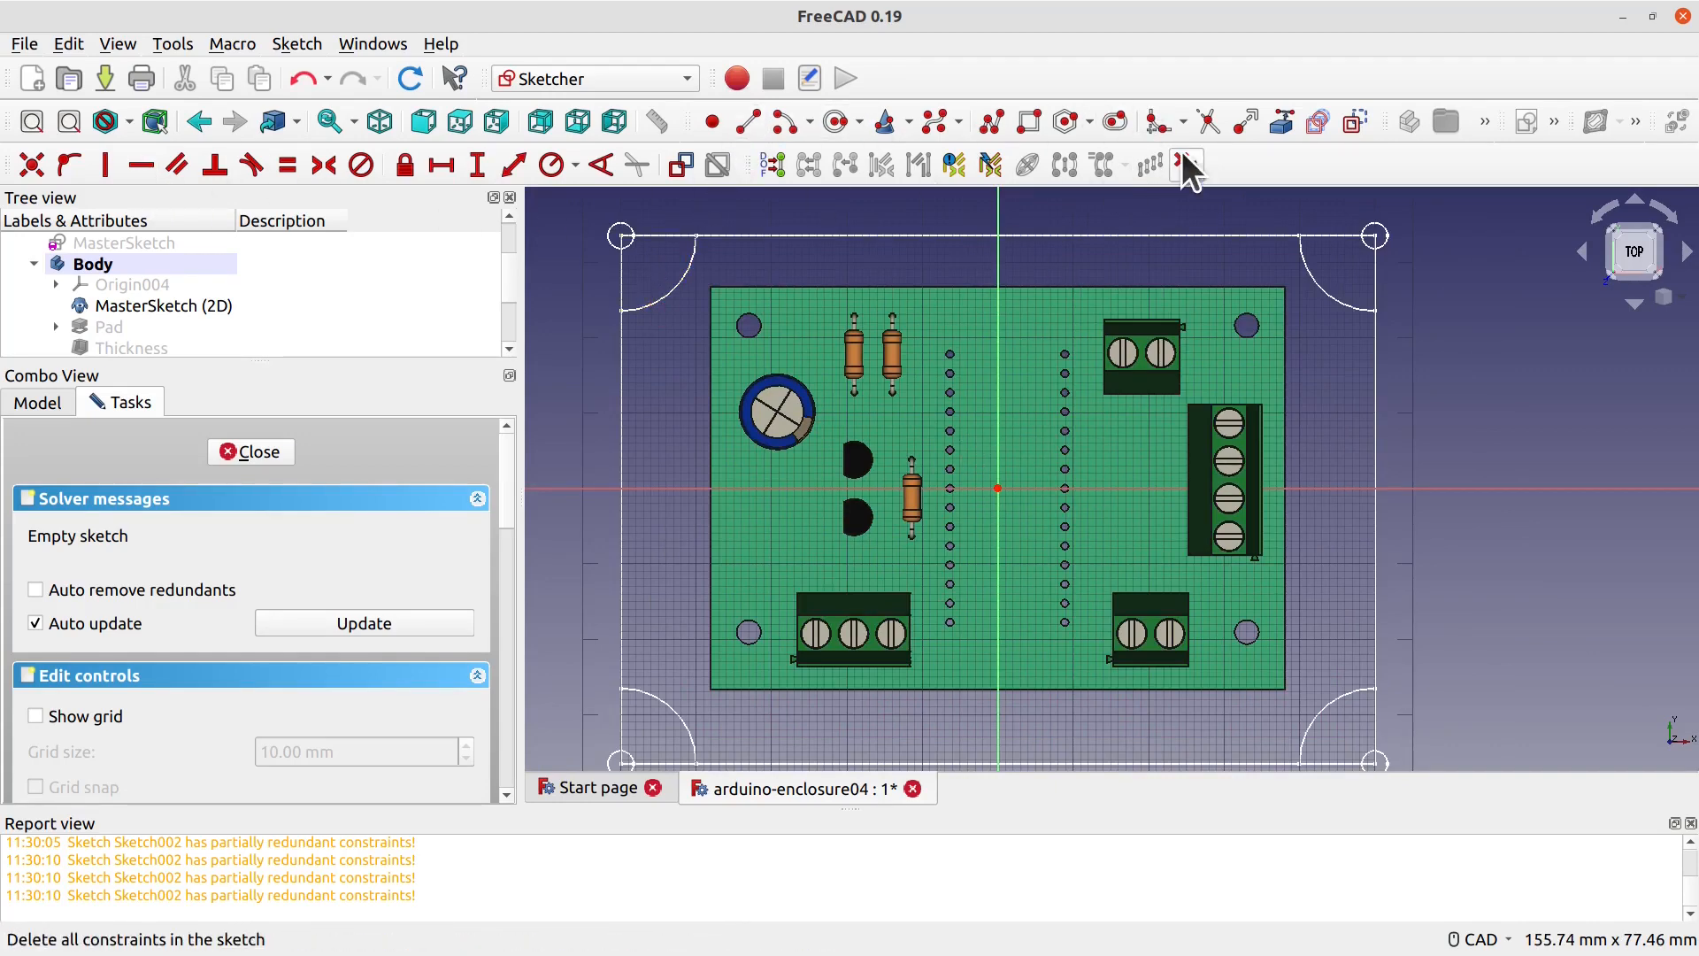
# Step: Sketch a rectangle about 76 × 53 mm over the outline of the circuit board, from its upper-left to its lower-right corner
pyautogui.click(1031, 125)
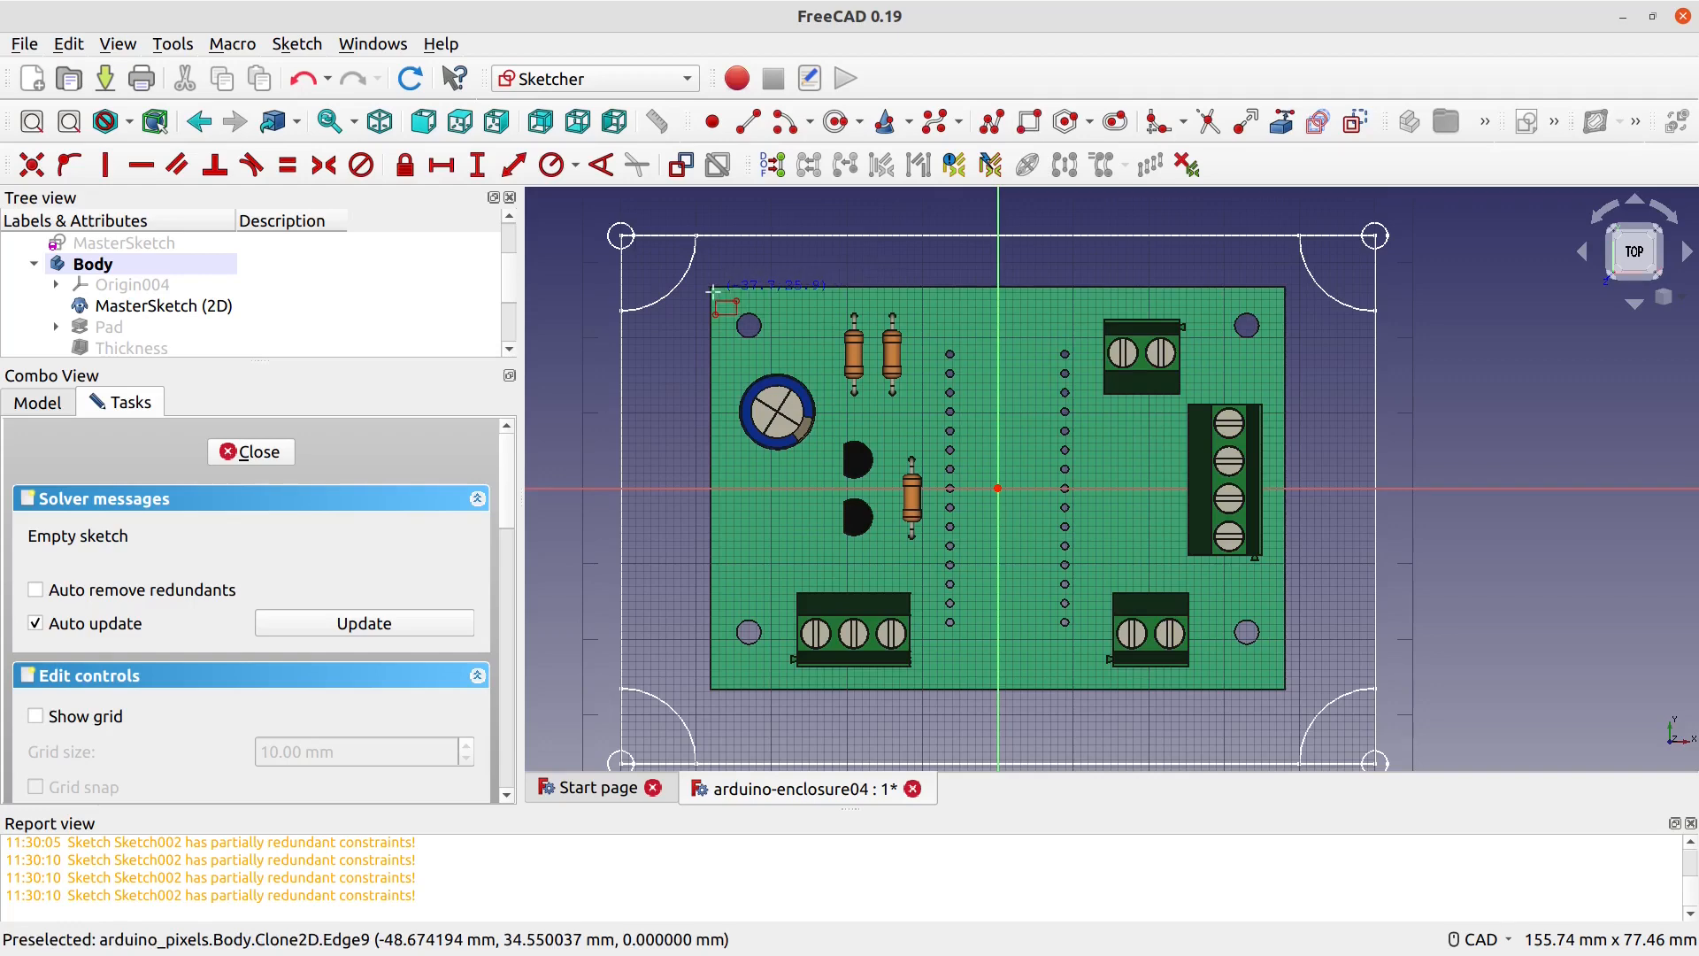
pyautogui.scroll(2, 712, 288)
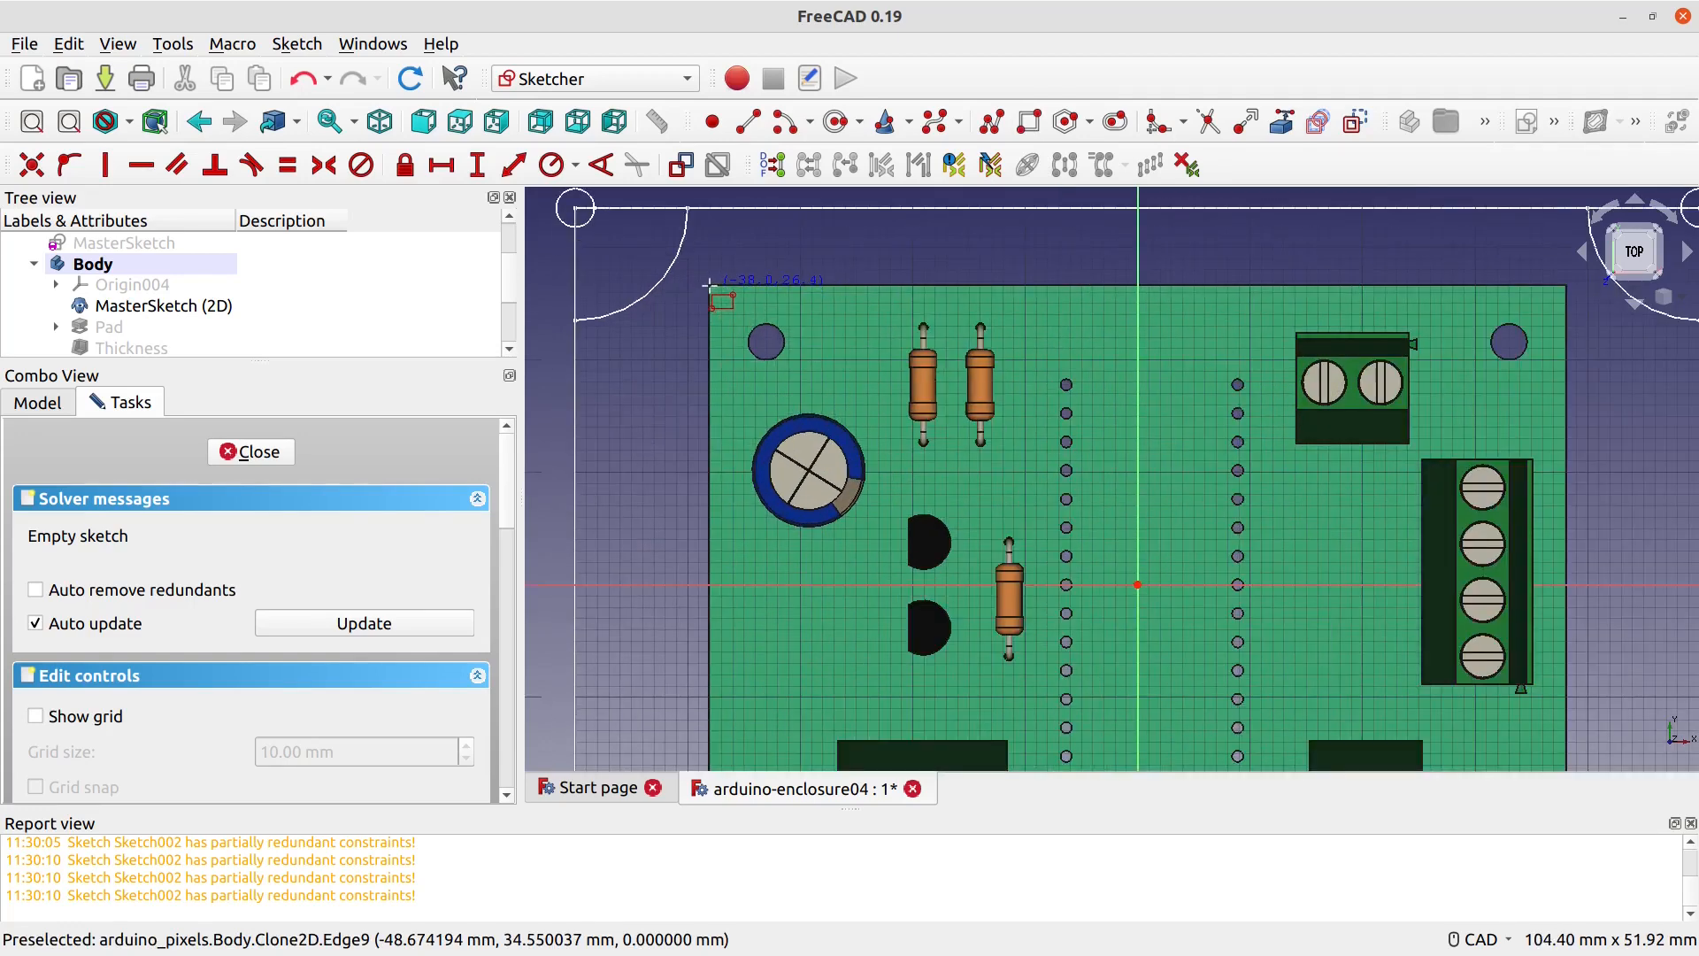
pyautogui.click(708, 285)
pyautogui.moveTo(1415, 718)
pyautogui.mouseDown(button='middle')
pyautogui.moveTo(1346, 673)
pyautogui.moveTo(1205, 491)
pyautogui.moveTo(1246, 531)
pyautogui.mouseUp(button='middle')
pyautogui.scroll(1, 1374, 538)
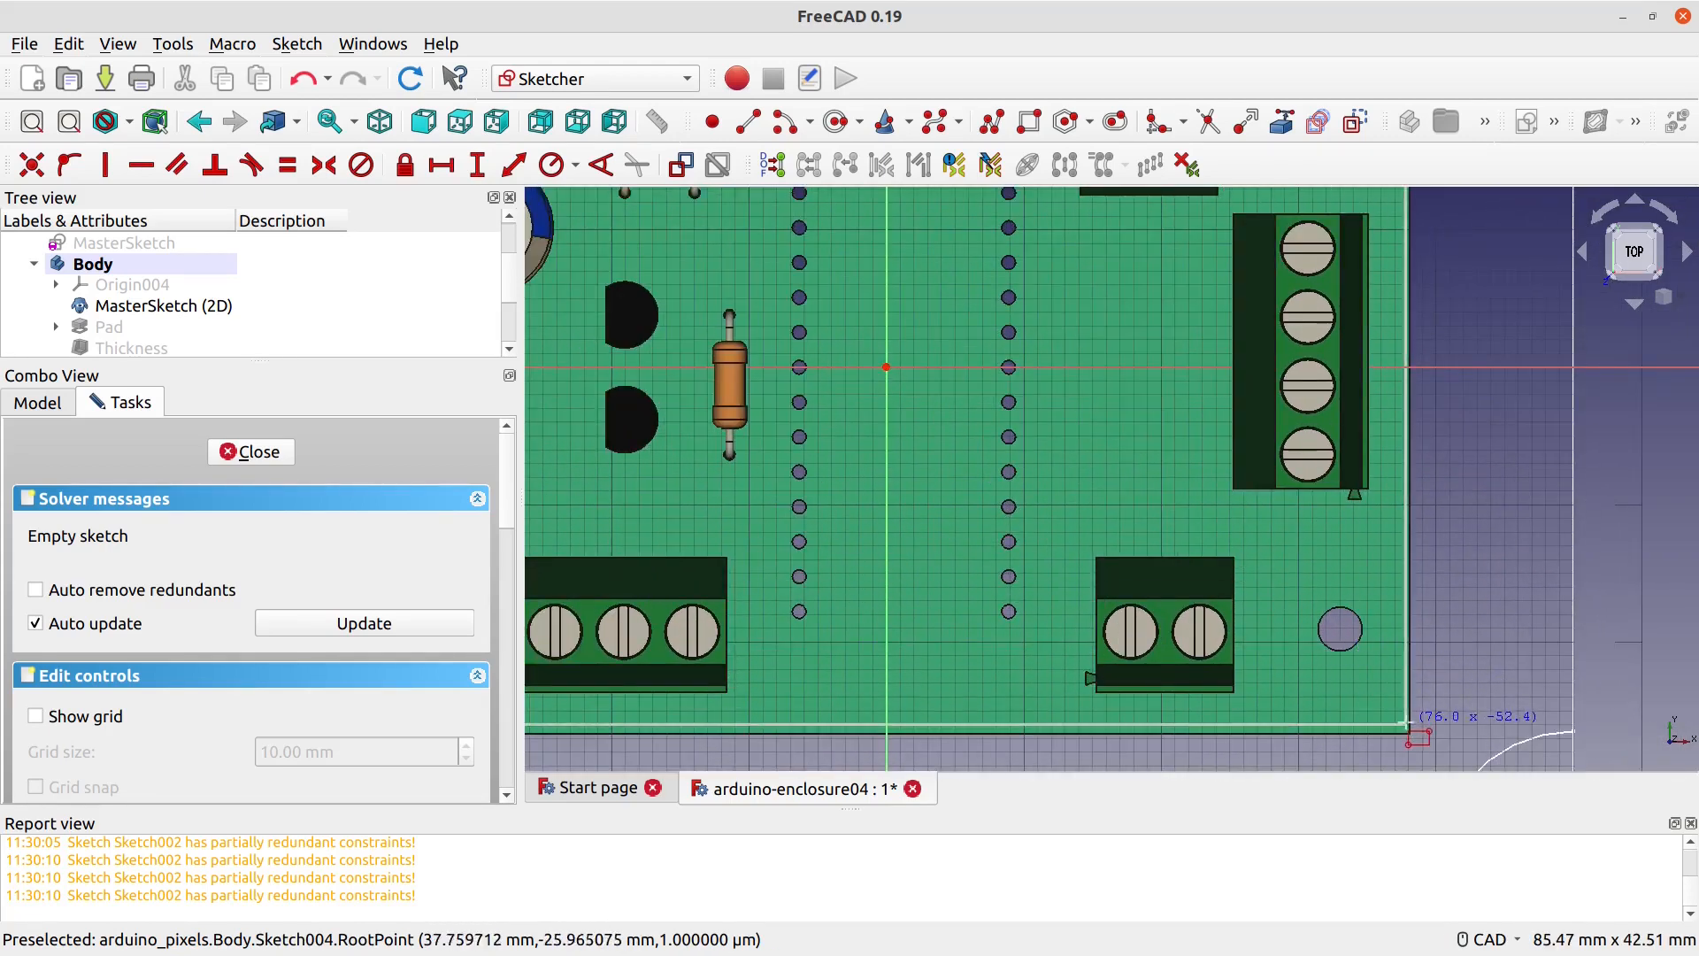
pyautogui.click(1409, 731)
pyautogui.scroll(-4, 1164, 437)
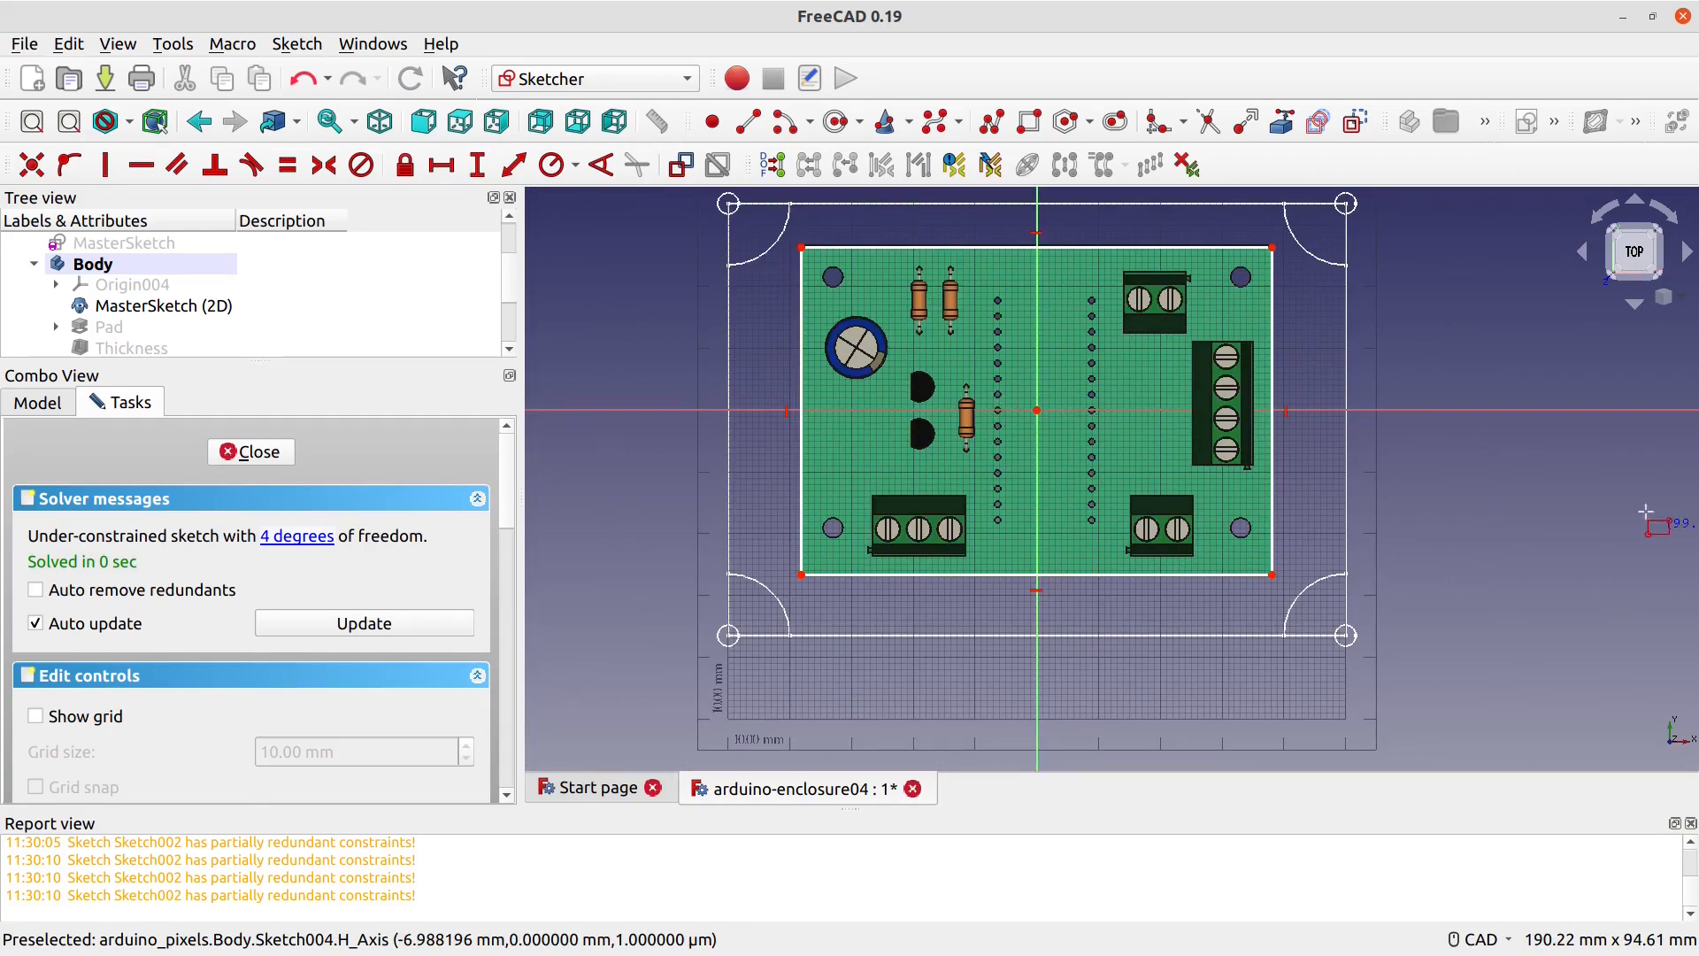
pyautogui.click(1512, 443)
pyautogui.rightClick(1467, 543)
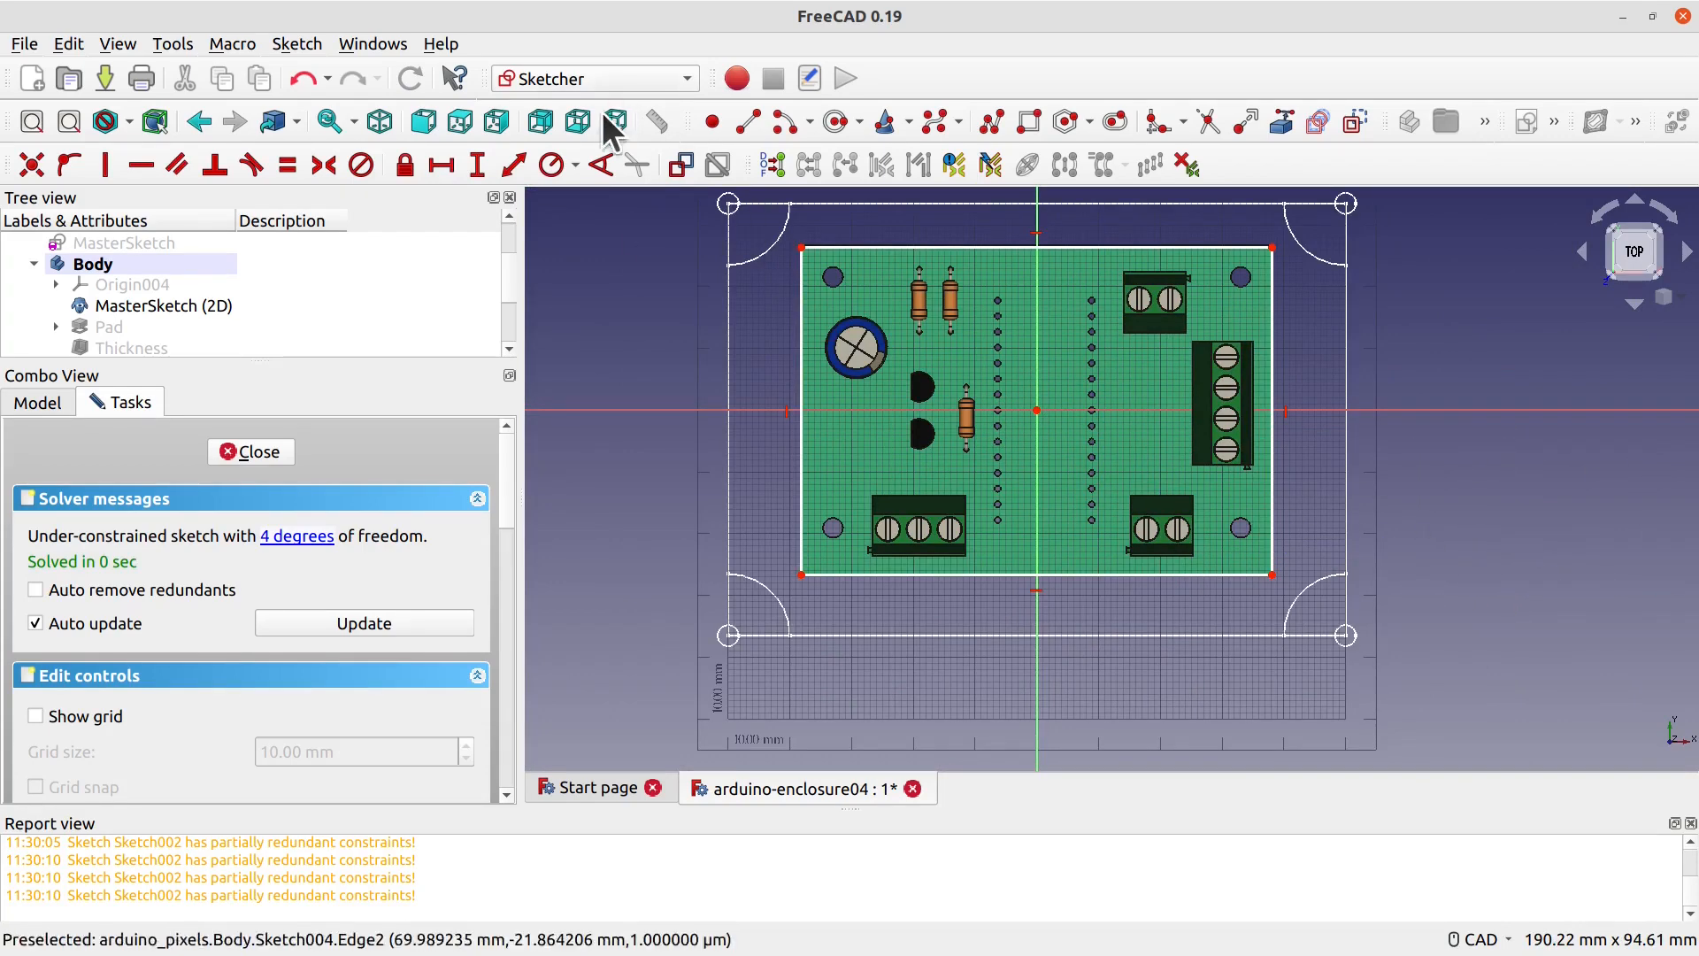
# Step: Constrain the rectangle's upper-left and lower-right corners symmetric about the sketch origin
pyautogui.click(320, 166)
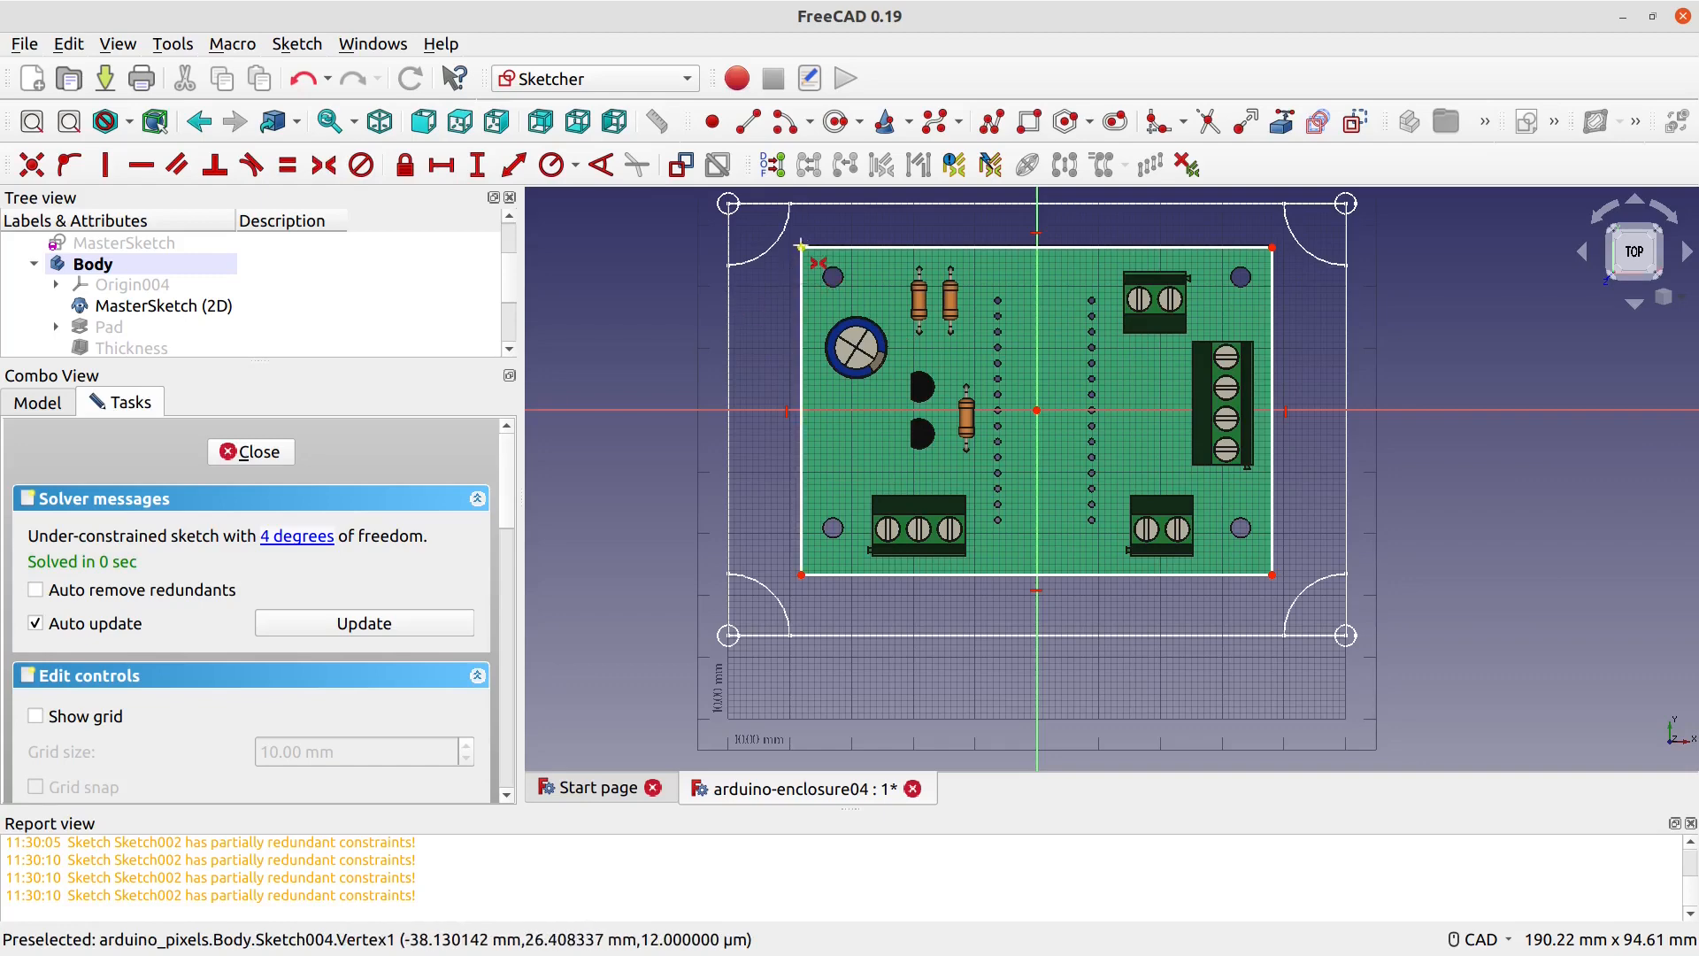
pyautogui.click(802, 248)
pyautogui.click(1273, 574)
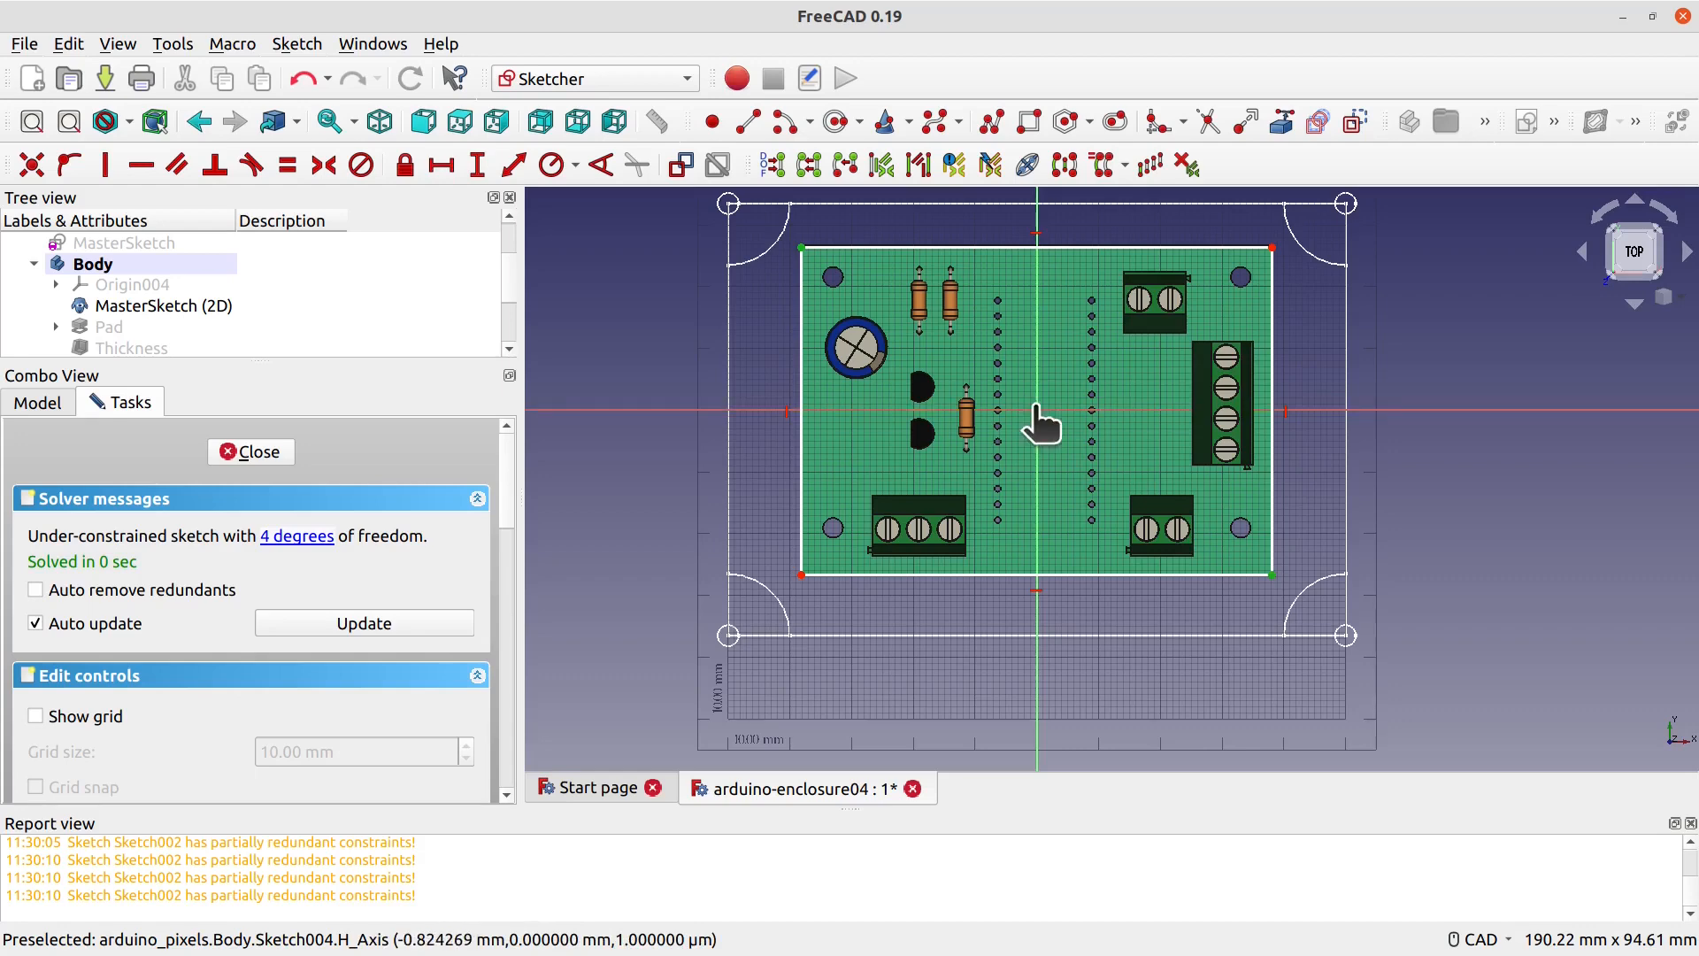
pyautogui.click(1032, 409)
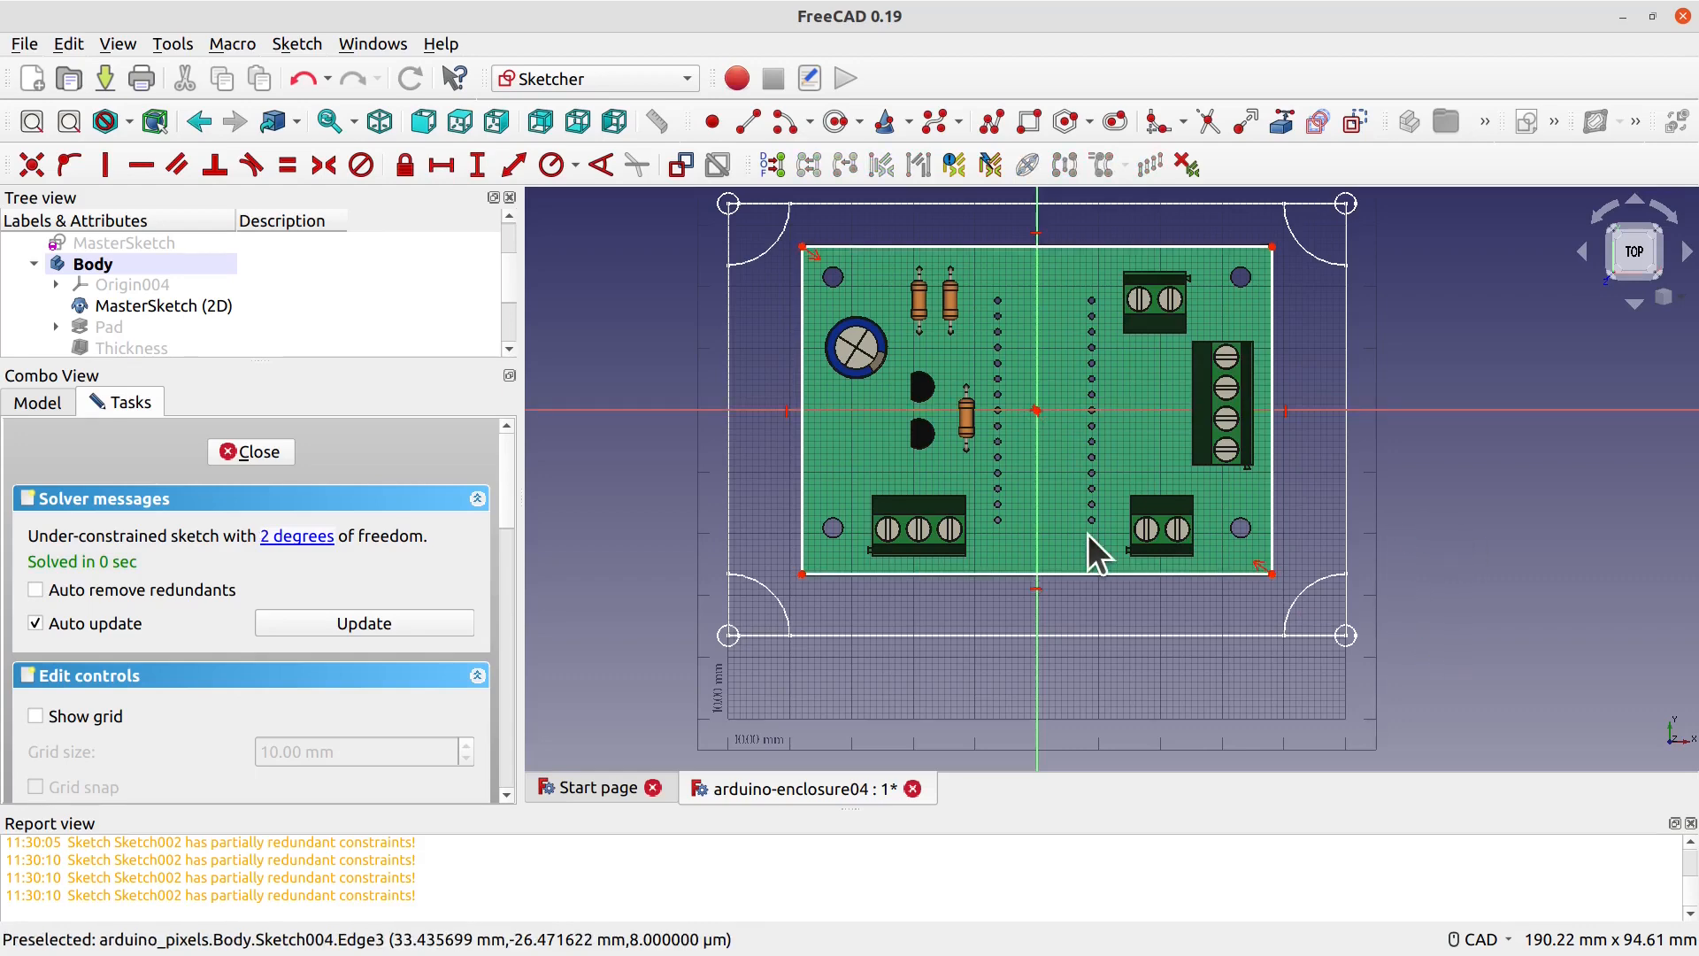
# Step: Constrain the board rectangle to a horizontal length of 76 mm and a vertical length of 53 mm
pyautogui.click(991, 247)
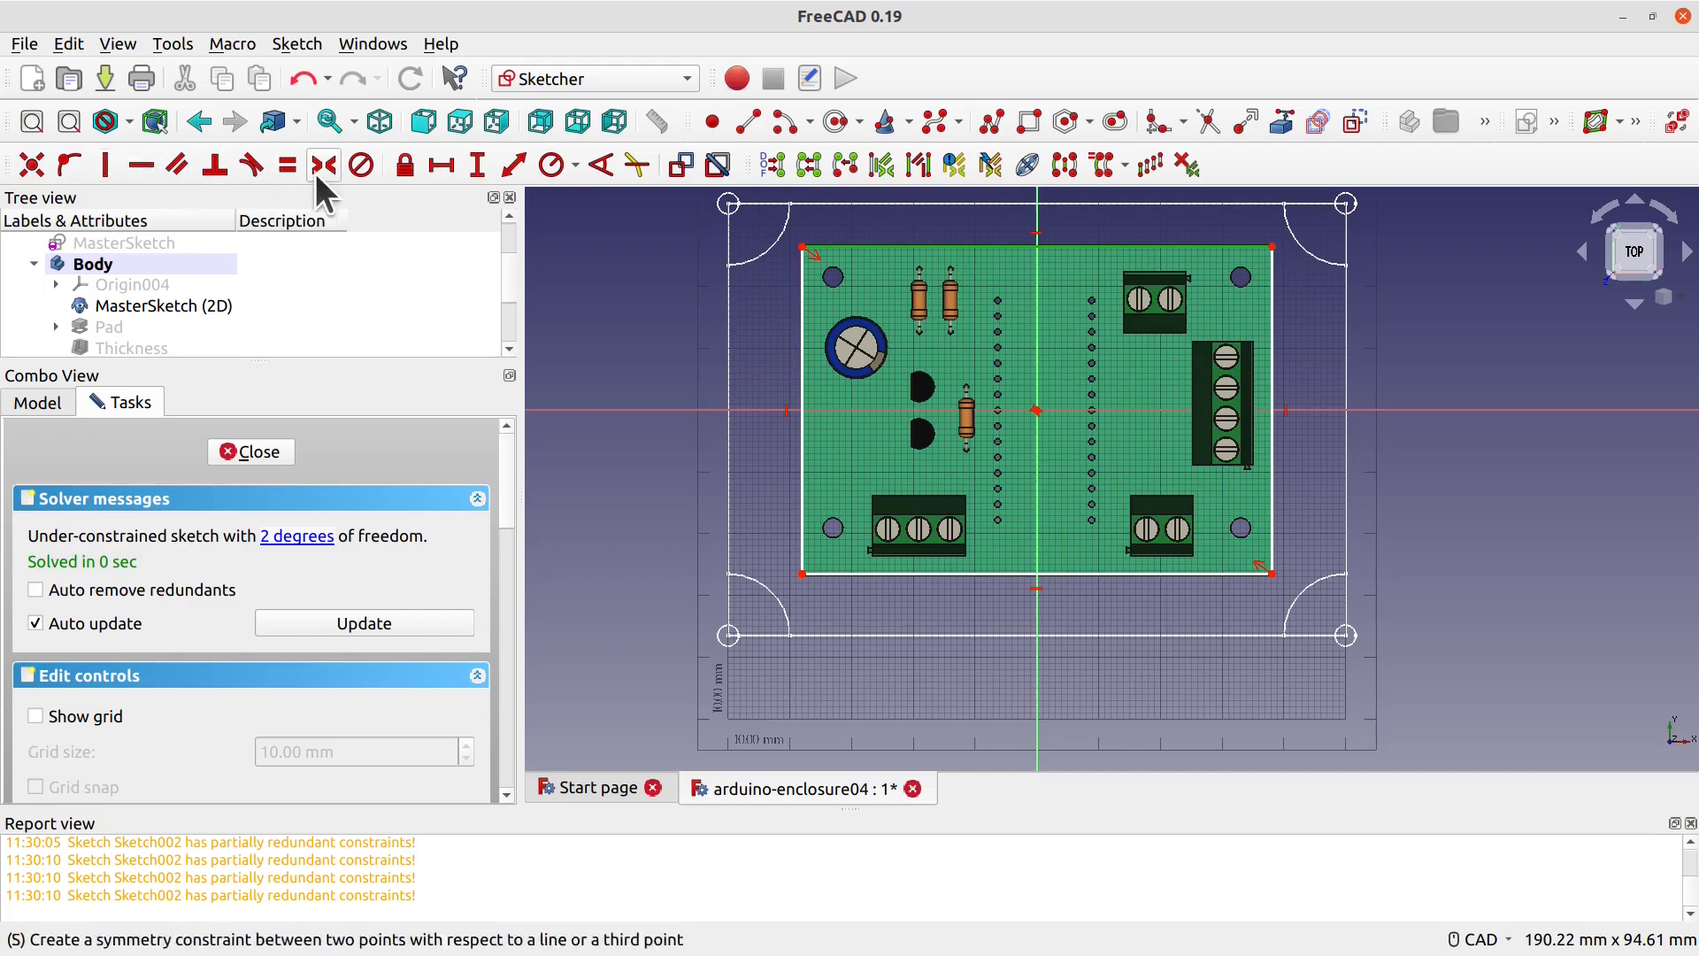
pyautogui.click(440, 166)
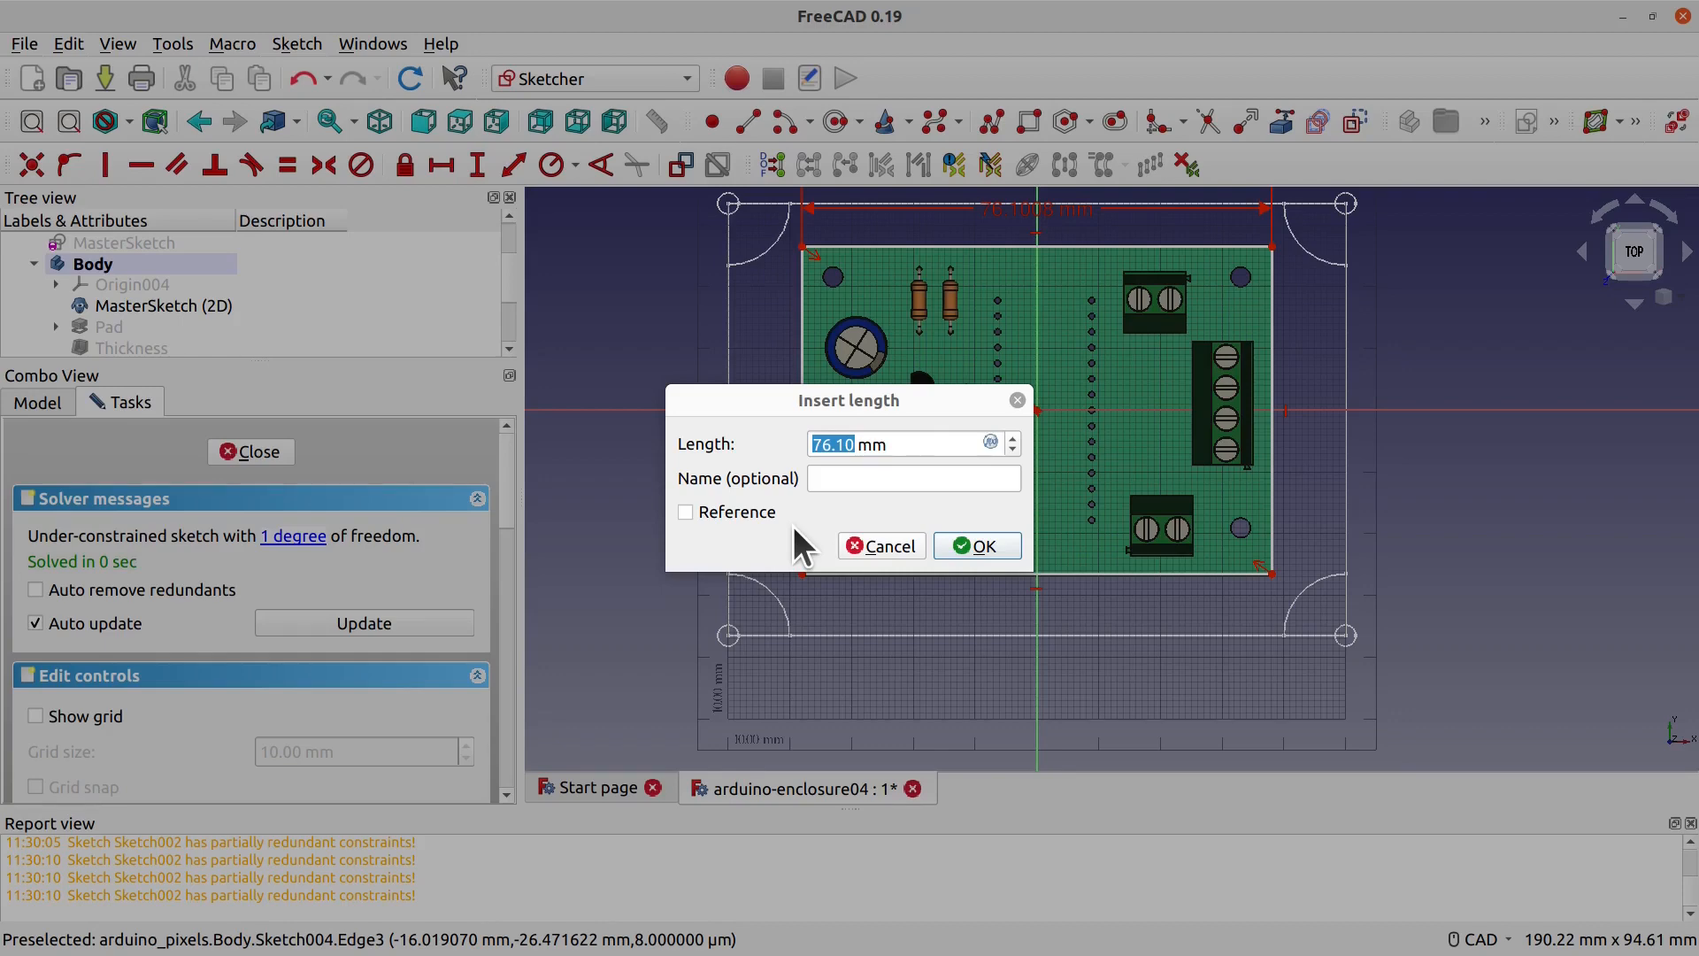
pyautogui.click(939, 434)
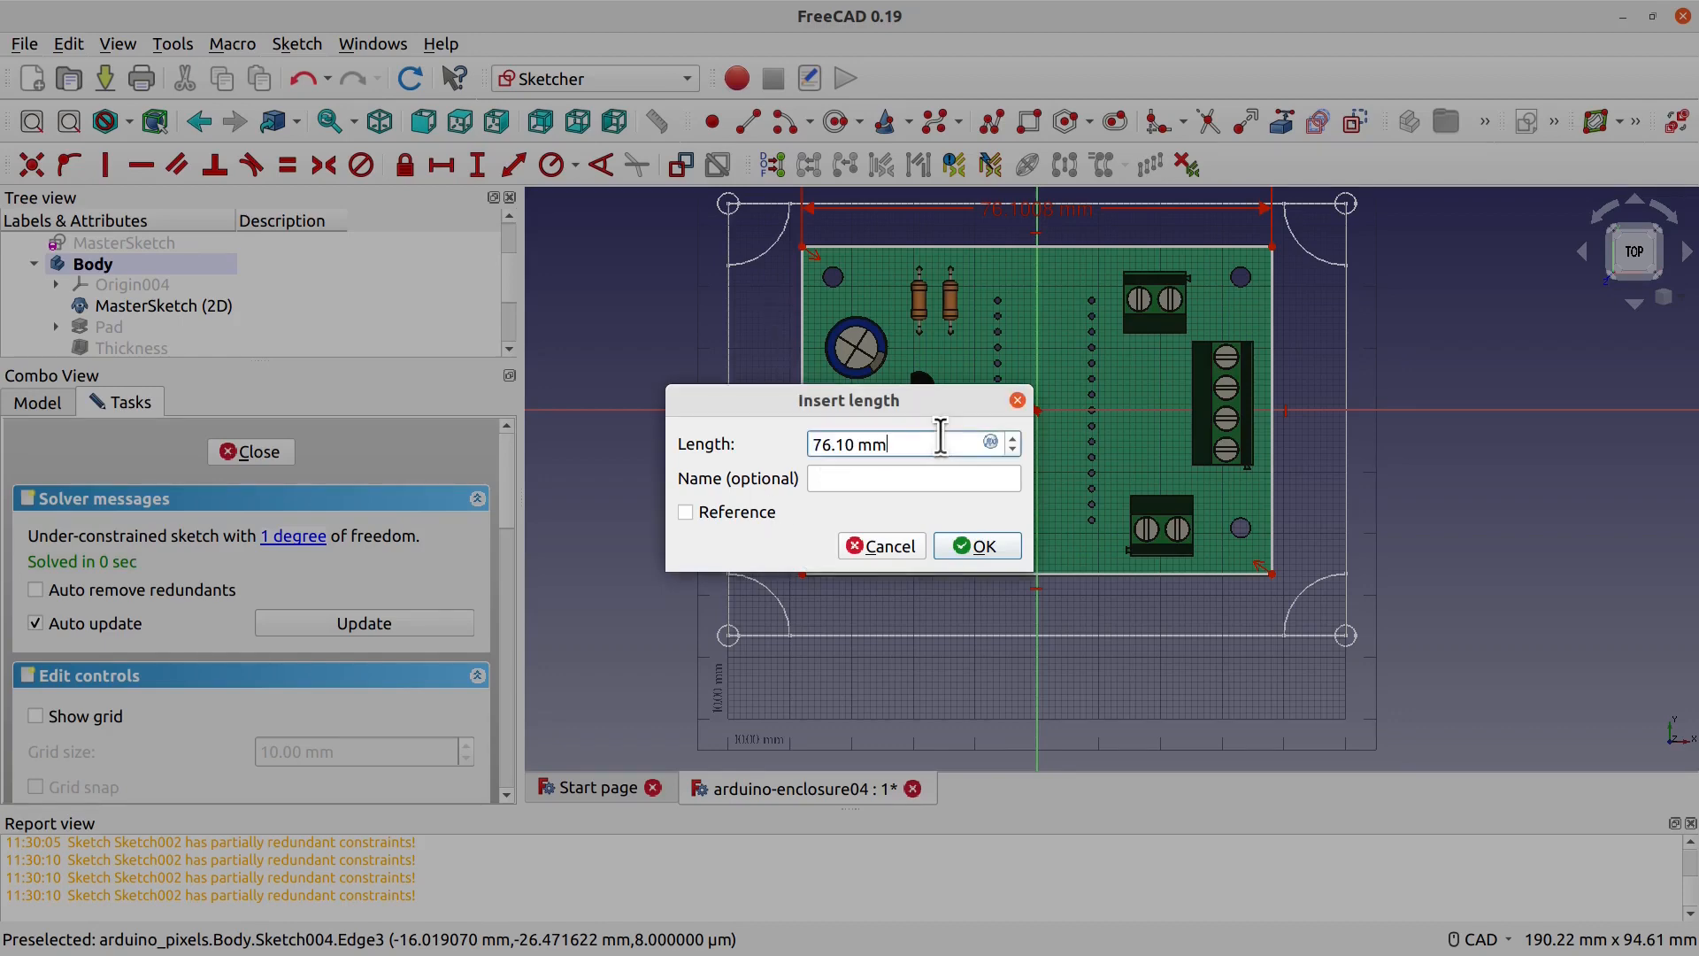
pyautogui.write('76')
pyautogui.click(989, 551)
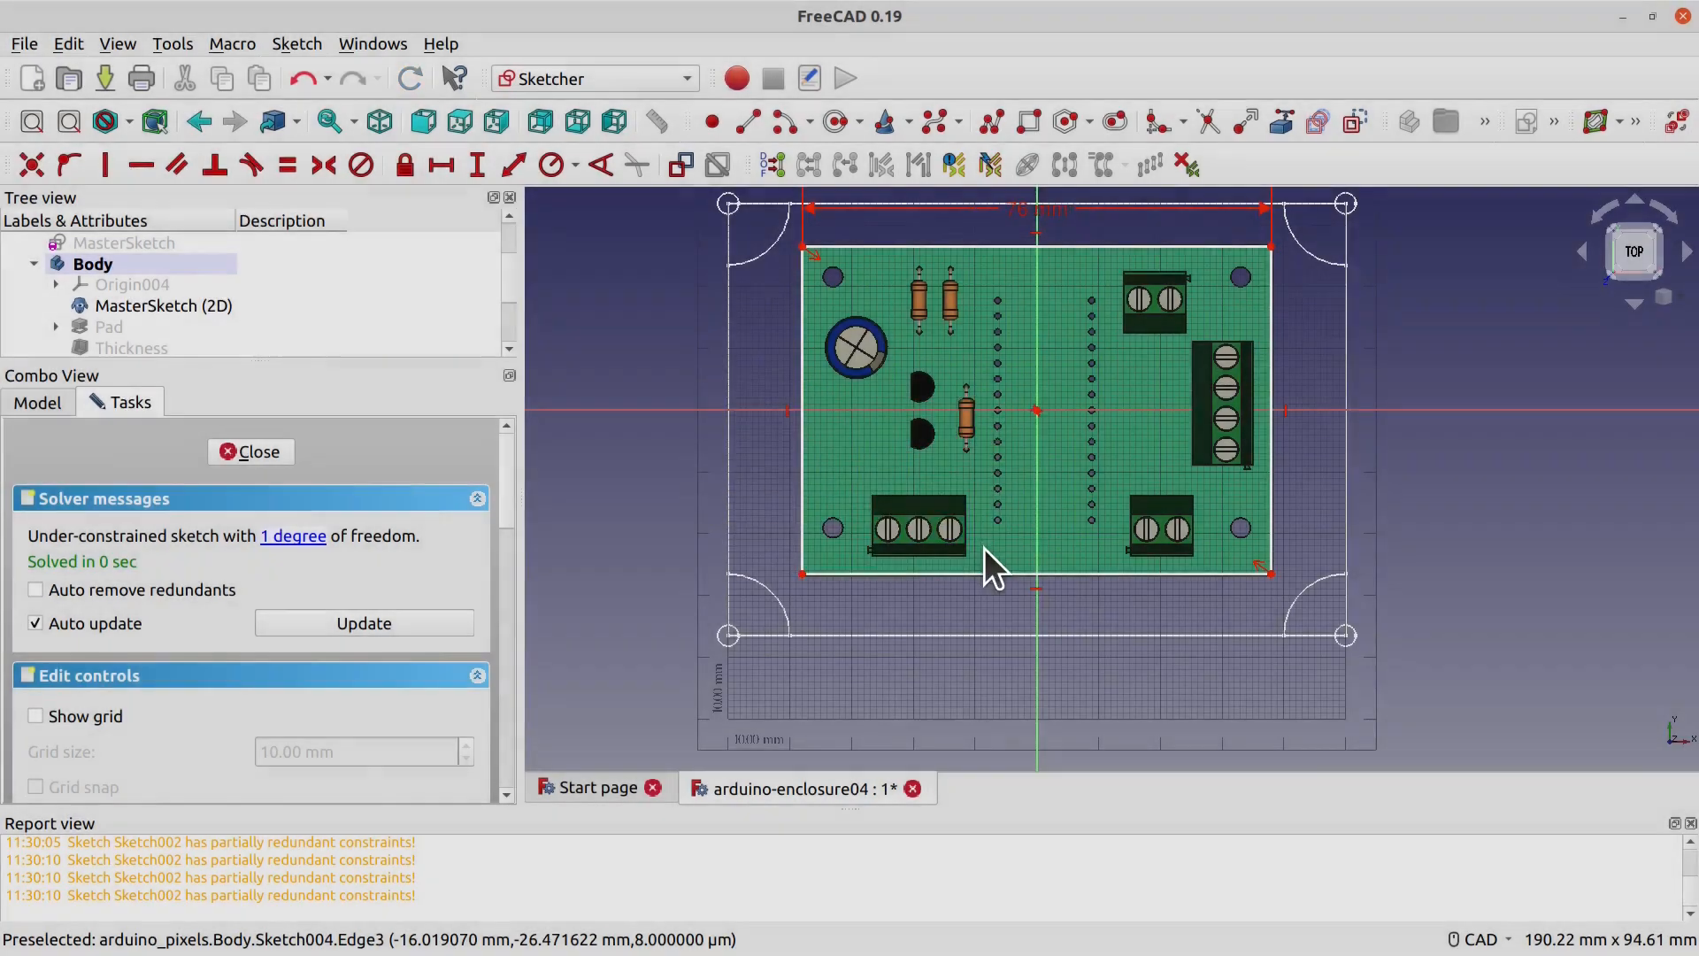
pyautogui.click(1271, 440)
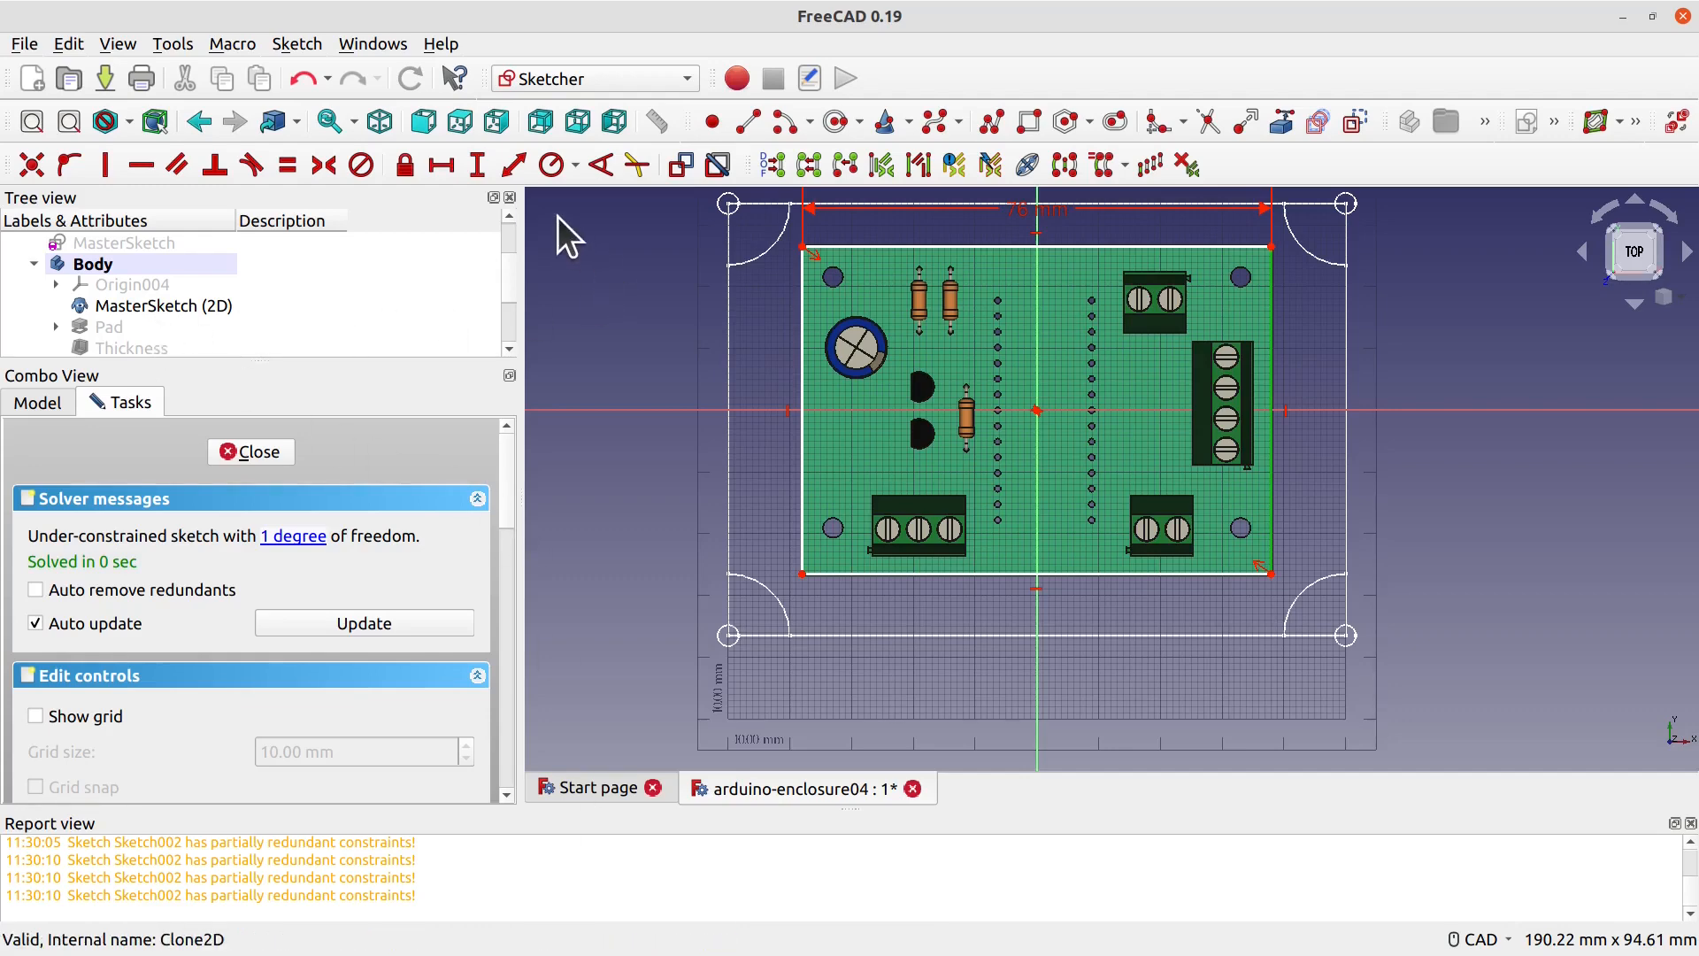
pyautogui.click(476, 164)
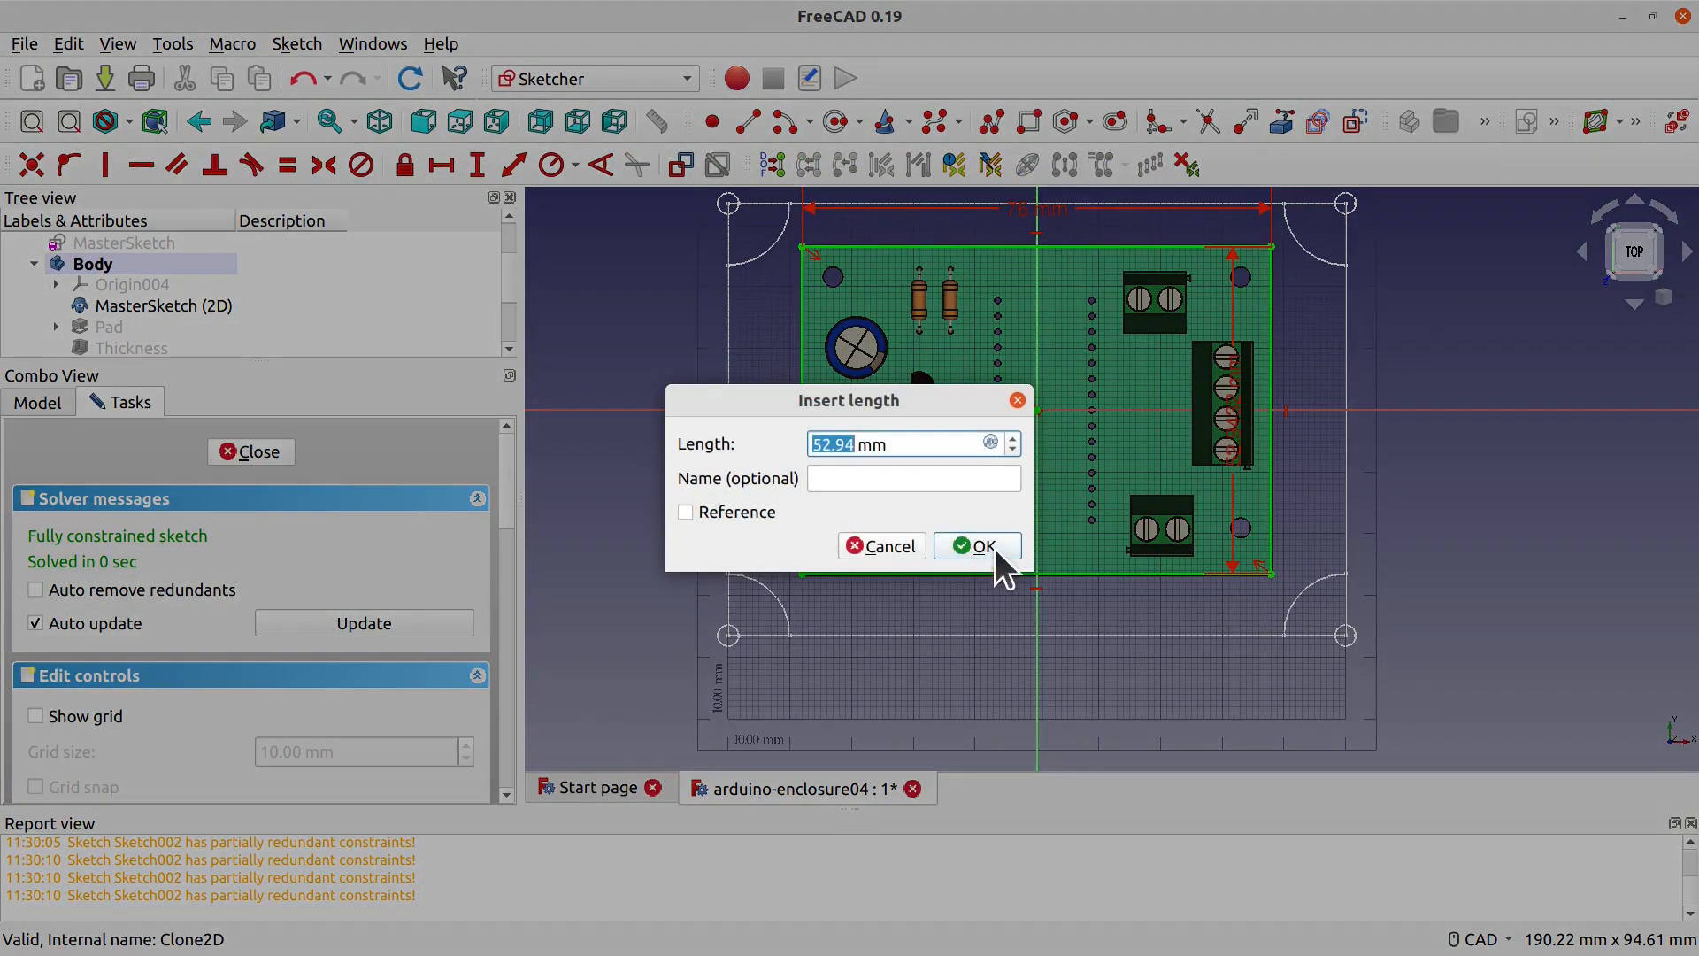
pyautogui.write('54')
pyautogui.click(995, 549)
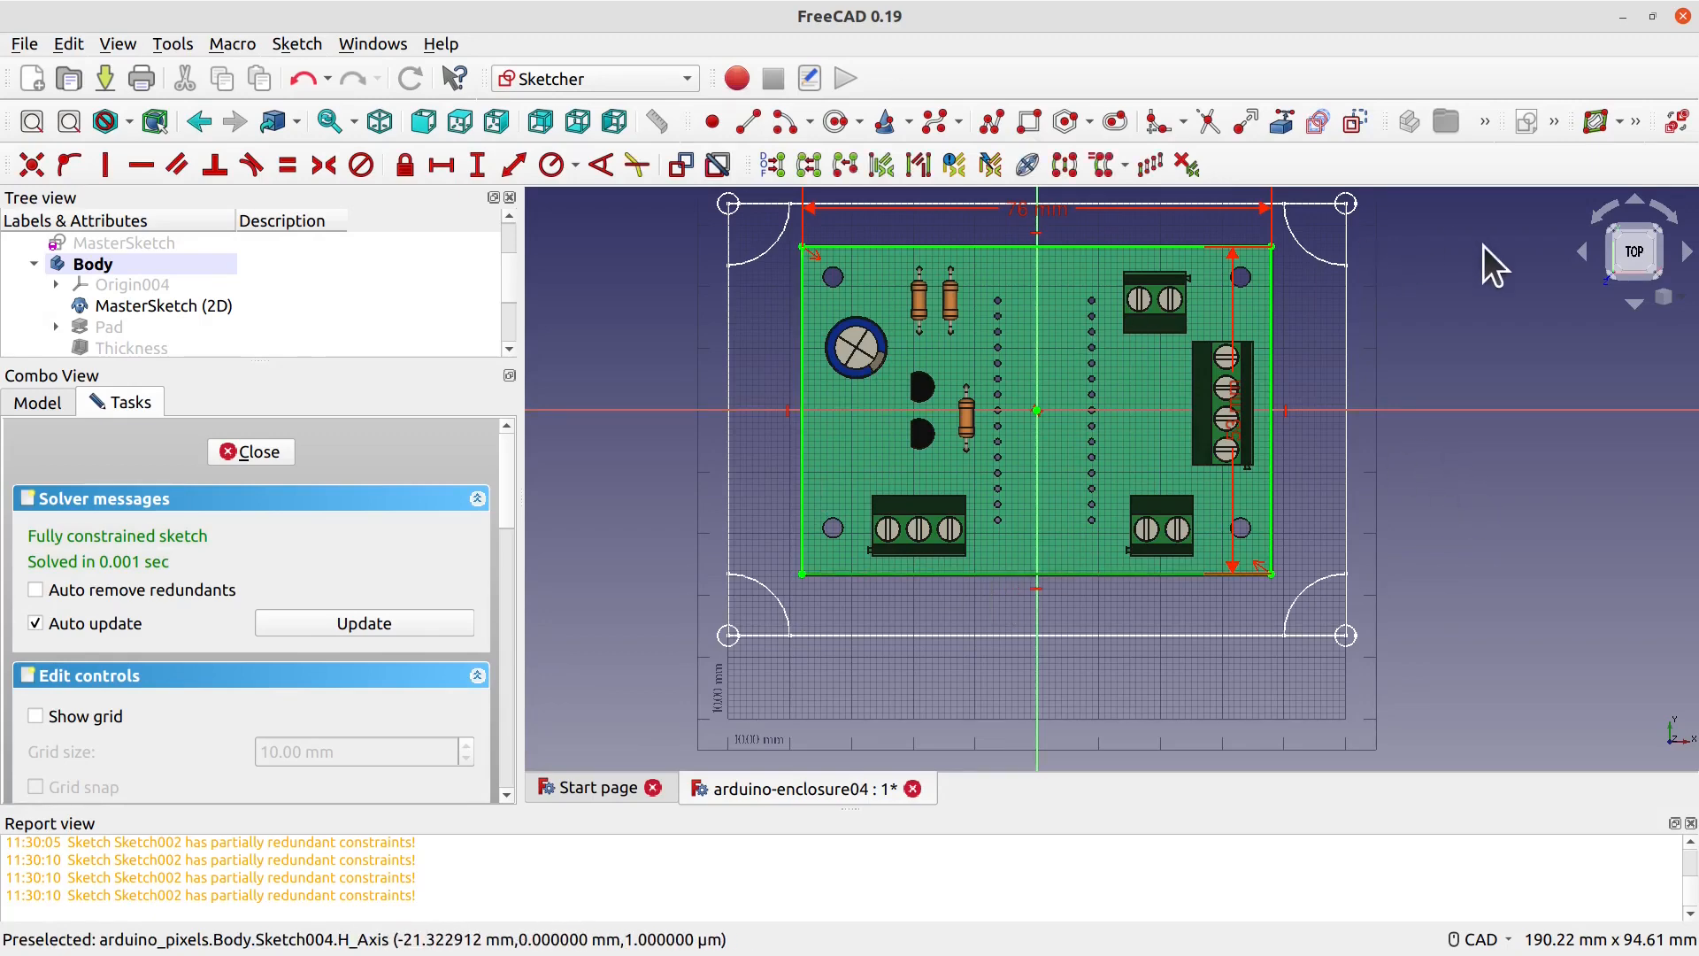
# Step: Convert the board rectangle to construction geometry and move its height dimension outside the board, beyond the enclosure's right edge
pyautogui.click(1352, 123)
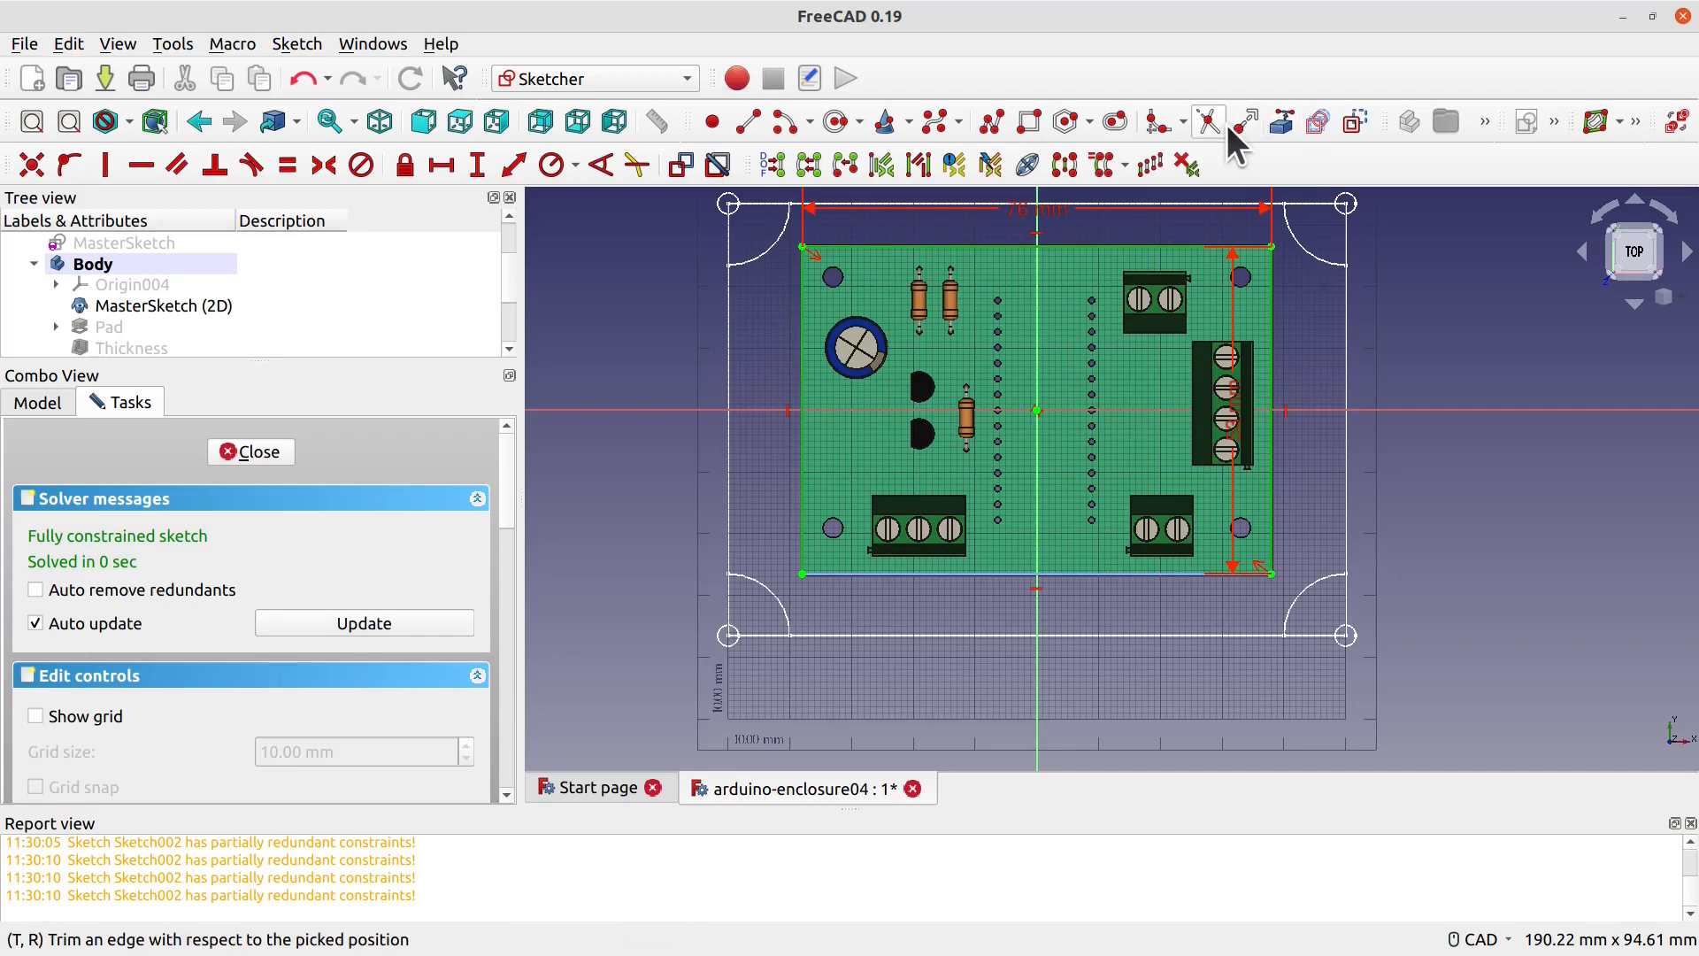
pyautogui.click(1355, 121)
pyautogui.scroll(3, 1363, 517)
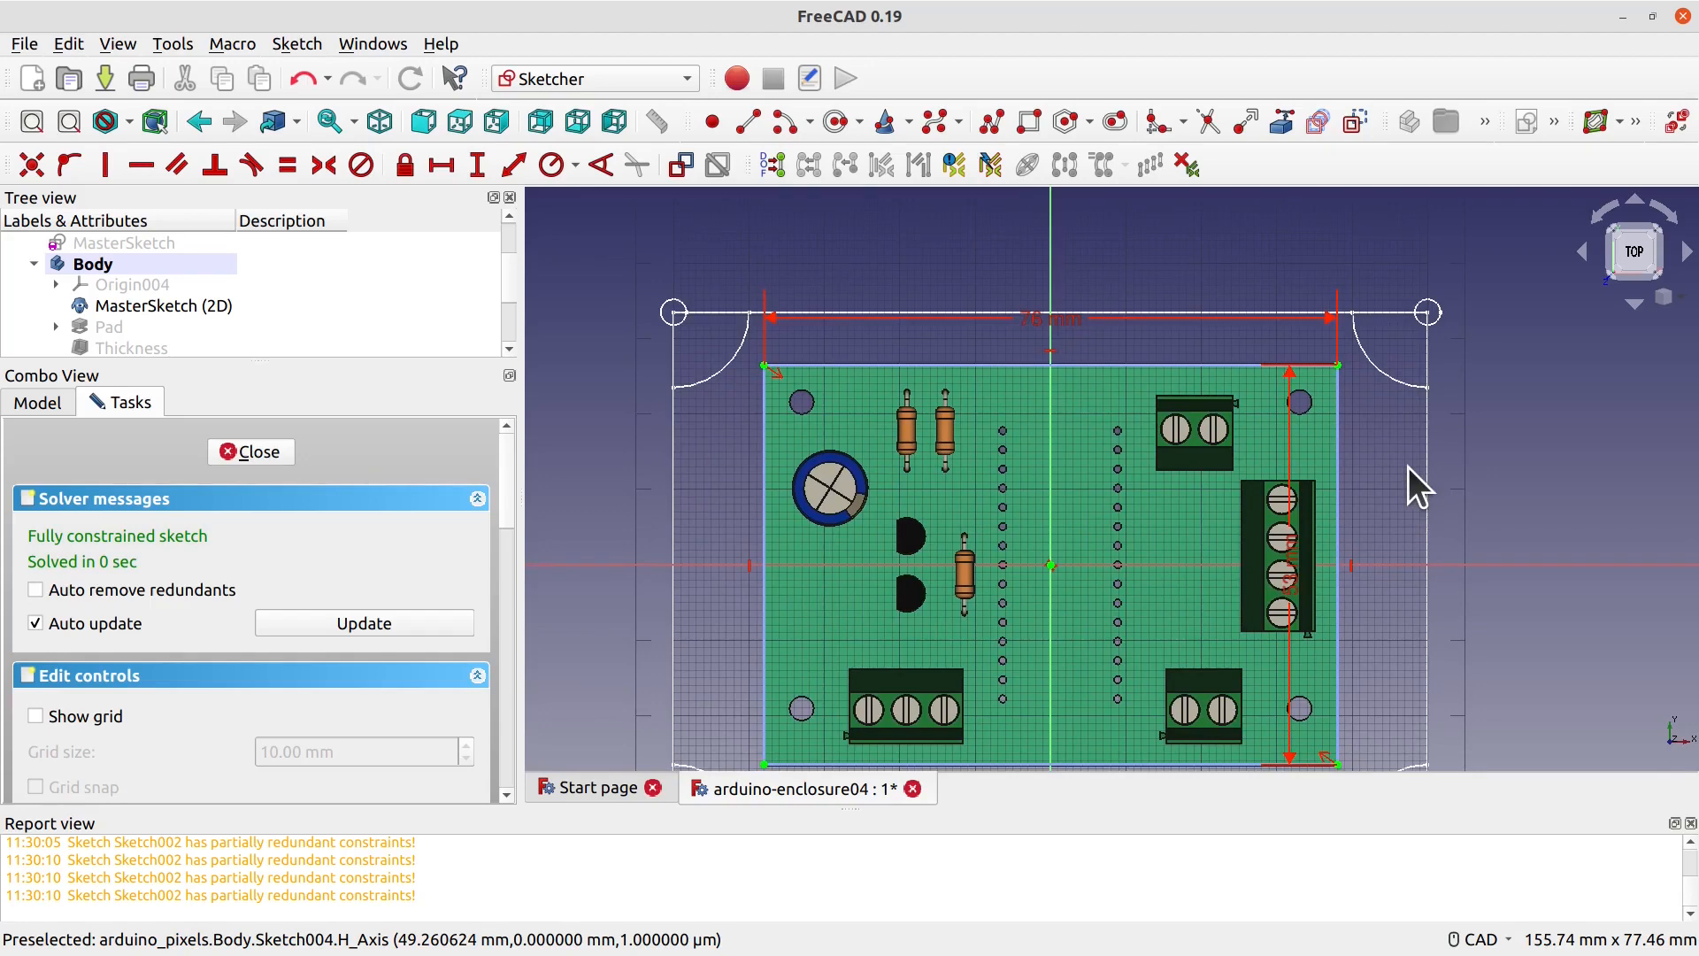
pyautogui.scroll(-2, 1409, 466)
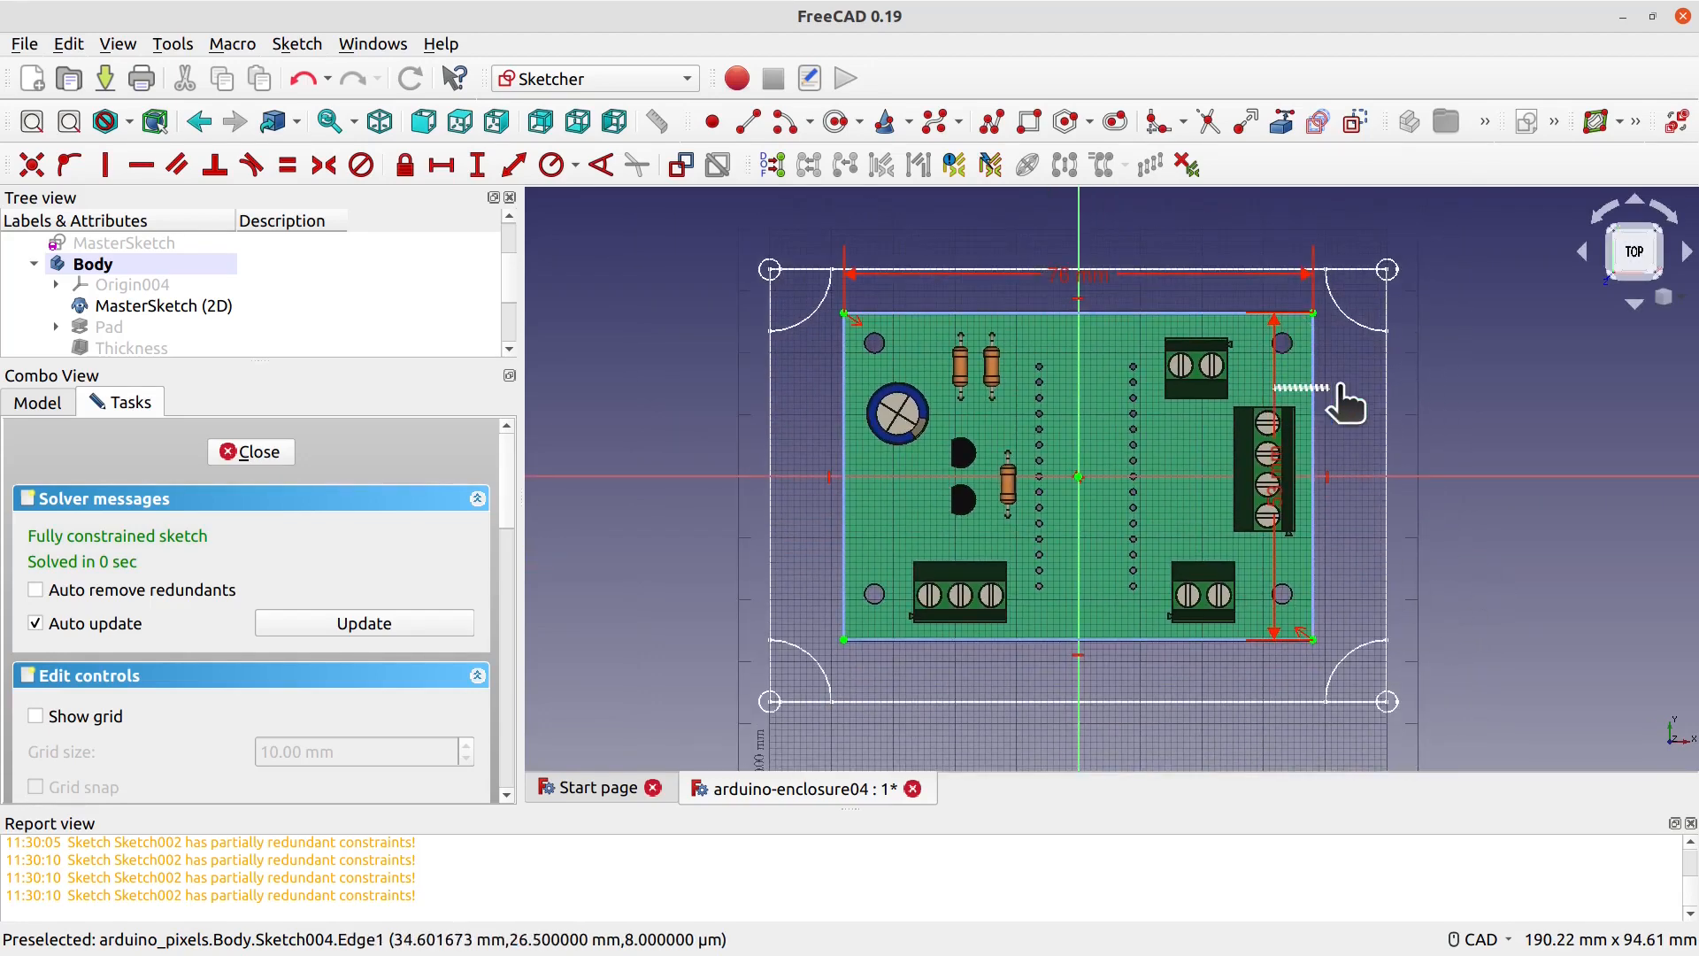
pyautogui.moveTo(1290, 486); pyautogui.dragTo(1516, 478)
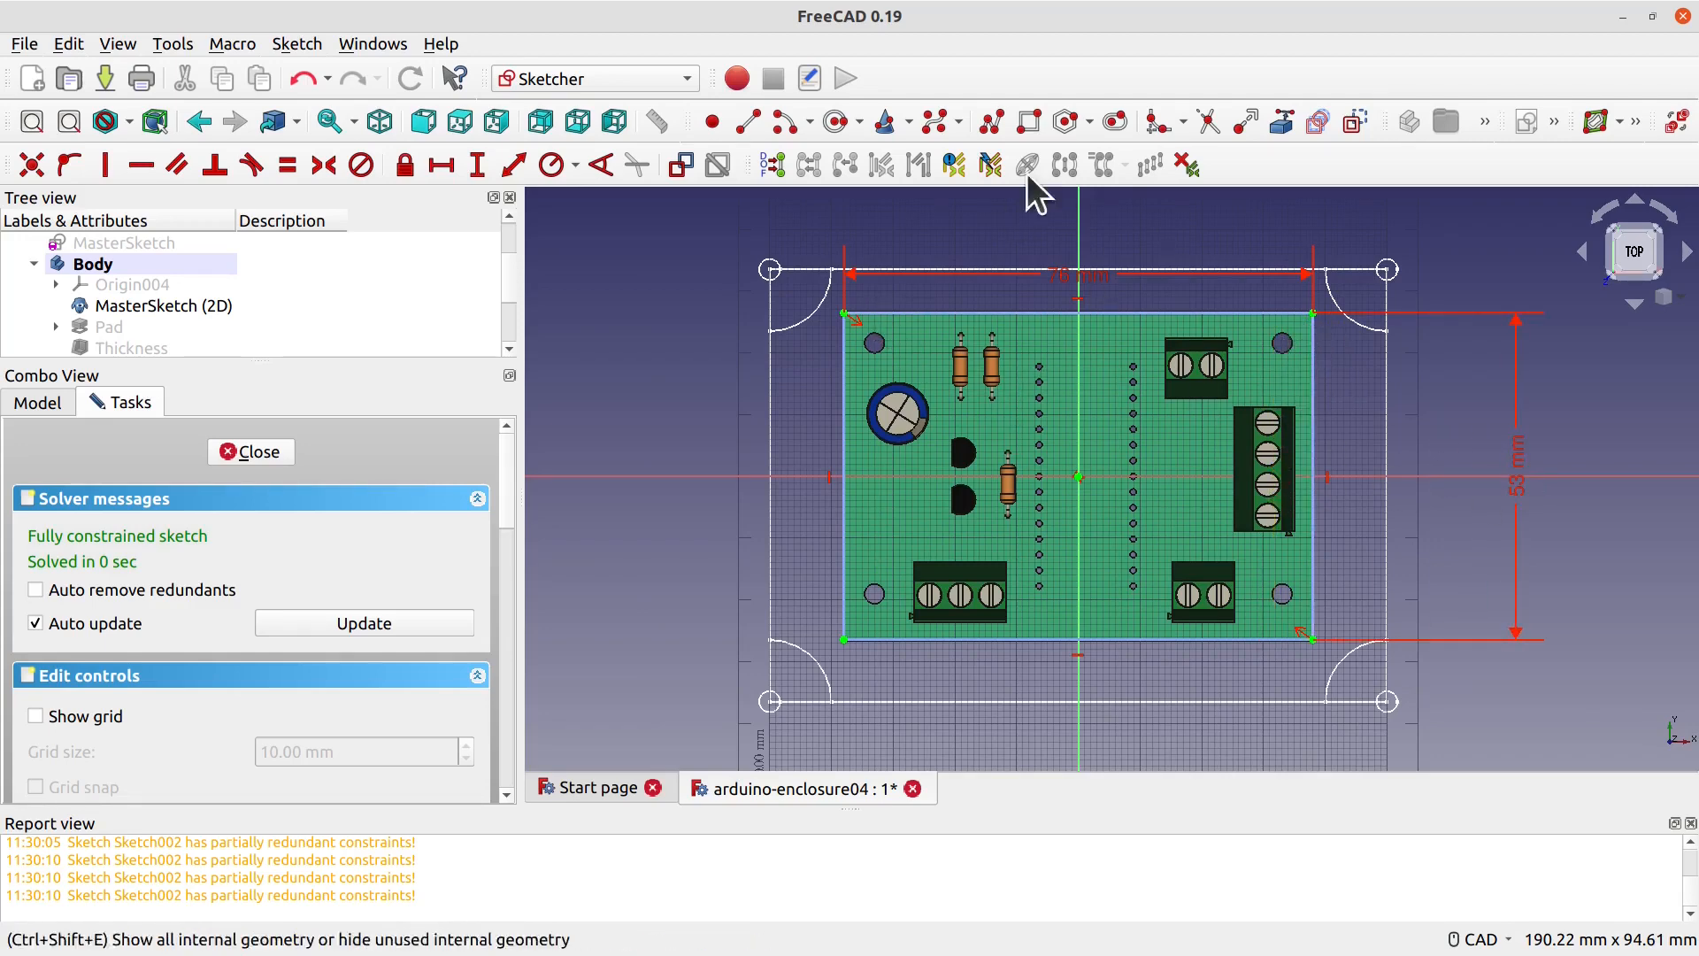
# Step: Draw four circles centred on the board's four mounting holes, making the upper-left one about 4.4 mm in radius
pyautogui.click(835, 124)
pyautogui.click(875, 343)
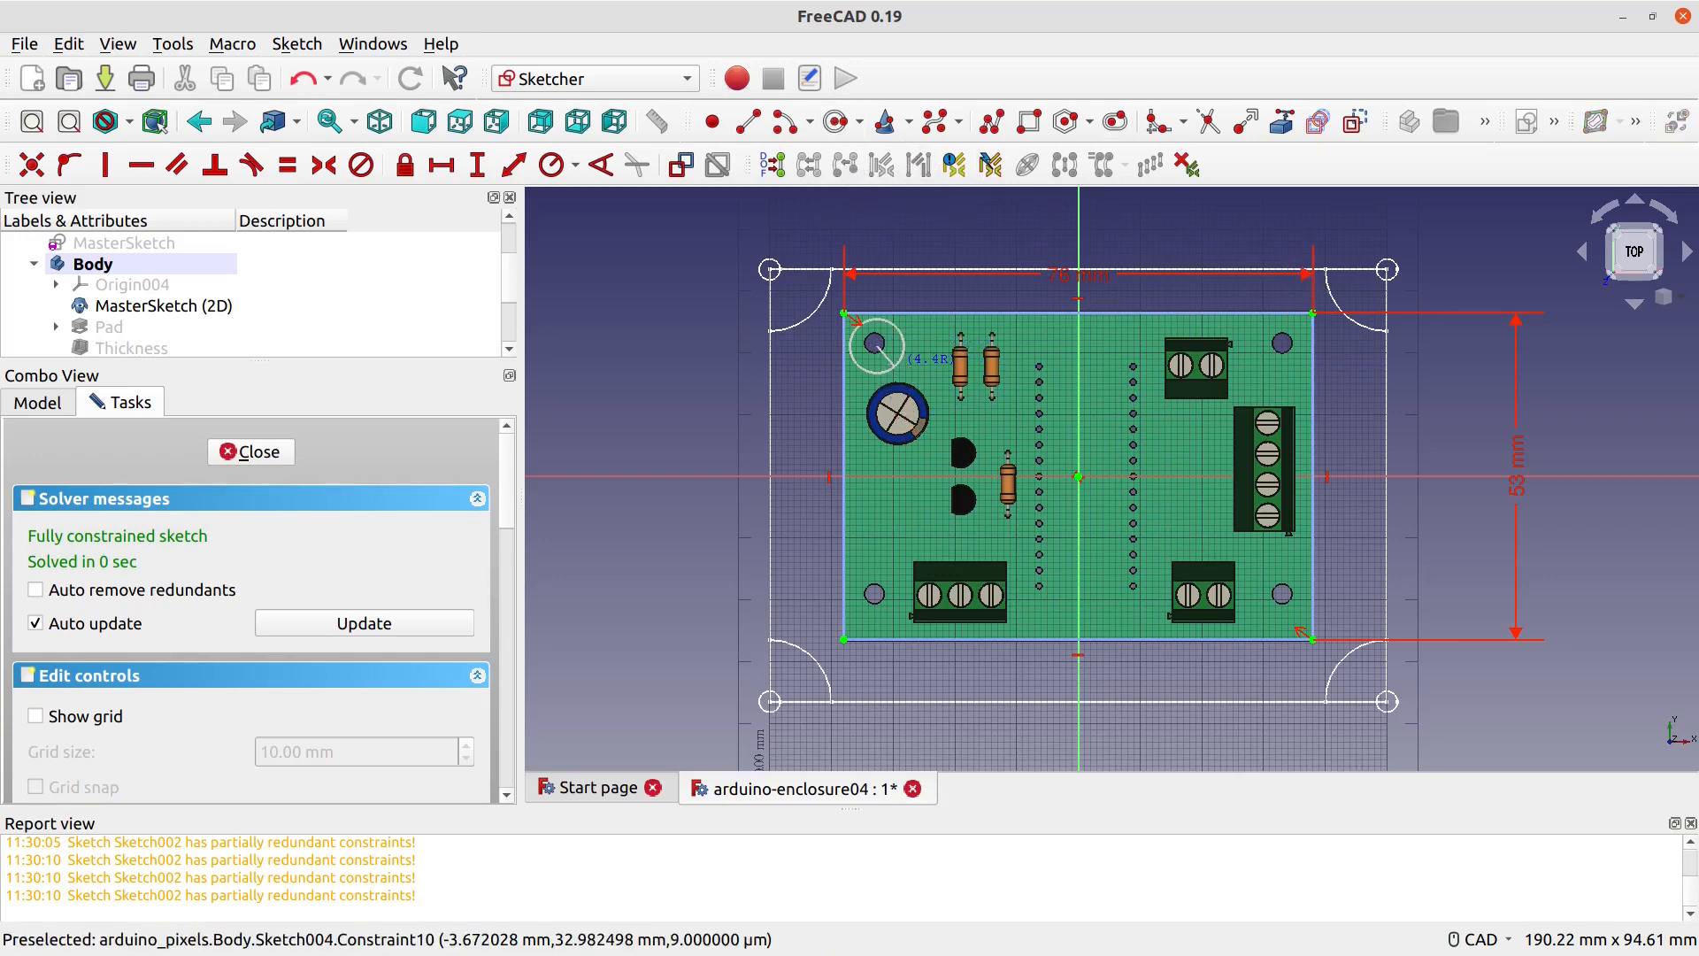
pyautogui.click(895, 362)
pyautogui.click(1282, 343)
pyautogui.click(1306, 366)
pyautogui.click(1283, 598)
pyautogui.click(1305, 621)
pyautogui.click(873, 594)
pyautogui.click(893, 649)
pyautogui.press('Escape')
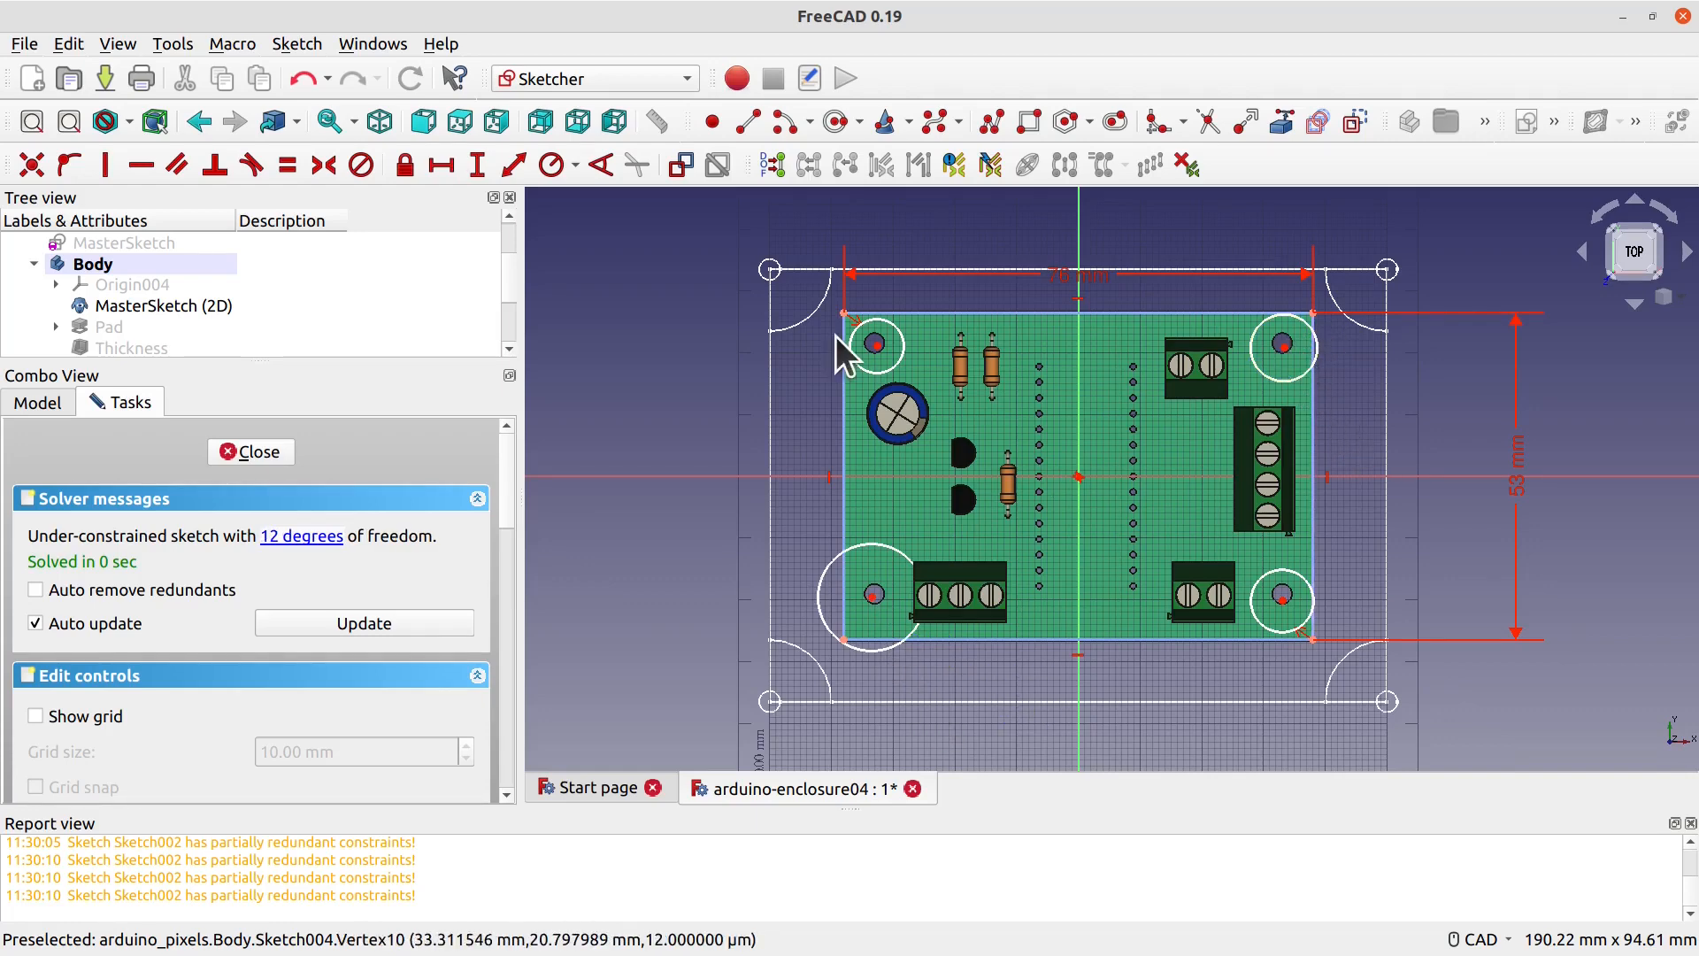
# Step: Constrain the upper-left circle's centre to a horizontal distance of 5 mm from the construction rectangle's upper-left corner
pyautogui.click(878, 343)
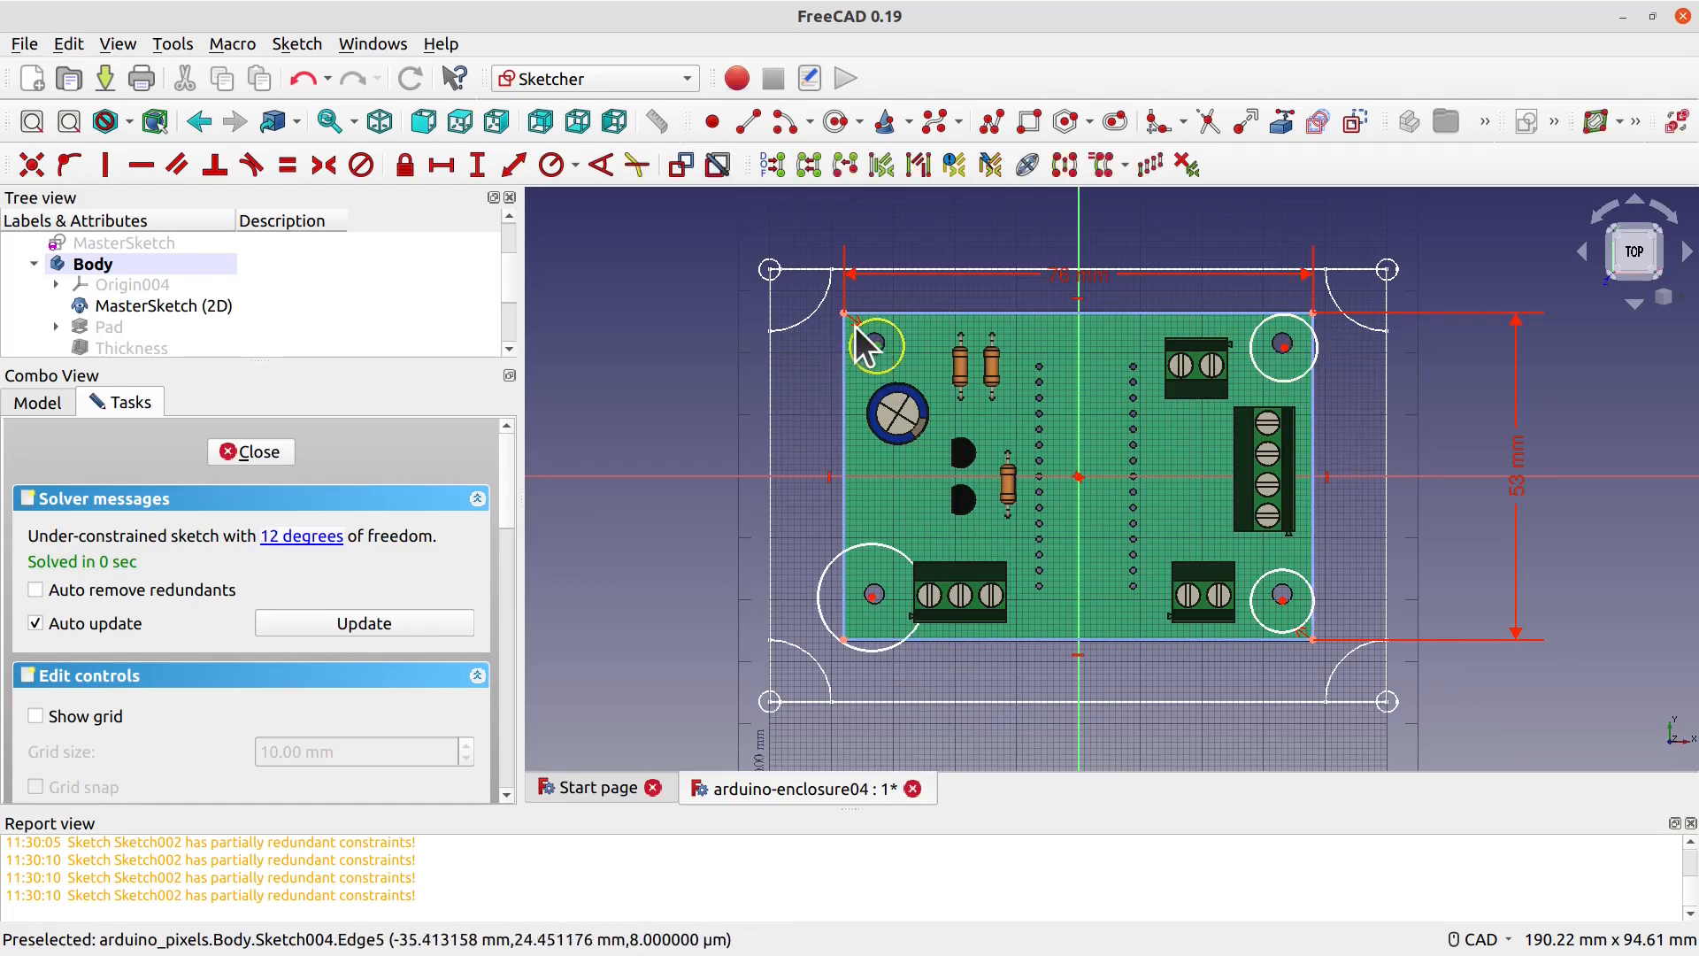
pyautogui.click(846, 312)
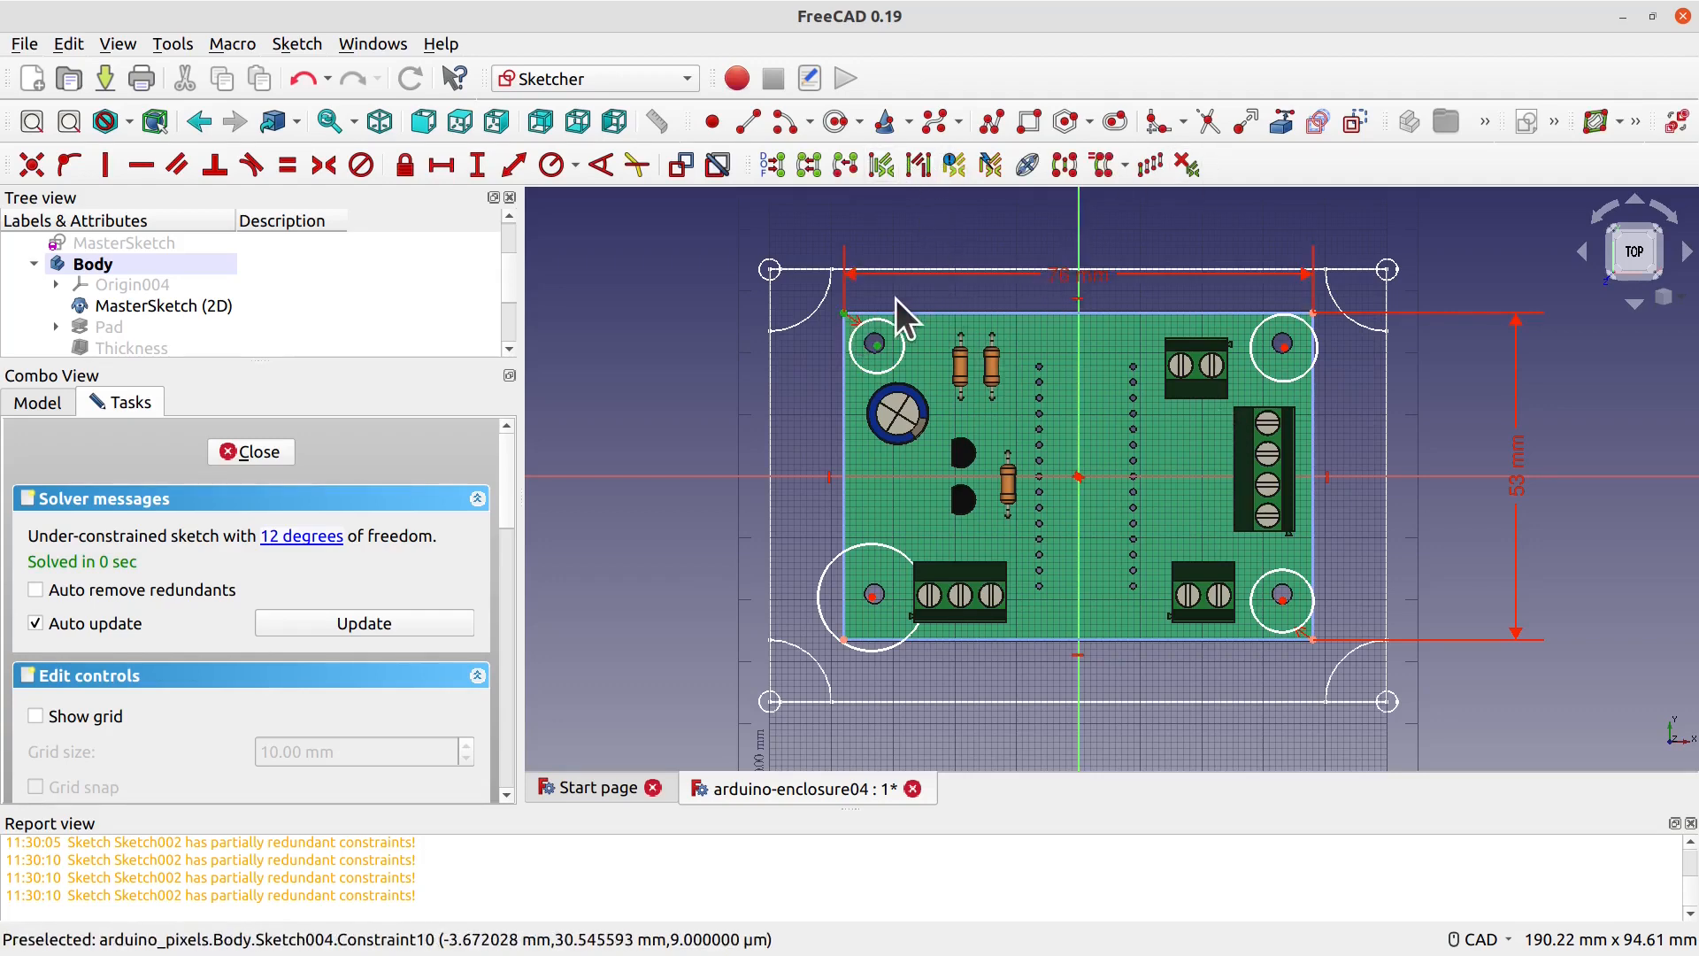
pyautogui.click(442, 165)
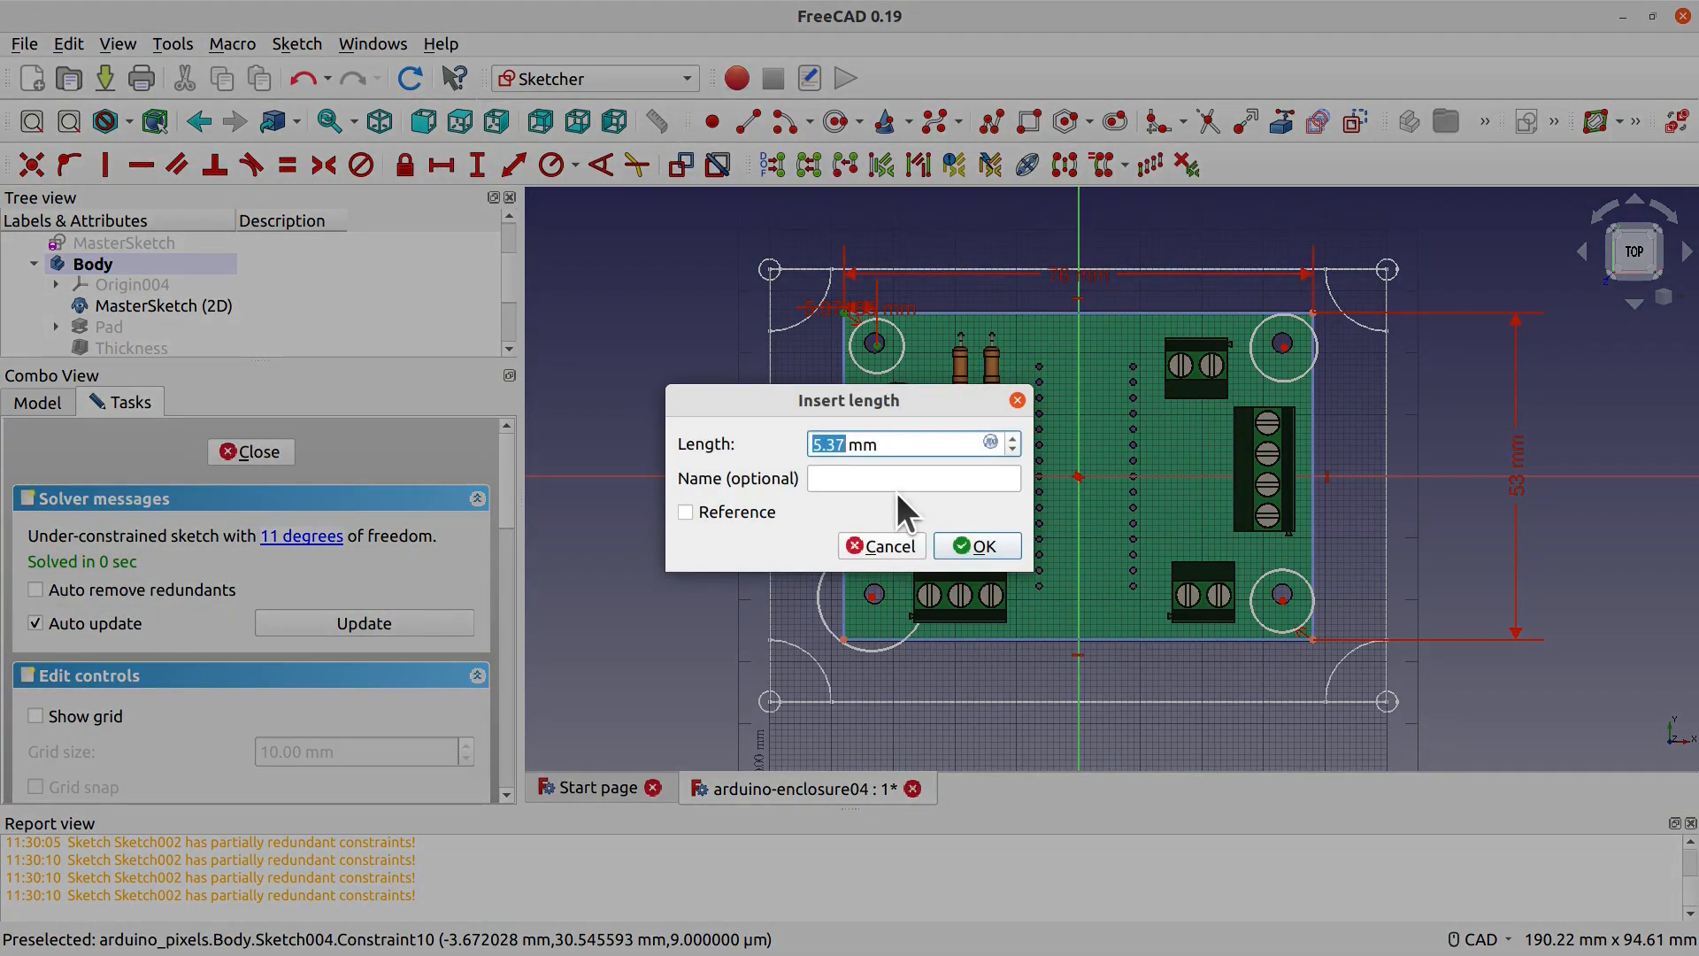
pyautogui.write('5')
pyautogui.click(993, 547)
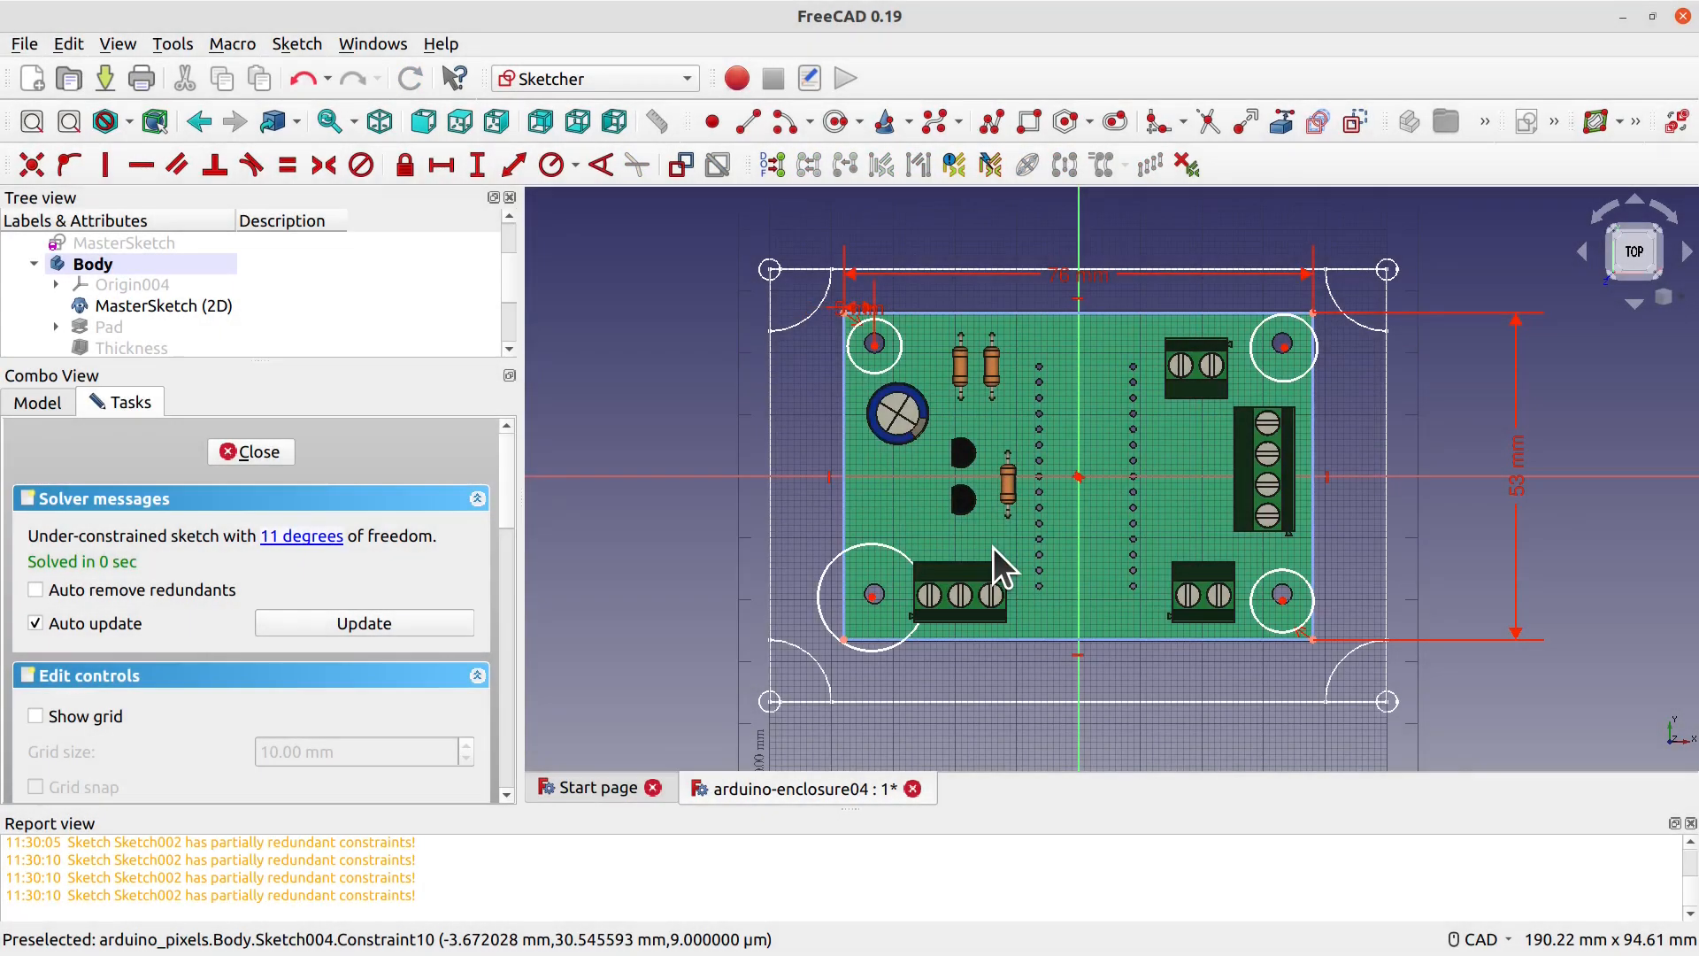
# Step: Constrain the upper-left circle's centre to a vertical distance of 5 mm from the construction rectangle's upper-left corner
pyautogui.click(874, 345)
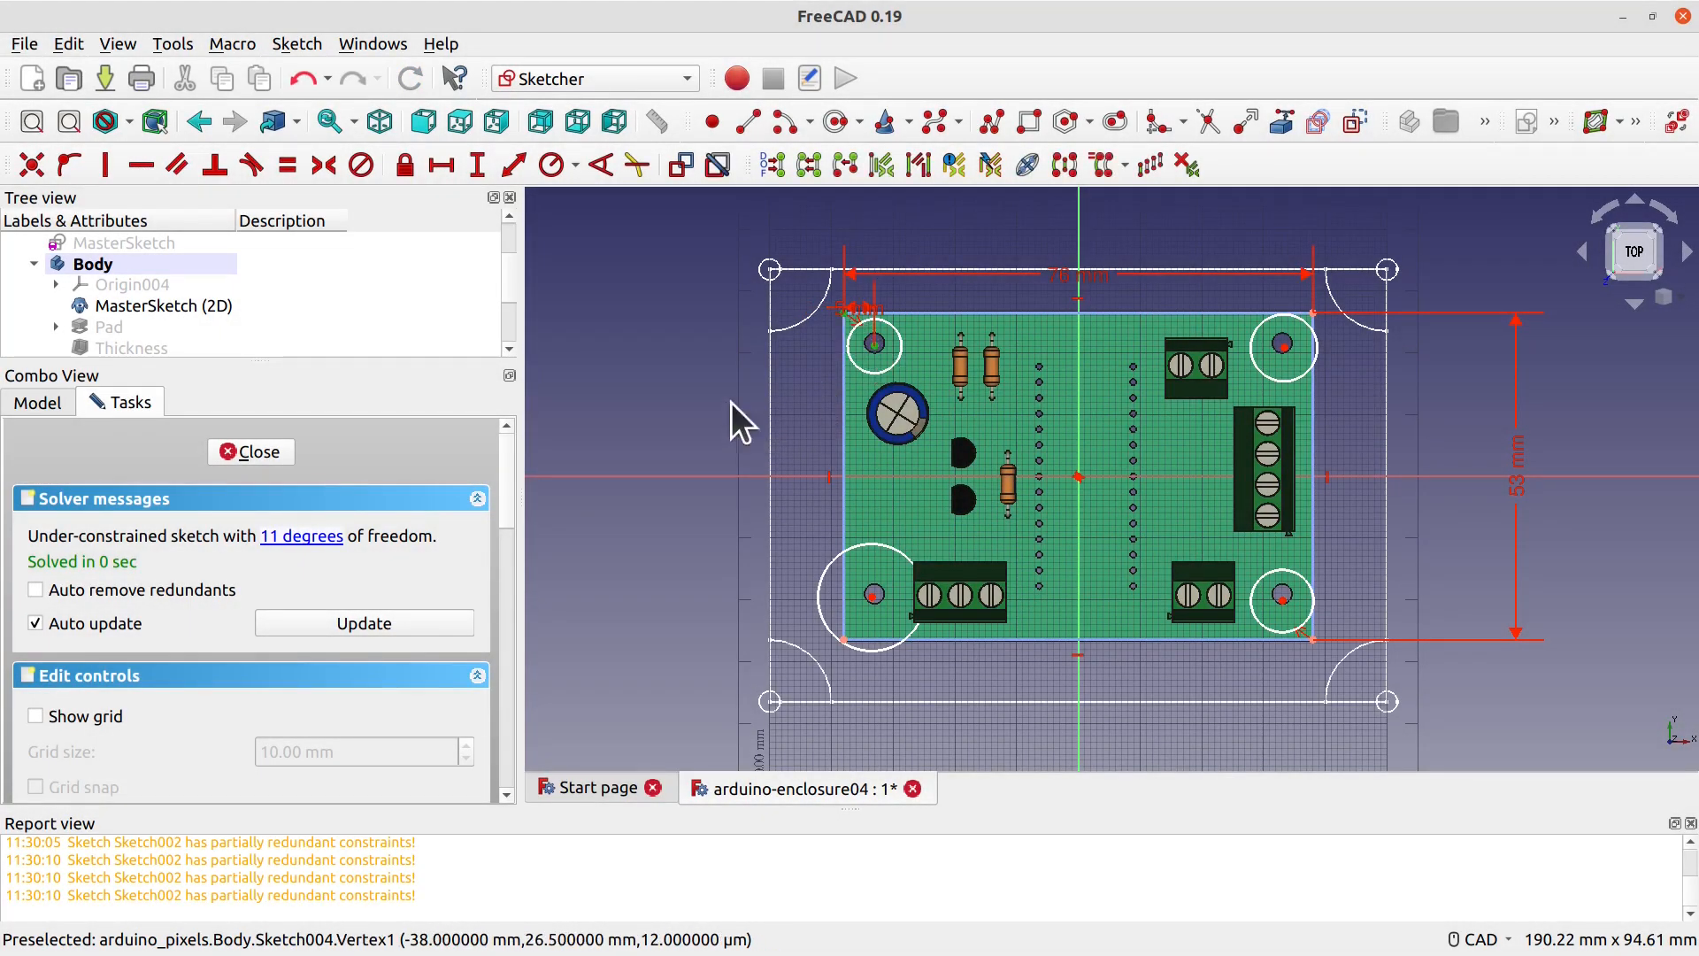
pyautogui.click(478, 165)
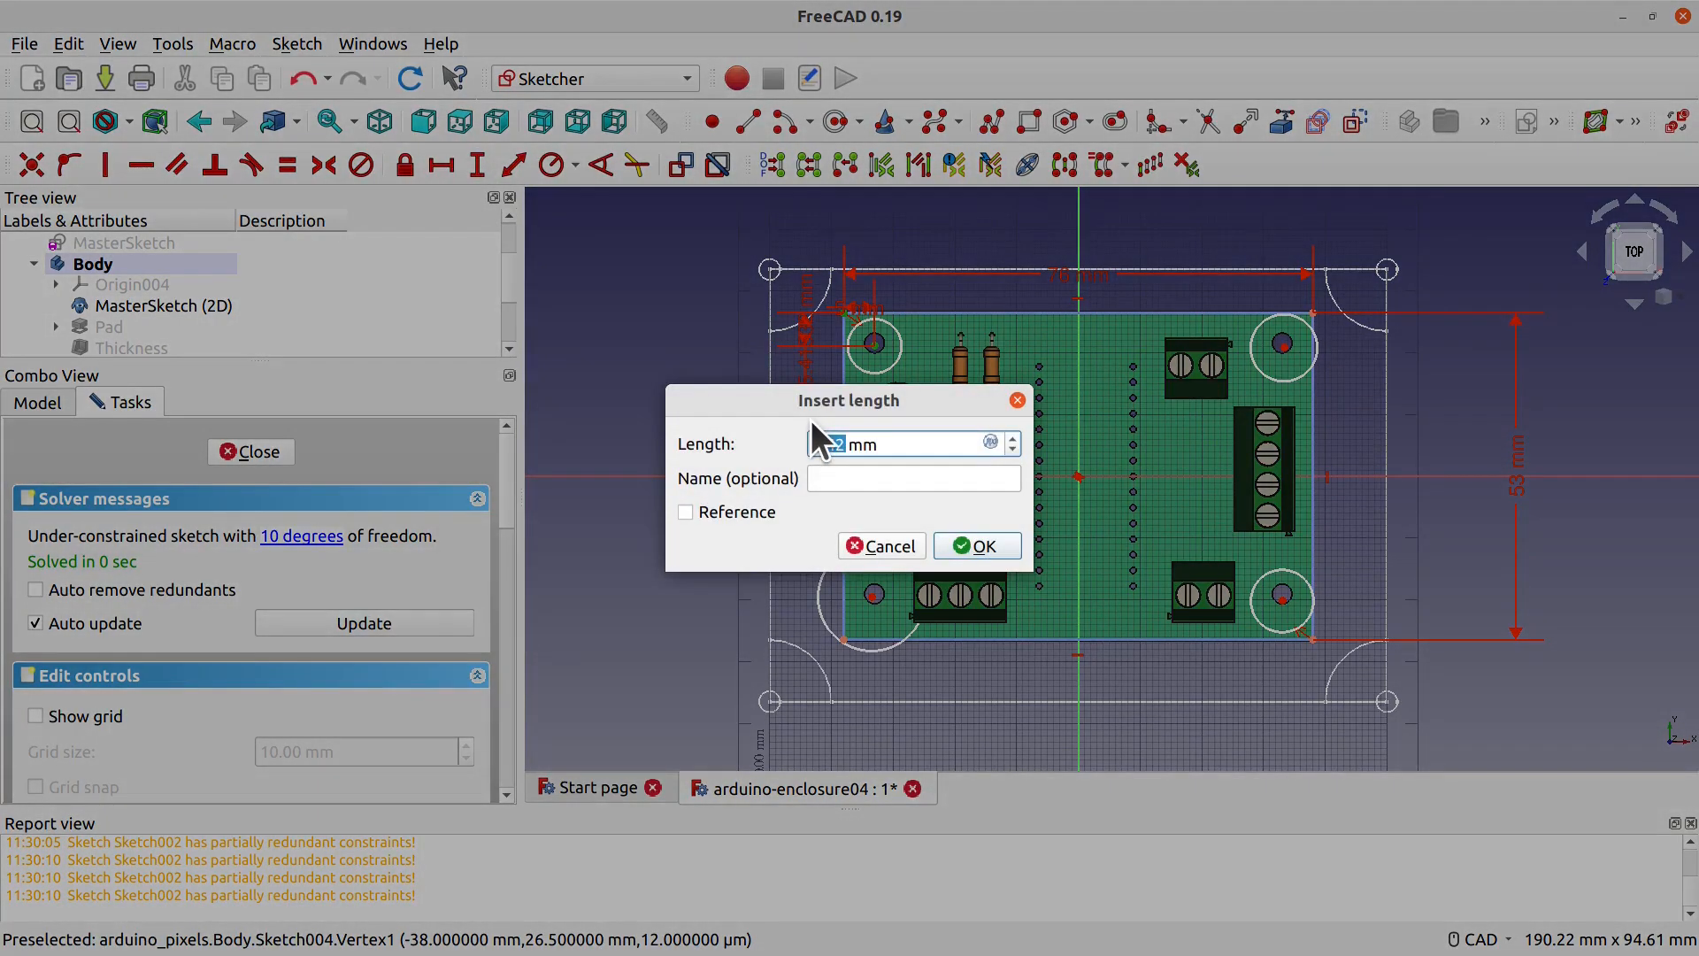
pyautogui.write('5')
pyautogui.press('Return')
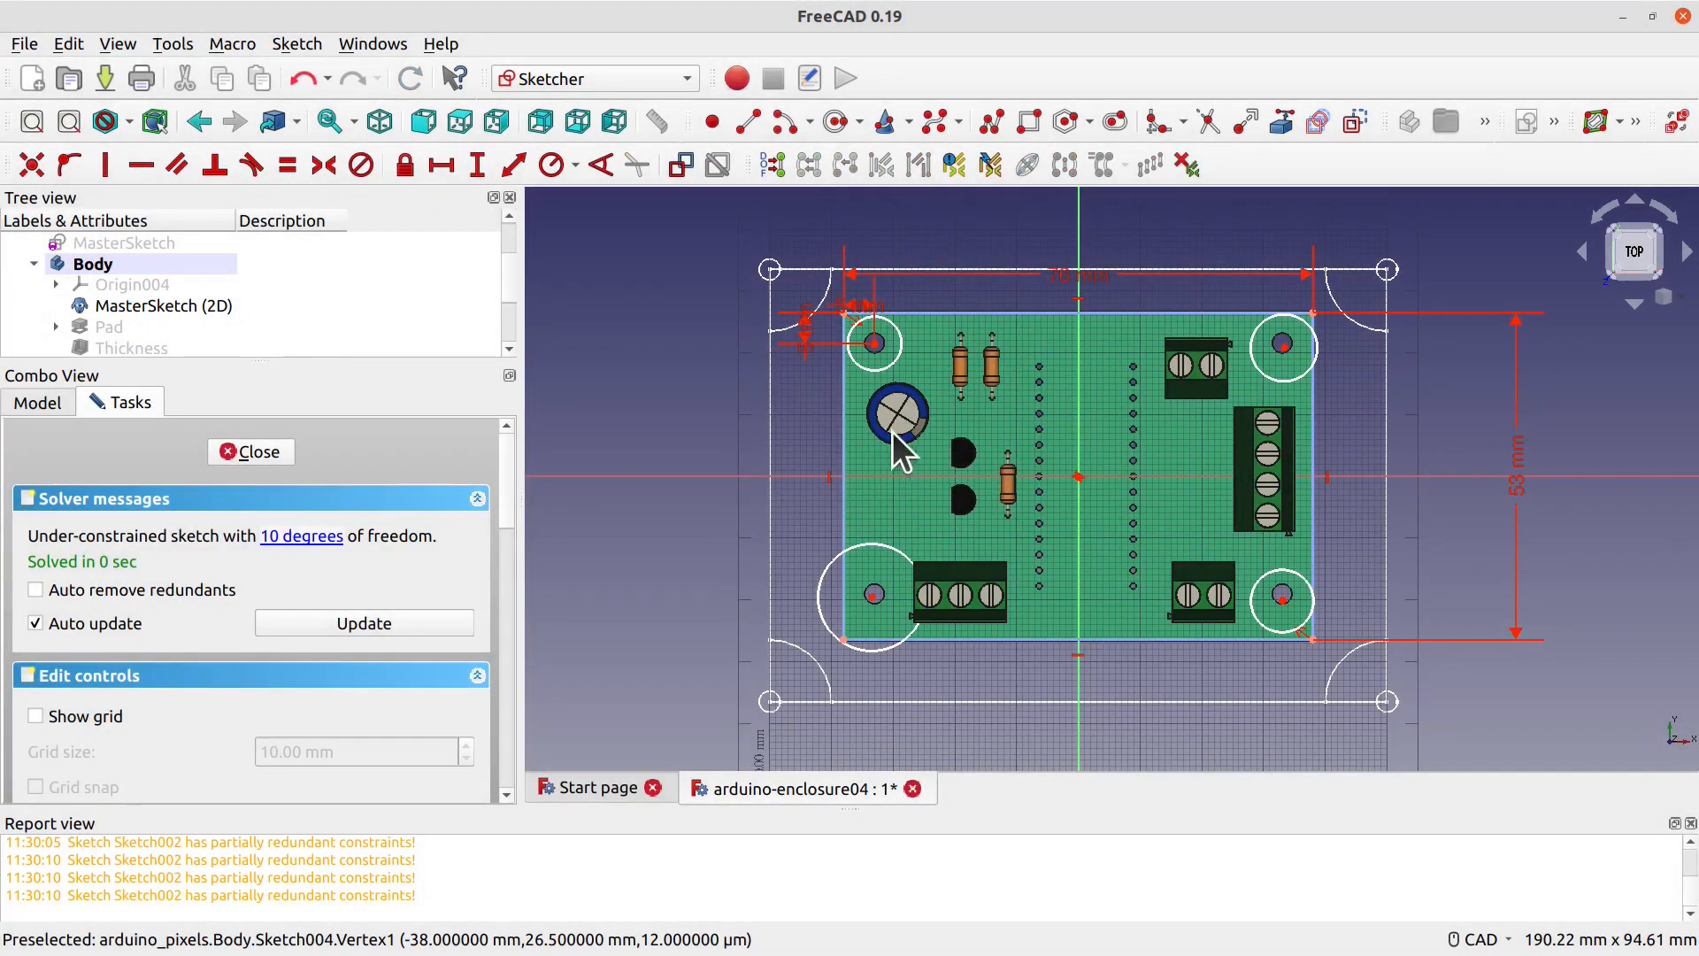
# Step: Align the upper-left circle's centre horizontally with the upper-right circle's centre and vertically with the lower-left circle's centre
pyautogui.click(874, 344)
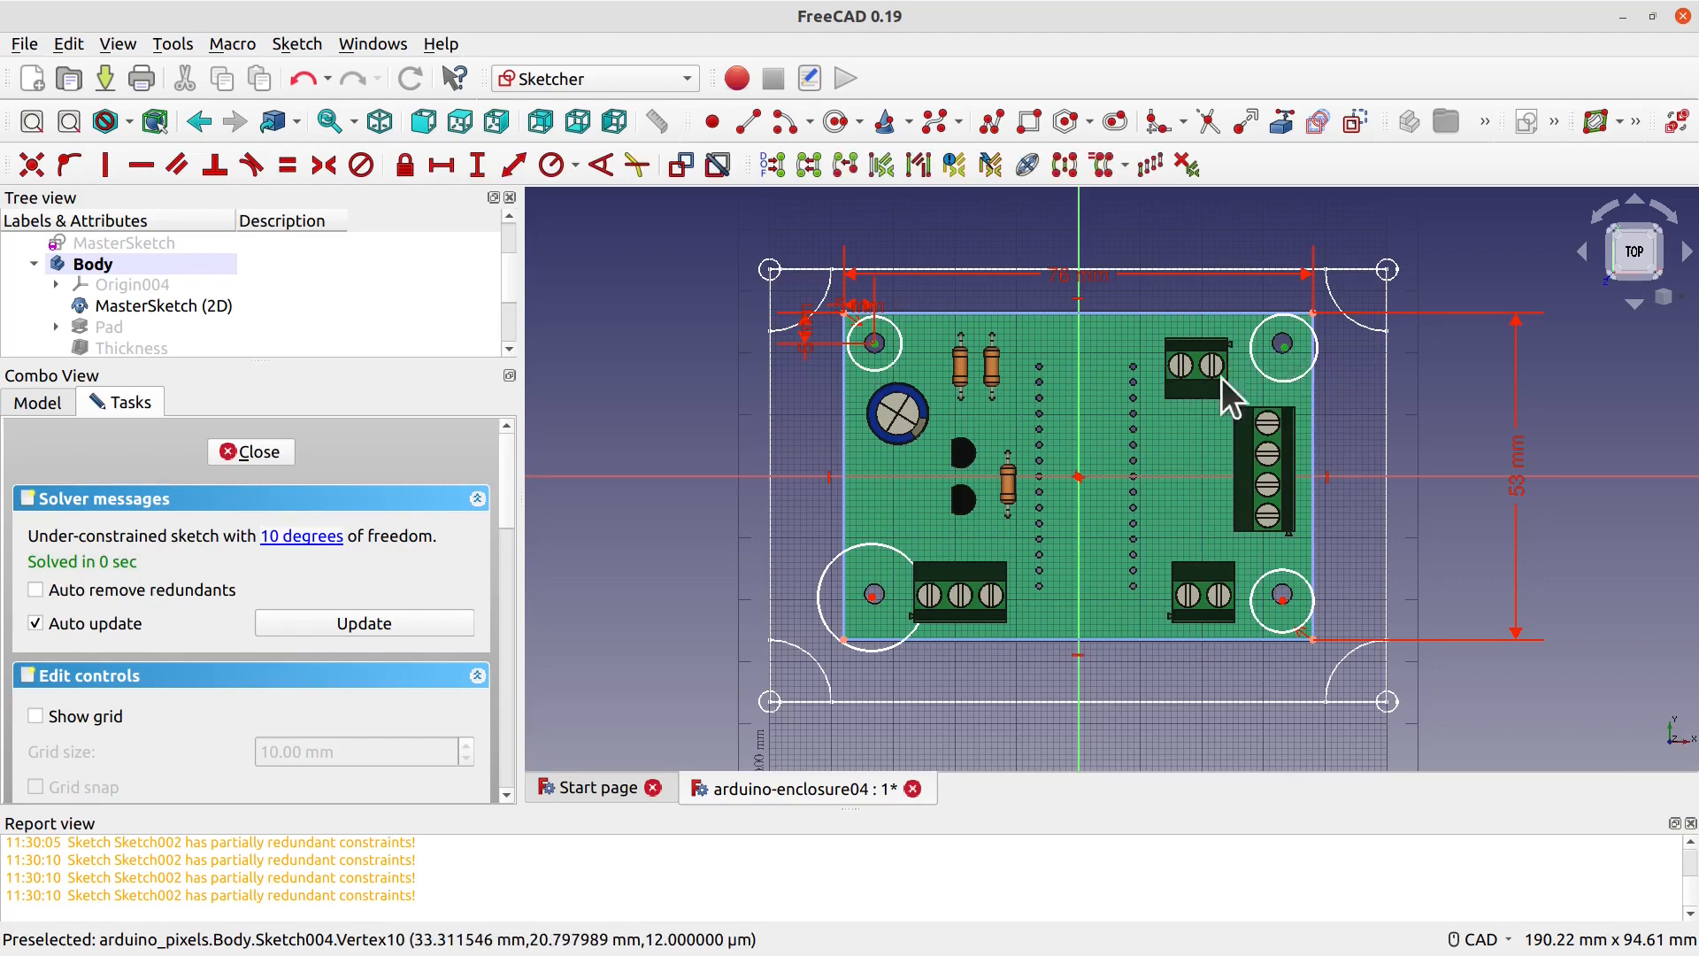
pyautogui.click(139, 168)
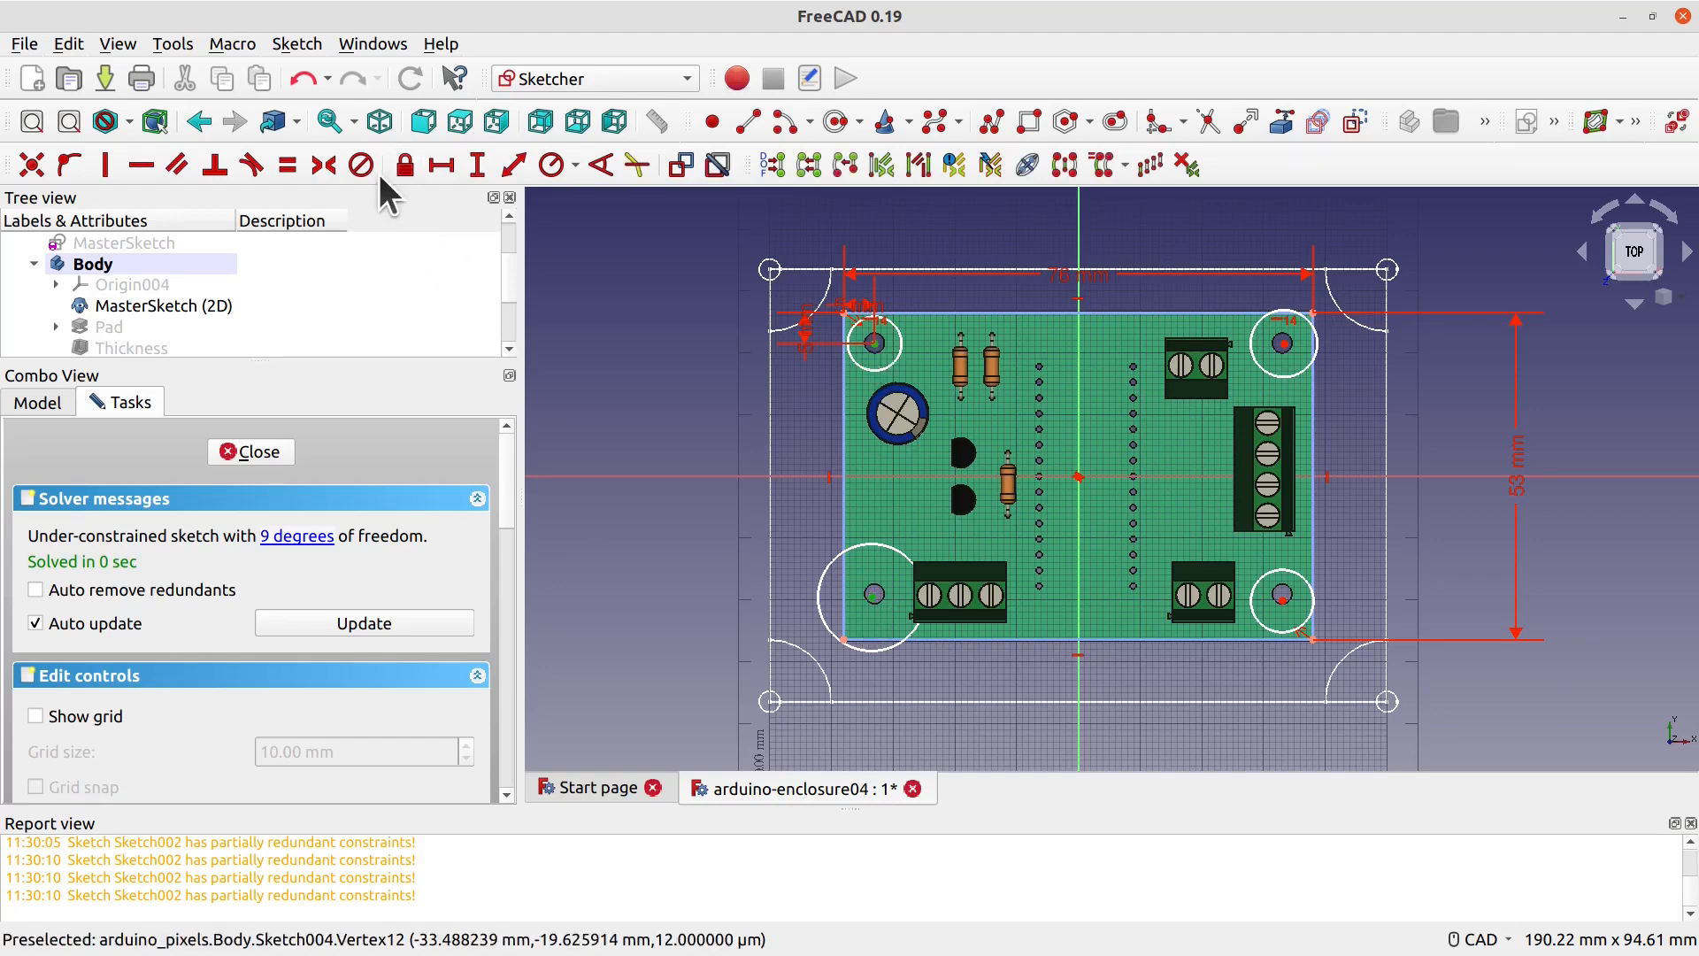
pyautogui.click(107, 165)
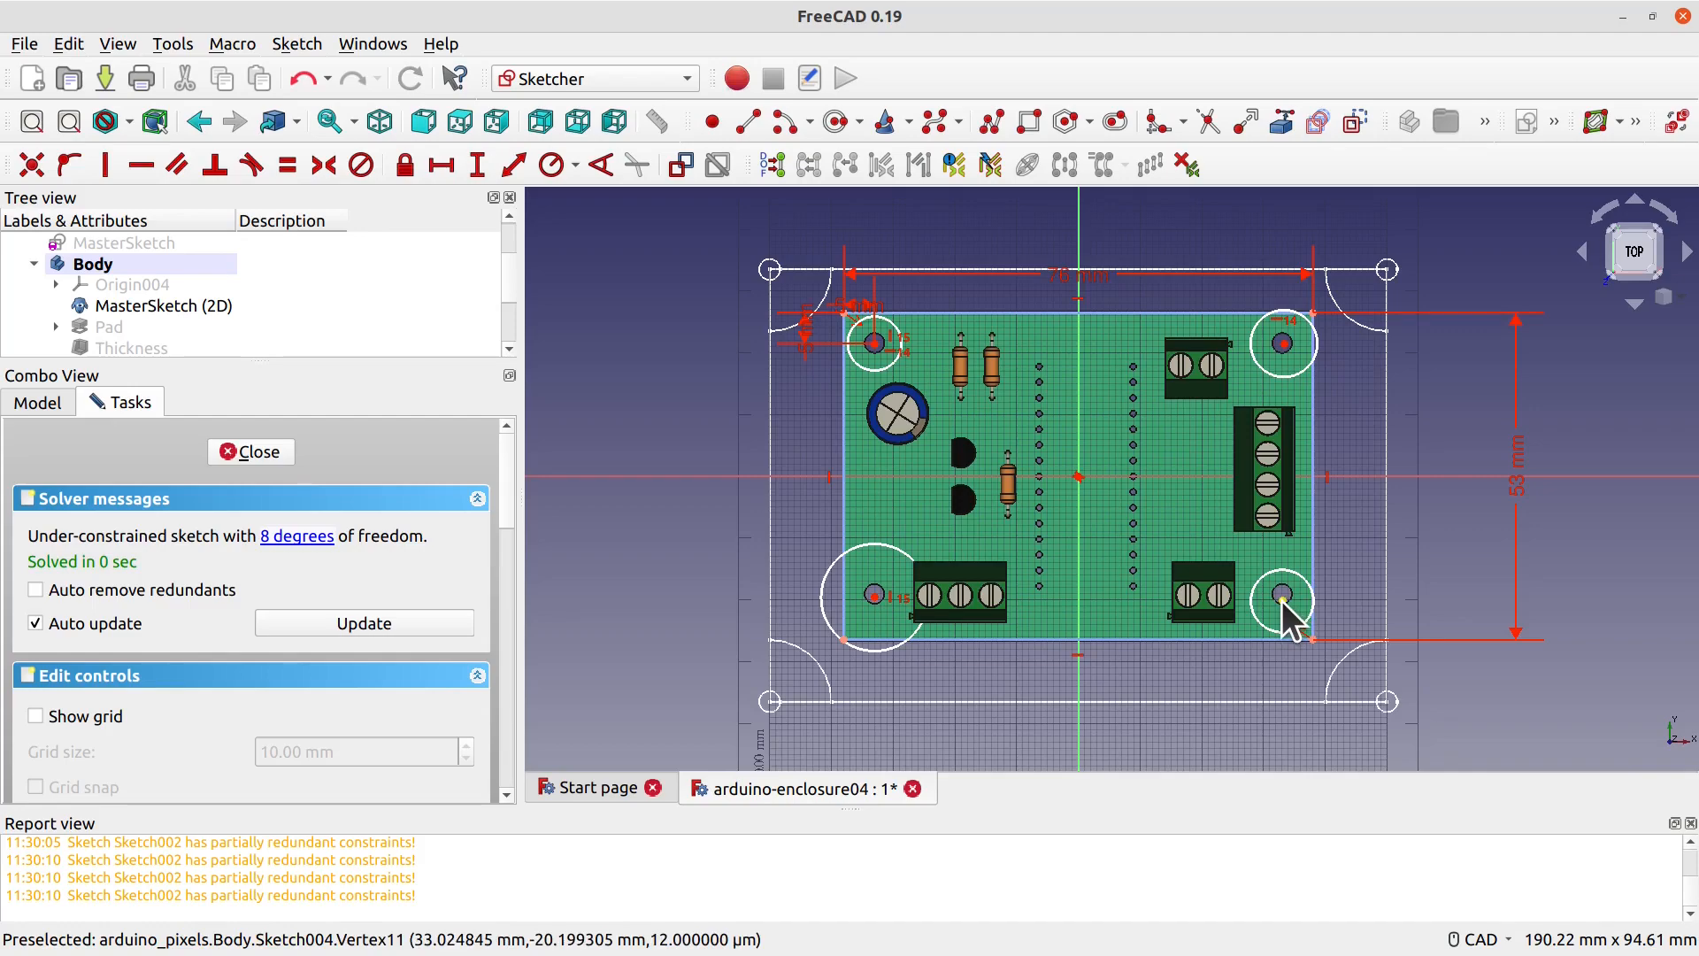
pyautogui.click(1282, 600)
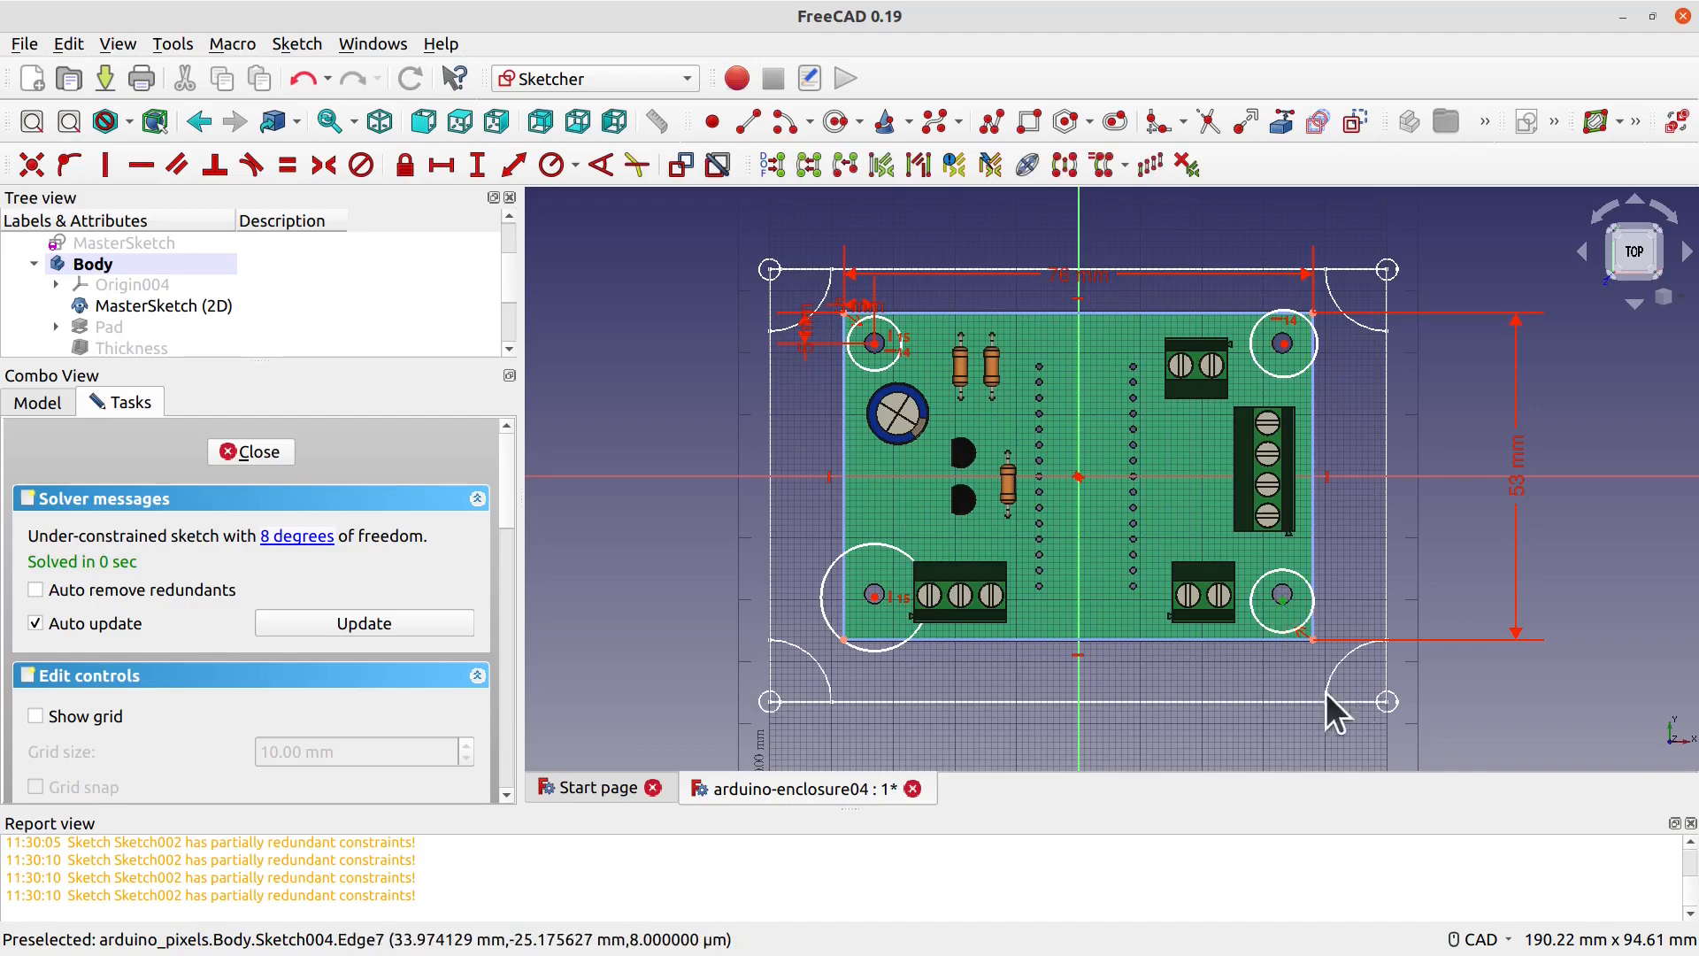
pyautogui.click(480, 168)
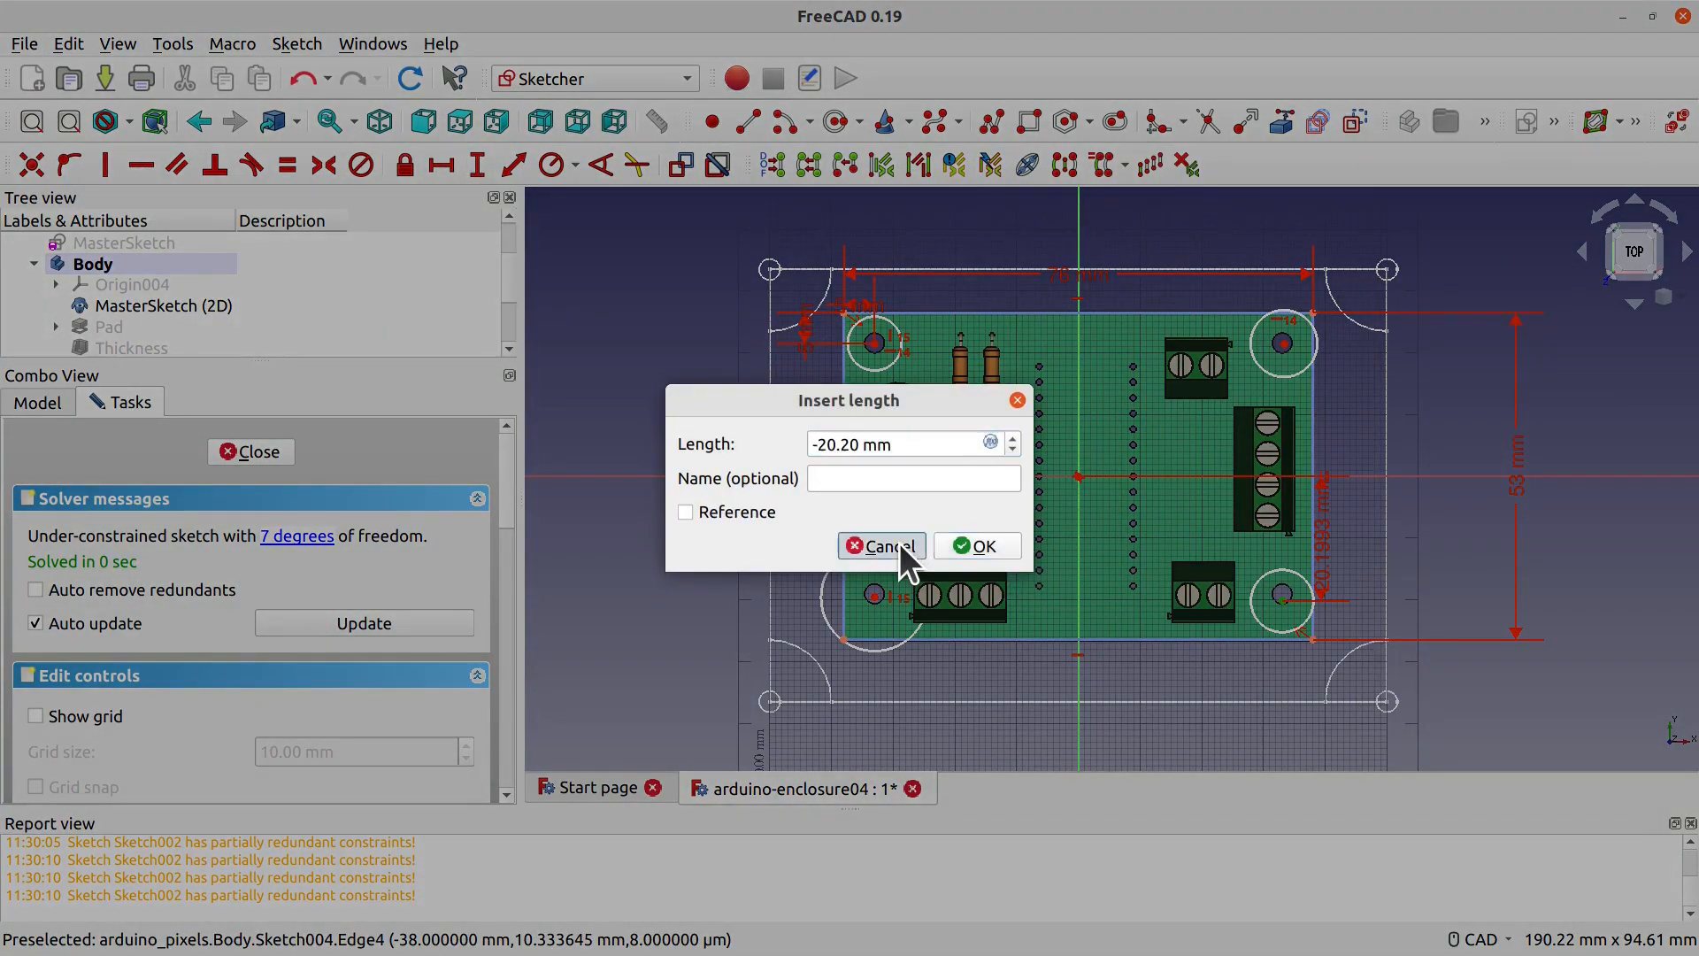
pyautogui.click(900, 544)
# Step: Constrain the lower-right circle's centre to a vertical distance of 7 mm from the construction rectangle's lower-right corner
pyautogui.click(1314, 640)
pyautogui.click(477, 165)
pyautogui.write('7')
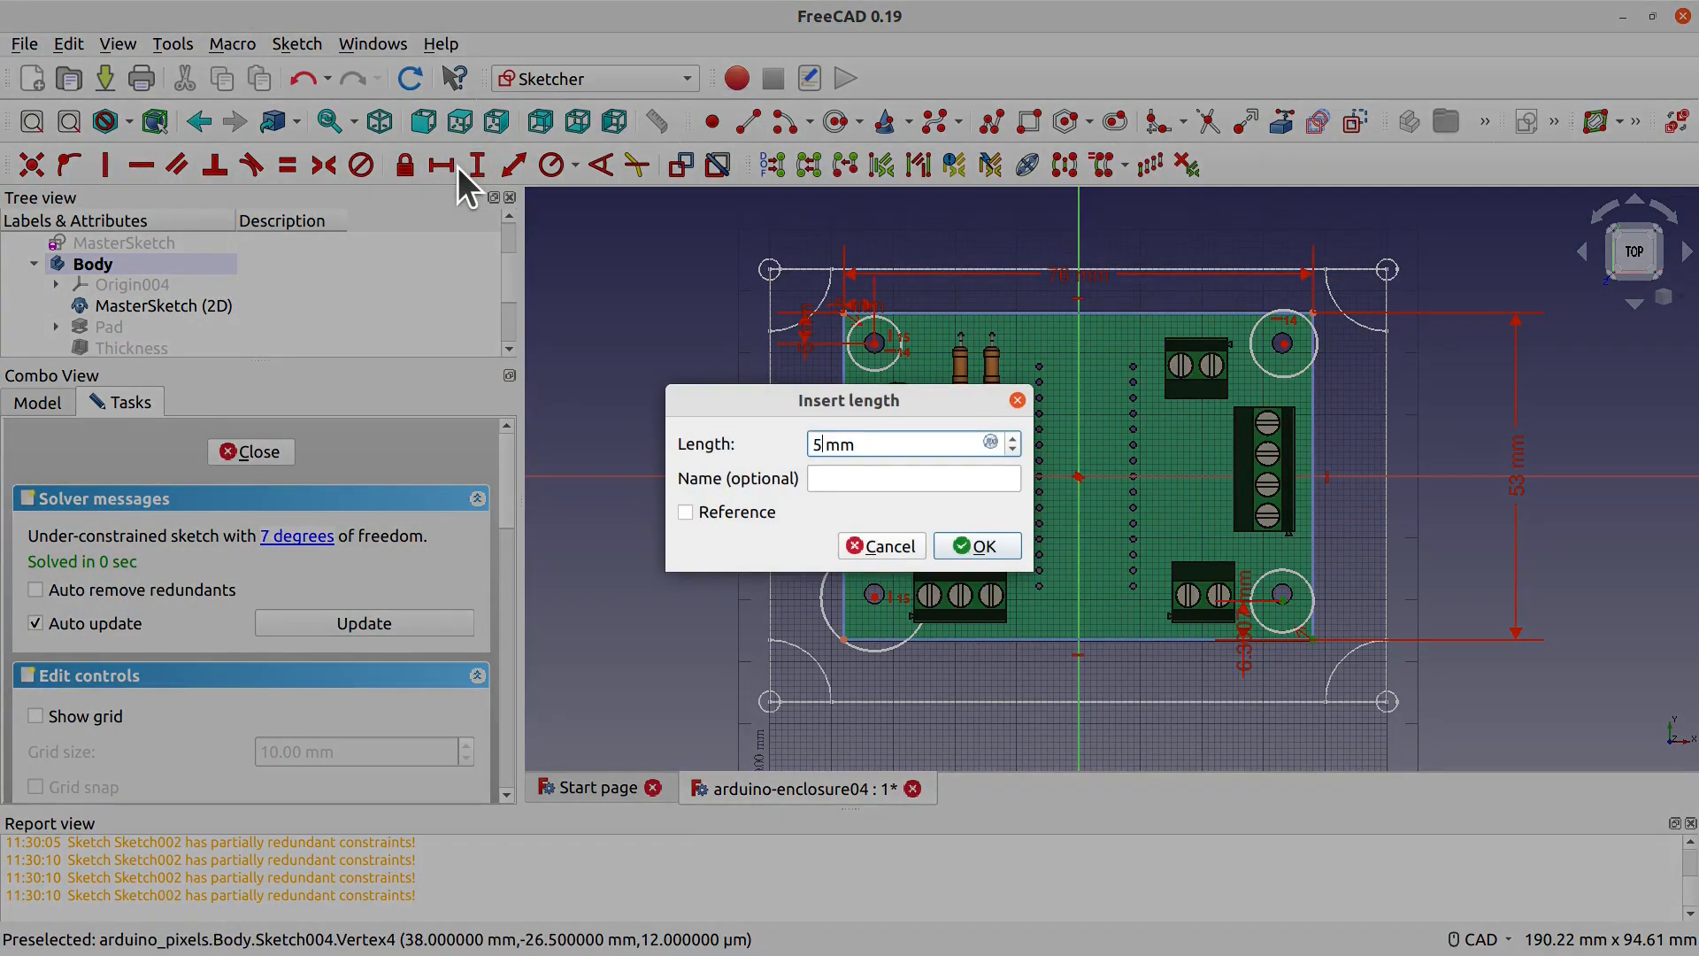
pyautogui.press('Return')
# Step: Set the vertical distance between the lower-right circle's centre and the board corner to 7.5 mm
pyautogui.scroll(4, 910, 610)
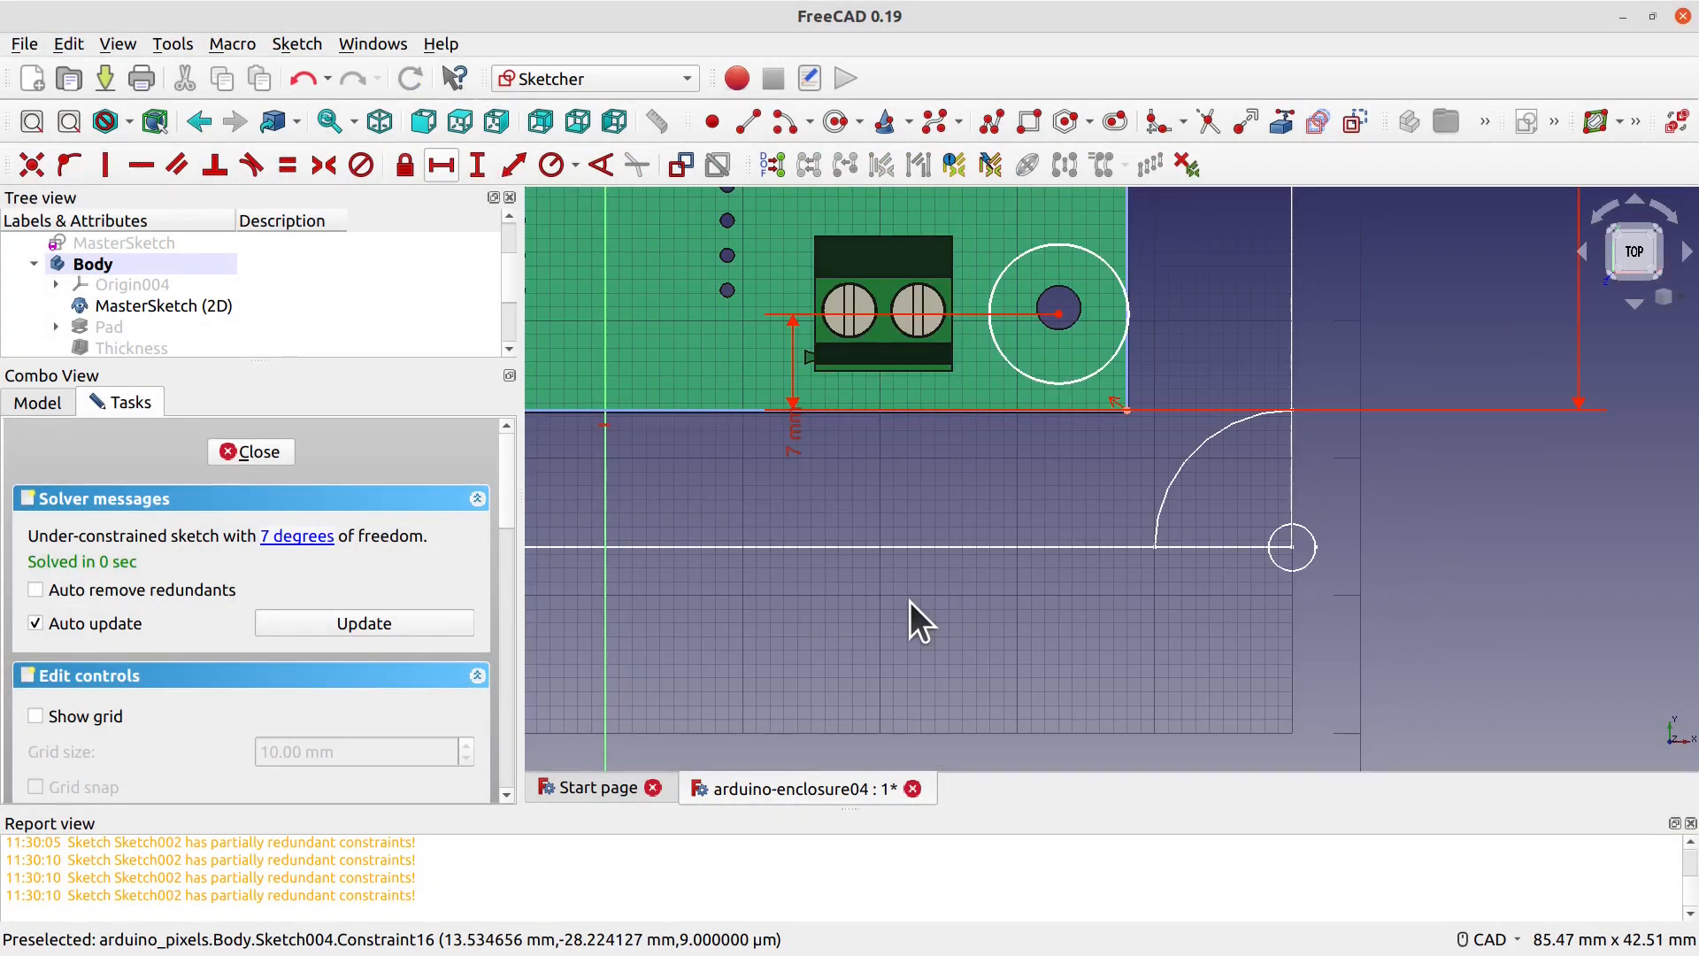
pyautogui.doubleClick(795, 432)
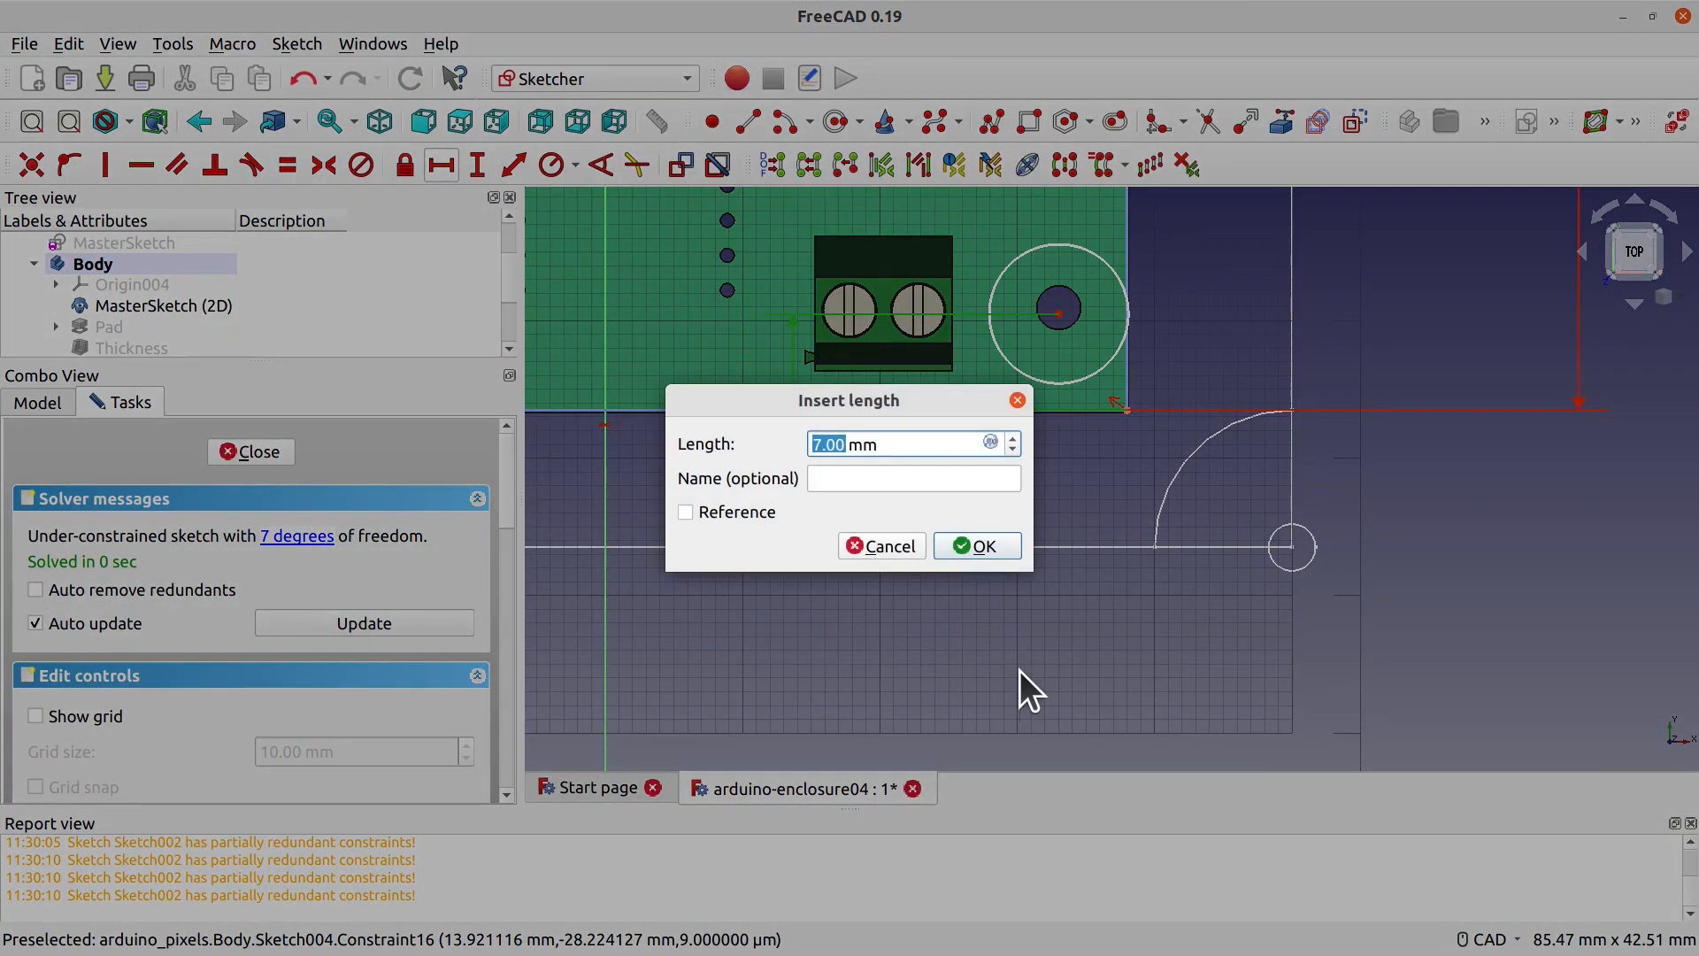
pyautogui.write('7.5')
pyautogui.click(977, 545)
# Step: Align the lower-right circle's centre horizontally with the lower-left circle's centre and vertically with the upper-right circle's centre
pyautogui.scroll(-3, 1333, 354)
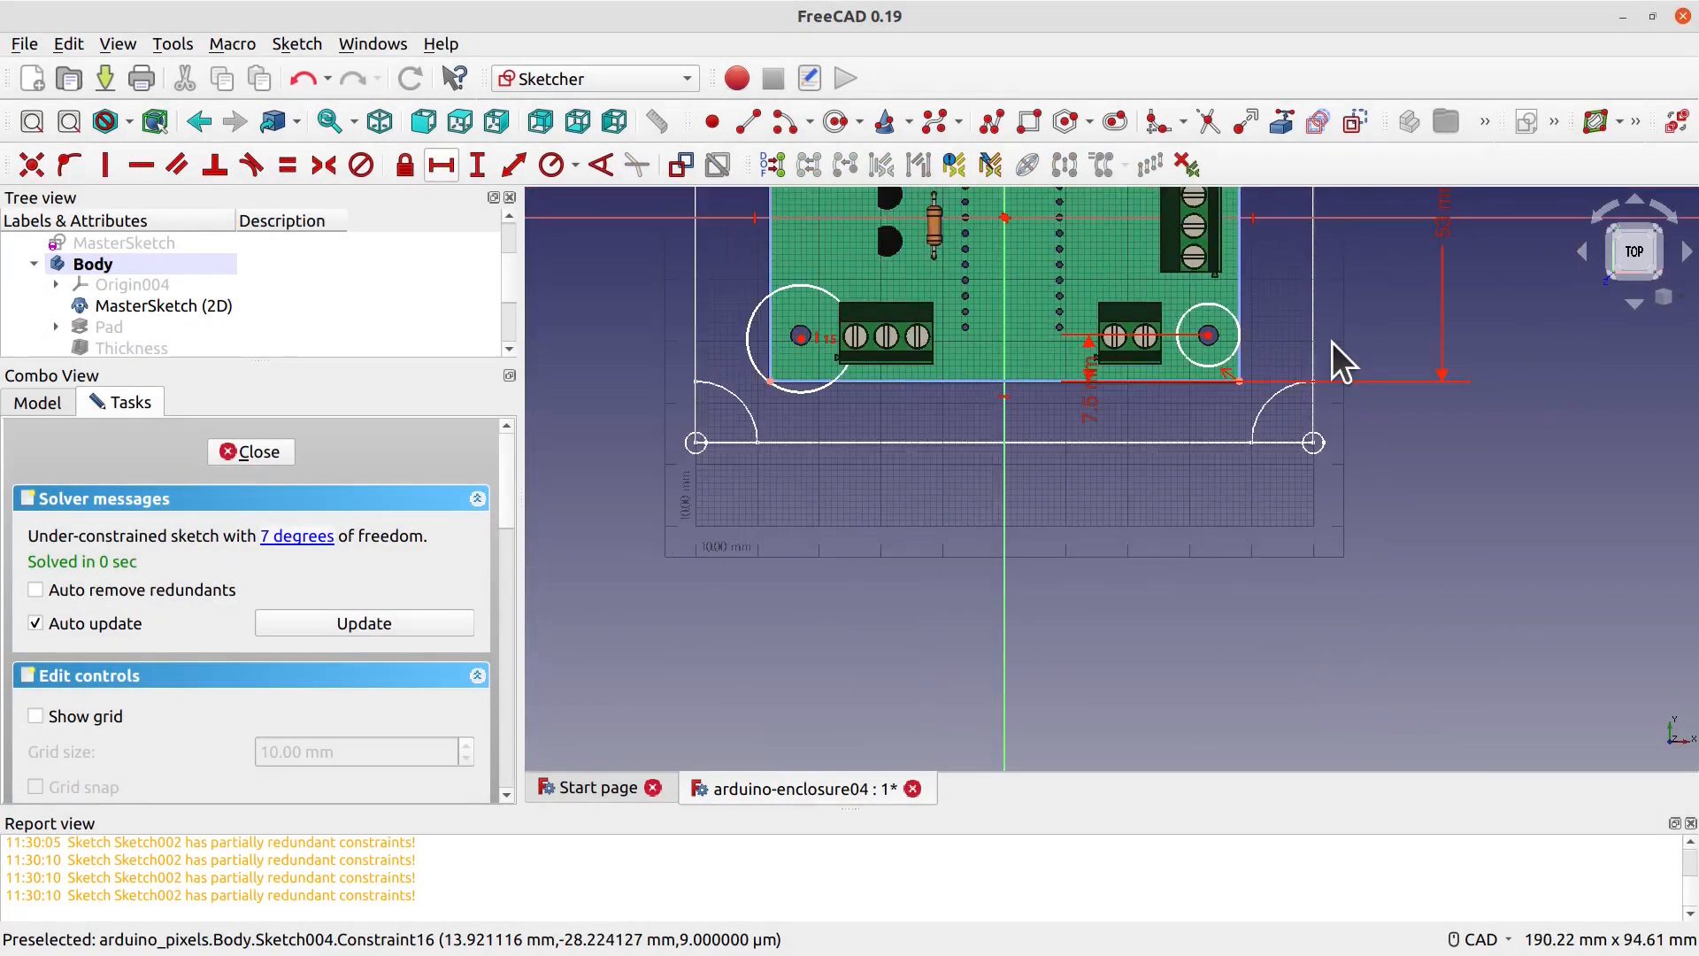
pyautogui.moveTo(1324, 272); pyautogui.dragTo(1312, 467, button='middle')
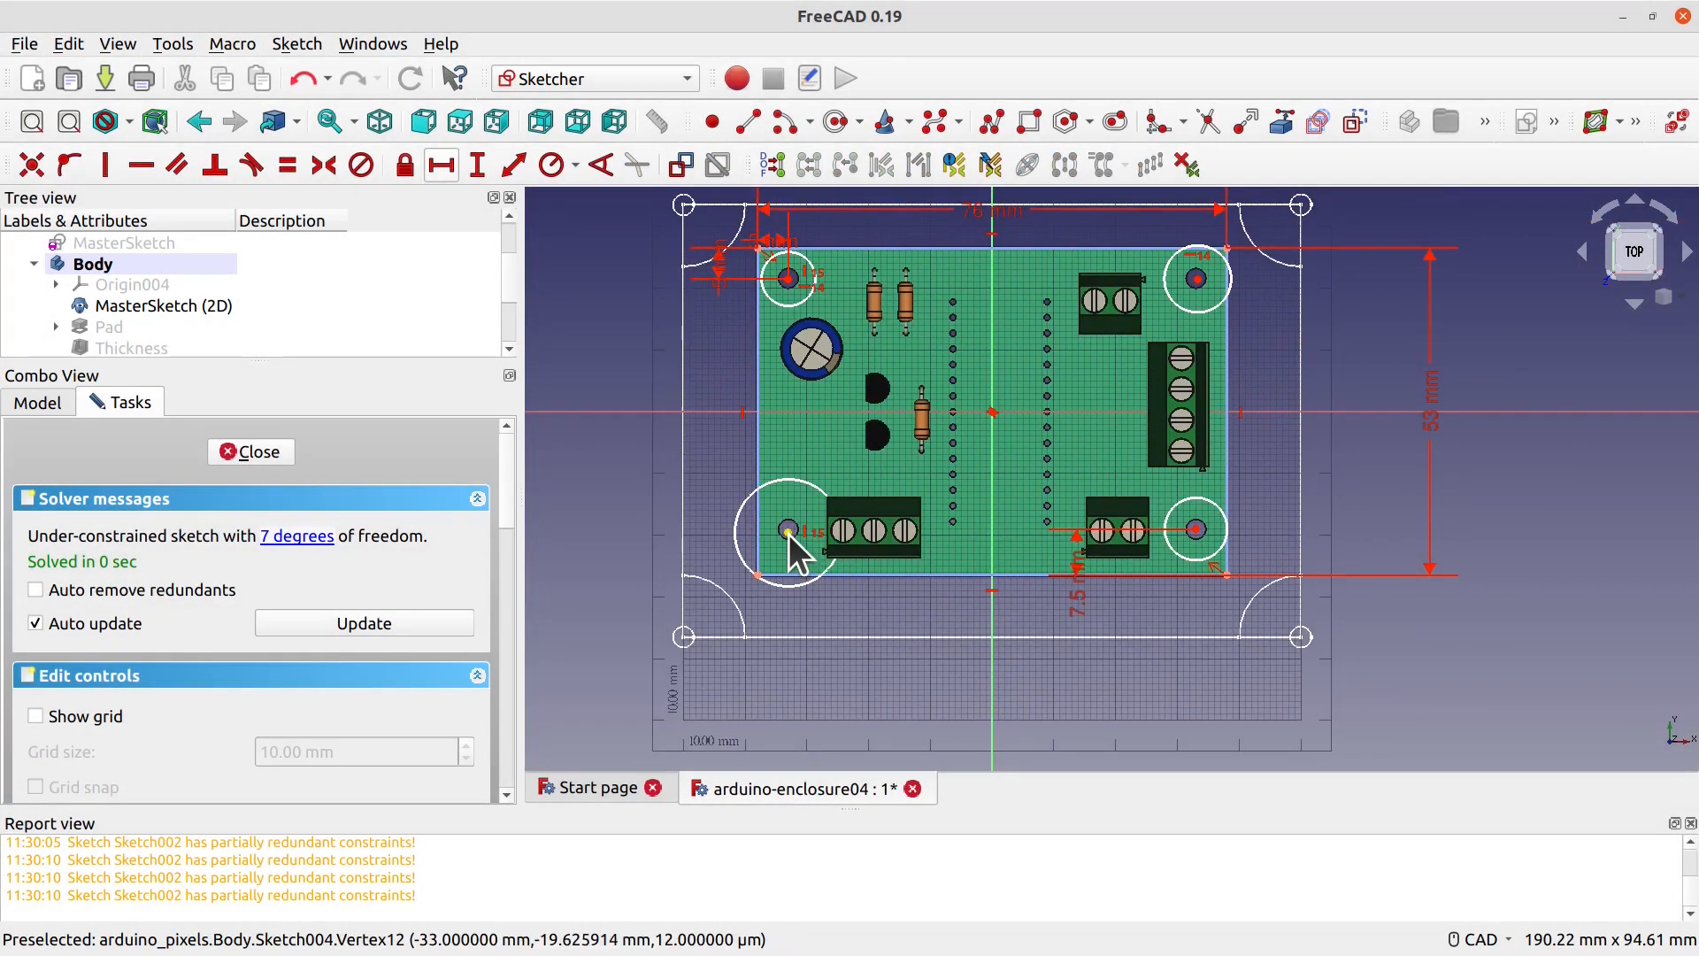
pyautogui.click(788, 531)
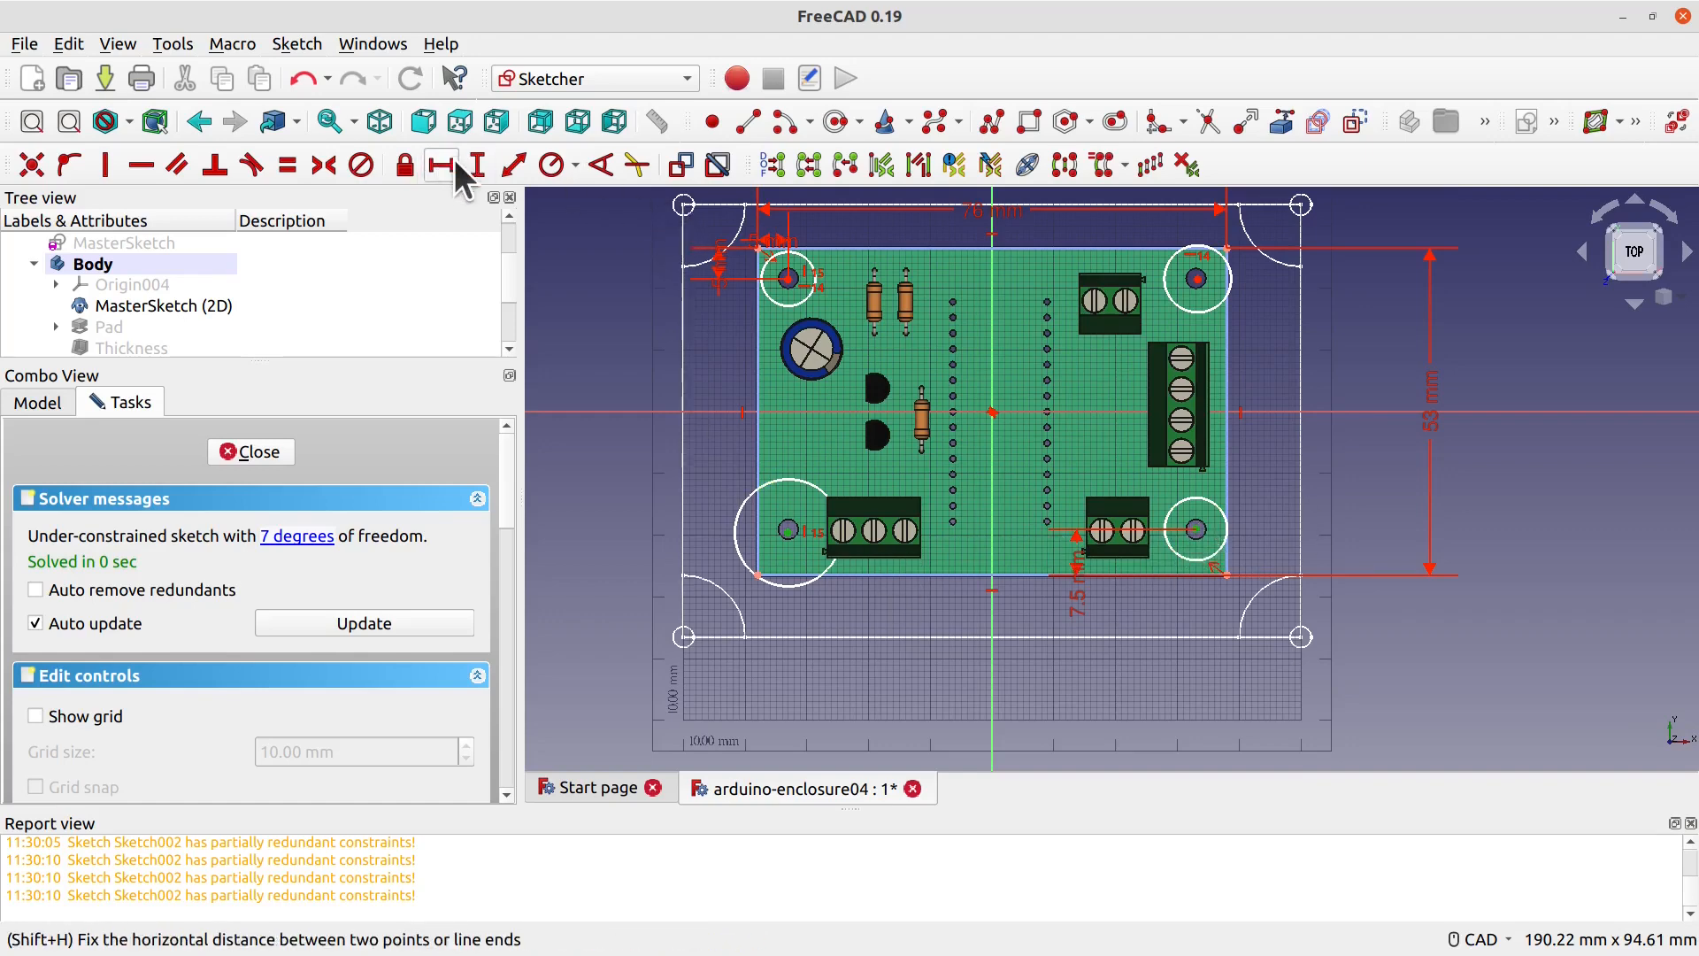
pyautogui.click(142, 165)
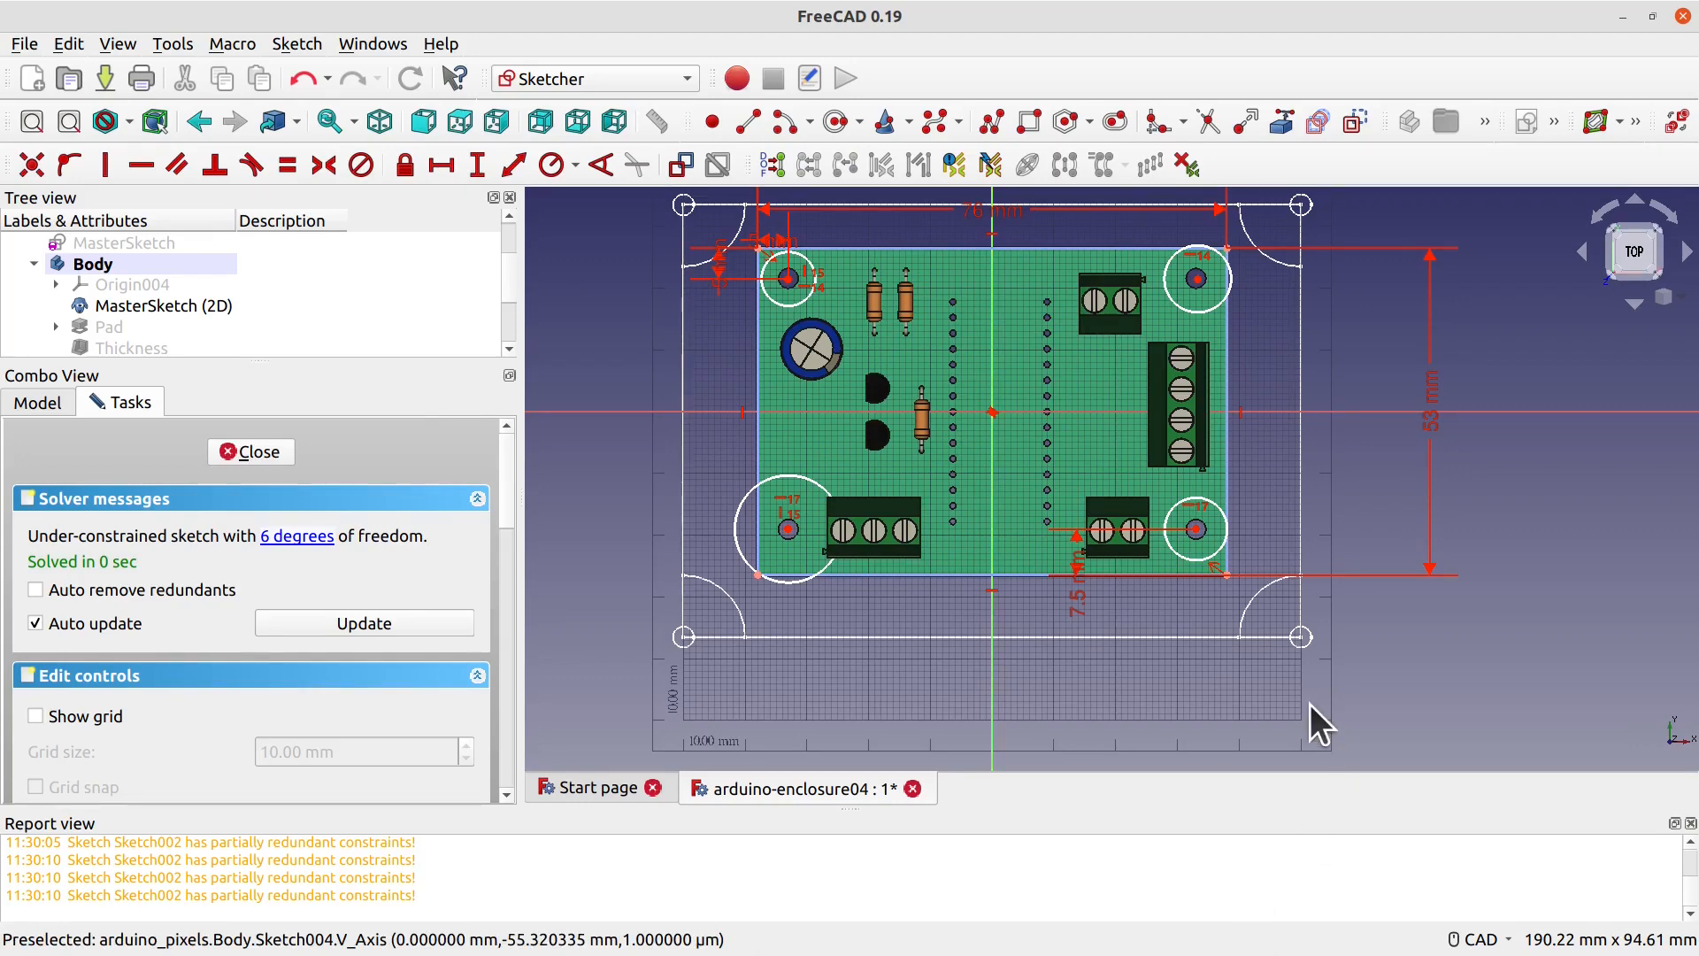
pyautogui.click(1199, 278)
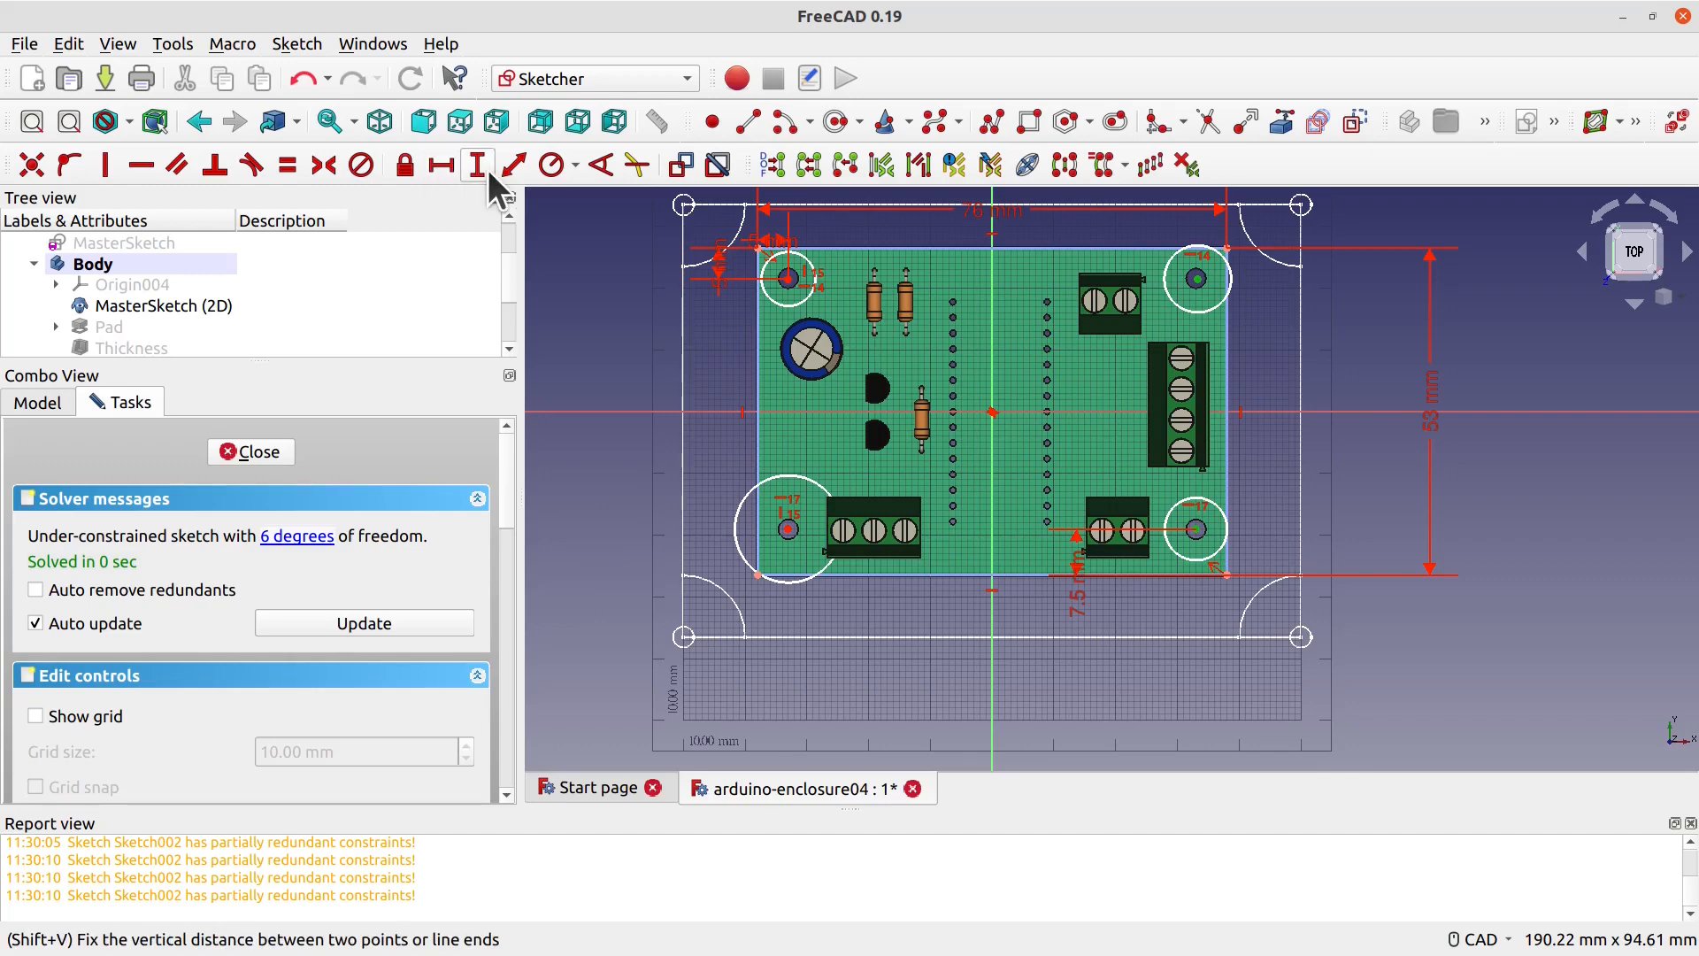
pyautogui.click(113, 168)
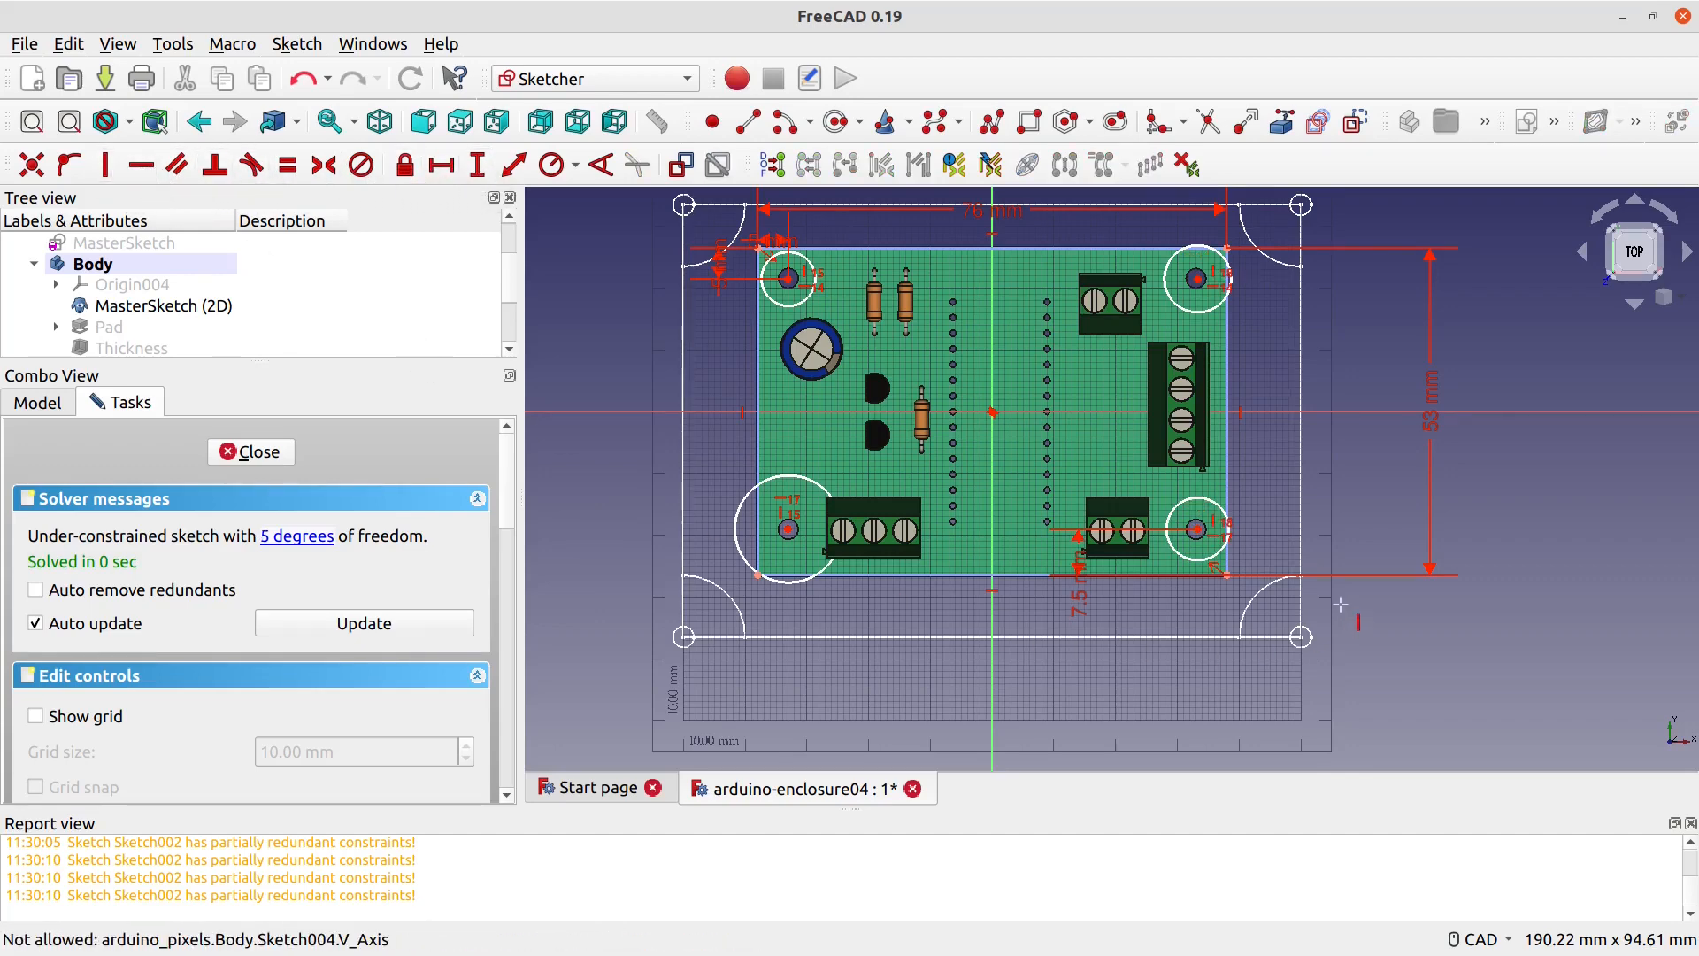
pyautogui.scroll(2, 1338, 600)
pyautogui.moveTo(1373, 434); pyautogui.dragTo(1390, 592, button='middle')
pyautogui.scroll(-2, 1404, 526)
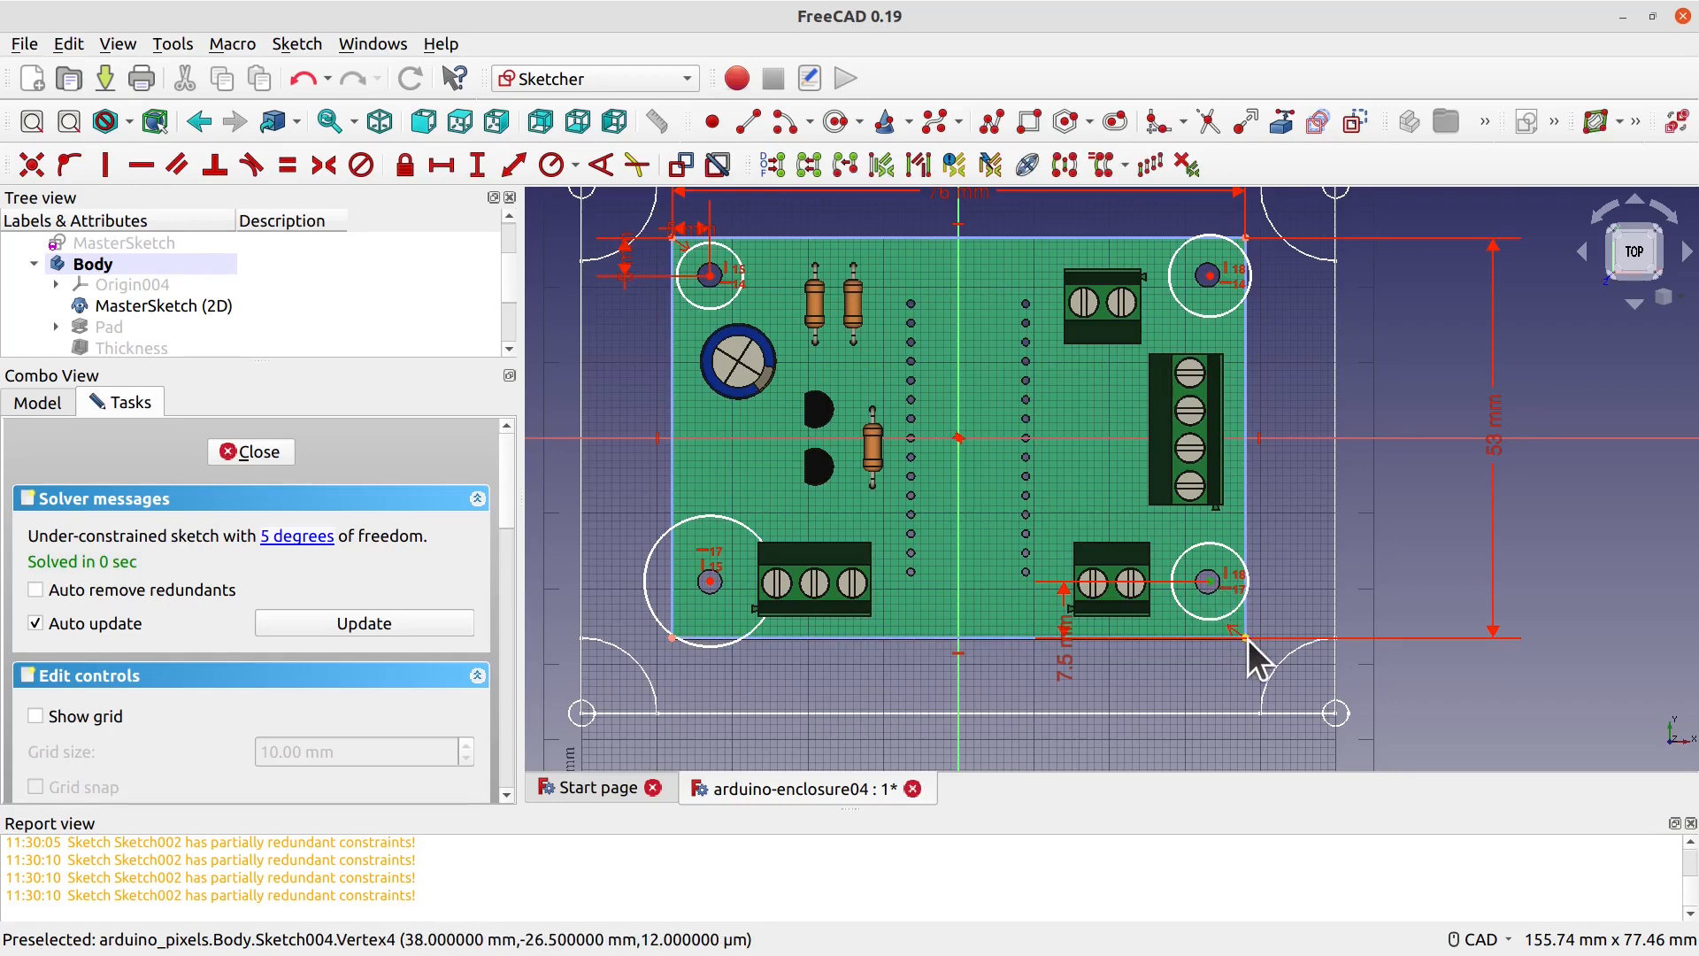
# Step: Constrain the horizontal distance between the lower-right mounting circle's centre and the board rectangle's lower-right corner to 5 mm
pyautogui.click(444, 164)
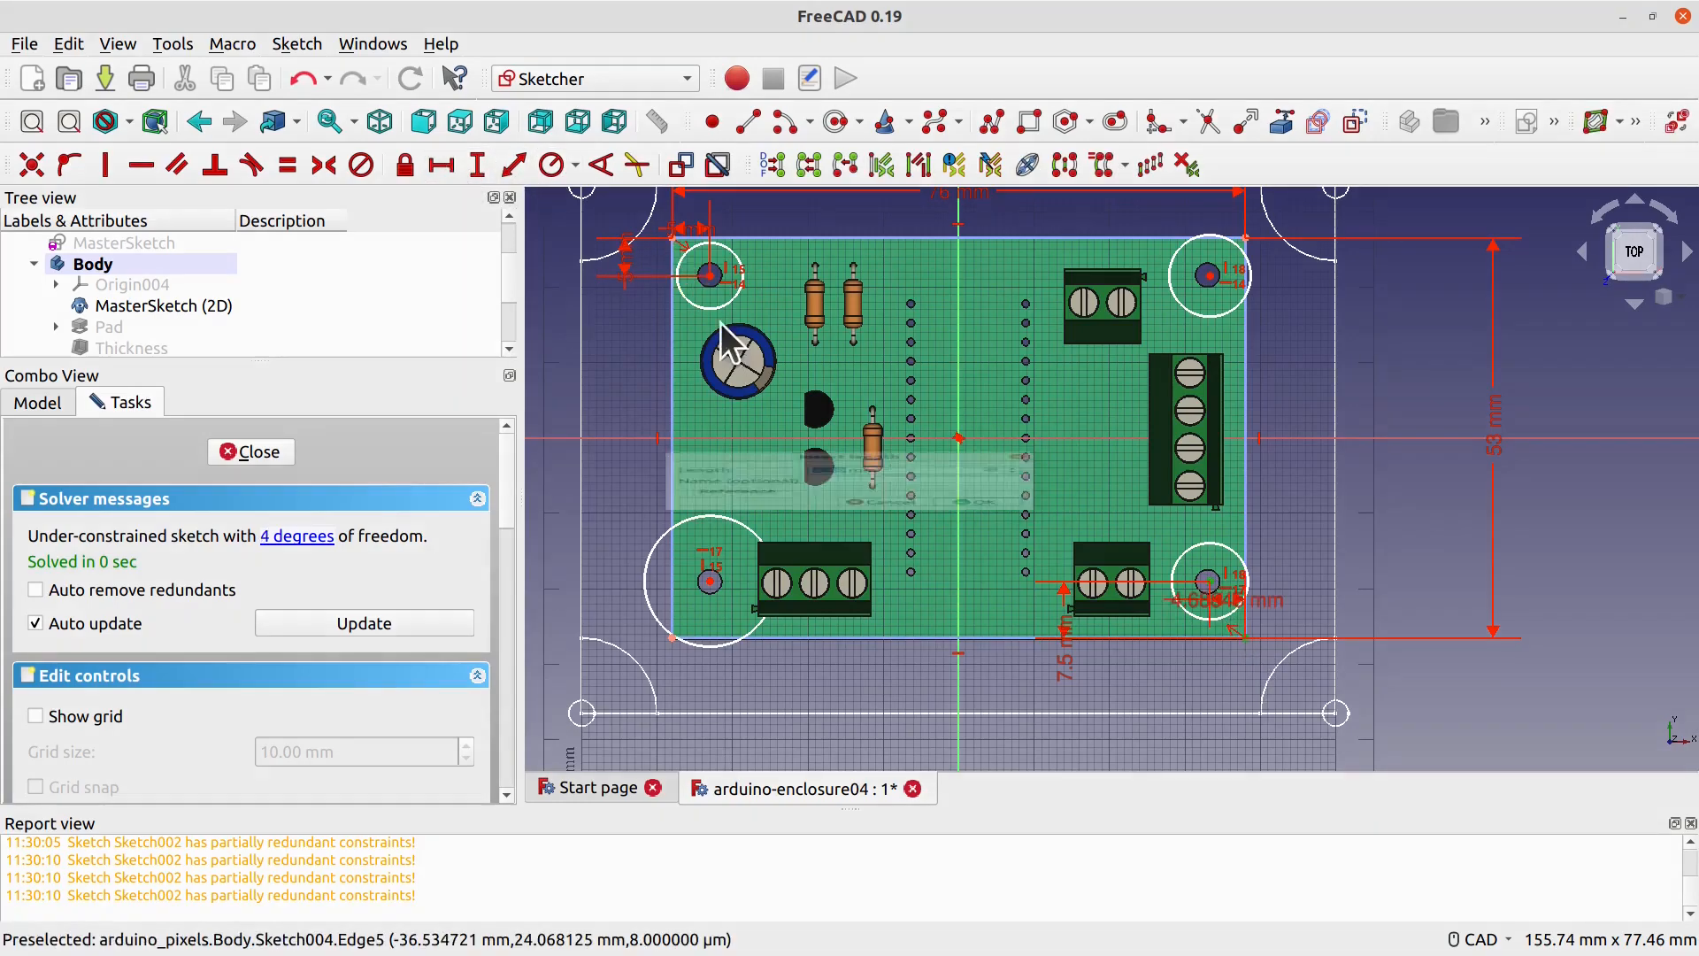
pyautogui.write('5')
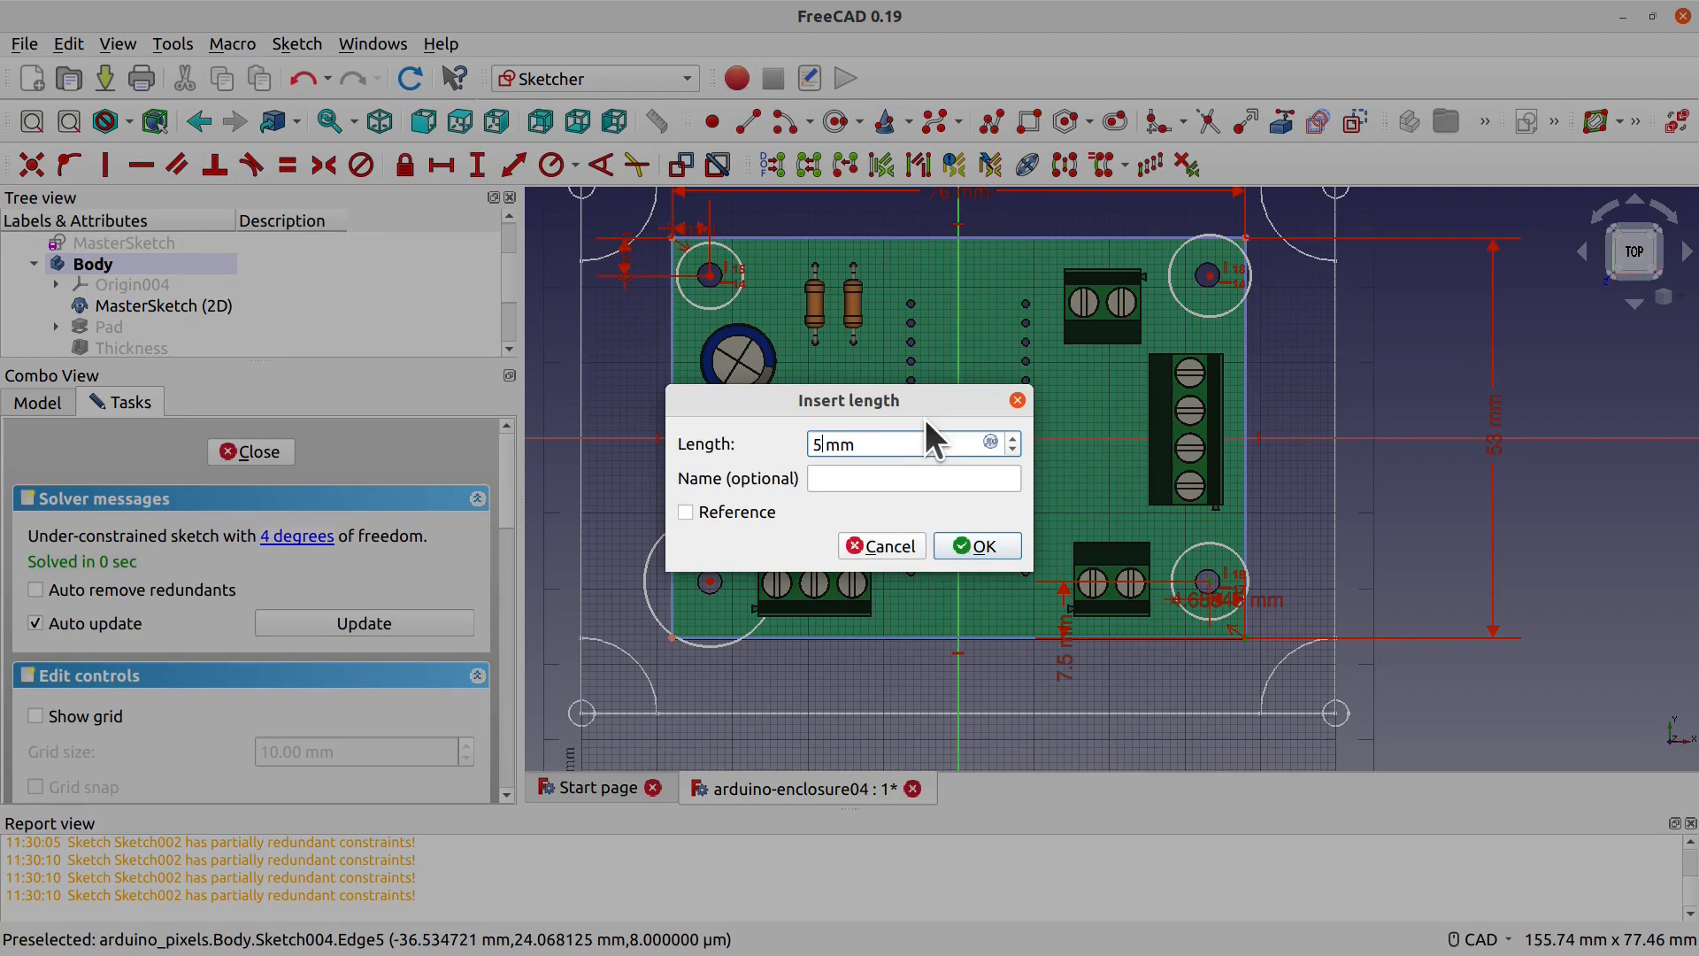
pyautogui.press('Return')
# Step: Constrain all four mounting circles at the board corners to share one radius of 5 mm
pyautogui.scroll(-1, 1446, 542)
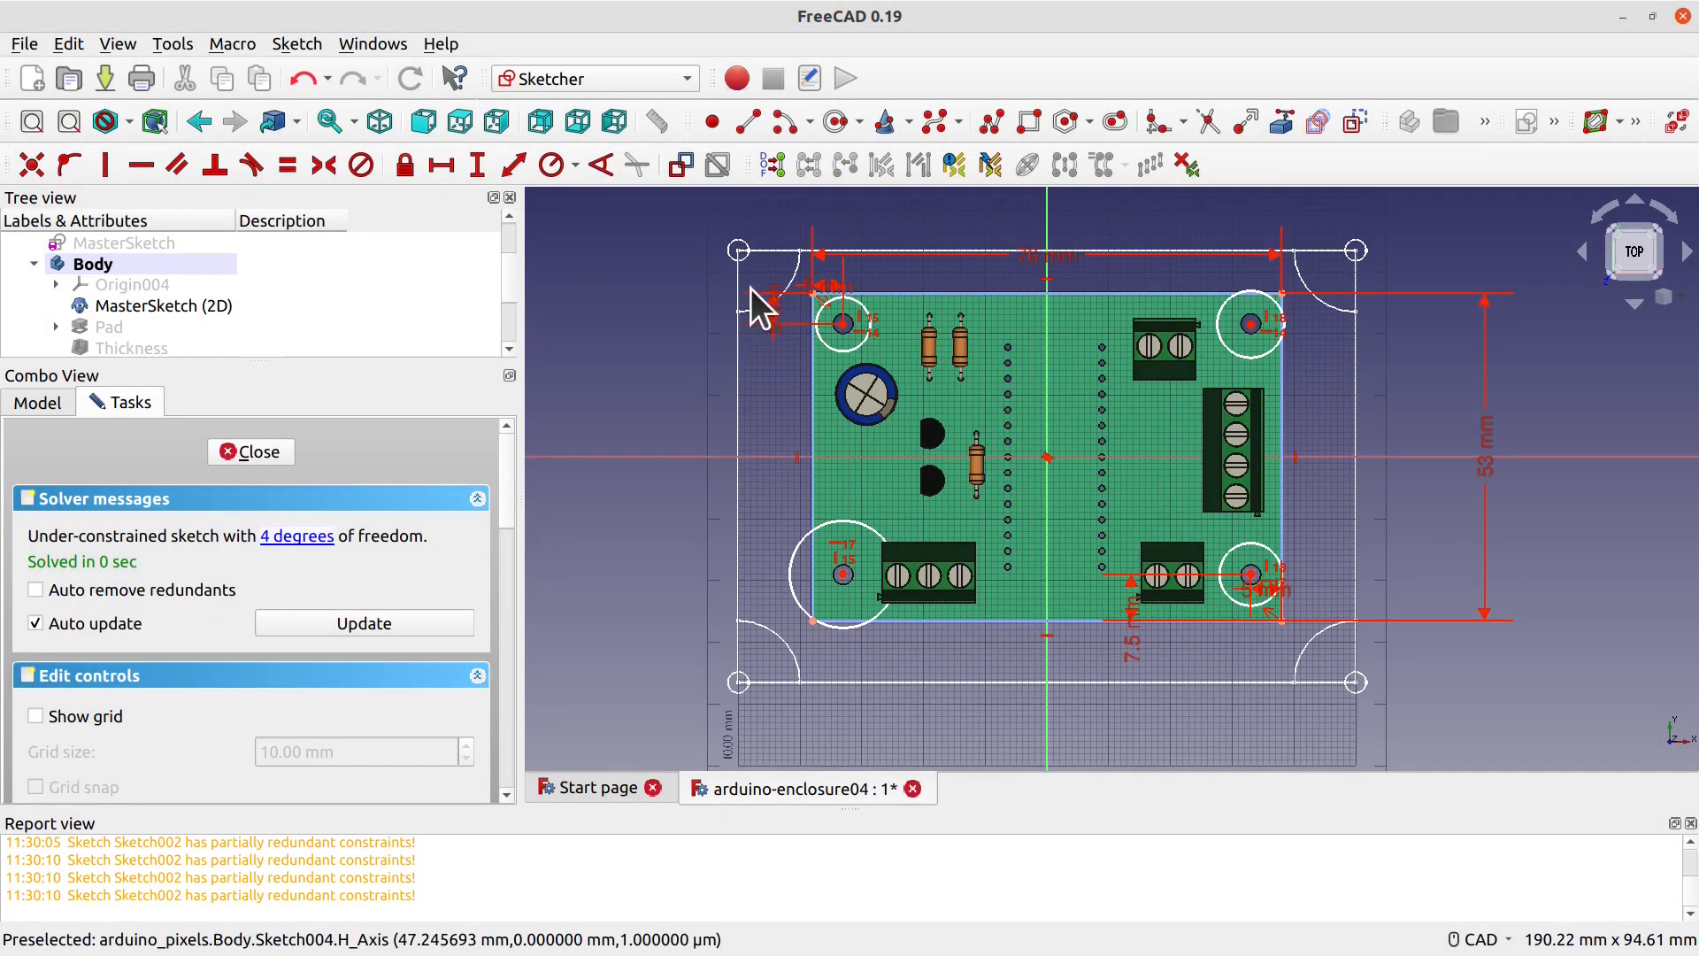
pyautogui.click(842, 352)
pyautogui.click(1273, 356)
pyautogui.click(1243, 545)
pyautogui.click(872, 530)
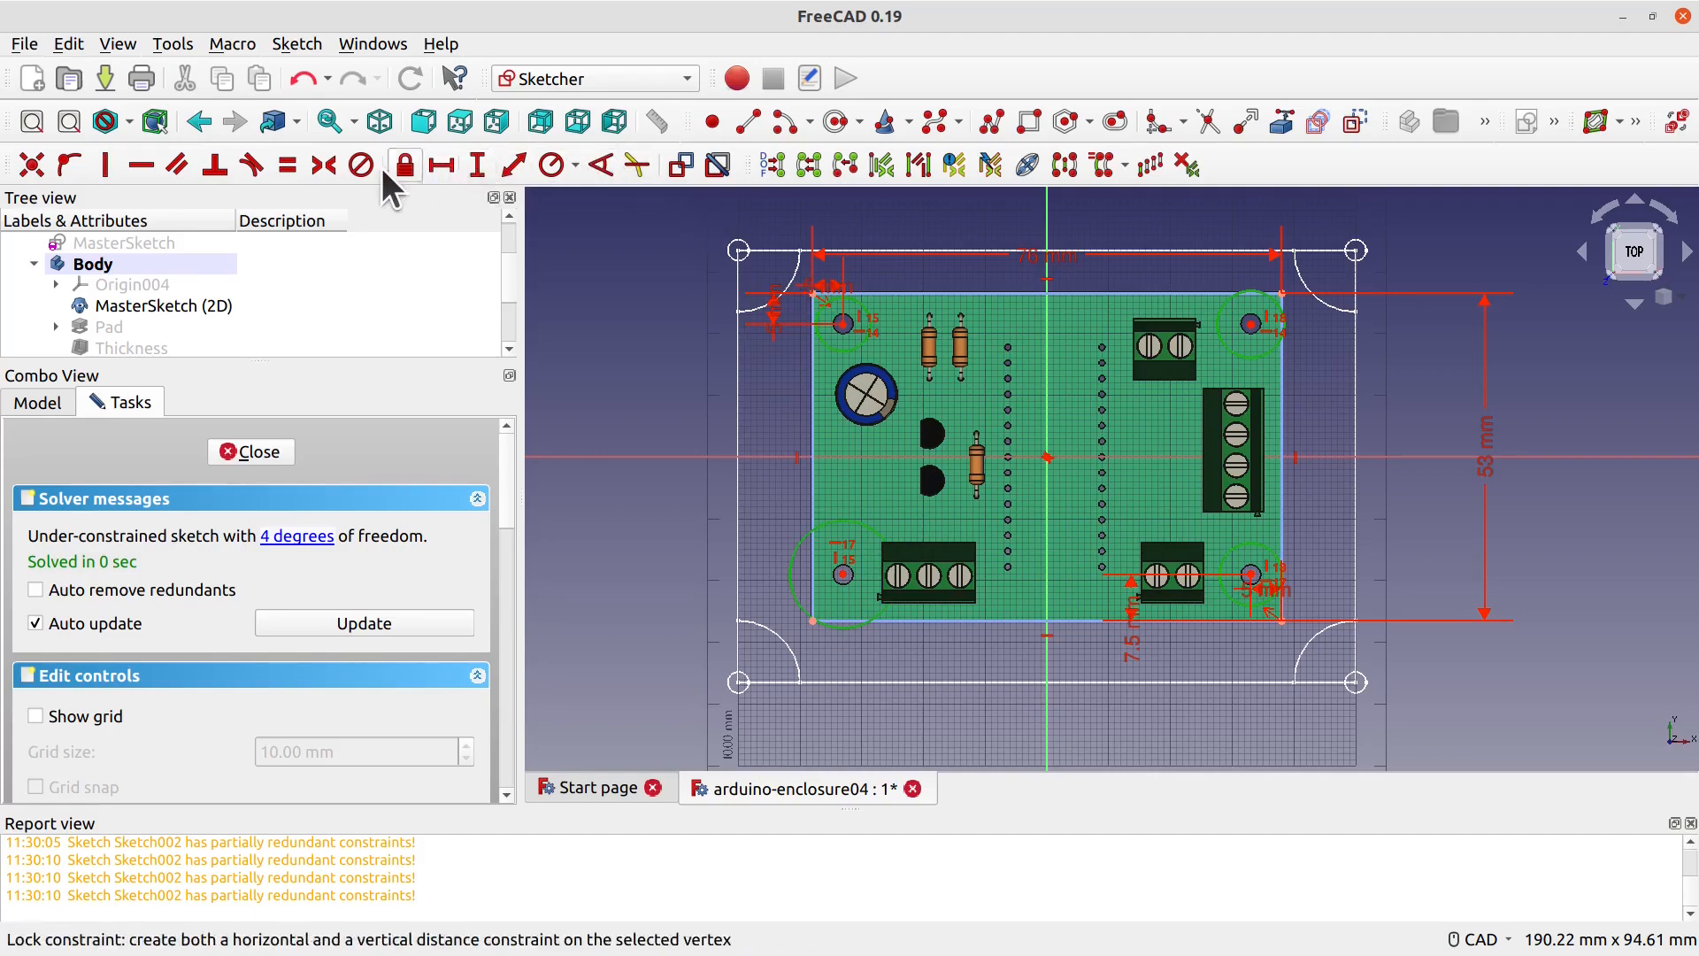
pyautogui.click(550, 168)
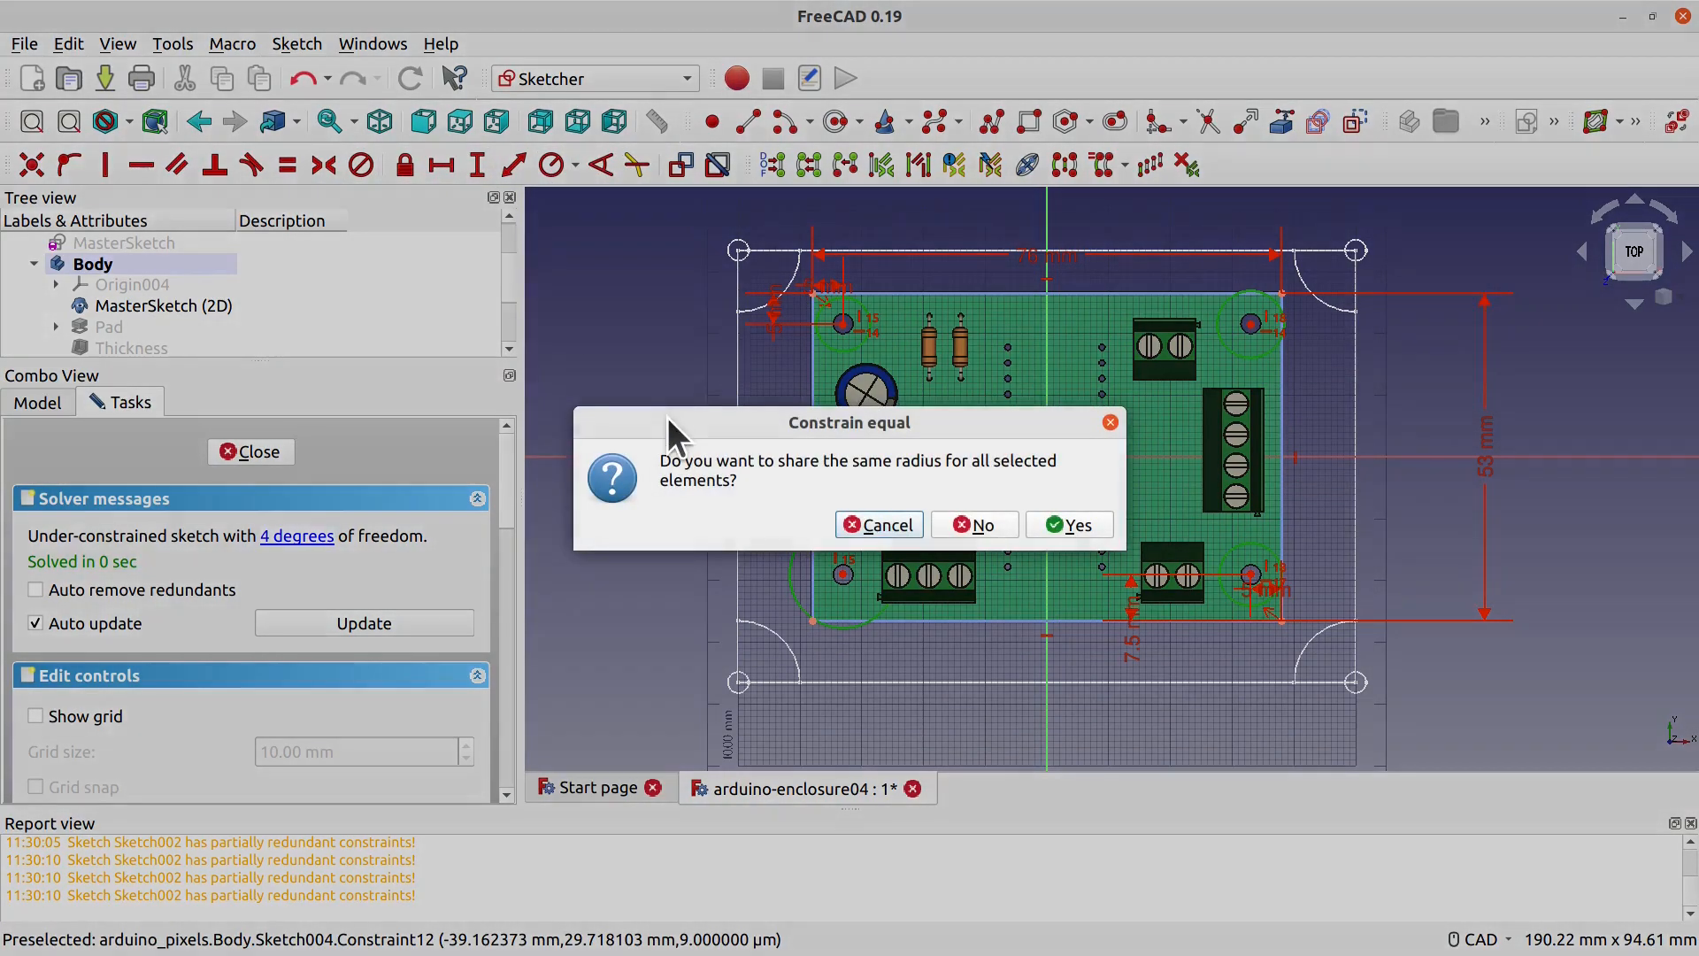
pyautogui.click(1061, 535)
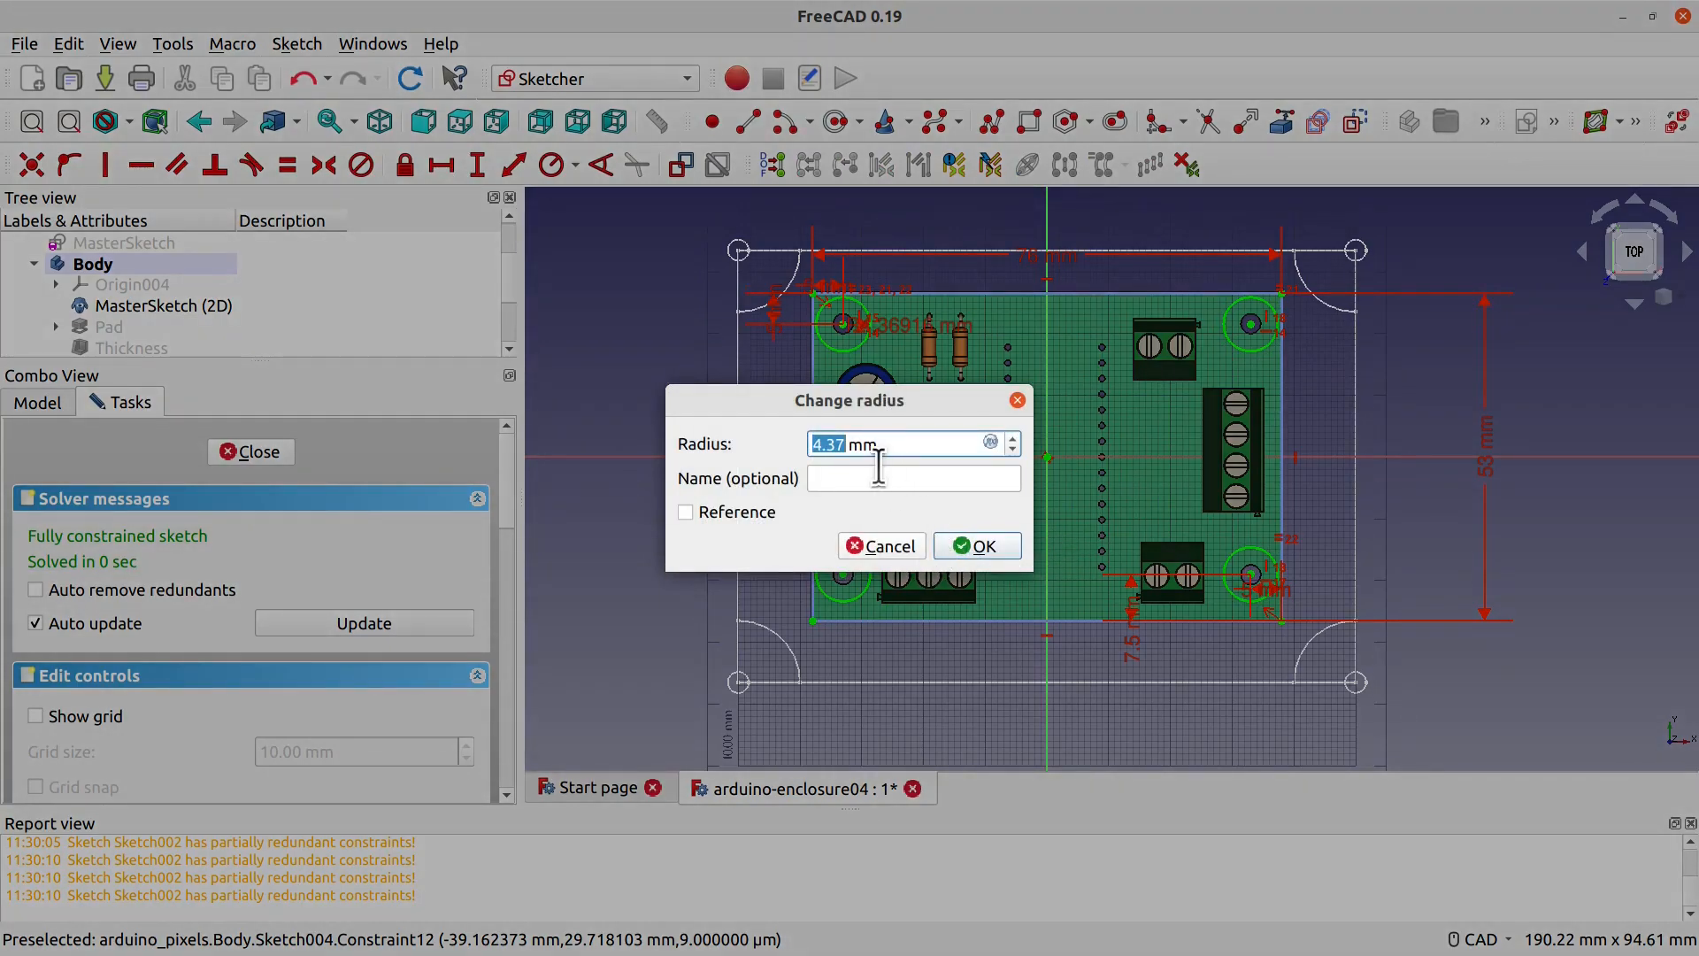
pyautogui.write('5')
pyautogui.click(845, 479)
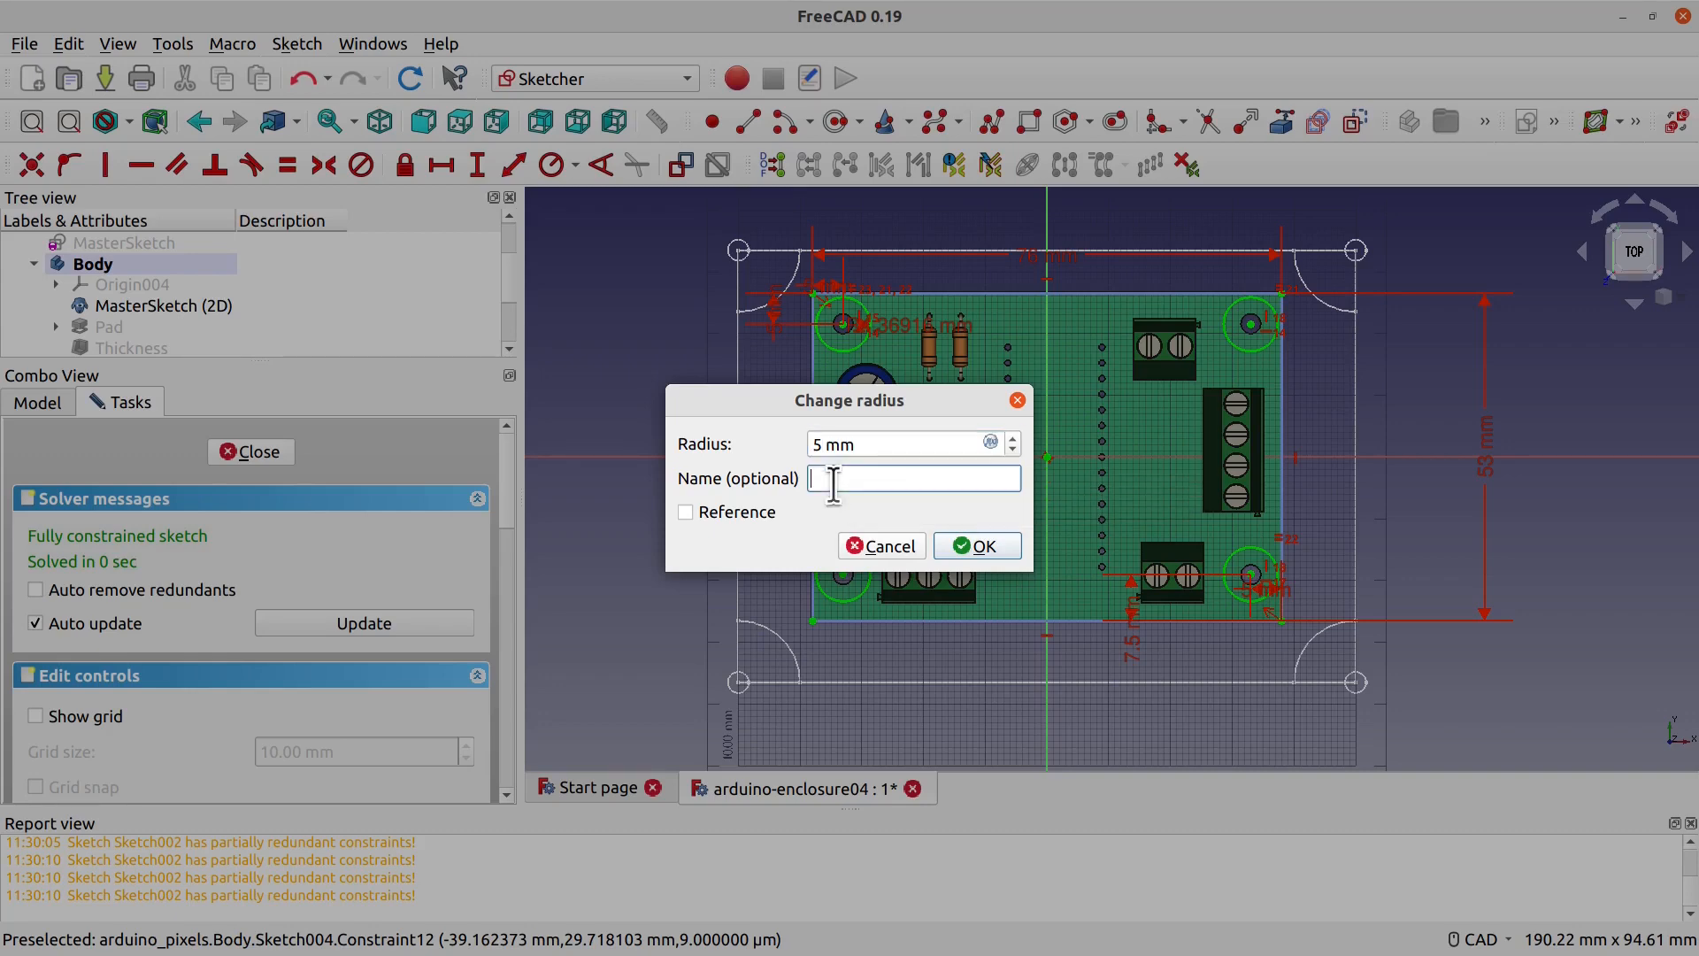
pyautogui.click(983, 539)
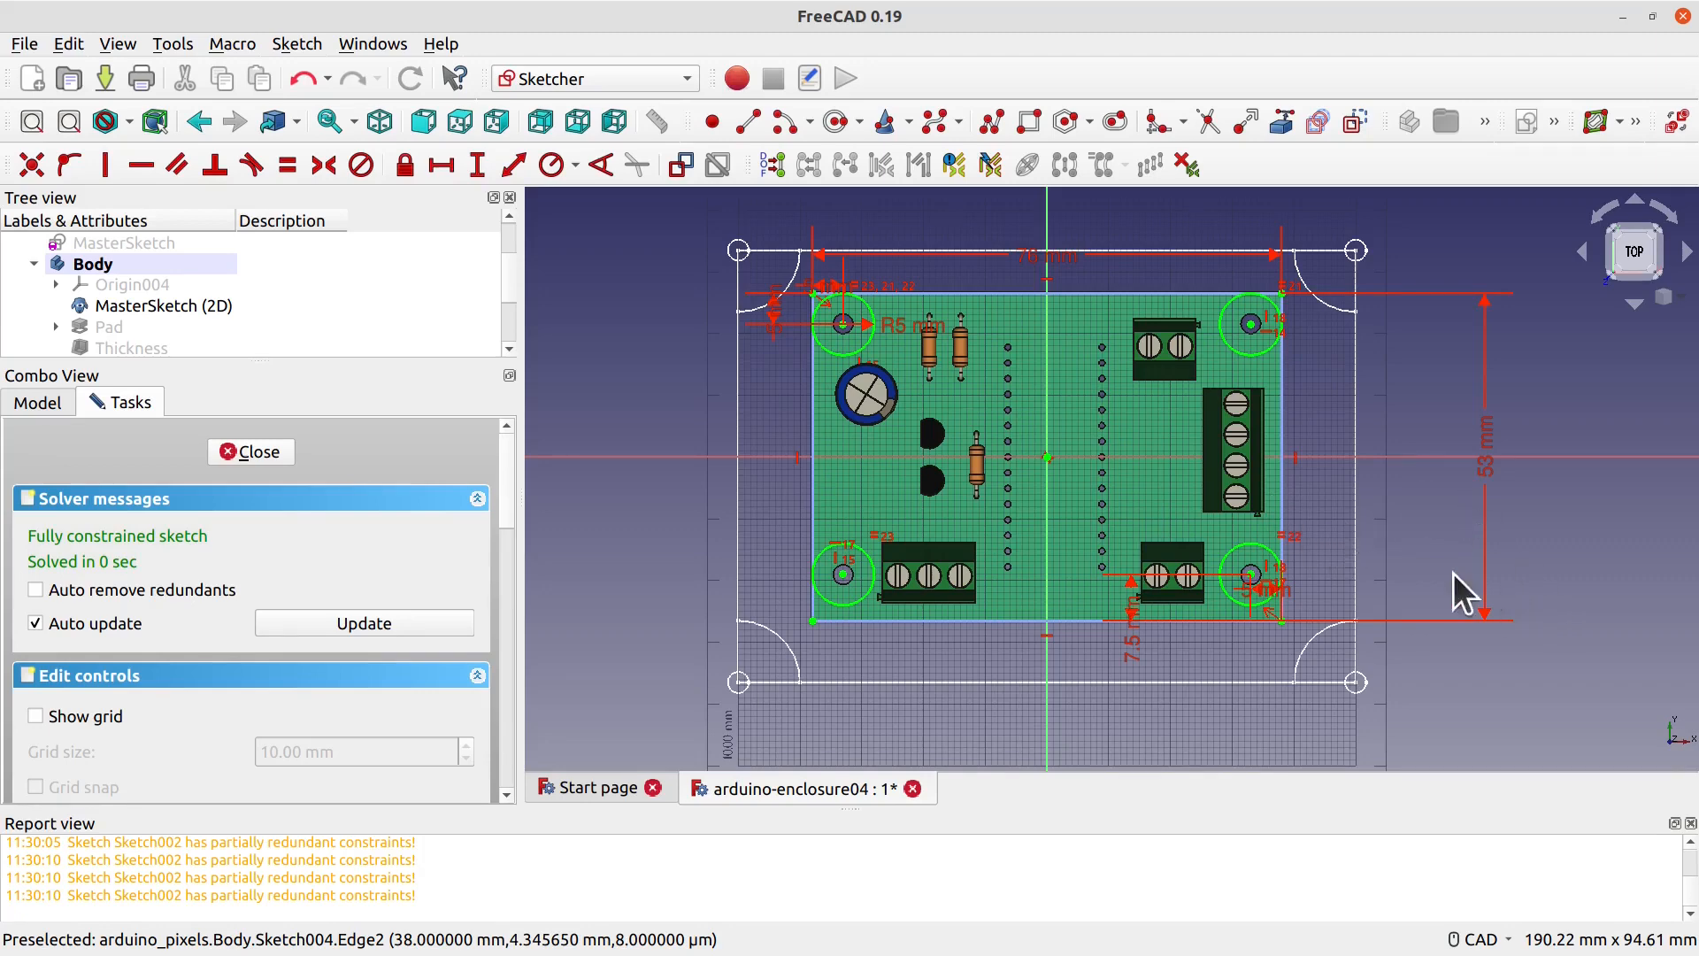
# Step: Draw a smaller concentric circle, about 3 mm in radius, inside each of the four mounting circles, centred on the existing centre points
pyautogui.scroll(3, 1409, 531)
pyautogui.moveTo(1415, 542); pyautogui.dragTo(1597, 649, button='middle')
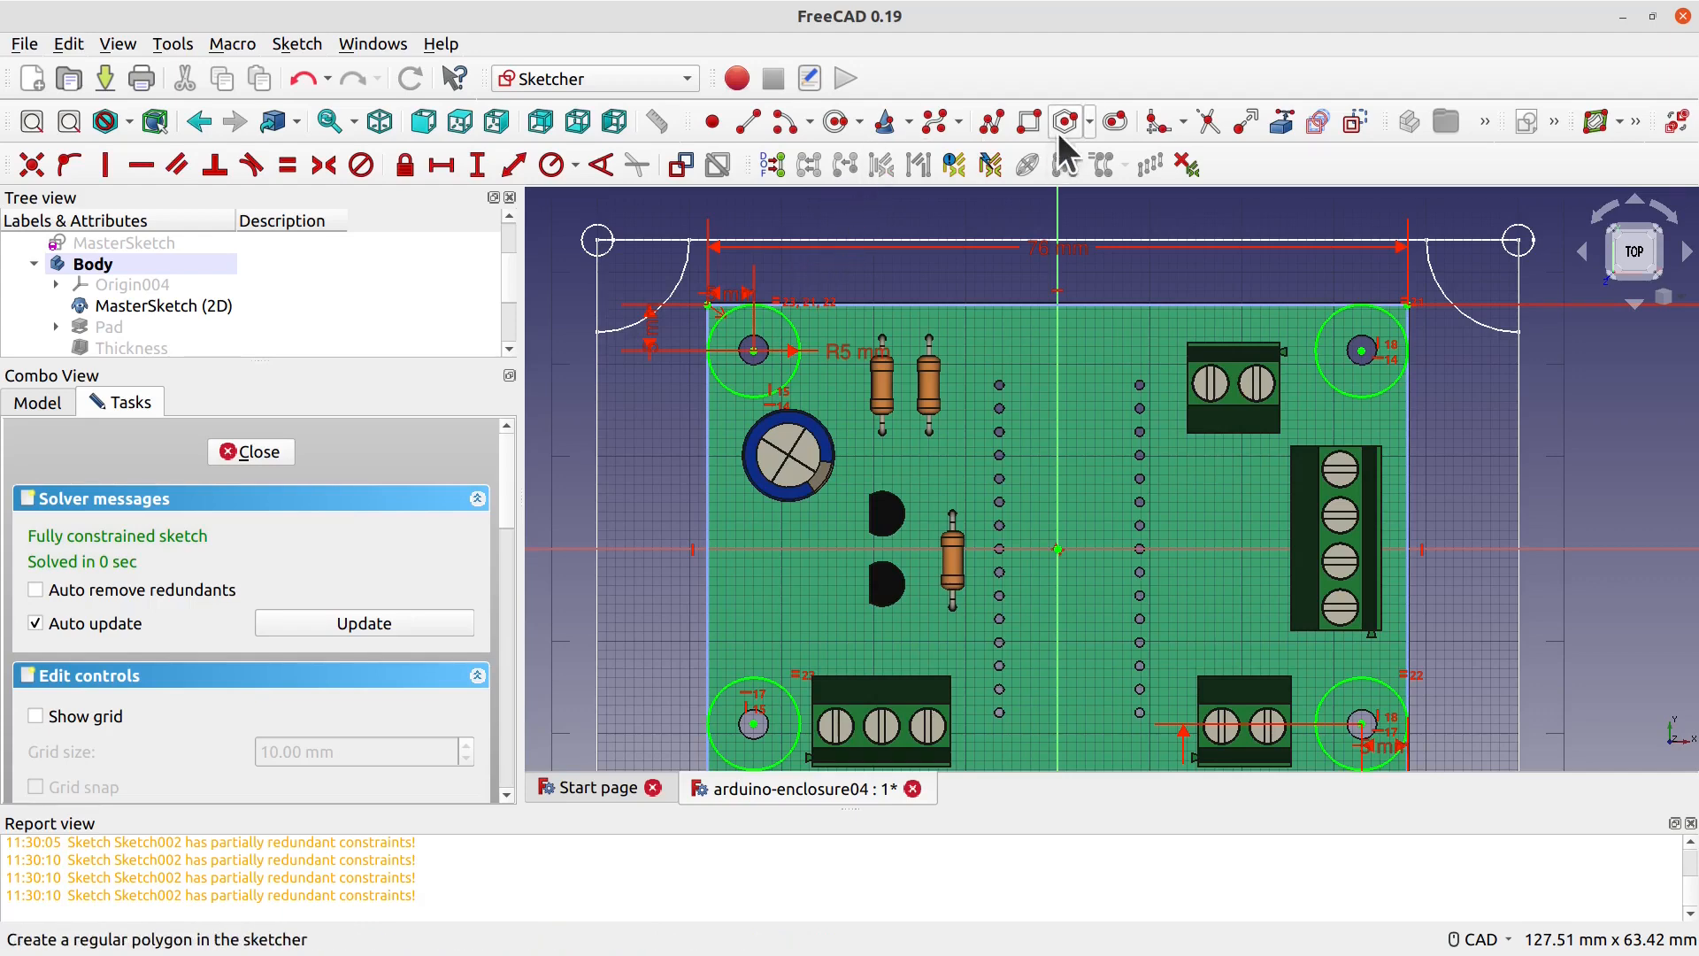
pyautogui.click(753, 353)
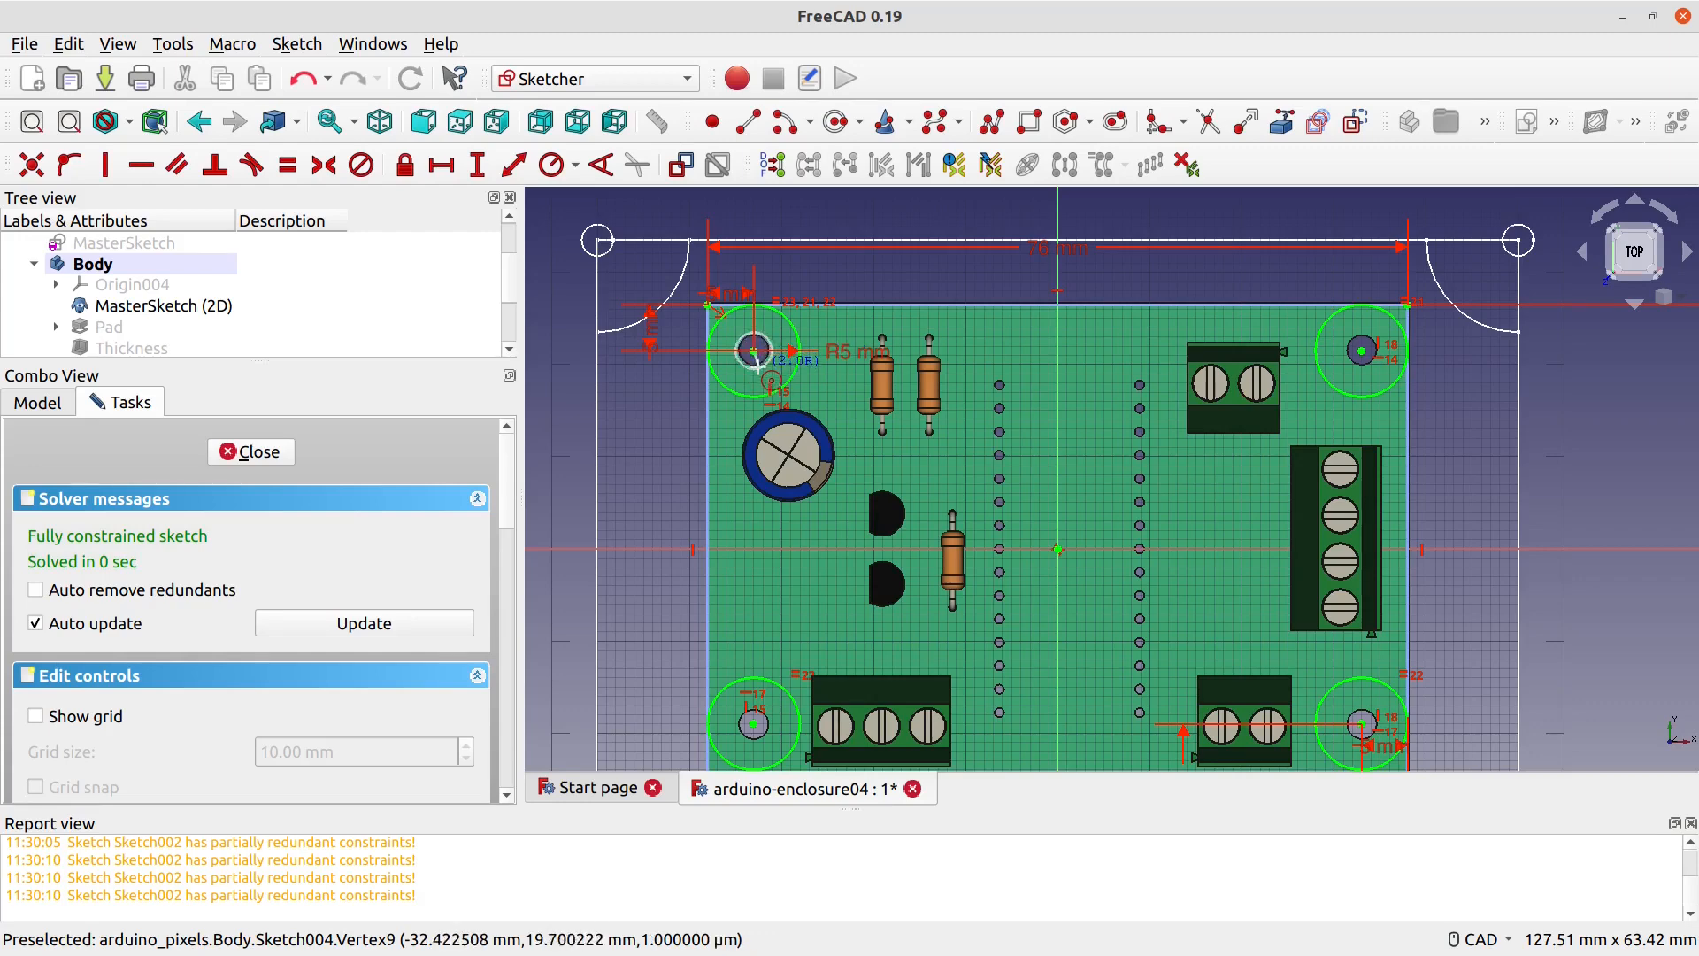
pyautogui.click(760, 377)
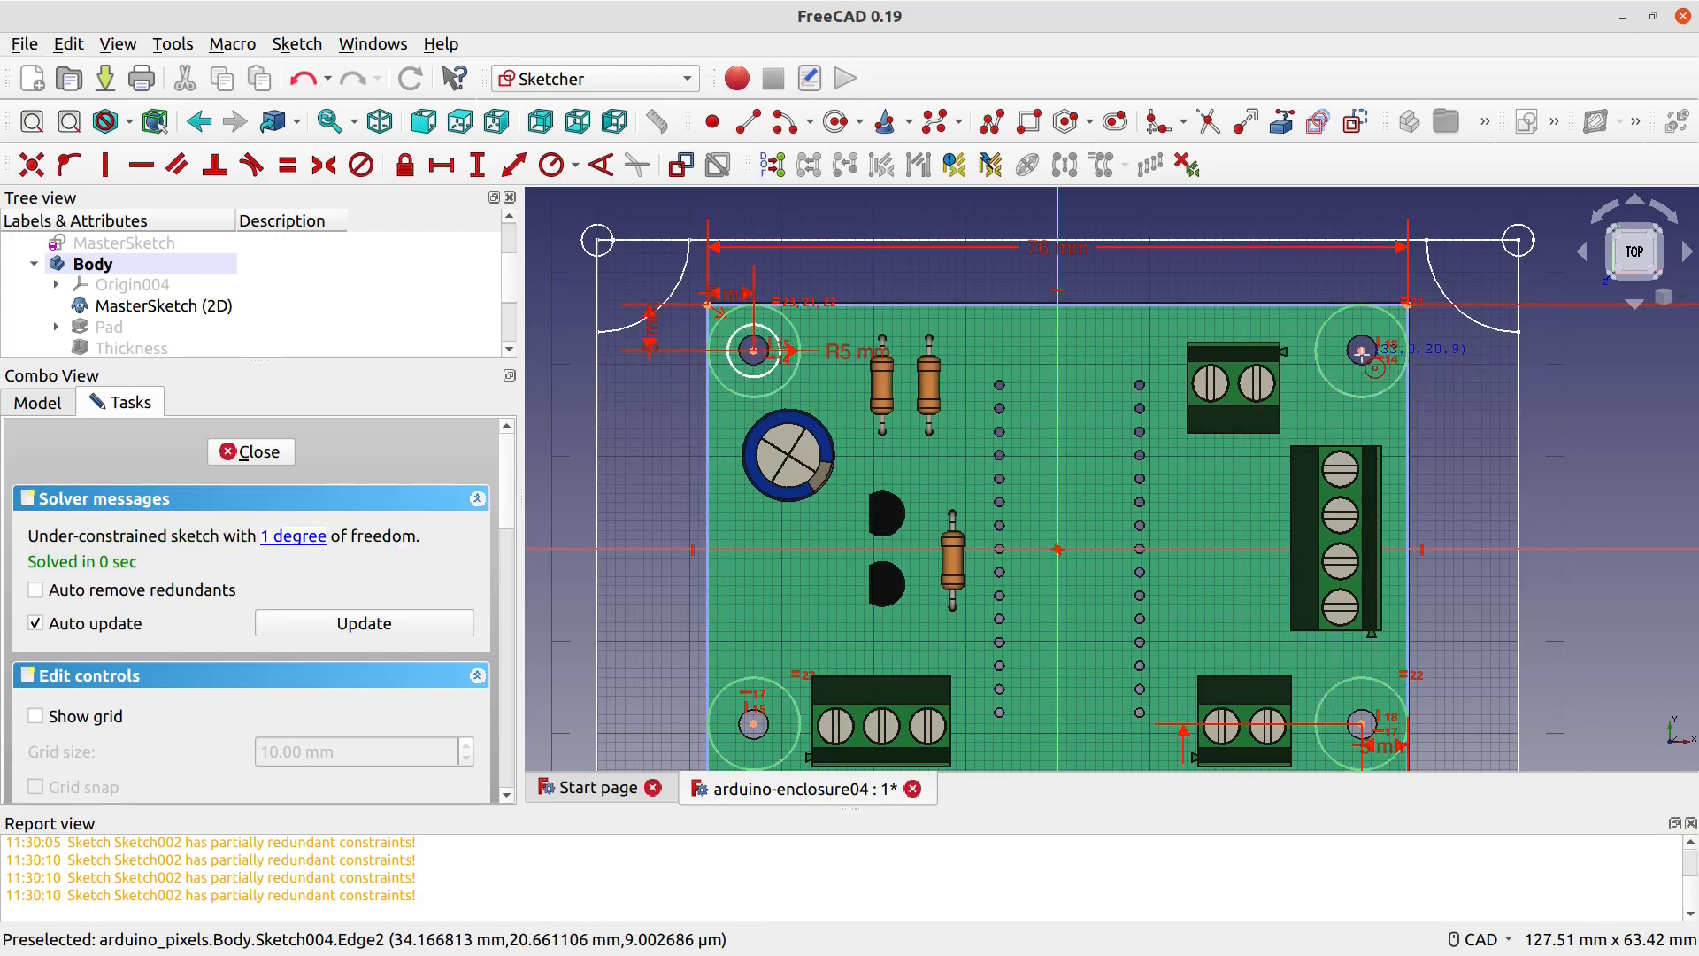
pyautogui.click(1361, 350)
pyautogui.click(1370, 378)
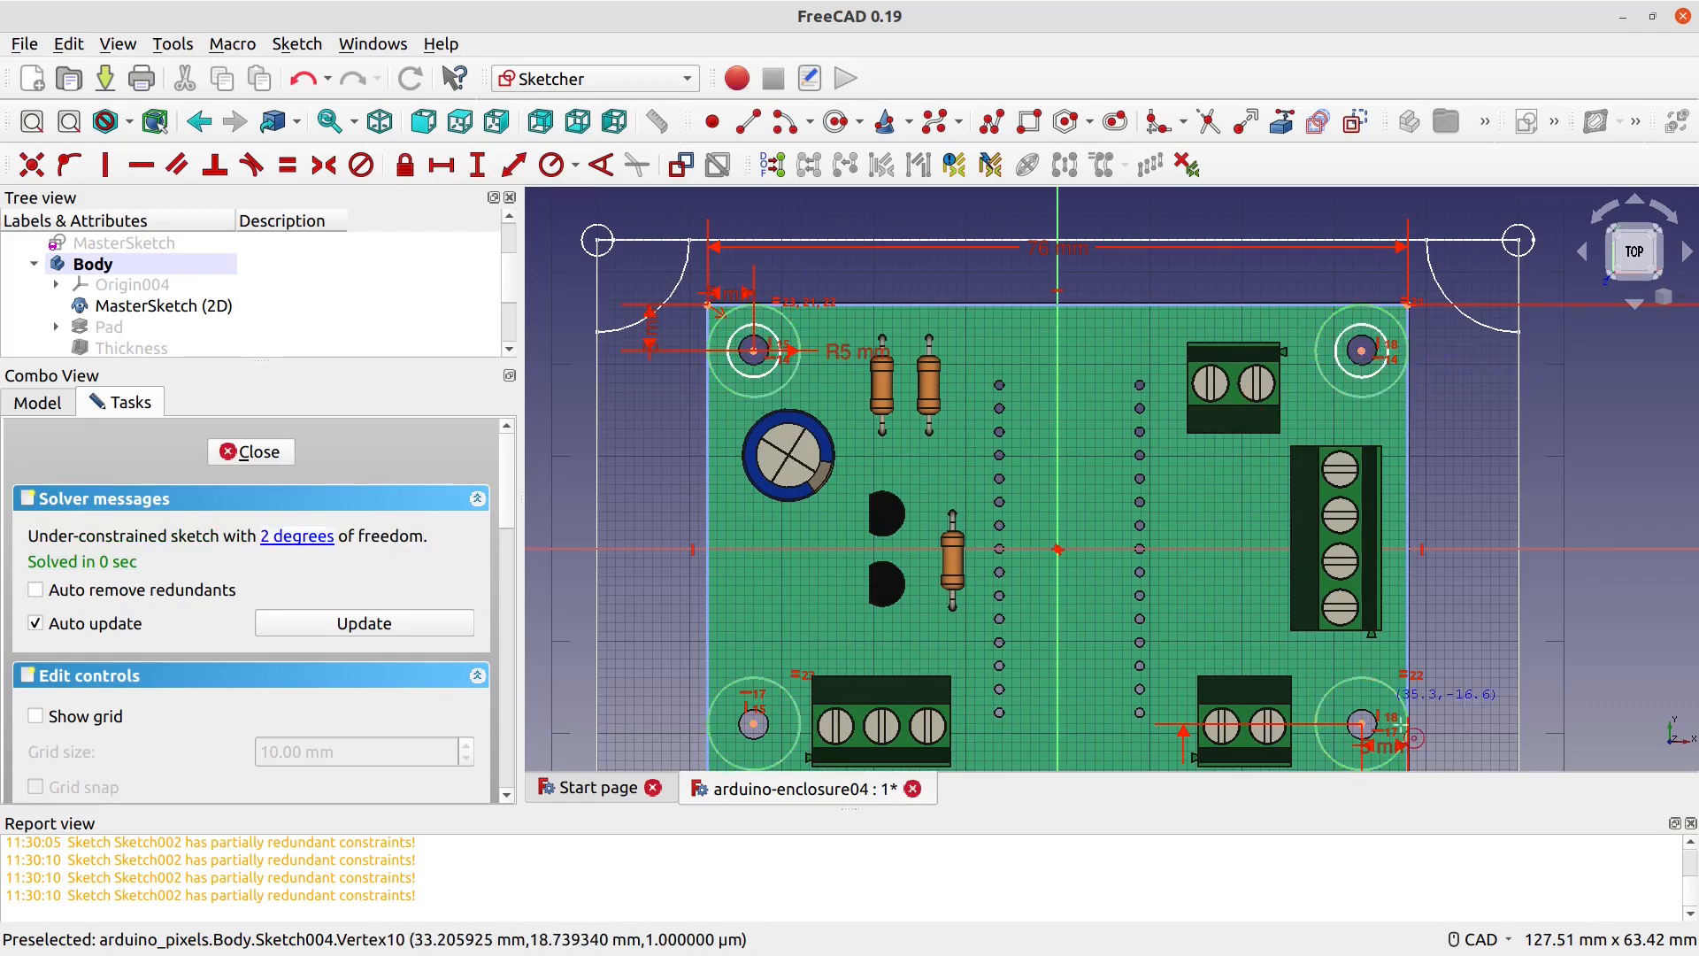
pyautogui.click(1361, 725)
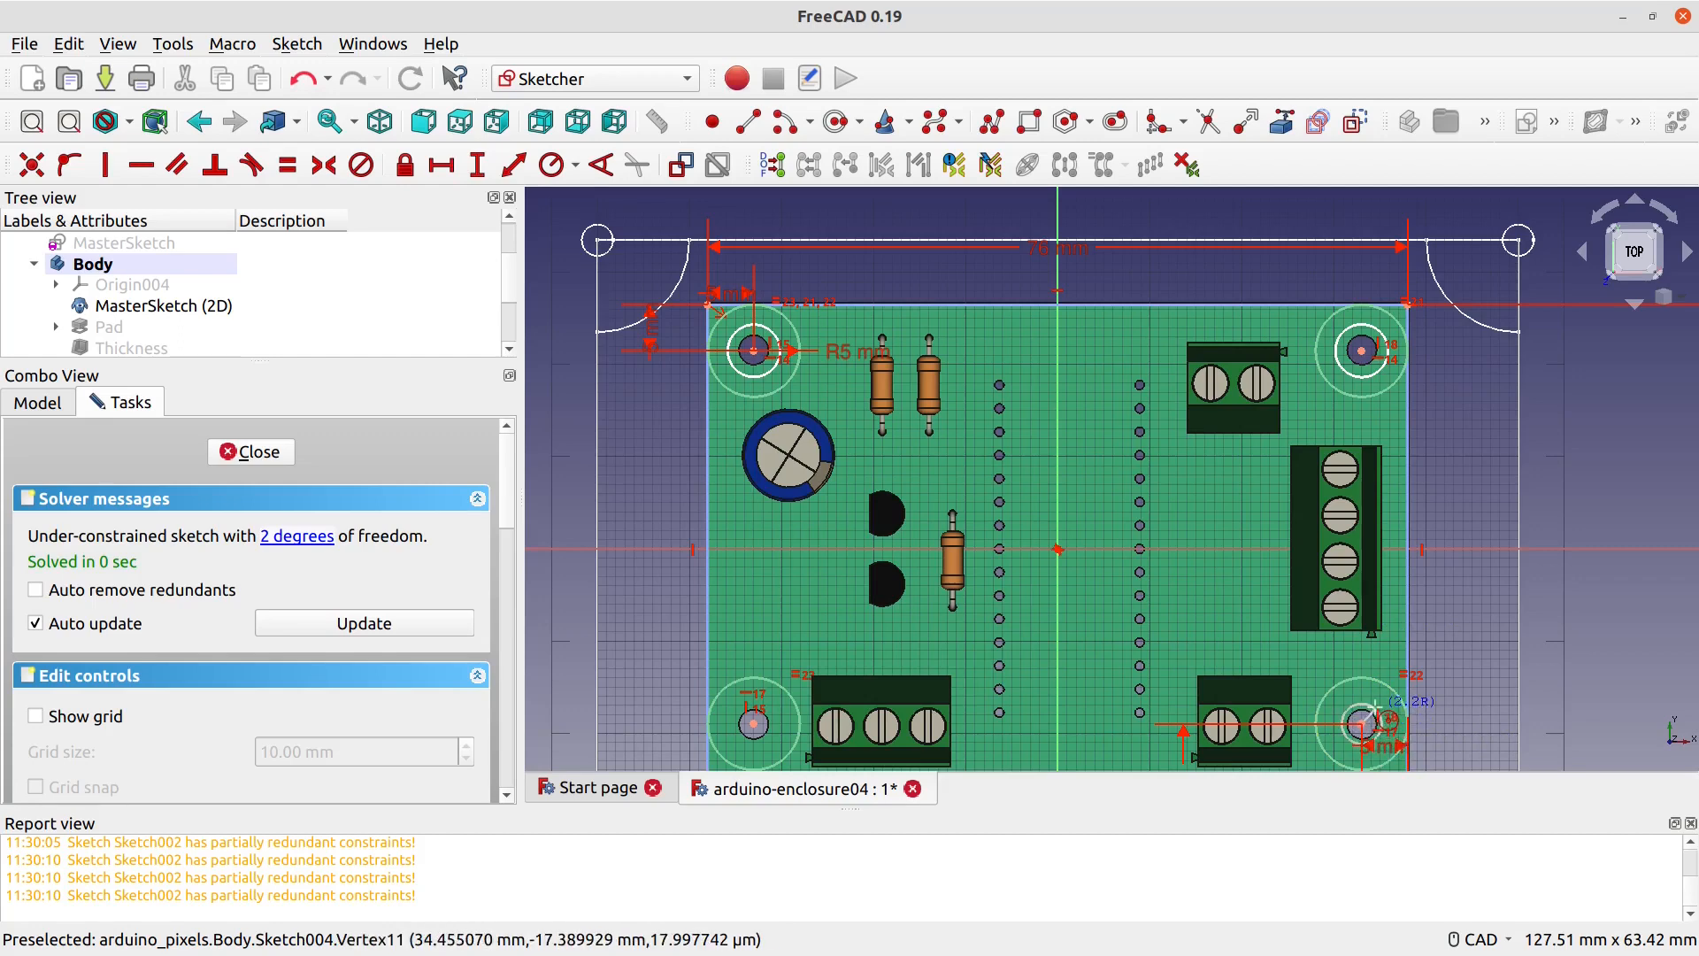
pyautogui.click(1374, 737)
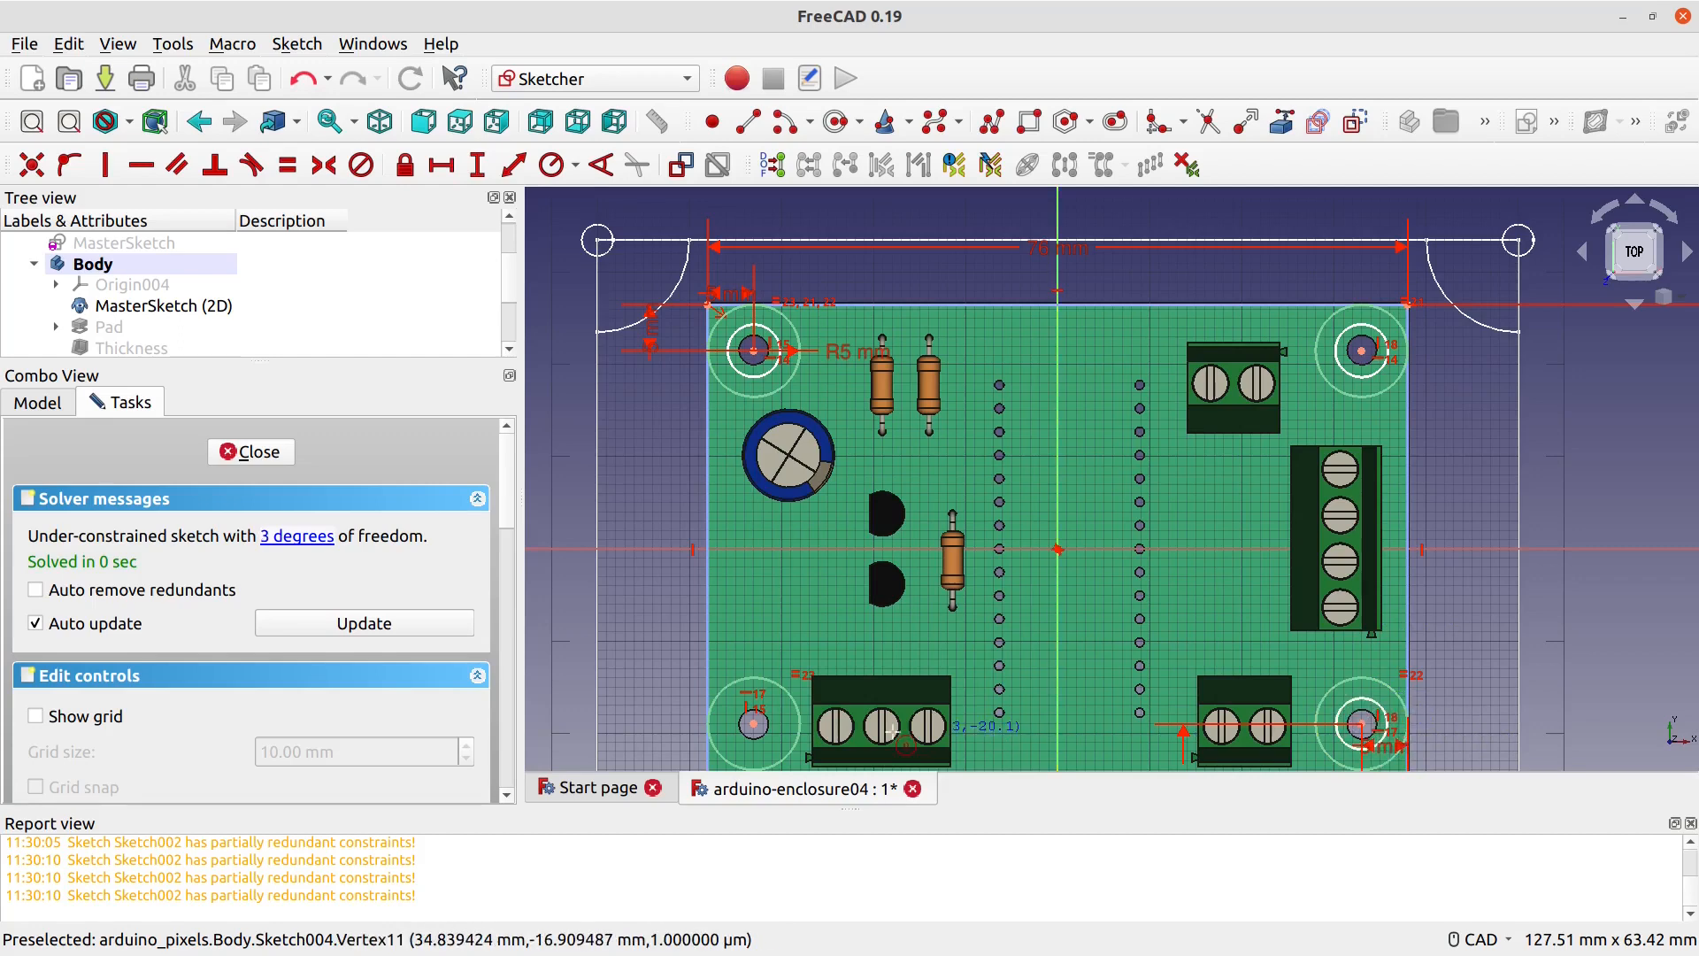
pyautogui.click(753, 725)
pyautogui.click(784, 728)
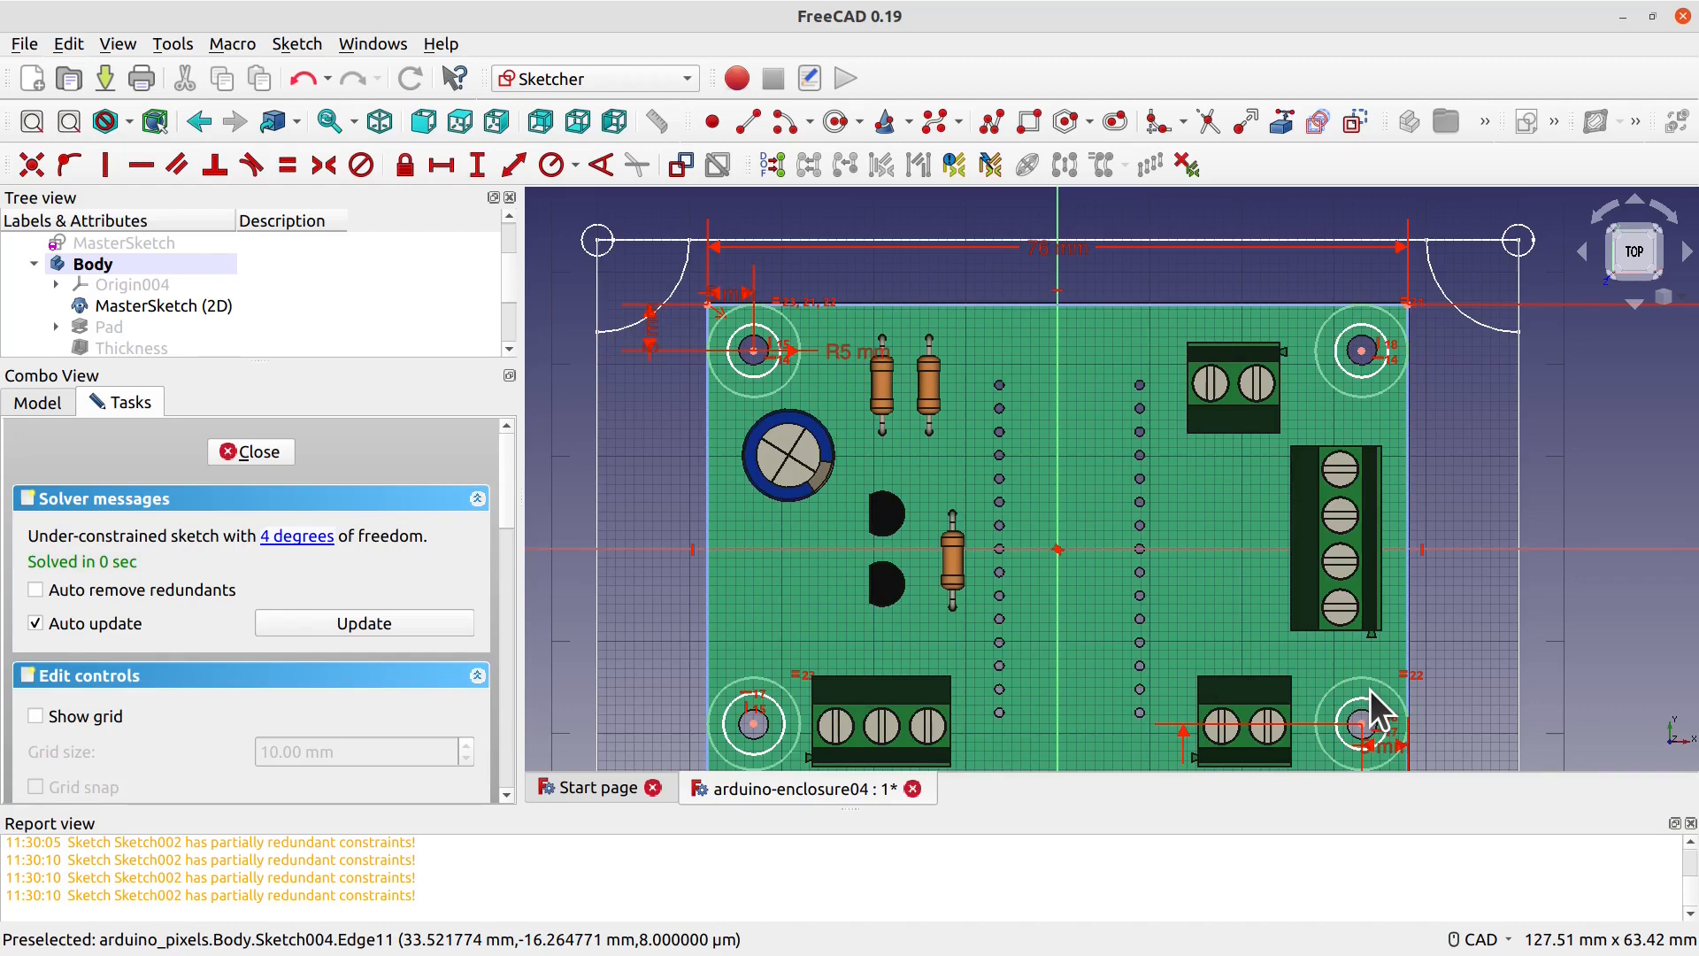
# Step: Constrain the four inner circles to share one radius of 1.25 mm
pyautogui.moveTo(1452, 674); pyautogui.dragTo(1405, 586, button='middle')
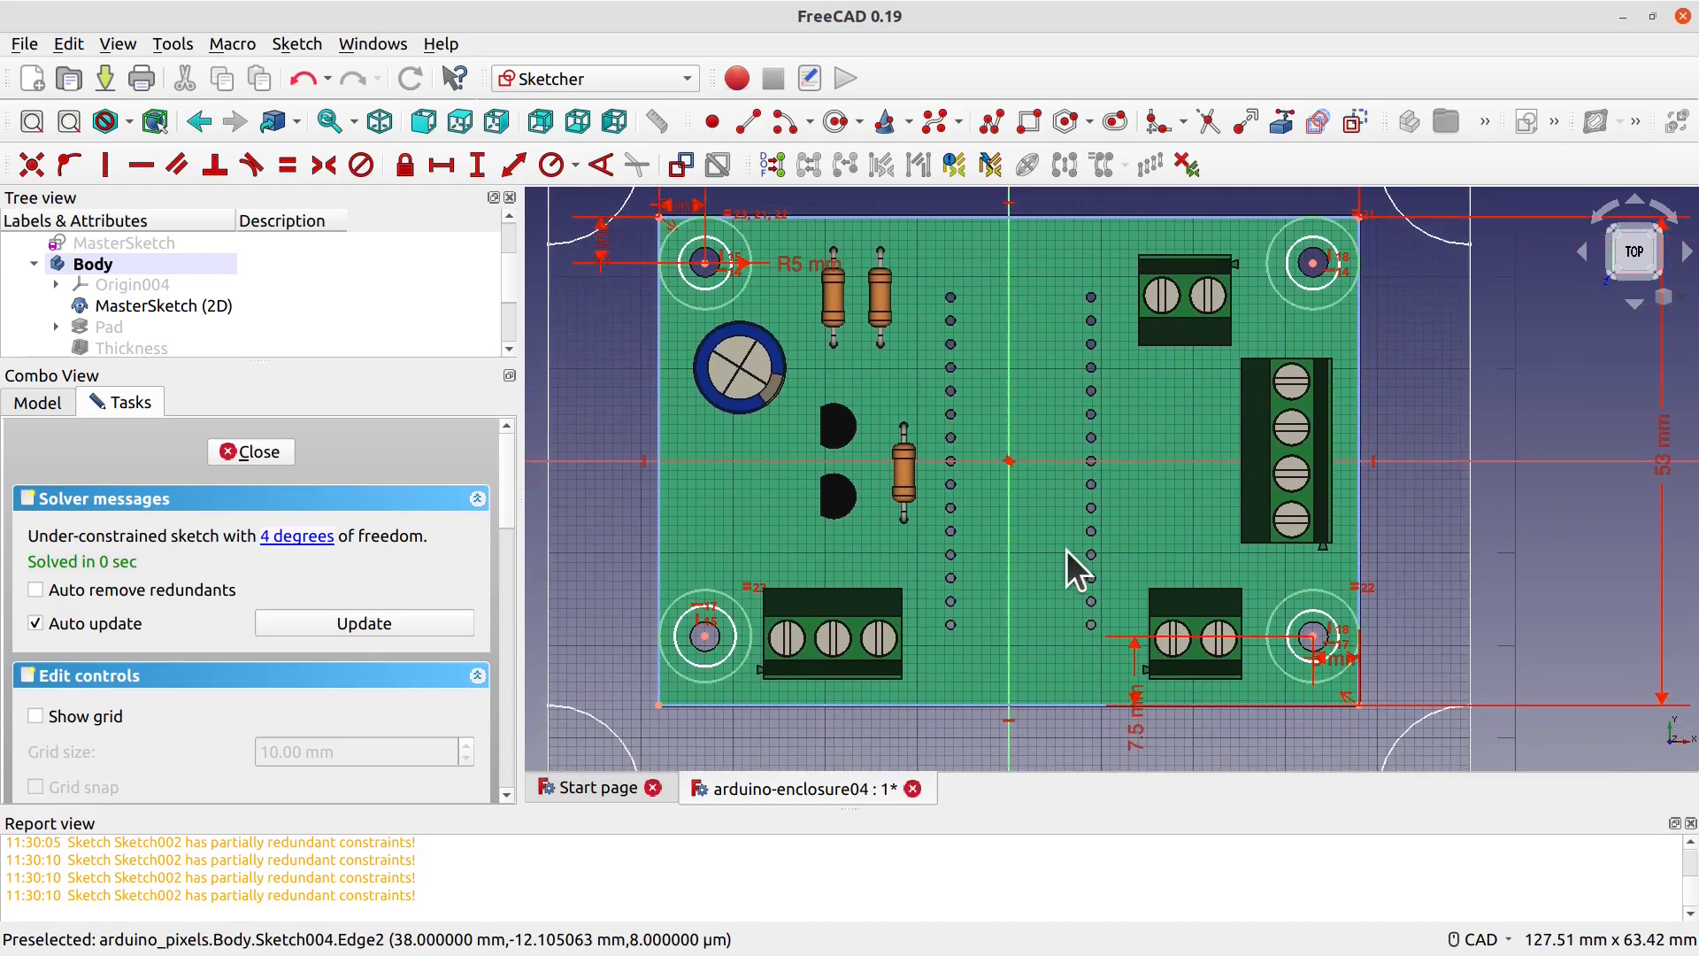
pyautogui.click(712, 288)
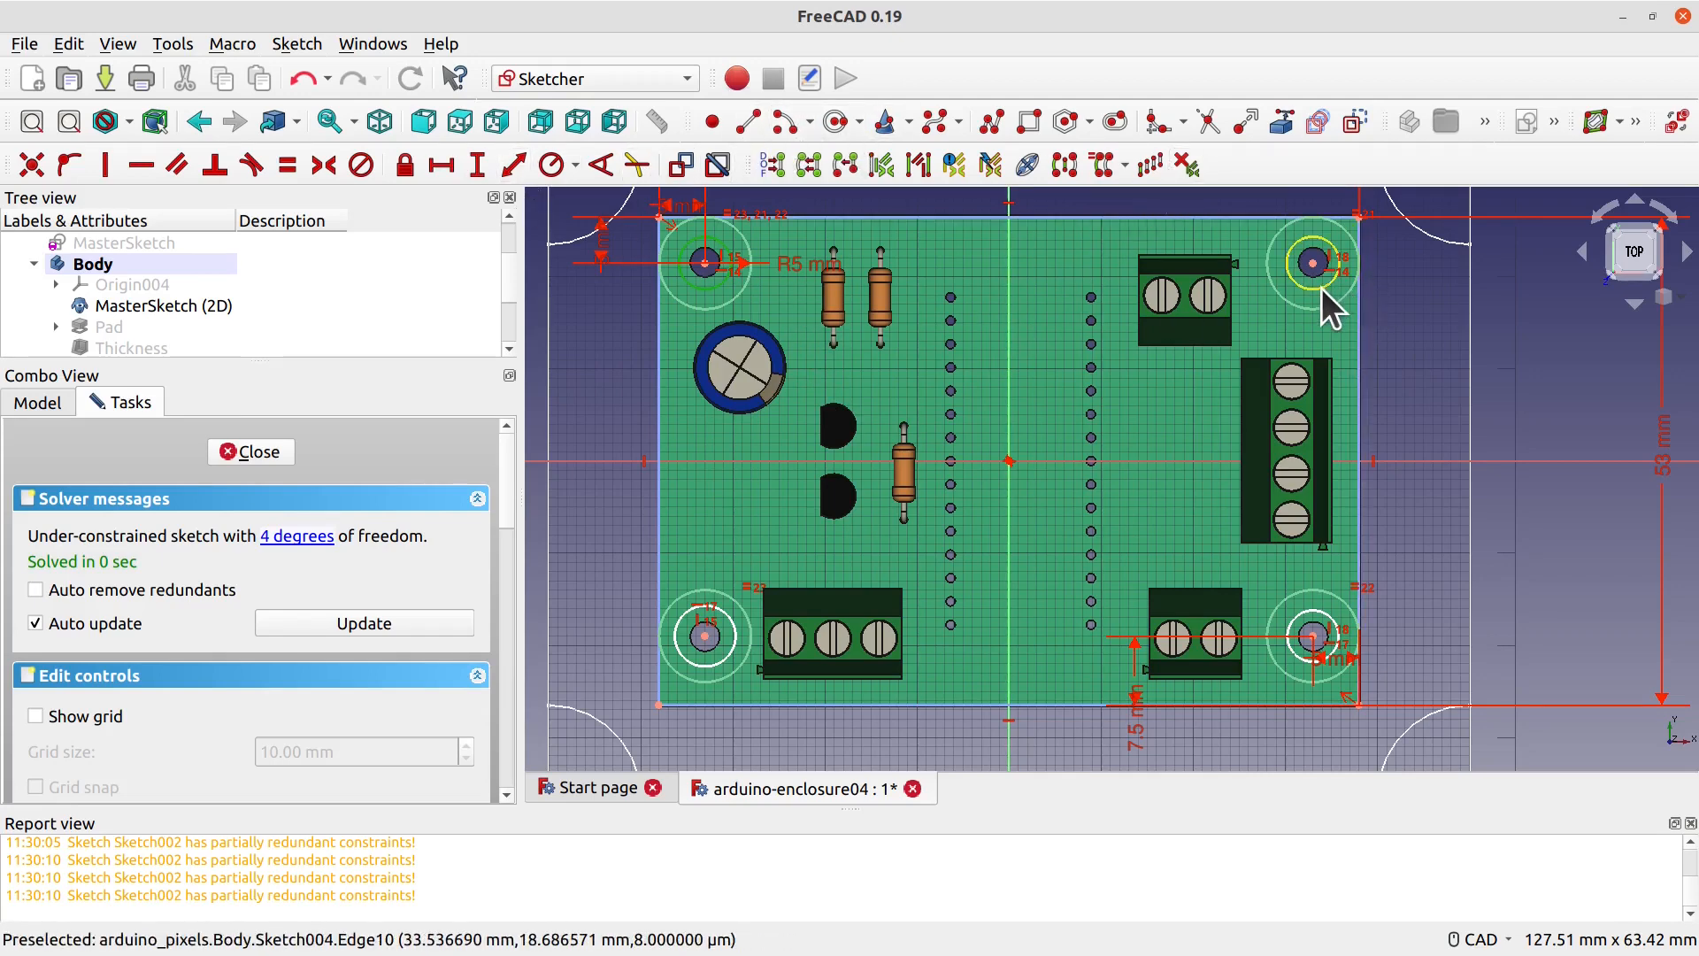
pyautogui.click(1309, 609)
pyautogui.click(729, 619)
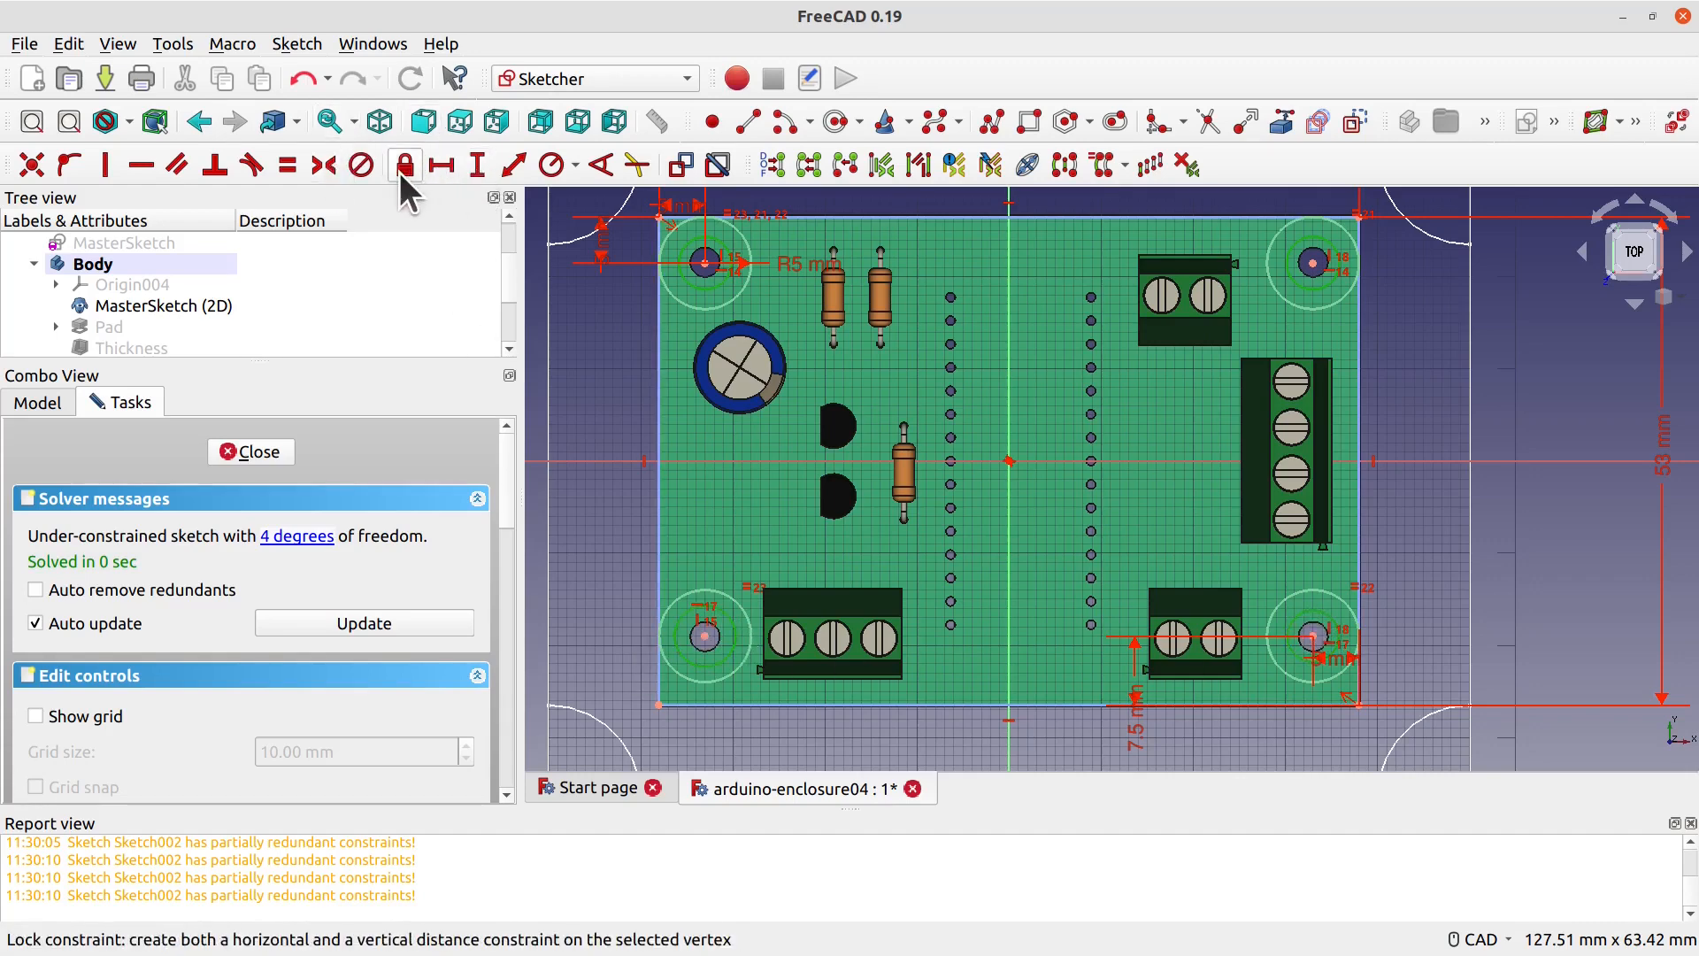
pyautogui.click(554, 167)
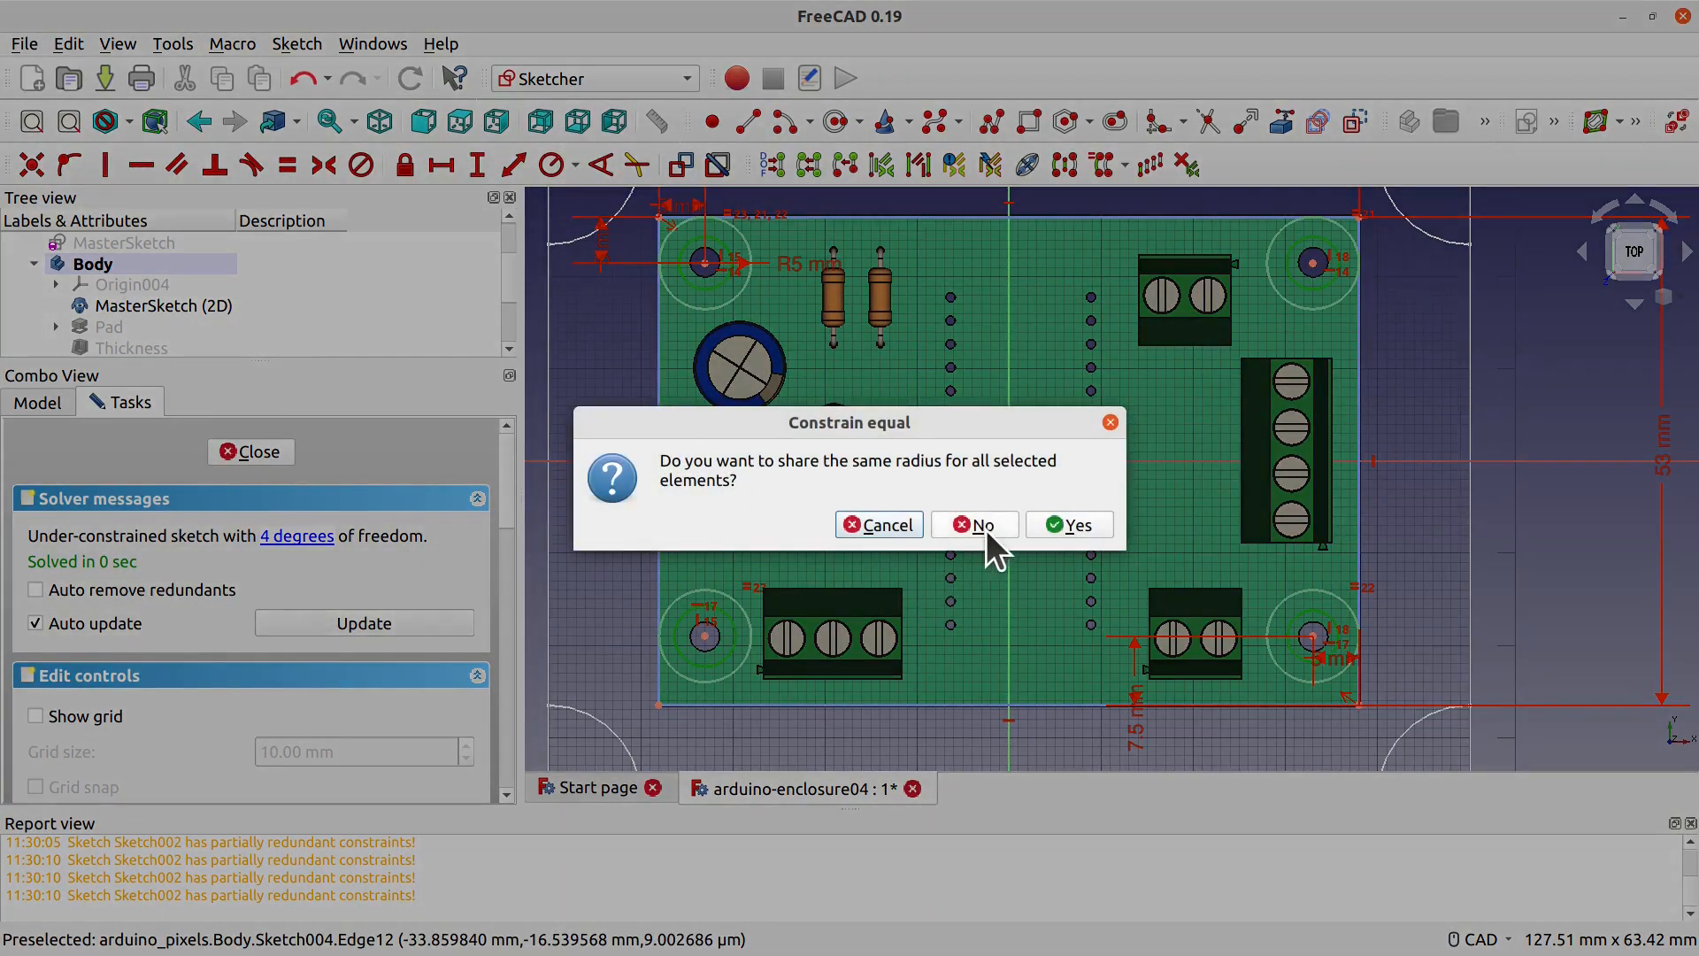
pyautogui.click(1048, 524)
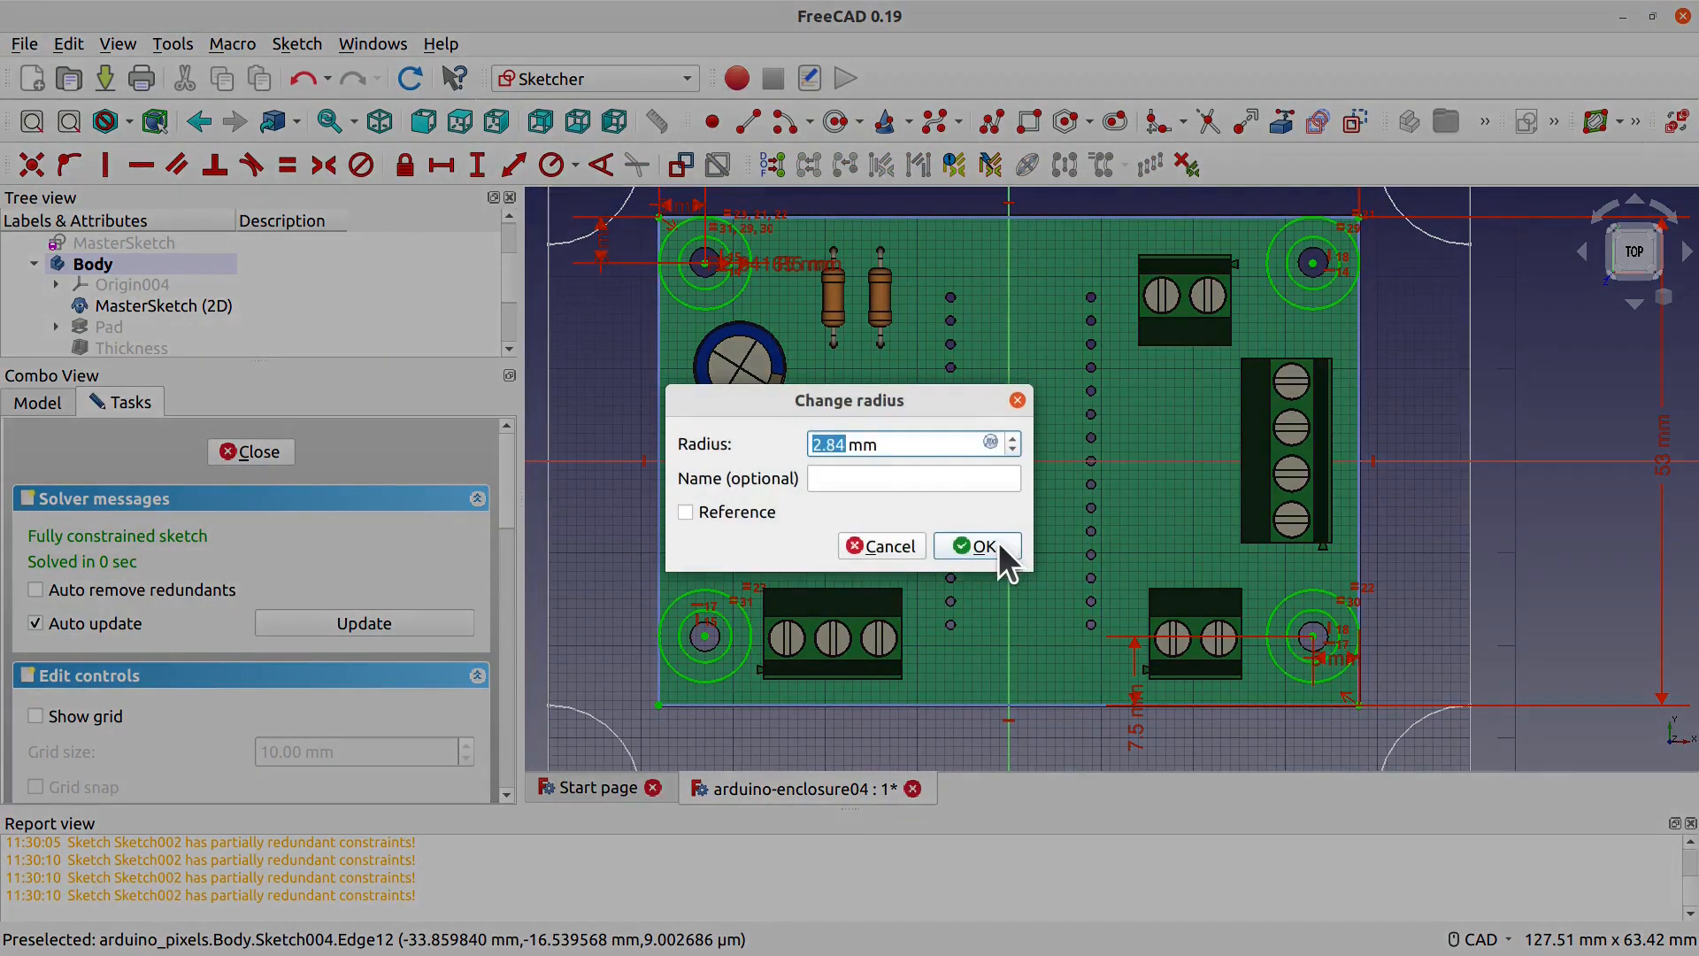
pyautogui.write('12')
pyautogui.press('BackSpace')
pyautogui.write('.25')
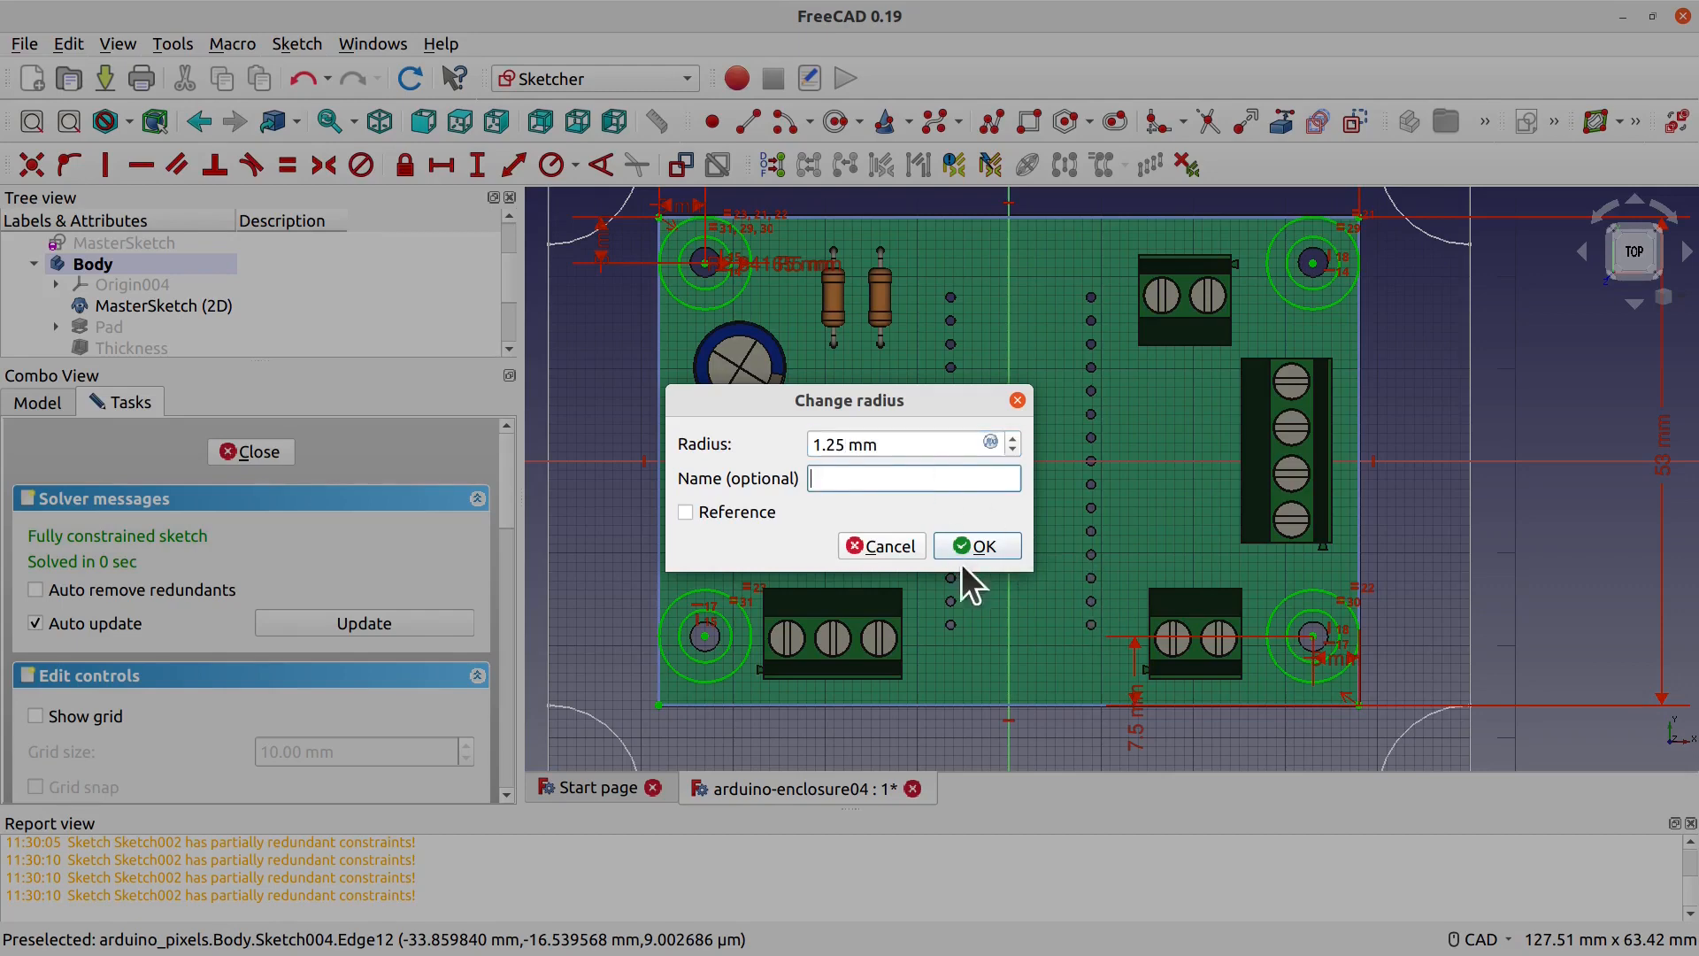
pyautogui.click(974, 543)
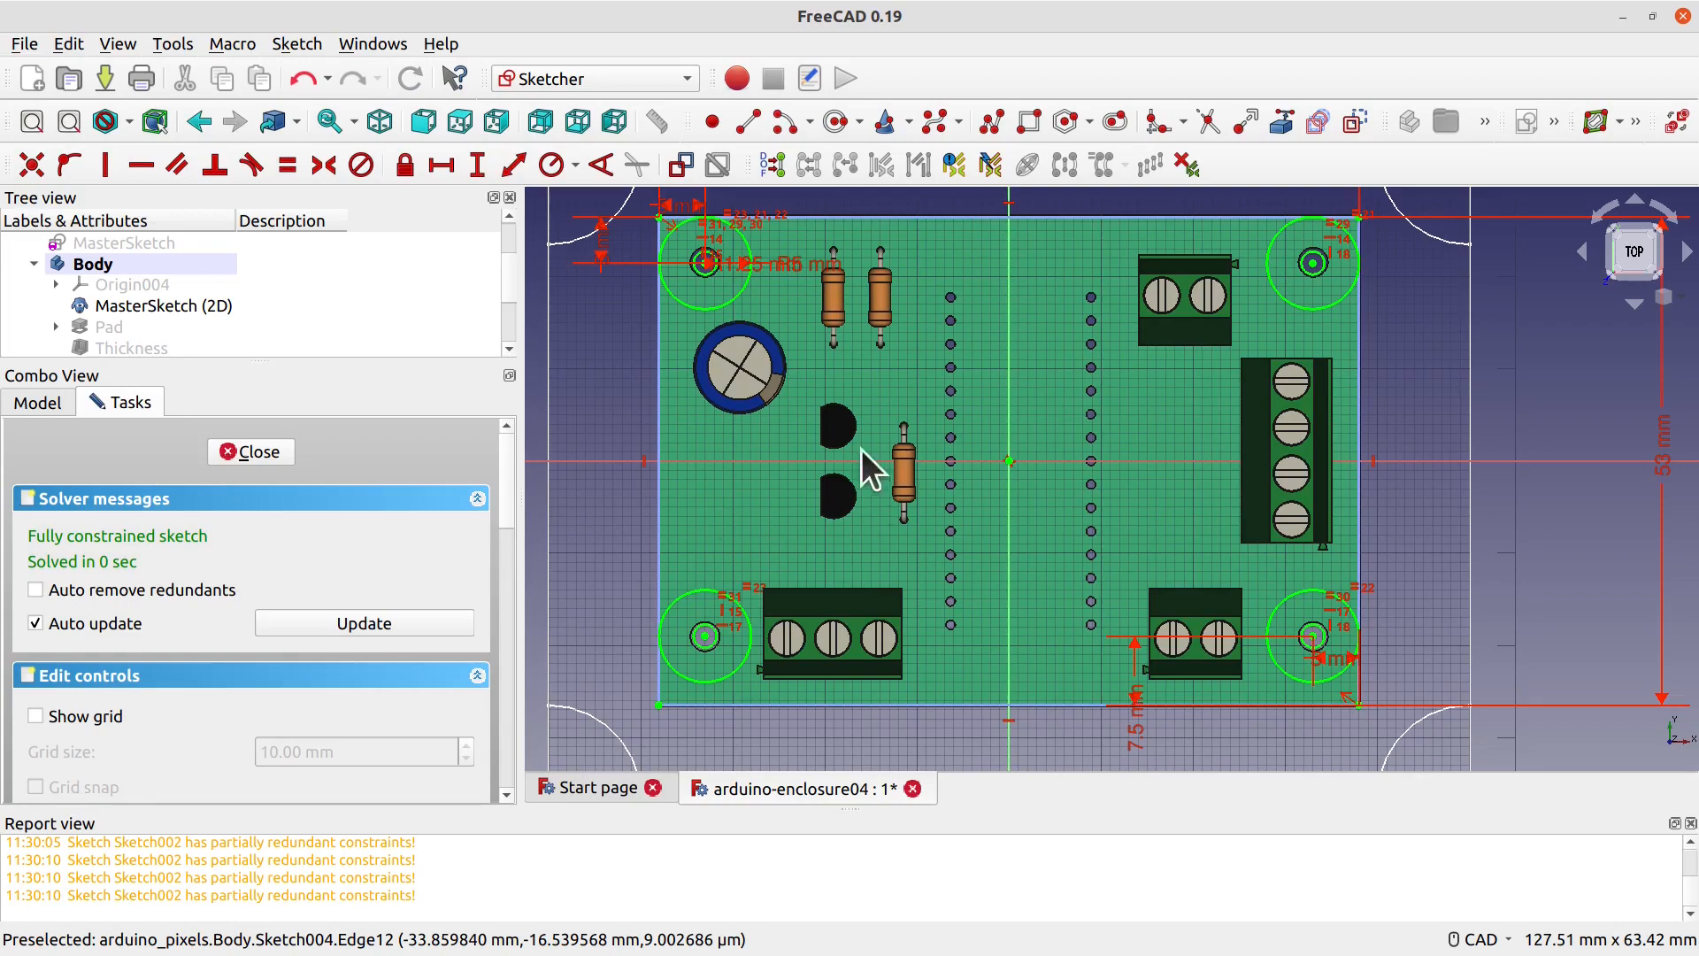
# Step: Close the standoff sketch and pad it to a length of 3 mm
pyautogui.click(251, 451)
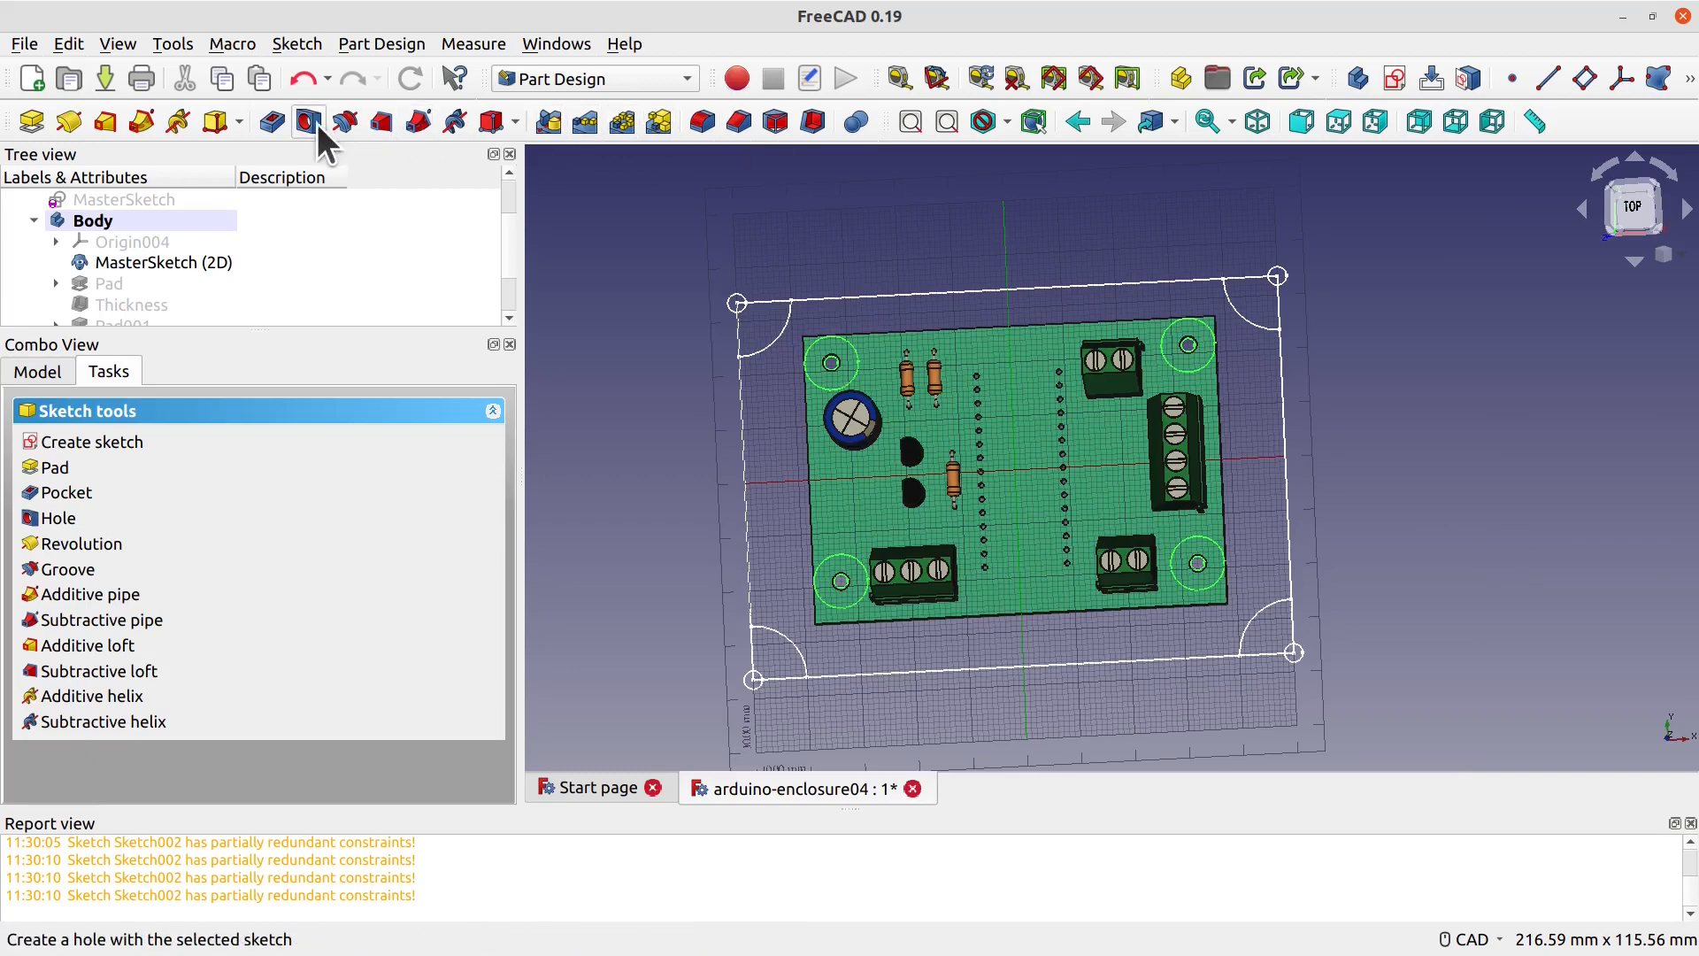
pyautogui.click(53, 469)
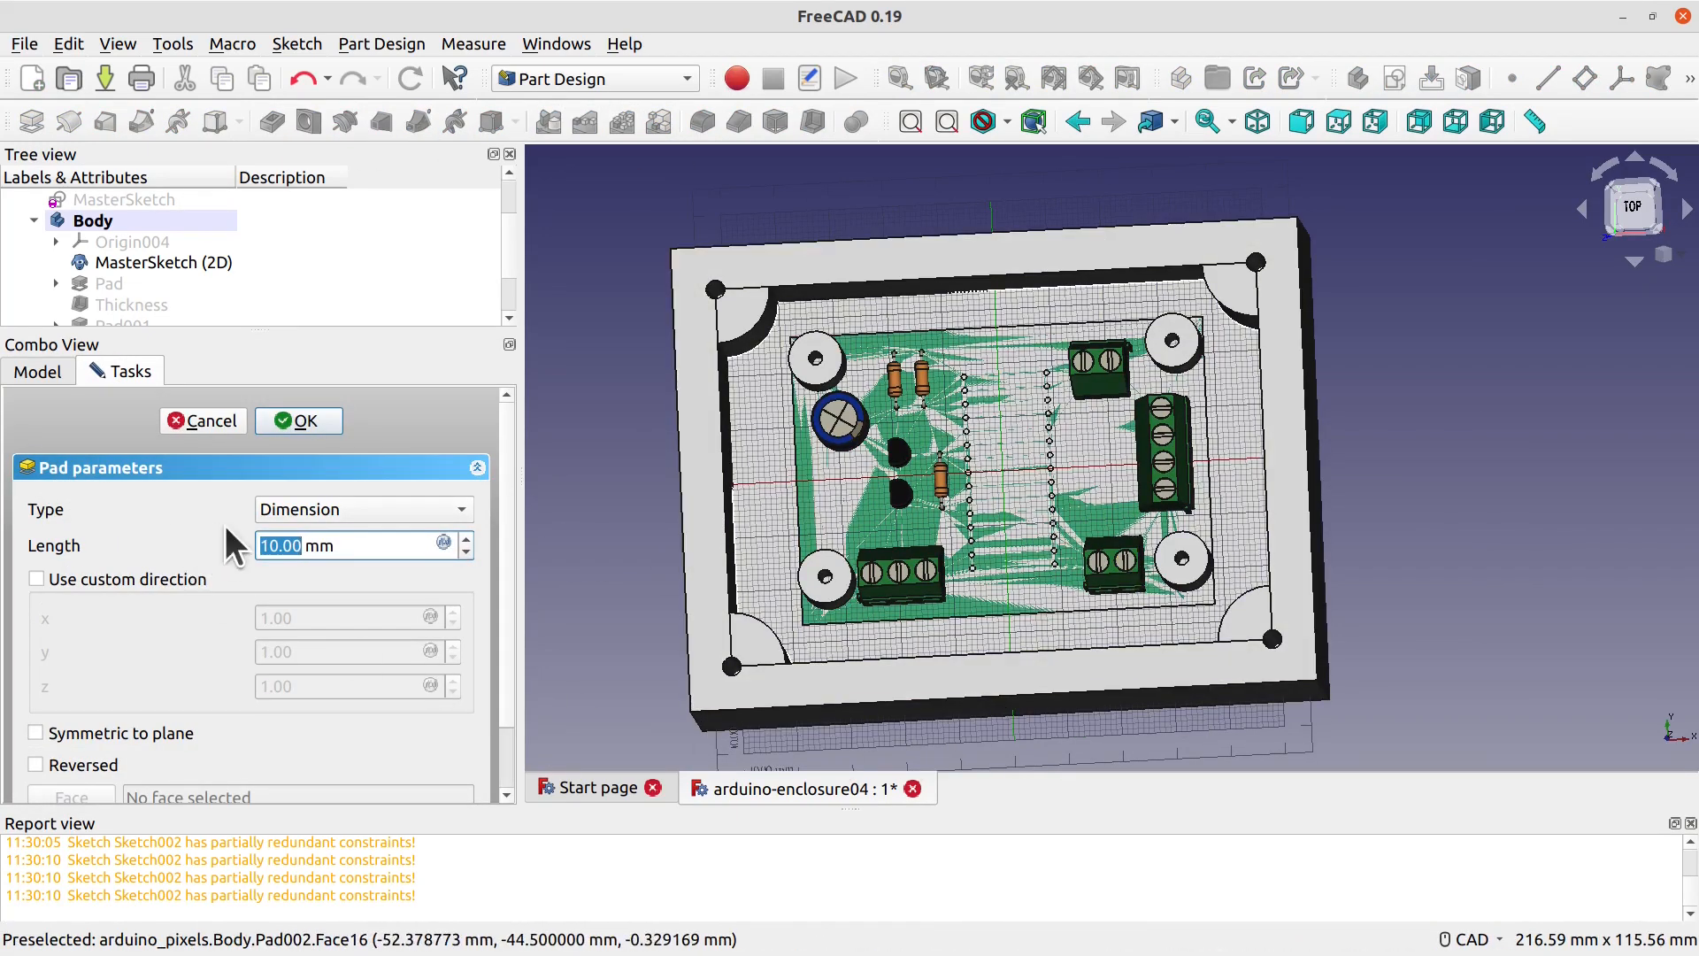
pyautogui.moveTo(345, 546); pyautogui.dragTo(256, 540)
pyautogui.write('3')
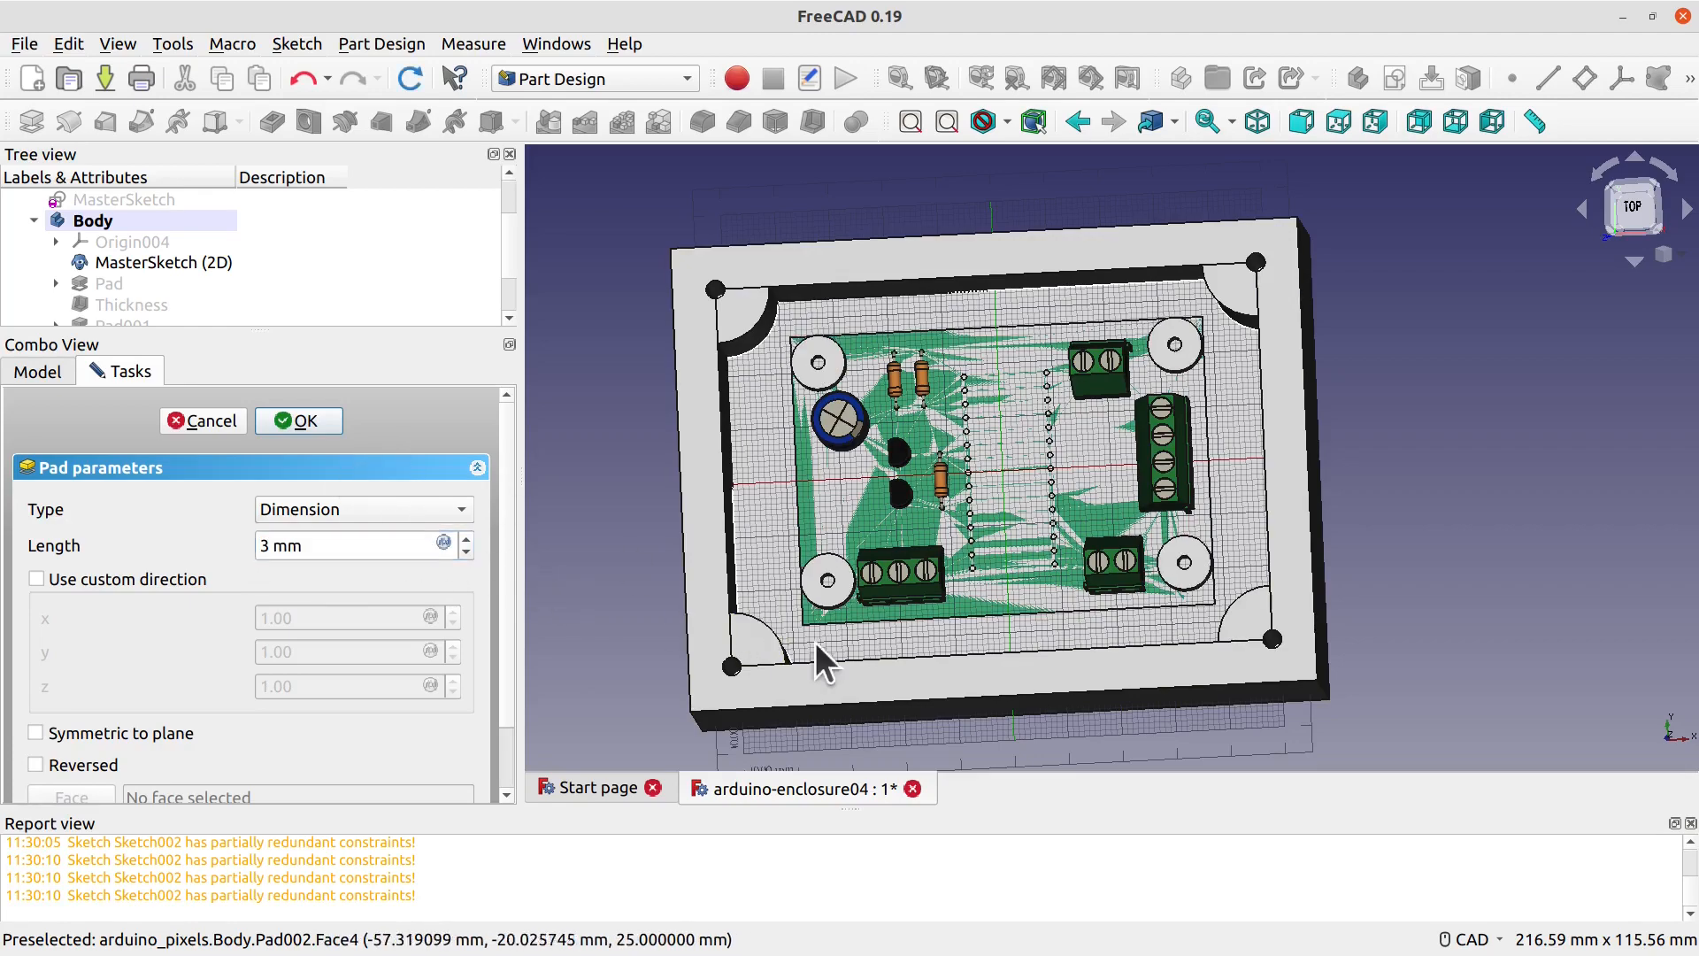
pyautogui.moveTo(1089, 735); pyautogui.dragTo(1042, 583, button='middle')
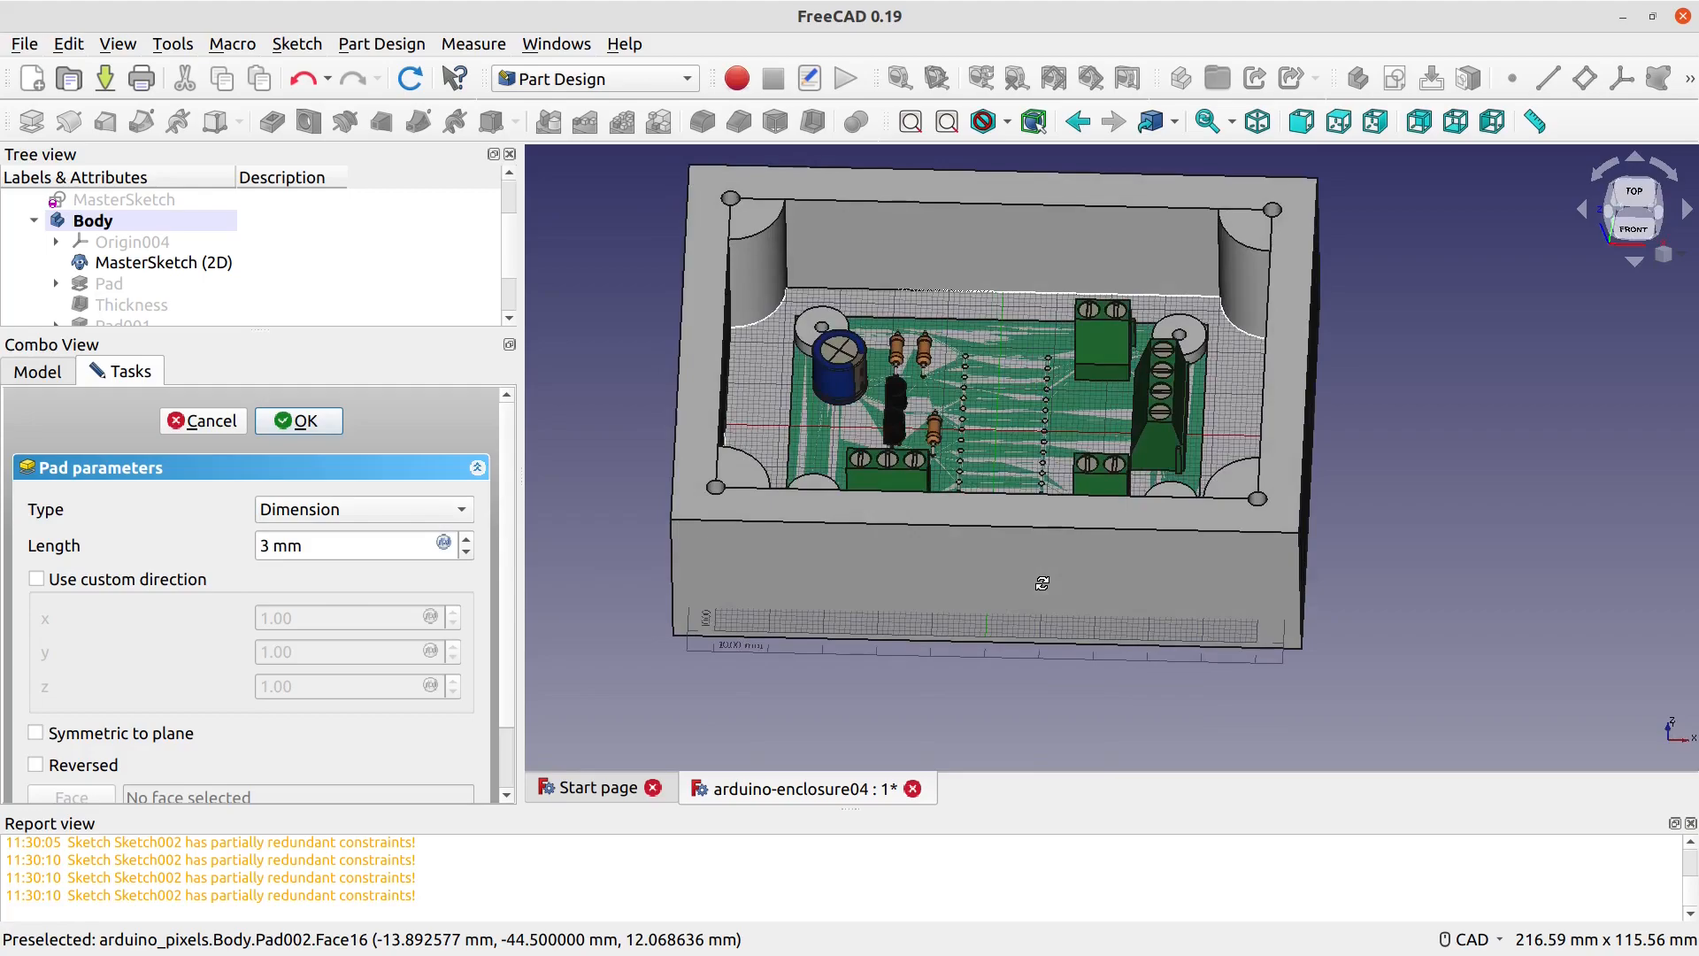
pyautogui.moveTo(1303, 575); pyautogui.dragTo(1384, 564, button='middle')
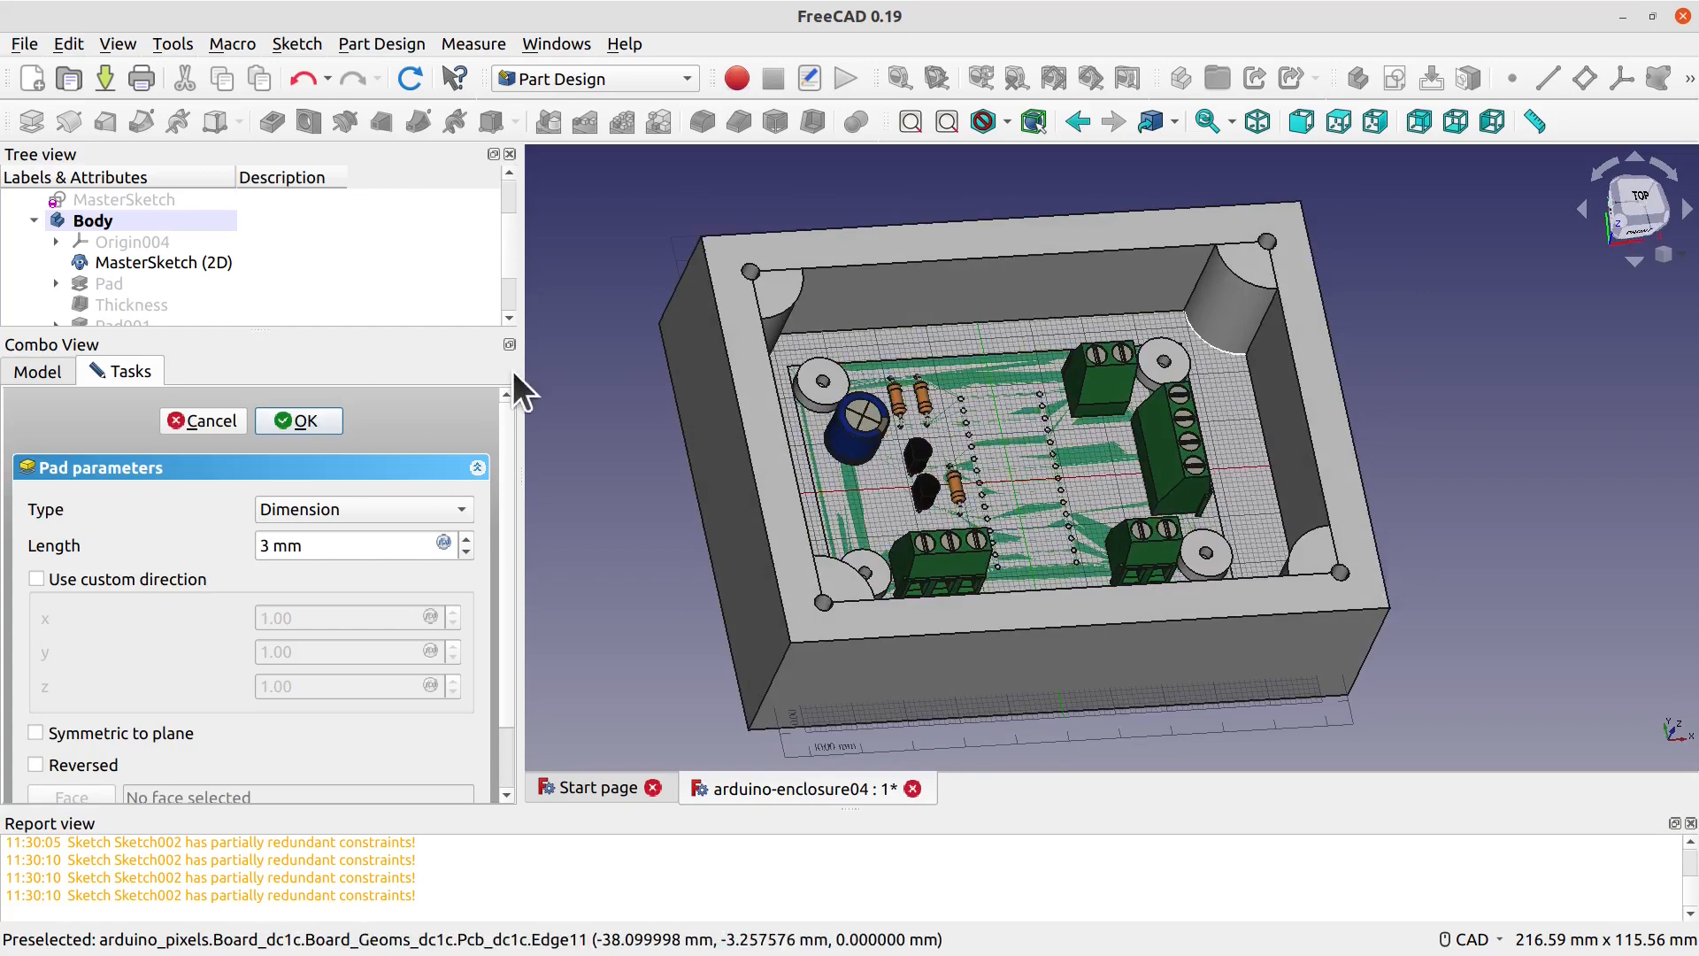
pyautogui.click(315, 414)
# Step: Move the arduino-pixels board up 4 mm along the Z axis with Transform, keeping the 1.00 mm translation increment, and accept
pyautogui.scroll(-2, 1551, 406)
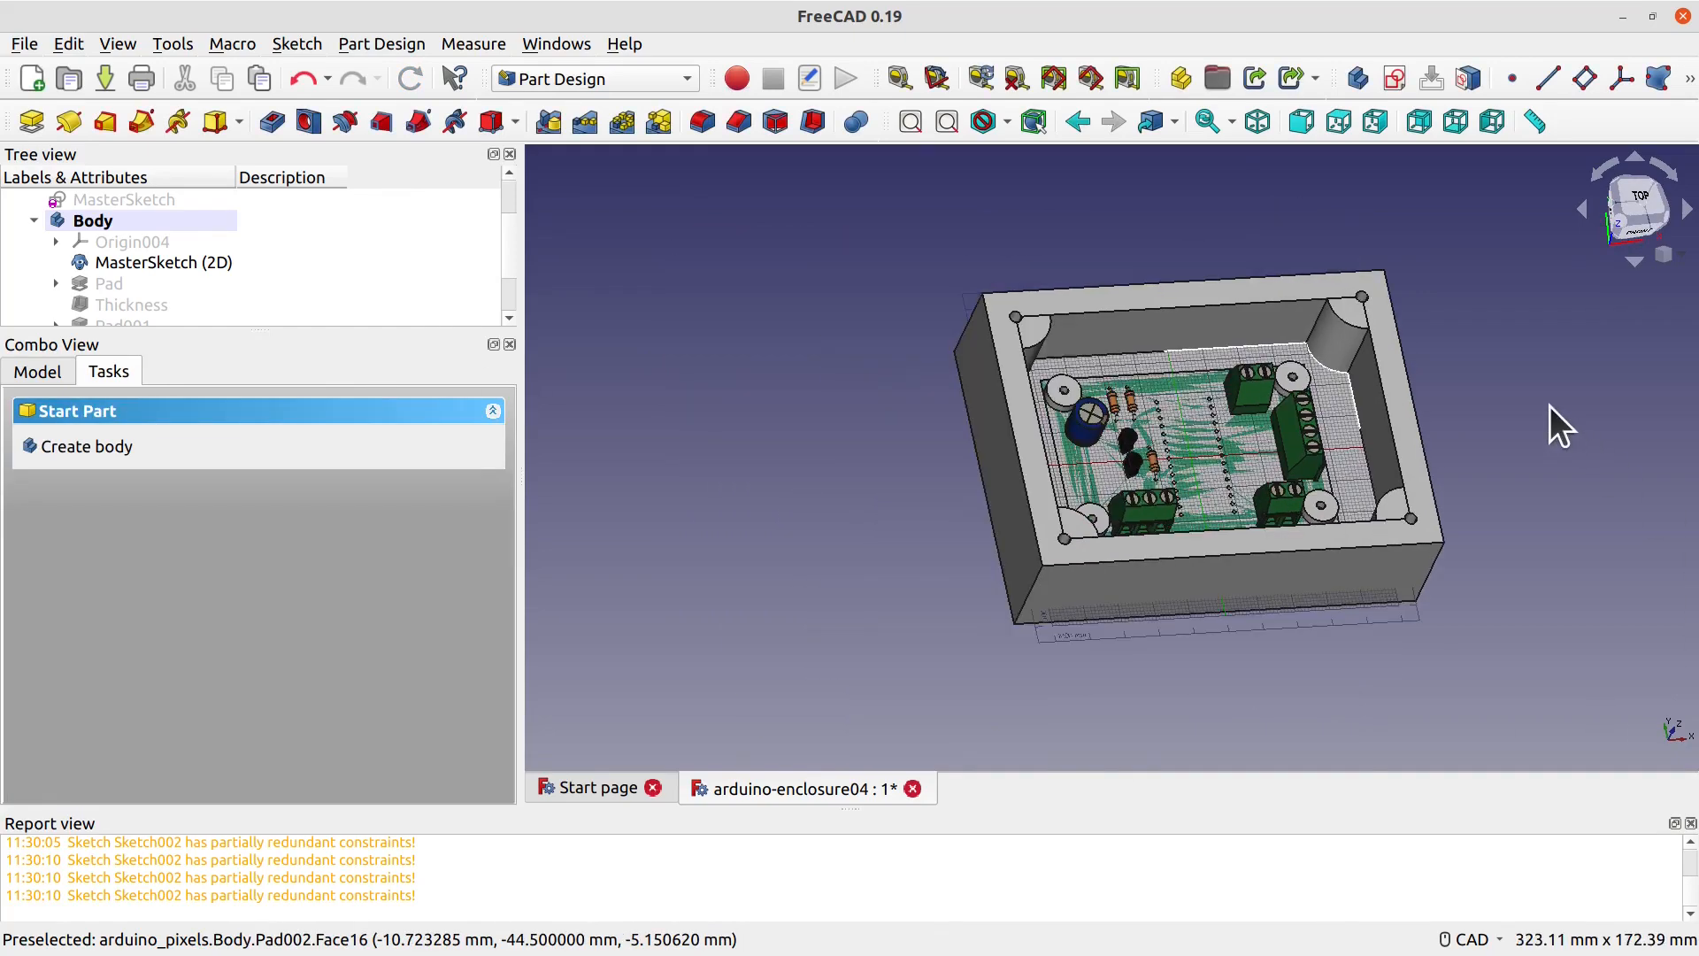
pyautogui.moveTo(1459, 465); pyautogui.dragTo(1040, 522, button='middle')
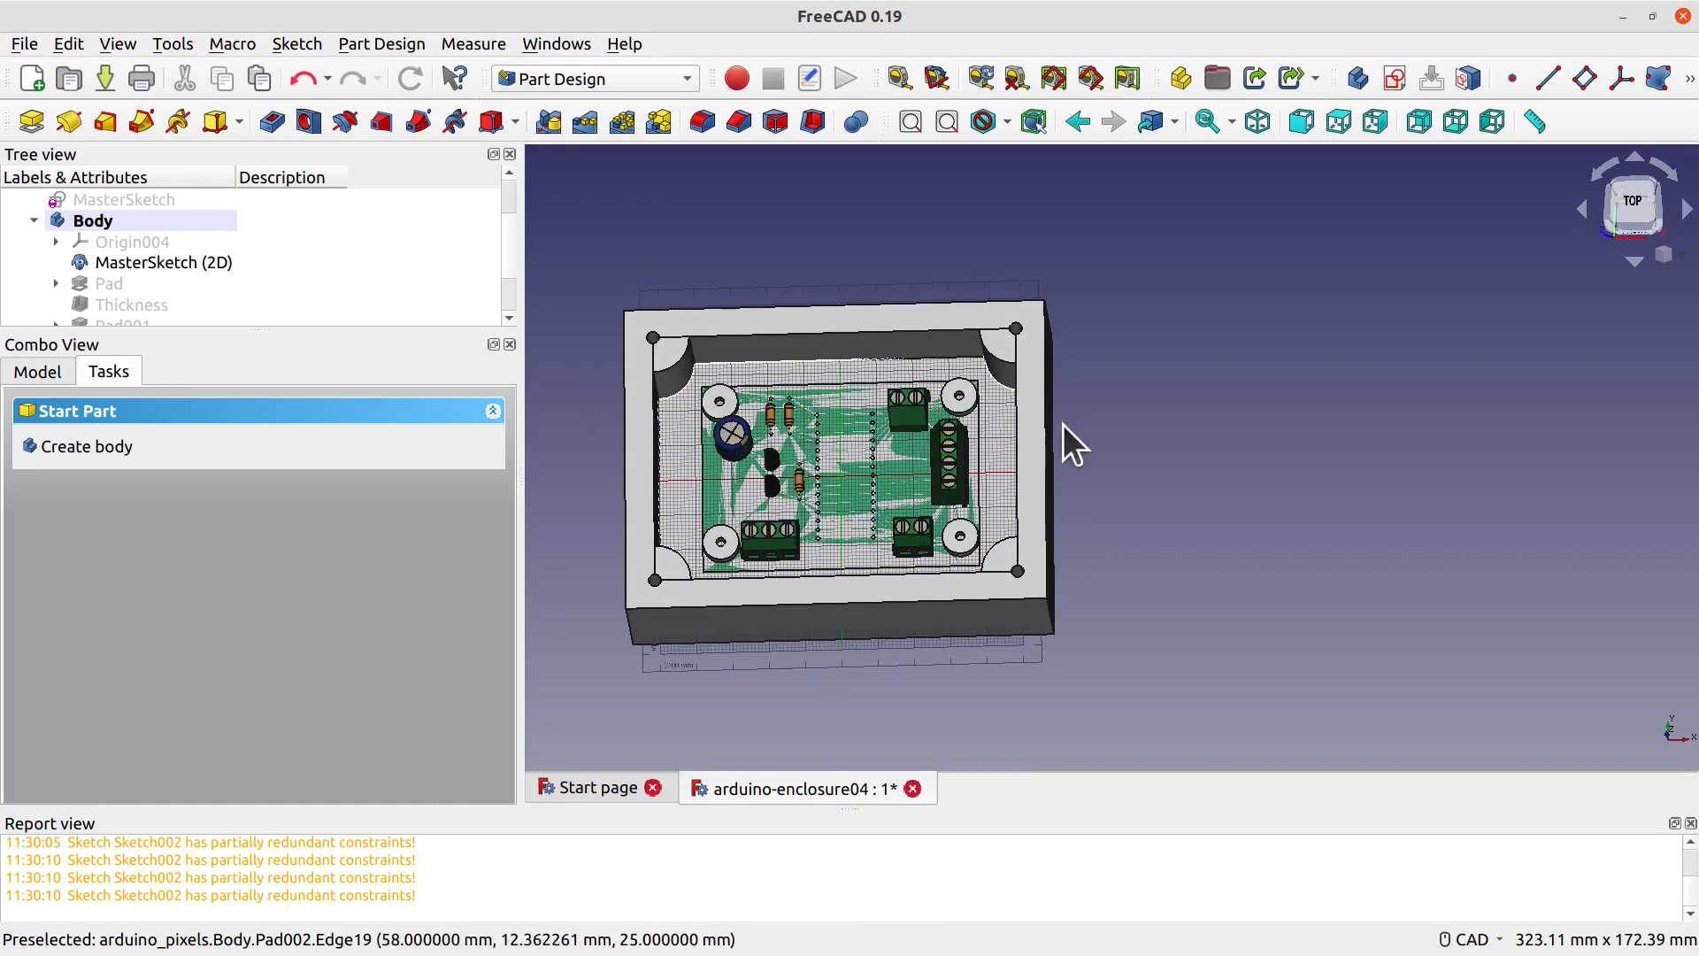
pyautogui.scroll(4, 921, 508)
pyautogui.moveTo(1260, 561); pyautogui.dragTo(1583, 606, button='middle')
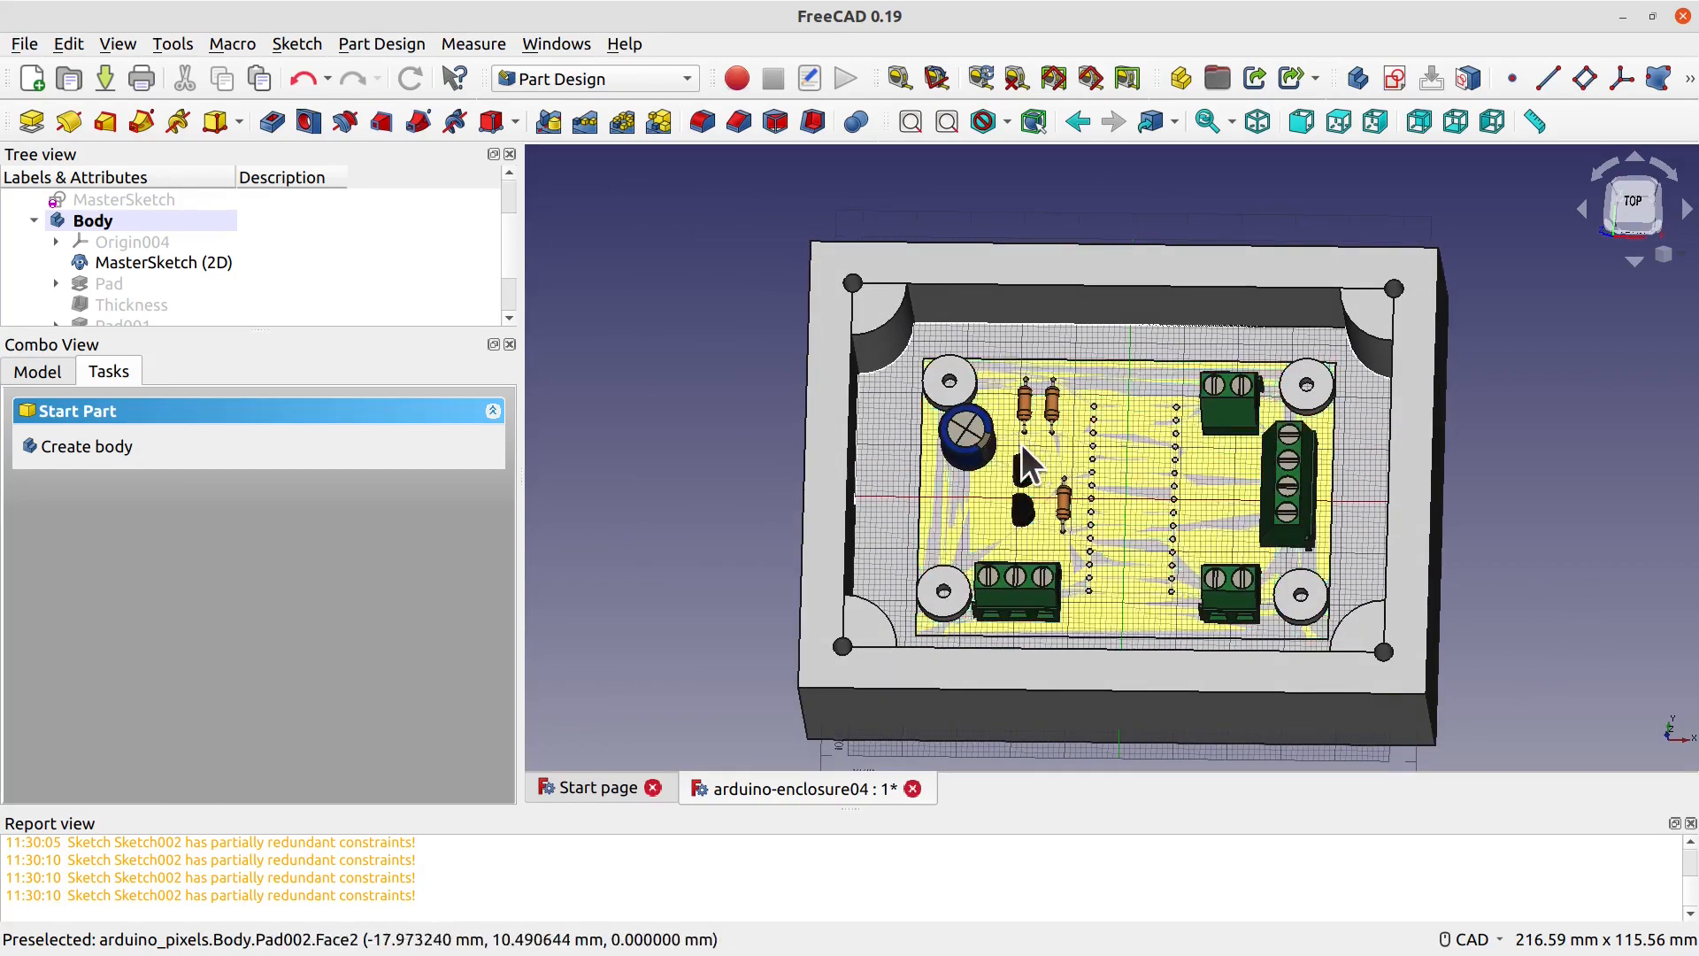
pyautogui.scroll(1, 512, 220)
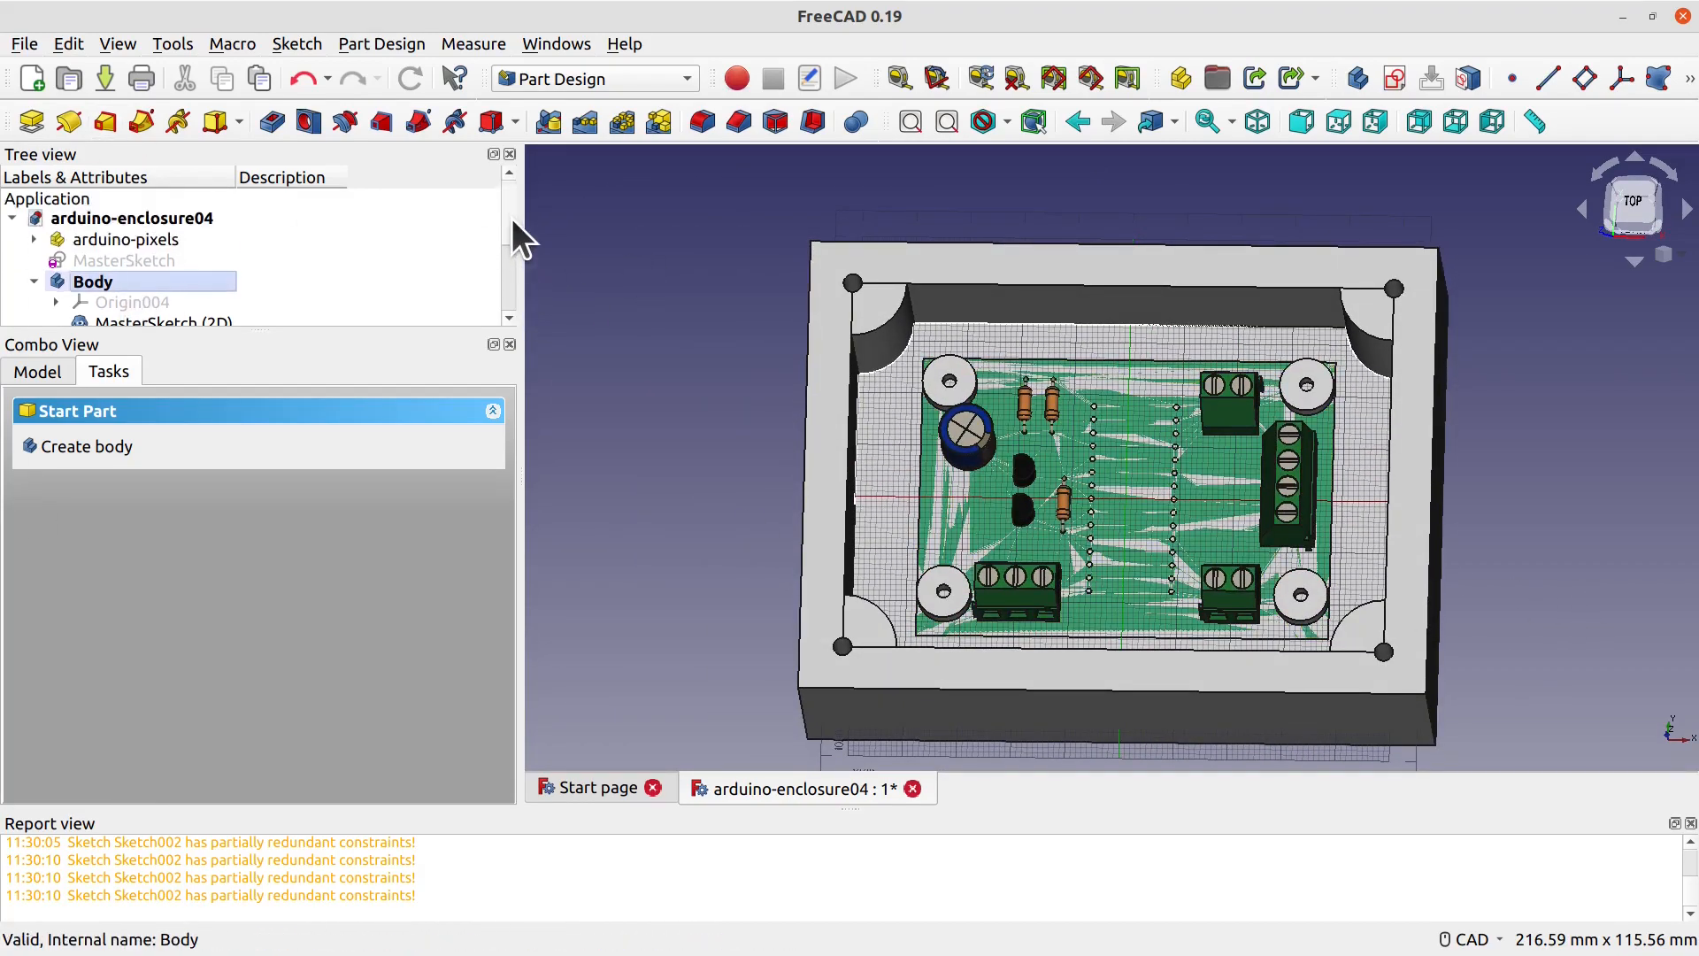
pyautogui.click(139, 241)
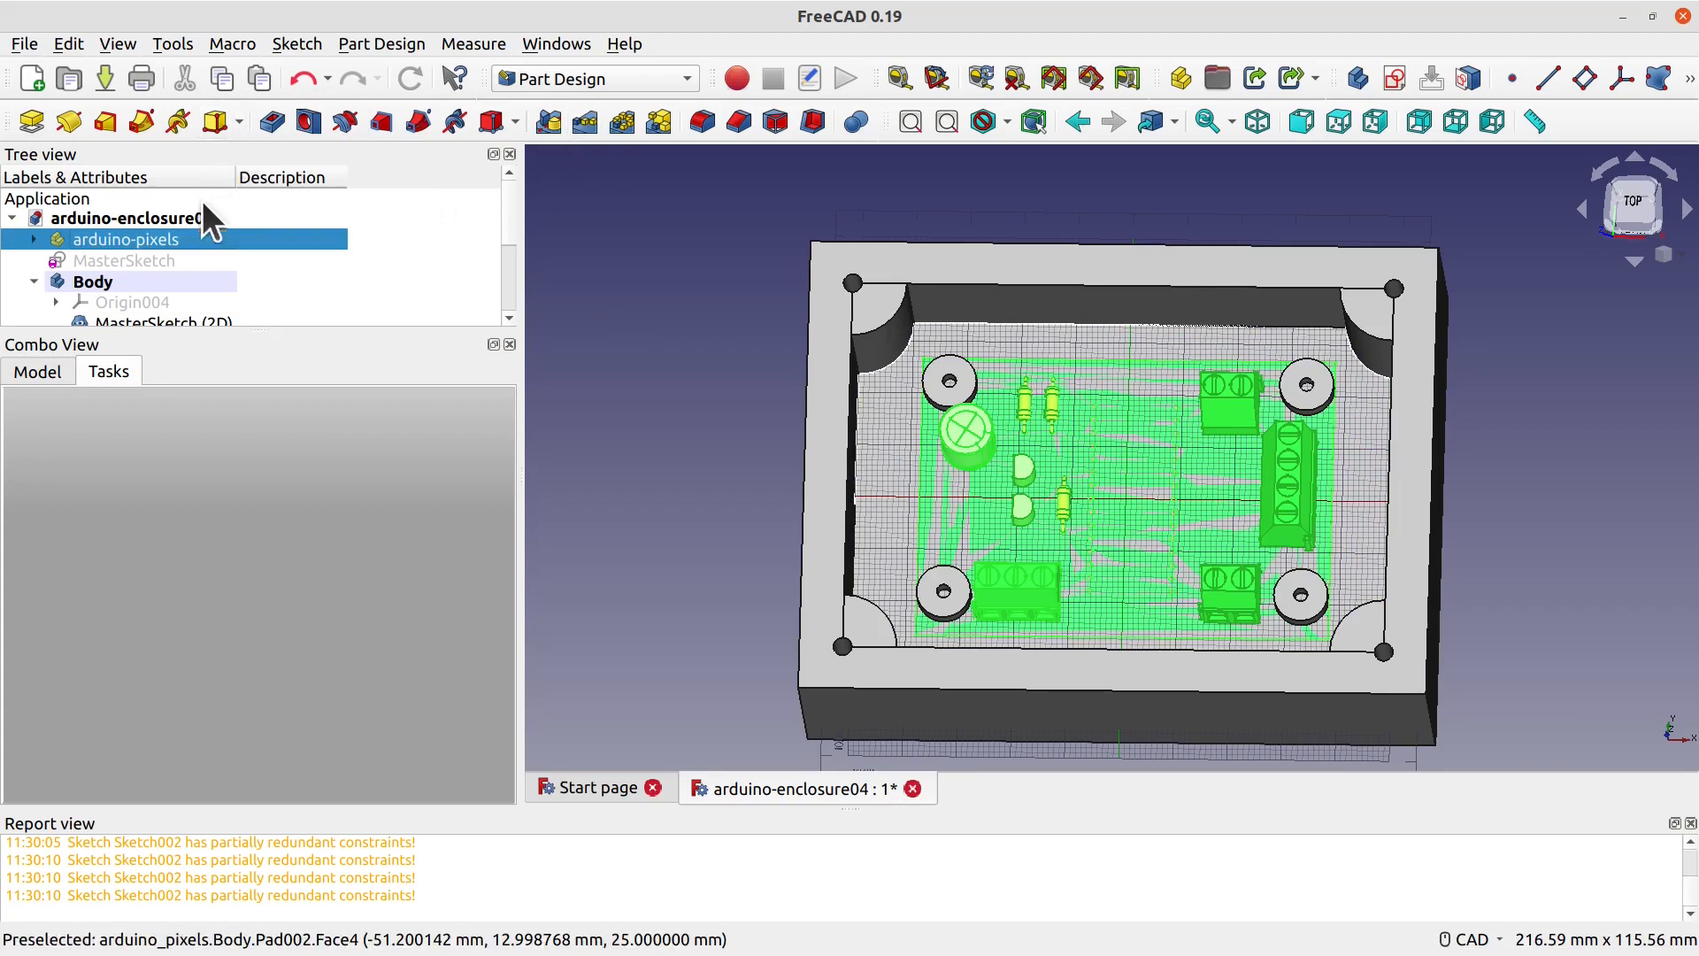
pyautogui.rightClick(173, 241)
pyautogui.click(343, 285)
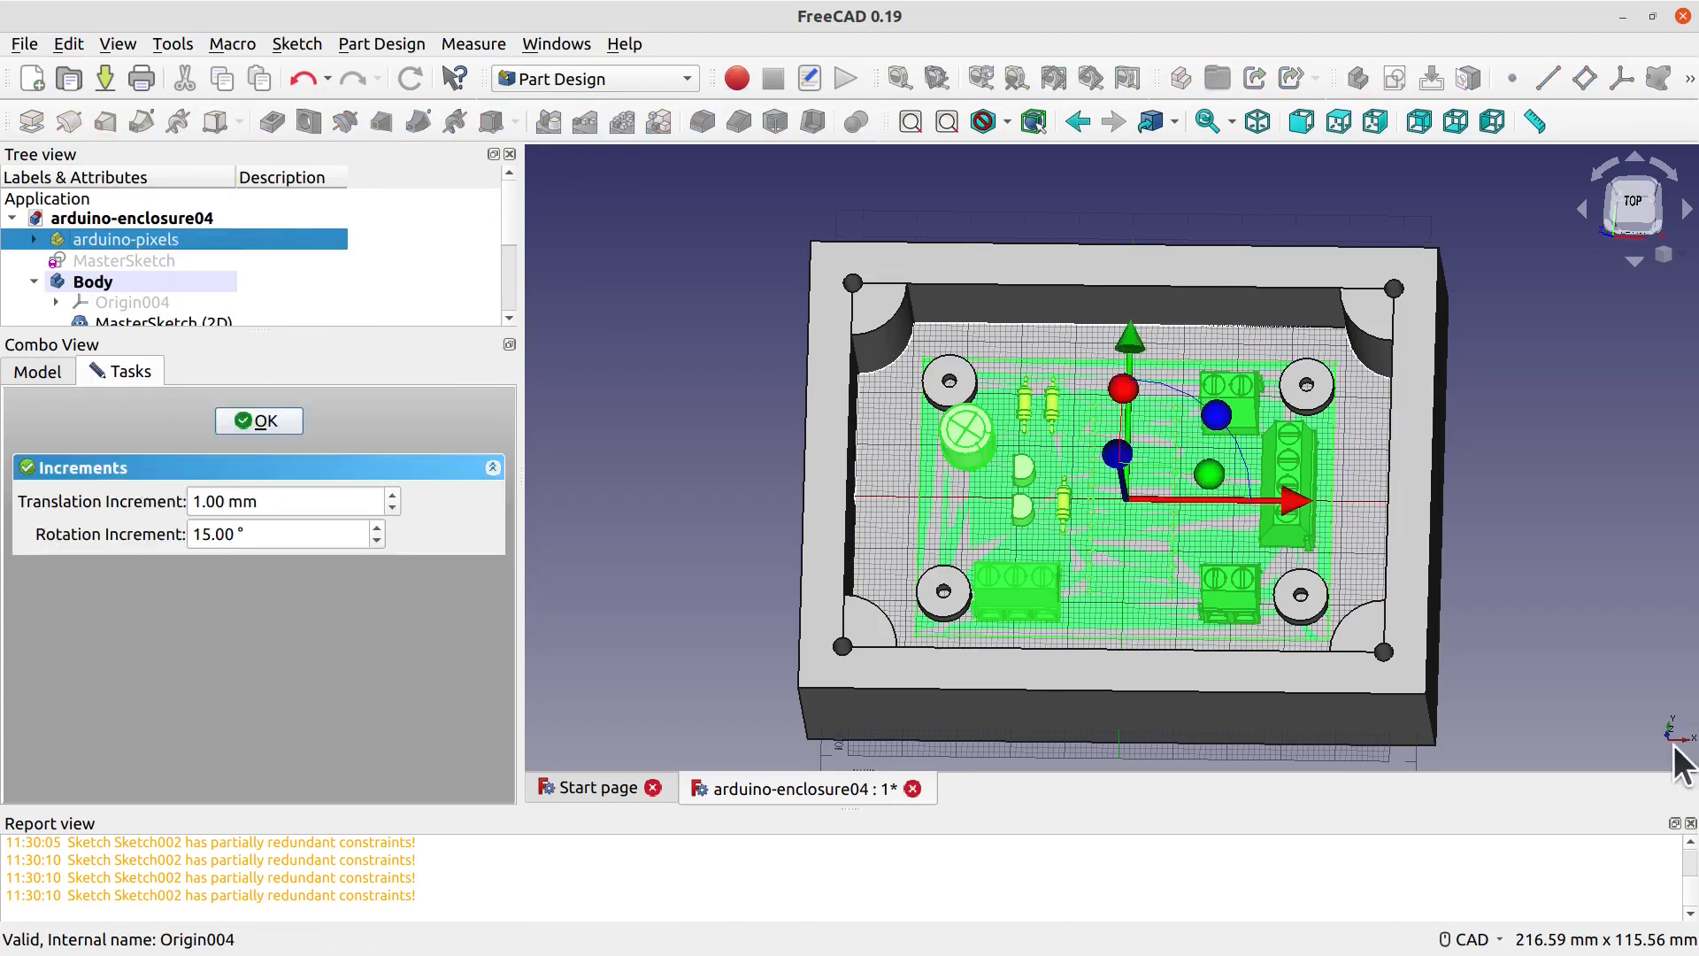
pyautogui.moveTo(1617, 616); pyautogui.dragTo(1476, 501, button='middle')
pyautogui.moveTo(759, 549); pyautogui.dragTo(765, 483, button='middle')
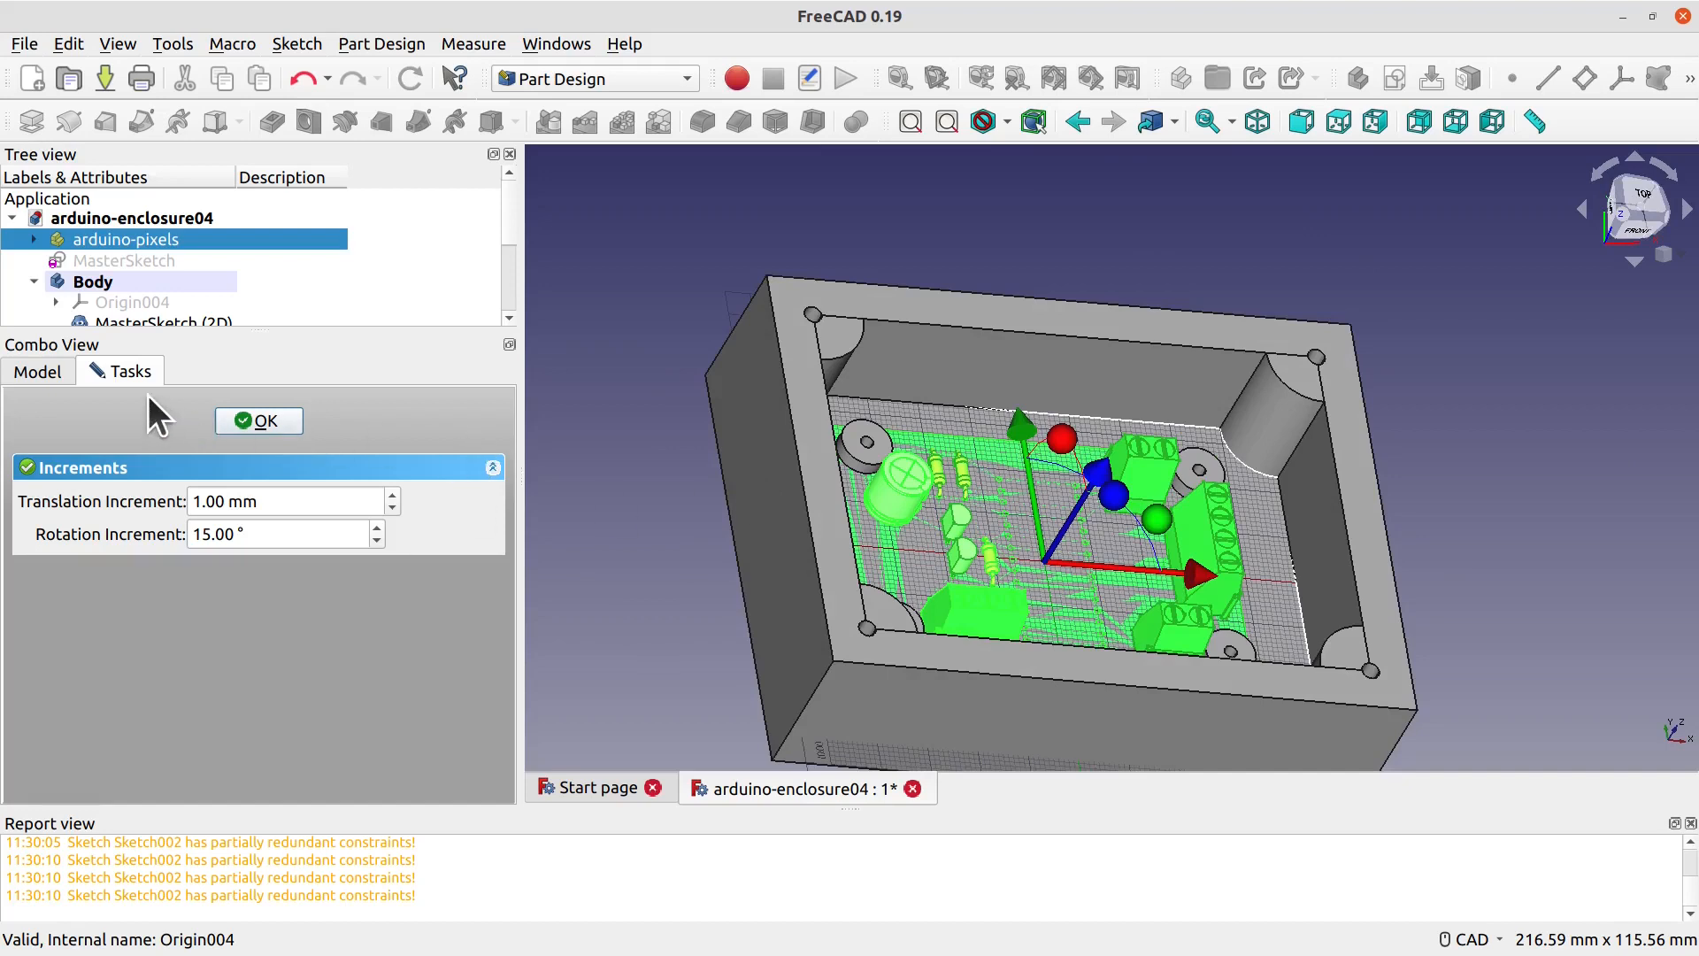
pyautogui.moveTo(1093, 468); pyautogui.dragTo(1107, 453)
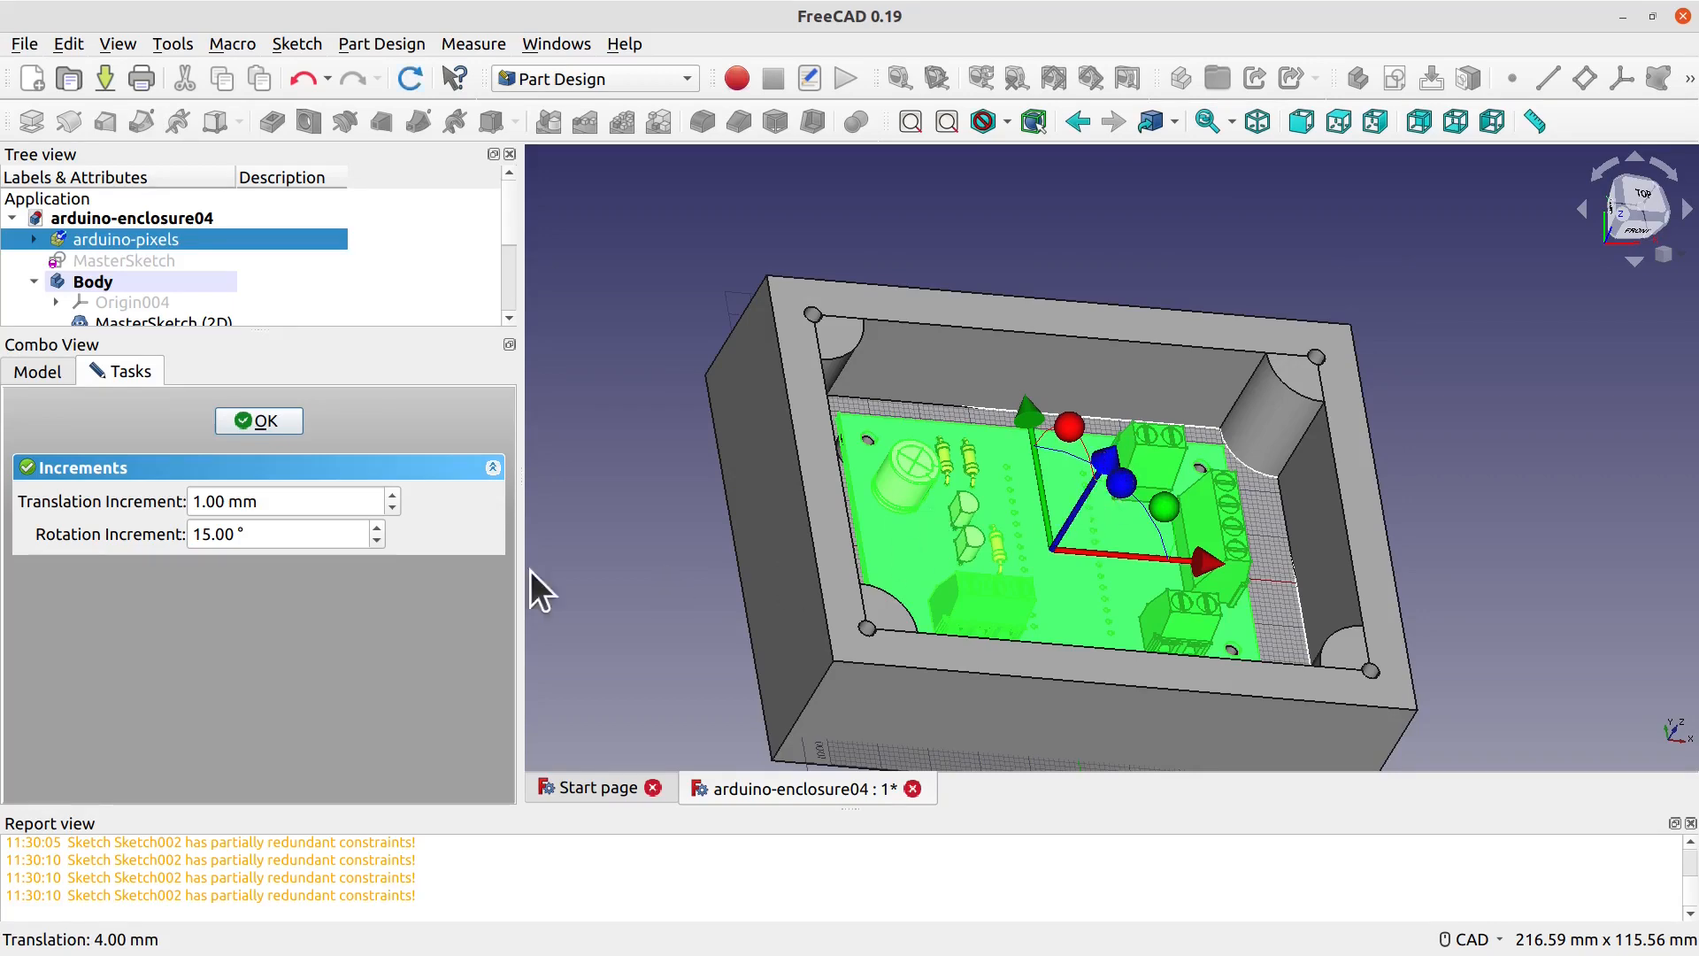
pyautogui.moveTo(1447, 477); pyautogui.dragTo(1368, 510, button='middle')
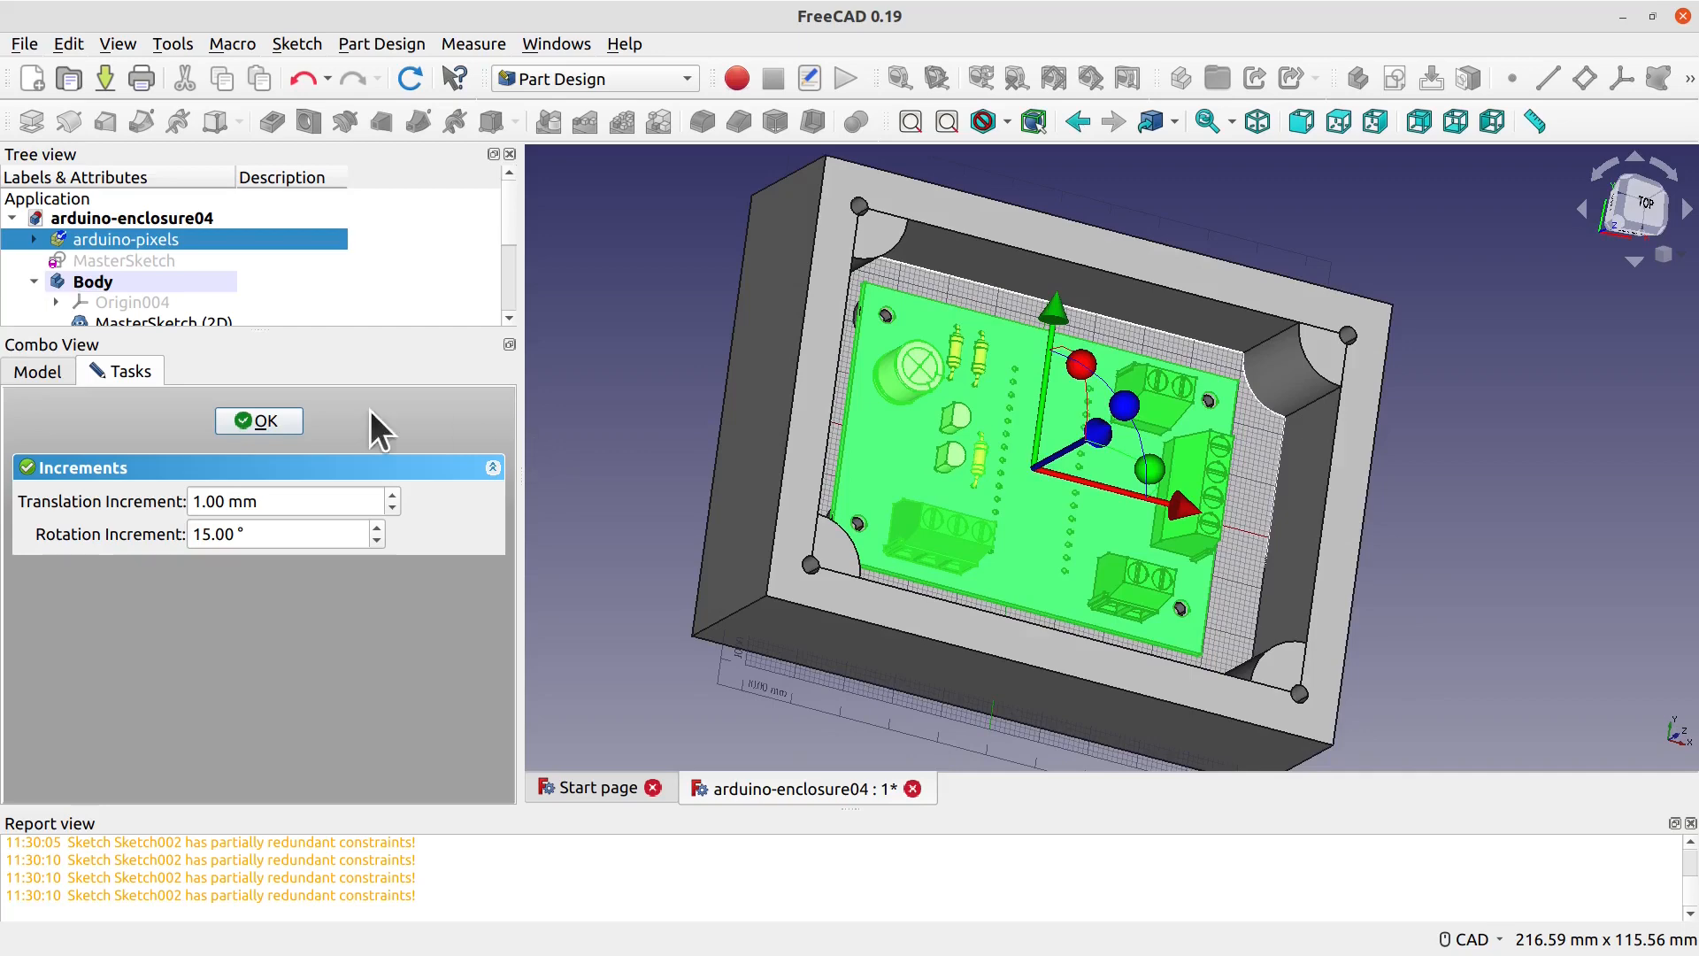
pyautogui.click(236, 426)
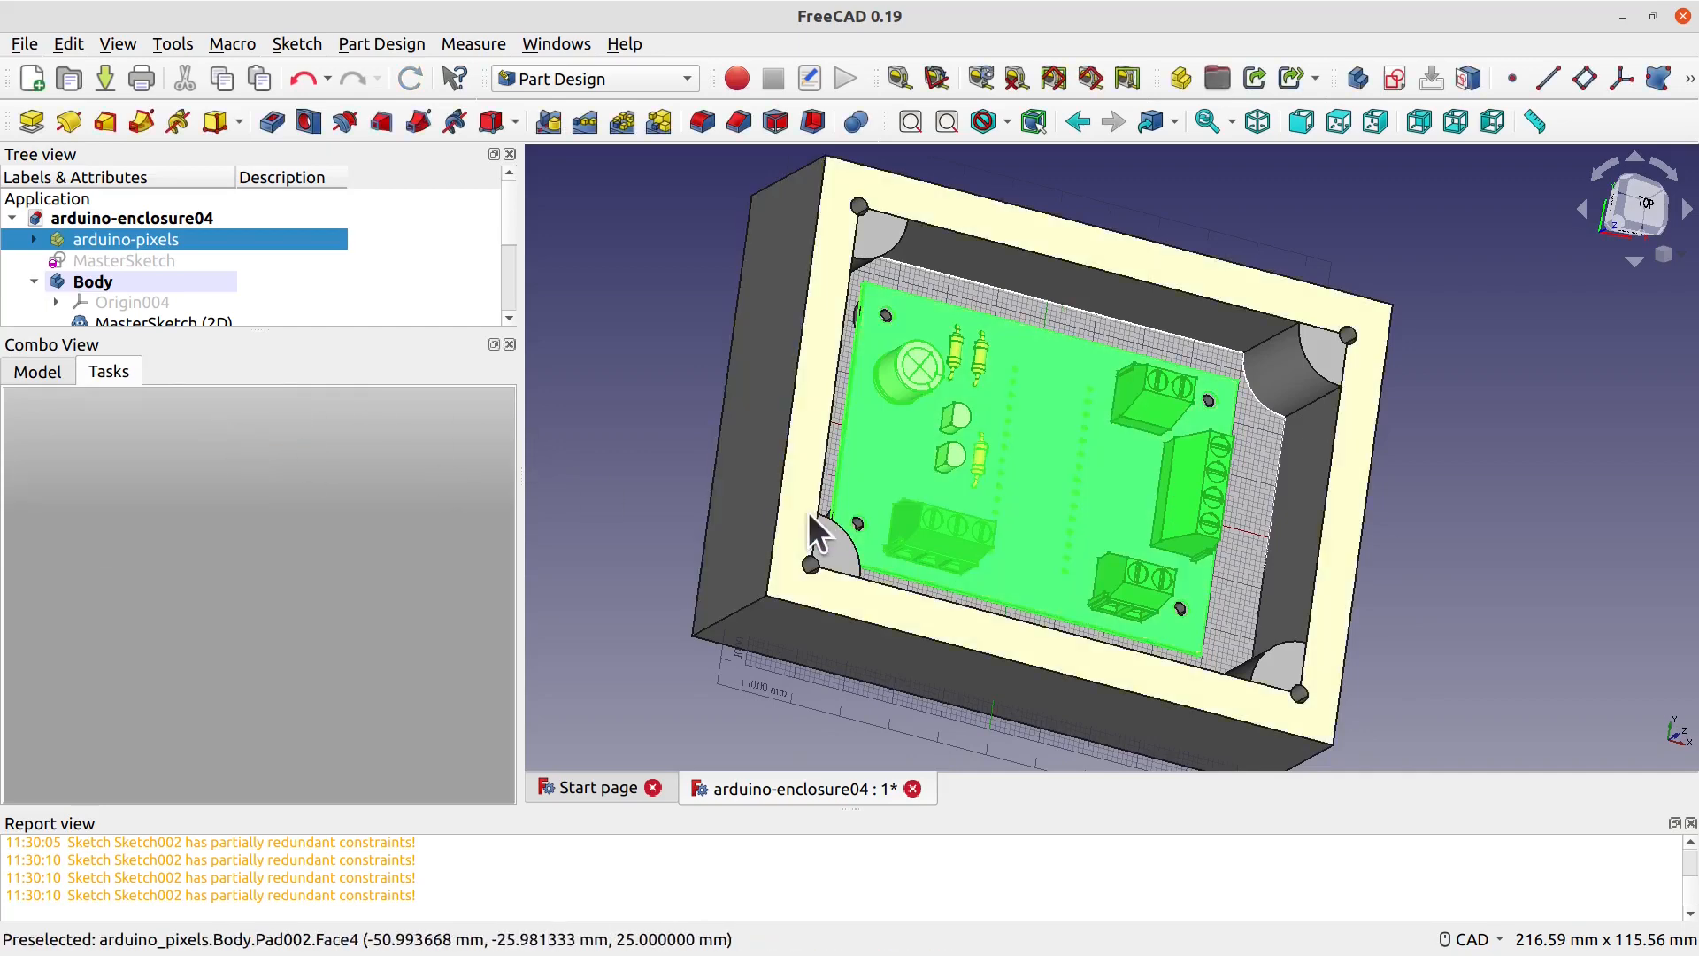
pyautogui.moveTo(741, 415); pyautogui.dragTo(732, 455, button='middle')
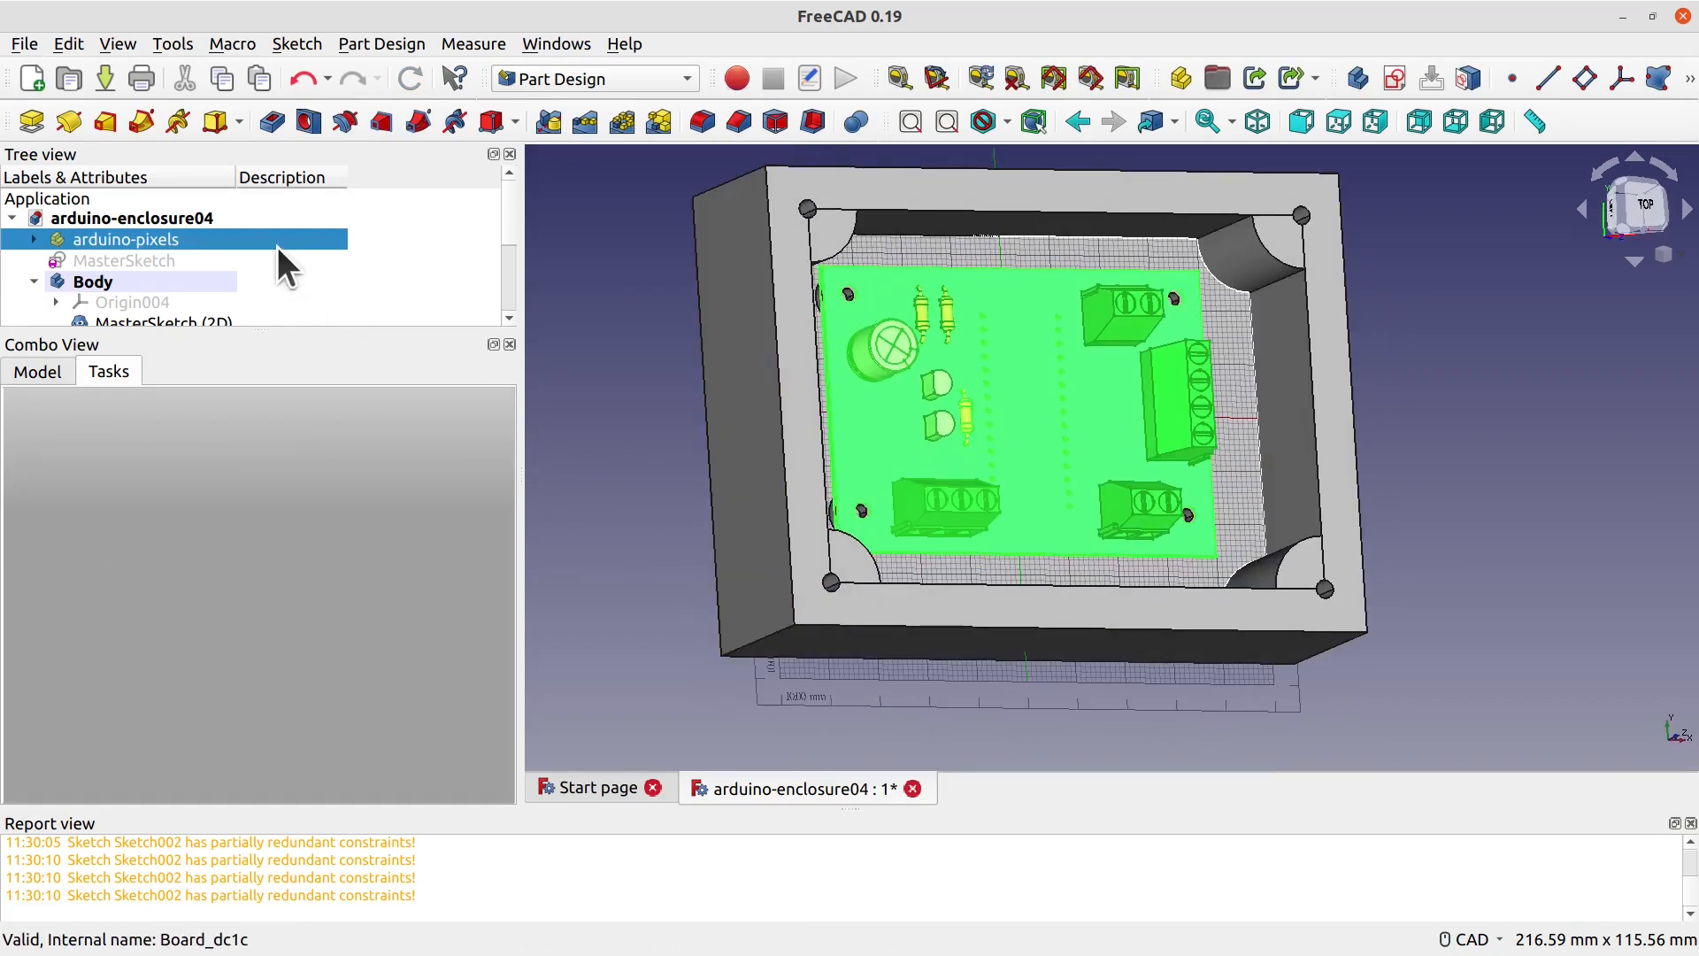
# Step: Create a new sketch in the enclosure Body on XY_Plane004
pyautogui.click(561, 323)
pyautogui.moveTo(1383, 491); pyautogui.dragTo(1284, 567, button='middle')
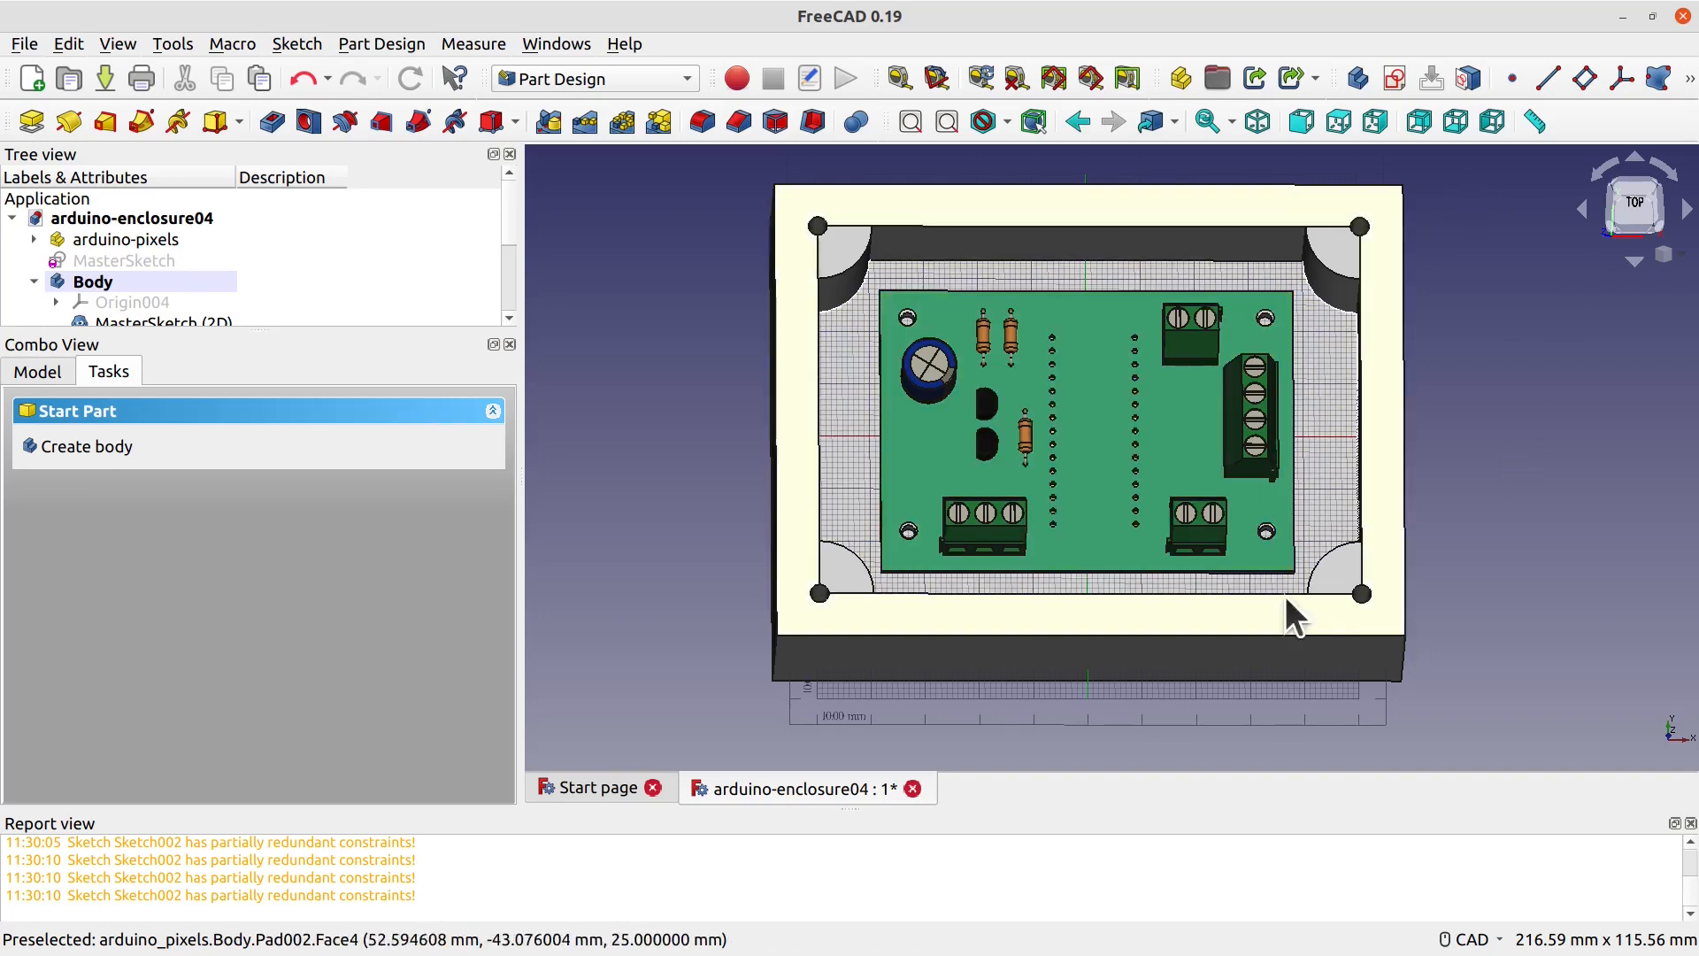
pyautogui.moveTo(1490, 470); pyautogui.dragTo(1284, 444, button='middle')
pyautogui.scroll(3, 1283, 444)
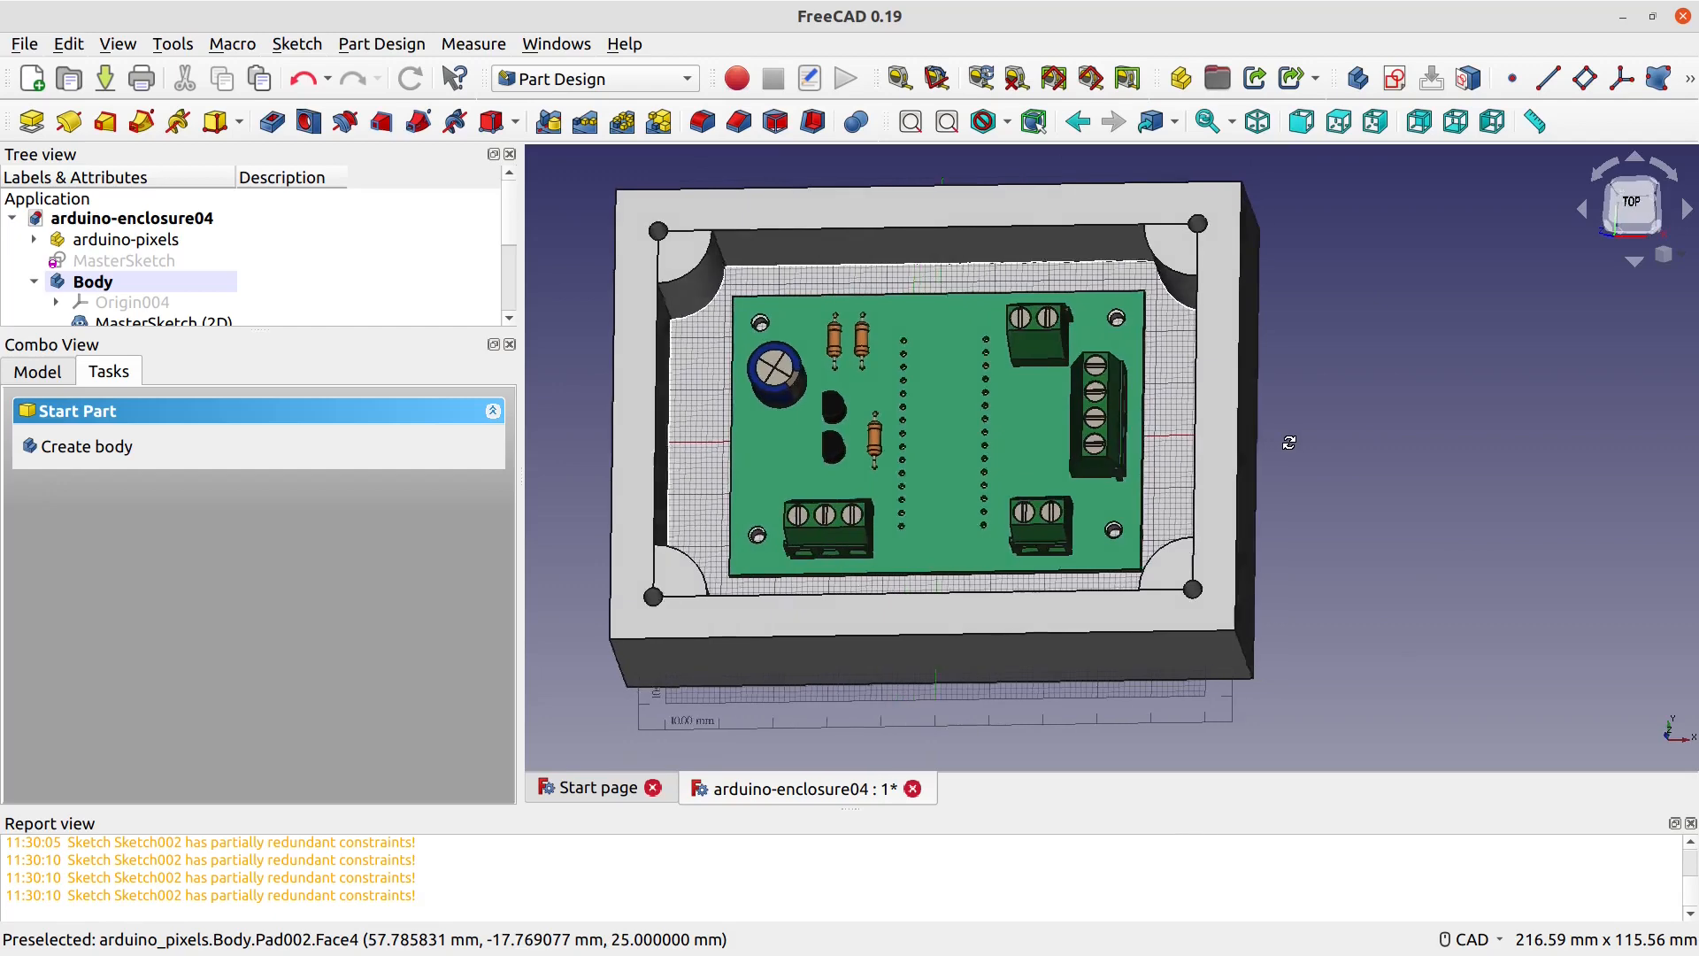
pyautogui.scroll(-2, 889, 406)
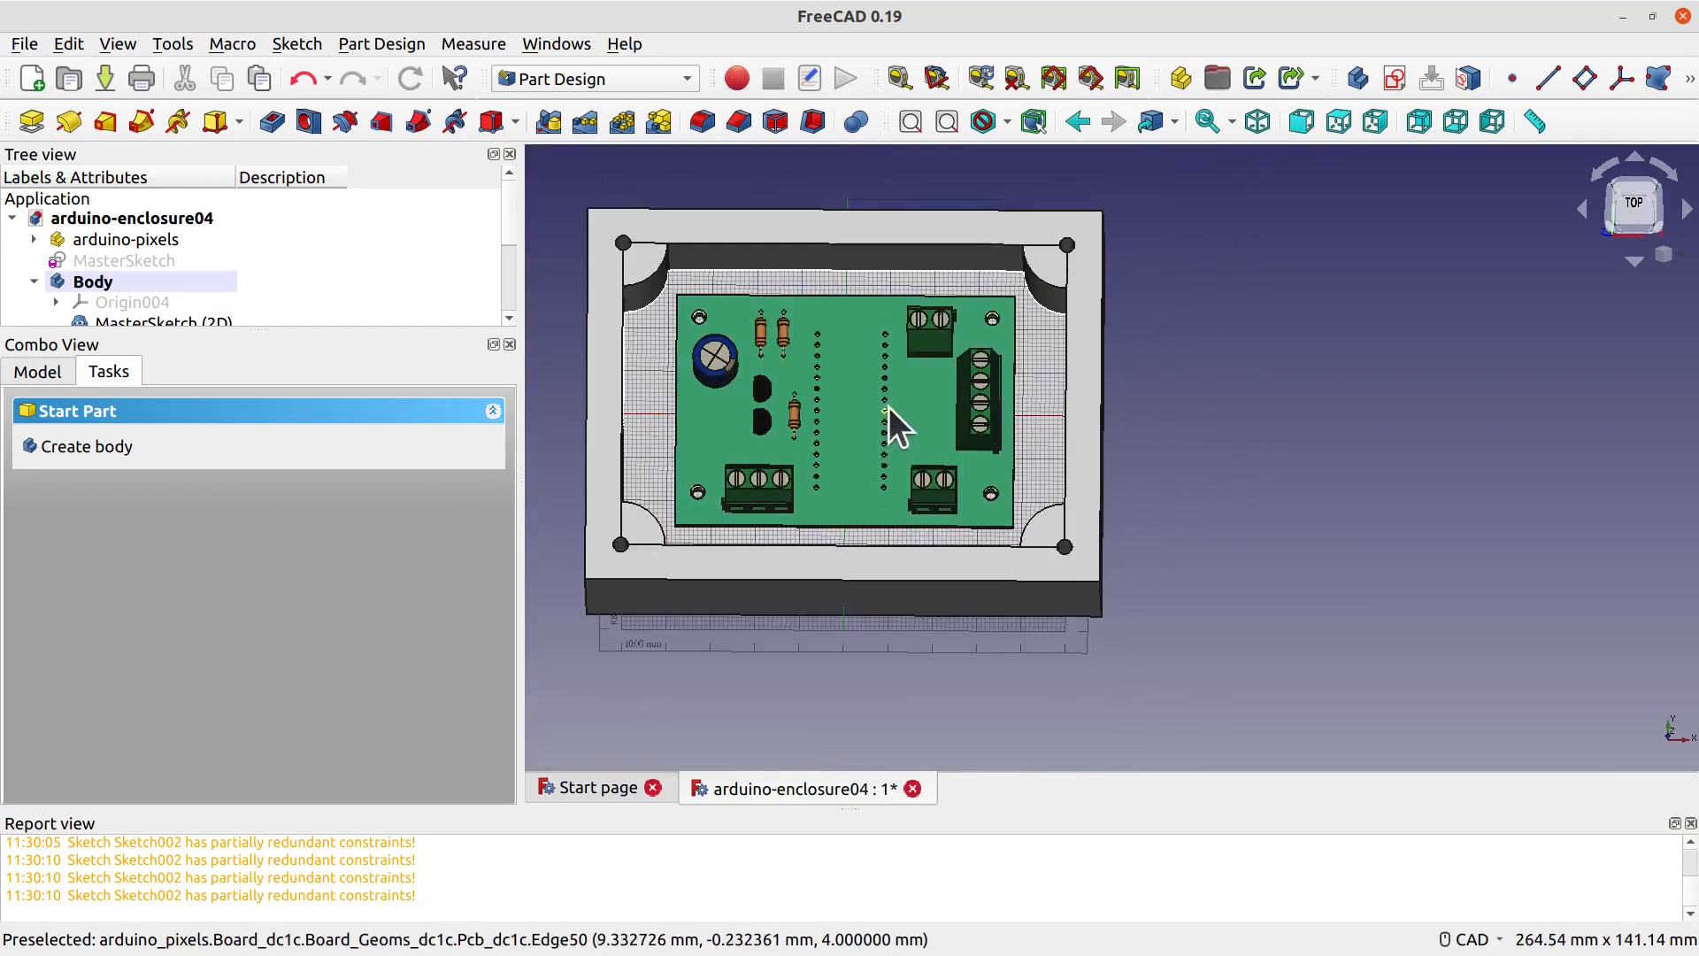
pyautogui.rightClick(95, 276)
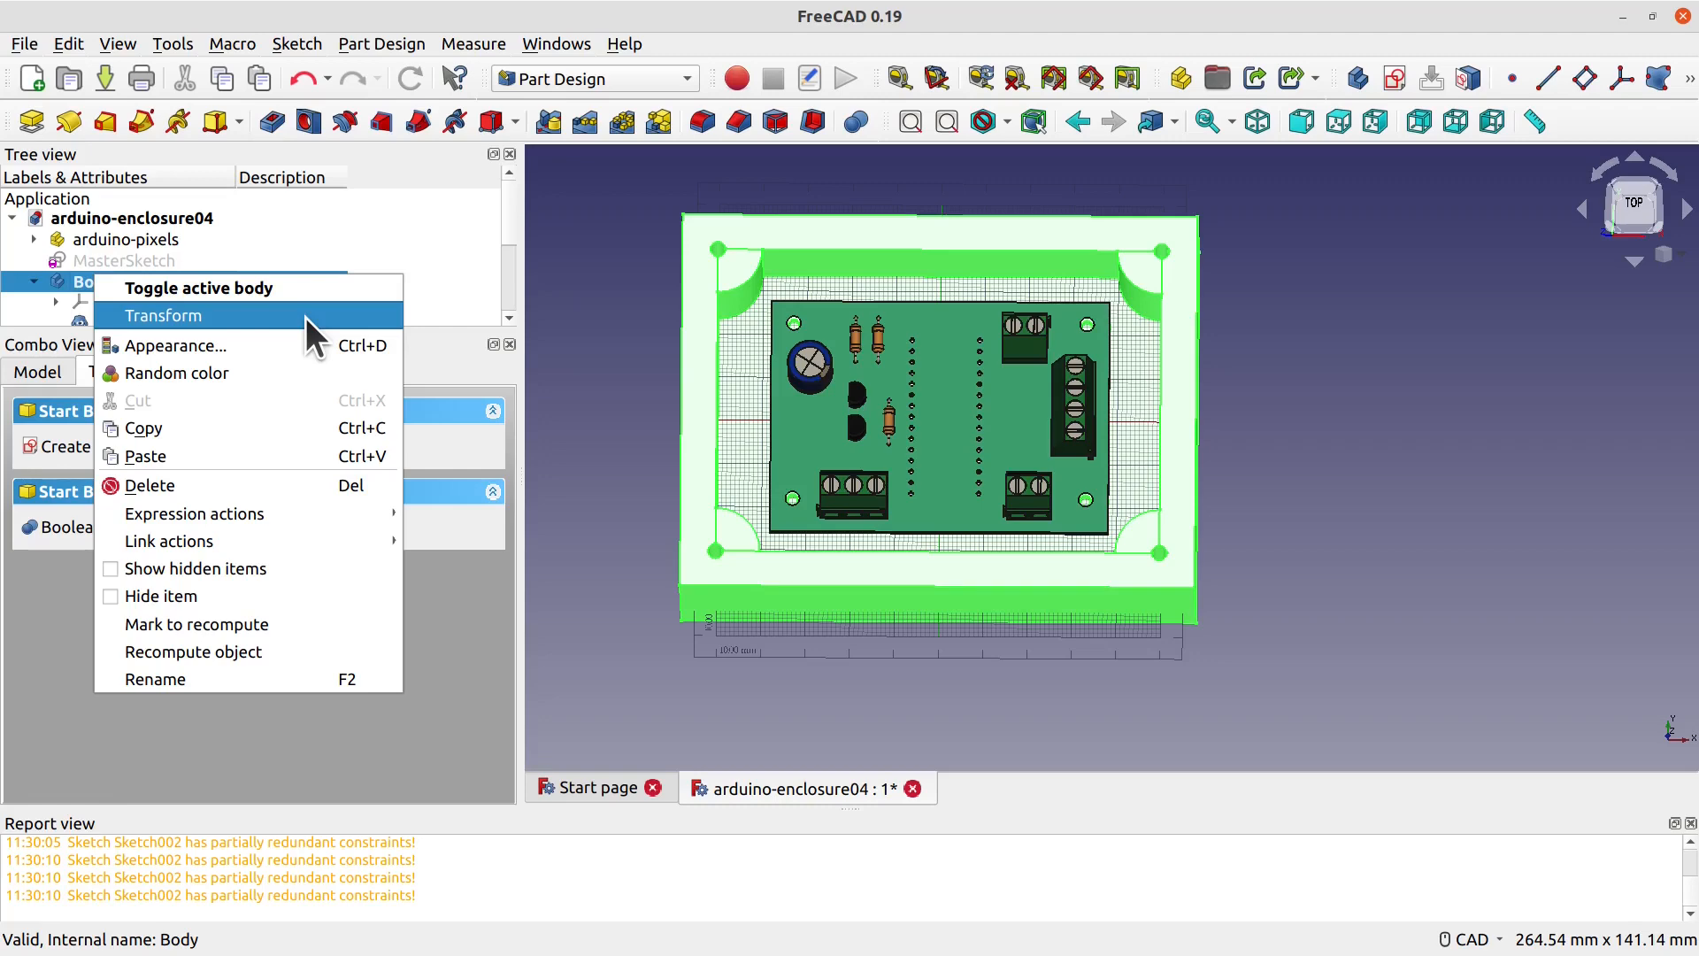
pyautogui.click(66, 285)
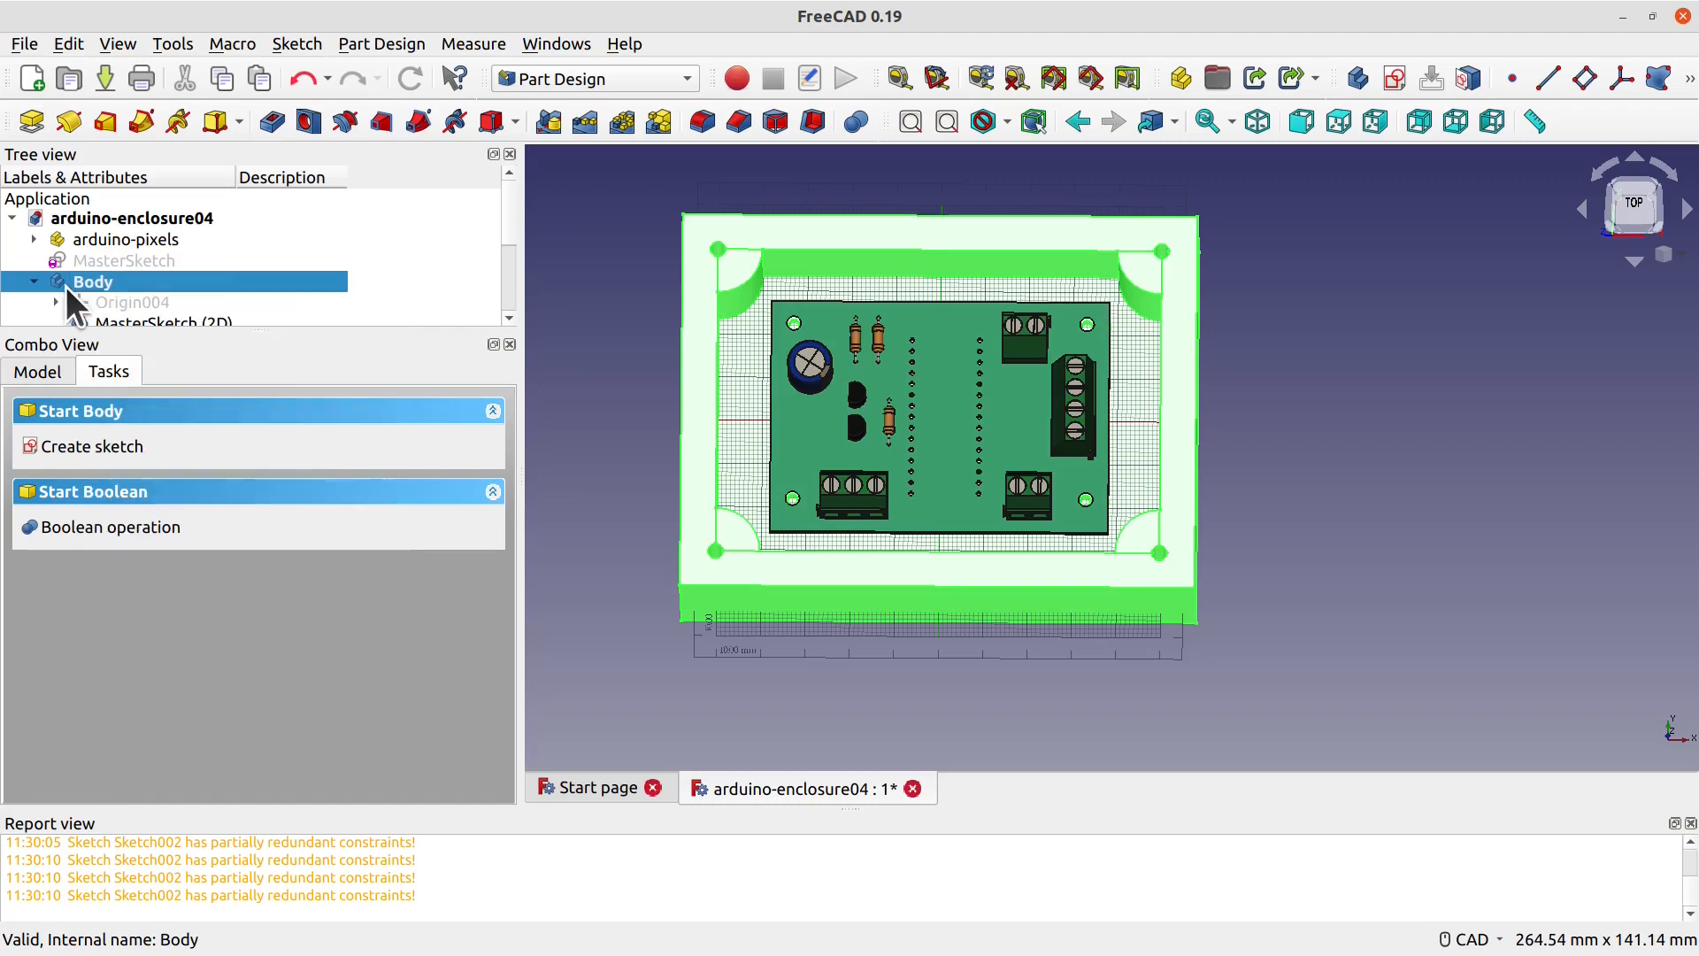
pyautogui.click(116, 445)
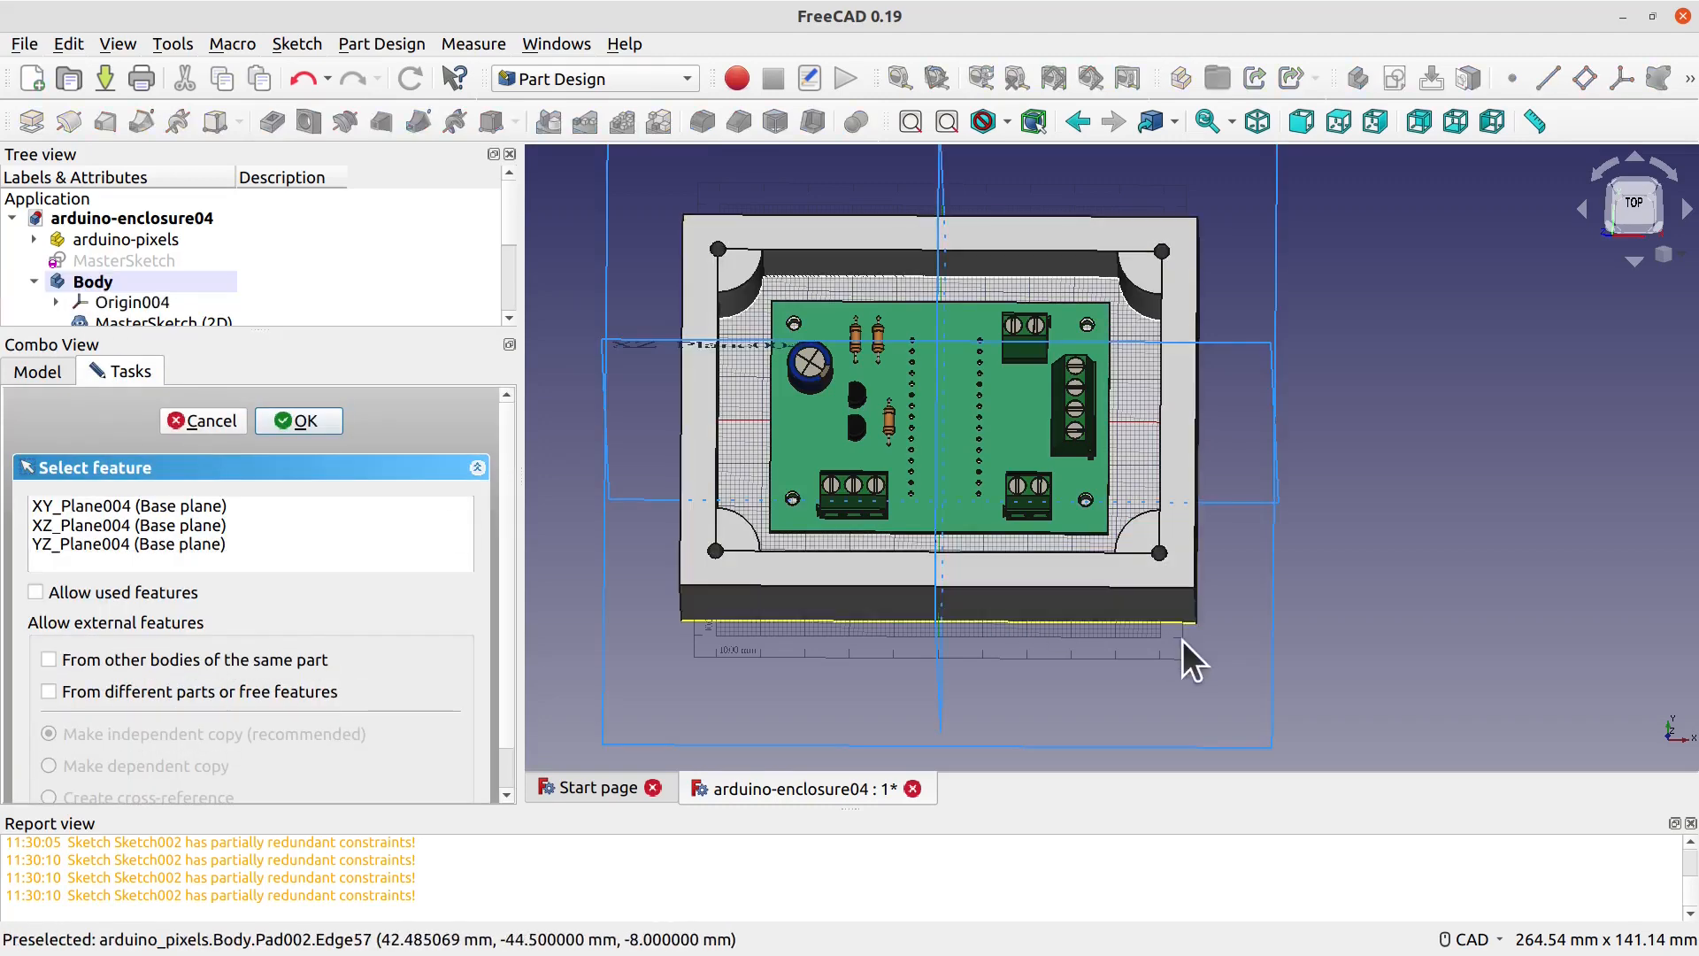
pyautogui.click(88, 508)
pyautogui.click(305, 422)
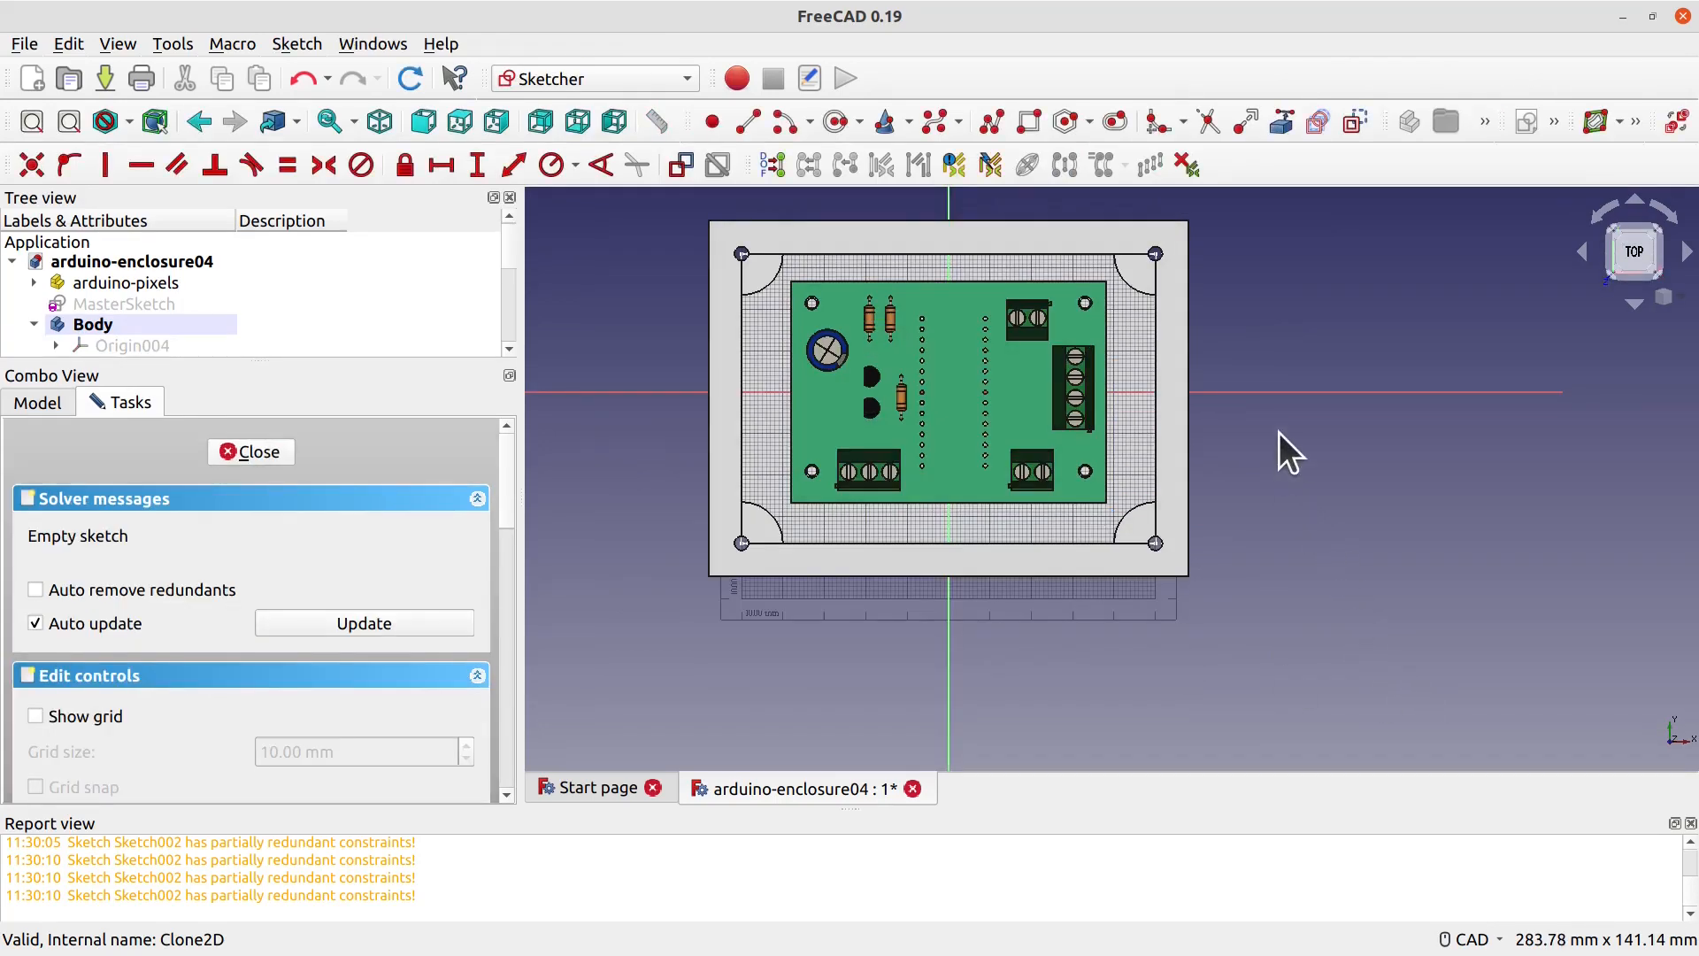
# Step: Link the enclosure's two outer side edges into the sketch as external geometry
pyautogui.moveTo(1278, 445); pyautogui.dragTo(1330, 520, button='middle')
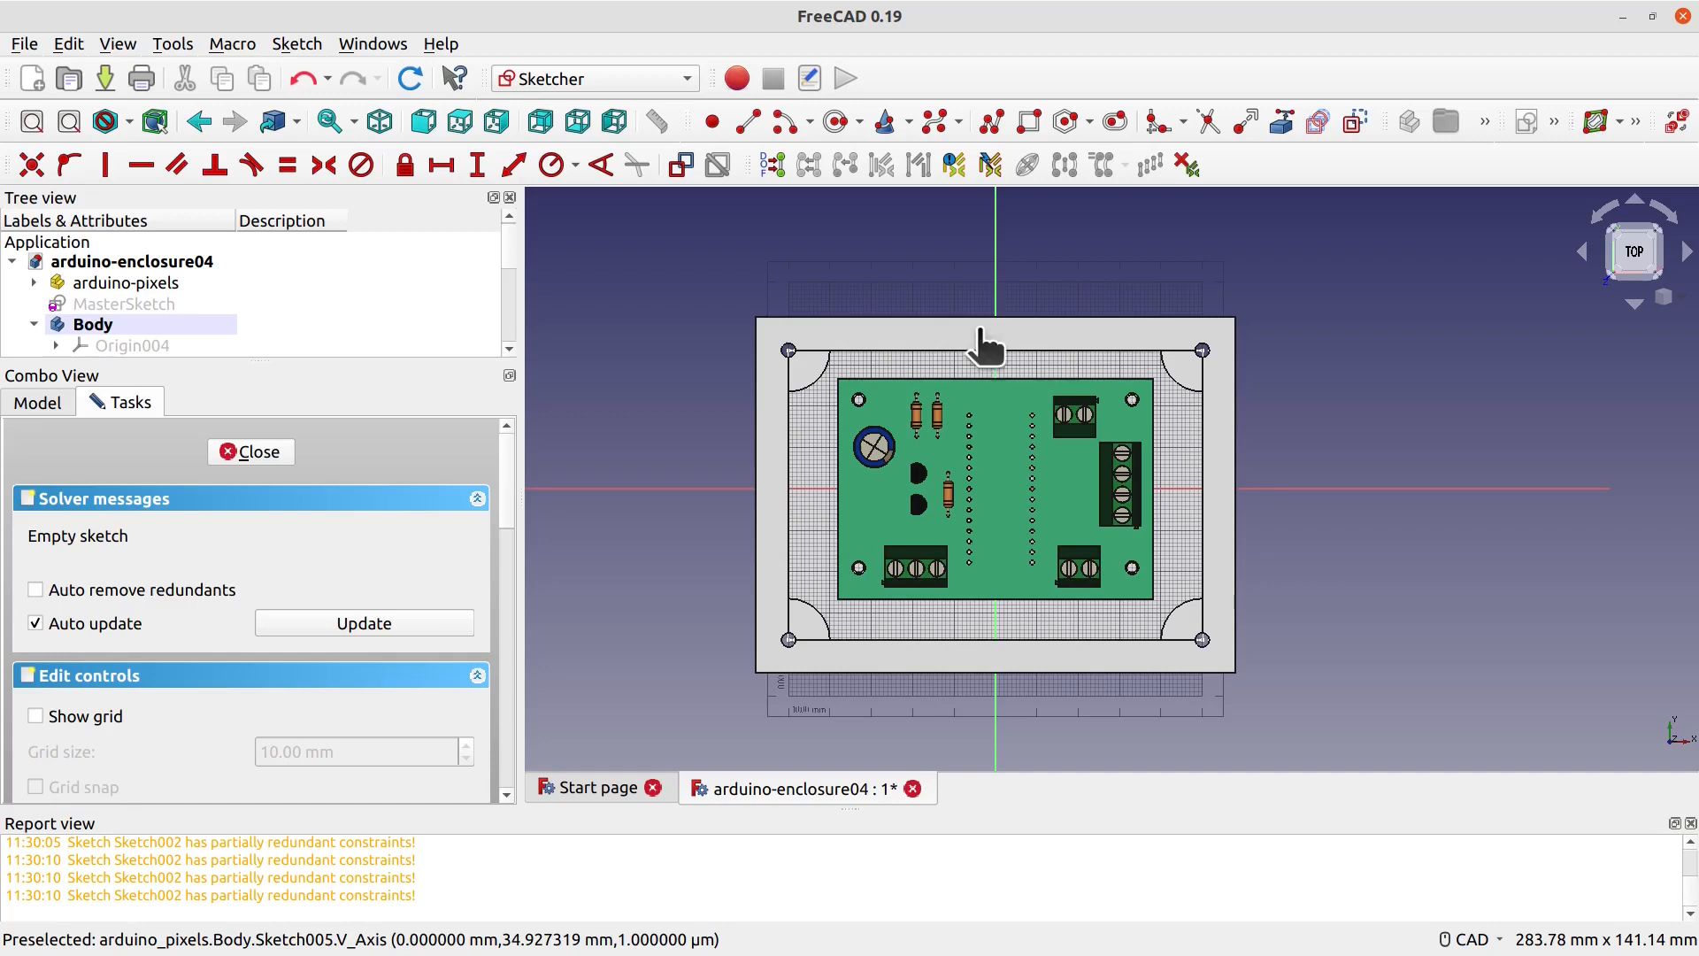
pyautogui.scroll(-5, 161, 340)
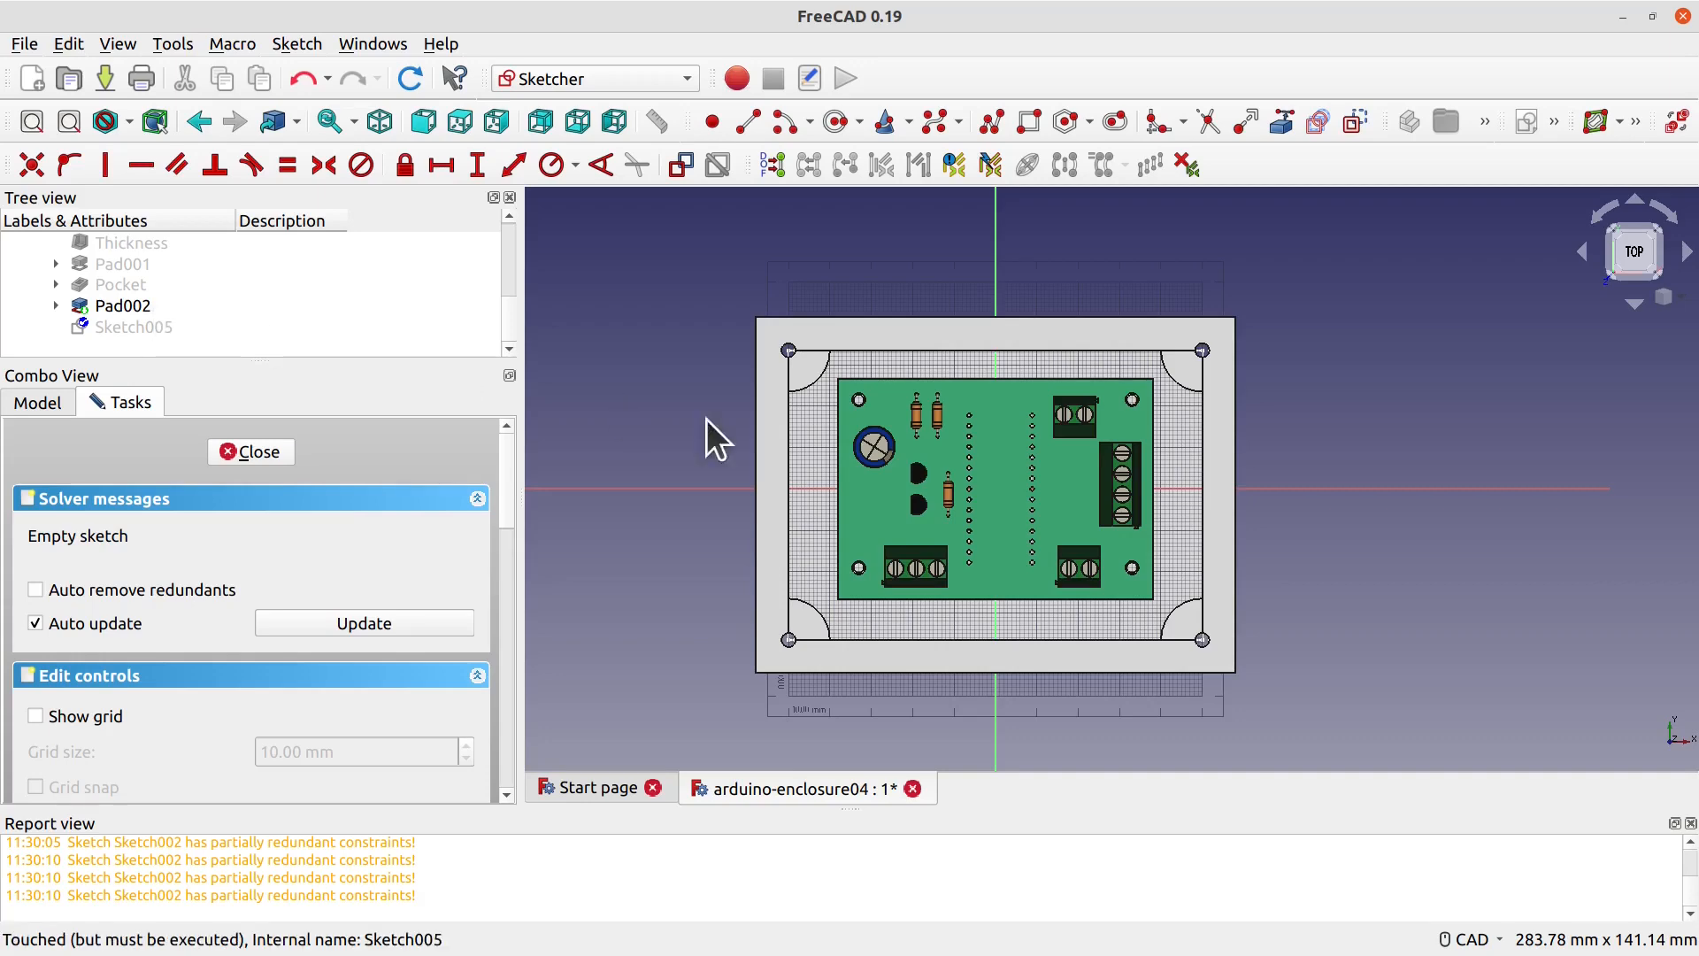
pyautogui.scroll(3, 1187, 512)
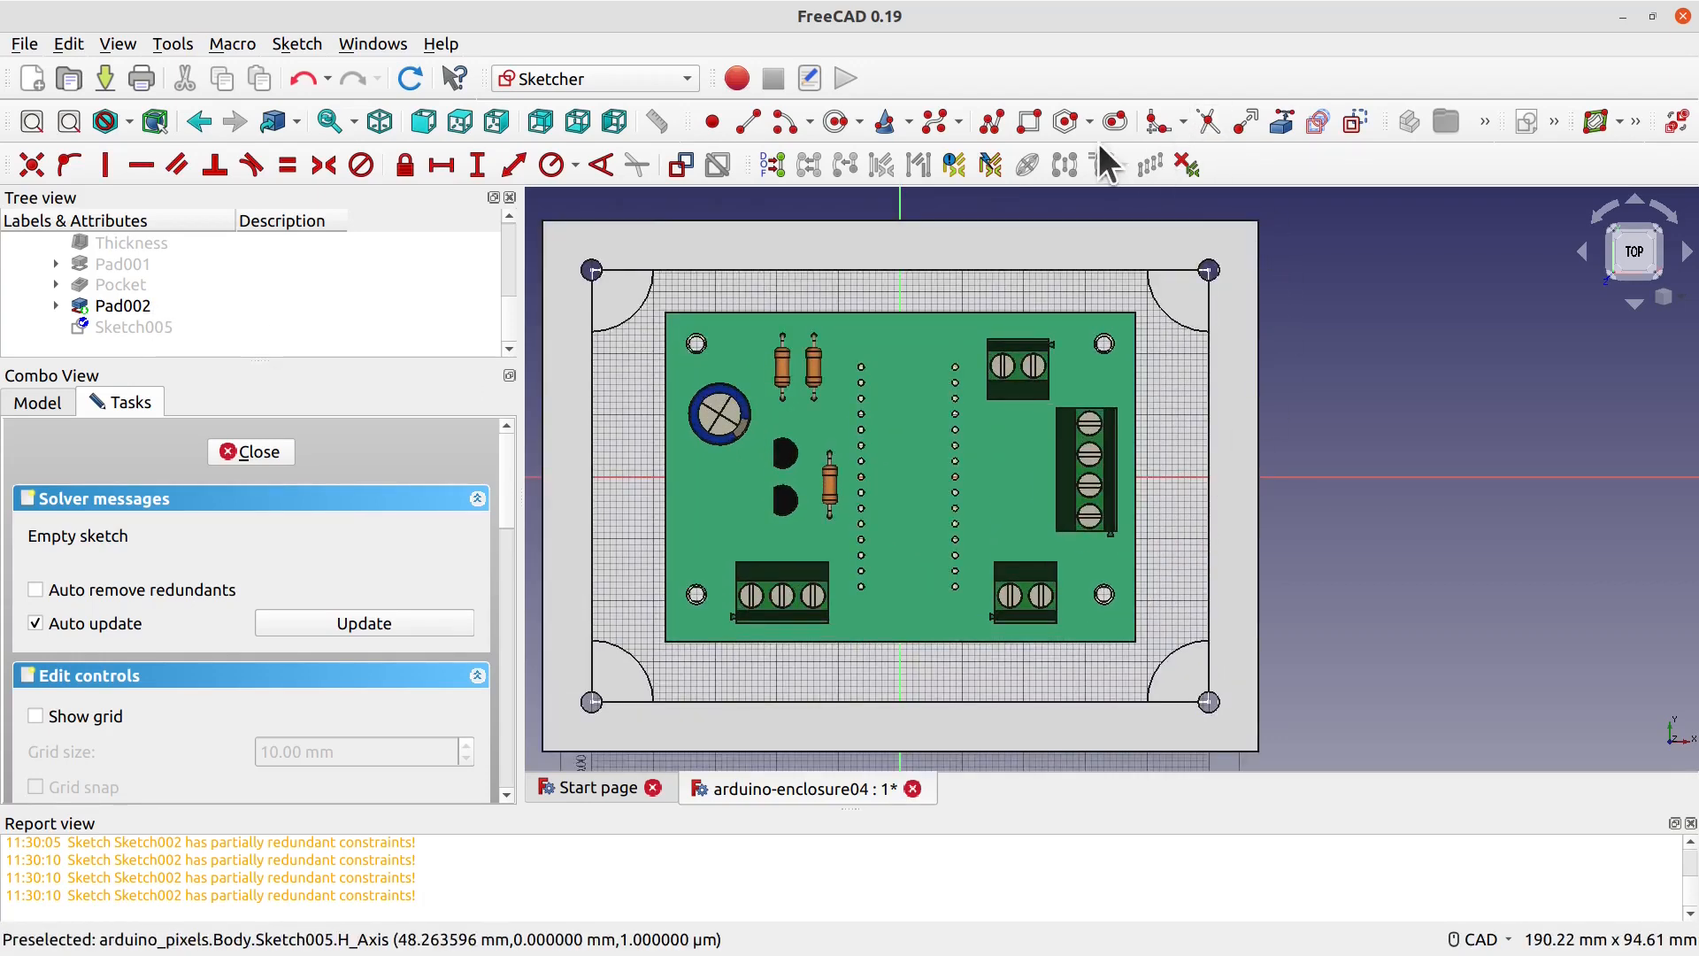
pyautogui.click(1285, 120)
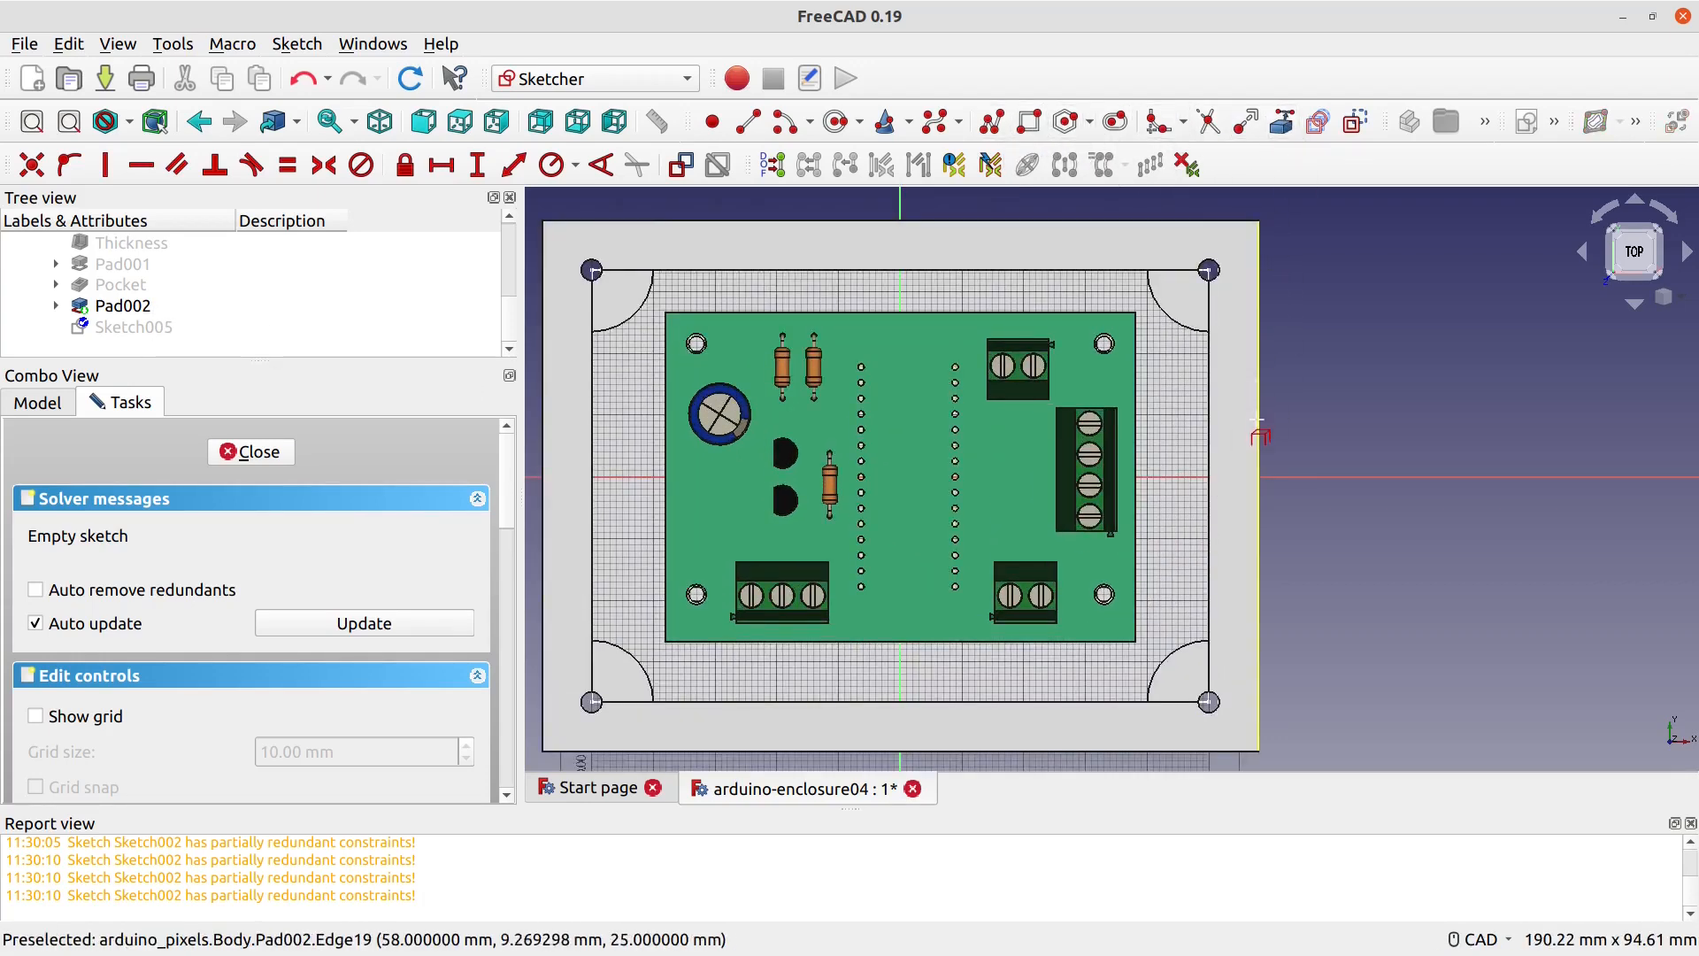
pyautogui.click(541, 359)
pyautogui.scroll(-1, 1397, 471)
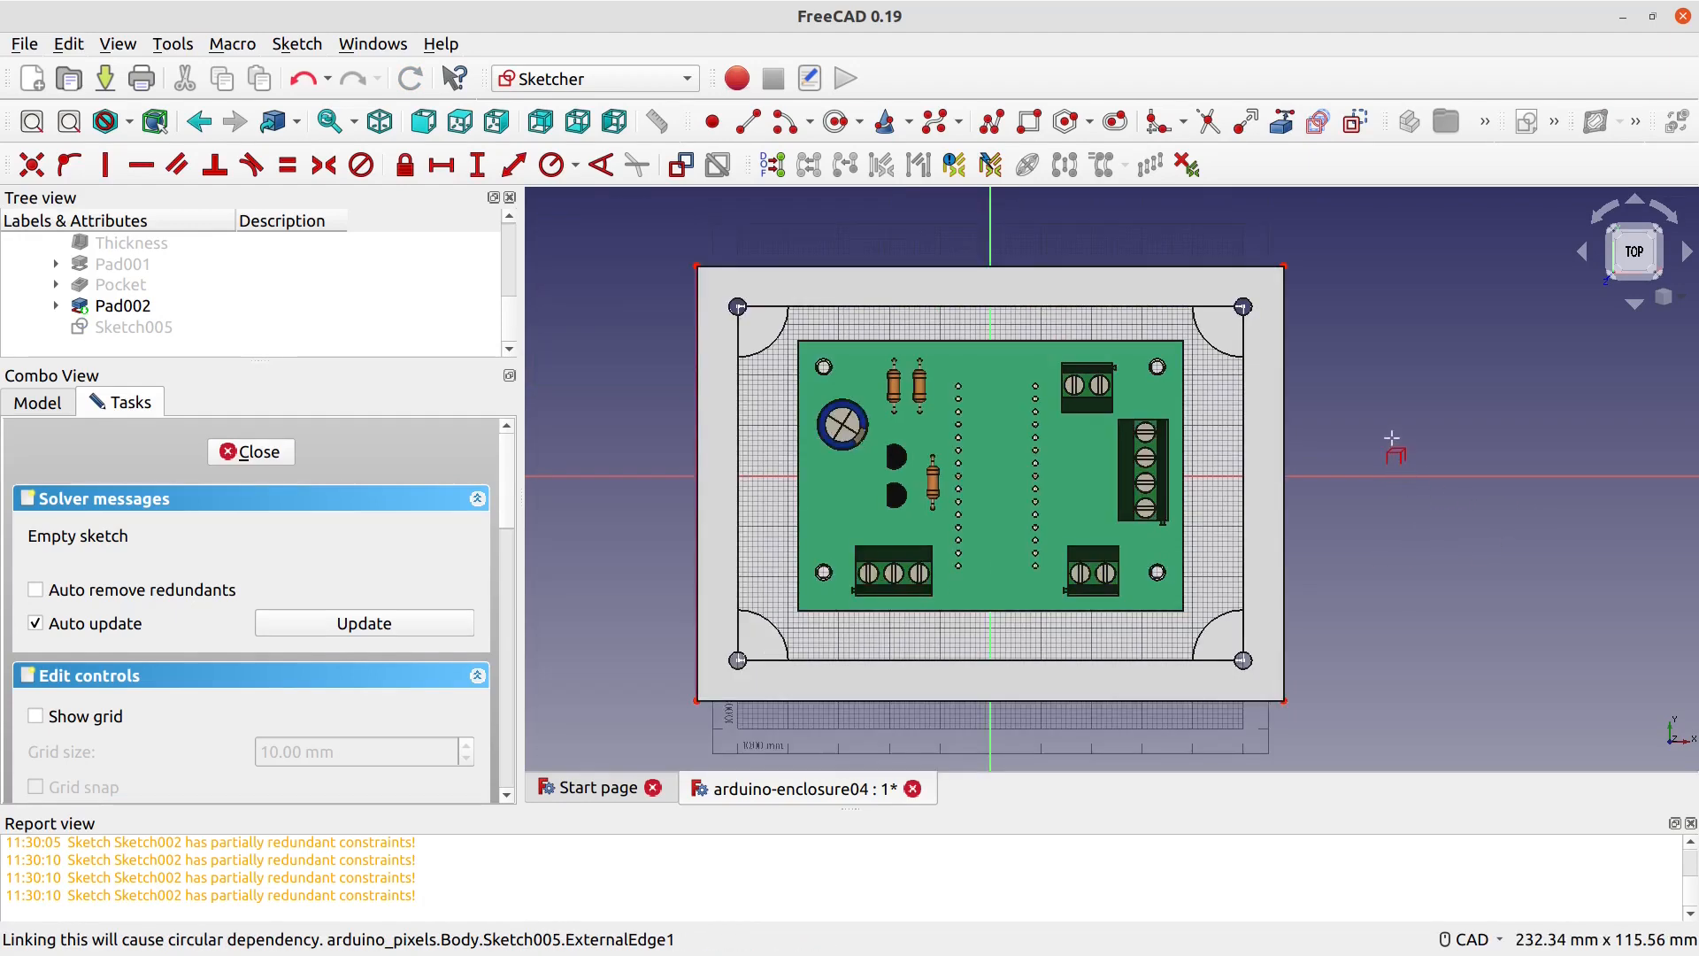
# Step: Draw a rectangle outward from each side of the enclosure, starting at its upper corners, the right one about 26 by 86 mm
pyautogui.click(1031, 124)
pyautogui.click(1287, 264)
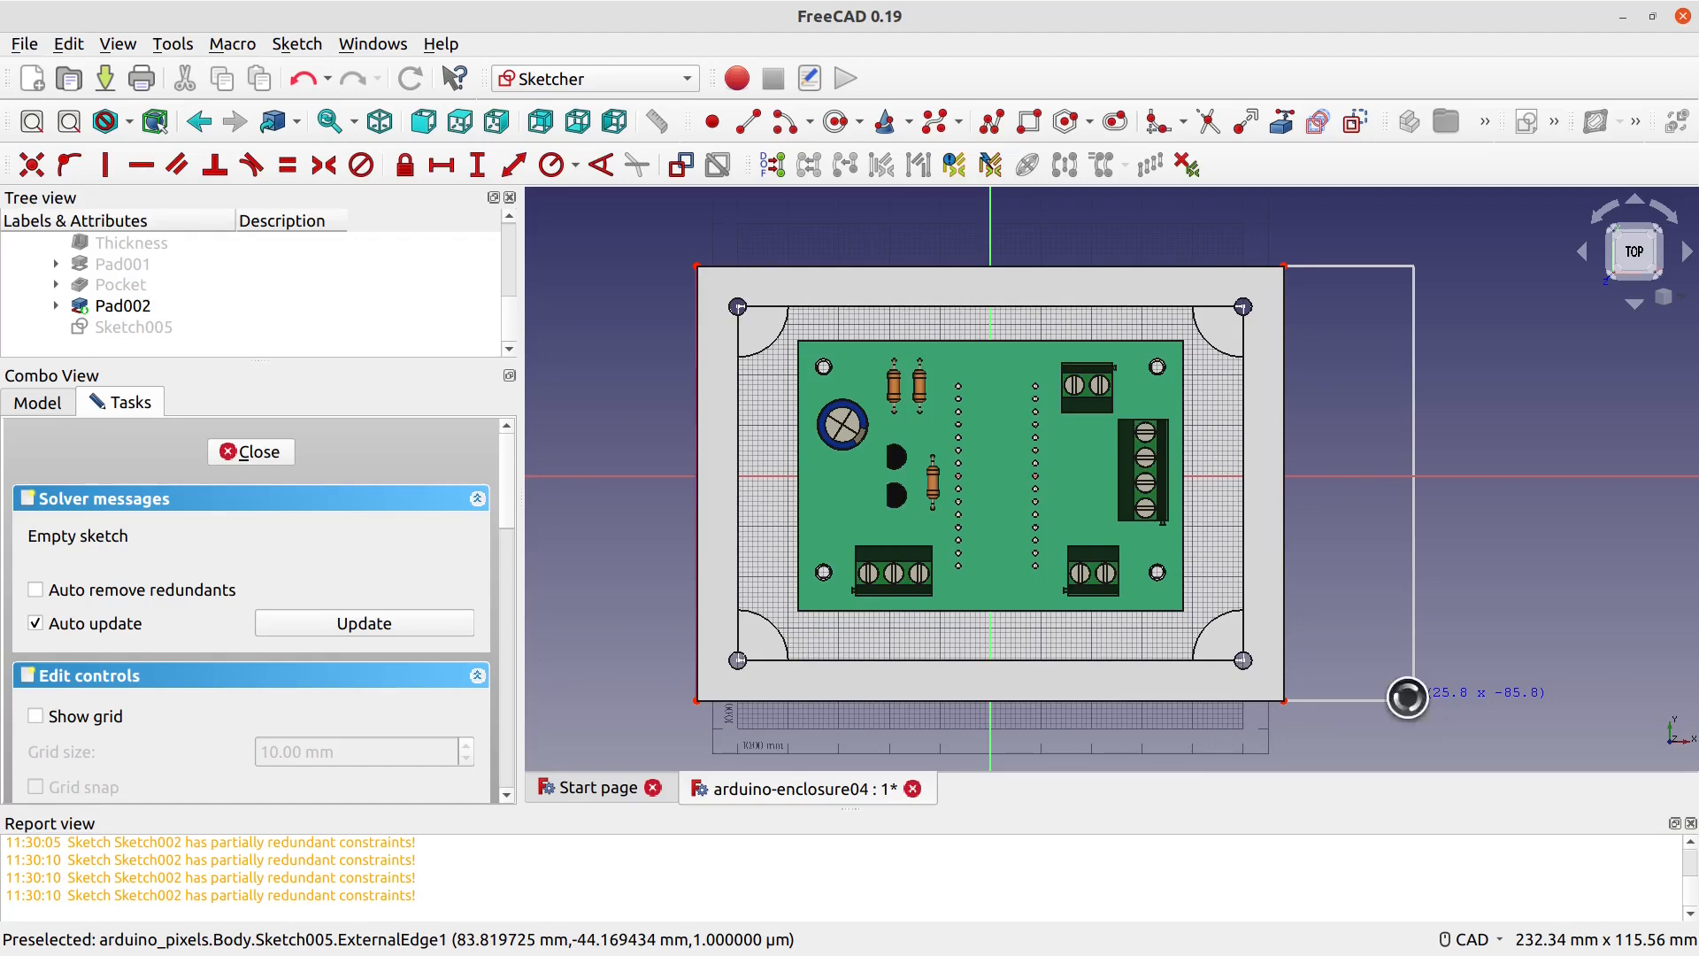
pyautogui.click(1414, 699)
pyautogui.click(696, 265)
pyautogui.click(591, 698)
pyautogui.scroll(5, 1307, 701)
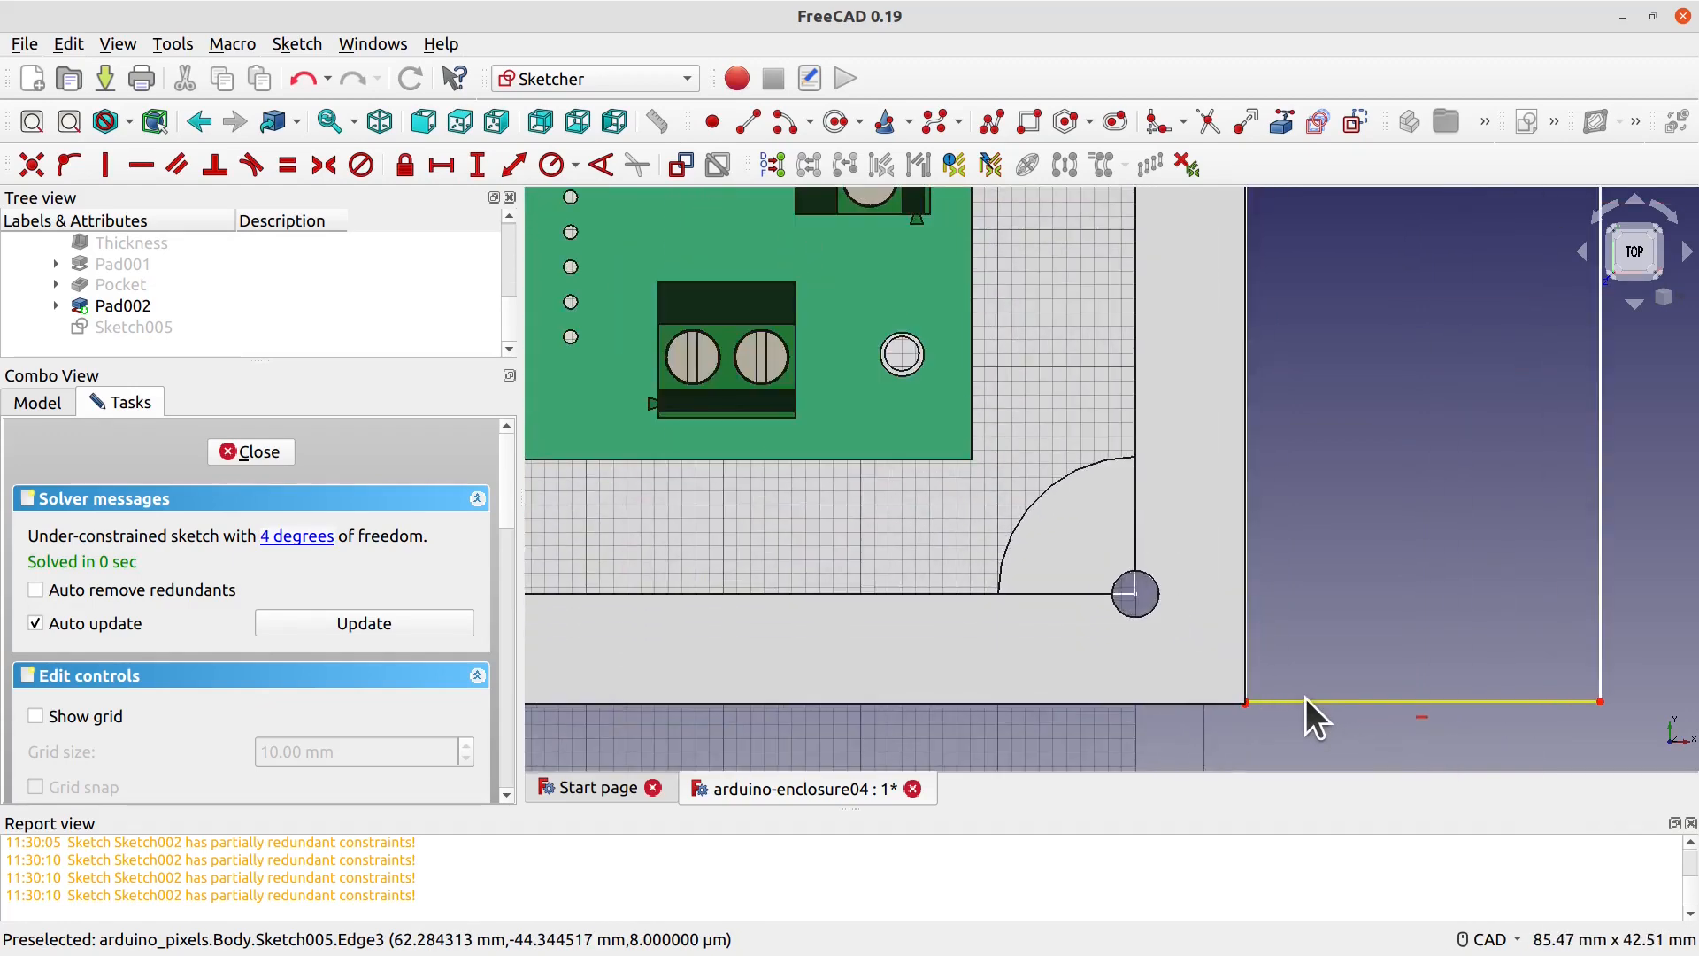
pyautogui.scroll(5, 1283, 672)
pyautogui.moveTo(1370, 639); pyautogui.dragTo(1220, 290, button='middle')
pyautogui.click(1177, 514)
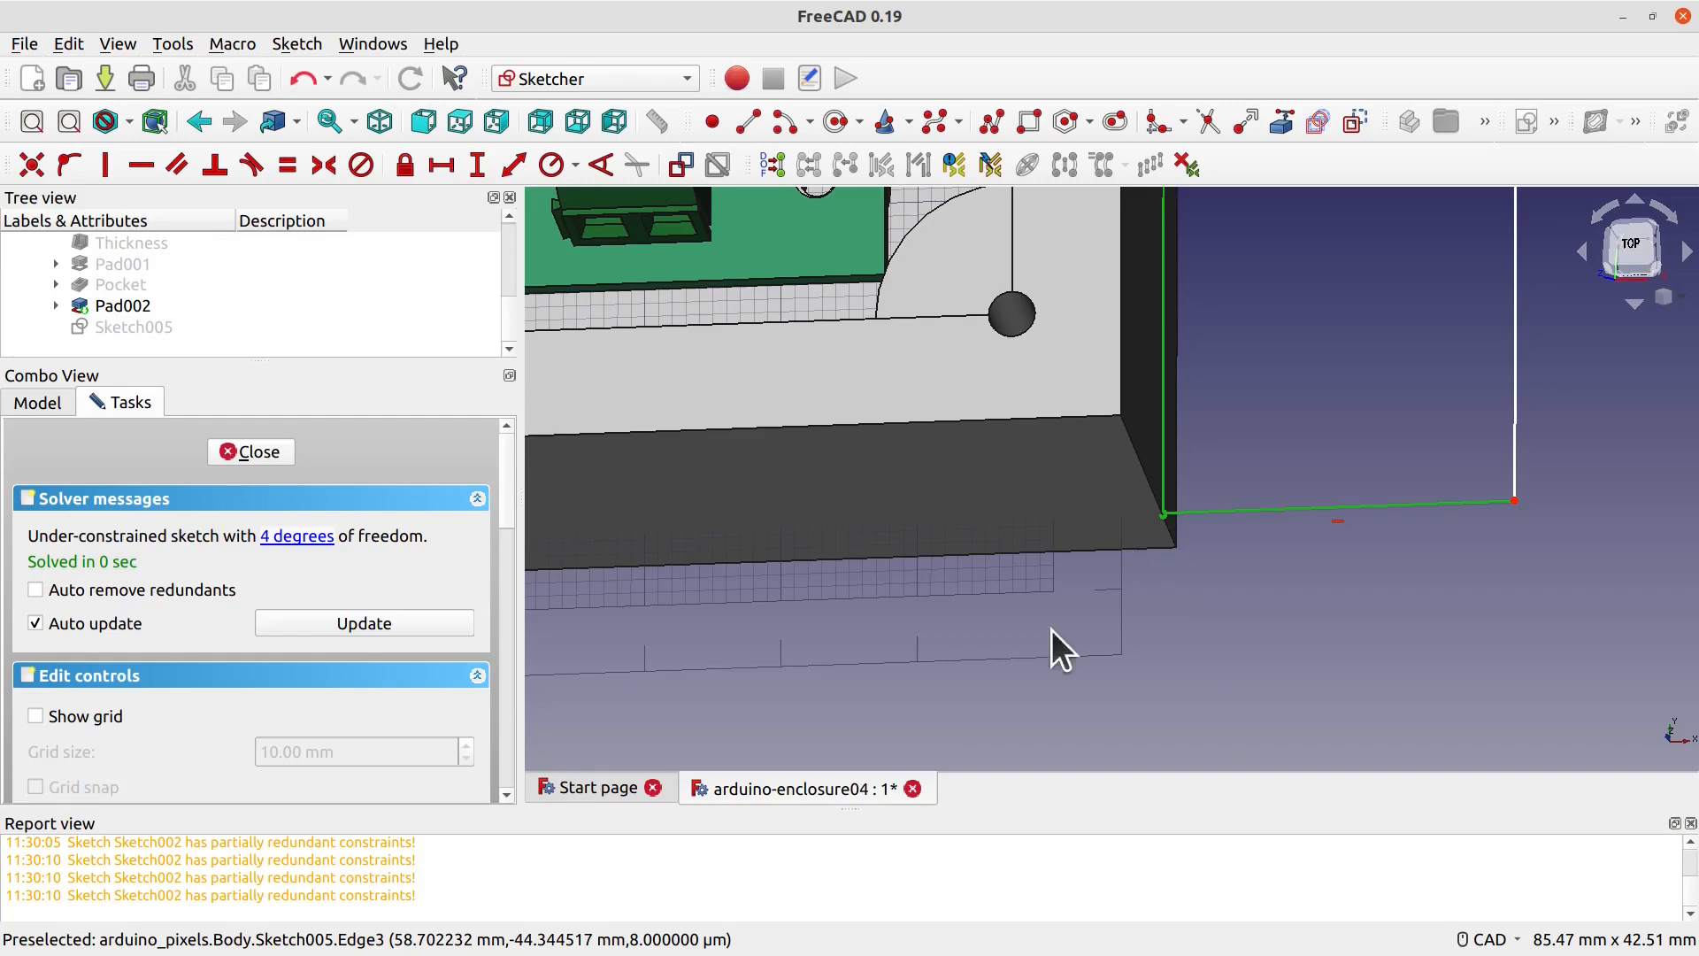
pyautogui.rightClick(1216, 575)
pyautogui.press('Escape')
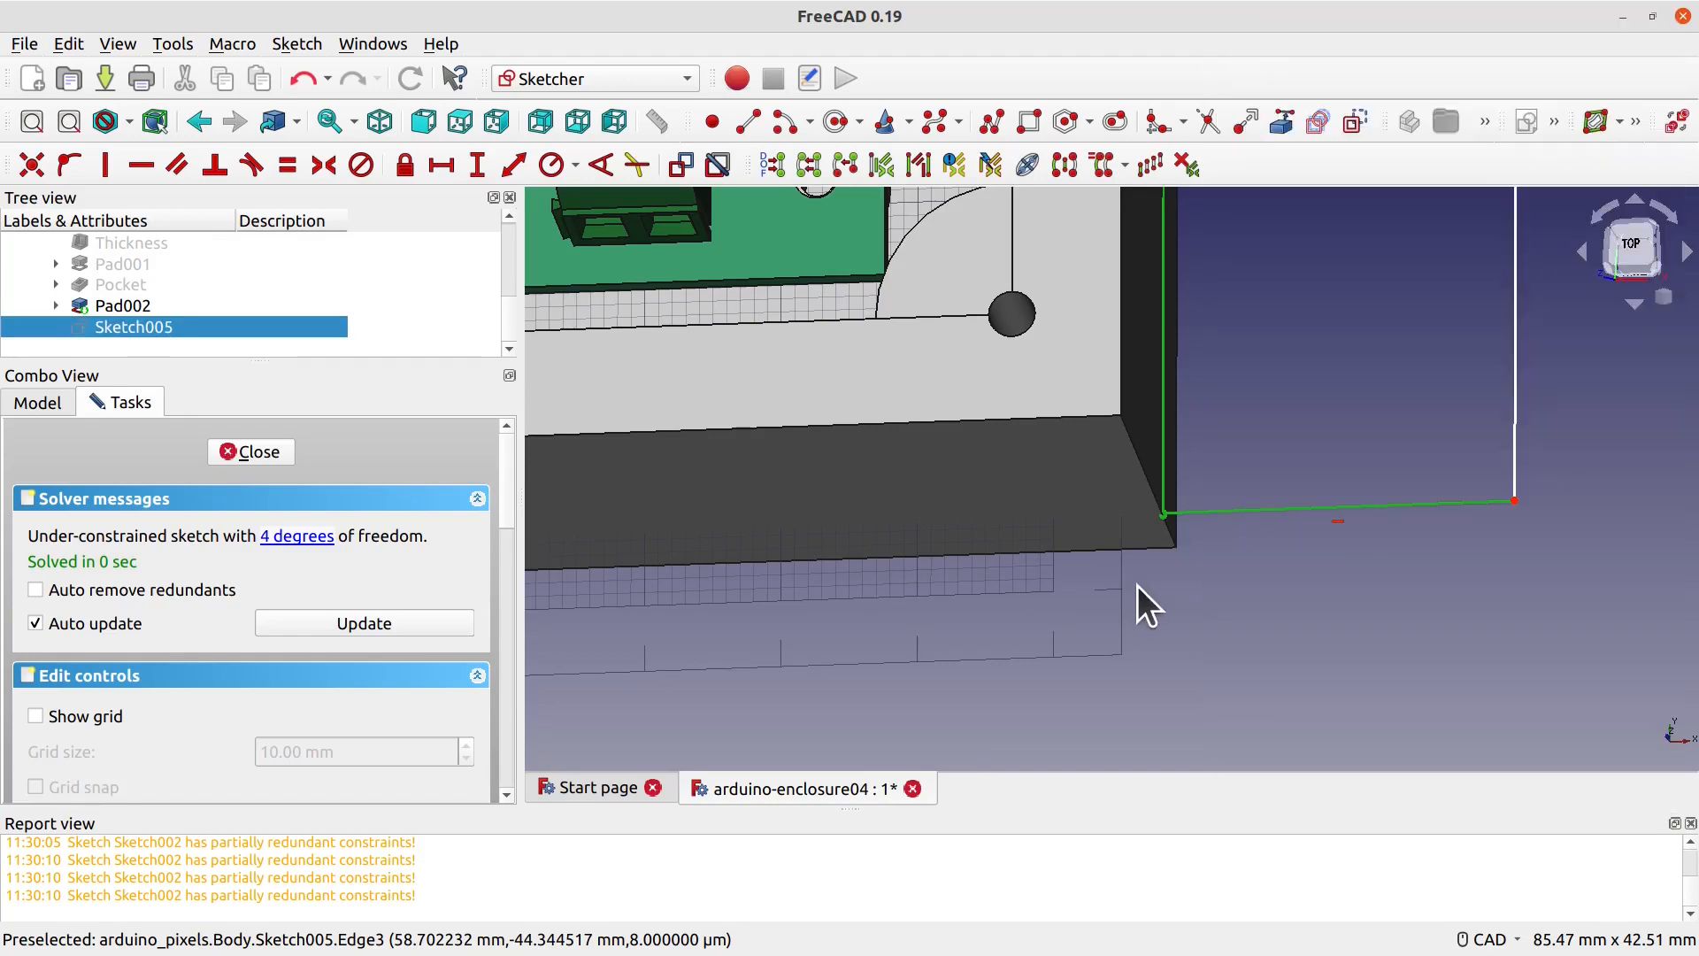
pyautogui.press('Left')
pyautogui.press('Up')
pyautogui.click(1191, 540)
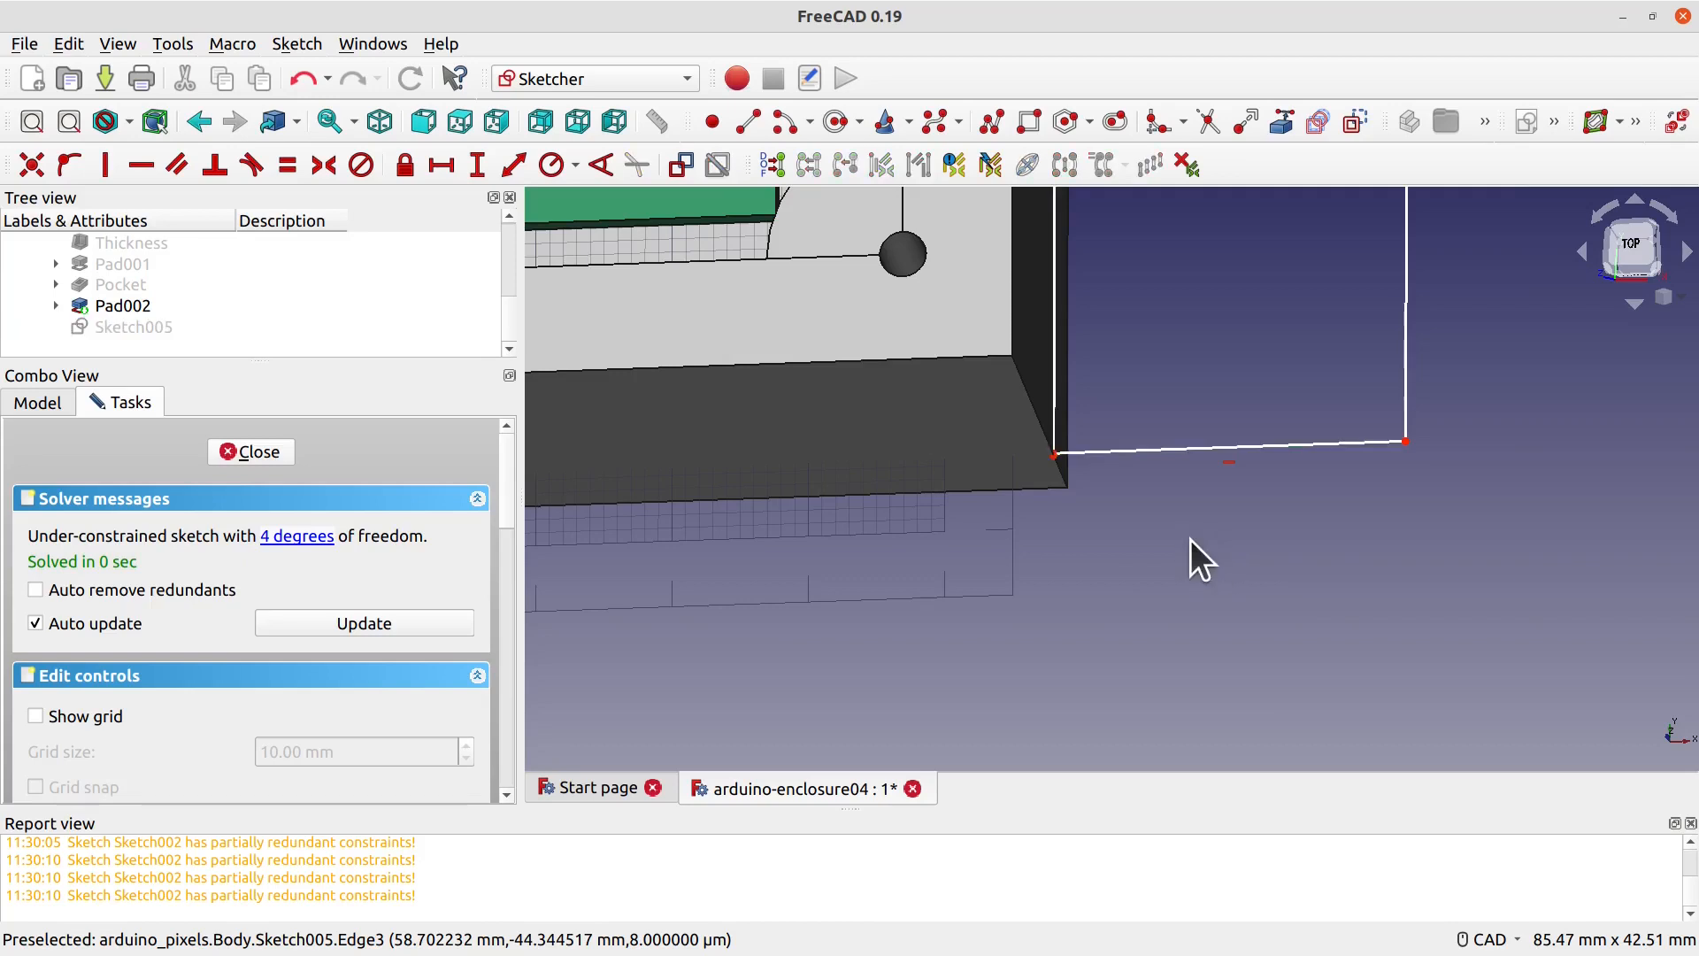
# Step: Try to constrain the right rectangle's lower inner corner coincident with the lower endpoint of the linked enclosure edge
pyautogui.click(1053, 454)
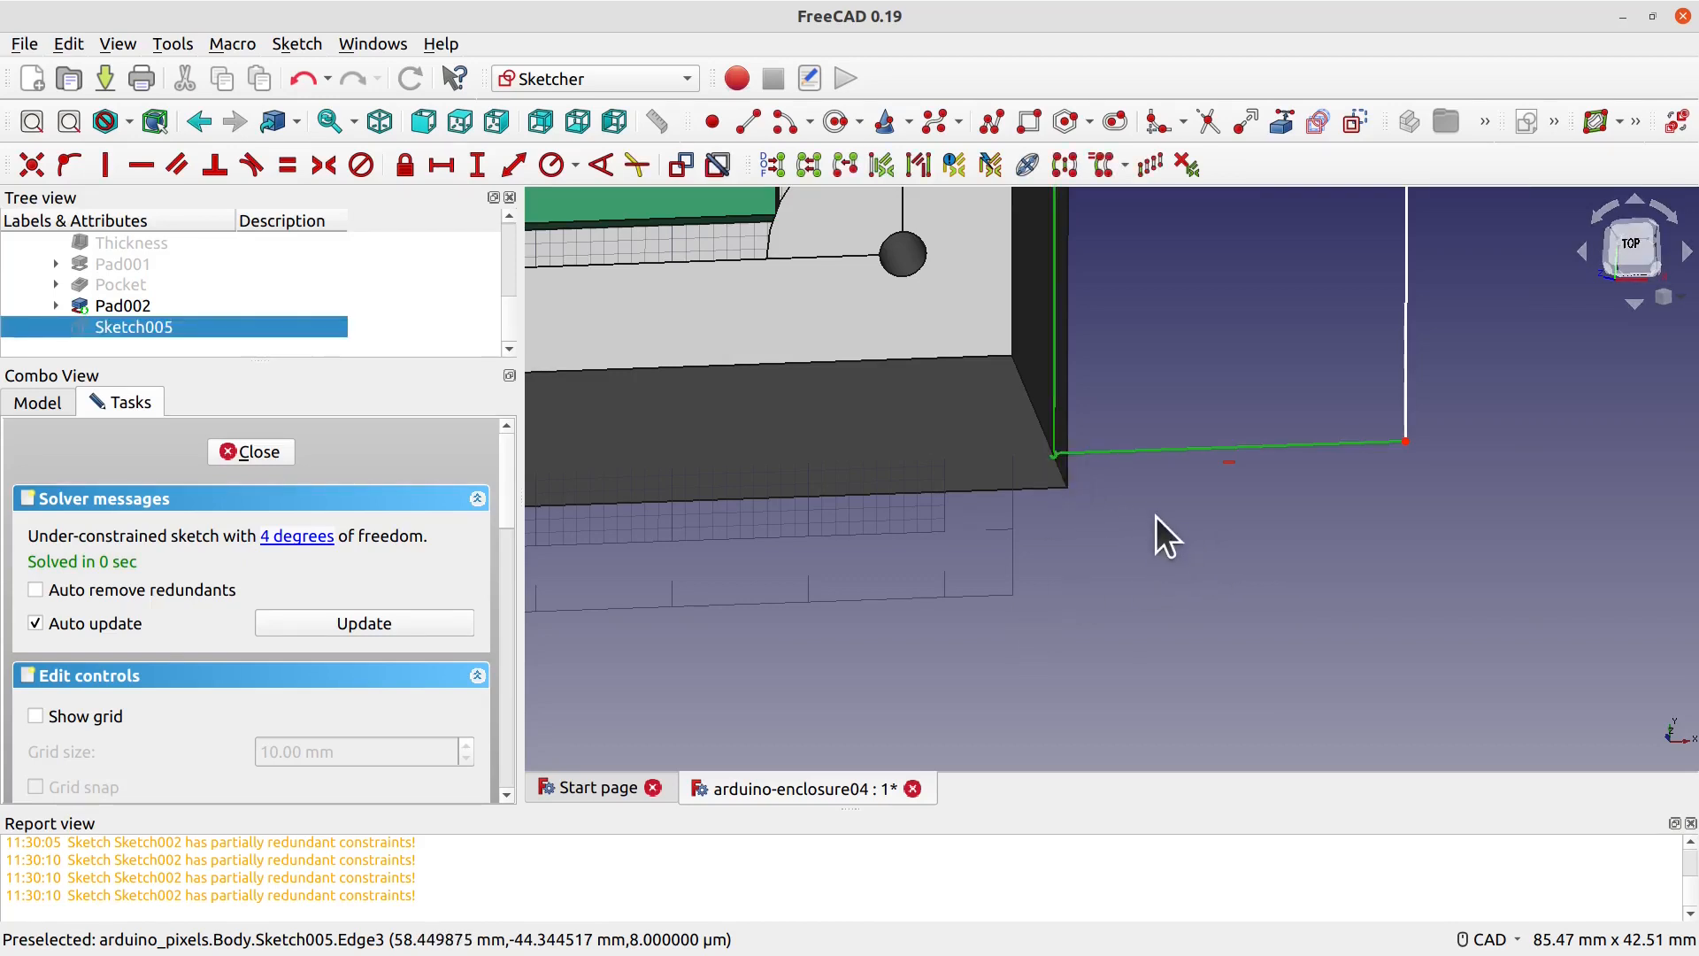
pyautogui.click(1144, 458)
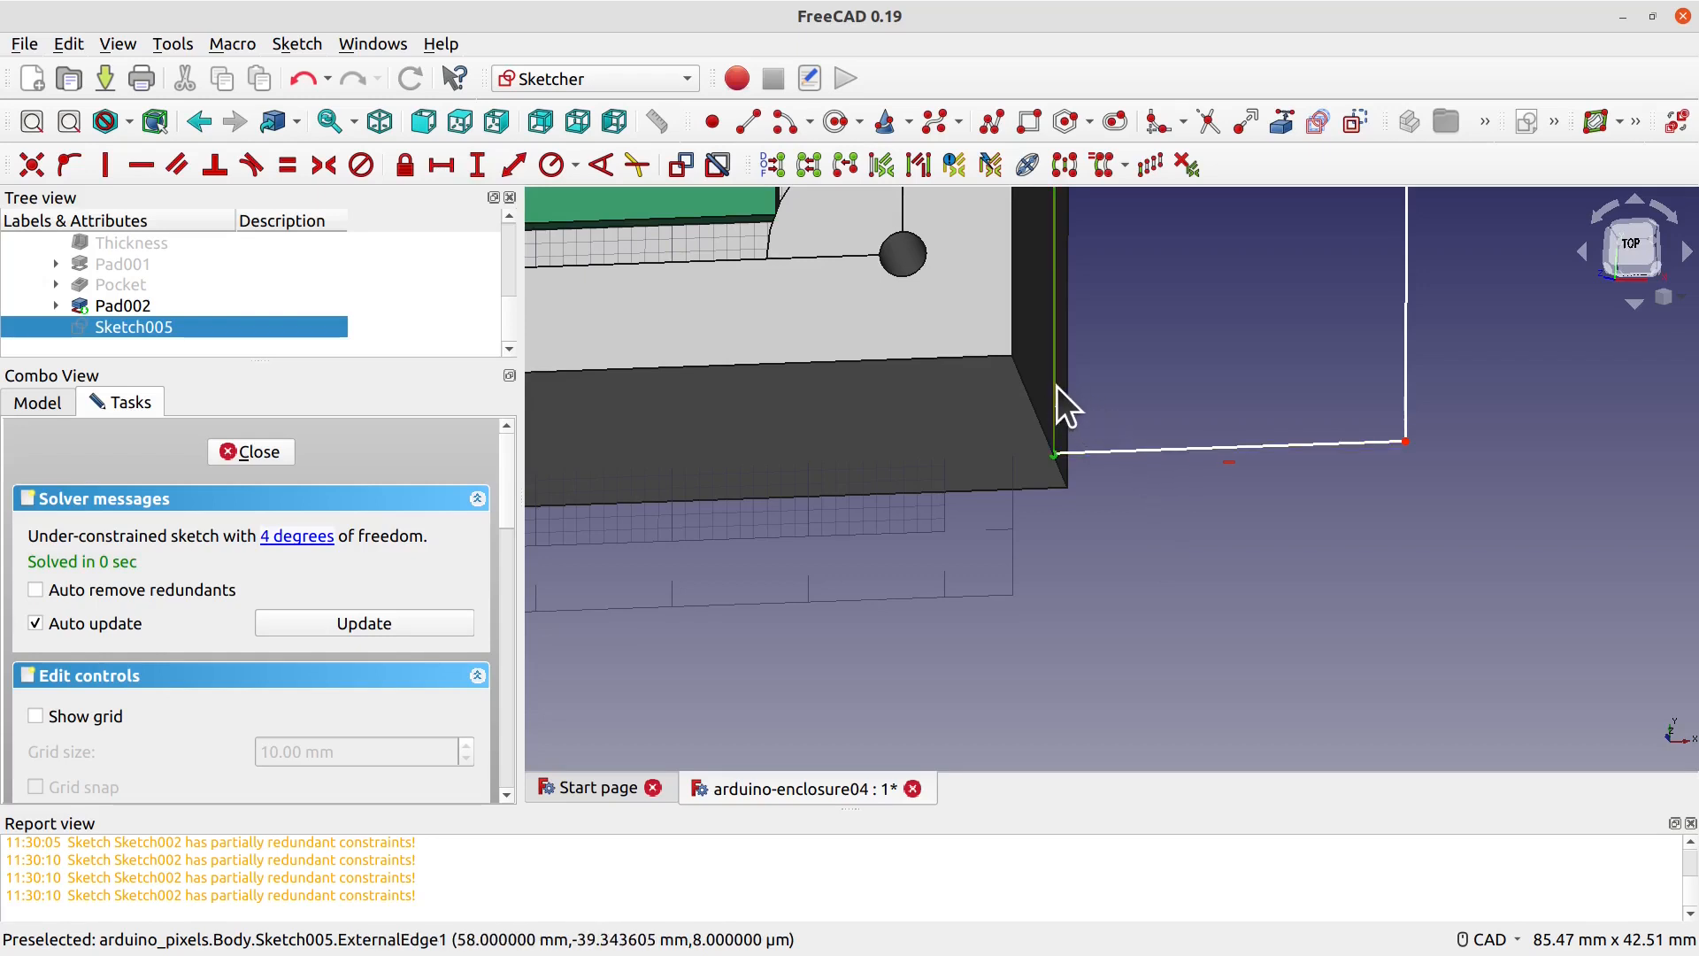
pyautogui.scroll(-4, 1112, 540)
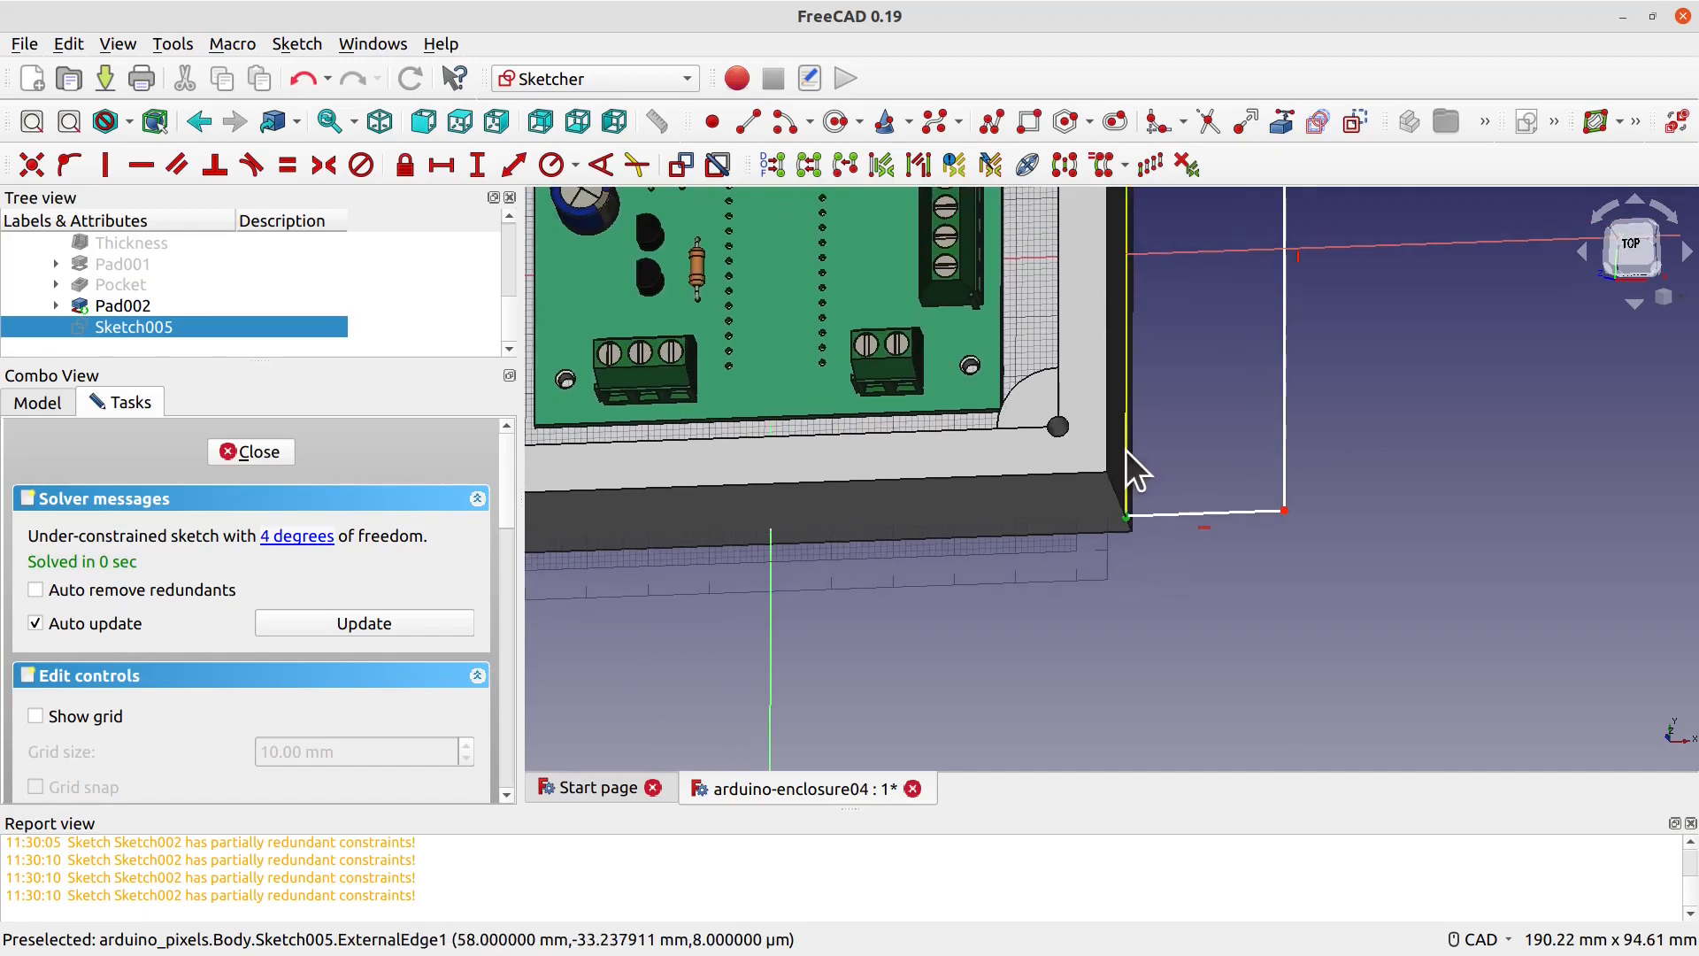
pyautogui.click(31, 165)
pyautogui.click(1040, 535)
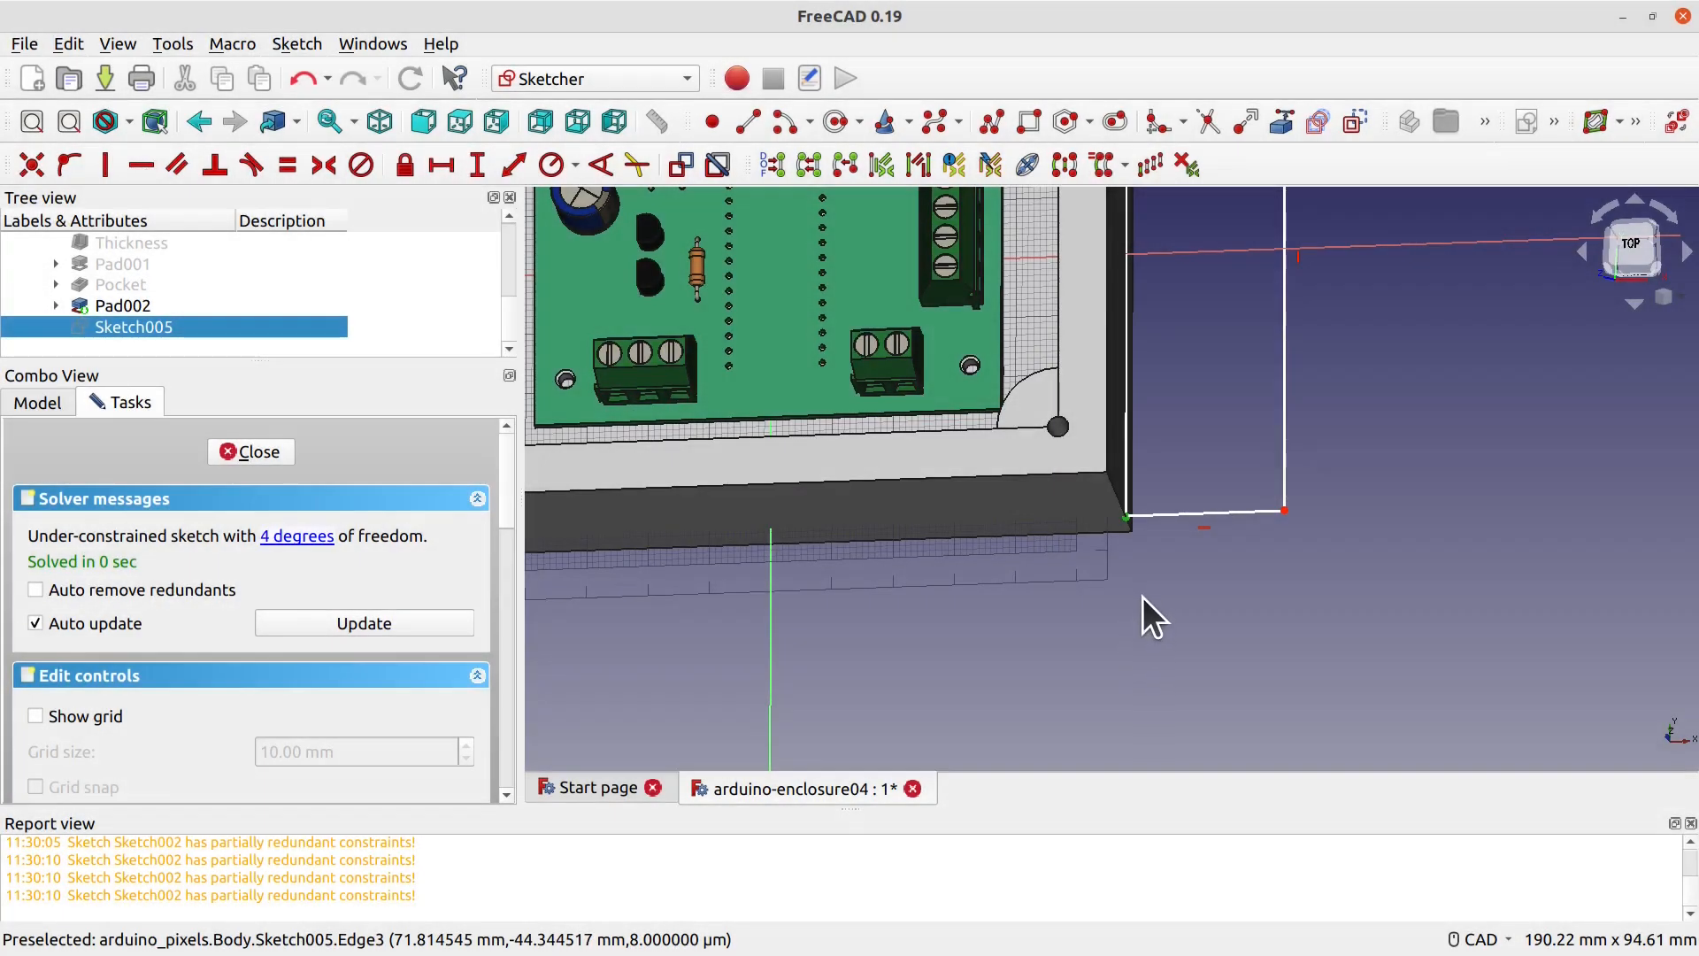
pyautogui.click(865, 535)
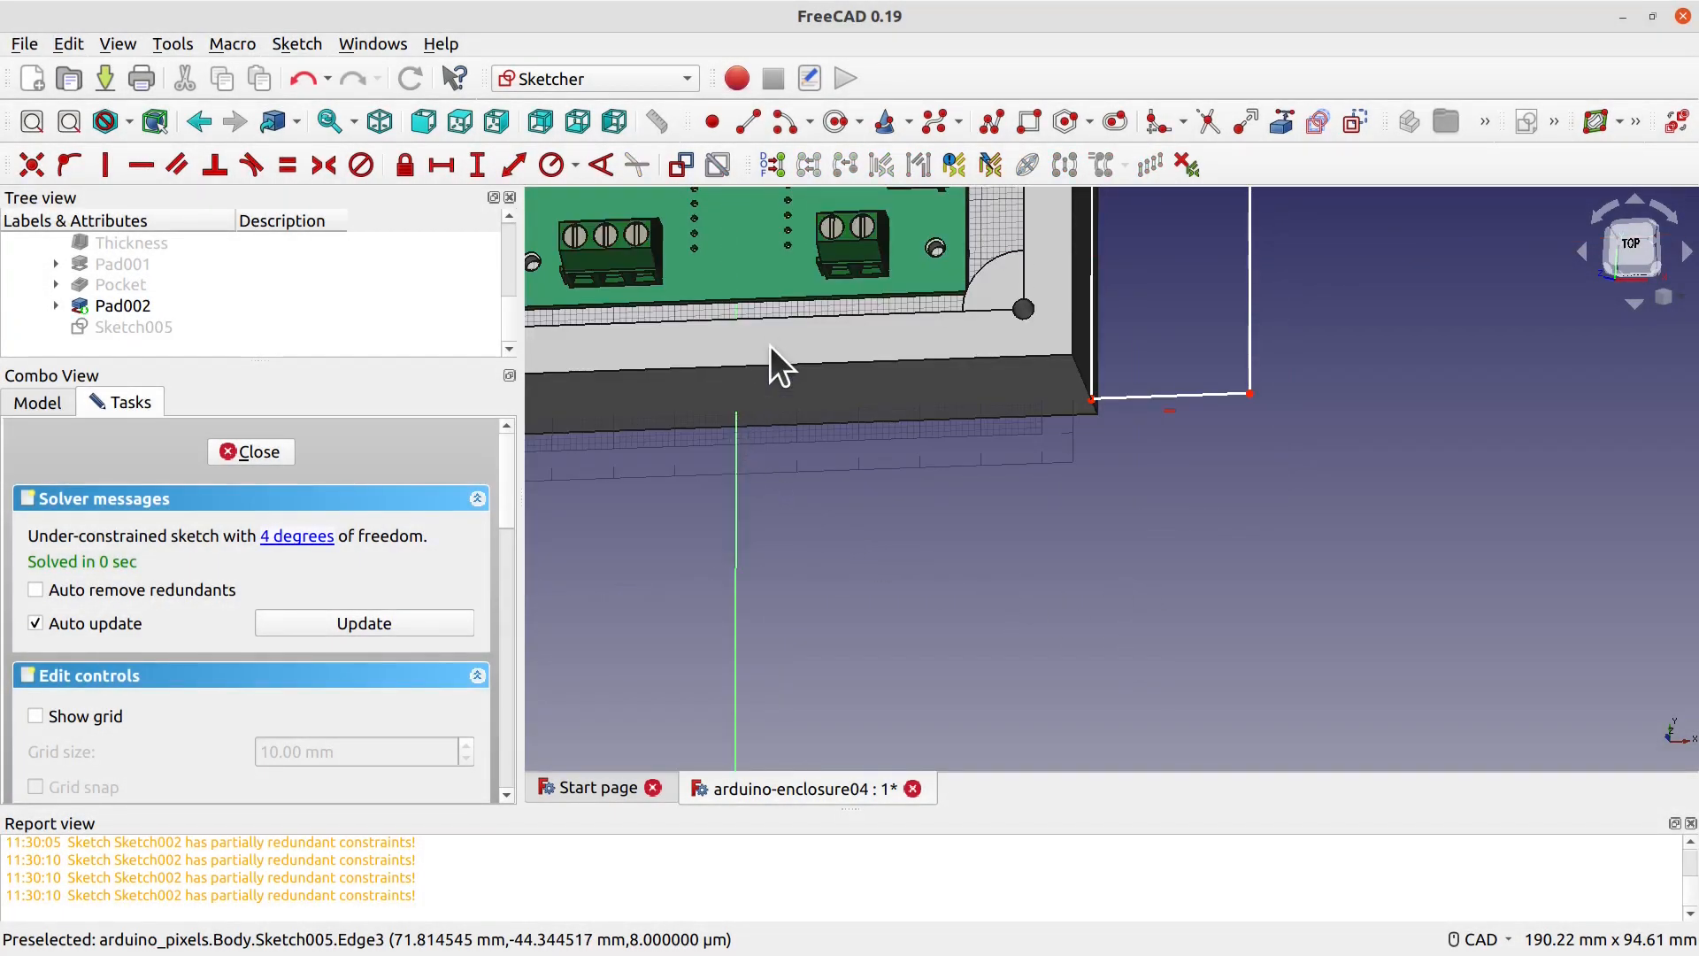
# Step: Constrain the right rectangle's lower inner corner coincident with the lower endpoint of the linked enclosure edge
pyautogui.click(142, 305)
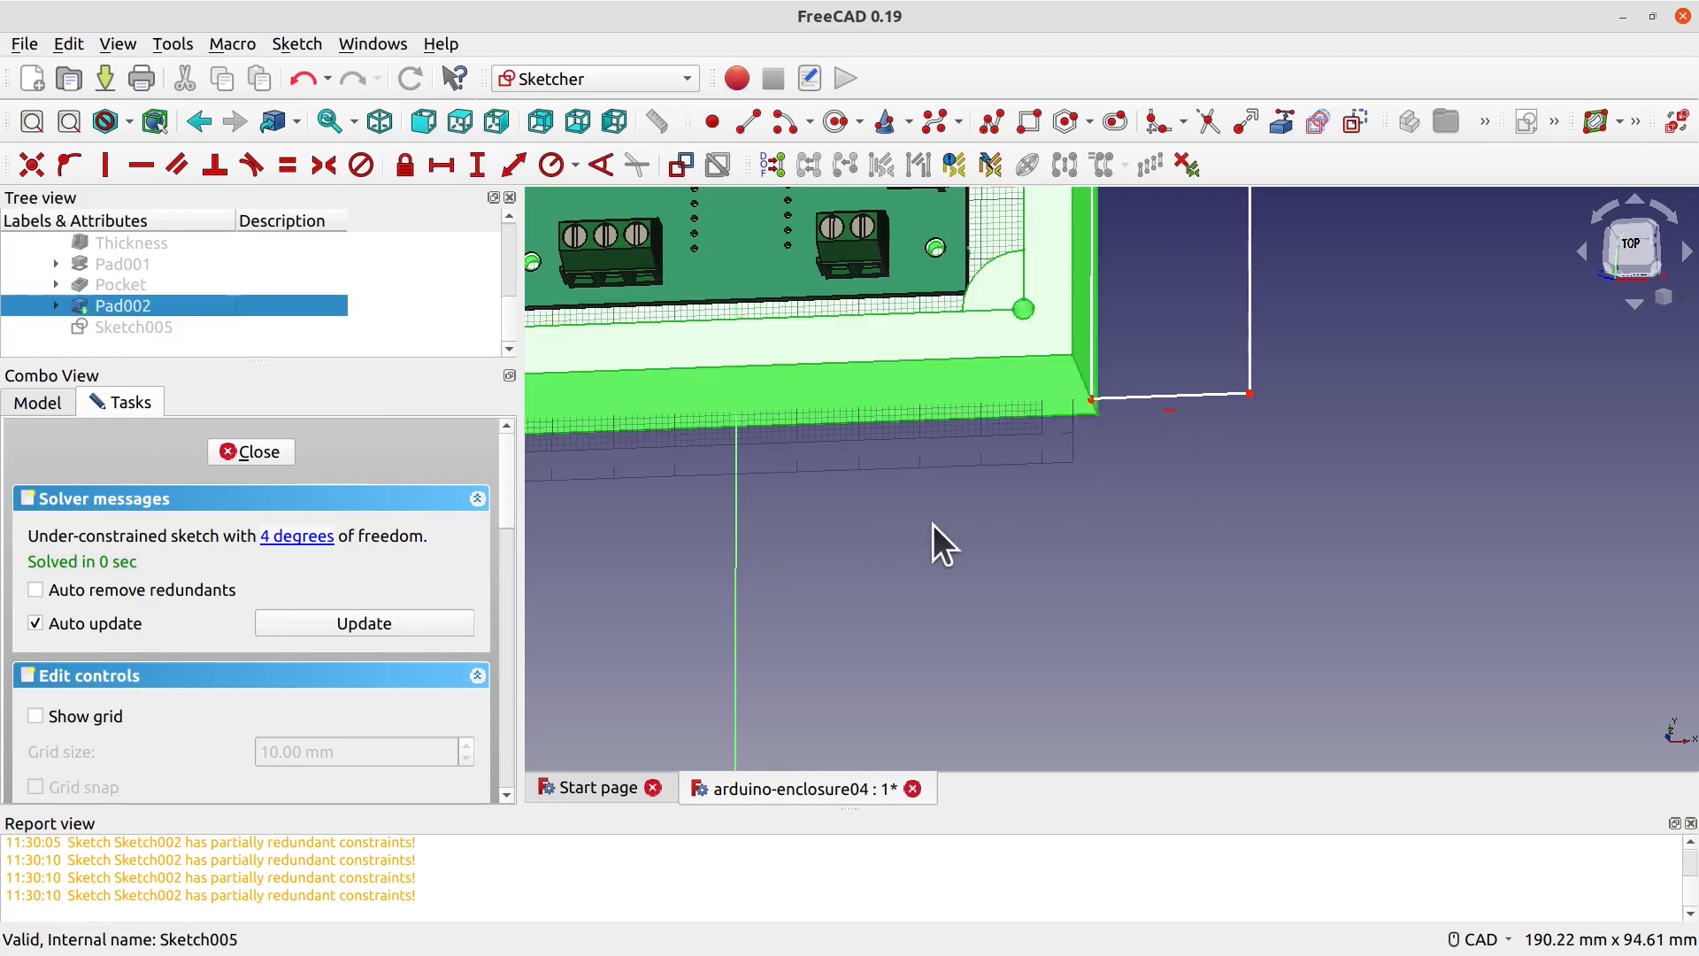
pyautogui.moveTo(1054, 568); pyautogui.dragTo(1186, 645, button='middle')
pyautogui.scroll(3, 1363, 700)
pyautogui.moveTo(1436, 715); pyautogui.dragTo(990, 486, button='middle')
pyautogui.scroll(7, 1012, 524)
pyautogui.scroll(-2, 1011, 540)
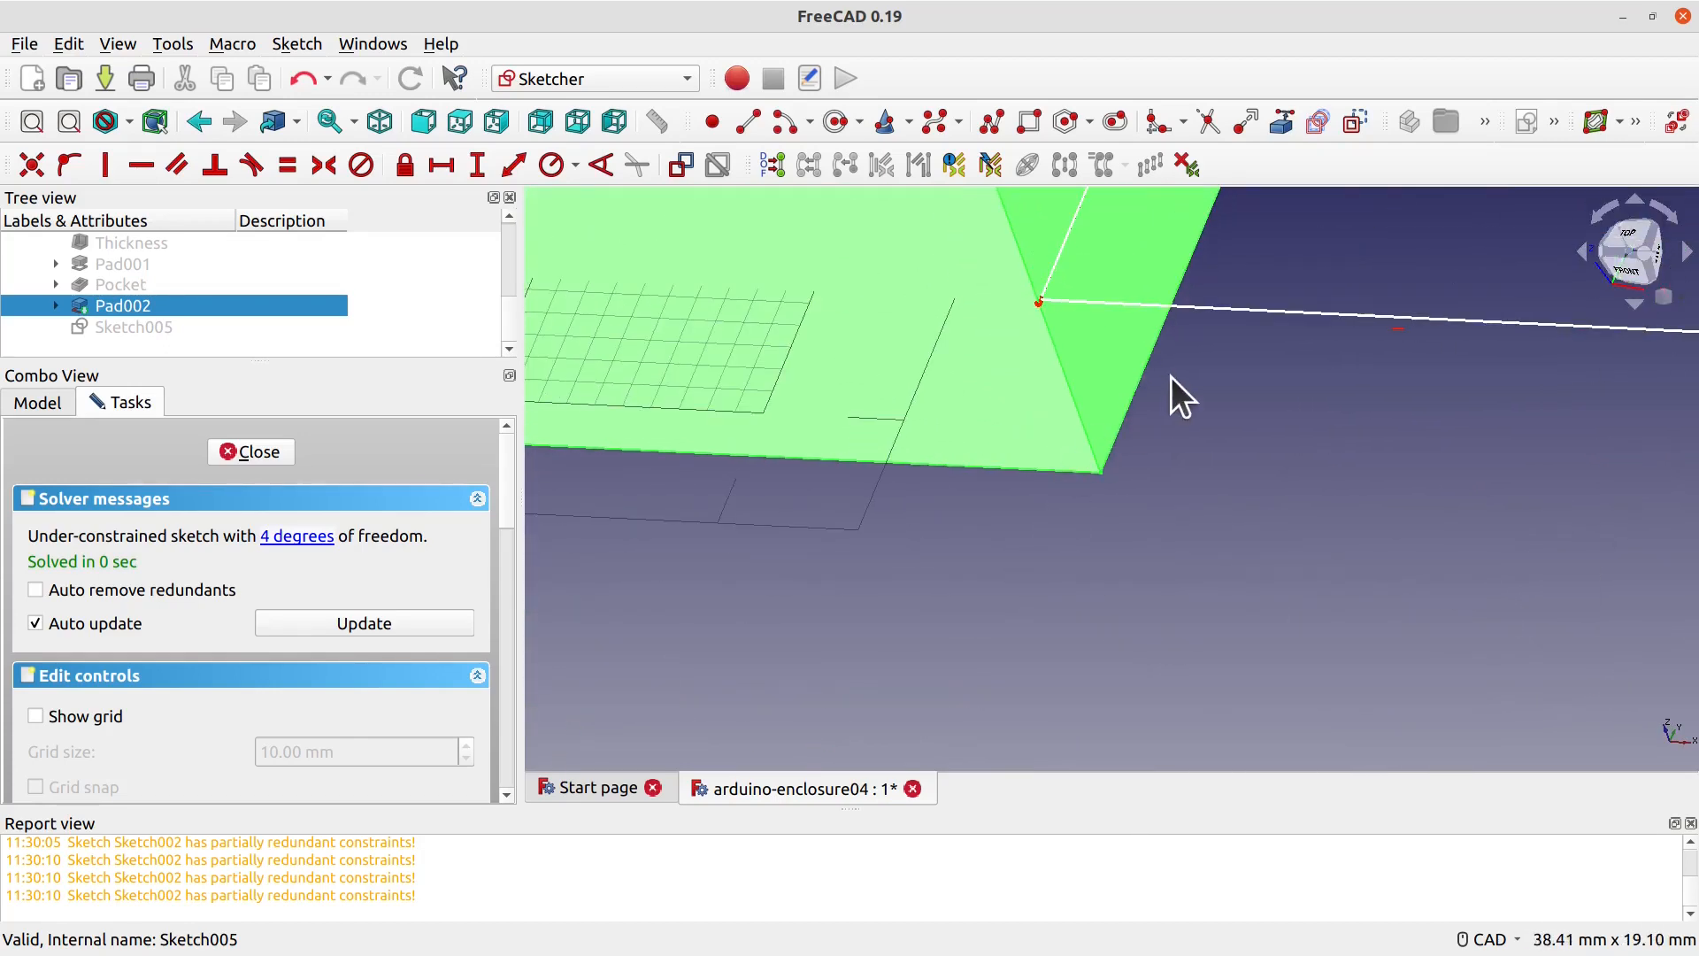
pyautogui.moveTo(1168, 376); pyautogui.dragTo(1285, 655, button='middle')
pyautogui.scroll(3, 1183, 604)
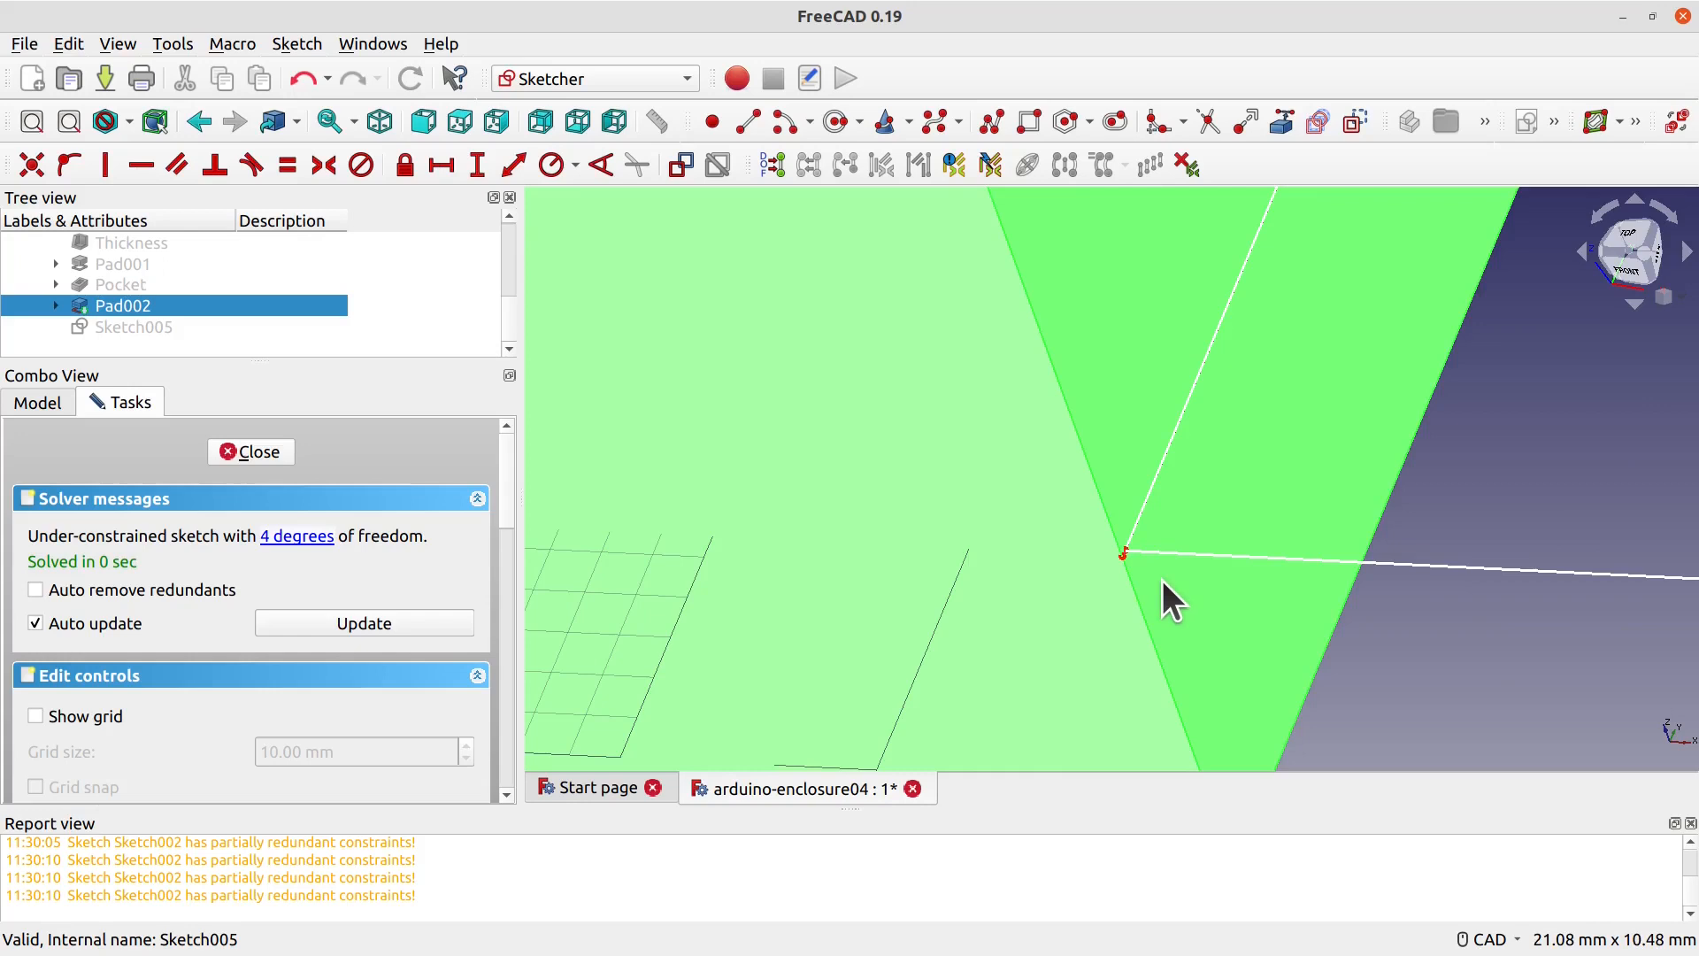
pyautogui.click(1122, 555)
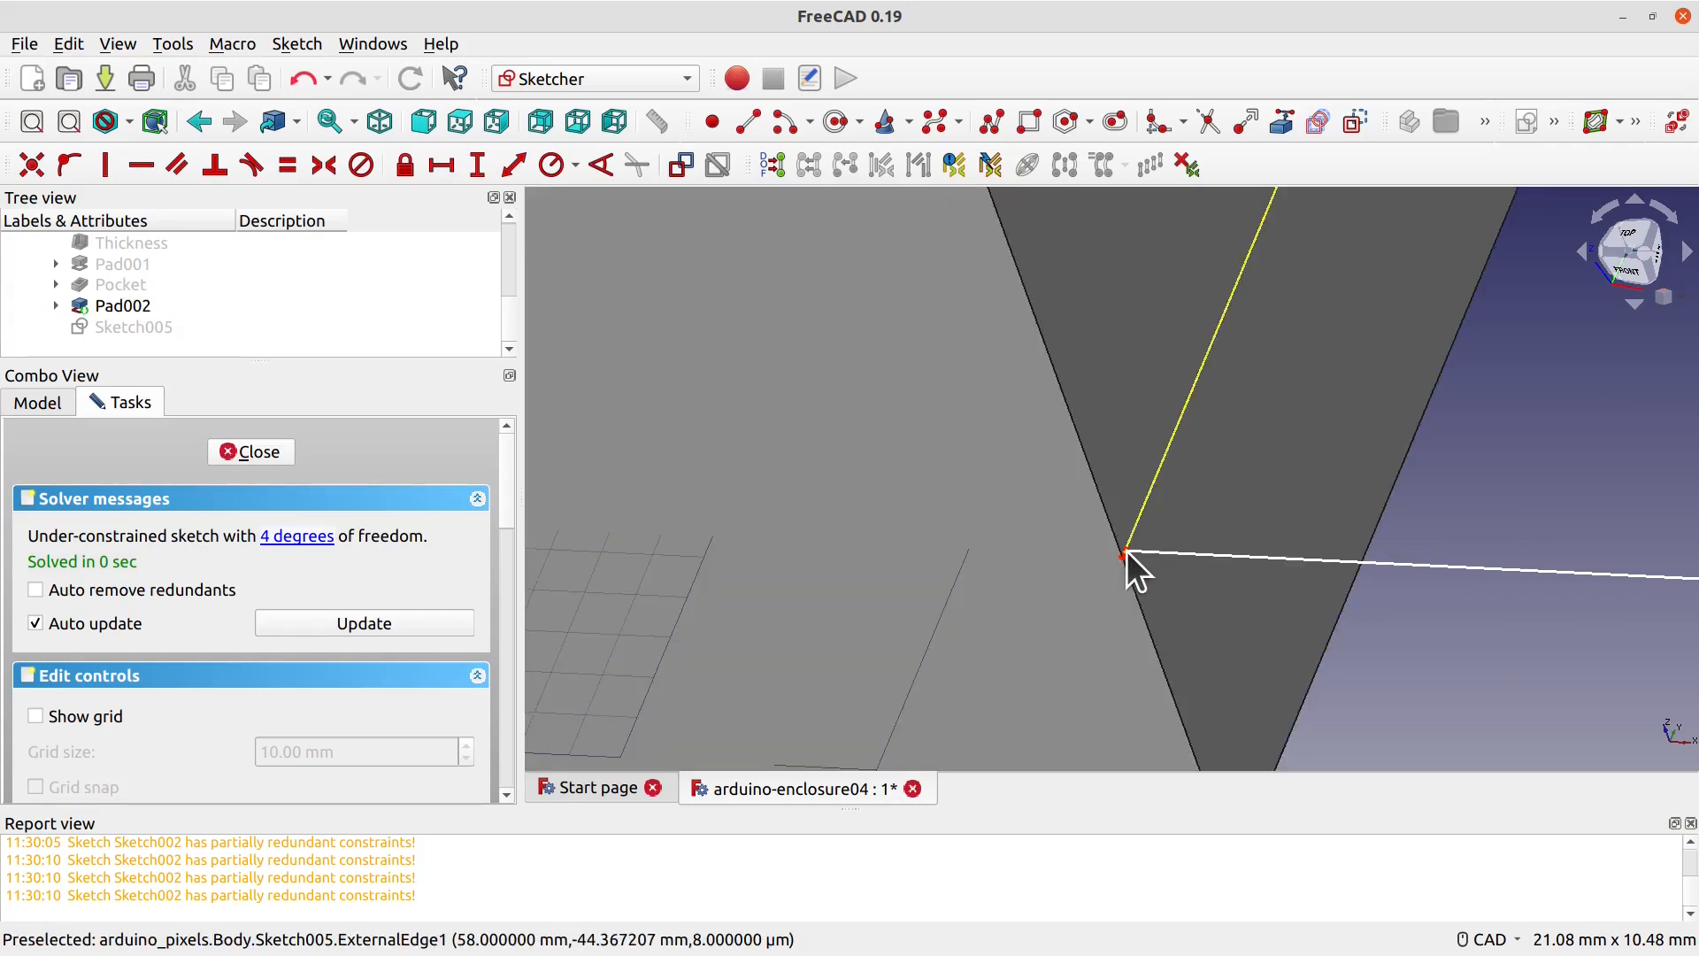
pyautogui.click(1125, 556)
pyautogui.click(1142, 578)
pyautogui.scroll(5, 1144, 580)
pyautogui.click(1080, 439)
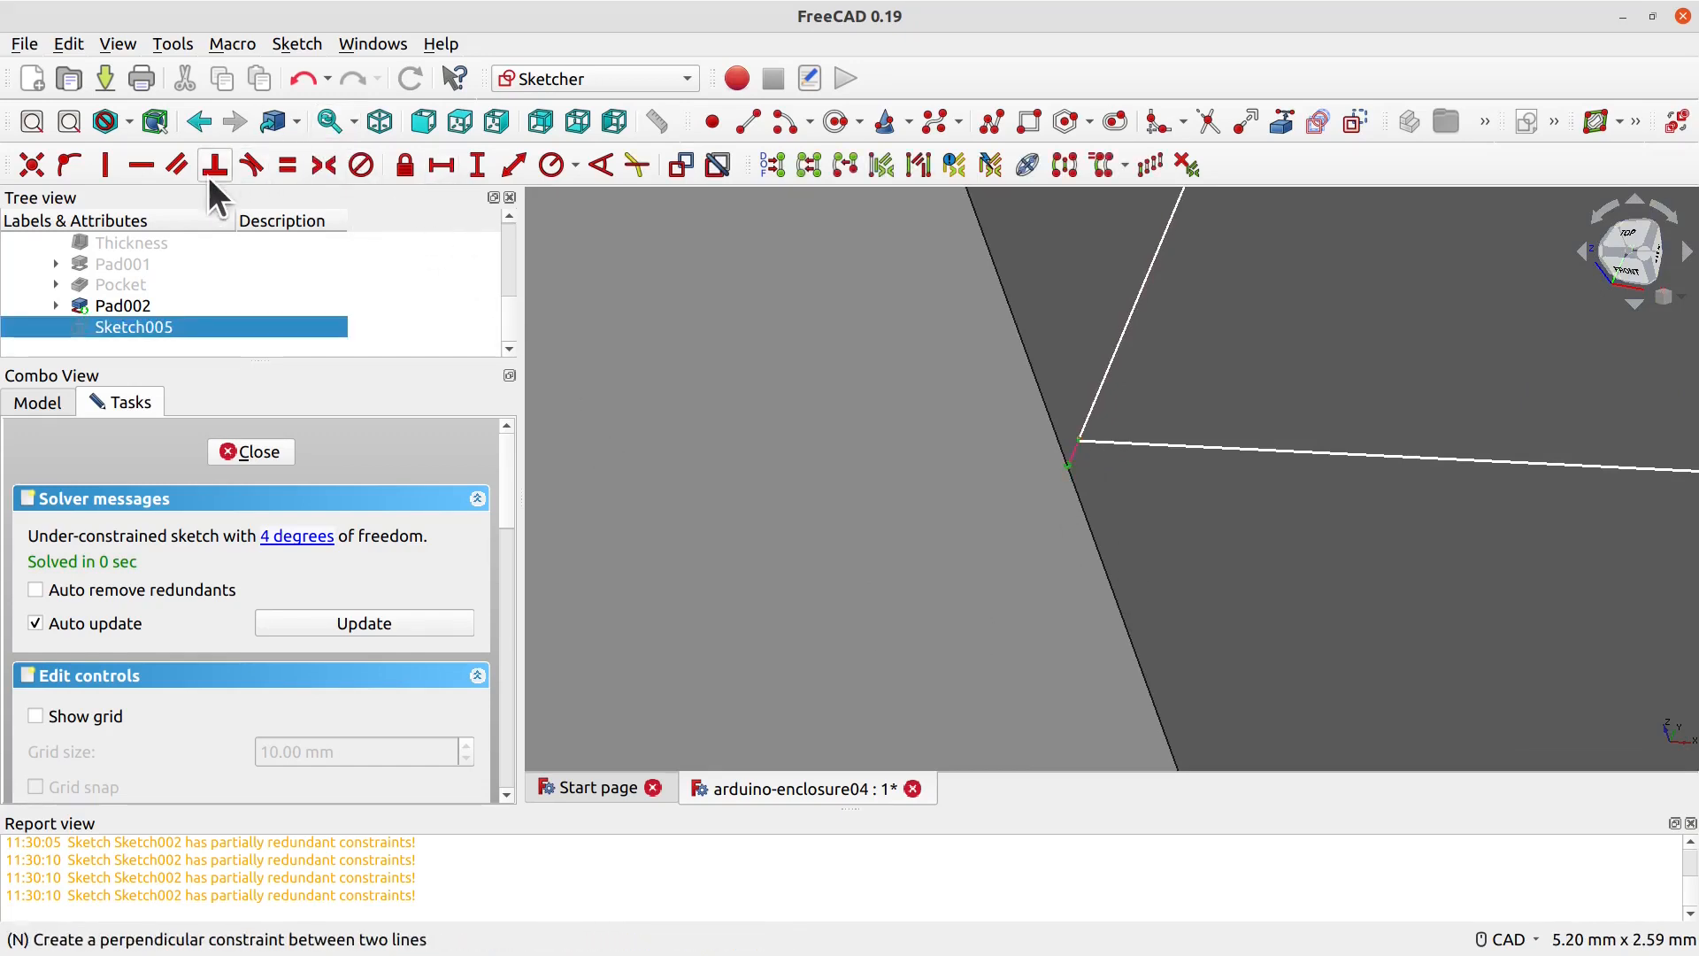
pyautogui.click(31, 164)
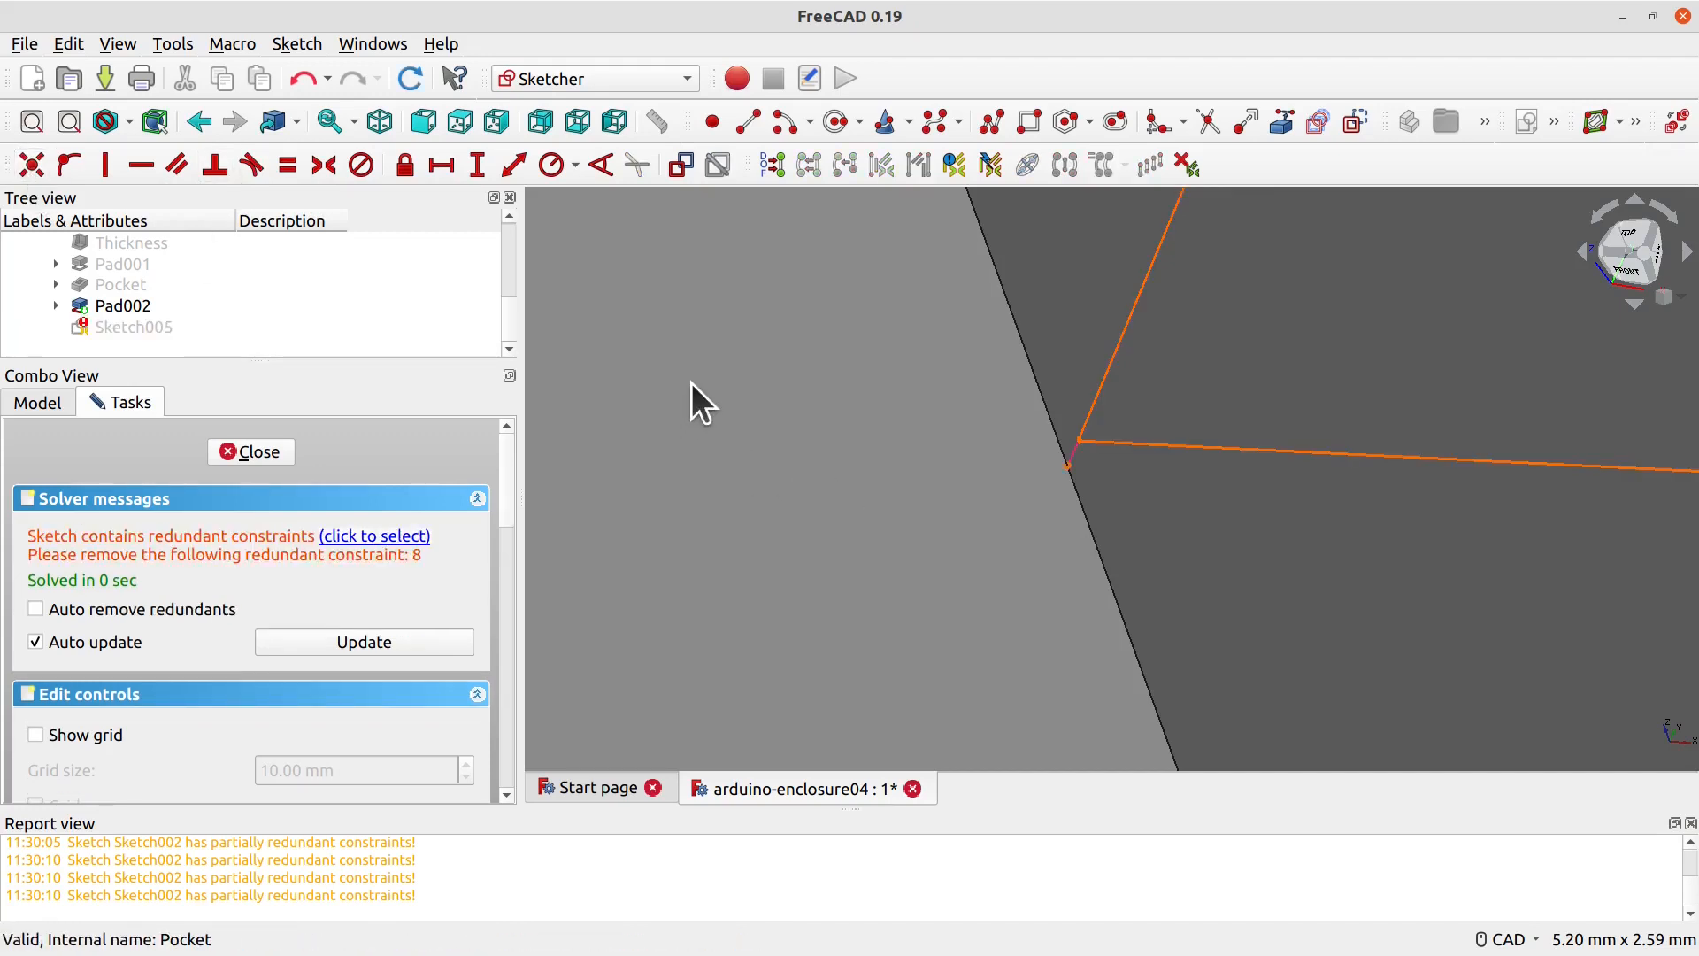
# Step: Select redundant constraint 8 of the right rectangle and delete it
pyautogui.scroll(-3, 692, 382)
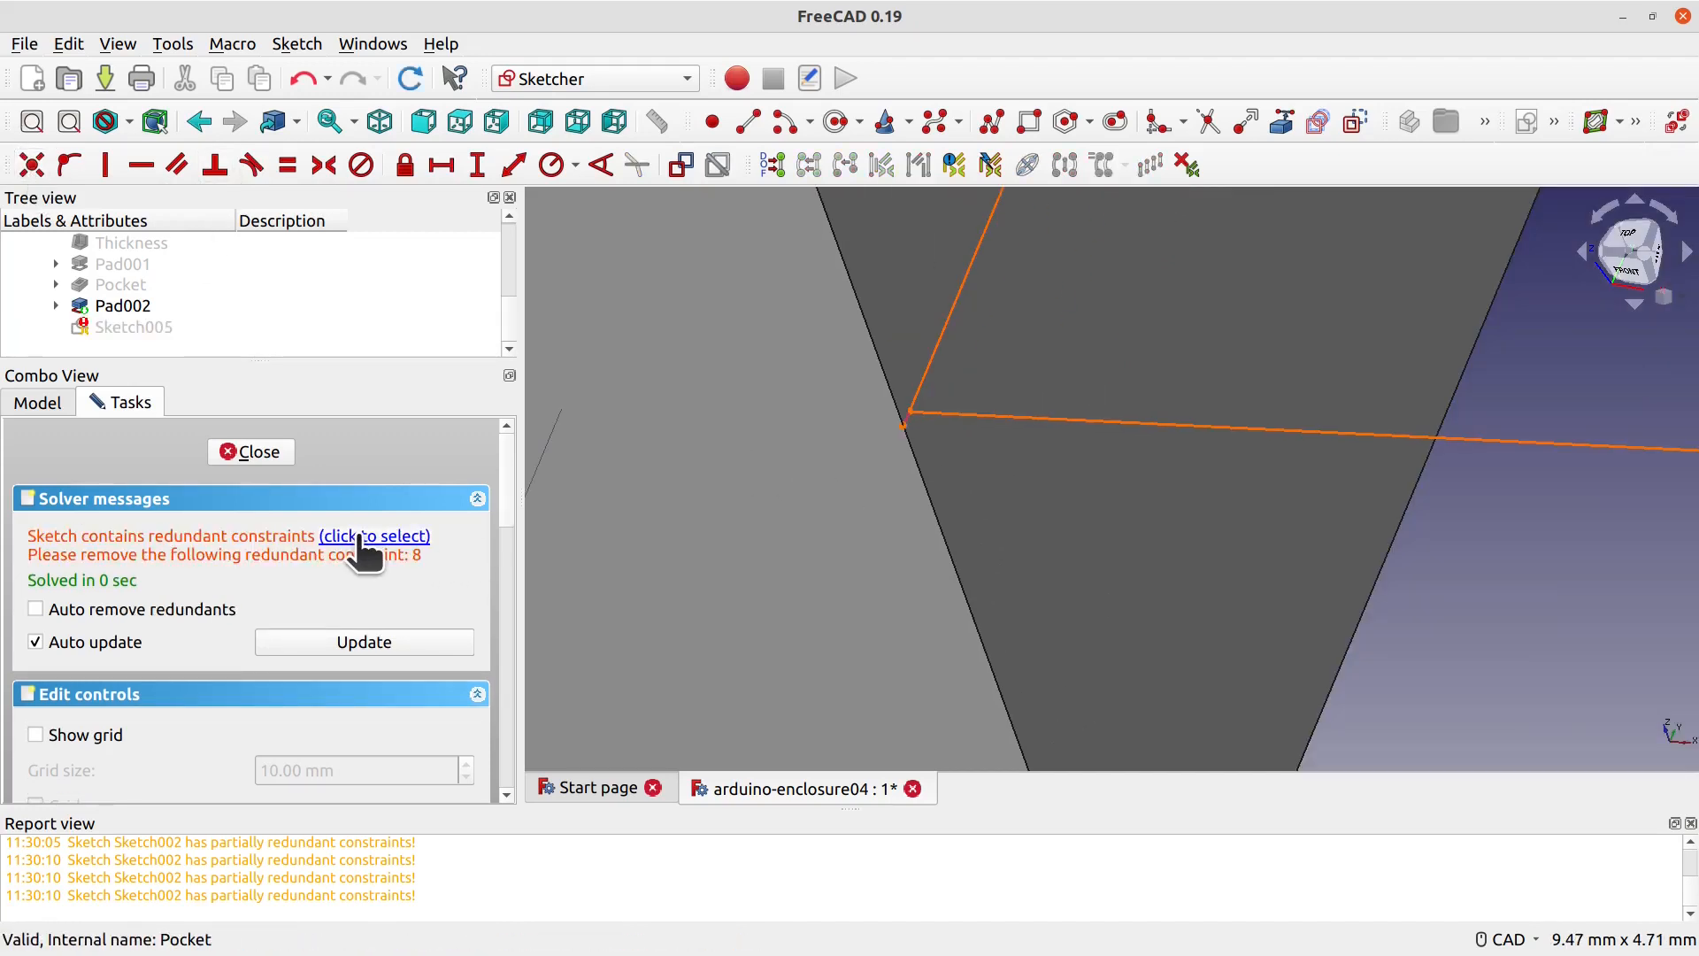
pyautogui.click(407, 537)
pyautogui.press('Delete')
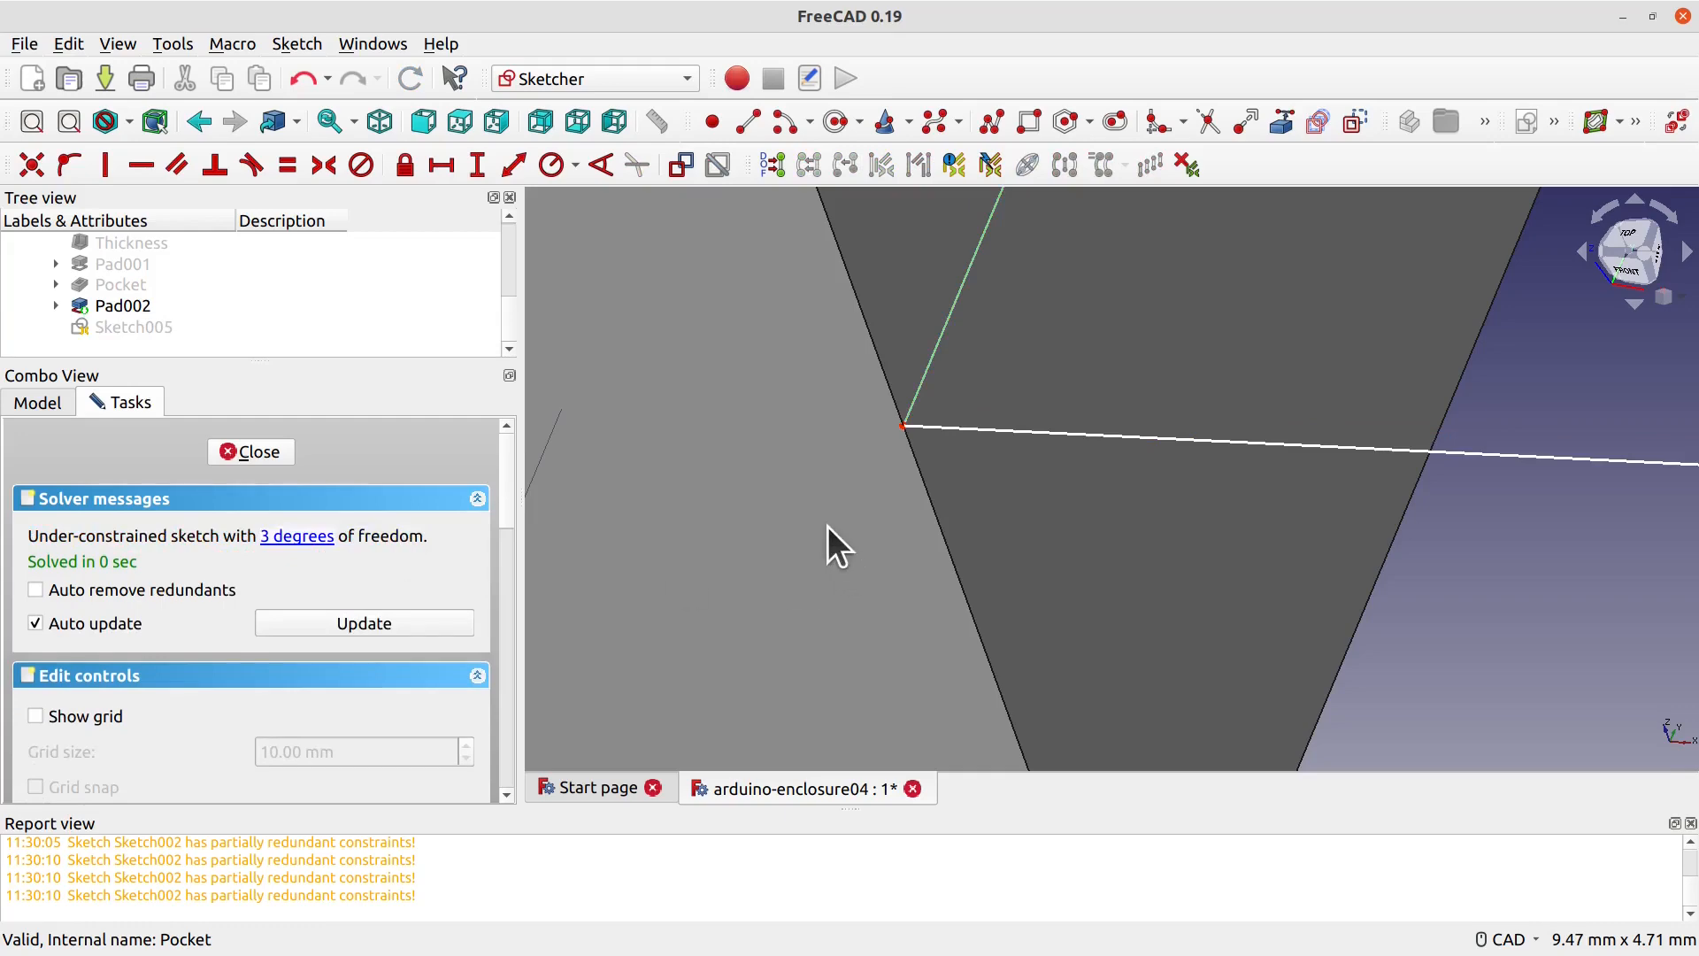
# Step: Make the left rectangle's lower inner corner coincident with the linked left edge's lower endpoint, and delete redundant constraint 16
pyautogui.scroll(-5, 722, 444)
pyautogui.moveTo(721, 445); pyautogui.dragTo(837, 434, button='middle')
pyautogui.scroll(-8, 839, 432)
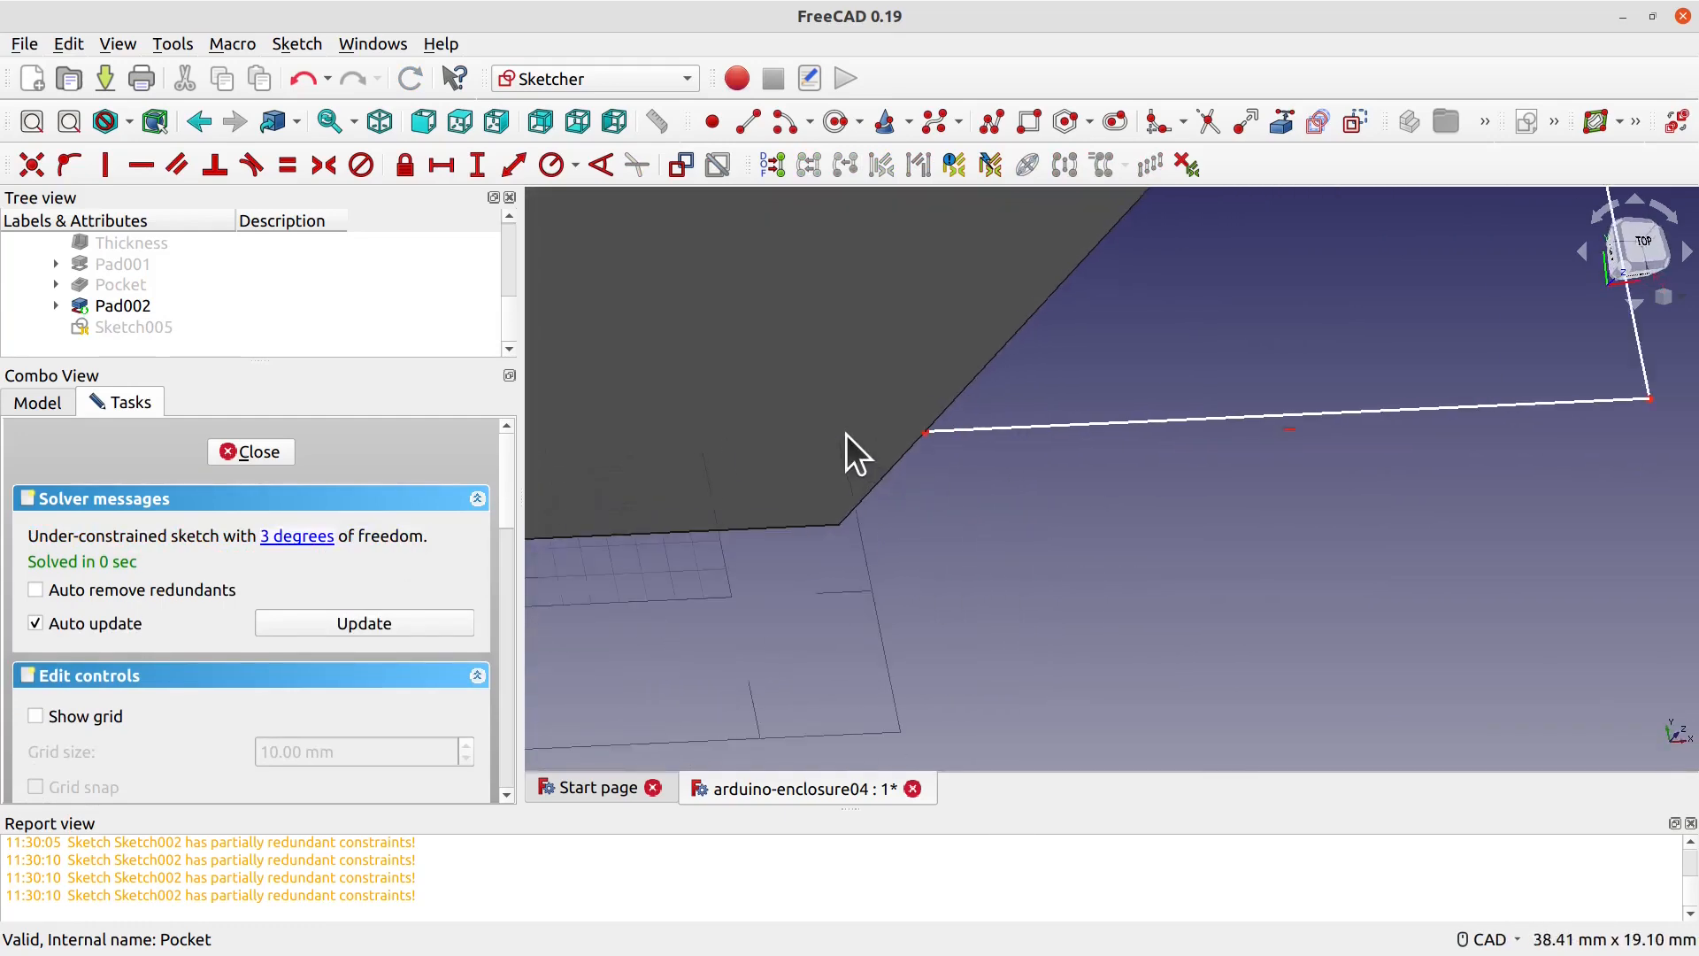
pyautogui.moveTo(651, 364)
pyautogui.mouseDown(button='middle')
pyautogui.moveTo(885, 425)
pyautogui.moveTo(1022, 508)
pyautogui.mouseUp(button='middle')
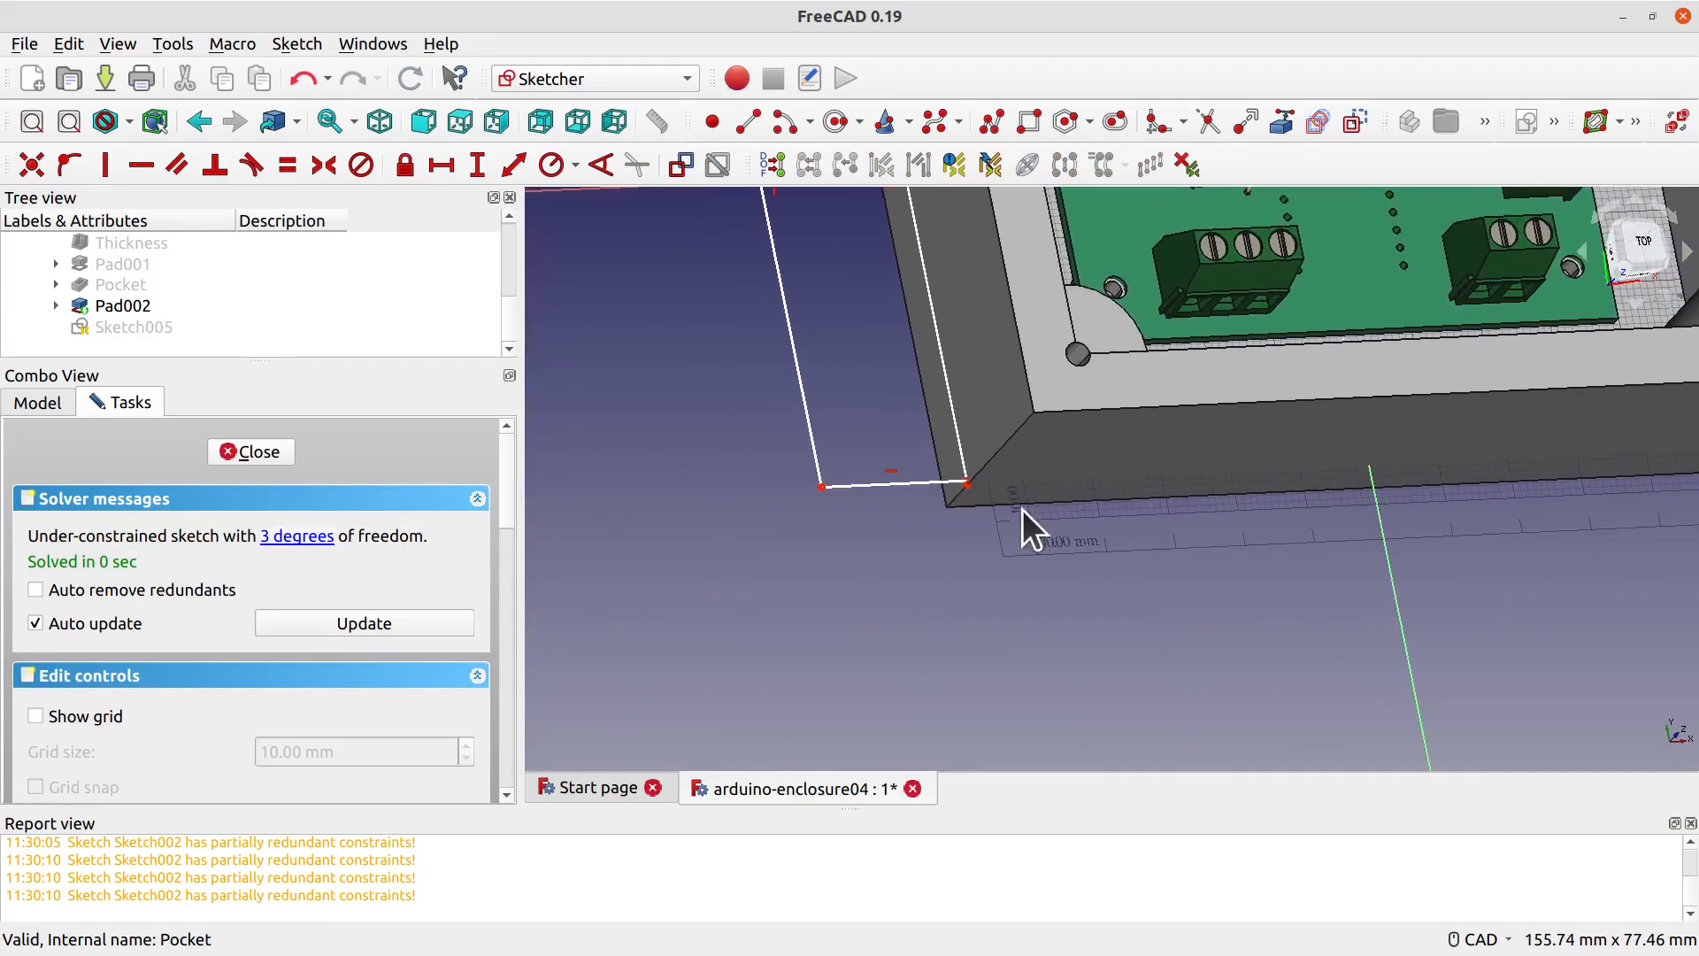
pyautogui.scroll(5, 1000, 535)
pyautogui.scroll(6, 903, 381)
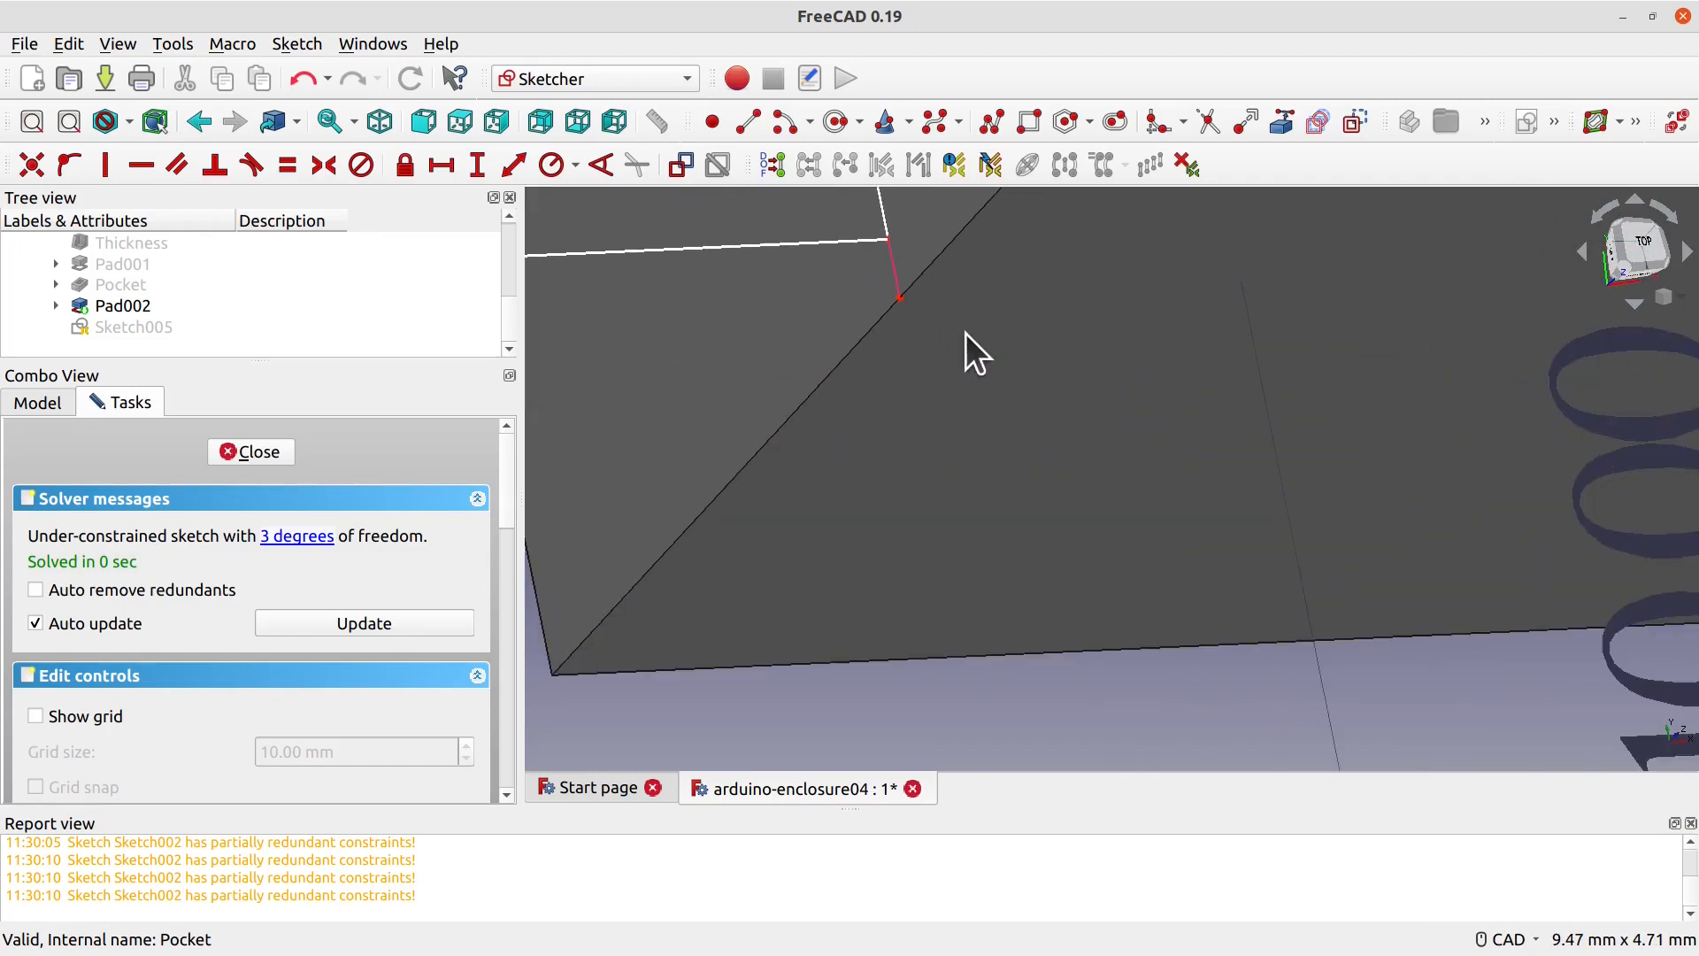
pyautogui.moveTo(971, 353); pyautogui.dragTo(997, 455, button='middle')
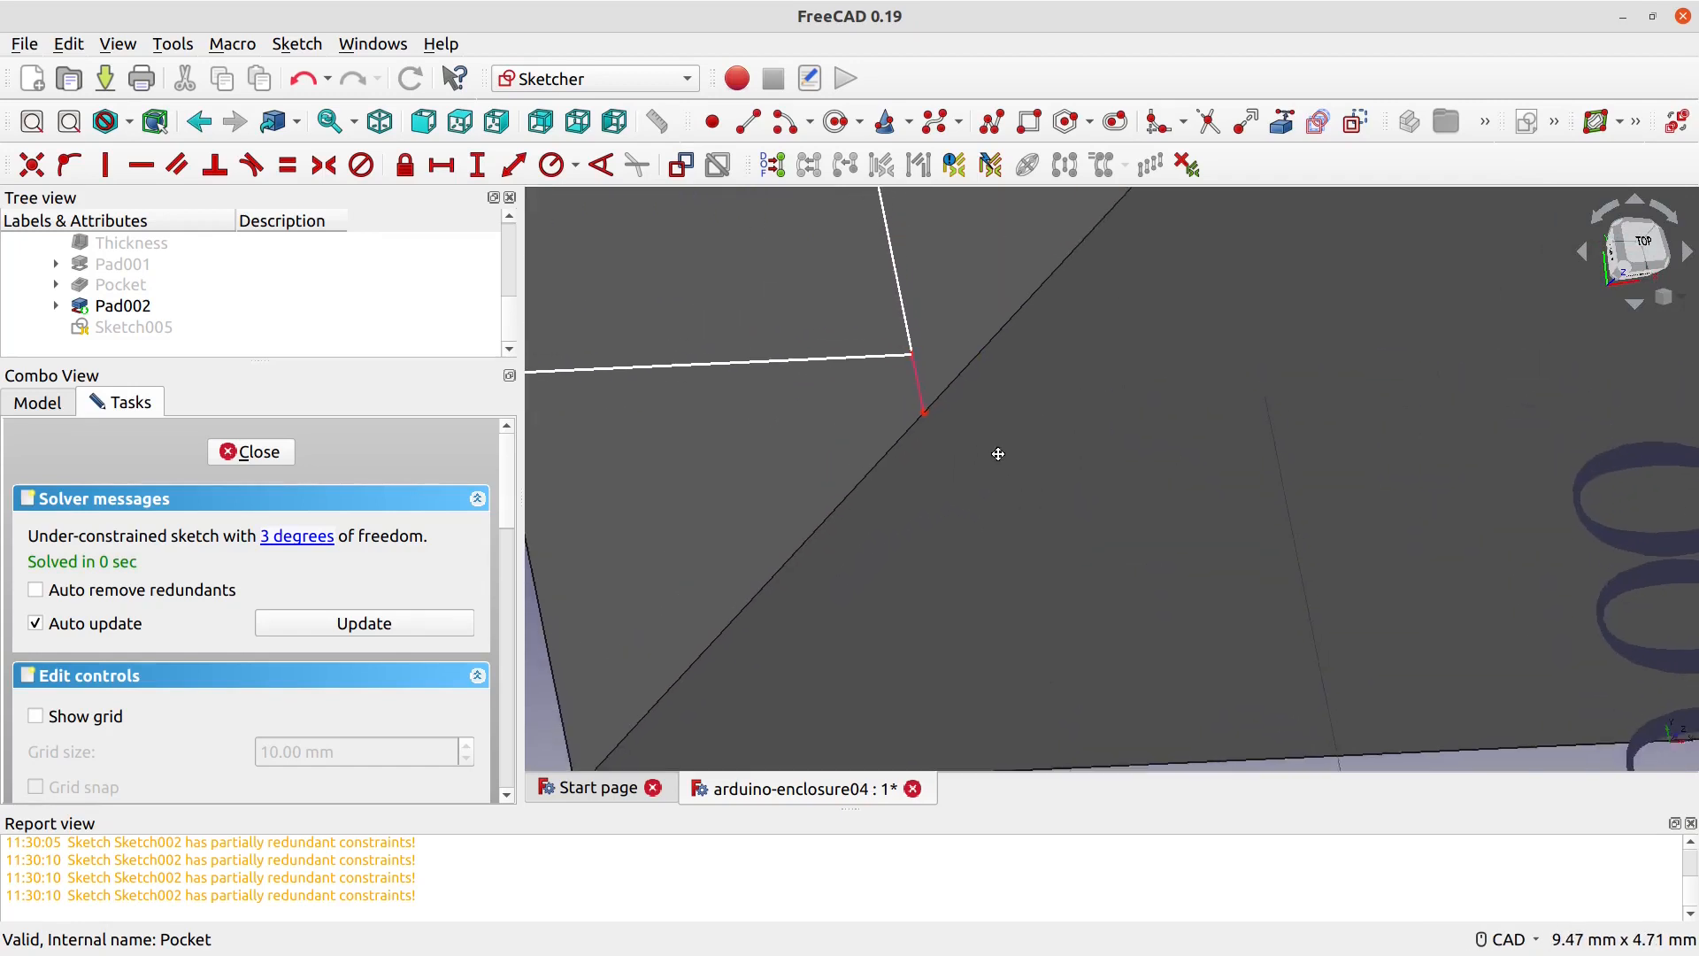
pyautogui.click(914, 359)
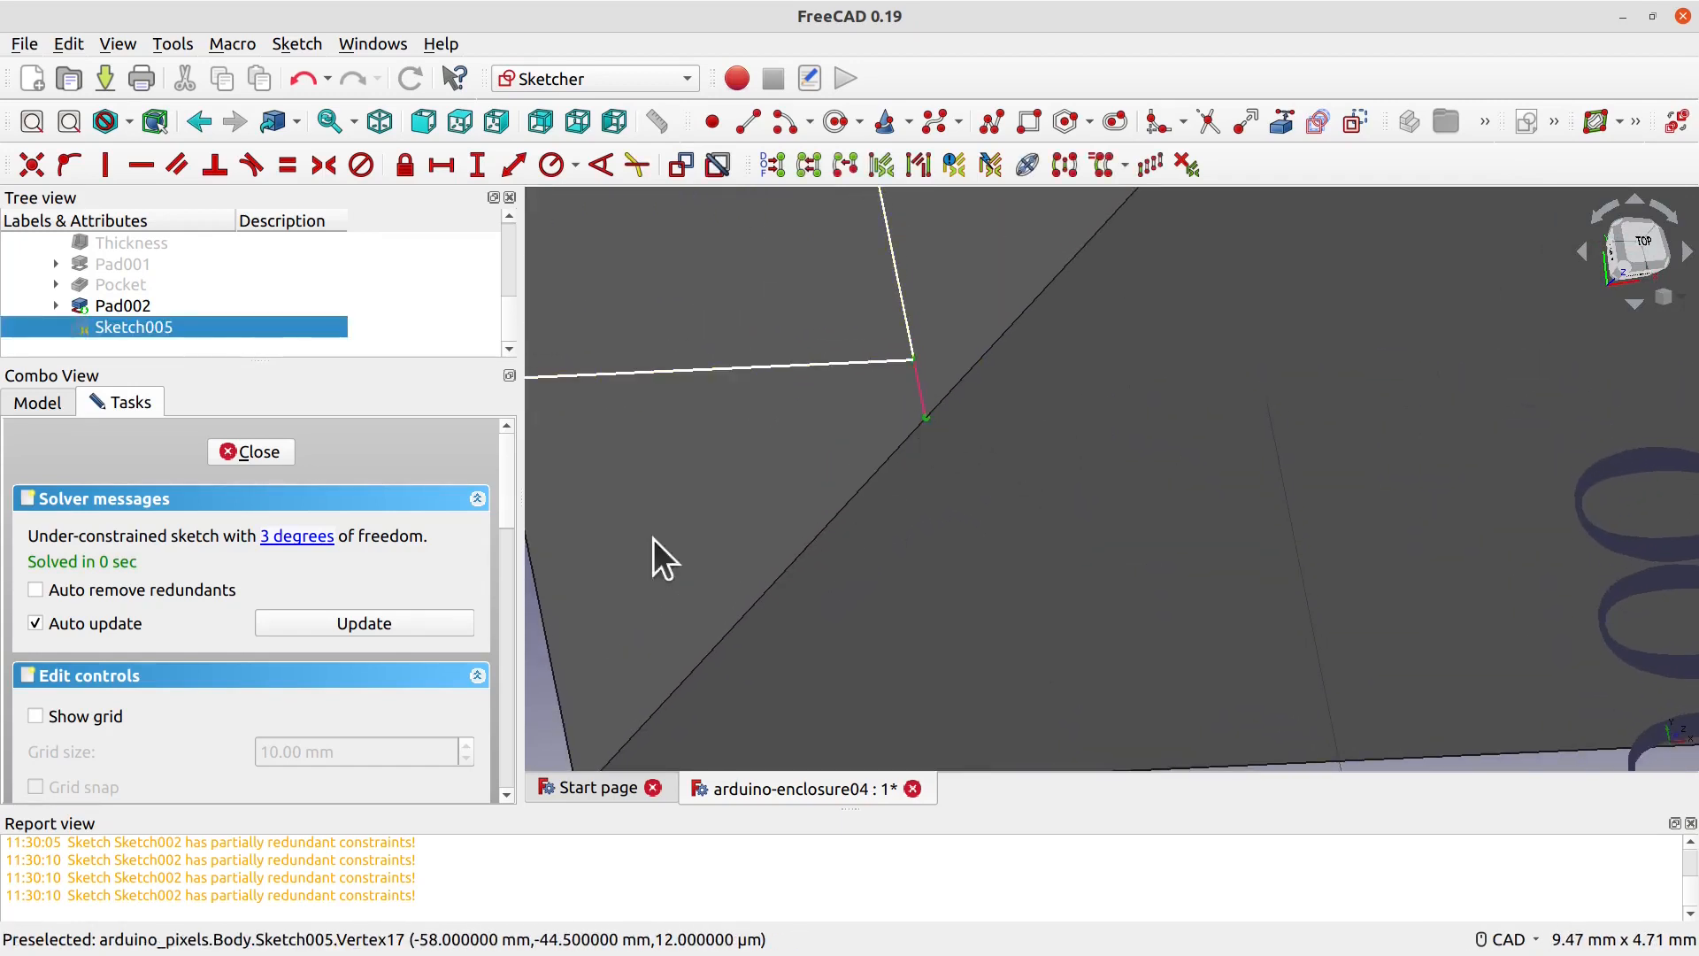
pyautogui.click(31, 163)
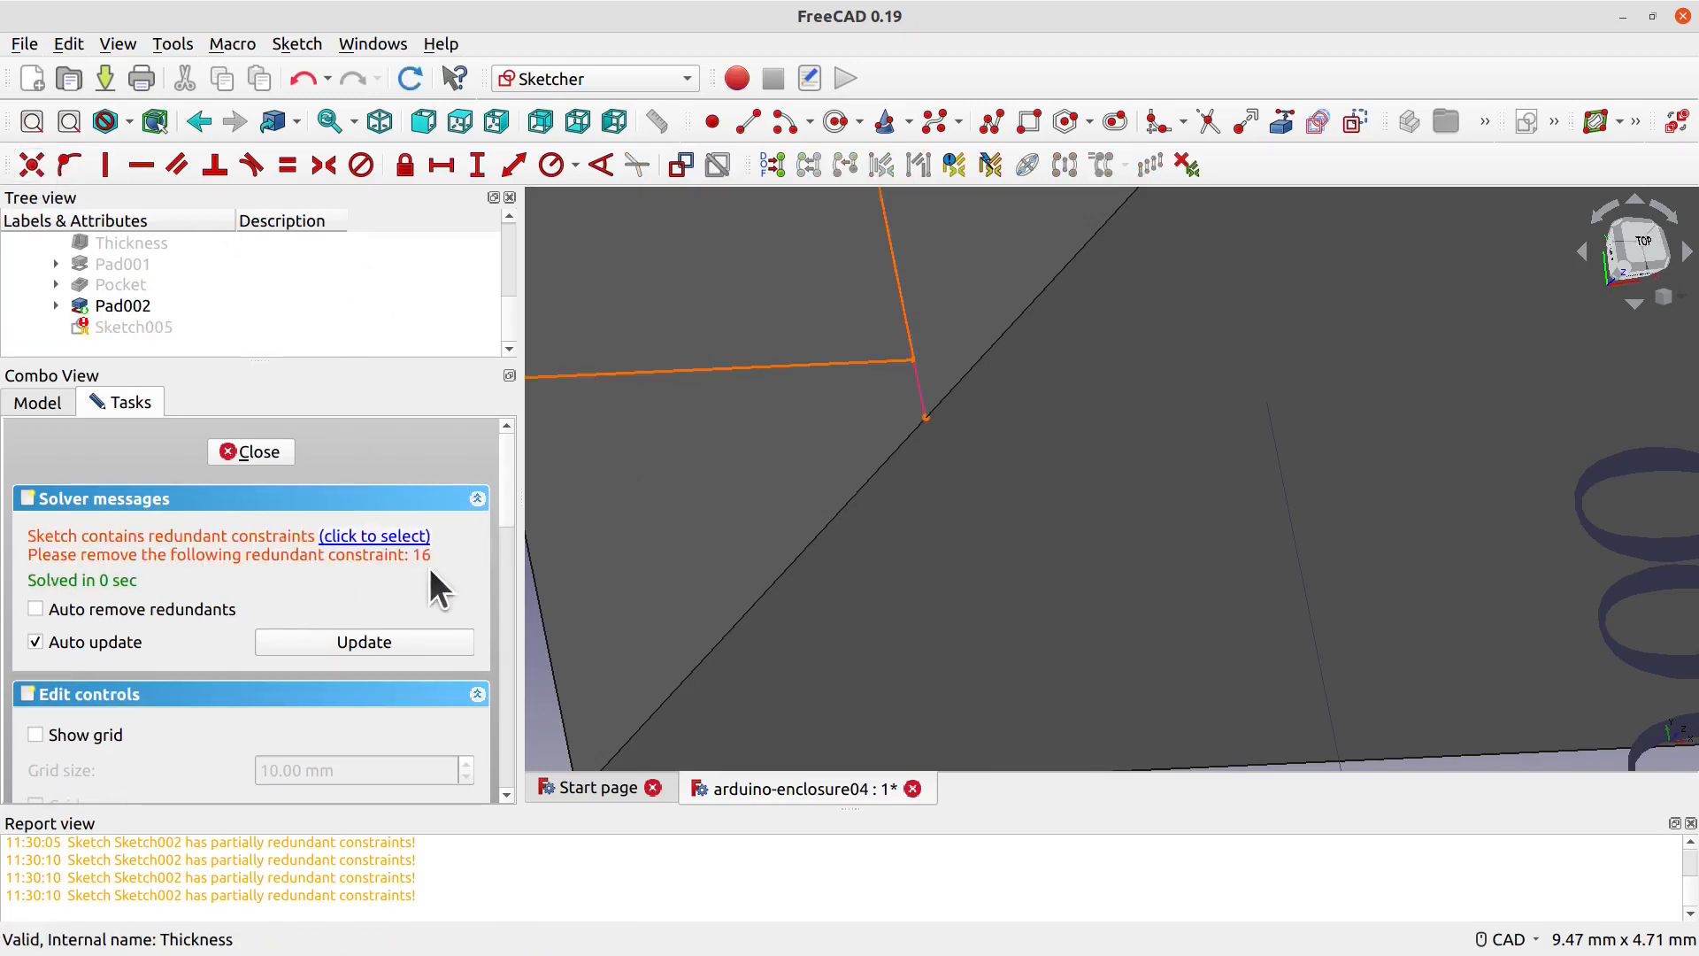
pyautogui.click(402, 536)
pyautogui.press('Delete')
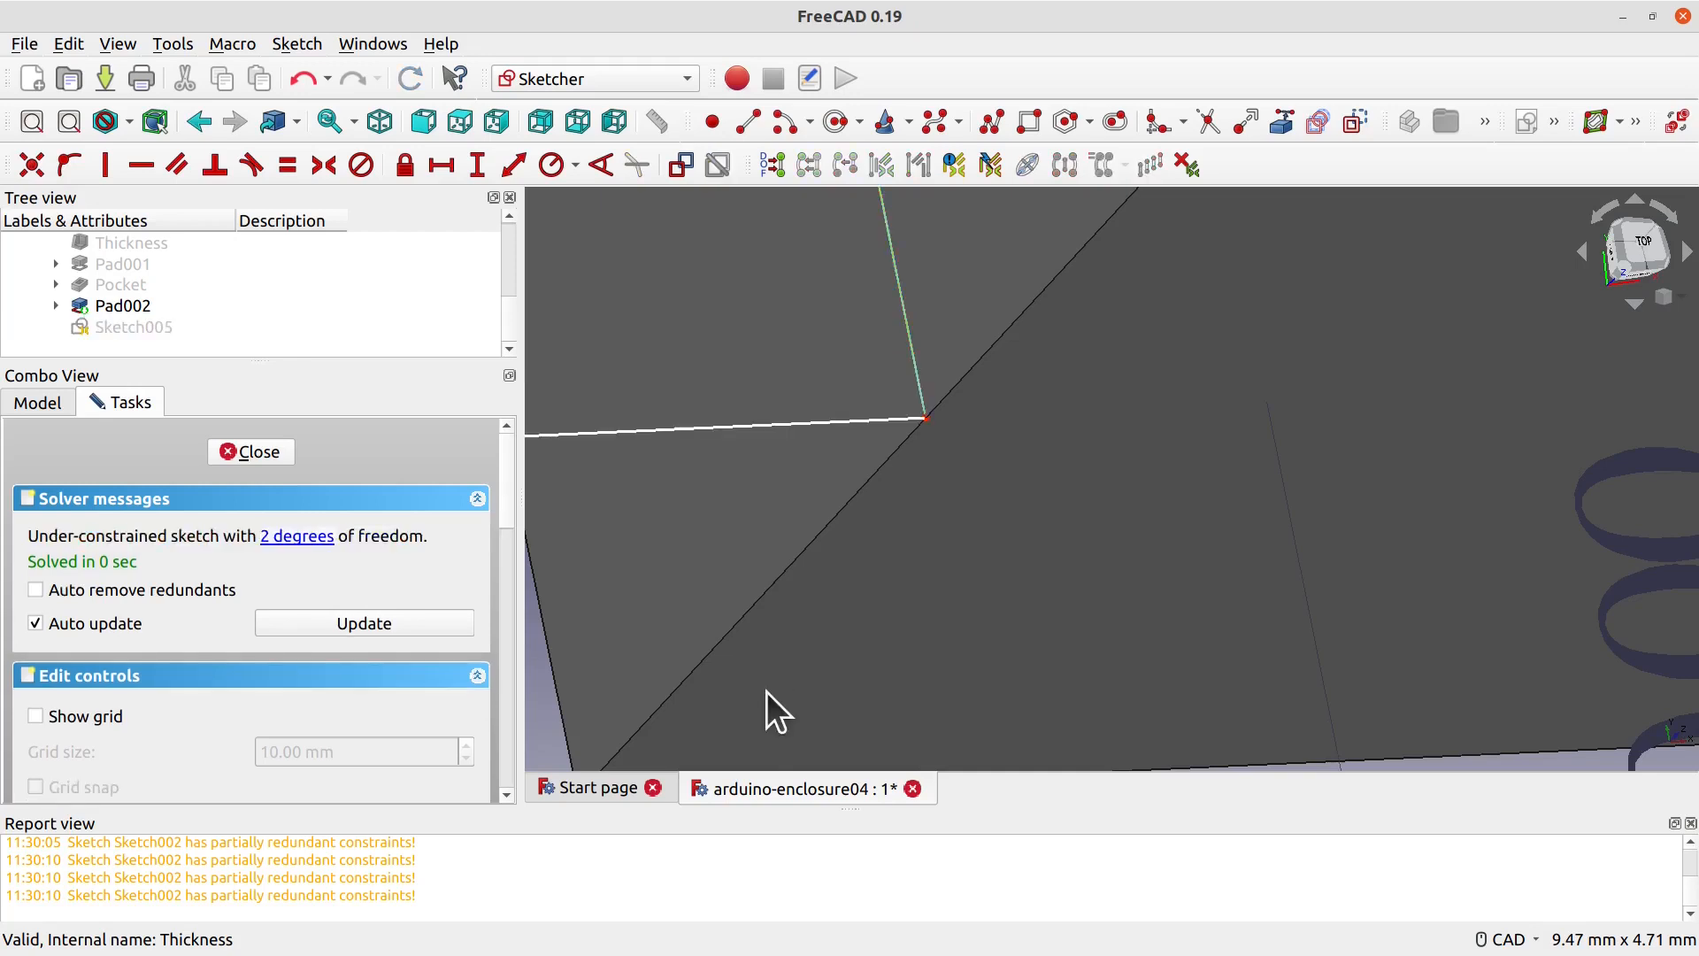
pyautogui.scroll(-3, 1161, 401)
pyautogui.scroll(-3, 1161, 401)
pyautogui.moveTo(1455, 401); pyautogui.dragTo(1171, 403, button='middle')
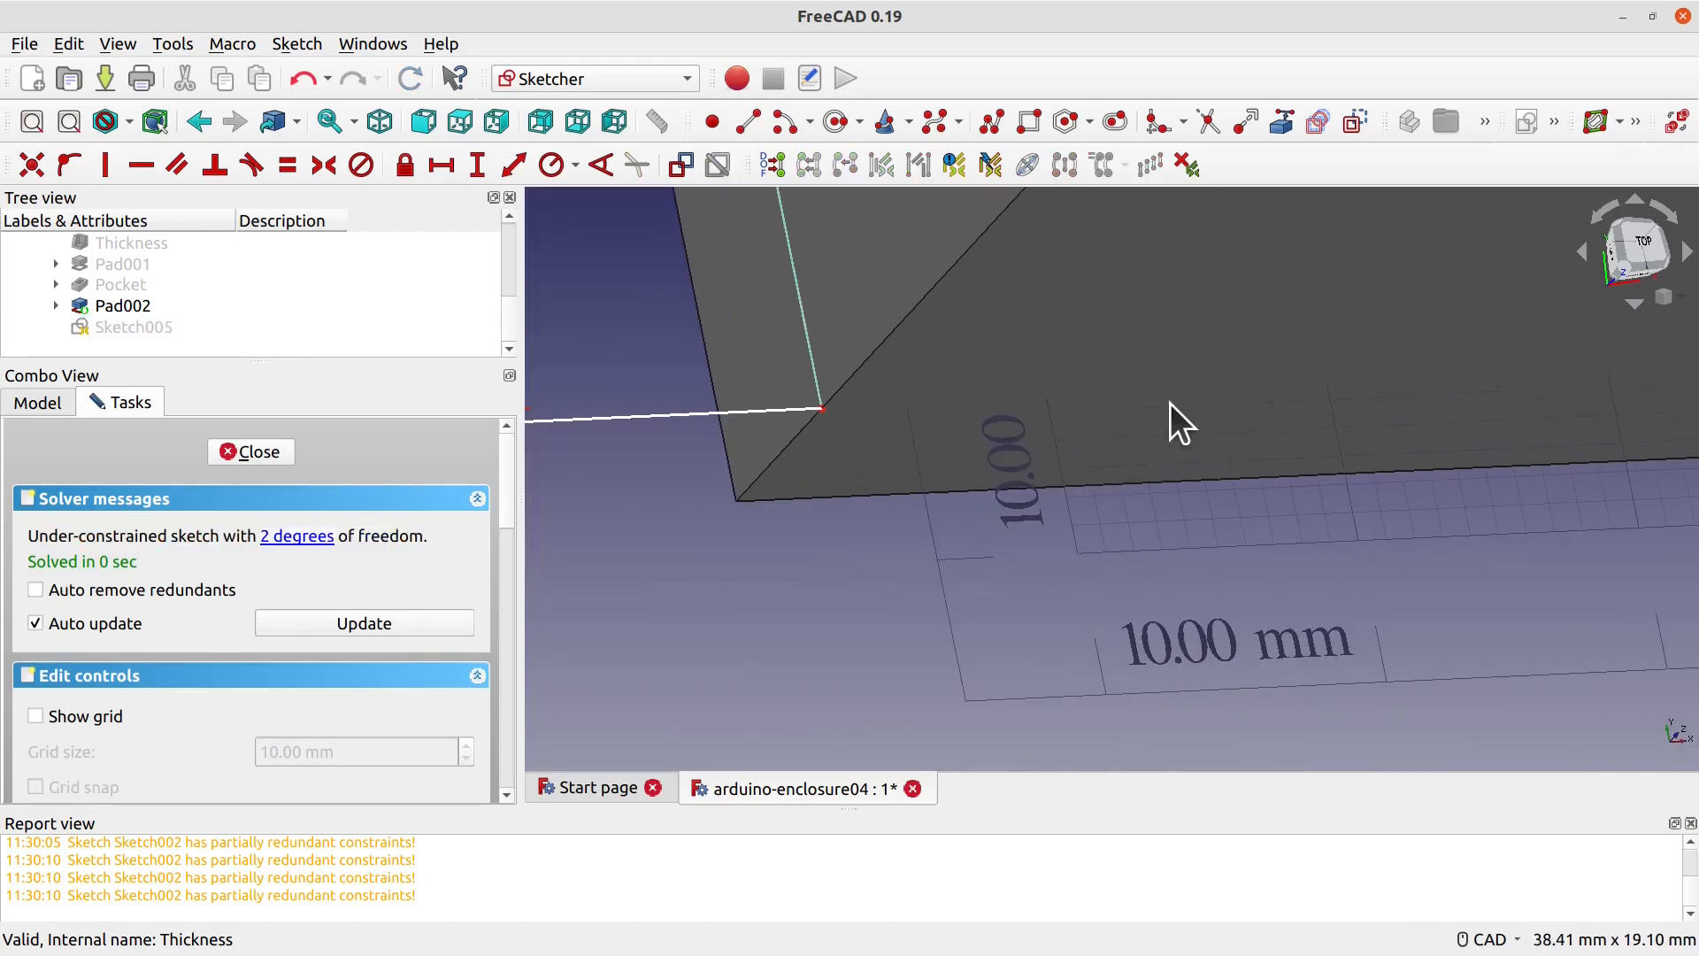
pyautogui.scroll(-2, 1170, 402)
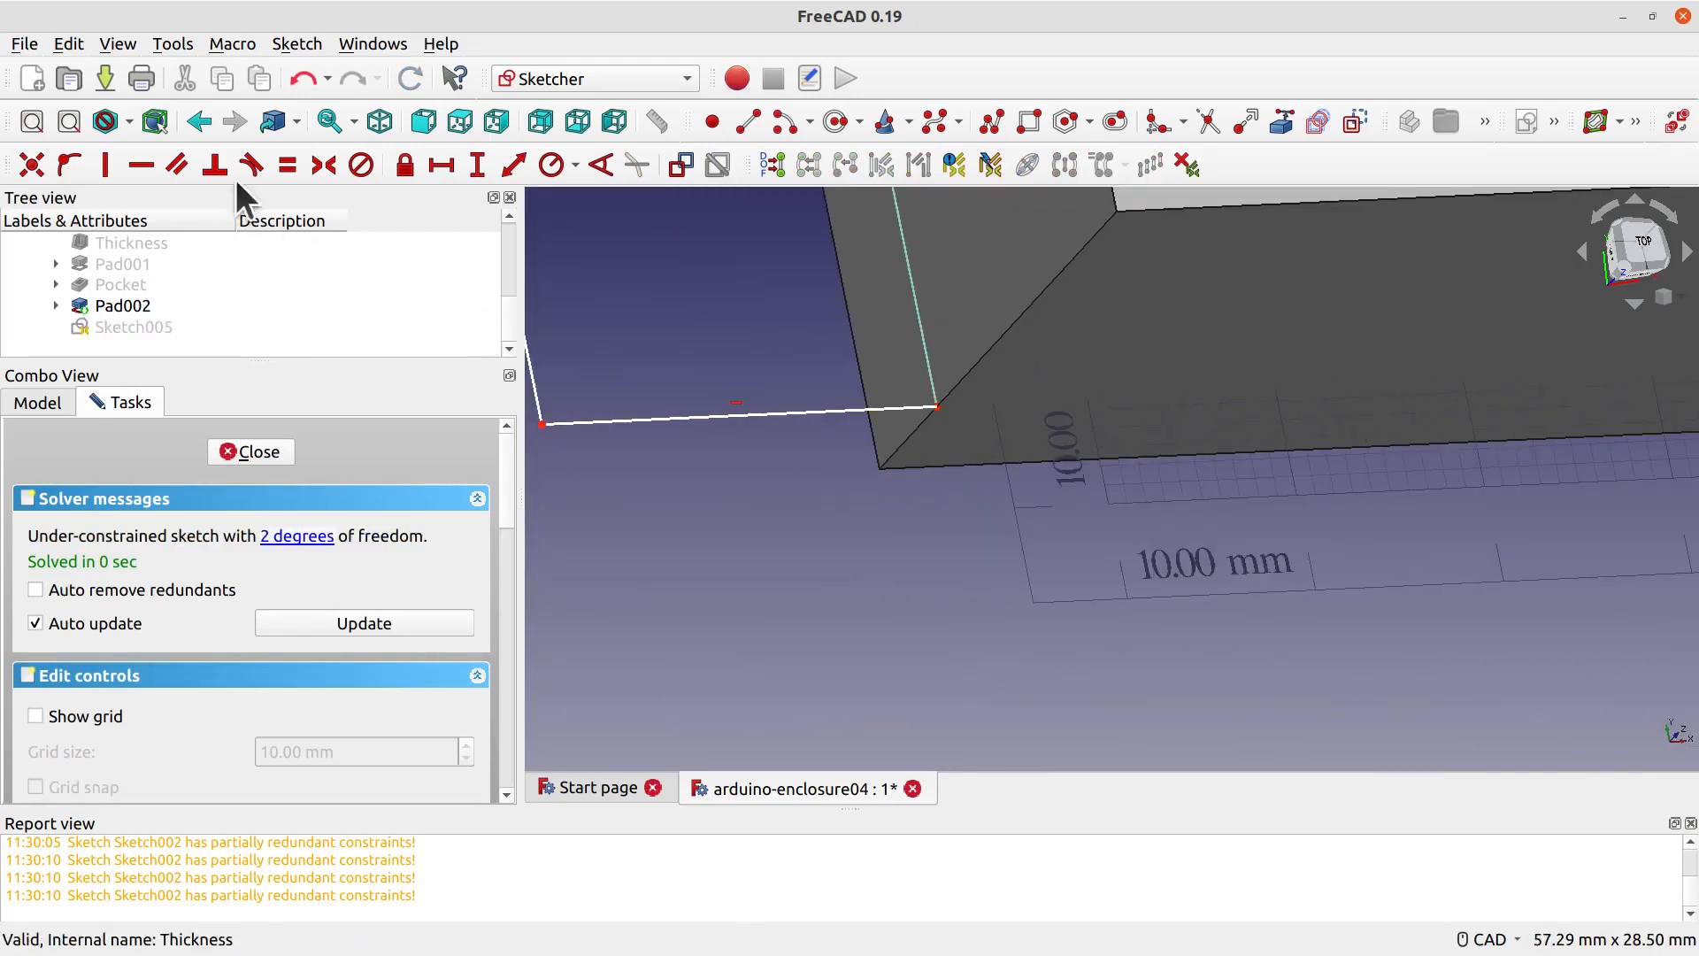
pyautogui.click(19, 42)
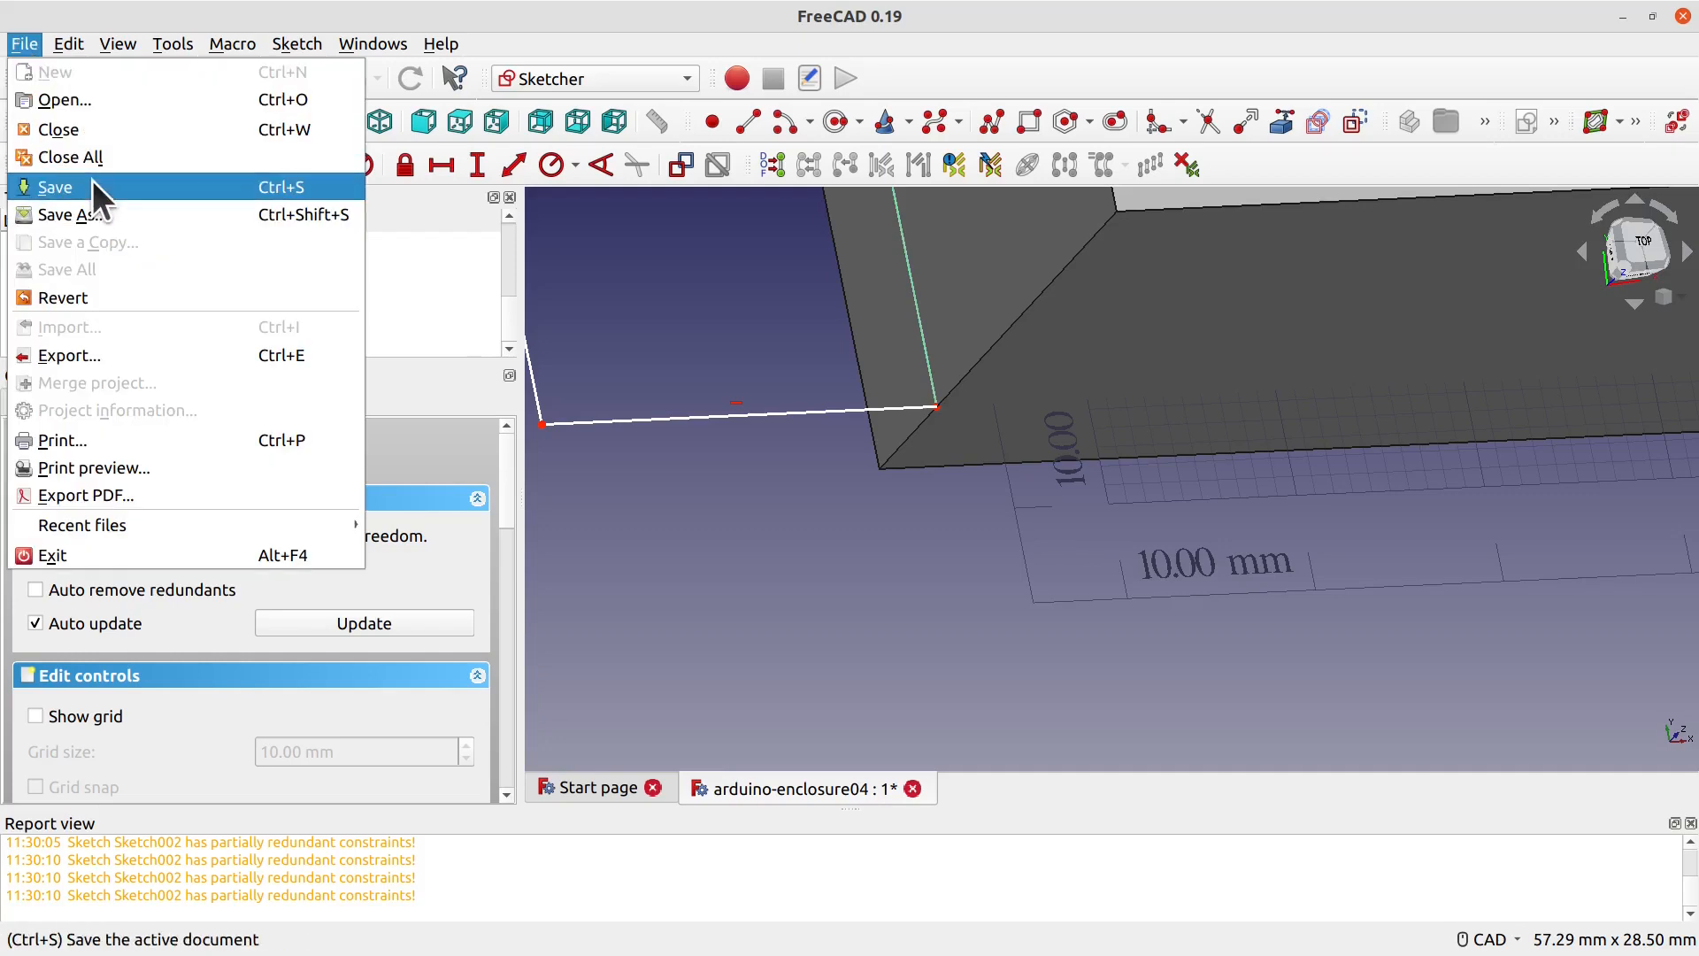
pyautogui.click(921, 508)
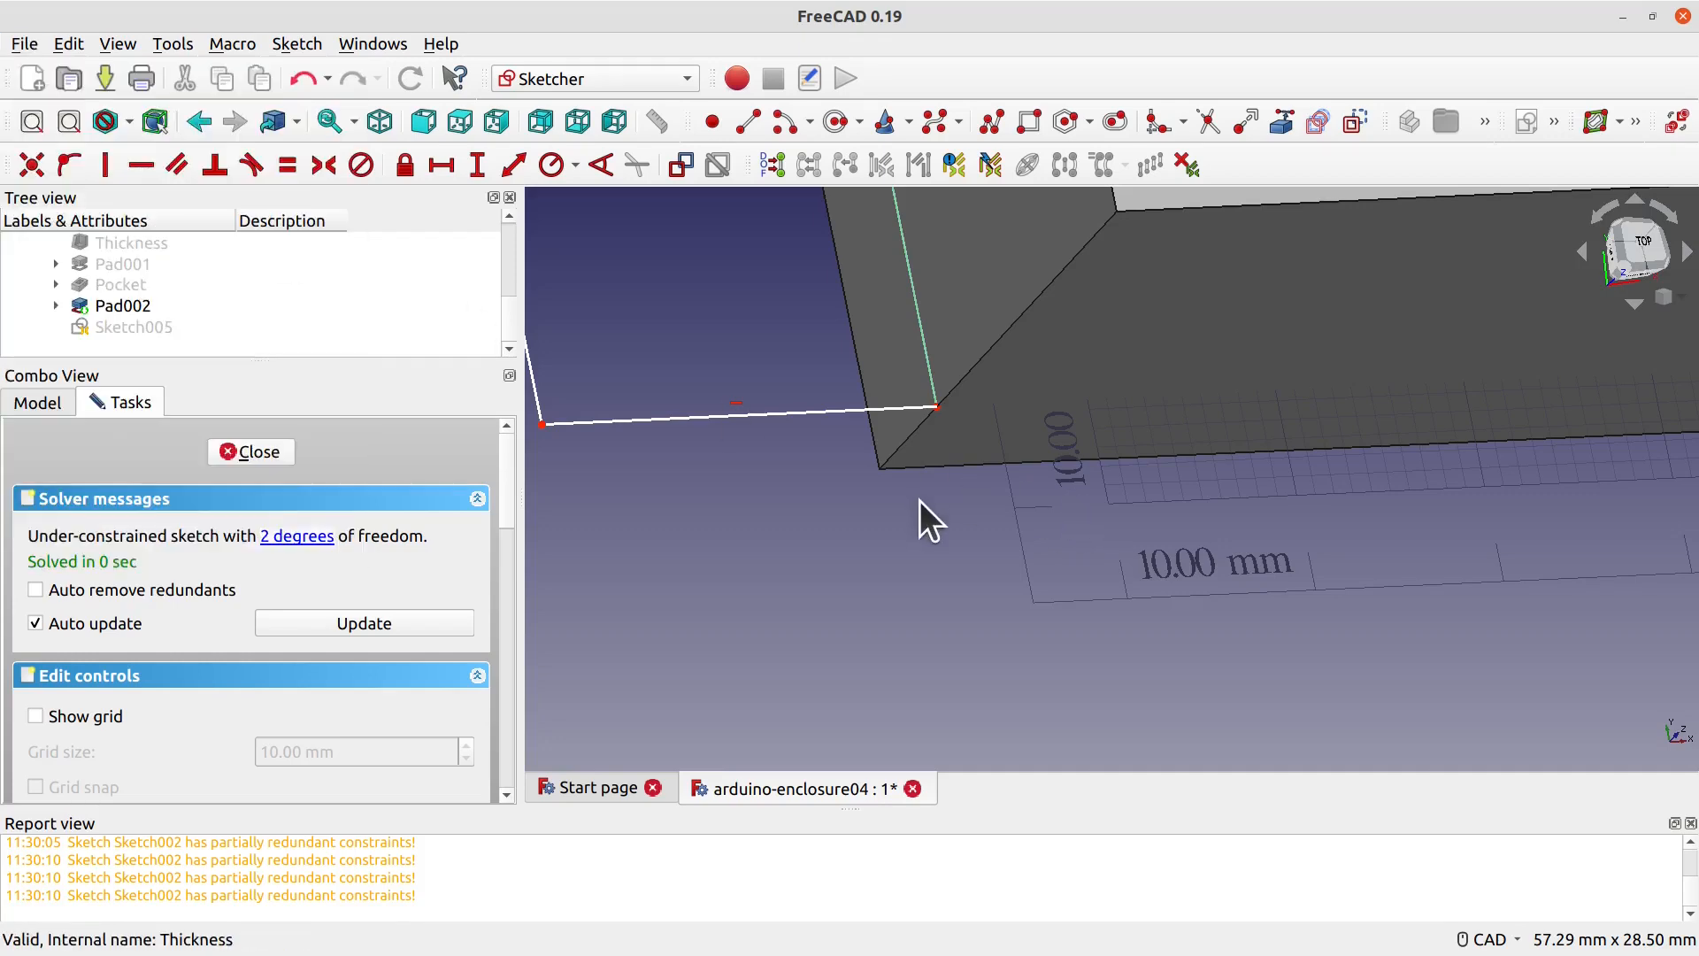
# Step: Add a horizontal distance constraint of 25 mm to the right rectangle's lower edge
pyautogui.scroll(-4, 1218, 595)
pyautogui.scroll(-6, 1055, 542)
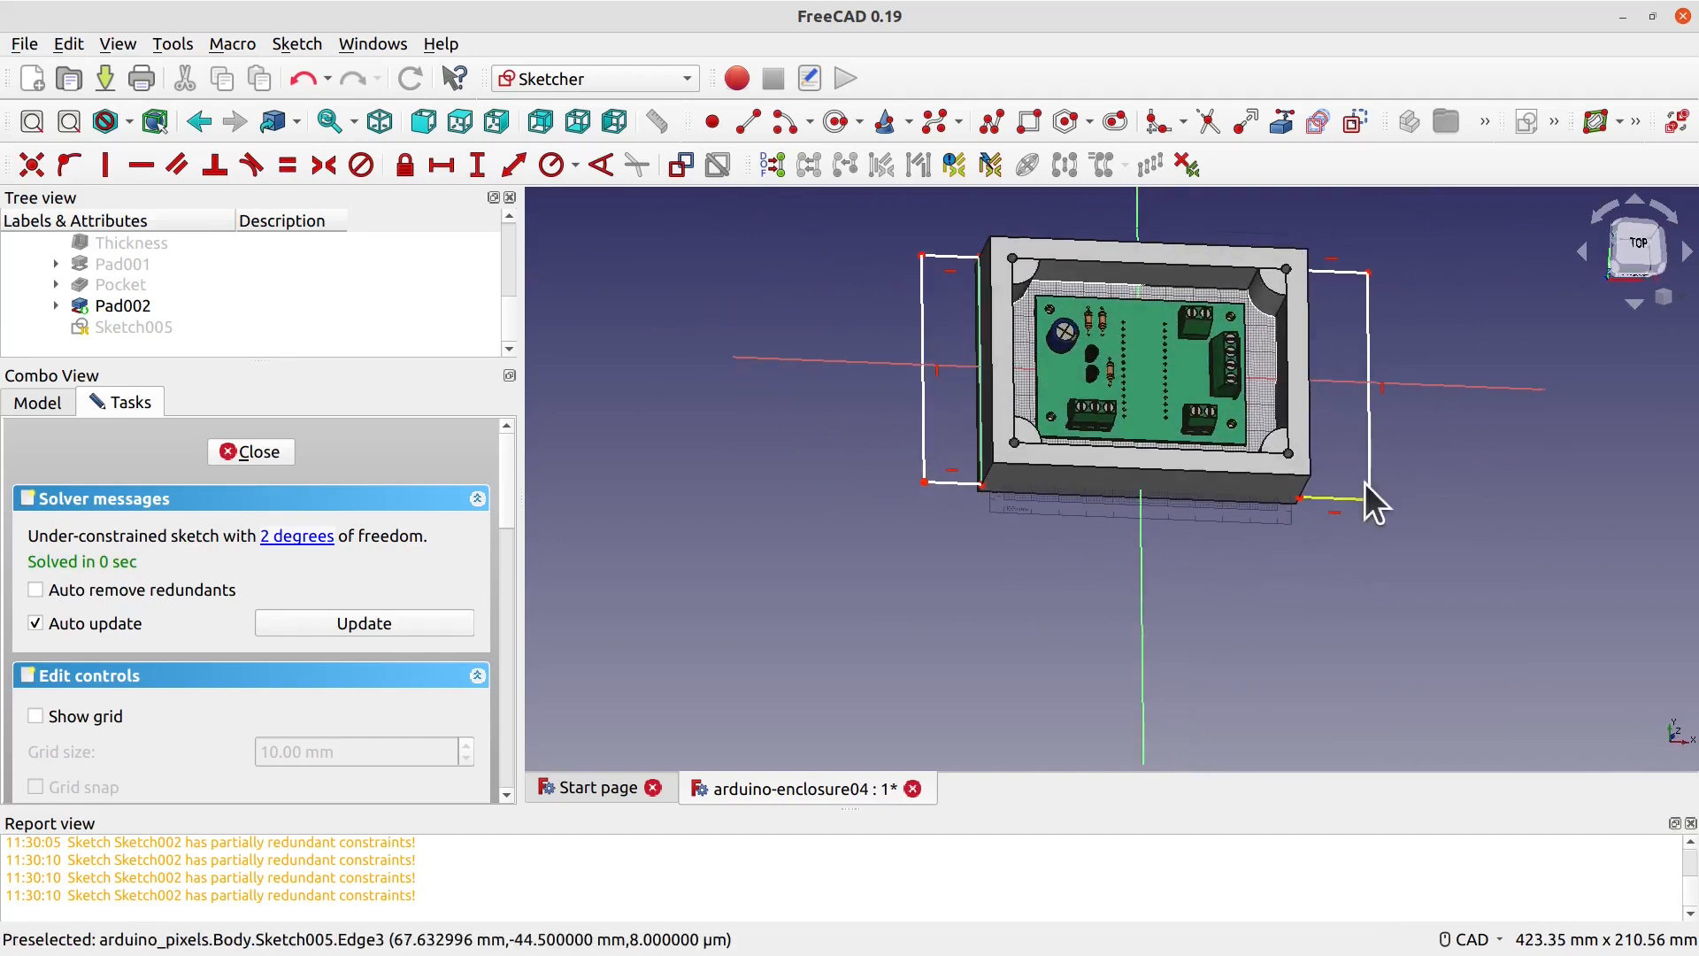
pyautogui.click(1319, 497)
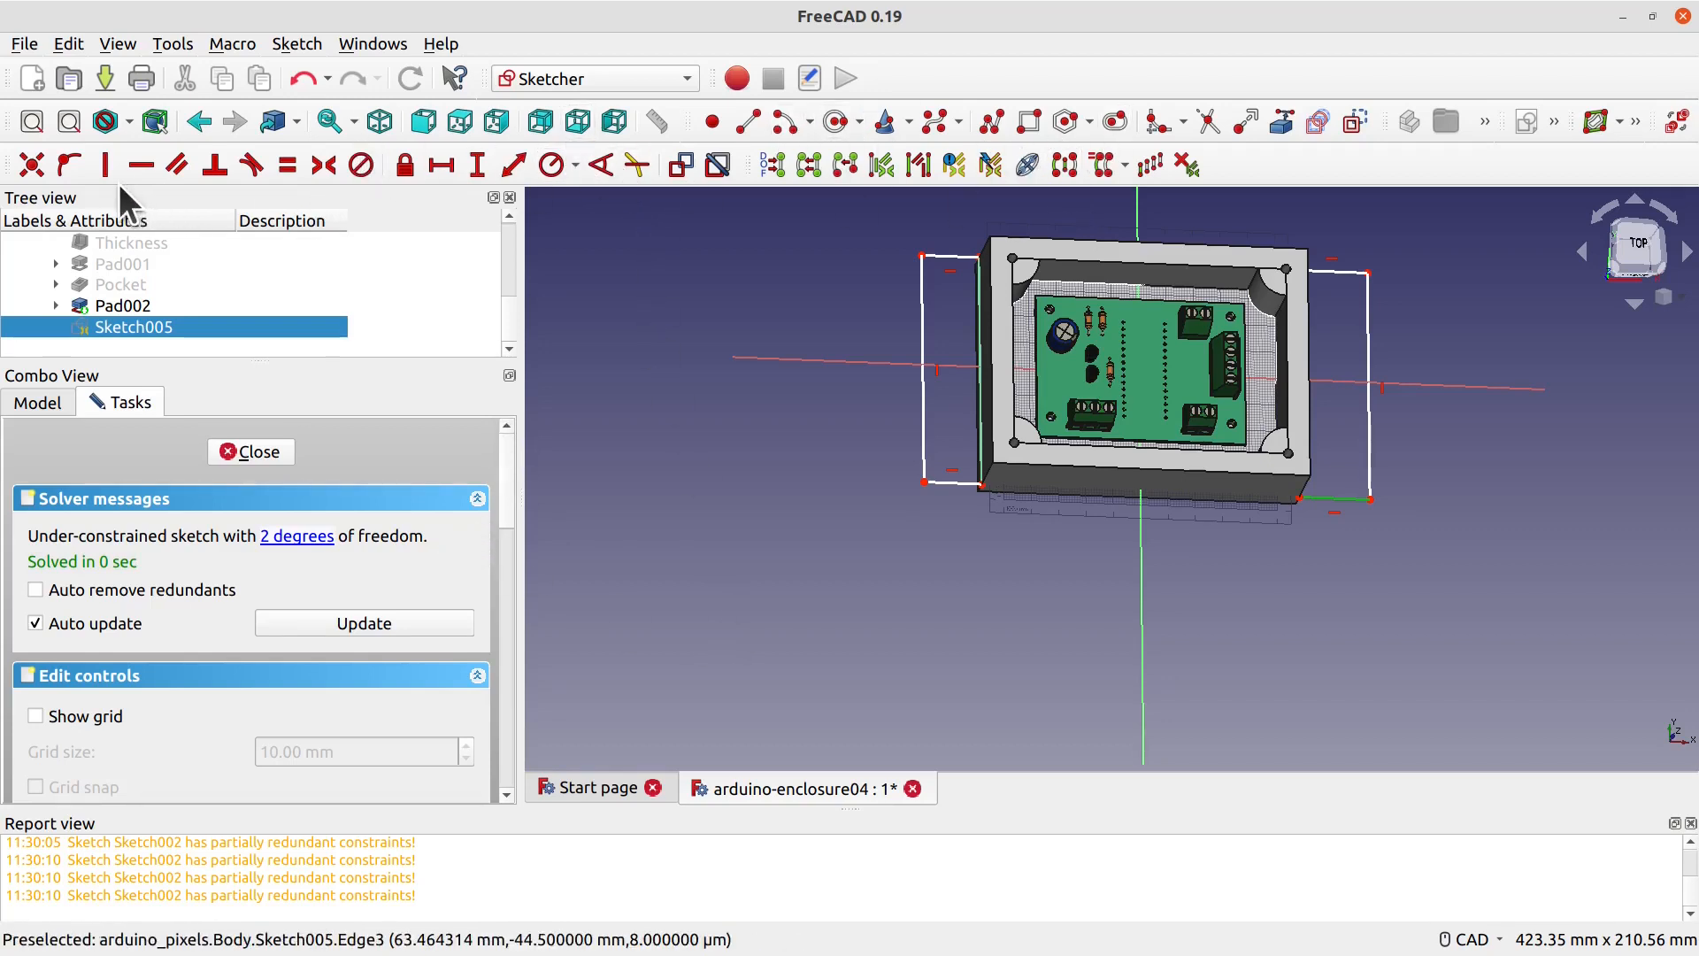
pyautogui.click(442, 165)
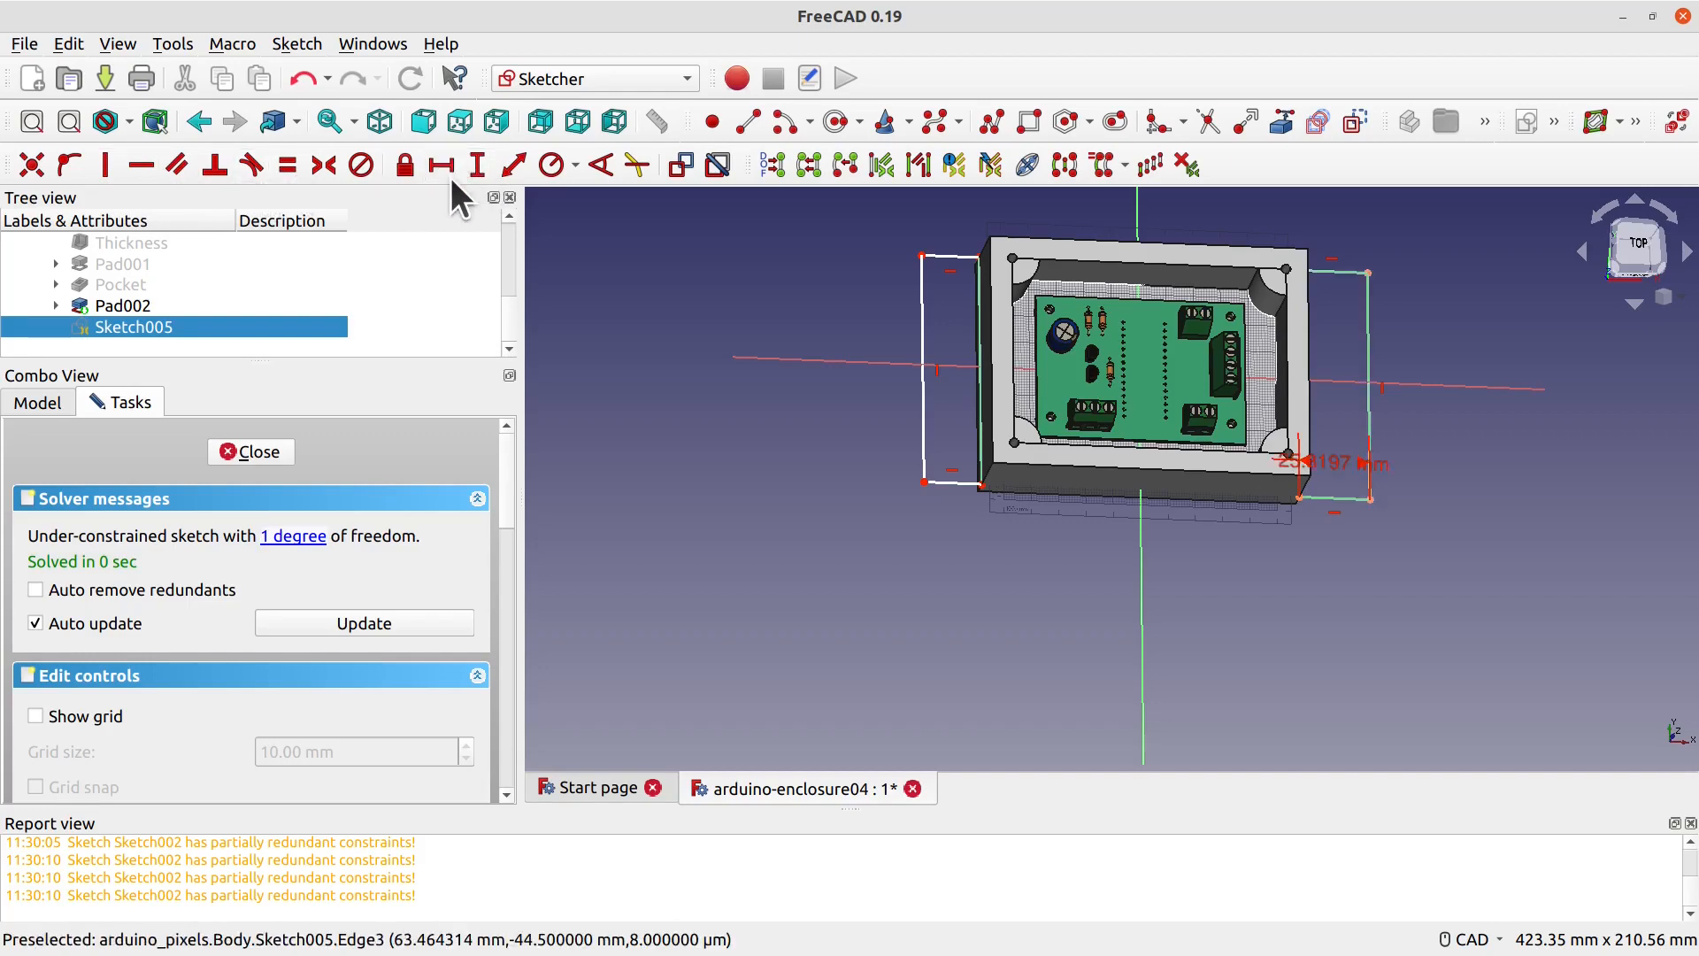
pyautogui.write('25')
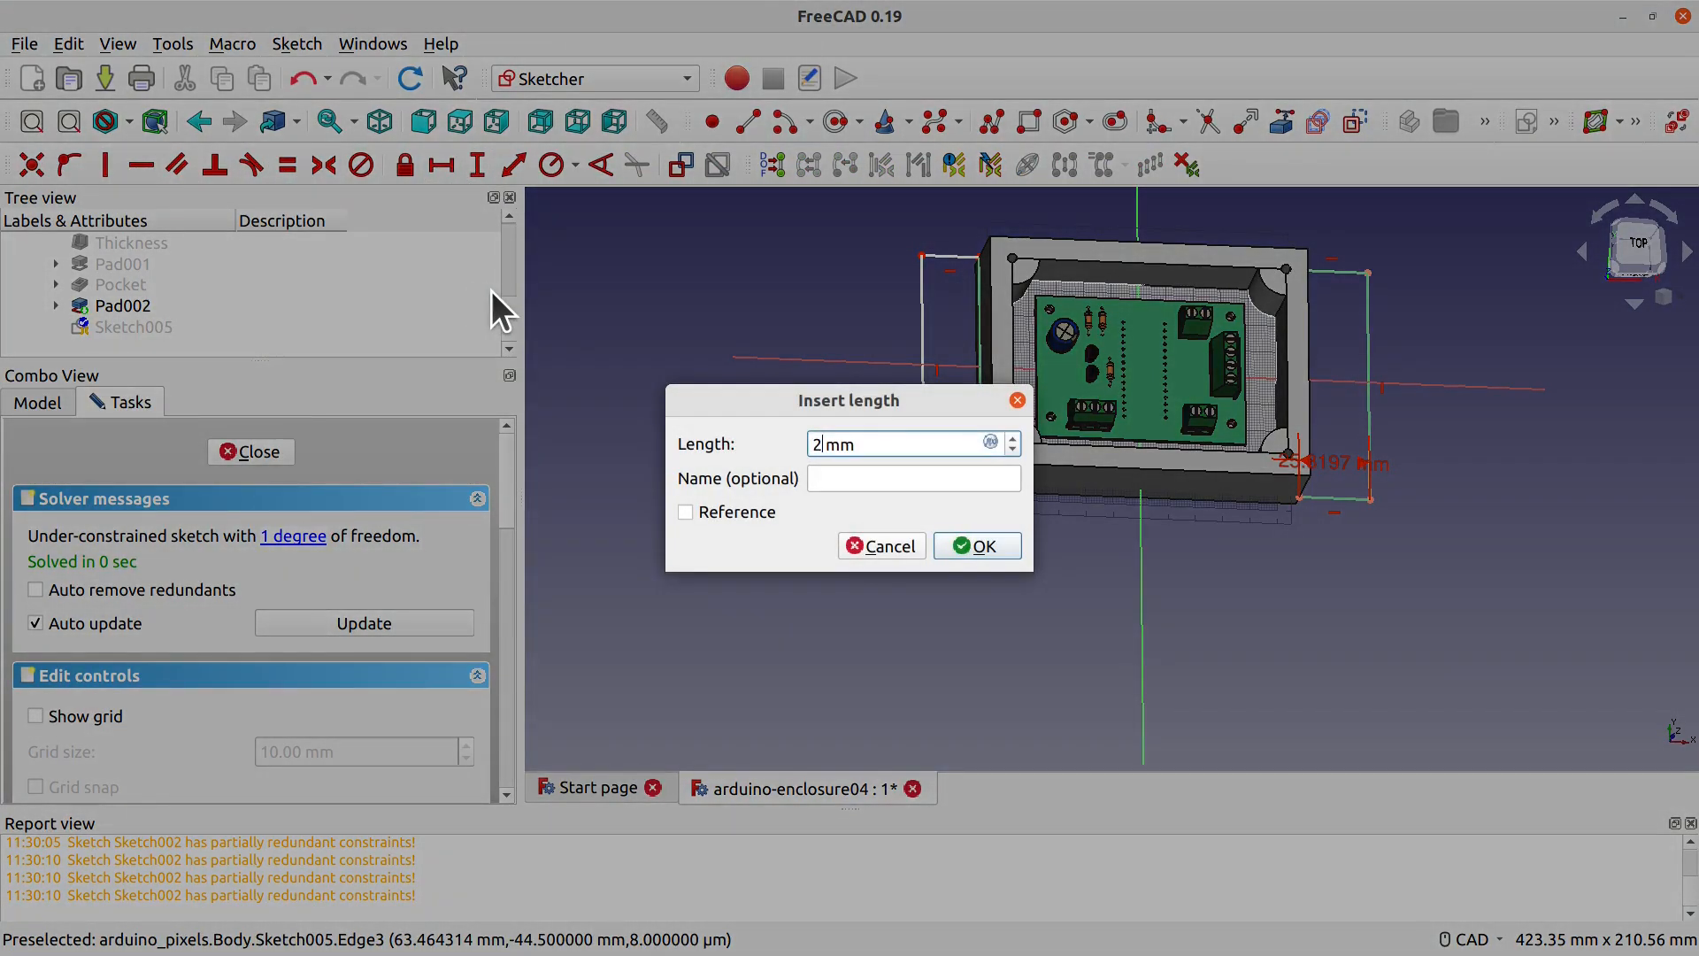
pyautogui.click(997, 555)
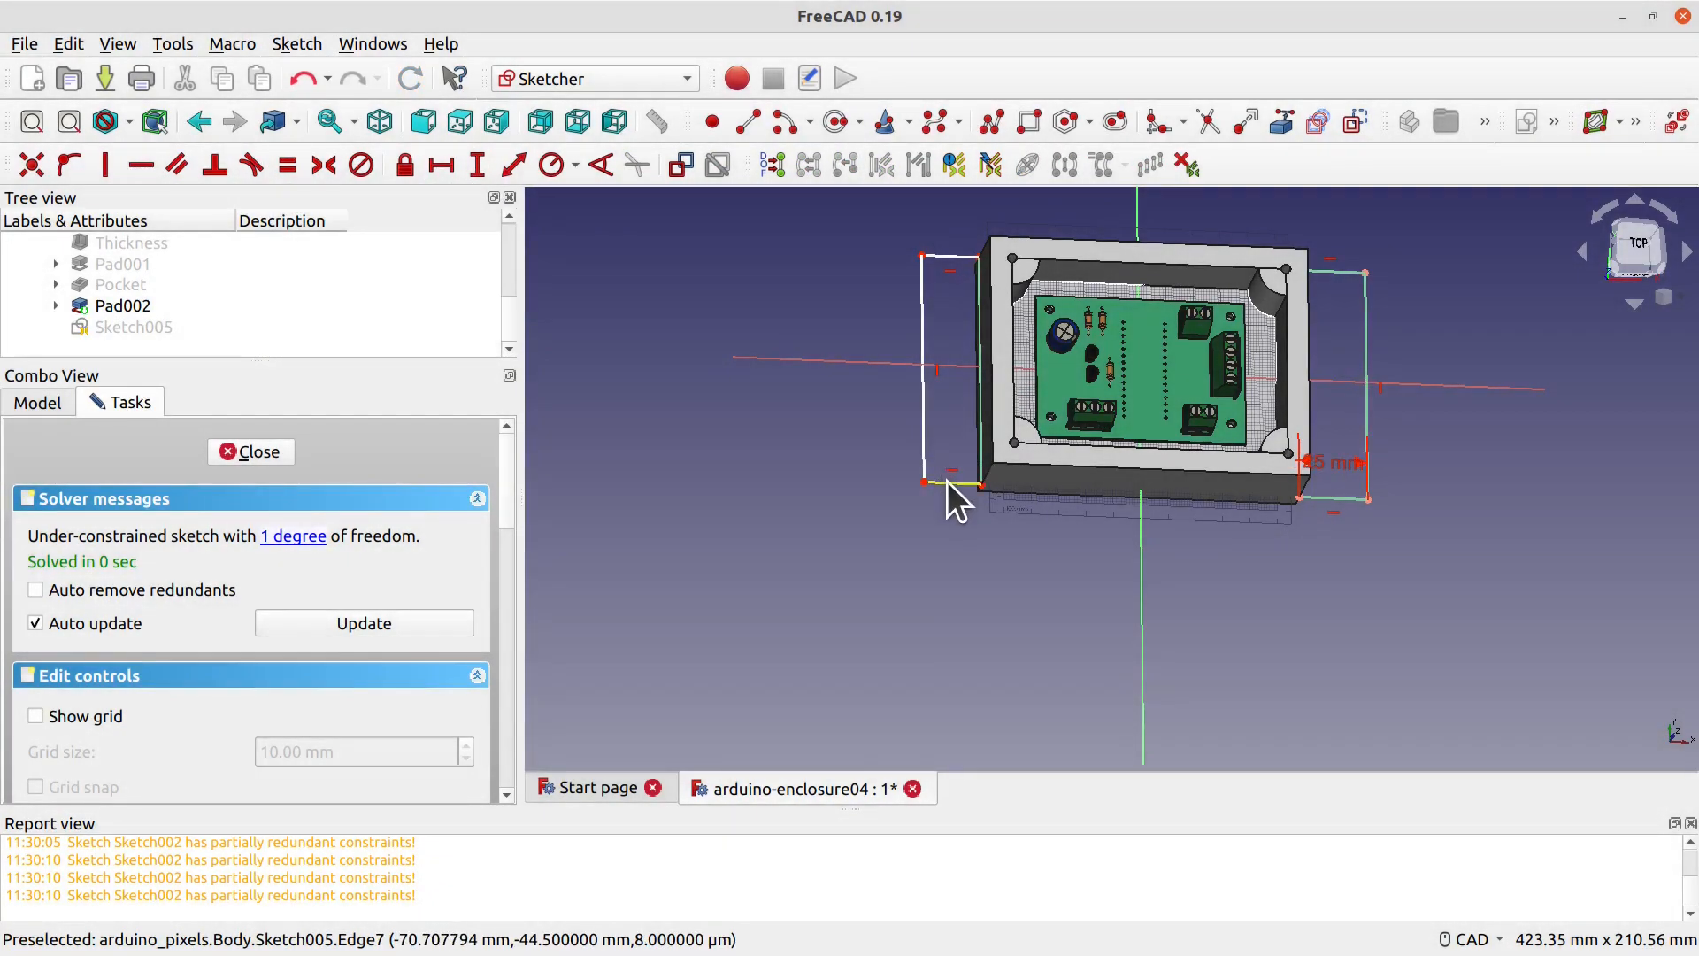
# Step: Constrain the horizontal length of the left rectangle's lower edge to 25 mm
pyautogui.click(947, 485)
pyautogui.press('2')
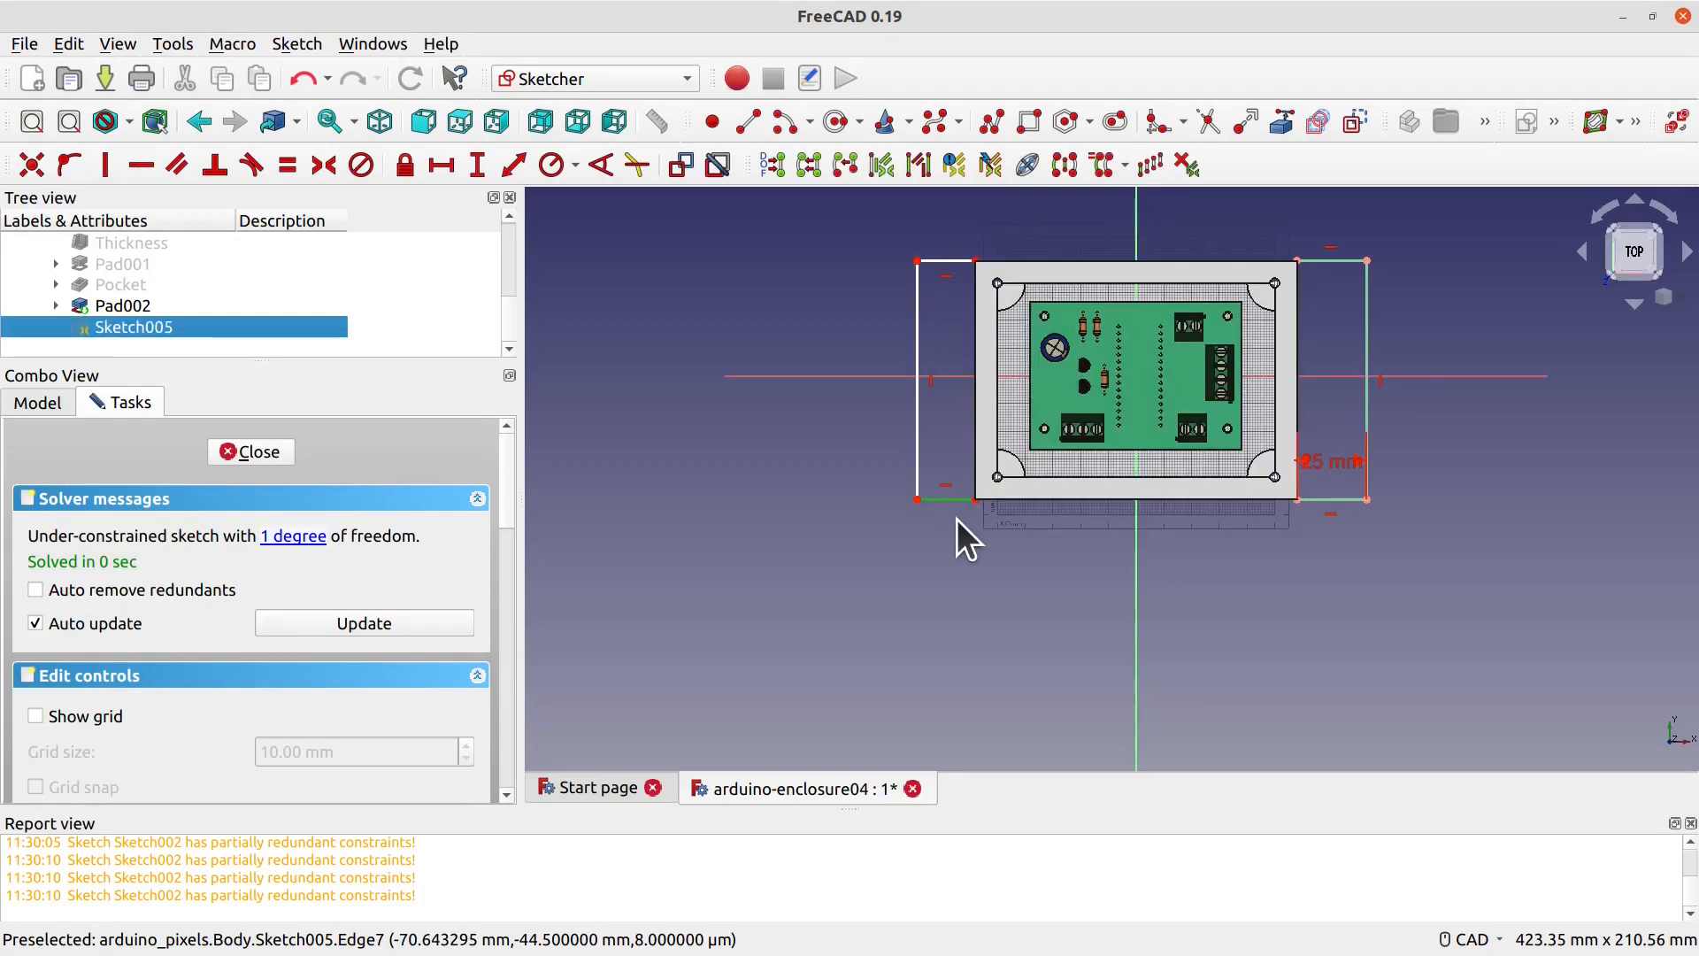
pyautogui.click(441, 165)
pyautogui.write('25')
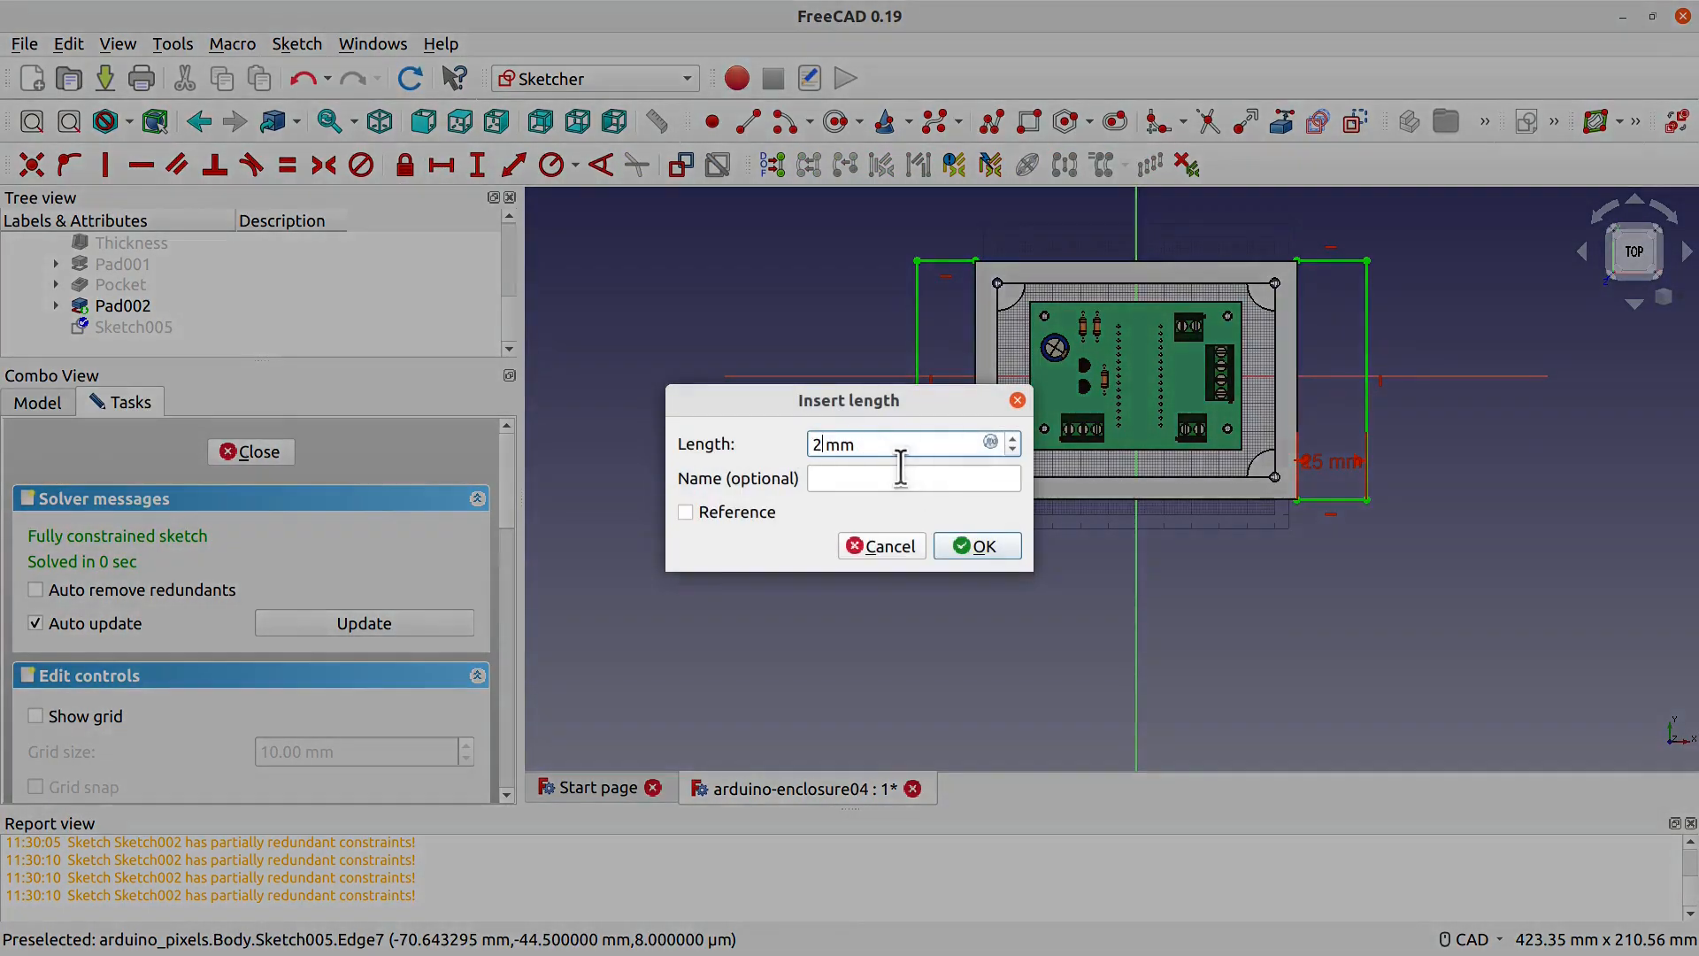
pyautogui.click(984, 546)
# Step: Close the side-extension sketch and inspect its height relative to the enclosure's underside
pyautogui.scroll(-2, 1276, 603)
pyautogui.moveTo(1273, 593)
pyautogui.mouseDown(button='middle')
pyautogui.moveTo(1267, 623)
pyautogui.moveTo(1271, 587)
pyautogui.moveTo(1240, 565)
pyautogui.moveTo(1285, 600)
pyautogui.mouseUp(button='middle')
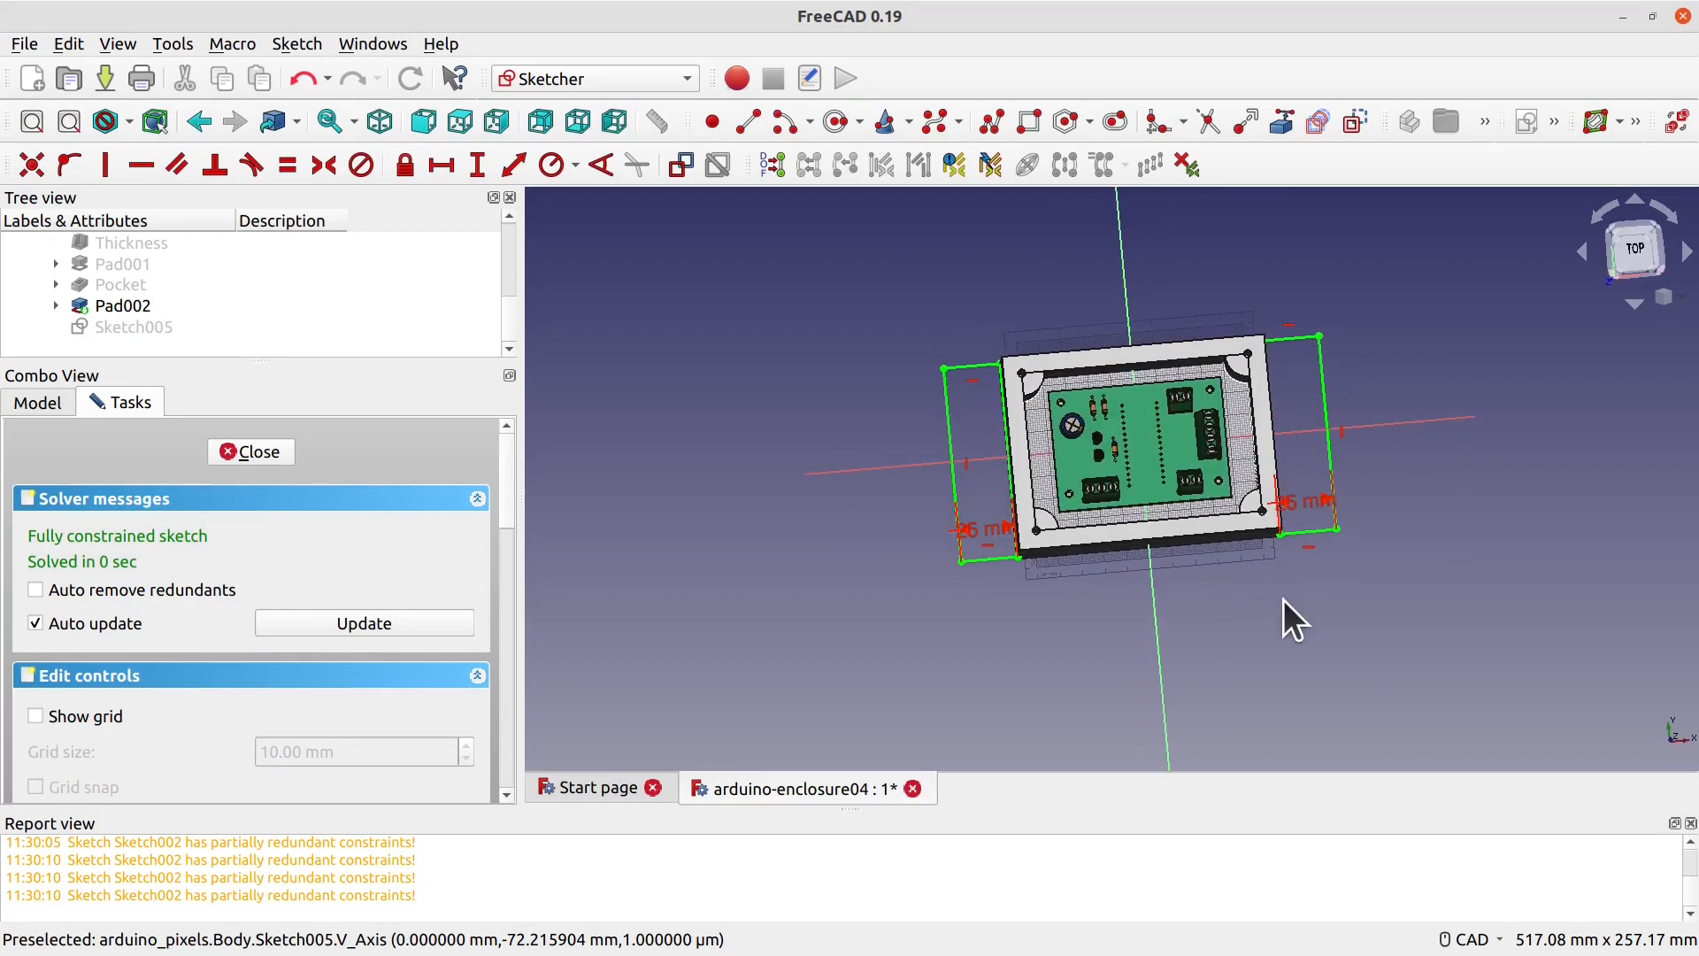
pyautogui.scroll(3, 1110, 595)
pyautogui.moveTo(1018, 591)
pyautogui.mouseDown(button='middle')
pyautogui.moveTo(999, 572)
pyautogui.moveTo(1007, 481)
pyautogui.moveTo(1060, 532)
pyautogui.mouseUp(button='middle')
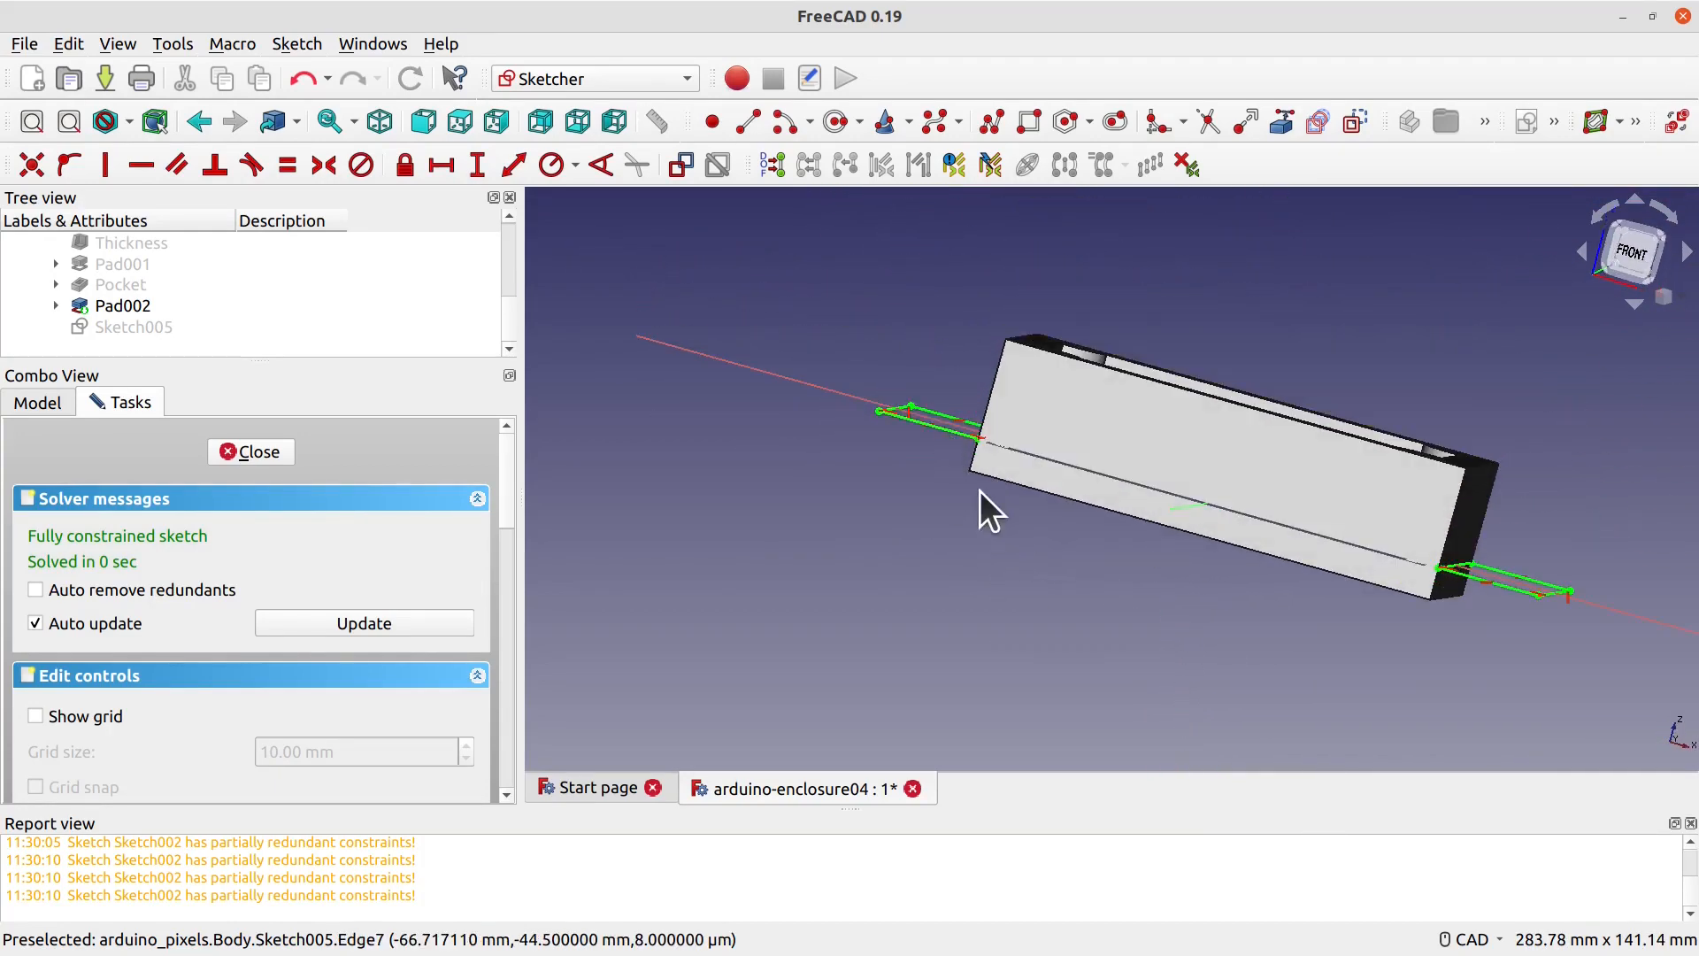
pyautogui.click(247, 451)
pyautogui.scroll(1, 973, 620)
pyautogui.moveTo(981, 625); pyautogui.dragTo(1003, 567, button='middle')
pyautogui.moveTo(882, 672); pyautogui.dragTo(1016, 406, button='middle')
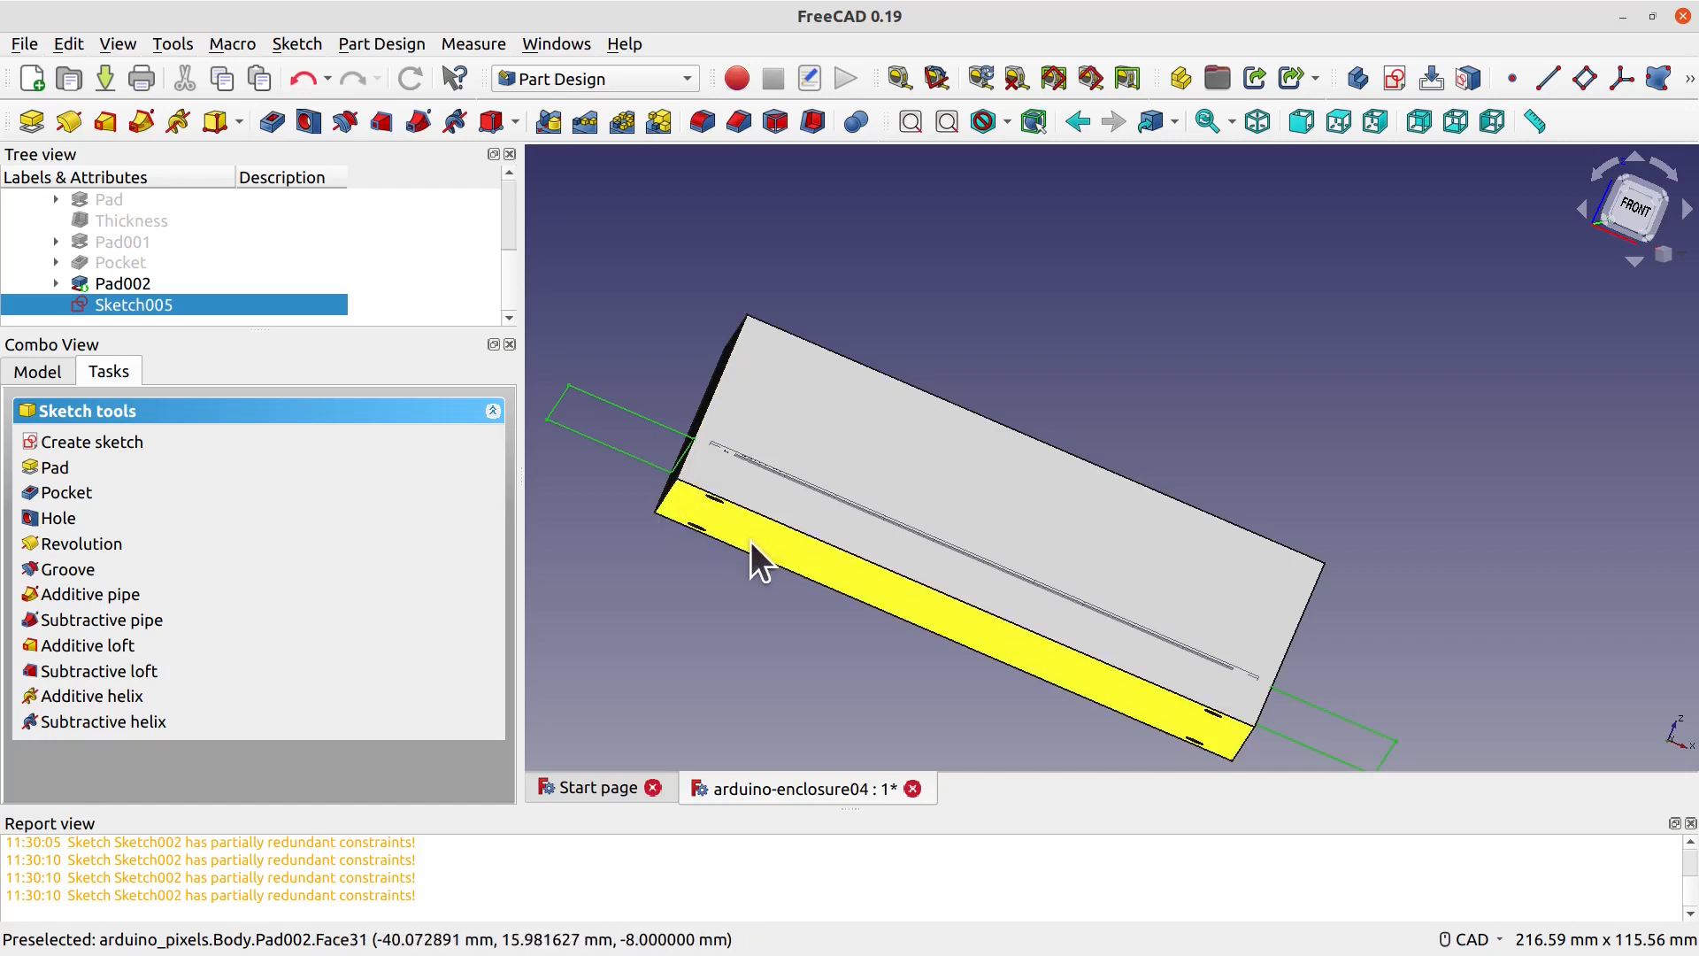
pyautogui.moveTo(765, 547); pyautogui.dragTo(767, 559, button='middle')
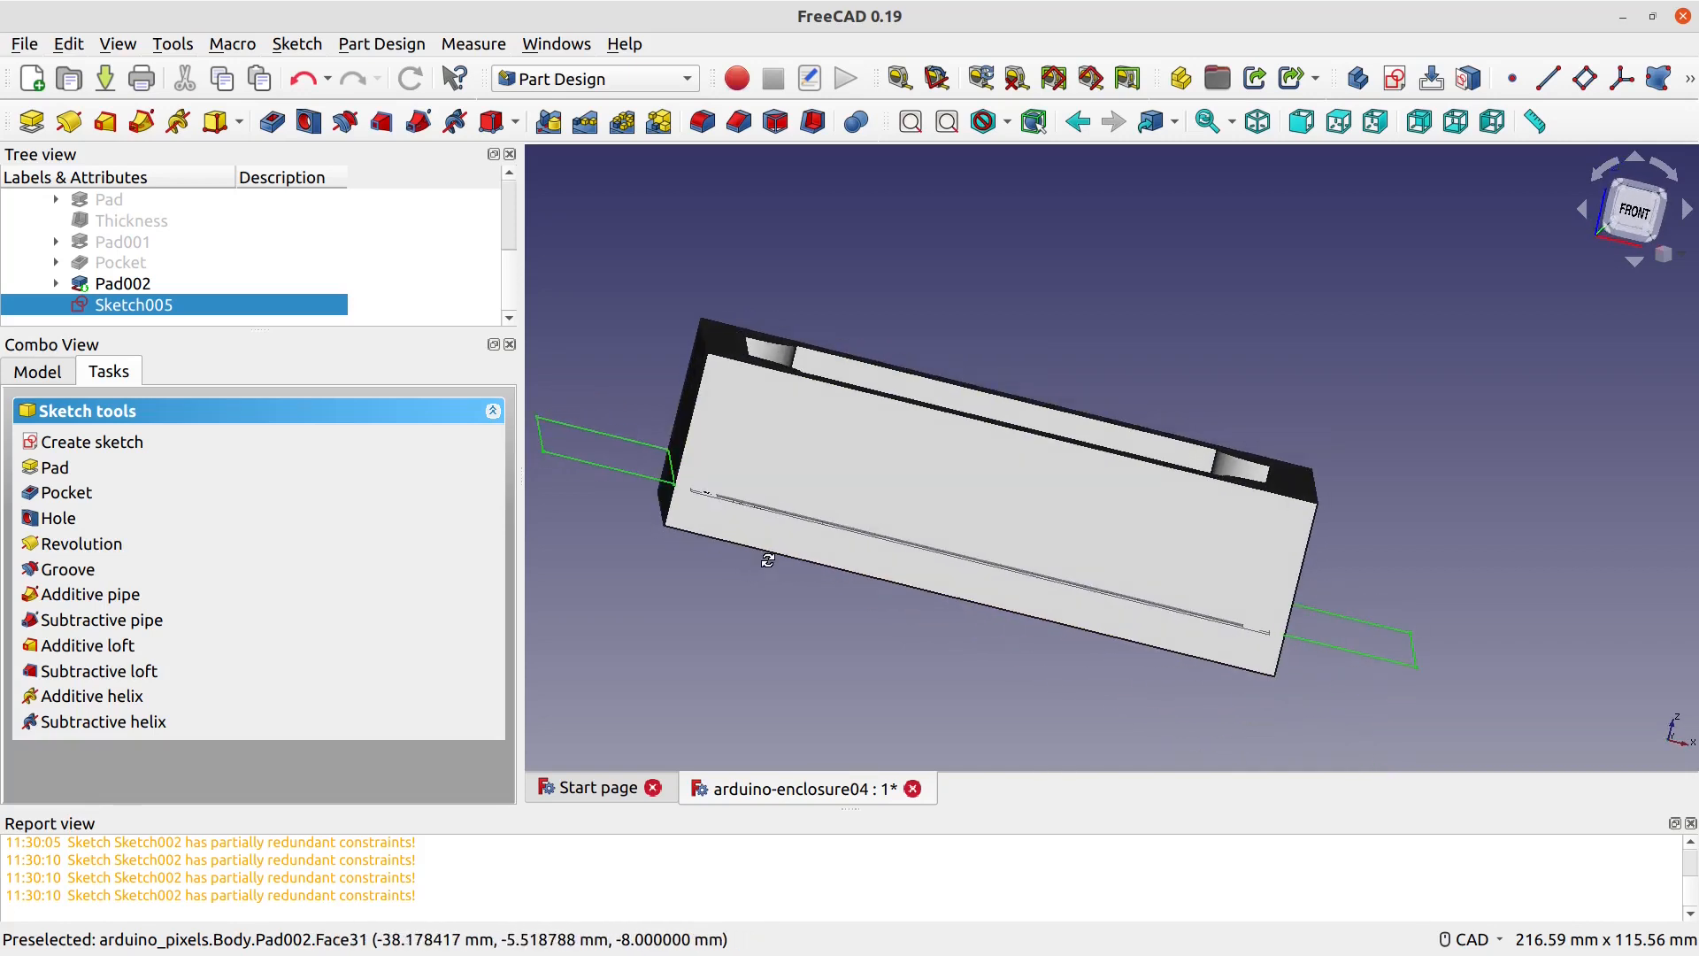
# Step: Examine the side-extension sketch's placement properties, expanding its axis and position components to find the z offset
pyautogui.rightClick(170, 309)
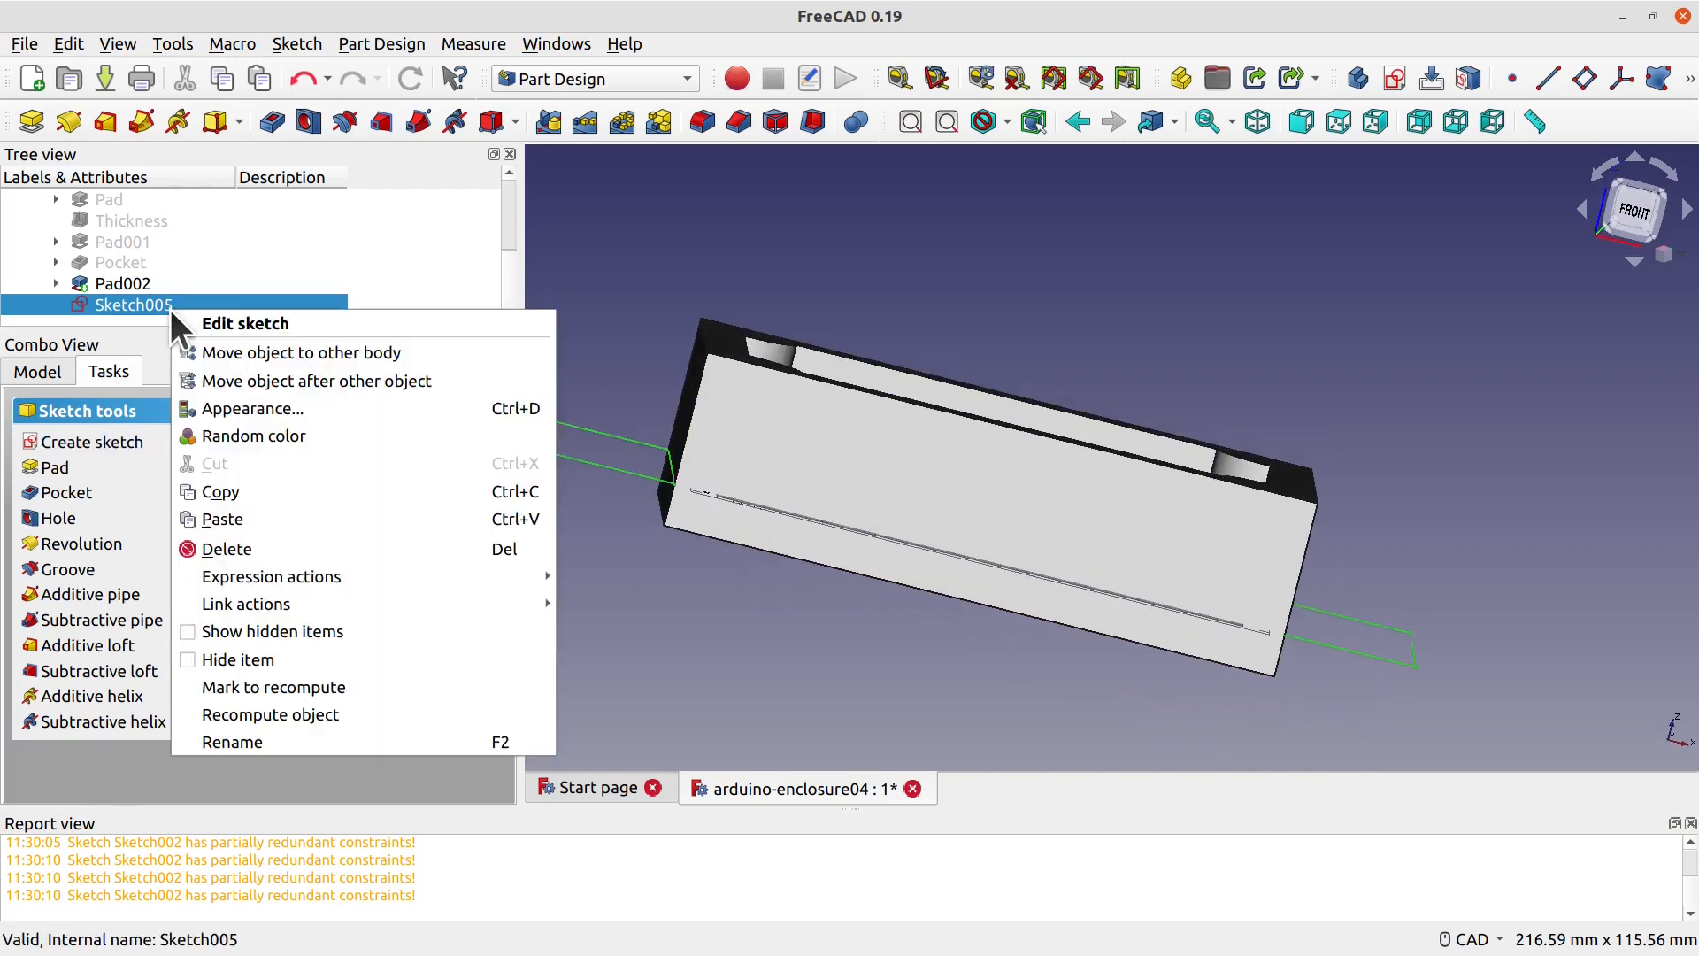
pyautogui.click(151, 309)
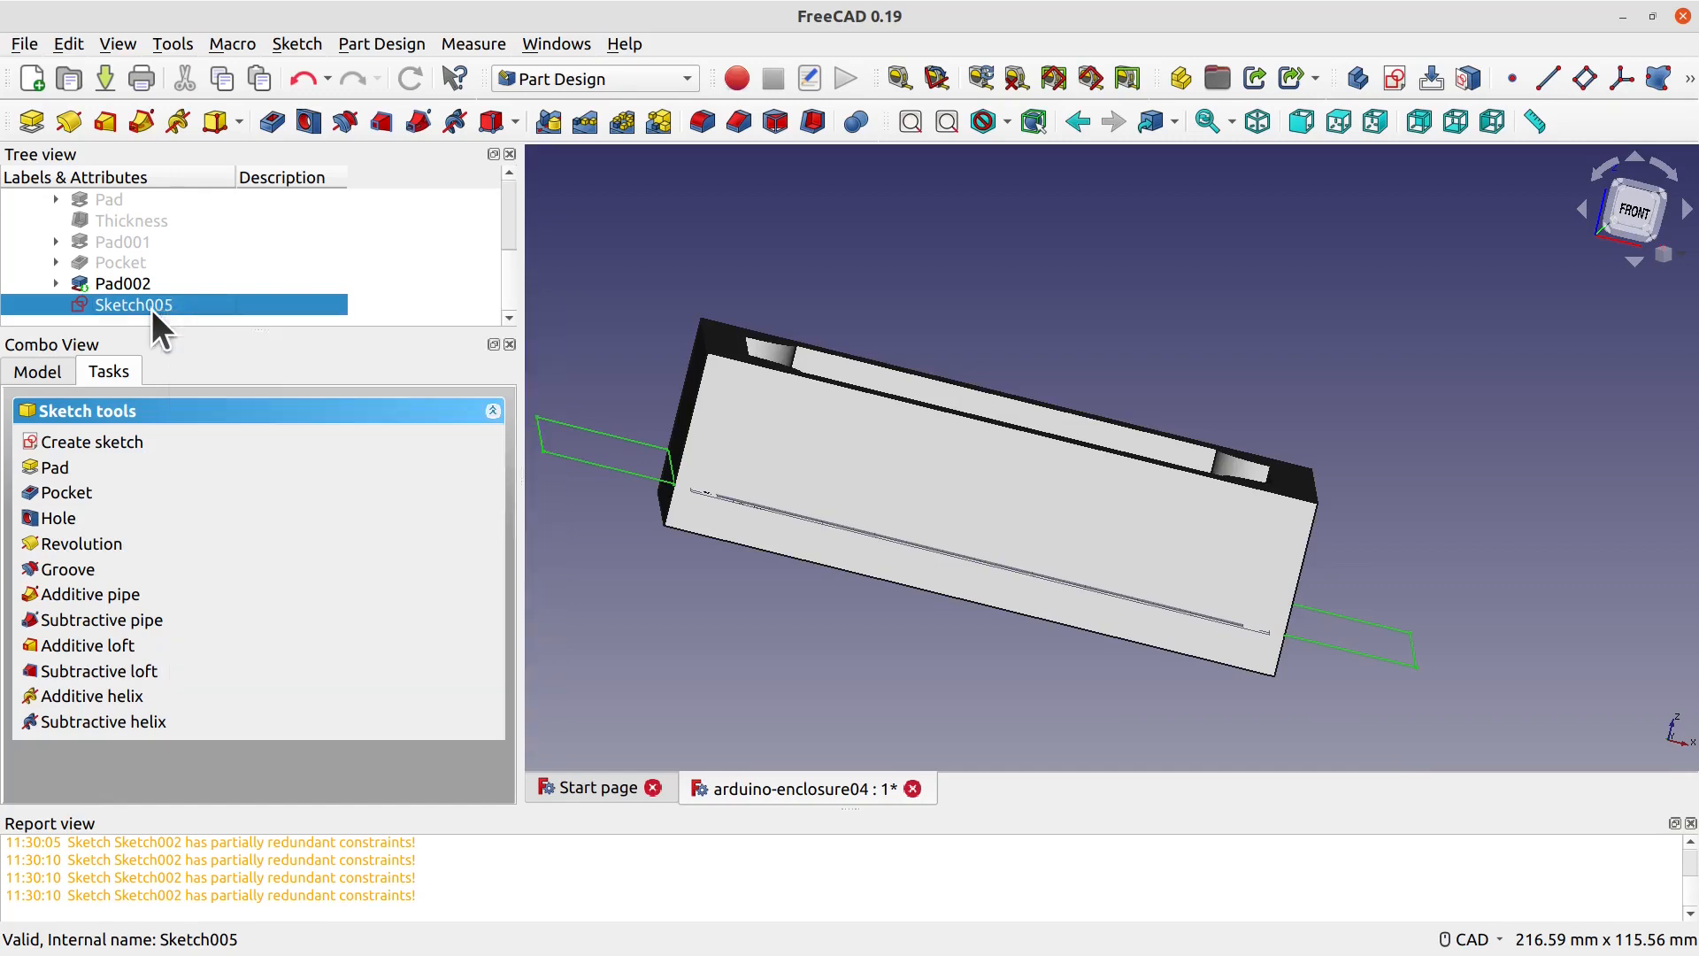
pyautogui.click(52, 369)
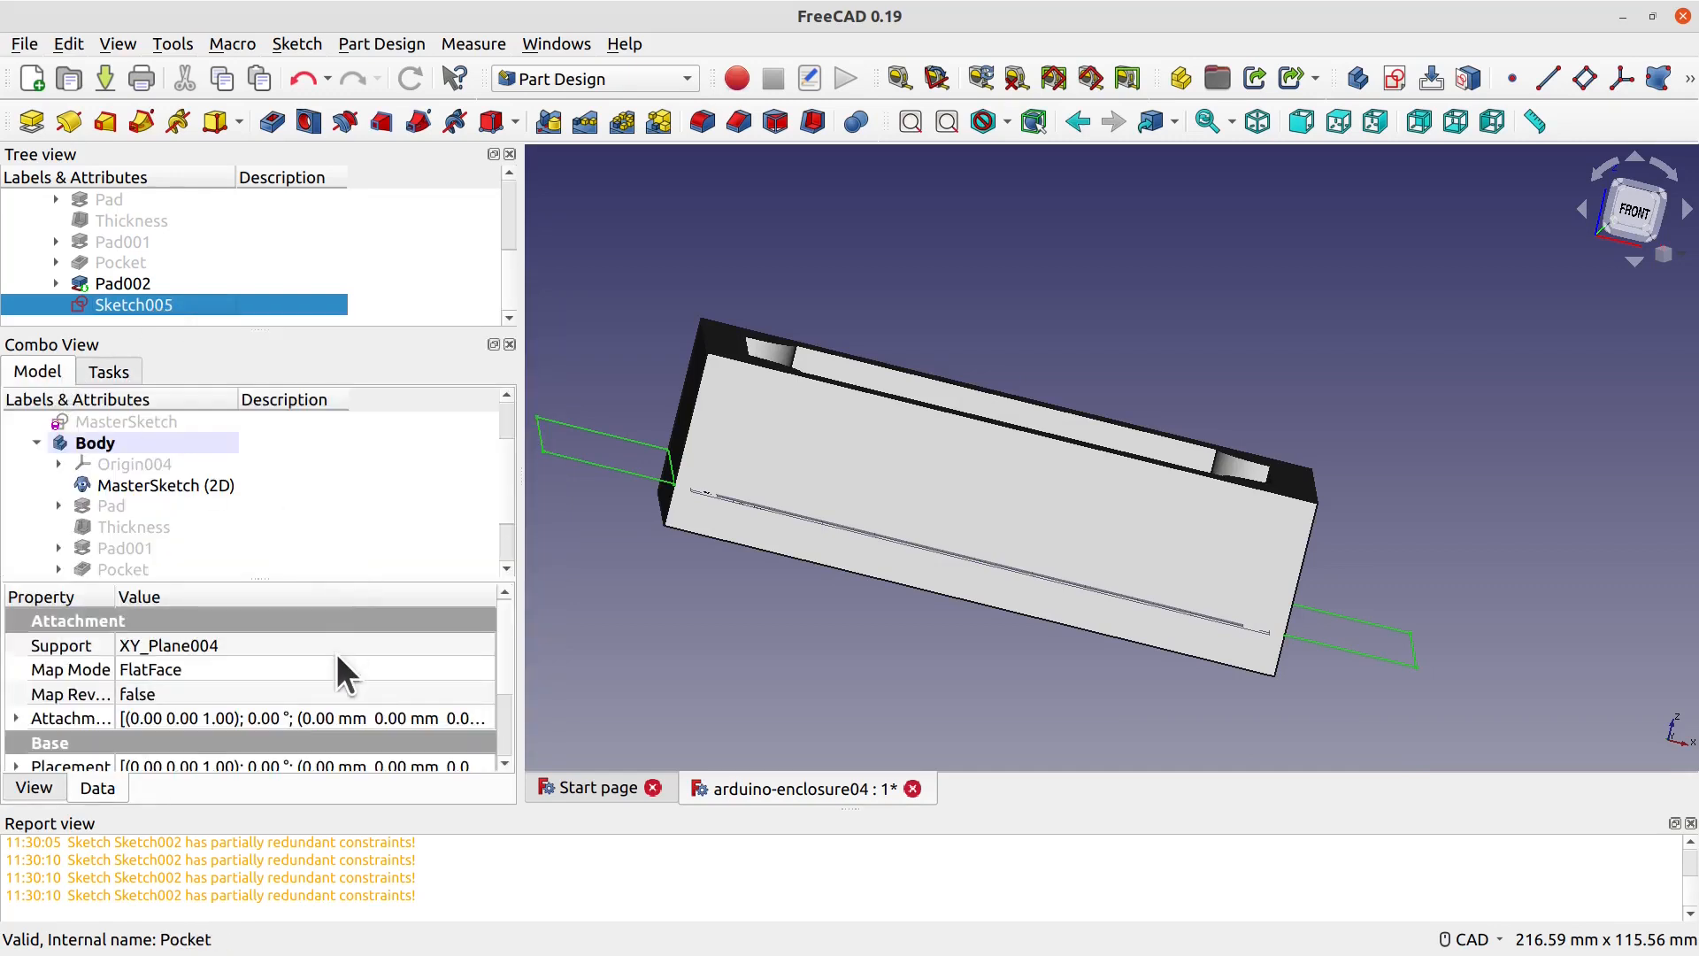
pyautogui.scroll(-1, 336, 653)
pyautogui.click(20, 662)
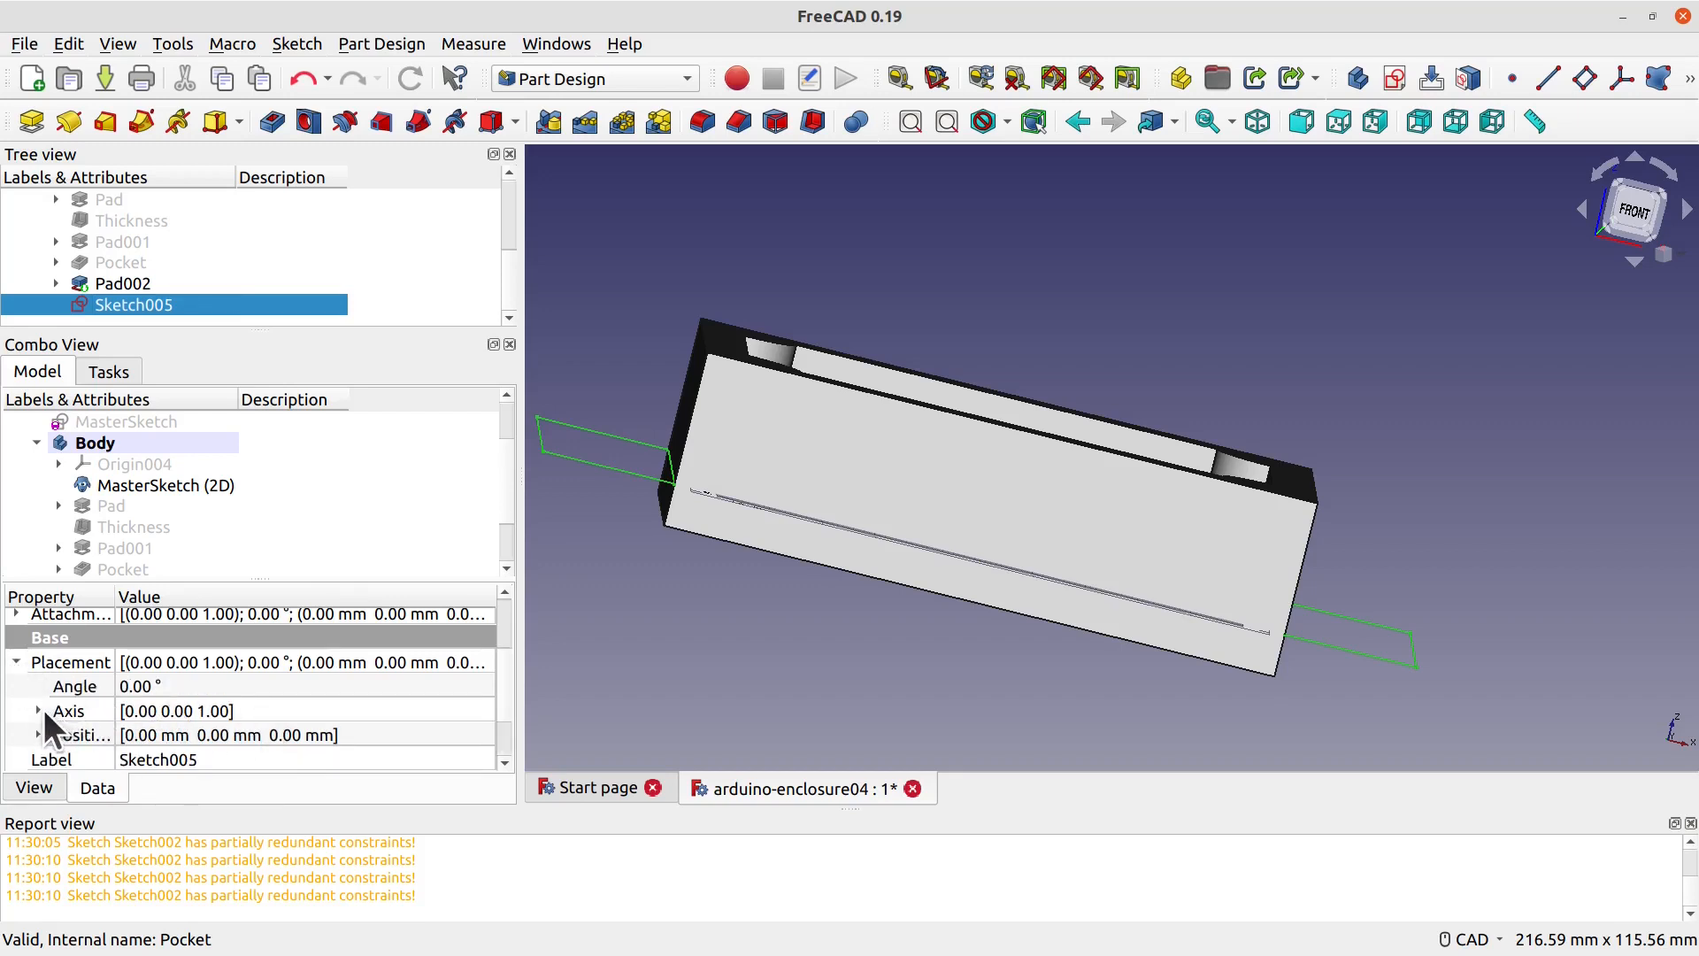
pyautogui.click(38, 710)
pyautogui.scroll(-1, 200, 742)
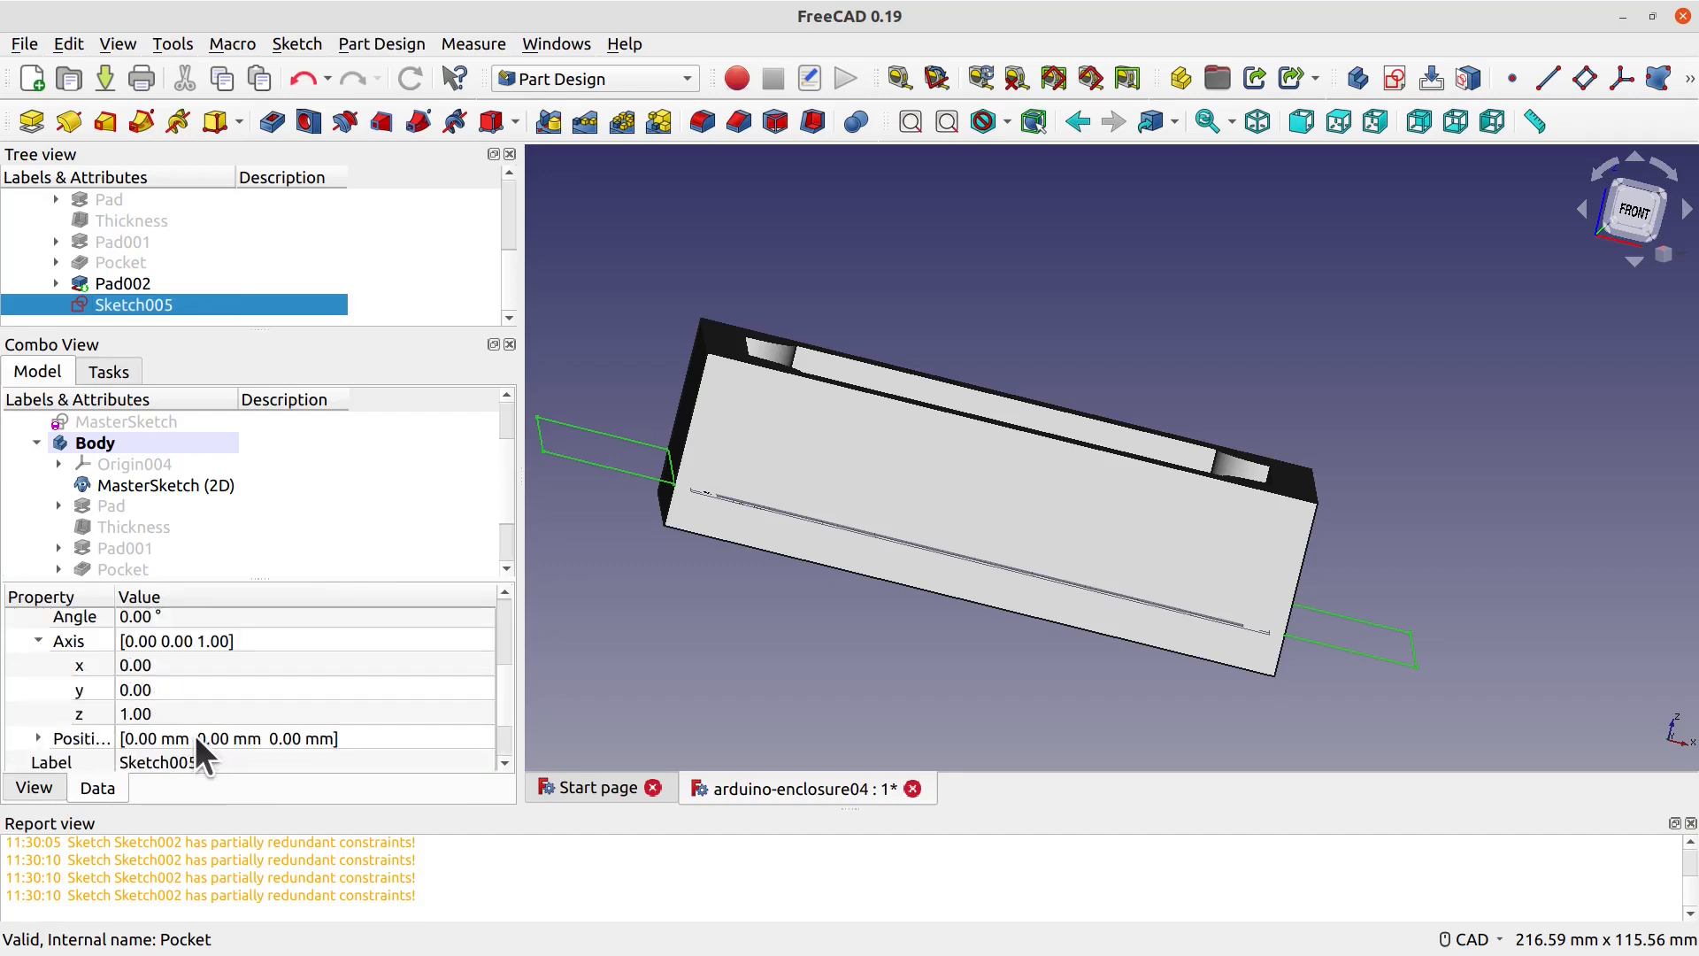
pyautogui.click(151, 714)
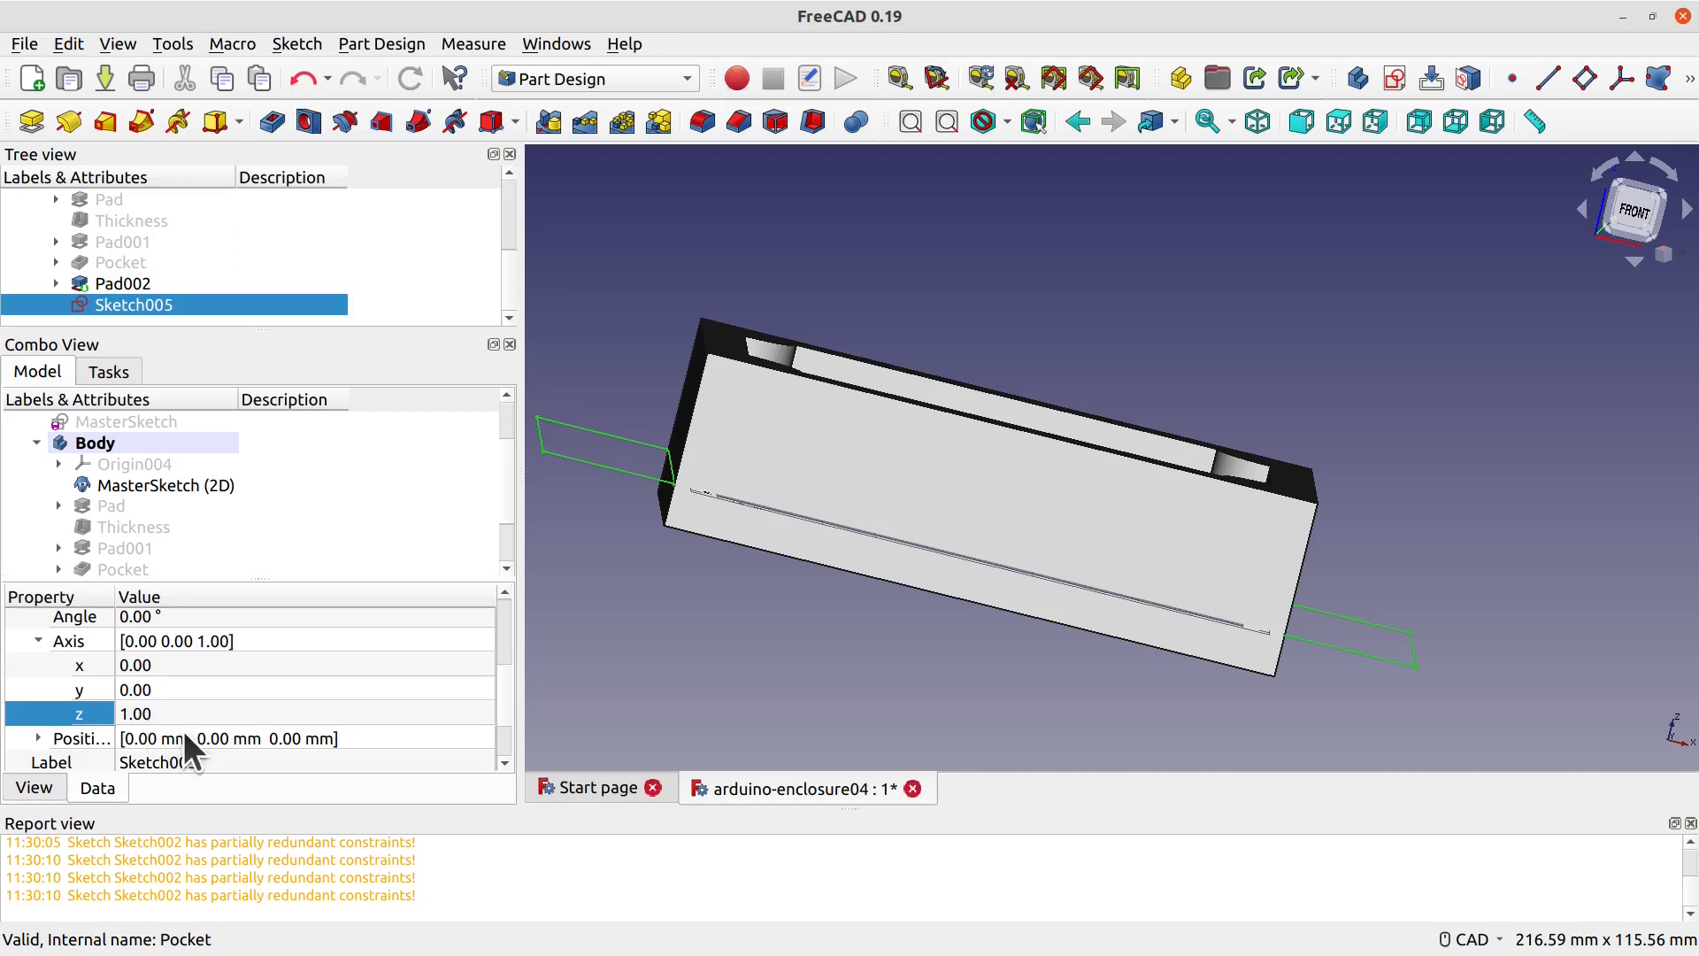
pyautogui.doubleClick(66, 737)
pyautogui.scroll(-2, 266, 742)
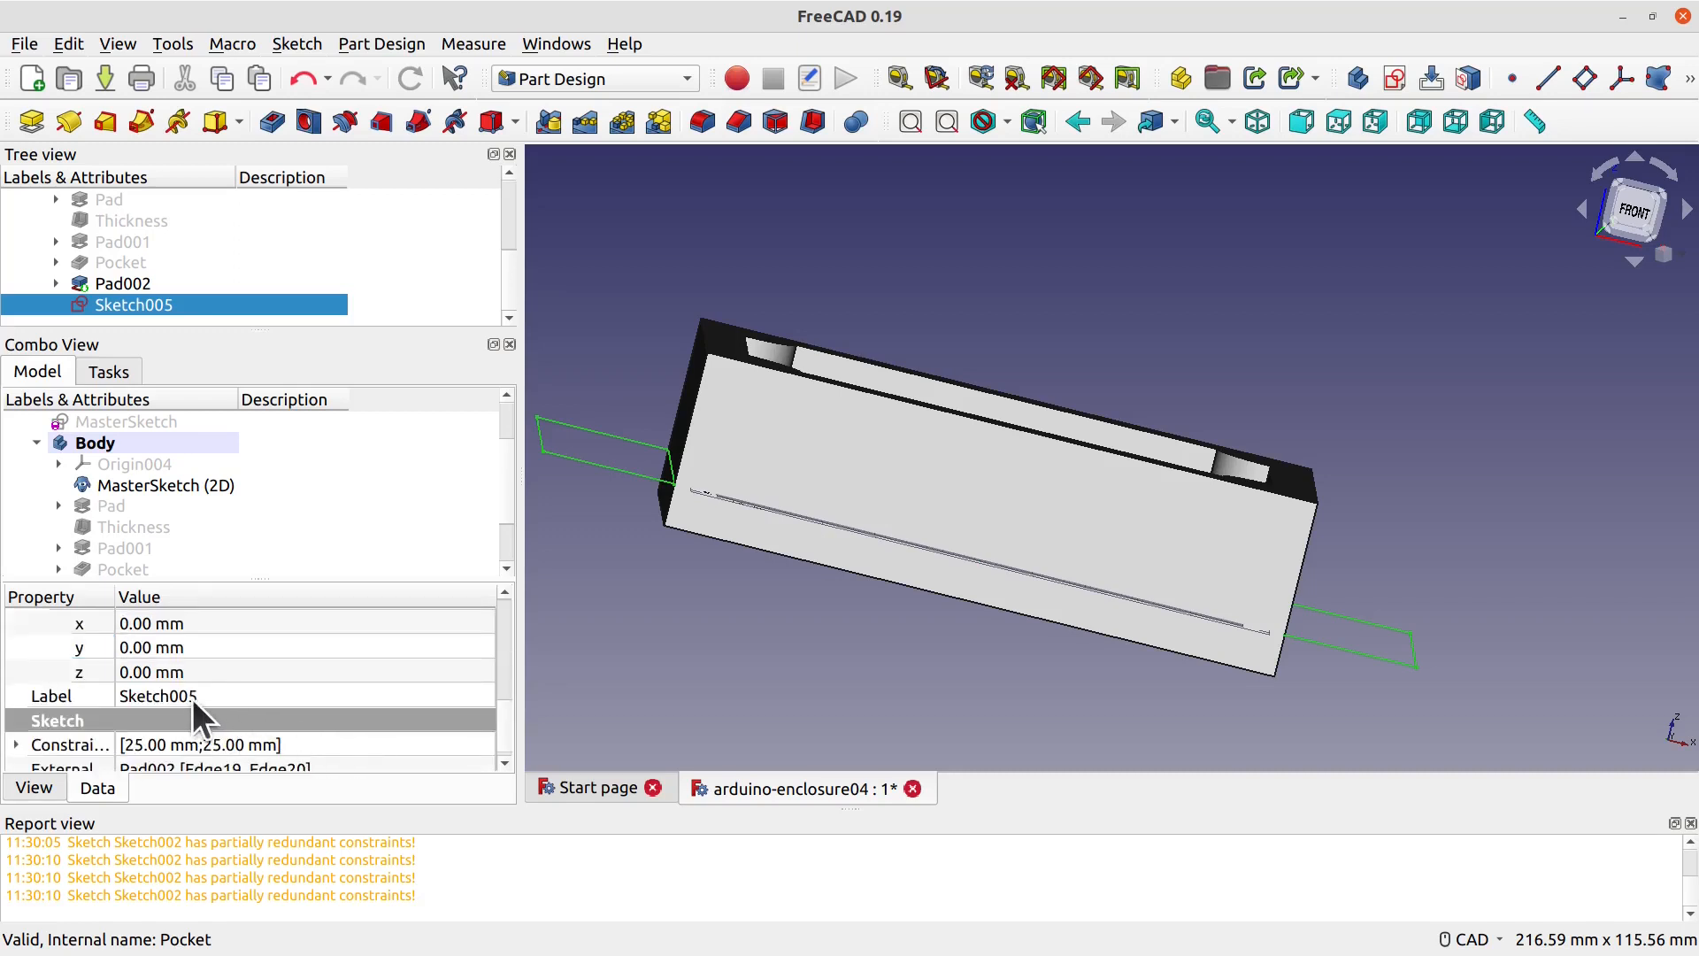
pyautogui.click(177, 674)
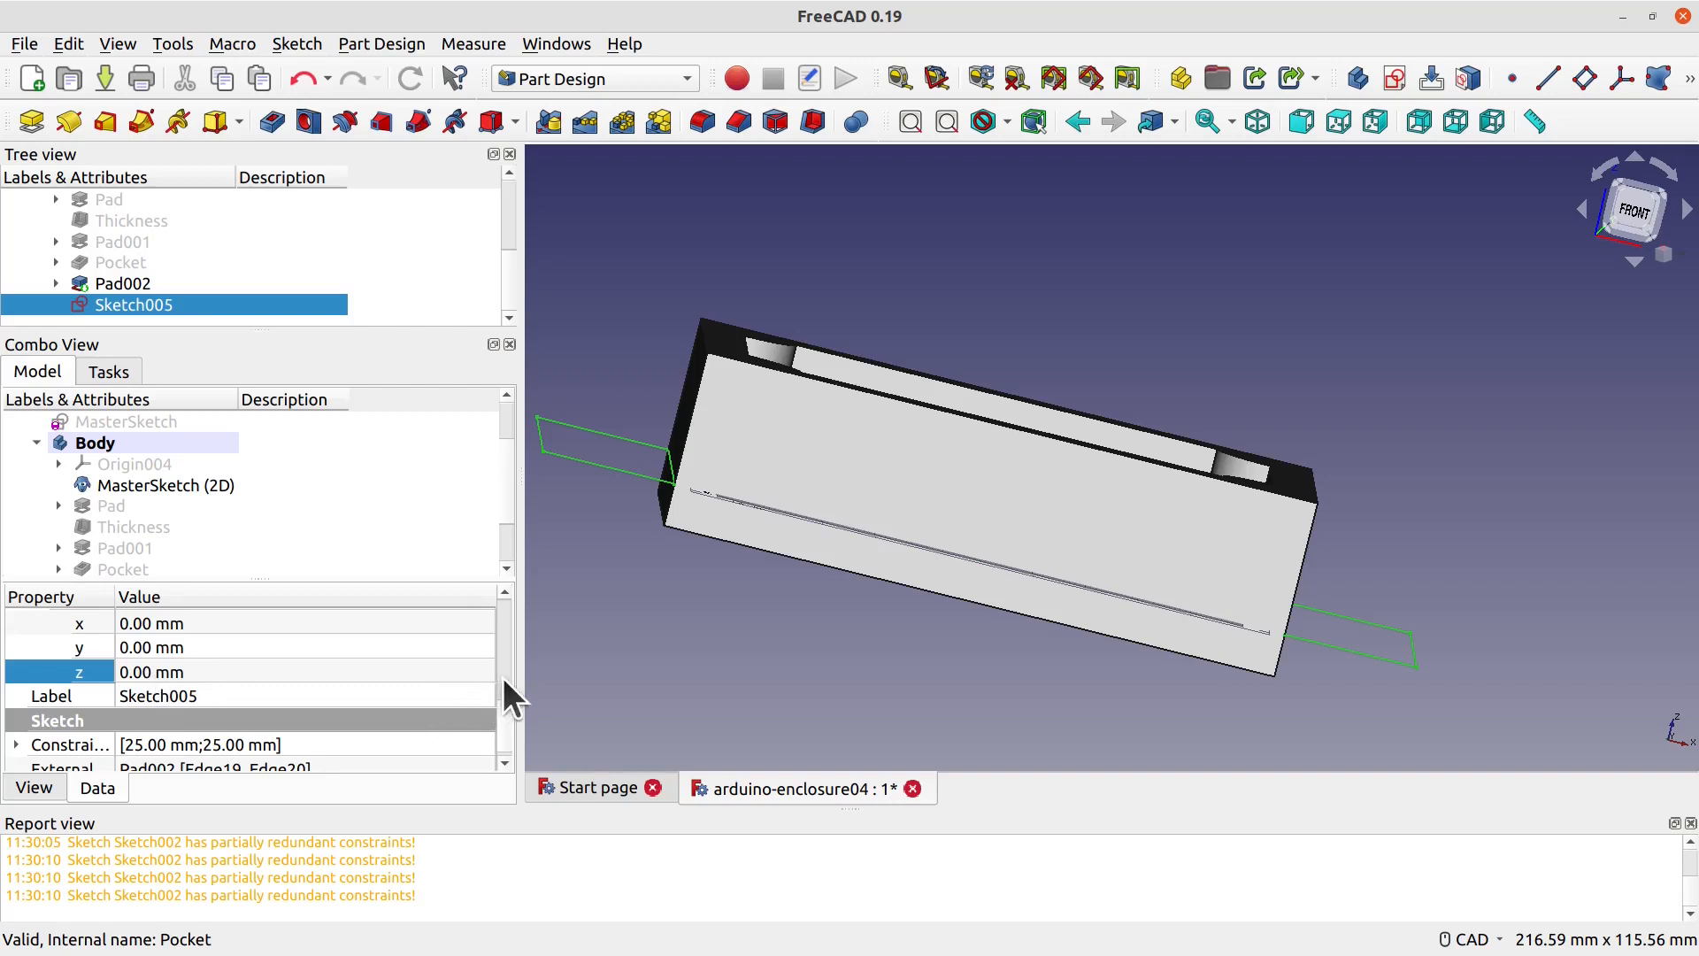
pyautogui.scroll(2, 504, 704)
pyautogui.click(231, 738)
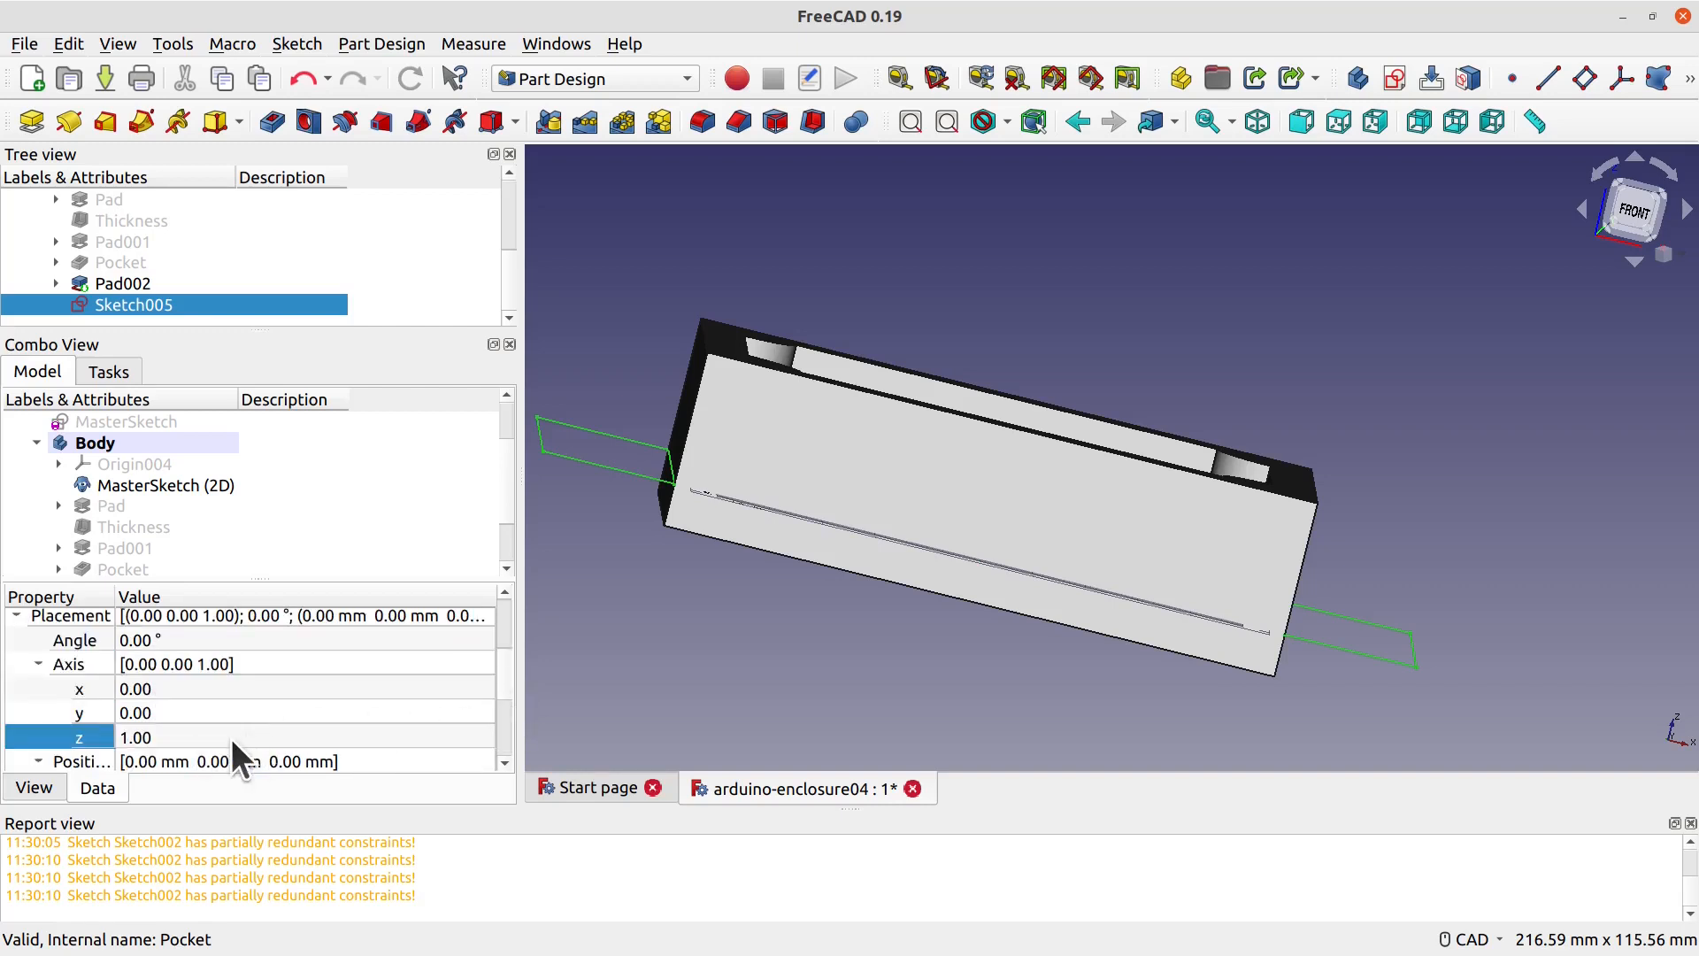
pyautogui.scroll(-2, 332, 704)
pyautogui.scroll(2, 332, 704)
pyautogui.scroll(-2, 501, 691)
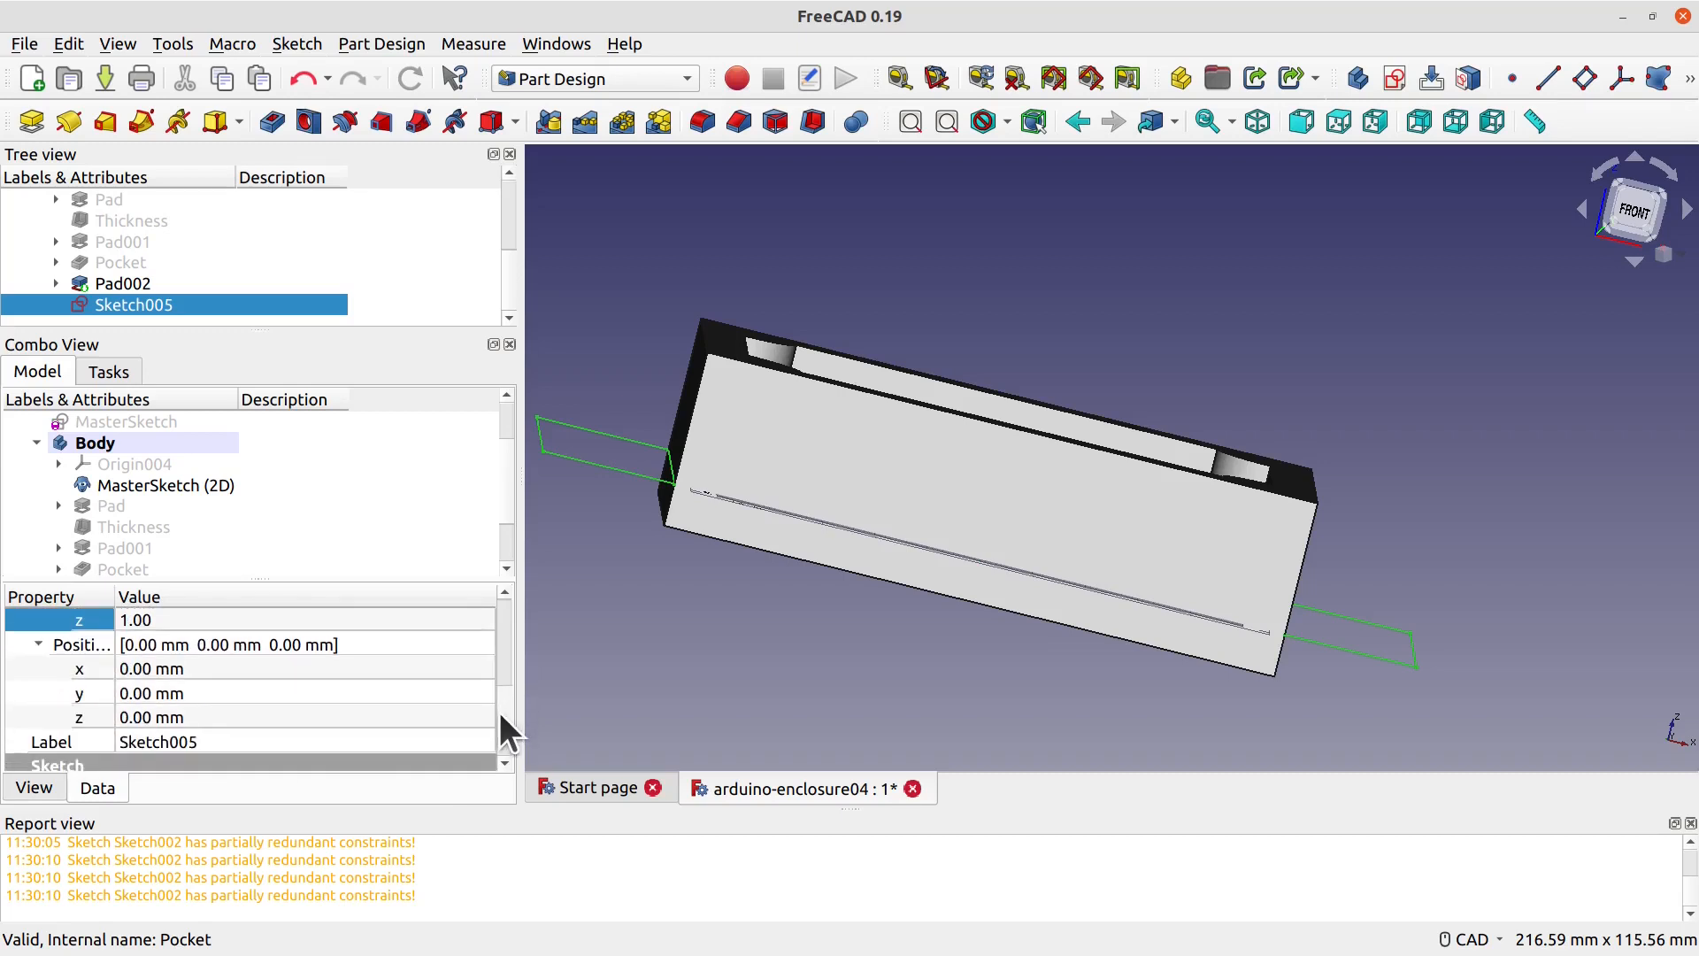
pyautogui.click(181, 719)
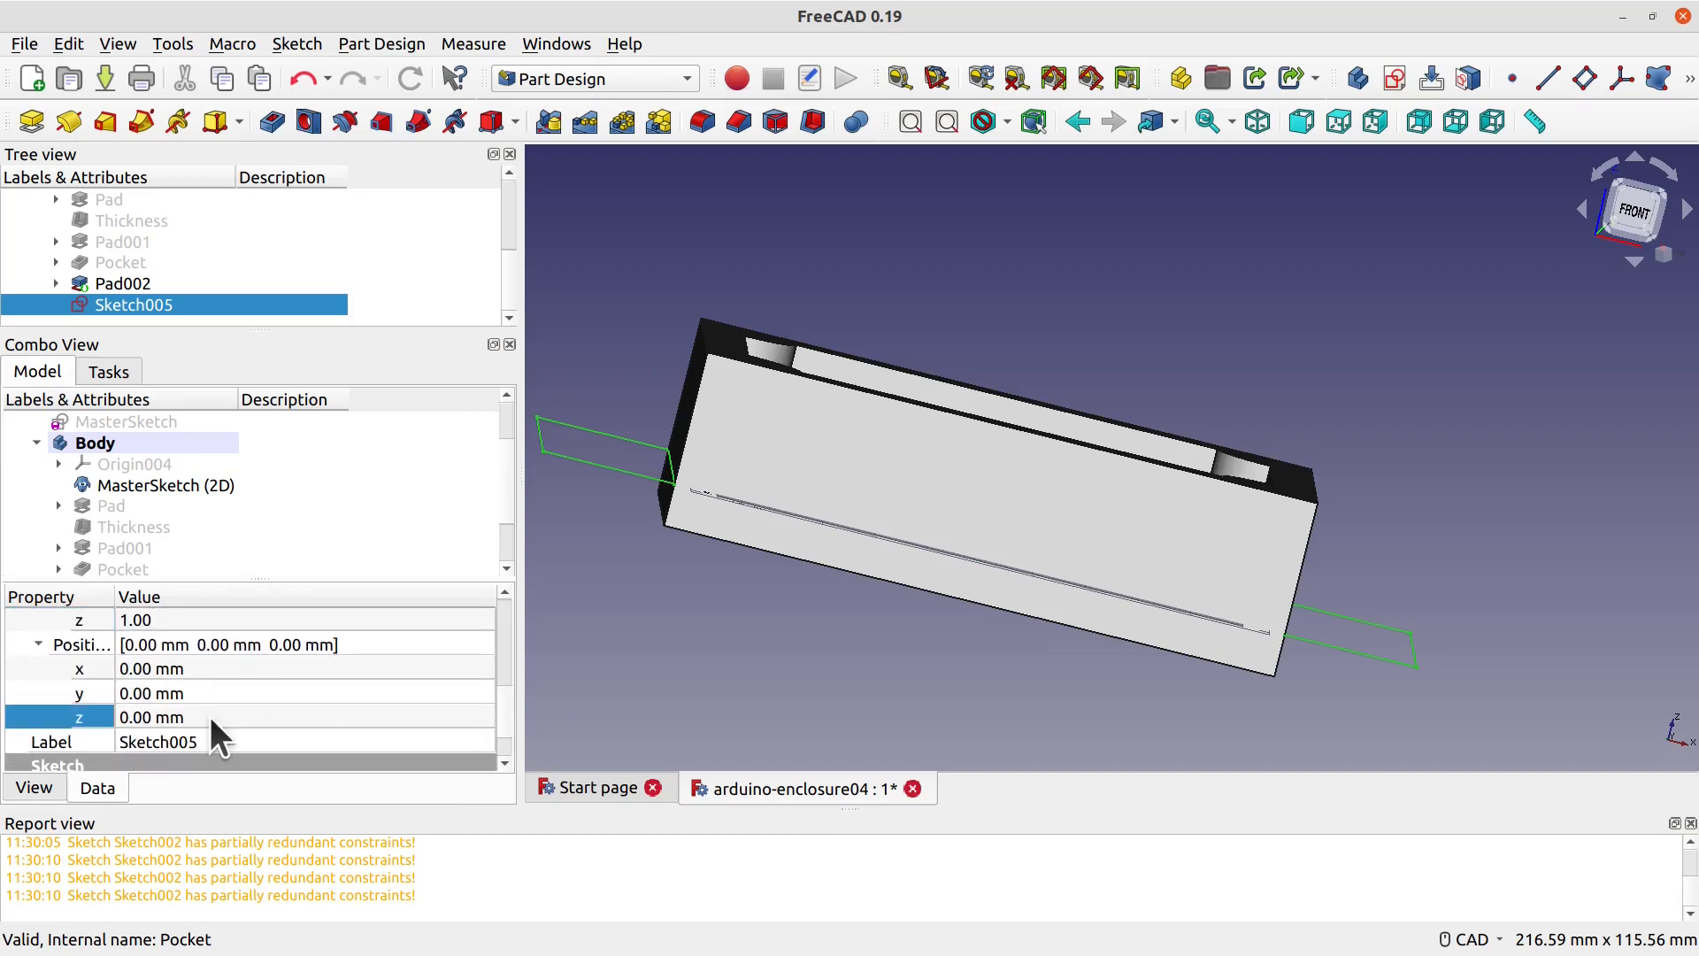
pyautogui.scroll(-1, 444, 708)
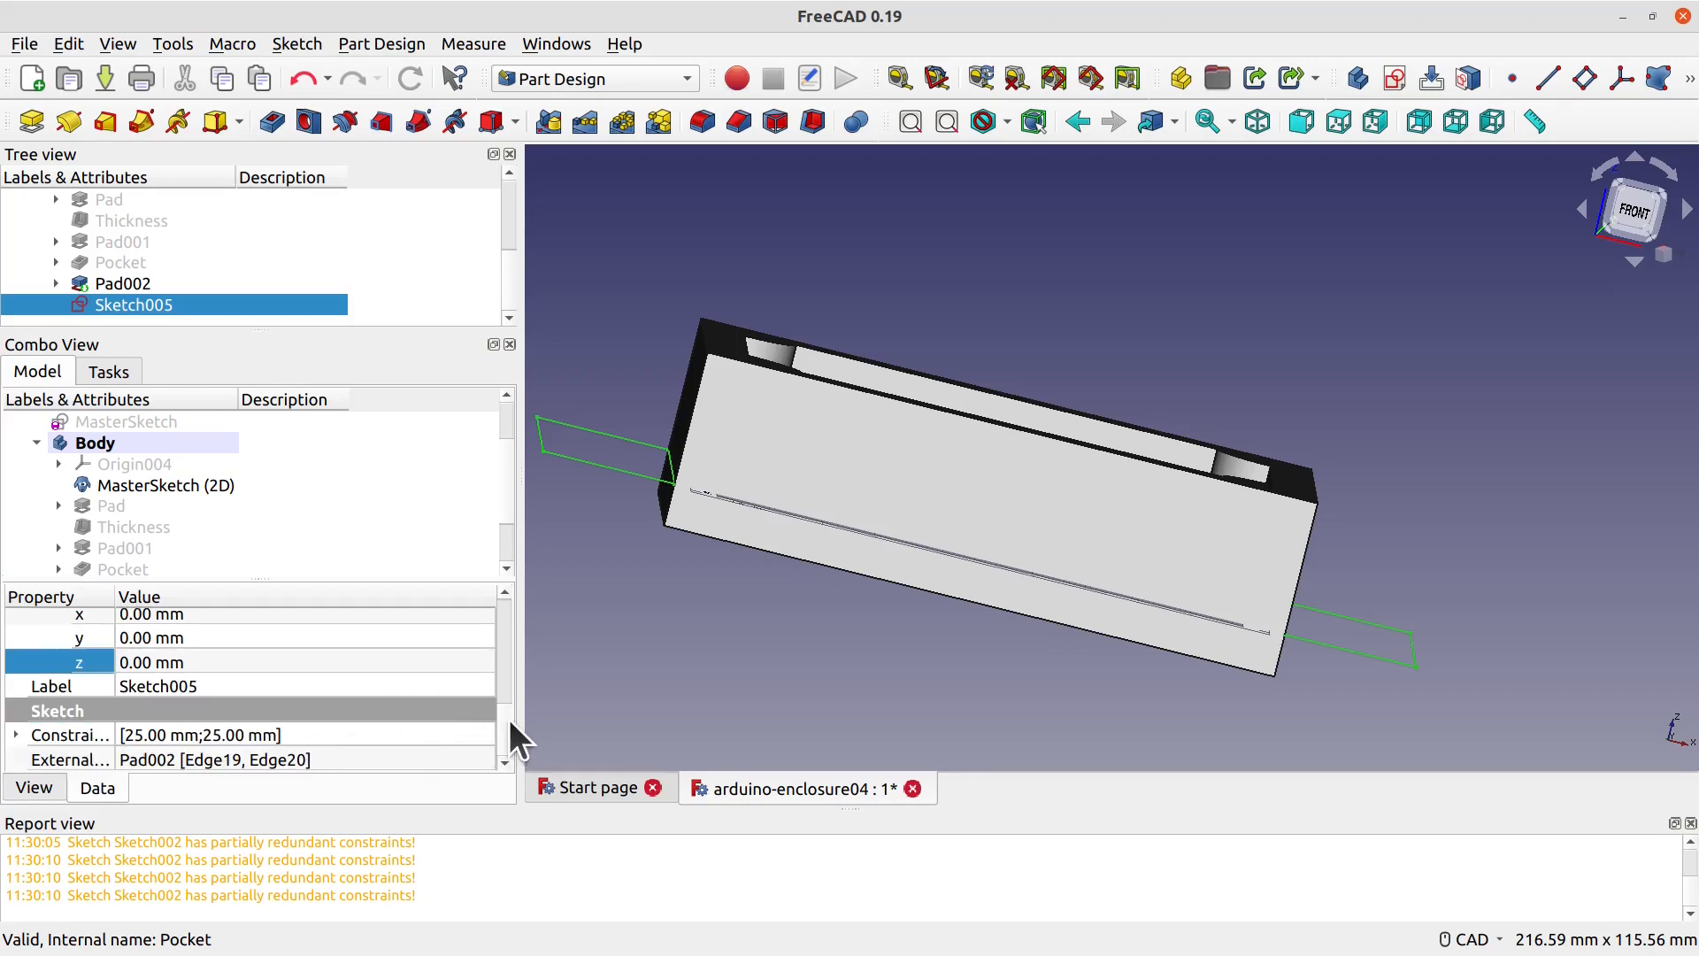
pyautogui.scroll(5, 510, 734)
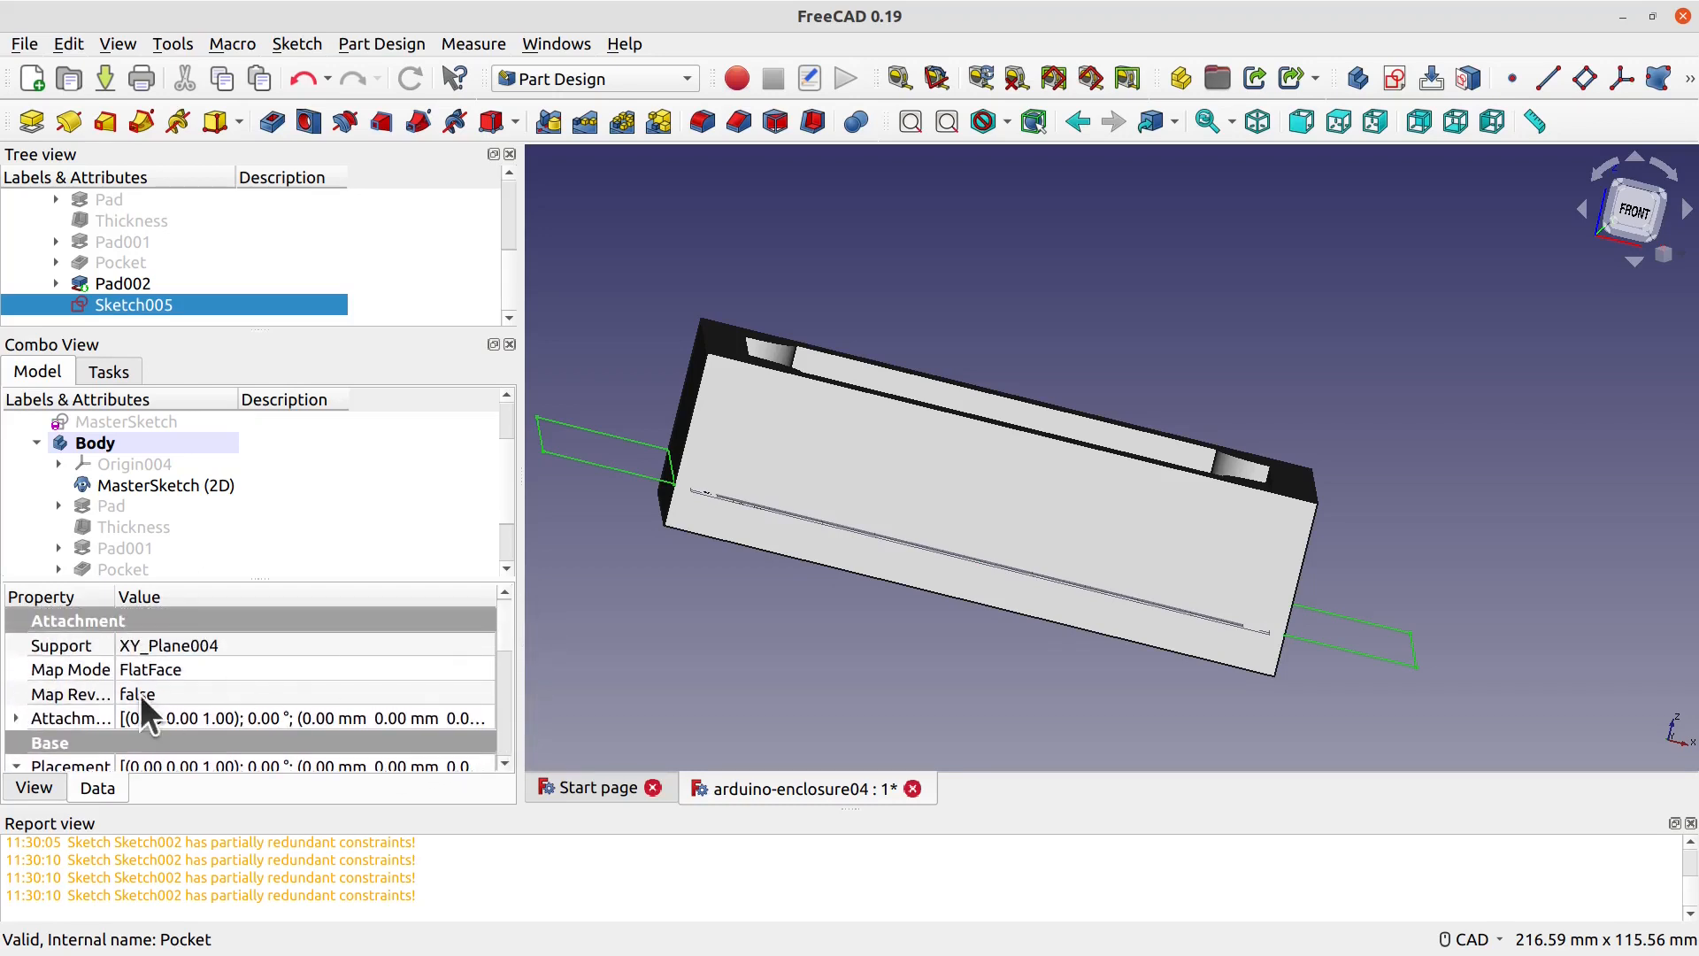
# Step: Set the z position of the side-extension sketch's attachment offset to -3 mm
pyautogui.click(18, 717)
pyautogui.scroll(-2, 222, 719)
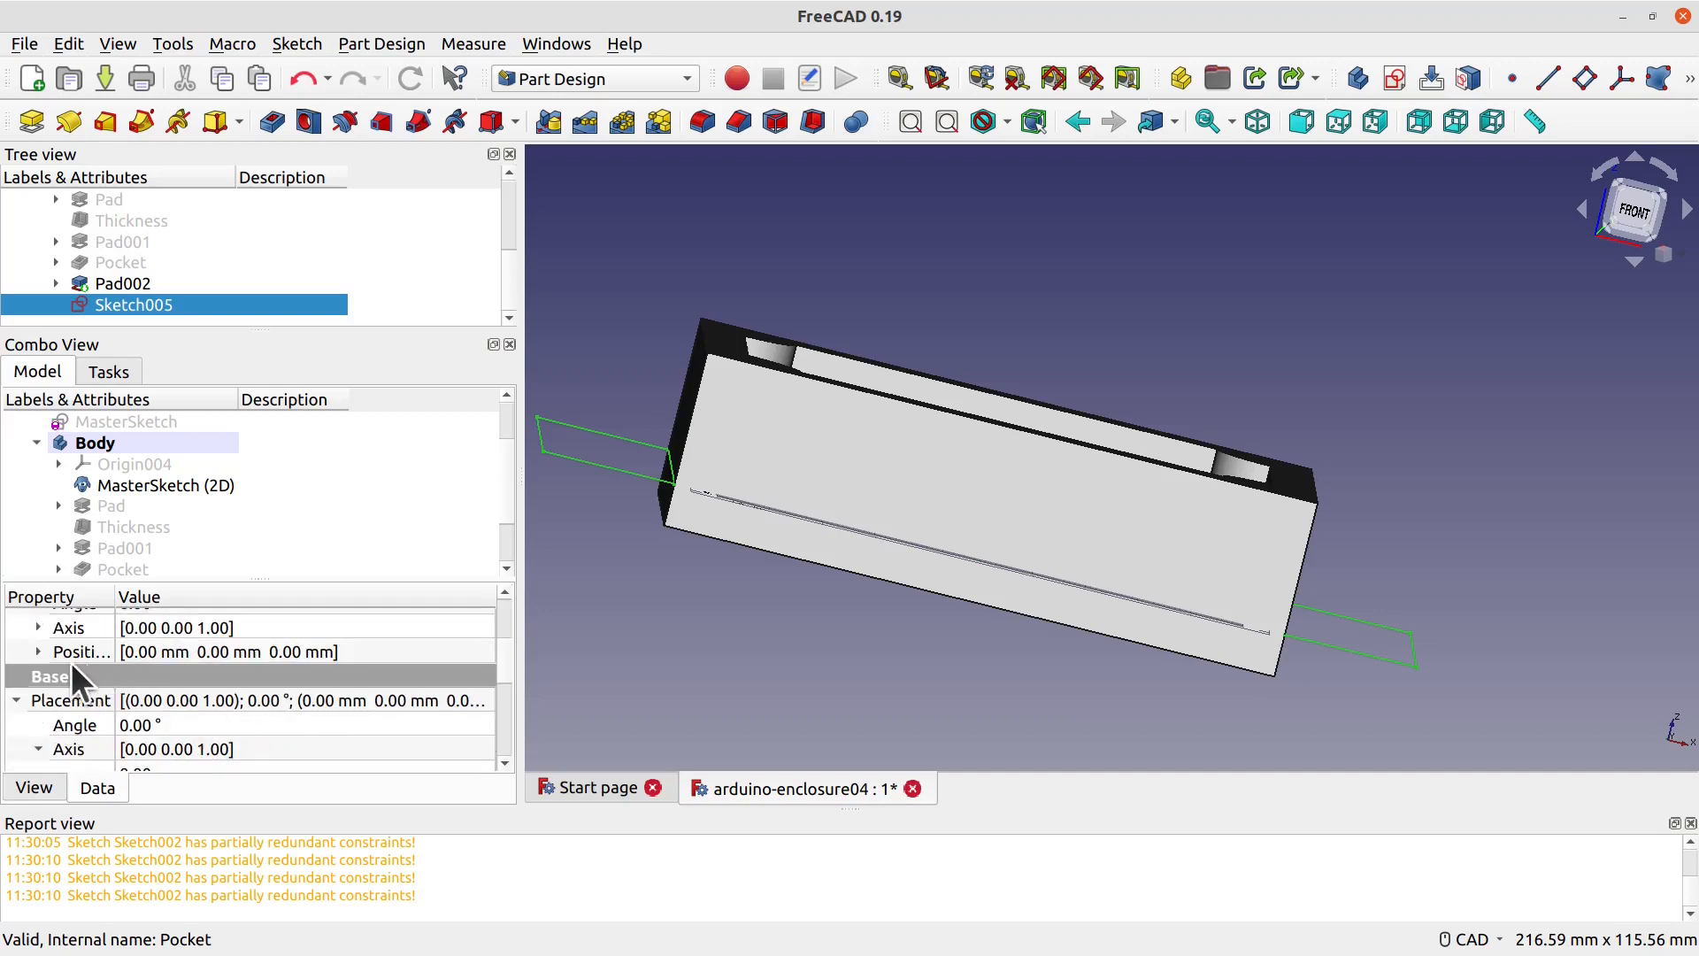
pyautogui.click(37, 652)
pyautogui.click(147, 724)
pyautogui.moveTo(133, 725)
pyautogui.mouseDown()
pyautogui.moveTo(198, 725)
pyautogui.moveTo(106, 705)
pyautogui.mouseUp()
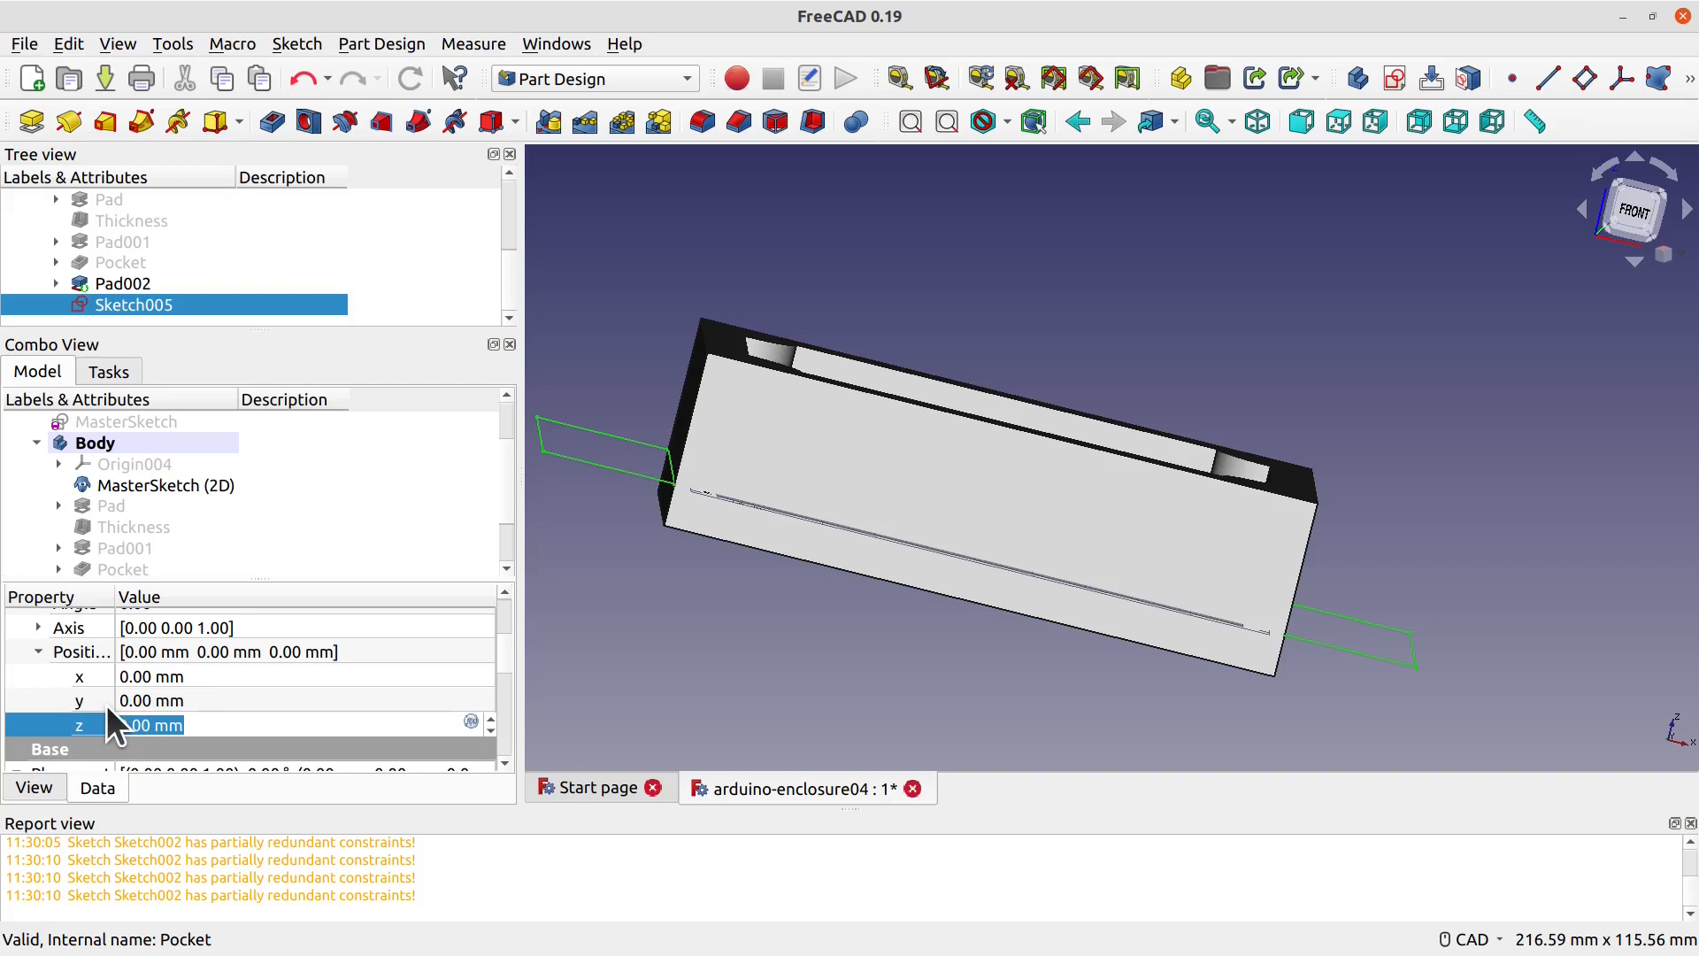
pyautogui.write('3')
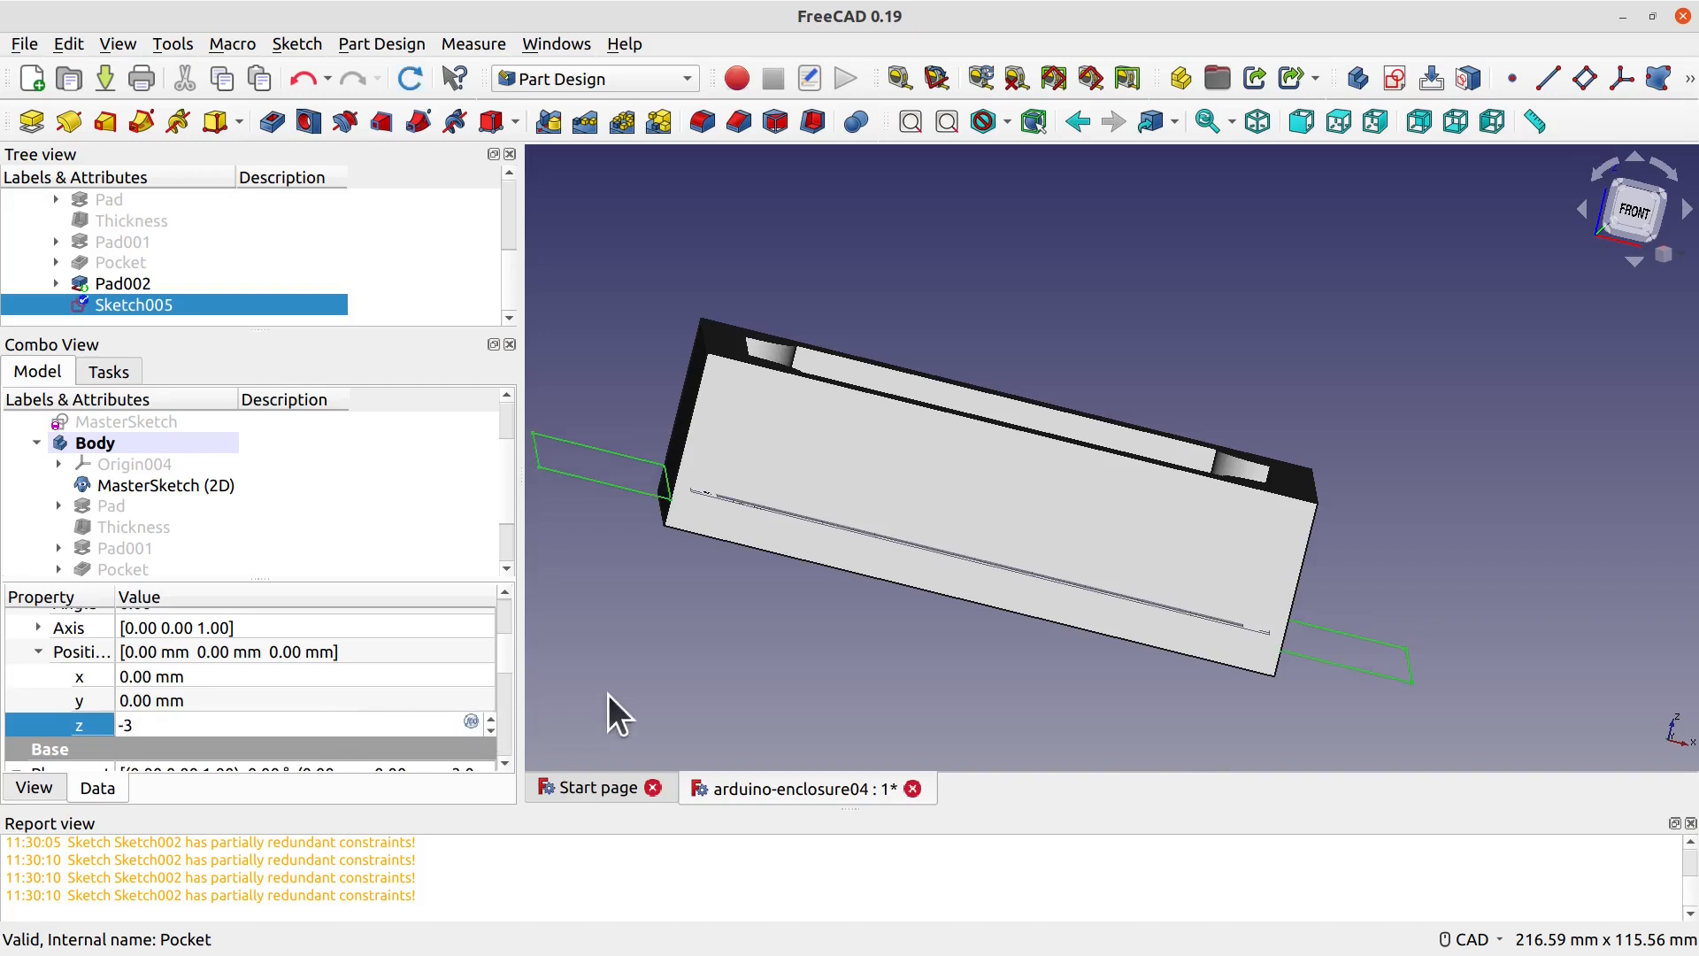
pyautogui.click(609, 694)
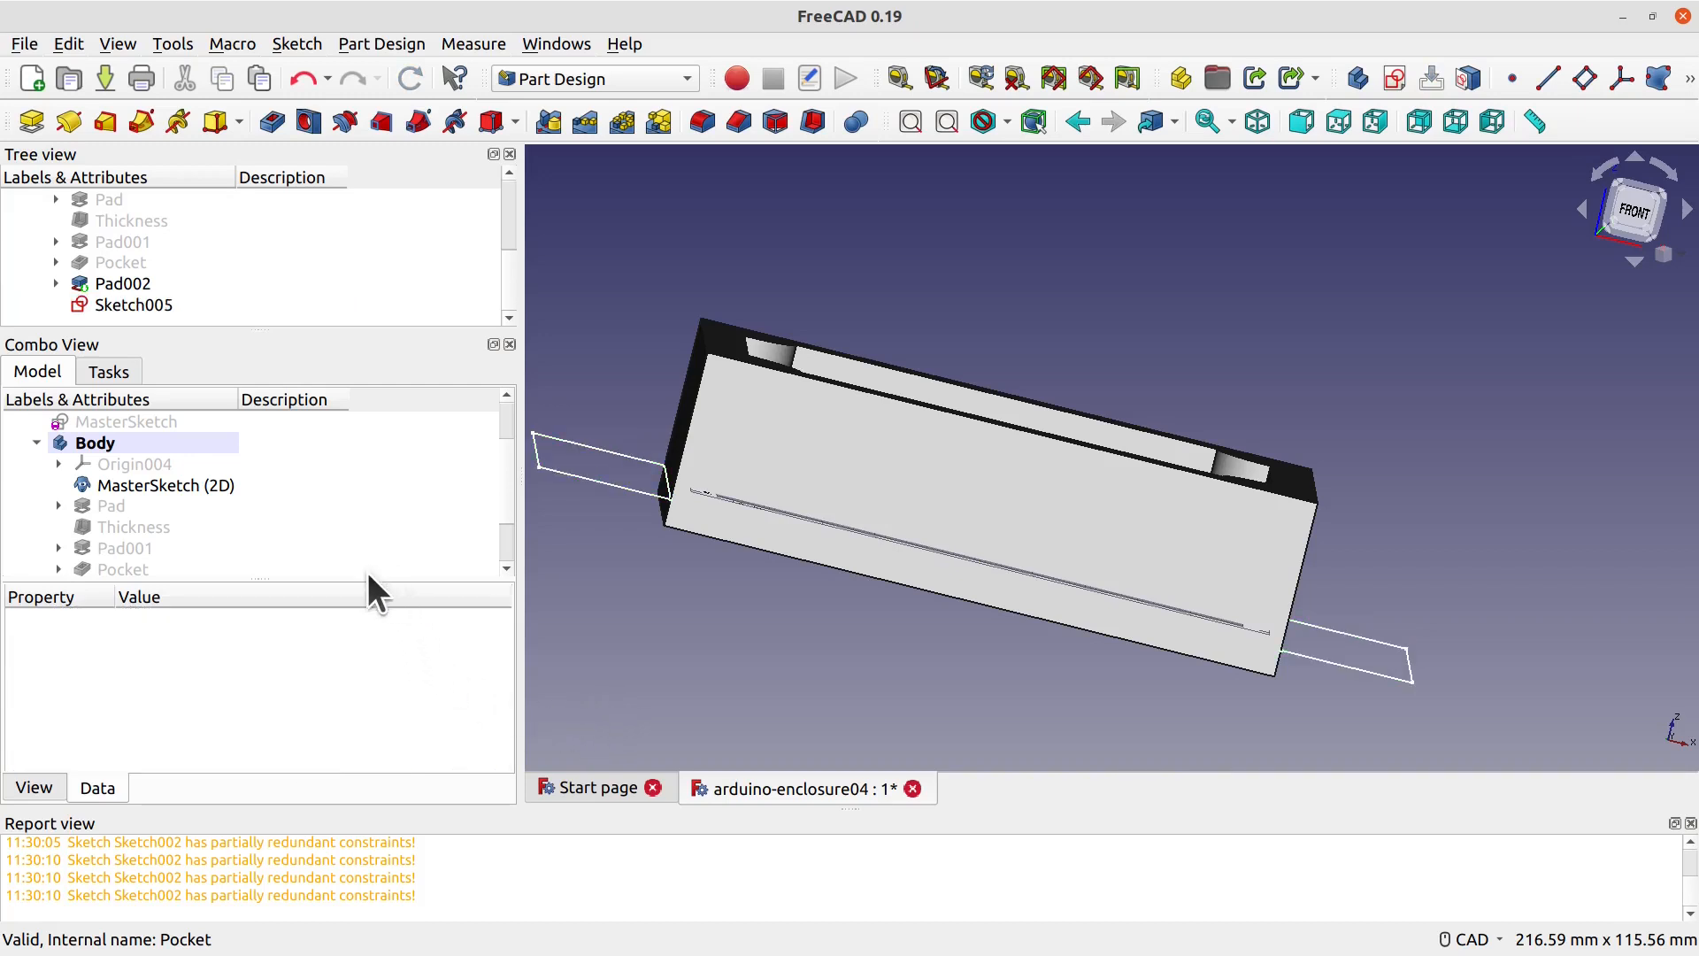
pyautogui.click(149, 306)
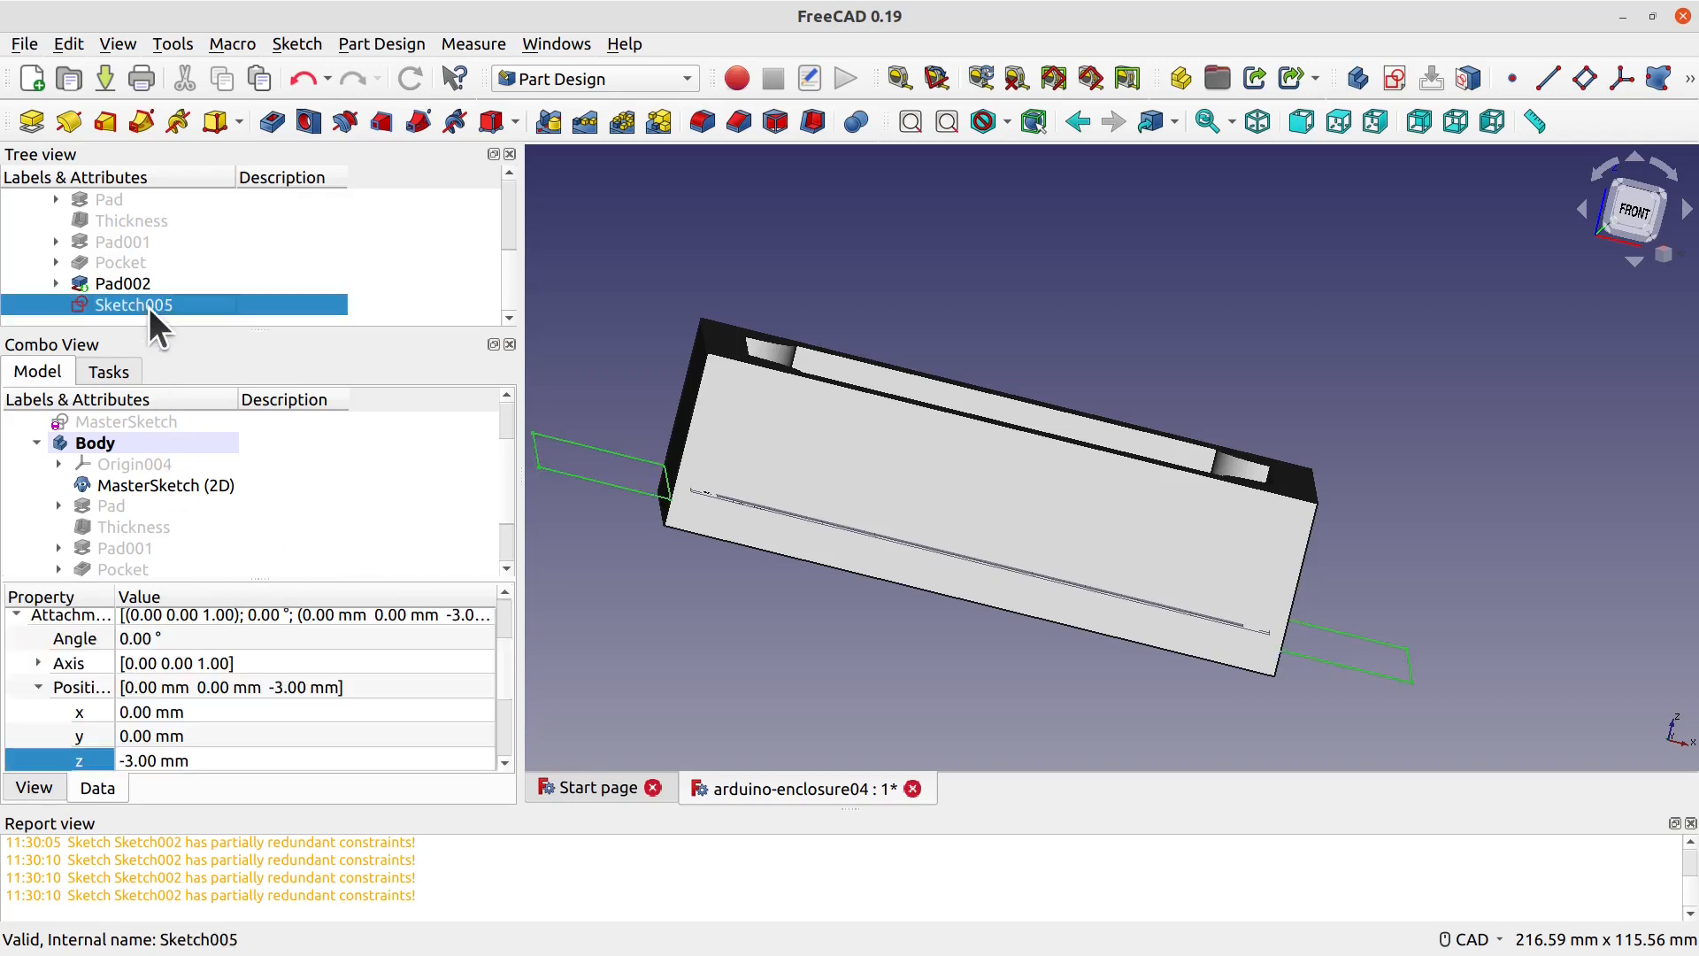
# Step: Pad the side-extension sketch 5 mm in the reversed direction to form the two side flanges
pyautogui.moveTo(796, 655); pyautogui.dragTo(853, 596, button='middle')
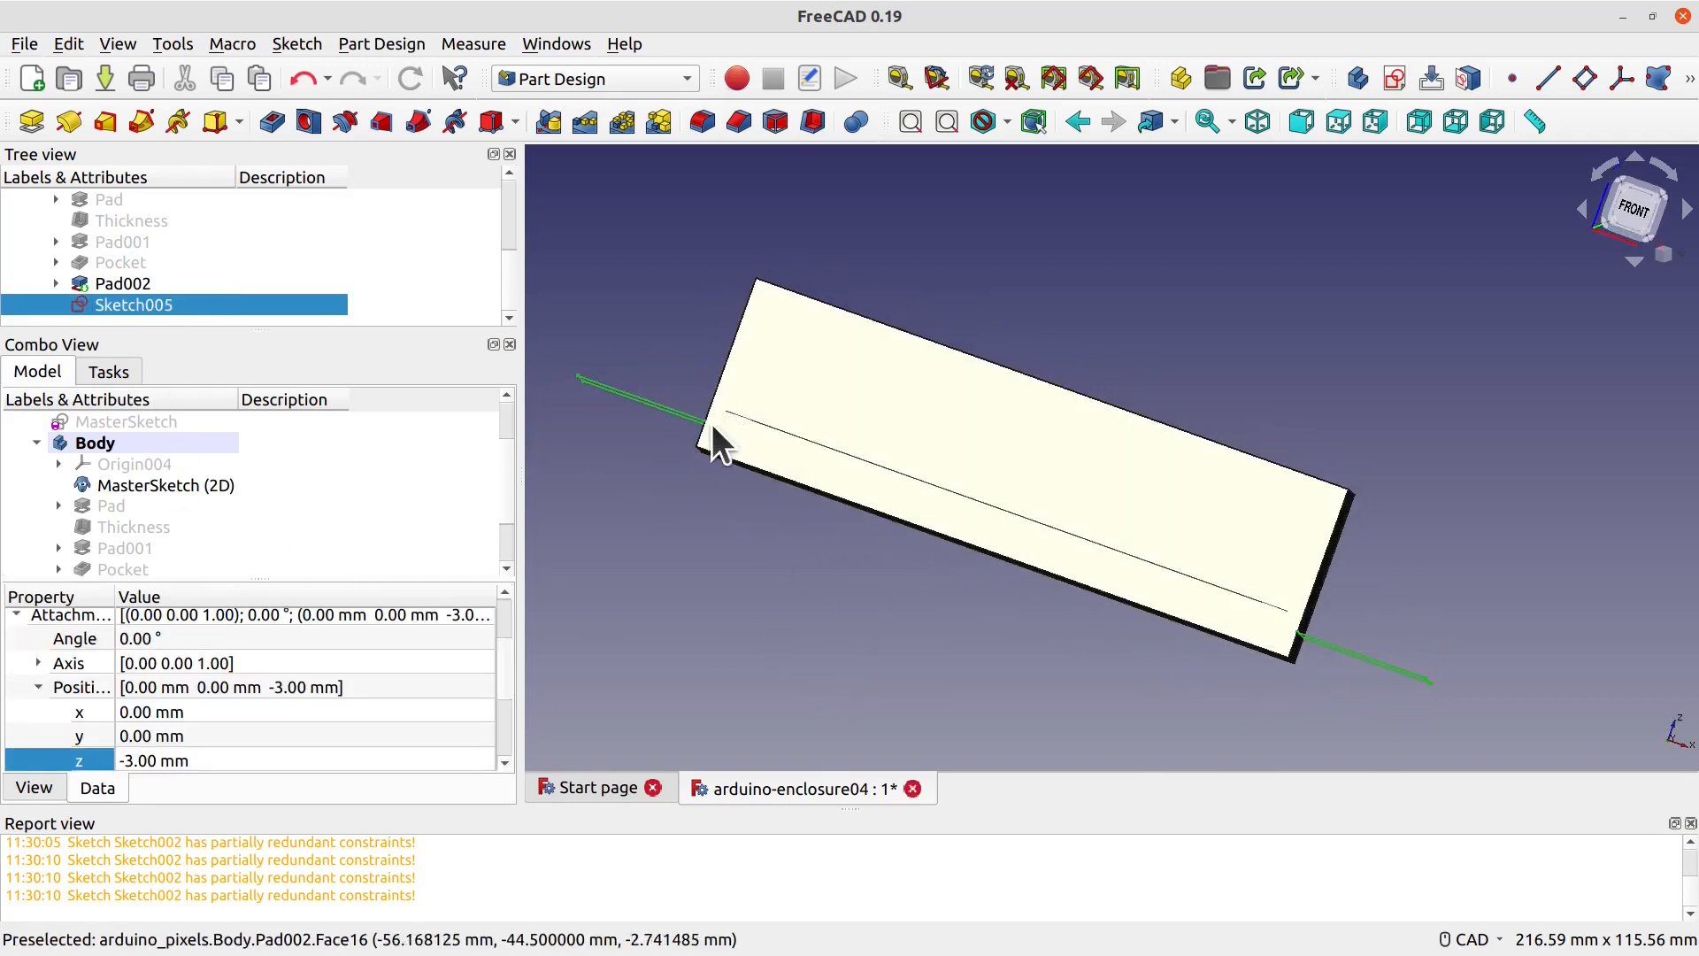
pyautogui.moveTo(693, 524); pyautogui.dragTo(721, 581, button='middle')
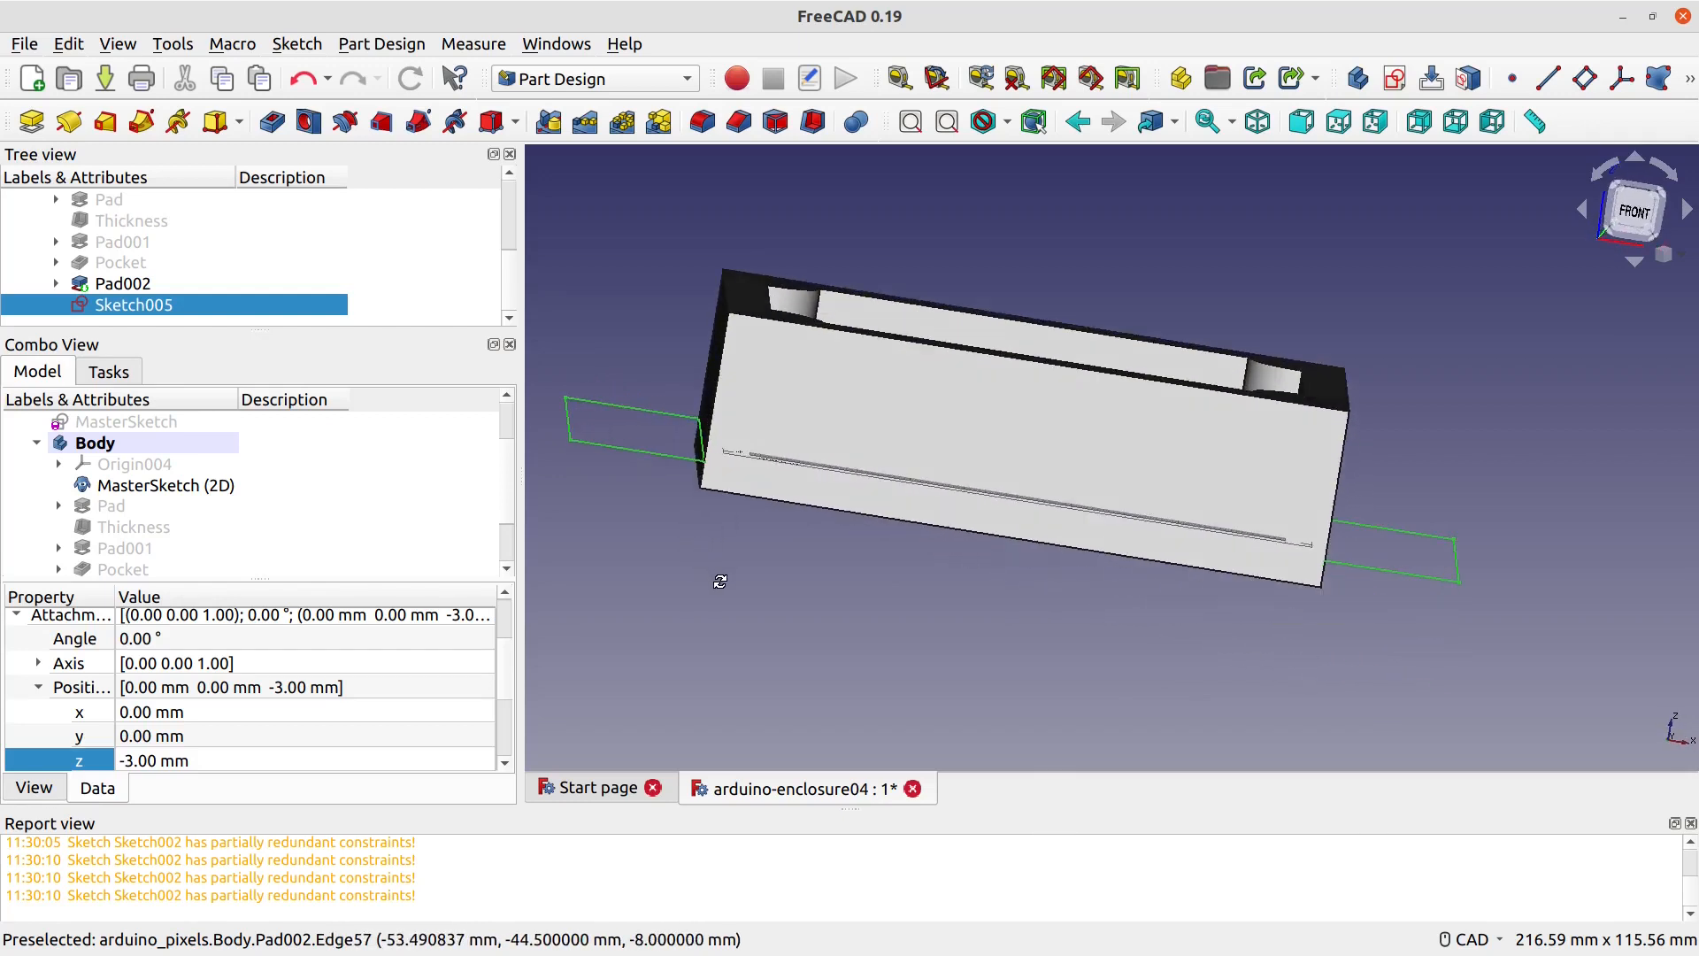
pyautogui.click(30, 122)
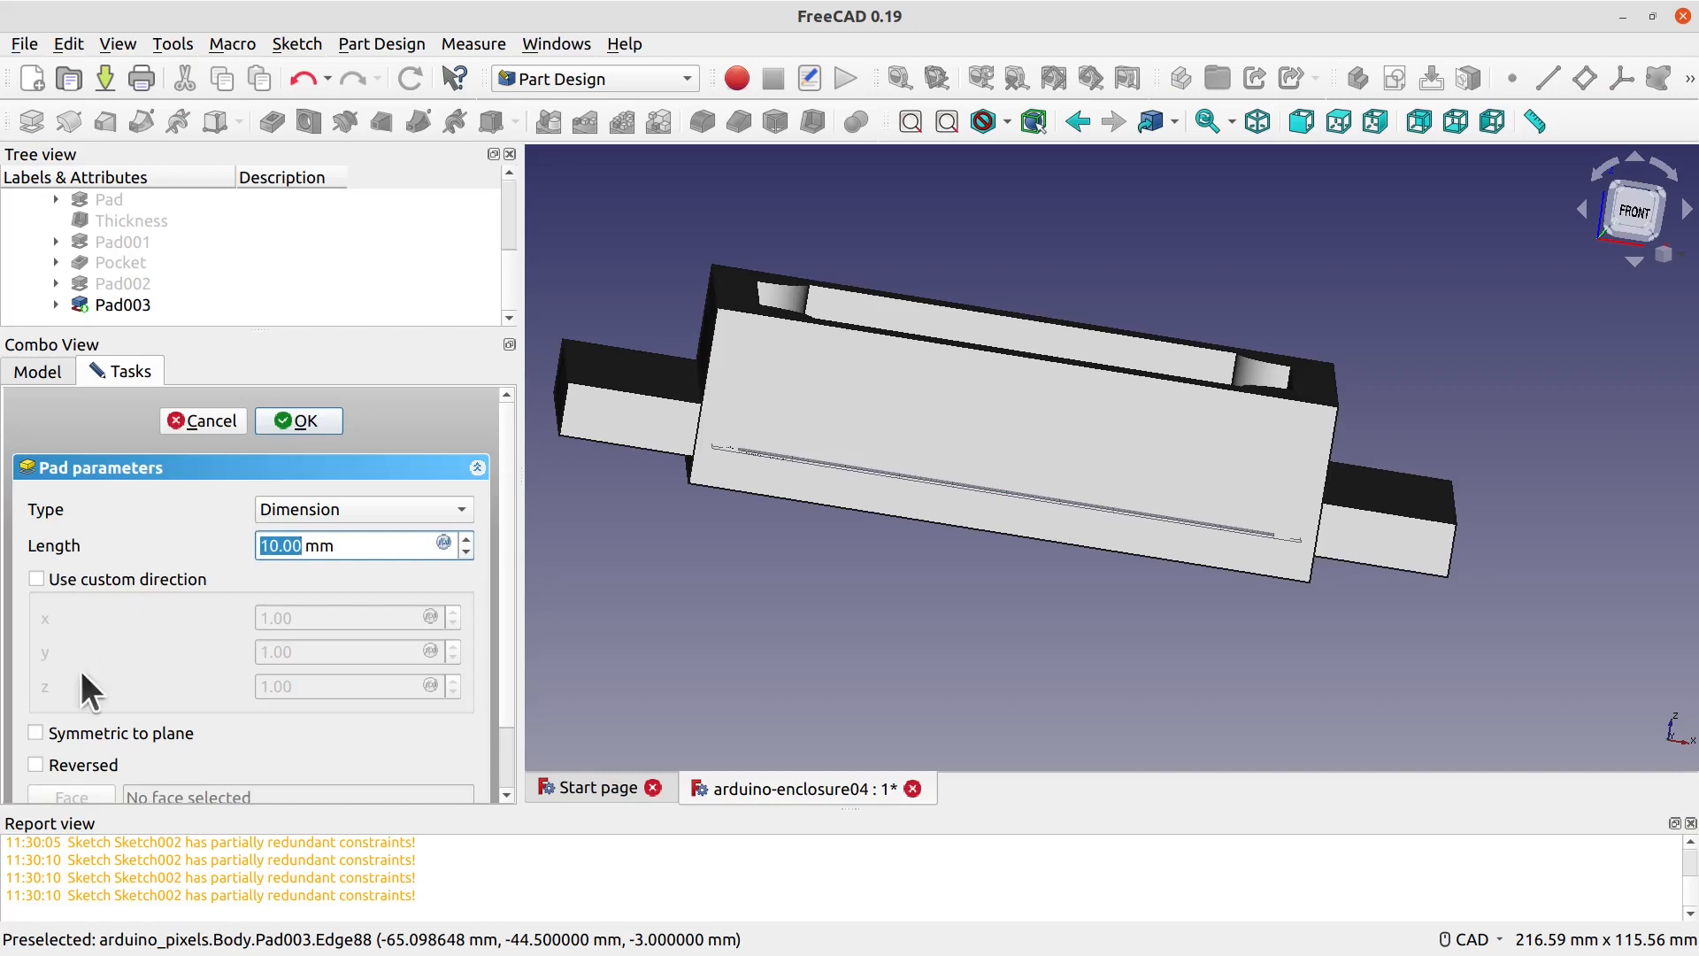
pyautogui.click(72, 762)
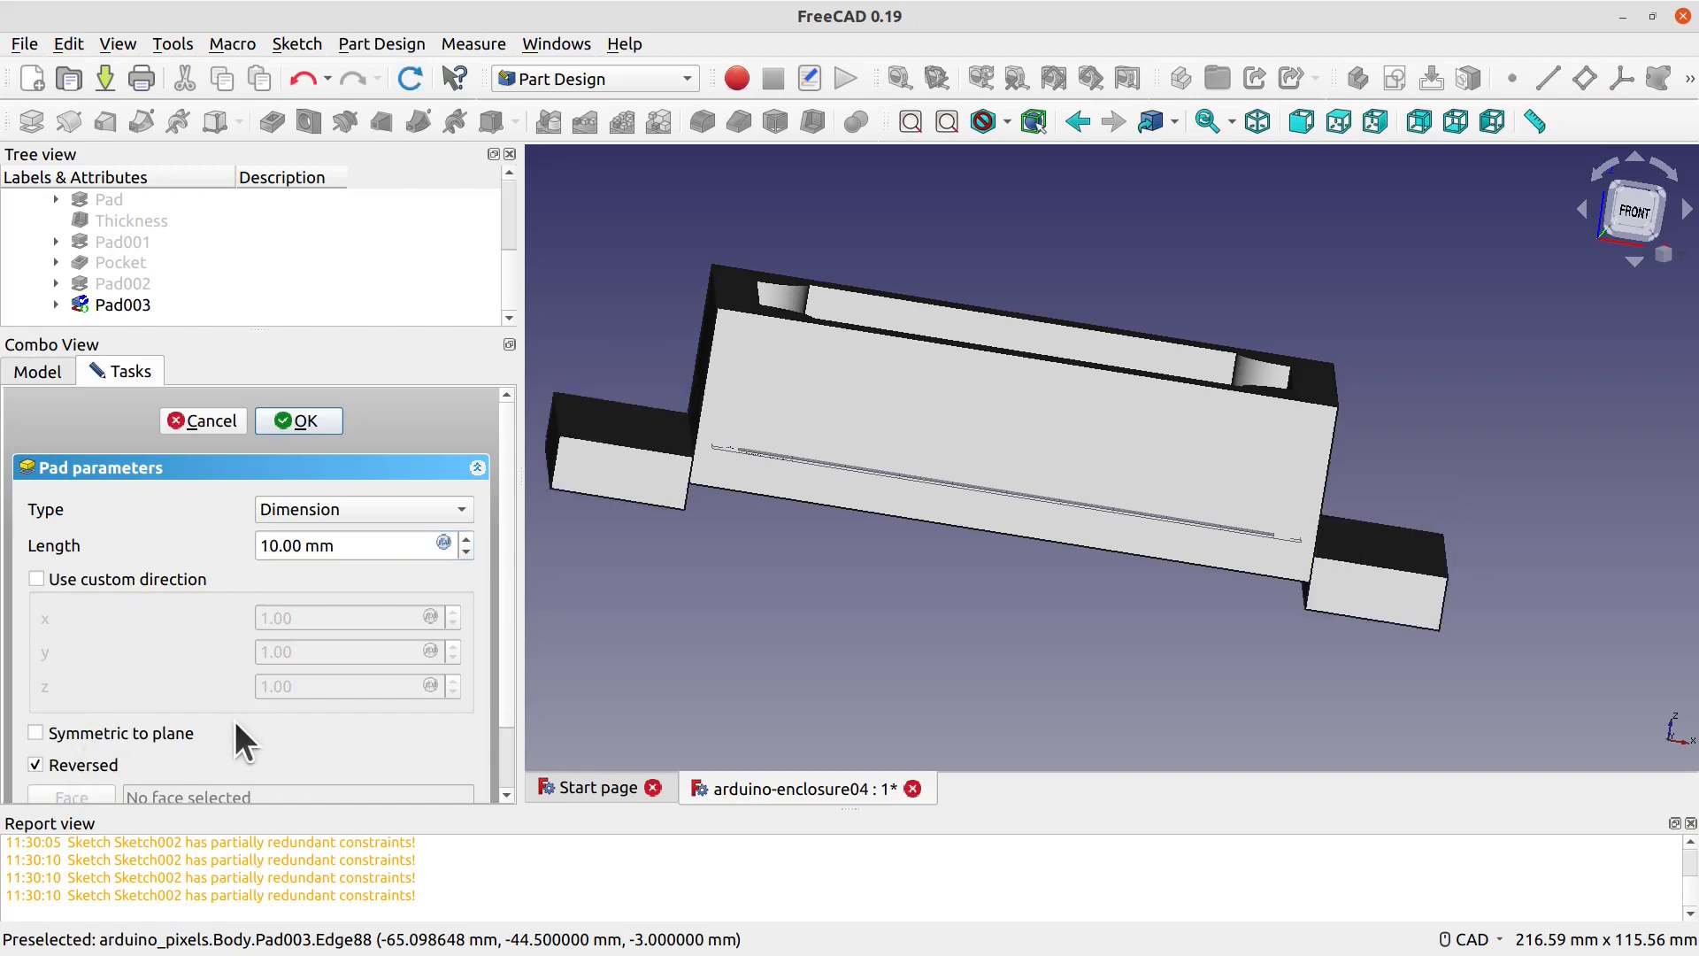
pyautogui.moveTo(337, 545); pyautogui.dragTo(210, 549)
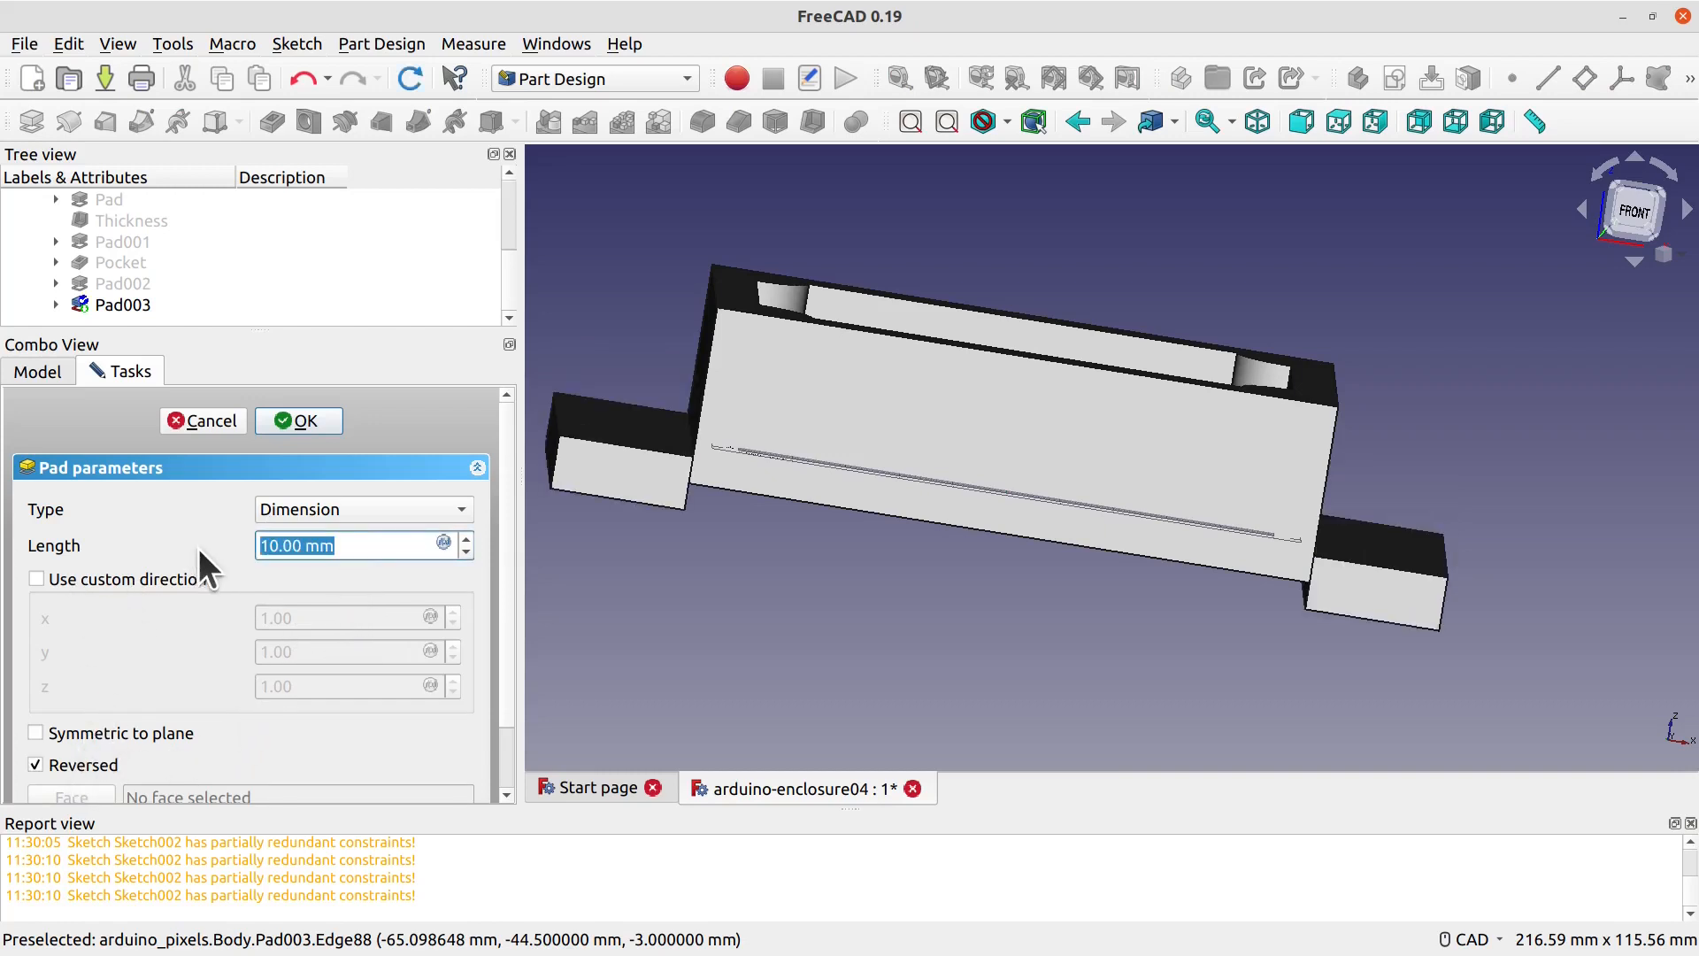
pyautogui.write('5 mm')
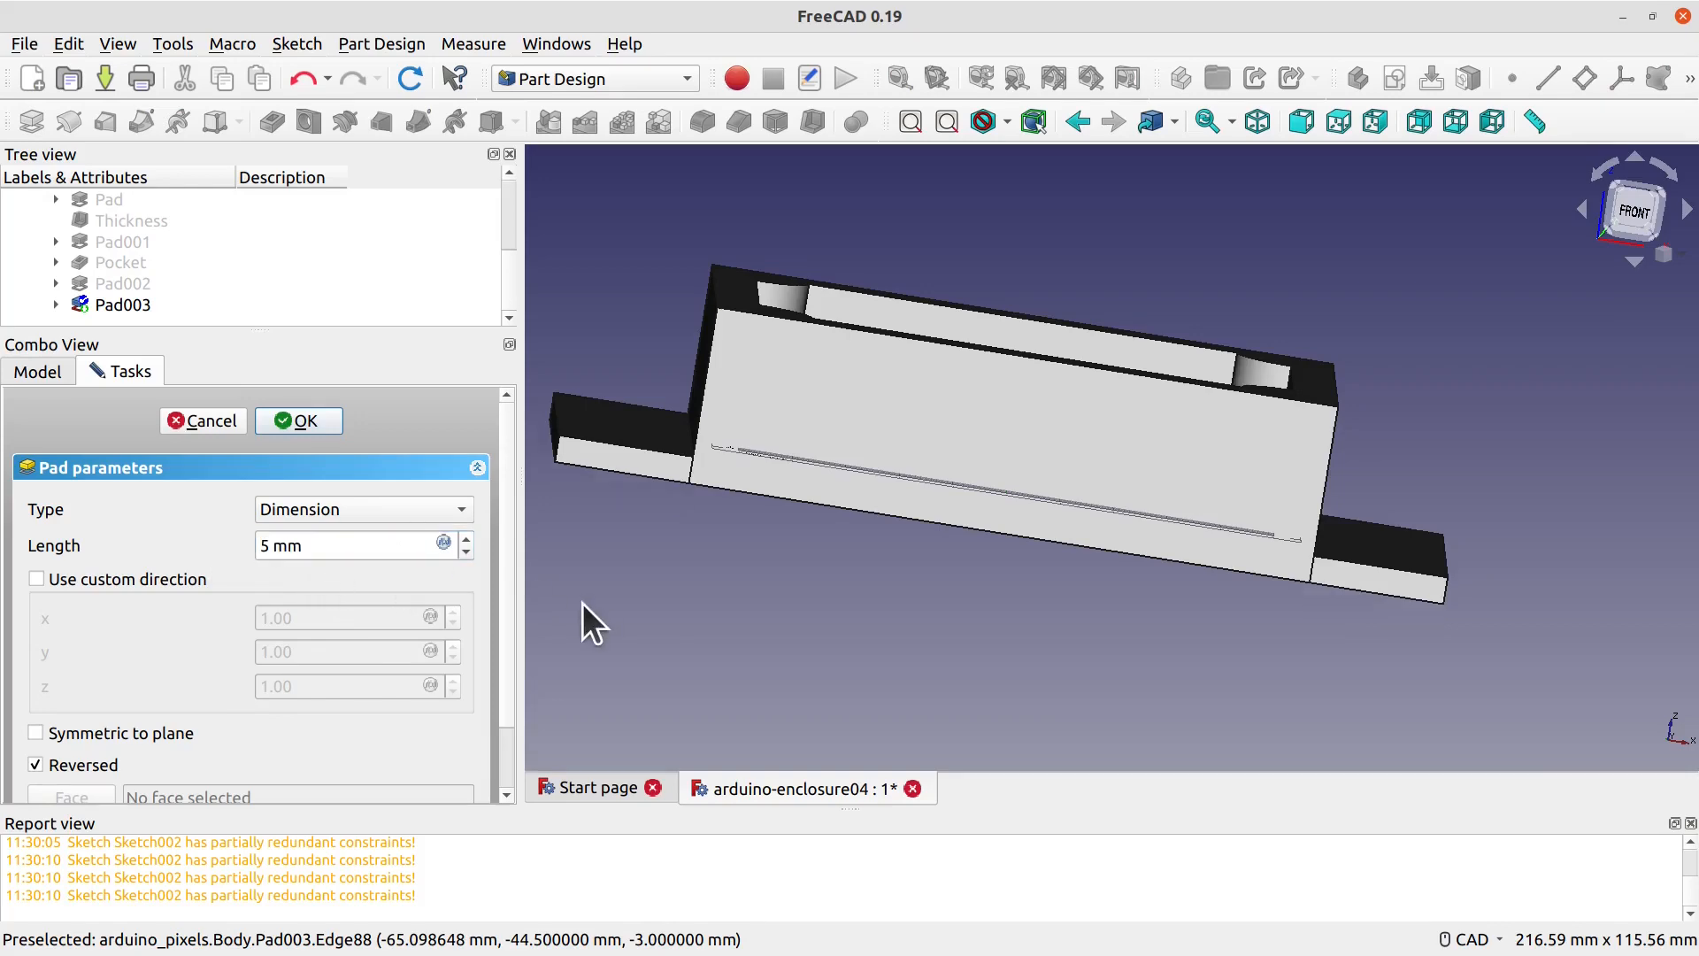
pyautogui.moveTo(700, 653); pyautogui.dragTo(856, 587, button='middle')
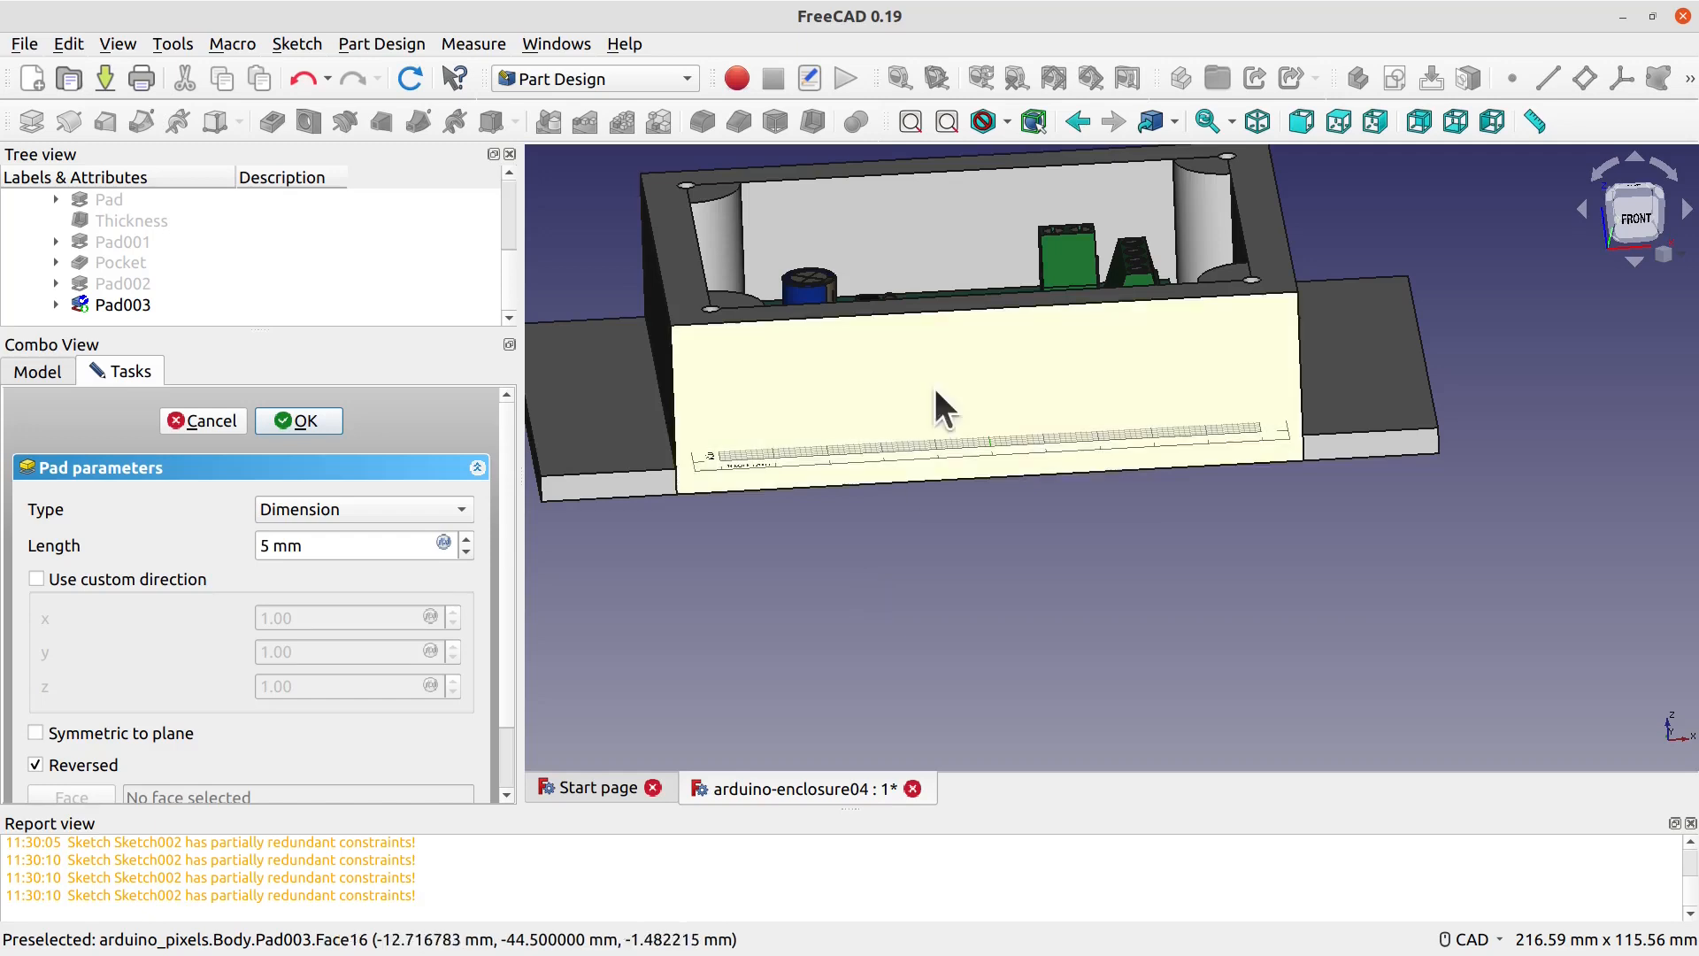
pyautogui.click(296, 420)
# Step: Create a new sketch on the upper face of the enclosure's left side flange
pyautogui.moveTo(935, 595); pyautogui.dragTo(1142, 667, button='middle')
pyautogui.moveTo(779, 431); pyautogui.dragTo(879, 361, button='middle')
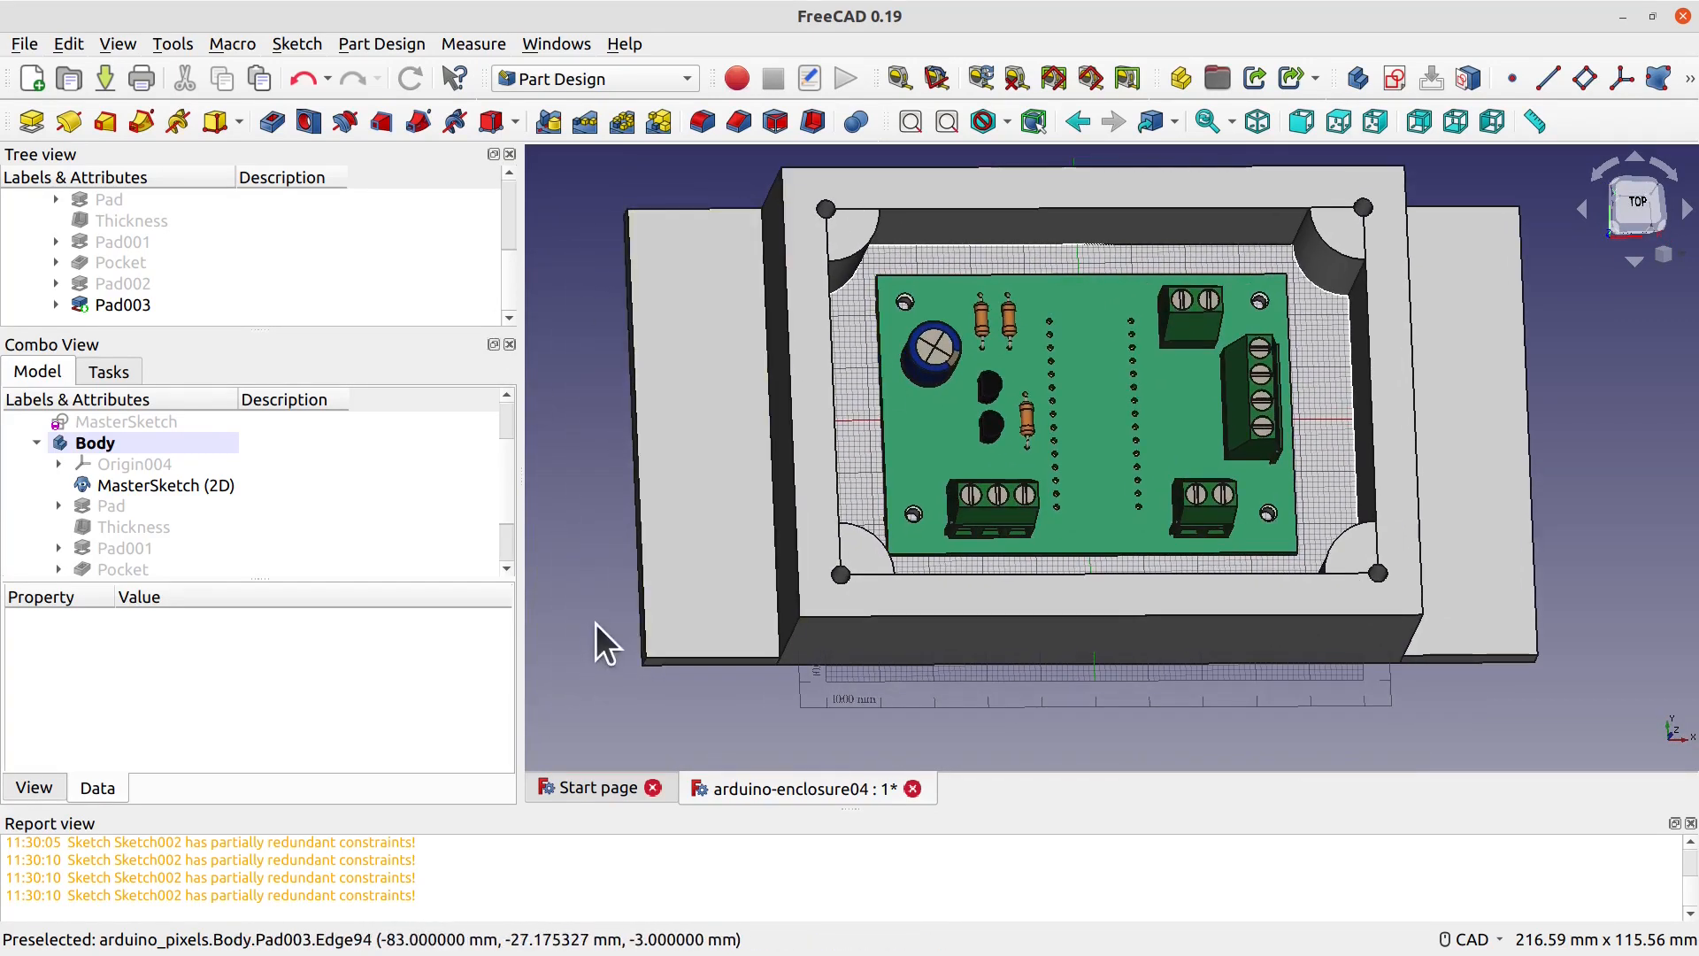
pyautogui.scroll(1, 720, 717)
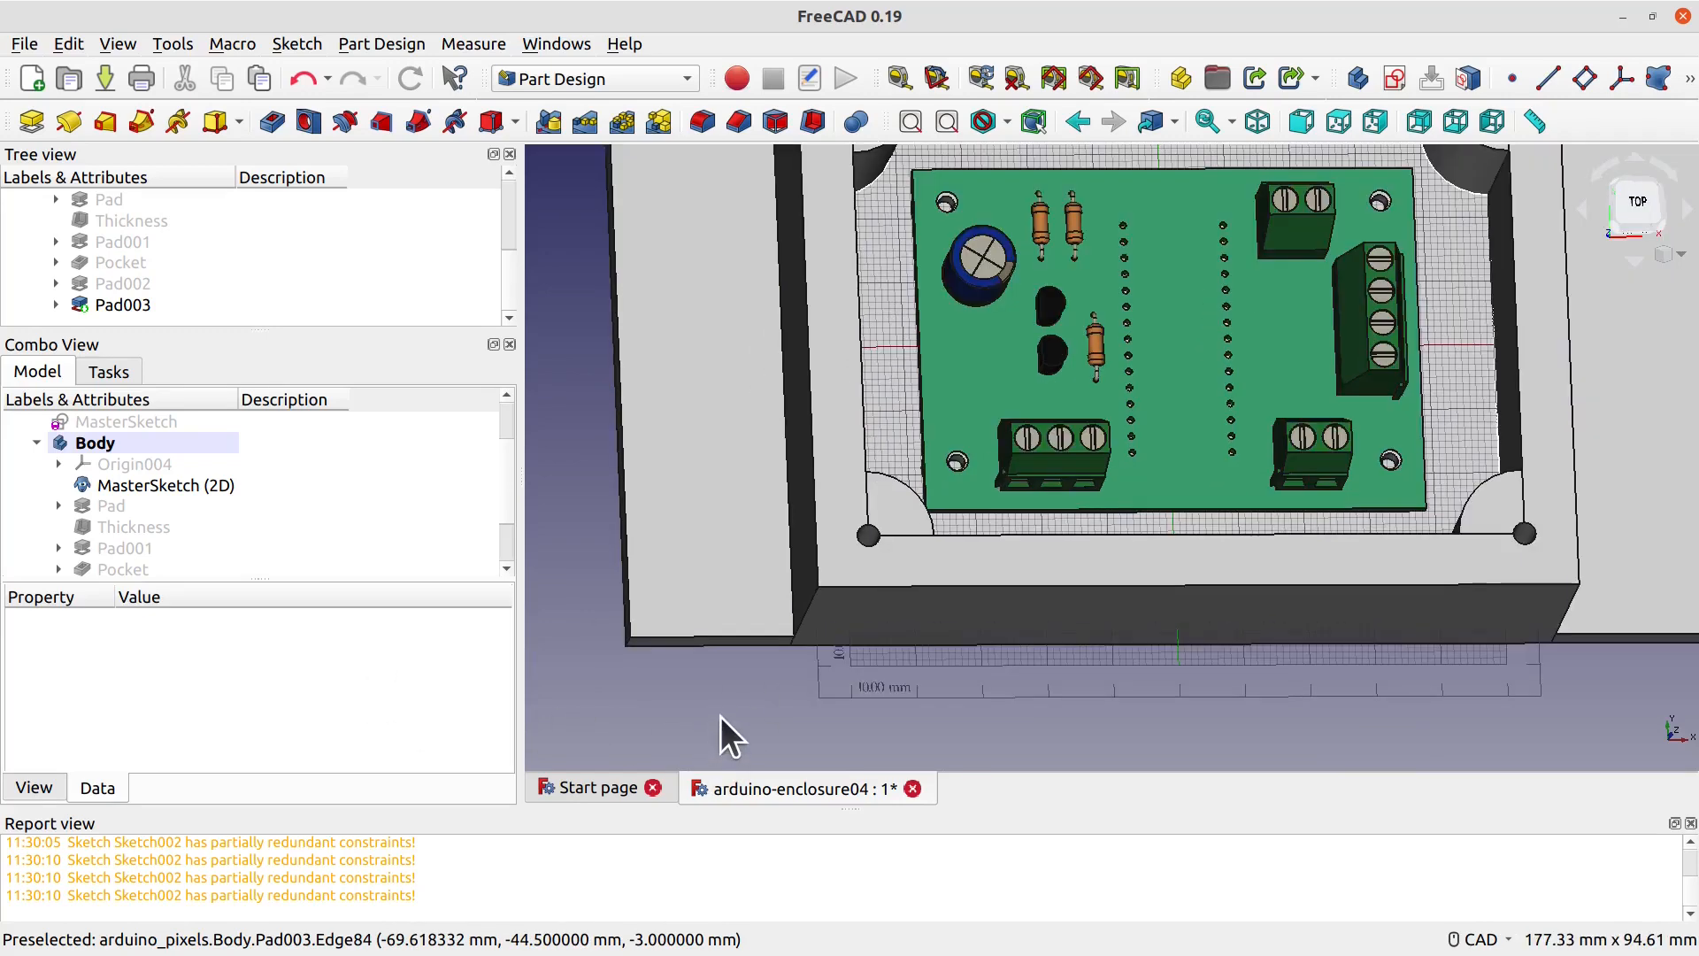
pyautogui.scroll(-1, 824, 683)
pyautogui.moveTo(1208, 714); pyautogui.dragTo(1154, 742, button='middle')
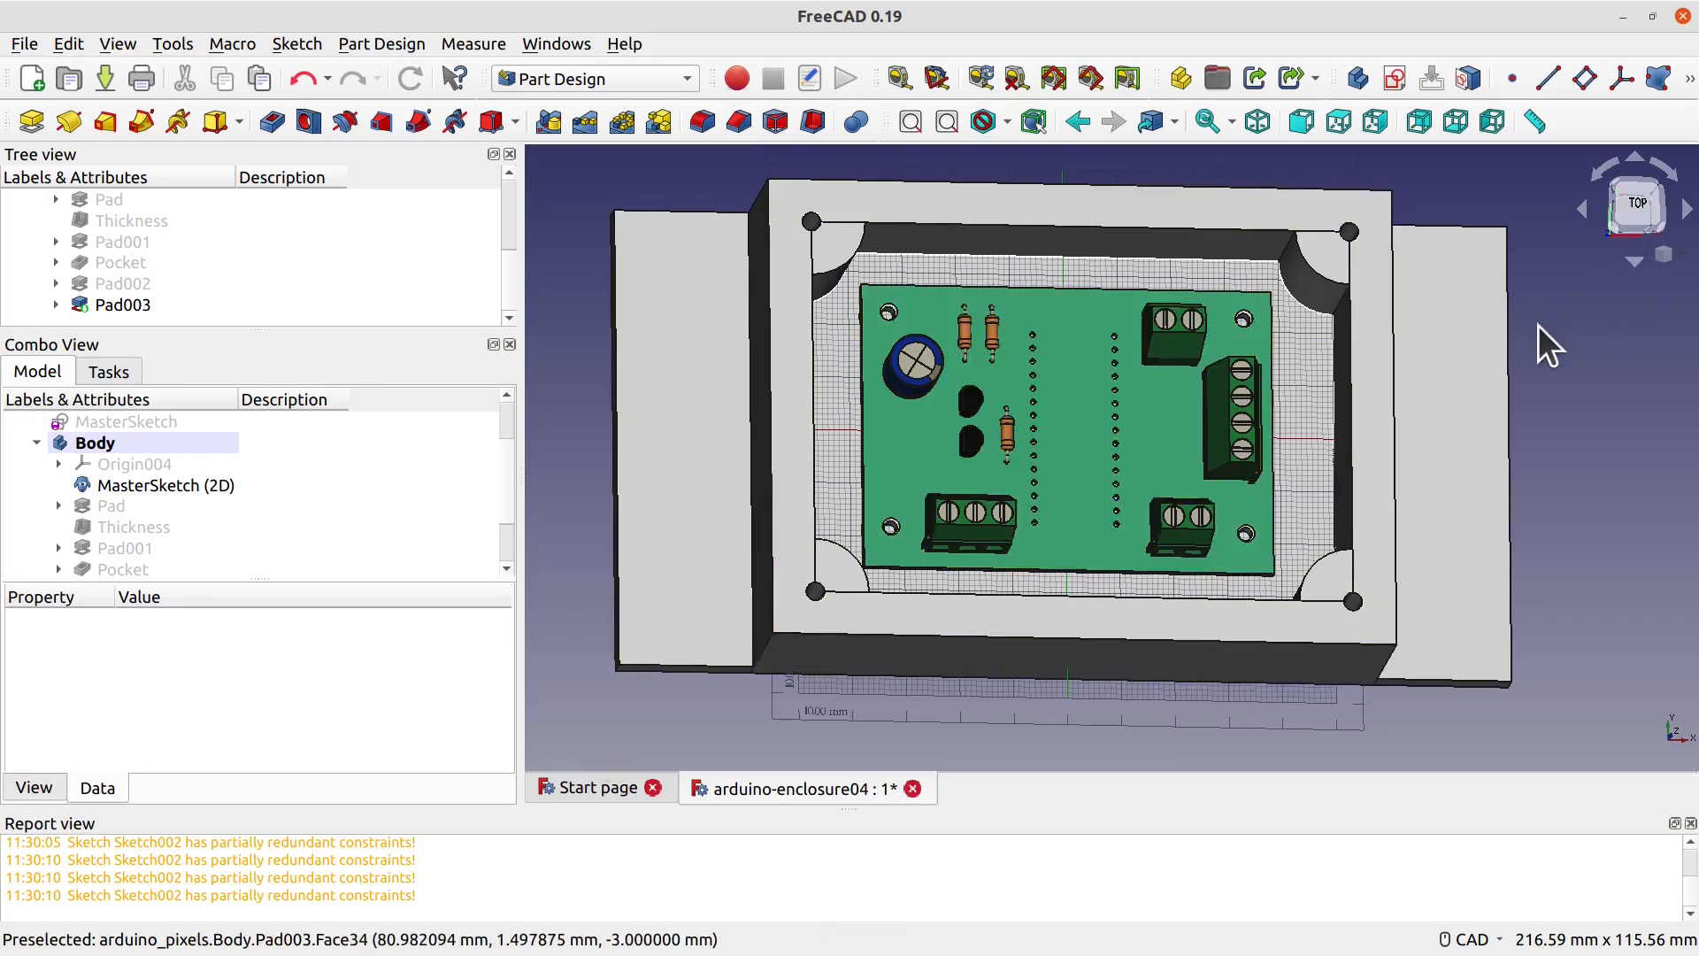
pyautogui.click(664, 410)
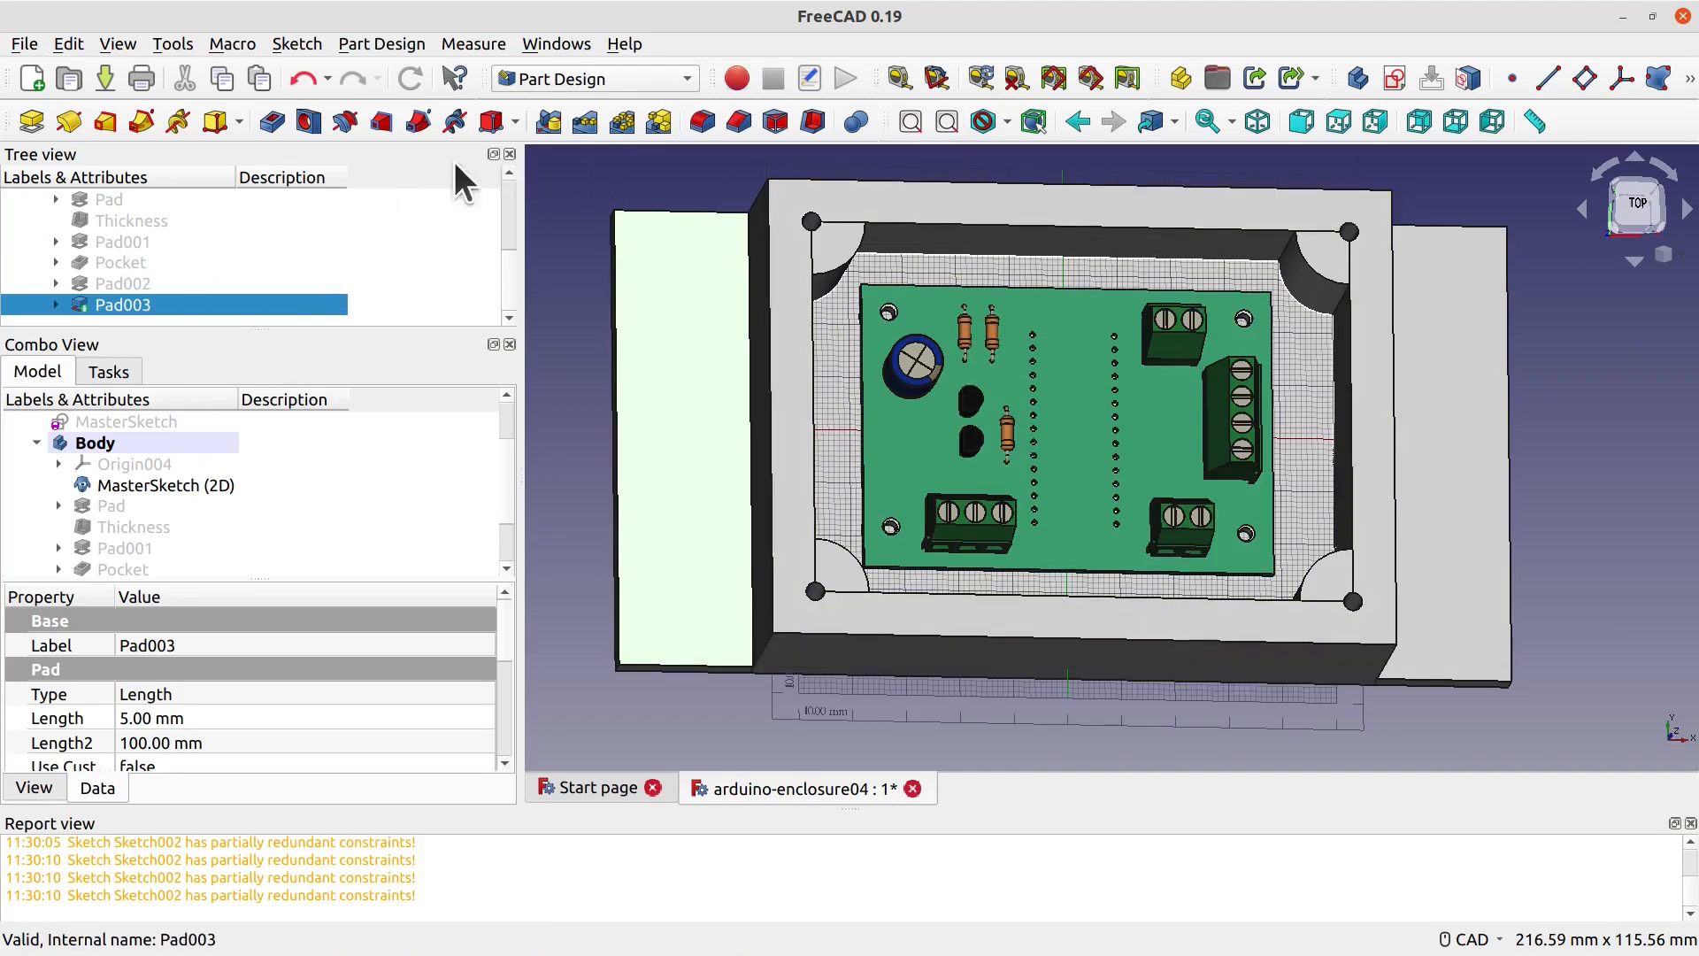
pyautogui.click(91, 371)
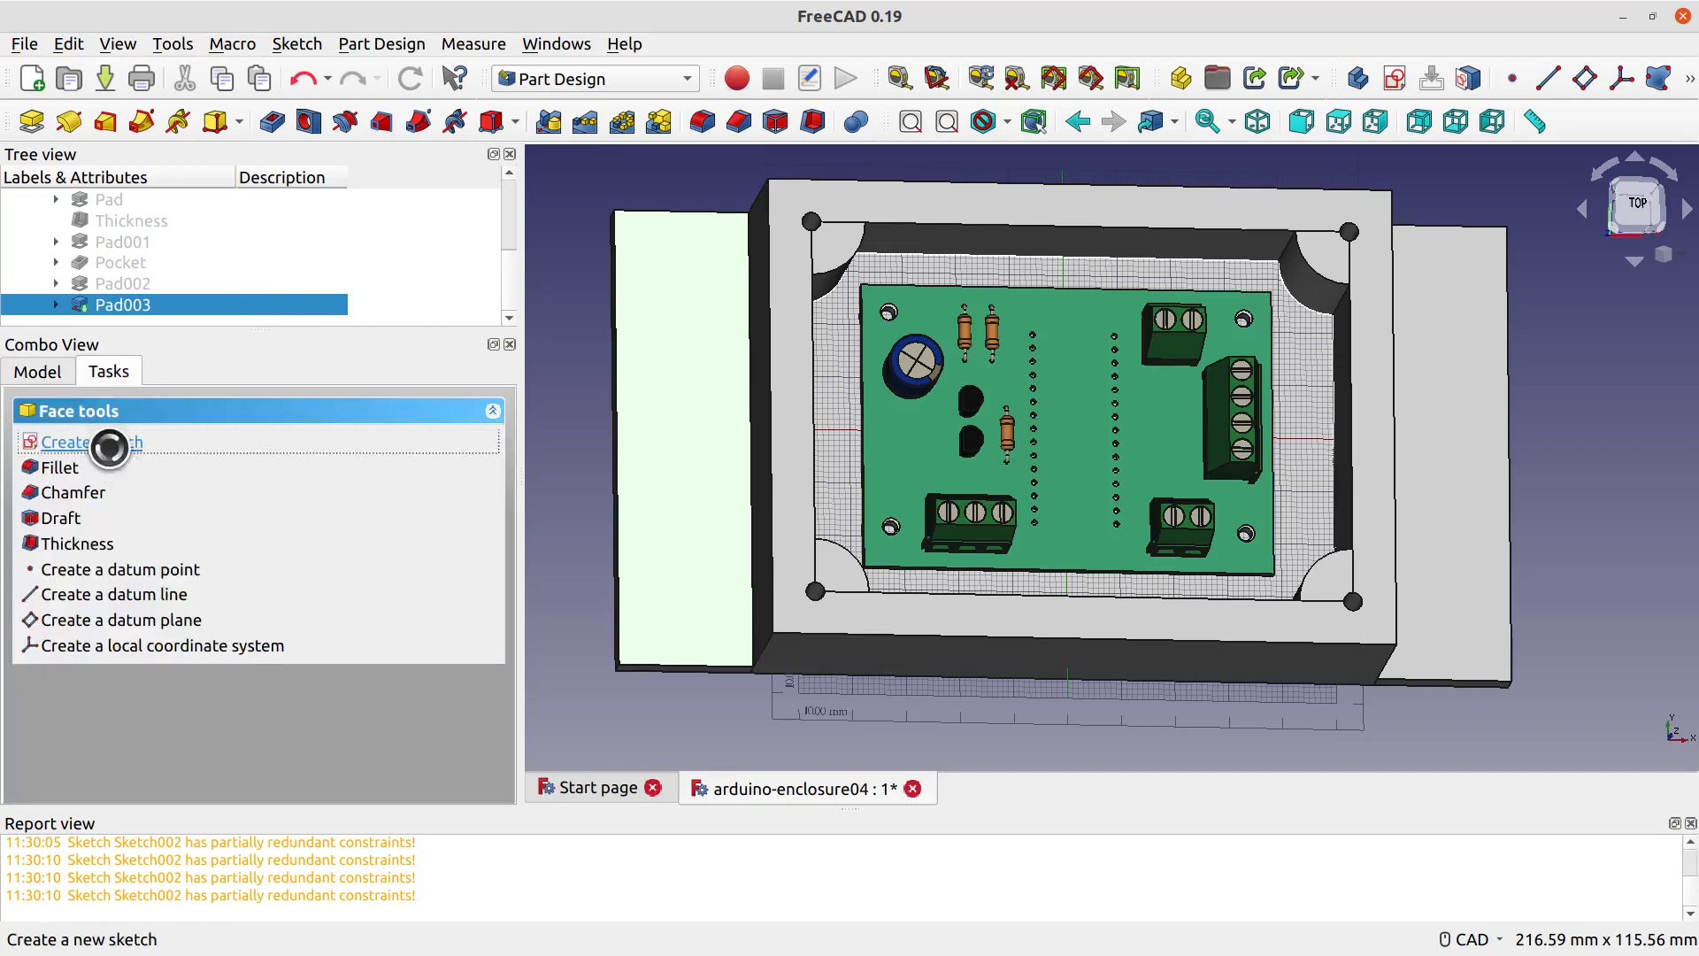
pyautogui.click(108, 442)
pyautogui.scroll(1, 853, 497)
pyautogui.moveTo(778, 481); pyautogui.dragTo(891, 445, button='middle')
# Step: Draw a vertical slot near the upper end of the left flange and a horizontal slot near its lower end
pyautogui.click(836, 120)
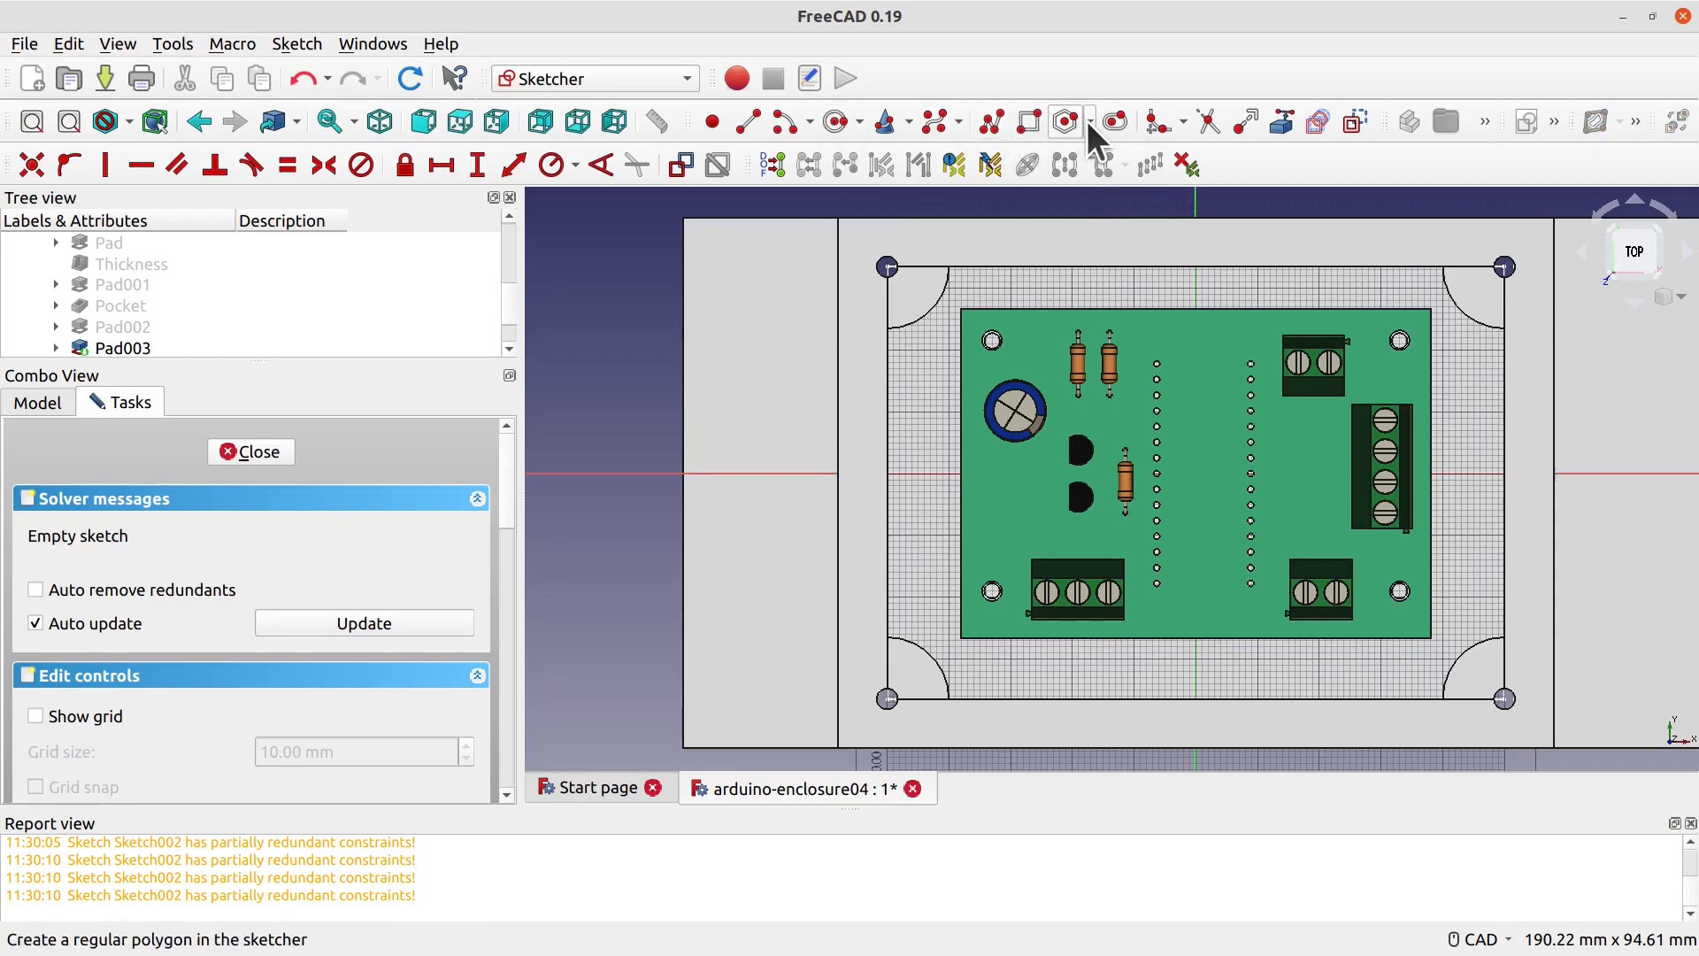
pyautogui.click(1111, 119)
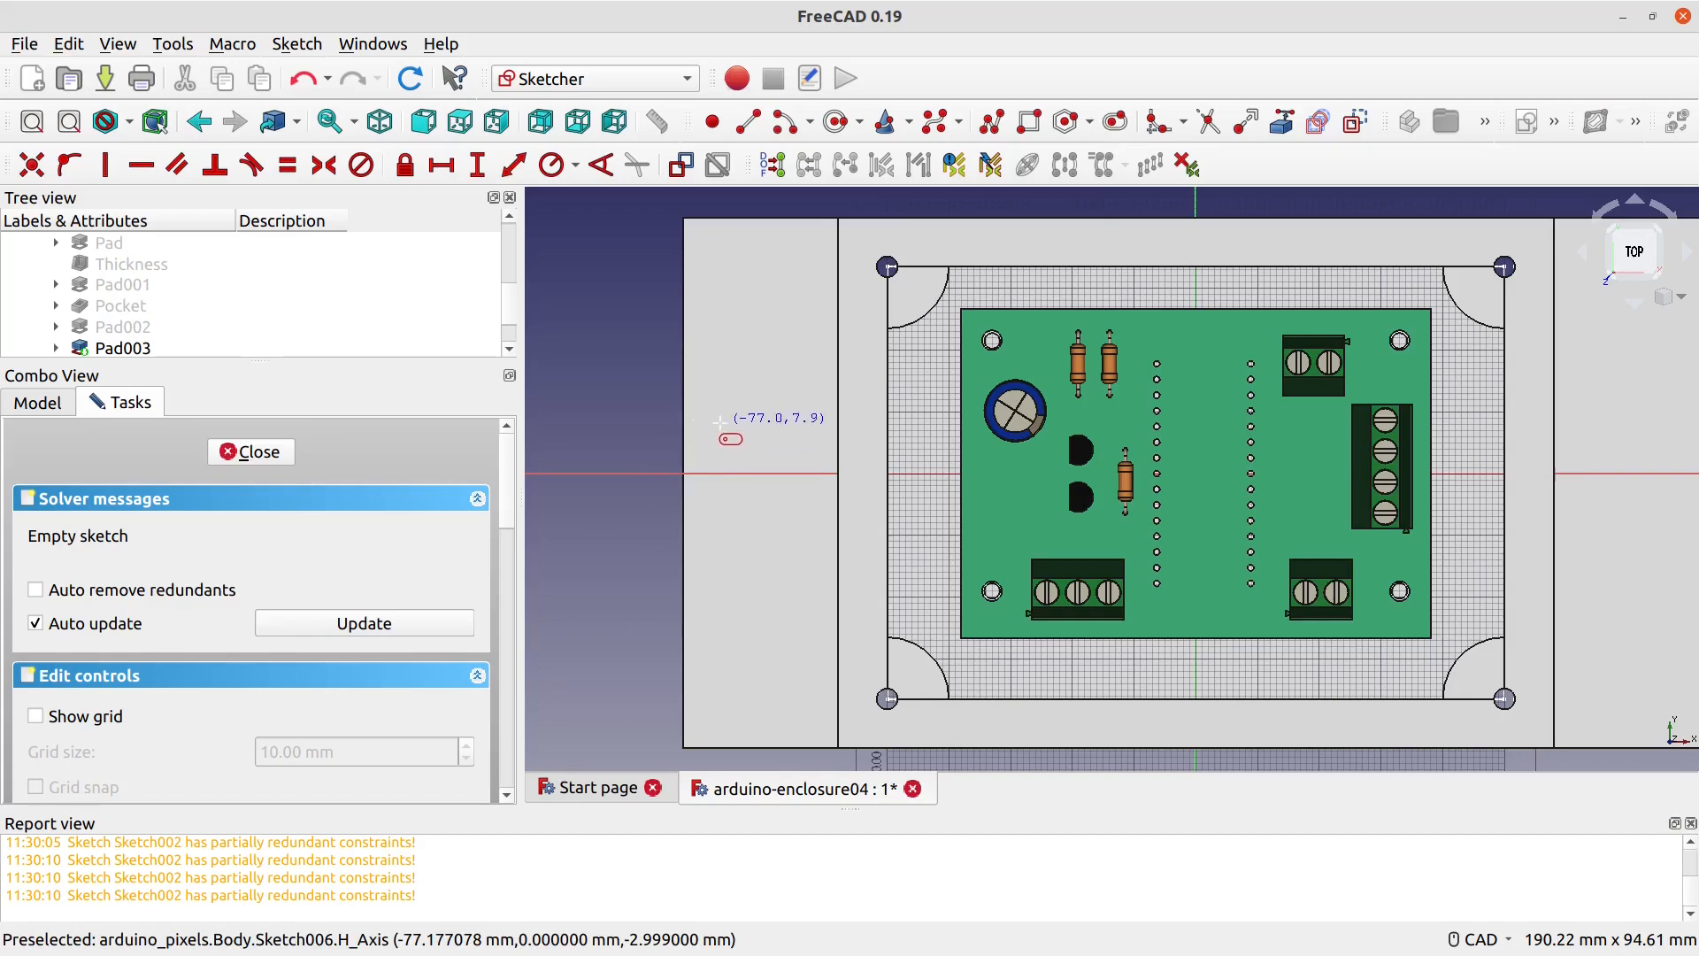
pyautogui.rightClick(756, 336)
pyautogui.click(755, 333)
pyautogui.click(777, 382)
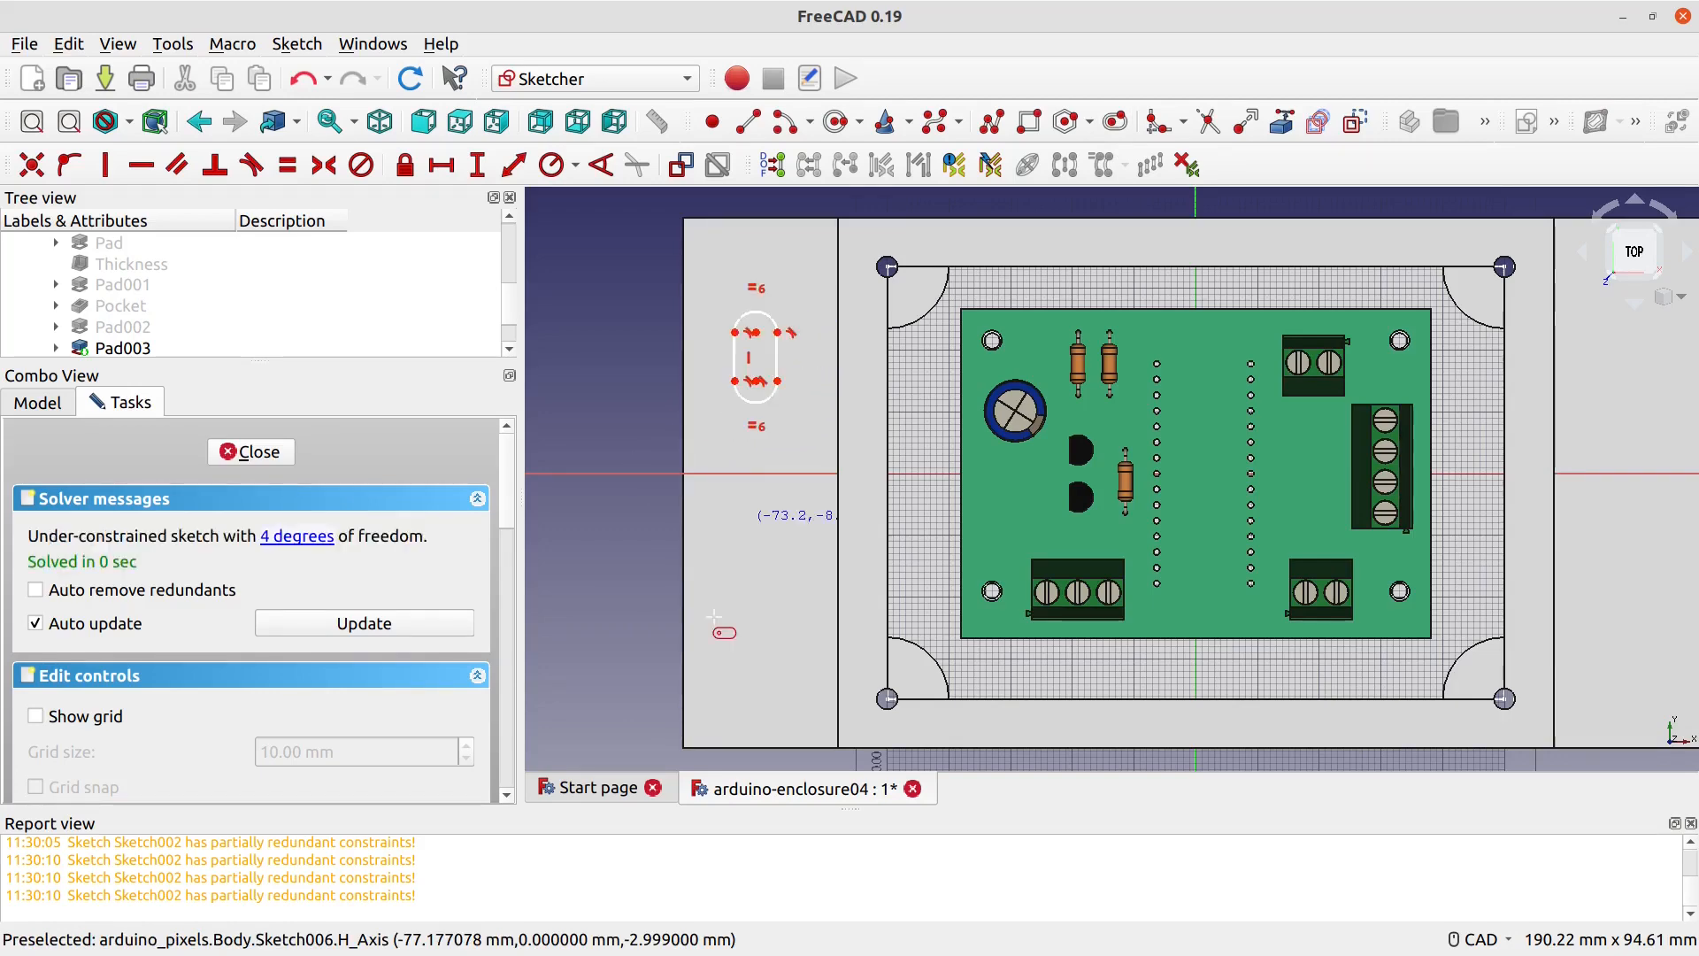
pyautogui.click(721, 612)
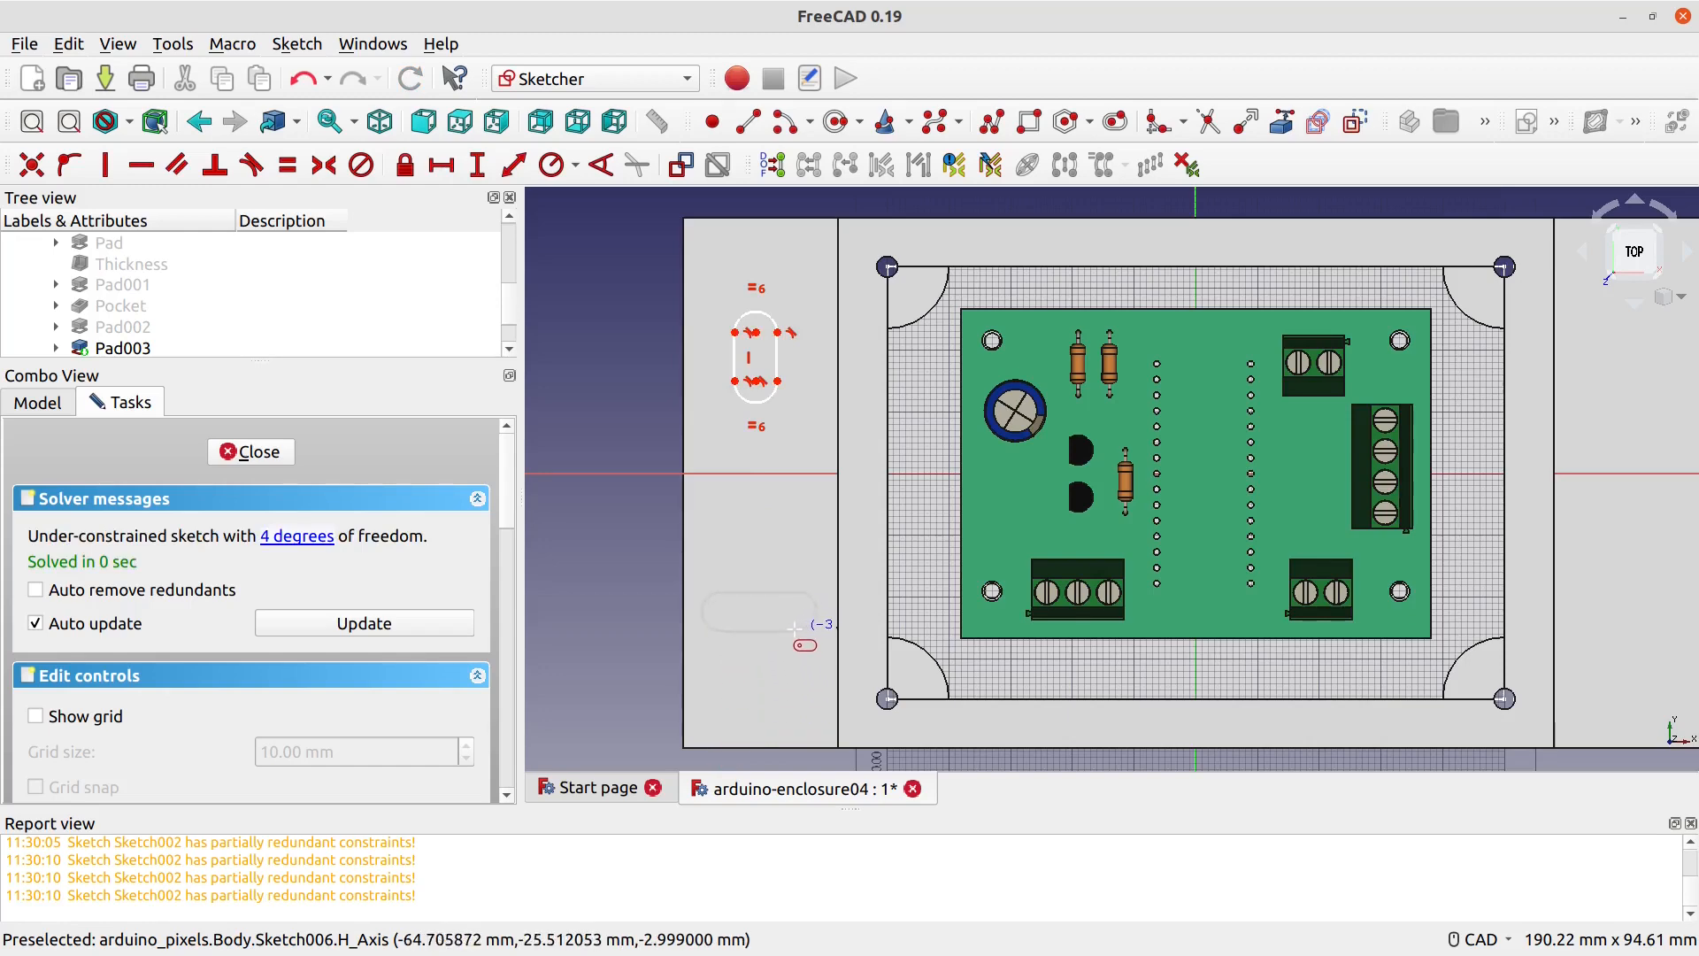
pyautogui.click(784, 612)
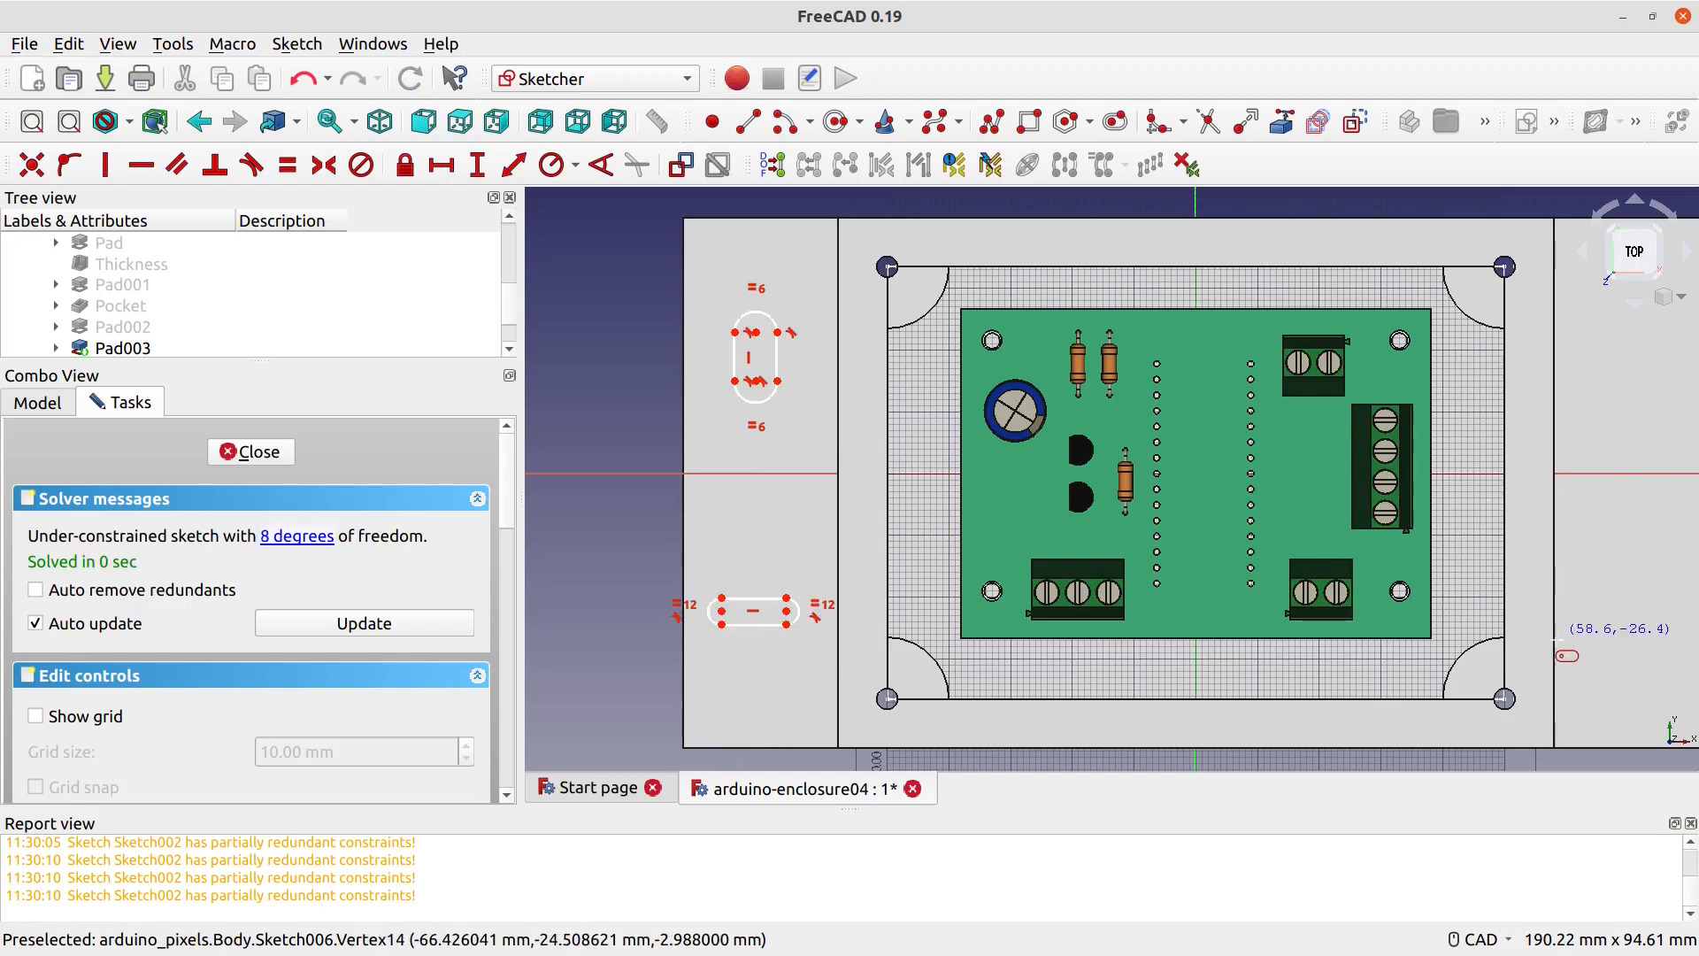
# Step: Draw a horizontal slot near the upper end of the right flange and a vertical slot near its lower end
pyautogui.moveTo(1587, 585); pyautogui.dragTo(1452, 582, button='middle')
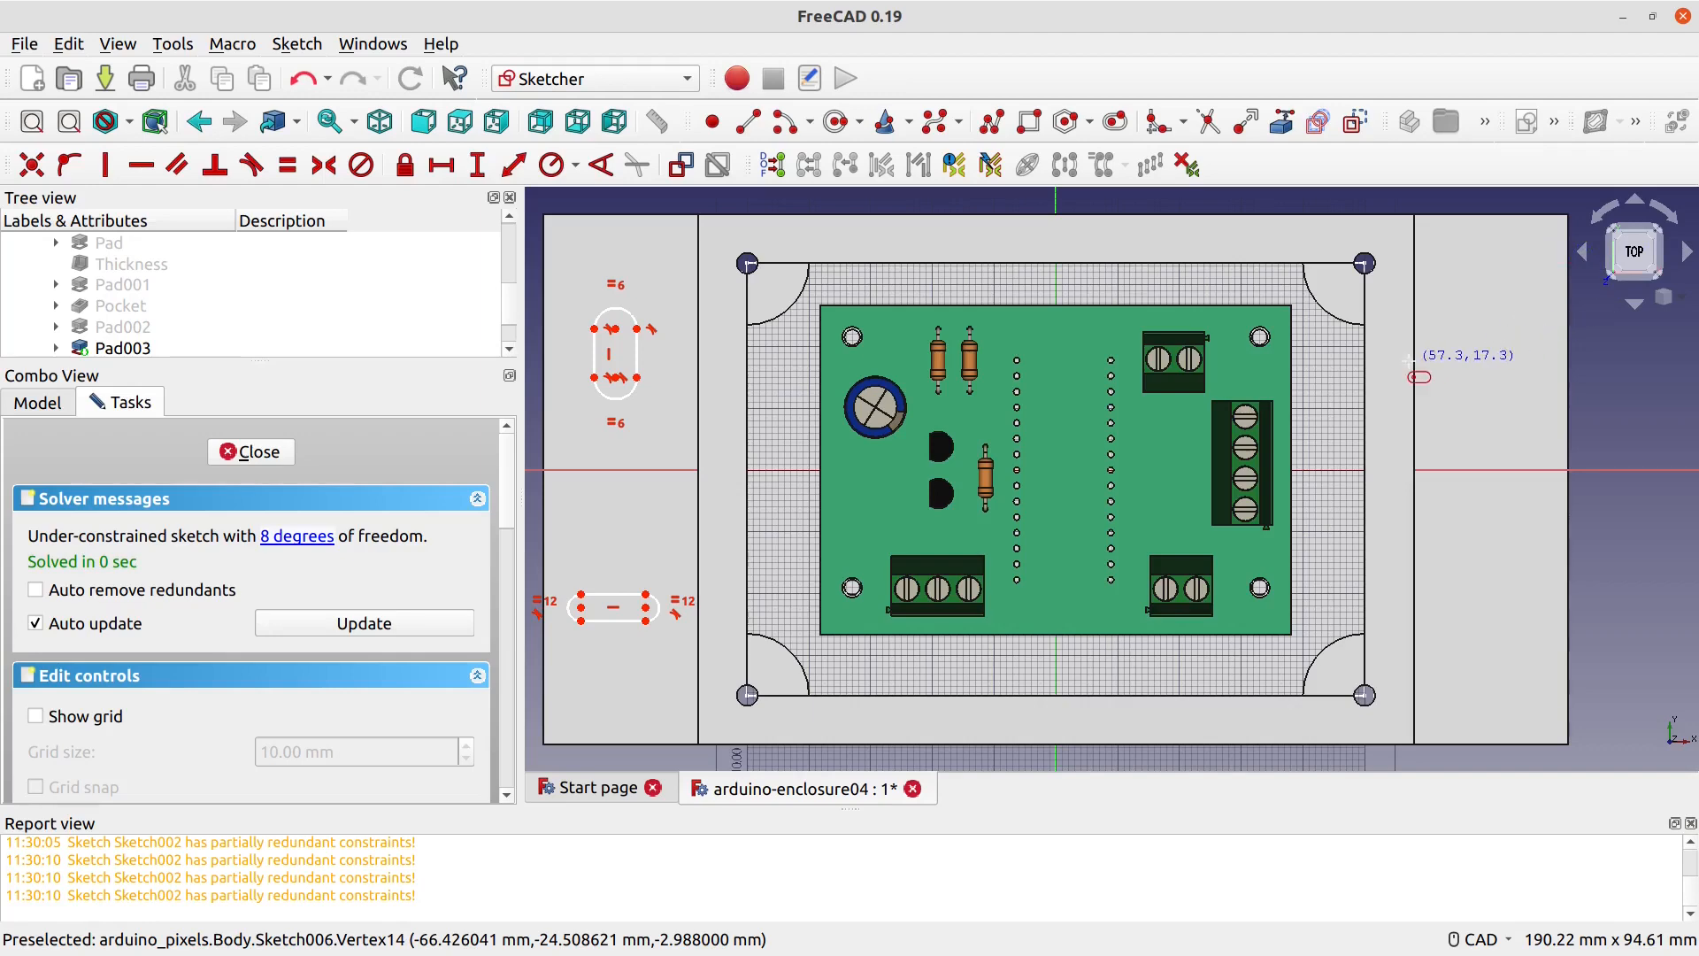
pyautogui.click(1461, 323)
pyautogui.click(1528, 323)
pyautogui.click(1475, 601)
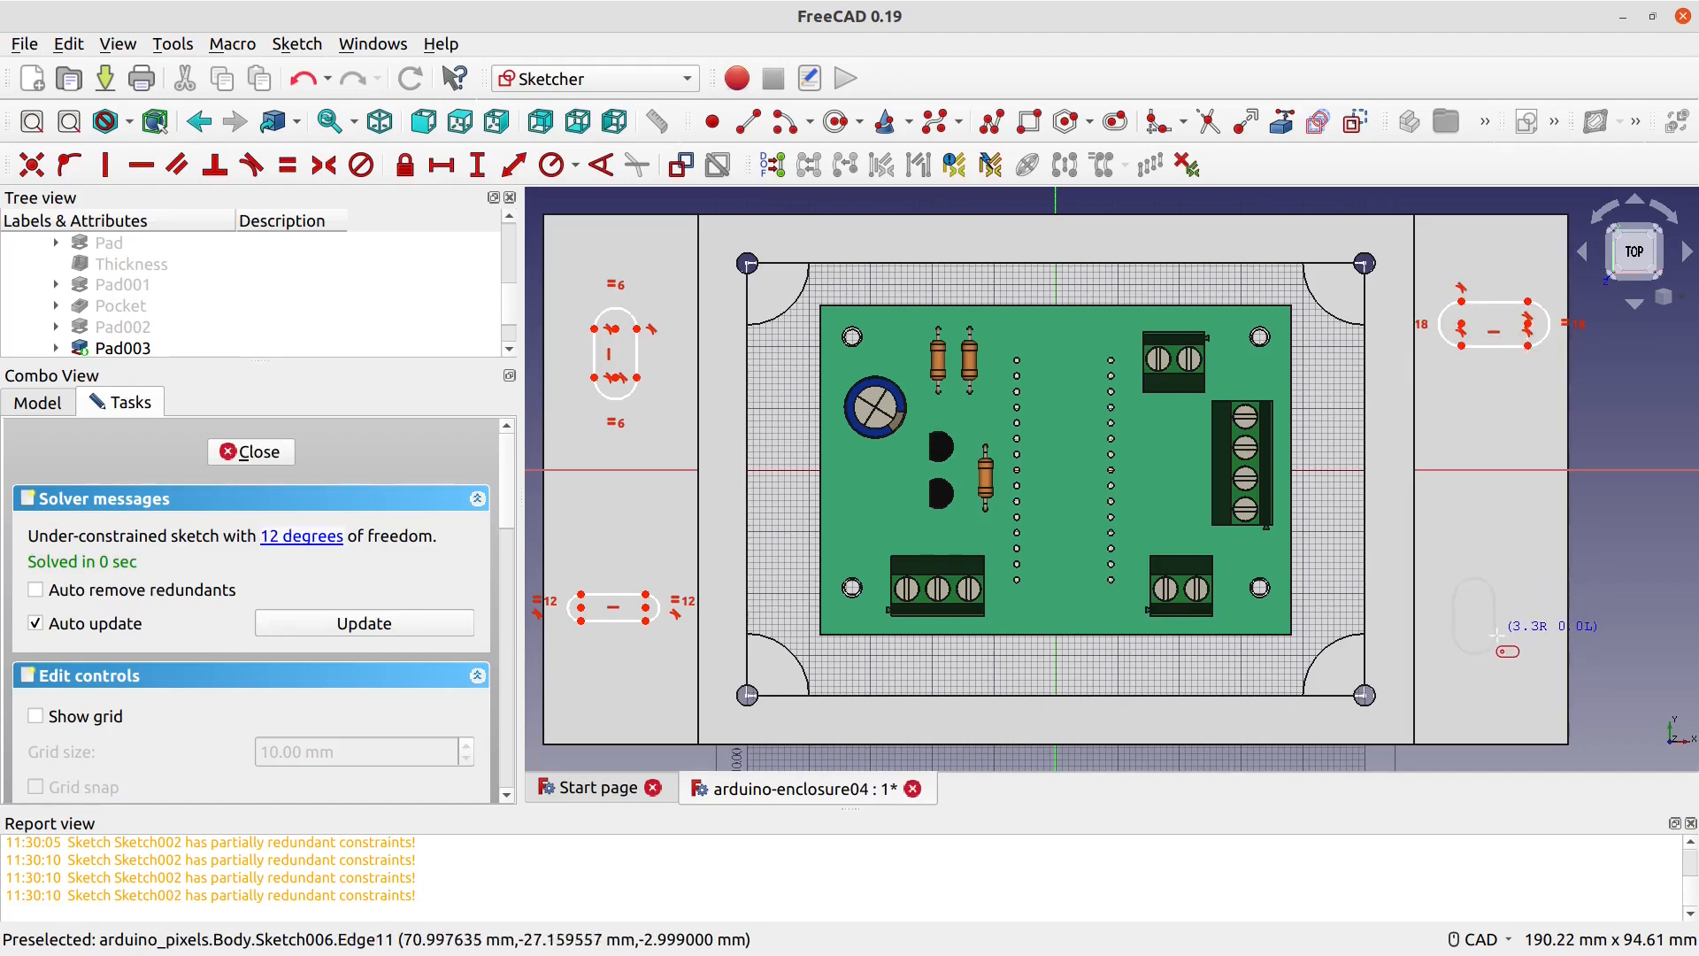
pyautogui.click(1496, 634)
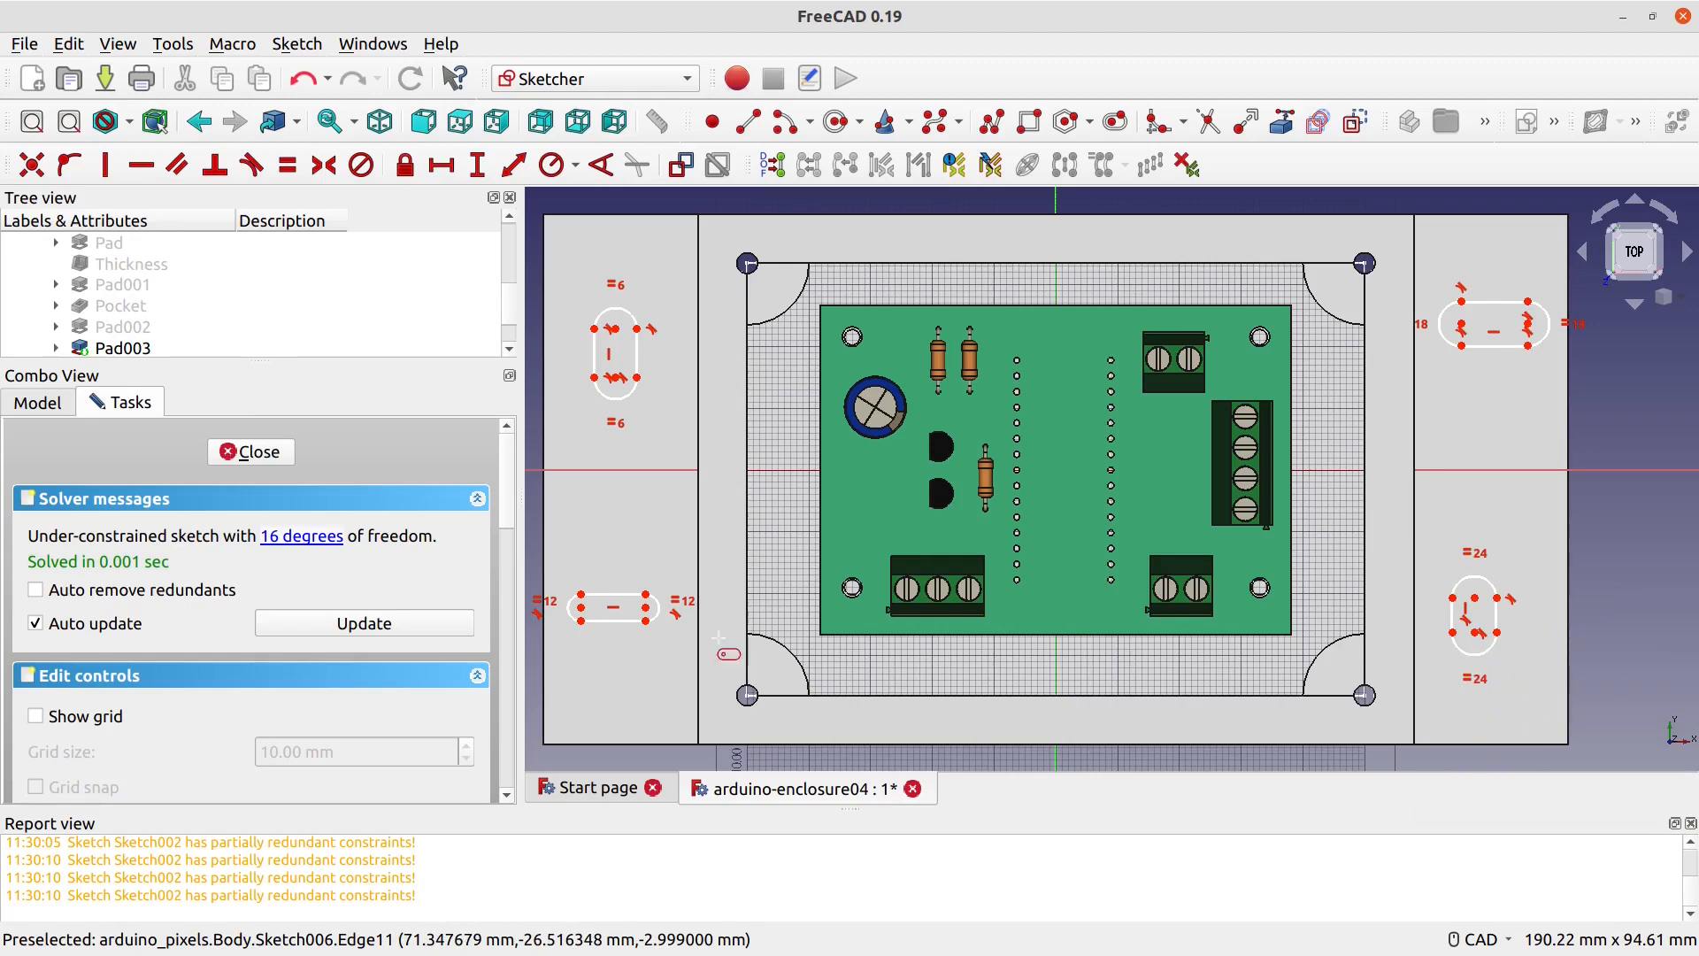
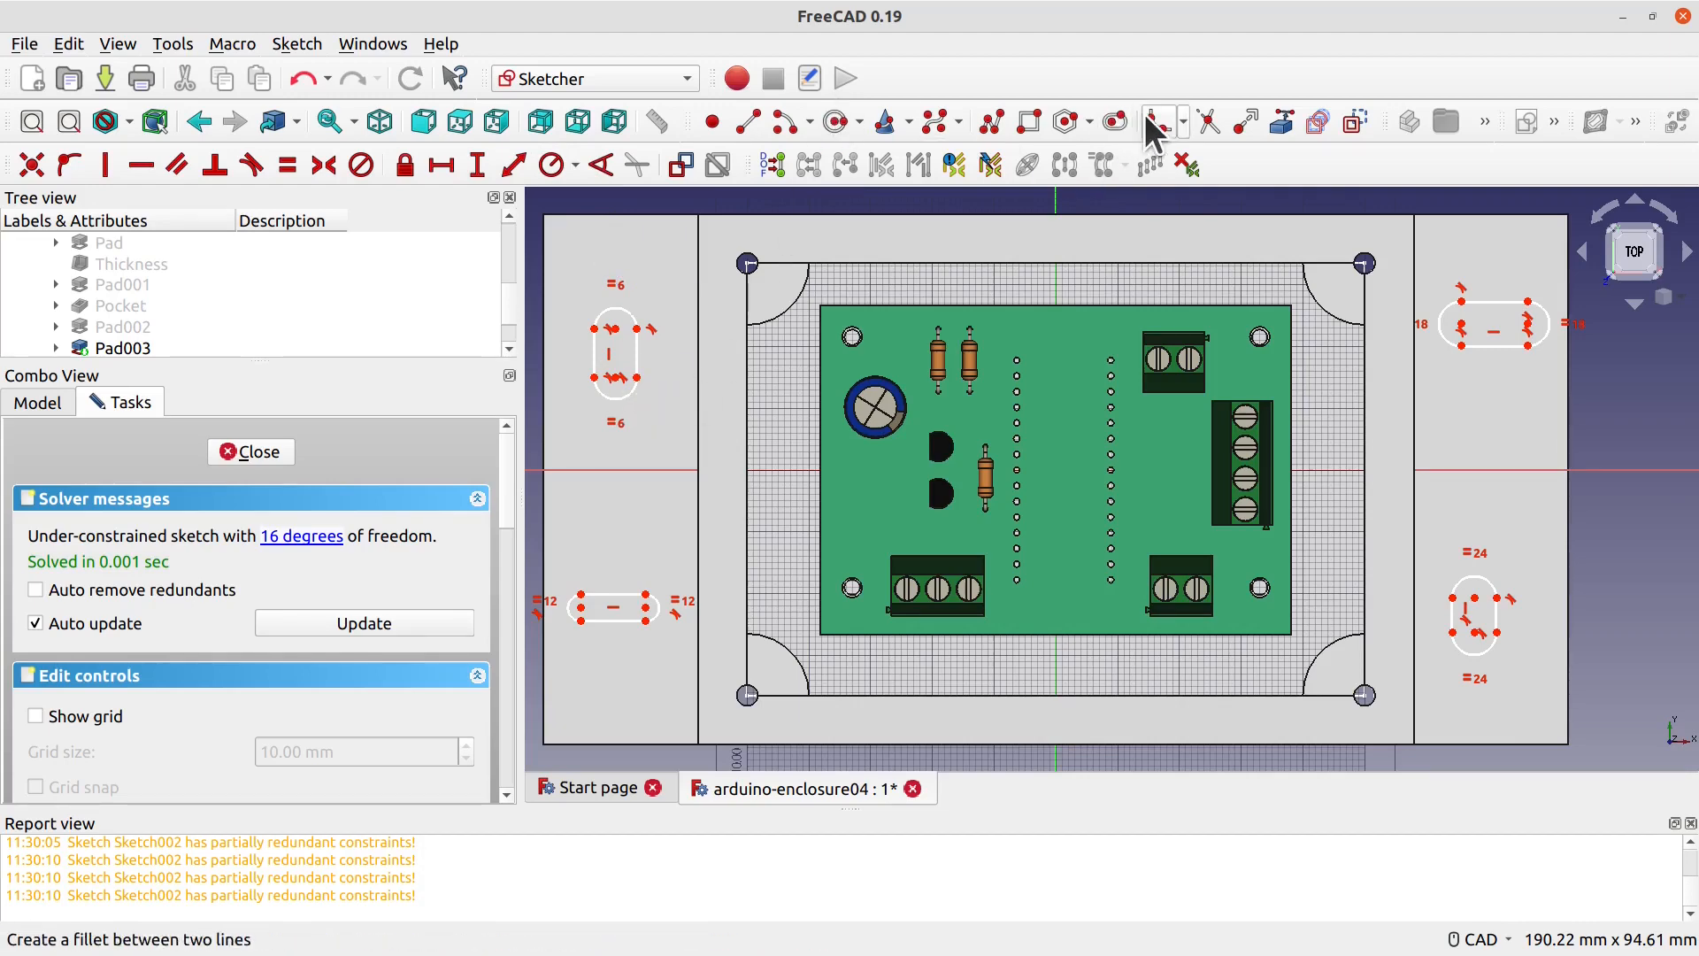
# Step: Constrain the horizontal width of the left flange's vertical slot and the right flange's vertical slot to 4.4 mm each
pyautogui.click(442, 164)
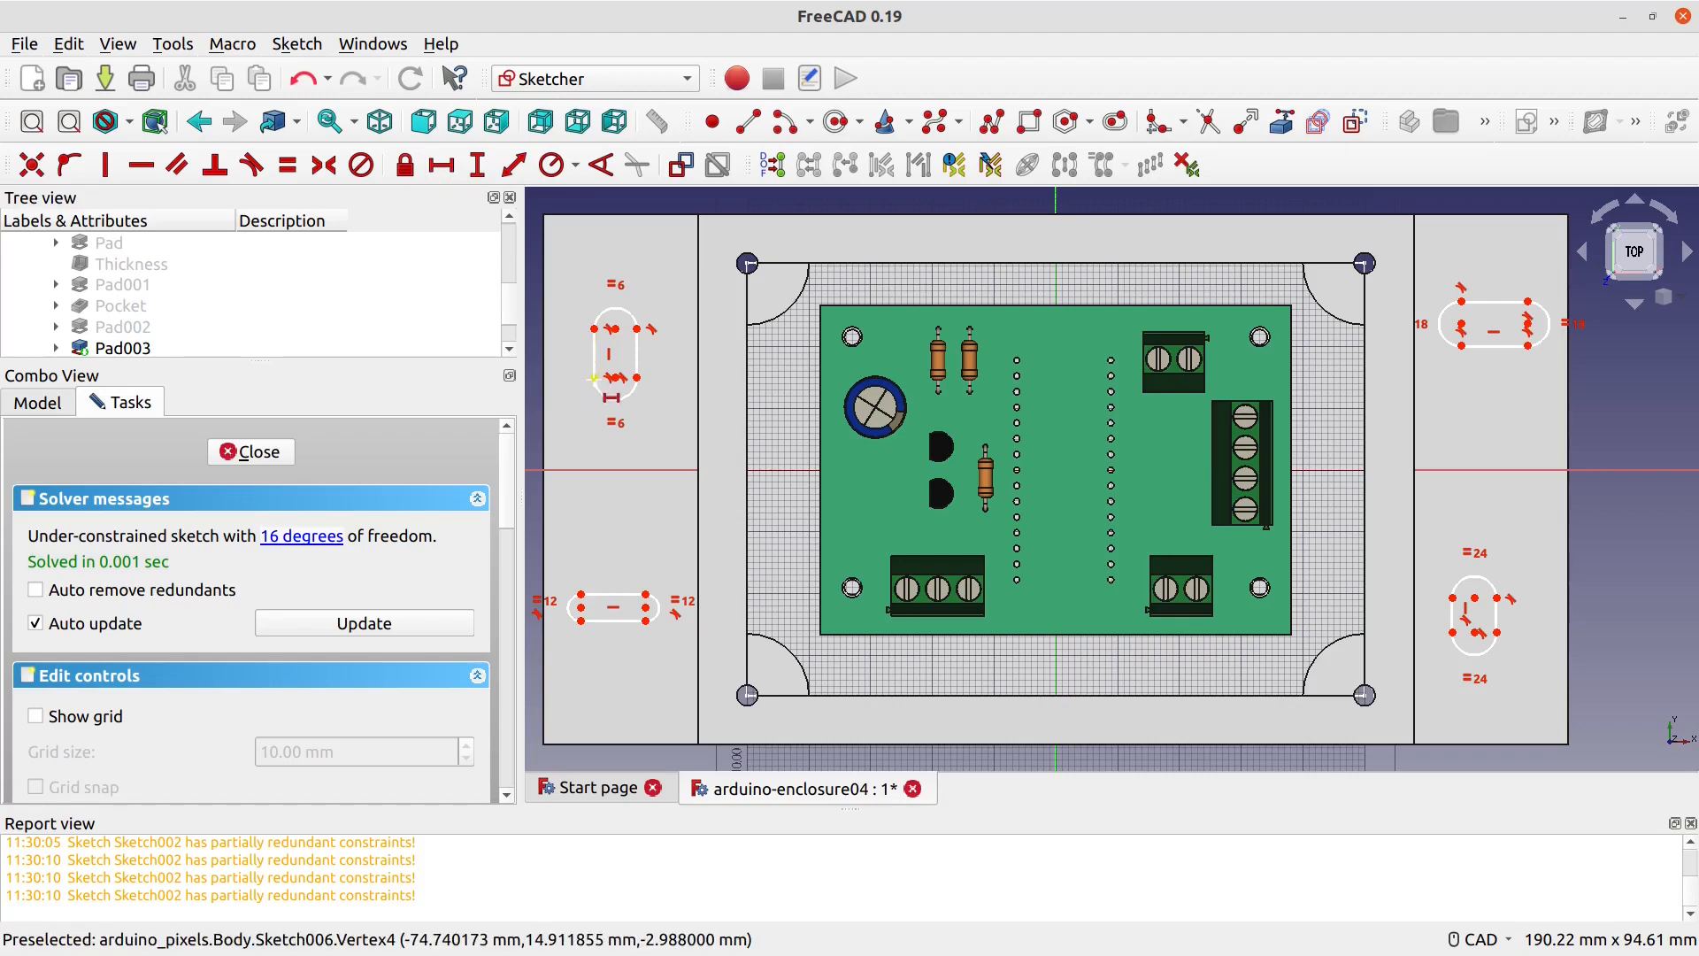
pyautogui.click(637, 378)
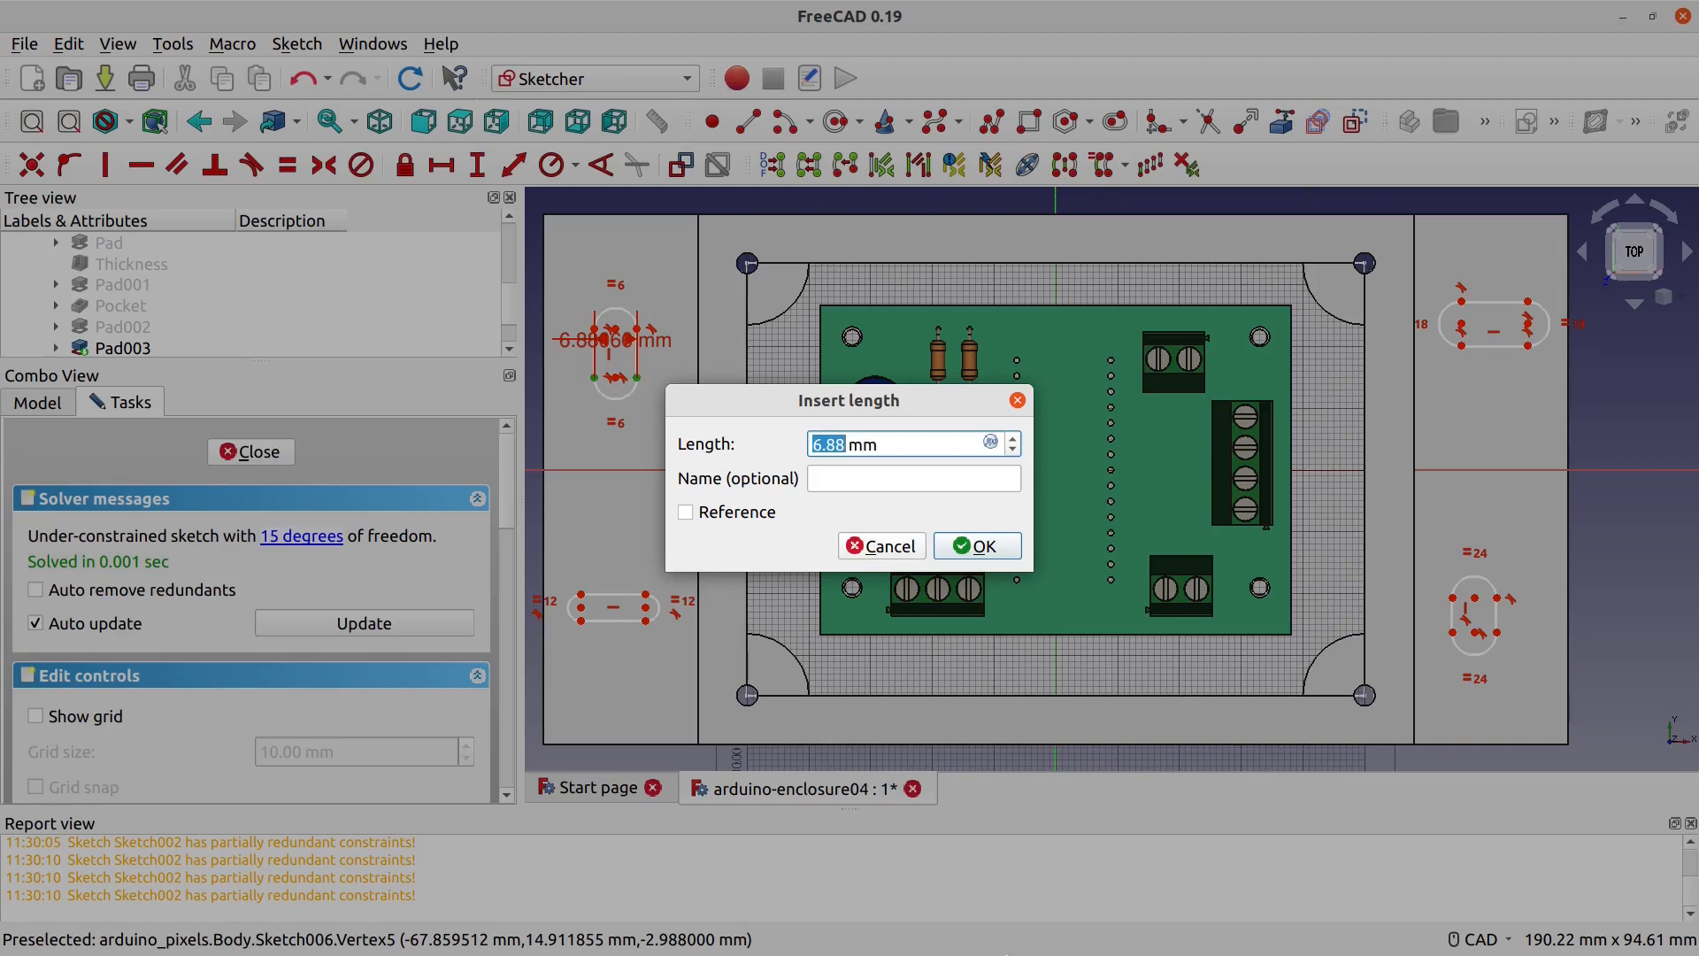
pyautogui.write('4.4')
pyautogui.click(980, 544)
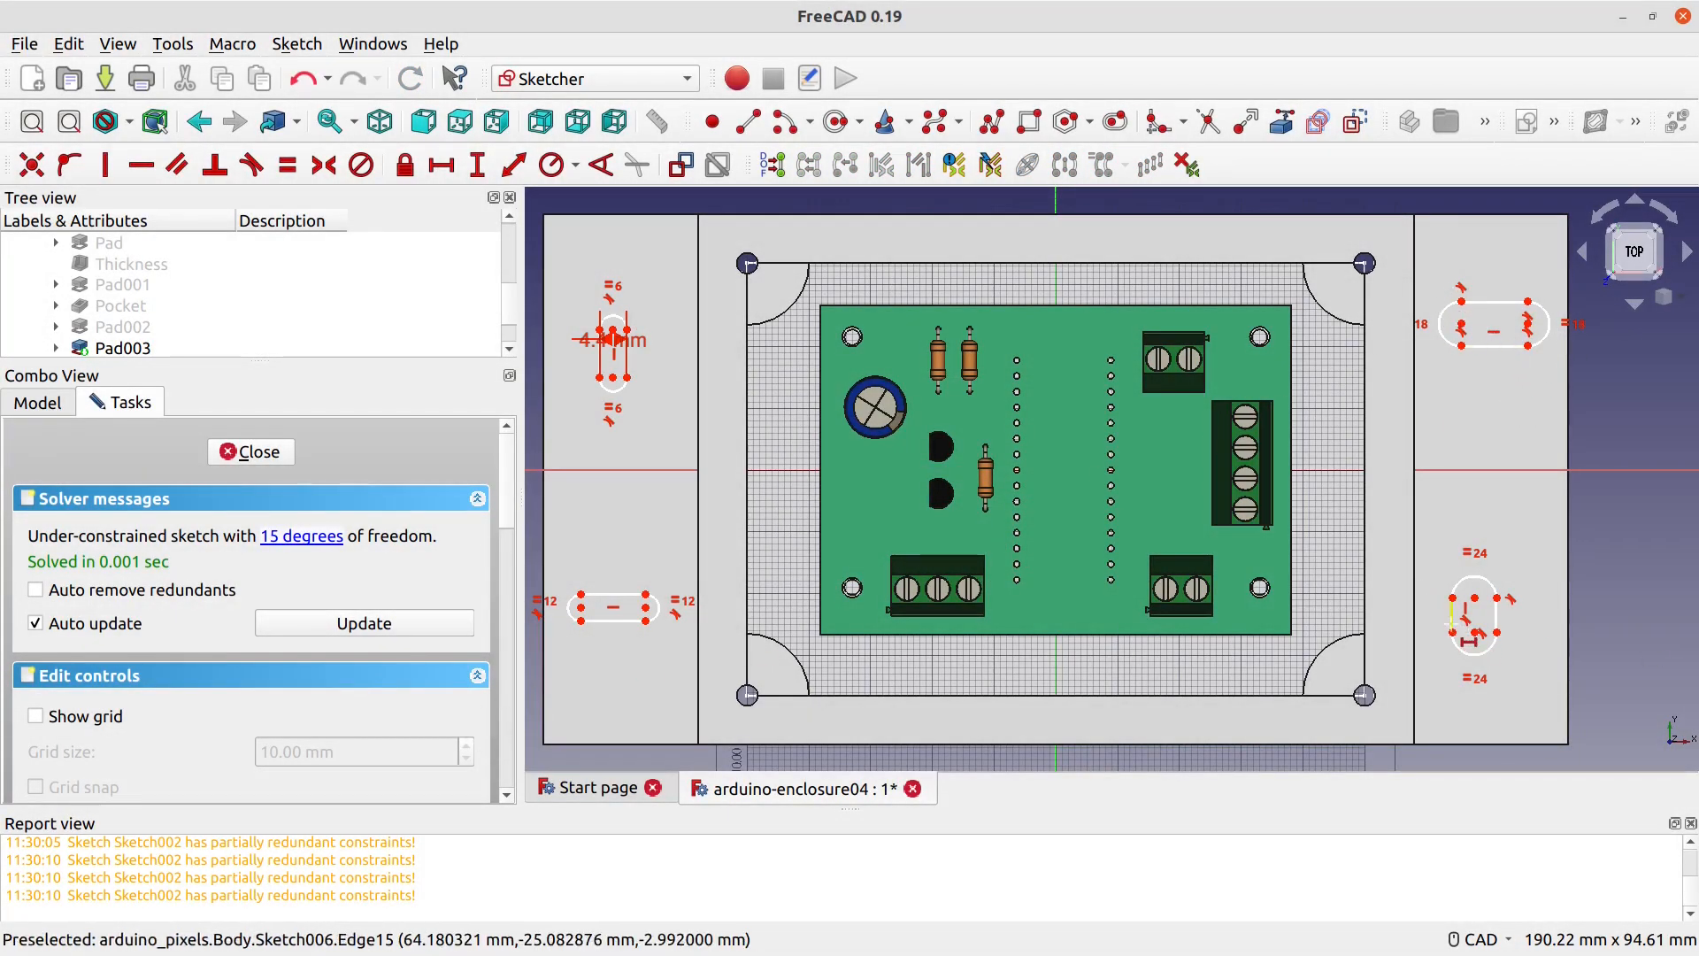
pyautogui.click(1452, 632)
pyautogui.click(1497, 633)
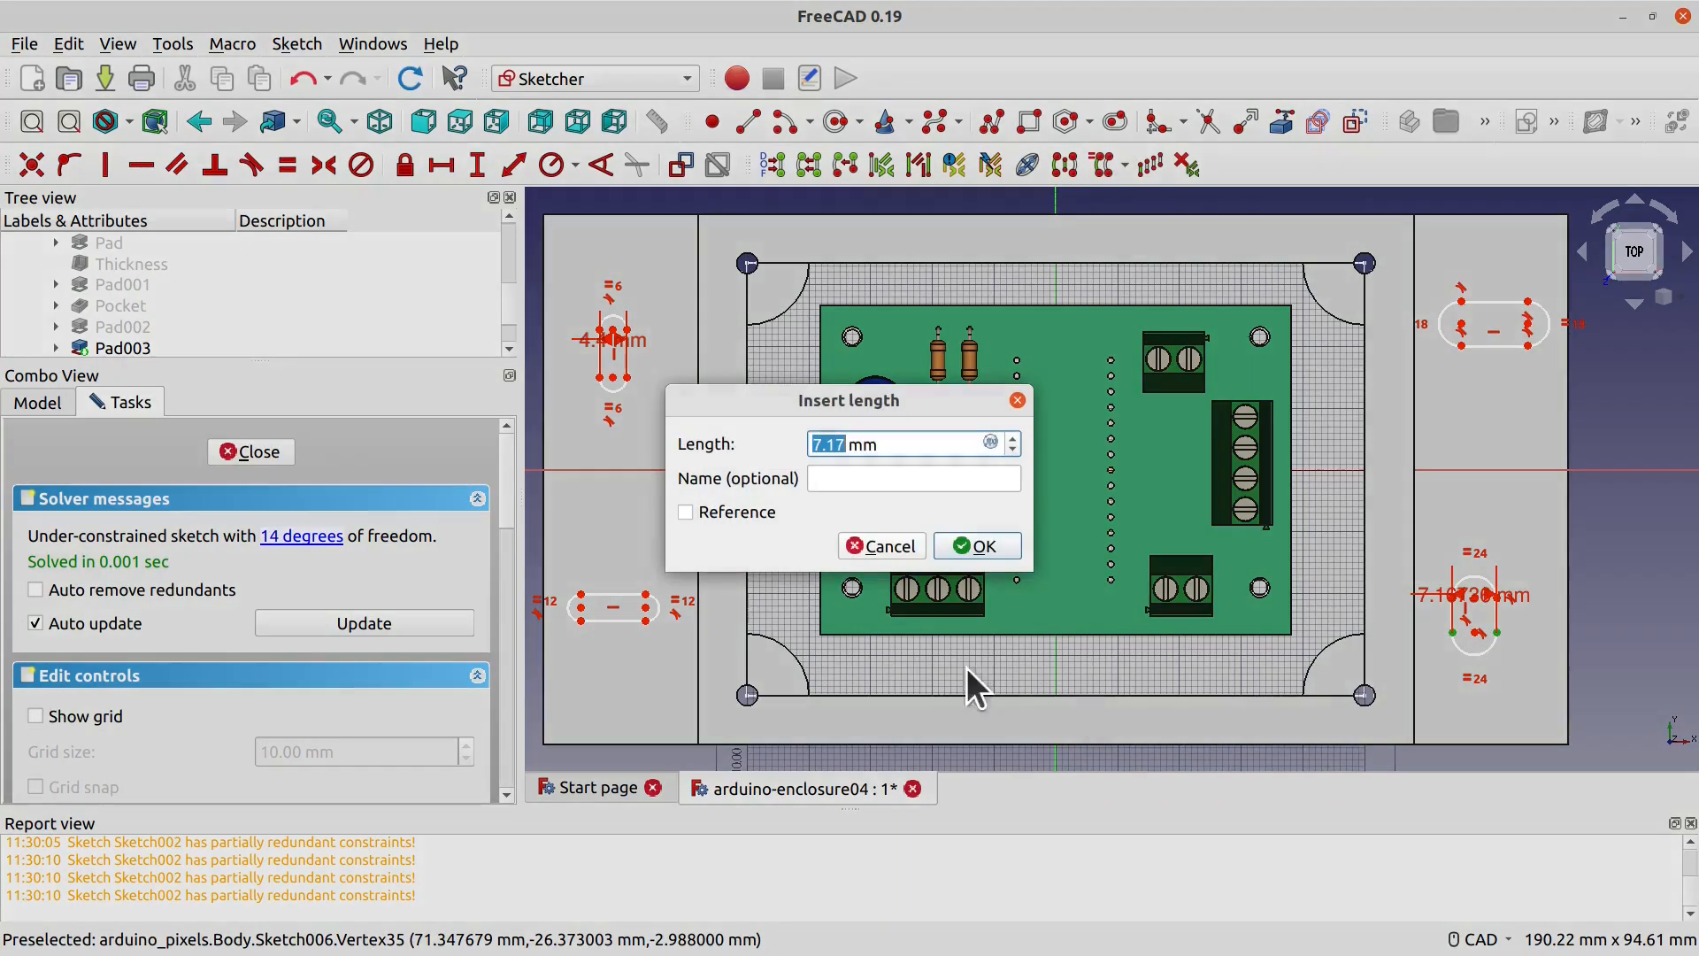
pyautogui.write('4.4')
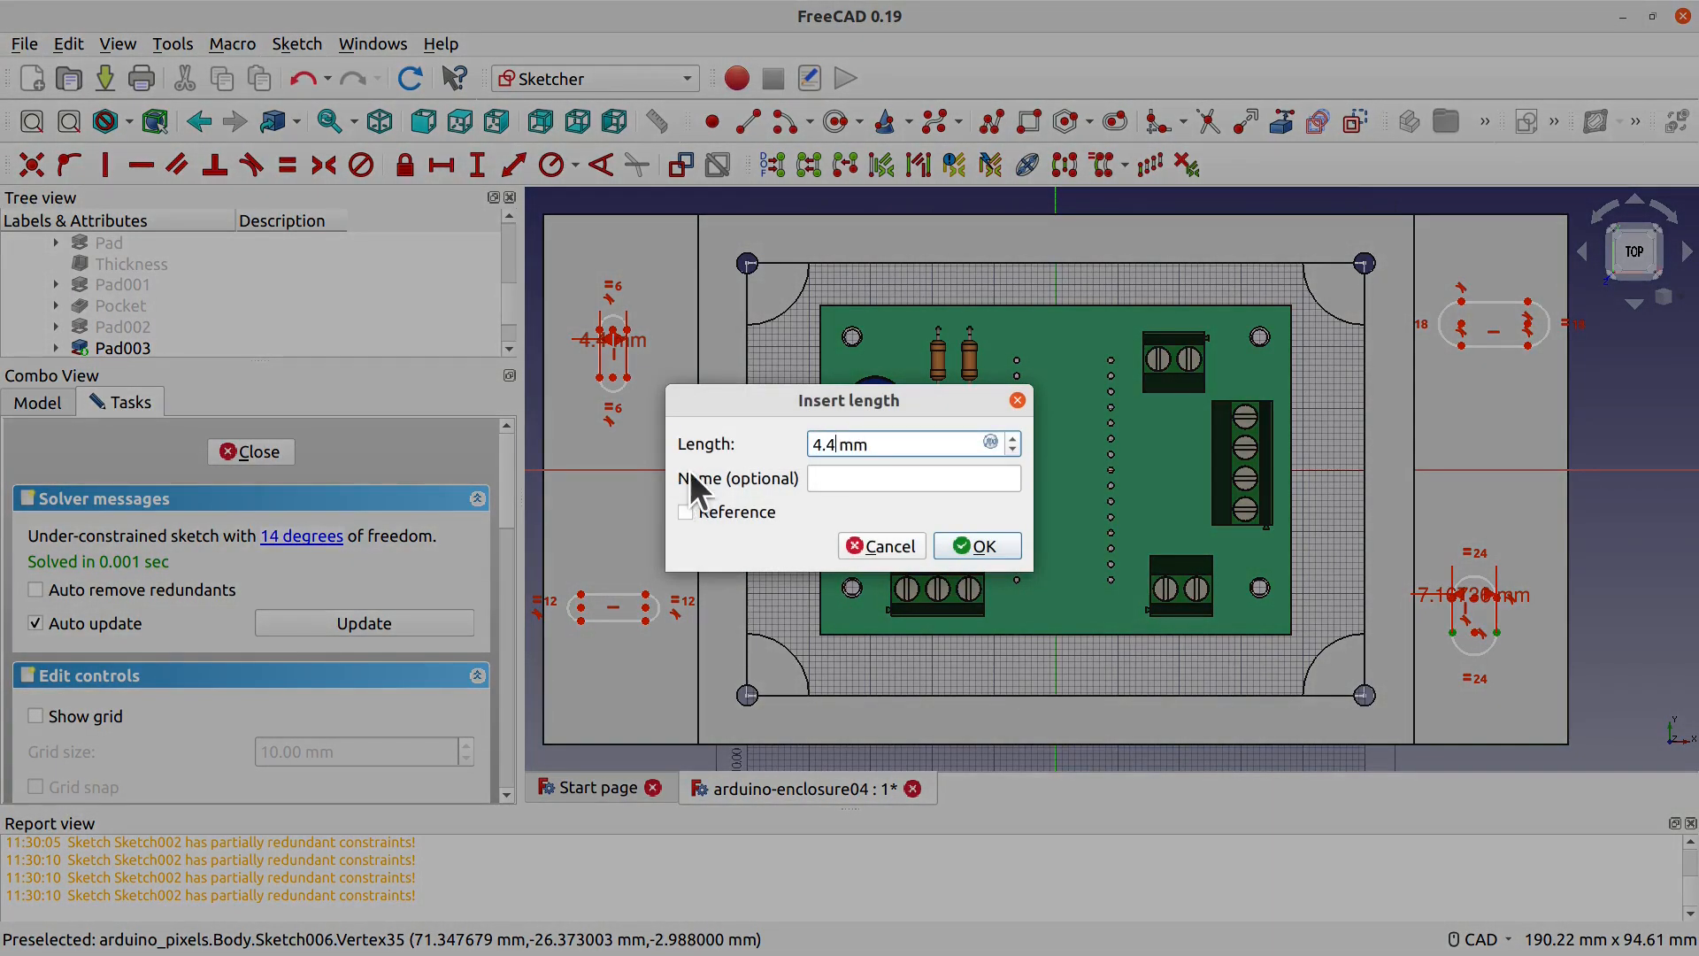
pyautogui.click(970, 544)
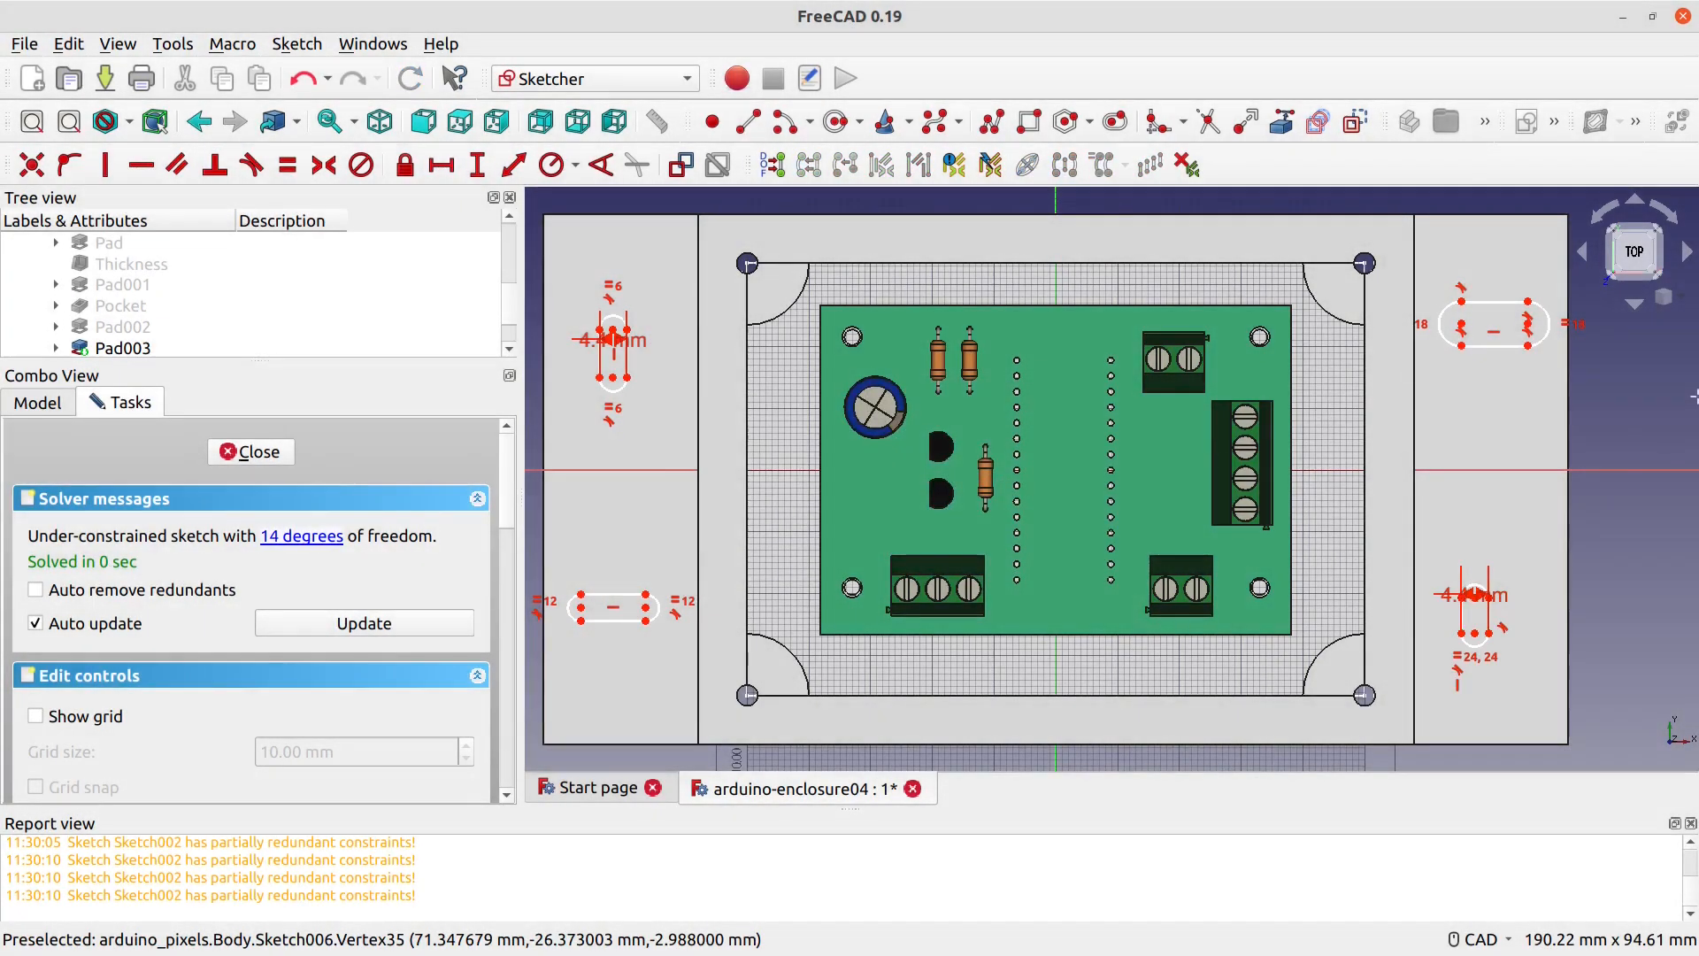
# Step: Constrain the height of the horizontal slots on the right and left flanges to 4.4 mm each
pyautogui.click(478, 166)
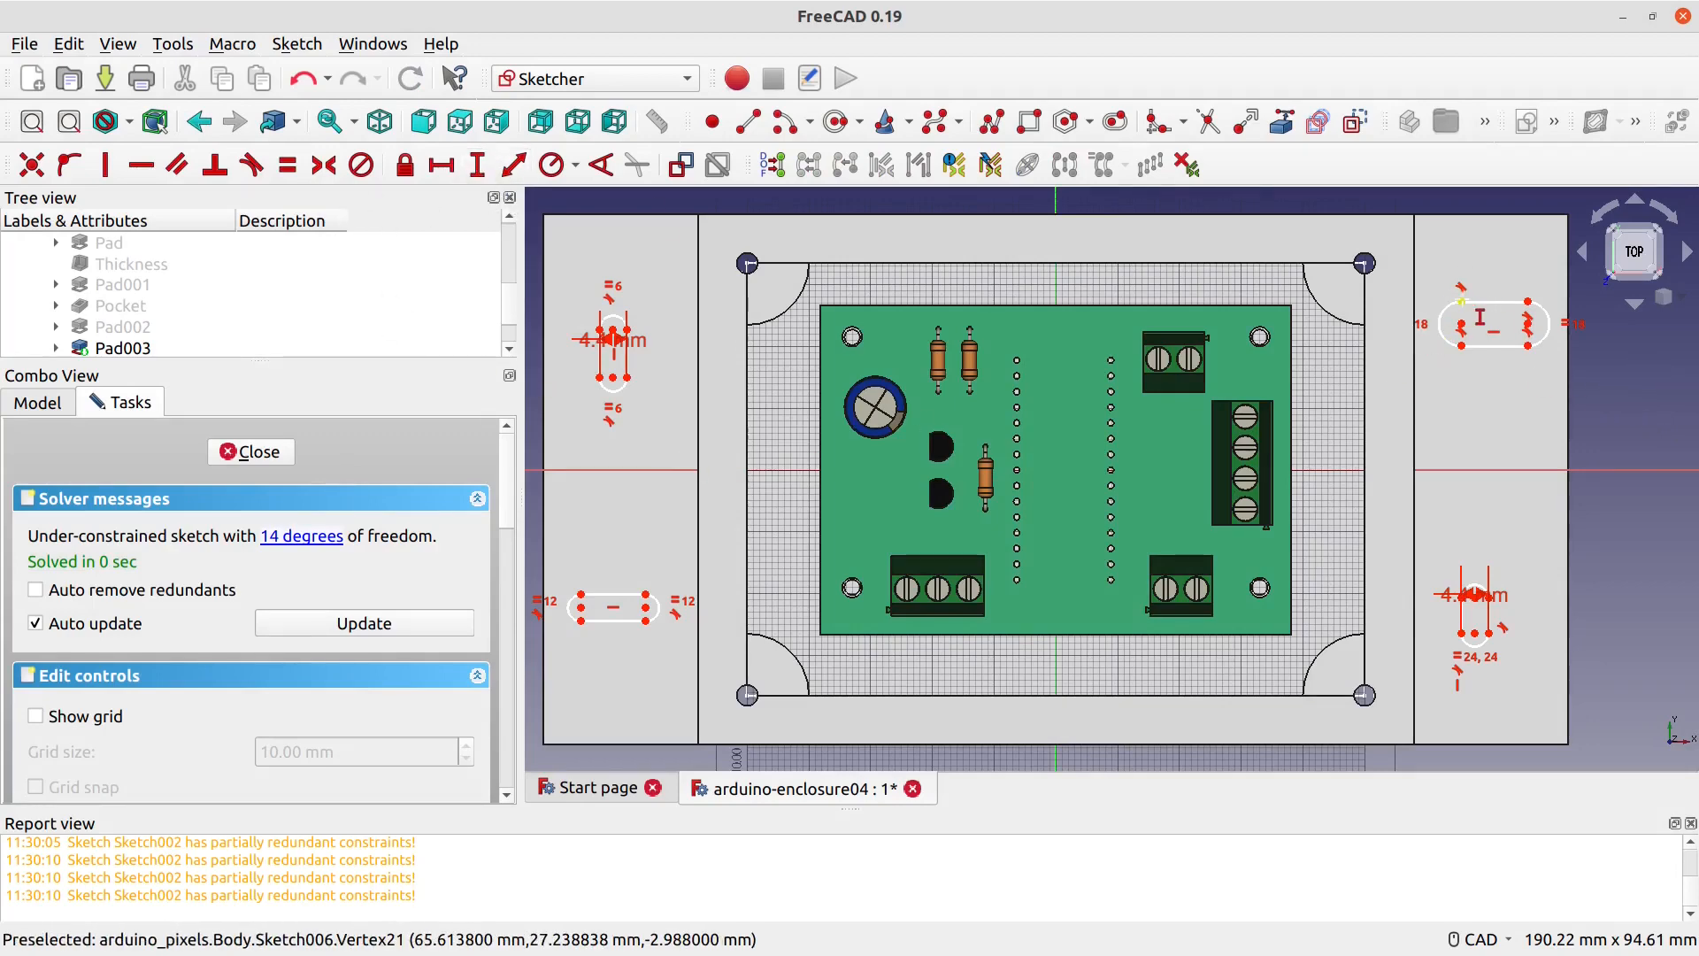
pyautogui.click(1468, 301)
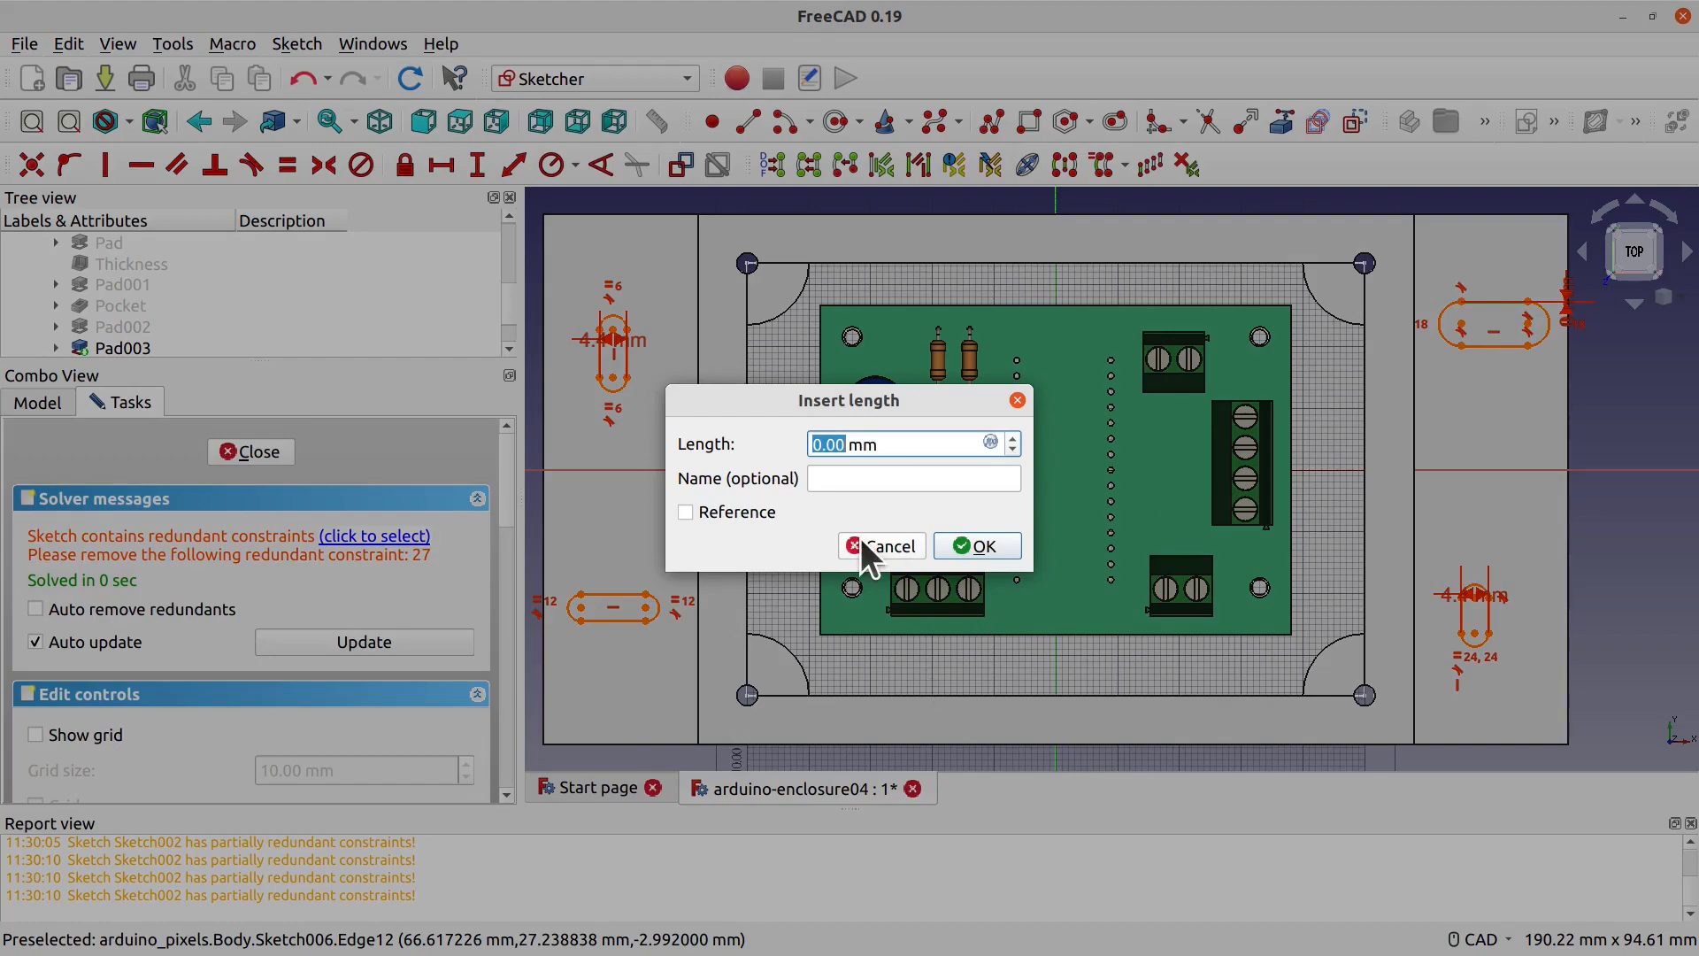
pyautogui.click(876, 546)
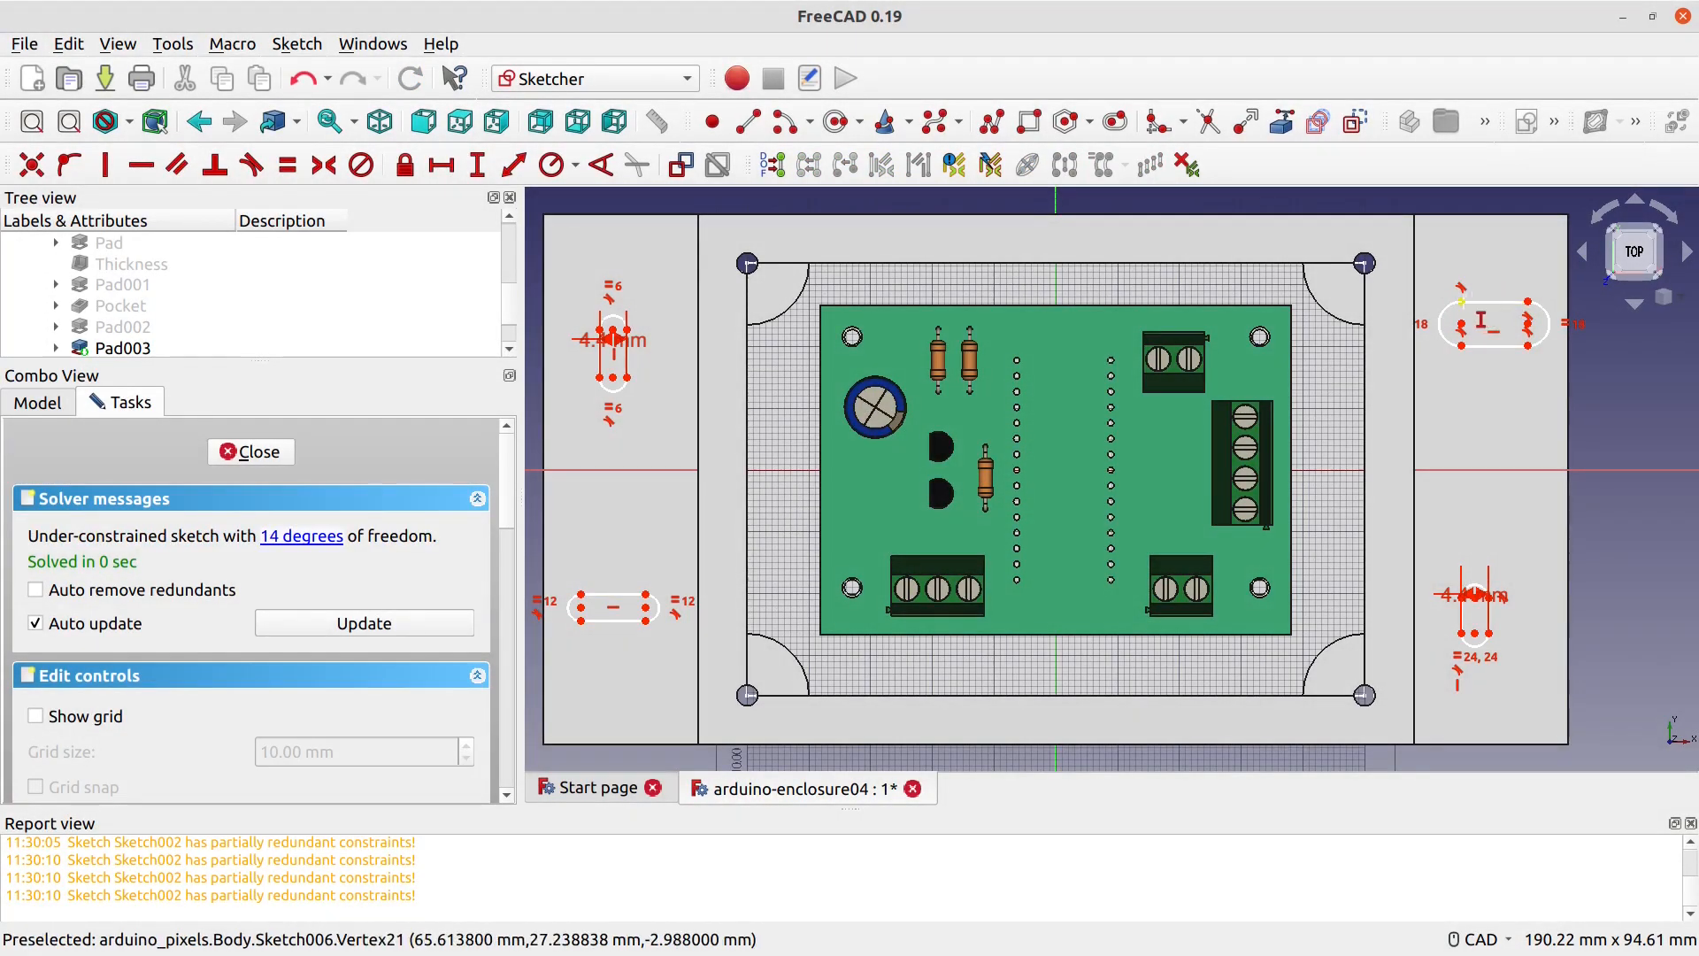
pyautogui.click(1462, 302)
pyautogui.click(1462, 346)
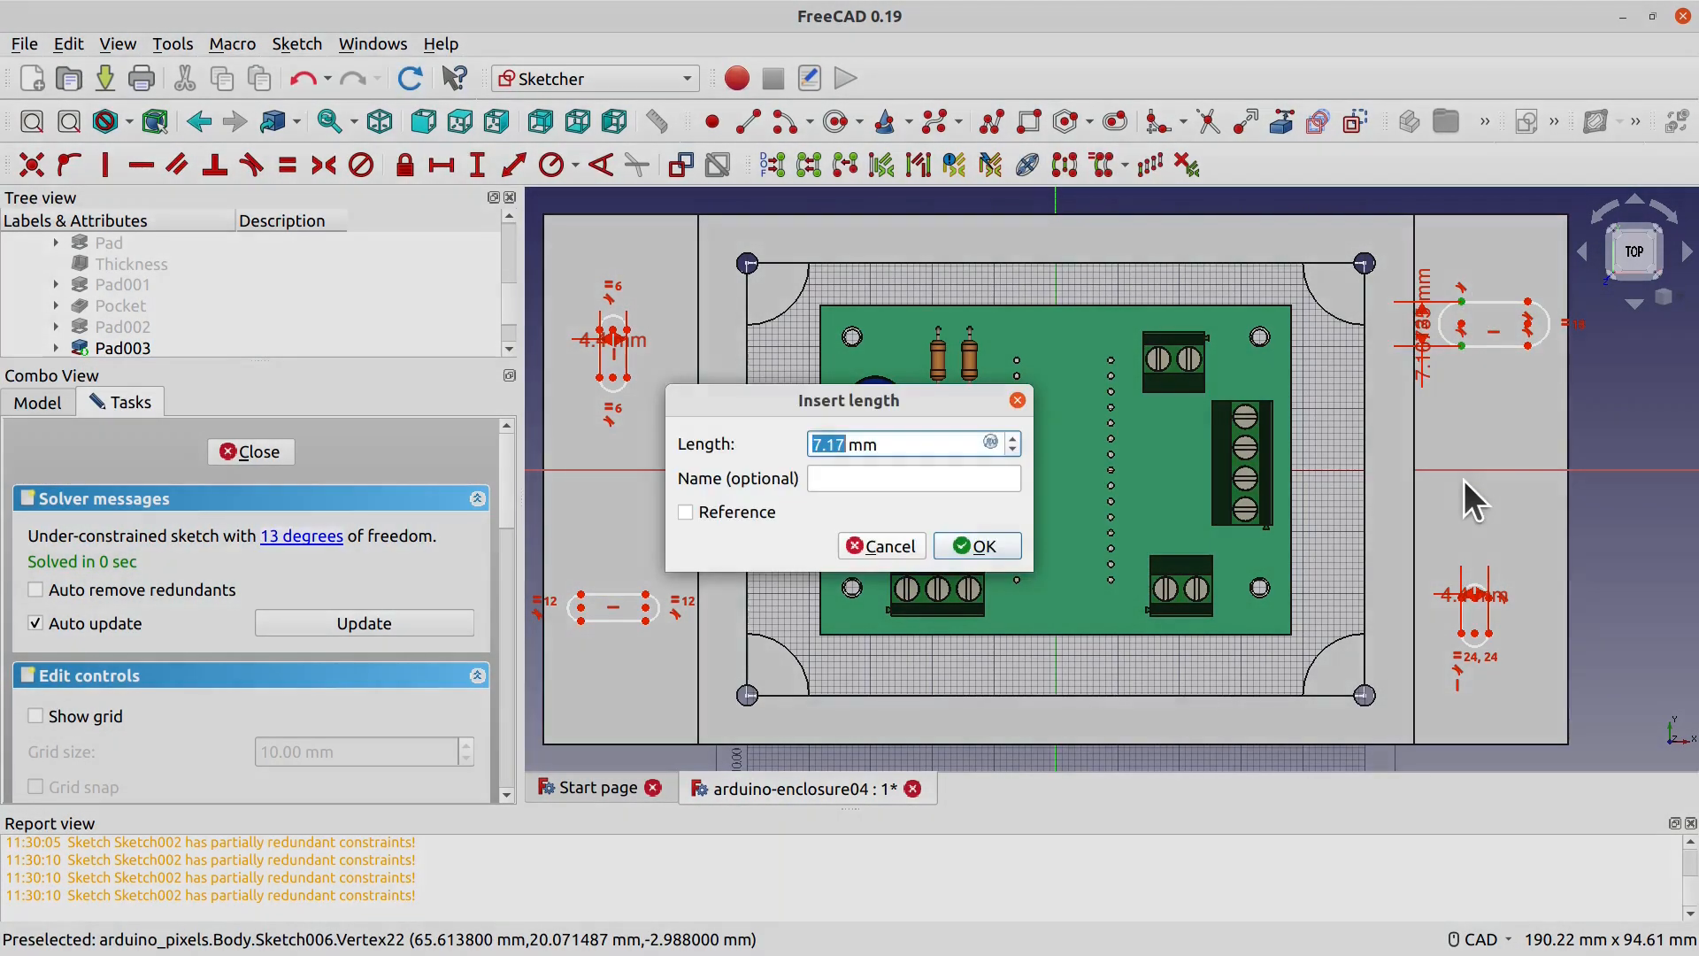
pyautogui.write('4.4')
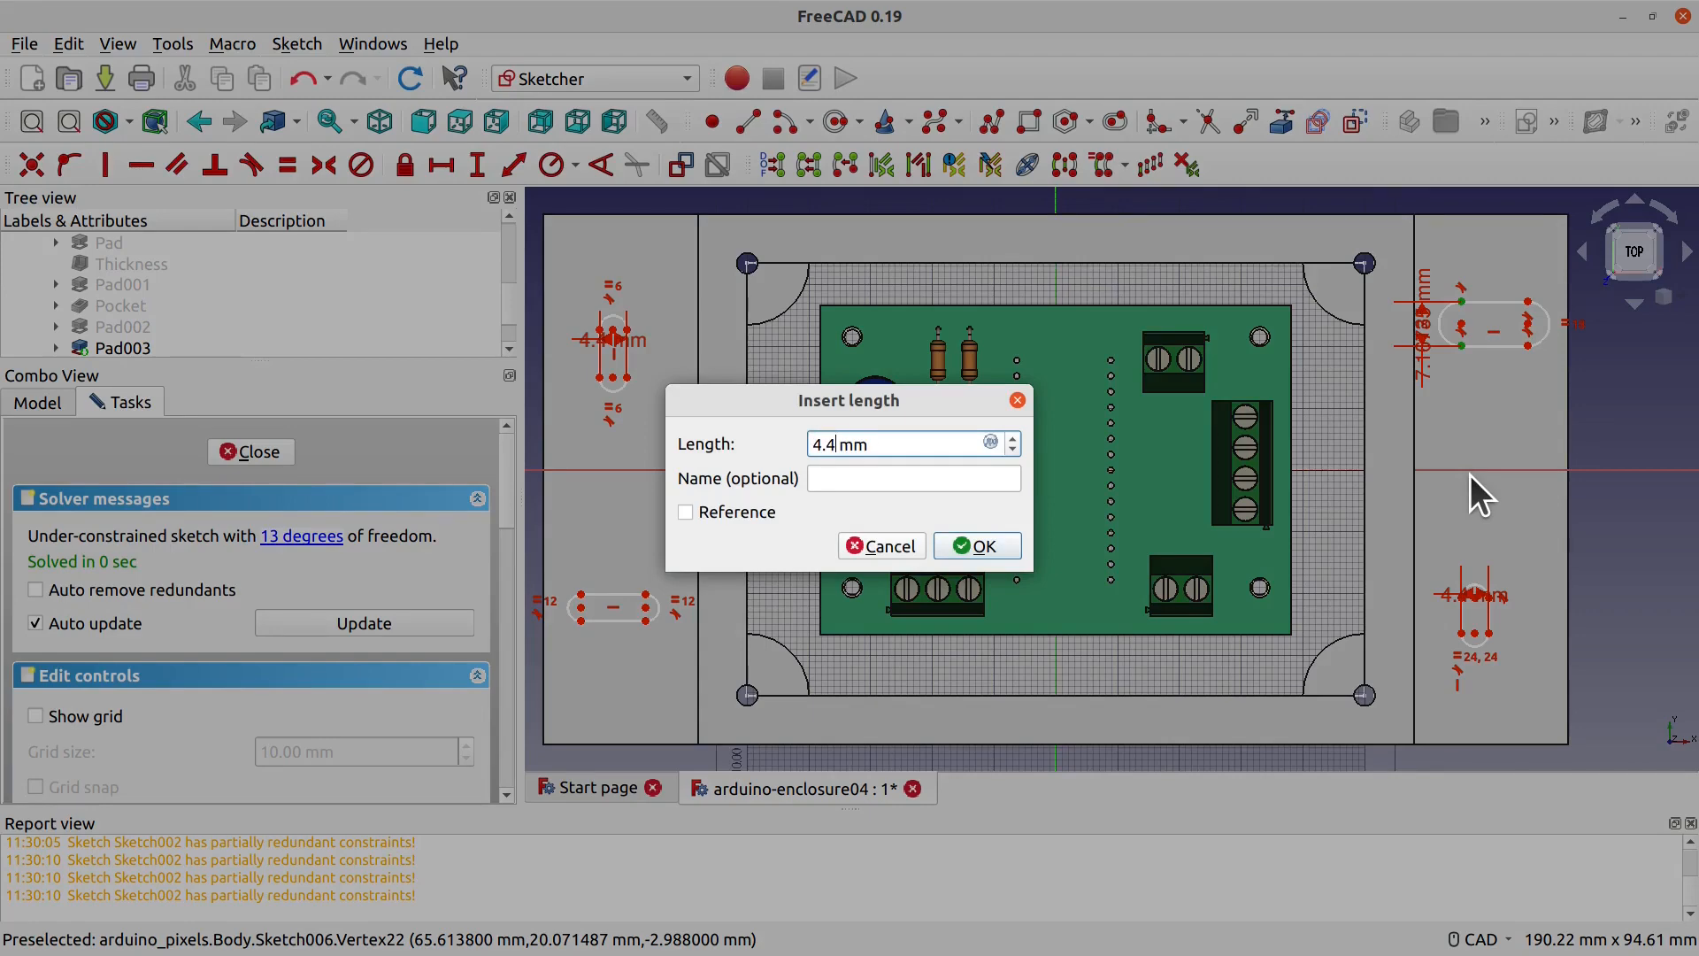
pyautogui.click(981, 541)
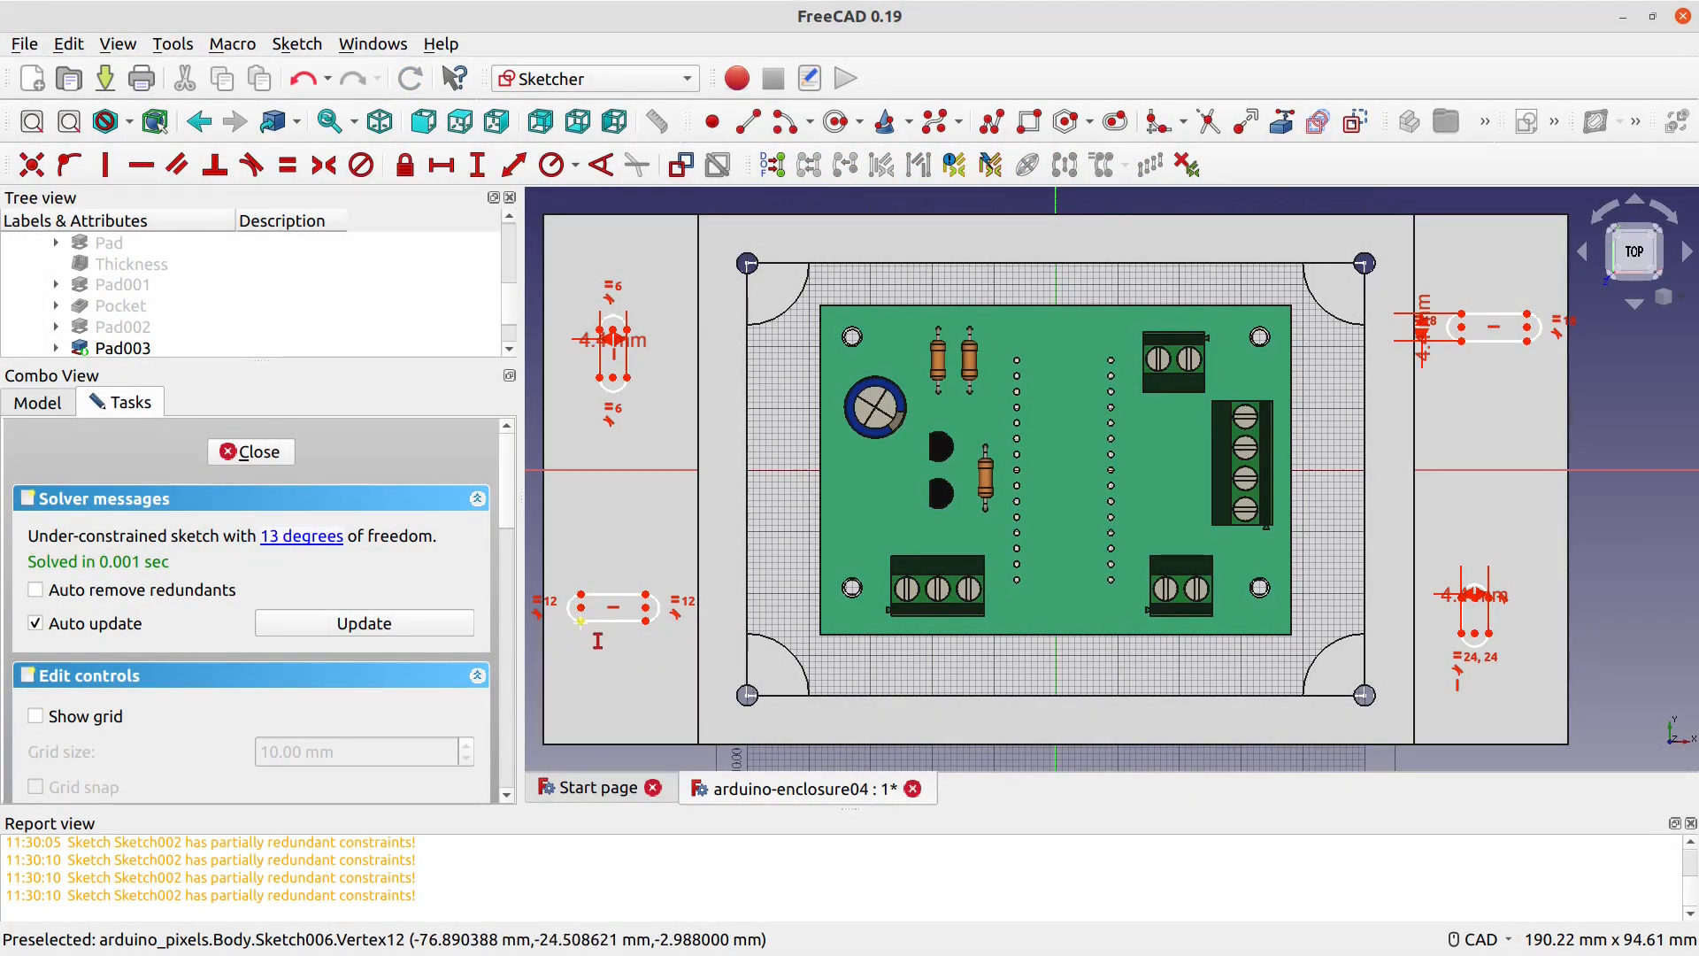
pyautogui.click(580, 621)
pyautogui.click(579, 593)
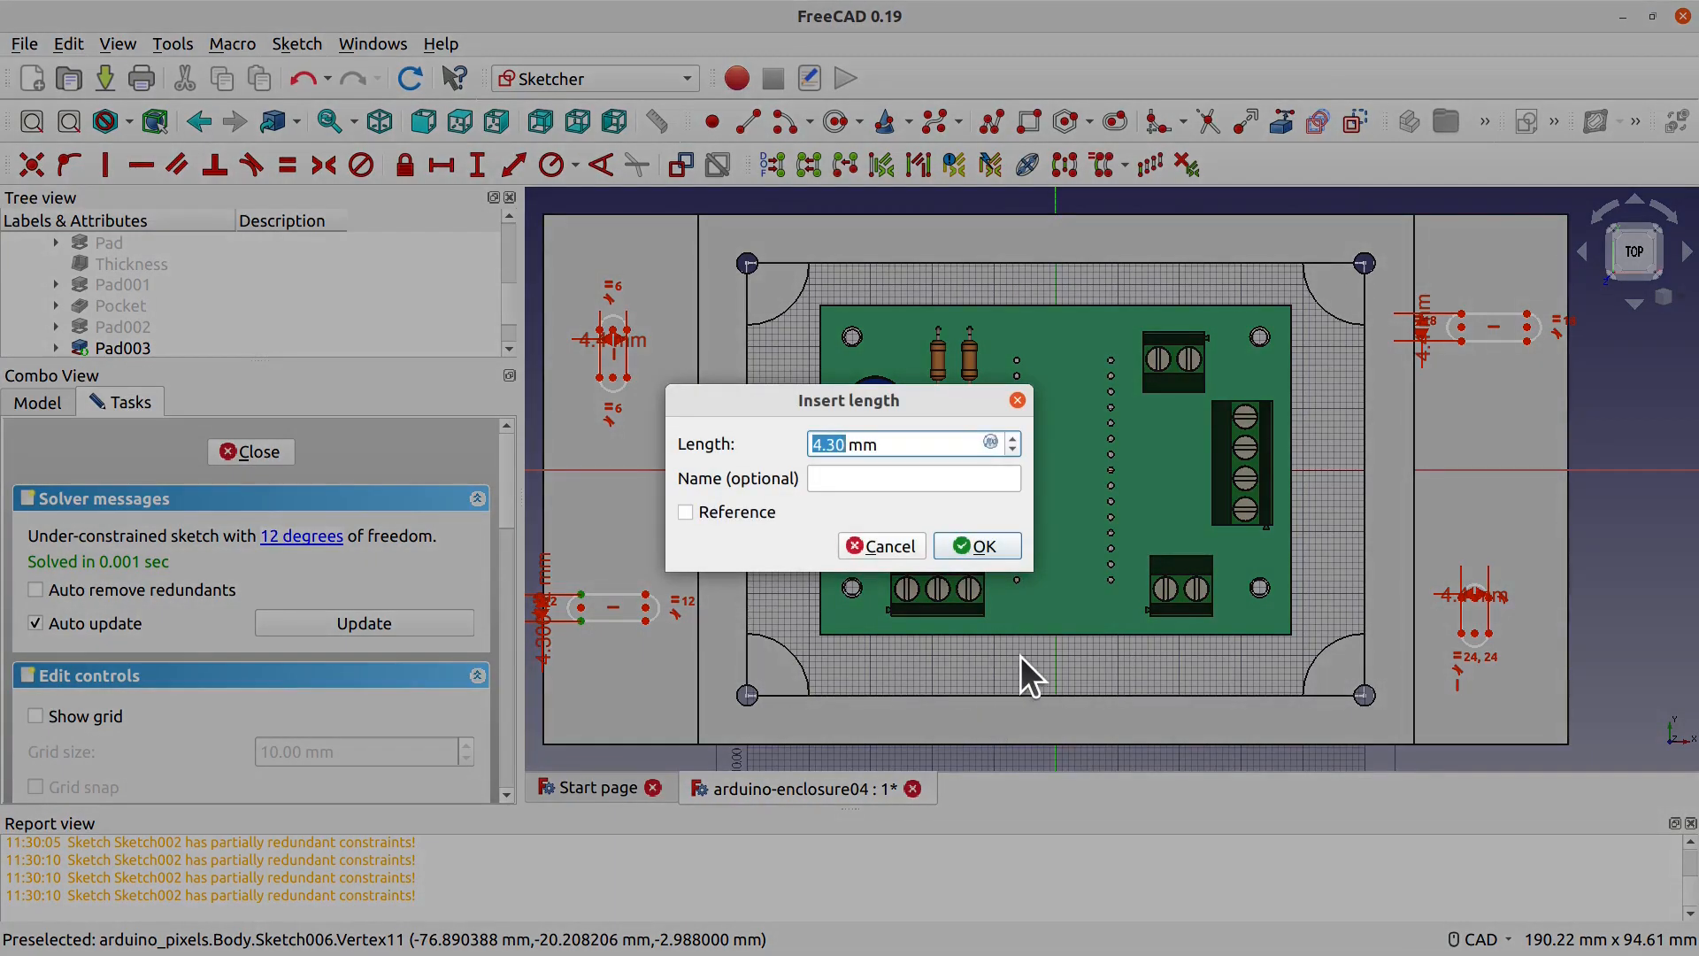
pyautogui.write('4.2')
pyautogui.press('Return')
# Step: Constrain the straight edge of the right flange's horizontal slot to a length of 8 mm
pyautogui.scroll(-2, 814, 324)
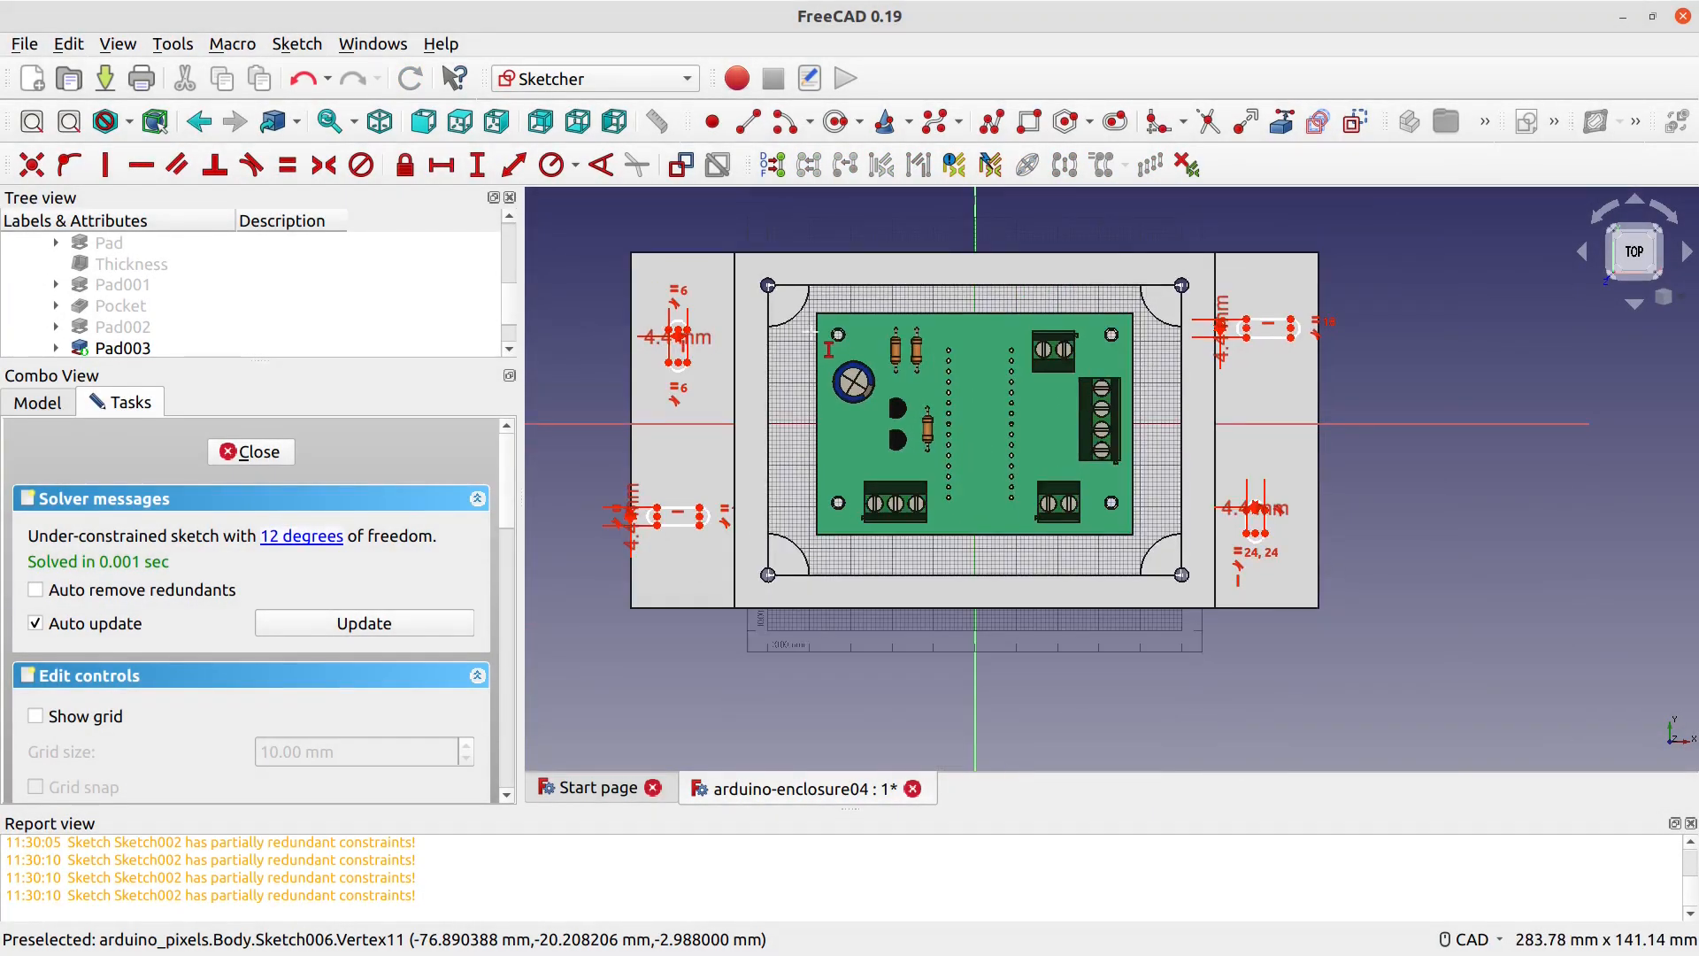
pyautogui.scroll(2, 1484, 563)
pyautogui.scroll(-4, 1107, 381)
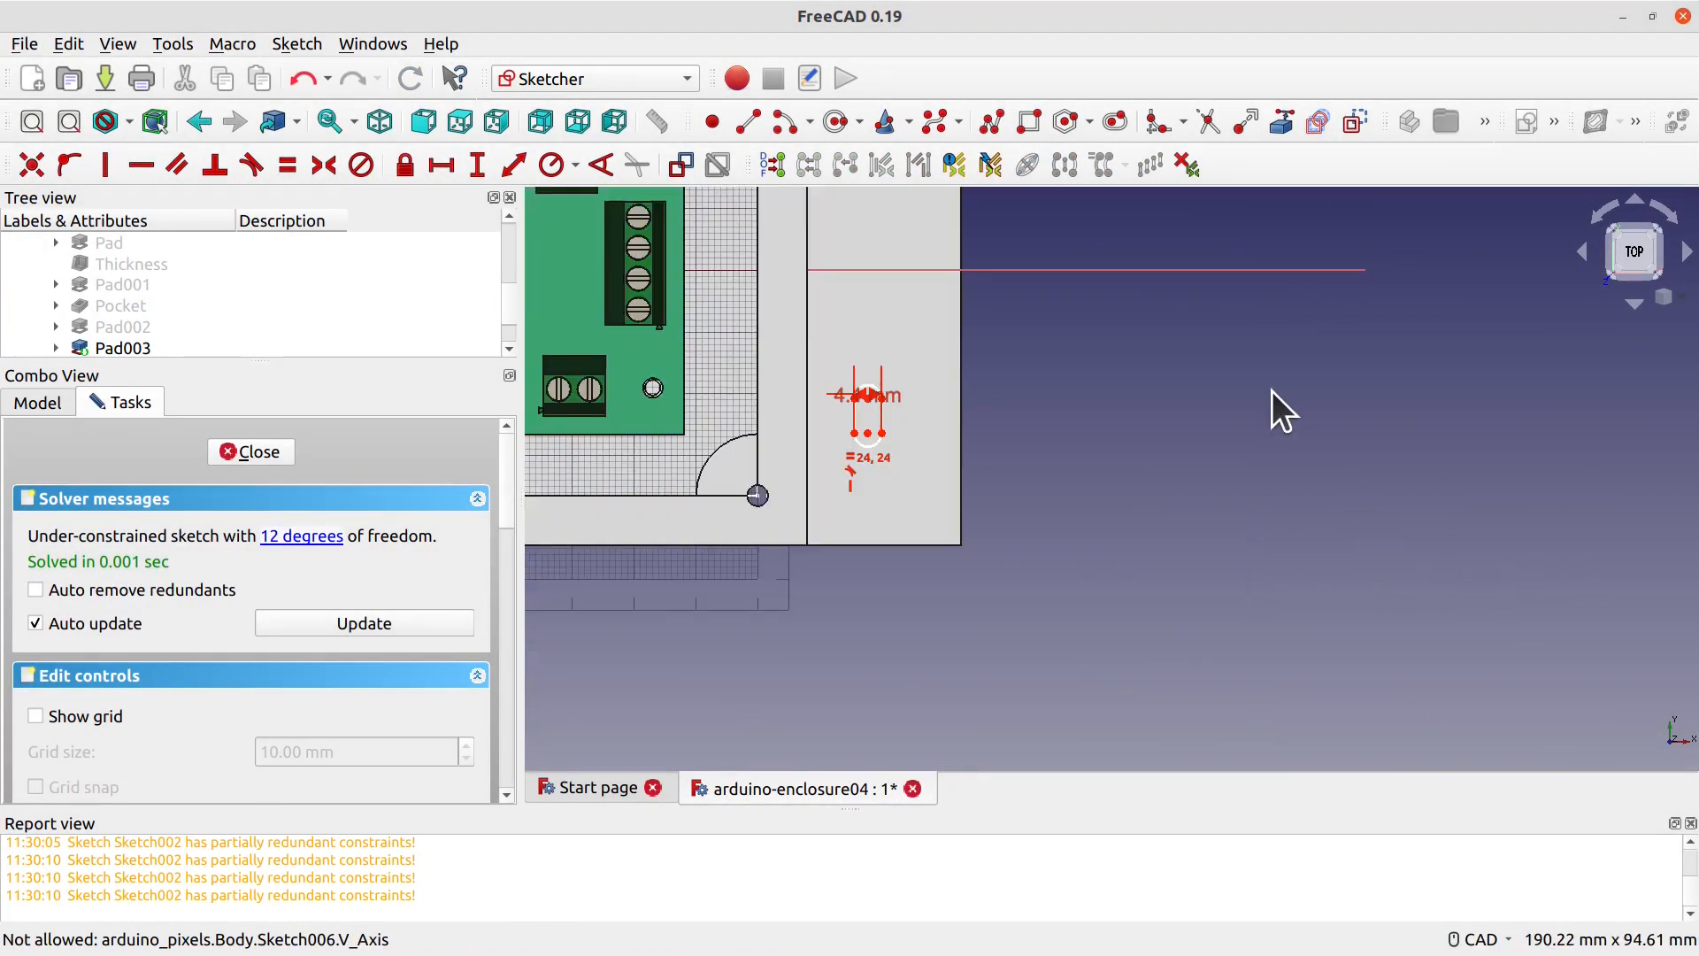
pyautogui.moveTo(1107, 381); pyautogui.dragTo(1434, 659, button='middle')
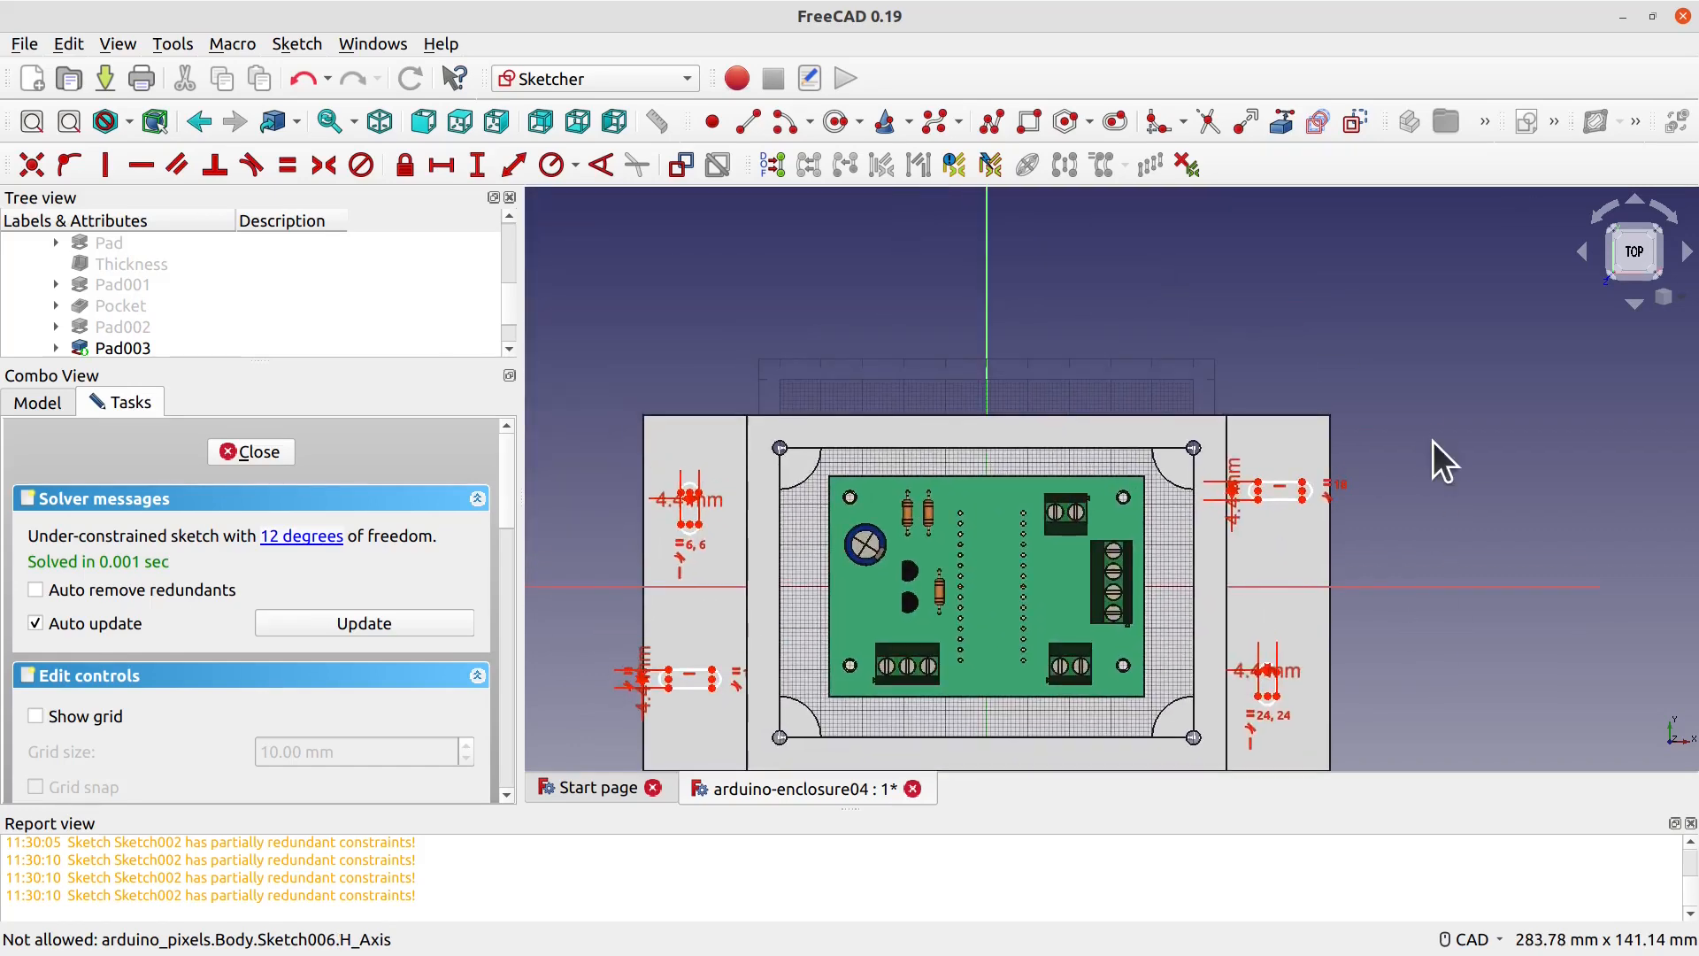
pyautogui.click(1273, 483)
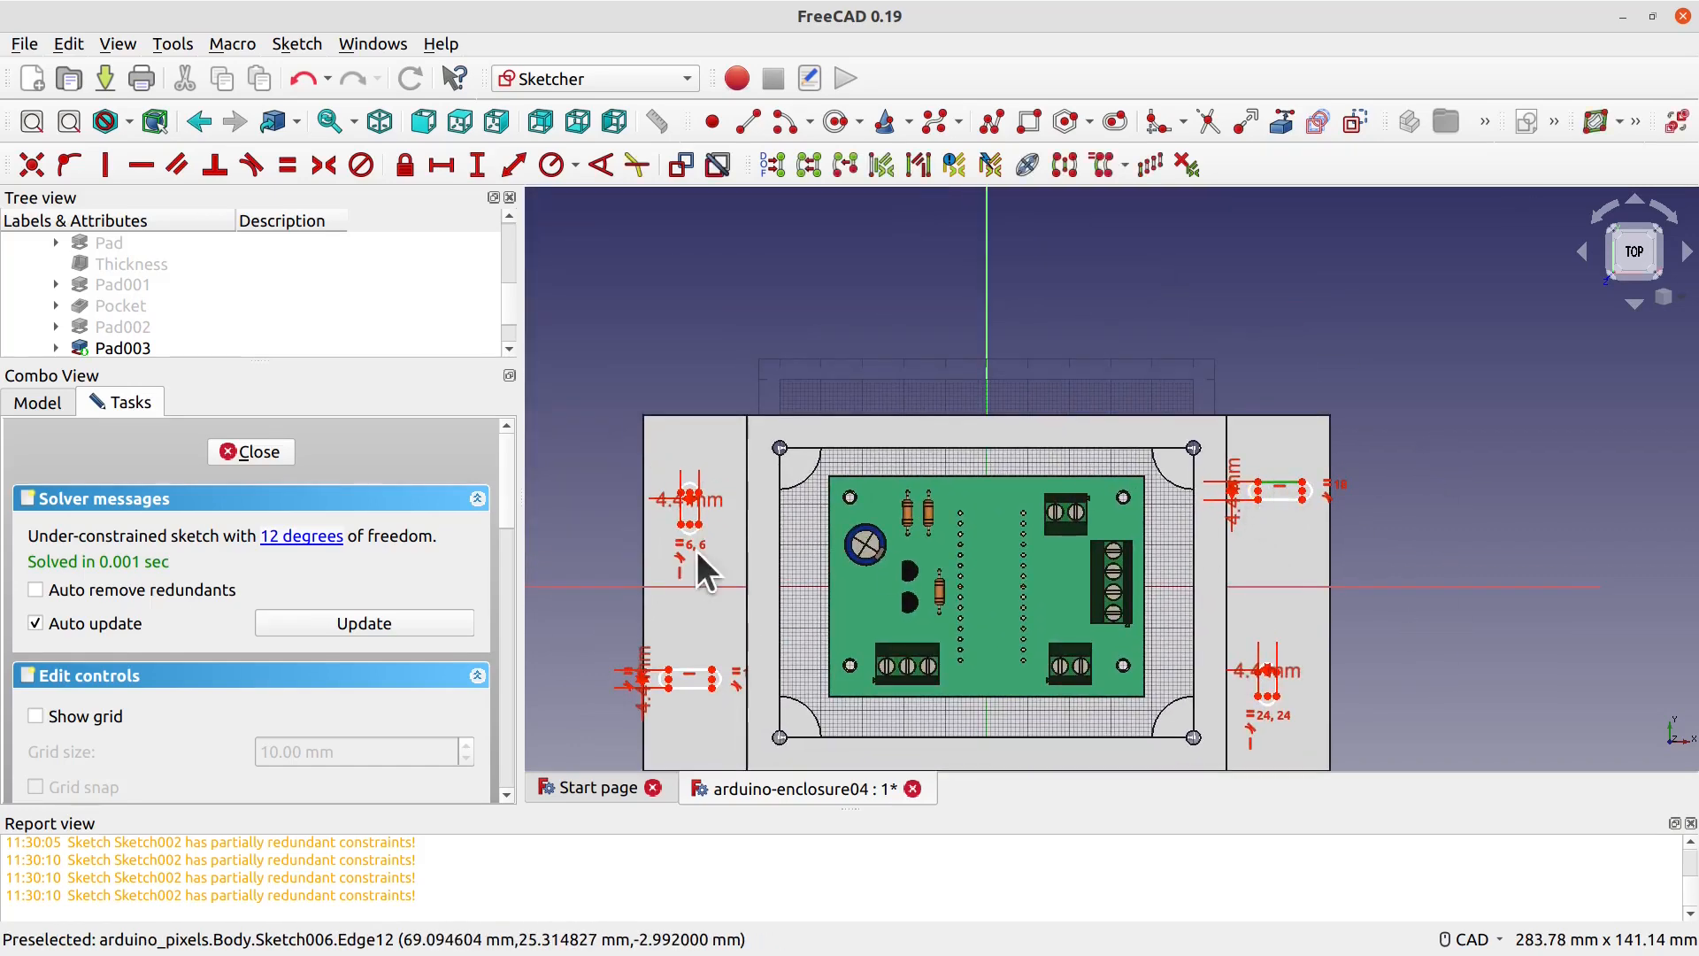
pyautogui.click(443, 163)
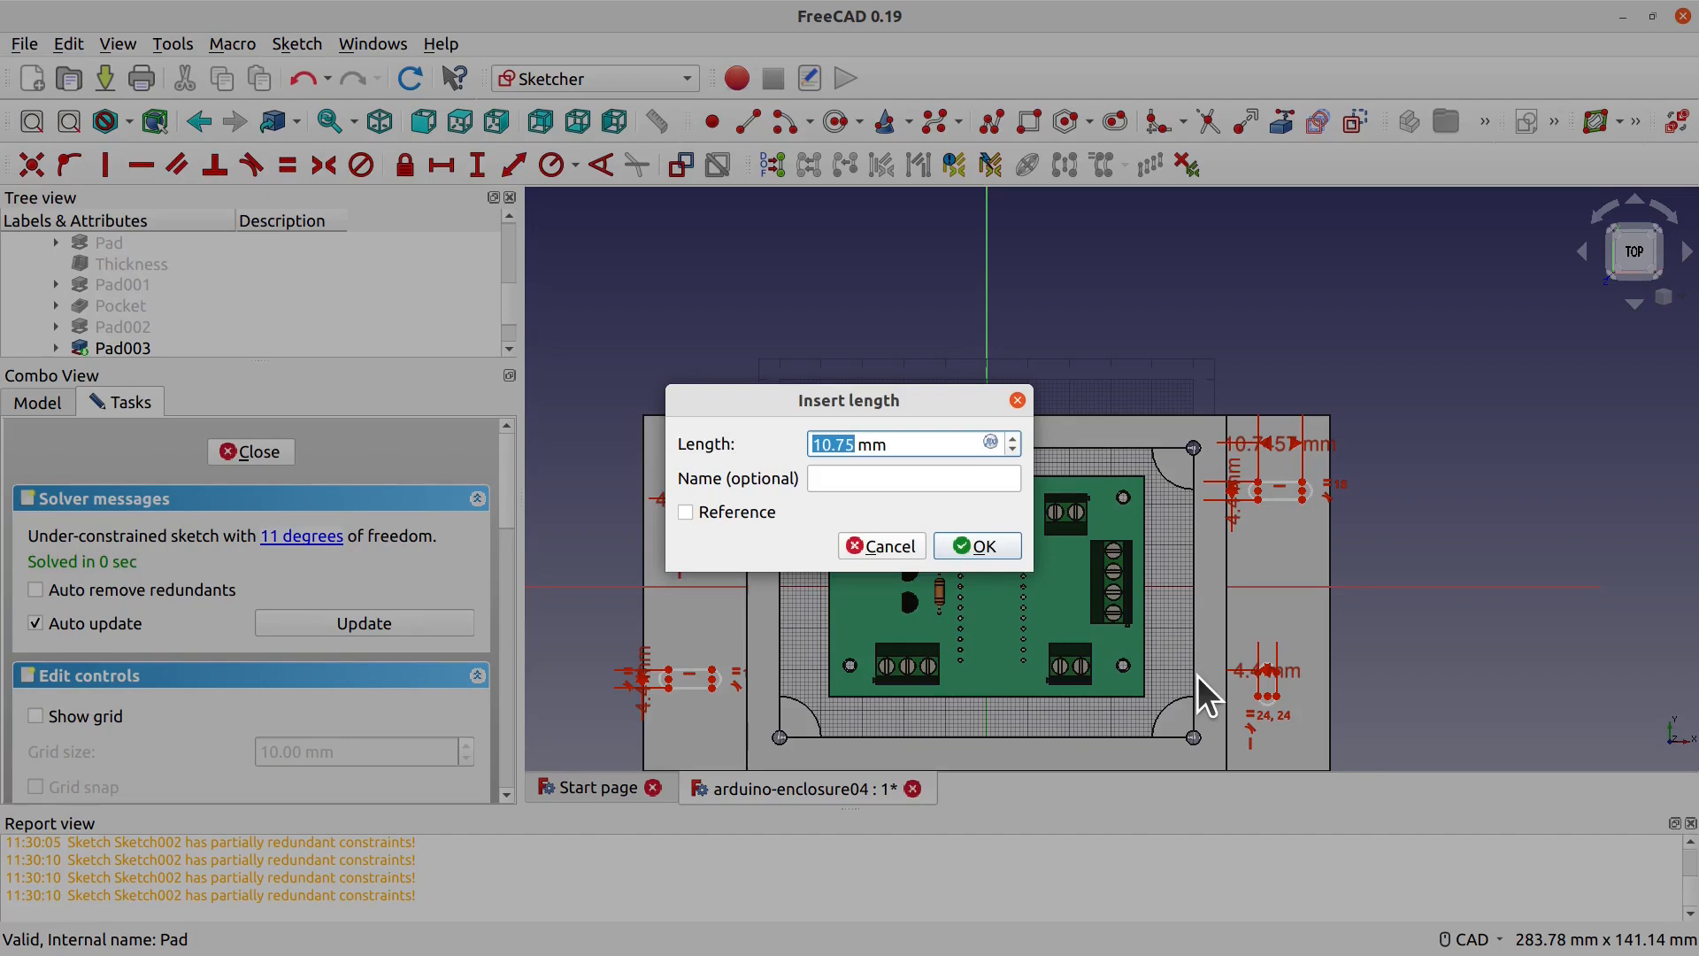
pyautogui.write('8')
pyautogui.click(964, 560)
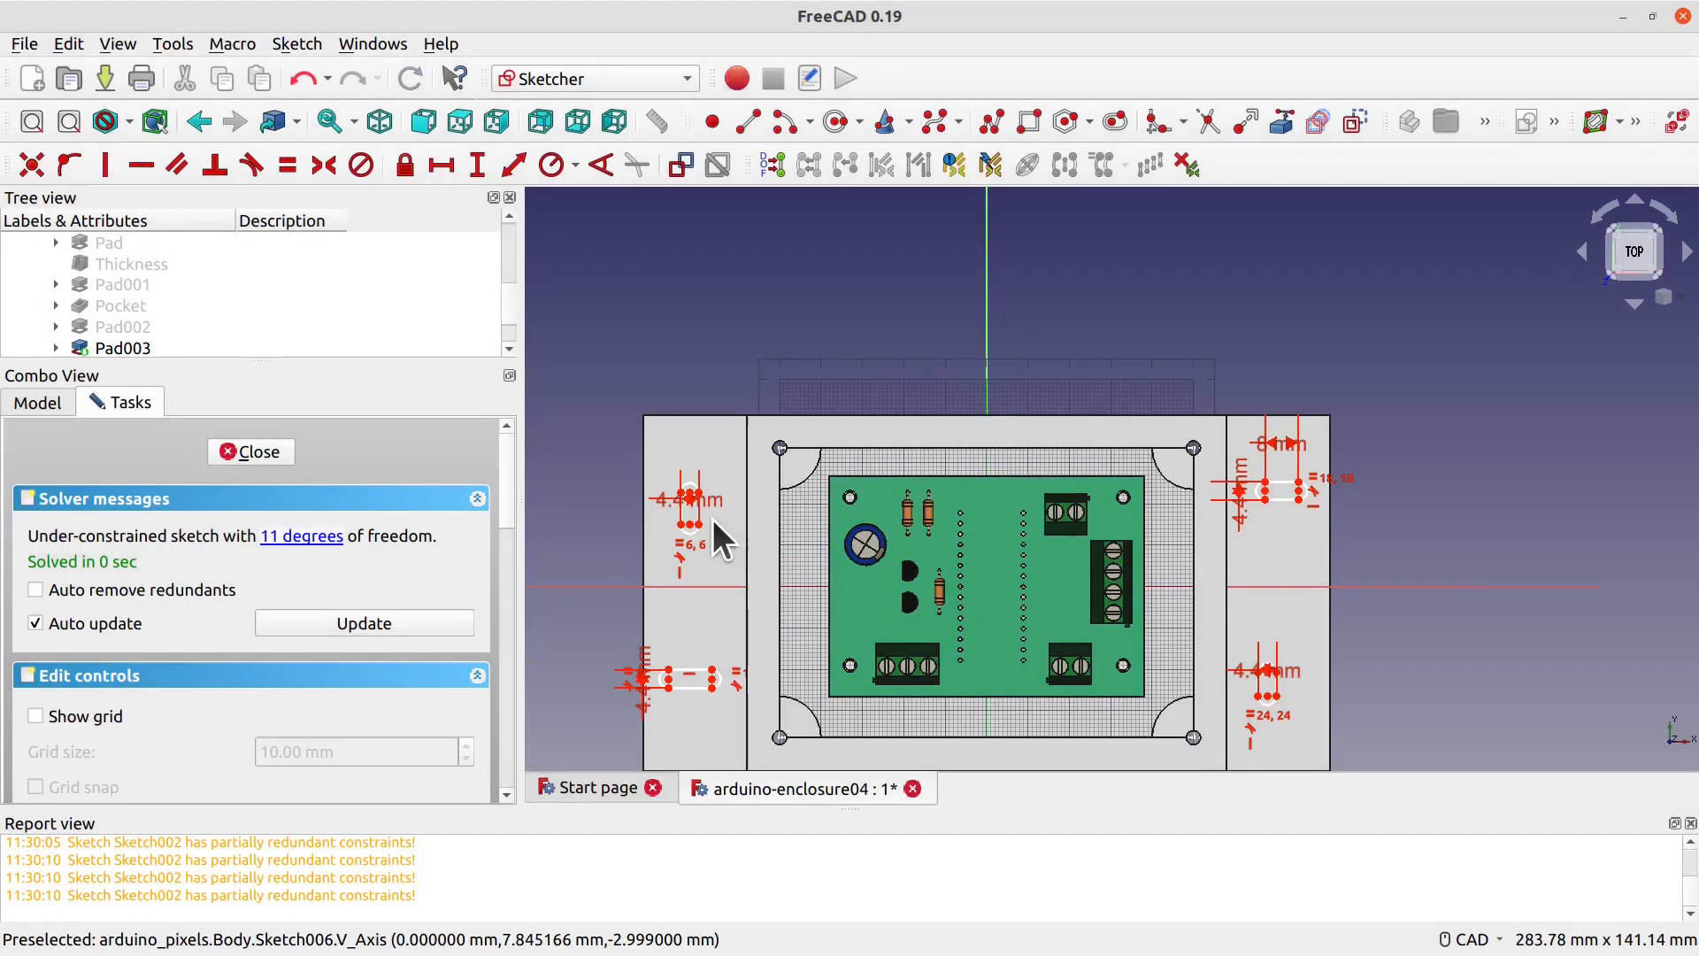
# Step: Constrain the straight edge of the left flange's vertical slot to a length of 8 mm
pyautogui.scroll(4, 699, 509)
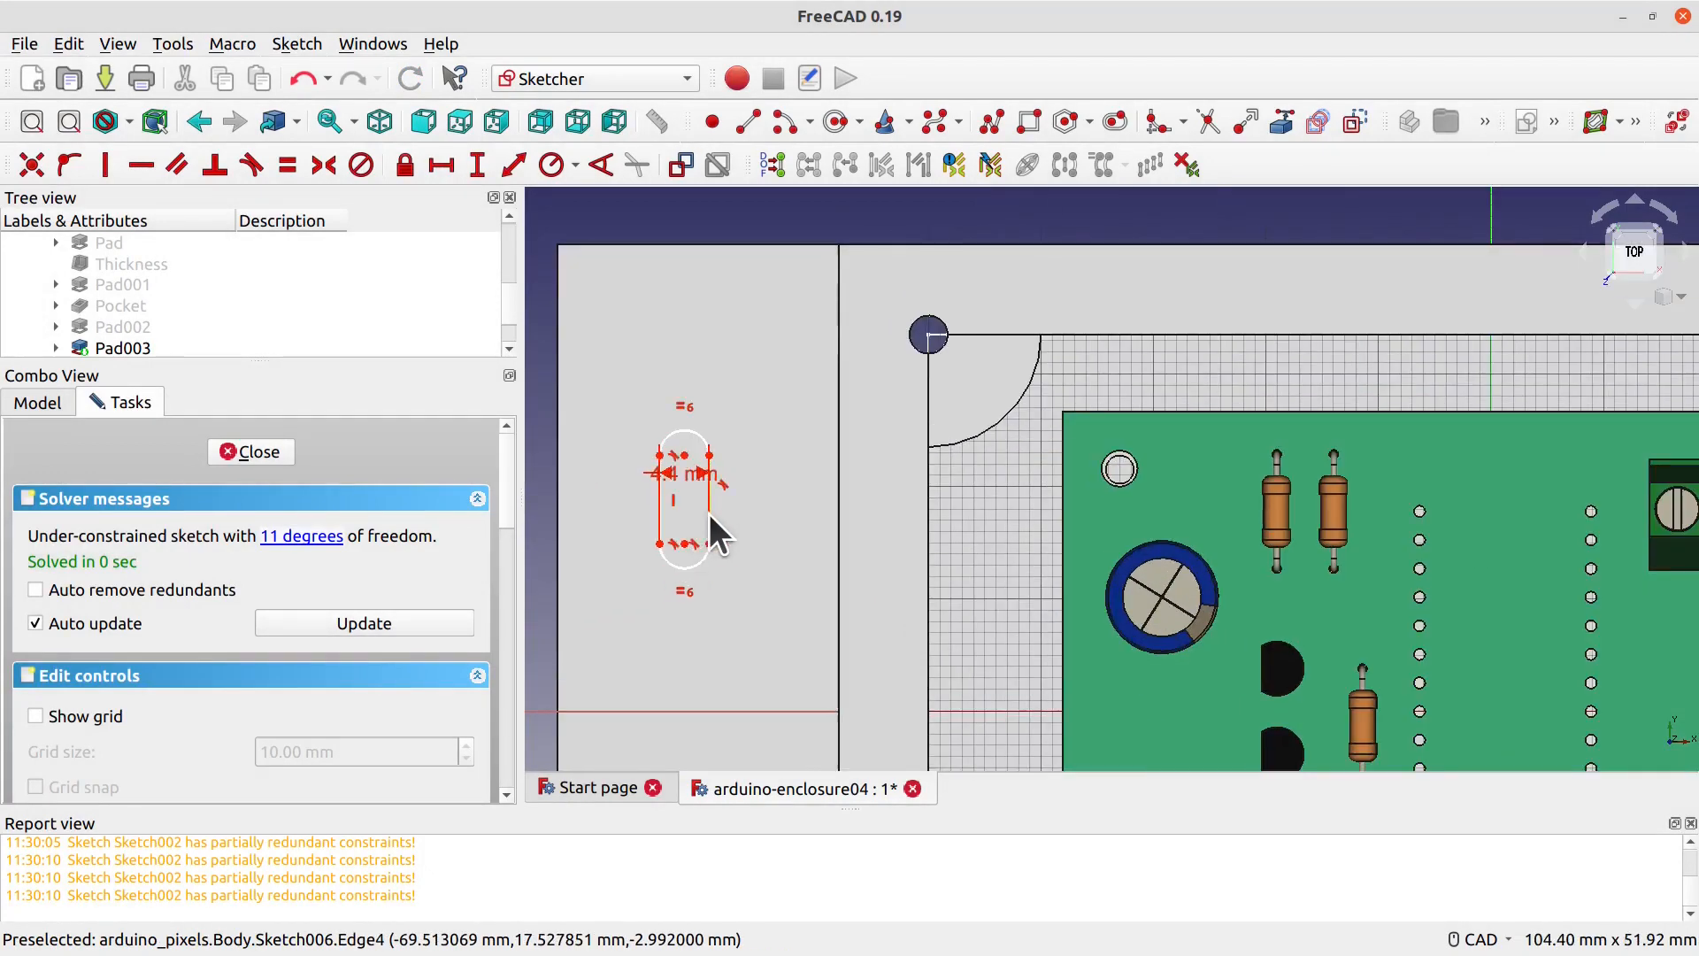
pyautogui.click(708, 533)
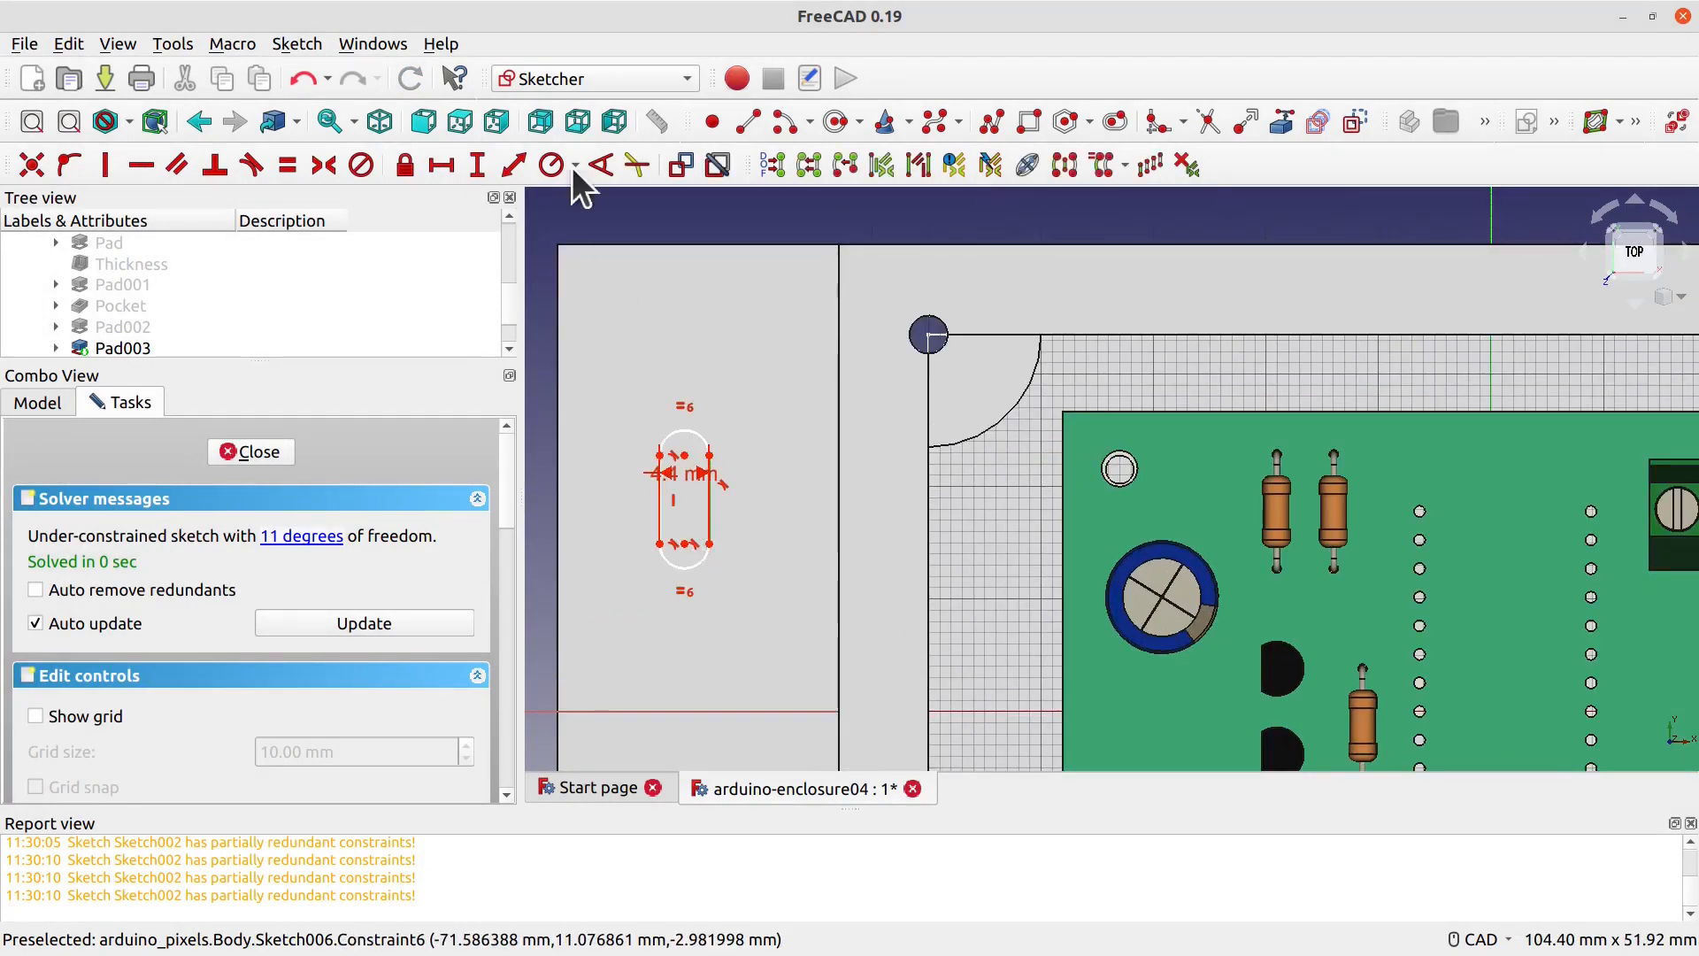
pyautogui.click(485, 173)
pyautogui.write('8')
pyautogui.press('Return')
# Step: Constrain the straight edge of the left flange's horizontal slot to a length of 8 mm
pyautogui.scroll(-4, 1371, 567)
pyautogui.moveTo(1355, 534)
pyautogui.mouseDown(button='middle')
pyautogui.moveTo(1185, 163)
pyautogui.moveTo(1177, 229)
pyautogui.mouseUp(button='middle')
pyautogui.click(799, 462)
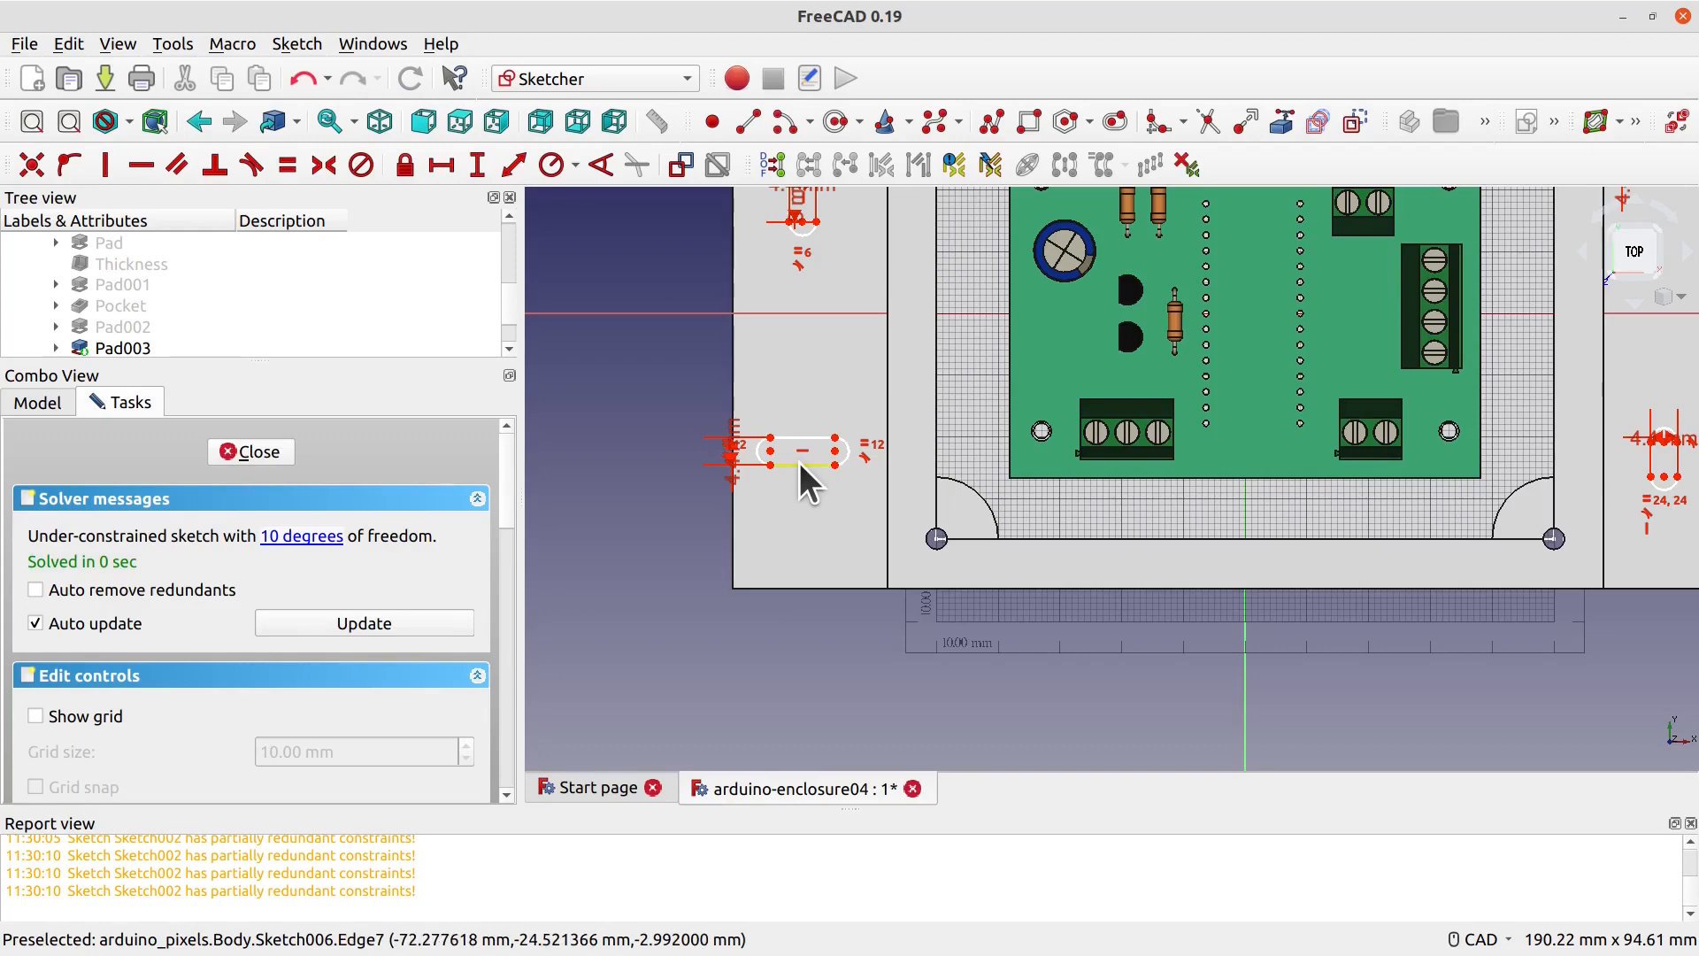
pyautogui.click(442, 165)
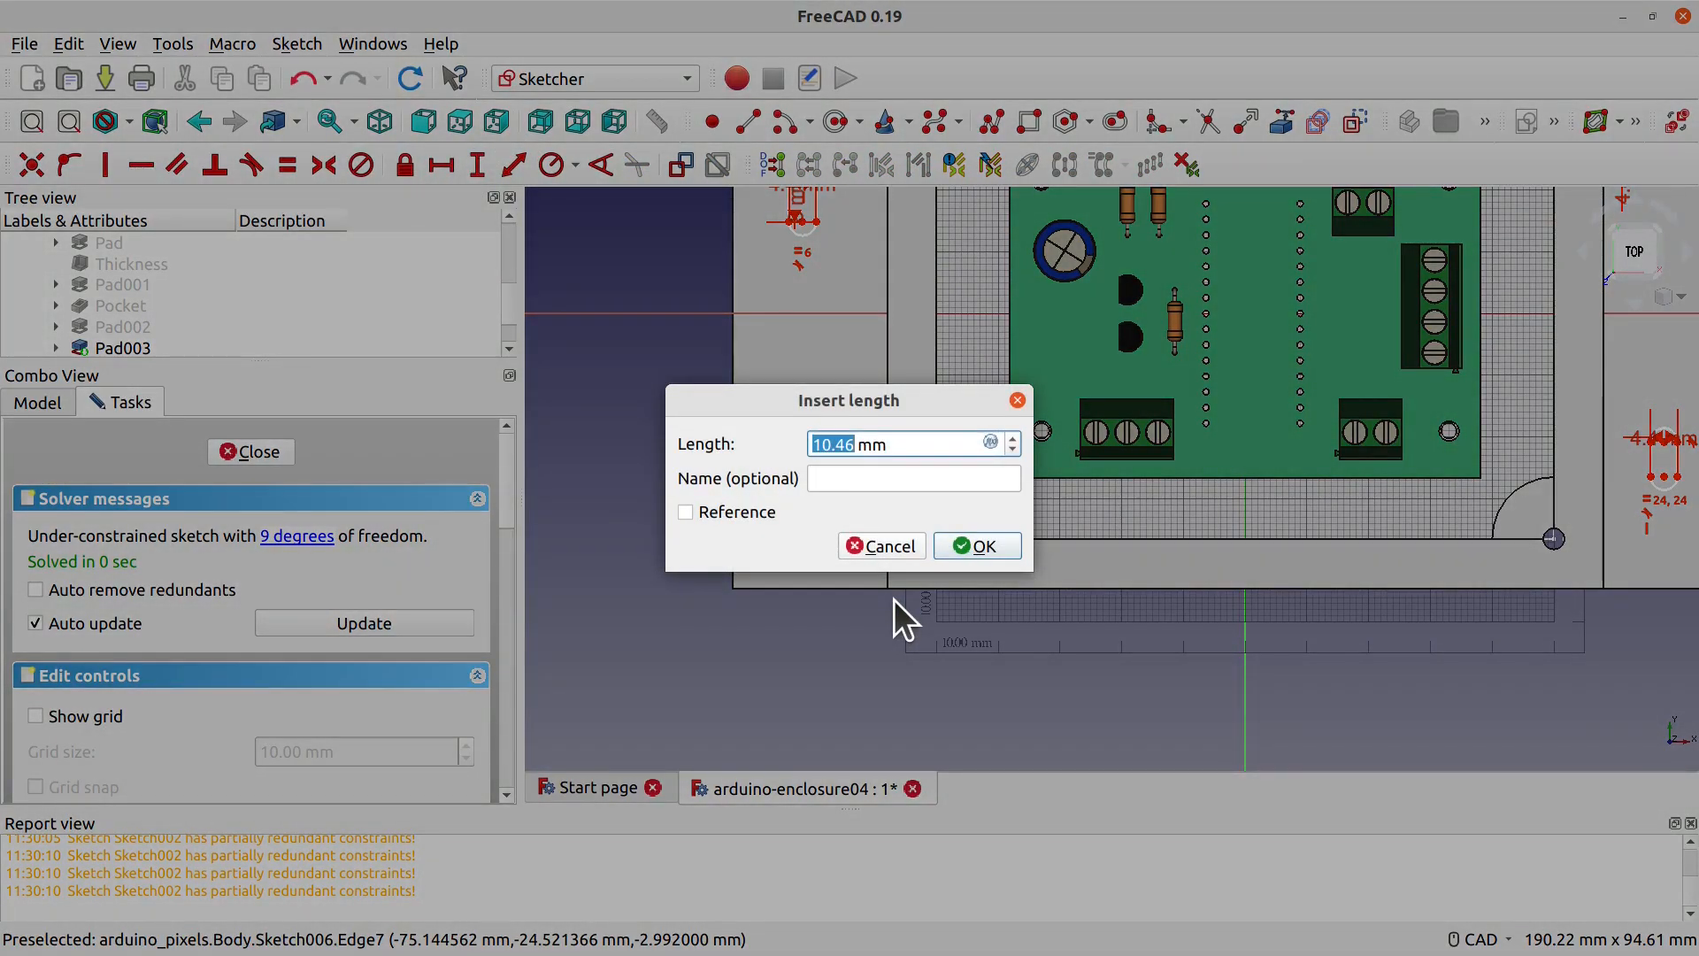
pyautogui.write('8')
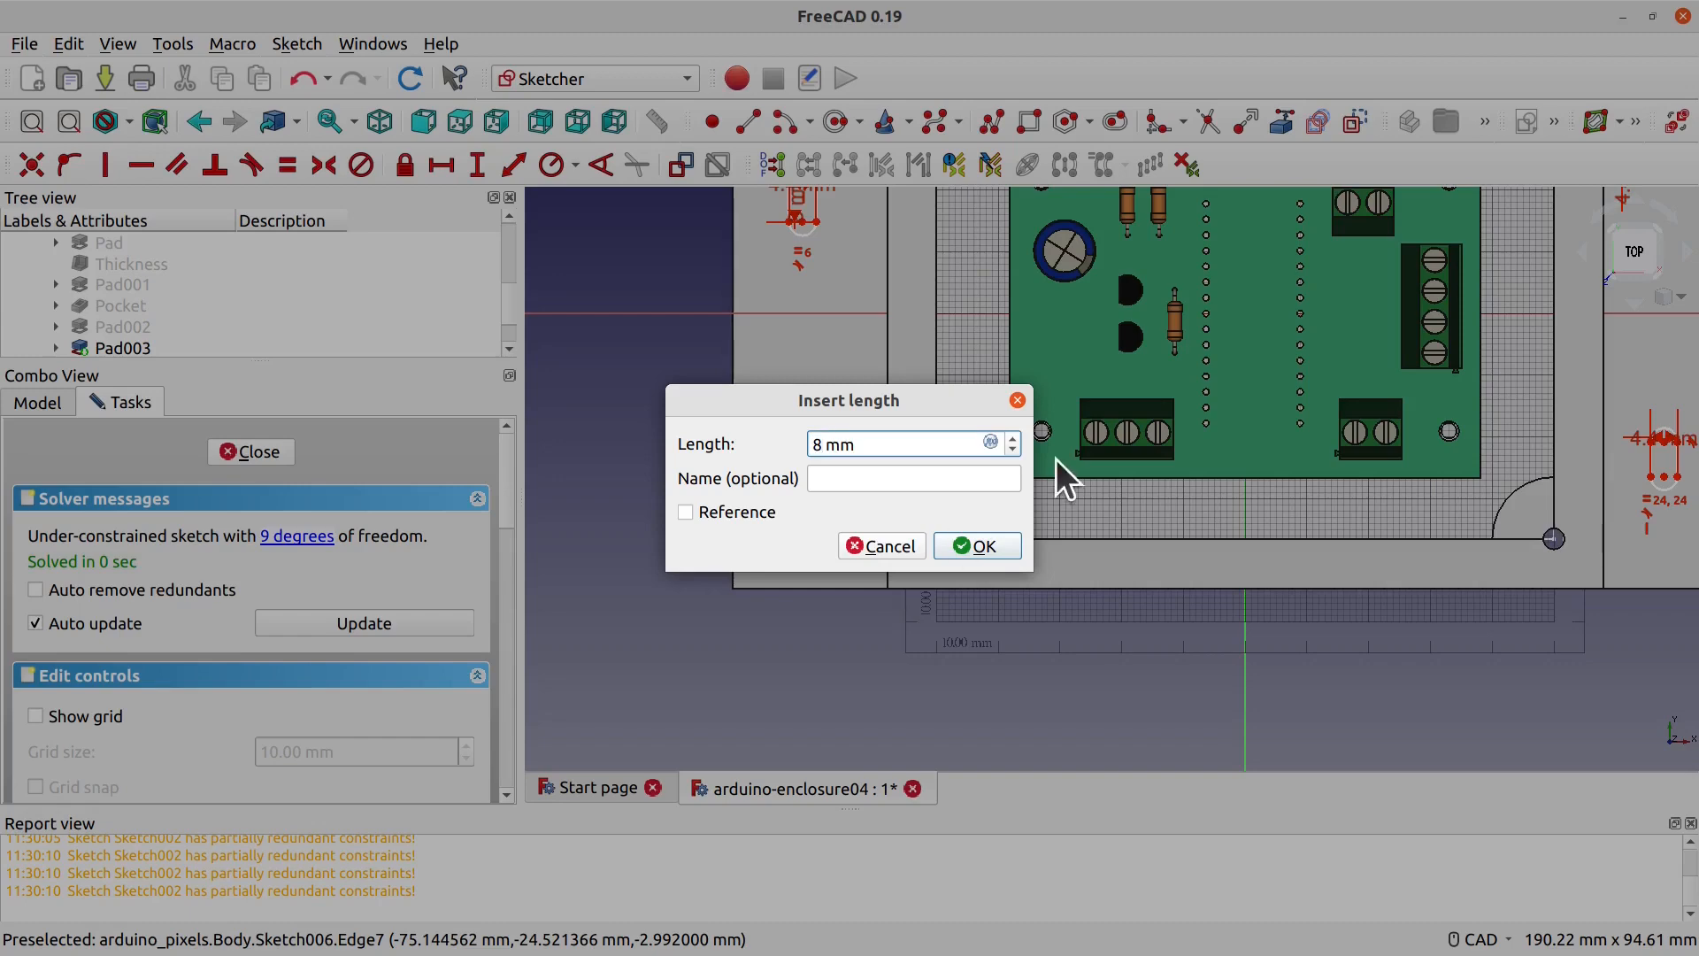
pyautogui.click(996, 542)
# Step: Constrain the straight edge of the right flange's vertical slot to a length of 8 mm
pyautogui.moveTo(1636, 589); pyautogui.dragTo(1173, 571, button='middle')
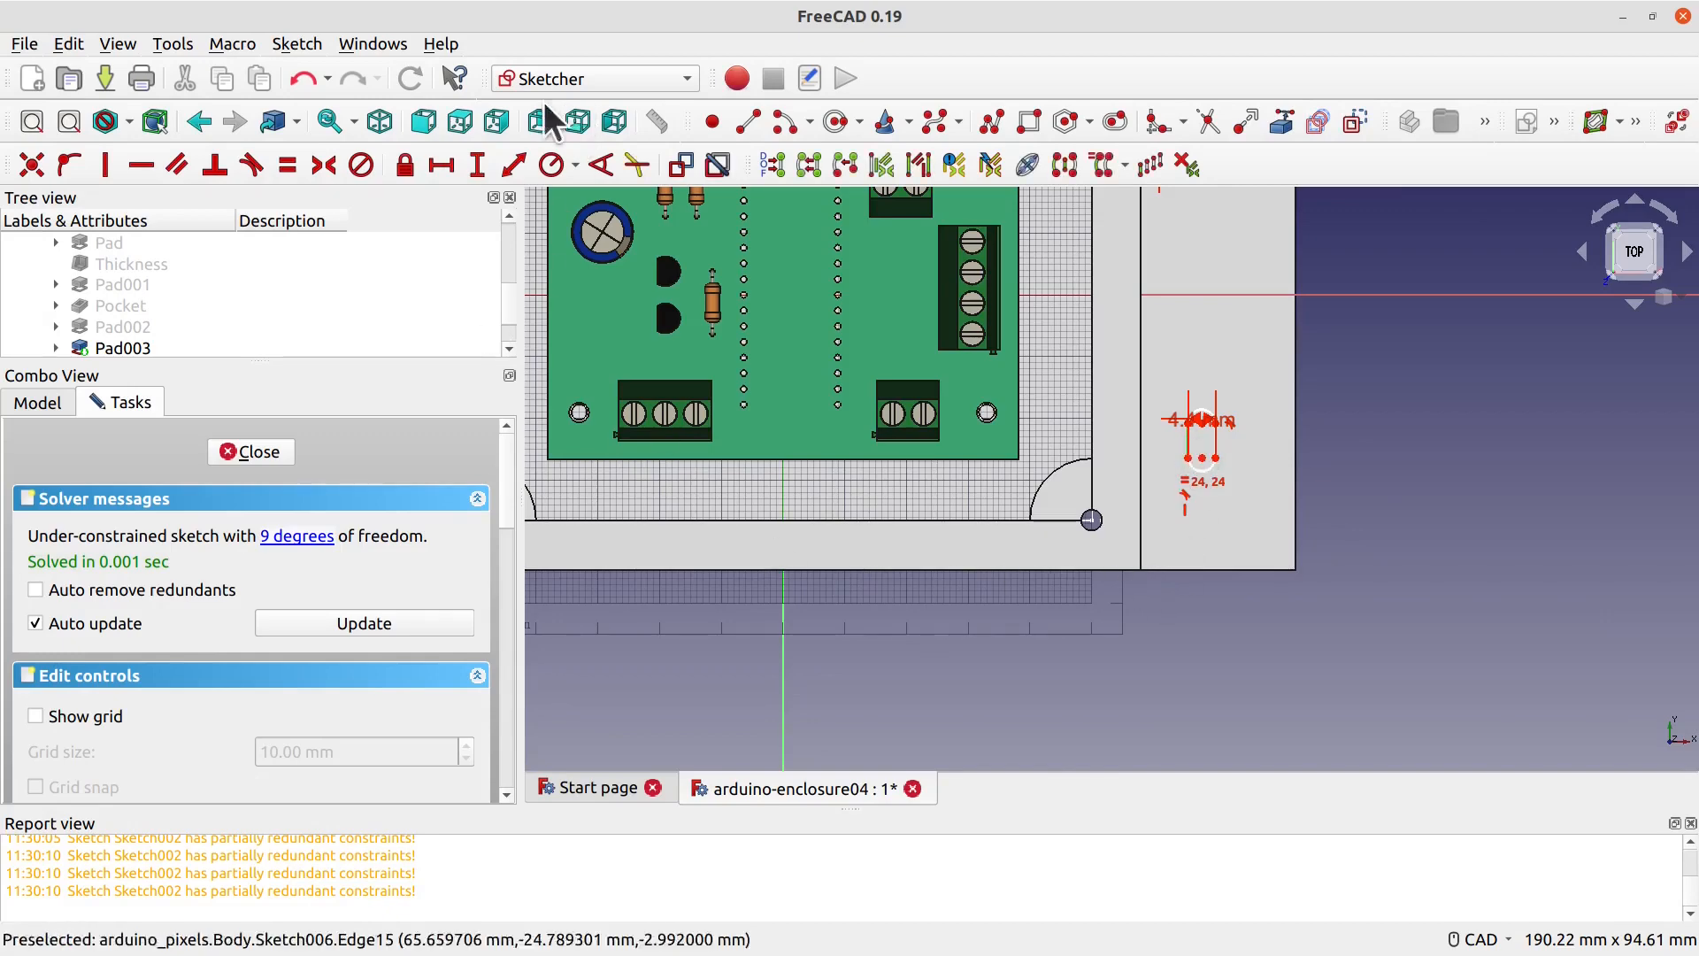
pyautogui.click(478, 165)
pyautogui.write('4')
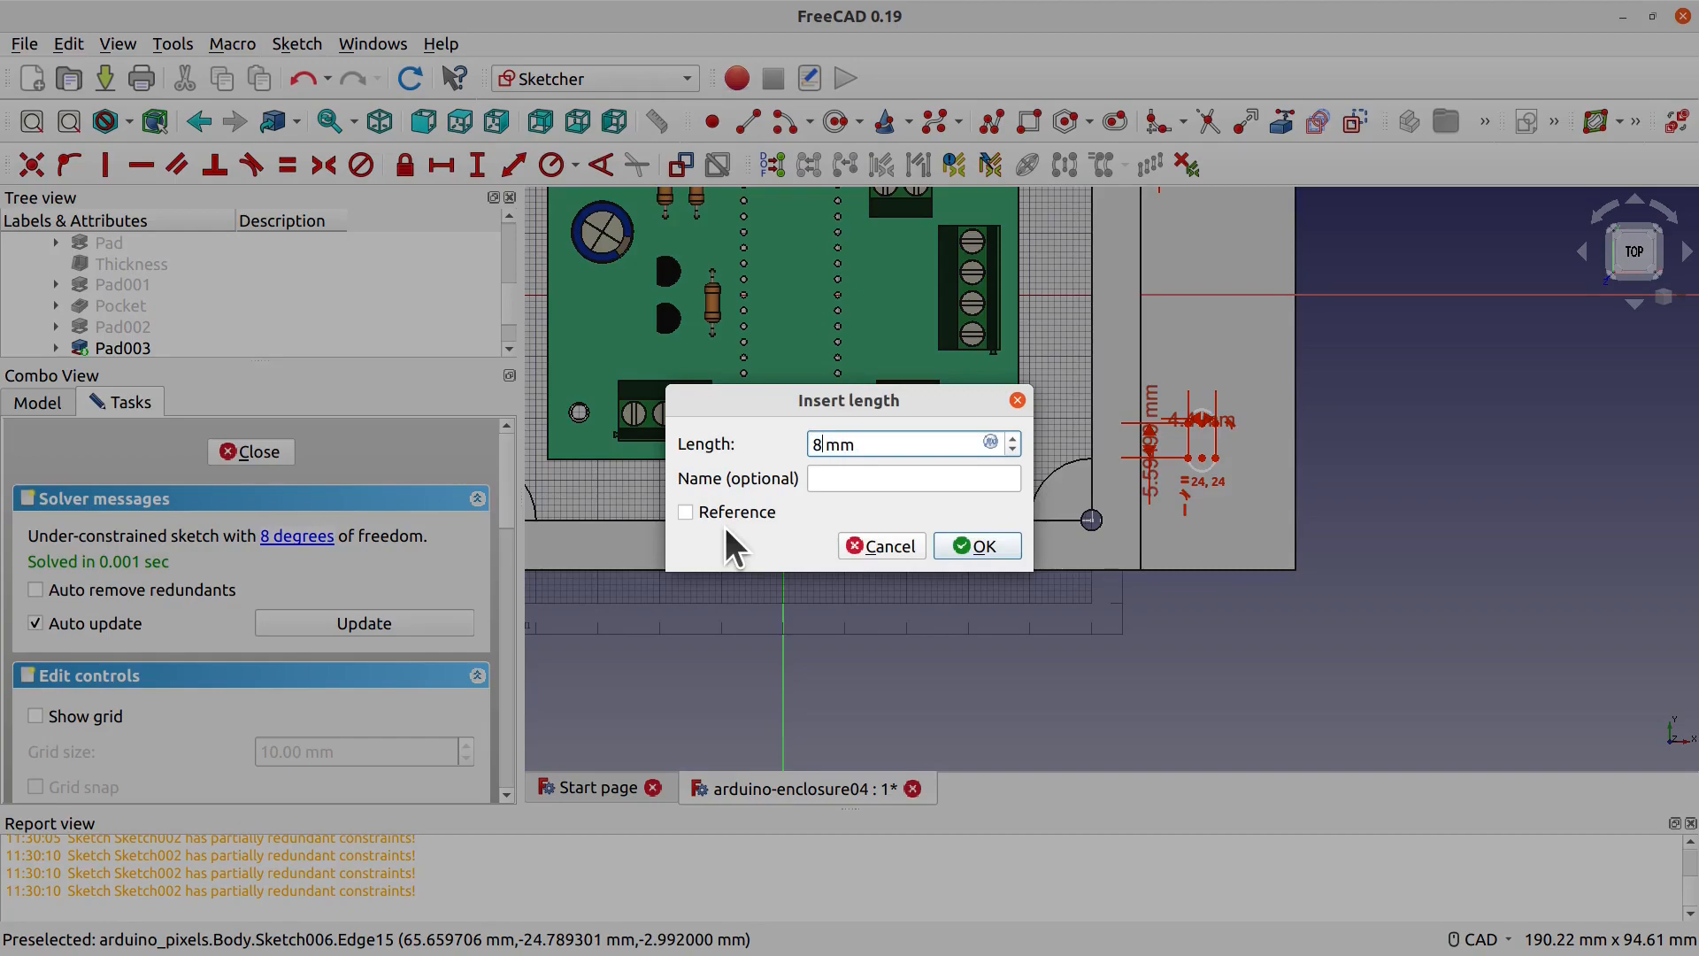
pyautogui.press('Return')
# Step: Hide the circuit board model and the enclosure solid Pad003 while keeping the slot sketch open
pyautogui.scroll(-2, 1178, 509)
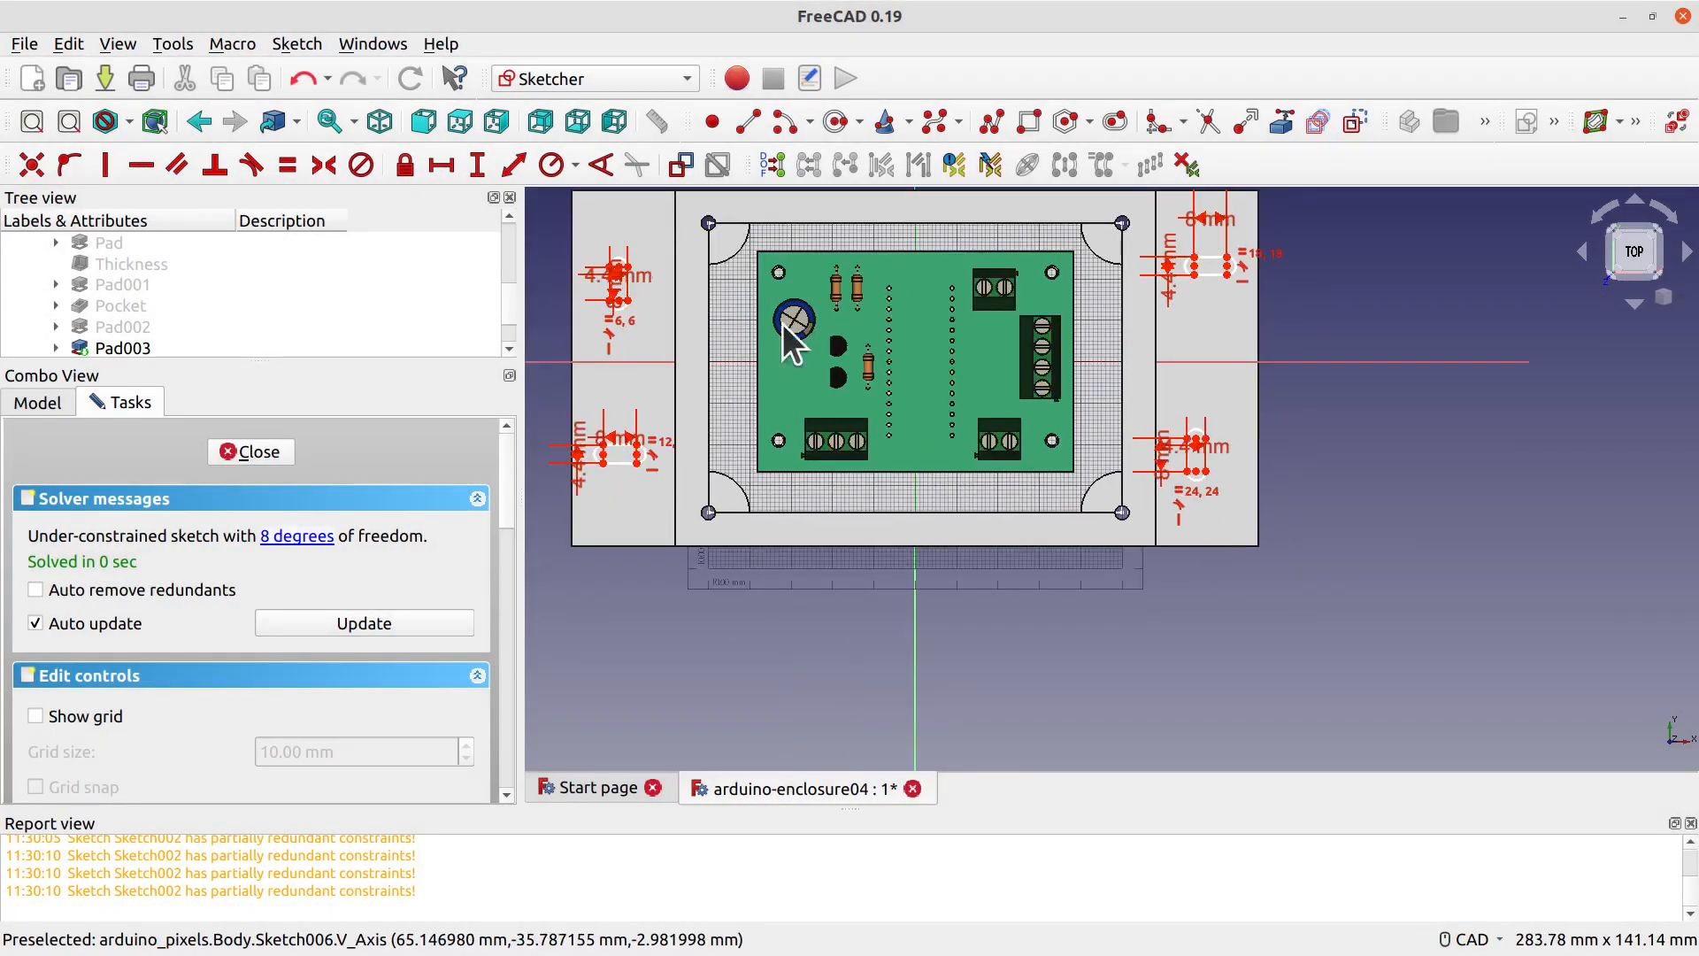
pyautogui.scroll(4, 797, 559)
pyautogui.scroll(-2, 807, 549)
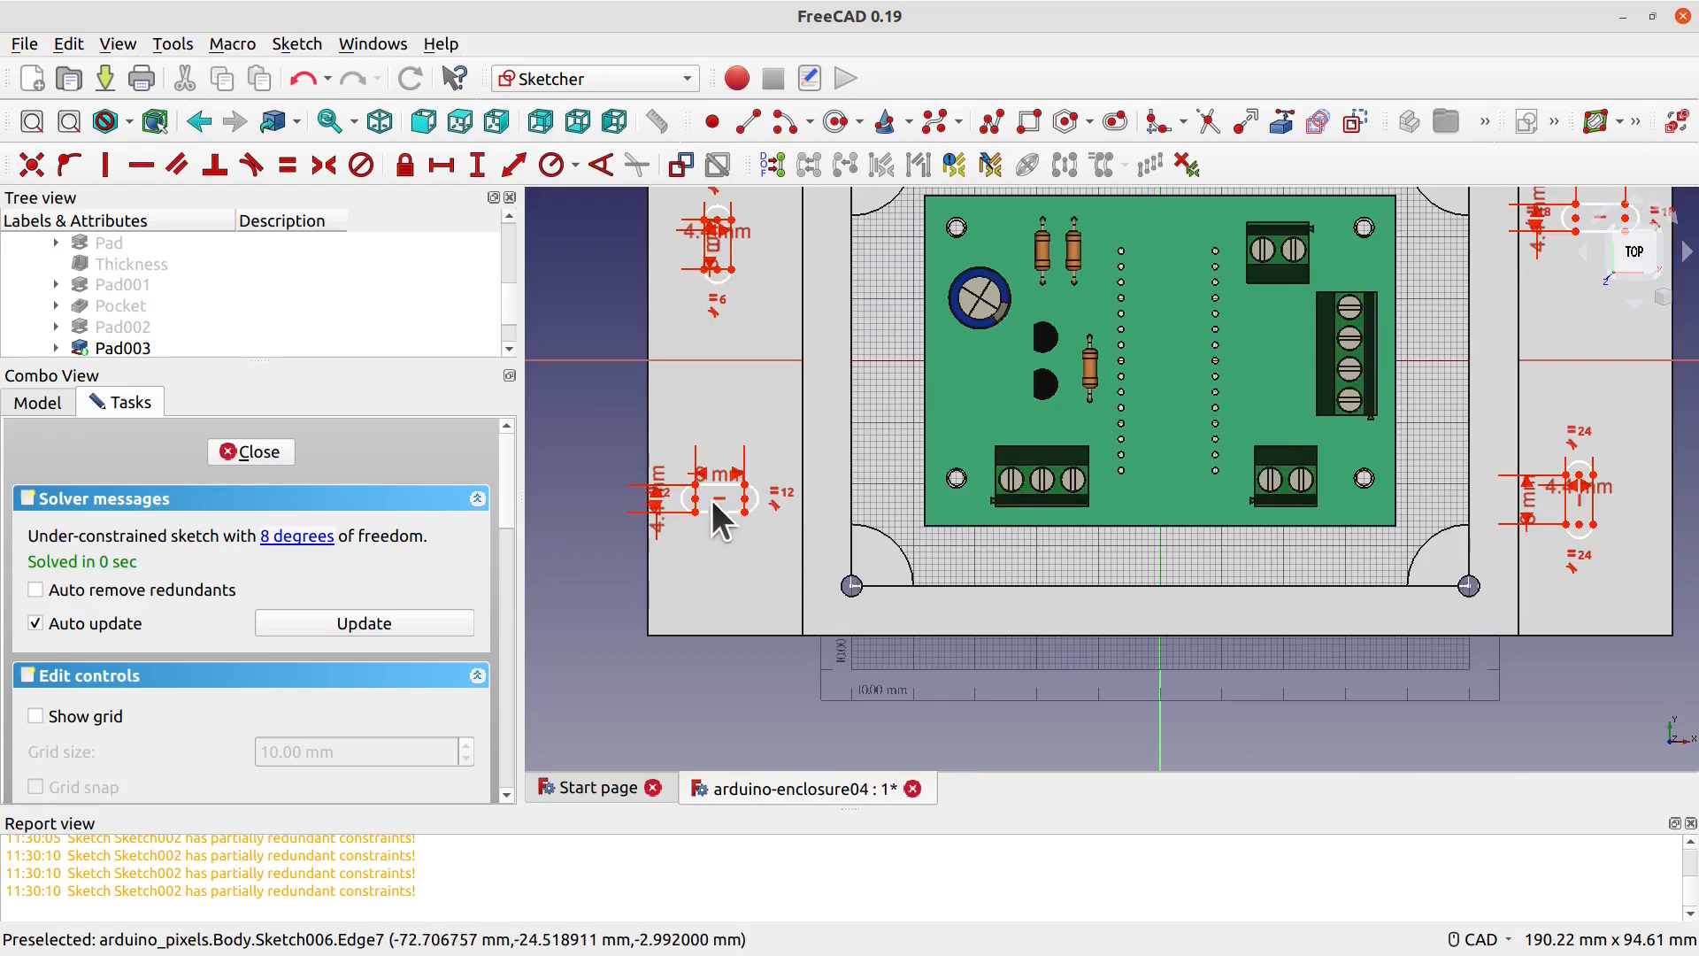
pyautogui.moveTo(1309, 501)
pyautogui.mouseDown(button='middle')
pyautogui.moveTo(1163, 543)
pyautogui.moveTo(1216, 552)
pyautogui.mouseUp(button='middle')
pyautogui.moveTo(823, 462)
pyautogui.mouseDown(button='middle')
pyautogui.moveTo(821, 485)
pyautogui.moveTo(862, 513)
pyautogui.mouseUp(button='middle')
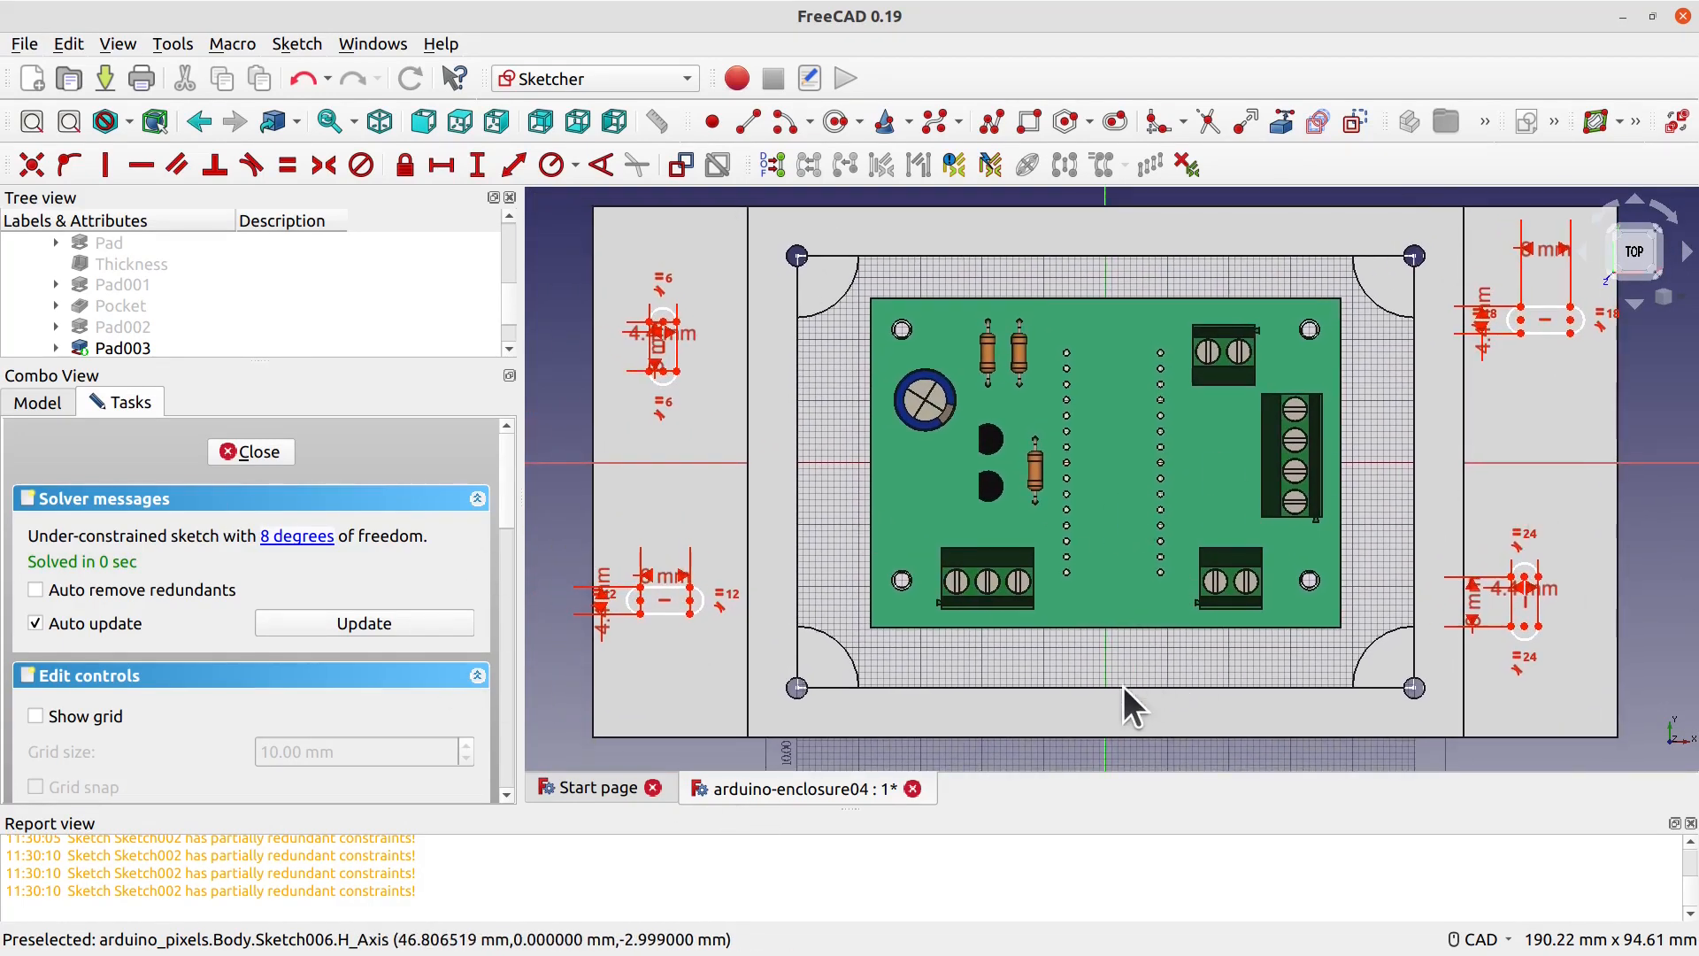
pyautogui.scroll(4, 508, 296)
pyautogui.click(149, 285)
pyautogui.press('space')
pyautogui.scroll(-5, 147, 312)
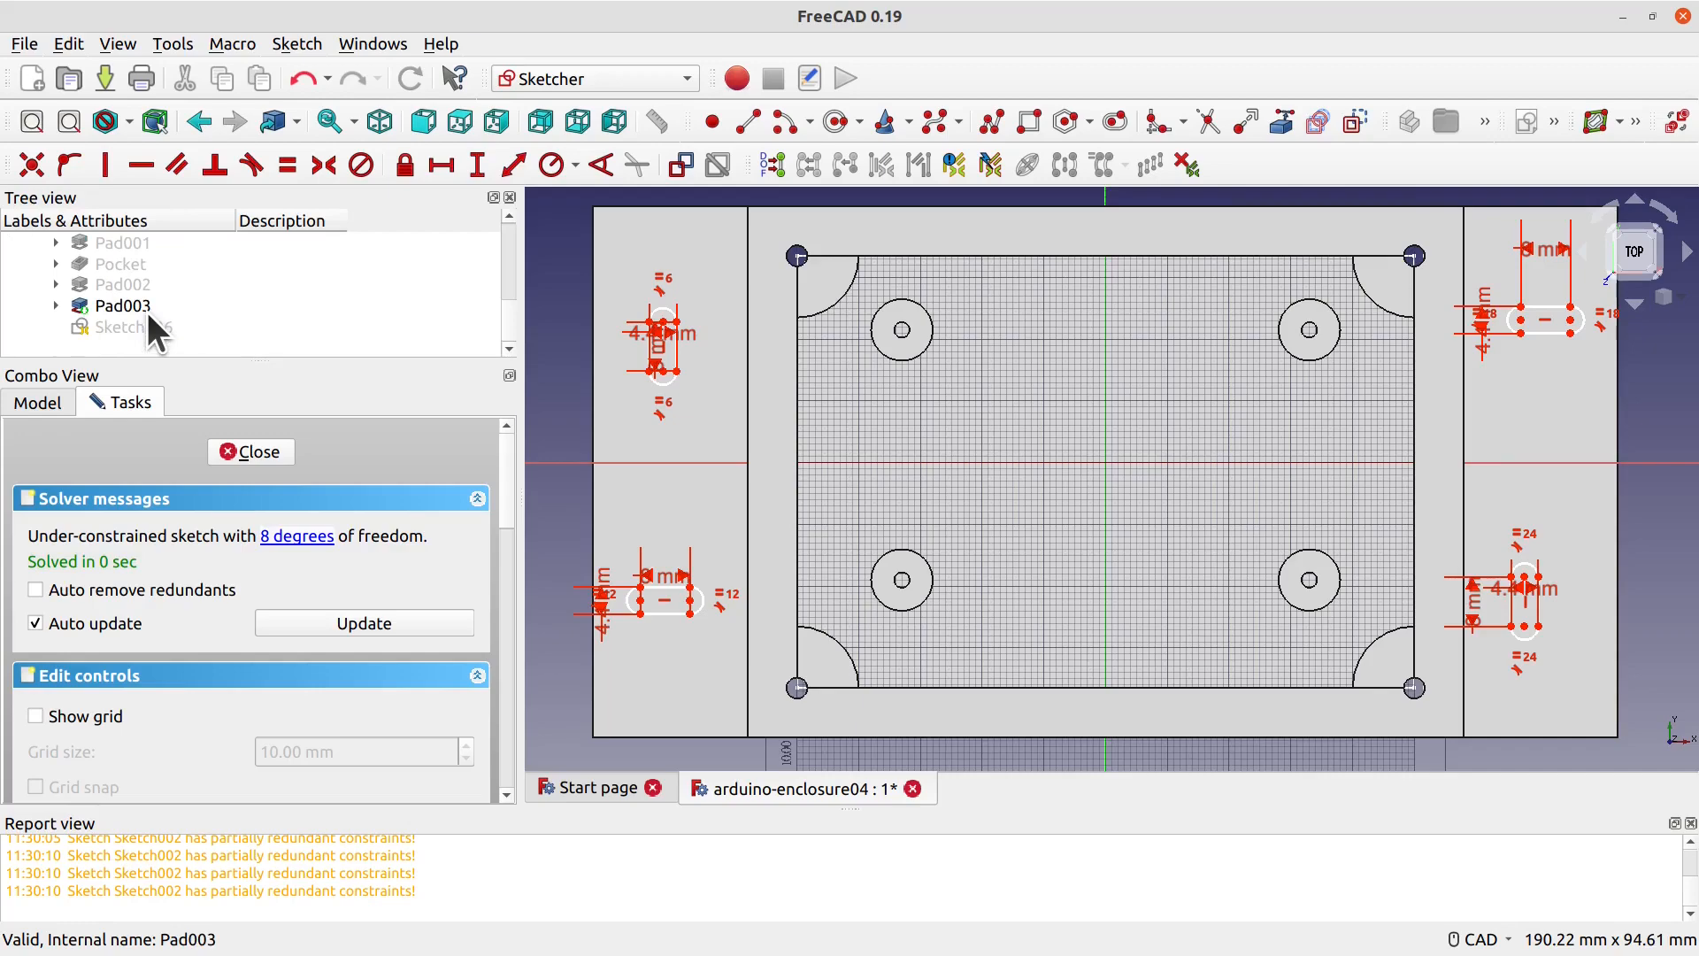
pyautogui.click(147, 306)
pyautogui.press('space')
pyautogui.scroll(1, 1112, 700)
pyautogui.scroll(-2, 973, 561)
pyautogui.scroll(1, 974, 560)
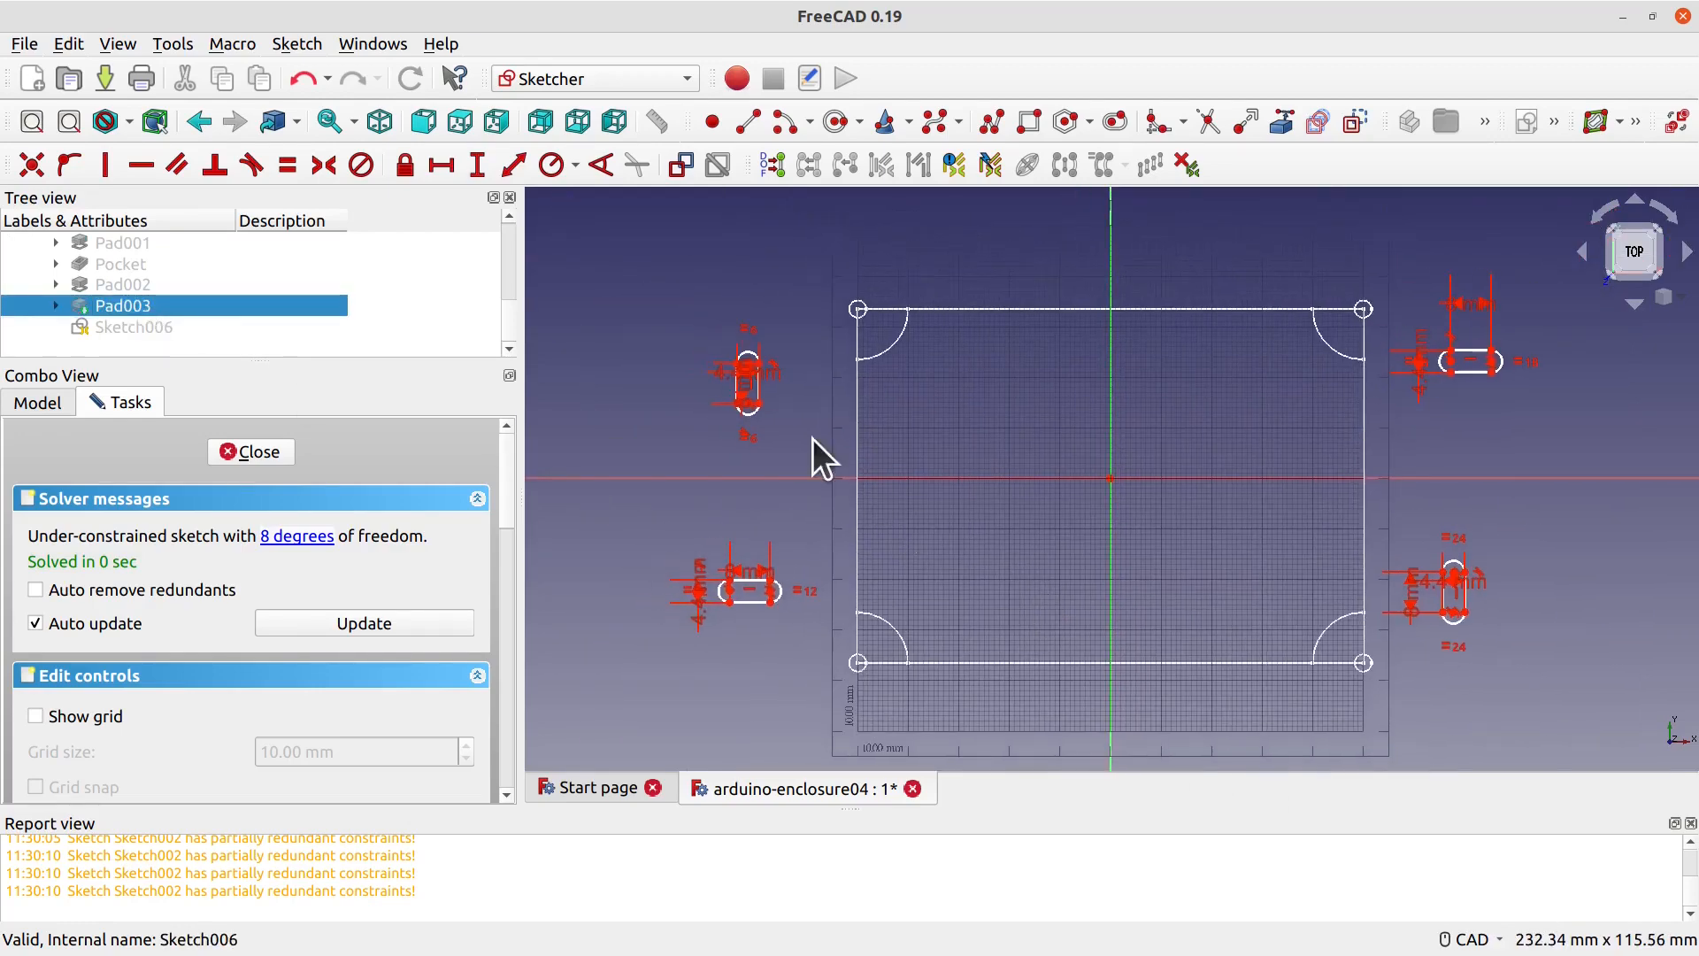
# Step: Constrain the vertical distance between the left flange's vertical slot, at its lower arc centre, and the origin to 15 mm
pyautogui.scroll(1, 758, 416)
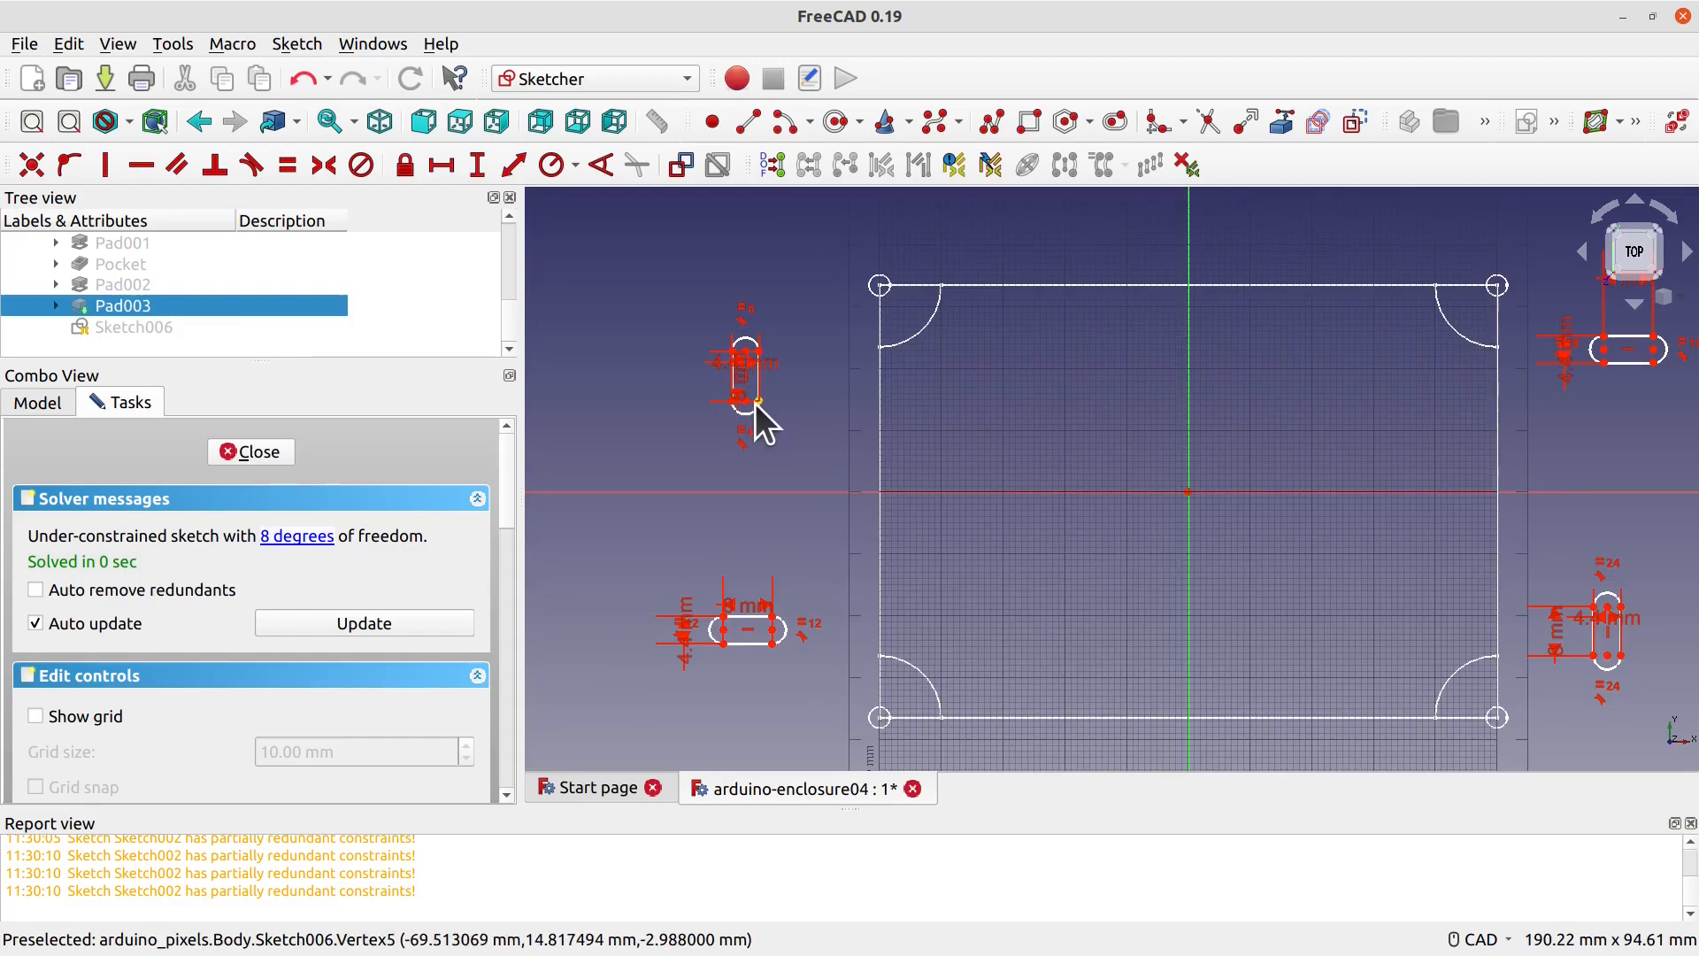
pyautogui.click(745, 401)
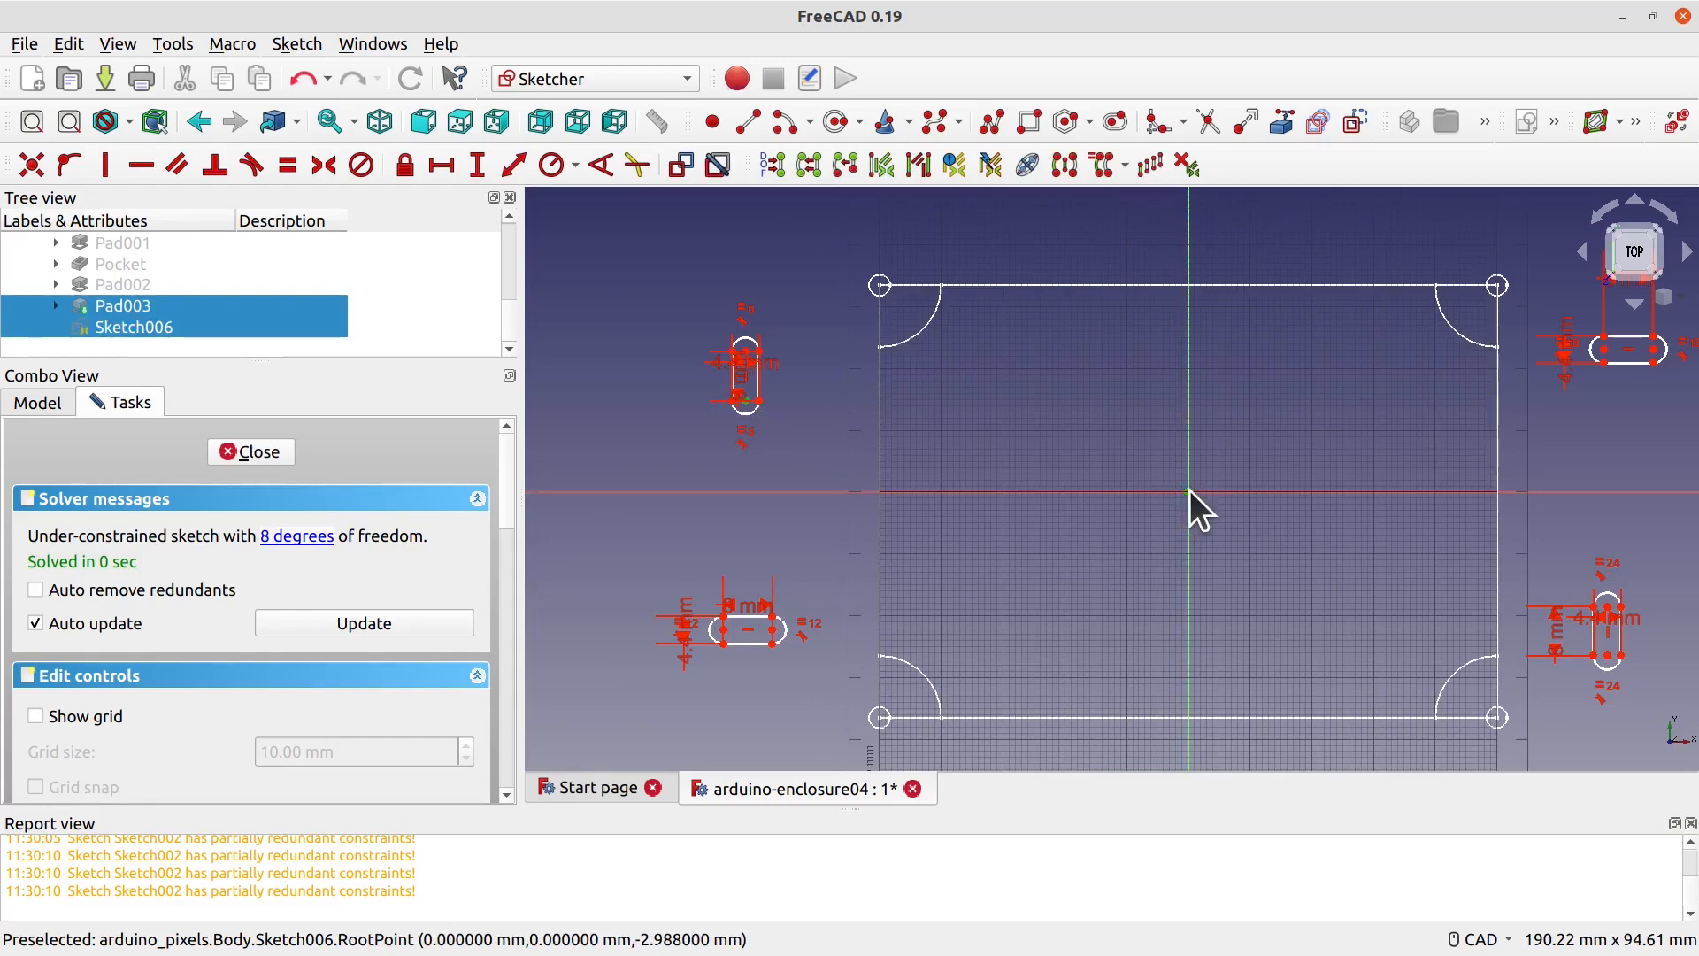
pyautogui.click(1190, 490)
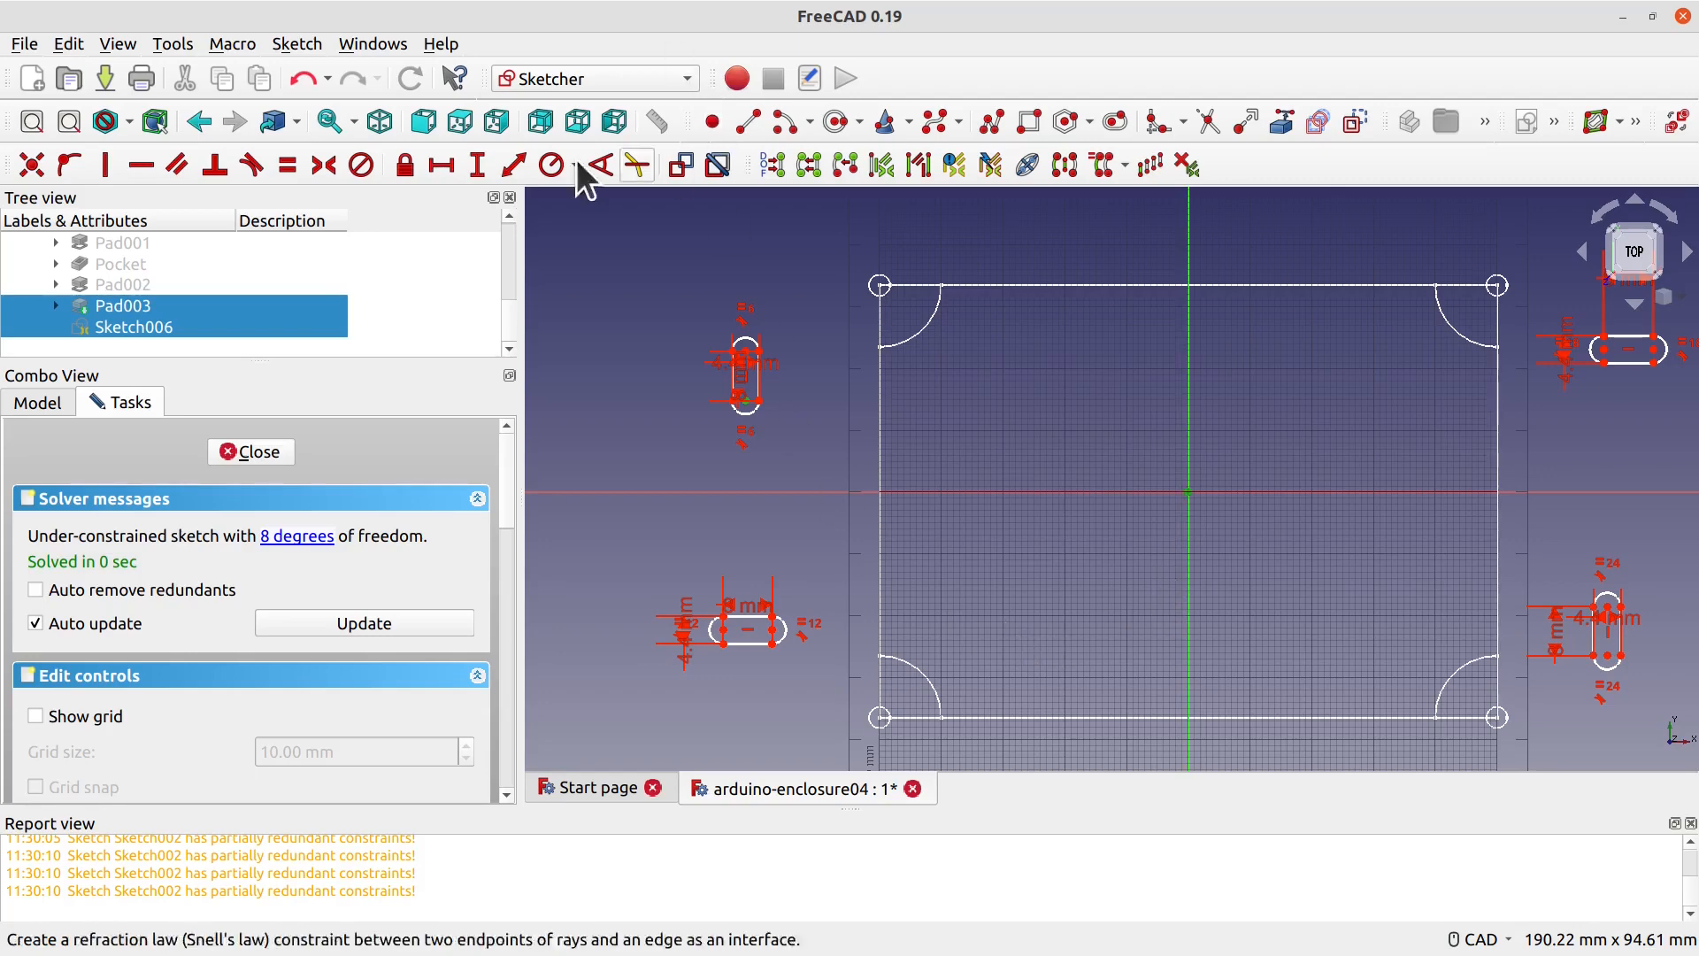
pyautogui.click(476, 167)
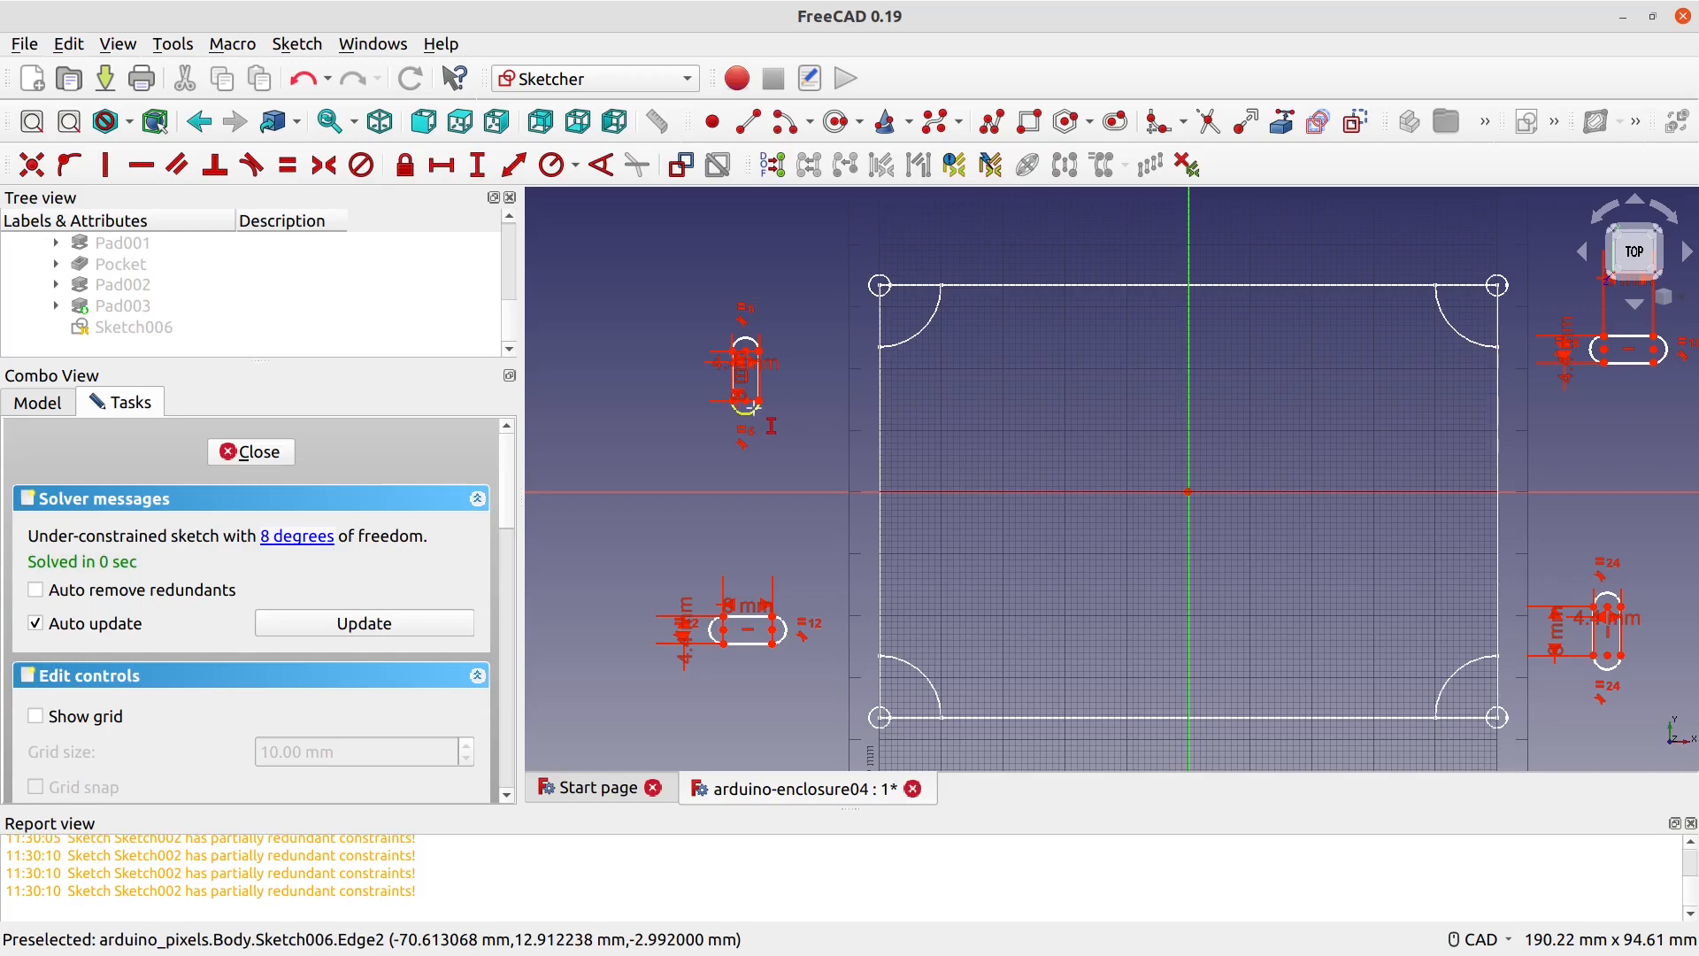
pyautogui.click(799, 413)
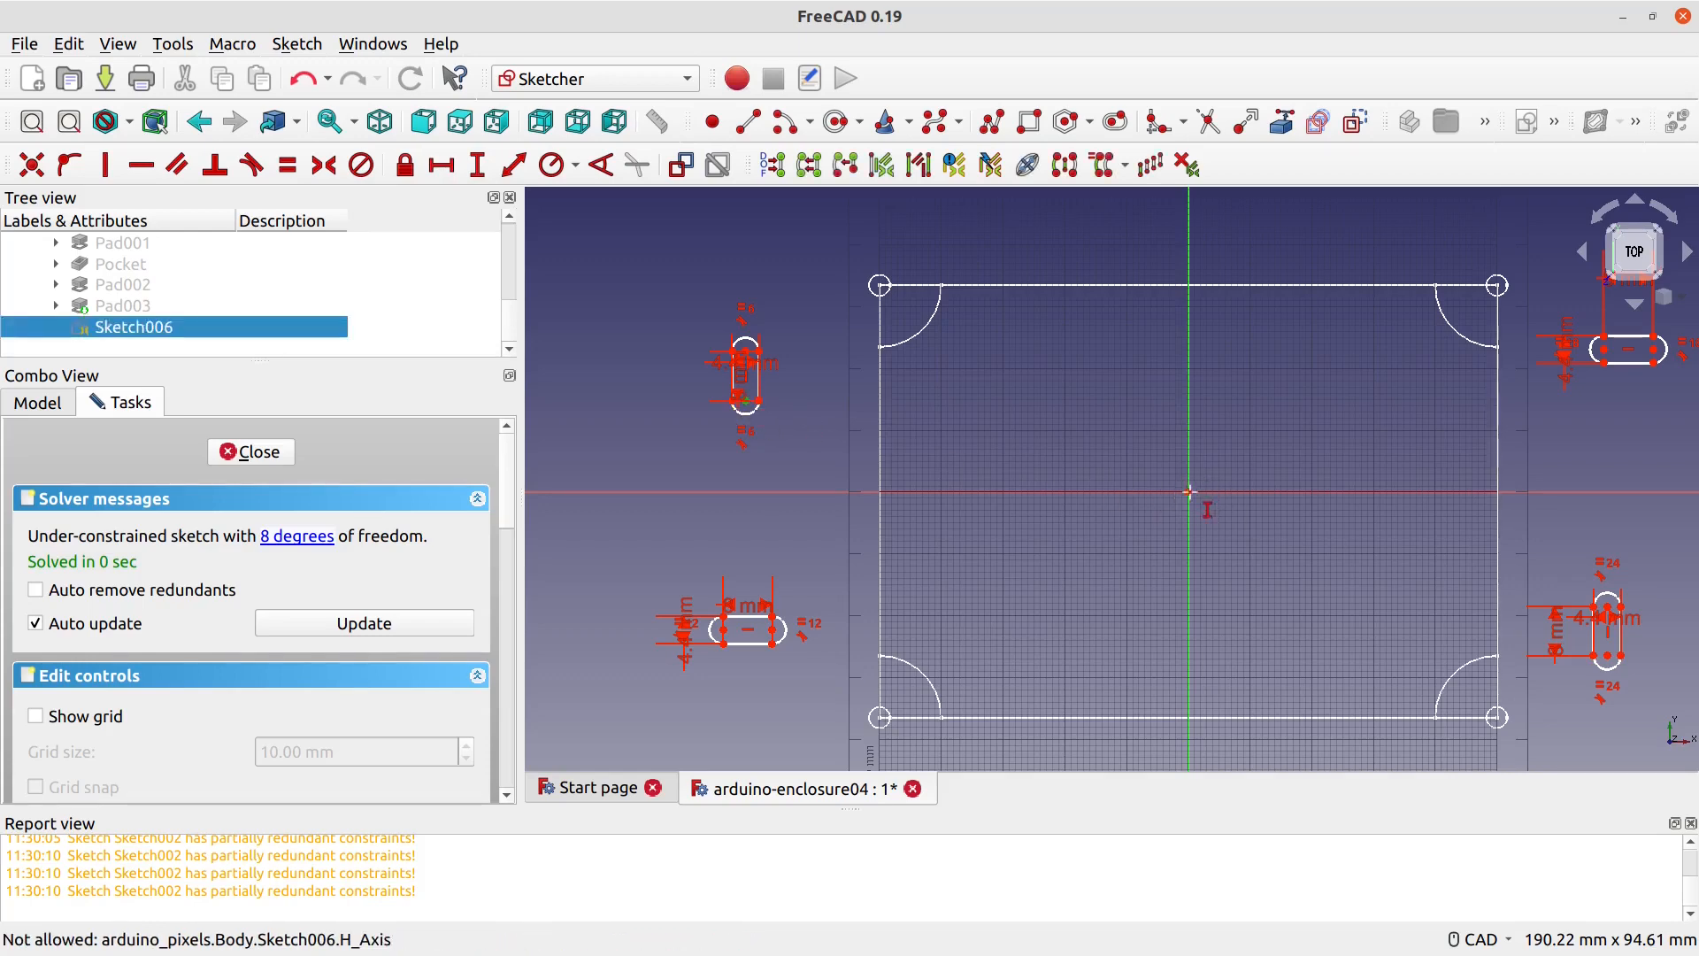
pyautogui.click(1186, 491)
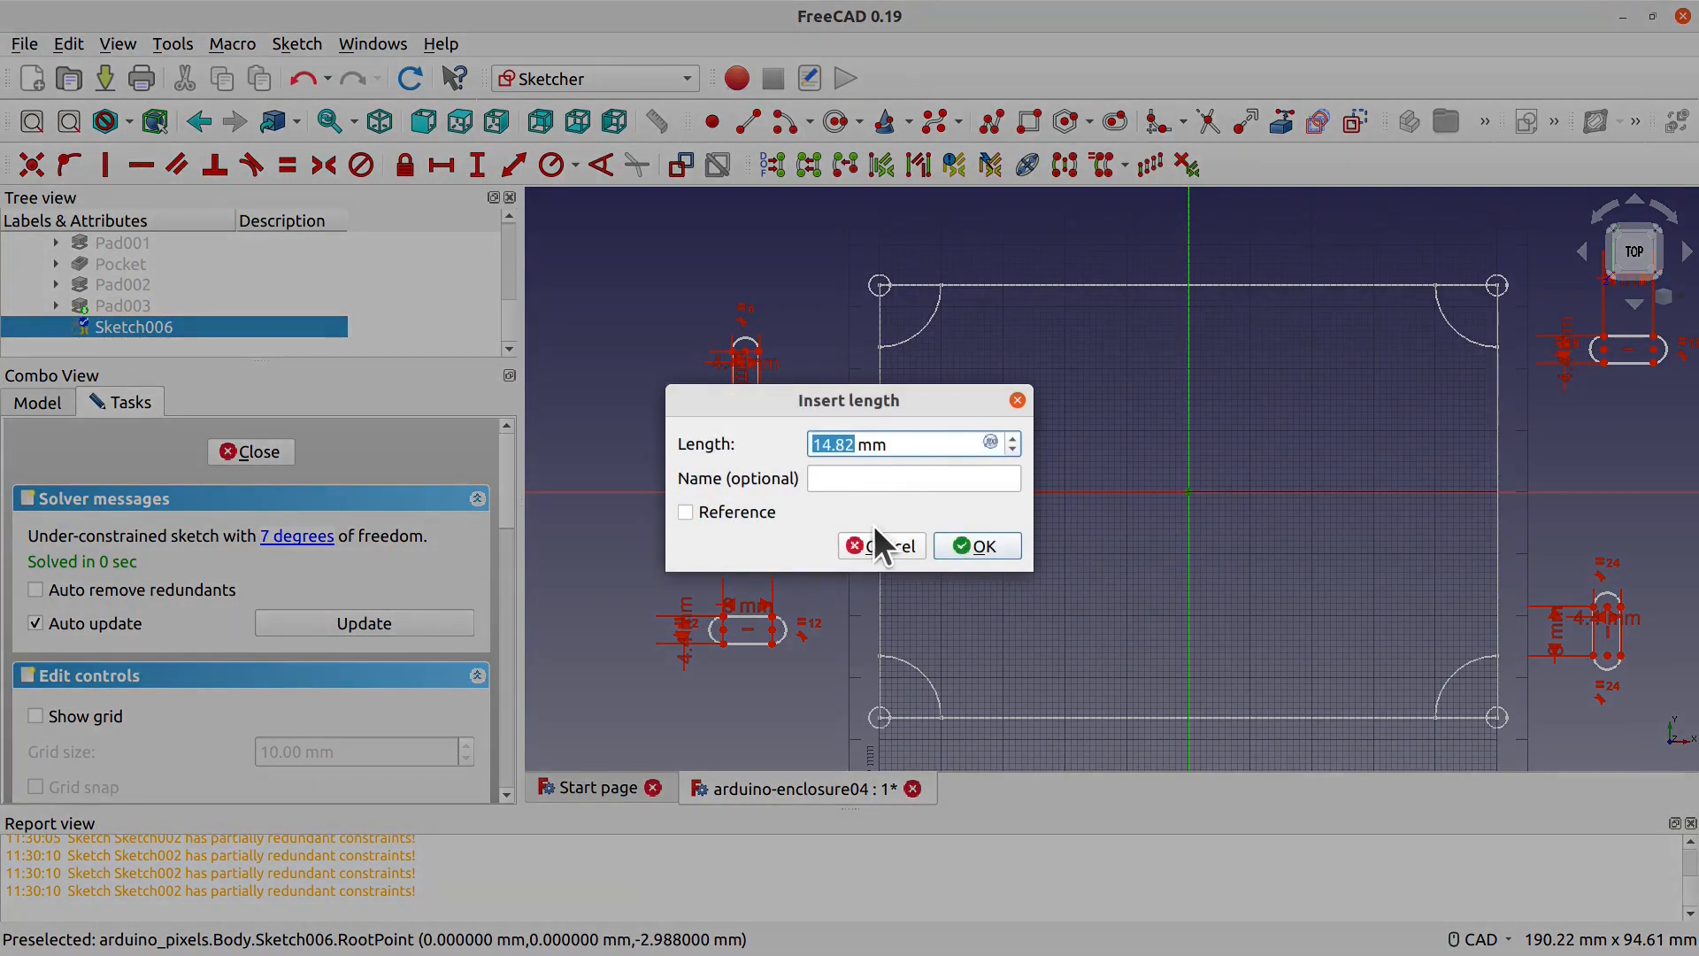
pyautogui.write('5')
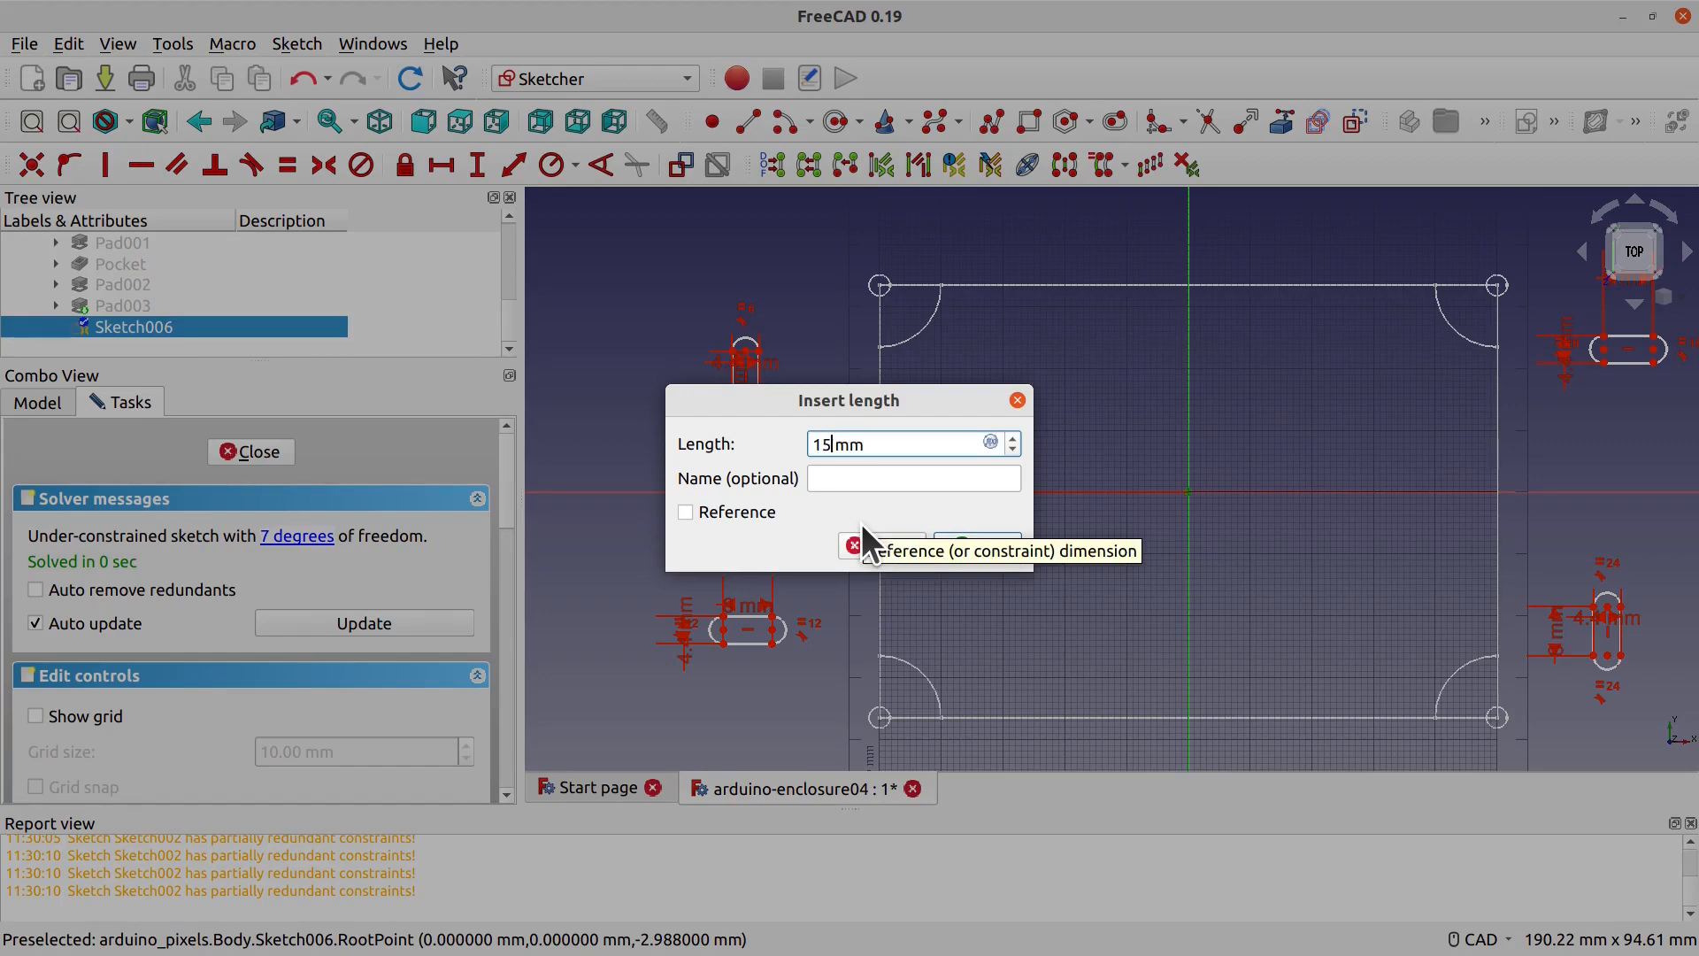
pyautogui.press('Return')
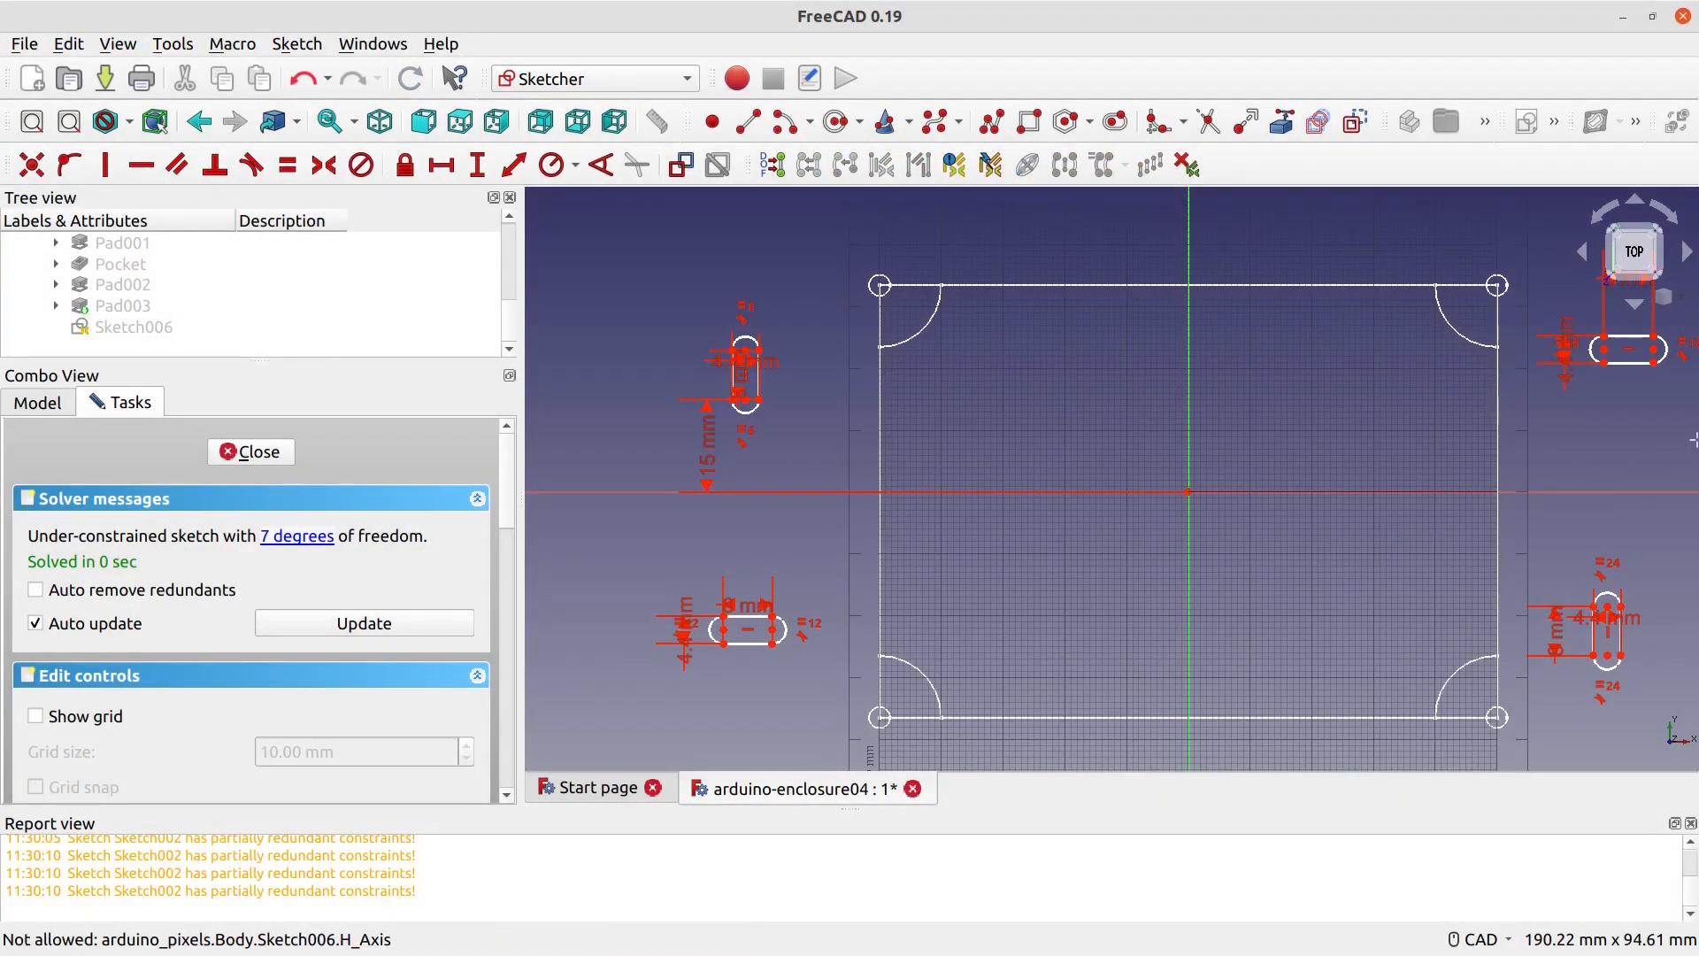
# Step: Constrain the vertical distance between the right flange's horizontal slot, at its inner arc centre, and the origin to 15+2.2 mm
pyautogui.click(1604, 350)
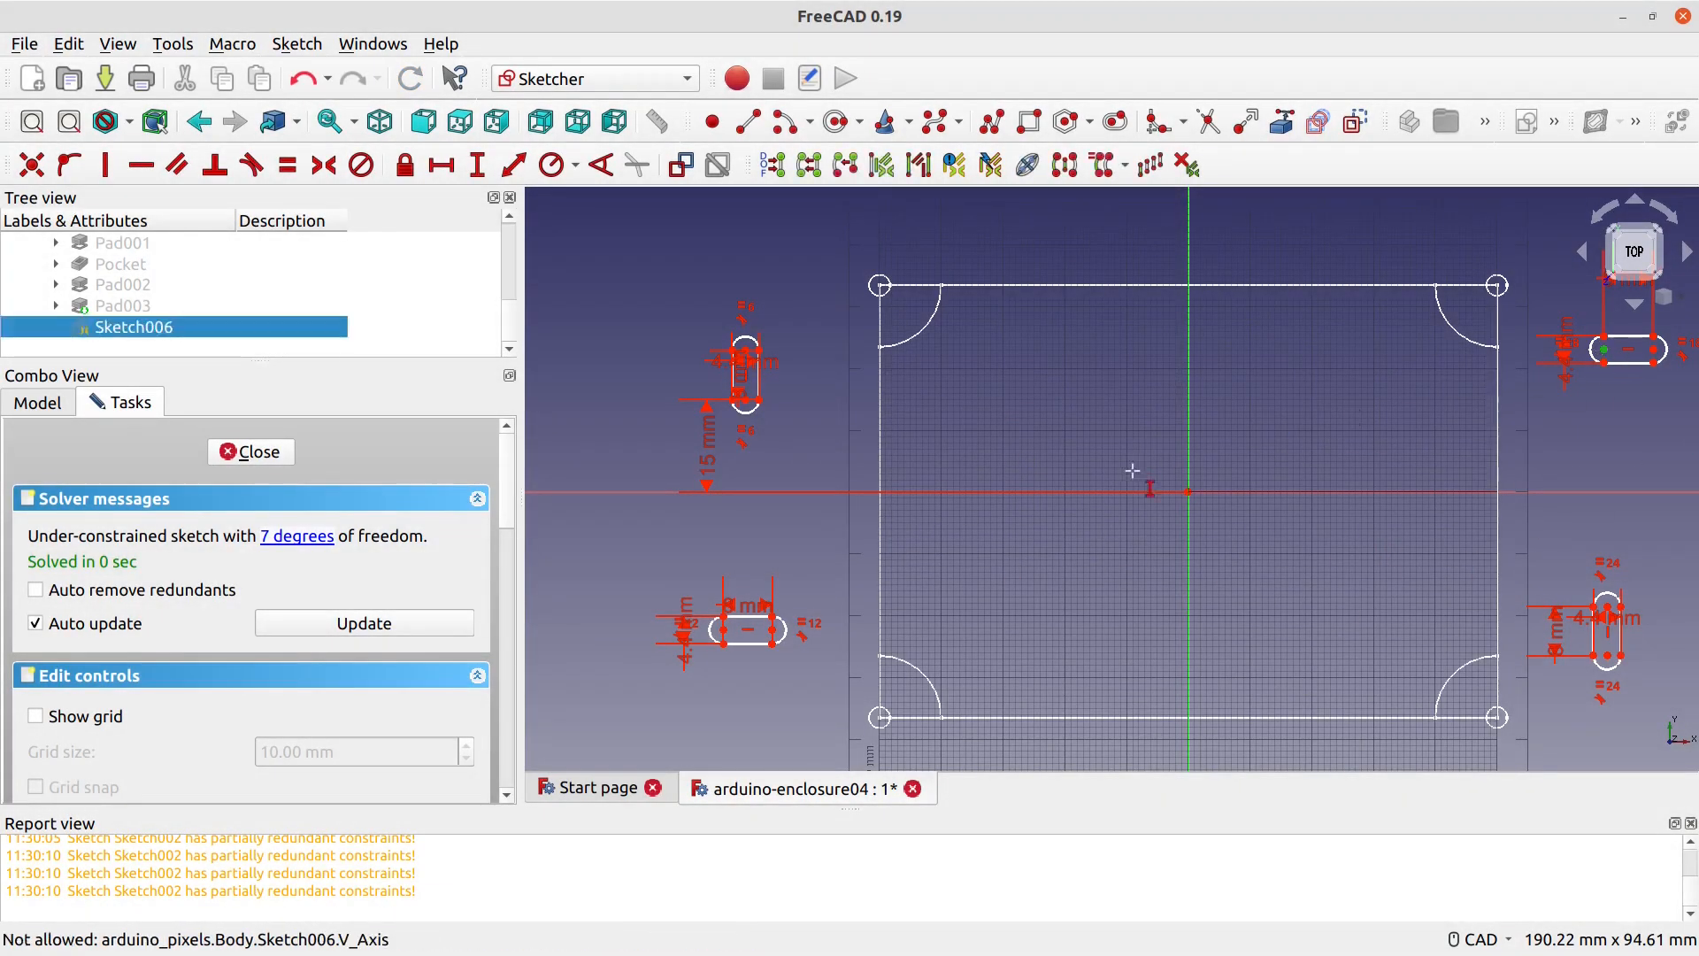
pyautogui.click(1187, 491)
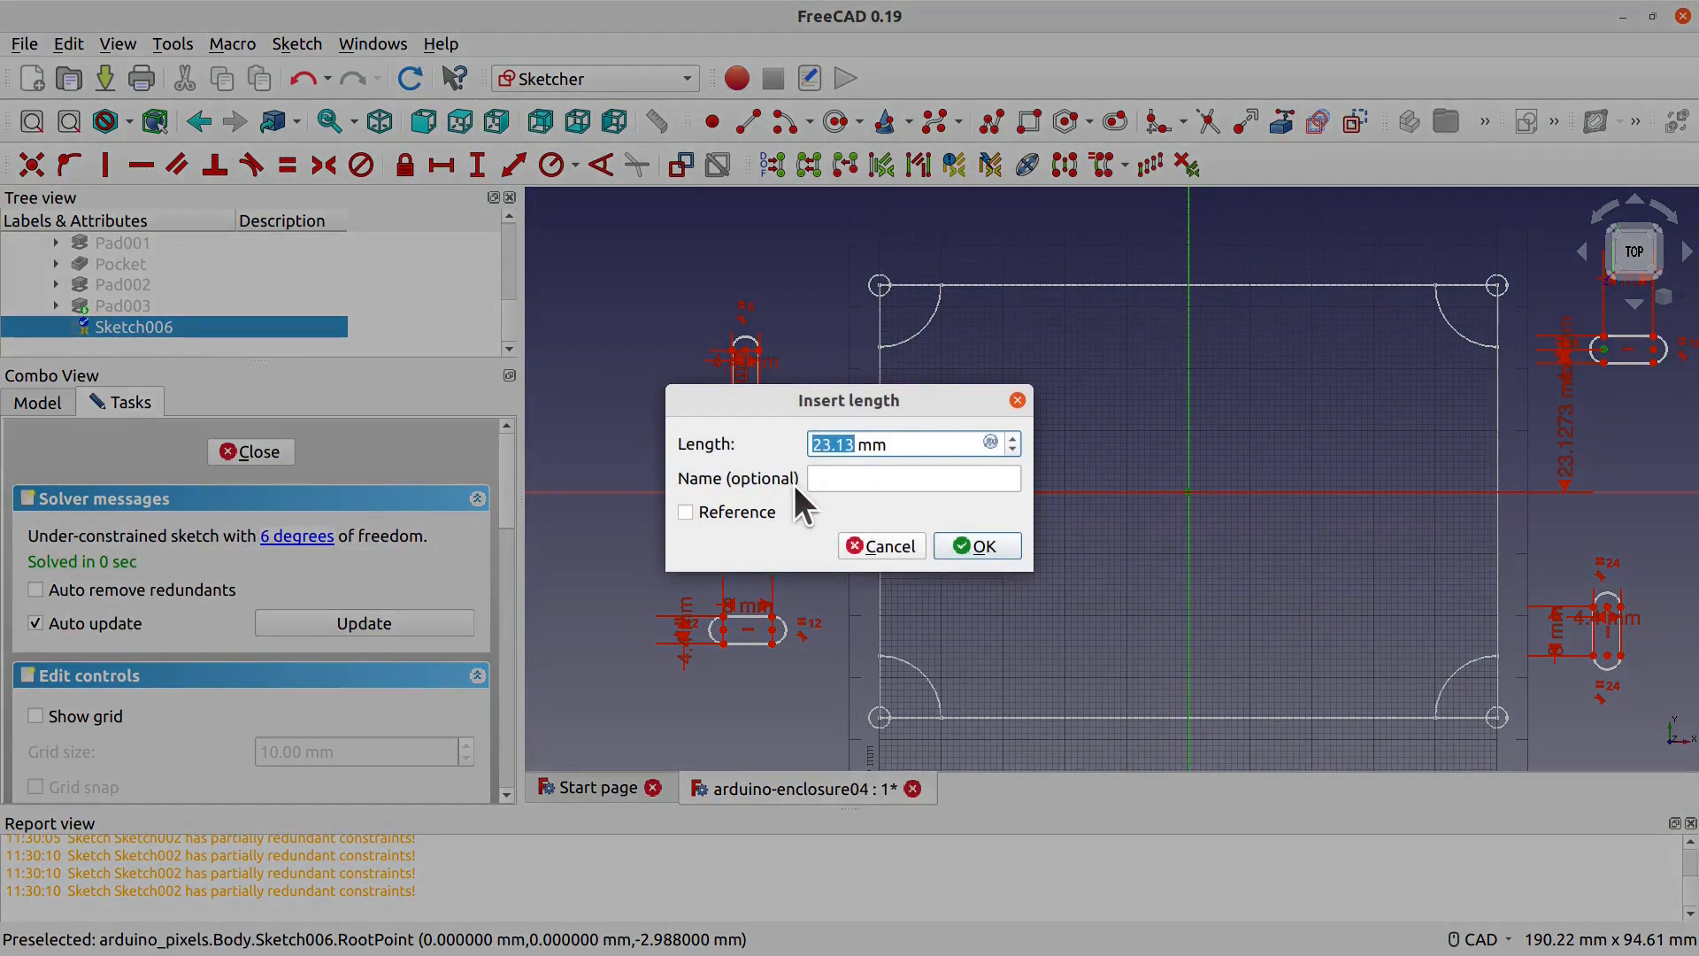
pyautogui.write('15+2.2')
pyautogui.click(982, 546)
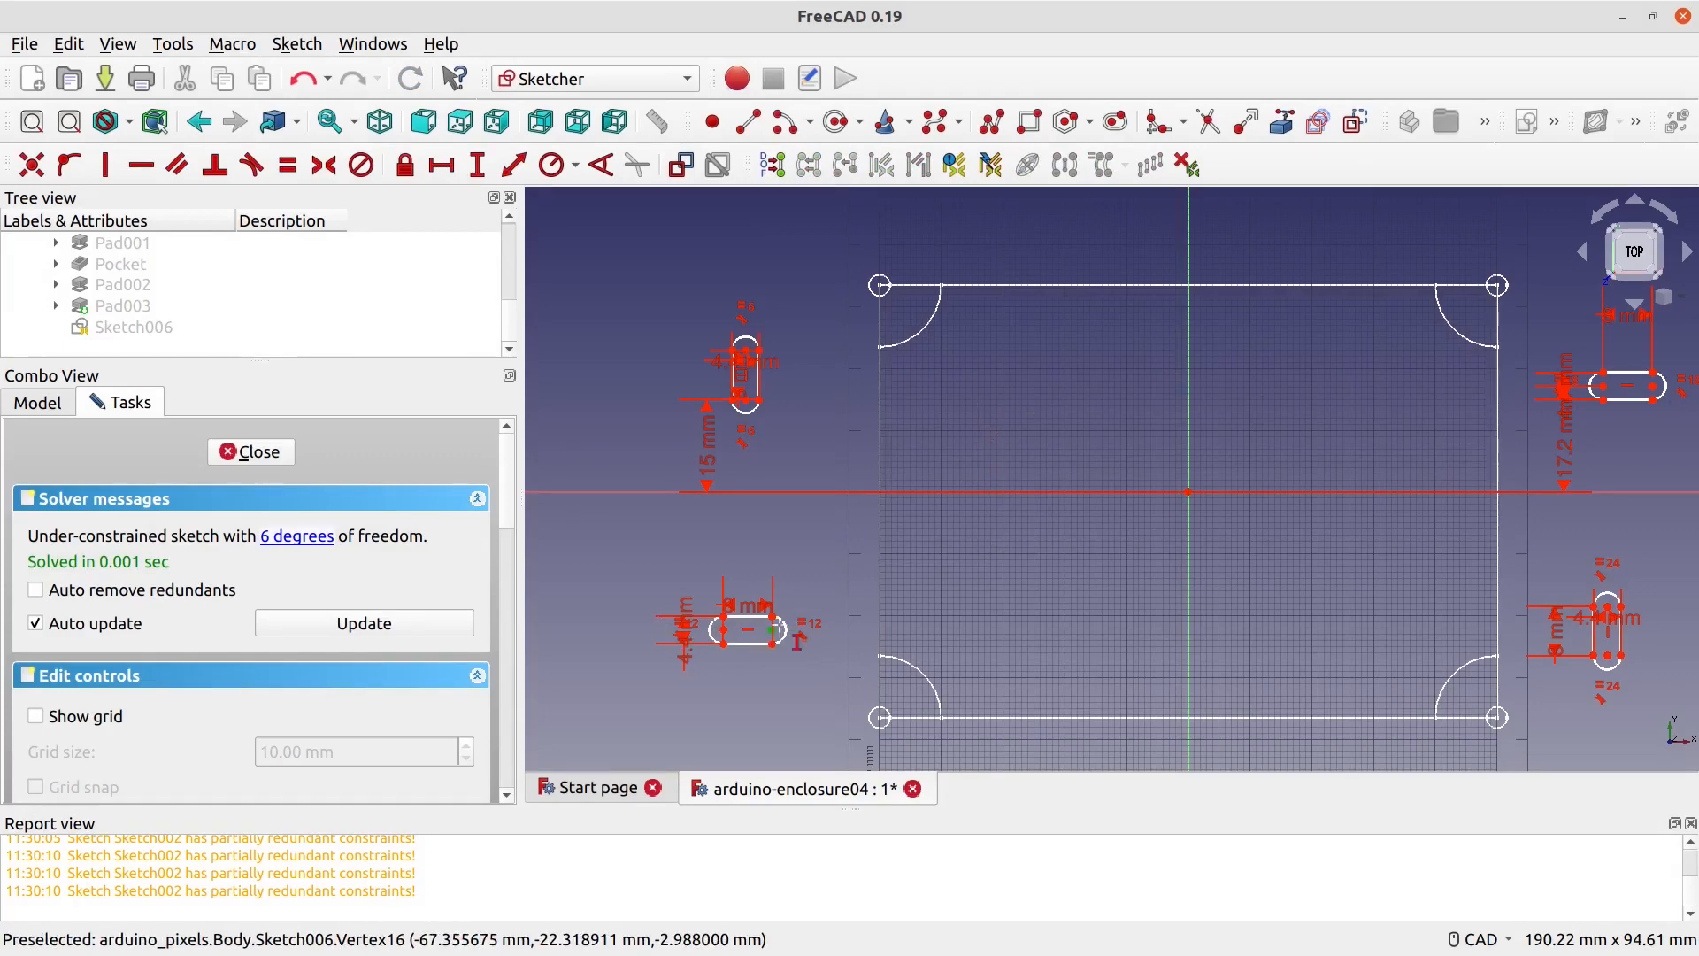
# Step: Constrain the vertical distance between the left flange's horizontal slot, at its inner arc centre, and the origin to 15+2.2 mm
pyautogui.click(771, 630)
pyautogui.click(1188, 490)
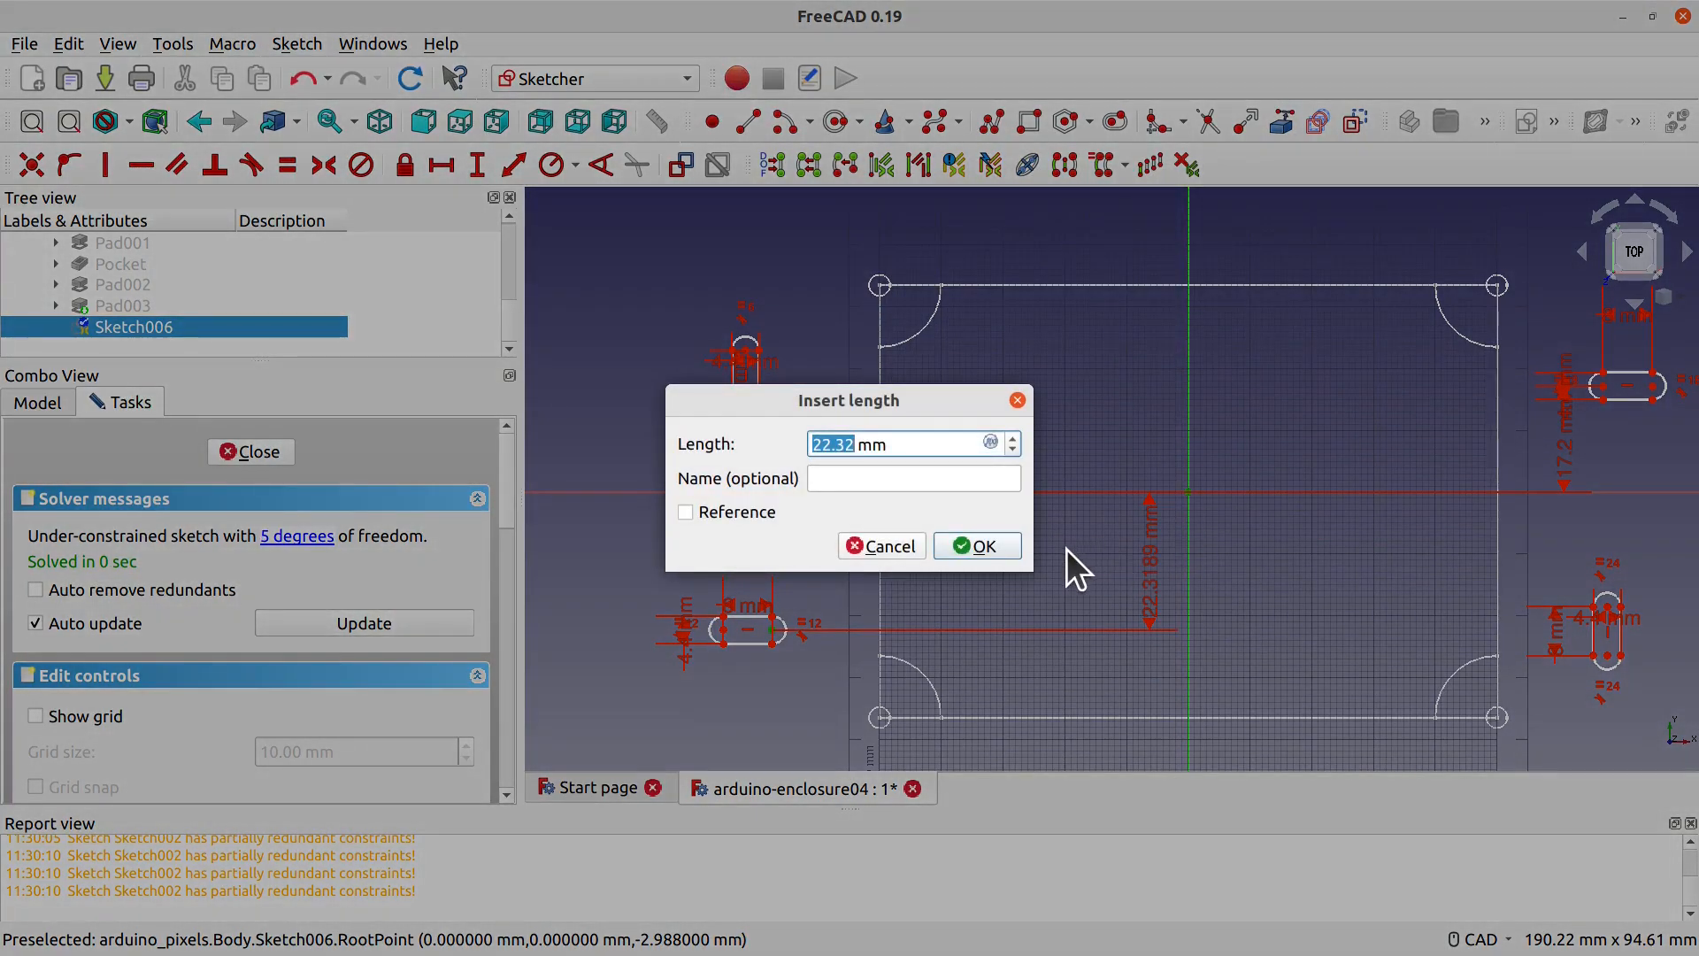
pyautogui.write('15+2.2')
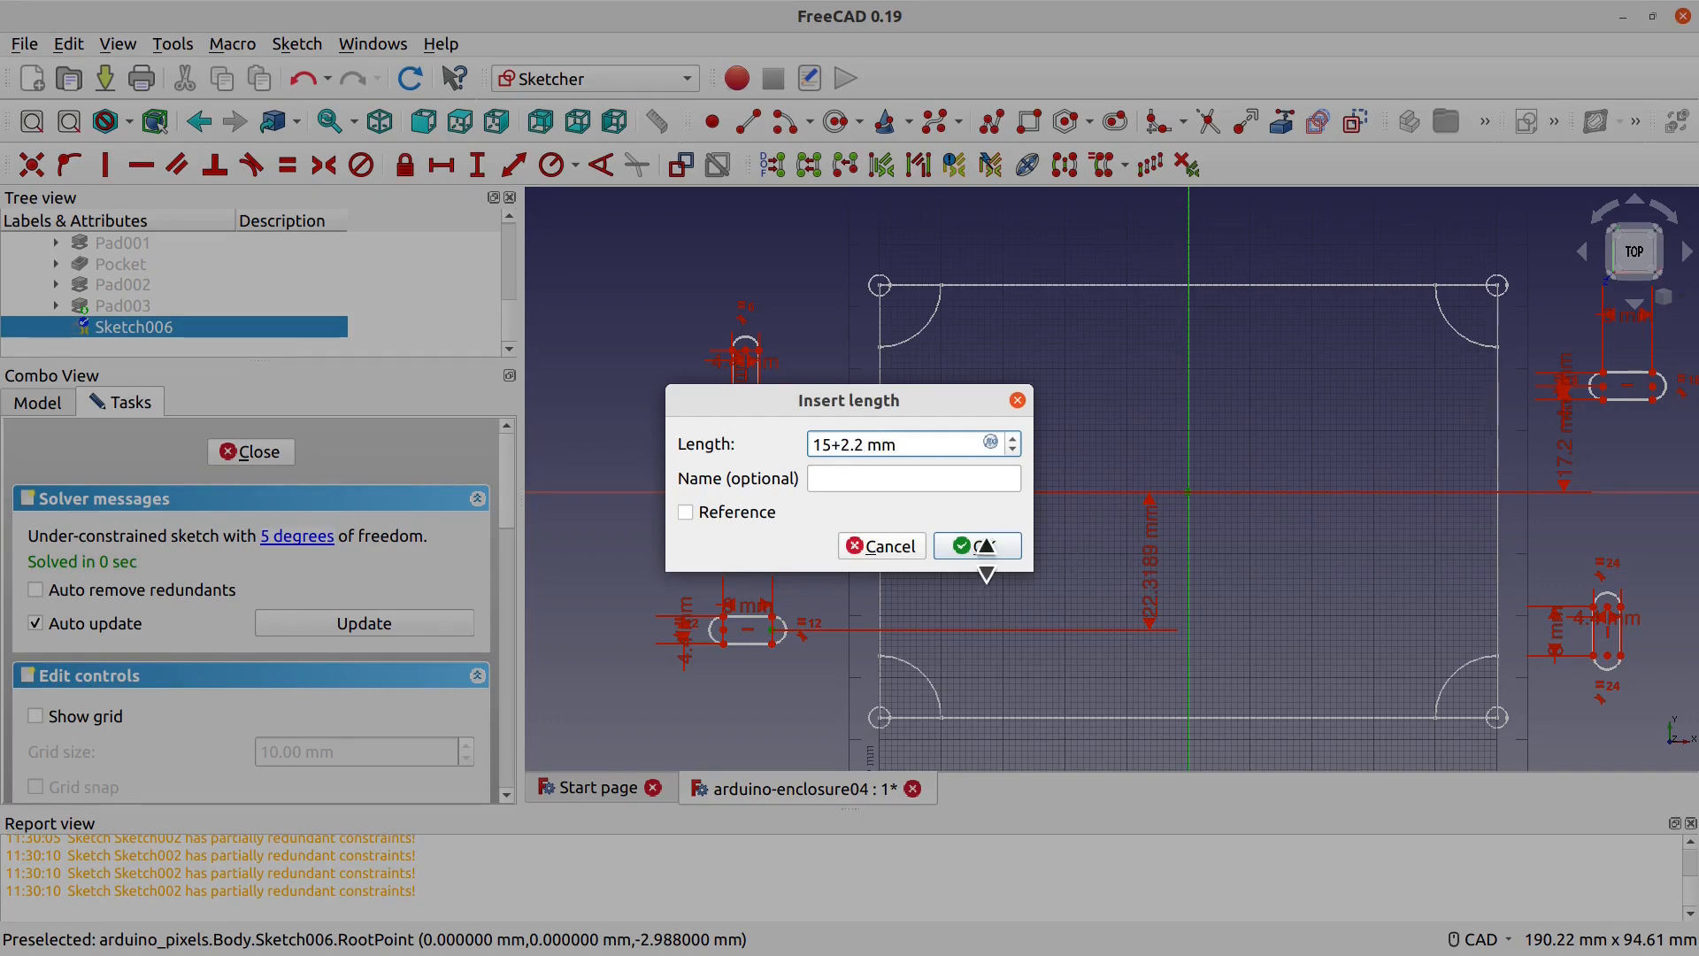
pyautogui.click(986, 543)
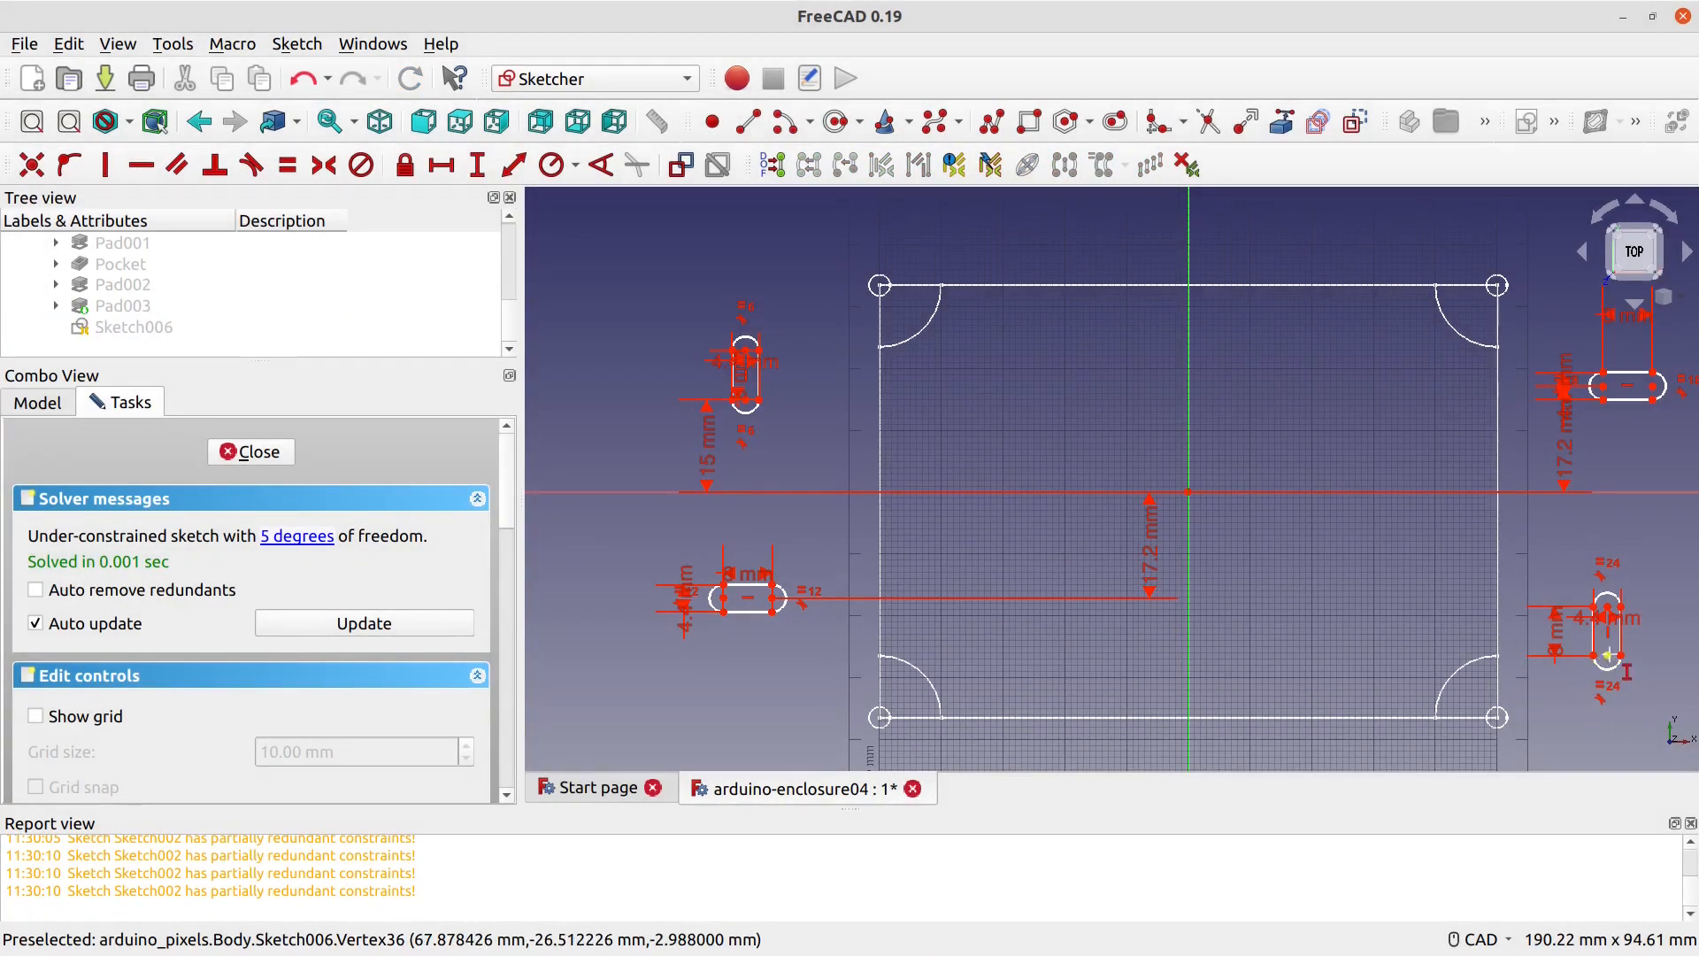
# Step: Constrain the vertical distance between the right flange's vertical slot, at its upper arc centre, and the origin to 15 mm
pyautogui.click(1606, 607)
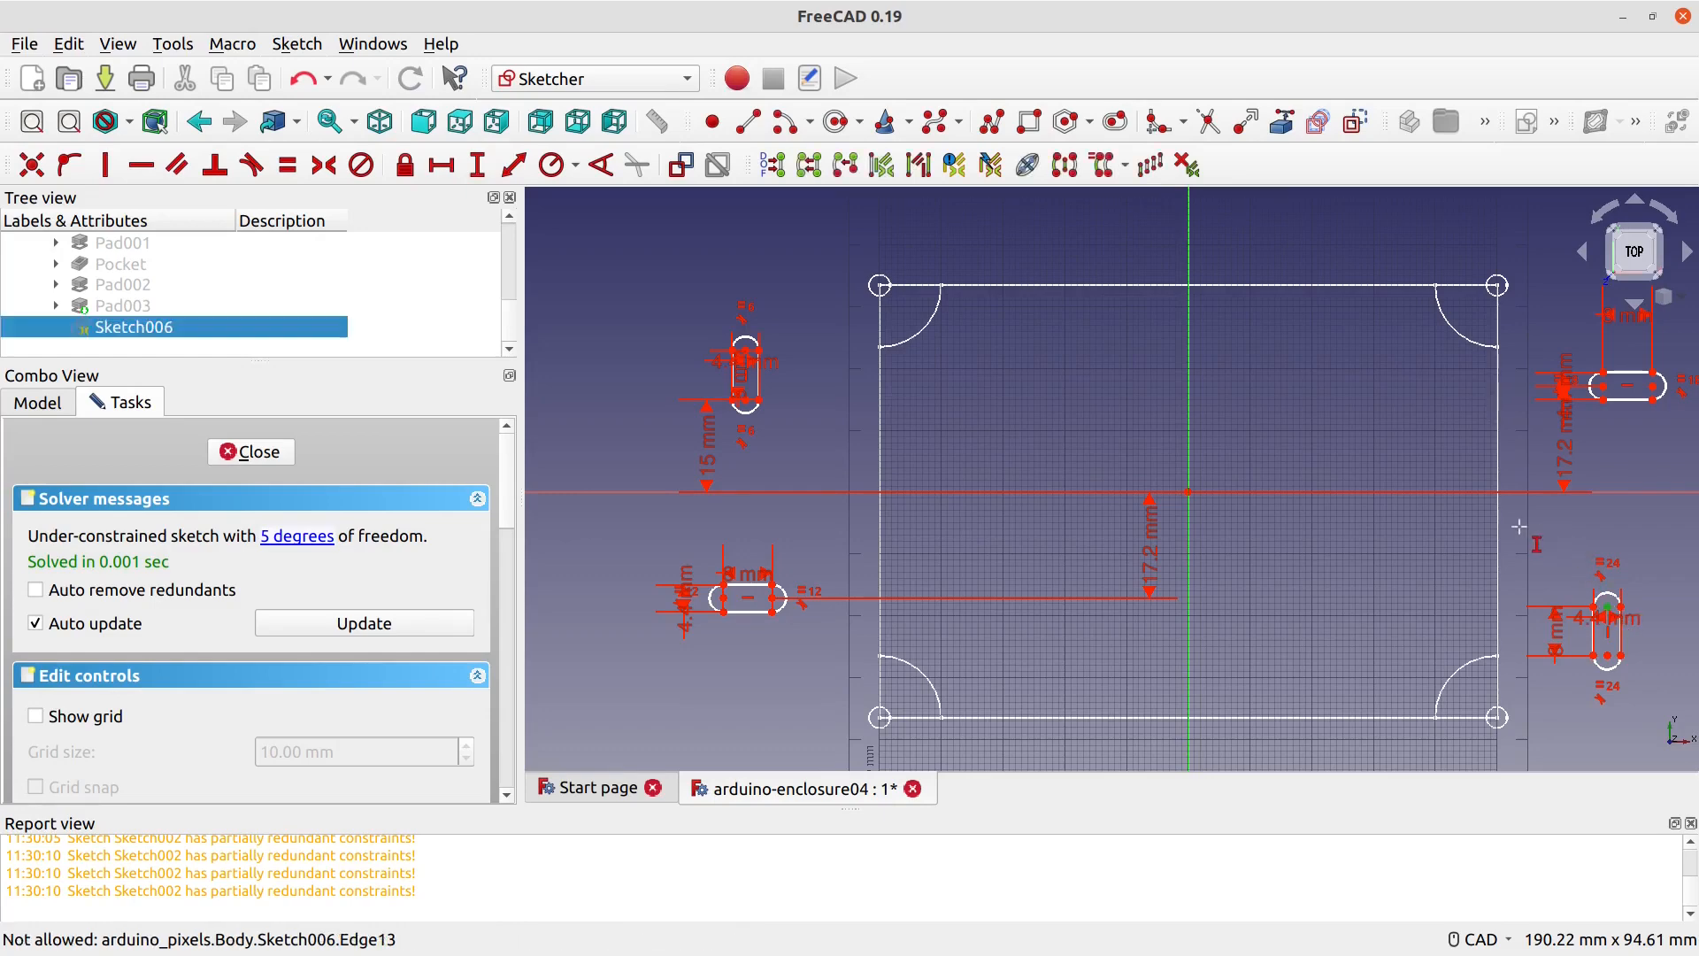
pyautogui.click(1187, 492)
pyautogui.press('i')
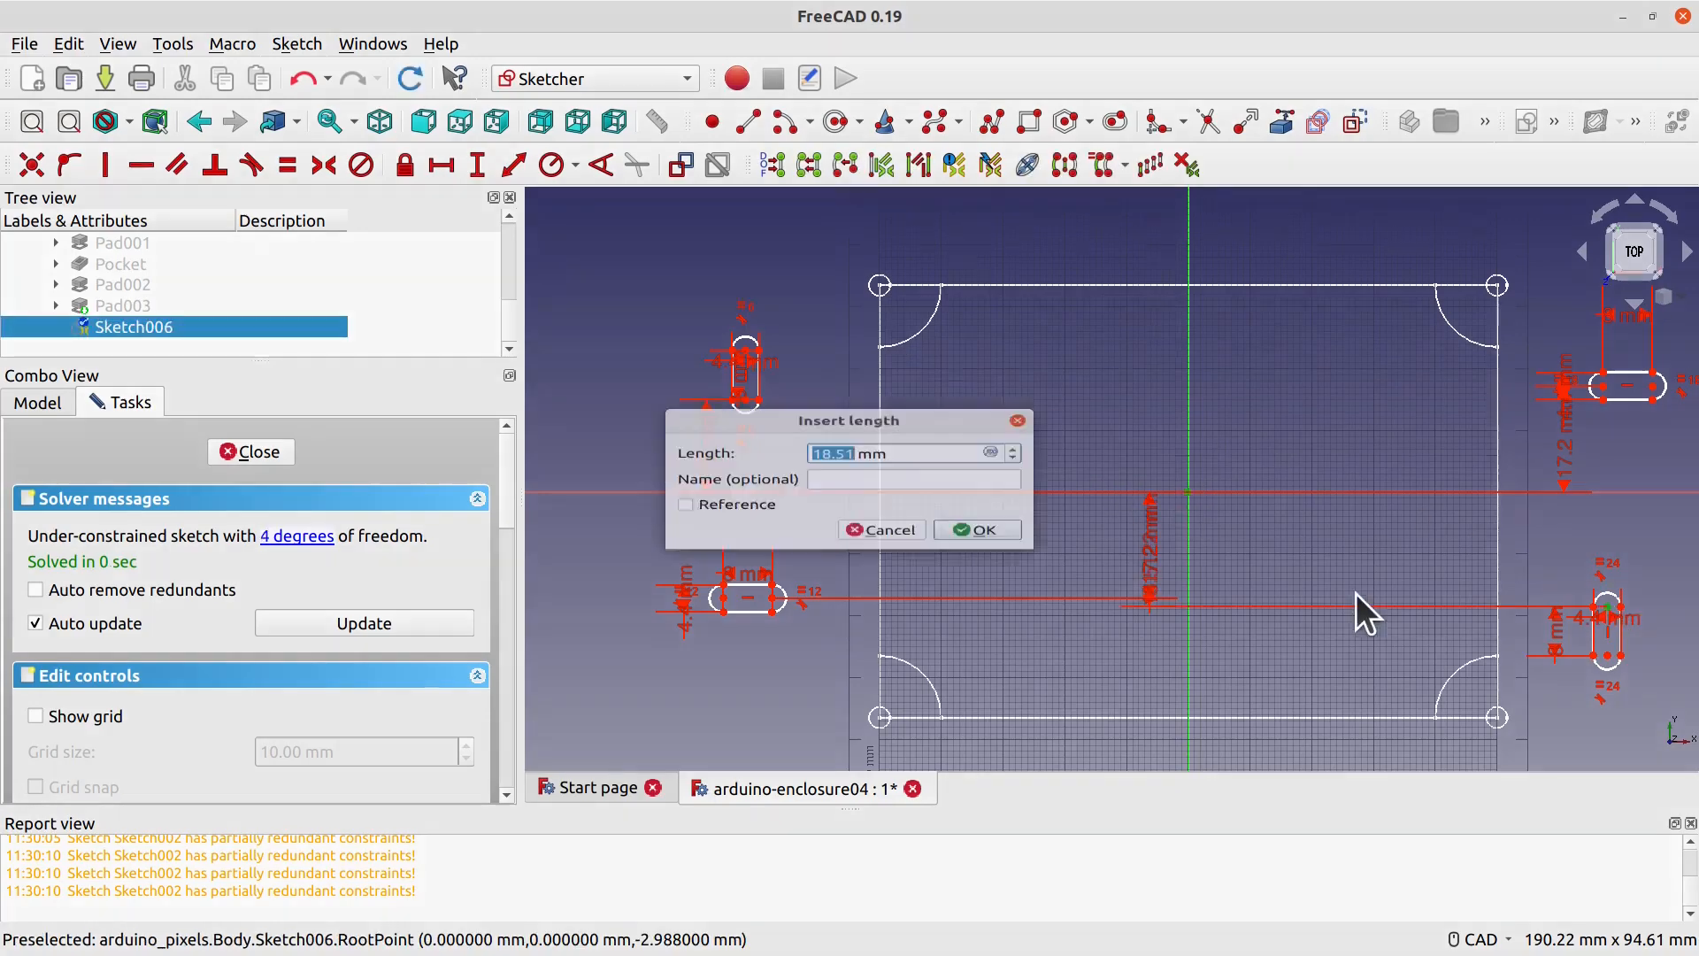
pyautogui.write('15')
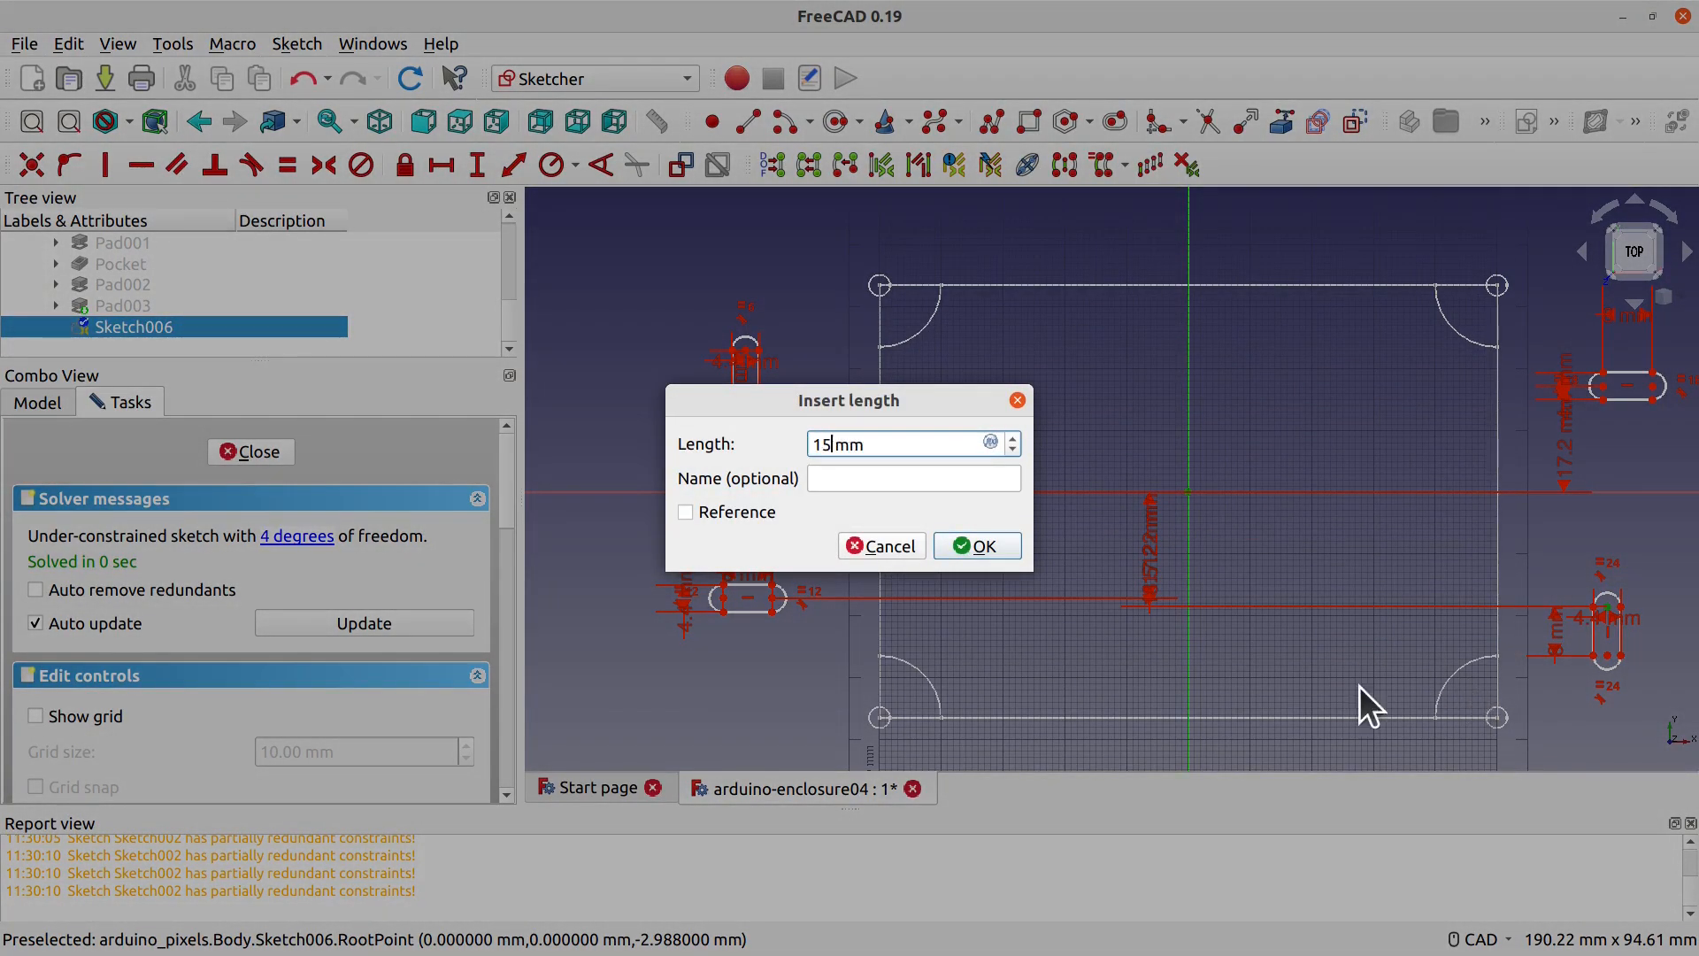
pyautogui.click(979, 544)
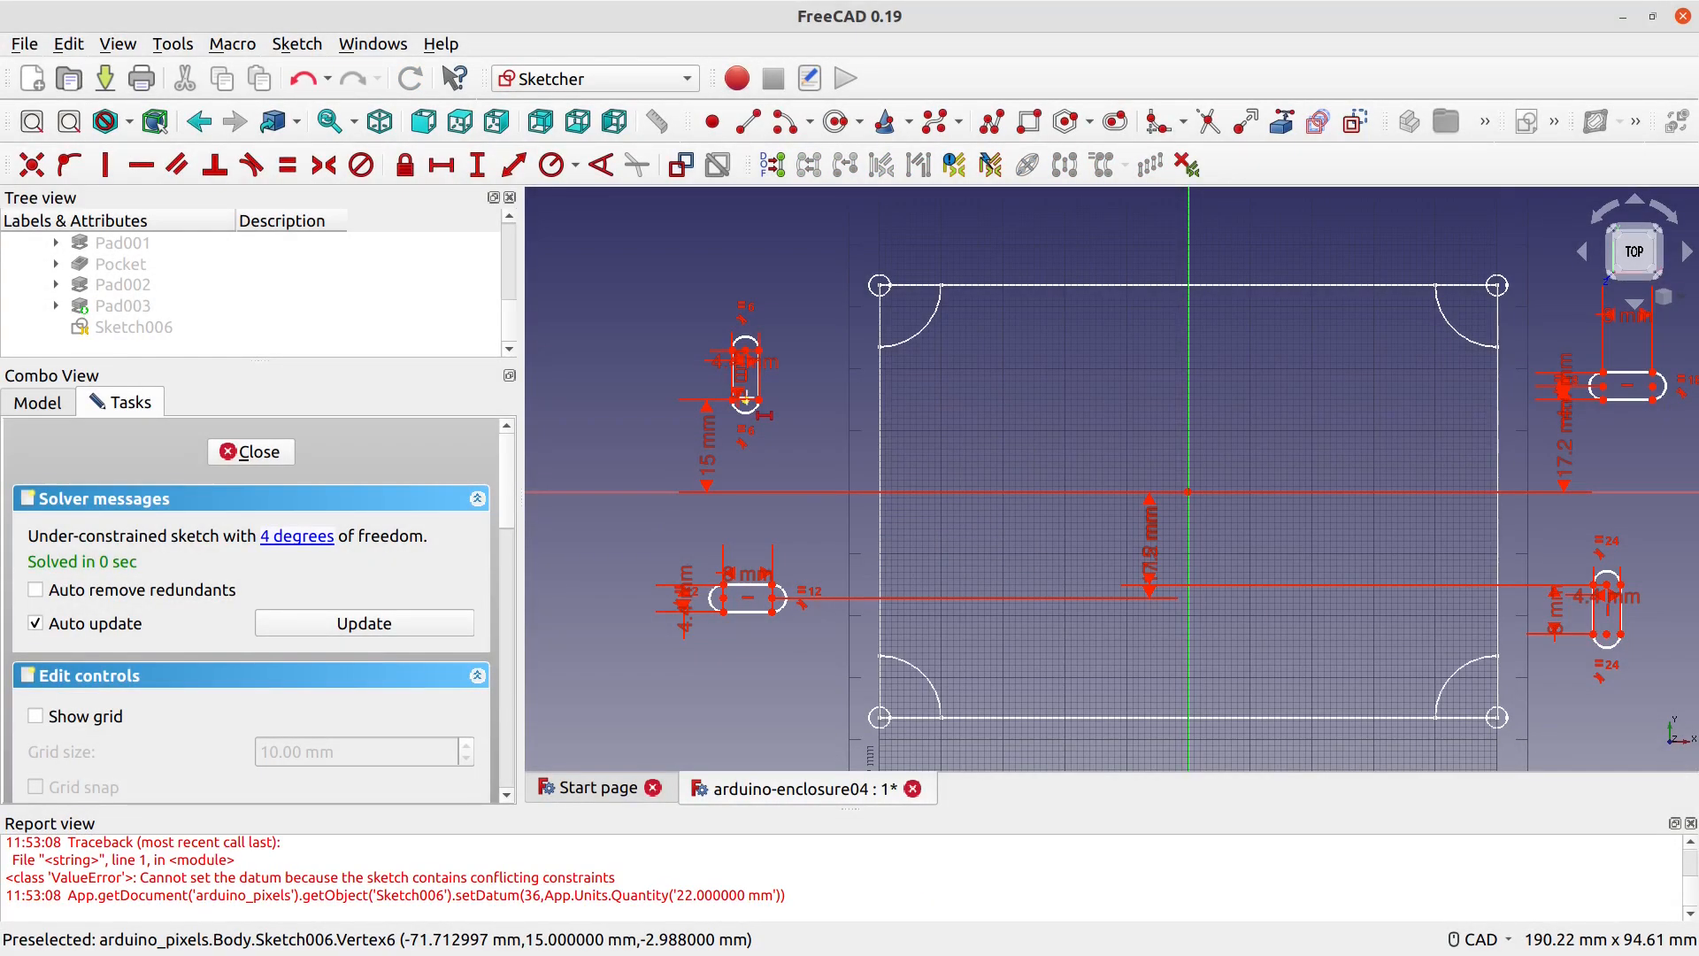
pyautogui.click(745, 399)
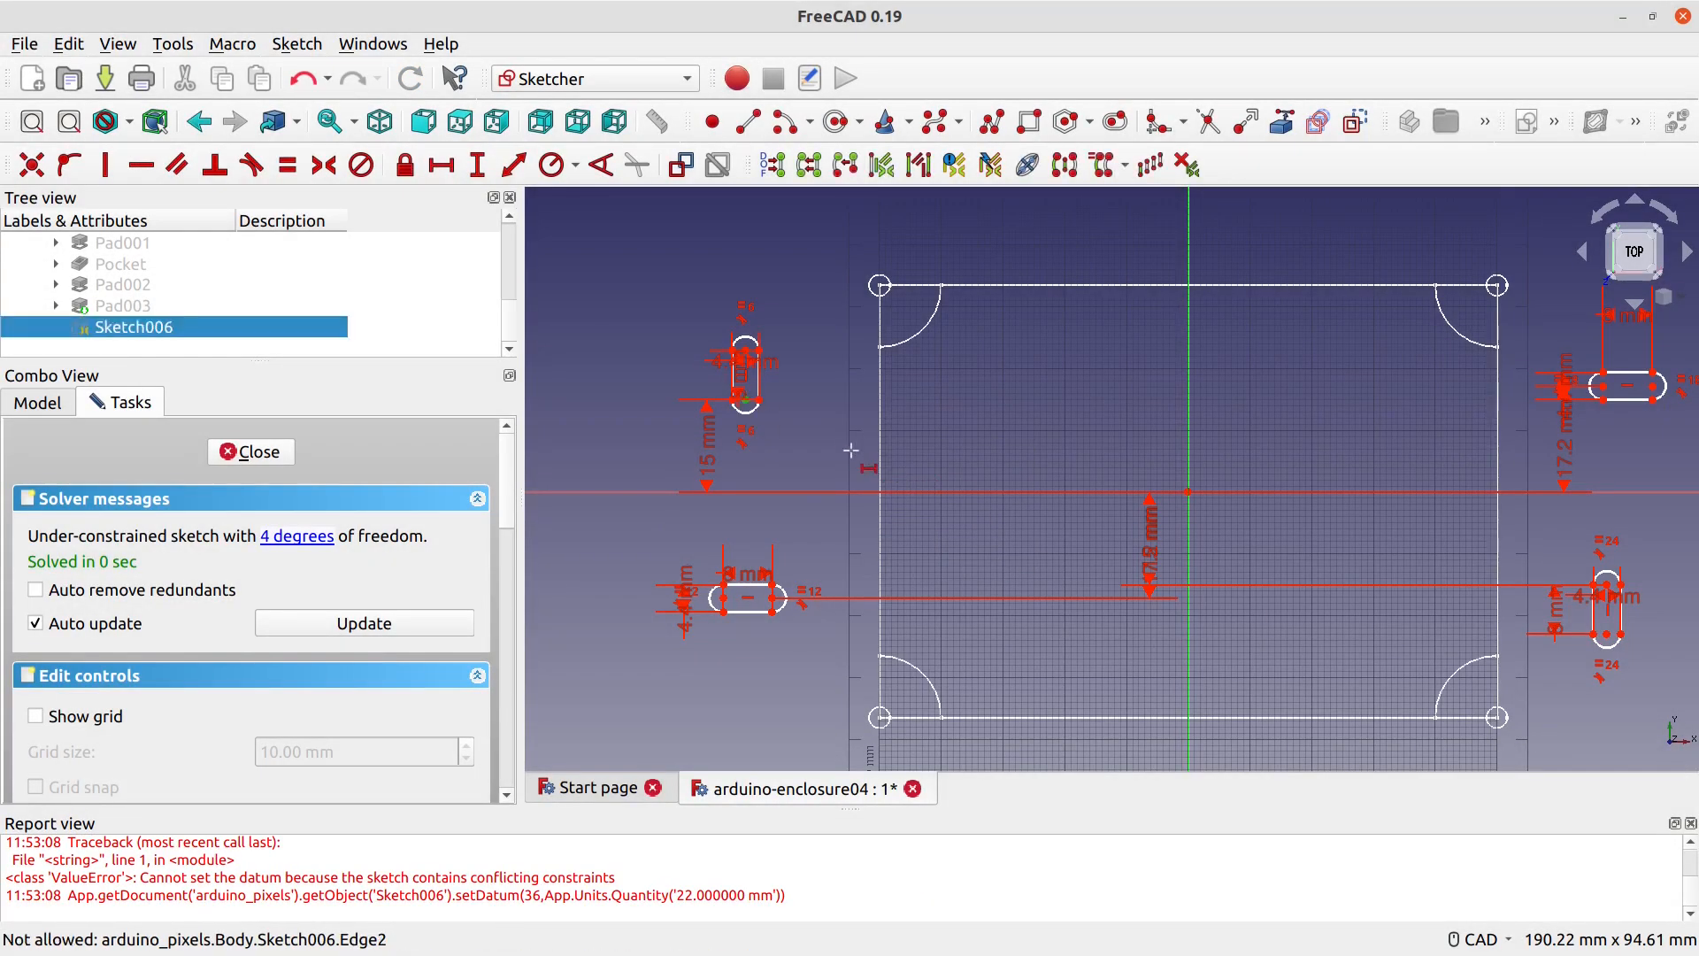
pyautogui.click(757, 401)
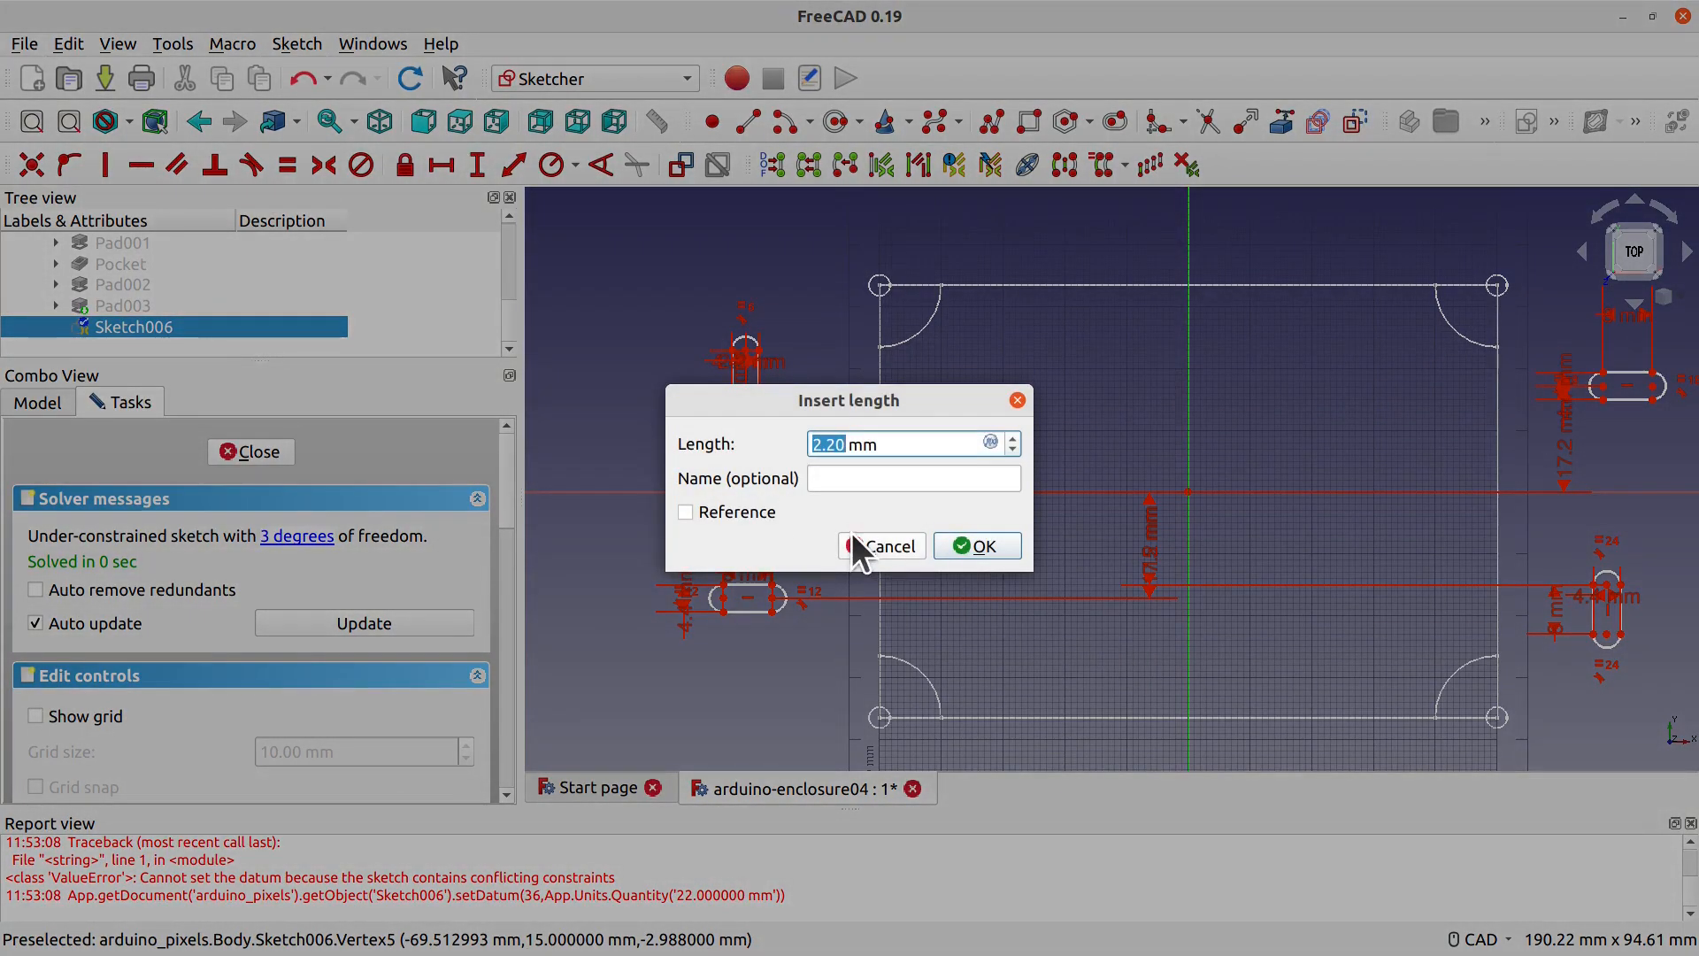
pyautogui.click(854, 537)
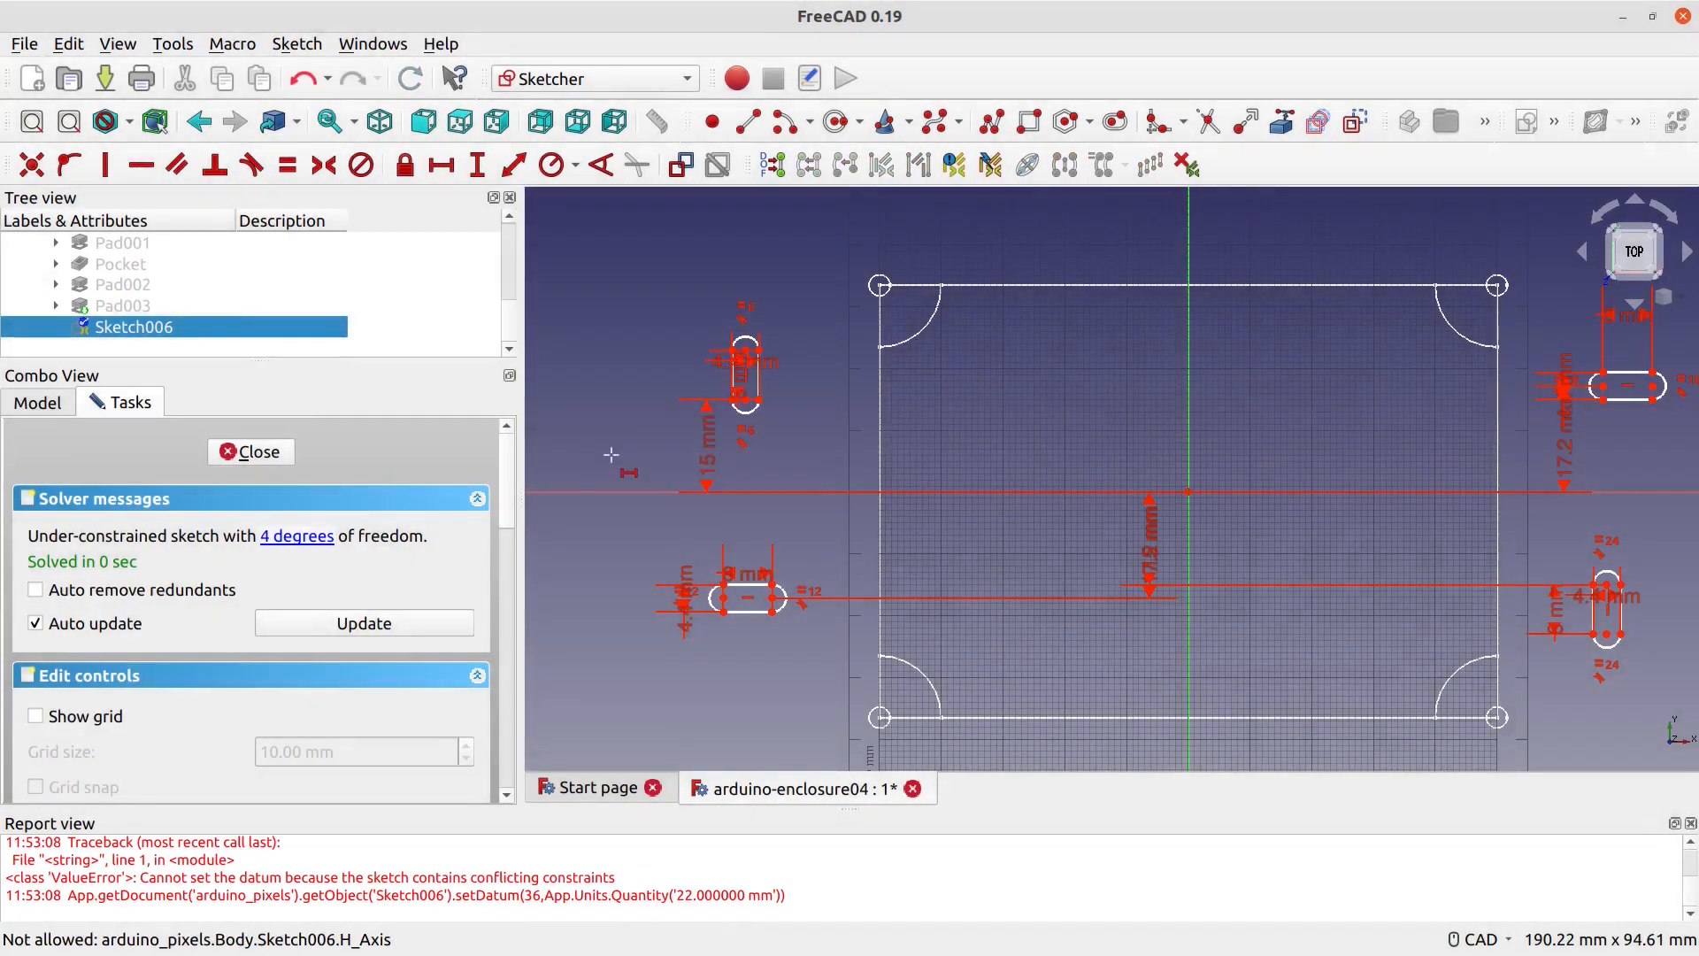
# Step: Constrain the horizontal distance between the lower inner corner of the left flange's vertical slot and the origin to 70 mm
pyautogui.click(758, 400)
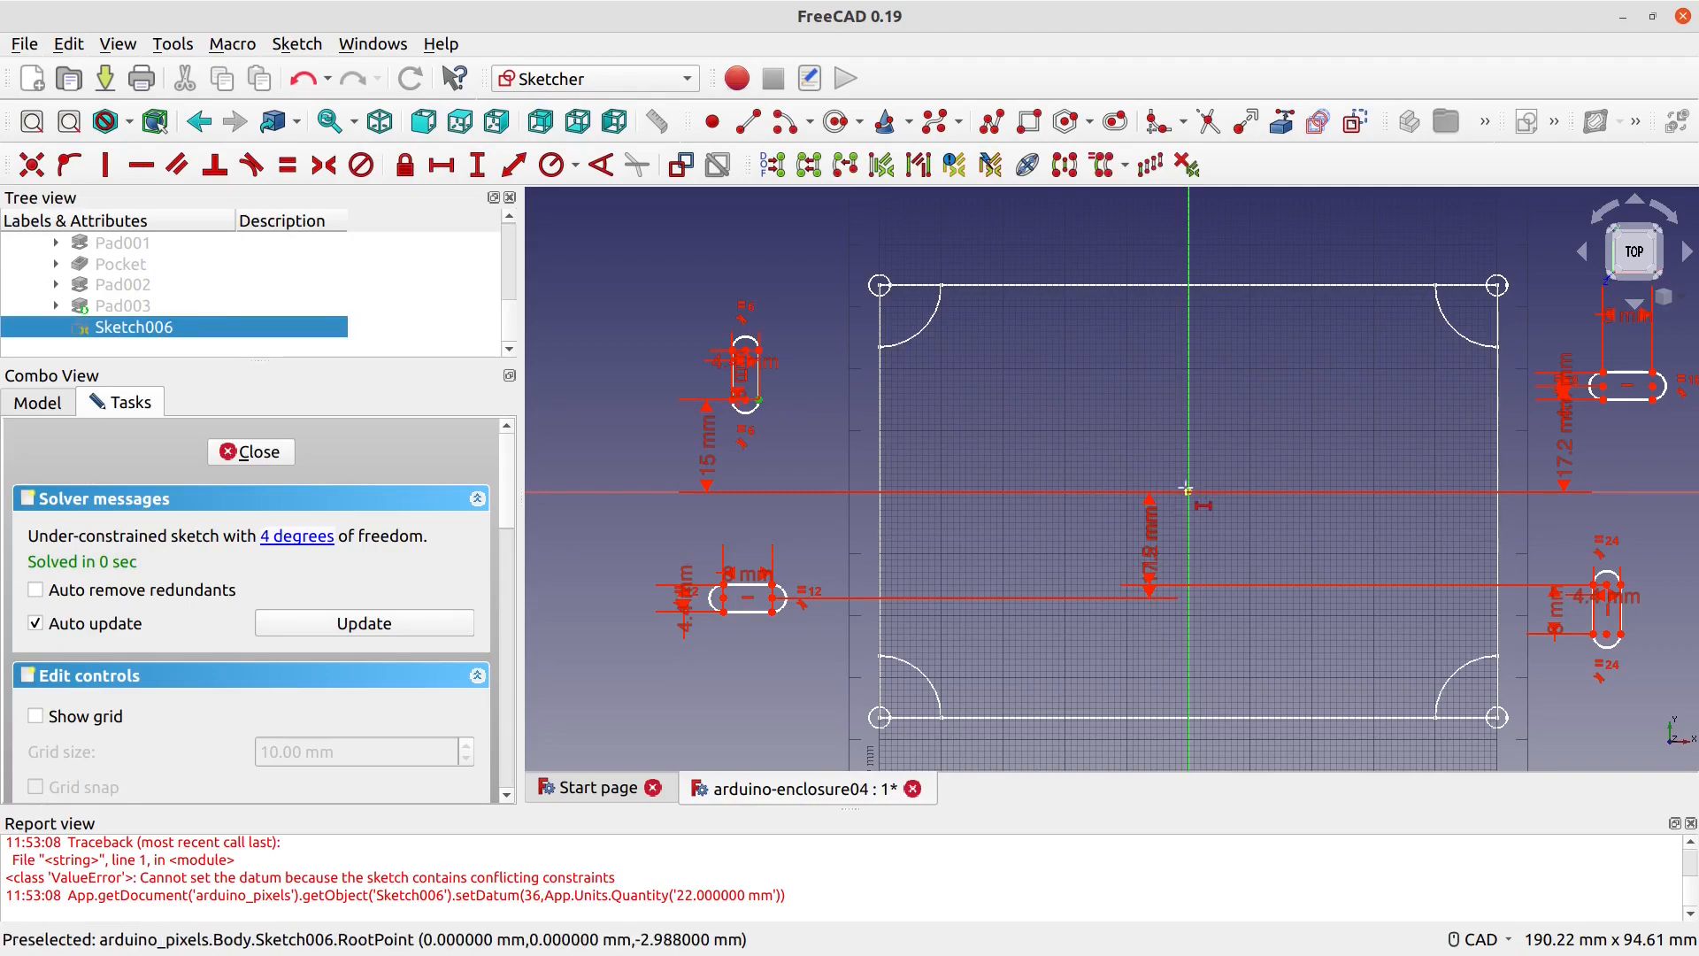
pyautogui.click(1186, 488)
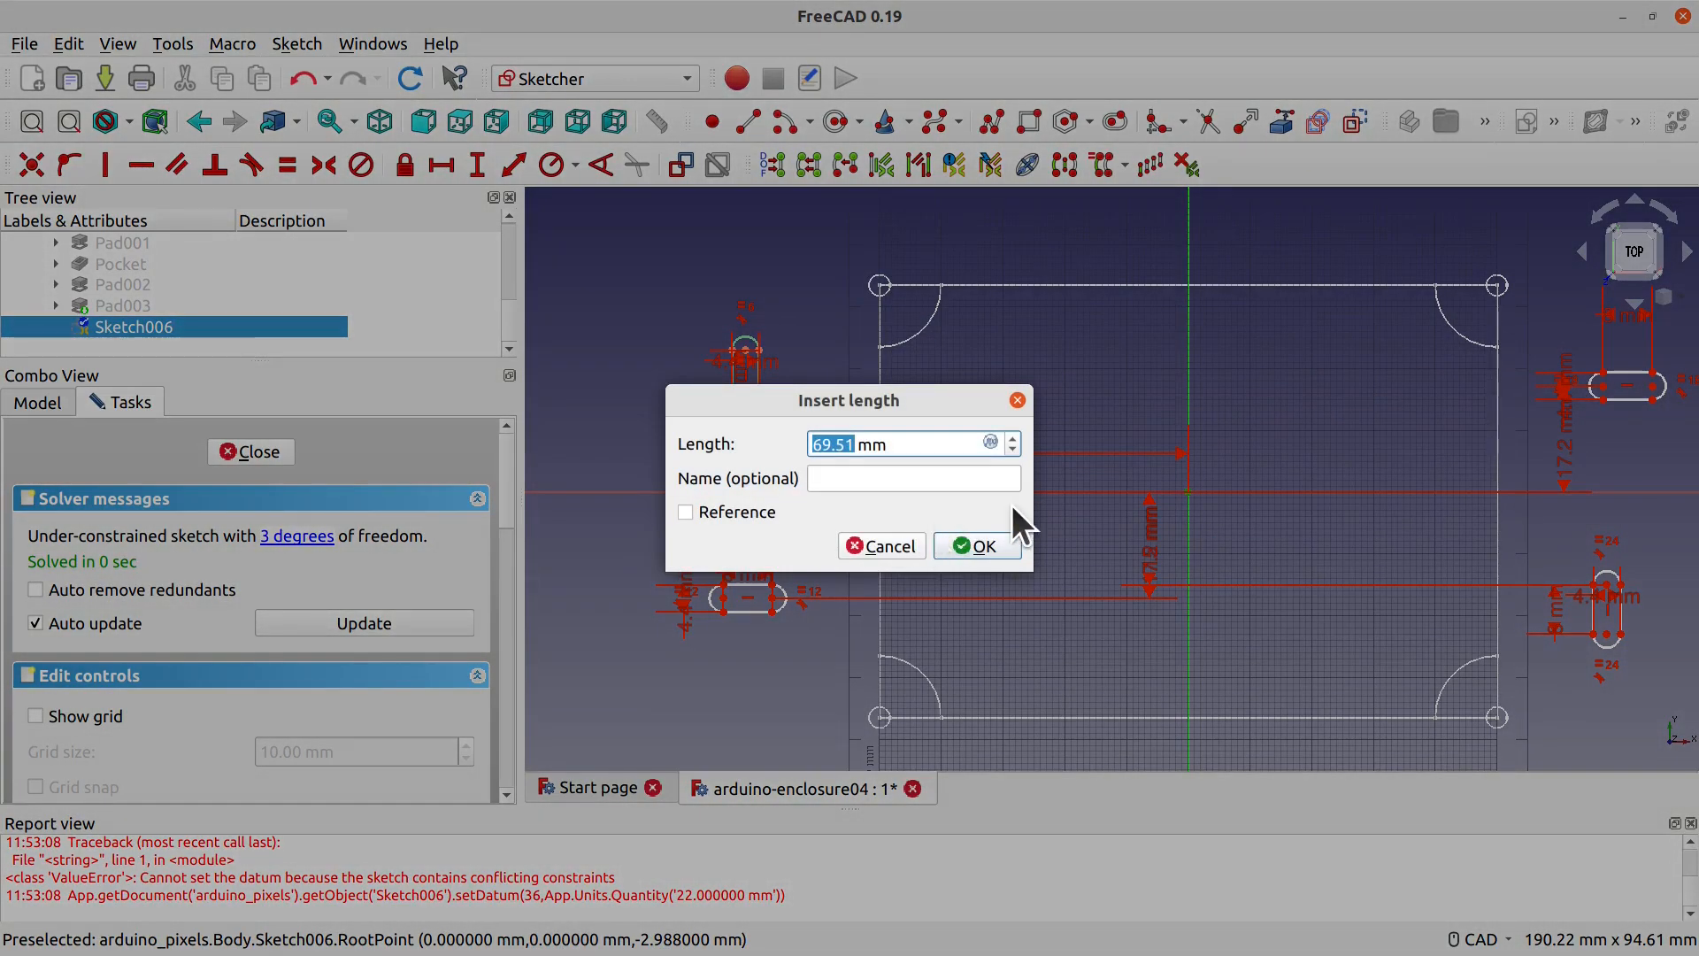
pyautogui.write('70')
pyautogui.click(989, 546)
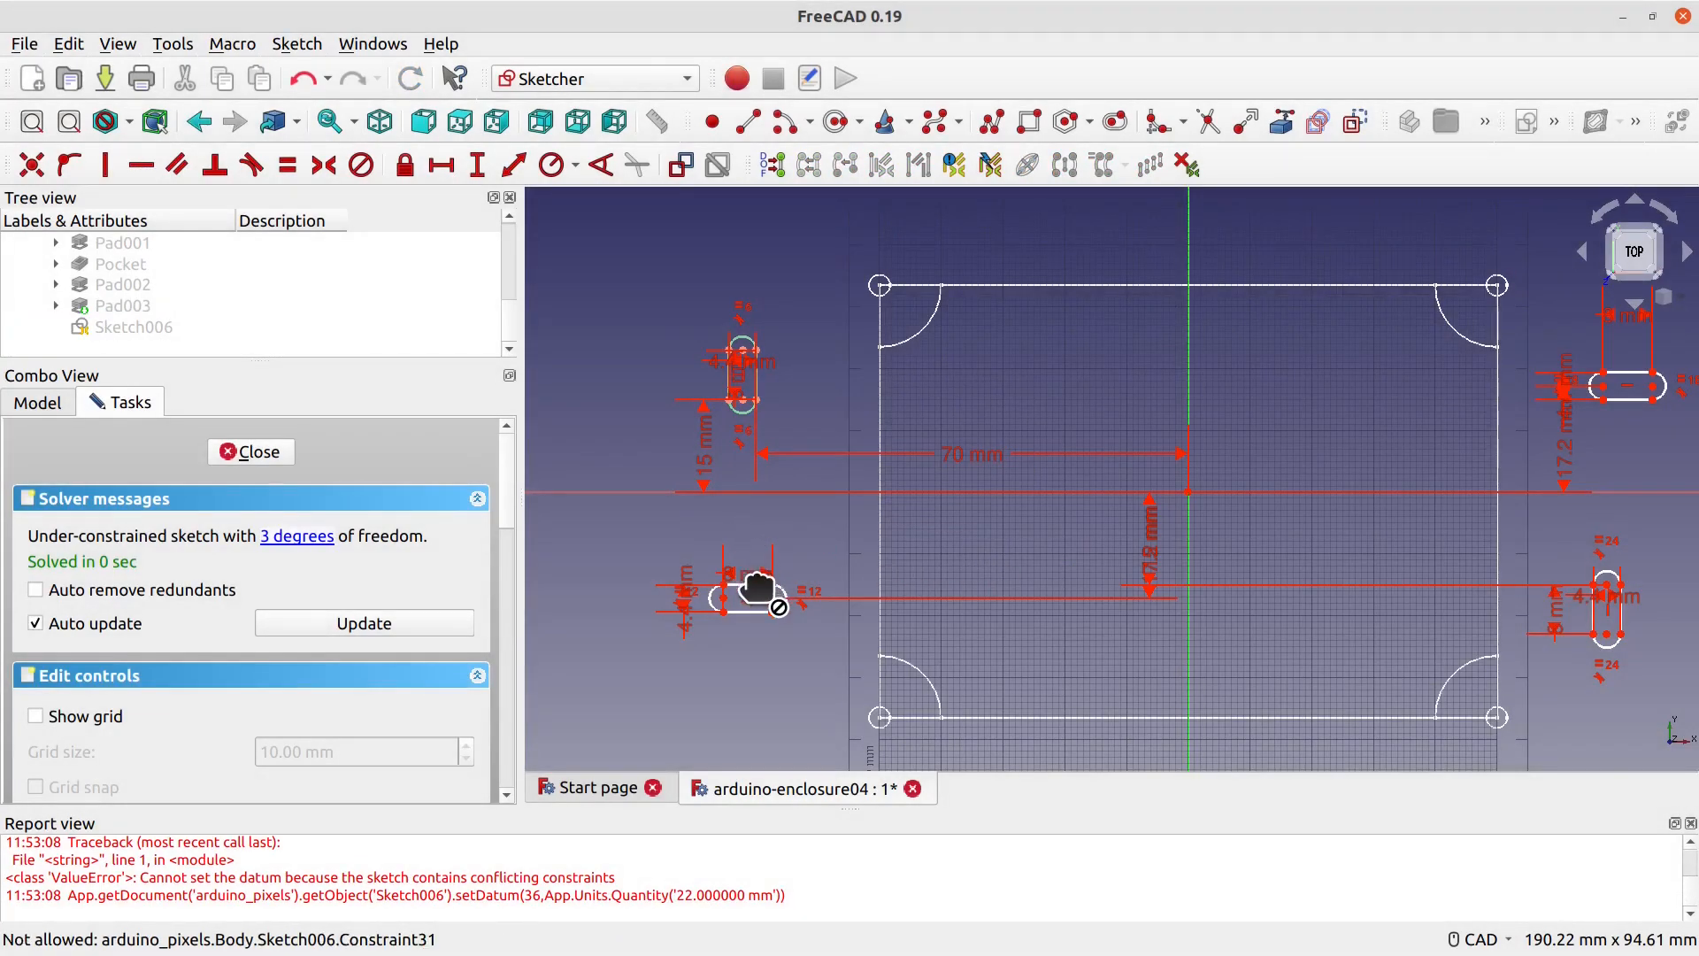
# Step: Constrain the horizontal distance between the inner end of the left flange's horizontal slot and the origin to 66 mm
pyautogui.click(772, 588)
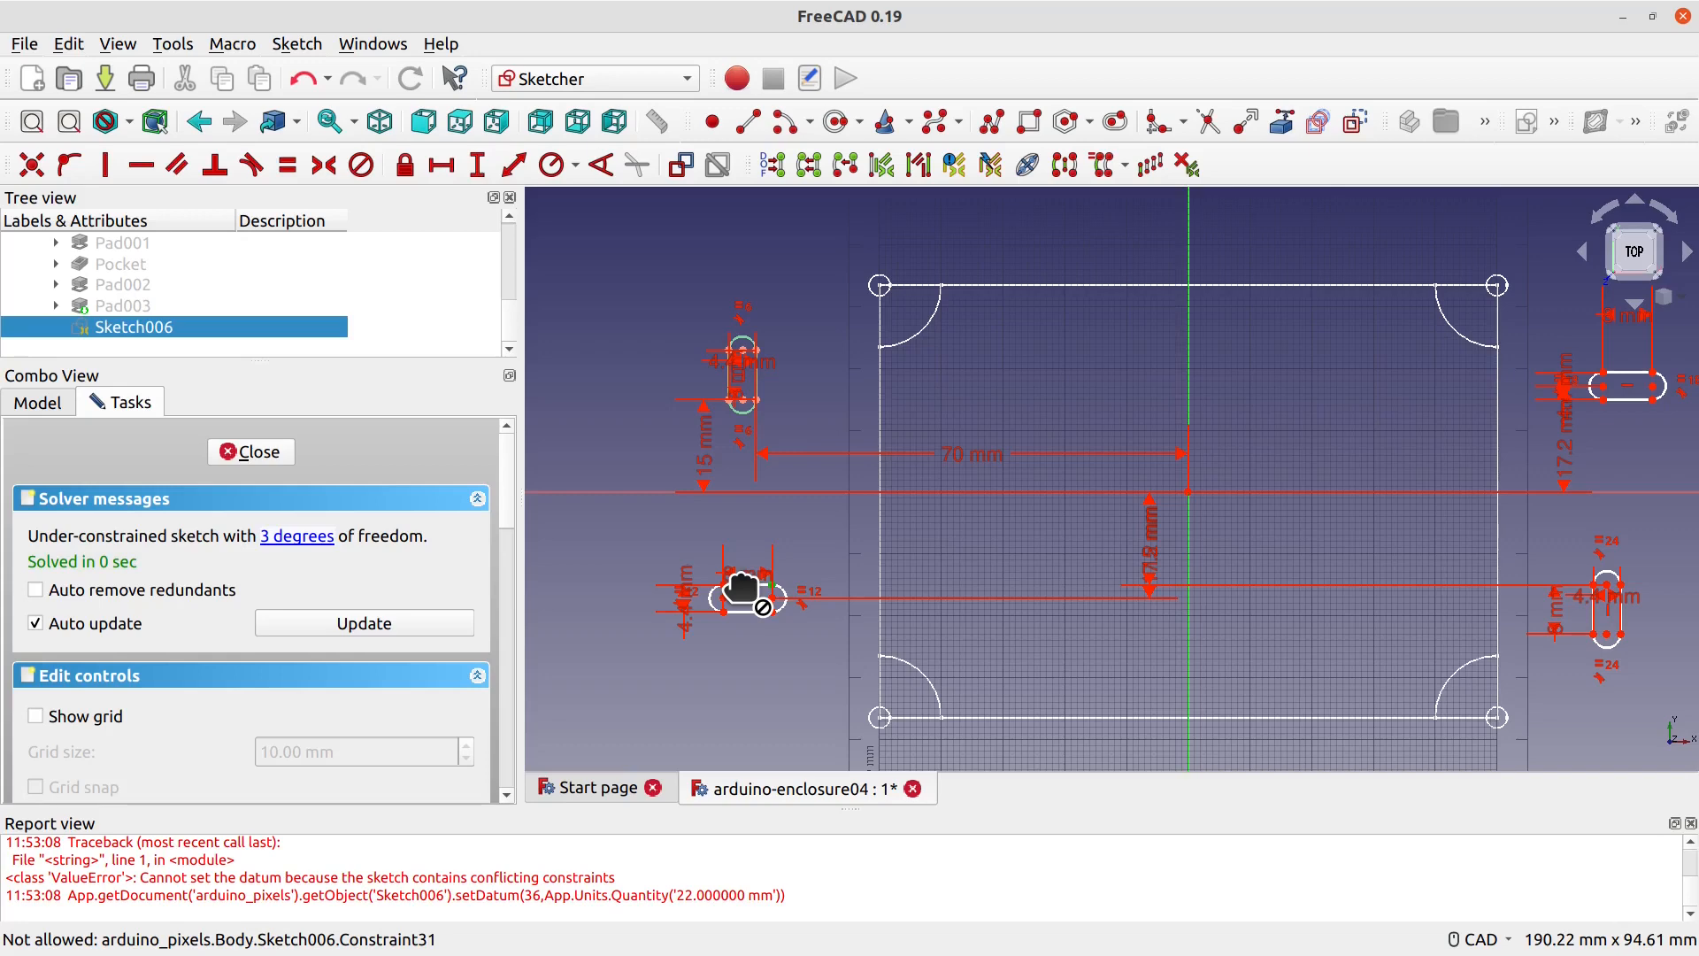
pyautogui.click(453, 165)
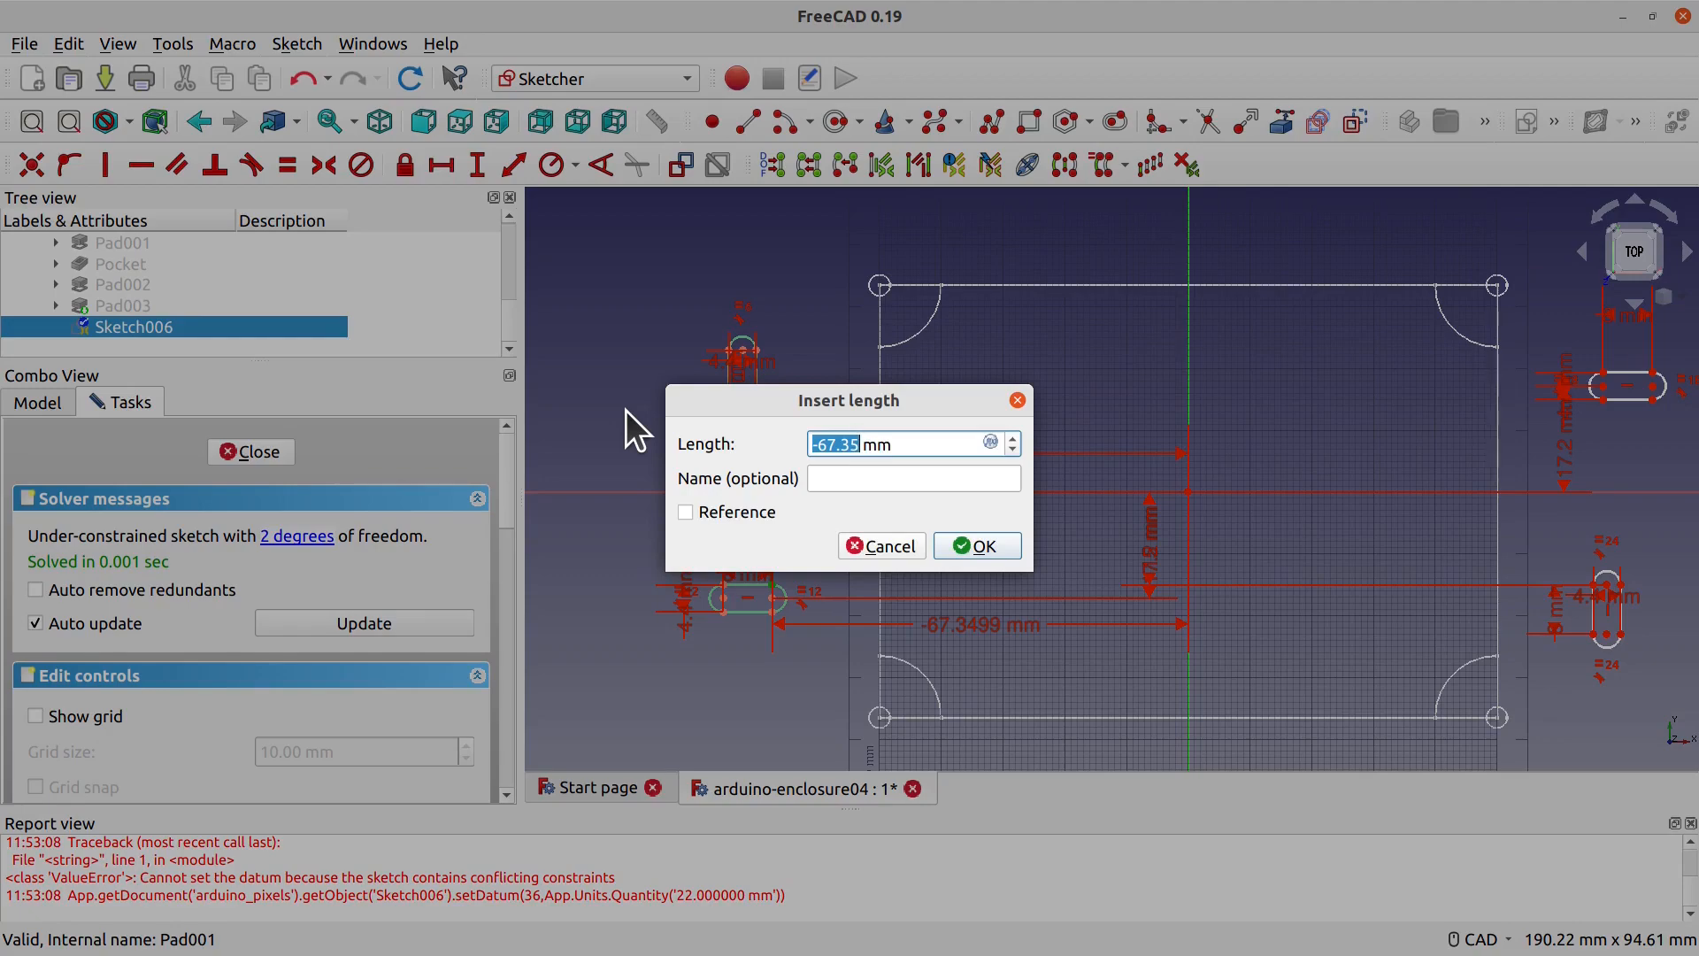
pyautogui.write('70')
pyautogui.press('Return')
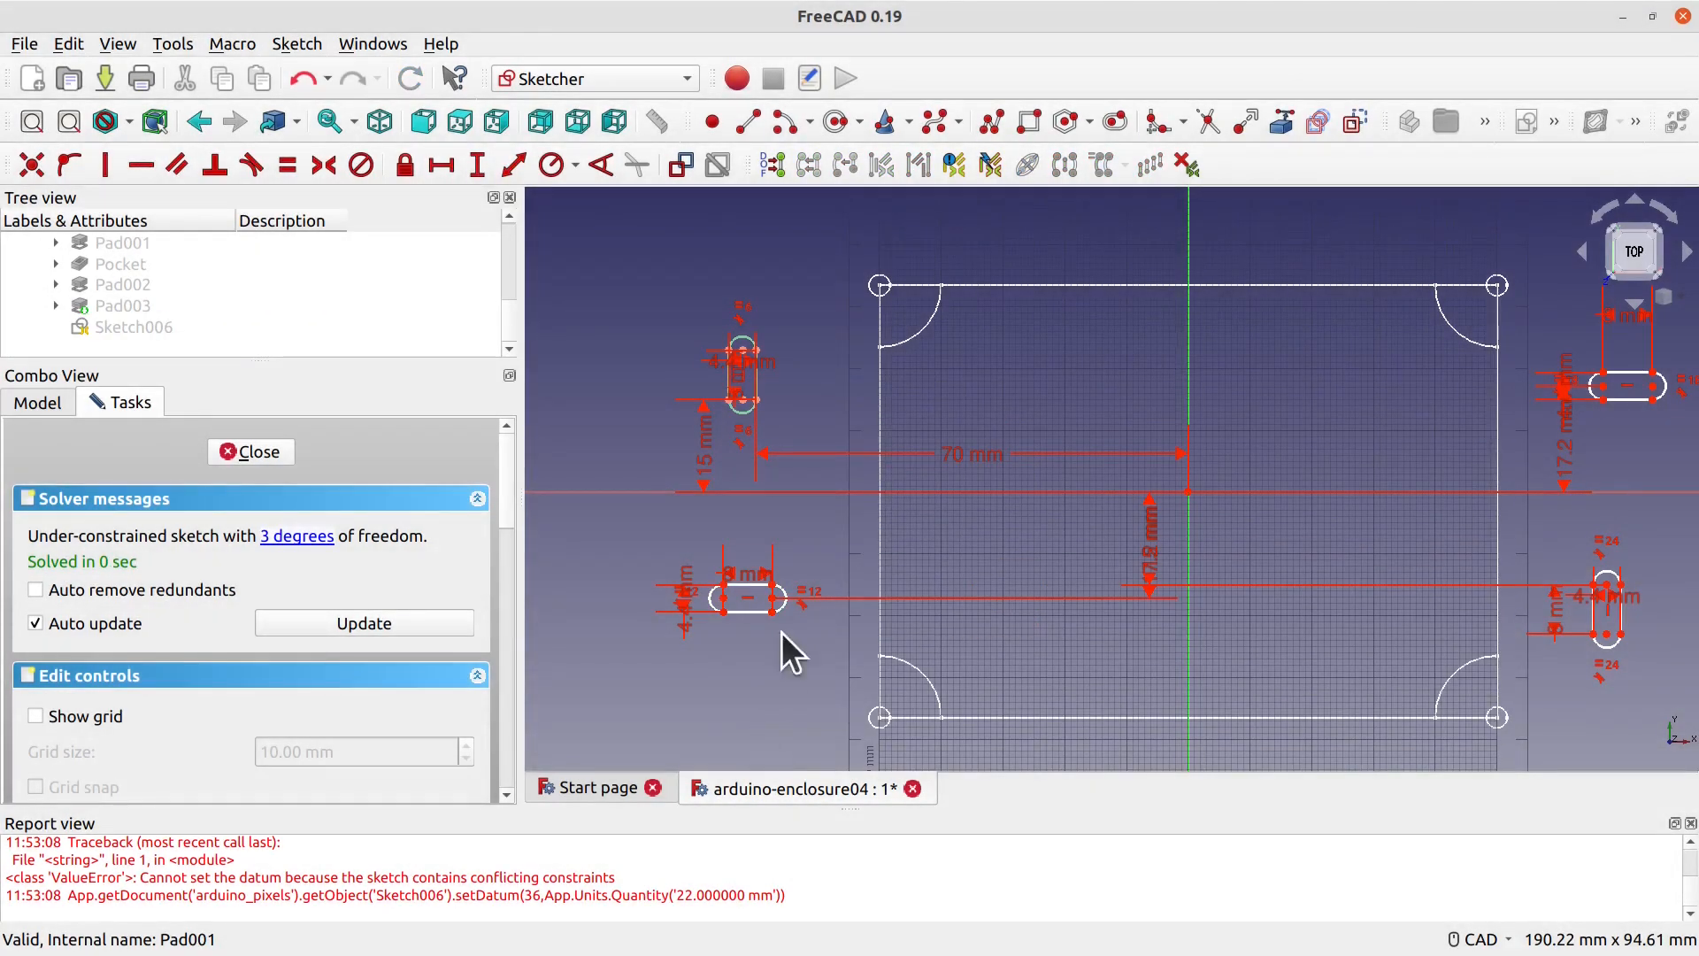
pyautogui.scroll(2, 777, 395)
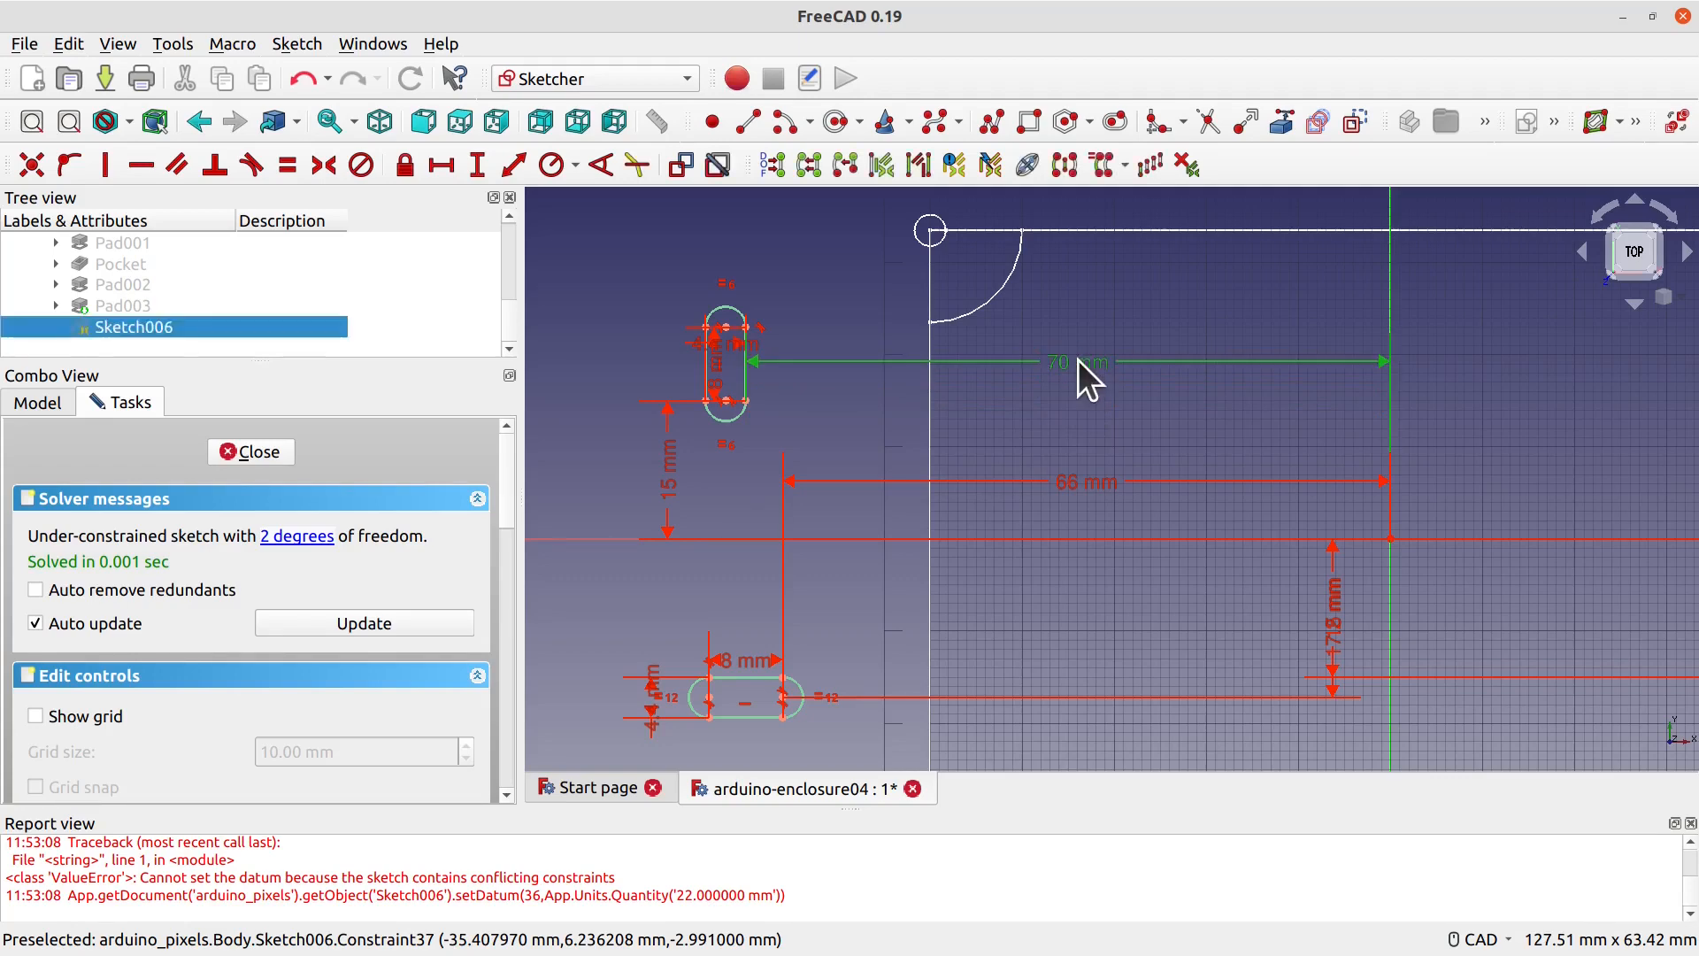
# Step: Replace the left vertical slot's horizontal position constraint with a 70 mm horizontal distance from its lower arc centre to the origin
pyautogui.press('Delete')
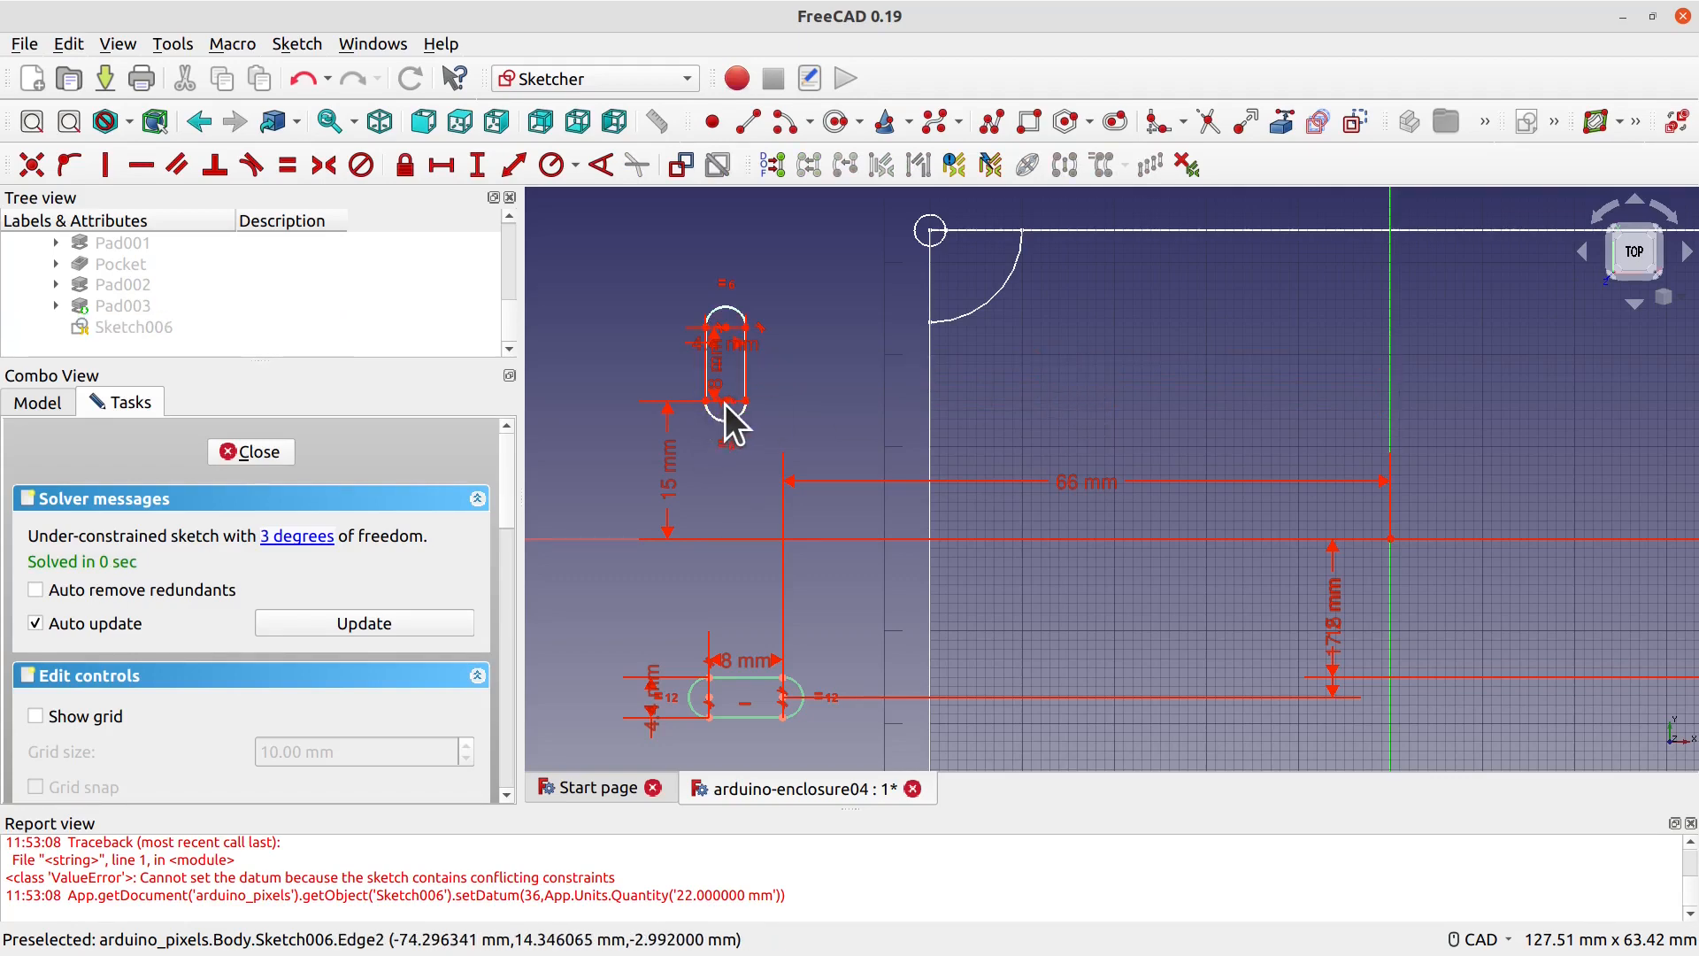
pyautogui.click(726, 400)
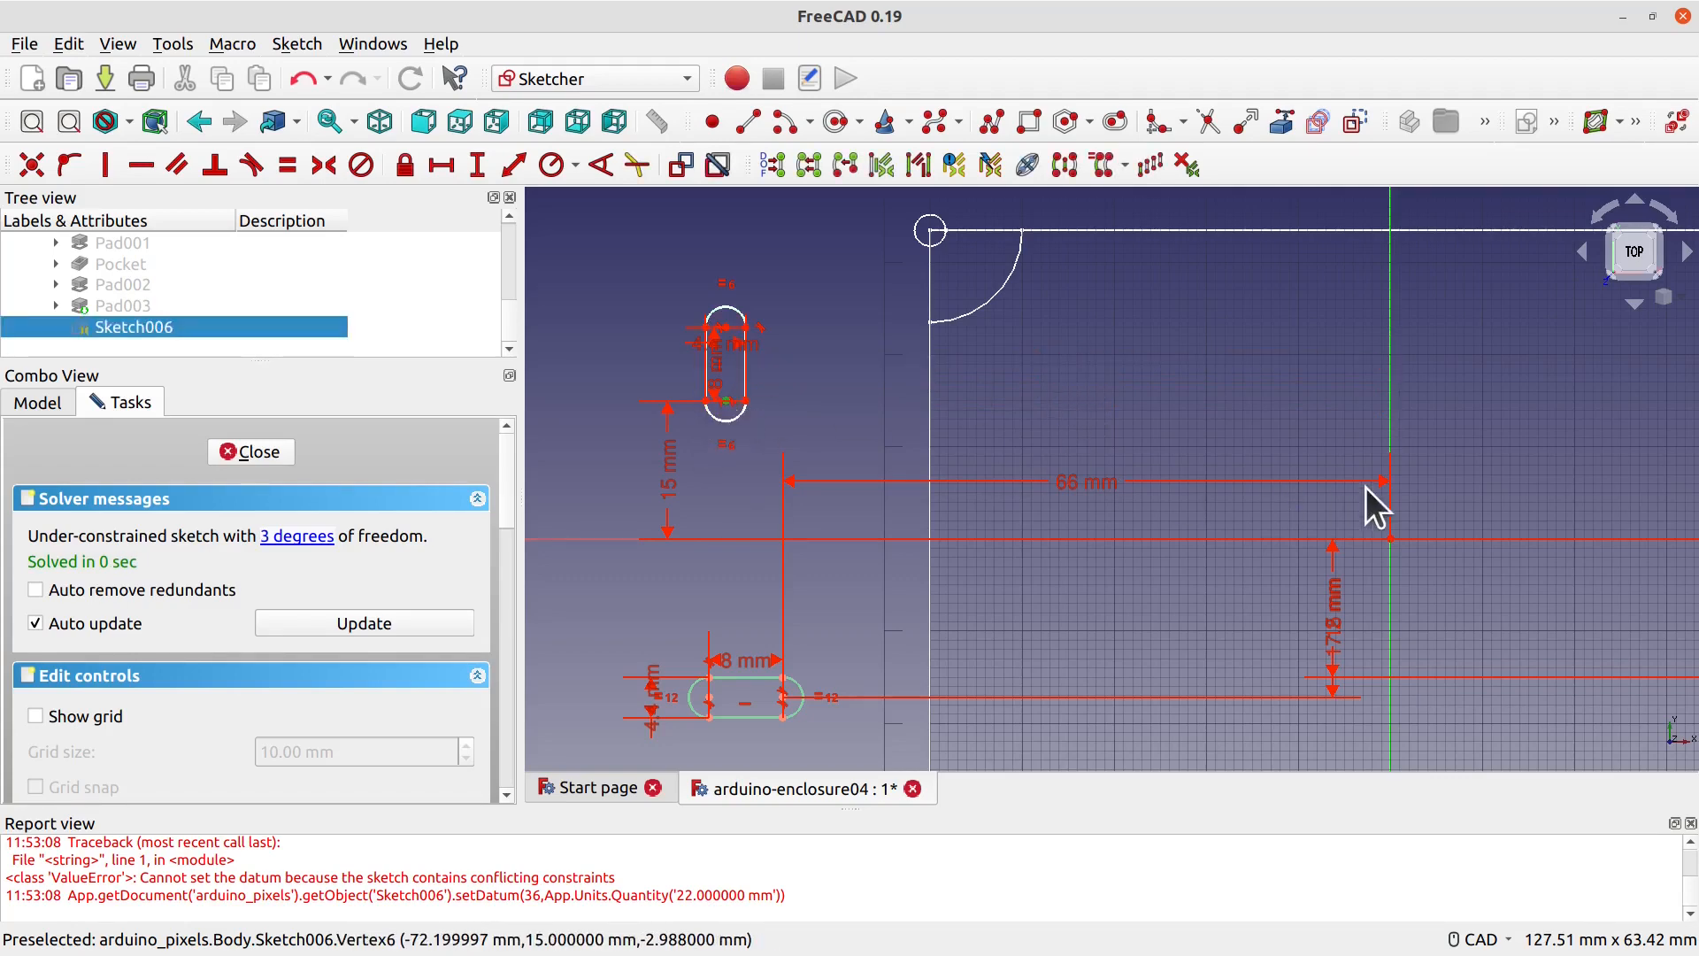
pyautogui.click(1391, 539)
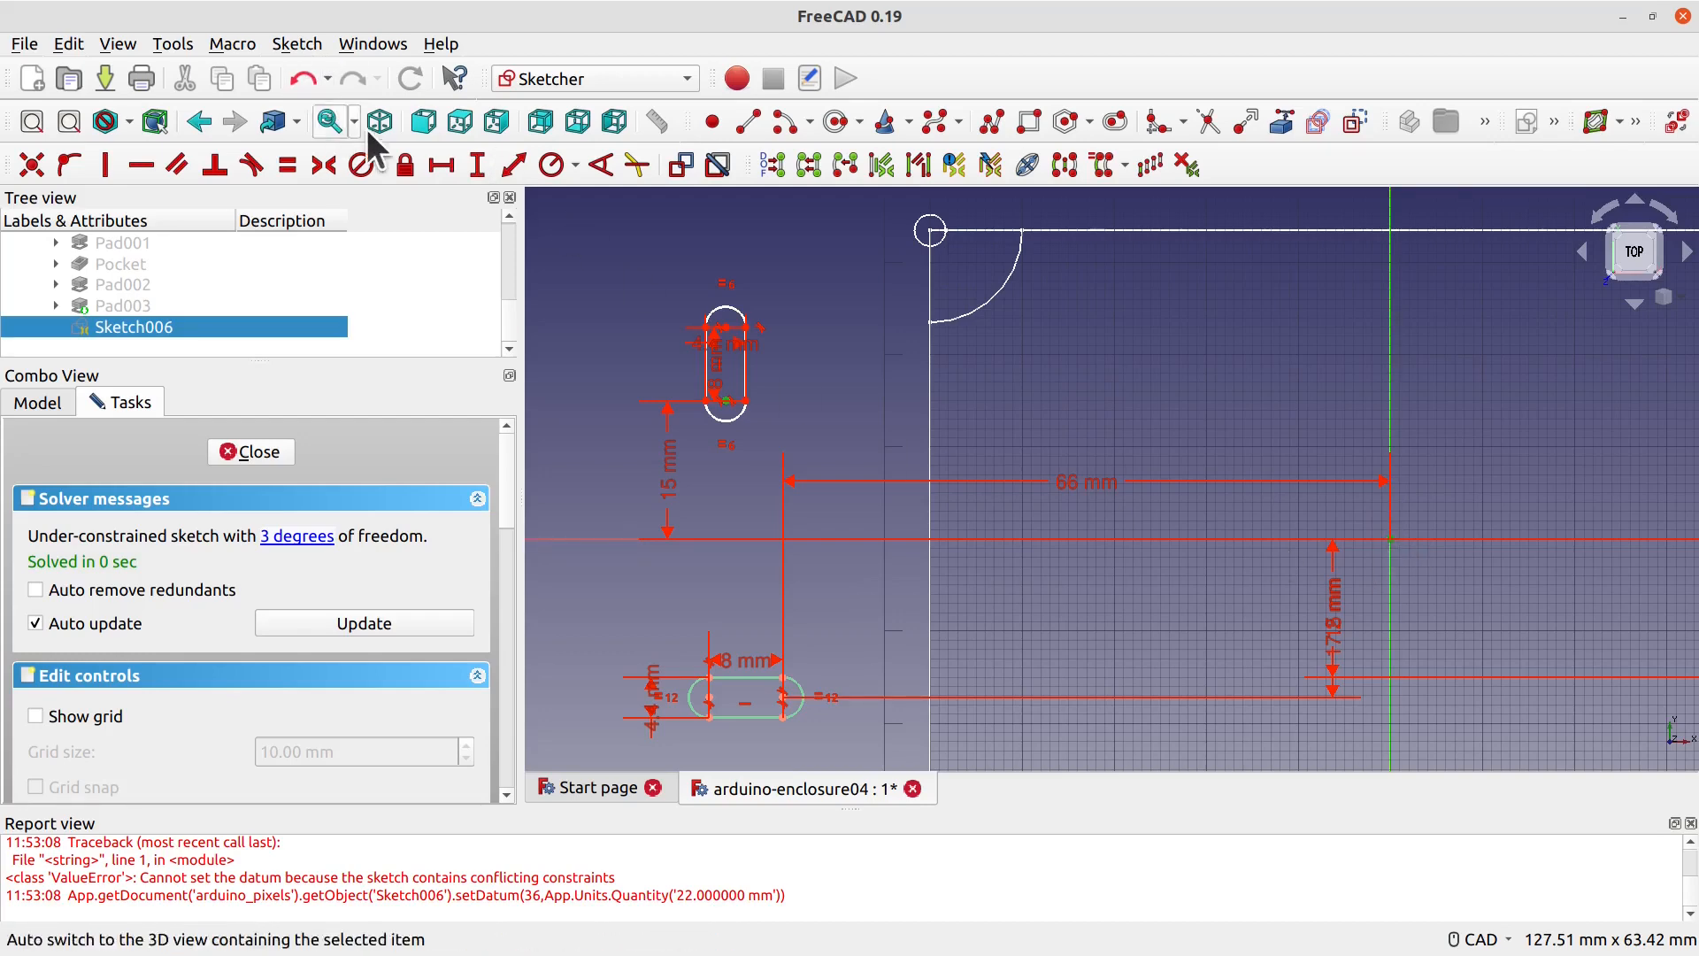
pyautogui.click(441, 165)
pyautogui.write('70')
pyautogui.press('Return')
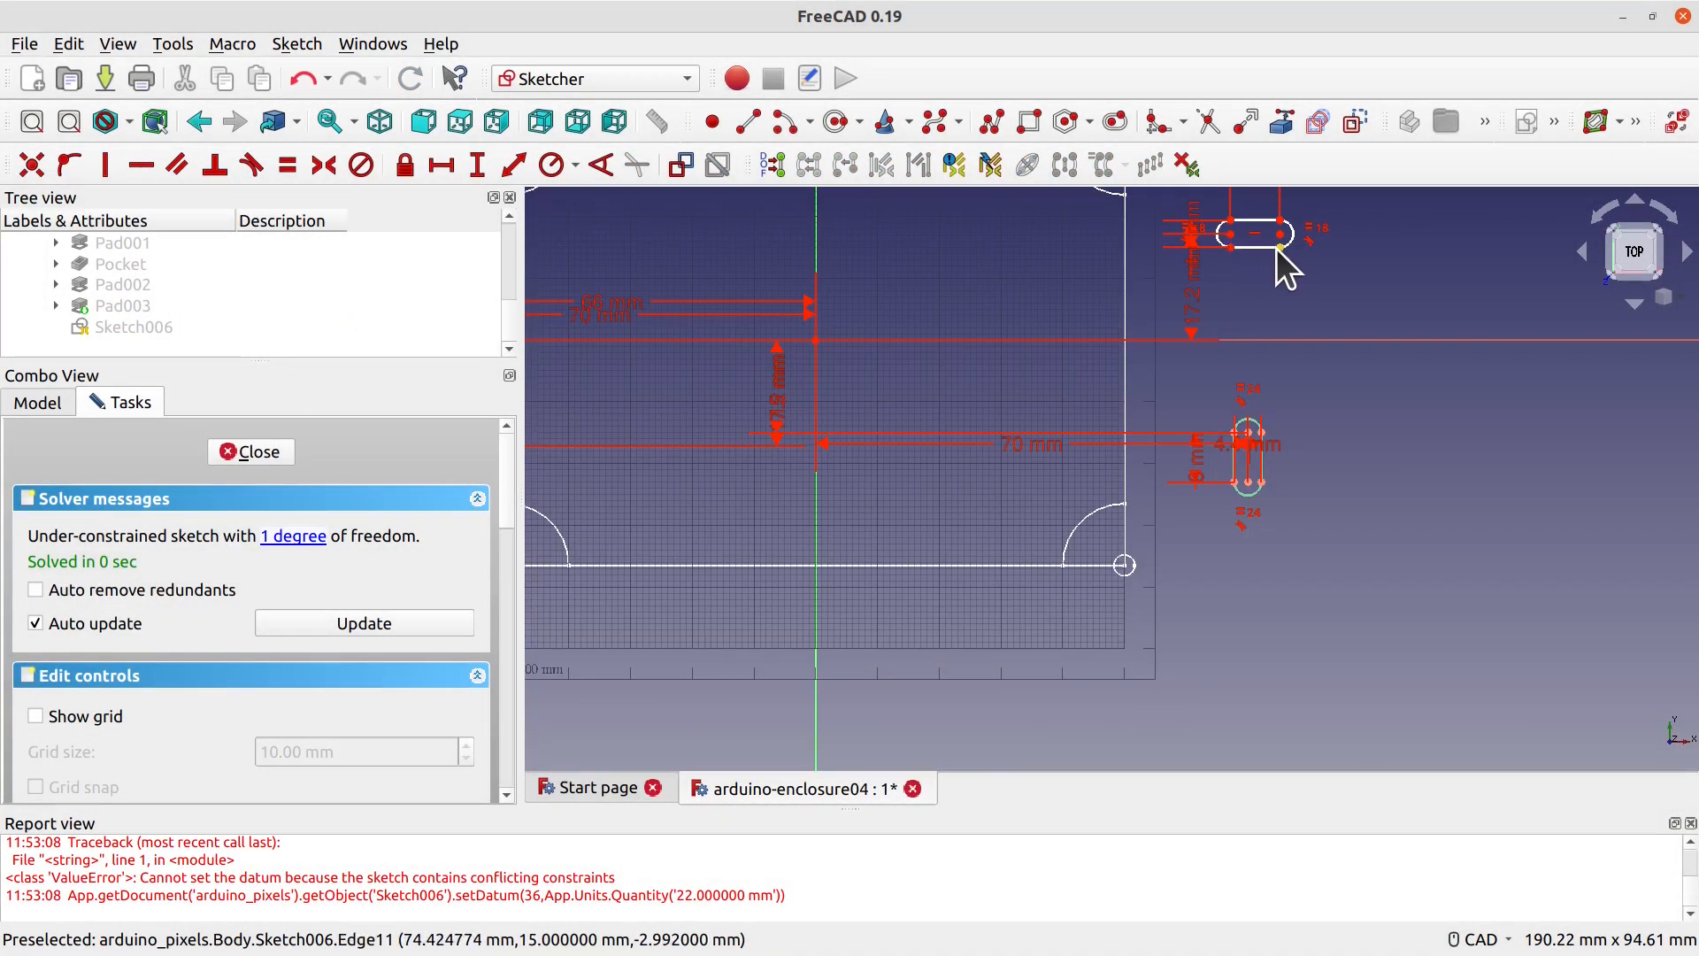
# Step: Constrain the horizontal distance between the inner end of the right flange's horizontal slot and the origin to 66 mm
pyautogui.click(1229, 248)
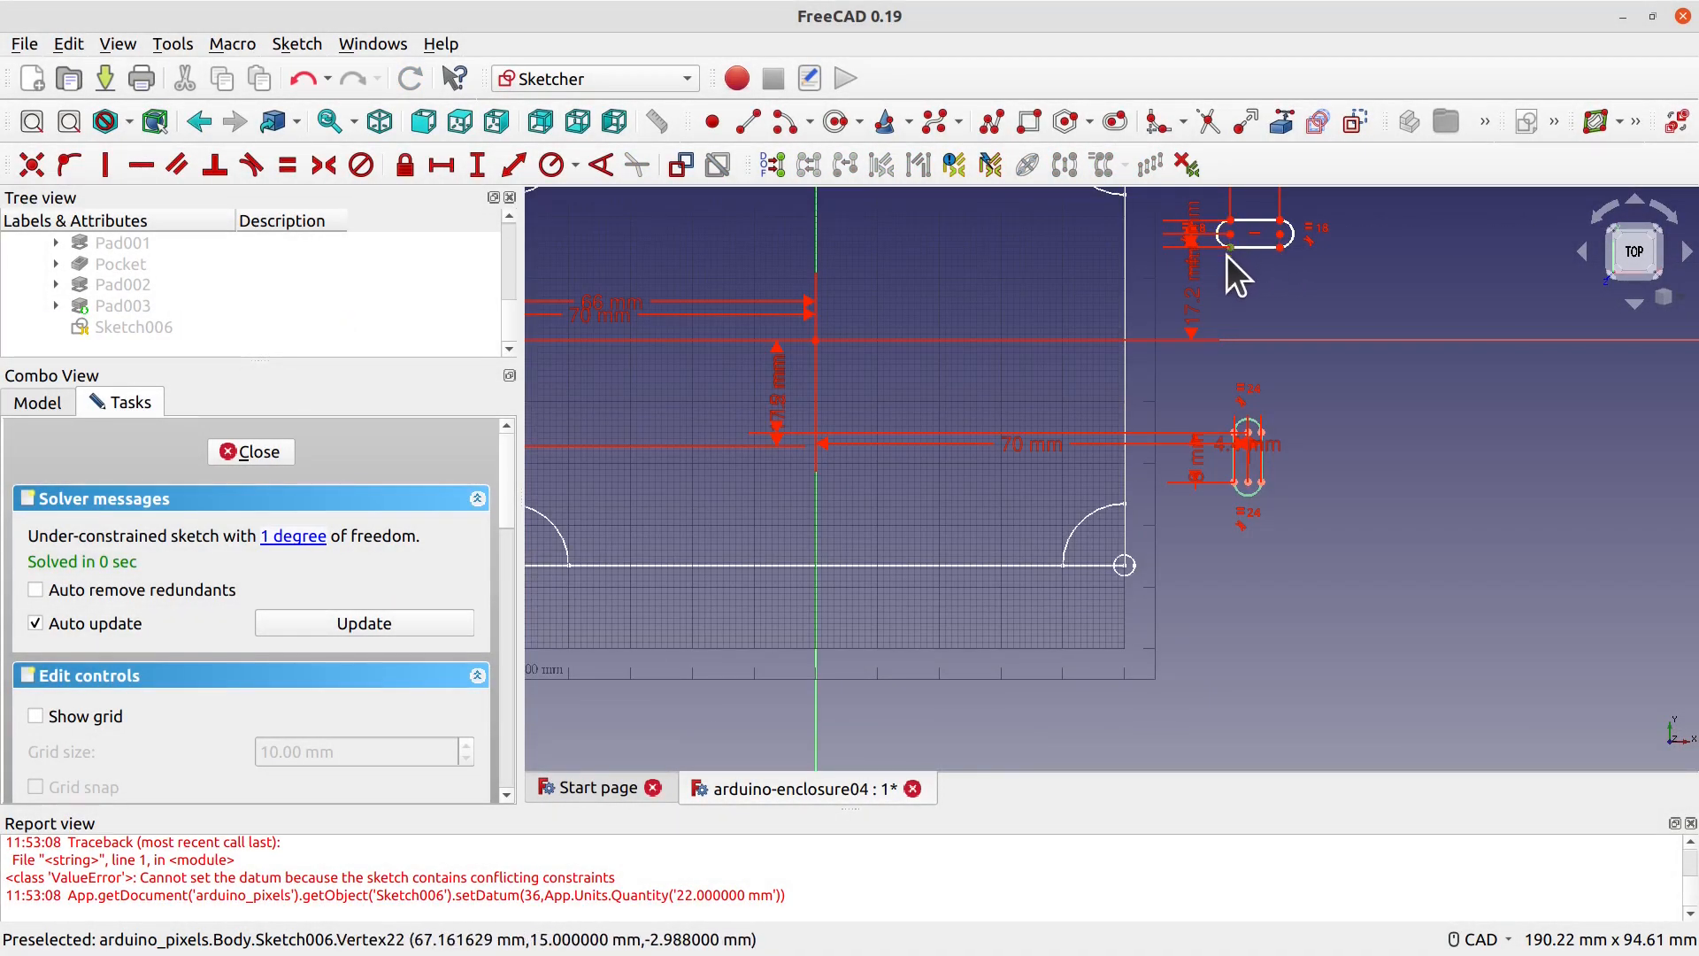
pyautogui.click(816, 340)
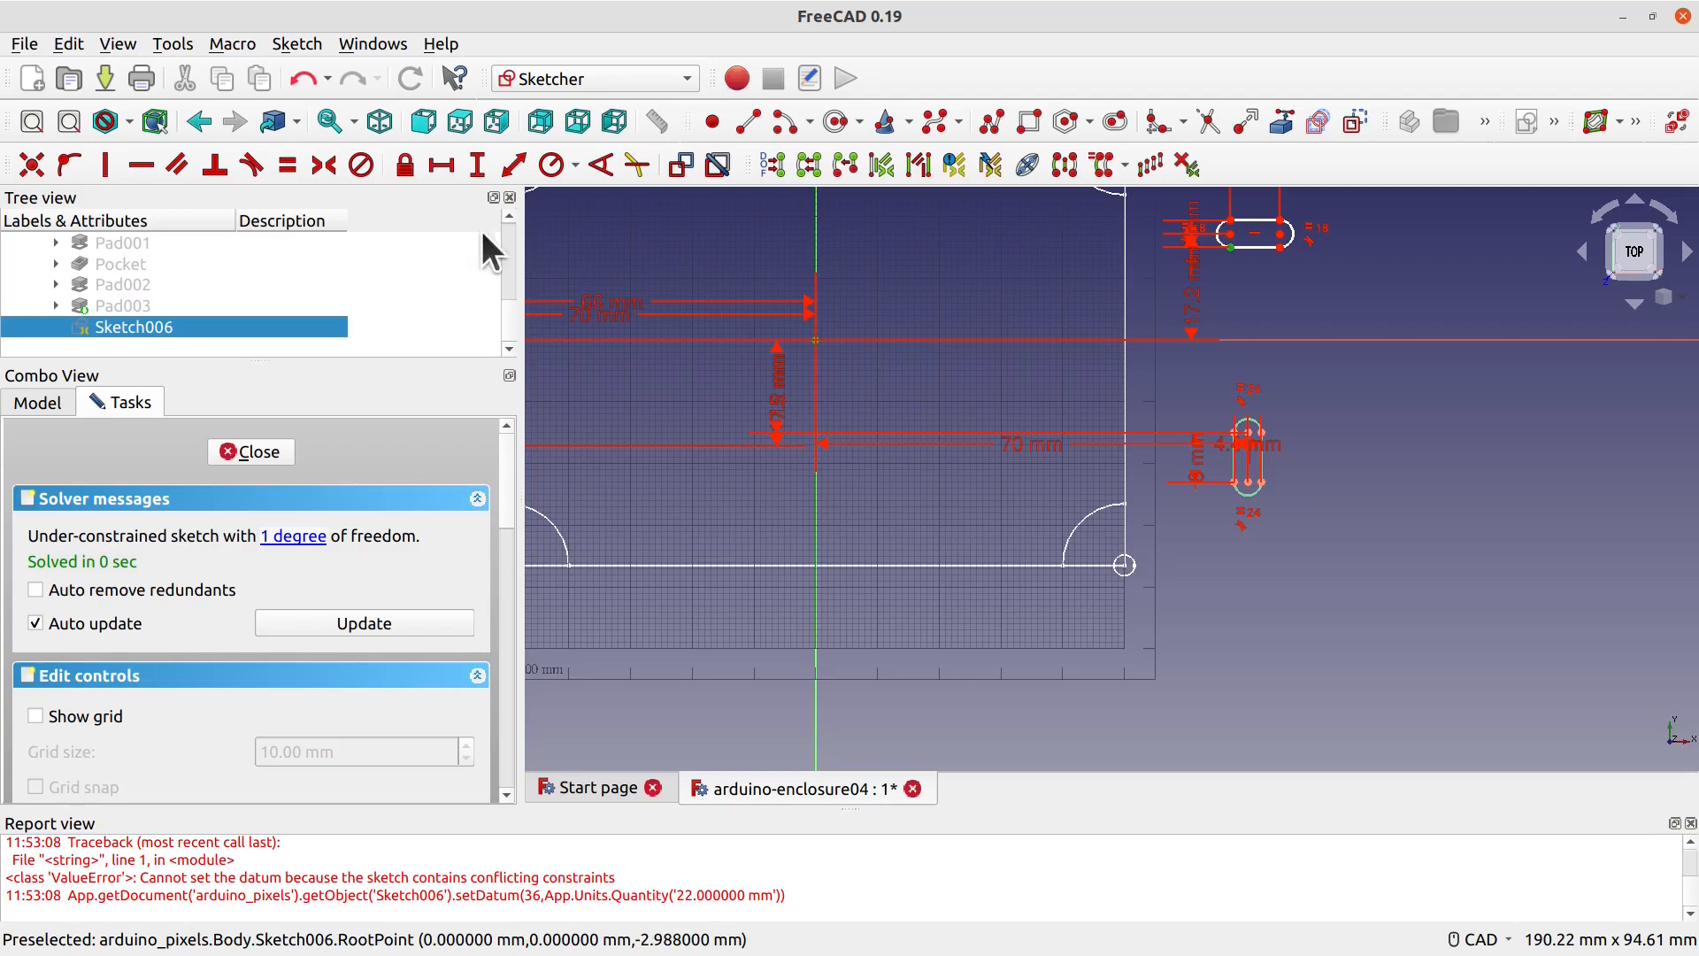
pyautogui.click(457, 164)
pyautogui.write('70')
pyautogui.press('Return')
pyautogui.scroll(-5, 1071, 478)
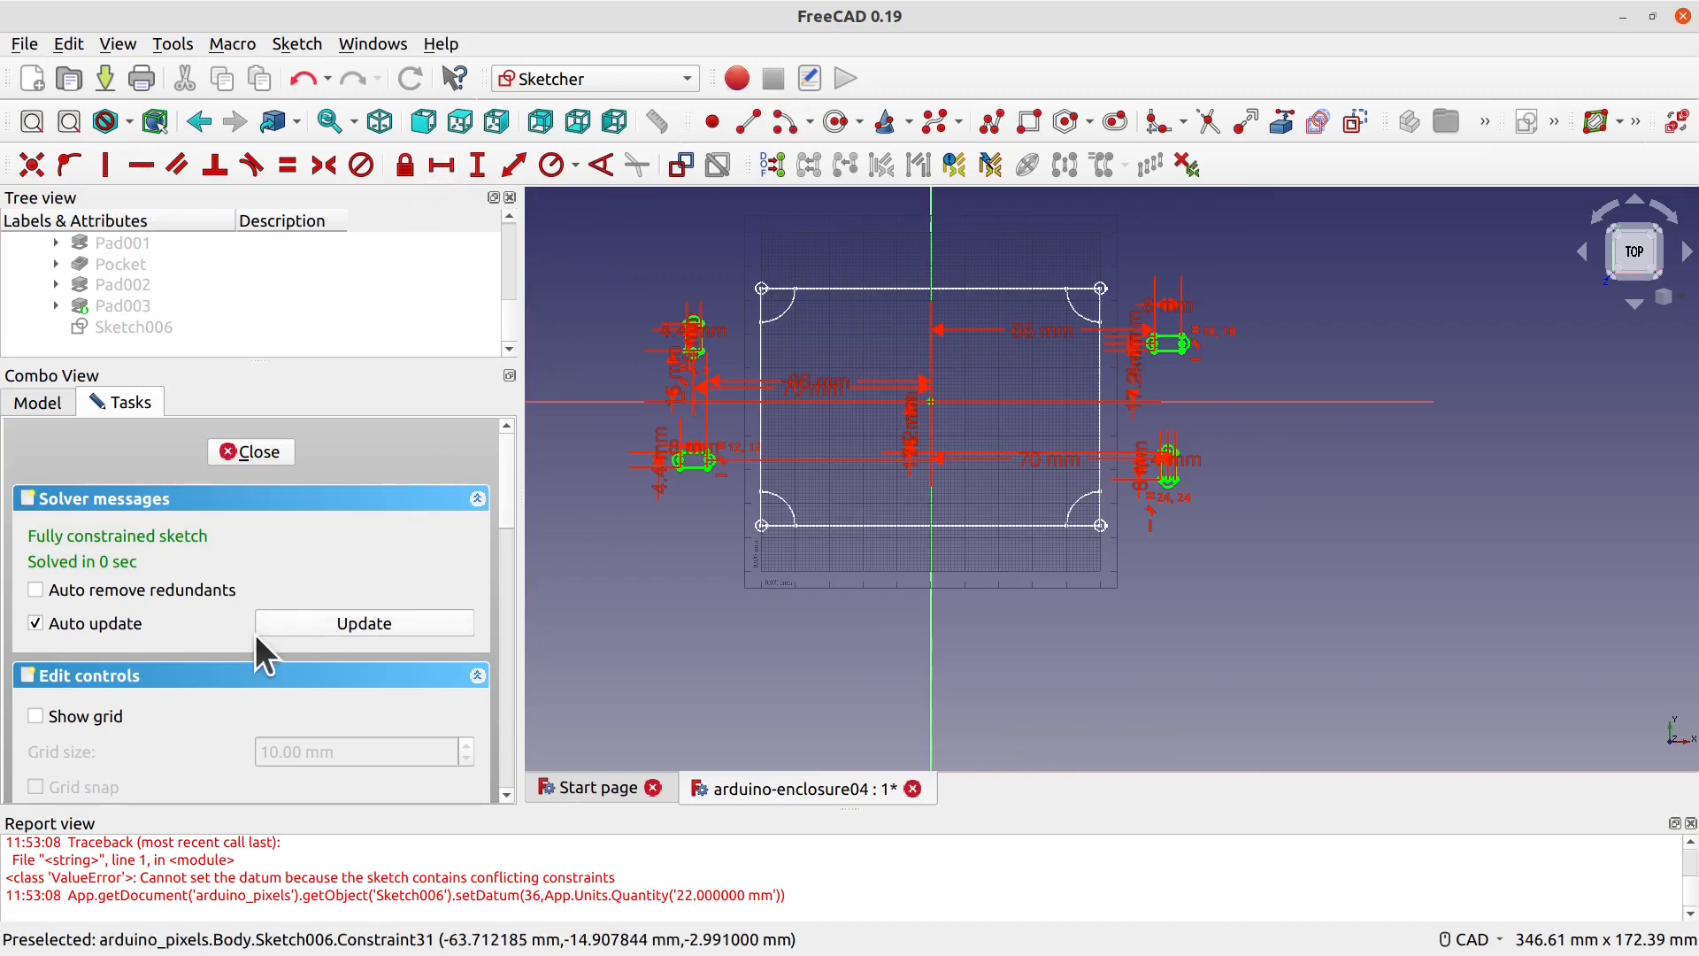
# Step: Show Pad003 behind the mounting slot sketch to check the slots on both flanges, and finish the sketch
pyautogui.click(143, 309)
pyautogui.press('space')
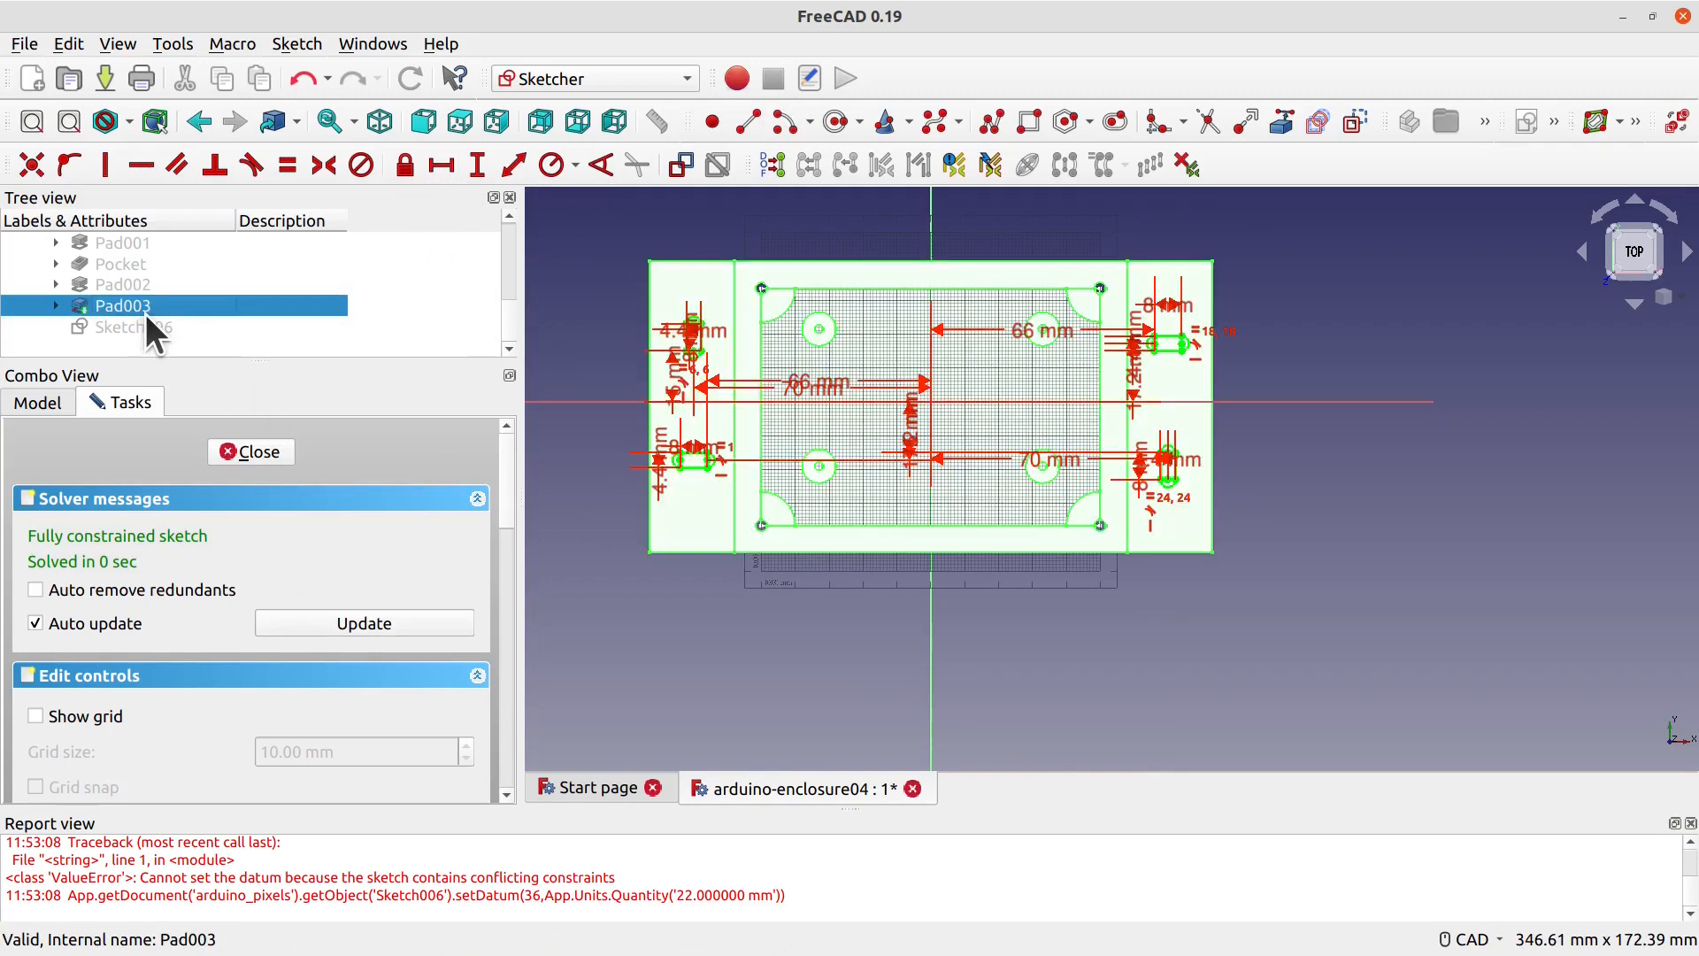
pyautogui.moveTo(1076, 660); pyautogui.dragTo(1086, 599, button='middle')
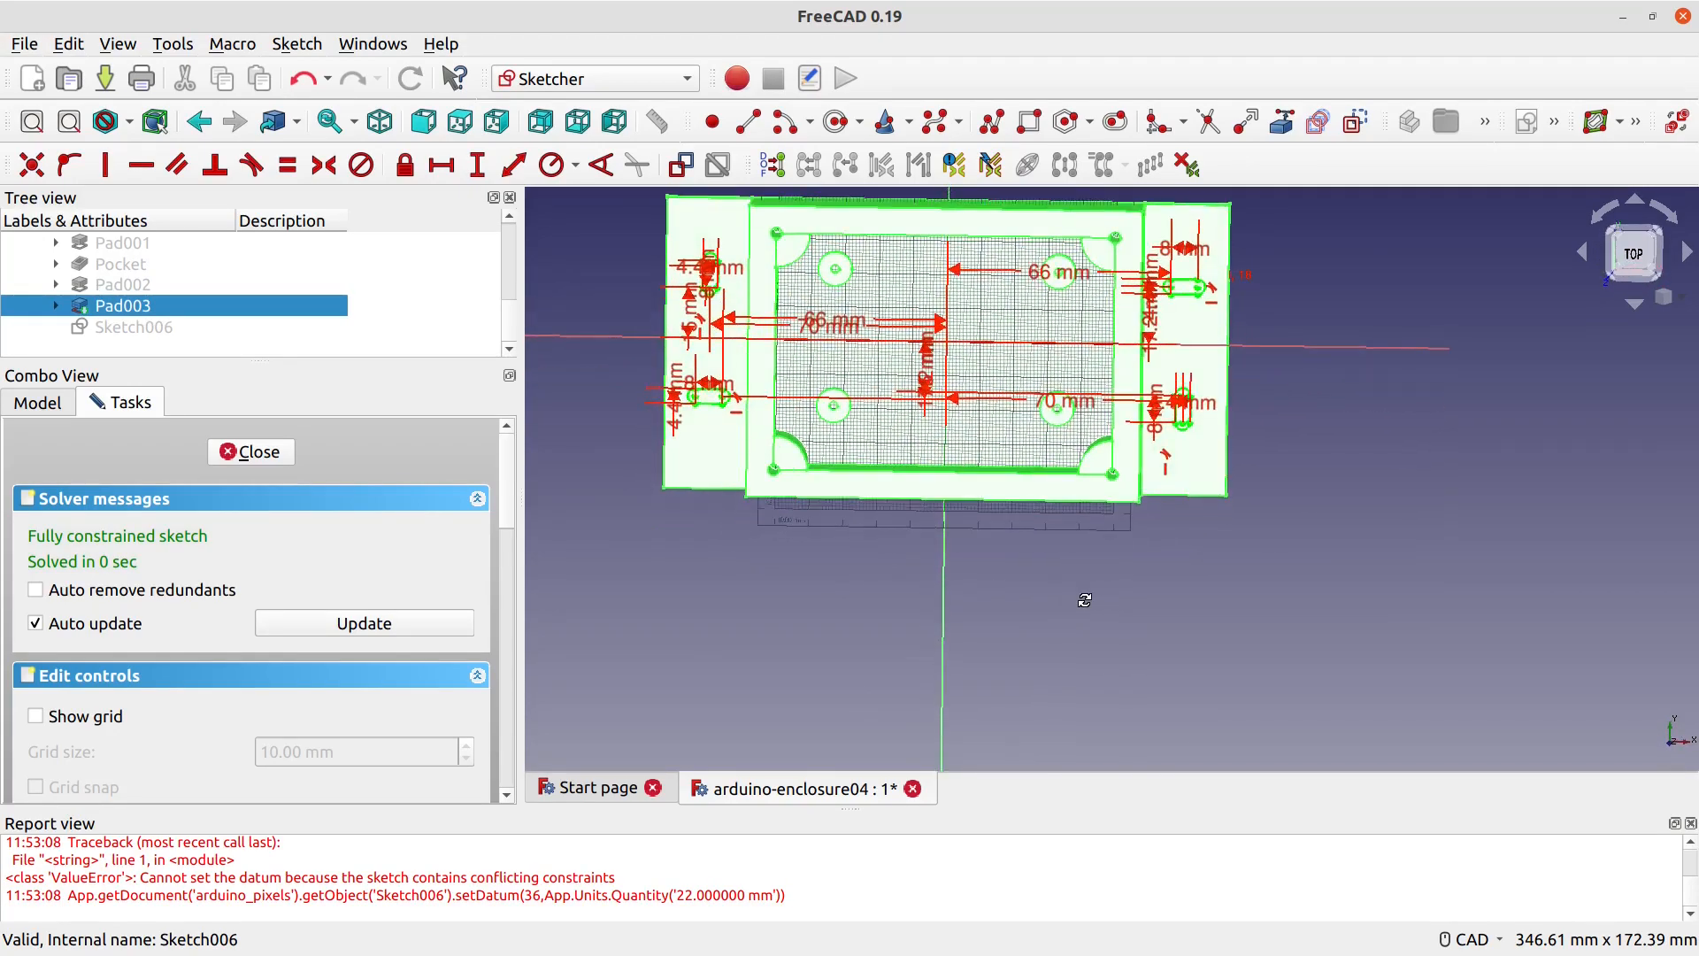
pyautogui.click(633, 511)
pyautogui.moveTo(1039, 588); pyautogui.dragTo(1072, 659, button='middle')
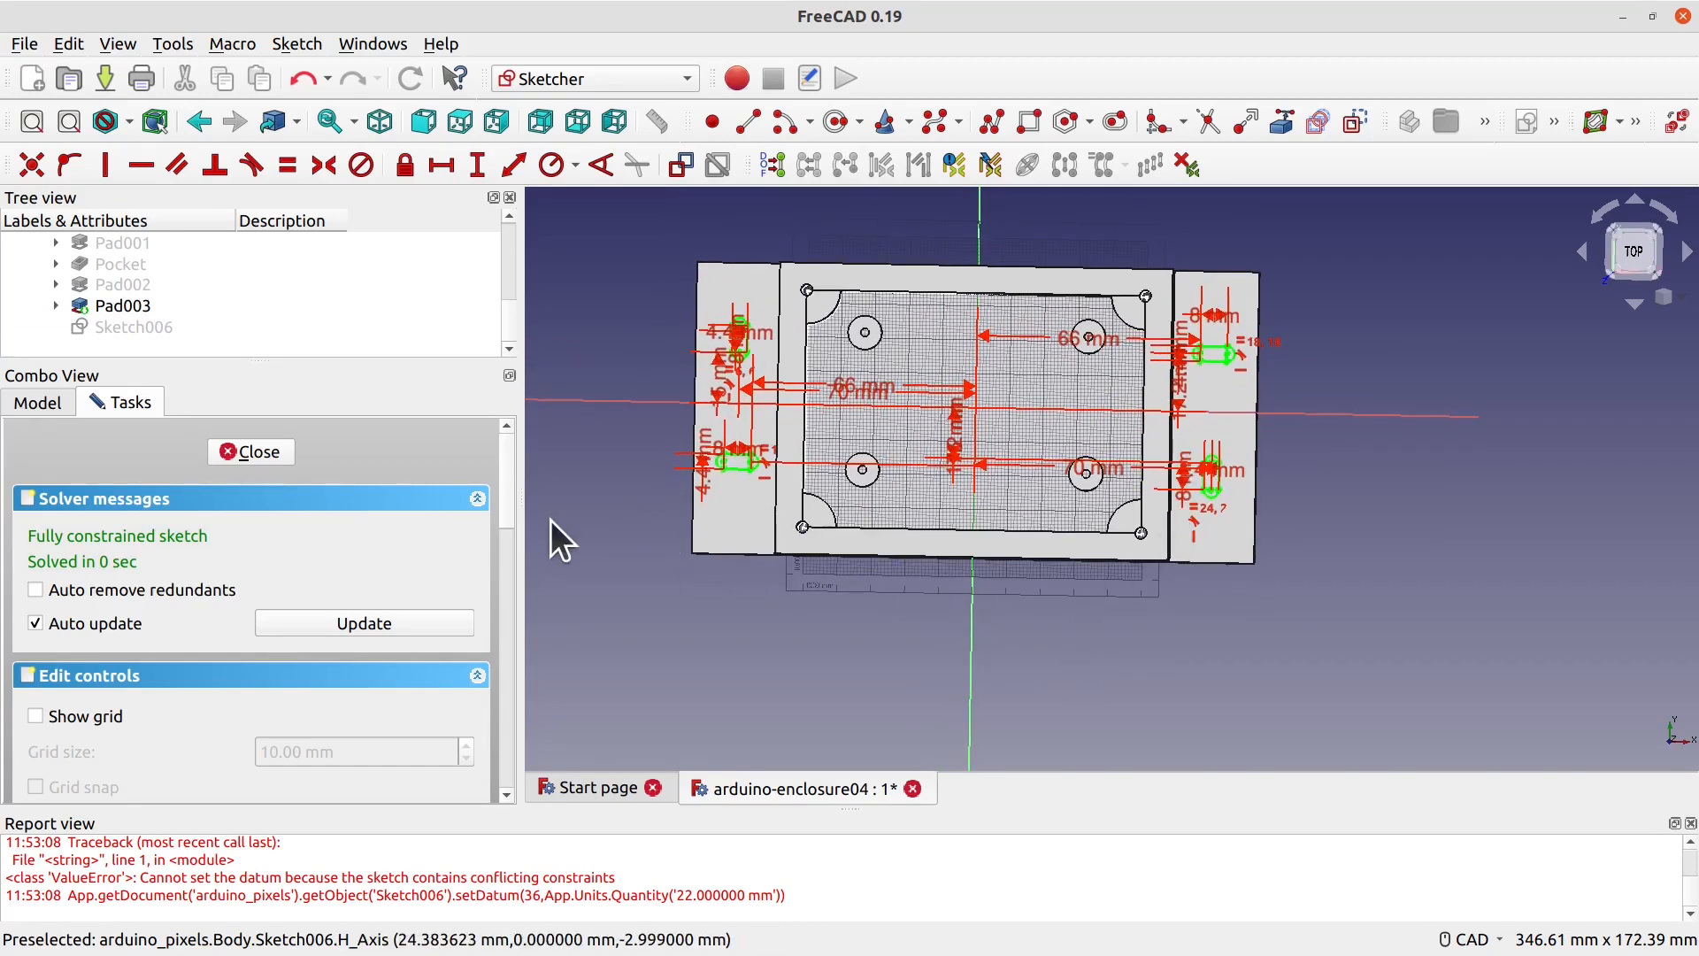
pyautogui.click(258, 452)
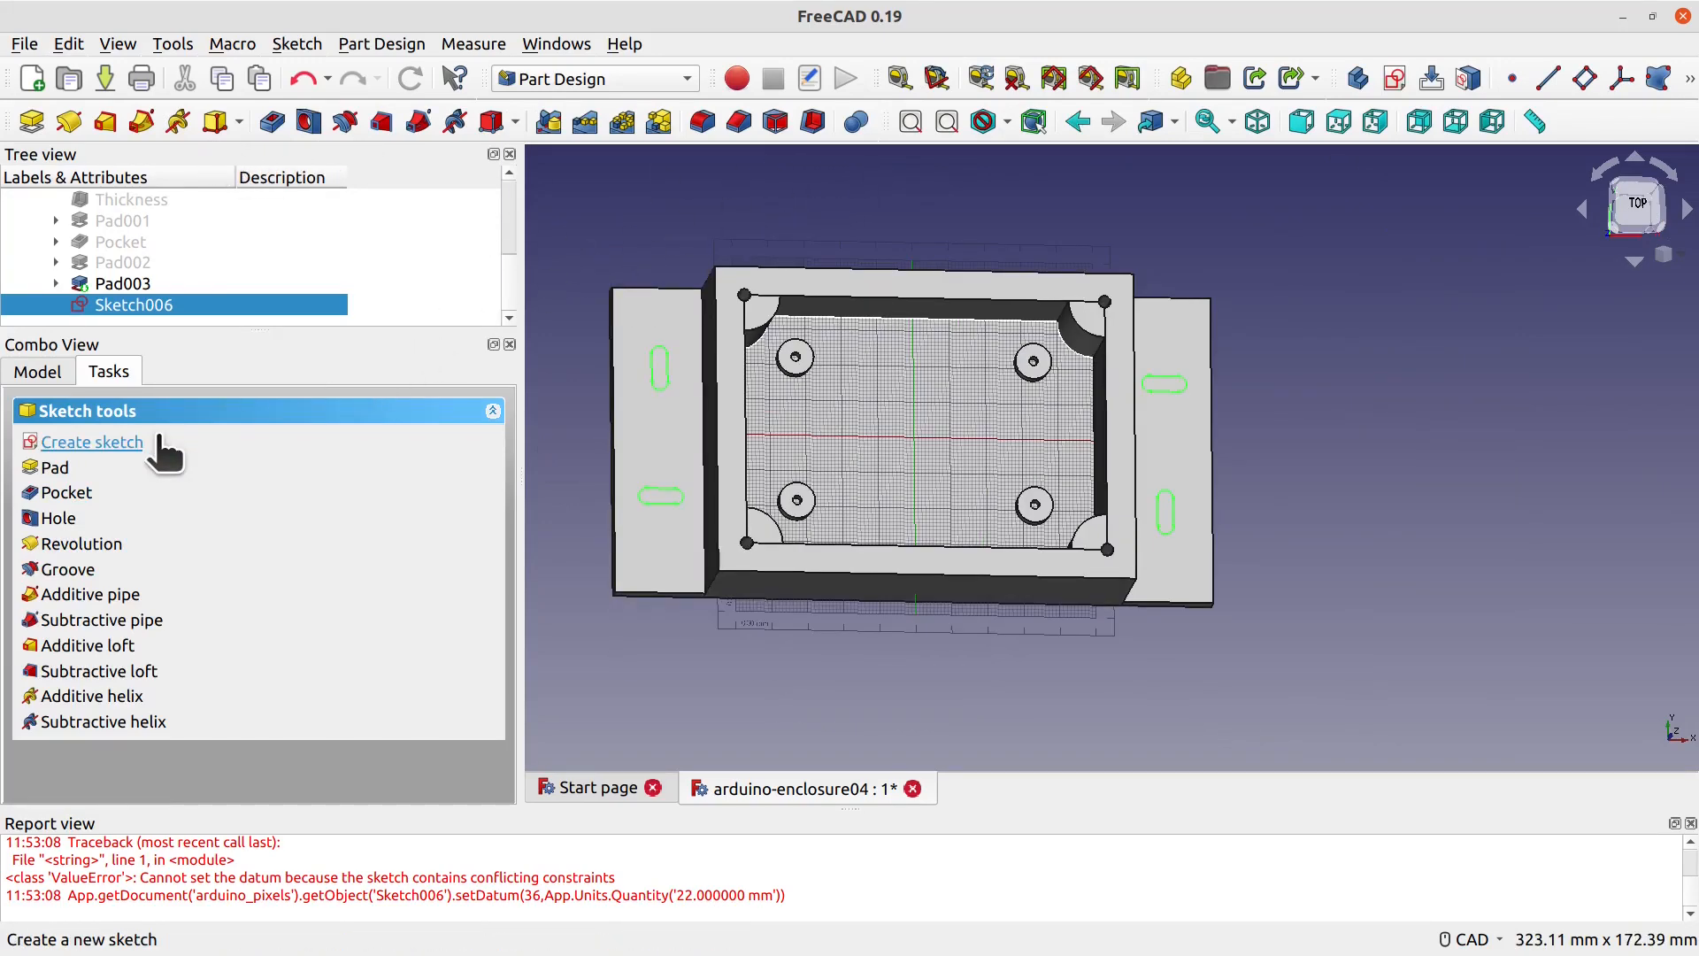
# Step: Pocket the four flange slots with a 5 mm length and save the document
pyautogui.click(107, 484)
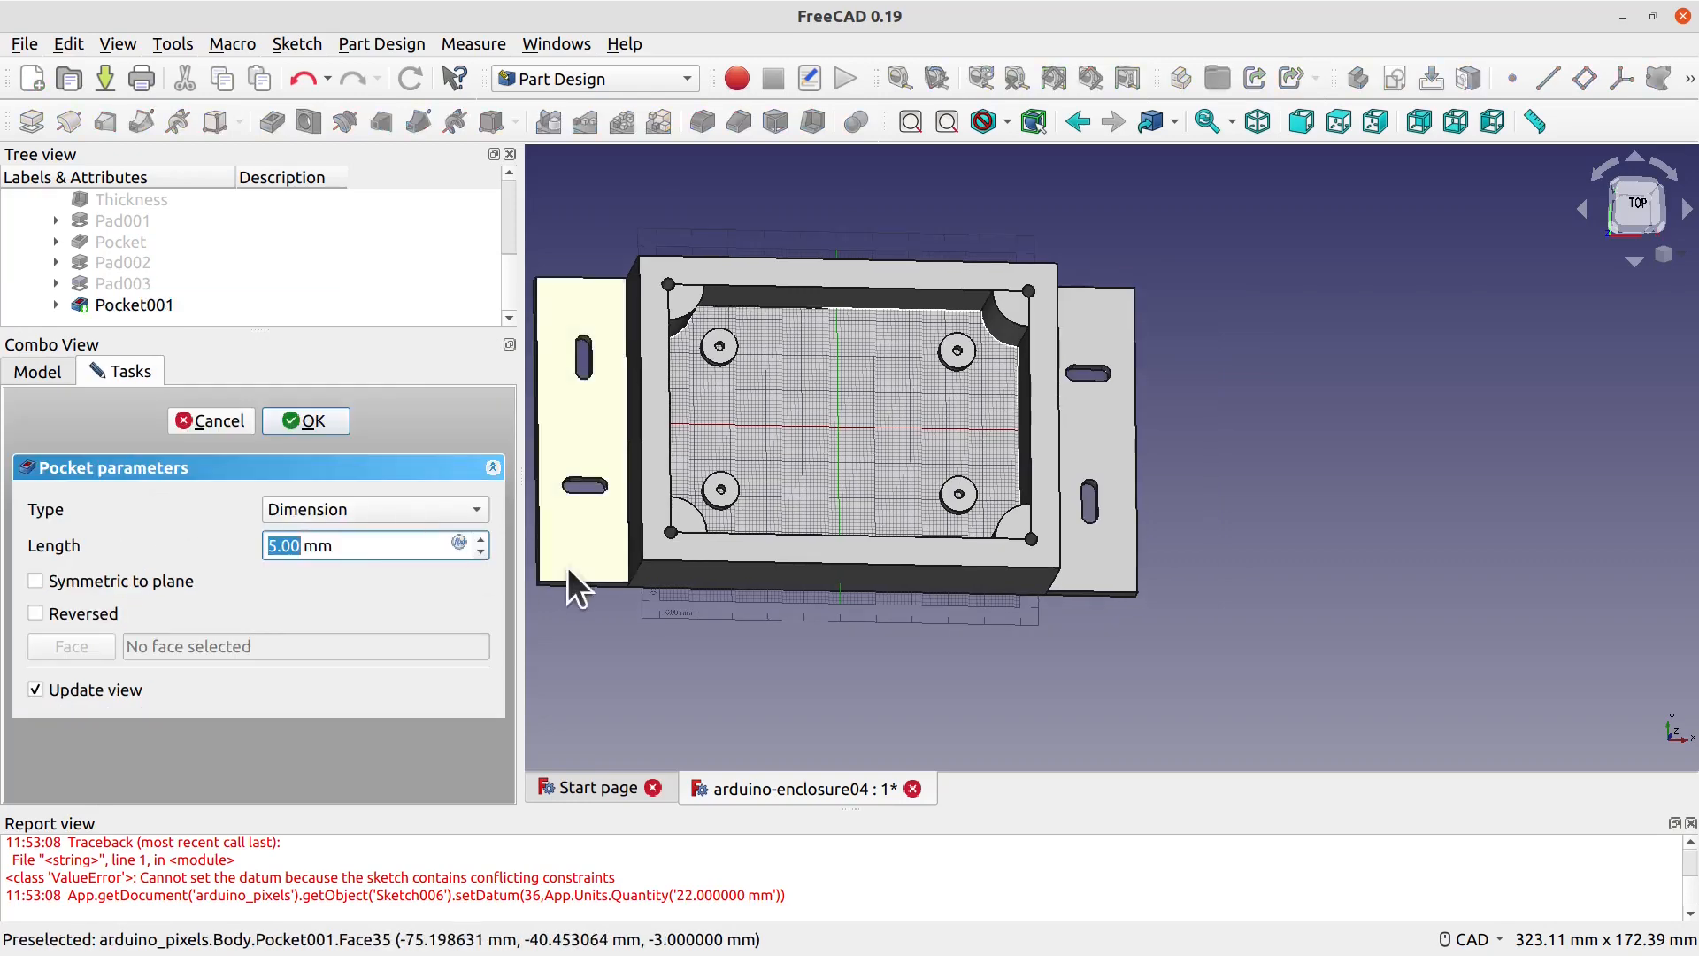
pyautogui.click(320, 426)
pyautogui.scroll(-2, 1310, 531)
pyautogui.moveTo(1329, 531)
pyautogui.mouseDown(button='middle')
pyautogui.moveTo(1301, 554)
pyautogui.moveTo(1264, 515)
pyautogui.moveTo(1316, 516)
pyautogui.moveTo(1320, 543)
pyautogui.mouseUp(button='middle')
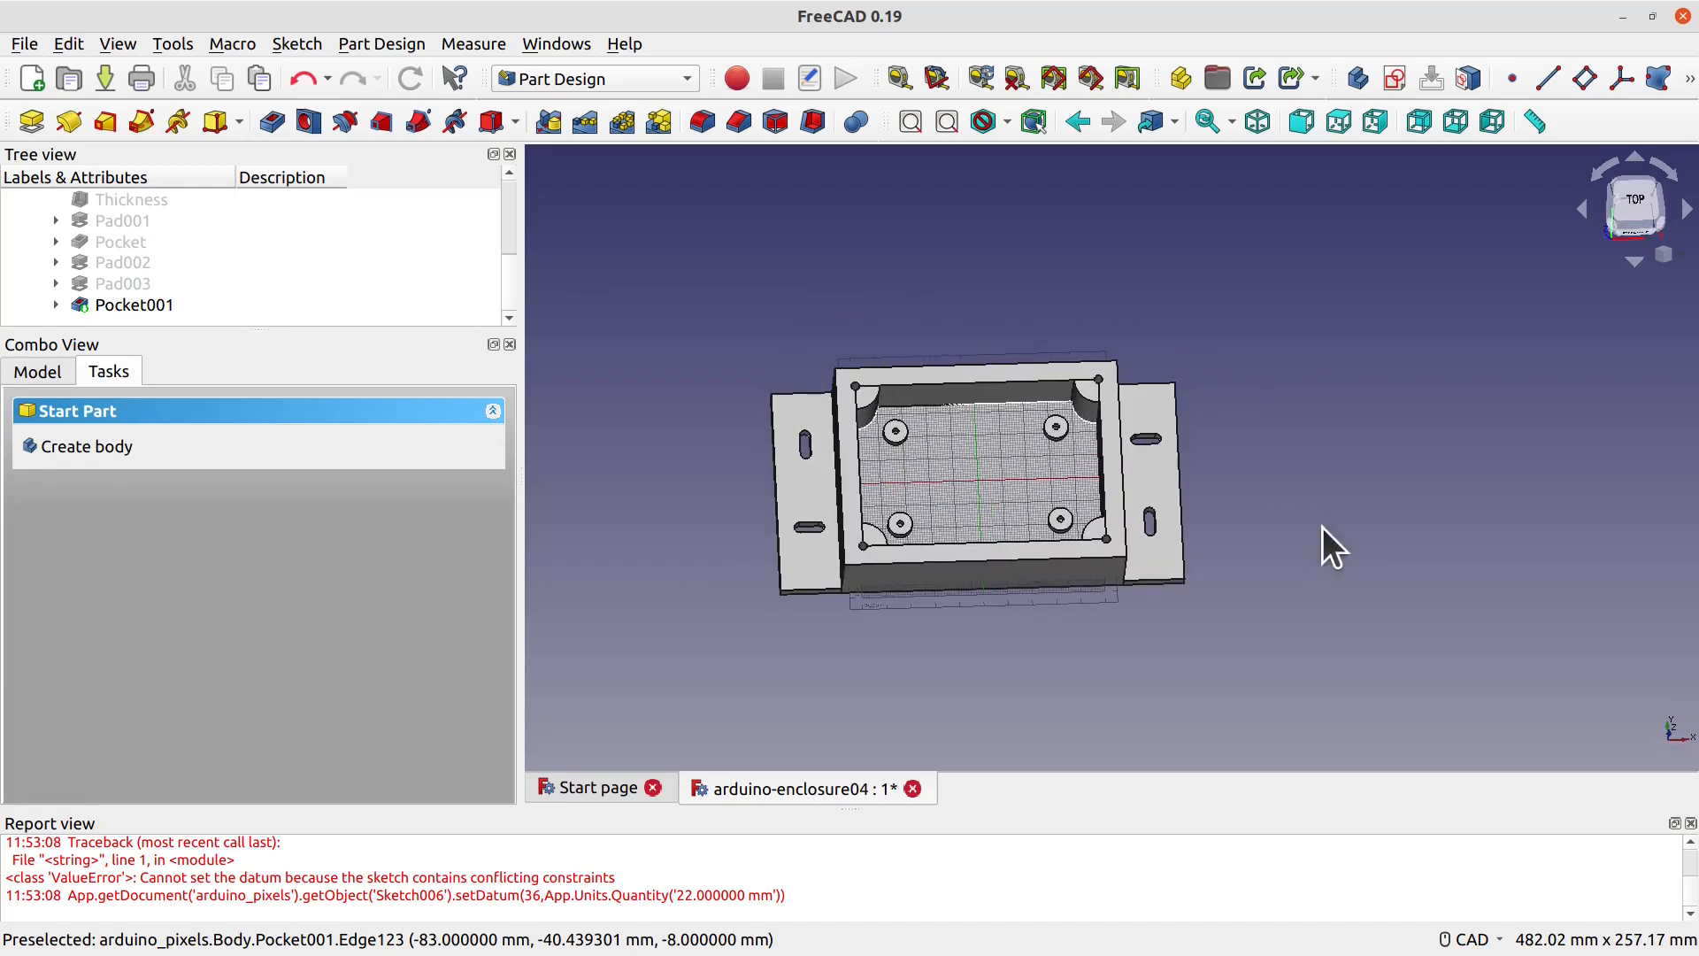
pyautogui.hotkey('ctrl', 's')
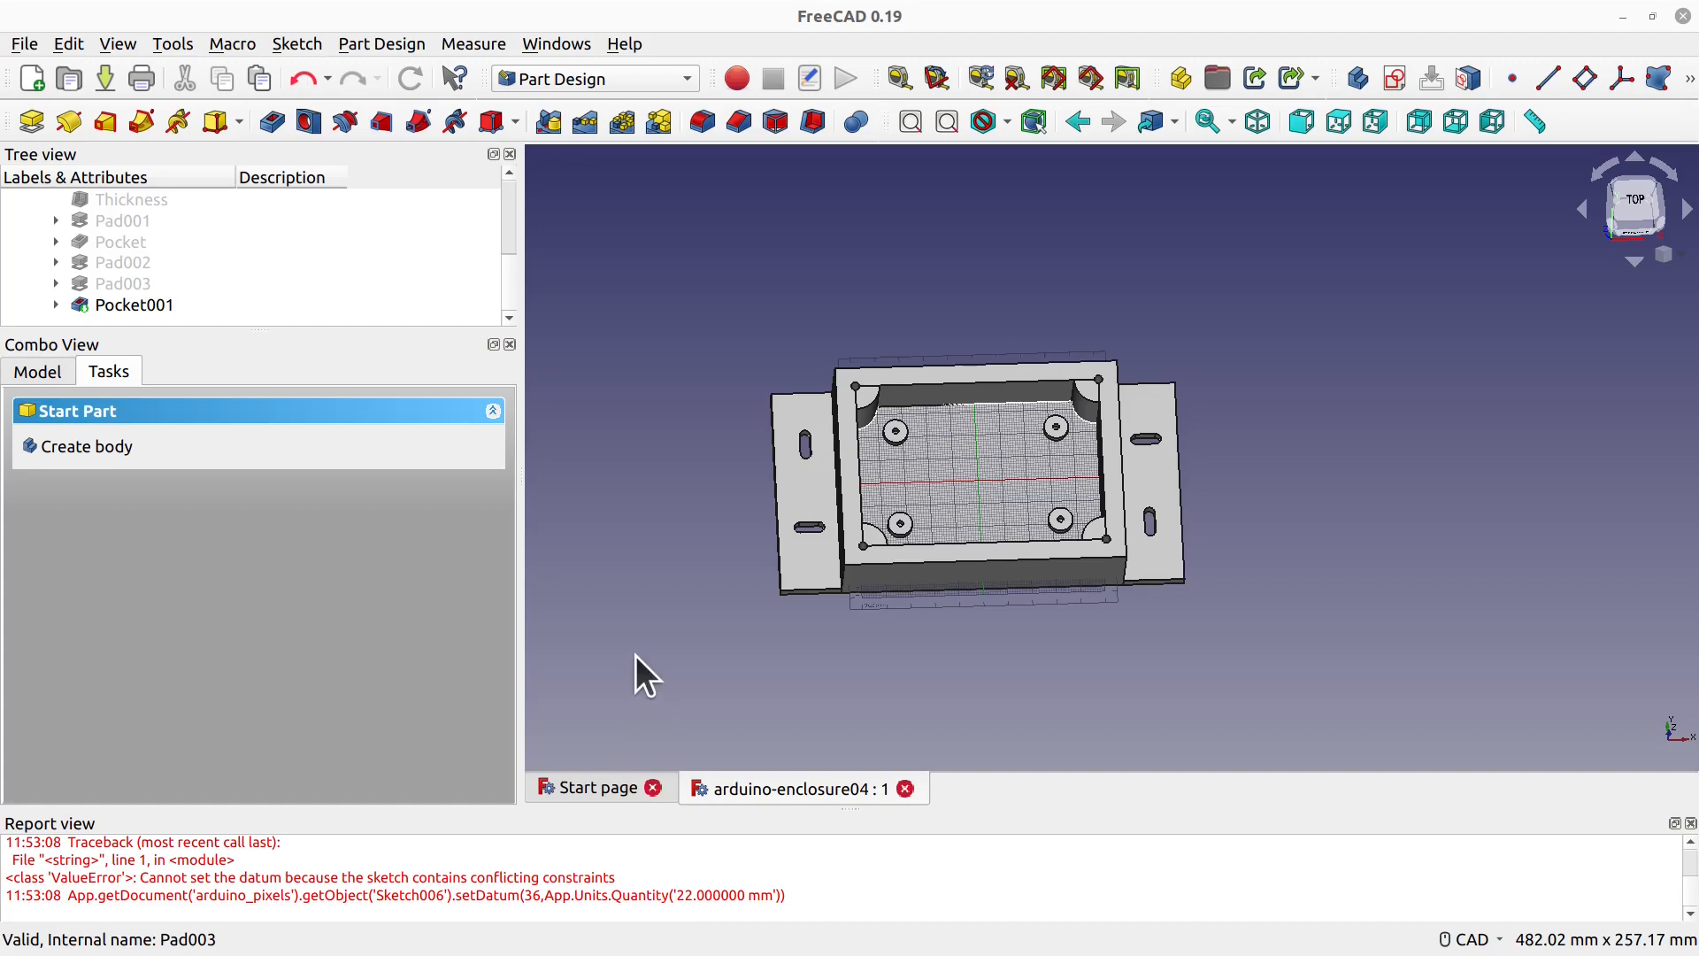
# Step: Create a new sketch on the enclosure's outer front face
pyautogui.moveTo(953, 641); pyautogui.dragTo(956, 587, button='middle')
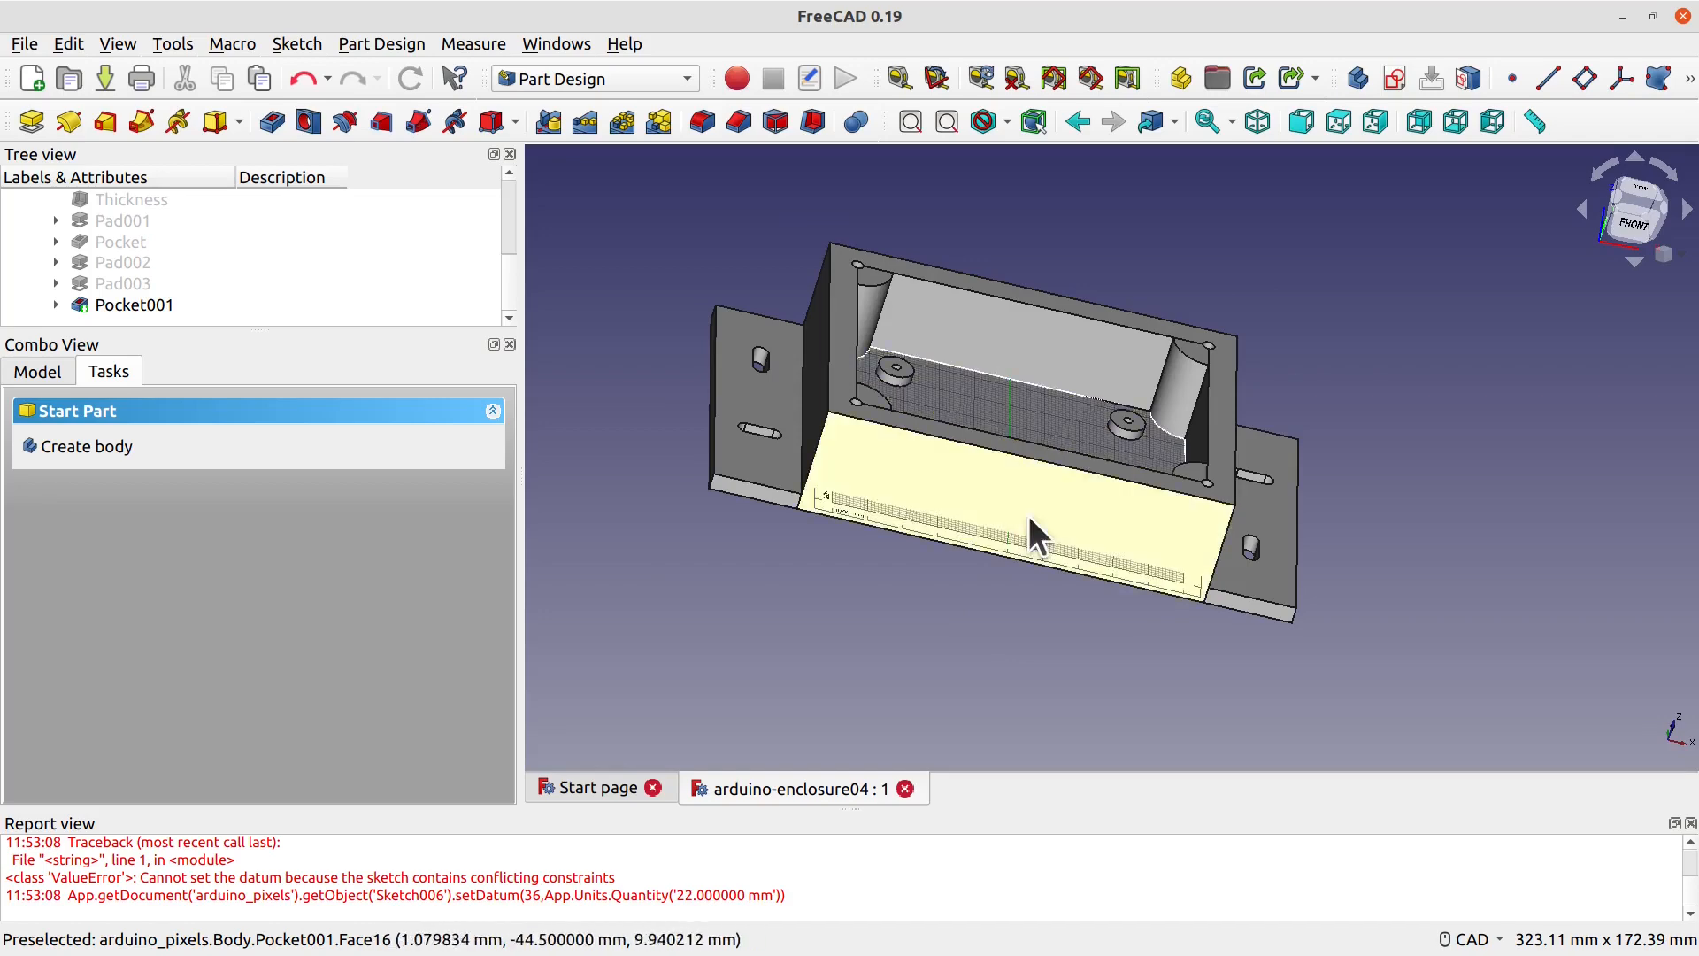
pyautogui.moveTo(823, 622); pyautogui.dragTo(770, 656, button='middle')
pyautogui.click(992, 485)
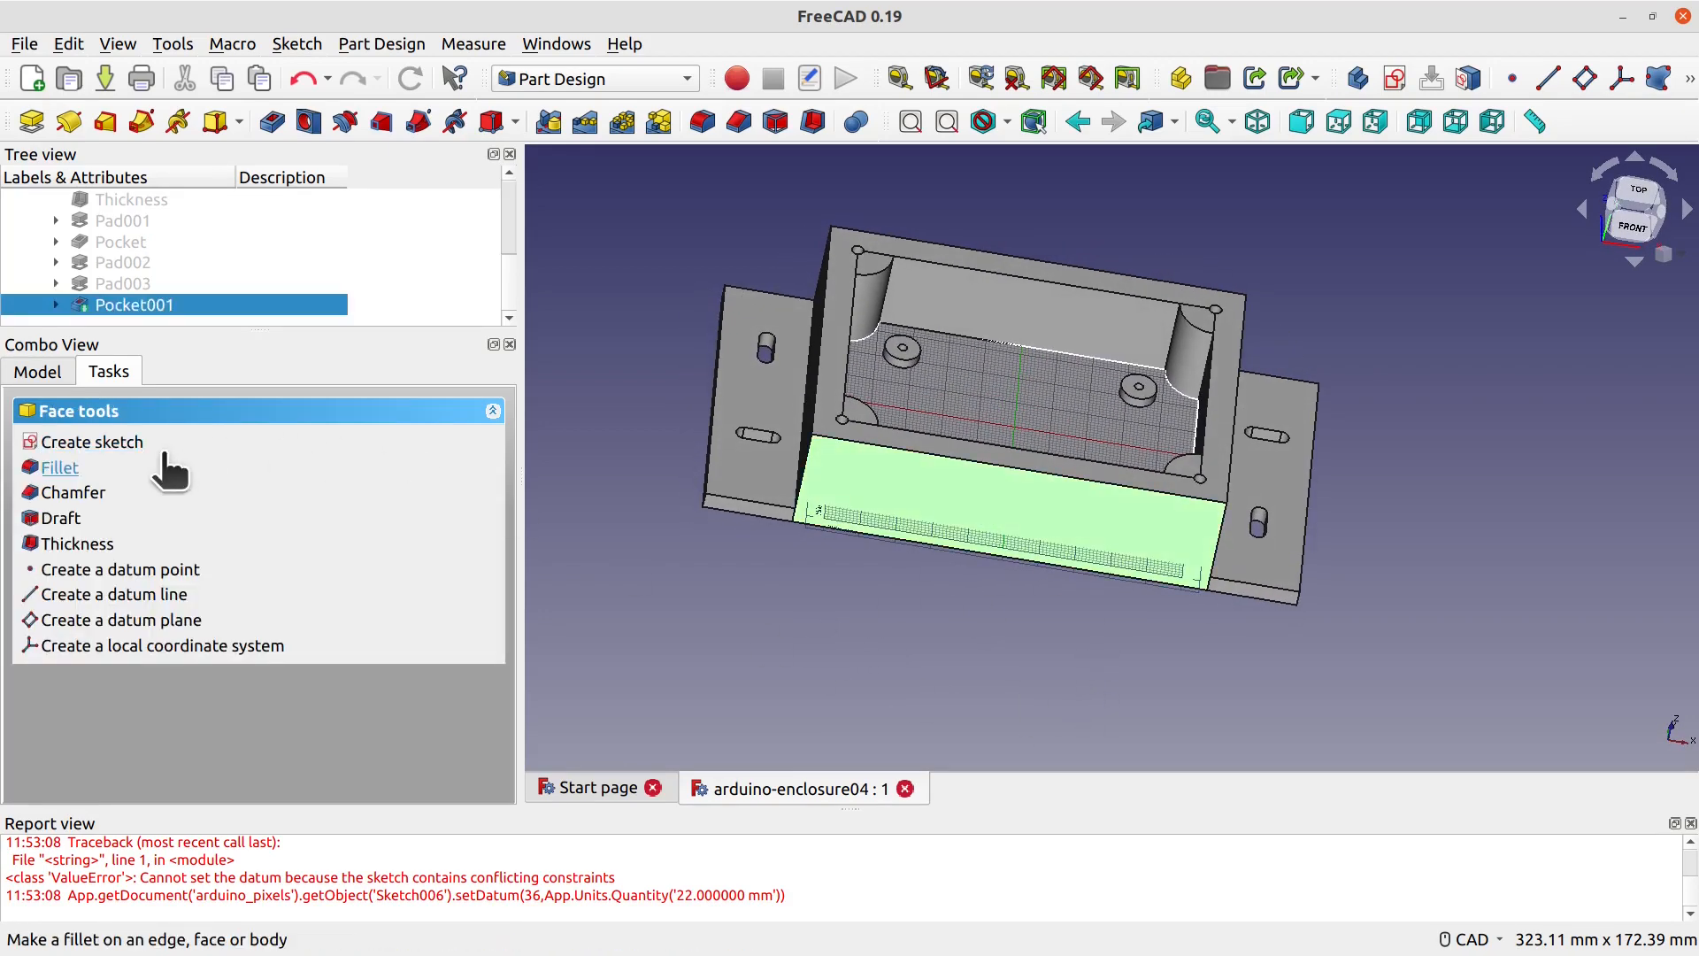
pyautogui.click(80, 442)
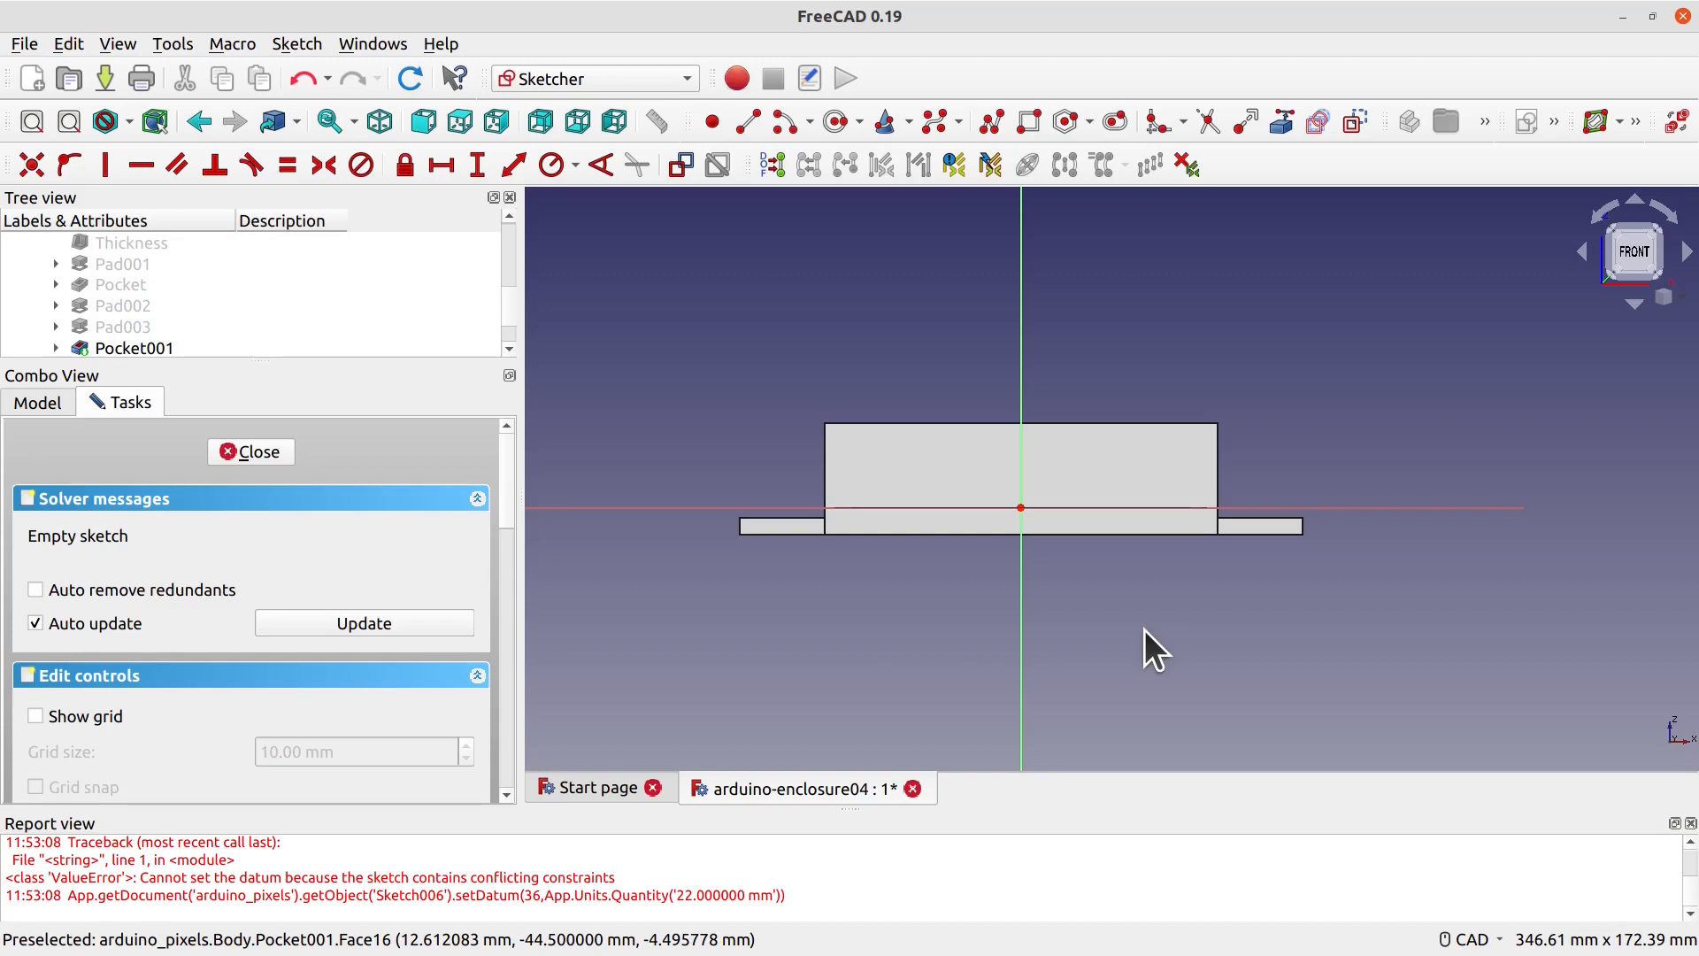
pyautogui.scroll(2, 1133, 626)
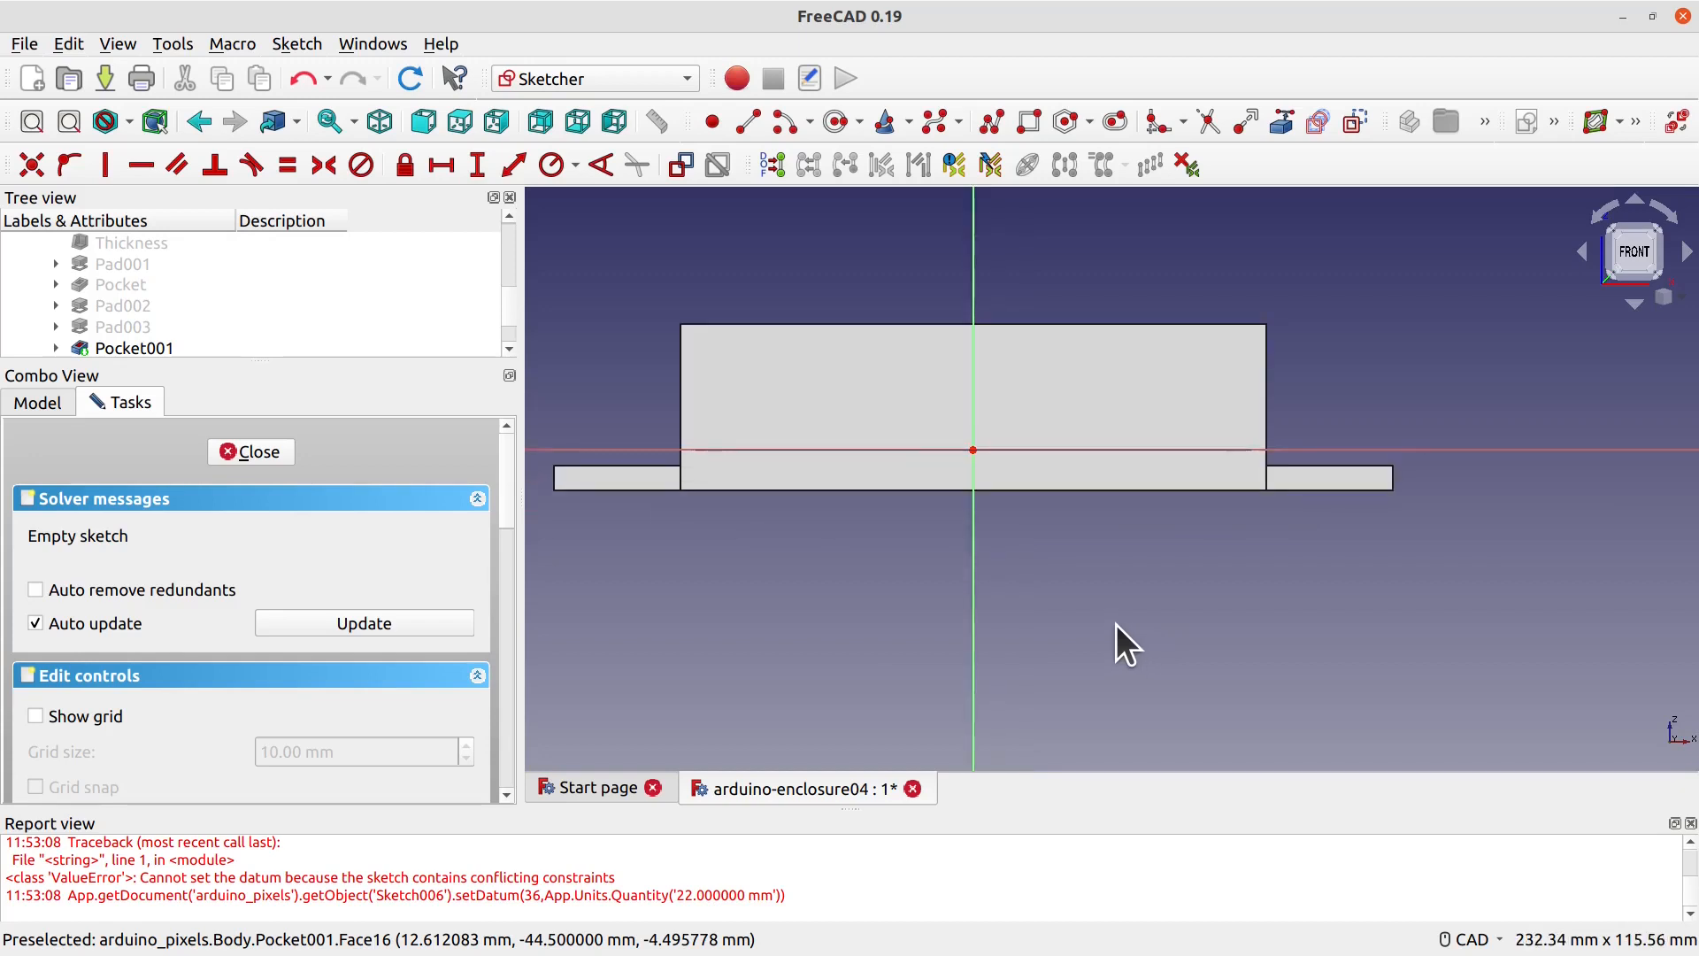
# Step: Sketch a circle of about 9.2 mm radius on the front face, centred on the vertical axis above the origin
pyautogui.click(839, 124)
pyautogui.click(973, 449)
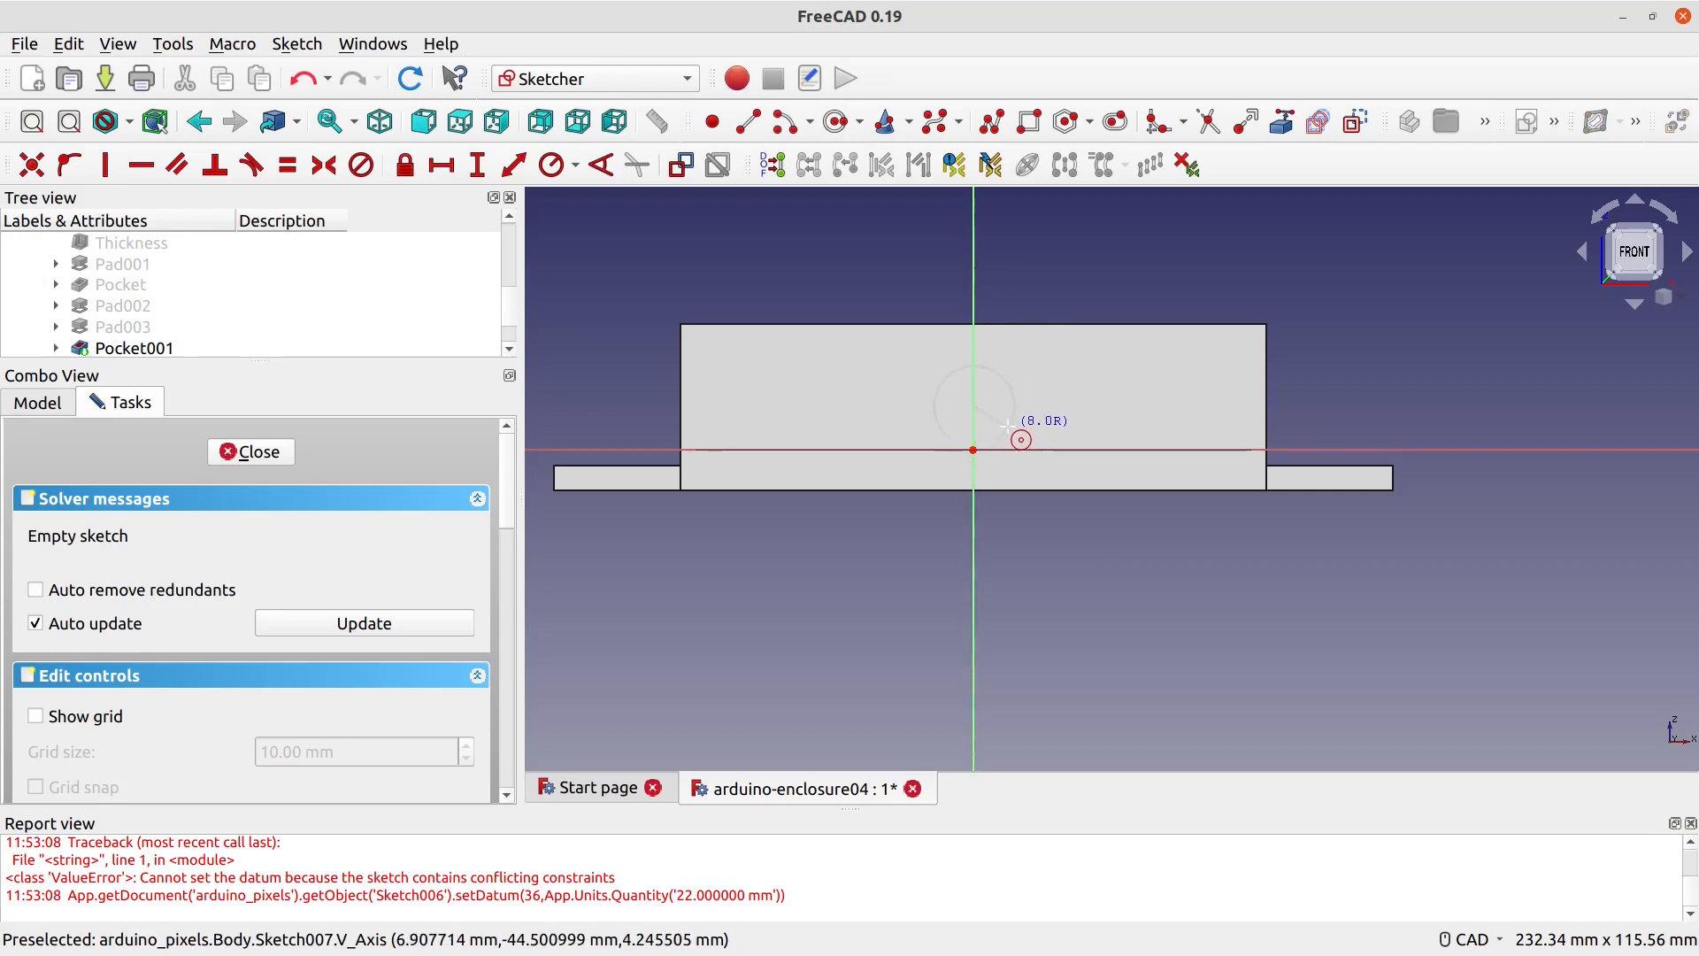
pyautogui.click(1015, 433)
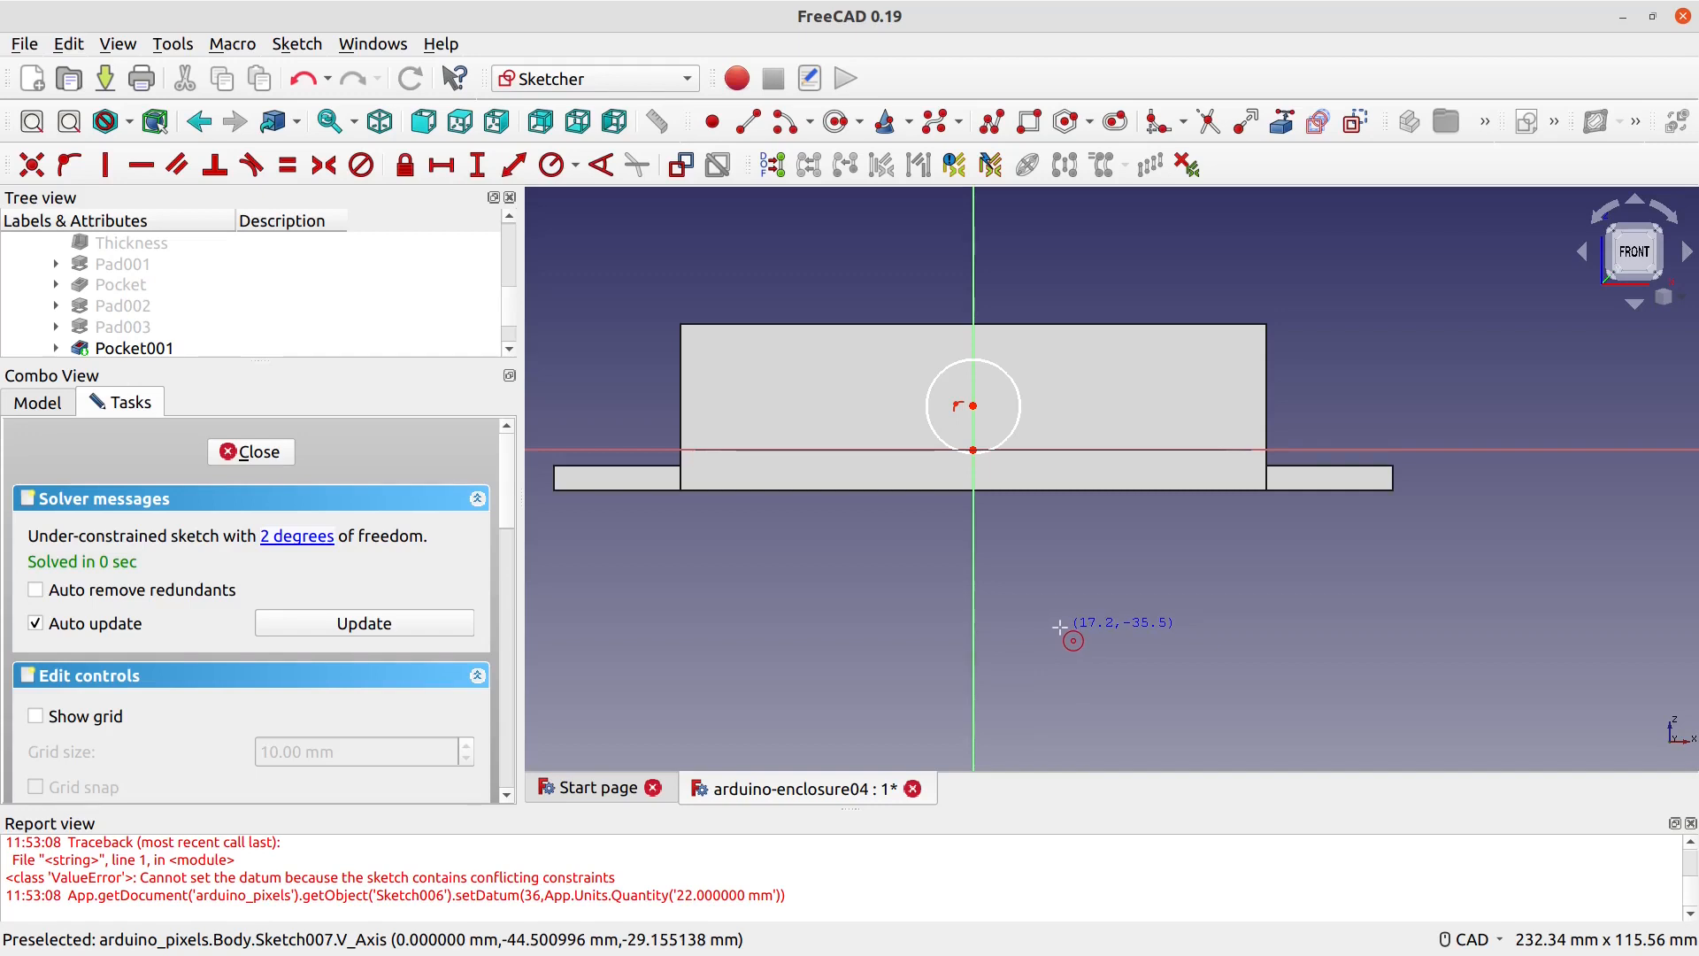
pyautogui.press('Escape')
# Step: Constrain the circle's radius to 9.5 mm and move it up the vertical axis to about 12.5 mm above the origin
pyautogui.click(1016, 419)
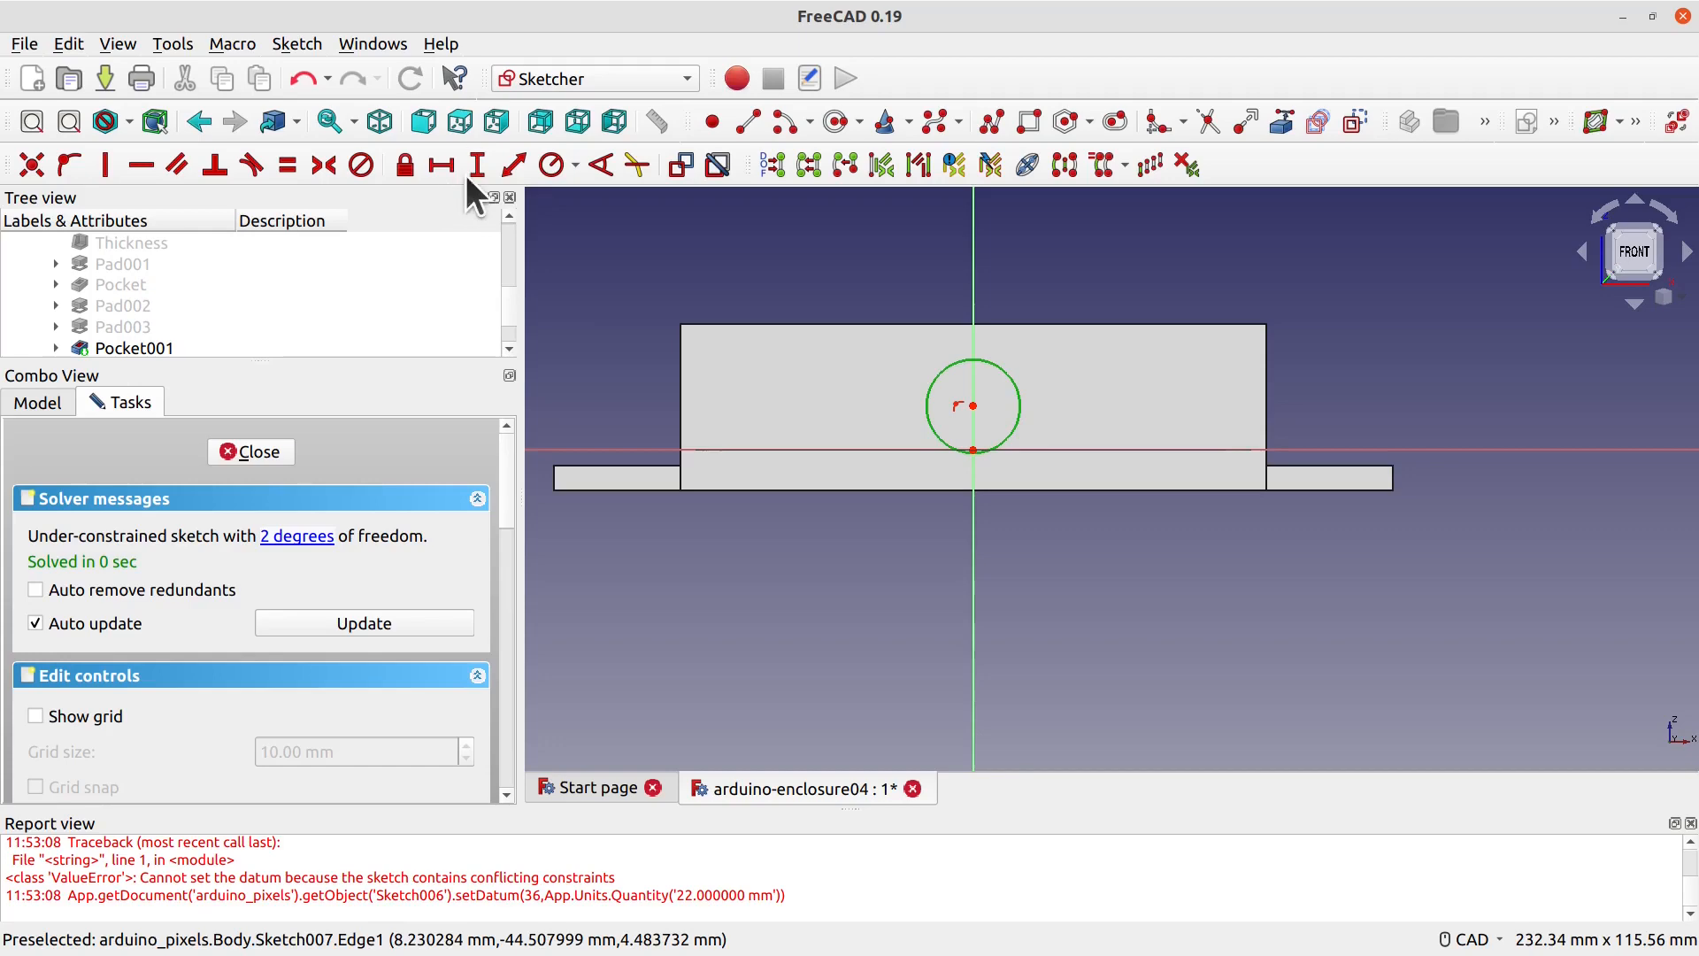
pyautogui.click(550, 165)
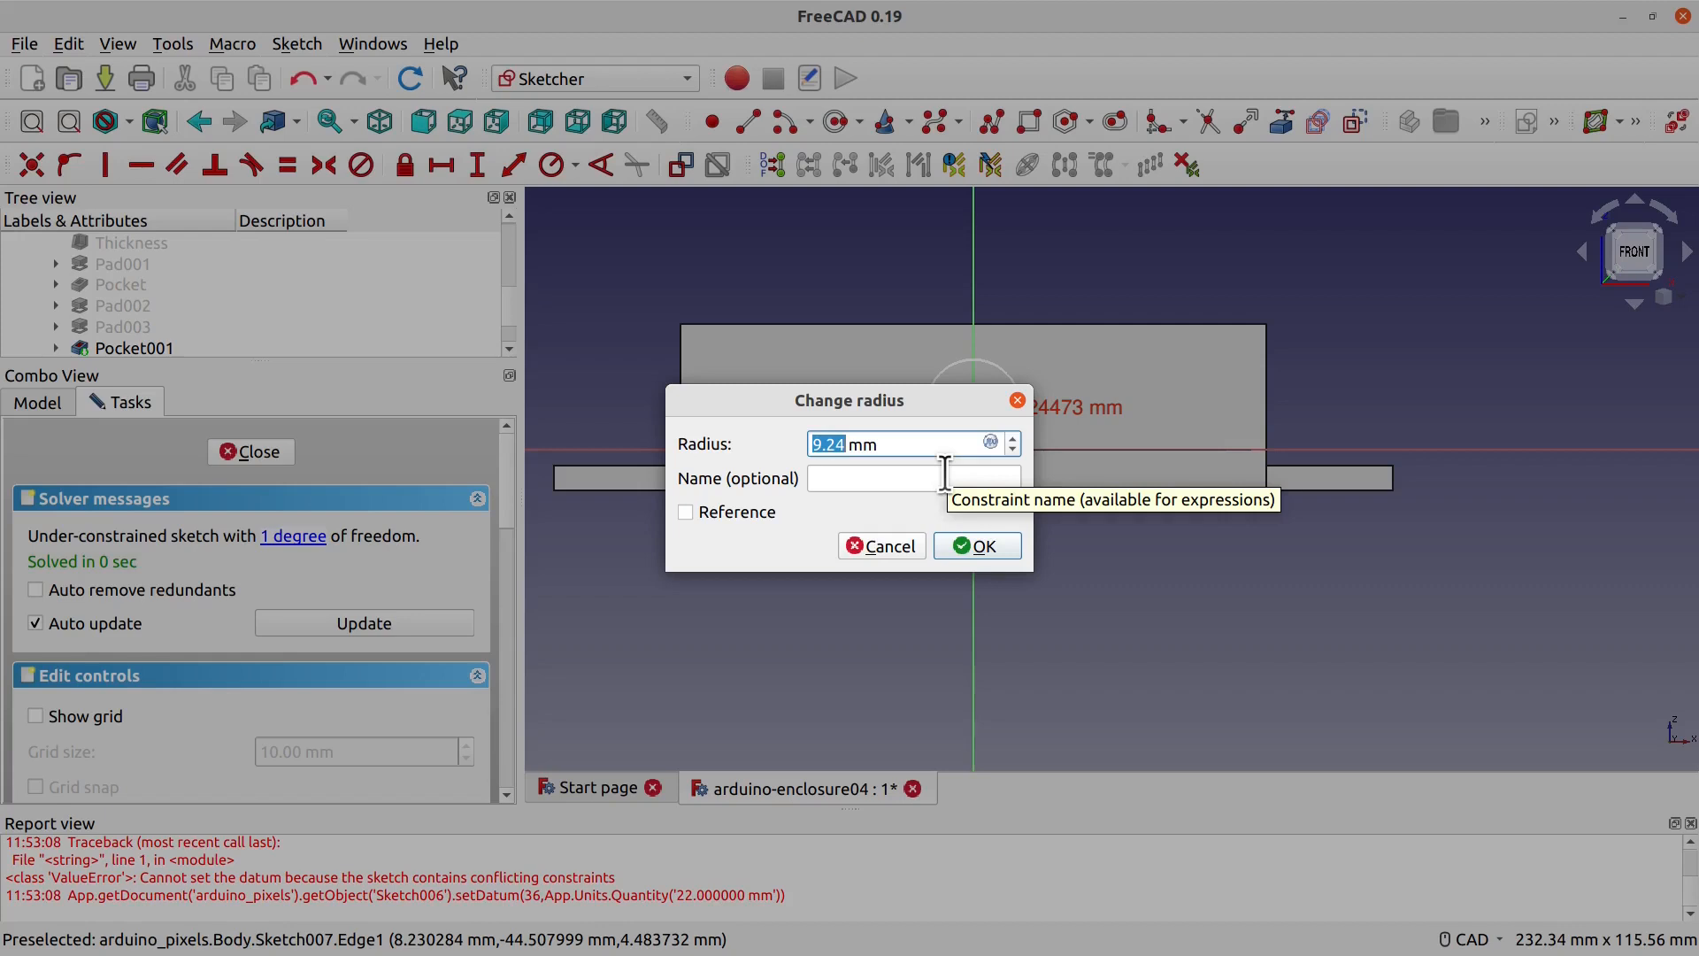
pyautogui.write('9.5')
pyautogui.click(1002, 549)
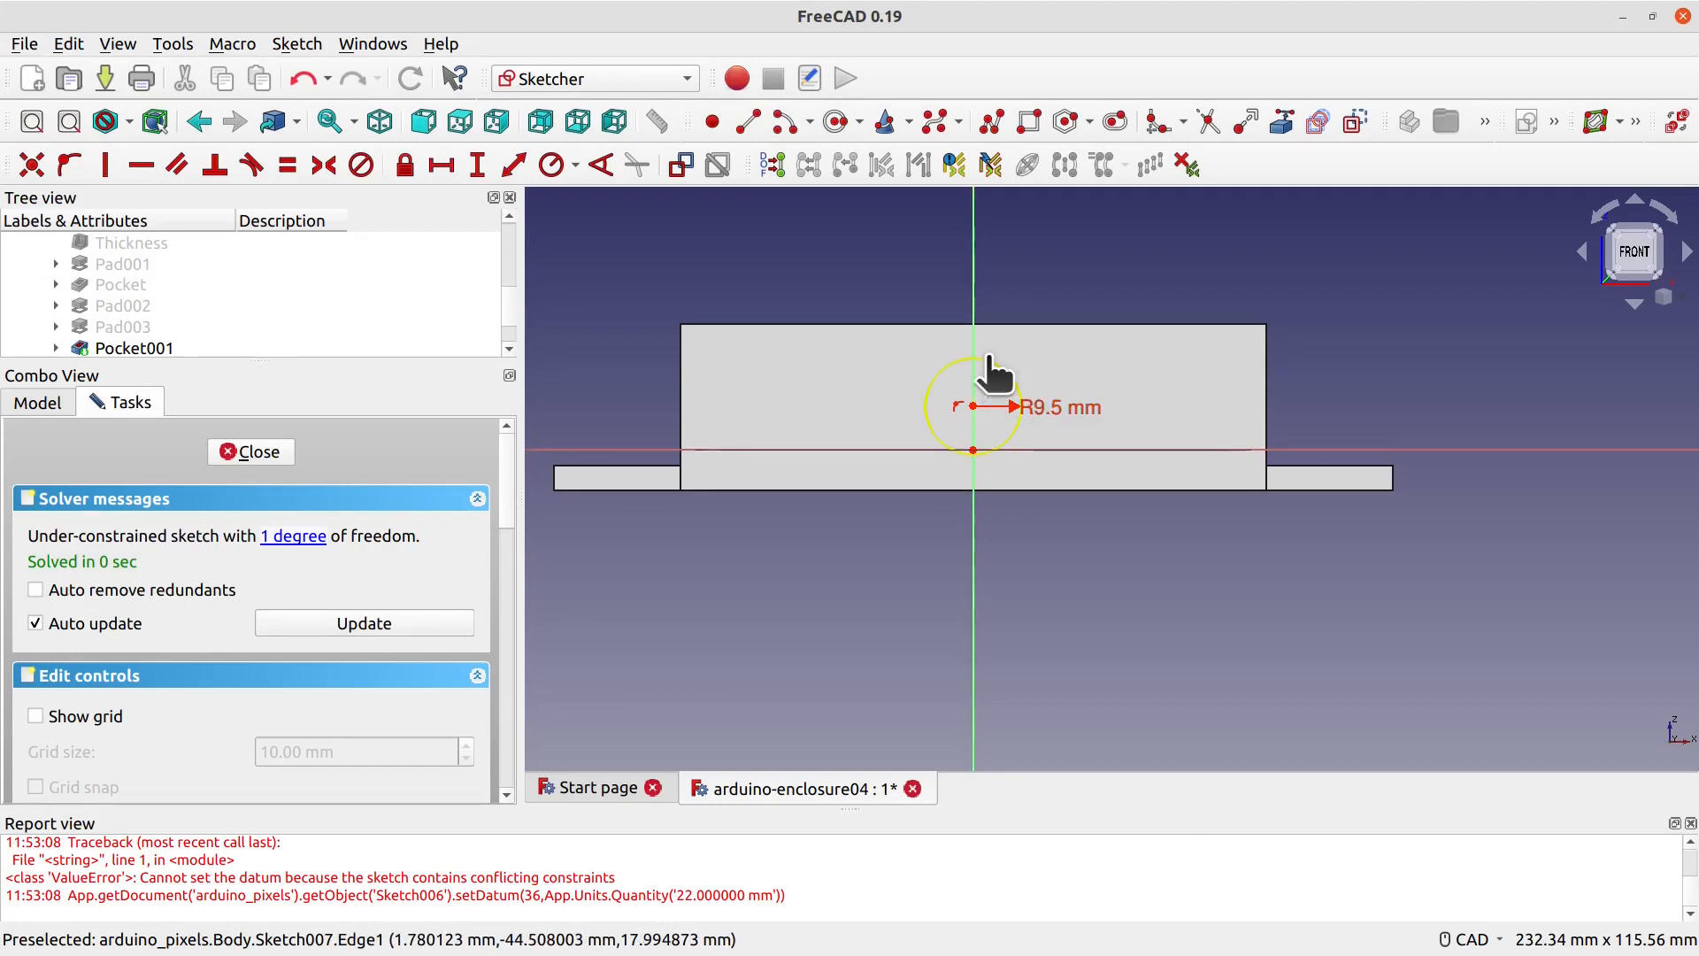
pyautogui.moveTo(986, 352)
pyautogui.mouseDown()
pyautogui.moveTo(985, 336)
pyautogui.moveTo(986, 351)
pyautogui.mouseUp()
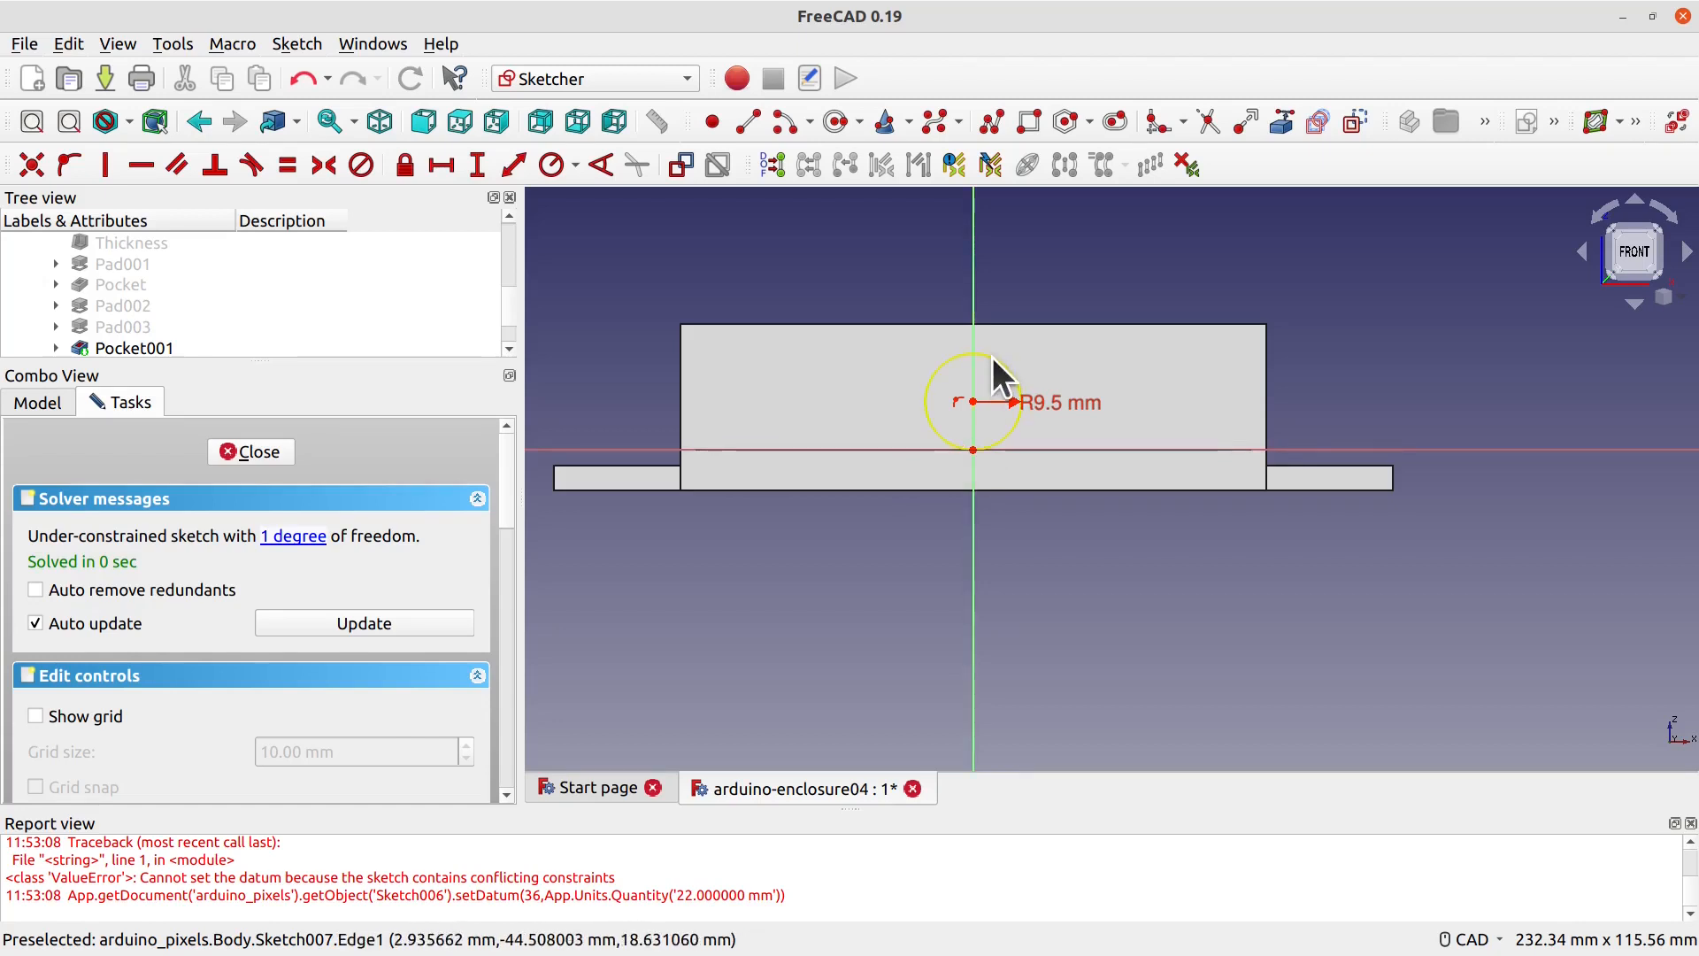
pyautogui.moveTo(993, 354); pyautogui.dragTo(990, 338)
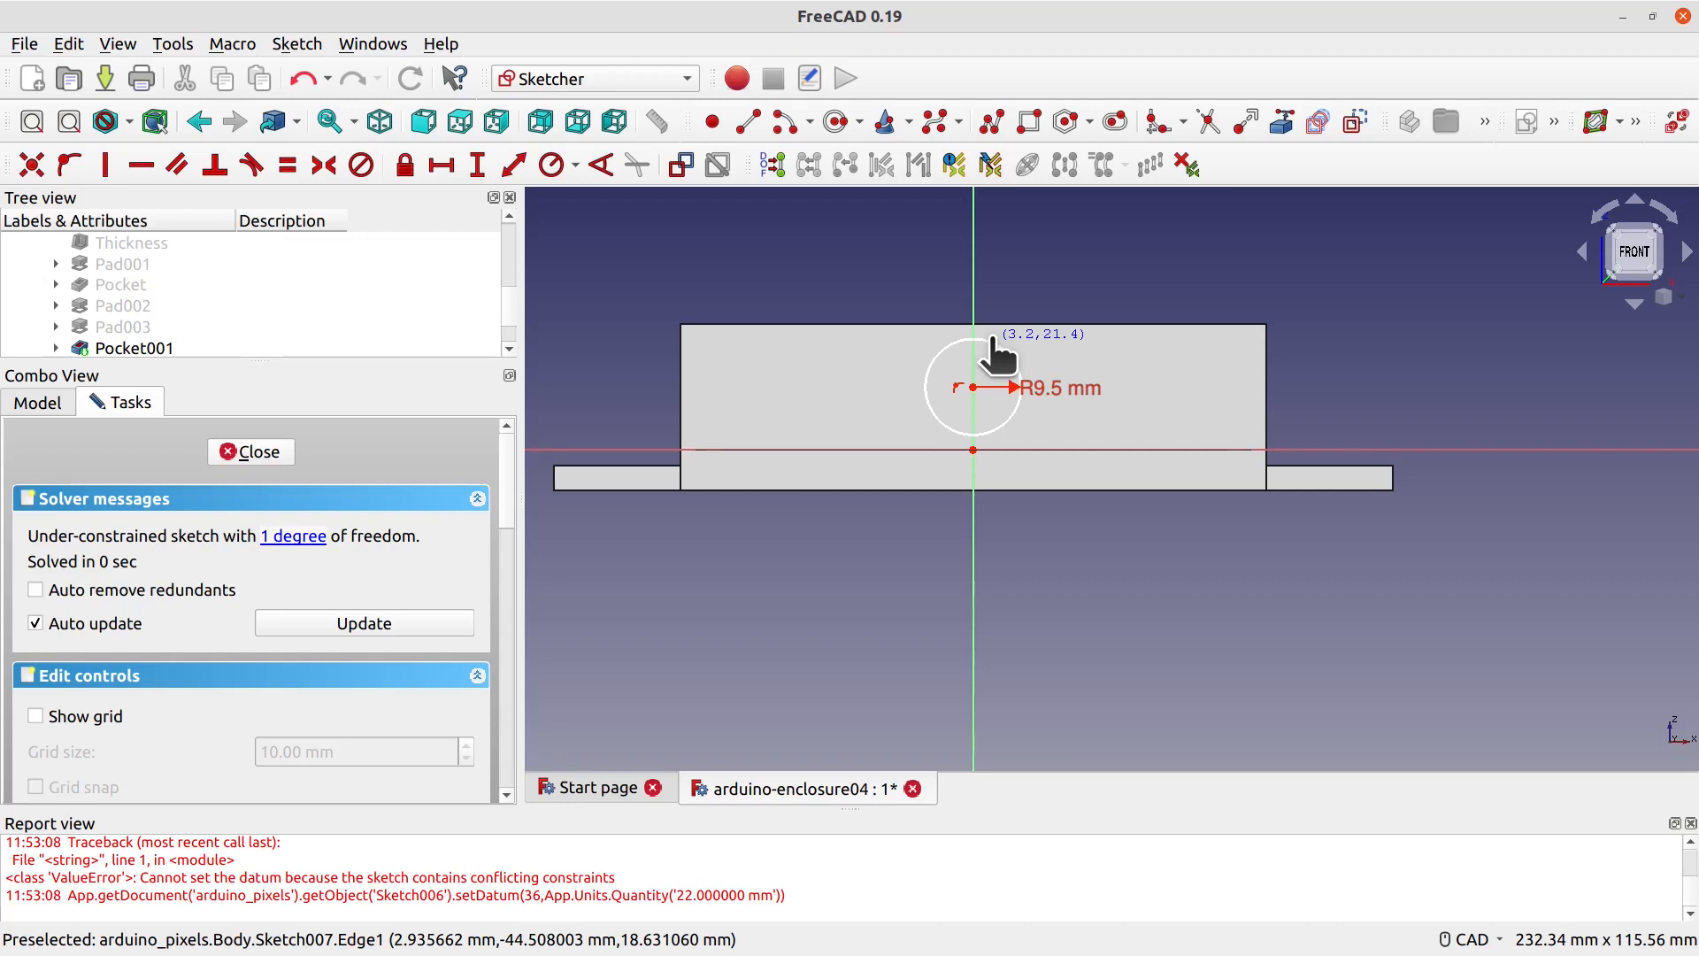
pyautogui.moveTo(991, 340); pyautogui.dragTo(991, 340)
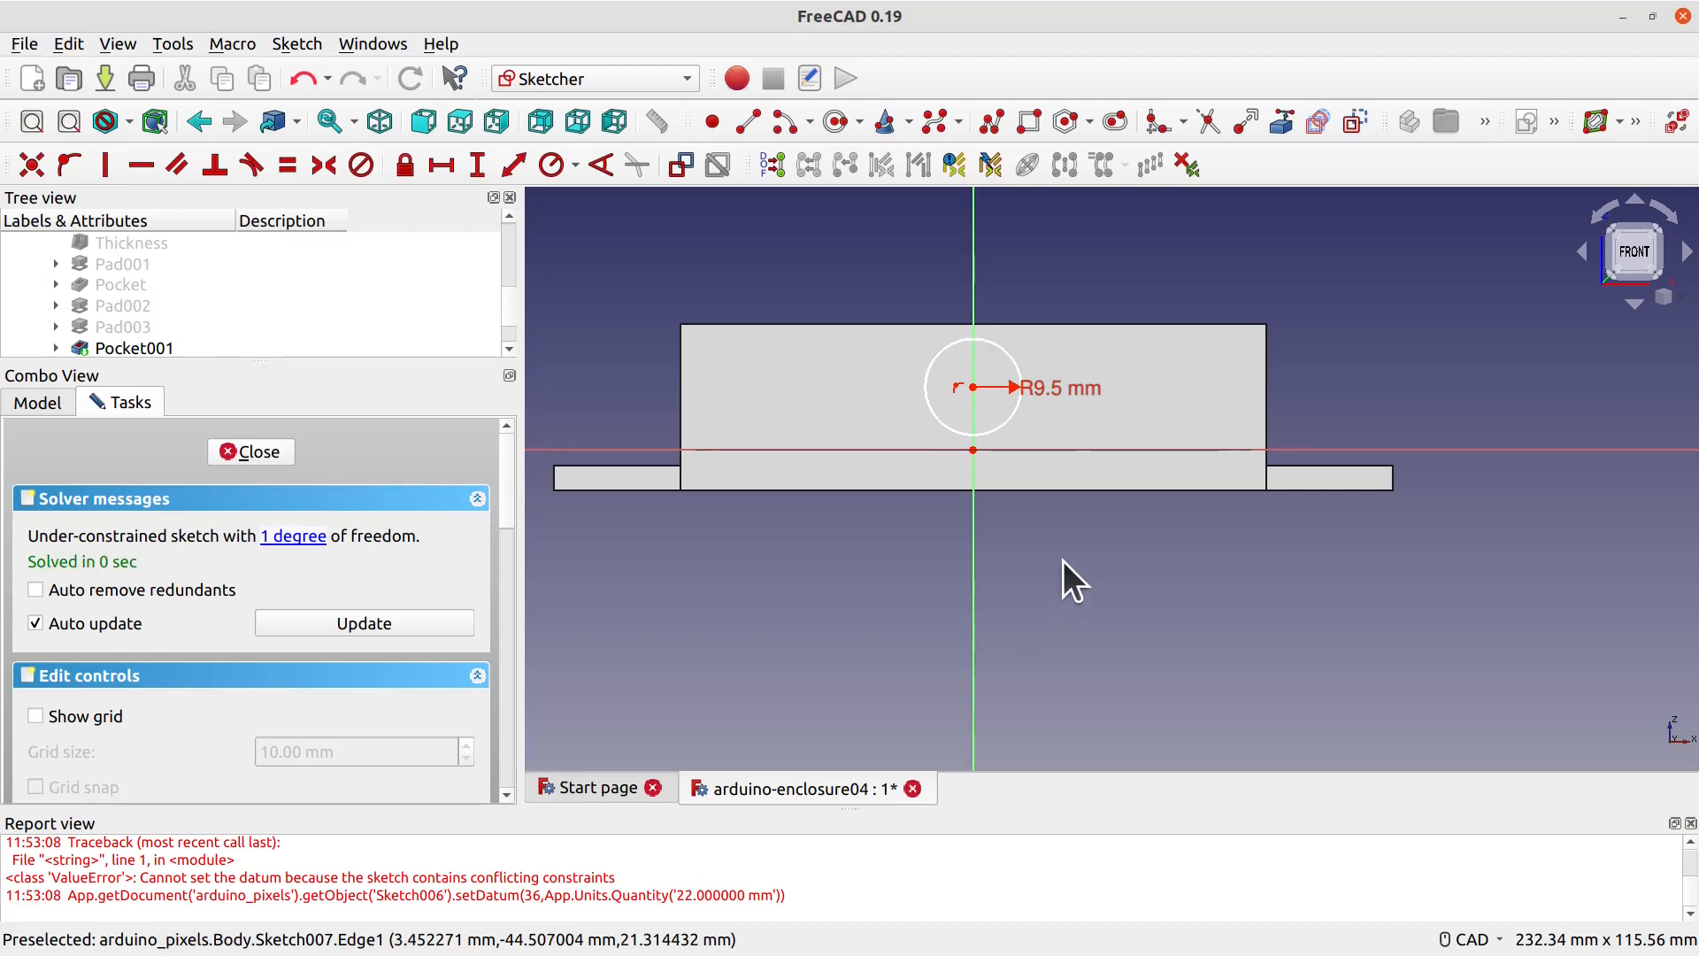
# Step: Constrain the vertical distance between the circle's centre and the origin to 12.5 mm
pyautogui.scroll(1, 1064, 561)
pyautogui.scroll(2, 1063, 561)
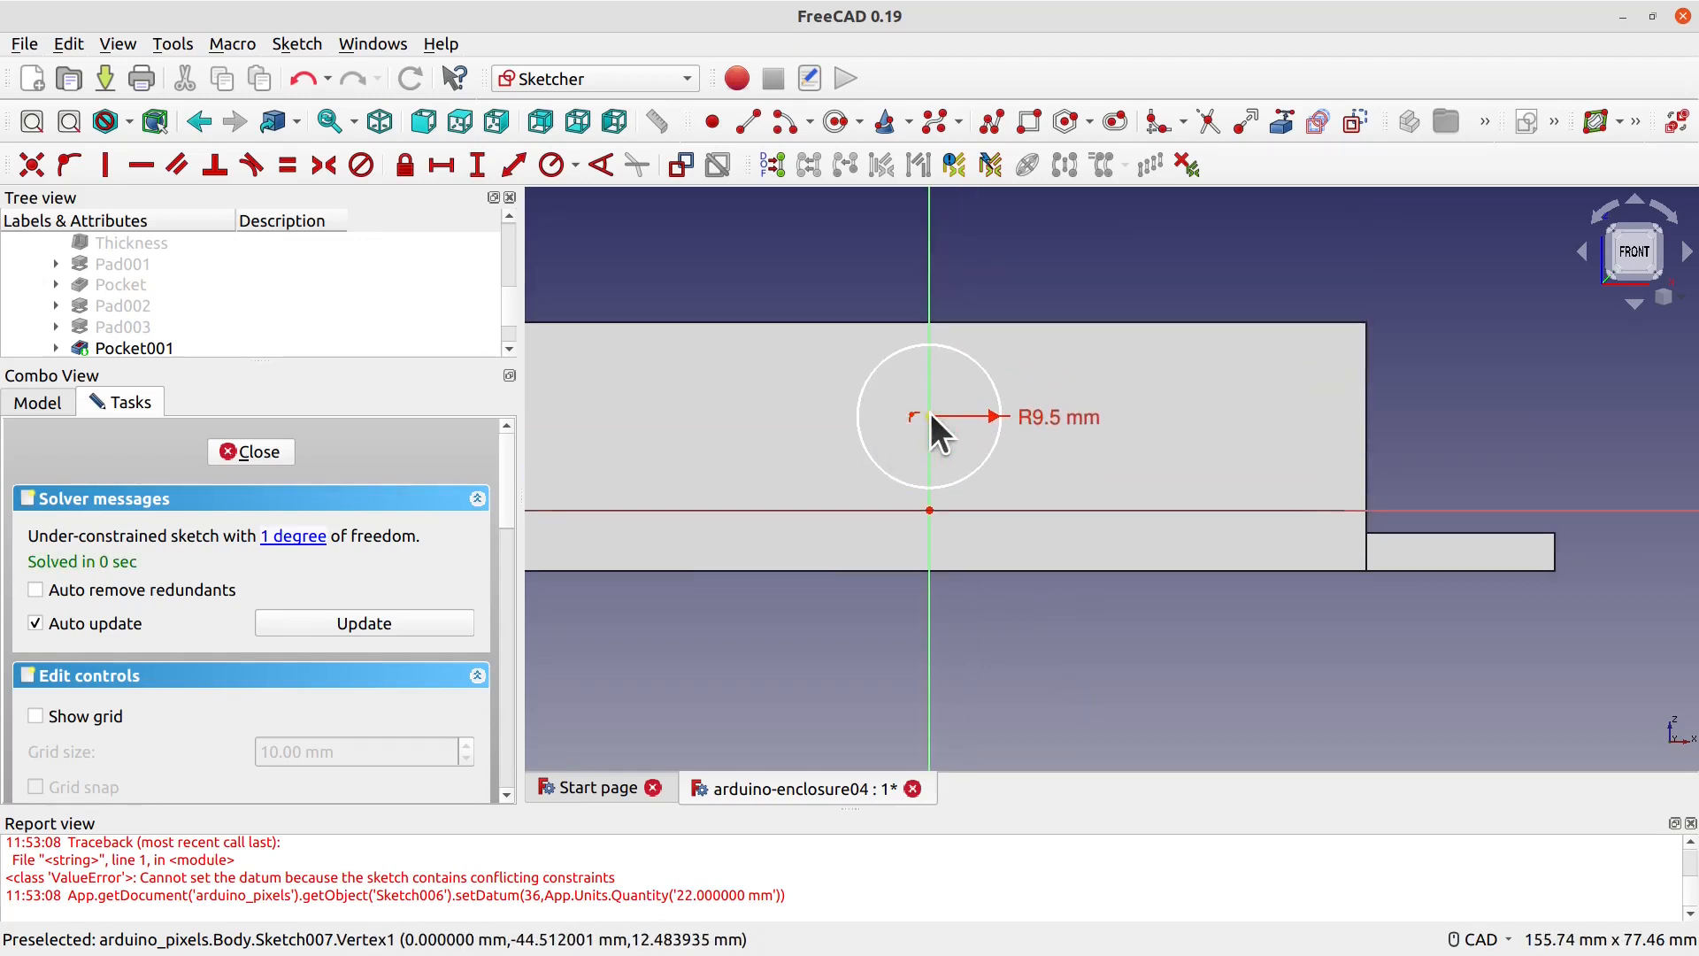
pyautogui.click(925, 465)
pyautogui.click(929, 509)
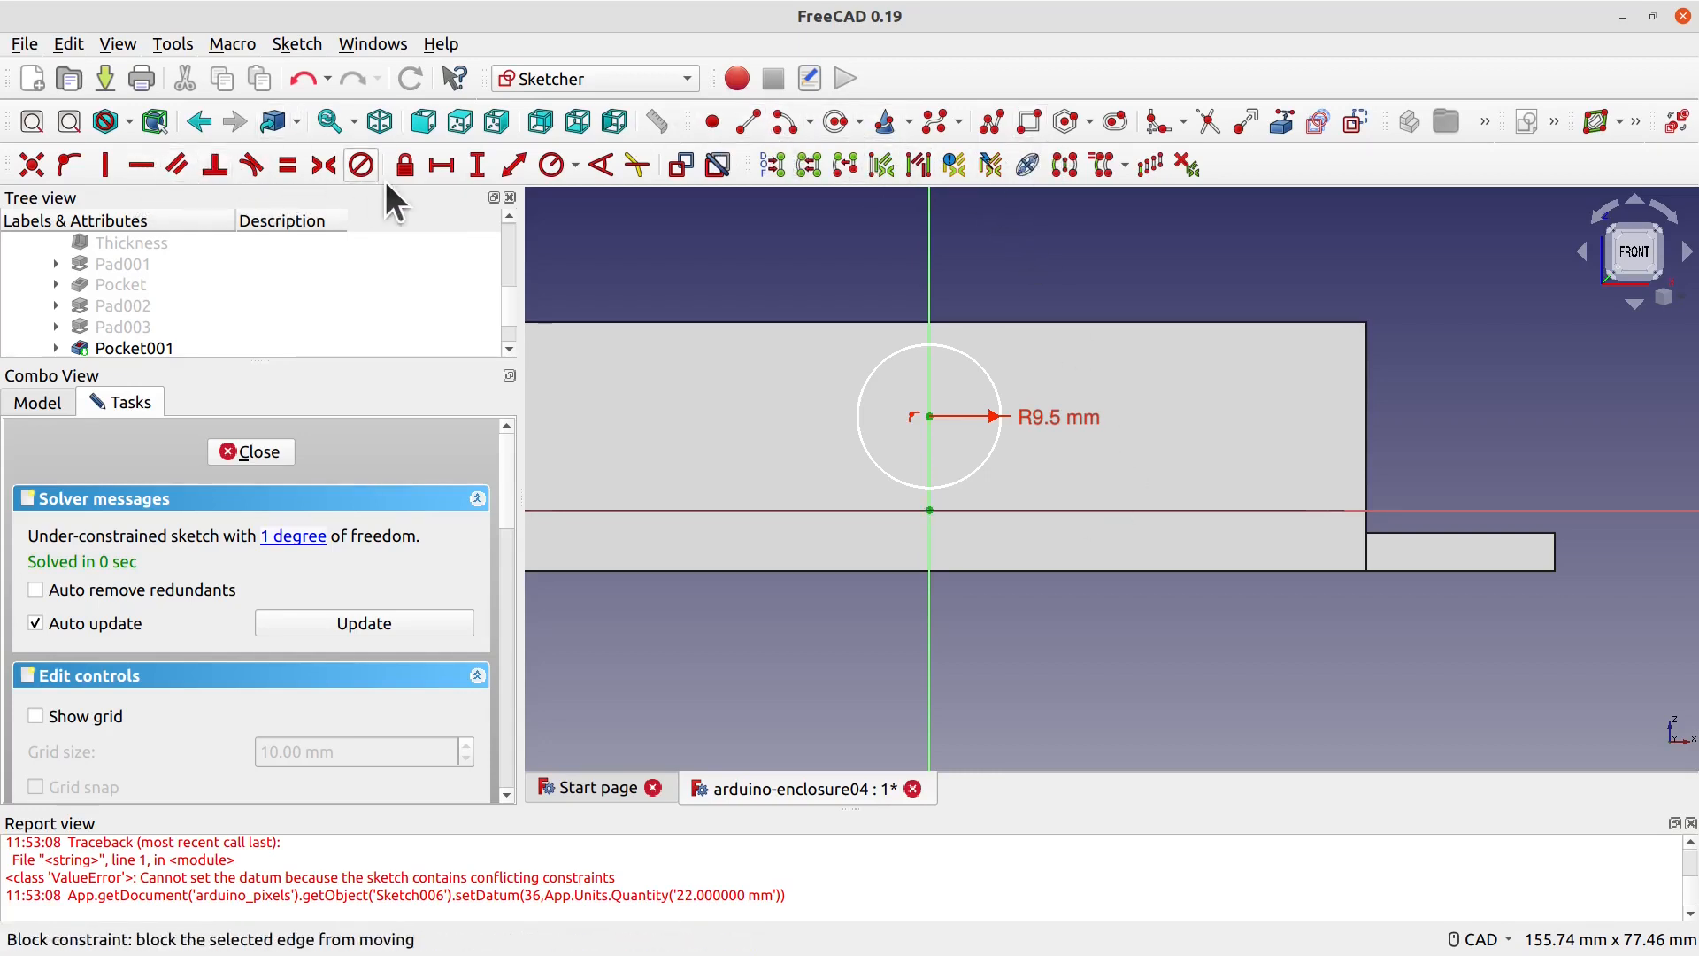
pyautogui.click(476, 170)
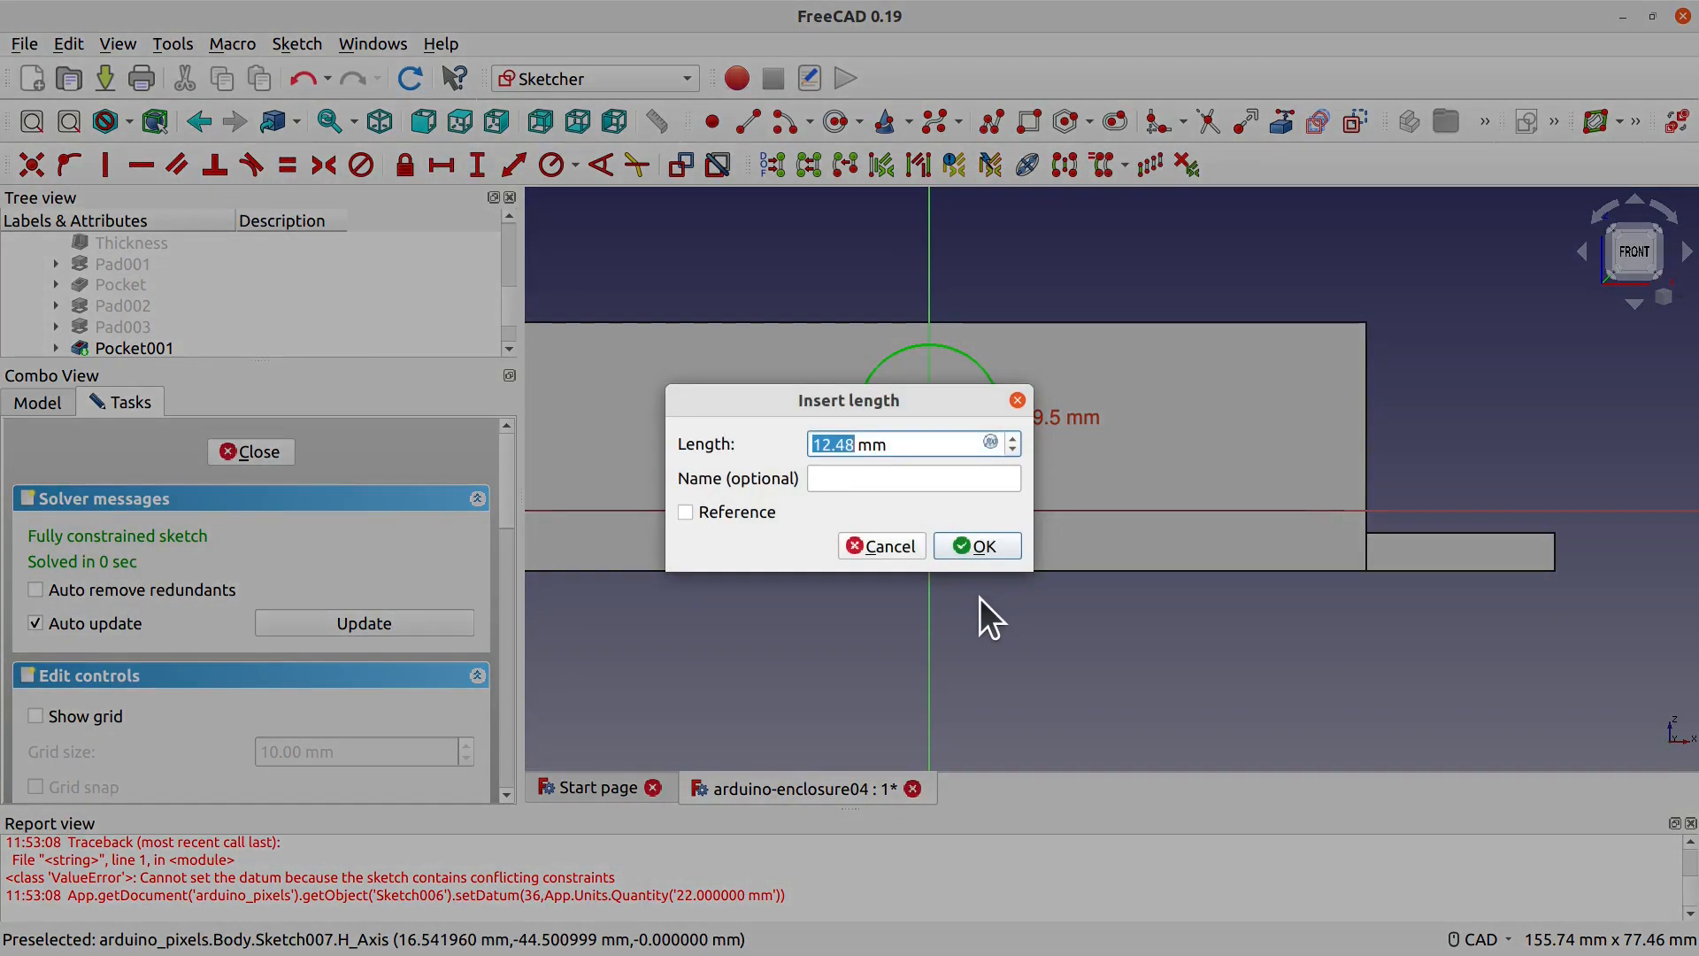
pyautogui.click(855, 443)
pyautogui.press('BackSpace')
pyautogui.press('BackSpace')
pyautogui.write('5')
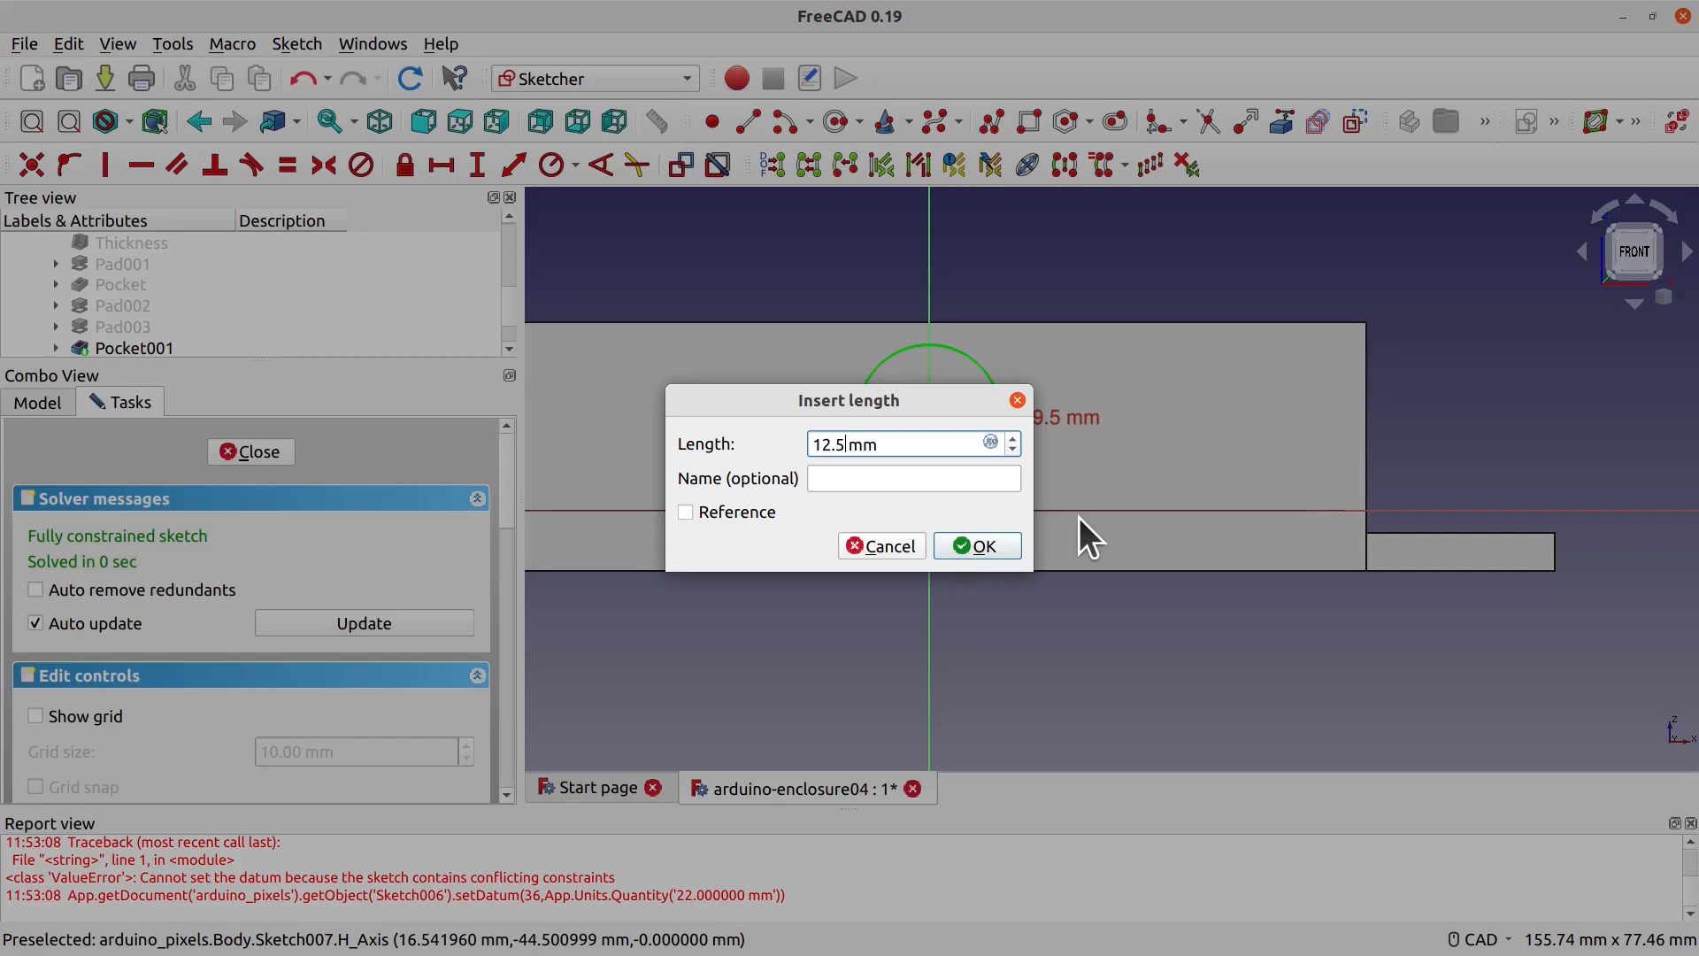
pyautogui.click(989, 546)
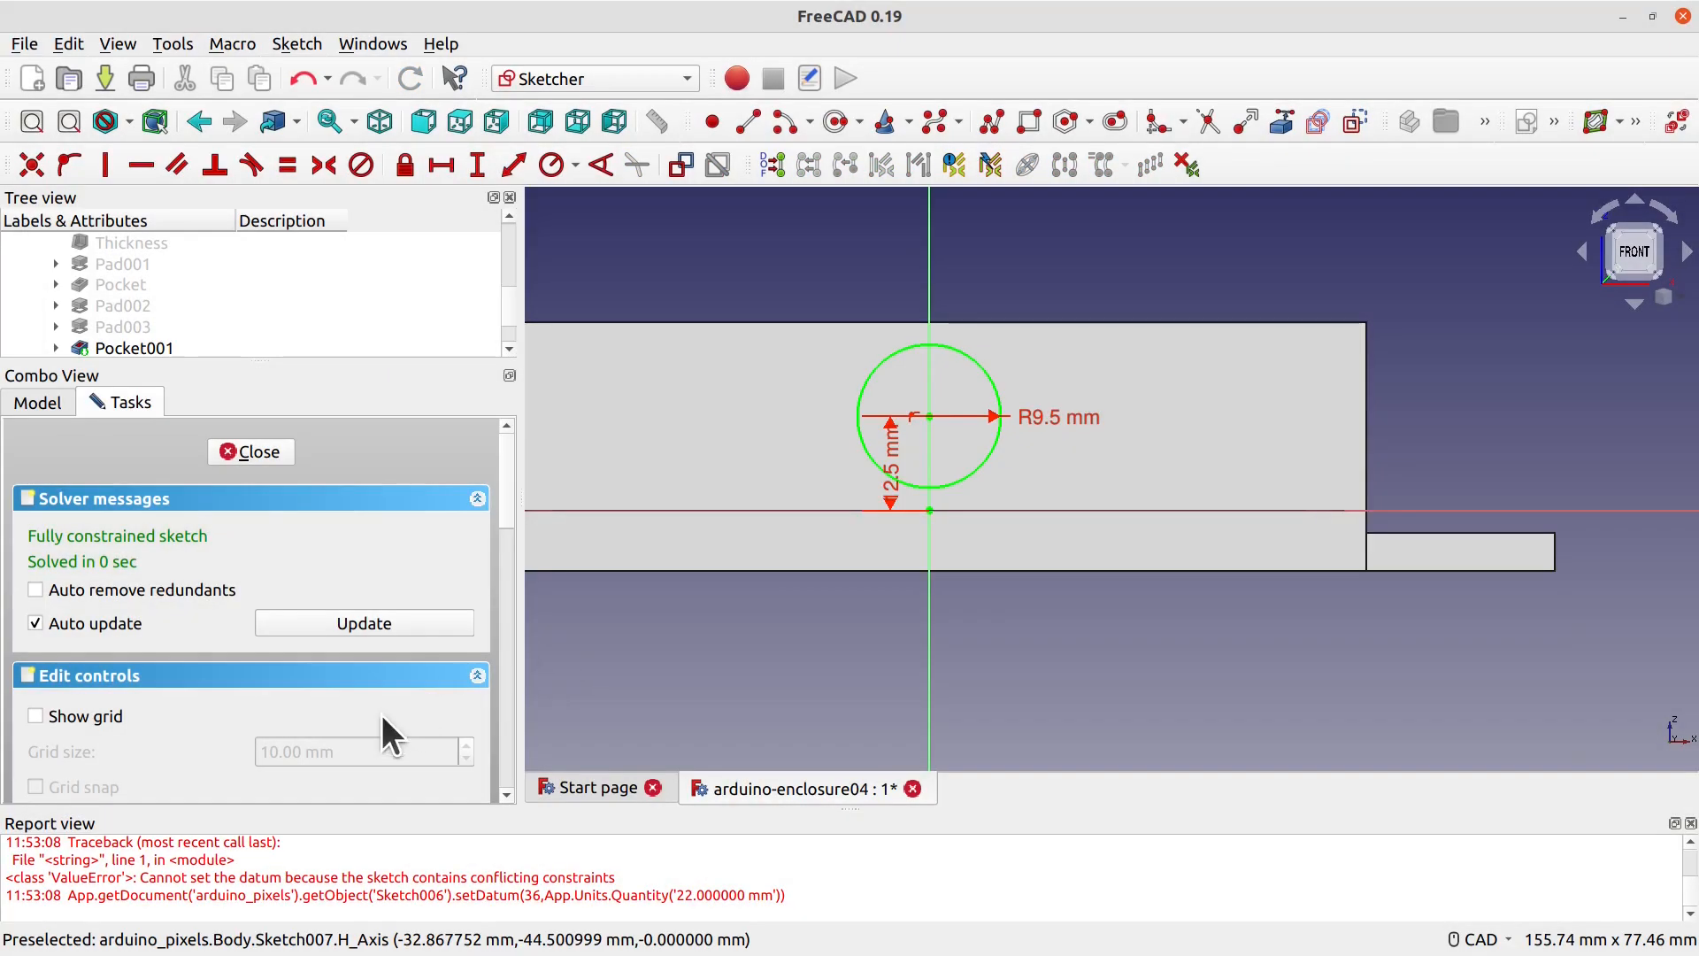
# Step: Finish the circle sketch and pocket it into the front wall with a 5 mm length
pyautogui.click(277, 453)
pyautogui.moveTo(993, 629)
pyautogui.mouseDown(button='middle')
pyautogui.moveTo(1025, 569)
pyautogui.moveTo(1012, 601)
pyautogui.mouseUp(button='middle')
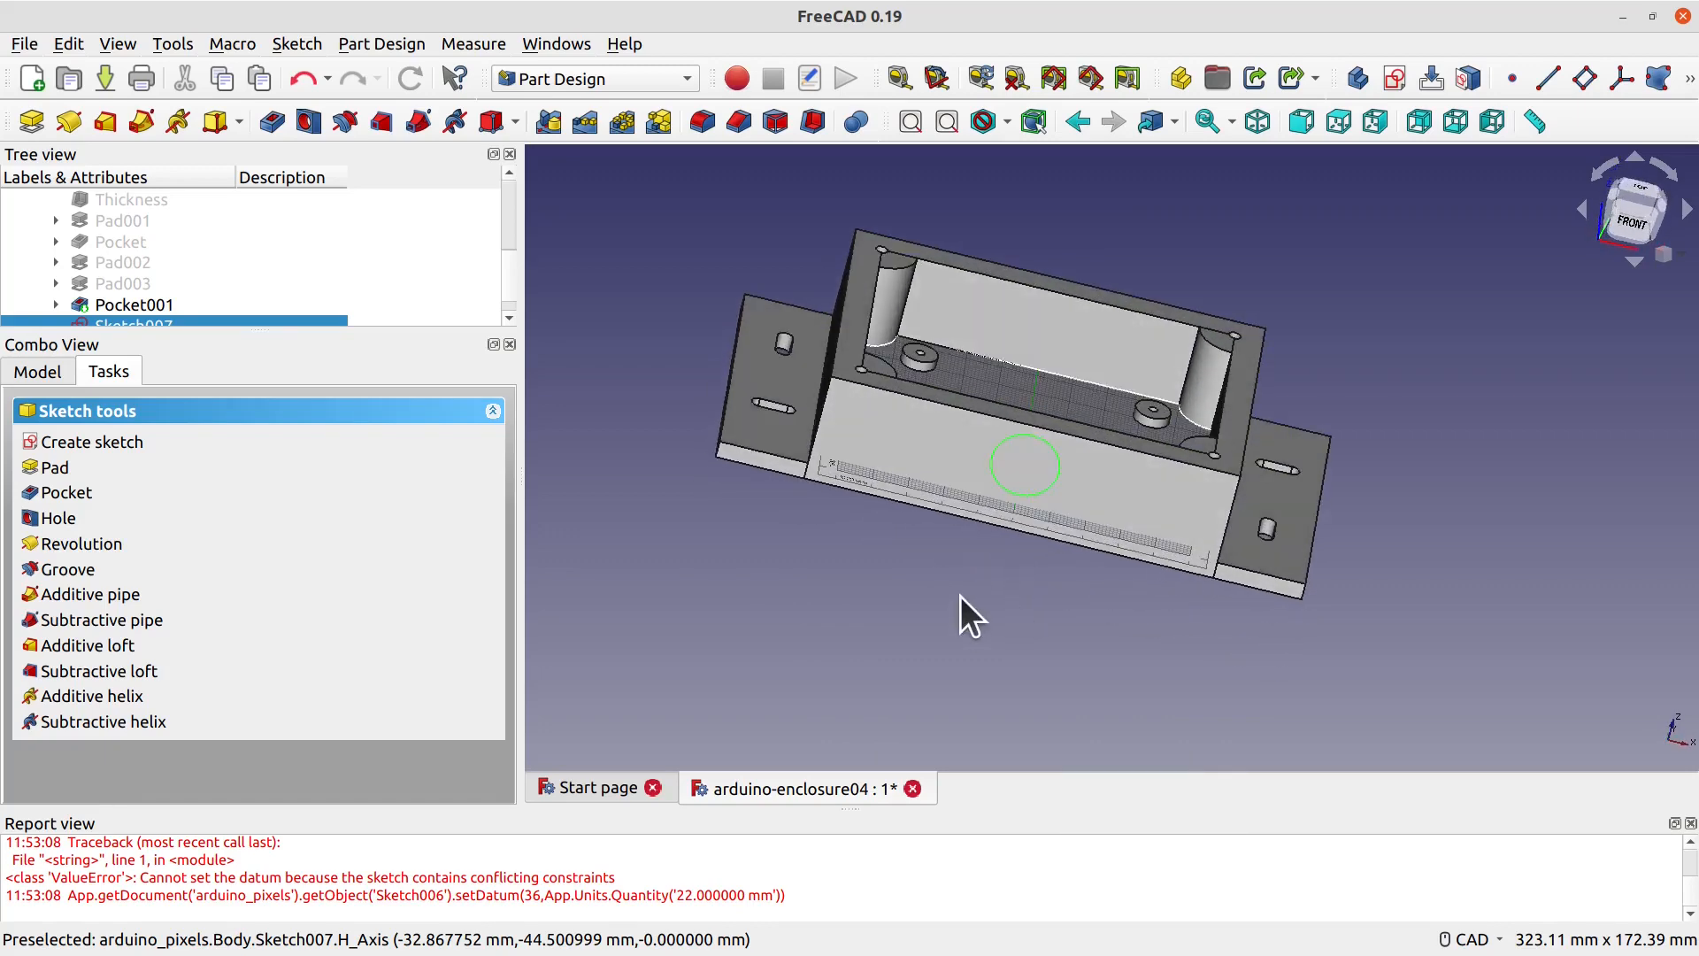
pyautogui.moveTo(984, 623)
pyautogui.mouseDown(button='middle')
pyautogui.moveTo(986, 693)
pyautogui.moveTo(999, 620)
pyautogui.mouseUp(button='middle')
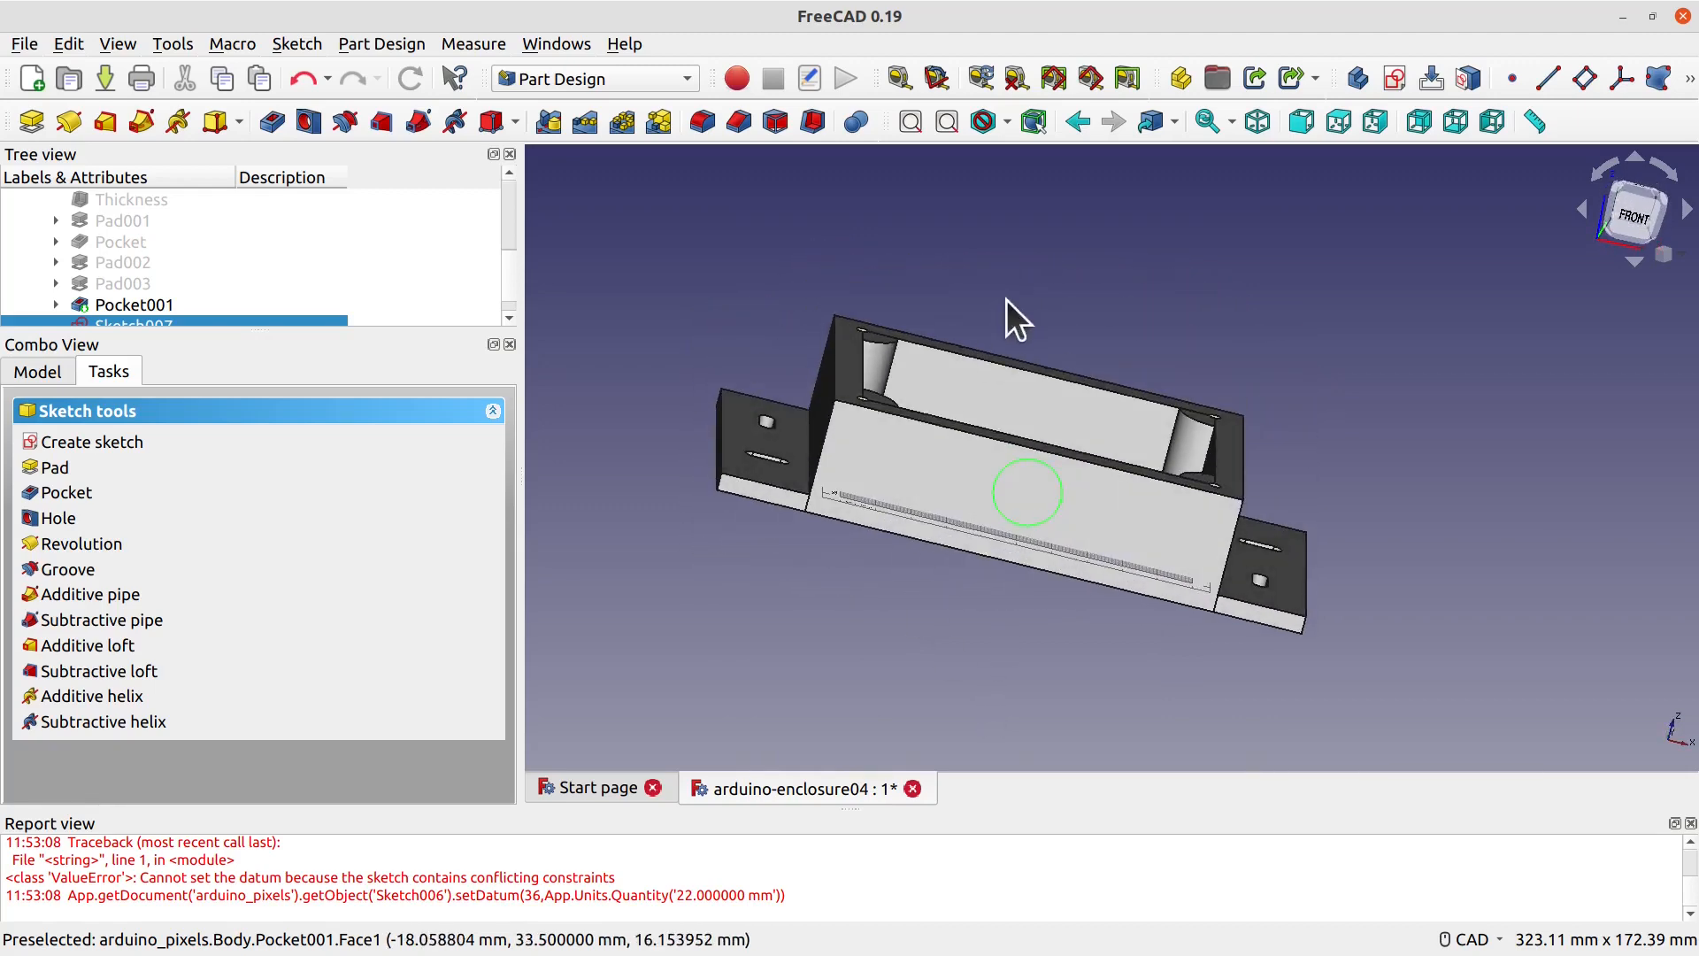
pyautogui.click(71, 494)
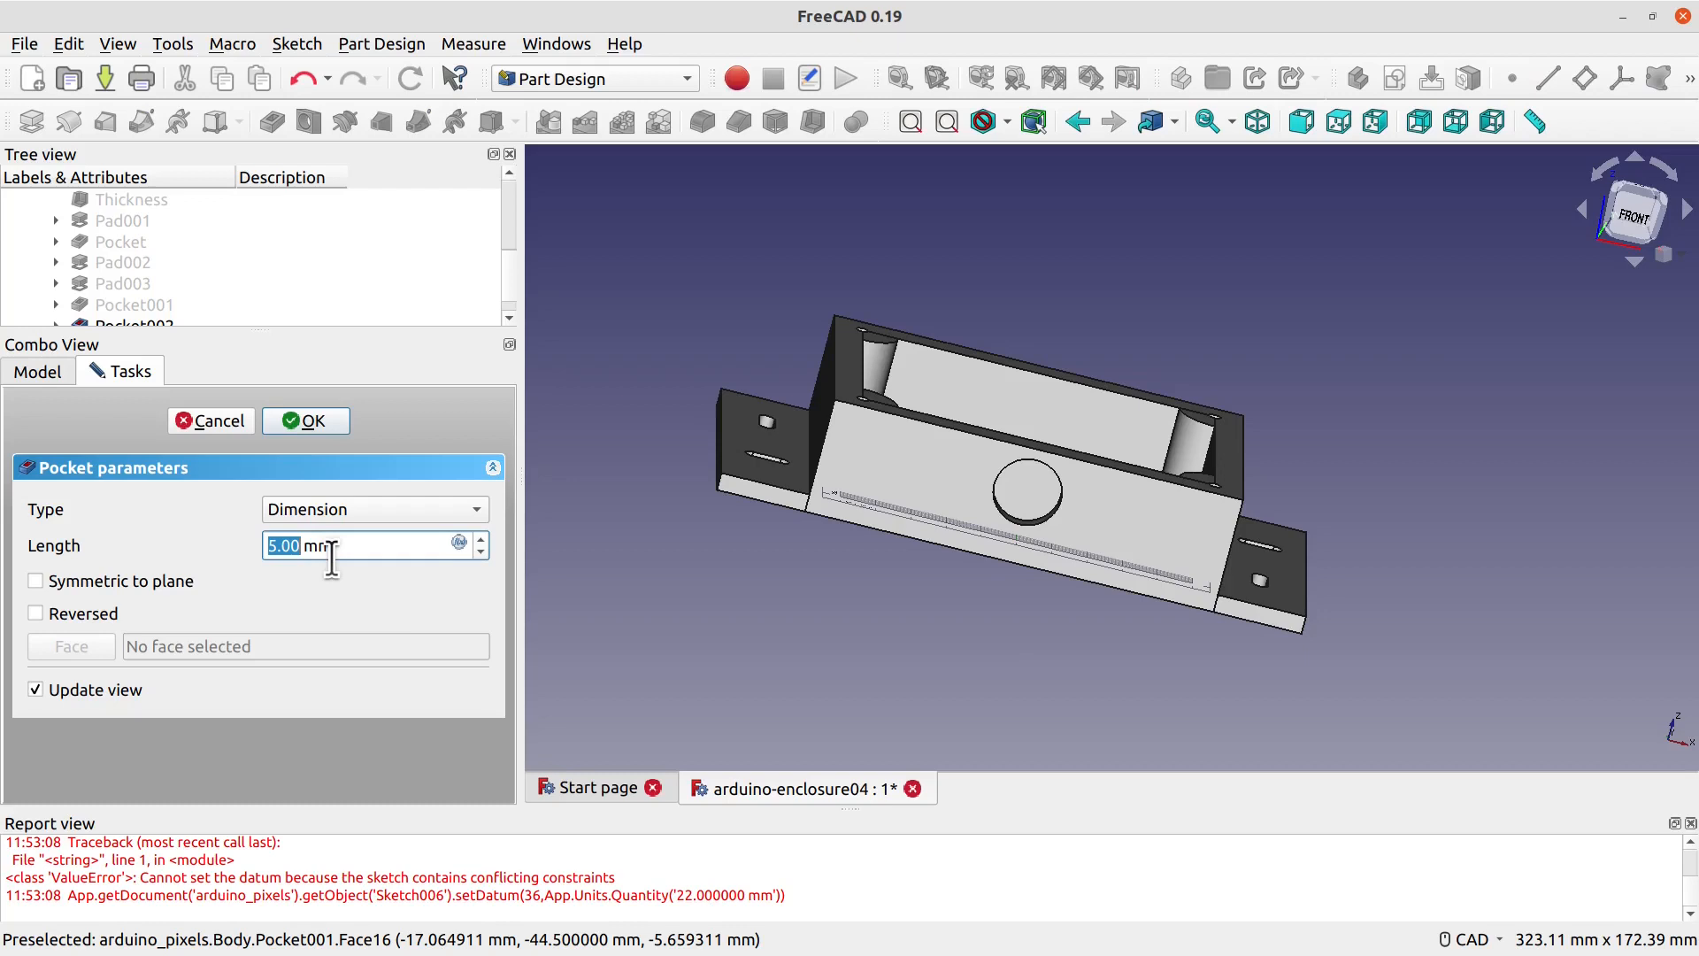
pyautogui.click(301, 422)
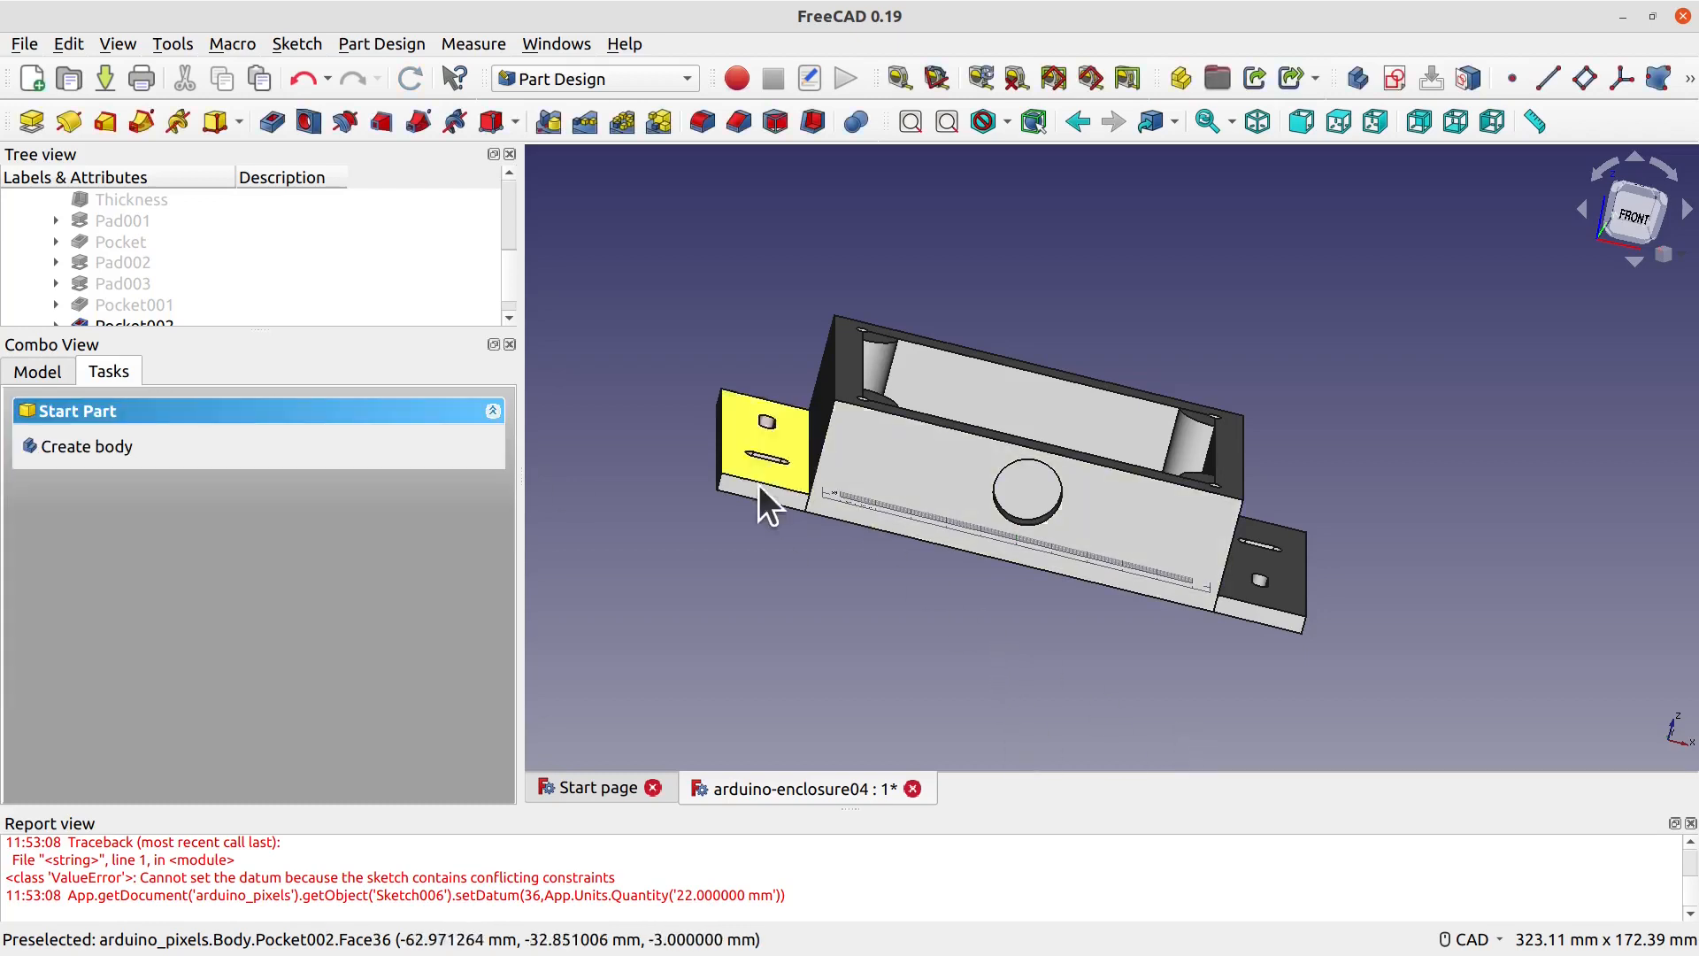
# Step: Create another sketch on the front face around the new circular recess
pyautogui.moveTo(717, 596); pyautogui.dragTo(876, 475, button='middle')
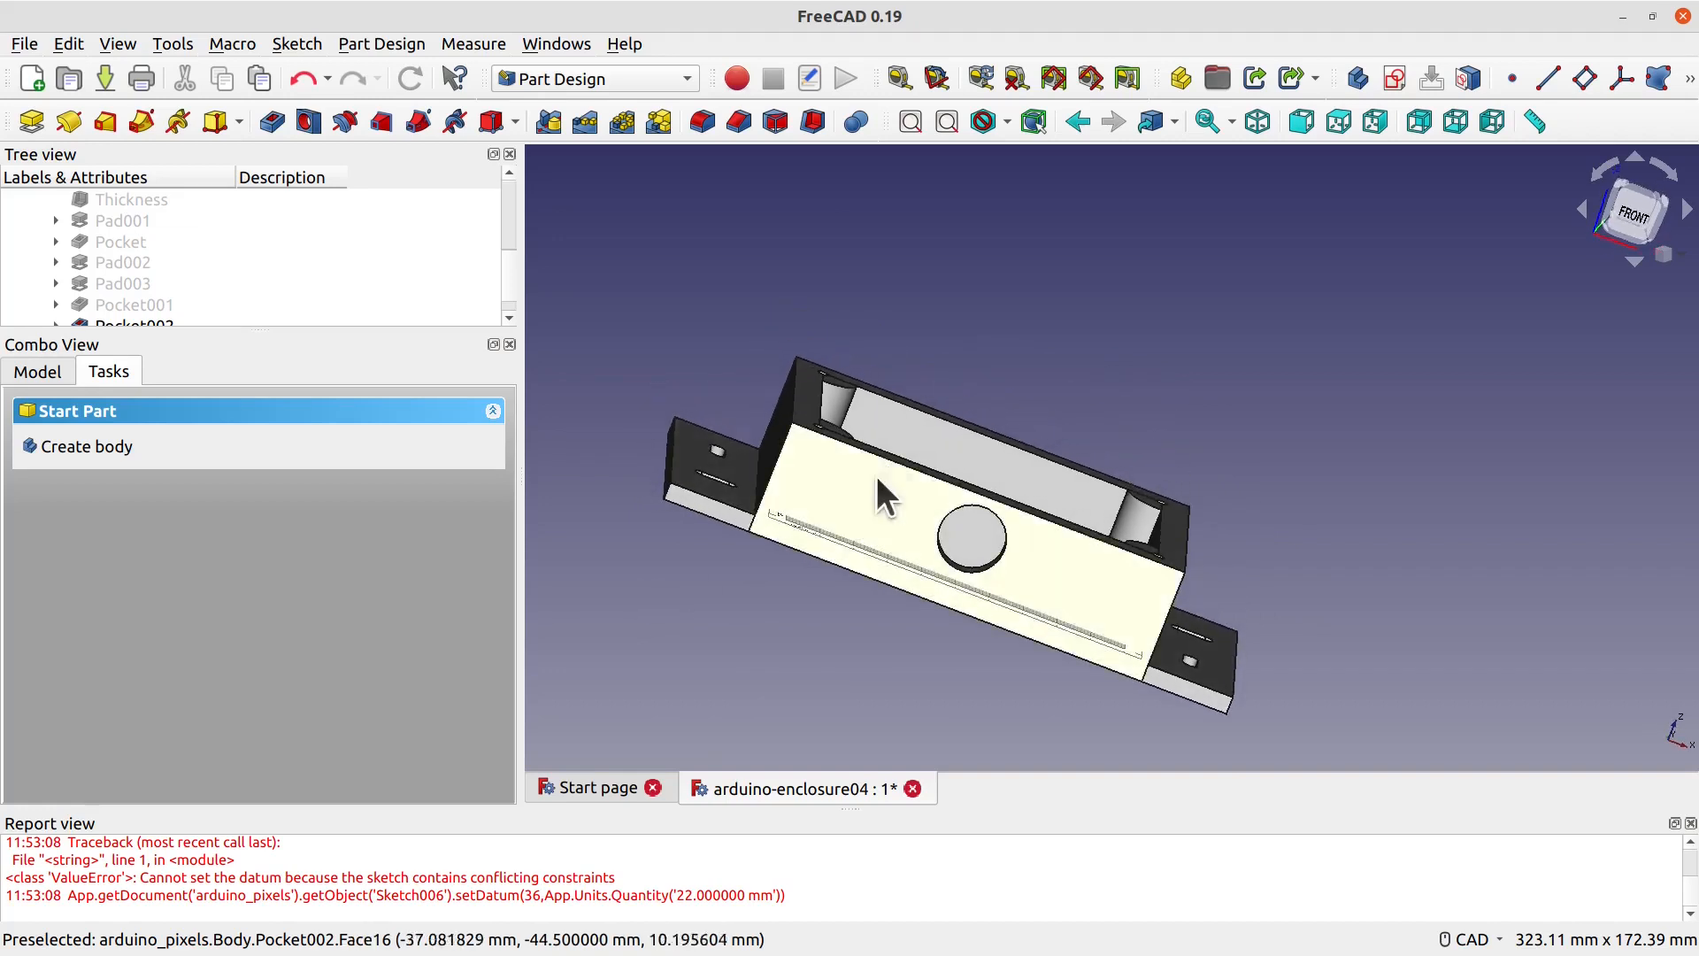
pyautogui.click(862, 501)
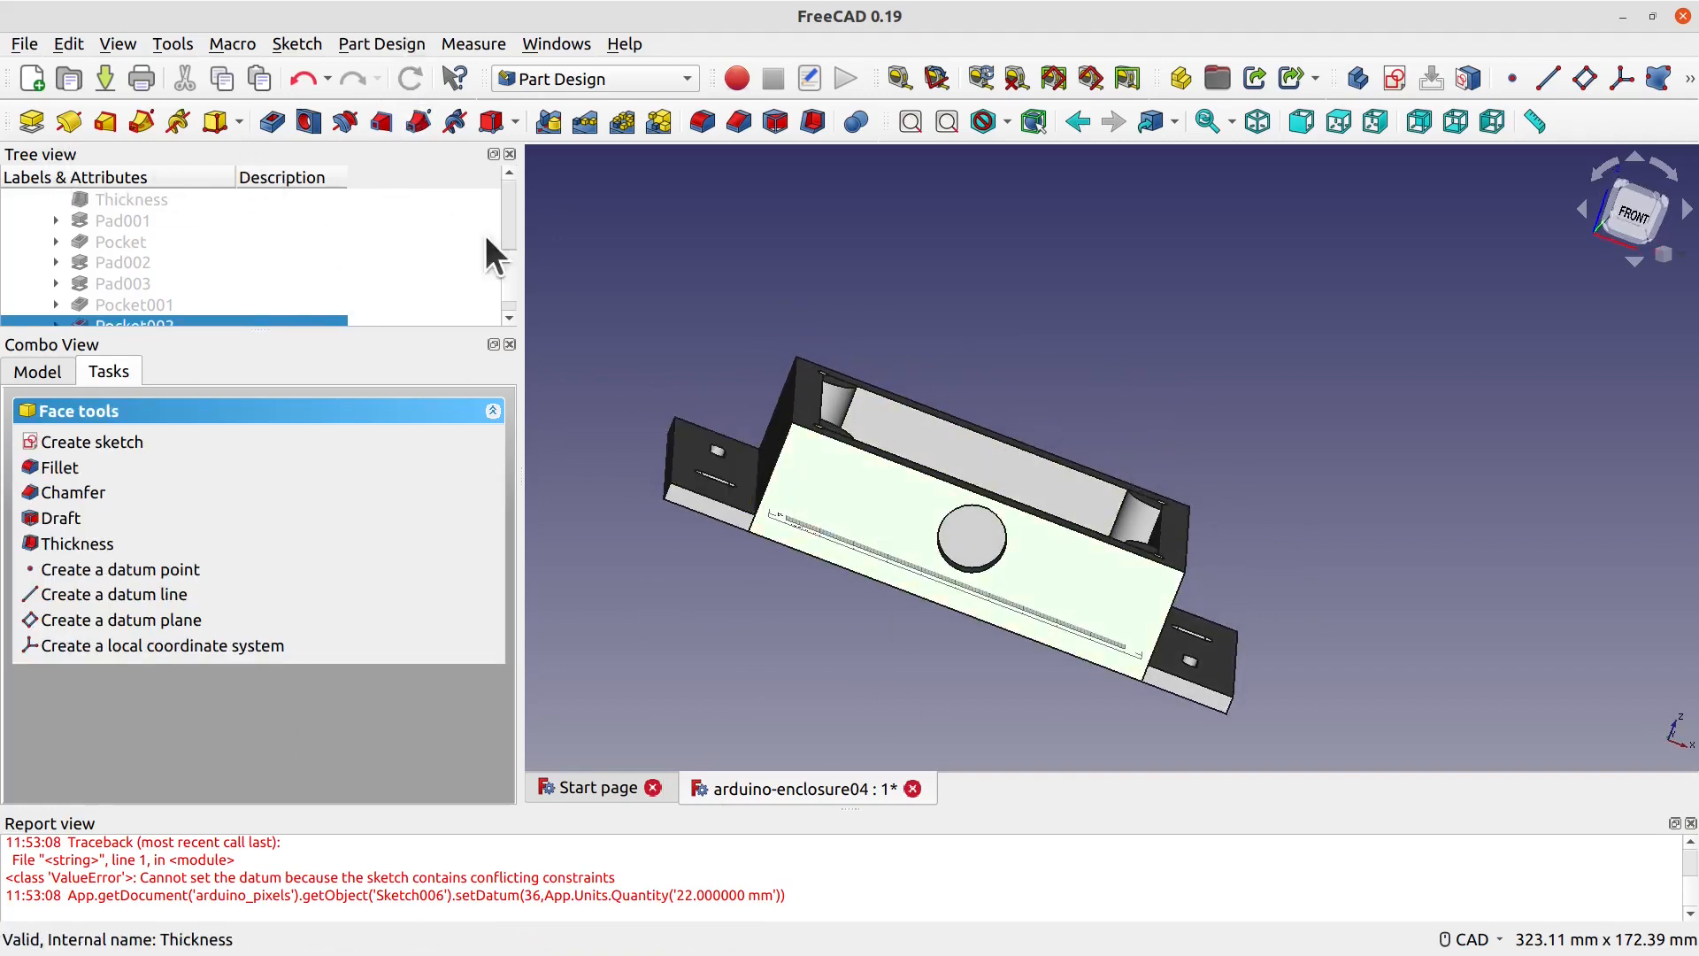
pyautogui.click(124, 442)
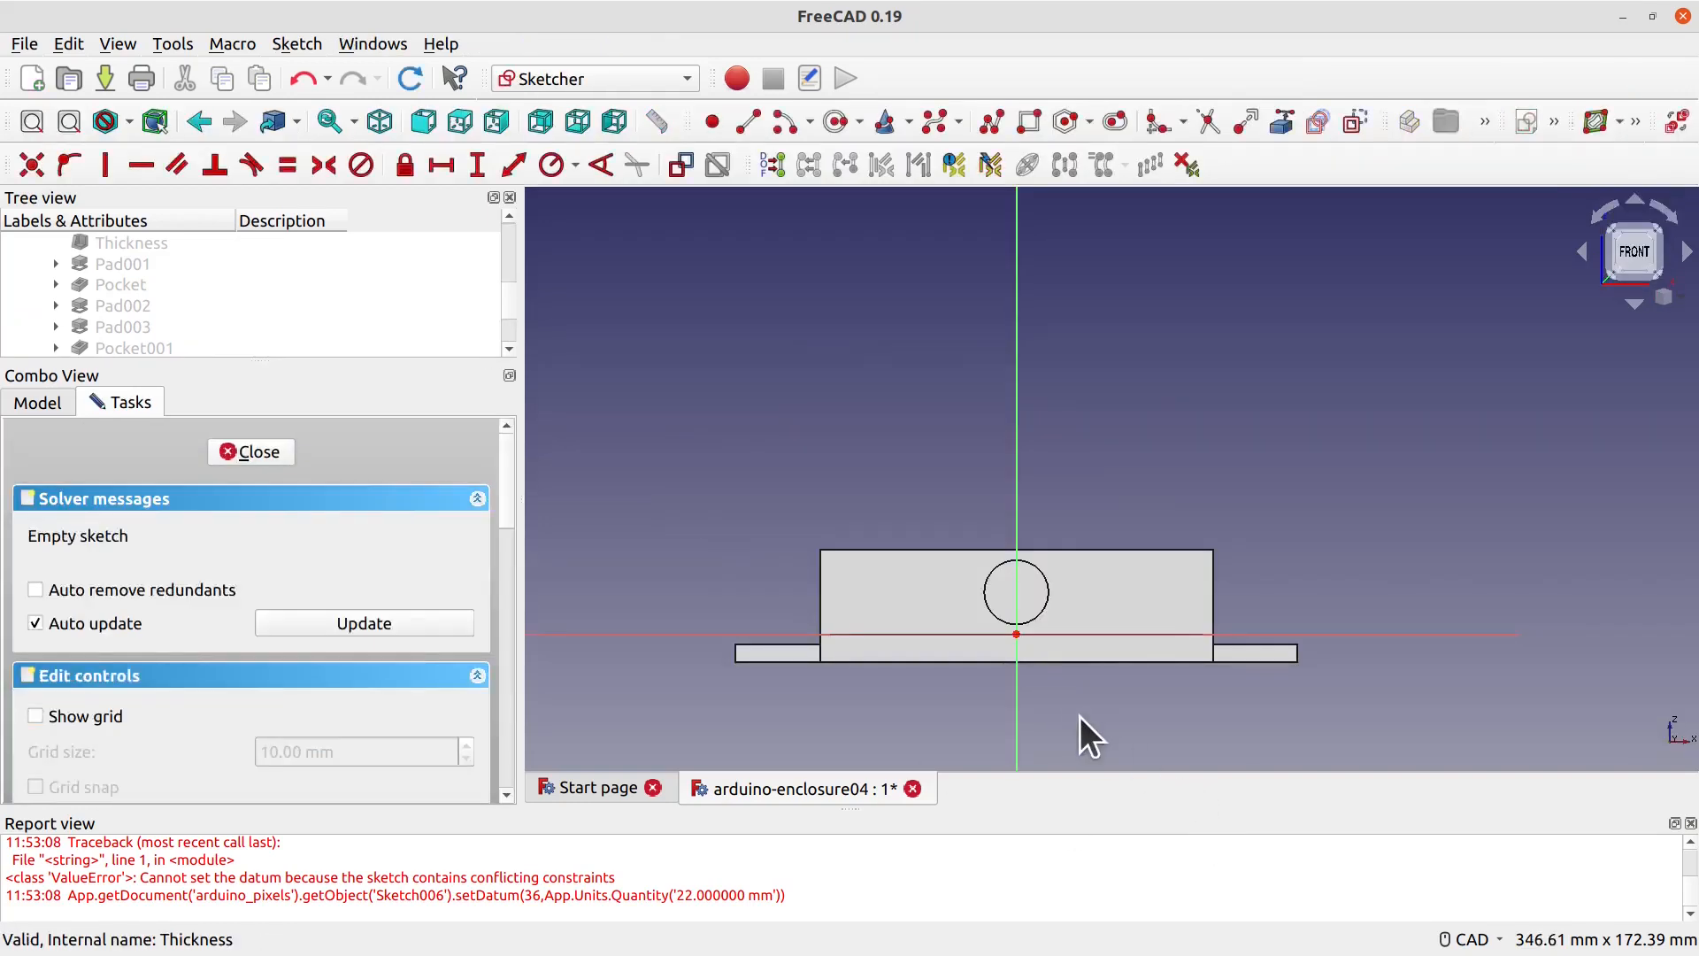
pyautogui.scroll(5, 1061, 680)
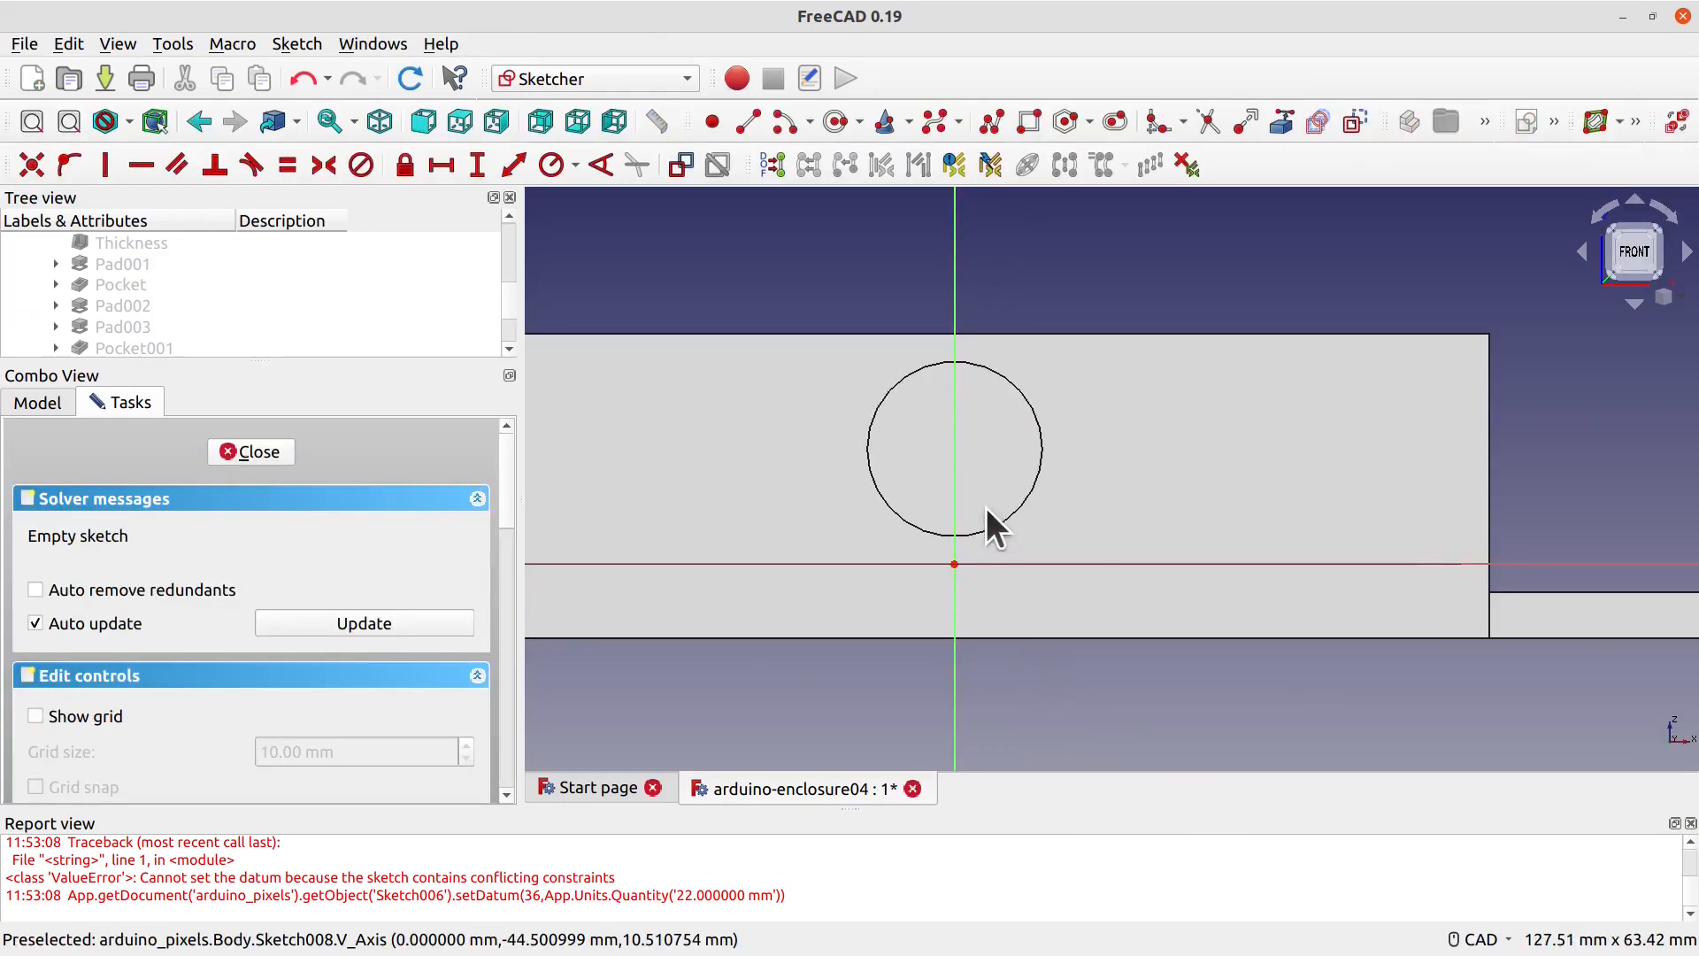
# Step: Link the recess's circular edge as external geometry and sketch a smaller concentric circle at its centre
pyautogui.click(1283, 122)
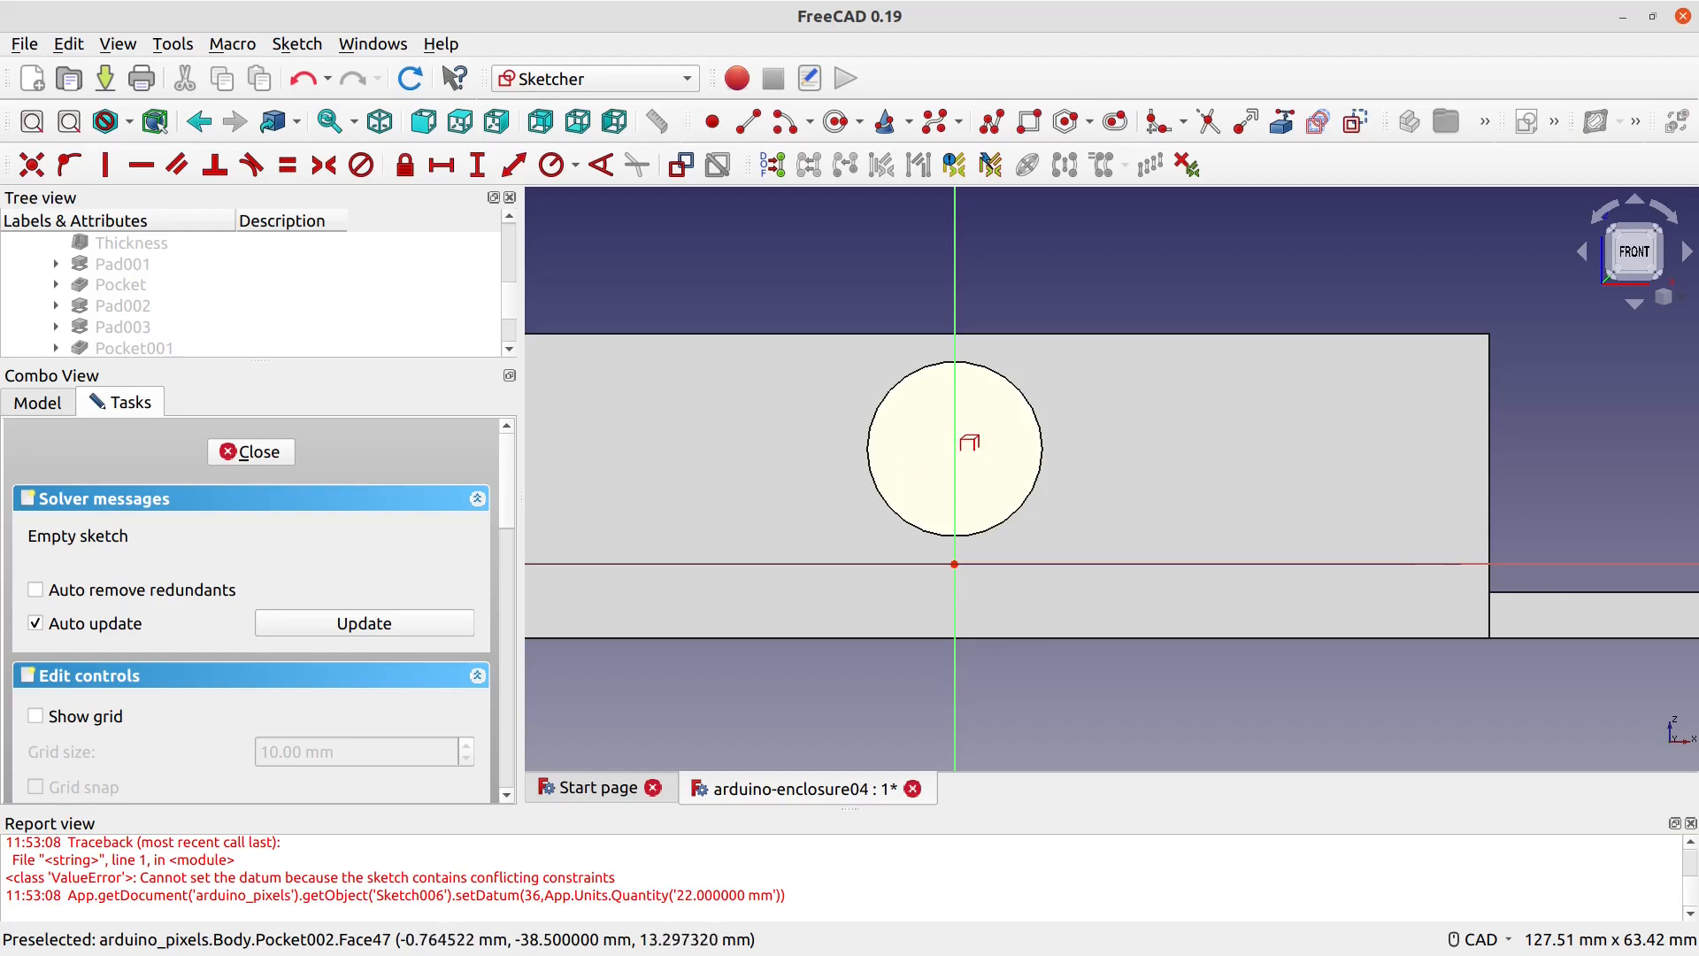
pyautogui.click(1014, 388)
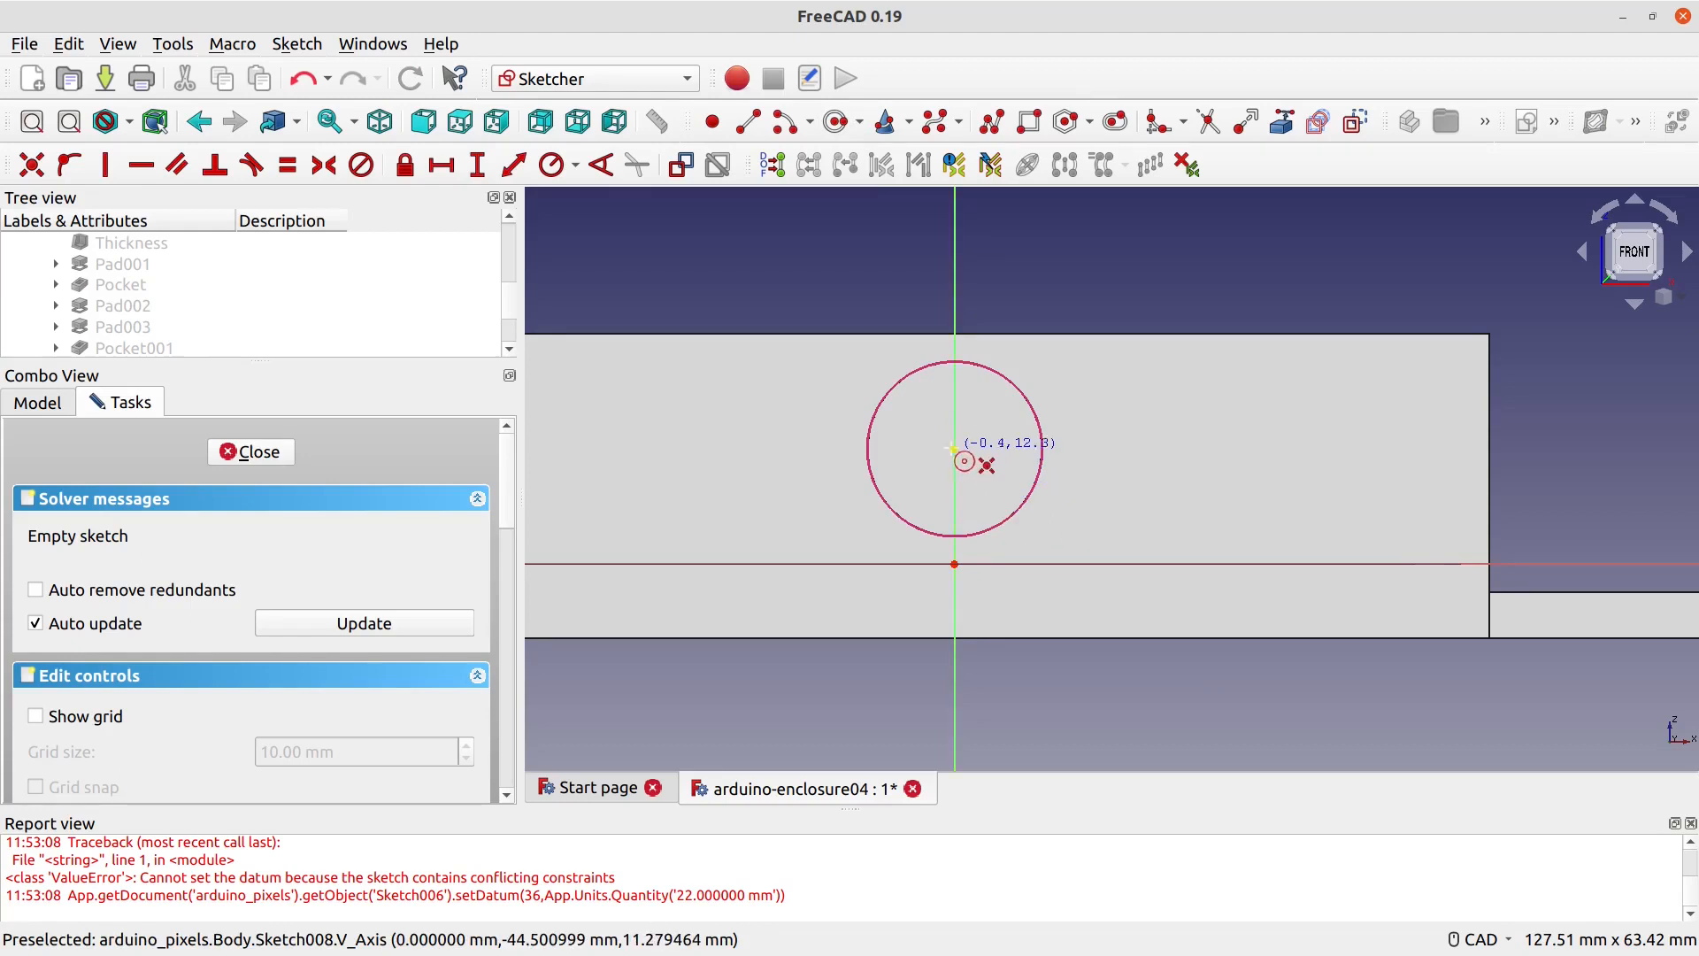
pyautogui.click(955, 449)
pyautogui.click(984, 483)
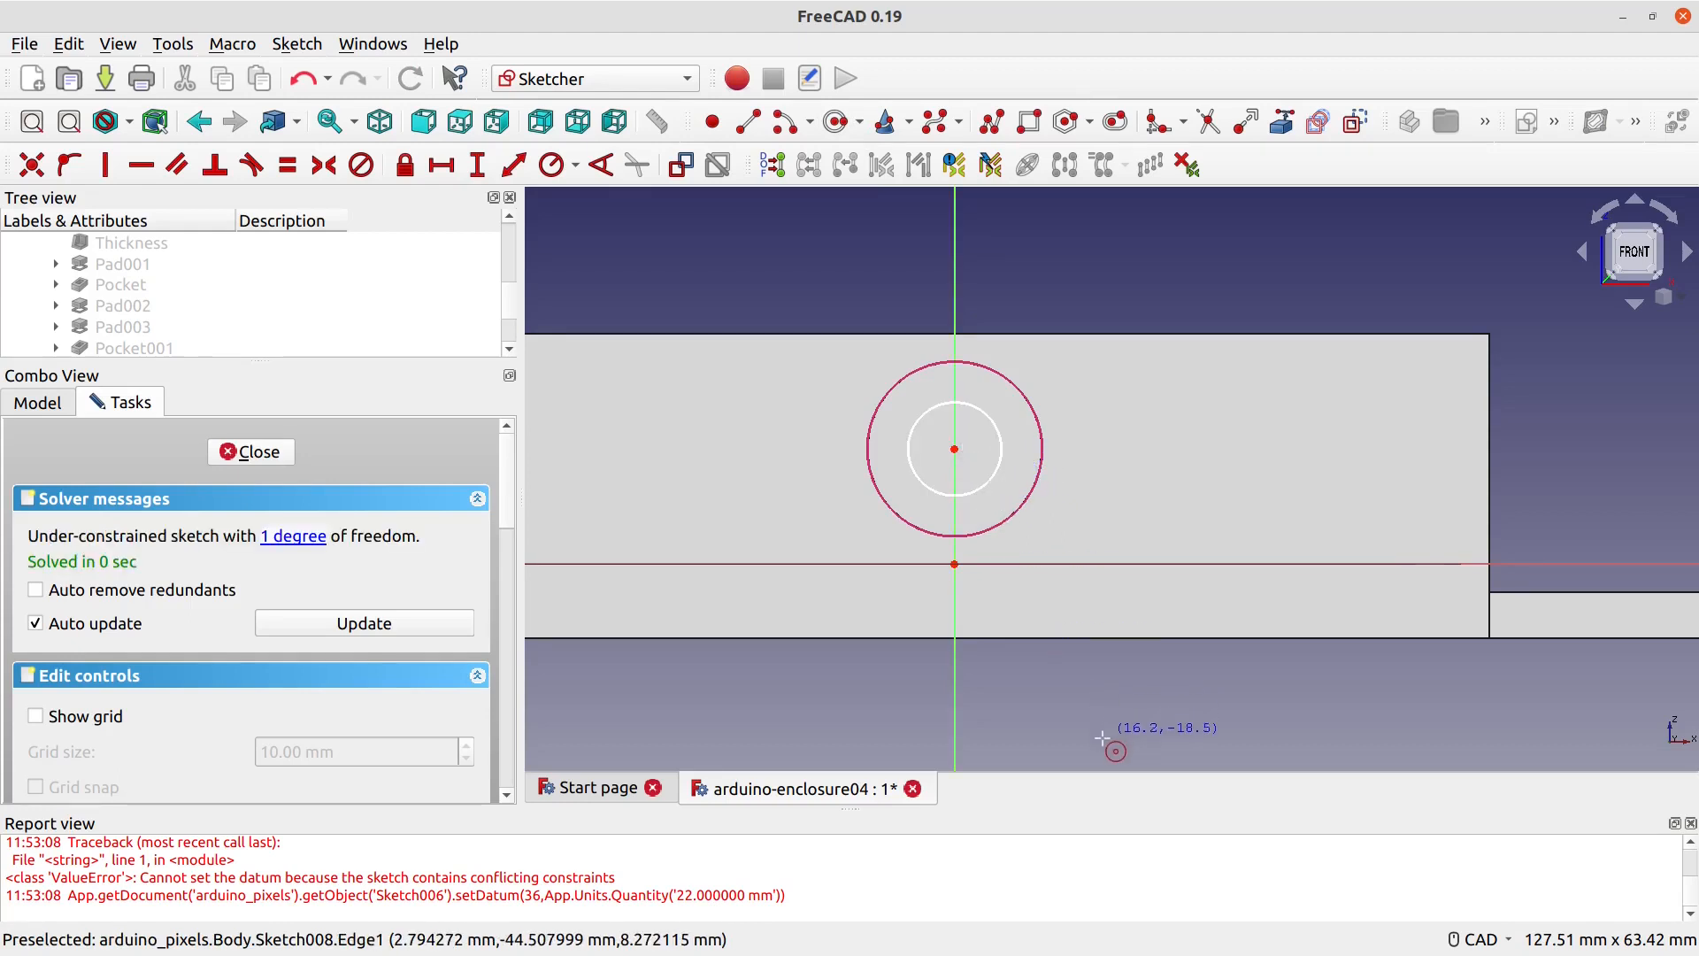
# Step: Constrain the inner circle's radius to 13.2 / 2 mm and finish the sketch
pyautogui.click(986, 480)
pyautogui.click(552, 164)
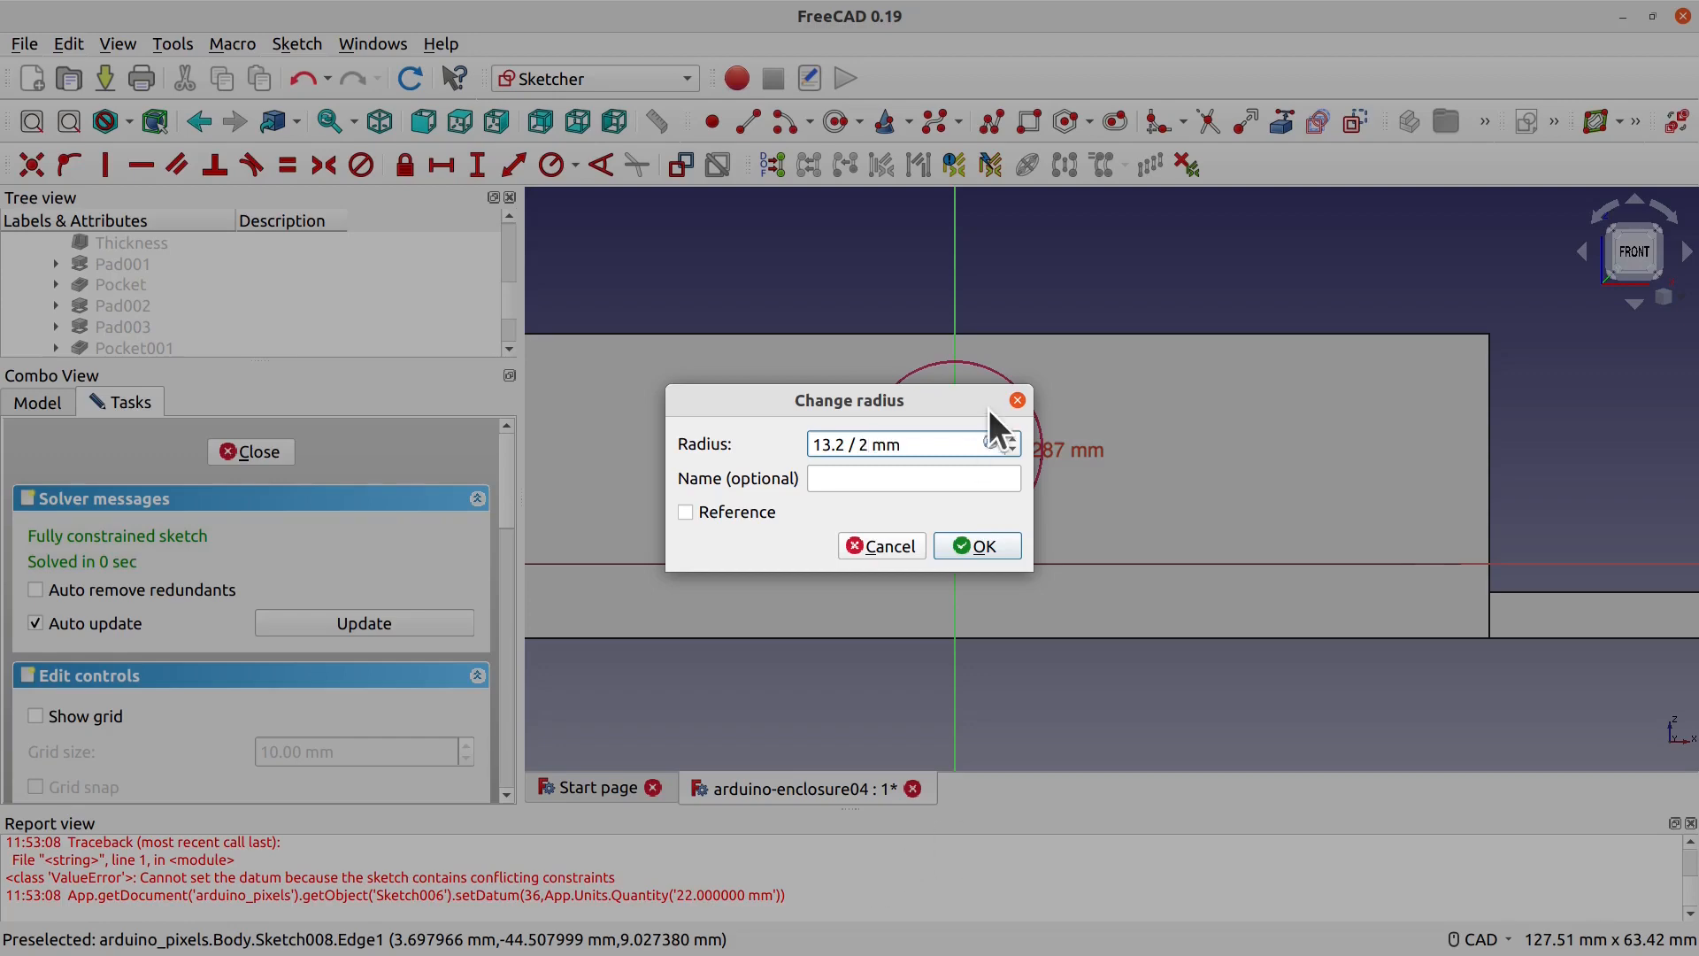
pyautogui.click(985, 547)
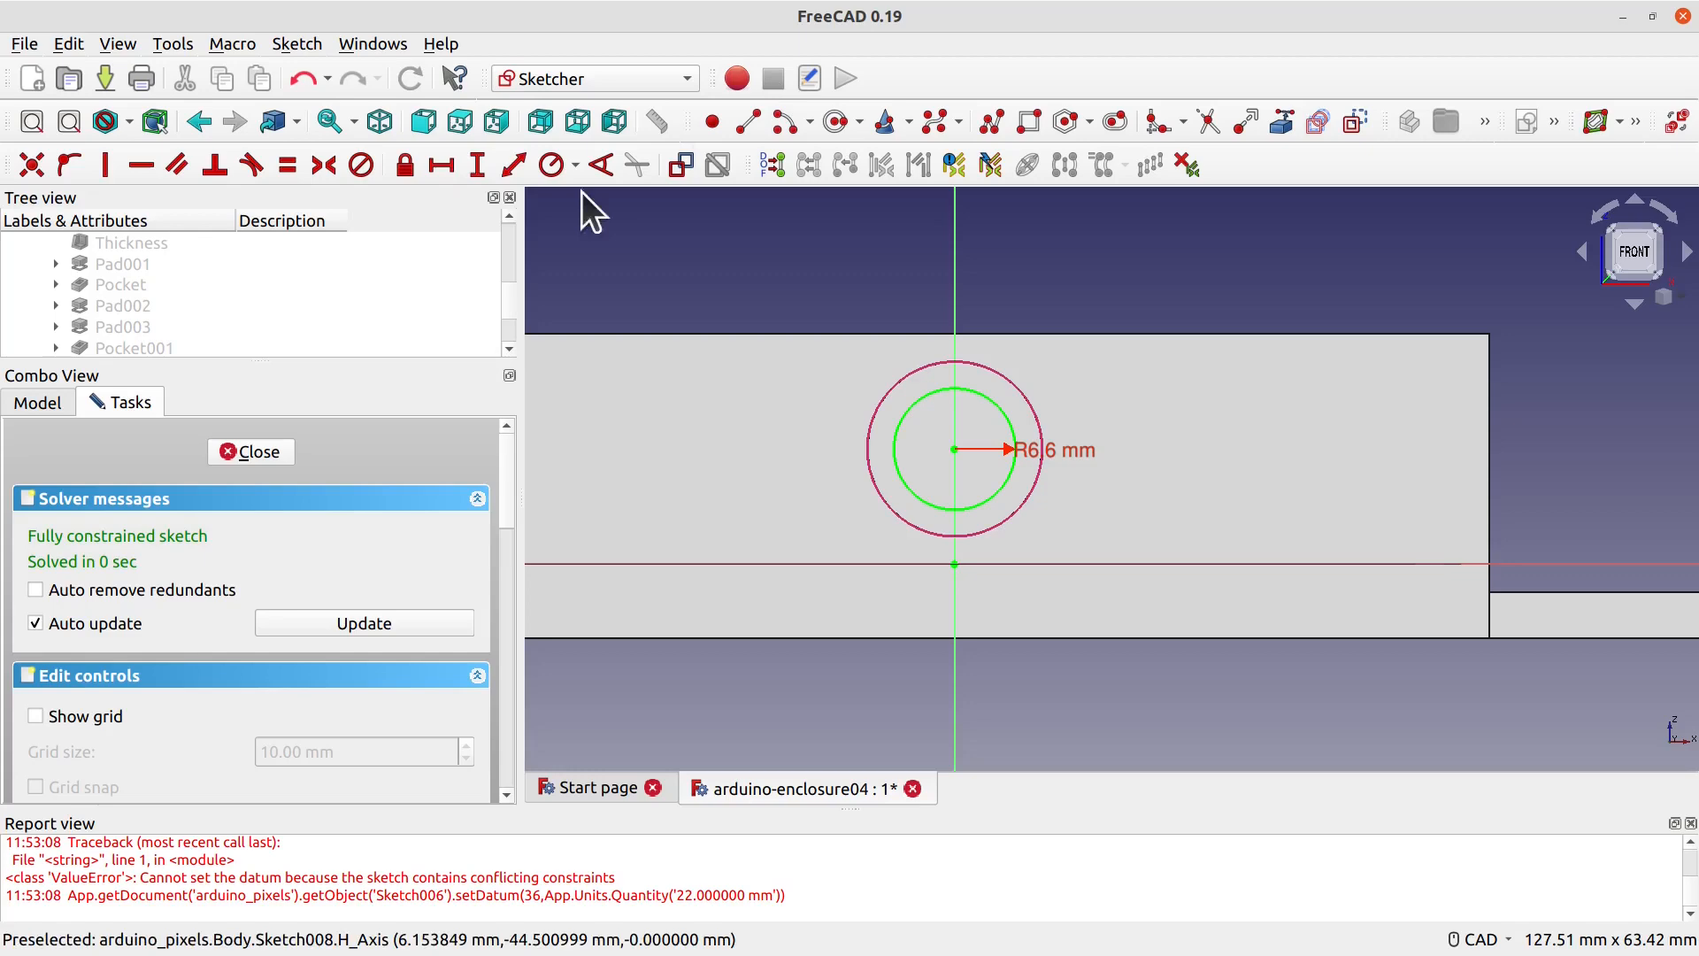
pyautogui.click(276, 453)
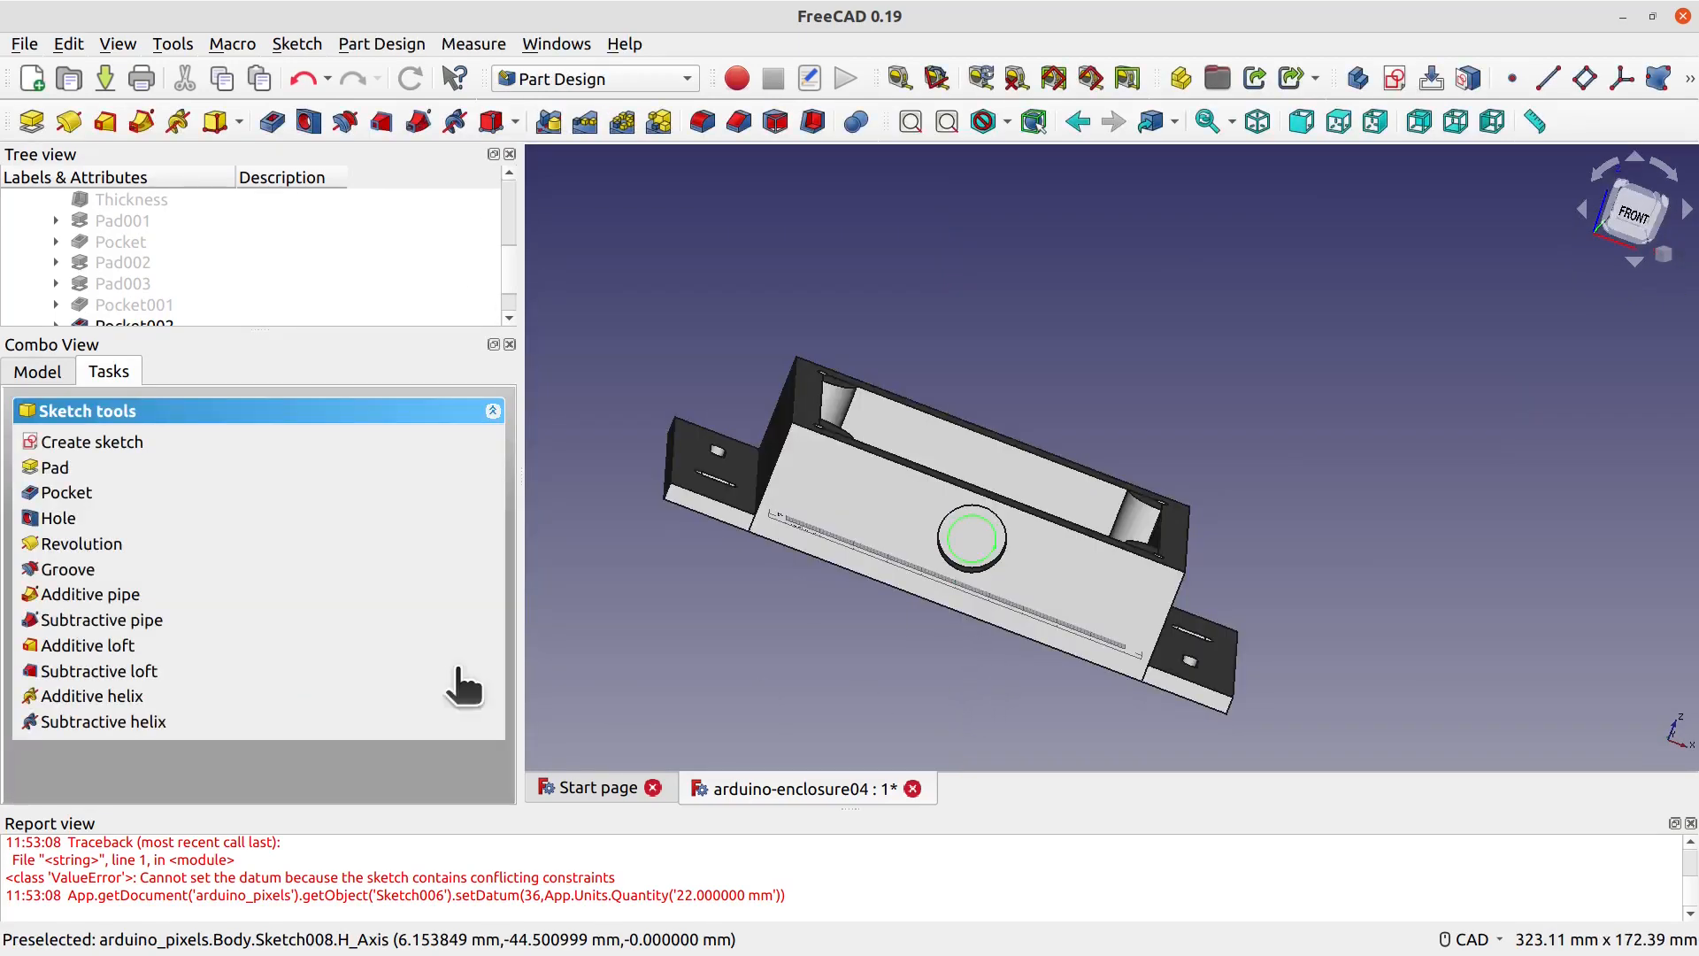
# Step: Pocket the smaller concentric circle through the front wall with an 8 mm length
pyautogui.click(88, 493)
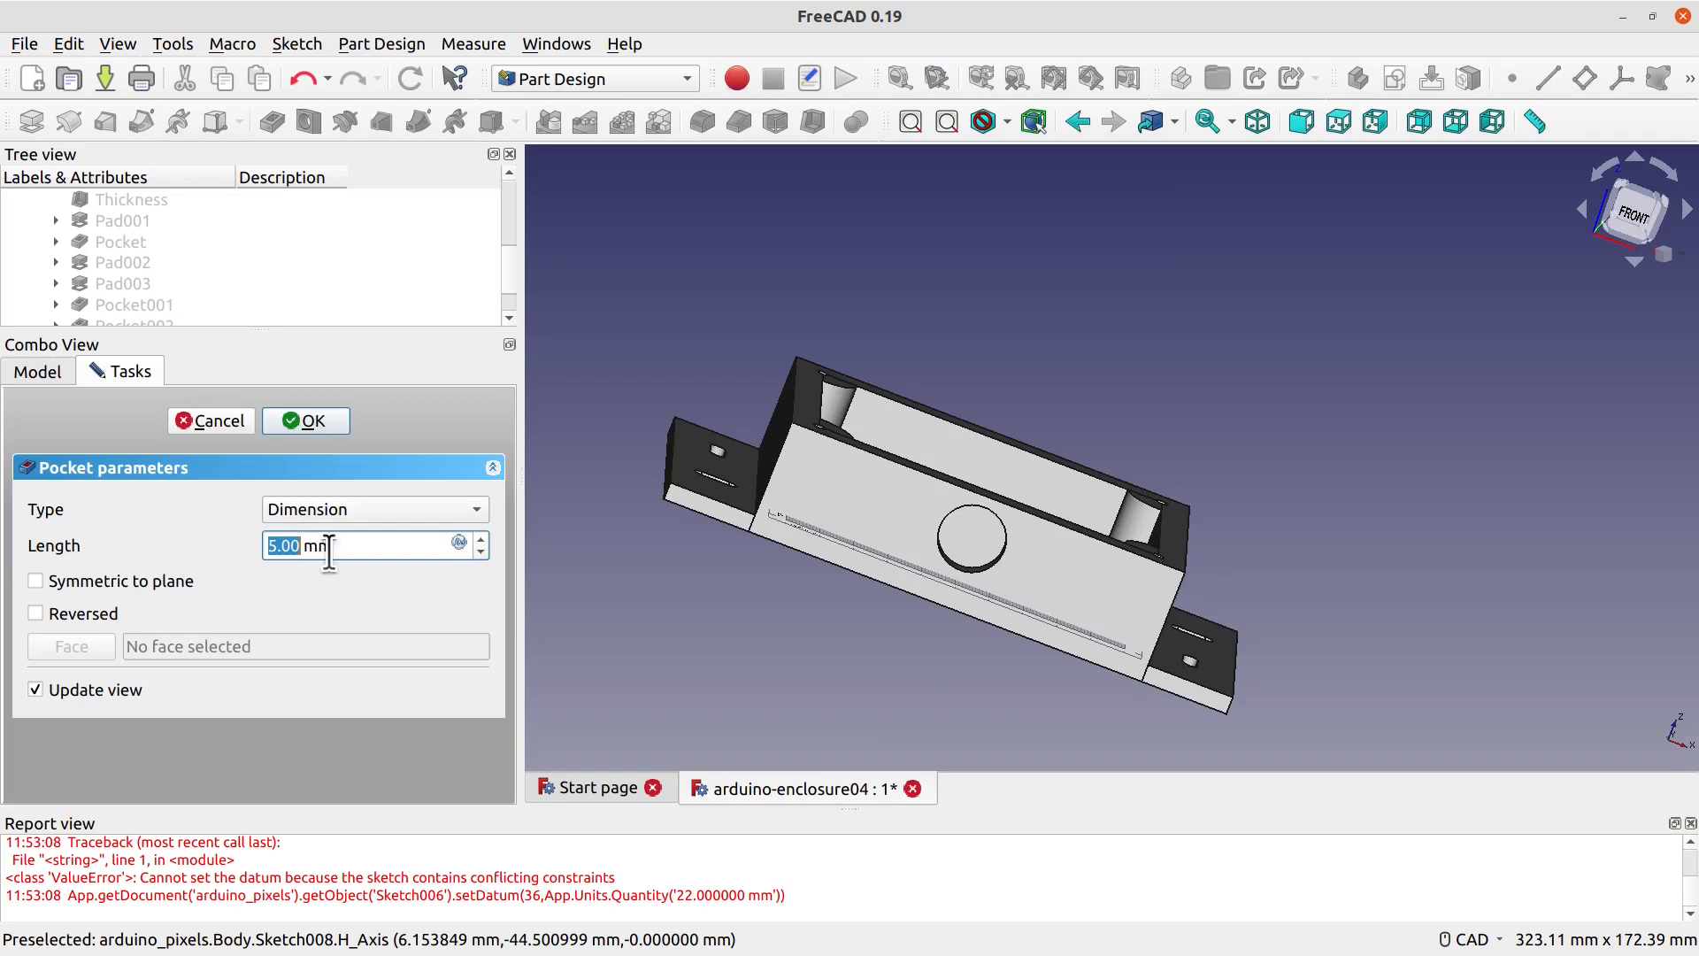
pyautogui.moveTo(350, 546); pyautogui.dragTo(202, 559)
pyautogui.write('8')
pyautogui.click(425, 414)
pyautogui.moveTo(884, 655); pyautogui.dragTo(865, 592, button='middle')
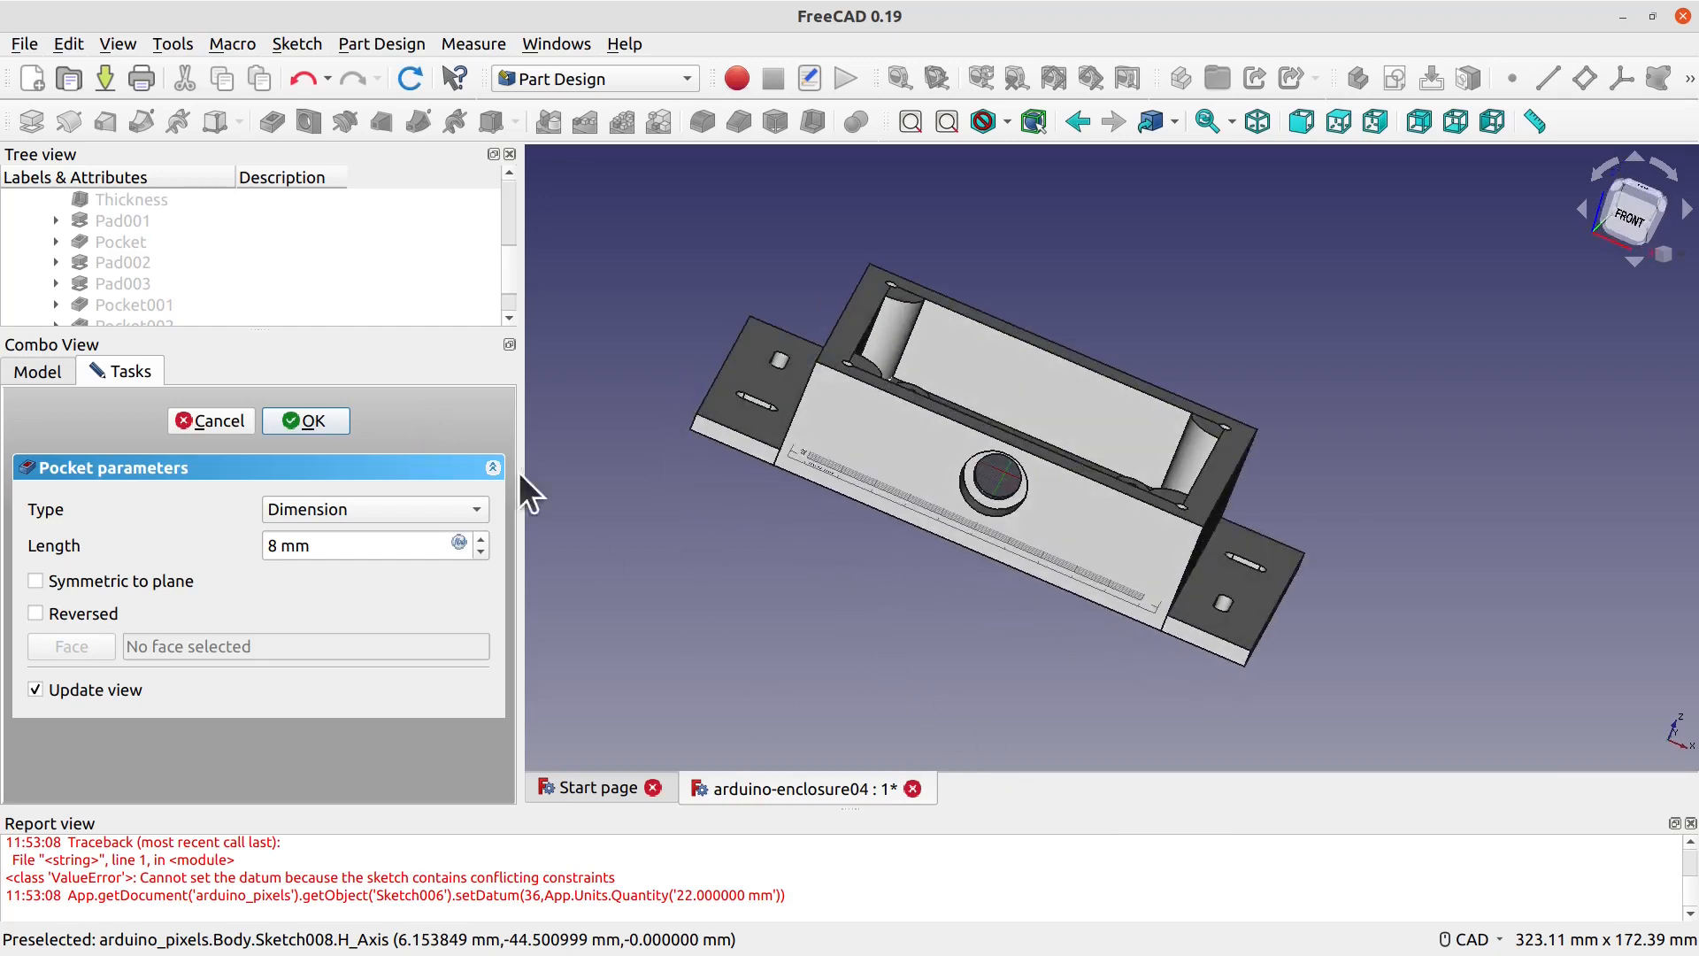
pyautogui.click(316, 419)
# Step: Examine the enclosure's rim, interior standoffs and front wall hole from above and from the front
pyautogui.moveTo(865, 587)
pyautogui.mouseDown(button='middle')
pyautogui.moveTo(808, 711)
pyautogui.moveTo(895, 676)
pyautogui.mouseUp(button='middle')
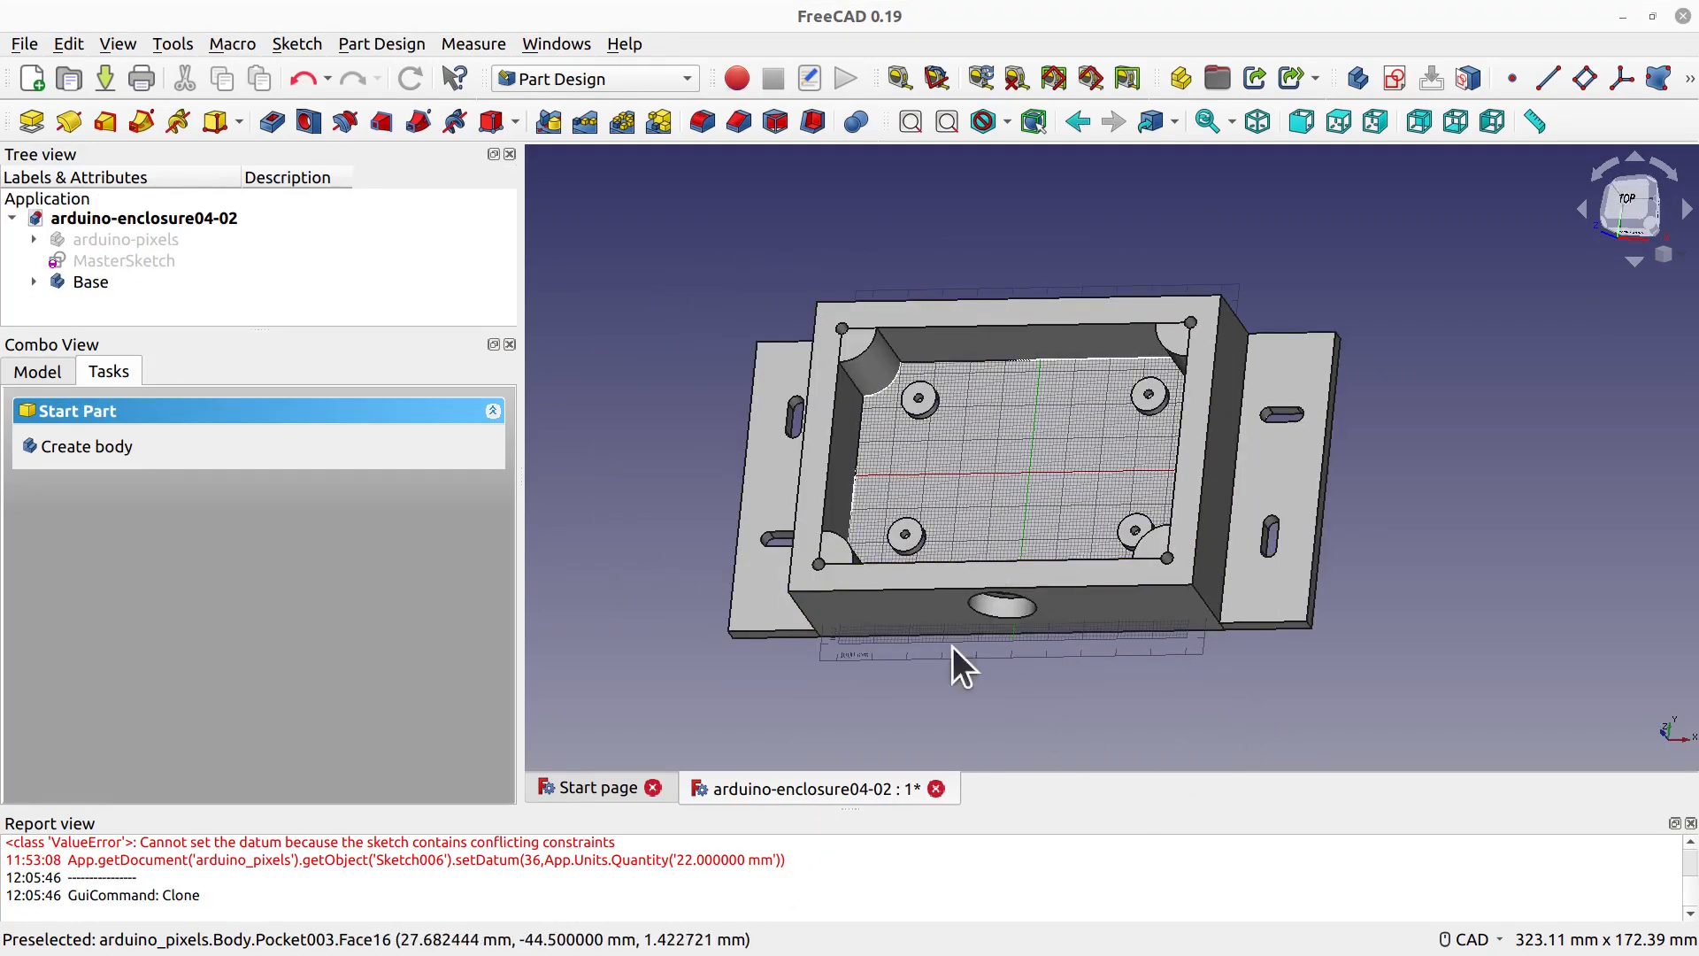
pyautogui.scroll(-1, 680, 352)
pyautogui.moveTo(871, 450); pyautogui.dragTo(924, 496, button='middle')
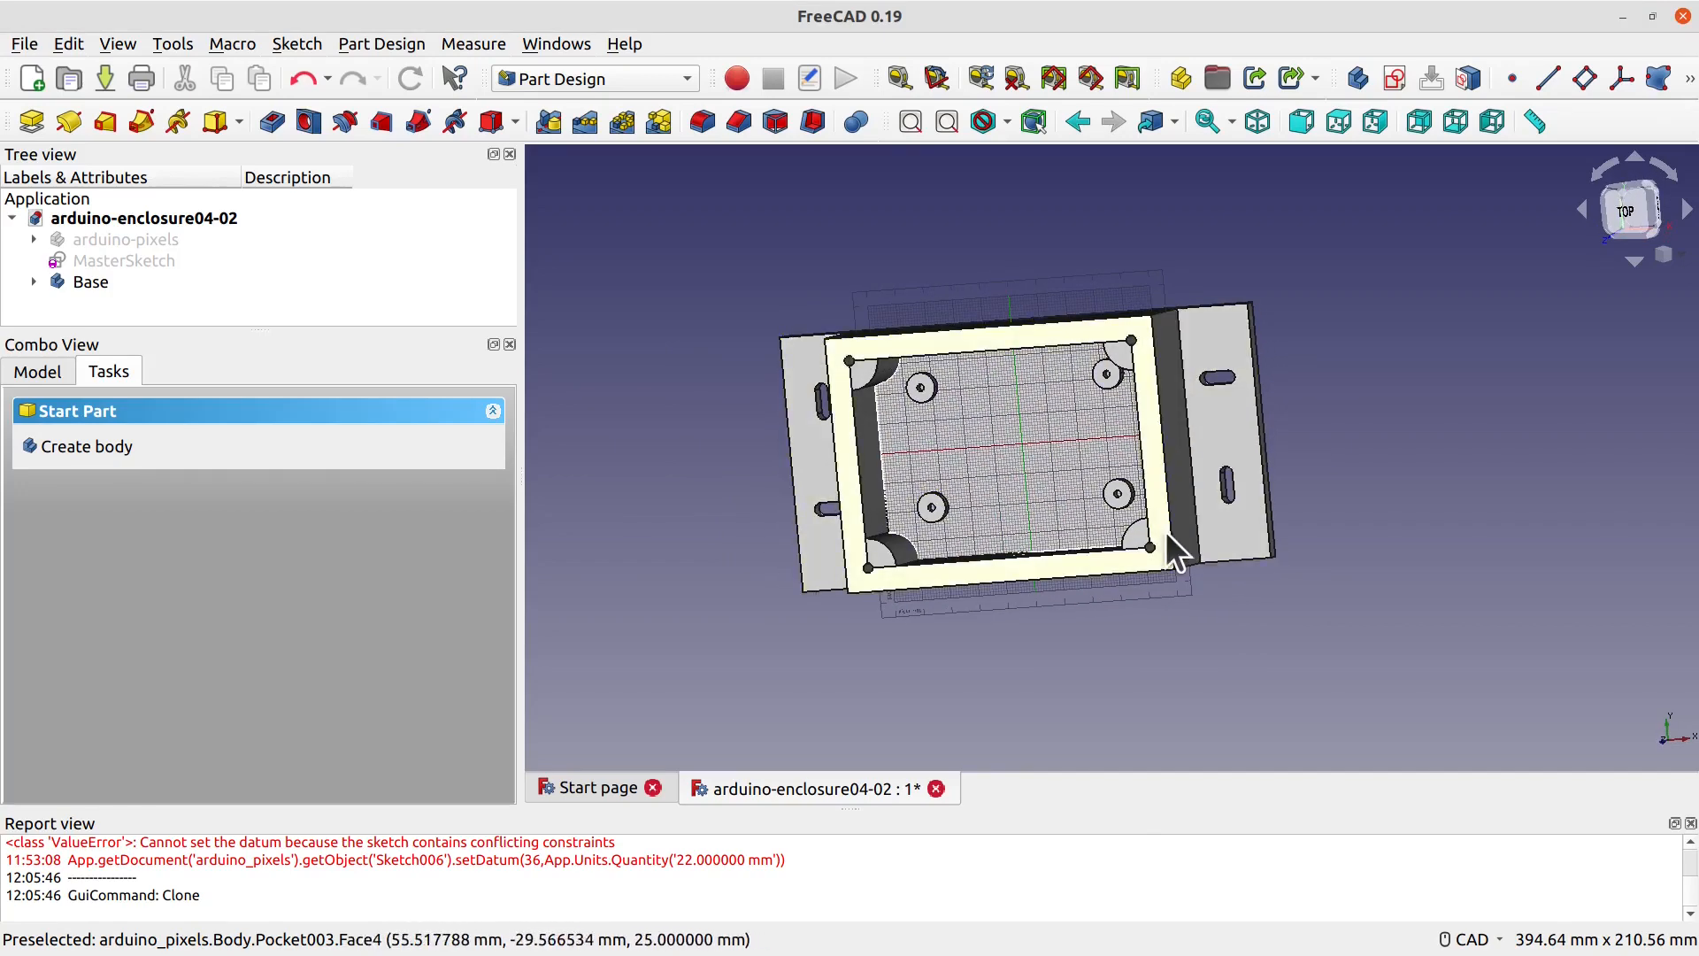
pyautogui.scroll(2, 870, 682)
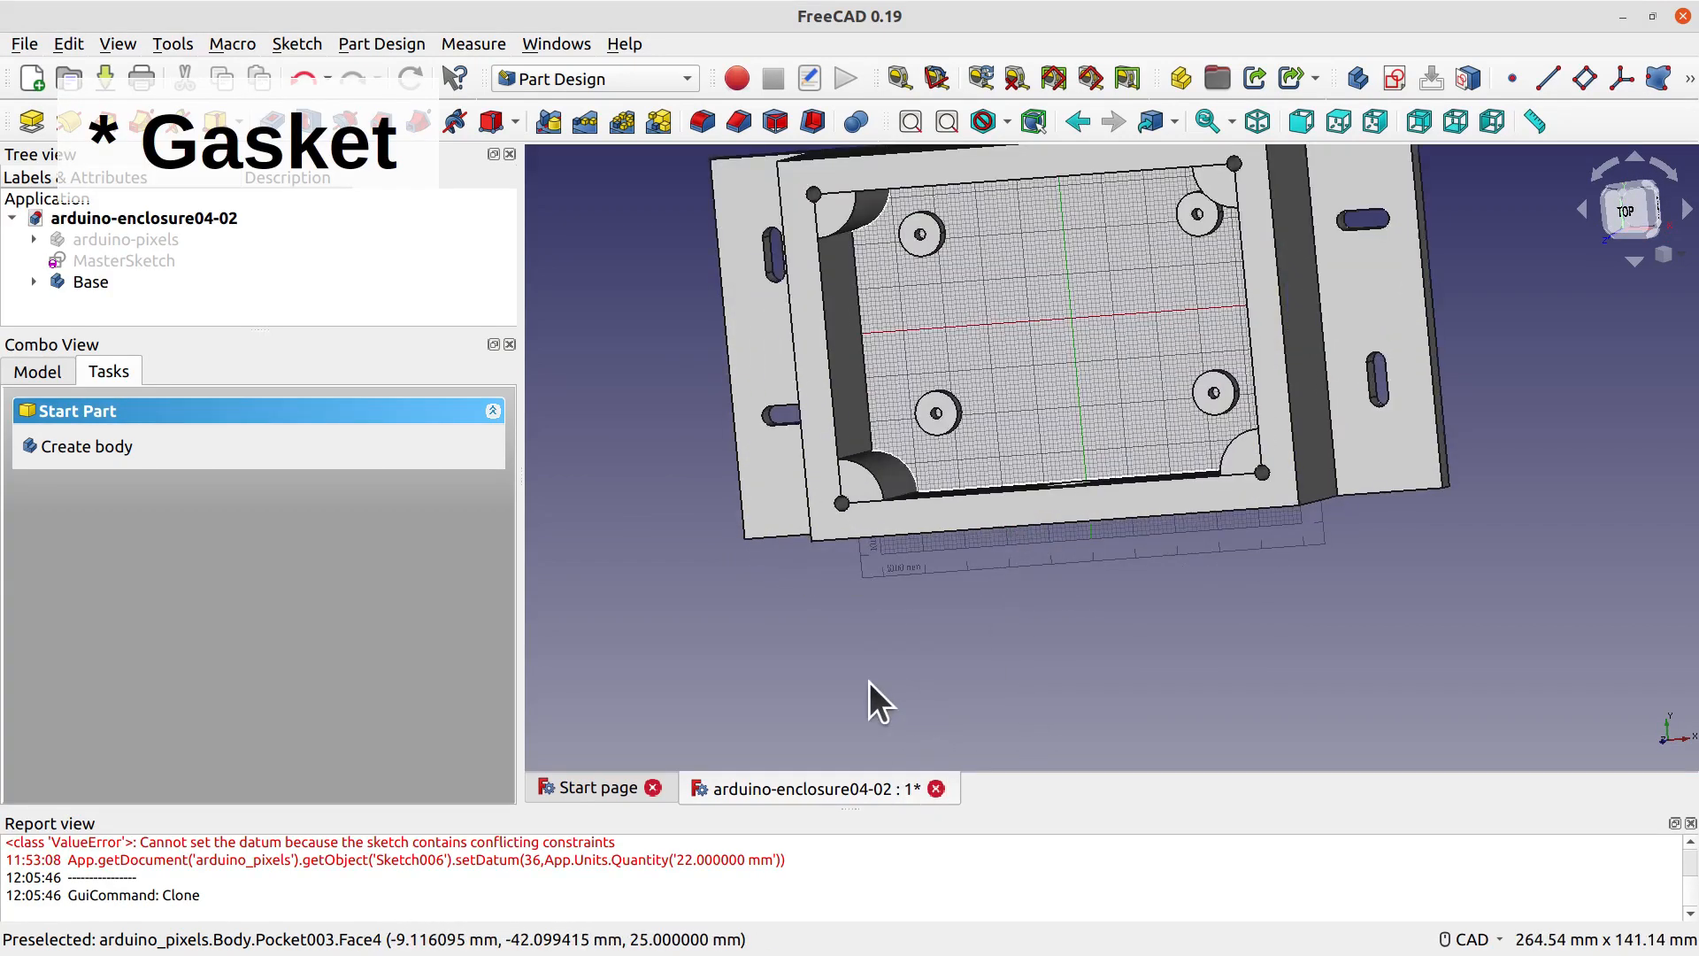
pyautogui.moveTo(816, 645); pyautogui.dragTo(836, 586, button='middle')
pyautogui.moveTo(1006, 645); pyautogui.dragTo(1062, 656, button='middle')
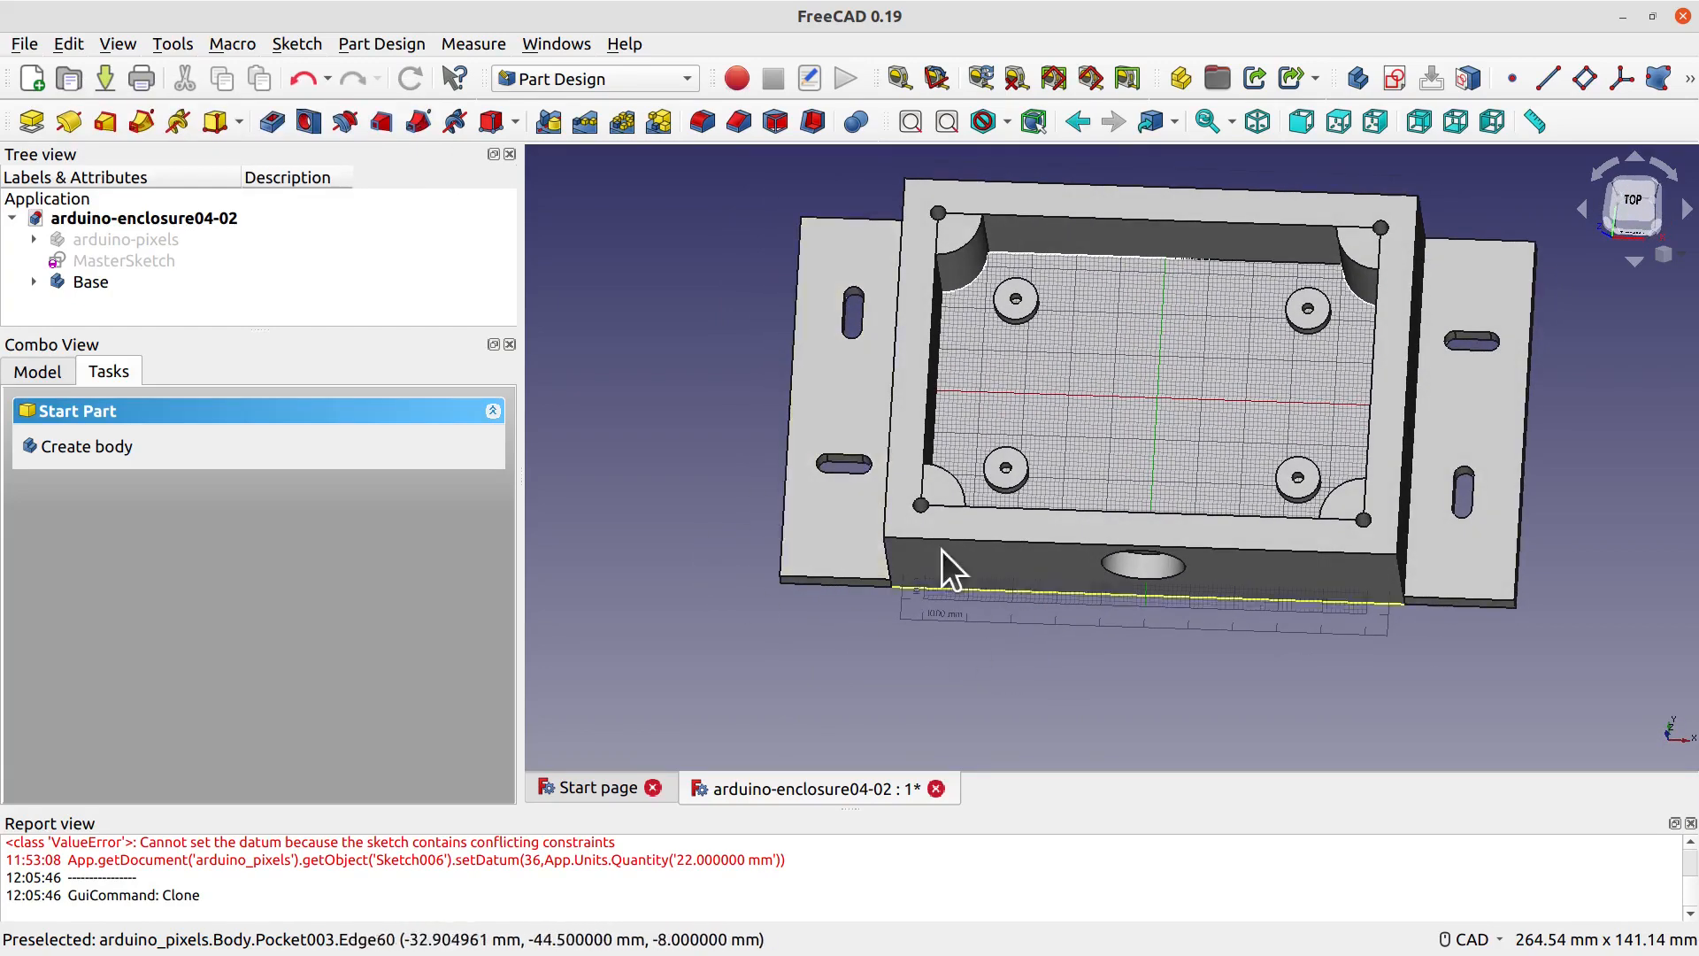
pyautogui.moveTo(1187, 664); pyautogui.dragTo(1120, 617, button='middle')
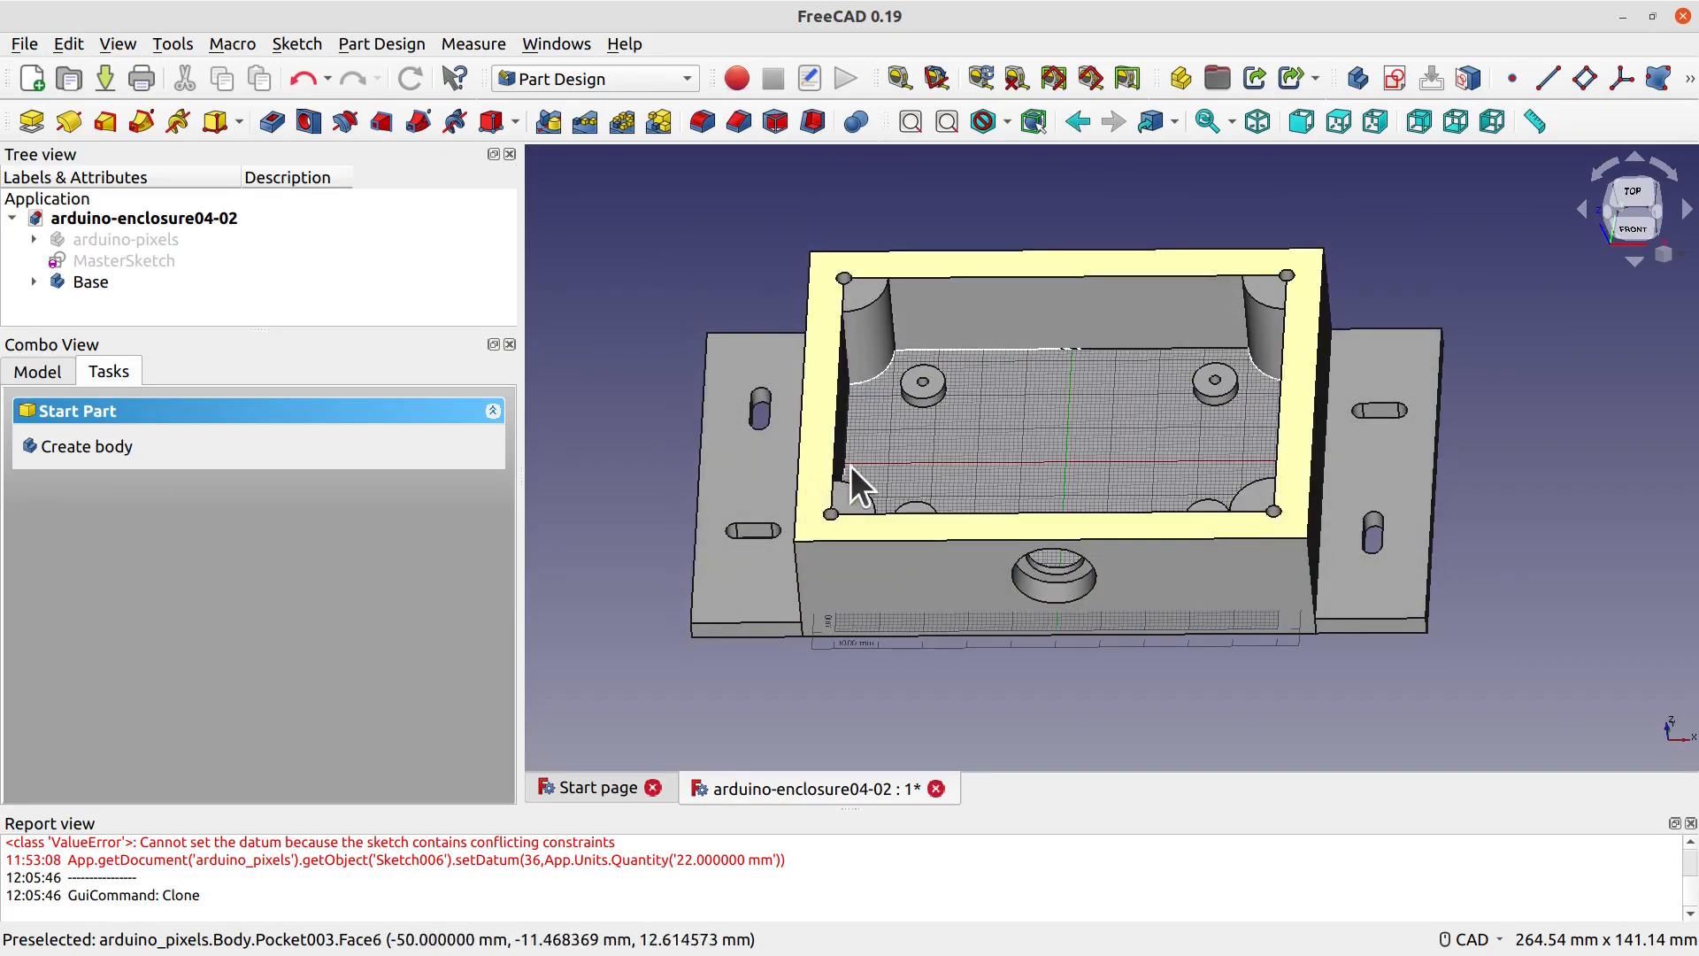
# Step: Create a new body in the arduino-enclosure04-02 document and rename it Lid
pyautogui.click(218, 220)
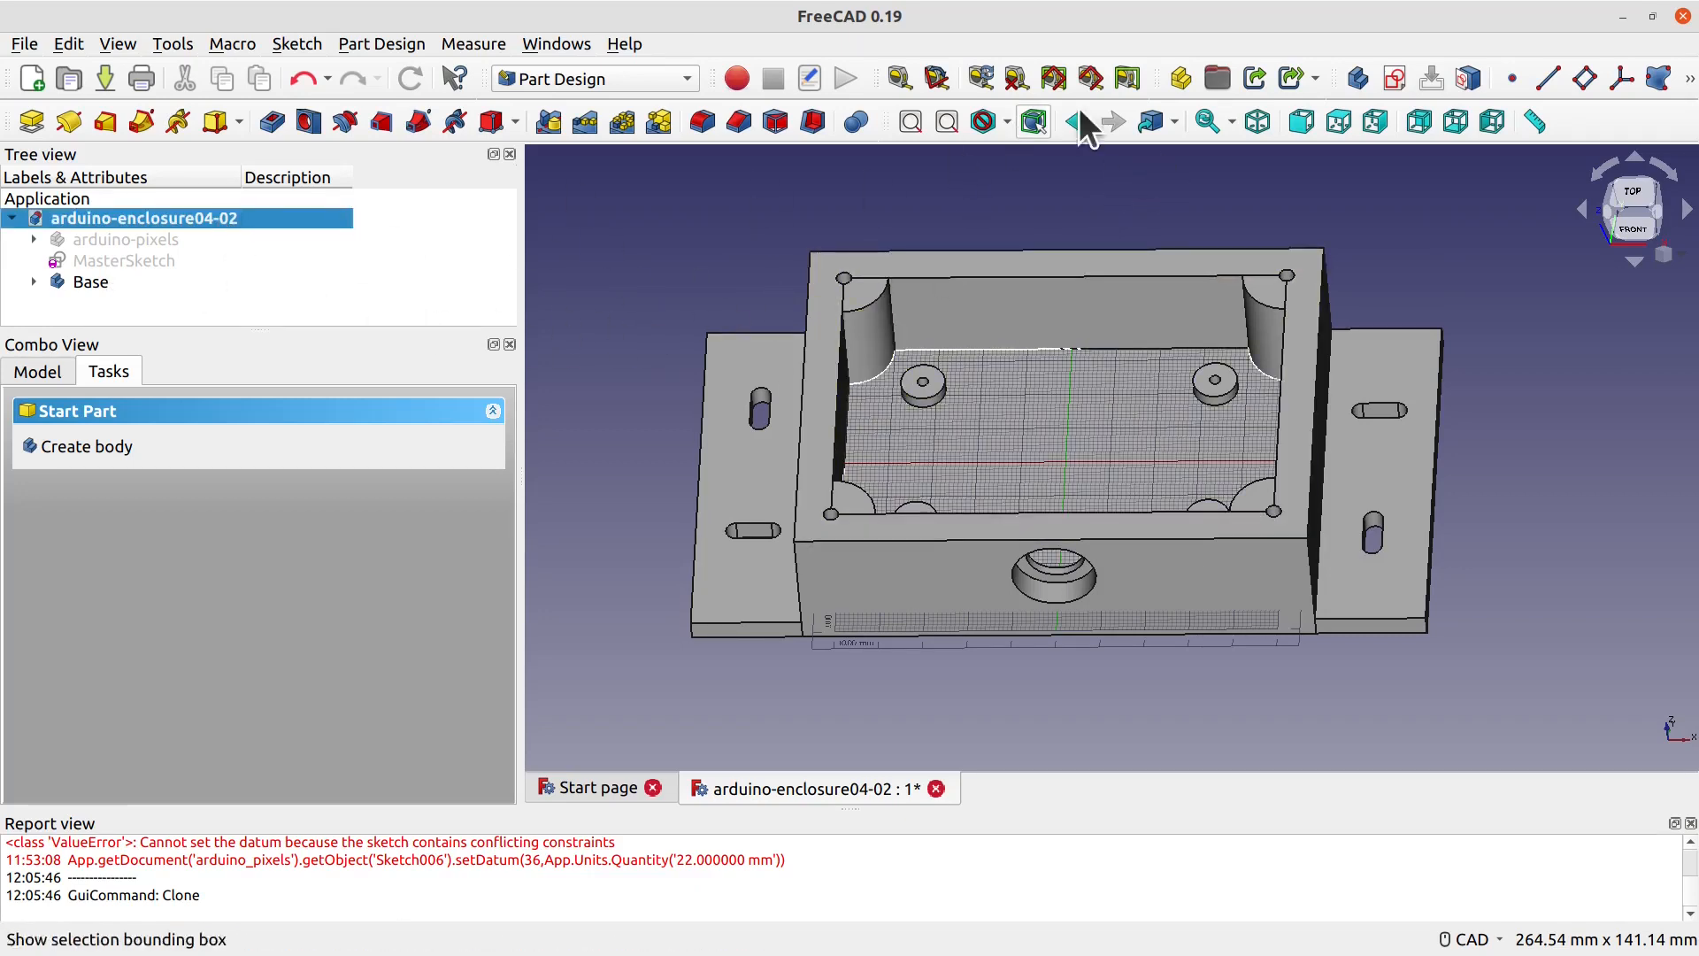
pyautogui.click(1351, 78)
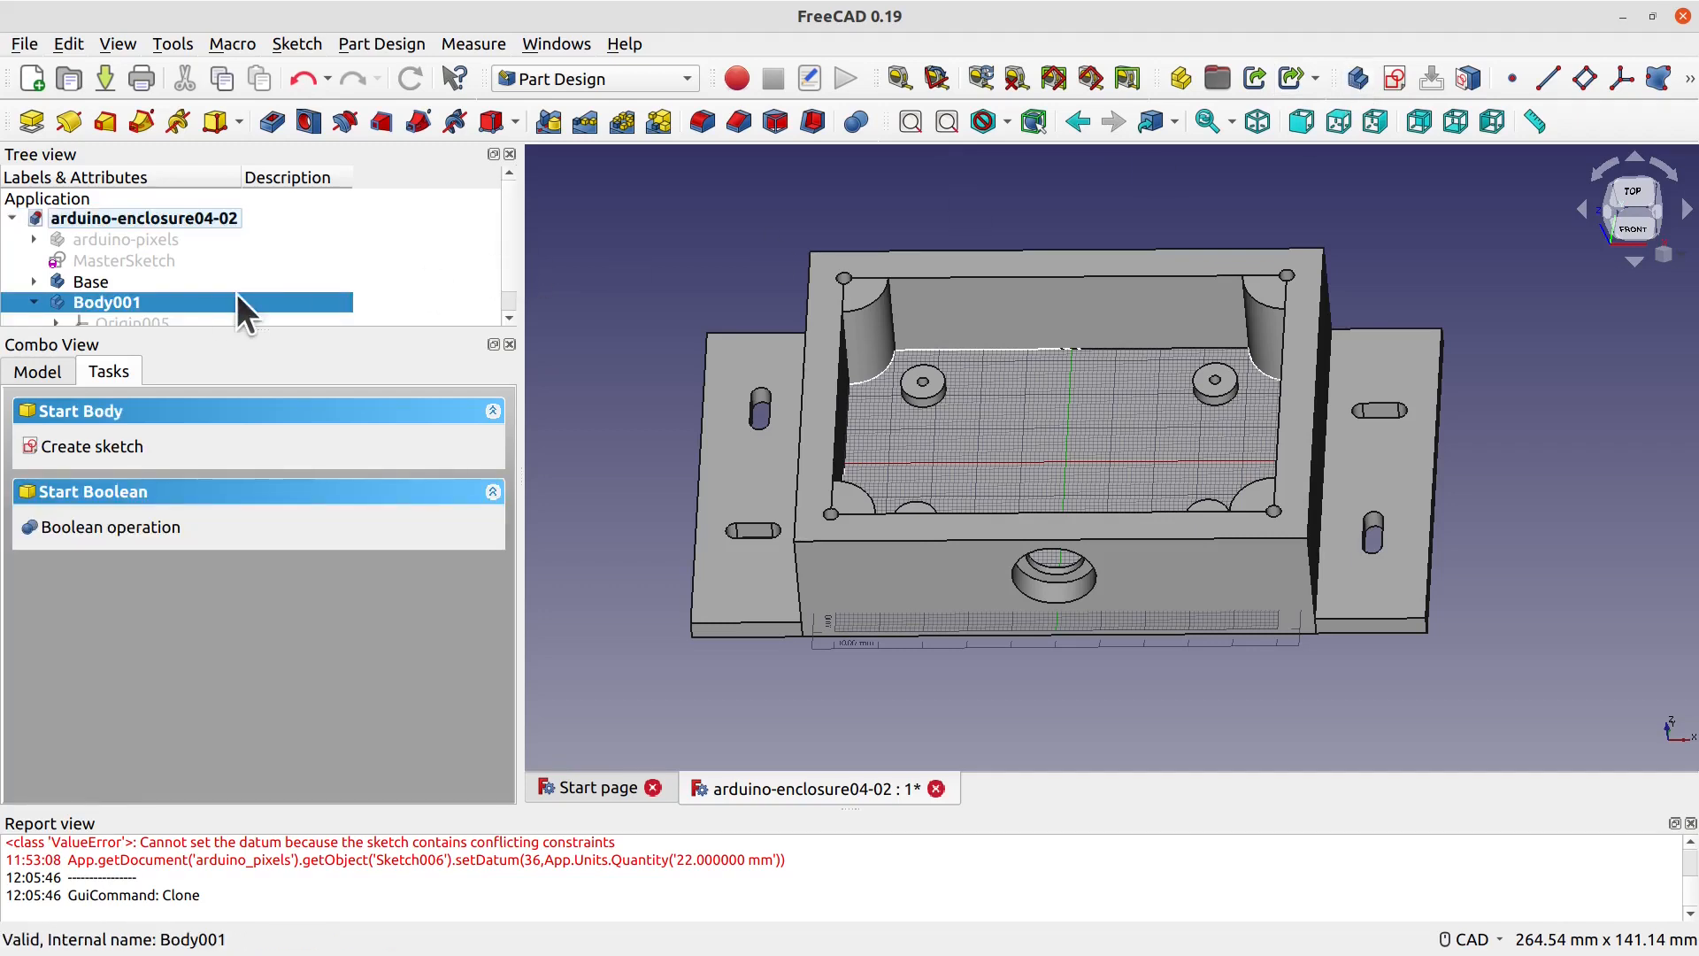
pyautogui.rightClick(193, 300)
pyautogui.click(289, 701)
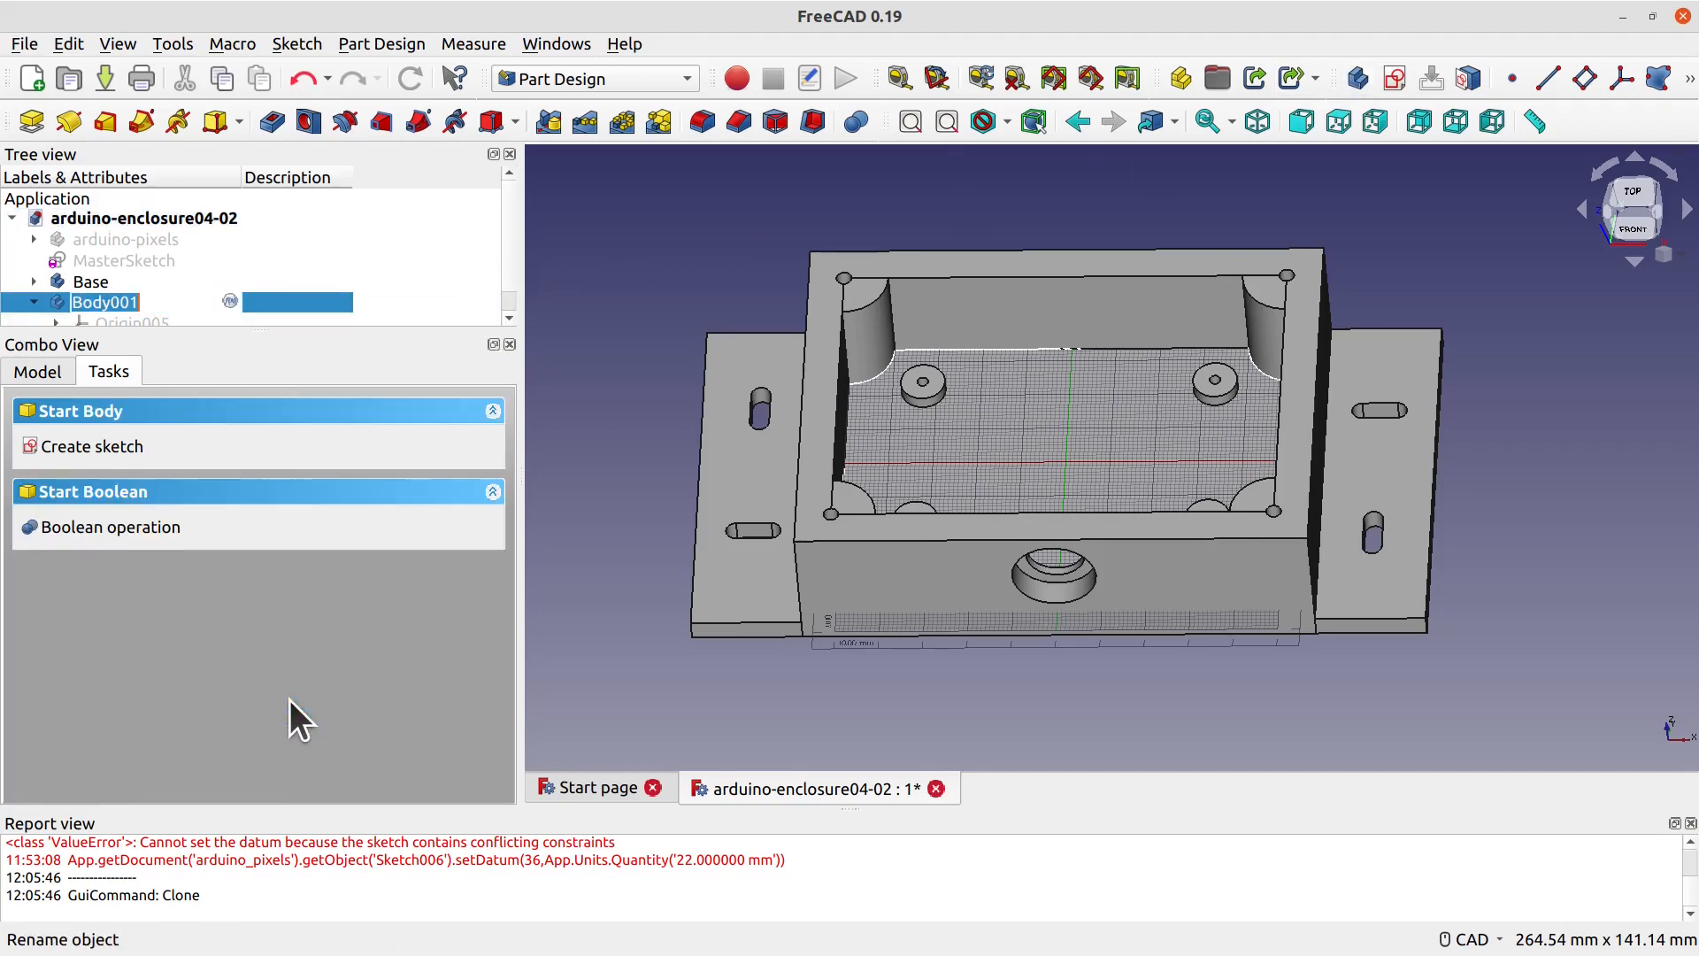
pyautogui.write('l')
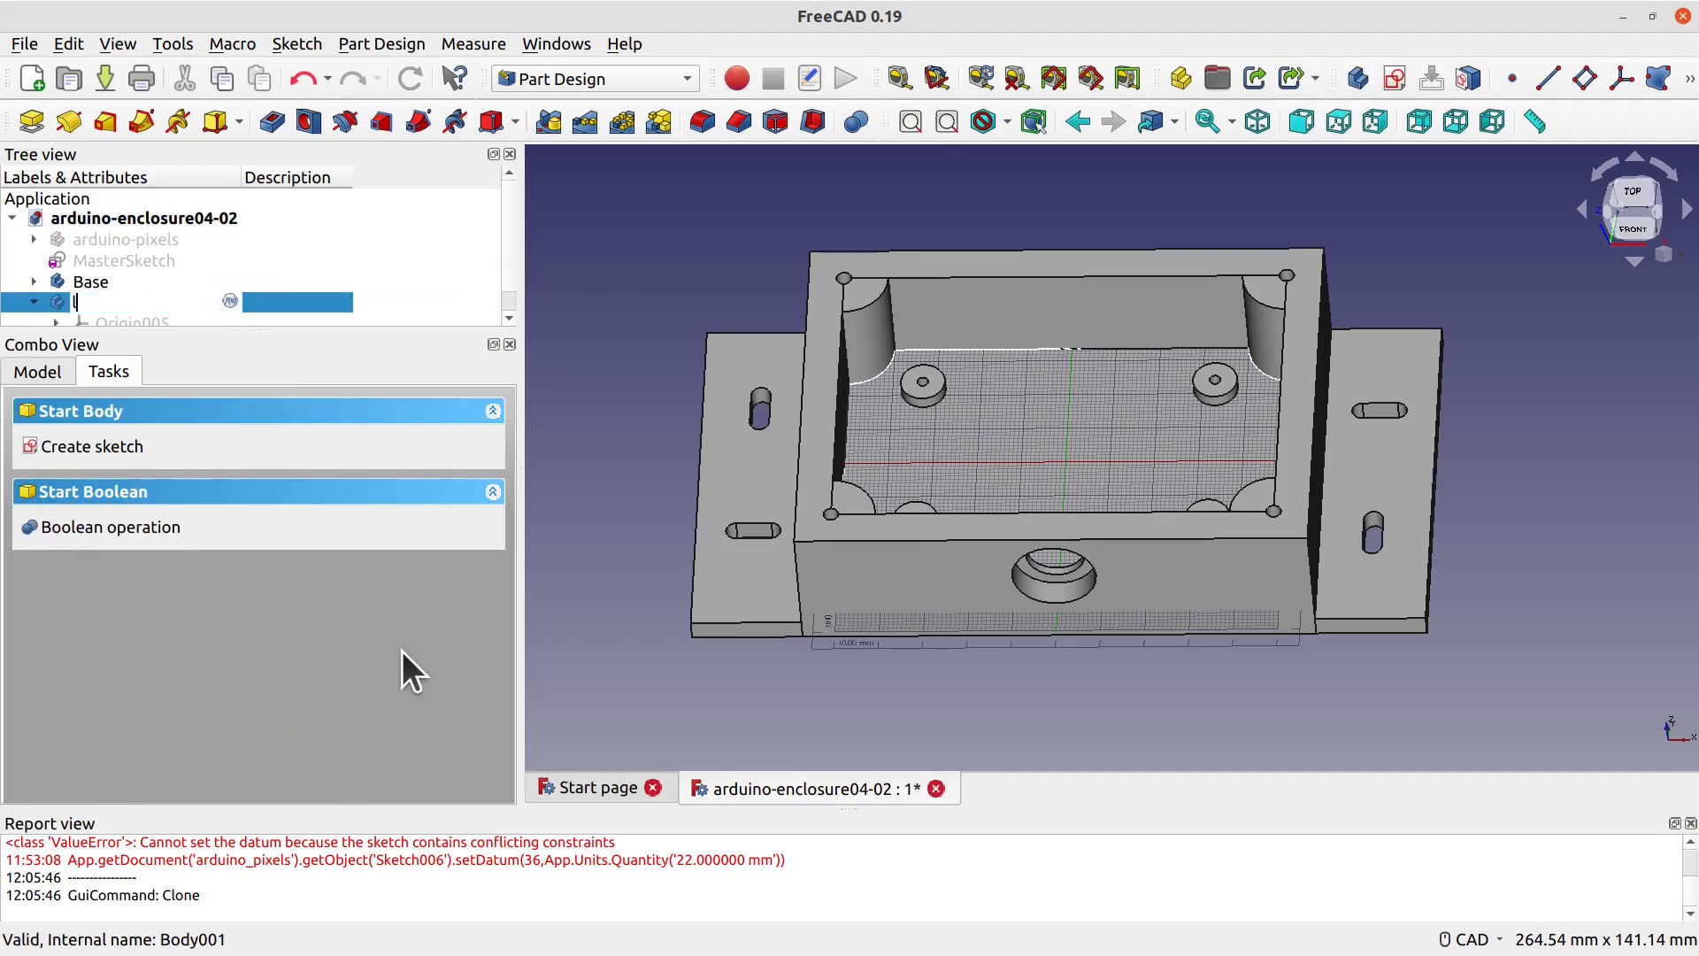
pyautogui.press('Return')
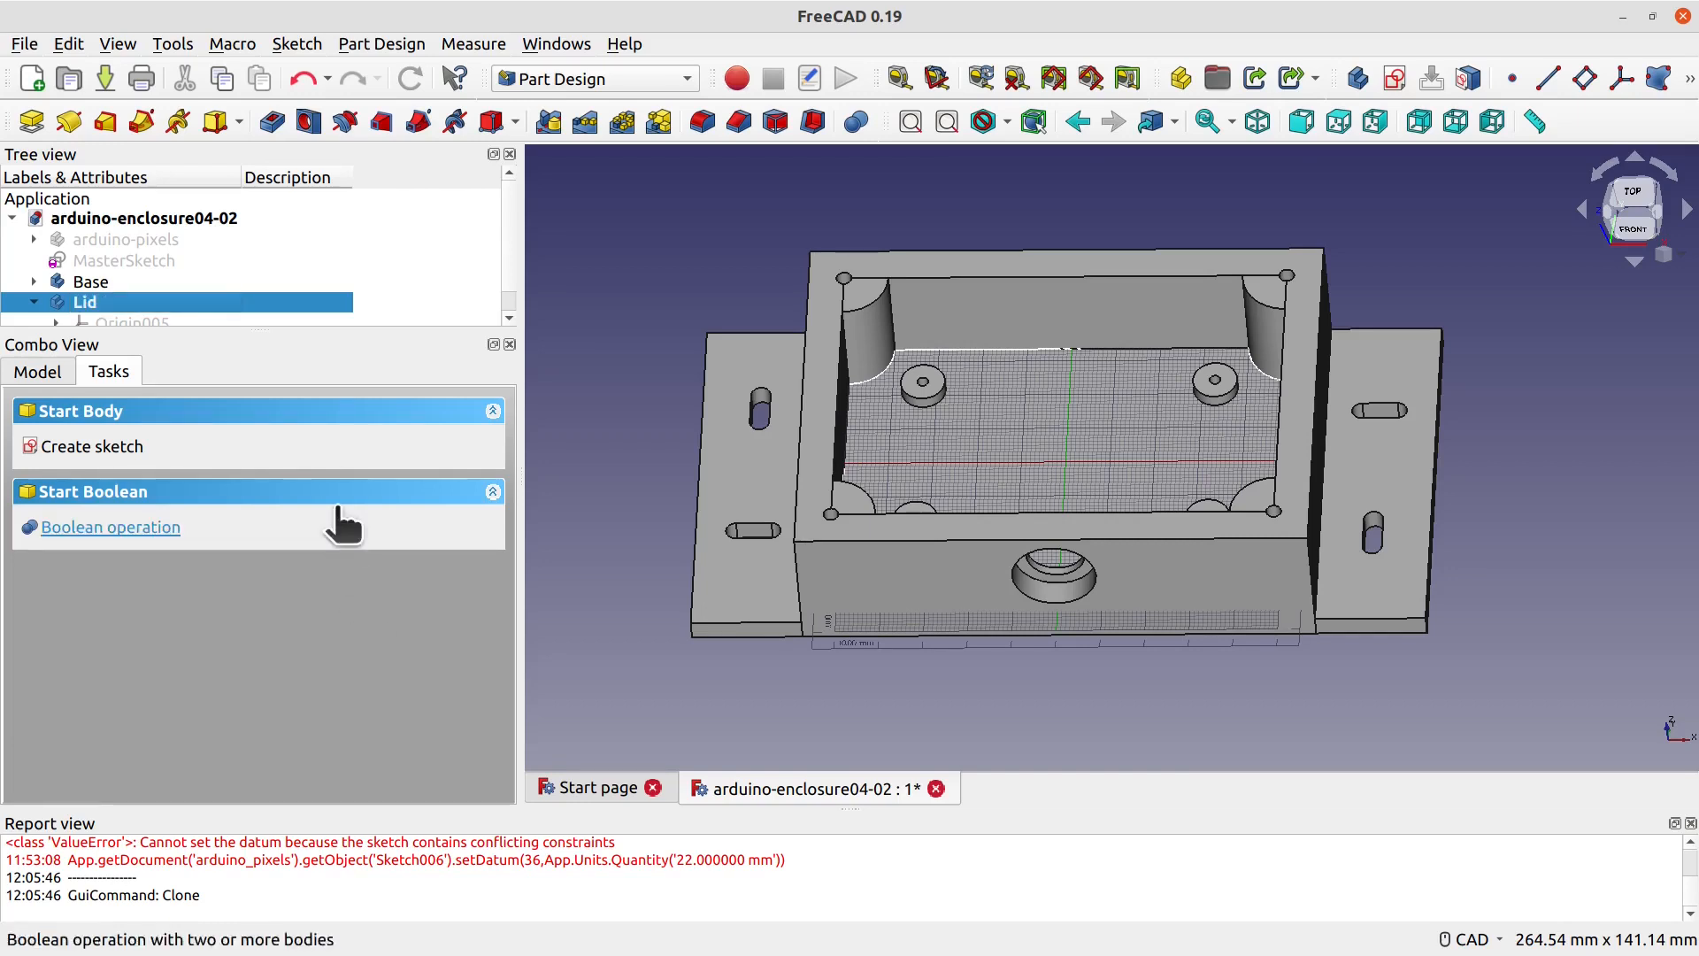
# Step: Clone the MasterSketch using the Draft workbench
pyautogui.scroll(-1, 167, 268)
pyautogui.click(150, 245)
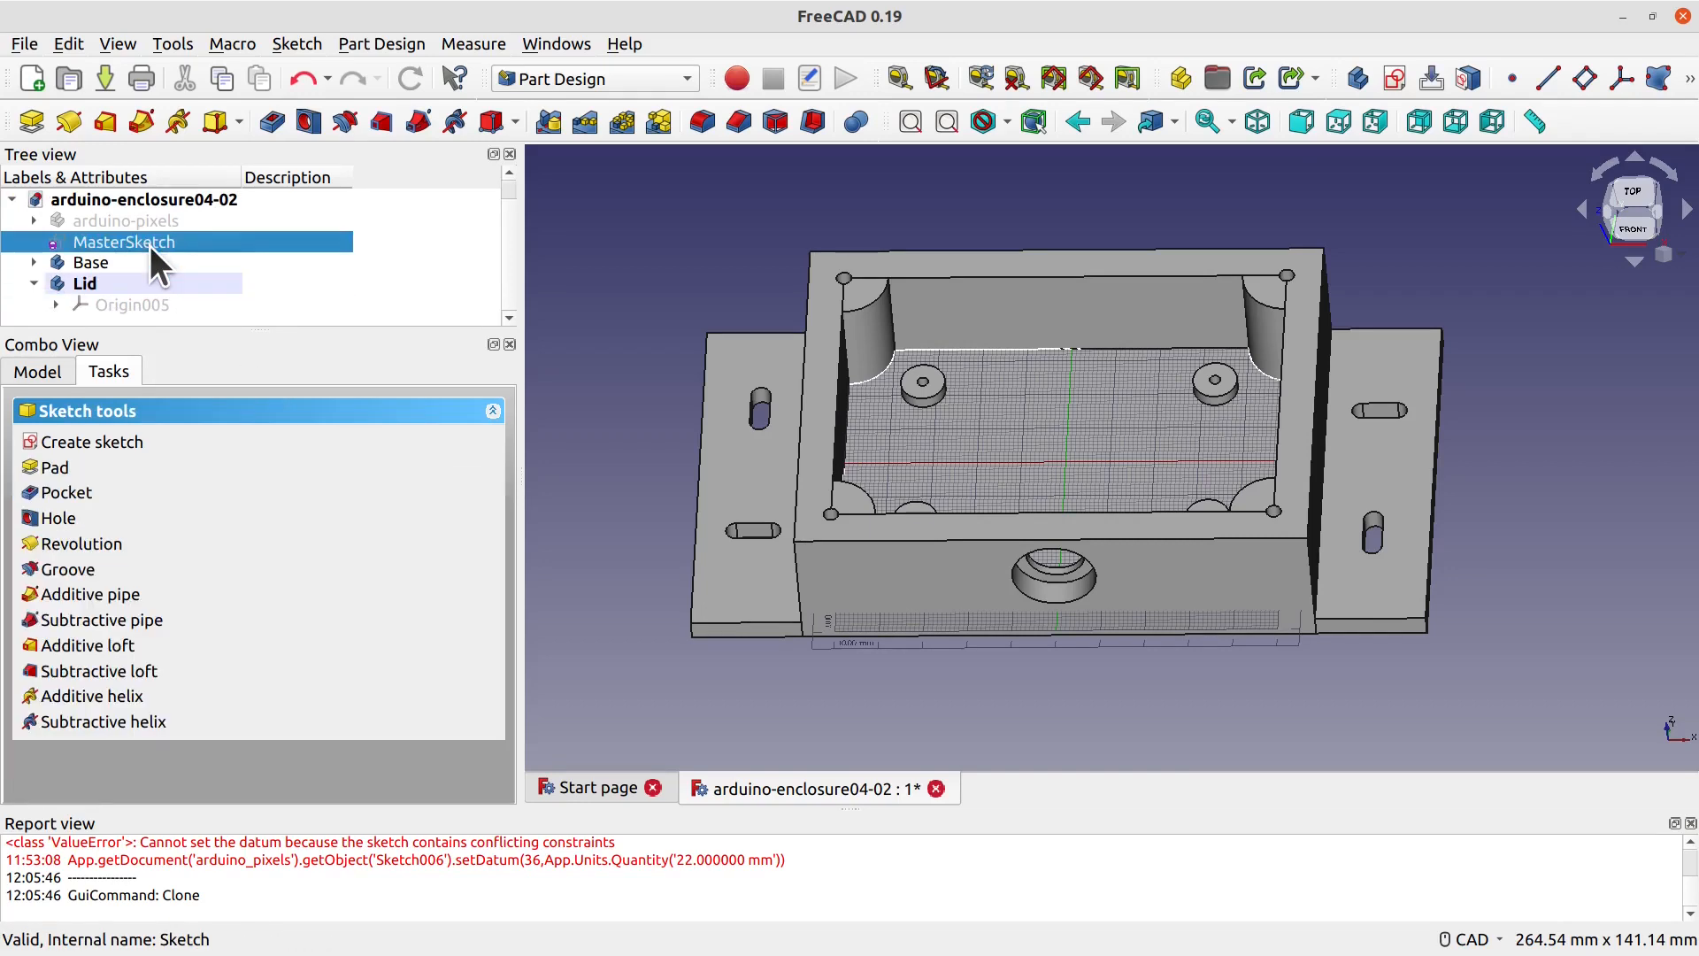
pyautogui.click(563, 82)
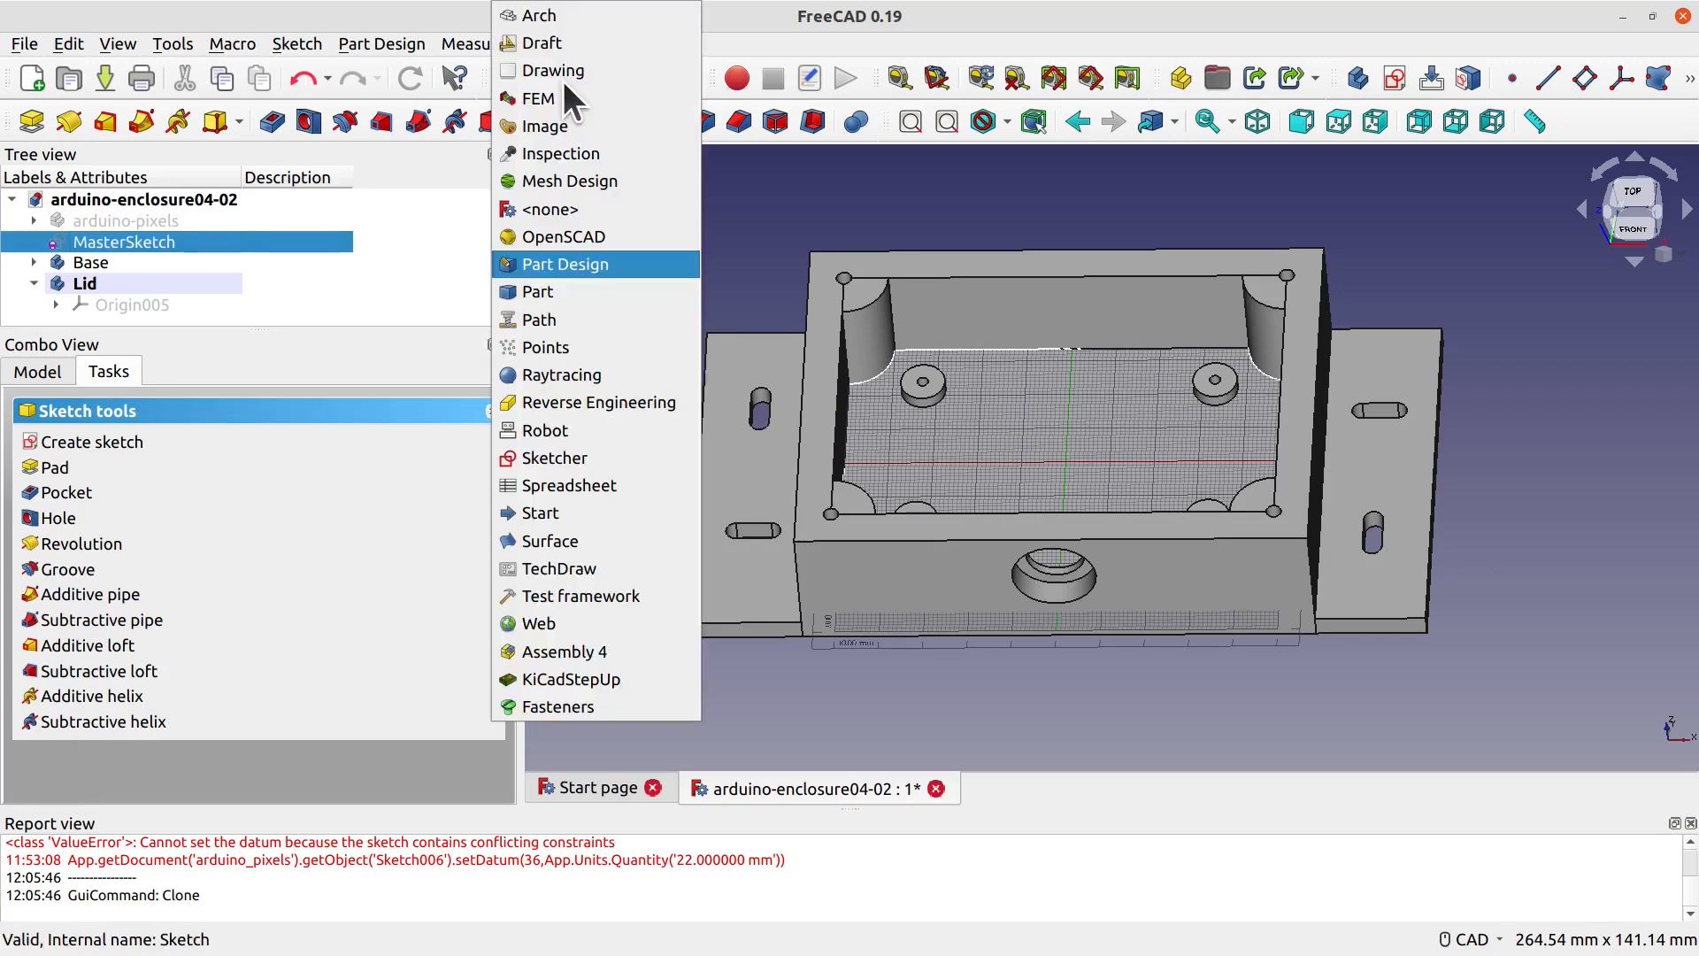
pyautogui.click(584, 46)
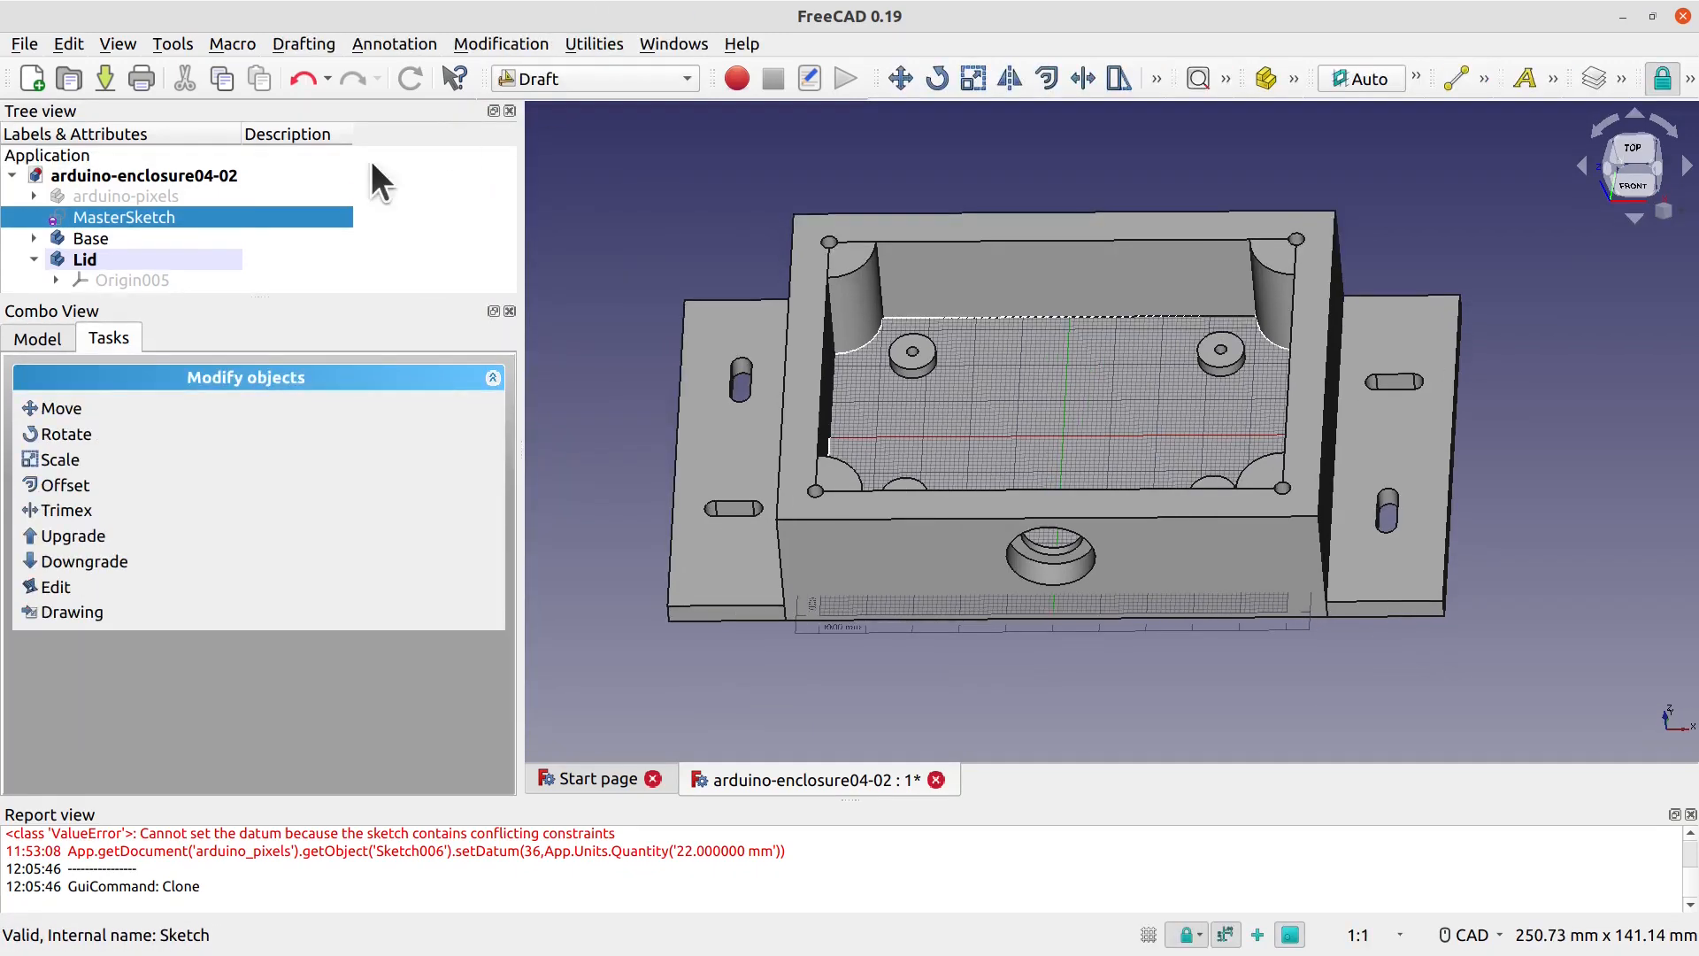
pyautogui.click(1156, 78)
pyautogui.click(899, 114)
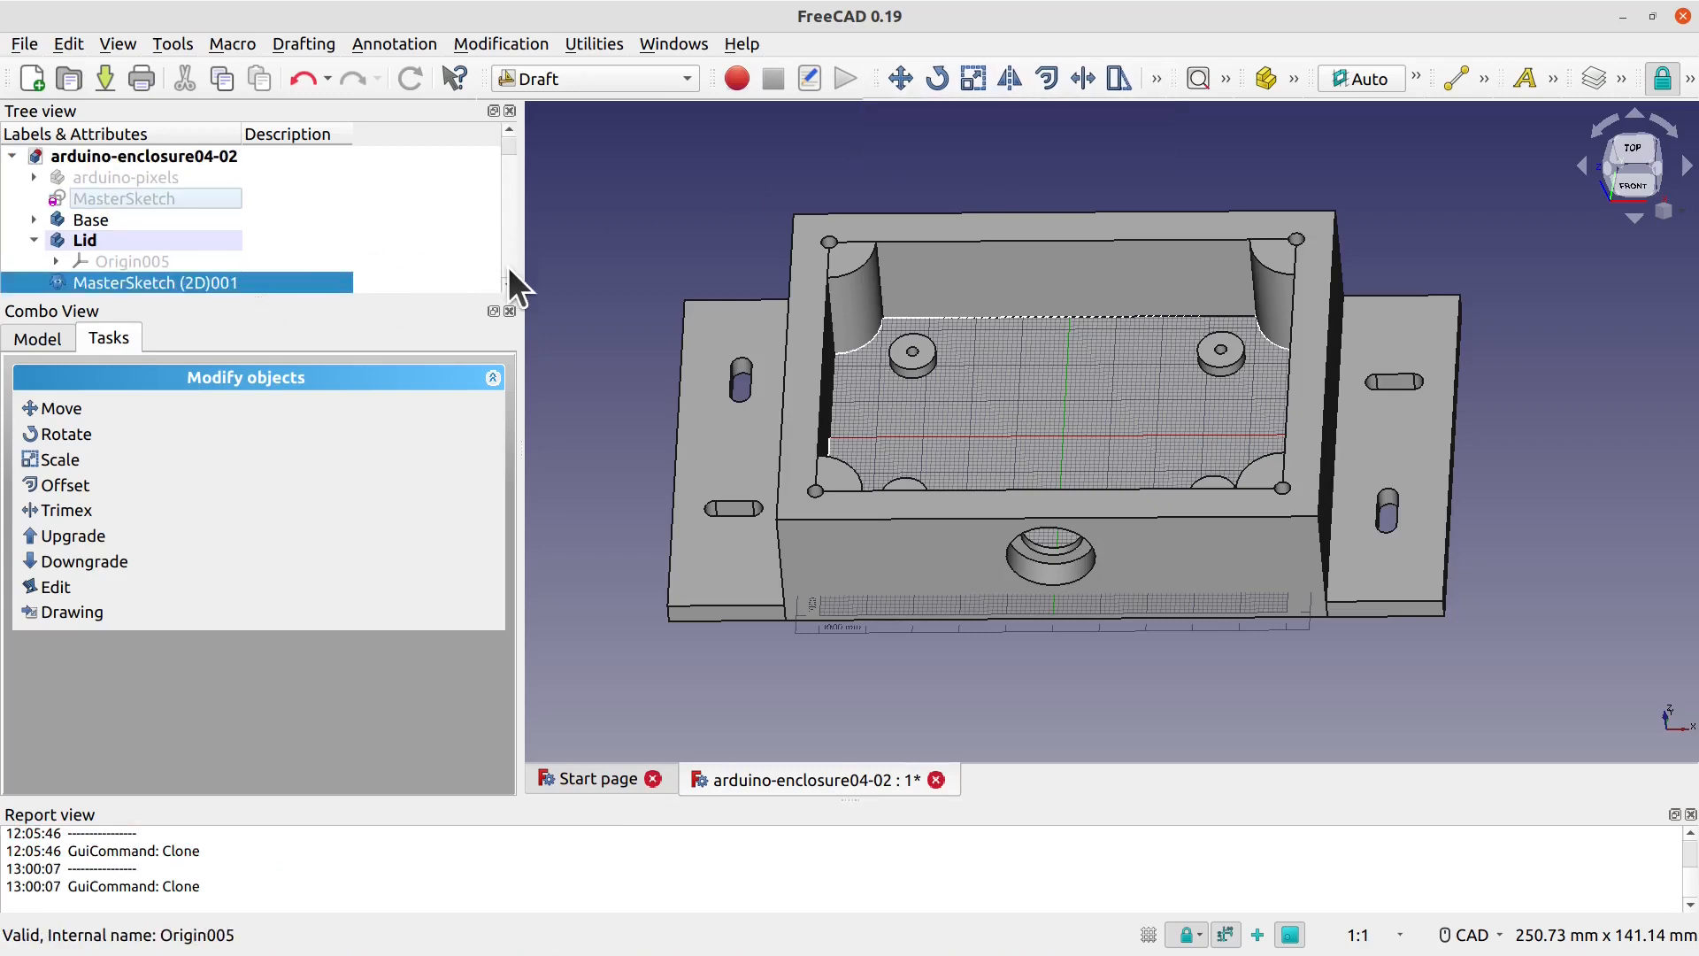
# Step: Move the cloned master sketch into the Lid body and hide the Base body
pyautogui.moveTo(240, 284); pyautogui.dragTo(161, 248)
pyautogui.click(161, 246)
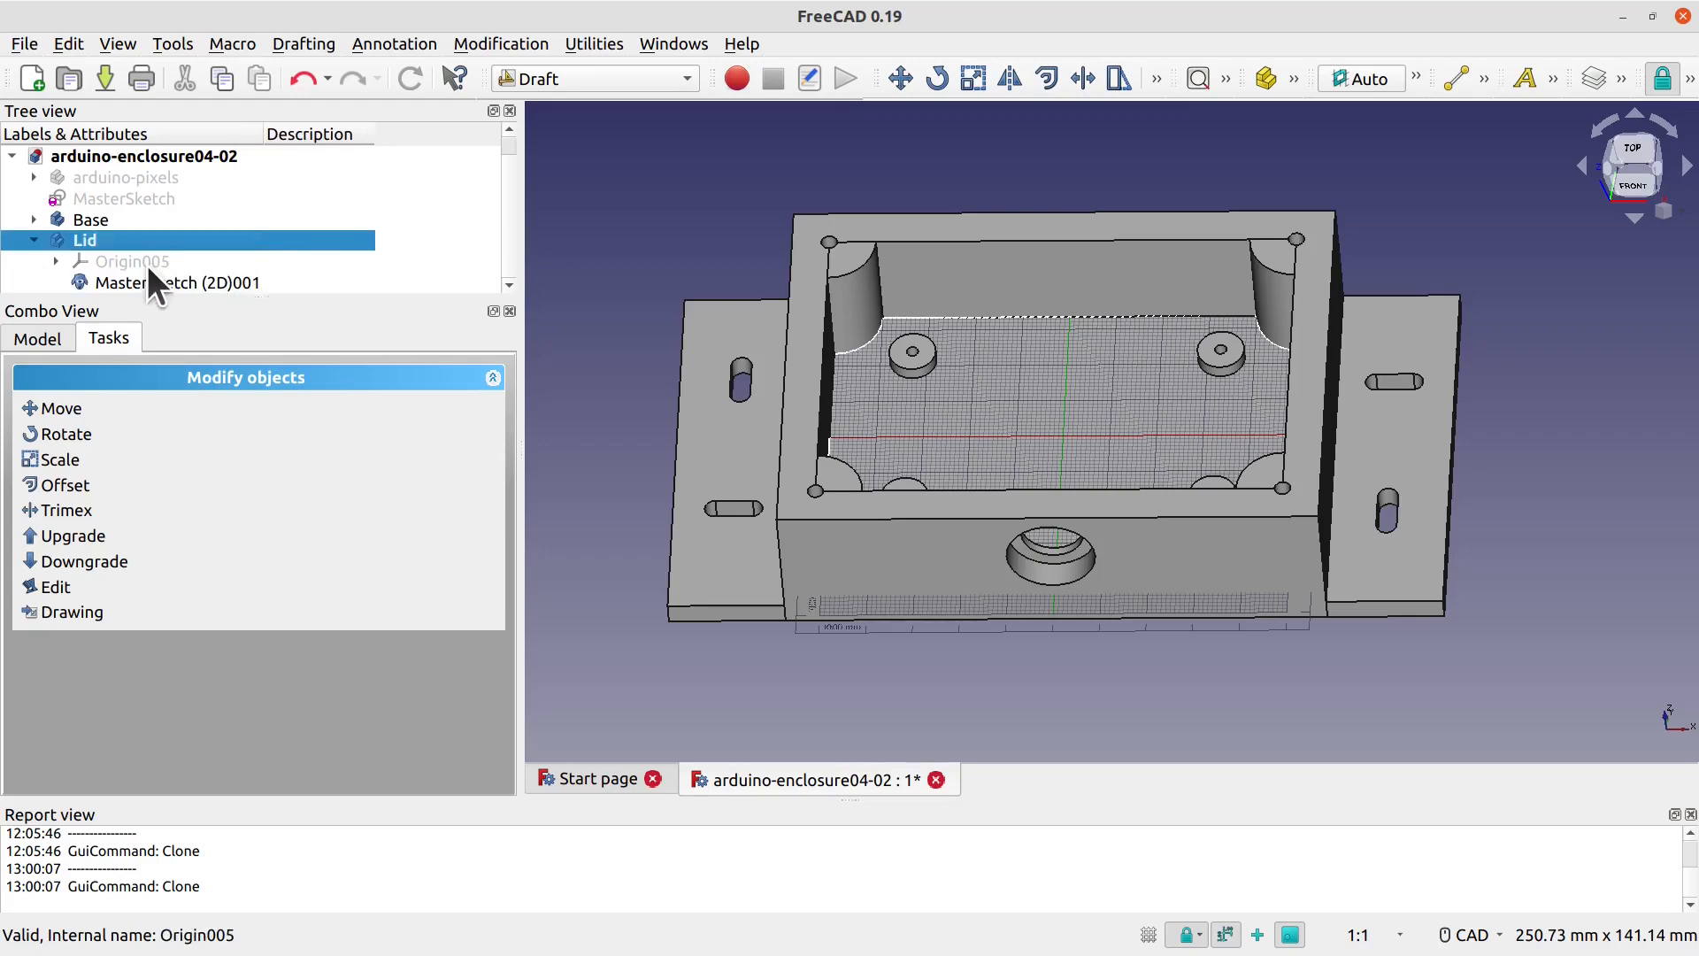
pyautogui.click(147, 263)
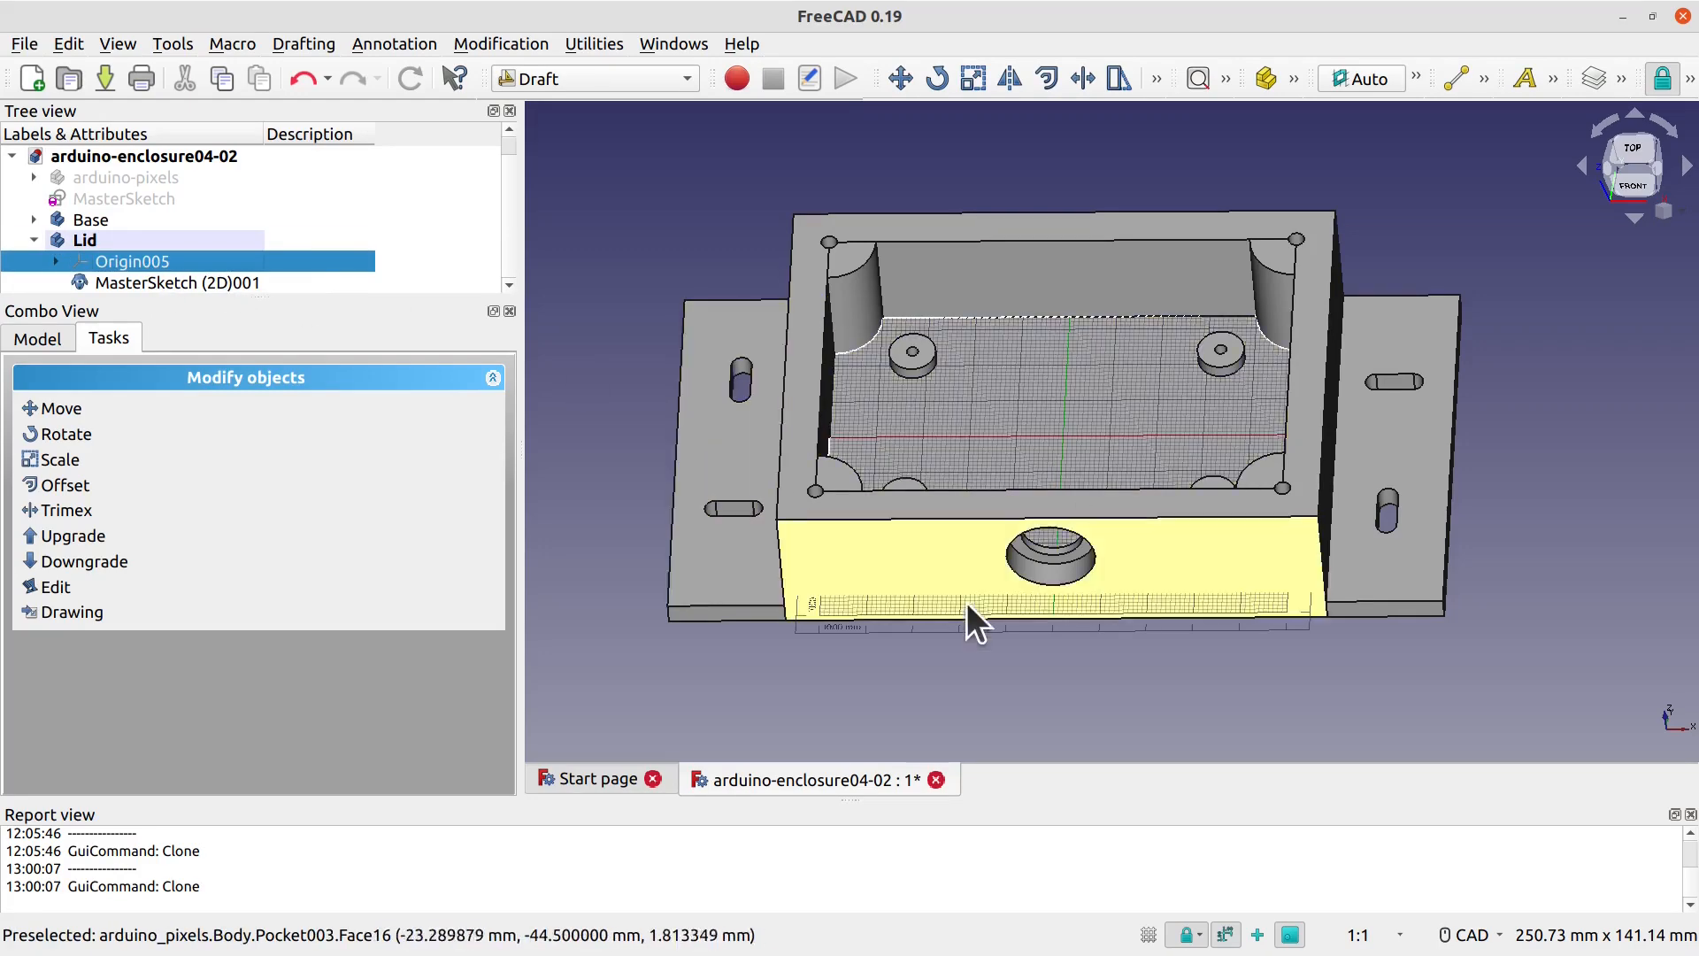
pyautogui.moveTo(927, 635); pyautogui.dragTo(945, 602, button='middle')
pyautogui.click(119, 221)
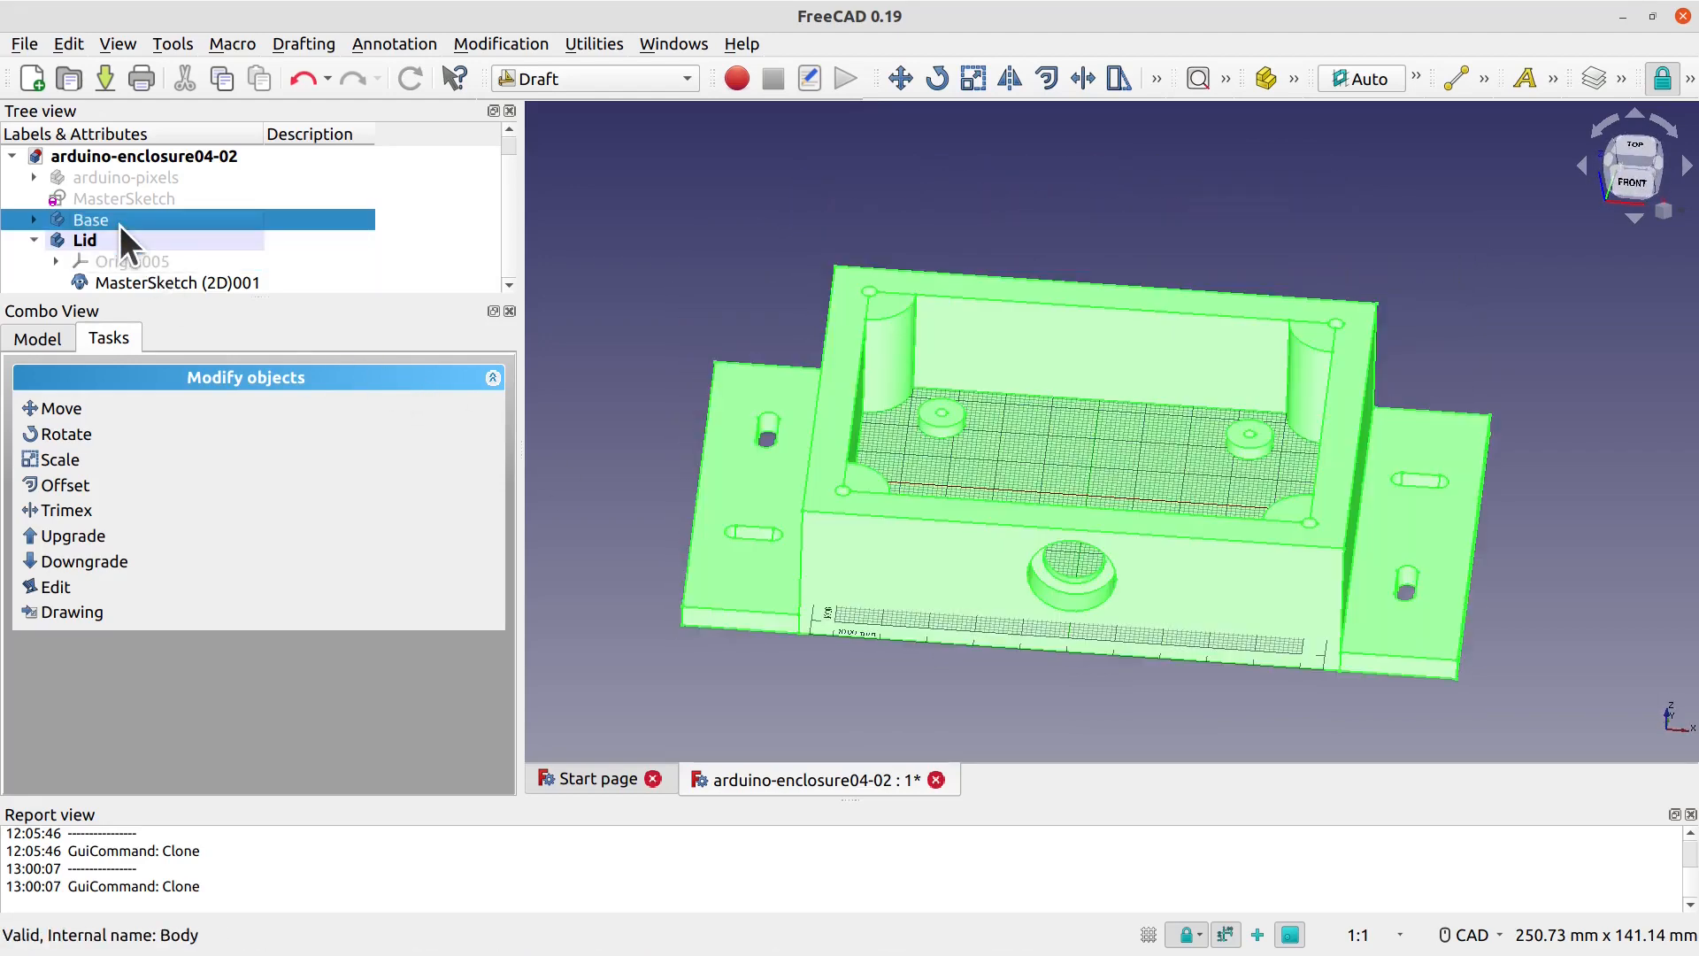
pyautogui.press('space')
pyautogui.moveTo(1046, 599); pyautogui.dragTo(1045, 644, button='middle')
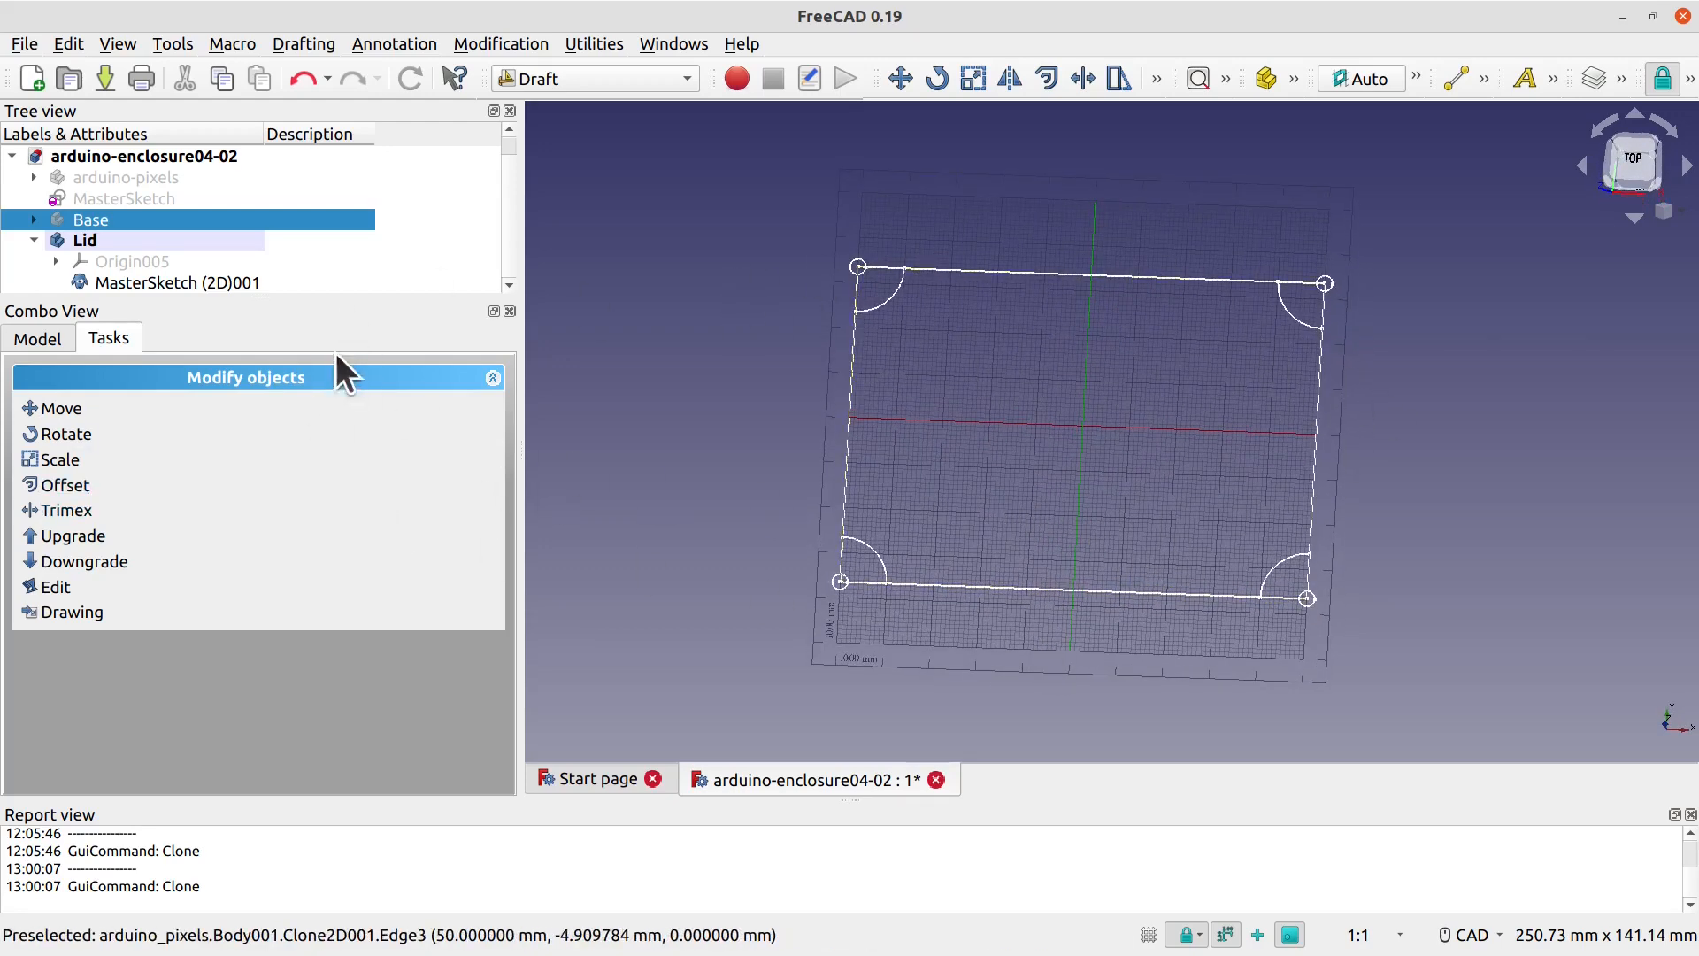
# Step: Return to Part Design and create a new sketch on the Lid body's XY plane
pyautogui.click(657, 78)
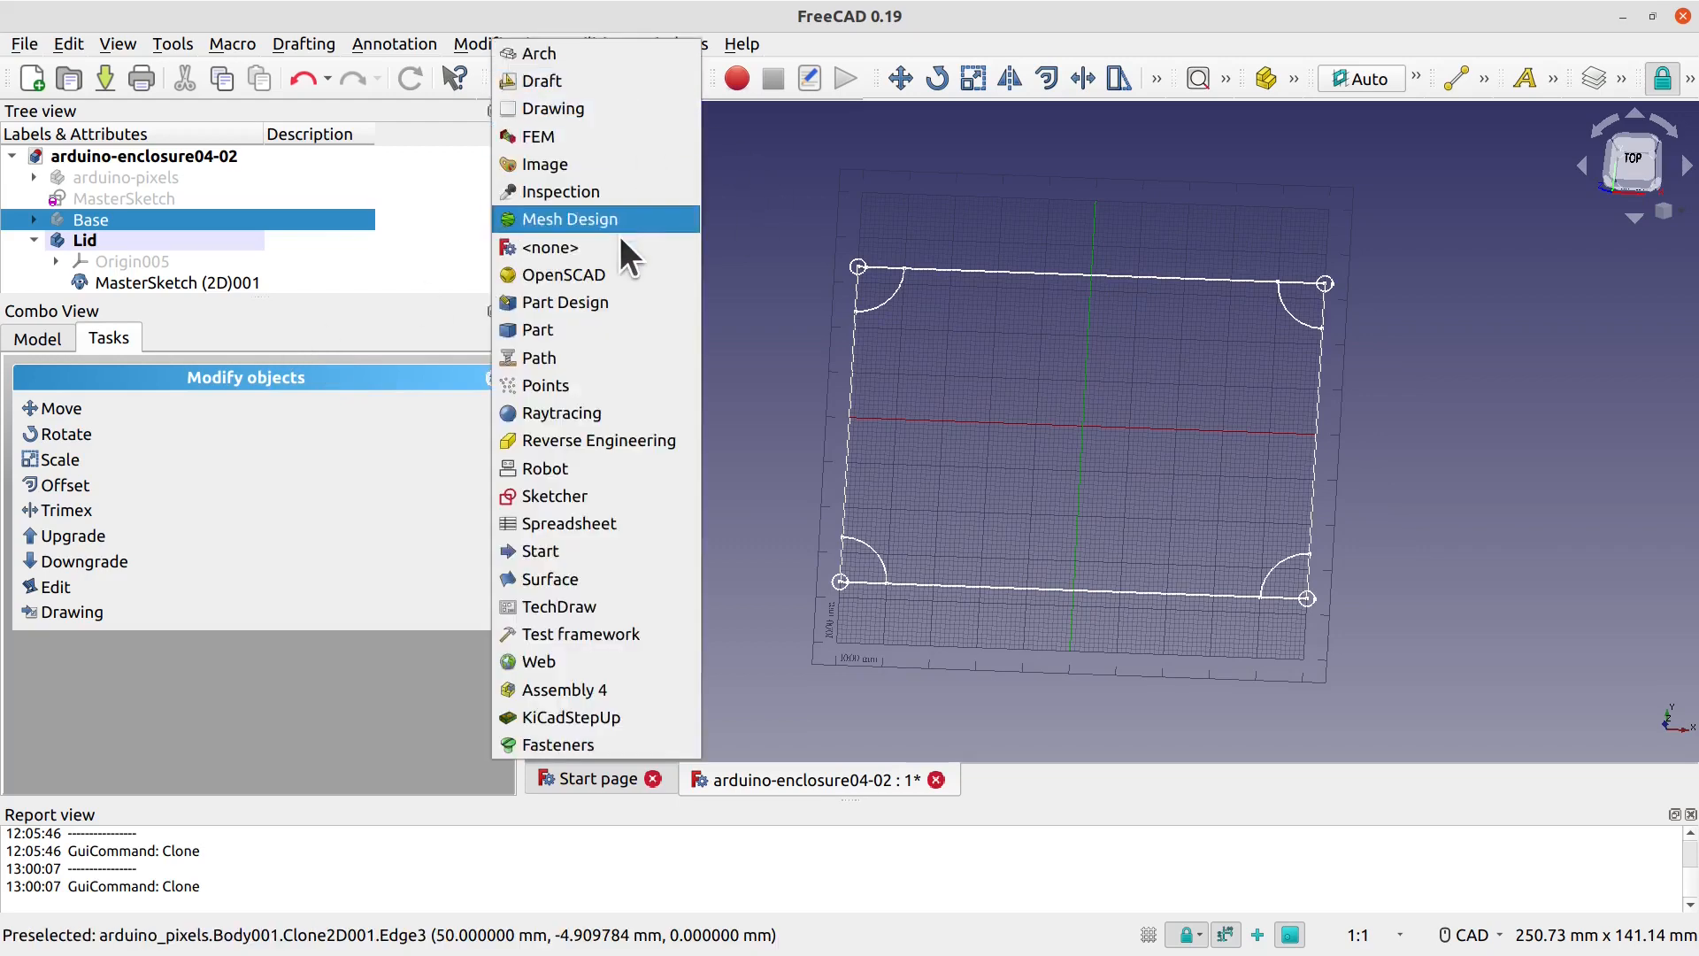
pyautogui.click(609, 302)
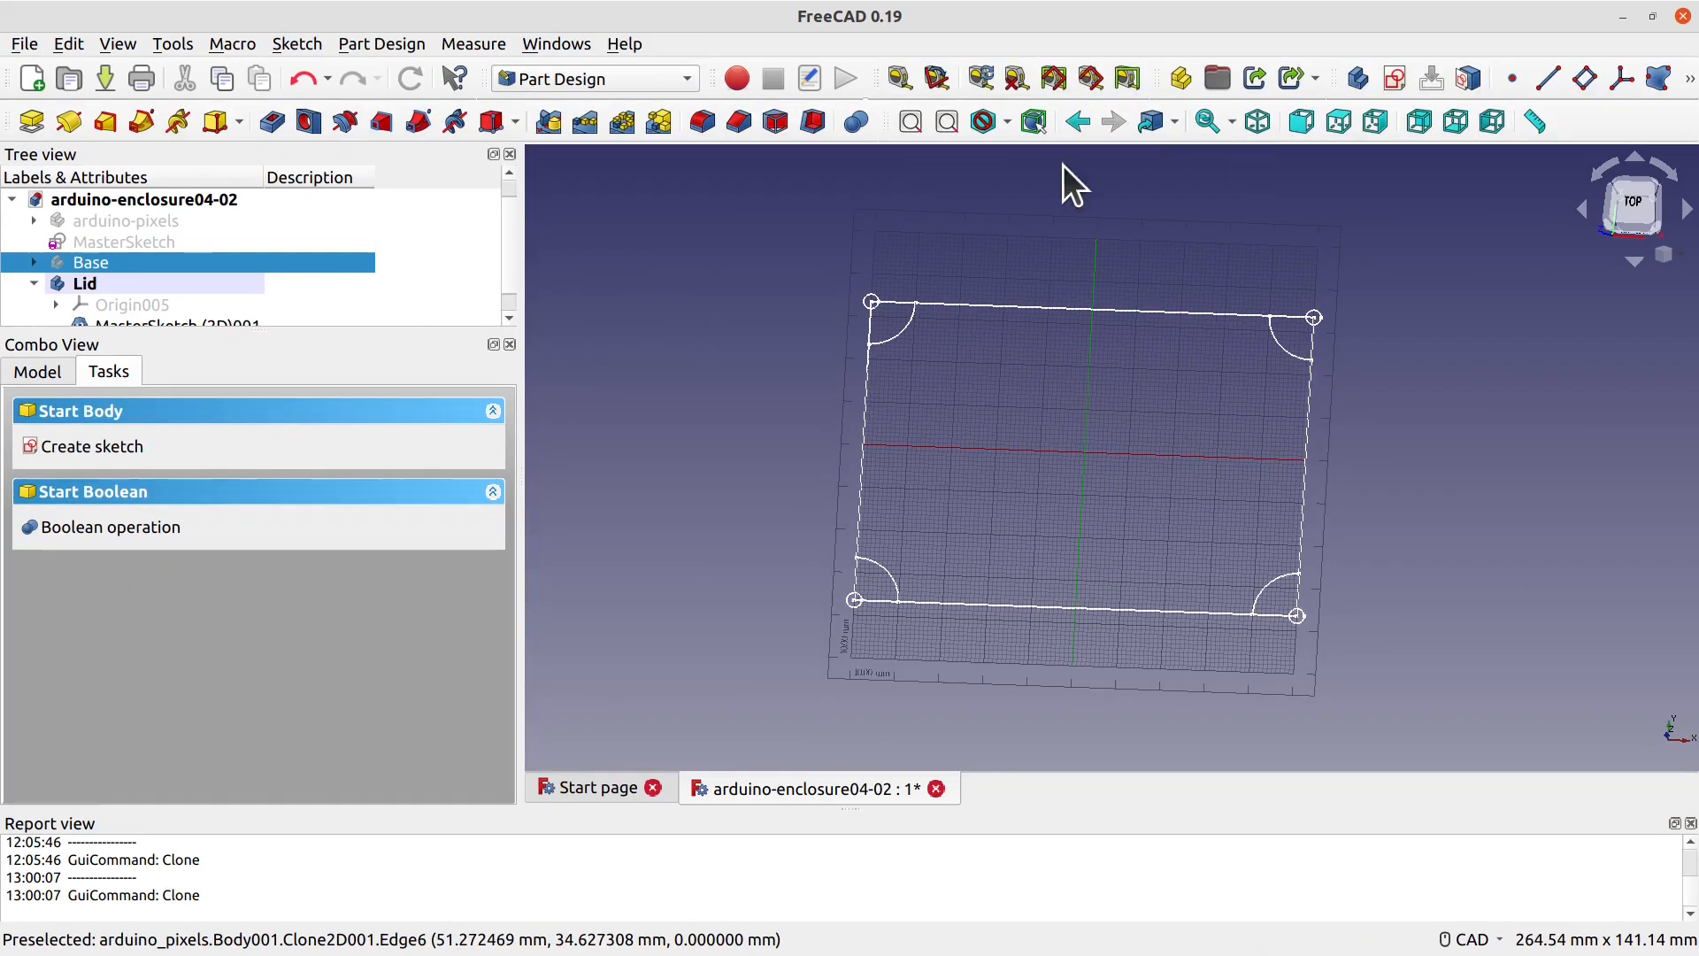
pyautogui.click(125, 448)
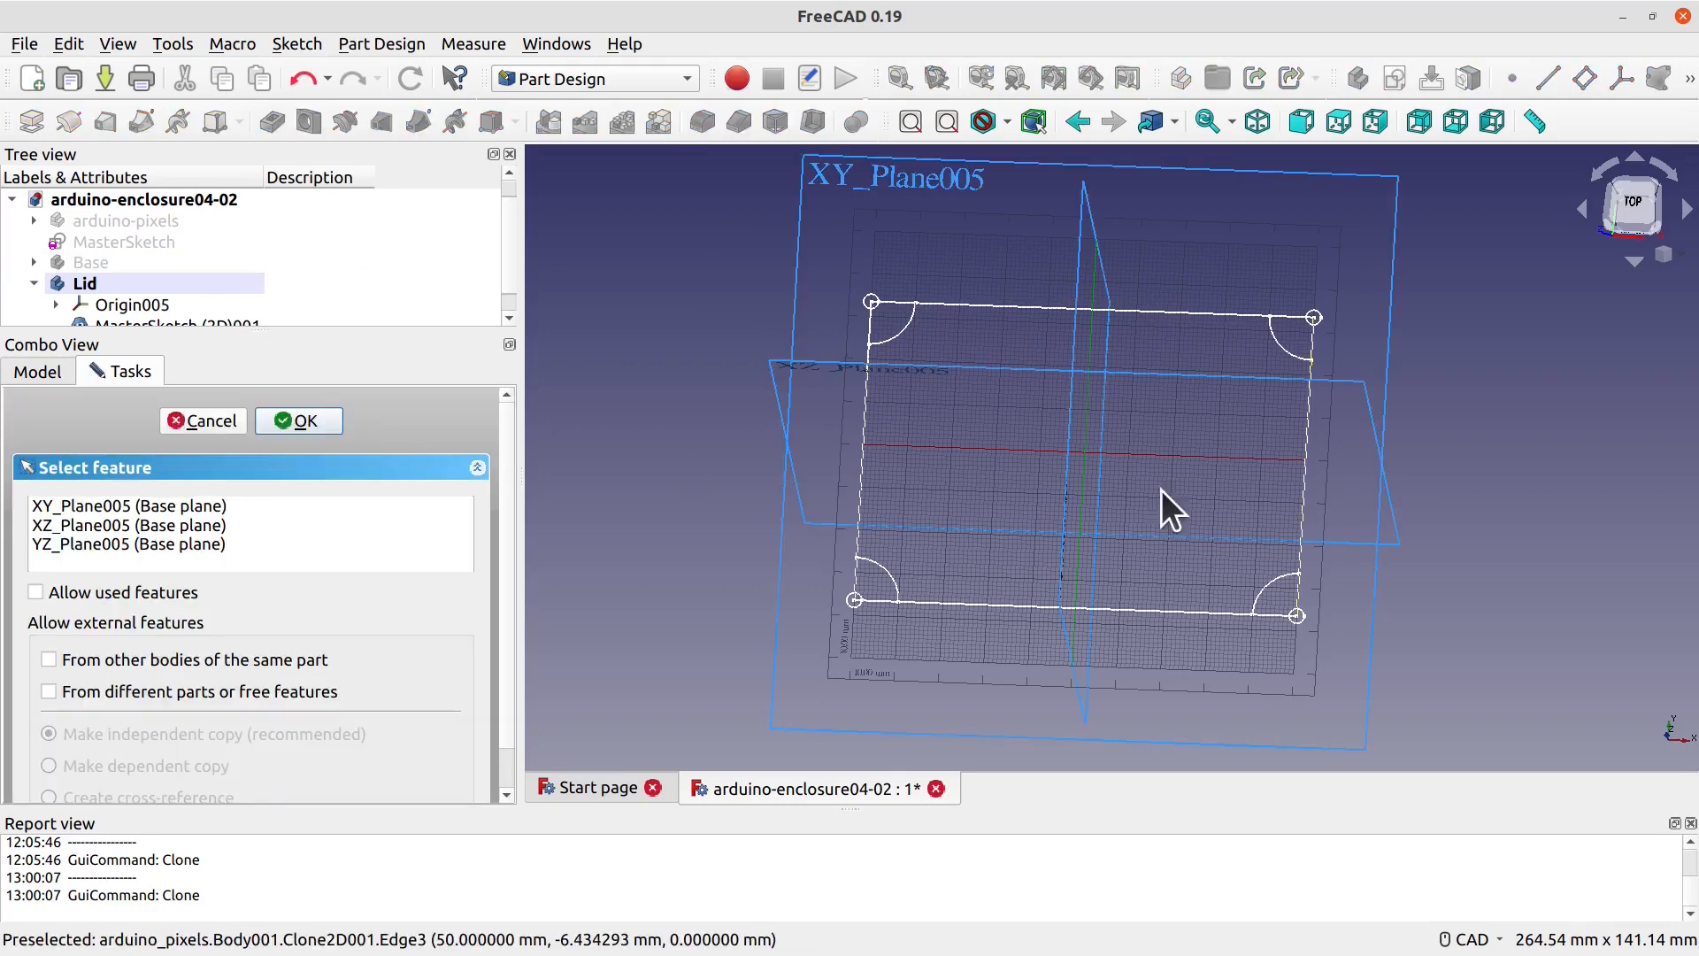
pyautogui.click(198, 505)
pyautogui.click(305, 422)
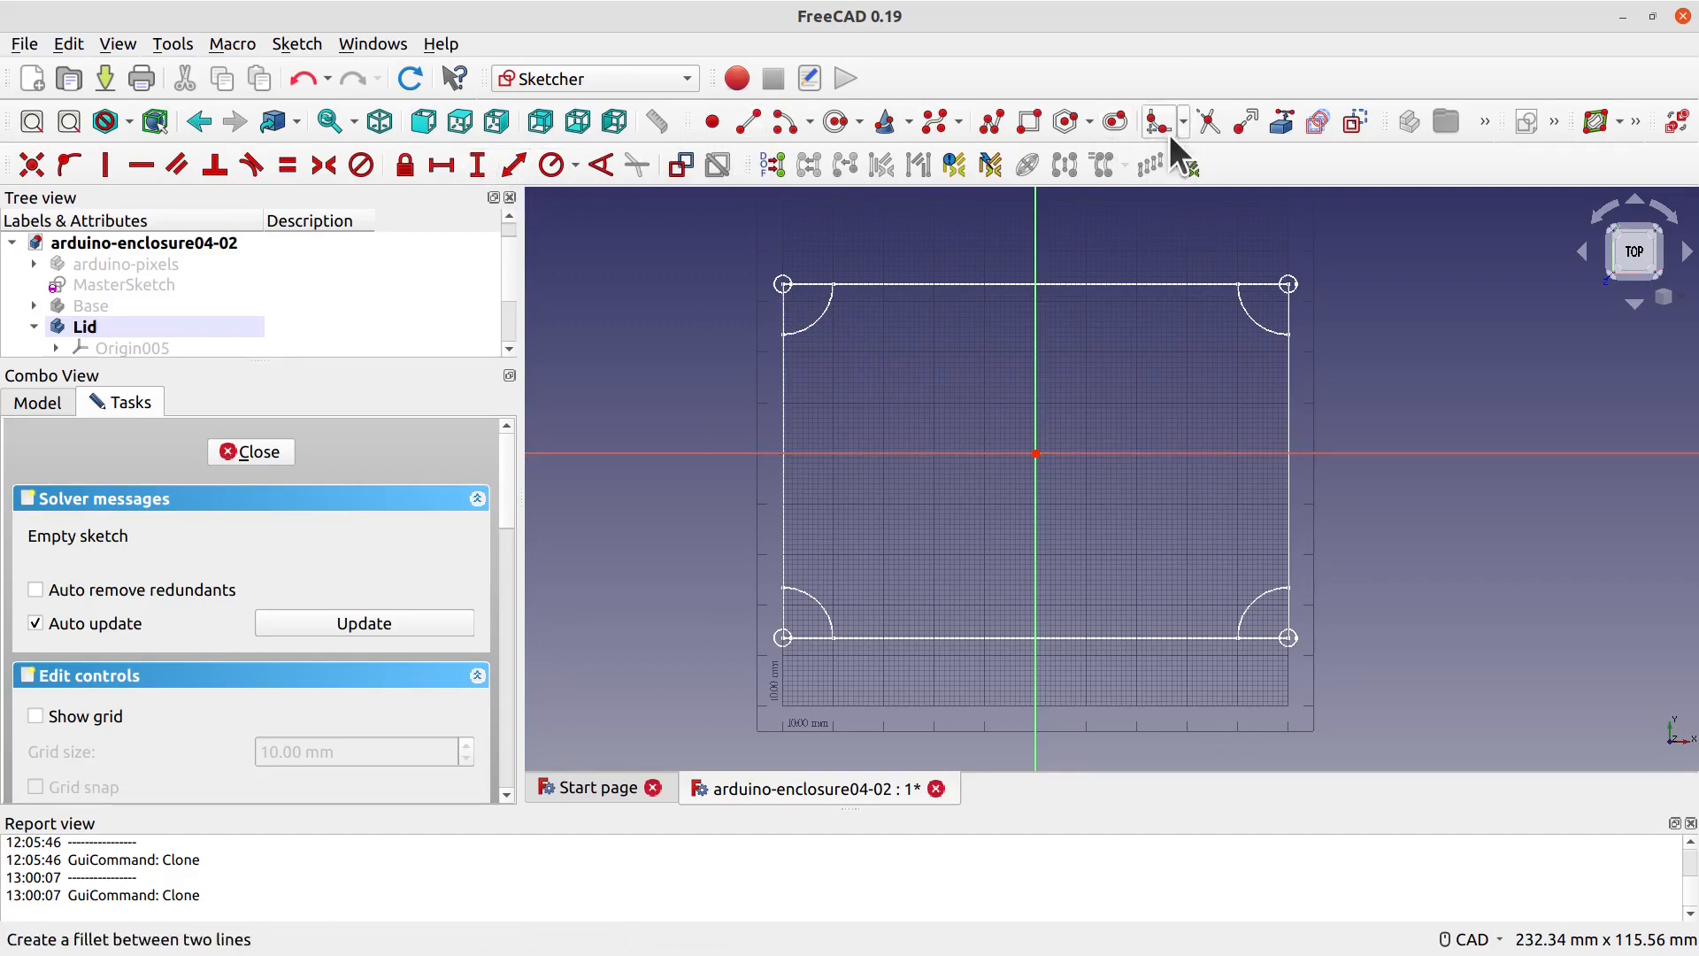
# Step: Link the four outer edges of the cloned master sketch as external geometry
pyautogui.click(1282, 121)
pyautogui.click(921, 282)
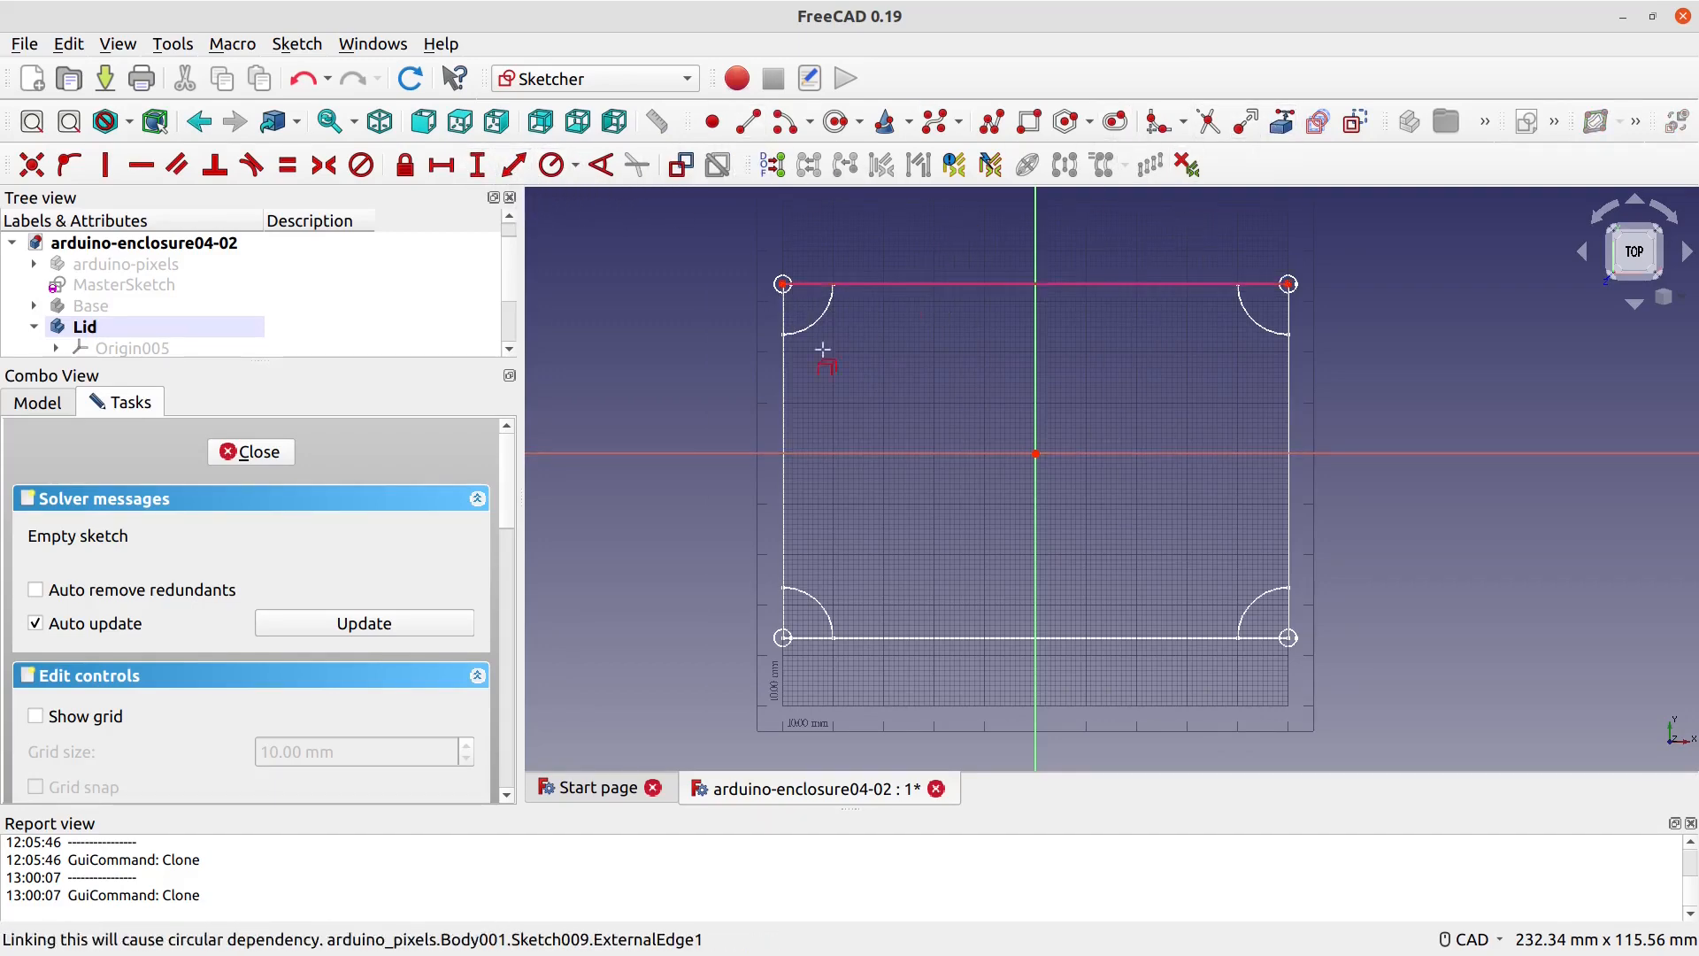
pyautogui.click(785, 409)
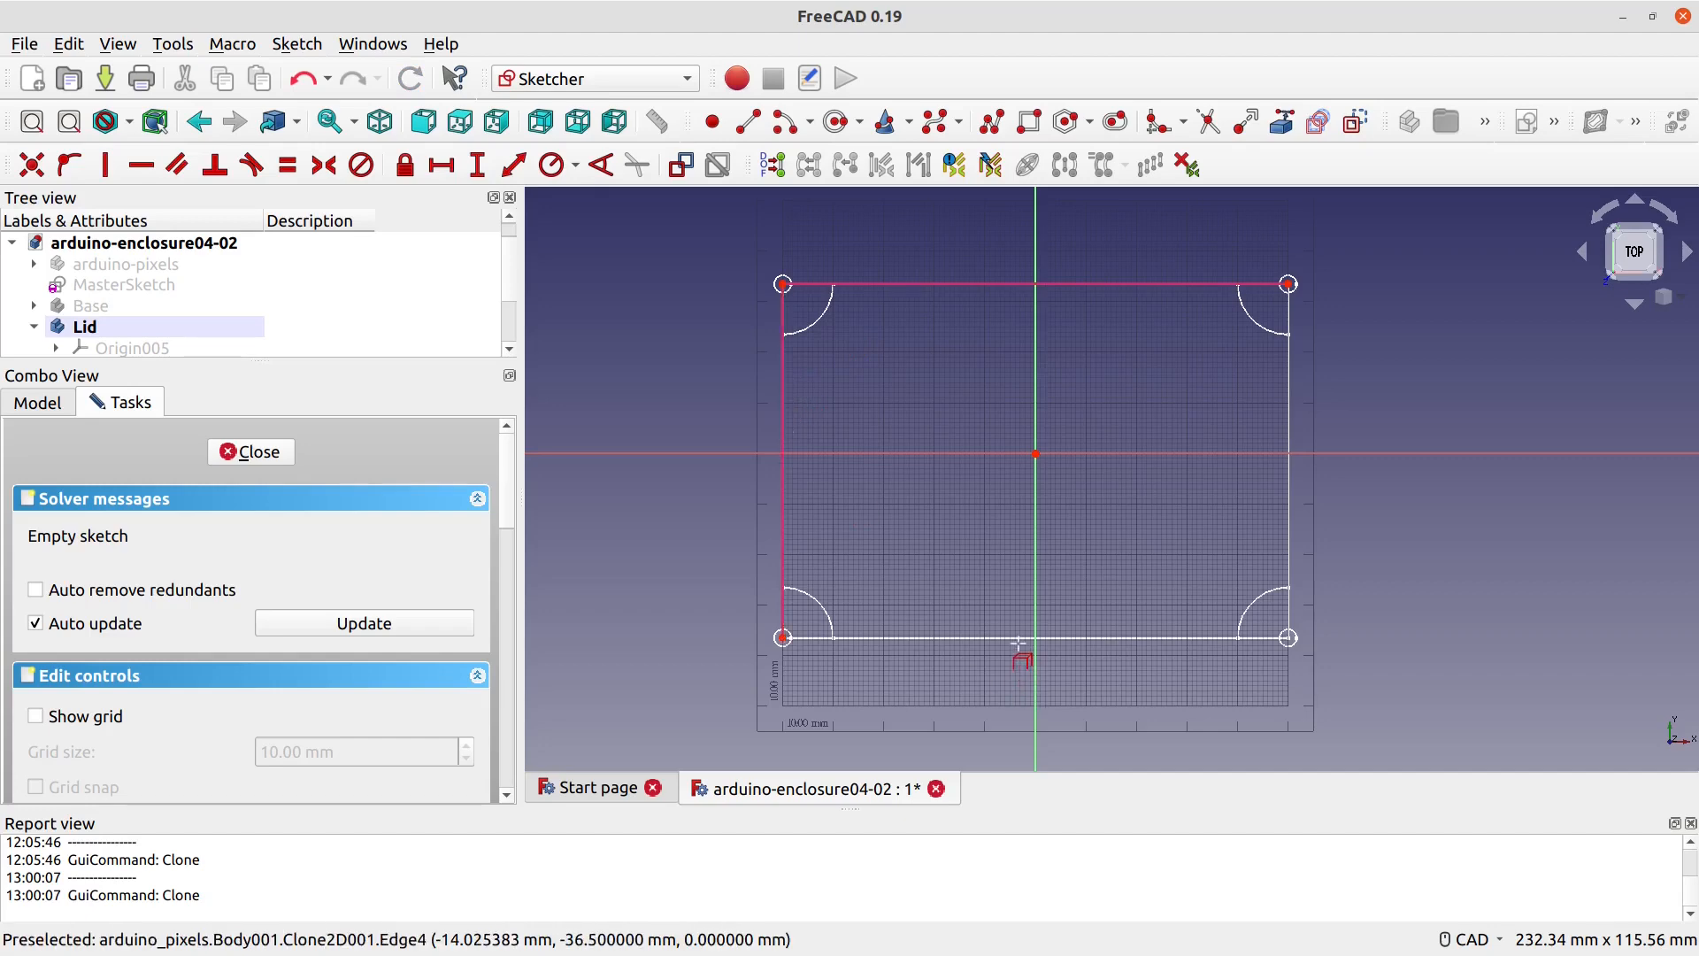
pyautogui.click(1018, 640)
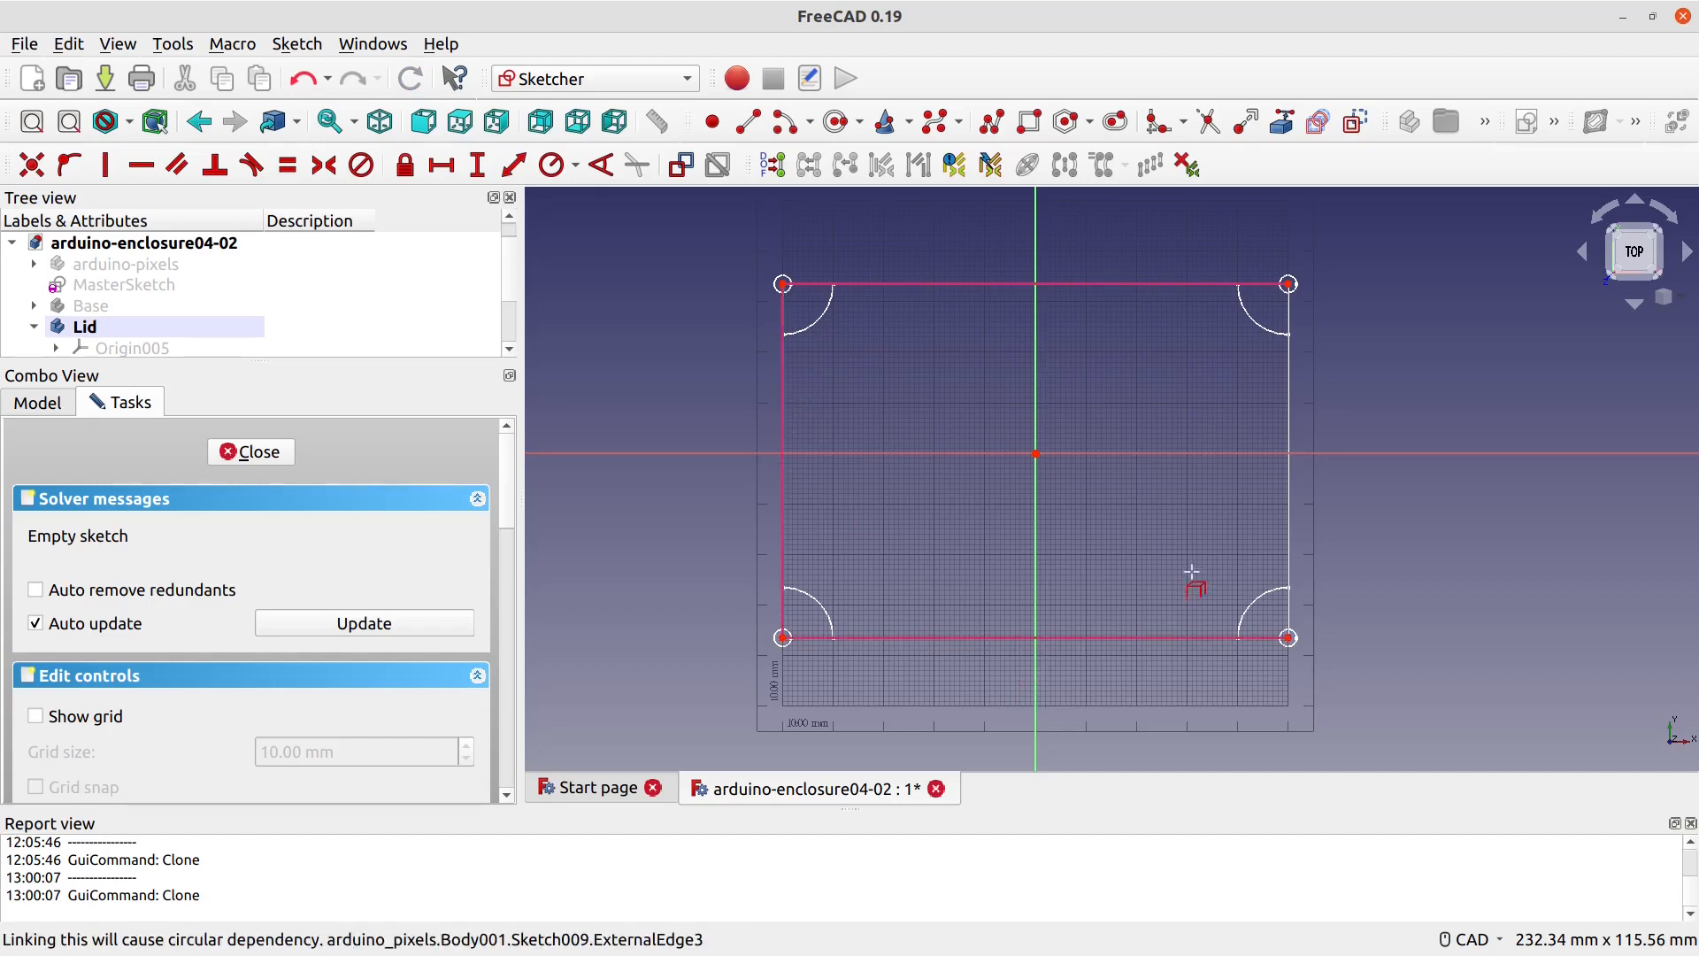
pyautogui.click(1289, 544)
# Step: Sketch a rectangle between opposite corners of the linked outline and finish the sketch
pyautogui.click(1027, 123)
pyautogui.click(783, 283)
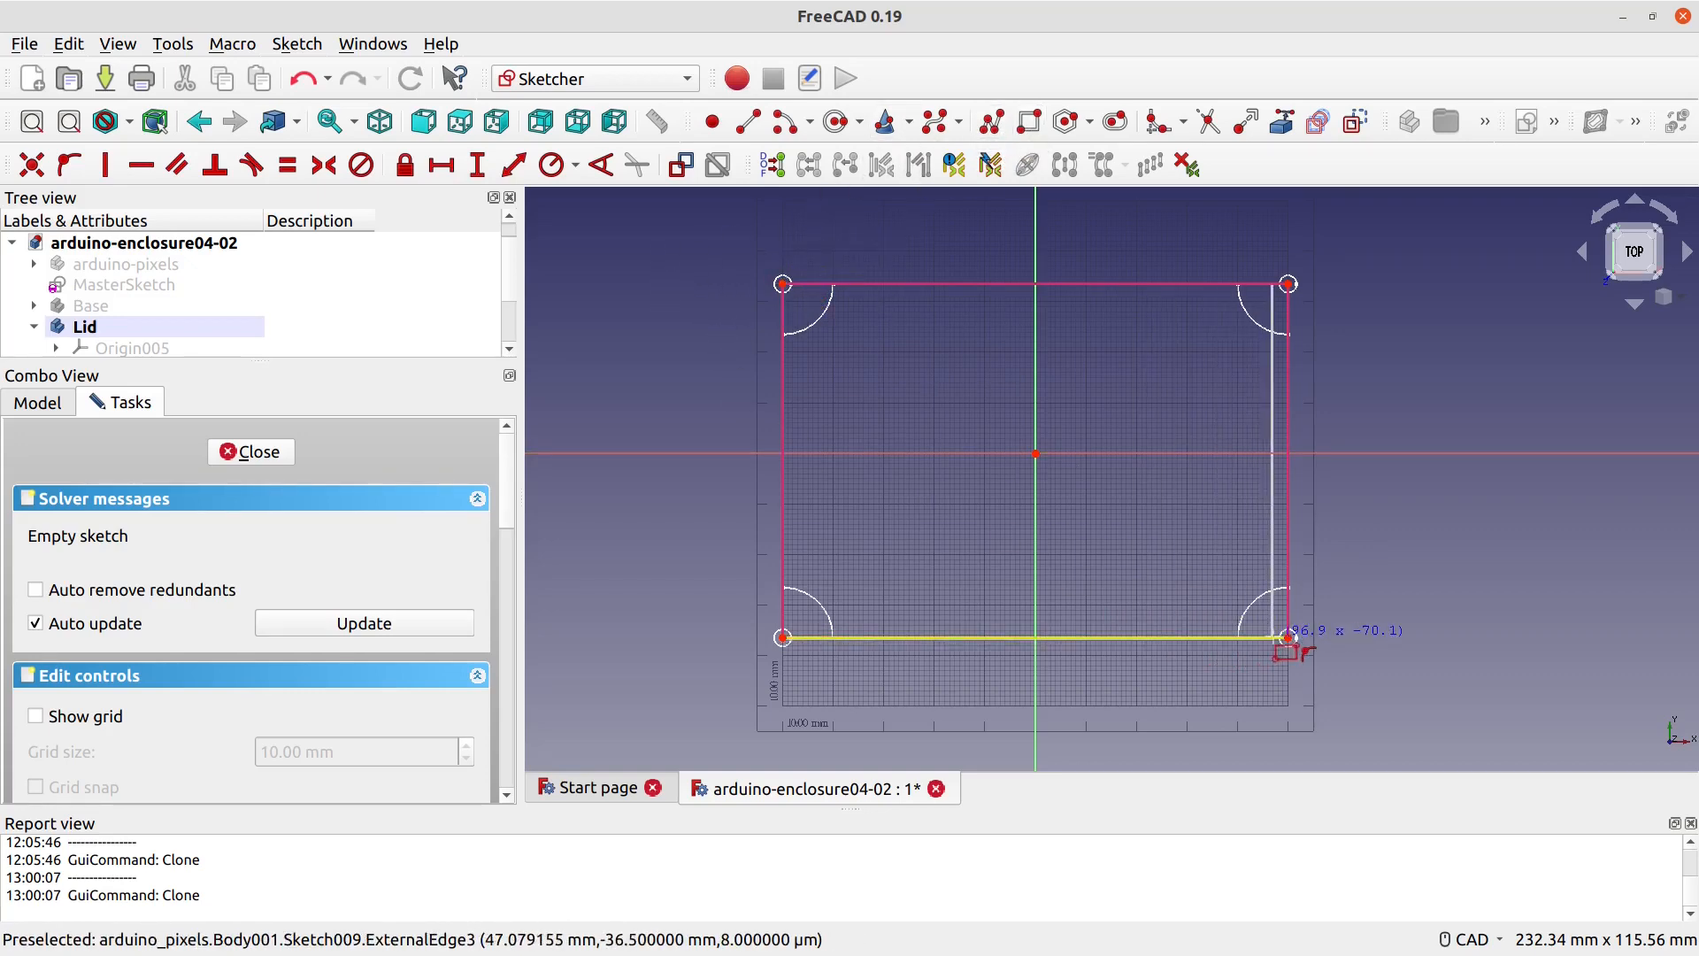
pyautogui.click(1287, 636)
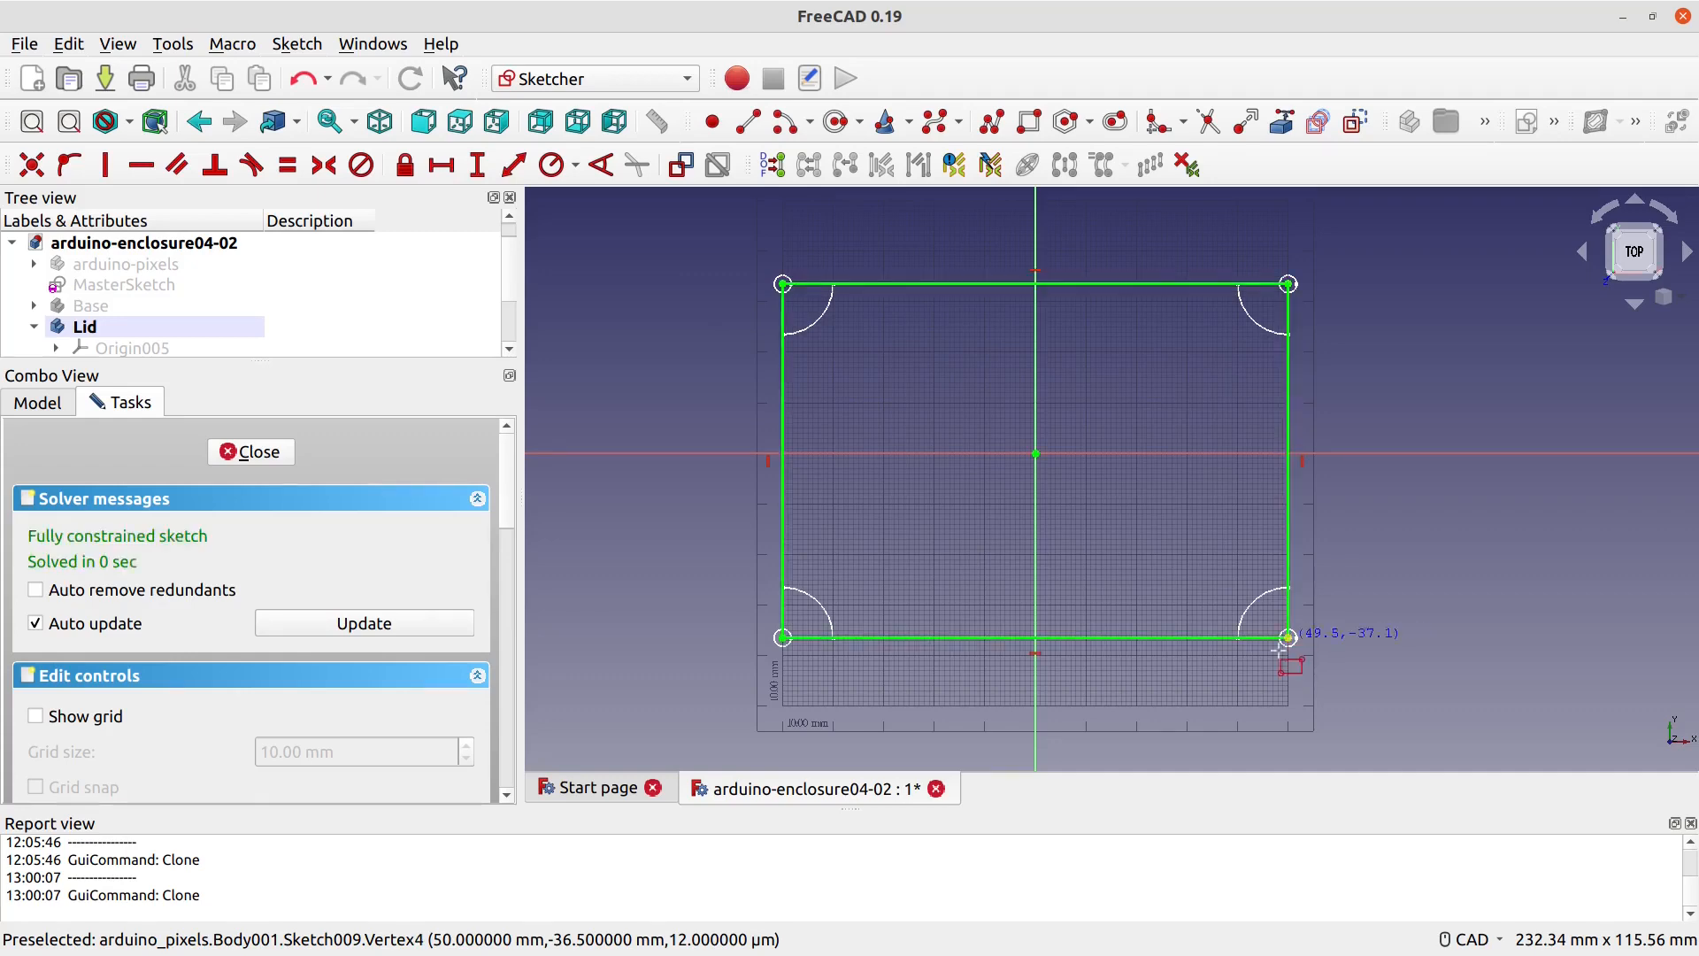
pyautogui.click(278, 454)
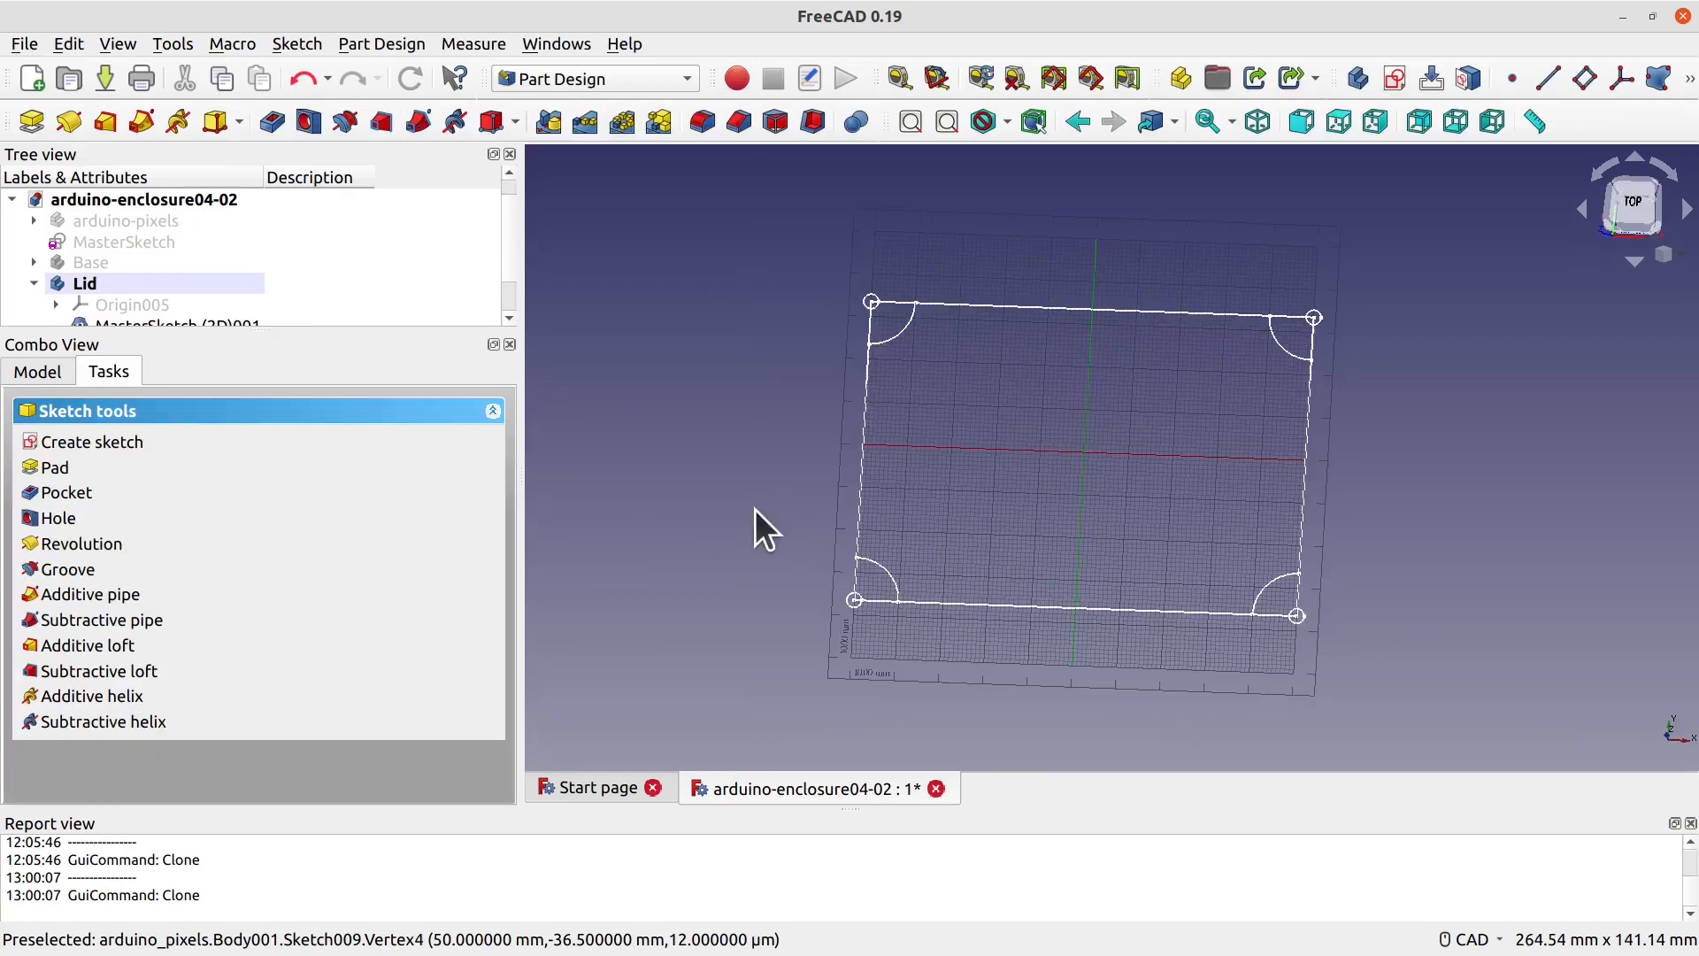
# Step: Pad the Lid's rectangle sketch 8 mm in the reversed direction
pyautogui.moveTo(1020, 674)
pyautogui.mouseDown(button='middle')
pyautogui.moveTo(1054, 467)
pyautogui.moveTo(1040, 599)
pyautogui.moveTo(1040, 548)
pyautogui.mouseUp(button='middle')
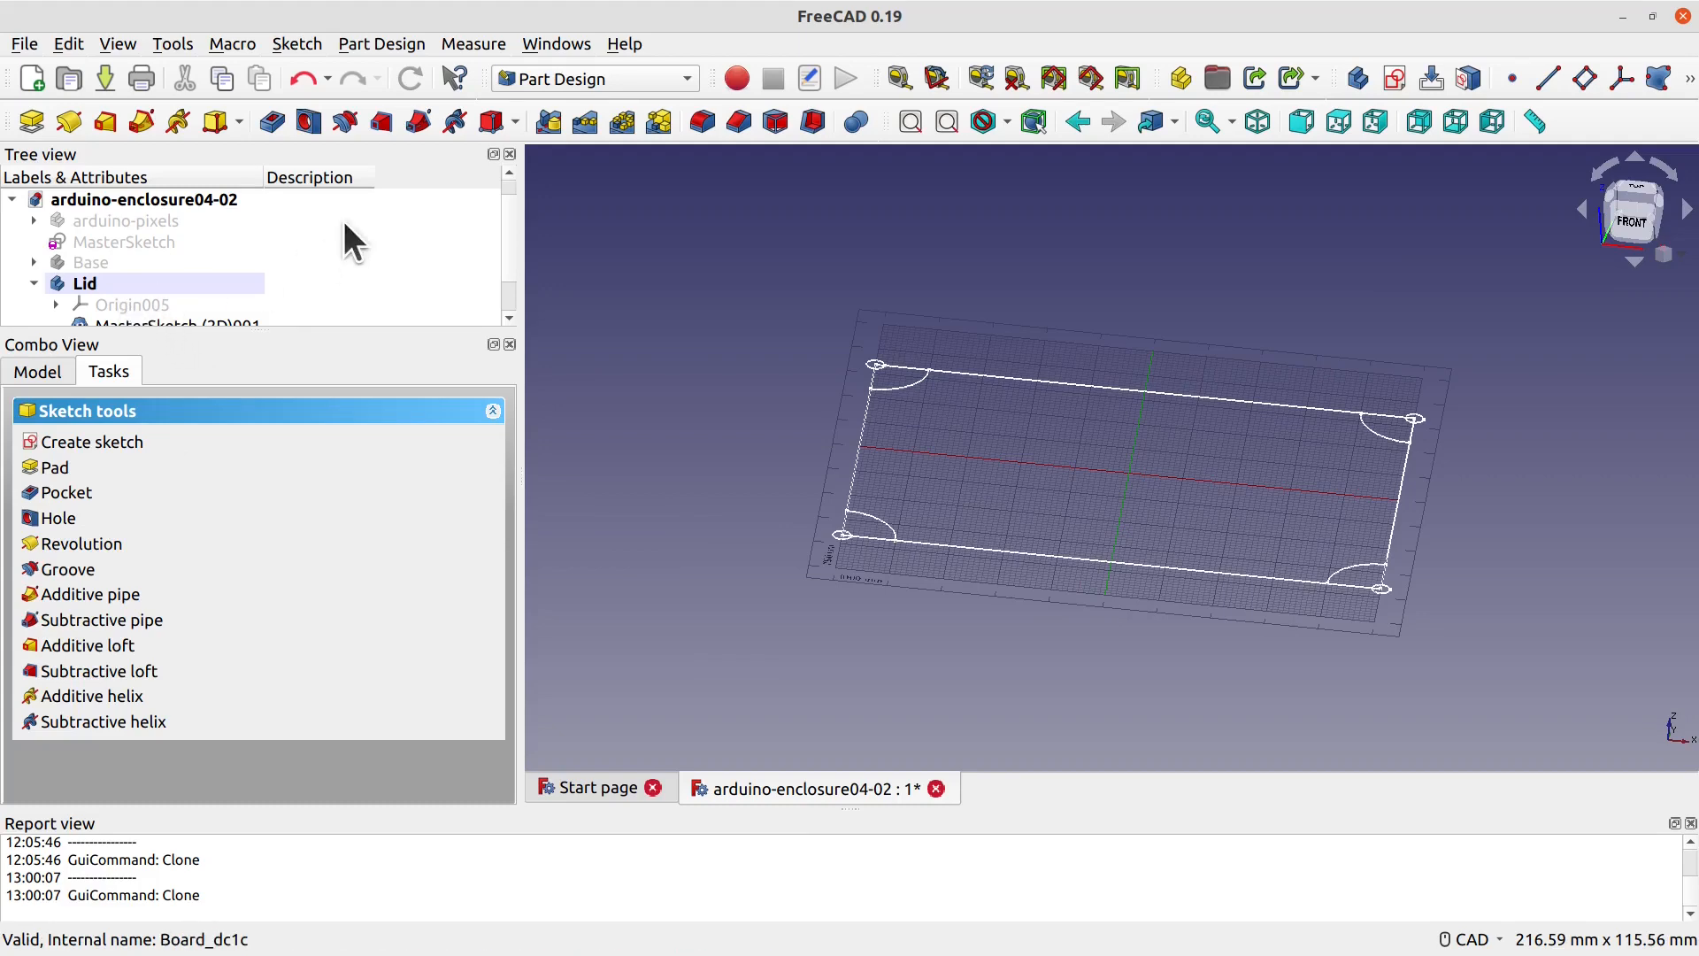
pyautogui.click(29, 122)
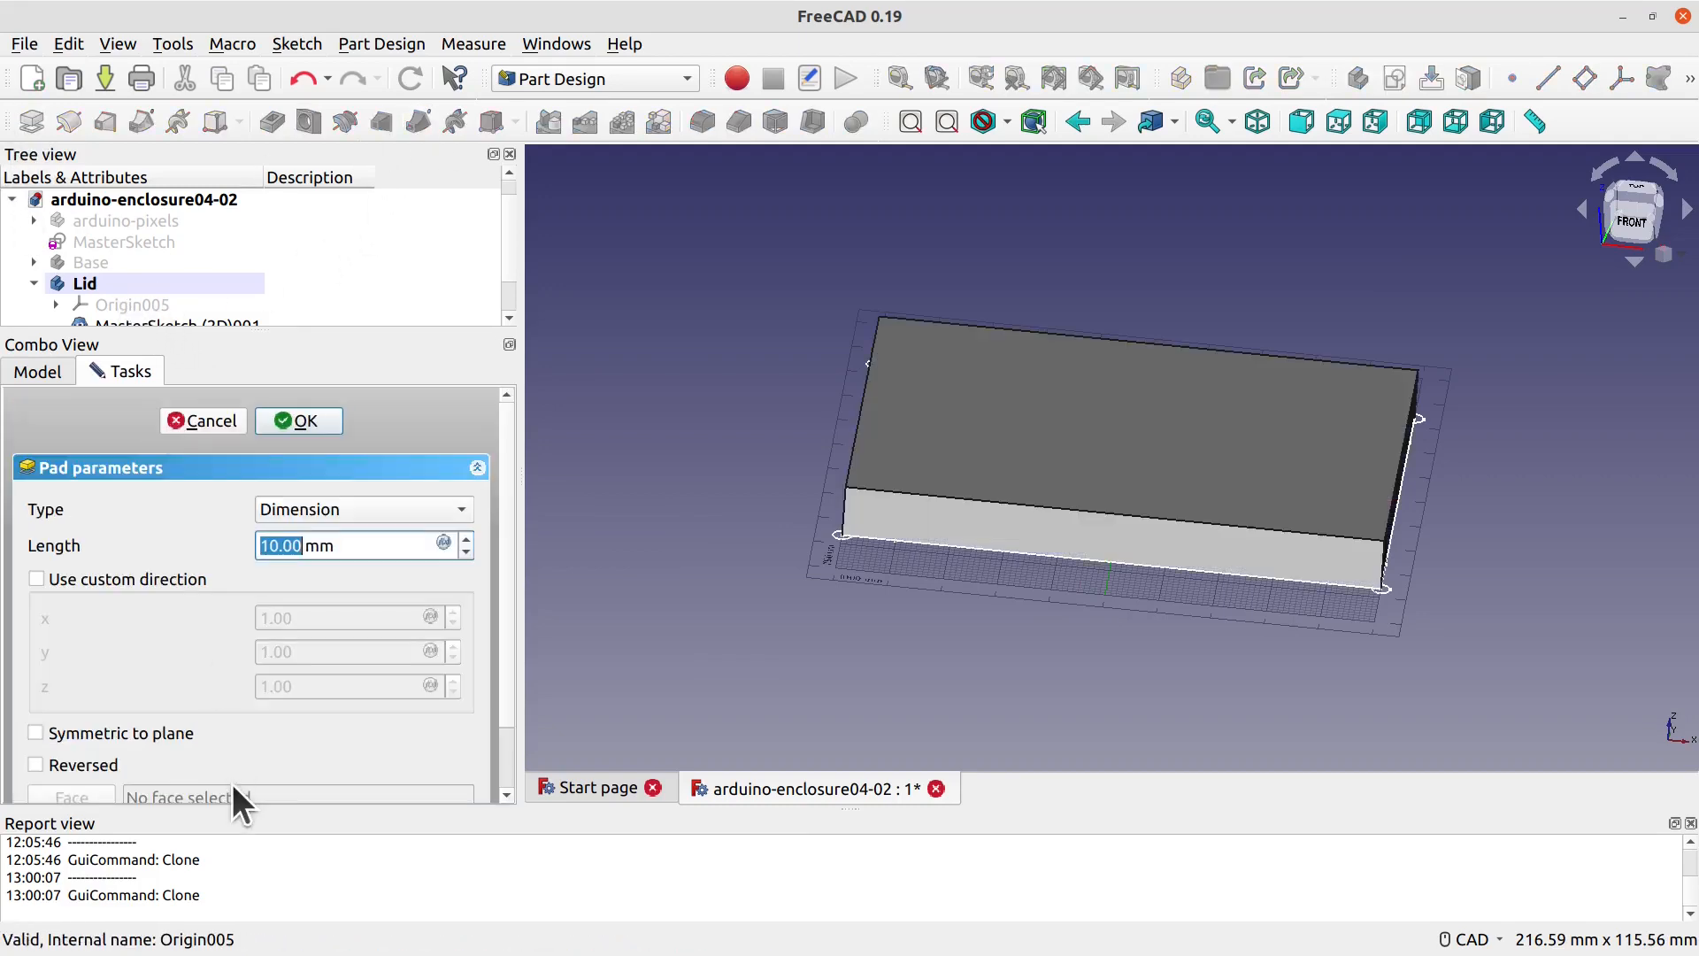
pyautogui.click(65, 767)
pyautogui.moveTo(1080, 719); pyautogui.dragTo(1097, 686, button='middle')
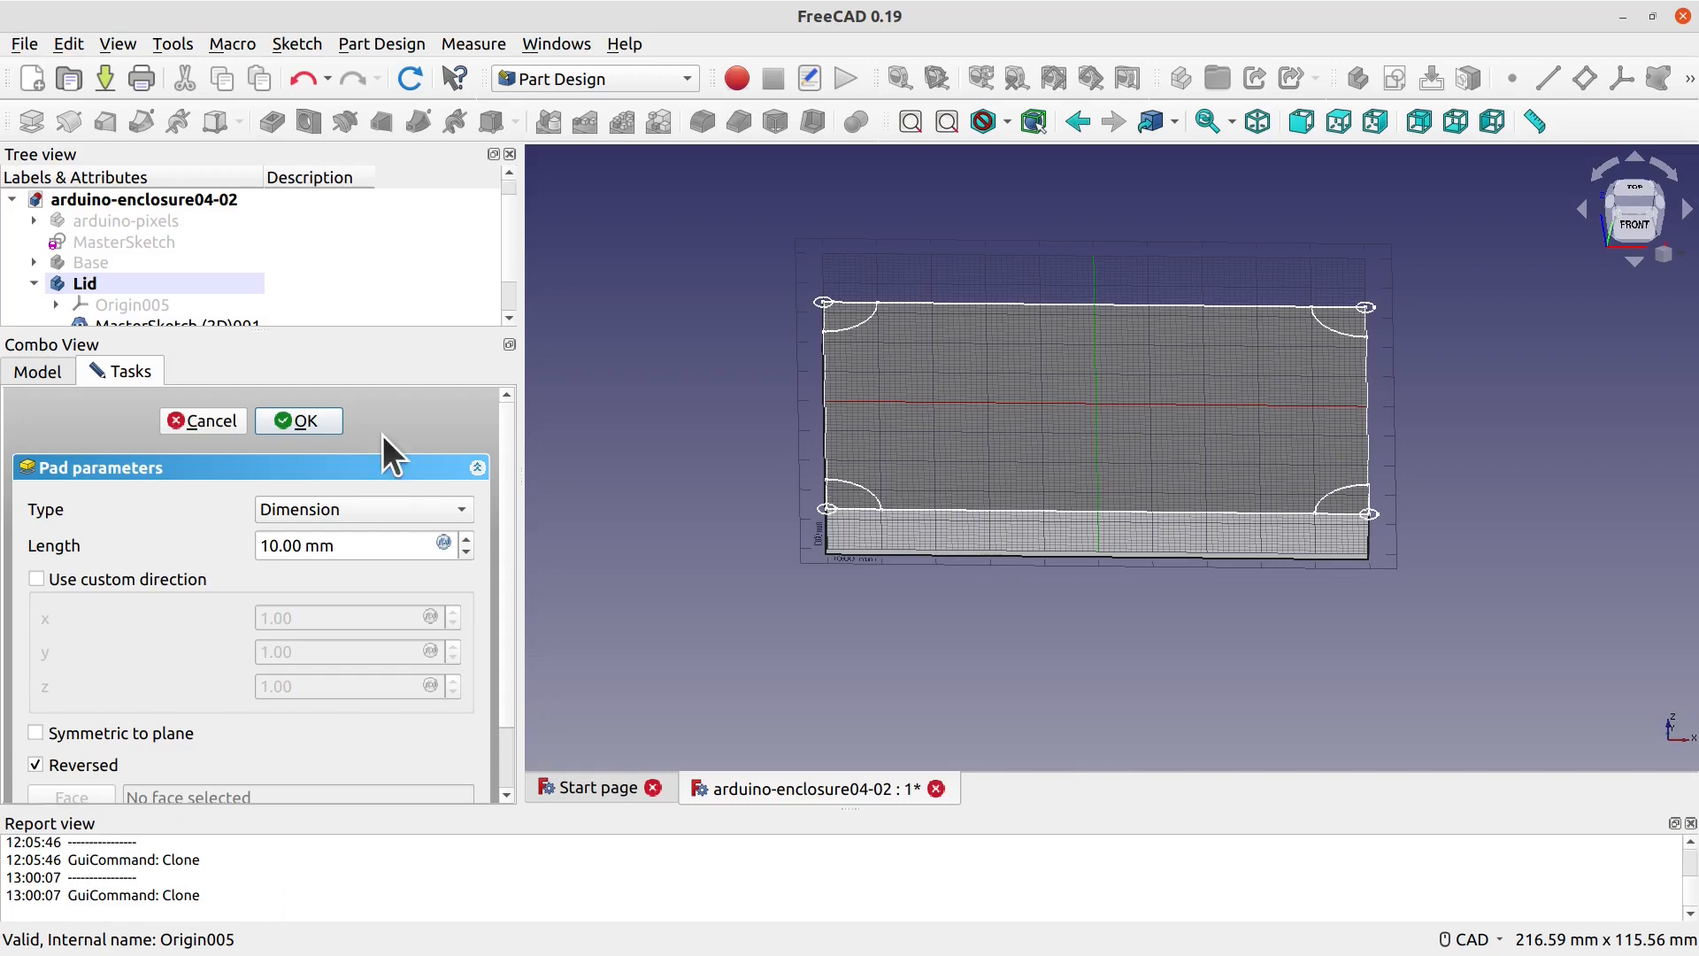
pyautogui.moveTo(362, 547); pyautogui.dragTo(95, 522)
pyautogui.write('8')
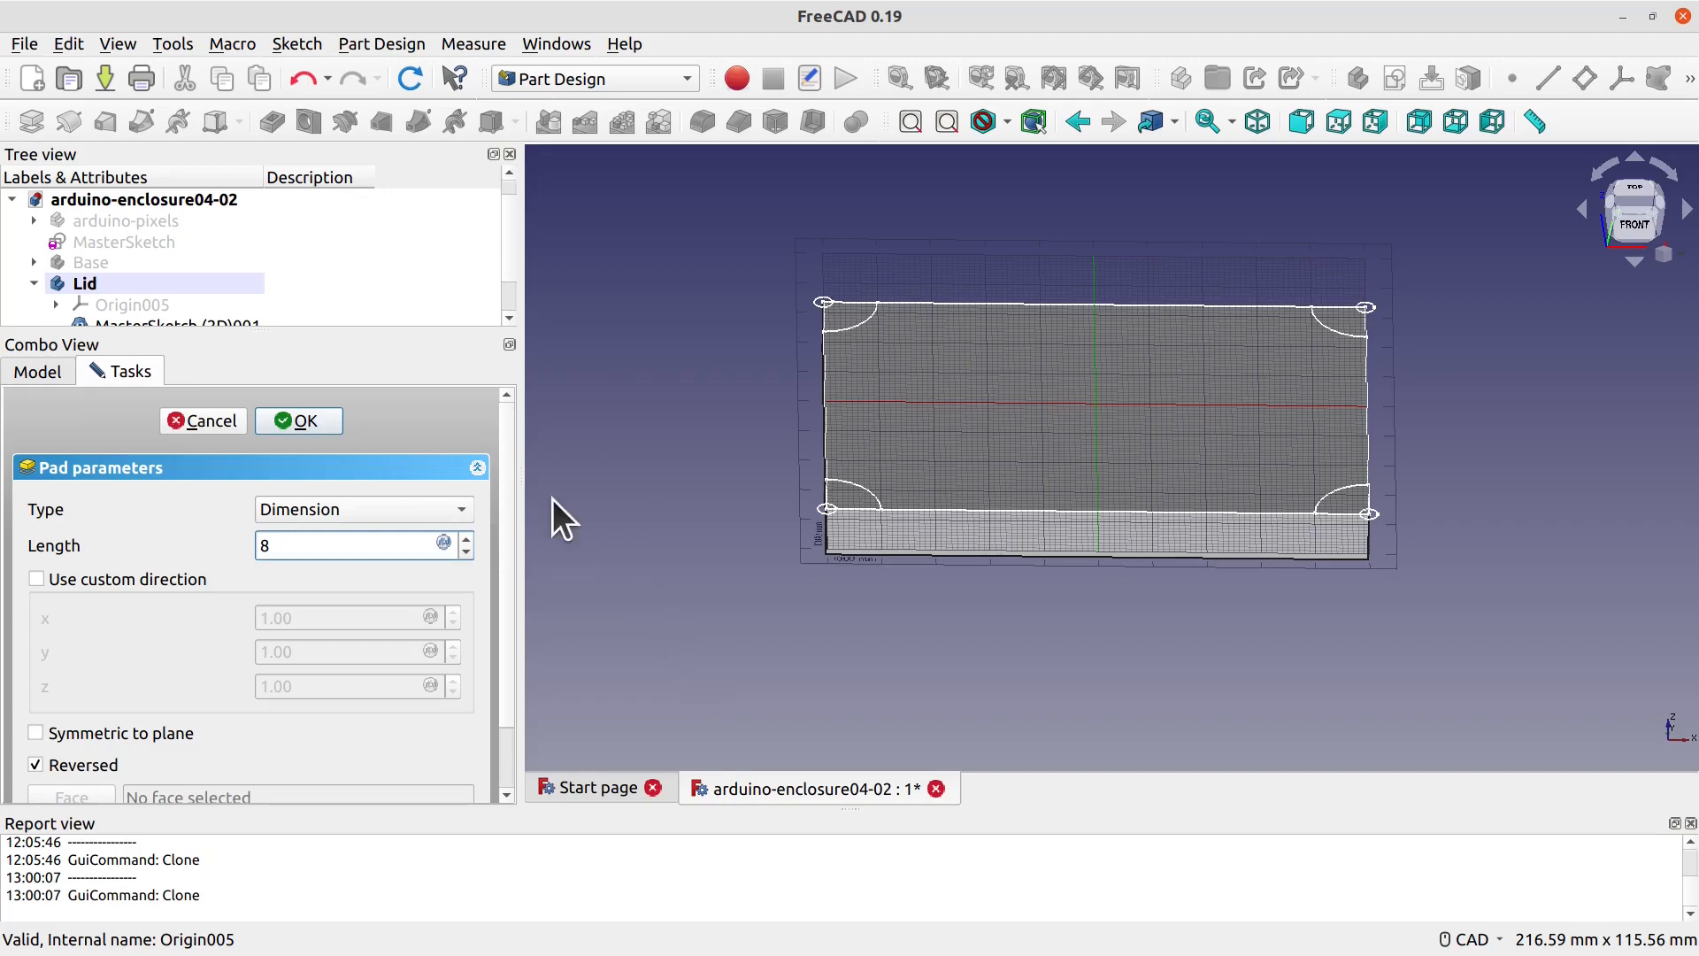
pyautogui.click(635, 492)
pyautogui.moveTo(809, 629); pyautogui.dragTo(842, 555, button='middle')
pyautogui.click(304, 425)
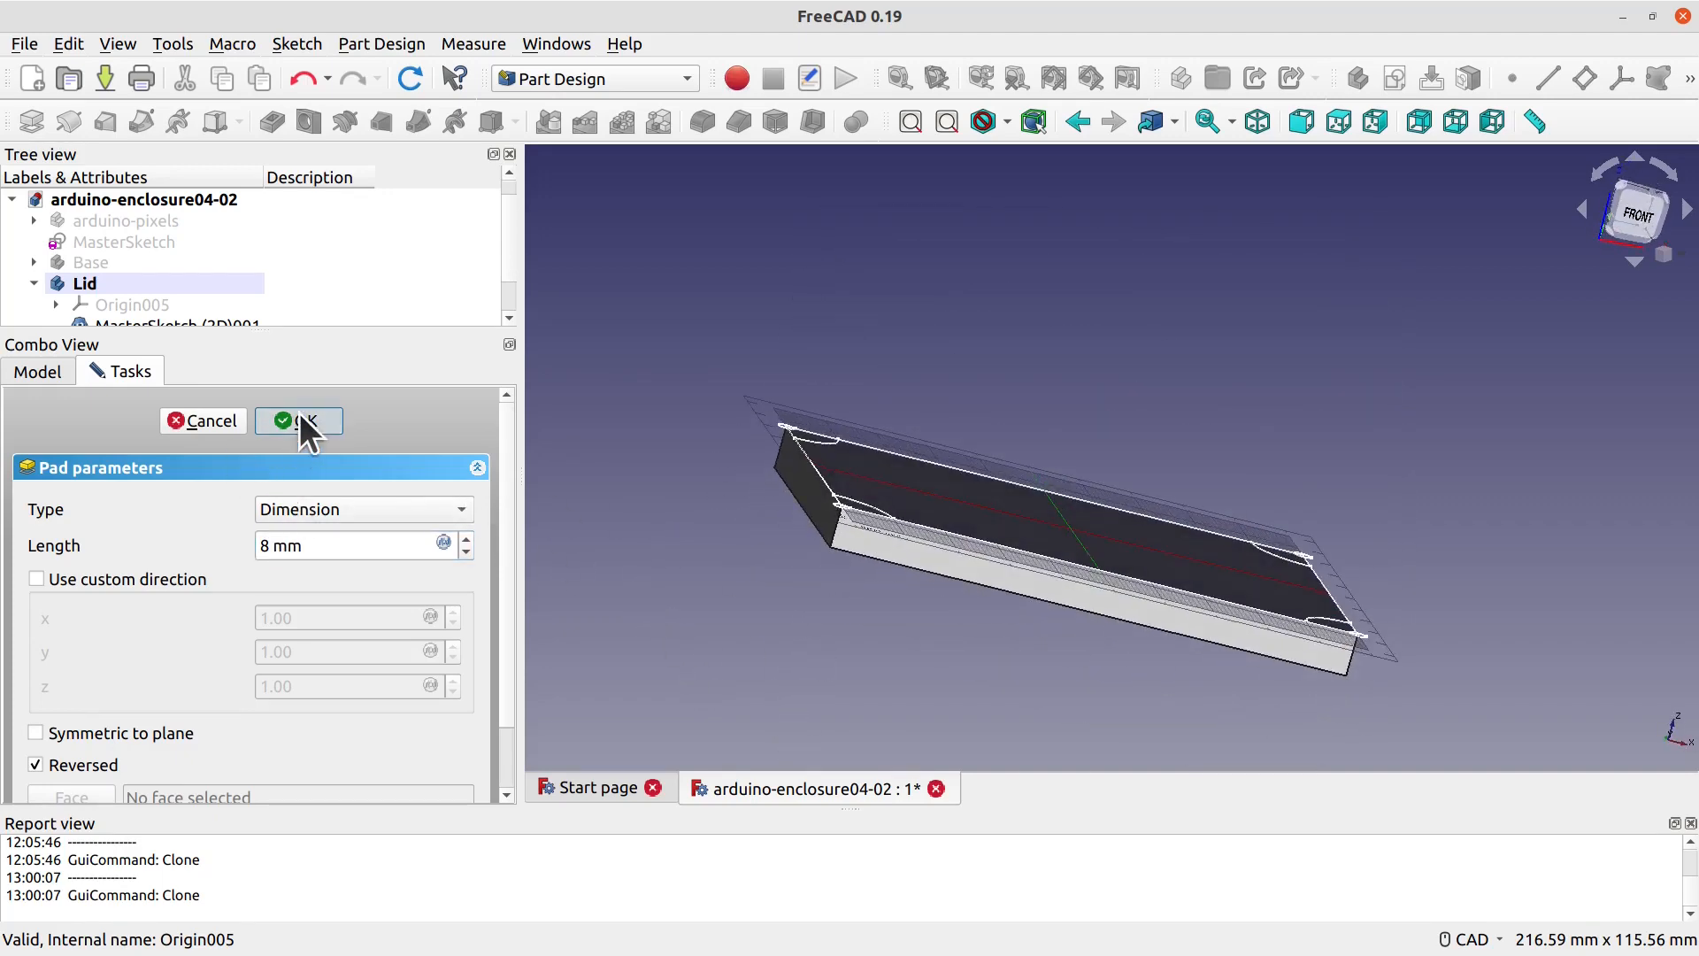
# Step: Hollow out the Lid pad with a Thickness through its underside face, setting the wall thickness to 9 mm
pyautogui.moveTo(952, 647); pyautogui.dragTo(1021, 512, button='middle')
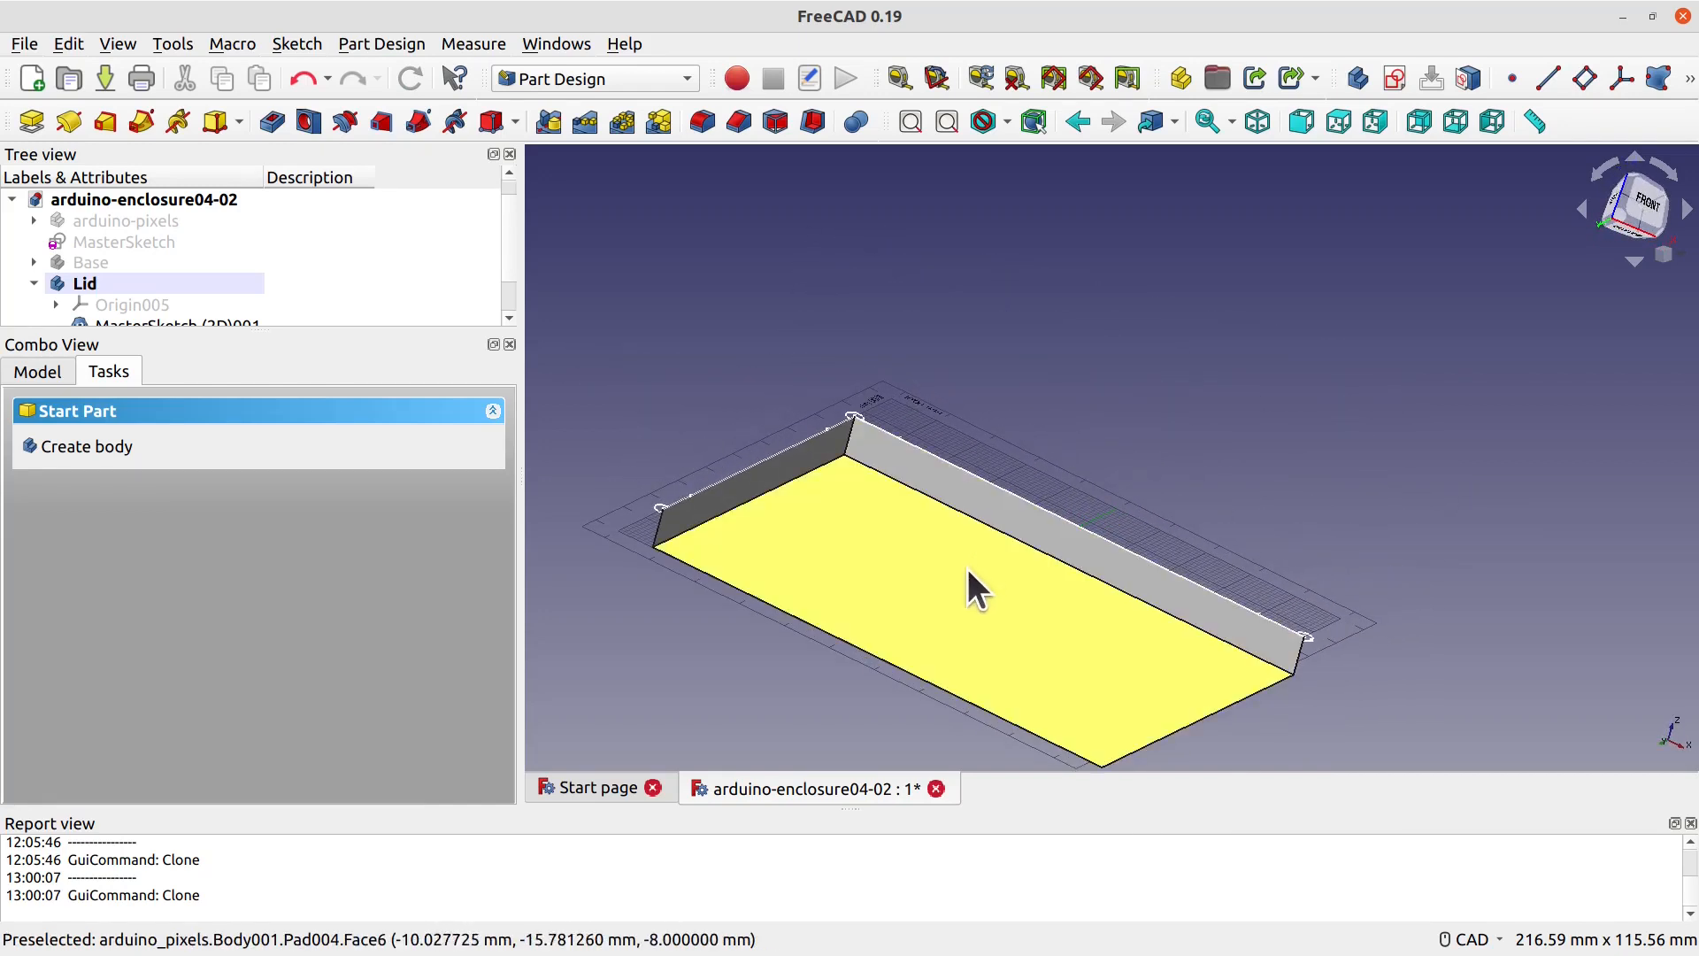
pyautogui.click(939, 577)
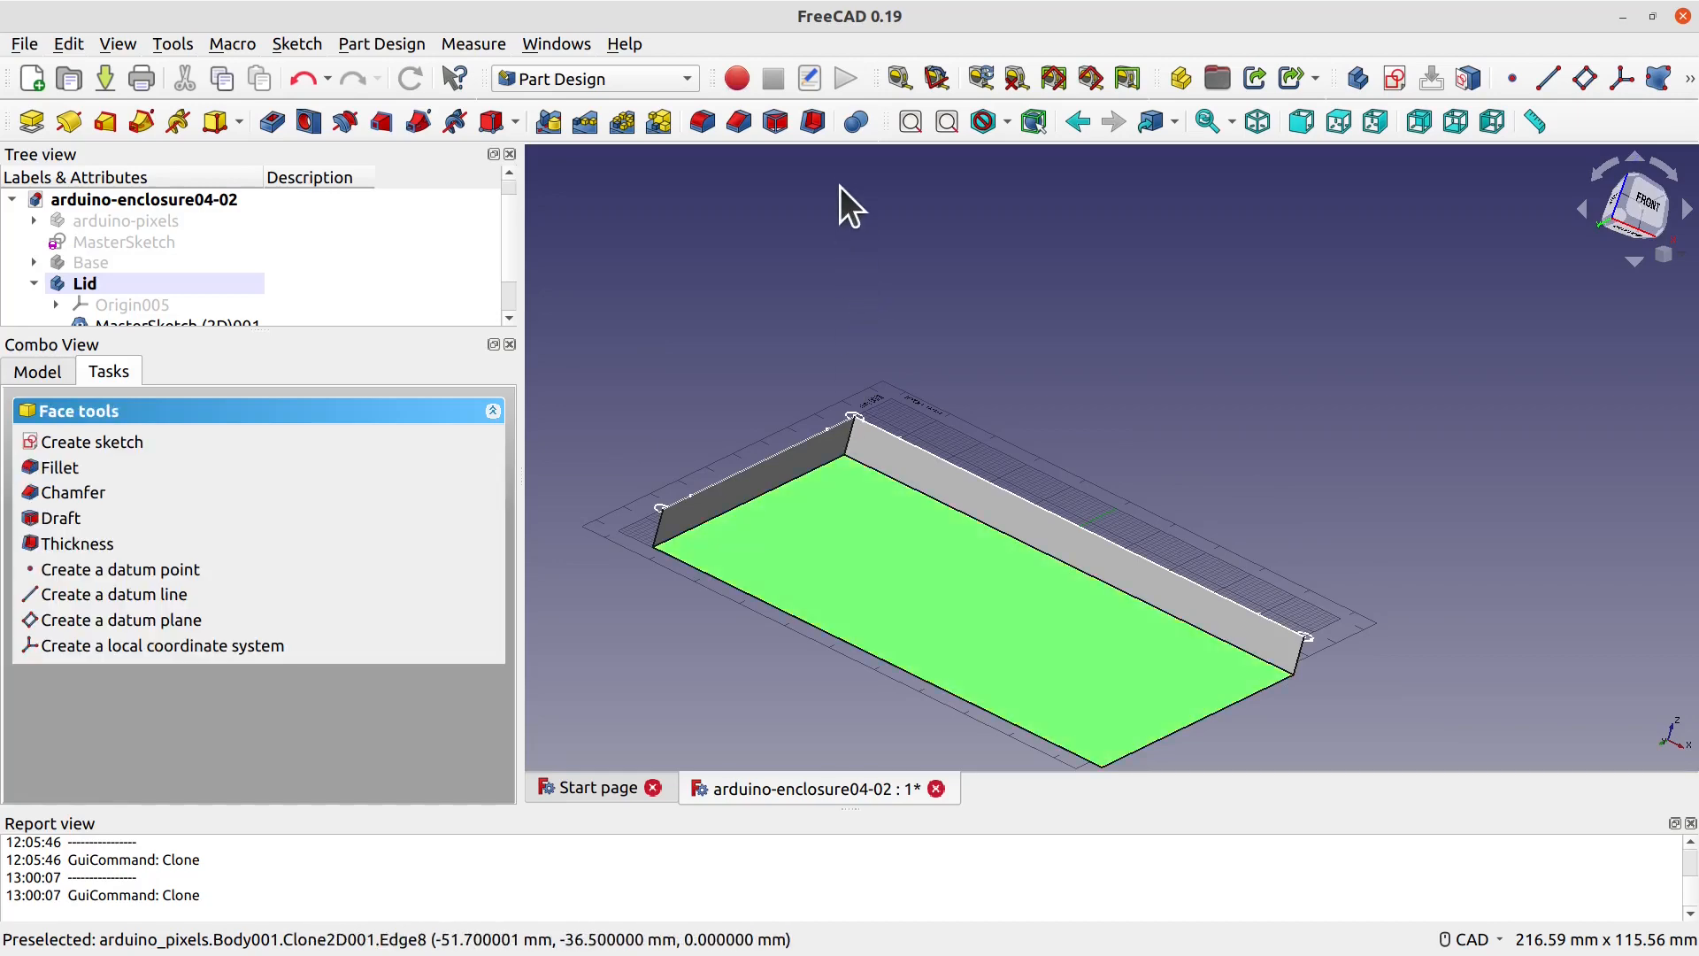
pyautogui.click(814, 121)
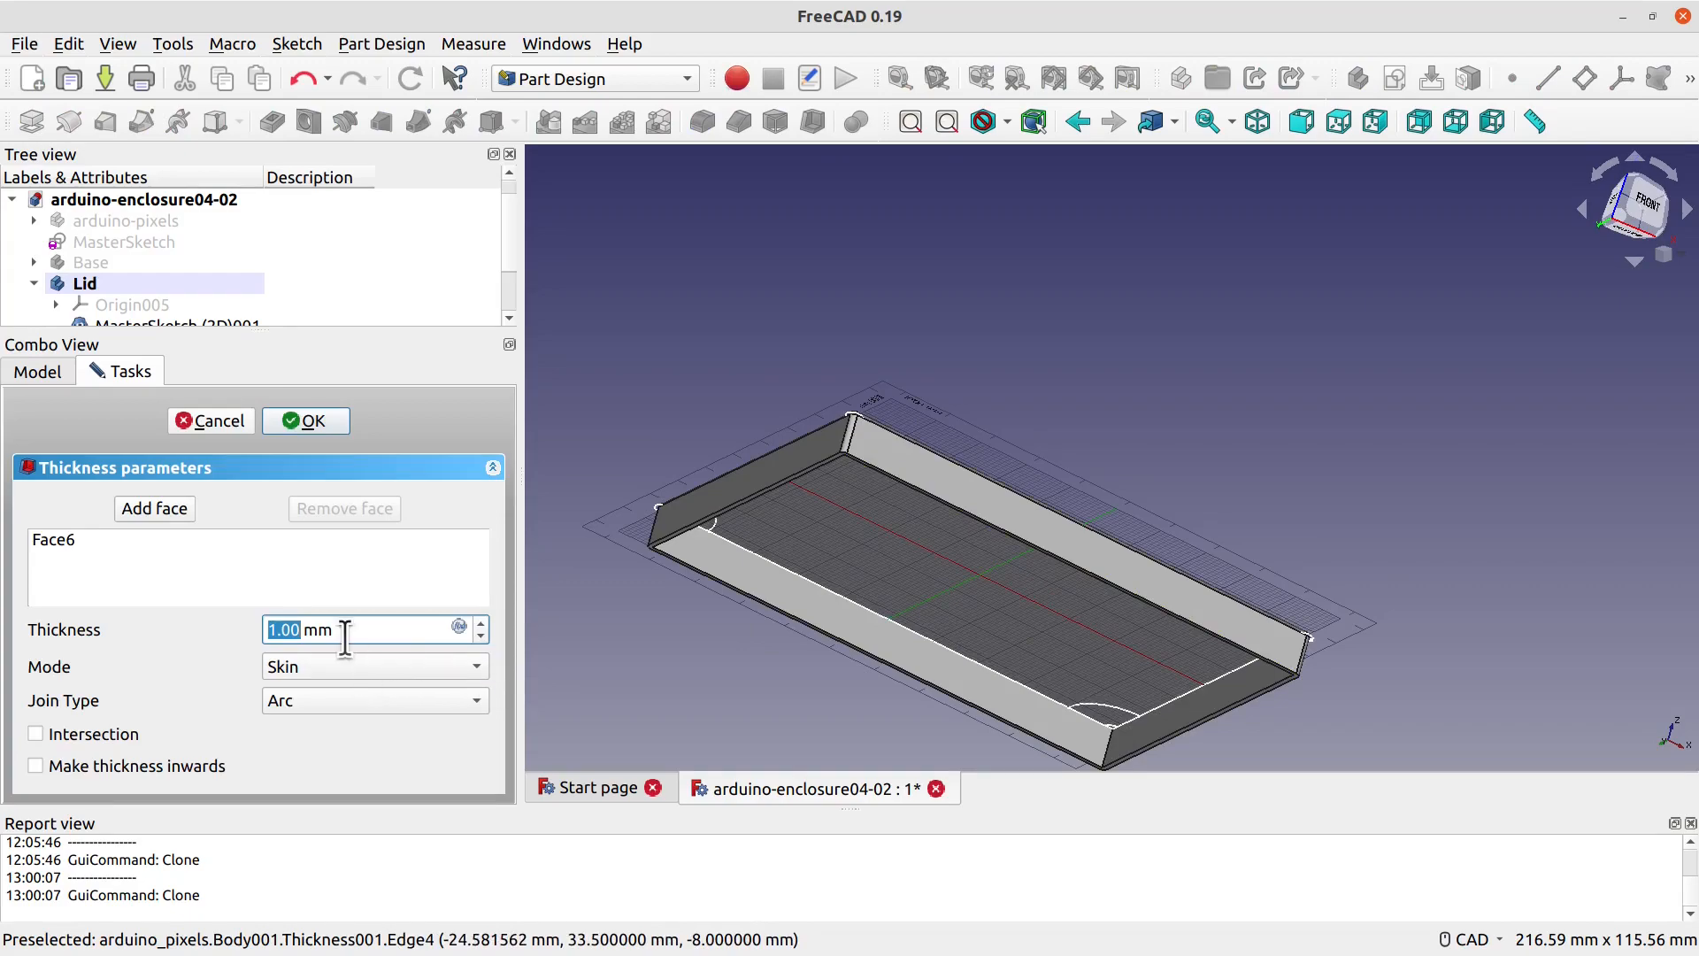
pyautogui.moveTo(1148, 478); pyautogui.dragTo(1238, 375, button='middle')
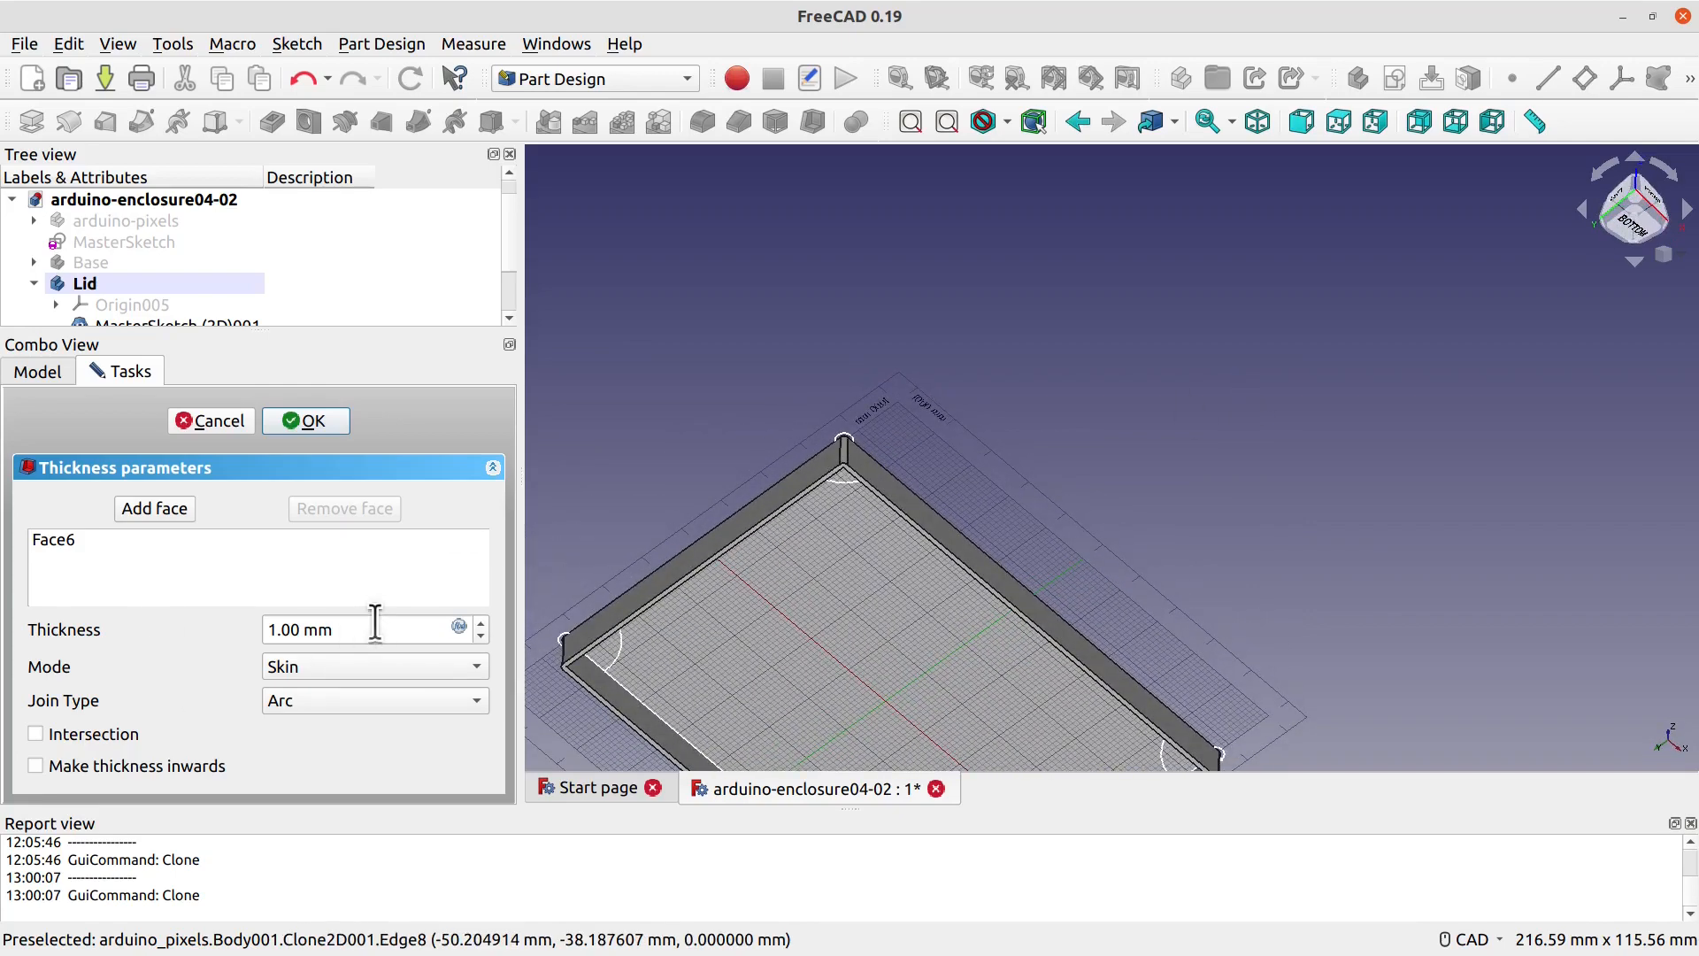
pyautogui.moveTo(375, 622); pyautogui.dragTo(218, 632)
pyautogui.write('9')
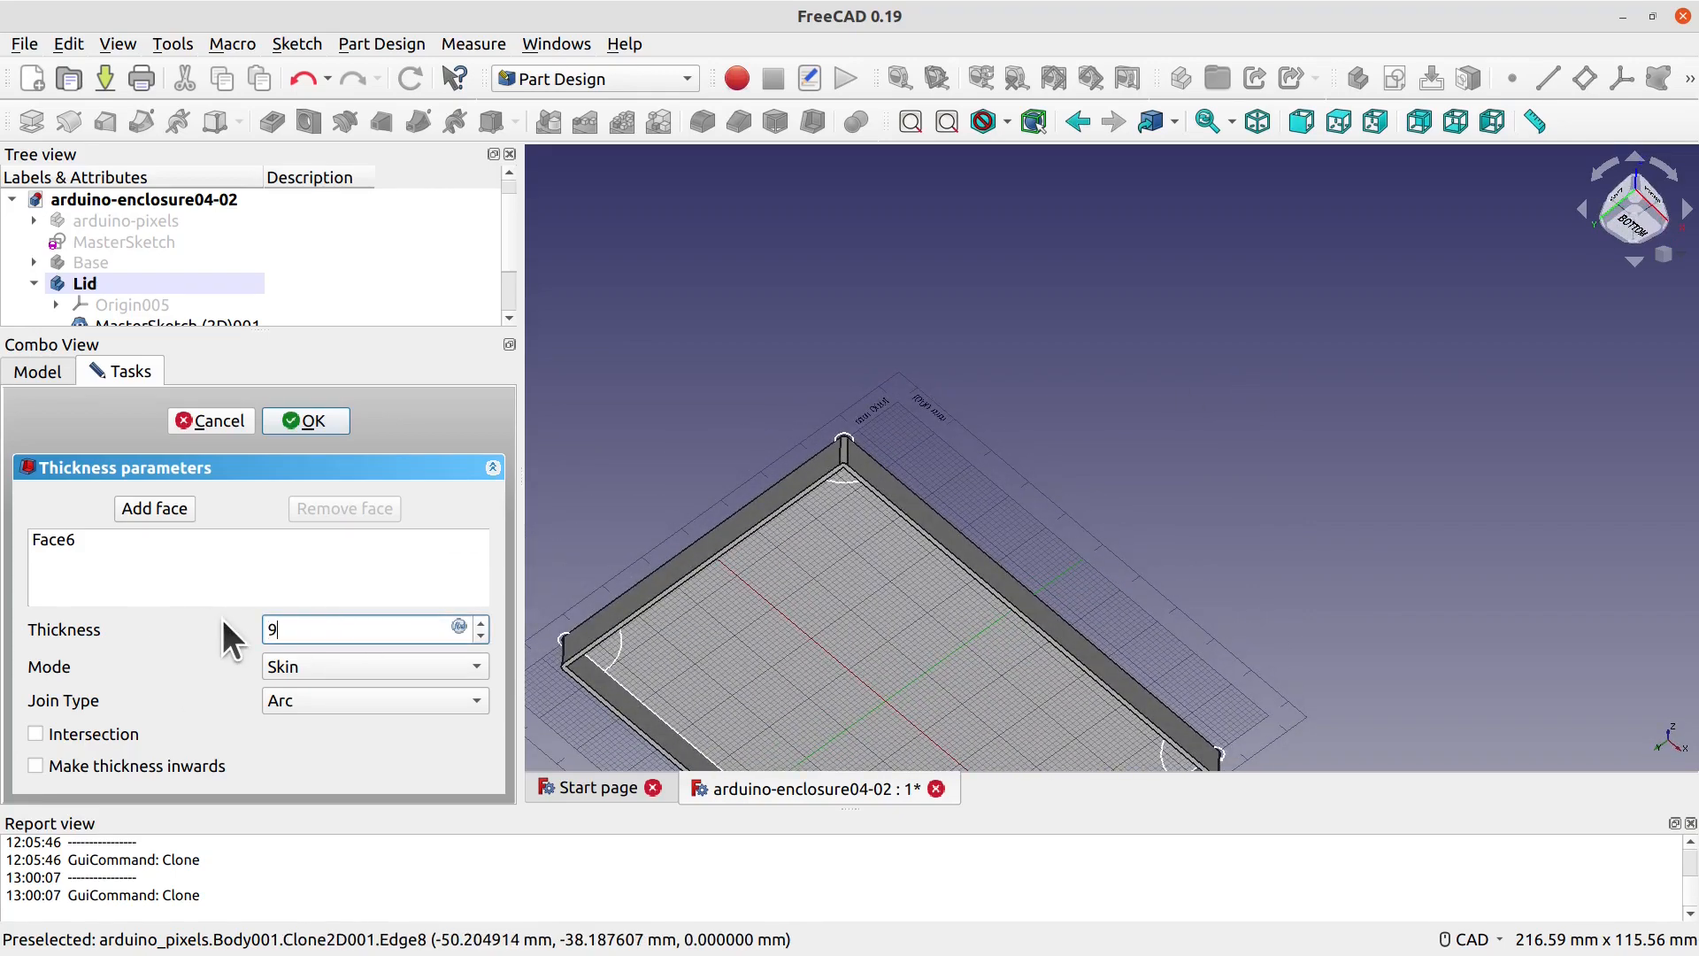
pyautogui.click(1165, 423)
pyautogui.moveTo(1154, 551); pyautogui.dragTo(1180, 414, button='middle')
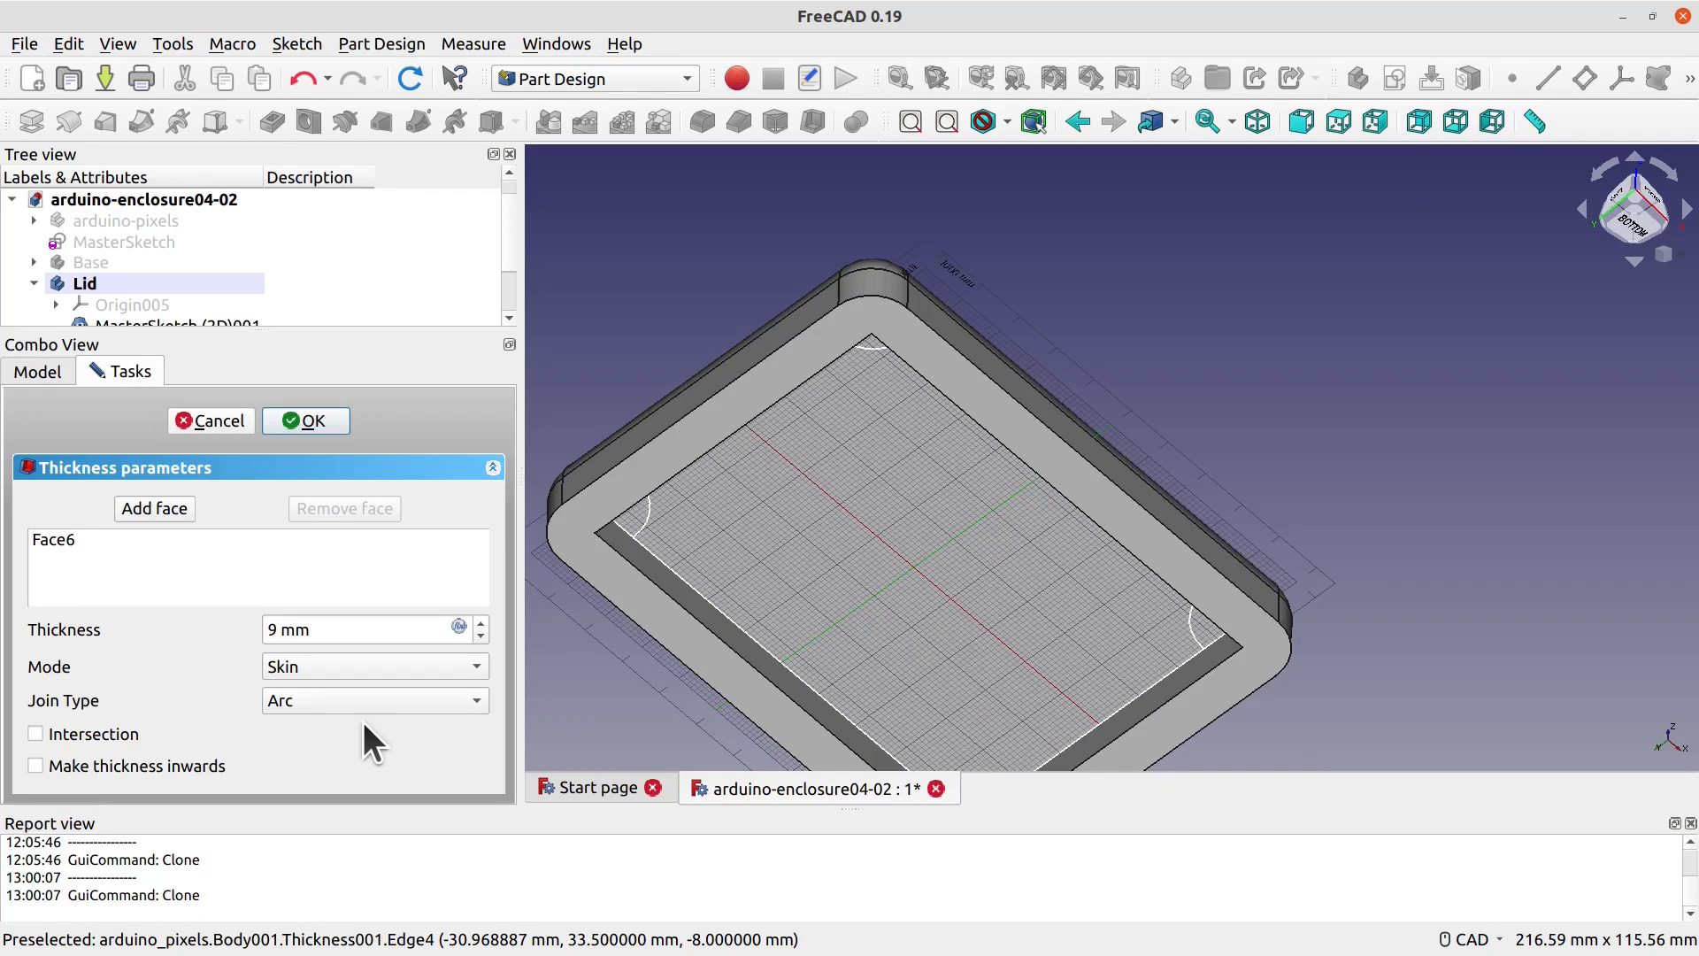
# Step: Set the Thickness join type to Intersection for square outer corners and apply the feature
pyautogui.click(316, 693)
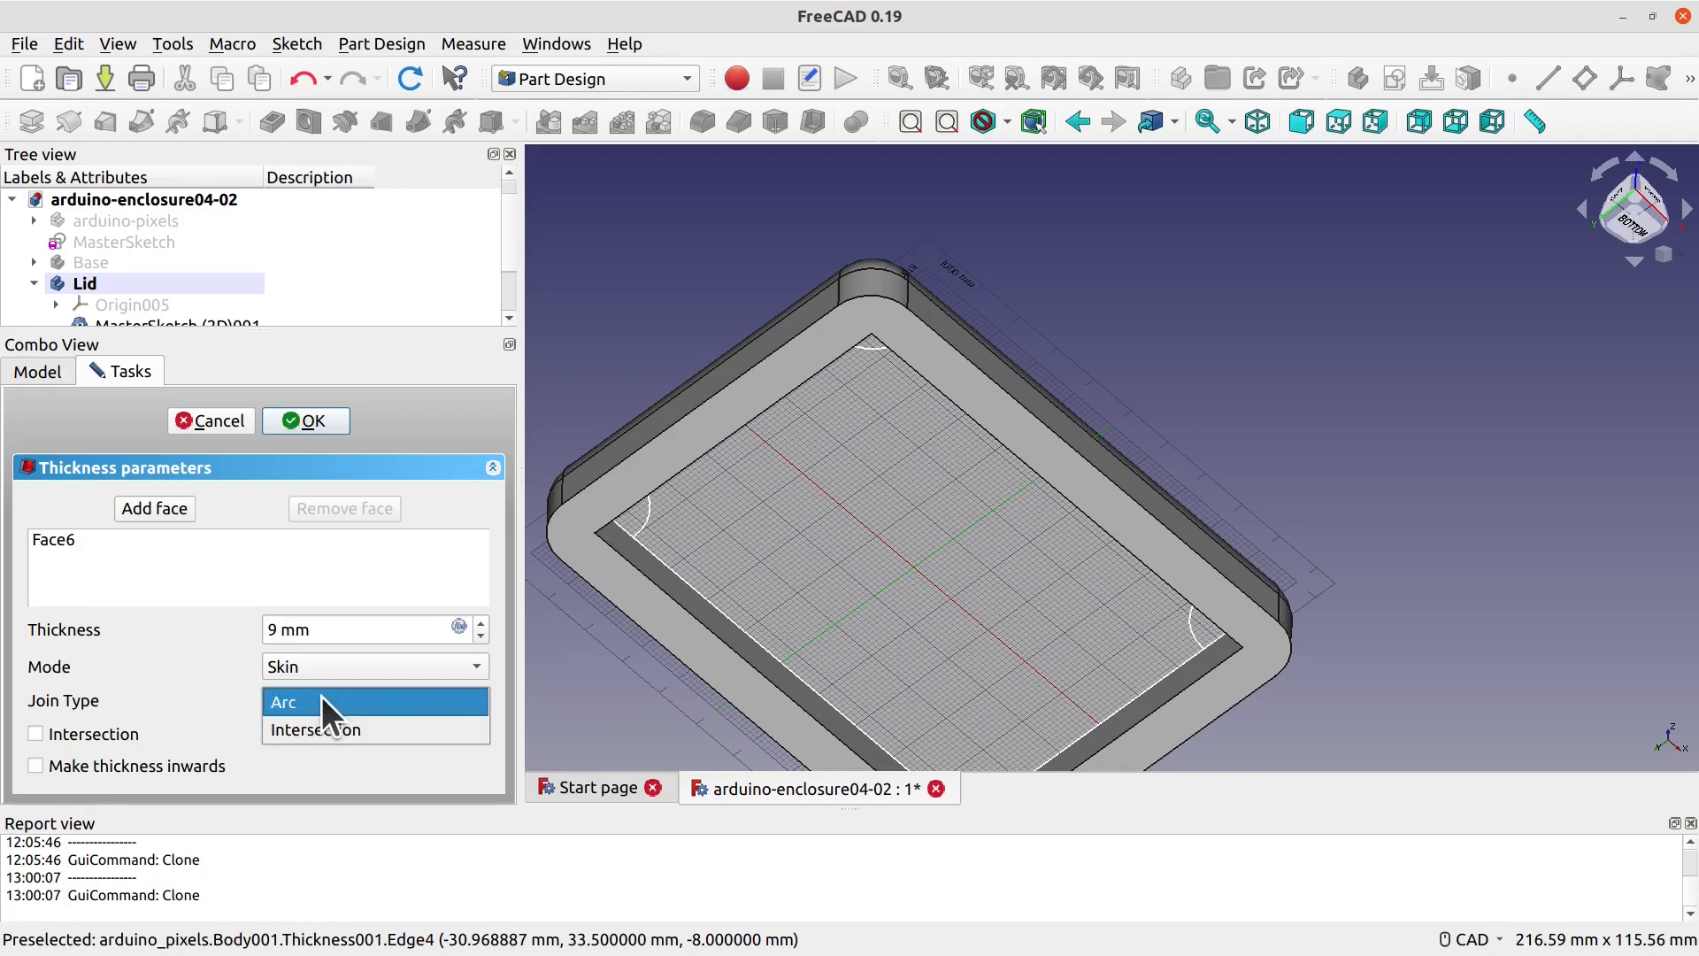
pyautogui.click(328, 731)
pyautogui.moveTo(1208, 374); pyautogui.dragTo(1188, 479, button='middle')
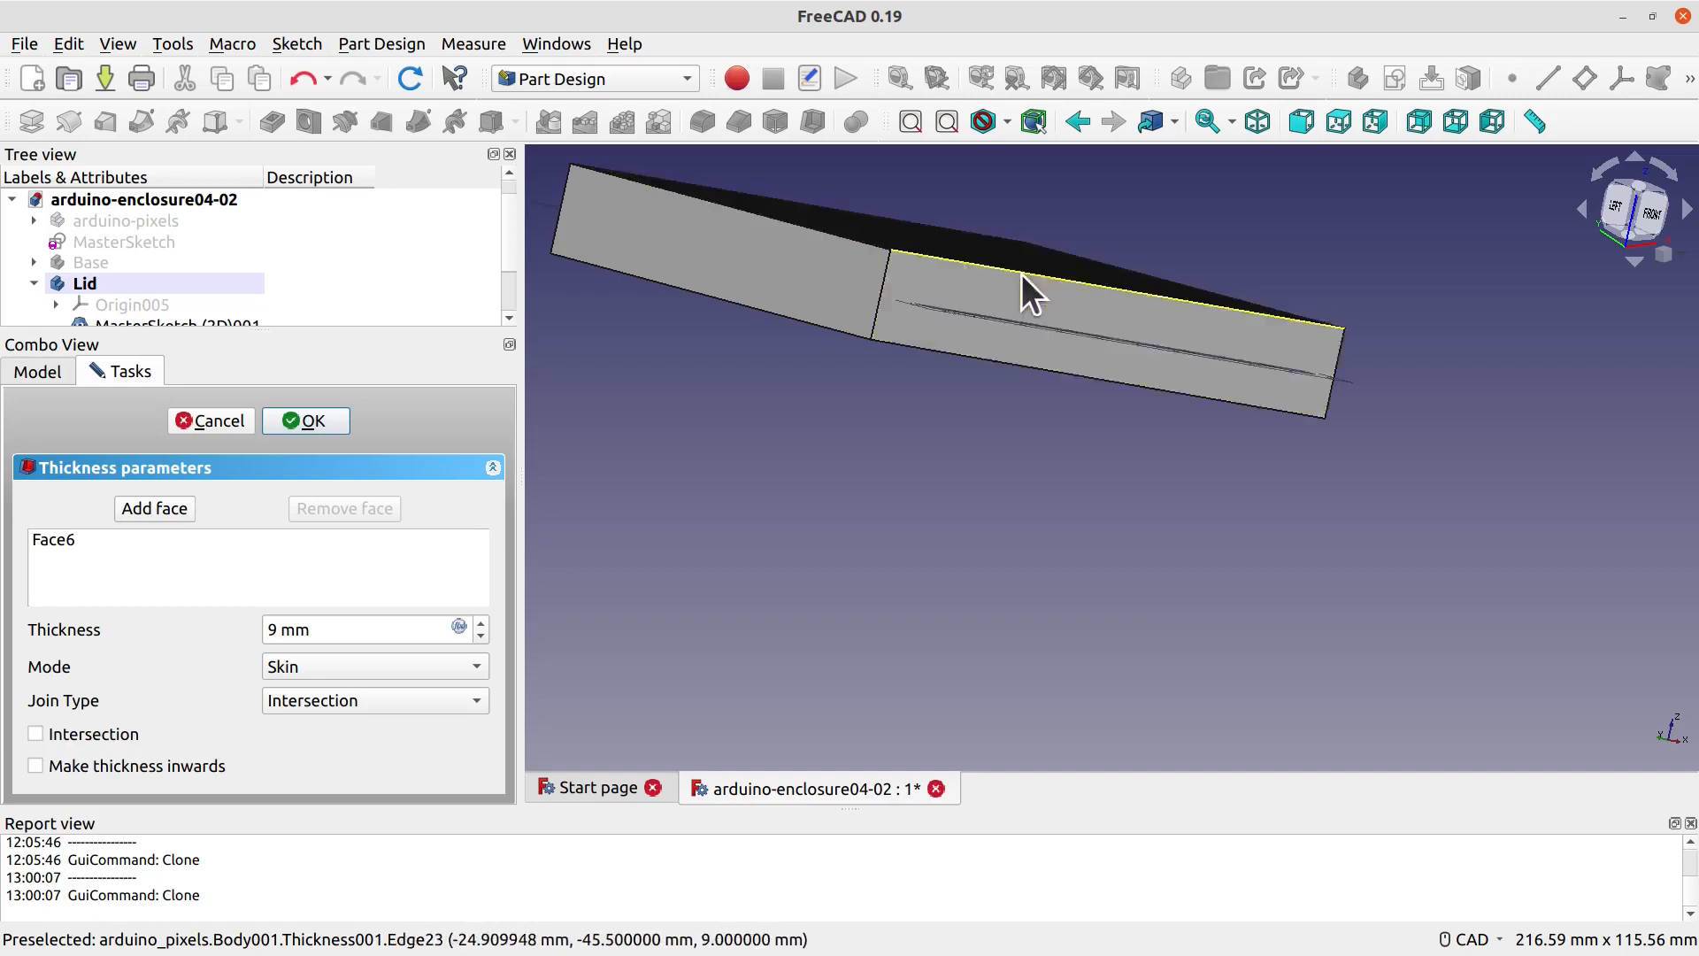
pyautogui.moveTo(968, 566); pyautogui.dragTo(908, 549, button='middle')
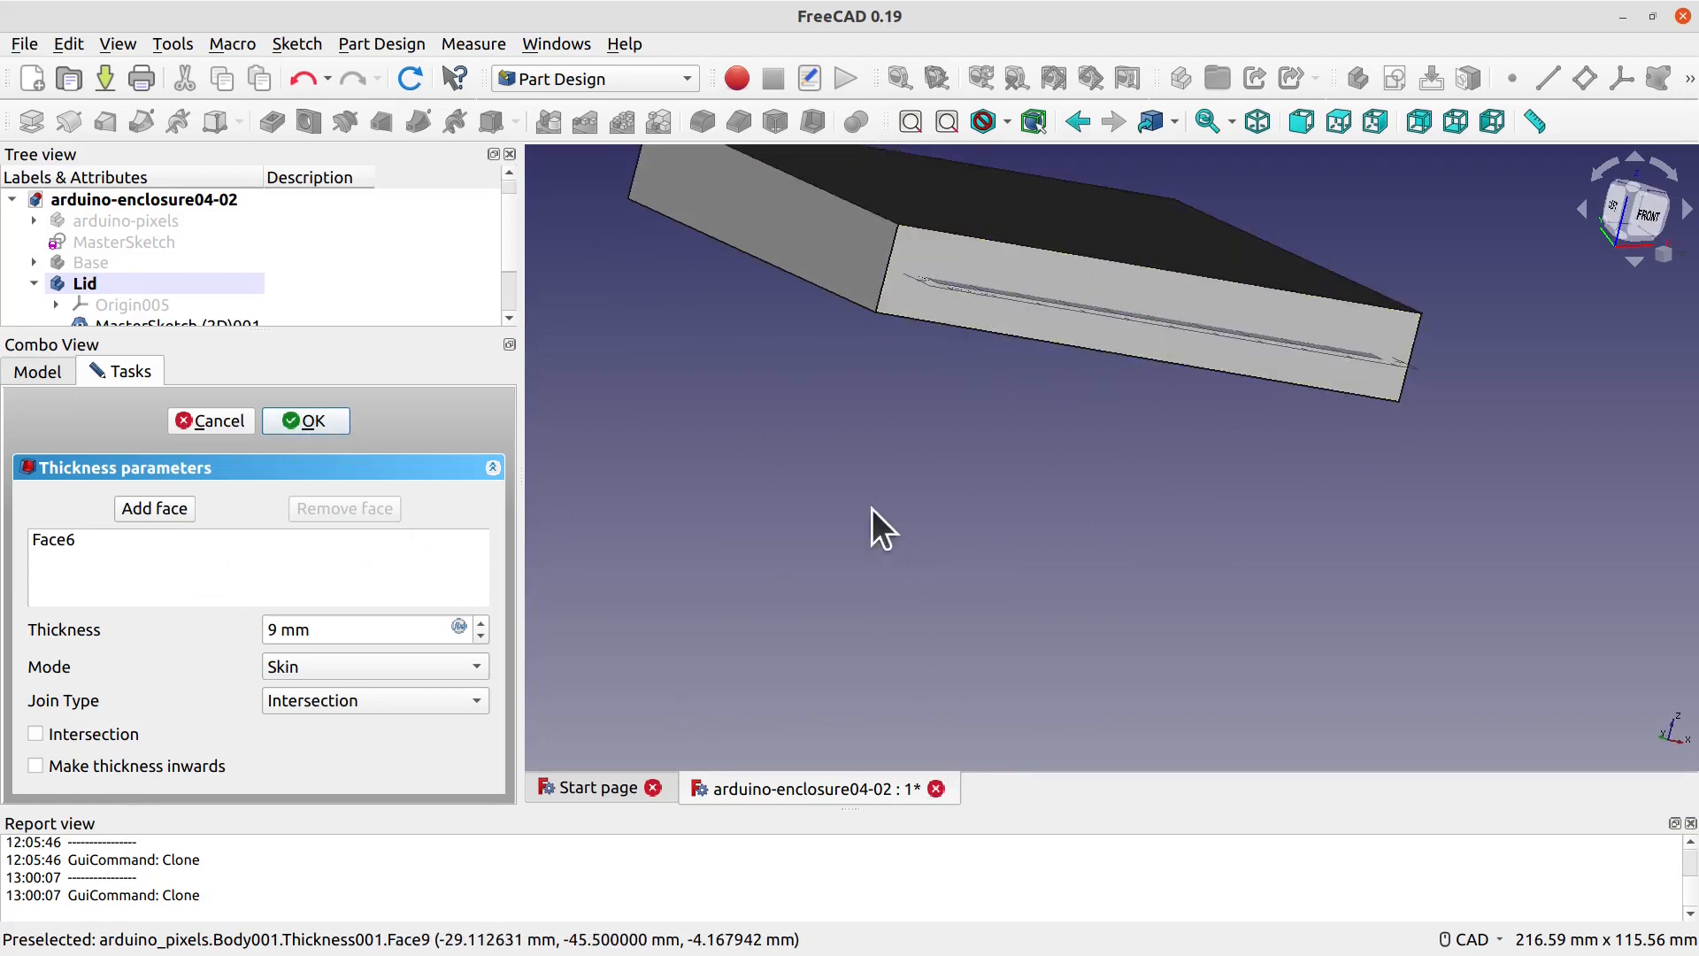
pyautogui.scroll(-1, 871, 501)
pyautogui.moveTo(869, 494); pyautogui.dragTo(906, 484, button='middle')
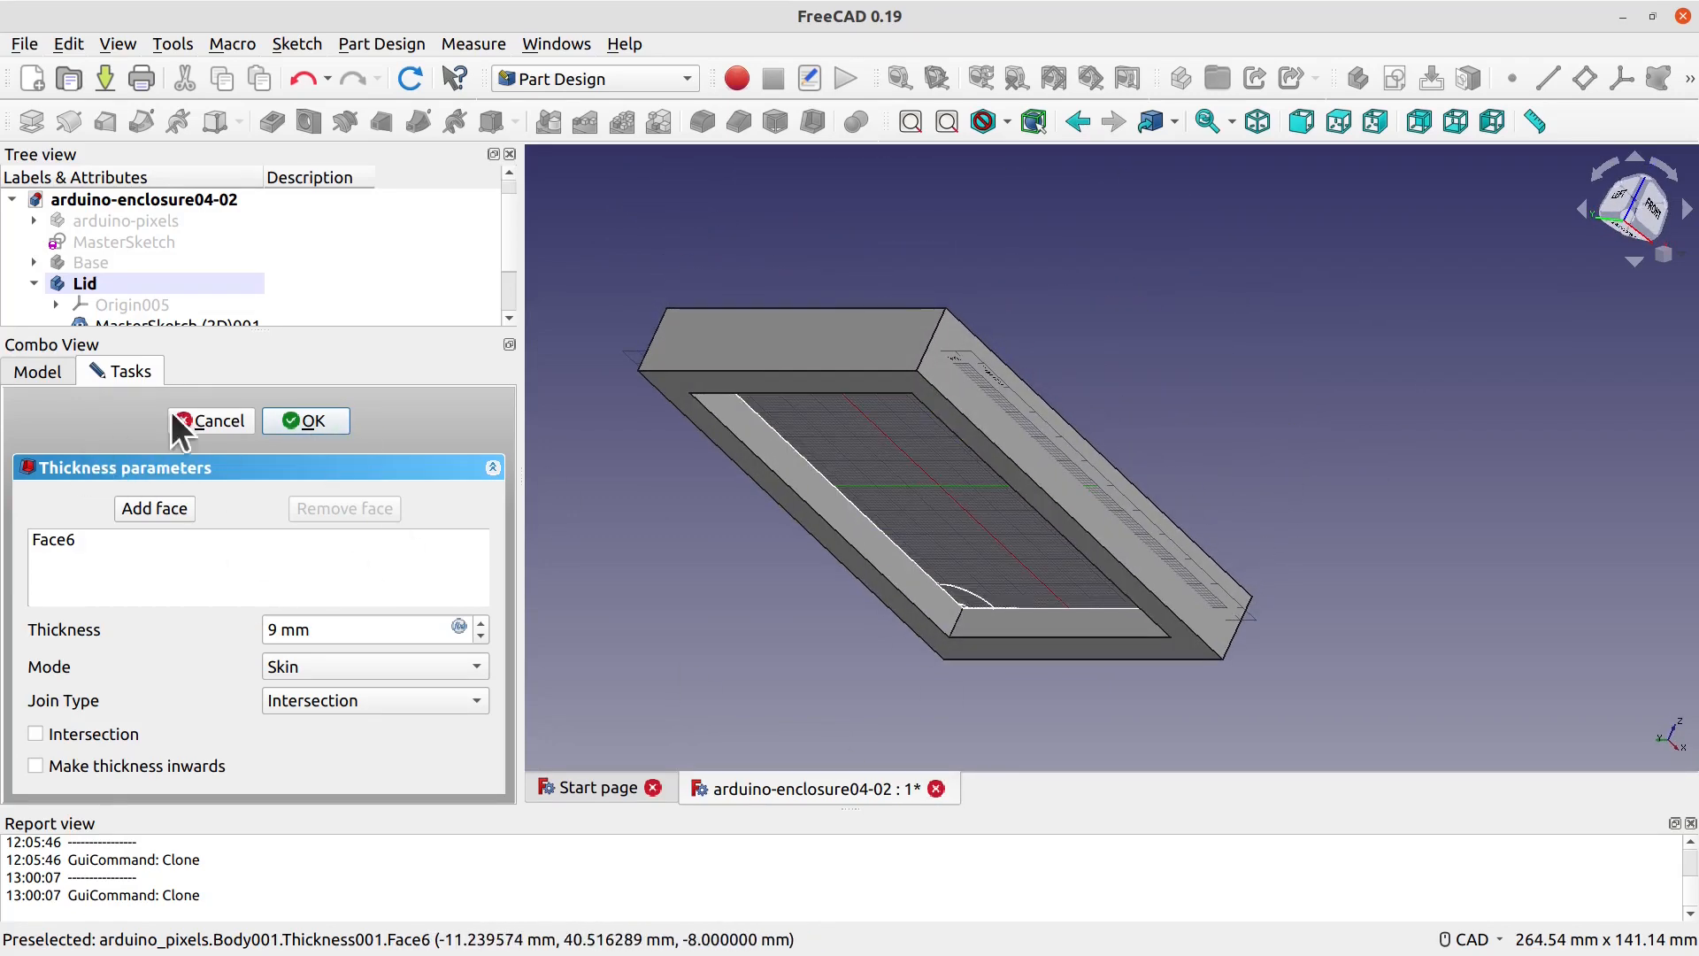
pyautogui.click(302, 420)
# Step: Hide the Lid's Thickness001 feature, keeping the Lid body and its cloned master sketch shown
pyautogui.moveTo(1150, 672); pyautogui.dragTo(1188, 324, button='middle')
pyautogui.moveTo(1161, 694); pyautogui.dragTo(1231, 659, button='middle')
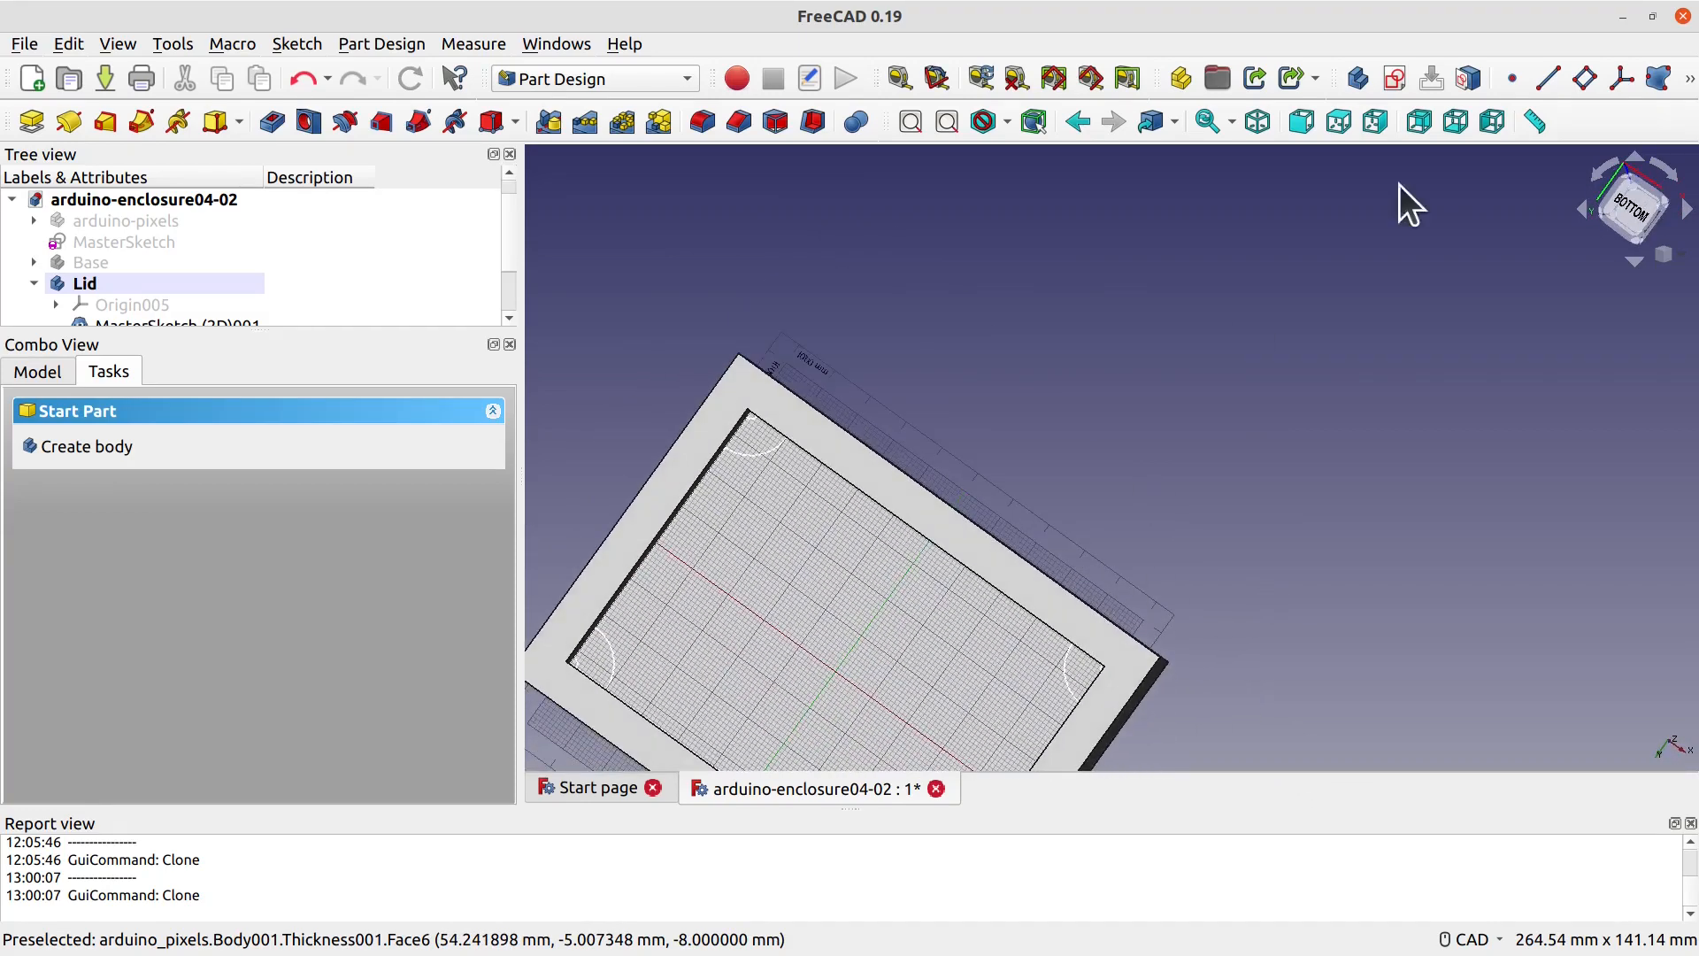
pyautogui.click(1633, 230)
pyautogui.moveTo(1314, 645); pyautogui.dragTo(1335, 262, button='middle')
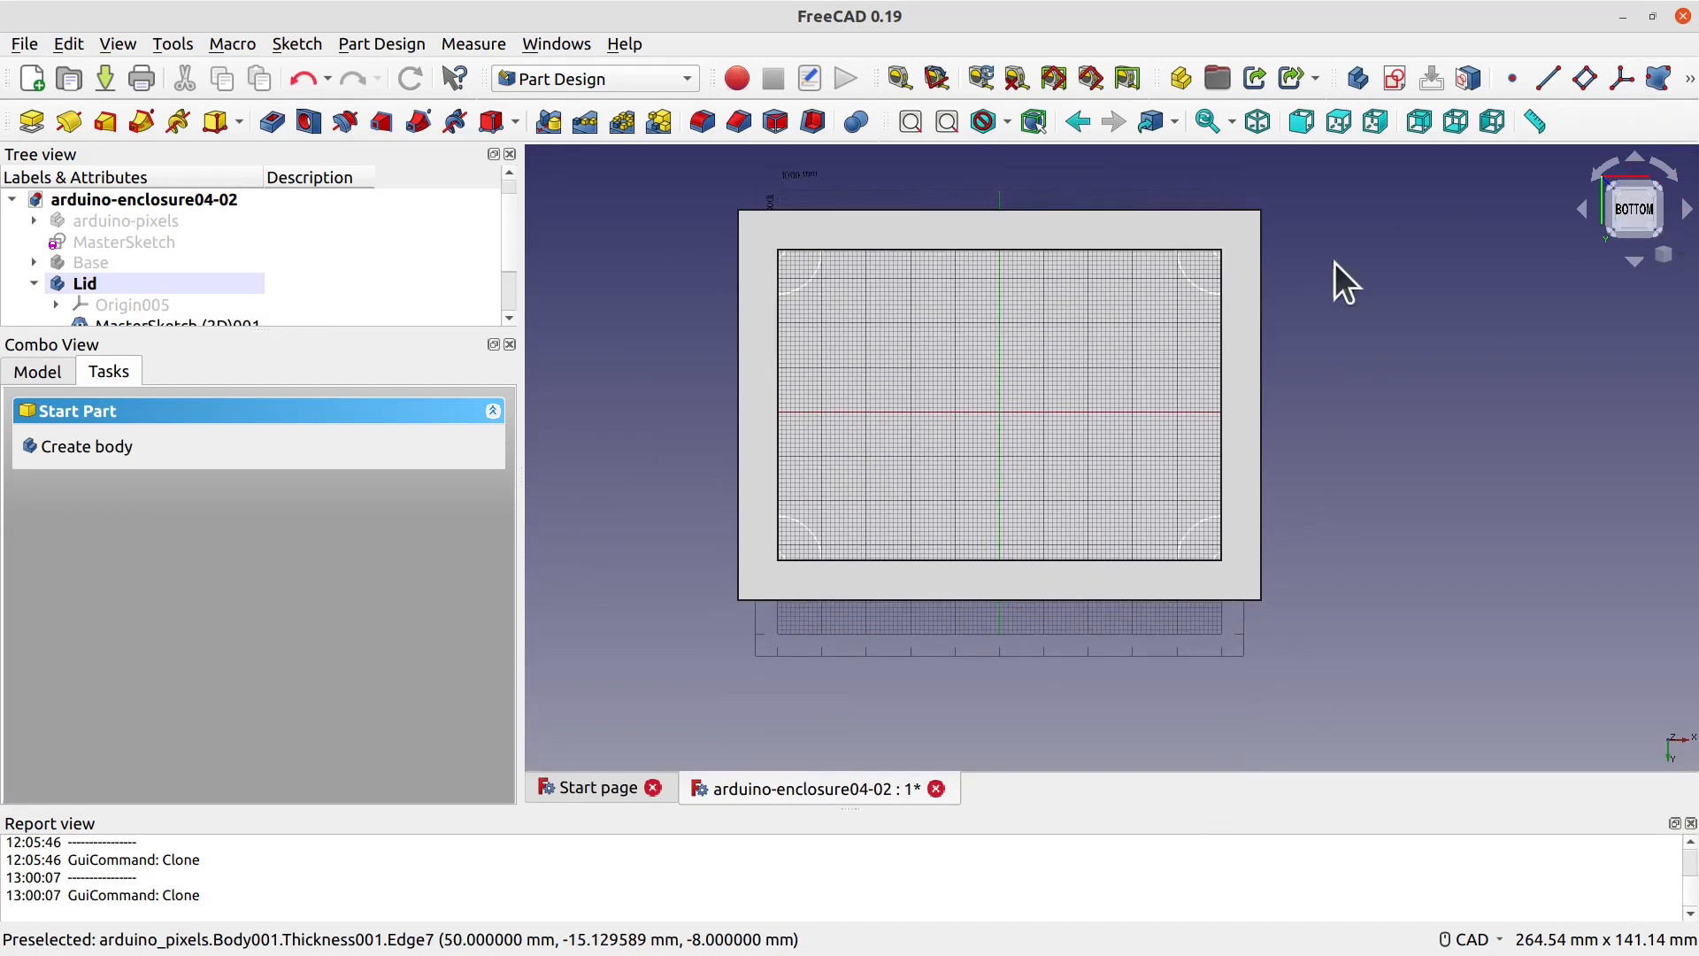
pyautogui.click(159, 282)
pyautogui.press('space')
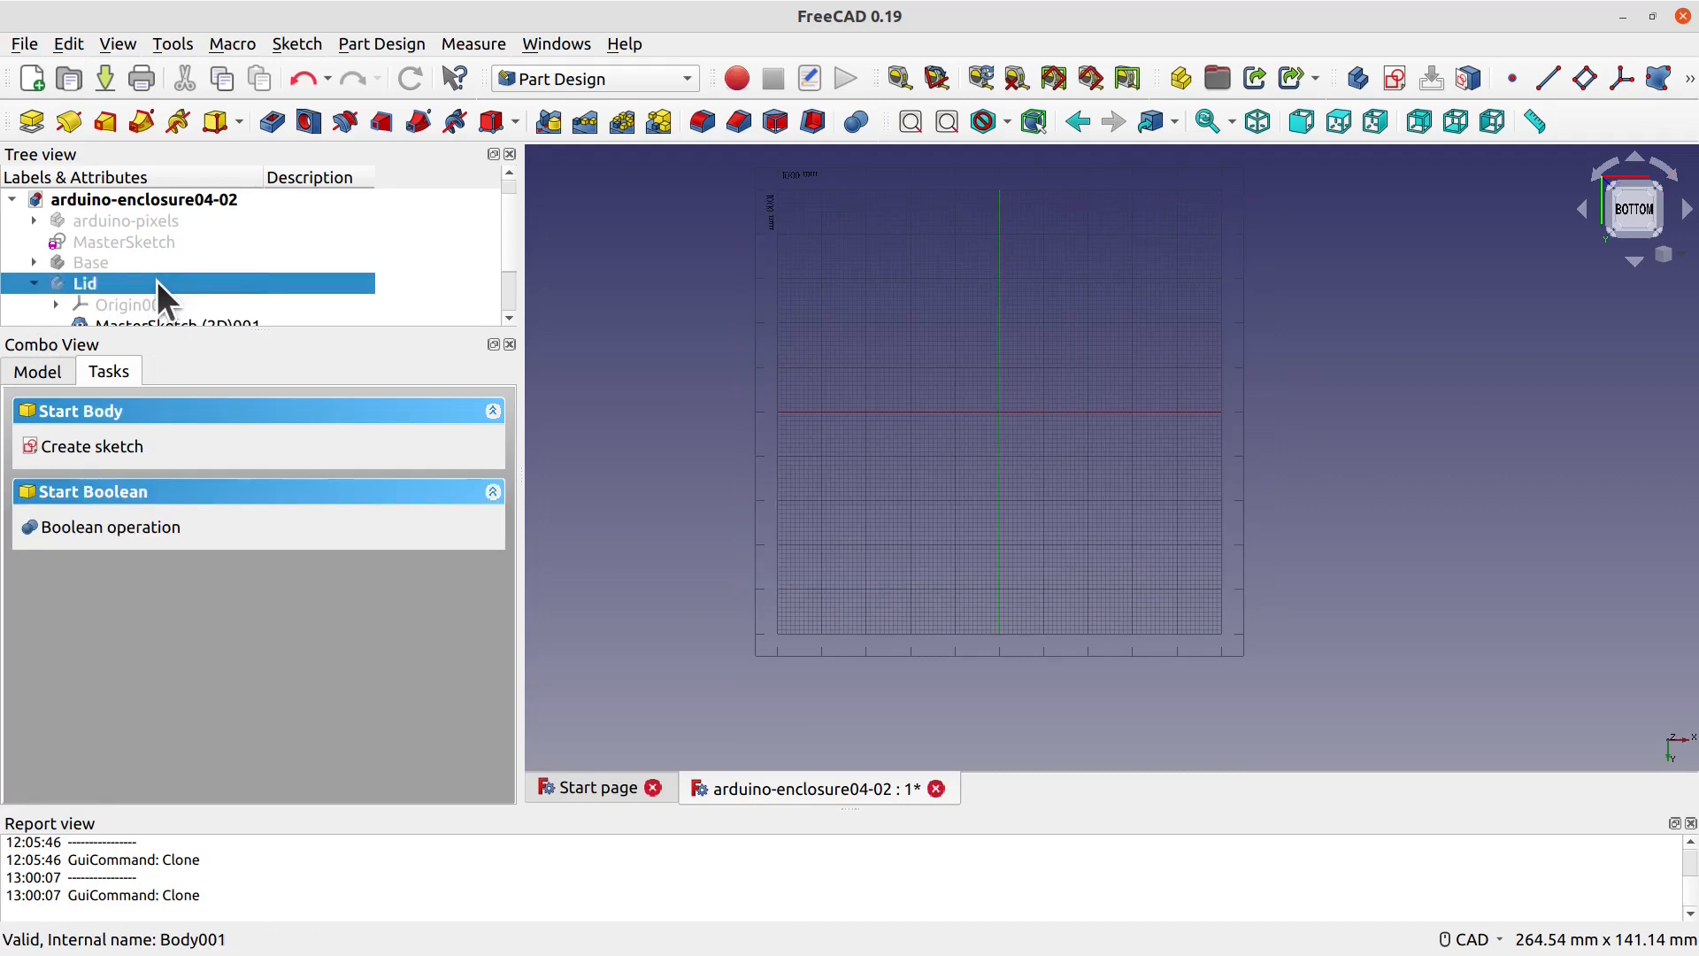
pyautogui.scroll(-1, 158, 279)
pyautogui.click(162, 259)
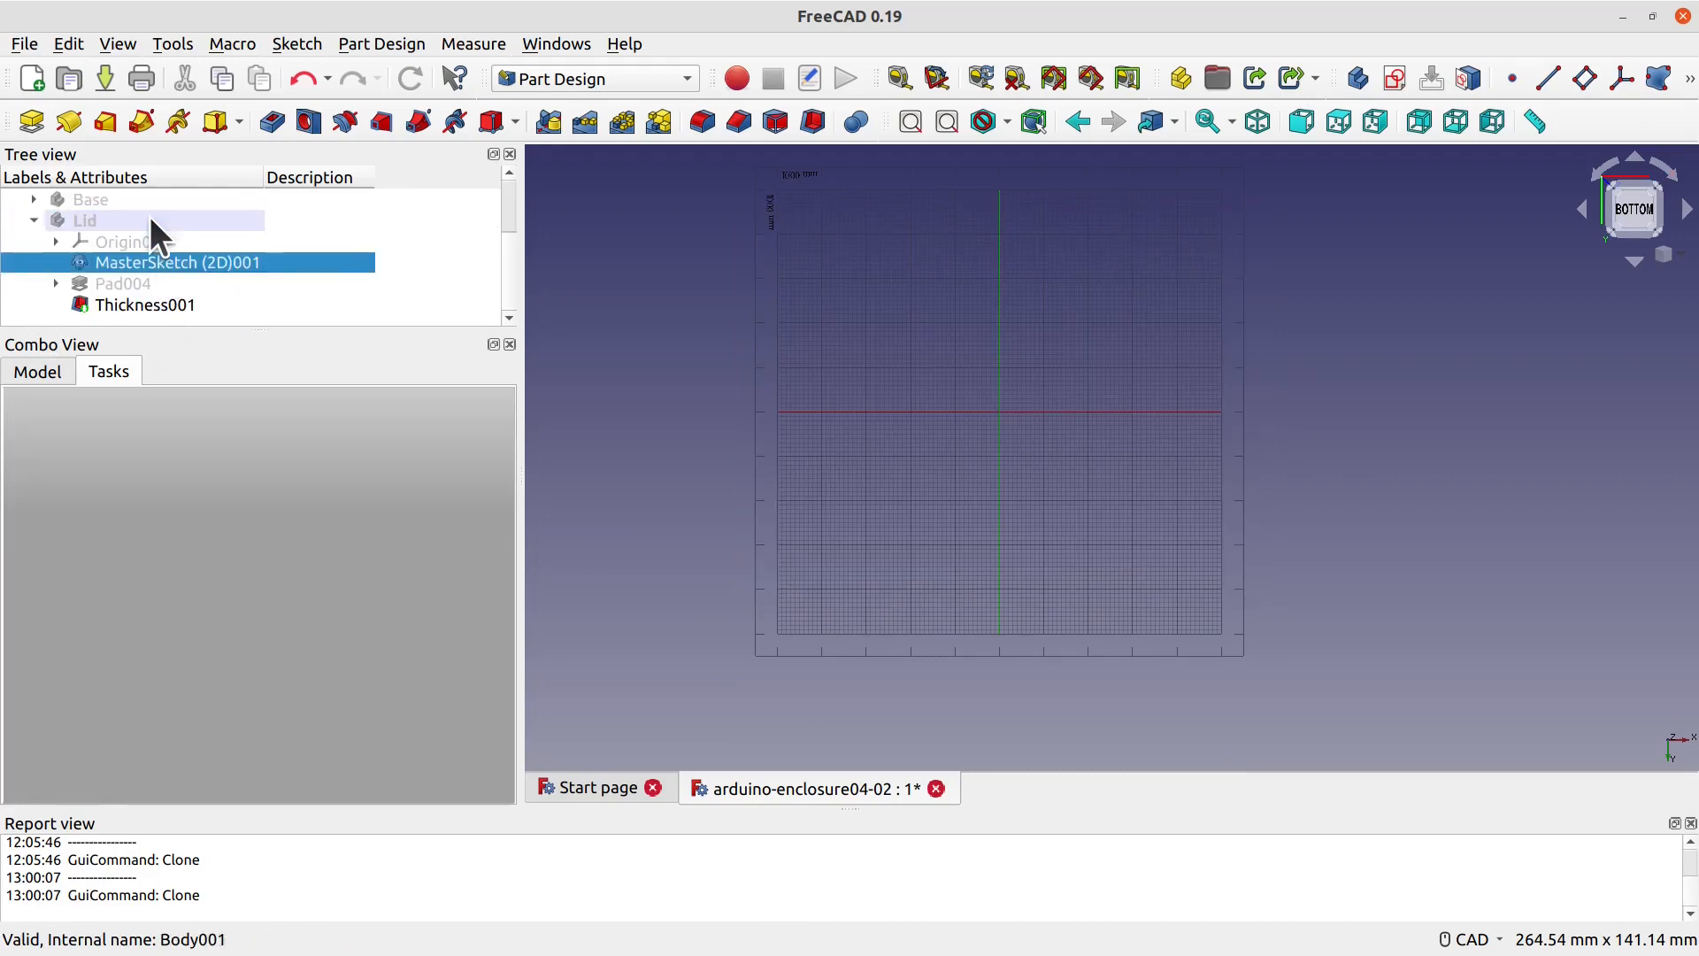
pyautogui.click(152, 221)
pyautogui.press('space')
pyautogui.click(140, 302)
pyautogui.press('space')
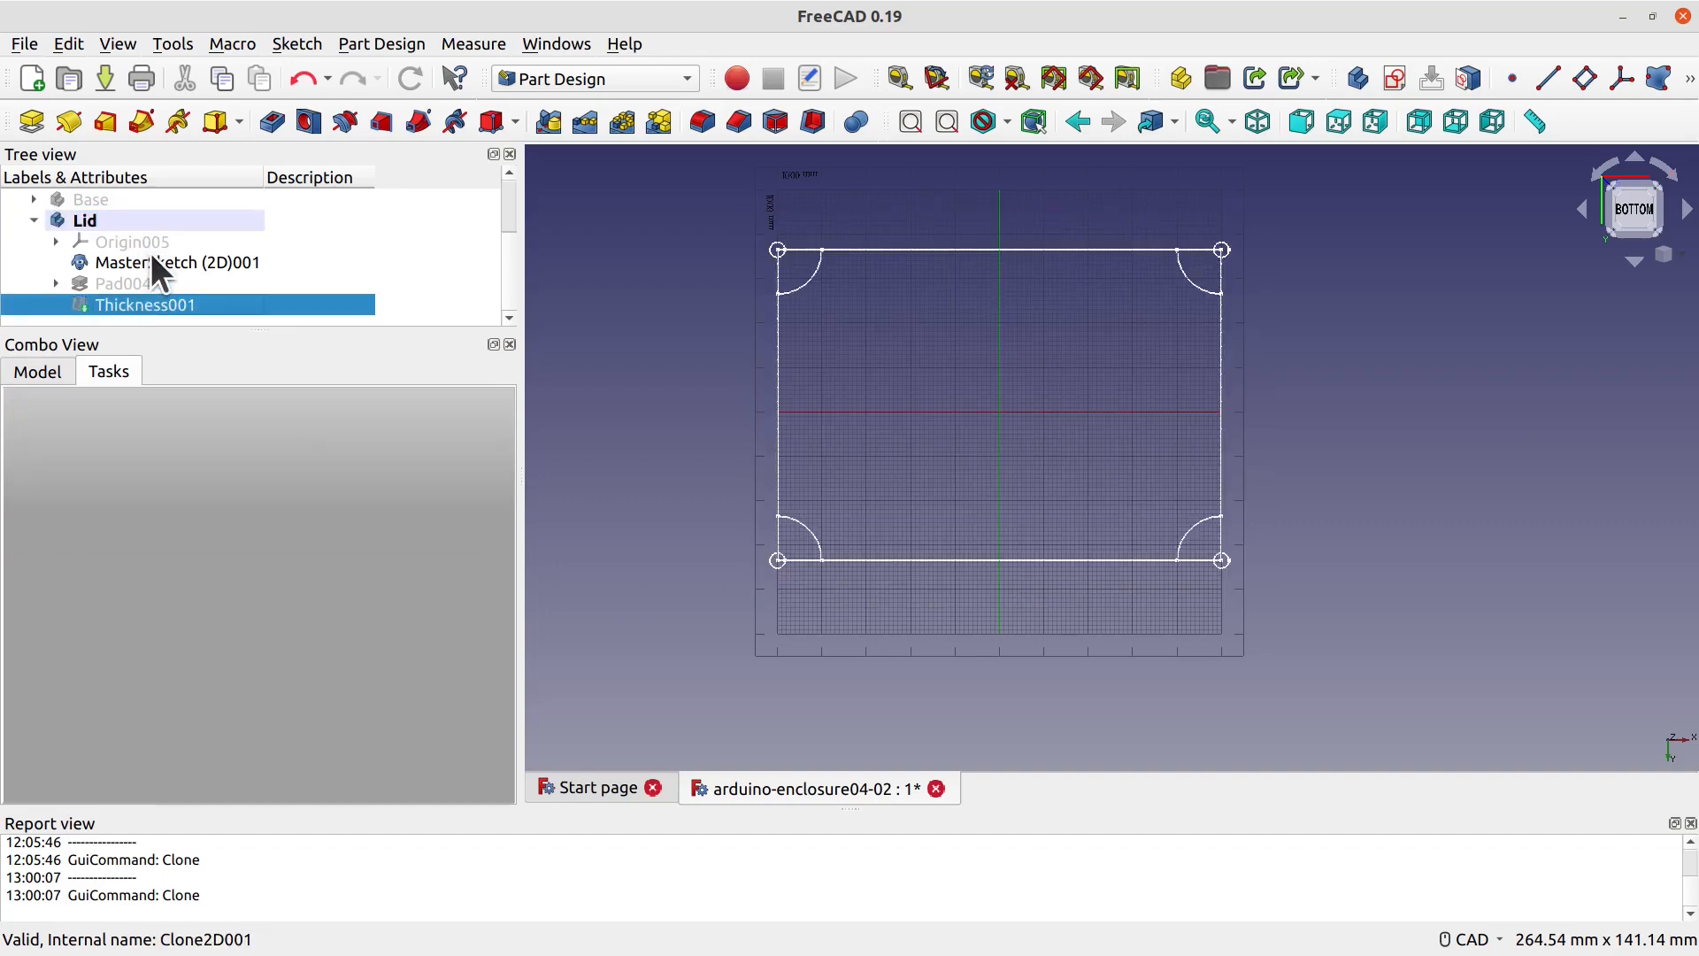
# Step: Create a new sketch on the Lid body's XY plane
pyautogui.click(148, 262)
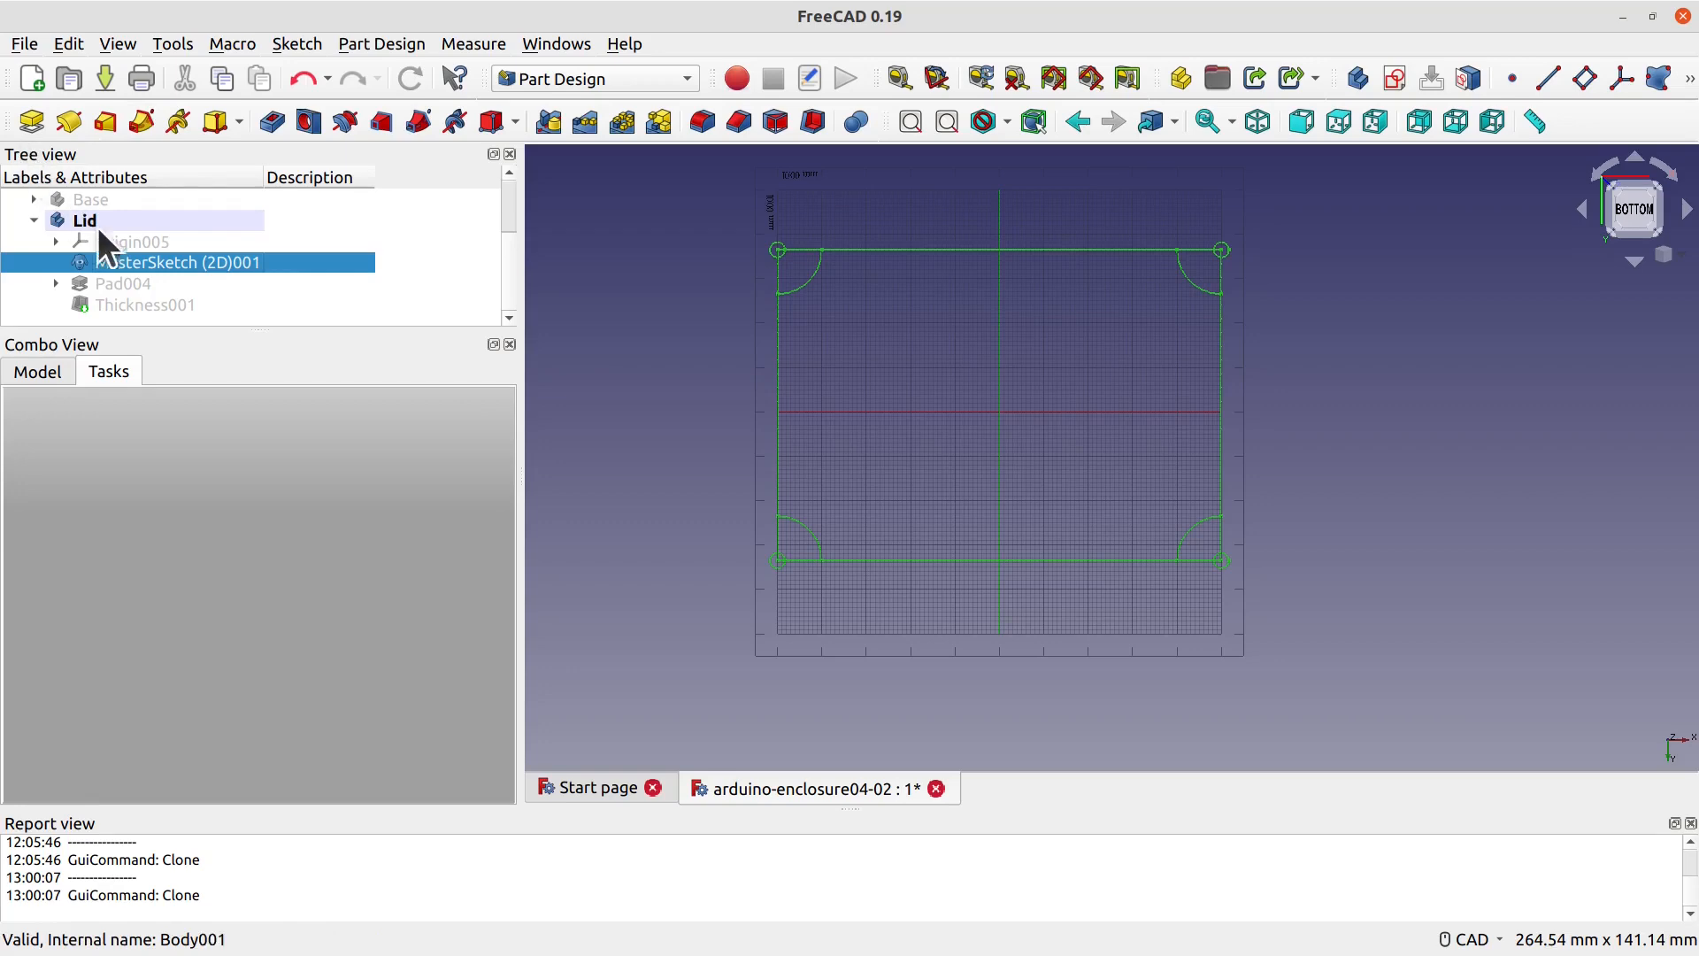
pyautogui.click(138, 219)
pyautogui.click(132, 445)
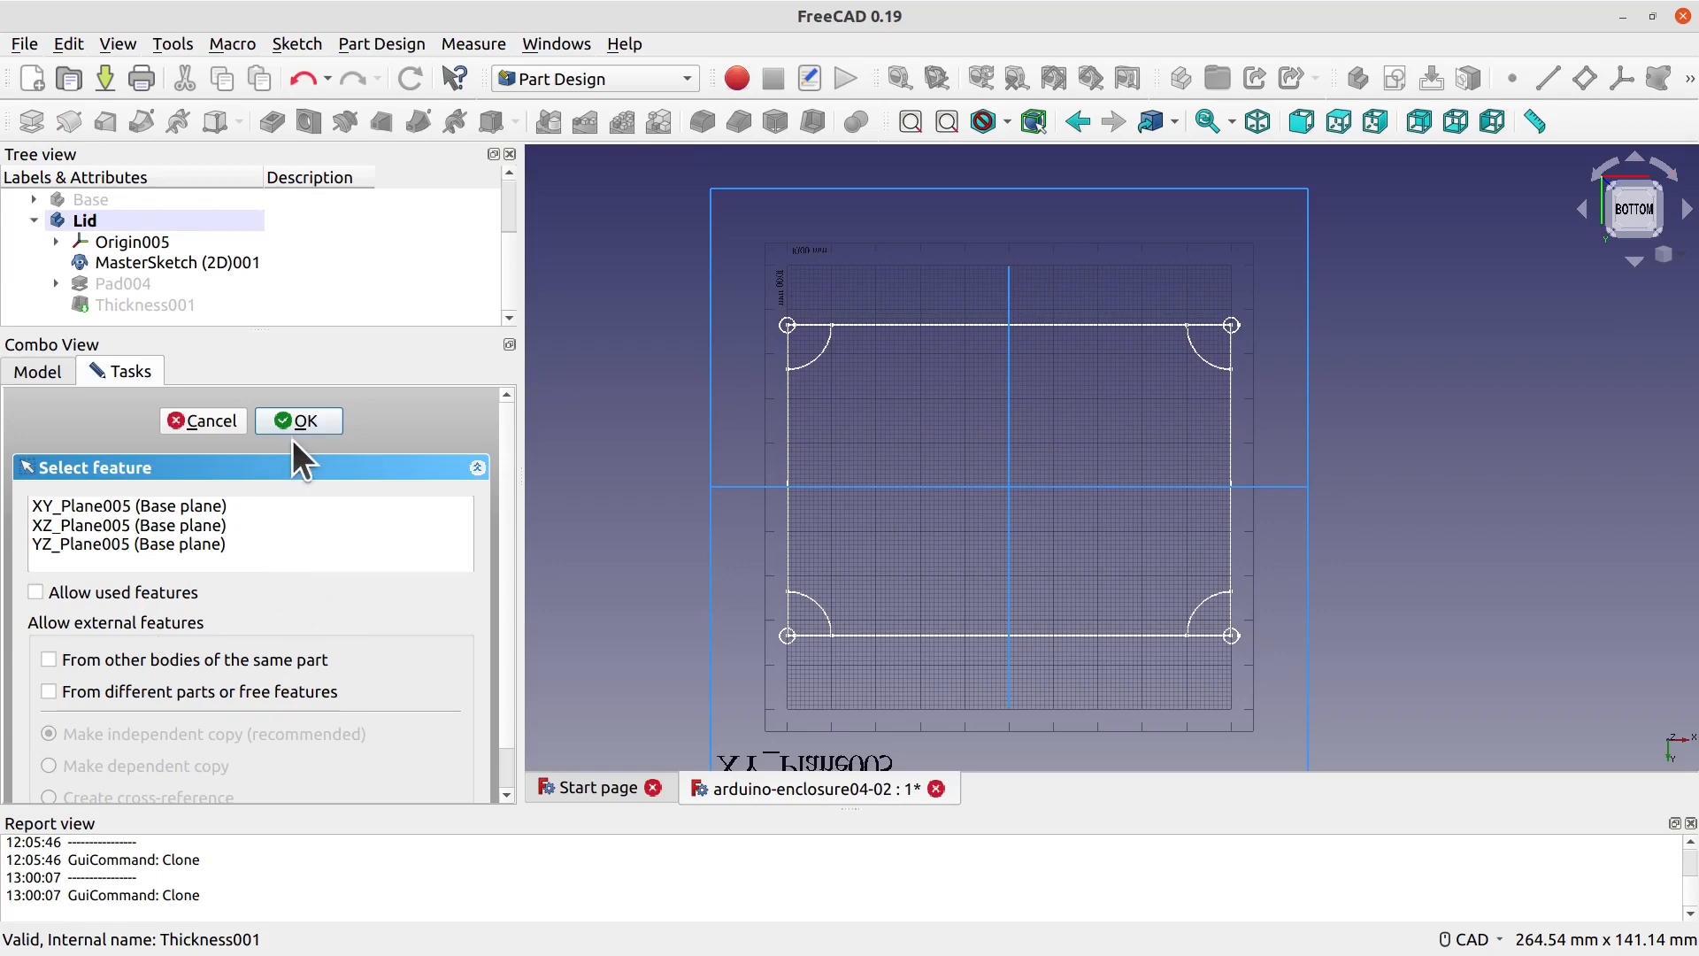
pyautogui.click(131, 507)
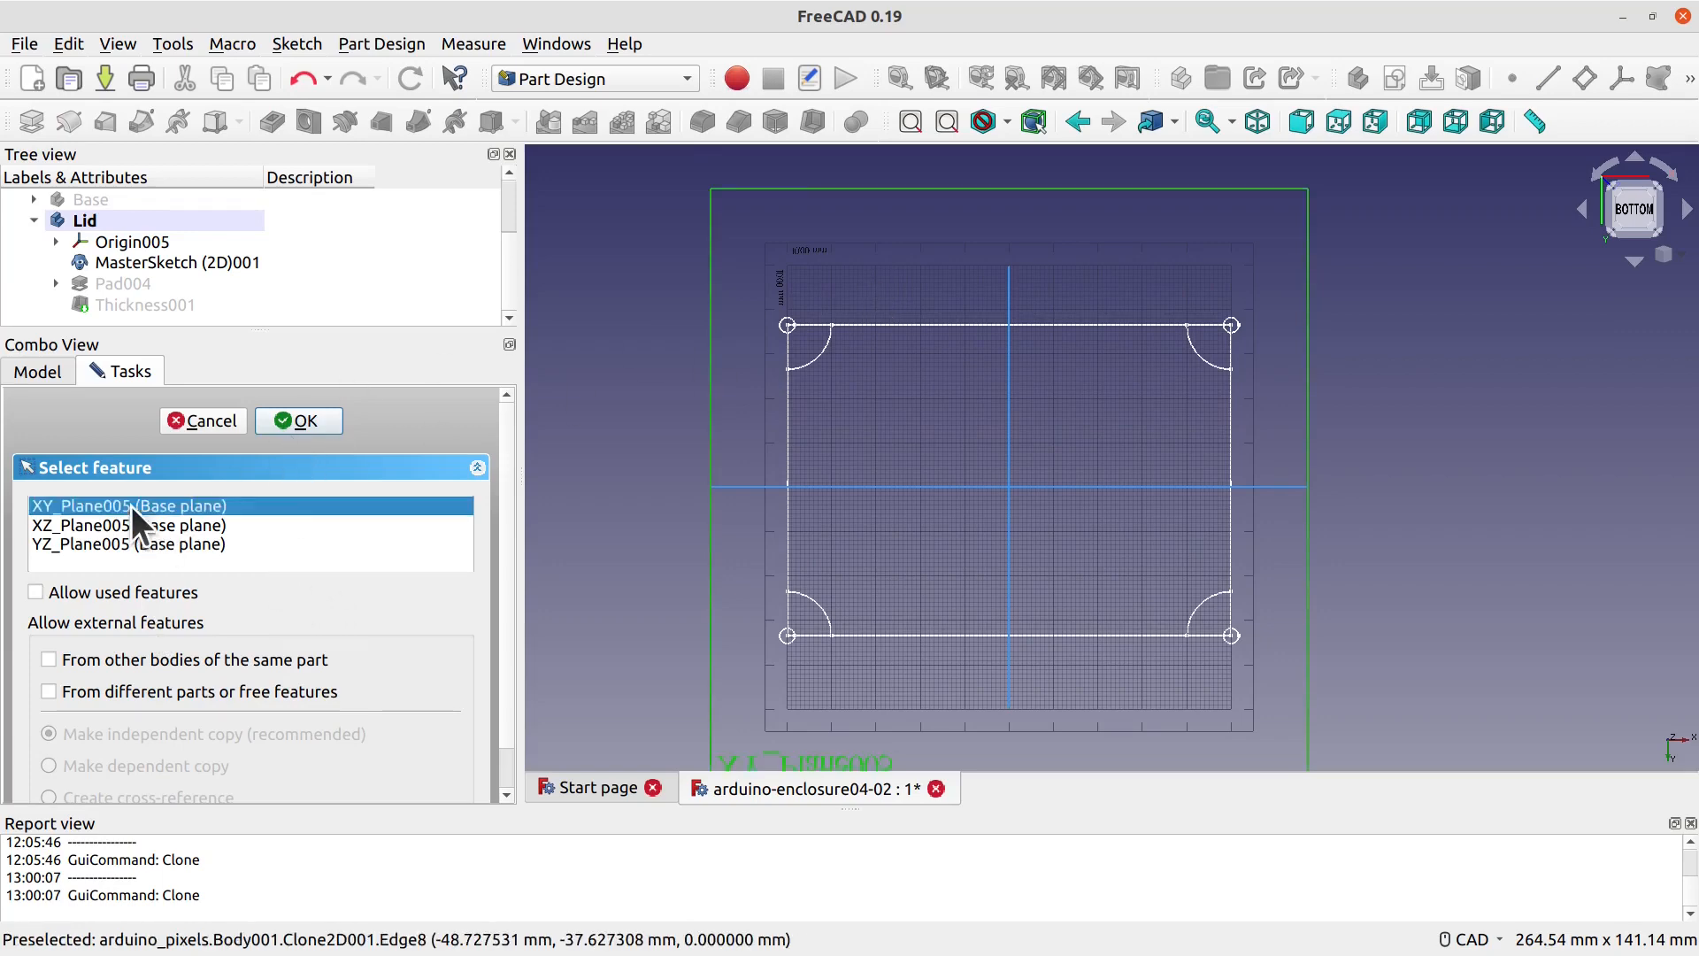
pyautogui.click(301, 420)
pyautogui.click(782, 121)
pyautogui.scroll(3, 833, 355)
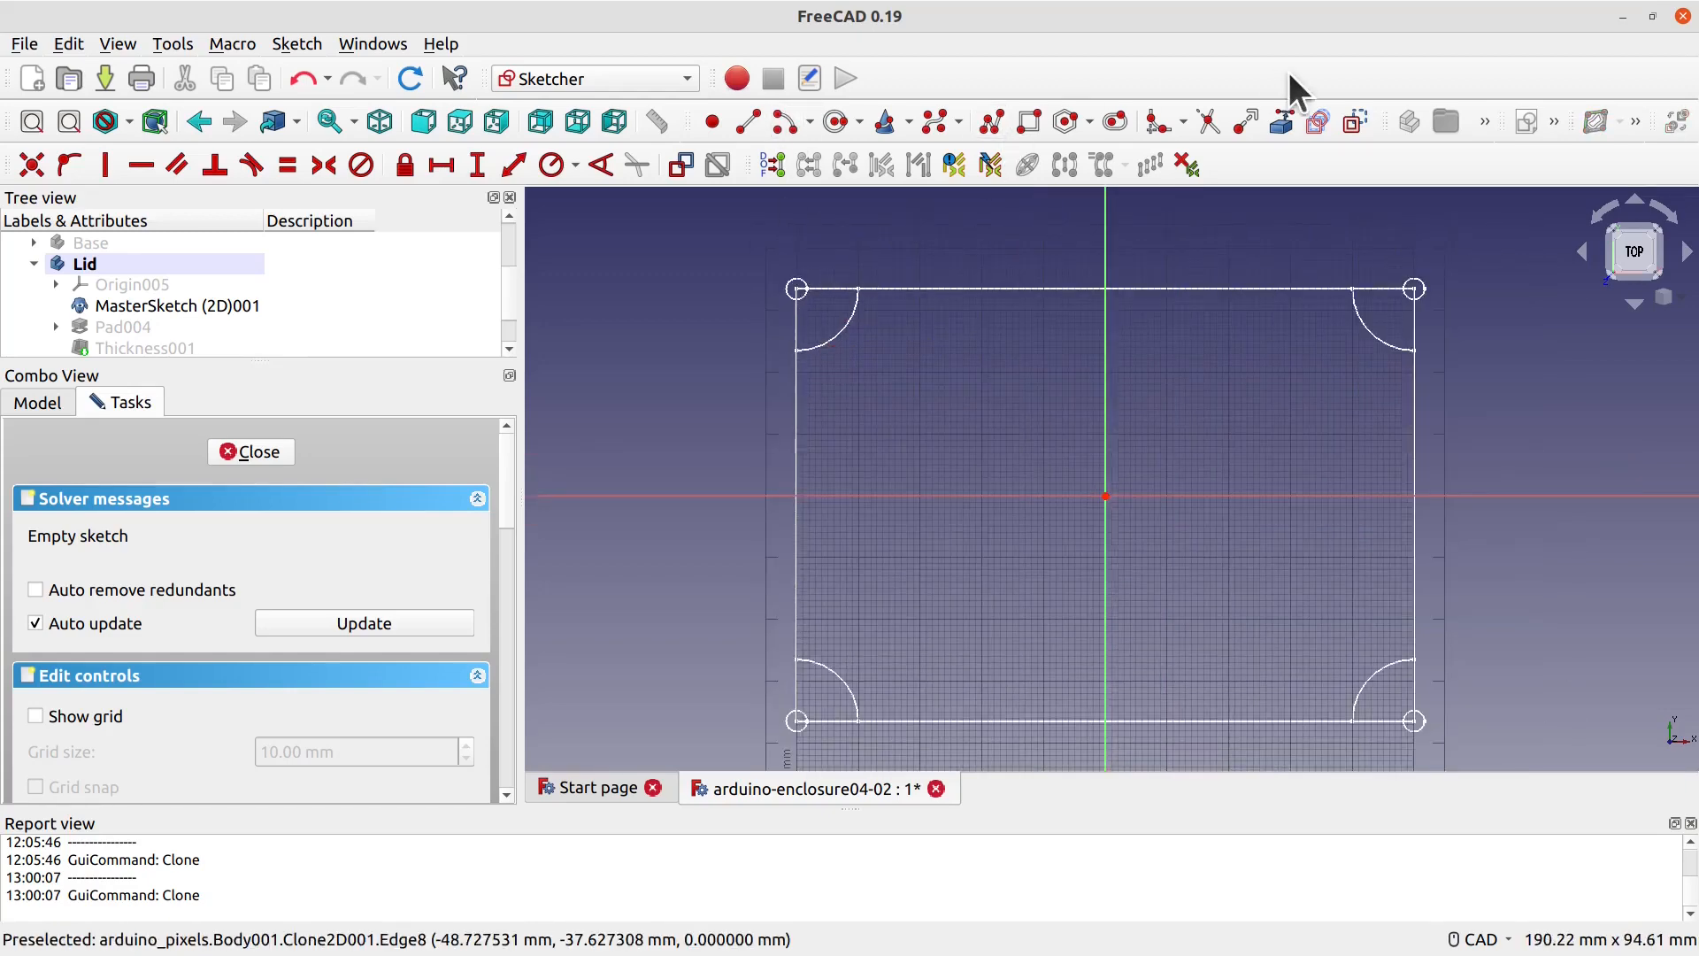
# Step: Link the upper edge and the four corner arcs of the cloned master sketch as external geometry
pyautogui.click(1278, 121)
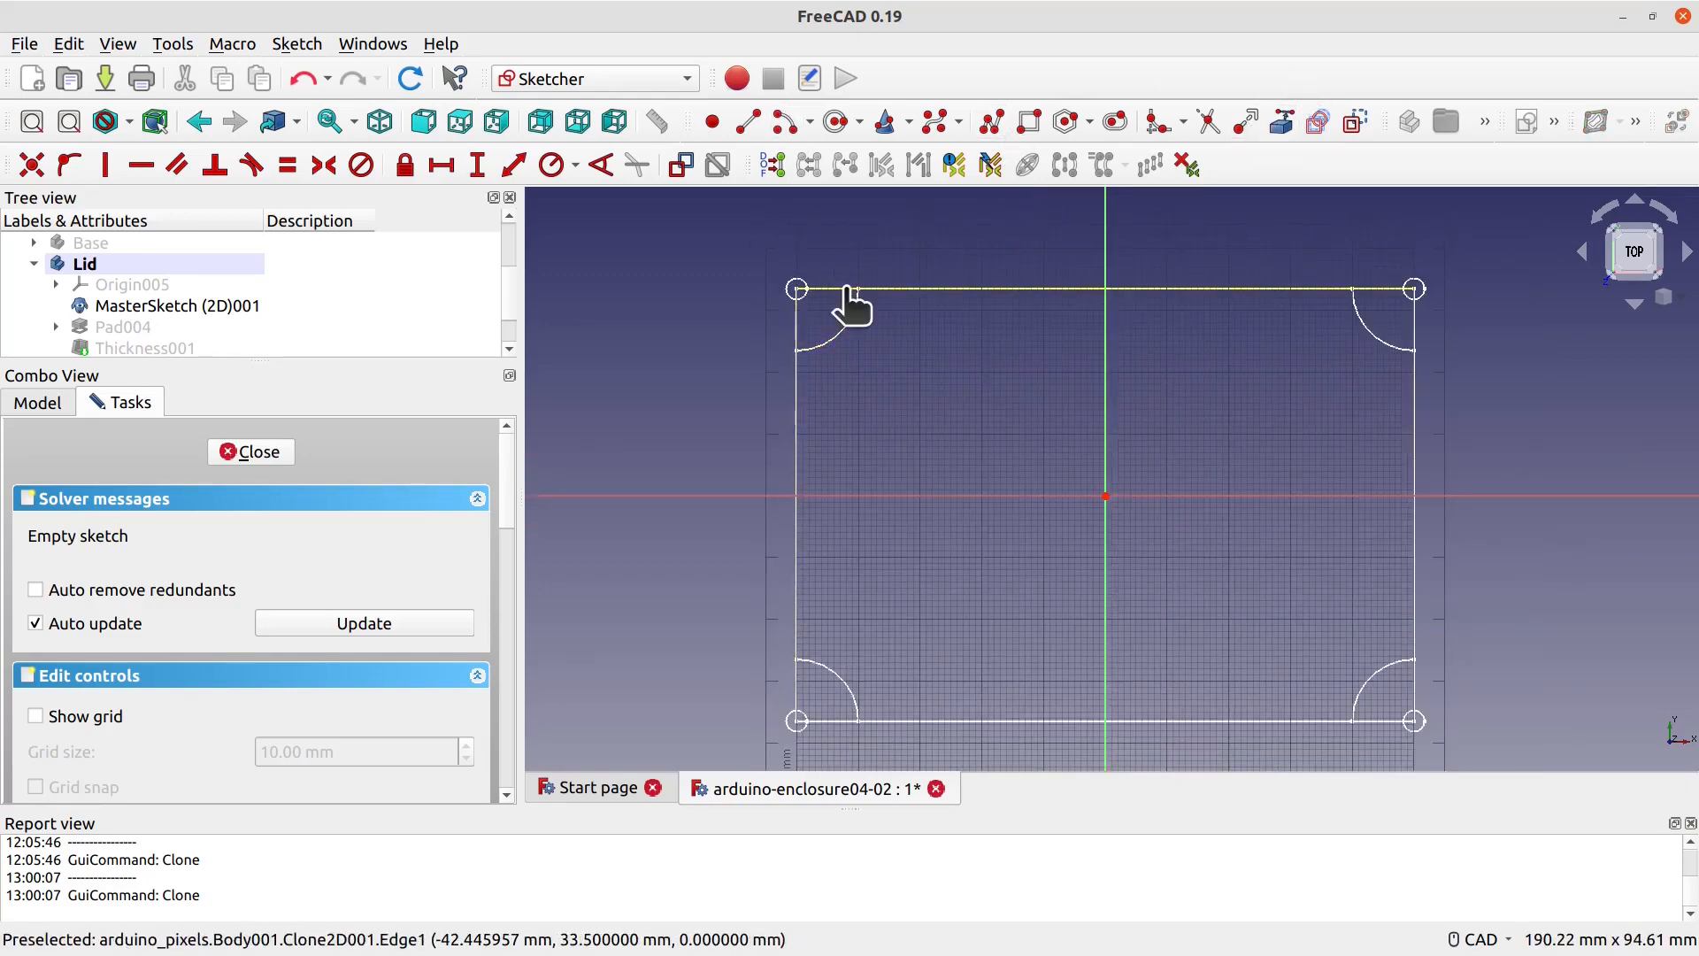
pyautogui.click(850, 289)
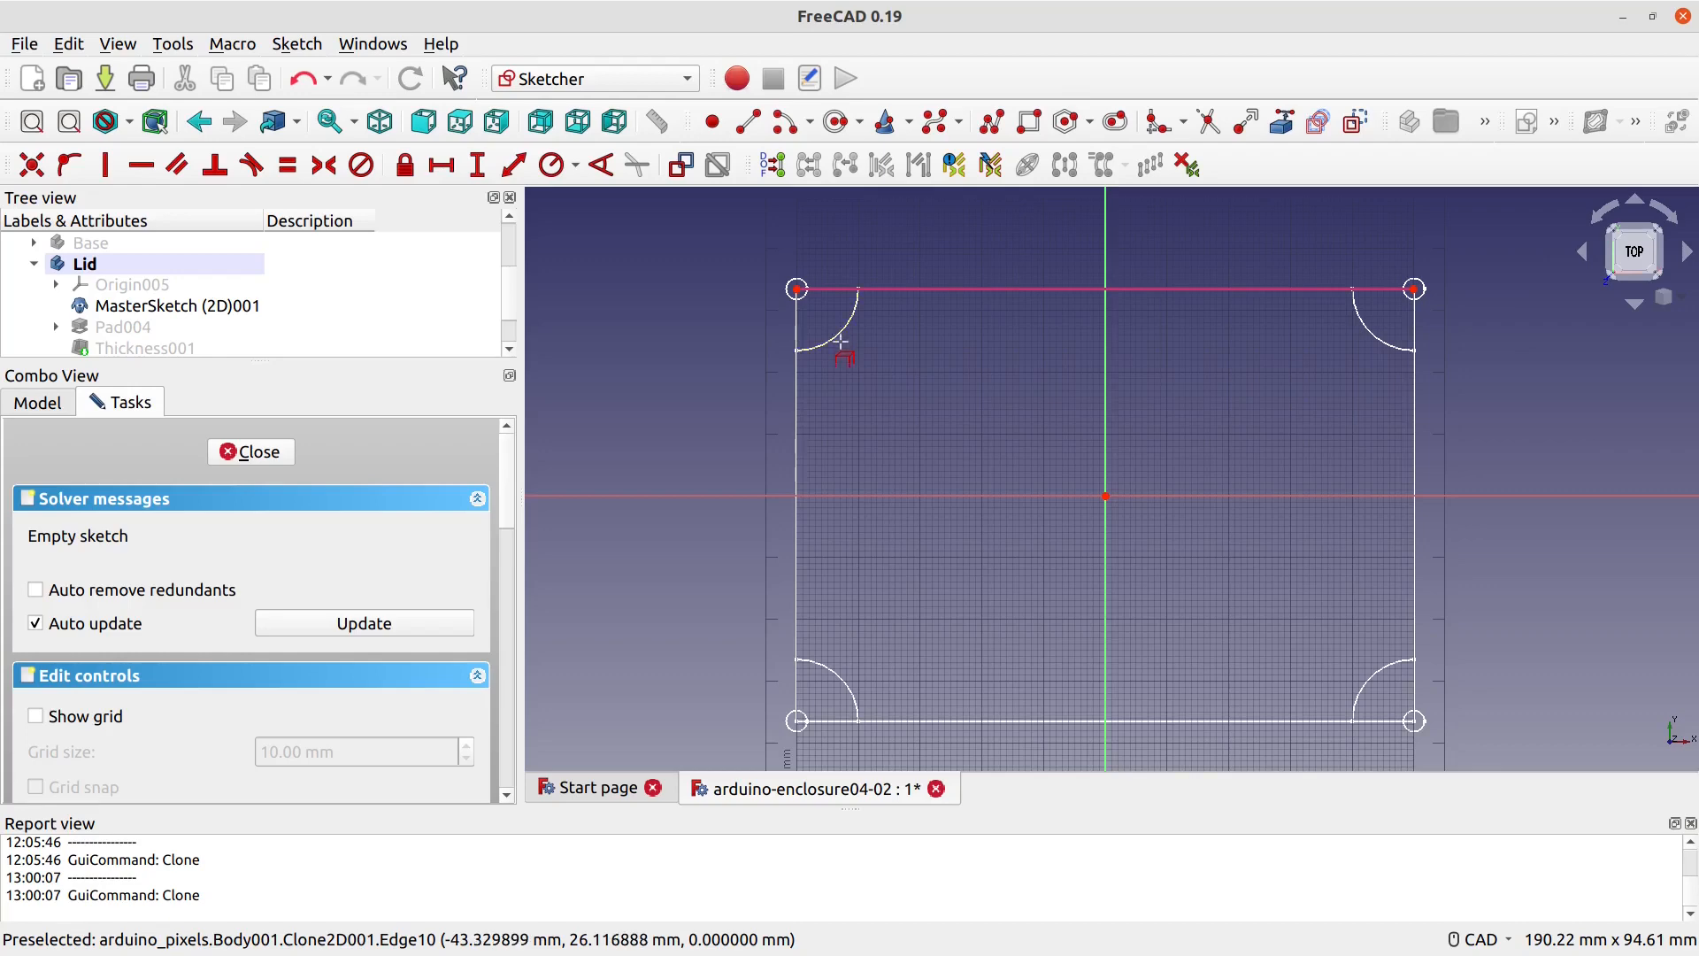
pyautogui.click(838, 335)
pyautogui.click(839, 687)
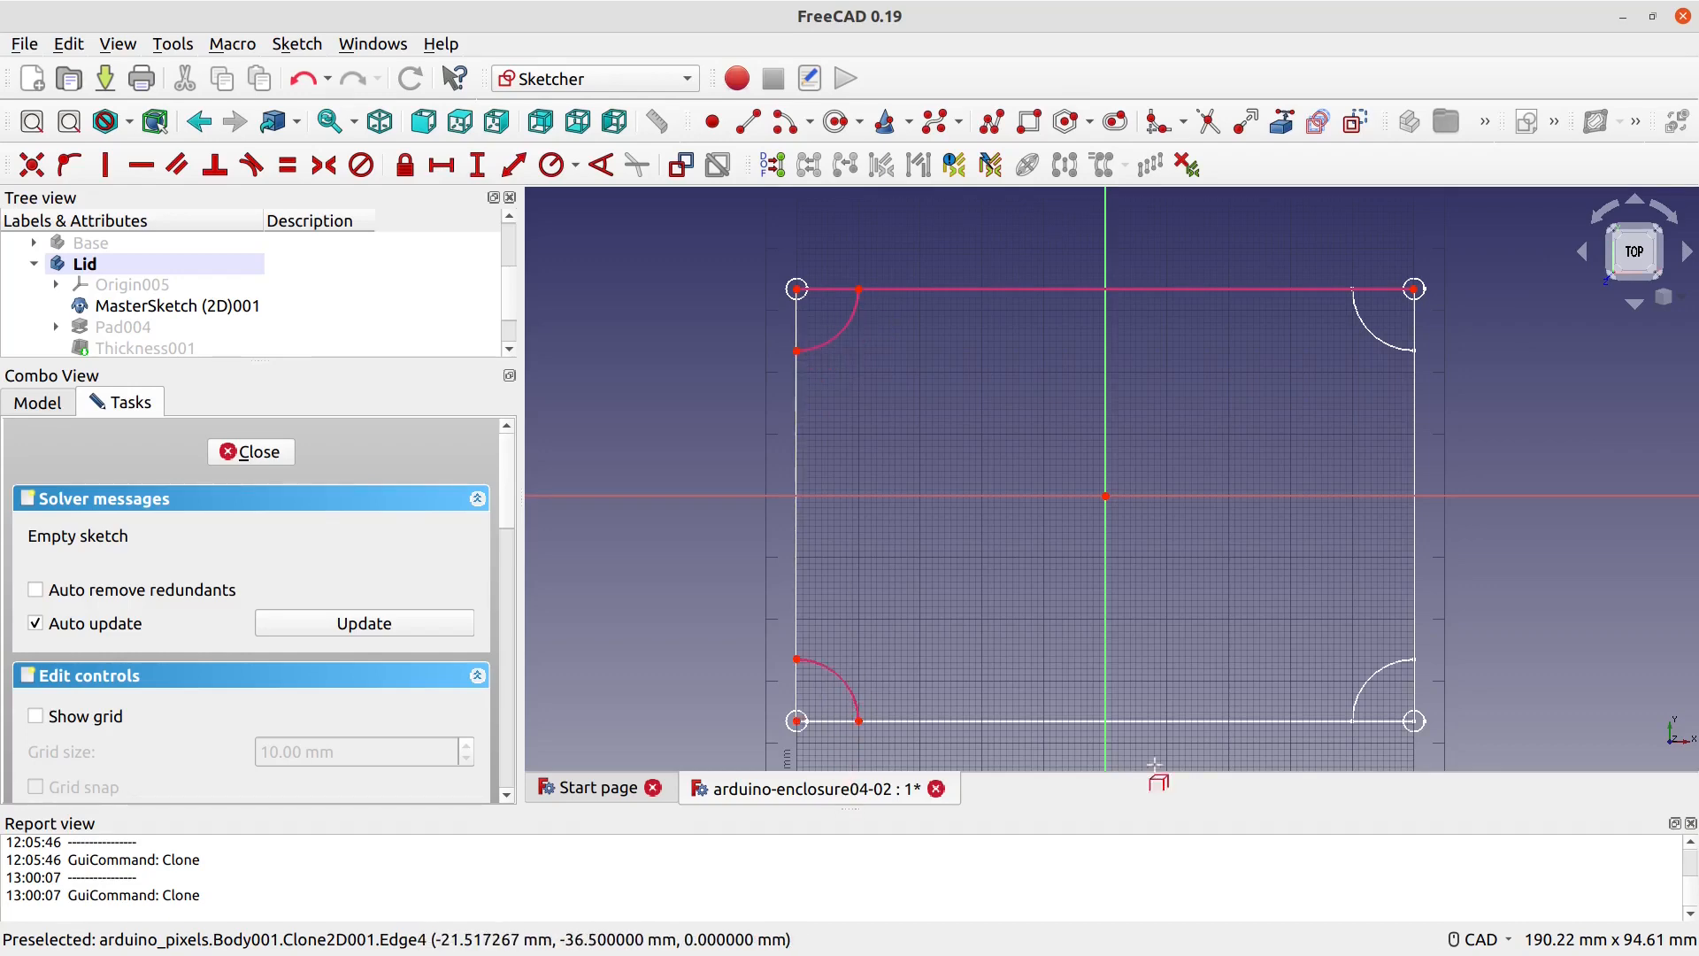
pyautogui.click(1372, 682)
pyautogui.click(1377, 334)
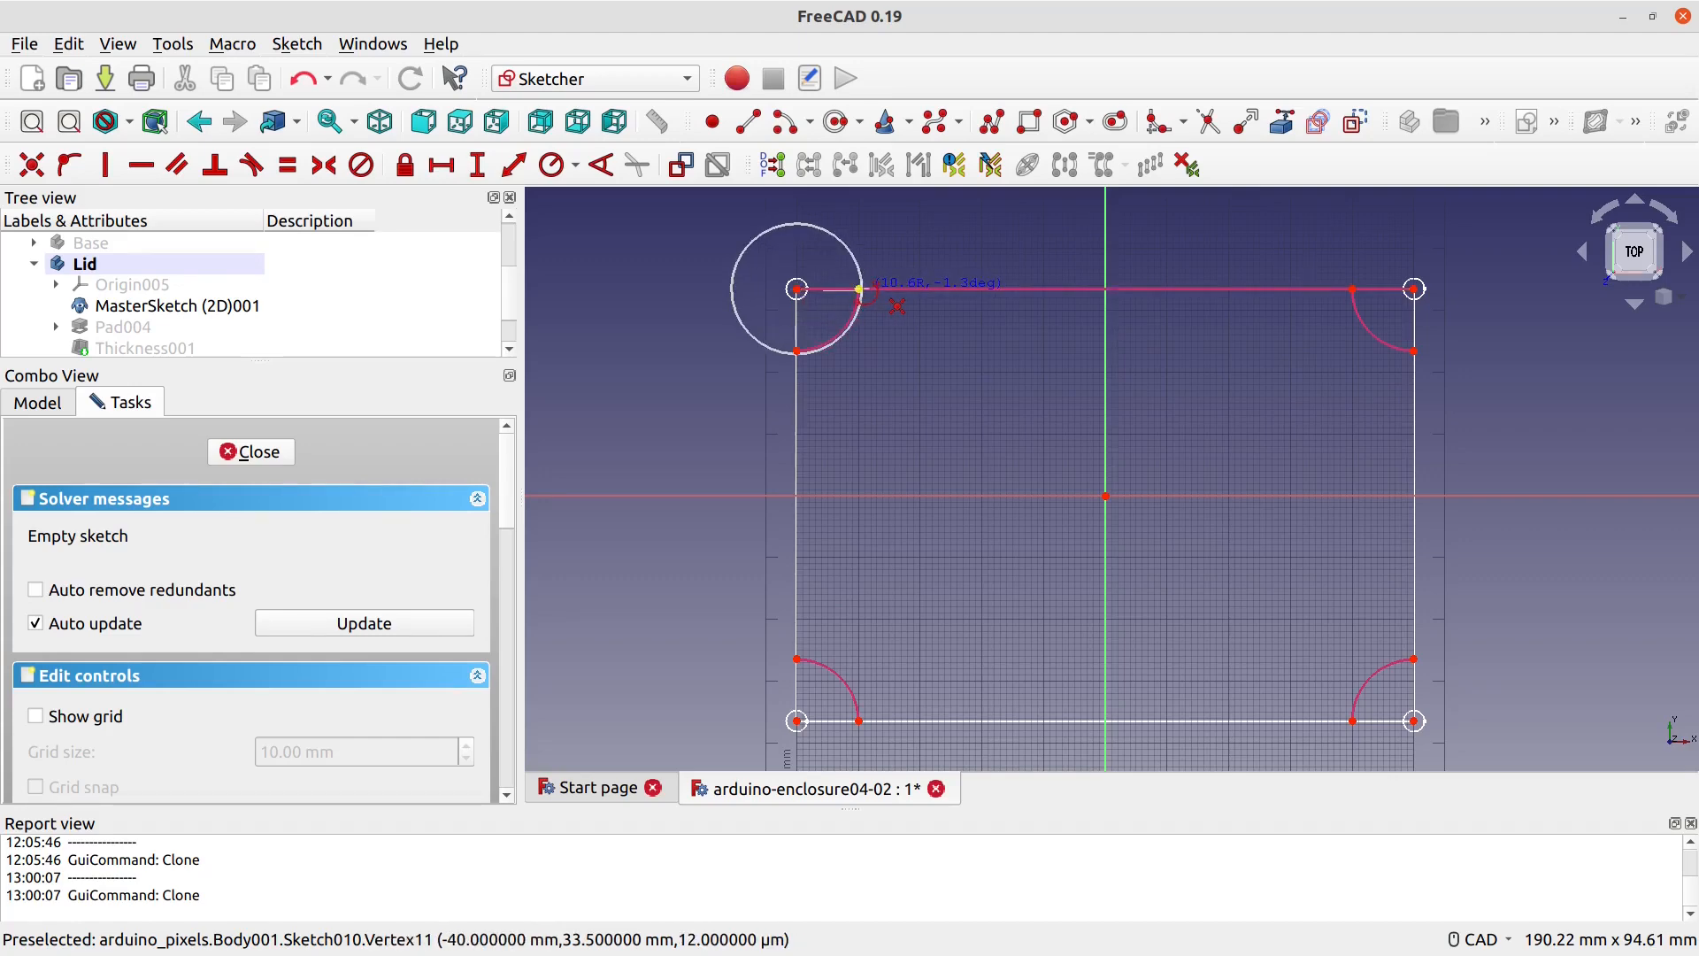
# Step: Trace the upper-left corner arc between the linked arc's endpoints, centred on the outline's corner
pyautogui.click(860, 289)
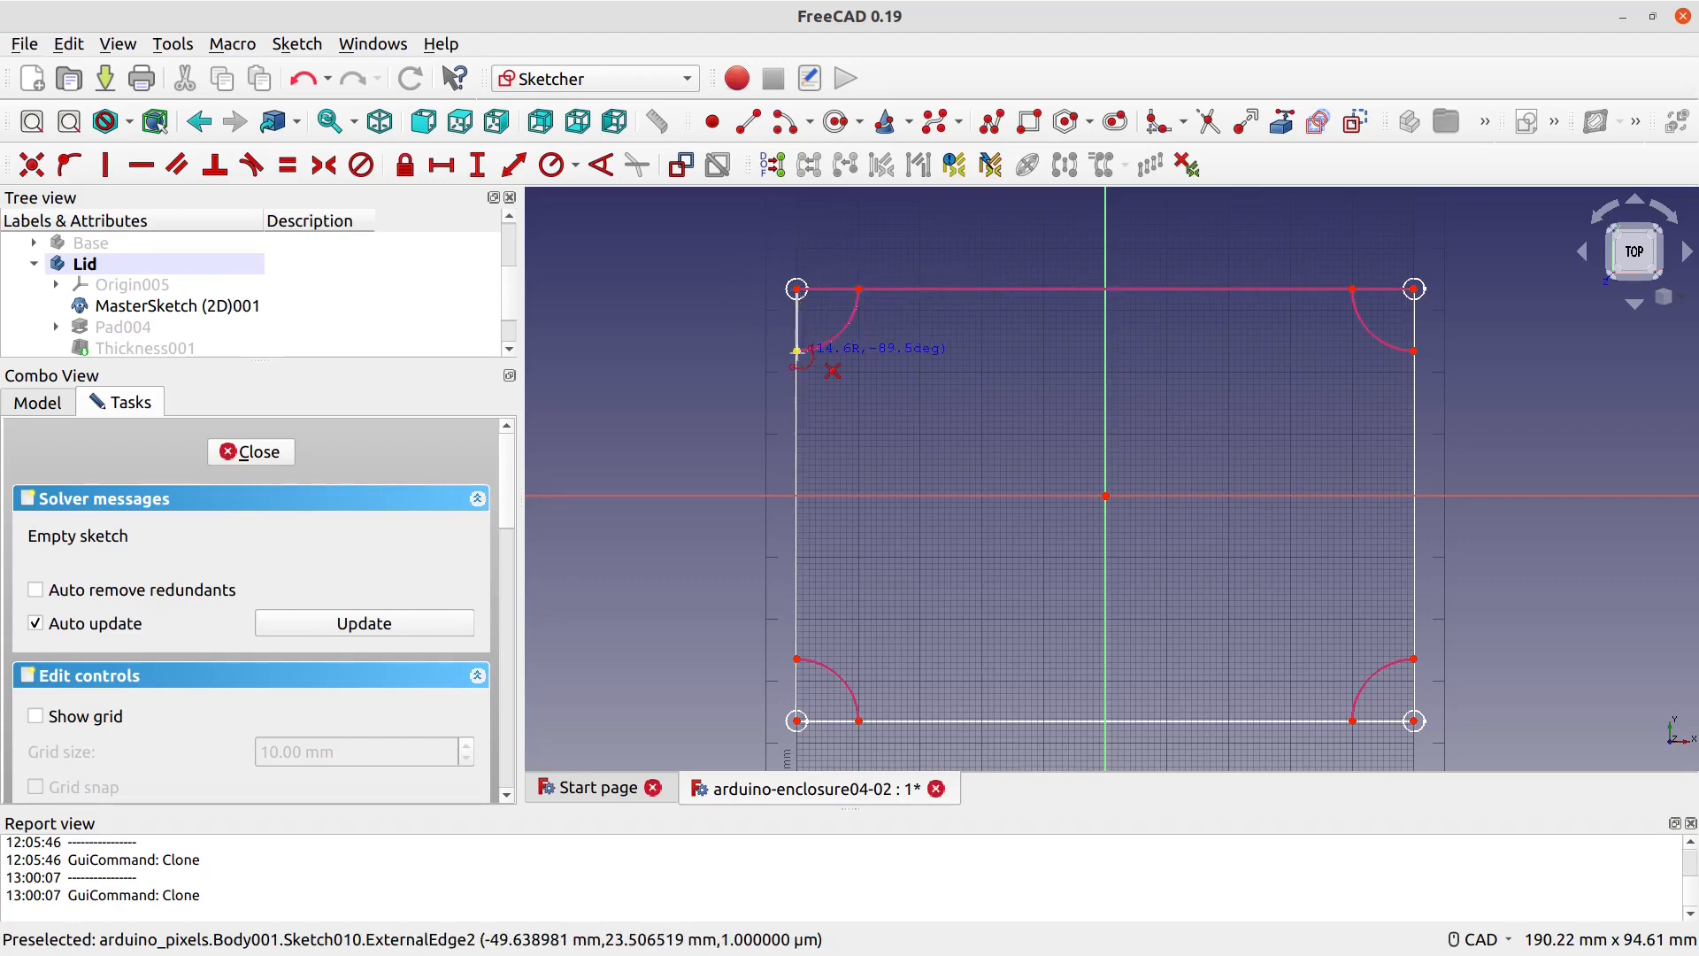
pyautogui.click(797, 352)
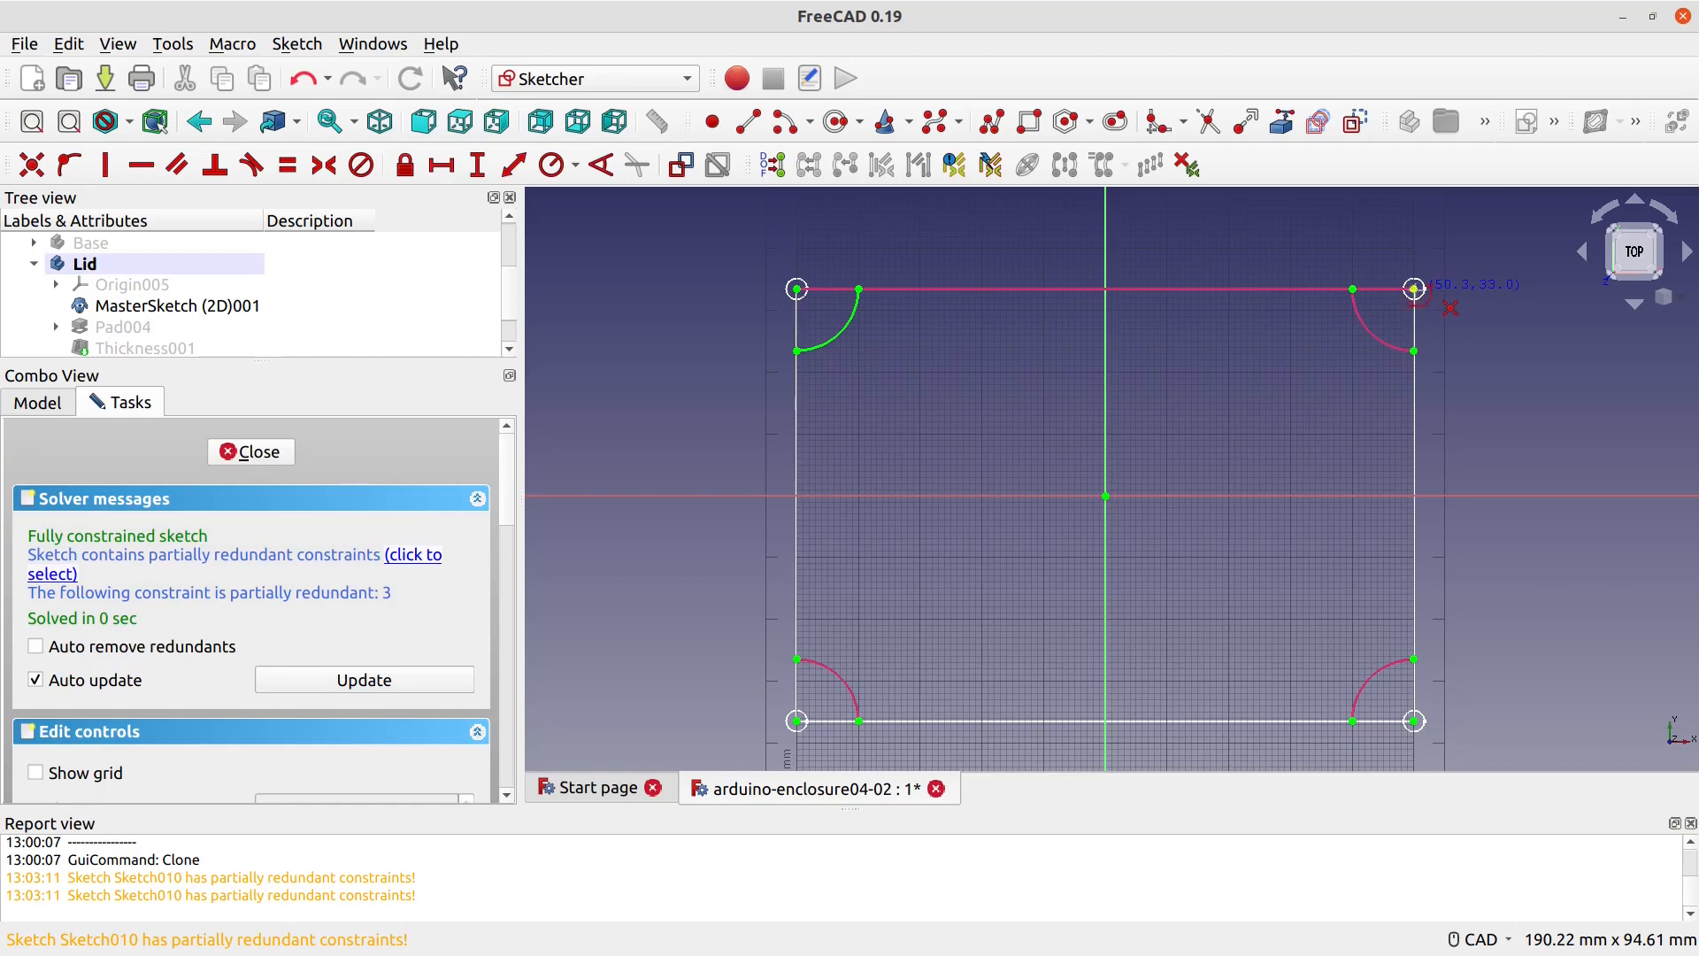
pyautogui.click(1413, 289)
pyautogui.press('Escape')
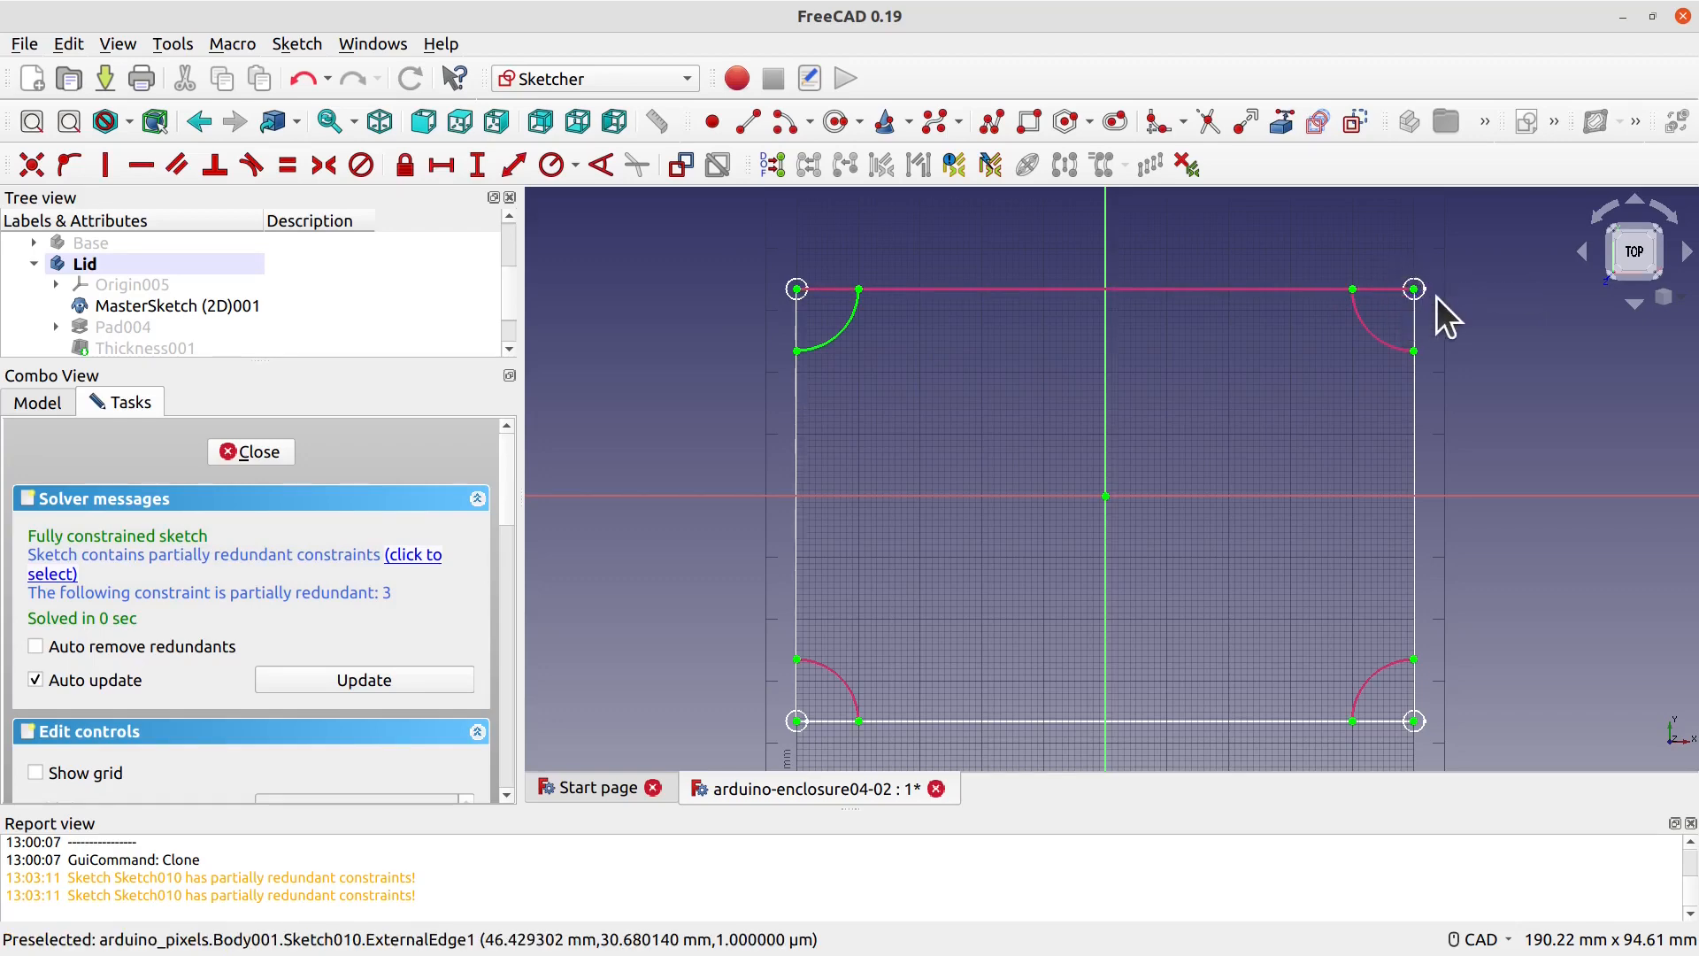
# Step: Trace the upper-right corner arc between the linked arc's endpoints, centred on the outline's upper-right corner
pyautogui.click(784, 123)
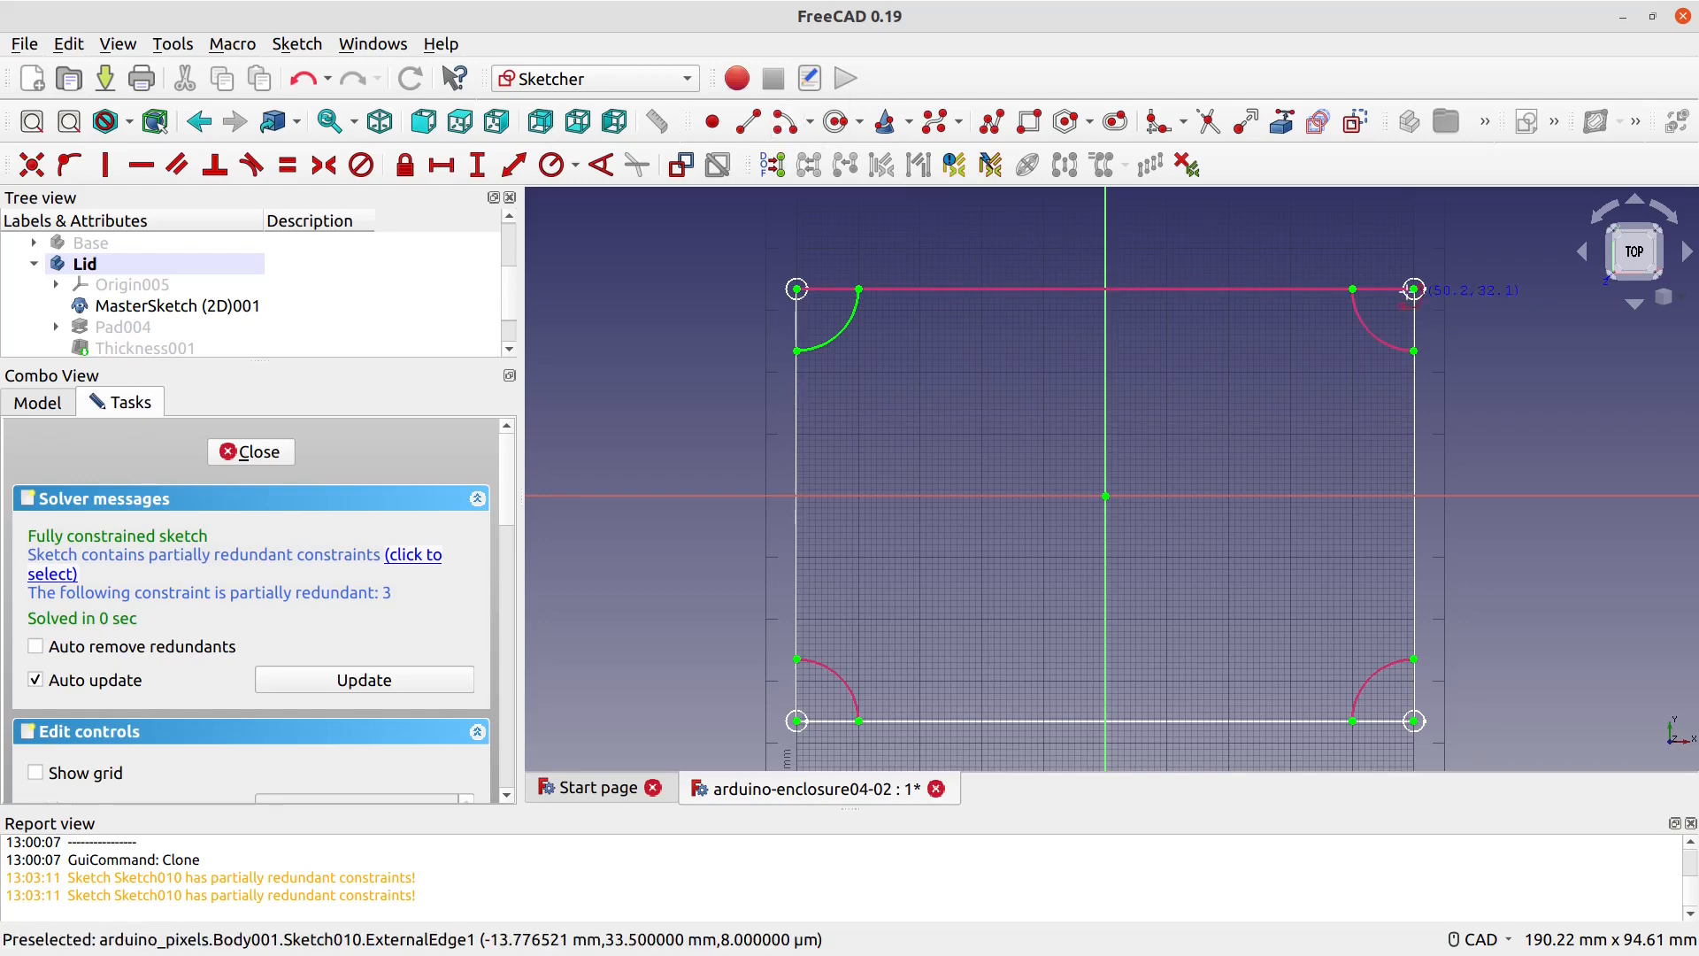
pyautogui.click(1414, 289)
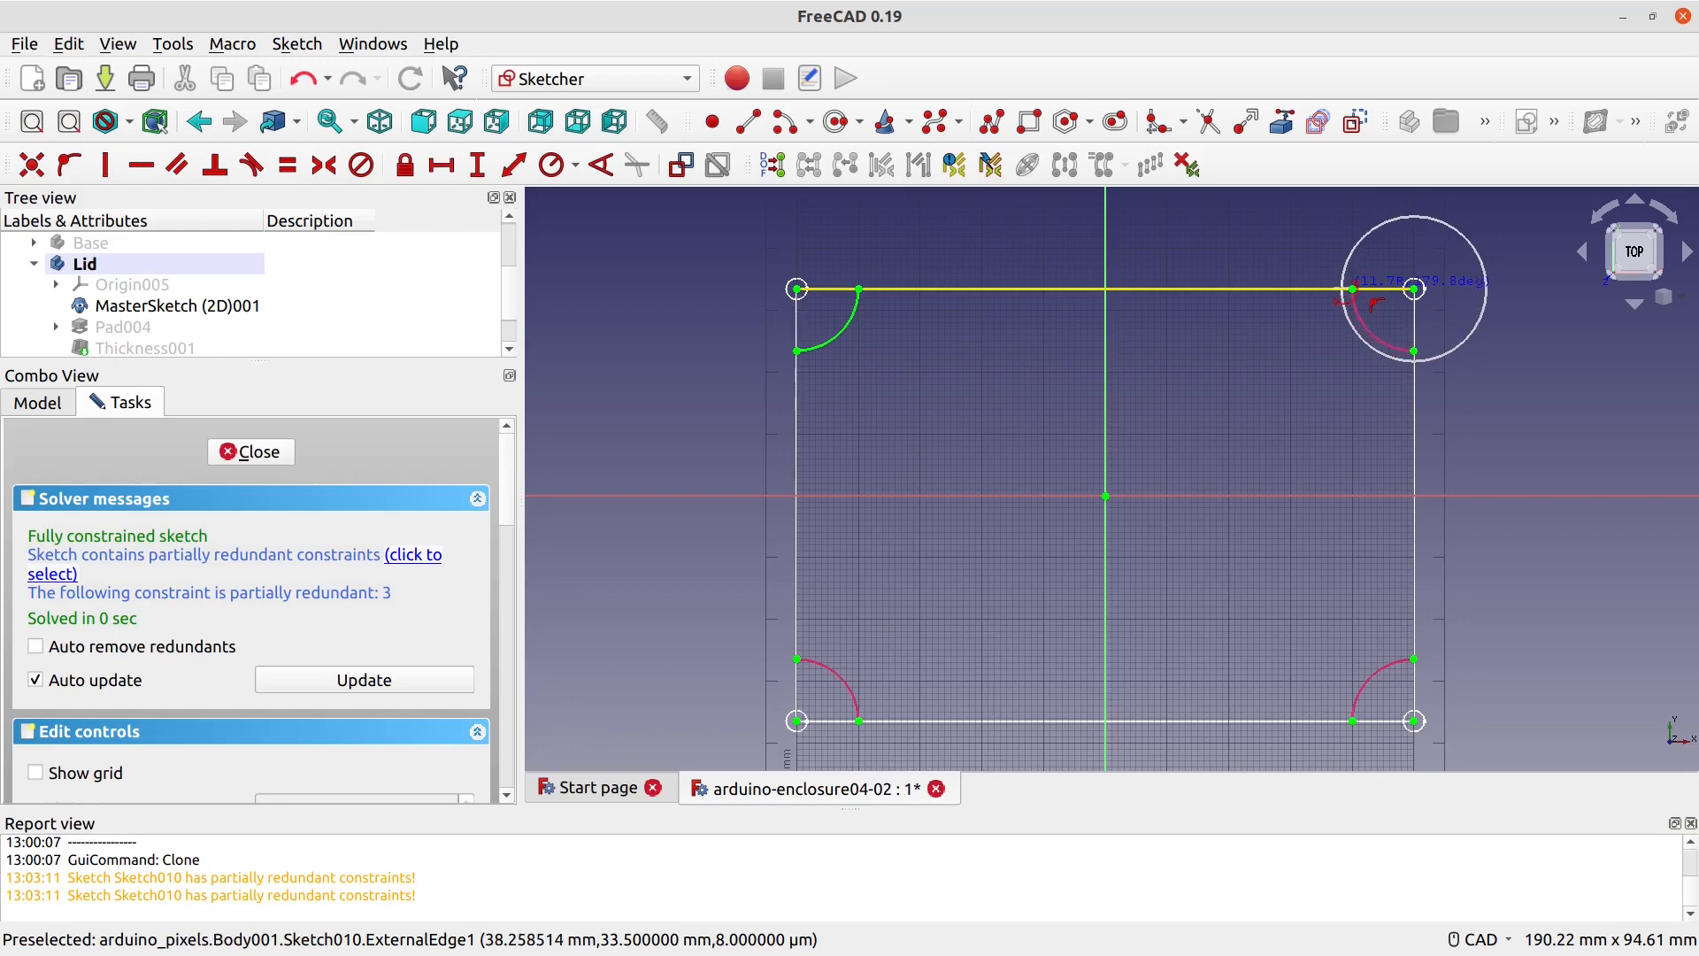
pyautogui.scroll(5, 1353, 299)
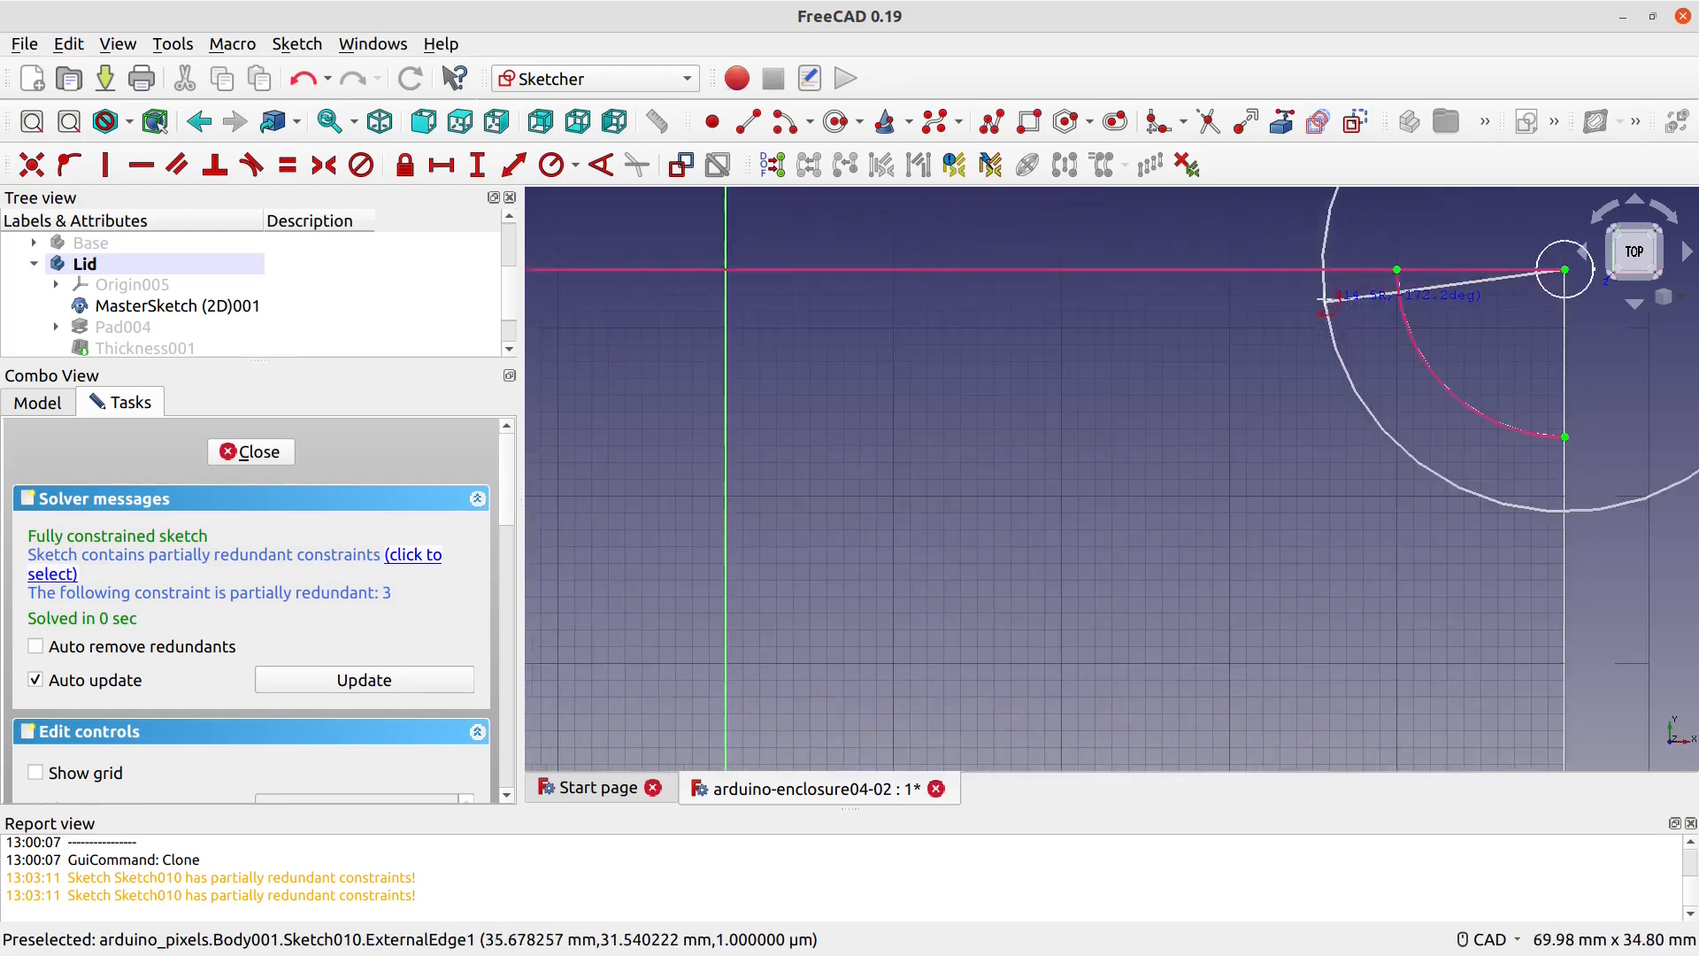
pyautogui.click(1397, 269)
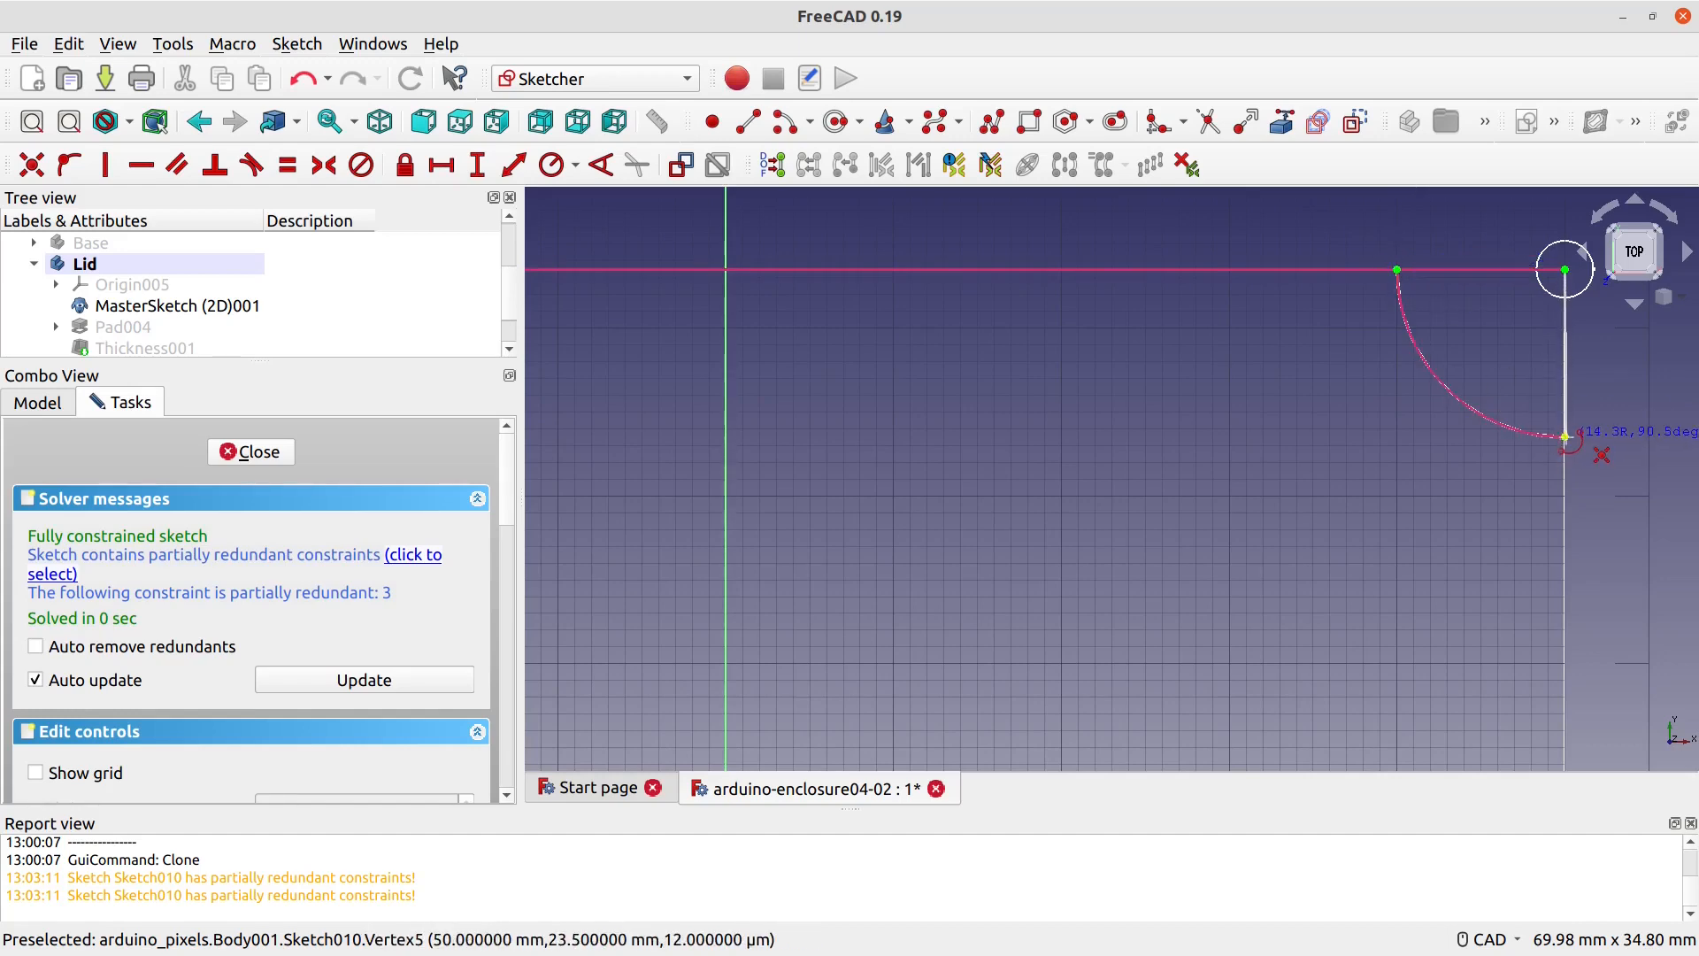
pyautogui.click(1565, 437)
# Step: Trace the lower-right corner arc between the linked arc's endpoints, centred on the outline's lower-right corner
pyautogui.scroll(-3, 1088, 542)
pyautogui.moveTo(1188, 631)
pyautogui.mouseDown(button='middle')
pyautogui.moveTo(1009, 354)
pyautogui.moveTo(1008, 290)
pyautogui.mouseUp(button='middle')
pyautogui.scroll(1, 1008, 290)
pyautogui.scroll(-2, 1249, 579)
pyautogui.moveTo(1299, 722); pyautogui.dragTo(1384, 536, button='middle')
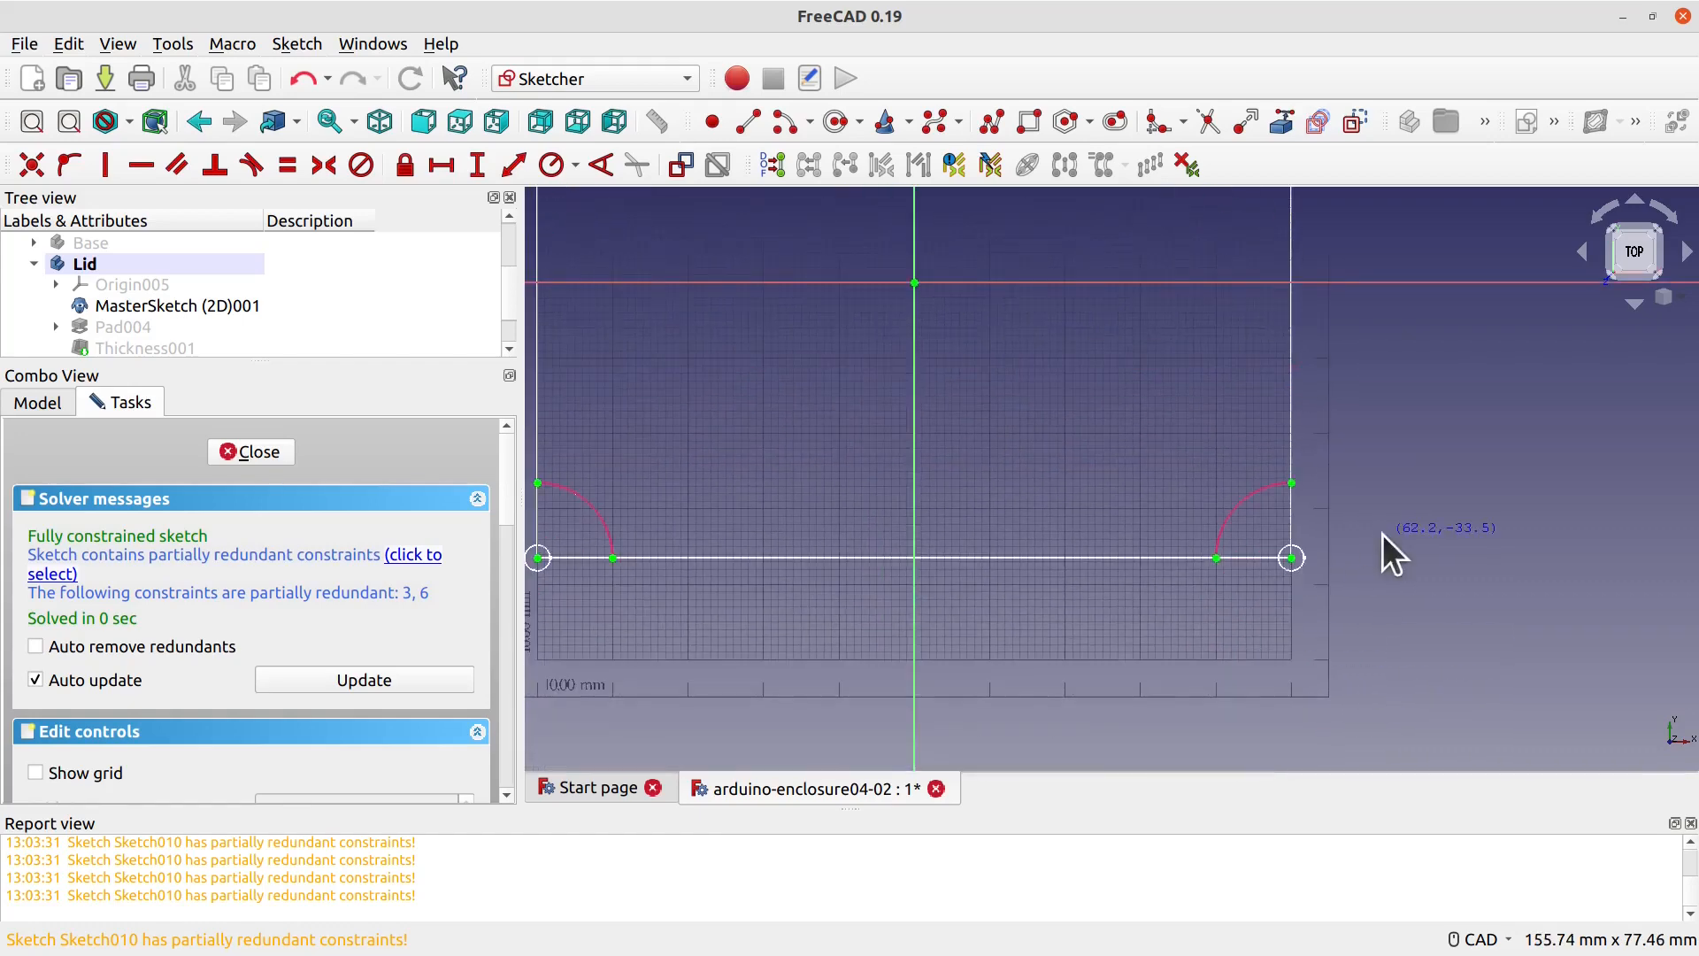
pyautogui.click(1292, 557)
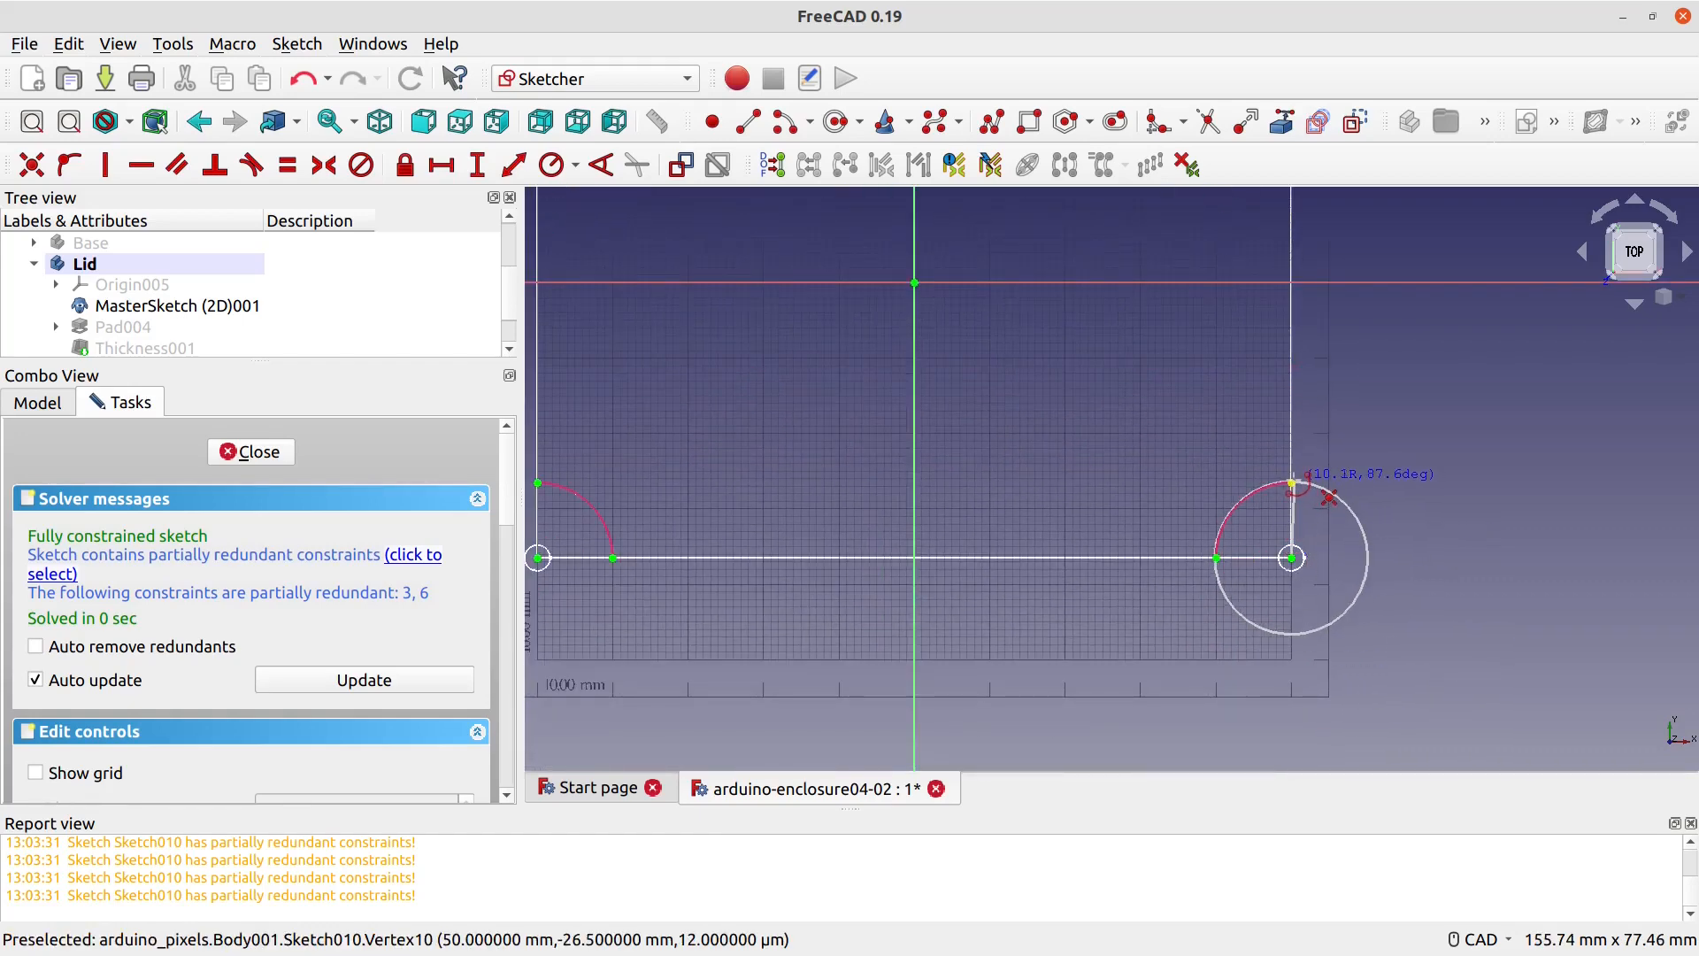
pyautogui.click(1293, 482)
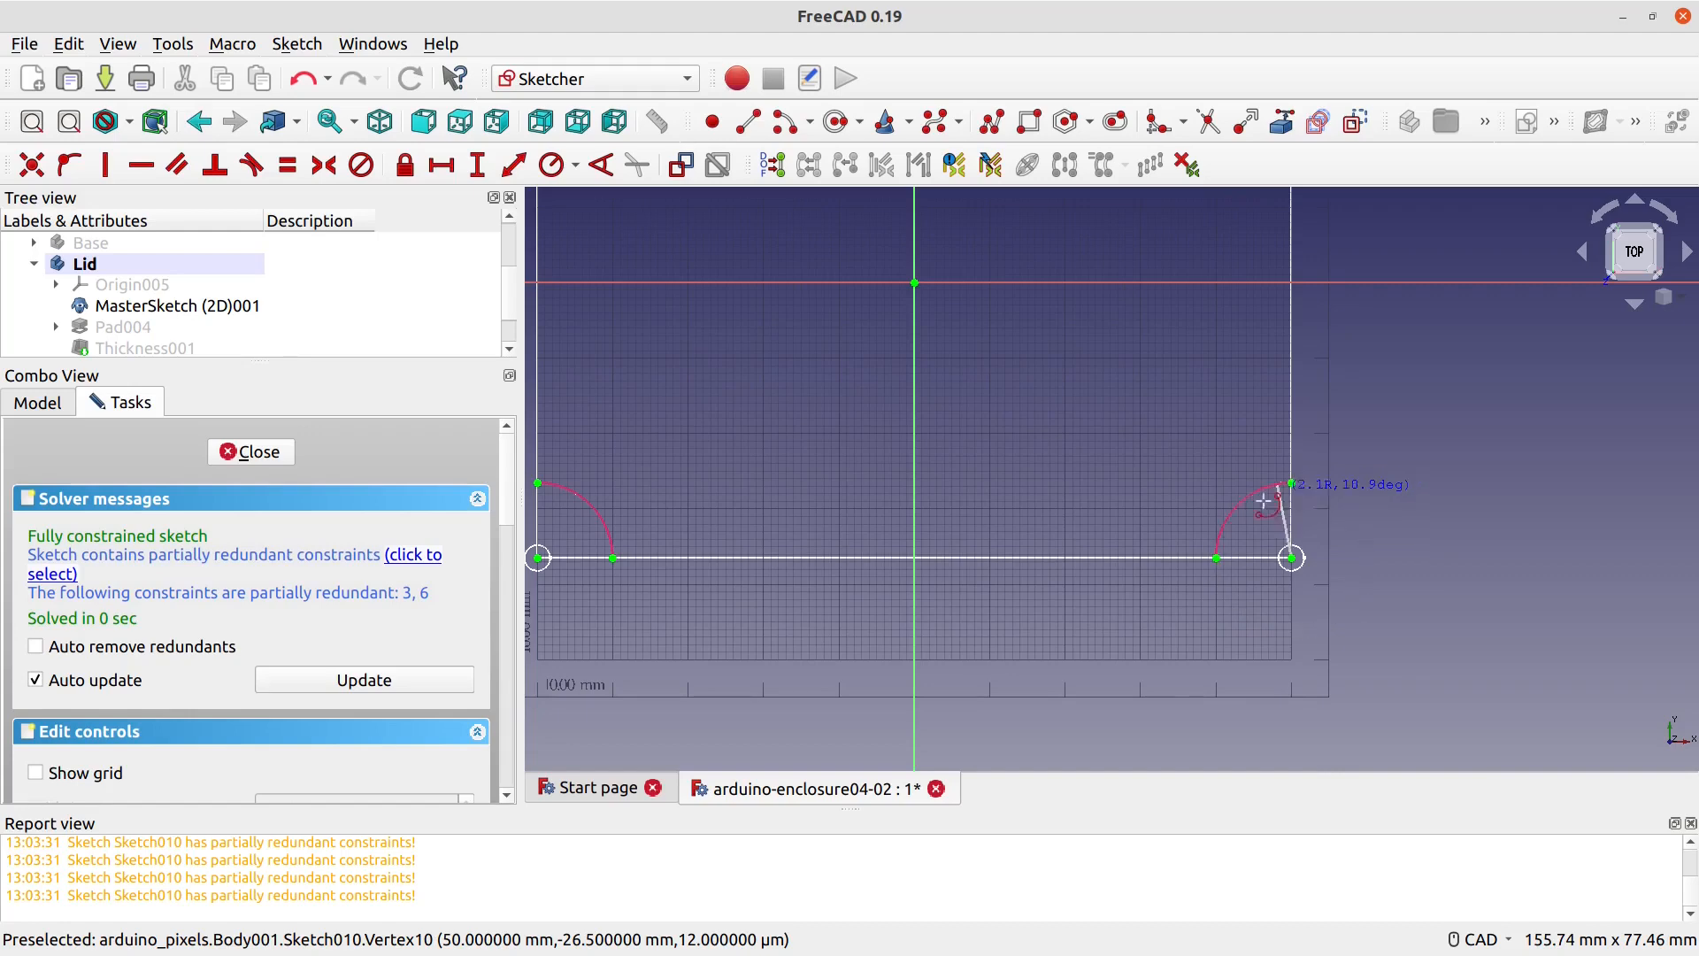
pyautogui.click(1216, 557)
# Step: Trace the lower-left corner arc between the linked arc's endpoints, centred on the outline's lower-left corner
pyautogui.moveTo(598, 516); pyautogui.dragTo(1267, 574, button='middle')
pyautogui.click(1205, 615)
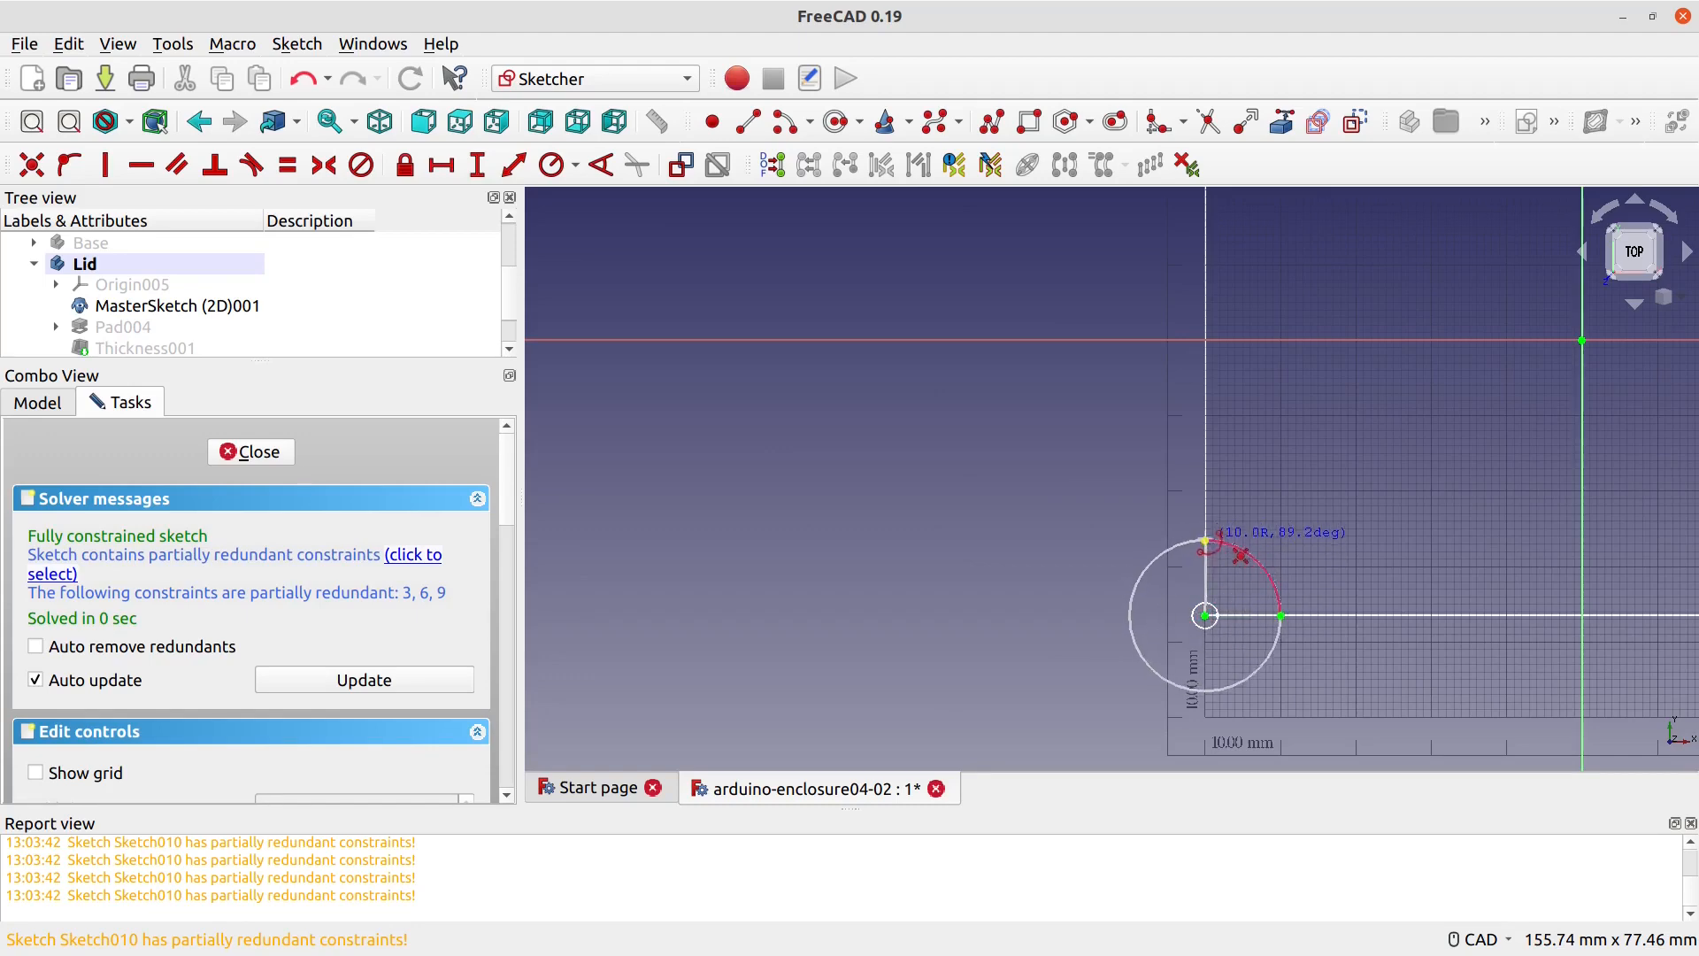
pyautogui.click(1204, 540)
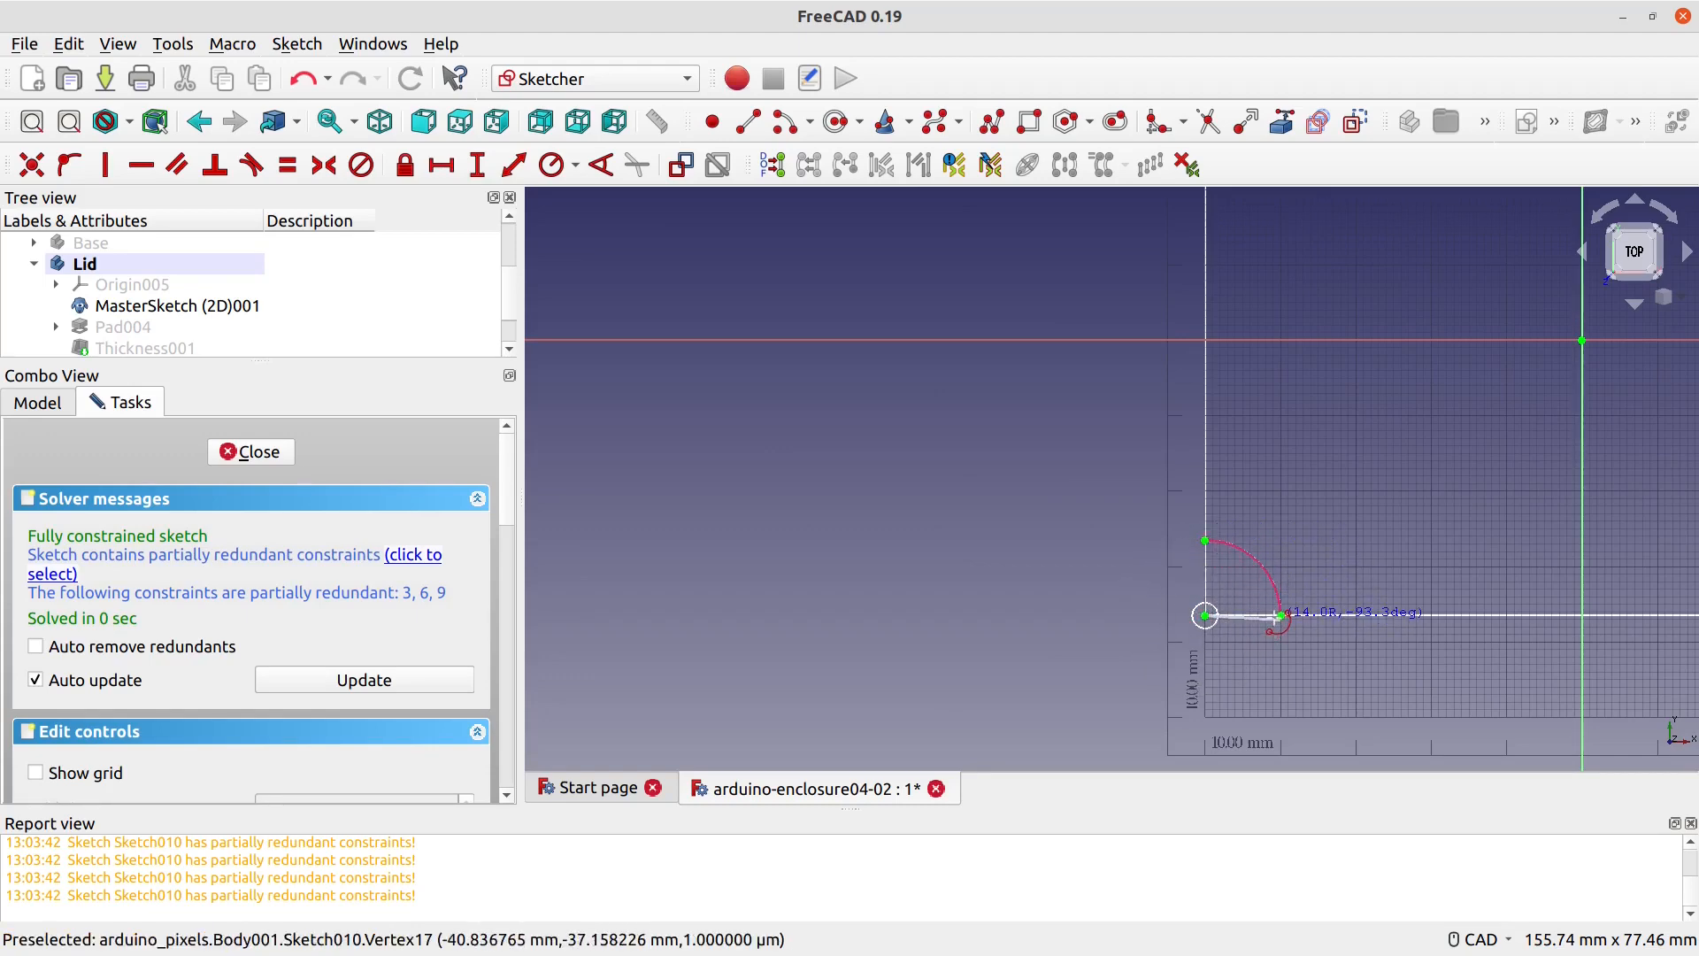
pyautogui.click(1280, 615)
# Step: Close the upper-left quarter circle with a vertical and a horizontal line from the arc's endpoints to the outline's corner
pyautogui.scroll(-4, 1334, 385)
pyautogui.moveTo(1375, 376); pyautogui.dragTo(837, 465, button='middle')
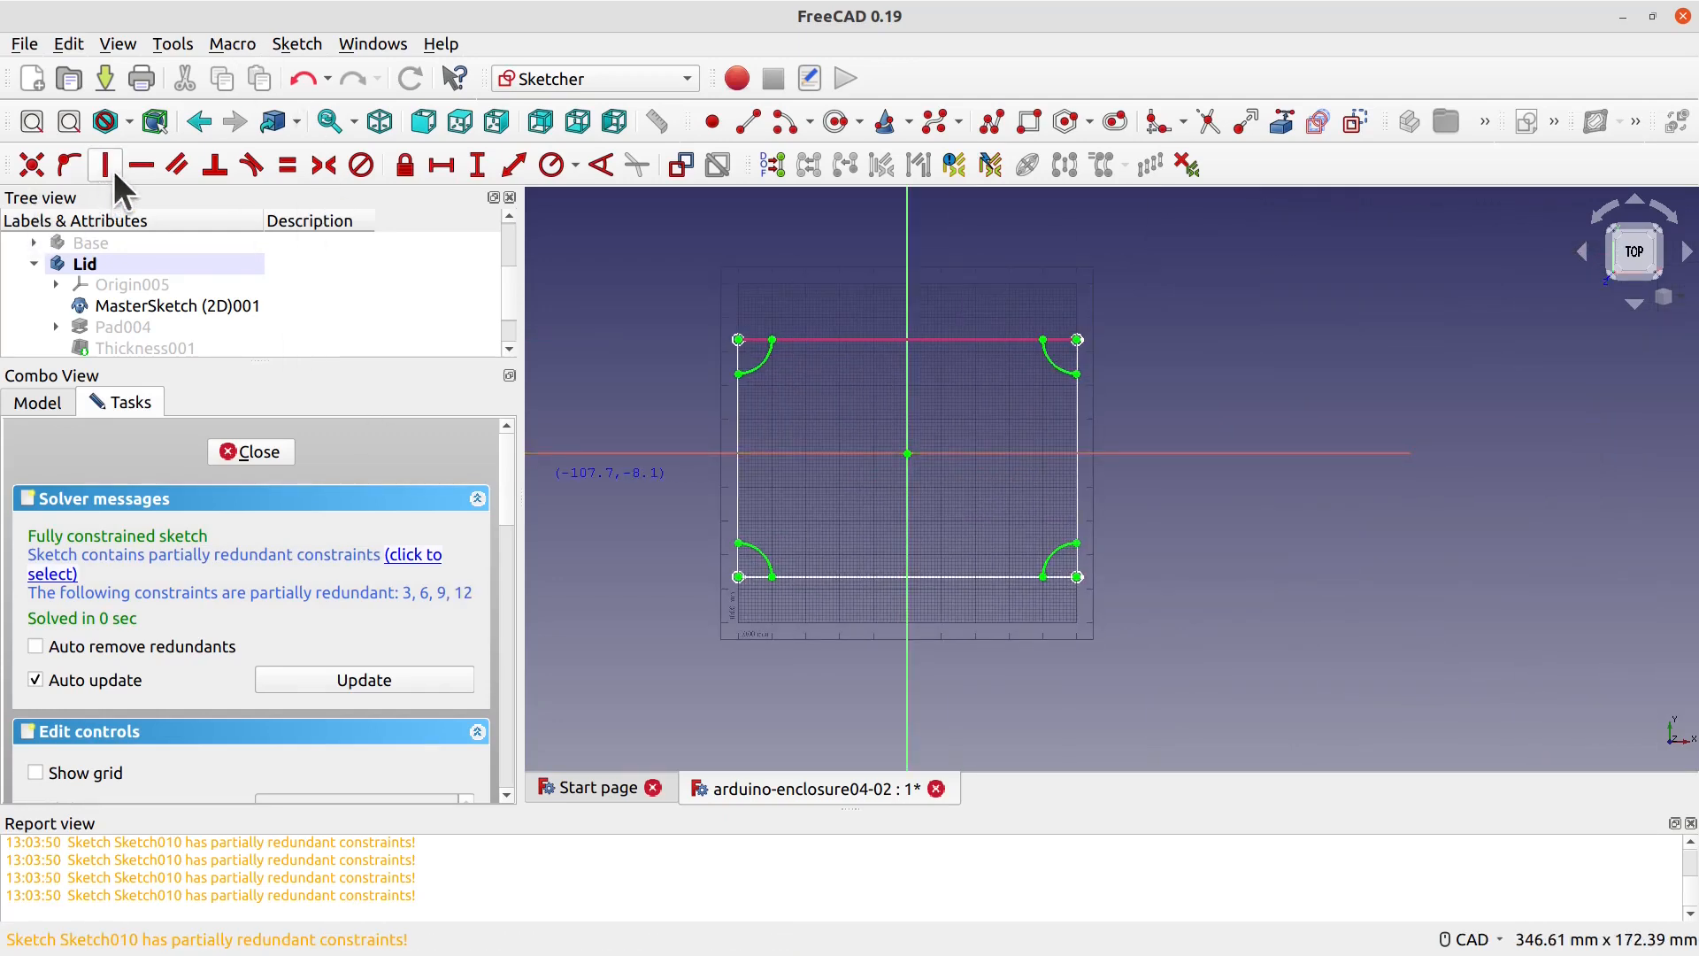
pyautogui.scroll(4, 722, 473)
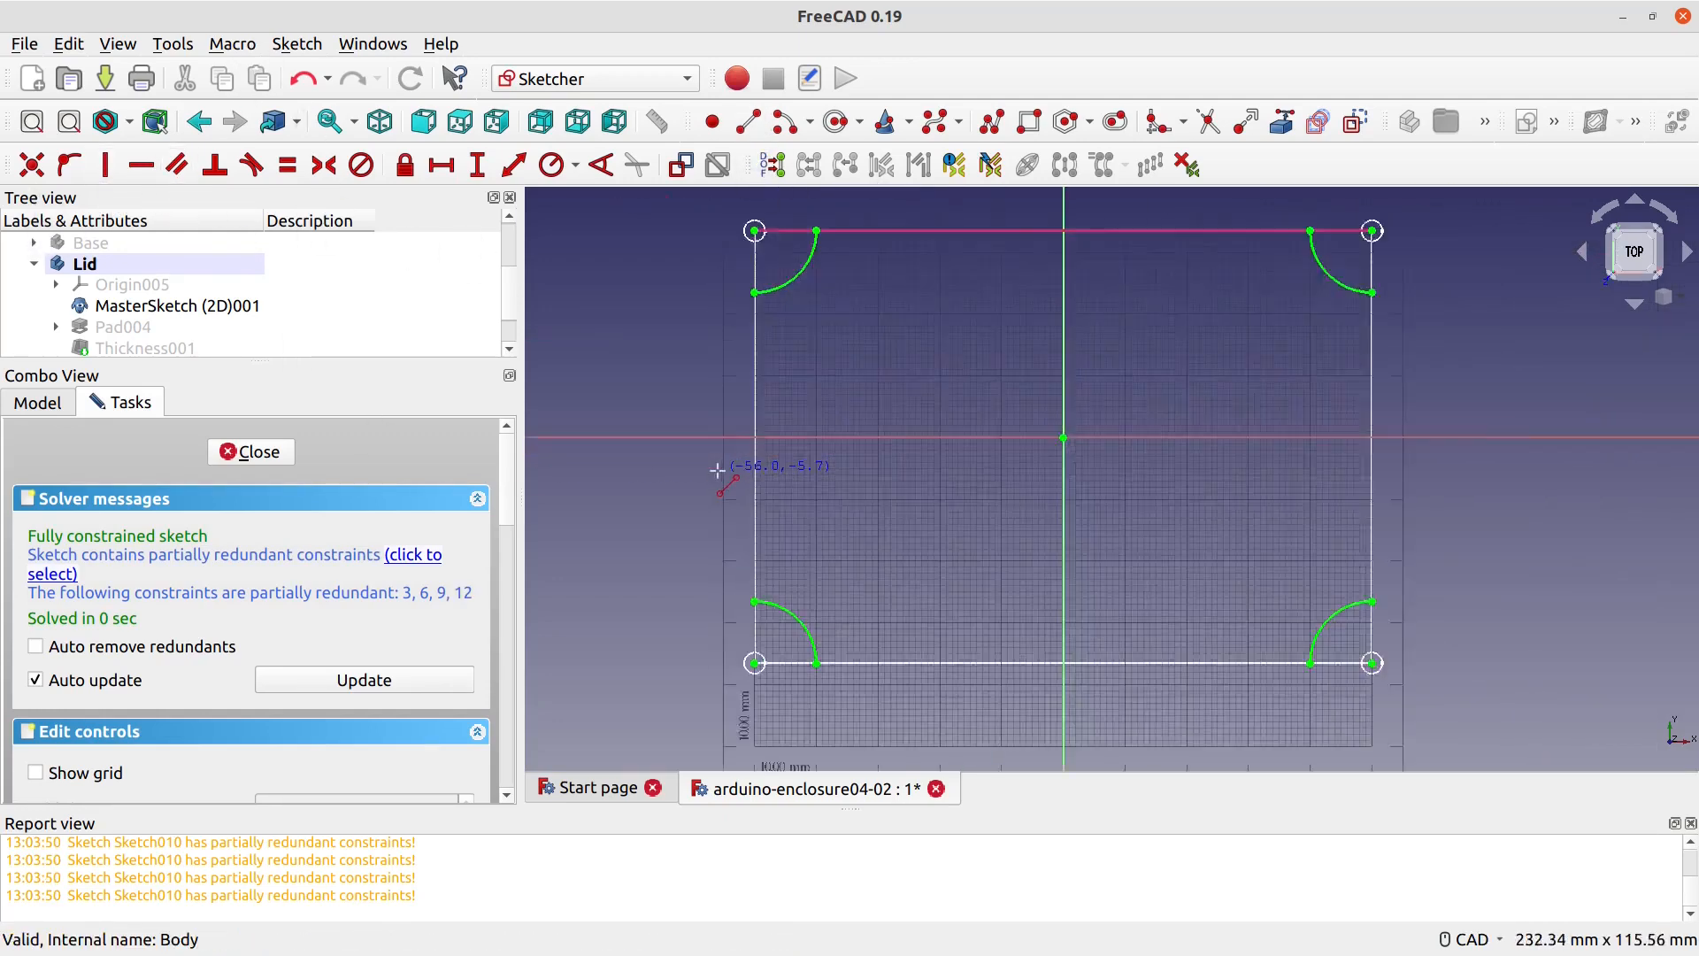
pyautogui.moveTo(852, 325); pyautogui.dragTo(847, 418, button='middle')
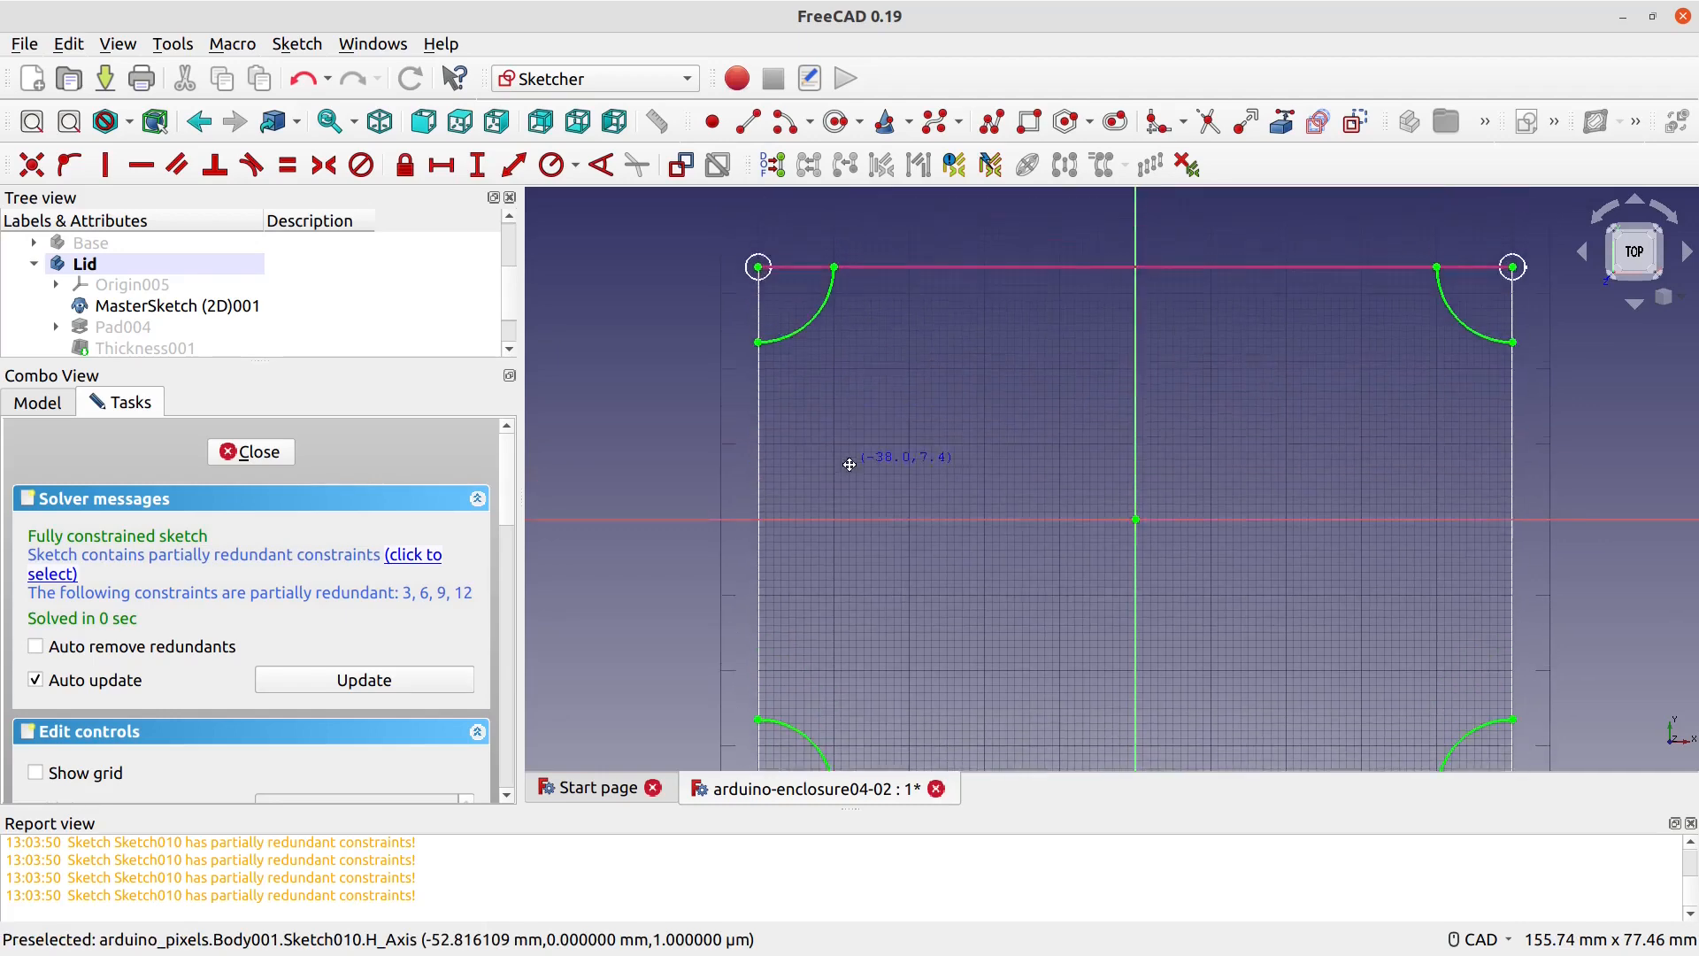
pyautogui.click(759, 346)
pyautogui.click(759, 270)
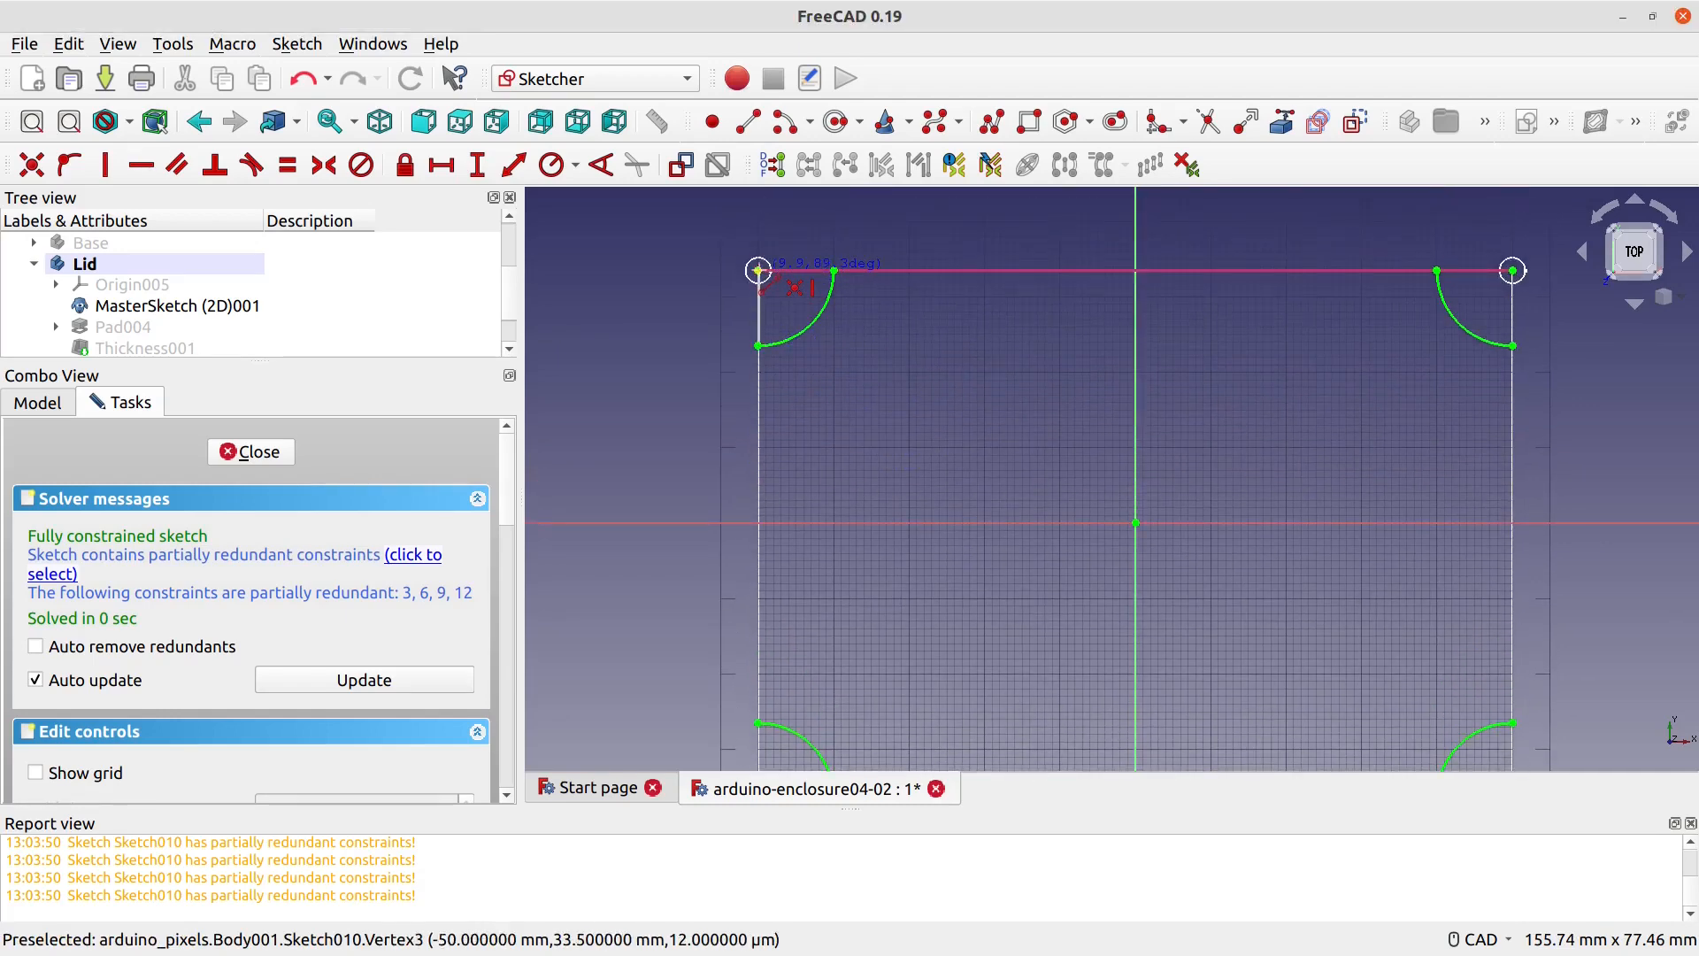
pyautogui.click(758, 270)
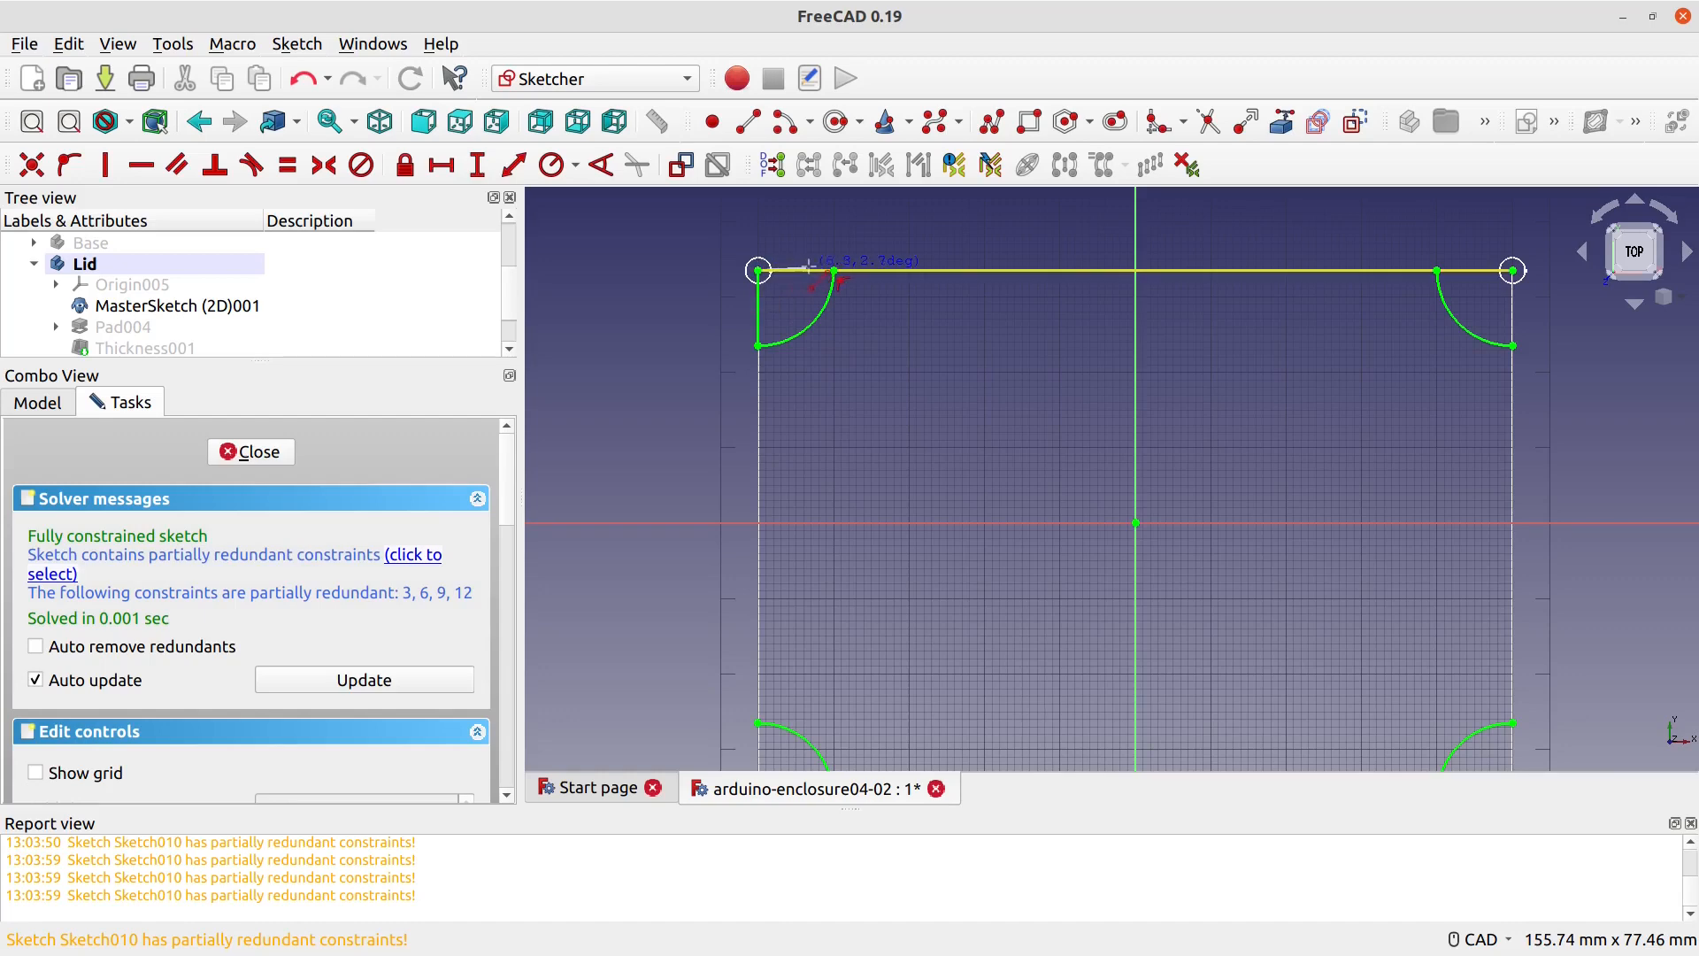
pyautogui.click(834, 269)
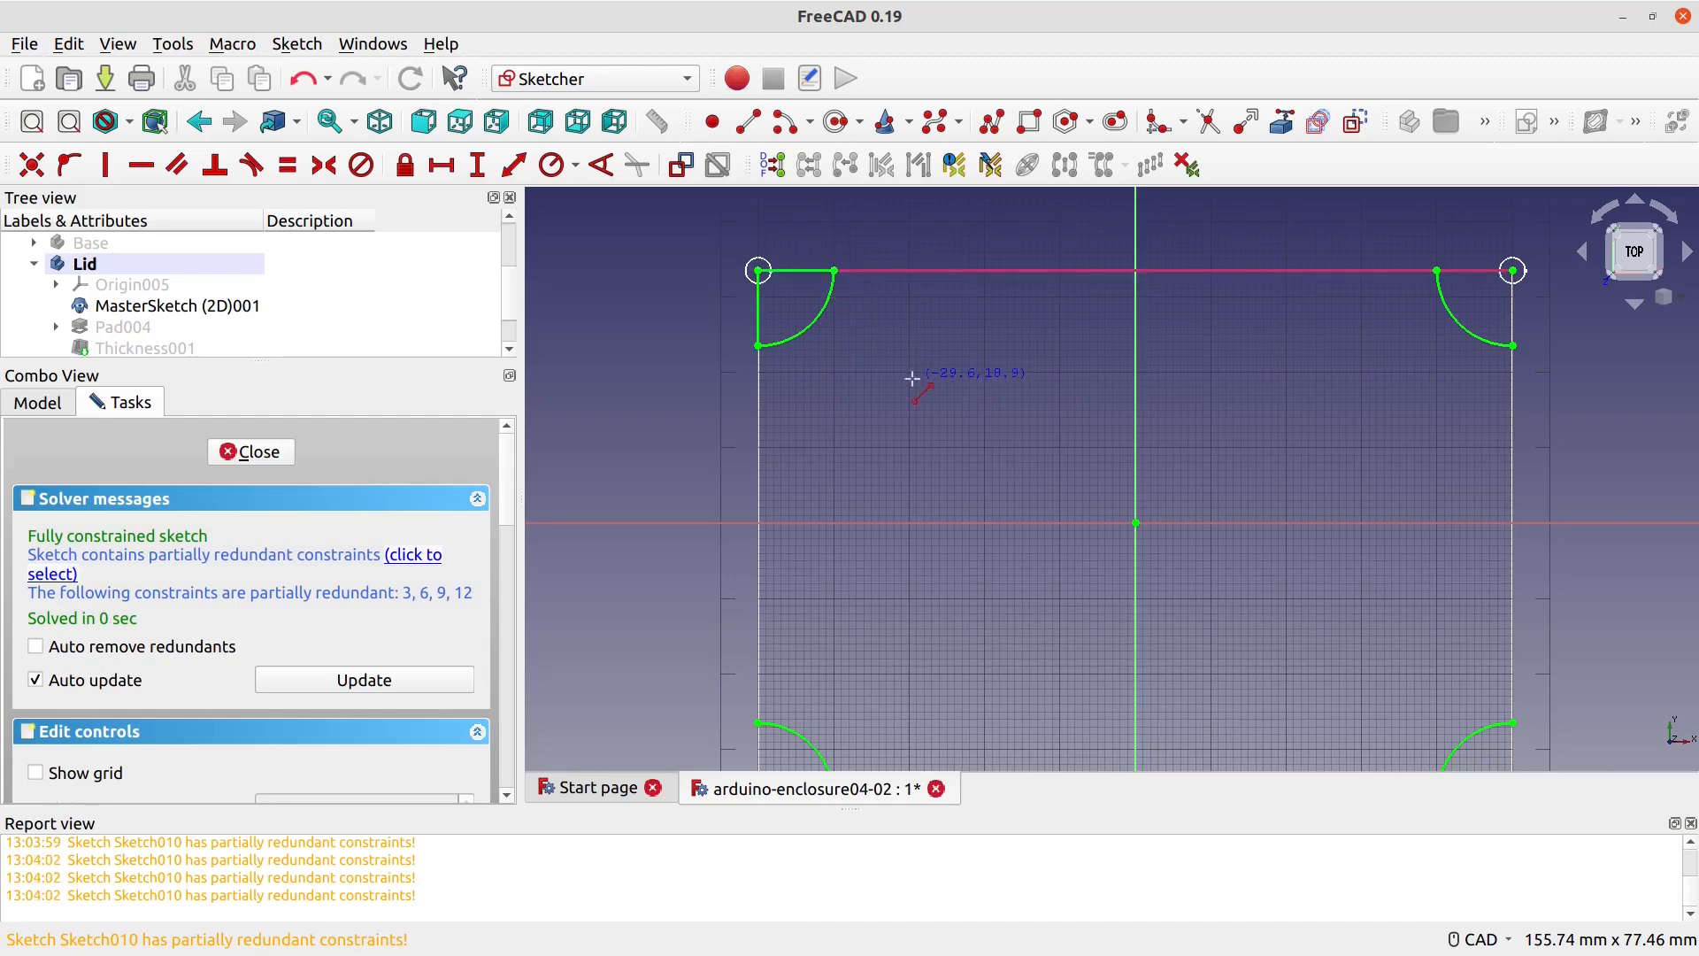
# Step: Close the upper-right quarter circle with a horizontal and a vertical line joining the arc's endpoints to the outline's corner
pyautogui.scroll(1, 1020, 318)
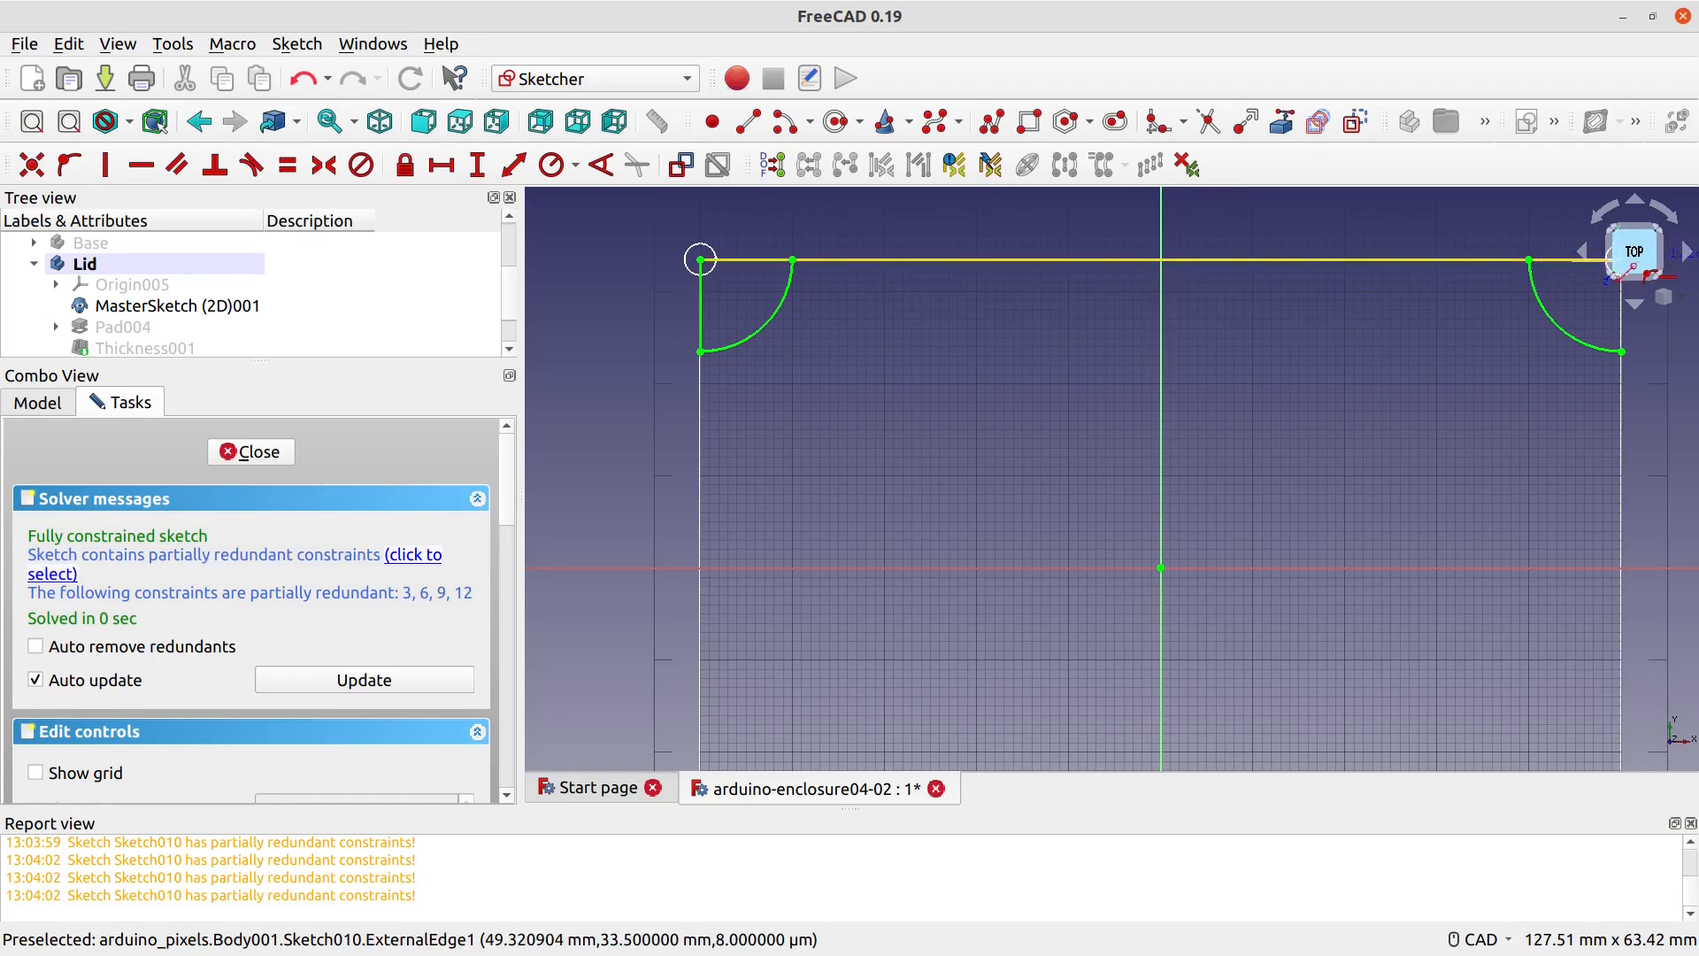
pyautogui.scroll(2, 1623, 258)
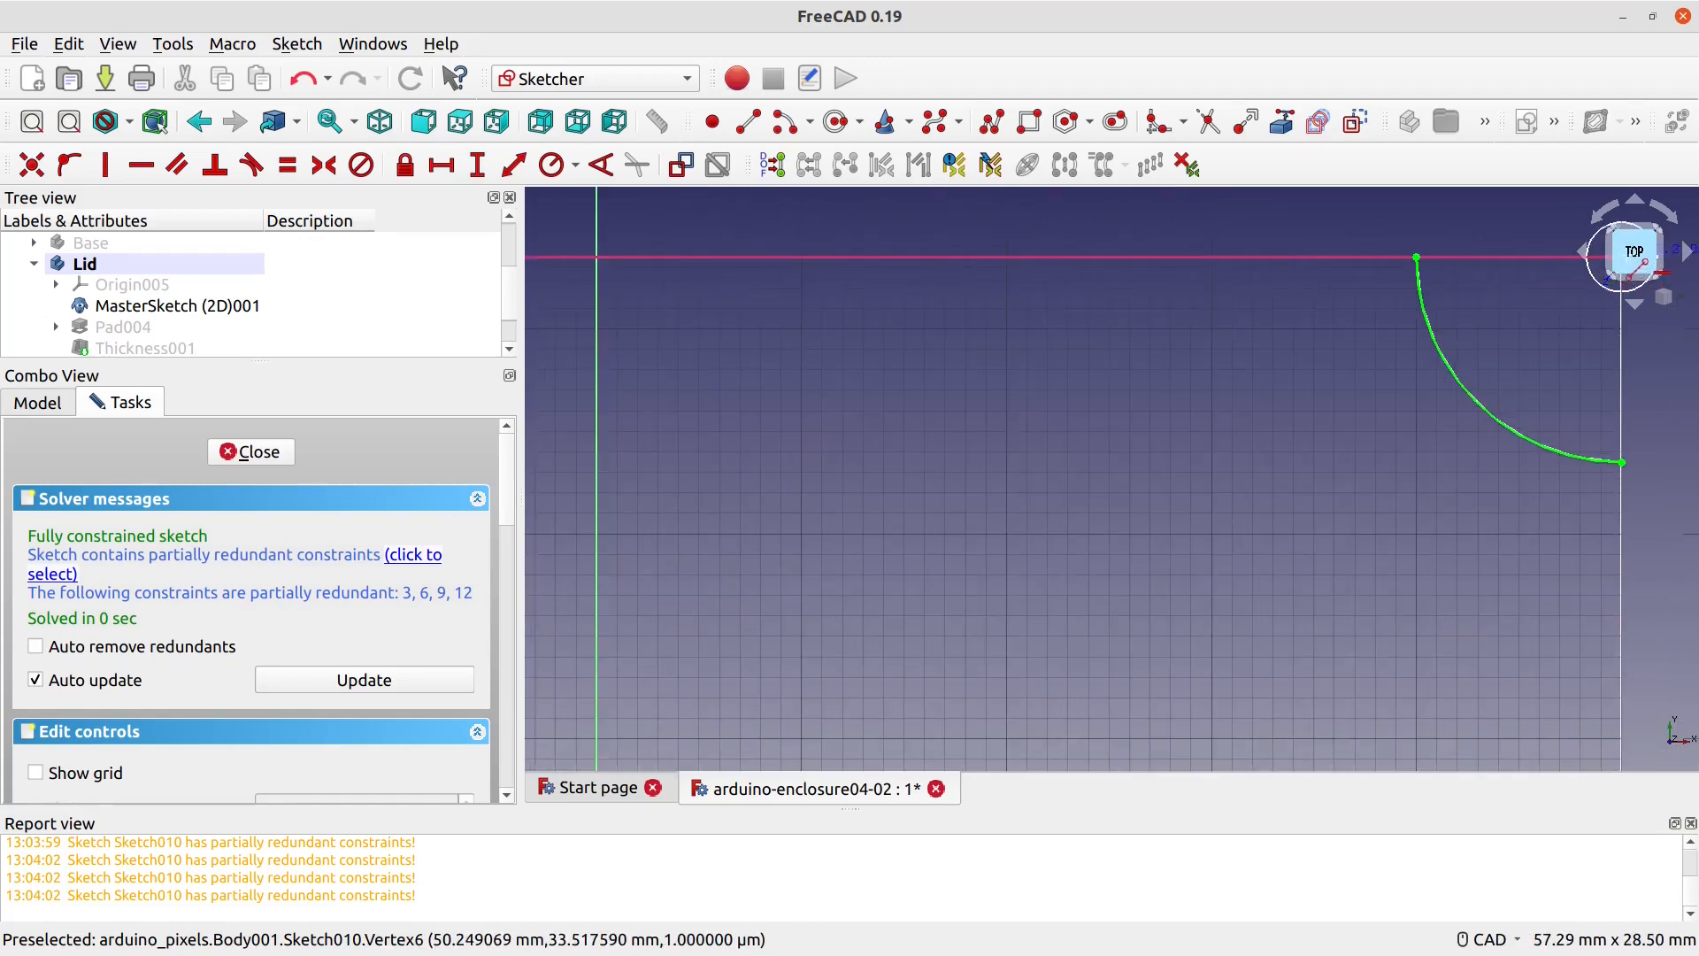
pyautogui.moveTo(1582, 375)
pyautogui.mouseDown(button='middle')
pyautogui.moveTo(1207, 369)
pyautogui.moveTo(1133, 305)
pyautogui.mouseUp(button='middle')
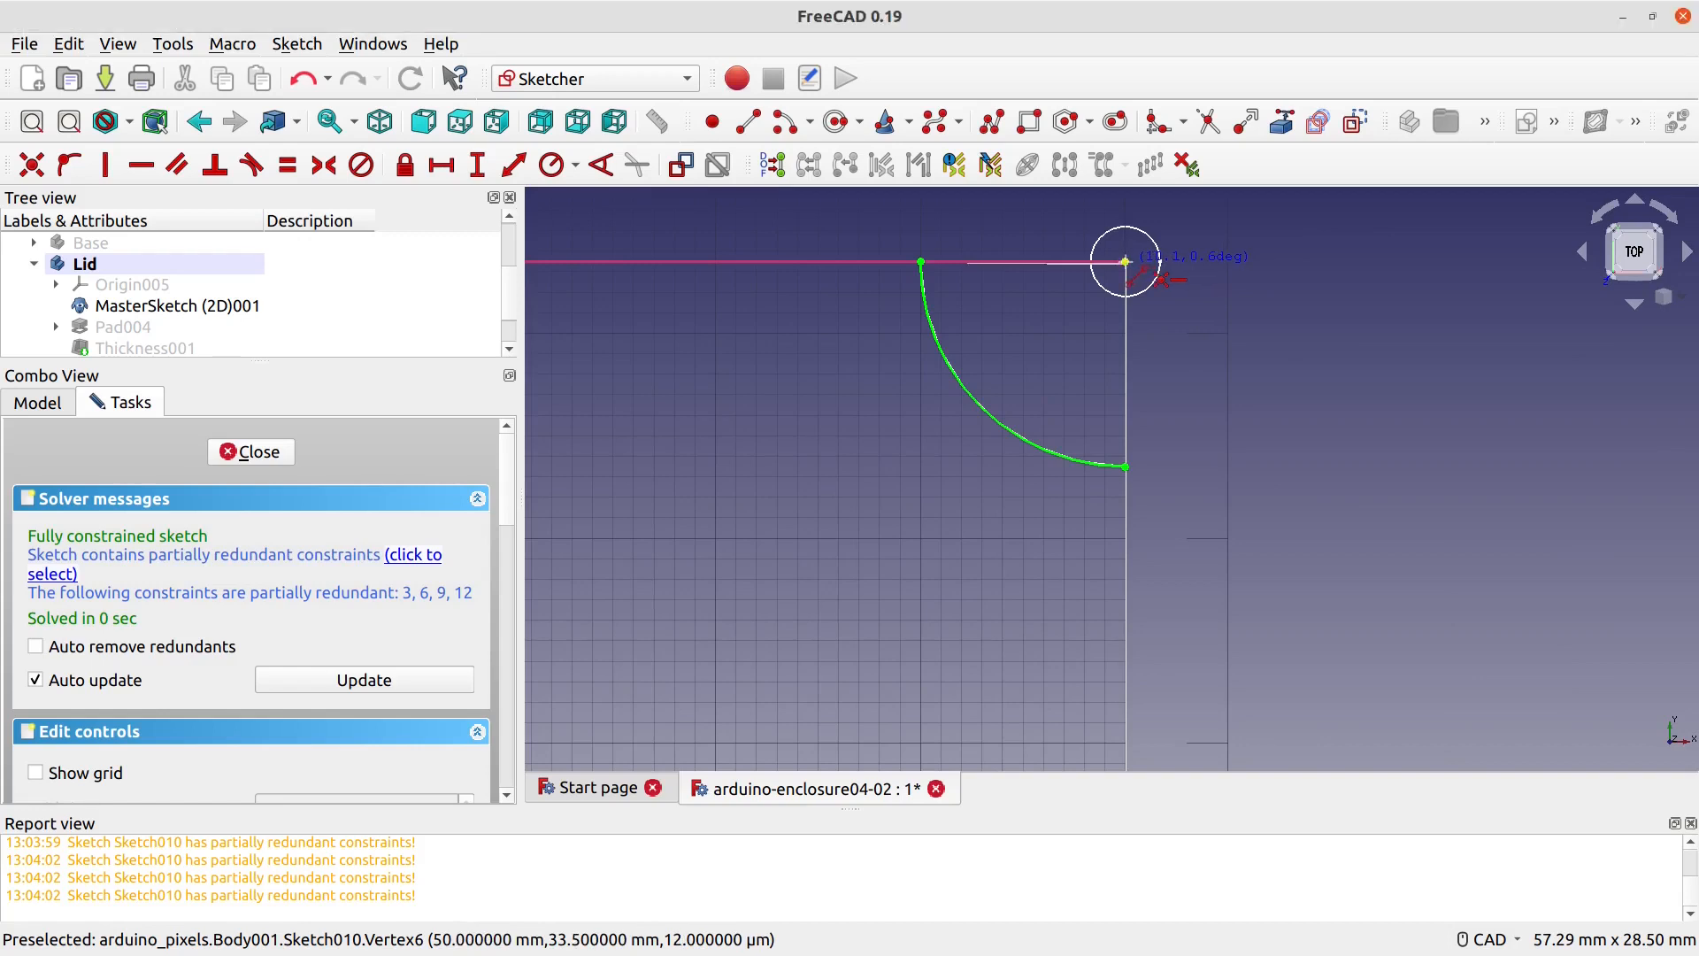
pyautogui.click(1125, 262)
pyautogui.click(1125, 262)
pyautogui.click(1125, 466)
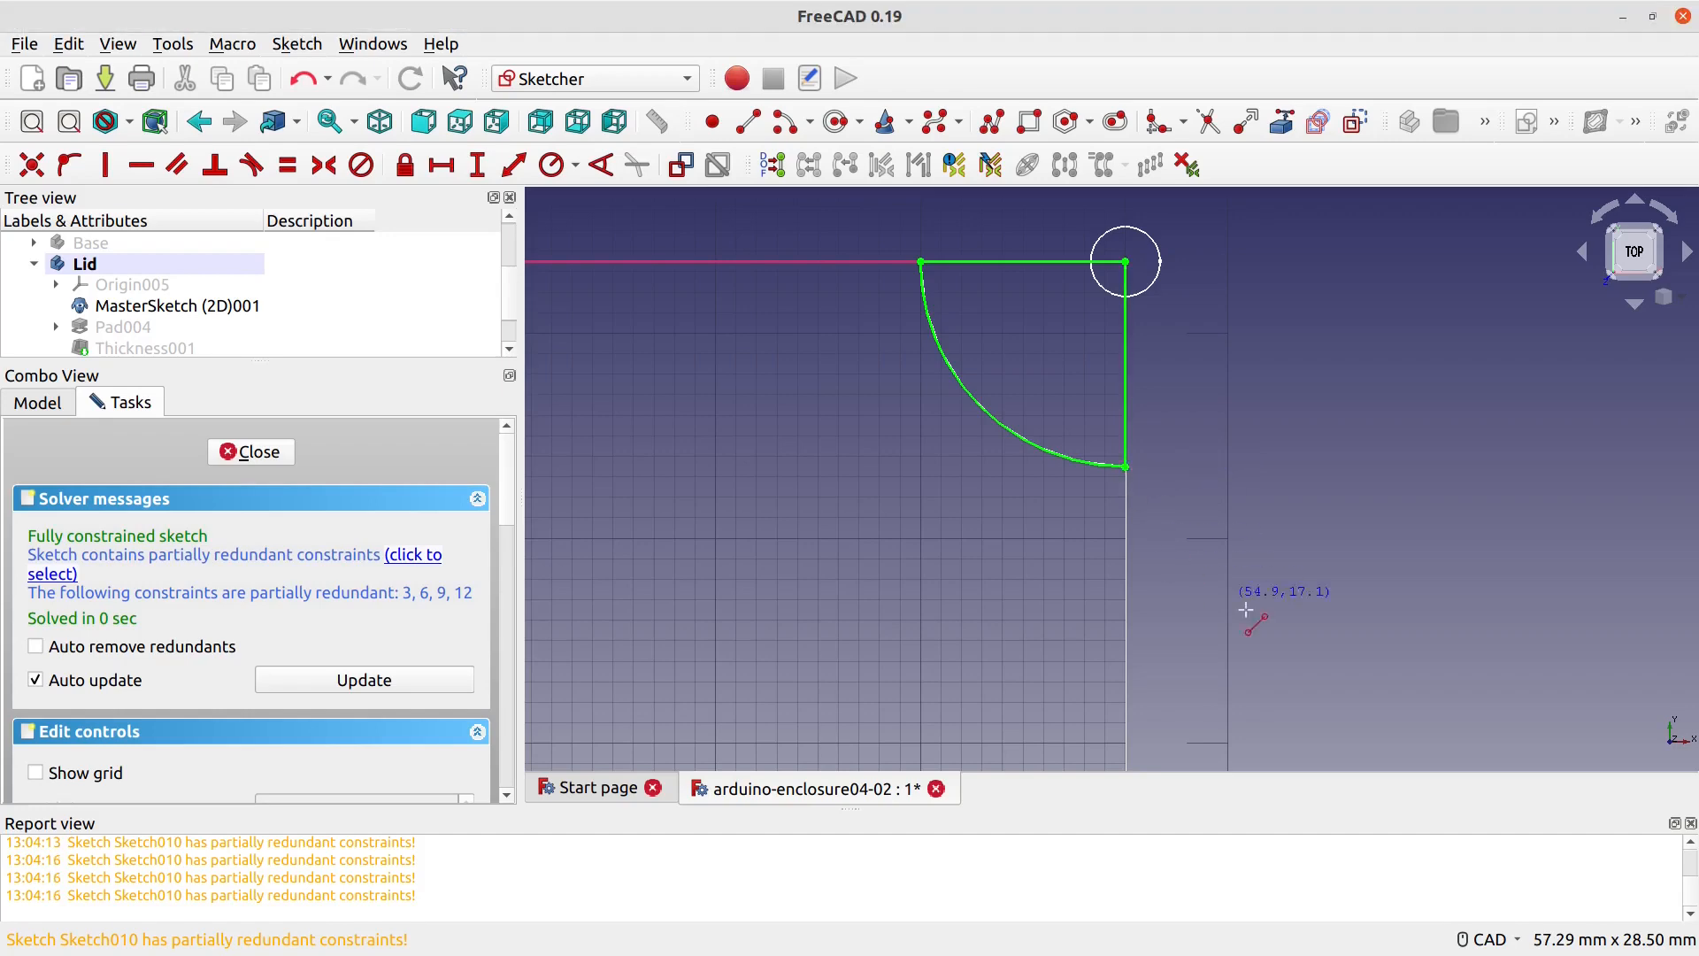
# Step: Close the lower-right quarter circle with a vertical and a horizontal line meeting at the outline's corner
pyautogui.scroll(-3, 1336, 686)
pyautogui.scroll(-2, 1227, 503)
pyautogui.moveTo(1278, 618)
pyautogui.mouseDown(button='middle')
pyautogui.moveTo(1351, 478)
pyautogui.moveTo(1250, 366)
pyautogui.mouseUp(button='middle')
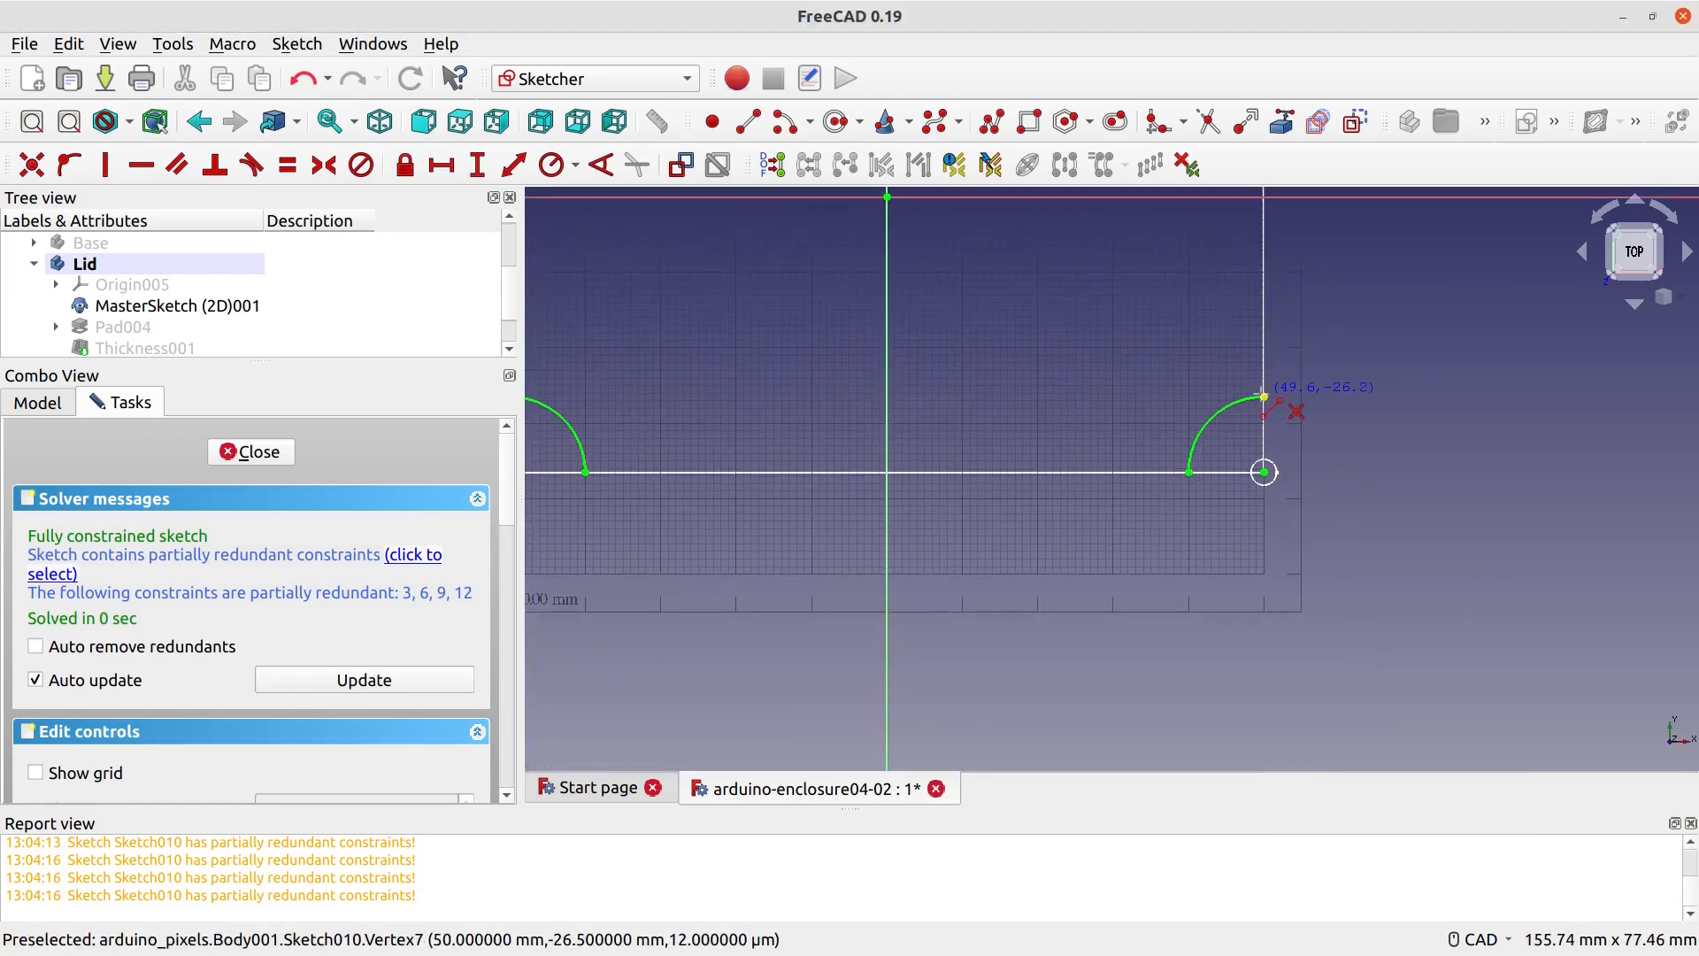
pyautogui.click(1264, 397)
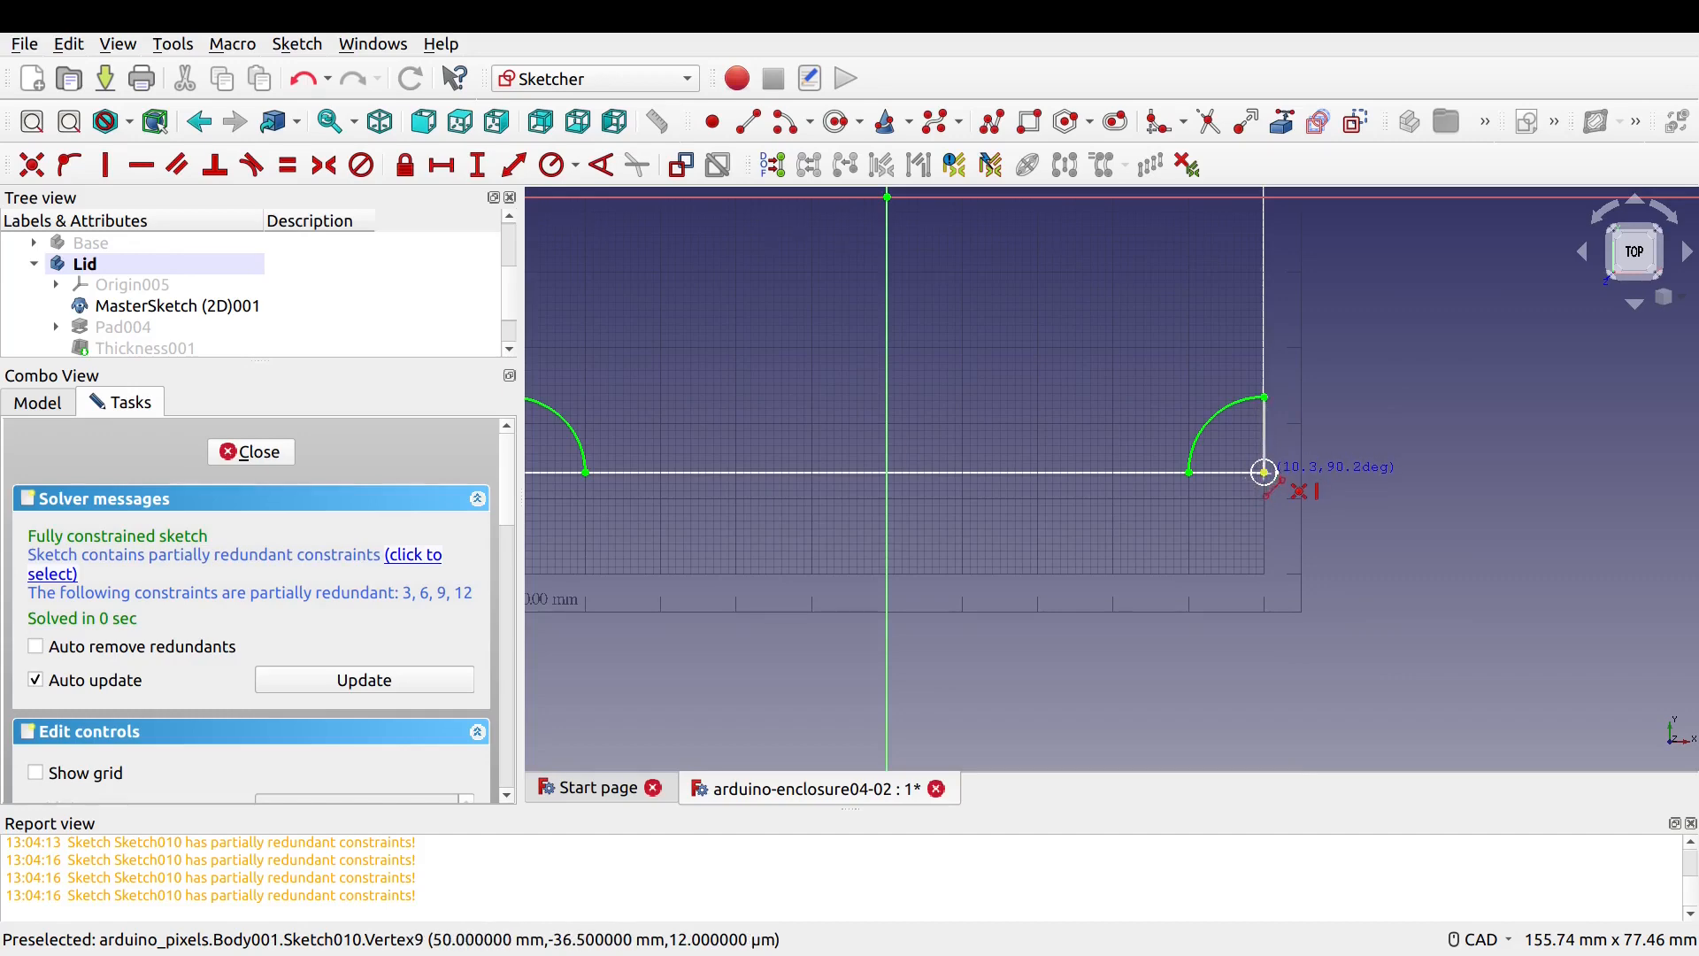
pyautogui.click(1264, 472)
pyautogui.click(1190, 473)
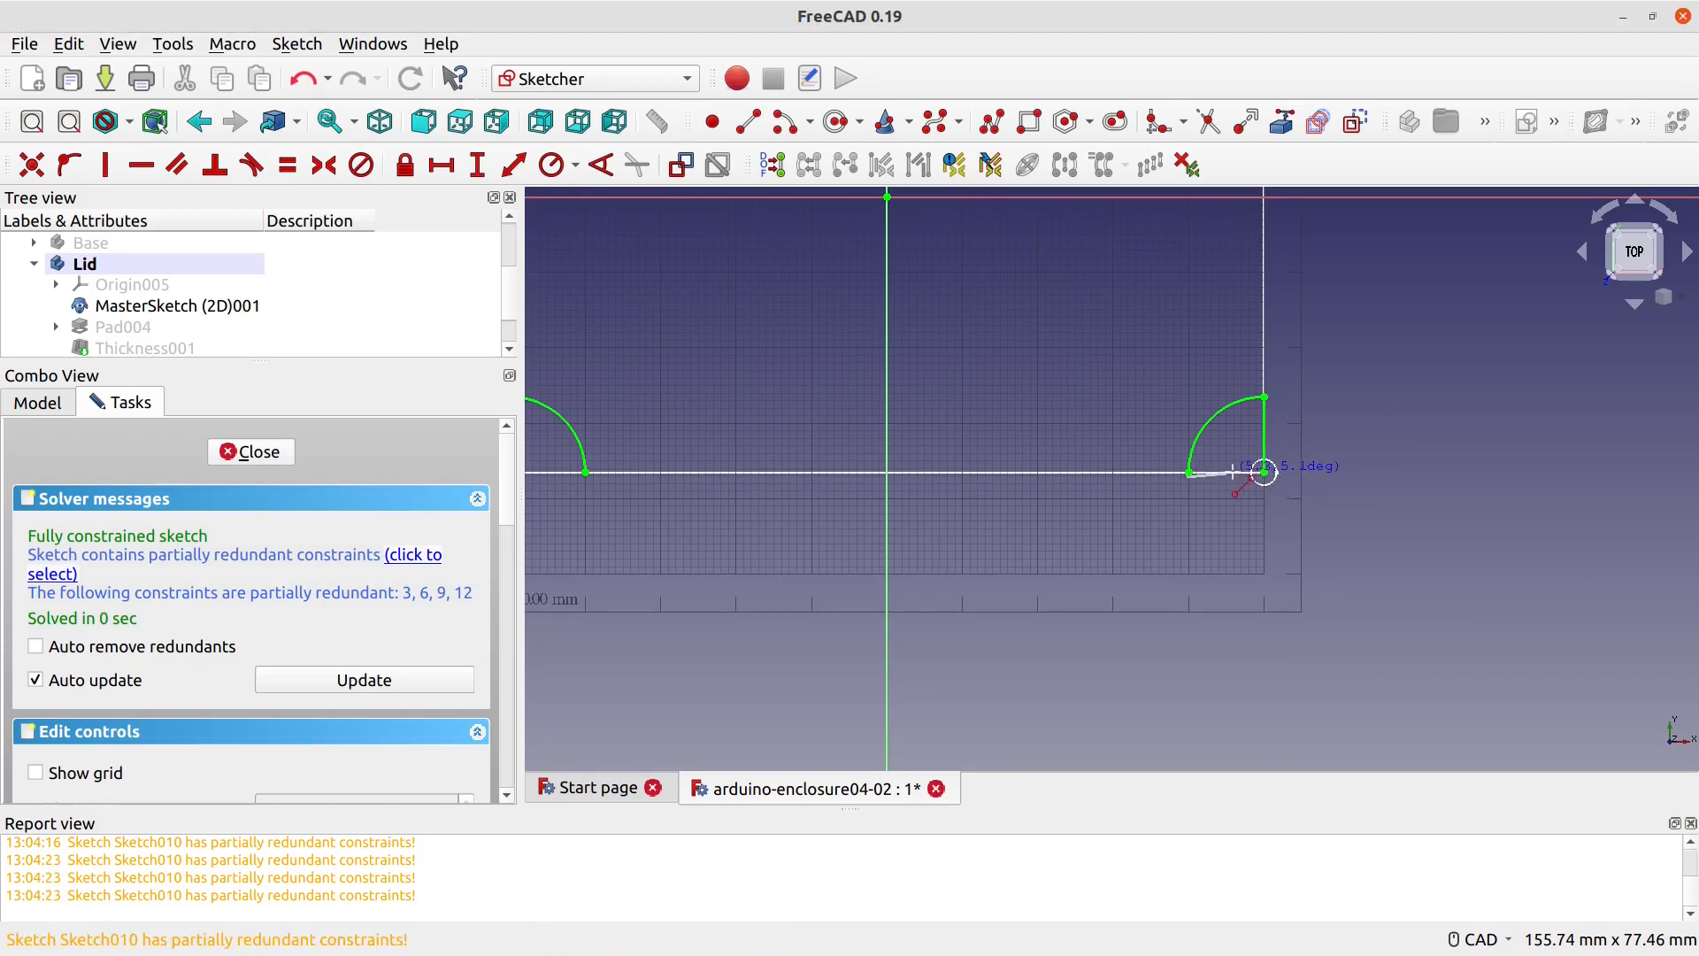
pyautogui.click(1264, 472)
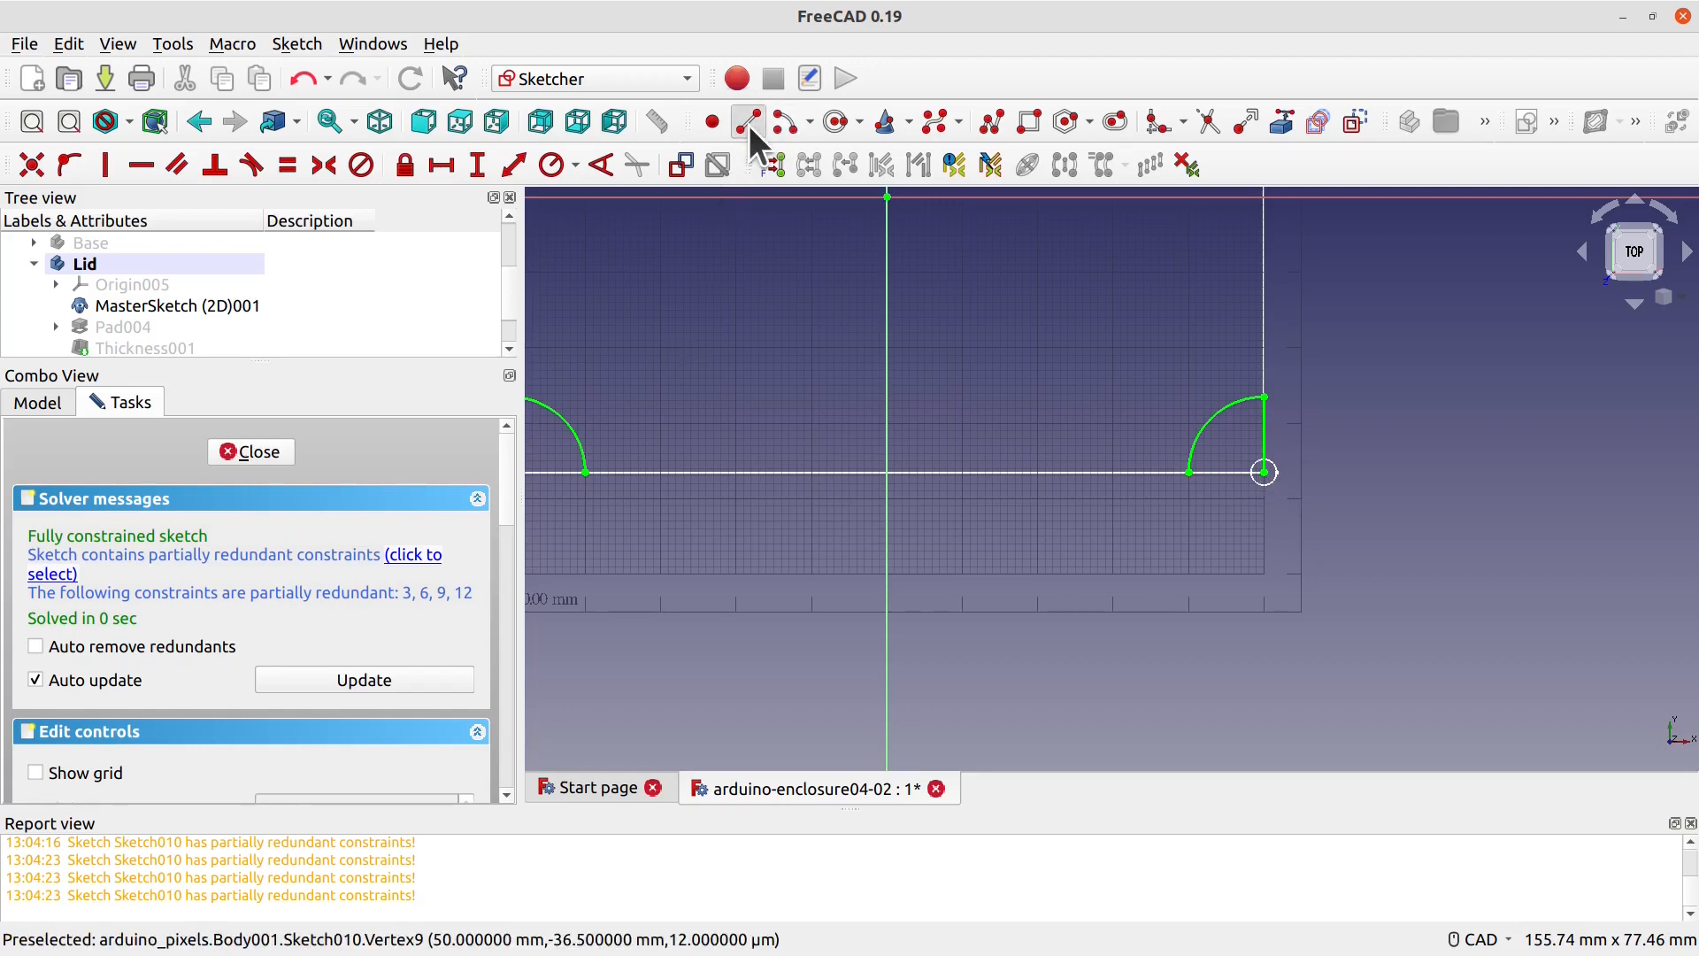
pyautogui.click(1264, 472)
pyautogui.click(1189, 472)
# Step: Close the lower-left quarter circle with a horizontal and a vertical line meeting at the outline's corner
pyautogui.moveTo(757, 459); pyautogui.dragTo(1296, 461, button='middle')
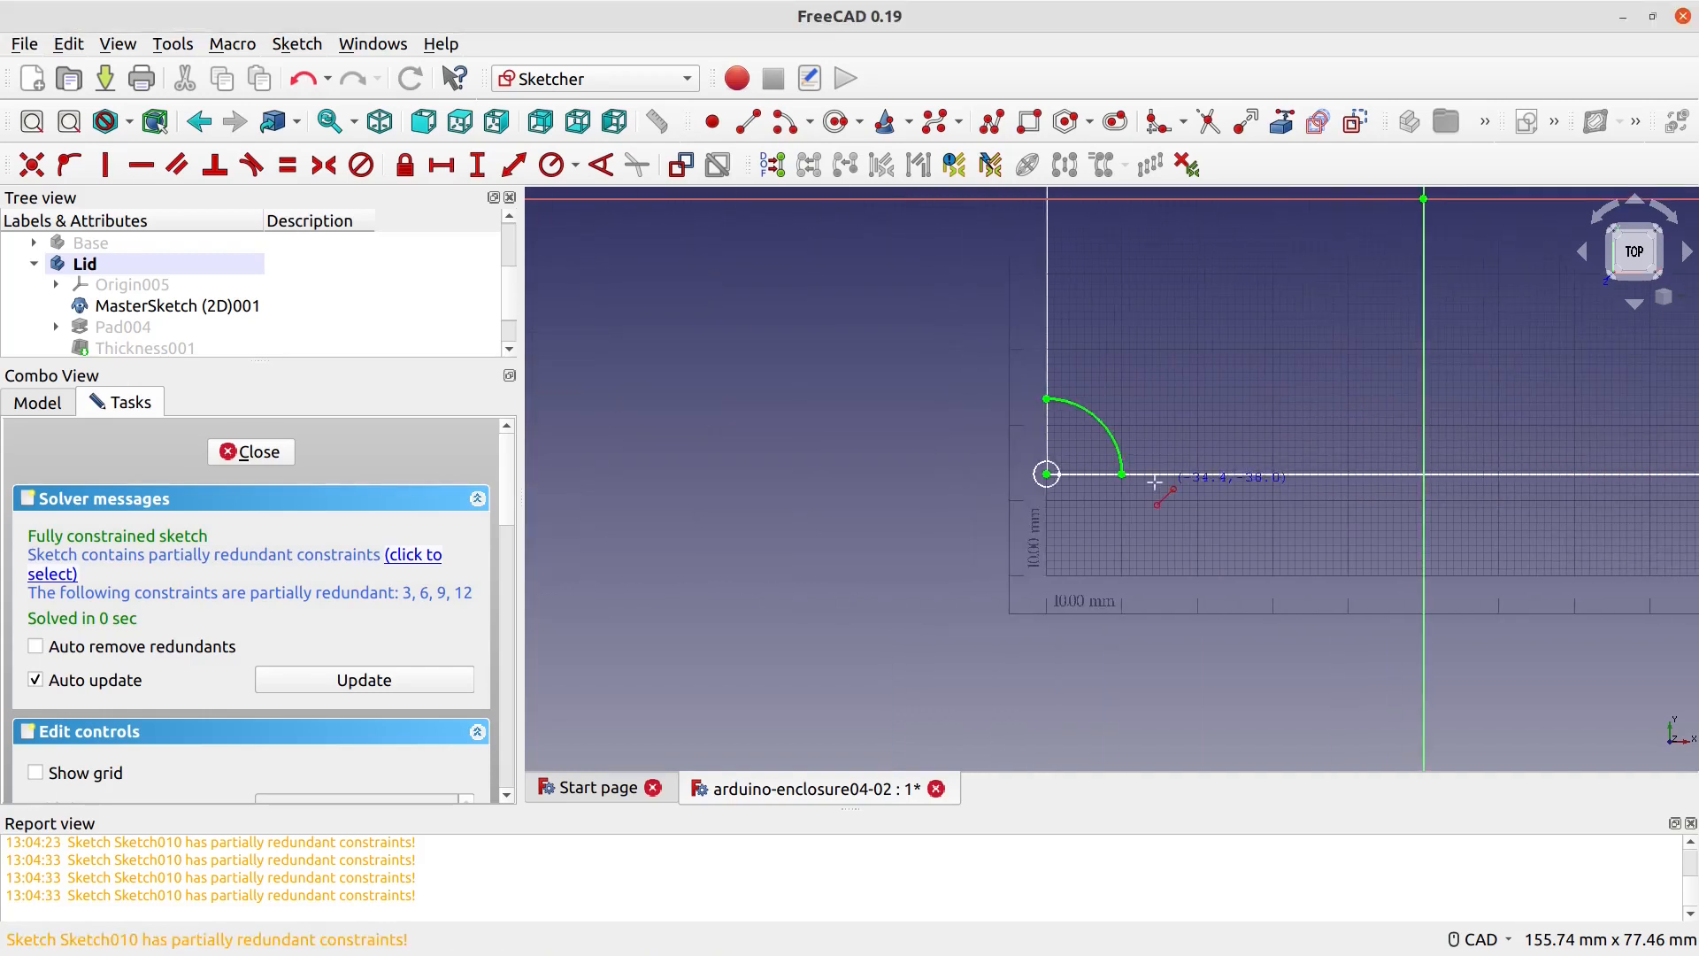
pyautogui.click(1122, 475)
pyautogui.click(1047, 475)
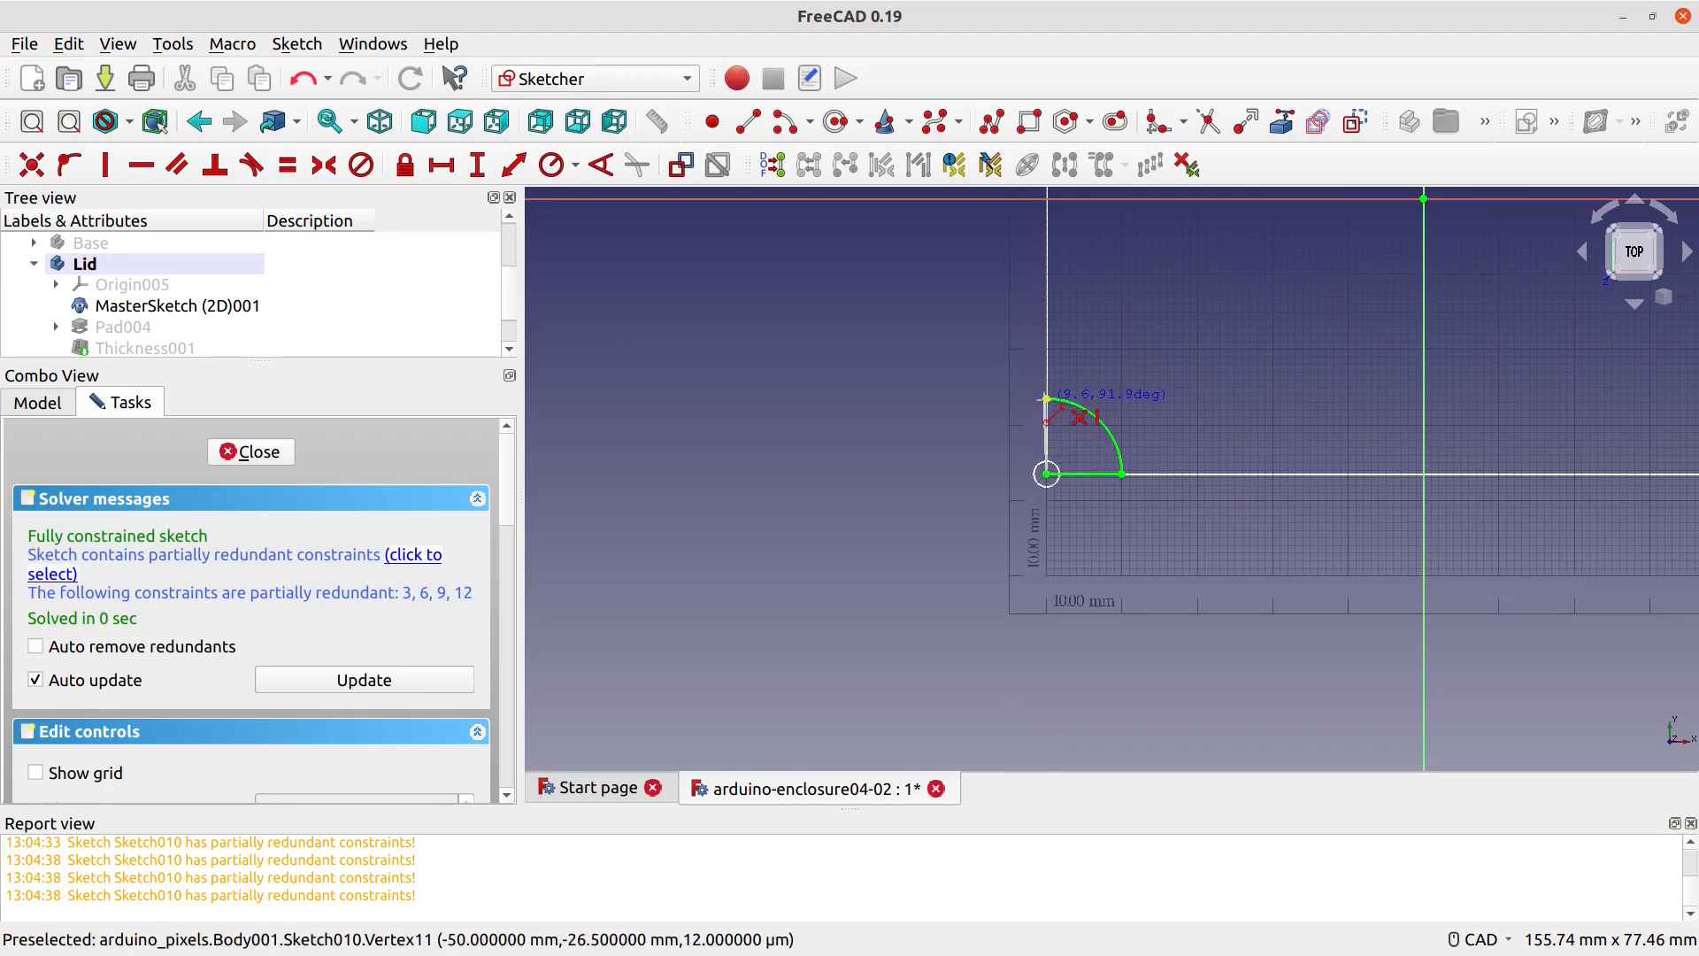
pyautogui.click(1047, 400)
pyautogui.scroll(-4, 1184, 354)
pyautogui.moveTo(1264, 301); pyautogui.dragTo(937, 462, button='middle')
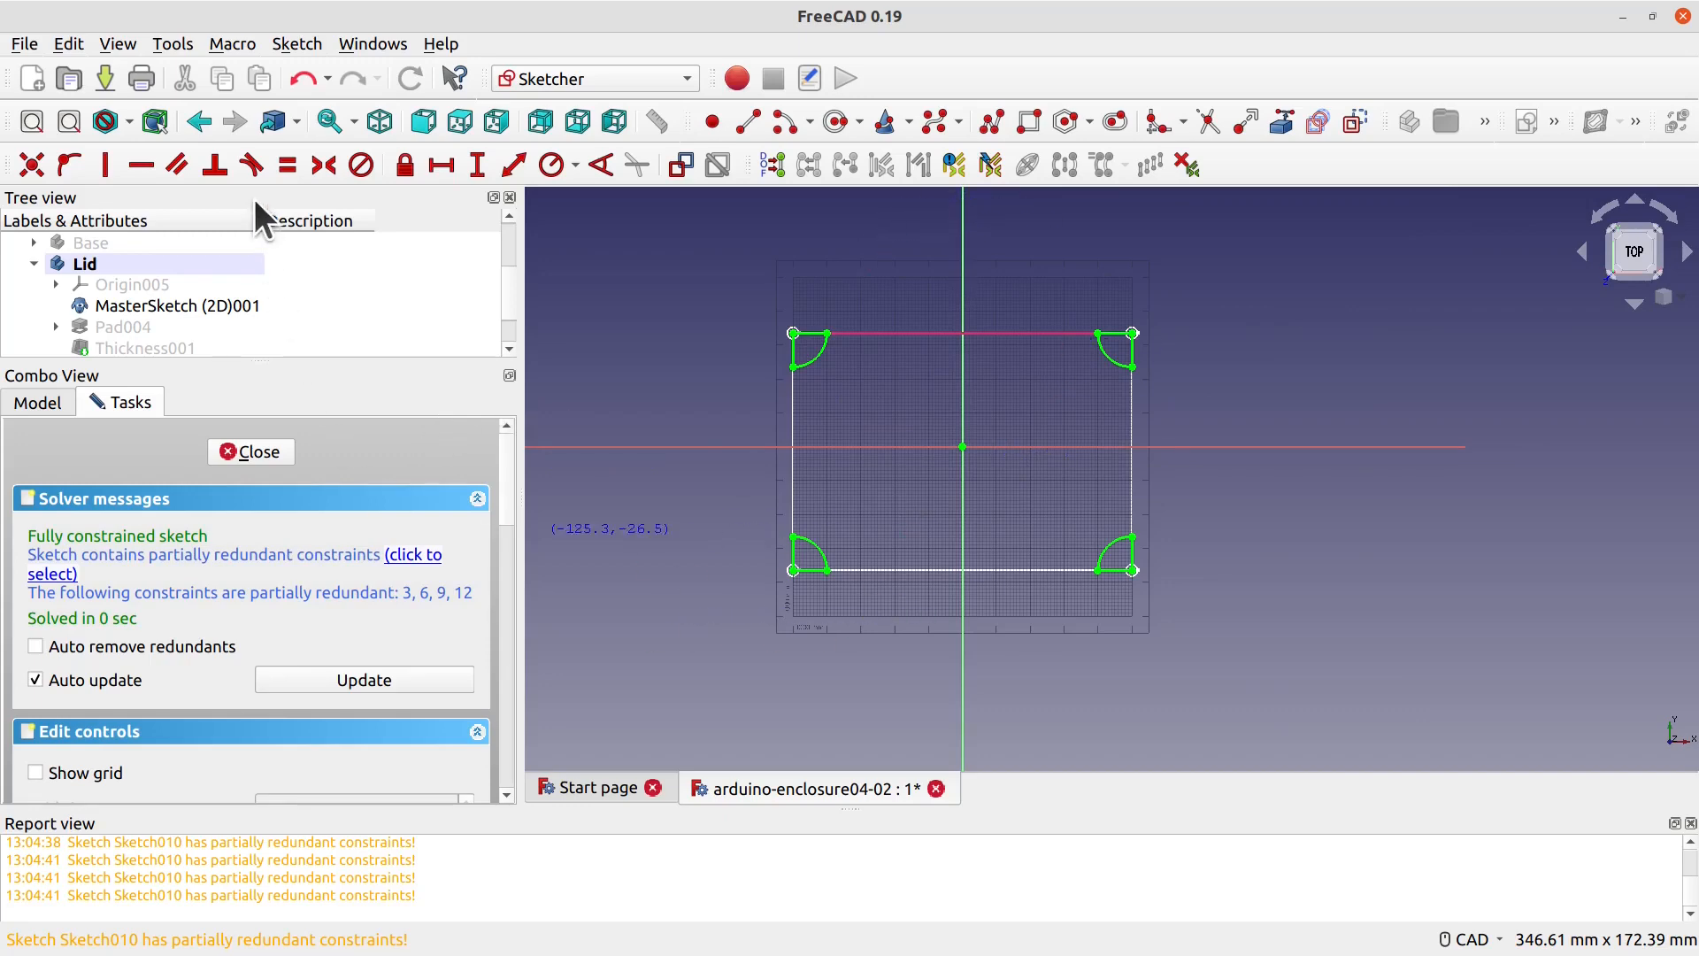
# Step: Close the corner-post sketch and pad it 8 mm in the reversed direction inside the lid
pyautogui.click(247, 453)
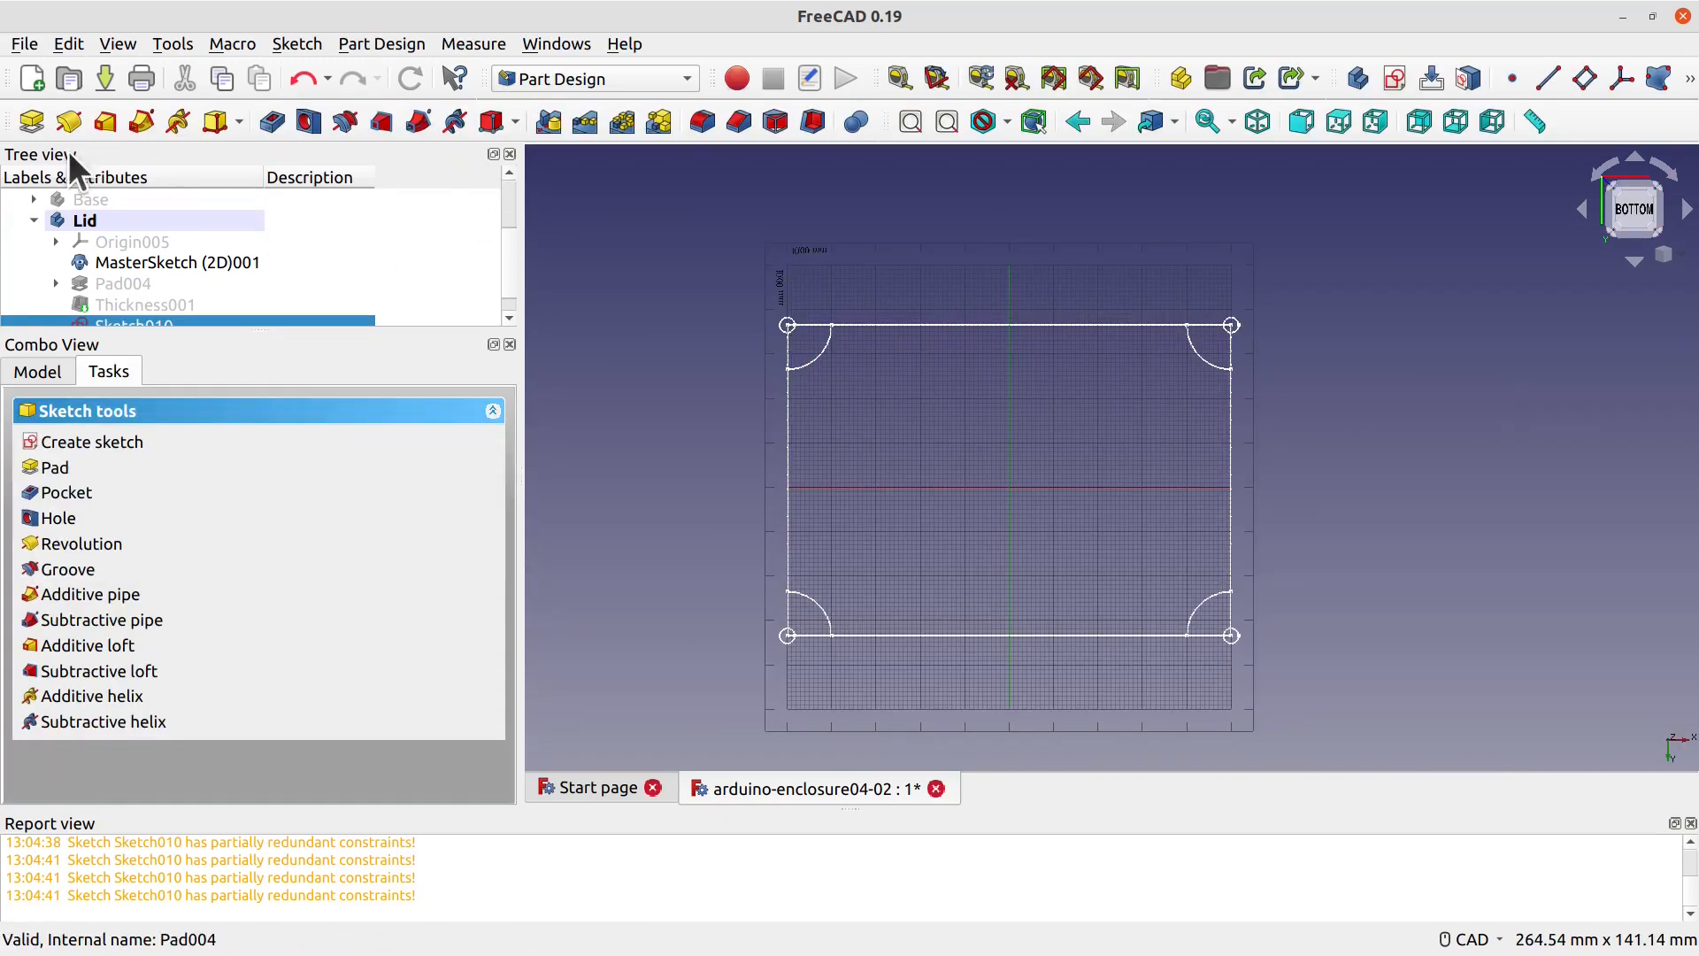
pyautogui.click(30, 123)
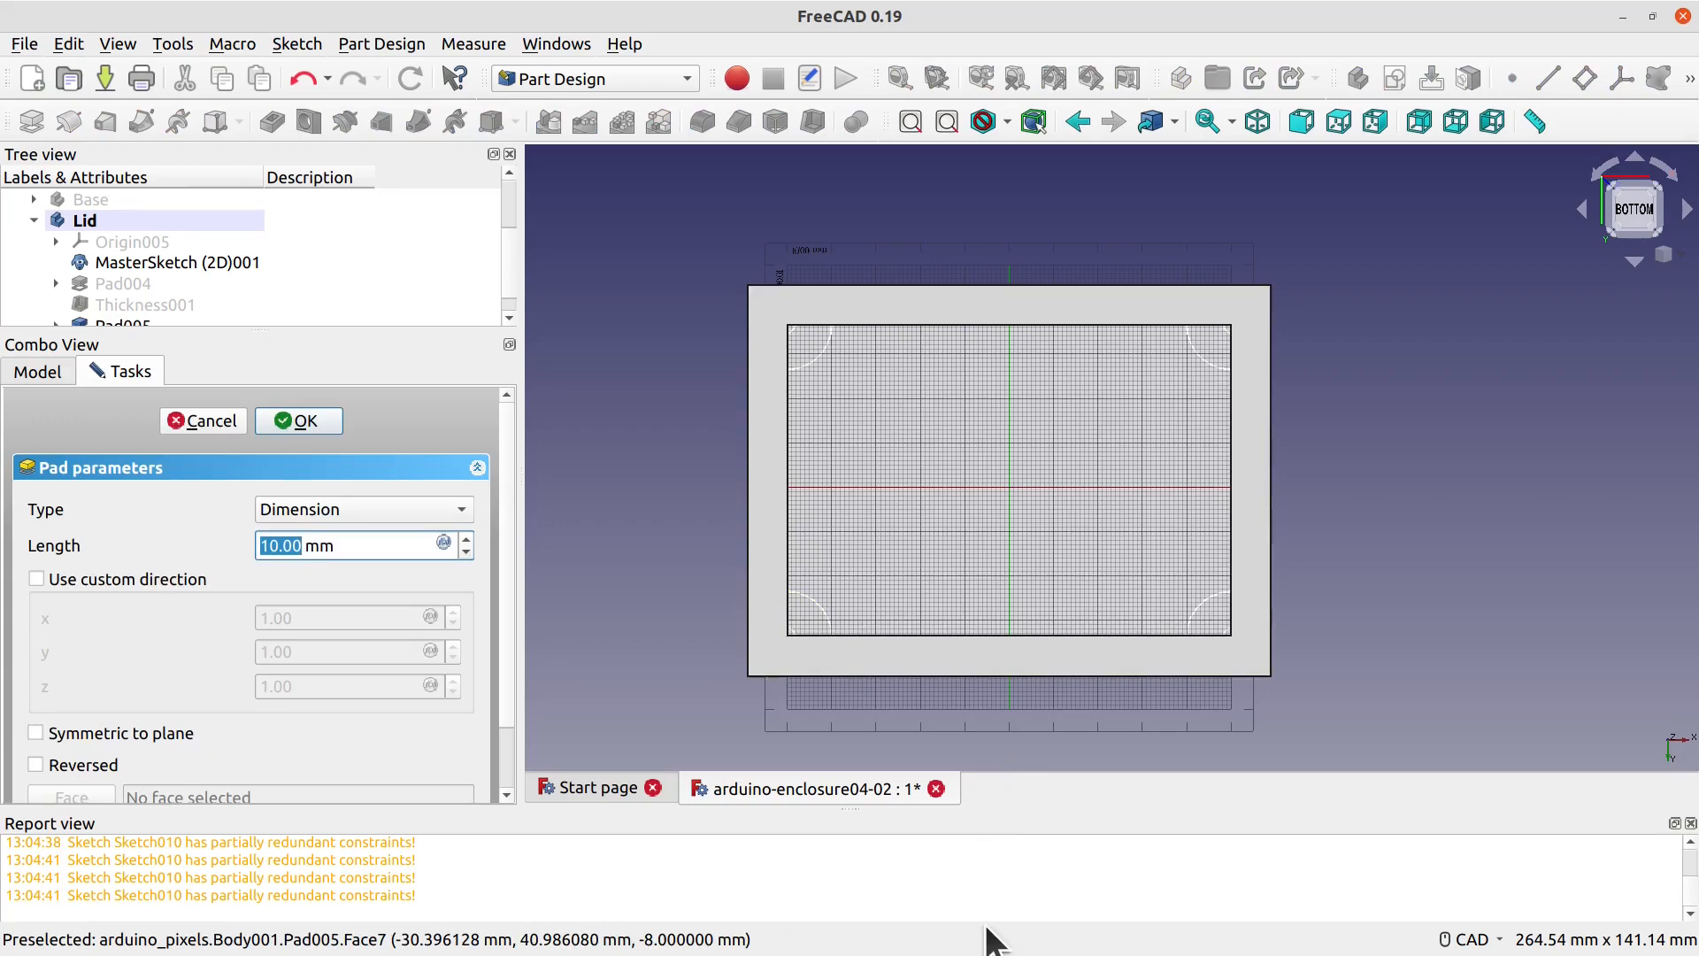
pyautogui.scroll(-2, 1371, 666)
pyautogui.moveTo(1370, 665); pyautogui.dragTo(1409, 511, button='middle')
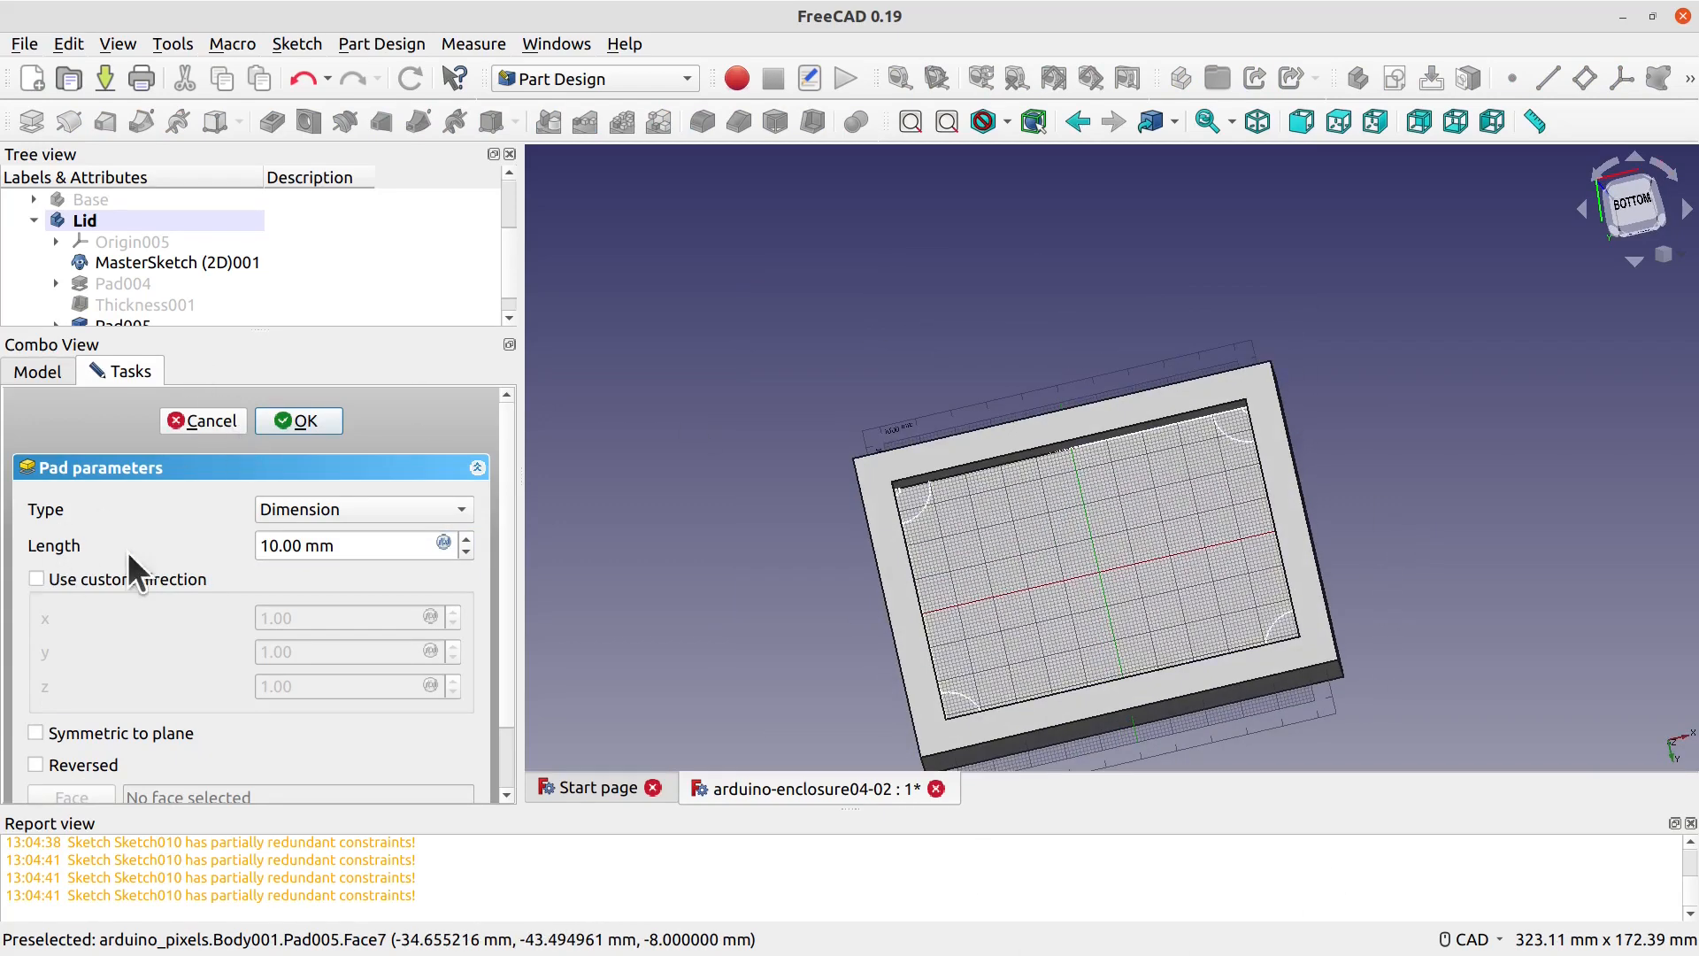
pyautogui.moveTo(346, 546); pyautogui.dragTo(95, 539)
pyautogui.write('8')
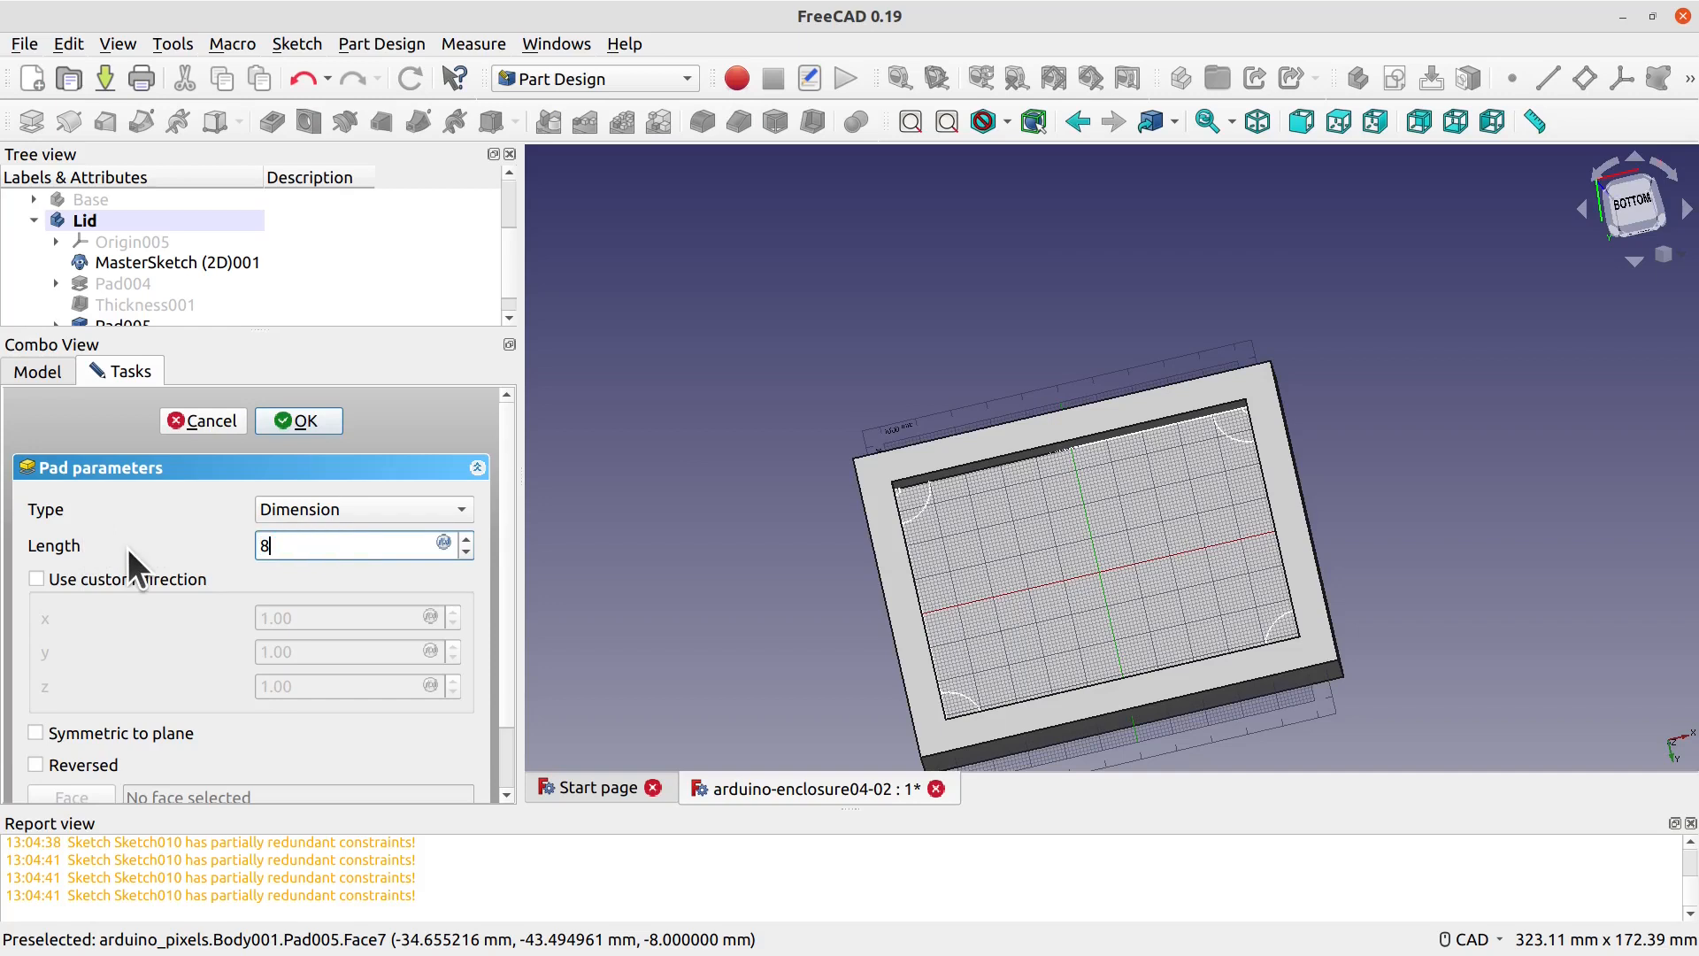
pyautogui.click(40, 764)
pyautogui.click(301, 421)
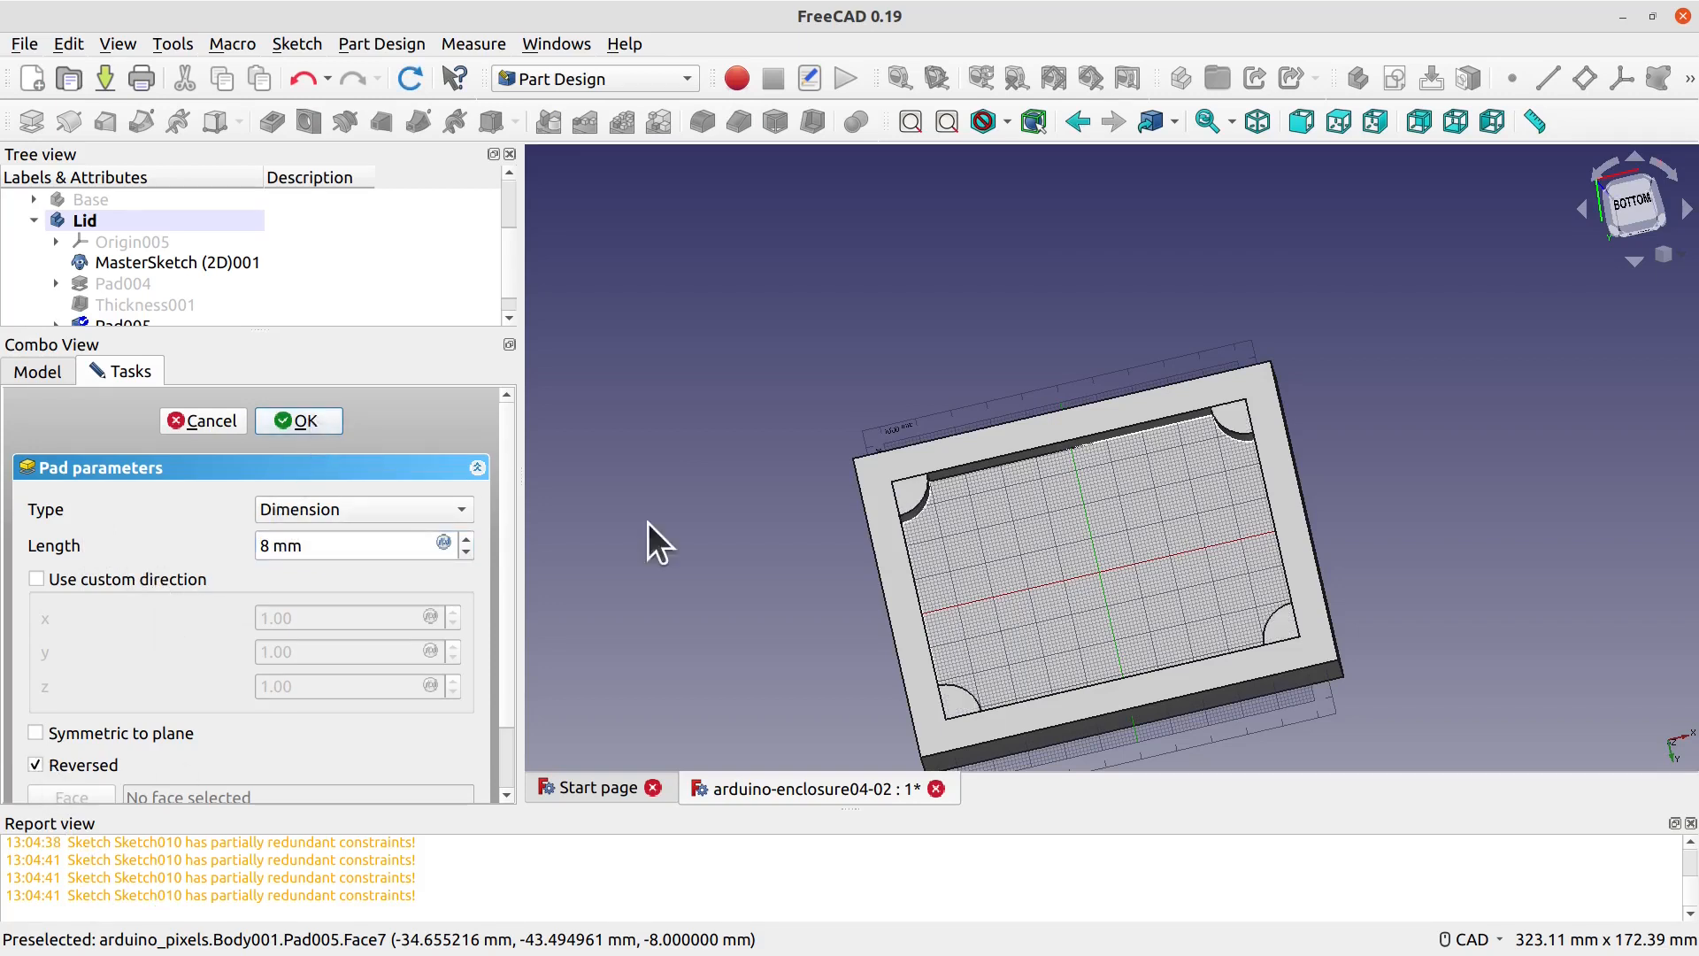
# Step: Hide the corner-post pad in the Lid body so only the master sketch stays displayed
pyautogui.scroll(-1, 1422, 548)
pyautogui.moveTo(1422, 549); pyautogui.dragTo(1018, 495, button='middle')
pyautogui.moveTo(994, 549); pyautogui.dragTo(1105, 655, button='middle')
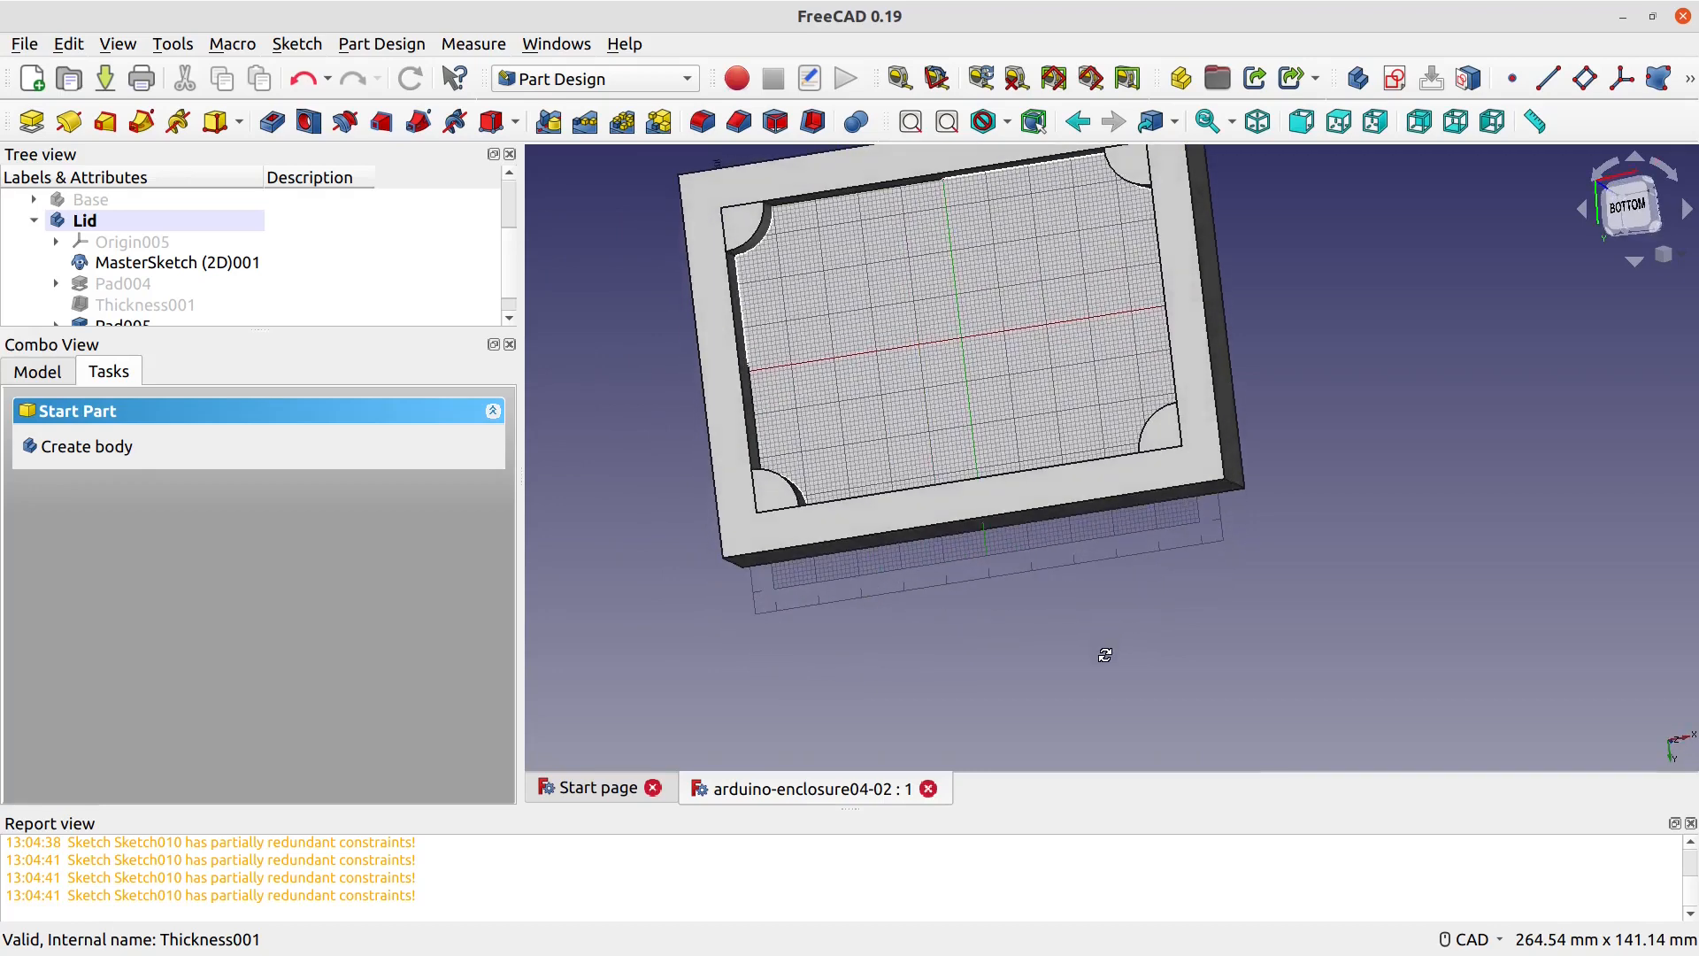
pyautogui.moveTo(888, 336); pyautogui.dragTo(918, 451, button='middle')
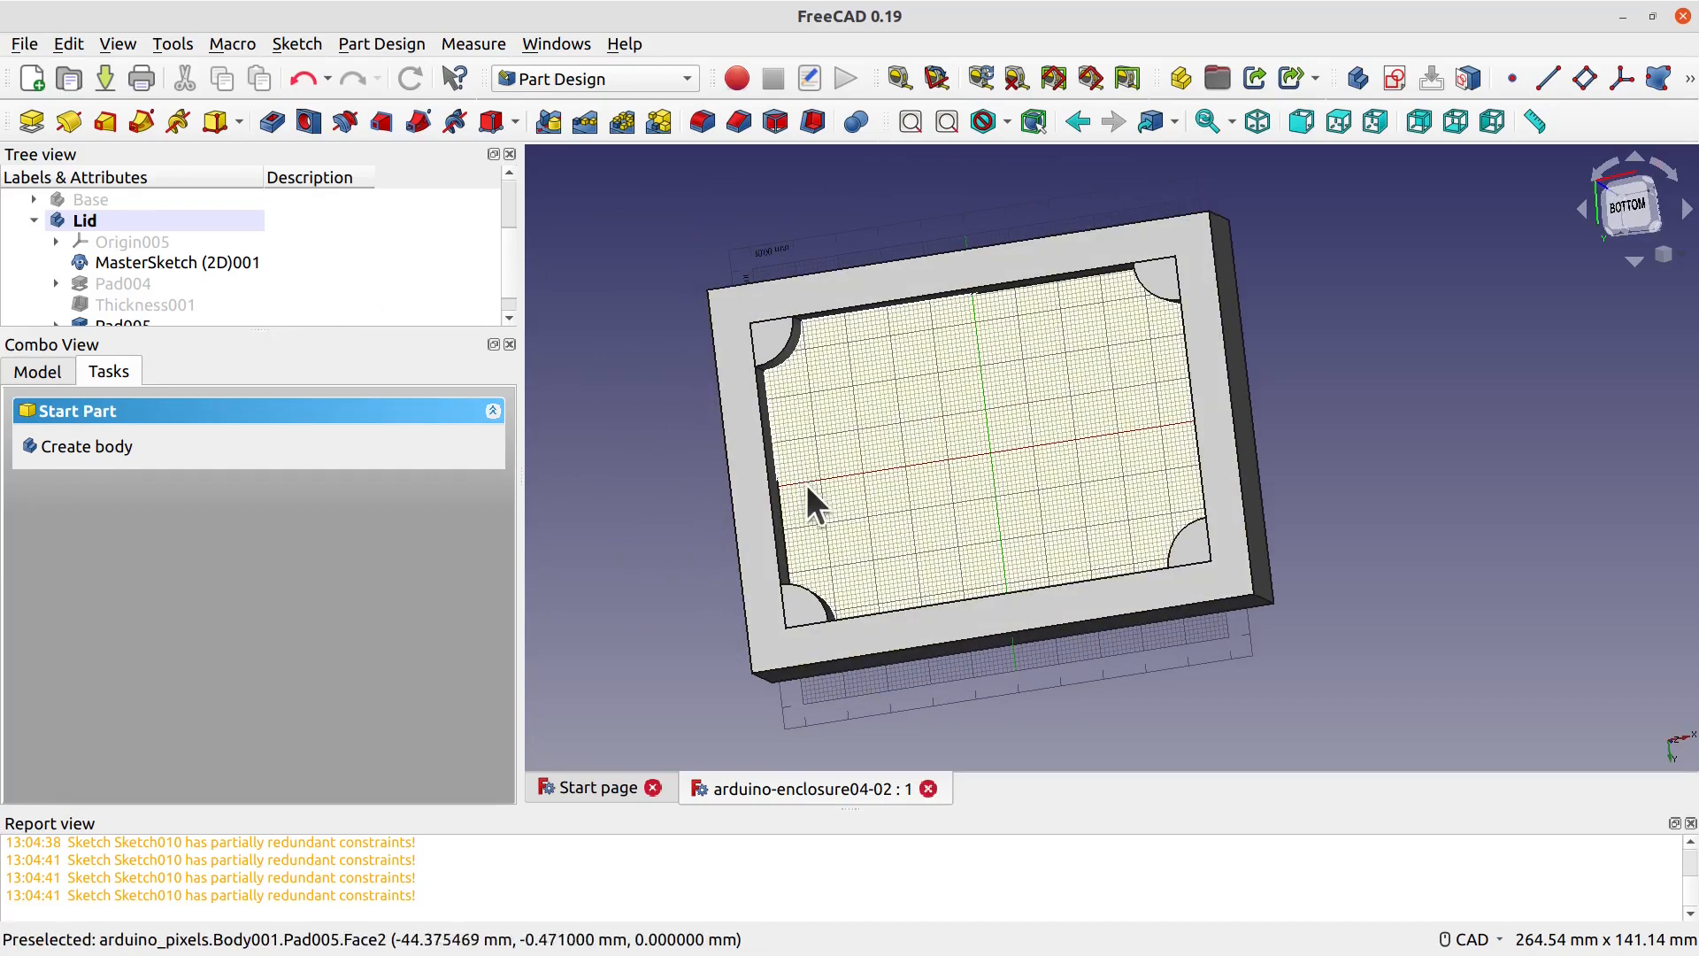
pyautogui.moveTo(402, 319); pyautogui.dragTo(374, 280)
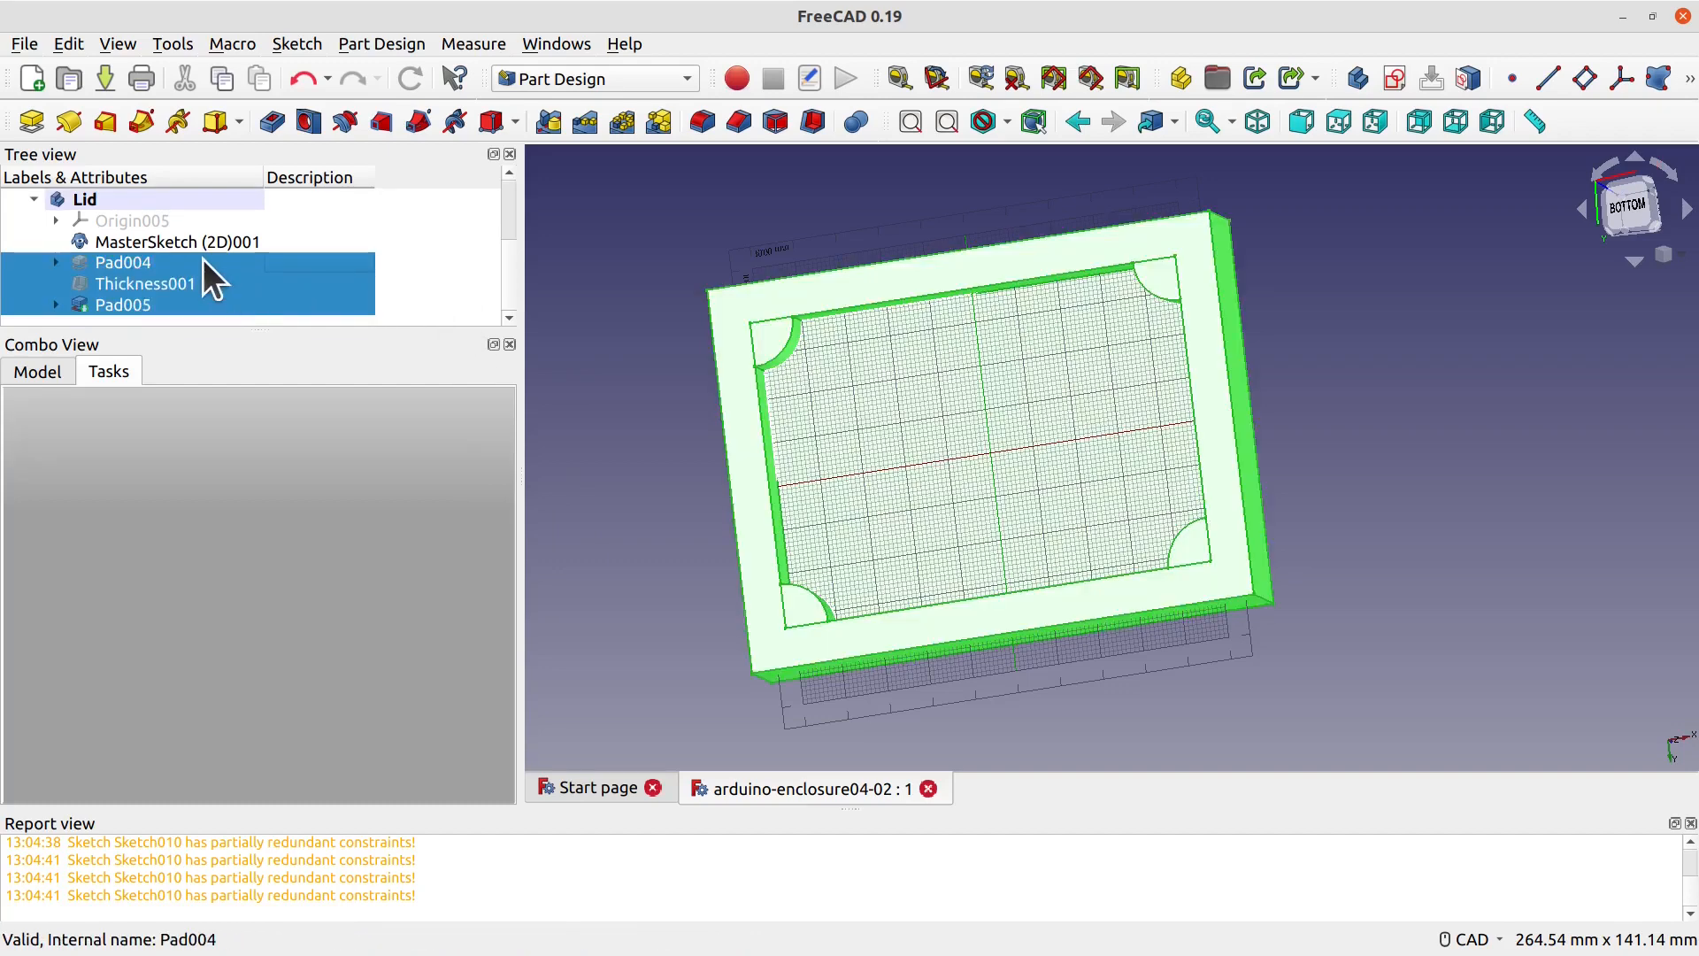
pyautogui.scroll(1, 229, 262)
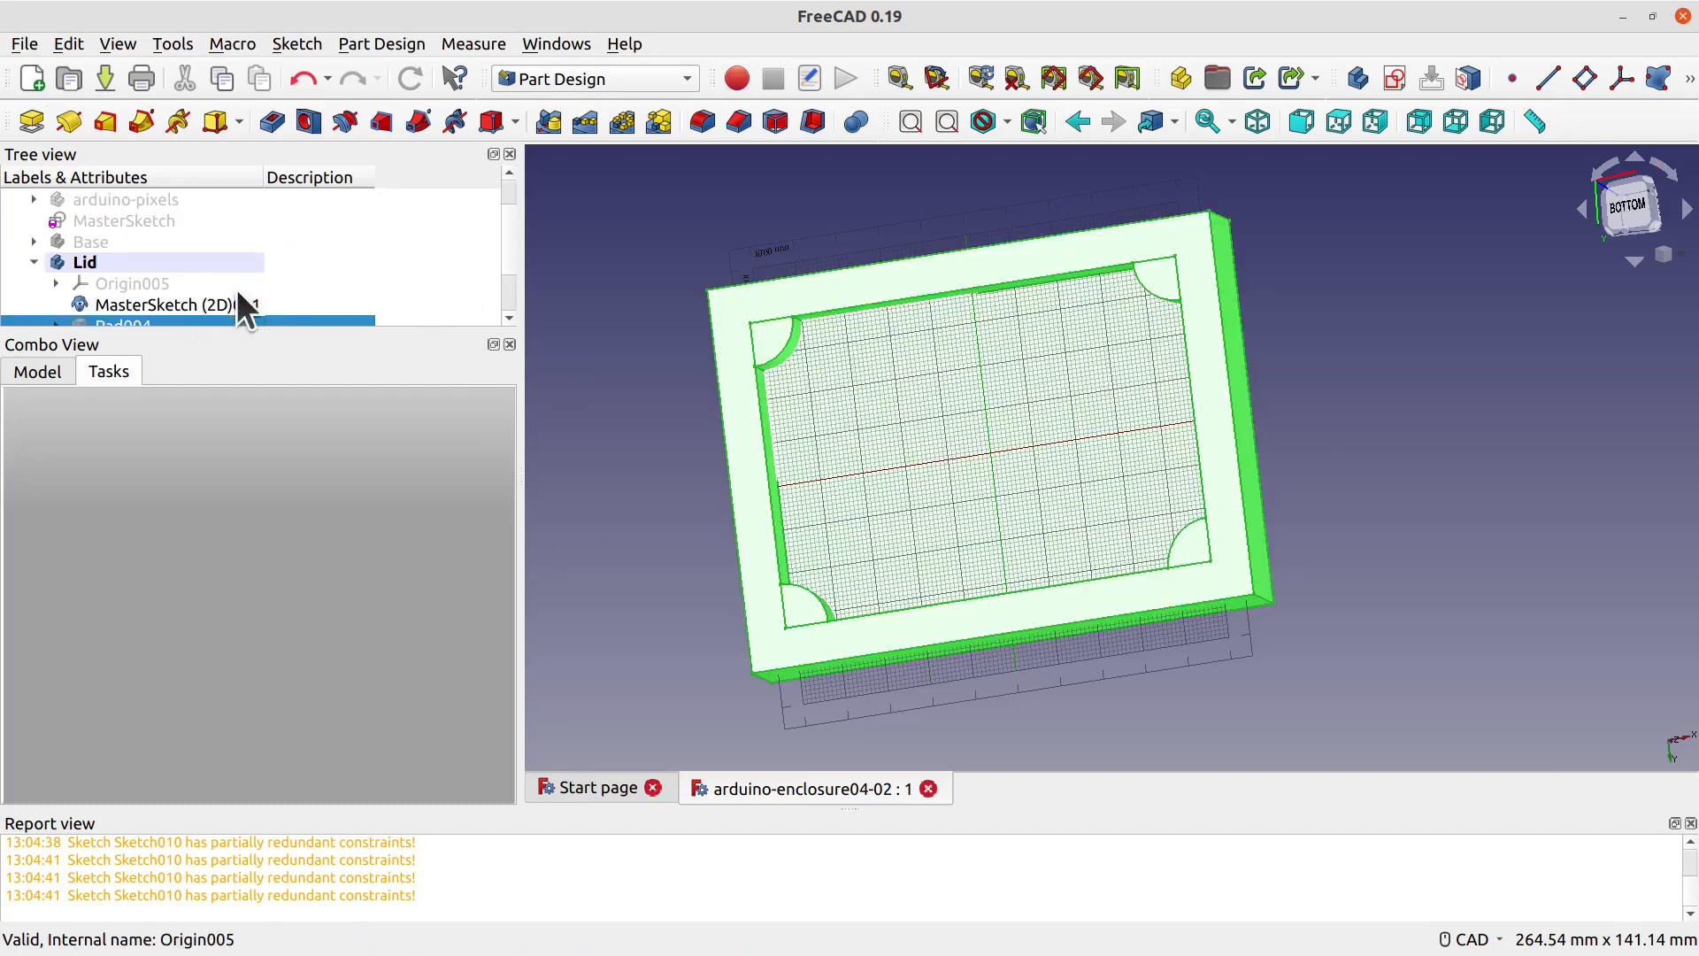
pyautogui.scroll(-1, 236, 289)
pyautogui.click(210, 305)
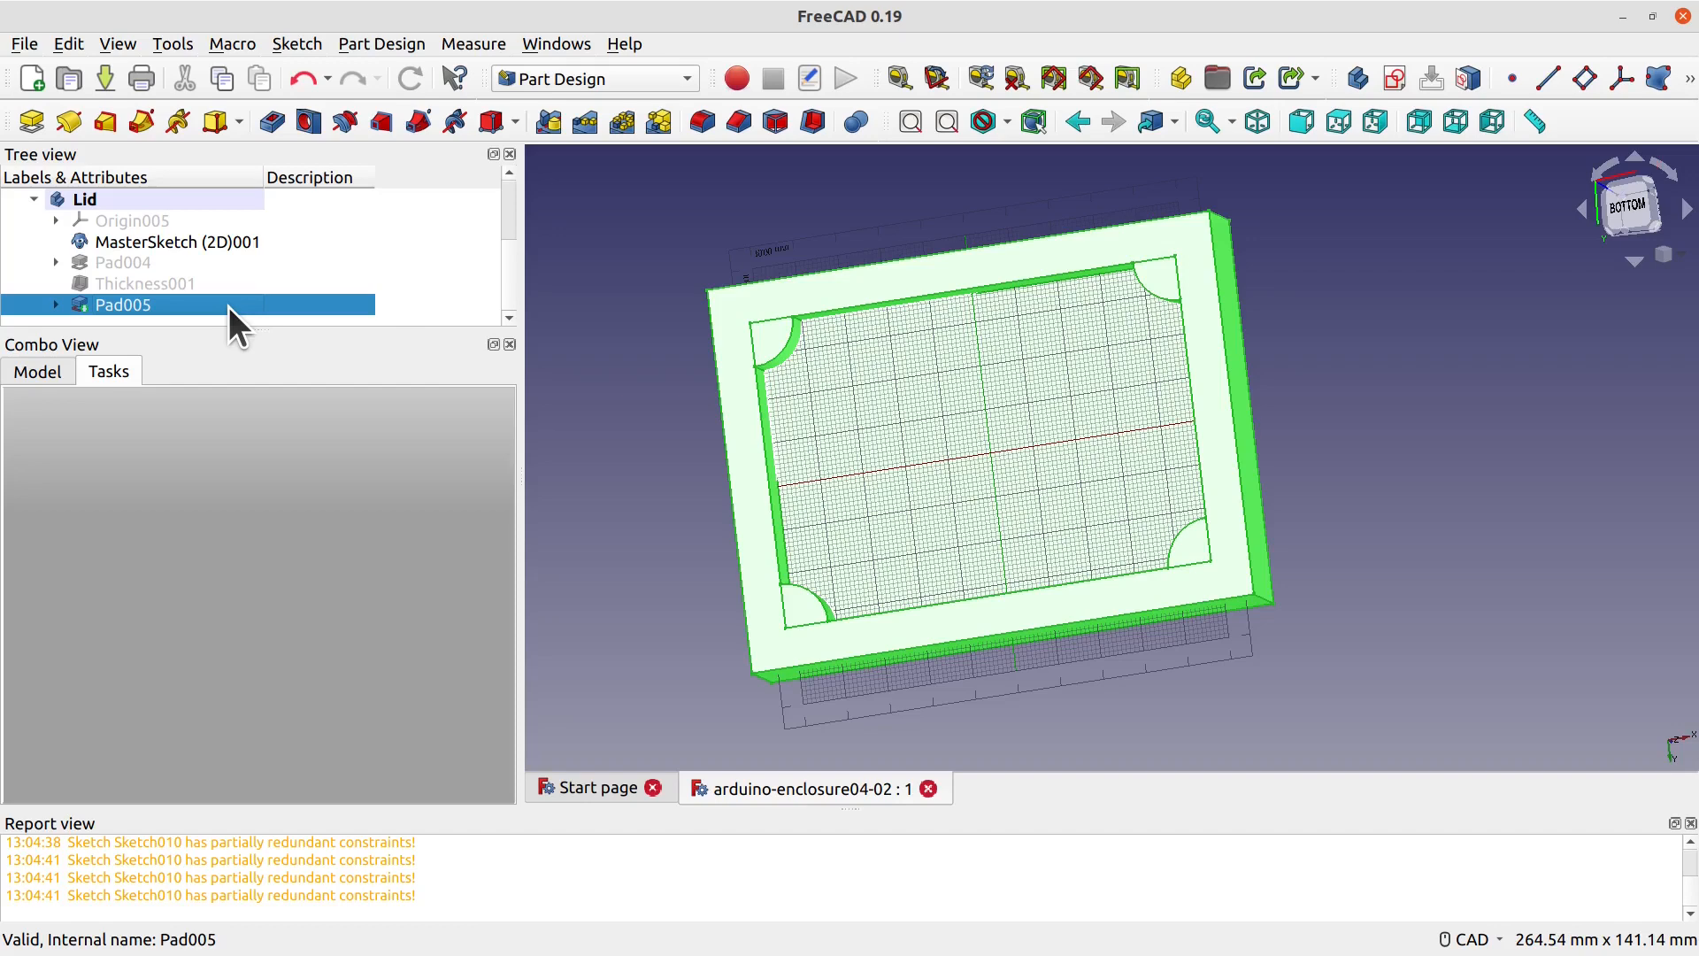
pyautogui.press('space')
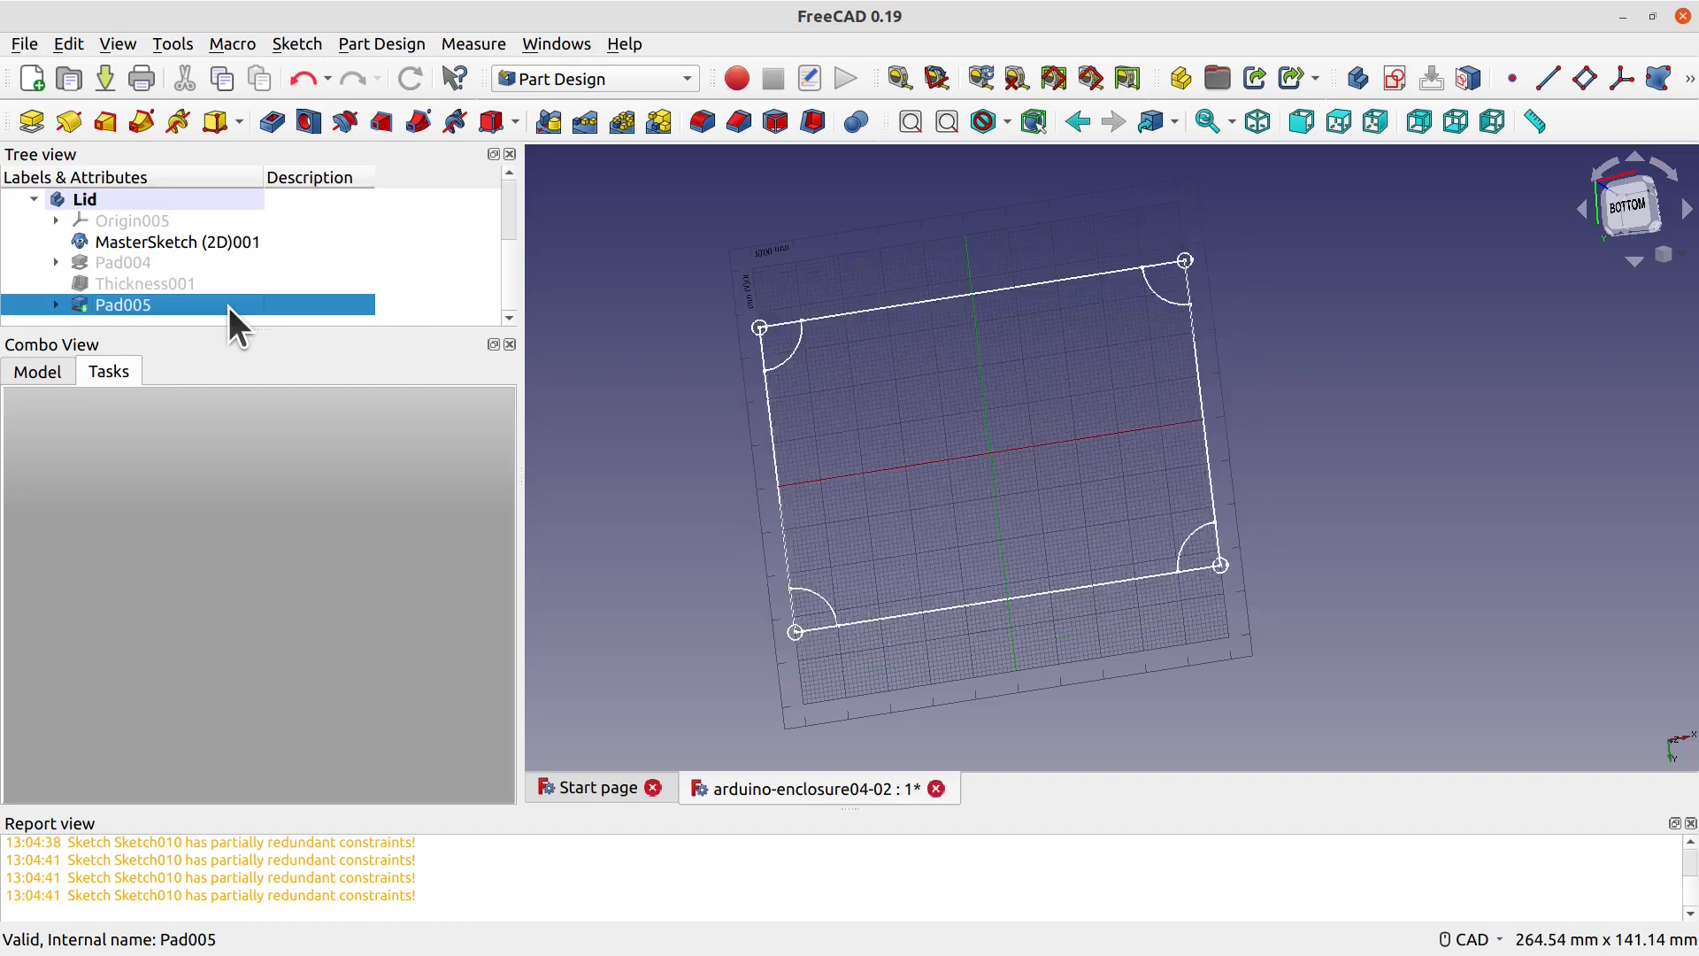
# Step: Create a new sketch in the Lid body on its XY base plane
pyautogui.click(185, 242)
pyautogui.scroll(2, 751, 354)
pyautogui.moveTo(895, 336); pyautogui.dragTo(959, 399, button='middle')
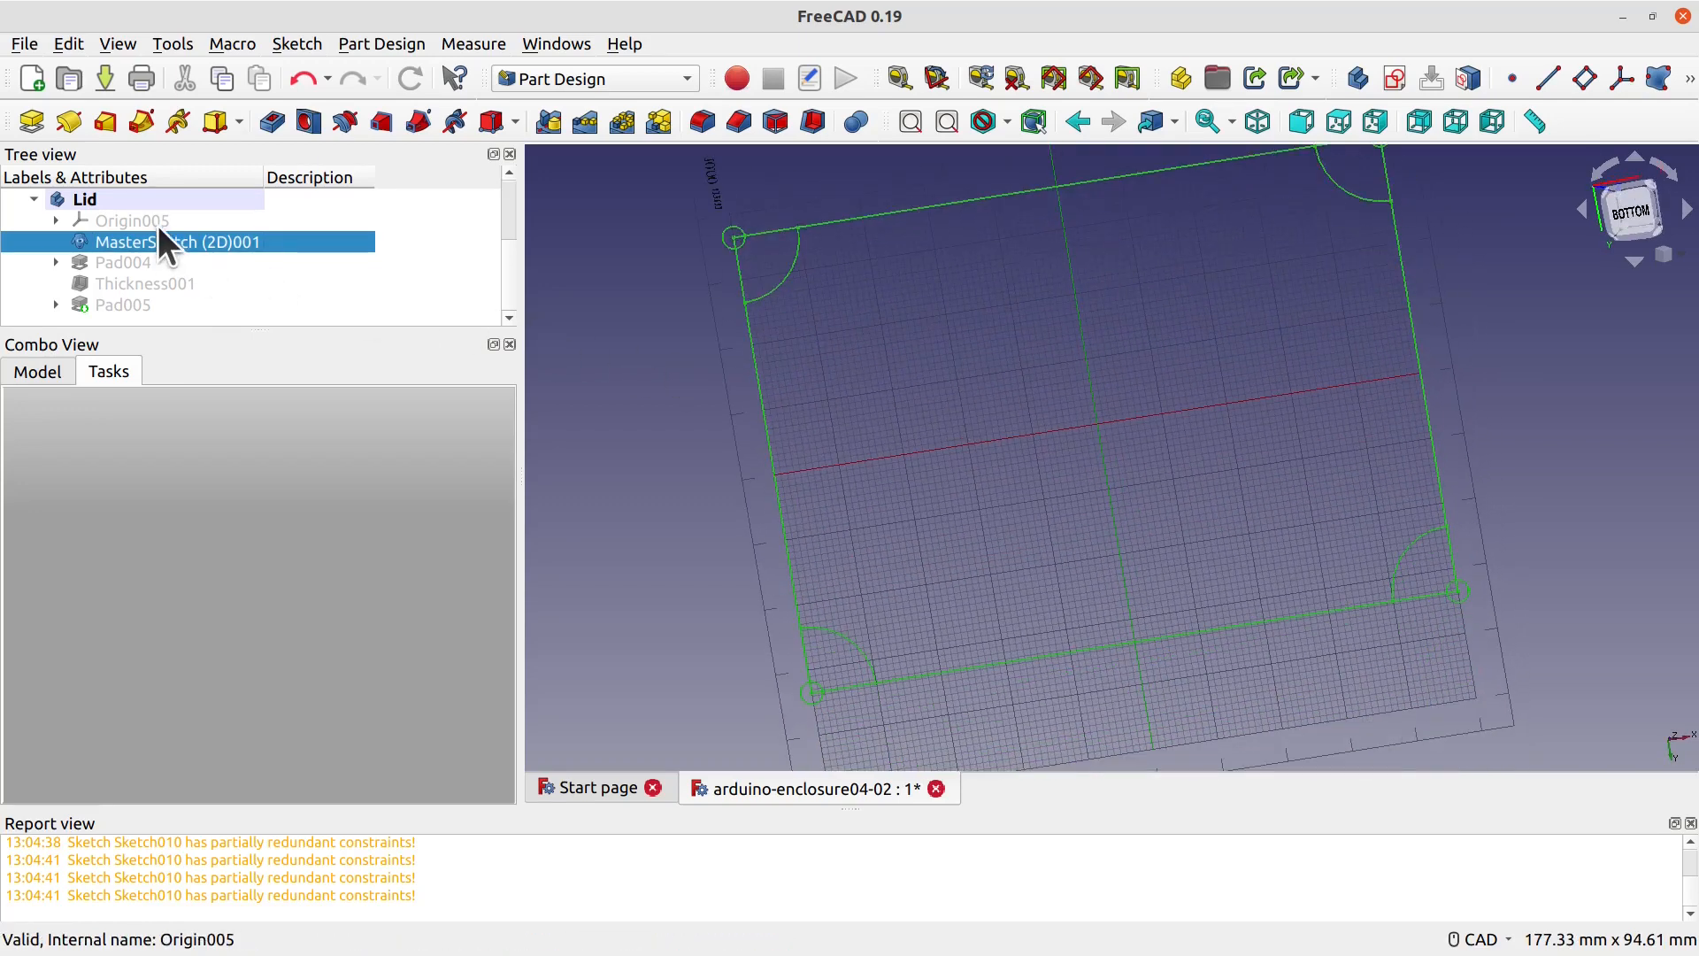
pyautogui.click(156, 198)
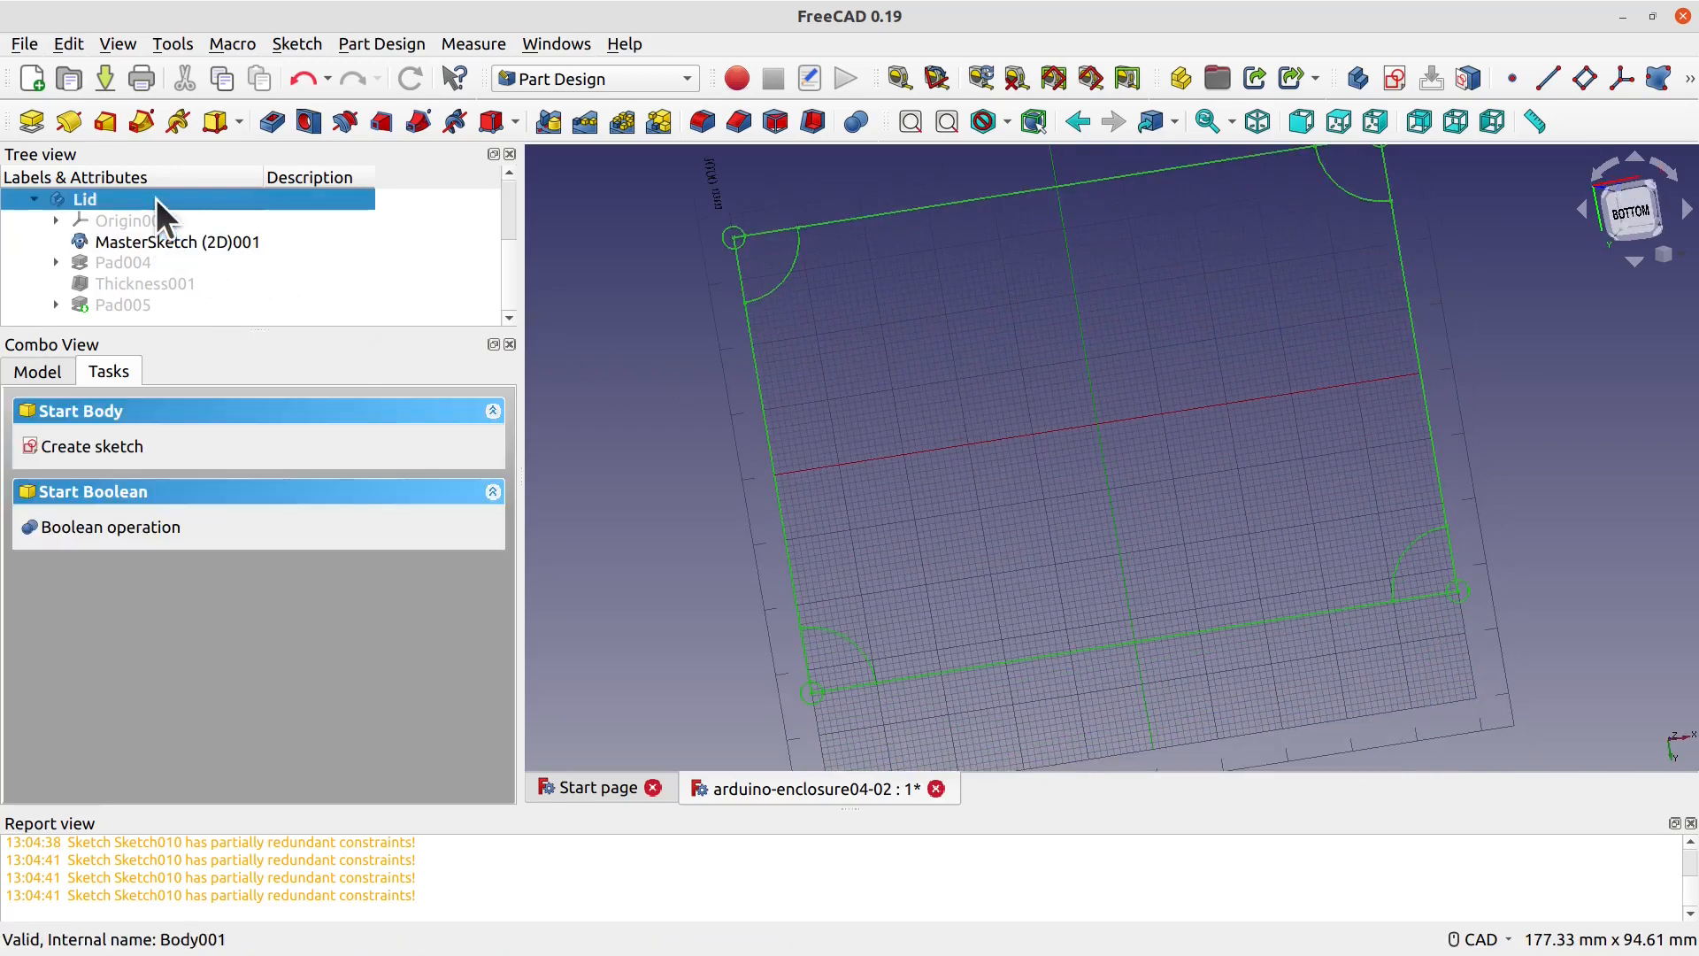
pyautogui.click(112, 446)
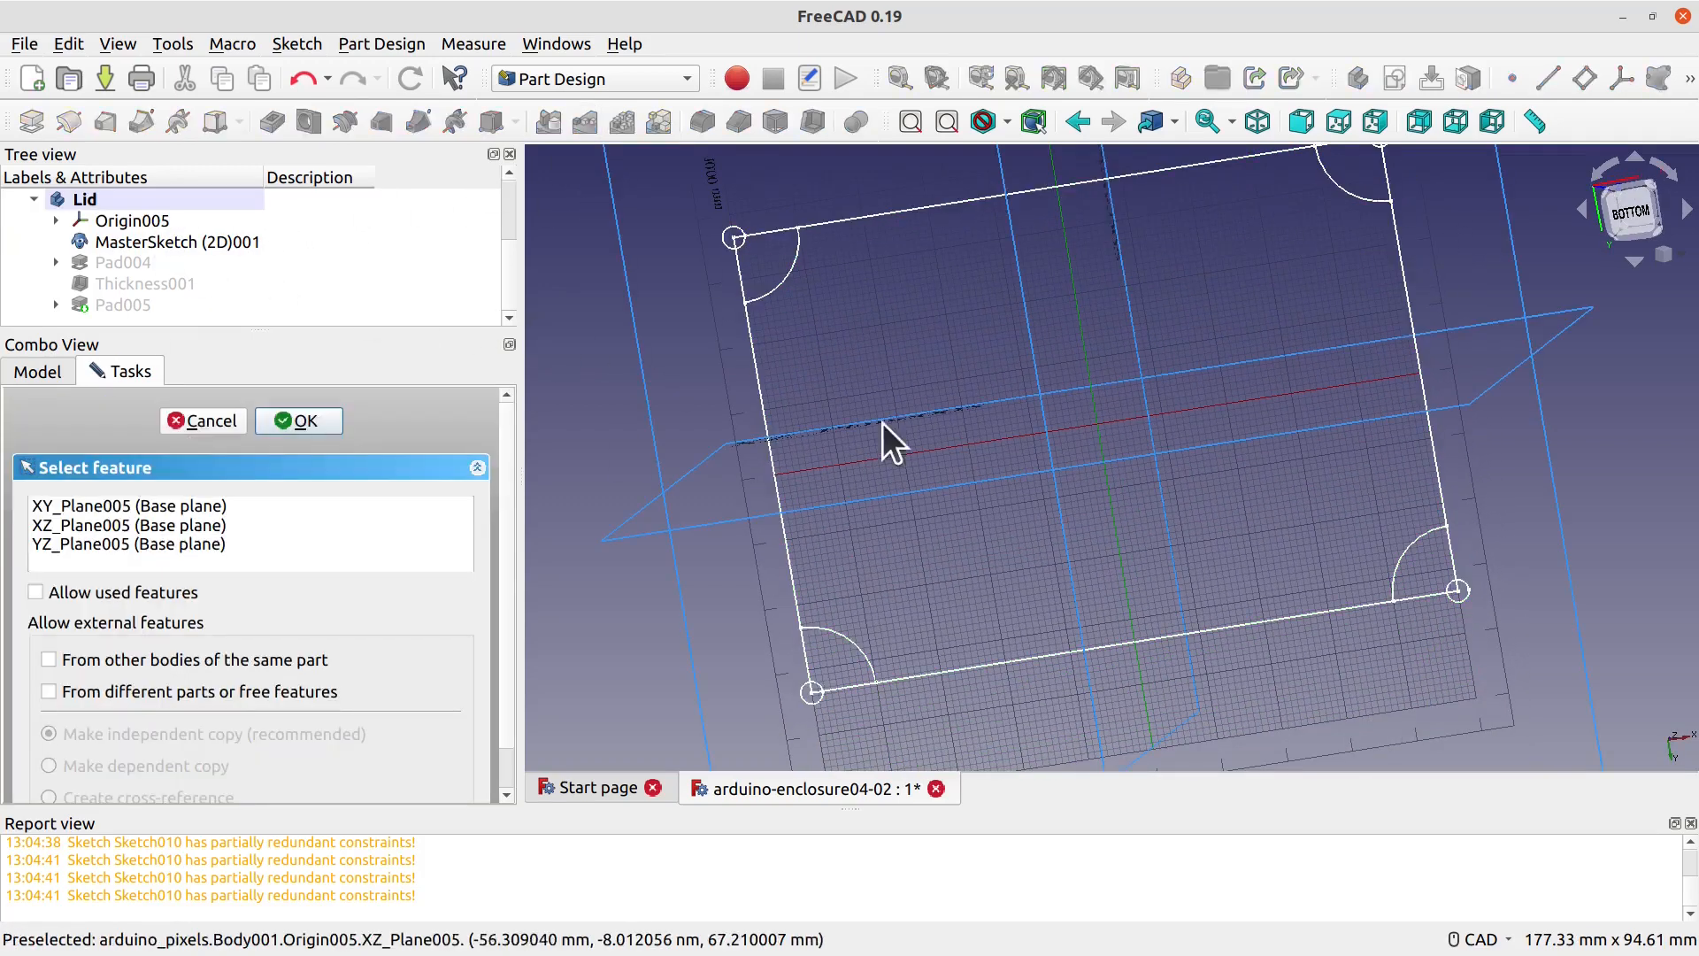
pyautogui.click(75, 505)
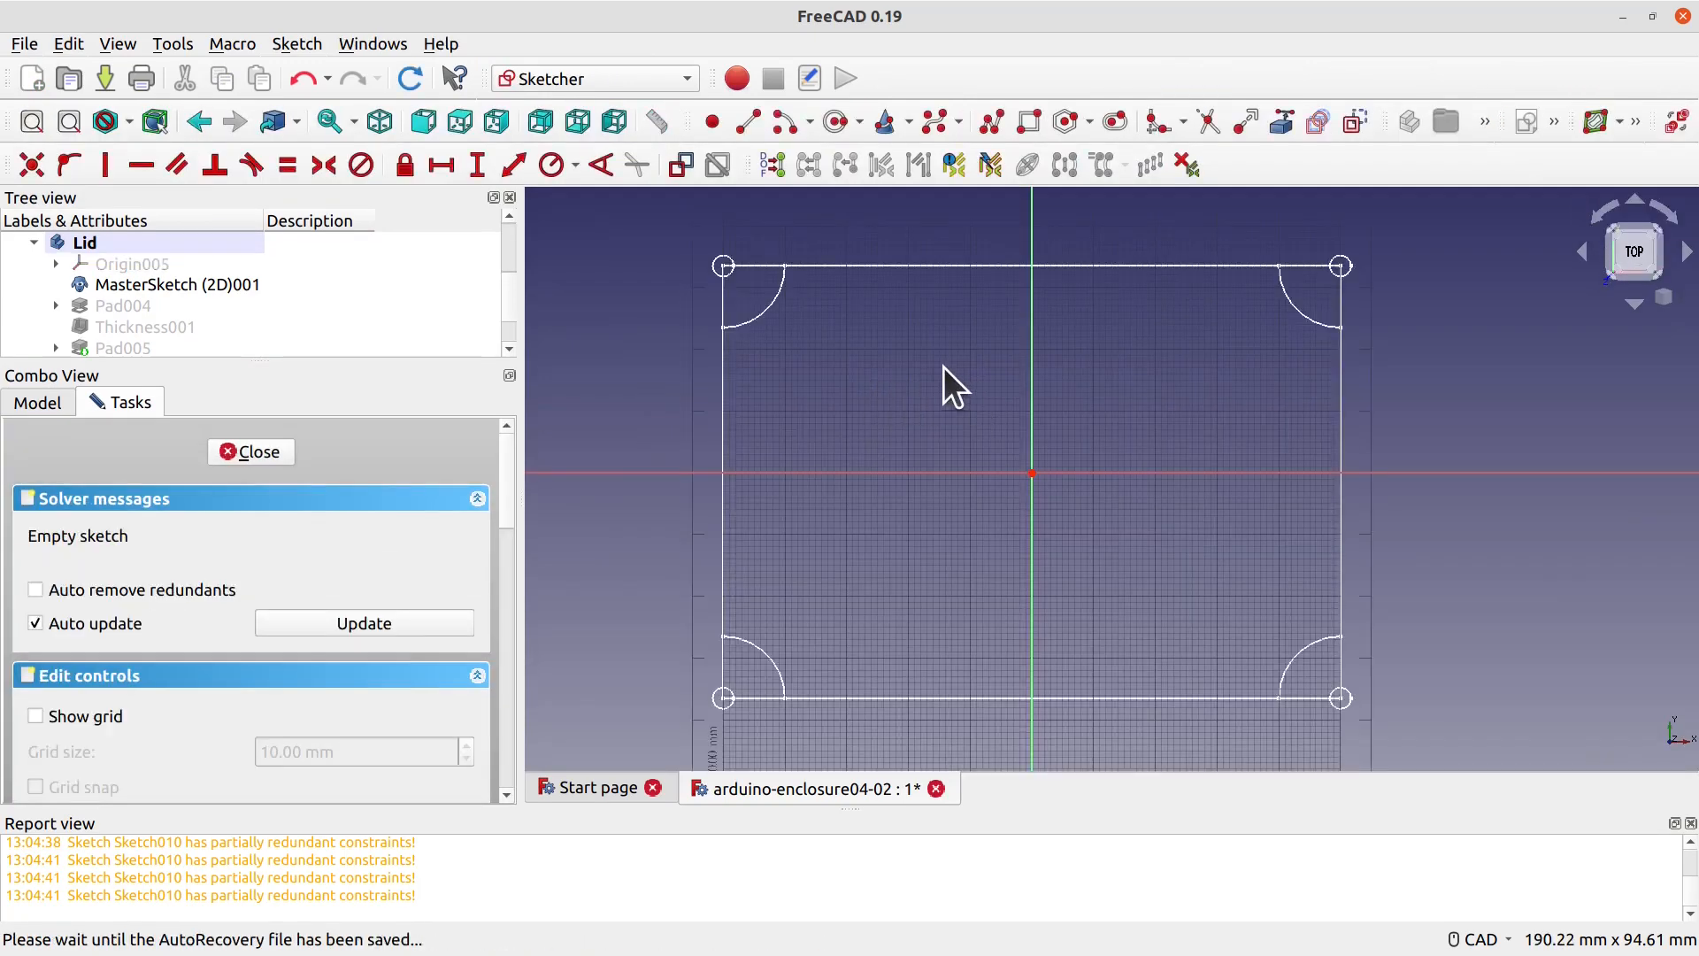
# Step: Link the master sketch's four corner hole circles into the new sketch as external geometry
pyautogui.scroll(2, 907, 350)
pyautogui.click(1279, 122)
pyautogui.click(652, 220)
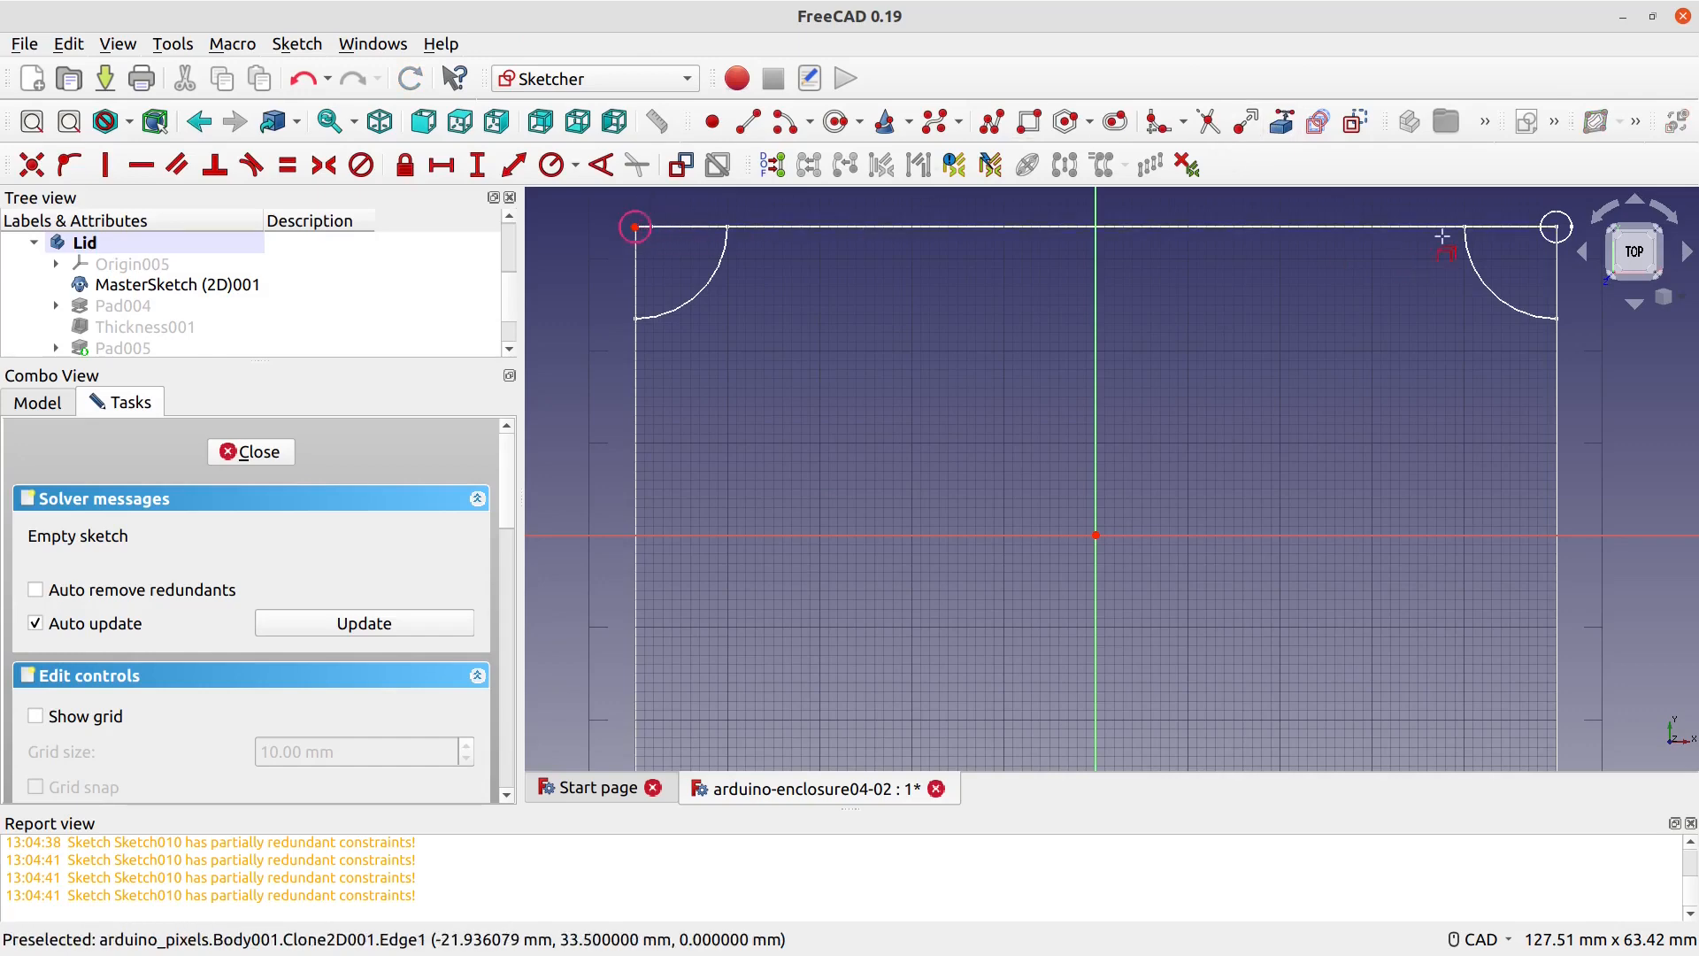
pyautogui.click(1549, 212)
pyautogui.scroll(-1, 1408, 521)
pyautogui.moveTo(1408, 522); pyautogui.dragTo(1407, 345, button='middle')
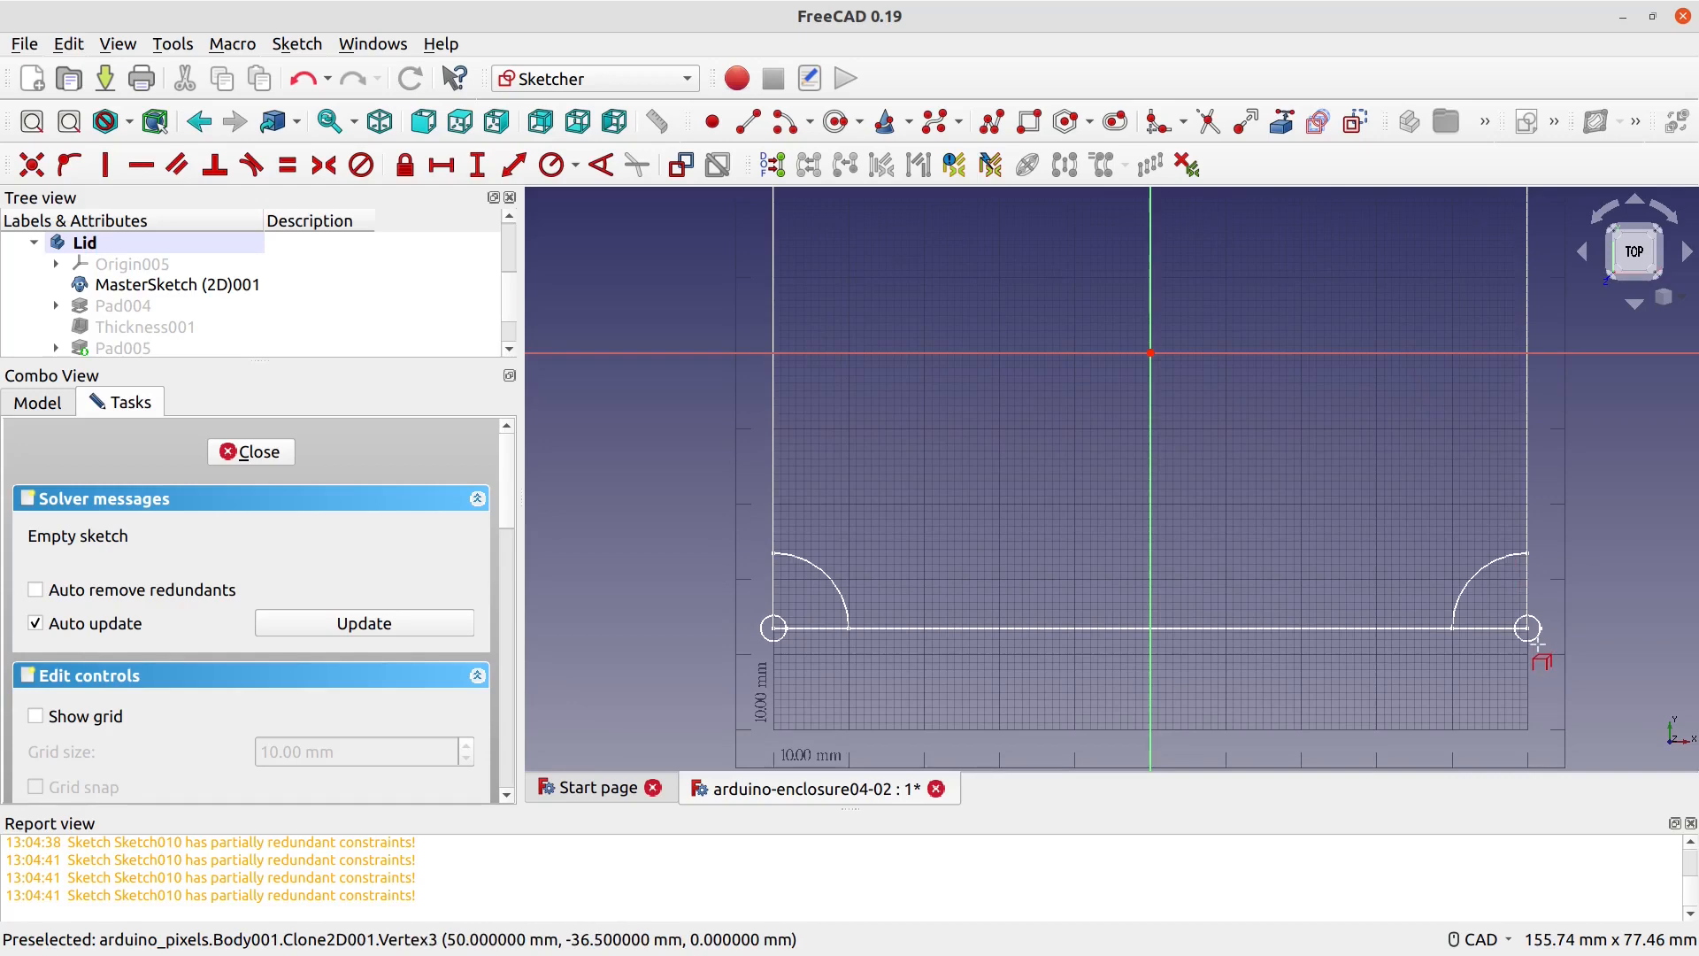
pyautogui.click(1530, 638)
pyautogui.click(775, 630)
pyautogui.scroll(-2, 956, 364)
pyautogui.moveTo(956, 364); pyautogui.dragTo(956, 442, button='middle')
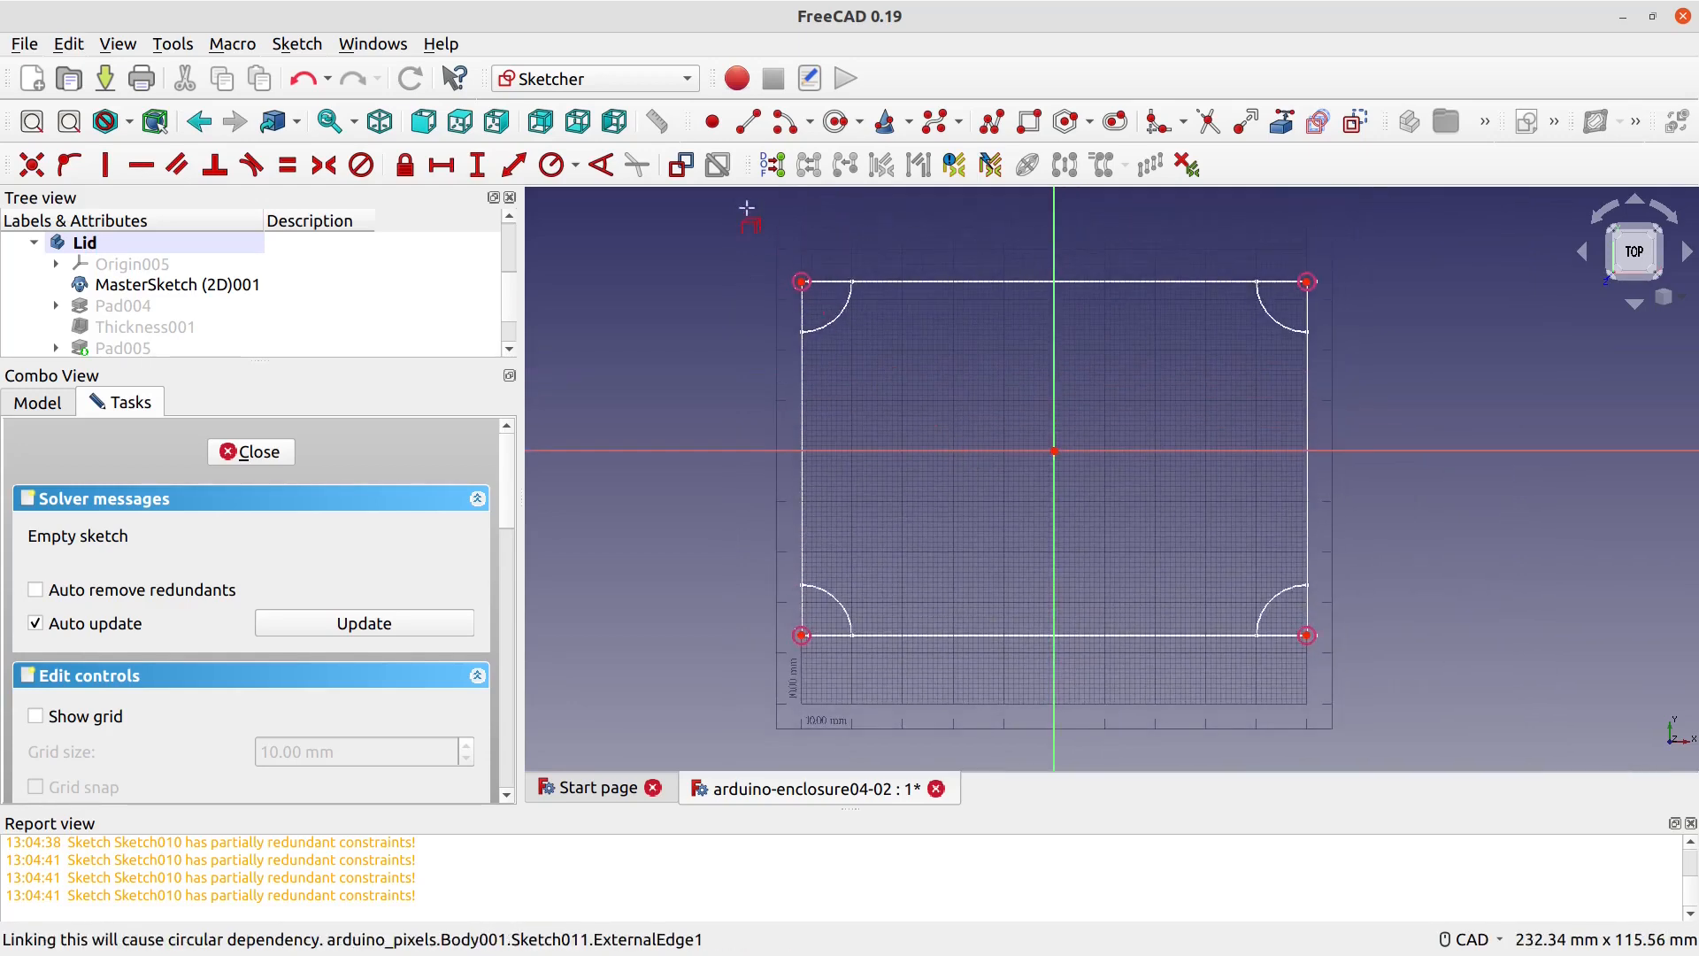
# Step: Draw a circle centred on each of the two upper linked corner holes, slightly larger than the hole
pyautogui.click(834, 122)
pyautogui.scroll(4, 814, 239)
pyautogui.scroll(1, 814, 239)
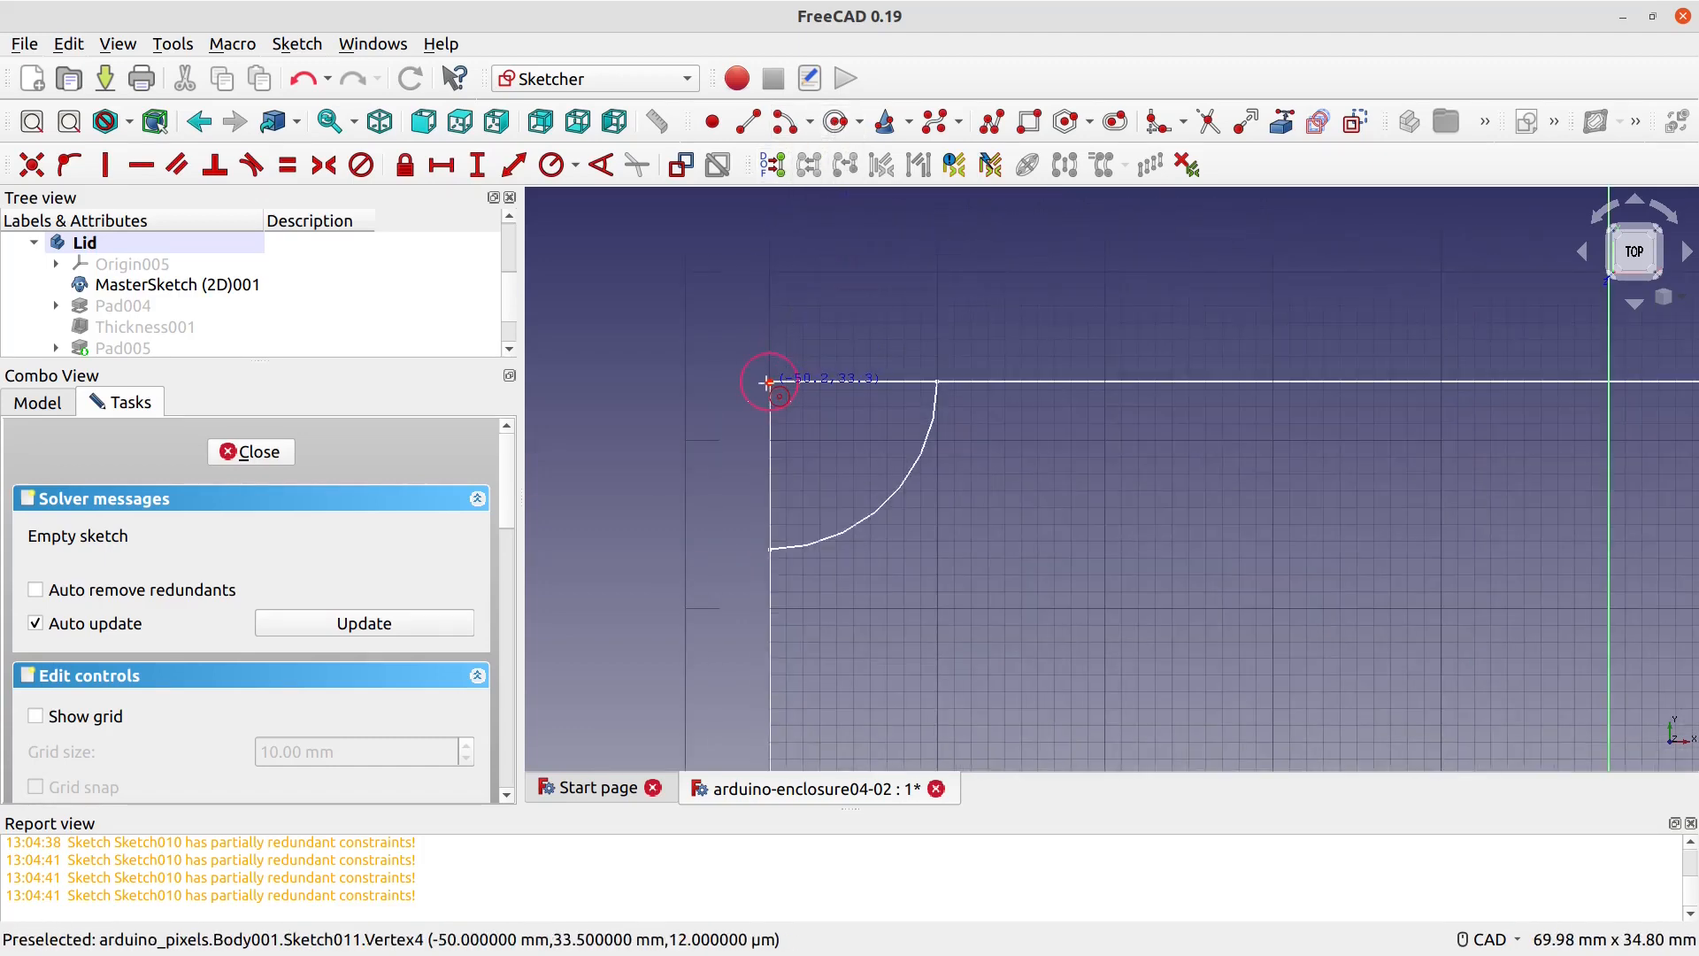
pyautogui.click(769, 382)
pyautogui.click(803, 427)
pyautogui.moveTo(1368, 538); pyautogui.dragTo(923, 395, button='middle')
pyautogui.moveTo(1446, 375); pyautogui.dragTo(894, 428, button='middle')
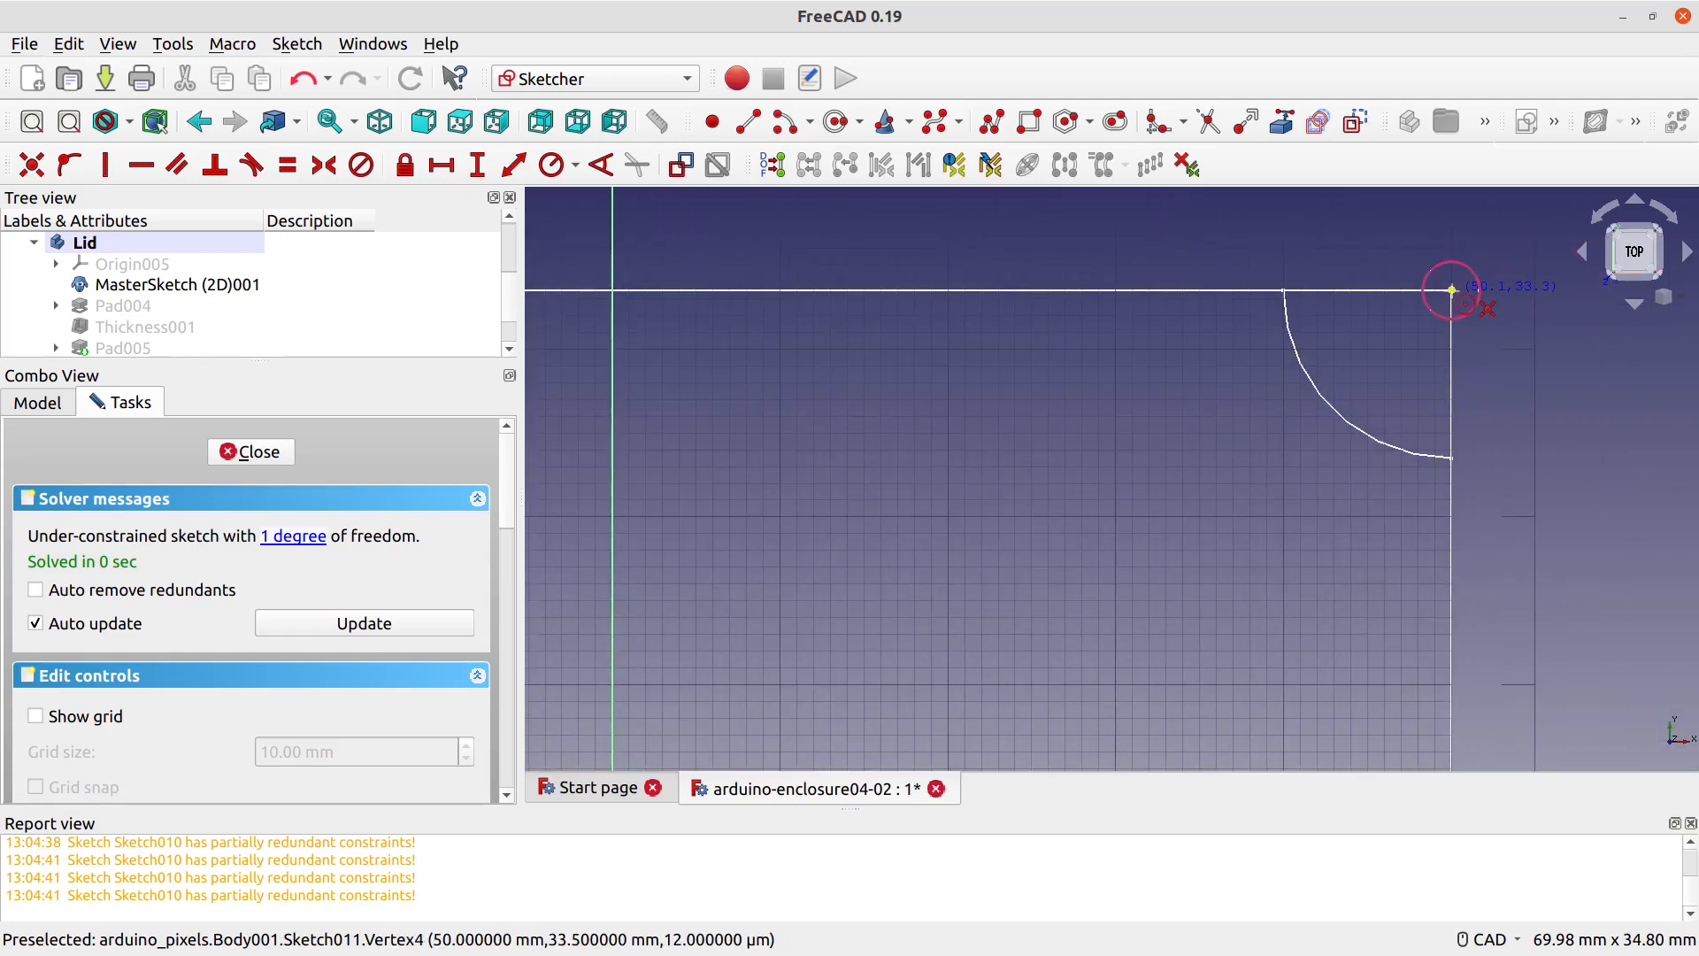
pyautogui.click(1451, 289)
pyautogui.click(1470, 377)
# Step: Draw a larger circle centred on each of the two lower linked corner holes
pyautogui.moveTo(1325, 662); pyautogui.dragTo(1309, 197, button='middle')
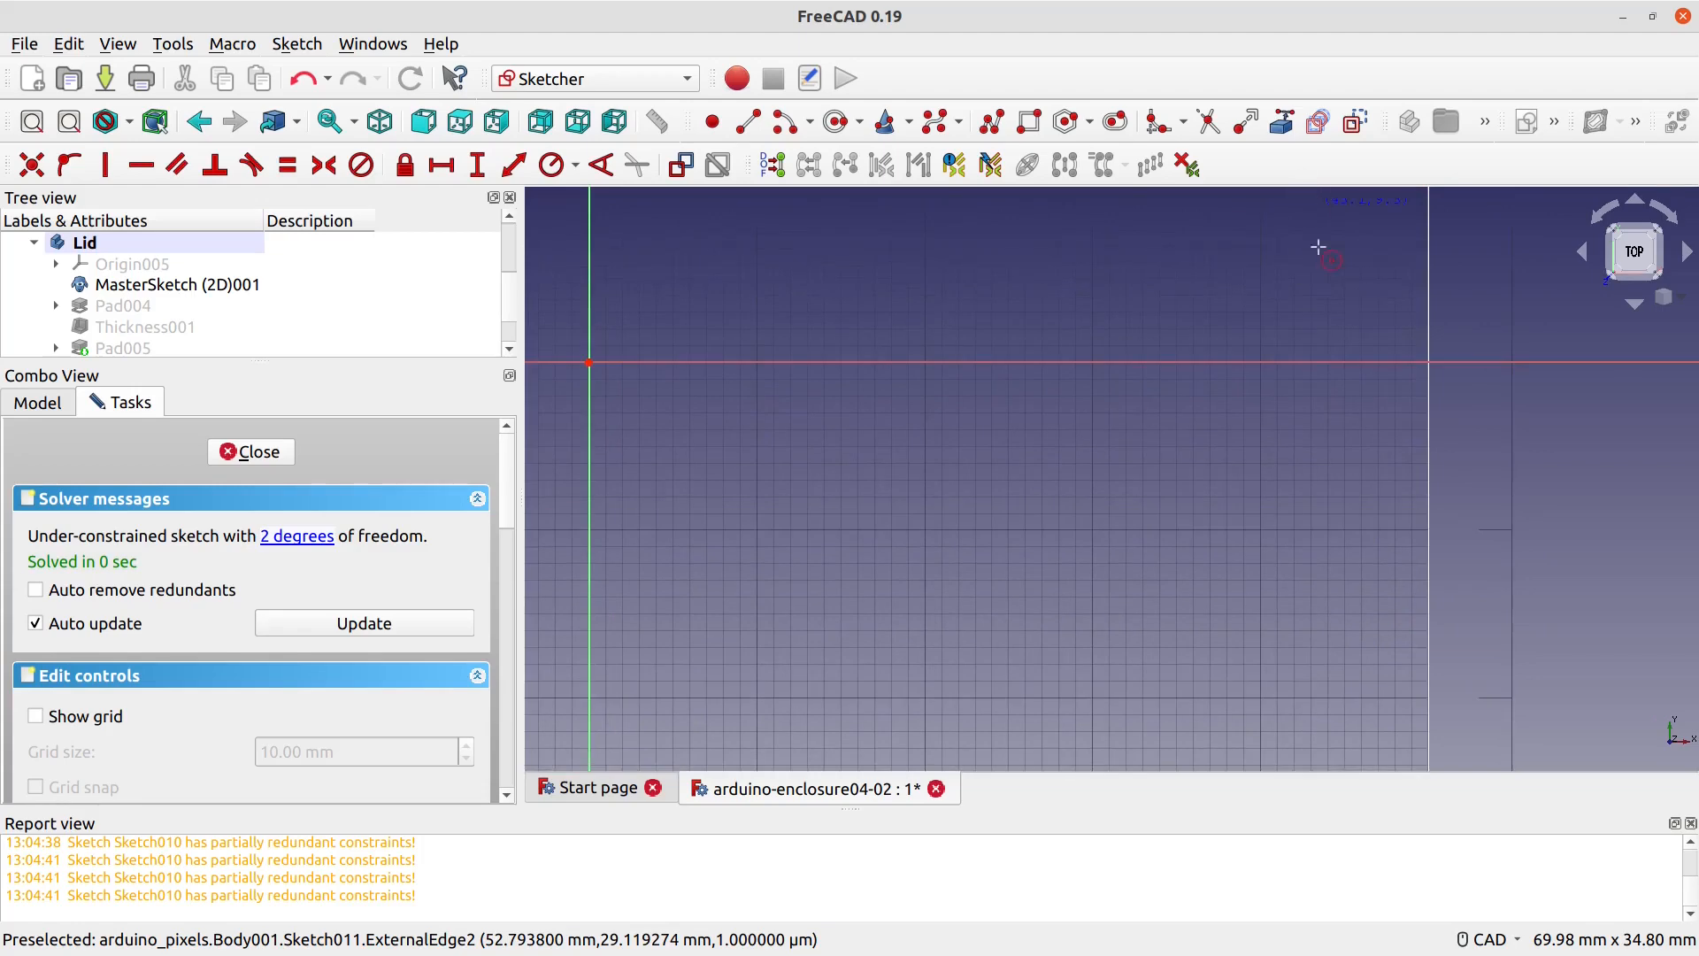
pyautogui.scroll(-4, 1354, 523)
pyautogui.moveTo(1499, 709); pyautogui.dragTo(1473, 477, button='middle')
pyautogui.scroll(2, 1451, 492)
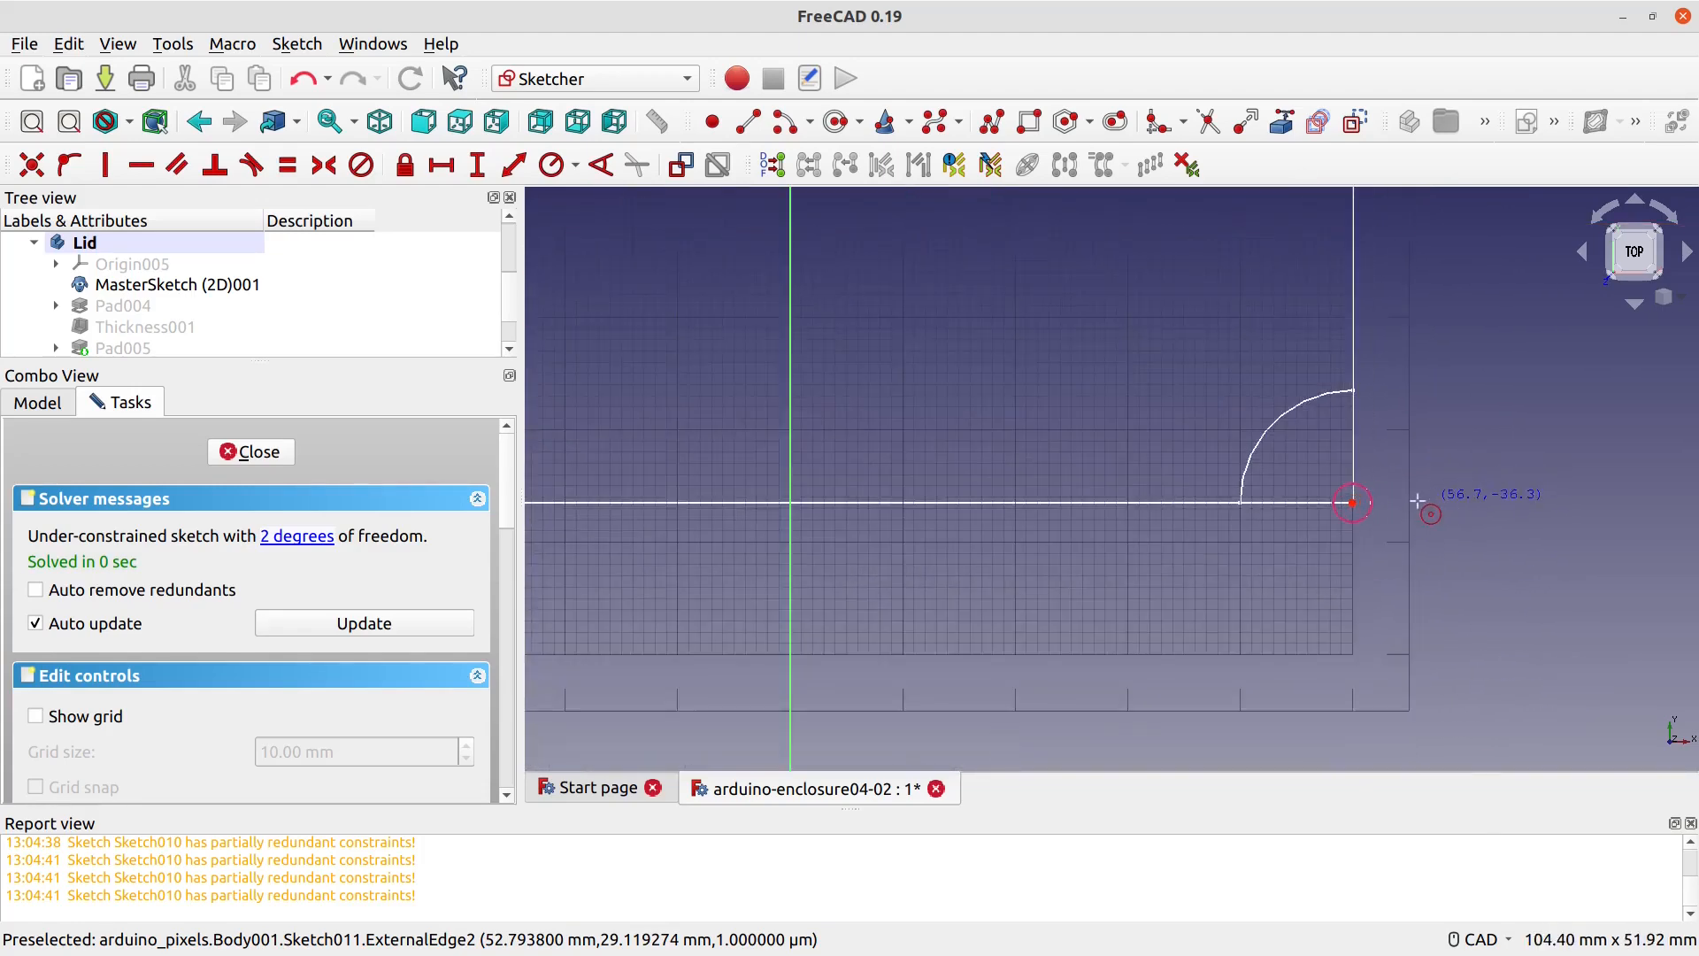
pyautogui.click(1352, 503)
pyautogui.click(1381, 547)
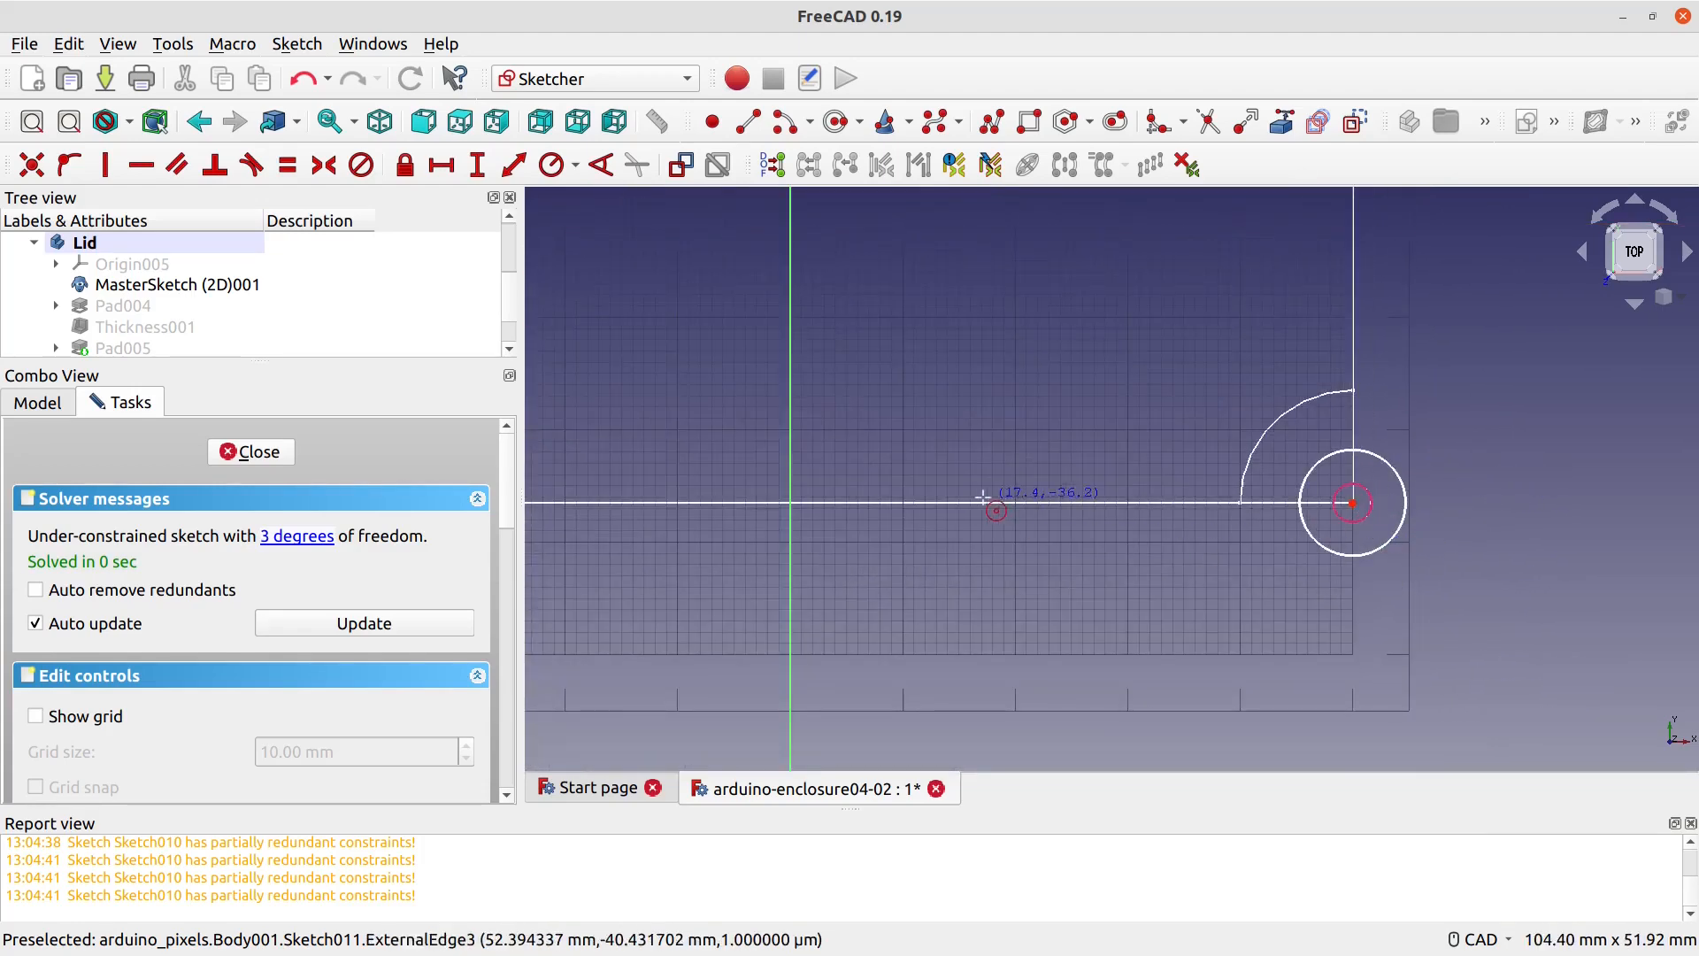
pyautogui.moveTo(722, 470); pyautogui.dragTo(1086, 478, button='middle')
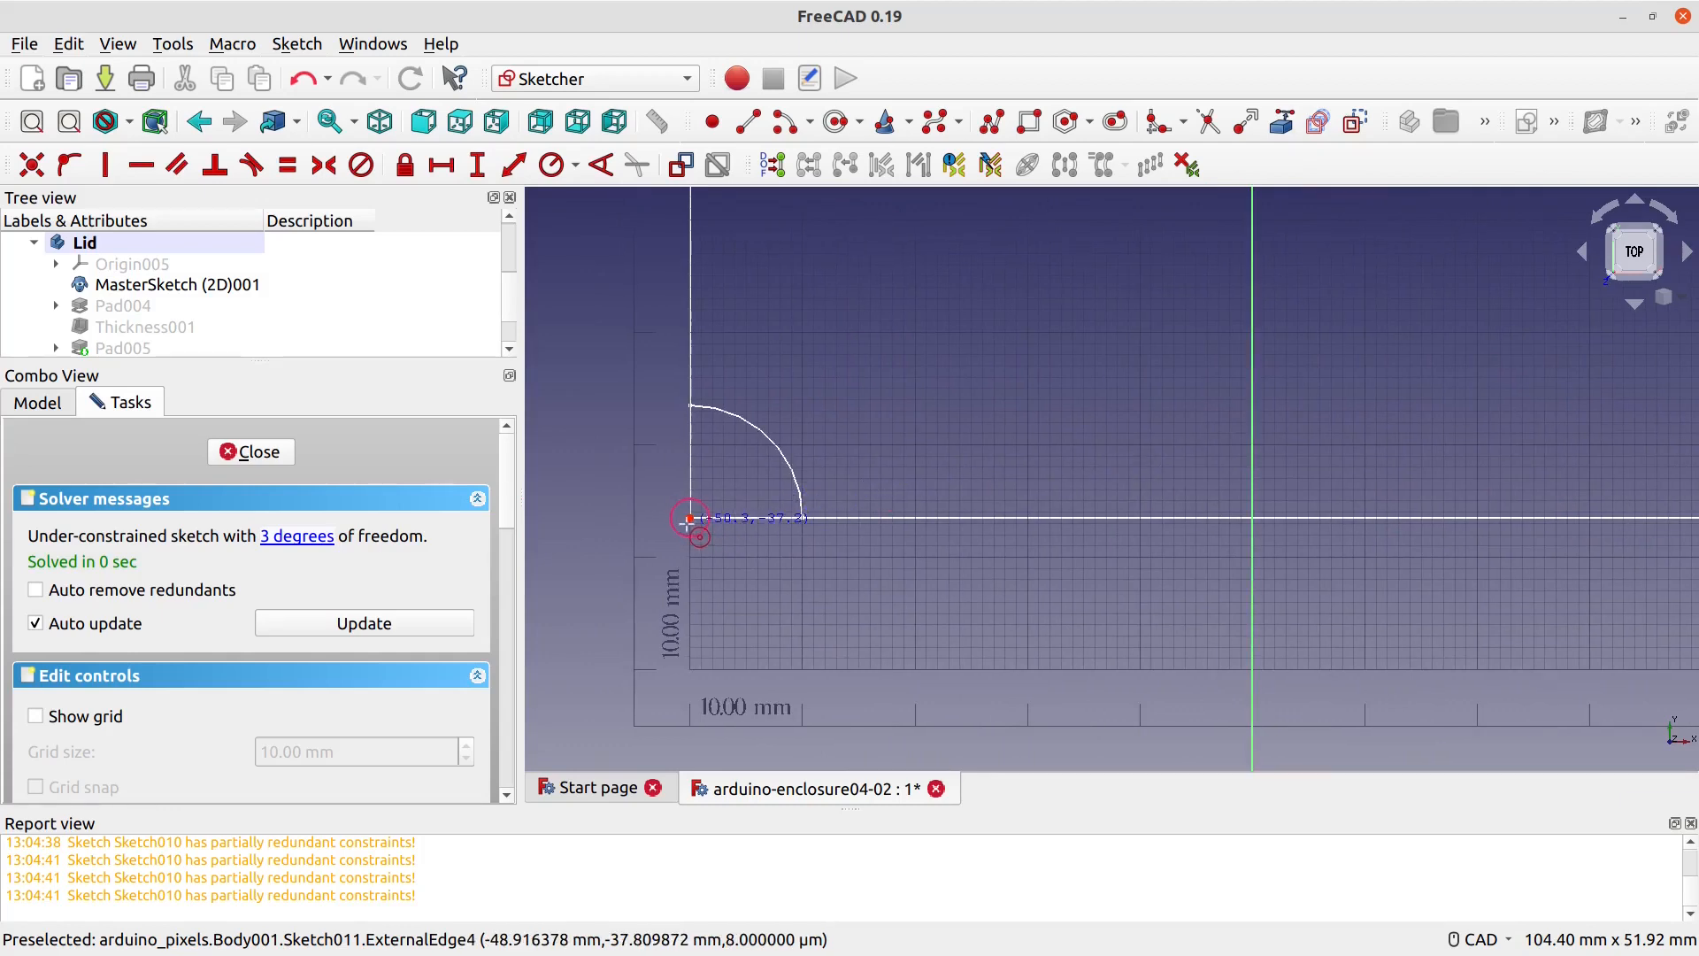
pyautogui.click(690, 518)
pyautogui.click(662, 489)
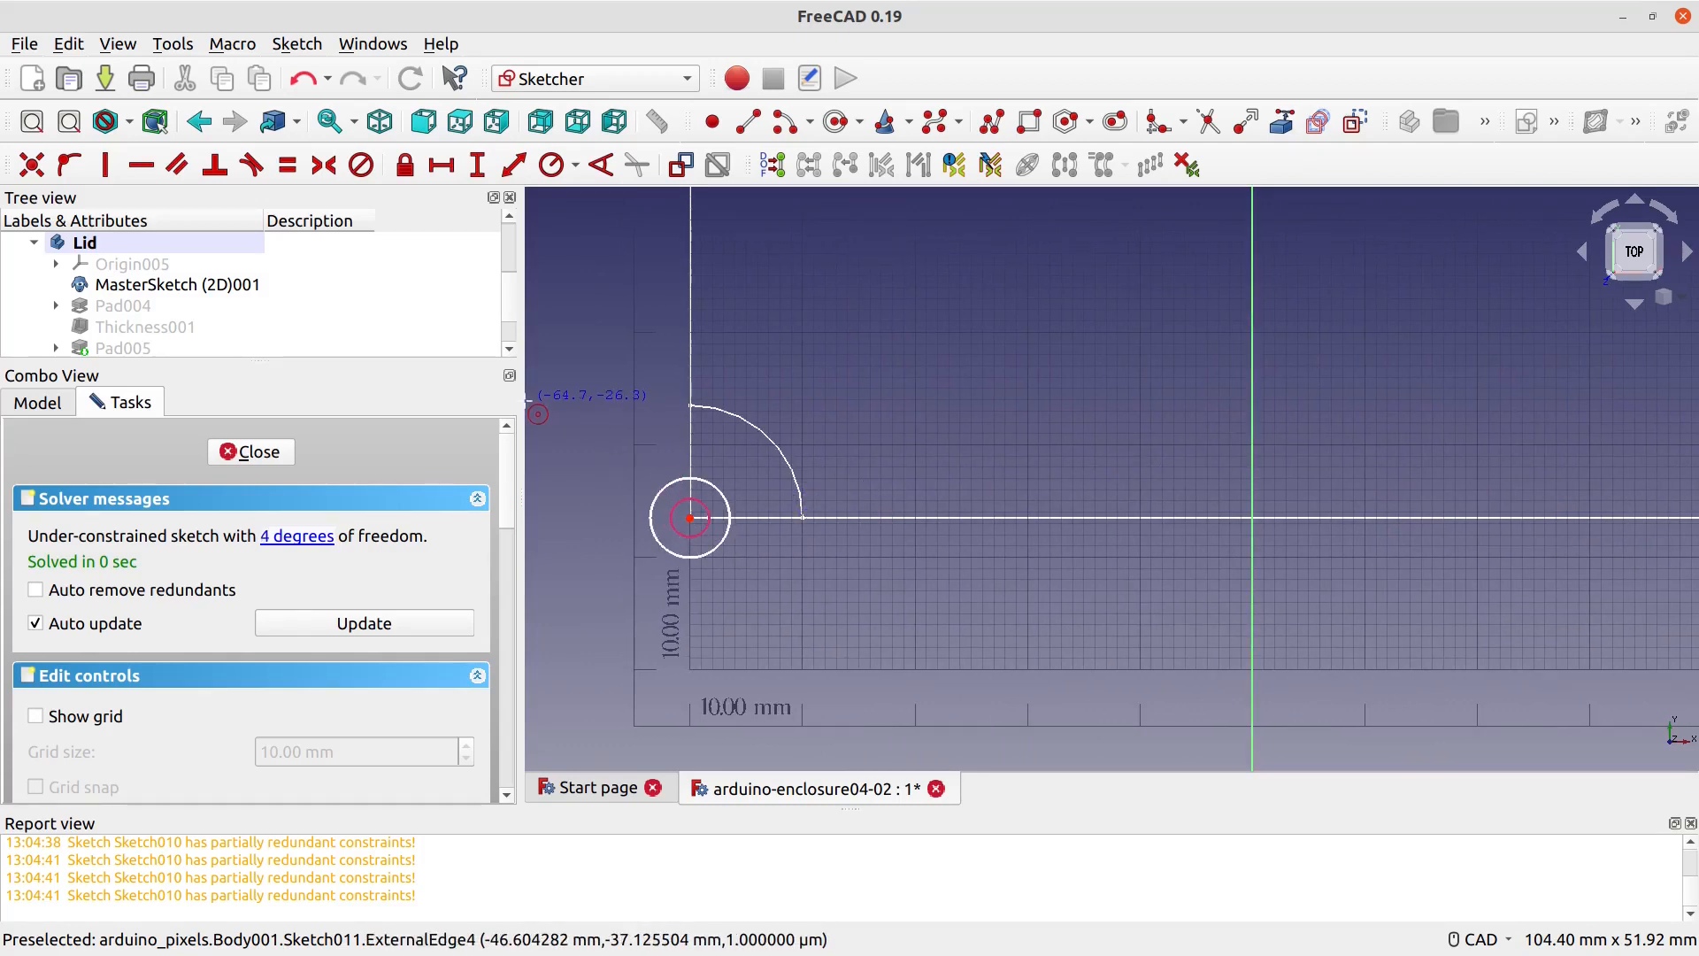
# Step: Constrain each of the two upper circles equal to the linked hole circle it surrounds
pyautogui.moveTo(522, 399); pyautogui.dragTo(232, 394)
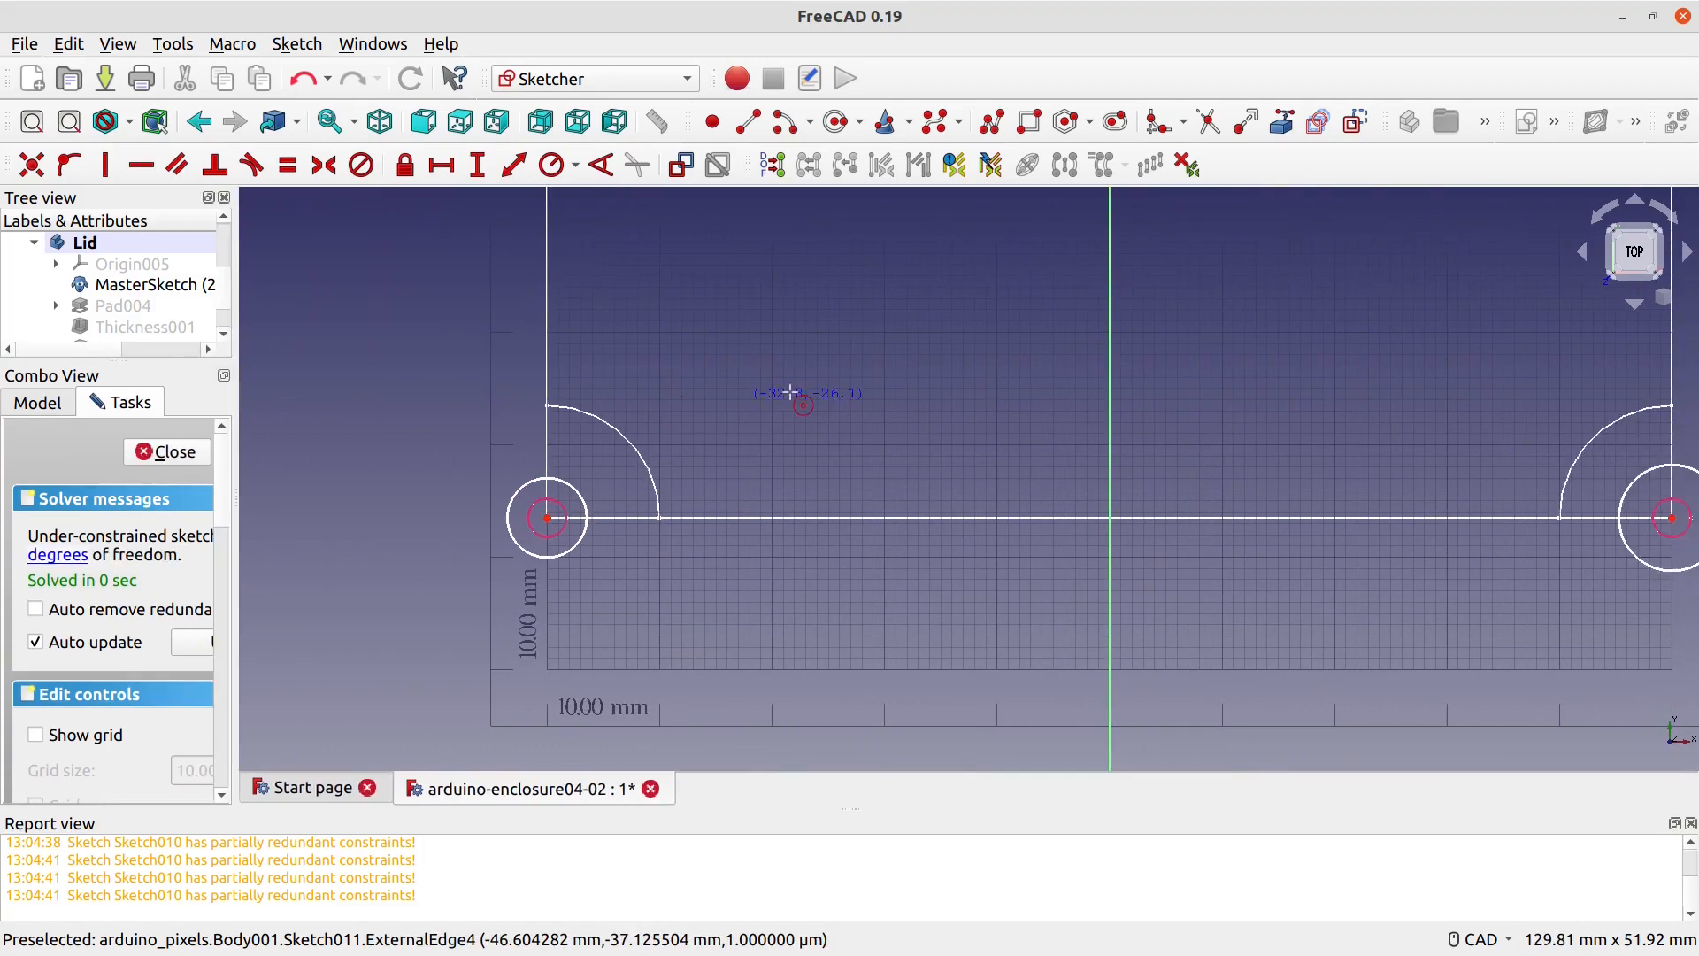
pyautogui.scroll(-4, 792, 354)
pyautogui.moveTo(937, 329); pyautogui.dragTo(909, 506, button='middle')
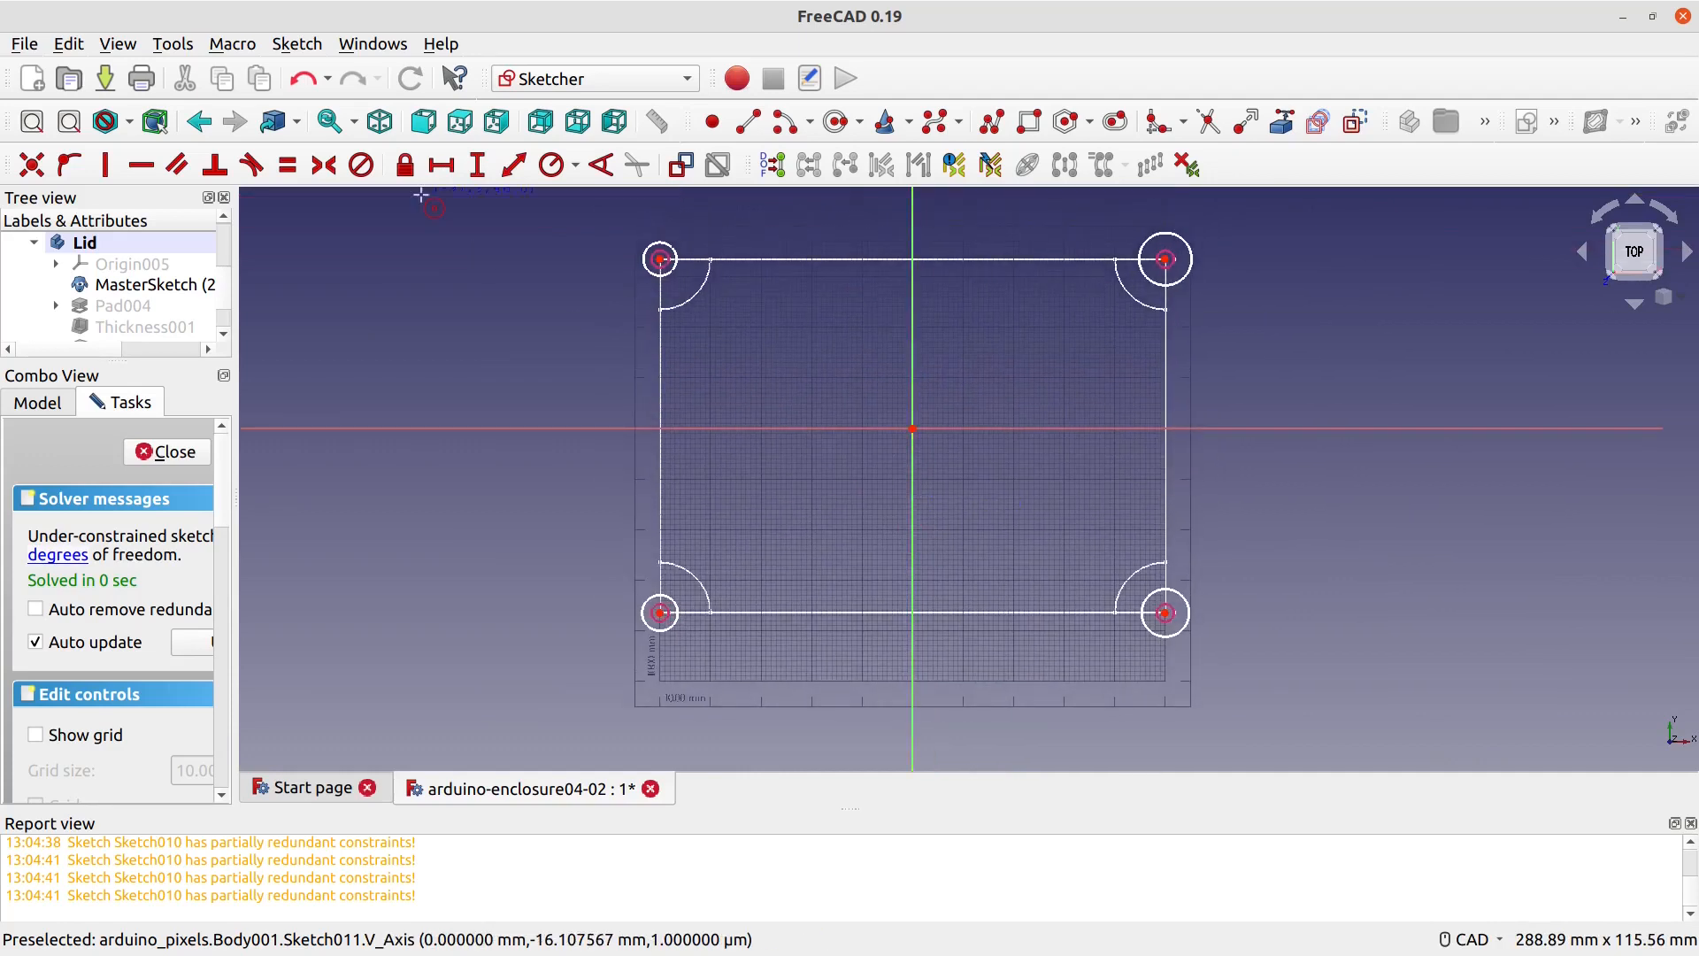
pyautogui.click(671, 267)
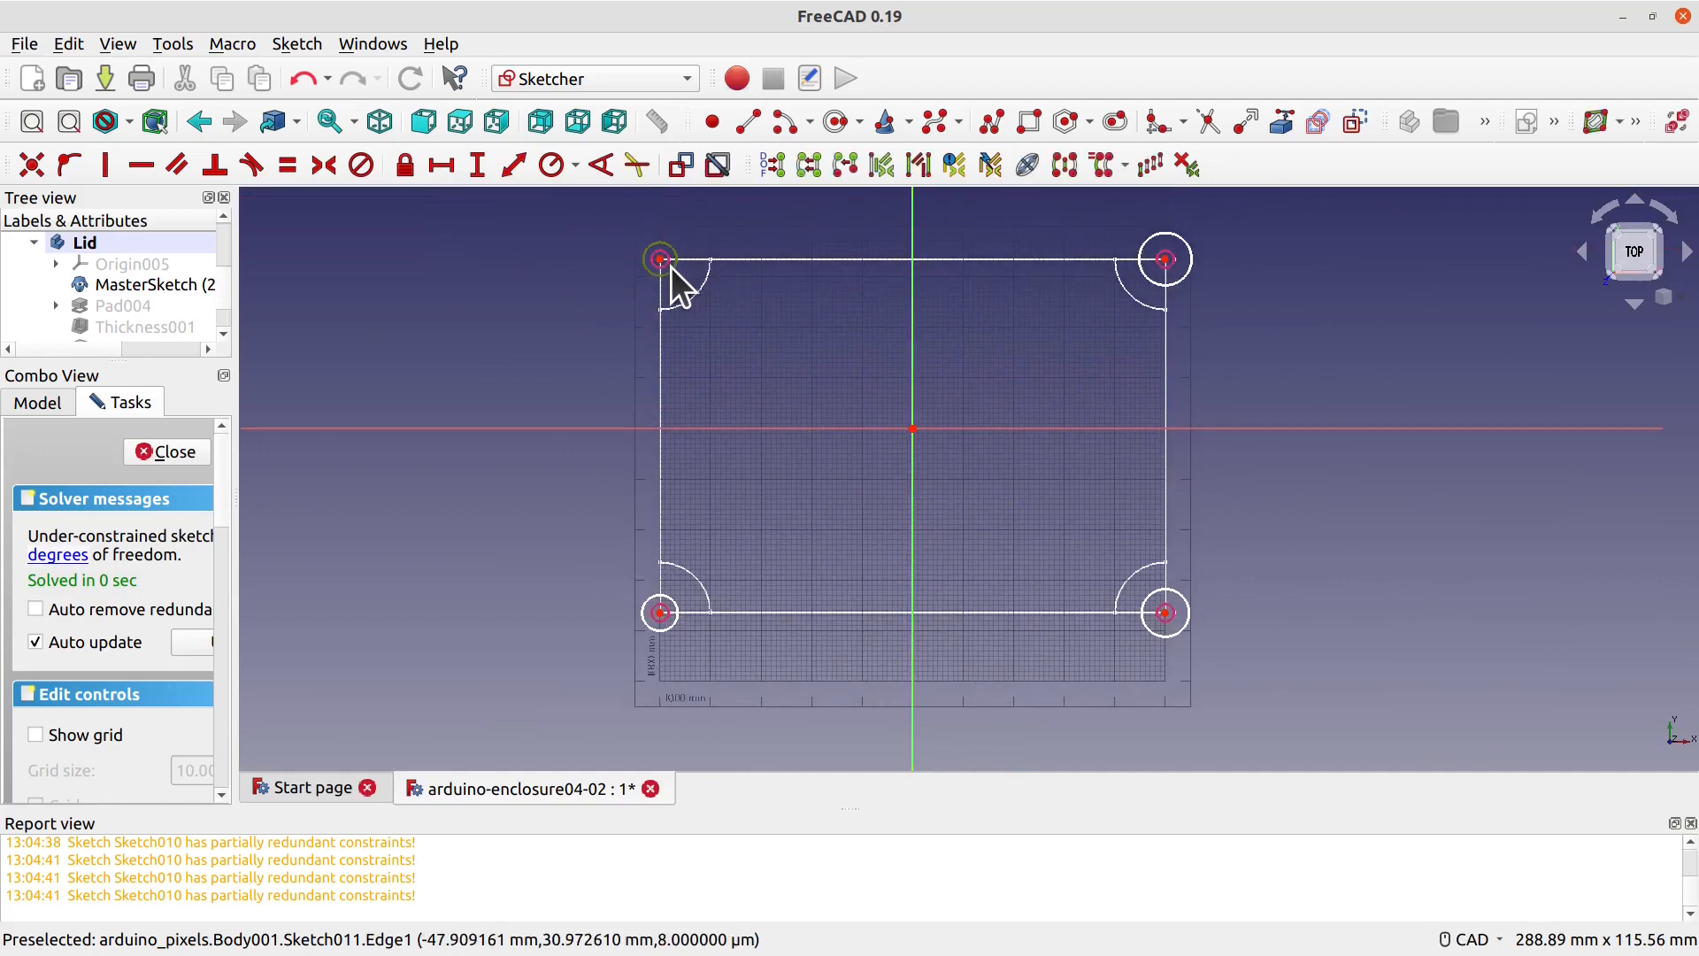
pyautogui.click(288, 164)
pyautogui.click(1170, 280)
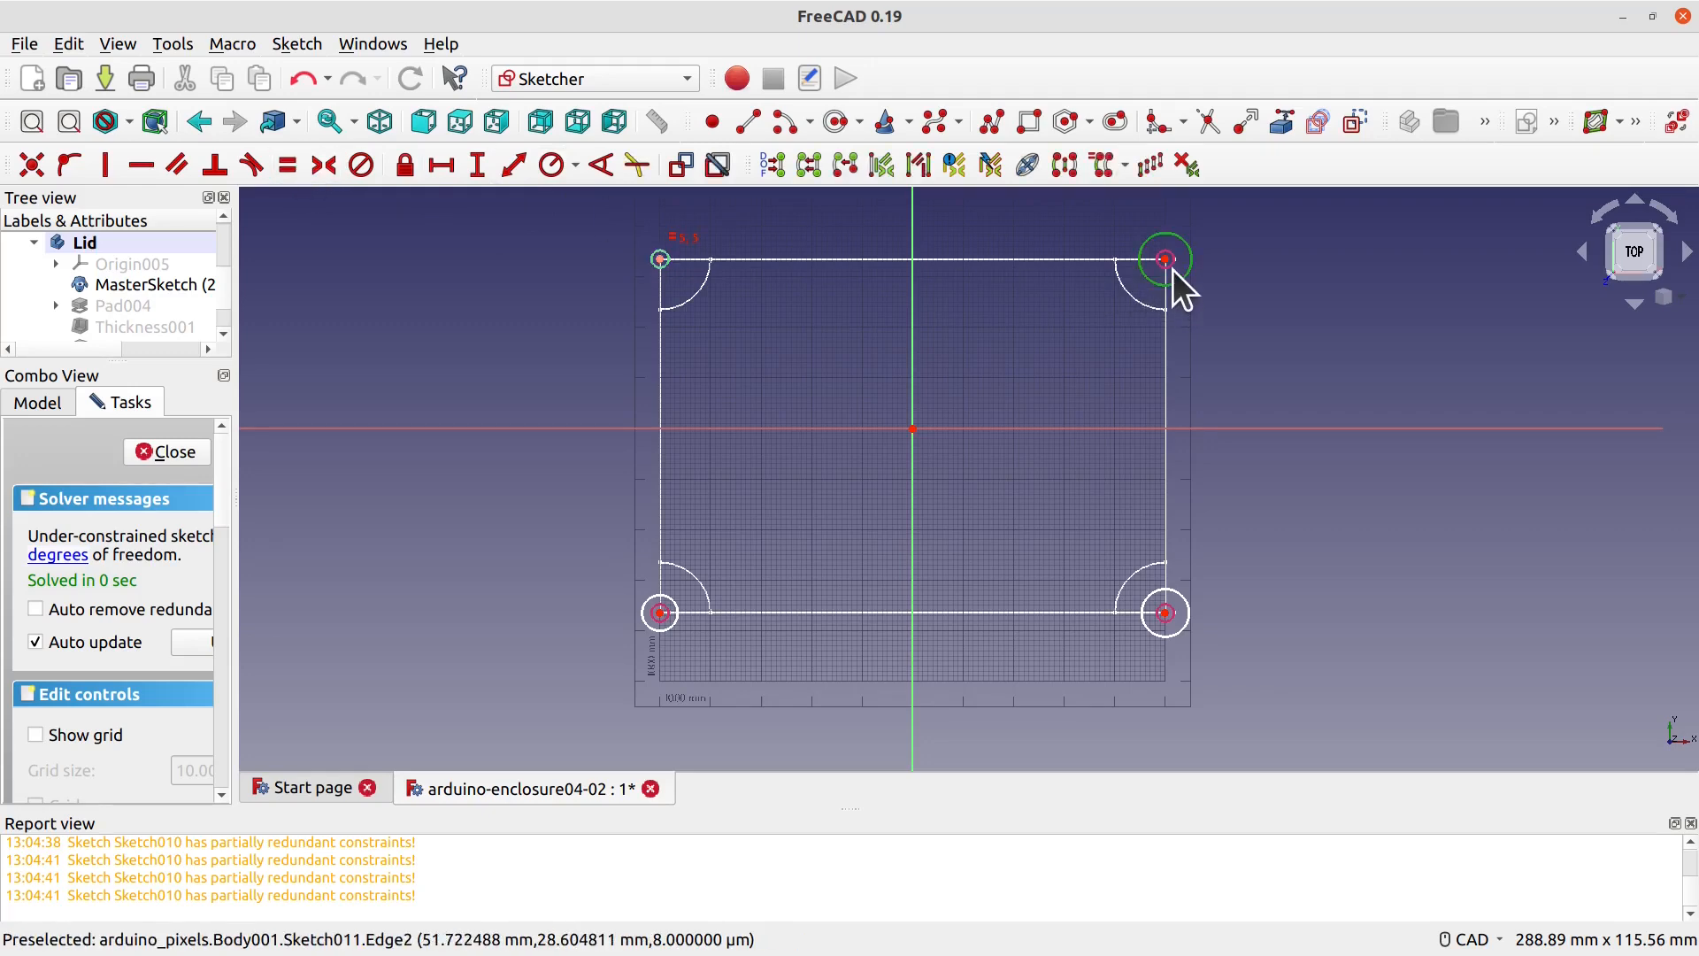
pyautogui.click(288, 164)
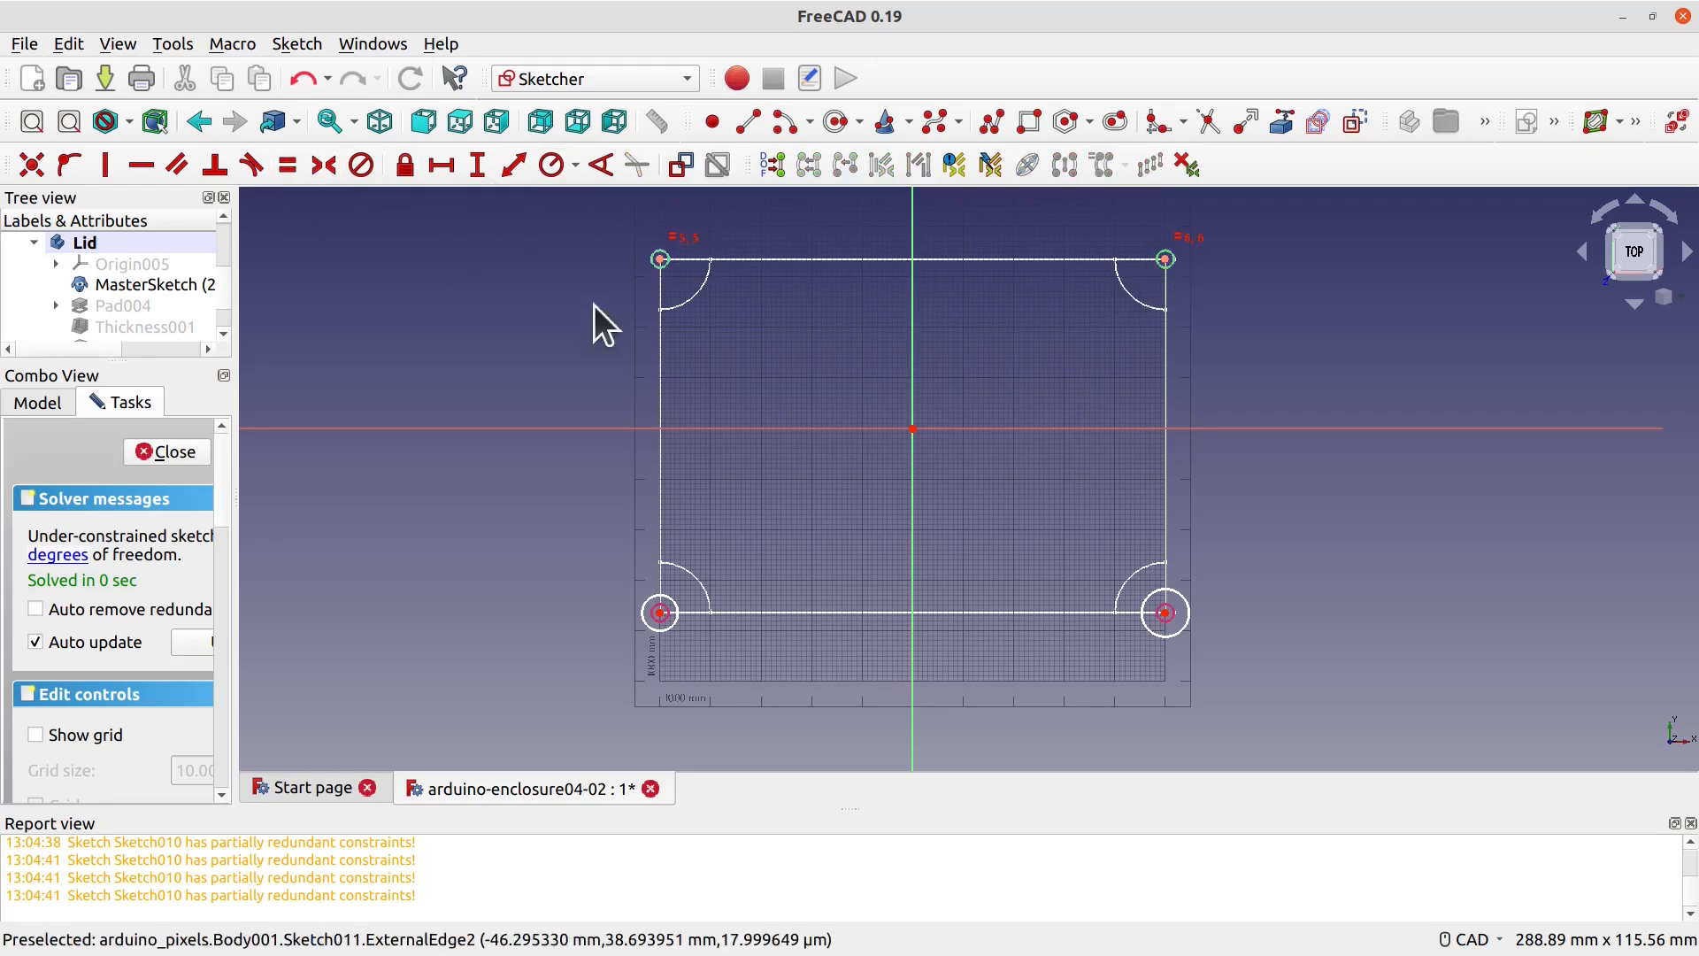
# Step: Constrain each of the two lower circles equal to the linked hole circle it surrounds, and close the sketch
pyautogui.click(1174, 625)
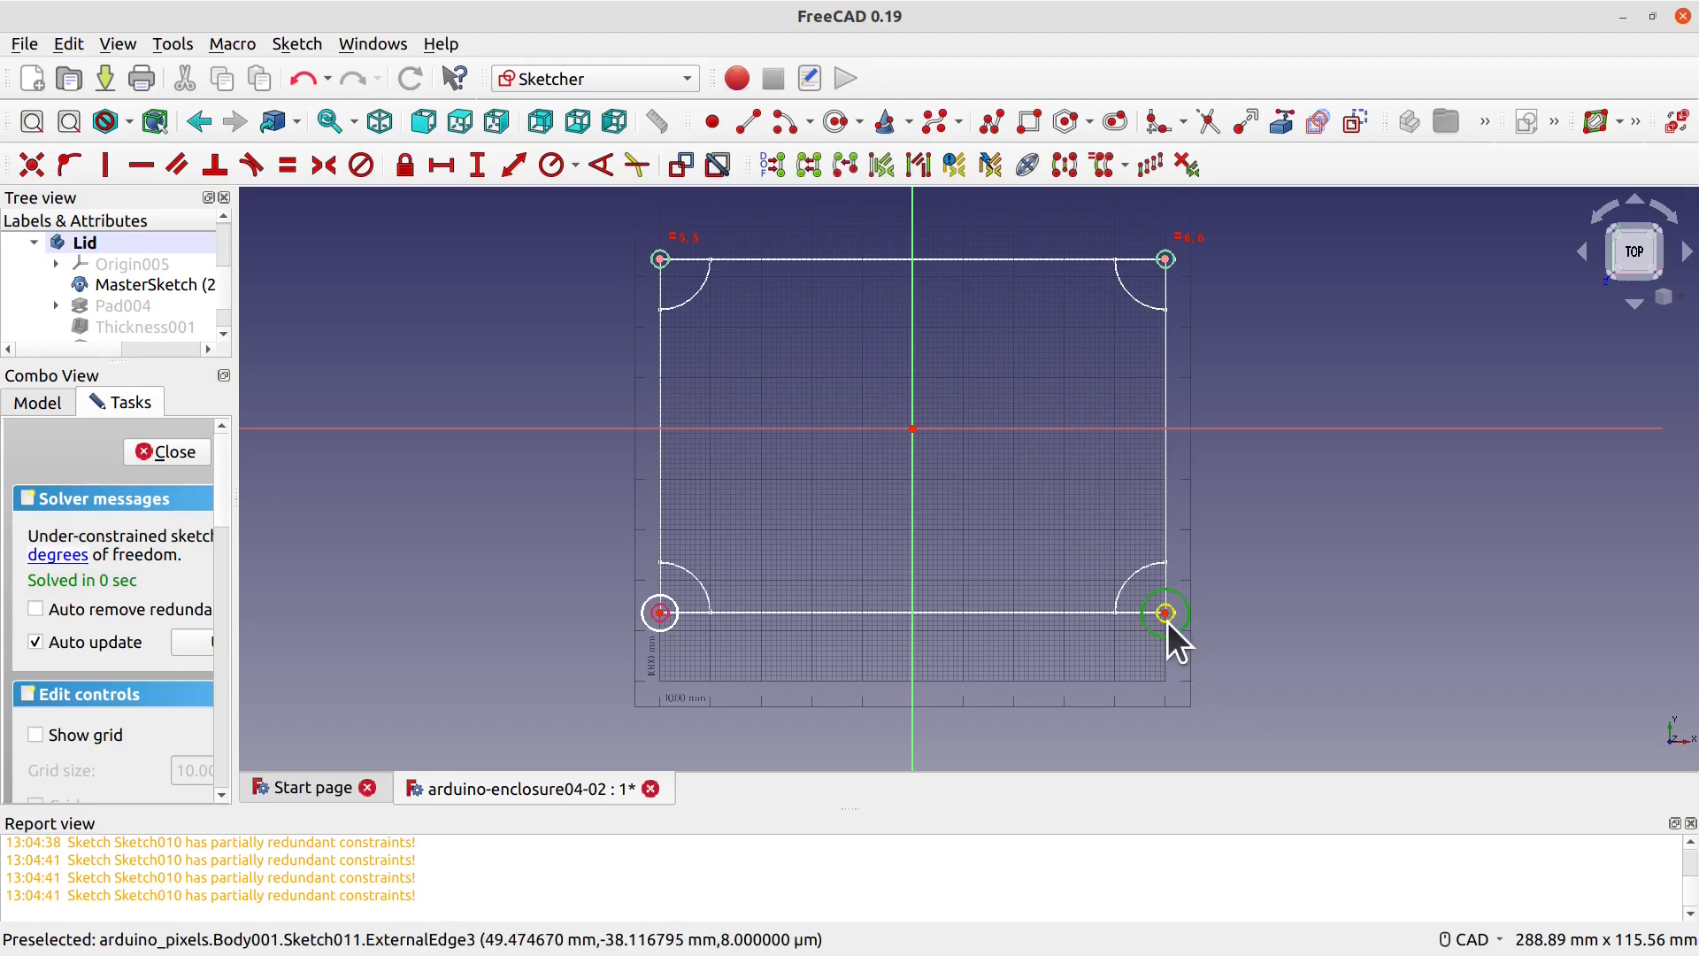
pyautogui.click(286, 165)
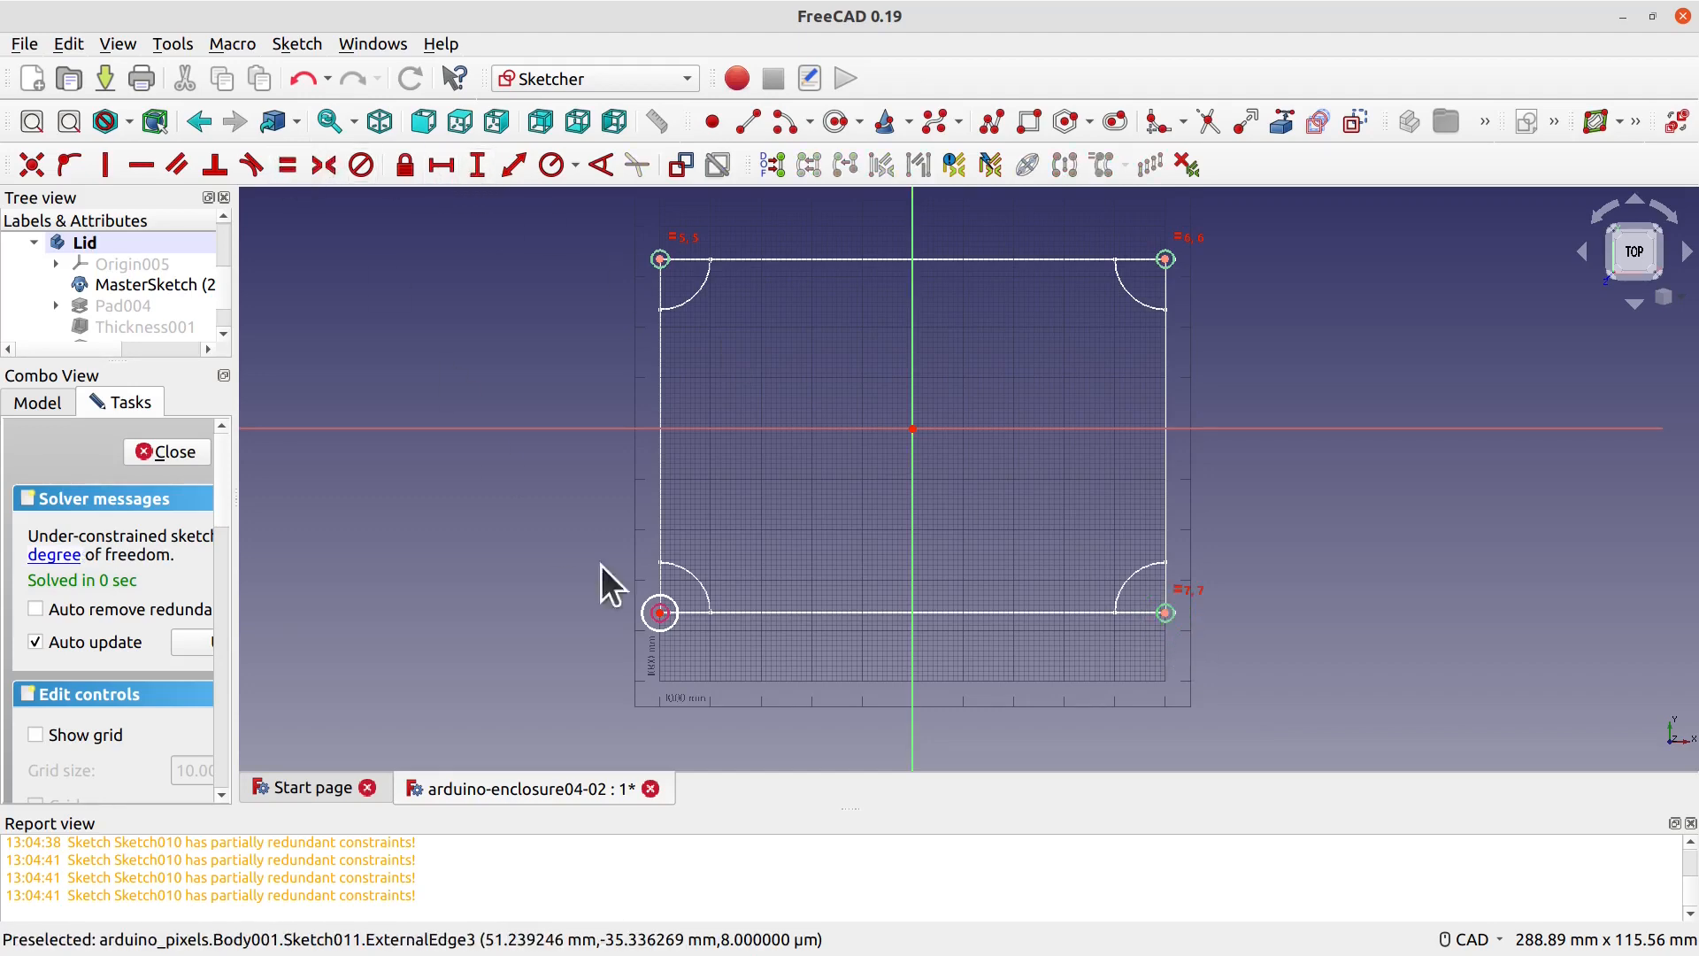
pyautogui.click(673, 624)
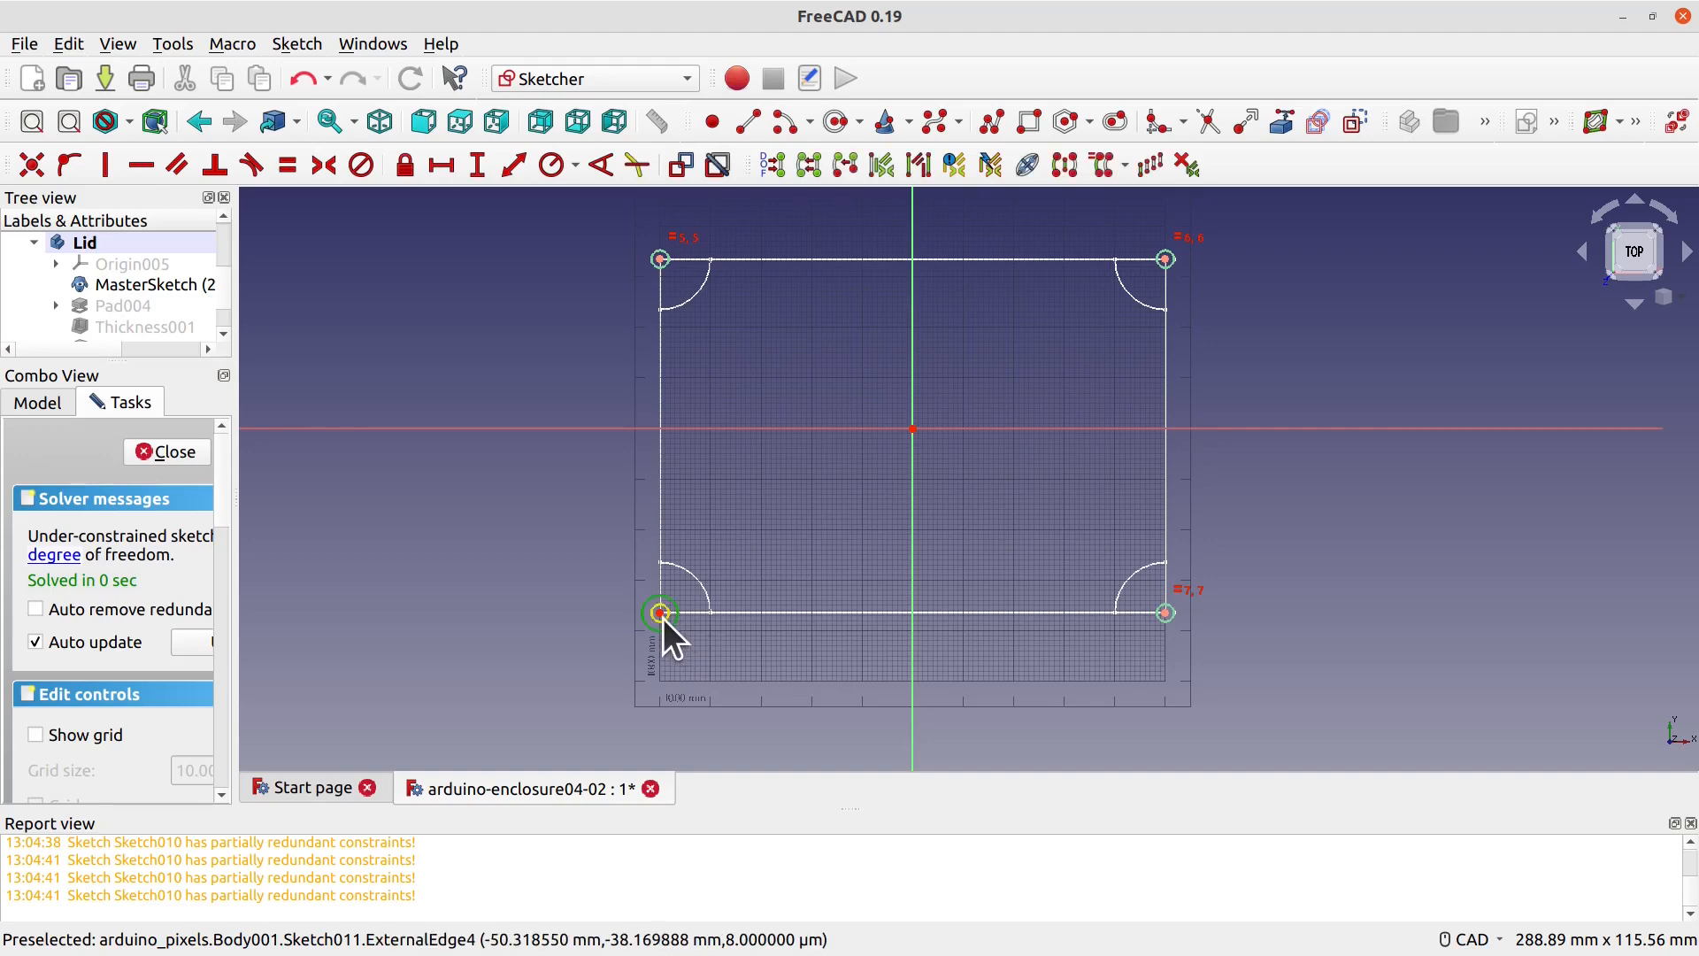
pyautogui.click(285, 165)
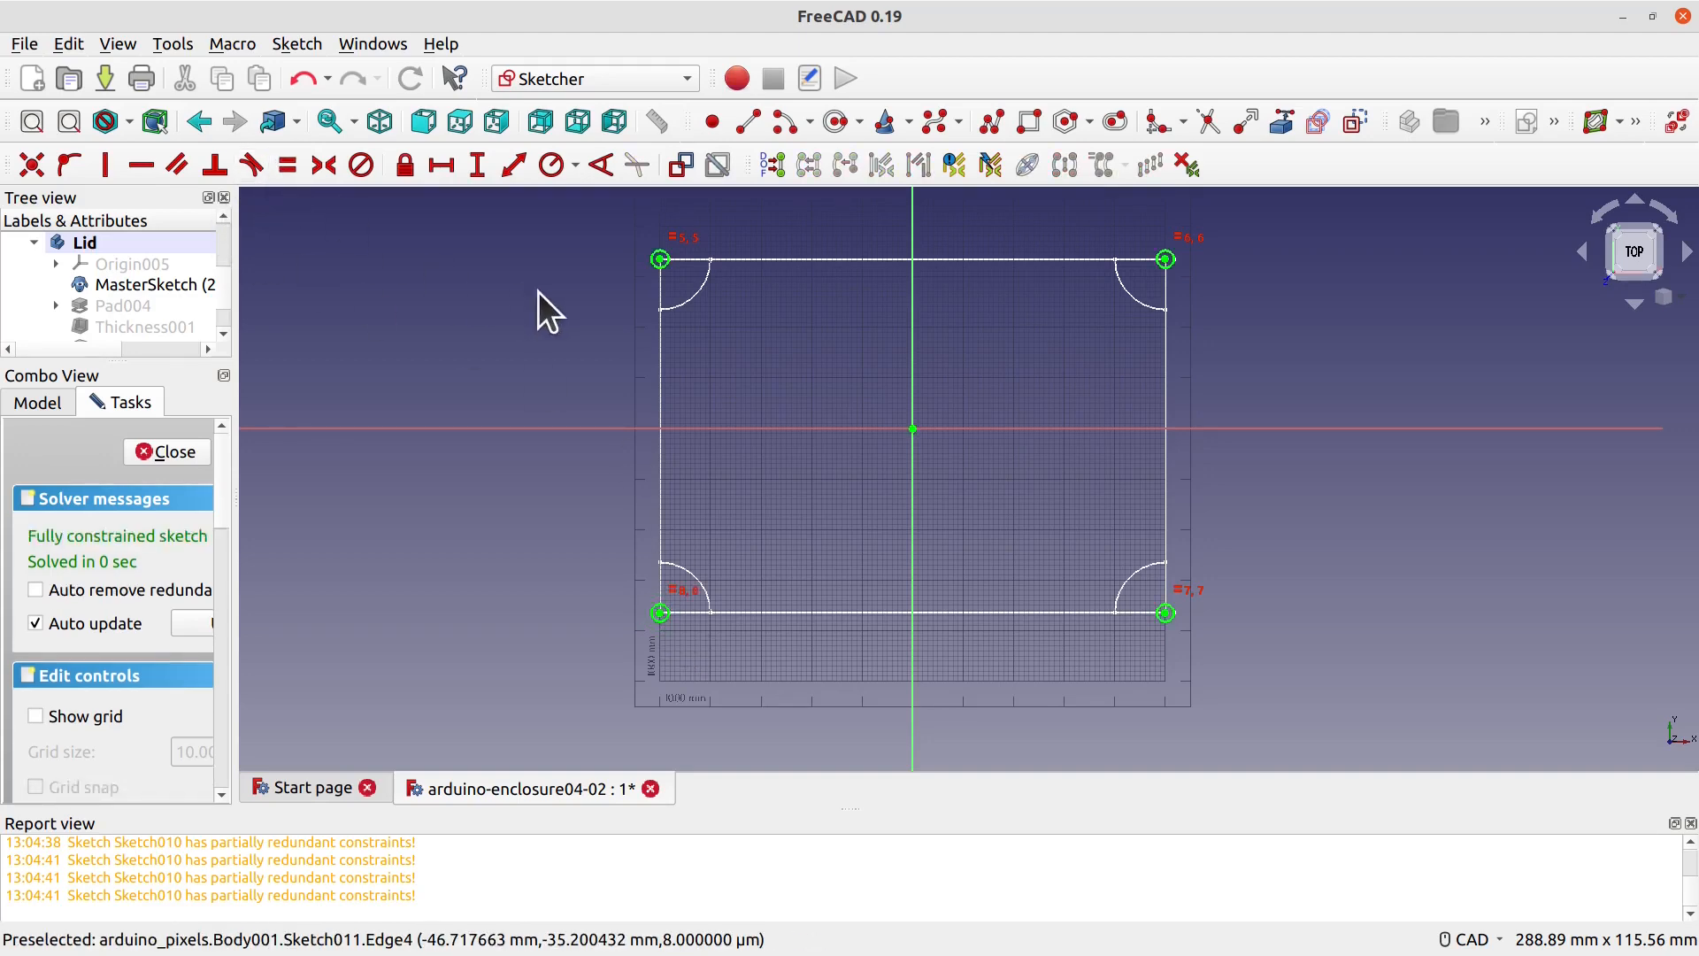
pyautogui.click(169, 450)
pyautogui.moveTo(235, 516); pyautogui.dragTo(317, 525)
pyautogui.scroll(-3, 487, 392)
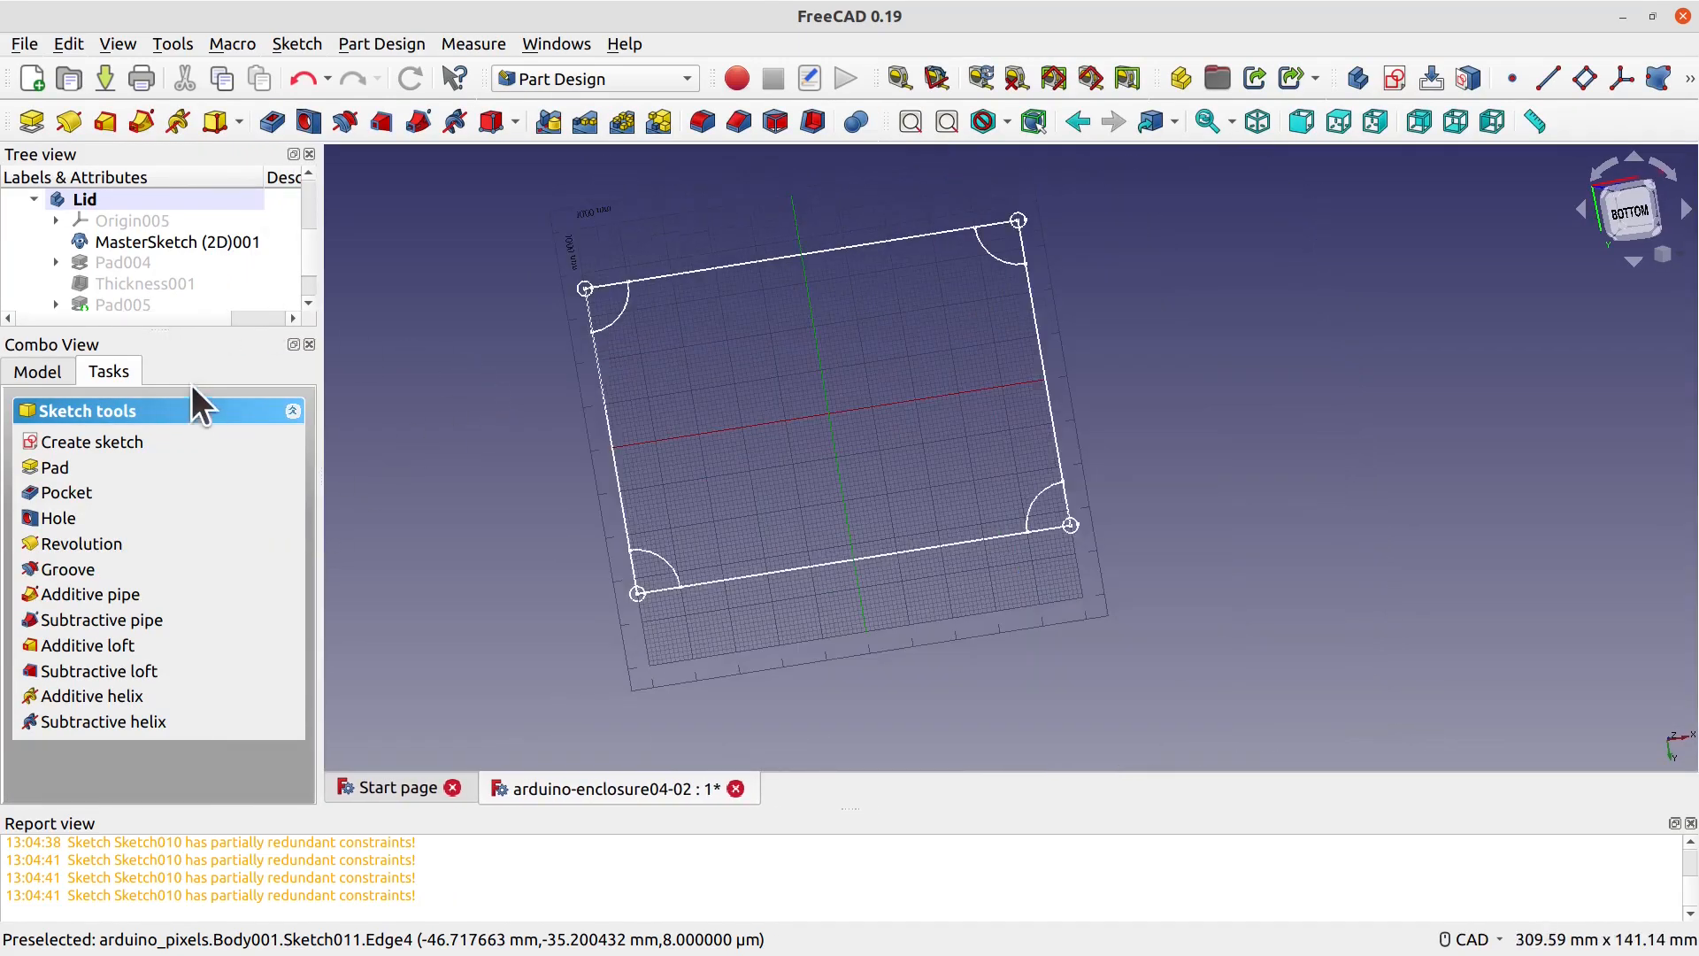
# Step: Start a reversed pocket from the four corner circles, using the Two dimensions type with a second length of 9 mm
pyautogui.click(71, 492)
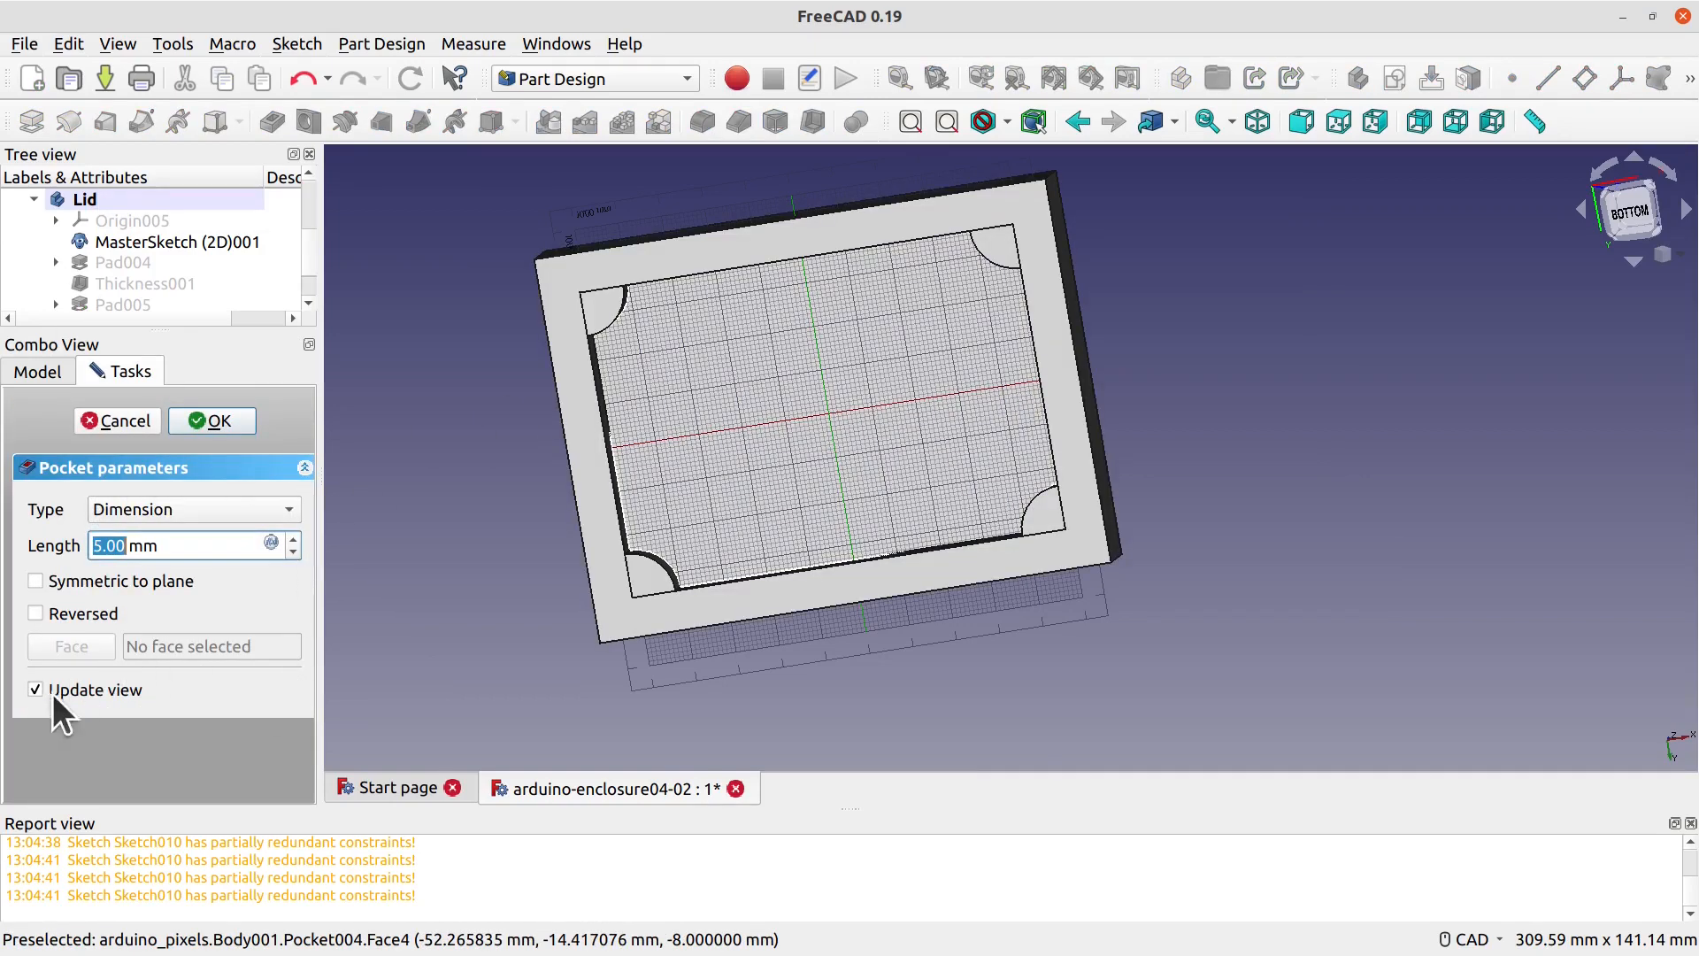
pyautogui.click(36, 613)
pyautogui.moveTo(175, 544); pyautogui.dragTo(78, 549)
pyautogui.click(210, 510)
pyautogui.click(190, 620)
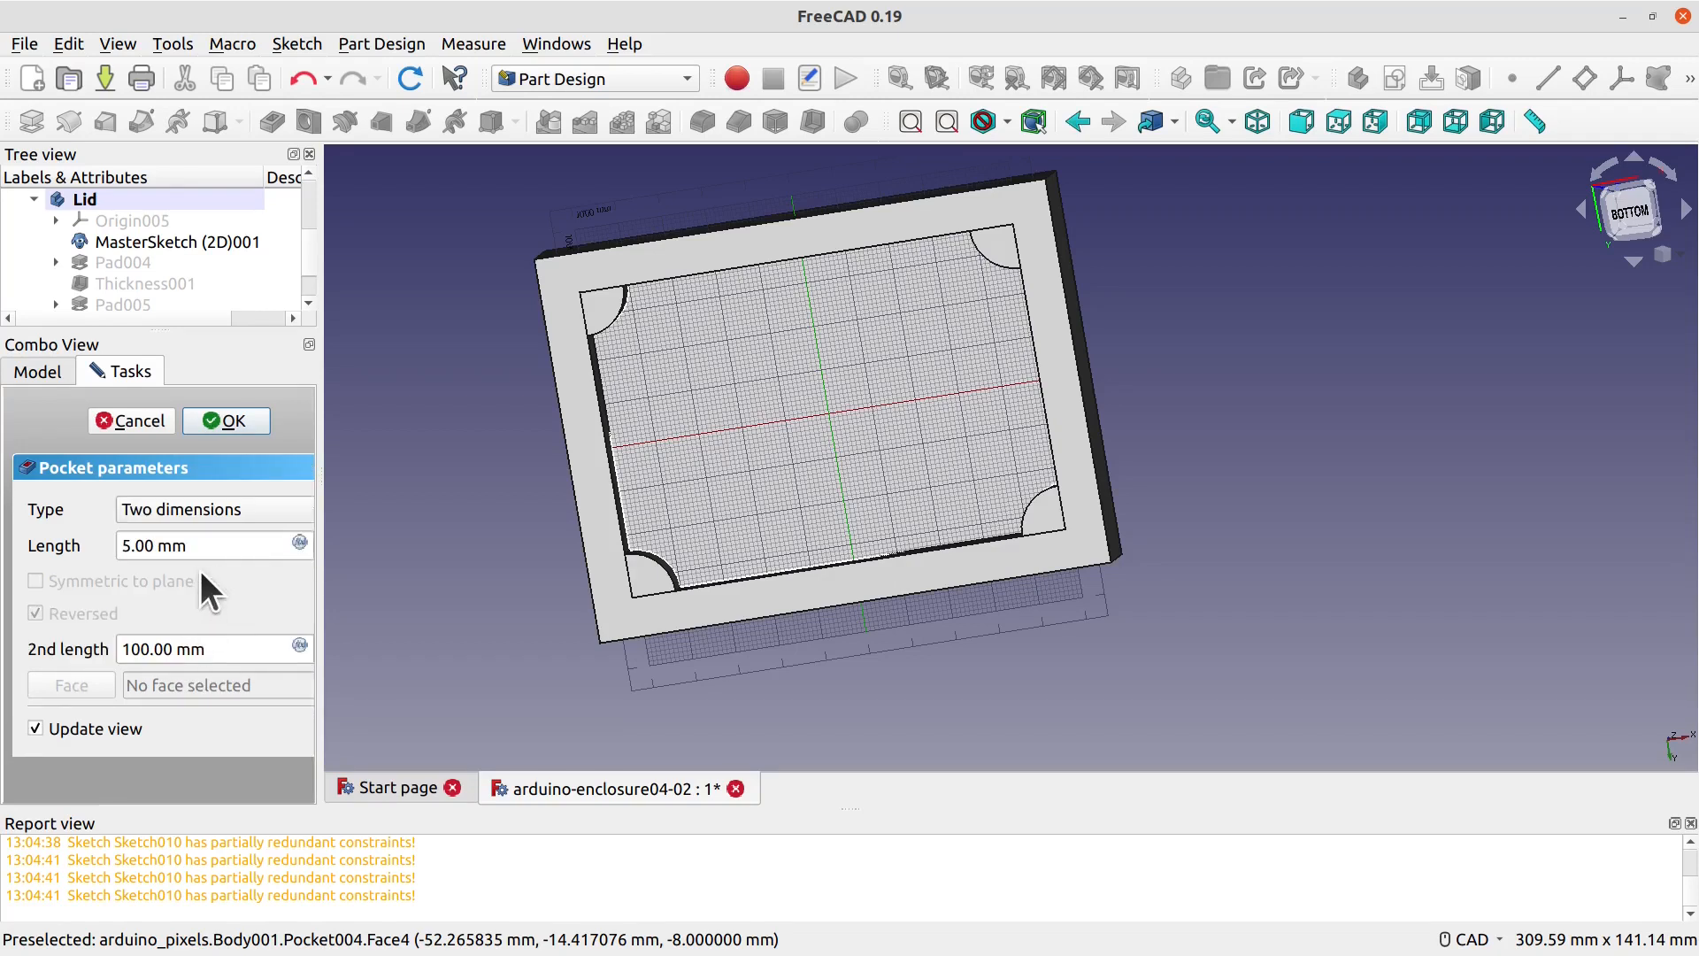
pyautogui.click(208, 647)
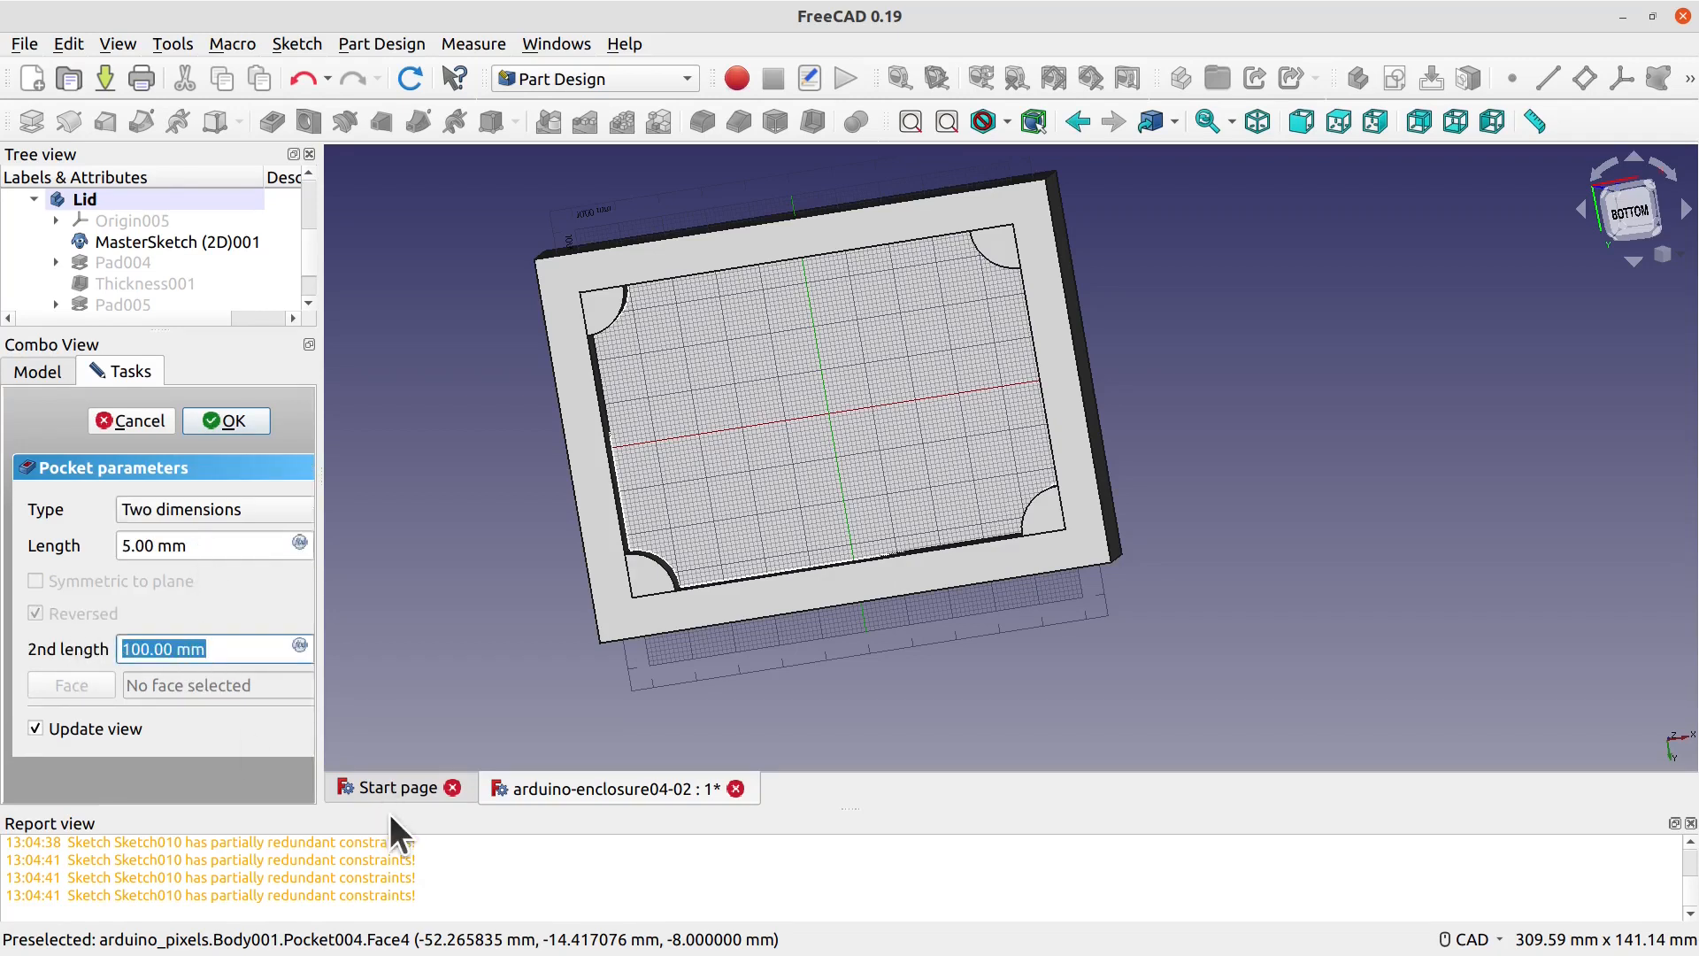
pyautogui.write('9')
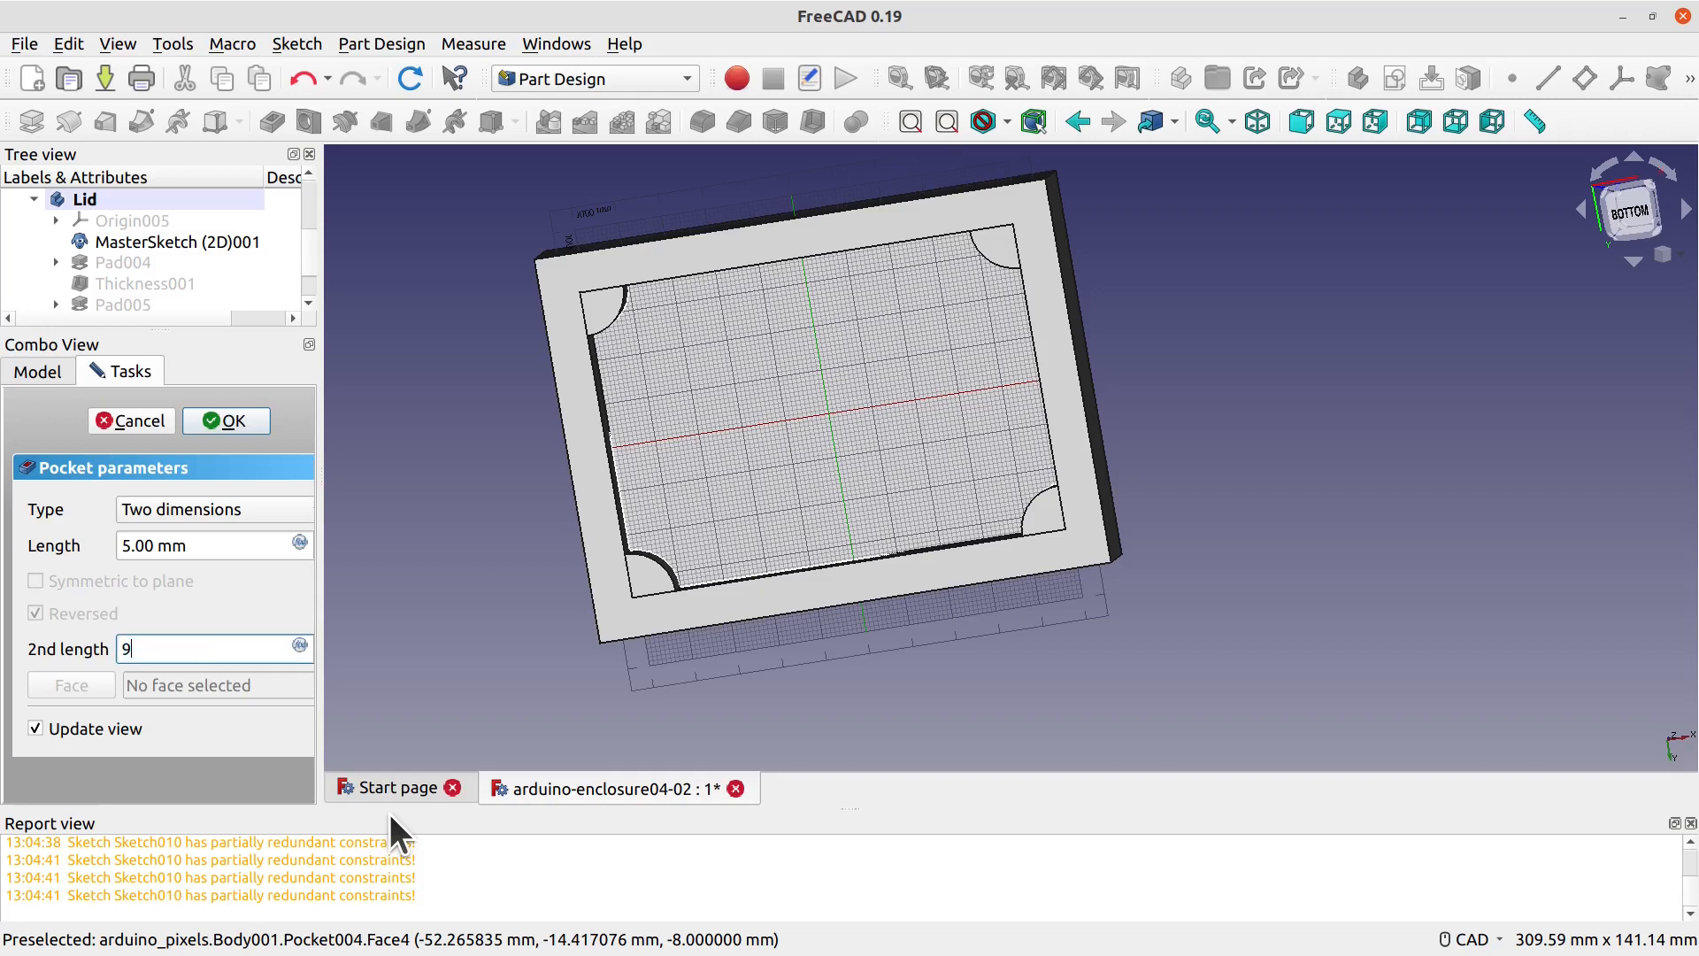
# Step: Set the pocket's first length to 8 mm and accept it to cut the screw holes through the lid
pyautogui.click(239, 546)
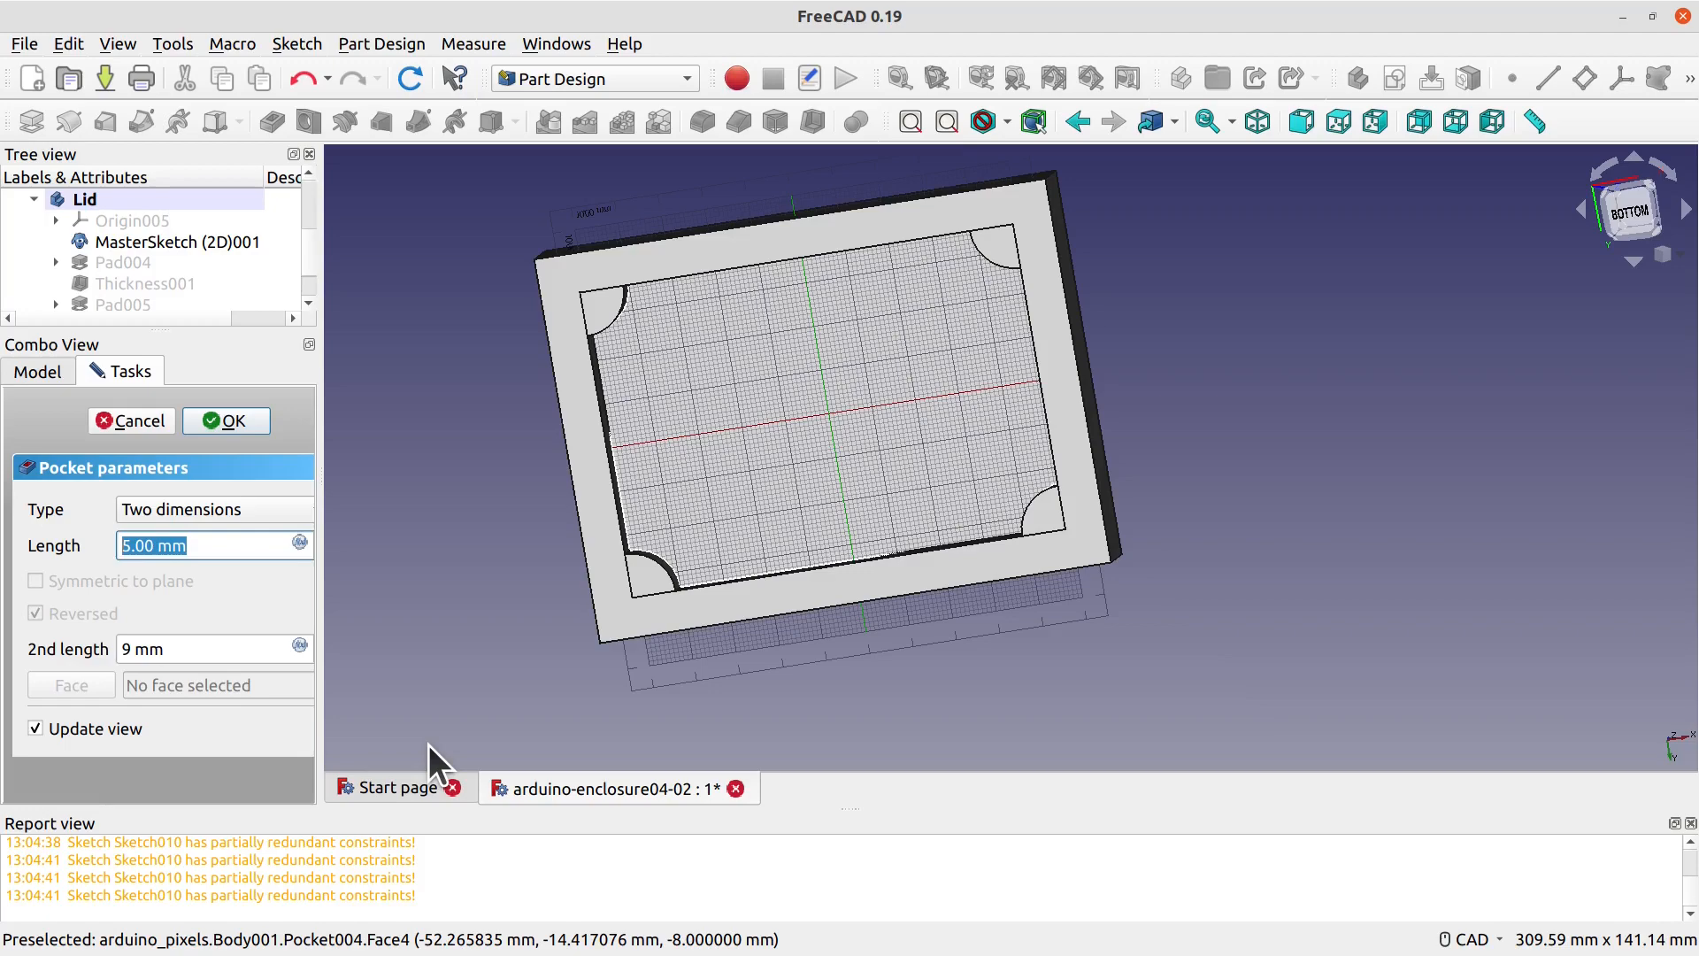
pyautogui.write('8')
pyautogui.click(235, 650)
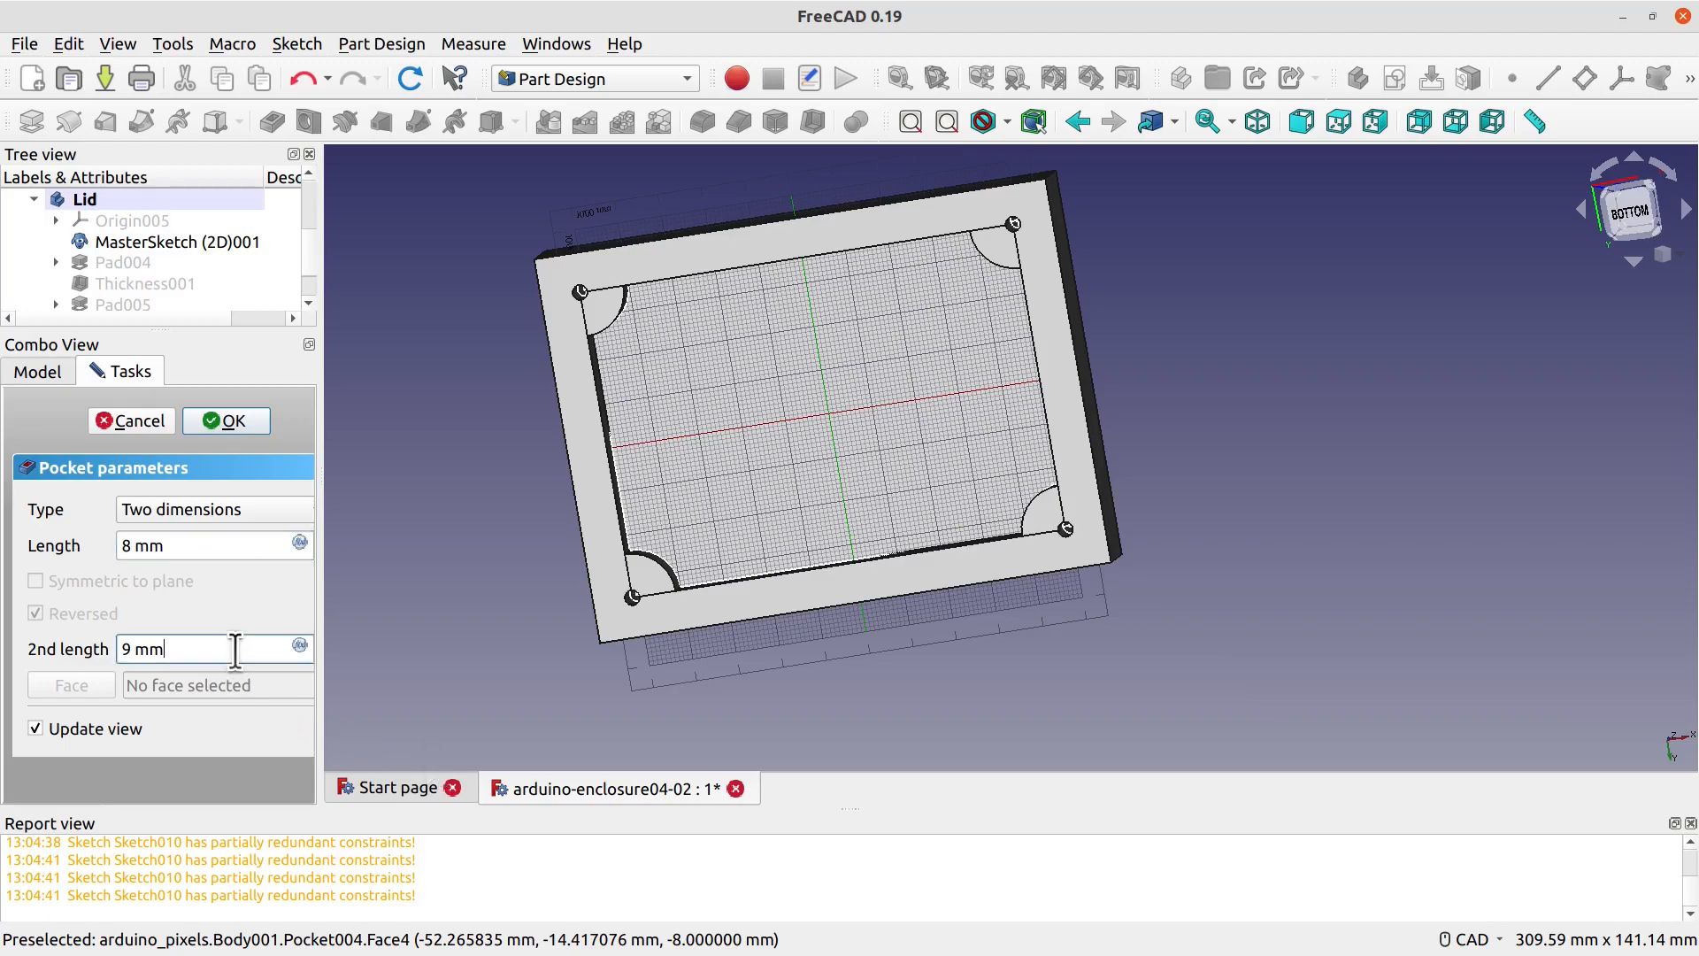
pyautogui.moveTo(1079, 421); pyautogui.dragTo(1221, 493, button='middle')
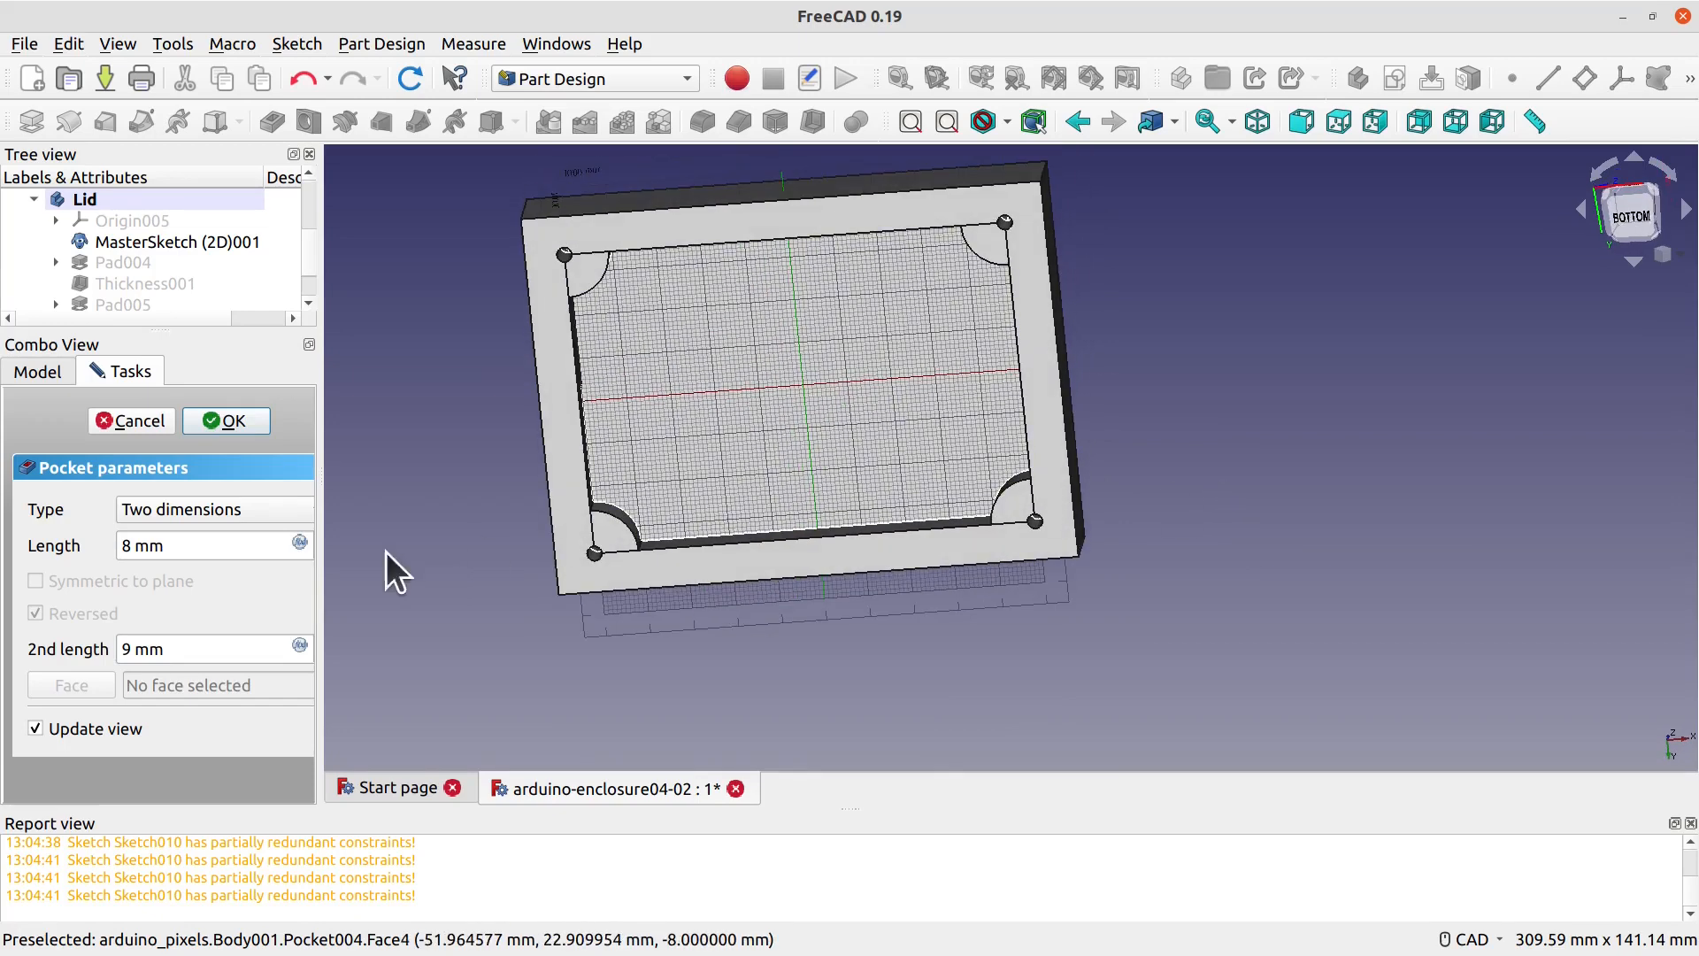
pyautogui.scroll(-1, 1152, 353)
pyautogui.moveTo(1153, 356); pyautogui.dragTo(885, 609, button='middle')
pyautogui.scroll(3, 1064, 376)
pyautogui.moveTo(1157, 273); pyautogui.dragTo(1086, 517, button='middle')
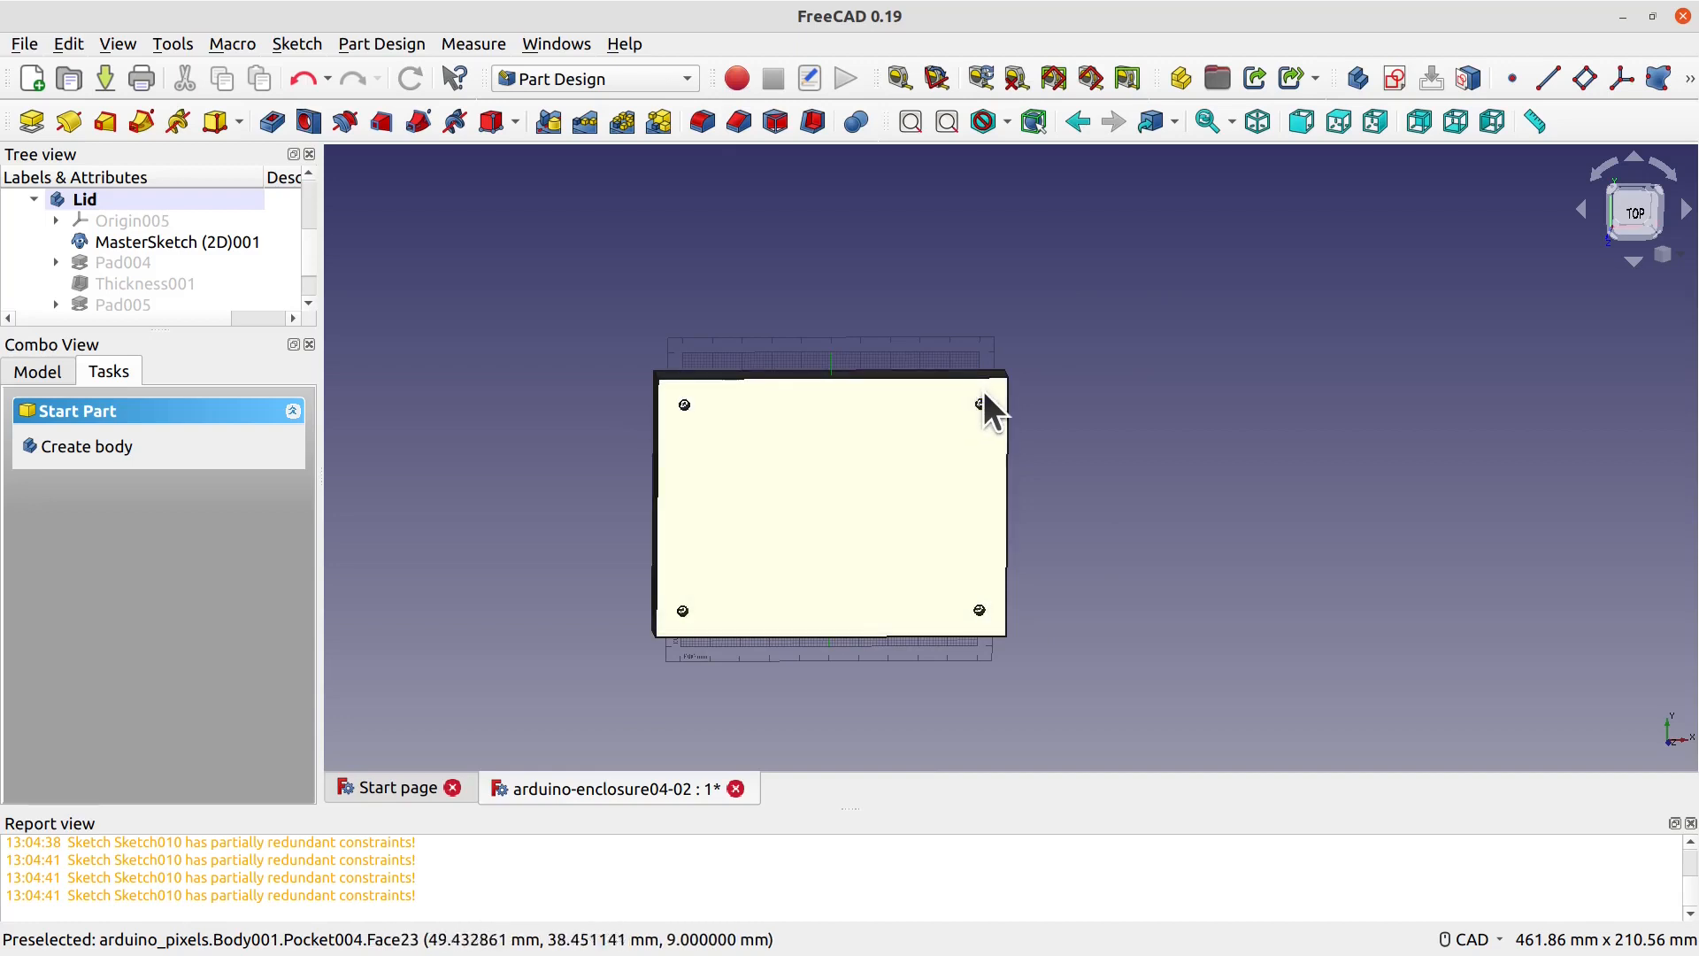
# Step: Create a new sketch on the lid's flat outer face
pyautogui.scroll(1, 968, 650)
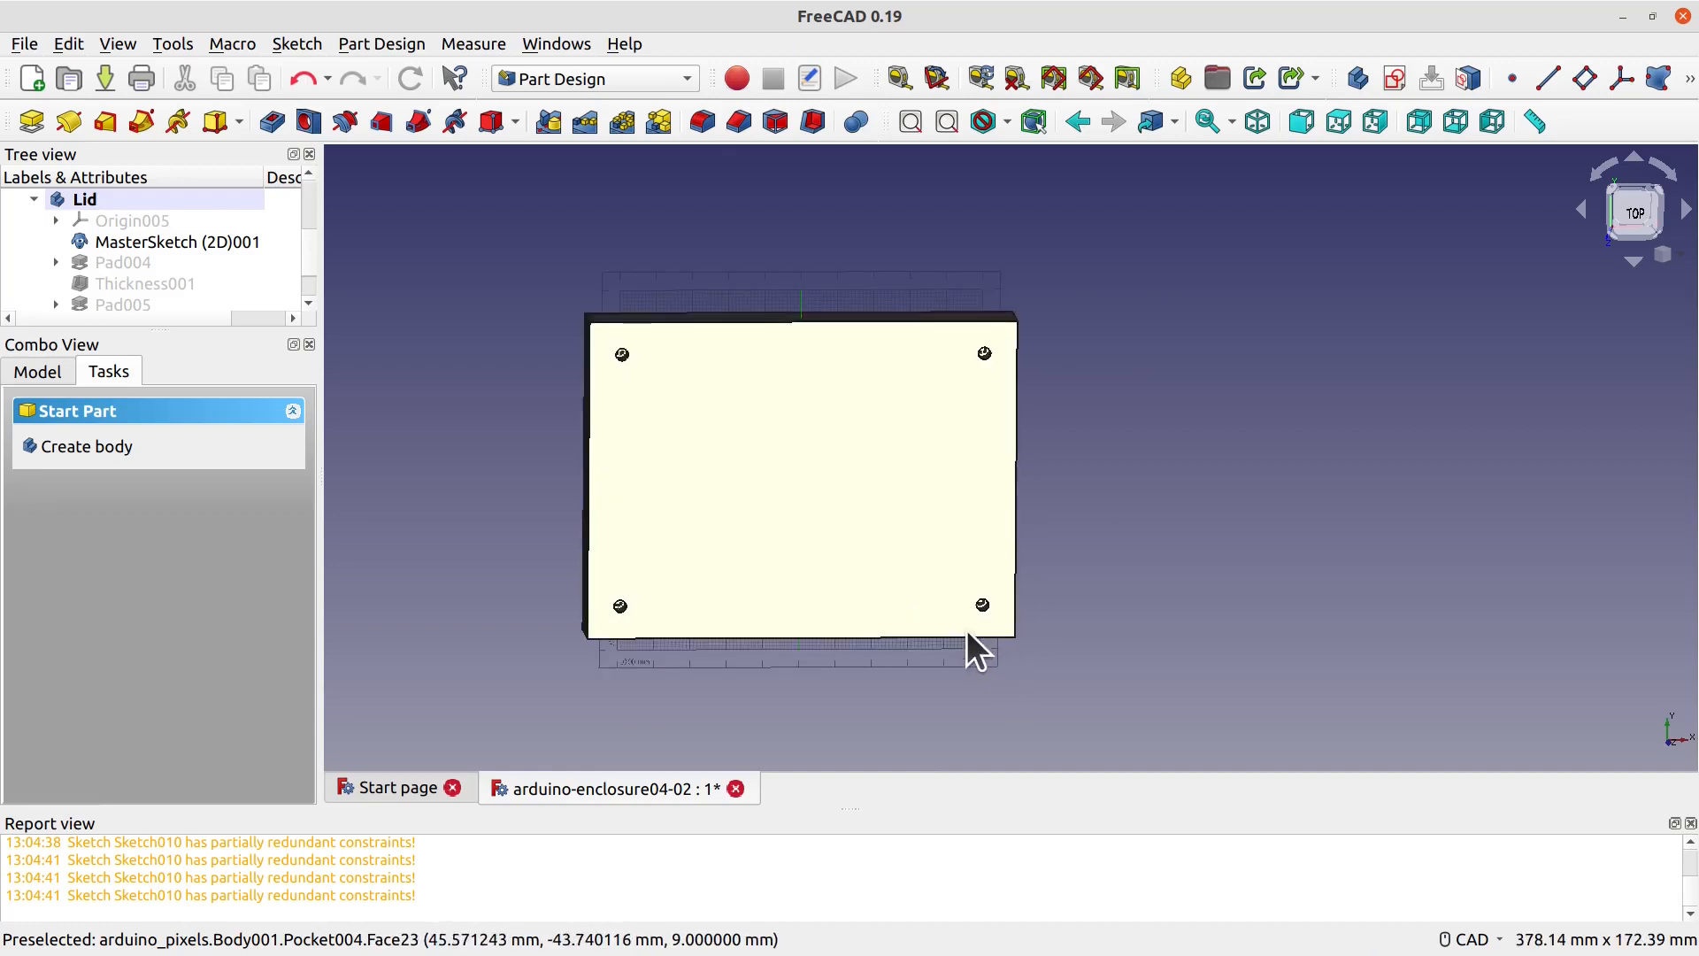
pyautogui.scroll(1, 782, 618)
pyautogui.moveTo(781, 618)
pyautogui.mouseDown(button='middle')
pyautogui.moveTo(778, 582)
pyautogui.moveTo(780, 597)
pyautogui.mouseUp(button='middle')
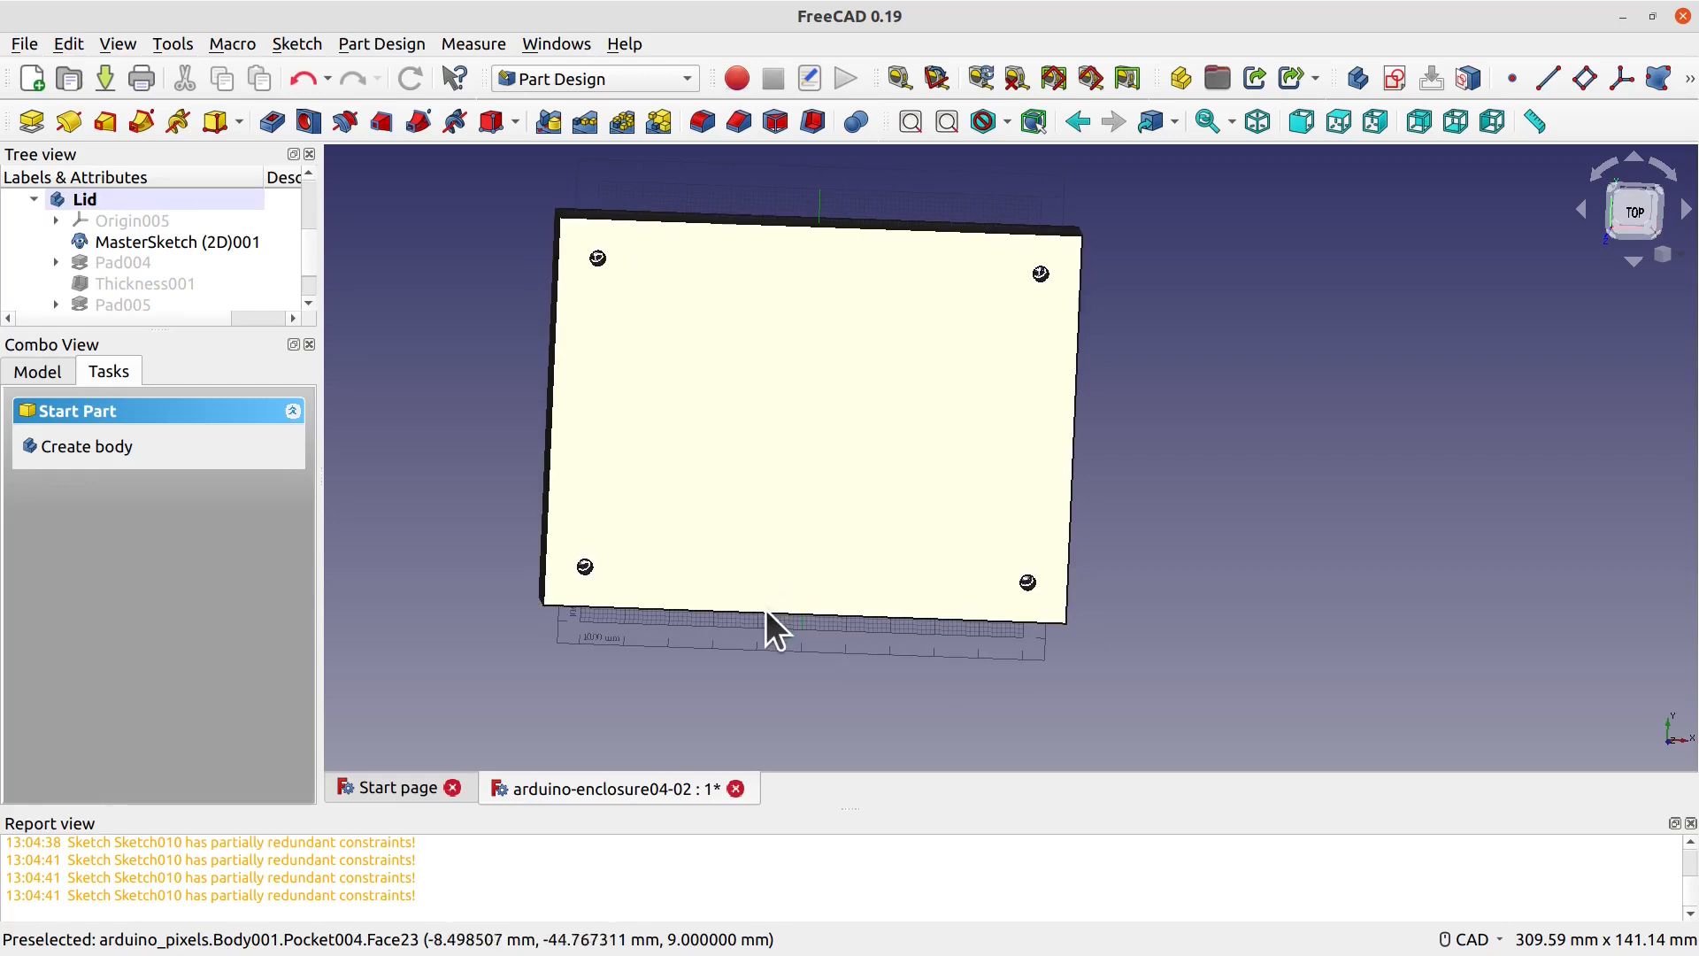
pyautogui.rightClick(96, 200)
pyautogui.click(755, 396)
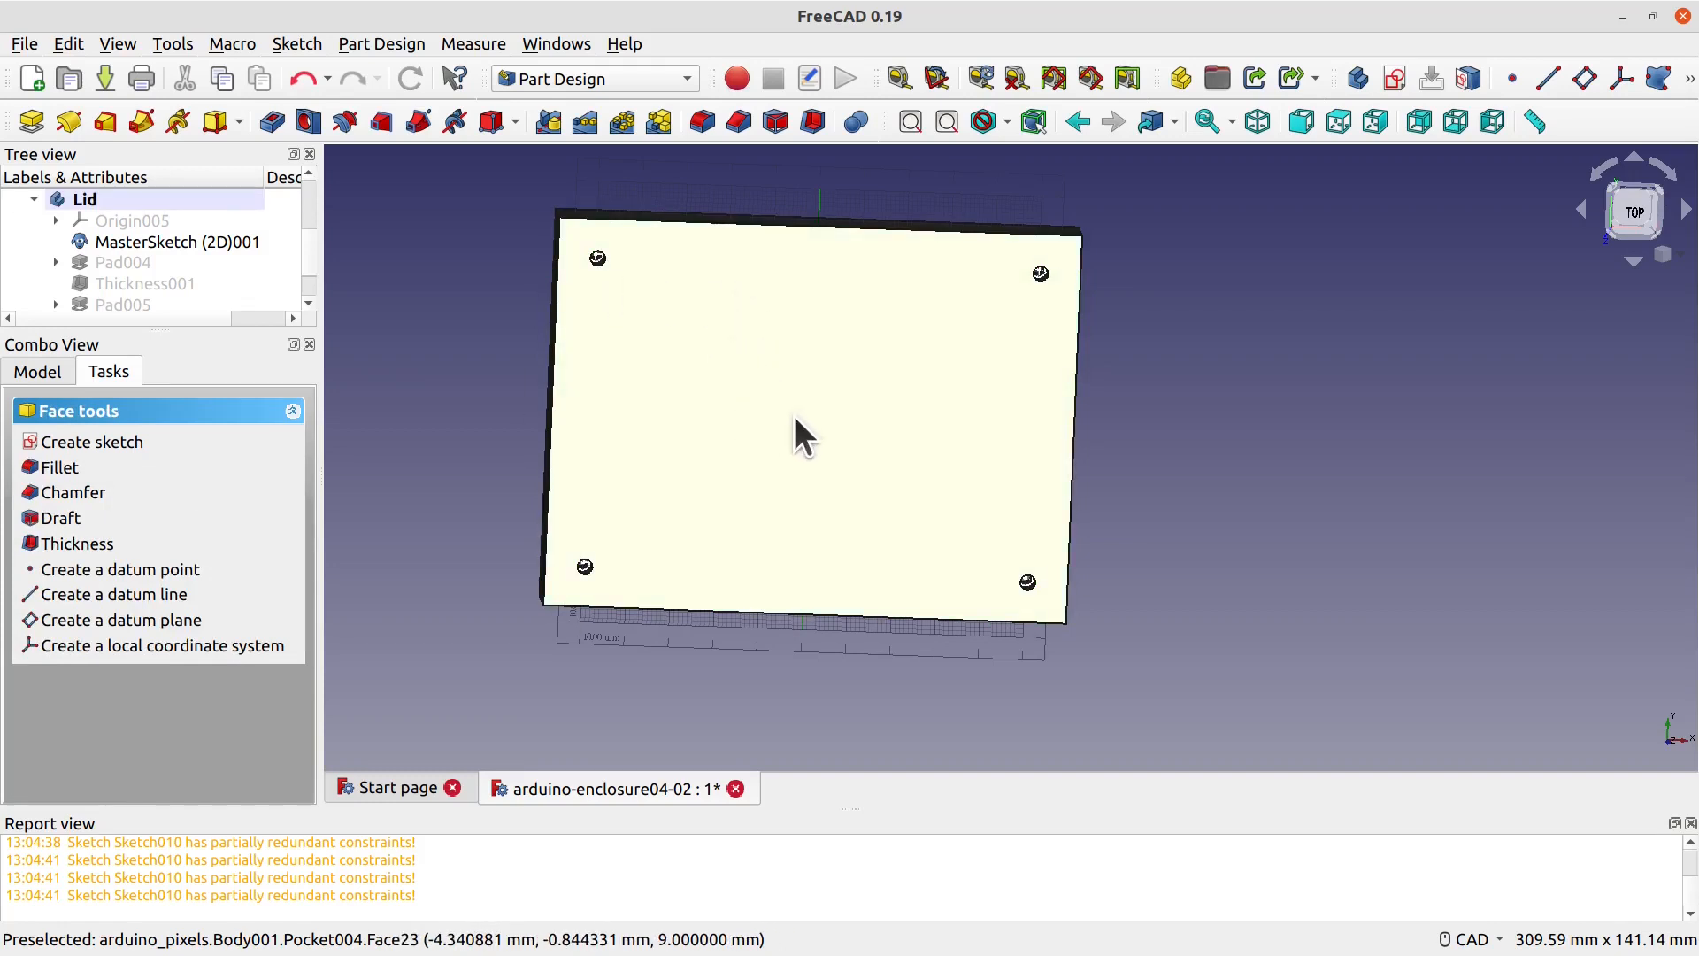
pyautogui.click(129, 443)
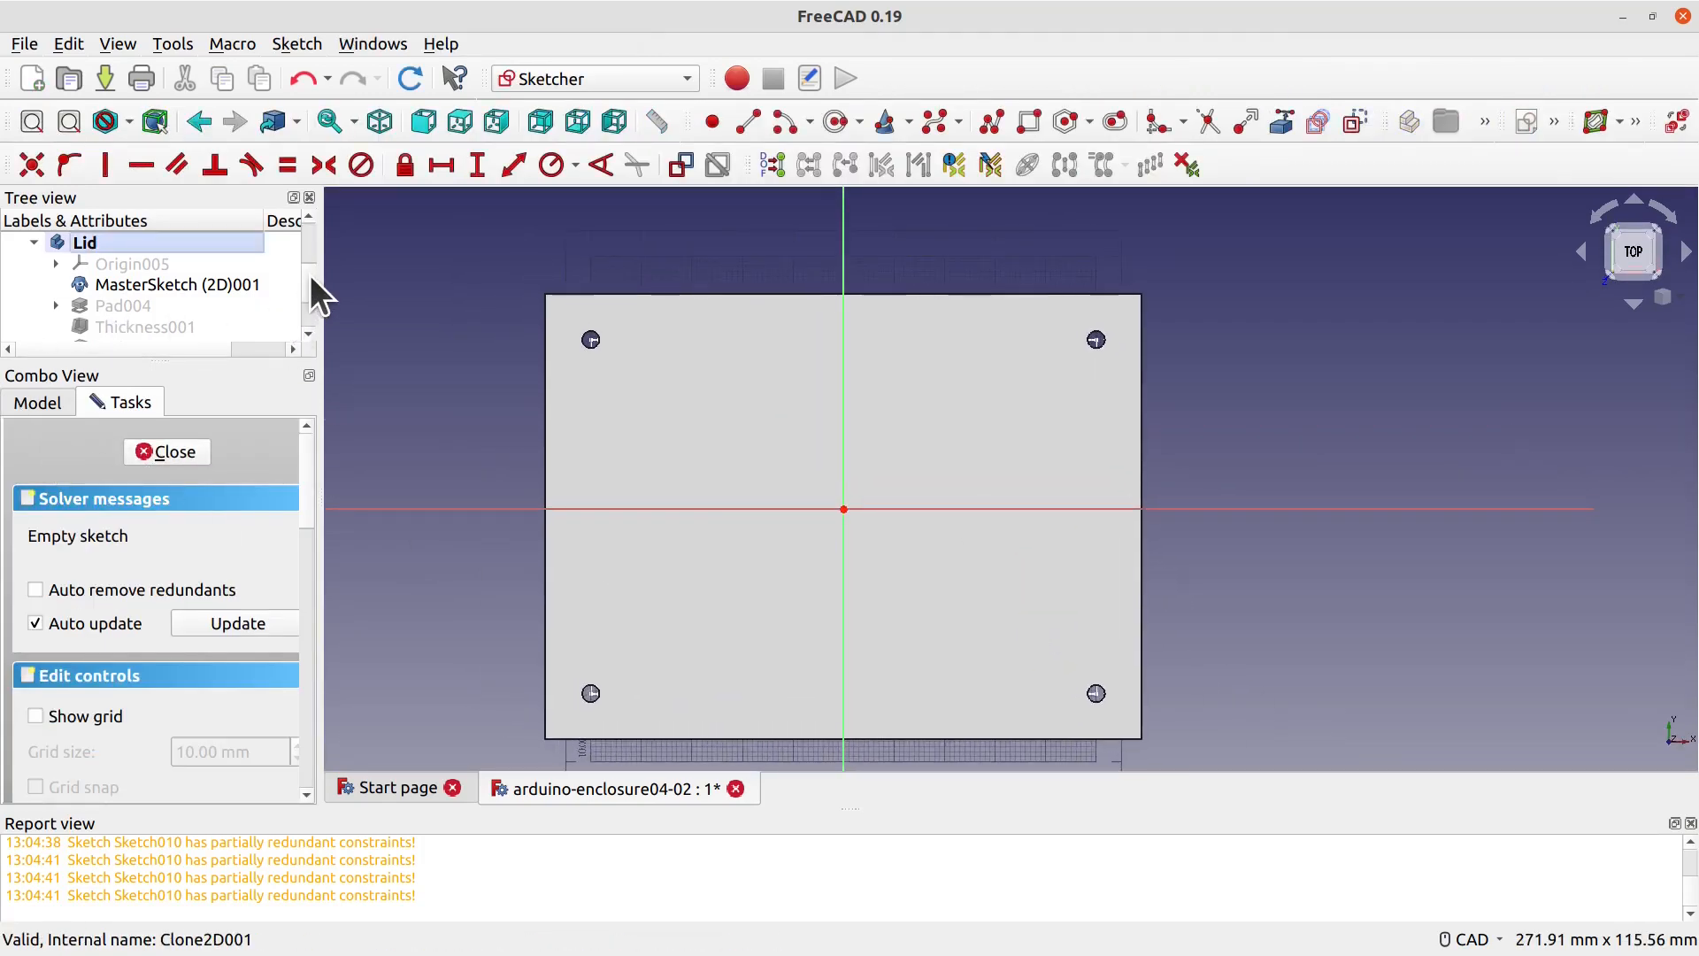
# Step: Hide the lid's latest pocketed solid to expose the master sketch's outline and holes
pyautogui.scroll(-1, 306, 278)
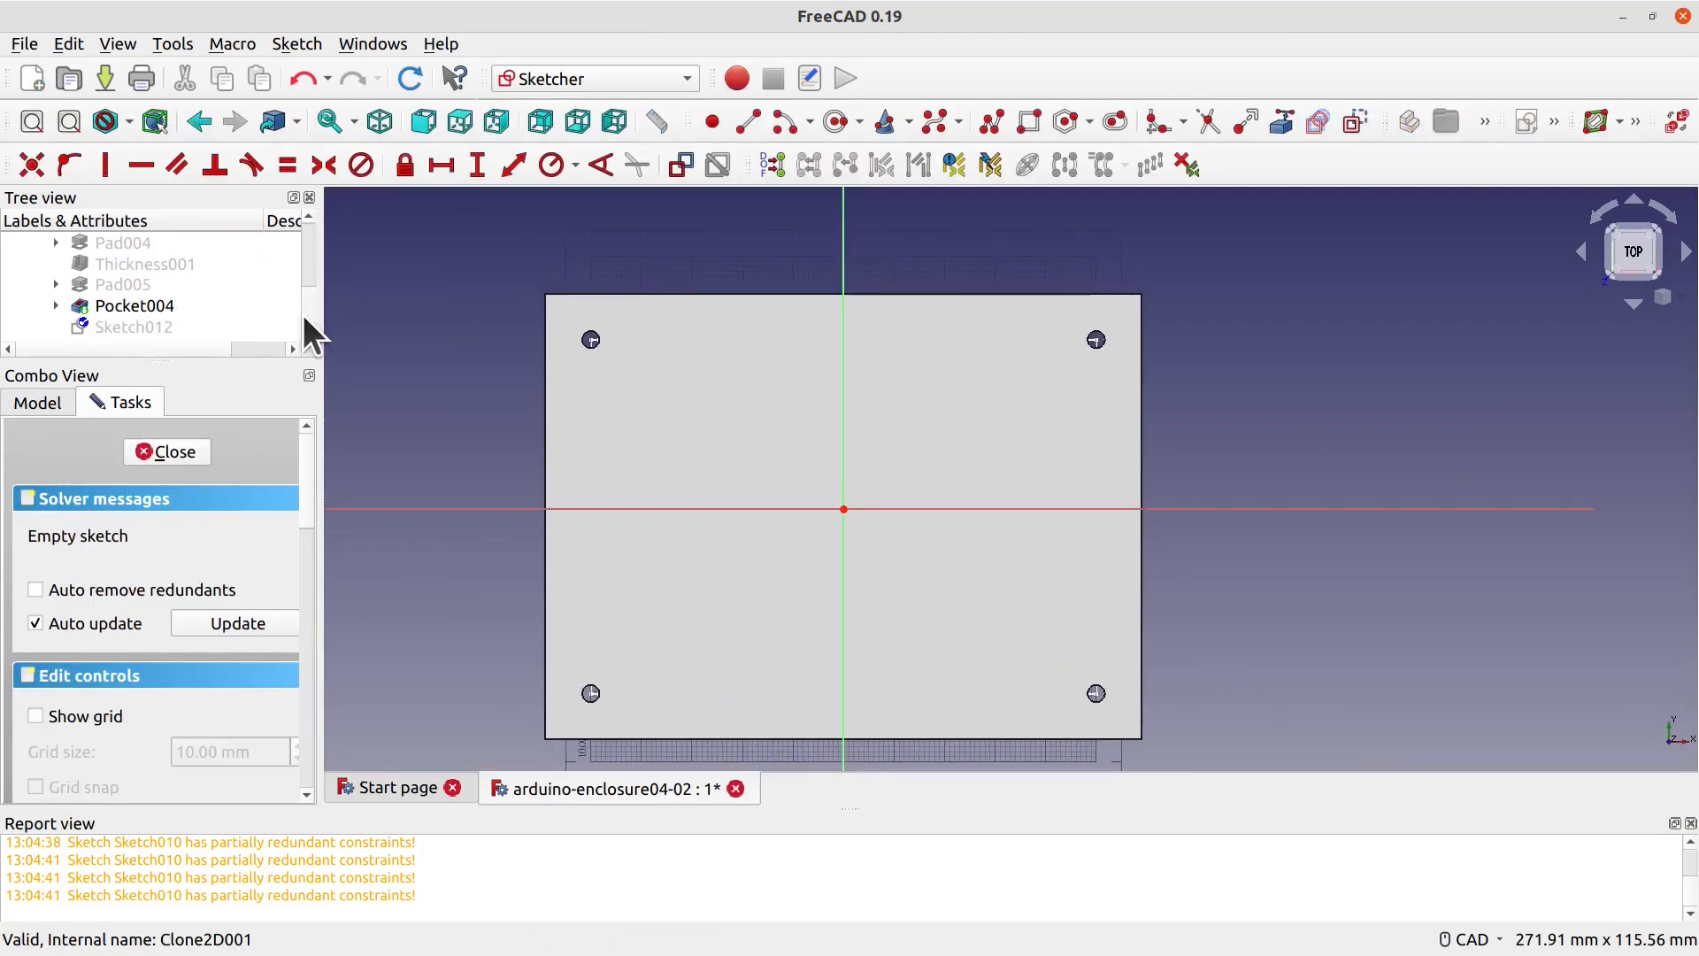
pyautogui.click(114, 305)
pyautogui.press('space')
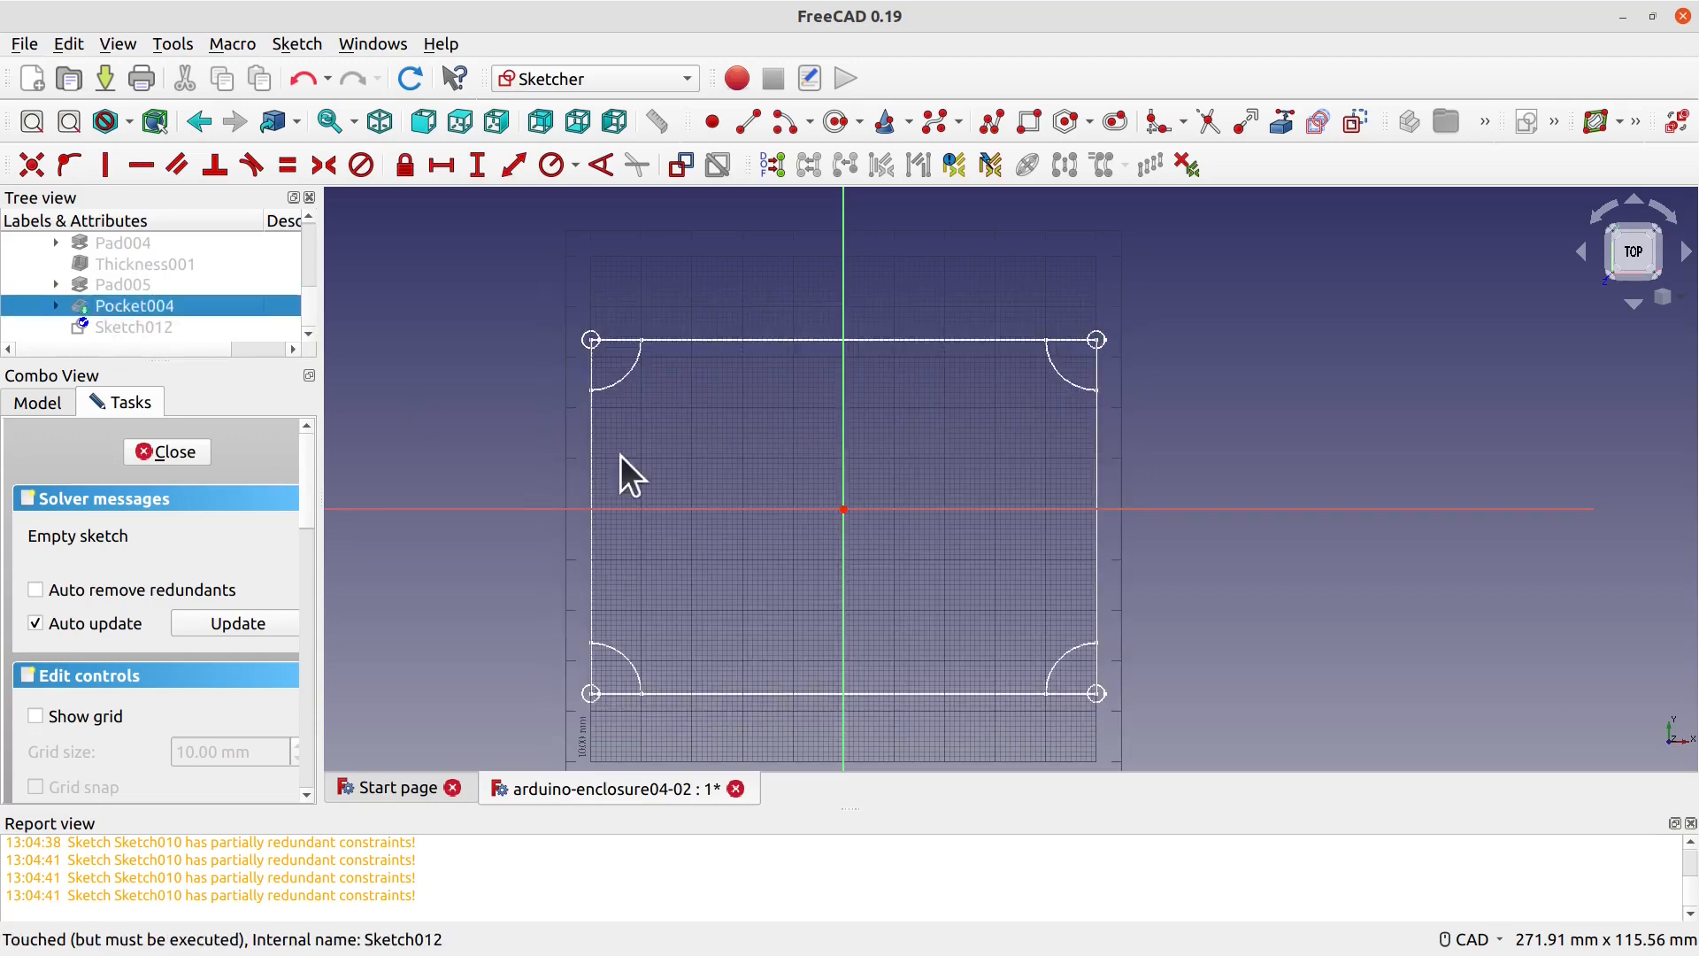
pyautogui.scroll(3, 1413, 626)
pyautogui.moveTo(872, 452)
pyautogui.mouseDown(button='middle')
pyautogui.moveTo(1388, 565)
pyautogui.moveTo(1385, 584)
pyautogui.mouseUp(button='middle')
pyautogui.scroll(-2, 1200, 317)
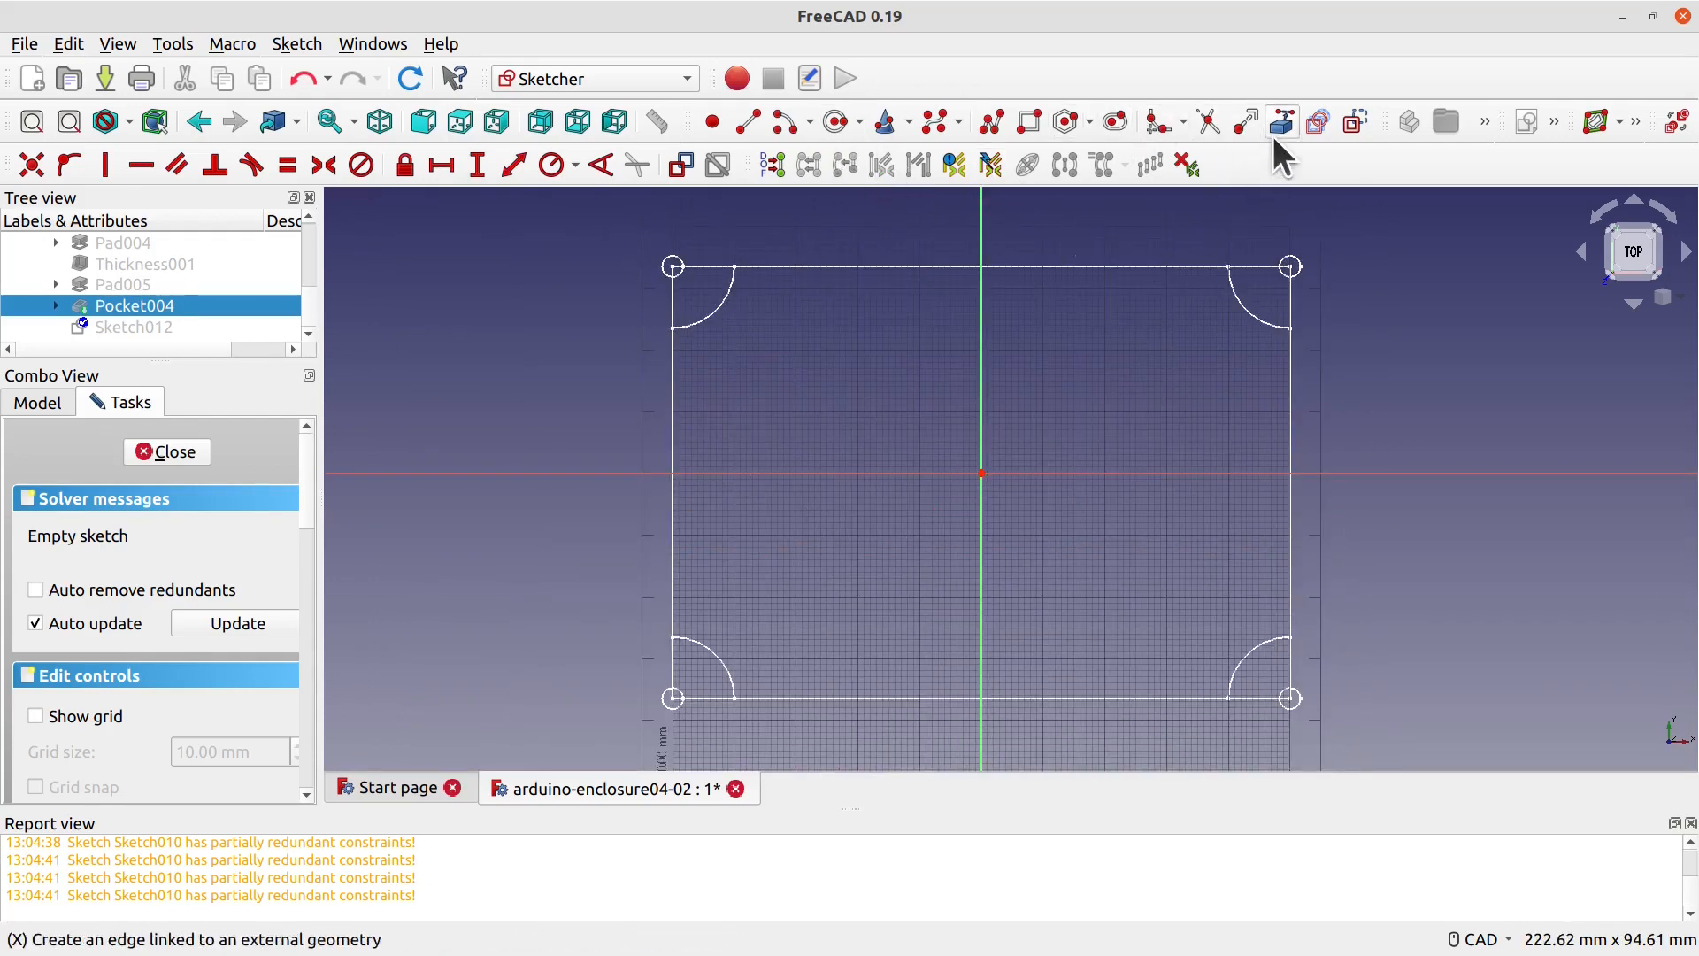
# Step: Link the master sketch's four corner hole circles into the new sketch as external geometry
pyautogui.click(1061, 202)
pyautogui.click(673, 266)
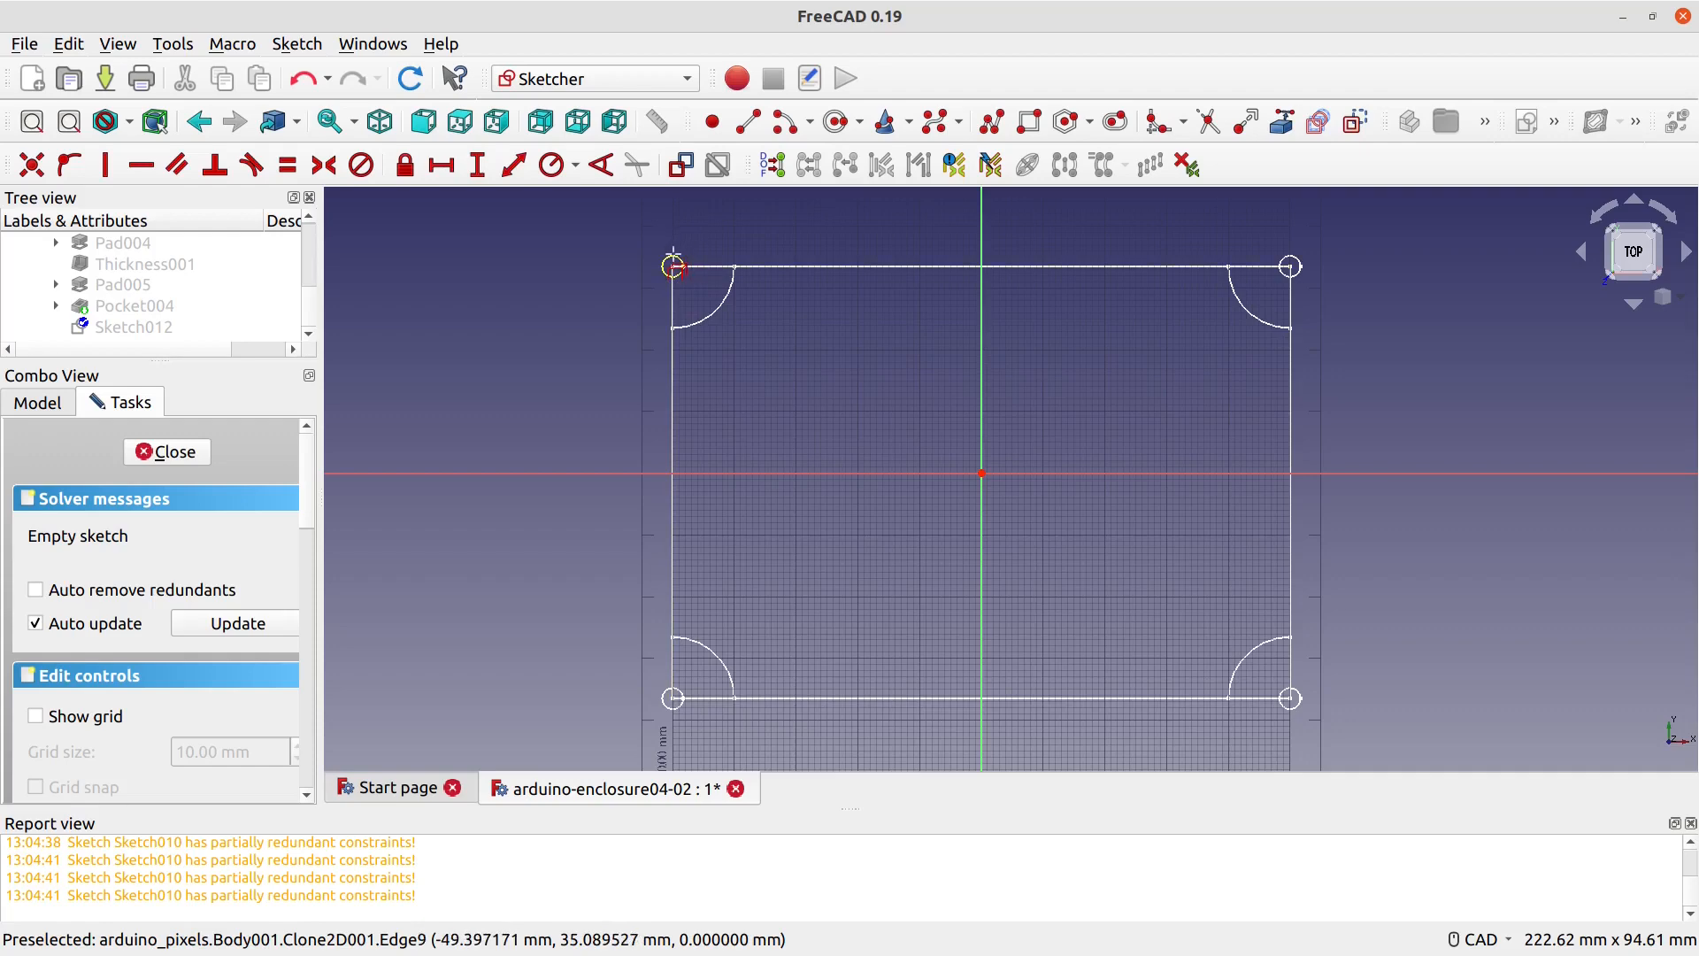
pyautogui.click(1294, 266)
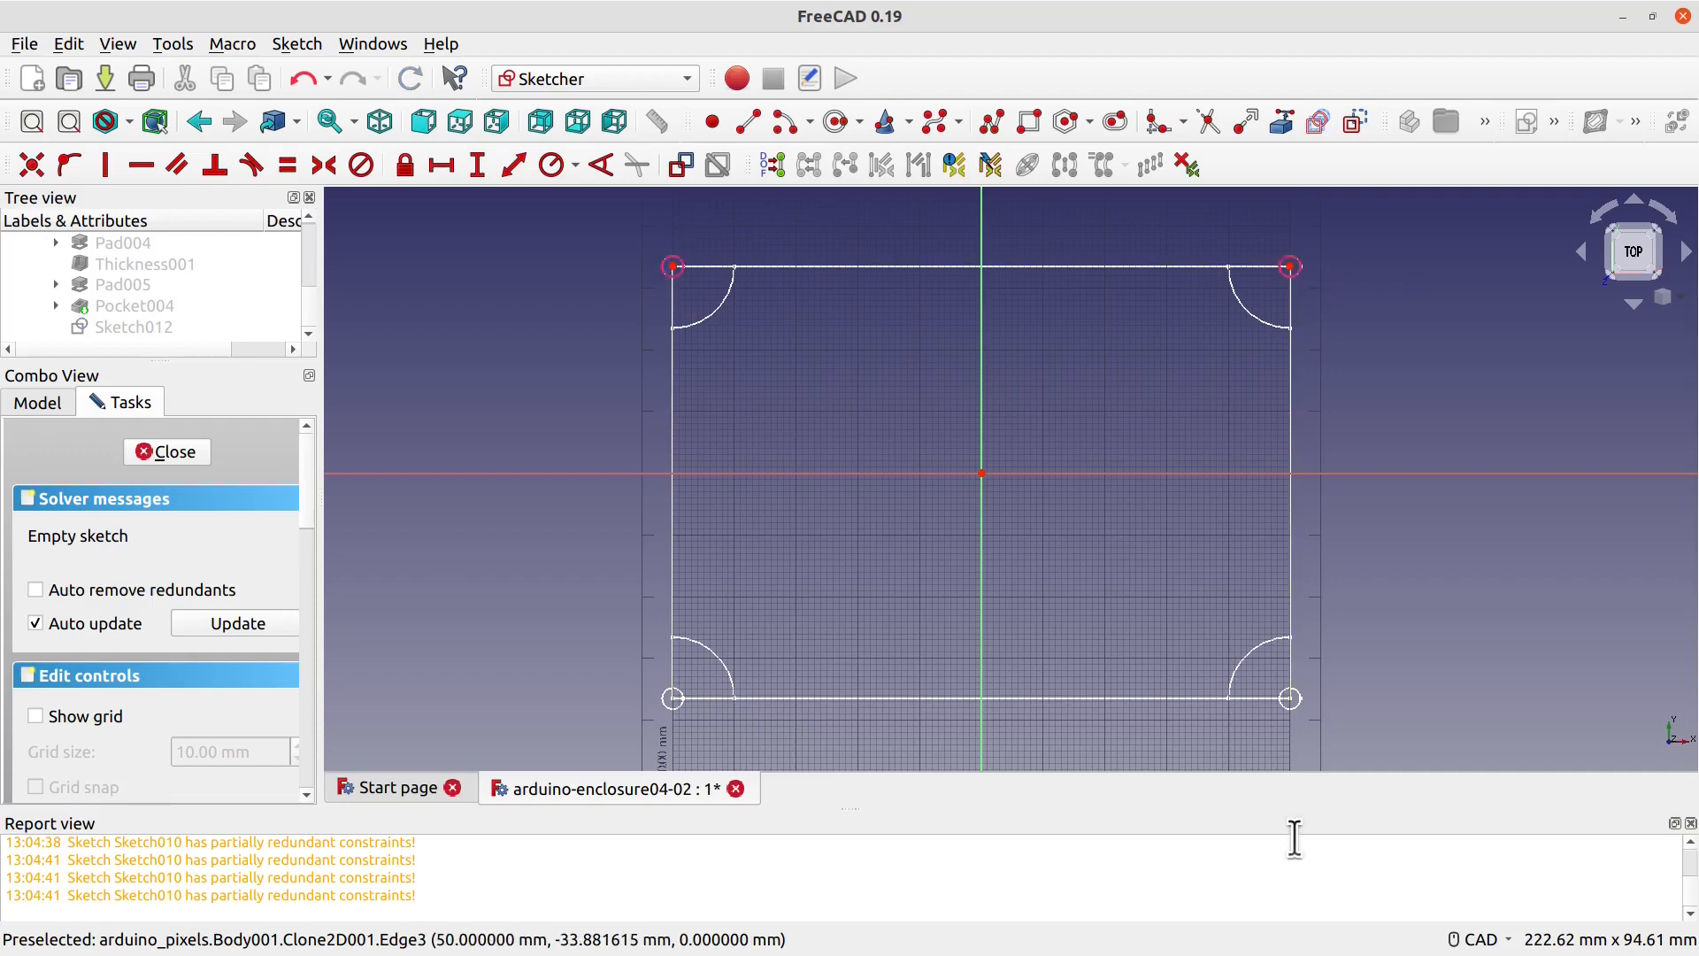
pyautogui.click(1291, 699)
pyautogui.click(673, 698)
pyautogui.scroll(-1, 1006, 619)
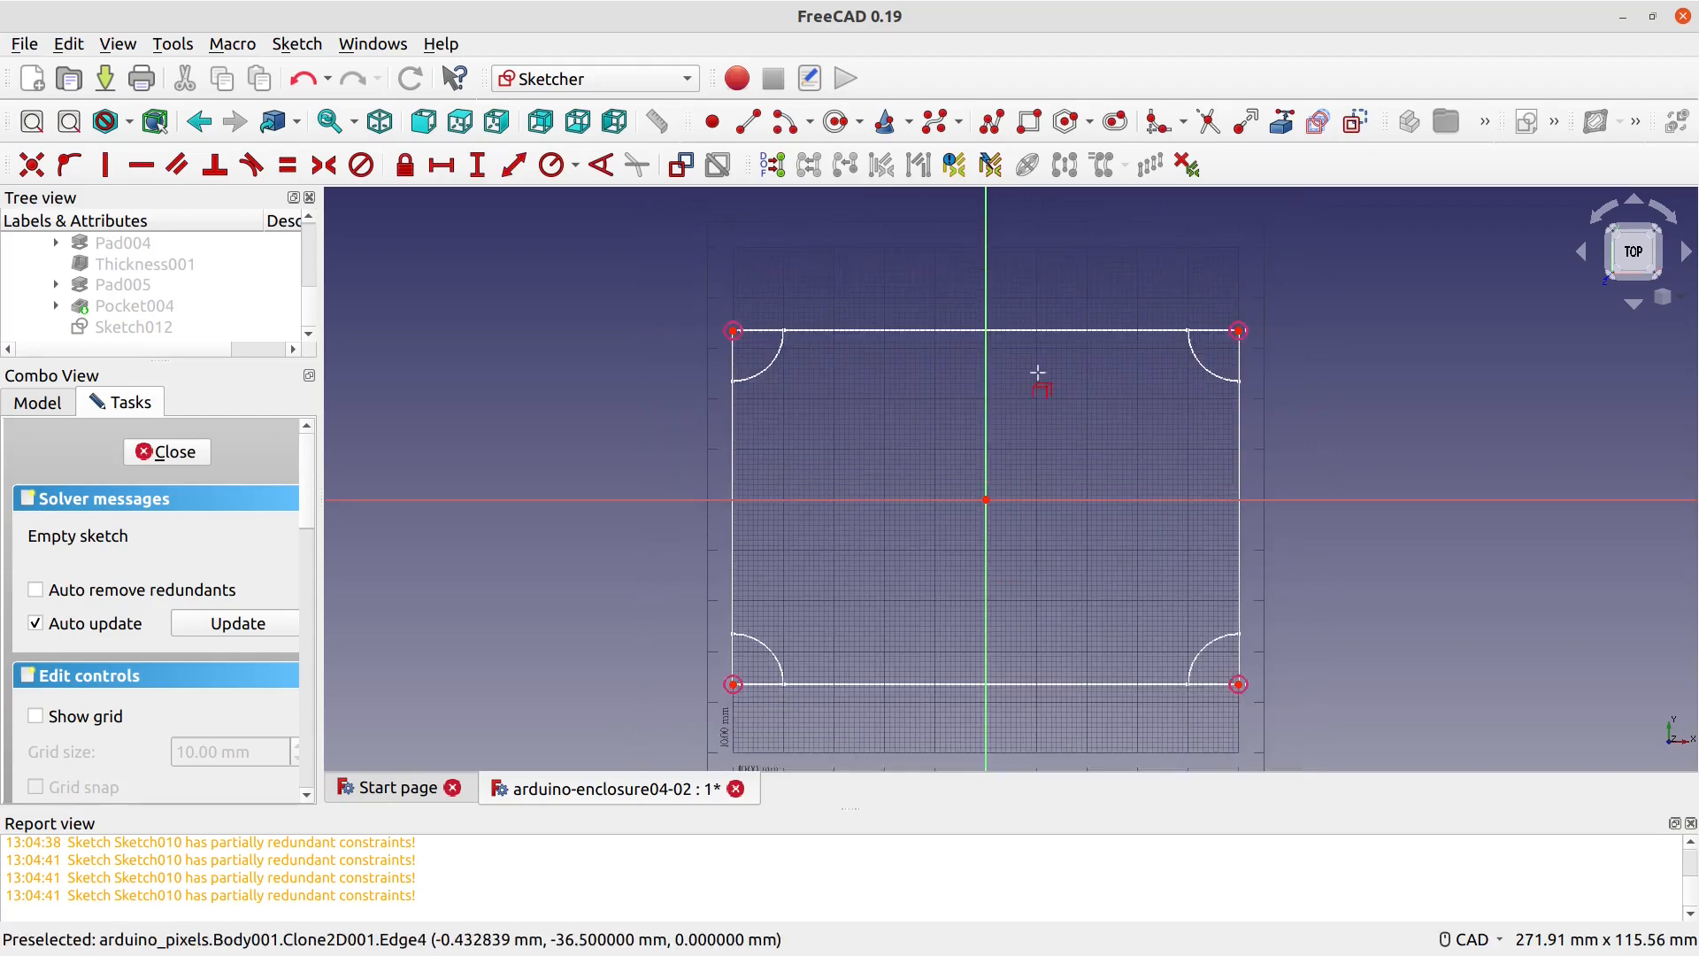
# Step: Draw a larger circle centred on each of the two upper linked corner holes, the left one about 4.4 mm in radius
pyautogui.click(826, 119)
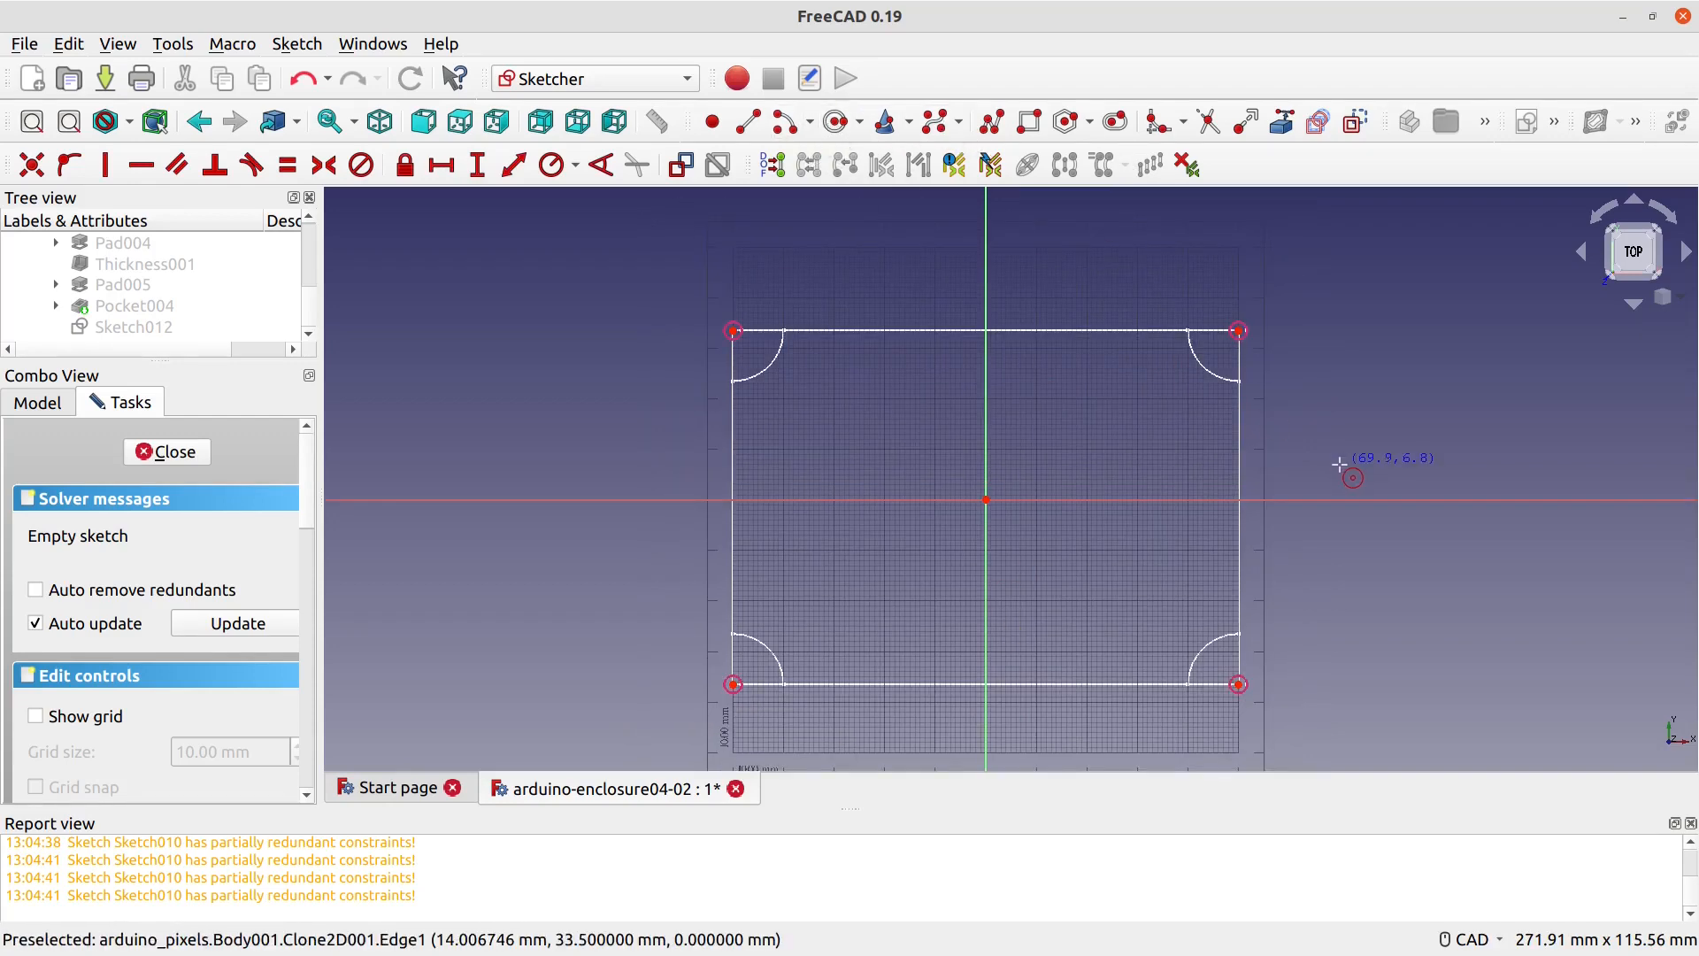
pyautogui.click(1239, 330)
pyautogui.click(1272, 345)
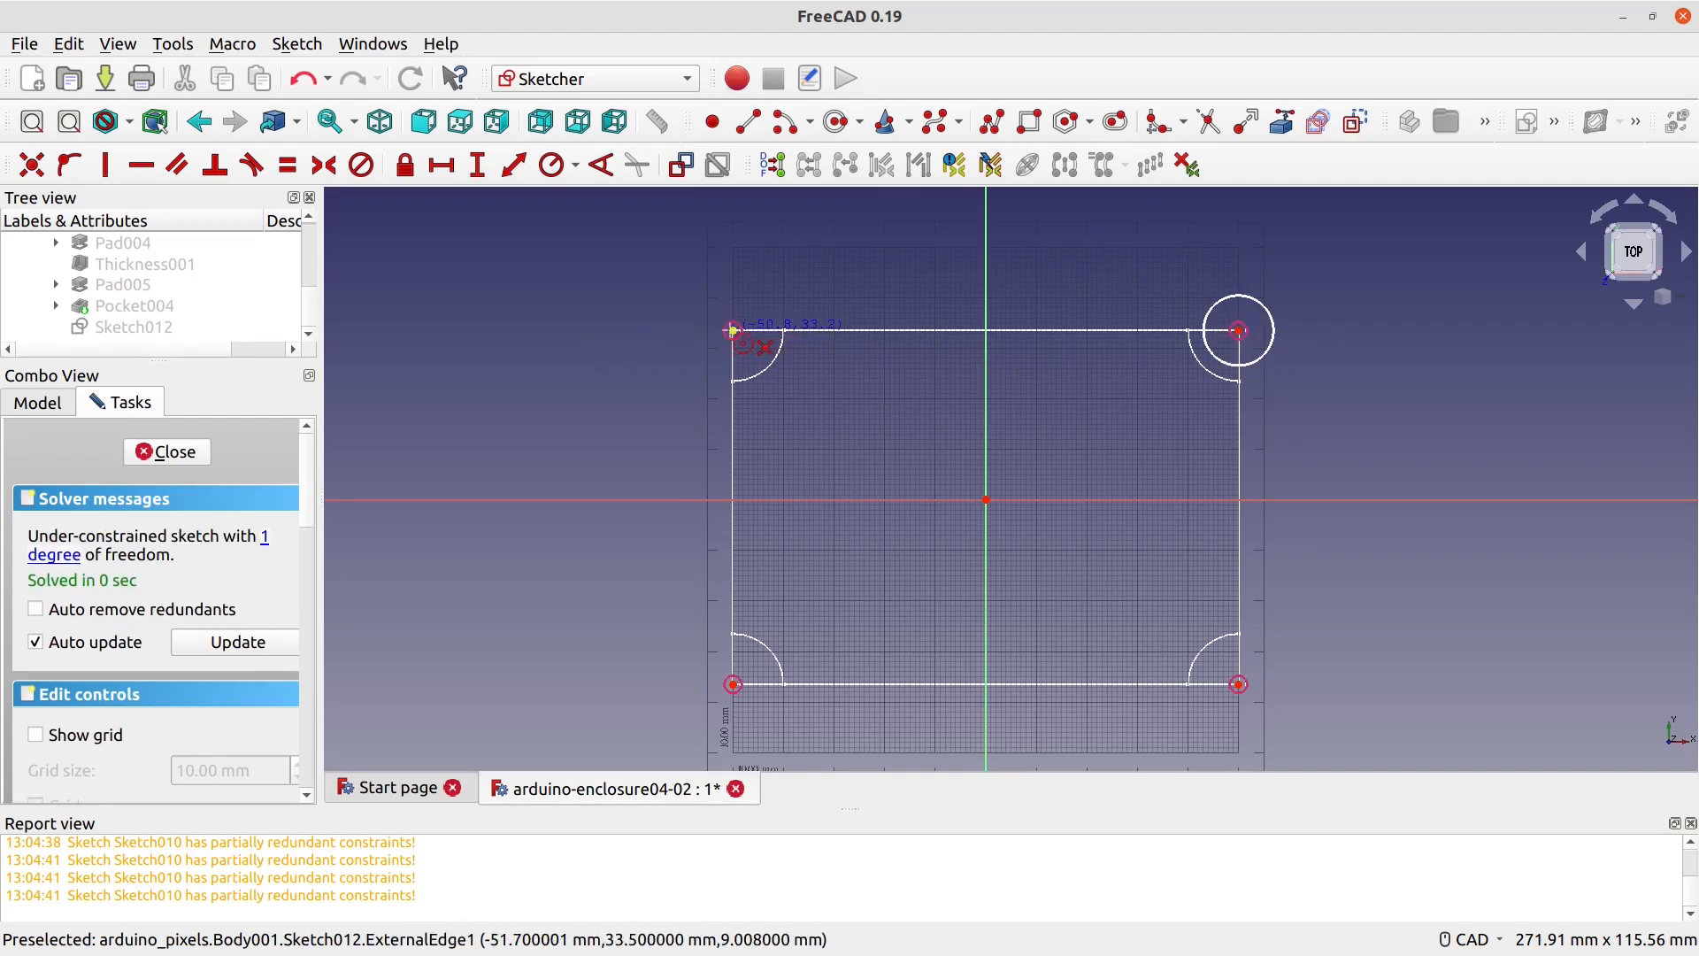
pyautogui.click(733, 330)
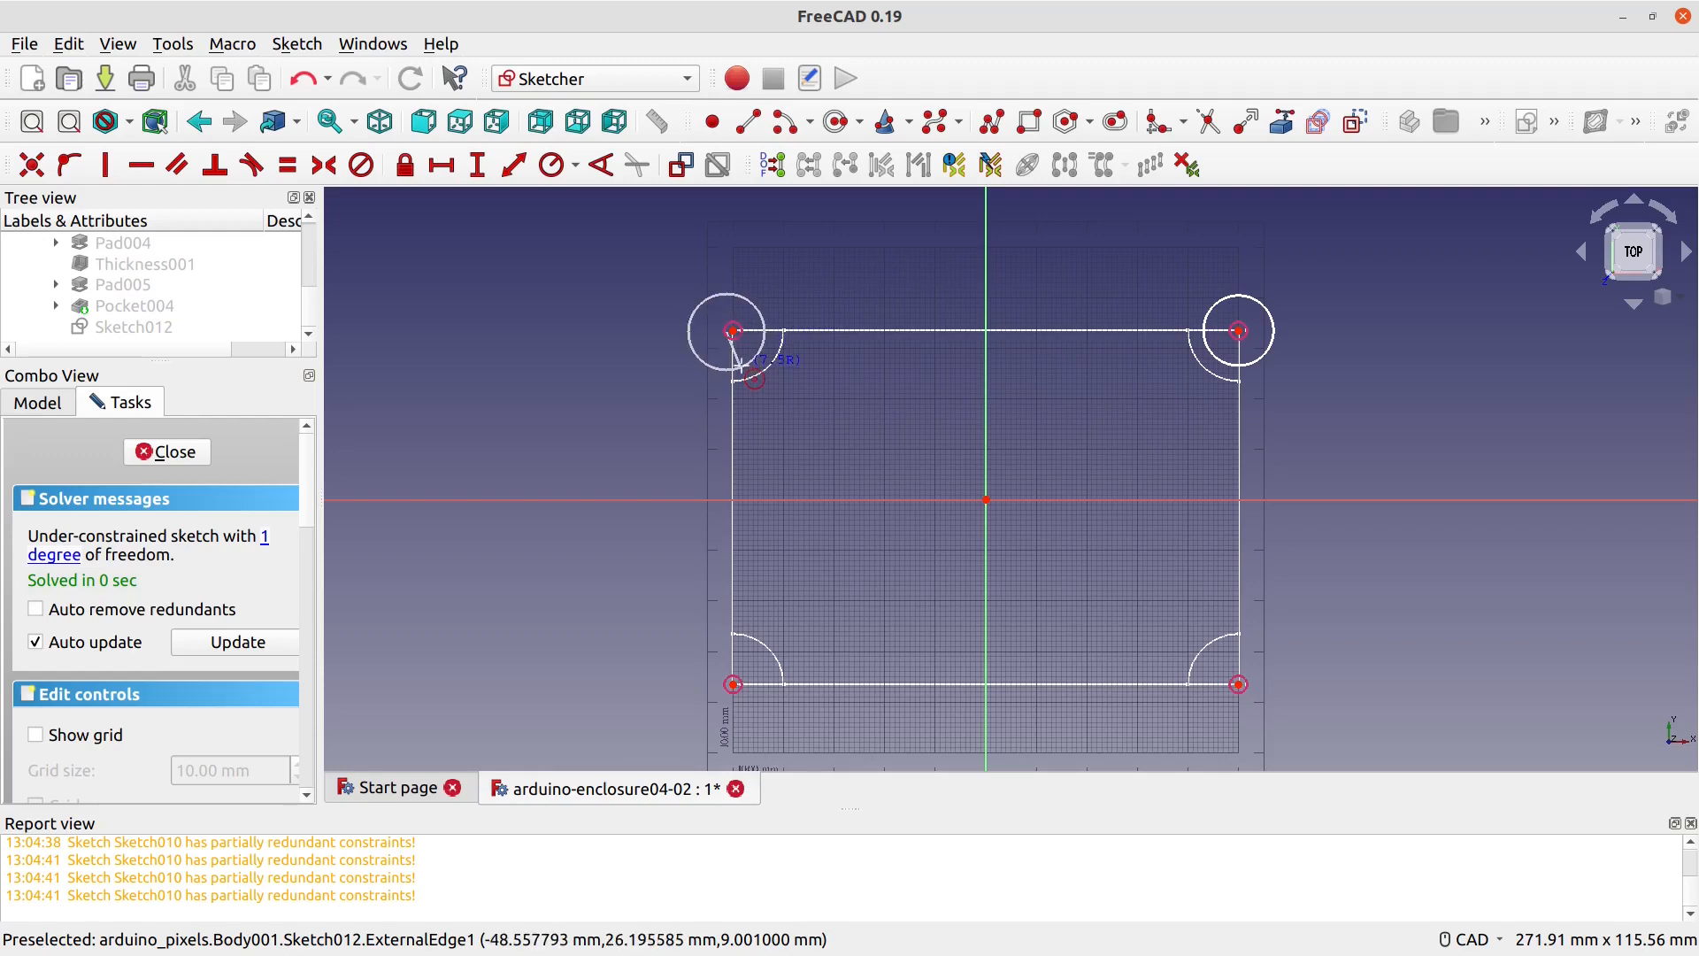
pyautogui.scroll(3, 738, 365)
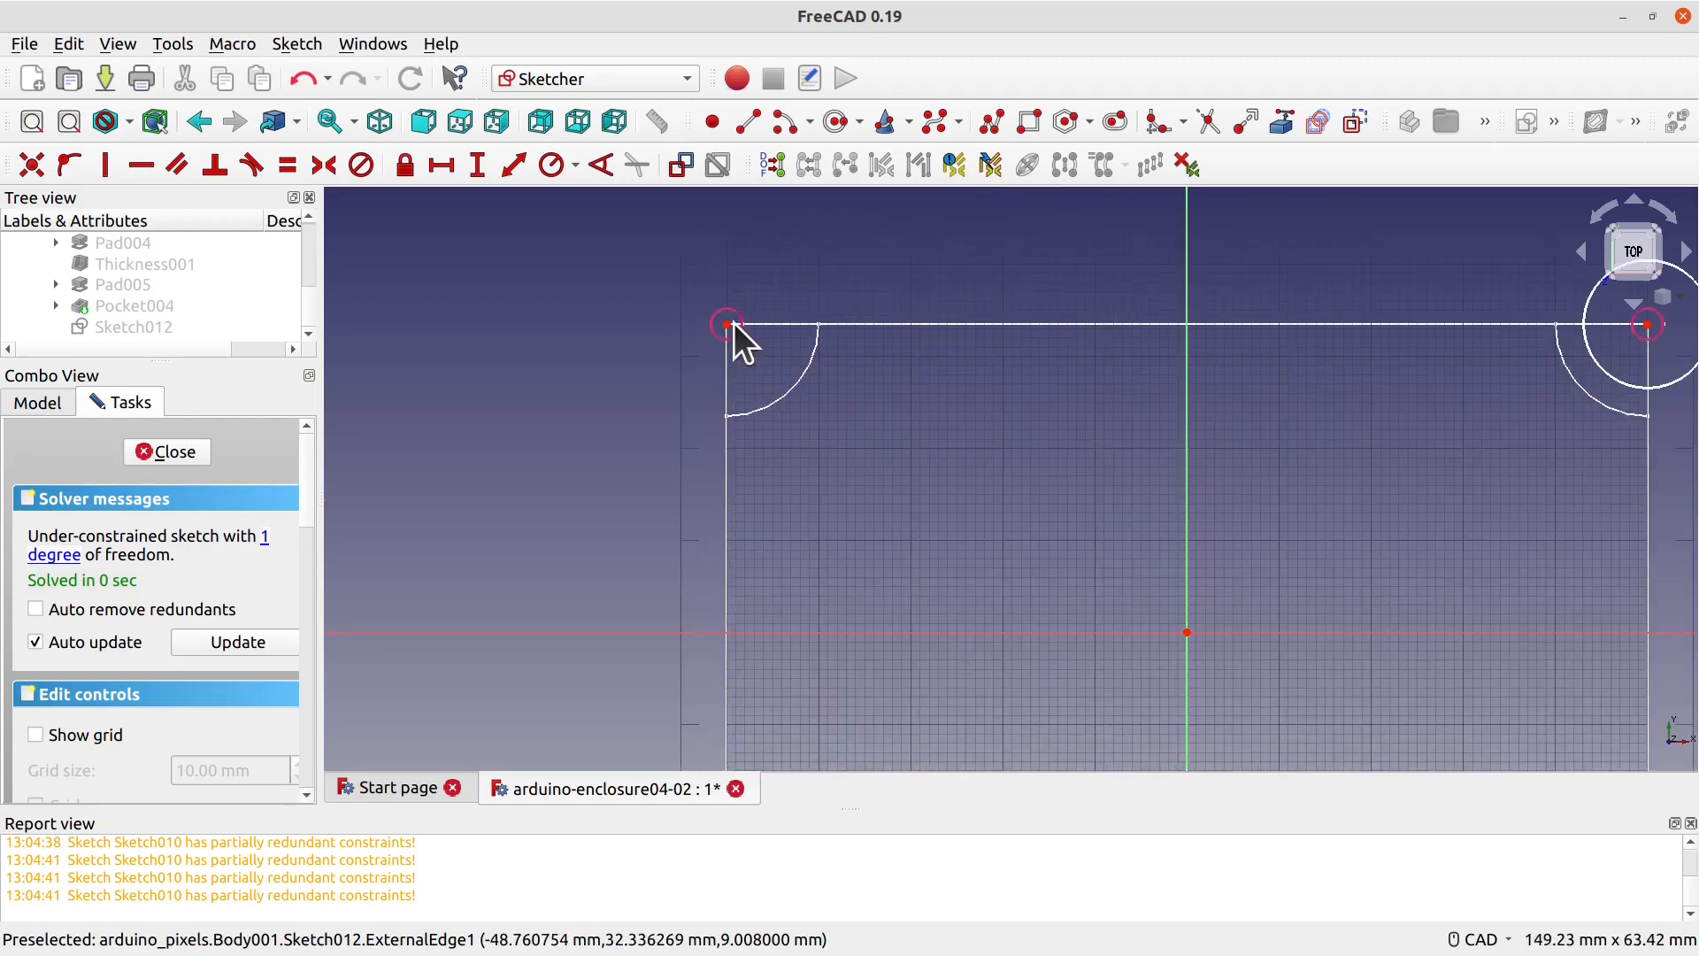
pyautogui.click(834, 122)
pyautogui.click(727, 325)
pyautogui.click(746, 361)
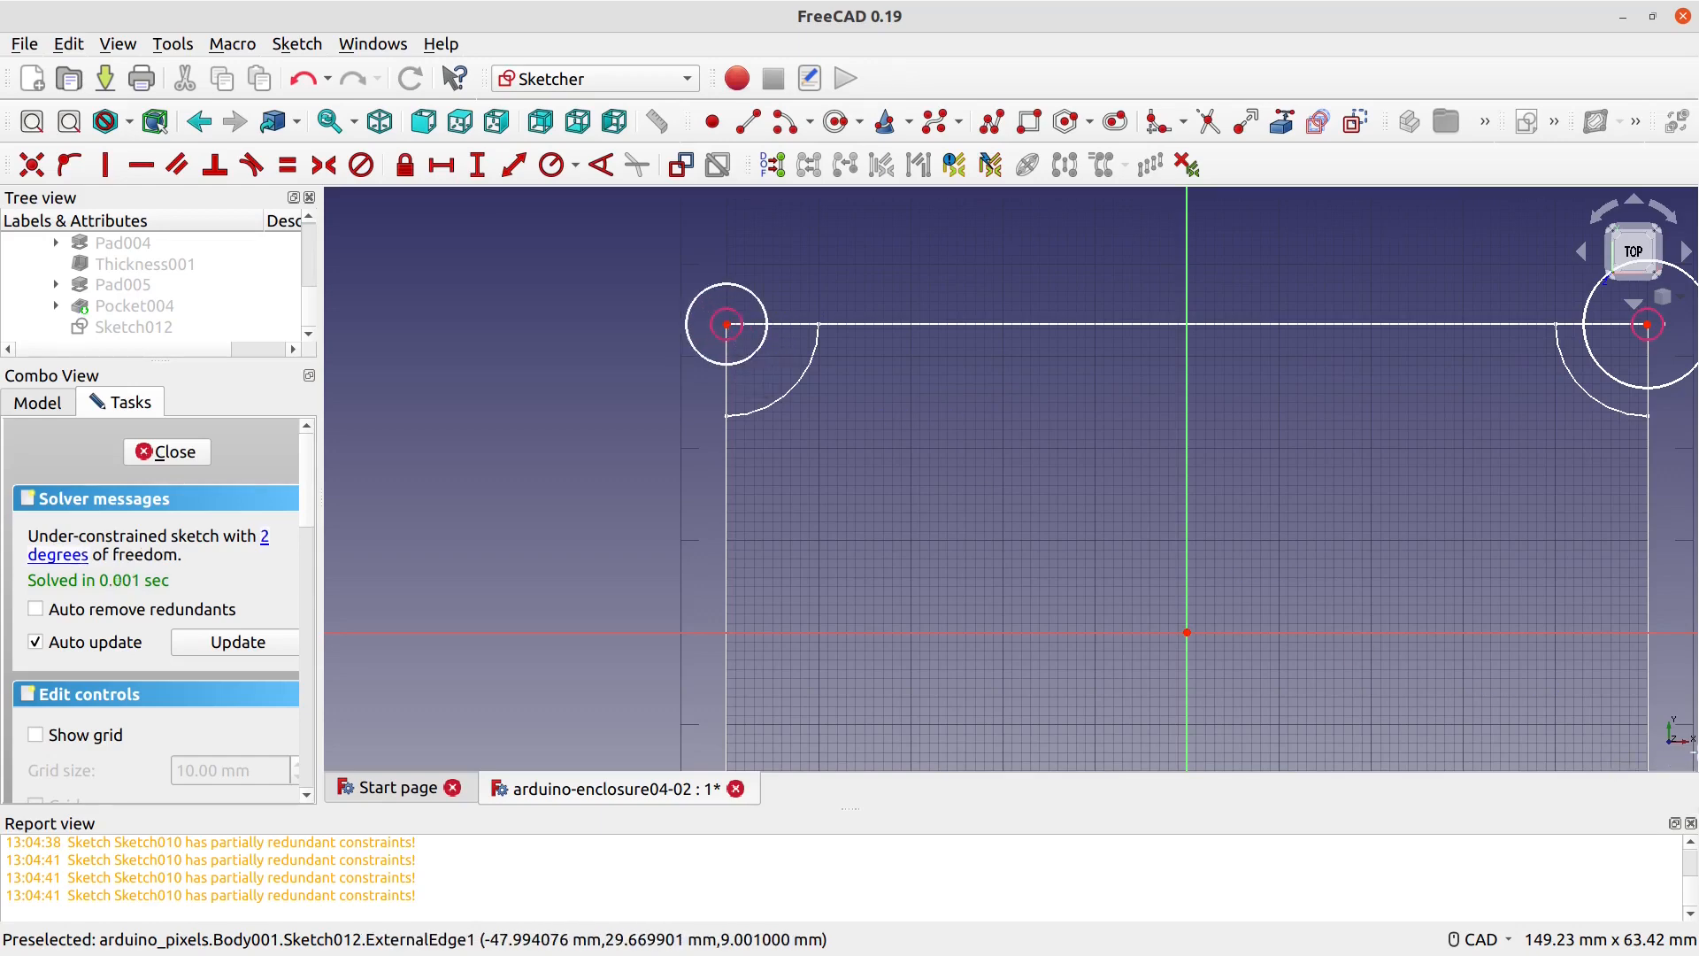
# Step: Draw a larger circle centred on each of the two lower linked corner holes
pyautogui.moveTo(1578, 686); pyautogui.dragTo(1009, 299, button='middle')
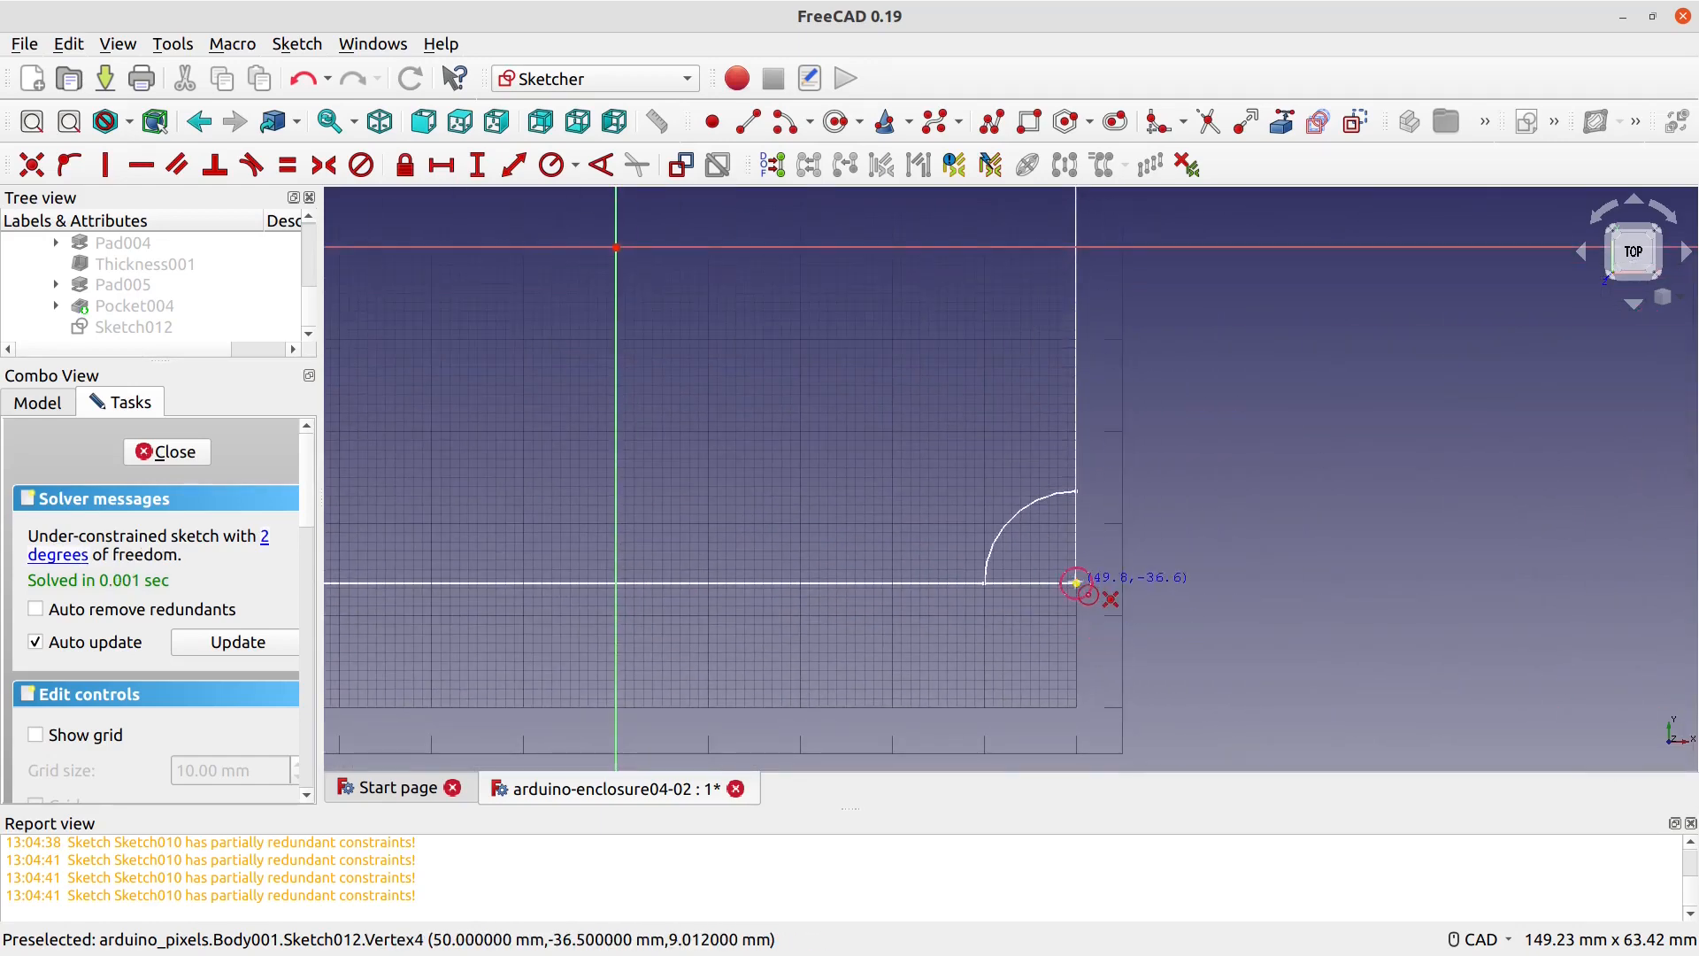
pyautogui.click(1078, 584)
pyautogui.click(1104, 614)
pyautogui.moveTo(434, 599); pyautogui.dragTo(989, 600, button='middle')
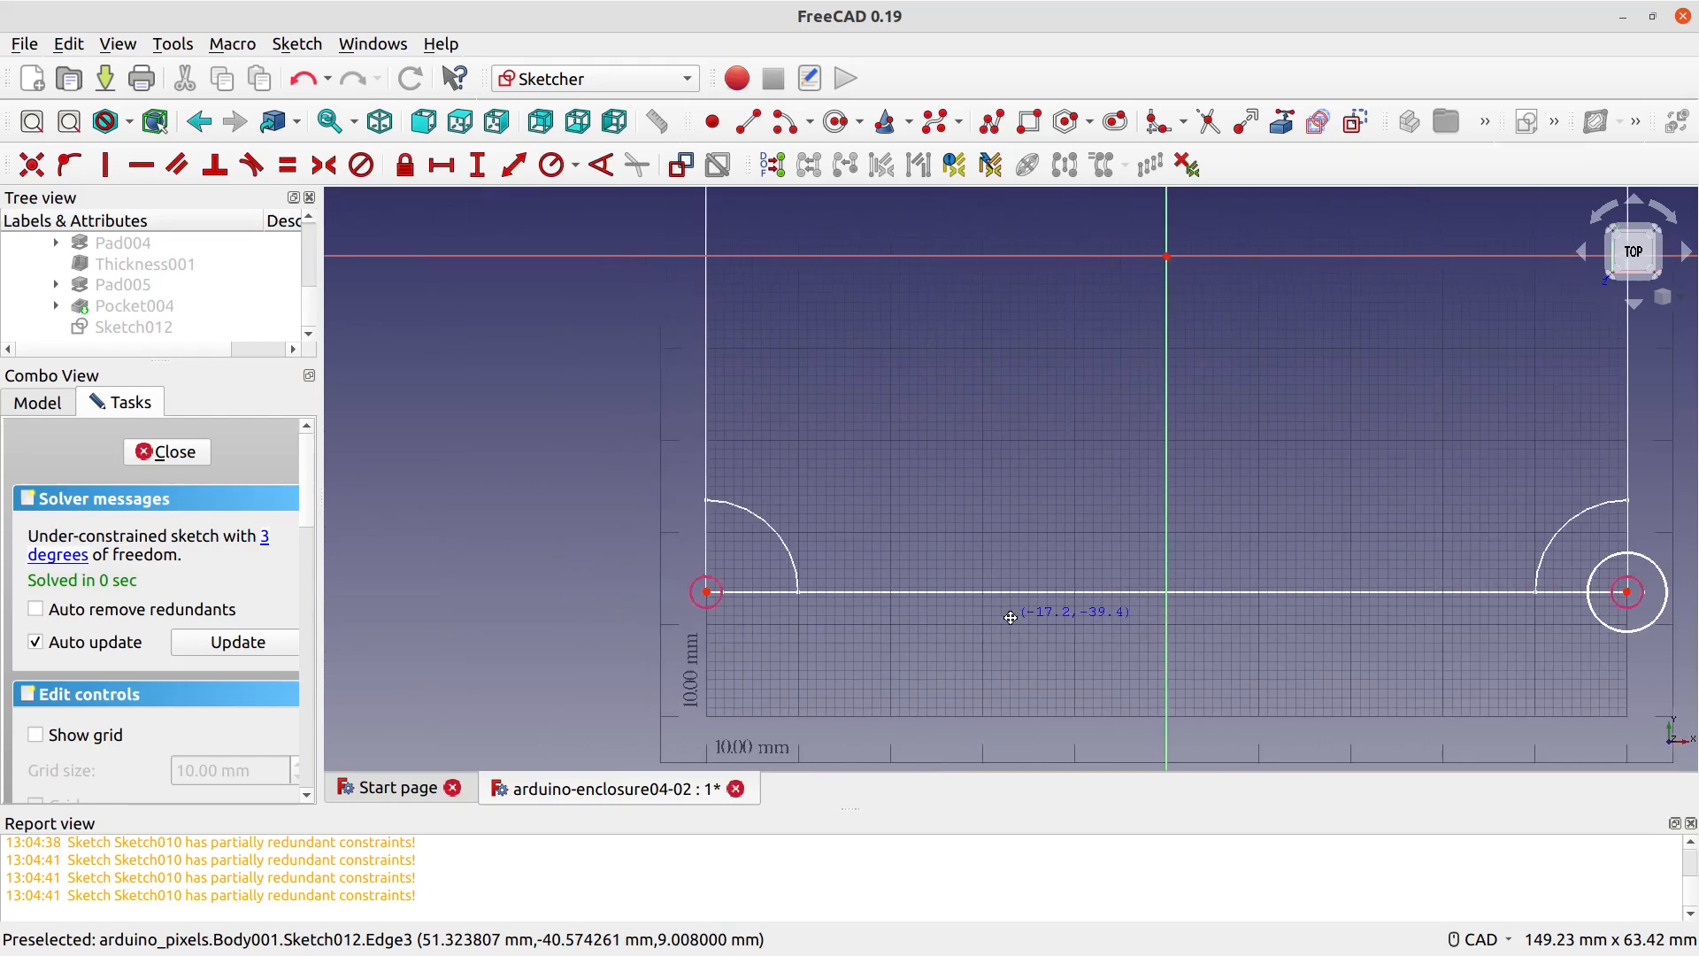
pyautogui.click(713, 592)
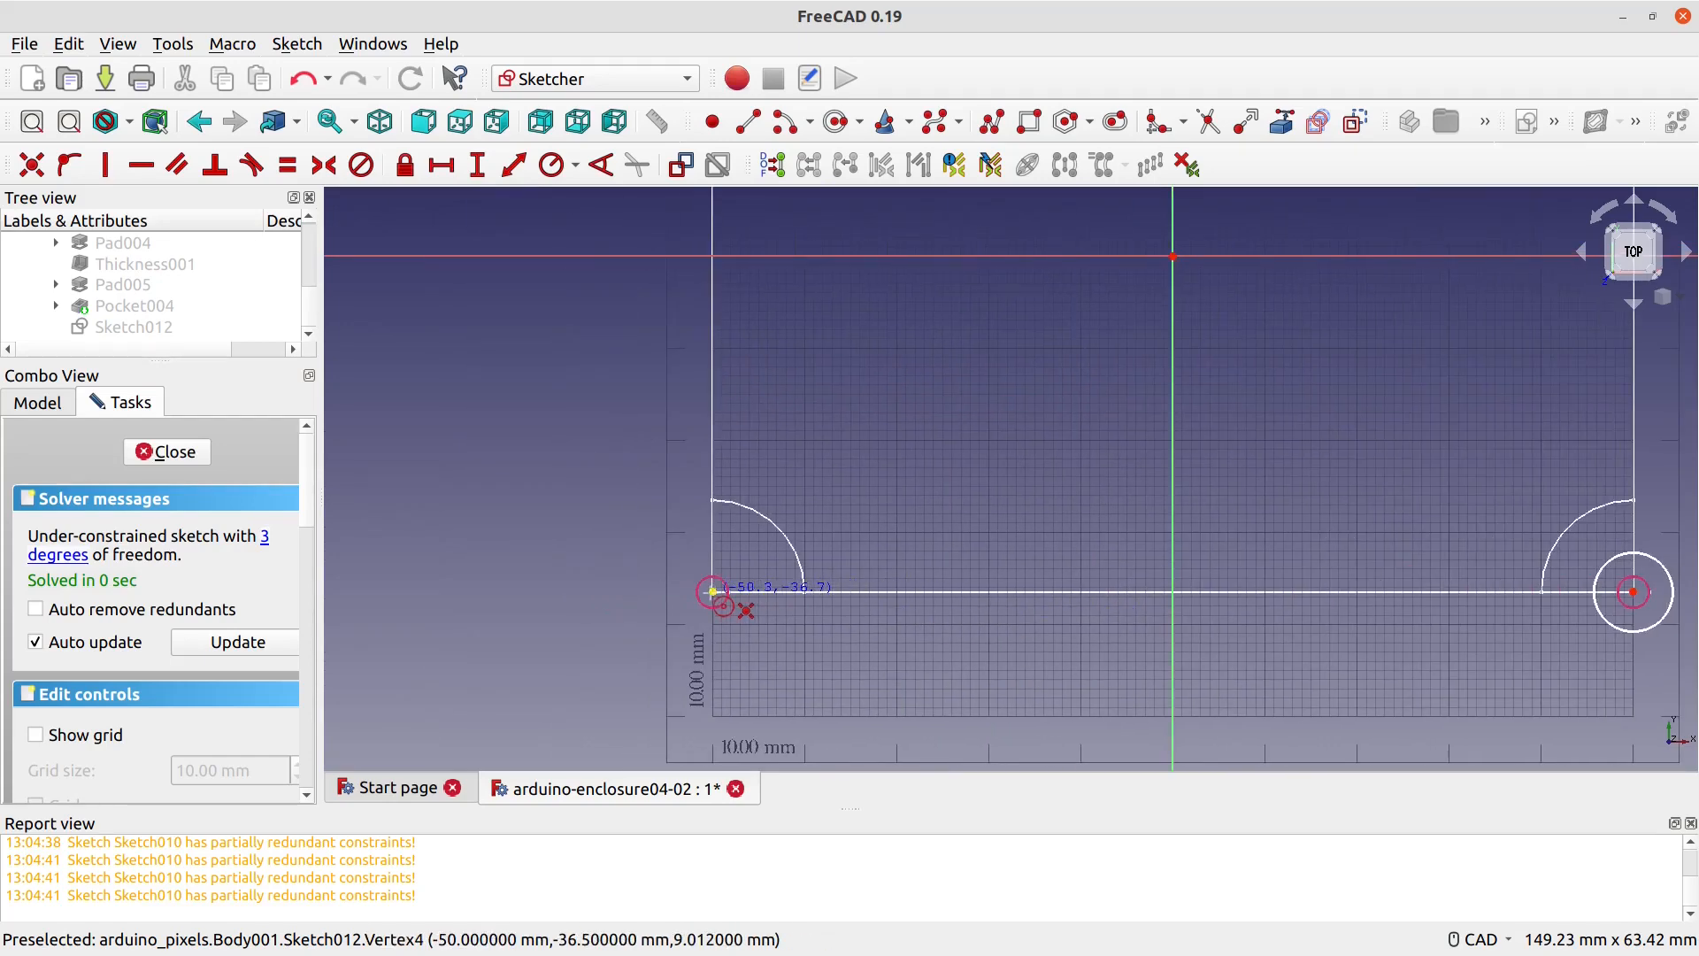
pyautogui.click(740, 607)
pyautogui.scroll(-3, 874, 660)
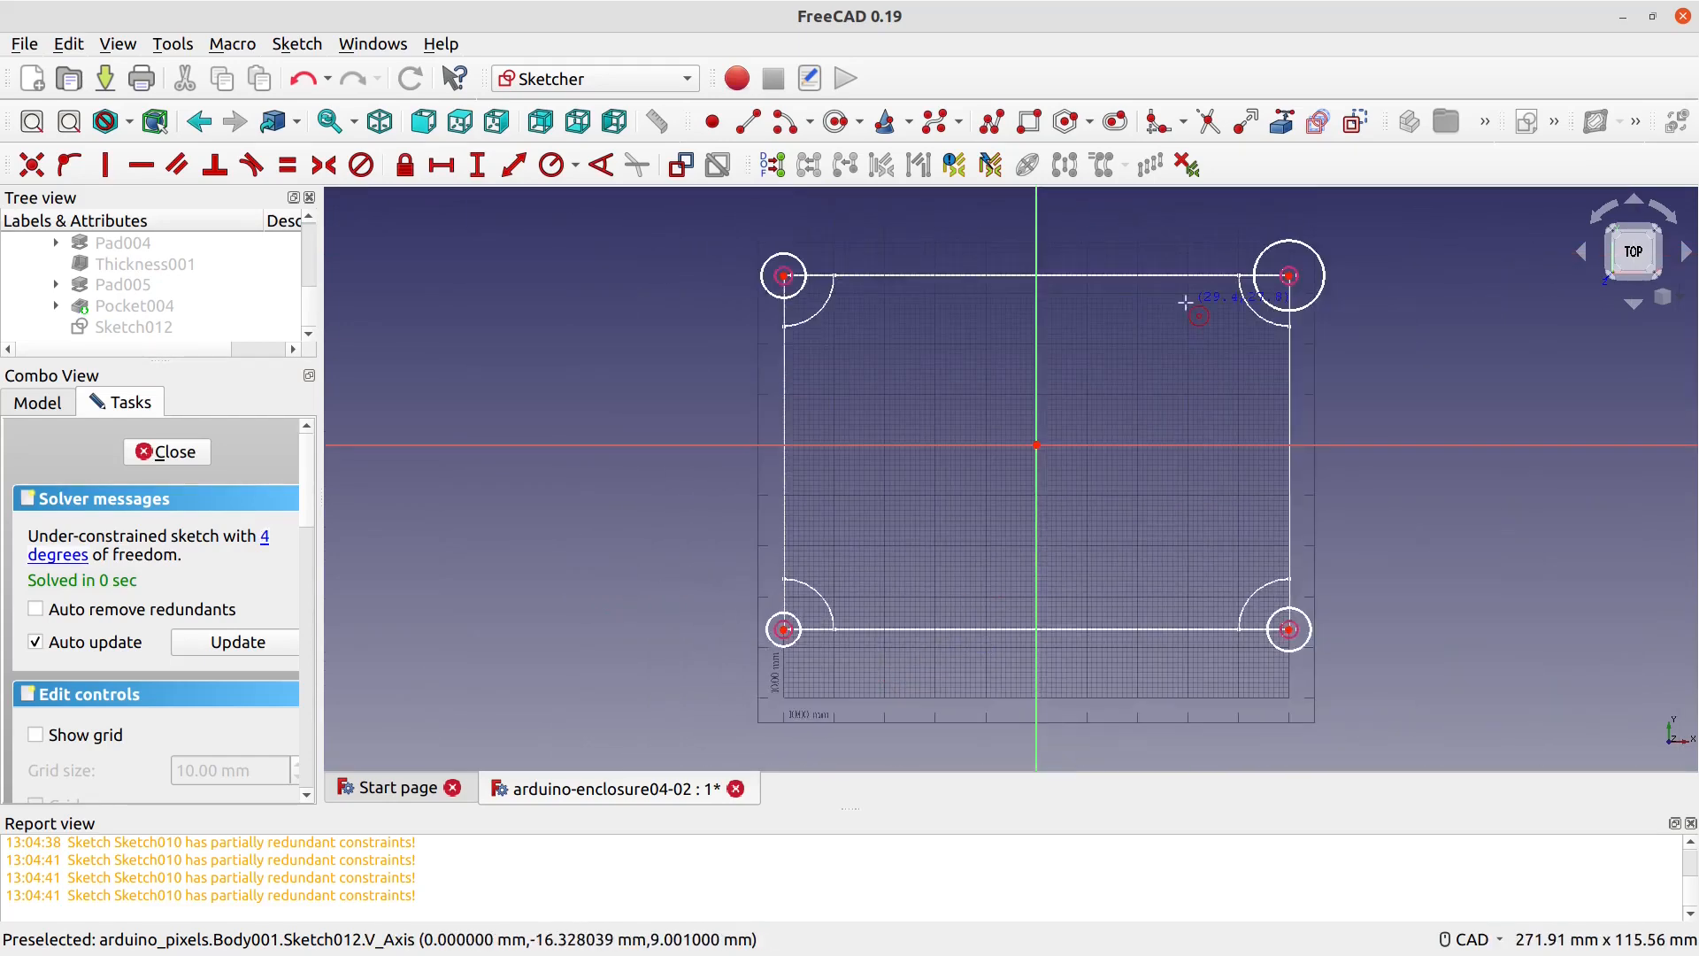
pyautogui.scroll(-1, 877, 478)
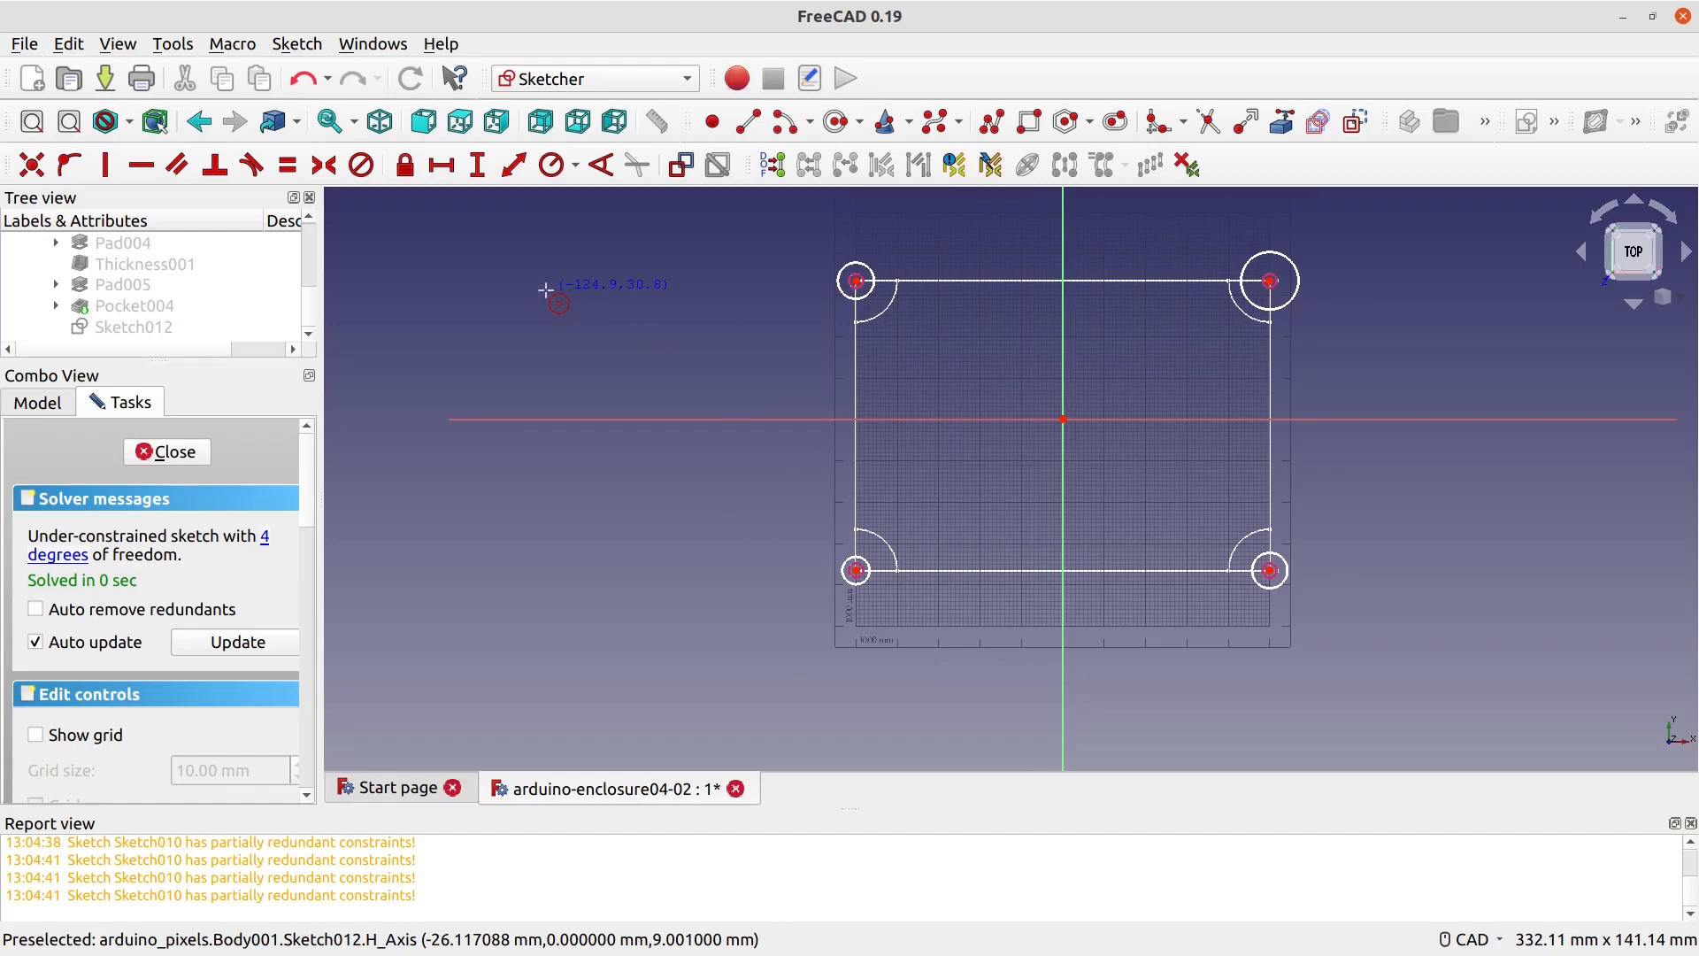
pyautogui.click(553, 165)
pyautogui.click(873, 272)
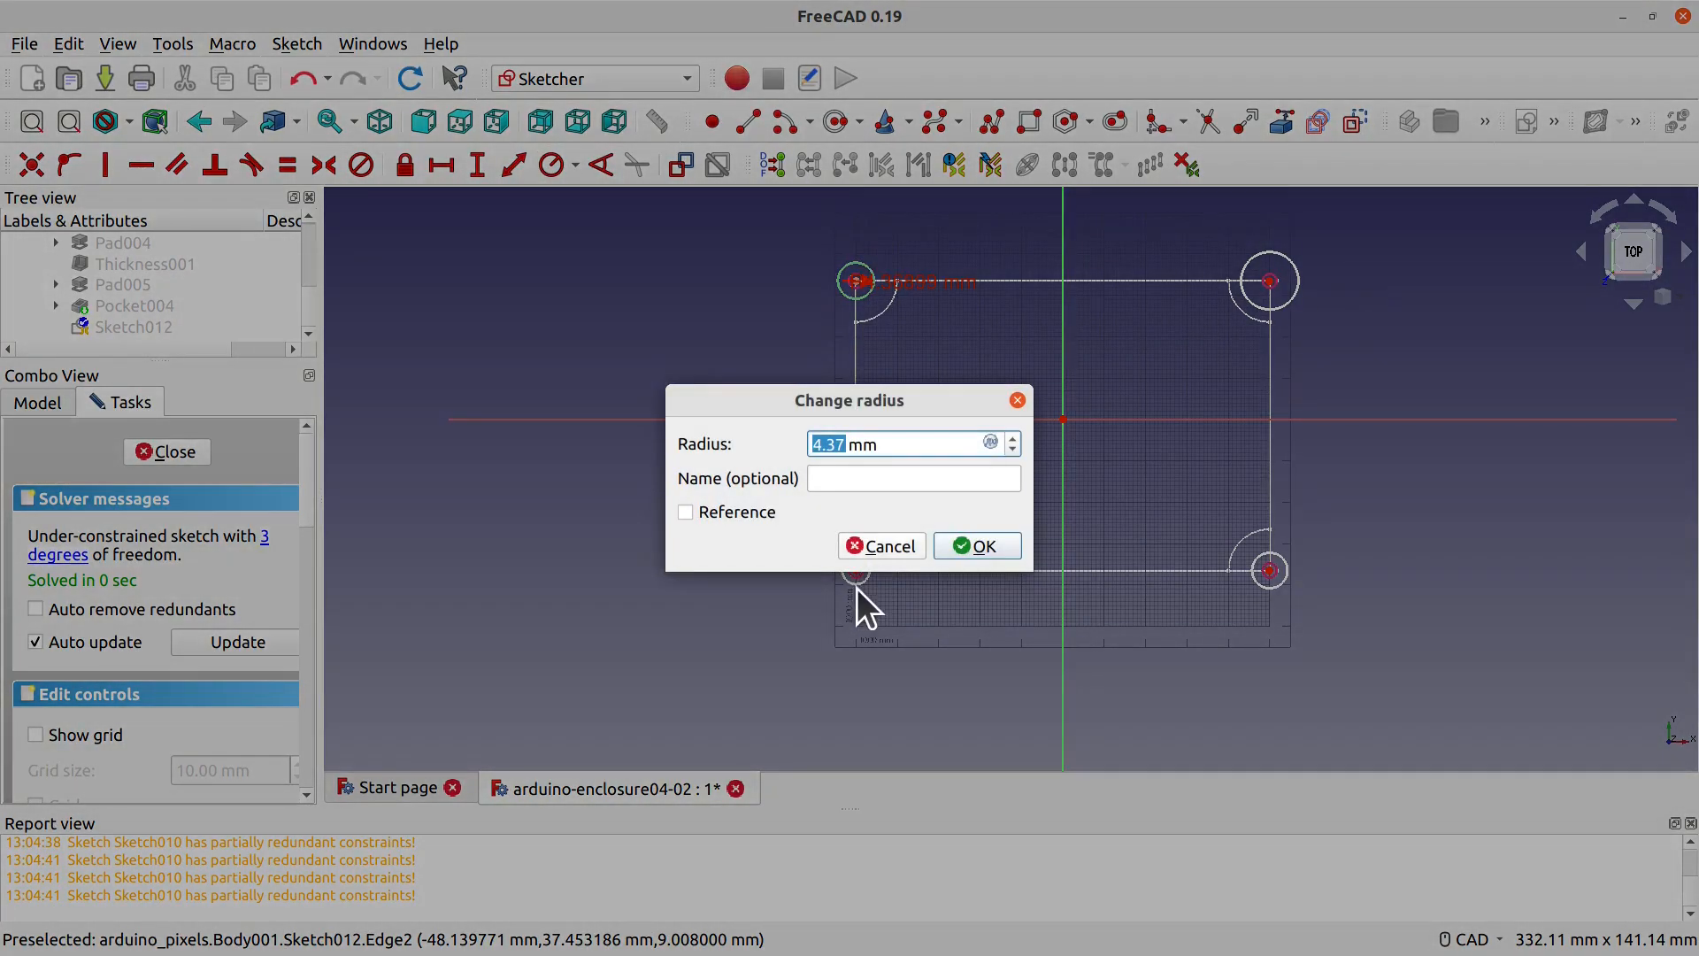
pyautogui.click(878, 546)
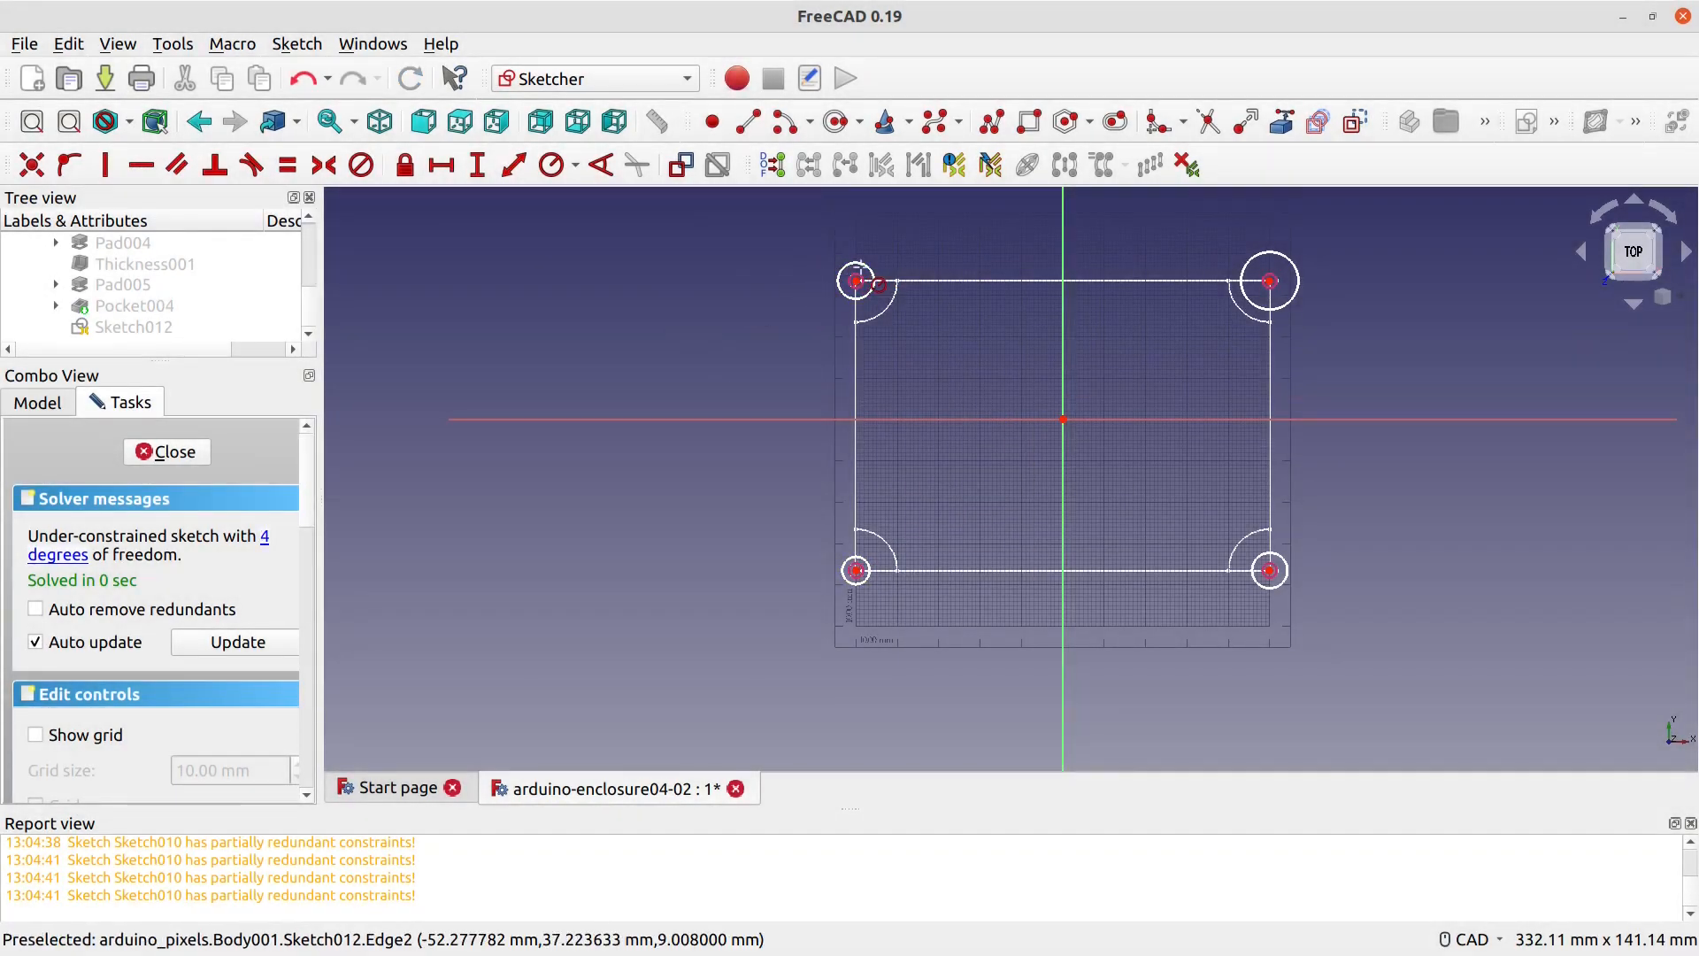
pyautogui.press('Escape')
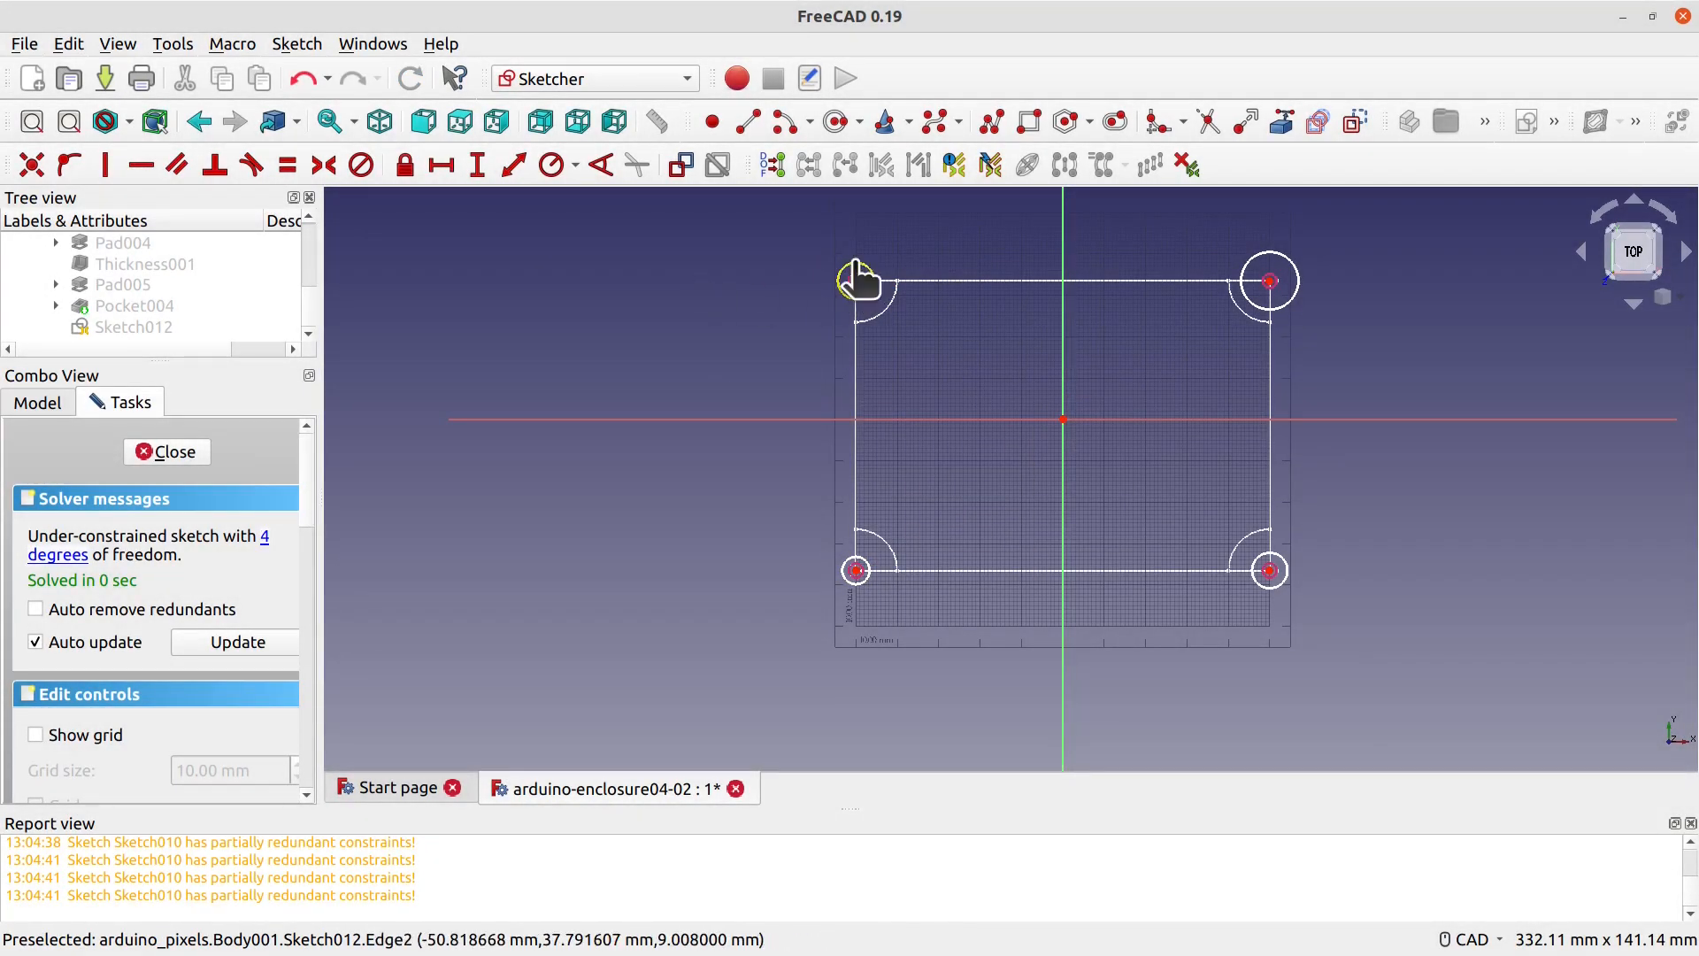
# Step: Constrain the four larger corner circles to share one radius of 3.25 mm, and finish the sketch
pyautogui.click(857, 275)
pyautogui.click(1291, 262)
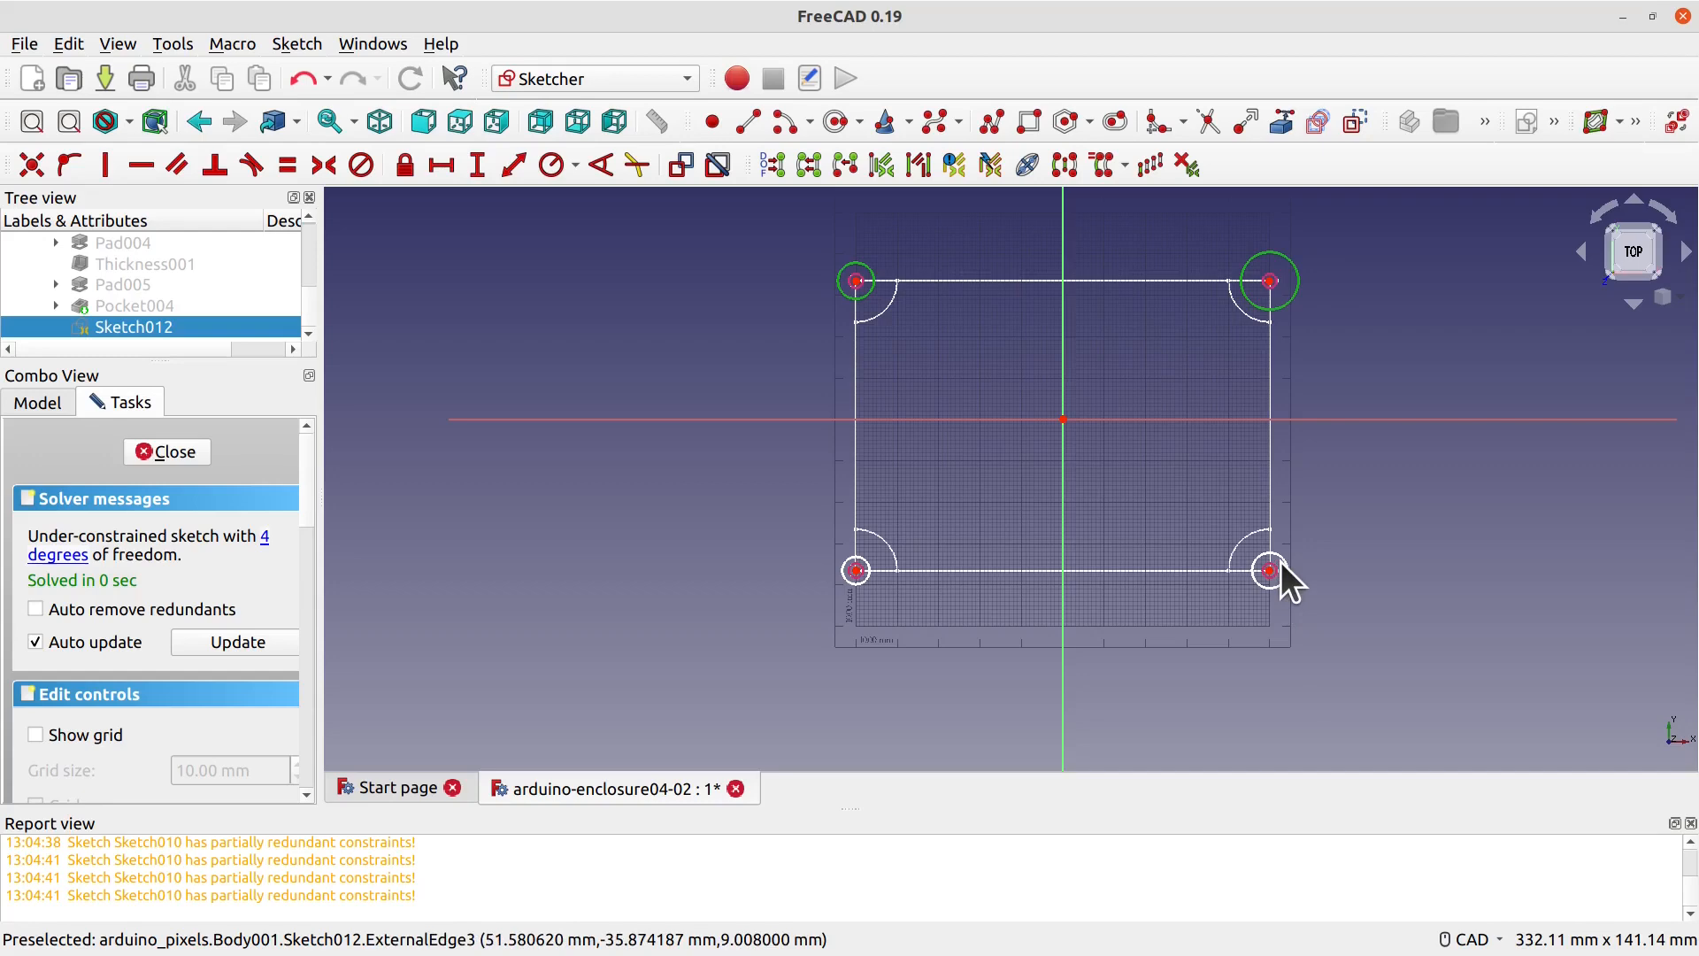
pyautogui.click(1285, 563)
pyautogui.click(865, 579)
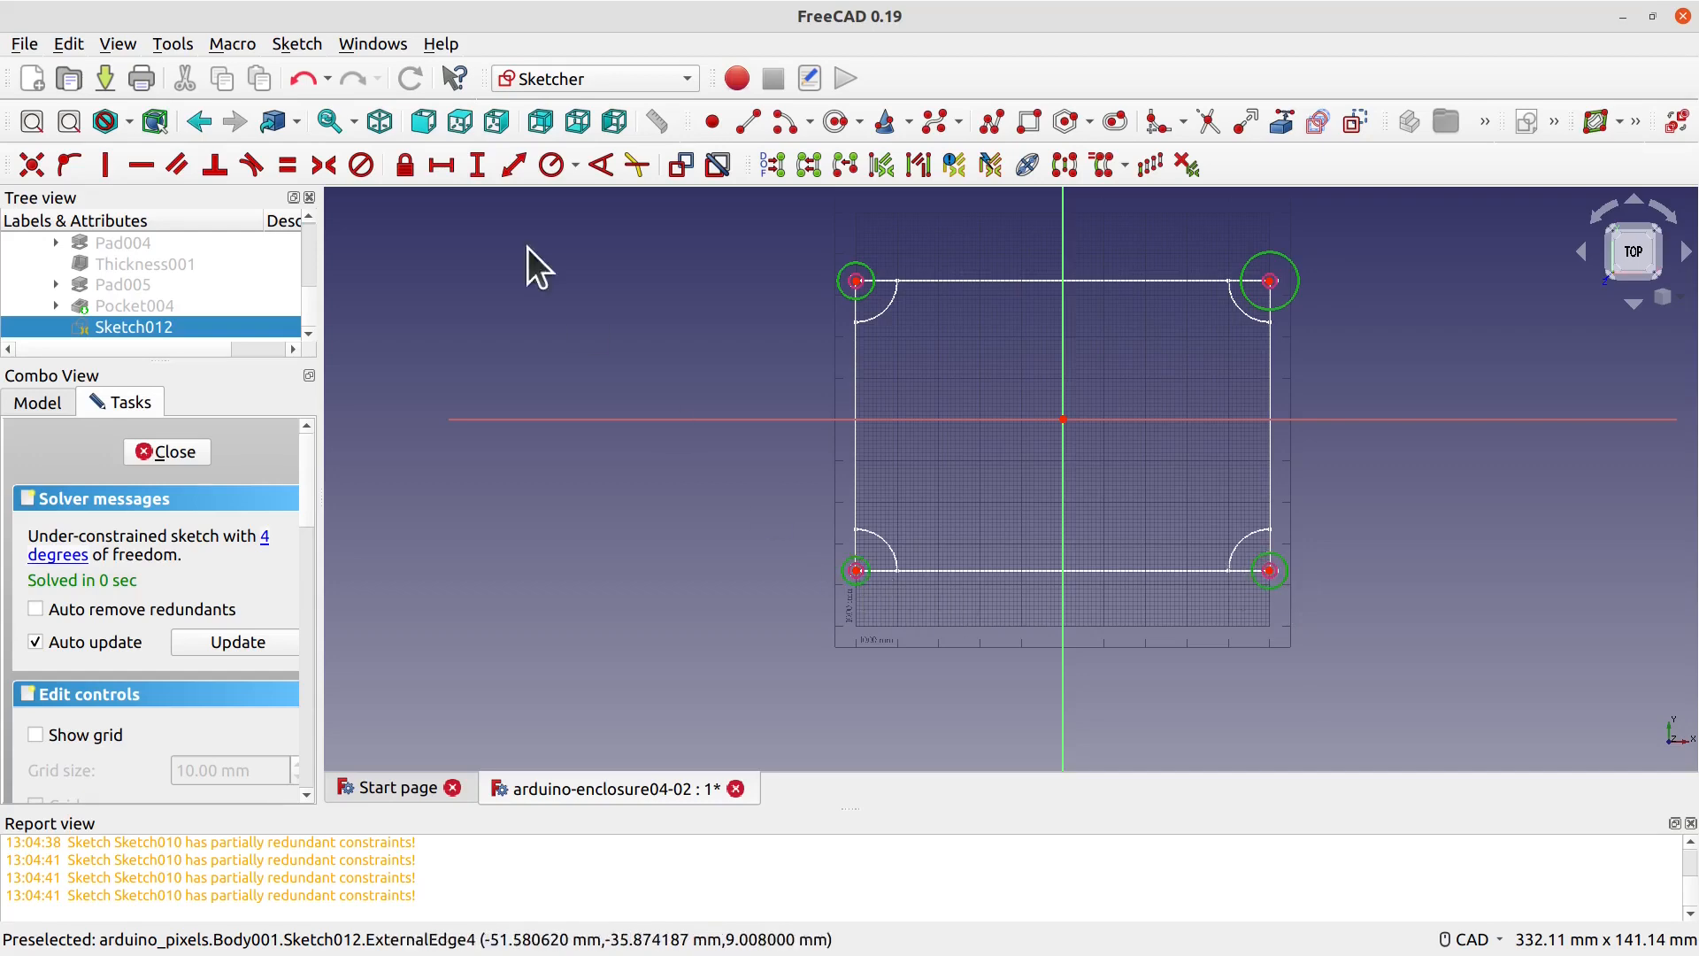
pyautogui.click(550, 164)
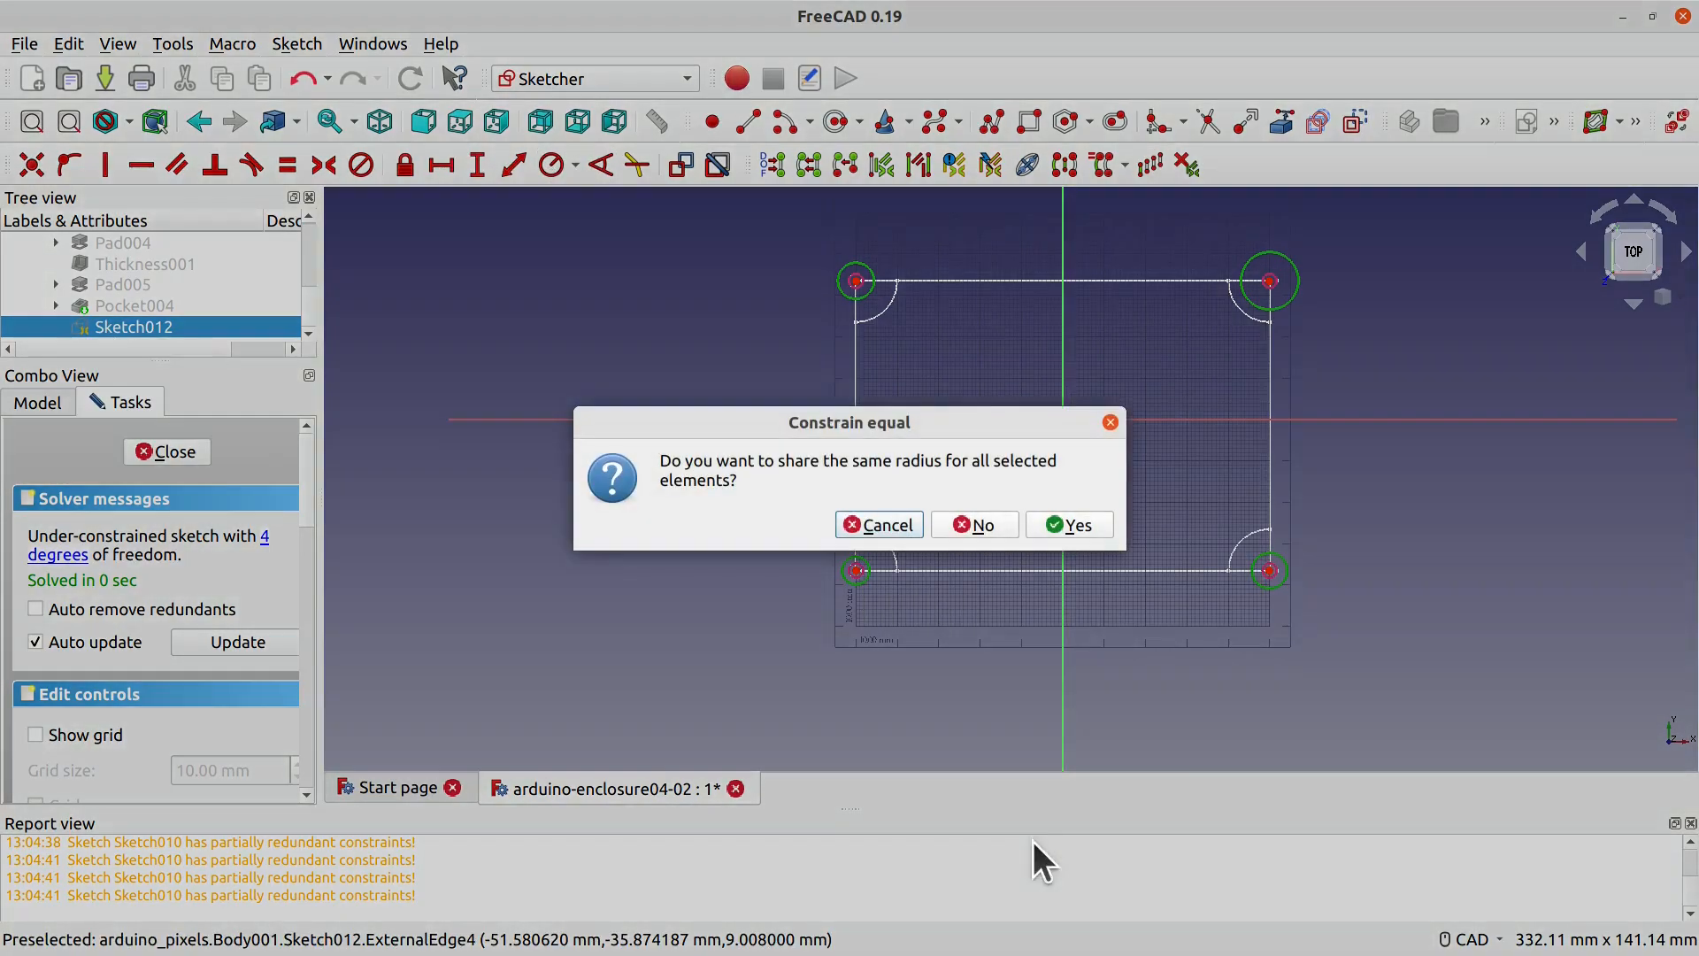
pyautogui.click(1085, 523)
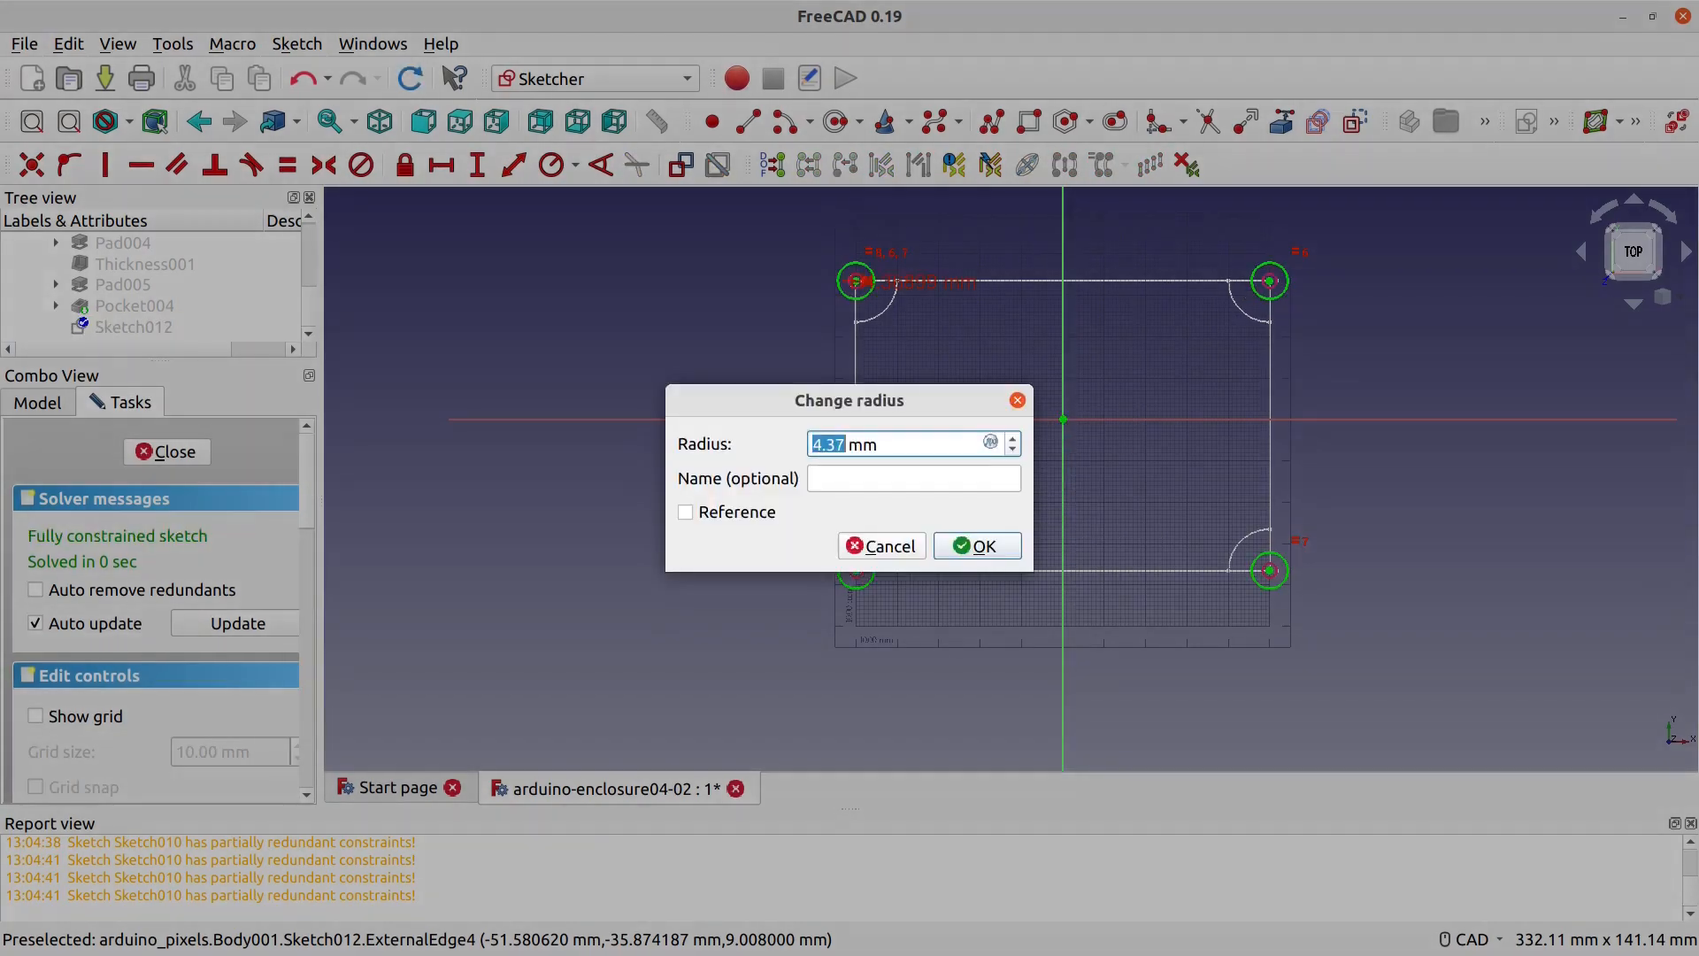
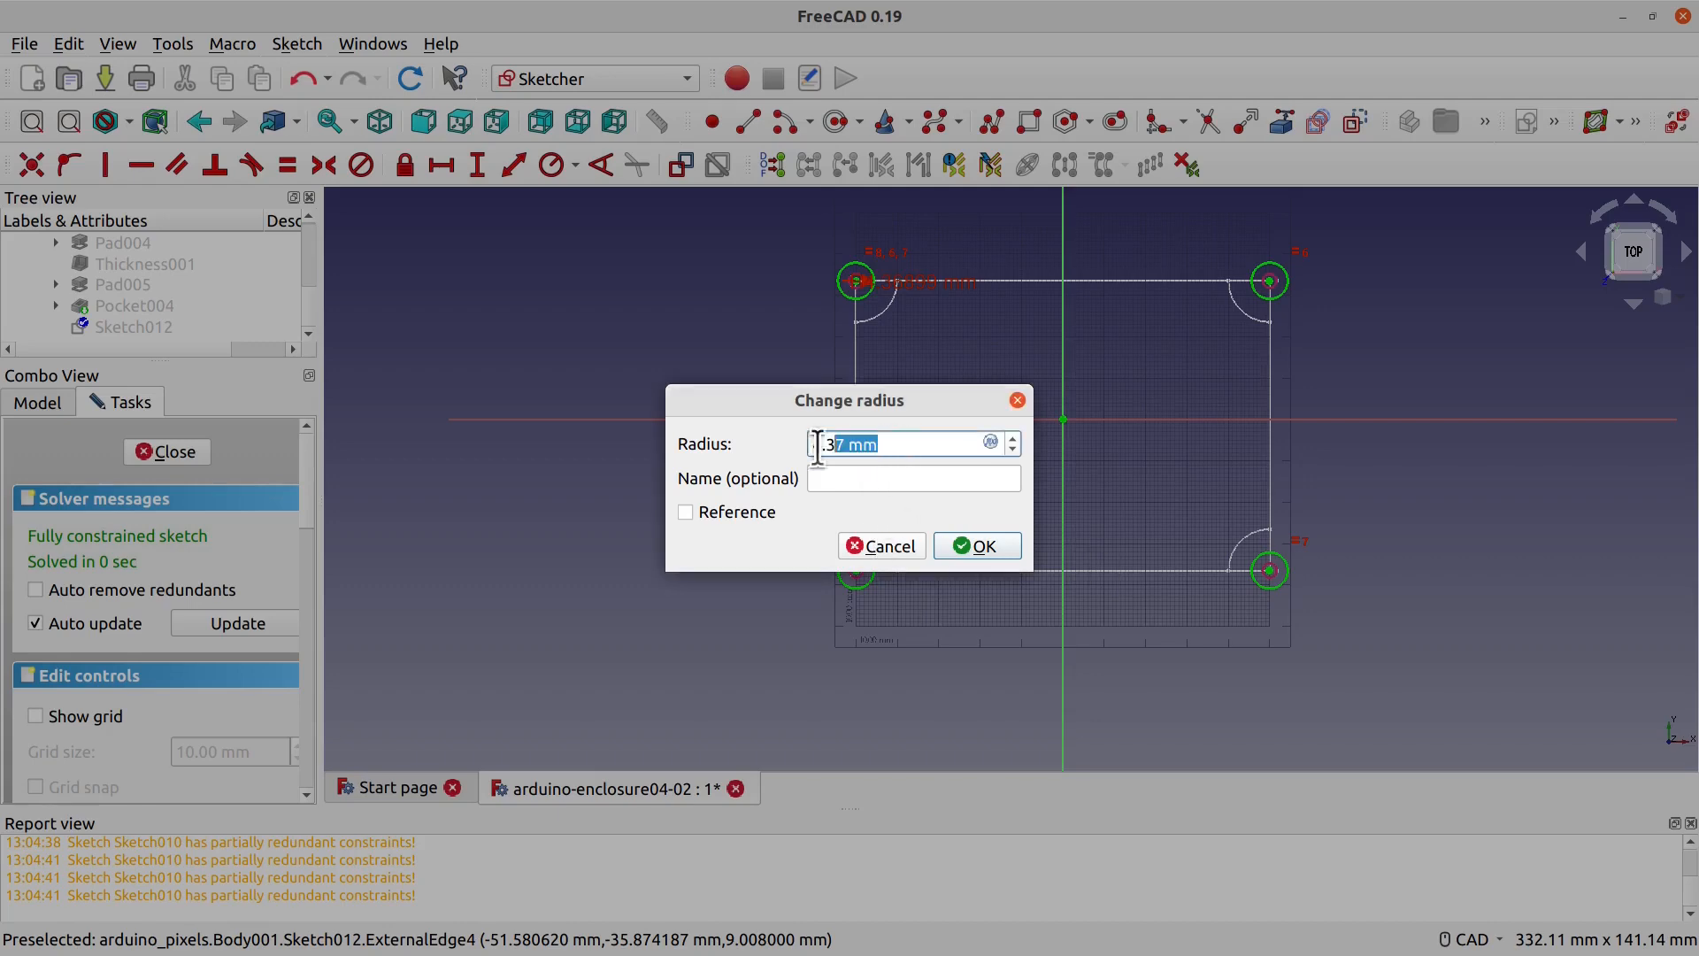
pyautogui.write('3.25')
pyautogui.press('Tab')
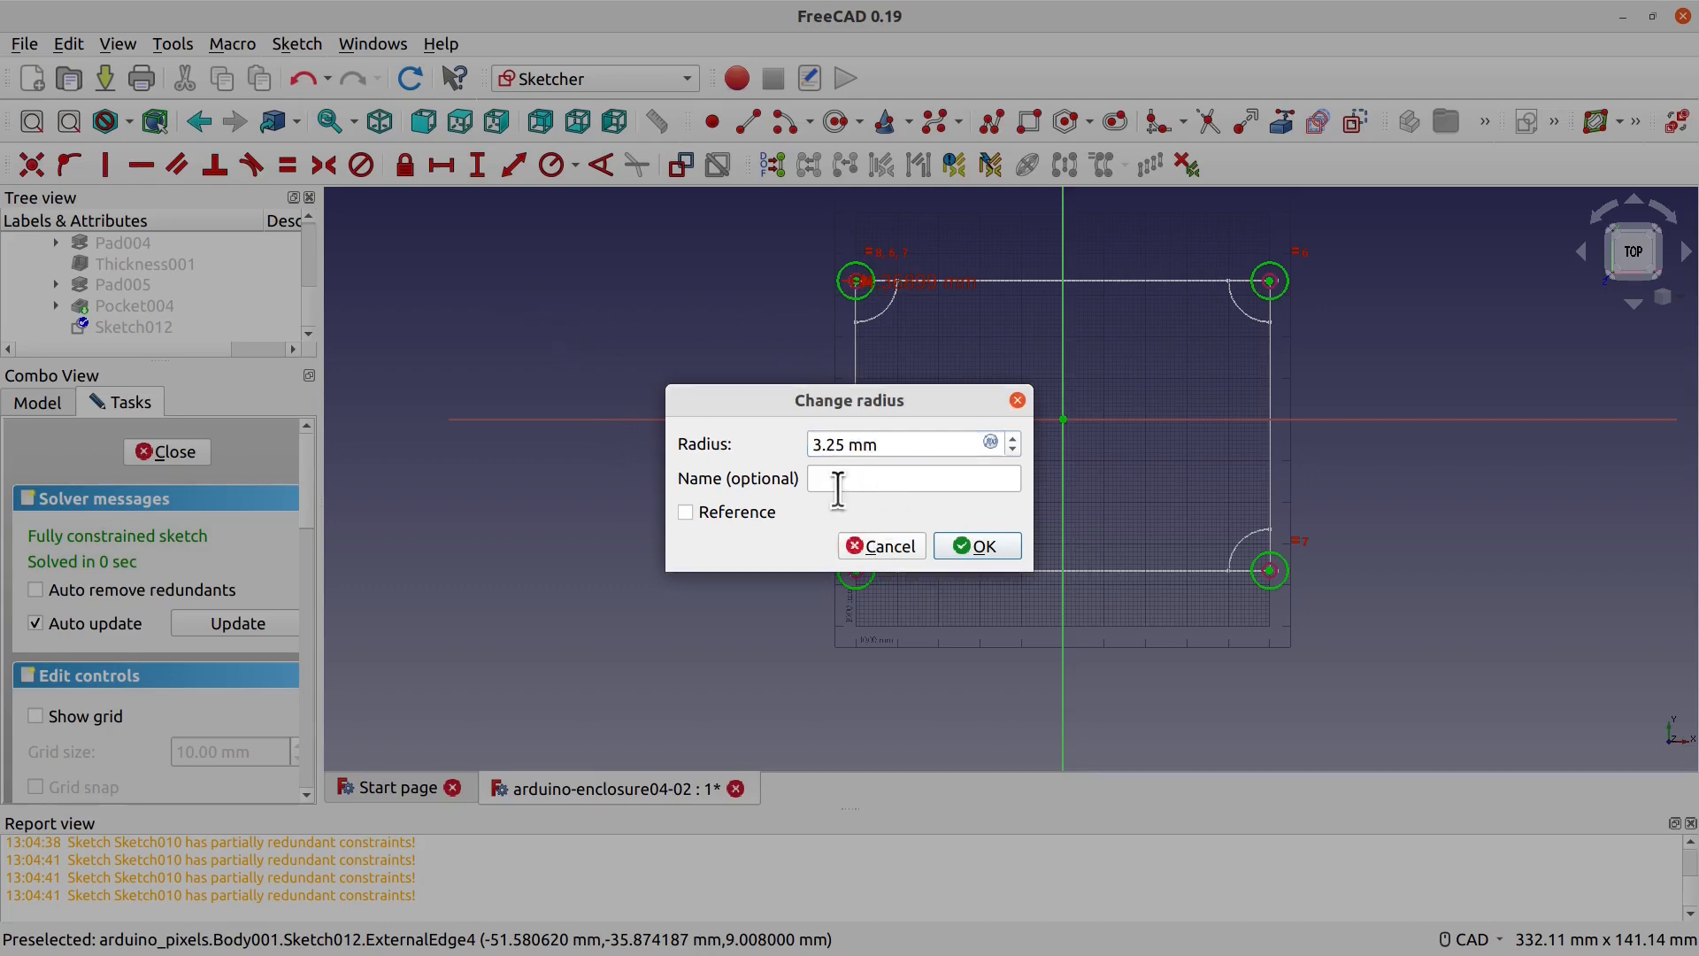
pyautogui.click(984, 546)
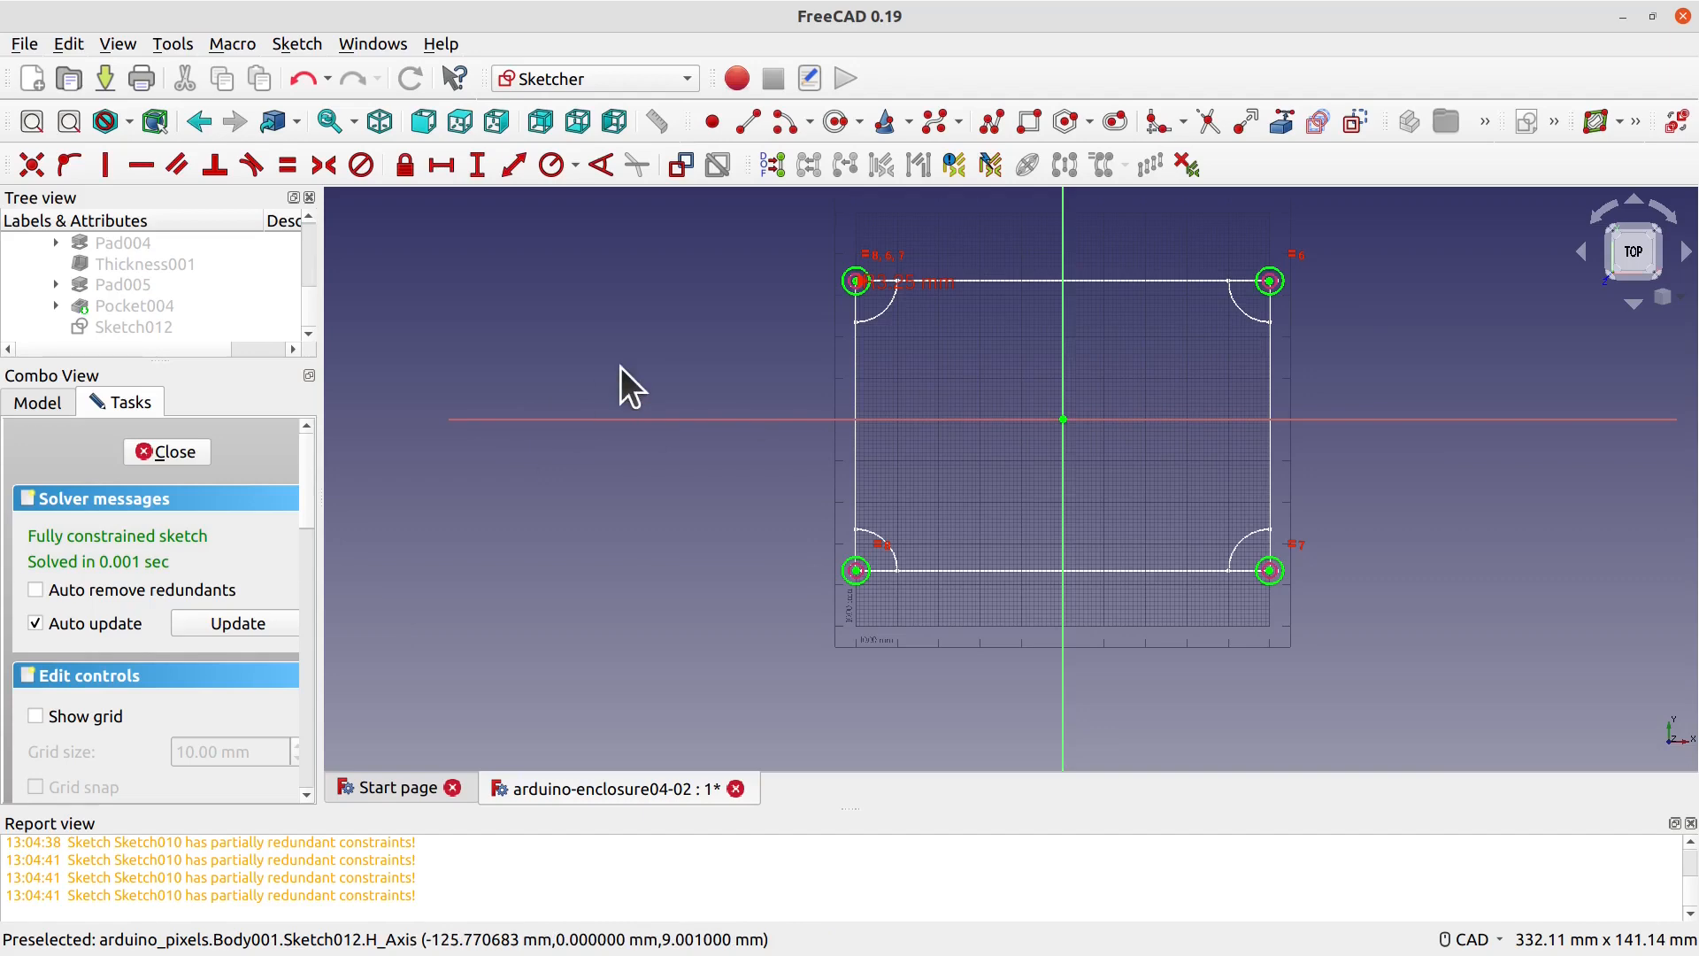
pyautogui.click(152, 462)
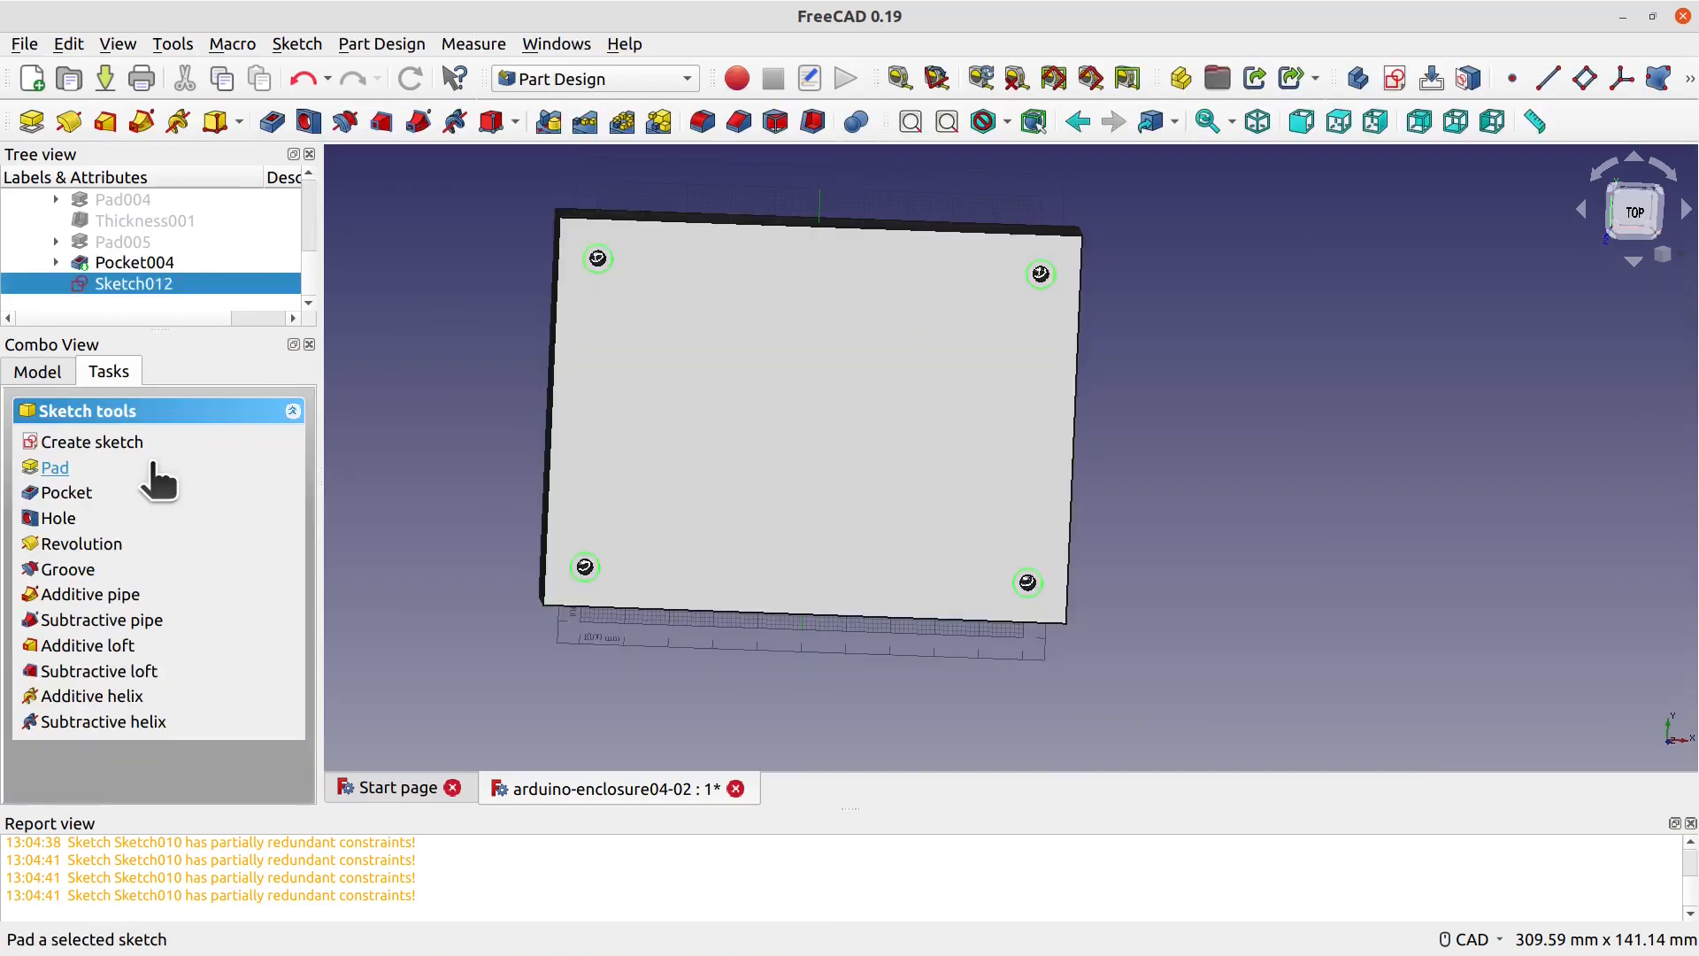
# Step: Pocket the four-circle sketch 4 mm deep into the lid to form the screw-head recesses
pyautogui.moveTo(809, 699); pyautogui.dragTo(880, 562, button='middle')
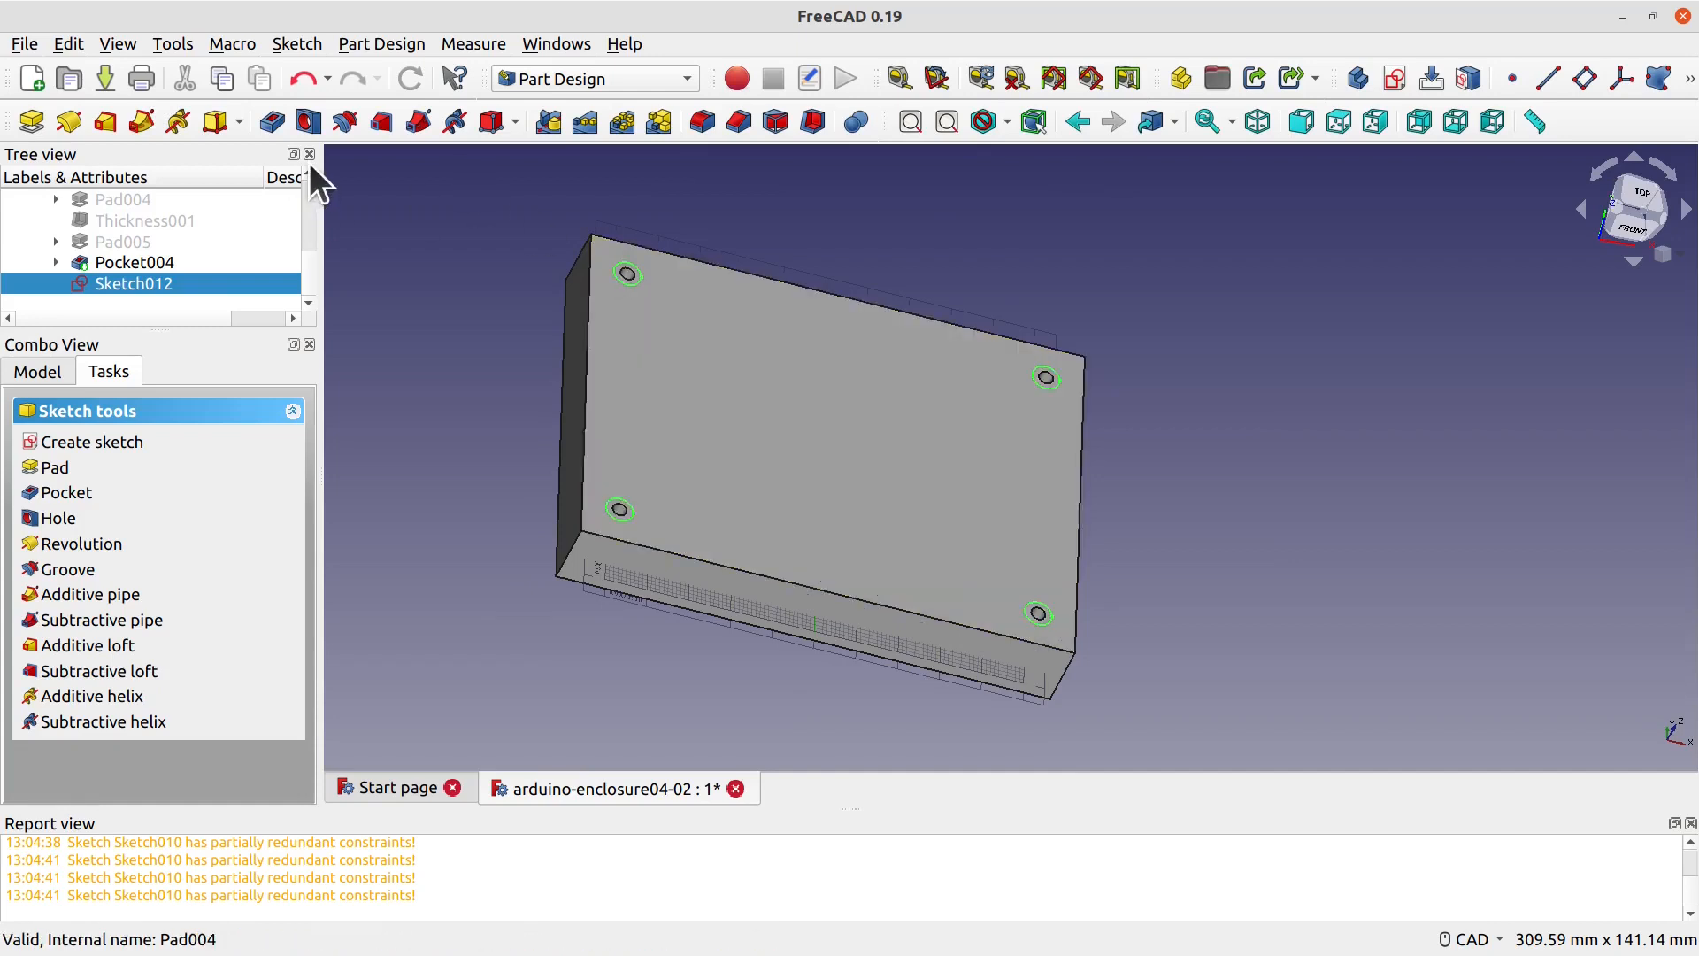
pyautogui.click(62, 494)
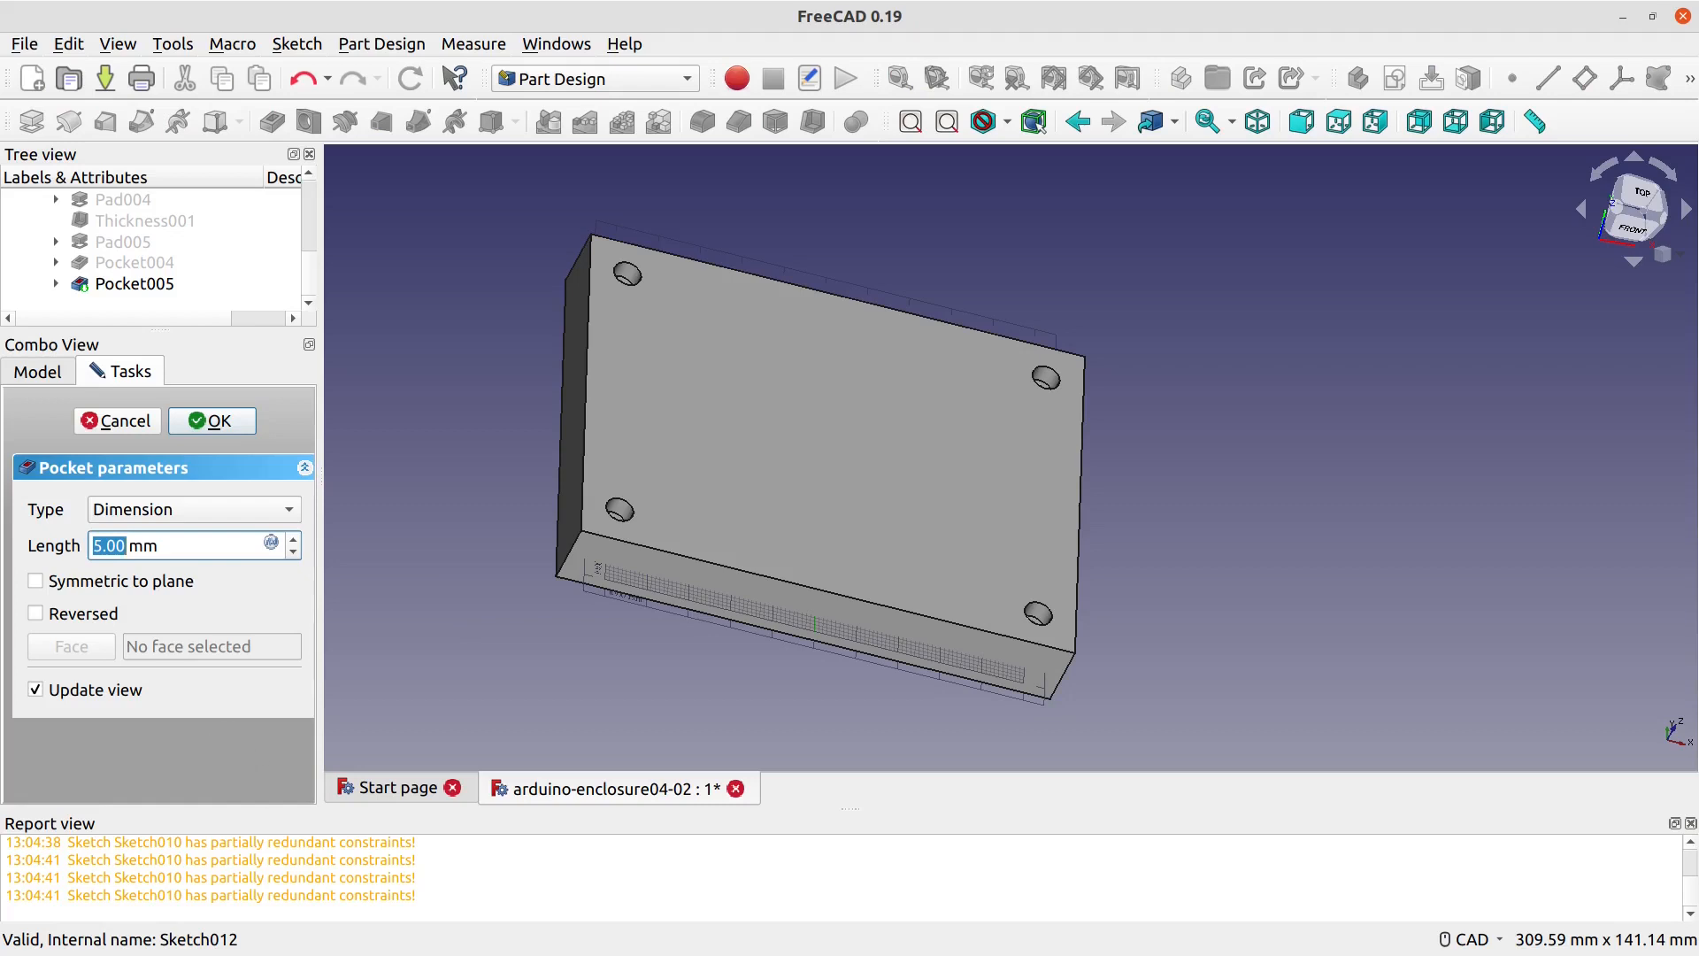
pyautogui.tripleClick(167, 542)
pyautogui.write('4')
pyautogui.click(371, 499)
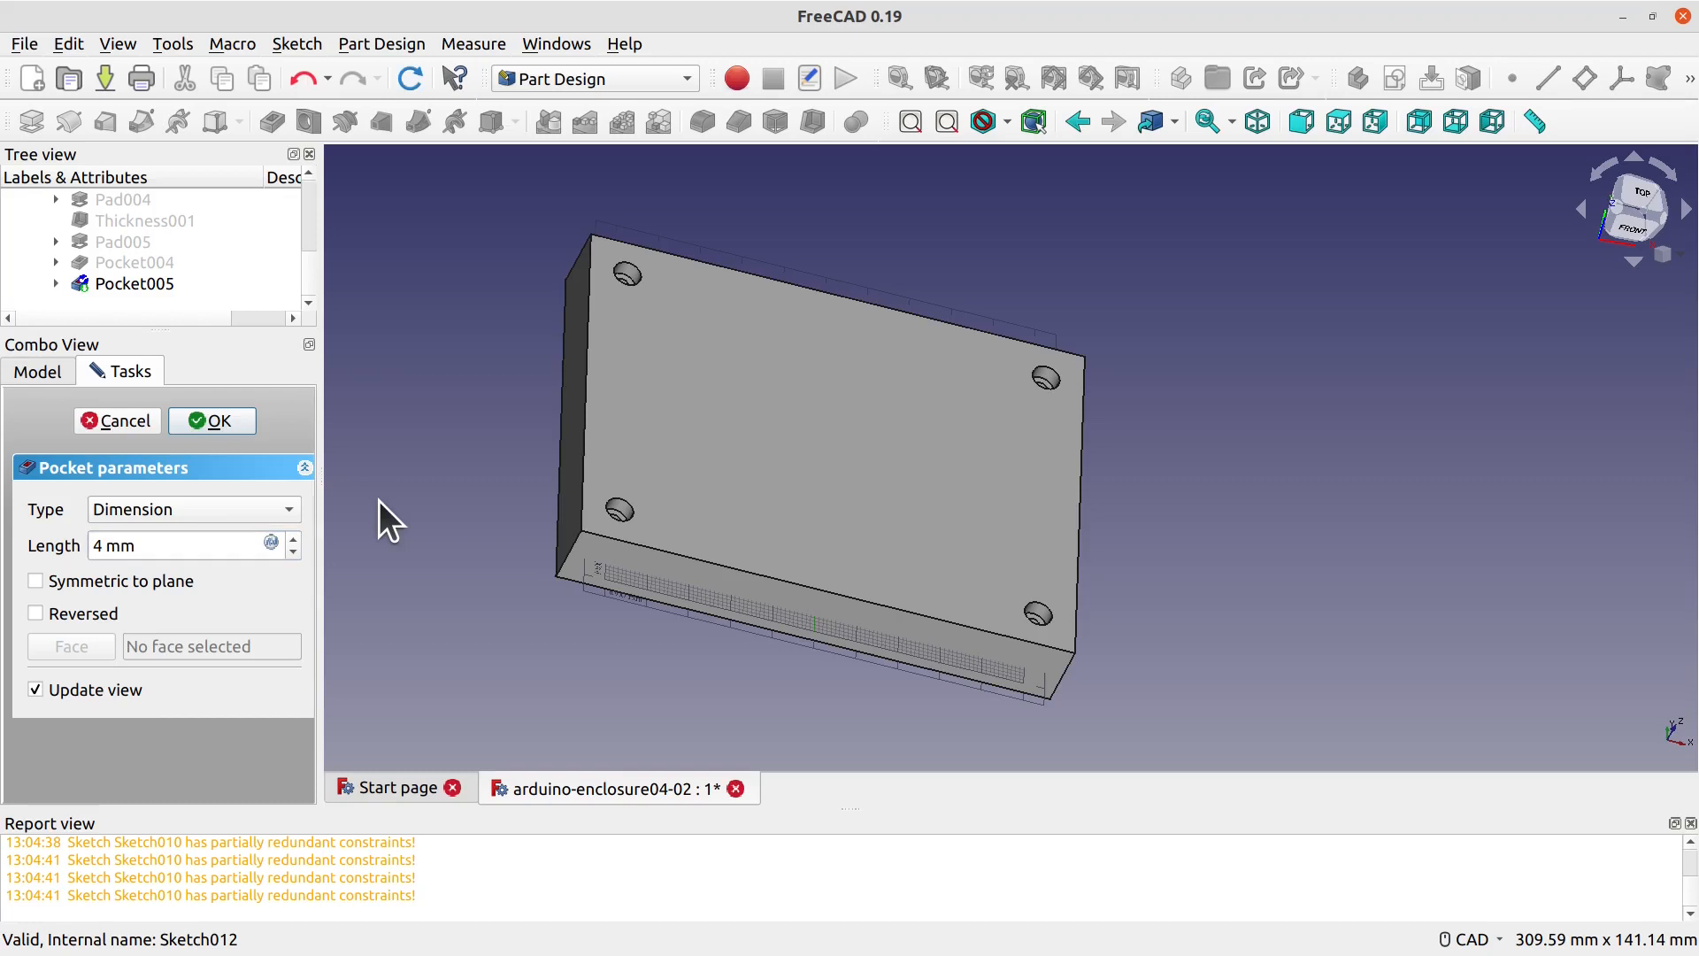
pyautogui.click(227, 427)
# Step: Create a new sketch on the lid's large flat top face with the four recesses
pyautogui.moveTo(1187, 505); pyautogui.dragTo(1123, 505, button='middle')
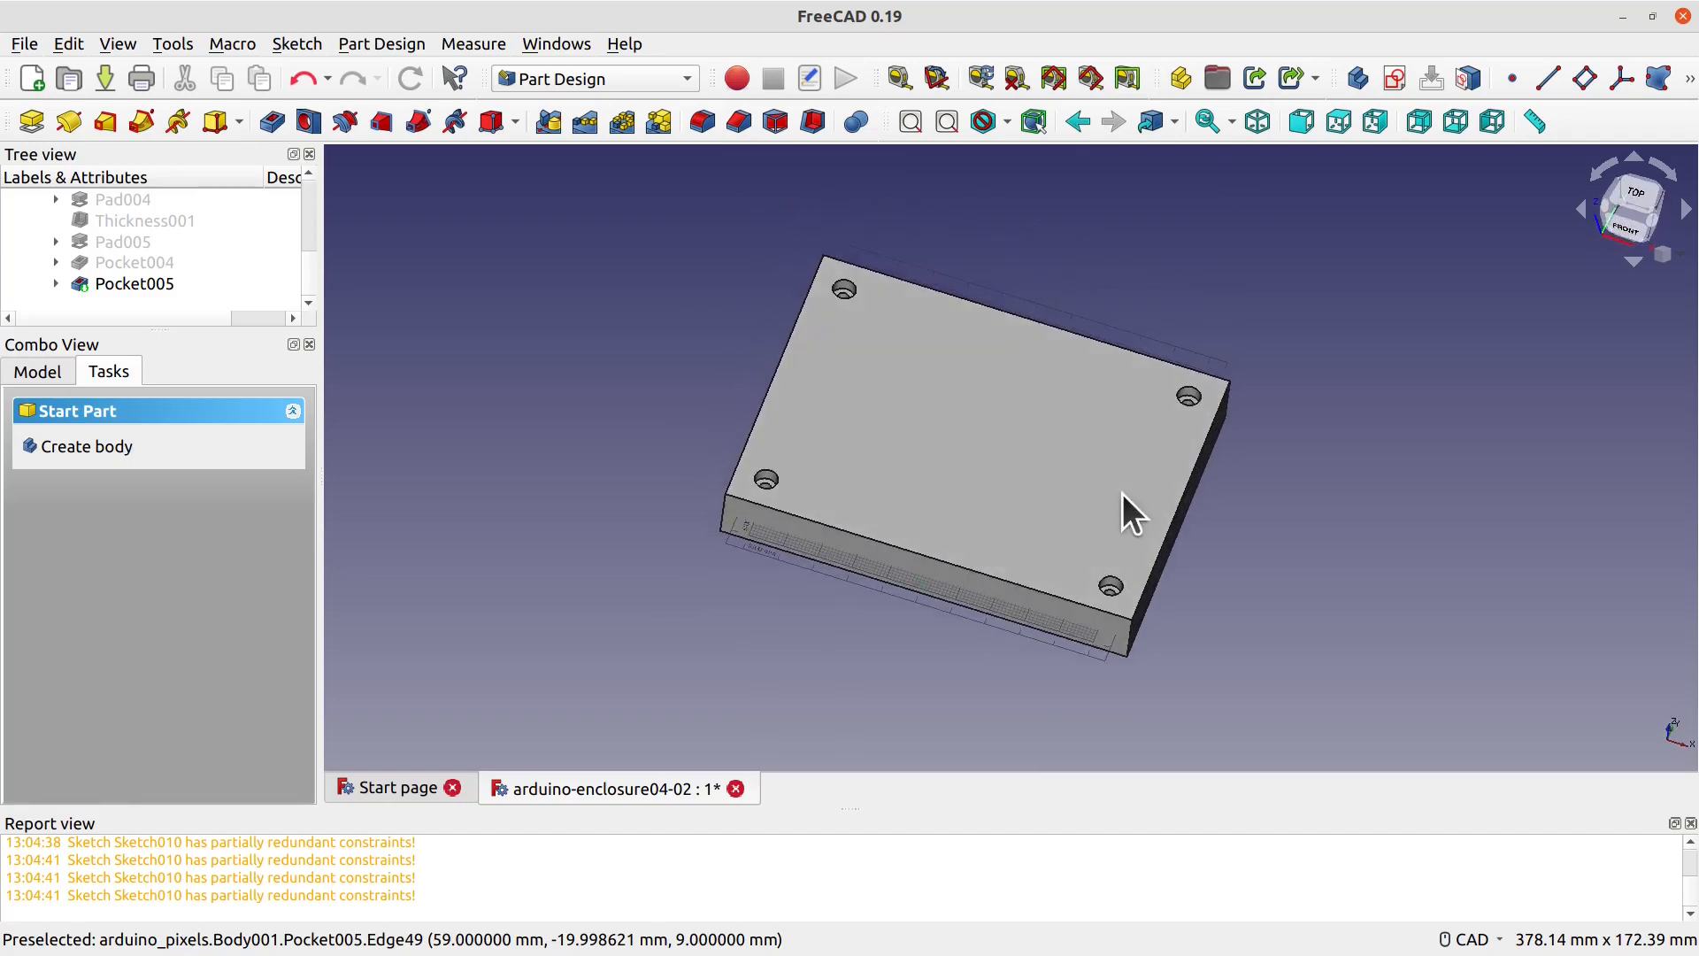
pyautogui.scroll(3, 1170, 593)
pyautogui.moveTo(1158, 628); pyautogui.dragTo(1186, 573, button='middle')
pyautogui.middleClick(1177, 591)
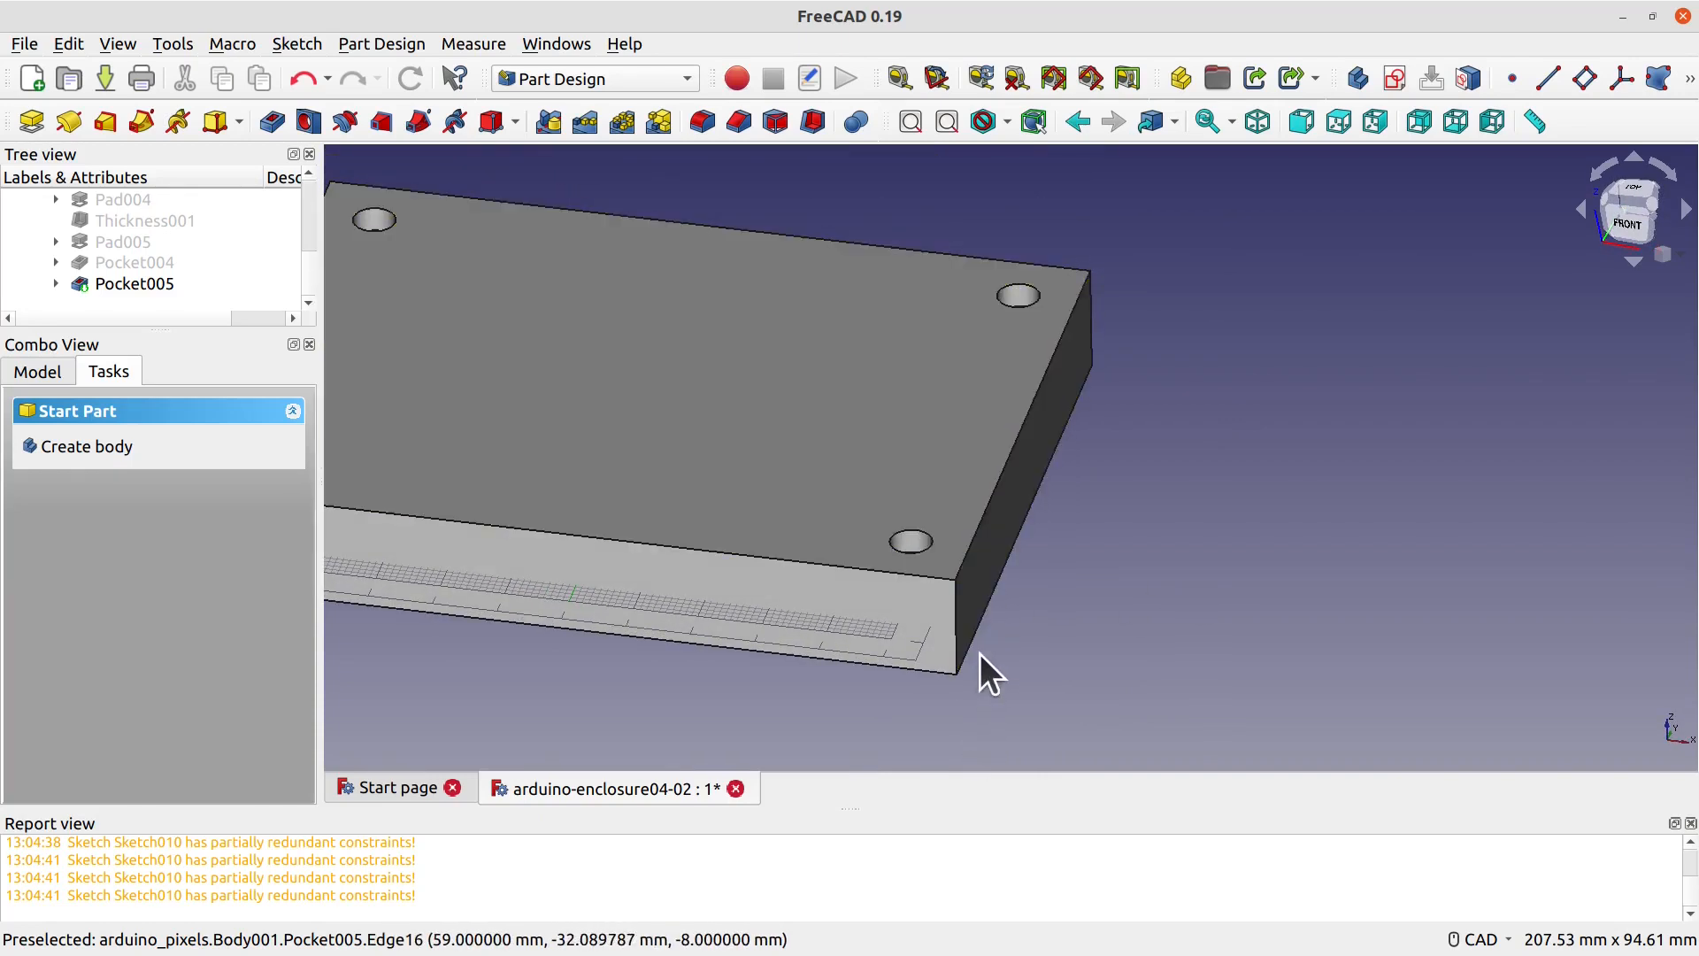
pyautogui.scroll(-2, 778, 681)
pyautogui.moveTo(780, 661); pyautogui.dragTo(854, 710, button='middle')
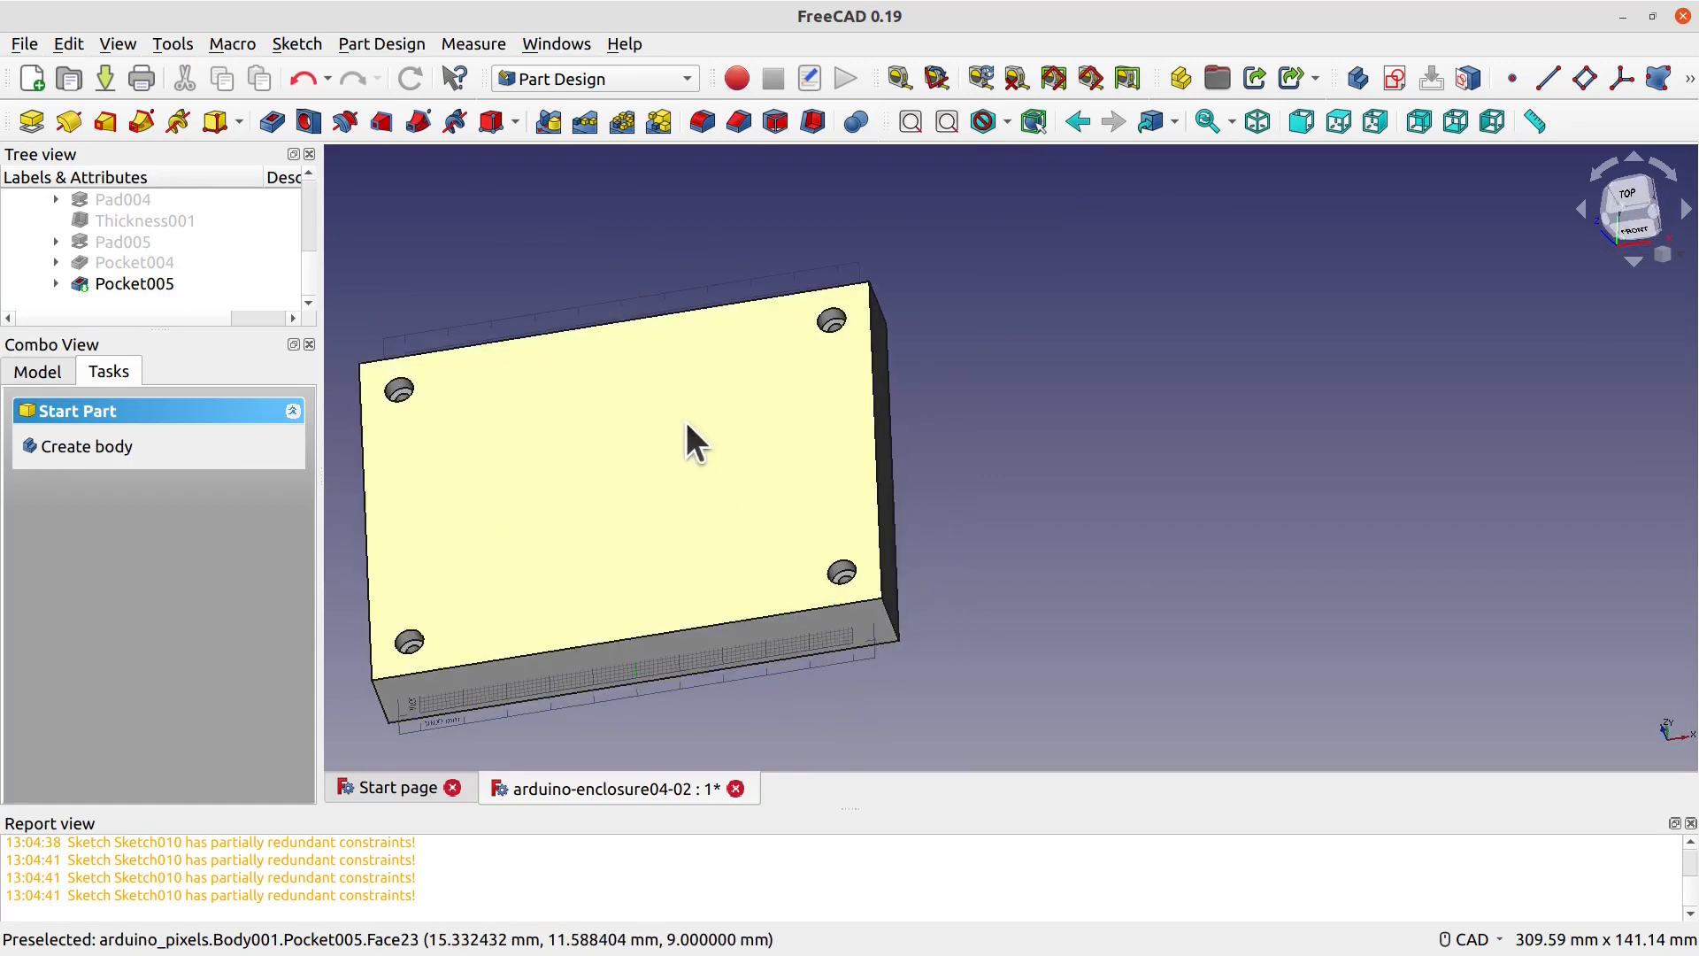
pyautogui.click(678, 455)
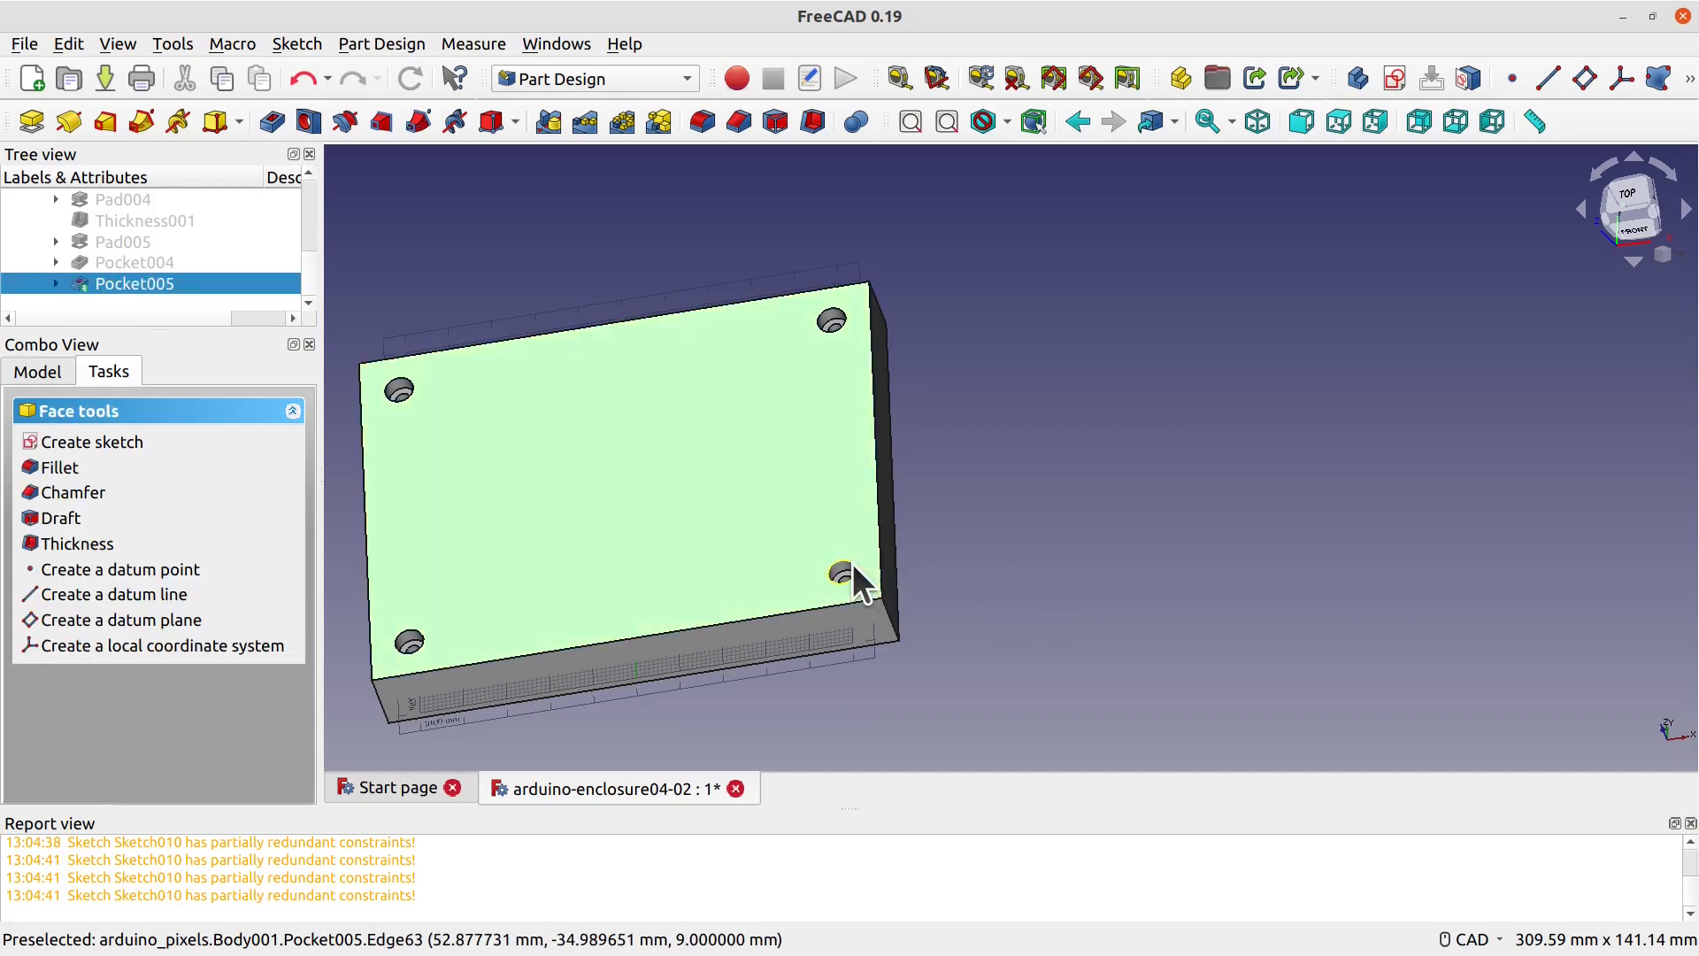
pyautogui.scroll(-2, 954, 636)
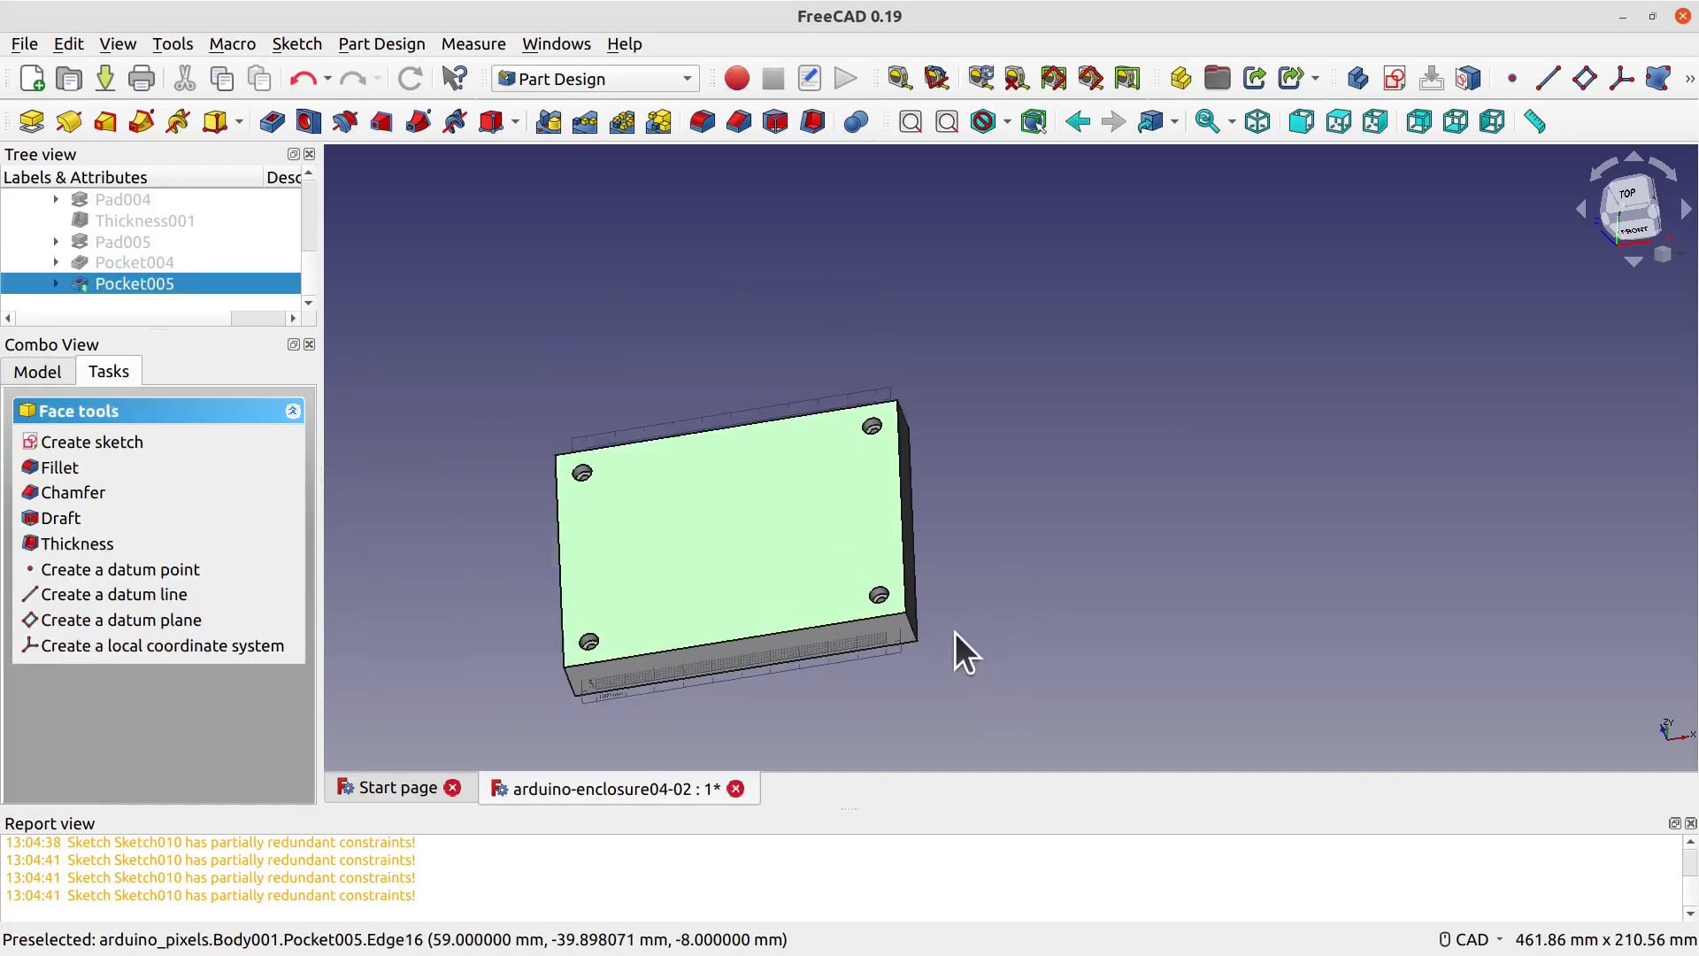
pyautogui.moveTo(983, 533); pyautogui.dragTo(977, 586, button='middle')
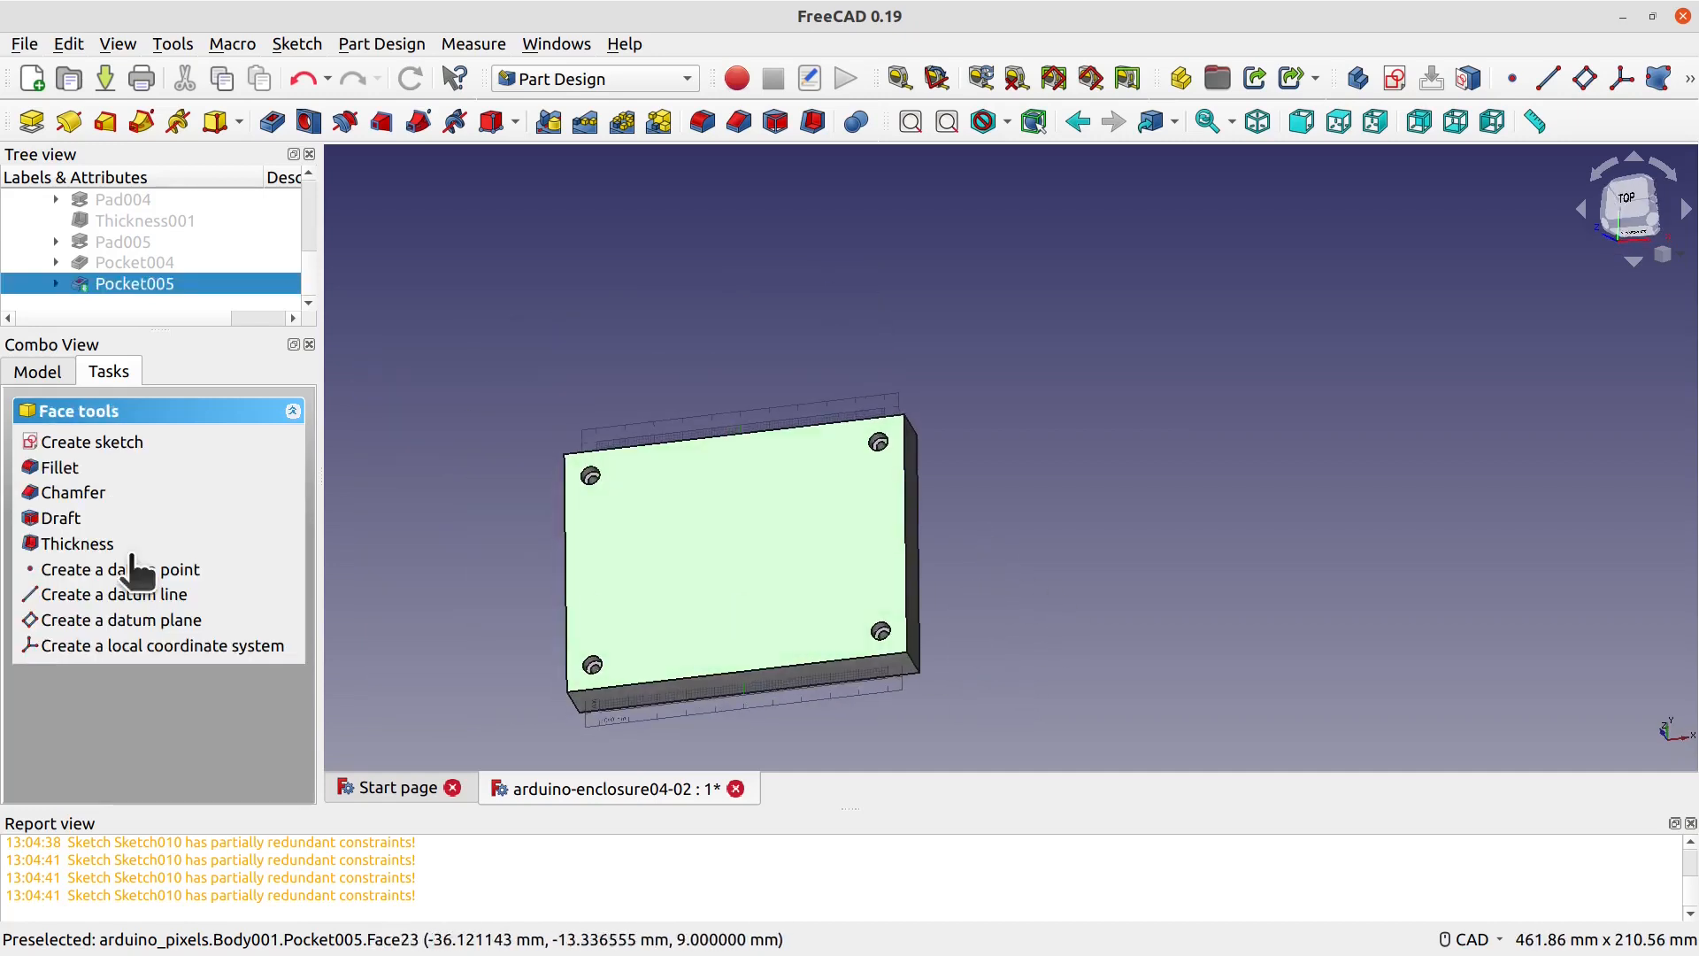
pyautogui.click(92, 441)
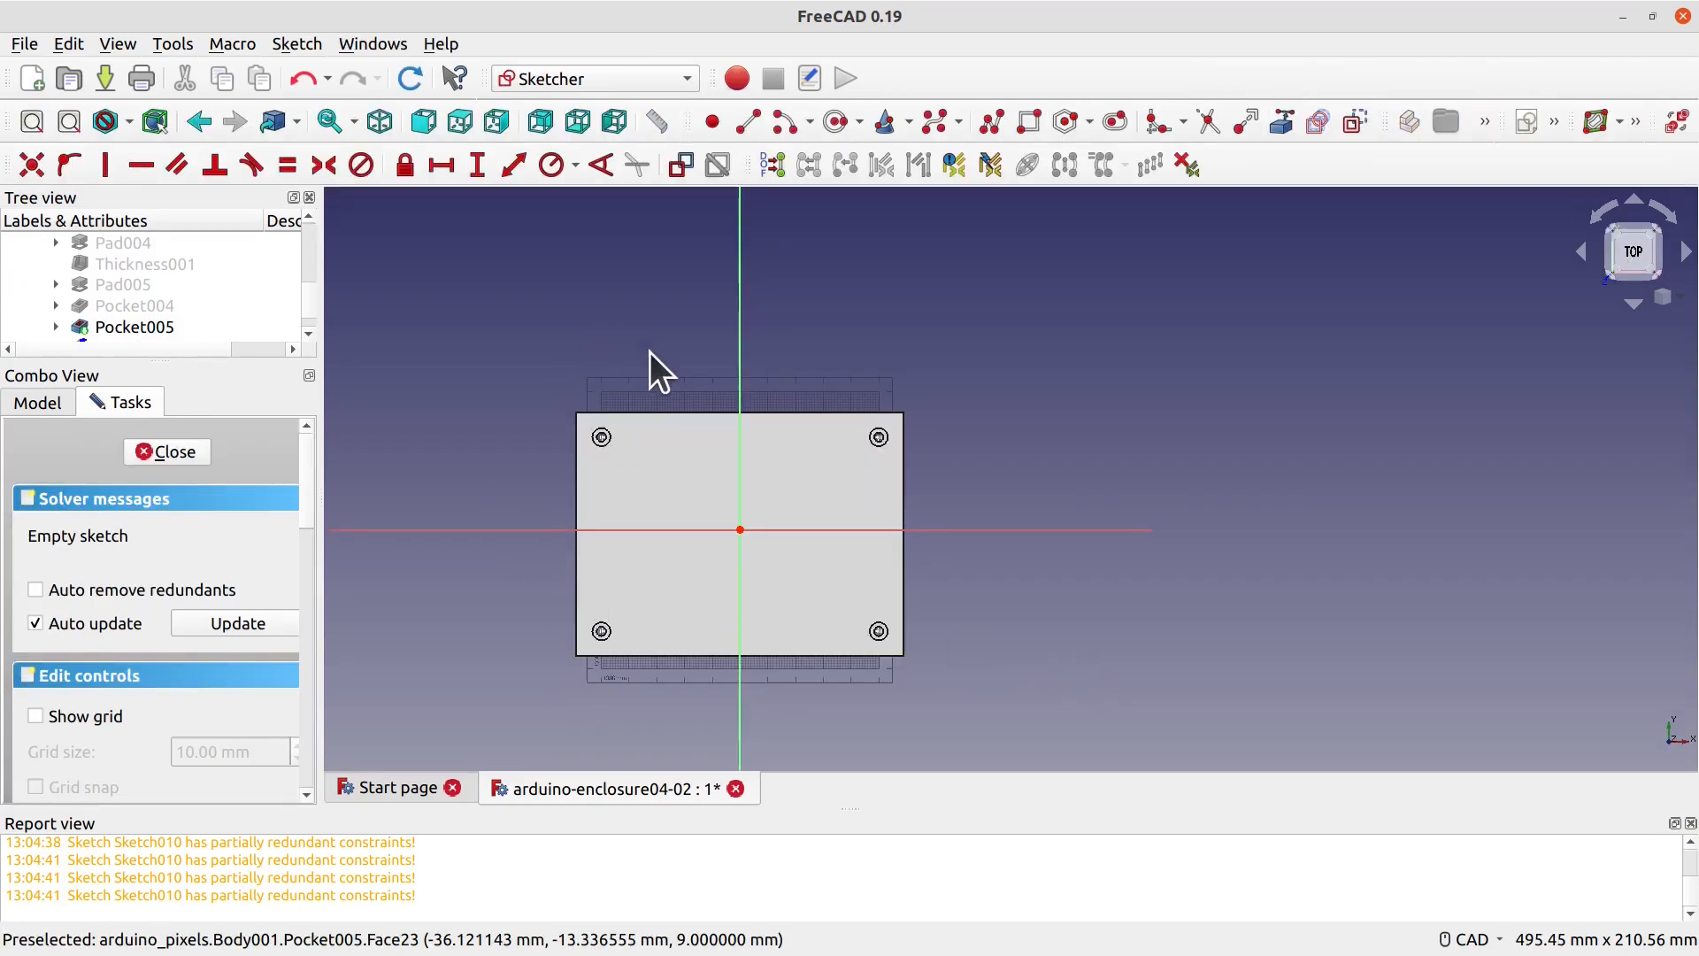
# Step: Link the four outer edges of the lid's top face into the sketch as external geometry
pyautogui.scroll(3, 697, 517)
pyautogui.moveTo(1345, 593); pyautogui.dragTo(1358, 544, button='middle')
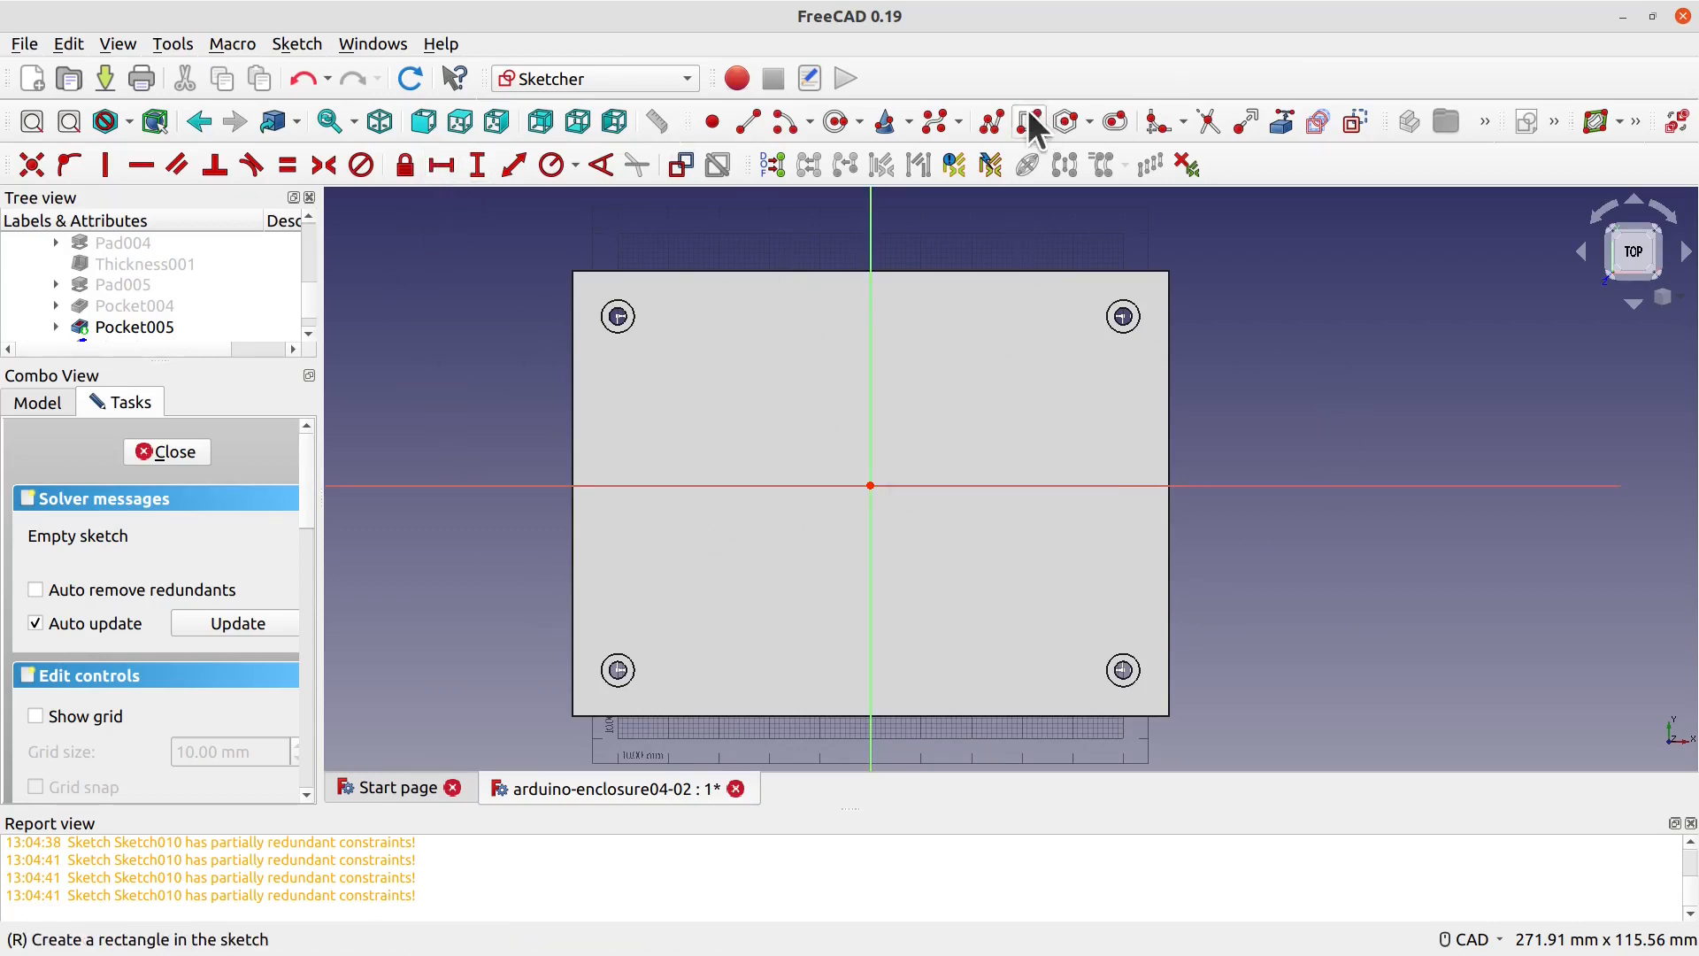
pyautogui.click(1285, 121)
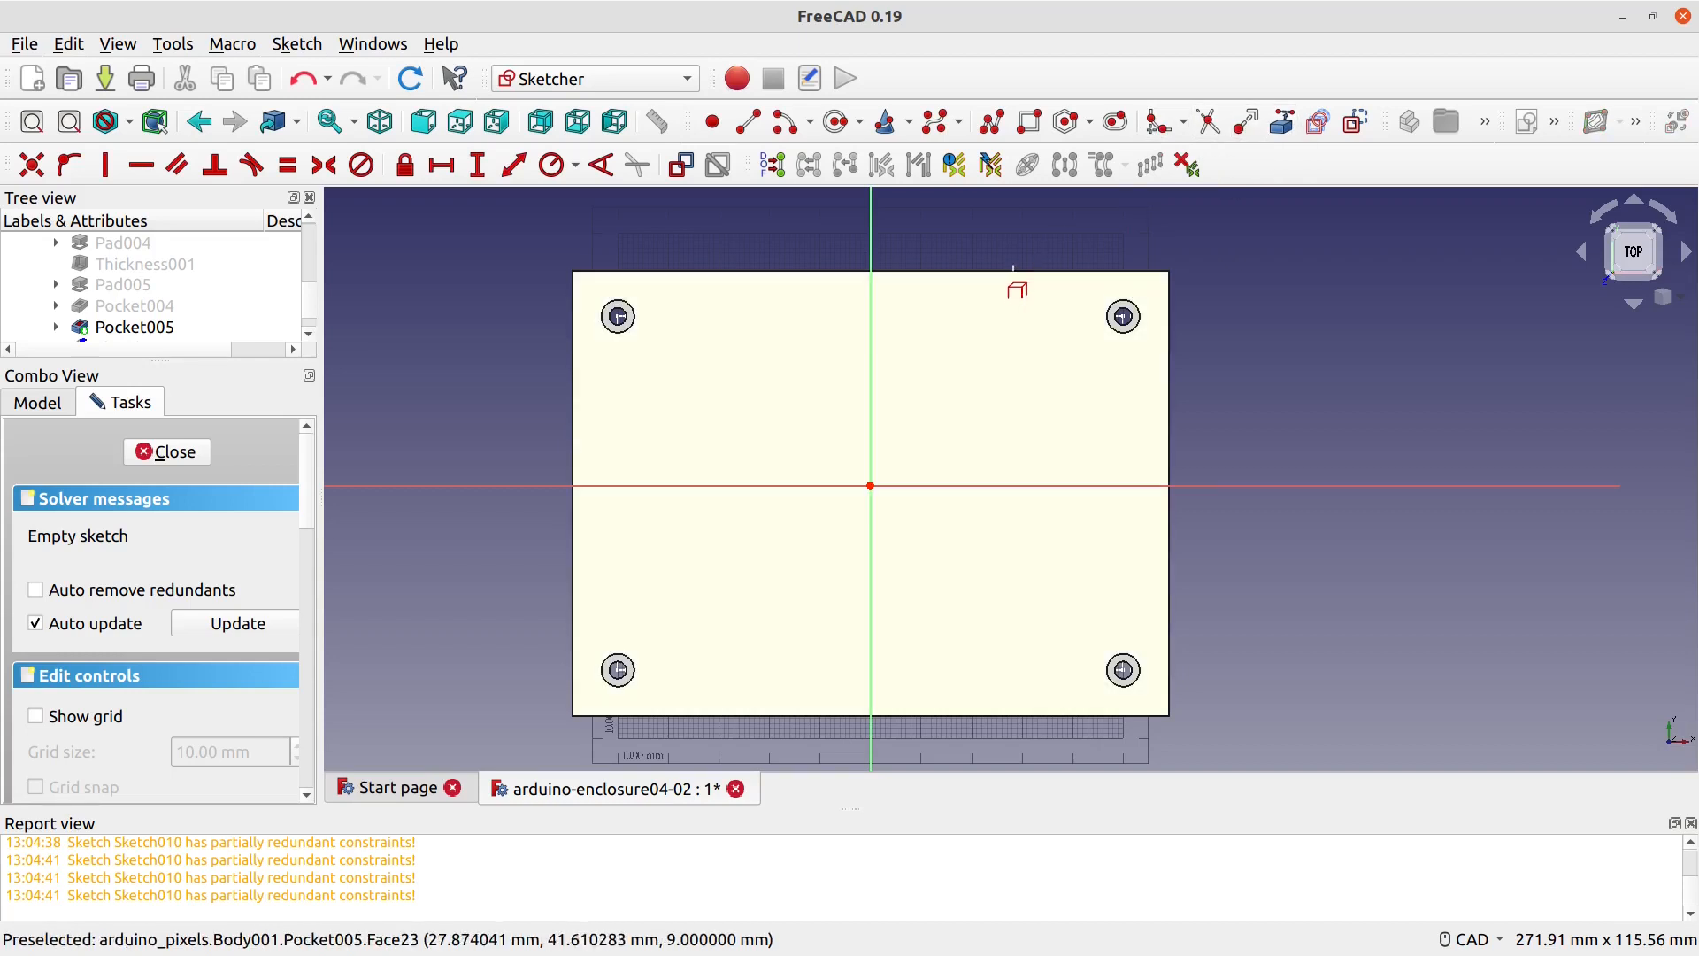
pyautogui.click(1013, 274)
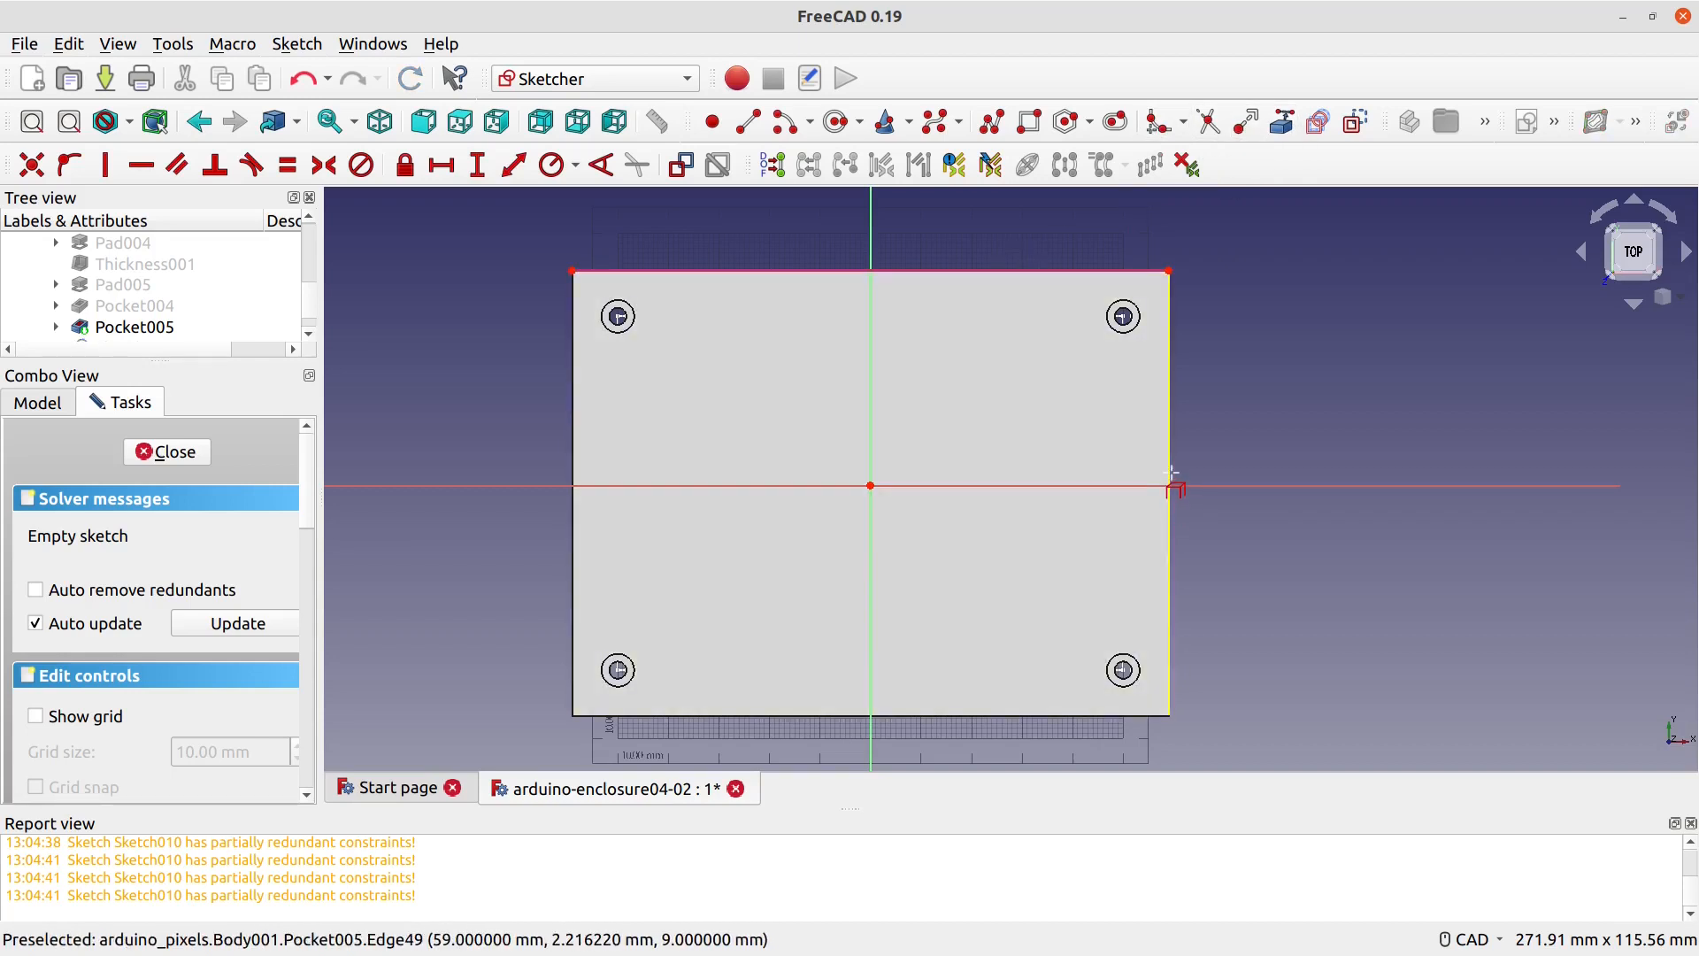
pyautogui.click(1169, 478)
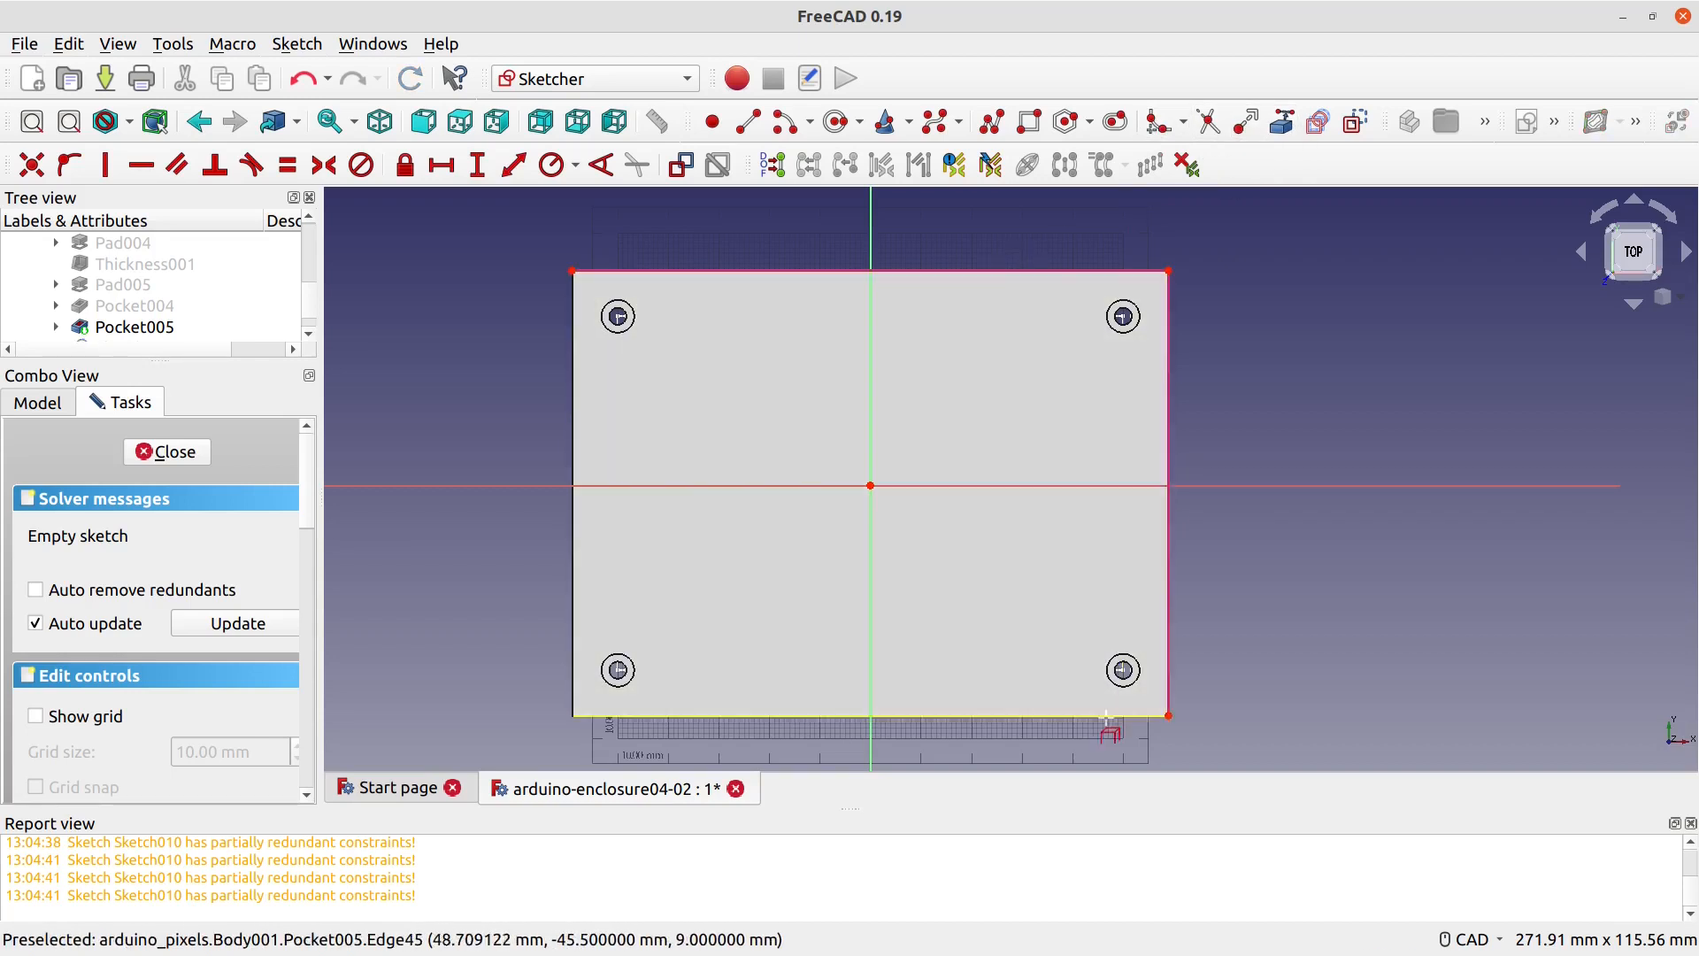
pyautogui.click(1041, 716)
pyautogui.click(574, 483)
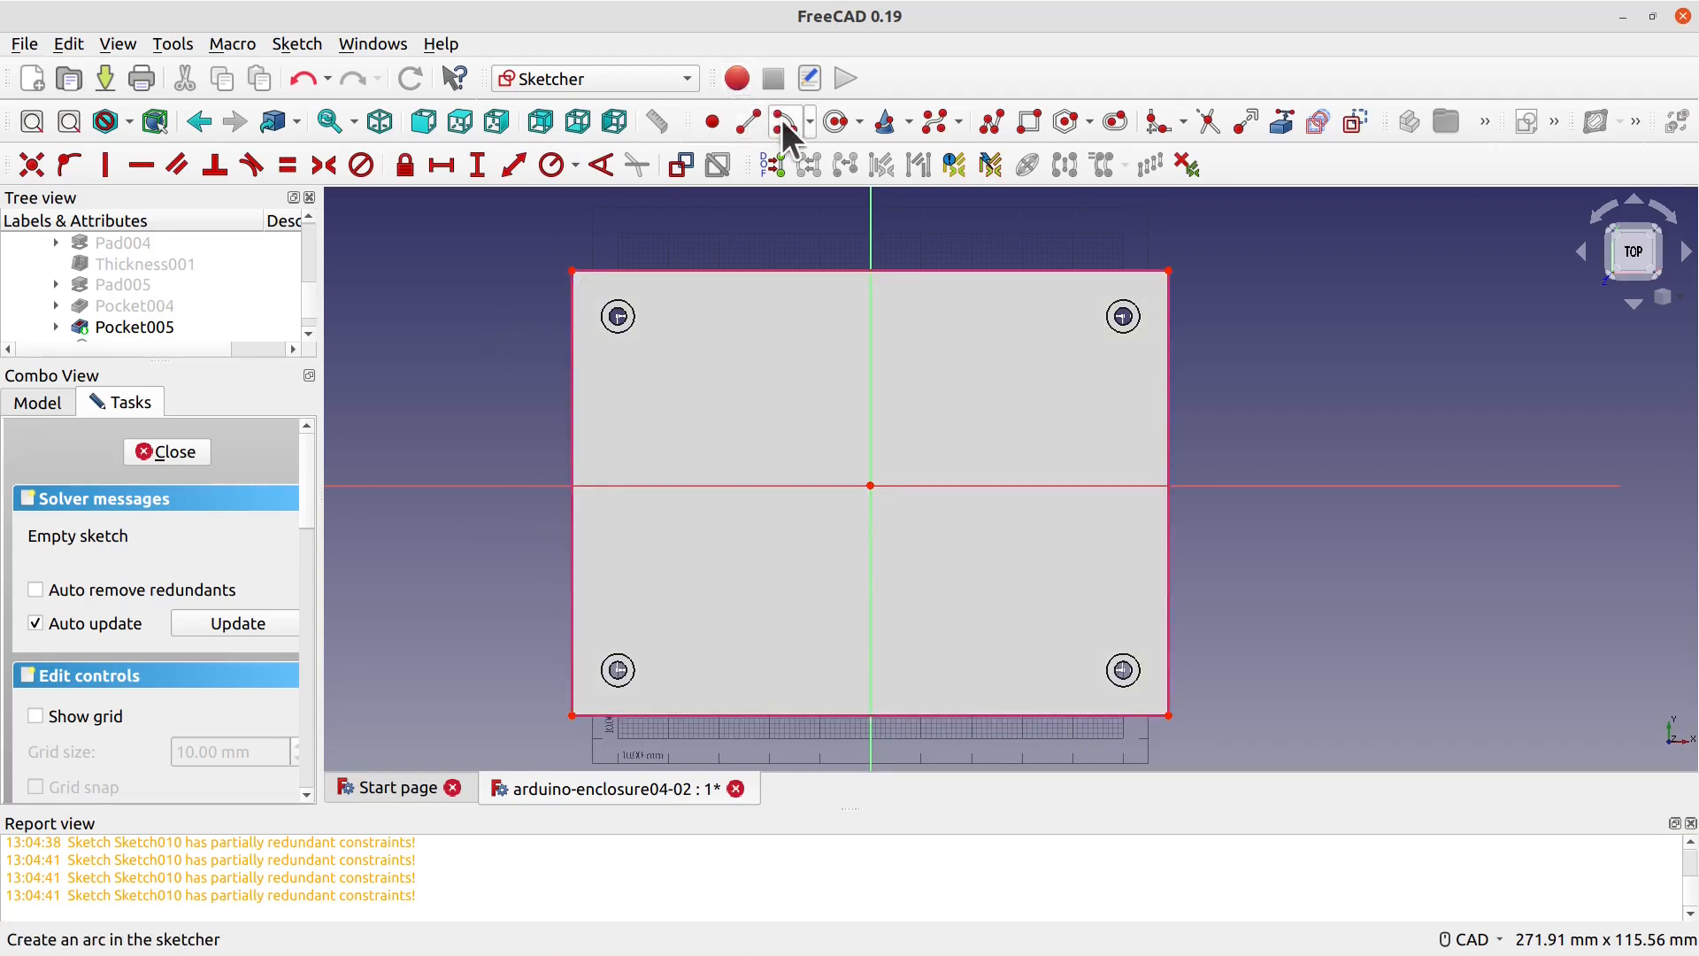
# Step: Draw a rectangle corner to corner on the linked outline and a second one around it, offset about 6 mm at the upper-left corner
pyautogui.click(992, 121)
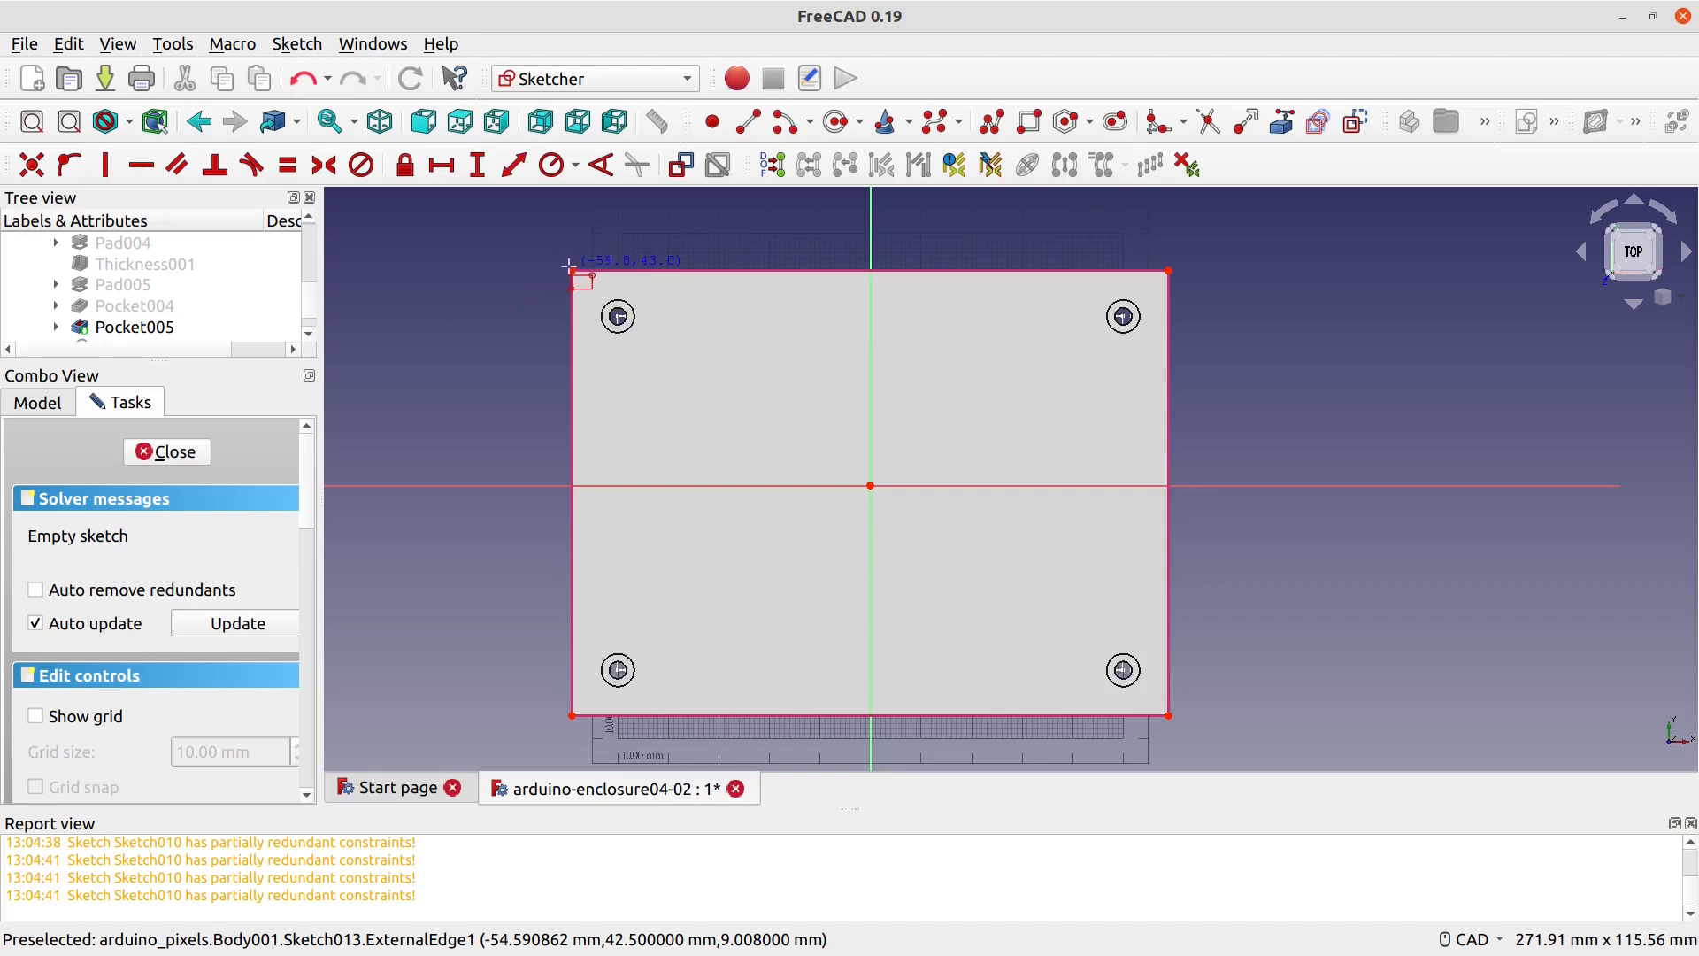
pyautogui.click(573, 271)
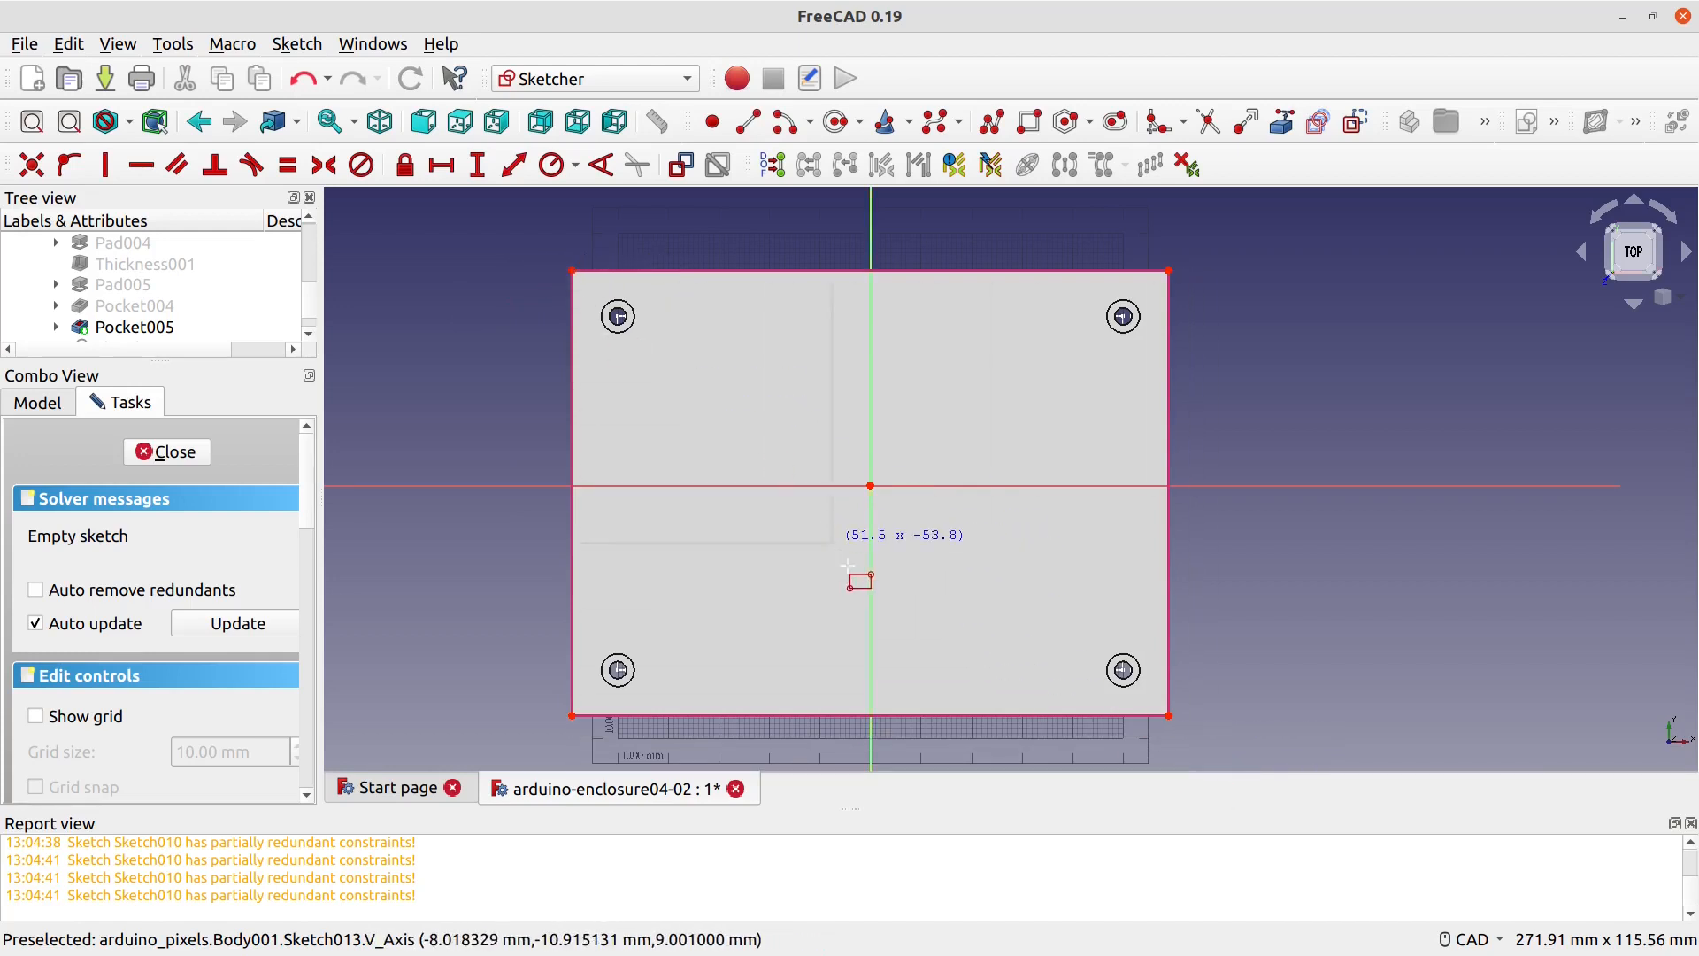
pyautogui.click(1169, 715)
pyautogui.click(541, 239)
pyautogui.click(1203, 734)
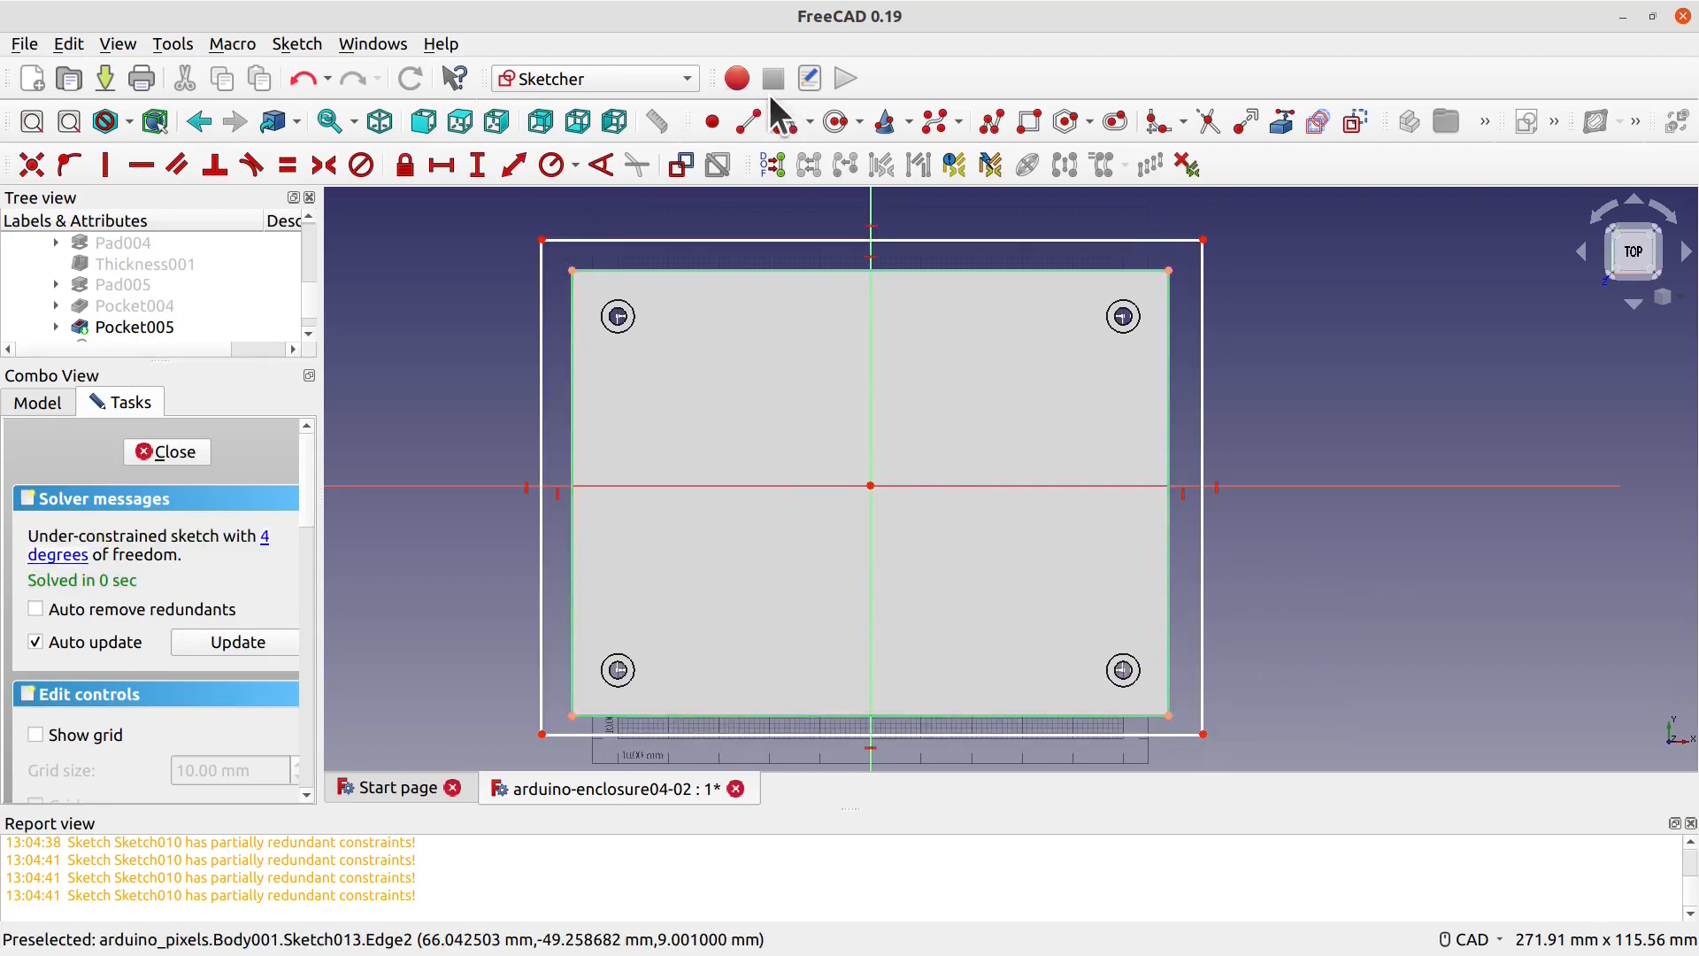
# Step: Set the vertical distance between the two rectangles' upper-left corners to 2 mm
pyautogui.click(542, 239)
pyautogui.click(572, 270)
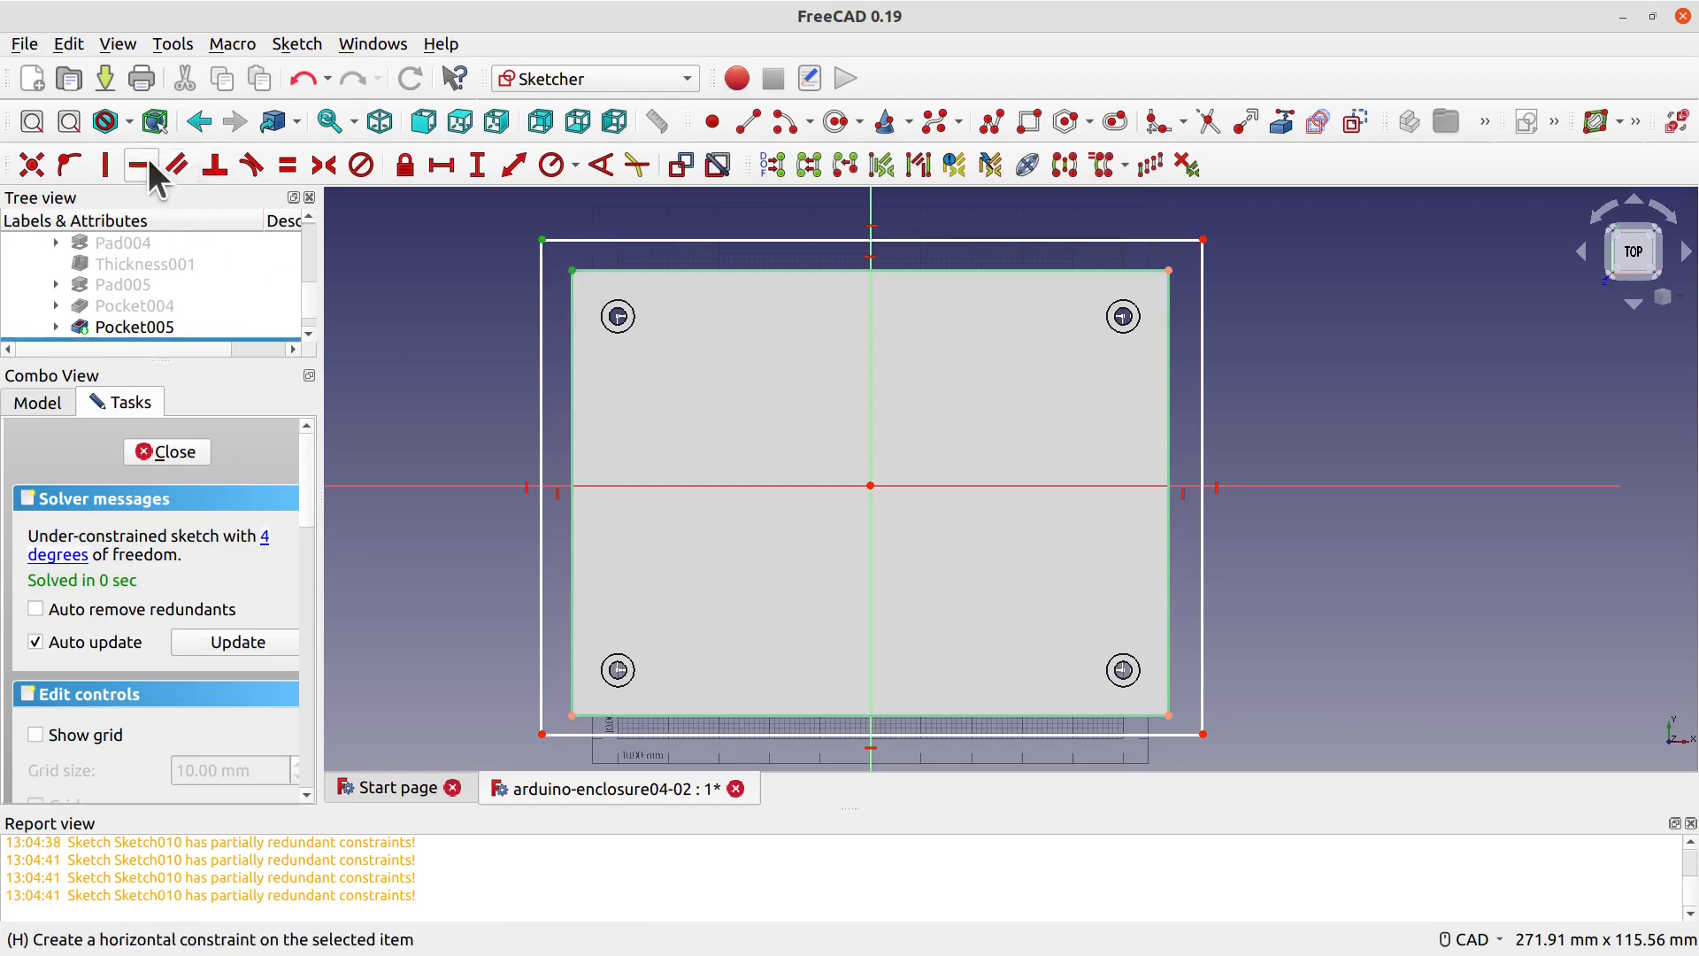
pyautogui.click(477, 166)
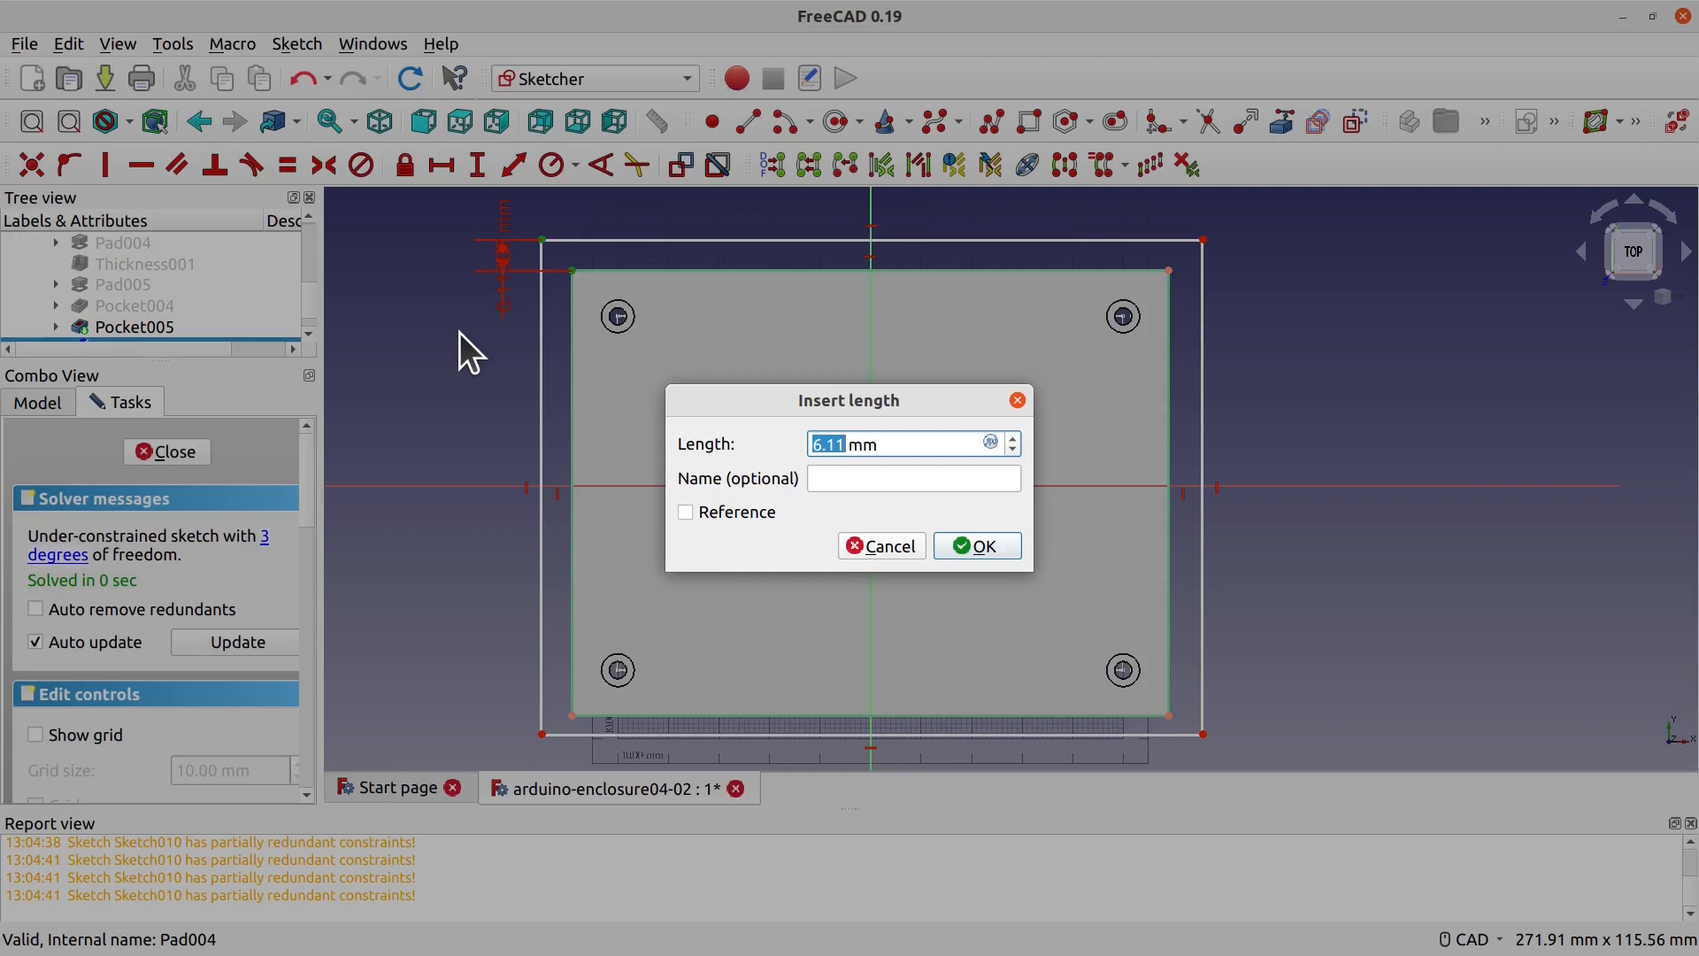
pyautogui.write('2')
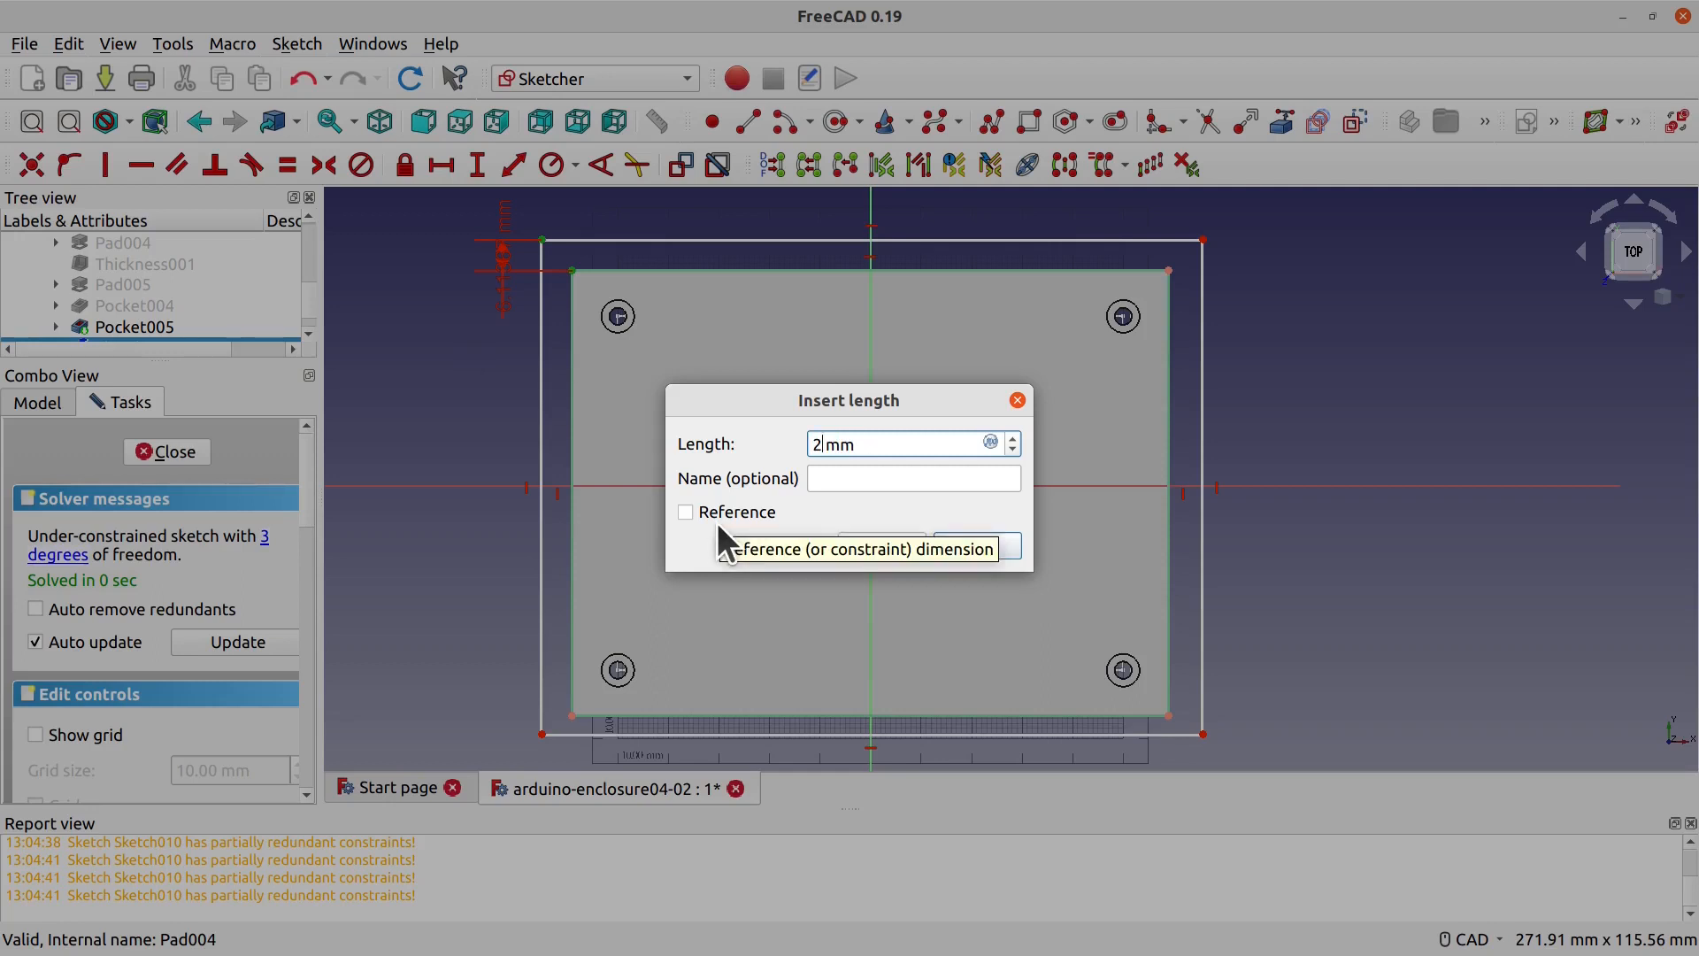
pyautogui.click(896, 487)
pyautogui.click(993, 556)
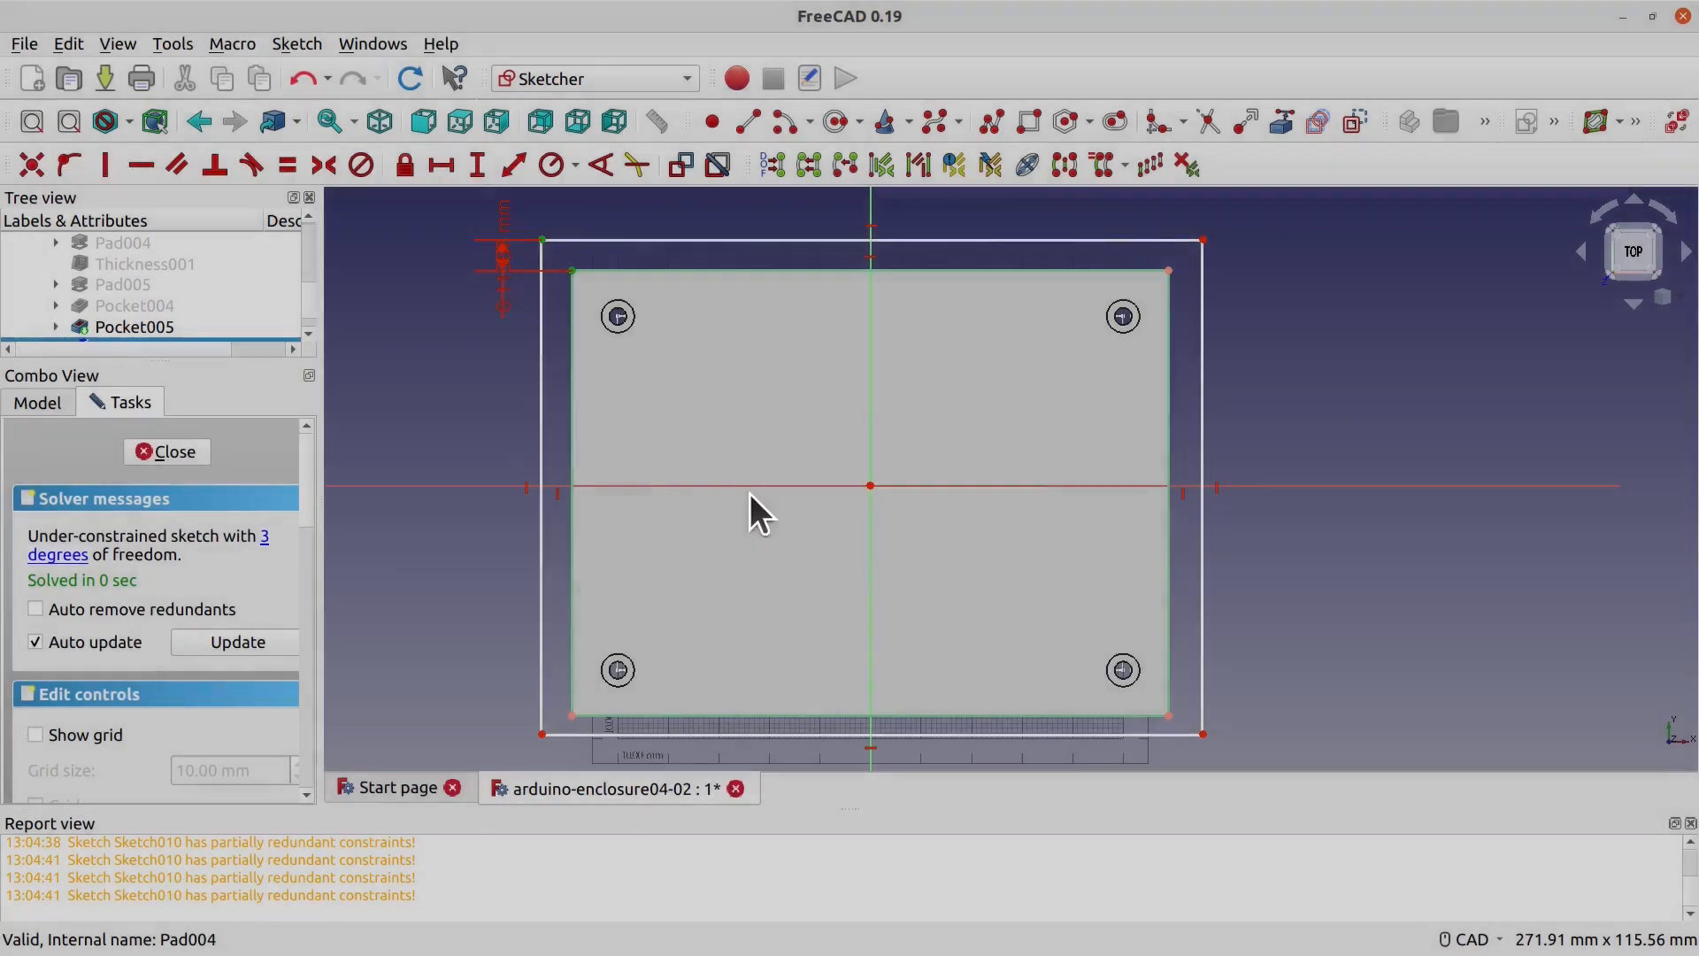
# Step: Set the horizontal distance between the two rectangles' upper-left corners to 2 mm
pyautogui.click(567, 269)
pyautogui.click(546, 262)
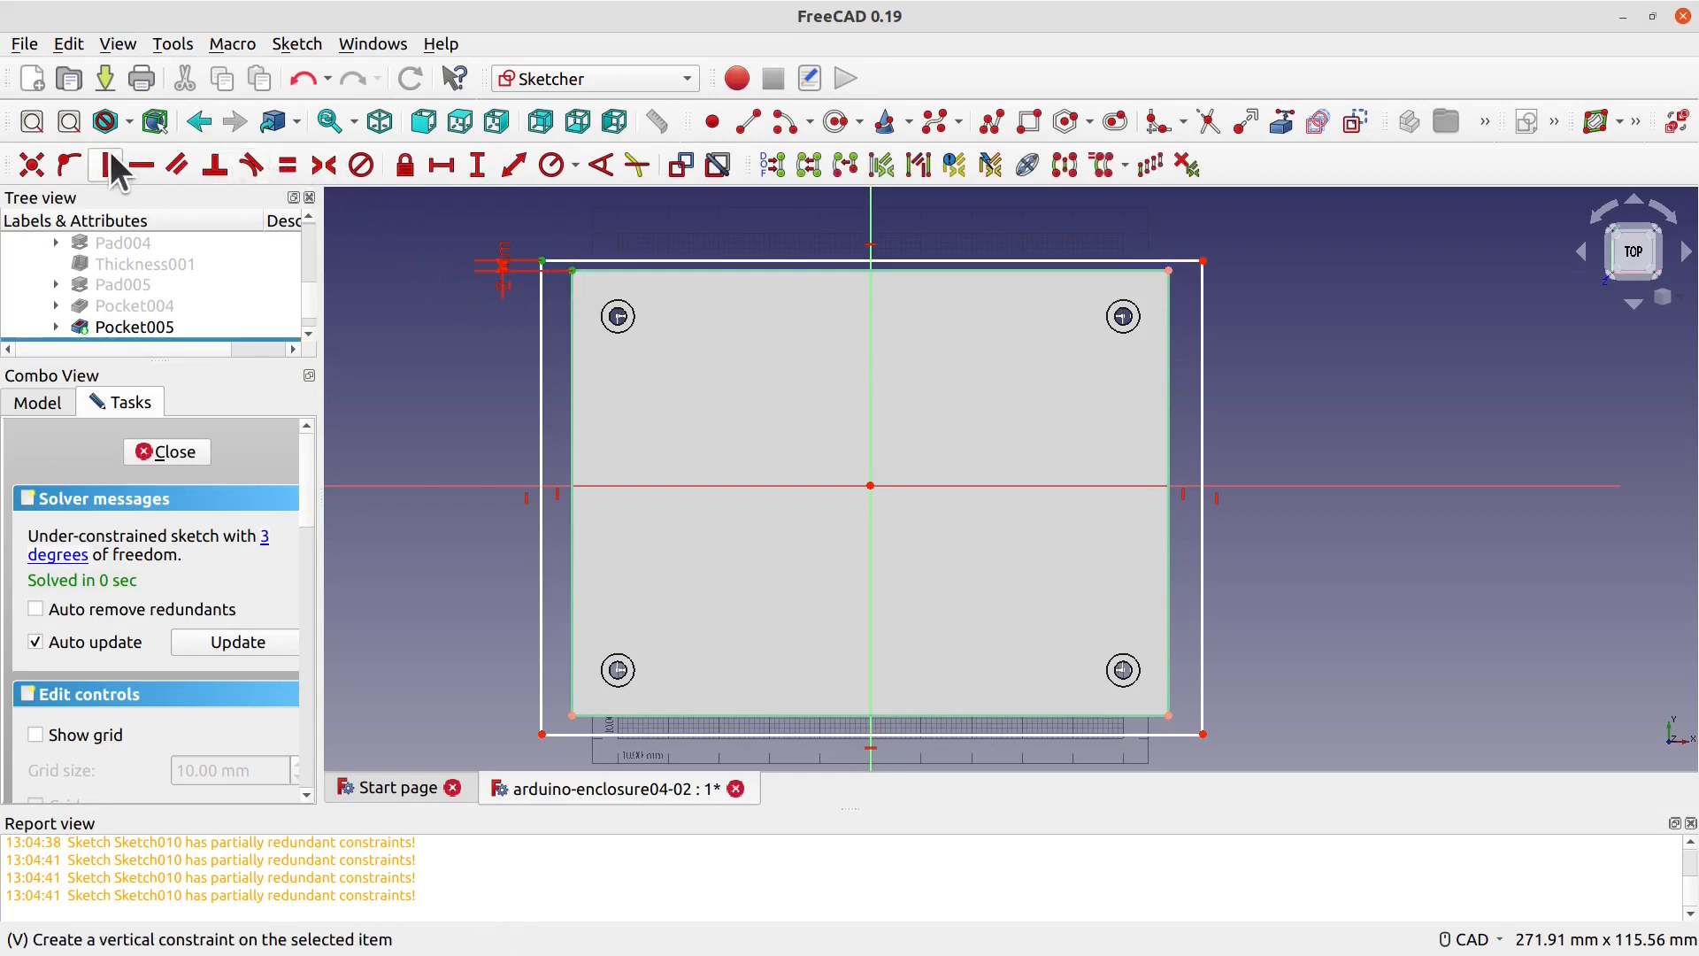
pyautogui.click(444, 166)
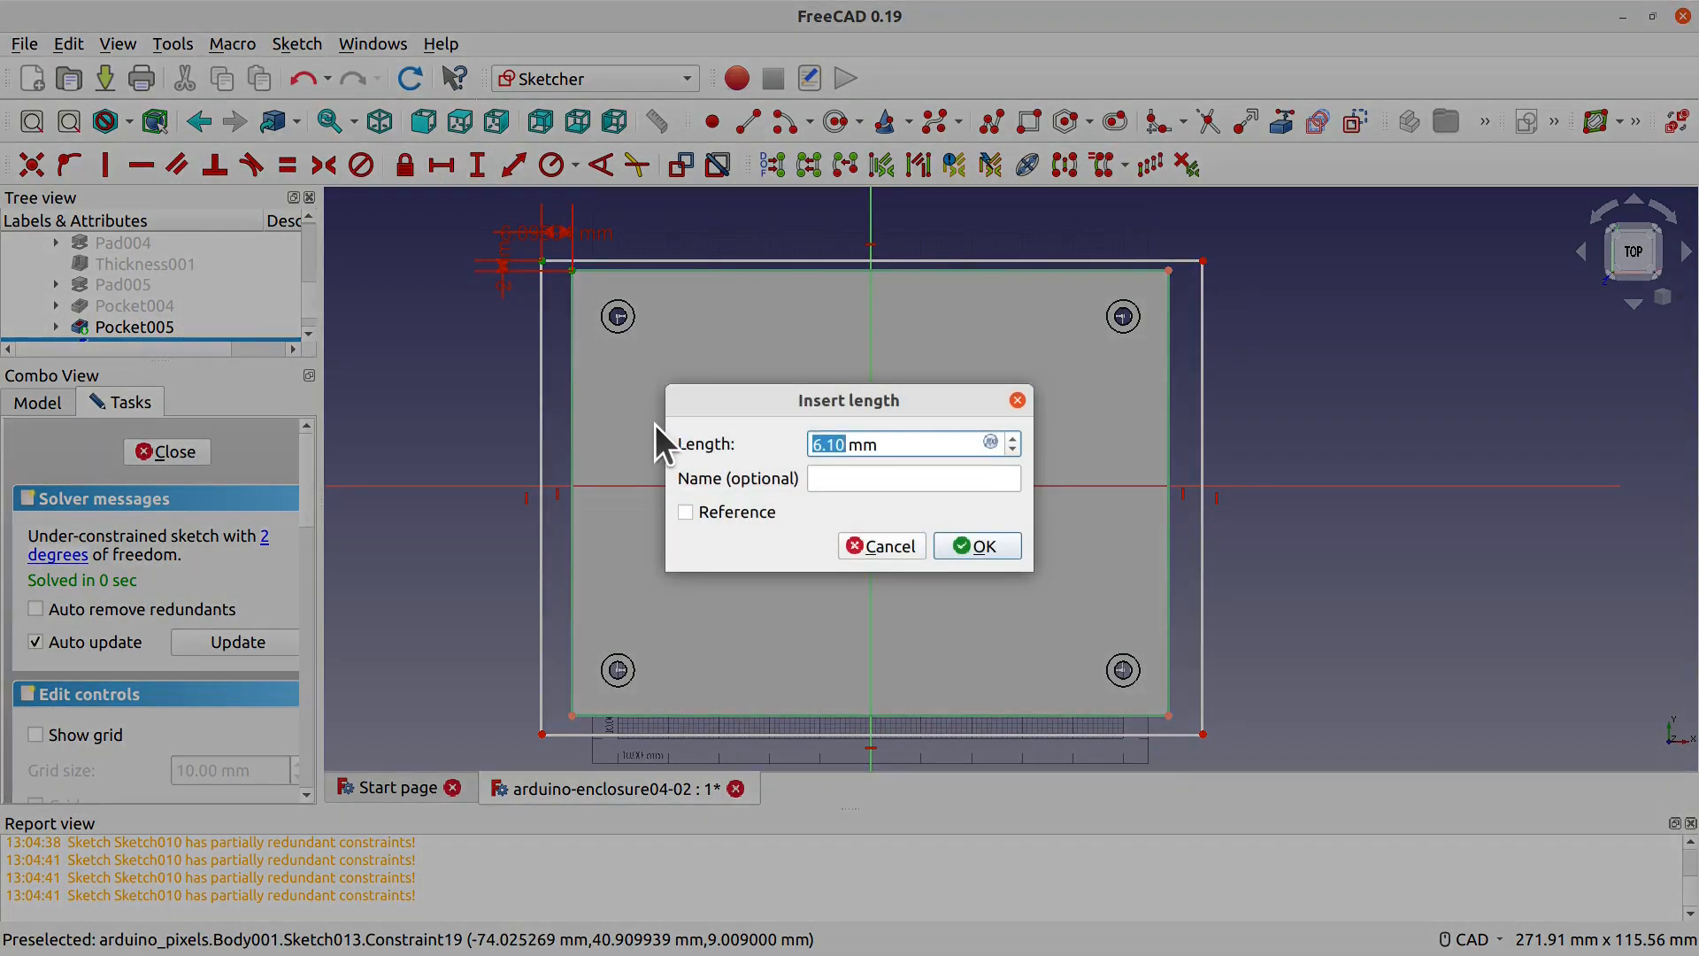
pyautogui.write('2')
pyautogui.click(985, 551)
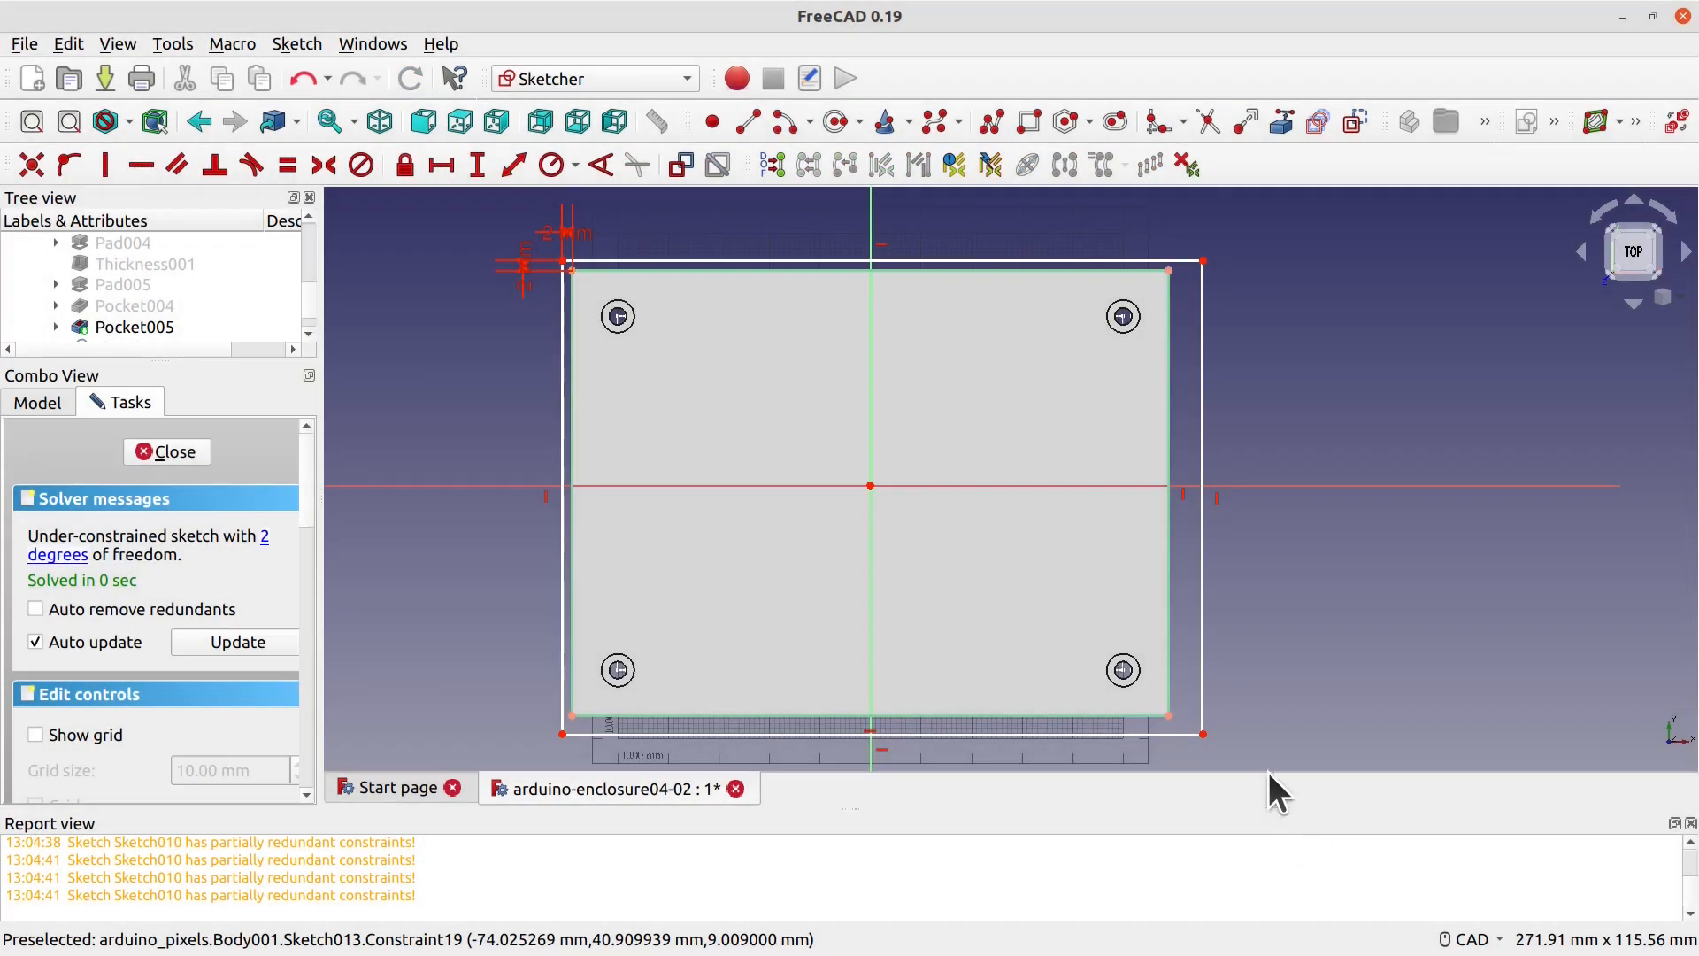
# Step: Set the horizontal distance between the two rectangles' lower-right corners to 2 mm
pyautogui.click(1168, 716)
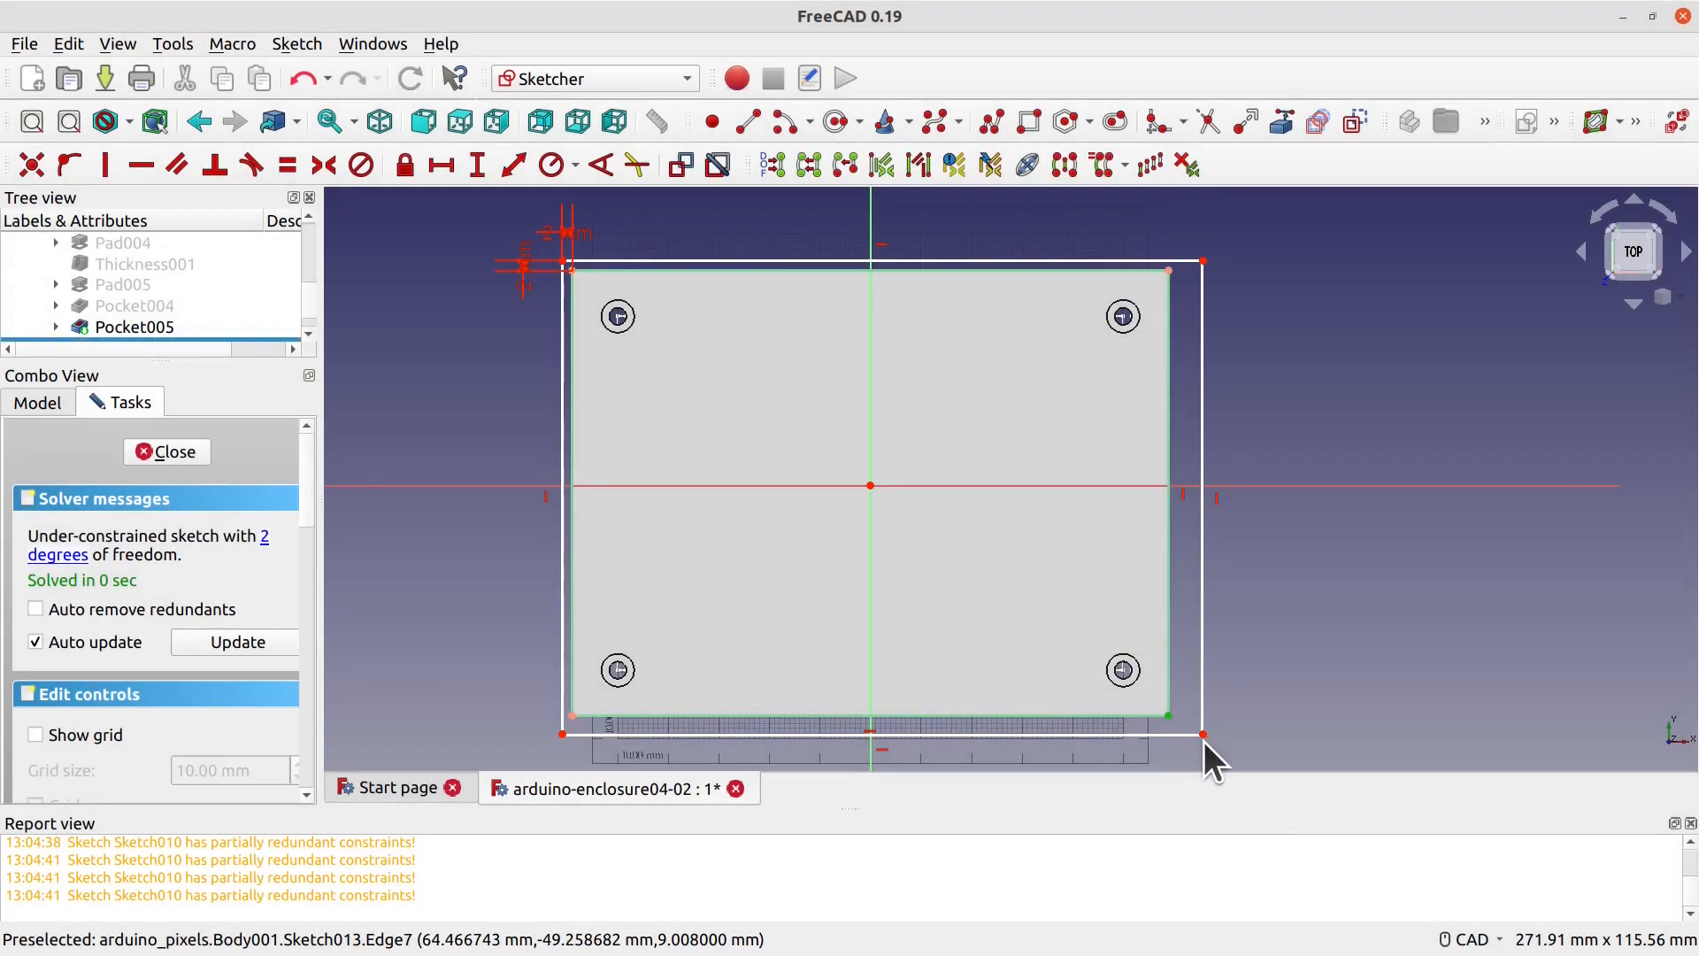
pyautogui.click(1203, 734)
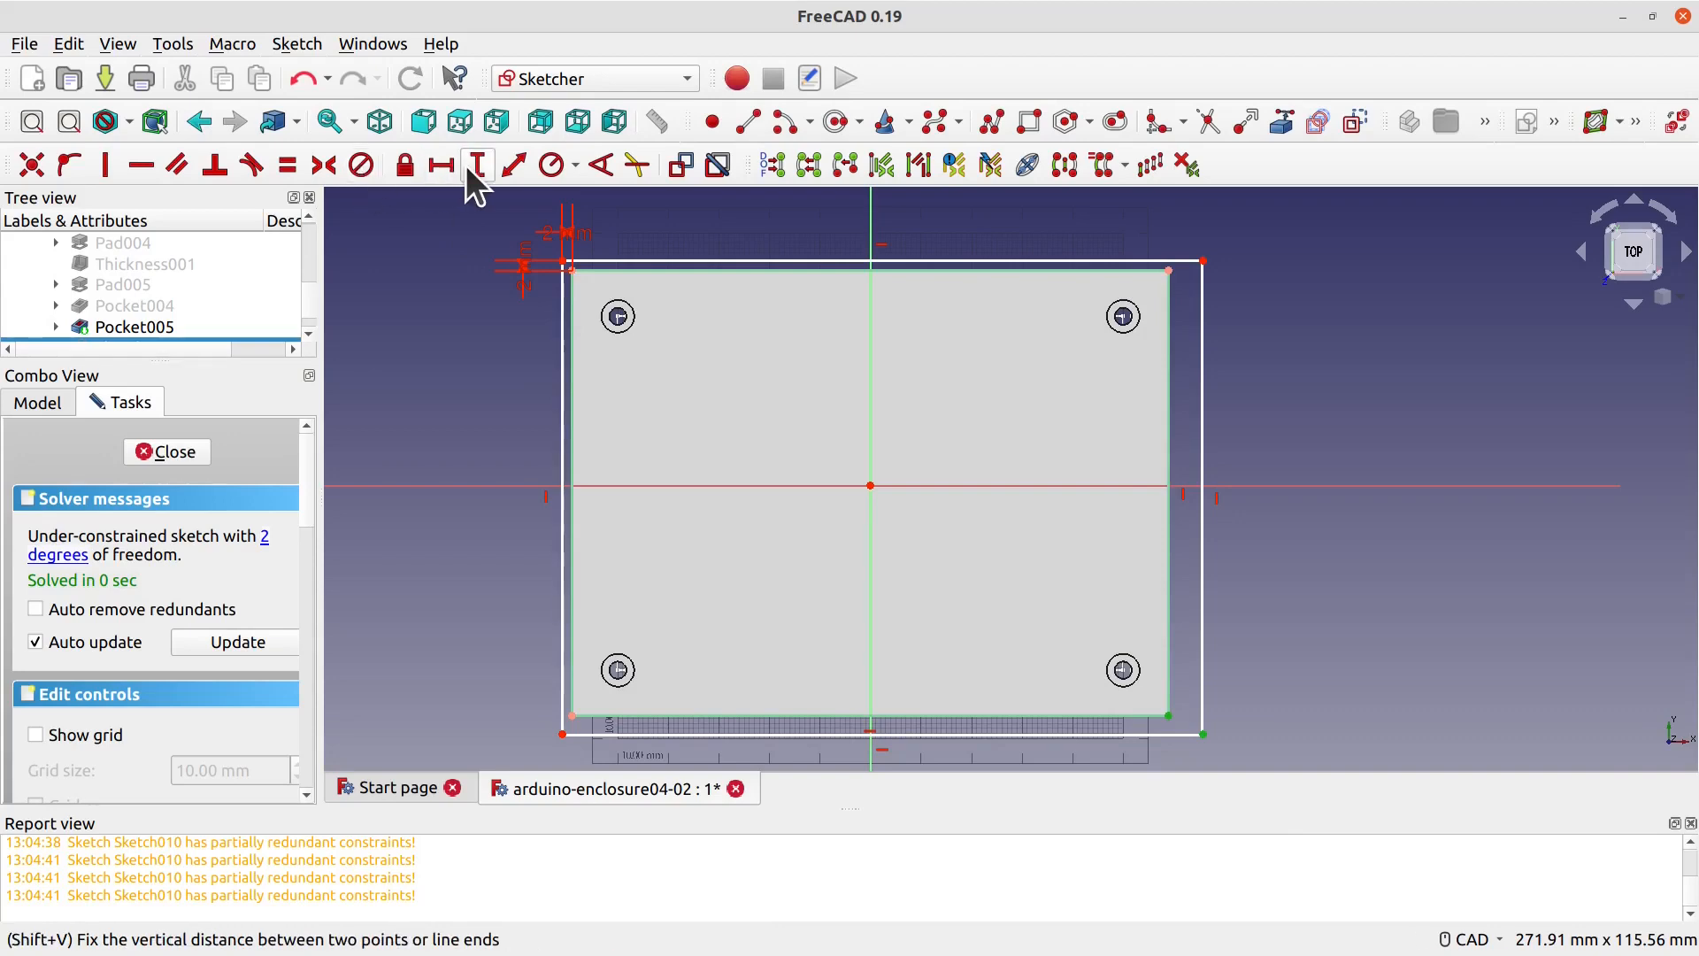
pyautogui.click(443, 166)
pyautogui.write('2')
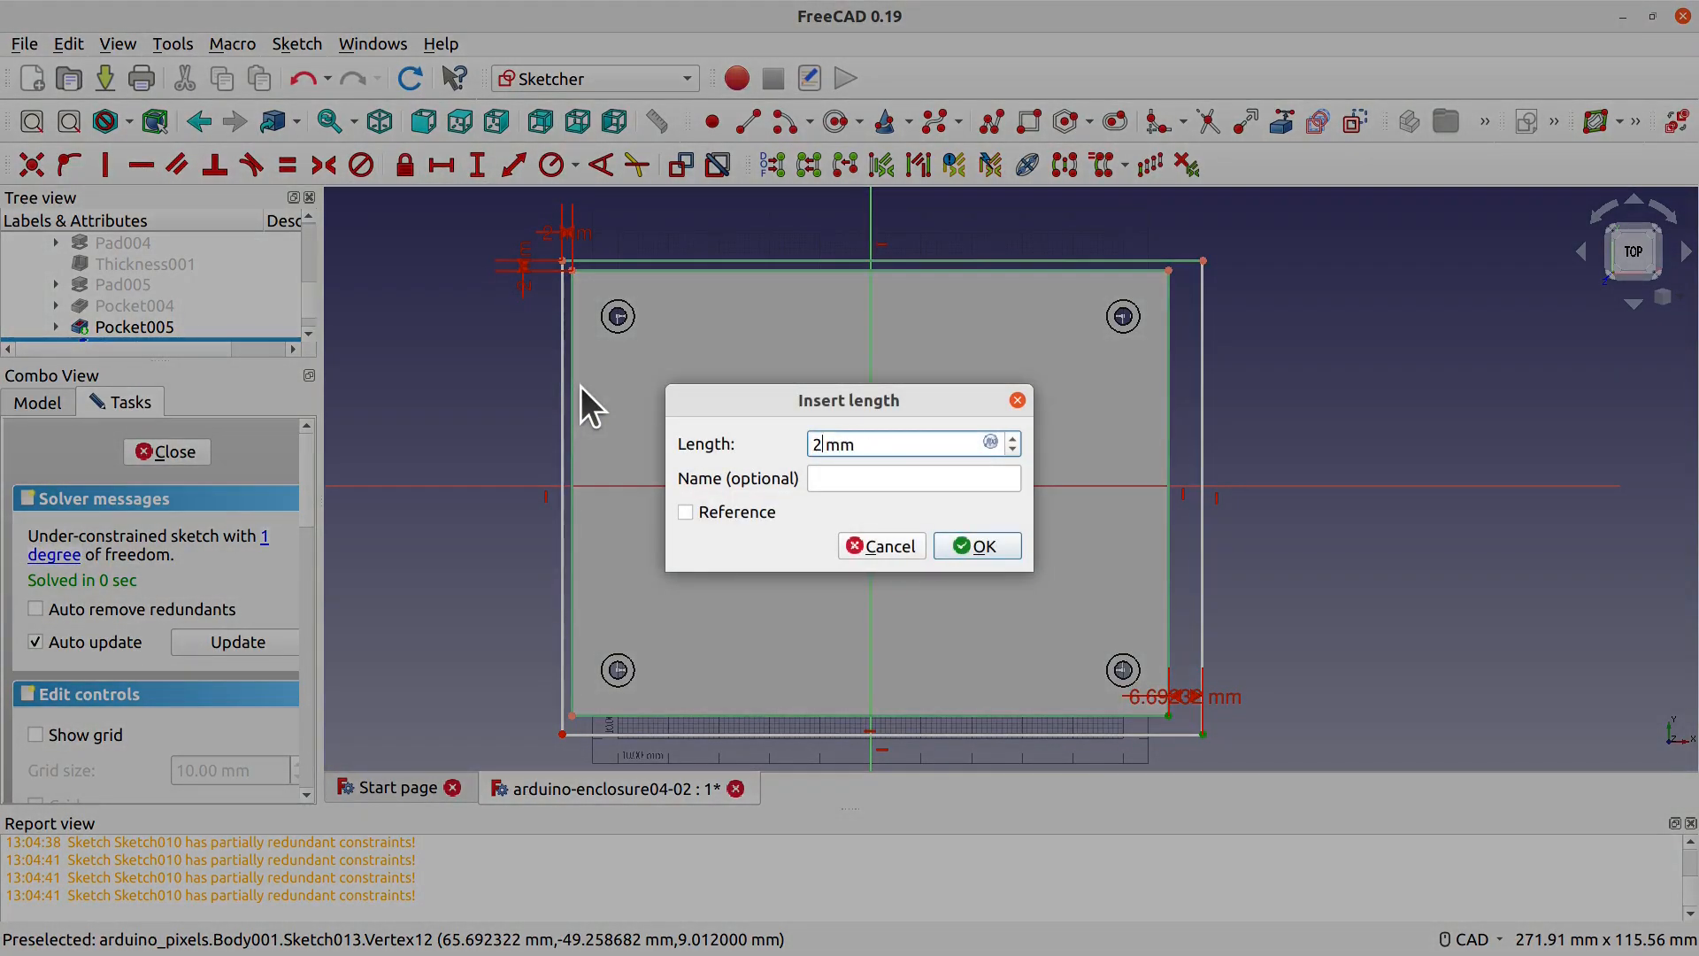
pyautogui.click(975, 540)
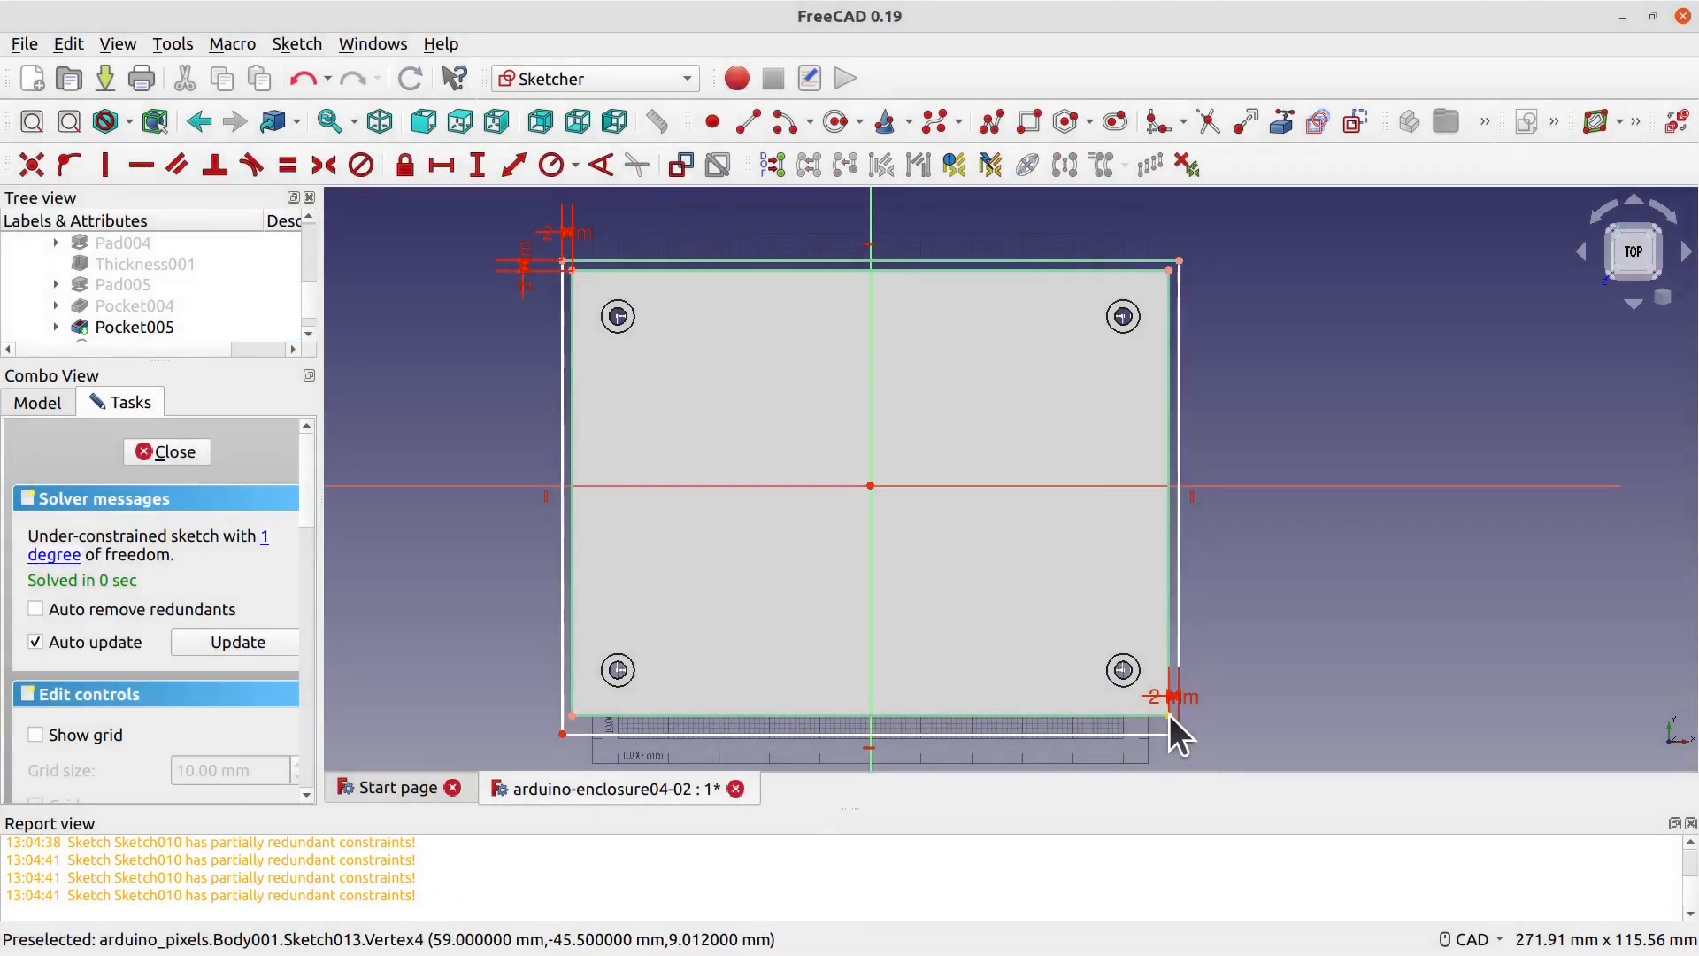
# Step: Set the vertical distance between the two rectangles' lower-right corners to 2 mm and close the sketch
pyautogui.click(1170, 716)
pyautogui.click(1179, 734)
pyautogui.click(469, 170)
pyautogui.write('2')
pyautogui.press('Return')
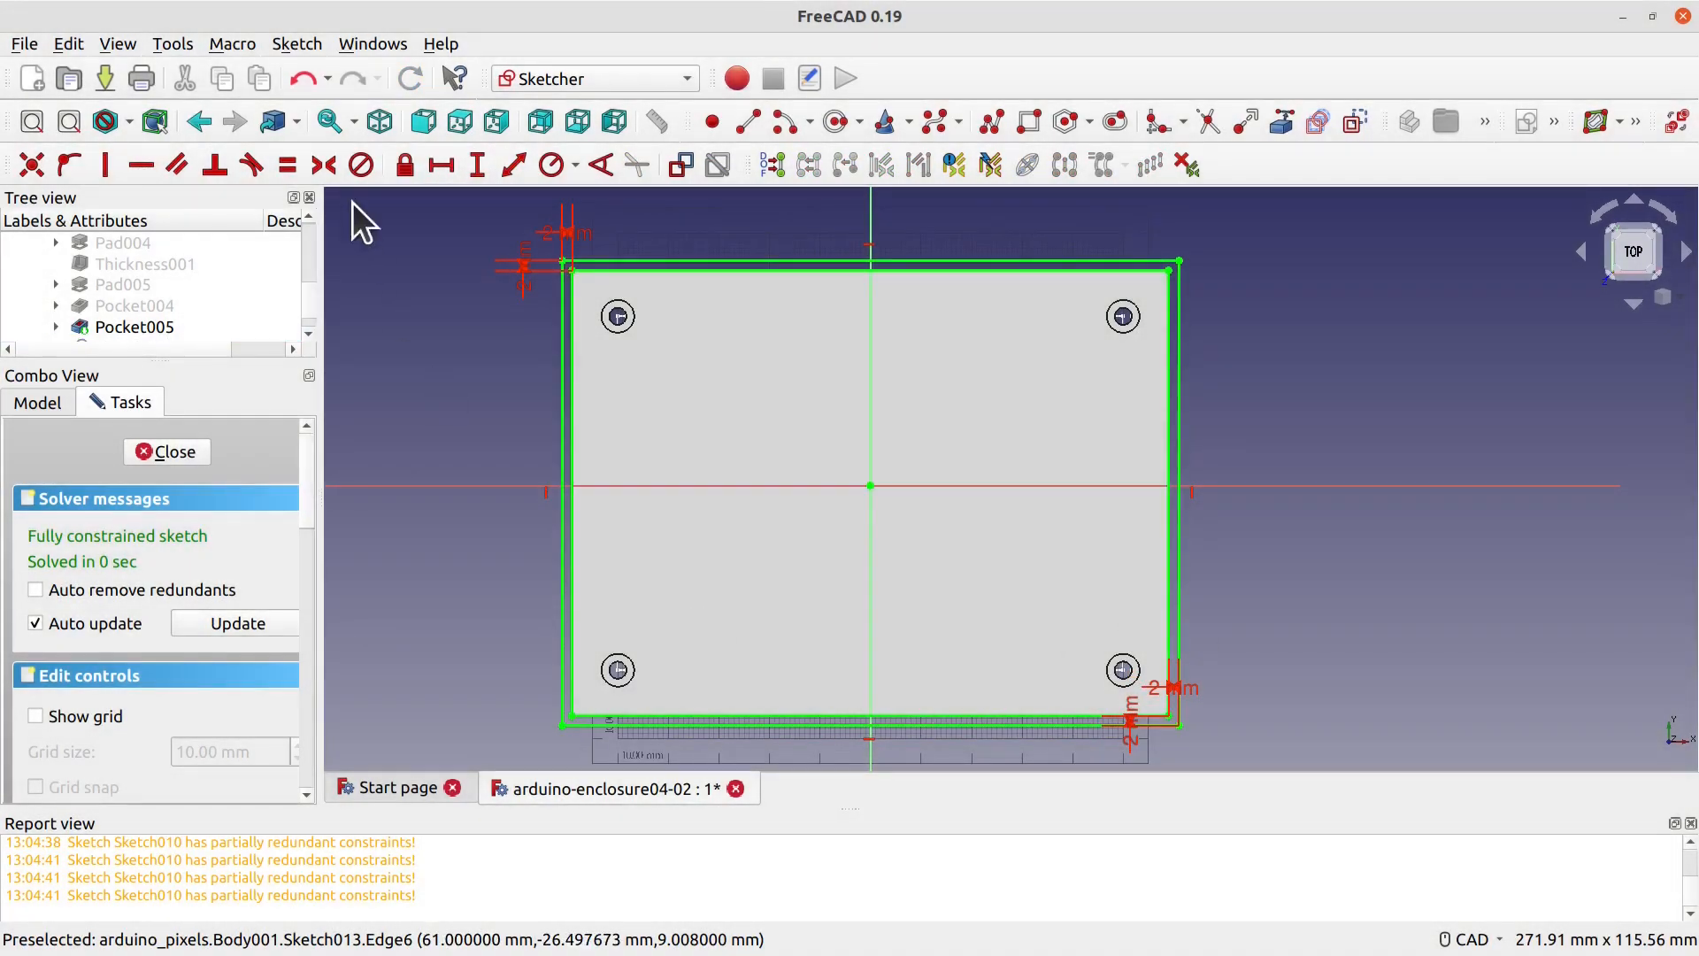
pyautogui.click(188, 451)
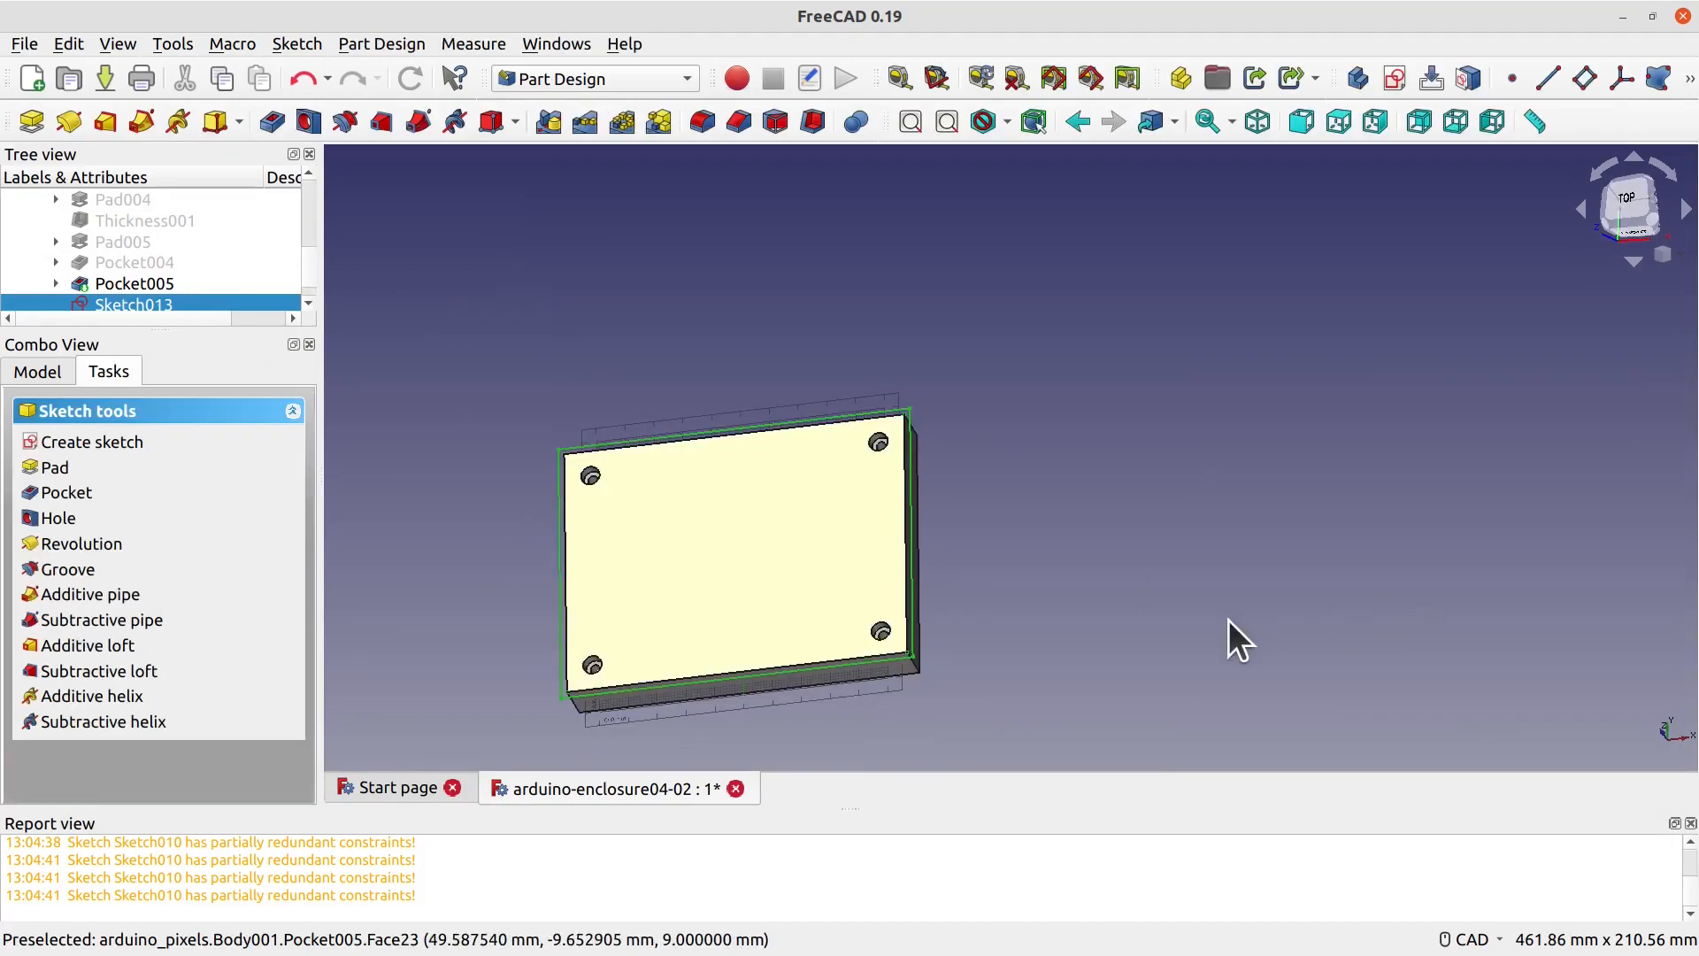
# Step: Pad the border sketch in the reversed direction with a length of 14 mm
pyautogui.moveTo(850, 607)
pyautogui.mouseDown(button='middle')
pyautogui.moveTo(989, 591)
pyautogui.moveTo(1009, 448)
pyautogui.mouseUp(button='middle')
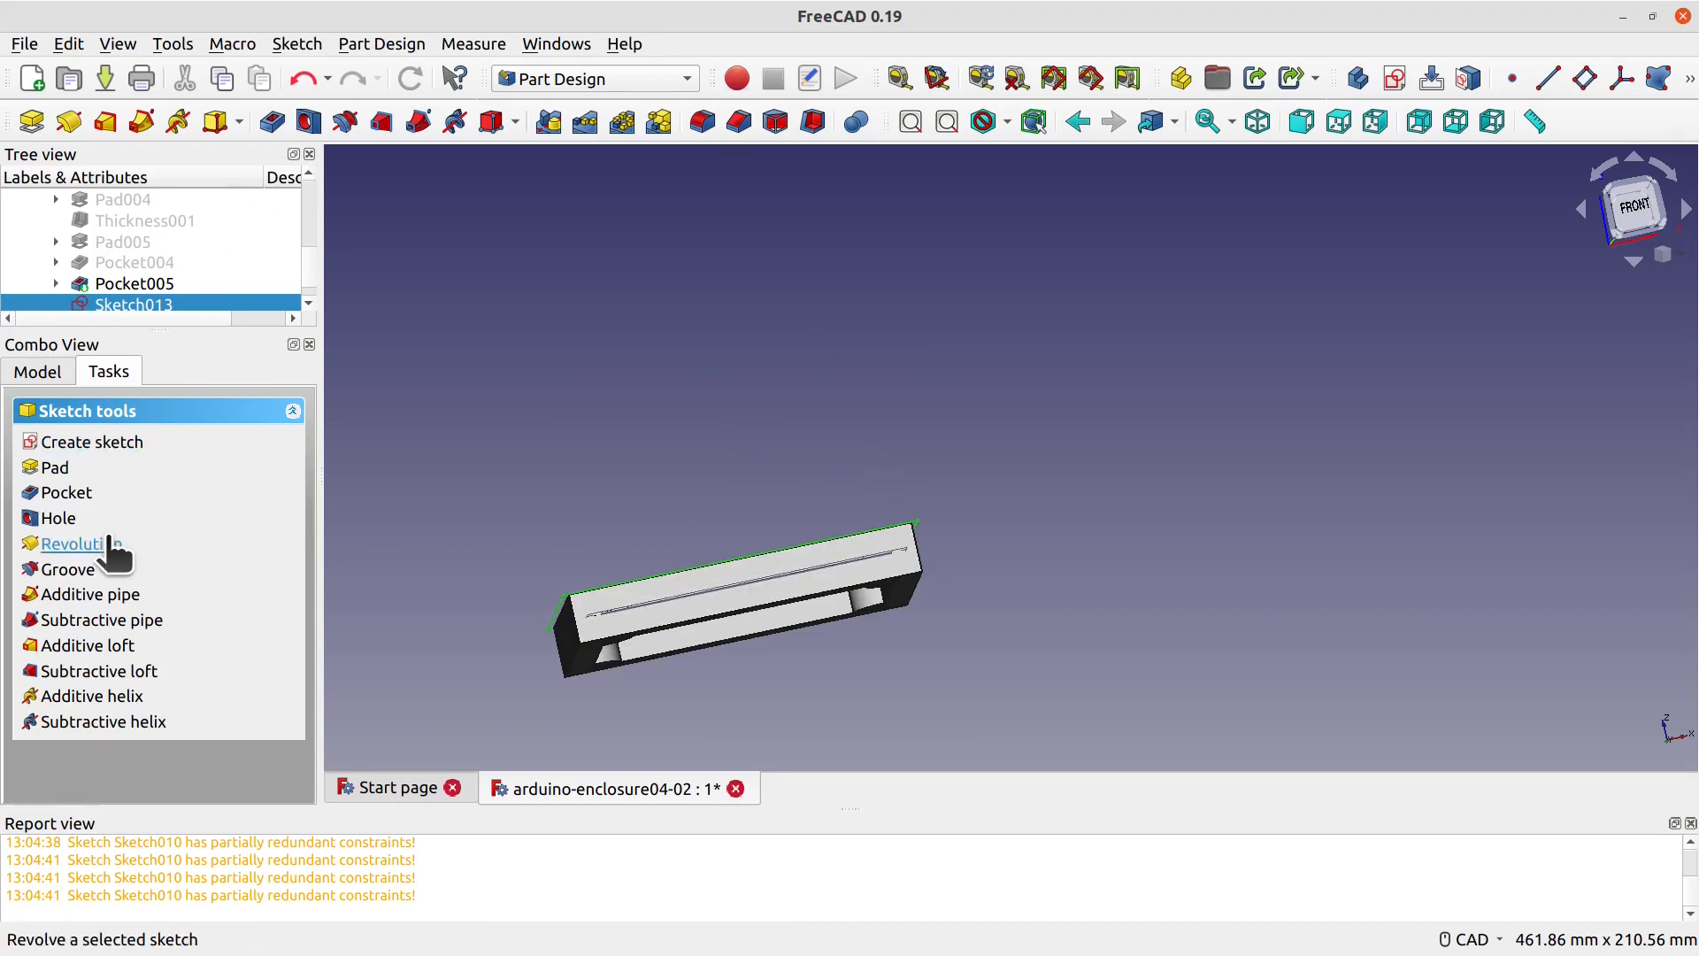
pyautogui.click(53, 469)
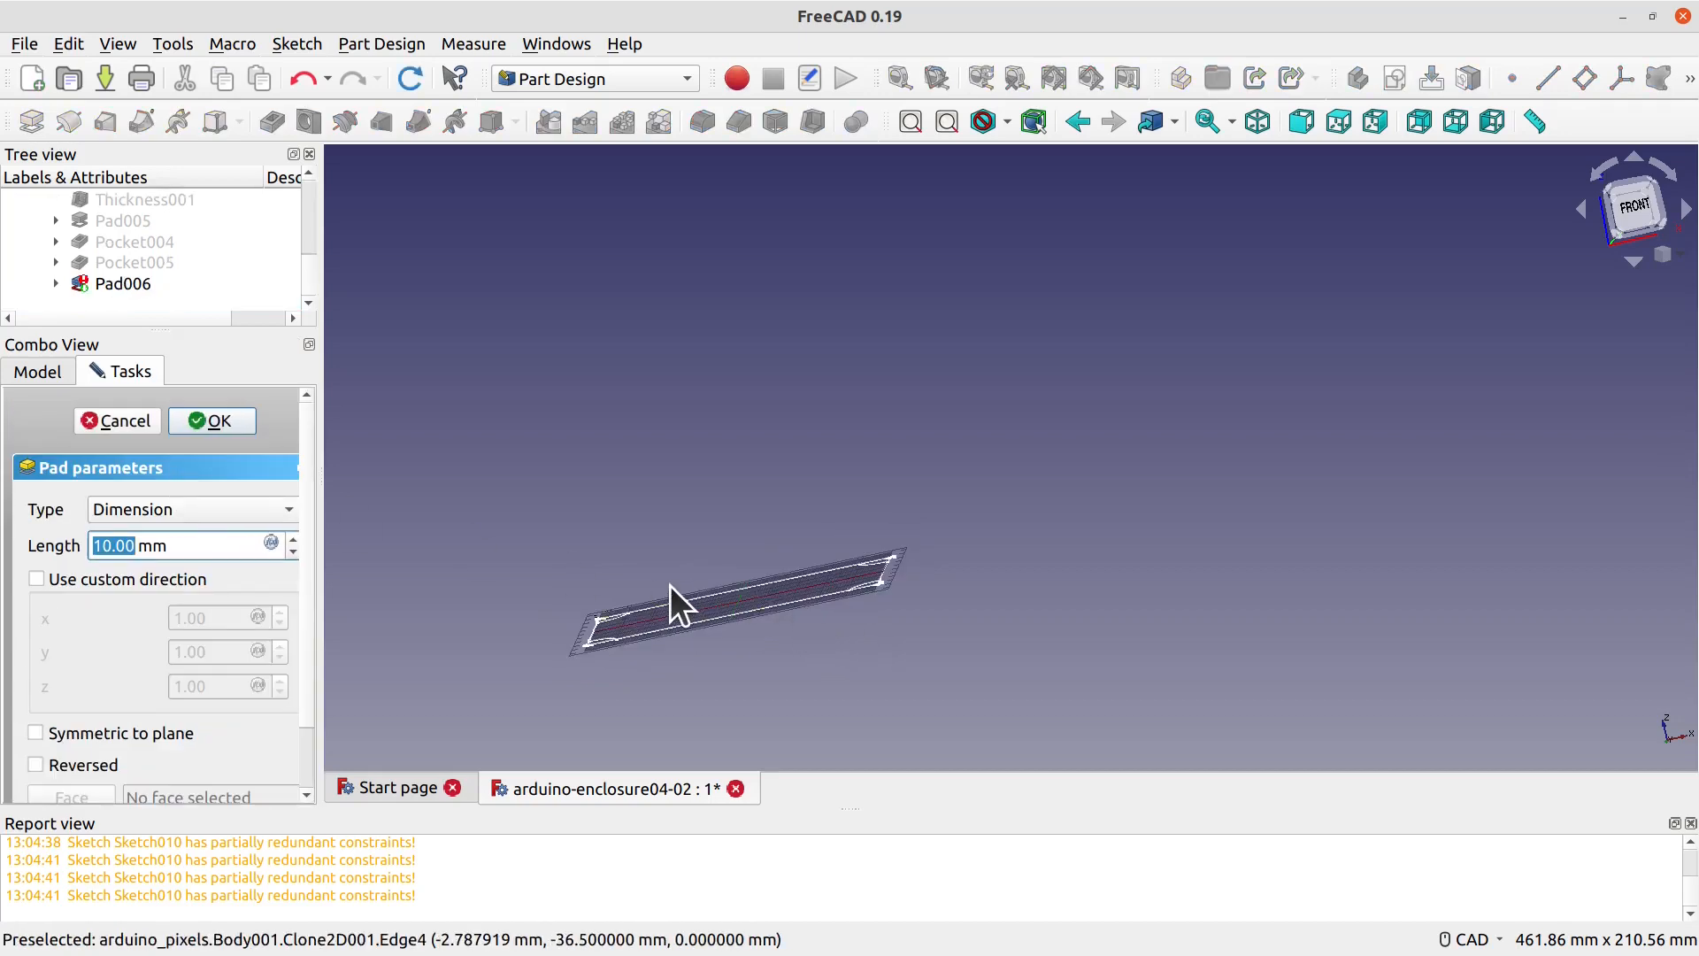
pyautogui.click(103, 761)
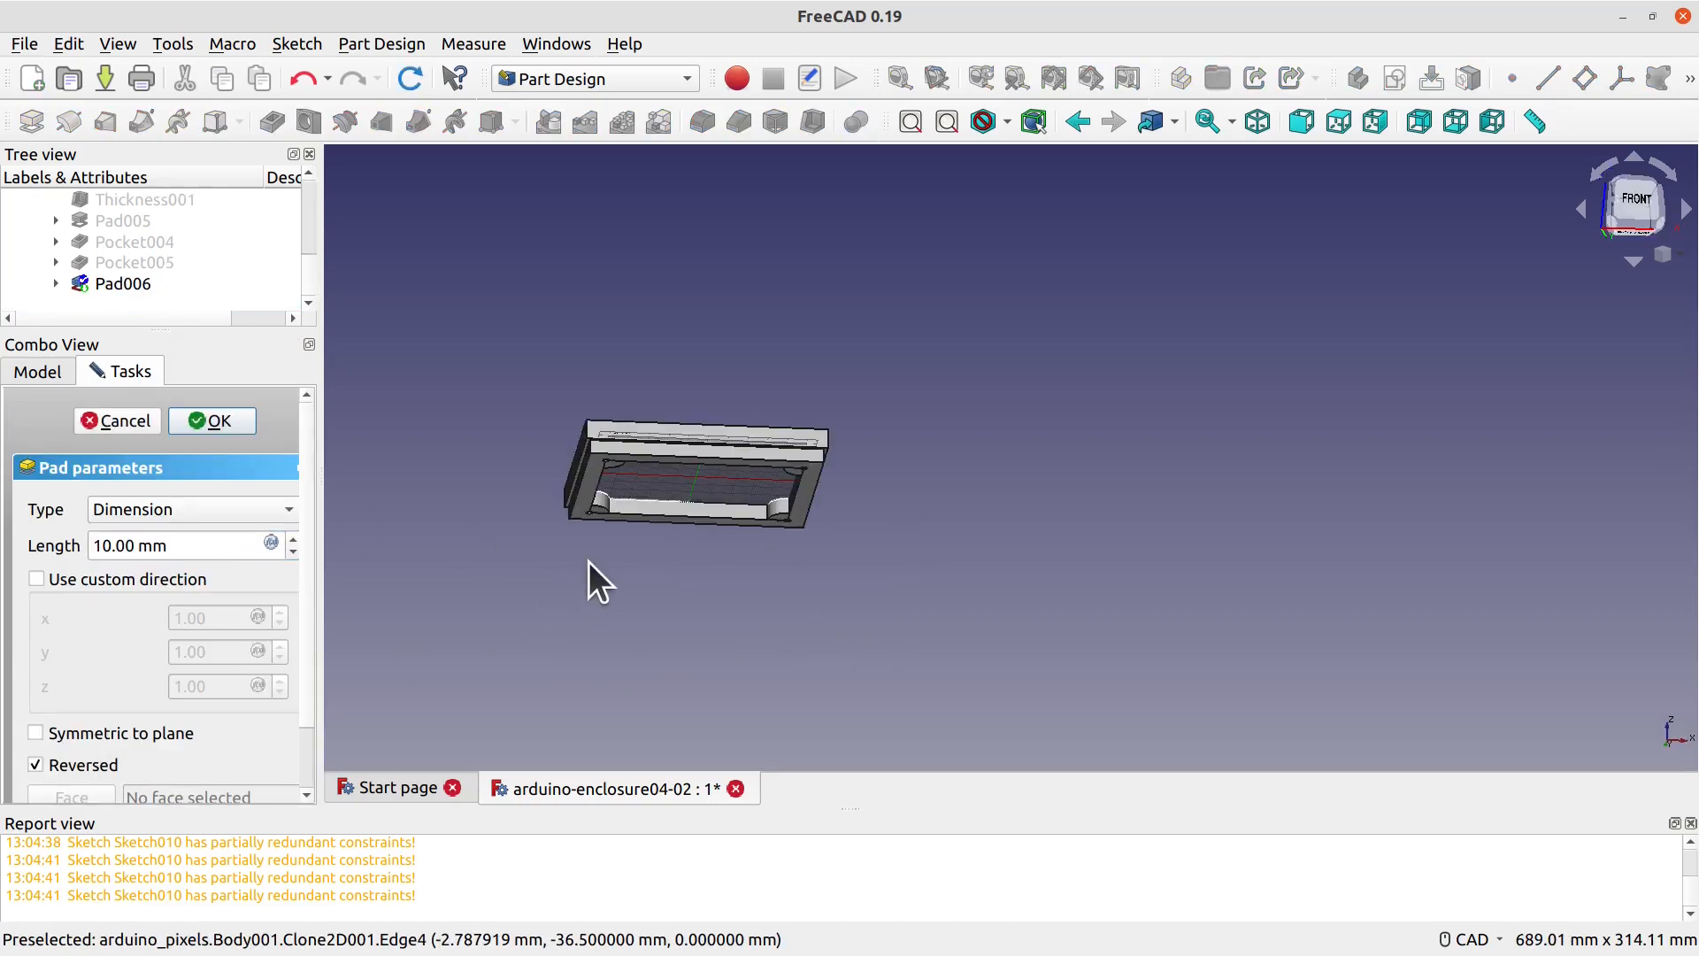
pyautogui.moveTo(595, 561); pyautogui.dragTo(610, 652, button='middle')
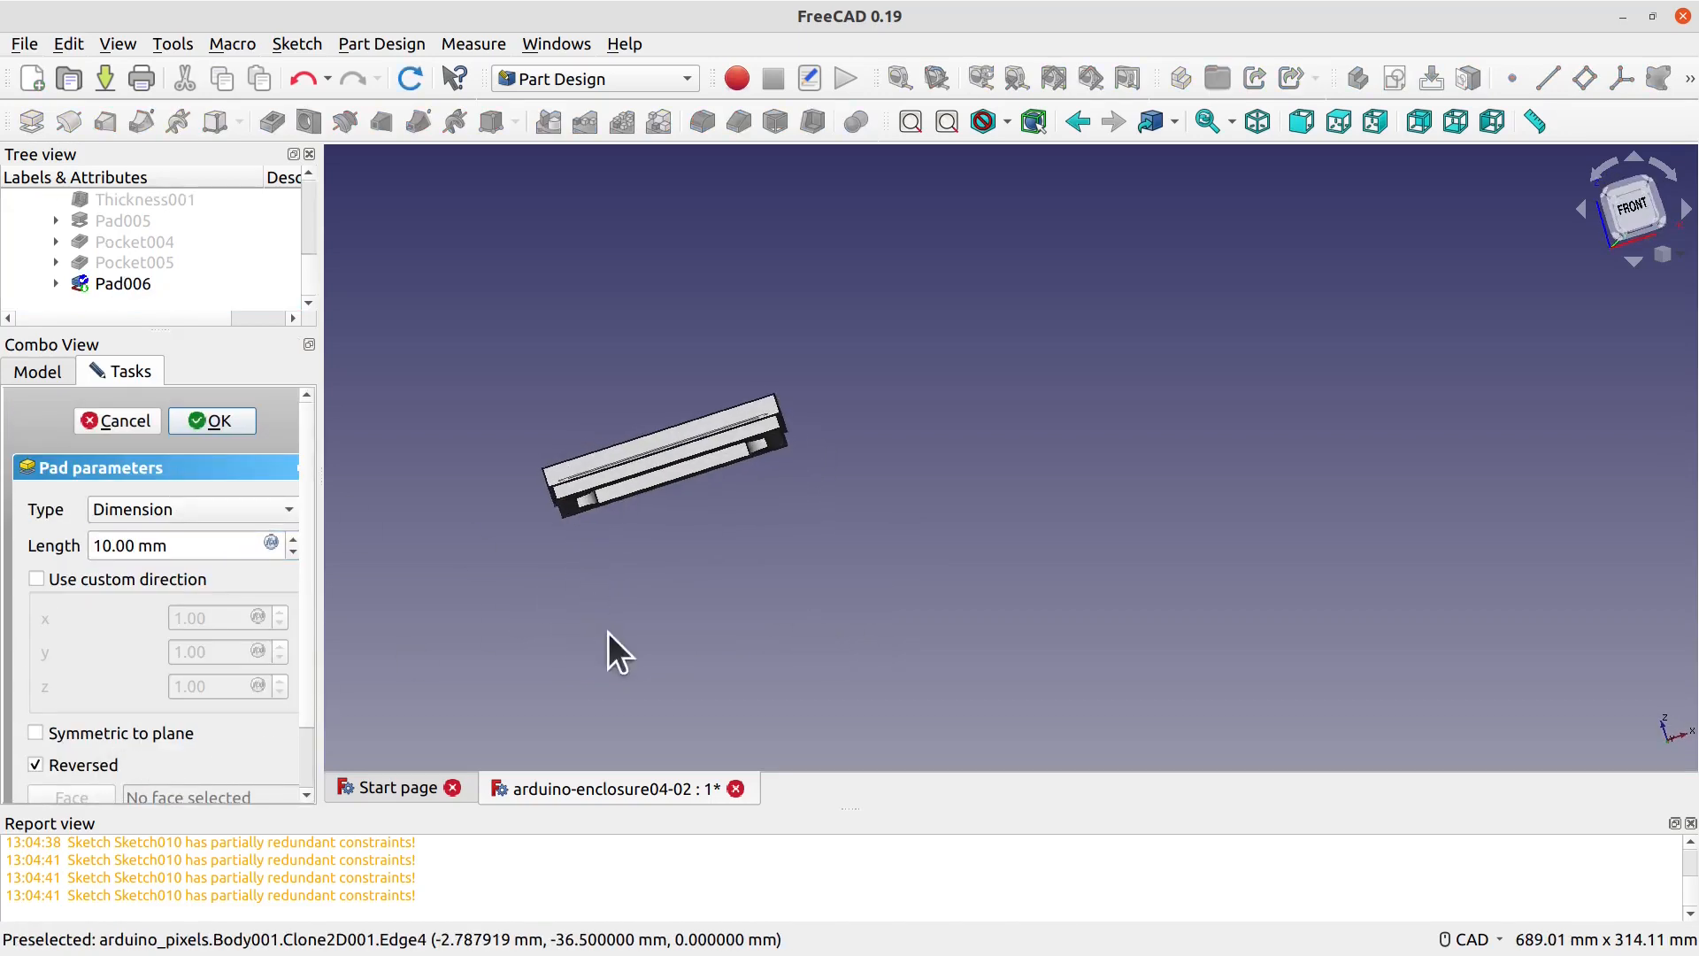
pyautogui.moveTo(196, 546); pyautogui.dragTo(84, 545)
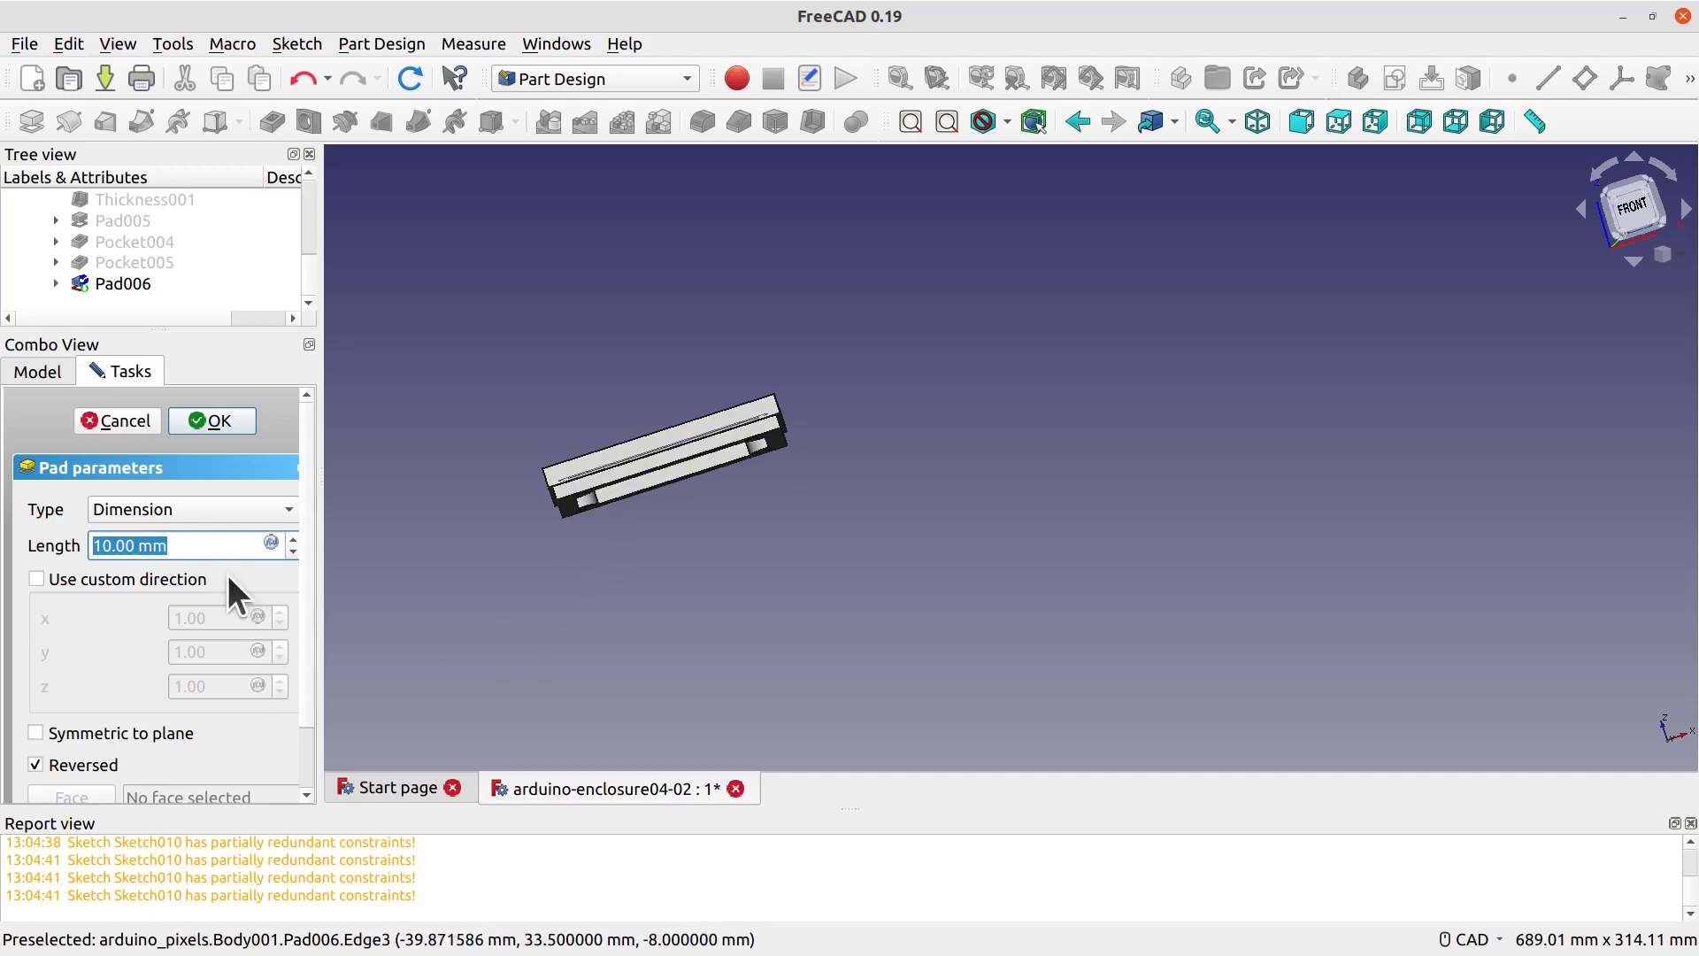
pyautogui.write('14')
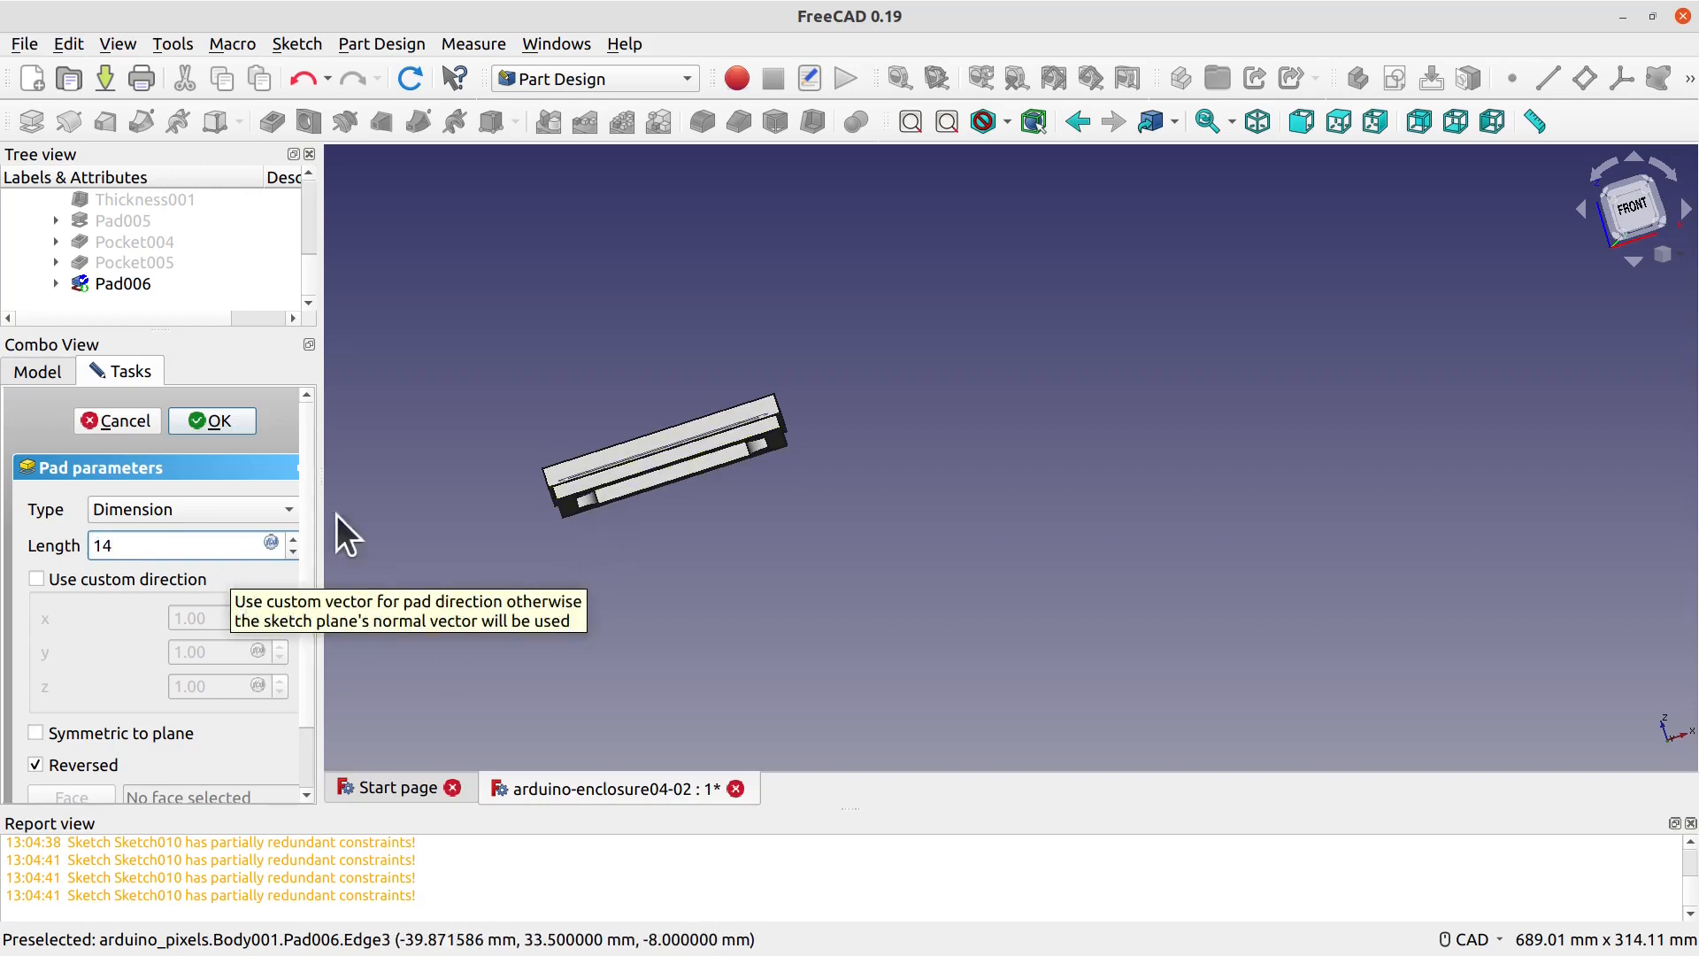
pyautogui.scroll(4, 761, 582)
pyautogui.moveTo(763, 579); pyautogui.dragTo(821, 586, button='middle')
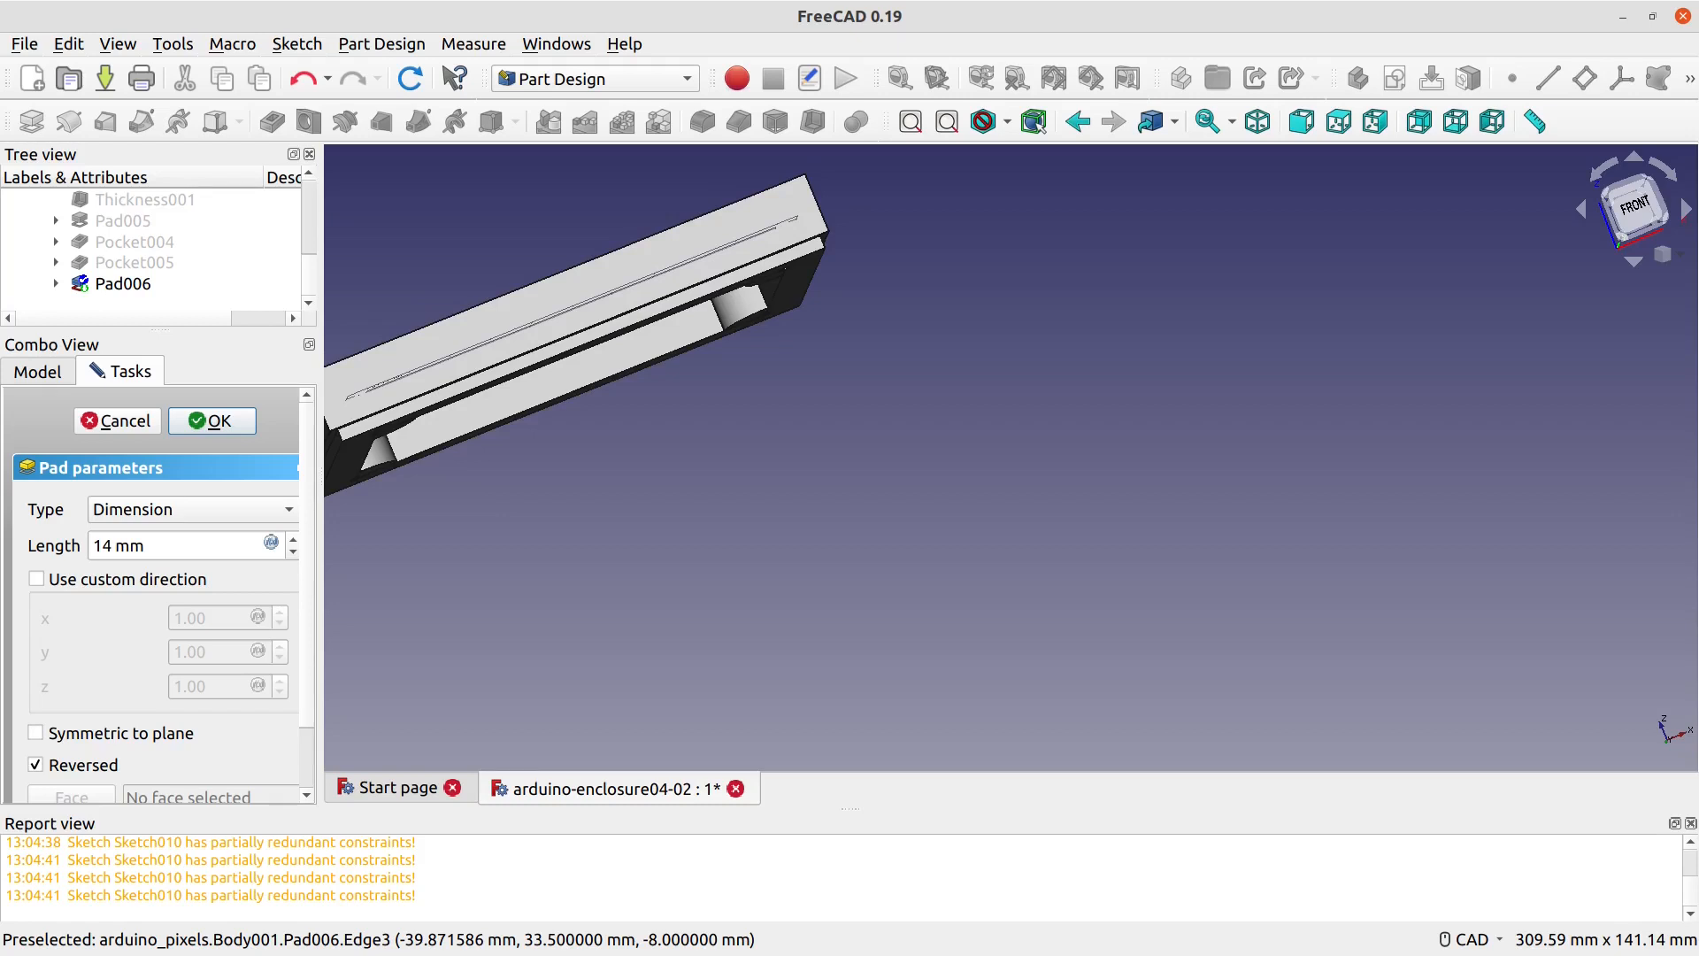
# Step: Set the border pad's length to 24 mm and finish the pad
pyautogui.click(113, 545)
pyautogui.moveTo(113, 545); pyautogui.dragTo(87, 545)
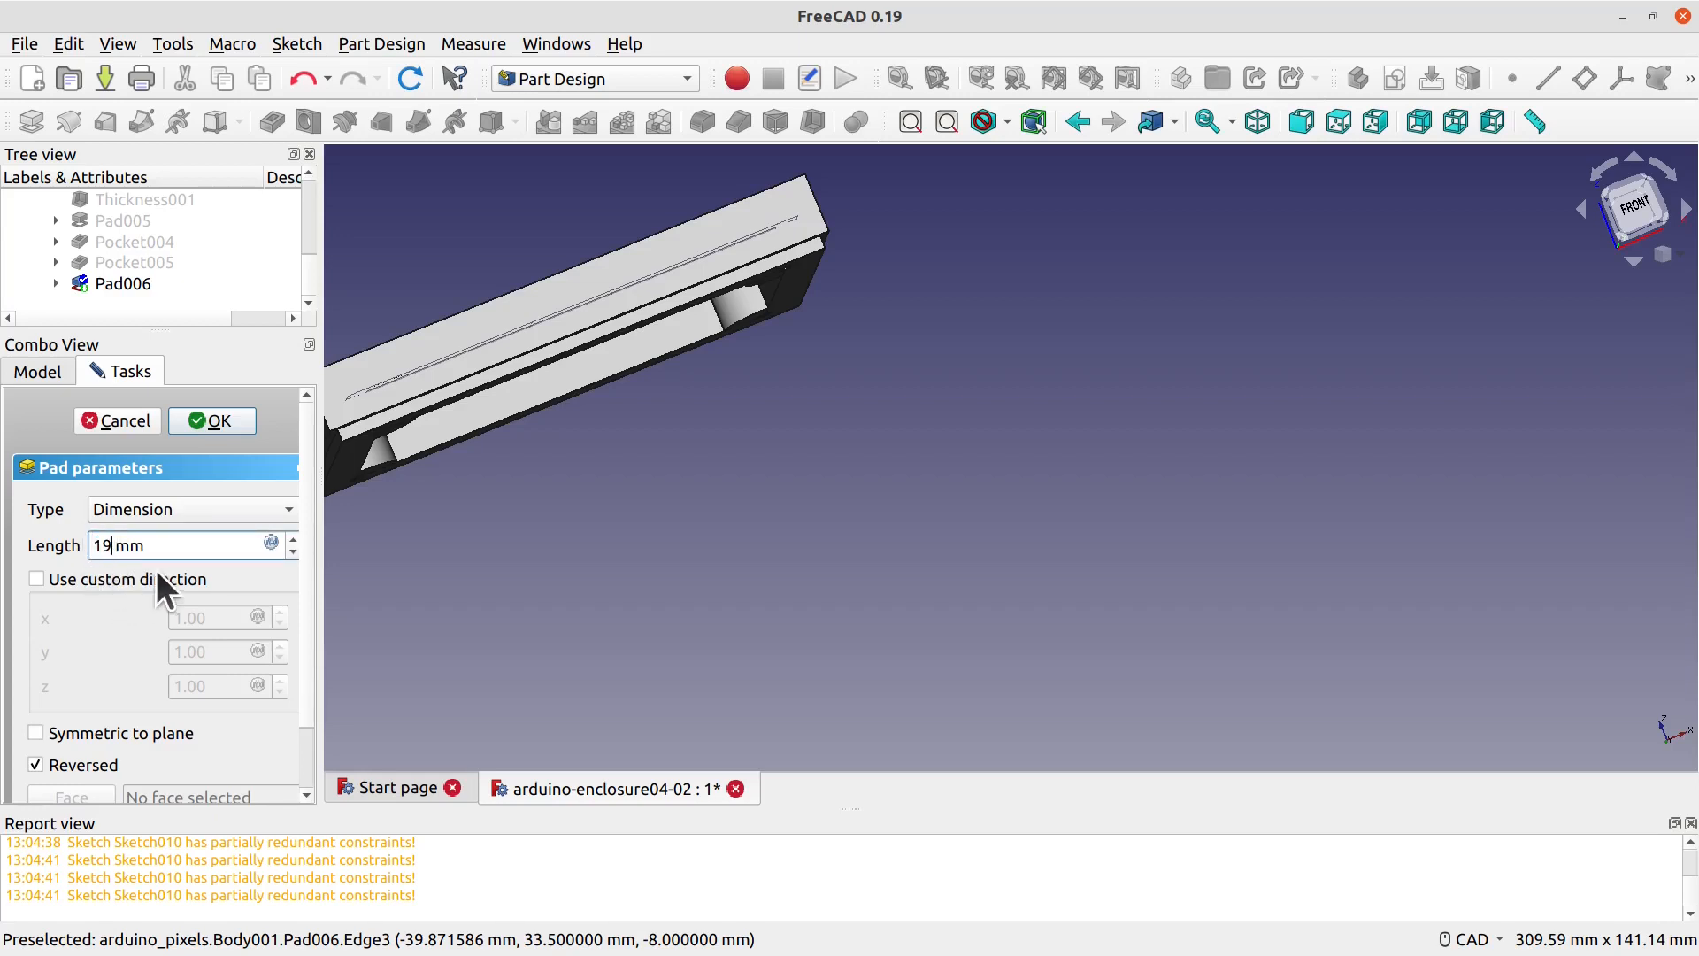
pyautogui.moveTo(113, 545); pyautogui.dragTo(40, 549)
pyautogui.write('24')
pyautogui.scroll(5, 708, 500)
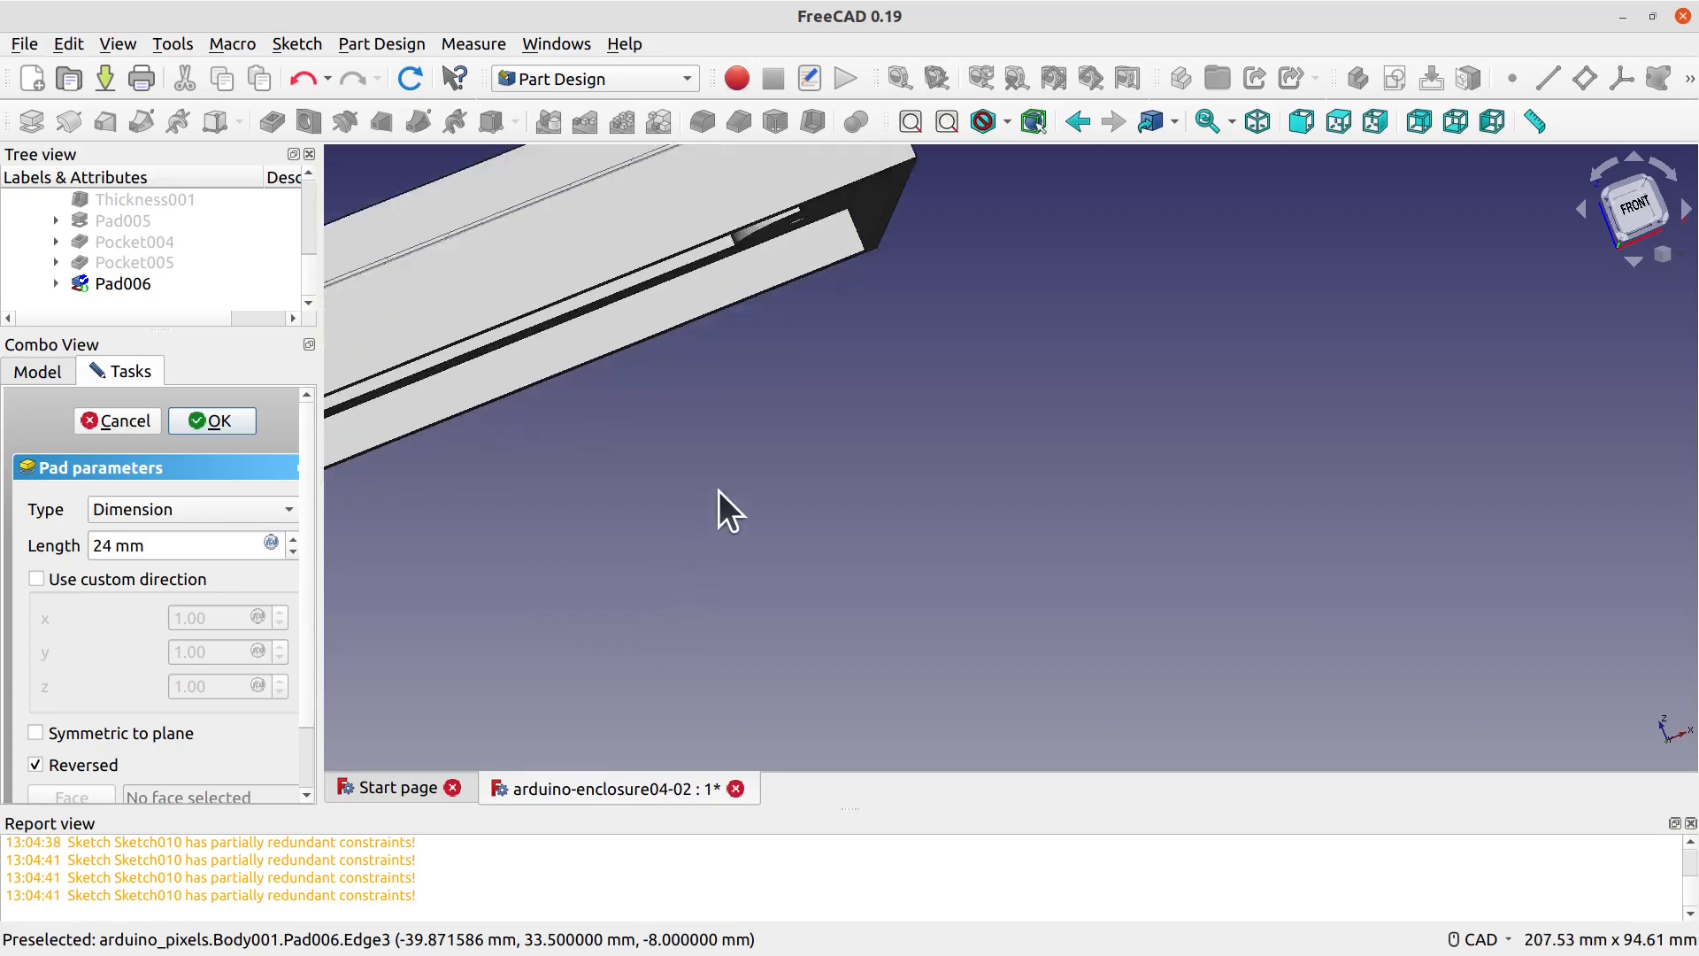
pyautogui.scroll(-3, 738, 504)
pyautogui.click(189, 420)
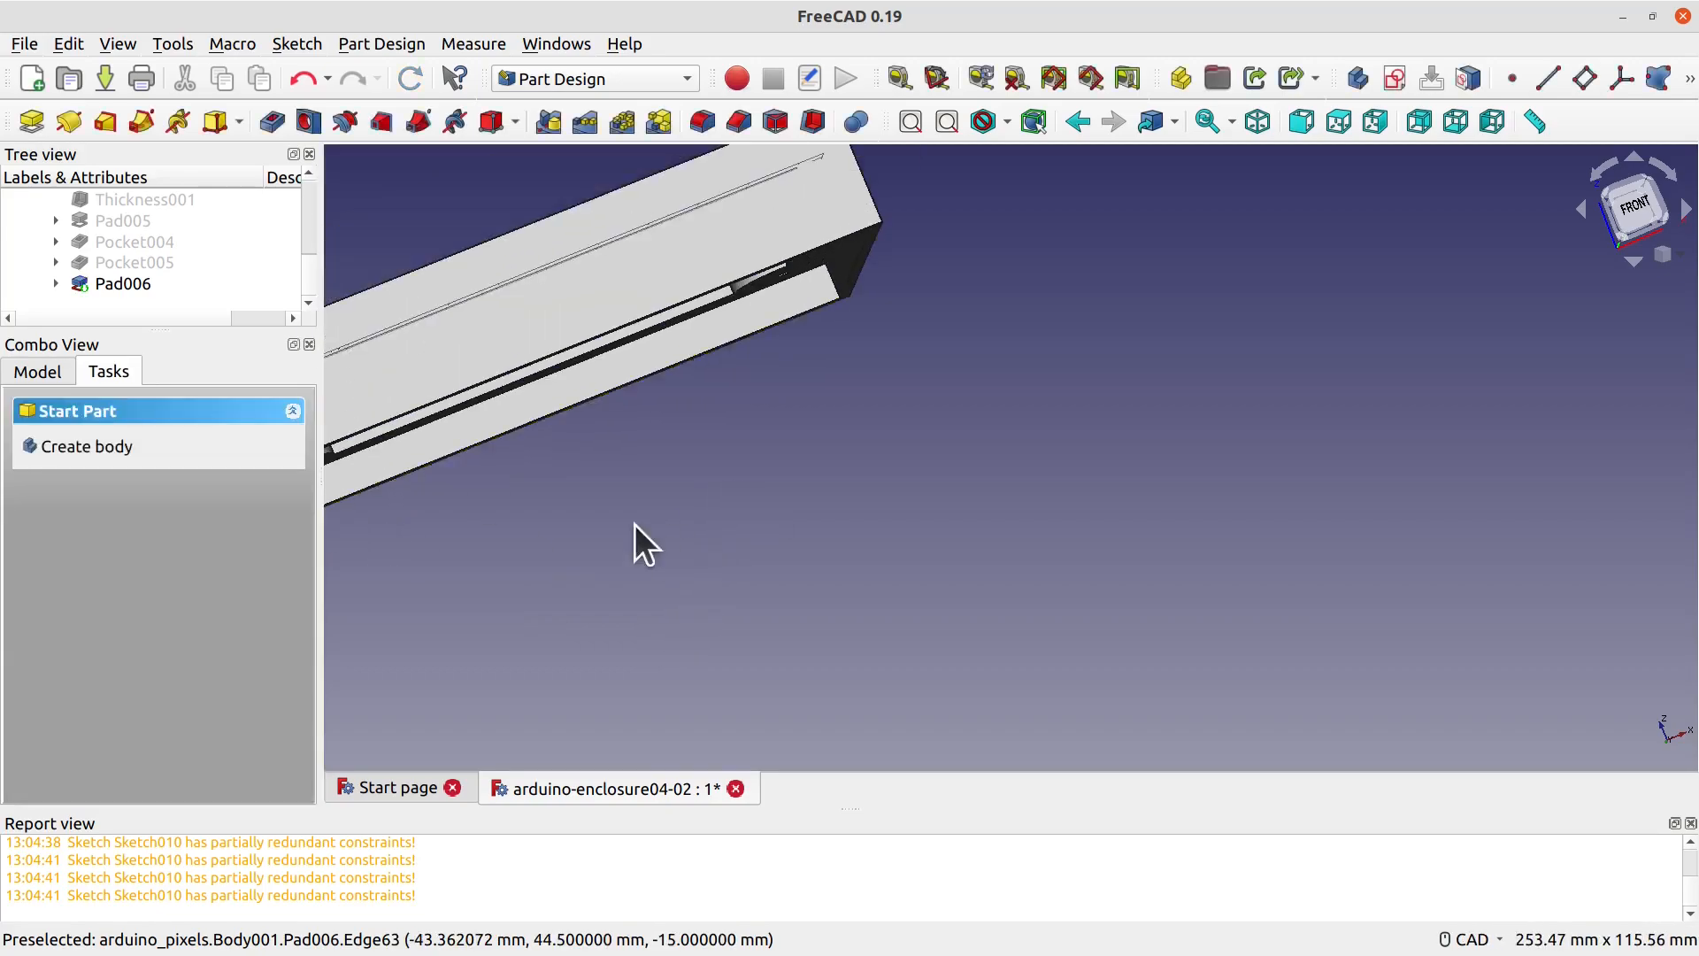
# Step: Show the Base body together with the lid and bring both into view
pyautogui.moveTo(790, 448); pyautogui.dragTo(713, 483, button='middle')
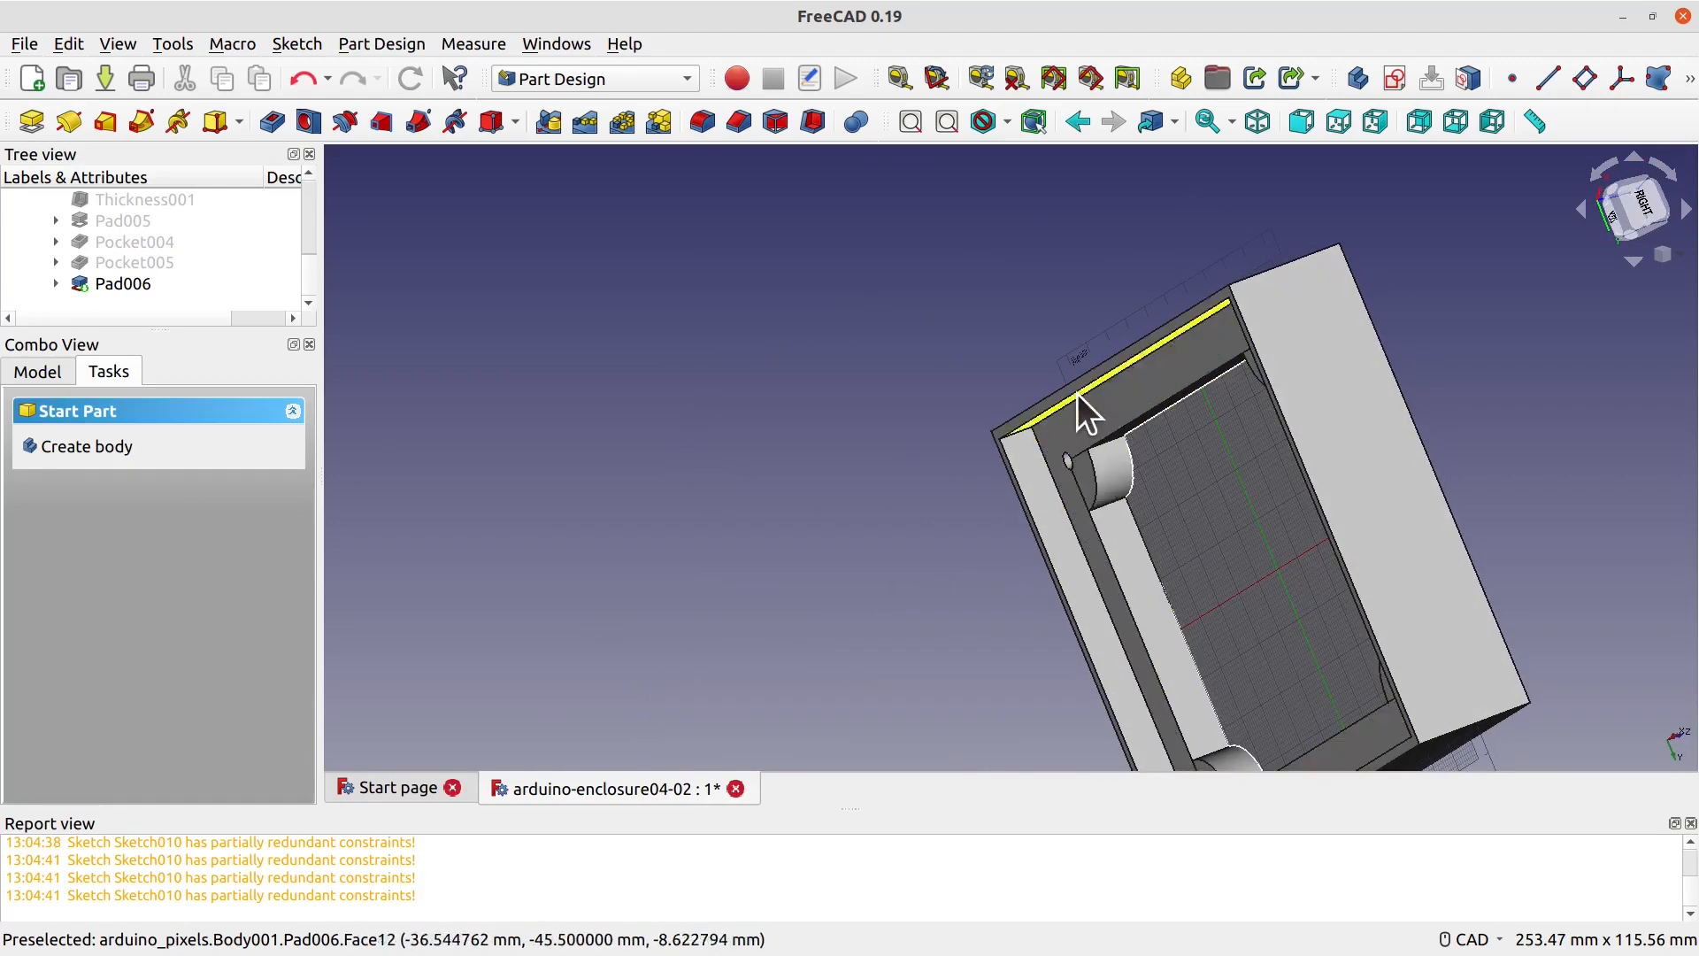
pyautogui.moveTo(937, 435); pyautogui.dragTo(801, 598, button='middle')
pyautogui.scroll(5, 306, 266)
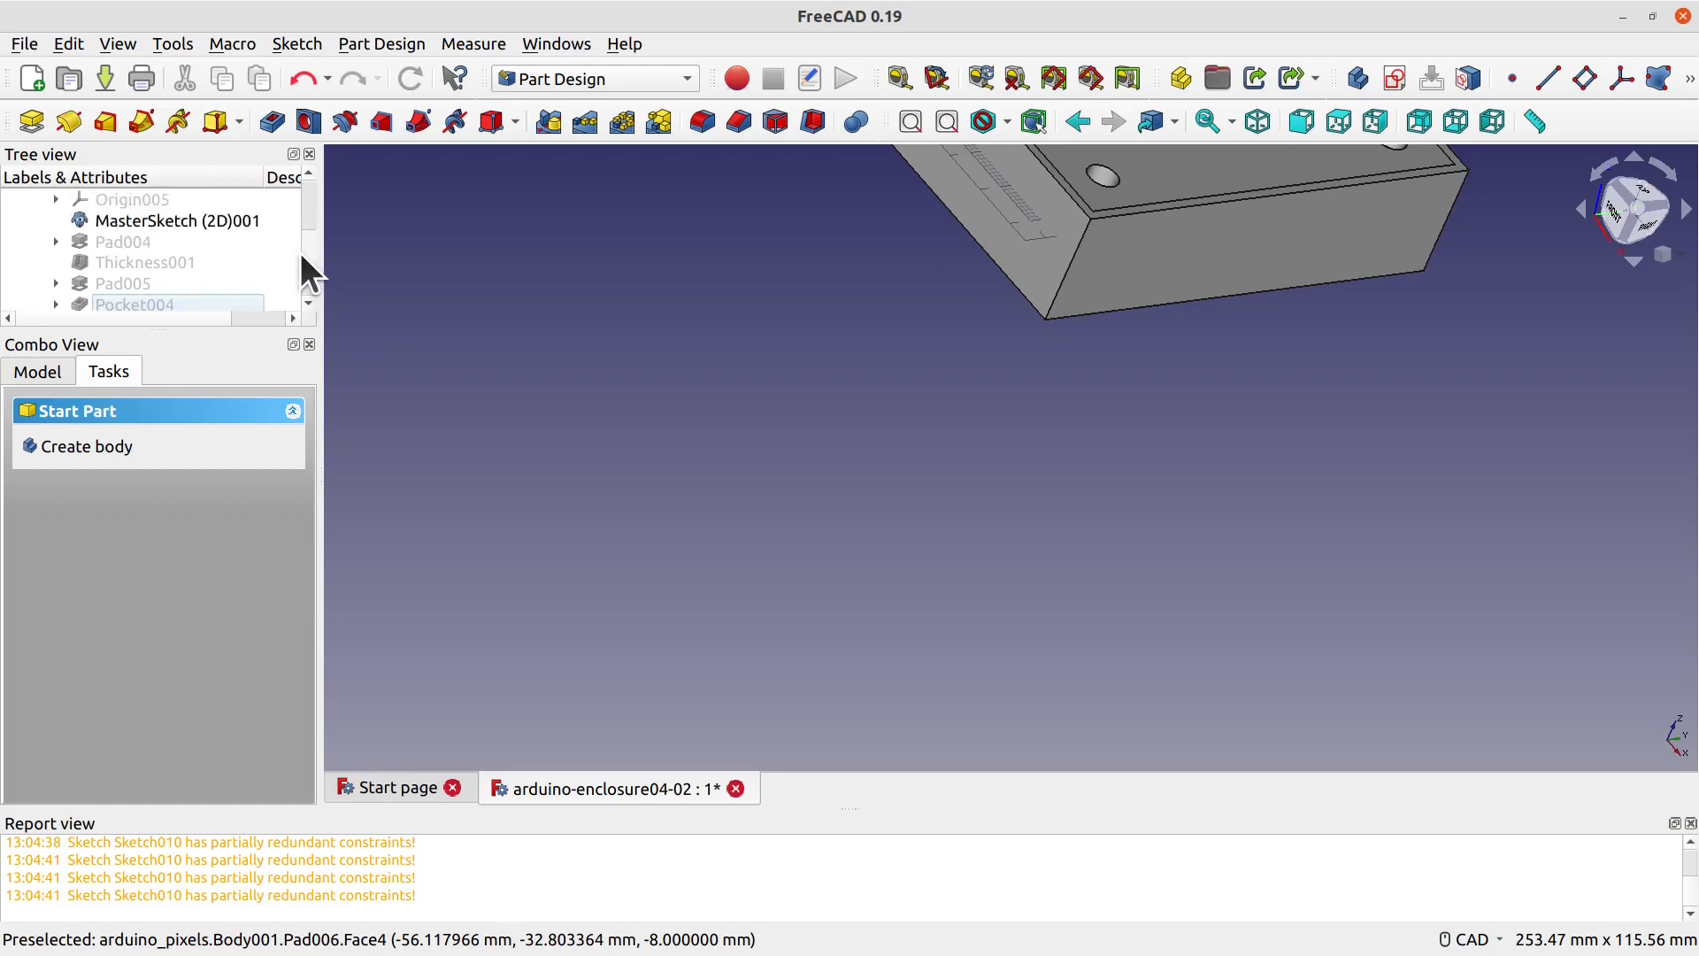
pyautogui.click(200, 243)
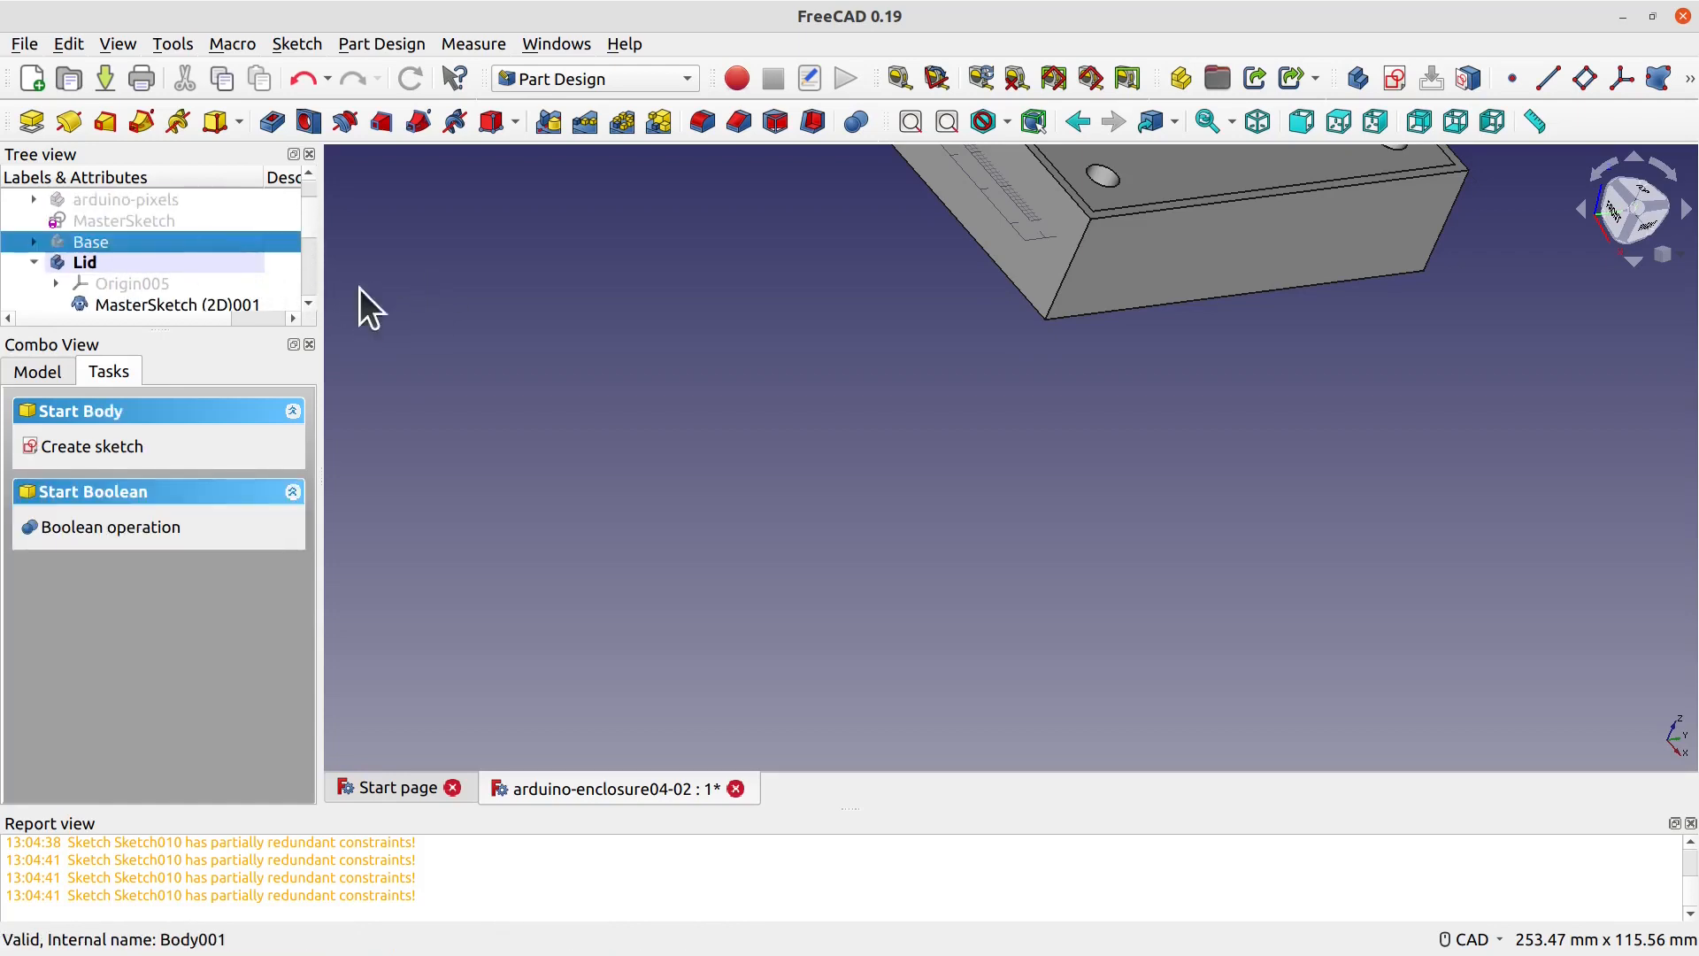
pyautogui.press('space')
pyautogui.scroll(-3, 1018, 466)
pyautogui.moveTo(876, 432); pyautogui.dragTo(1115, 497, button='middle')
pyautogui.moveTo(640, 349); pyautogui.dragTo(660, 478, button='middle')
pyautogui.moveTo(941, 368); pyautogui.dragTo(905, 577, button='middle')
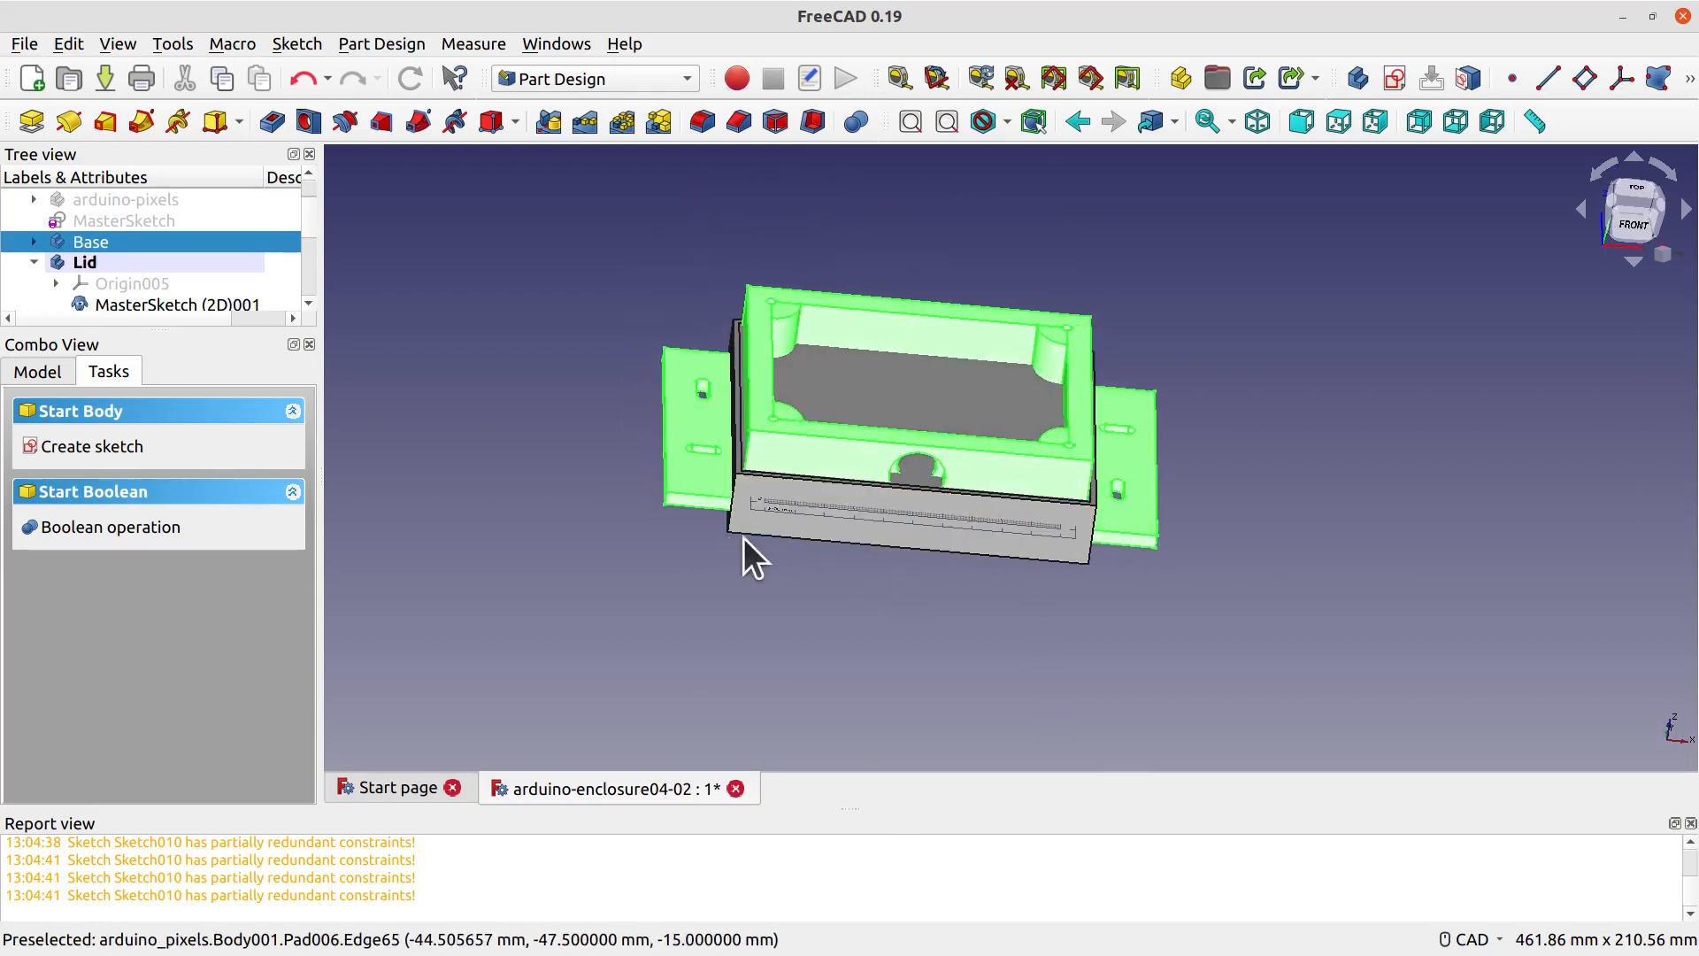
# Step: Transform the Lid body, moving it 60 mm upward along its vertical axis
pyautogui.click(832, 512)
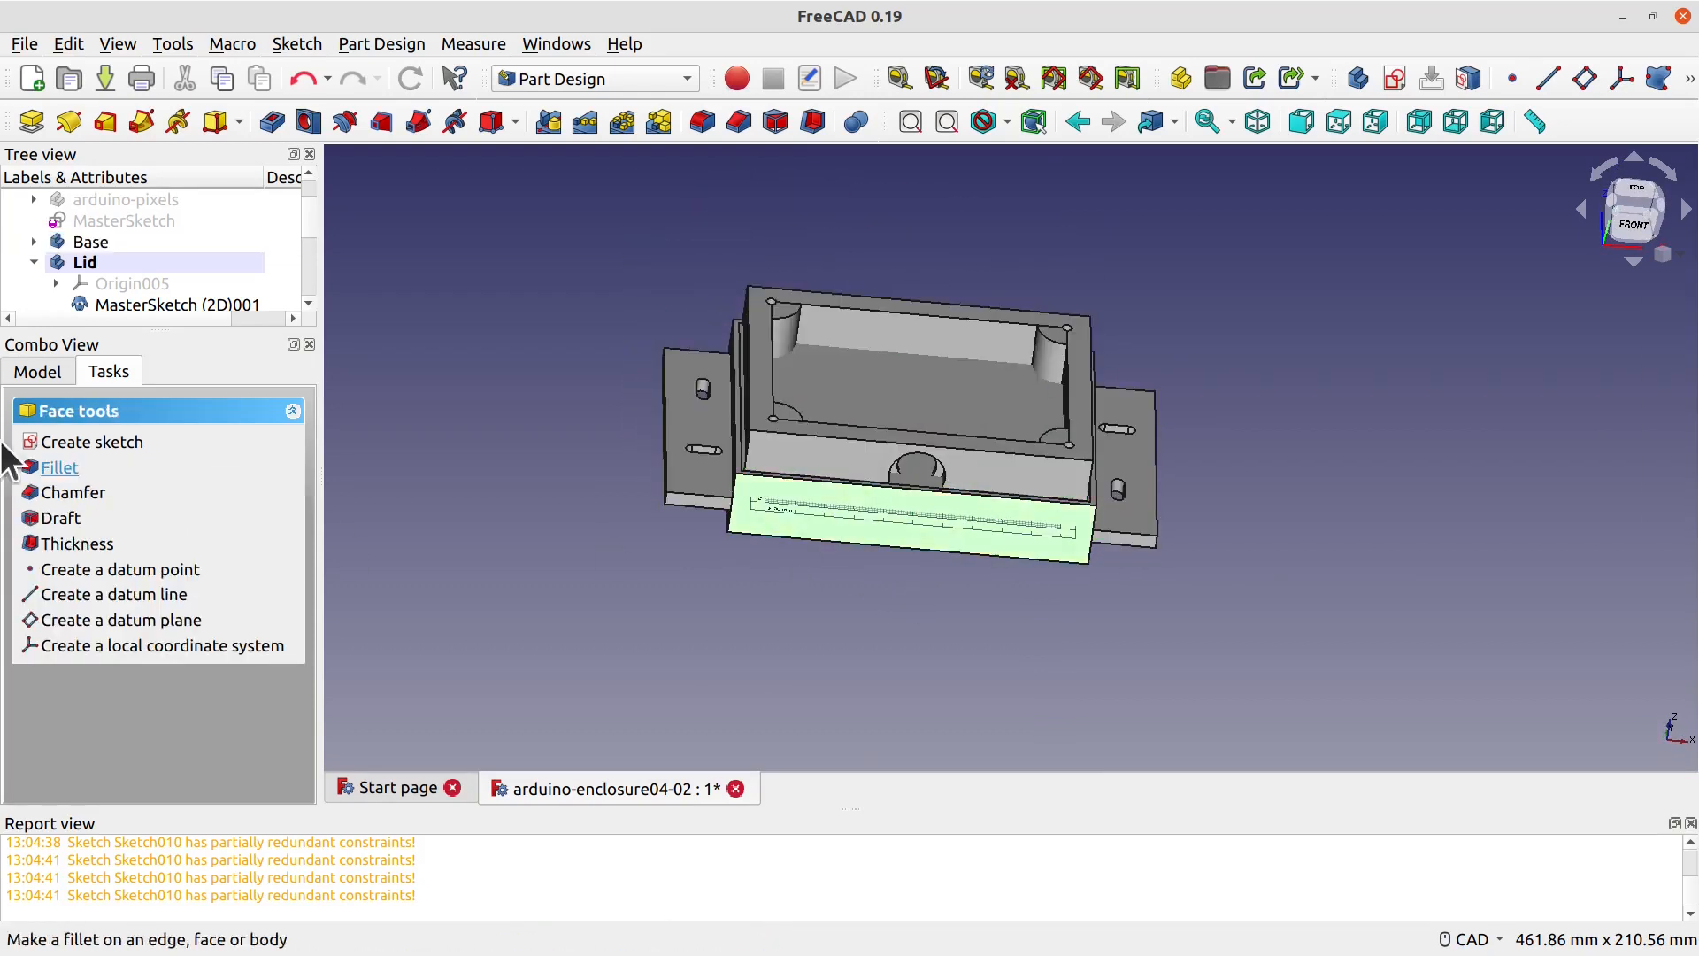
pyautogui.rightClick(161, 263)
pyautogui.click(232, 309)
pyautogui.moveTo(935, 297); pyautogui.dragTo(961, 152)
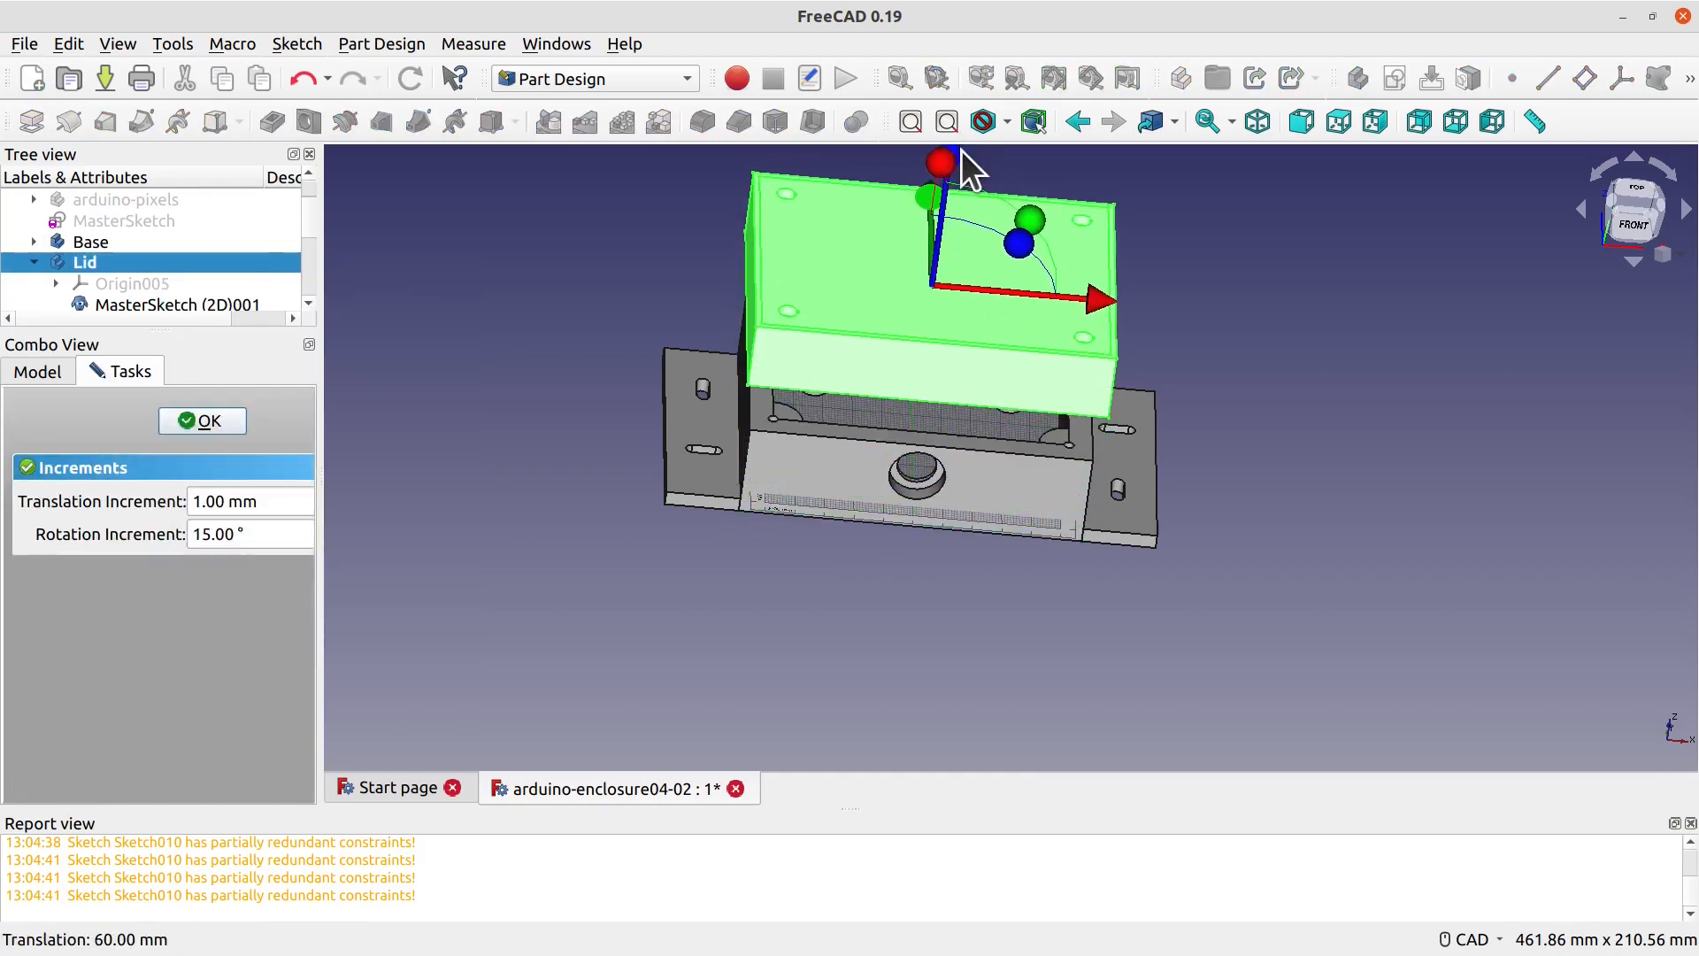
pyautogui.moveTo(926, 699); pyautogui.dragTo(986, 508, button='middle')
pyautogui.scroll(-1, 1164, 549)
pyautogui.moveTo(1184, 666); pyautogui.dragTo(1202, 495, button='middle')
# Step: Adjust the lid's height above the base, ending with a 31 mm move downward, and finish the transform
pyautogui.moveTo(984, 388); pyautogui.dragTo(994, 347)
pyautogui.moveTo(602, 360); pyautogui.dragTo(569, 486, button='middle')
pyautogui.moveTo(1358, 445); pyautogui.dragTo(1366, 732, button='middle')
pyautogui.scroll(-2, 1311, 241)
pyautogui.moveTo(1312, 241); pyautogui.dragTo(1296, 482, button='middle')
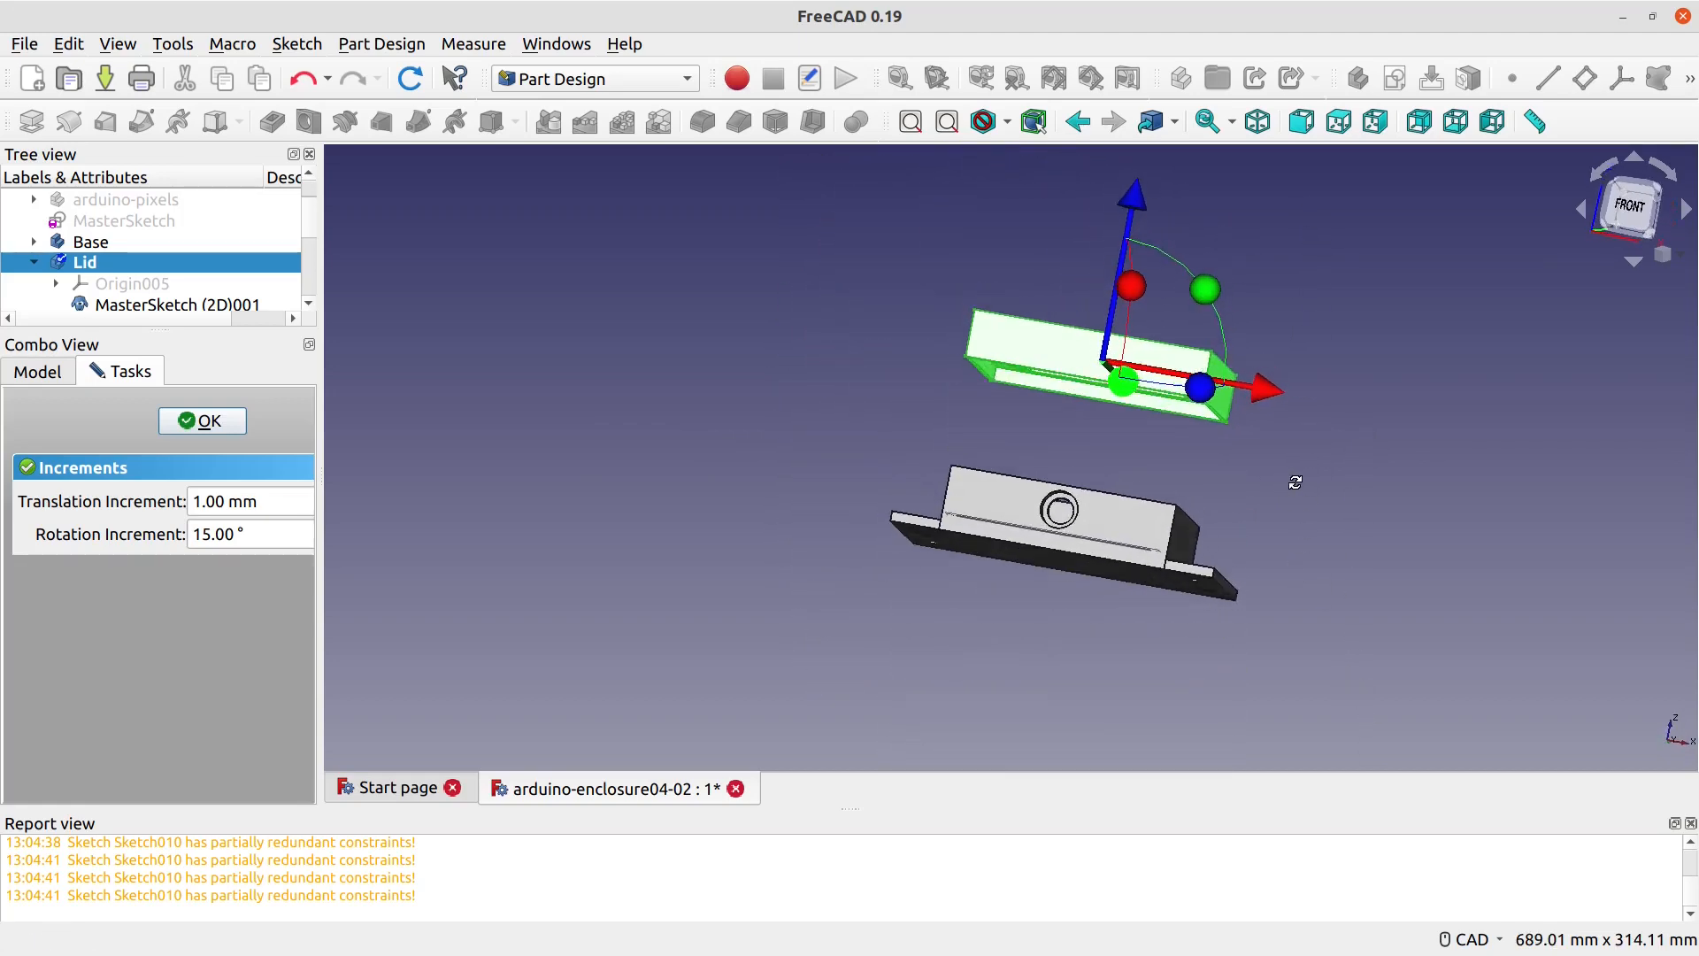
pyautogui.moveTo(1126, 208); pyautogui.dragTo(1113, 258)
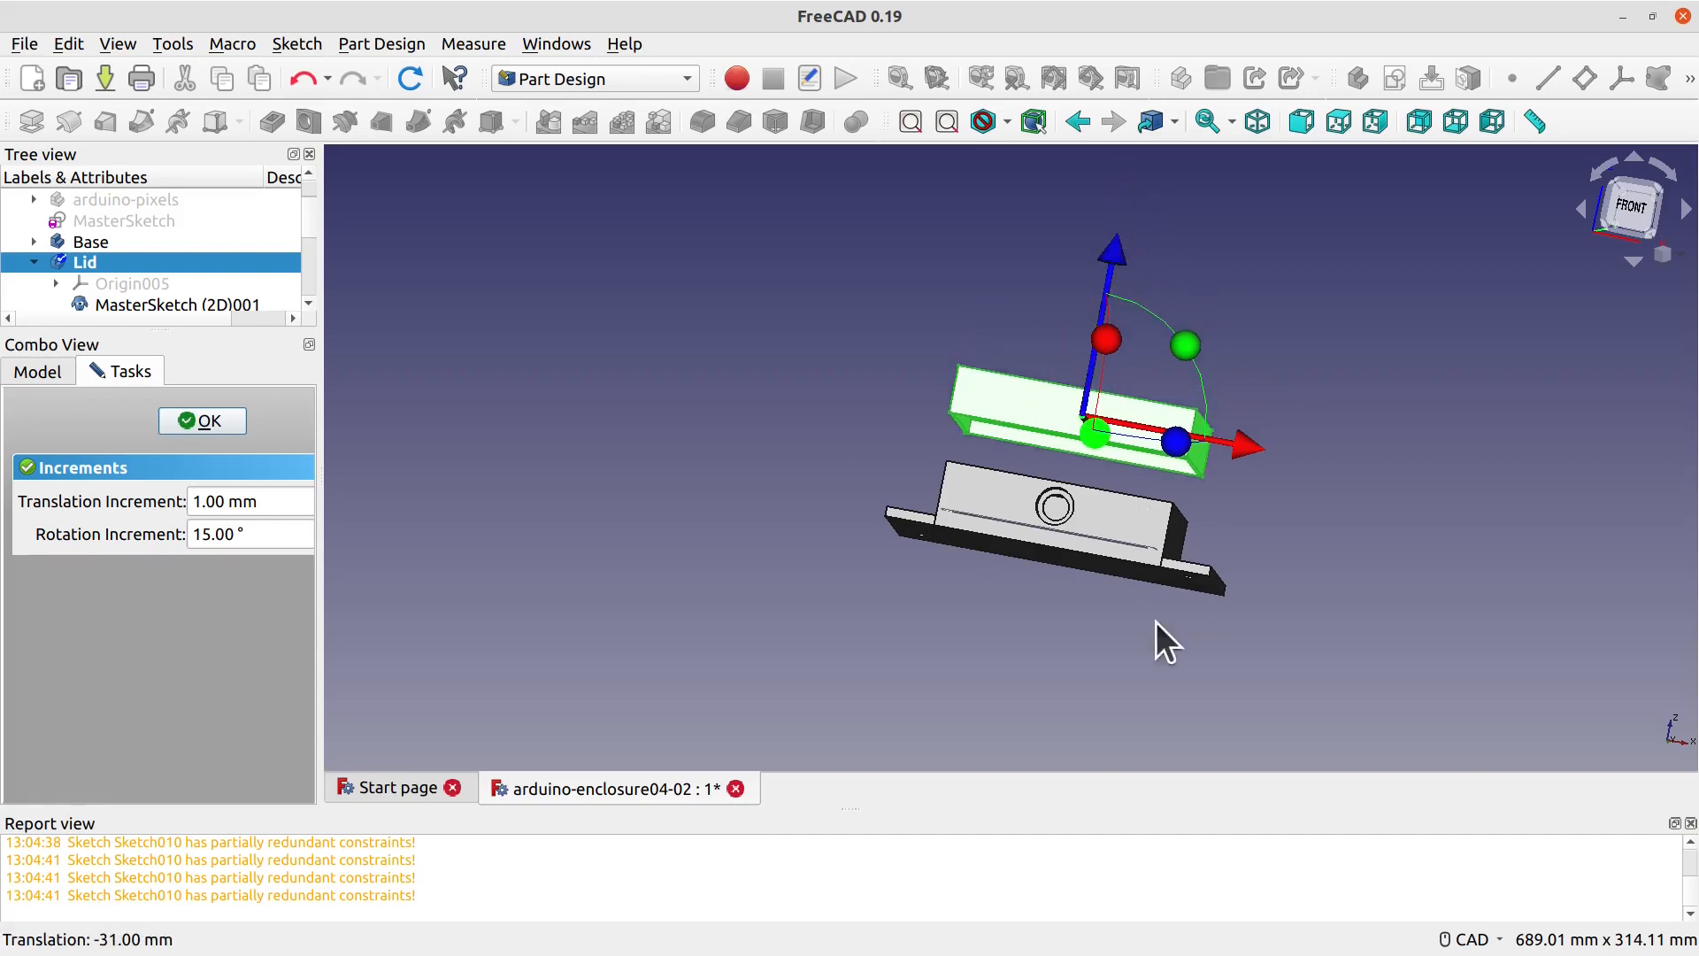
pyautogui.click(186, 420)
# Step: Examine the raised lid and the base's upper rim from several angles to plan the gasket
pyautogui.moveTo(796, 539); pyautogui.dragTo(933, 628, button='middle')
pyautogui.scroll(-1, 933, 630)
pyautogui.scroll(6, 952, 560)
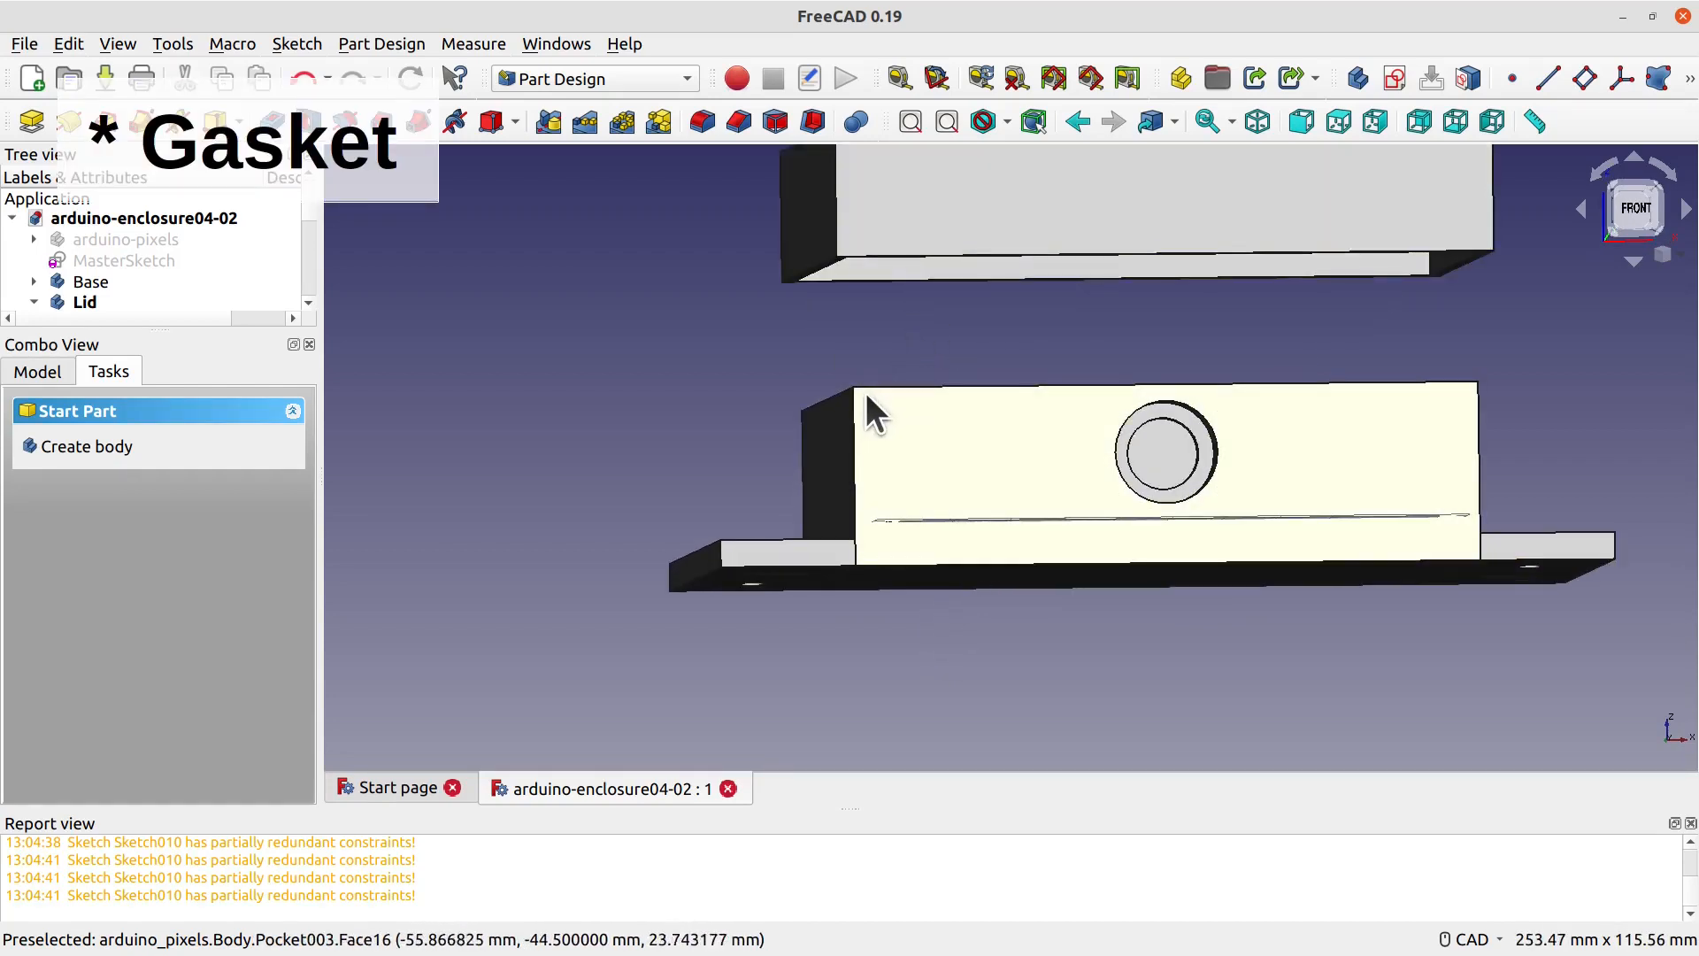
pyautogui.moveTo(1149, 386); pyautogui.dragTo(1133, 482, button='middle')
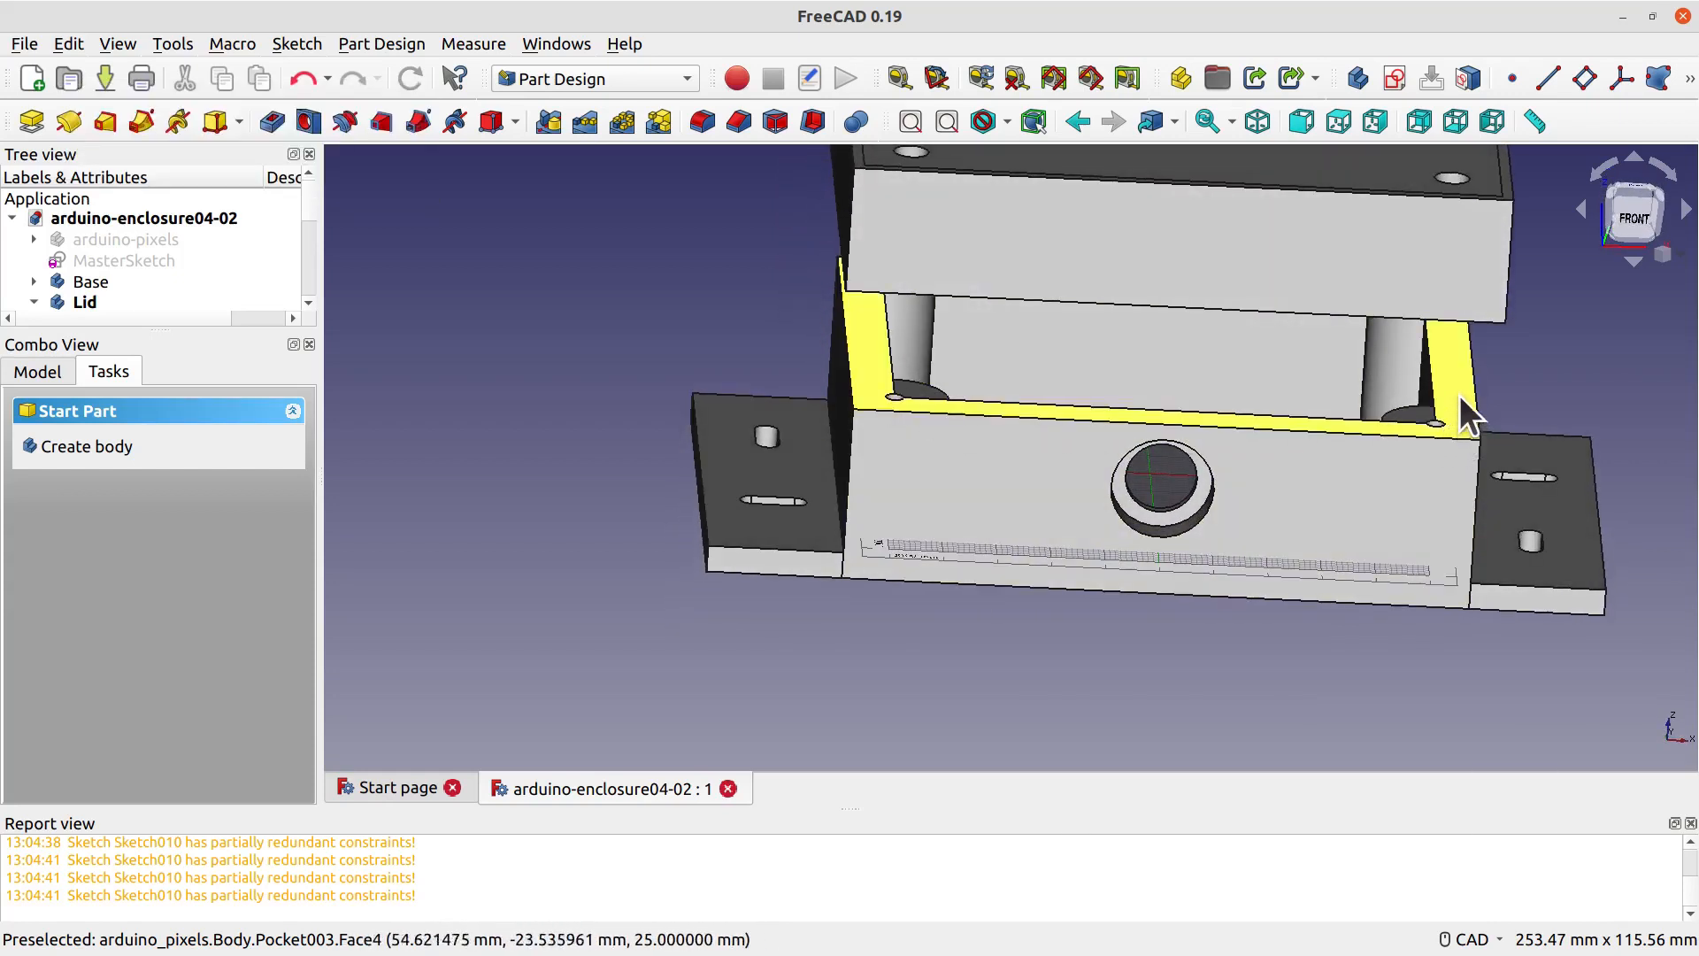
pyautogui.scroll(-1, 1328, 386)
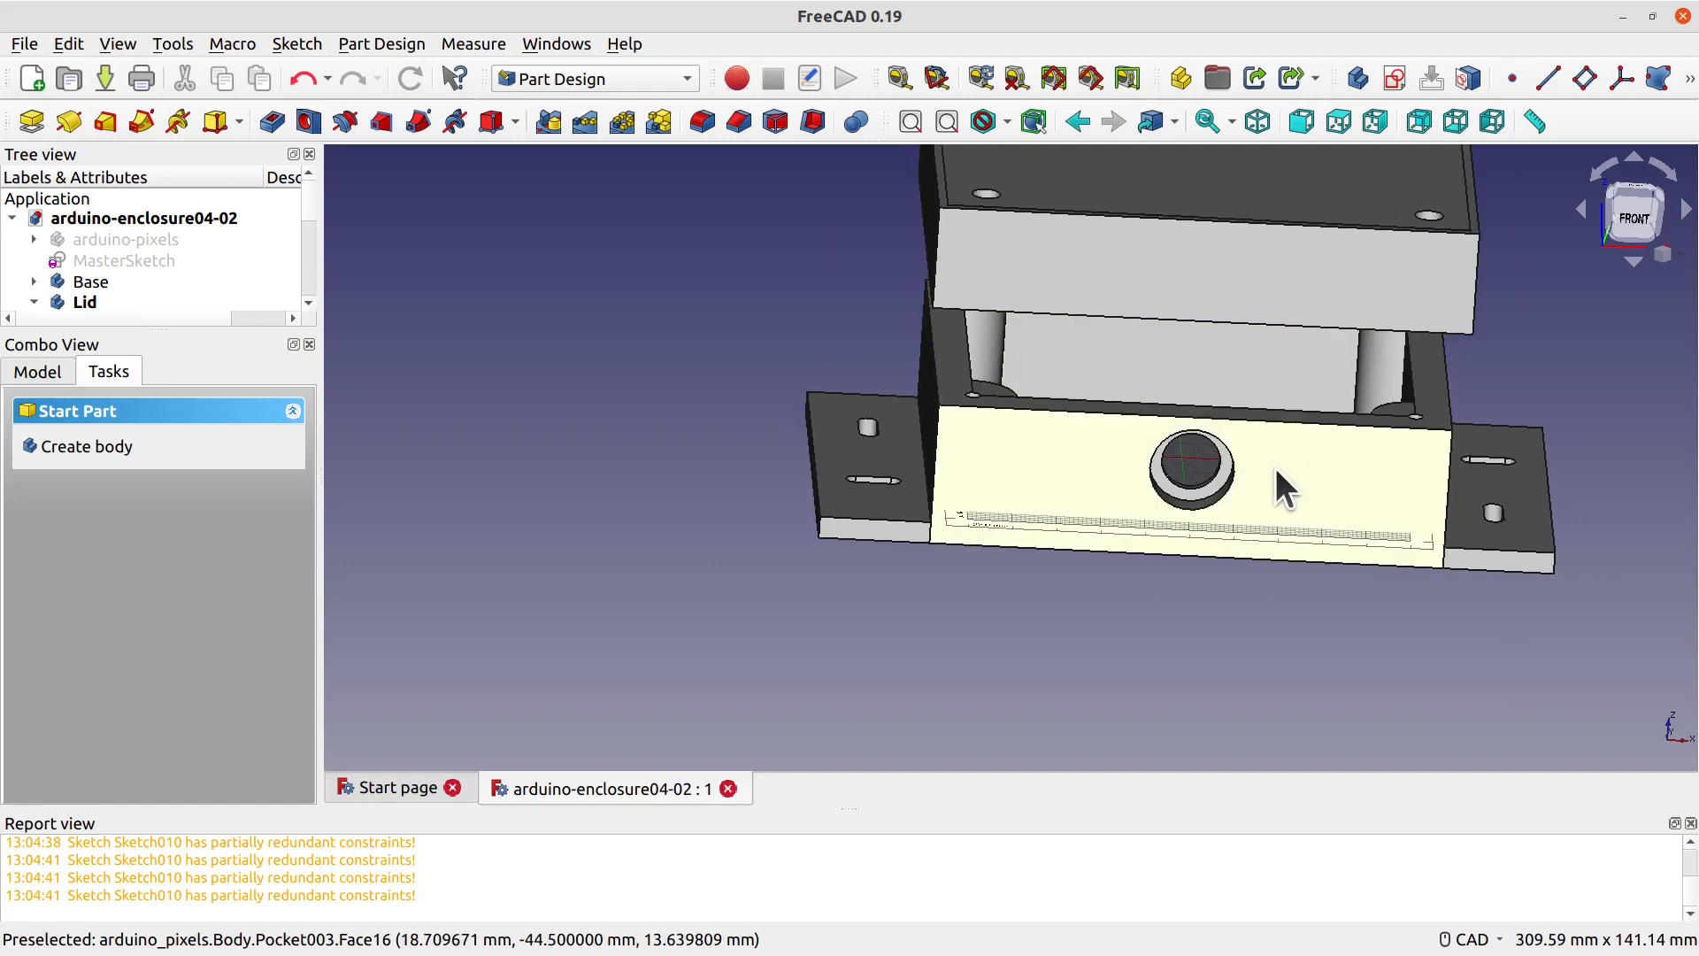
pyautogui.scroll(-2, 1273, 464)
pyautogui.moveTo(1197, 540); pyautogui.dragTo(1201, 575, button='middle')
pyautogui.moveTo(1328, 581); pyautogui.dragTo(1123, 633, button='middle')
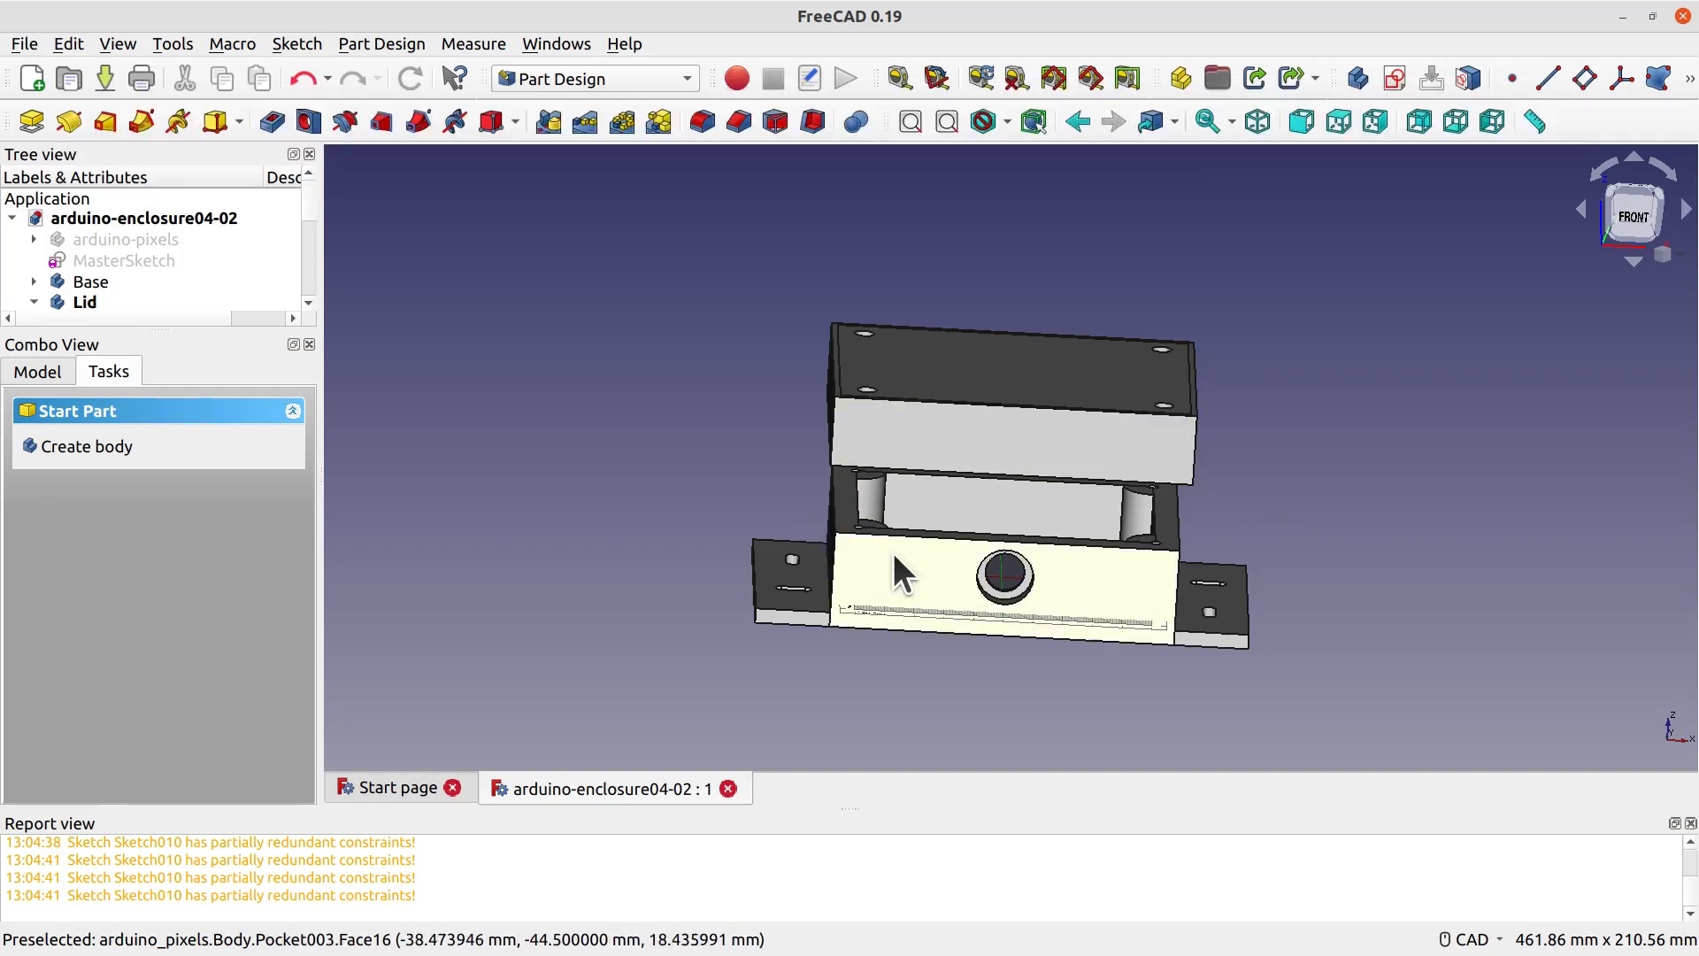
pyautogui.scroll(2, 901, 560)
pyautogui.moveTo(956, 582); pyautogui.dragTo(999, 611, button='middle')
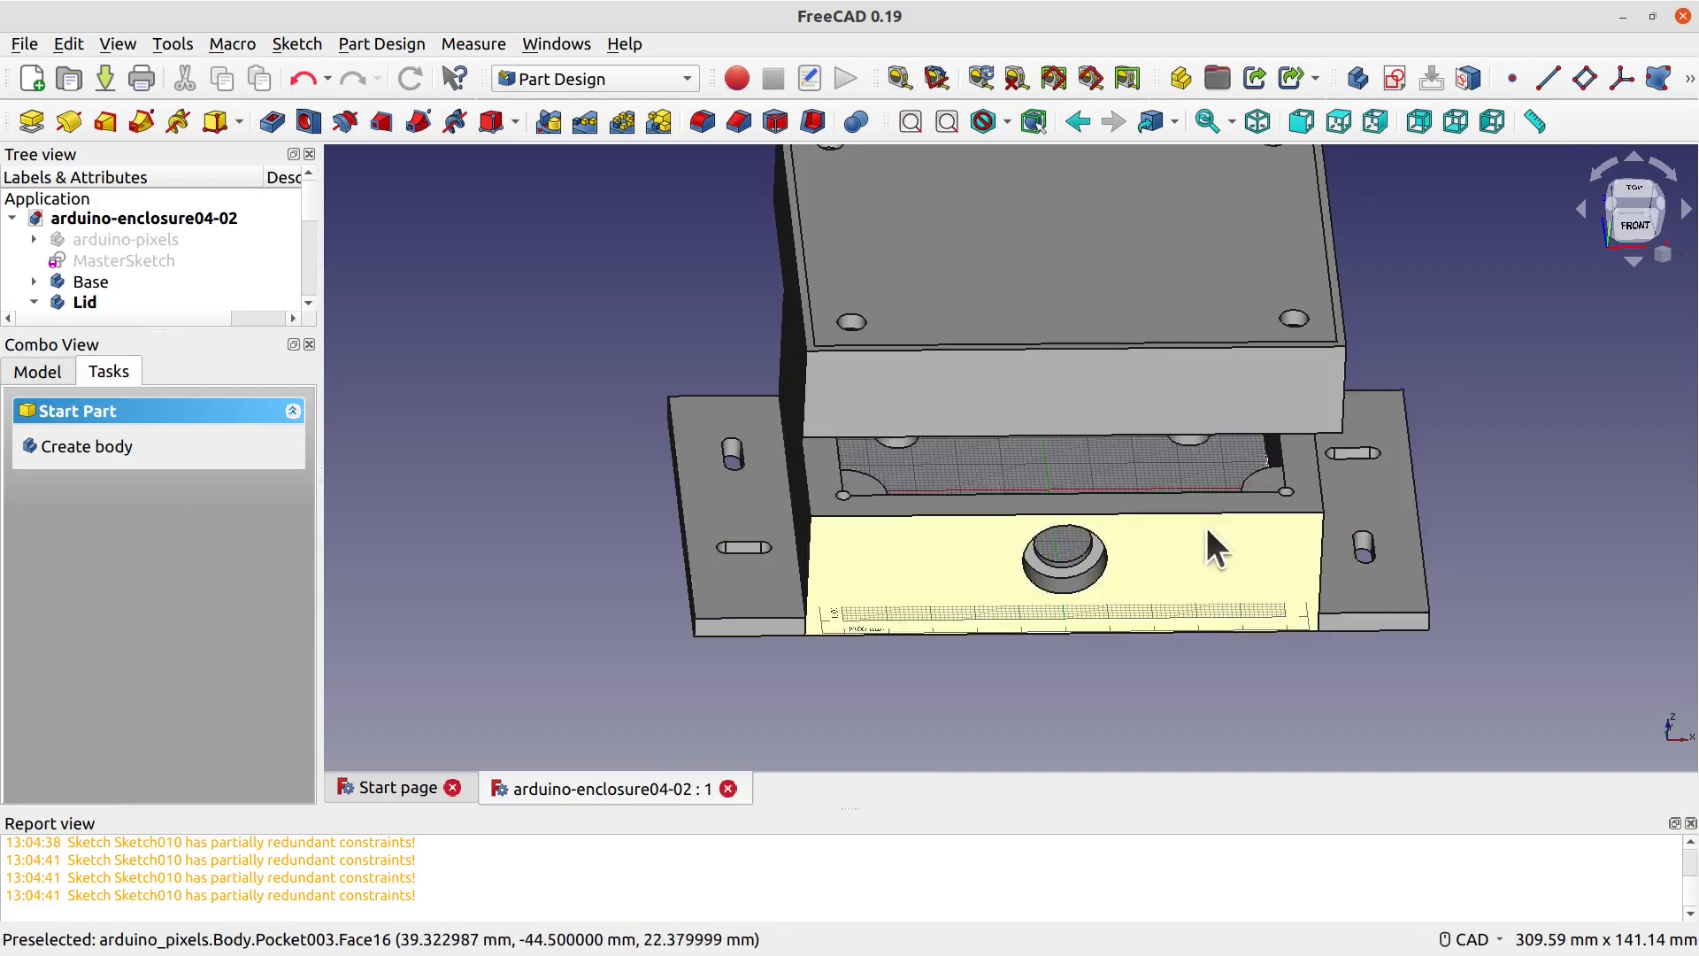
pyautogui.scroll(-1, 1057, 561)
pyautogui.scroll(2, 1057, 562)
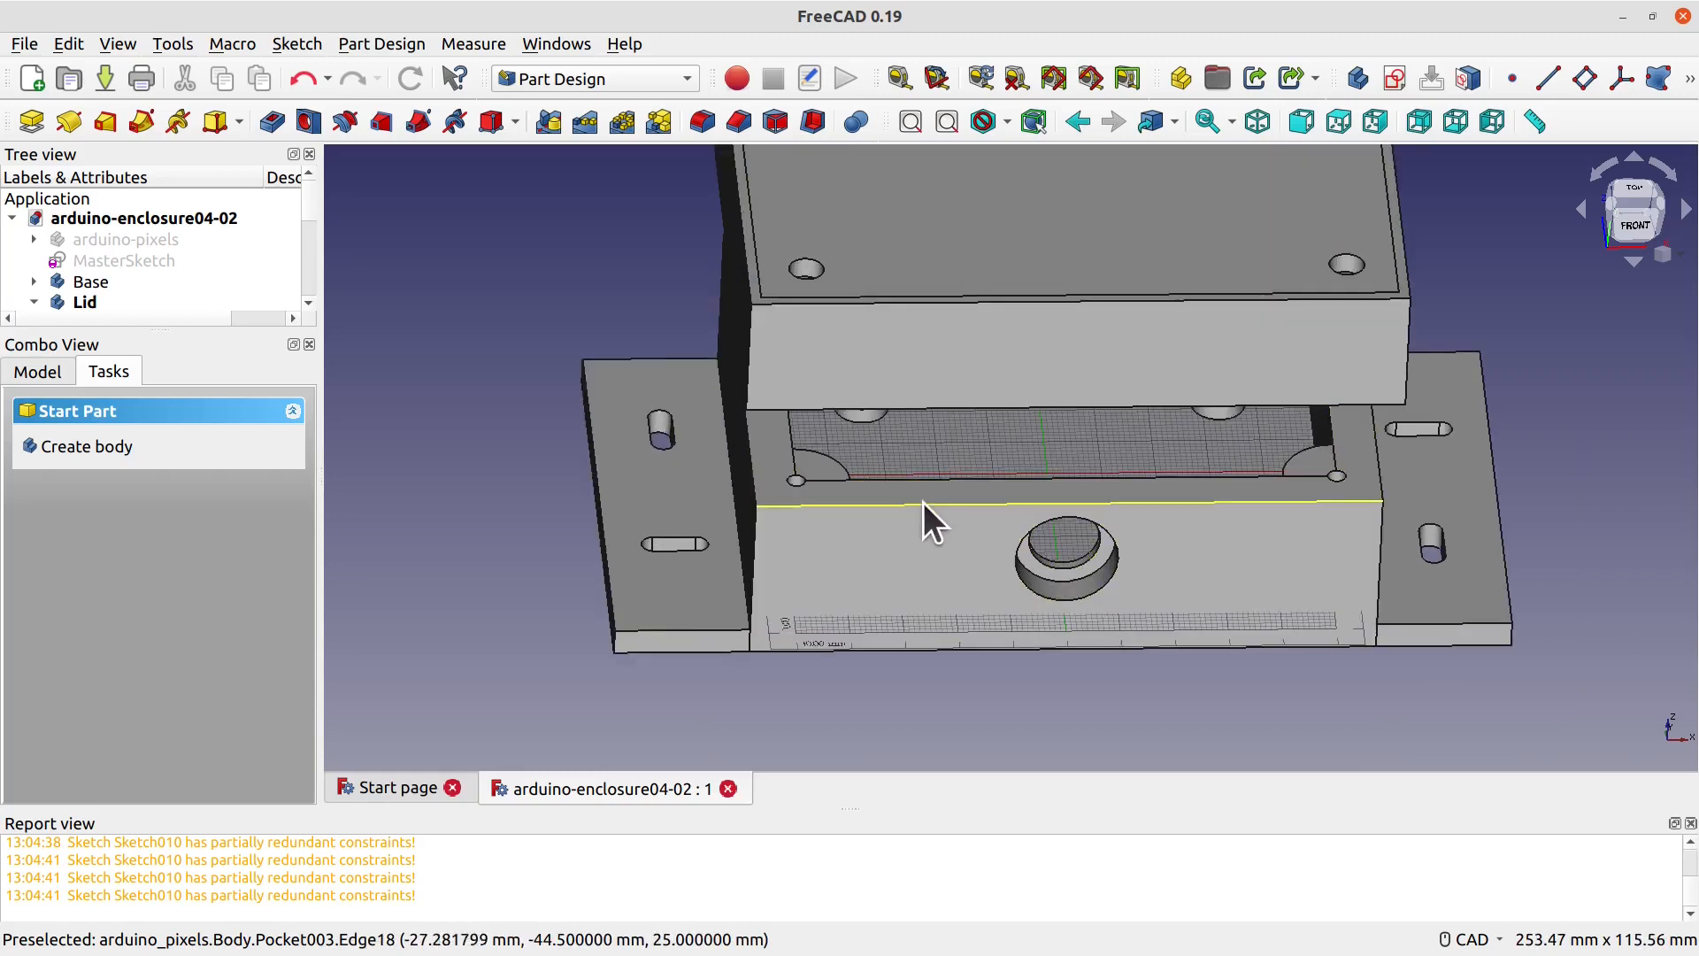
pyautogui.moveTo(1043, 465); pyautogui.dragTo(1029, 584, button='middle')
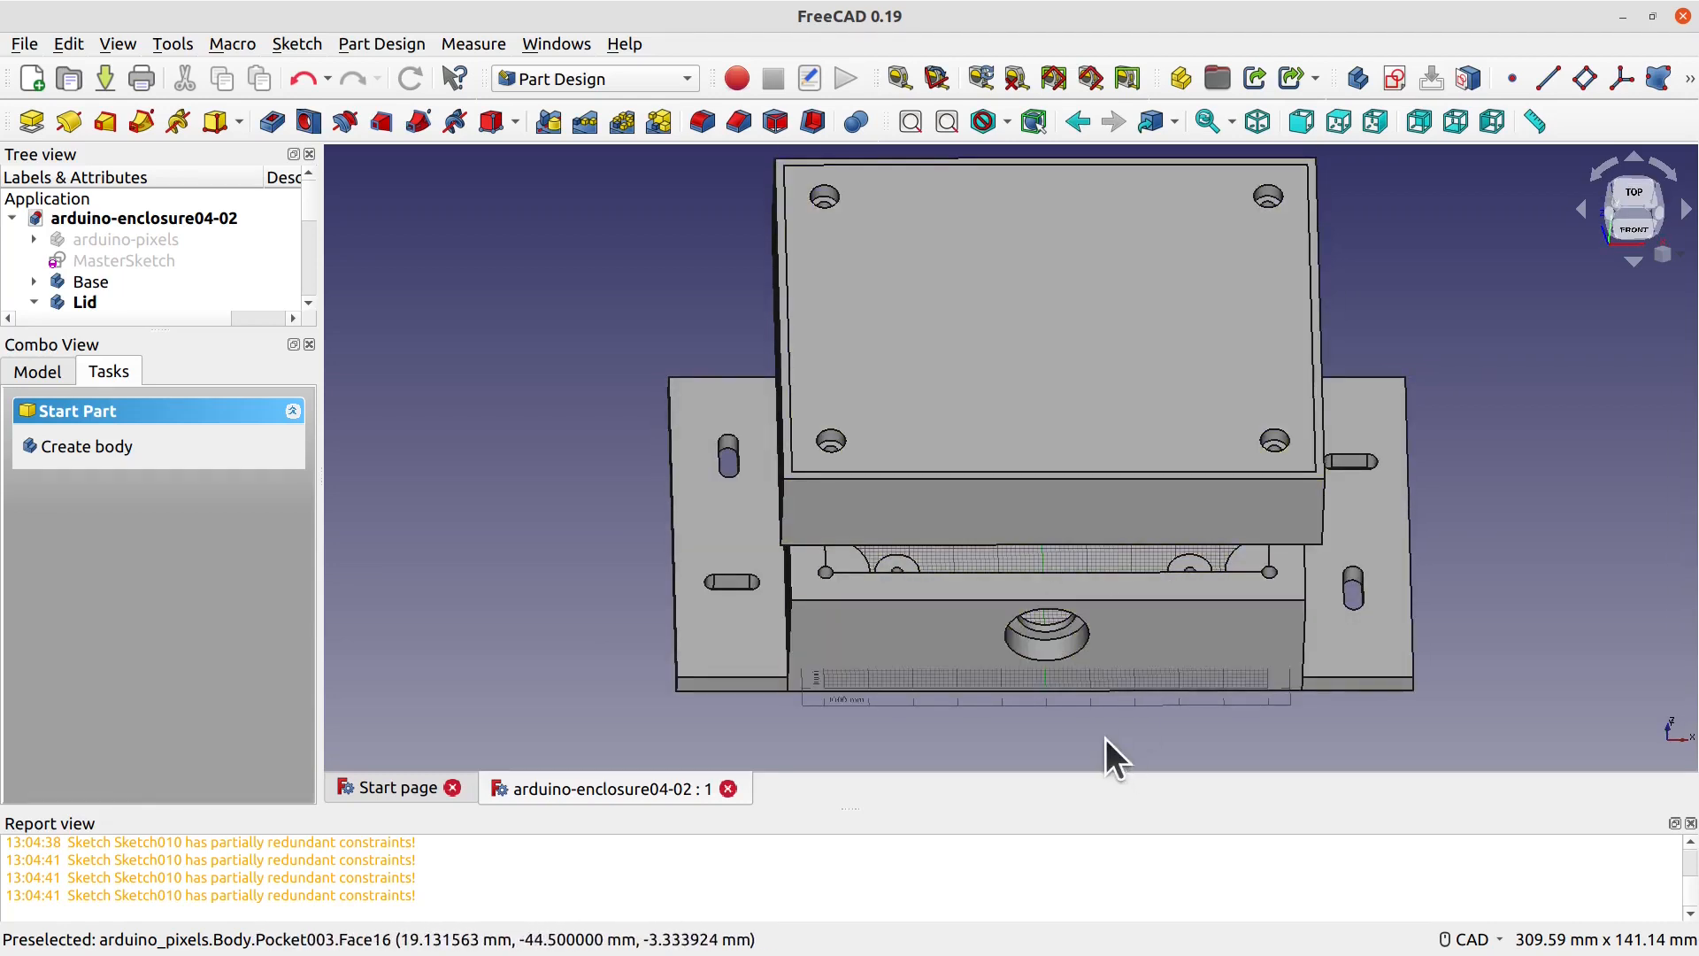
pyautogui.scroll(-1, 1375, 642)
pyautogui.moveTo(1375, 642); pyautogui.dragTo(1251, 649, button='middle')
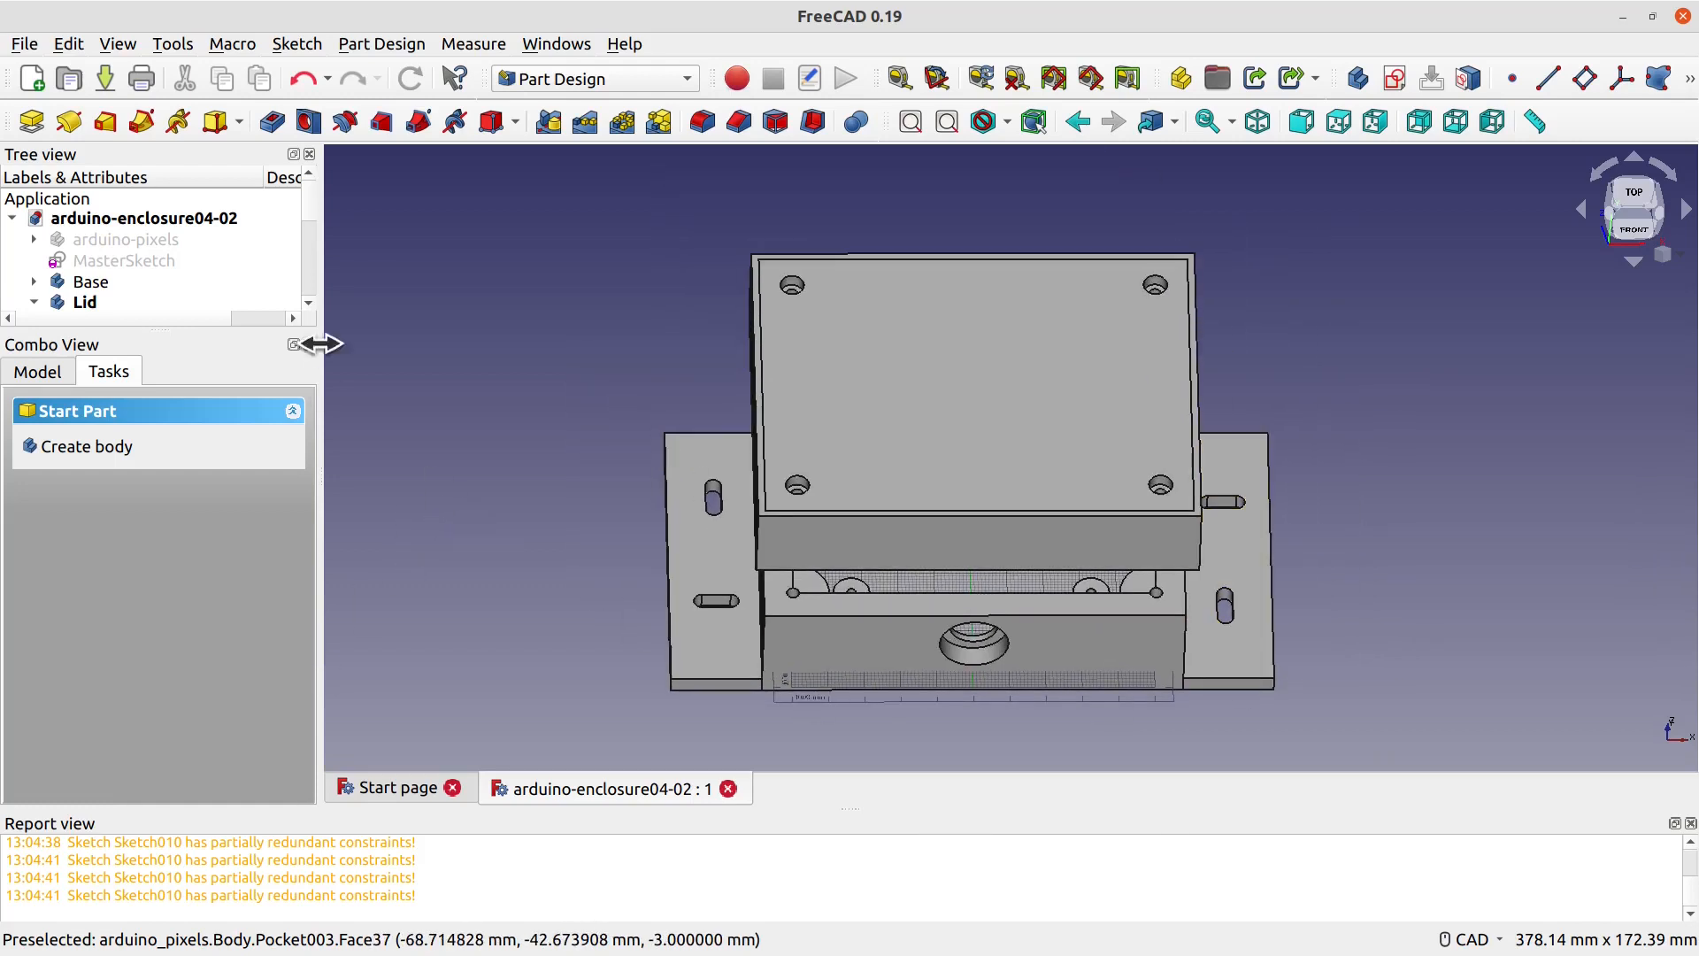
# Step: Hide the Lid body to expose the Base's upper rim
pyautogui.click(79, 301)
pyautogui.press('space')
pyautogui.moveTo(949, 383); pyautogui.dragTo(885, 425, button='middle')
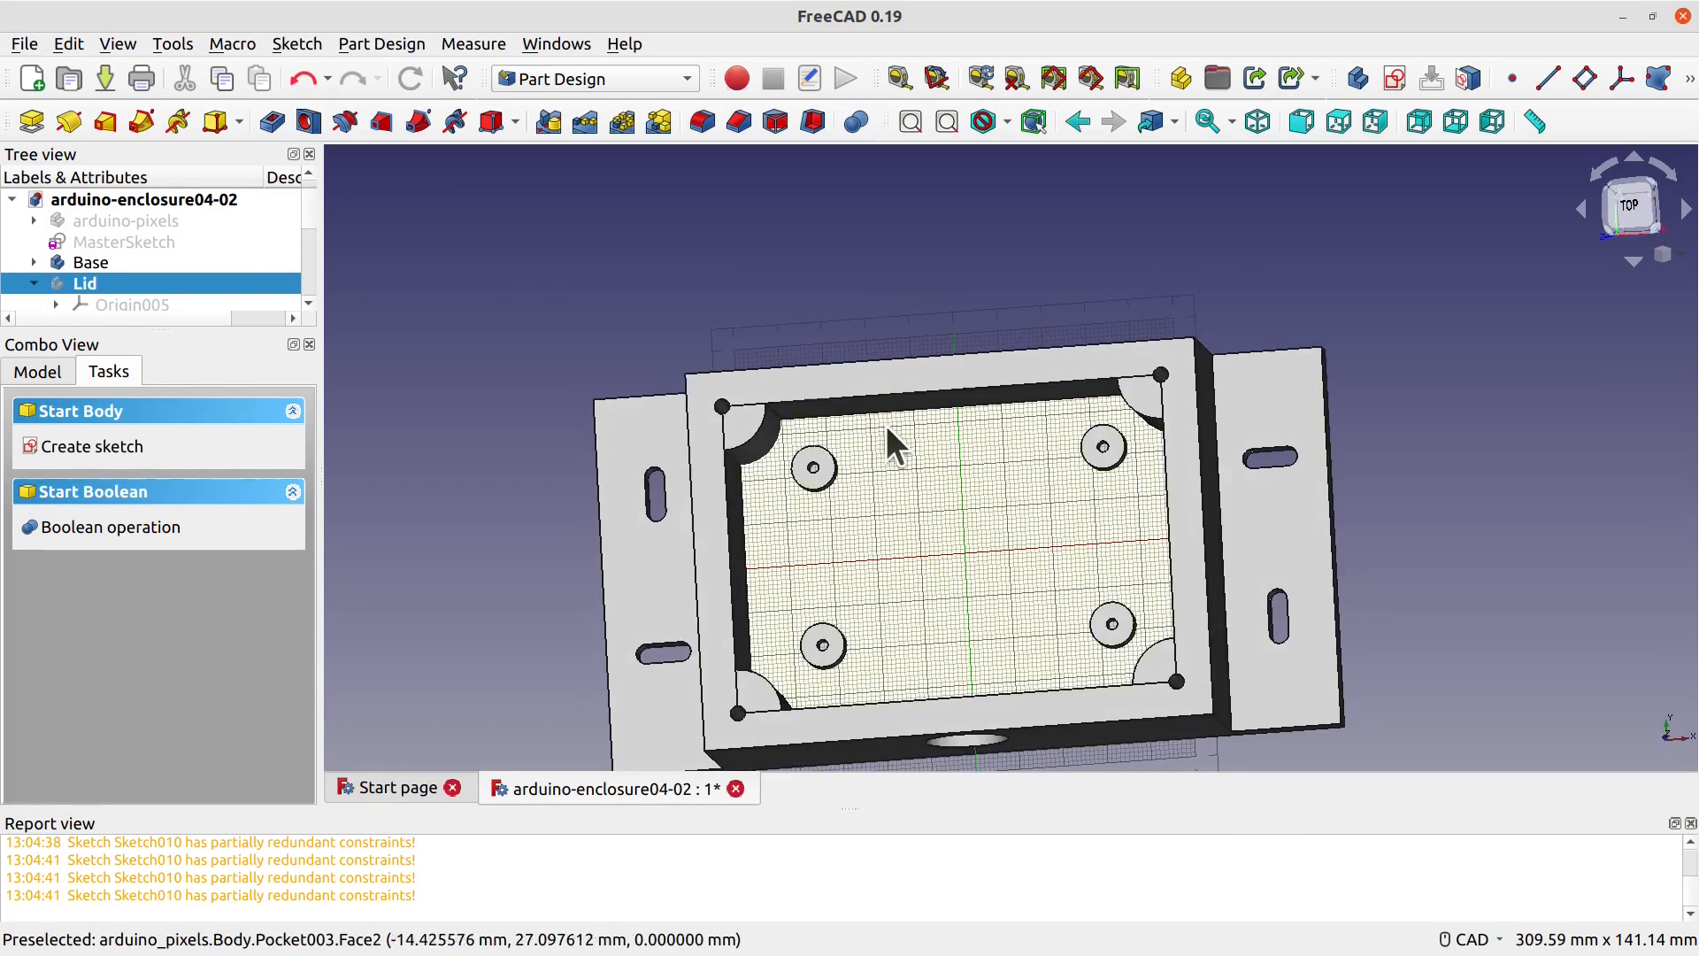
pyautogui.click(867, 380)
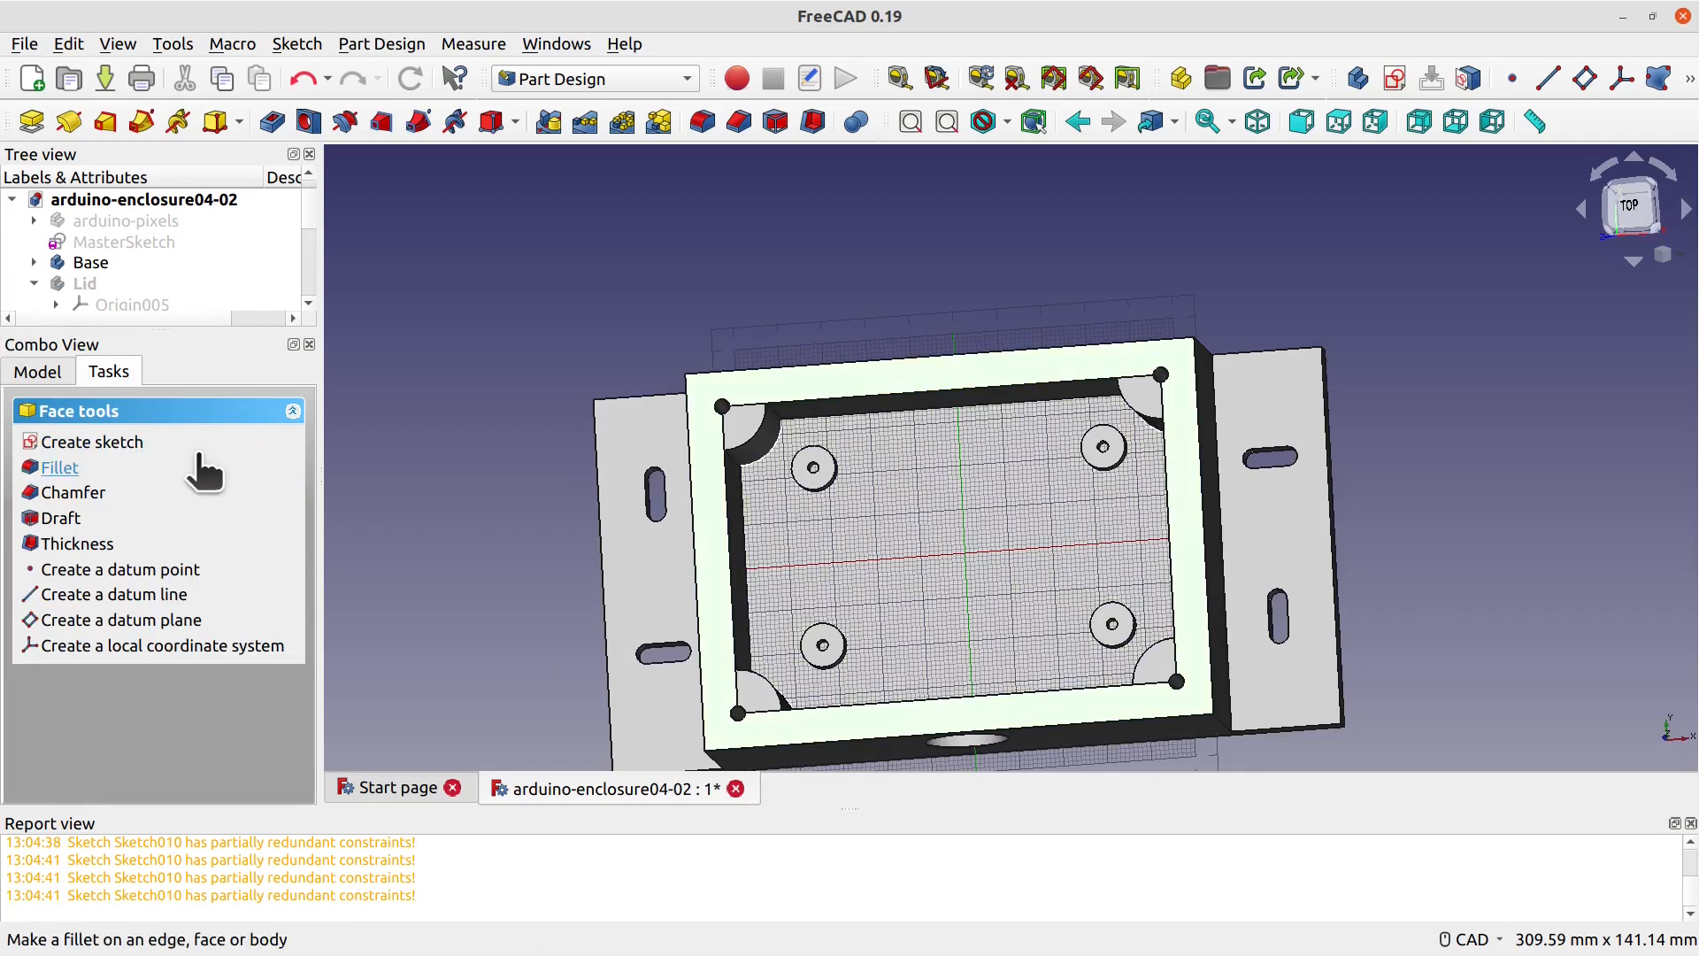
pyautogui.click(110, 443)
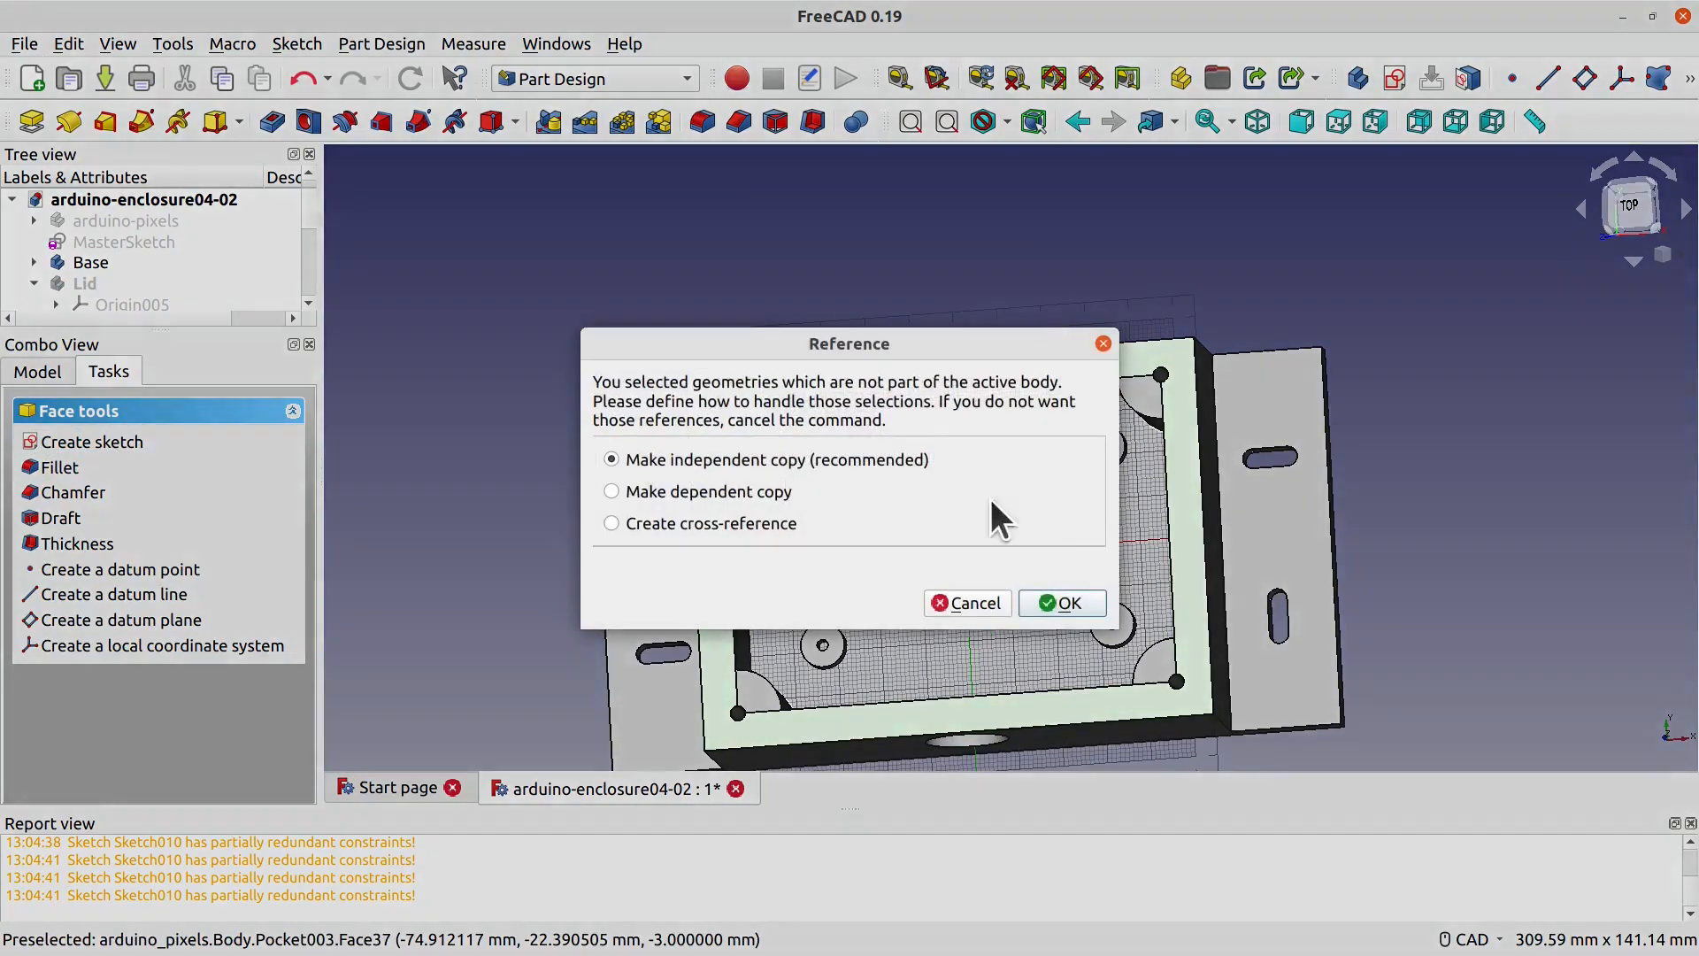
pyautogui.click(954, 606)
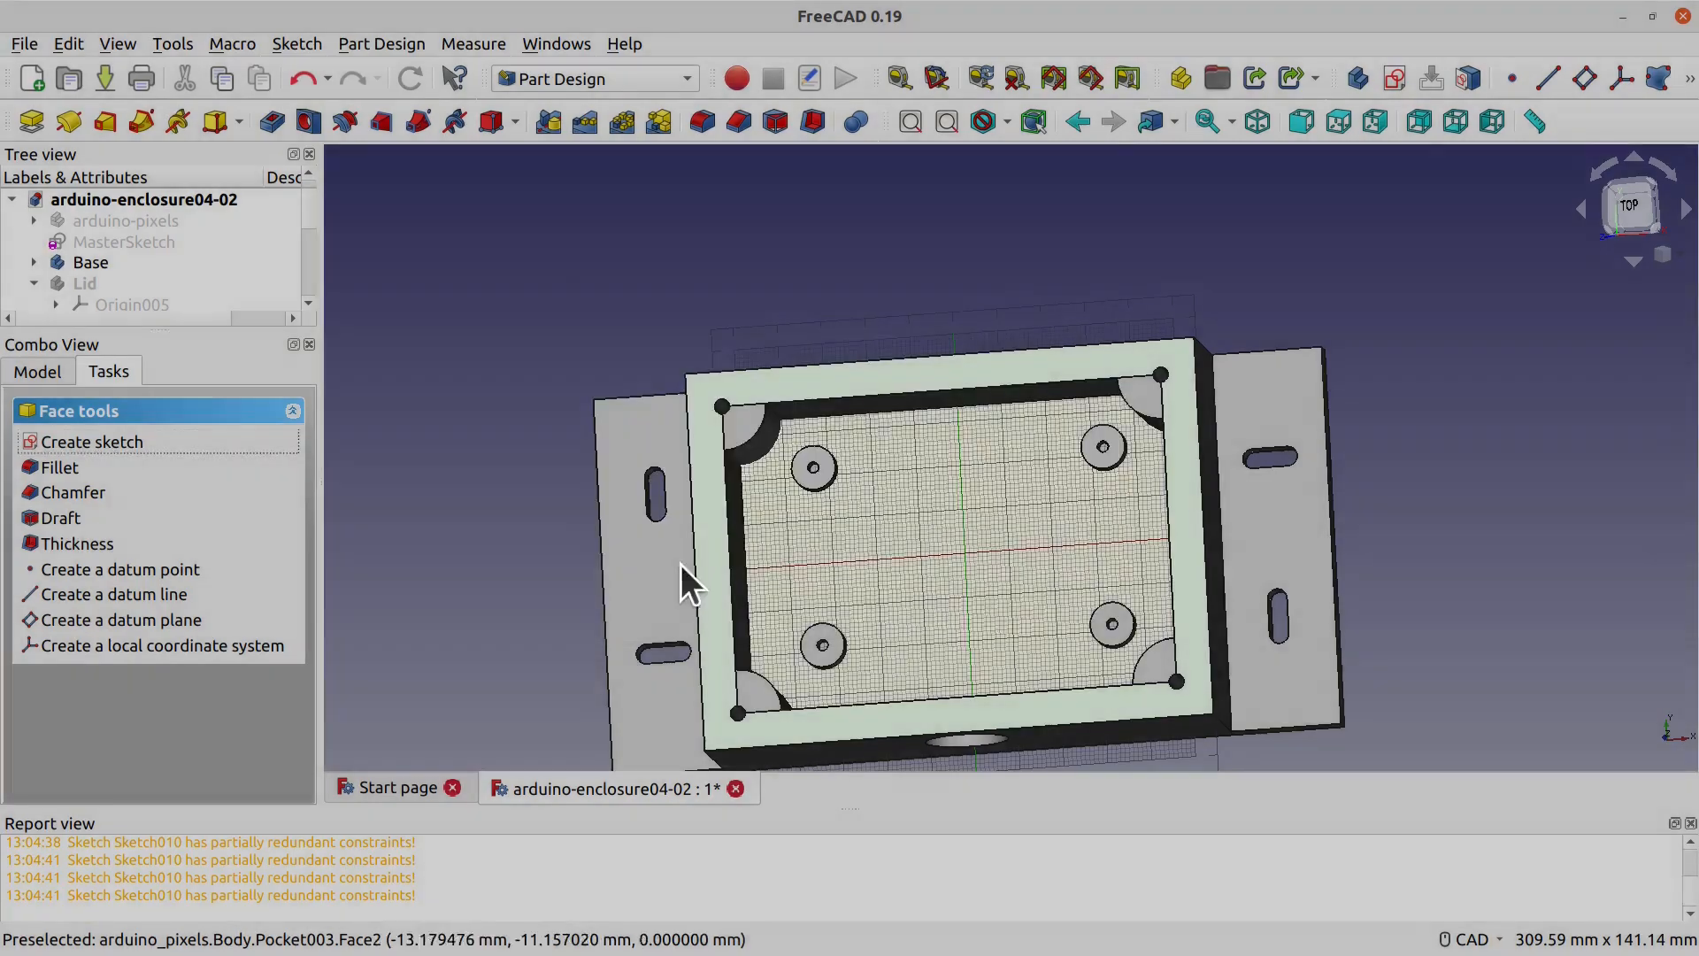
# Step: Make the Base the active body
pyautogui.moveTo(306, 215)
pyautogui.mouseDown()
pyautogui.moveTo(305, 287)
pyautogui.moveTo(310, 194)
pyautogui.mouseUp()
pyautogui.click(104, 276)
pyautogui.rightClick(104, 275)
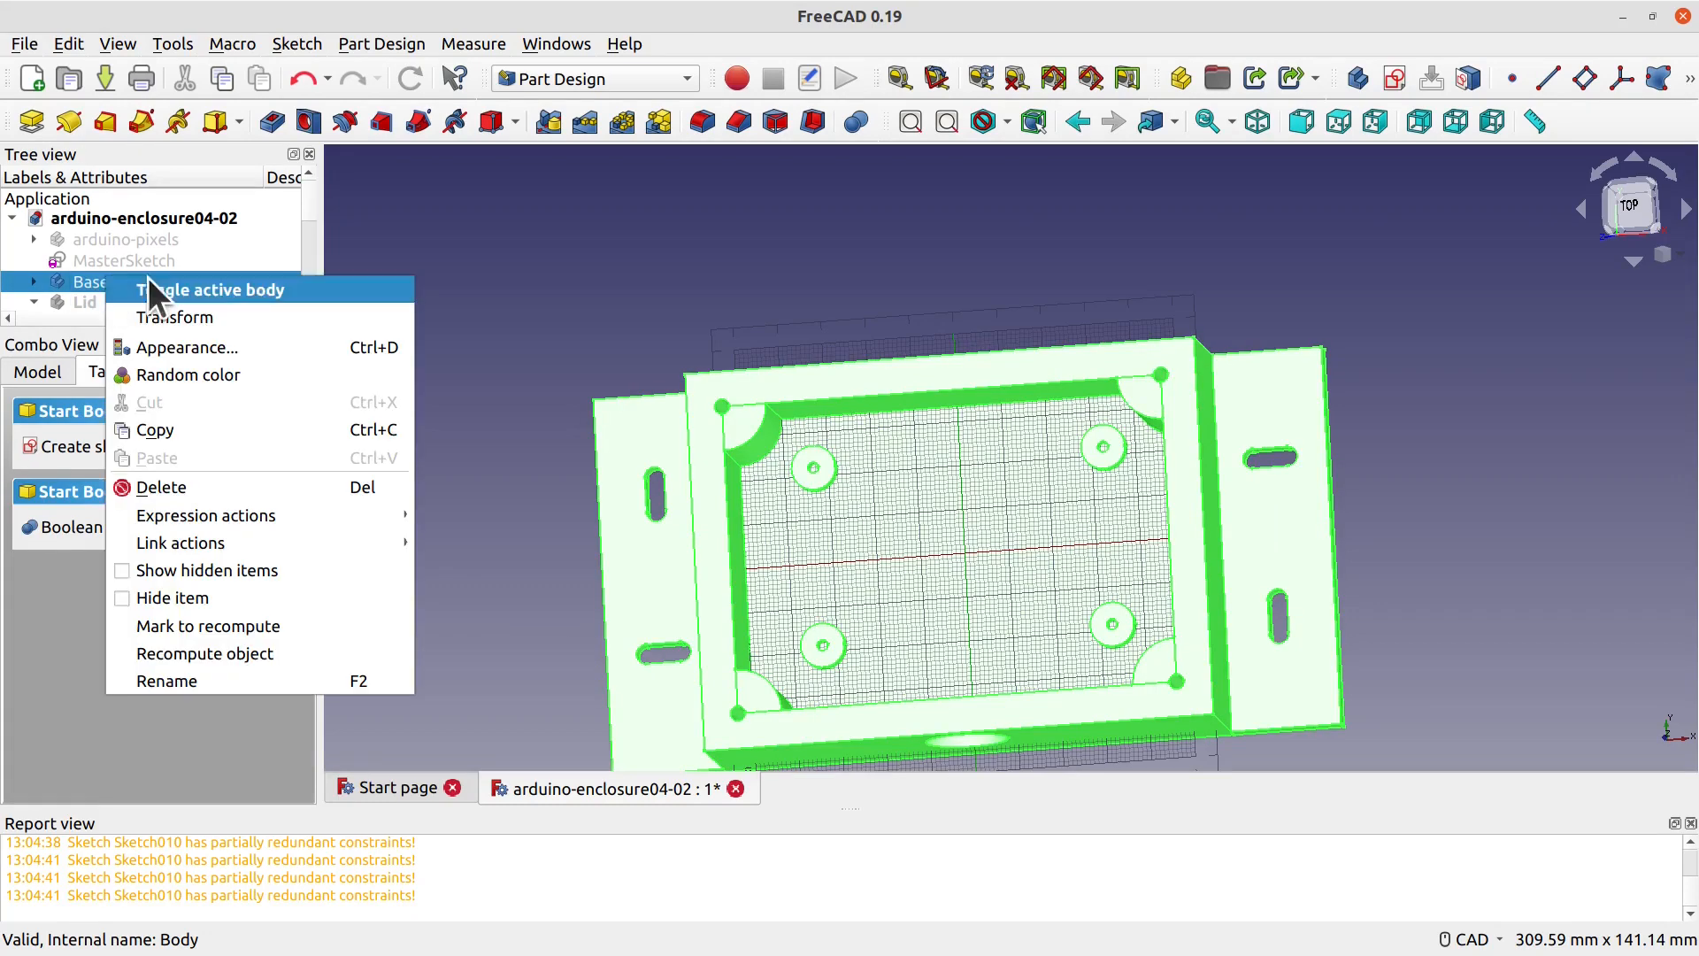
pyautogui.click(299, 290)
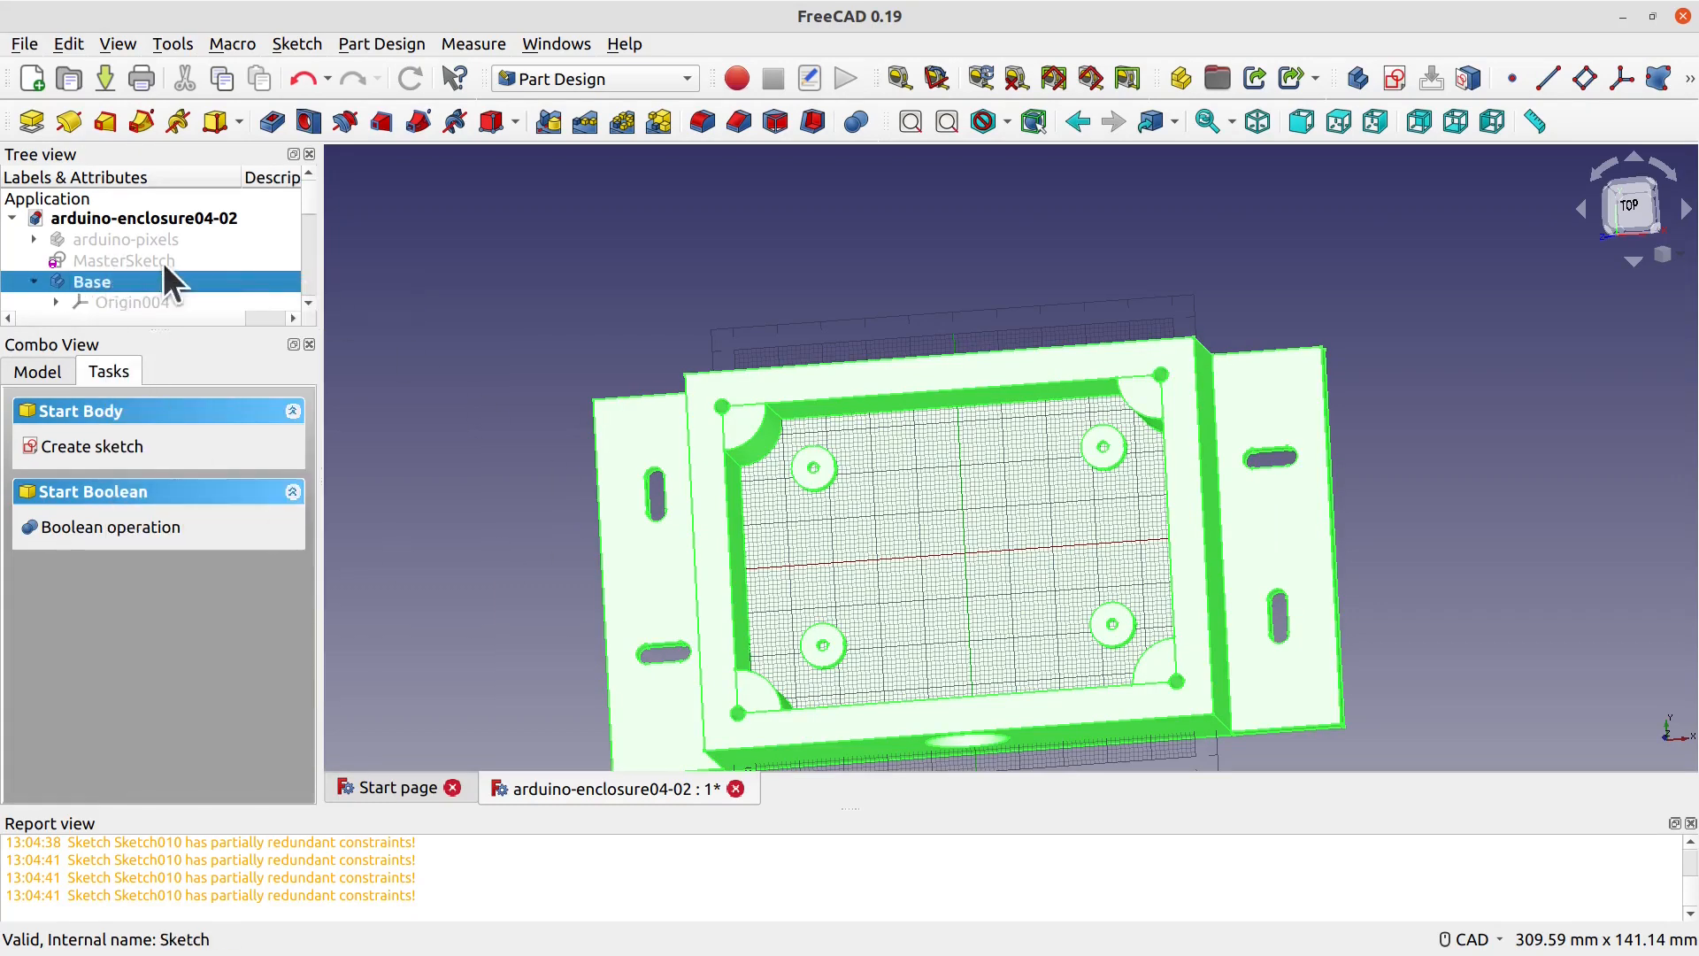
# Step: Create a new sketch on the upper rim face of the Base
pyautogui.click(135, 447)
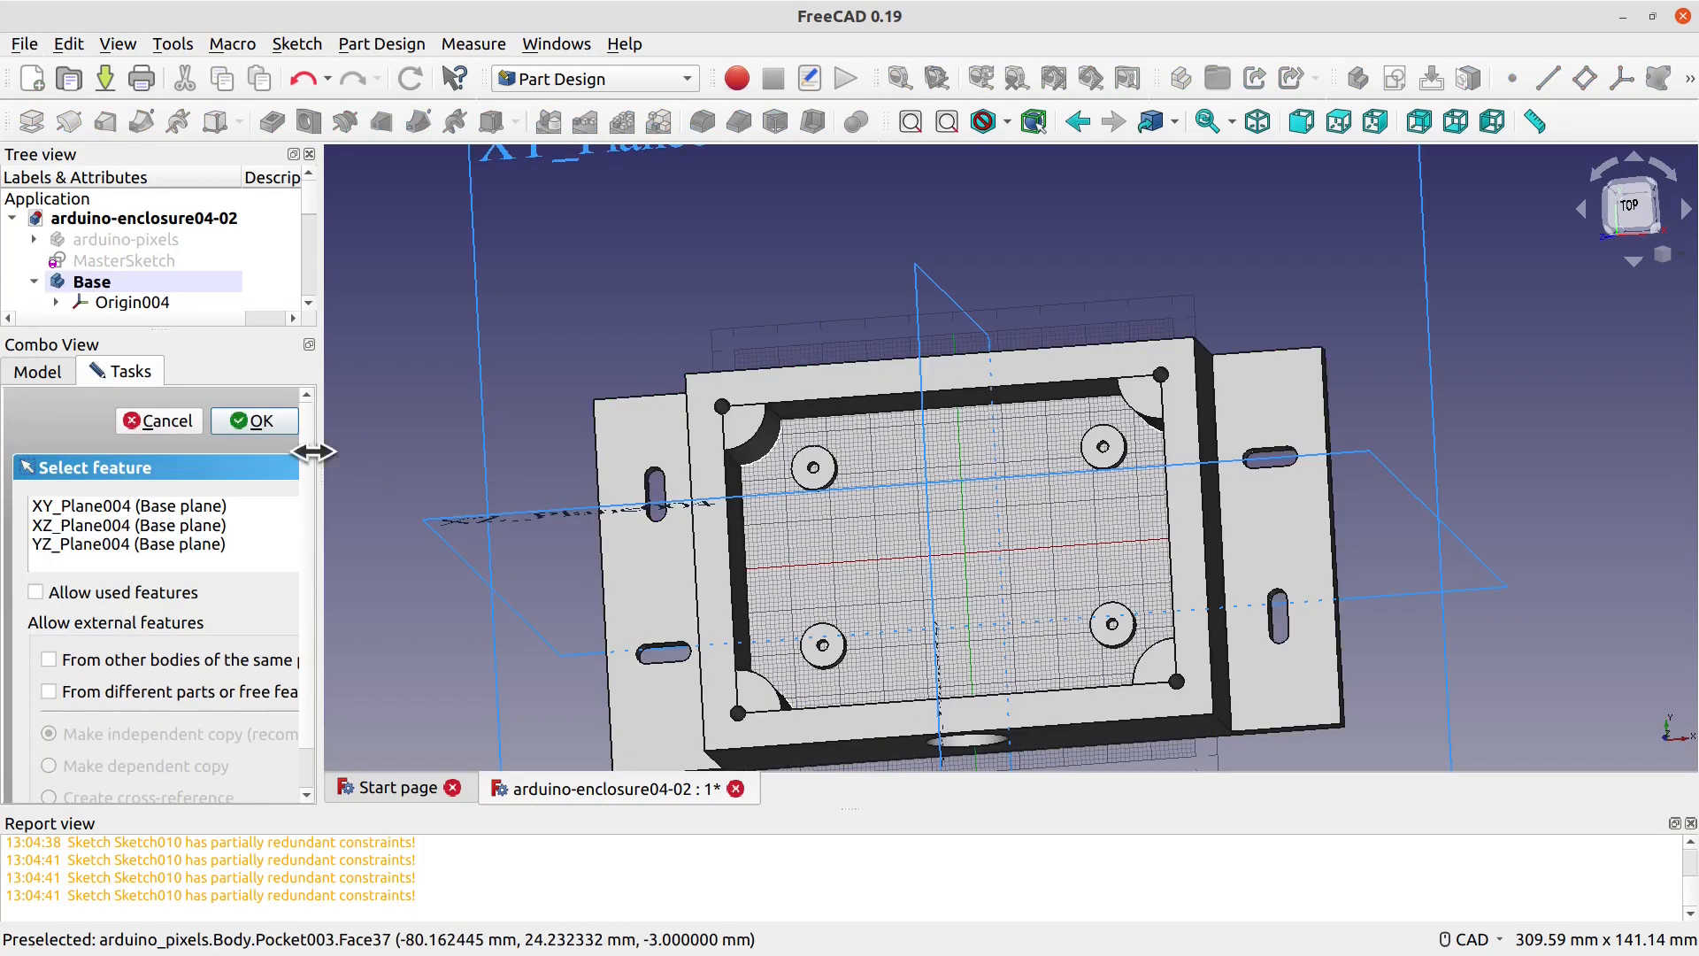
pyautogui.click(163, 417)
pyautogui.click(714, 433)
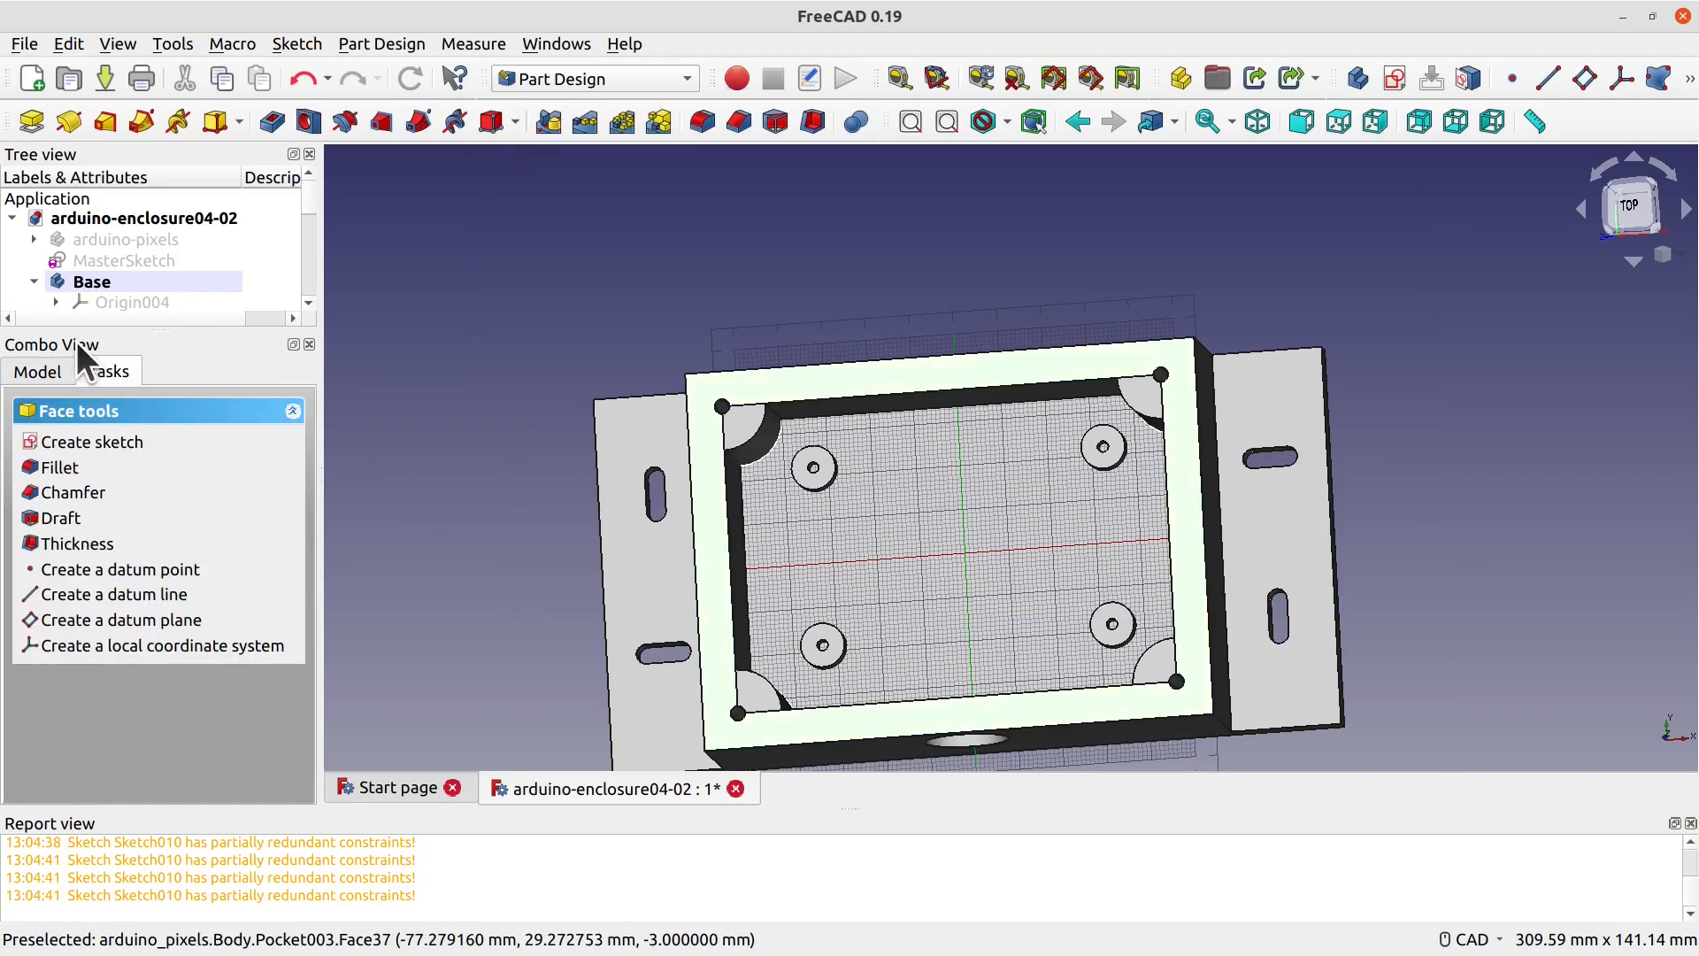
pyautogui.click(242, 444)
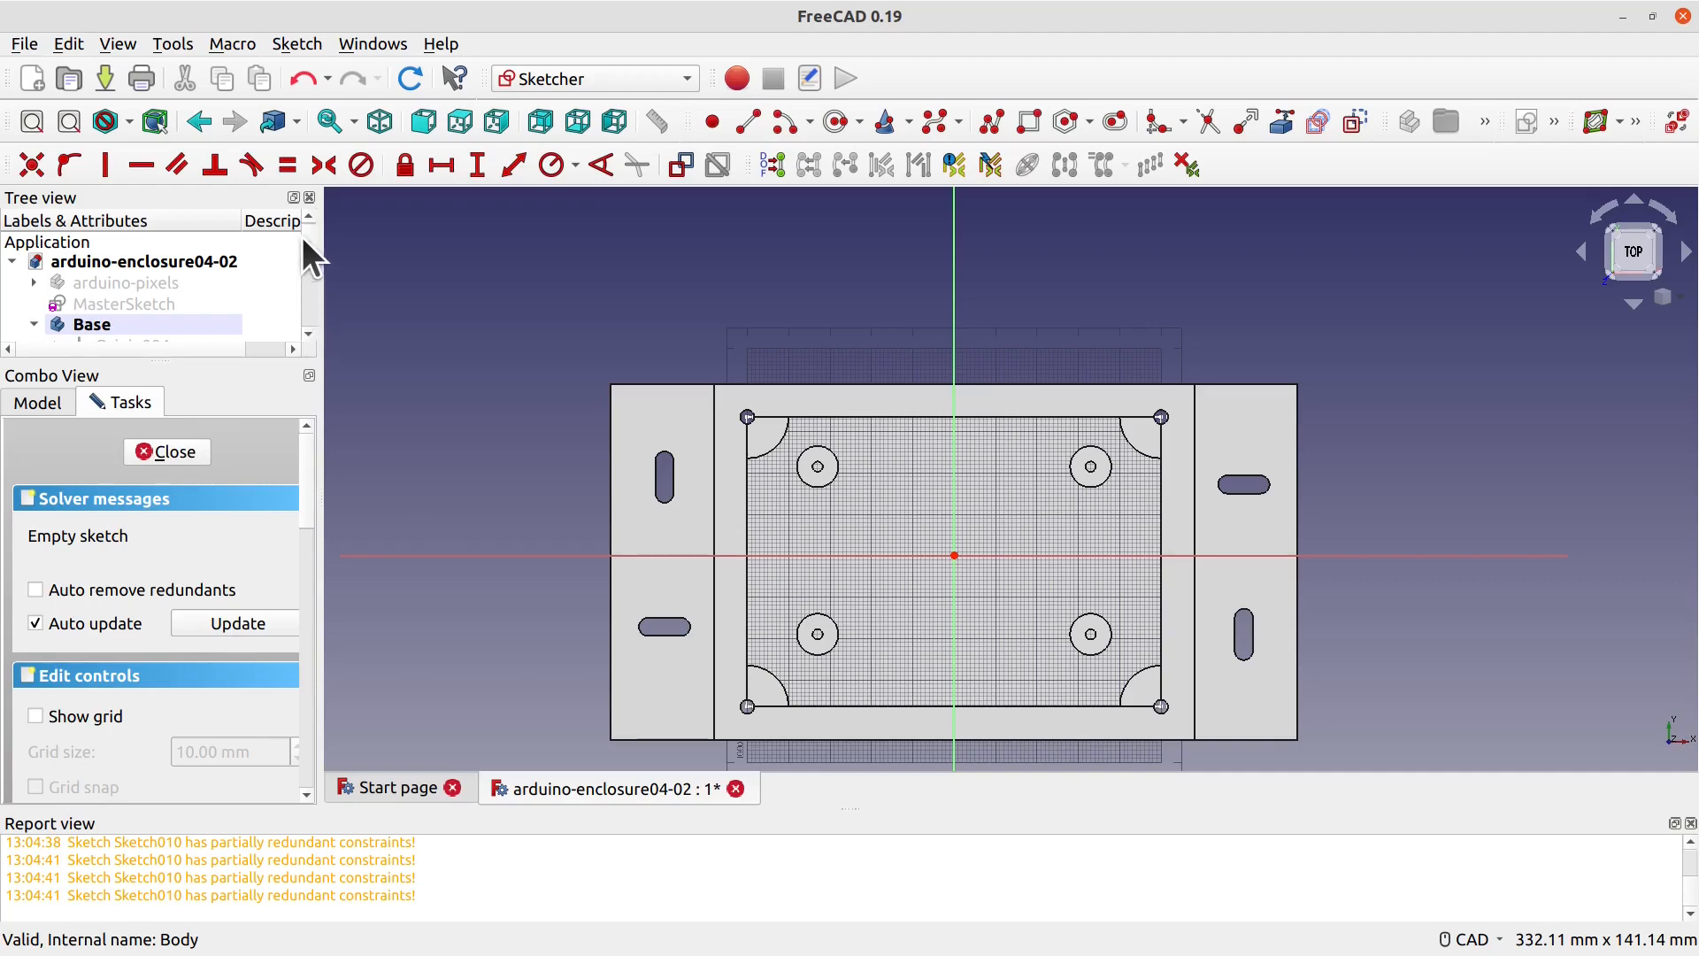
# Step: Hide Pocket003 in the Base so only the outline, corner arcs and screw-hole circles remain for sketching
pyautogui.moveTo(310, 267); pyautogui.dragTo(107, 315)
pyautogui.click(107, 315)
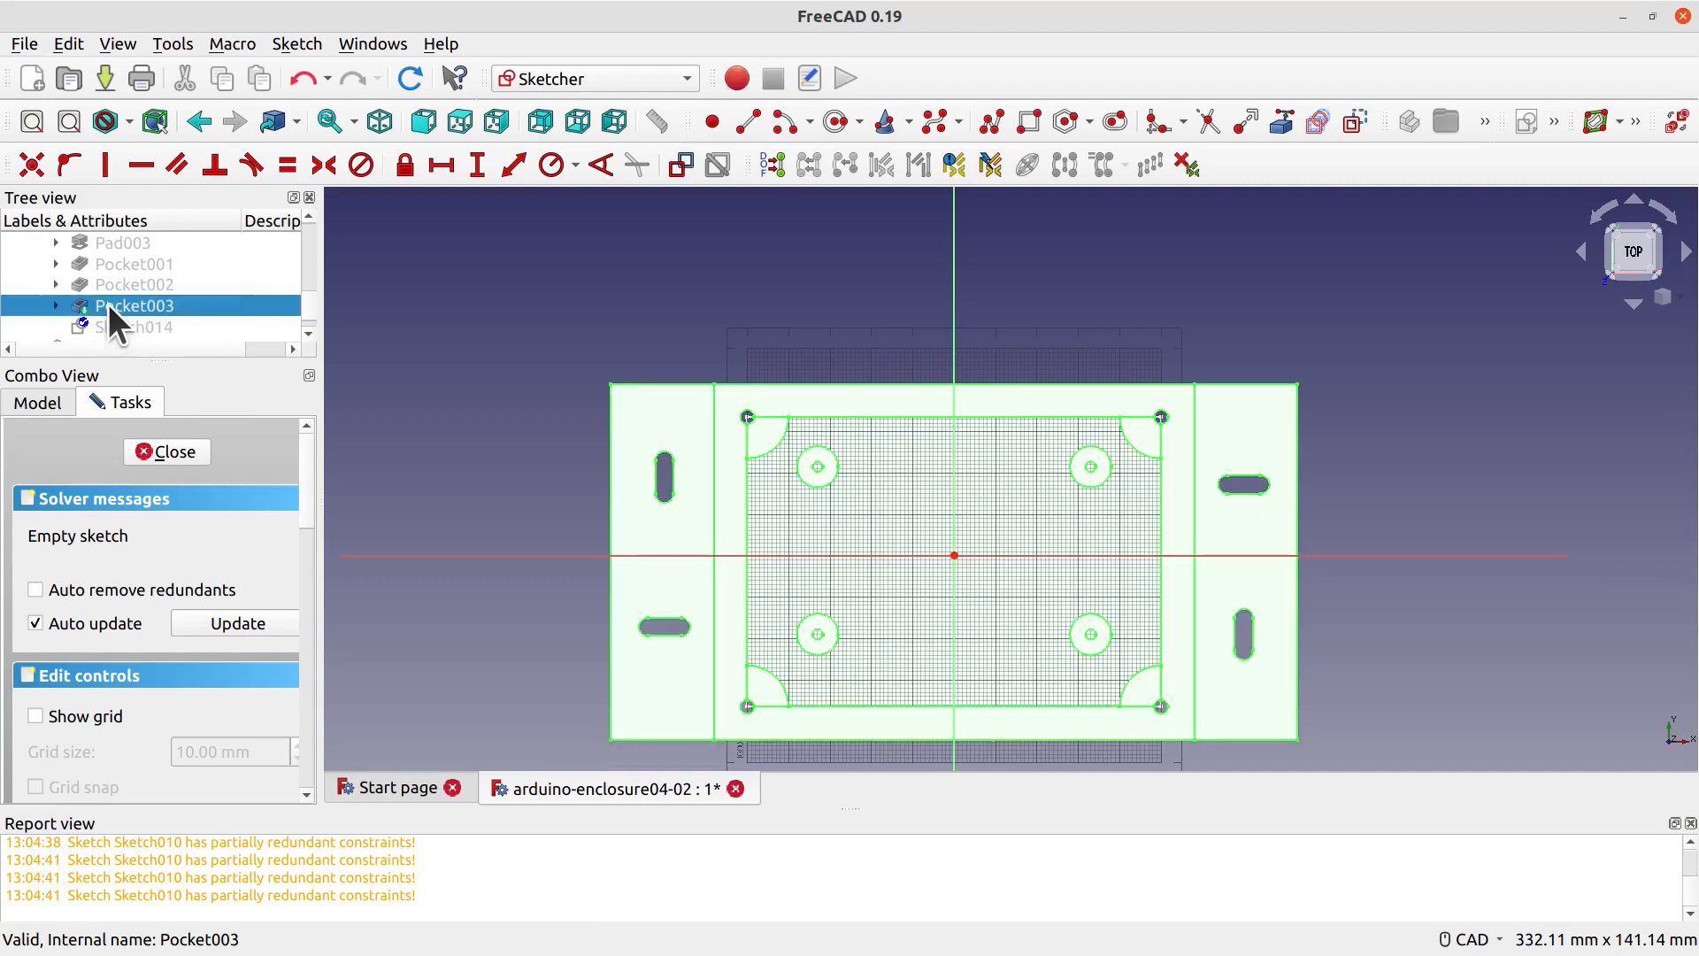
pyautogui.press('space')
pyautogui.scroll(2, 889, 449)
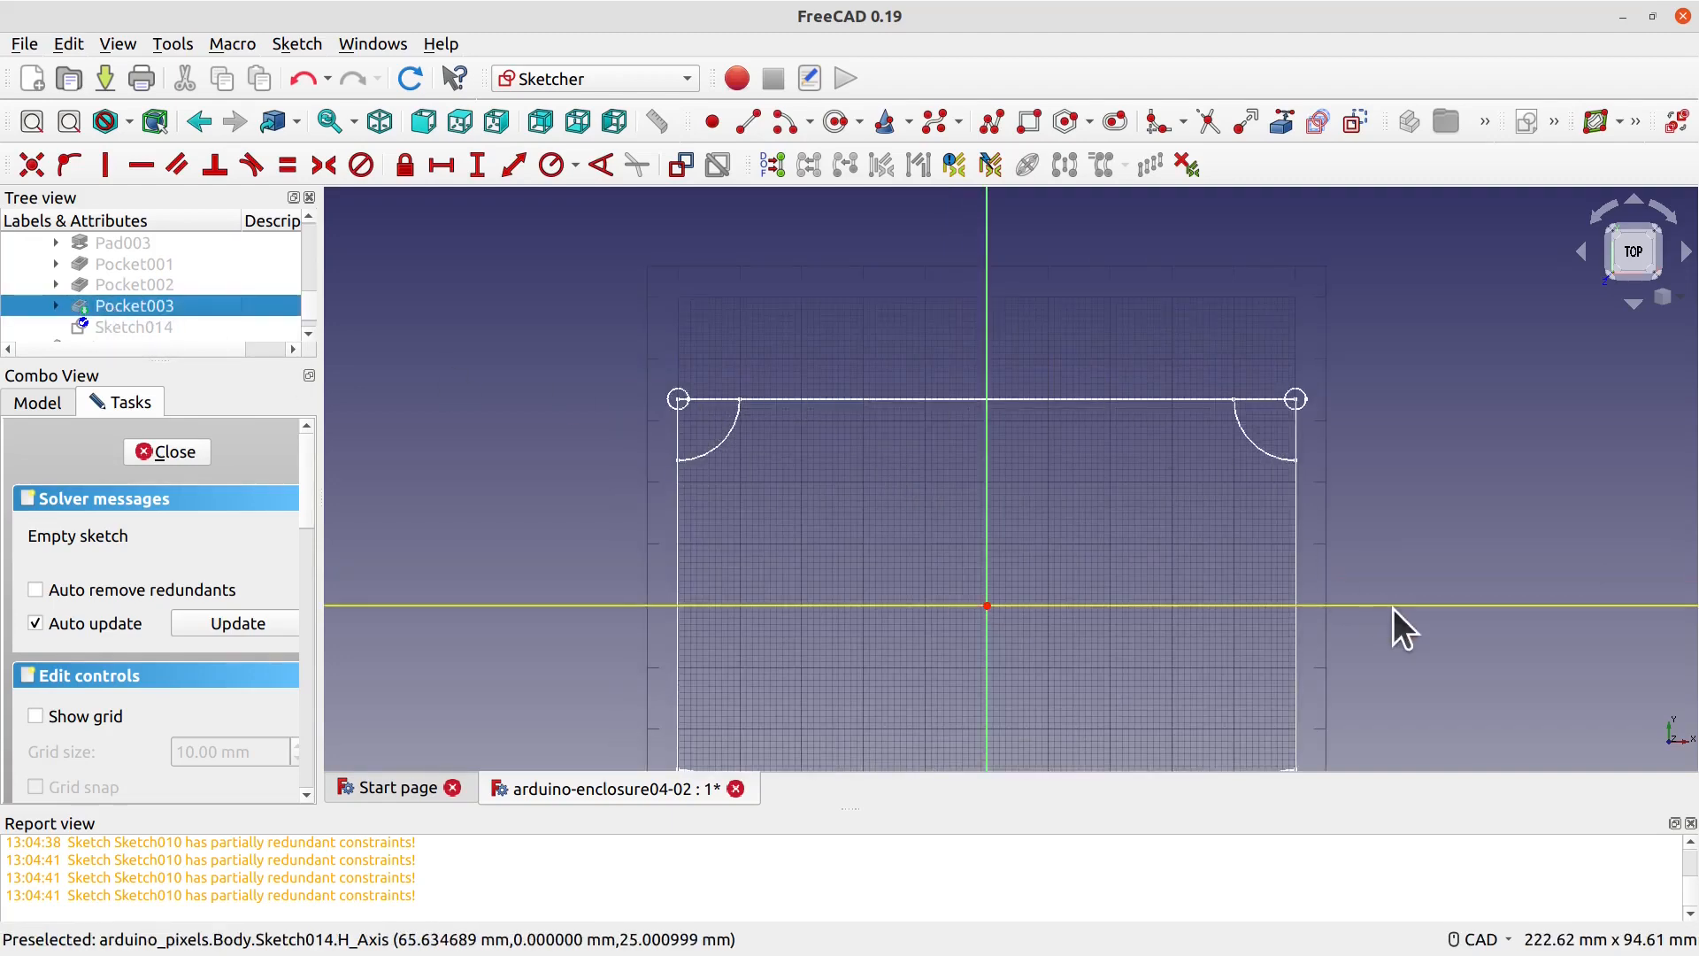
pyautogui.scroll(-1, 1396, 626)
pyautogui.moveTo(1396, 626); pyautogui.dragTo(1274, 455, button='middle')
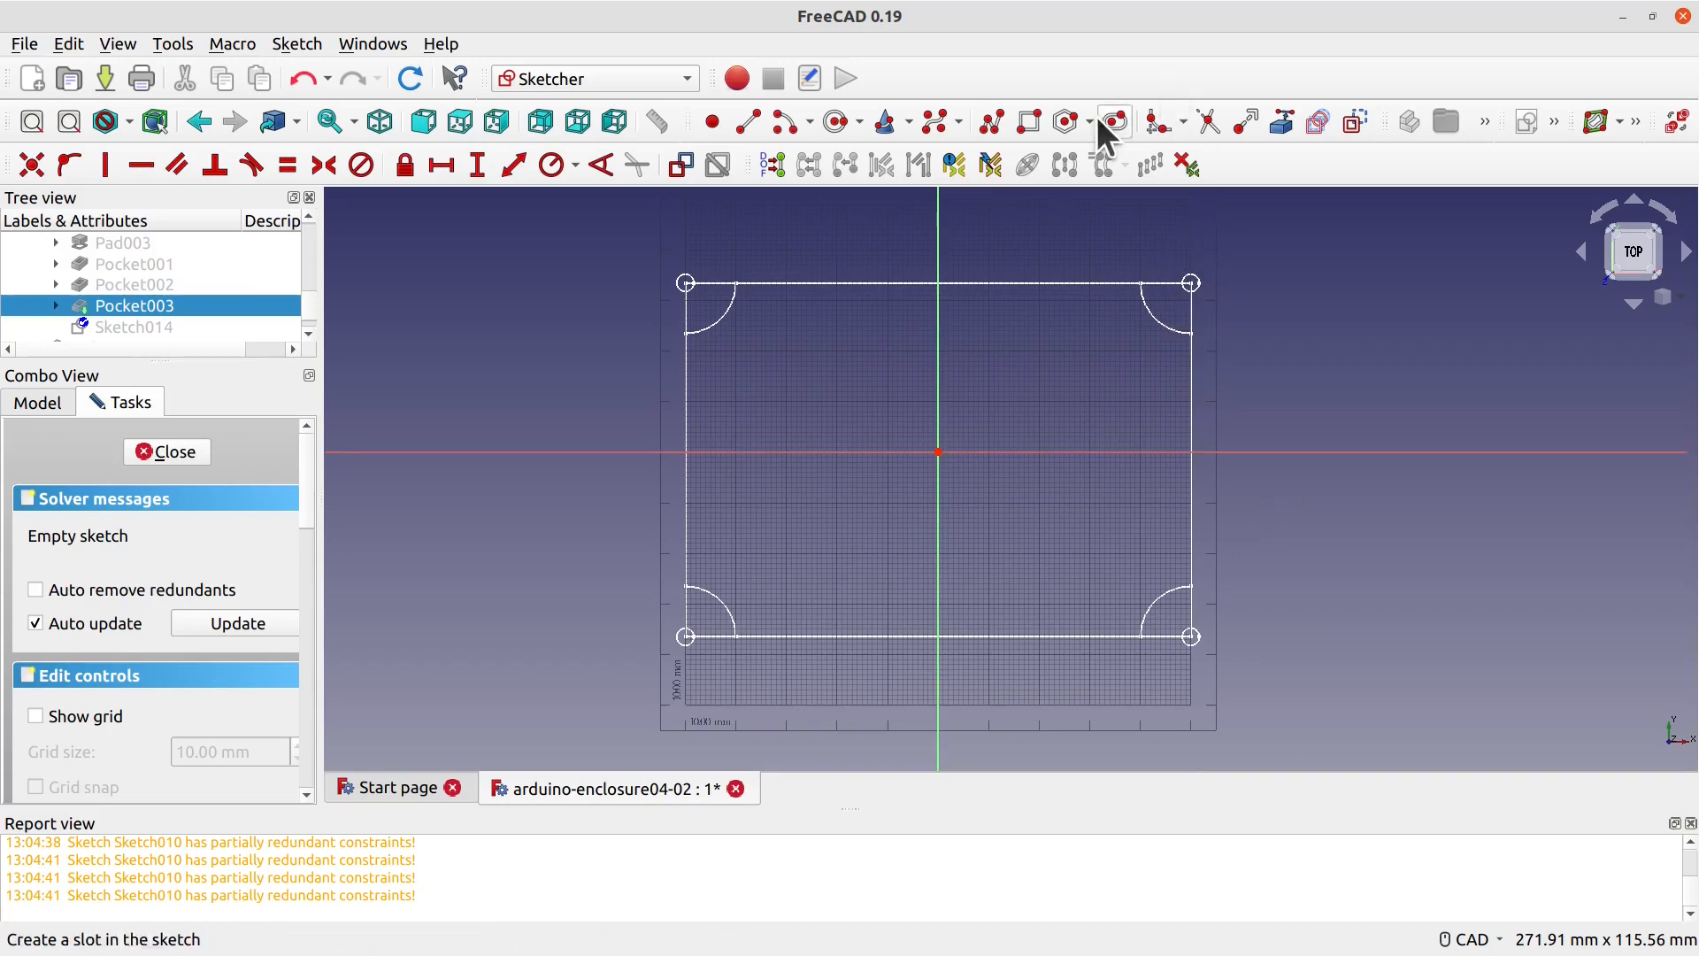
# Step: Link the four corner arcs and the four straight edges of the inner outline into the sketch as external geometry
pyautogui.click(1289, 123)
pyautogui.click(1159, 327)
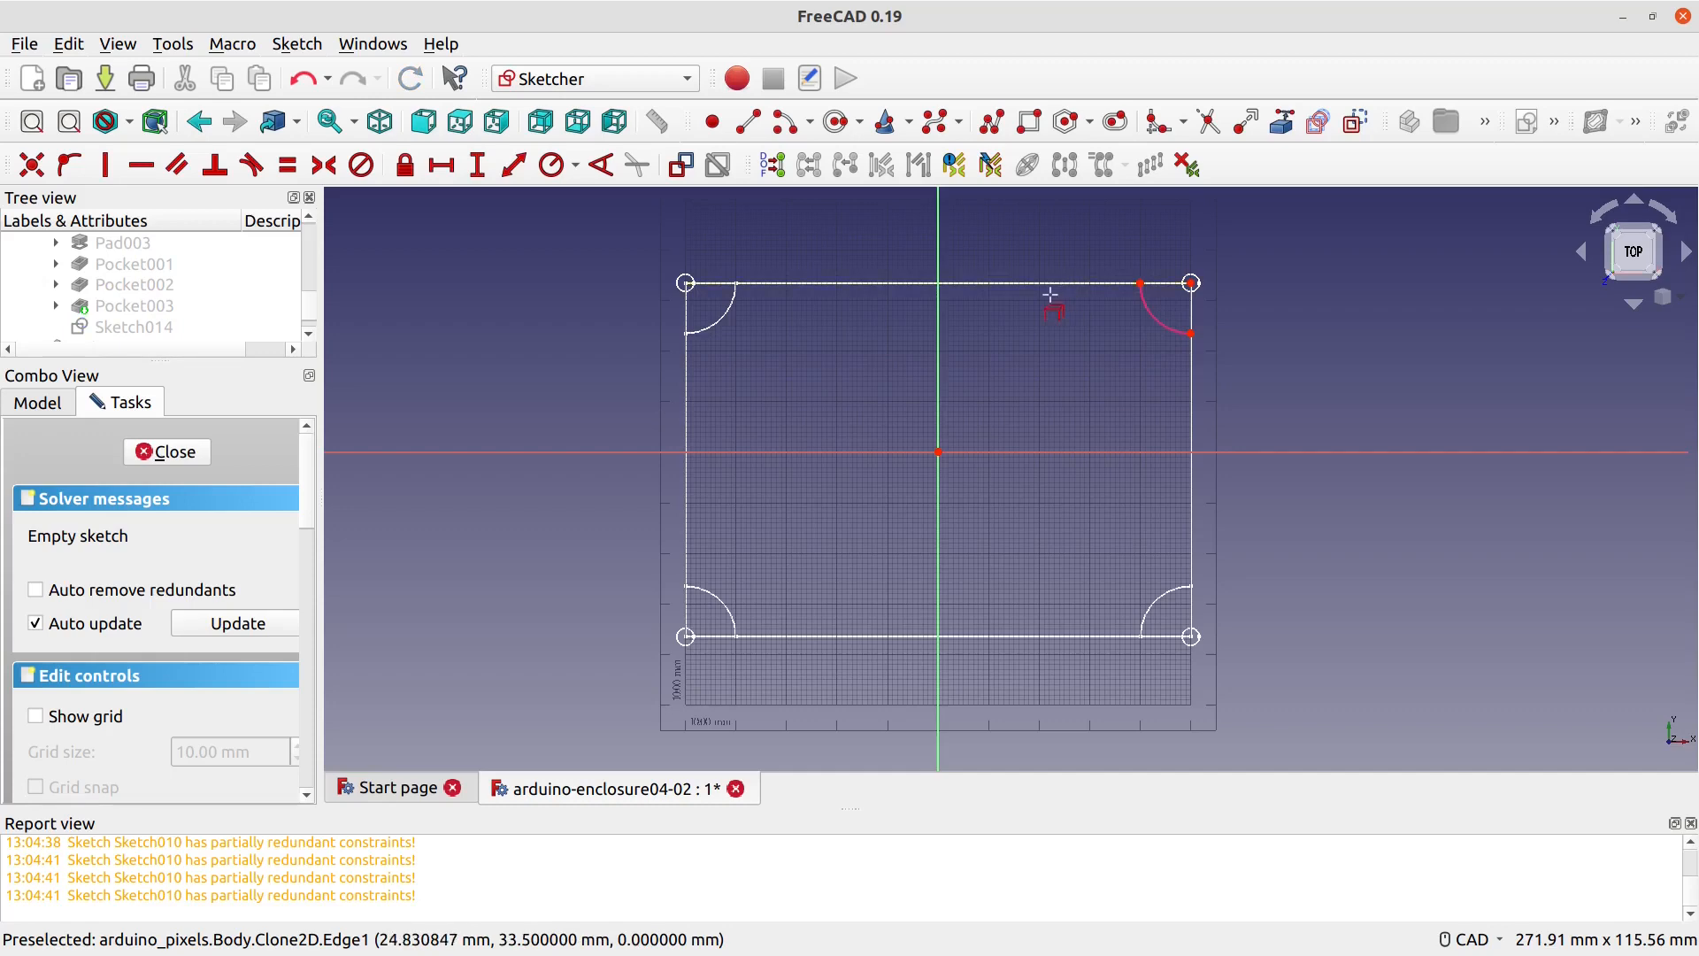
pyautogui.click(1084, 283)
pyautogui.click(715, 326)
pyautogui.click(687, 399)
pyautogui.click(719, 599)
pyautogui.click(815, 635)
pyautogui.click(1157, 607)
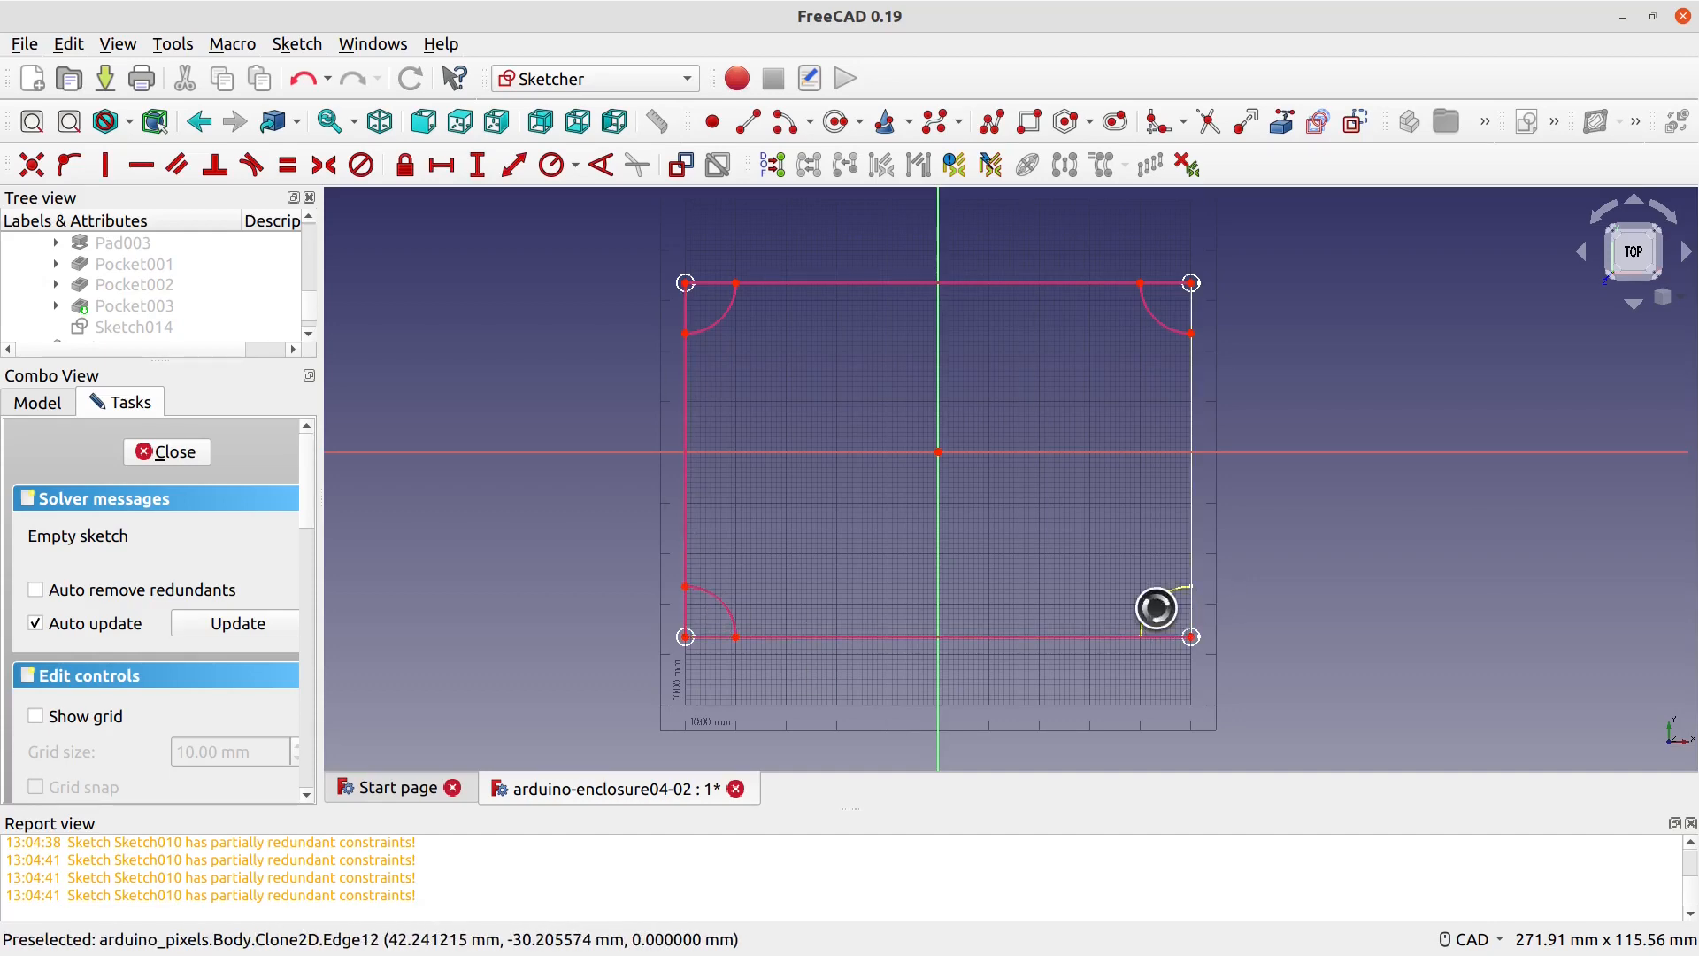
pyautogui.click(1192, 544)
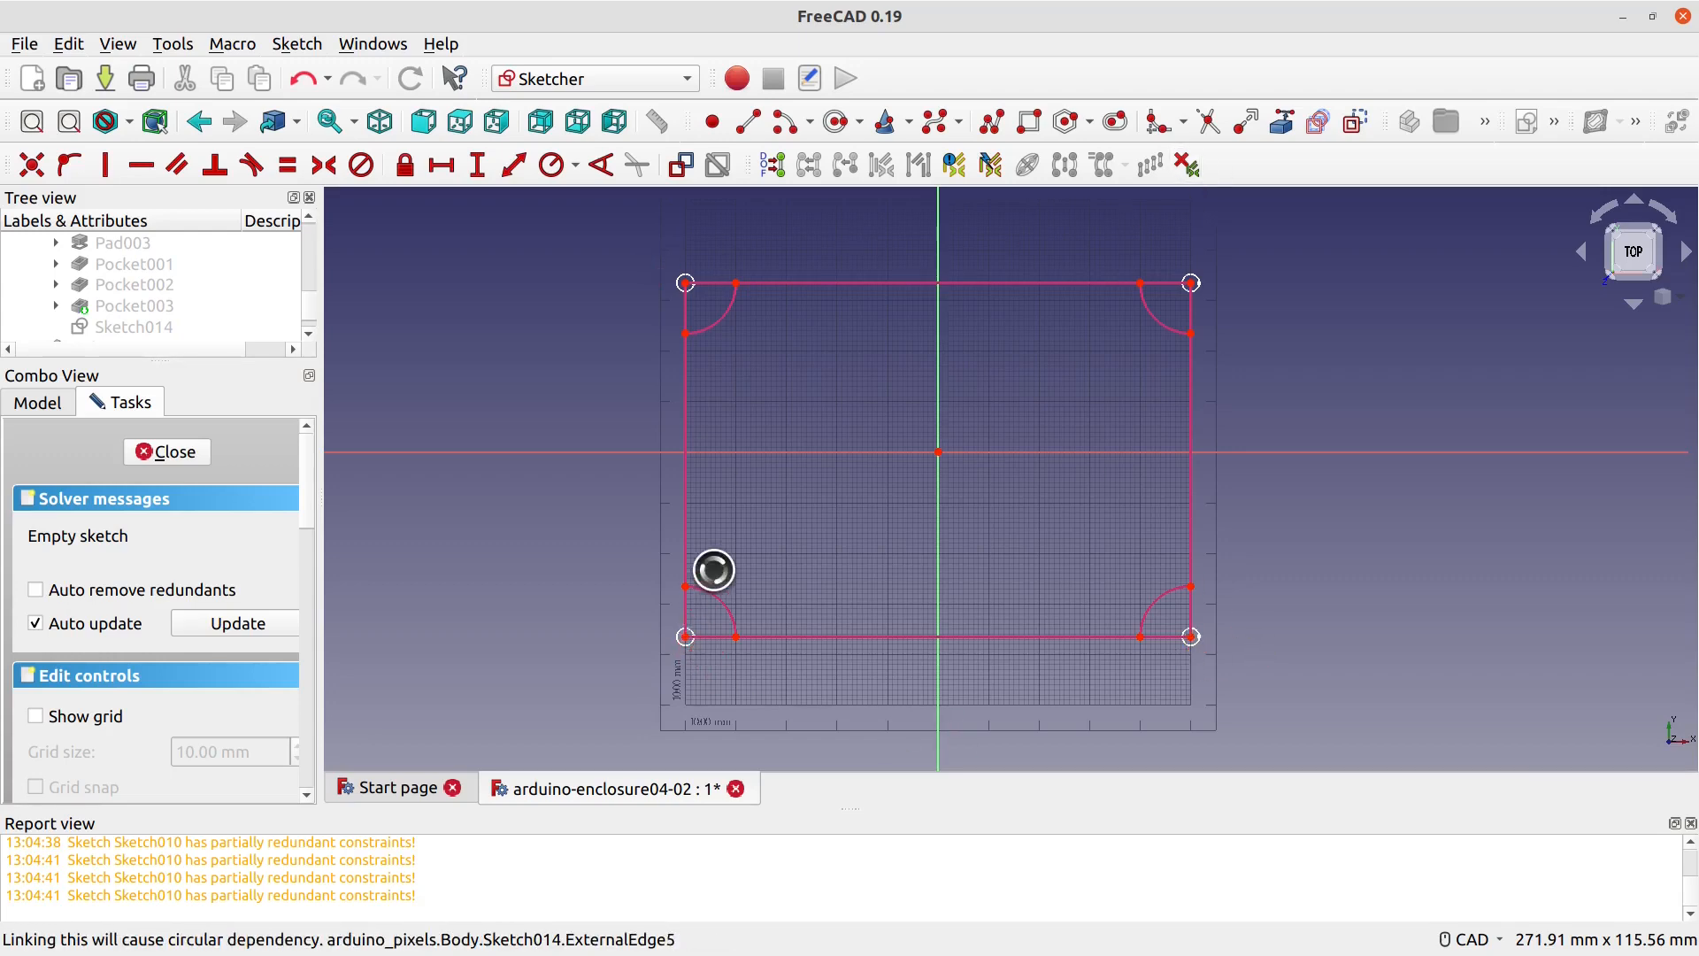
# Step: Draw a rectangle enclosing the linked outline and end the Rectangle tool
pyautogui.scroll(-1, 1075, 447)
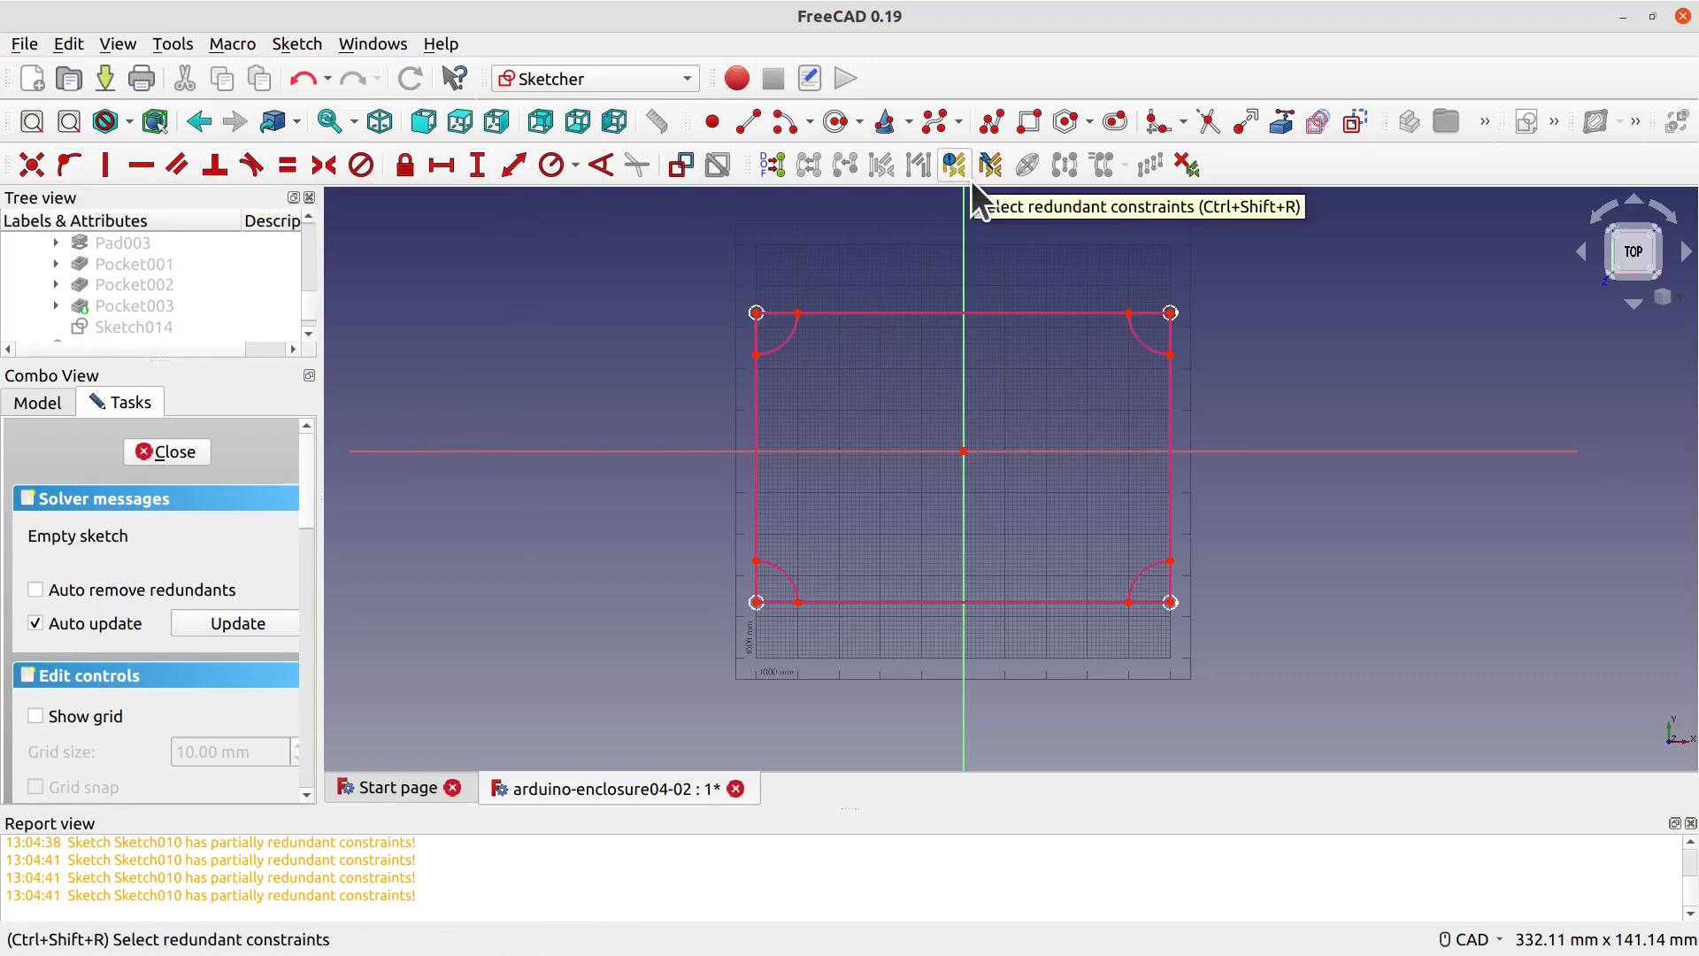
pyautogui.click(1032, 121)
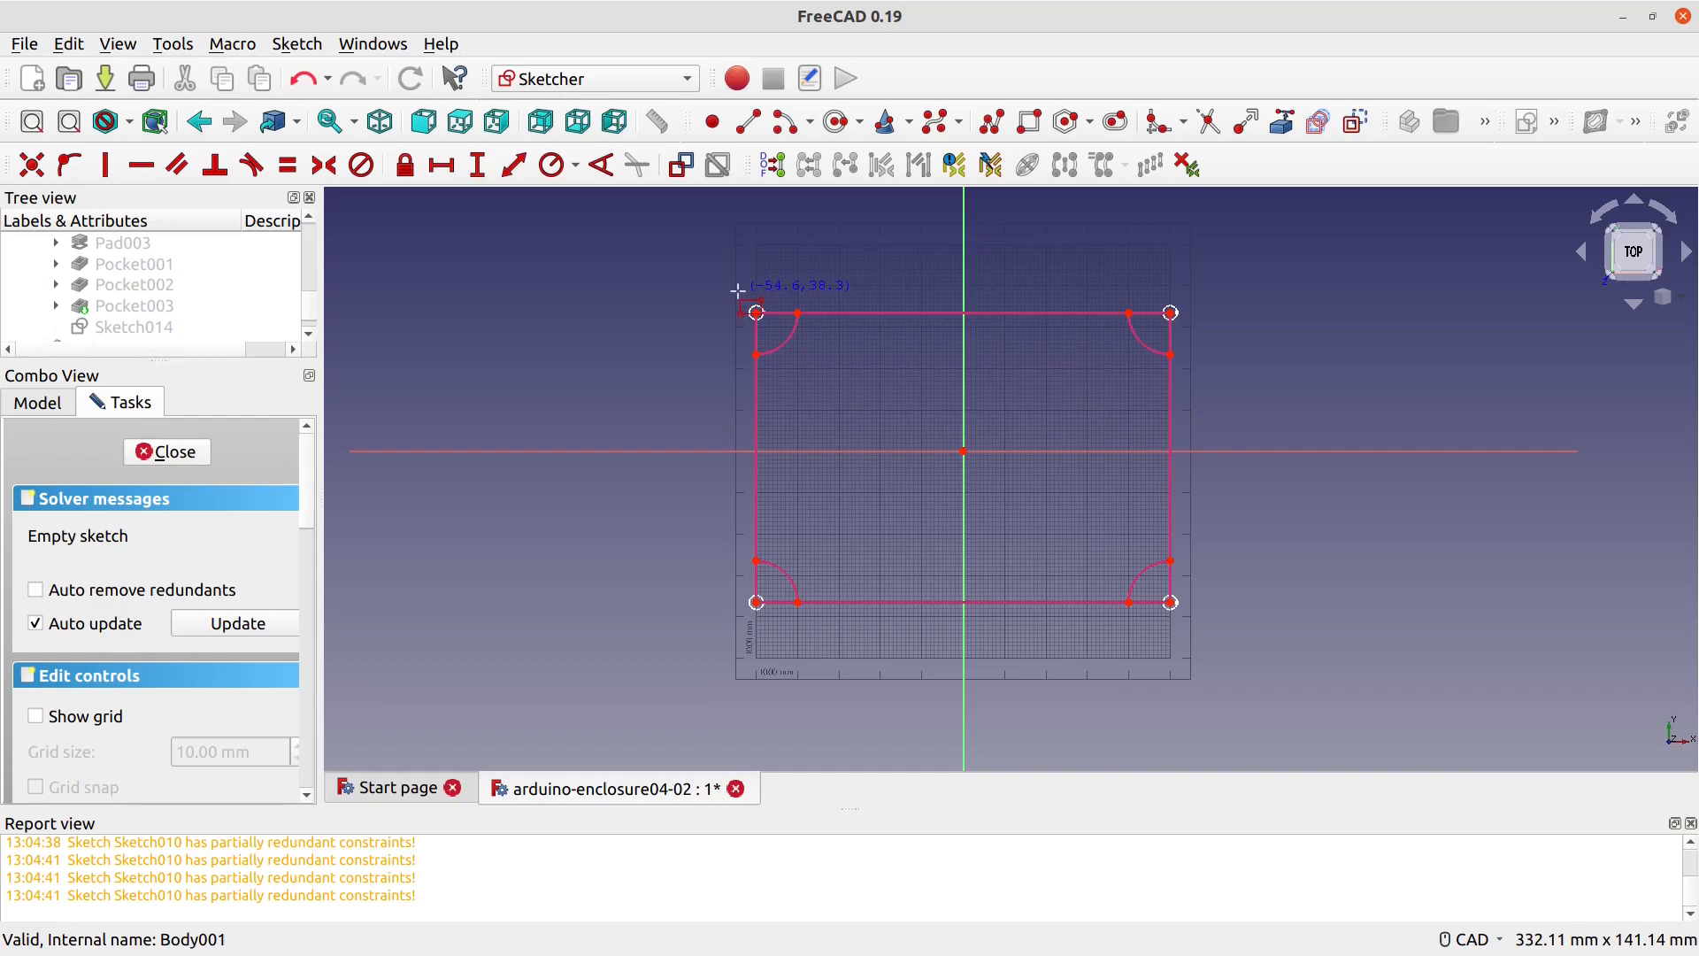
pyautogui.click(729, 281)
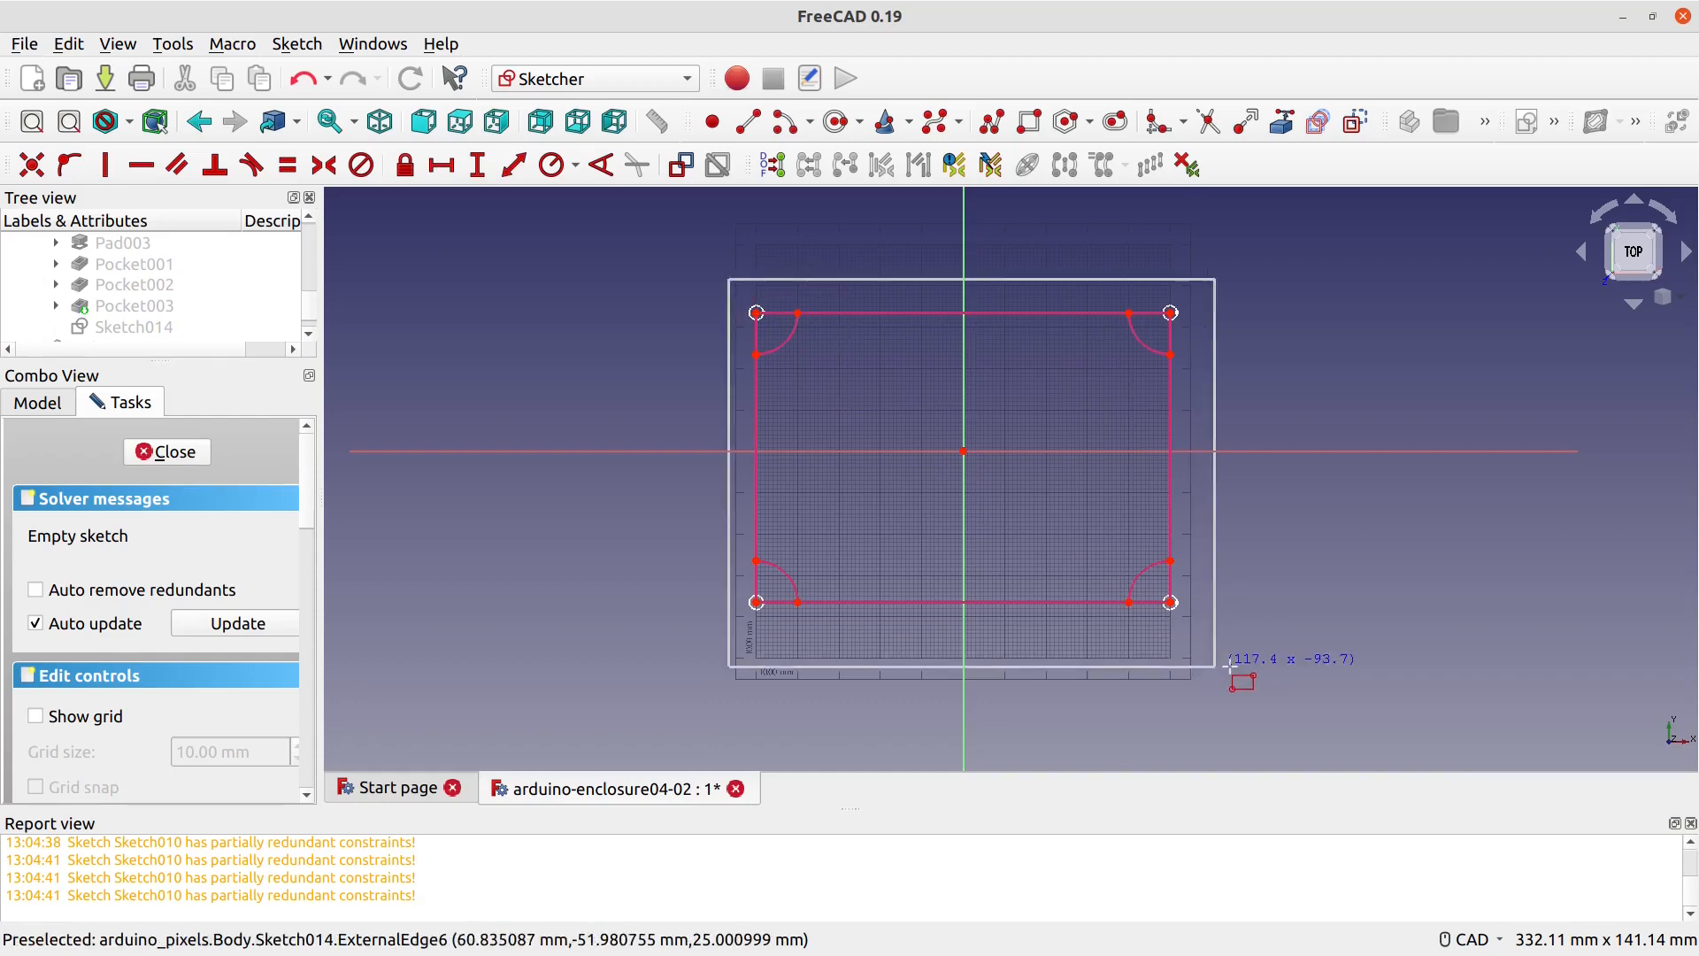
pyautogui.click(1189, 615)
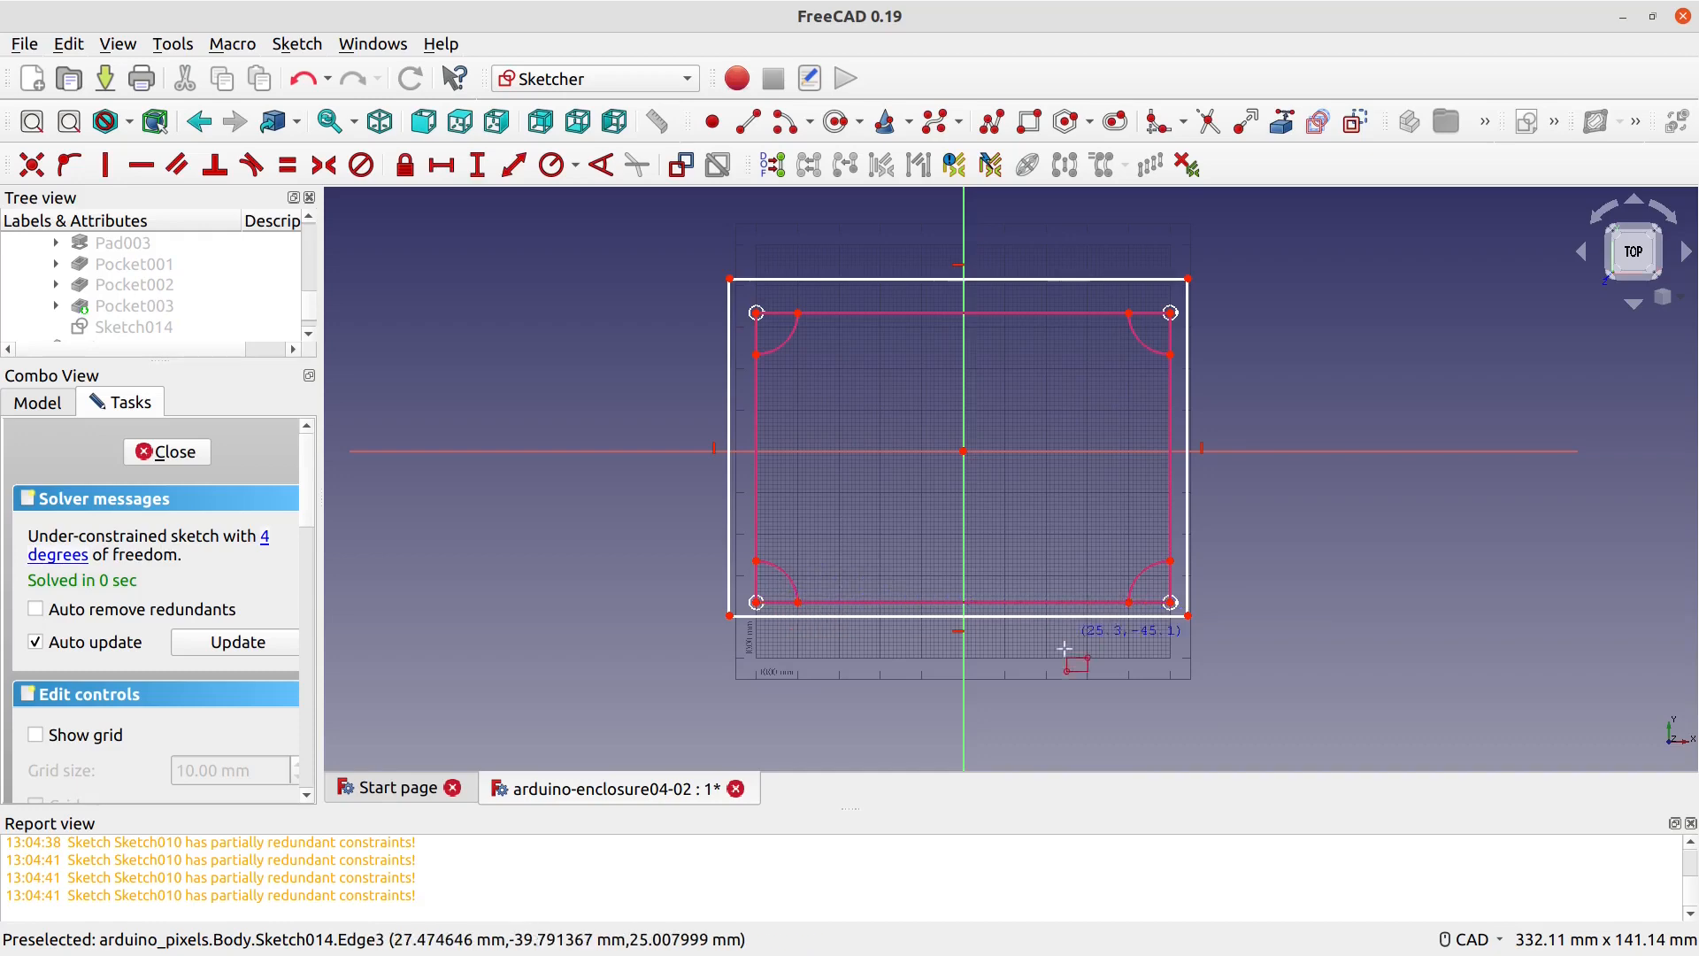
pyautogui.click(1189, 614)
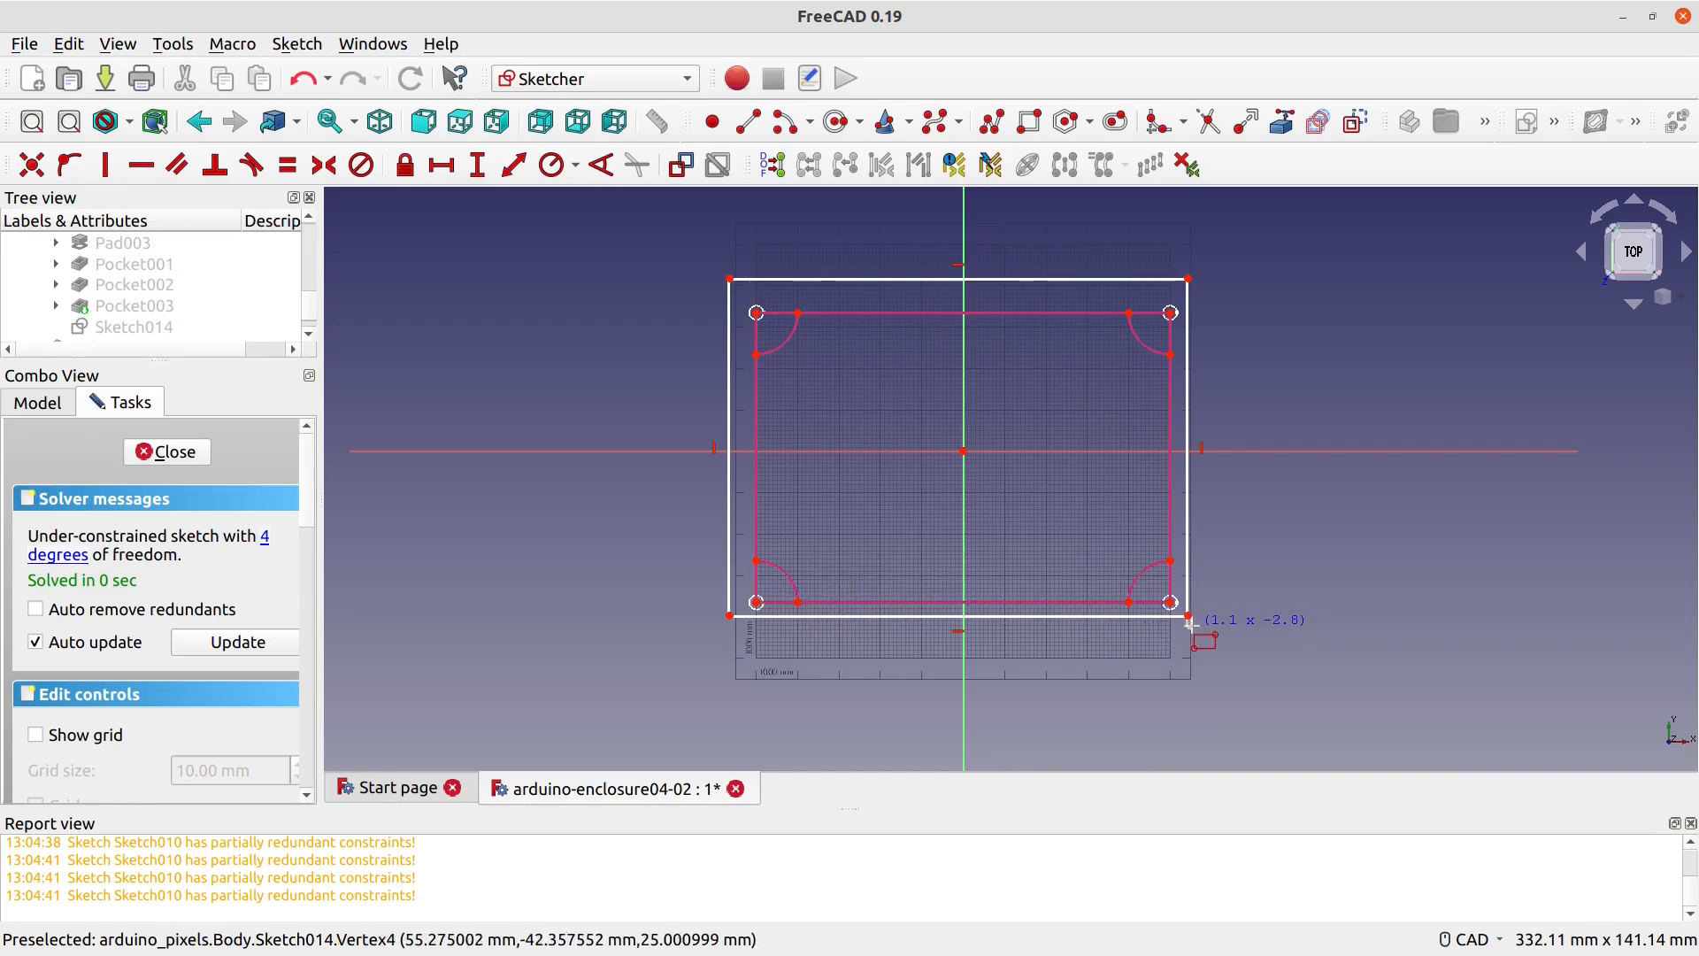
pyautogui.rightClick(1201, 664)
pyautogui.rightClick(1198, 635)
pyautogui.click(1225, 681)
pyautogui.rightClick(1214, 660)
pyautogui.click(1180, 652)
# Step: Enlarge the rectangle by moving its lower-right, upper-left and upper-right corners outward, leaving room around the linked outline
pyautogui.moveTo(1187, 613); pyautogui.dragTo(1202, 644)
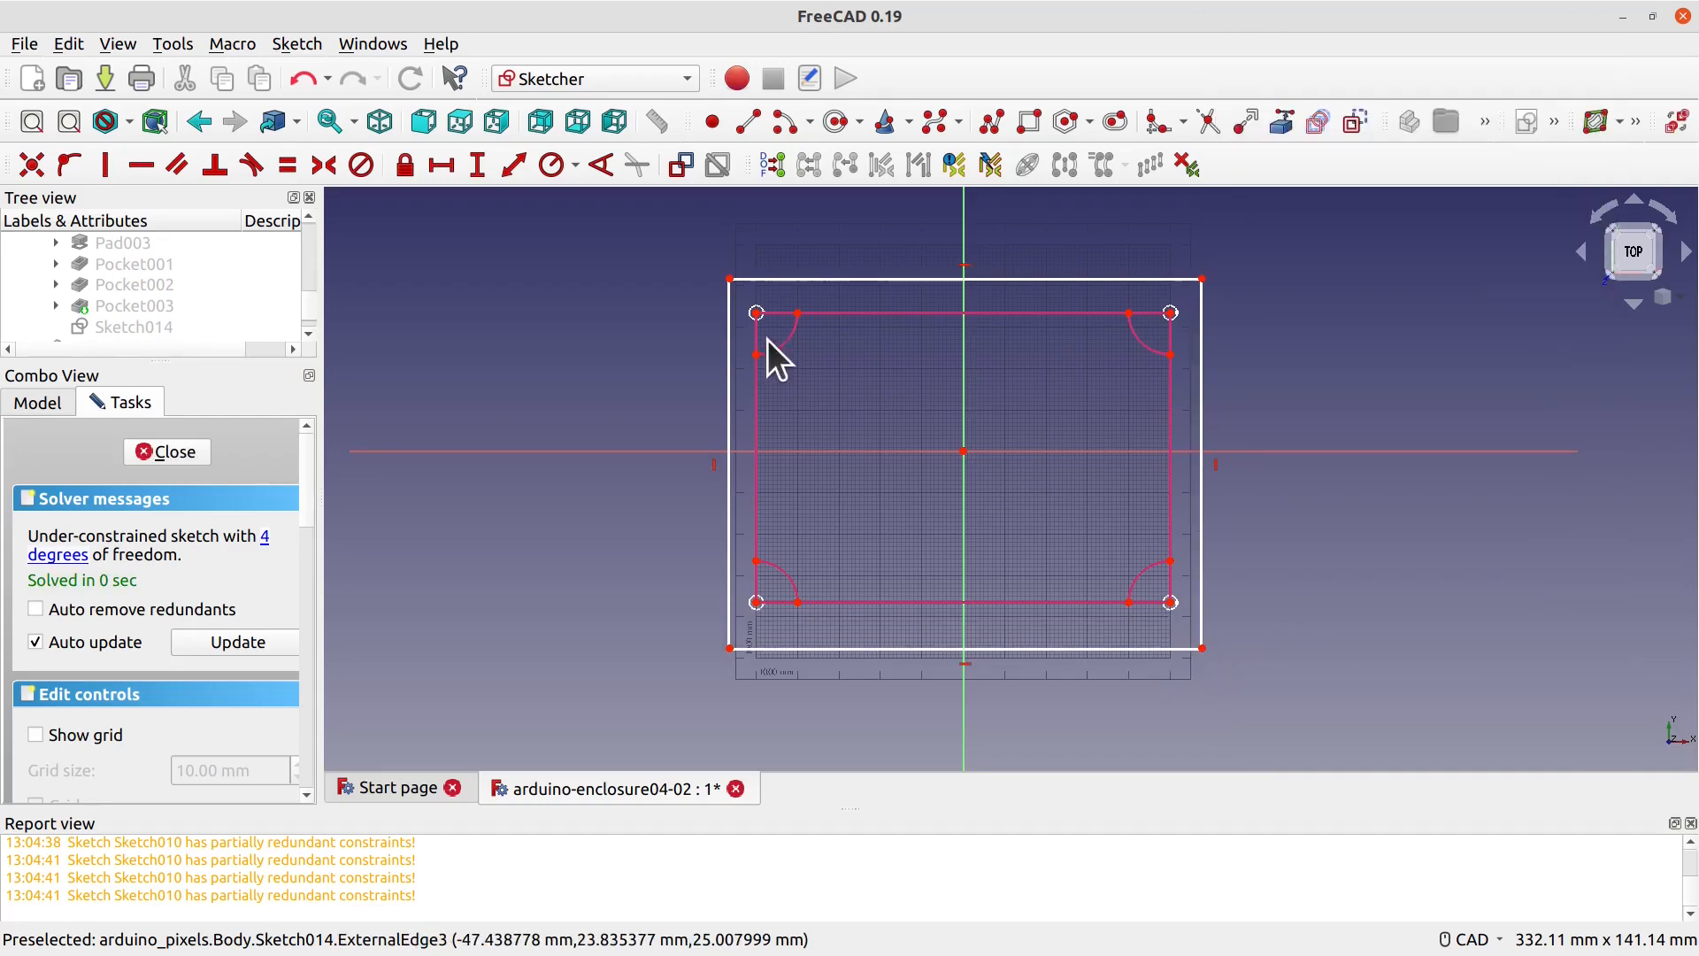
pyautogui.moveTo(729, 277); pyautogui.dragTo(711, 263)
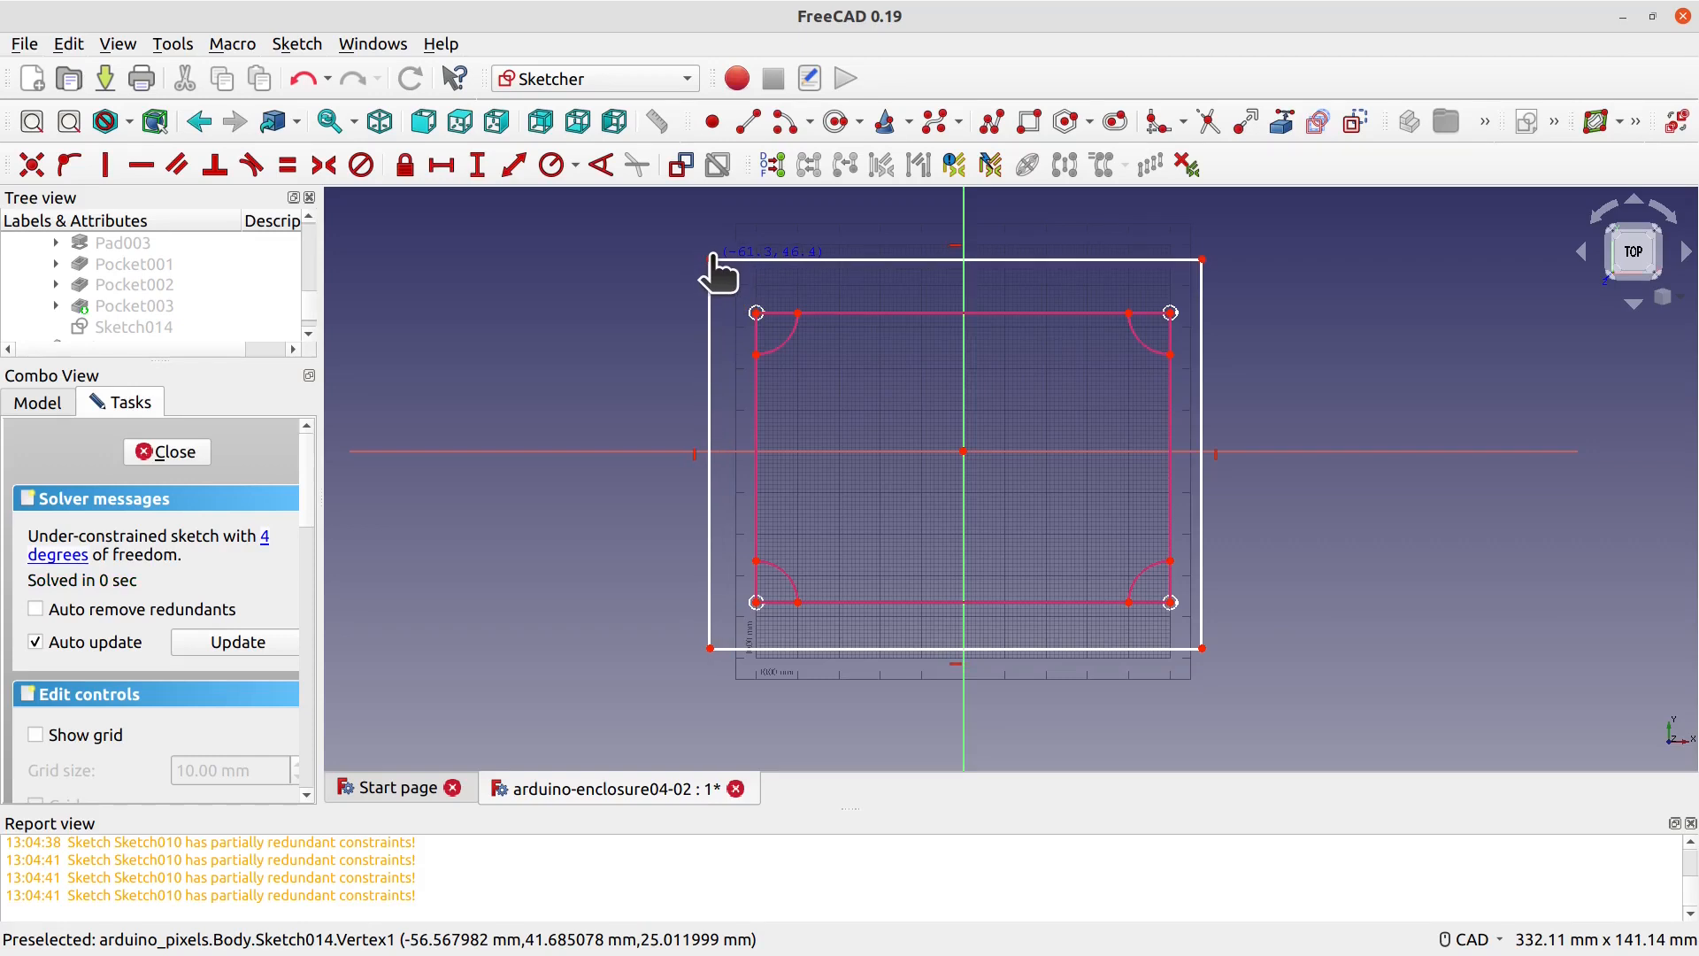
pyautogui.moveTo(1203, 260); pyautogui.dragTo(1218, 256)
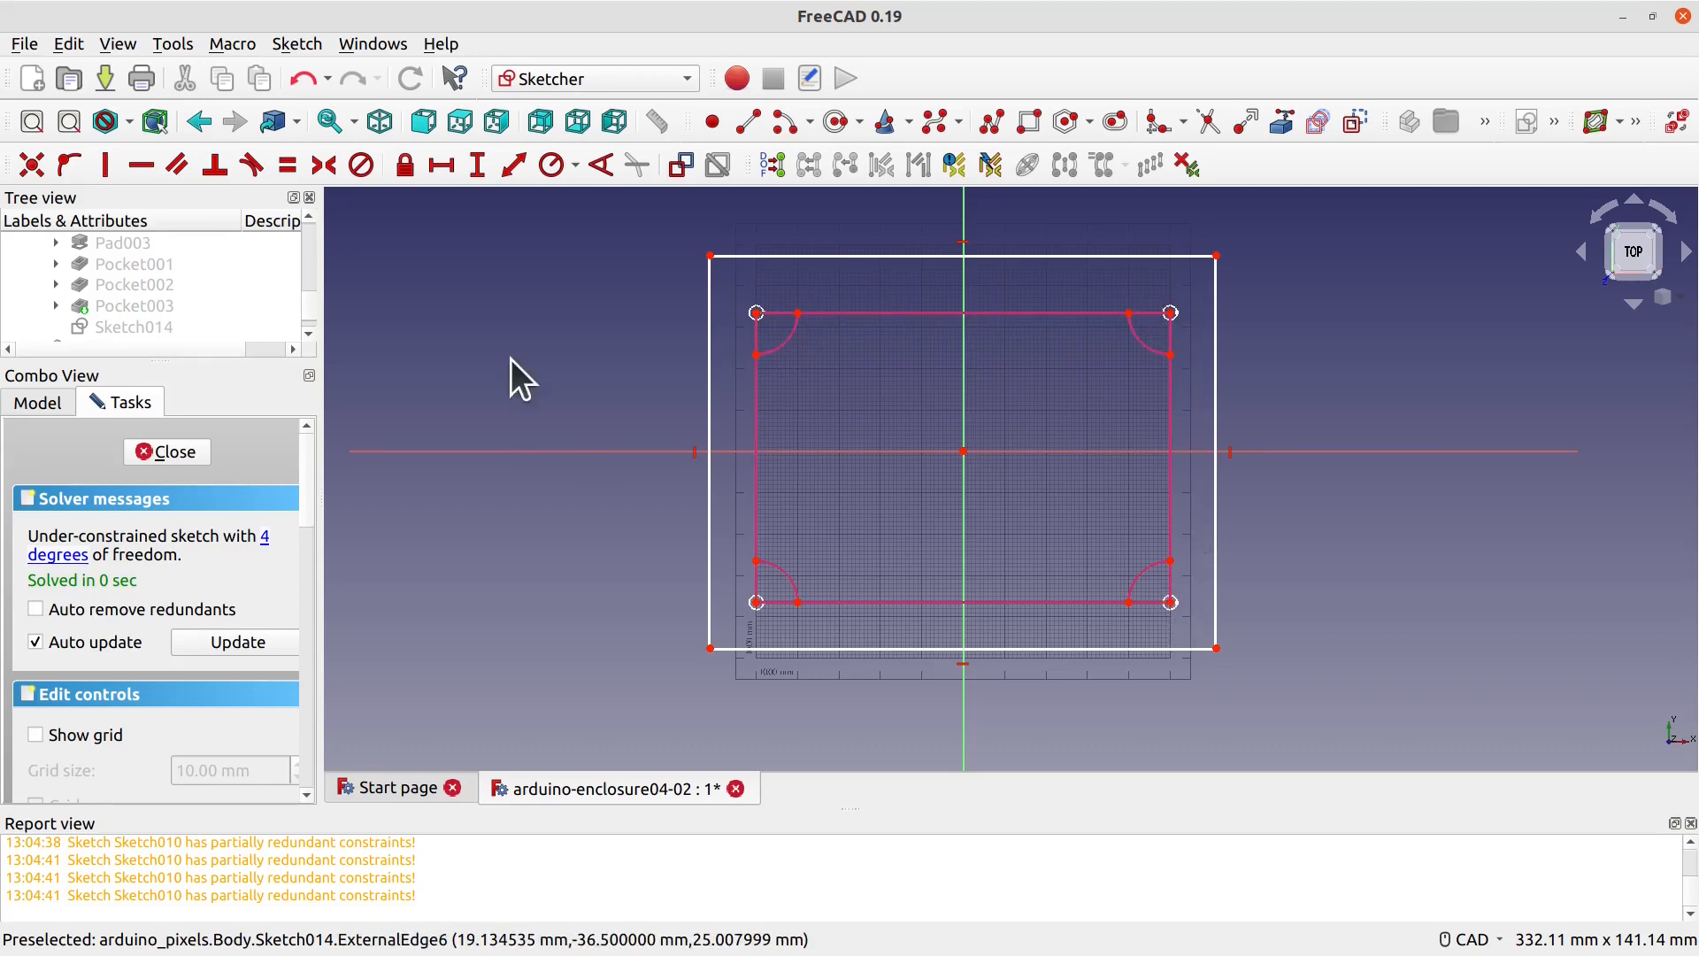
# Step: Draw a horizontal line just above the outline's upper edge and, from its right end, an arc centred on the upper-right screw hole
pyautogui.click(739, 124)
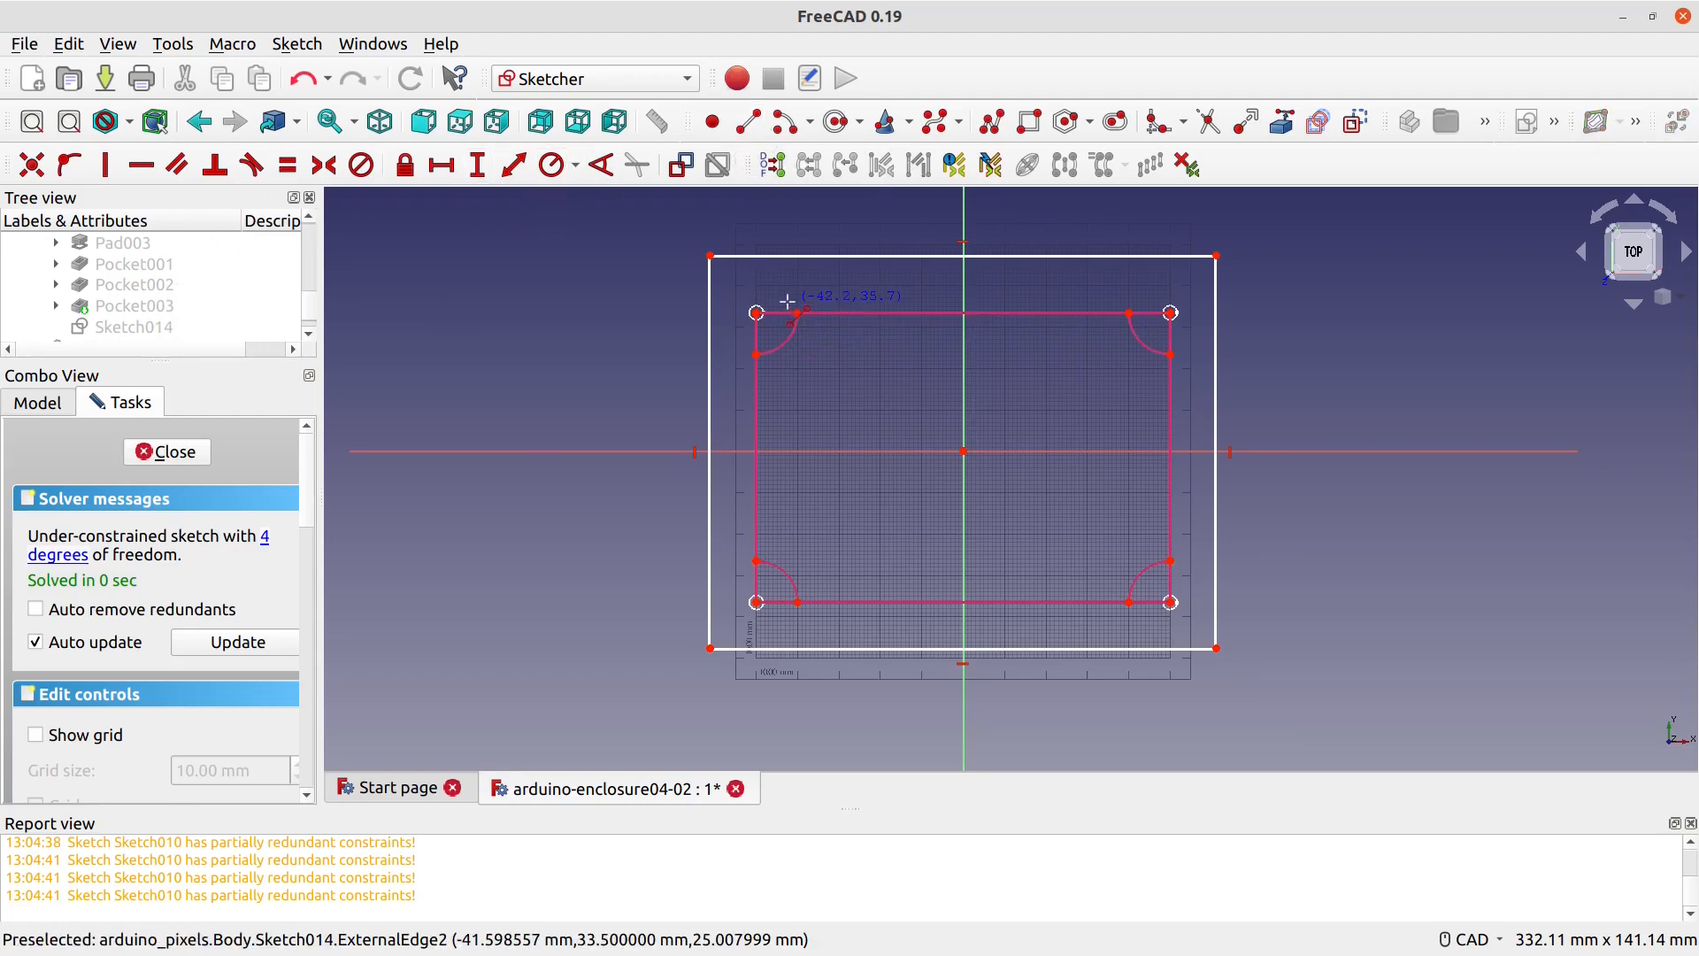
pyautogui.click(791, 303)
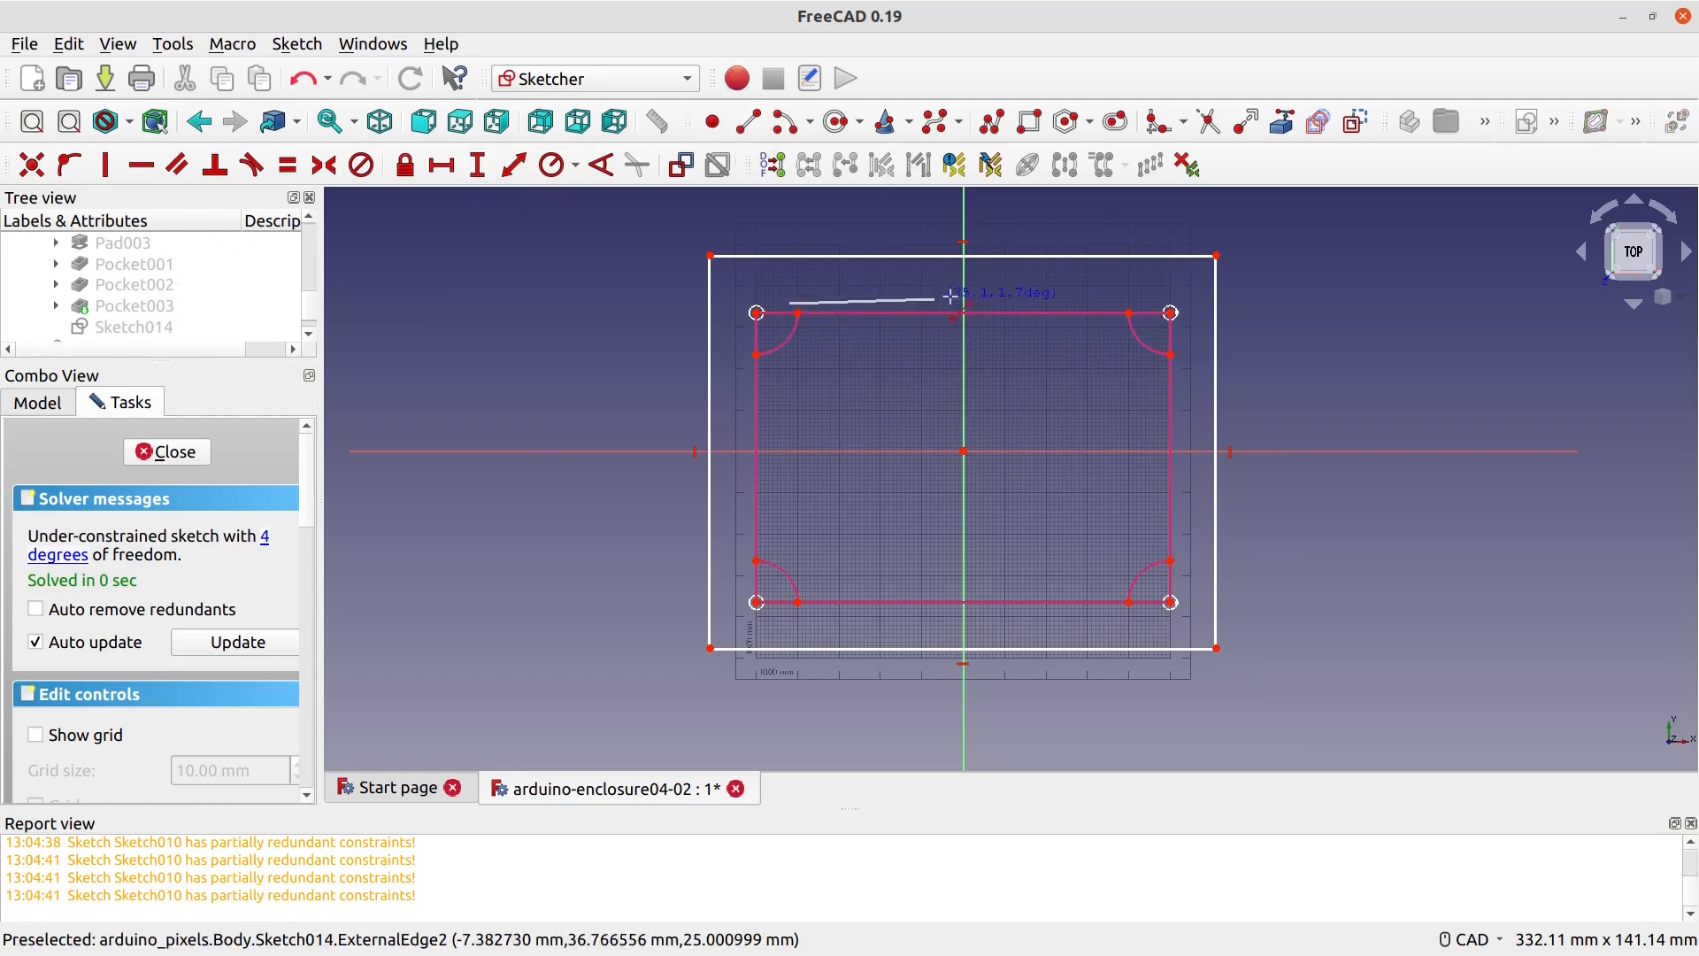
pyautogui.click(1134, 303)
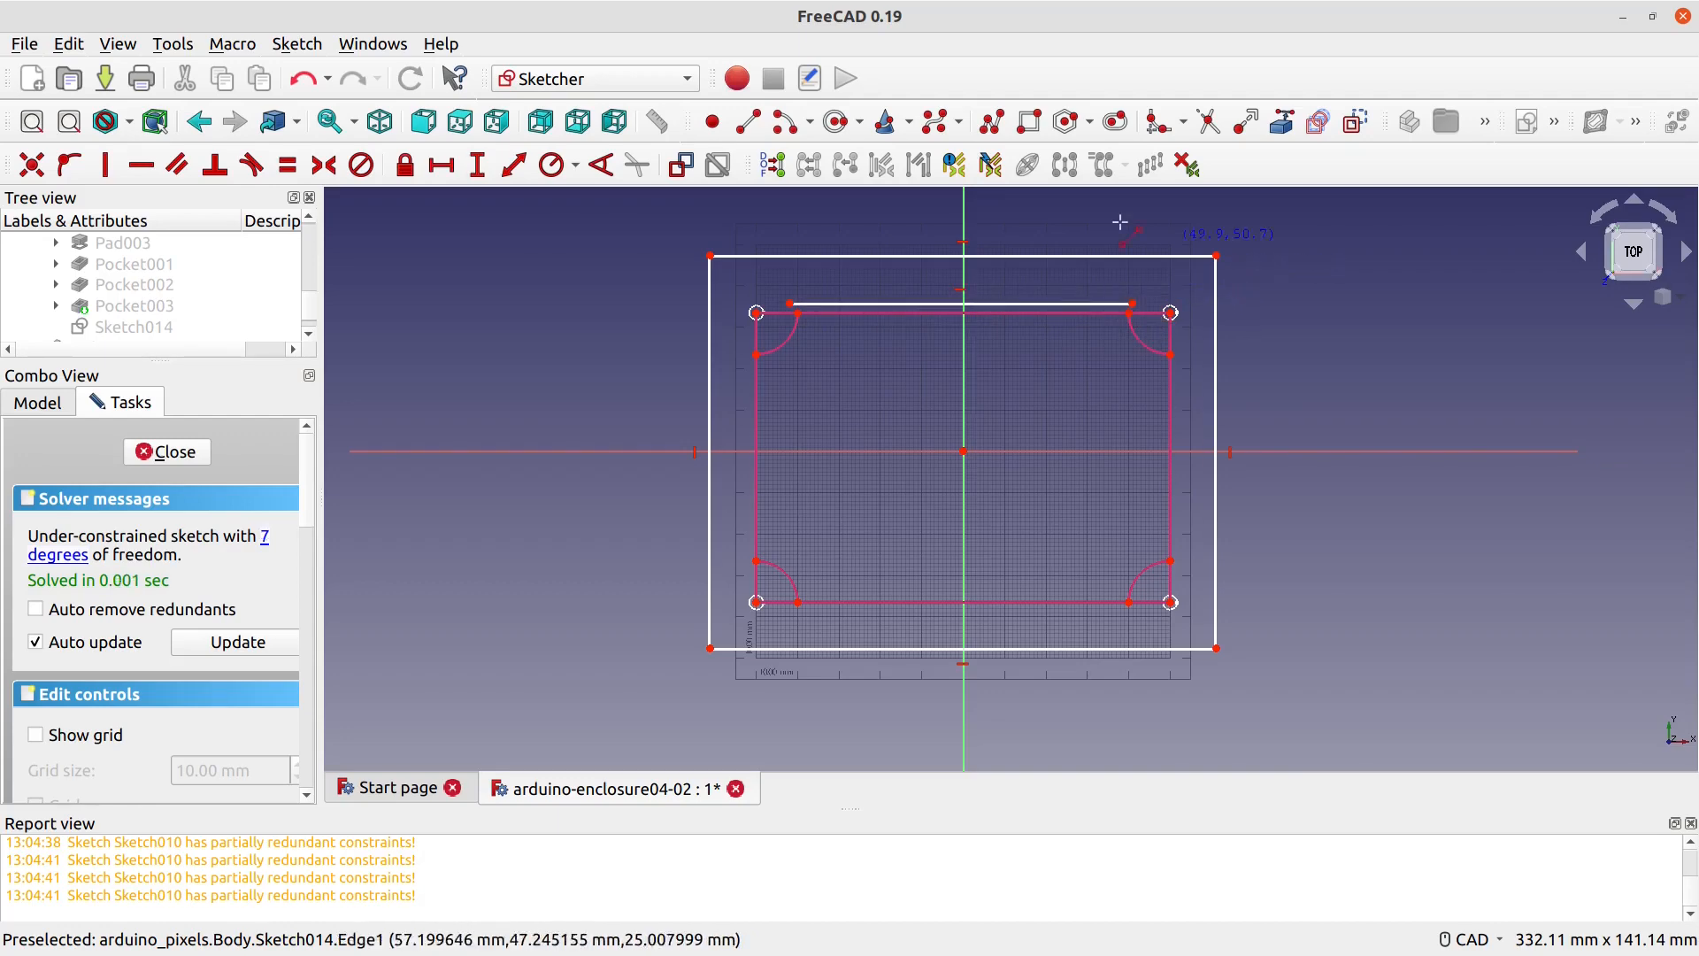
pyautogui.click(788, 126)
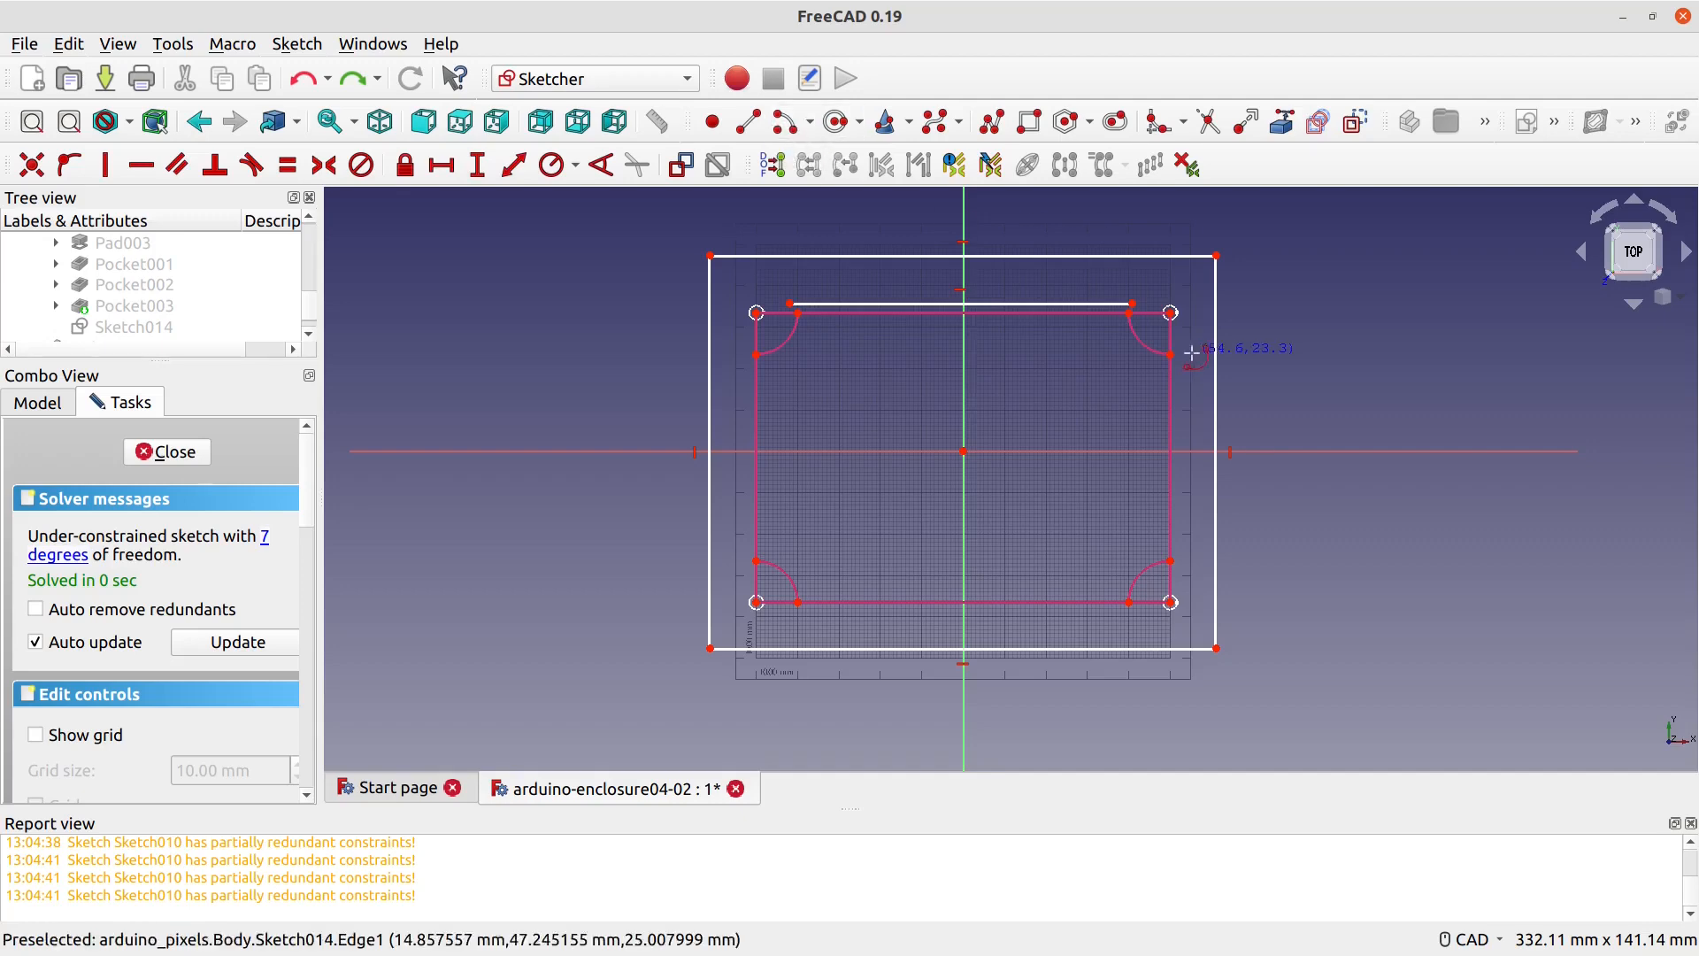
pyautogui.click(1170, 312)
pyautogui.click(1133, 305)
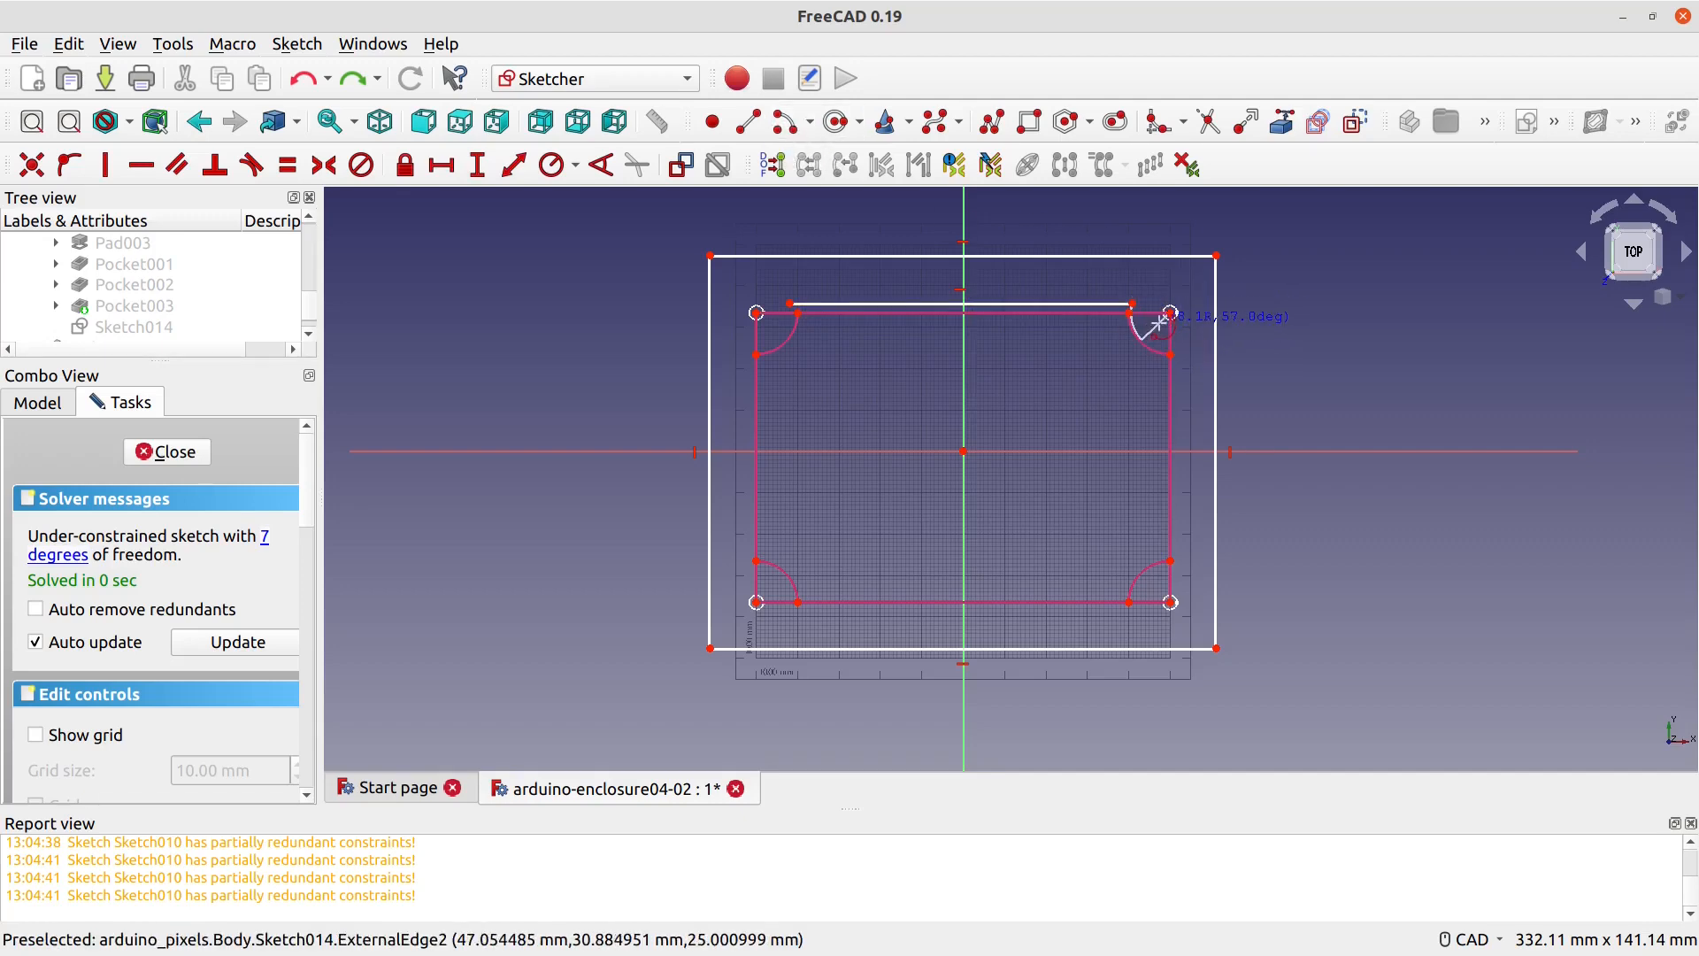
pyautogui.click(1183, 350)
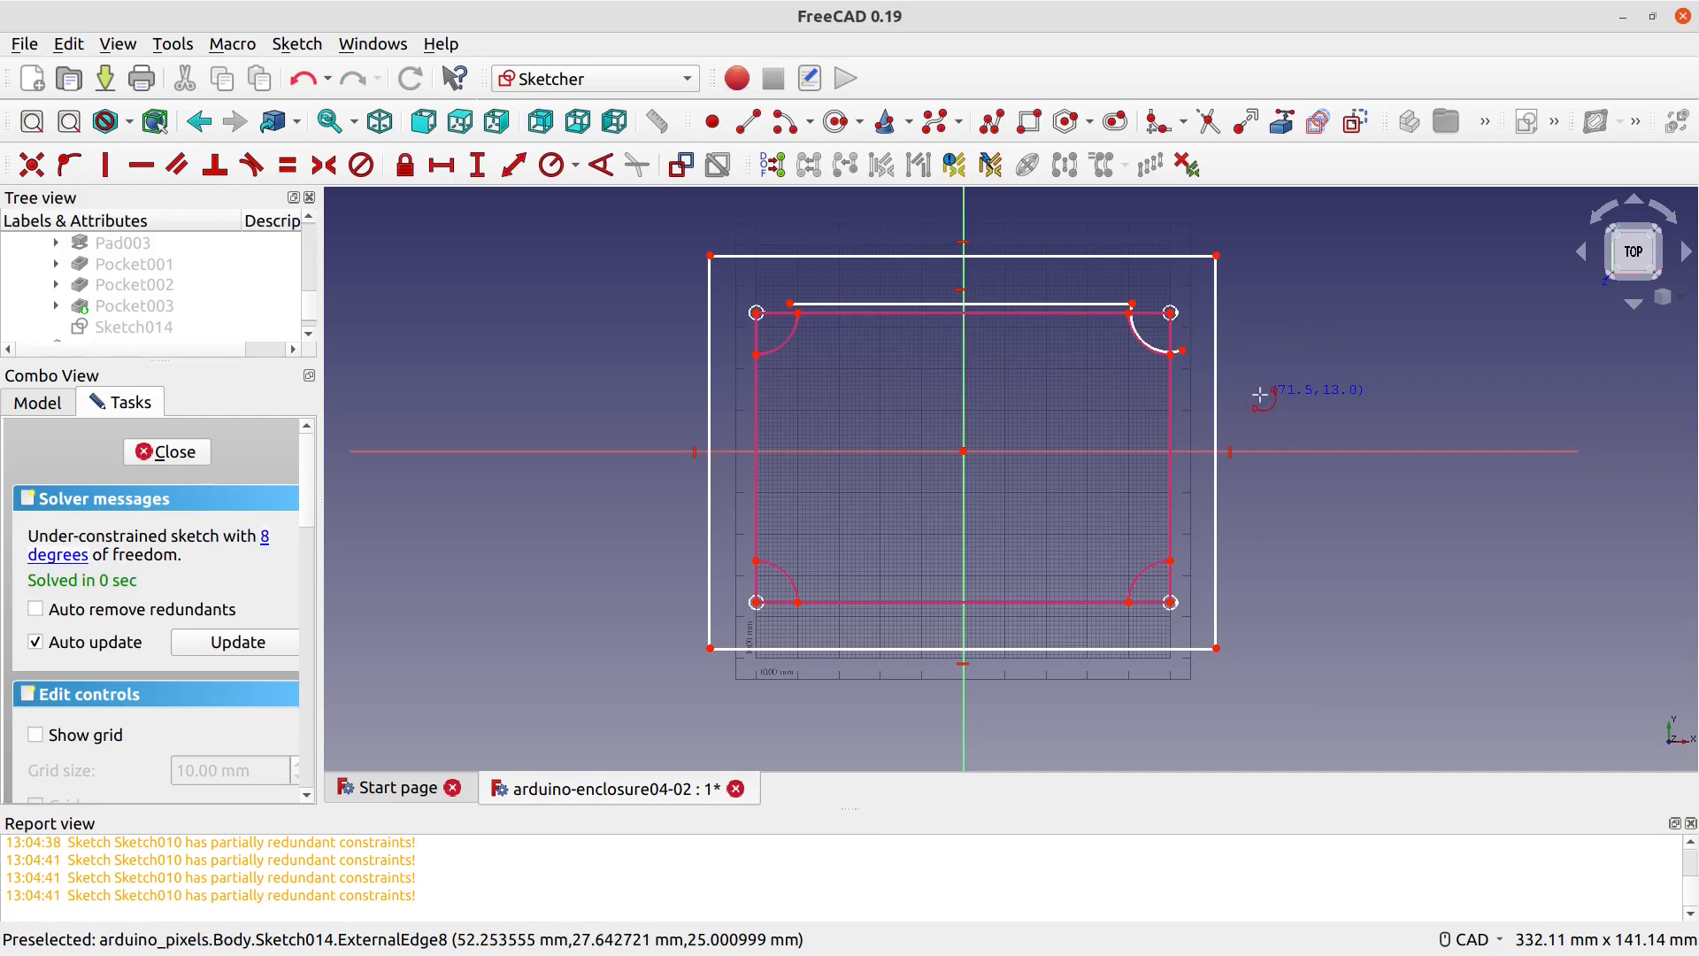
# Step: Continue the gasket's inner profile with a vertical line outside the right edge and an arc centred on the lower-right screw hole
pyautogui.click(752, 126)
pyautogui.click(1182, 351)
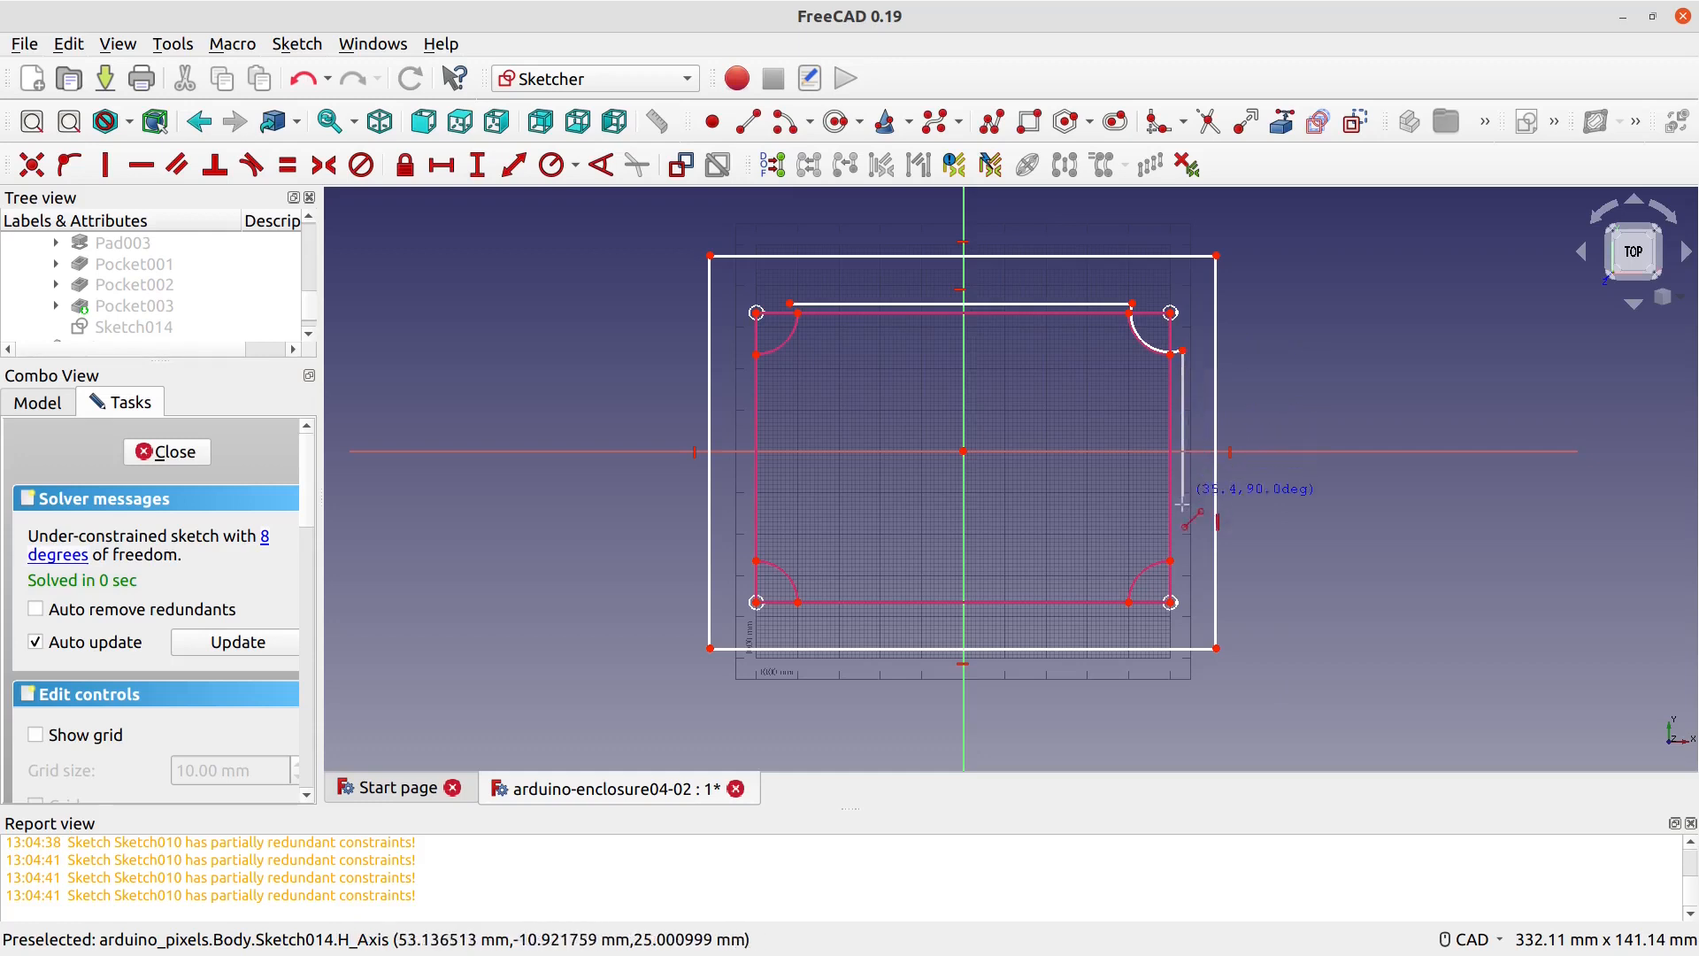
pyautogui.click(1183, 578)
pyautogui.click(779, 124)
pyautogui.click(1171, 602)
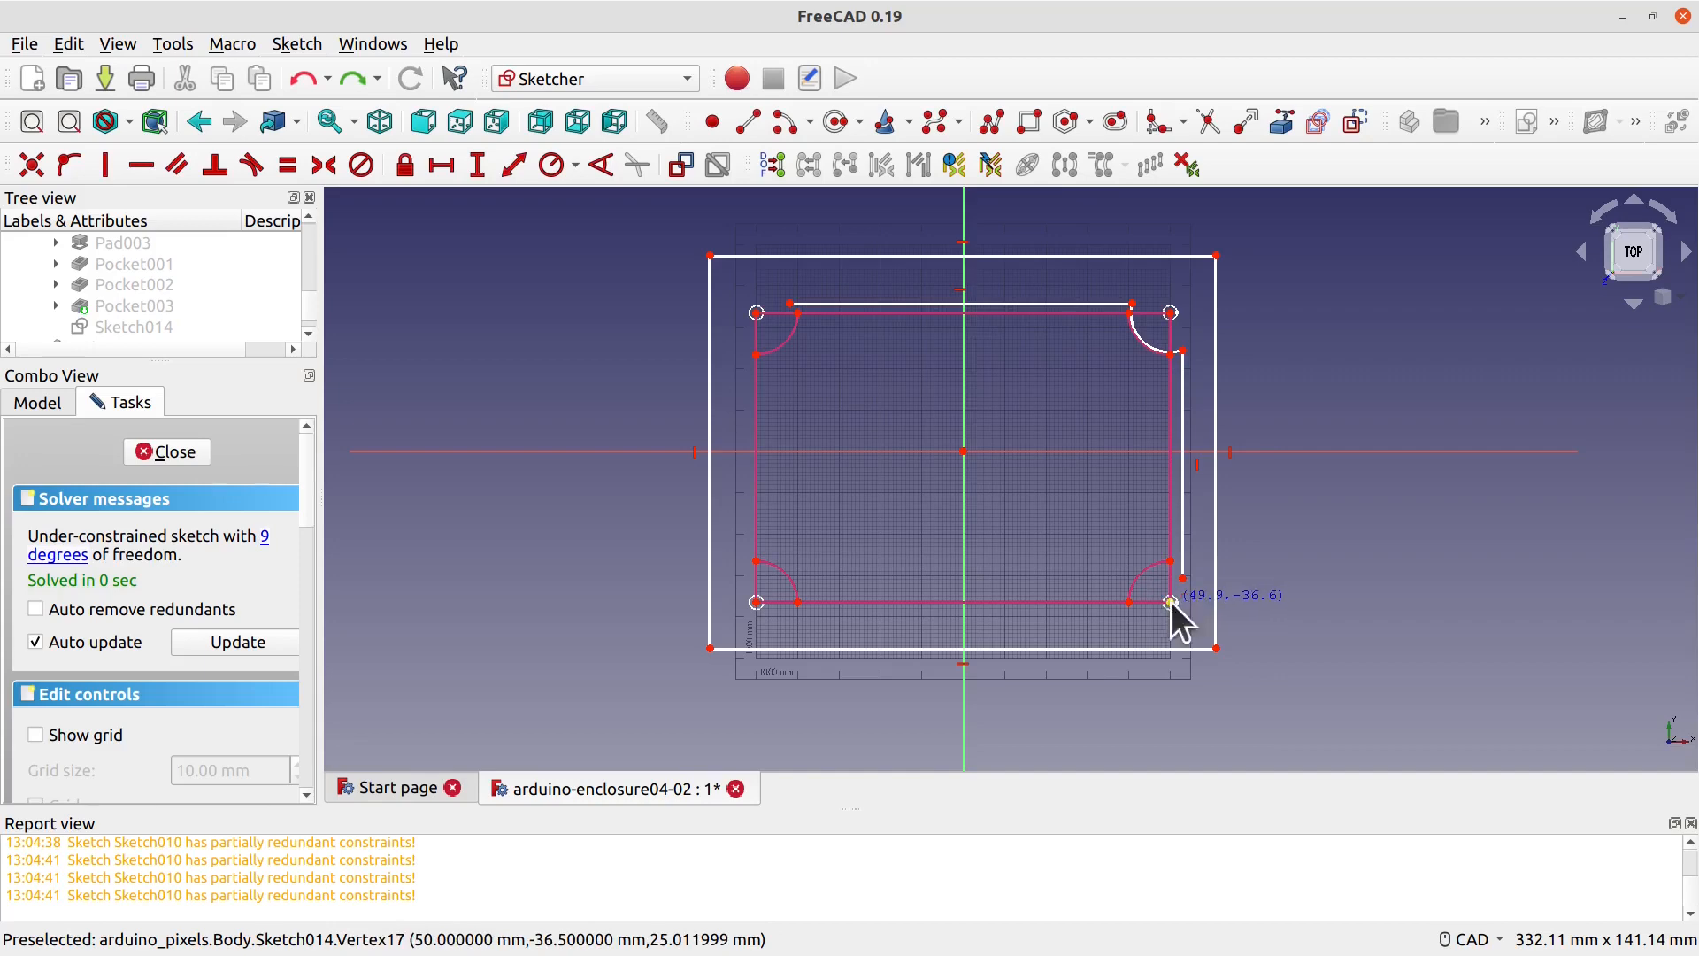
pyautogui.click(1182, 578)
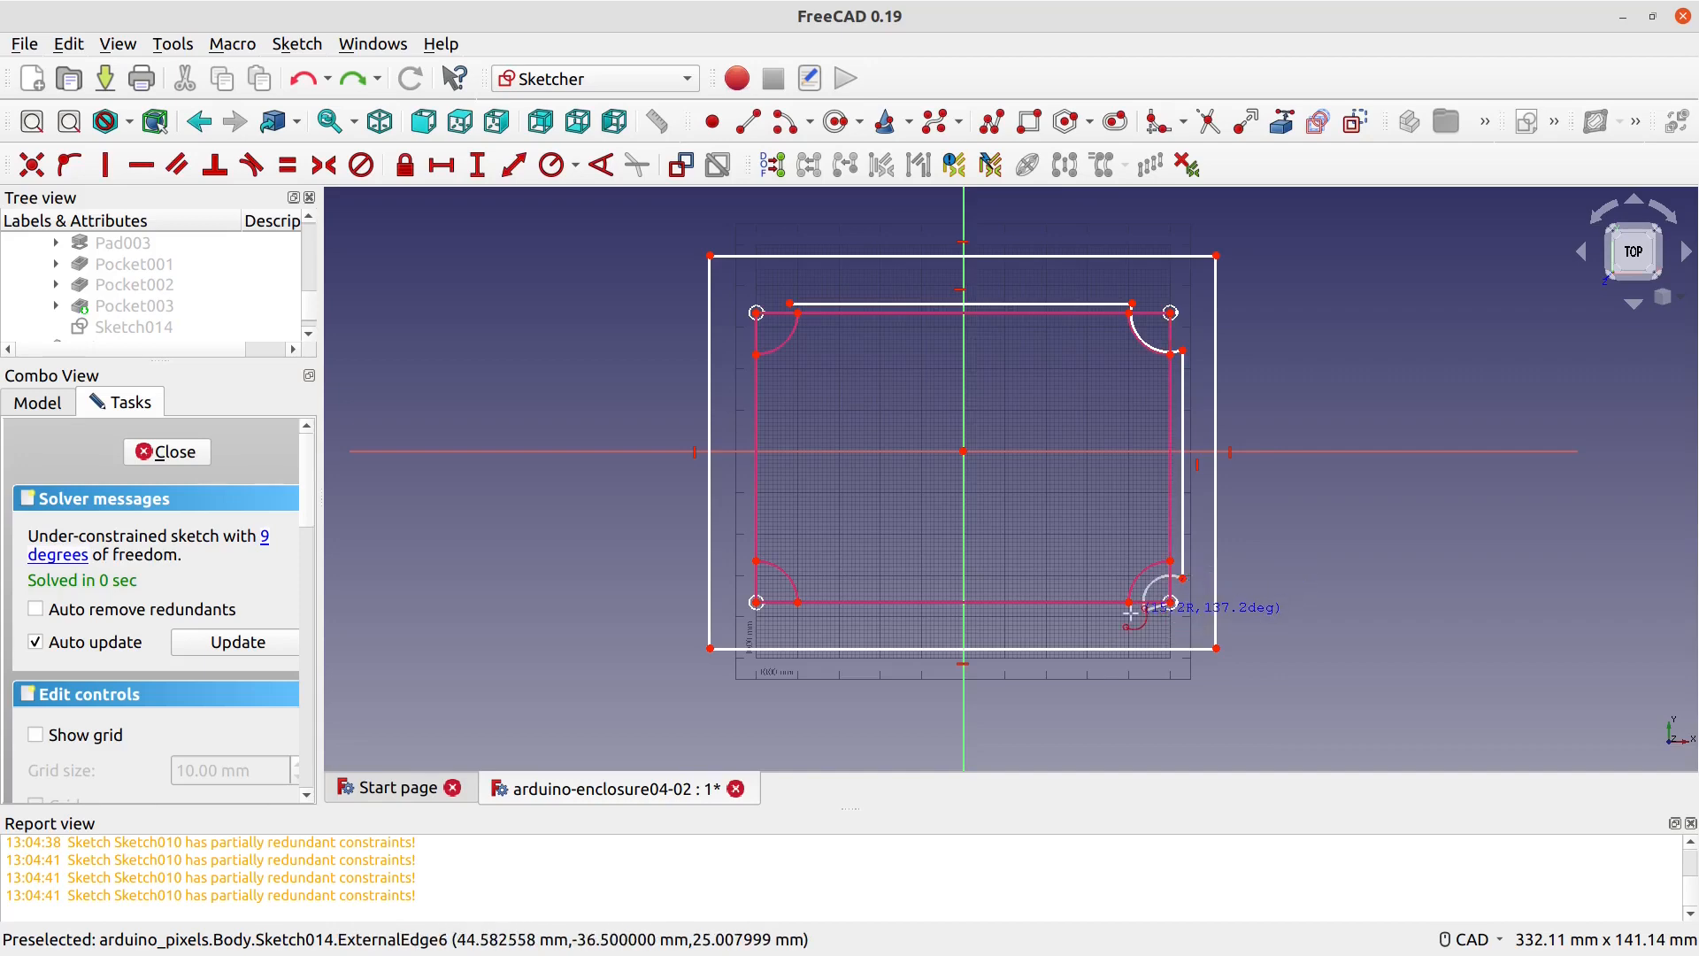
pyautogui.click(1134, 619)
# Step: Draw a horizontal line about 87 mm long from the lower-right arc's end, just below the outline's lower edge
pyautogui.click(750, 122)
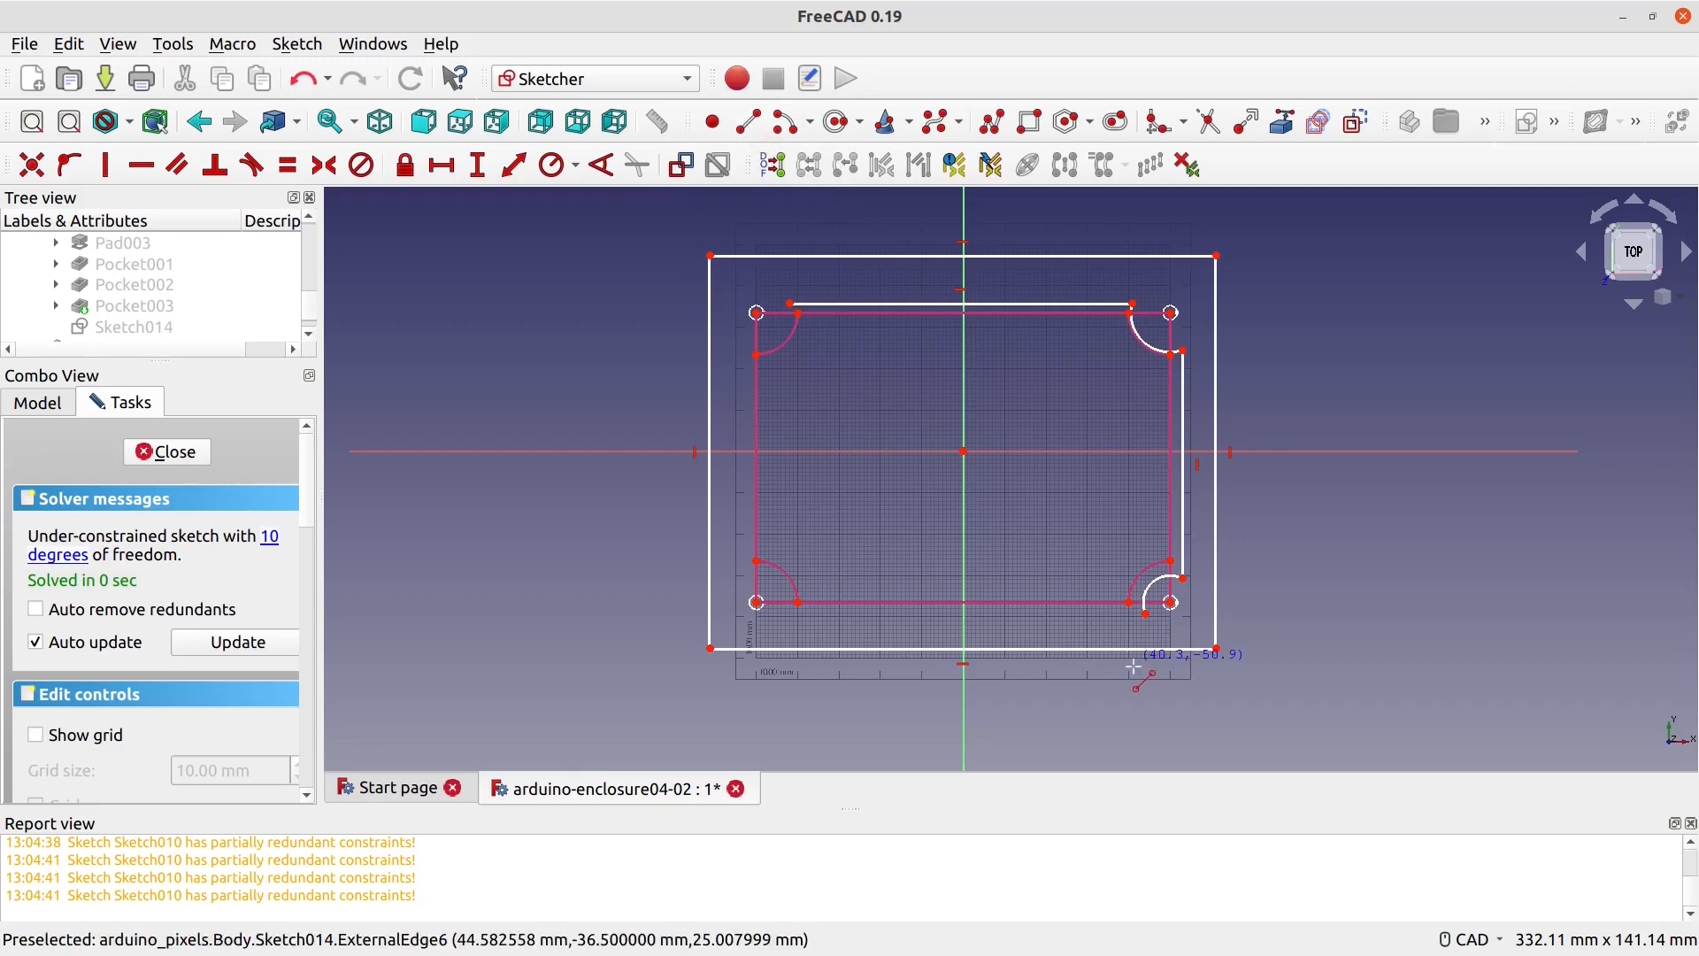
pyautogui.click(1146, 613)
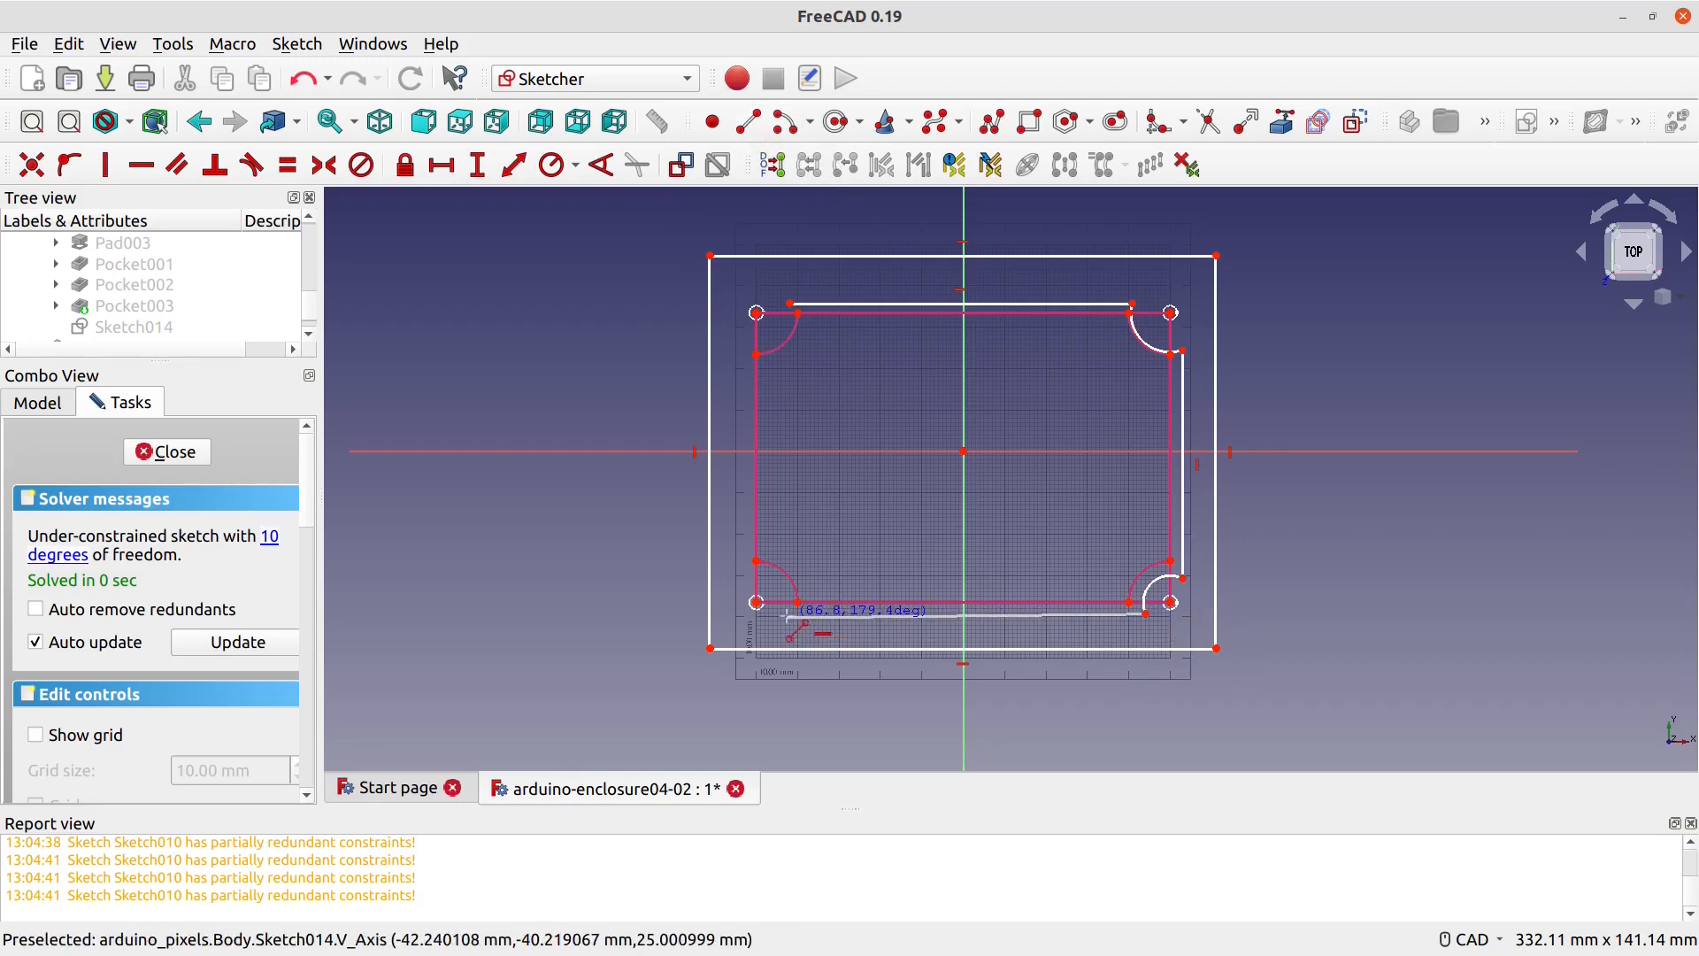
pyautogui.click(784, 613)
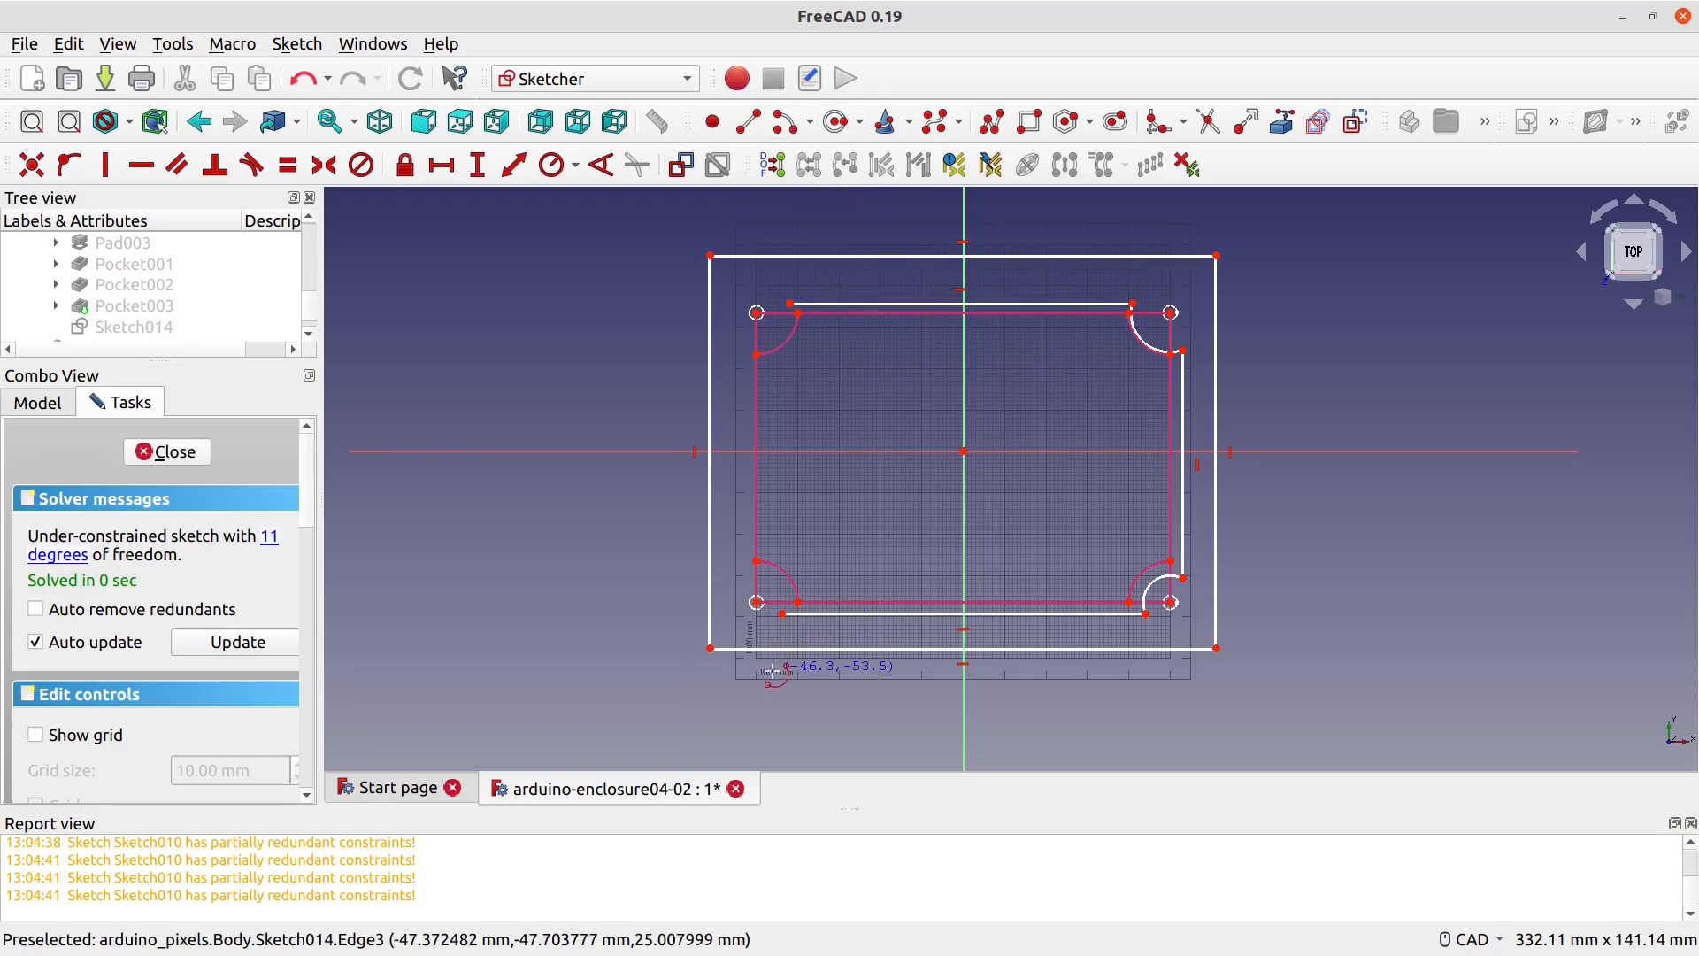
# Step: Continue the inner profile with an arc centred on the lower-left screw hole and a vertical line about 50 mm long outside the left edge
pyautogui.click(757, 603)
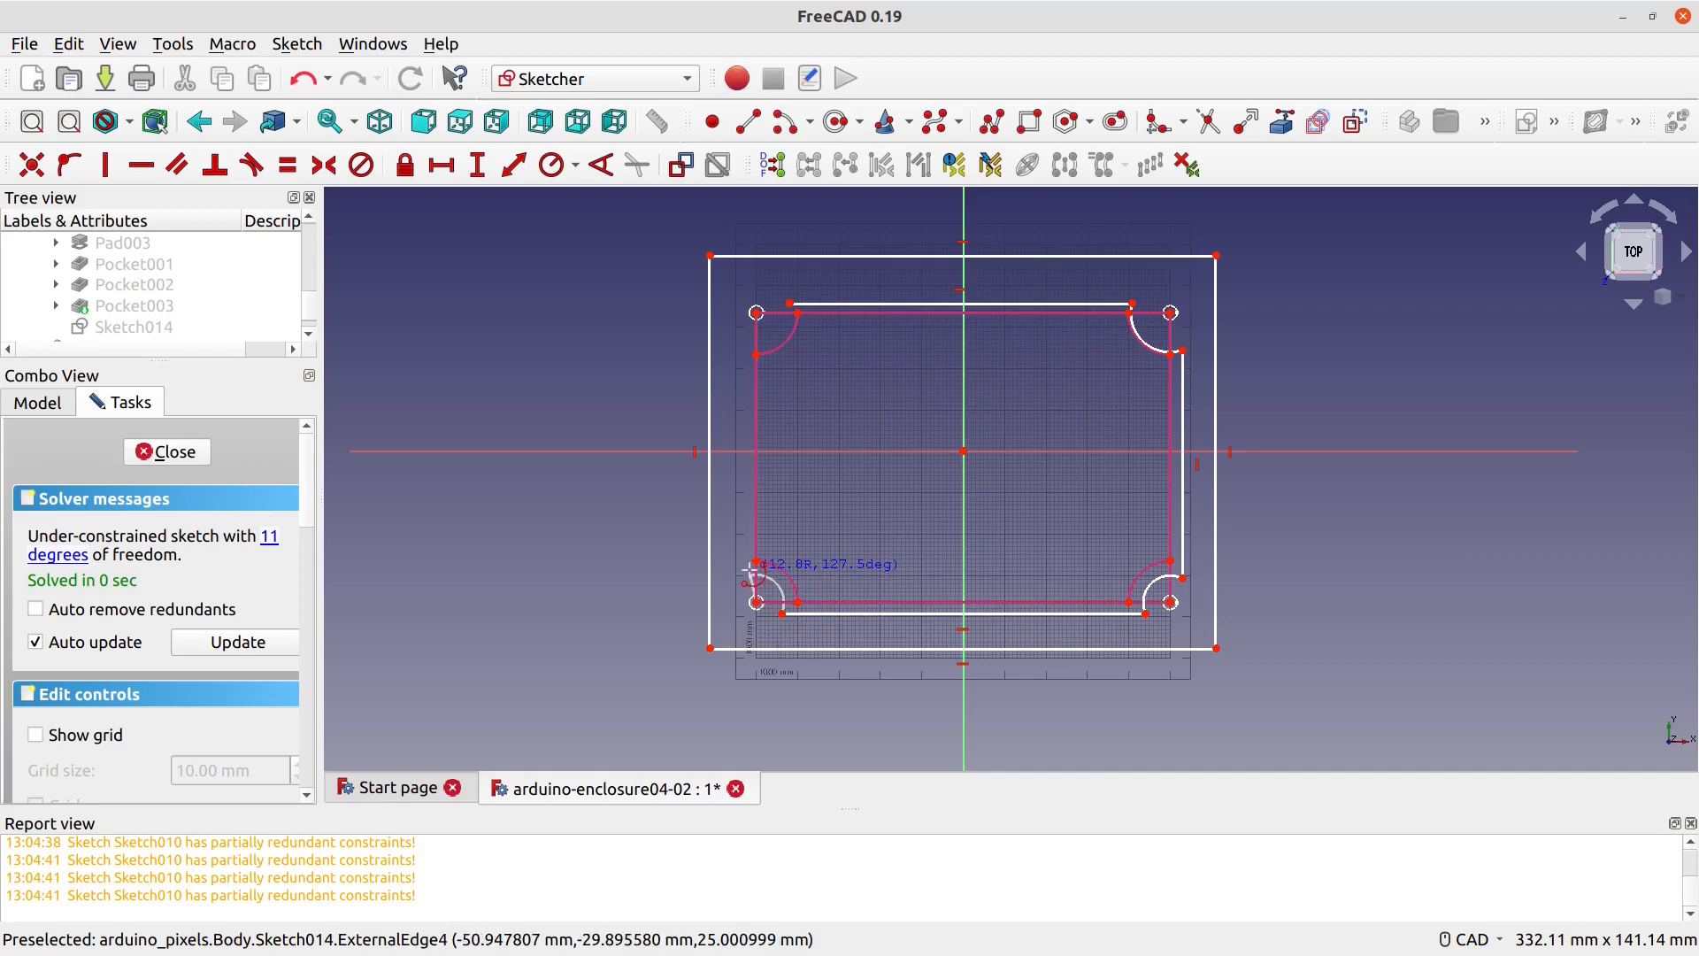
pyautogui.click(751, 121)
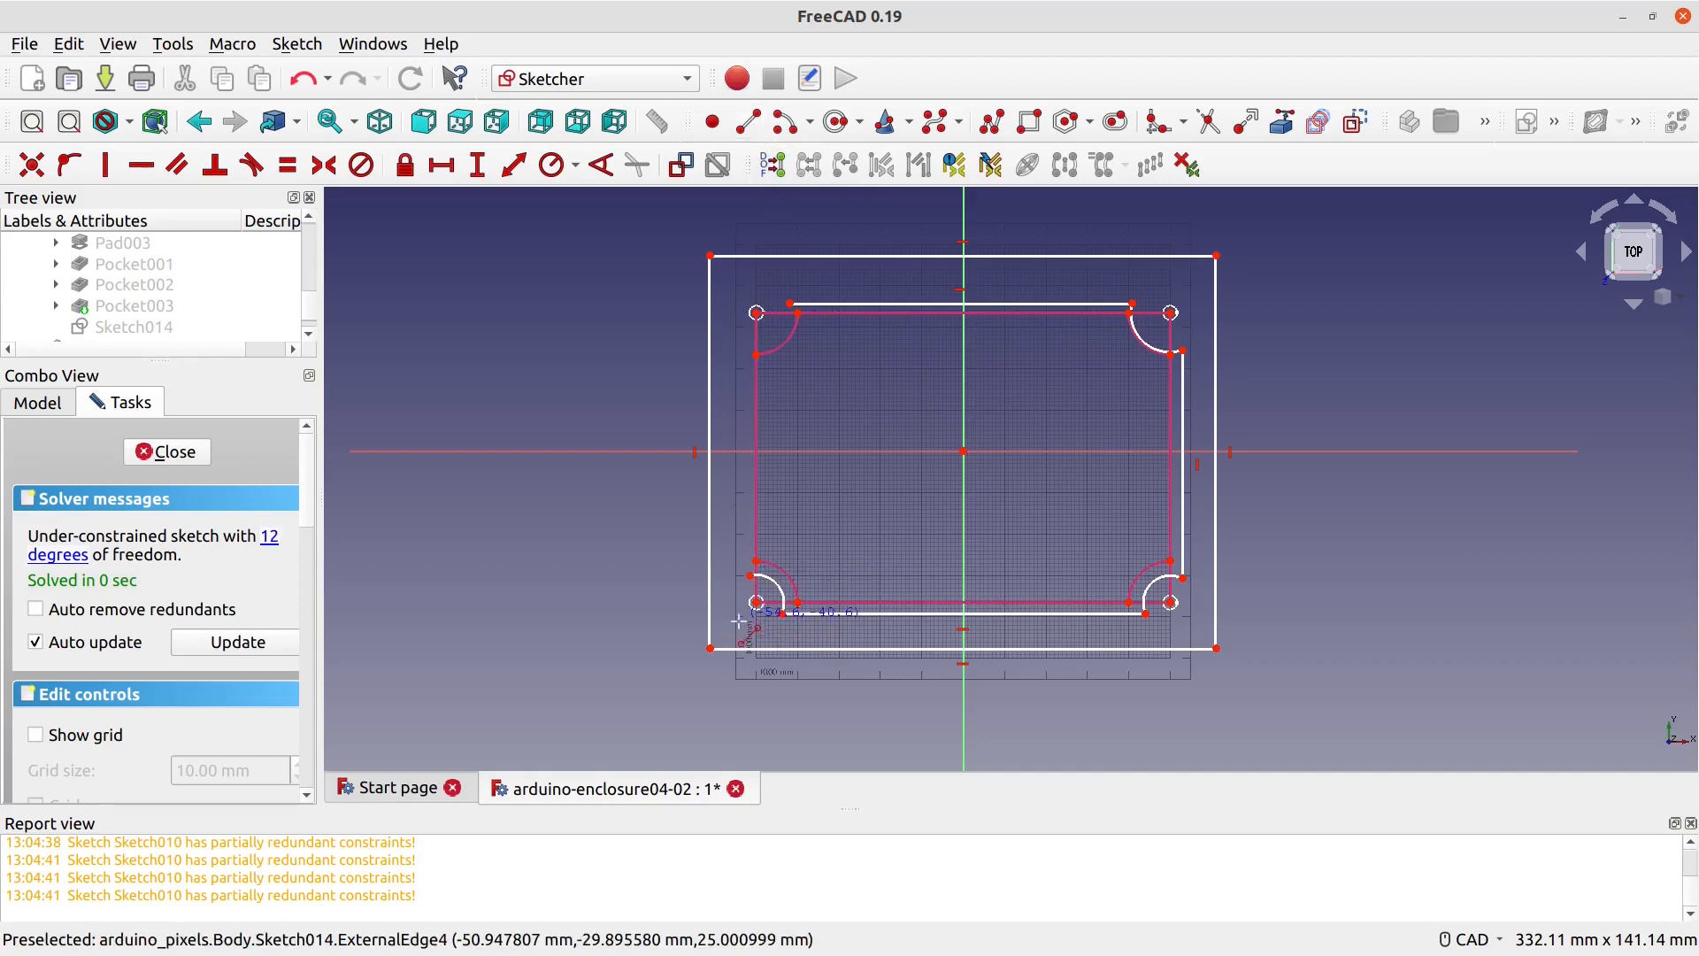
pyautogui.click(751, 576)
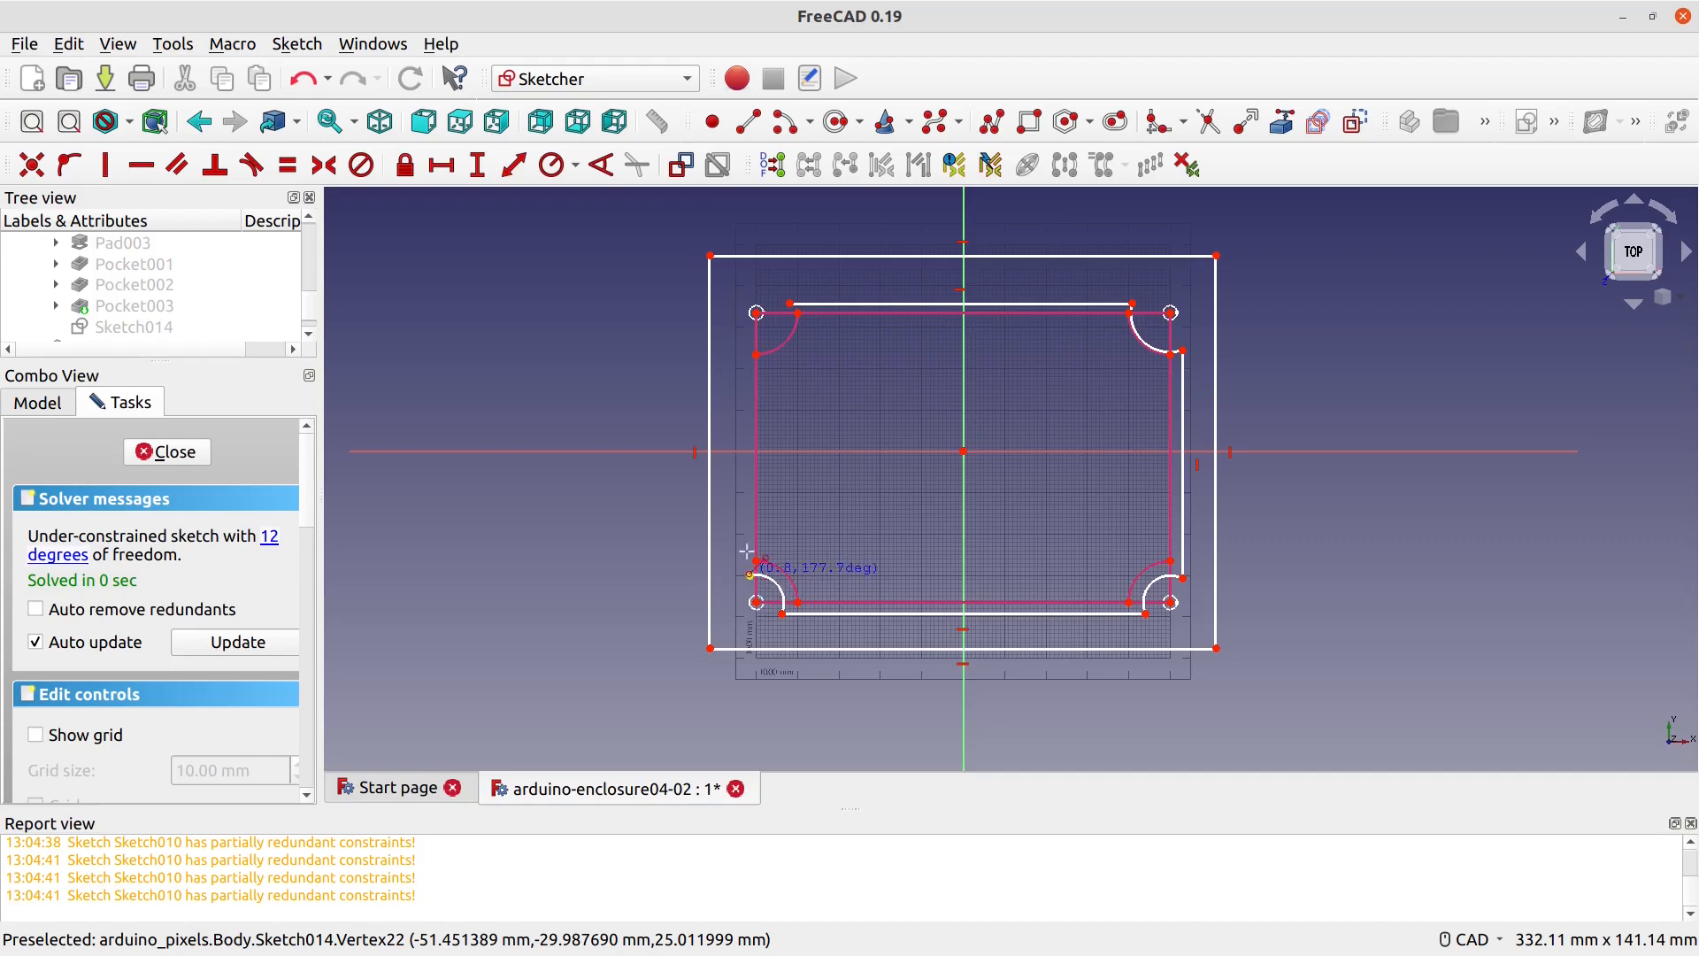
pyautogui.click(751, 366)
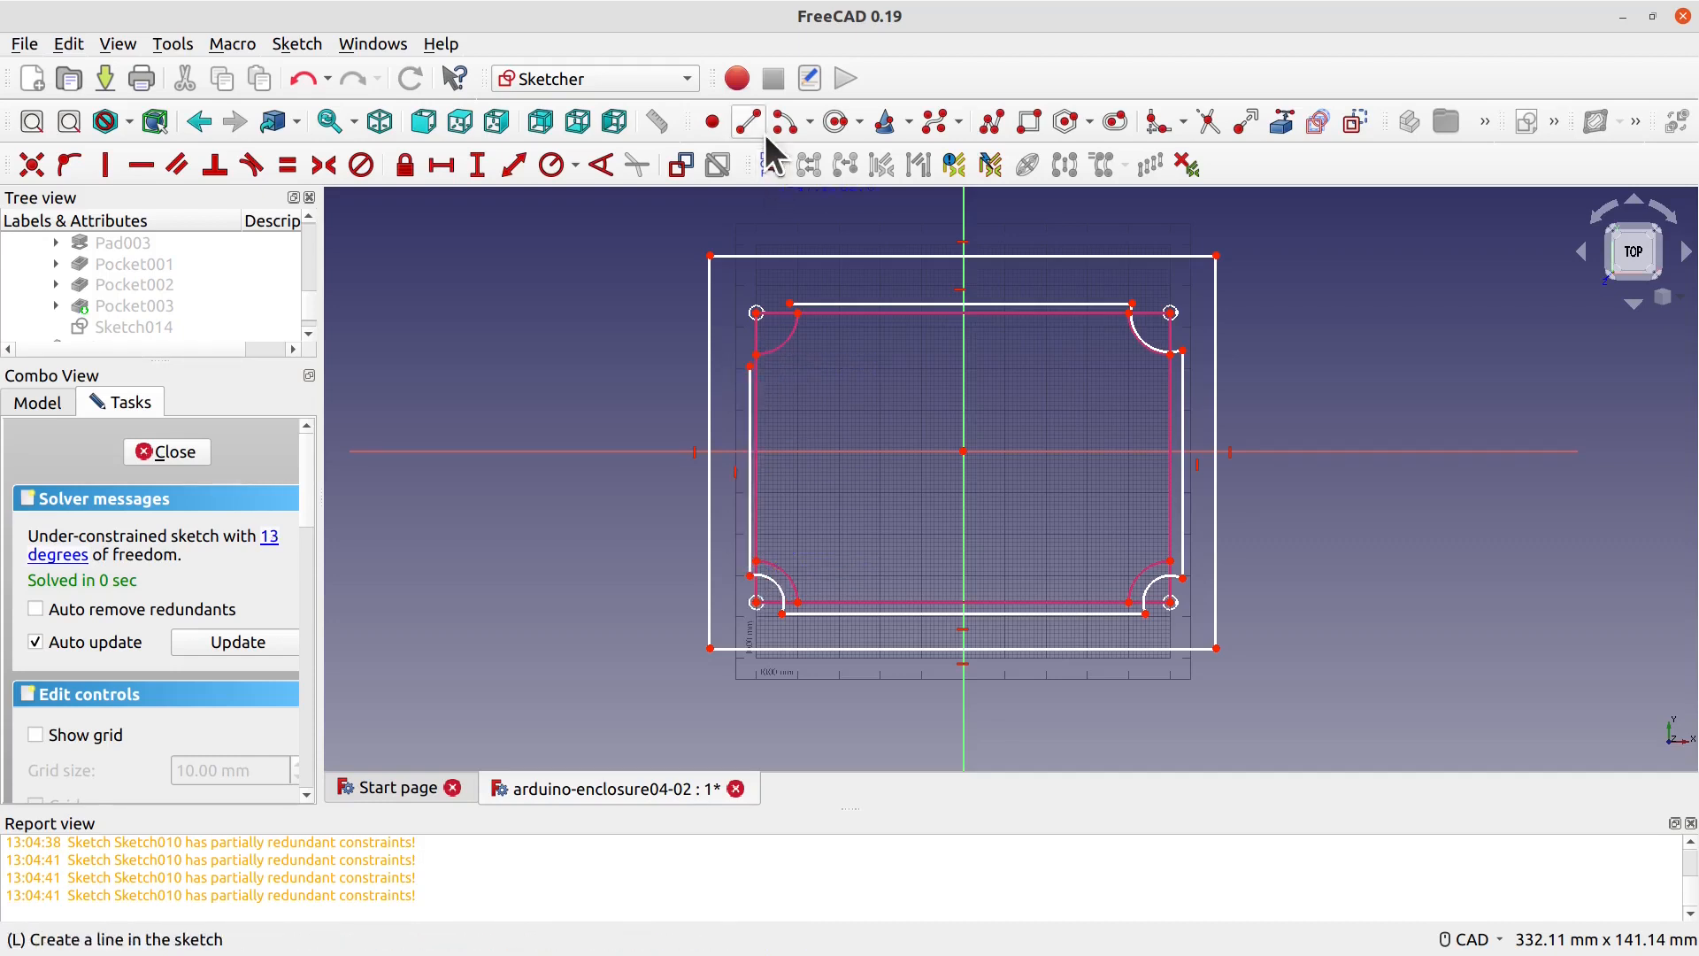
# Step: Draw an arc centred on the upper-left screw hole from the left line's upper end to just above the upper horizontal line
pyautogui.click(758, 313)
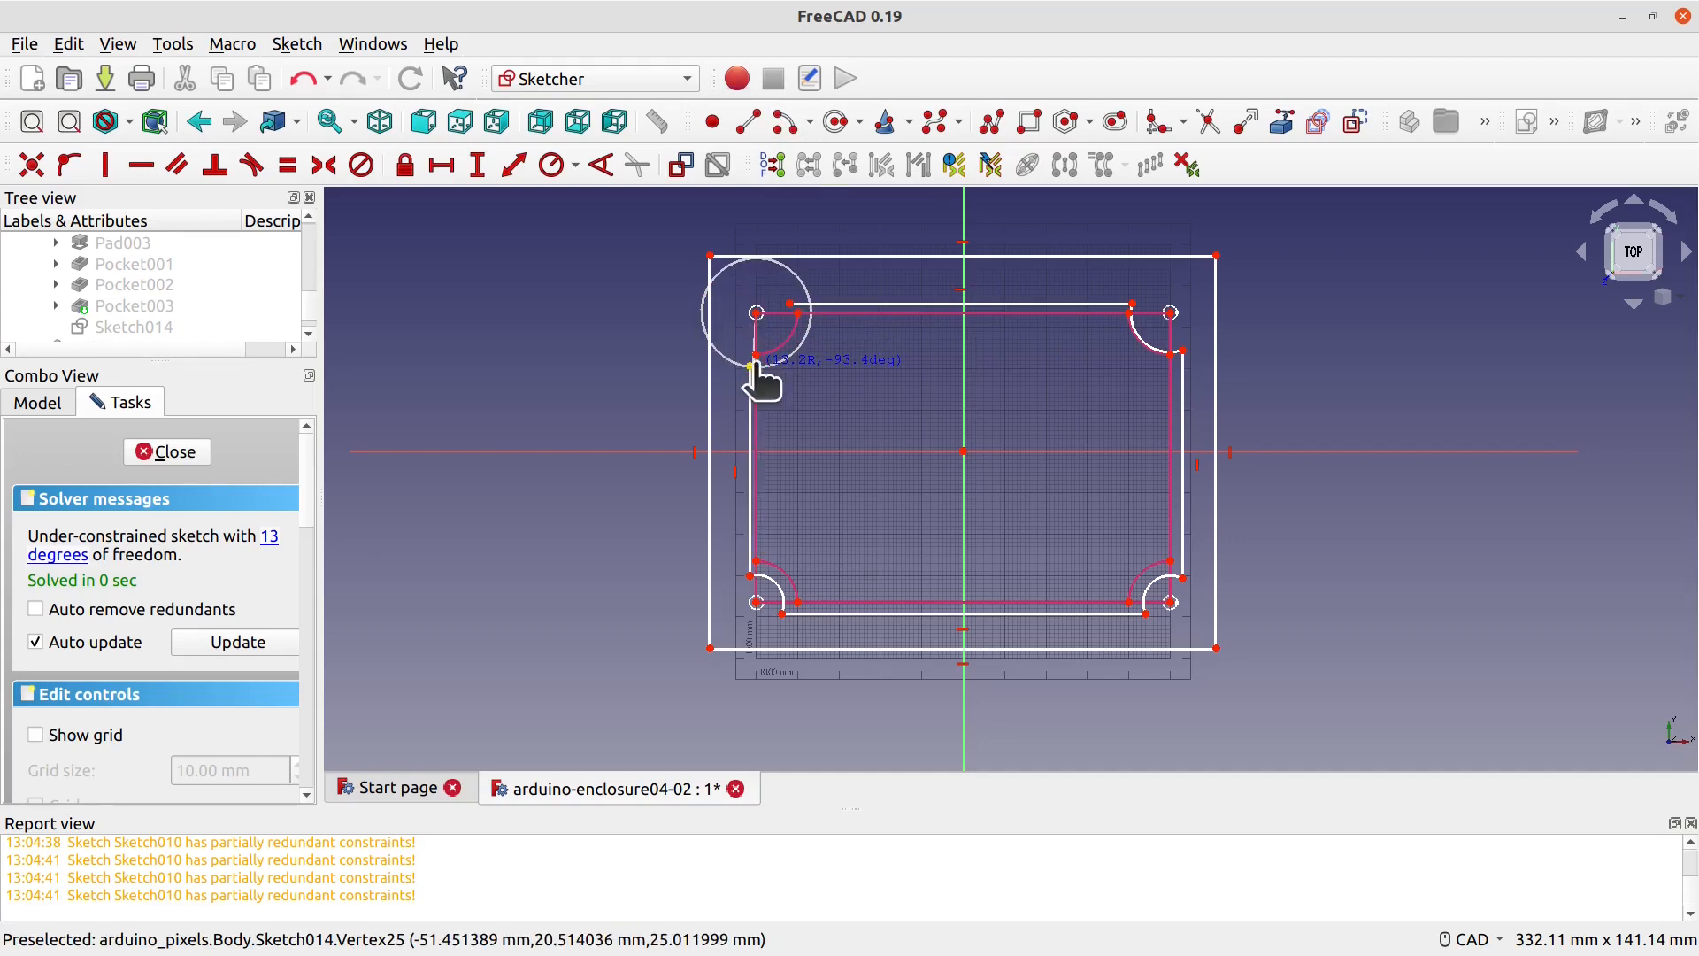
pyautogui.click(751, 366)
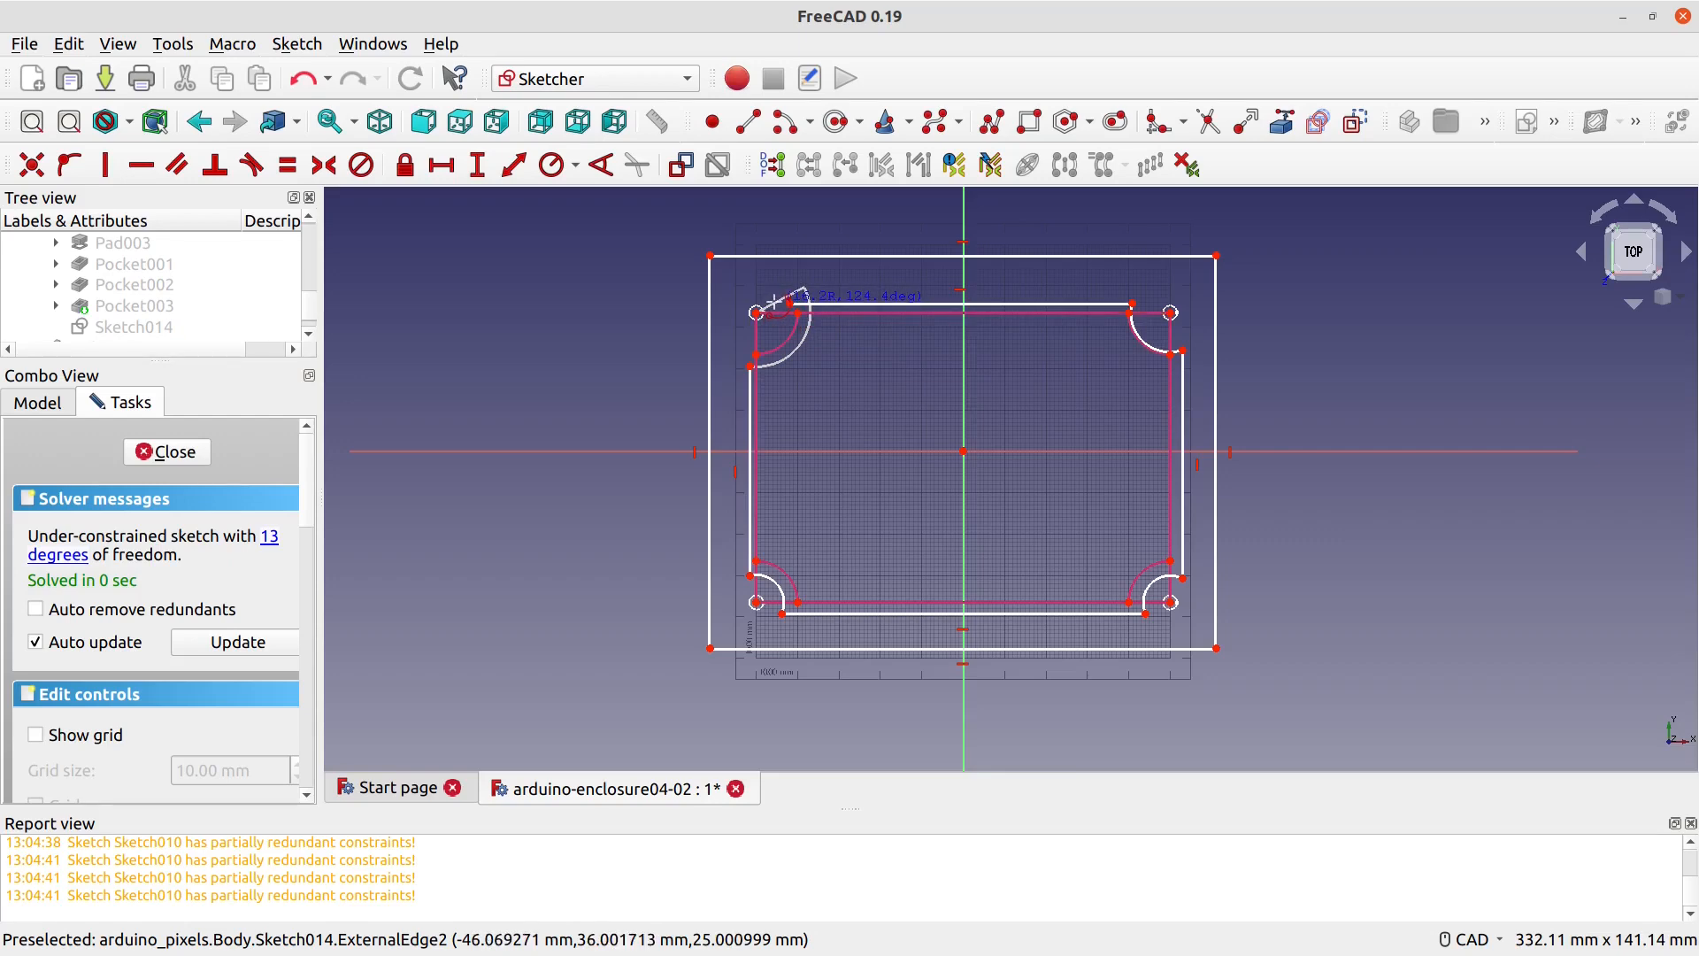
pyautogui.click(799, 286)
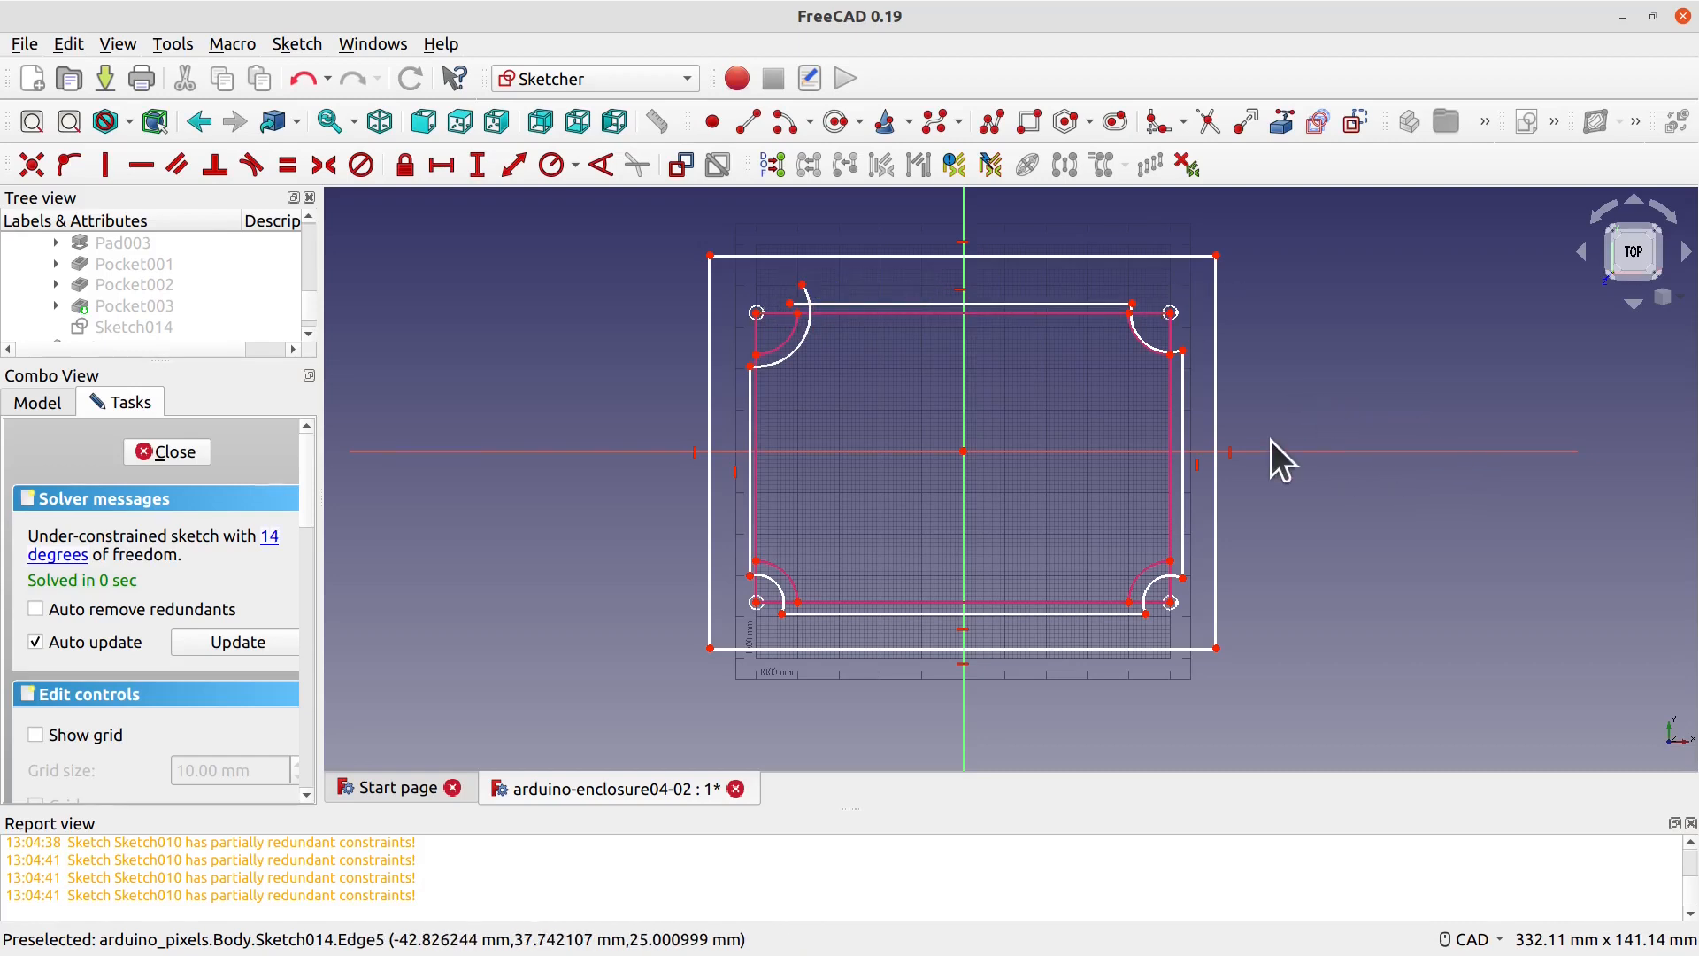
# Step: Make the upper-left arc's free end coincident with the upper line's left end, and shrink the arc towards its screw hole
pyautogui.click(805, 286)
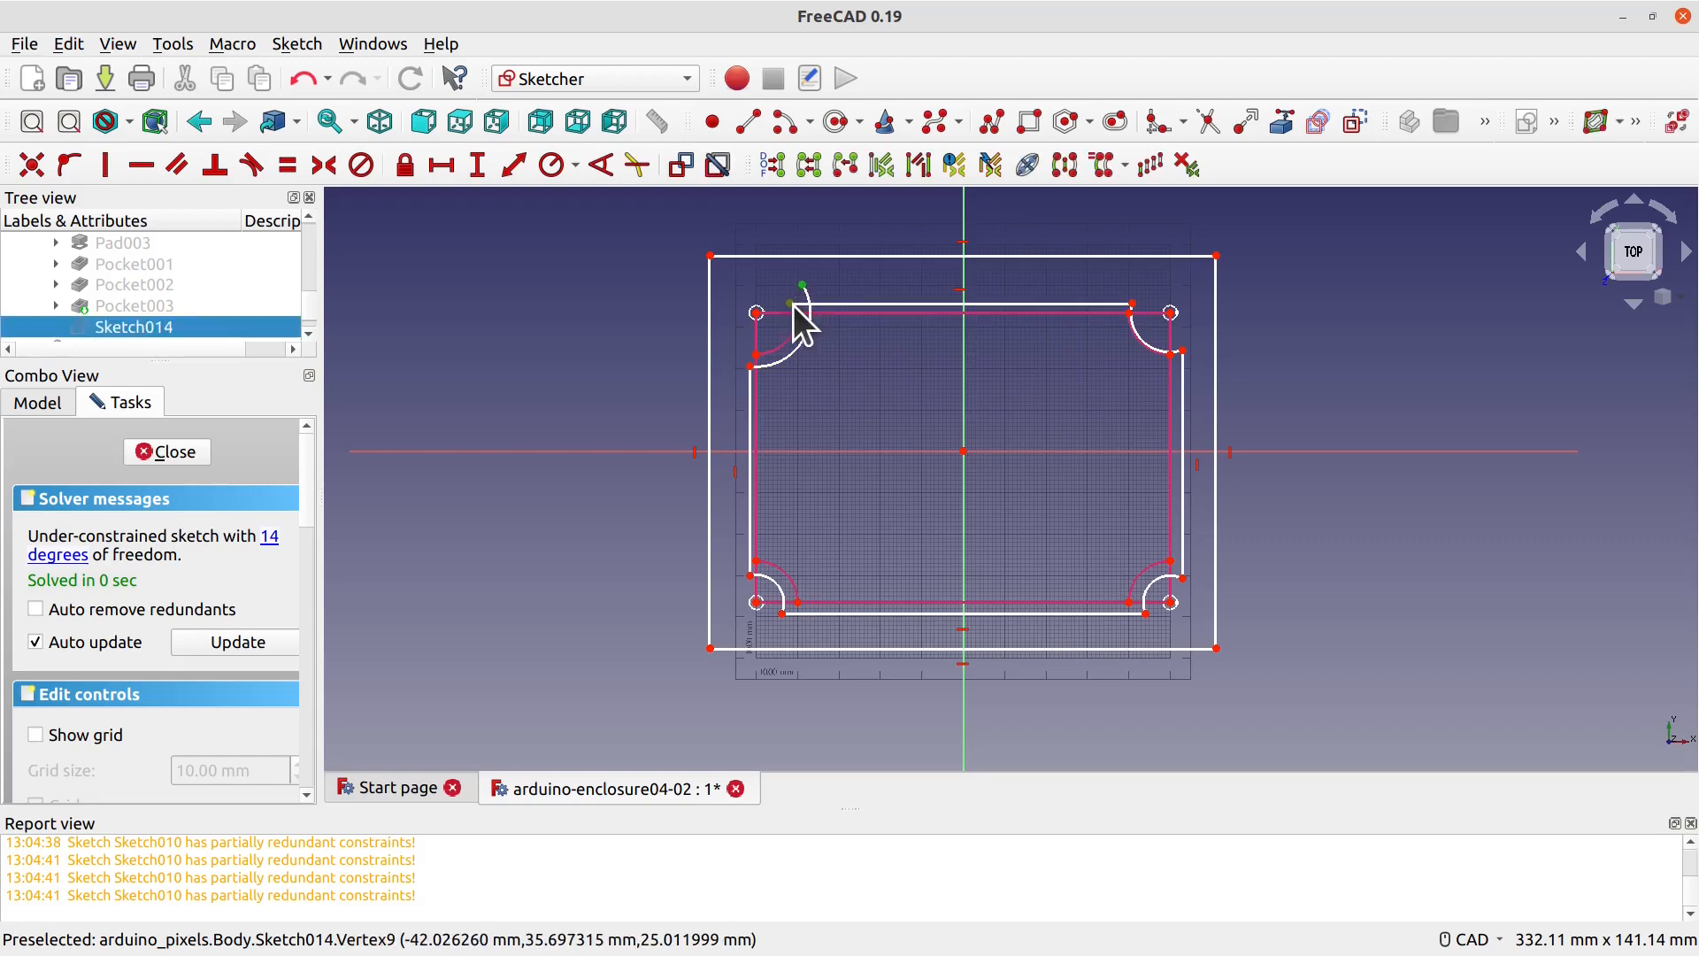
pyautogui.click(32, 164)
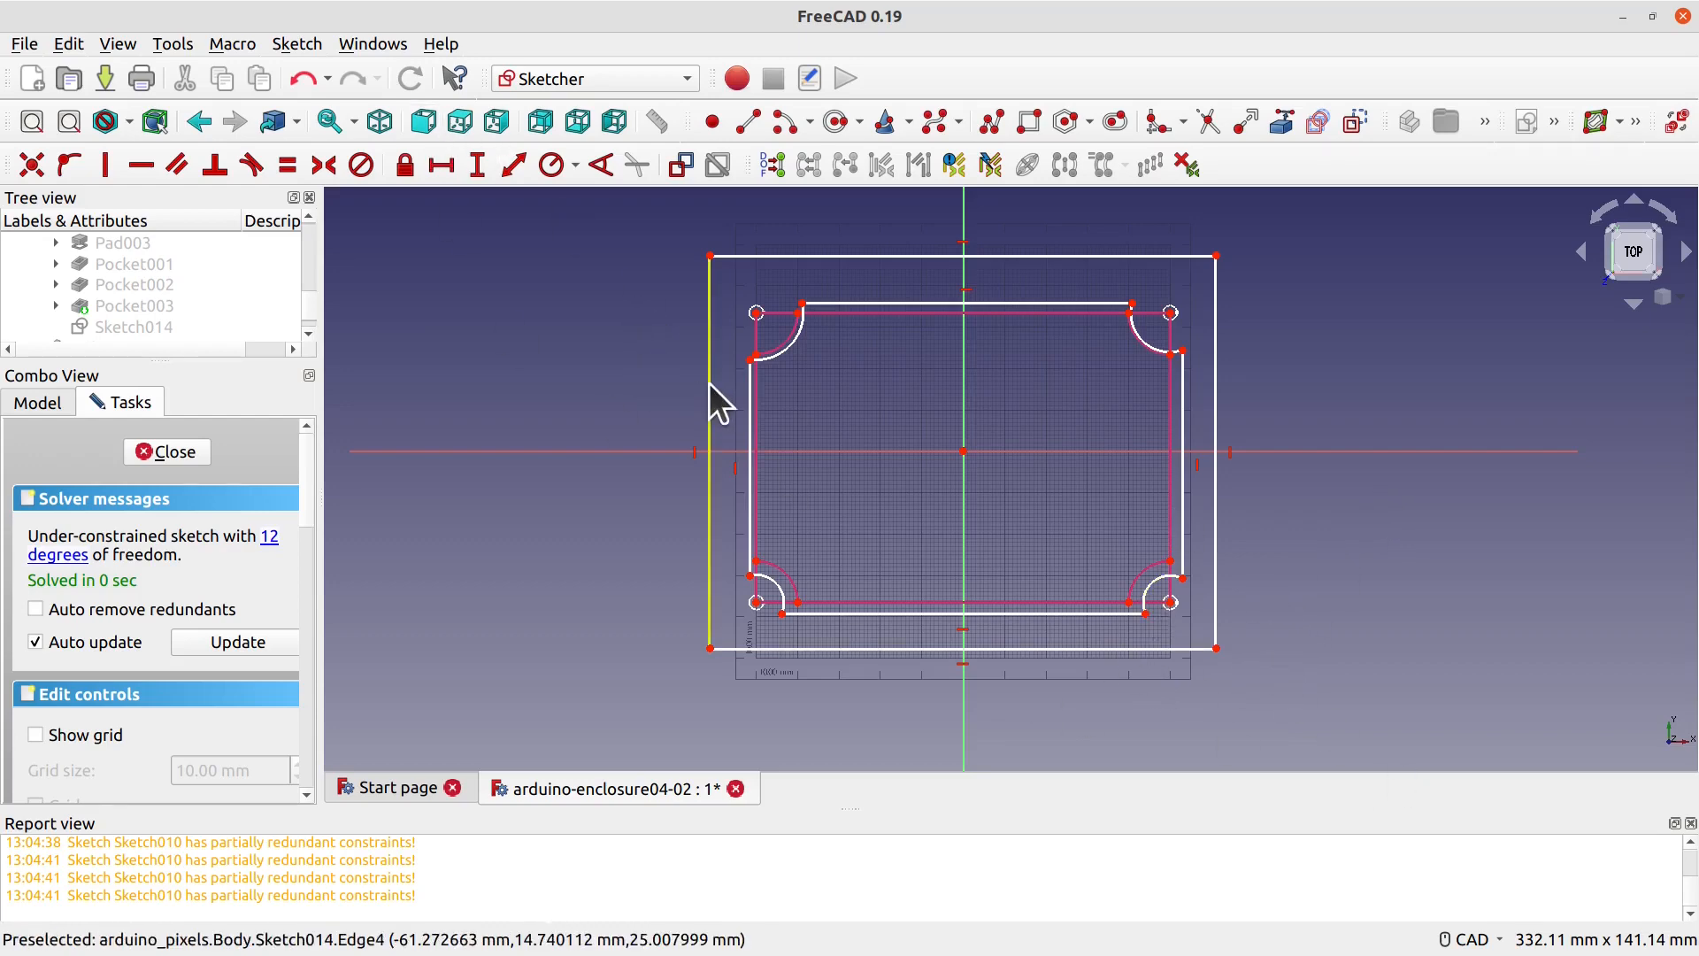
pyautogui.moveTo(747, 361); pyautogui.dragTo(745, 338)
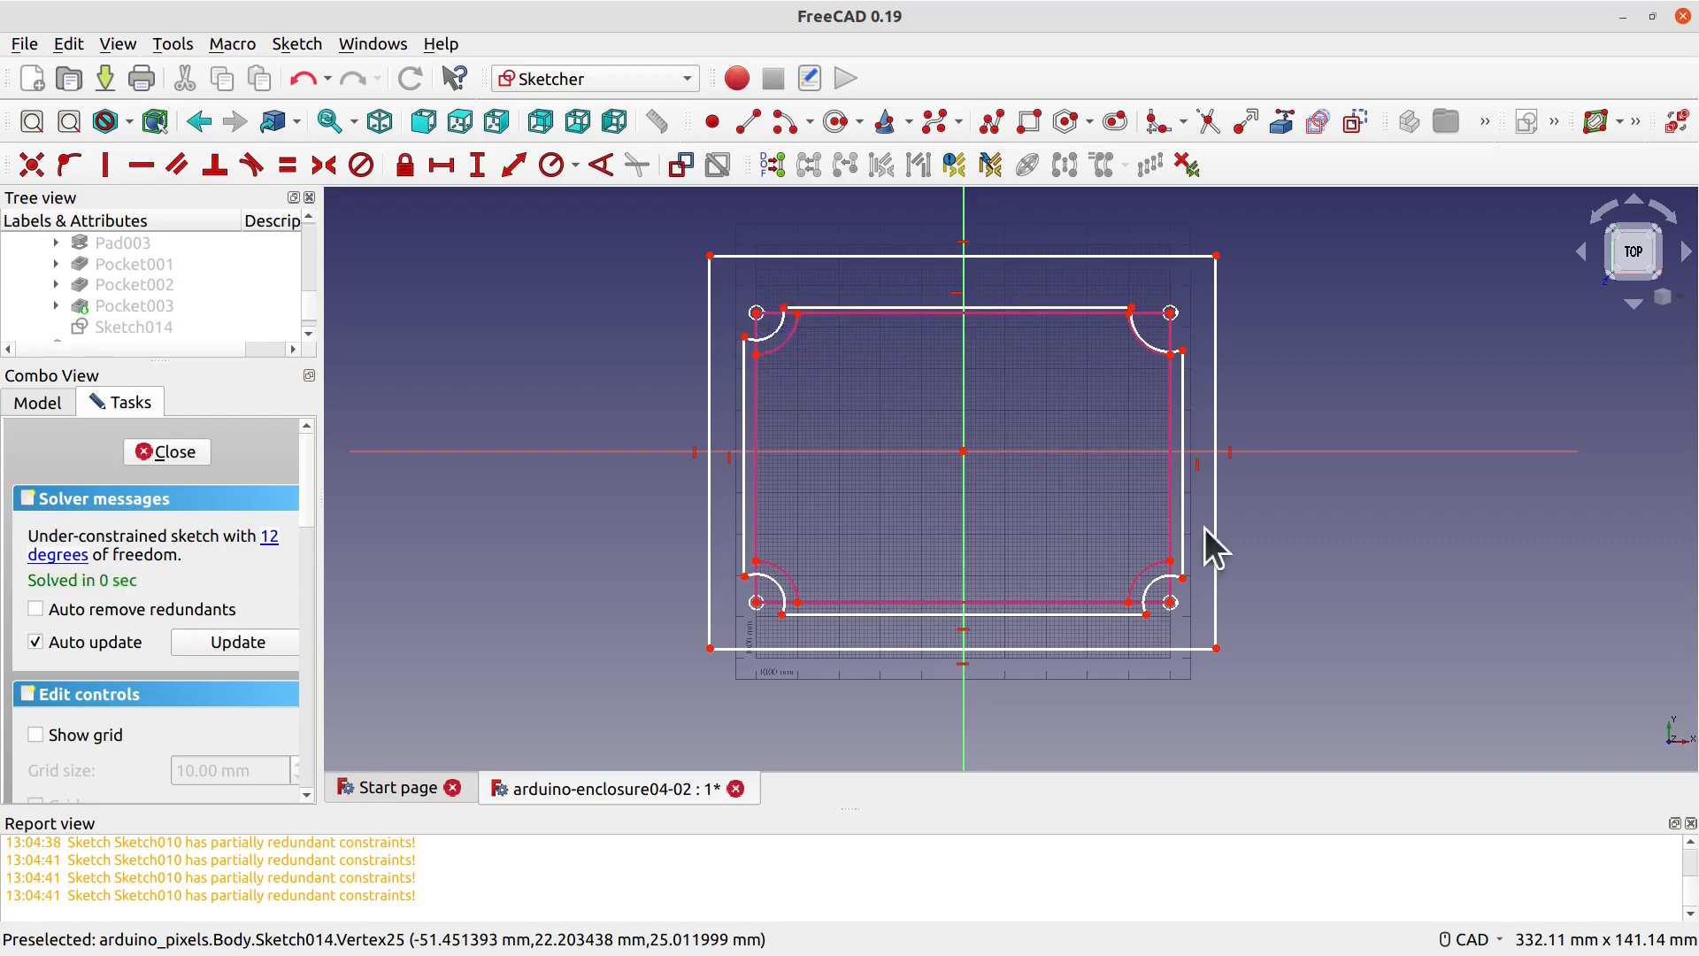
# Step: Constrain the vertical distance between the upper inner line's right end and the upper-right screw hole's centre to 2 mm
pyautogui.scroll(2, 1313, 624)
pyautogui.moveTo(1298, 296); pyautogui.dragTo(1411, 656, button='middle')
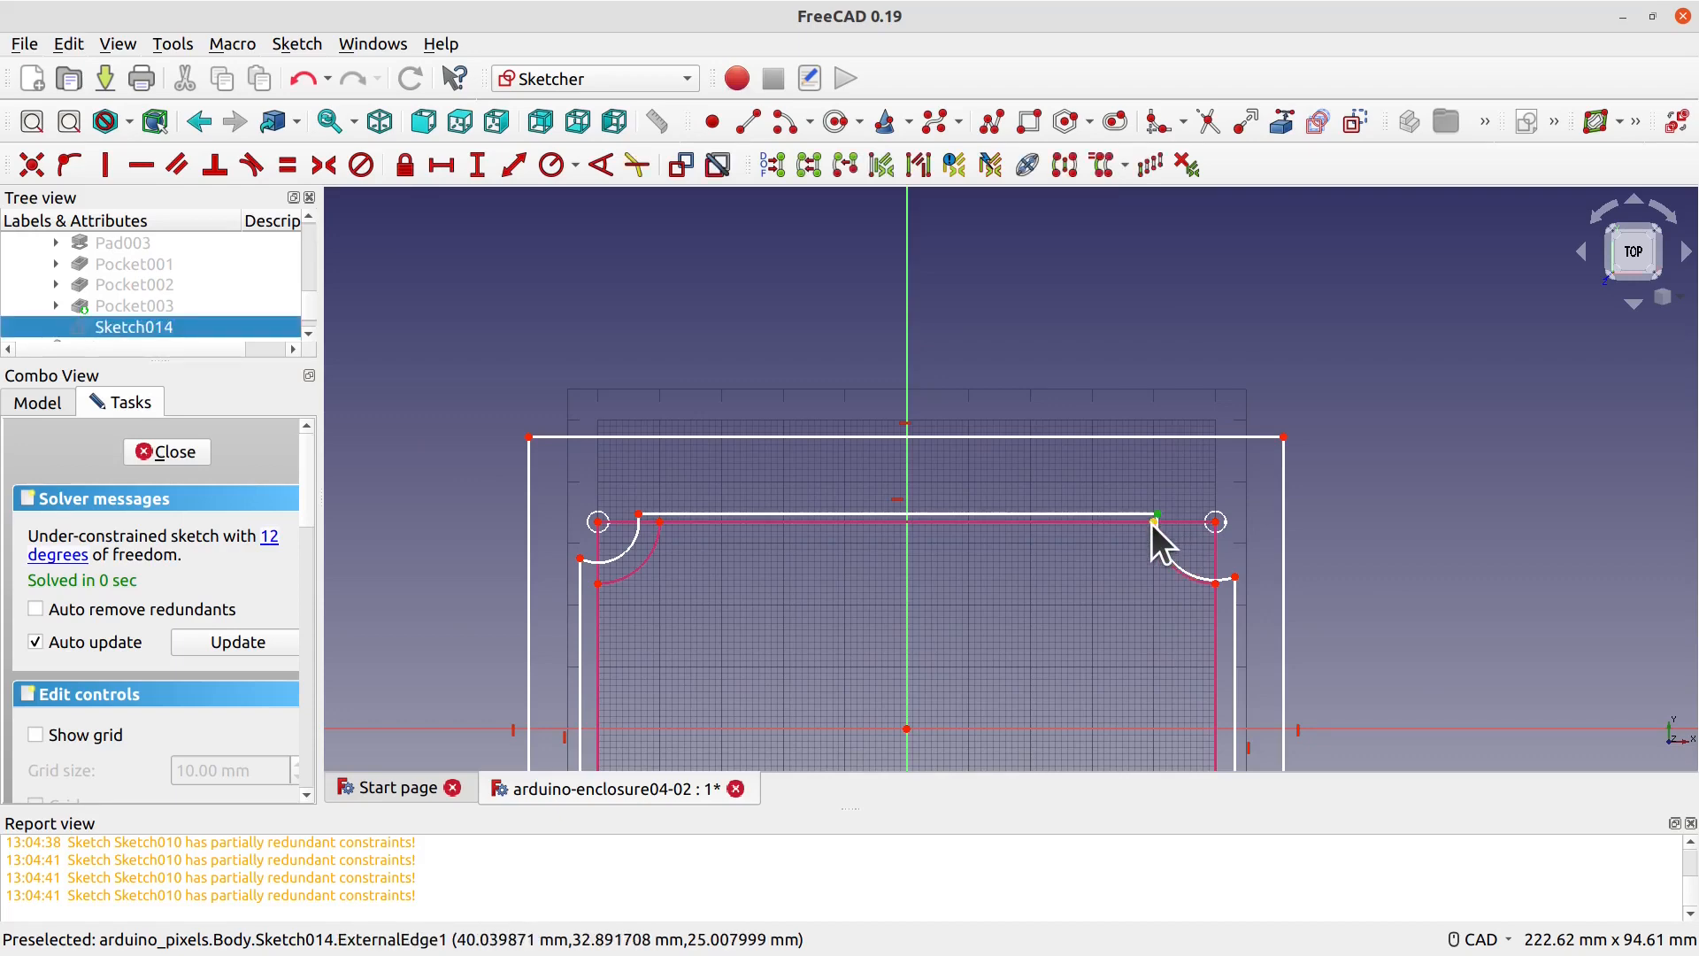
pyautogui.click(1217, 522)
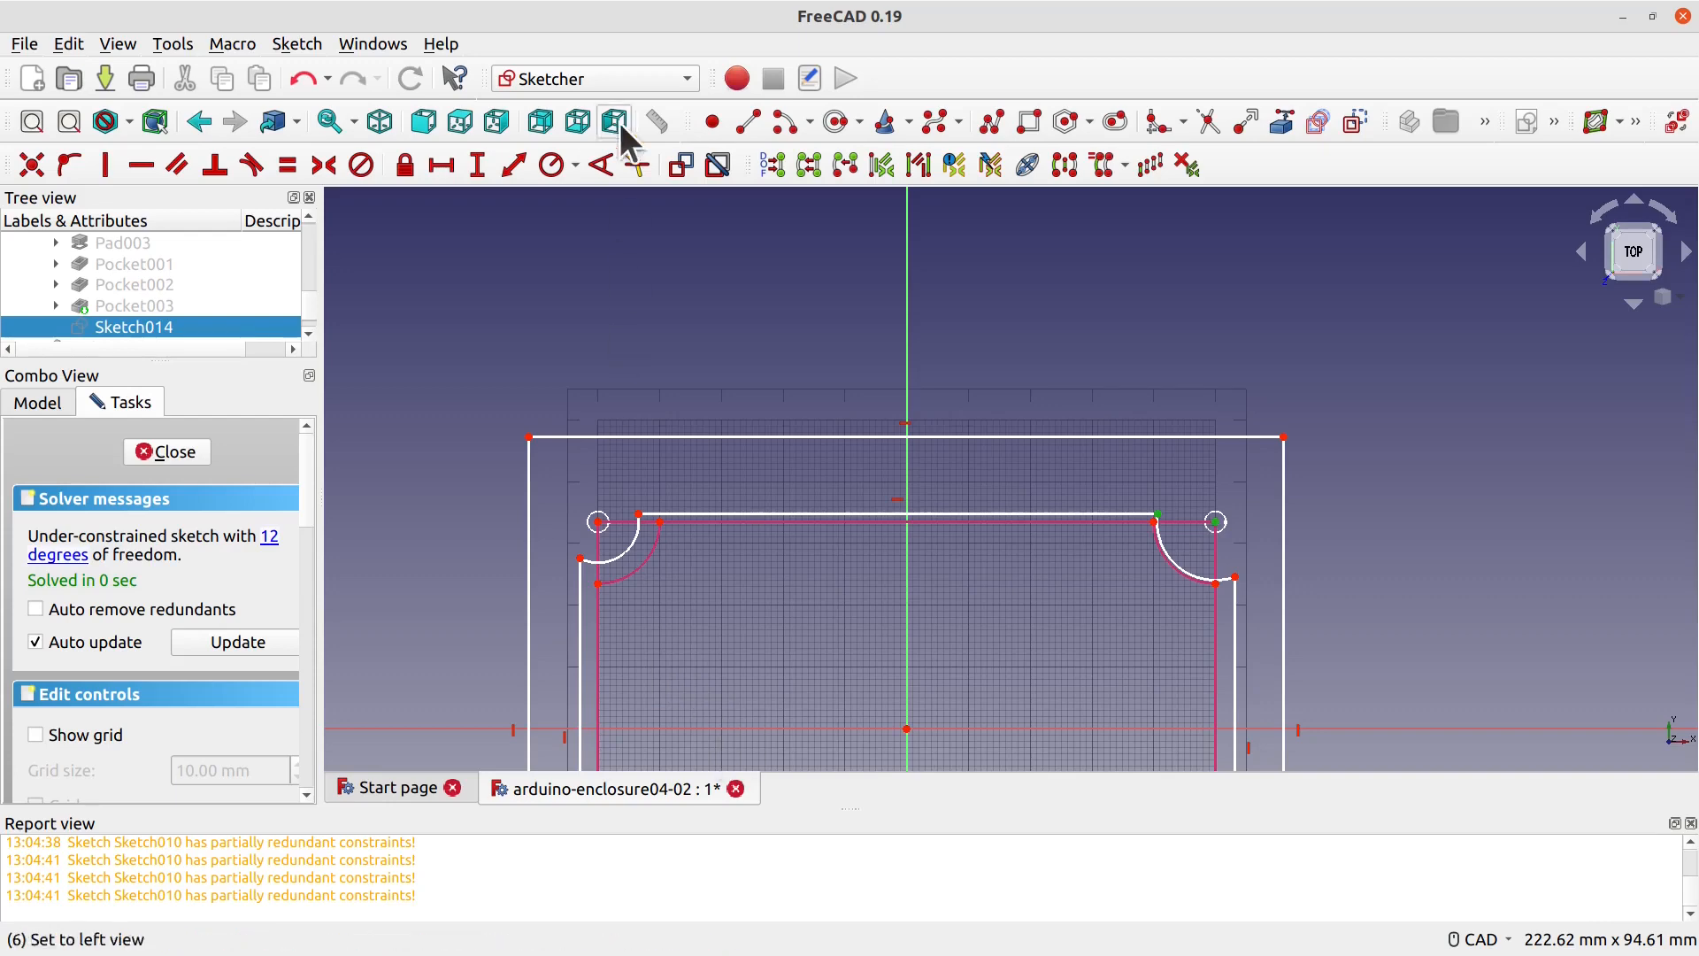
pyautogui.click(476, 167)
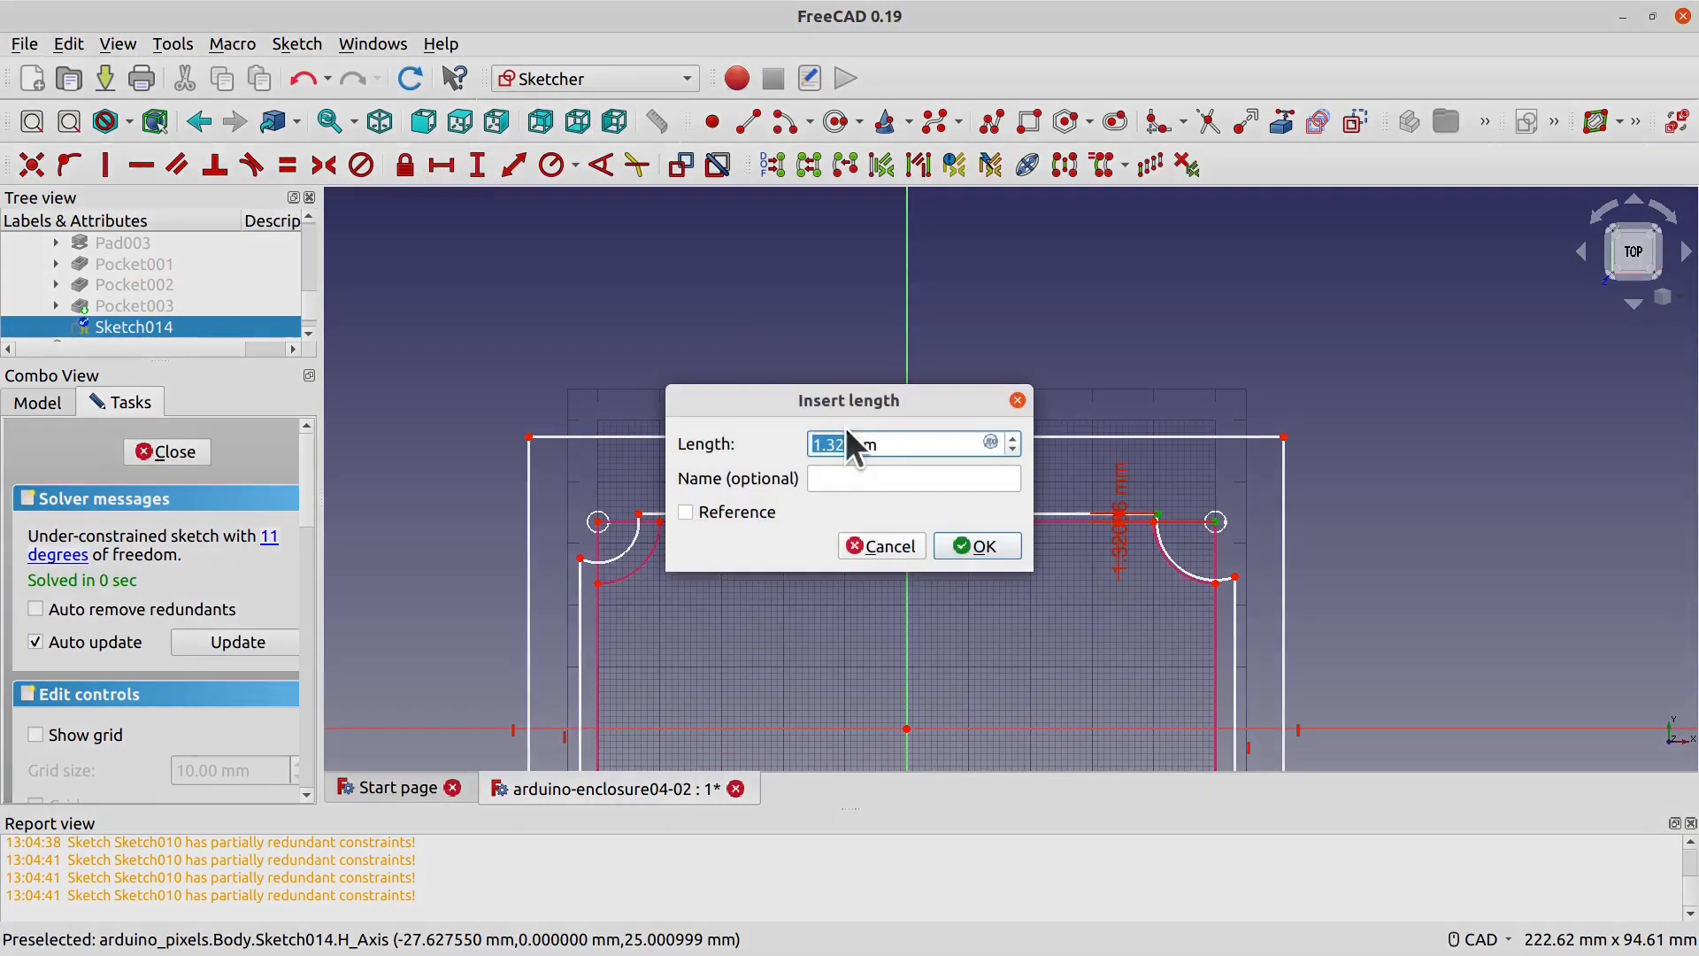
pyautogui.write('2')
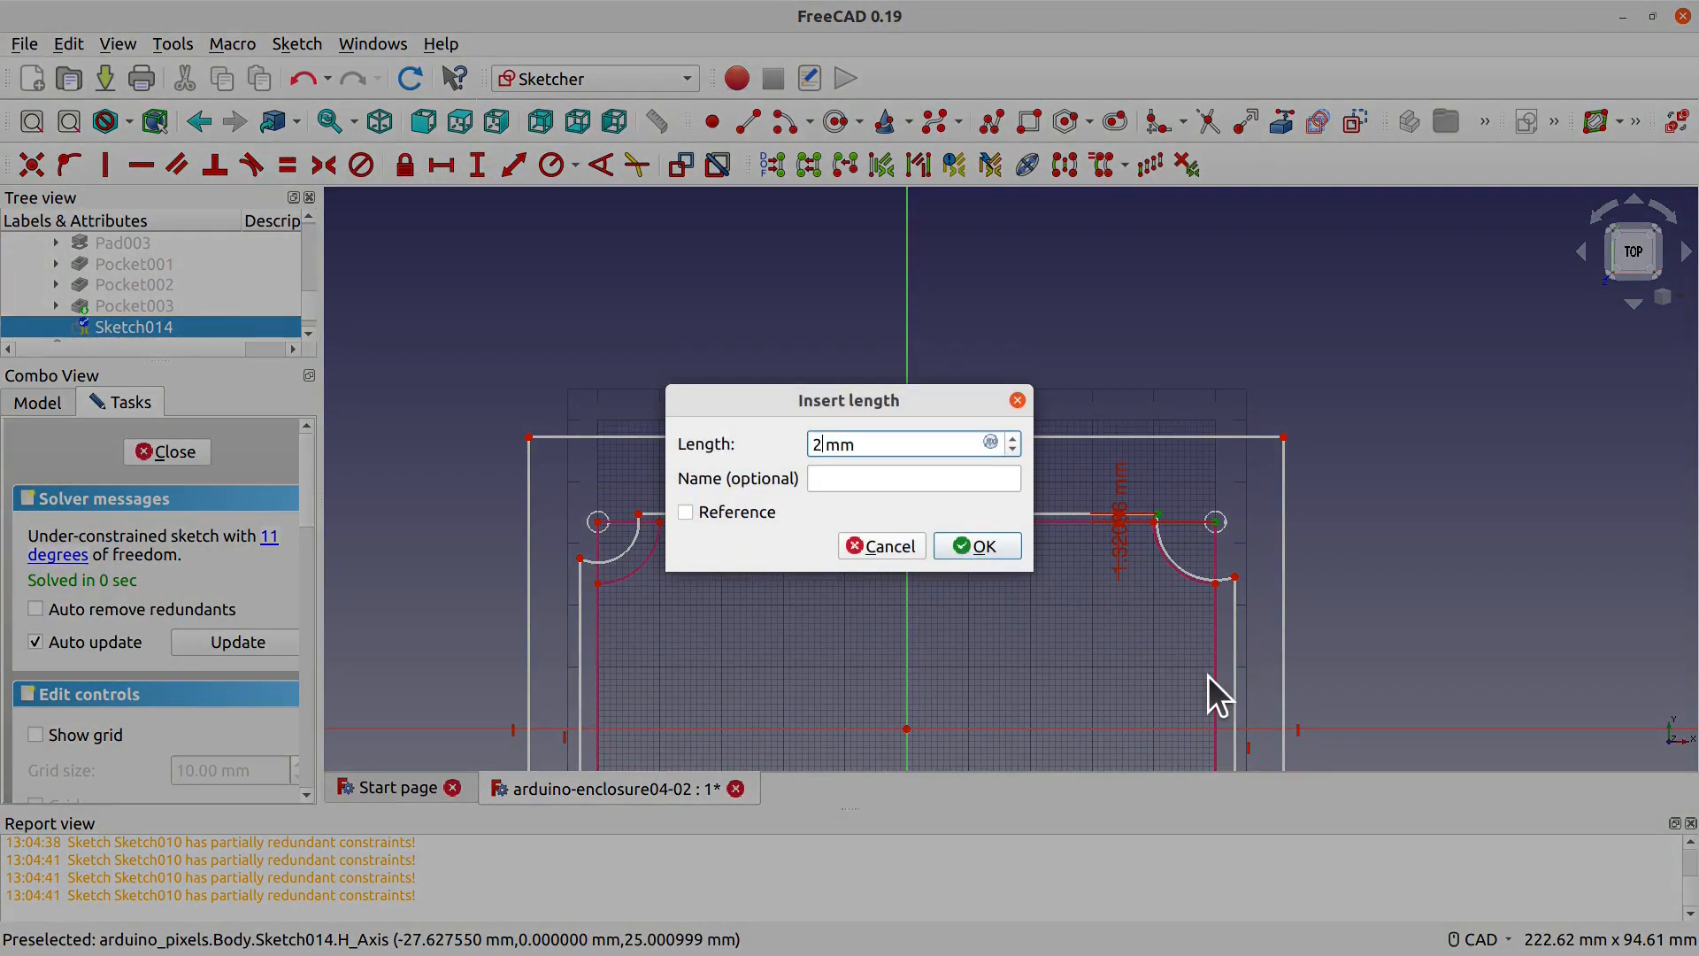
pyautogui.press('Return')
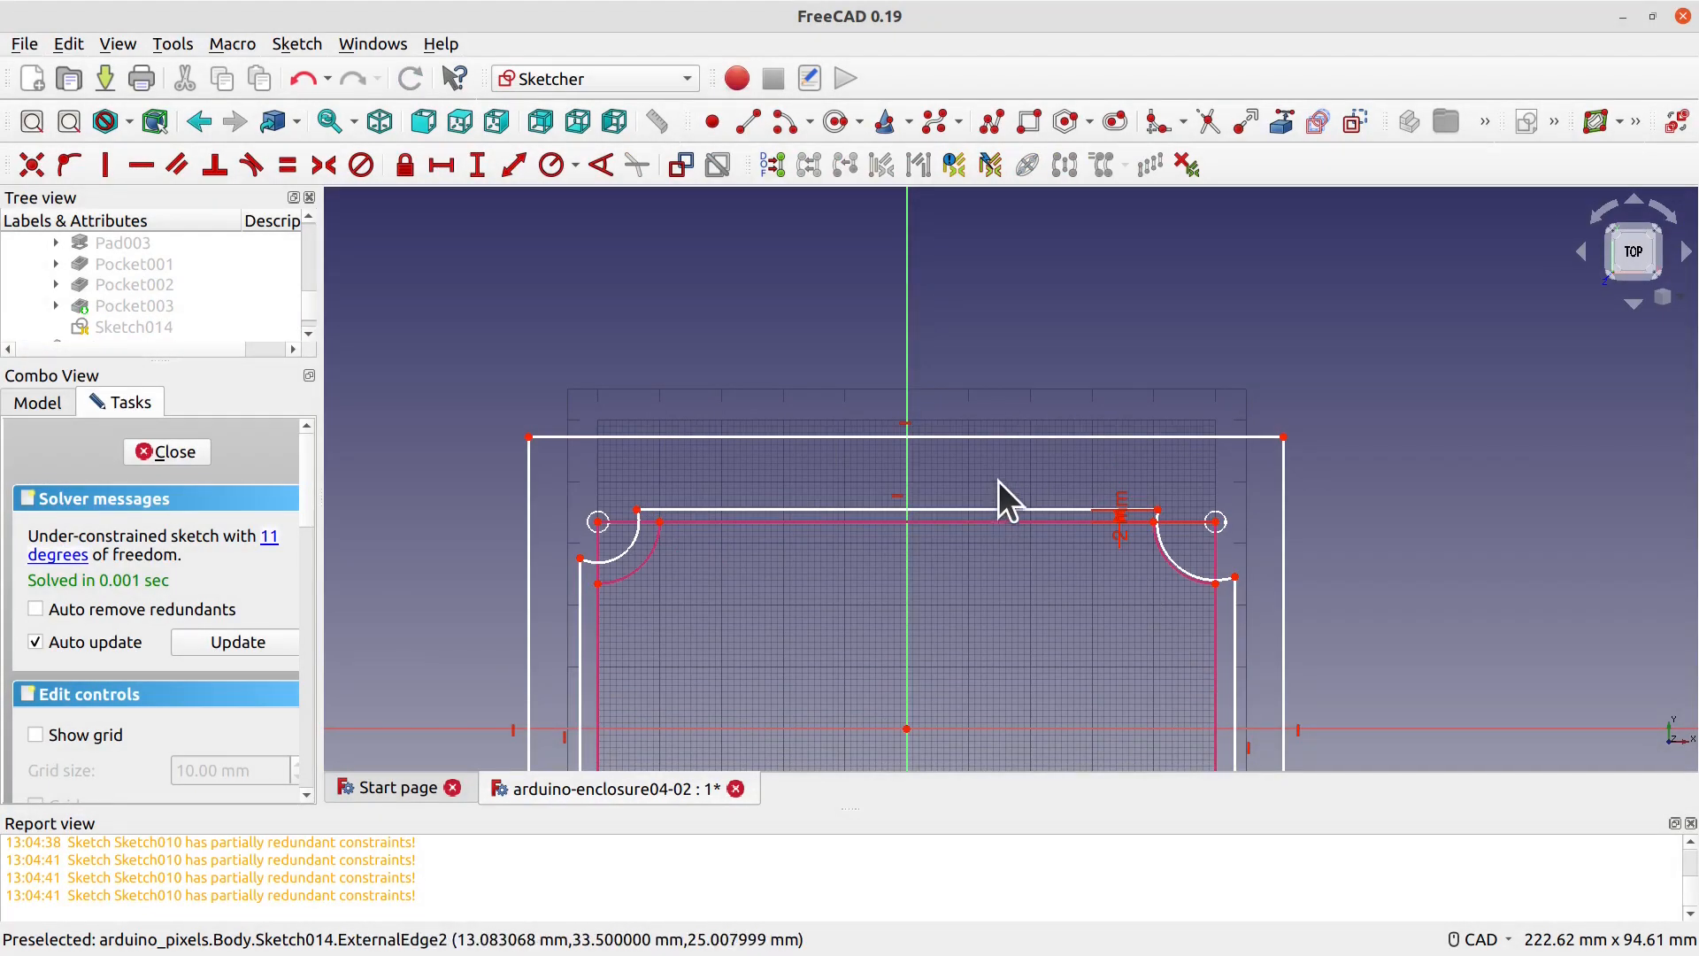
# Step: Constrain the vertical distance between the upper inner line's right end and the outer rectangle's upper-right corner to 4 mm
pyautogui.click(1159, 509)
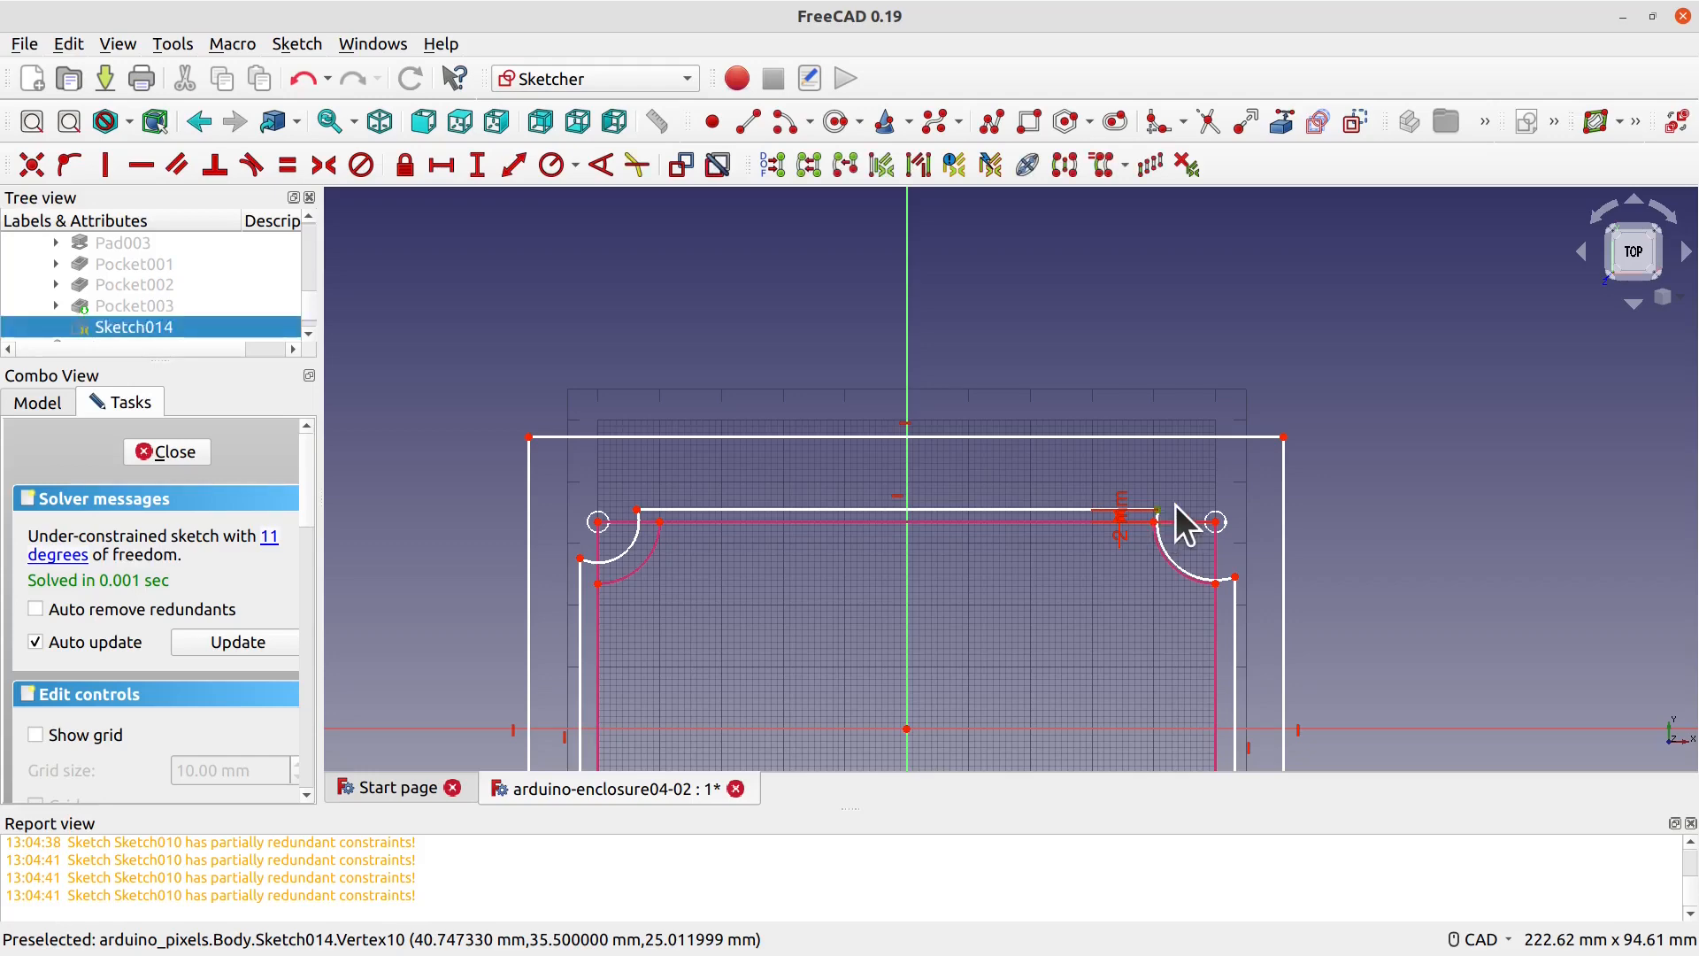
pyautogui.click(1284, 437)
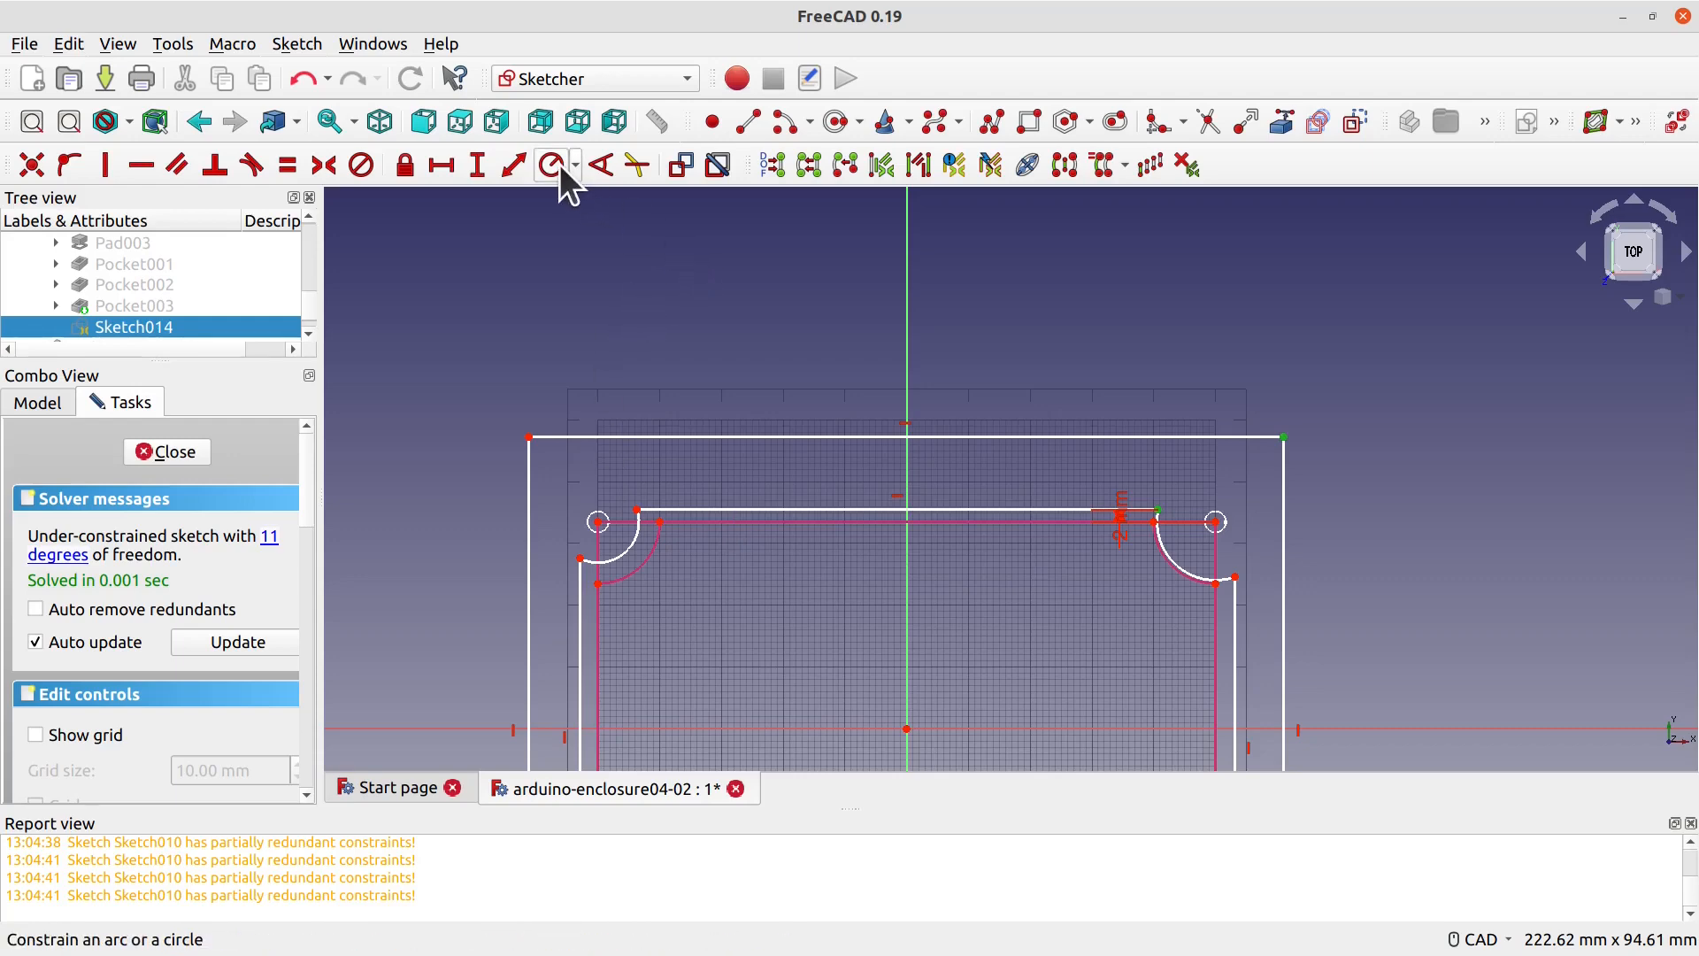
pyautogui.click(487, 167)
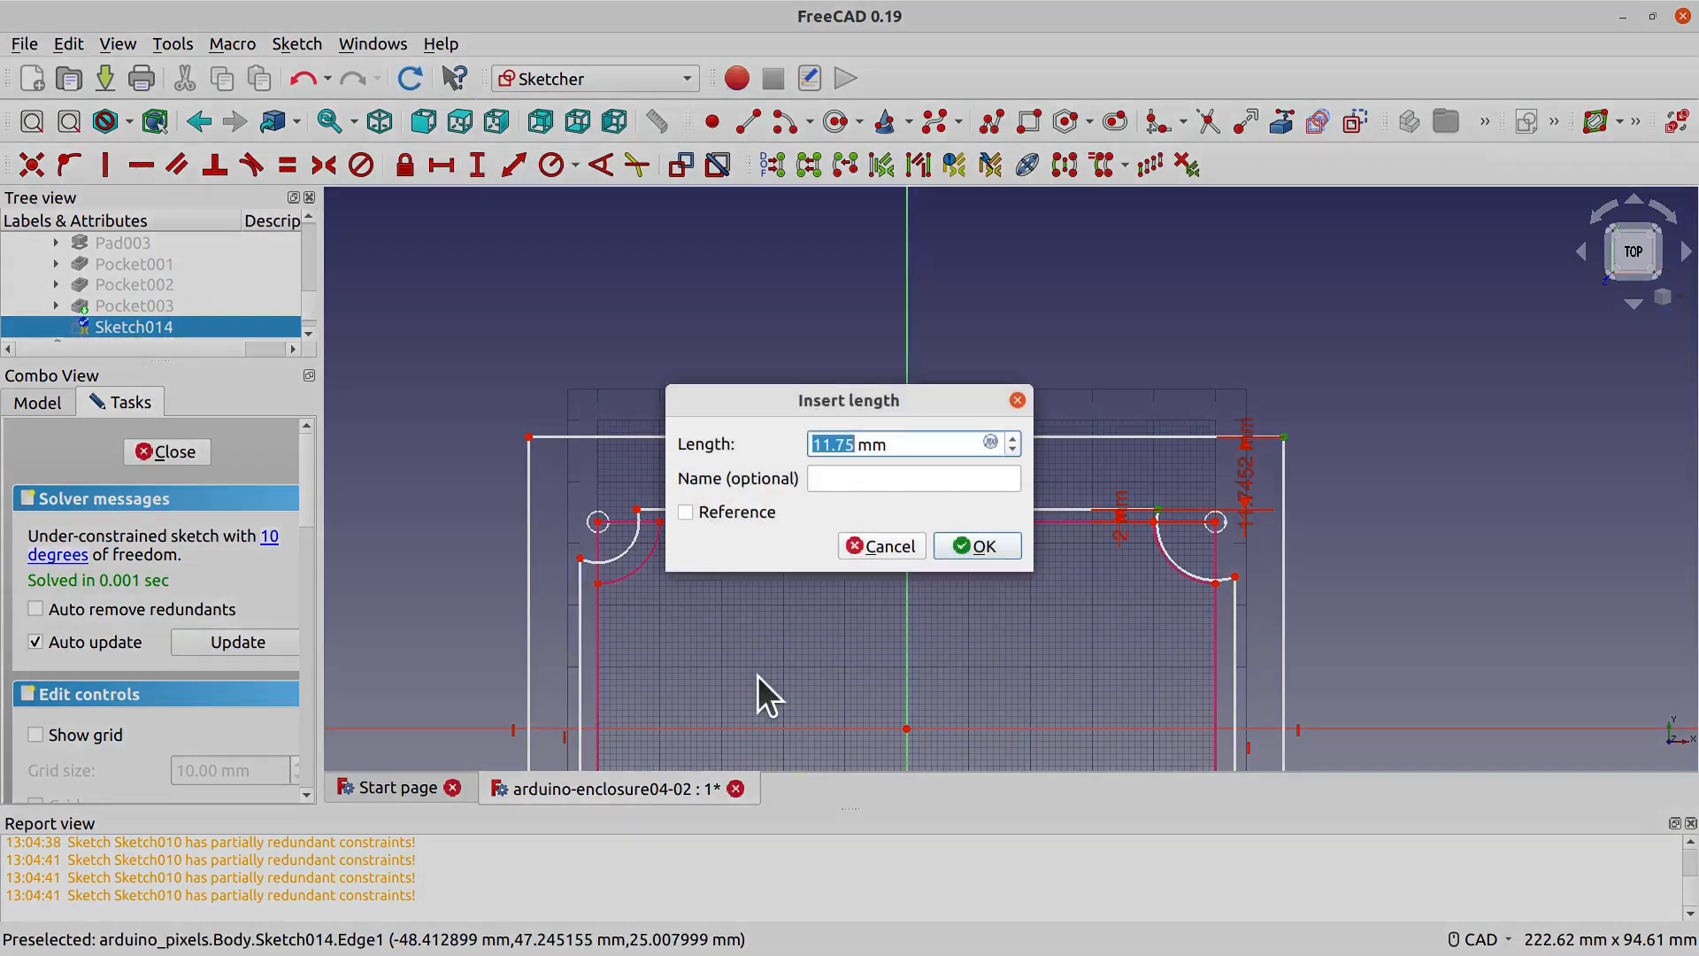
pyautogui.write('4')
pyautogui.press('Return')
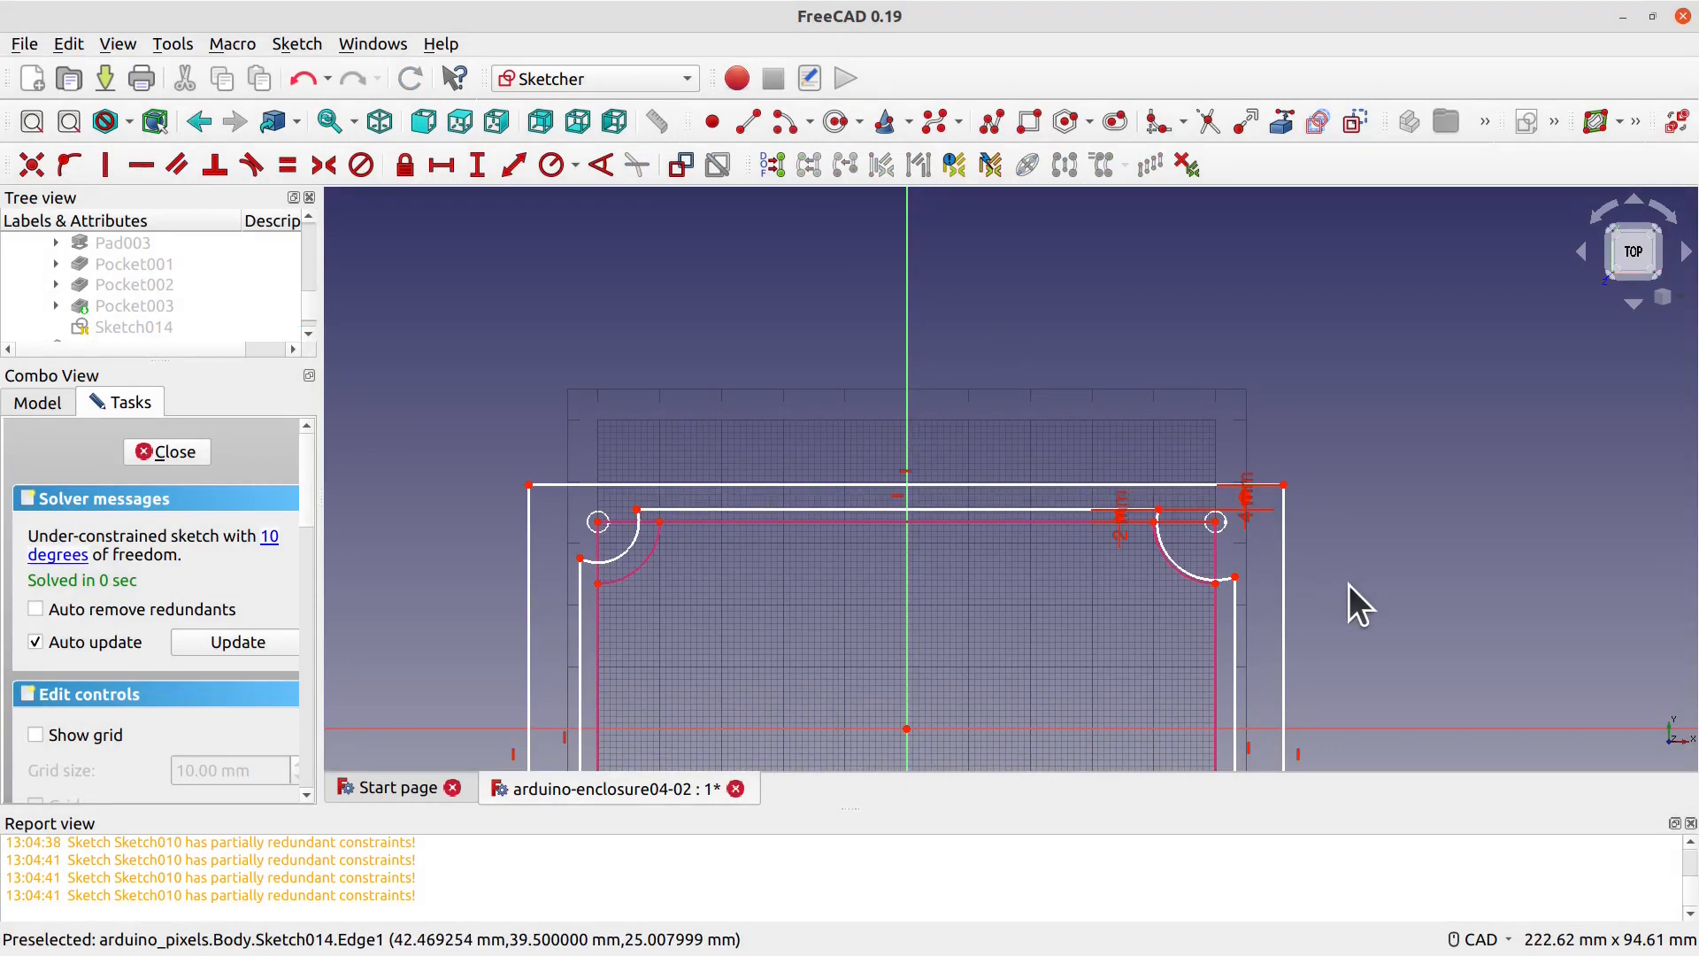
# Step: Constrain the horizontal distance between the upper ends of the linked upper-right arc and the gasket's upper-right arc to 2 mm
pyautogui.scroll(-1, 1324, 552)
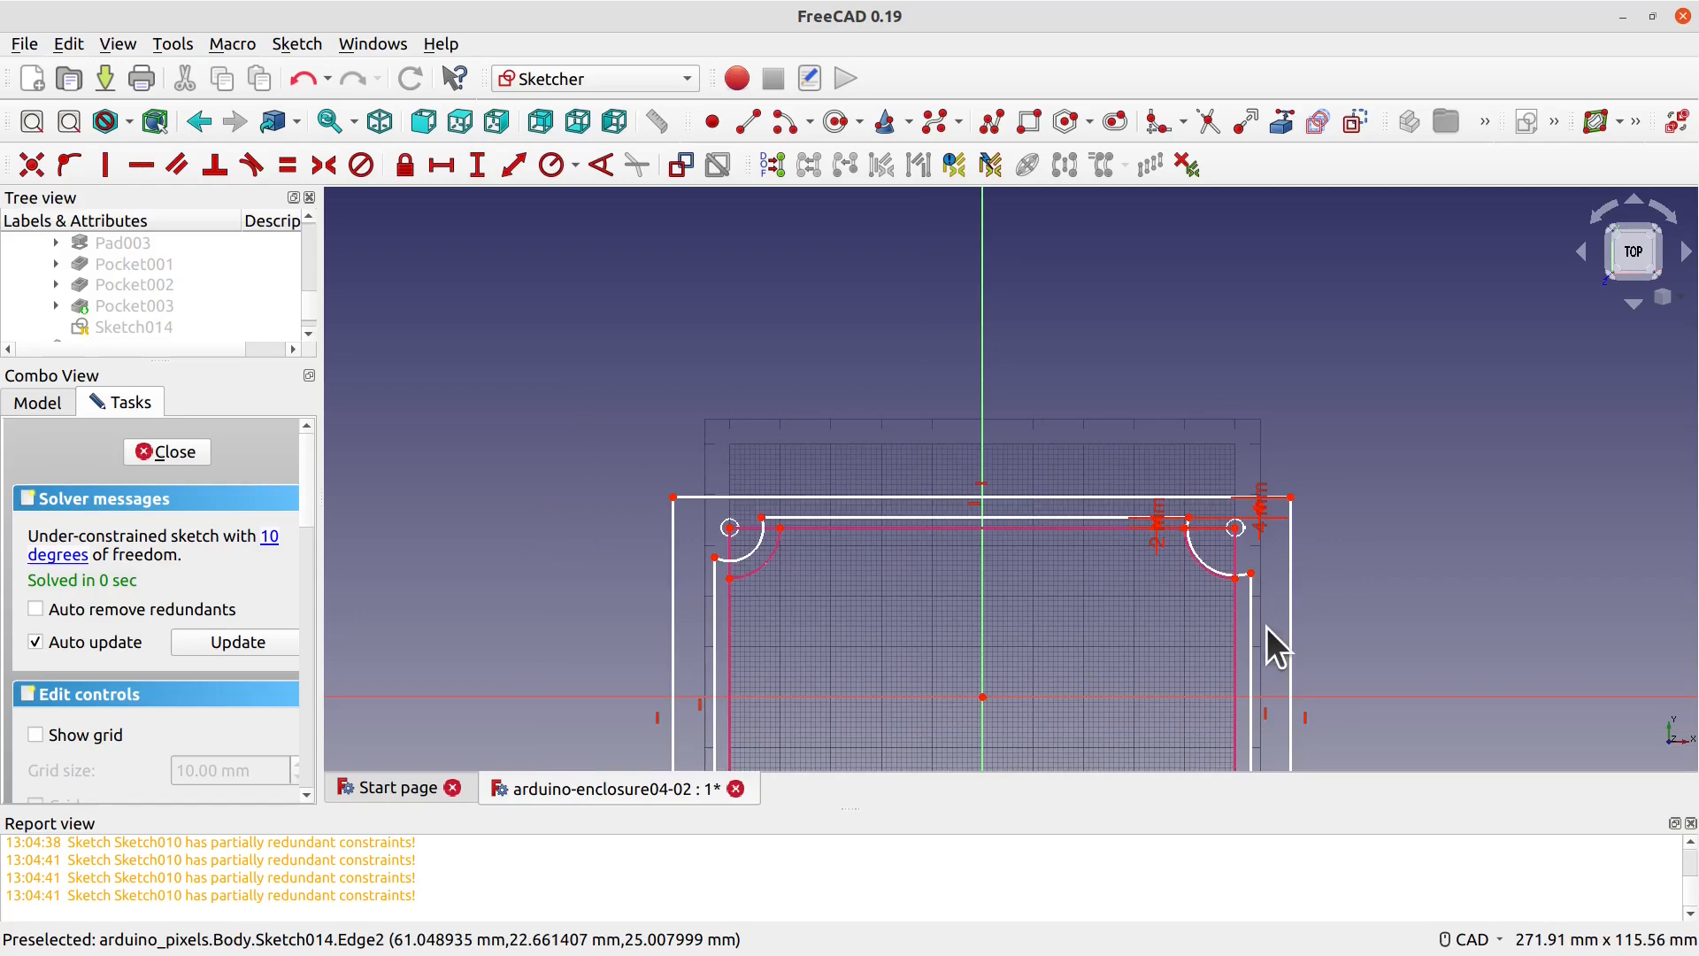
pyautogui.moveTo(1349, 589); pyautogui.dragTo(1388, 477, button='middle')
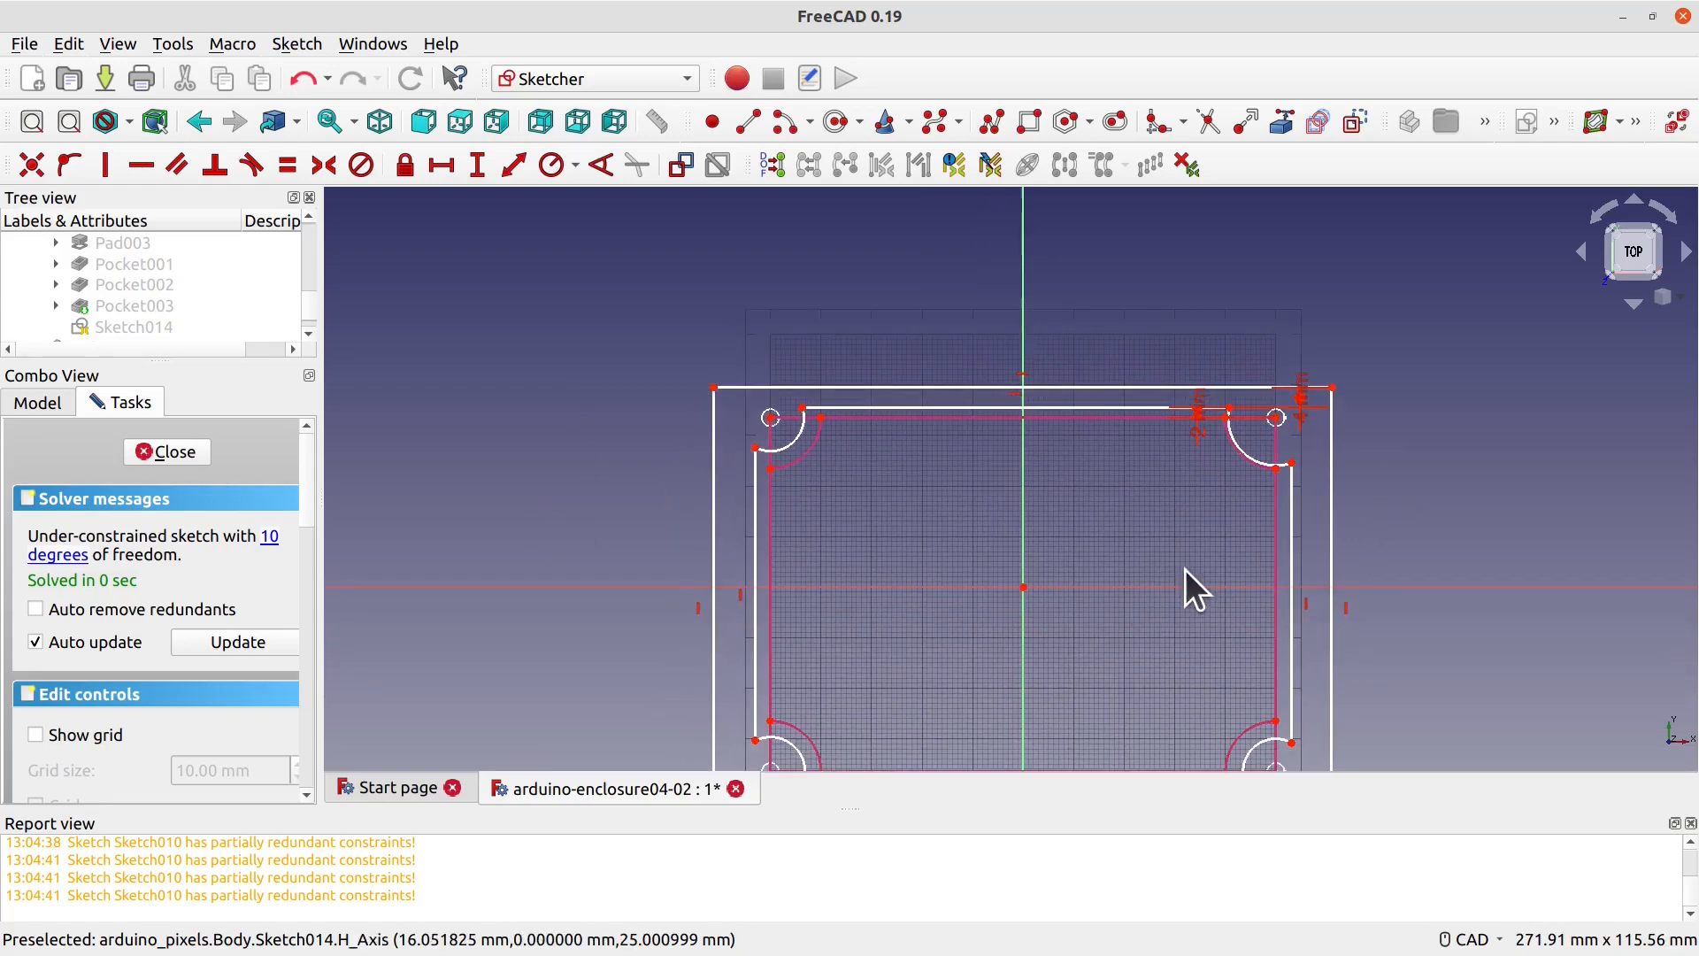
pyautogui.scroll(4, 1344, 483)
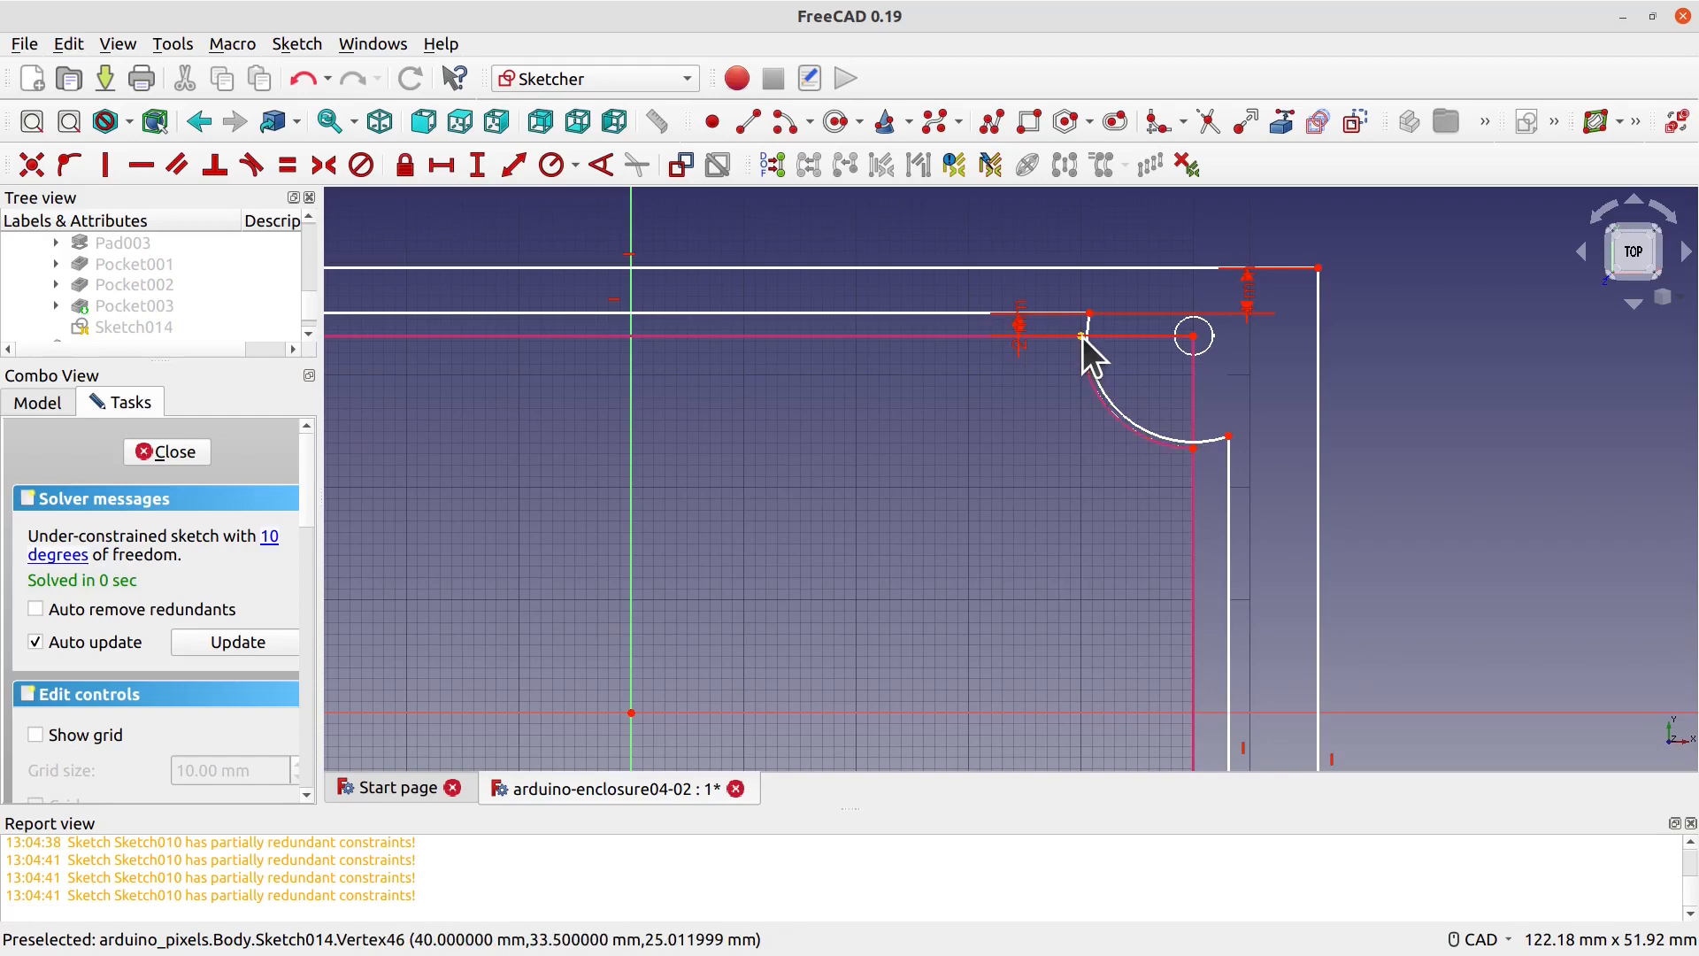
pyautogui.click(1082, 336)
pyautogui.click(1091, 313)
pyautogui.click(448, 164)
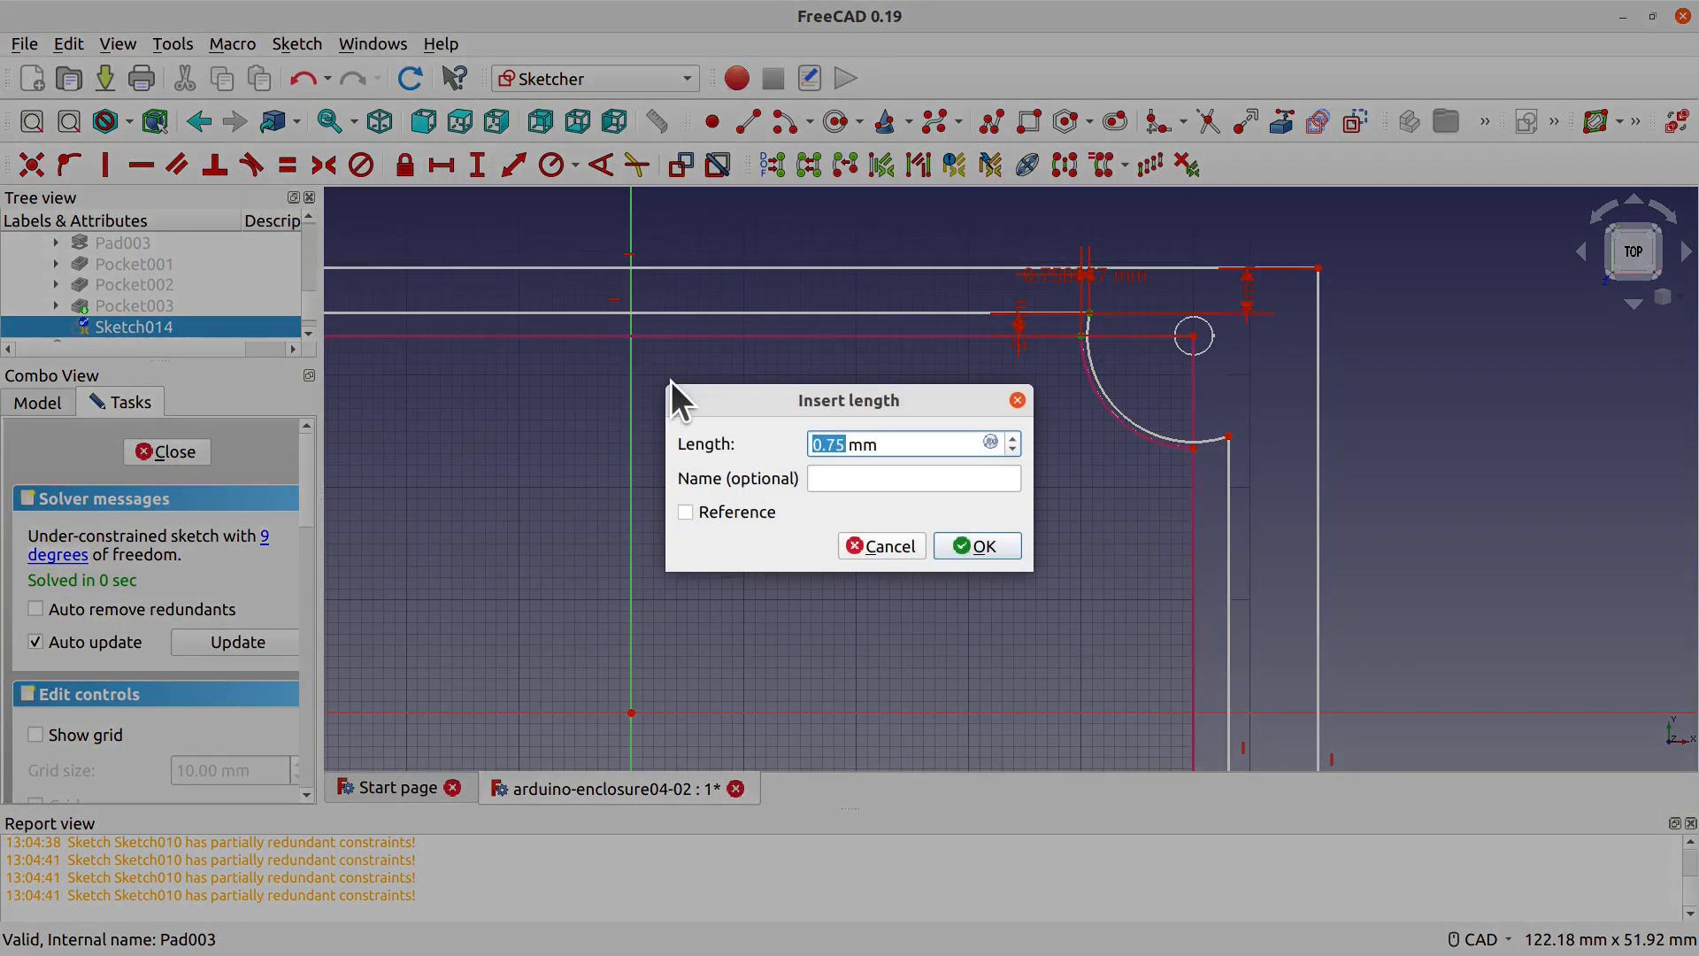
pyautogui.write('2')
pyautogui.click(995, 542)
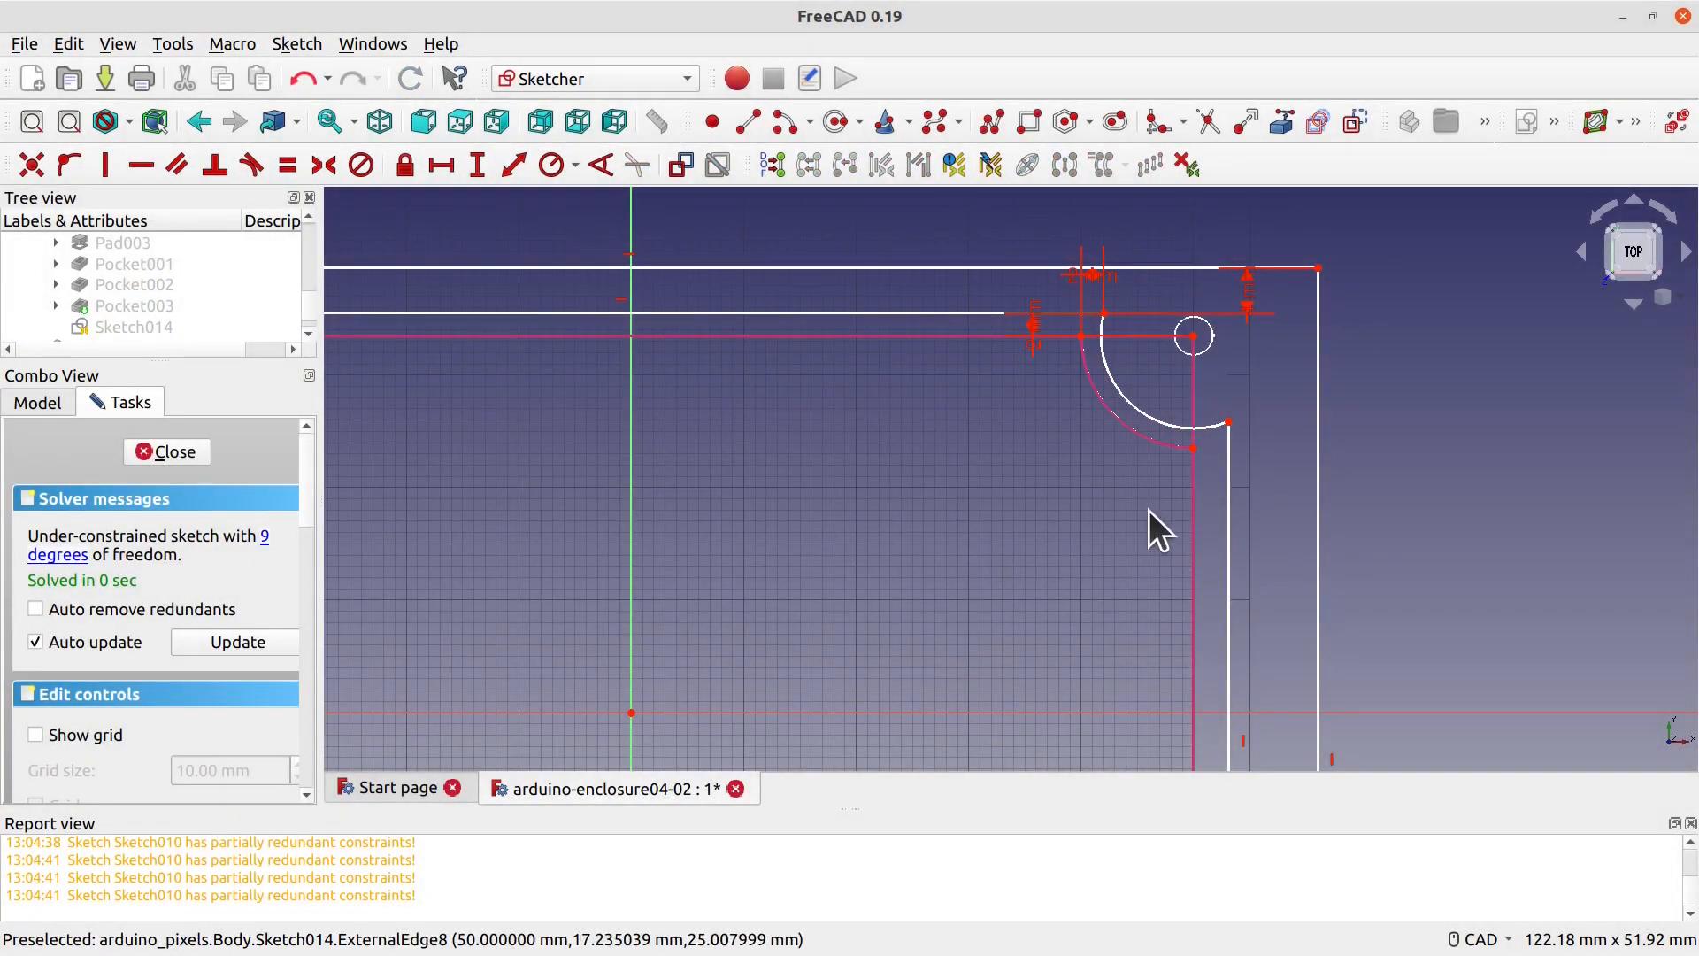
# Step: Constrain the horizontal distance between the upper-right gasket arc's lower end and the screw hole's centre to 2 mm
pyautogui.scroll(-2, 1167, 512)
pyautogui.moveTo(850, 544); pyautogui.dragTo(1072, 523, button='middle')
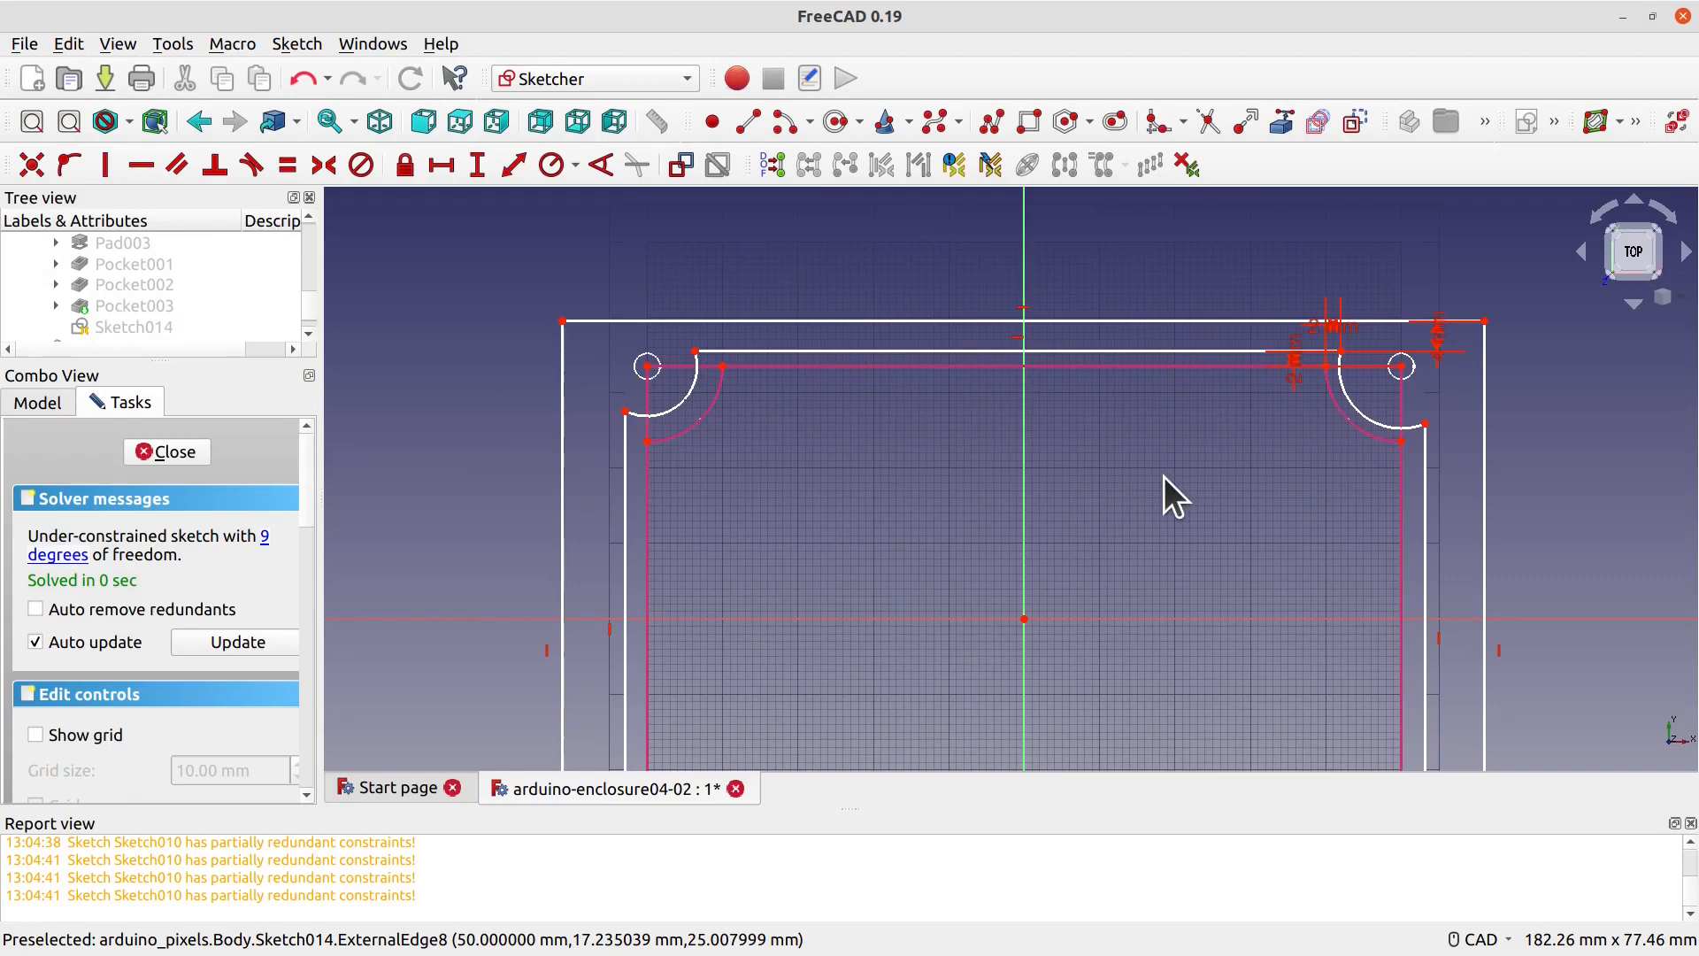
pyautogui.click(1426, 424)
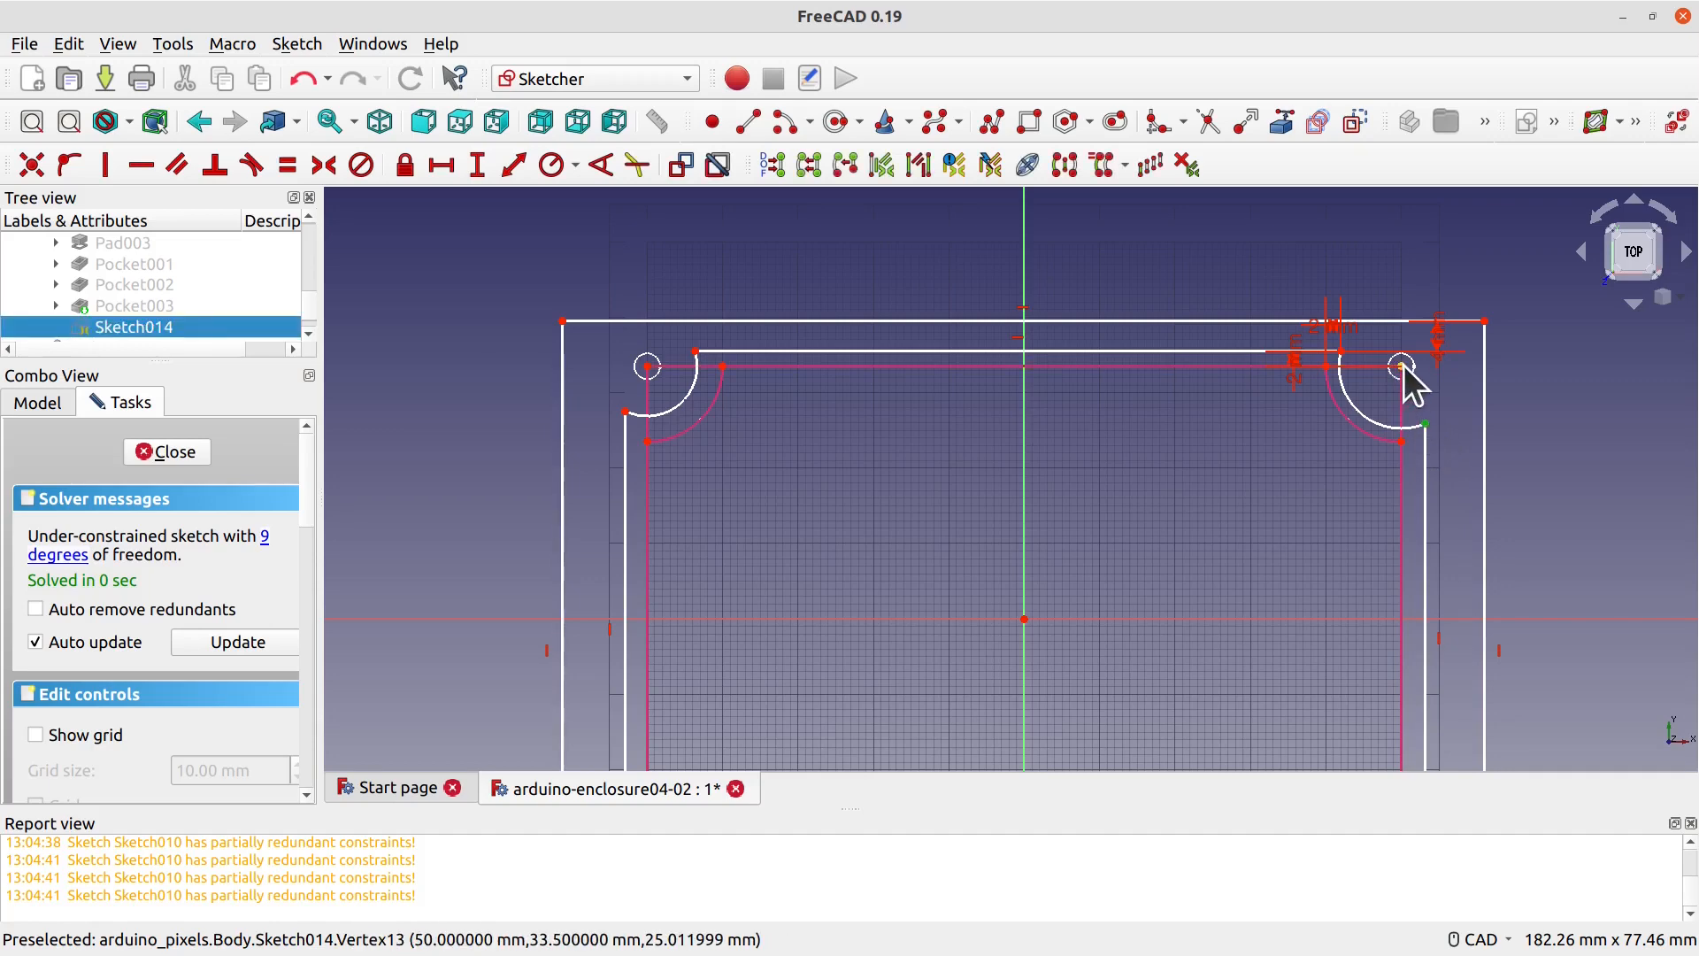
pyautogui.click(1403, 366)
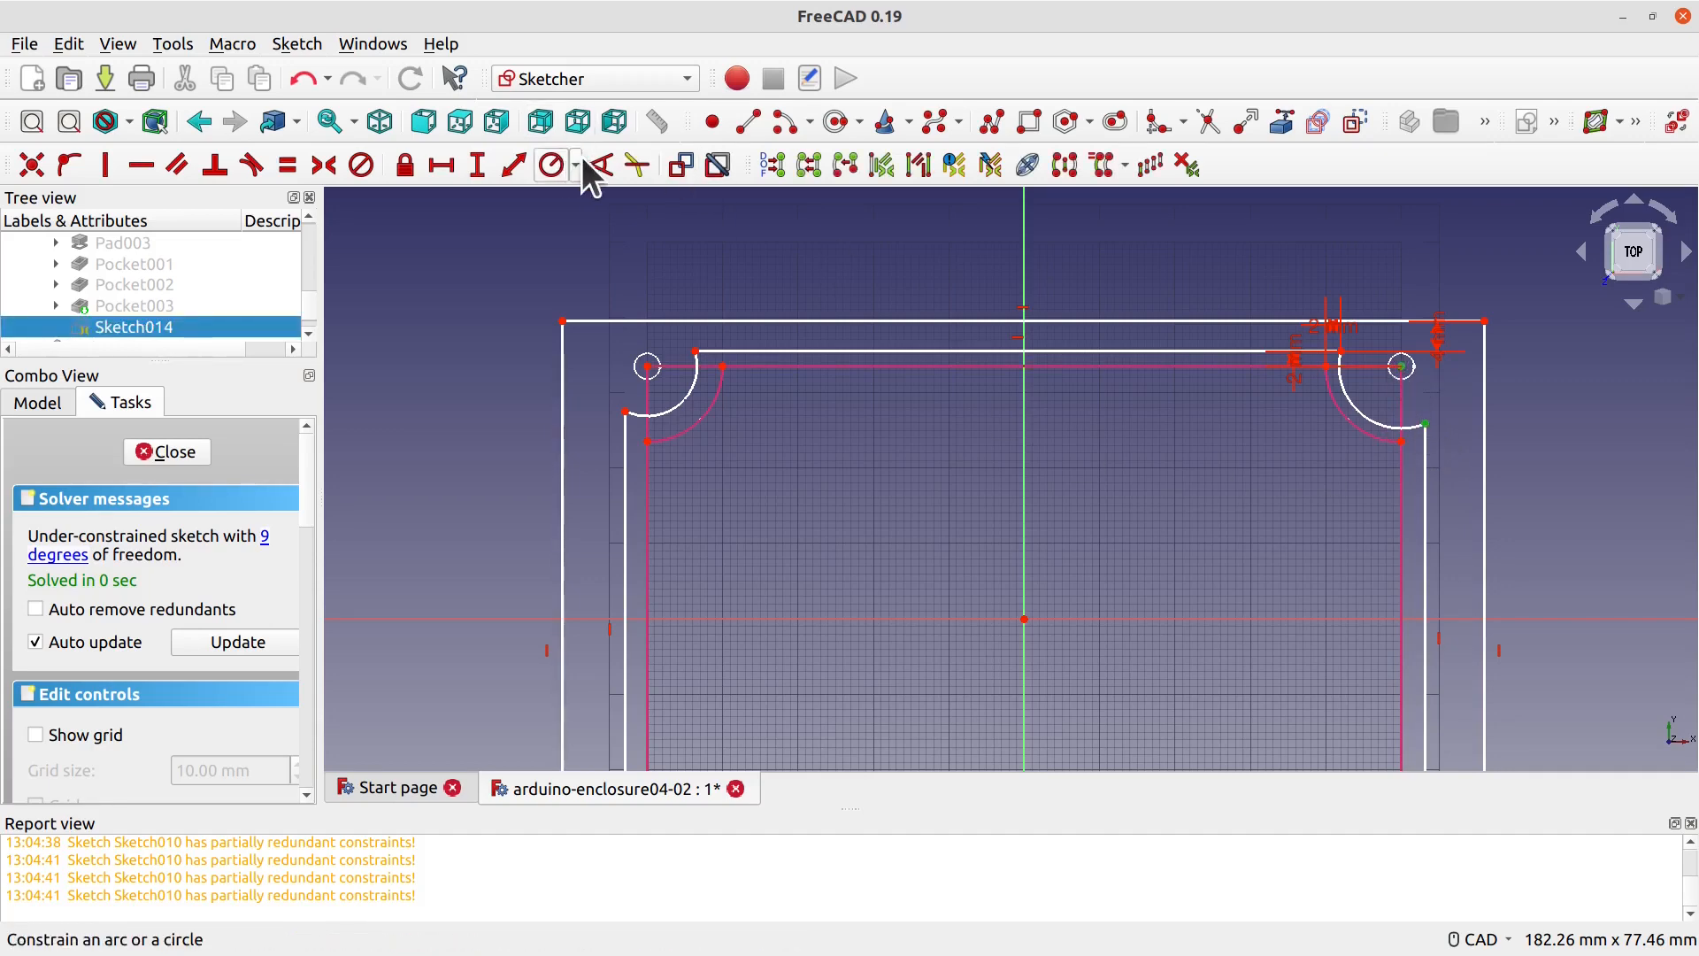
pyautogui.click(445, 166)
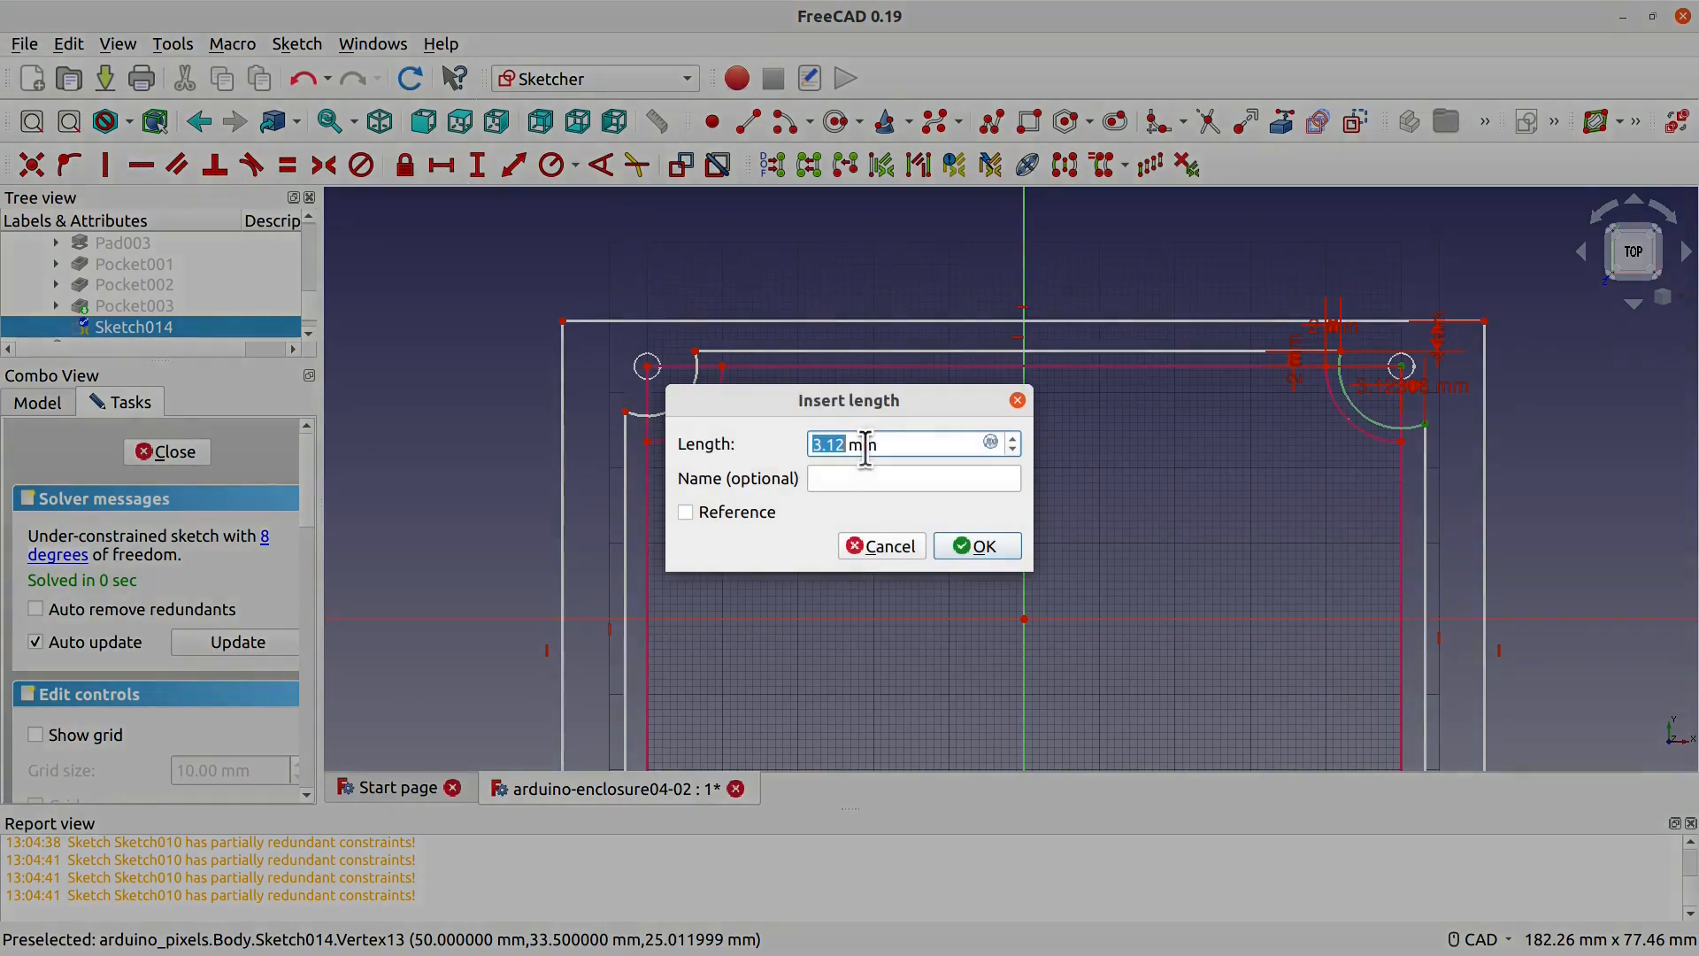
pyautogui.write('2')
pyautogui.click(991, 542)
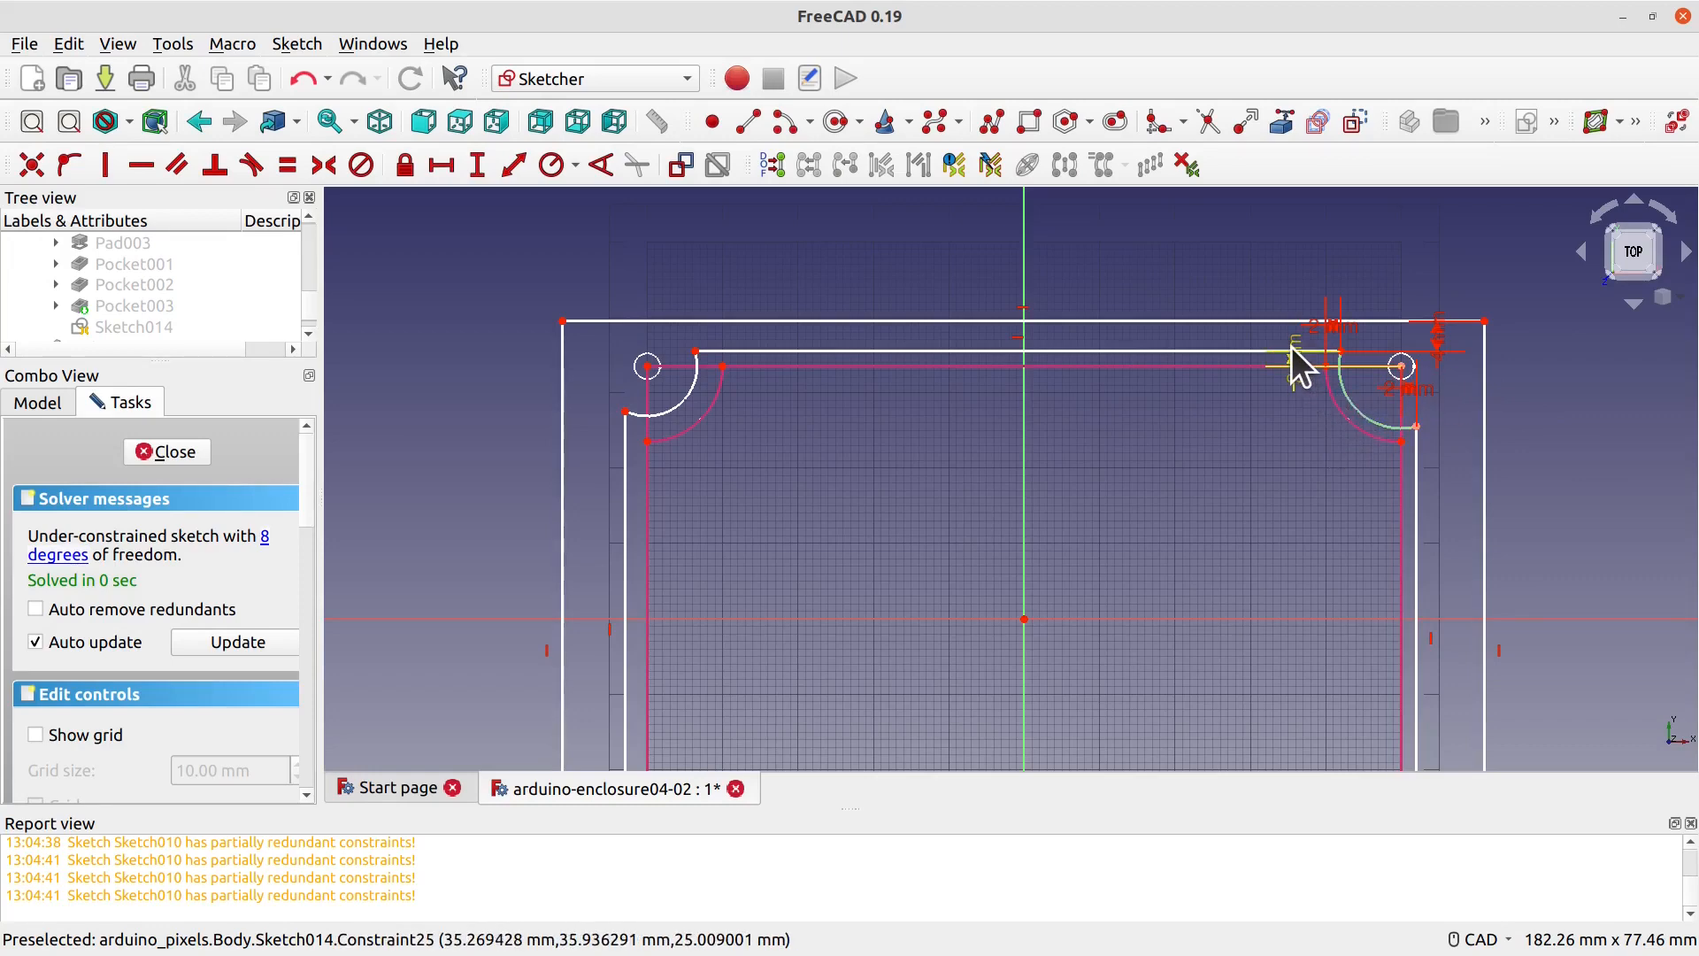
# Step: Delete the 2 mm vertical distance constraint between the upper inner line and the upper-right screw hole's centre
pyautogui.moveTo(1295, 354); pyautogui.dragTo(1275, 283)
pyautogui.click(1275, 285)
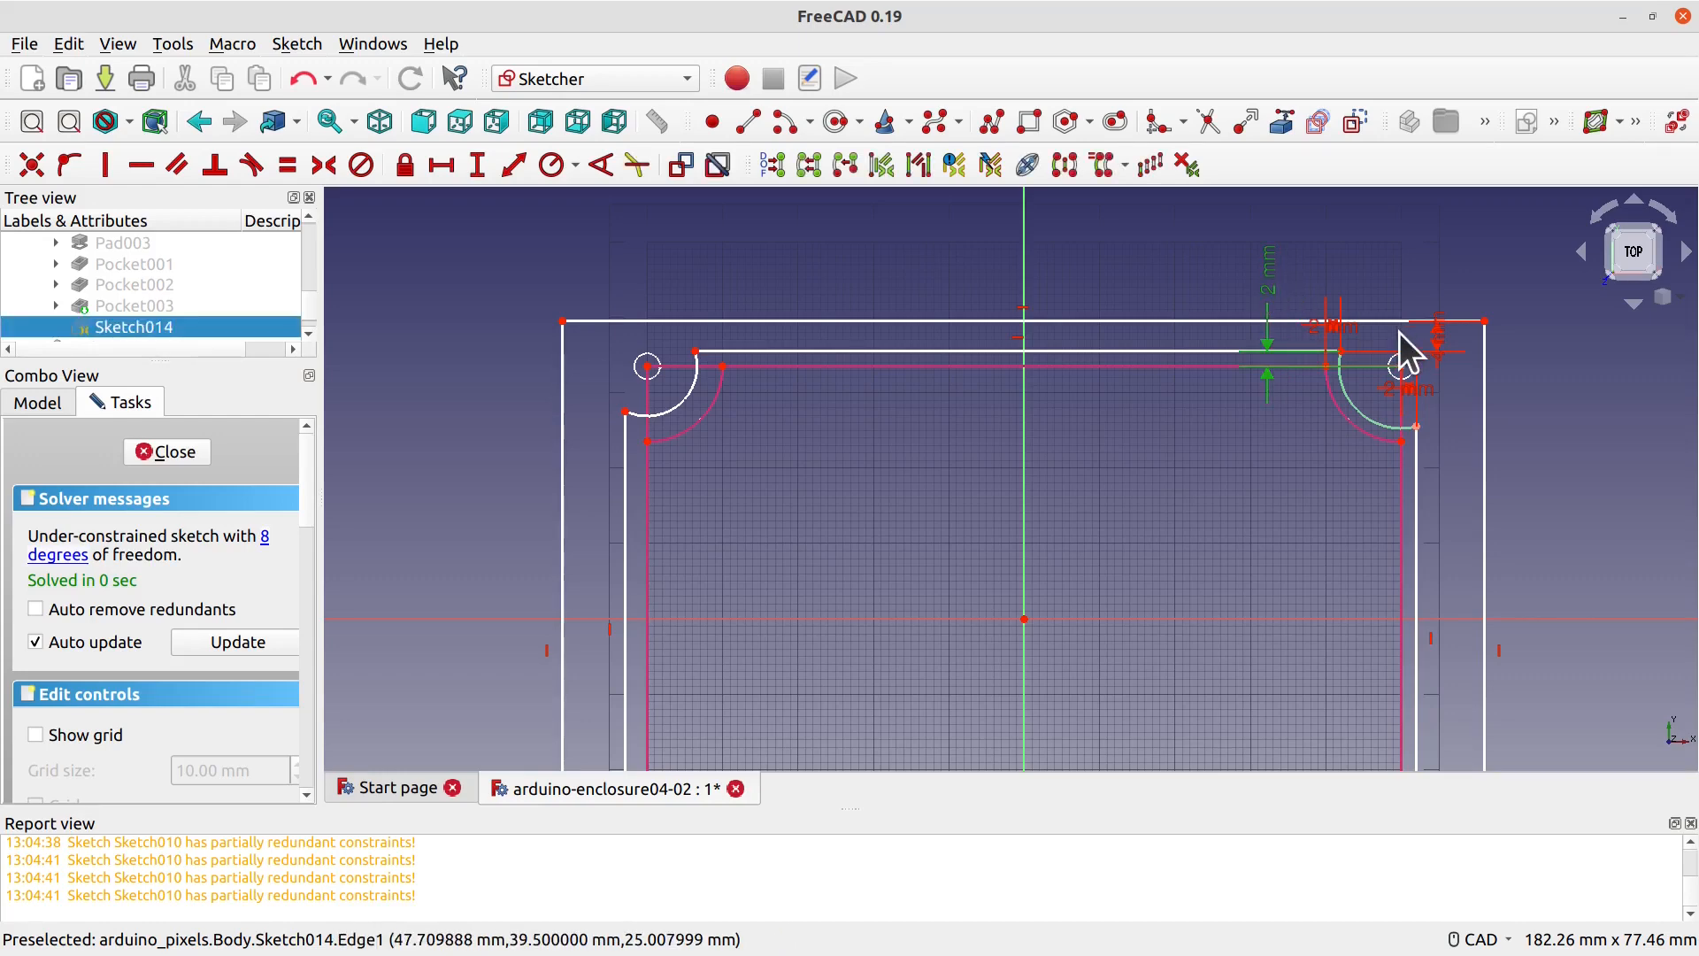
pyautogui.press('Delete')
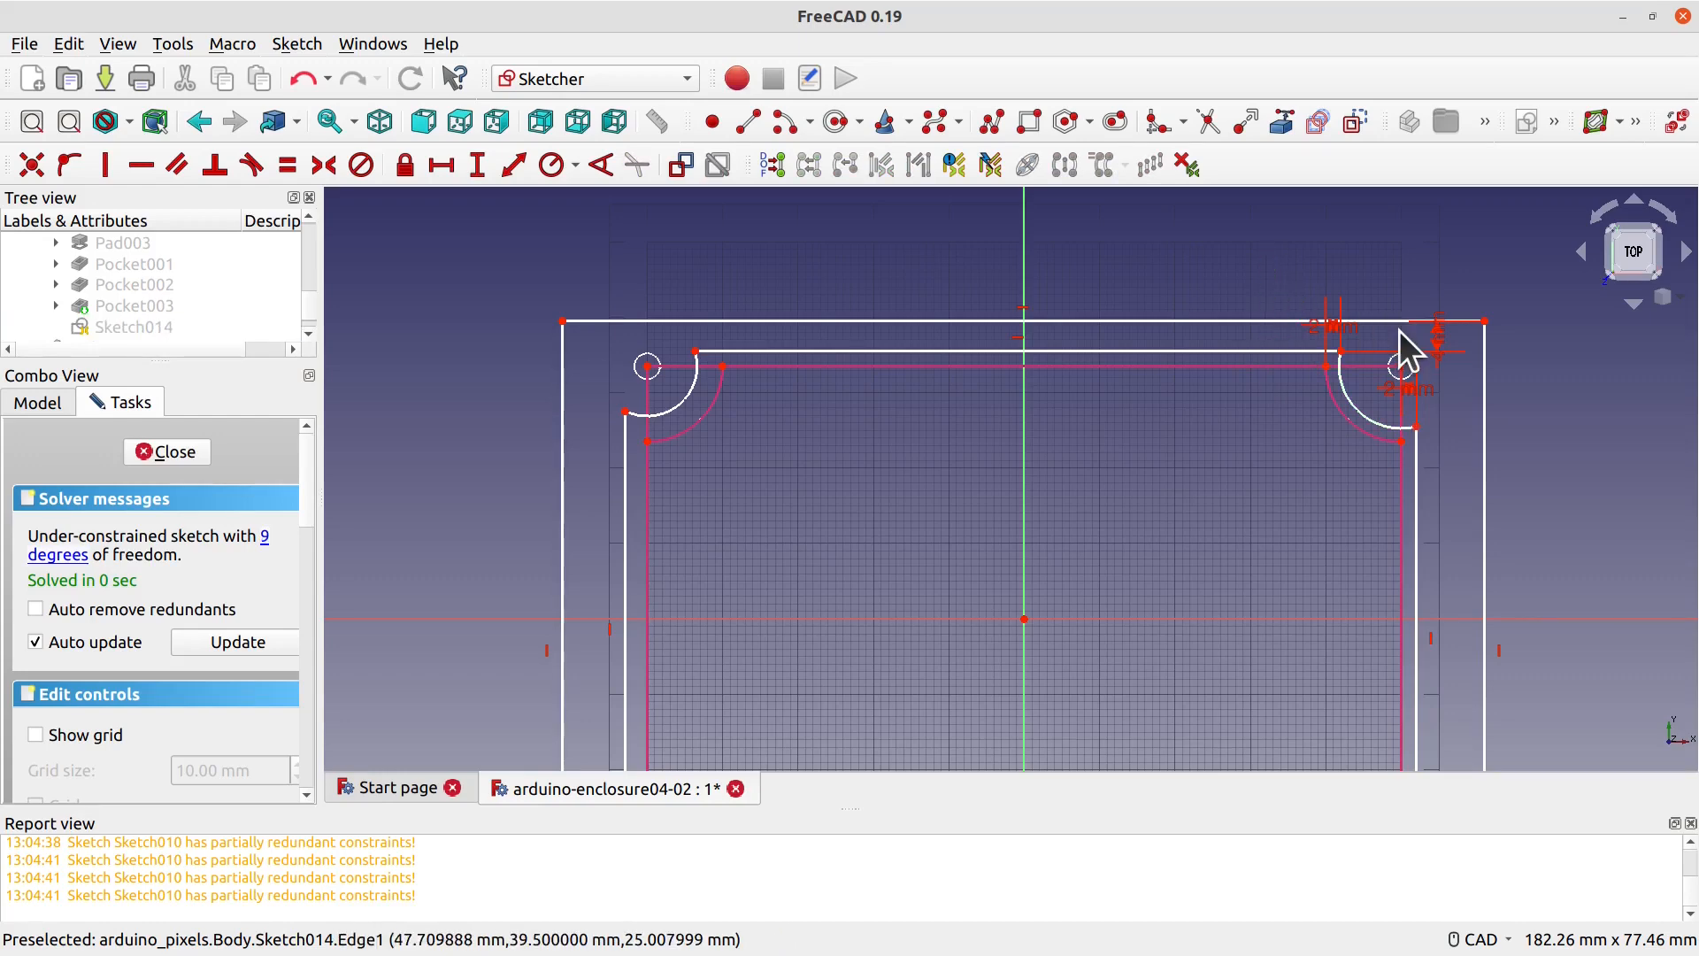
# Step: Add a reference radius dimension to the linked upper-right arc and place its label outside the outer rectangle
pyautogui.click(1364, 419)
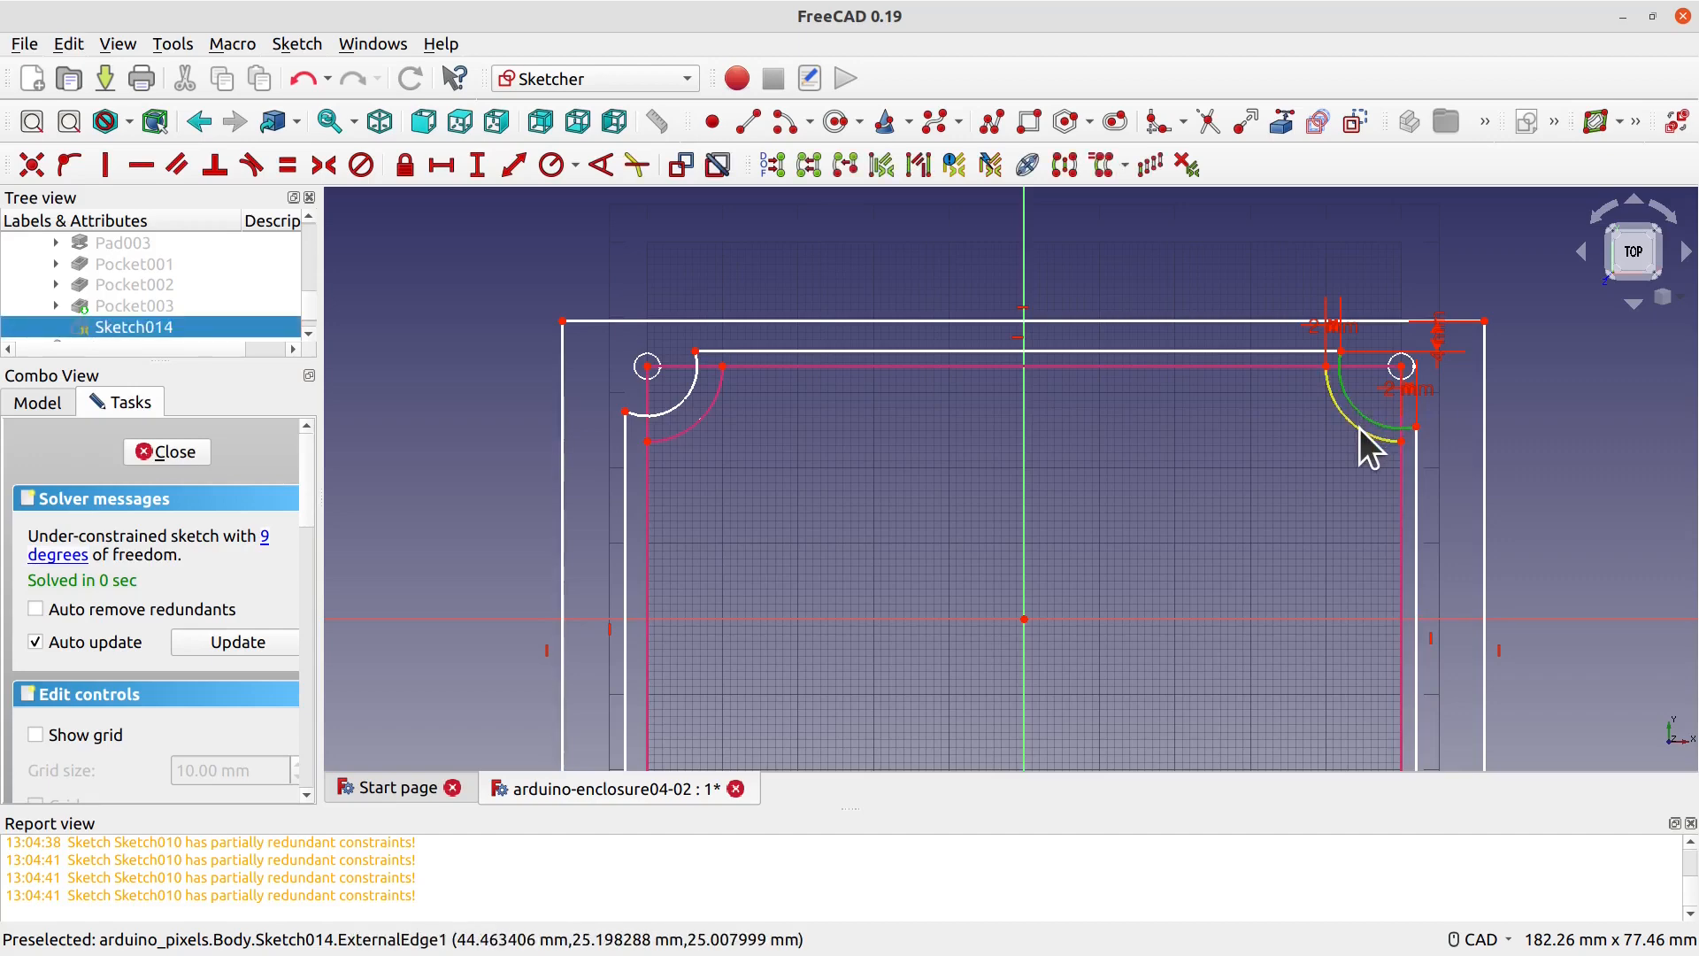
pyautogui.click(1360, 427)
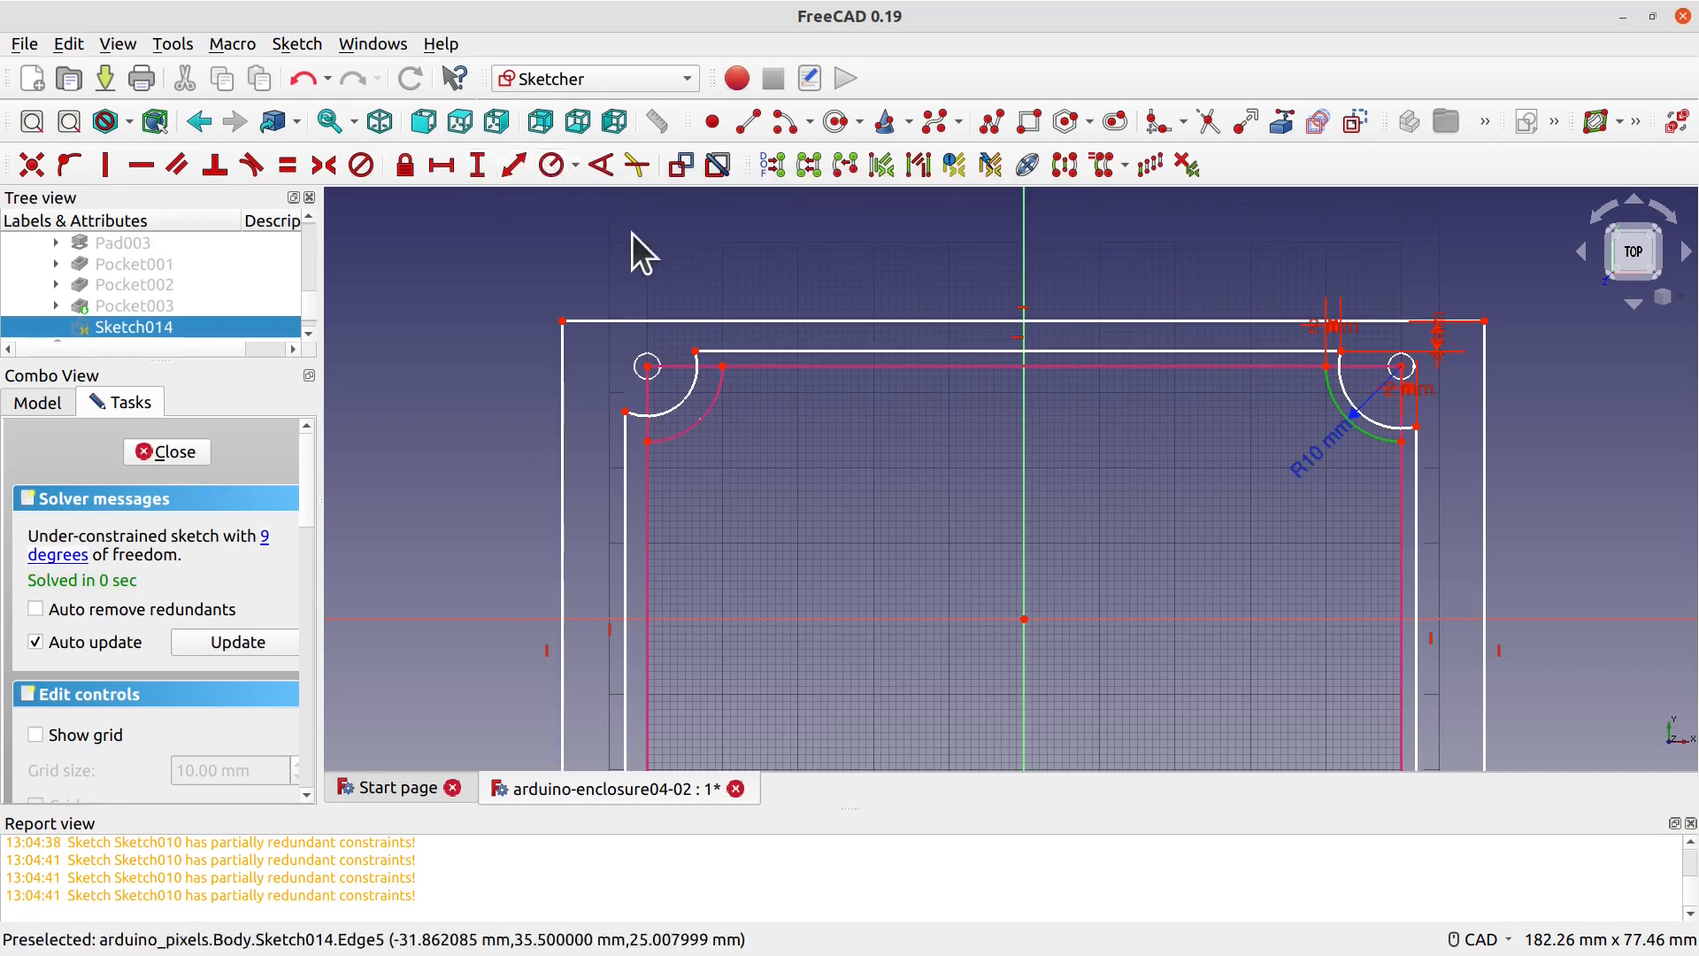
pyautogui.click(1563, 461)
pyautogui.moveTo(1349, 459); pyautogui.dragTo(1590, 454)
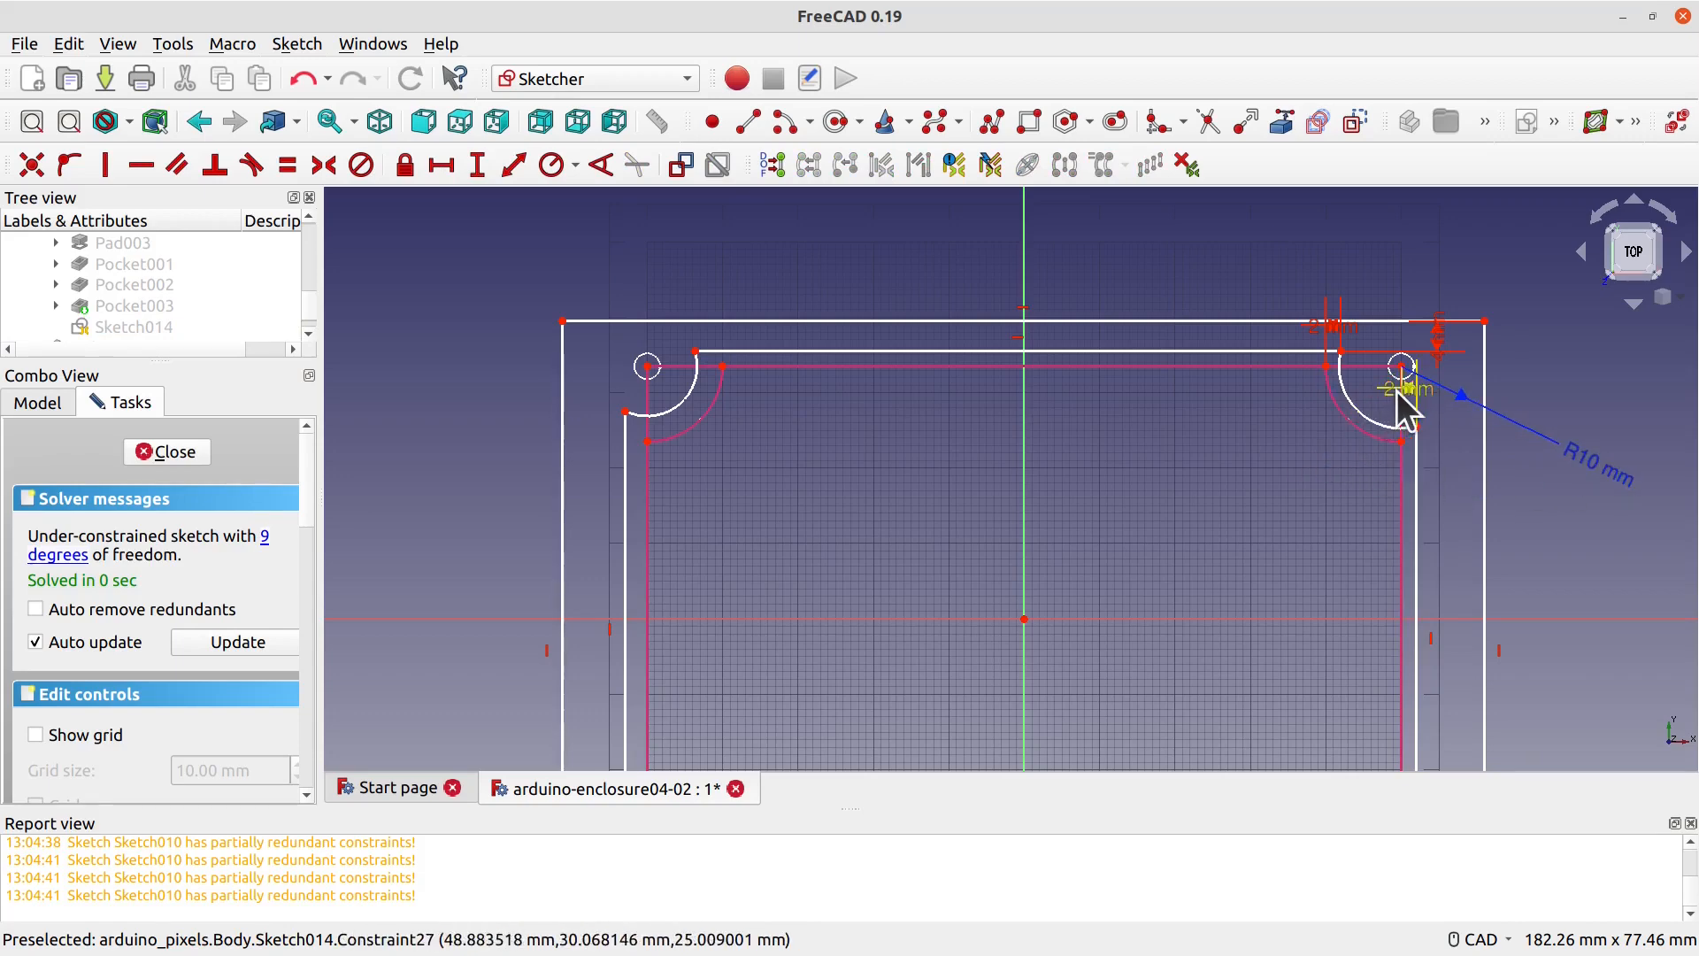
# Step: Constrain the radius of the upper-right inner gasket arc to 8 mm
pyautogui.click(1377, 420)
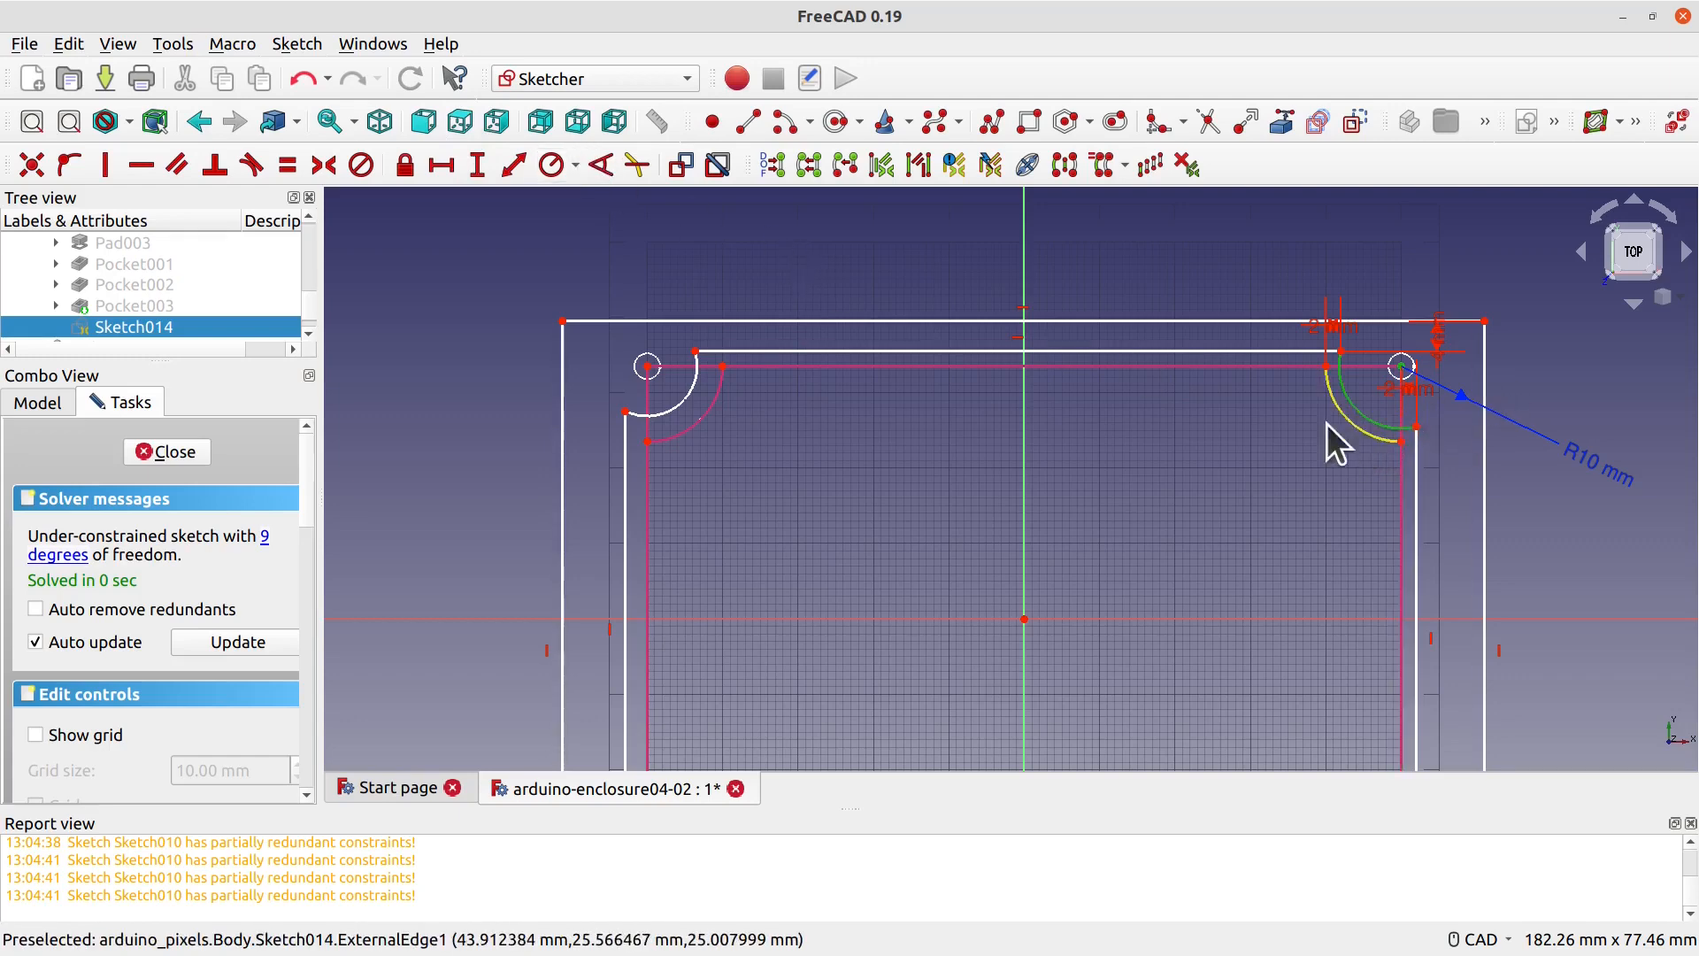
pyautogui.click(554, 168)
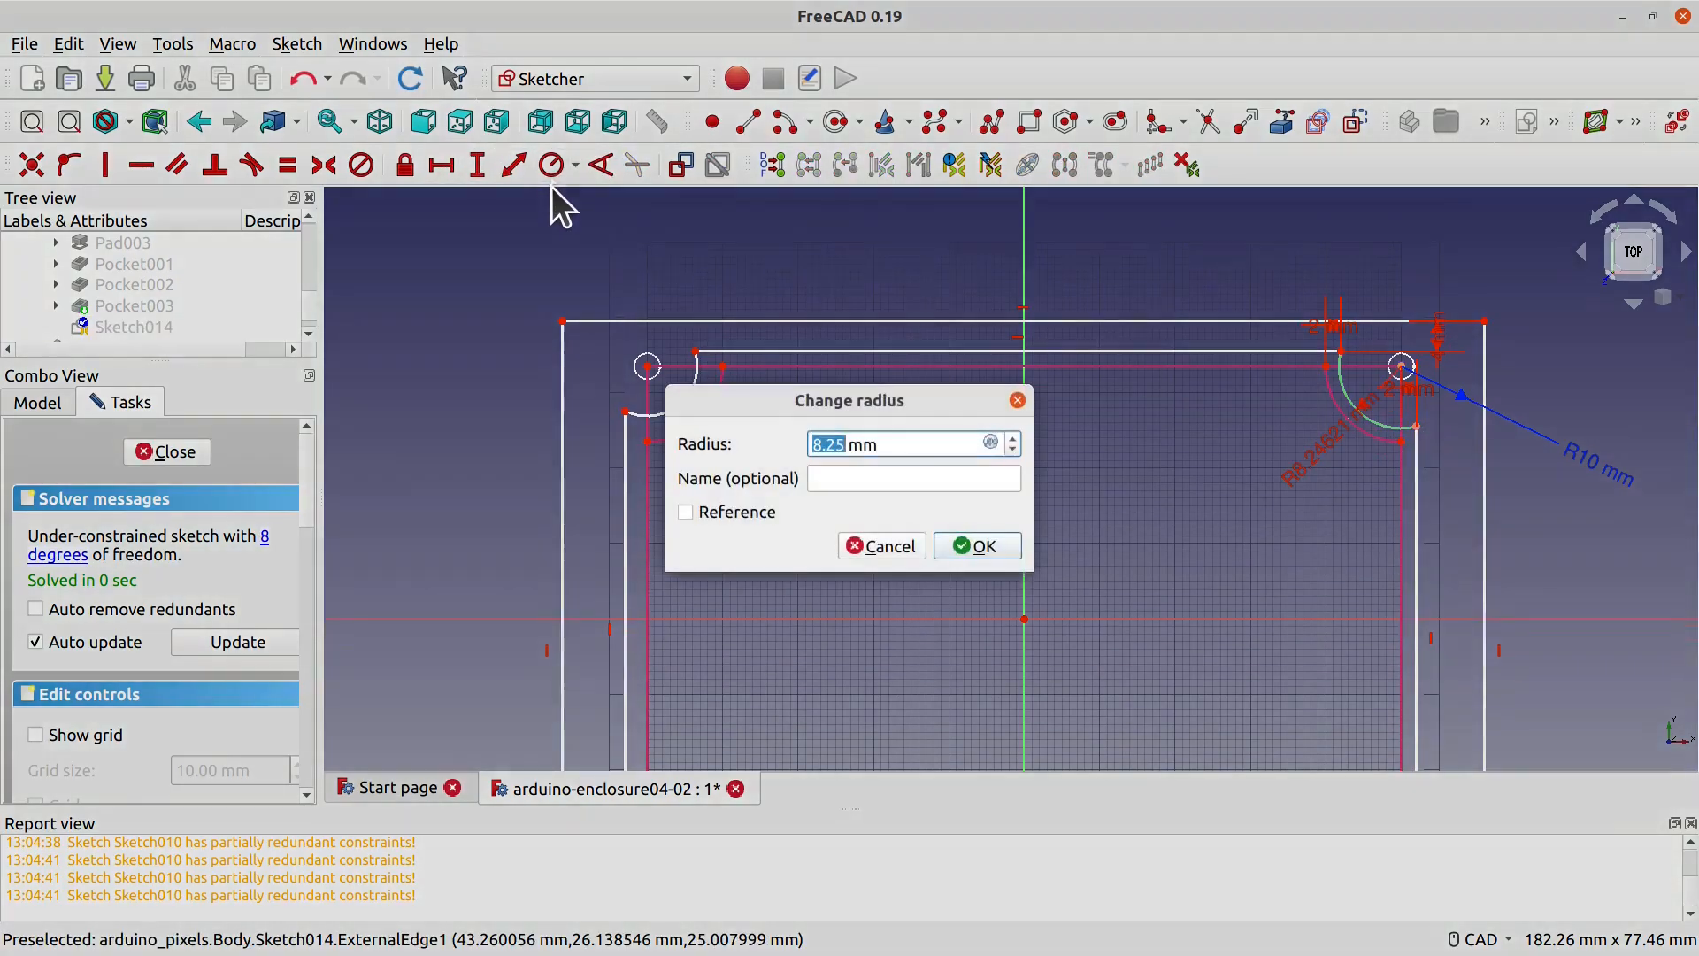
pyautogui.write('8')
pyautogui.press('Return')
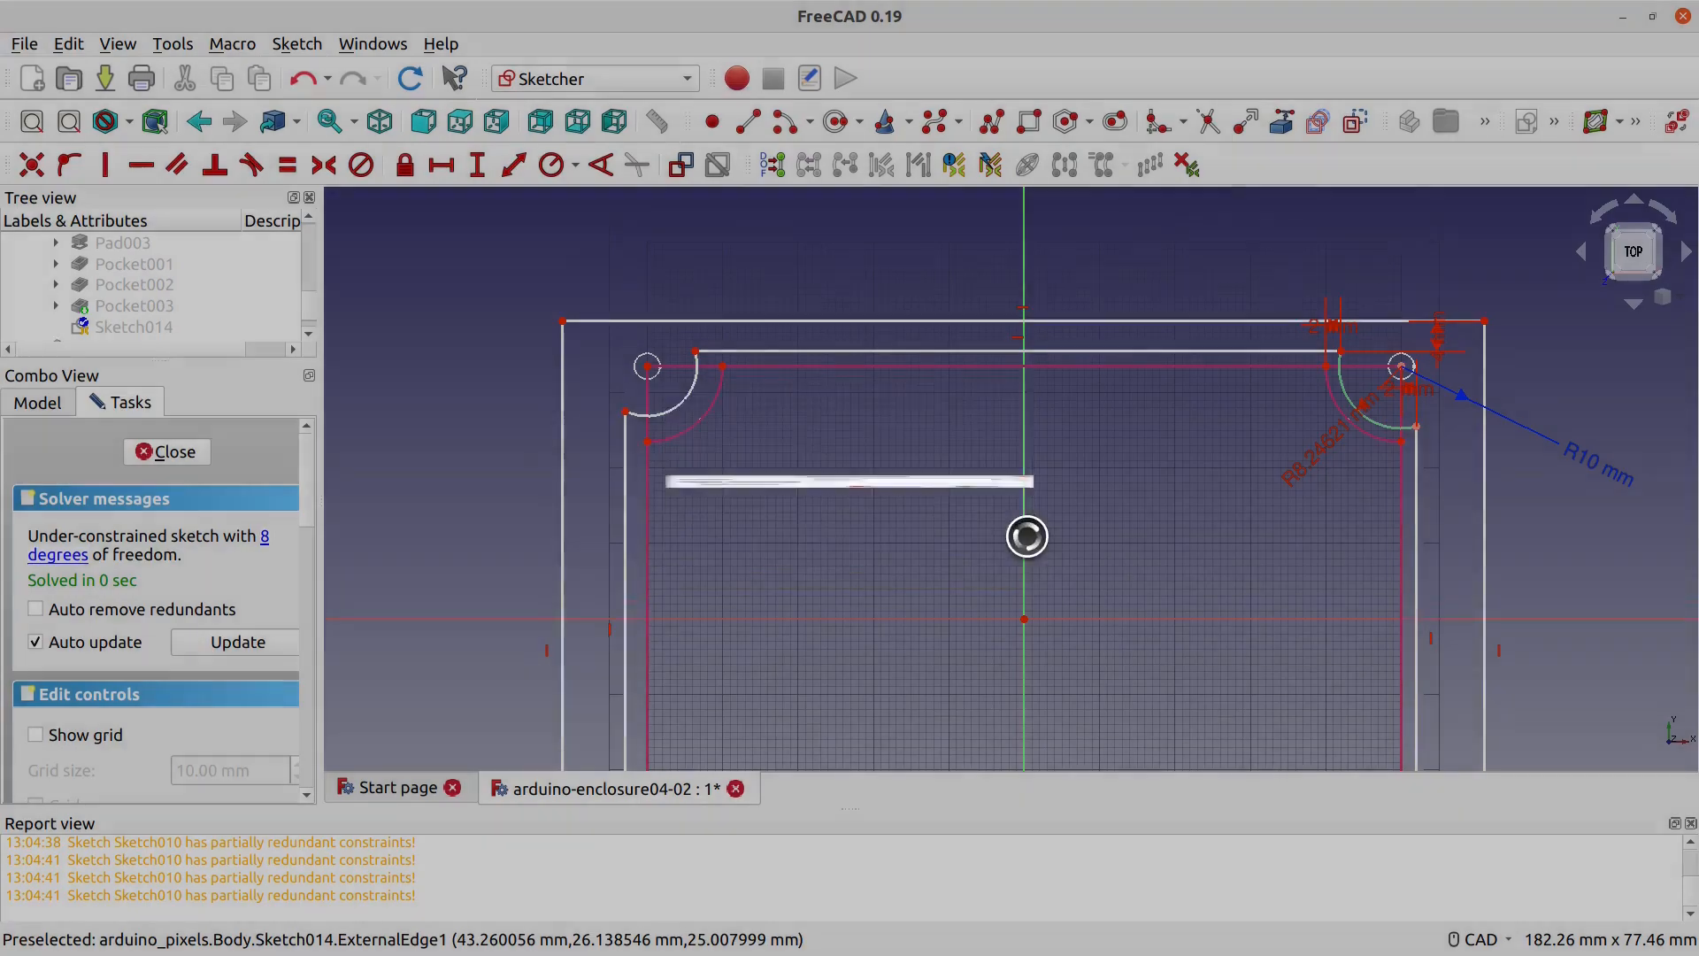
# Step: Constrain the horizontal distance between the upper-right screw hole's centre and the outer rectangle's upper-right corner to 4 mm
pyautogui.scroll(1, 1137, 451)
pyautogui.moveTo(1303, 393); pyautogui.dragTo(1073, 466, button='middle')
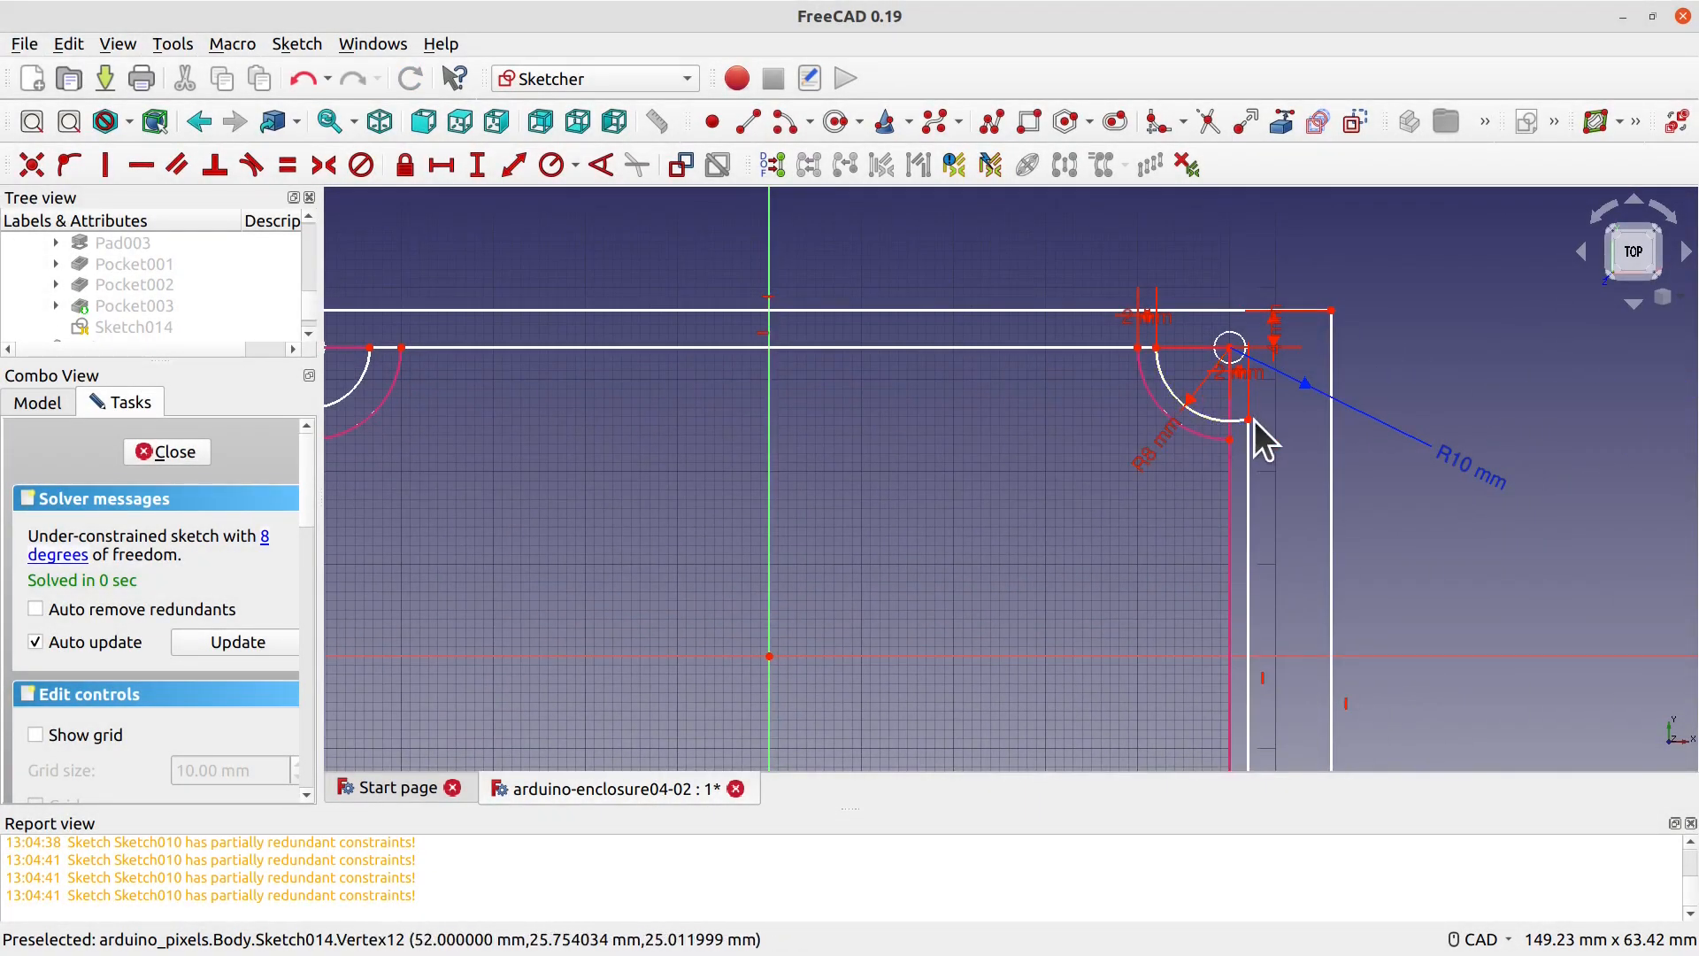
pyautogui.scroll(4, 1304, 344)
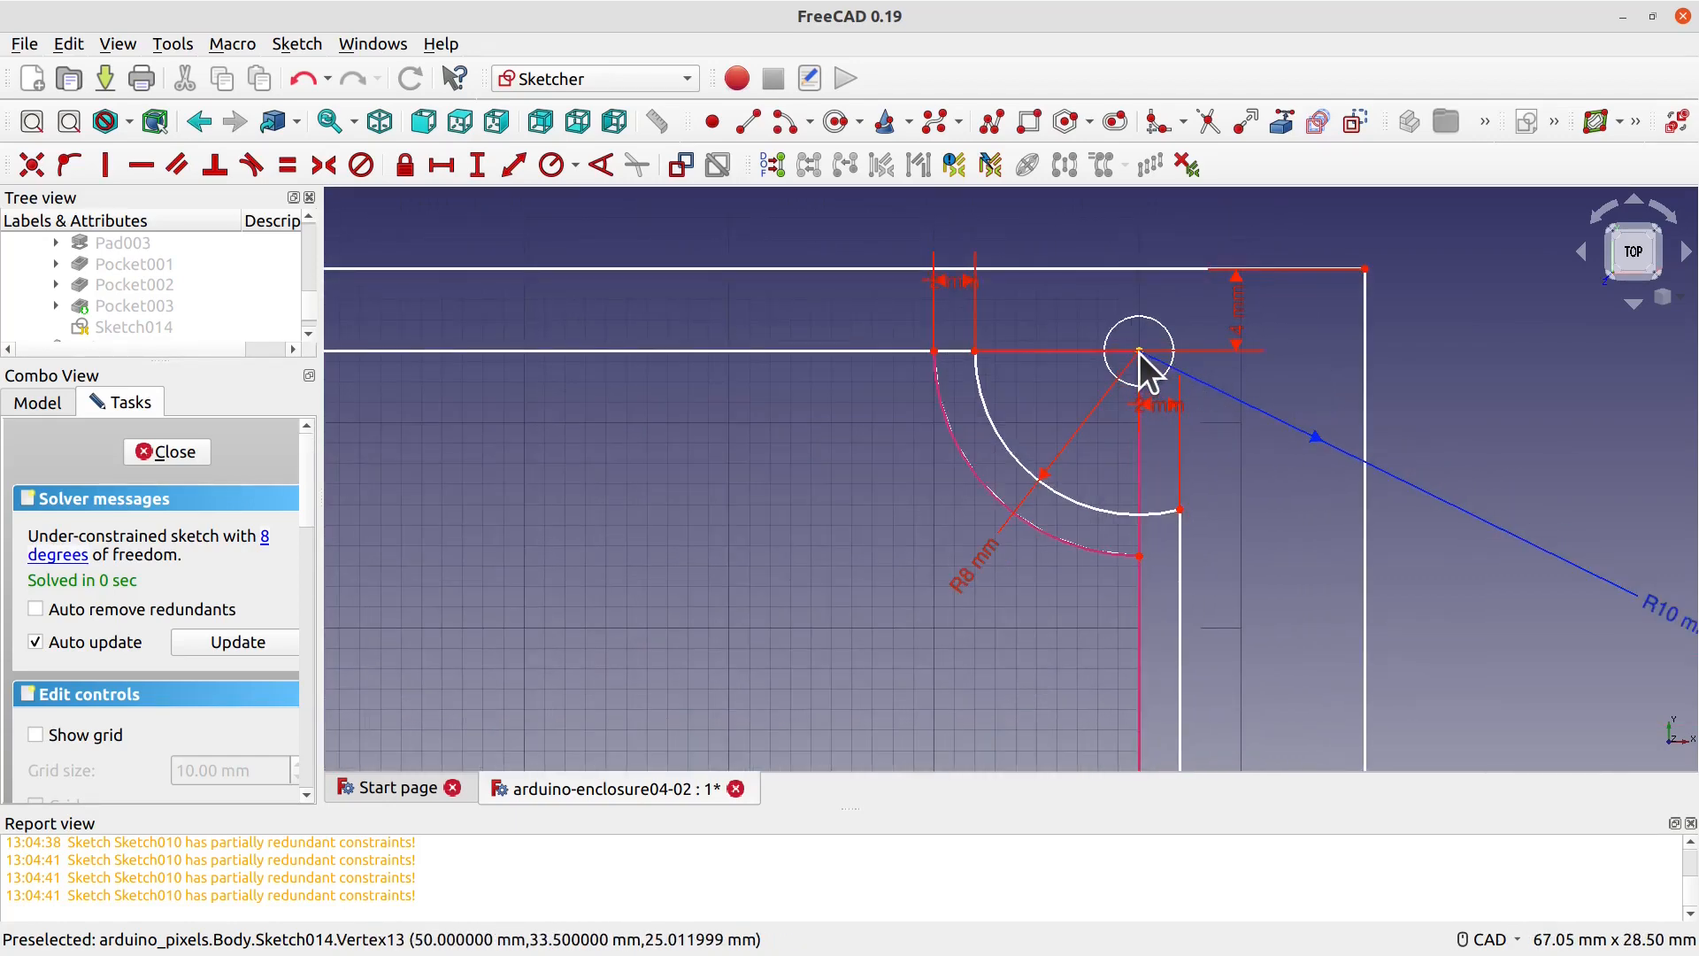
pyautogui.click(1139, 352)
pyautogui.click(1367, 269)
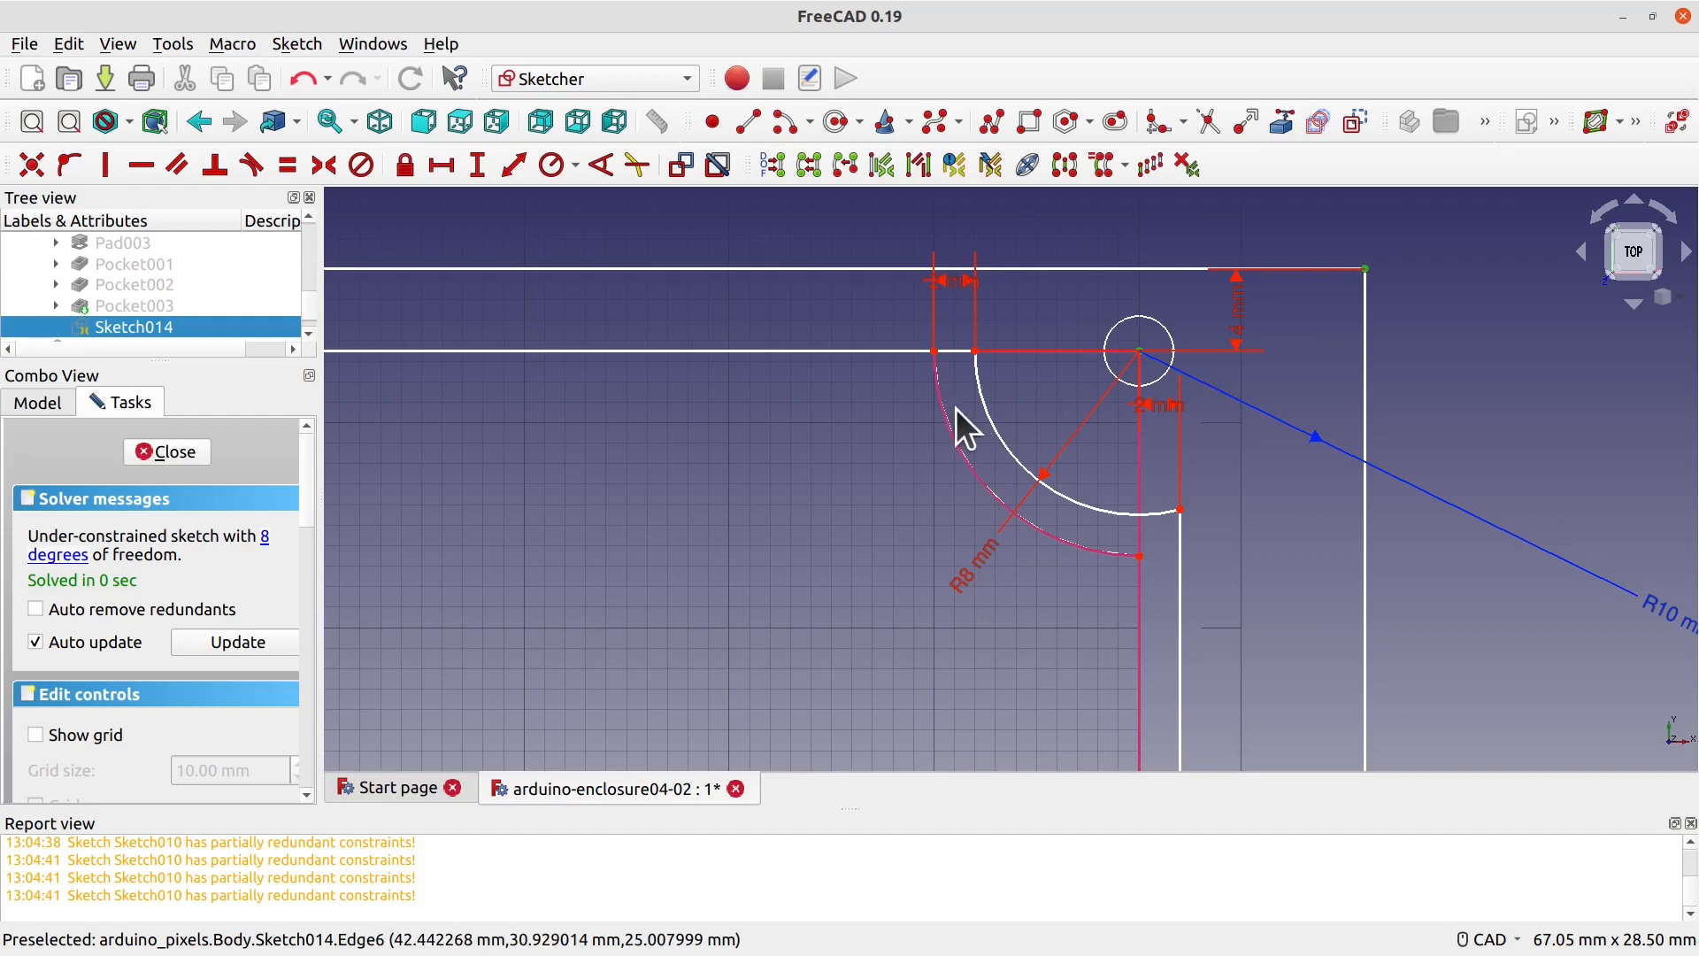
pyautogui.scroll(-2, 909, 423)
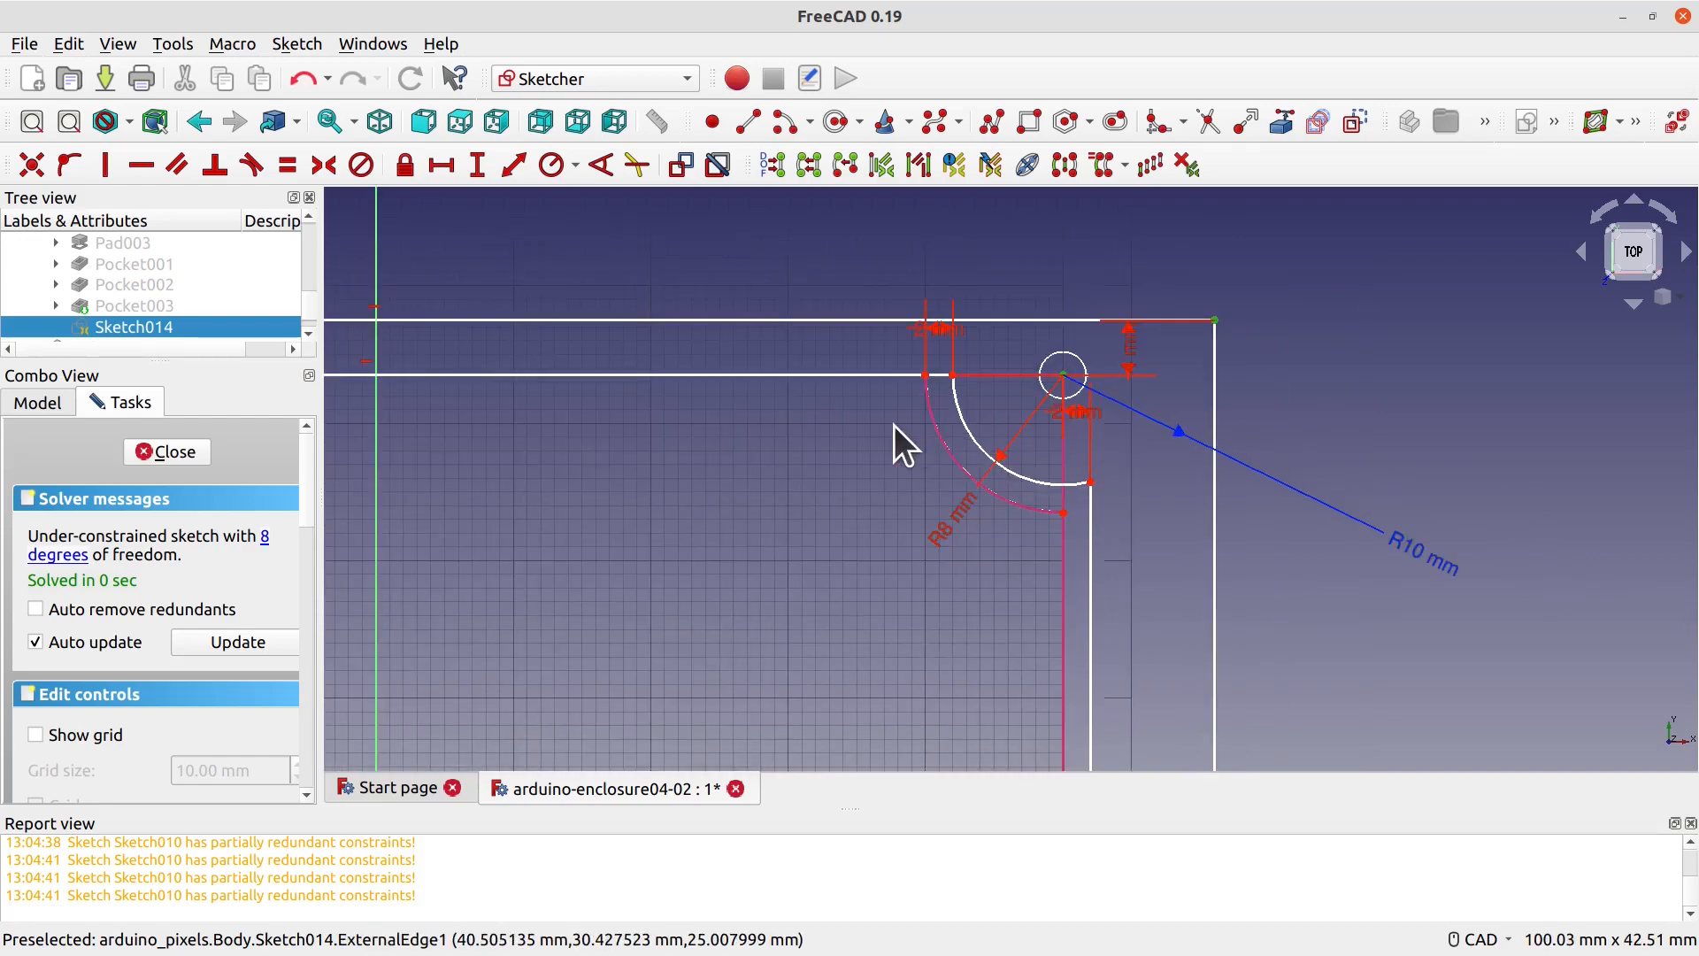
pyautogui.click(441, 165)
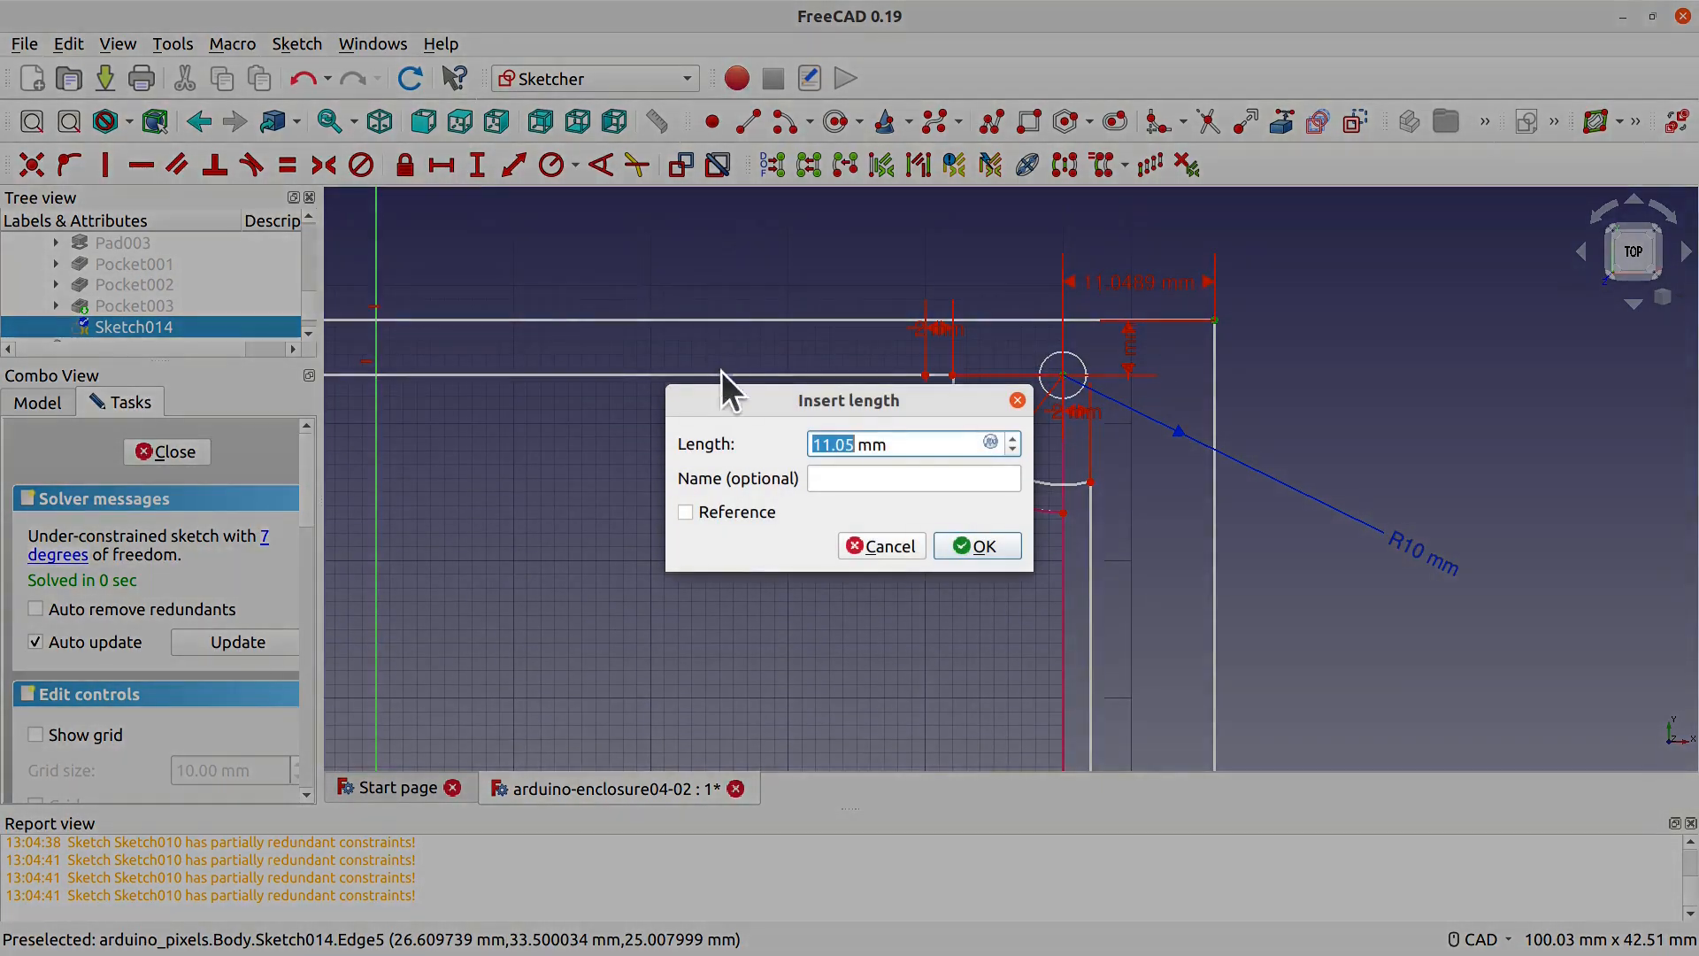
pyautogui.write('4')
pyautogui.press('Return')
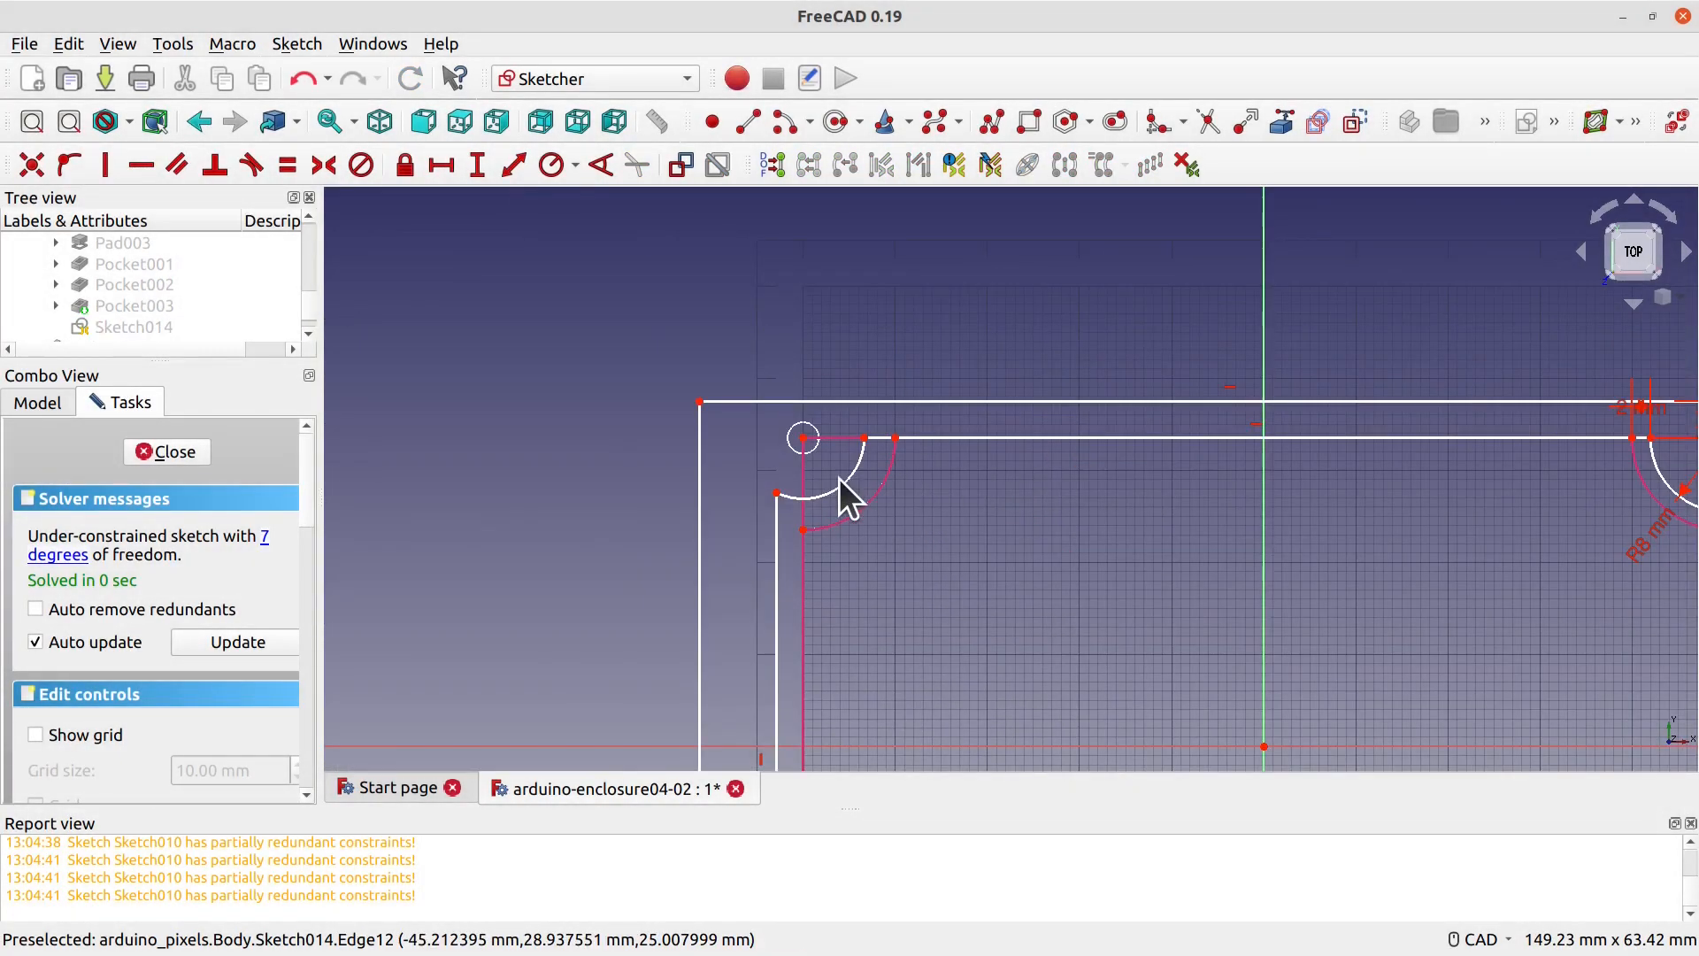
# Step: Constrain the upper-left, lower-left and lower-right gasket arcs to share an equal radius of 8 mm
pyautogui.click(841, 486)
pyautogui.moveTo(1225, 705)
pyautogui.mouseDown(button='middle')
pyautogui.moveTo(1077, 404)
pyautogui.moveTo(1067, 291)
pyautogui.mouseUp(button='middle')
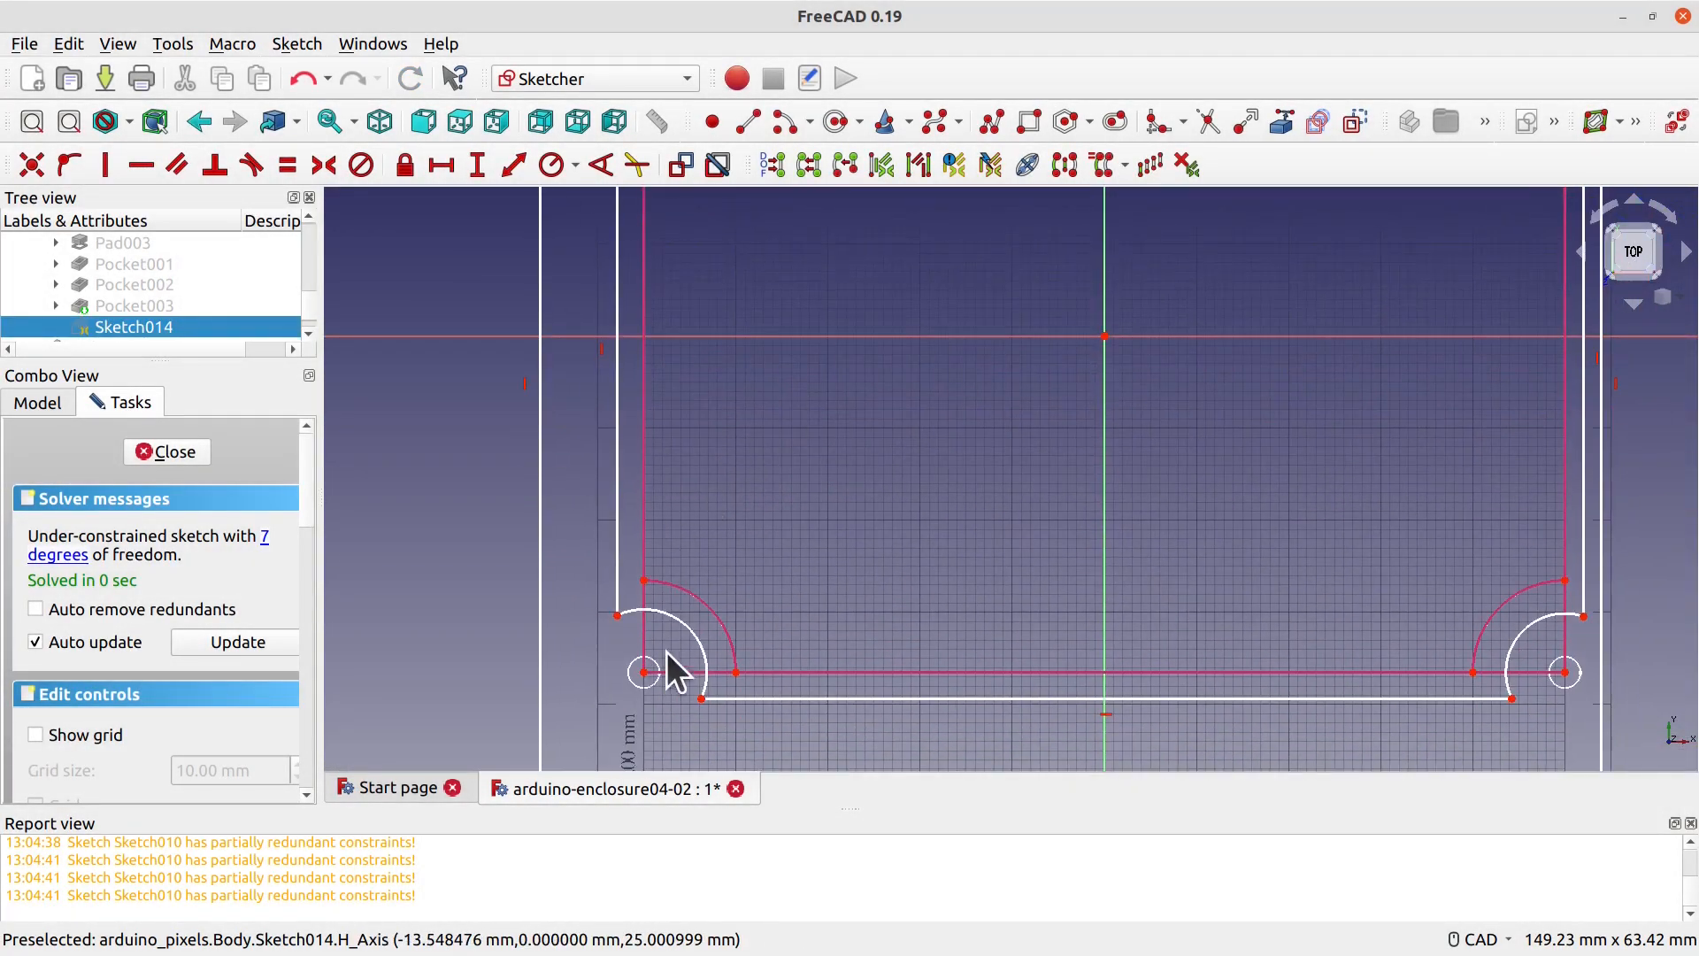
pyautogui.click(683, 623)
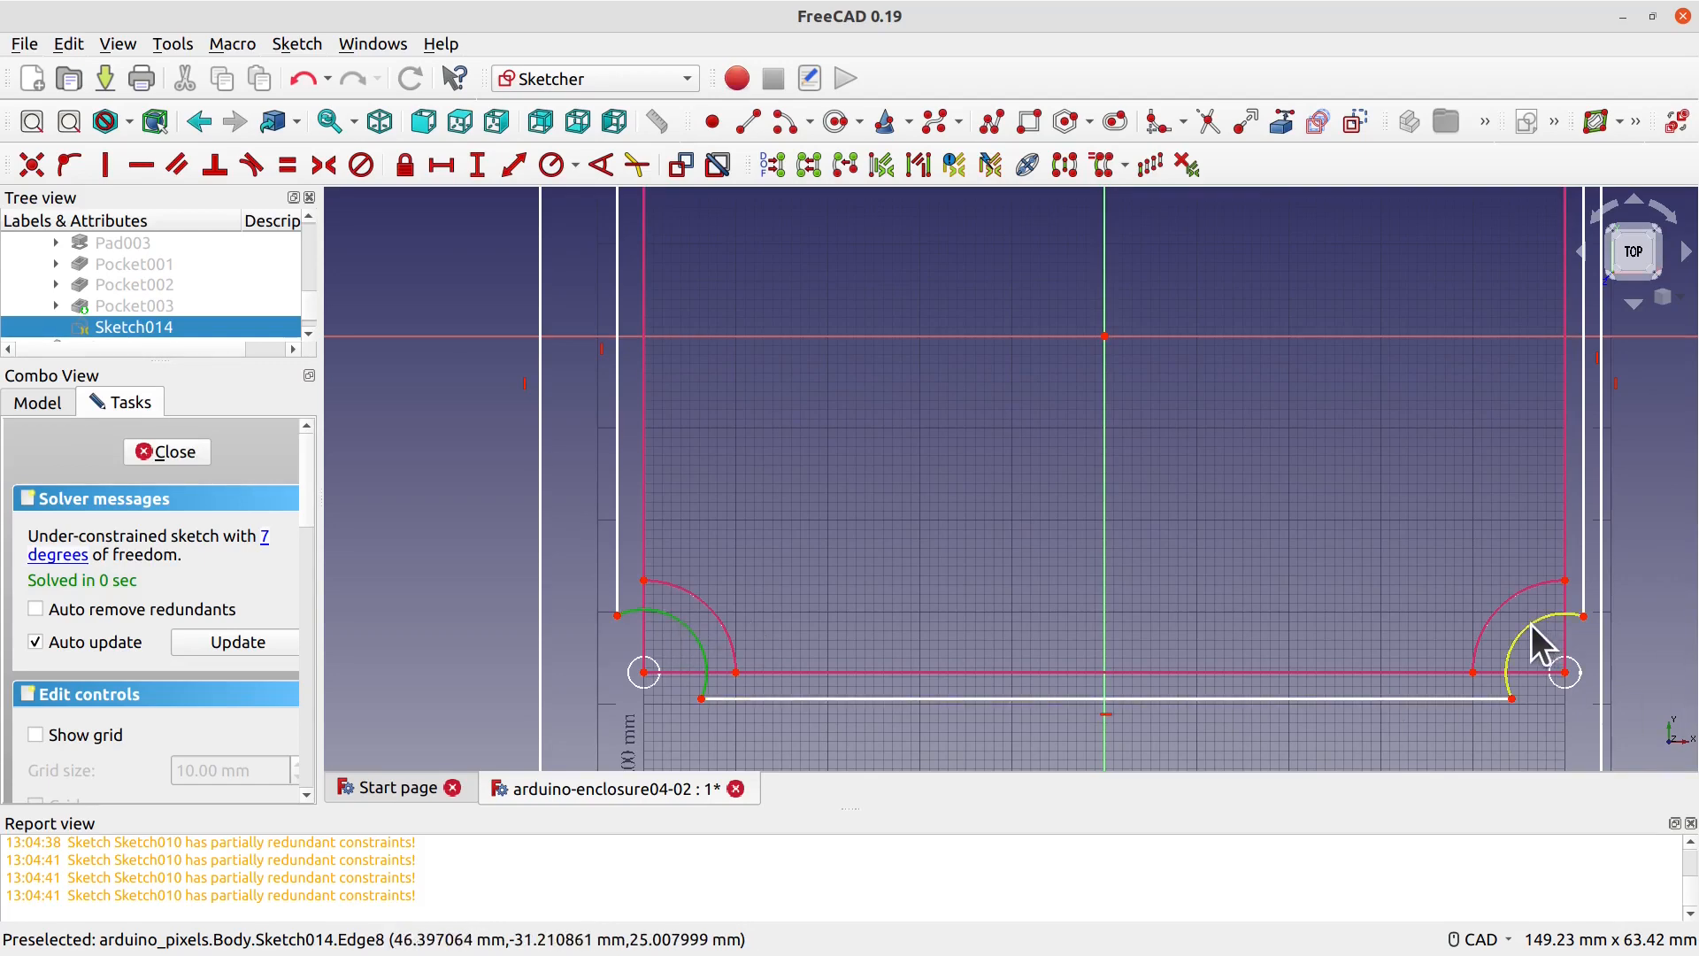
pyautogui.click(547, 166)
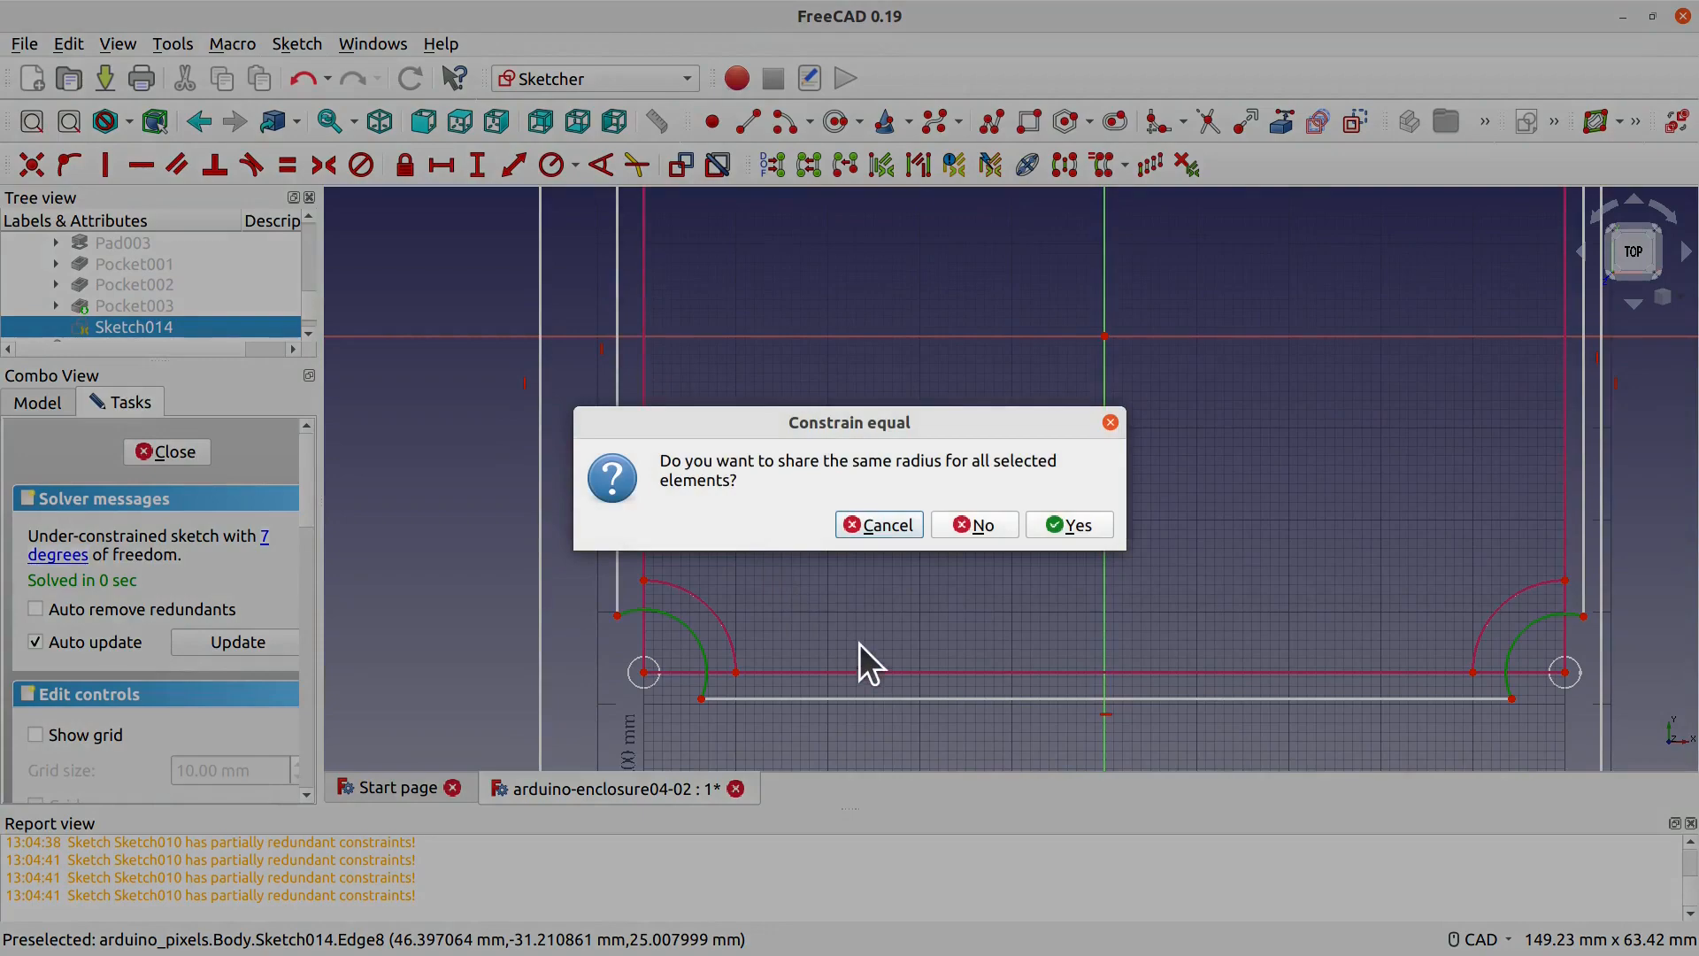
pyautogui.click(1048, 521)
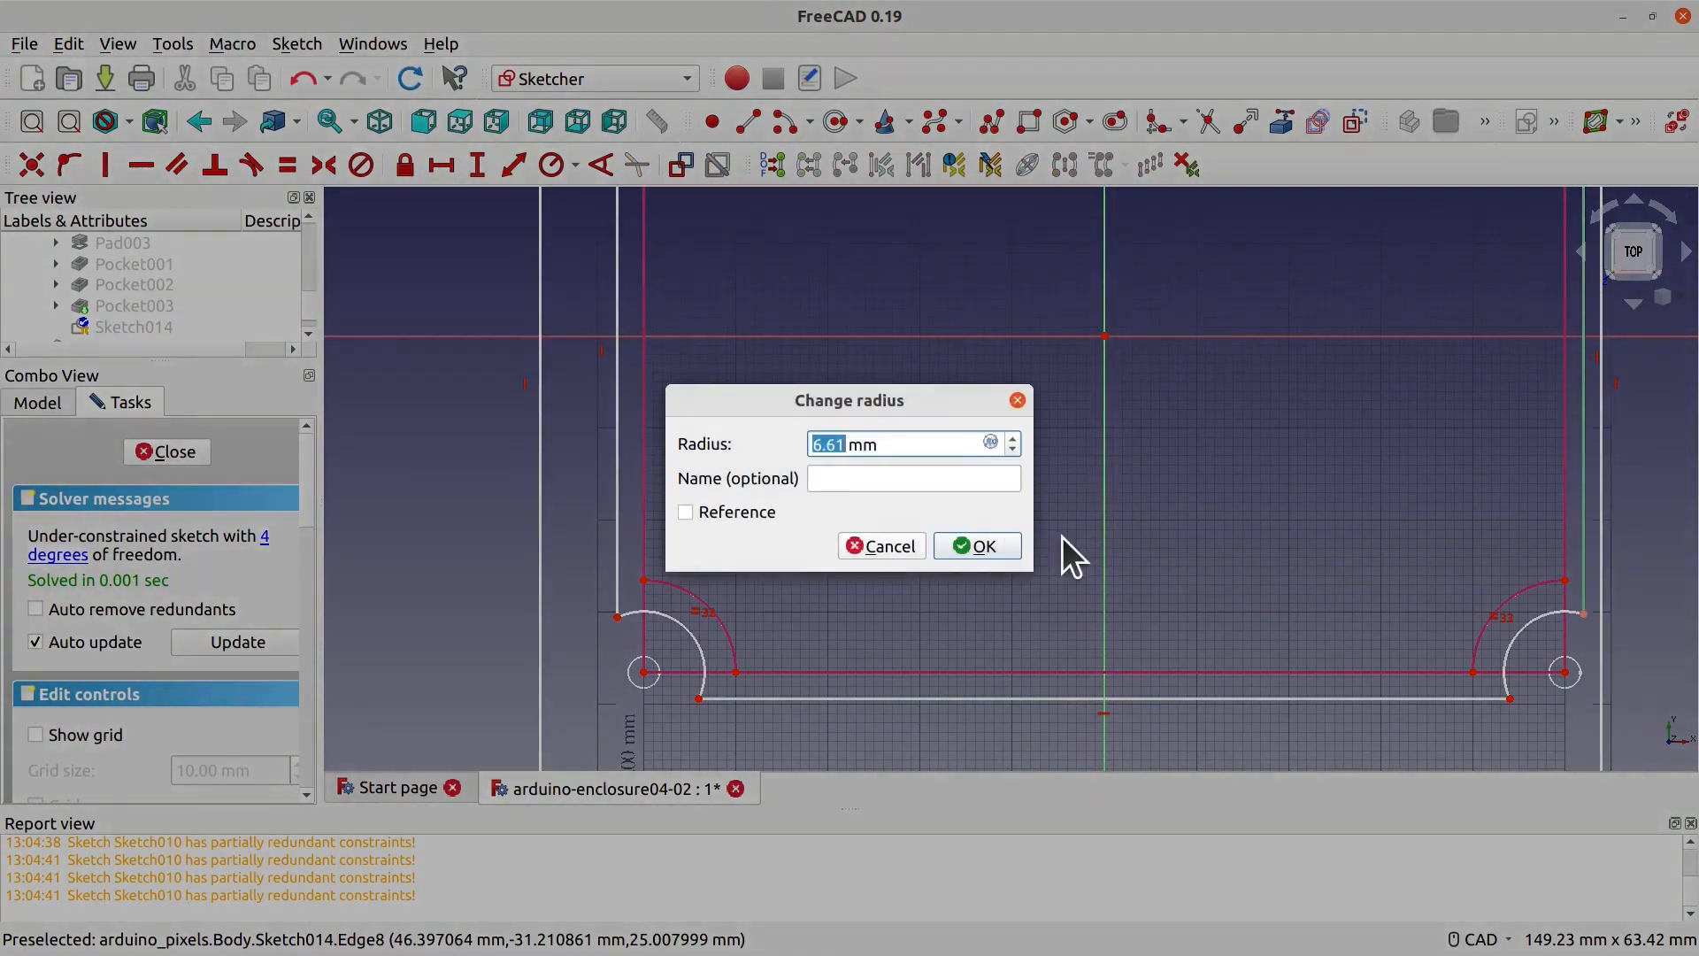
pyautogui.write('8')
pyautogui.press('Return')
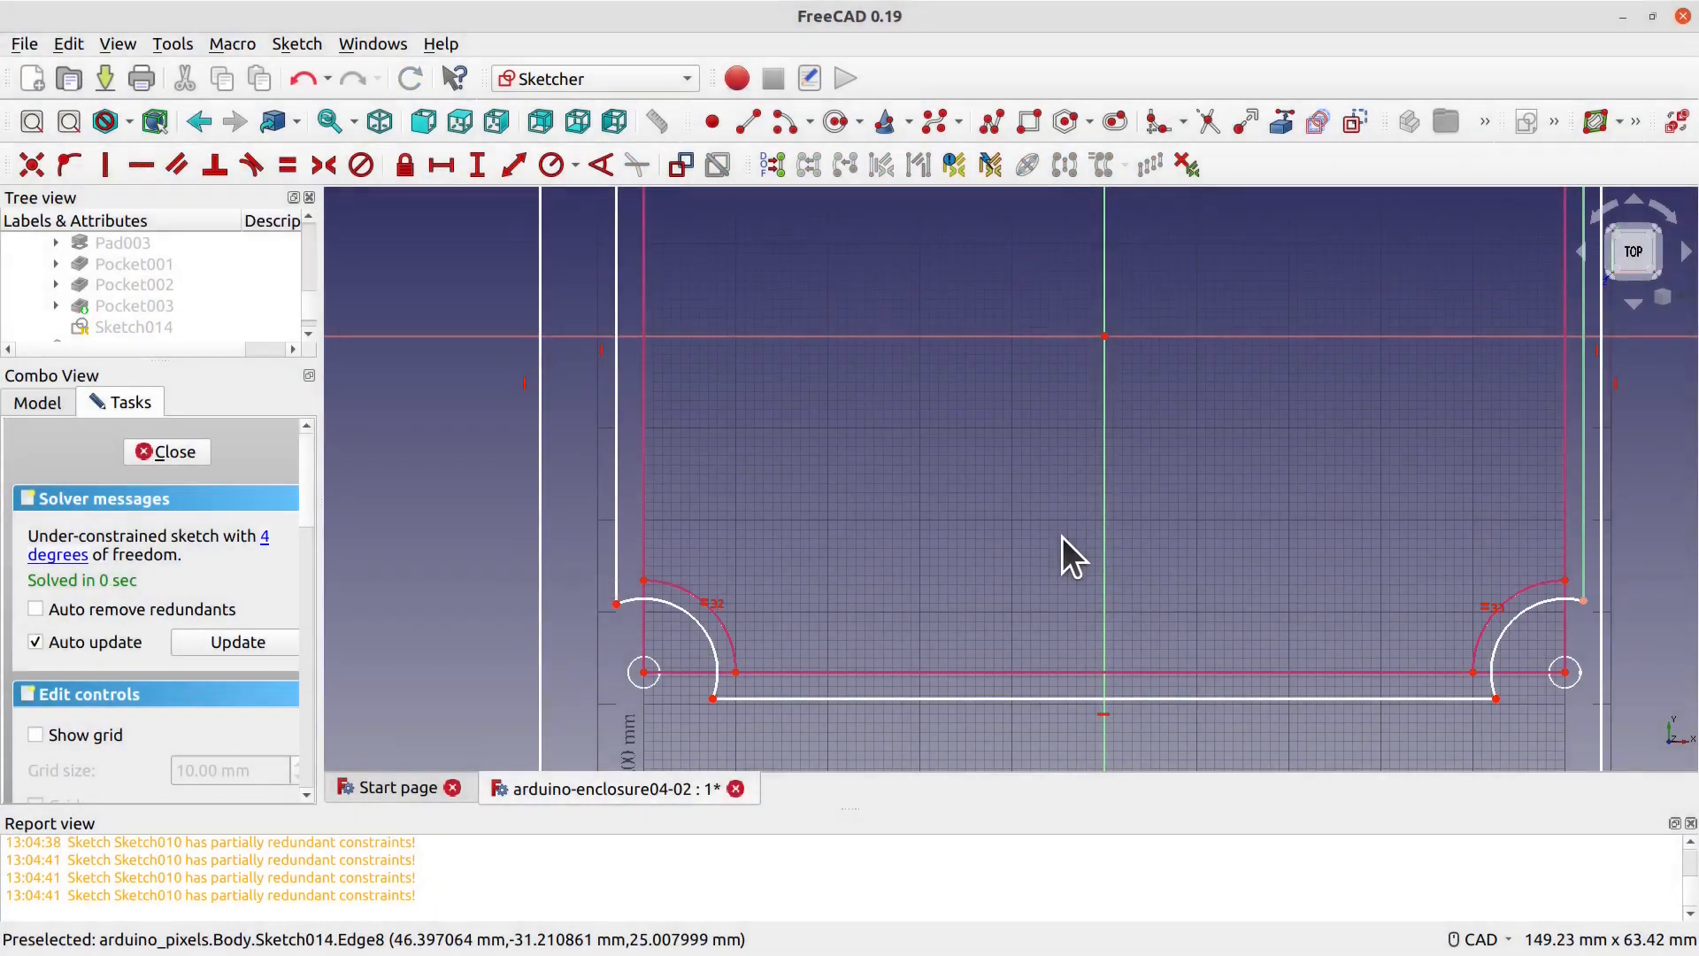
# Step: Constrain the horizontal distance between the upper-left gasket arc's lower end and its screw hole's centre to 2 mm
pyautogui.scroll(-2, 1319, 534)
pyautogui.moveTo(1253, 399); pyautogui.dragTo(1254, 541, button='middle')
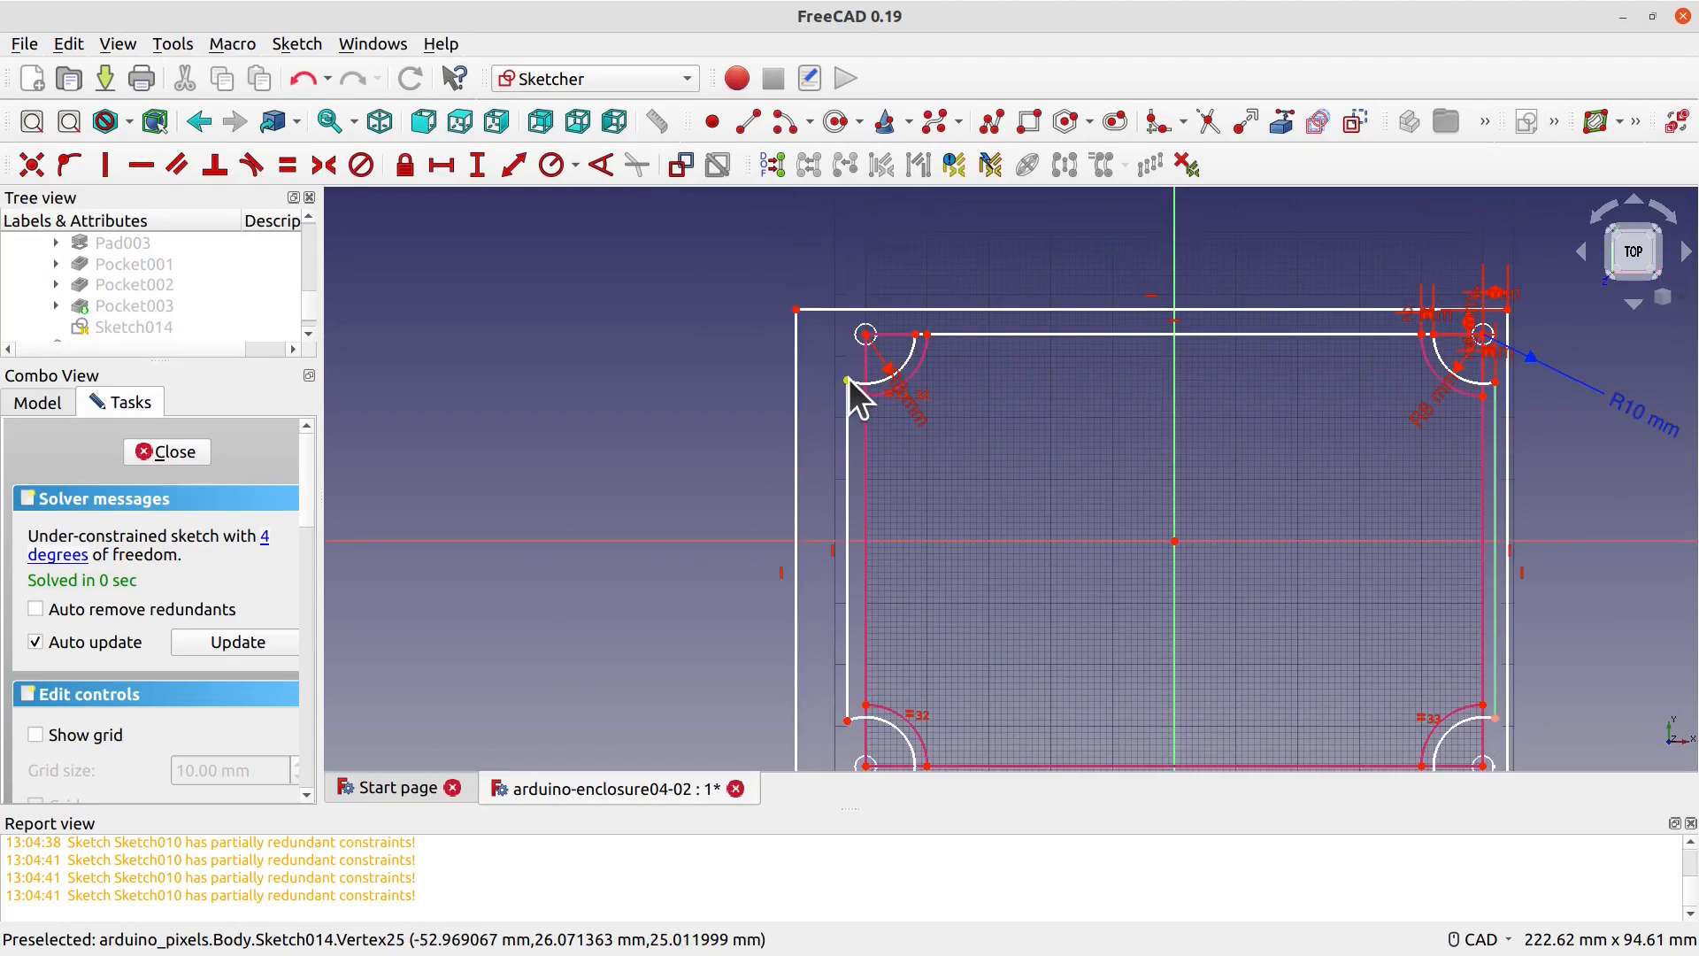
pyautogui.click(848, 379)
pyautogui.click(867, 335)
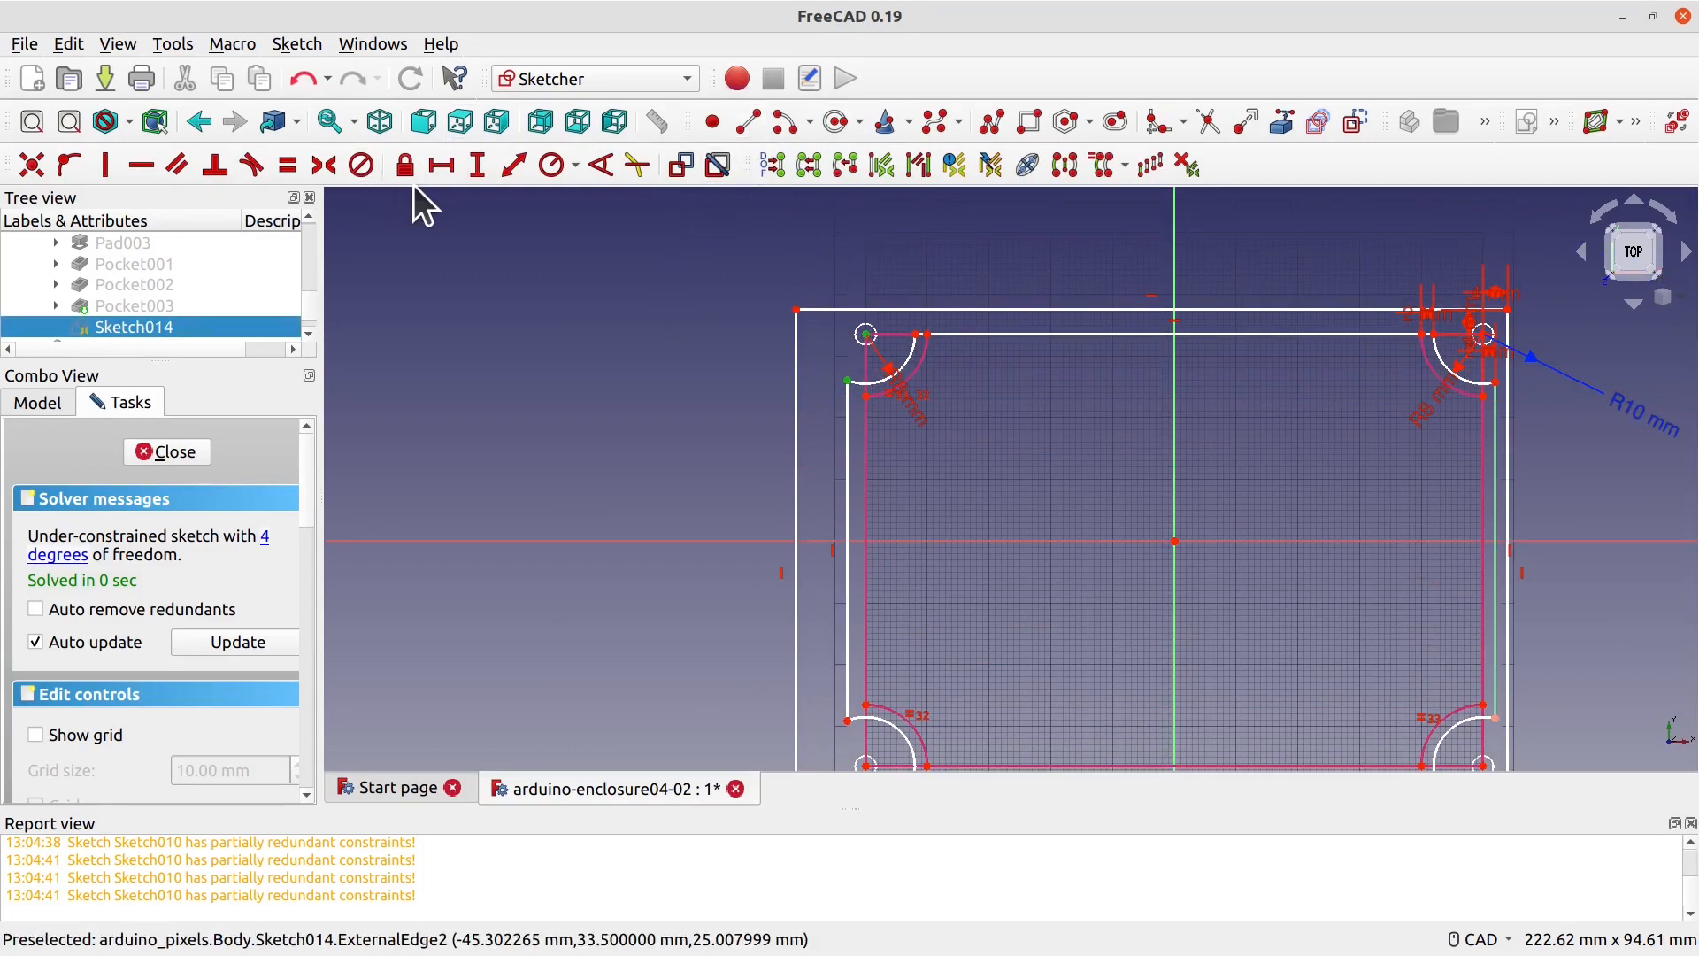
pyautogui.click(441, 166)
pyautogui.write('2')
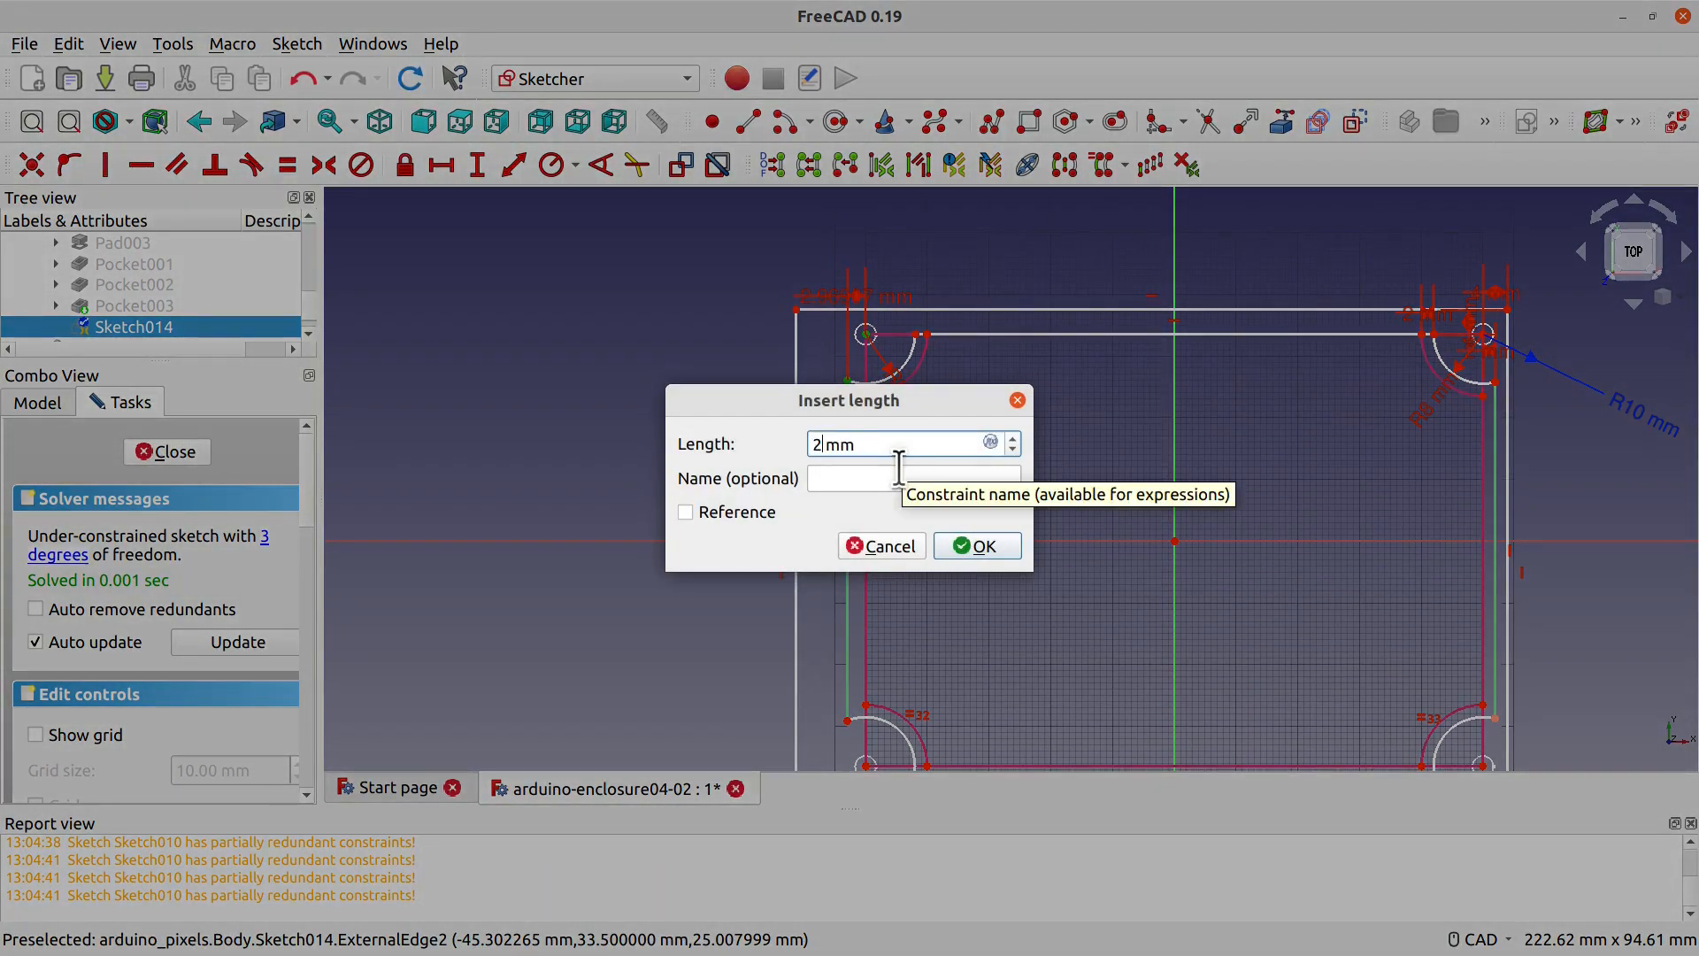
pyautogui.press('Return')
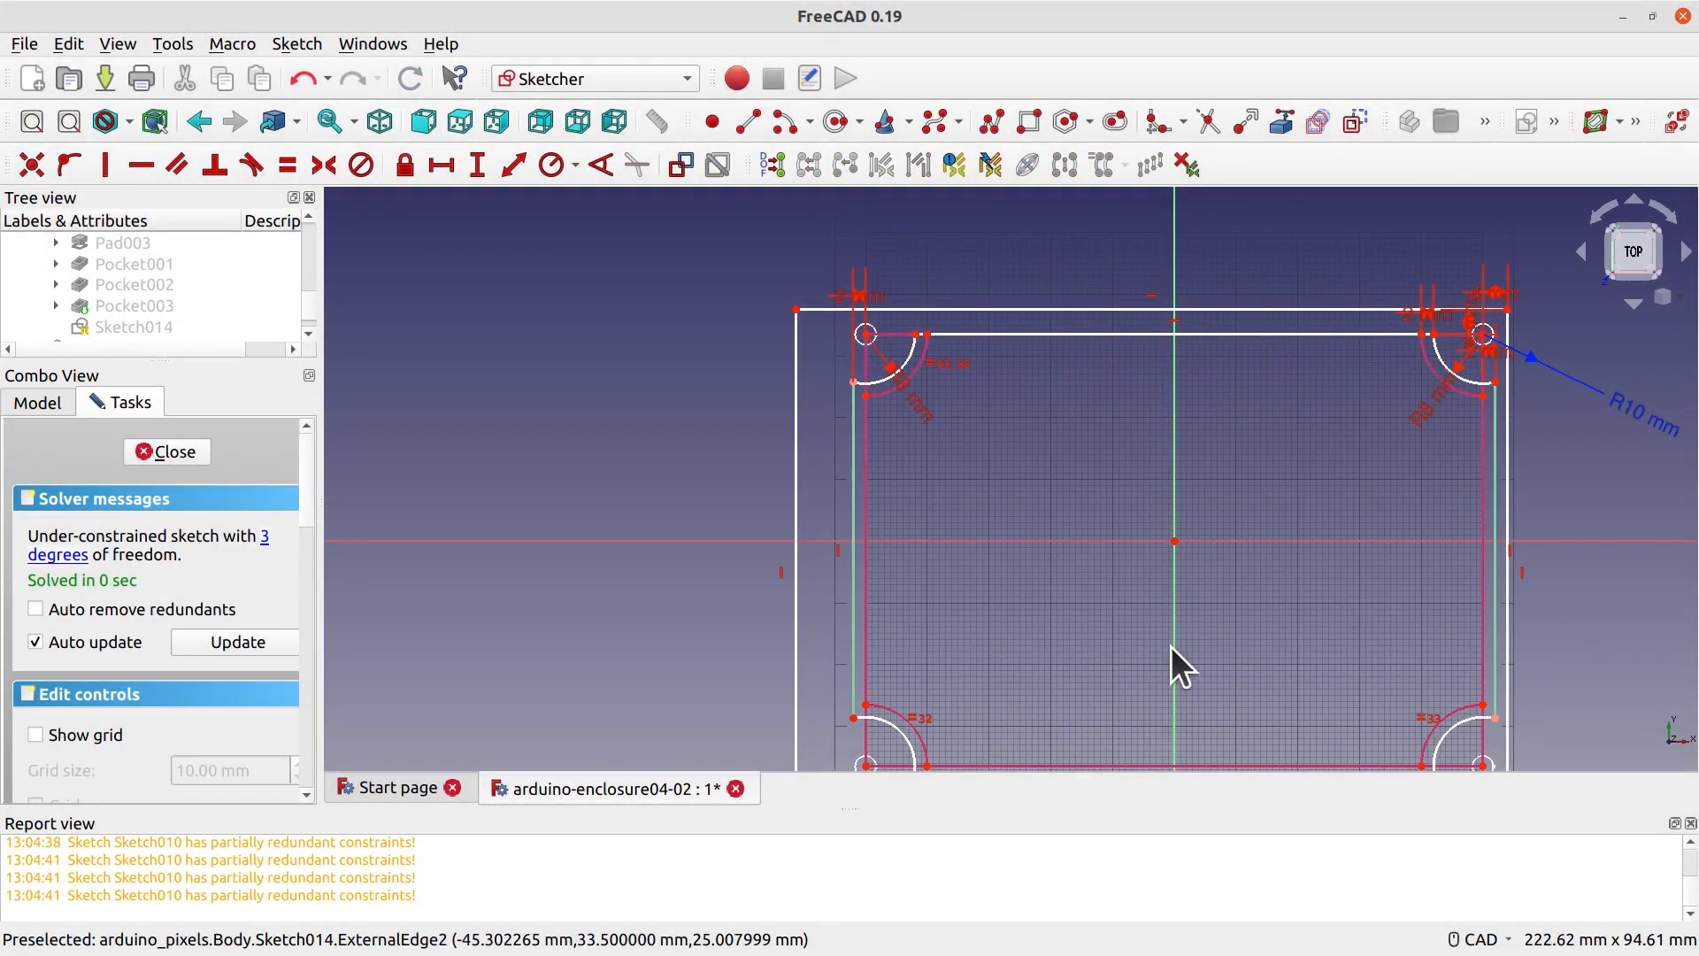
# Step: Constrain the vertical distance between the lower-left gasket arc's lower end and its screw hole's centre to 2 mm
pyautogui.moveTo(1171, 646); pyautogui.dragTo(1100, 354, button='middle')
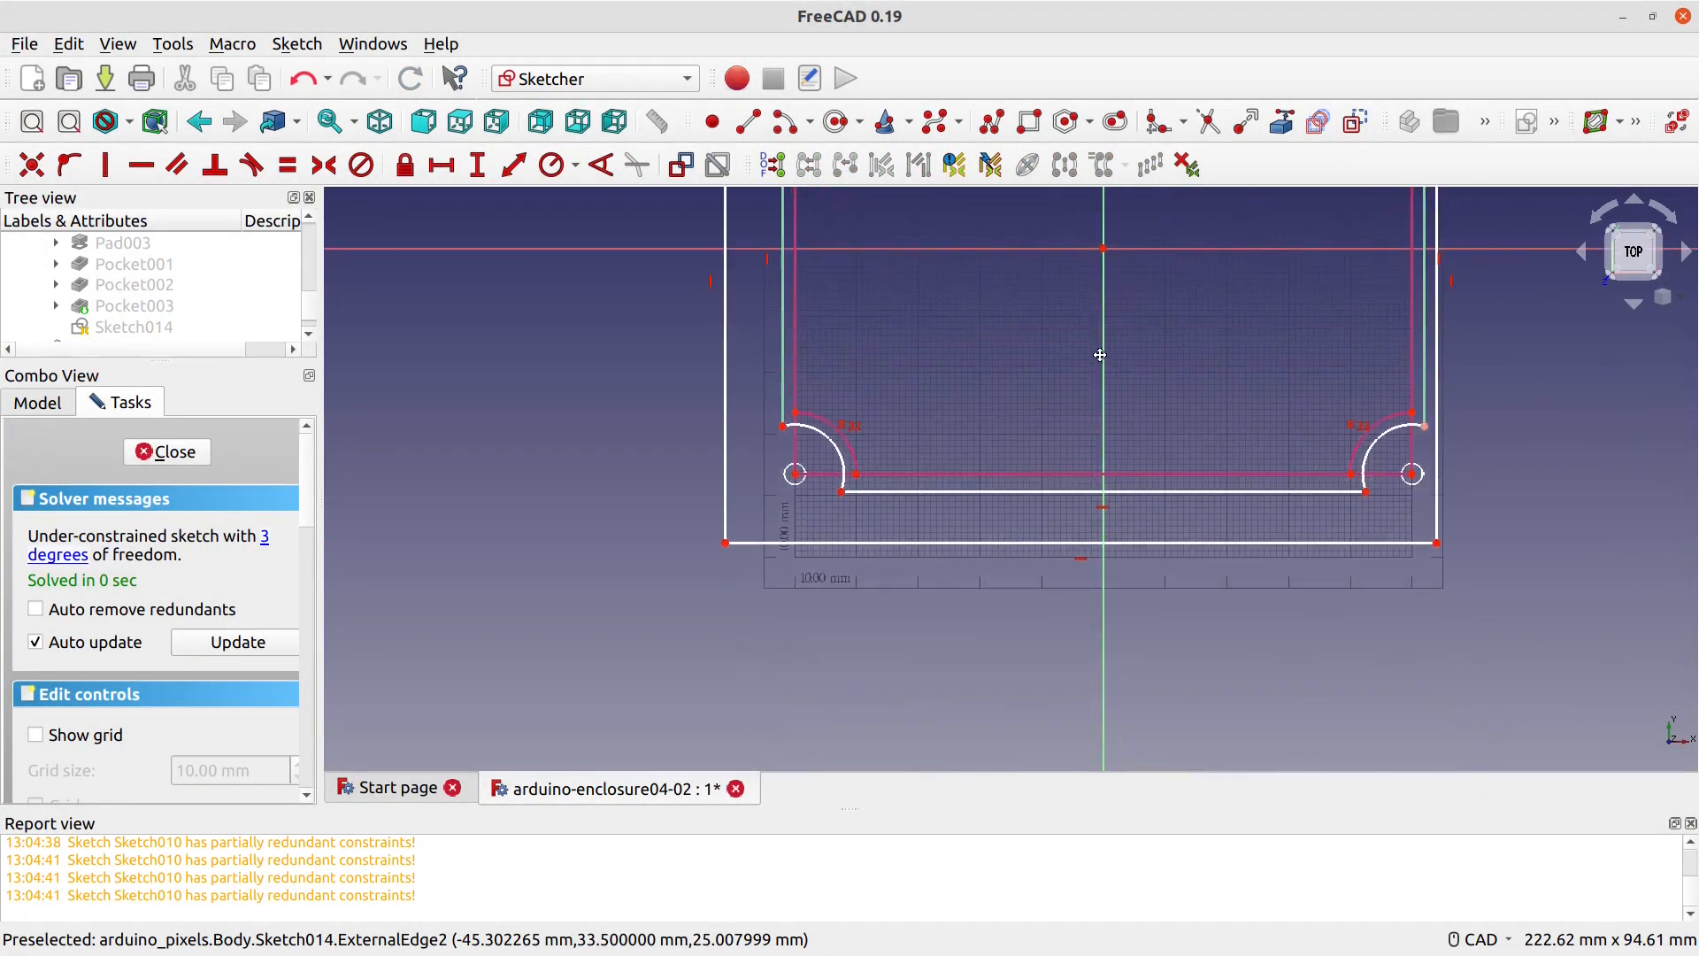
pyautogui.click(841, 491)
pyautogui.click(795, 475)
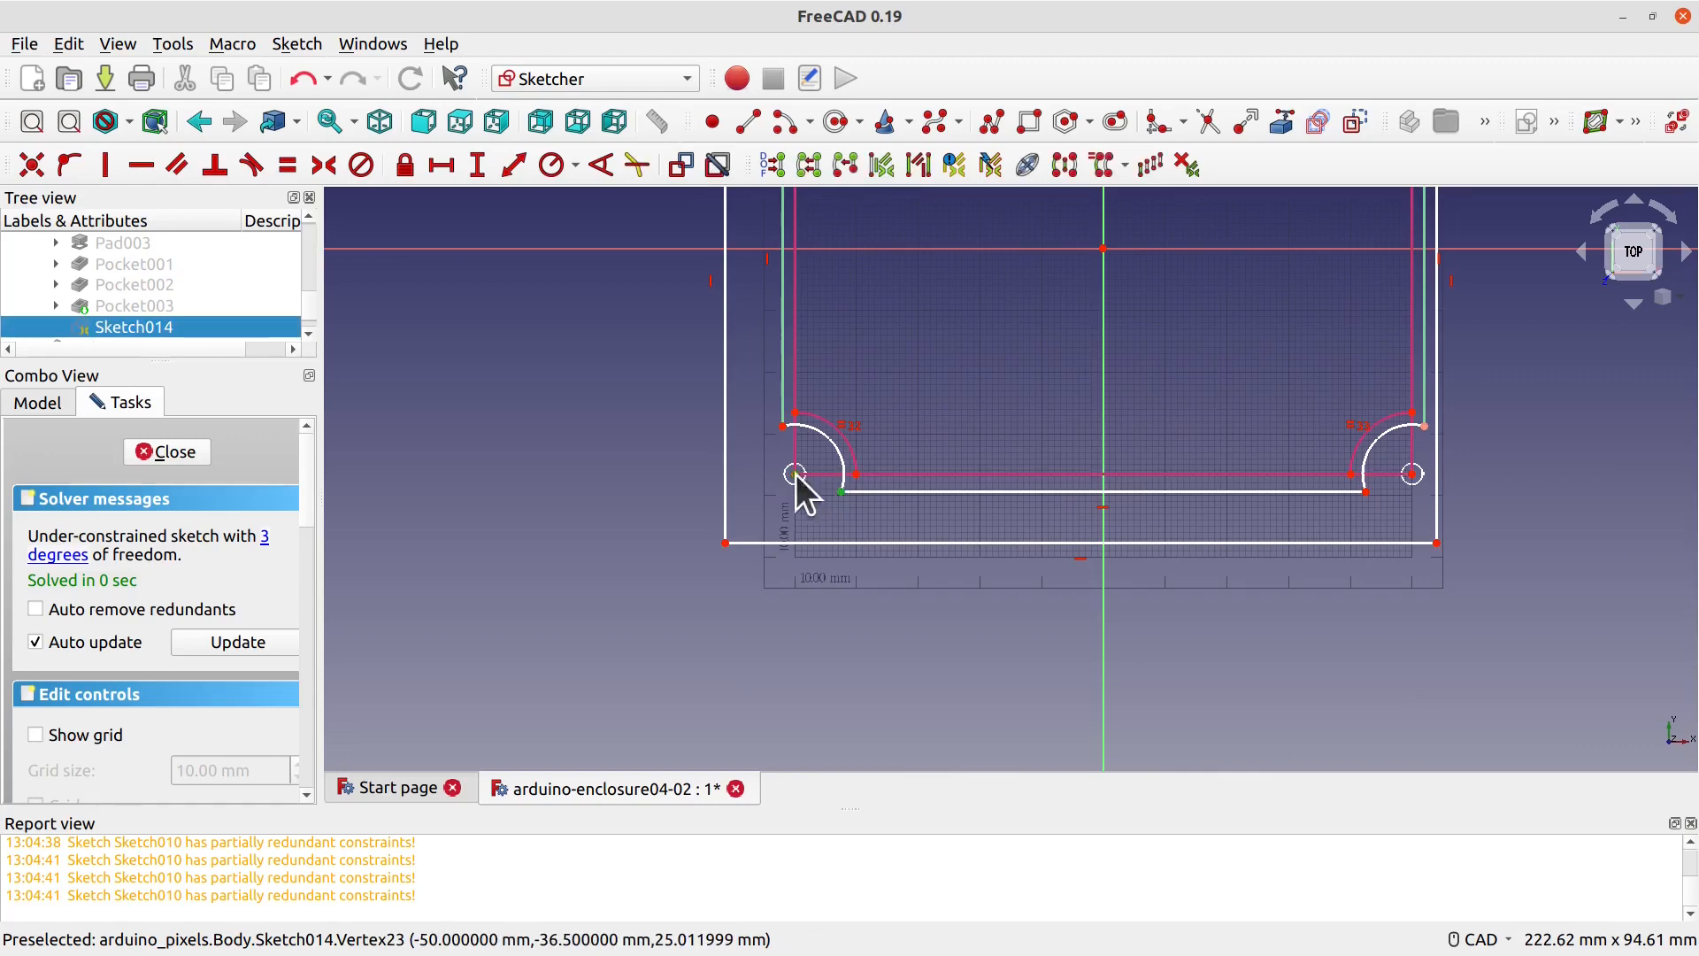
pyautogui.click(477, 163)
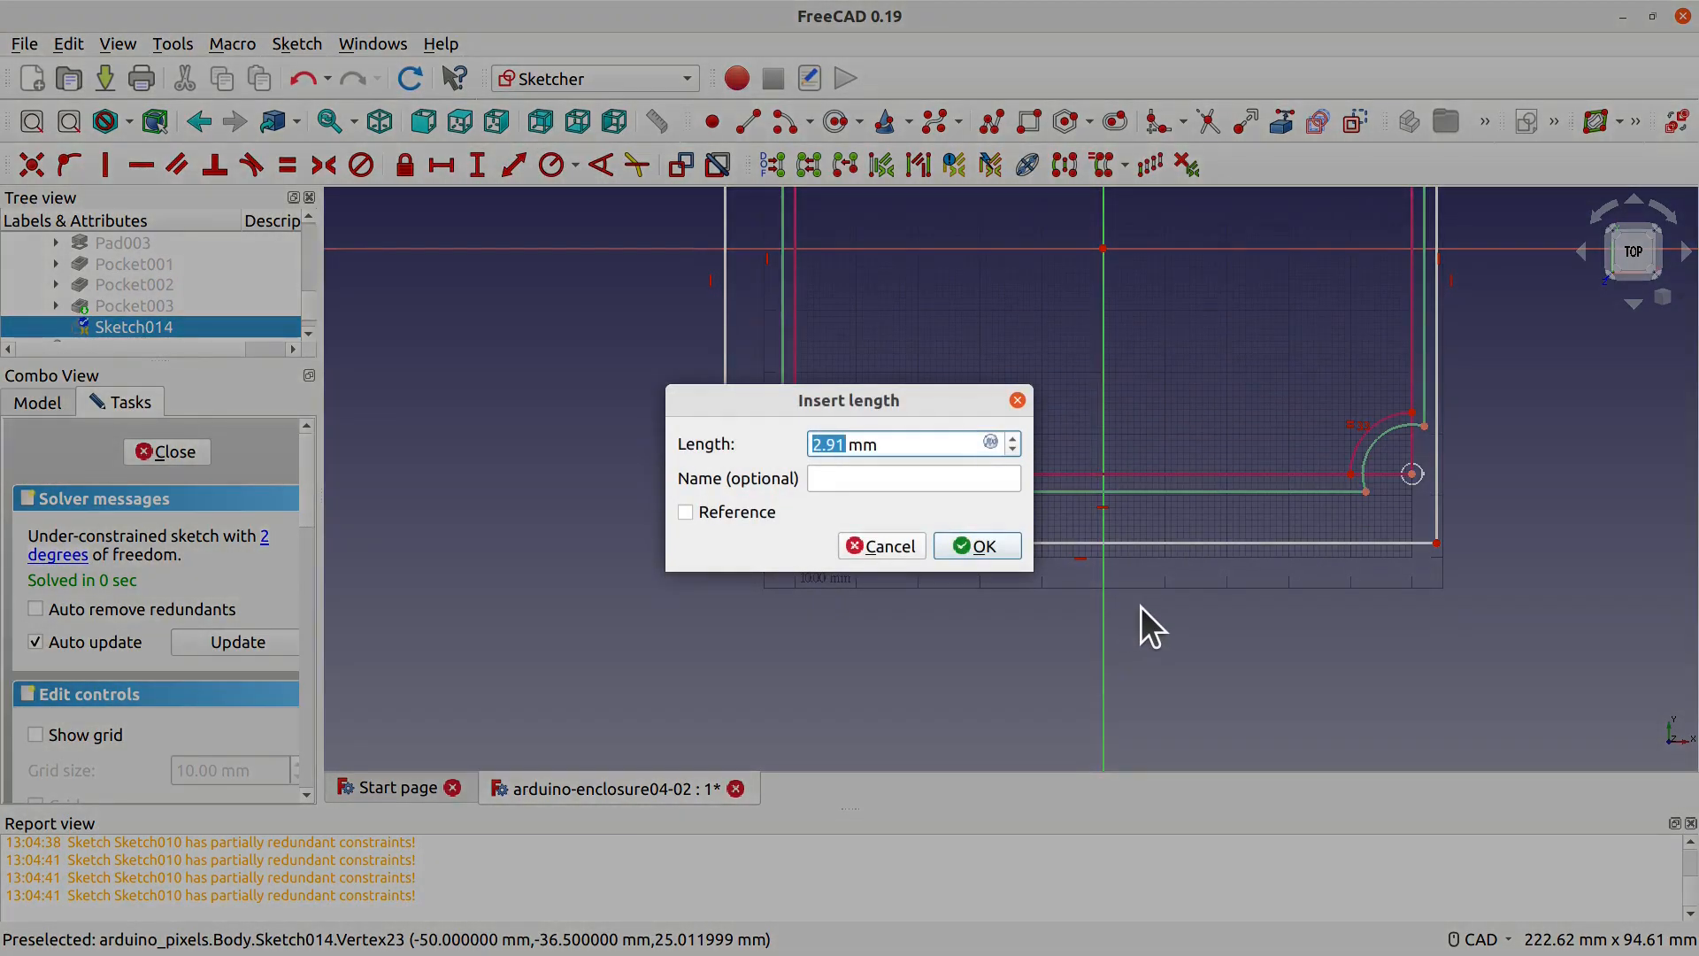
pyautogui.write('2')
pyautogui.press('Return')
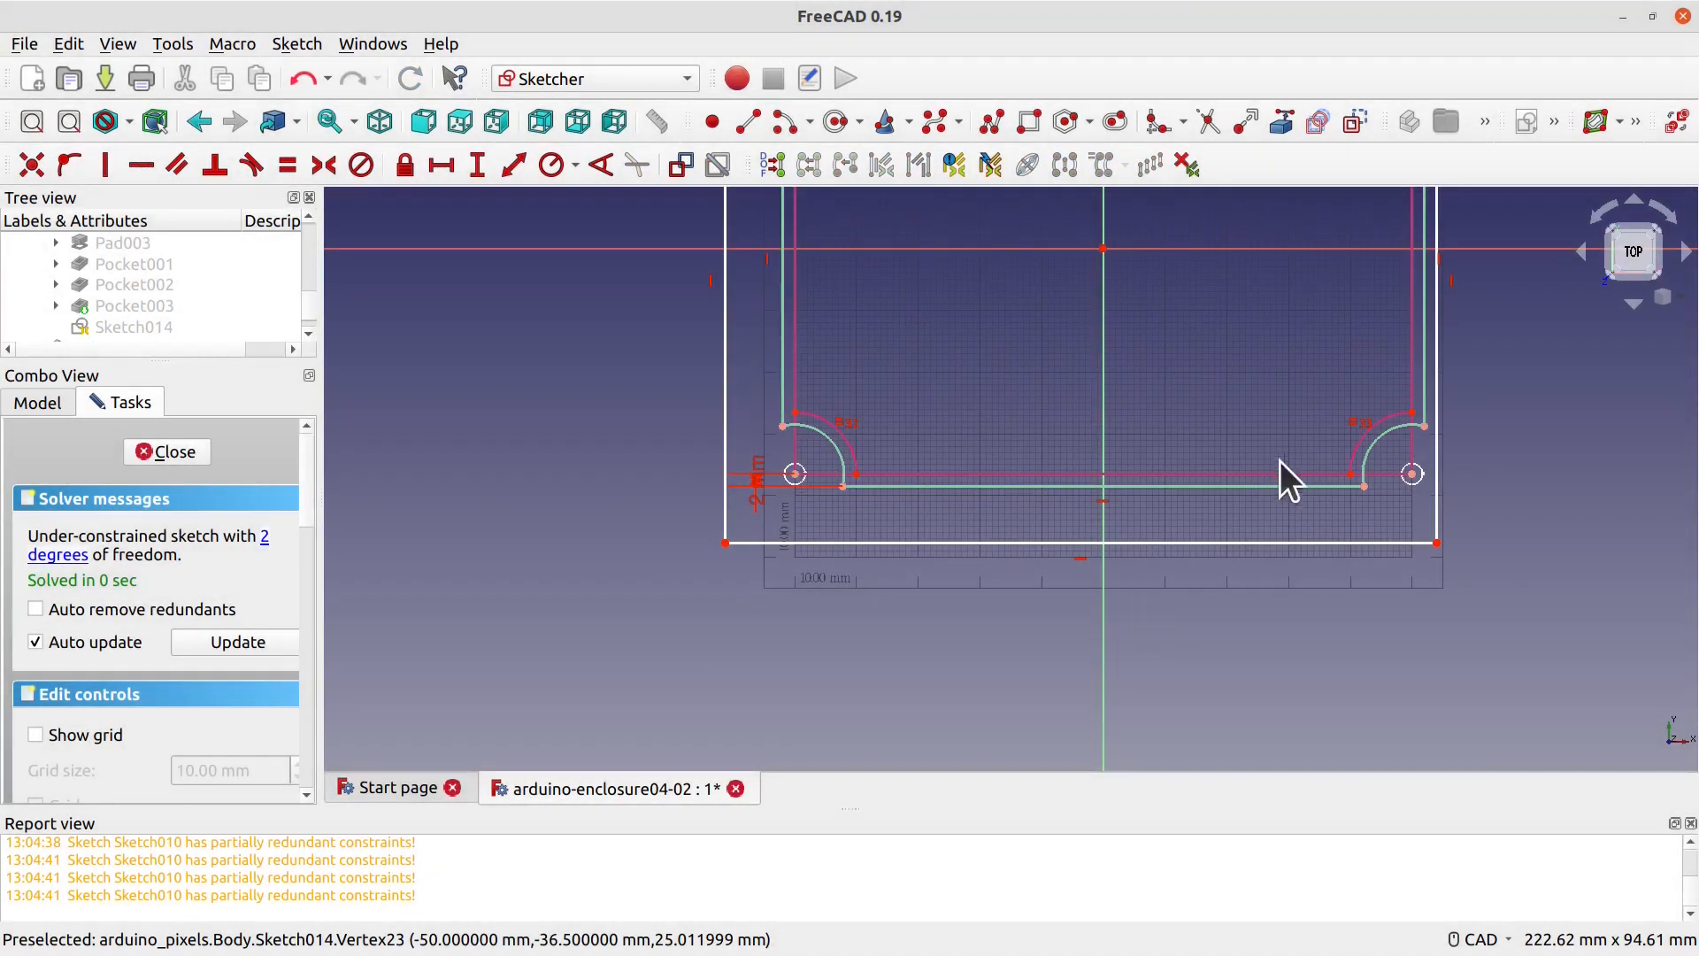
# Step: Constrain the vertical distance between the outer rectangle's lower-right corner and the lower-right gasket arc's lower end to 4 mm
pyautogui.scroll(-2, 1586, 373)
pyautogui.scroll(3, 1558, 527)
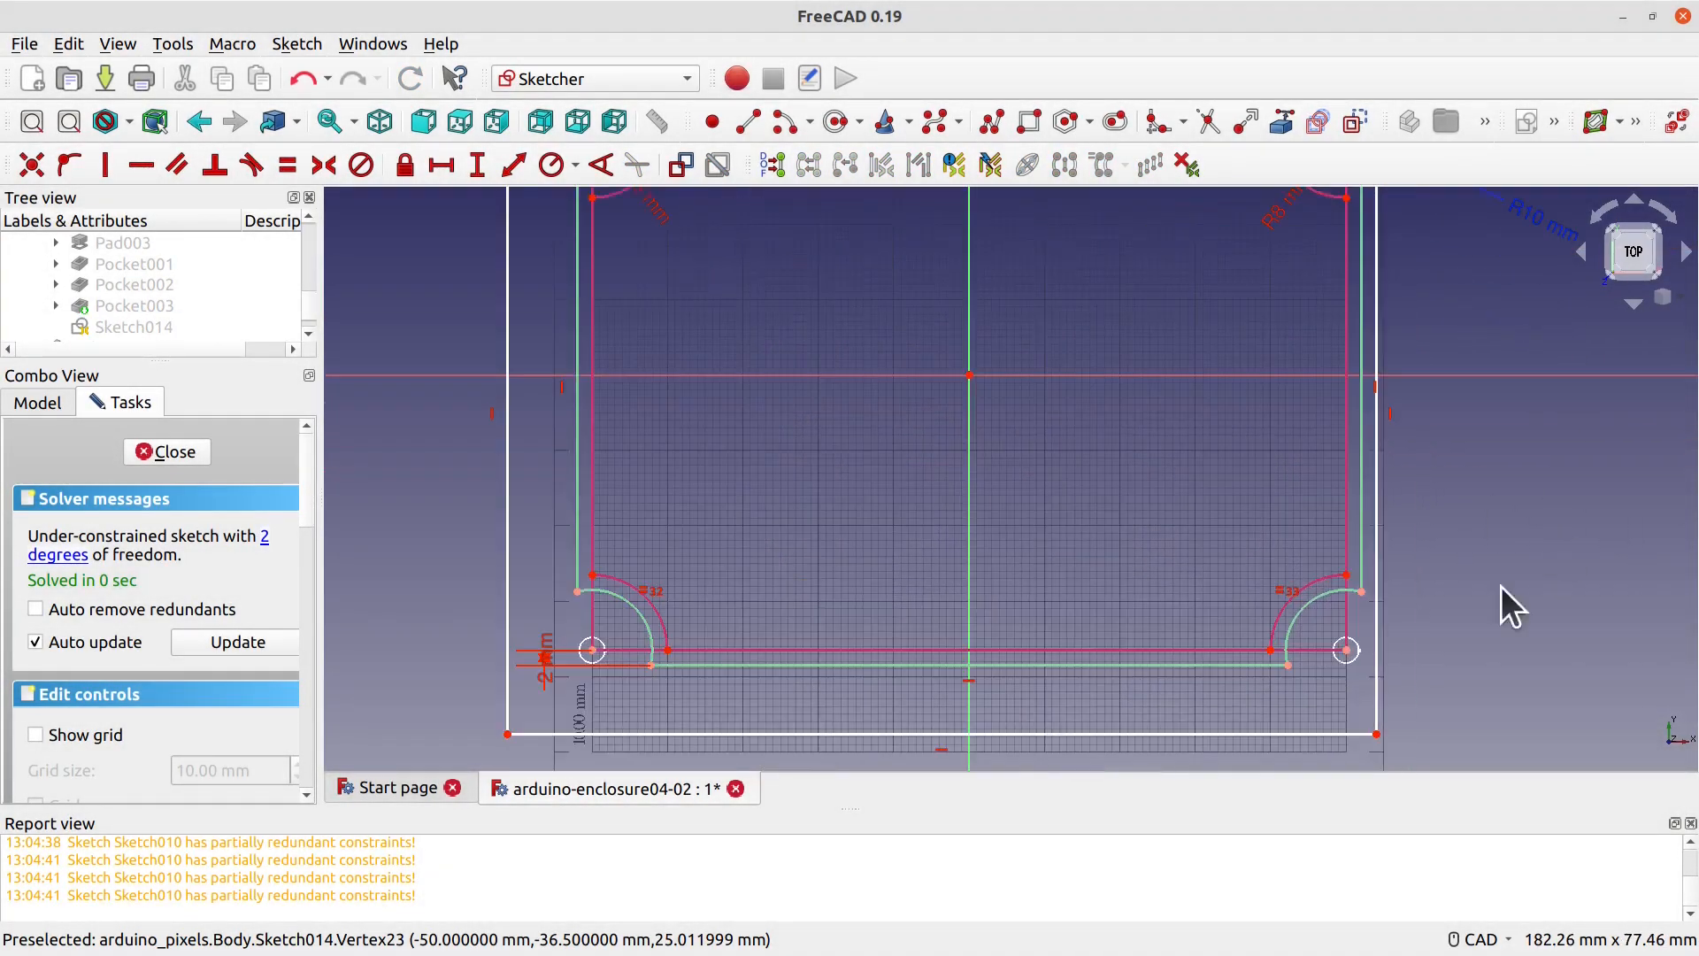
pyautogui.click(1376, 735)
pyautogui.click(1288, 666)
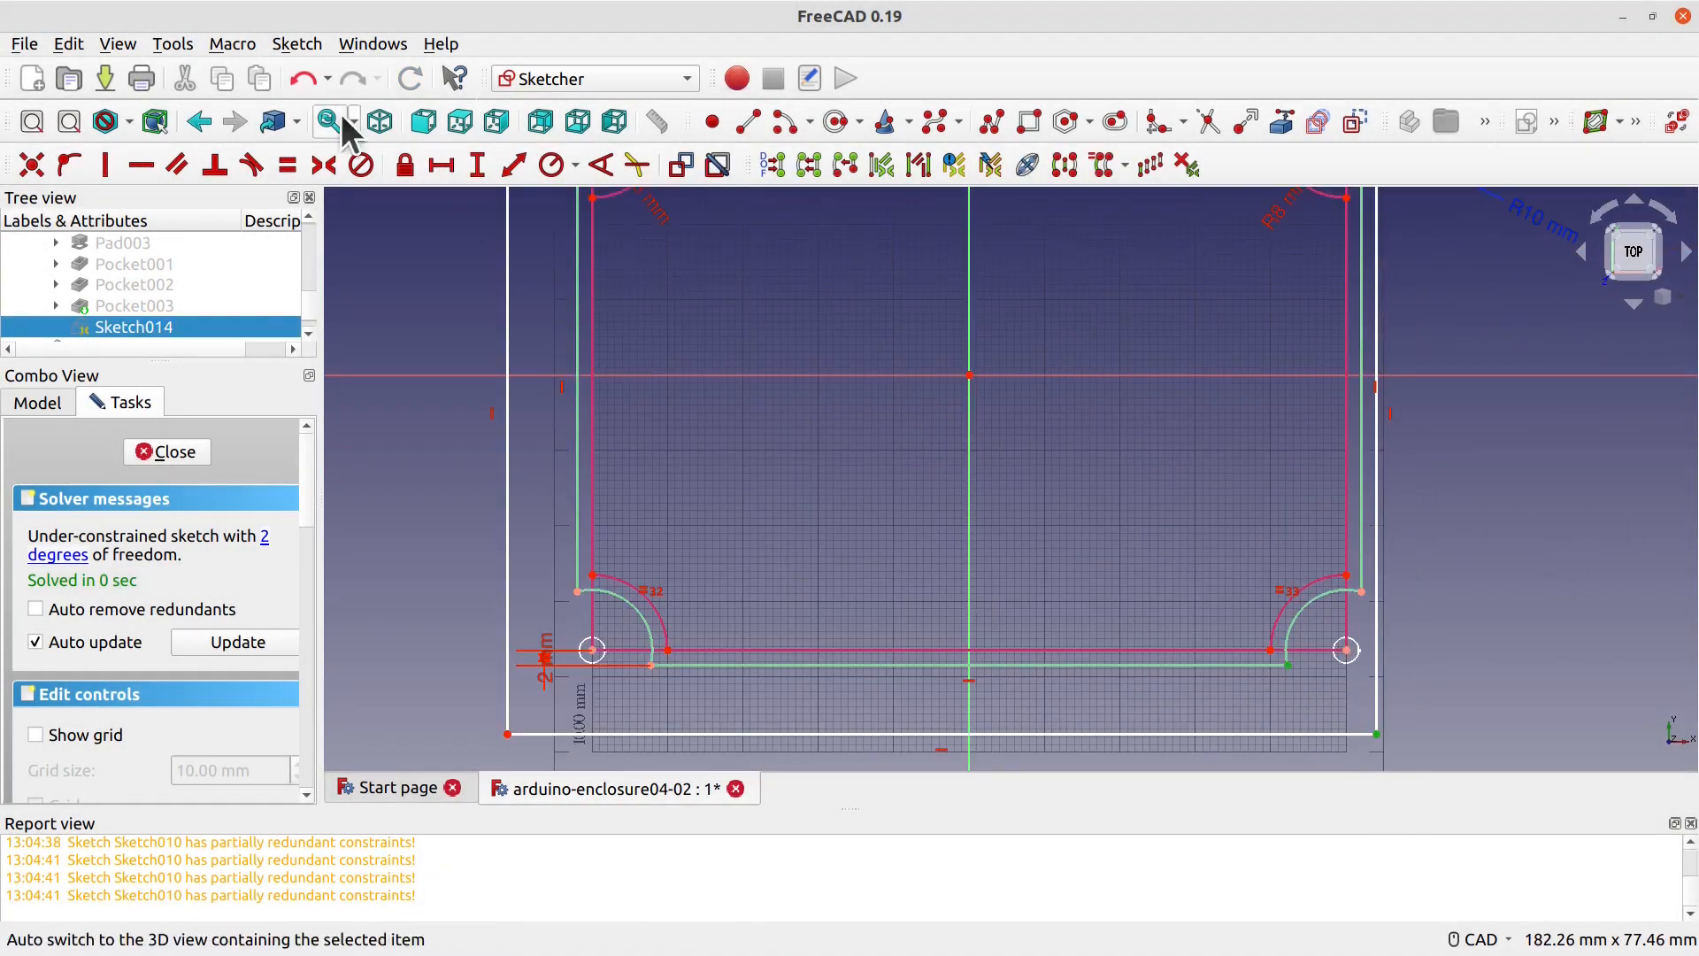
pyautogui.click(473, 168)
pyautogui.write('4')
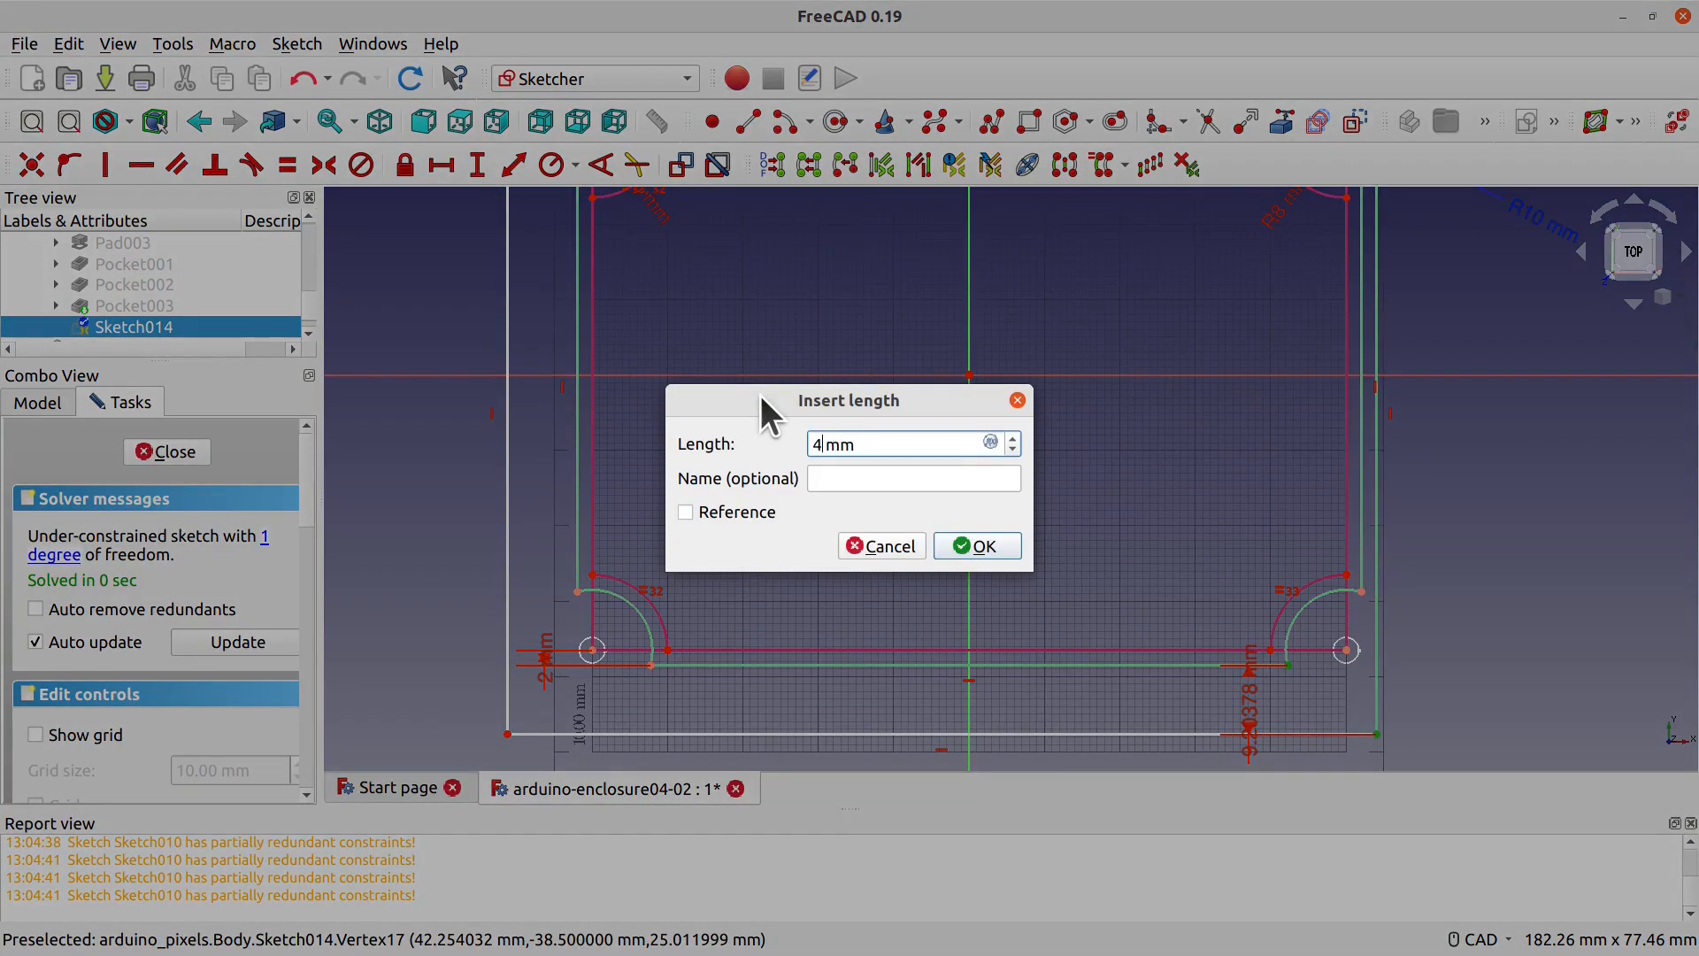
pyautogui.press('Return')
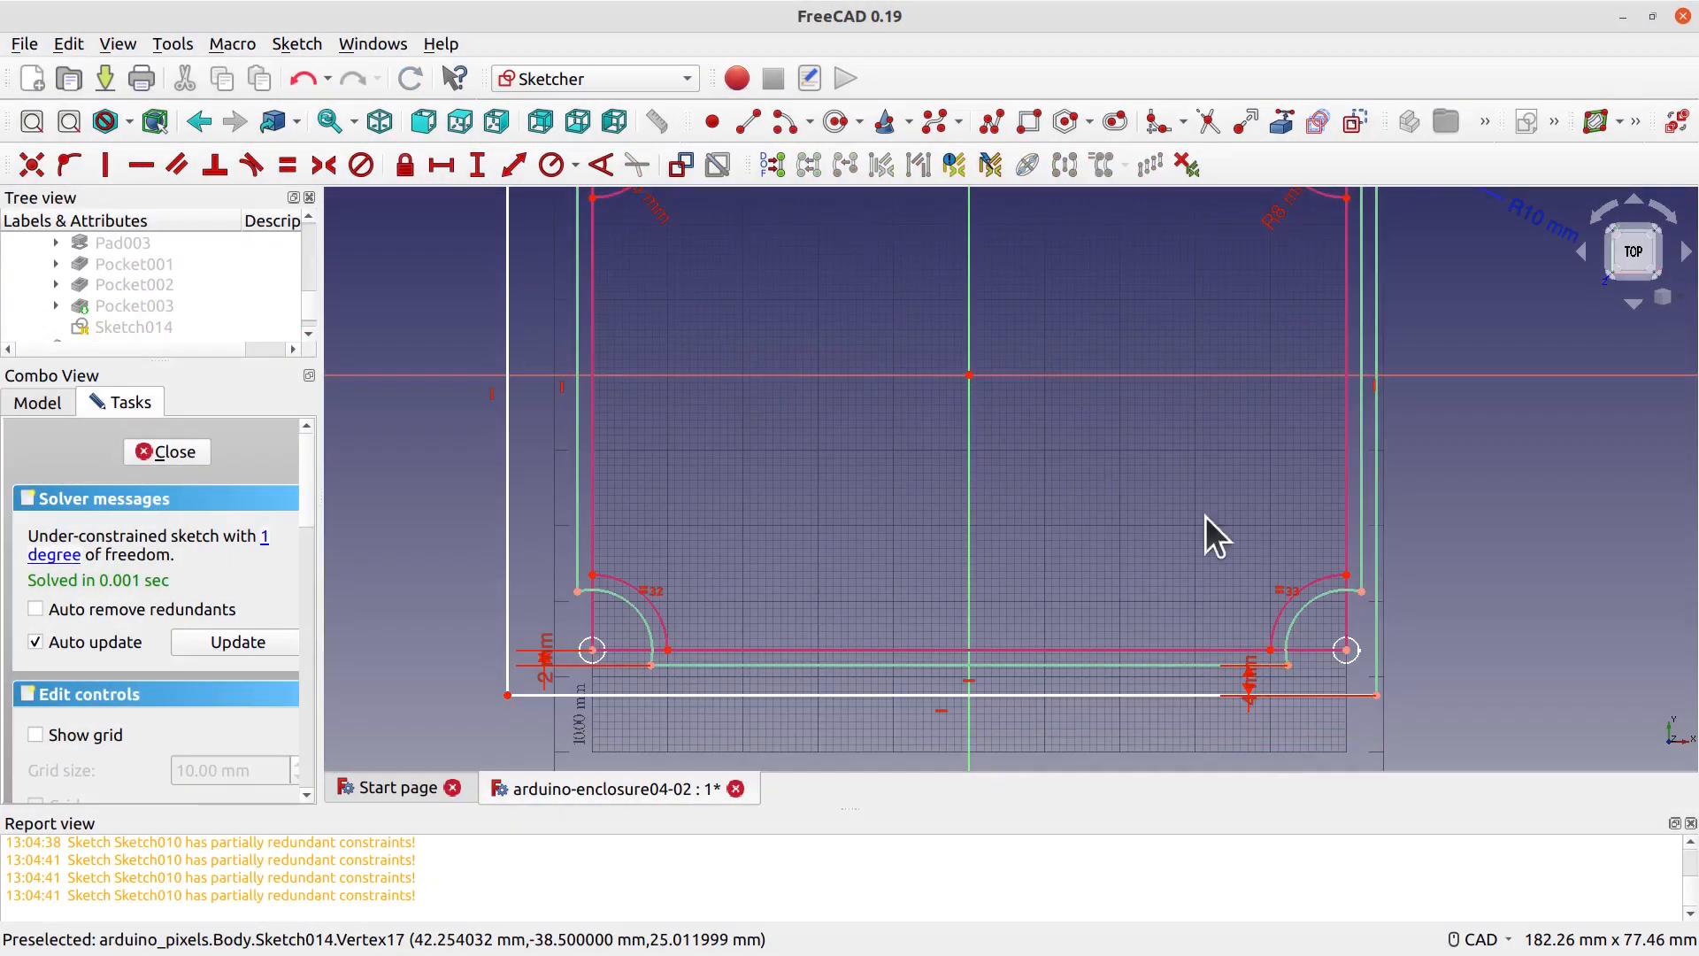
# Step: Constrain the horizontal distance between the lower-left gasket arc's upper end and the outer rectangle's lower-left corner to 4 mm, and close the sketch
pyautogui.click(578, 591)
pyautogui.click(505, 695)
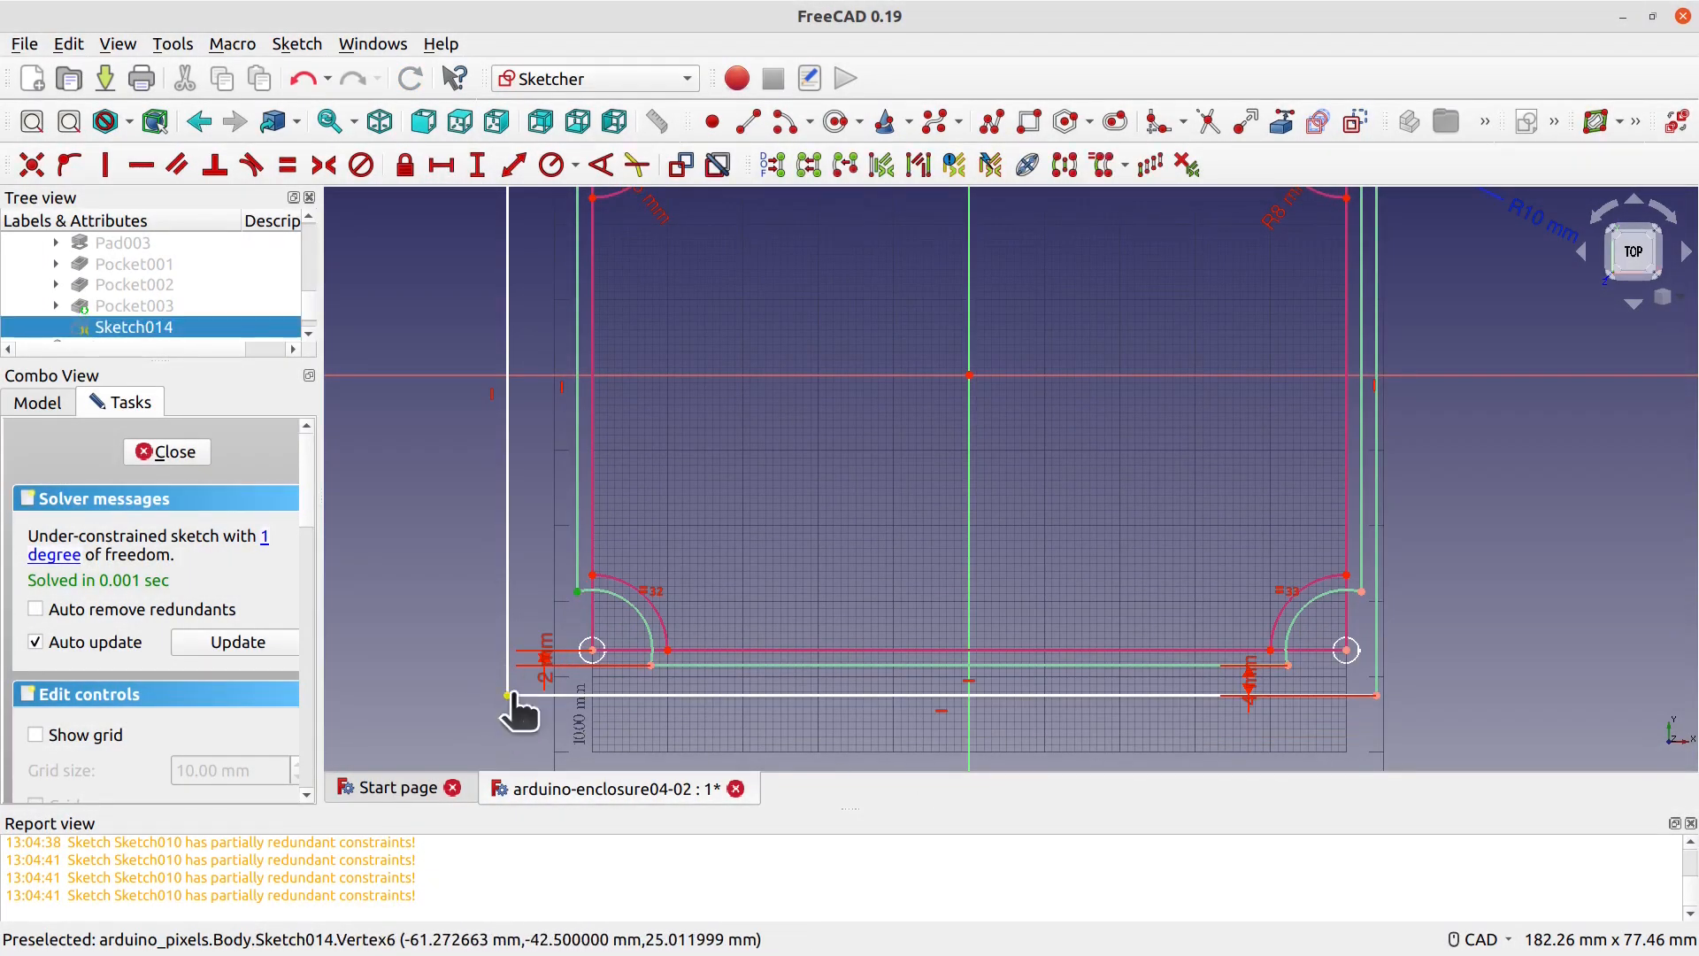
pyautogui.click(441, 164)
pyautogui.write('4')
pyautogui.click(1000, 544)
pyautogui.scroll(-5, 1590, 531)
pyautogui.moveTo(1559, 453); pyautogui.dragTo(1492, 542, button='middle')
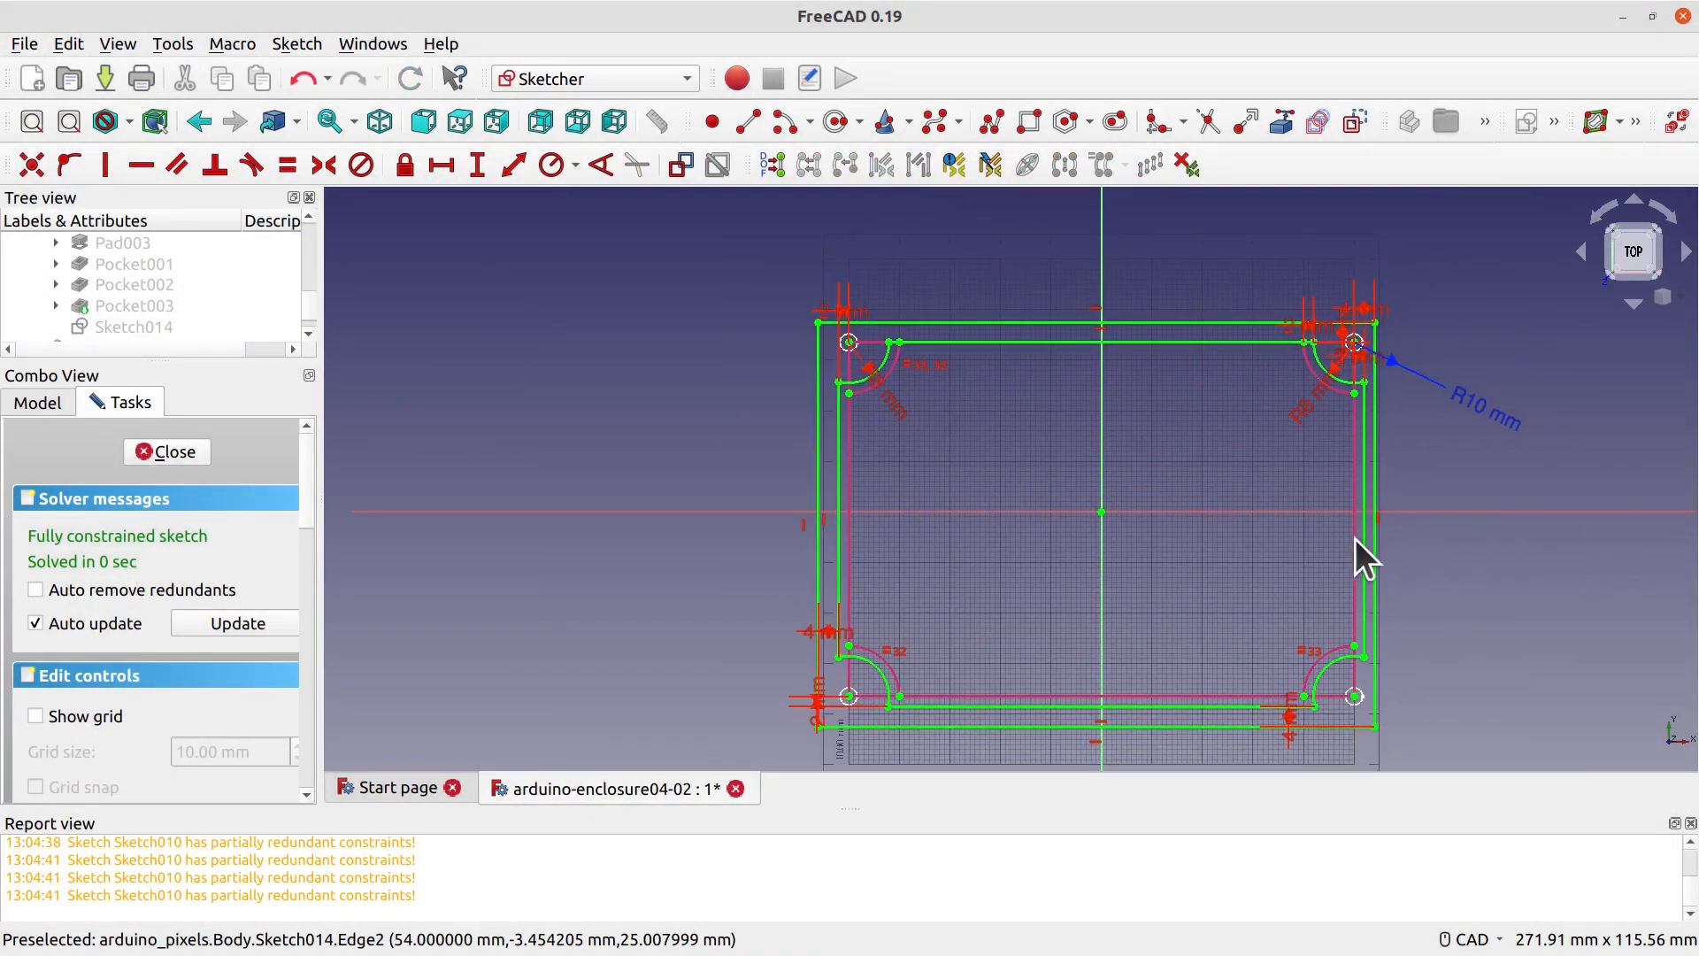
pyautogui.click(173, 449)
# Step: Pocket the gasket profile 1 mm deep into the base's upper rim
pyautogui.moveTo(504, 550); pyautogui.dragTo(516, 391, button='middle')
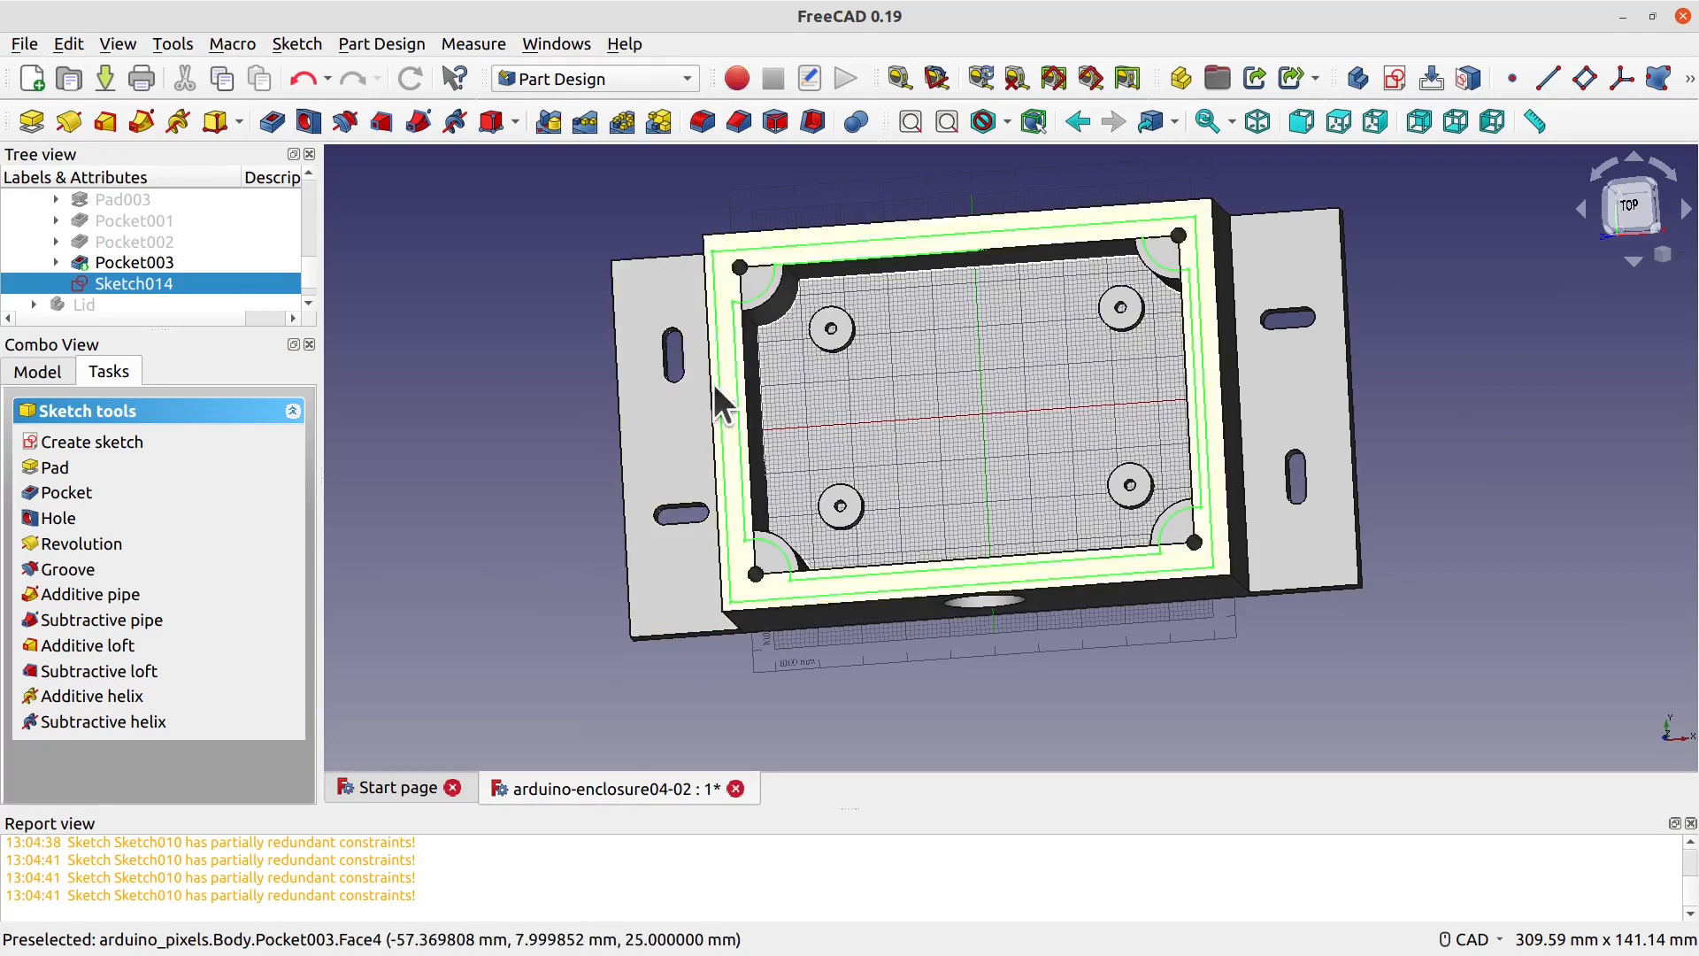
pyautogui.click(71, 492)
pyautogui.write('1')
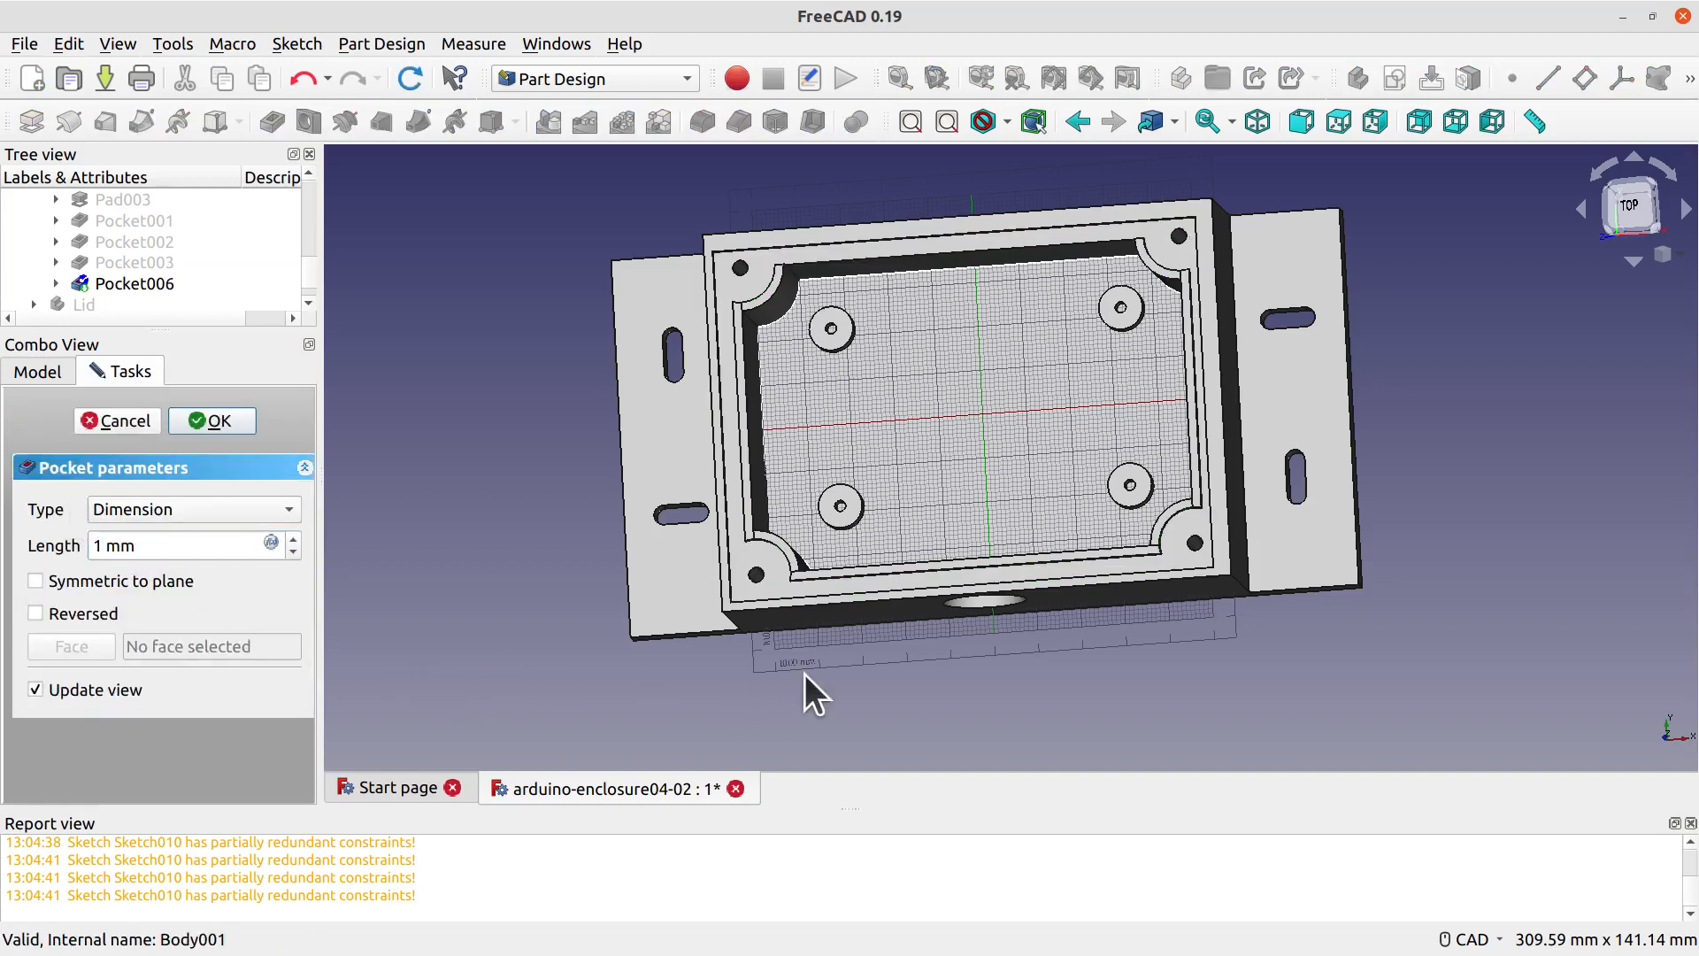
pyautogui.moveTo(944, 663); pyautogui.dragTo(922, 485, button='middle')
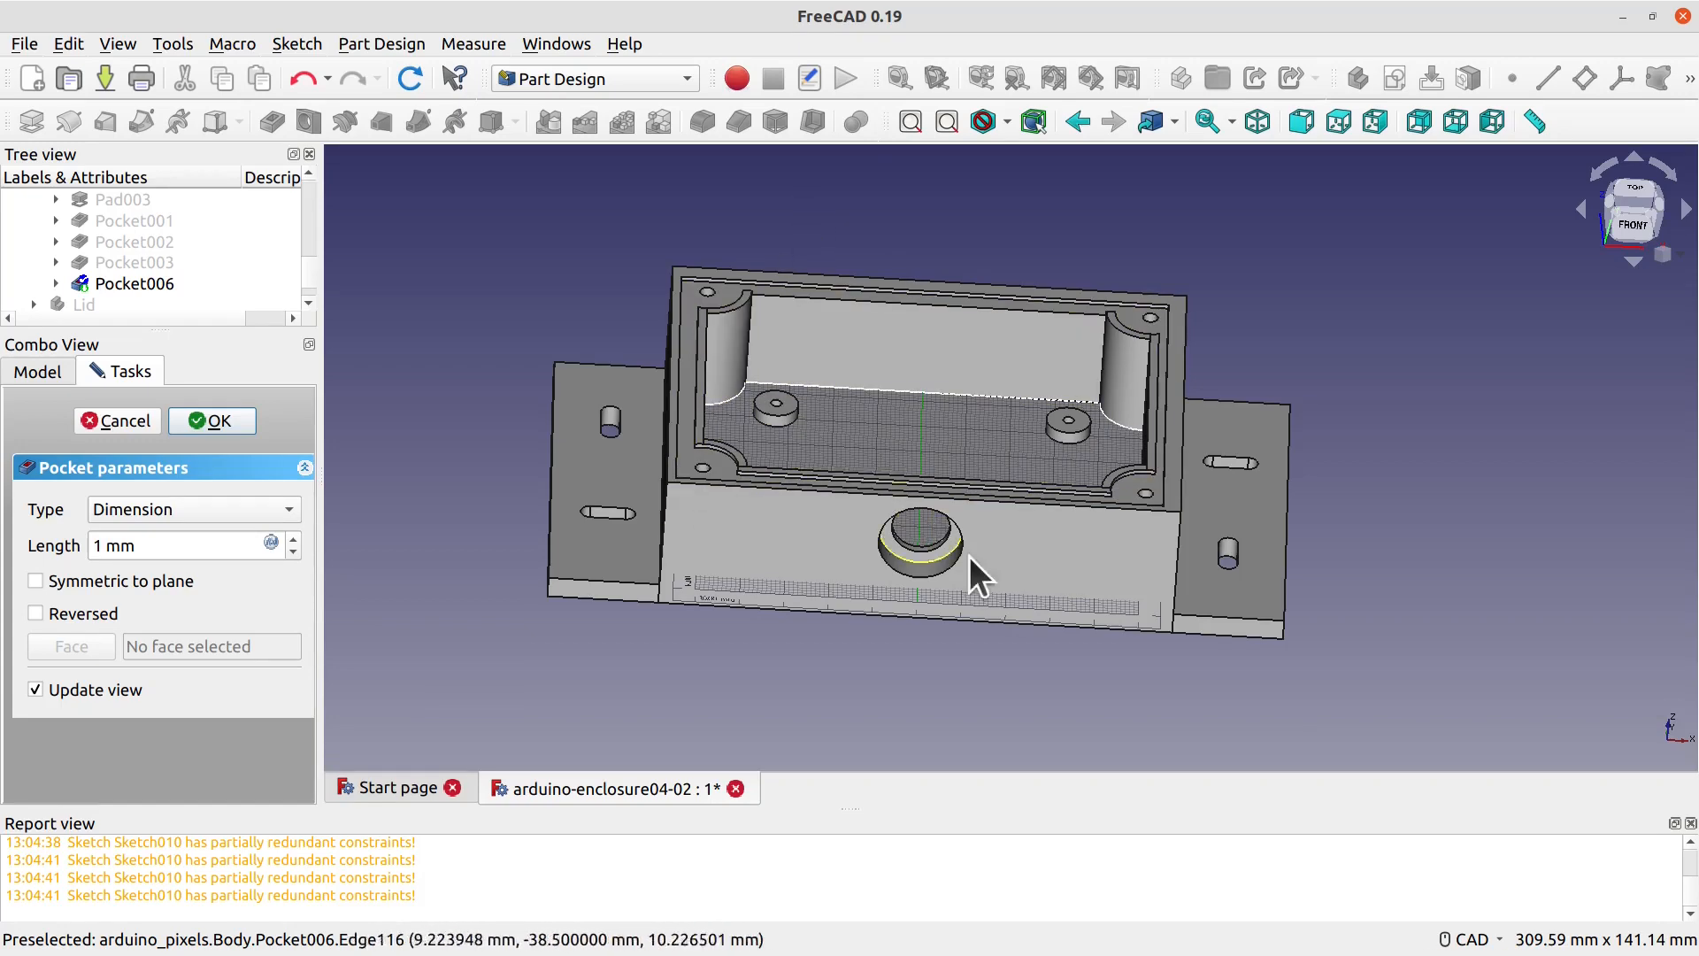
pyautogui.moveTo(1150, 714); pyautogui.dragTo(1150, 676, button='middle')
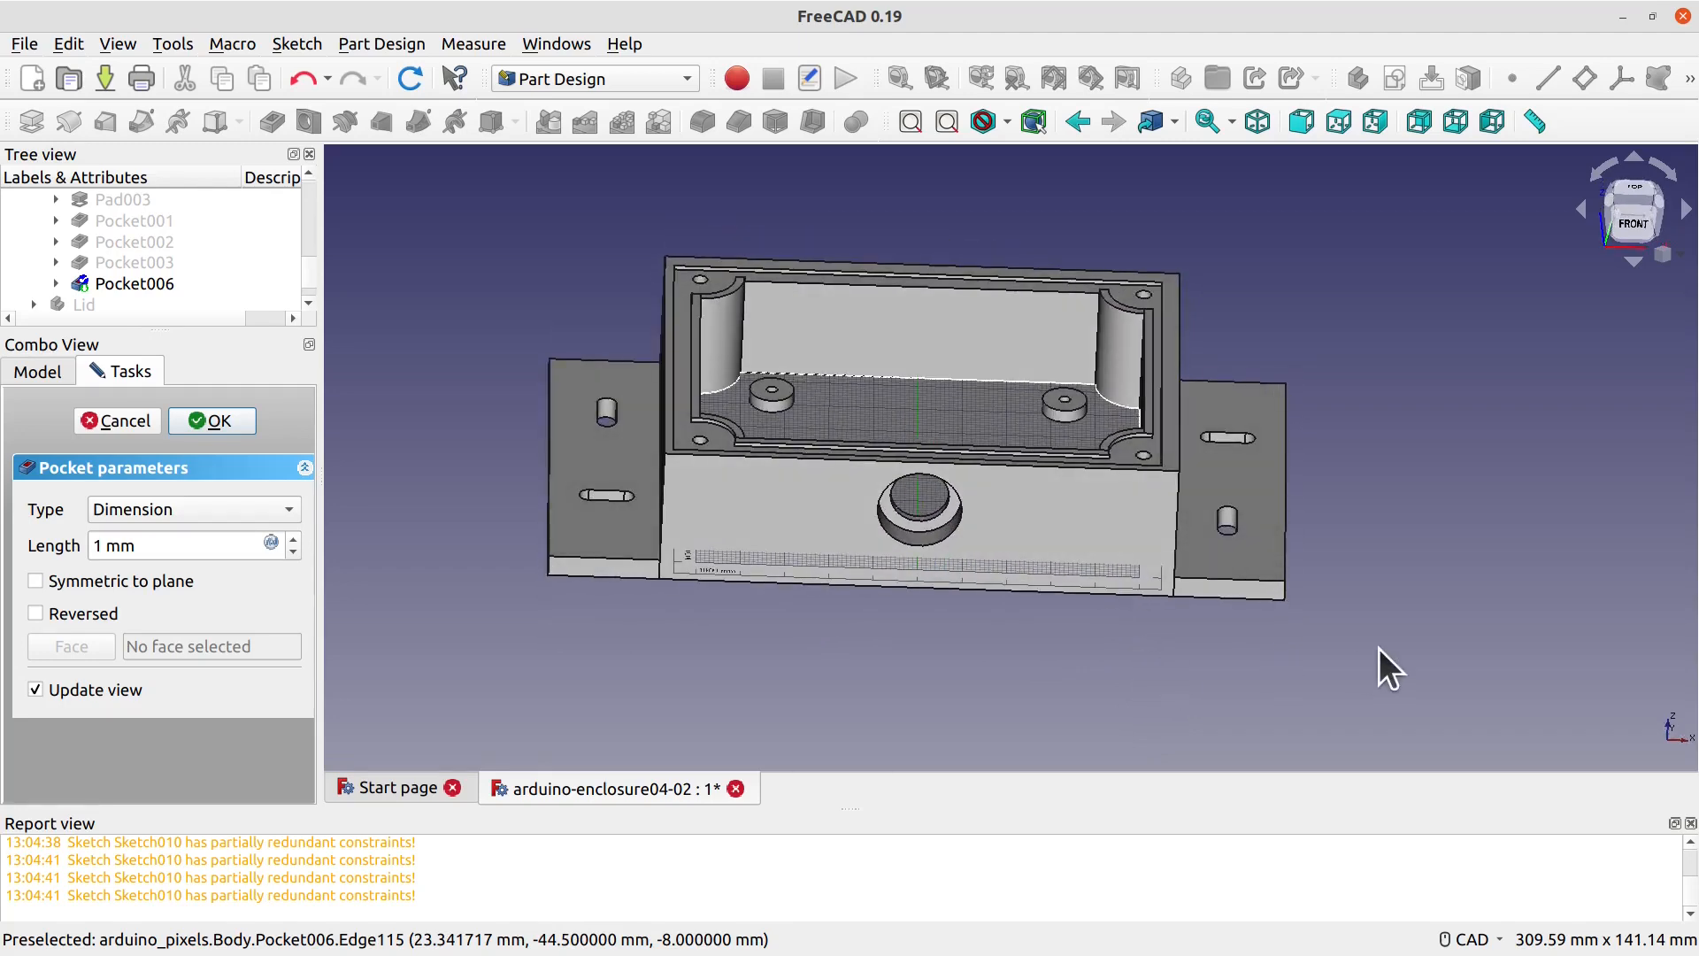
pyautogui.moveTo(1388, 670); pyautogui.dragTo(463, 508, button='middle')
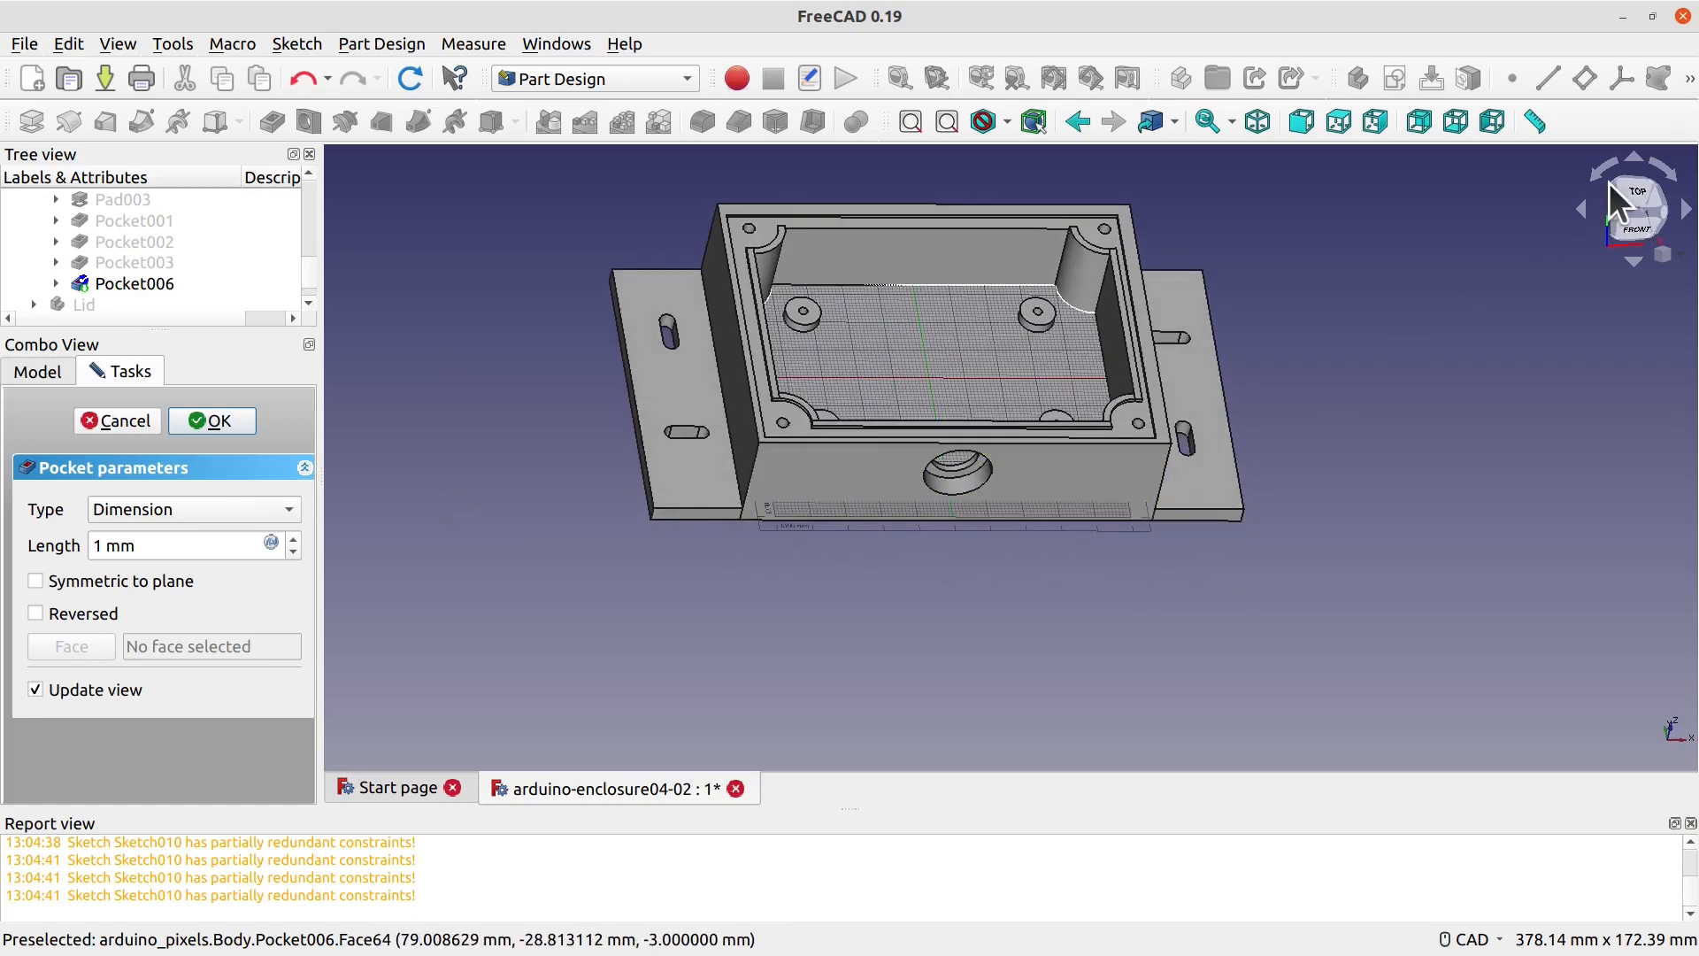
pyautogui.click(213, 421)
pyautogui.scroll(1, 1151, 581)
pyautogui.moveTo(1307, 416); pyautogui.dragTo(1283, 660, button='middle')
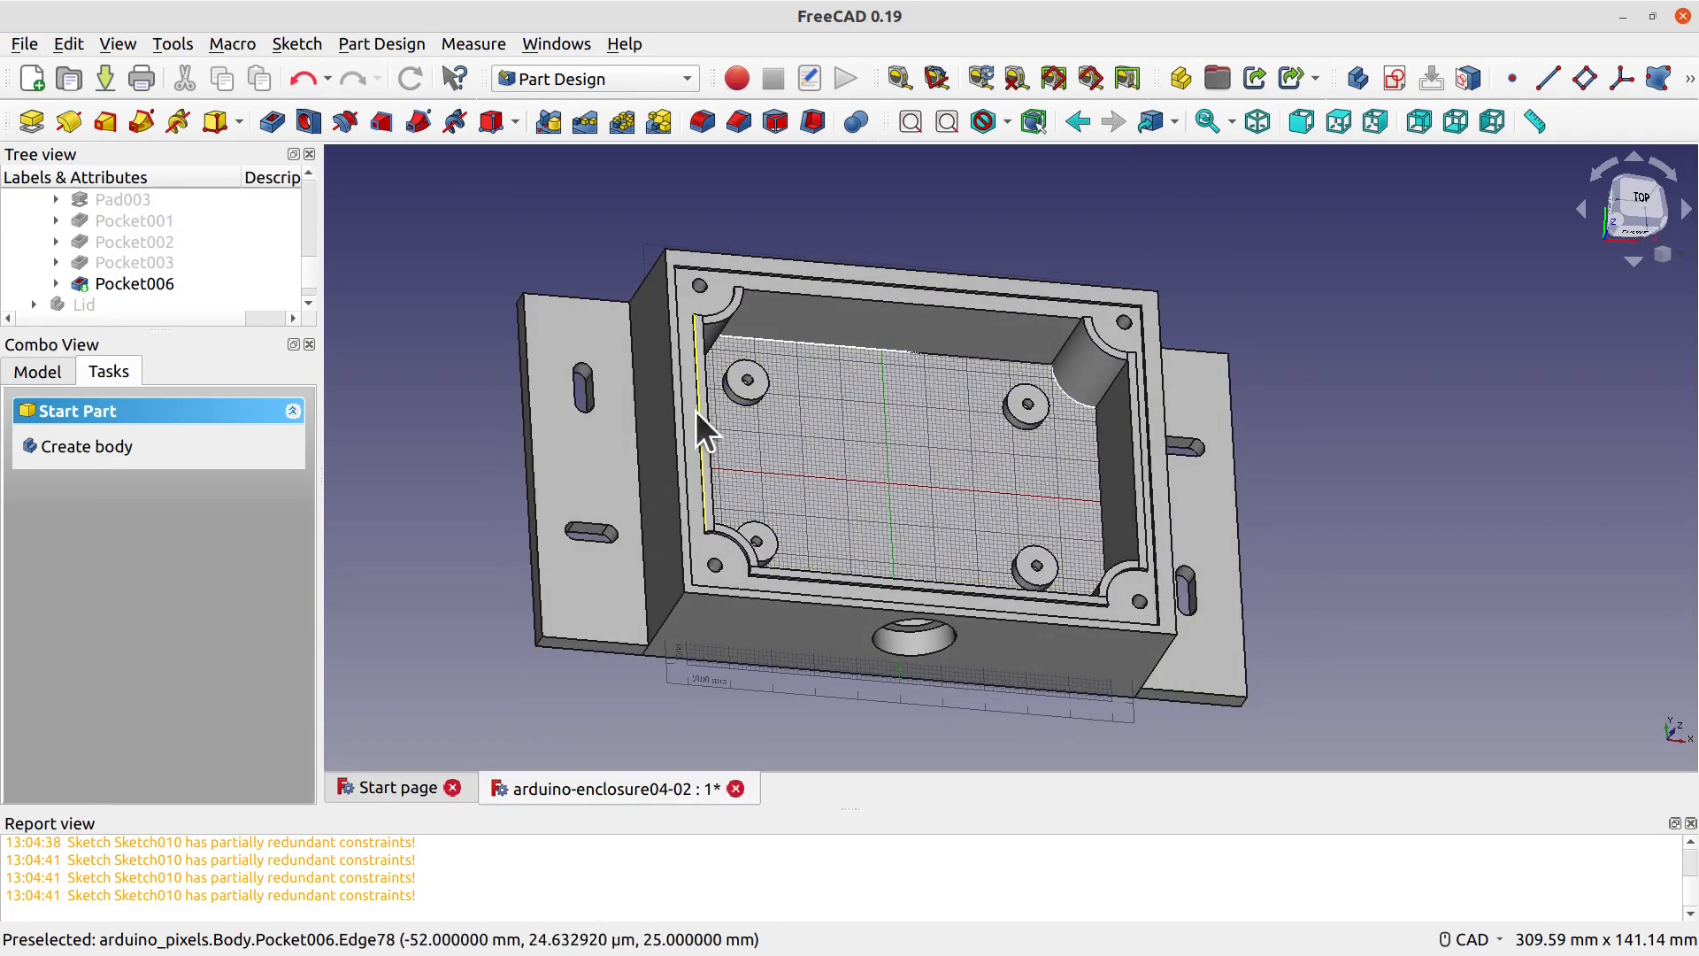
pyautogui.scroll(2, 949, 398)
pyautogui.moveTo(948, 398); pyautogui.dragTo(850, 403, button='middle')
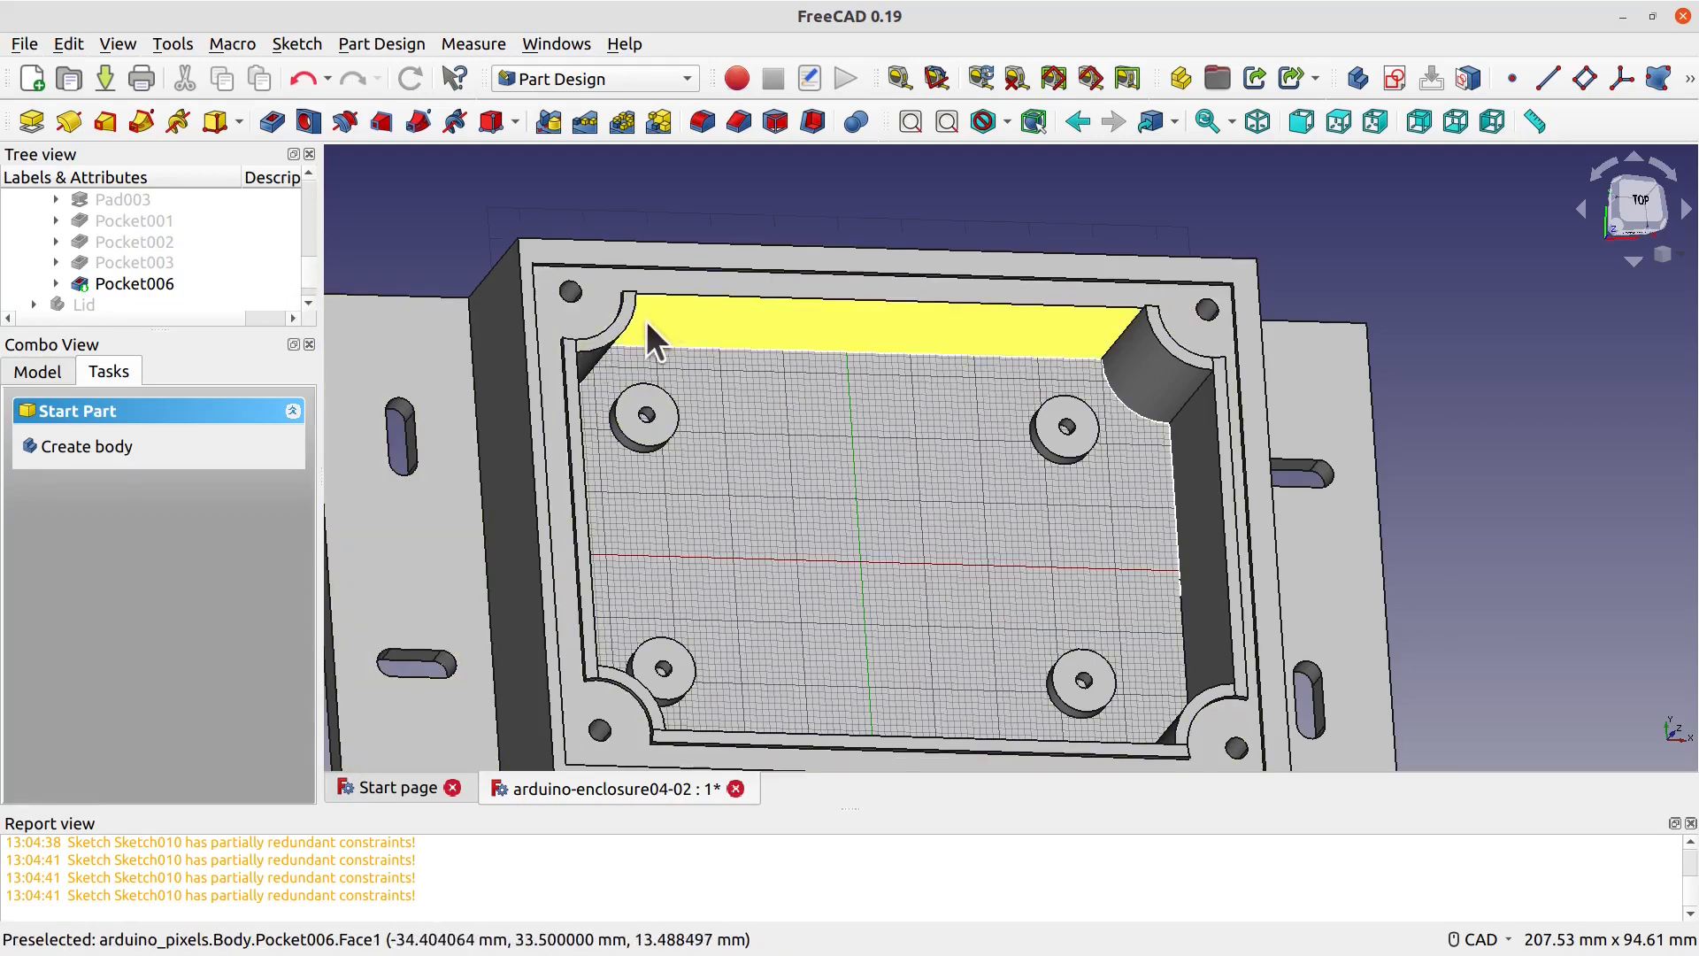
# Step: Reopen the base's gasket pocket sketch and delete the 2 mm horizontal constraint at the left end of the upper-right gasket arc
pyautogui.scroll(-2, 715, 389)
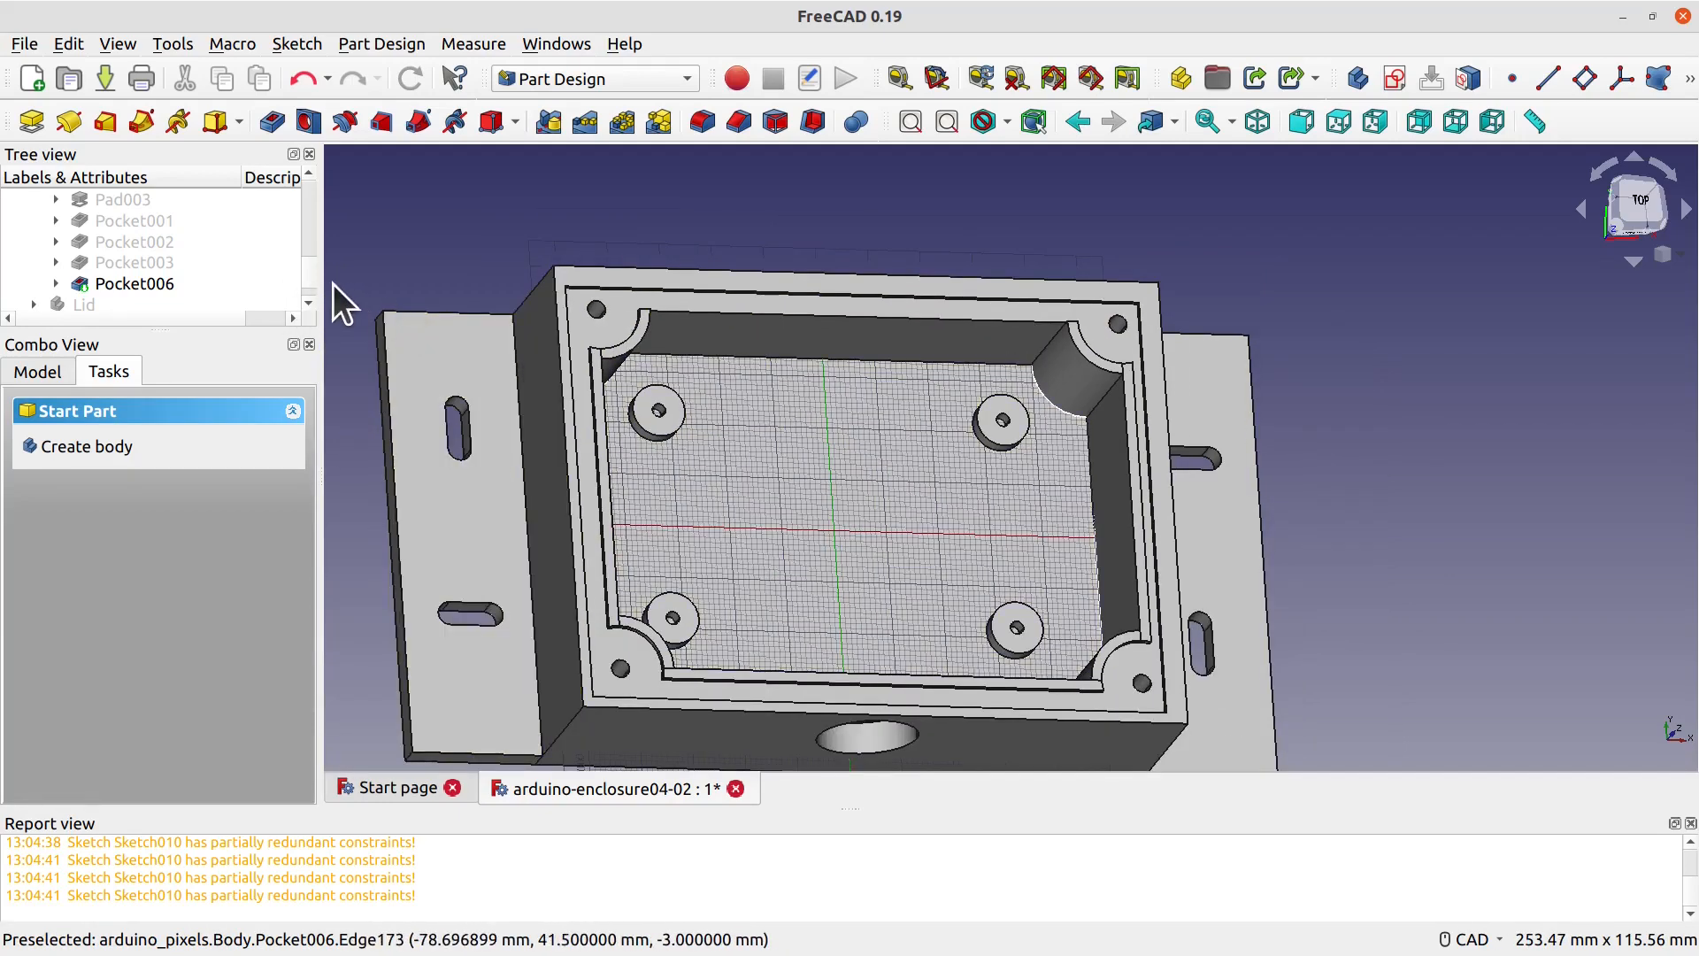
pyautogui.scroll(1, 256, 280)
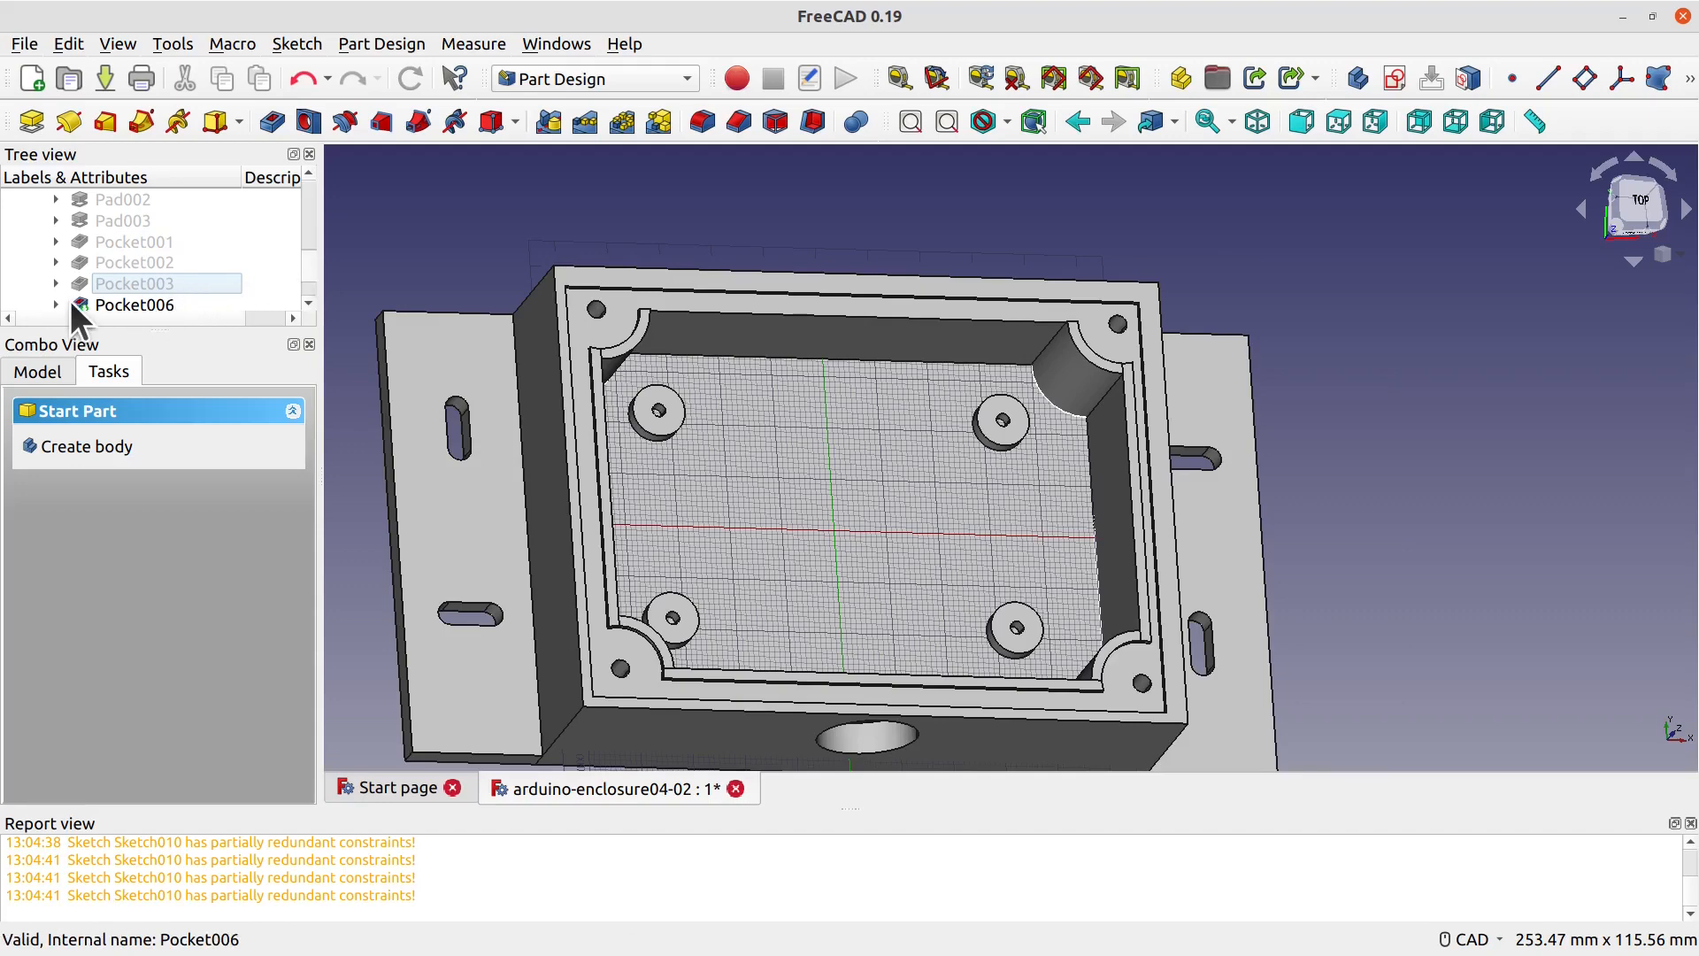
pyautogui.click(53, 302)
pyautogui.click(166, 269)
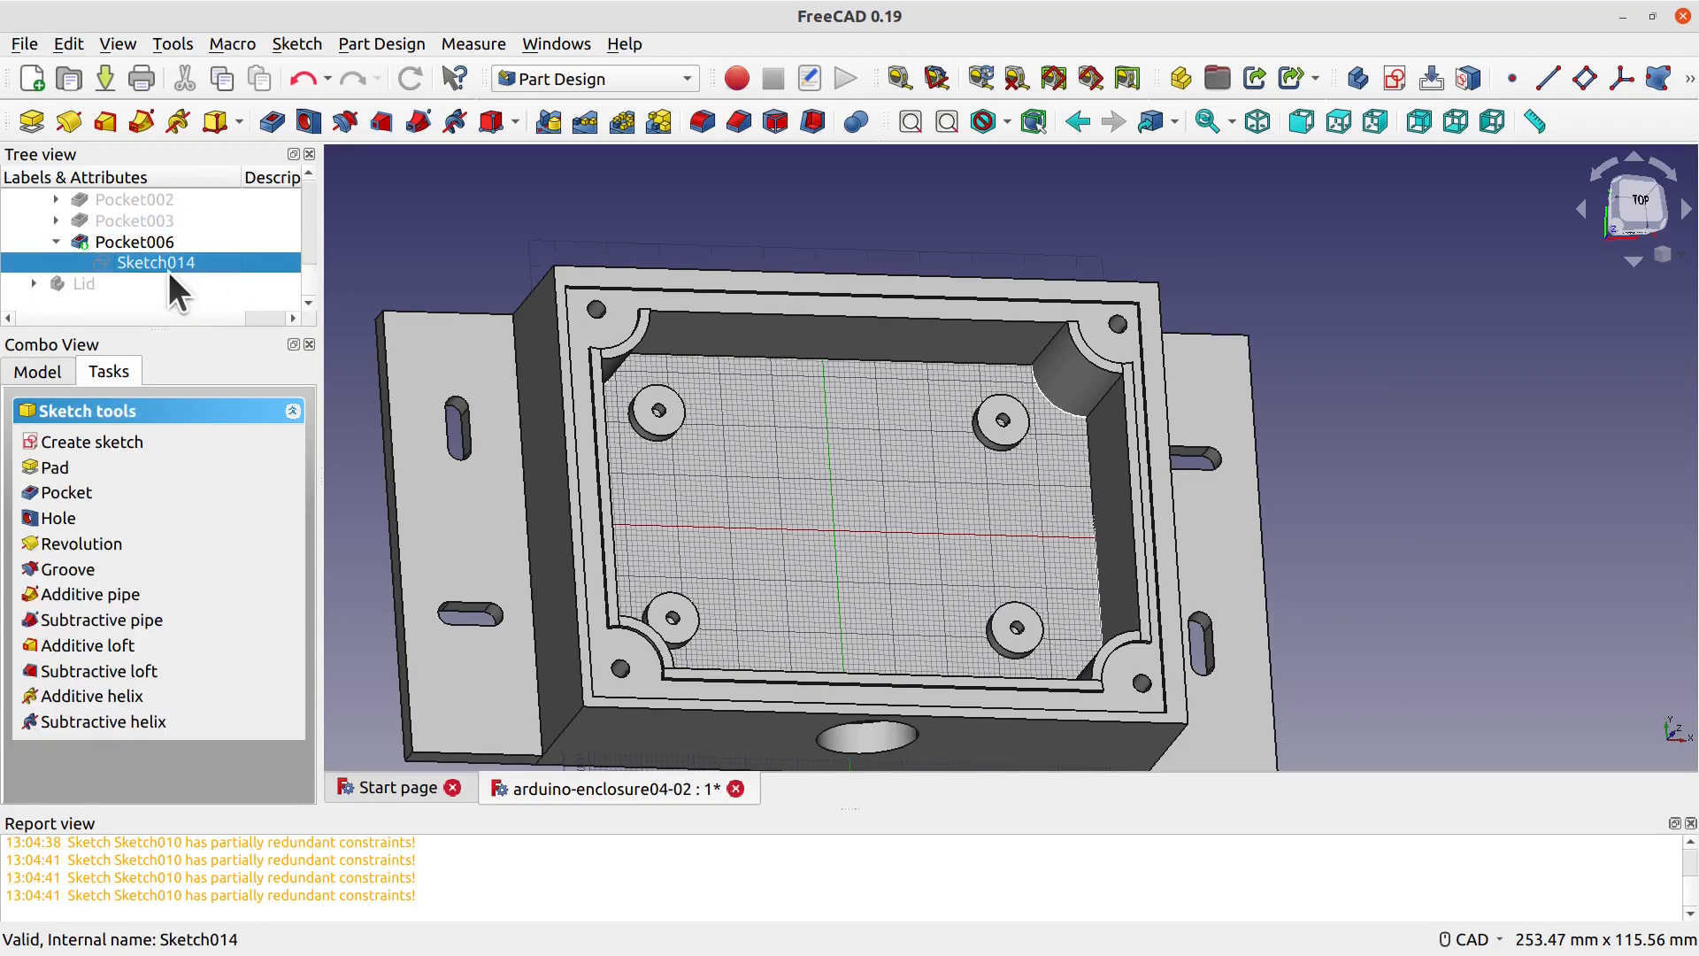
pyautogui.doubleClick(168, 271)
pyautogui.scroll(3, 506, 381)
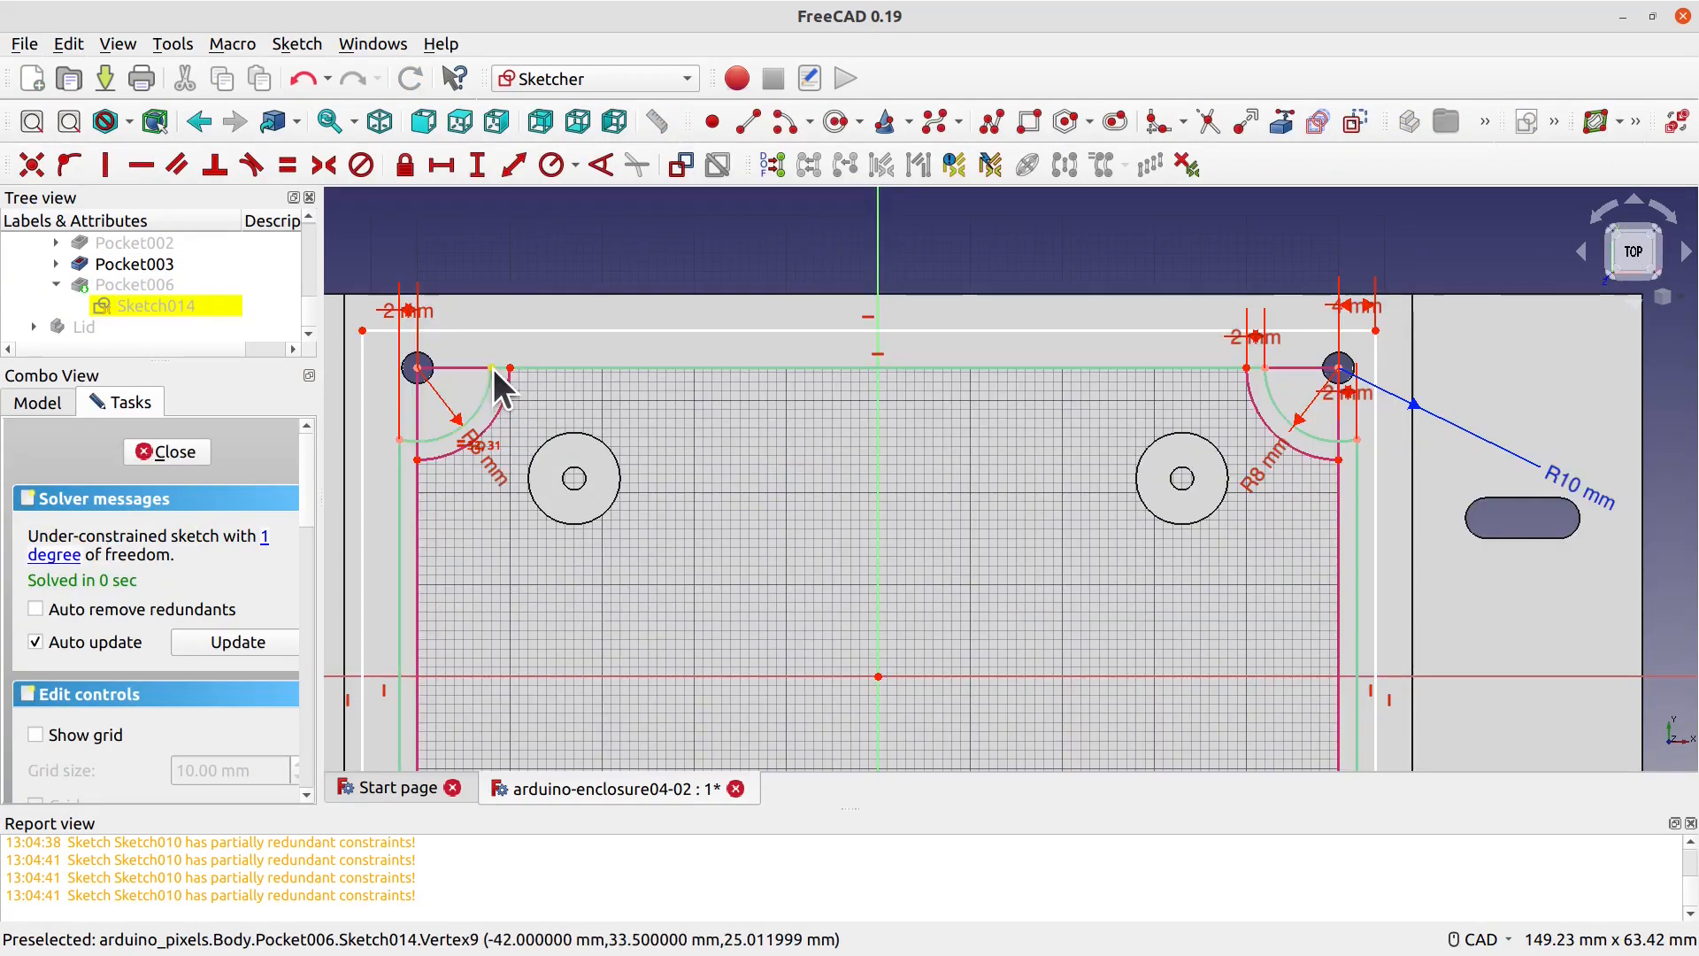
pyautogui.scroll(2, 1097, 443)
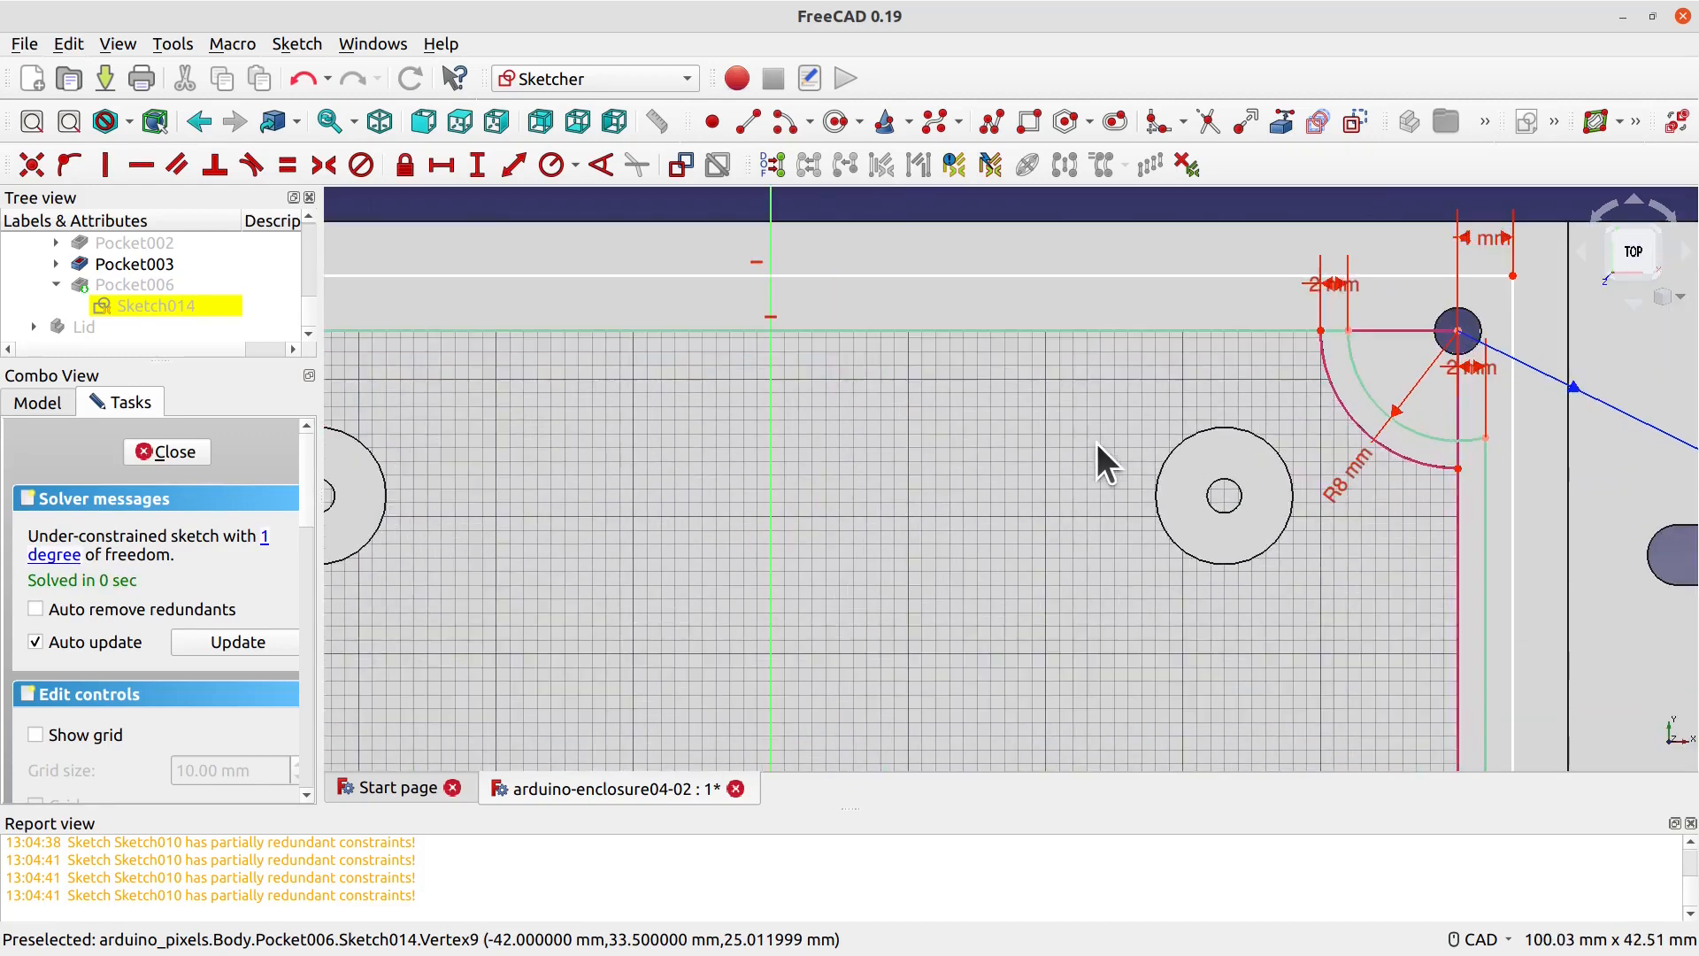
pyautogui.moveTo(1151, 439); pyautogui.dragTo(1059, 363, button='middle')
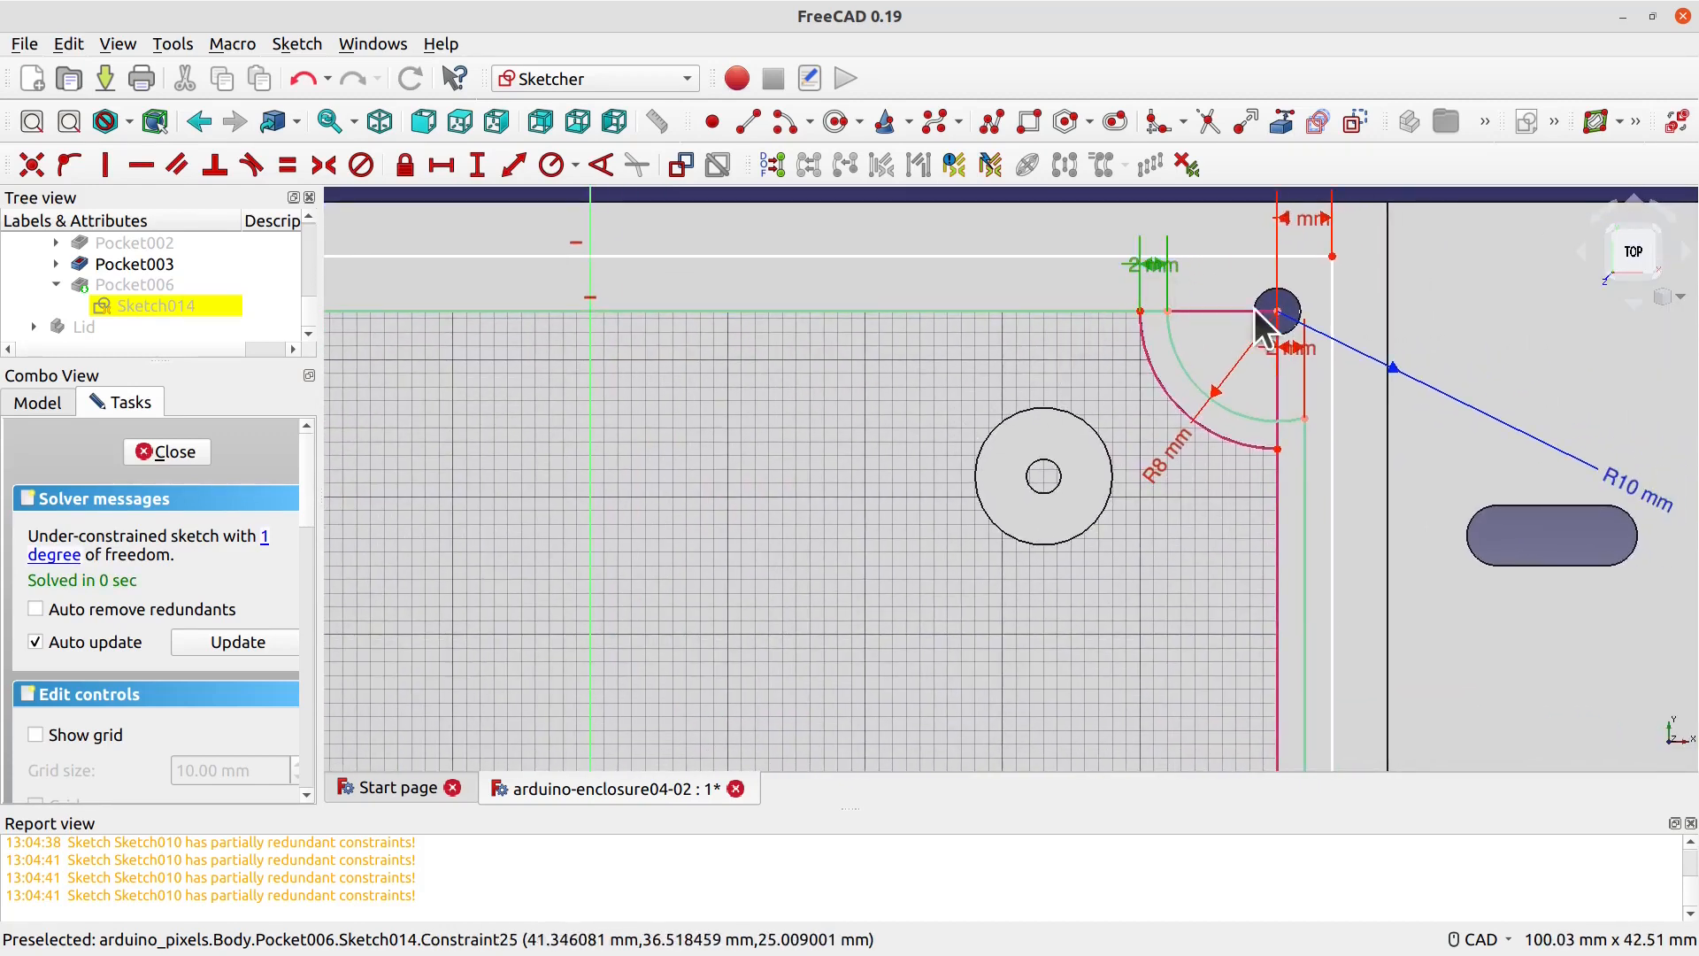
pyautogui.press('Delete')
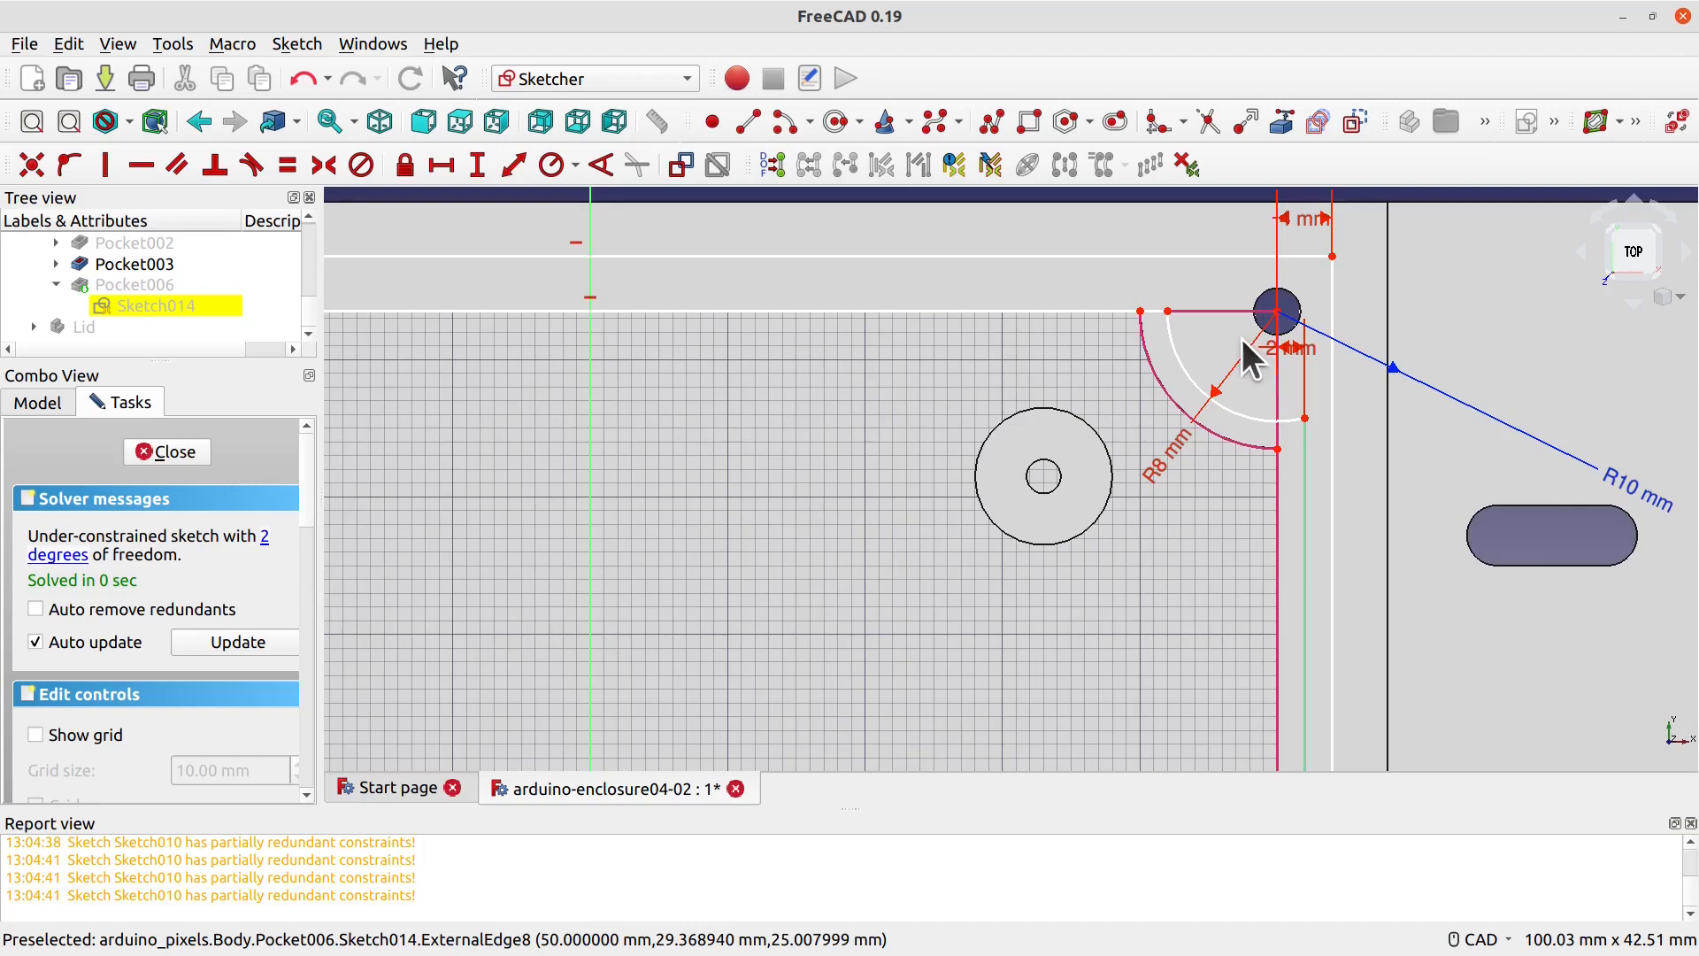
# Step: Raise the inner upper line above the screw hole's centre and constrain its end's vertical distance to that centre to 2 mm
pyautogui.moveTo(1117, 308); pyautogui.dragTo(1127, 286)
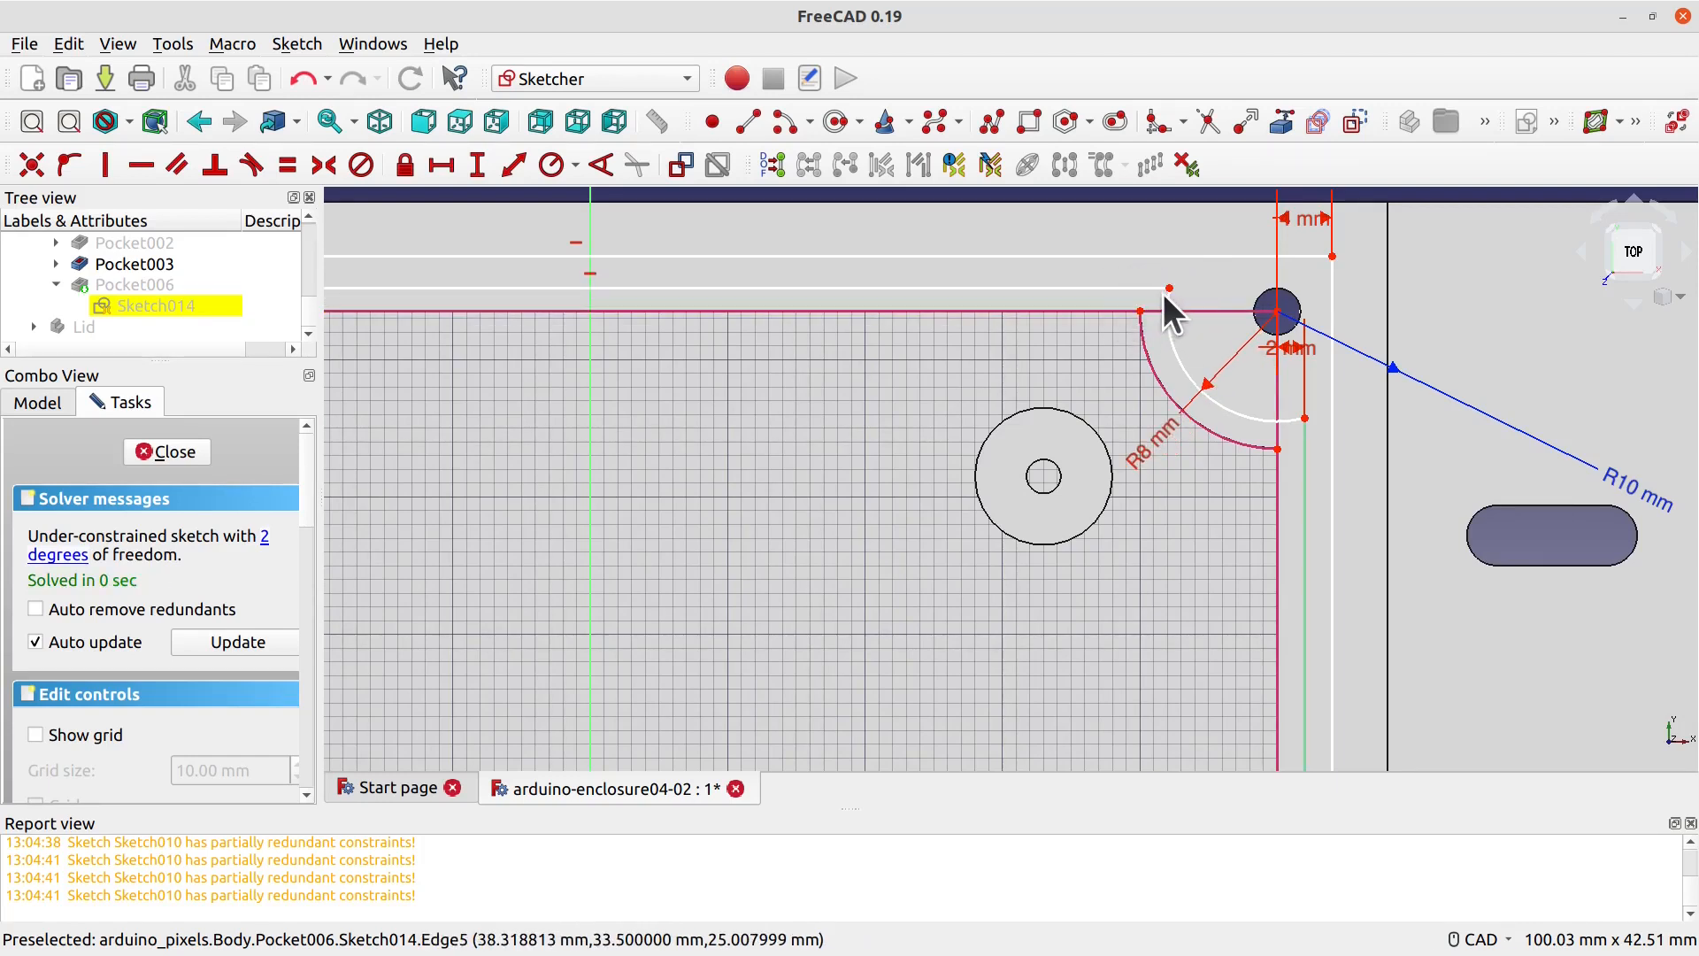
pyautogui.click(1170, 288)
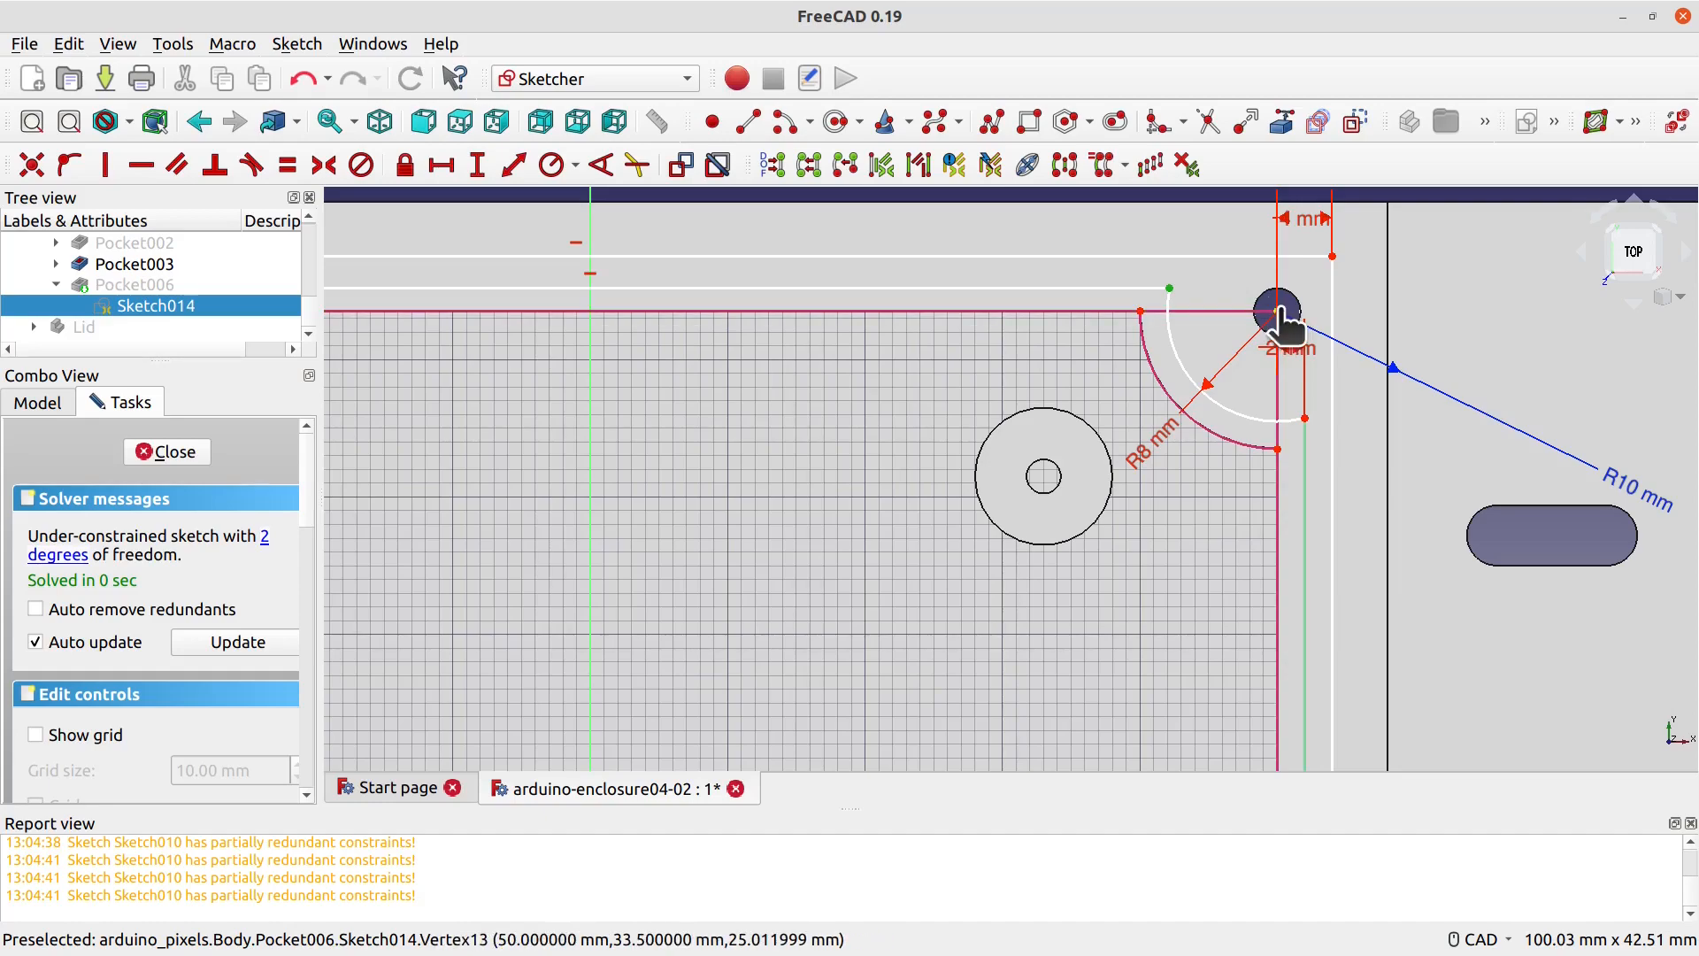
pyautogui.click(477, 164)
pyautogui.write('2')
pyautogui.press('Return')
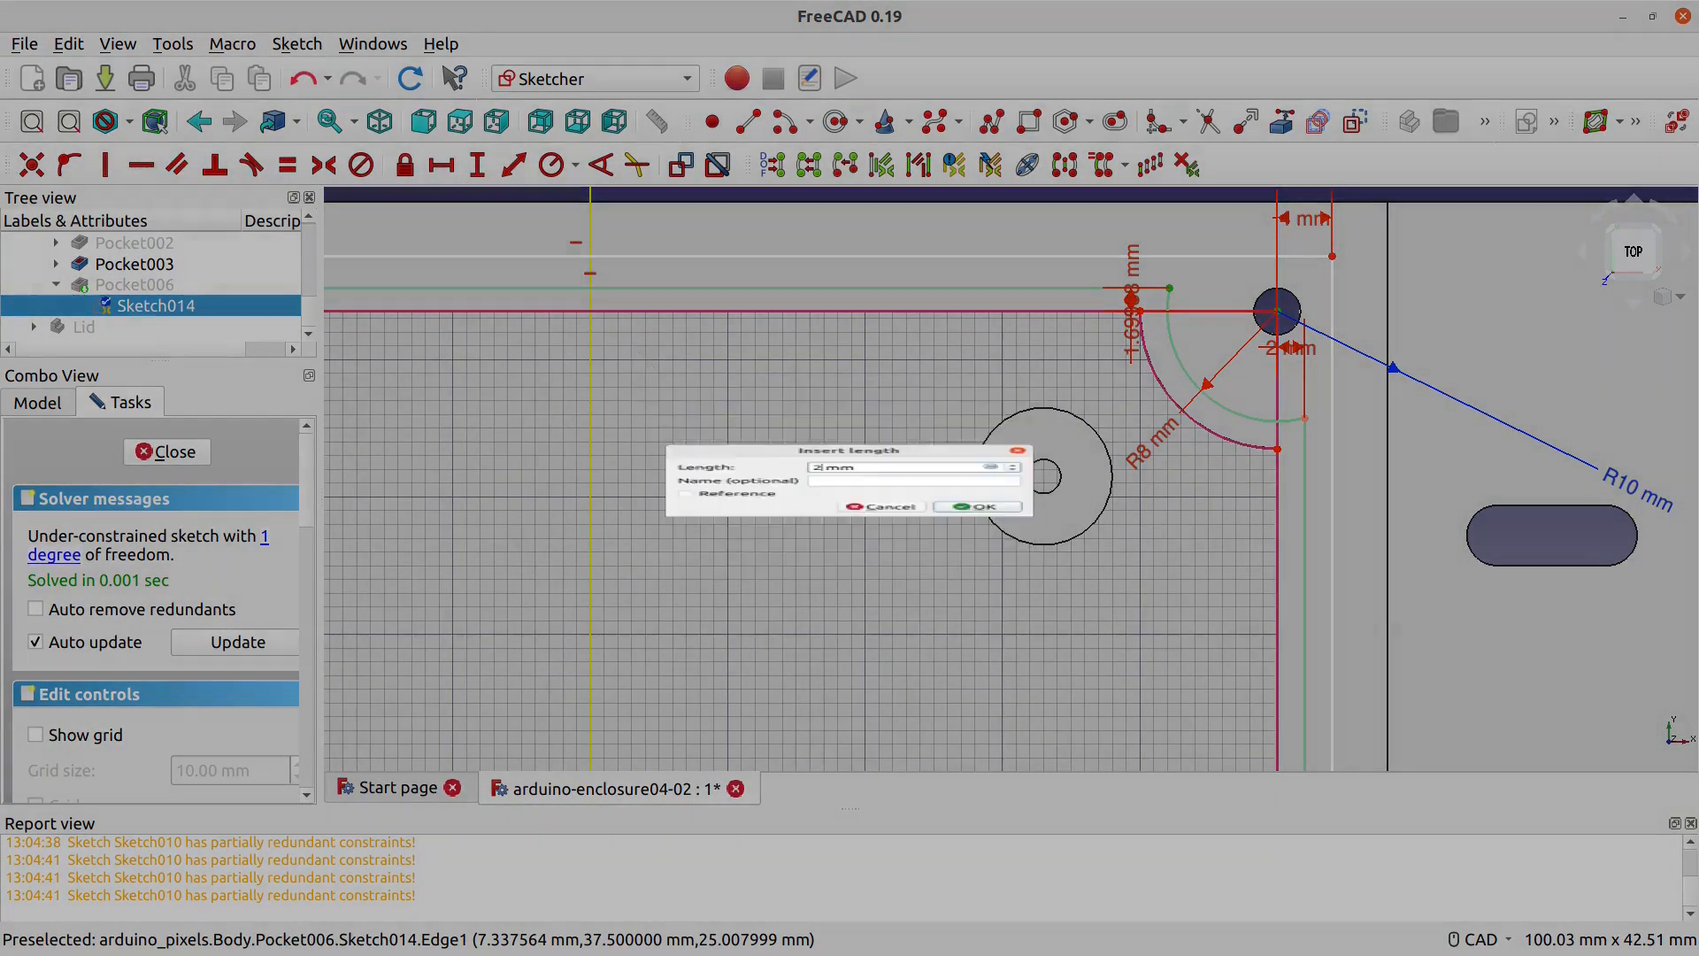
# Step: Constrain the vertical distance between the outer rectangle's upper-right corner and the gasket arc's upper end to 4 mm, and close the sketch
pyautogui.click(1330, 257)
pyautogui.click(1175, 281)
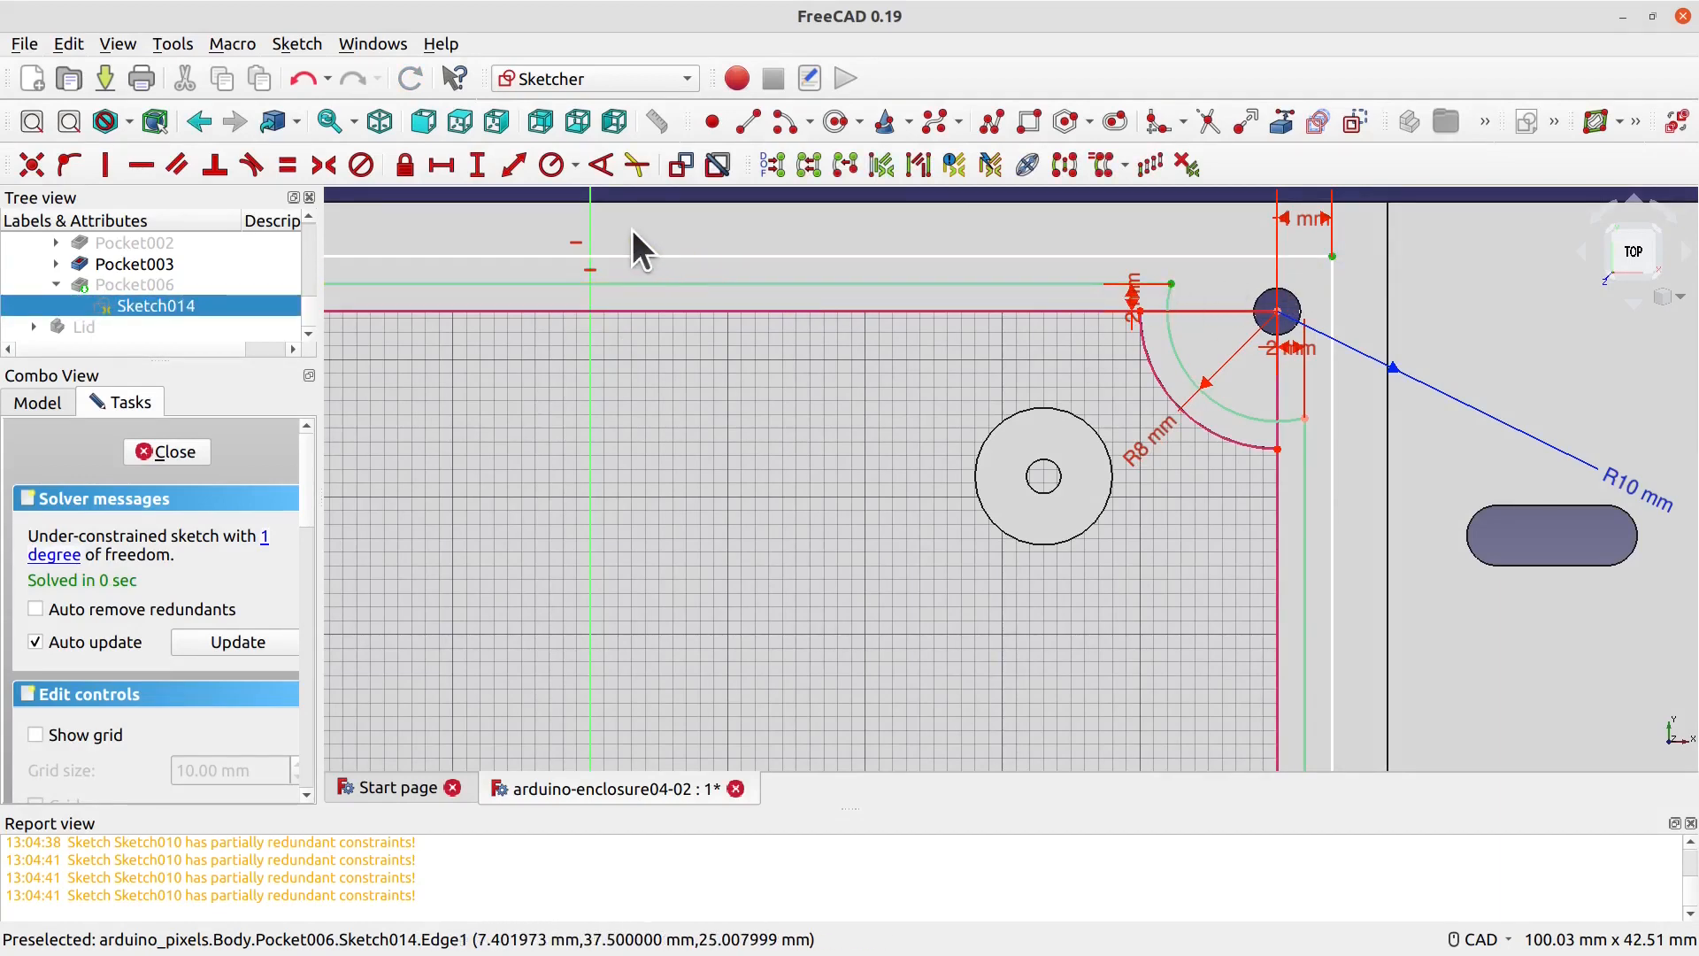
pyautogui.click(477, 164)
pyautogui.write('4')
pyautogui.press('Return')
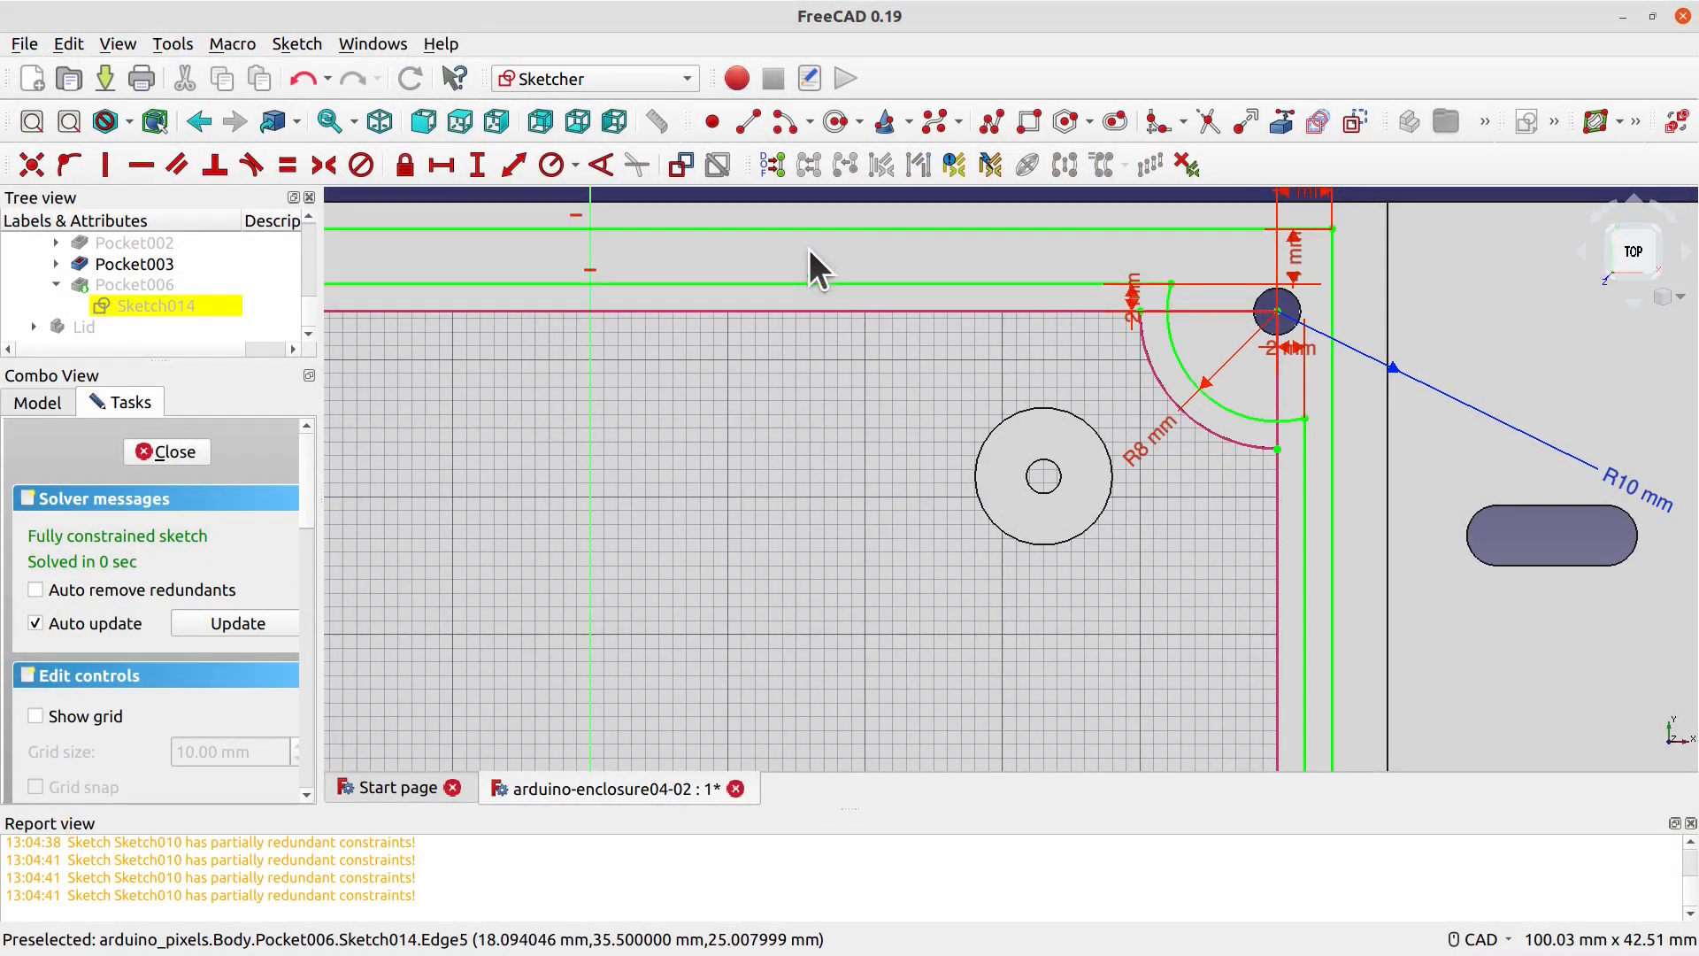
pyautogui.click(168, 452)
# Step: Hide the Base body and show the Lid body
pyautogui.moveTo(886, 424); pyautogui.dragTo(819, 464, button='middle')
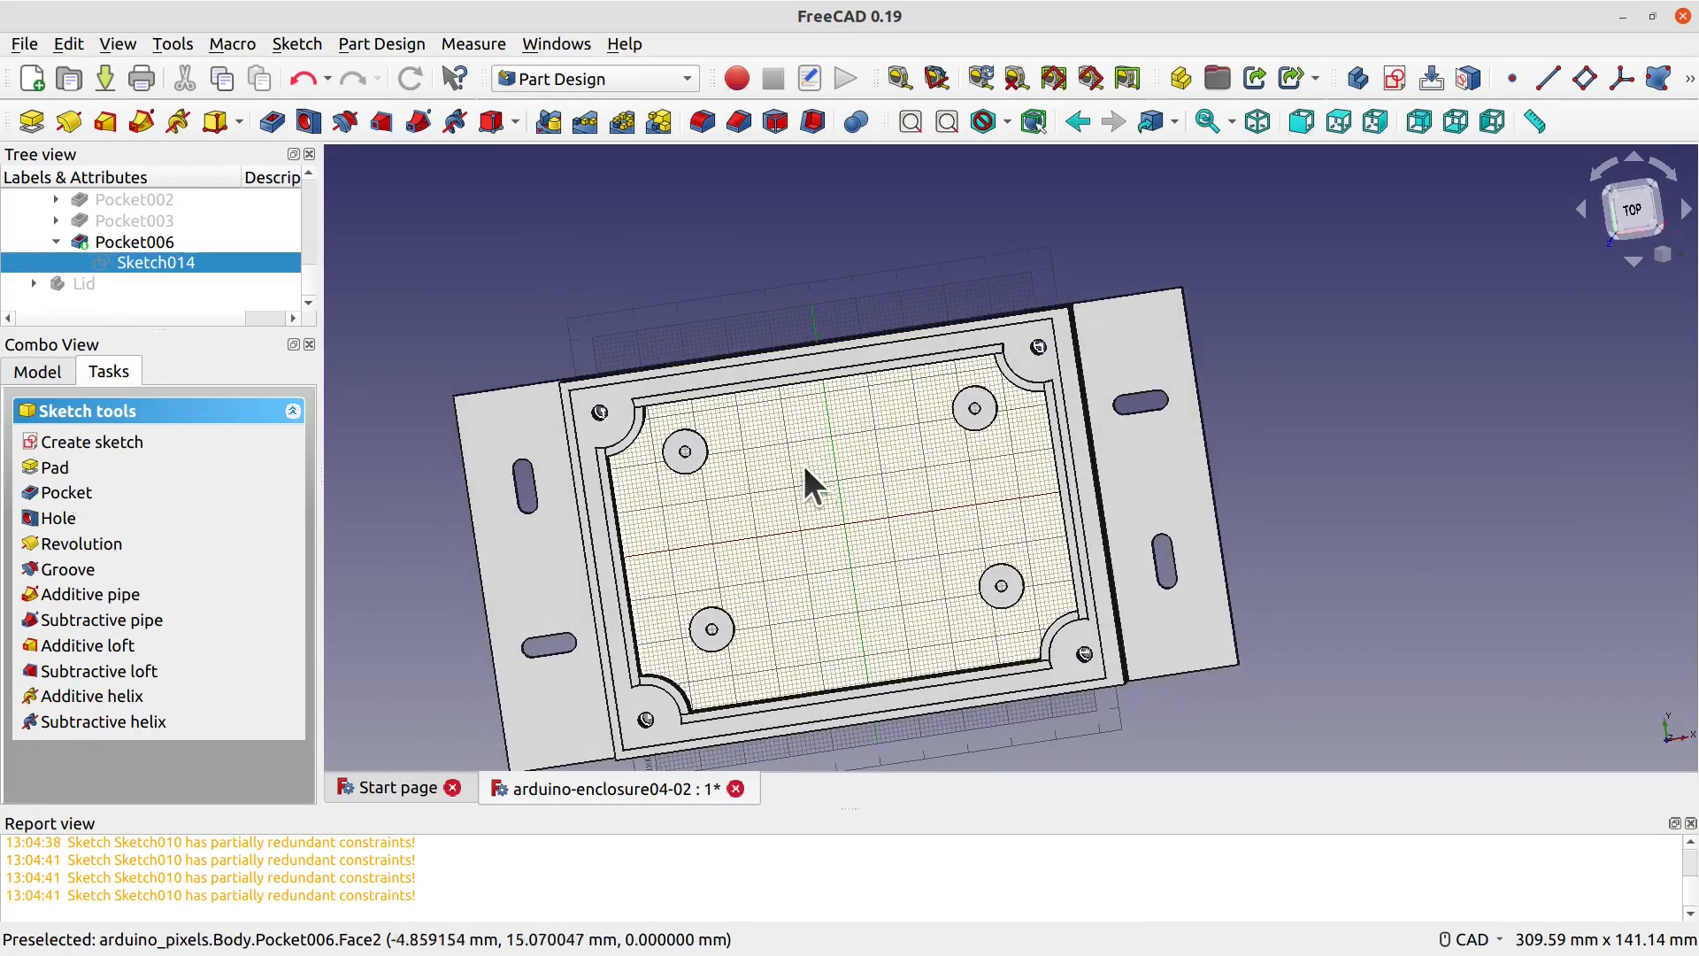
pyautogui.scroll(2, 801, 457)
pyautogui.moveTo(721, 447); pyautogui.dragTo(799, 327, button='middle')
pyautogui.moveTo(778, 470)
pyautogui.mouseDown(button='middle')
pyautogui.moveTo(808, 384)
pyautogui.moveTo(857, 402)
pyautogui.moveTo(775, 401)
pyautogui.moveTo(744, 372)
pyautogui.moveTo(752, 519)
pyautogui.moveTo(770, 481)
pyautogui.moveTo(790, 489)
pyautogui.mouseUp(button='middle')
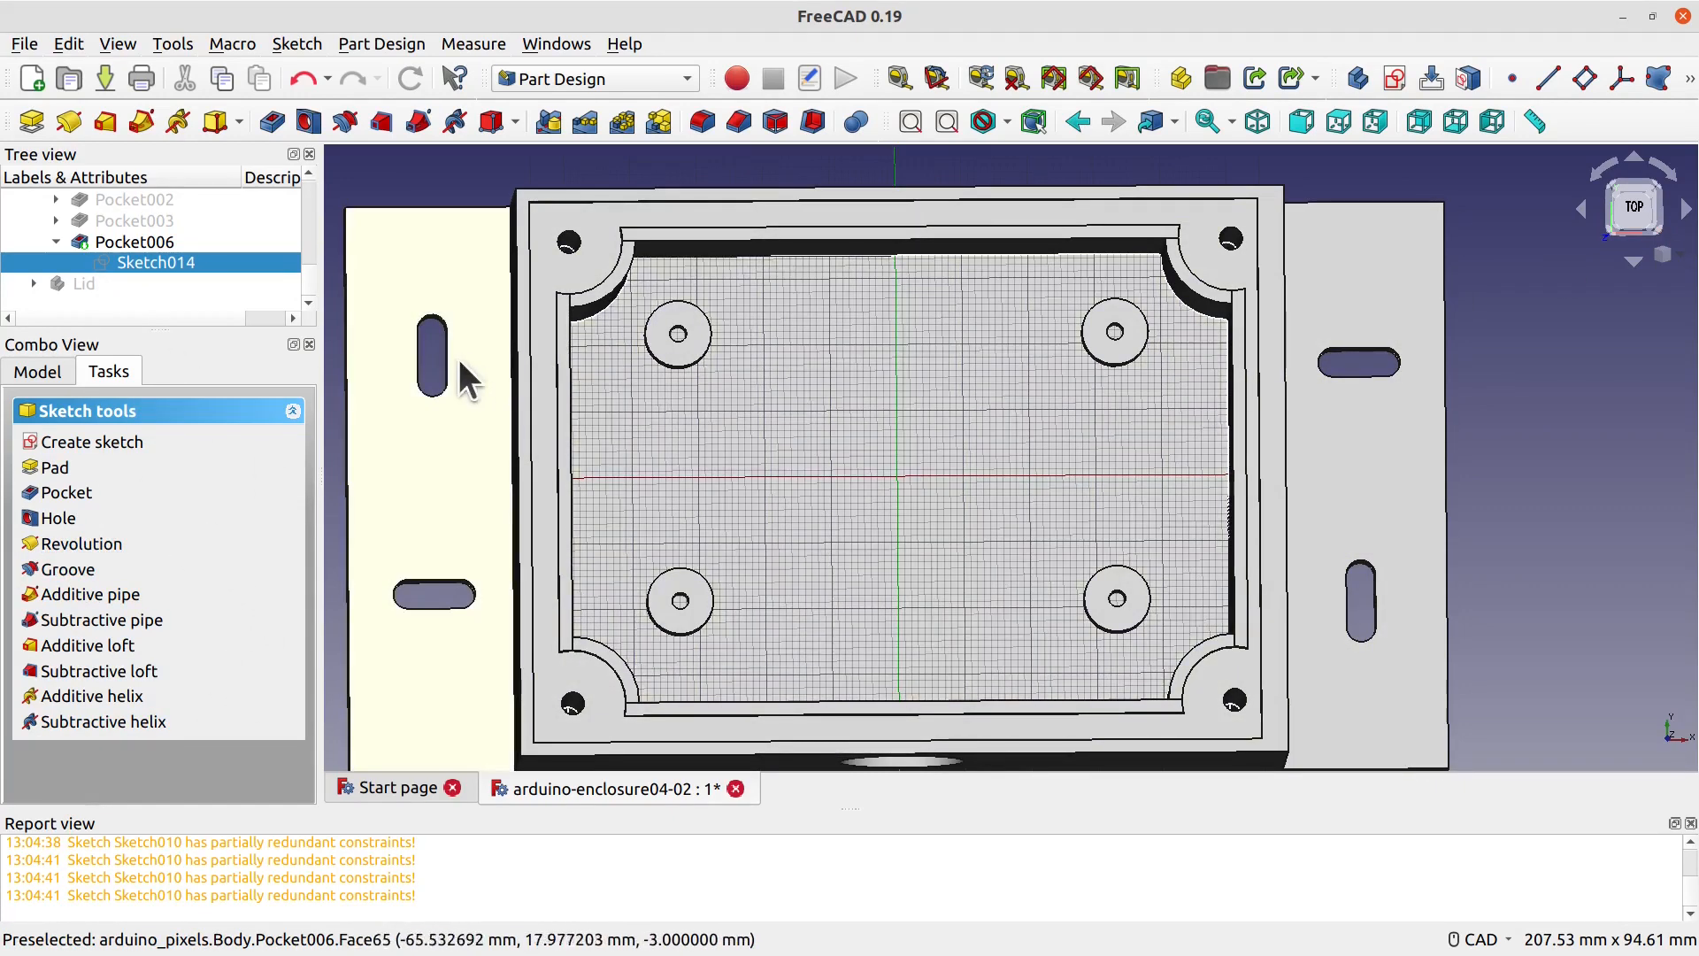
pyautogui.moveTo(309, 285); pyautogui.dragTo(299, 216)
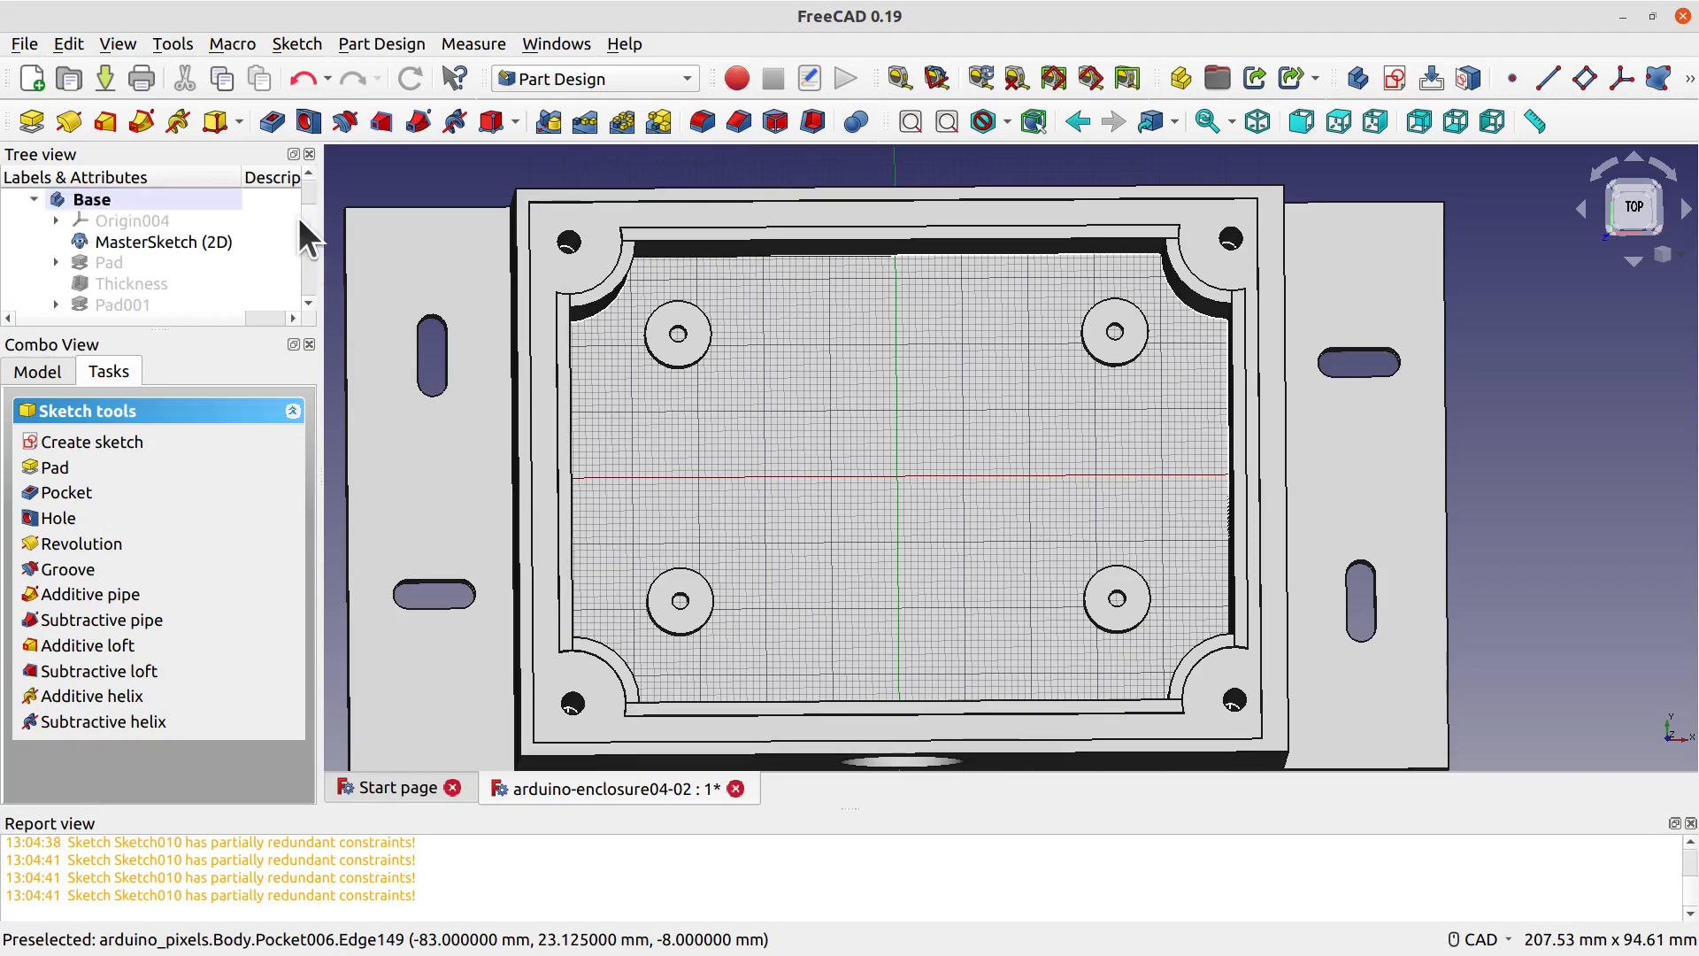
pyautogui.click(140, 201)
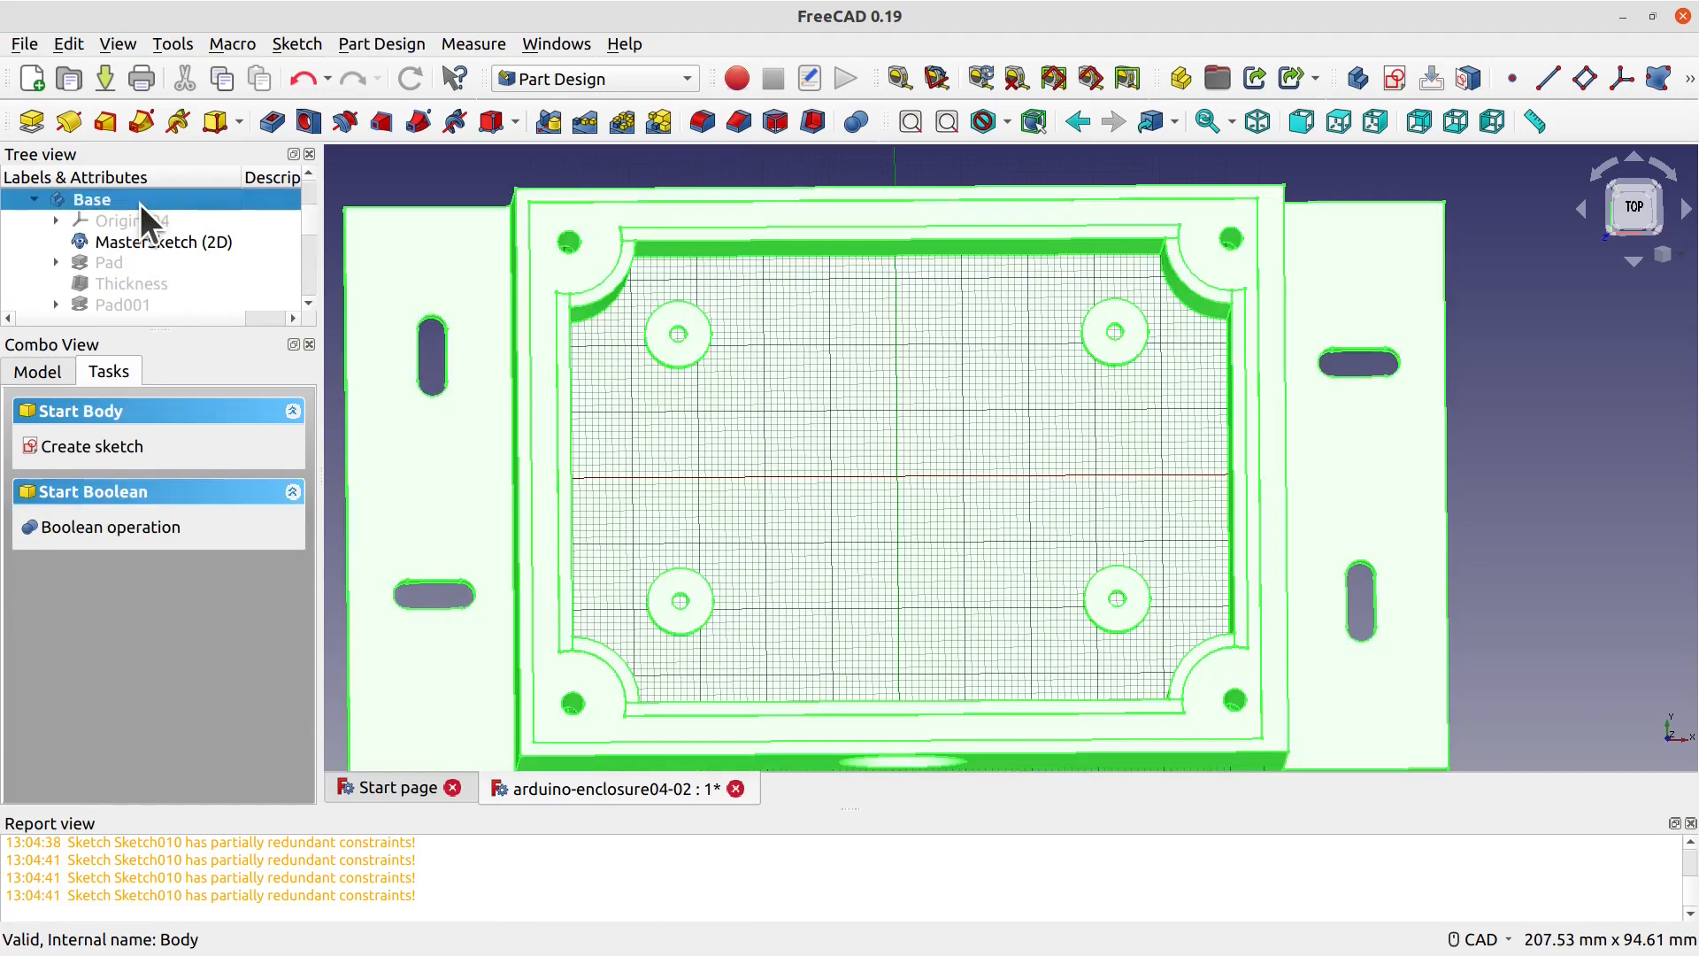
pyautogui.press('space')
pyautogui.scroll(-5, 179, 273)
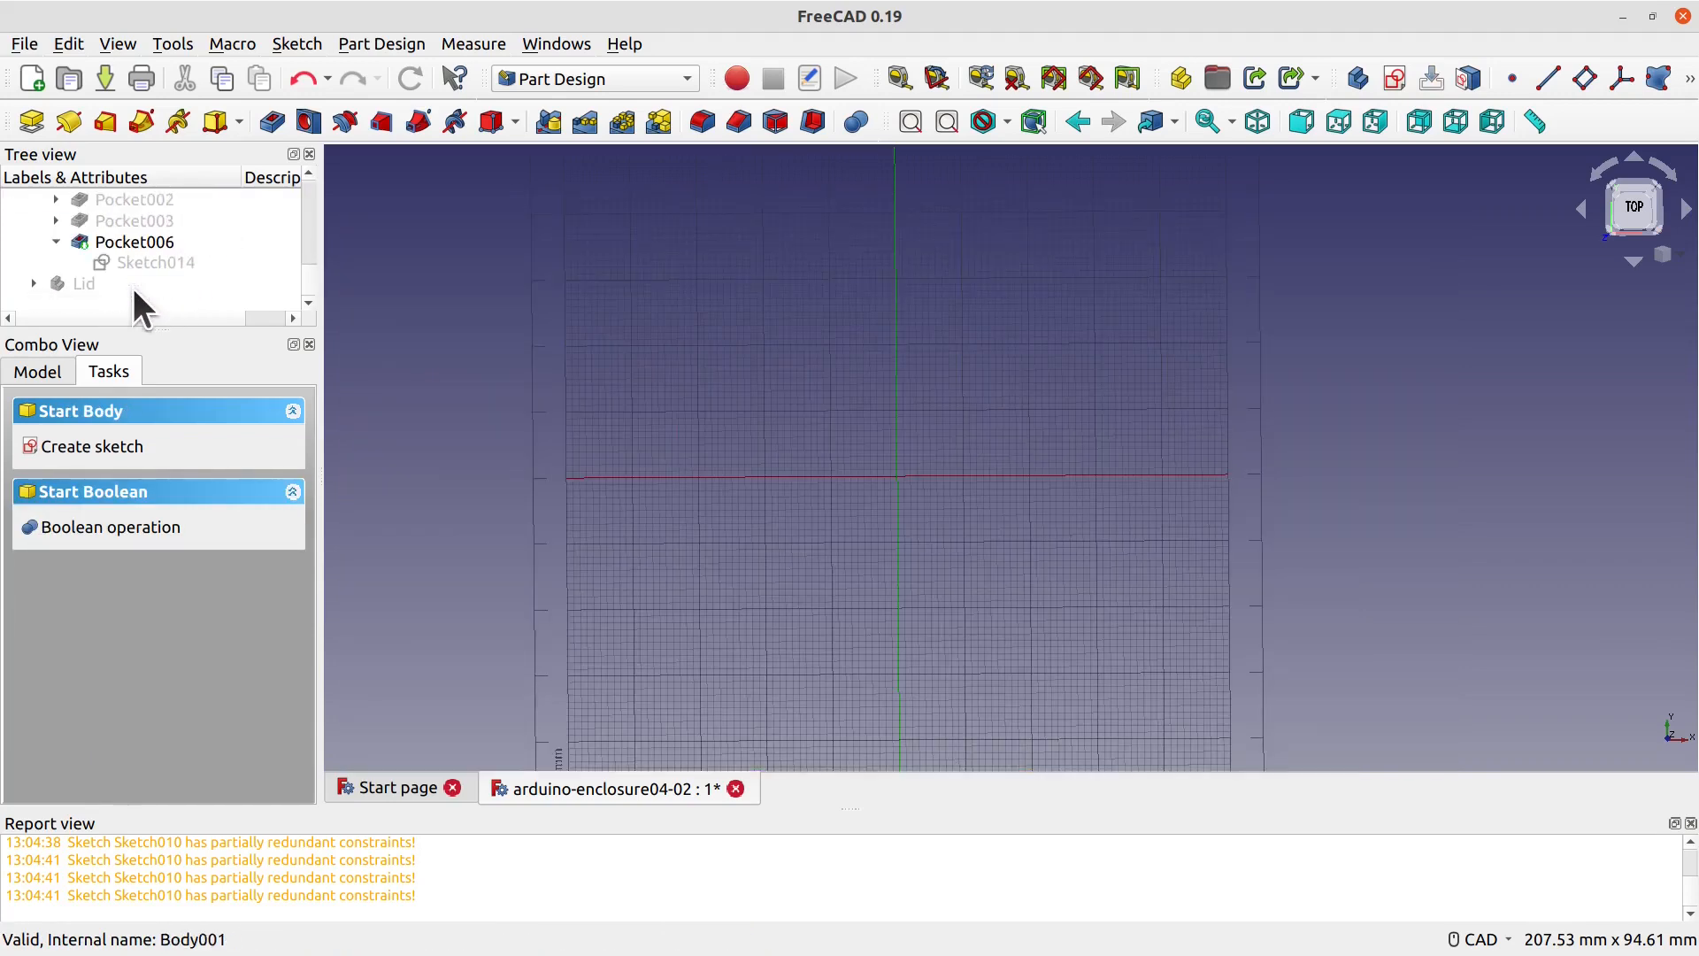
pyautogui.click(109, 282)
pyautogui.press('space')
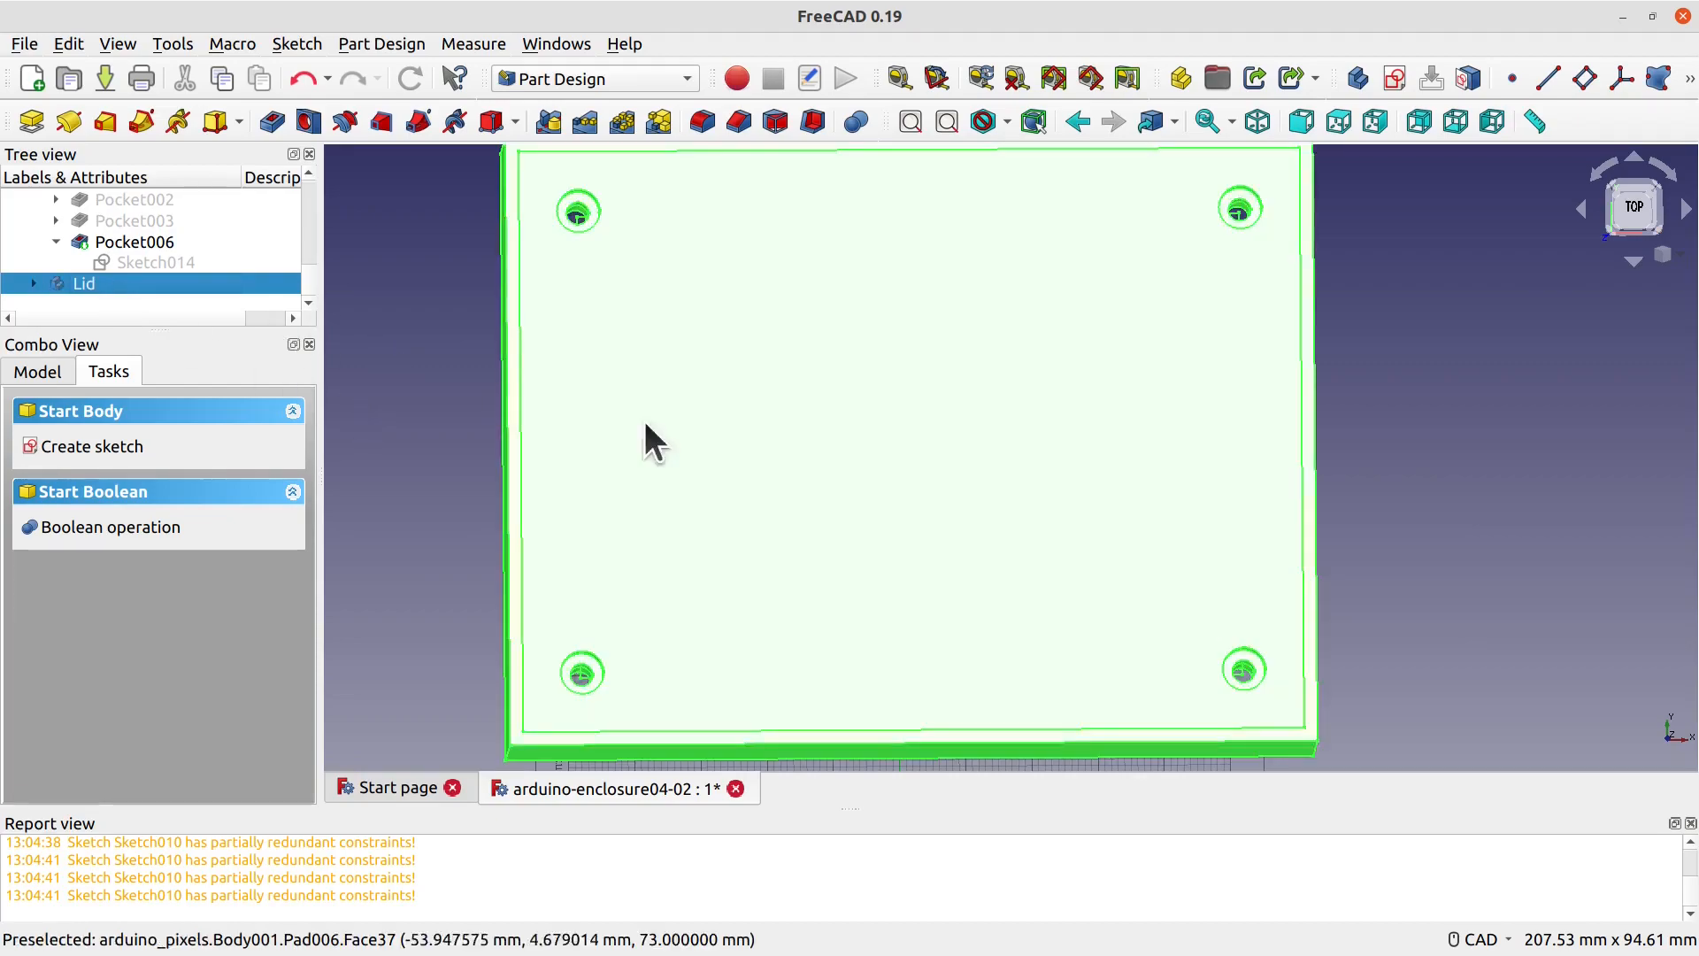
# Step: Make the Lid the active body and start a new sketch on its inner rim face, seen from below
pyautogui.moveTo(1124, 537); pyautogui.dragTo(365, 514, button='middle')
pyautogui.click(675, 421)
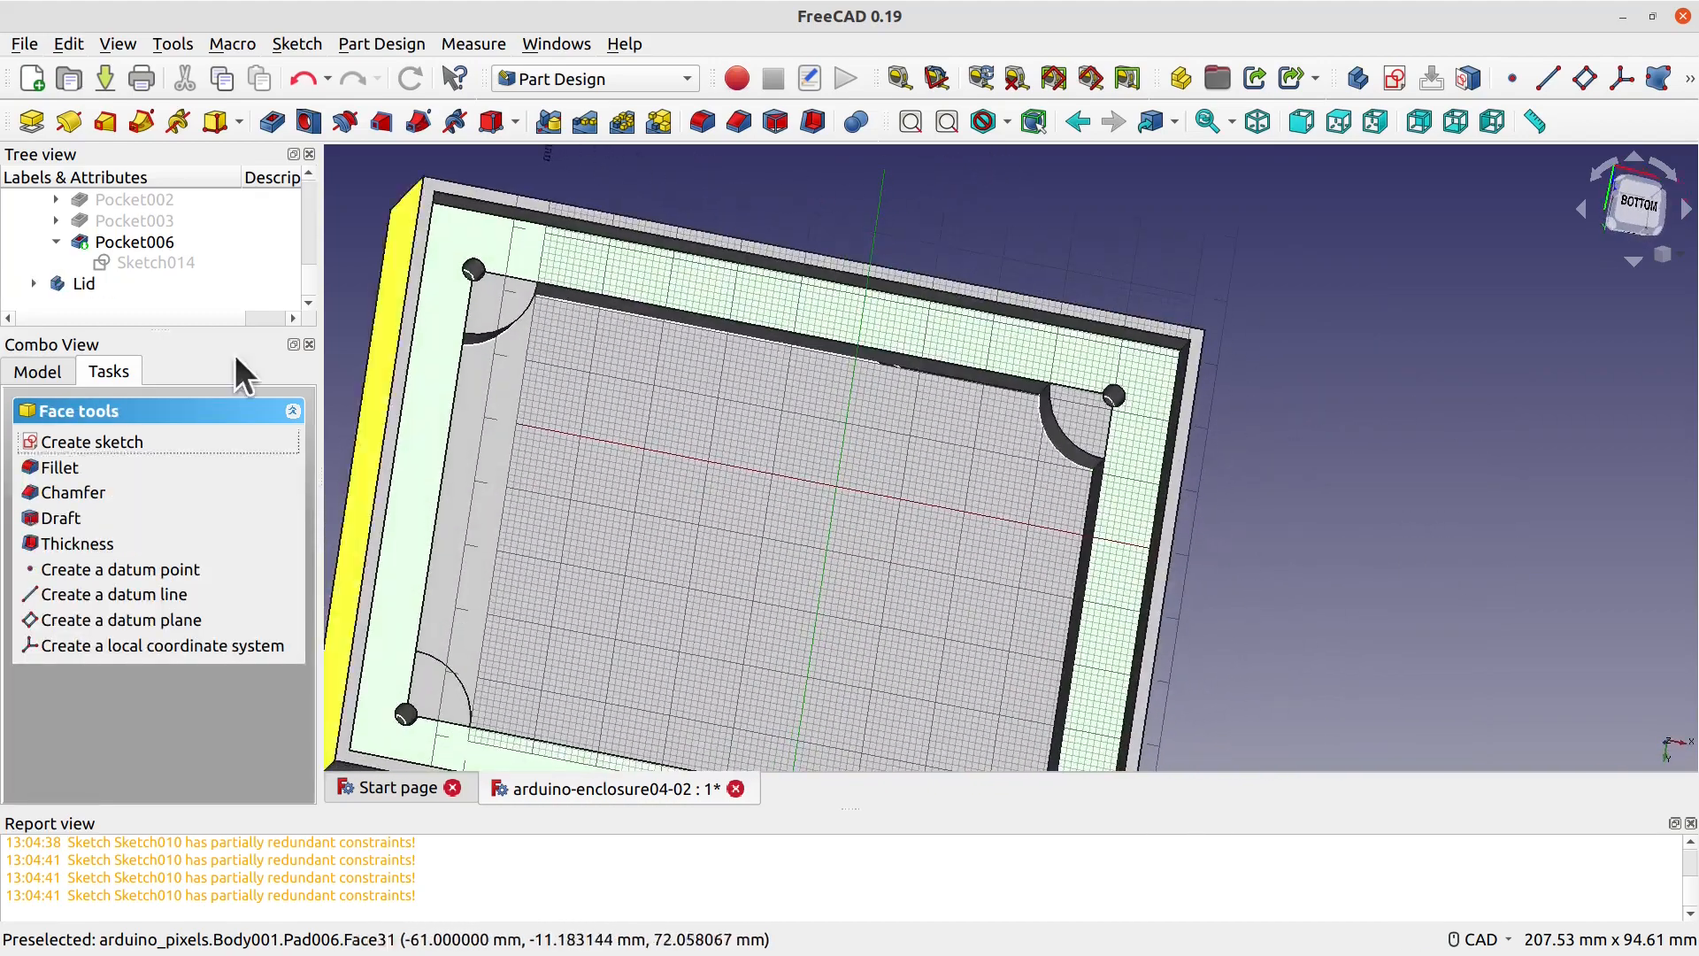
pyautogui.rightClick(92, 280)
pyautogui.click(120, 289)
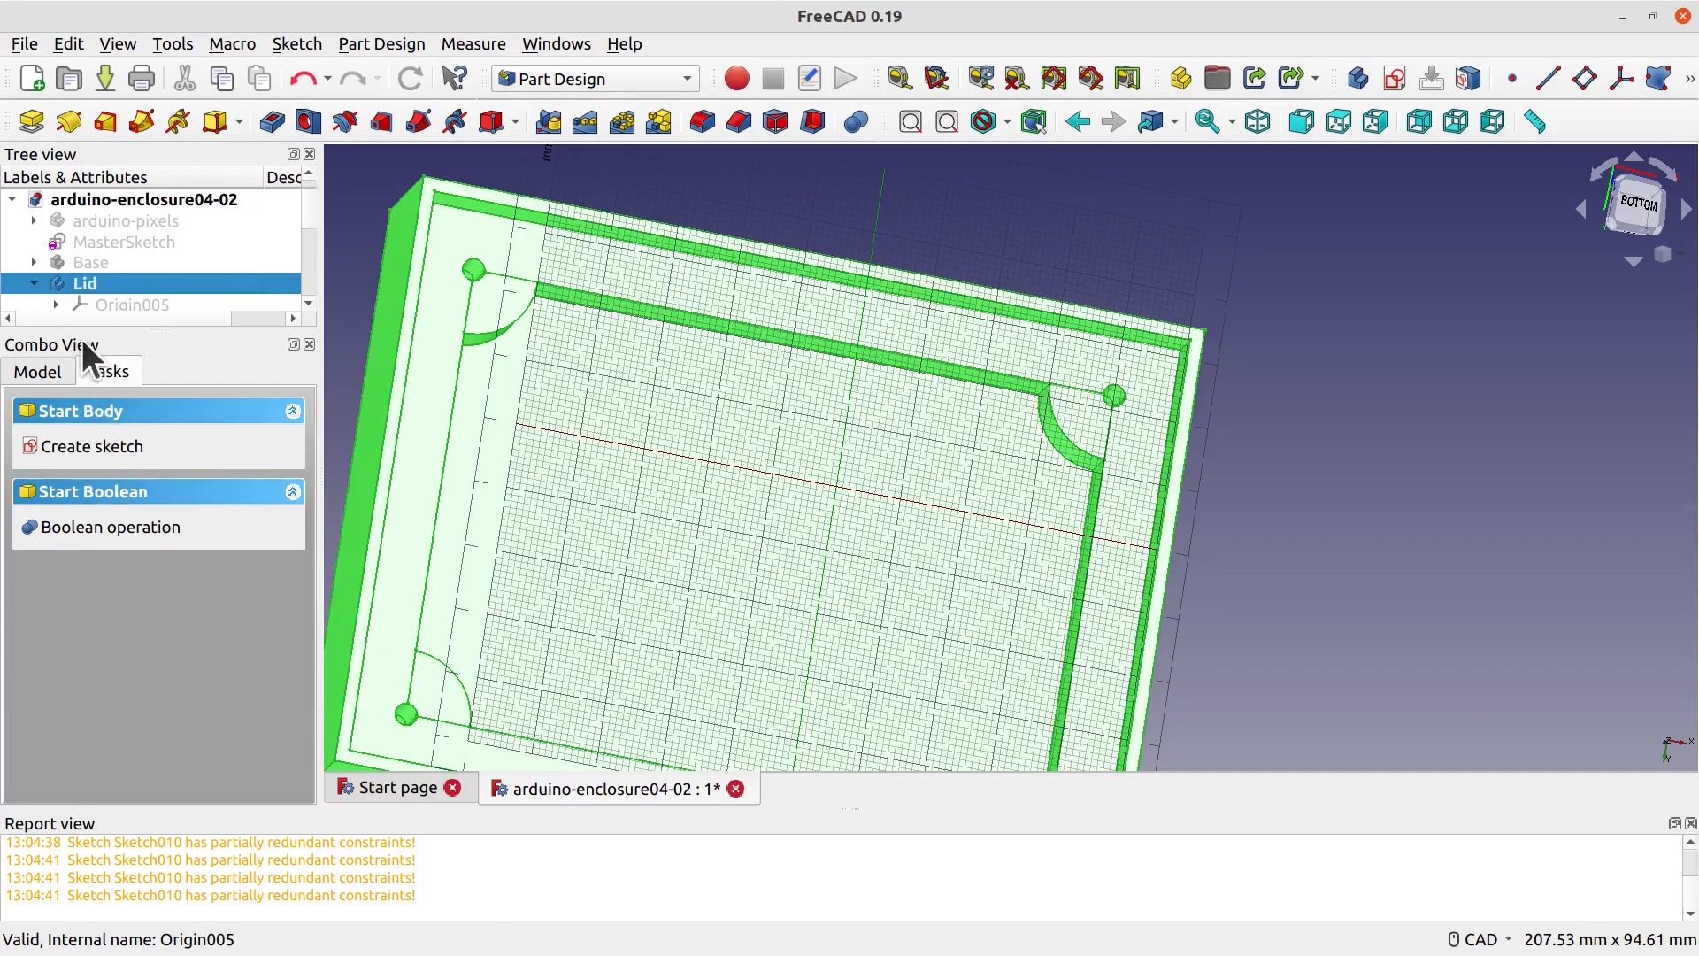
pyautogui.click(432, 447)
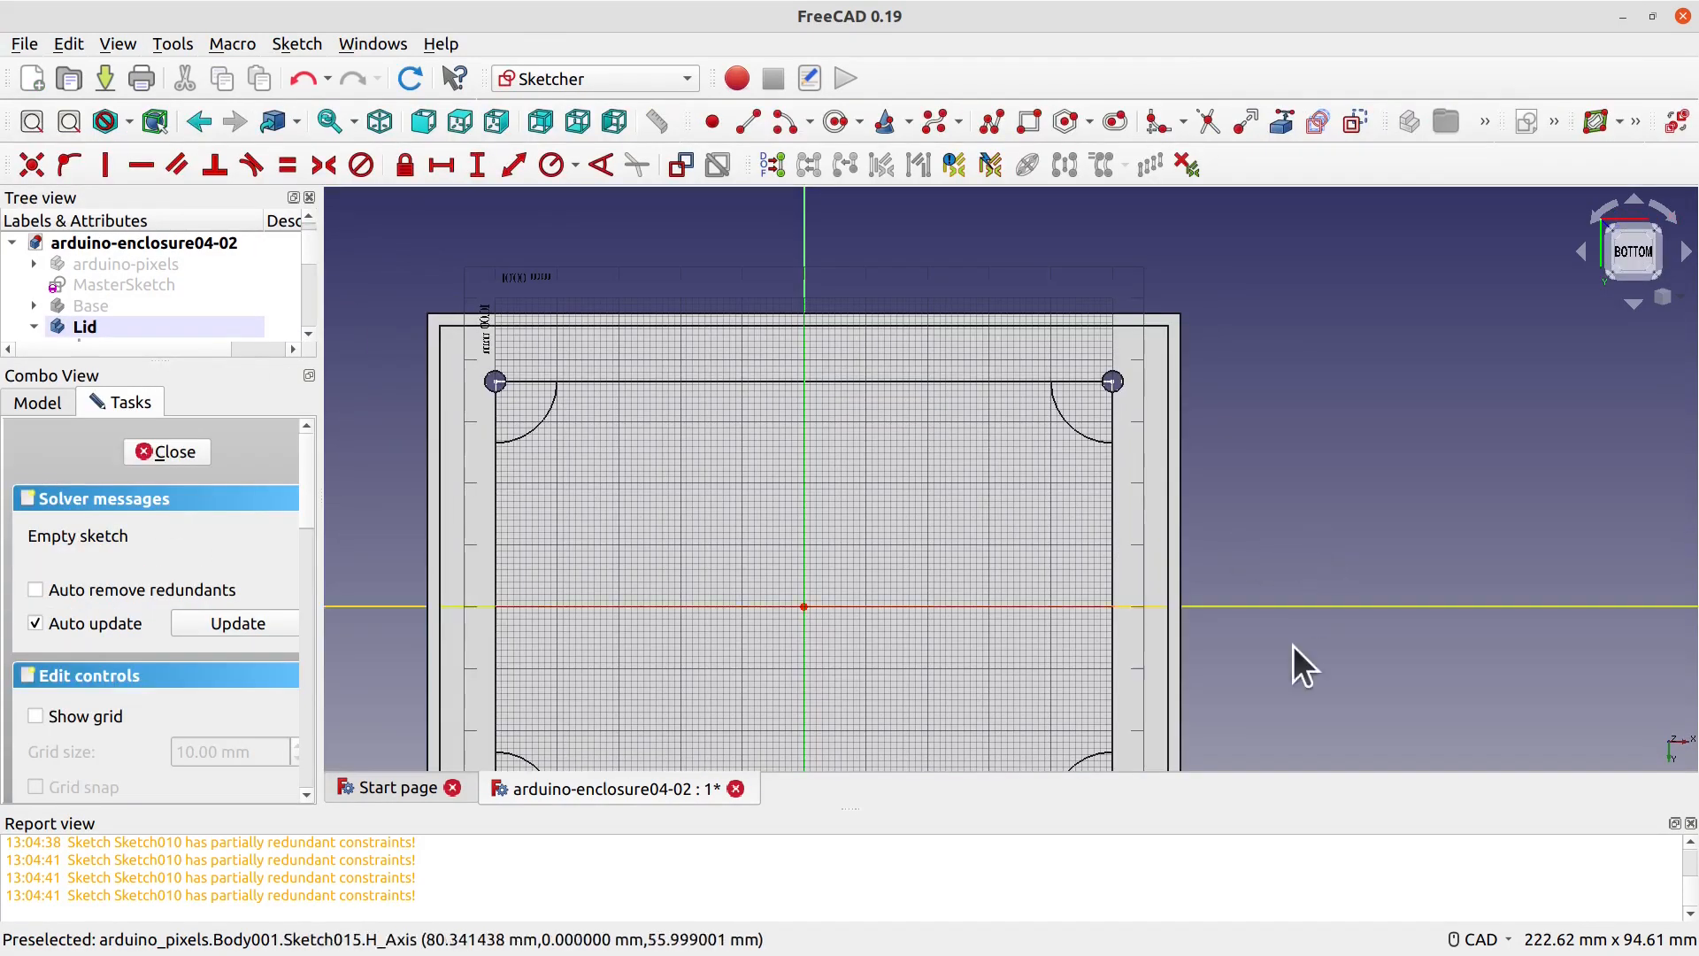
pyautogui.scroll(-3, 1306, 592)
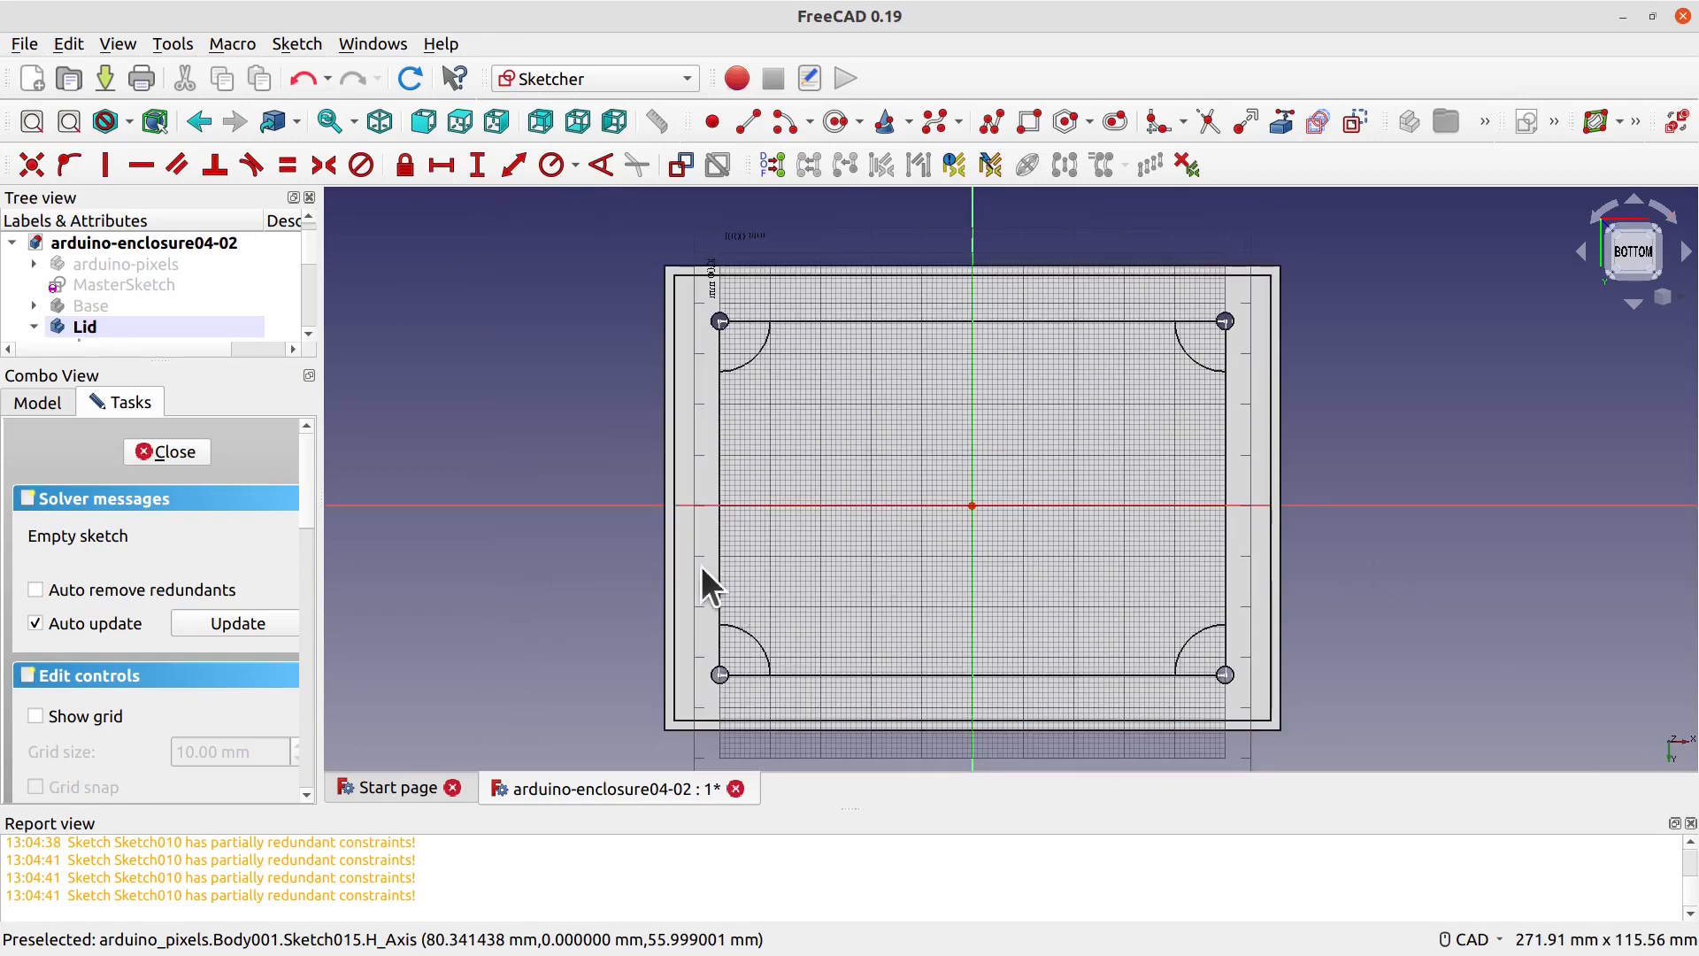
# Step: Hide the lid's solid (Pad006), keeping the cloned master sketch displayed for reference
pyautogui.click(35, 326)
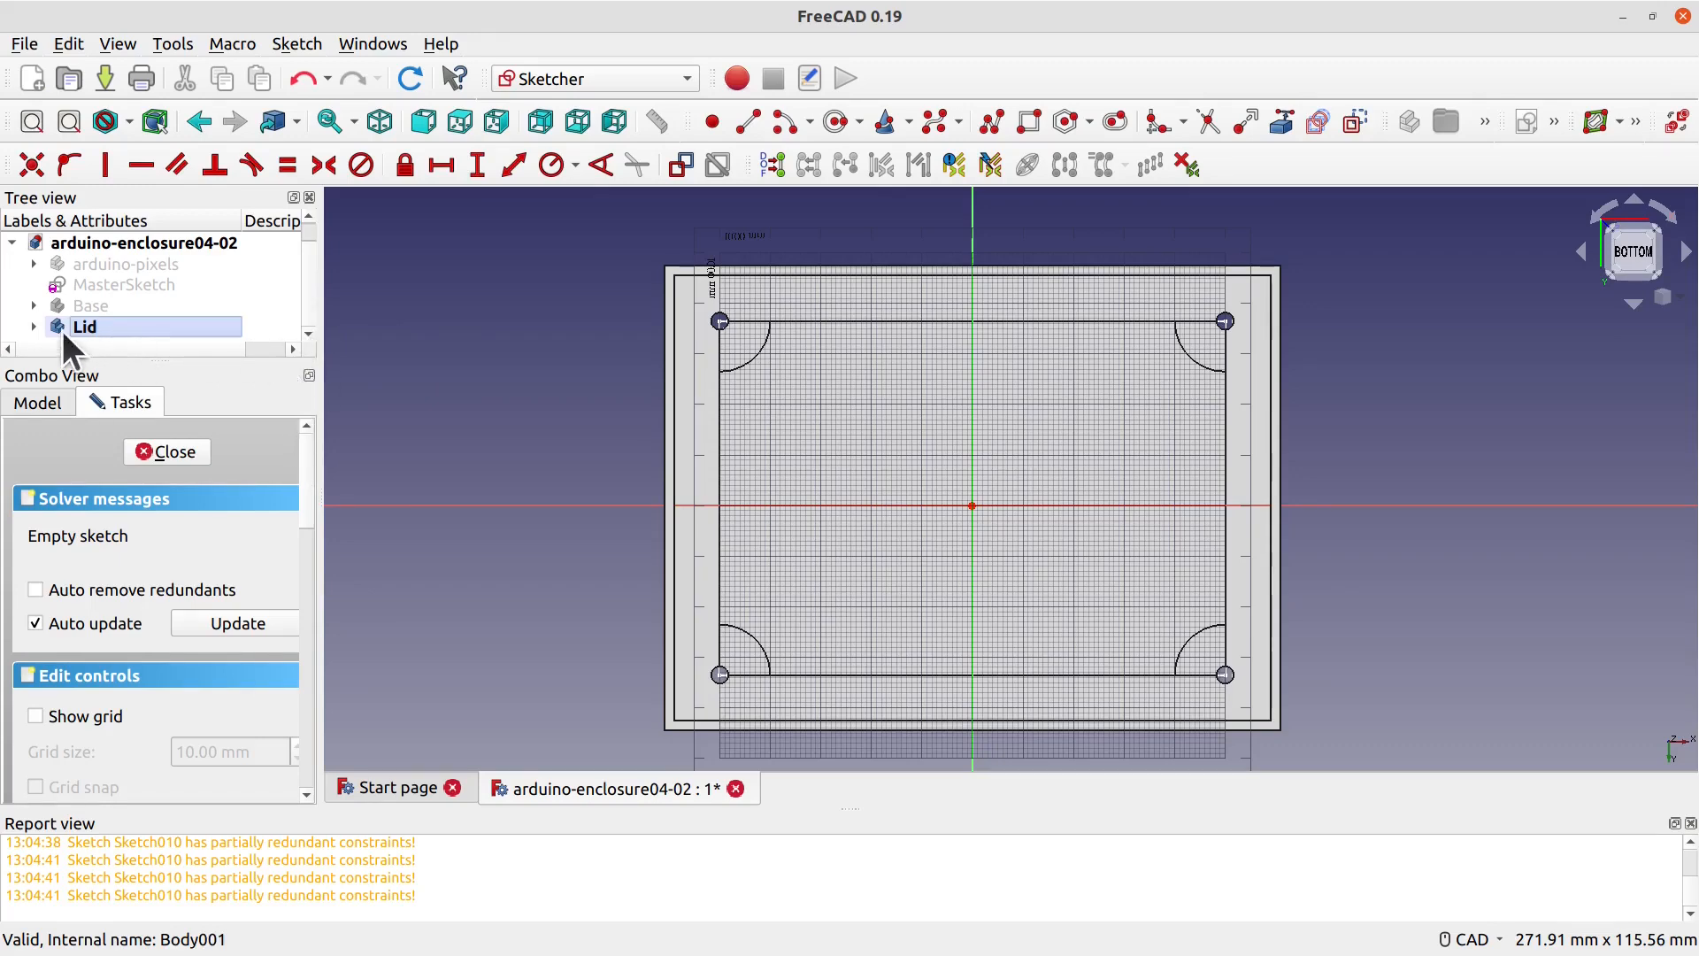
pyautogui.scroll(-5, 310, 283)
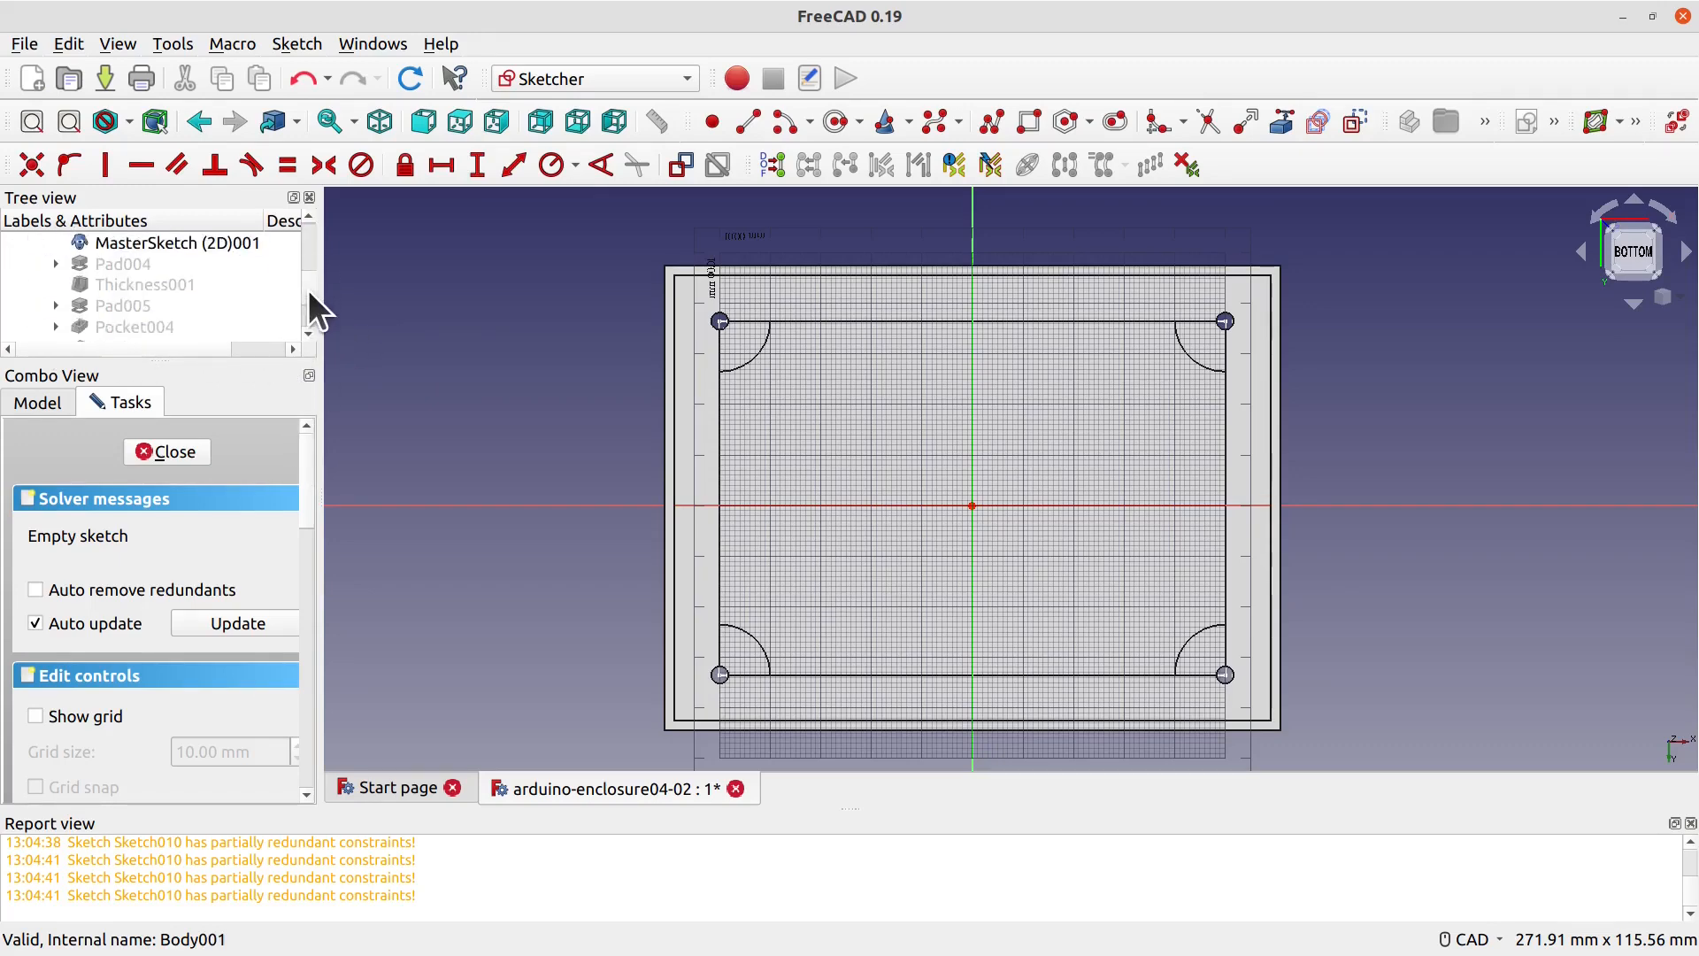
pyautogui.click(144, 303)
pyautogui.press('space')
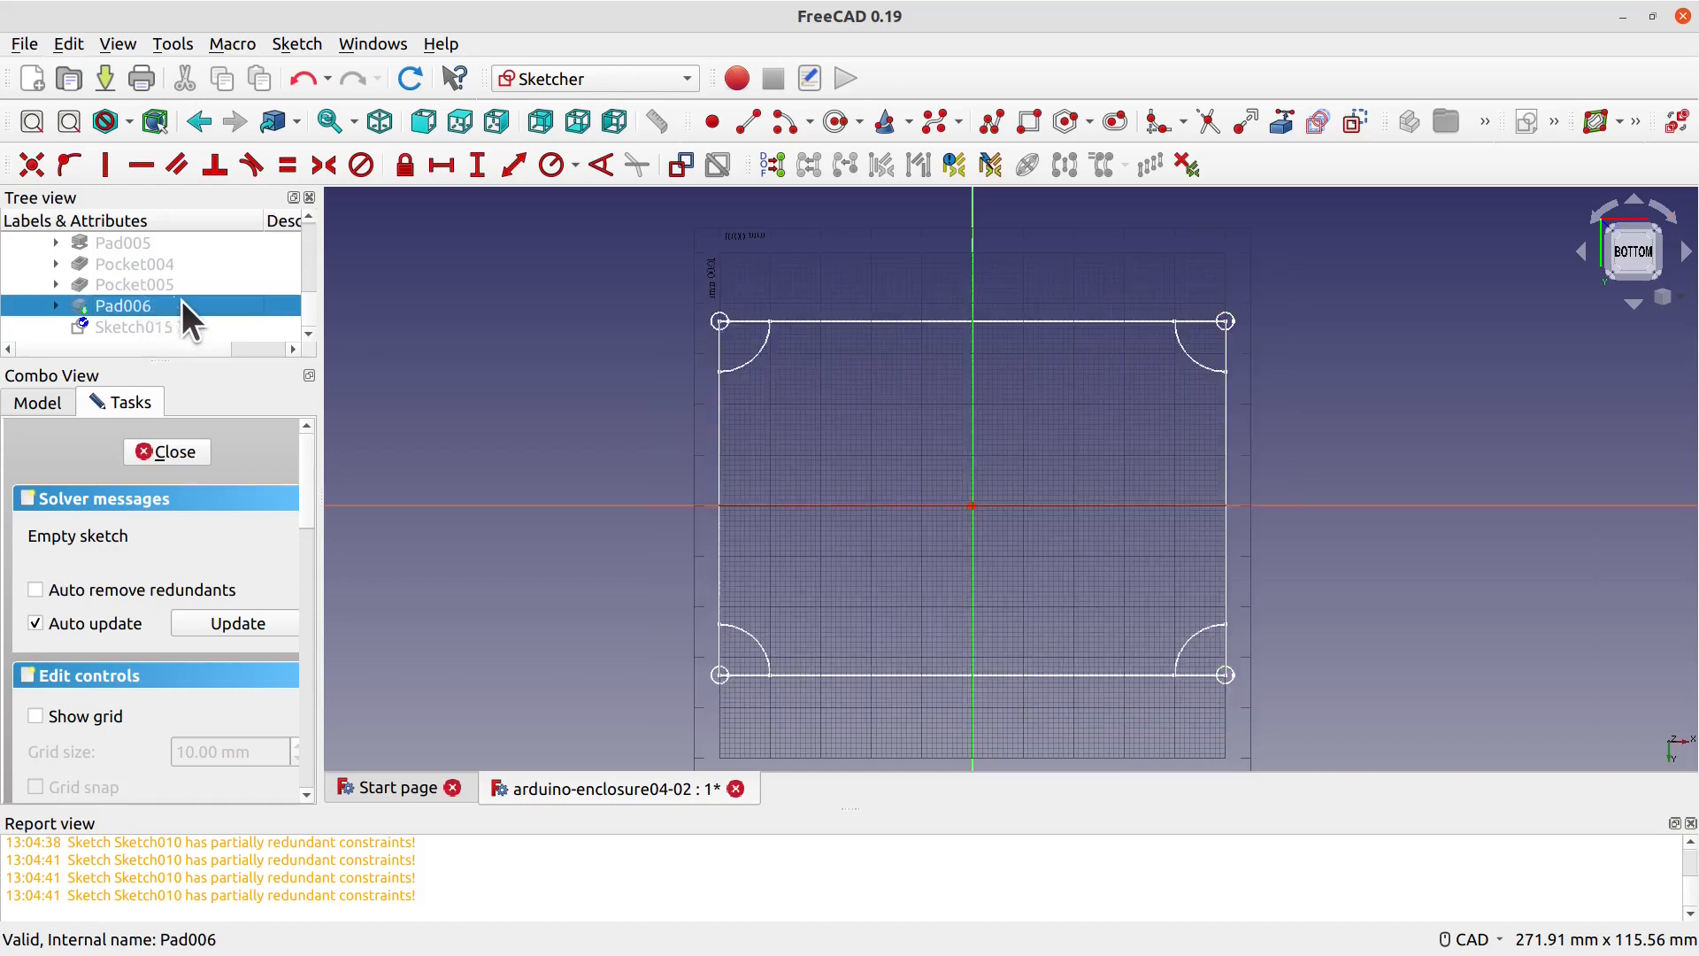
pyautogui.scroll(2, 186, 301)
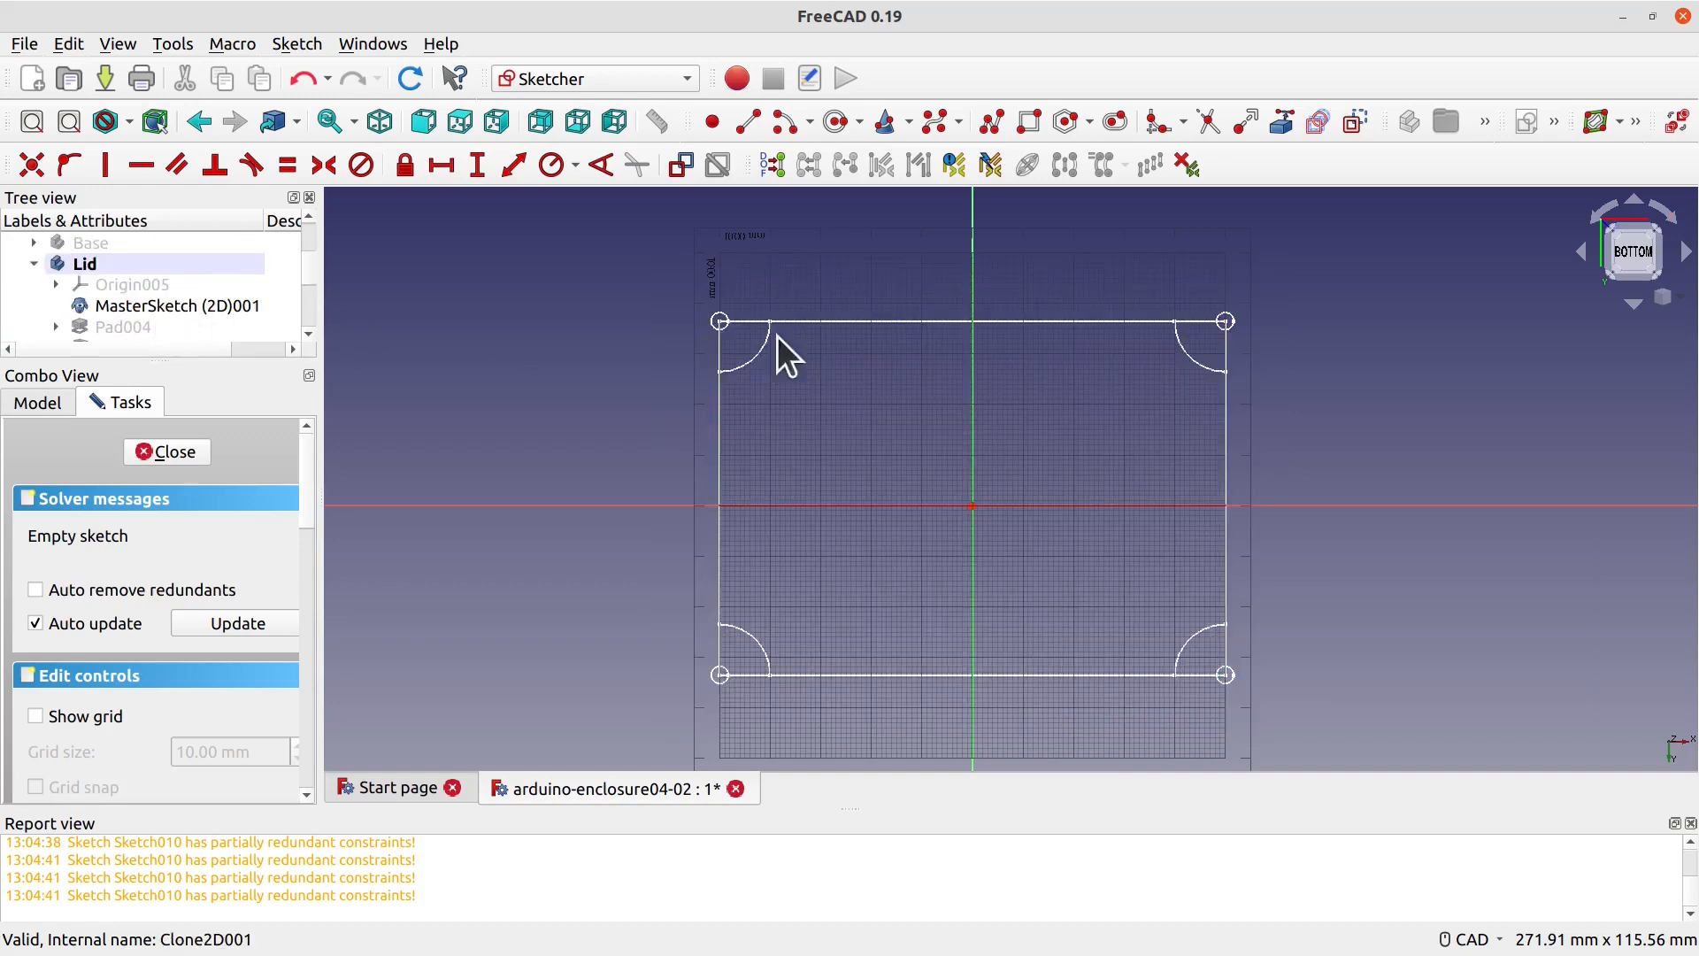
pyautogui.scroll(1, 1234, 485)
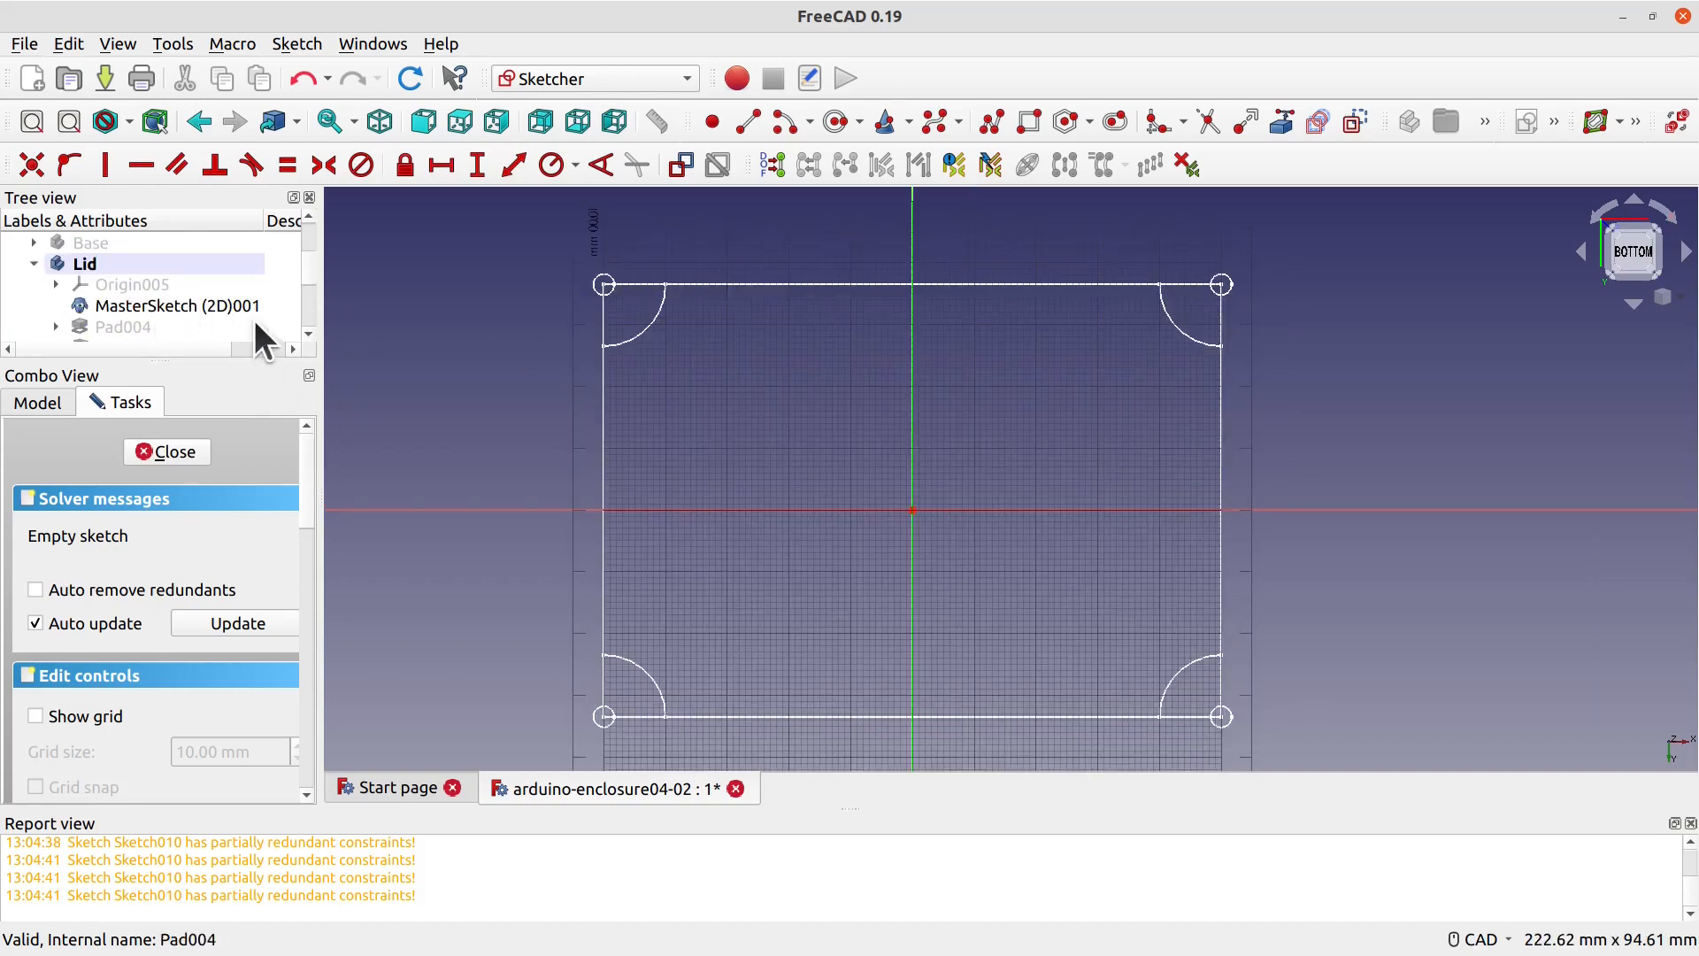
pyautogui.scroll(2, 303, 283)
pyautogui.scroll(1, 1166, 377)
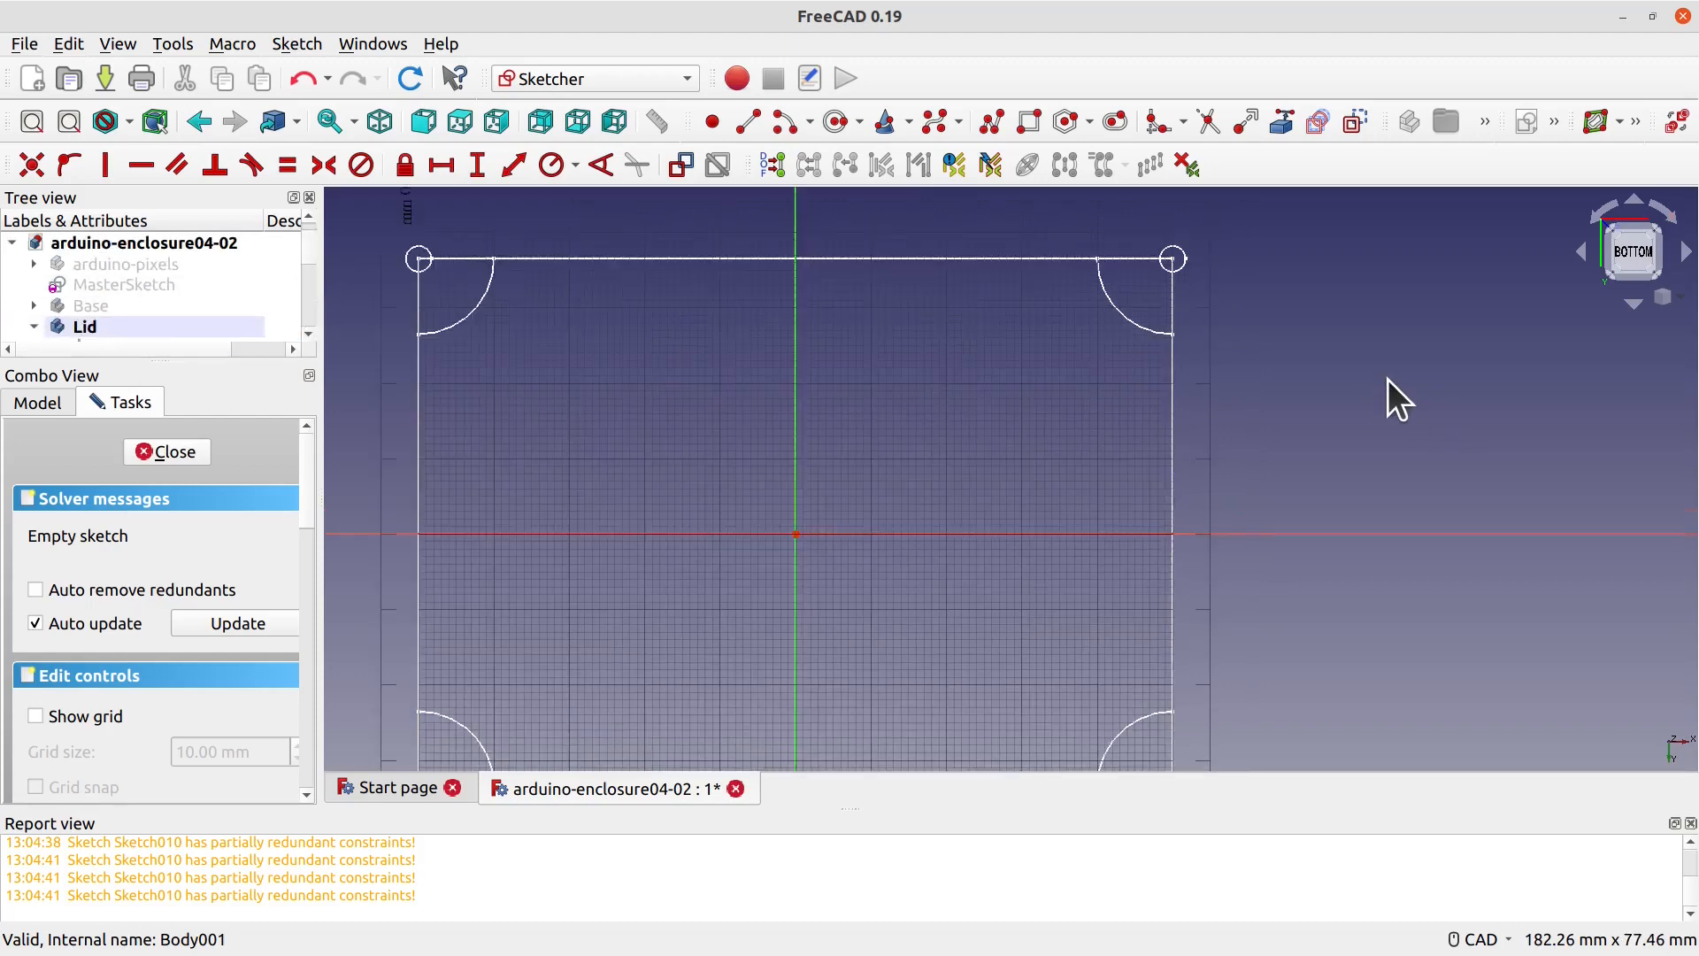
# Step: Link the four sides of the master sketch's screw-hole rectangle into the new sketch as external geometry
pyautogui.click(1208, 123)
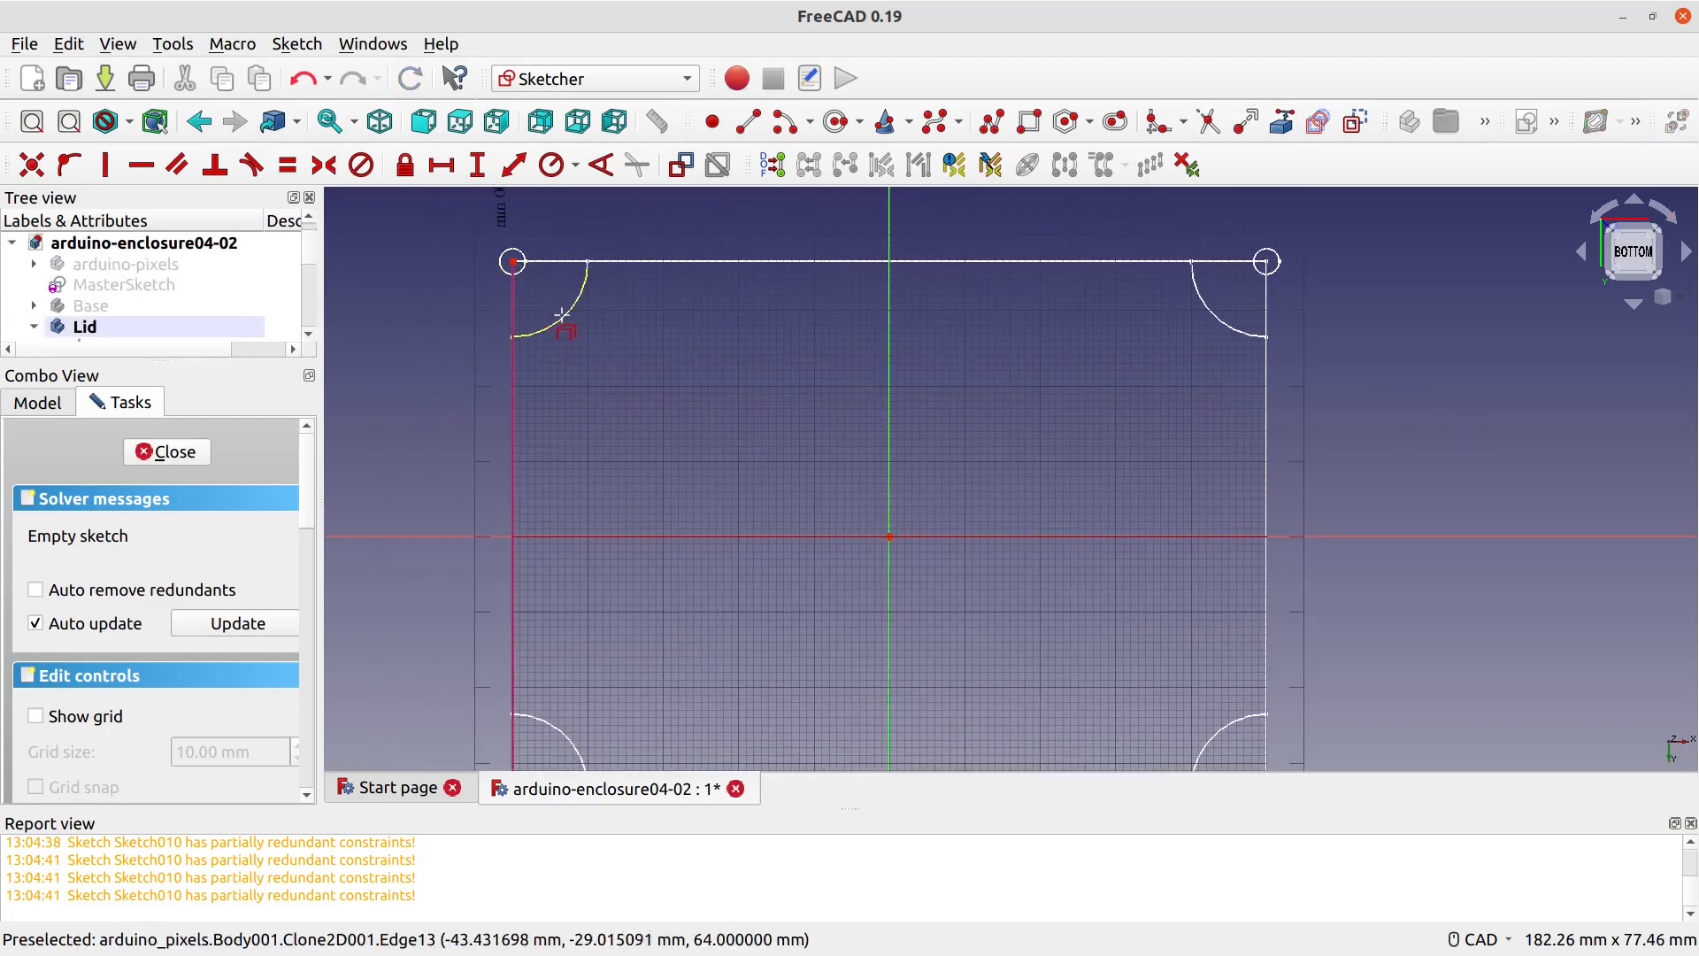
pyautogui.click(570, 268)
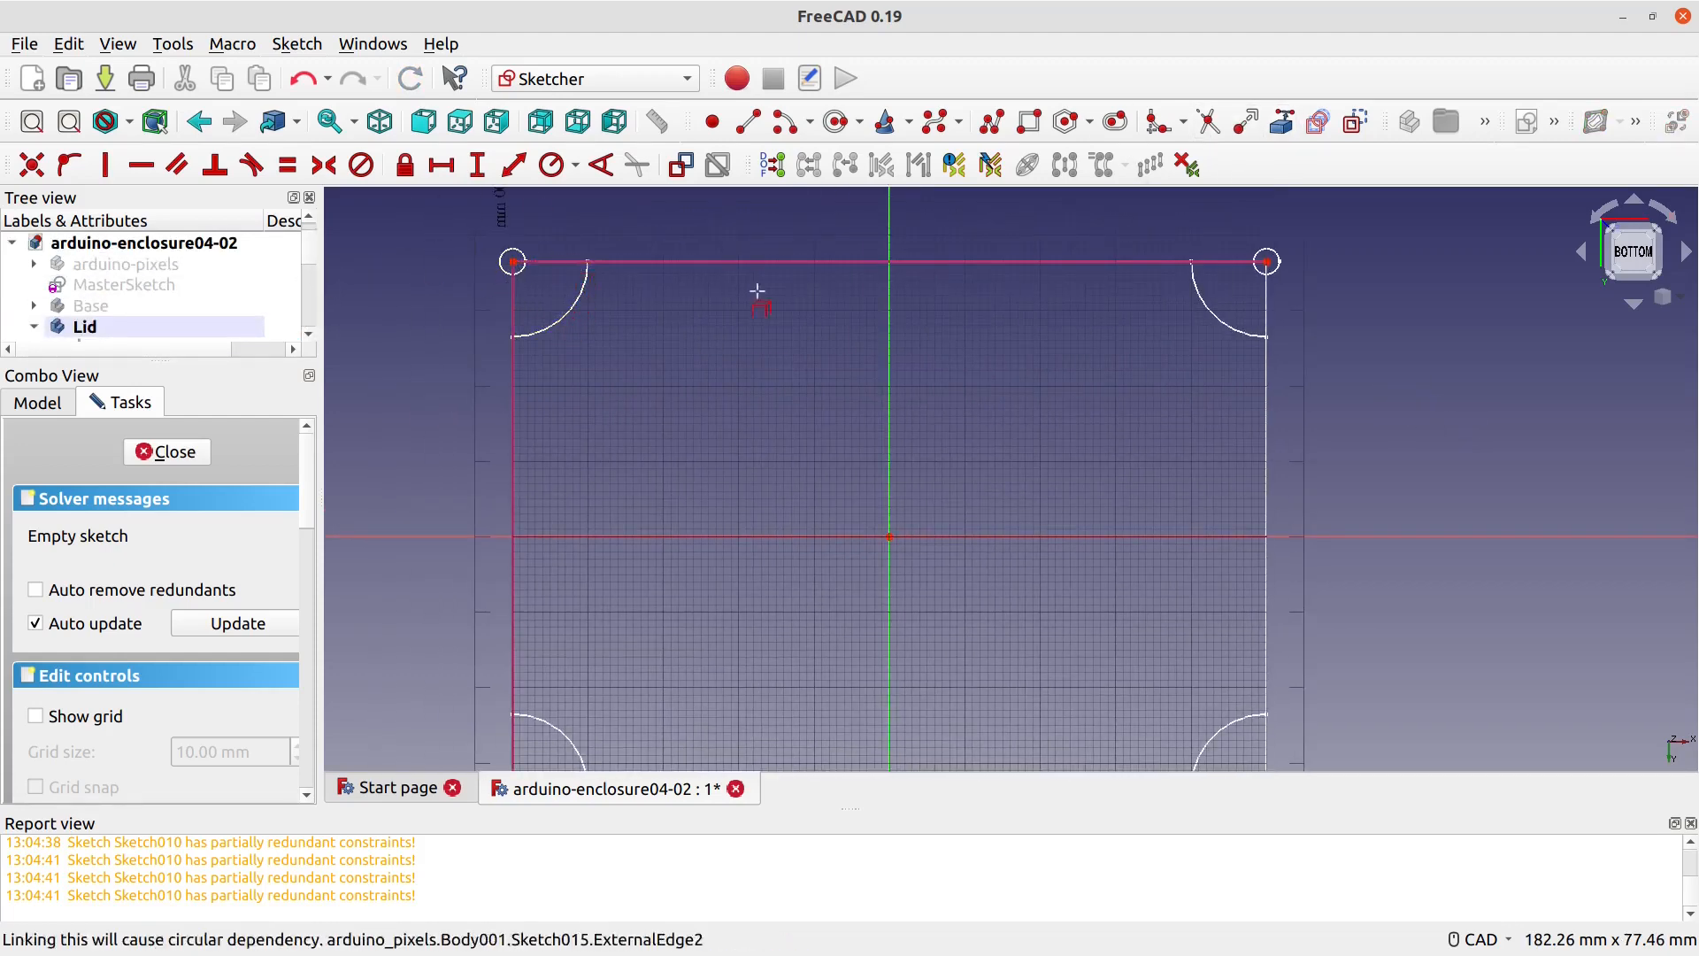
pyautogui.click(1267, 394)
pyautogui.scroll(-1, 1088, 511)
pyautogui.click(686, 740)
pyautogui.rightClick(1400, 460)
# Step: Draw four separate lines just outside and parallel to the linked rectangle's sides, stopping short of each corner
pyautogui.click(748, 122)
pyautogui.click(665, 292)
pyautogui.click(1183, 292)
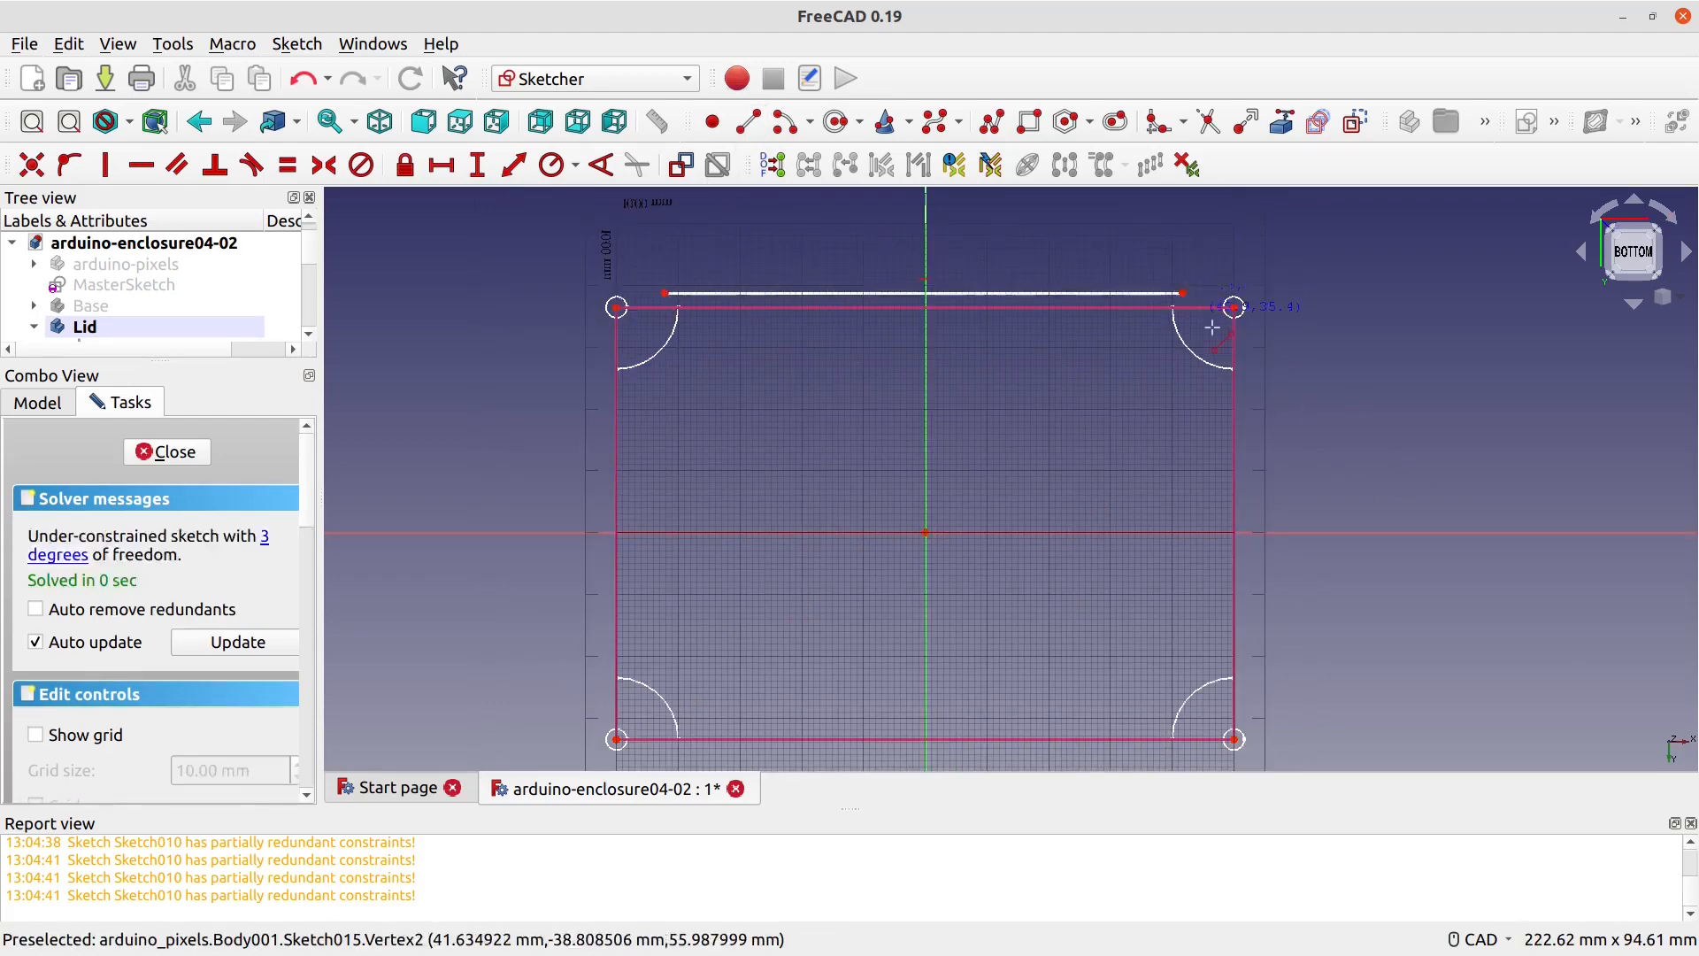
pyautogui.click(1250, 359)
pyautogui.click(1250, 702)
pyautogui.click(1184, 756)
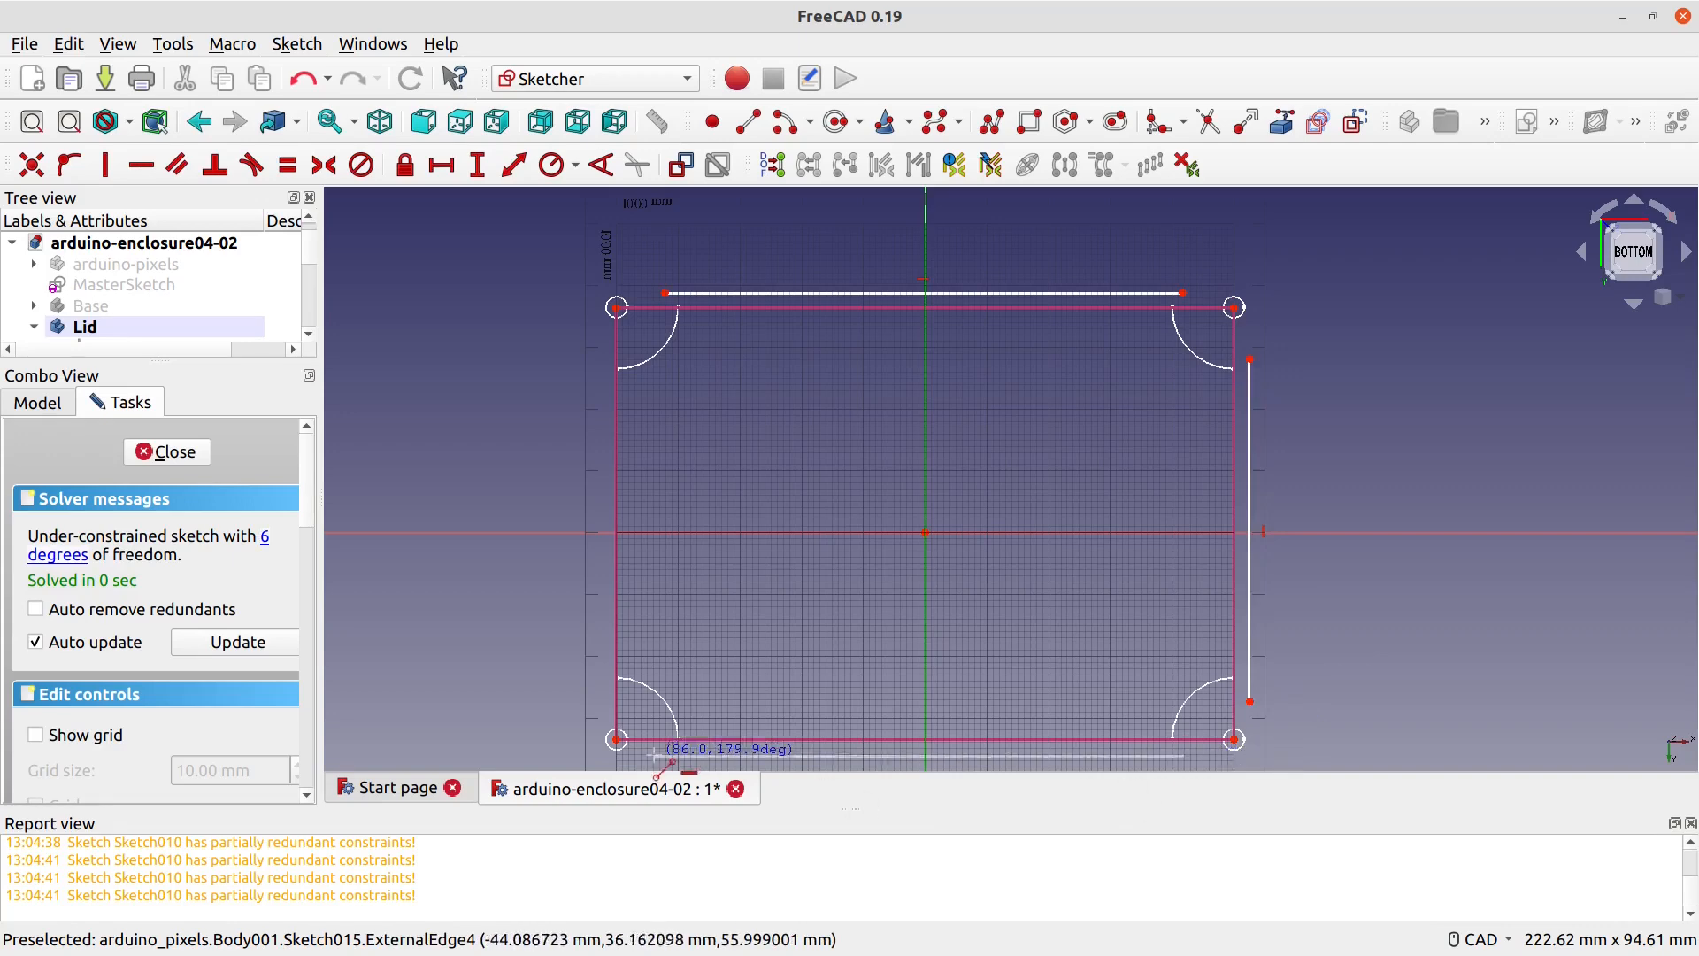
pyautogui.click(662, 756)
pyautogui.click(602, 694)
pyautogui.click(604, 348)
# Step: Draw a larger rectangle enclosing the four separate lines and the corner screw holes
pyautogui.click(1028, 123)
pyautogui.click(547, 251)
pyautogui.click(1280, 767)
# Step: Draw four arcs centred on the corner screw holes, each joining the ends of the two adjacent inner lines
pyautogui.scroll(-1, 1381, 466)
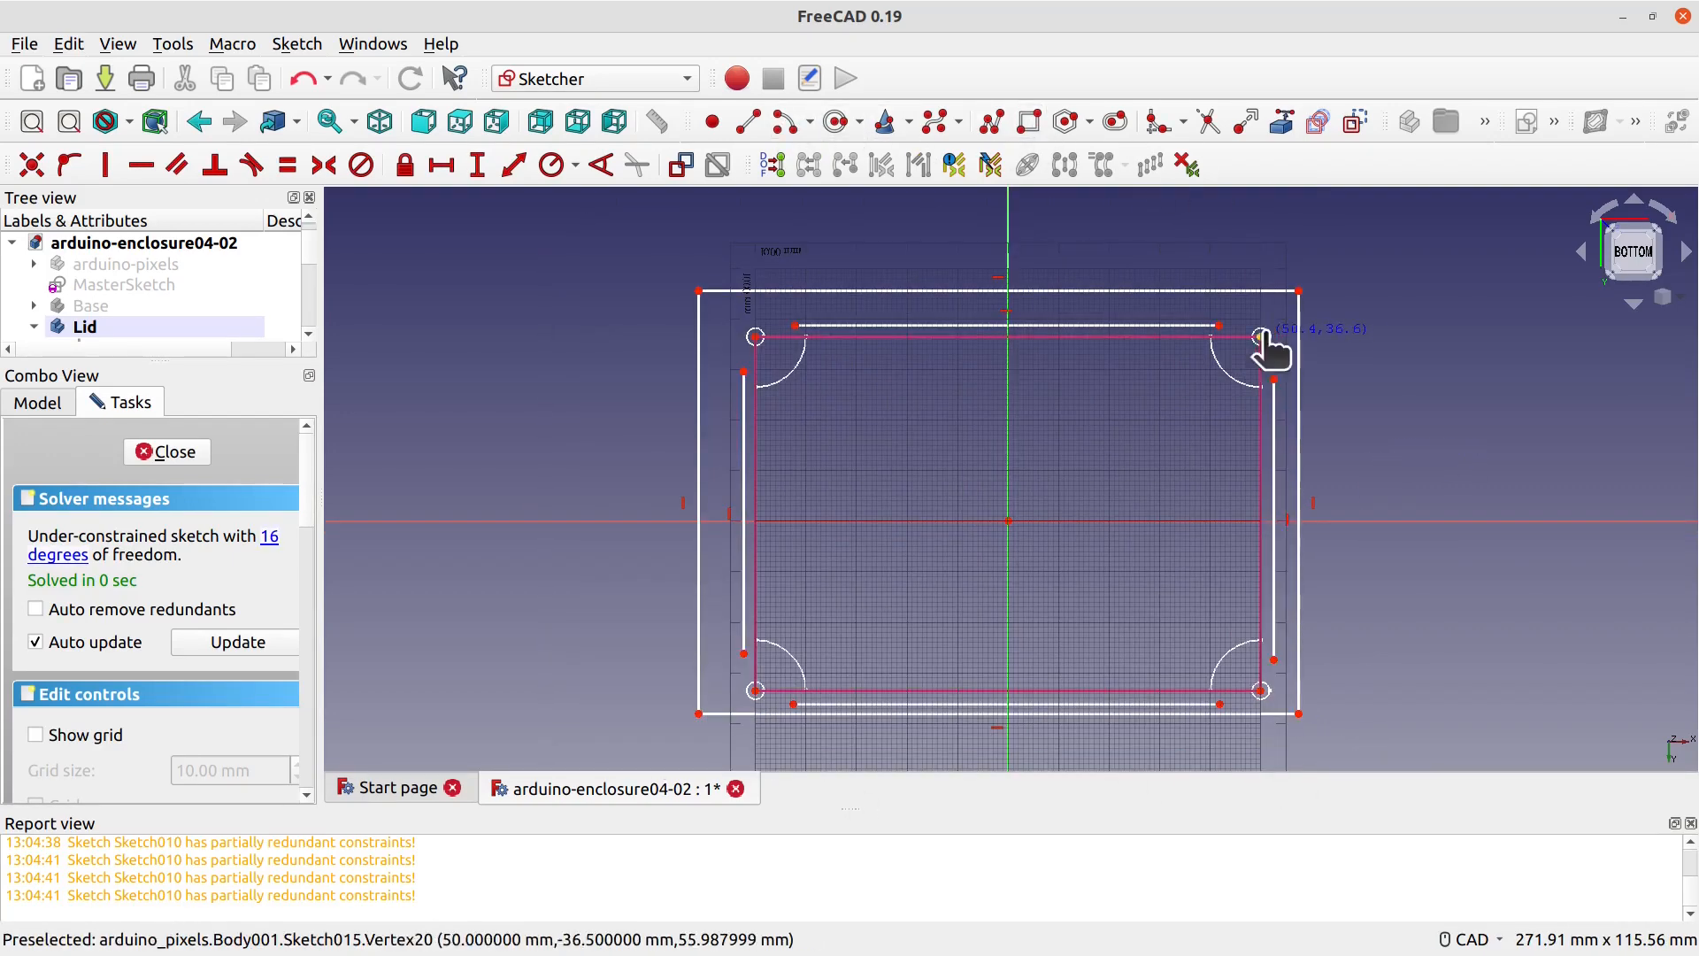
pyautogui.click(1220, 326)
pyautogui.click(1272, 379)
pyautogui.click(1262, 690)
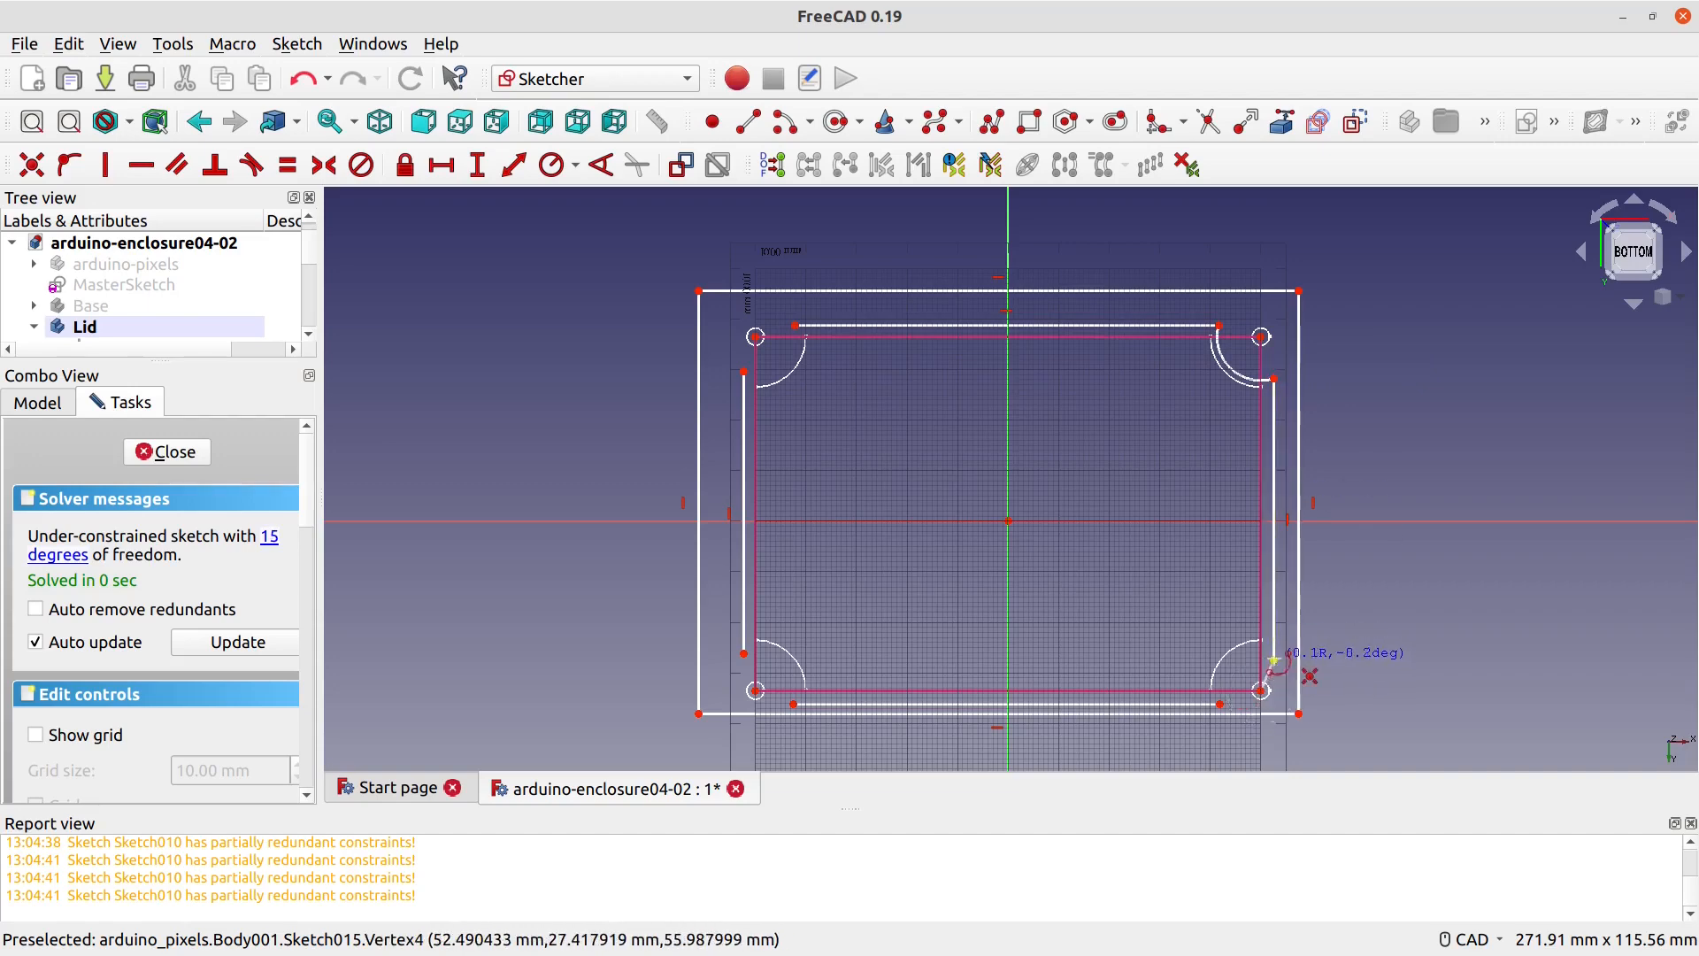
pyautogui.click(1230, 700)
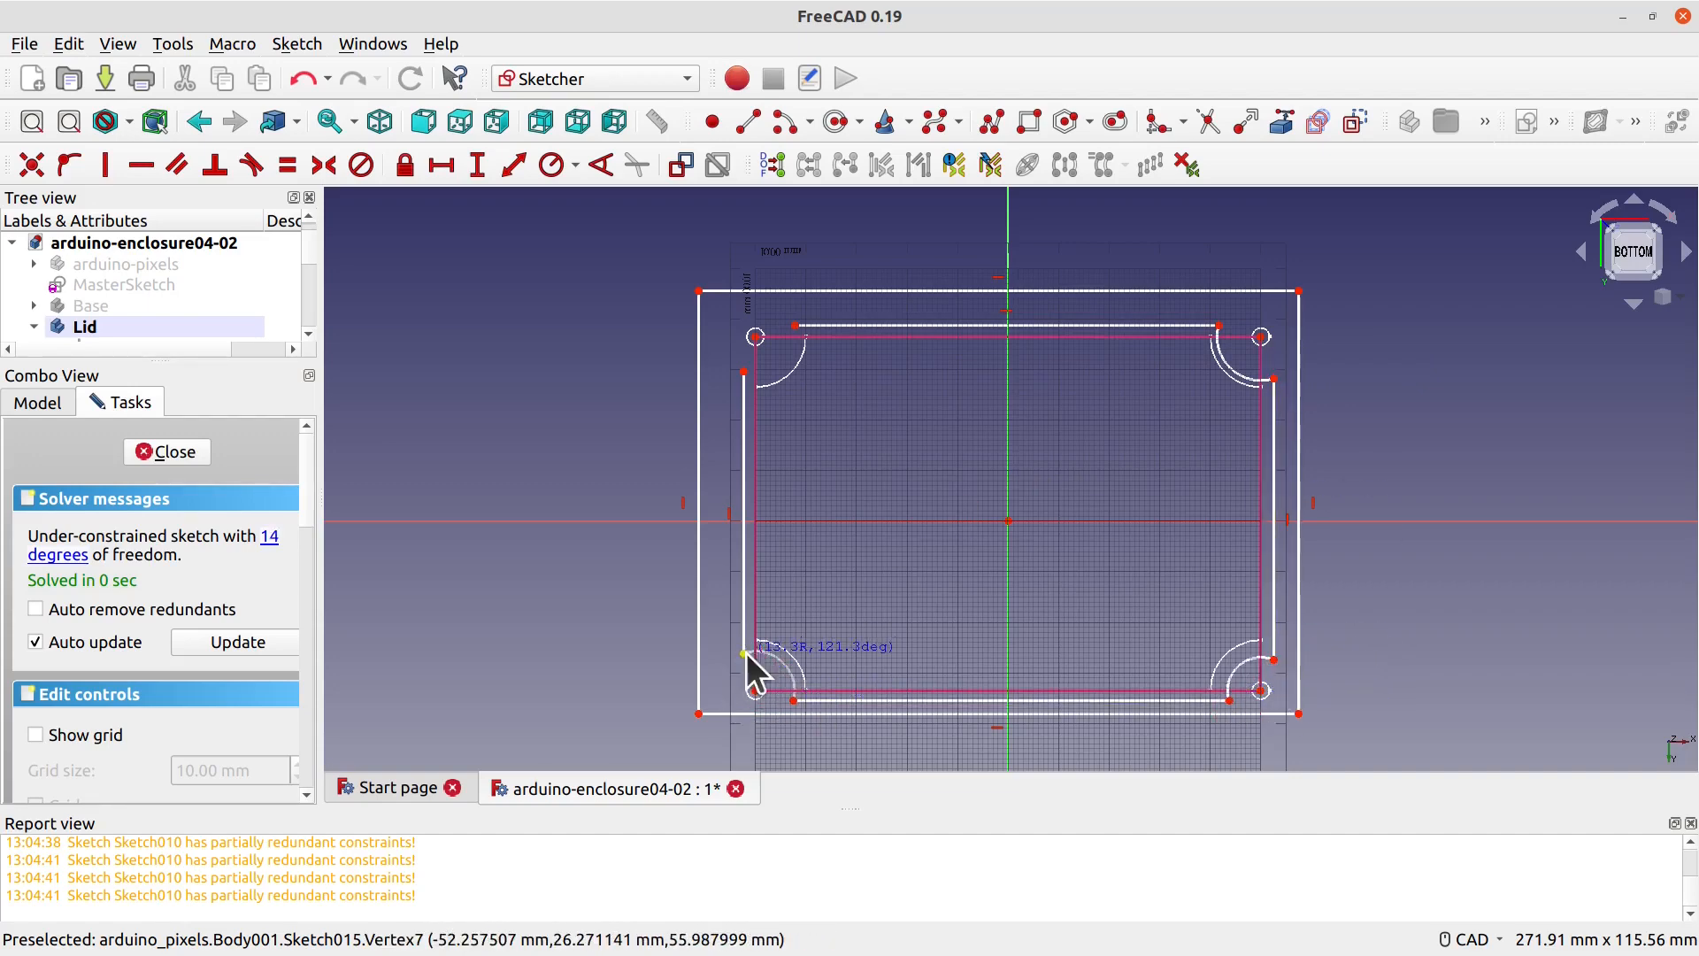
pyautogui.click(756, 337)
pyautogui.click(796, 326)
pyautogui.scroll(-1, 1485, 389)
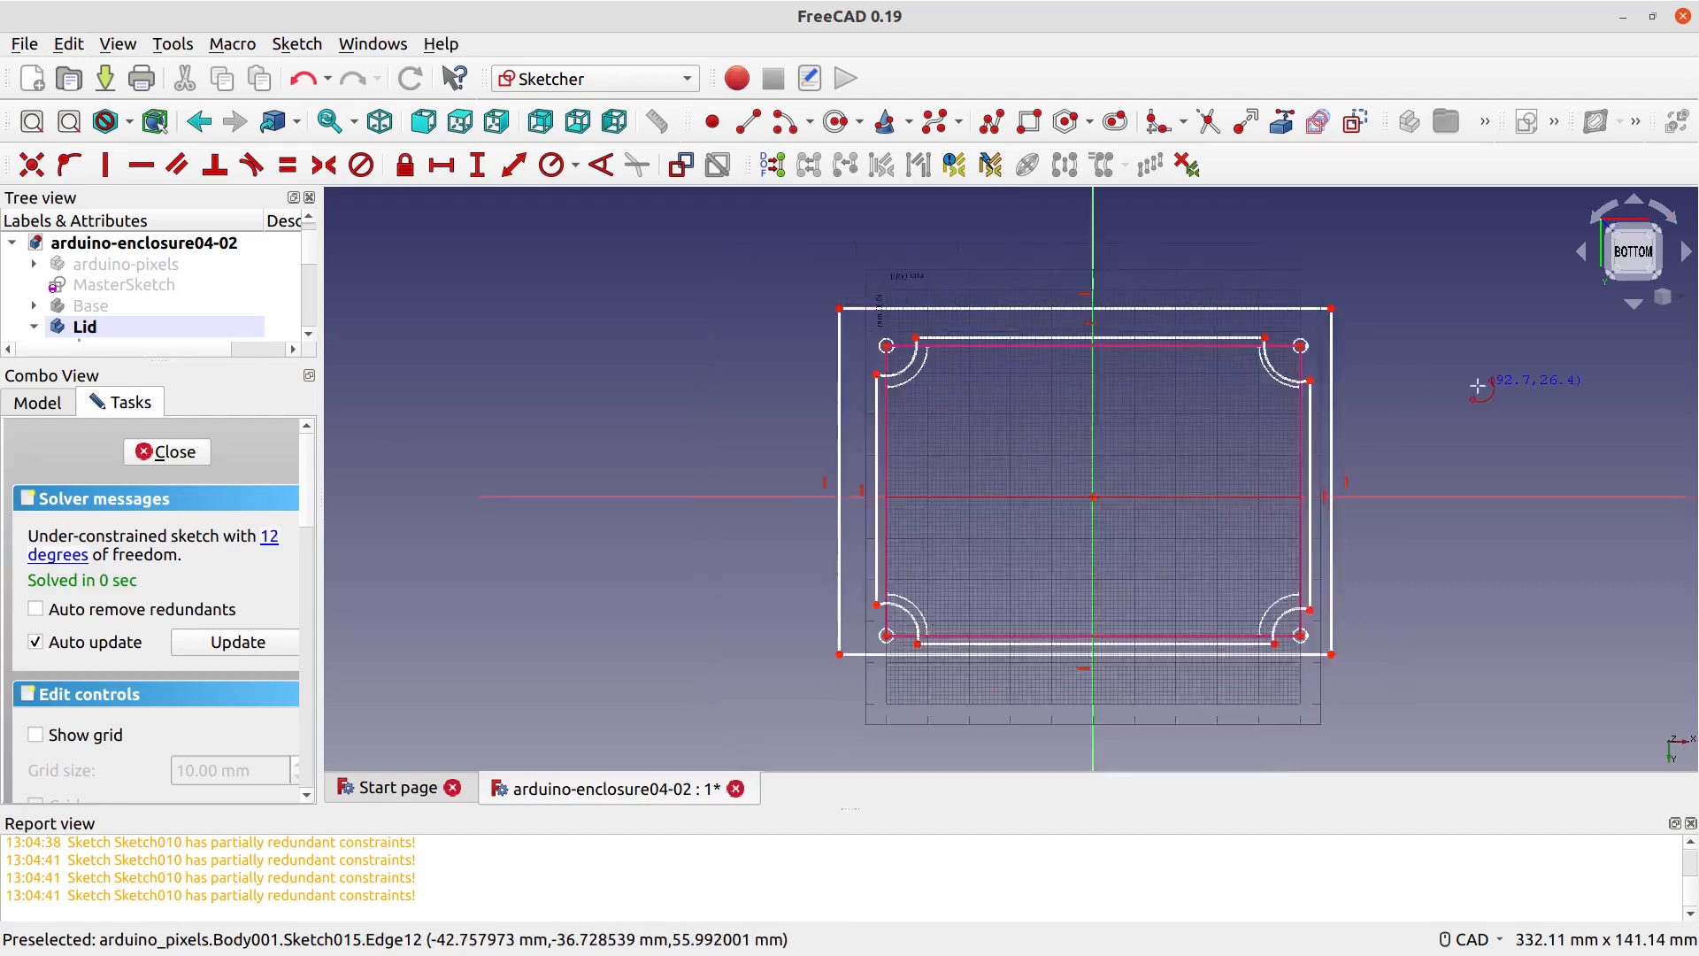
# Step: Constrain the four corner arcs to share one radius of 8 mm
pyautogui.click(1275, 372)
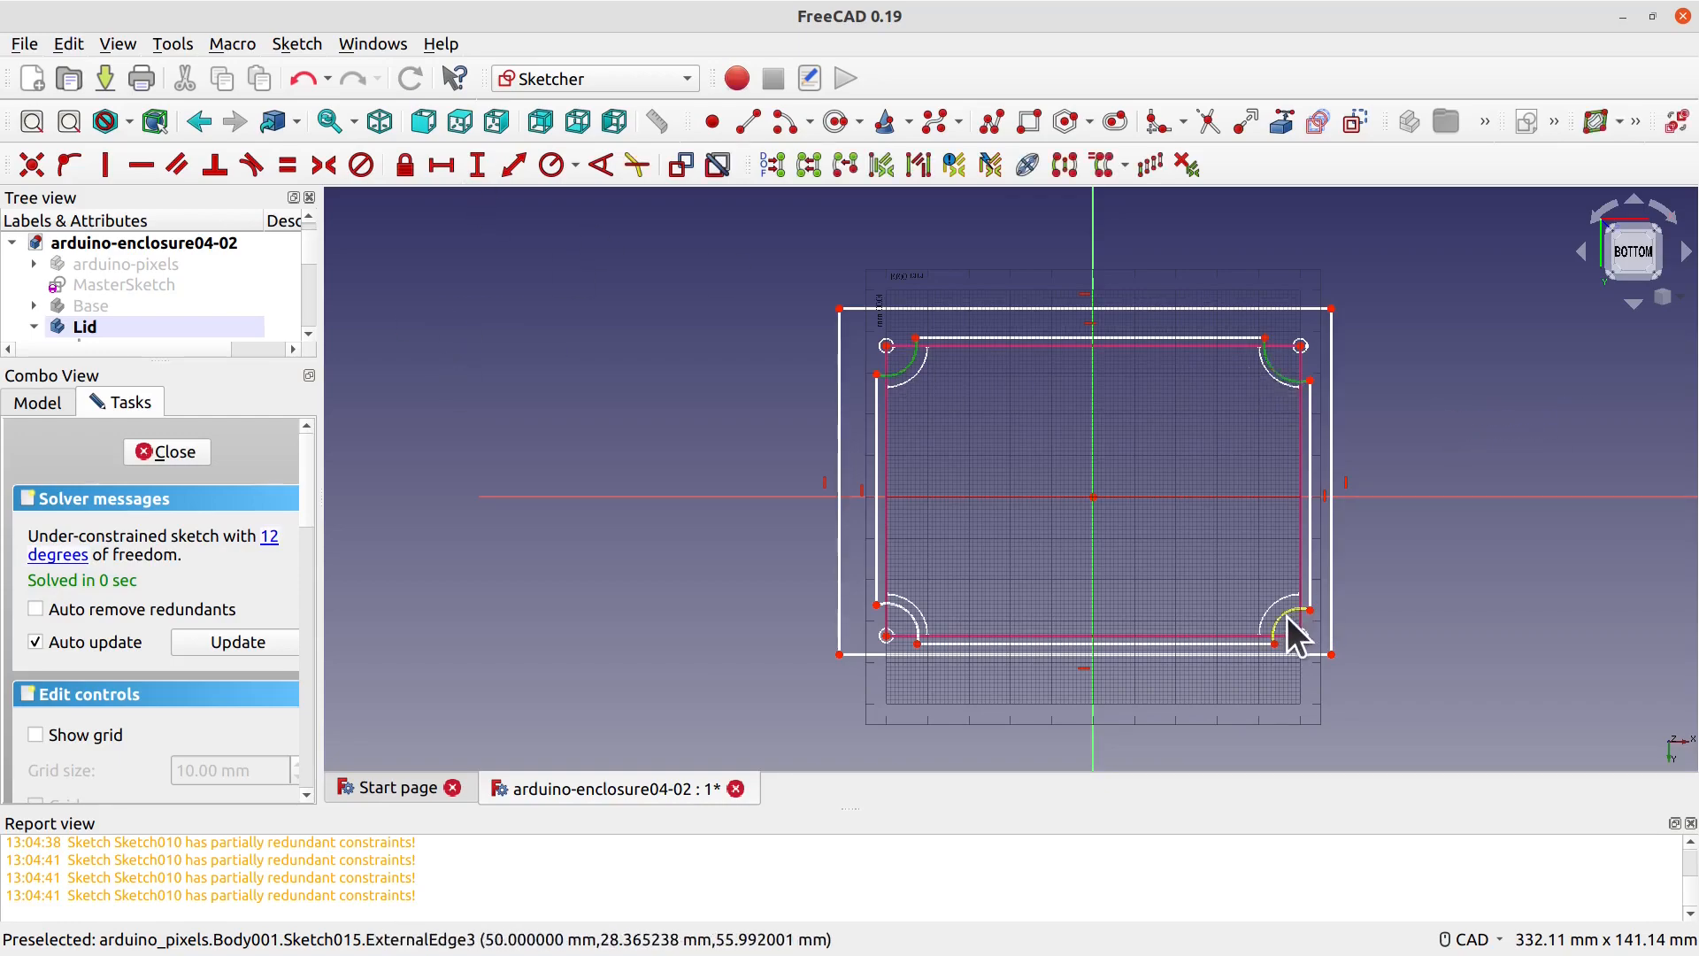
pyautogui.click(913, 623)
pyautogui.click(551, 166)
pyautogui.click(1069, 526)
pyautogui.write('8')
pyautogui.press('Return')
pyautogui.scroll(2, 1406, 375)
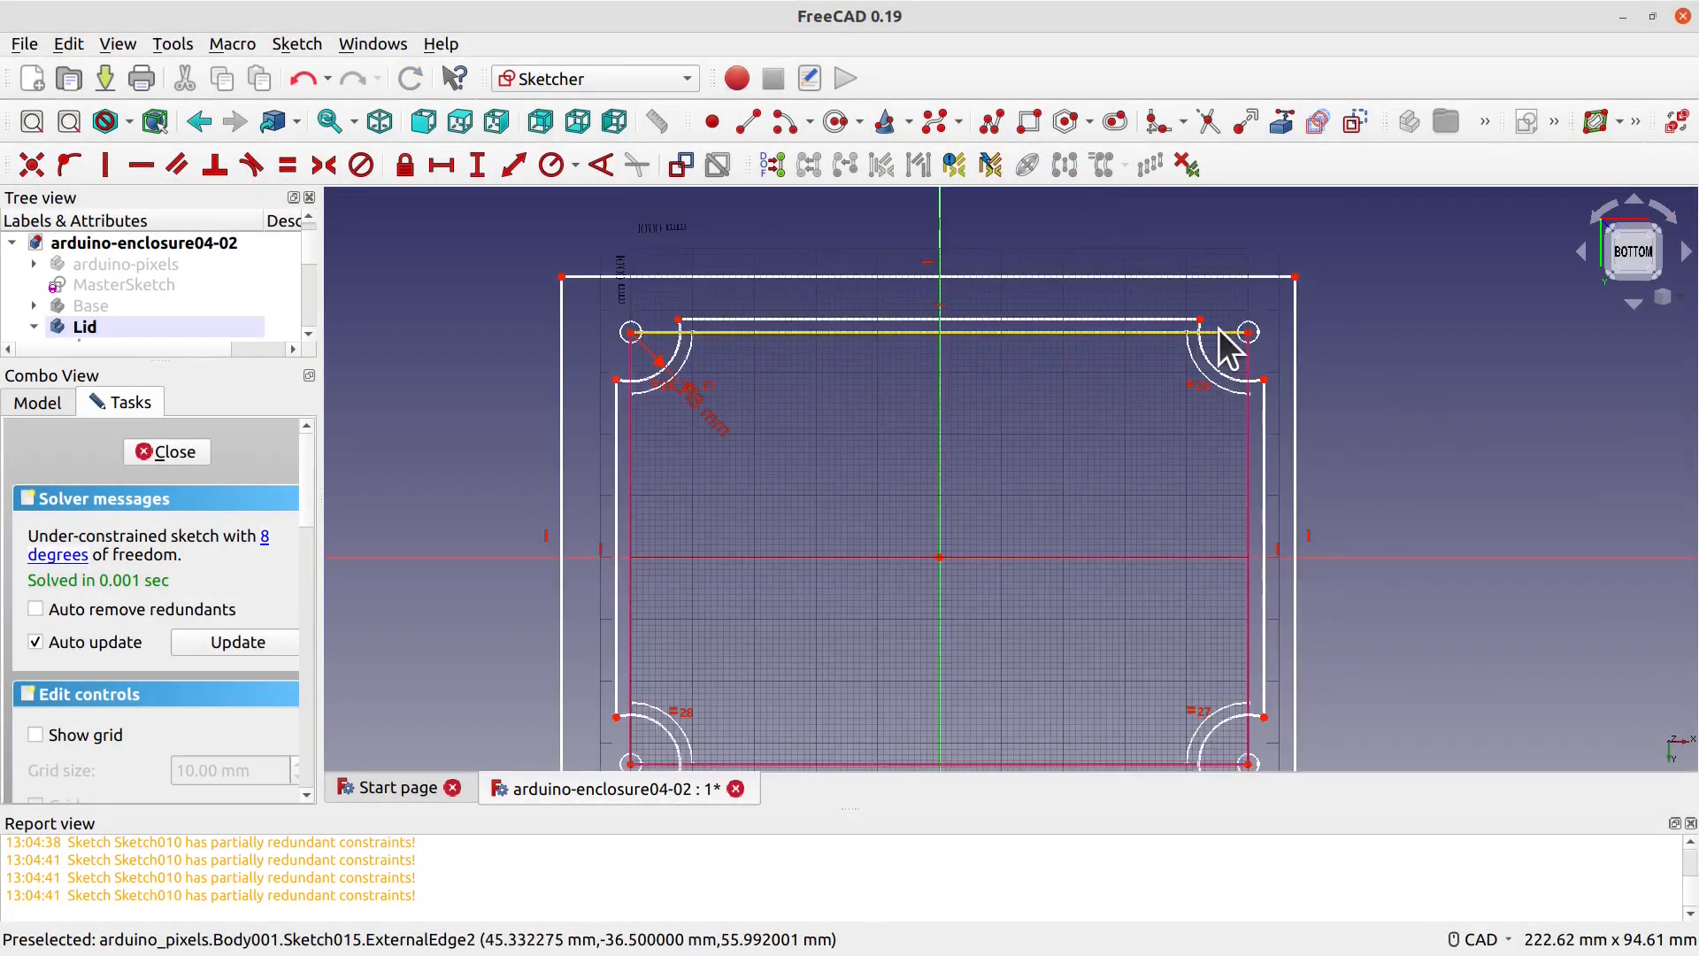
# Step: Constrain the upper and right inner lines to lie 2 mm outside the linked rectangle's upper-right corner
pyautogui.click(1221, 331)
pyautogui.click(477, 164)
pyautogui.write('2')
pyautogui.click(969, 546)
pyautogui.click(1249, 332)
pyautogui.click(442, 165)
pyautogui.write('2')
pyautogui.click(969, 546)
# Step: Constrain the left and lower inner lines to lie 2 mm outside the linked rectangle's lower-left corner
pyautogui.moveTo(632, 764); pyautogui.dragTo(724, 591, button='middle')
pyautogui.click(724, 592)
pyautogui.click(772, 603)
pyautogui.click(477, 165)
pyautogui.write('2')
pyautogui.click(970, 546)
pyautogui.scroll(-1, 1009, 620)
# Step: Set the horizontal and vertical distances from the inner profile to the outer rectangle's lower-right corner to 4 mm each
pyautogui.click(1280, 613)
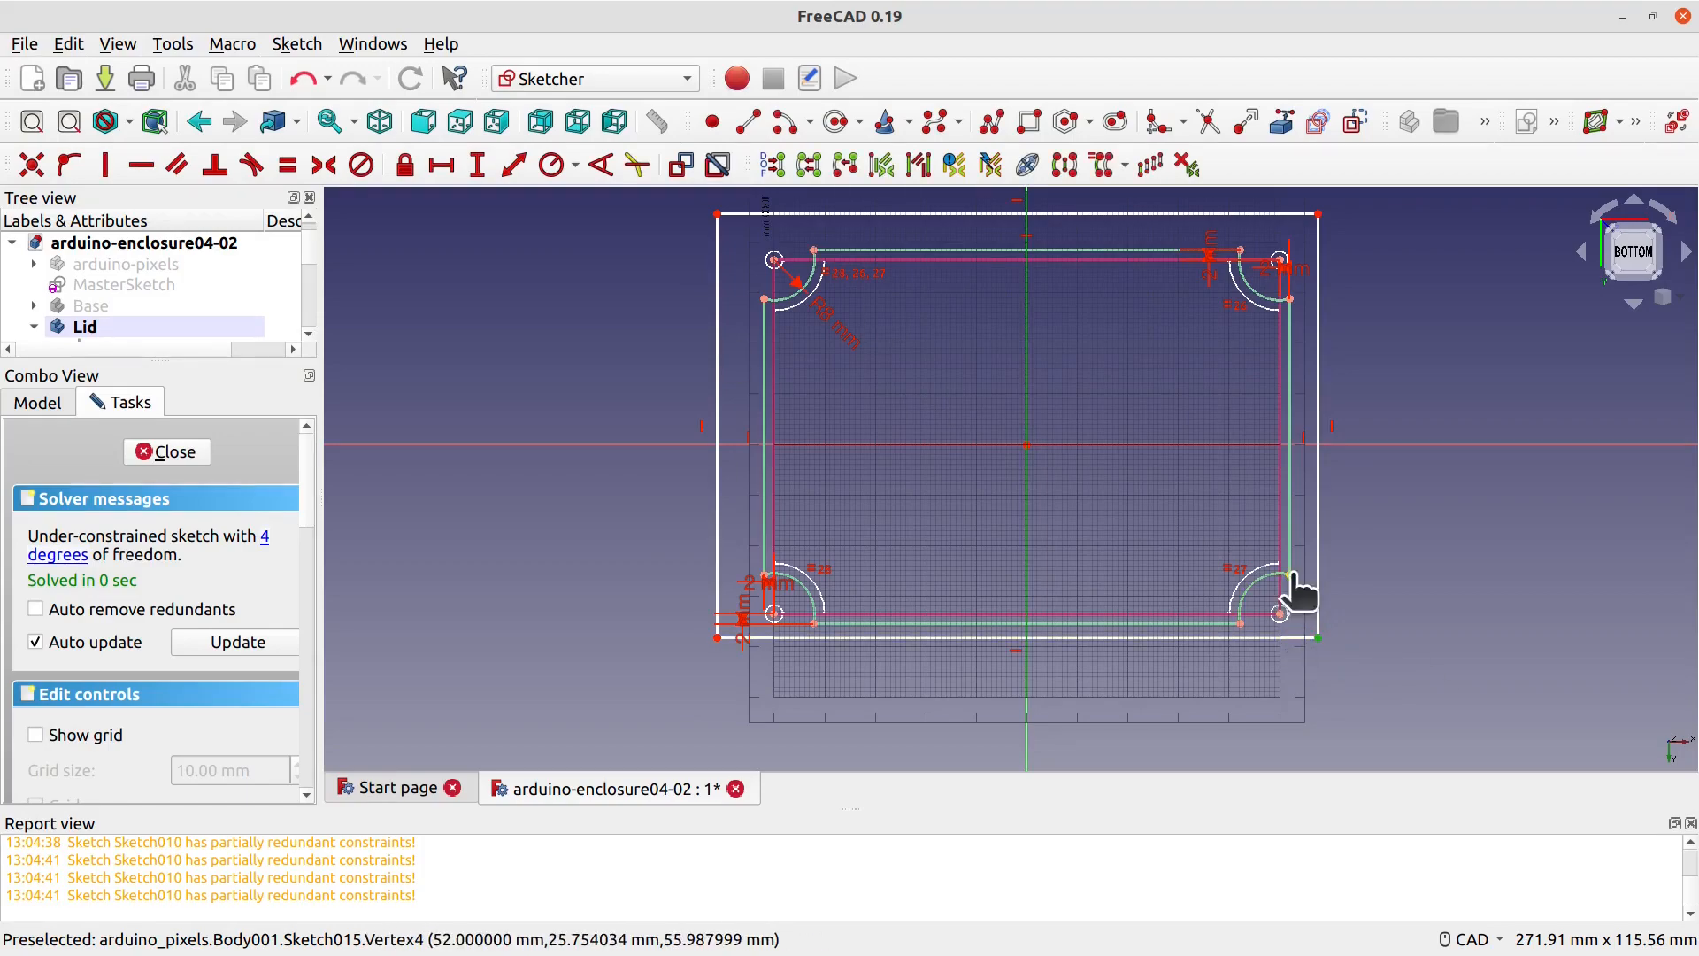
pyautogui.click(441, 164)
pyautogui.write('4')
pyautogui.click(971, 546)
pyautogui.click(1239, 623)
pyautogui.click(1253, 637)
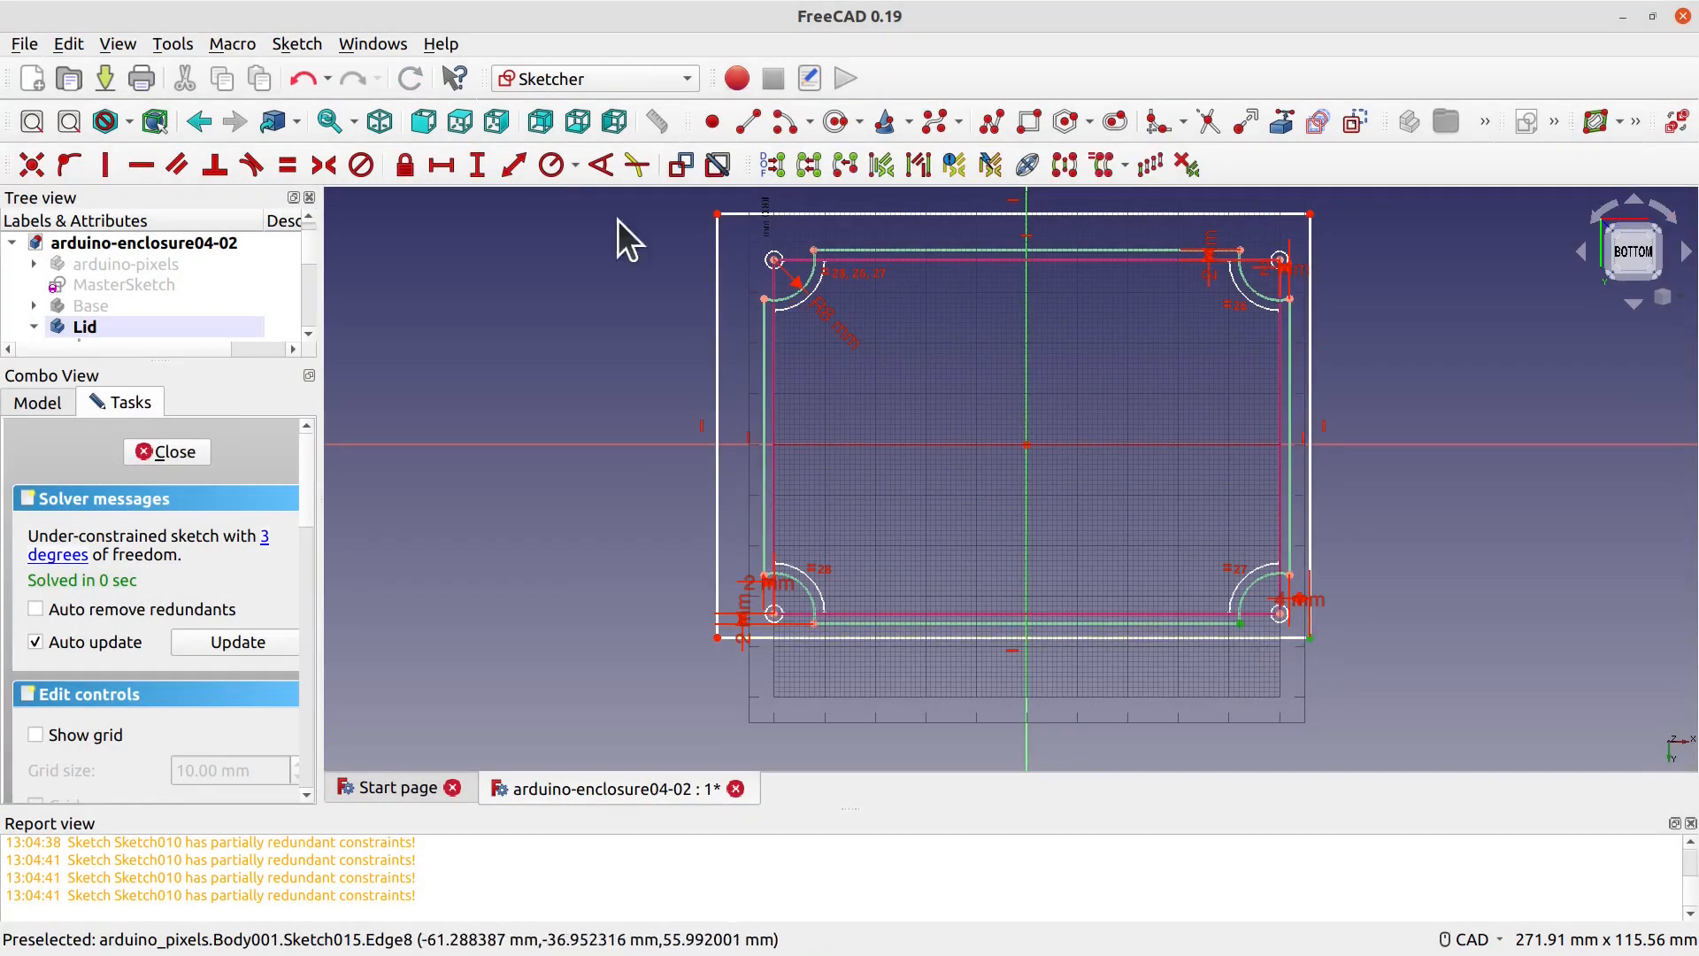
pyautogui.click(477, 164)
pyautogui.write('4')
pyautogui.click(970, 546)
# Step: Set the vertical and horizontal distances from the inner profile to the outer rectangle's upper-left corner to 4 mm each
pyautogui.scroll(5, 795, 295)
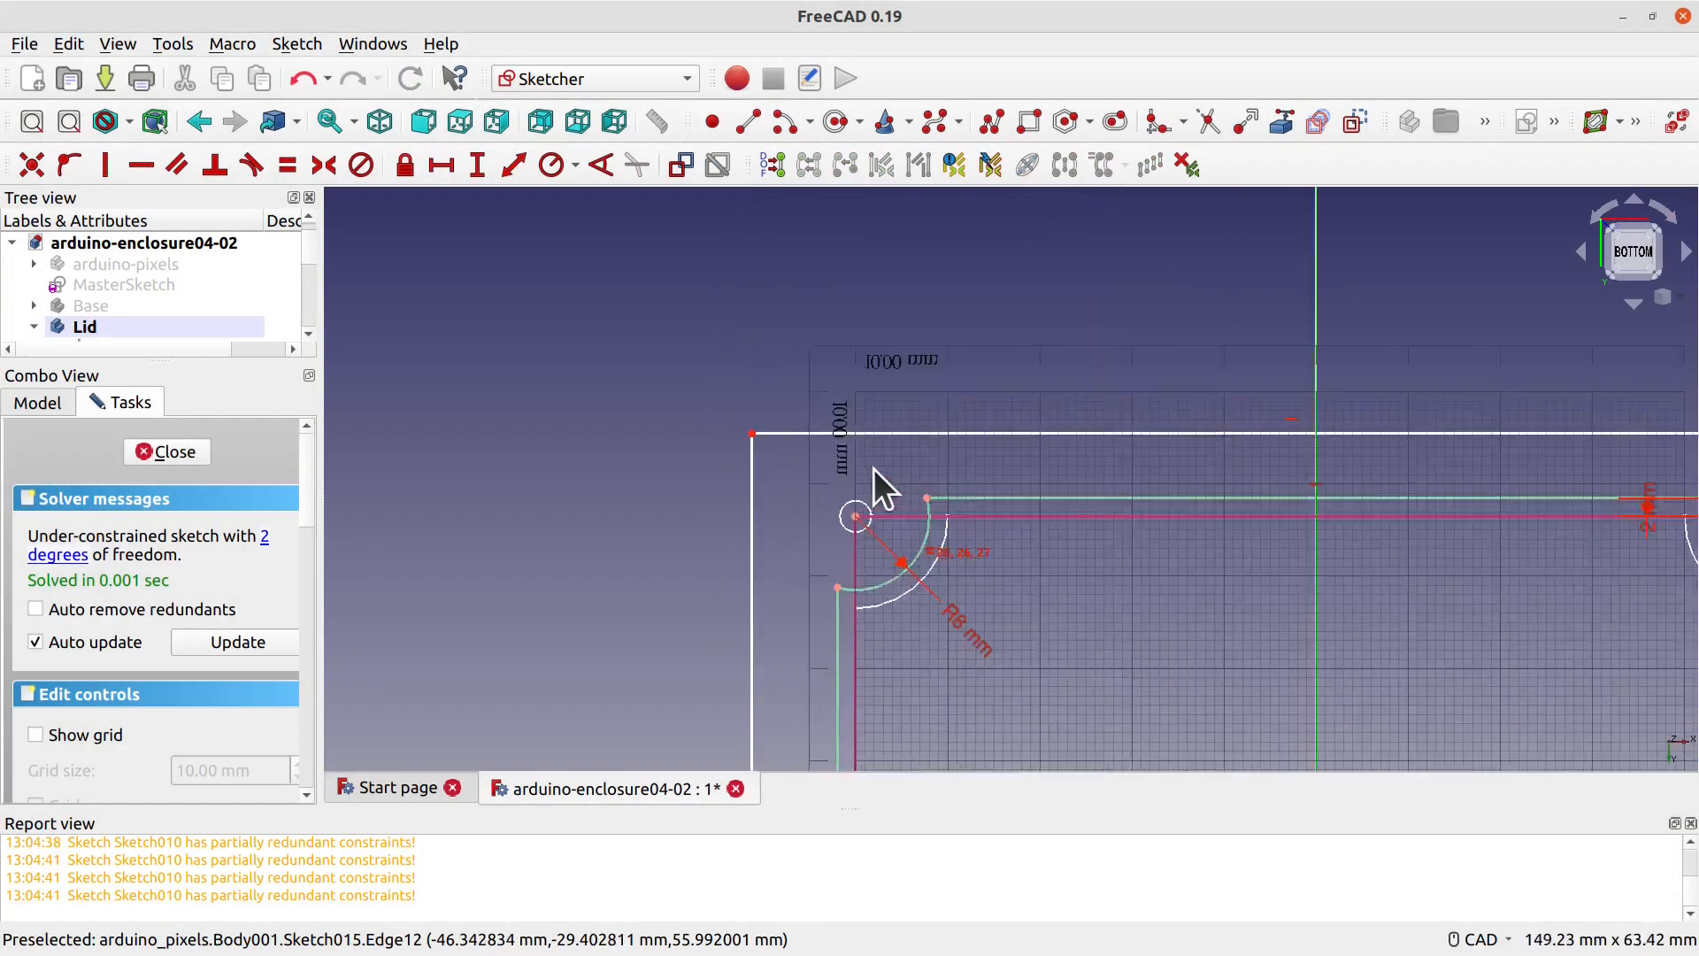
pyautogui.click(724, 425)
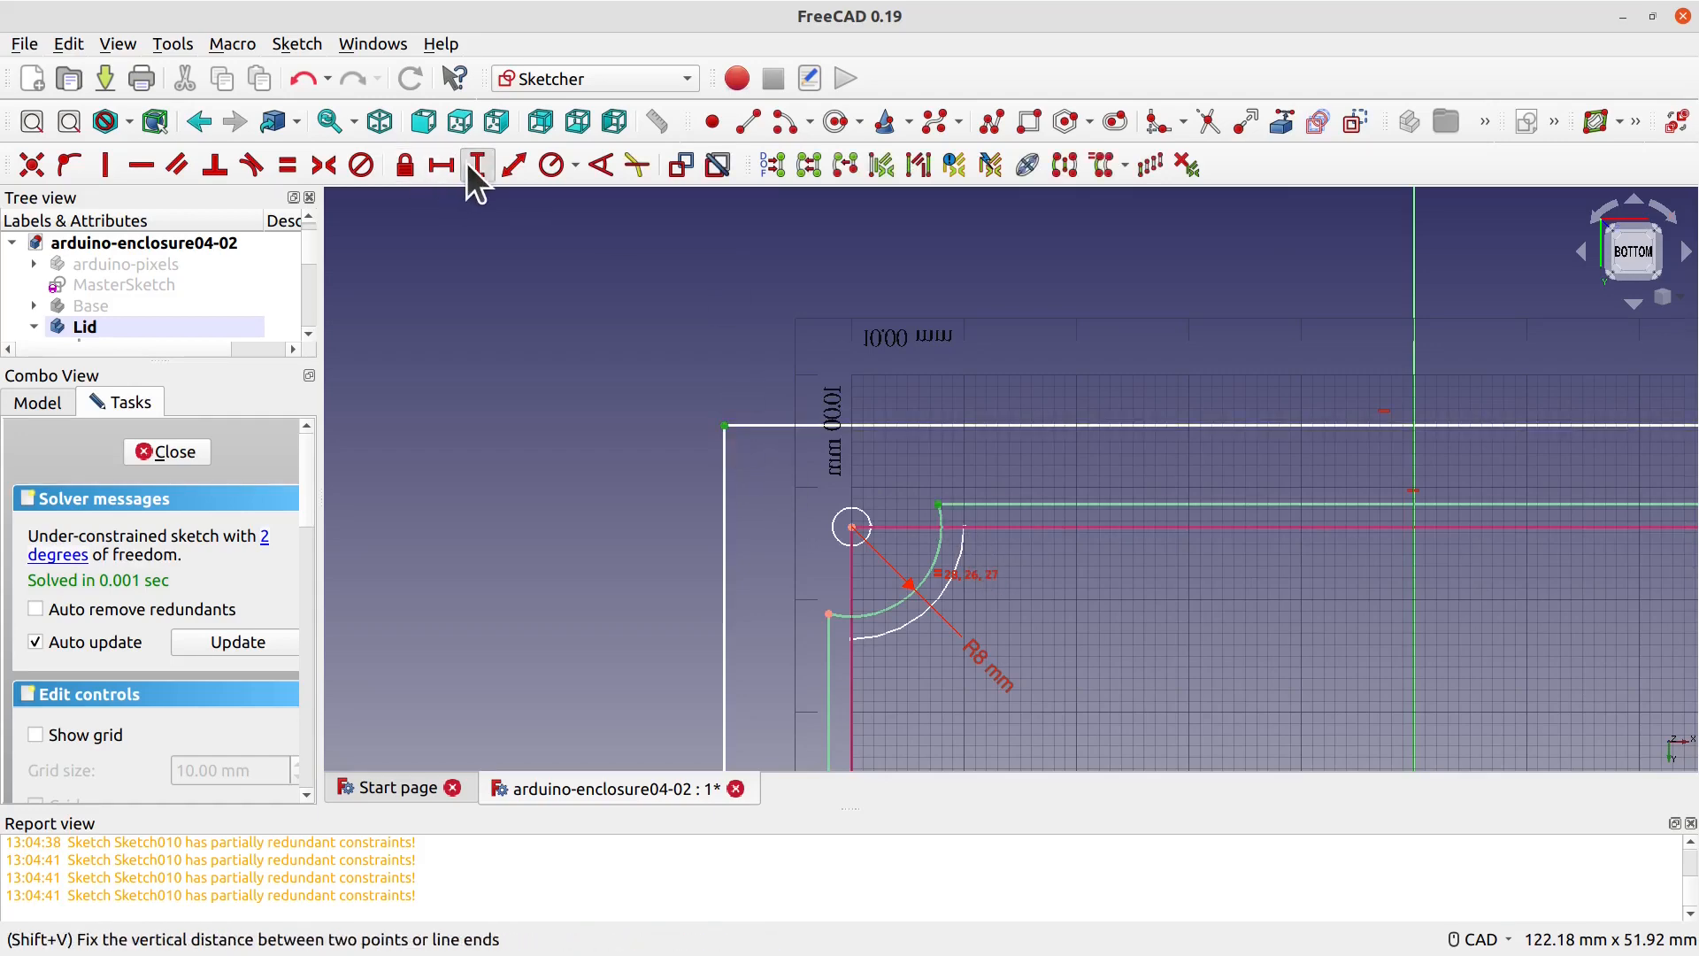
pyautogui.click(477, 165)
pyautogui.write('4')
pyautogui.click(971, 546)
pyautogui.click(827, 612)
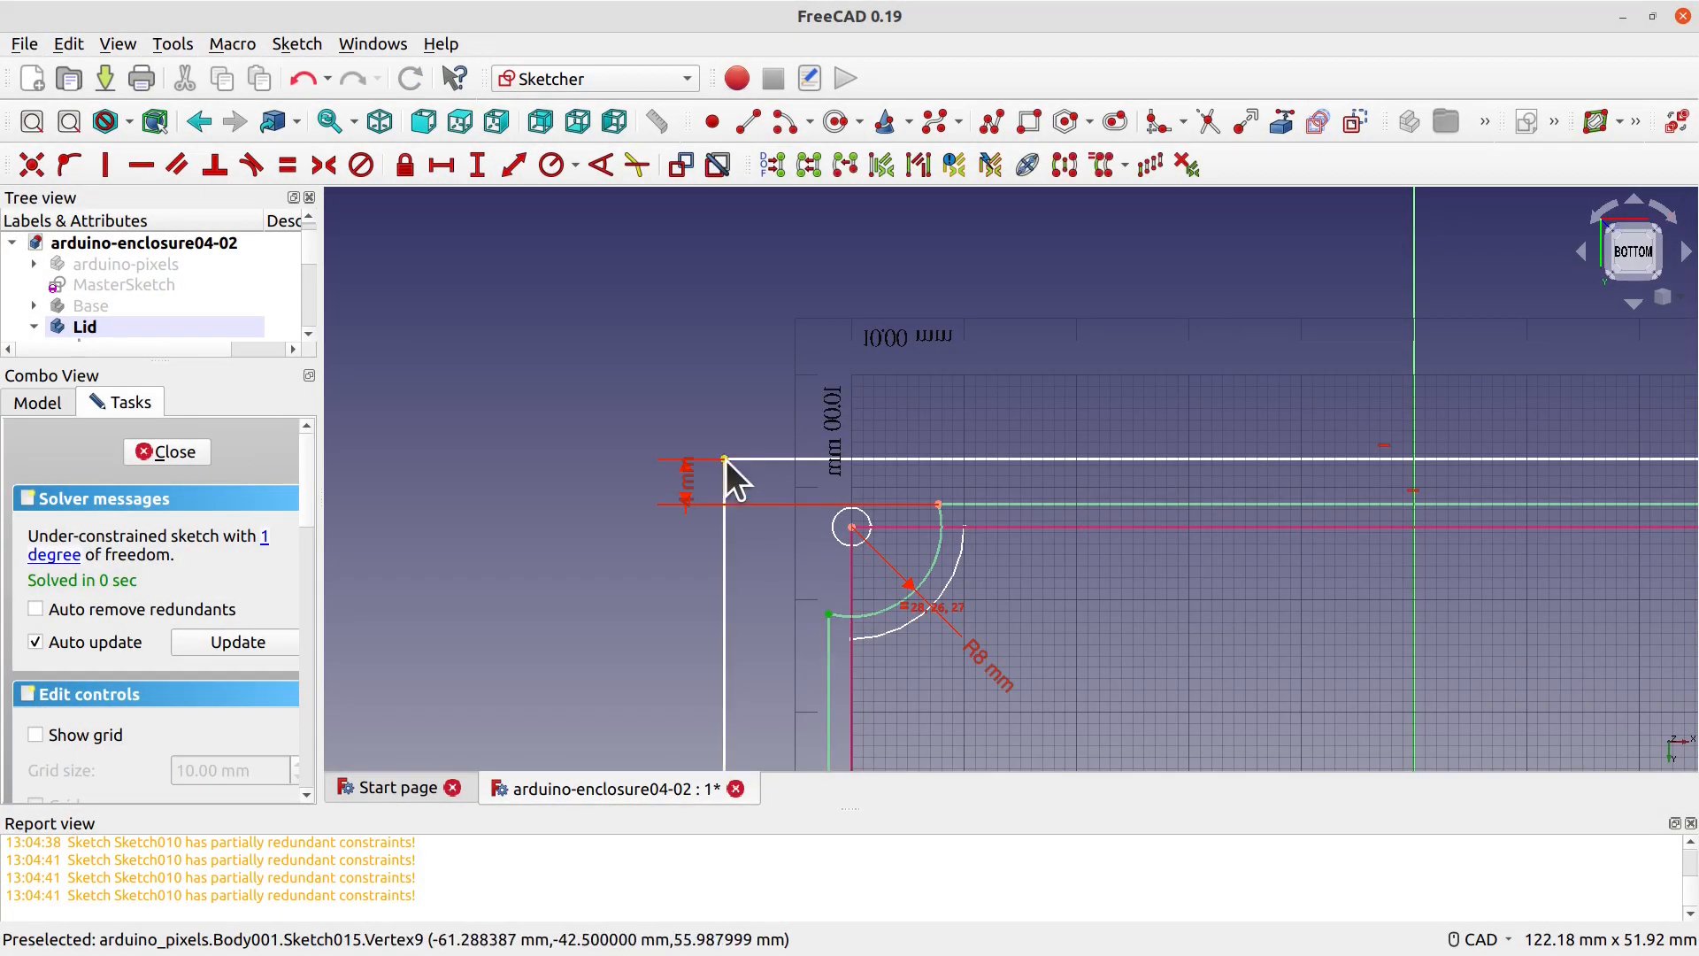
pyautogui.click(441, 165)
pyautogui.click(975, 543)
pyautogui.scroll(-5, 1044, 504)
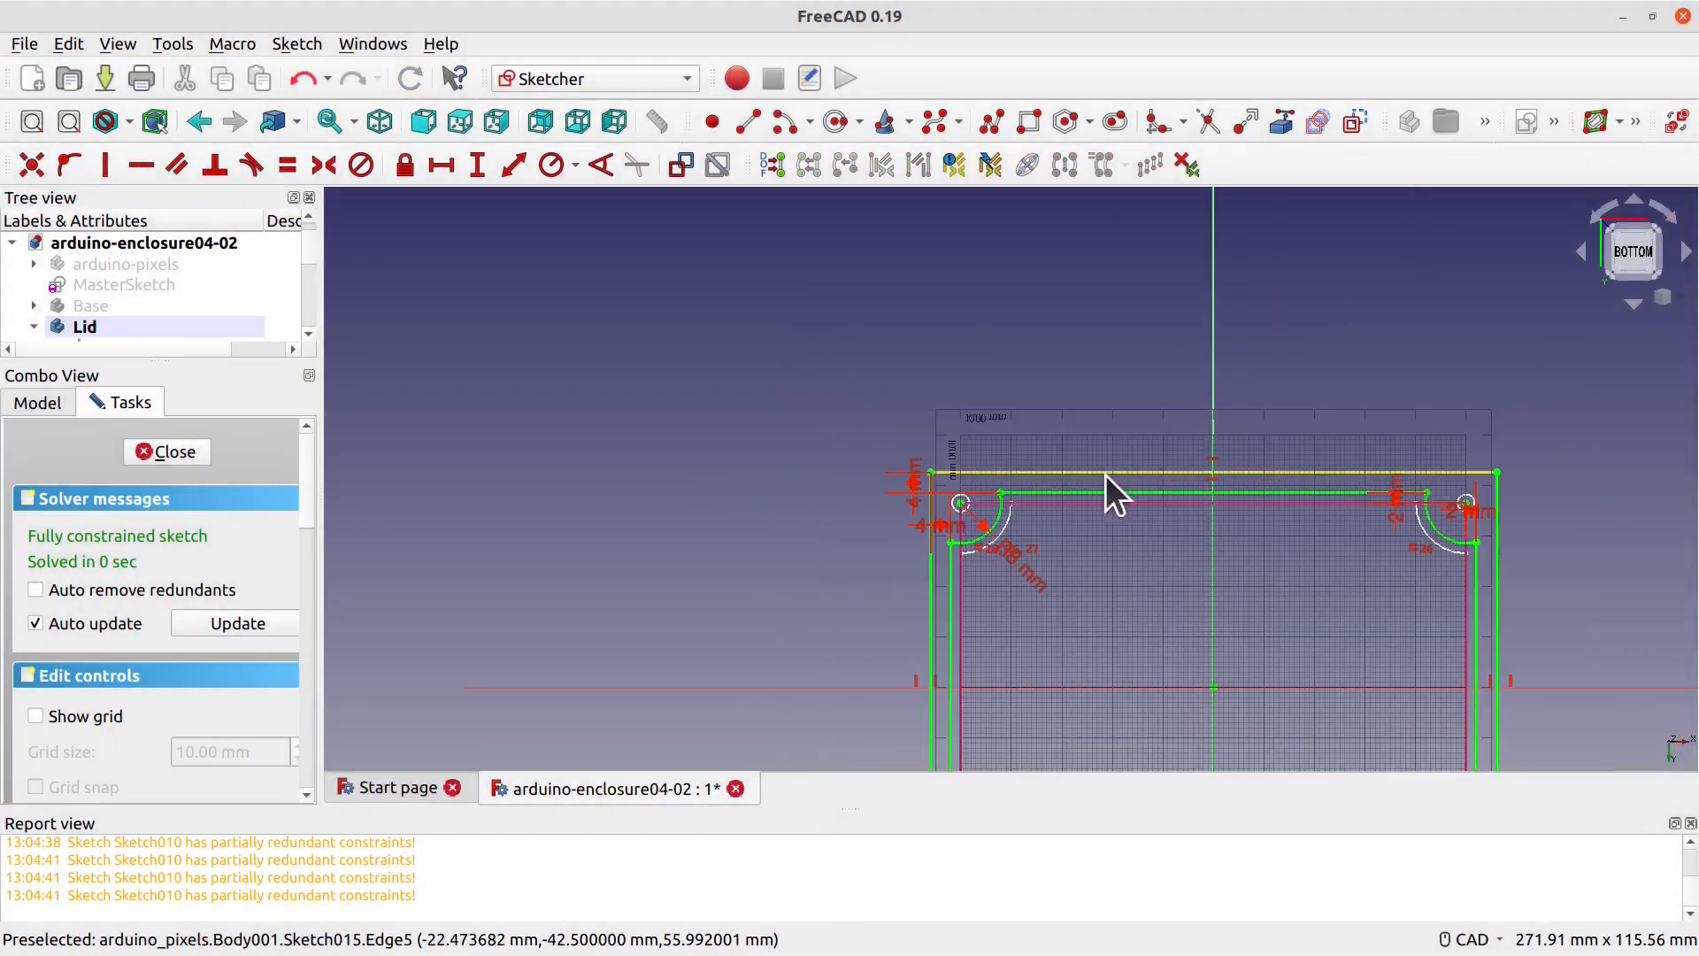
pyautogui.moveTo(1000, 401); pyautogui.dragTo(954, 303, button='middle')
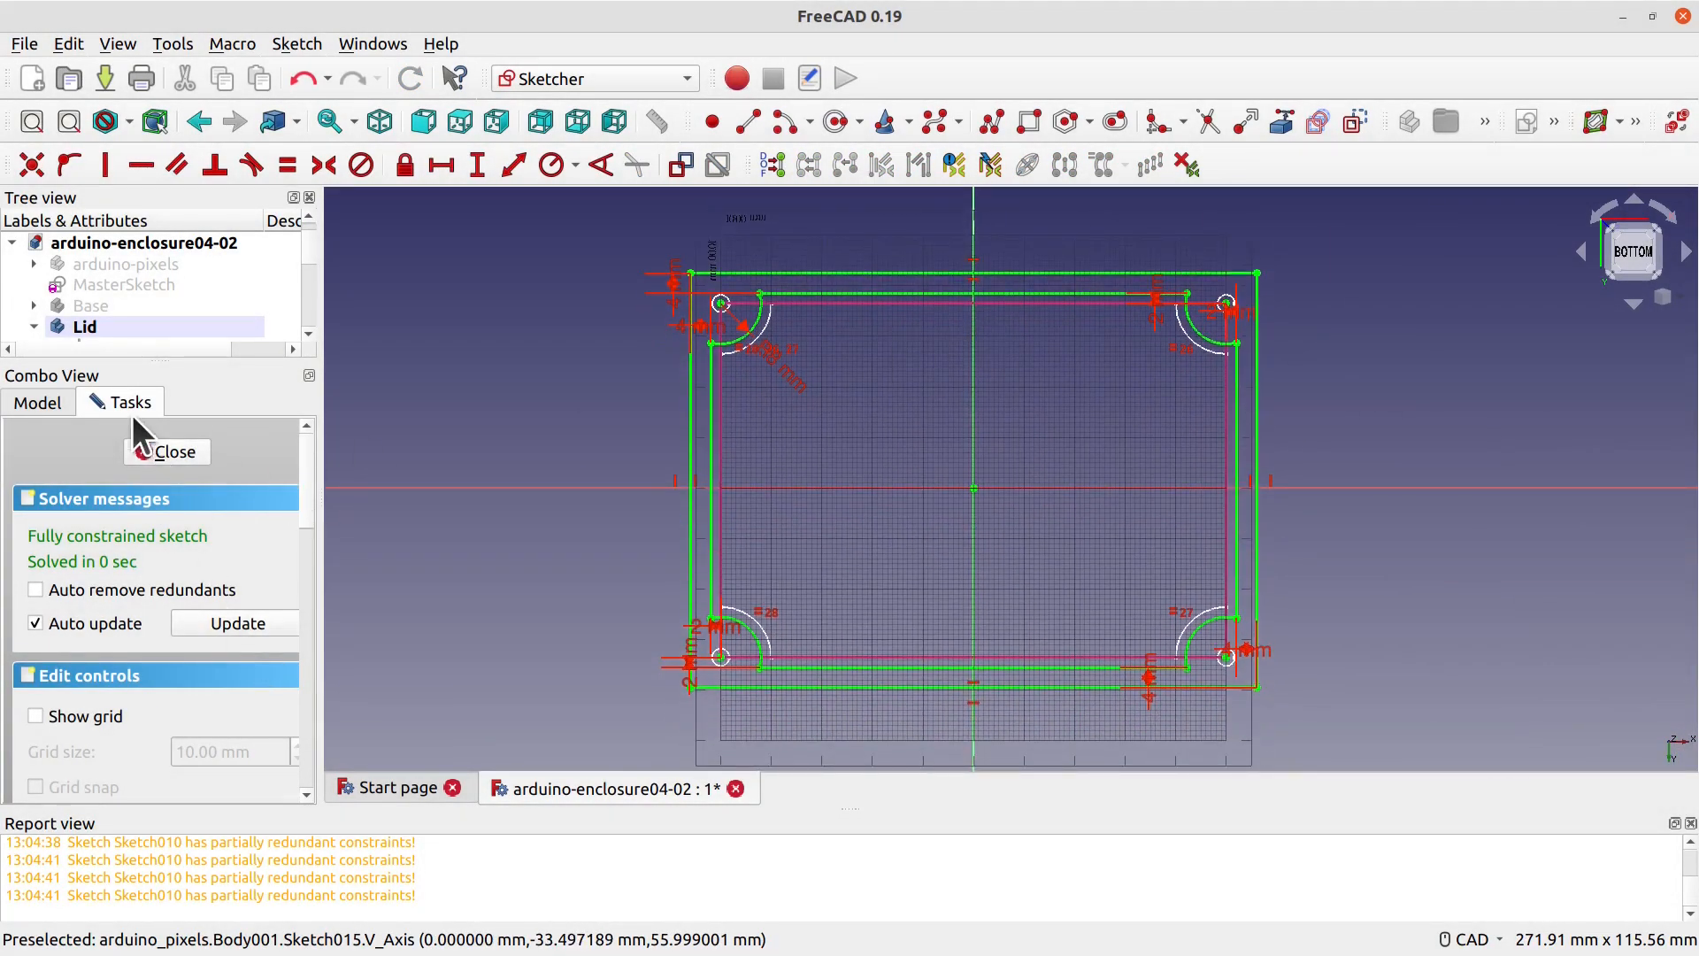
# Step: Close the gasket sketch and cut it into the lid's underside as a 1 mm deep pocket
pyautogui.click(152, 452)
pyautogui.scroll(-1, 649, 432)
pyautogui.moveTo(1109, 635); pyautogui.dragTo(1246, 493, button='middle')
pyautogui.scroll(2, 1230, 509)
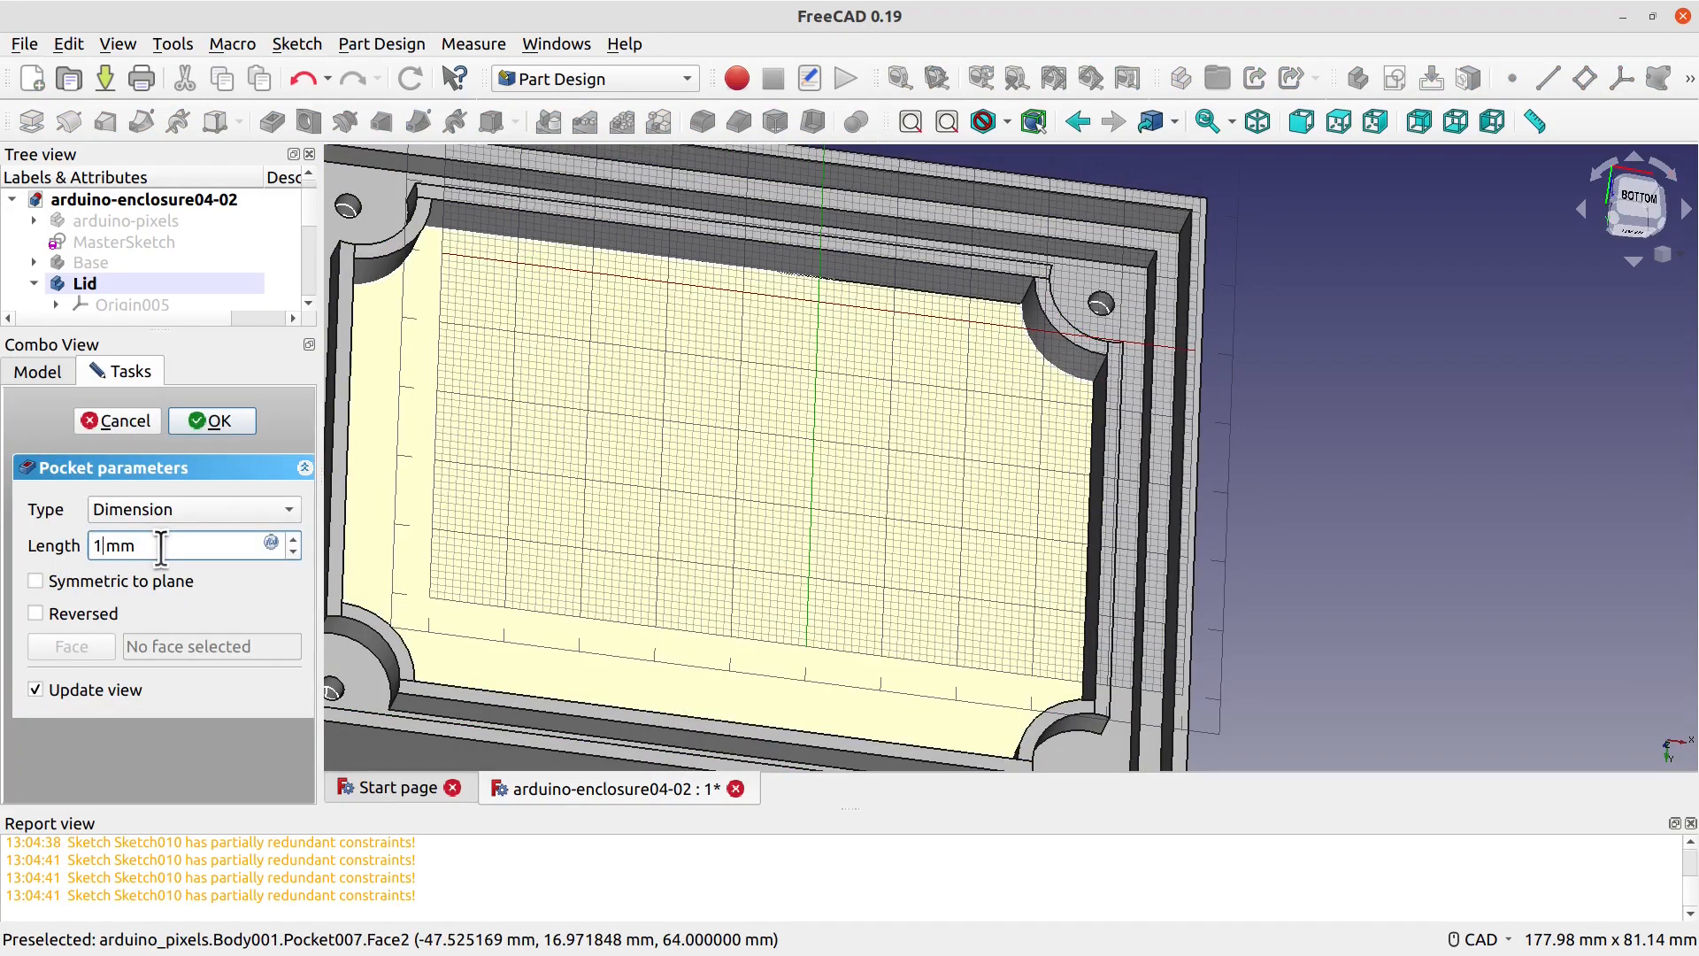
pyautogui.click(219, 420)
pyautogui.scroll(-1, 1343, 565)
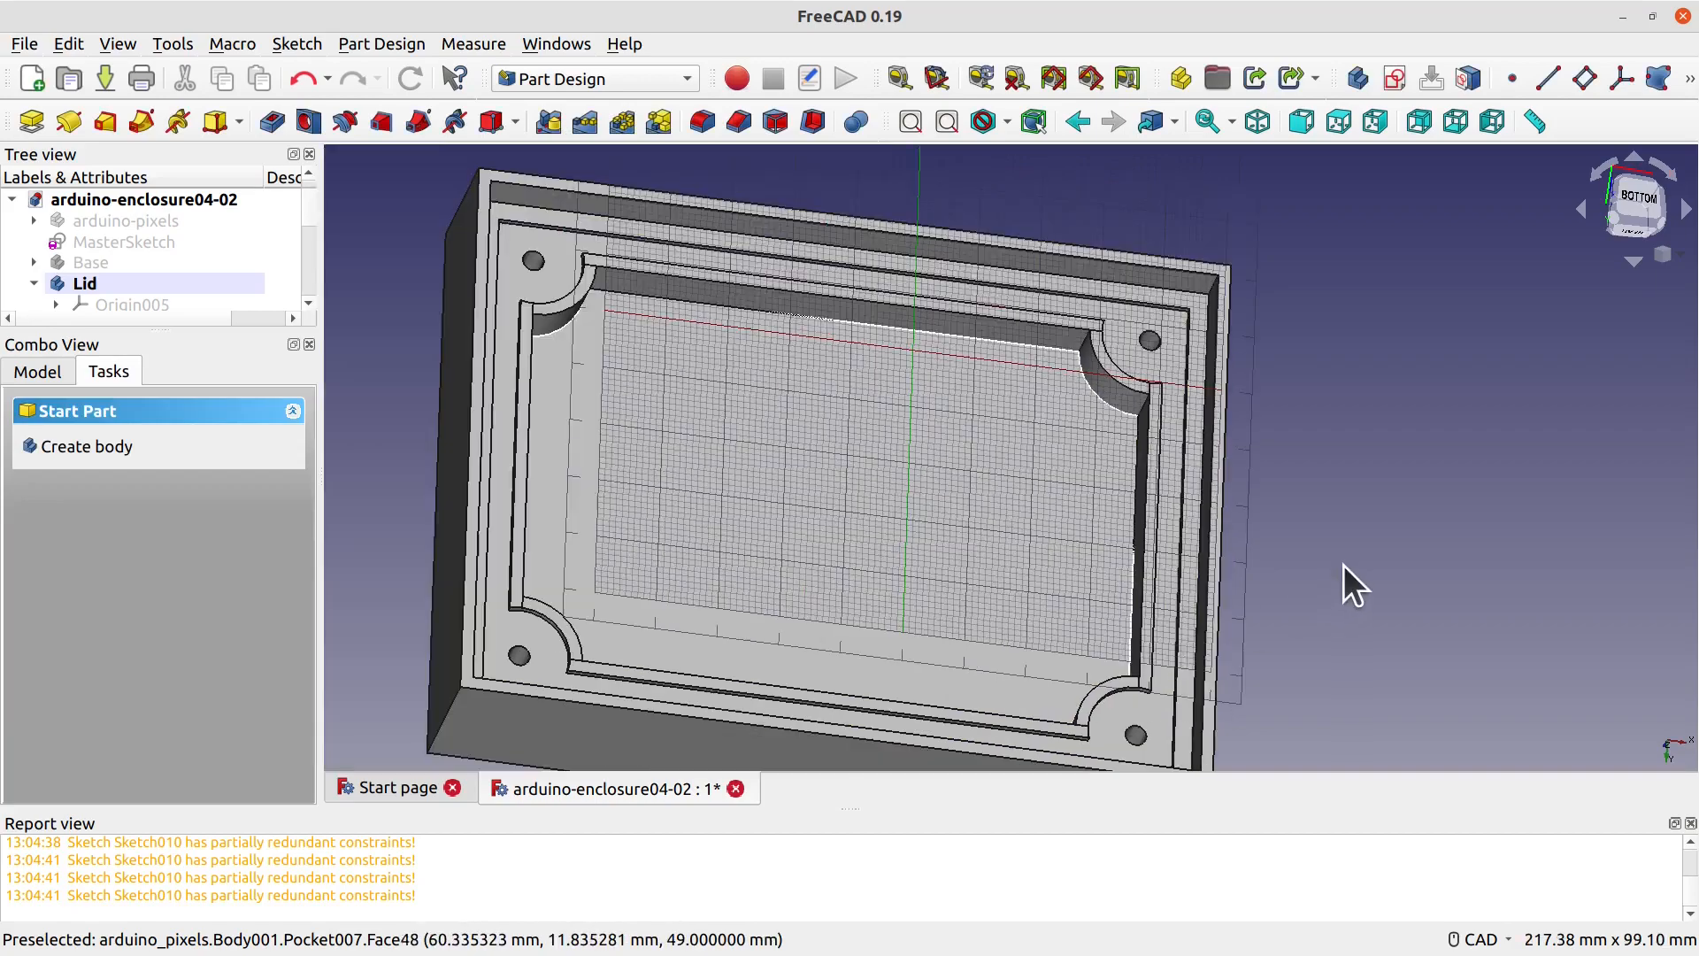
# Step: Inspect the gasket groove in the lid and reopen its sketch, Sketch015 under Pocket007, for editing
pyautogui.moveTo(1345, 564); pyautogui.dragTo(1373, 550, button='middle')
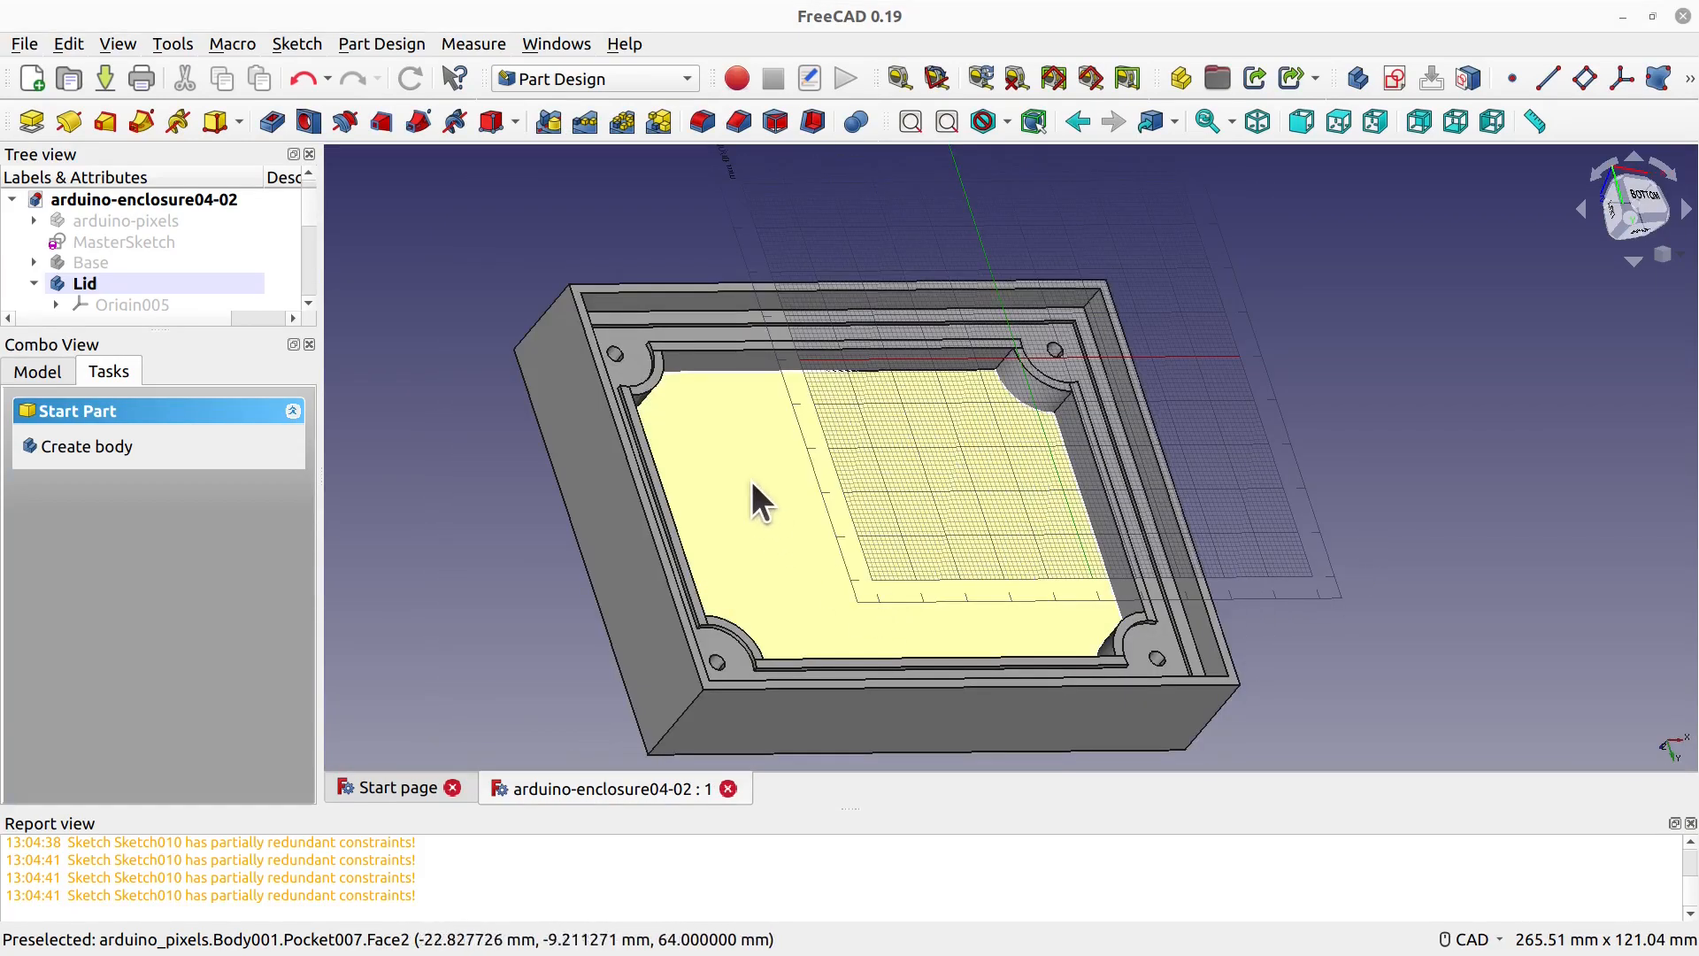
pyautogui.scroll(-1, 751, 474)
pyautogui.moveTo(762, 578); pyautogui.dragTo(682, 609, button='middle')
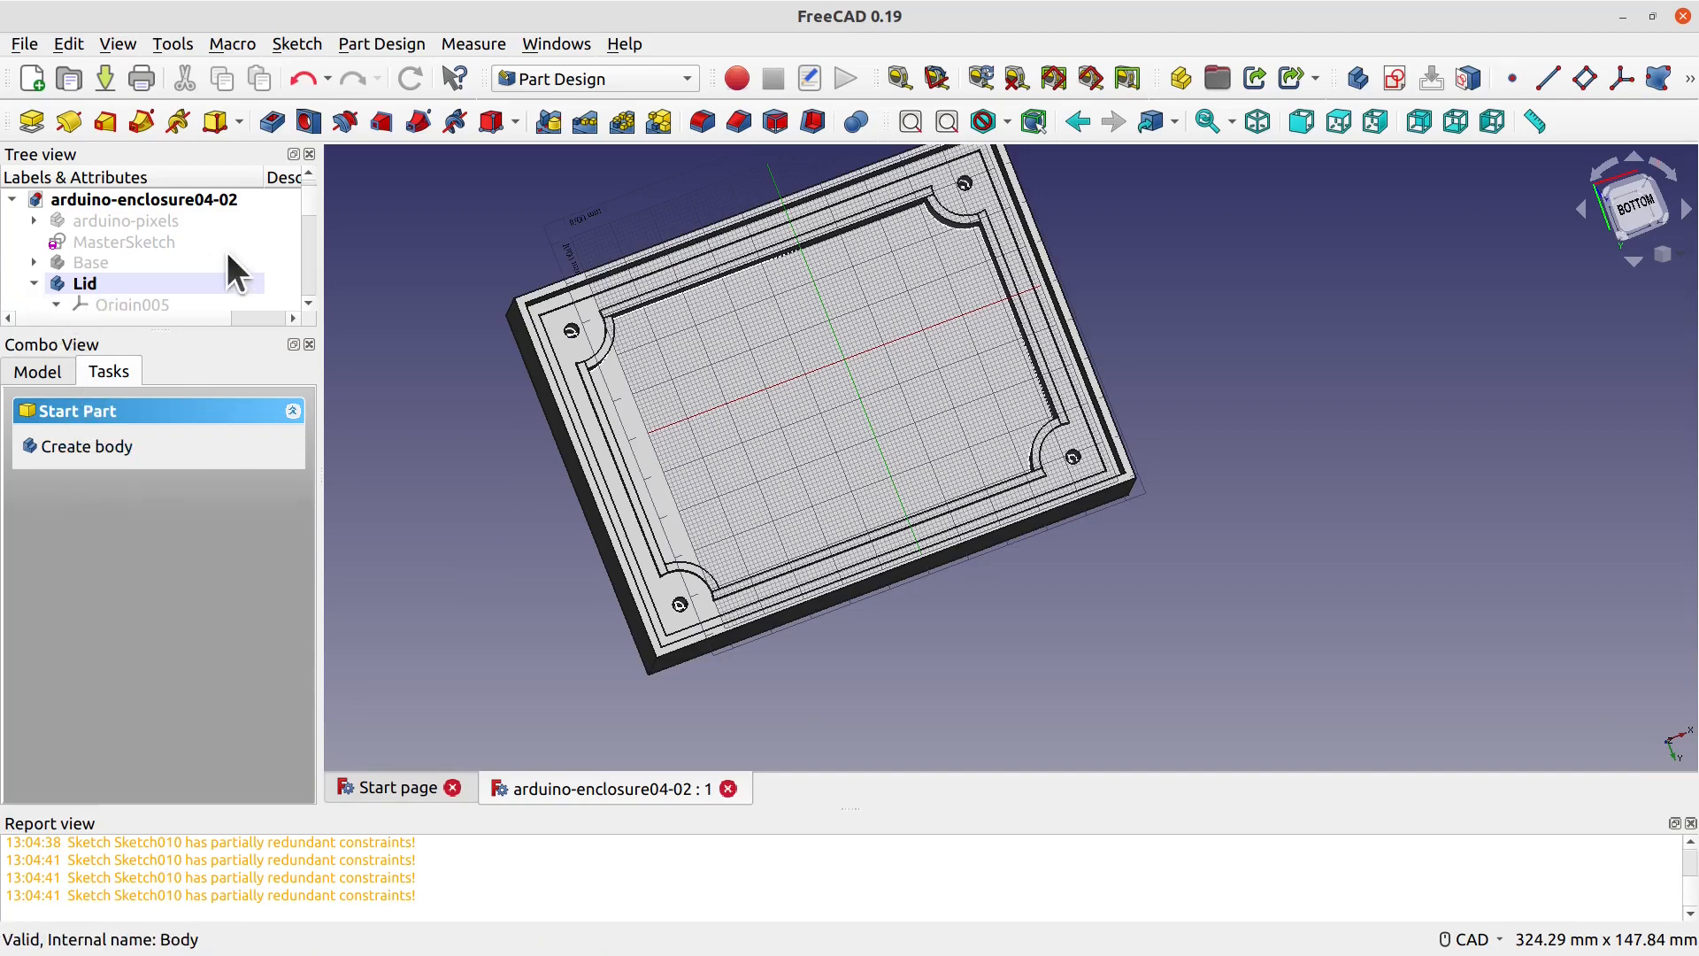
pyautogui.scroll(-2, 227, 251)
pyautogui.scroll(1, 194, 258)
pyautogui.scroll(-2, 190, 269)
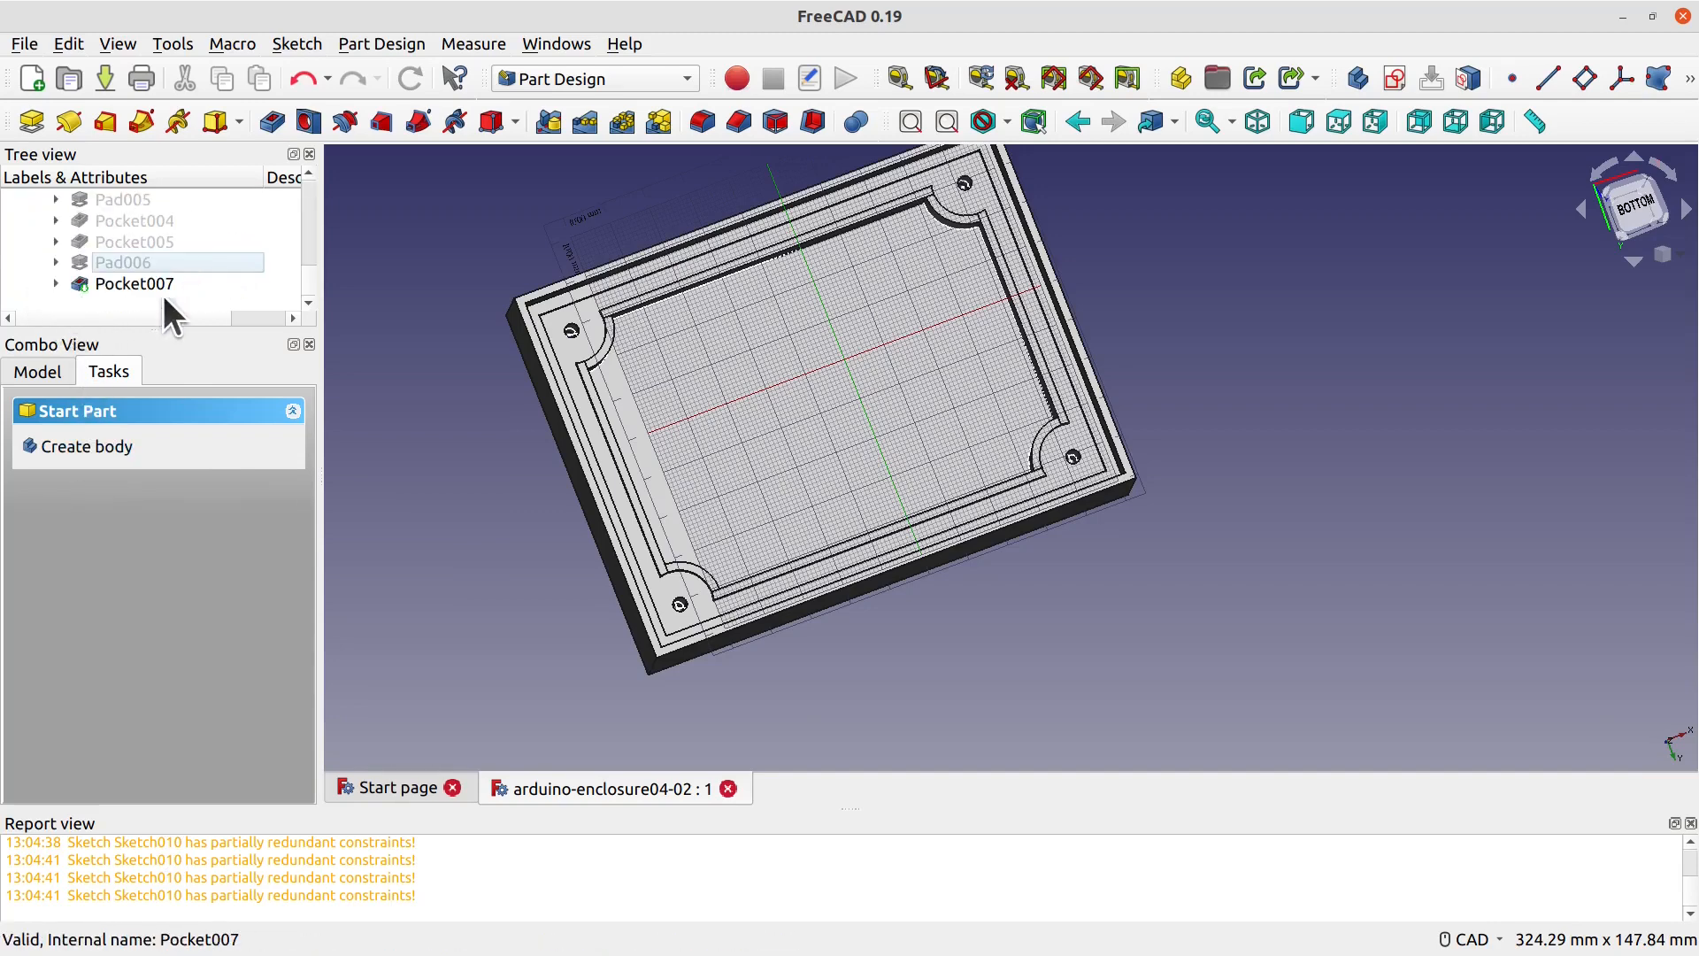
pyautogui.click(146, 287)
pyautogui.click(59, 284)
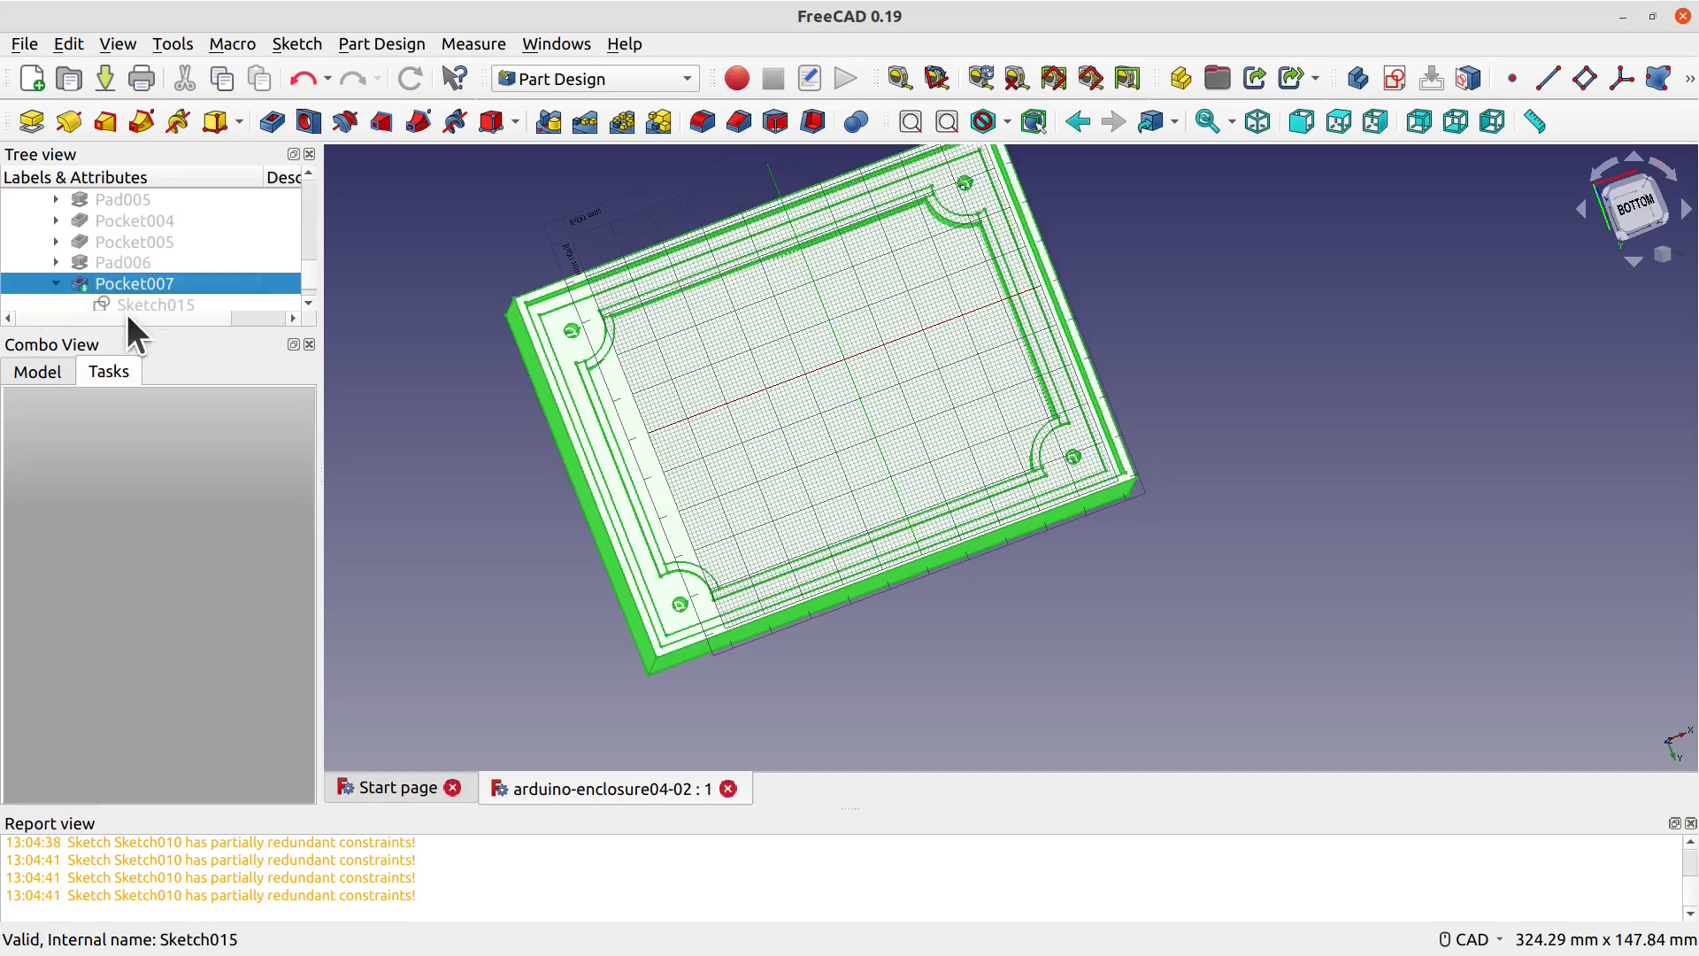
pyautogui.doubleClick(128, 307)
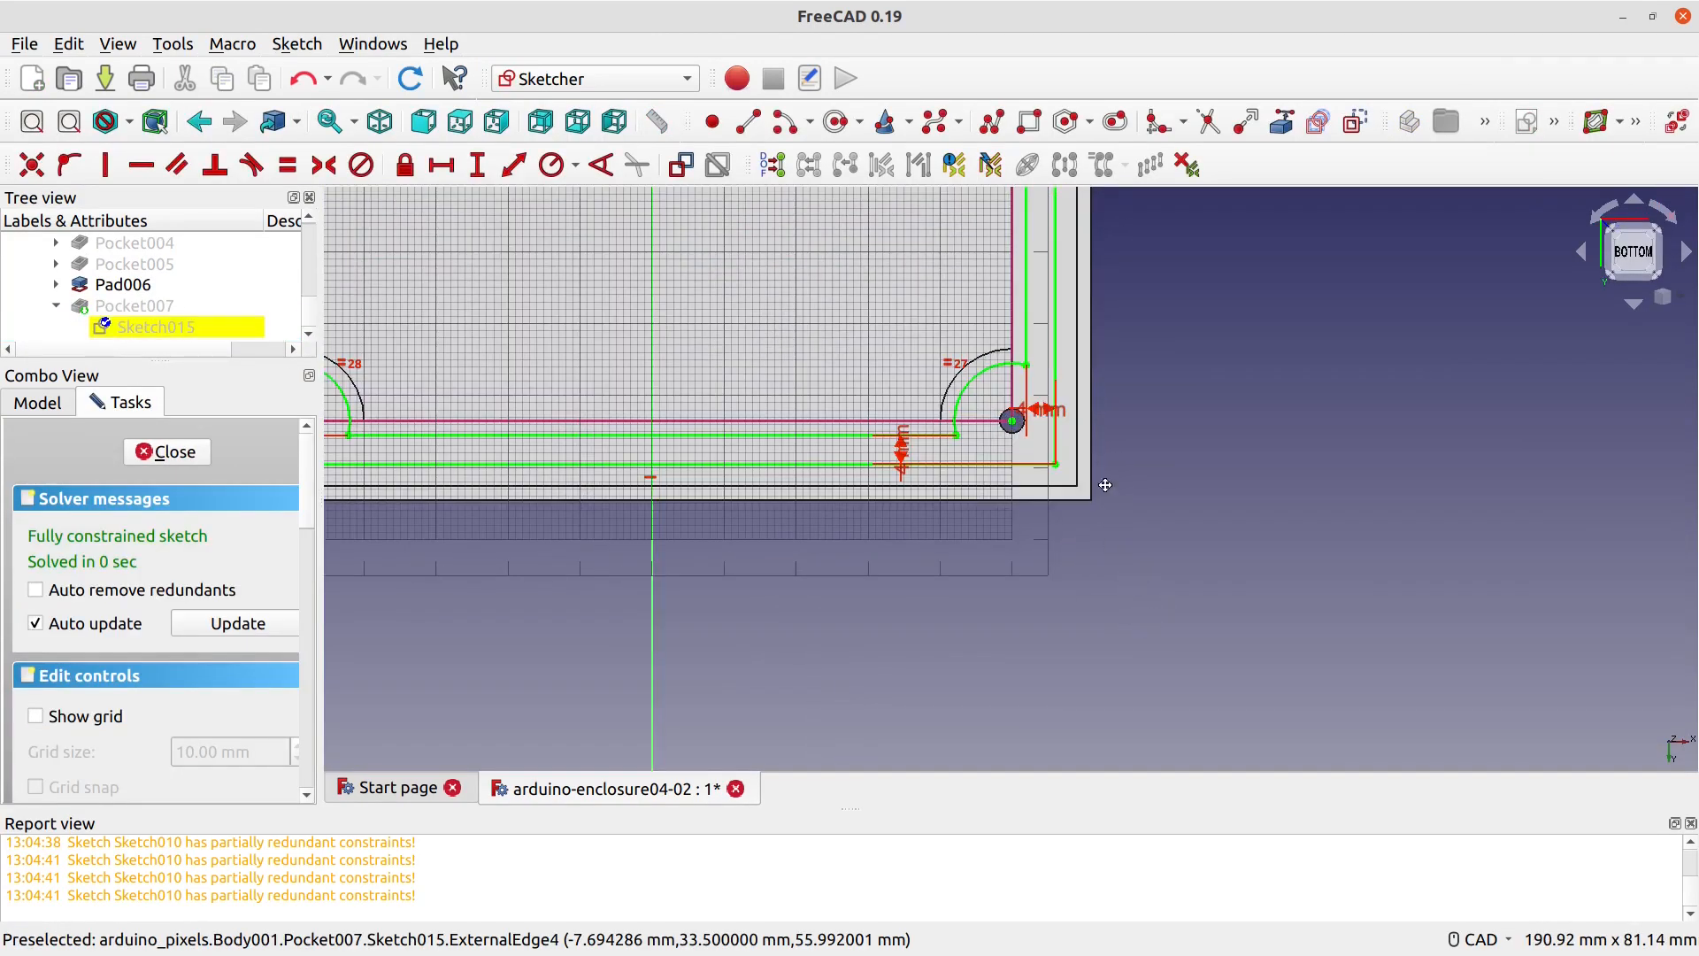
# Step: Draw circles around the two upper screw holes, centred on the linked rectangle's upper corners
pyautogui.scroll(-3, 1237, 596)
pyautogui.scroll(4, 1336, 617)
pyautogui.scroll(-4, 992, 266)
pyautogui.moveTo(639, 221); pyautogui.dragTo(732, 541, button='middle')
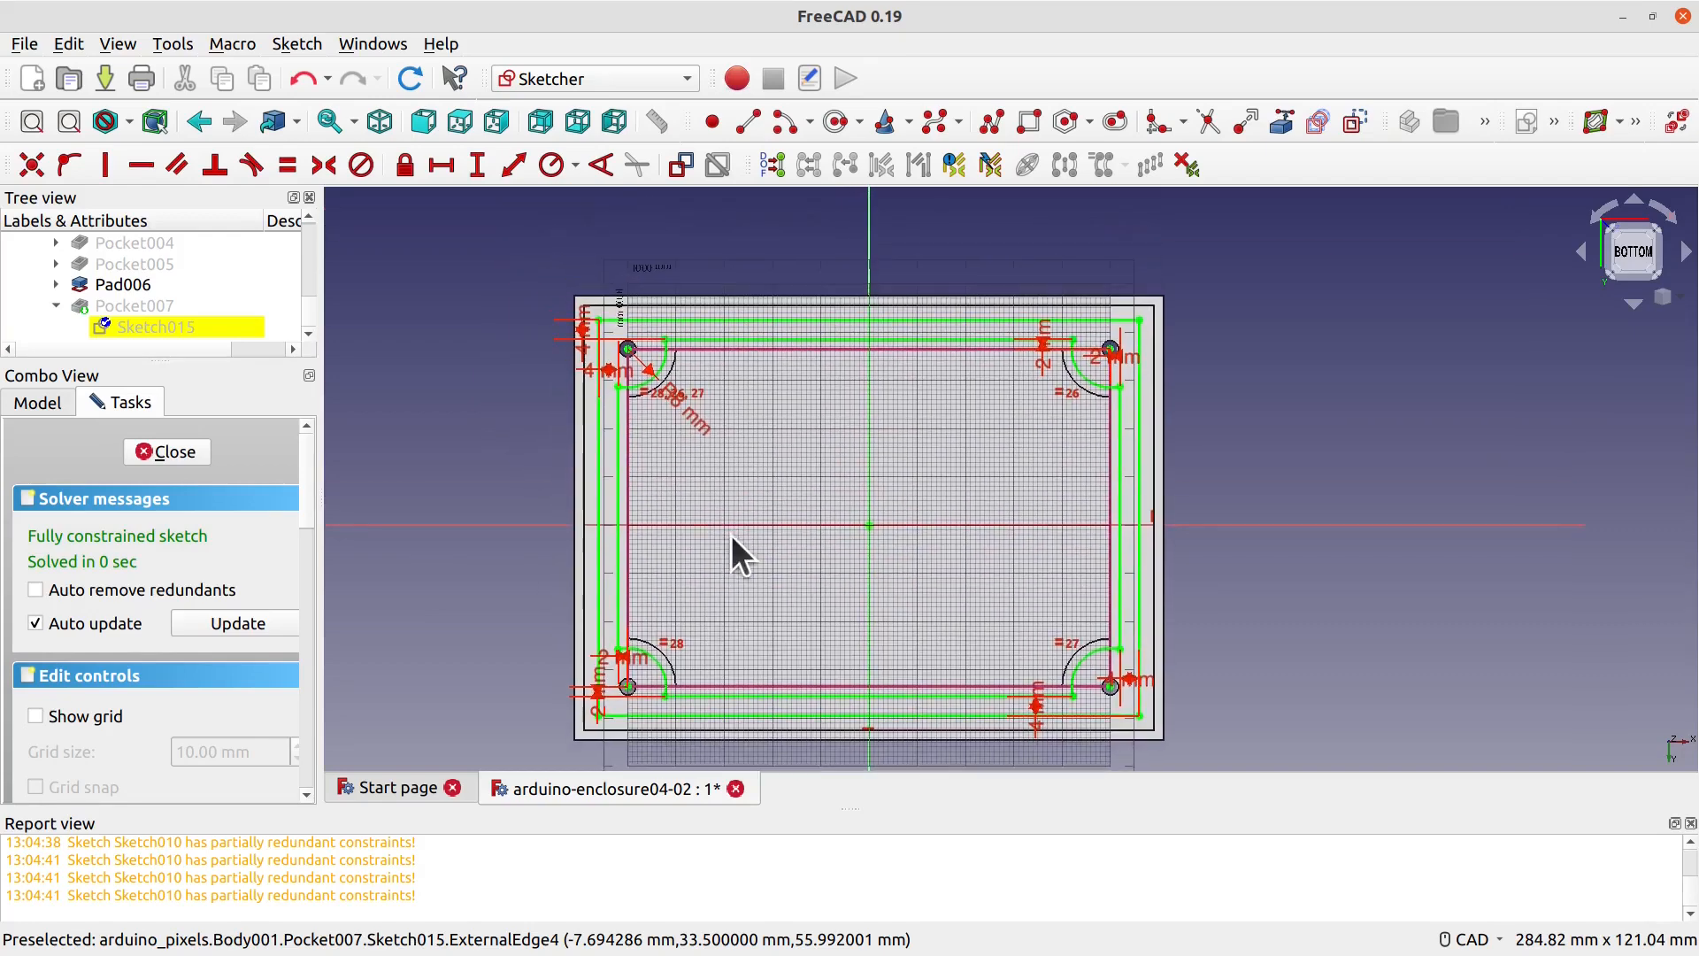
pyautogui.click(834, 122)
pyautogui.click(628, 348)
pyautogui.click(641, 363)
pyautogui.scroll(5, 1115, 358)
pyautogui.click(1099, 325)
pyautogui.click(1117, 358)
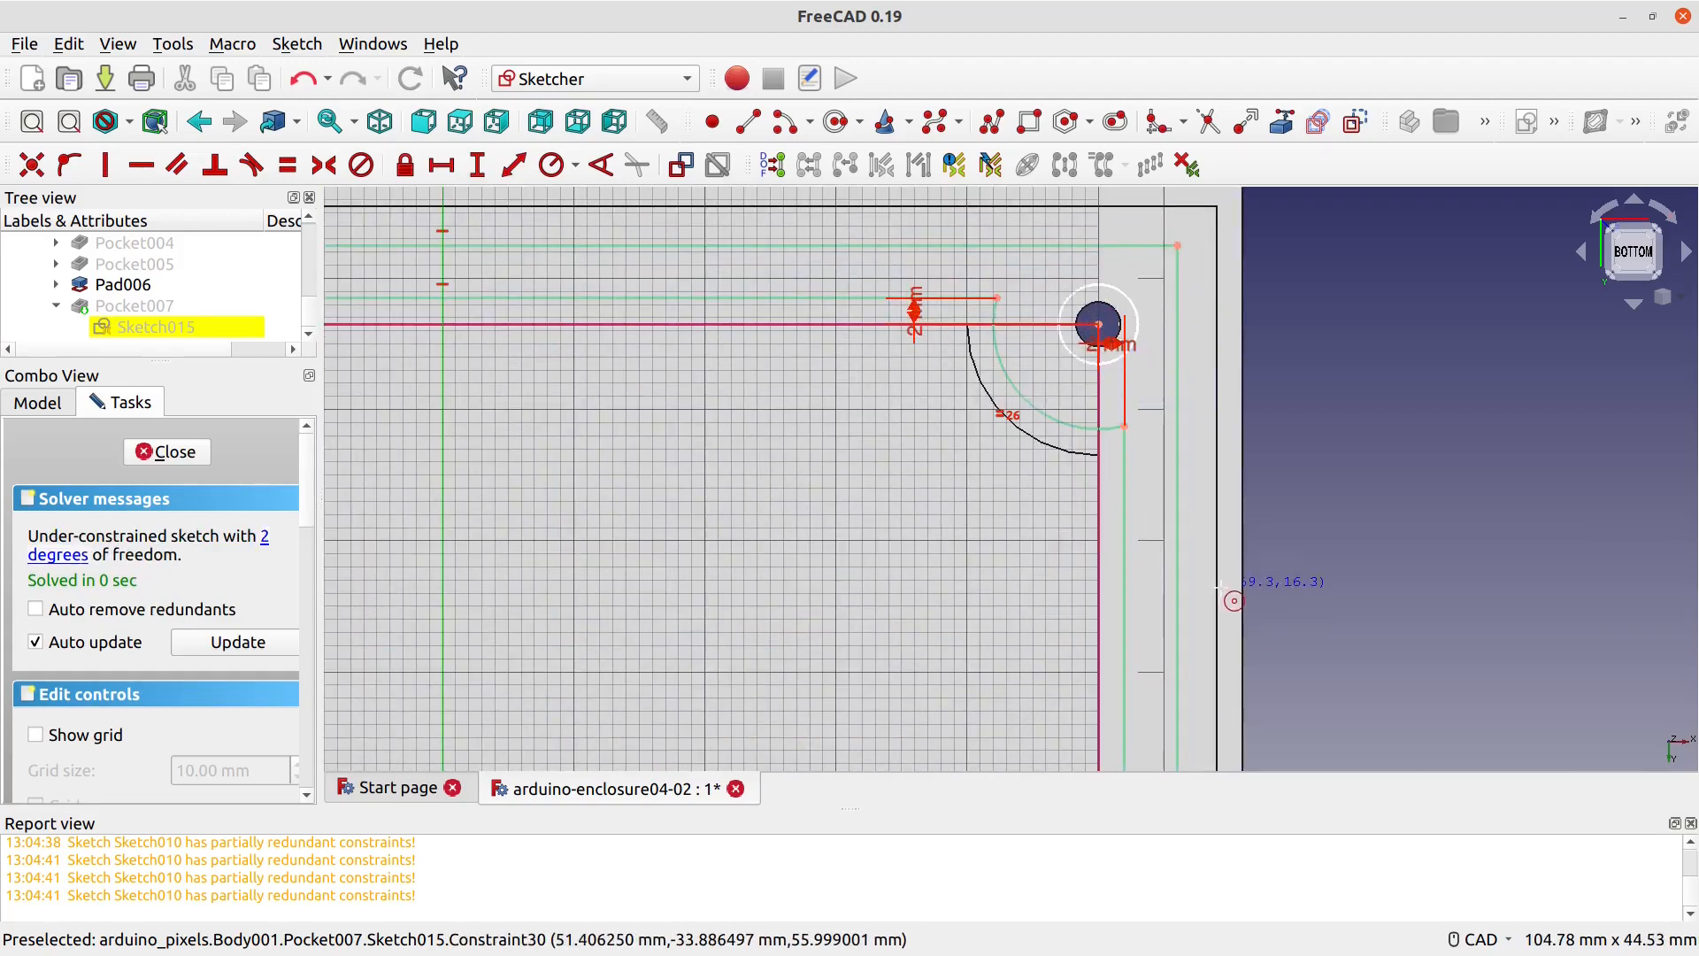
# Step: Draw circles around the two lower screw holes, centred on the linked rectangle's lower corners
pyautogui.scroll(-1, 1316, 656)
pyautogui.moveTo(1319, 664); pyautogui.dragTo(1323, 204, button='middle')
pyautogui.click(1142, 677)
pyautogui.click(1166, 700)
pyautogui.moveTo(552, 587); pyautogui.dragTo(1388, 563, button='middle')
pyautogui.click(904, 653)
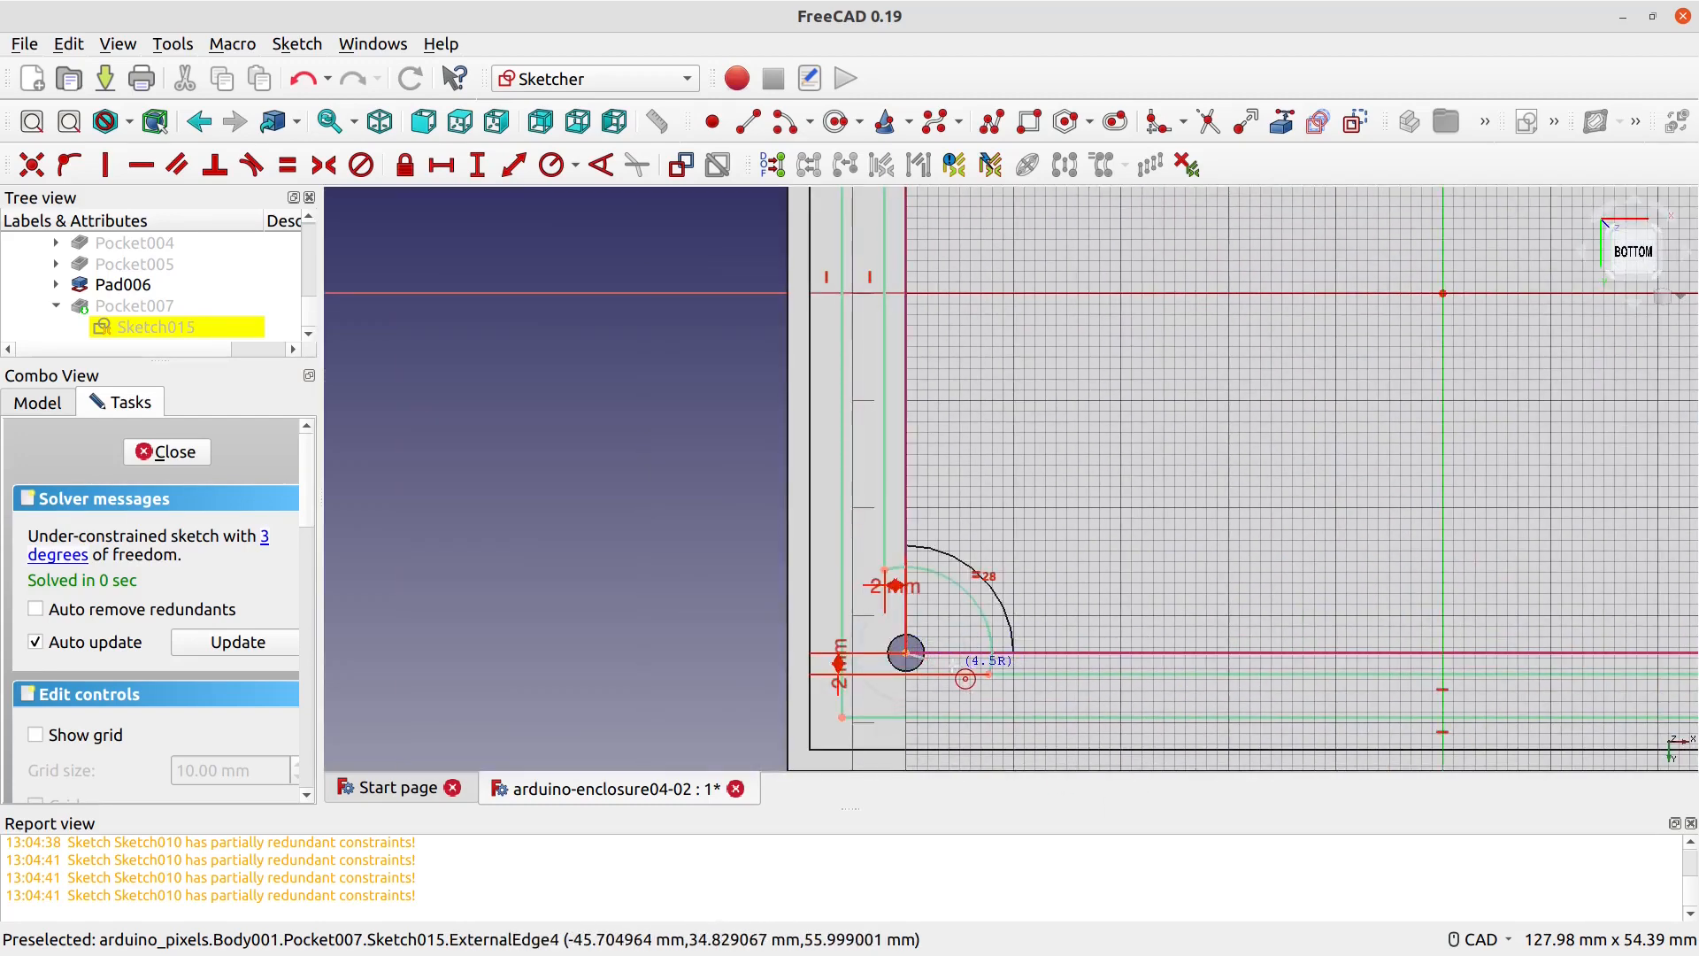
pyautogui.click(958, 677)
pyautogui.scroll(-4, 995, 465)
pyautogui.moveTo(773, 278); pyautogui.dragTo(614, 367, button='middle')
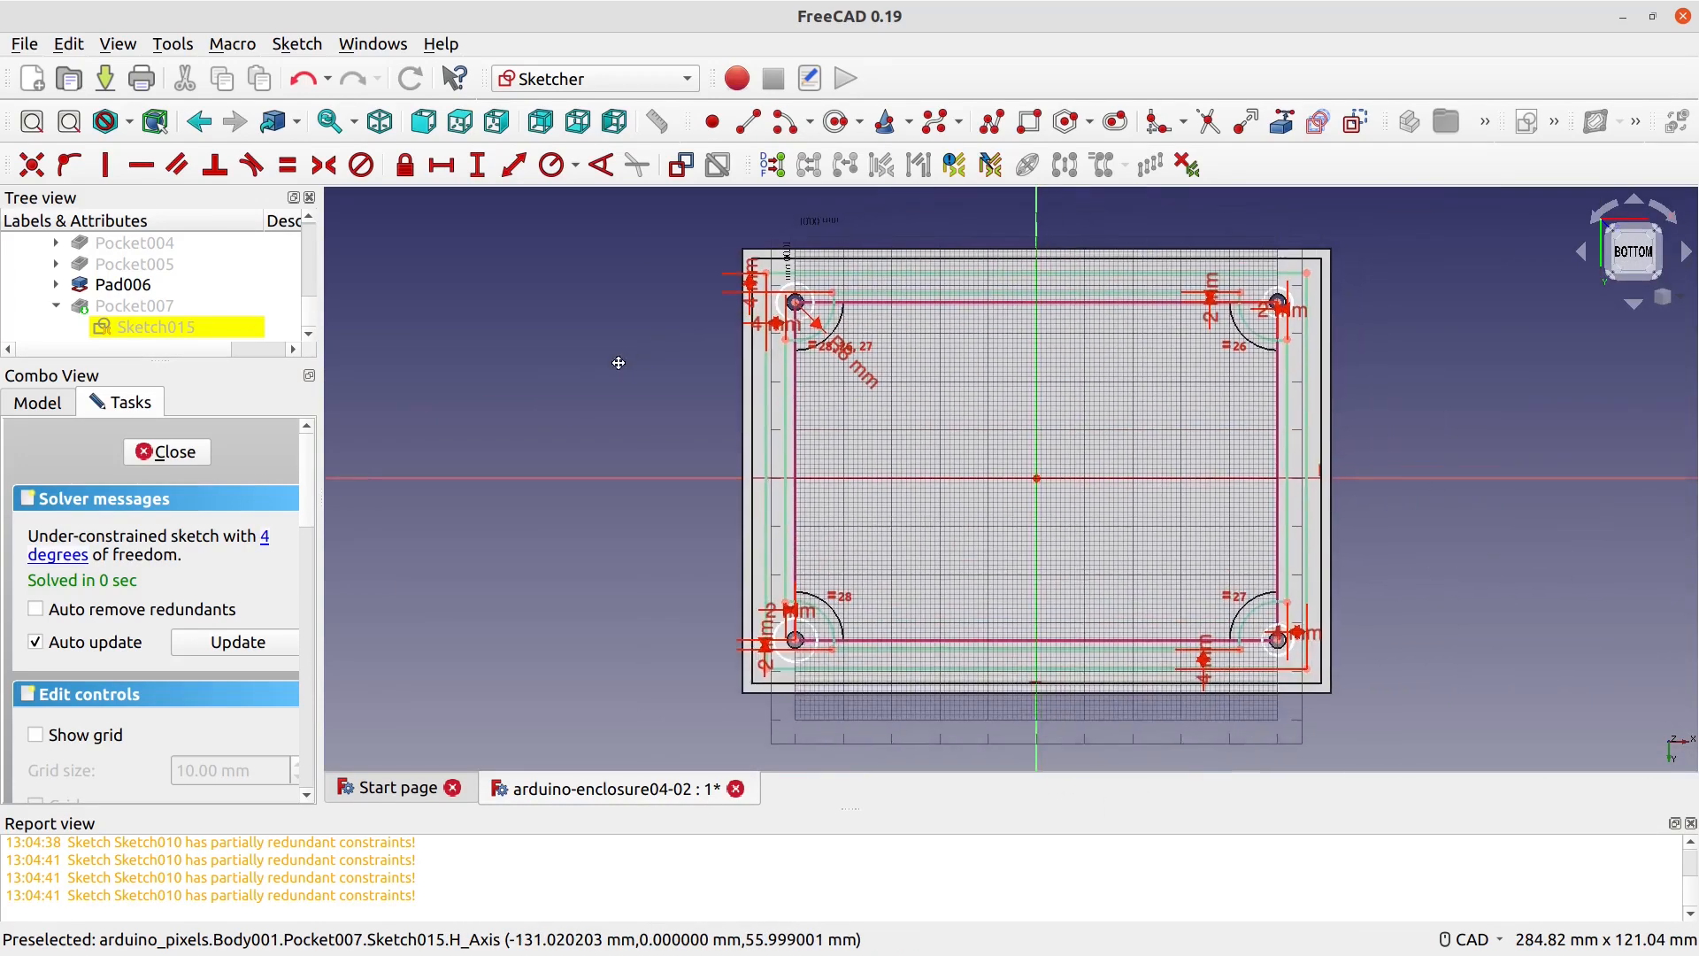
# Step: Constrain the four screw-hole circles to share one radius of 4 mm
pyautogui.click(798, 289)
pyautogui.click(1281, 294)
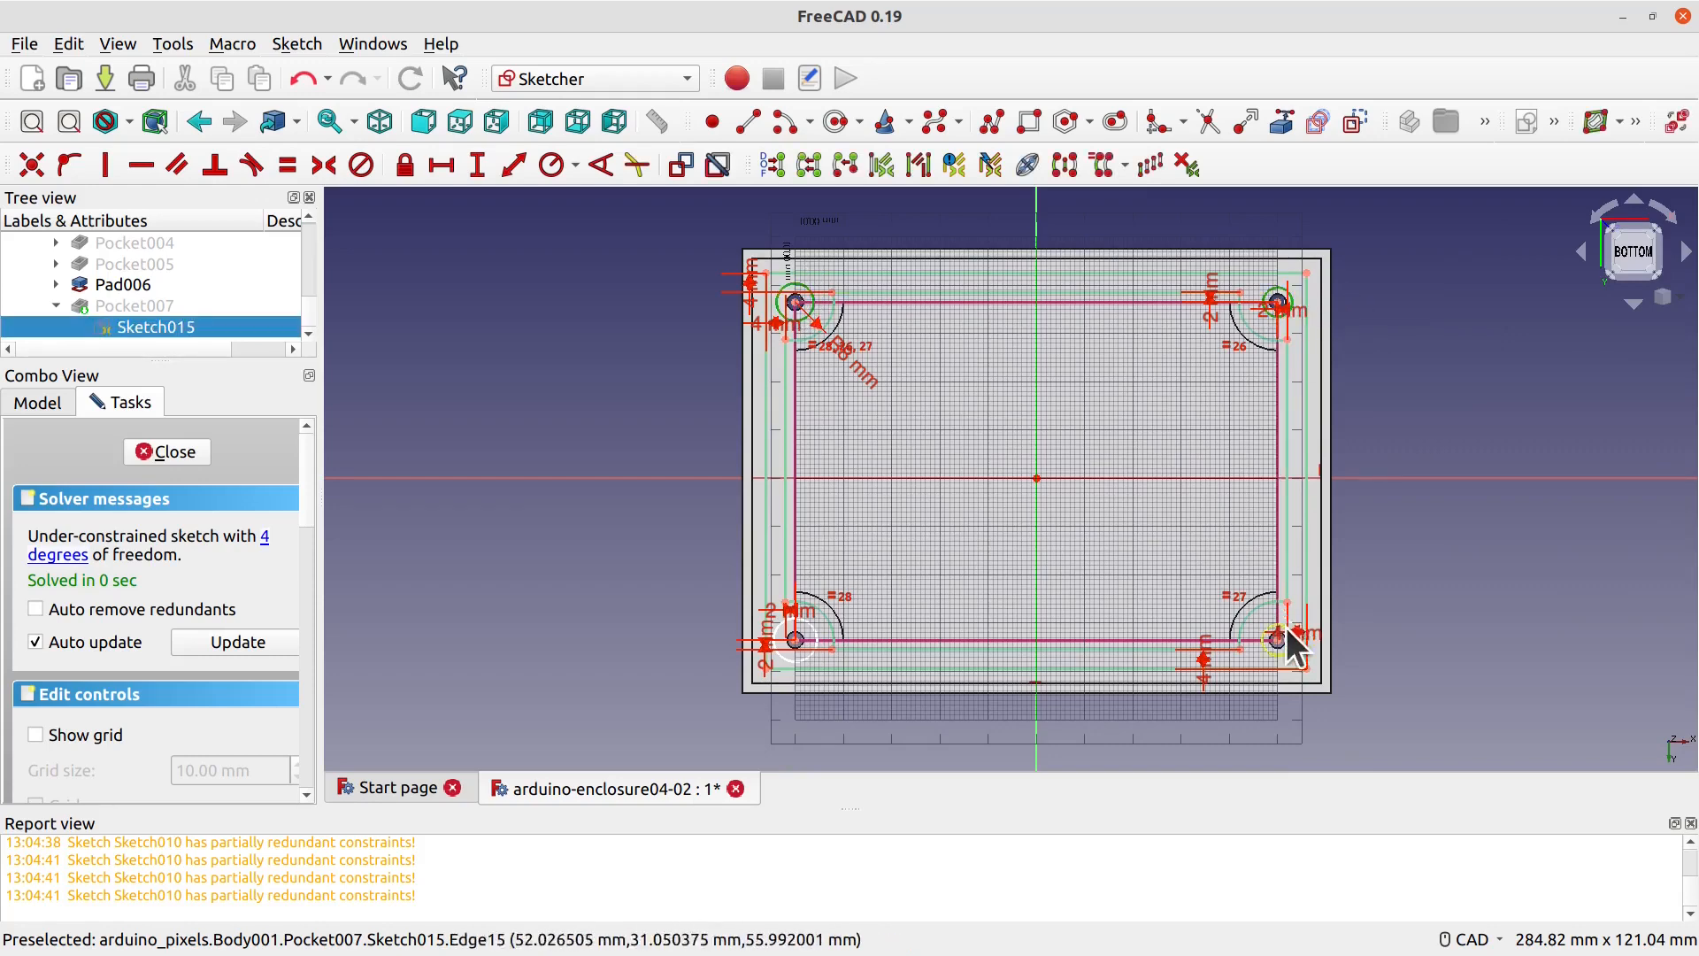
pyautogui.click(1267, 650)
pyautogui.click(808, 660)
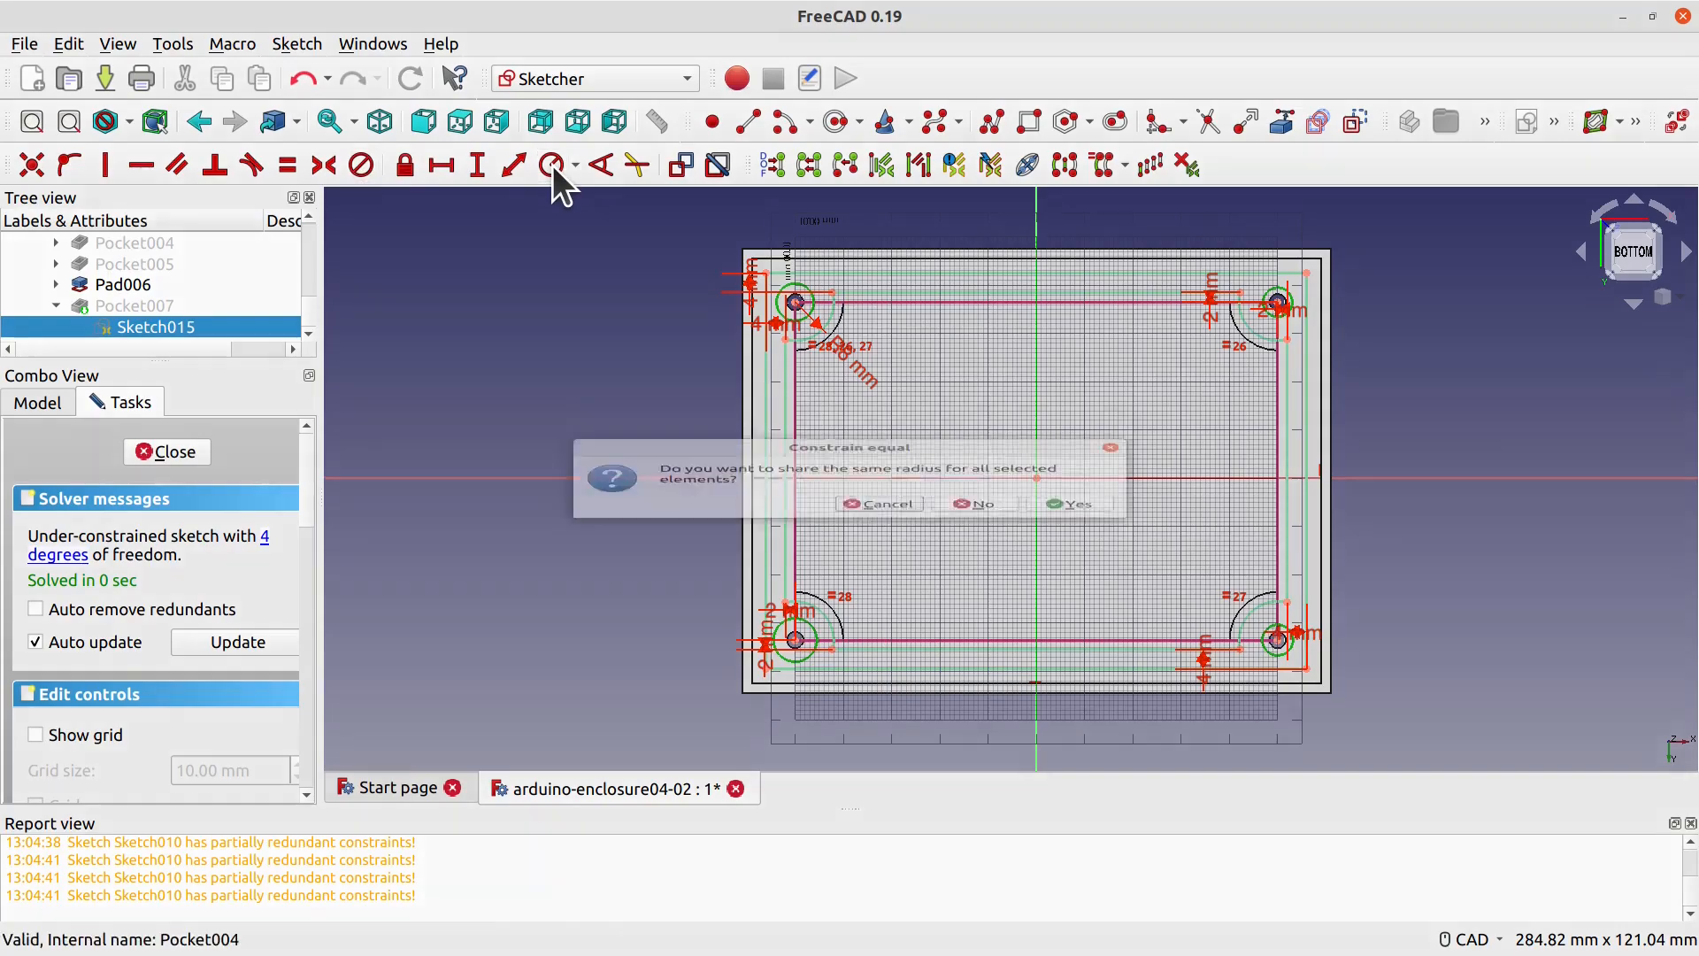
pyautogui.click(552, 165)
pyautogui.click(1085, 529)
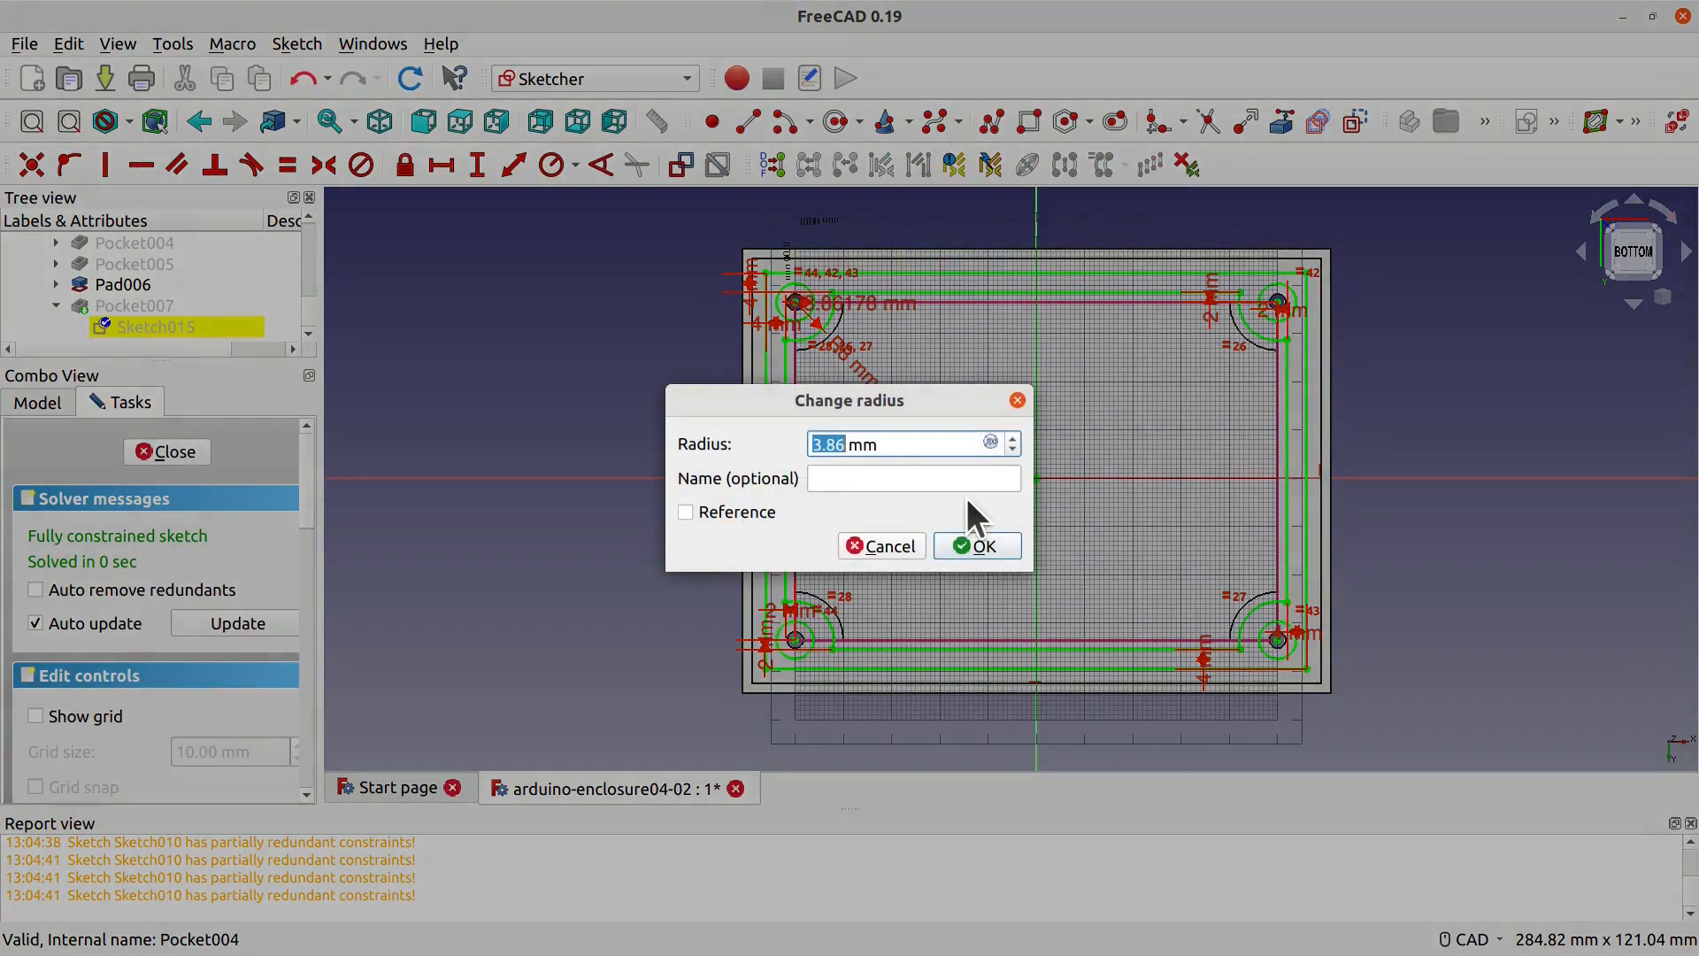
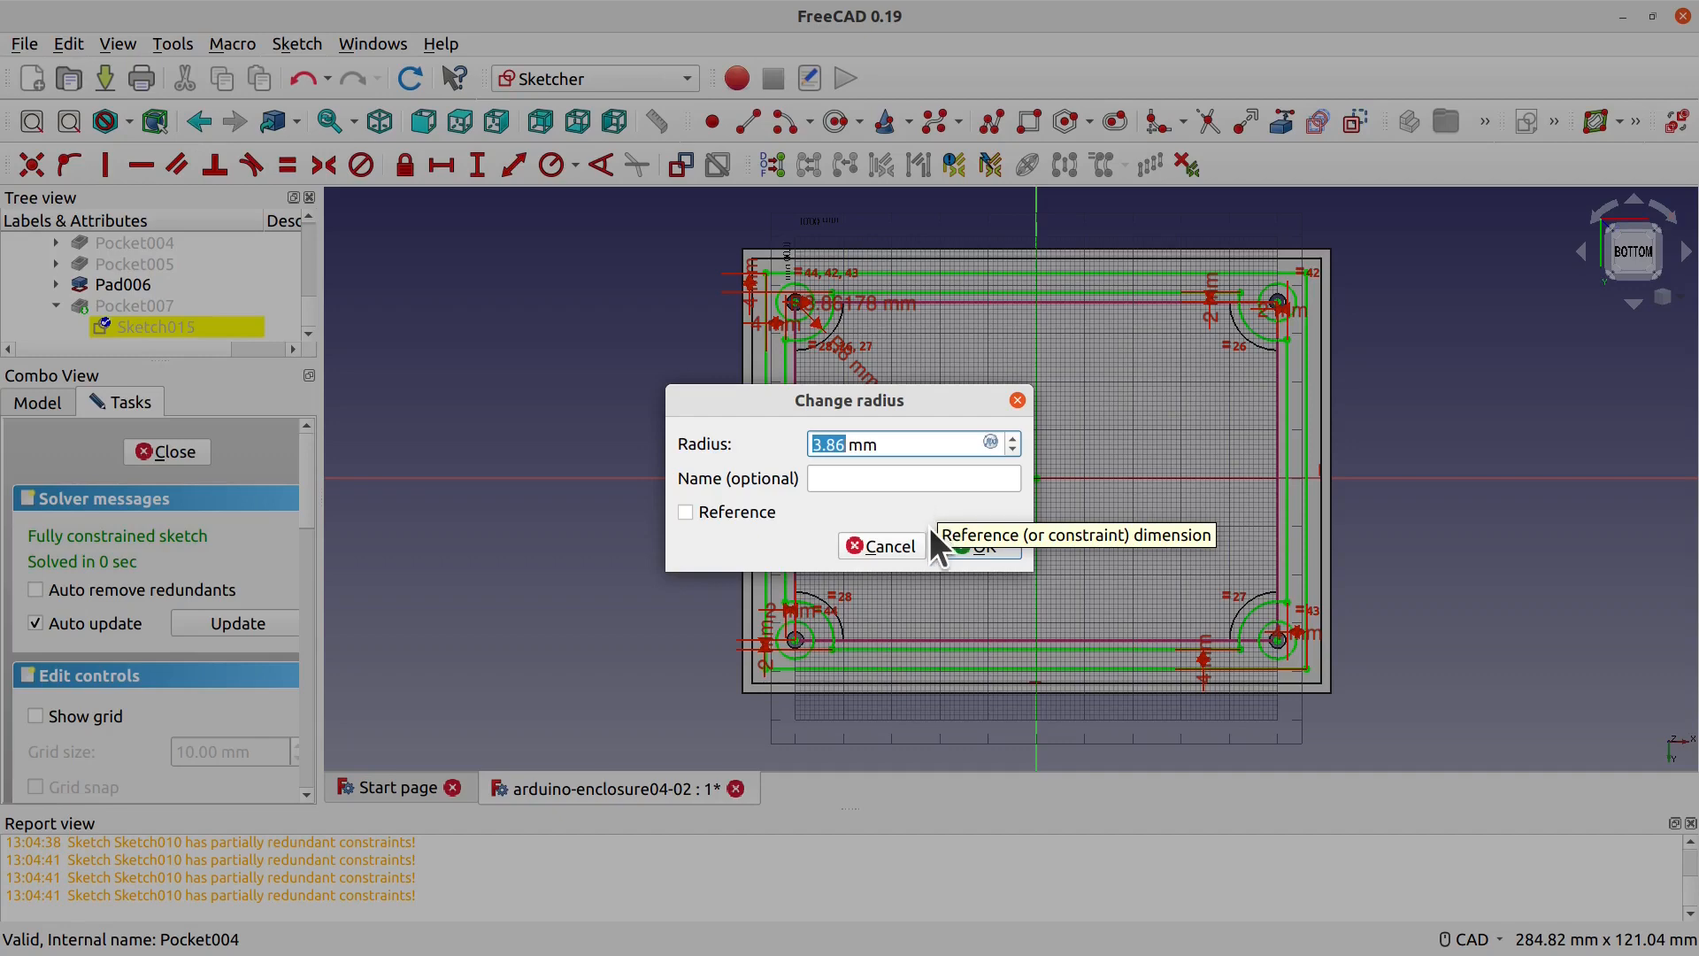
pyautogui.write('4')
pyautogui.click(983, 544)
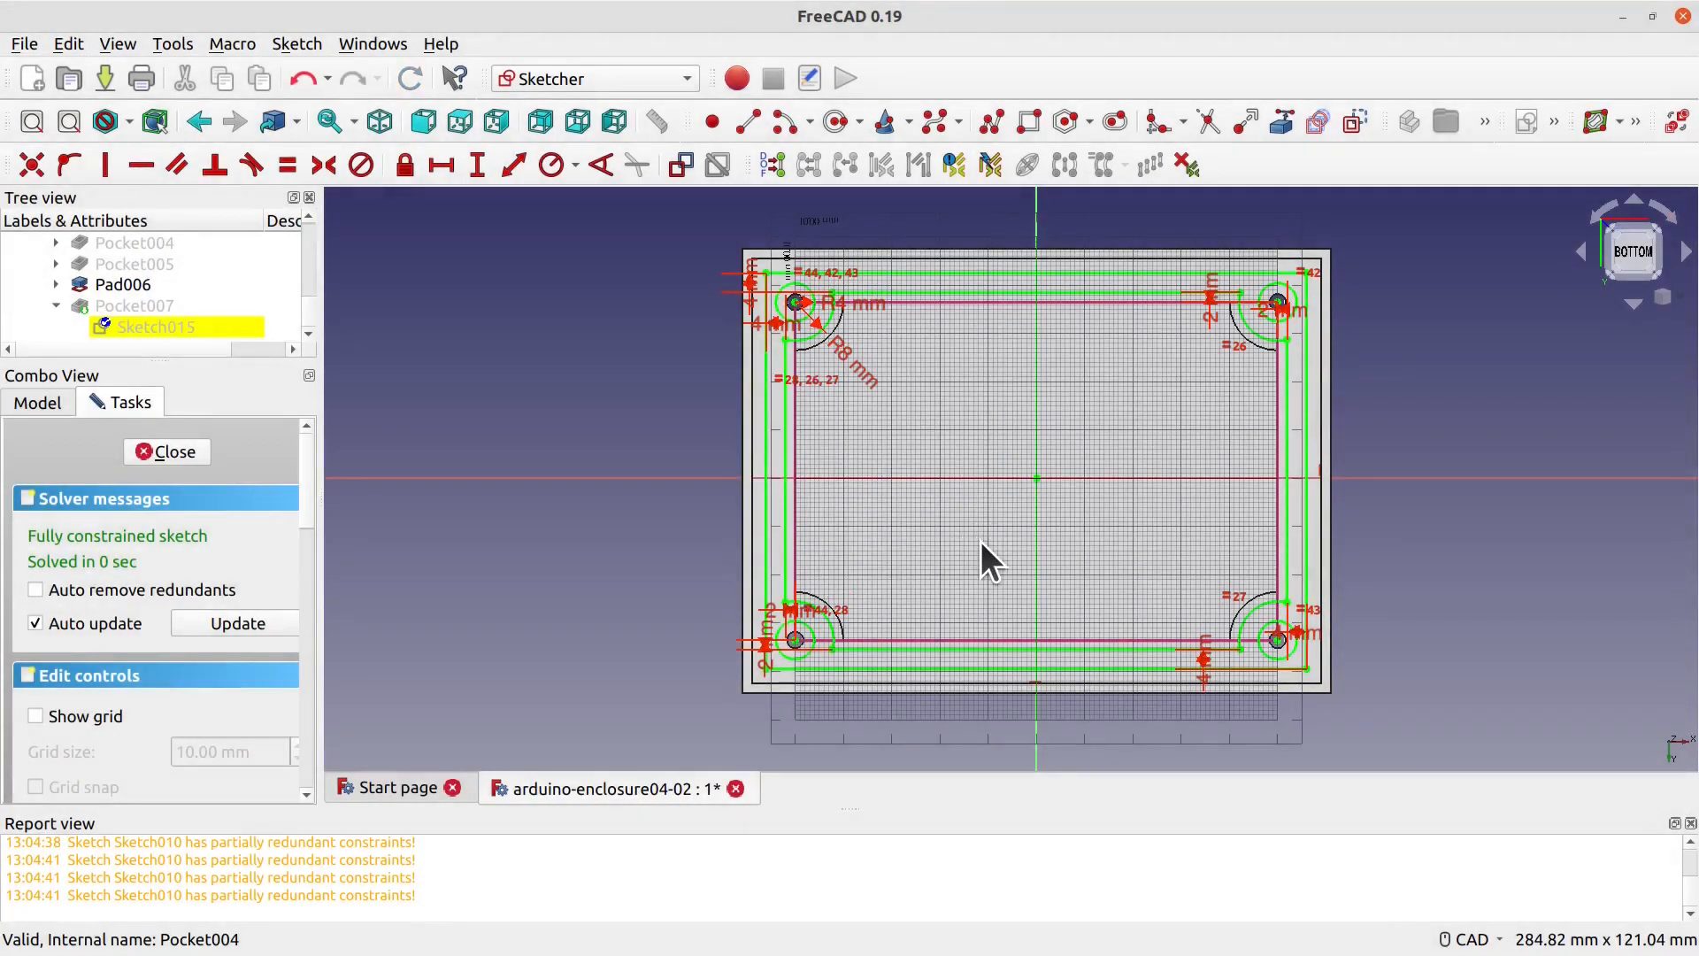
# Step: Check the spacing of the circles around the screw holes within the gasket profile, and close the sketch to update the pocket
pyautogui.scroll(2, 1432, 373)
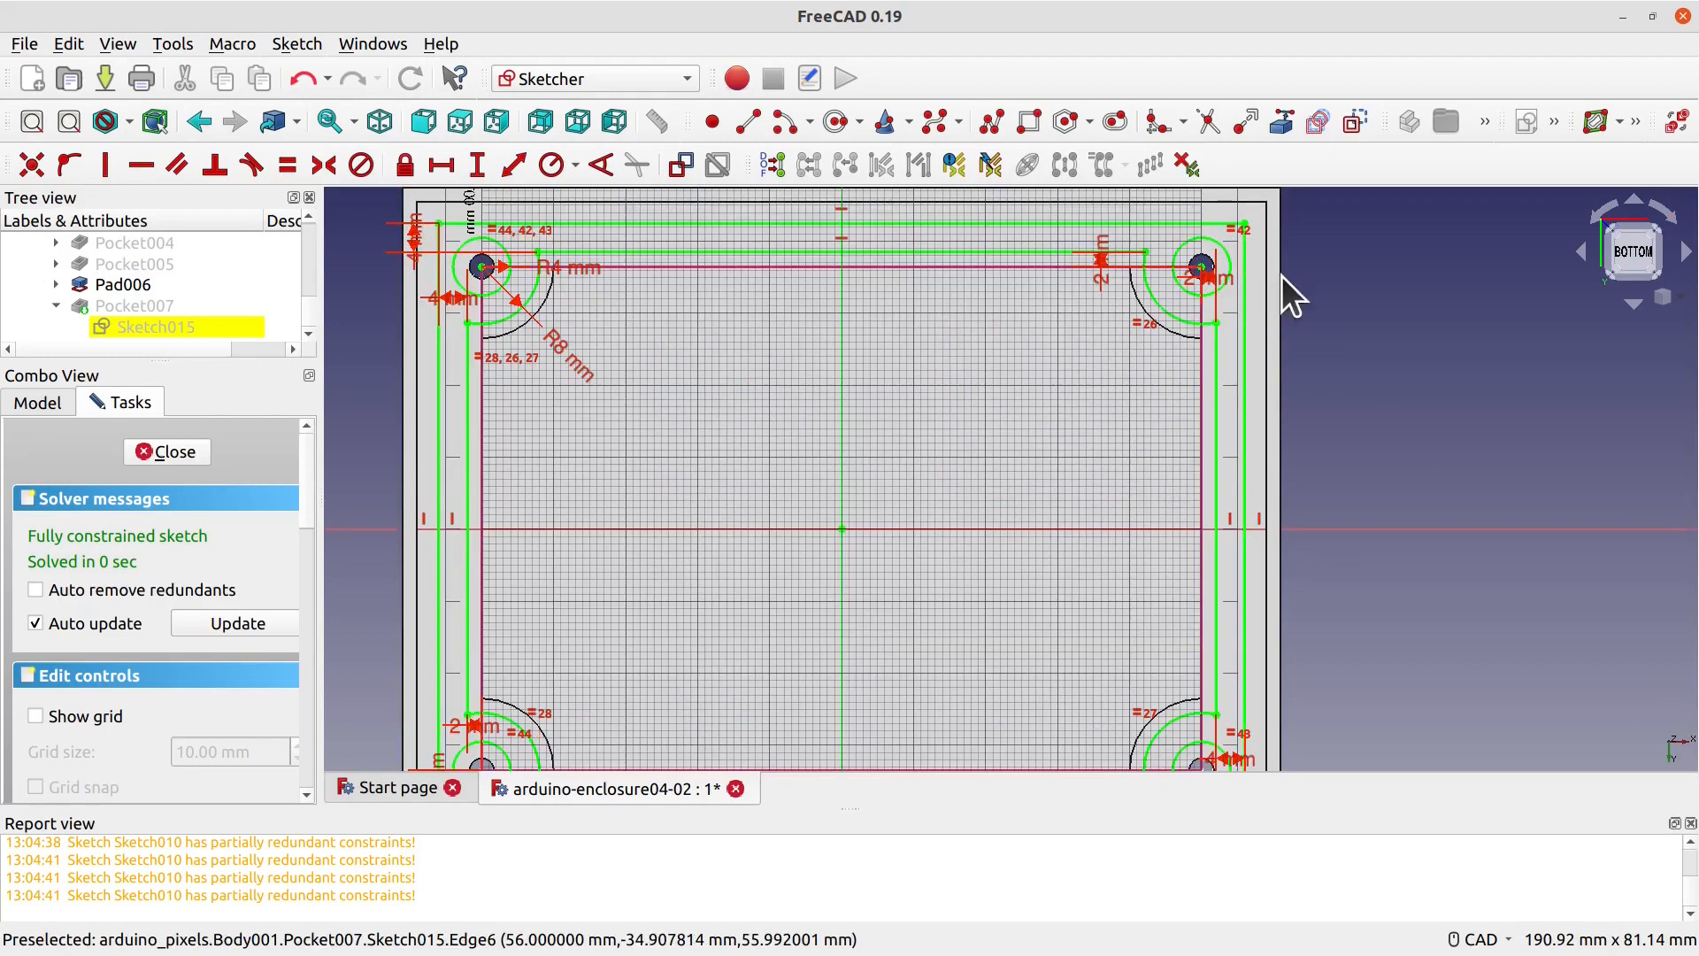
pyautogui.moveTo(1281, 274); pyautogui.dragTo(1323, 436, button='middle')
pyautogui.scroll(4, 1326, 437)
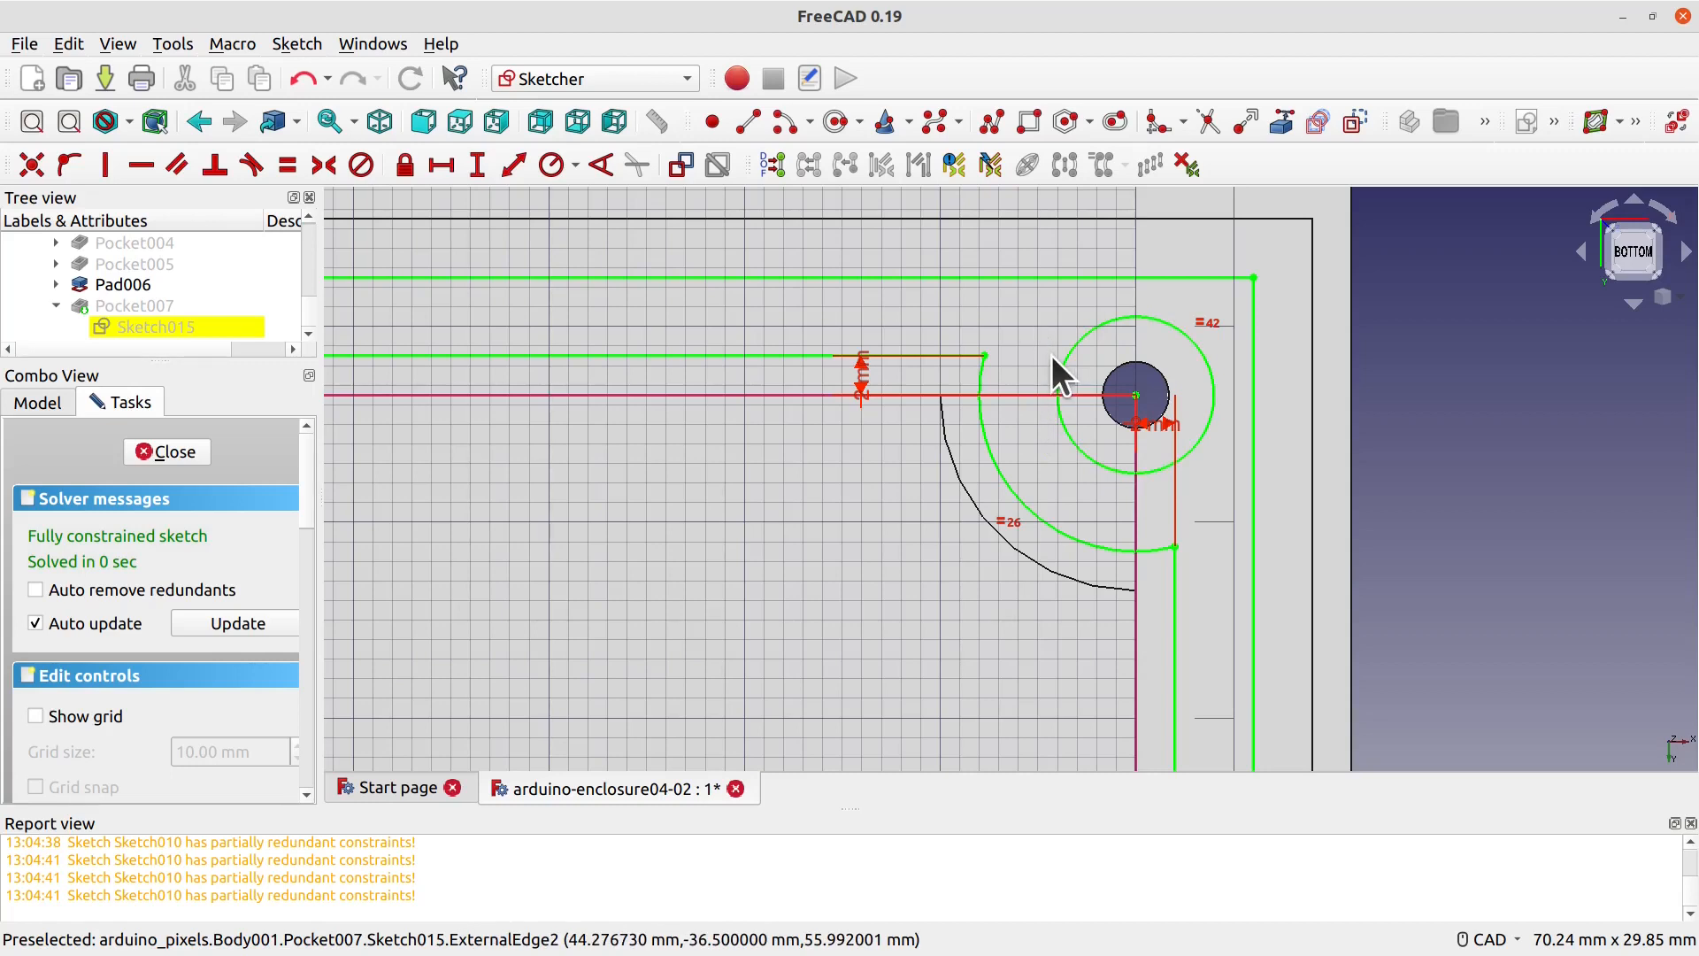
pyautogui.scroll(-1, 1071, 336)
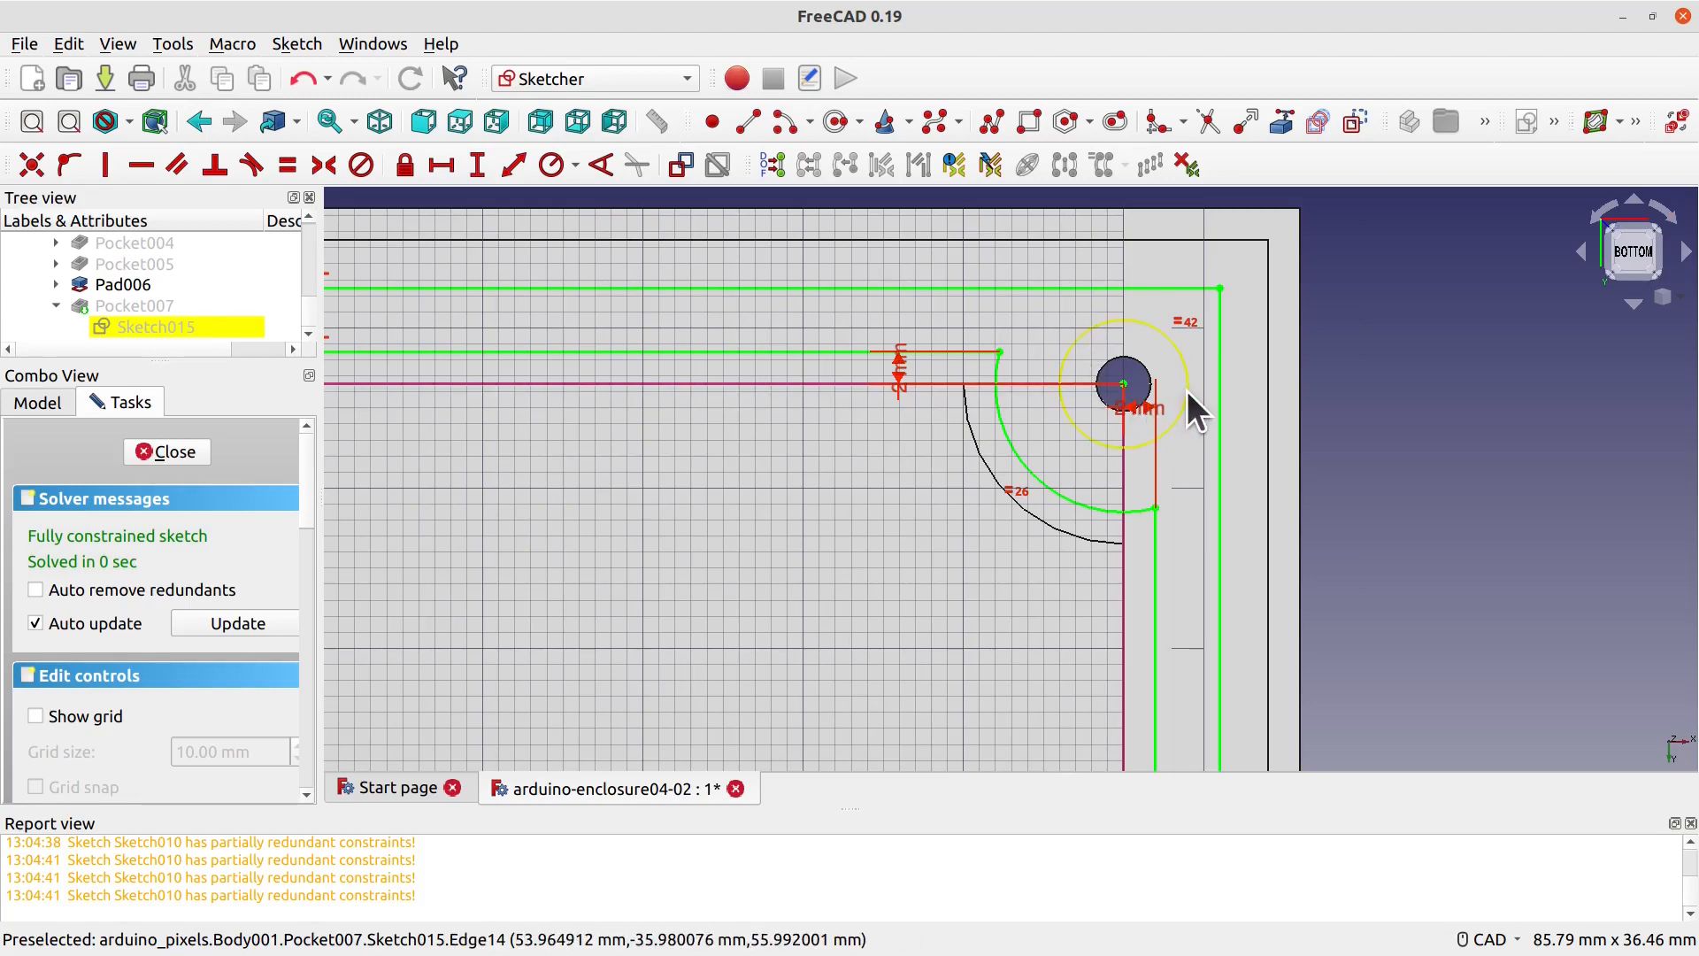
pyautogui.scroll(3, 1134, 320)
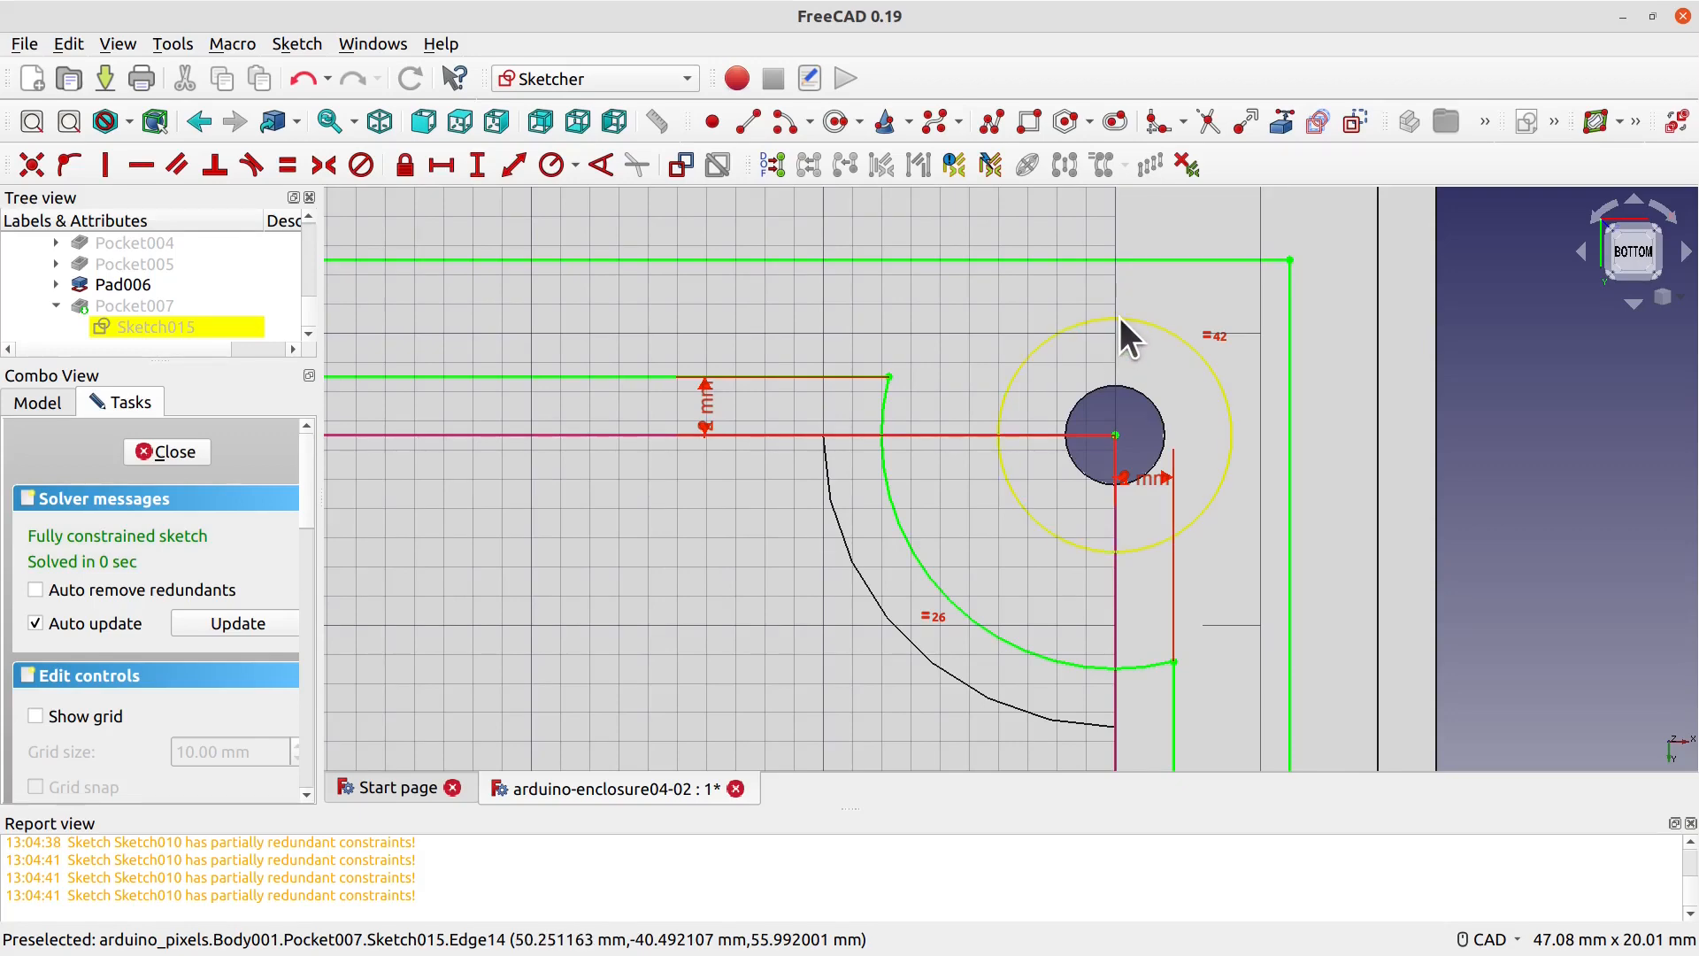
pyautogui.scroll(-6, 1119, 317)
pyautogui.moveTo(470, 565)
pyautogui.mouseDown(button='middle')
pyautogui.moveTo(941, 316)
pyautogui.moveTo(914, 320)
pyautogui.mouseUp(button='middle')
pyautogui.scroll(-1, 917, 320)
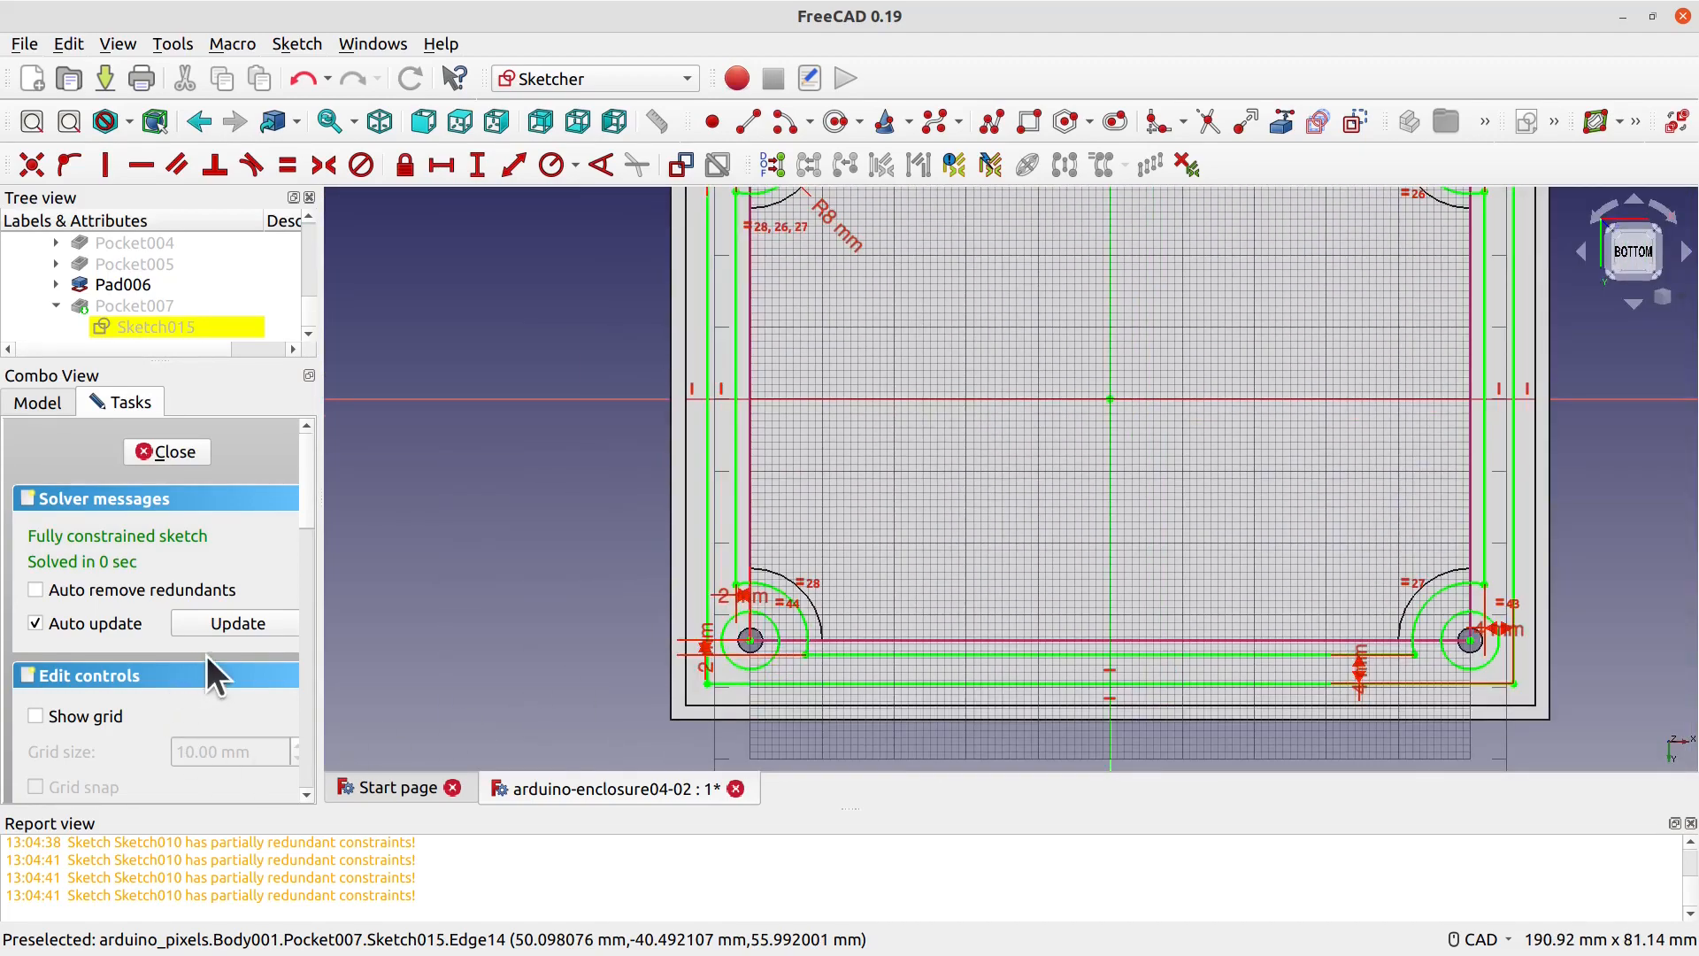
pyautogui.click(198, 443)
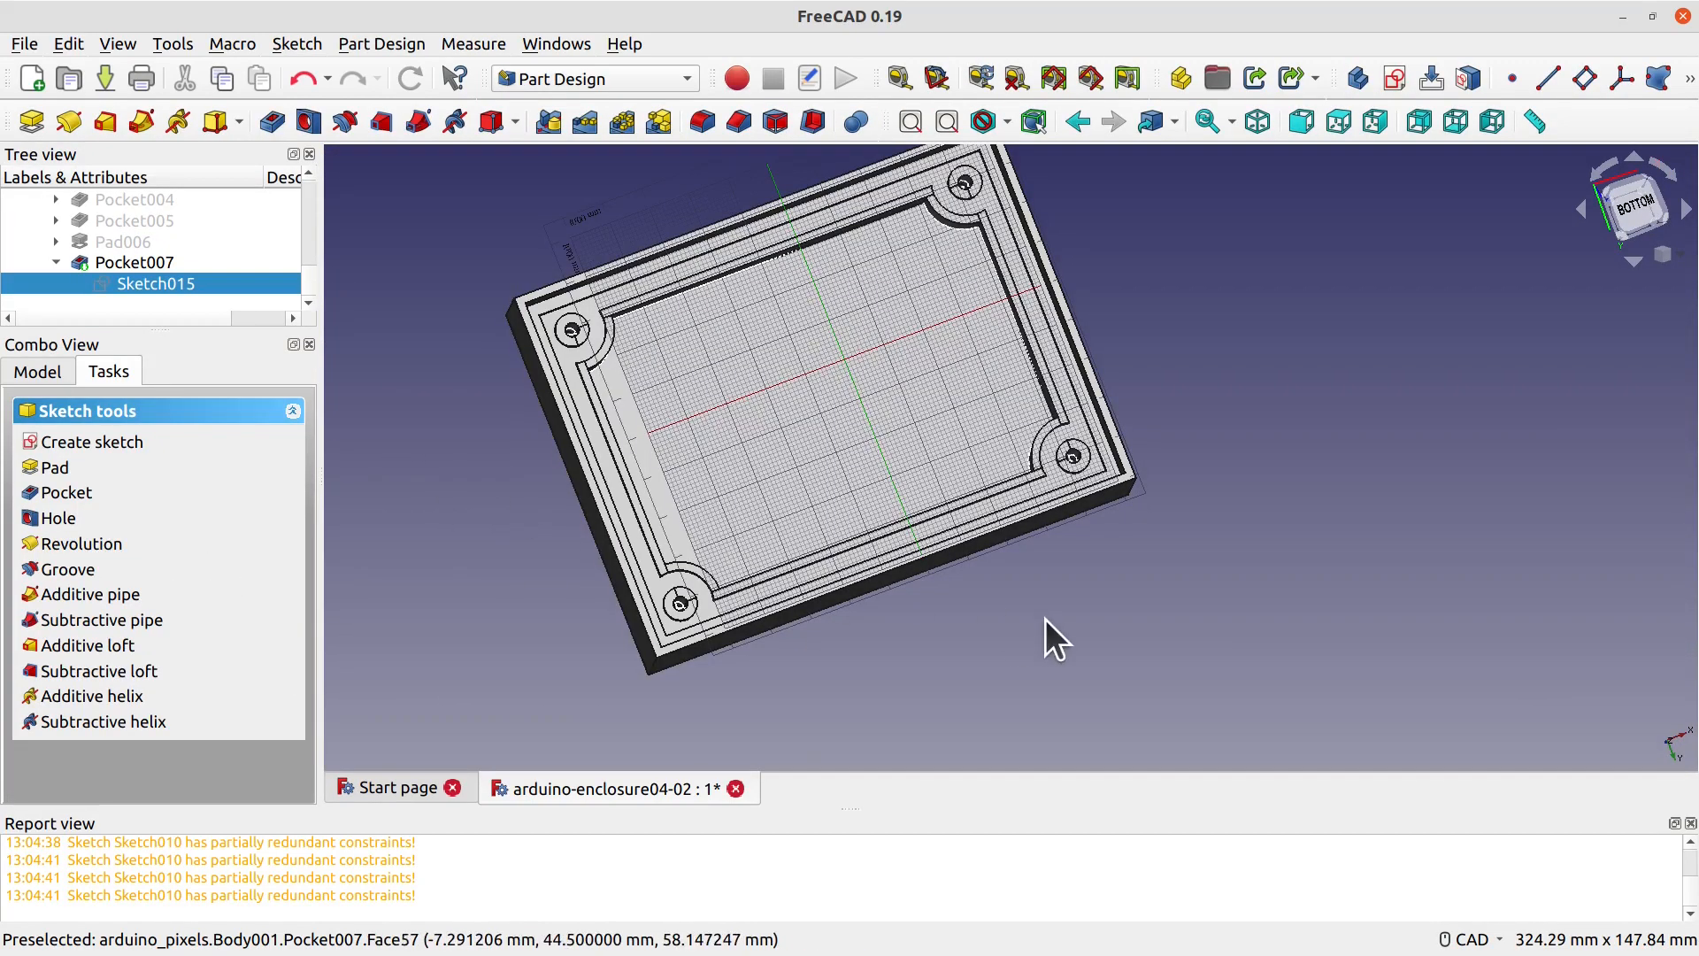
pyautogui.scroll(1, 899, 623)
pyautogui.moveTo(900, 622)
pyautogui.mouseDown(button='middle')
pyautogui.moveTo(906, 558)
pyautogui.moveTo(900, 656)
pyautogui.mouseUp(button='middle')
pyautogui.scroll(-1, 857, 555)
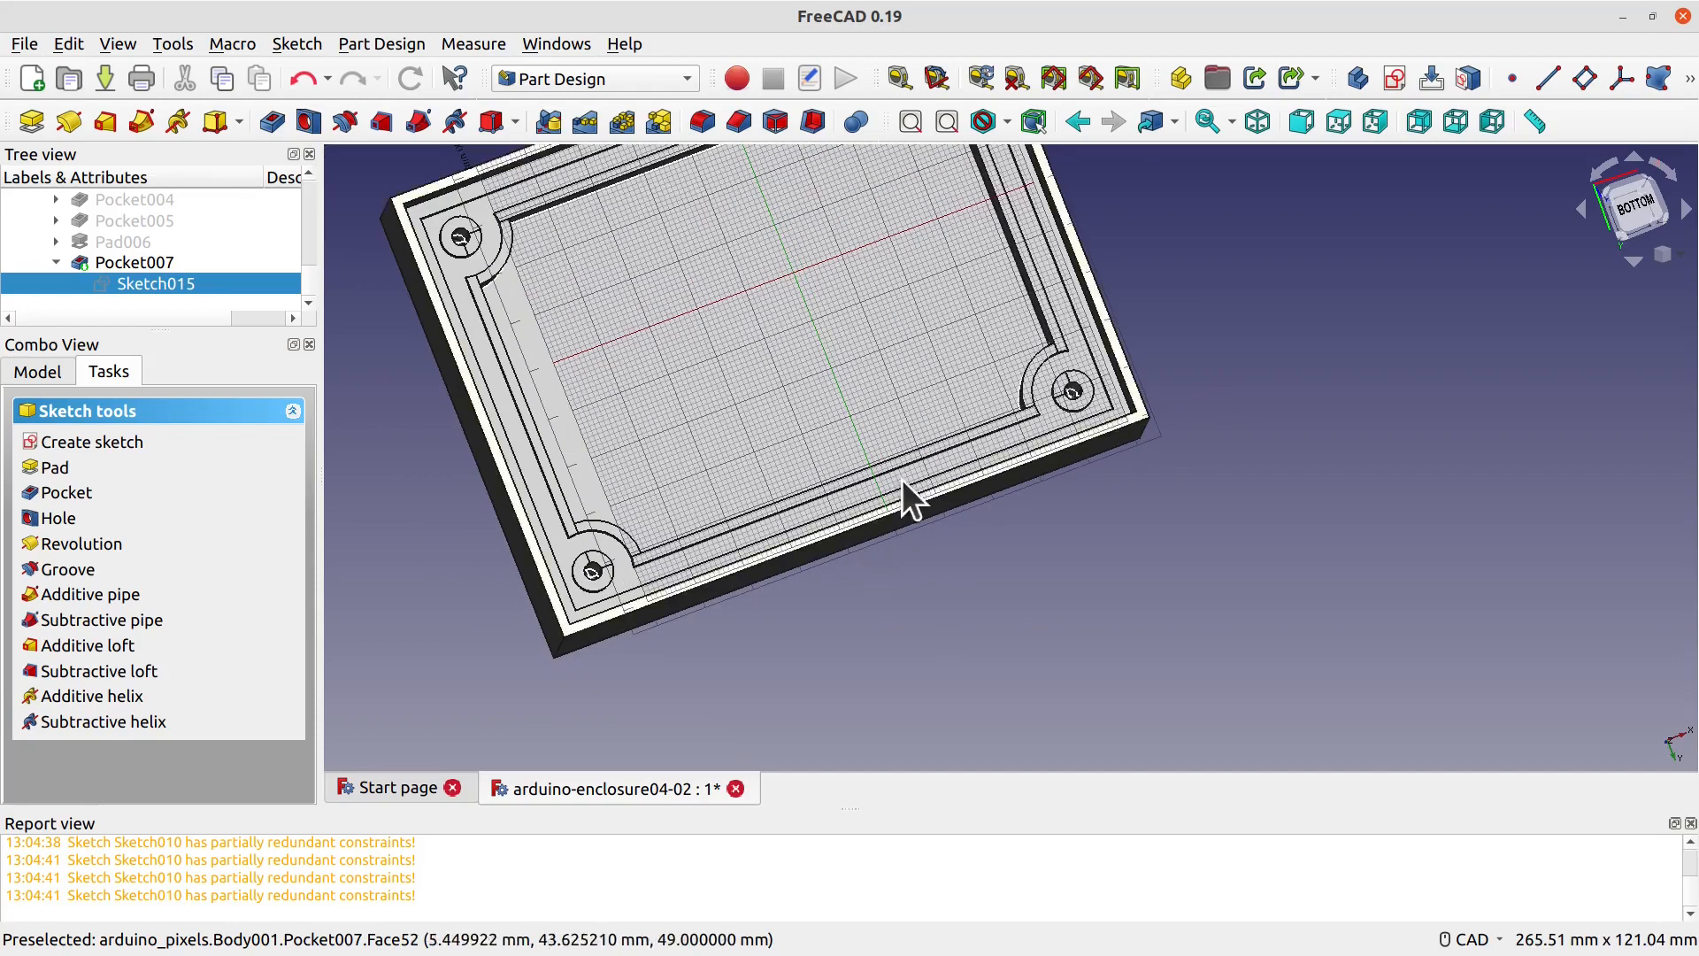
pyautogui.moveTo(1090, 312); pyautogui.dragTo(1281, 361, button='middle')
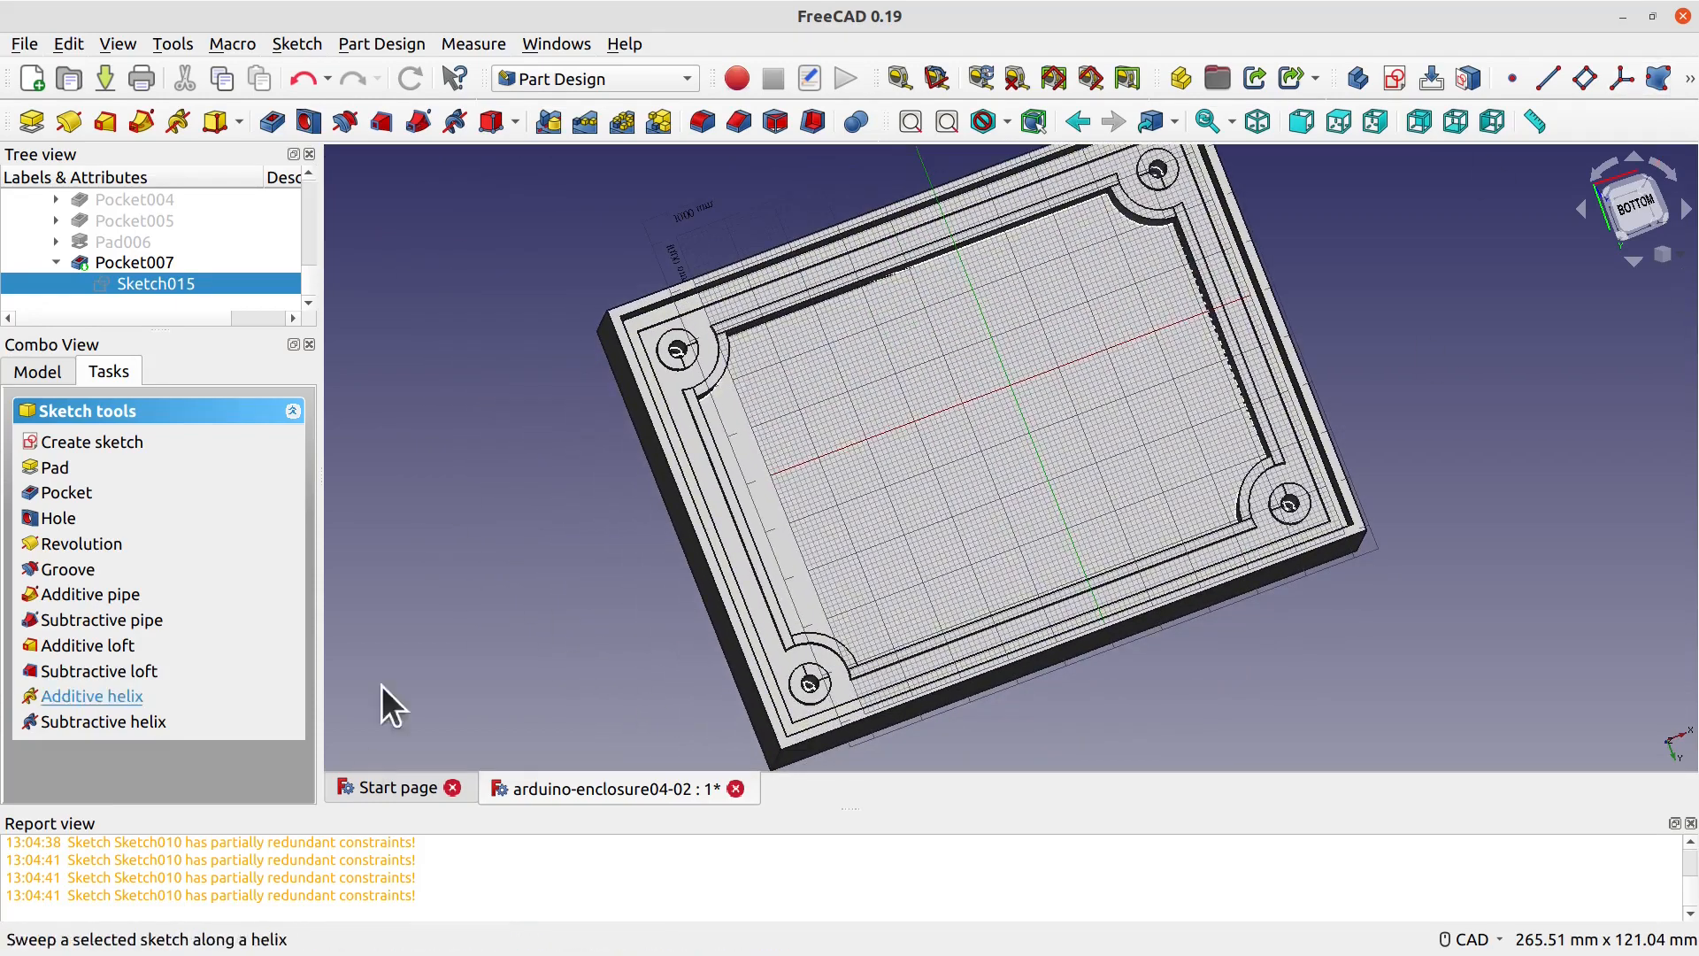
# Step: Hide the Lid body and show the Base body instead
pyautogui.moveTo(316, 262); pyautogui.dragTo(316, 193)
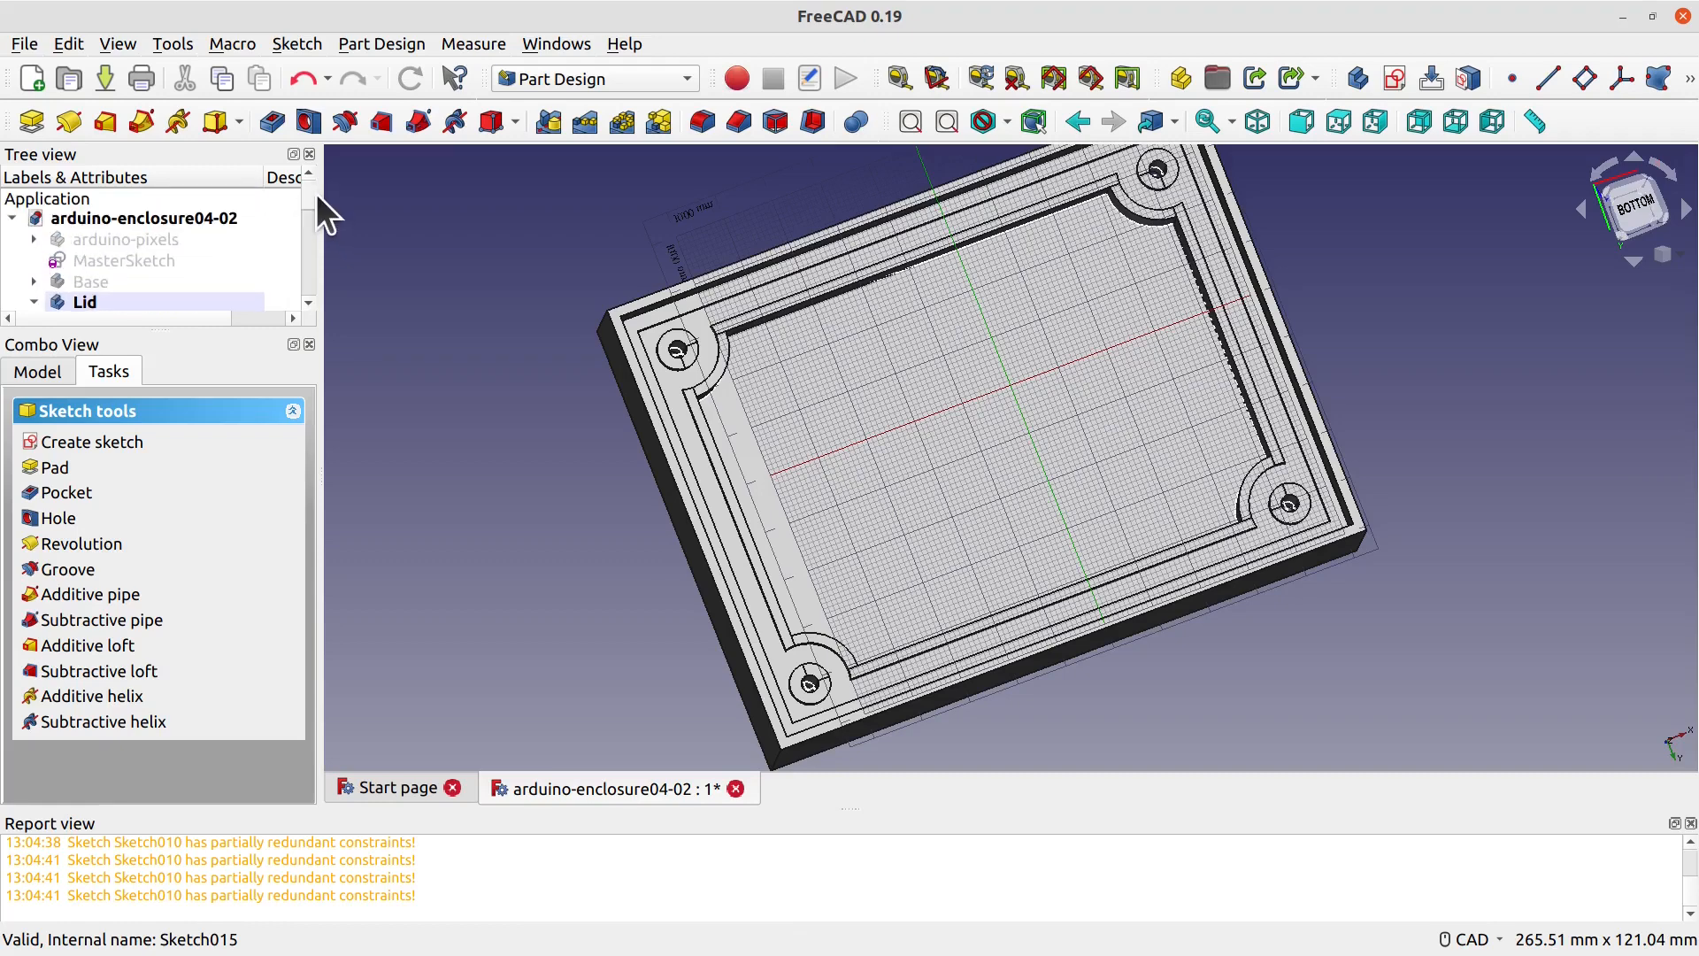
pyautogui.click(30, 284)
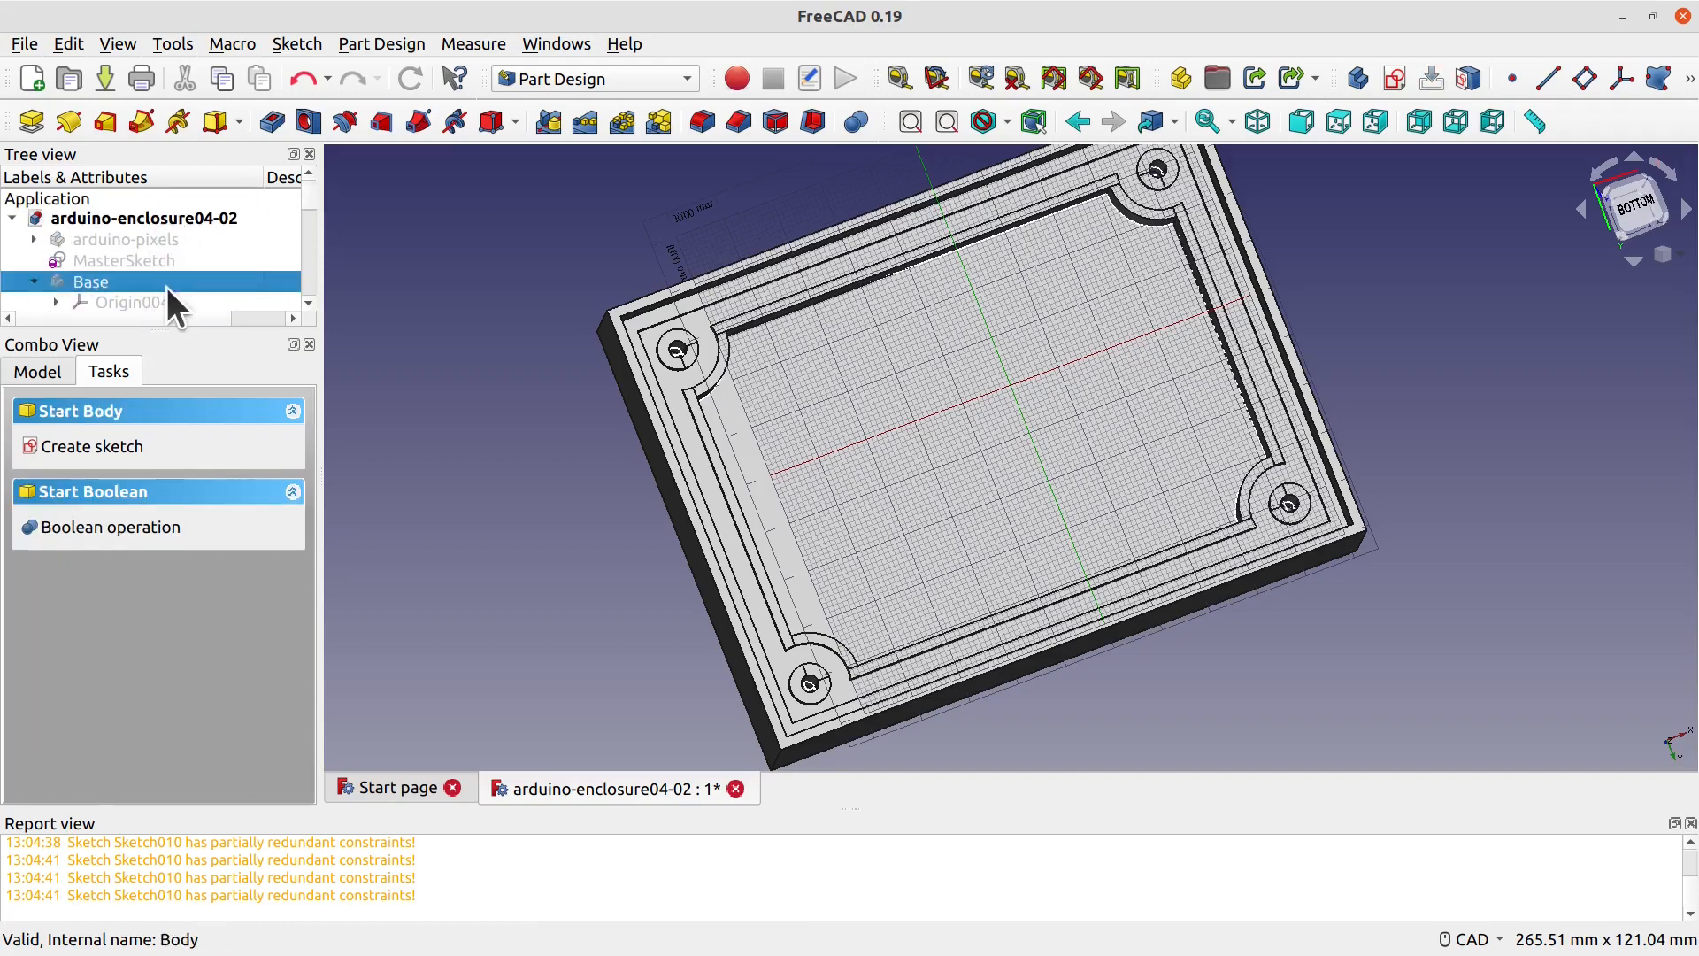
pyautogui.scroll(-5, 119, 221)
pyautogui.click(112, 199)
pyautogui.press('space')
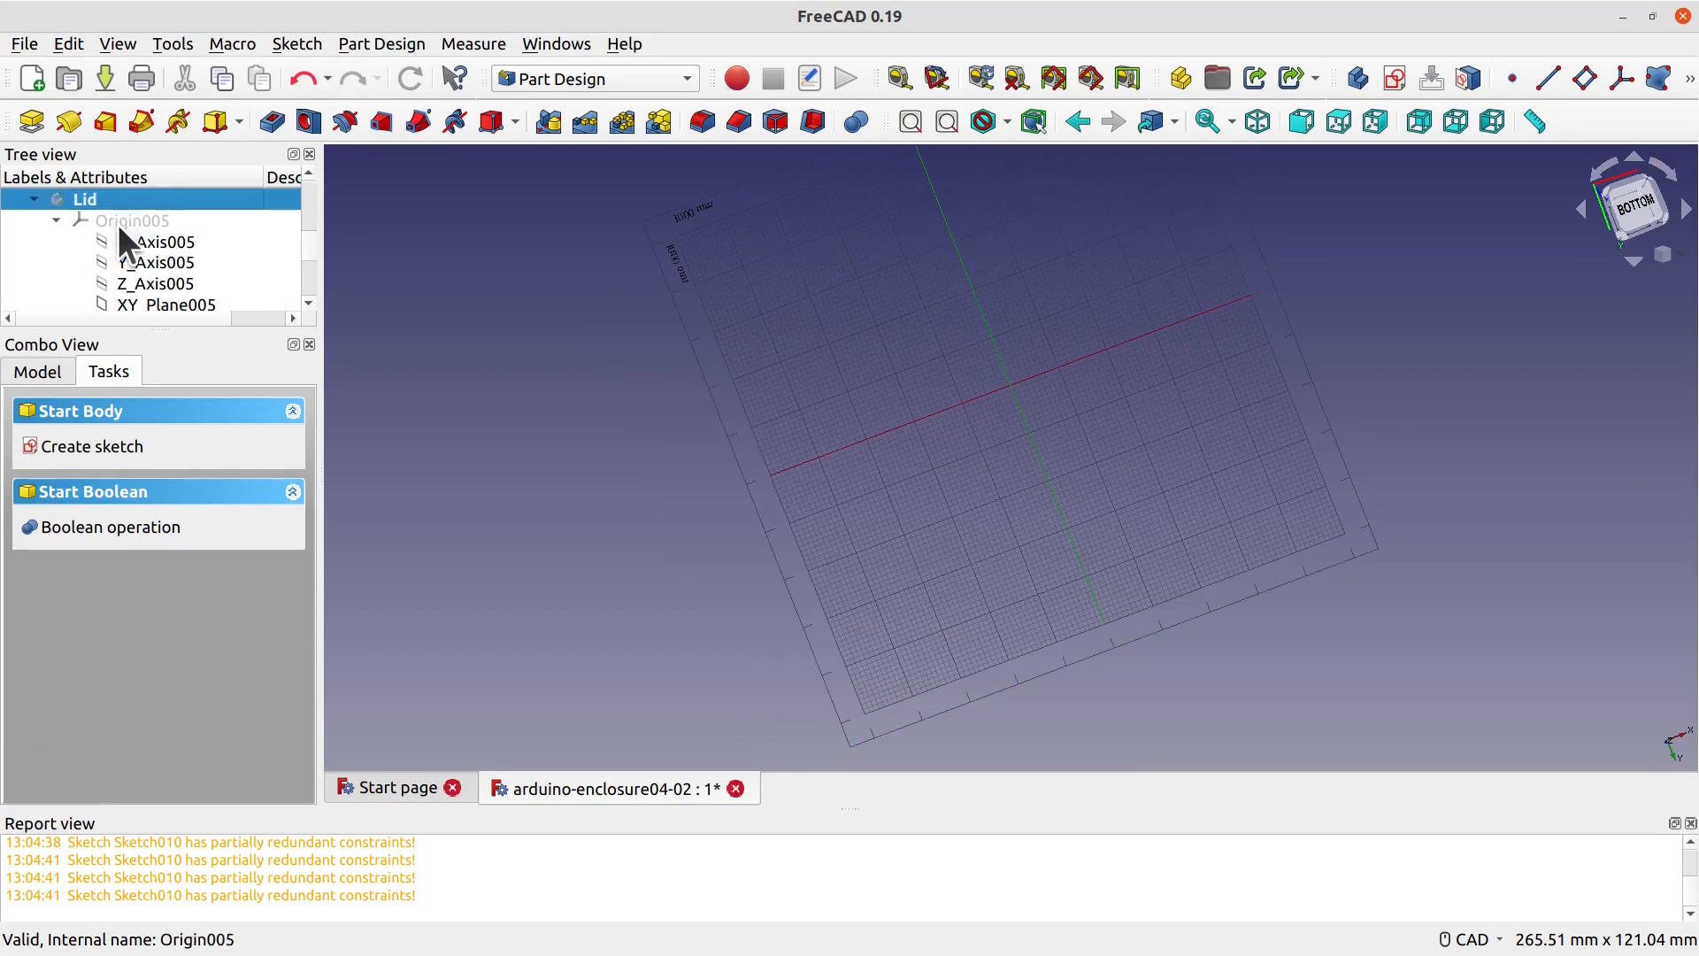
pyautogui.scroll(4, 119, 225)
pyautogui.click(112, 223)
pyautogui.press('space')
# Step: Open Sketch014, the gasket groove profile under the Base's Pocket006, for editing
pyautogui.scroll(-3, 53, 234)
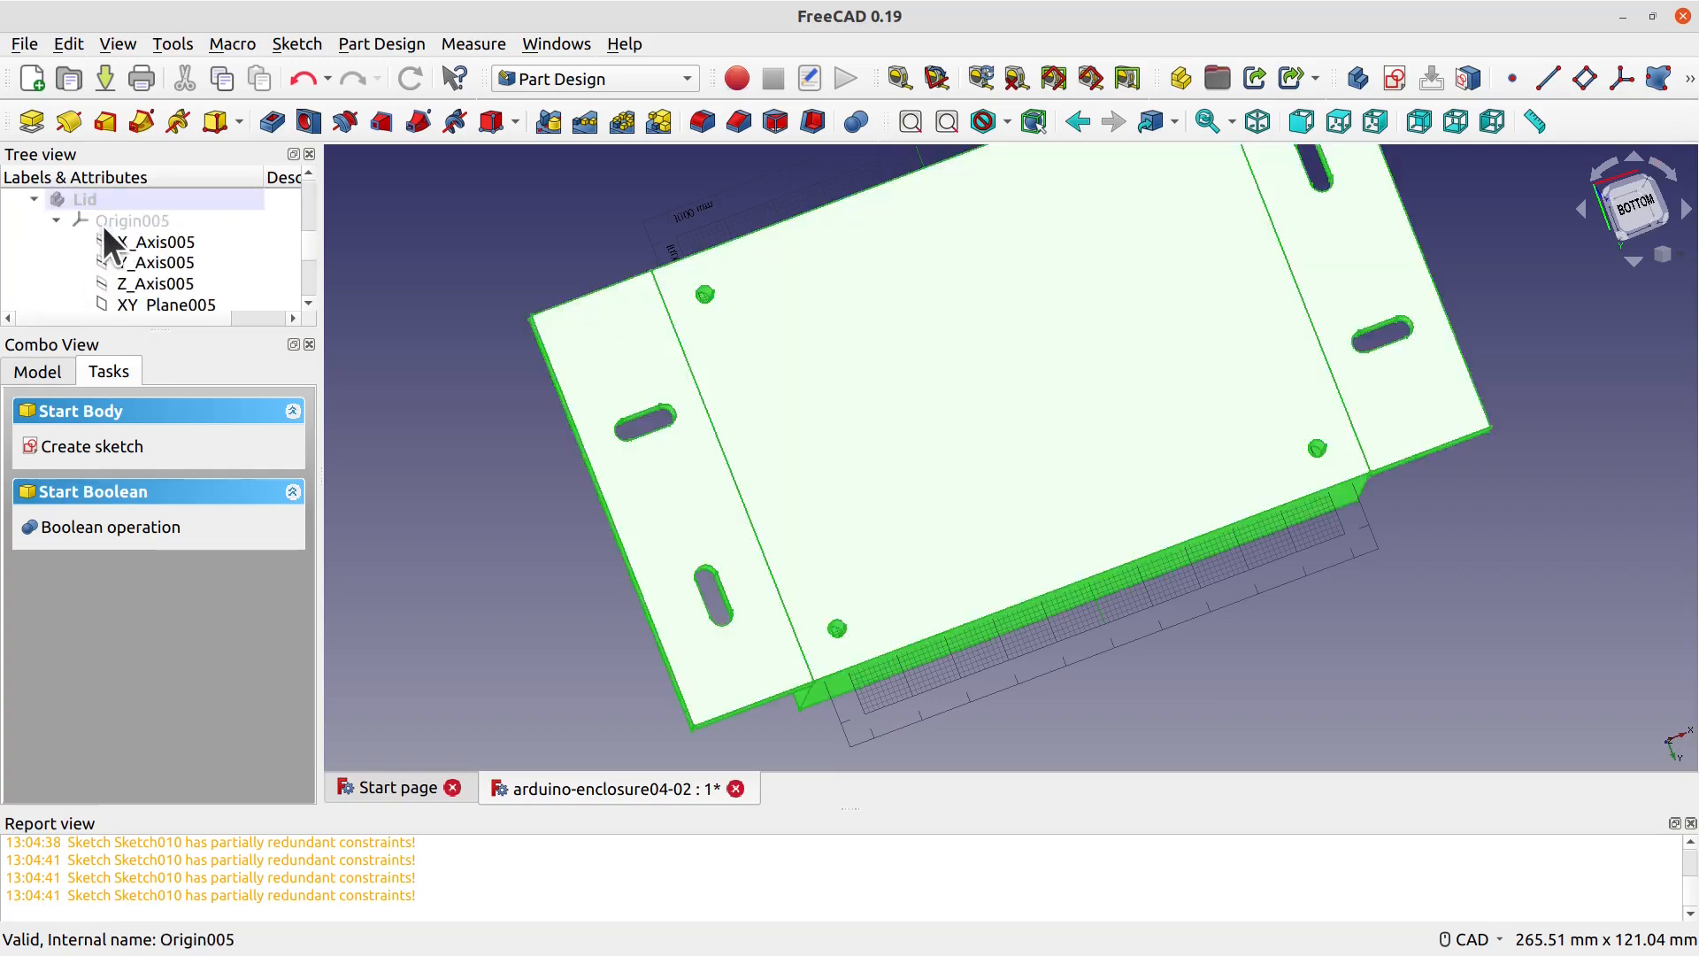
pyautogui.scroll(1, 103, 229)
pyautogui.doubleClick(103, 239)
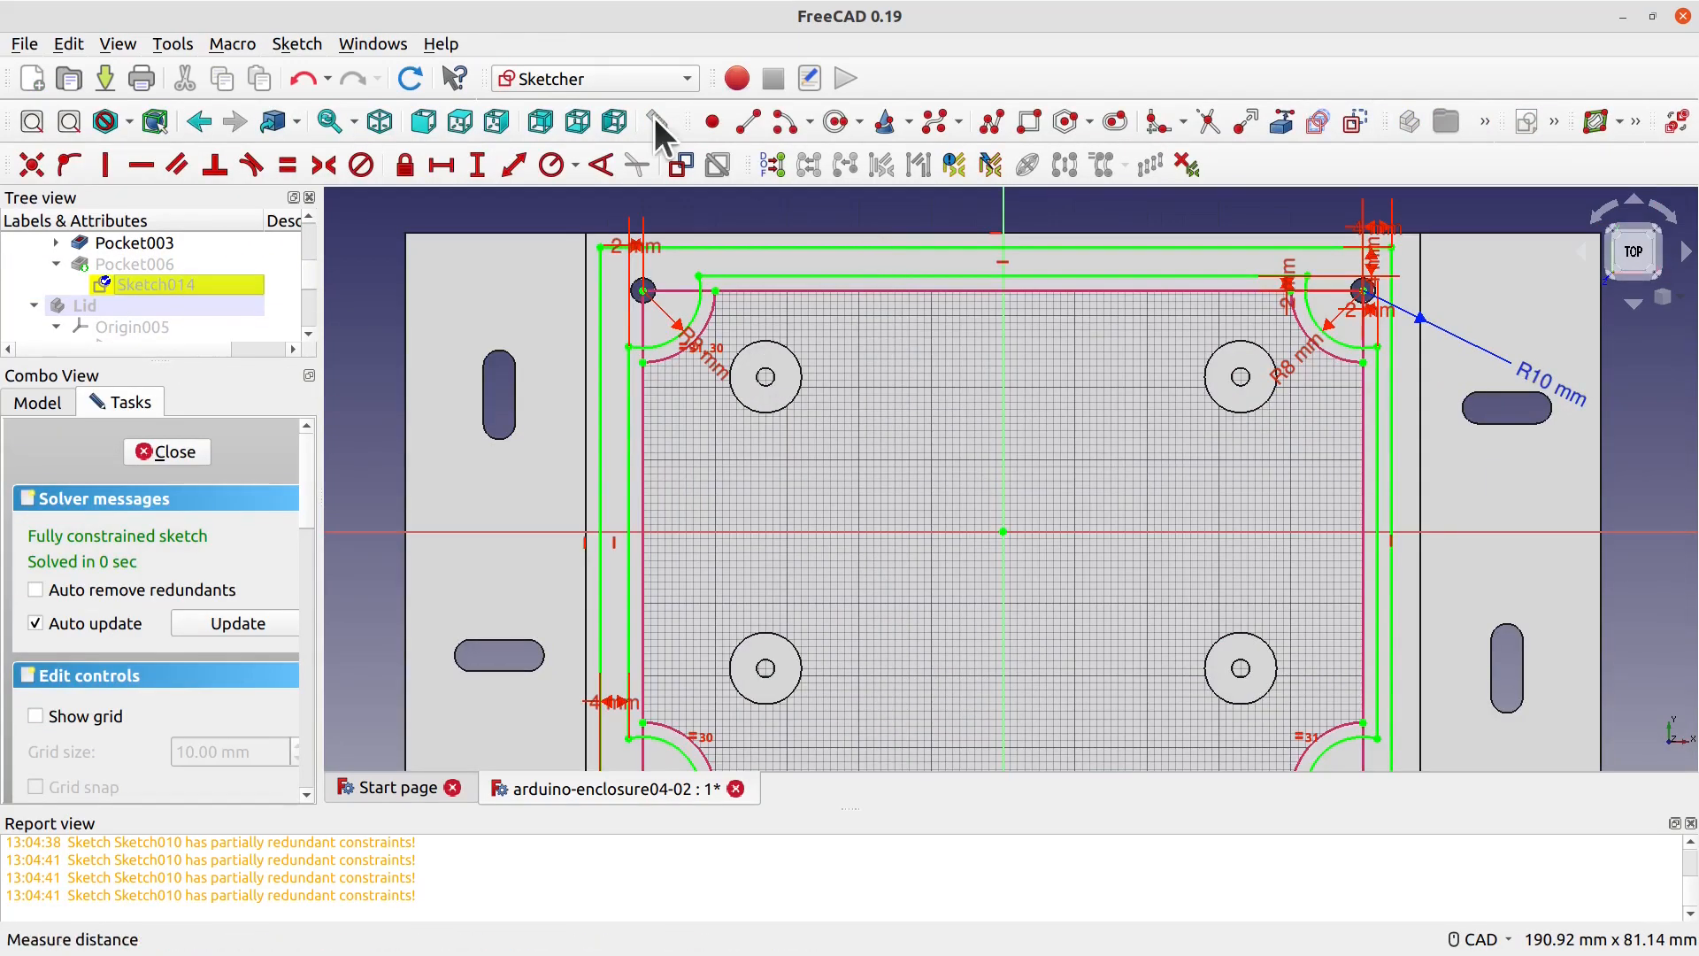
# Step: Draw circles around the two upper screw holes and the lower-right one, each centred on the linked profile's corner point
pyautogui.click(832, 123)
pyautogui.click(643, 289)
pyautogui.click(678, 292)
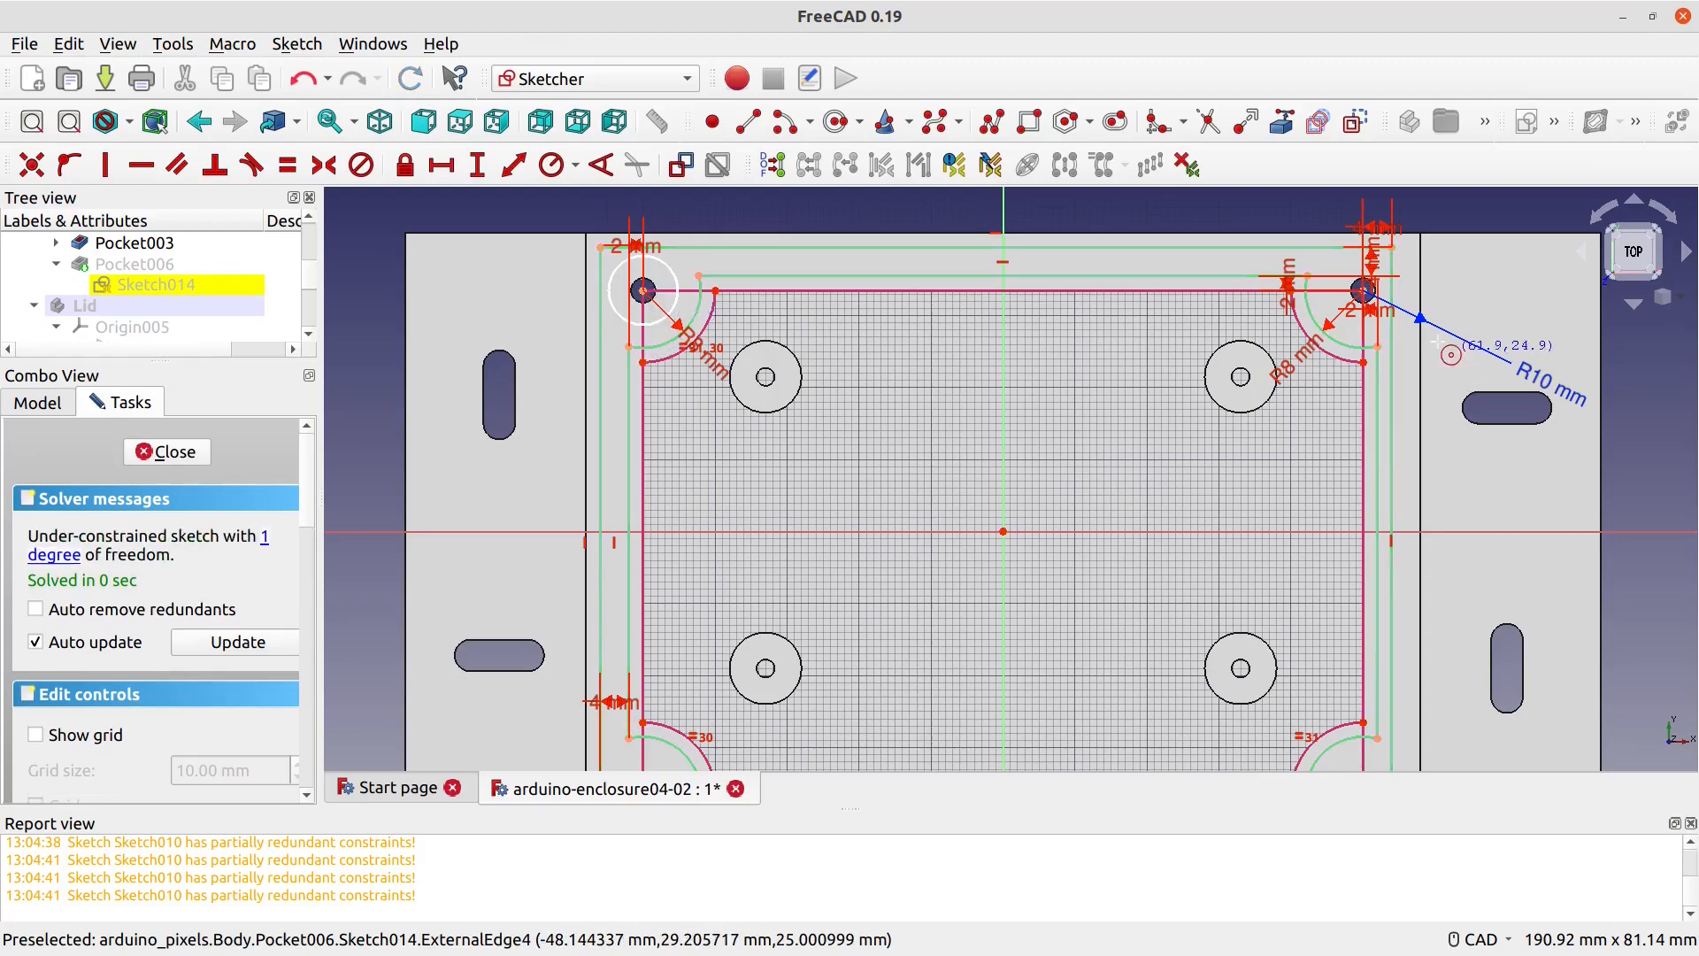
pyautogui.scroll(5, 1362, 295)
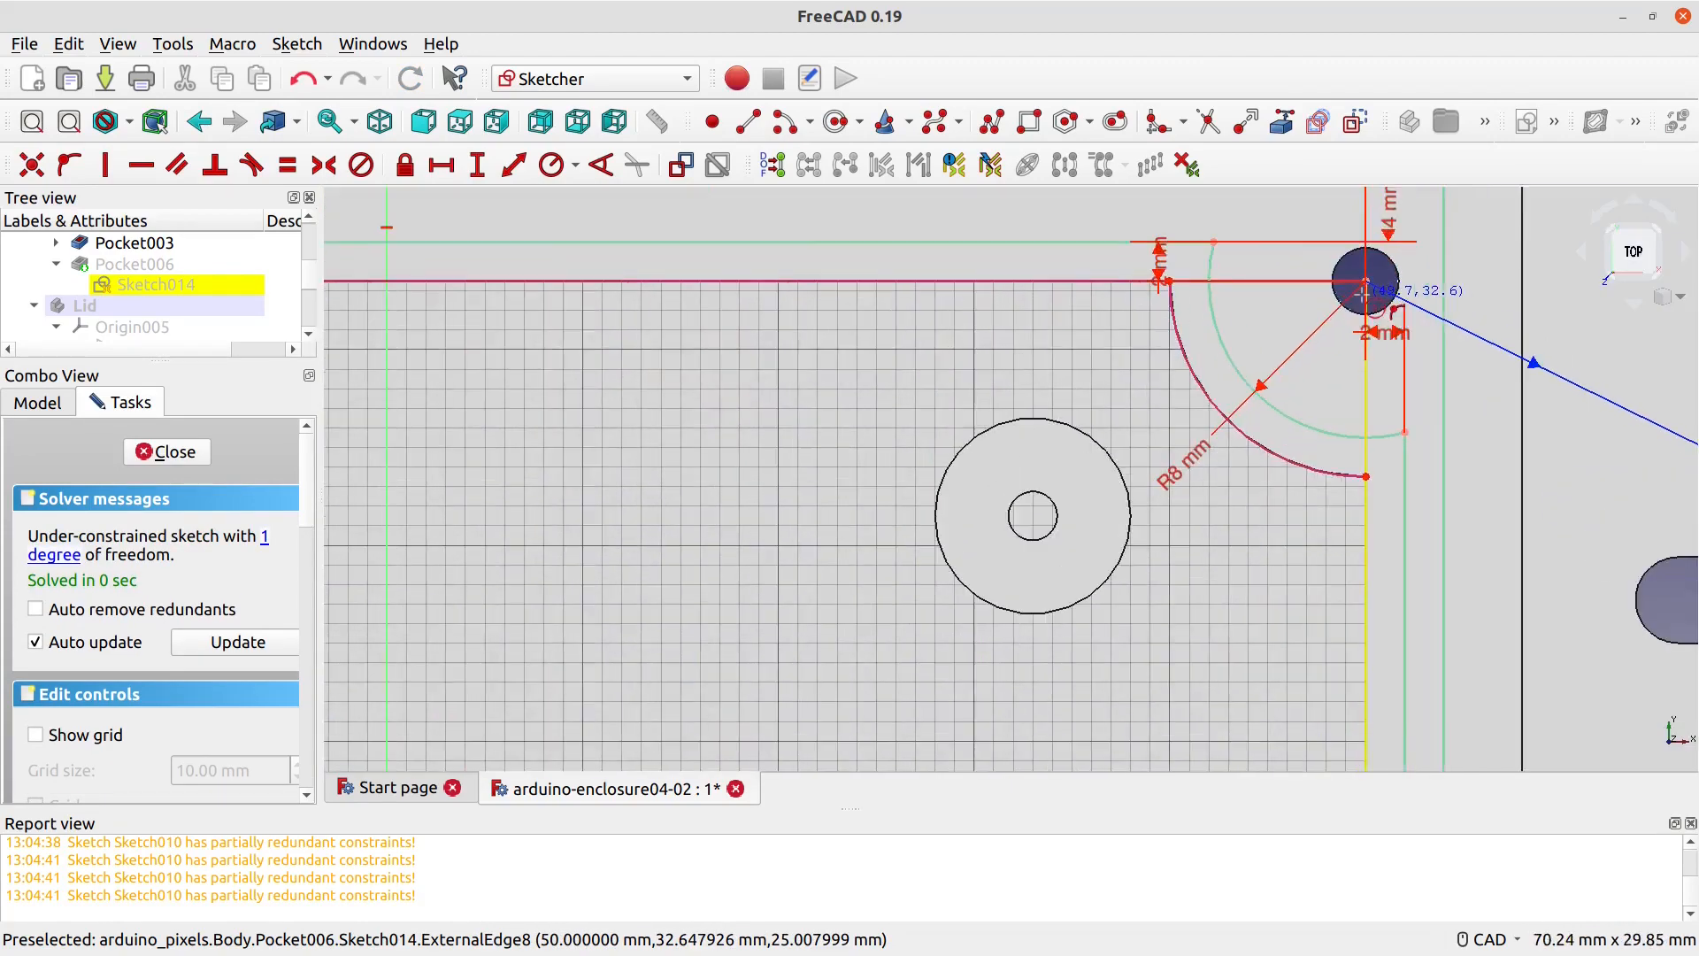
pyautogui.click(1366, 283)
pyautogui.click(1333, 405)
pyautogui.scroll(-5, 1294, 501)
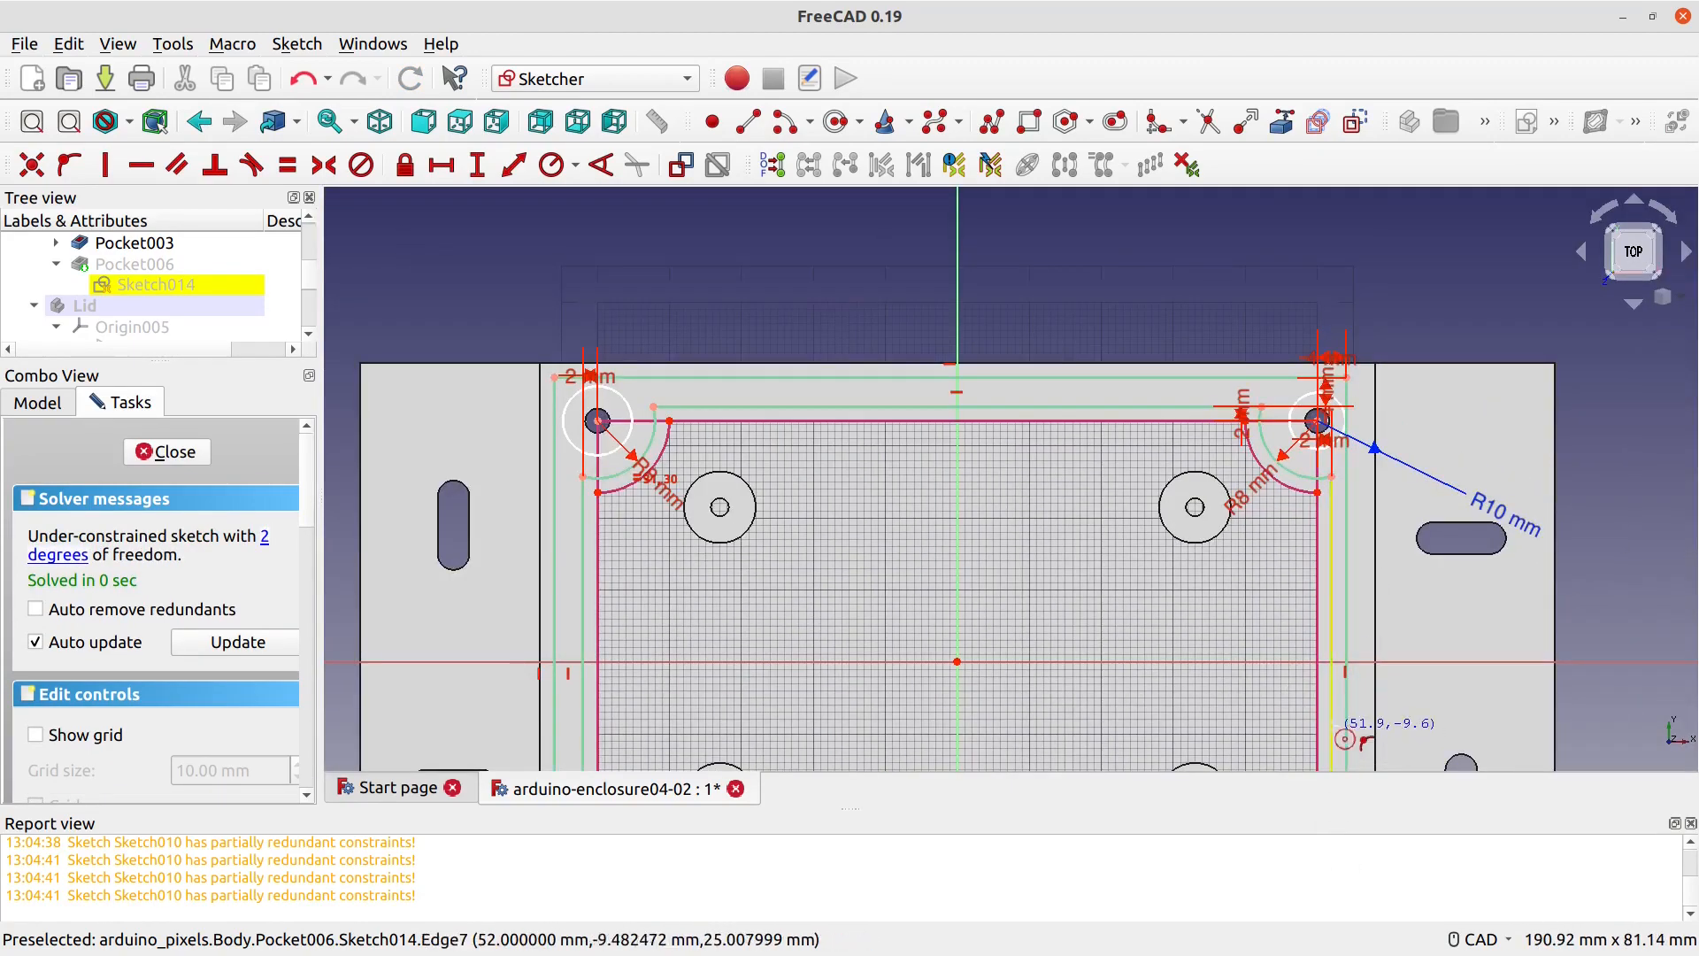
pyautogui.moveTo(1339, 737); pyautogui.dragTo(1337, 354, button='middle')
pyautogui.click(1321, 542)
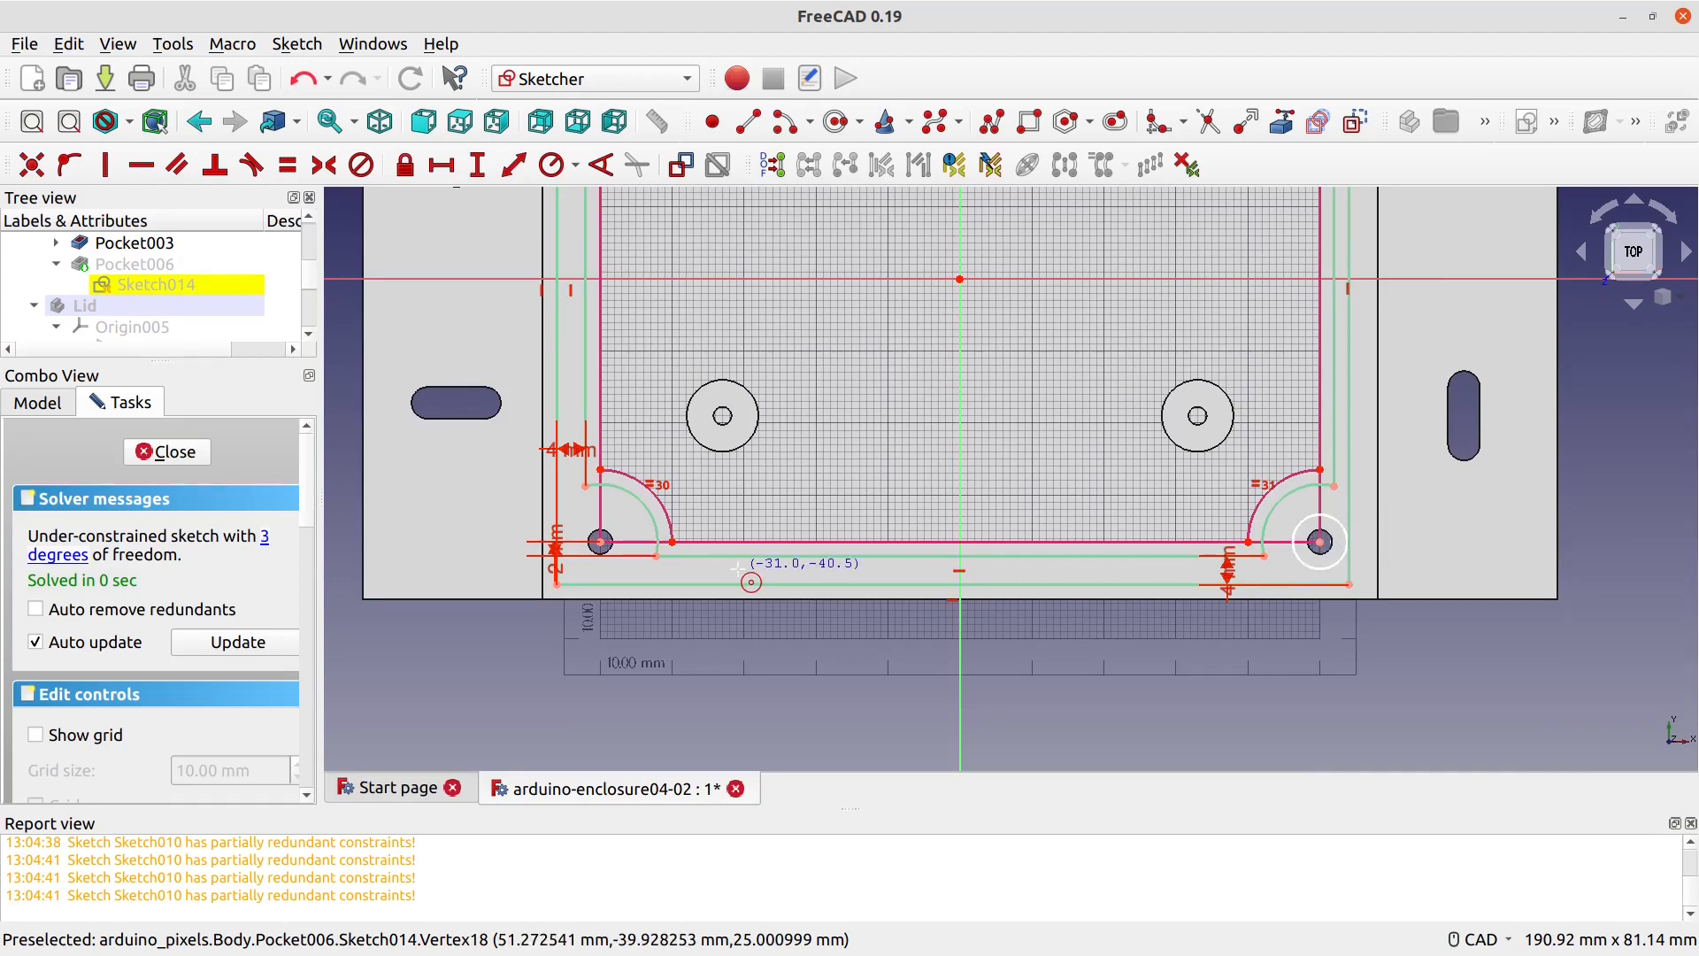
pyautogui.click(600, 542)
pyautogui.click(623, 565)
pyautogui.hotkey('ctrl', 'z')
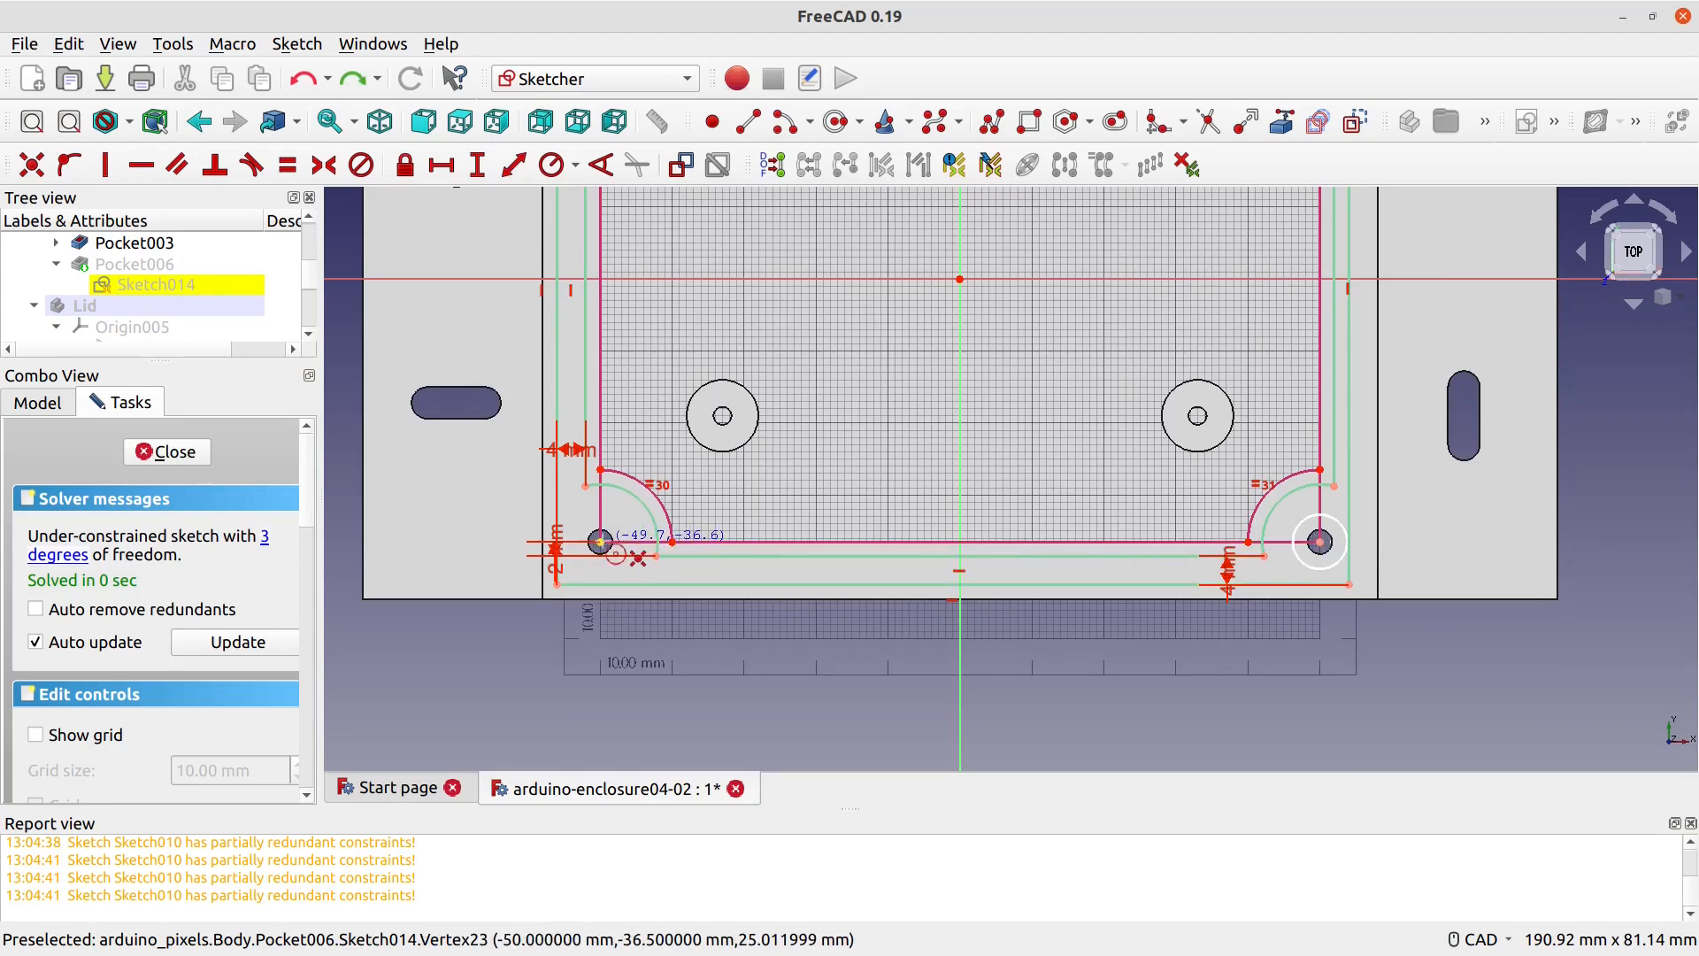
# Step: Draw a circle around the lower-left screw hole, centred on the linked profile's corner point, and end the circle command
pyautogui.click(600, 541)
pyautogui.click(616, 557)
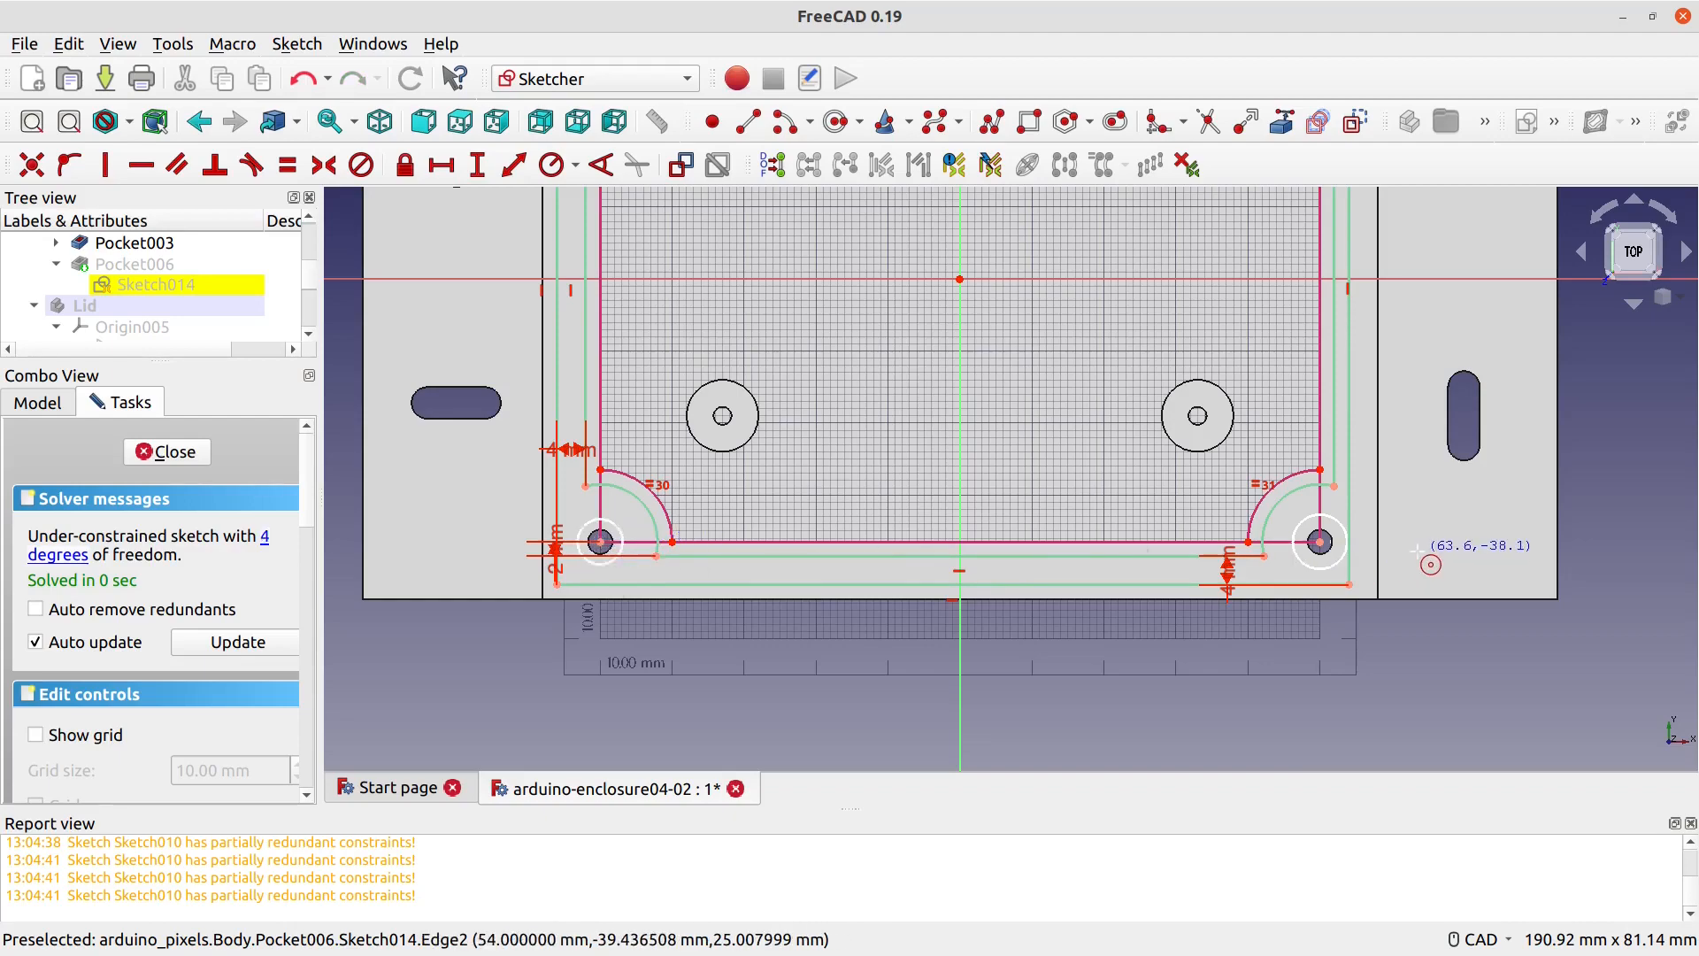
pyautogui.scroll(-1, 1408, 525)
pyautogui.moveTo(1353, 327); pyautogui.dragTo(1231, 573, button='middle')
pyautogui.scroll(3, 1269, 417)
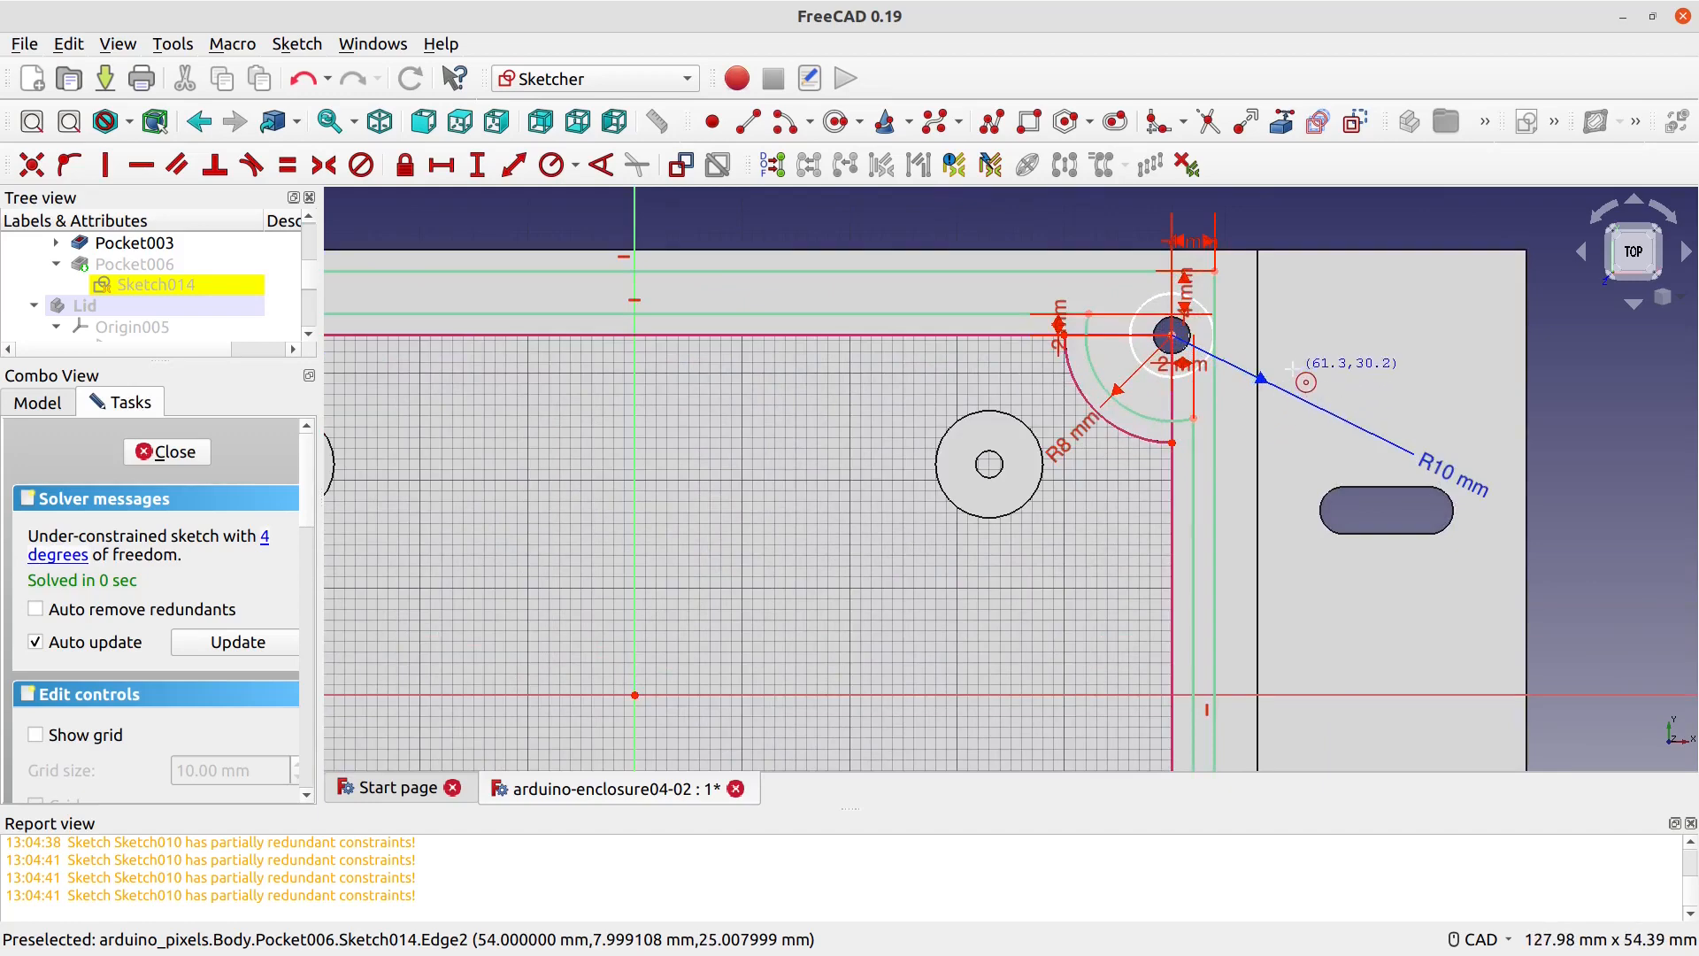
pyautogui.press('Escape')
# Step: Delete the dimensions tying the groove profile to the upper-right hole, and set the horizontal distance from its centre to the inner arc's endpoint to 2 mm
pyautogui.click(1193, 252)
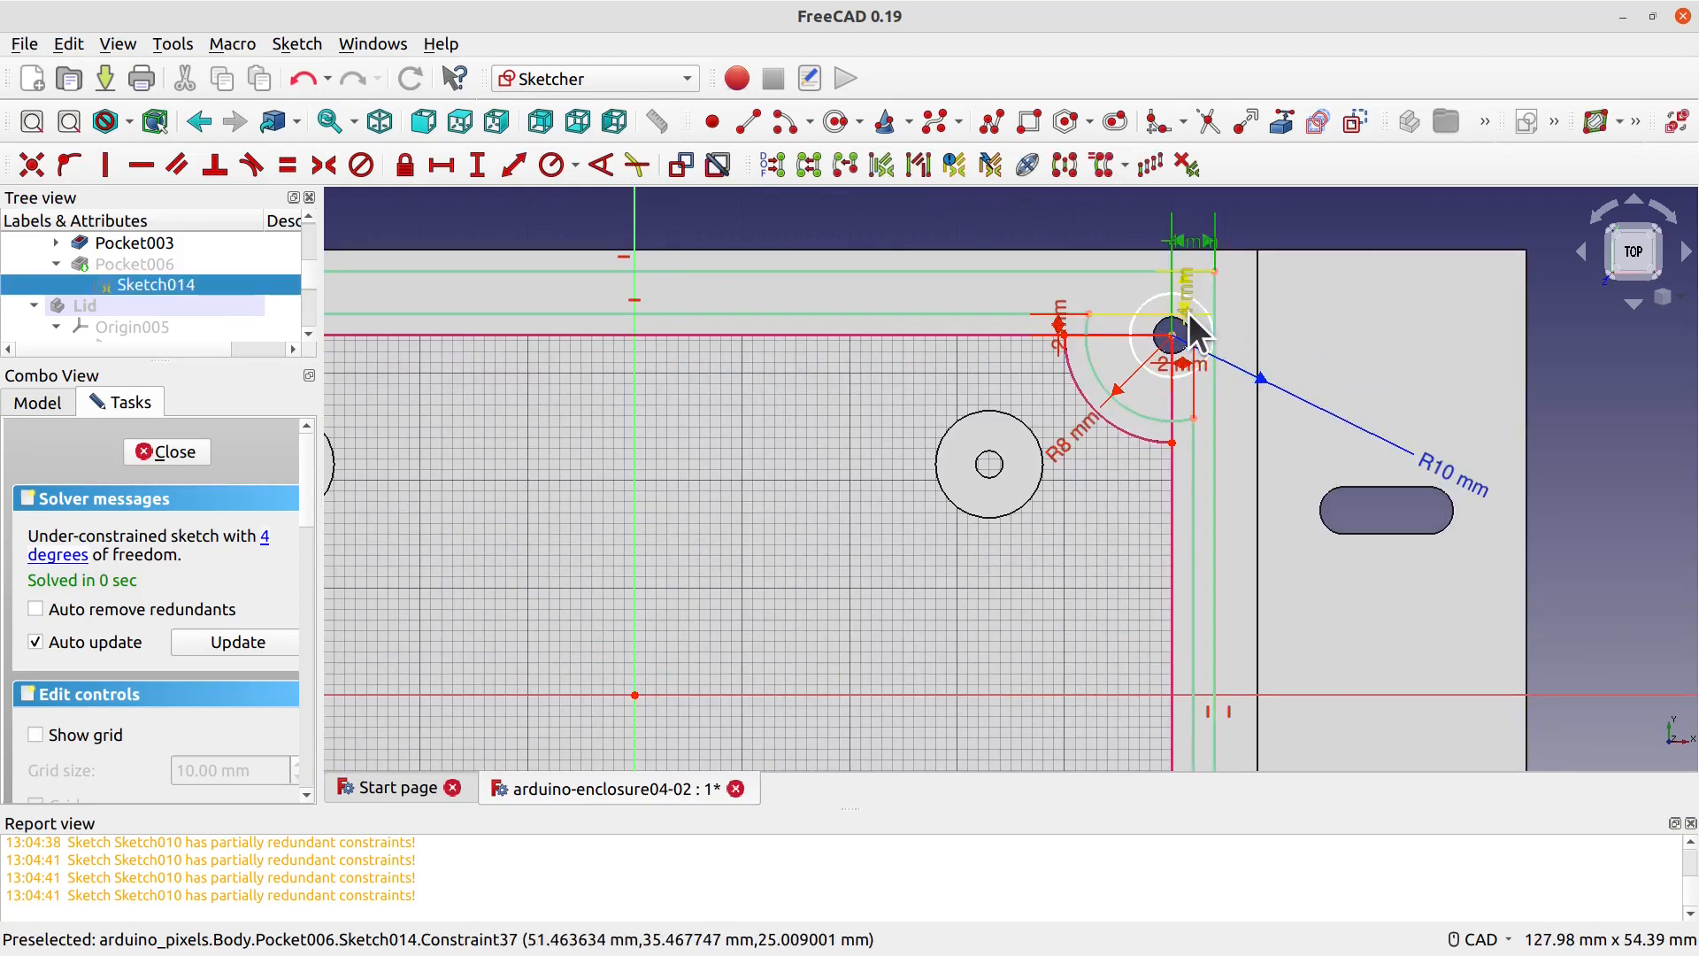
pyautogui.press('Delete')
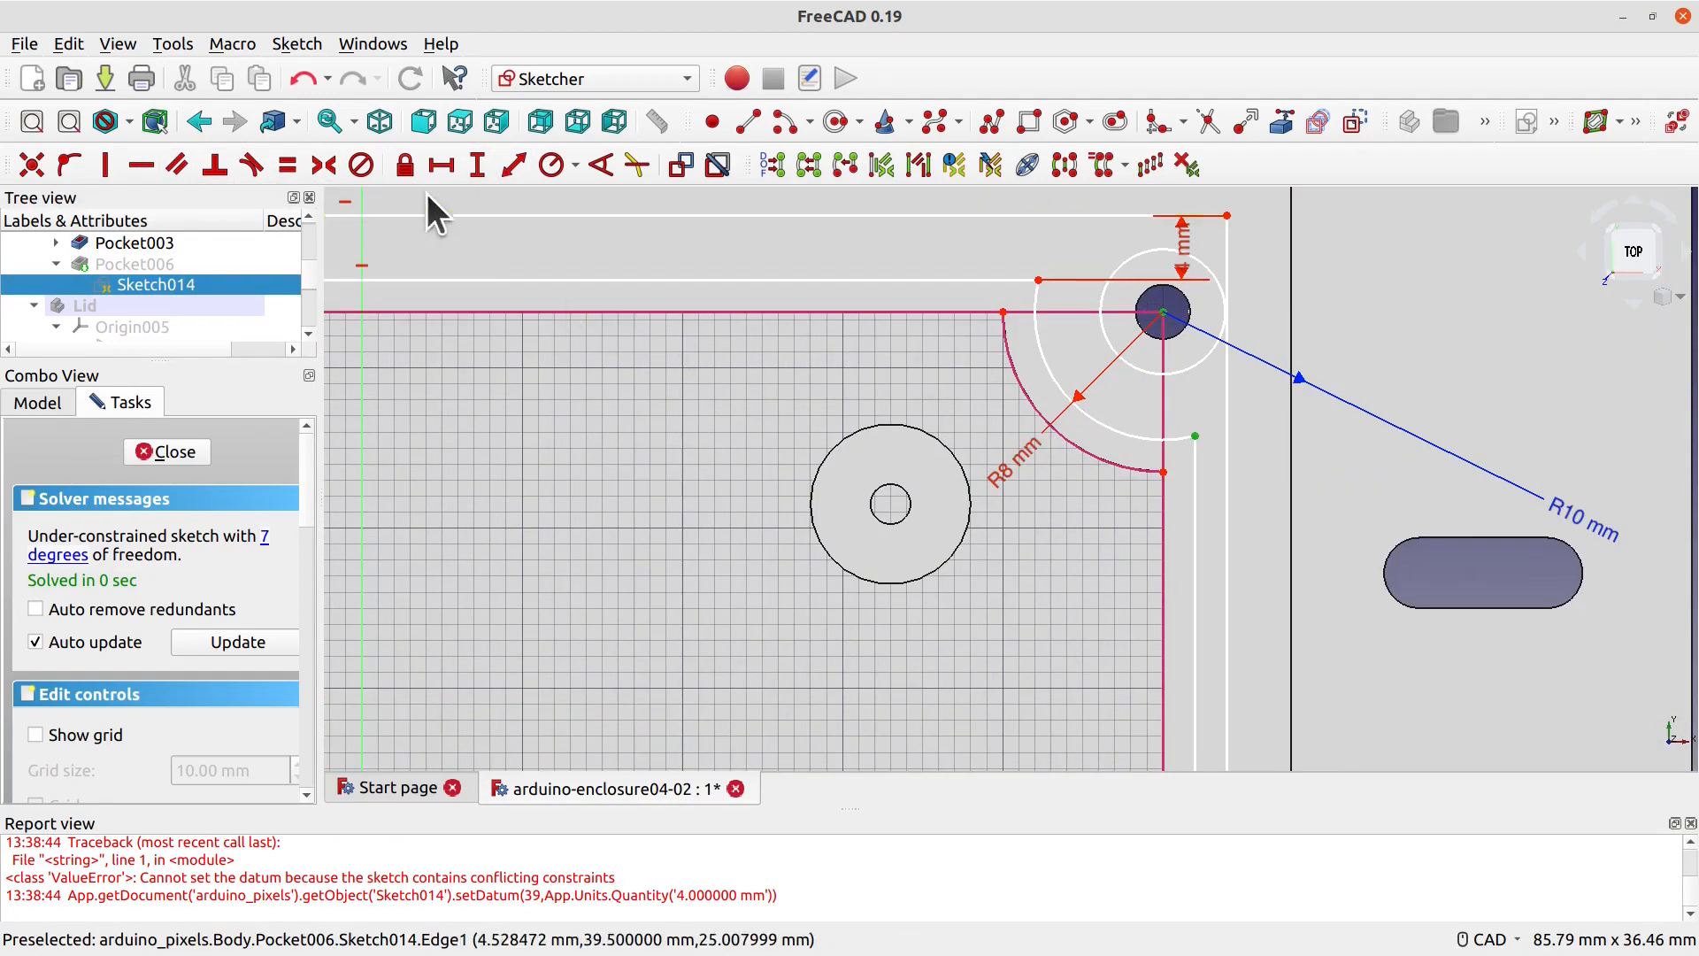
pyautogui.click(434, 161)
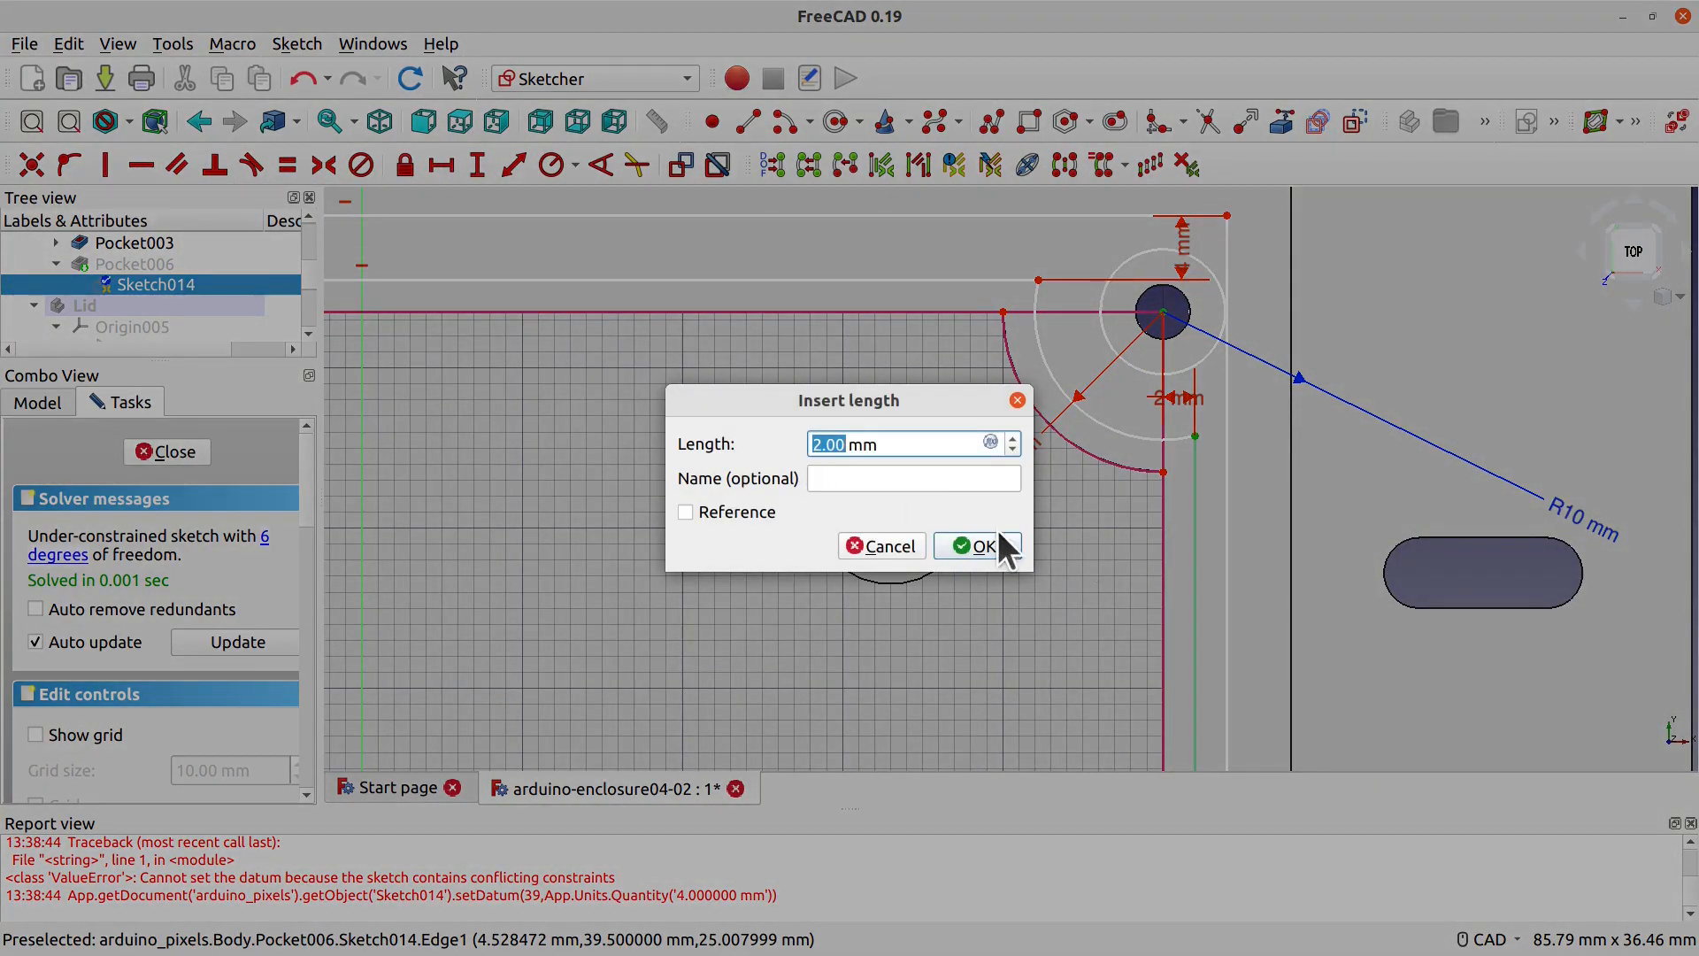
pyautogui.click(999, 535)
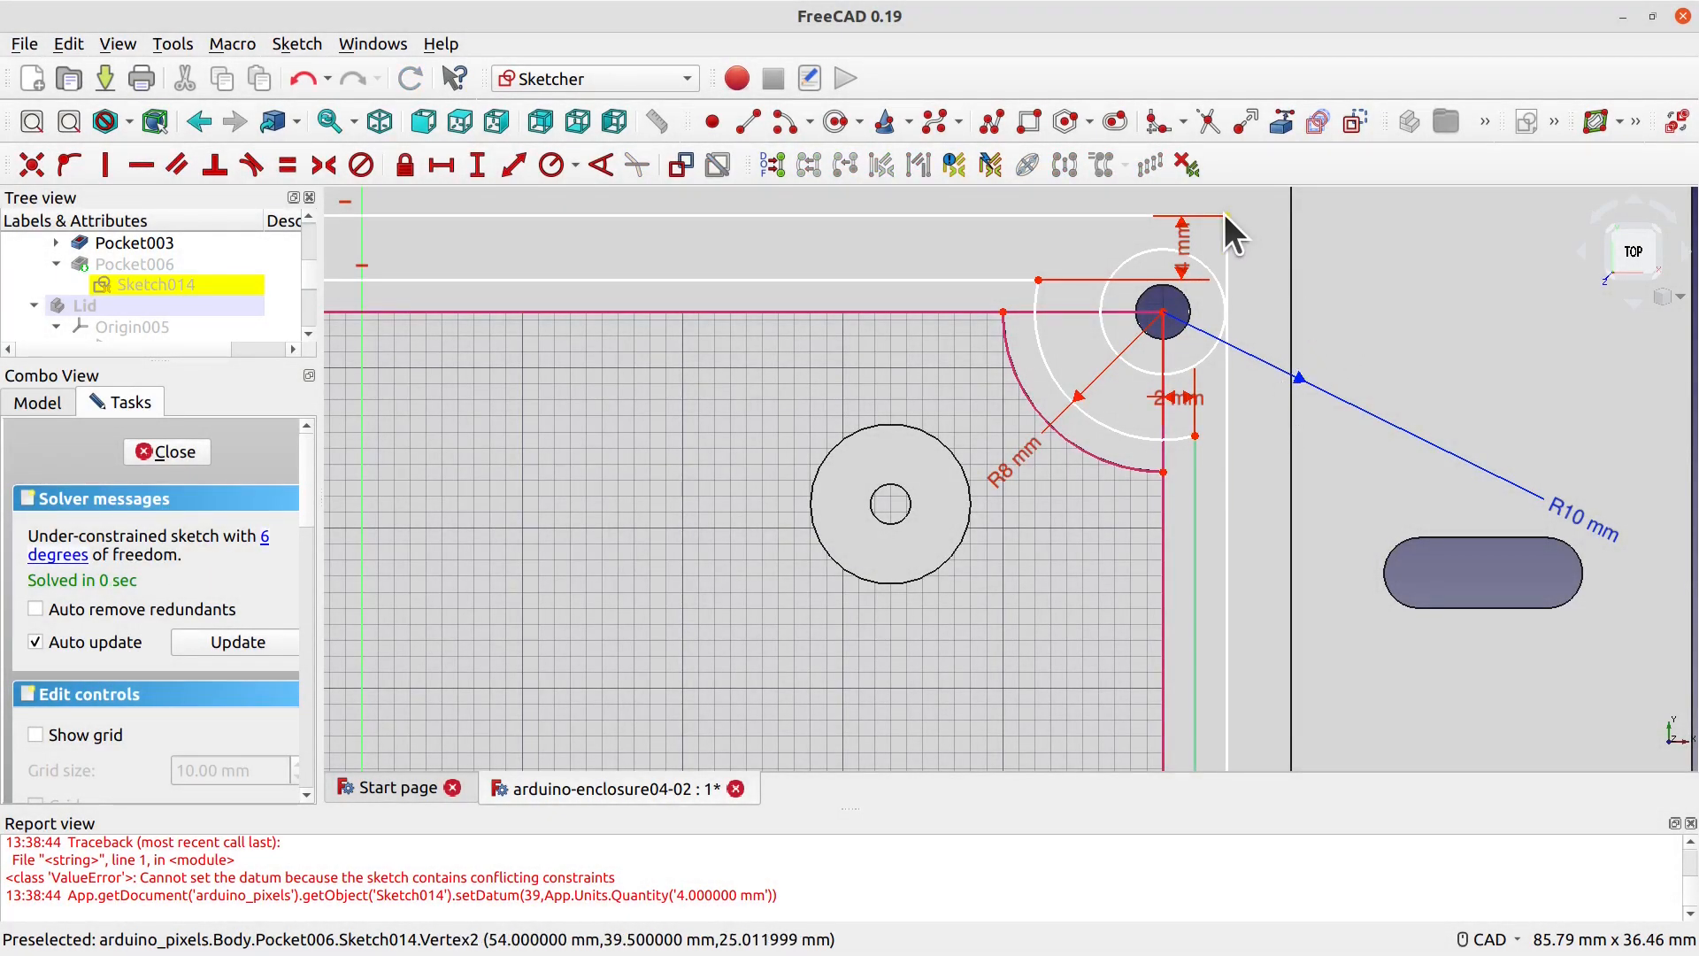
# Step: Constrain the horizontal distance between the outer rectangle's upper-right corner and the lower end of the adjacent corner arc to 4 mm
pyautogui.click(1226, 215)
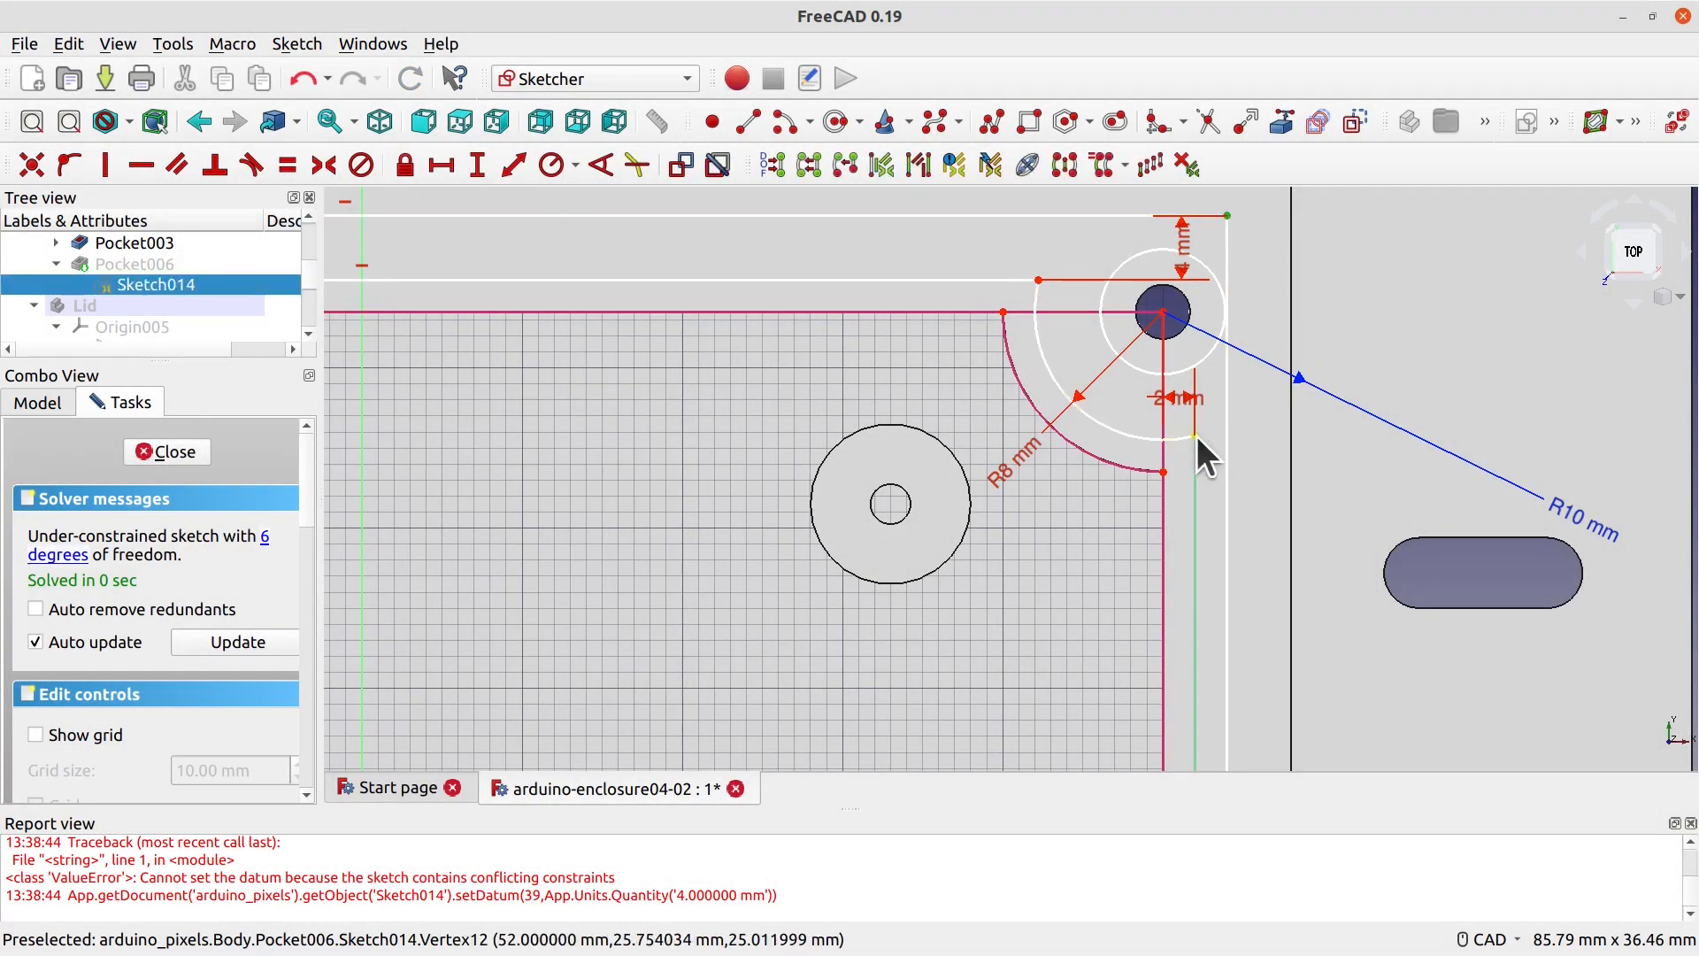
pyautogui.click(447, 167)
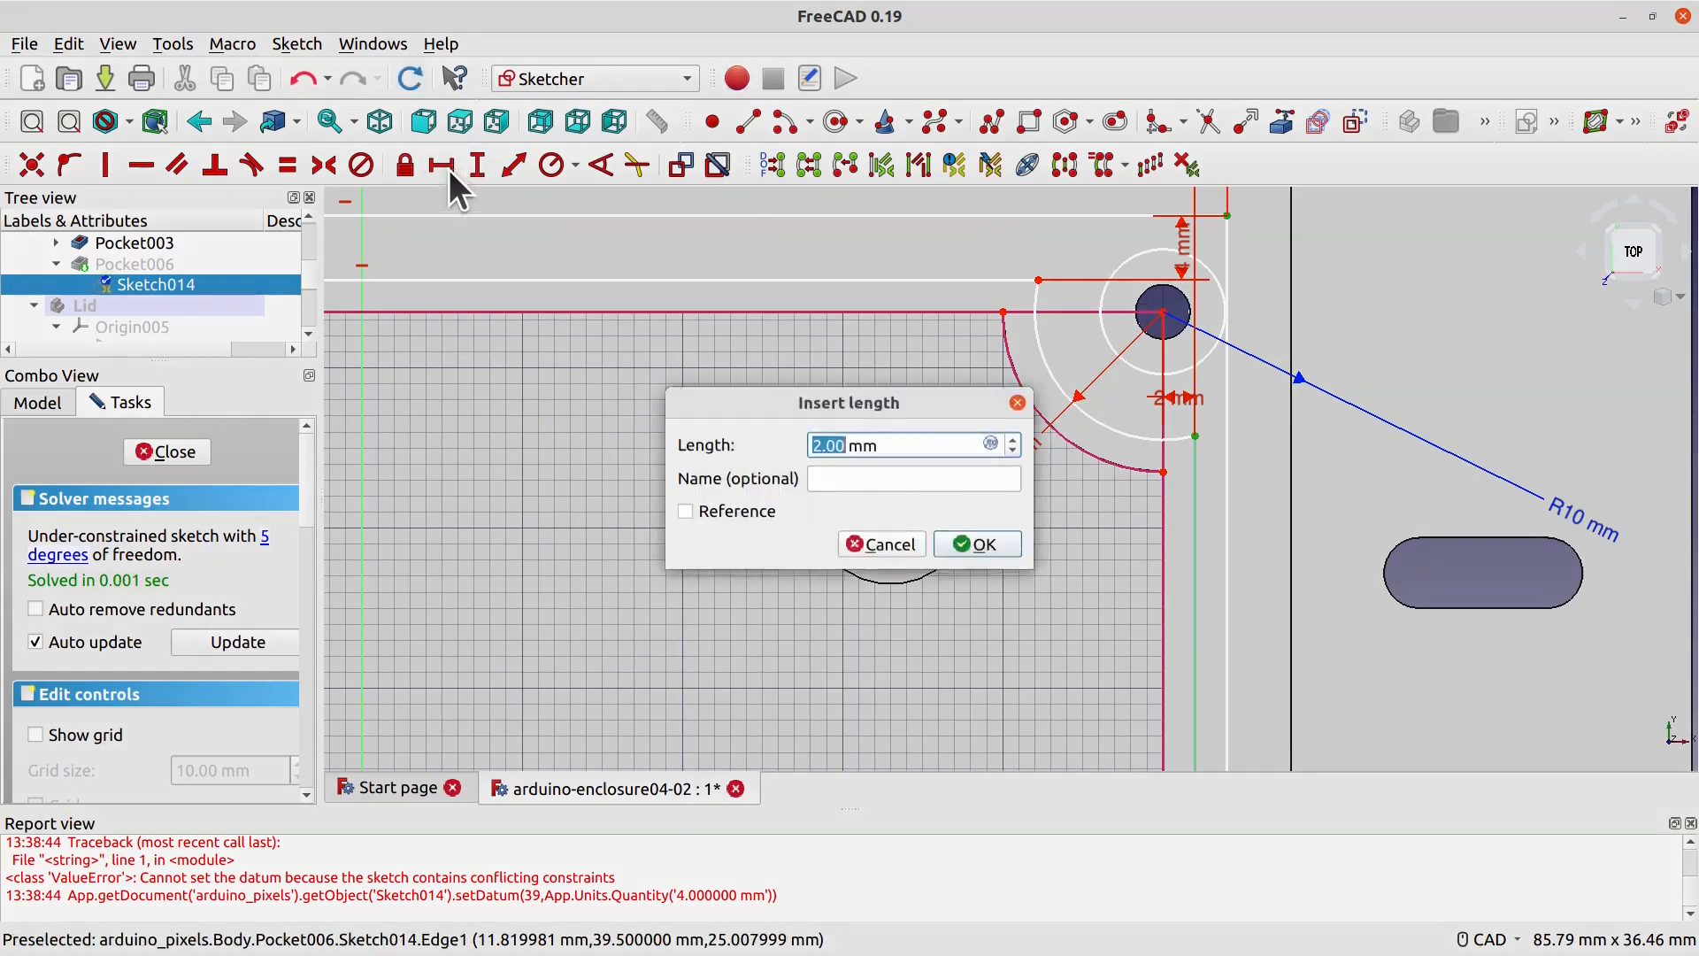
pyautogui.write('4')
pyautogui.click(979, 545)
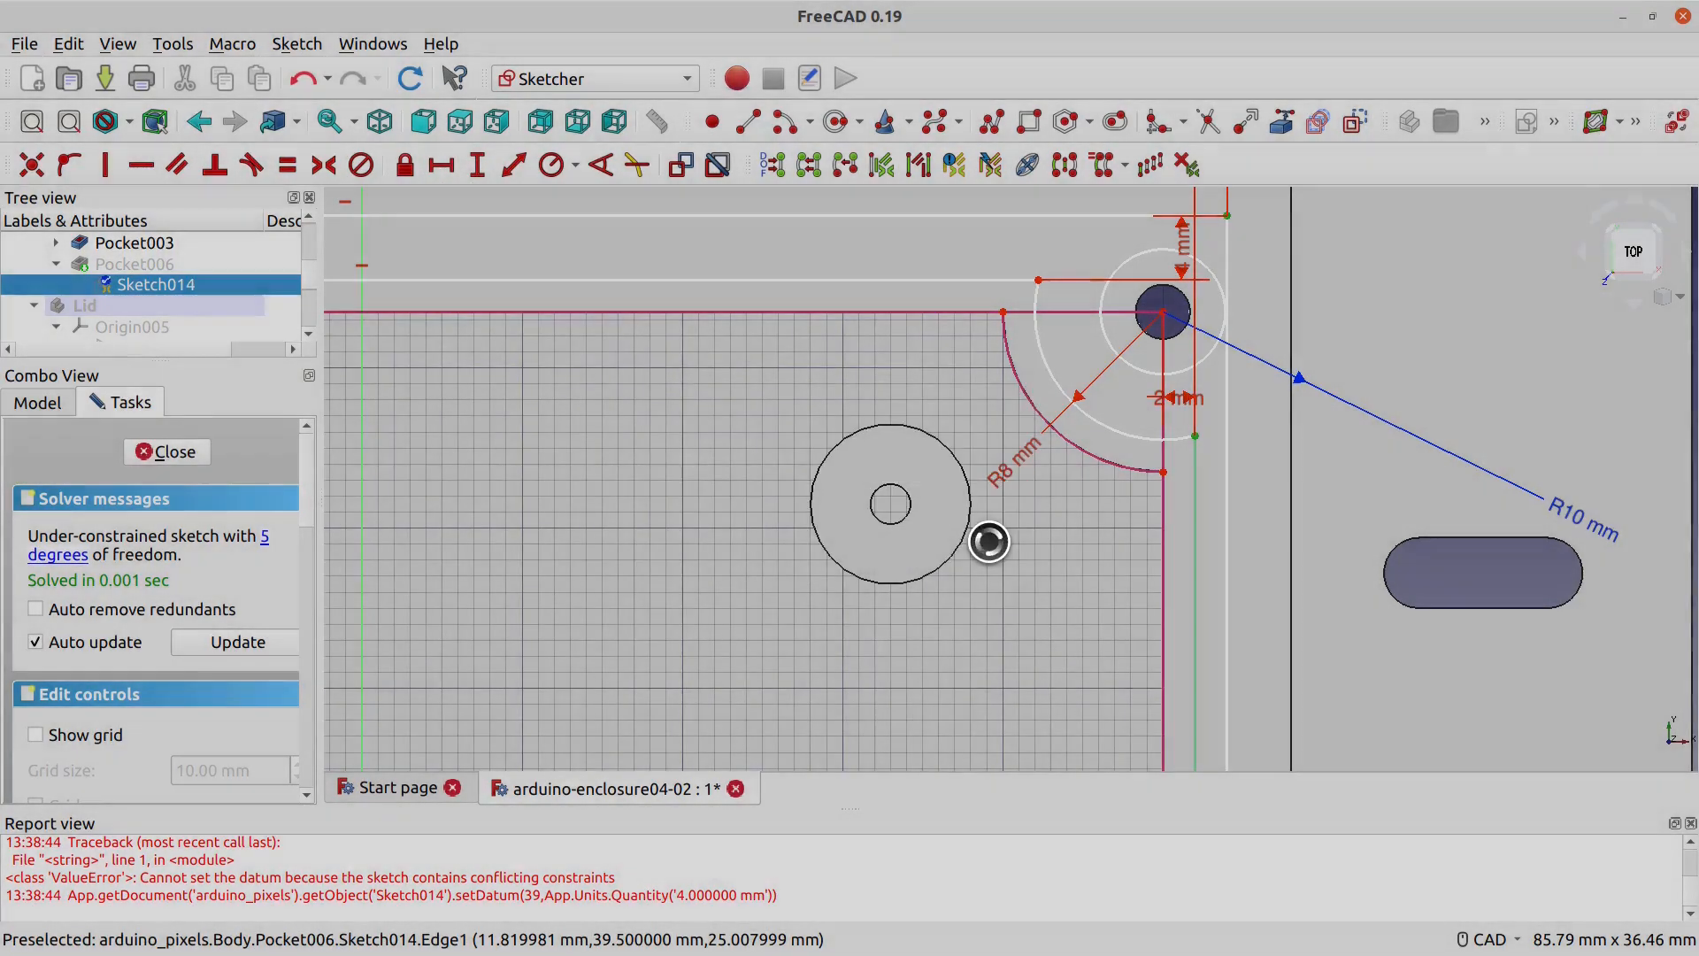
# Step: Constrain the vertical distance between the upper end of the upper-right corner arc and the screw hole's centre to 2 mm
pyautogui.scroll(-3, 1193, 556)
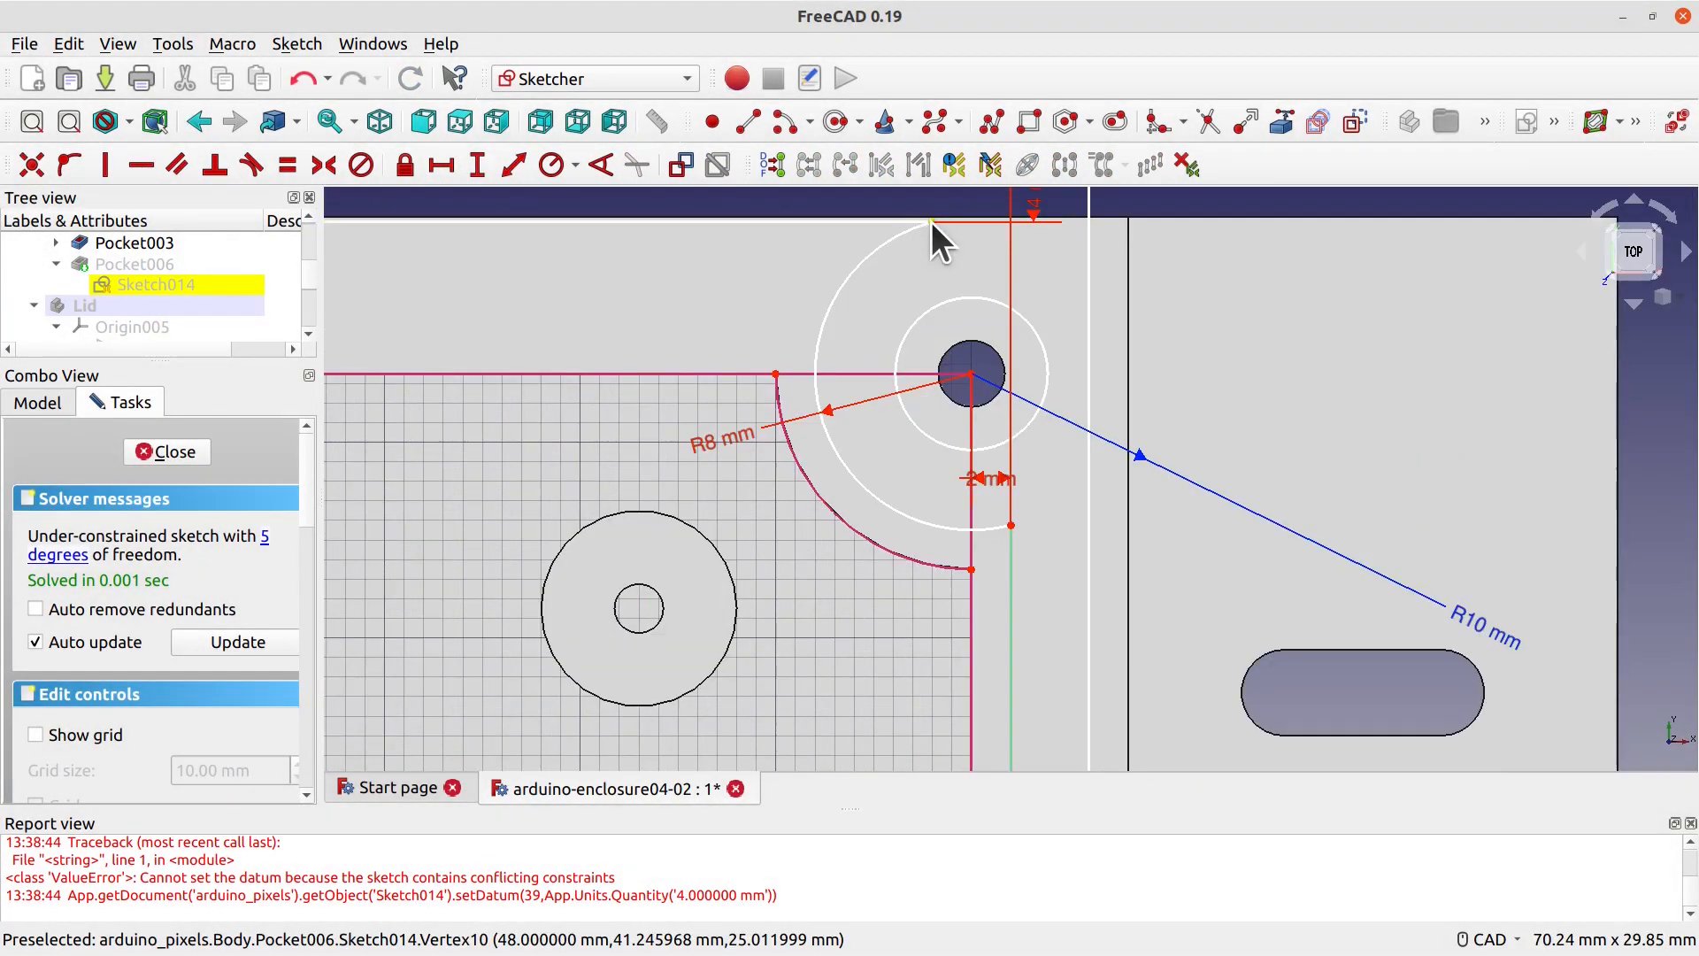
pyautogui.click(931, 220)
pyautogui.click(972, 374)
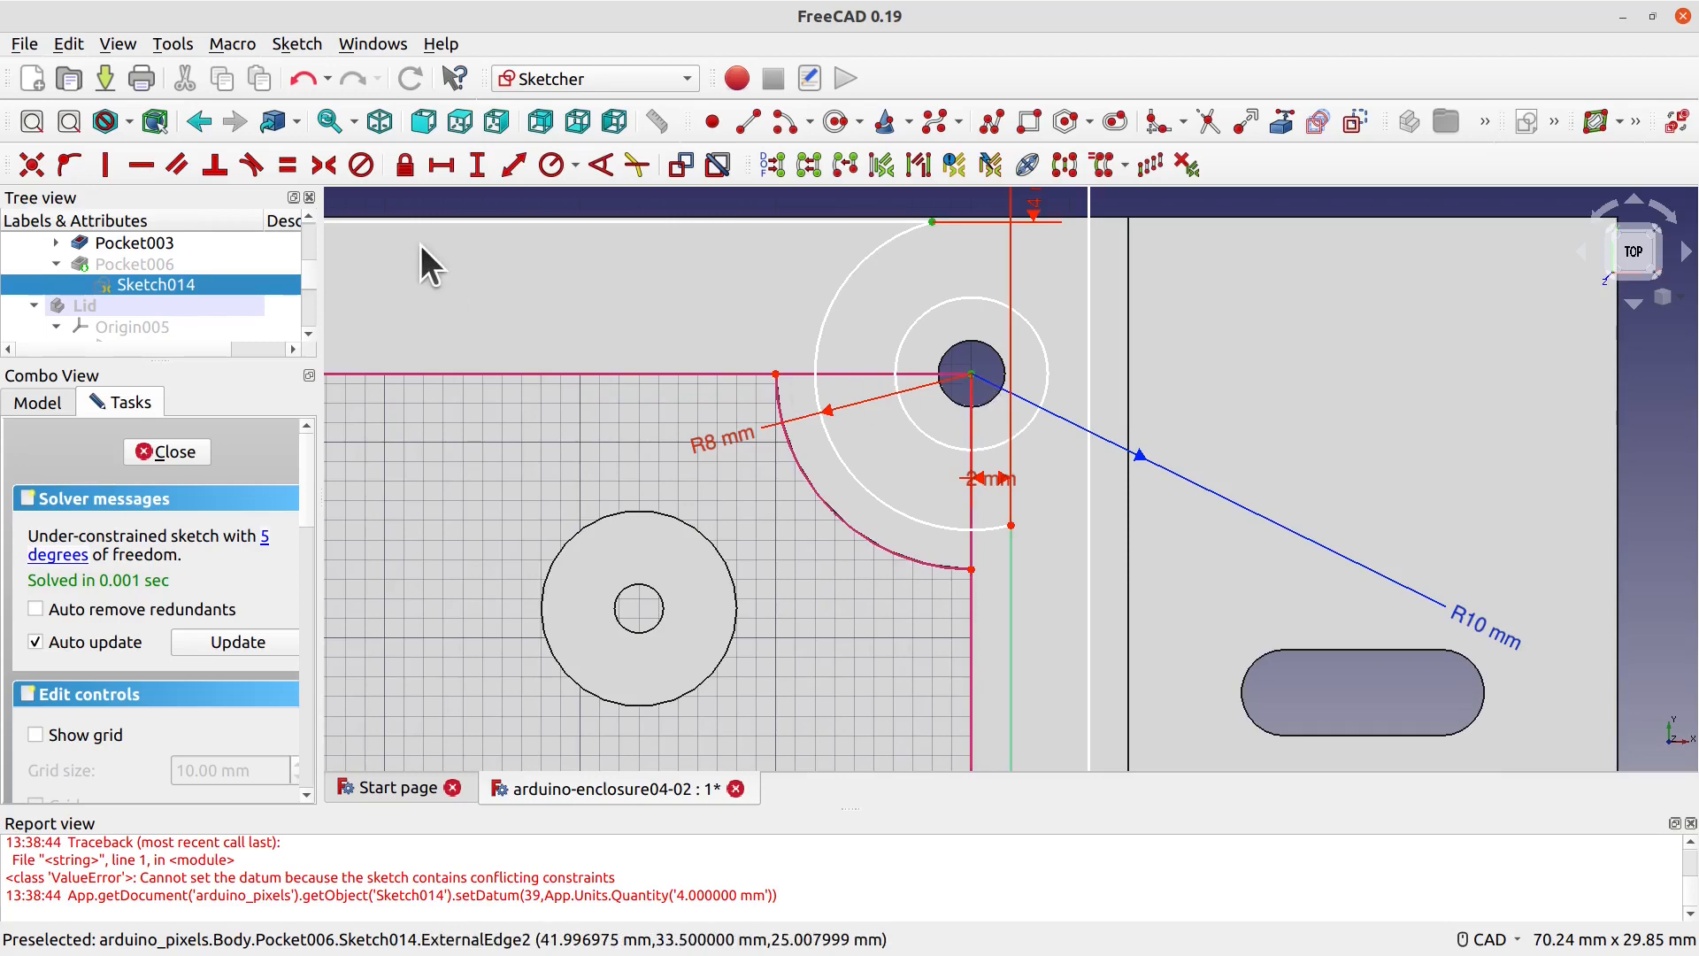
pyautogui.click(479, 166)
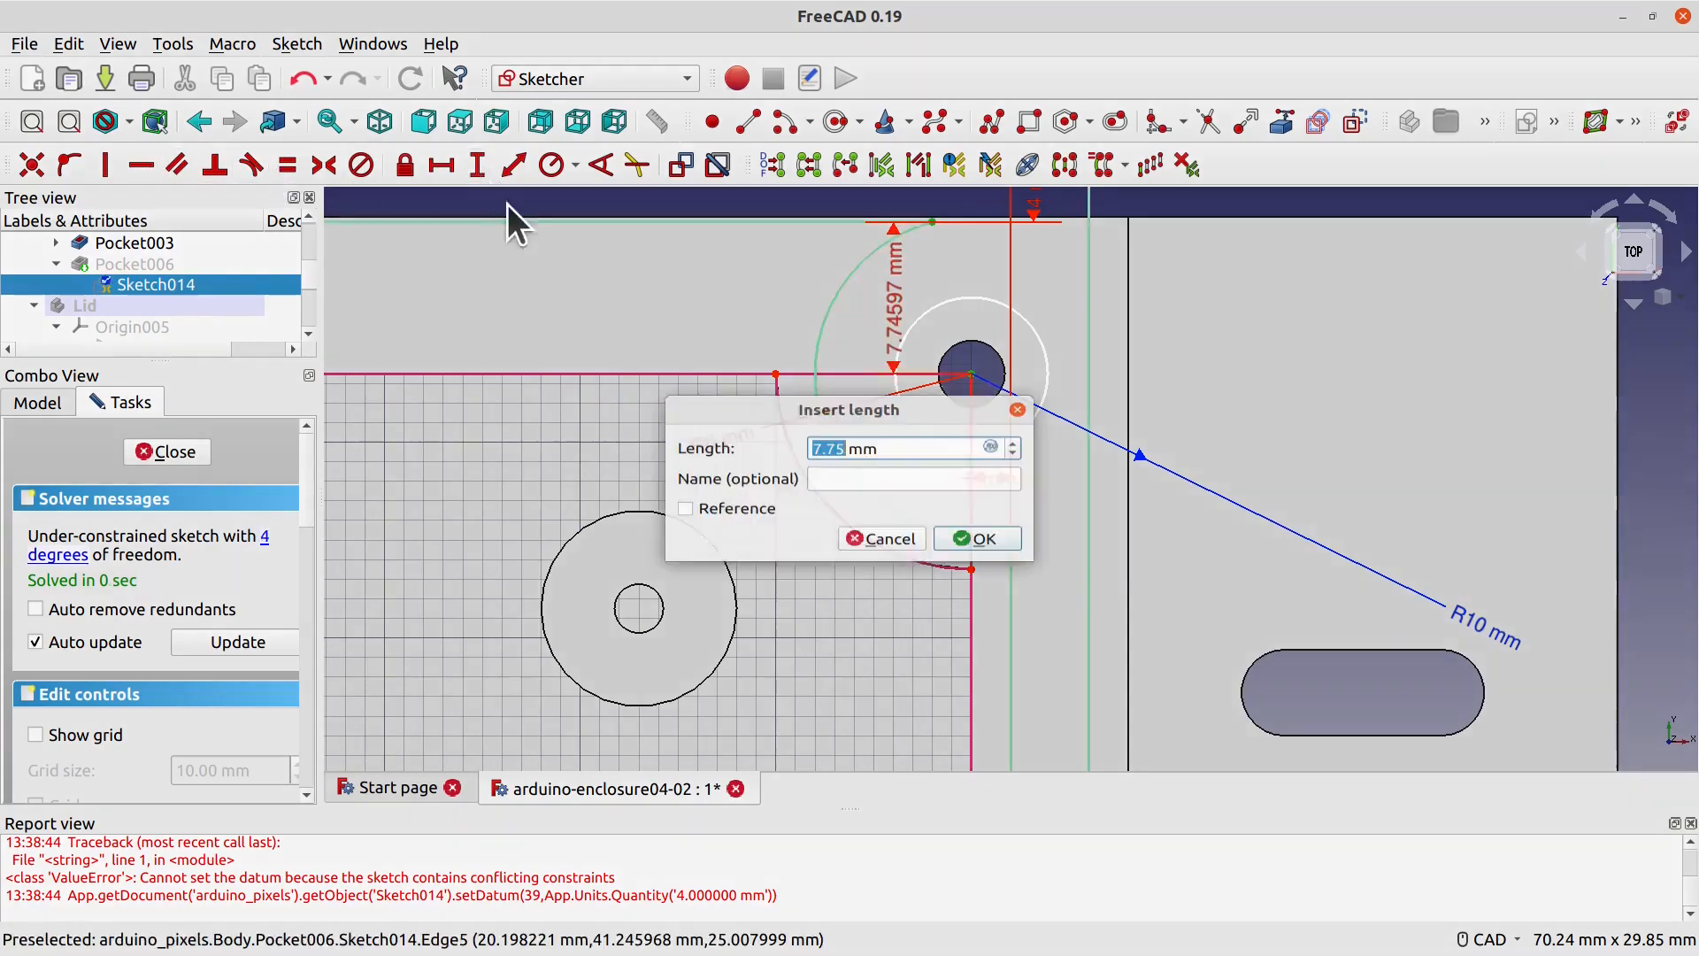
pyautogui.click(979, 531)
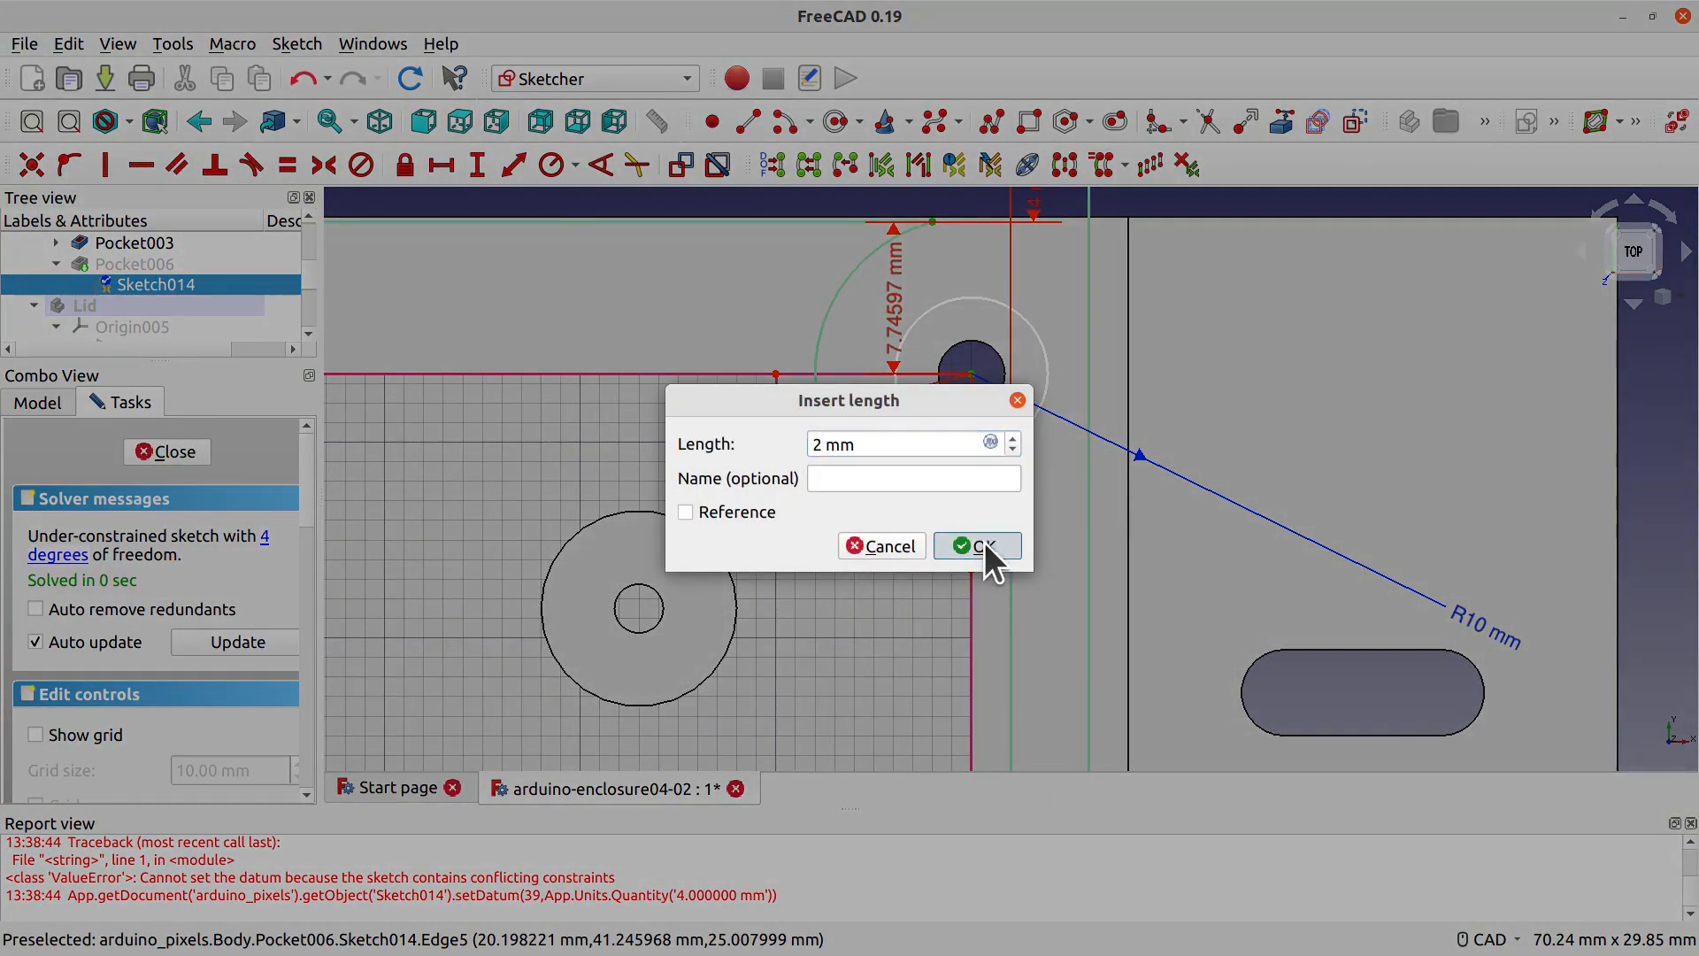
# Step: Constrain the circles around the corner screw holes to a shared radius of 4 mm
pyautogui.scroll(-3, 1098, 416)
pyautogui.scroll(-2, 1179, 414)
pyautogui.moveTo(617, 566)
pyautogui.mouseDown(button='middle')
pyautogui.moveTo(820, 429)
pyautogui.moveTo(846, 330)
pyautogui.moveTo(808, 551)
pyautogui.mouseUp(button='middle')
pyautogui.scroll(1, 883, 588)
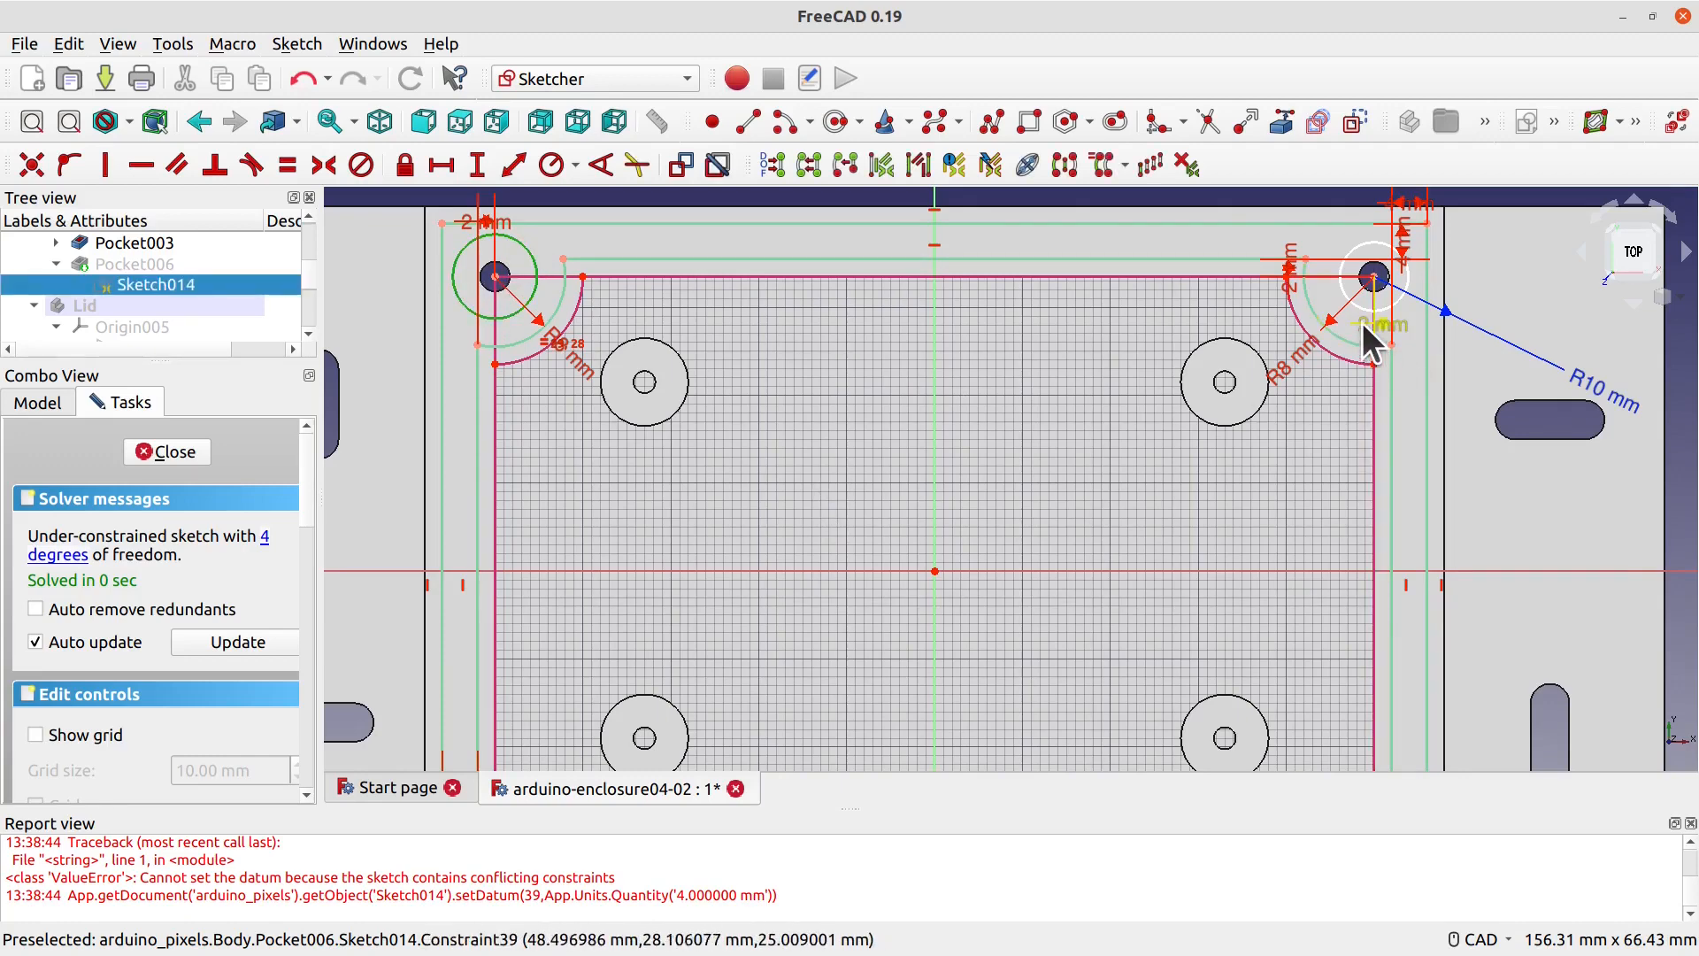
pyautogui.scroll(-1, 1318, 604)
pyautogui.scroll(-1, 1319, 603)
pyautogui.moveTo(1317, 603); pyautogui.dragTo(1266, 356, button='middle')
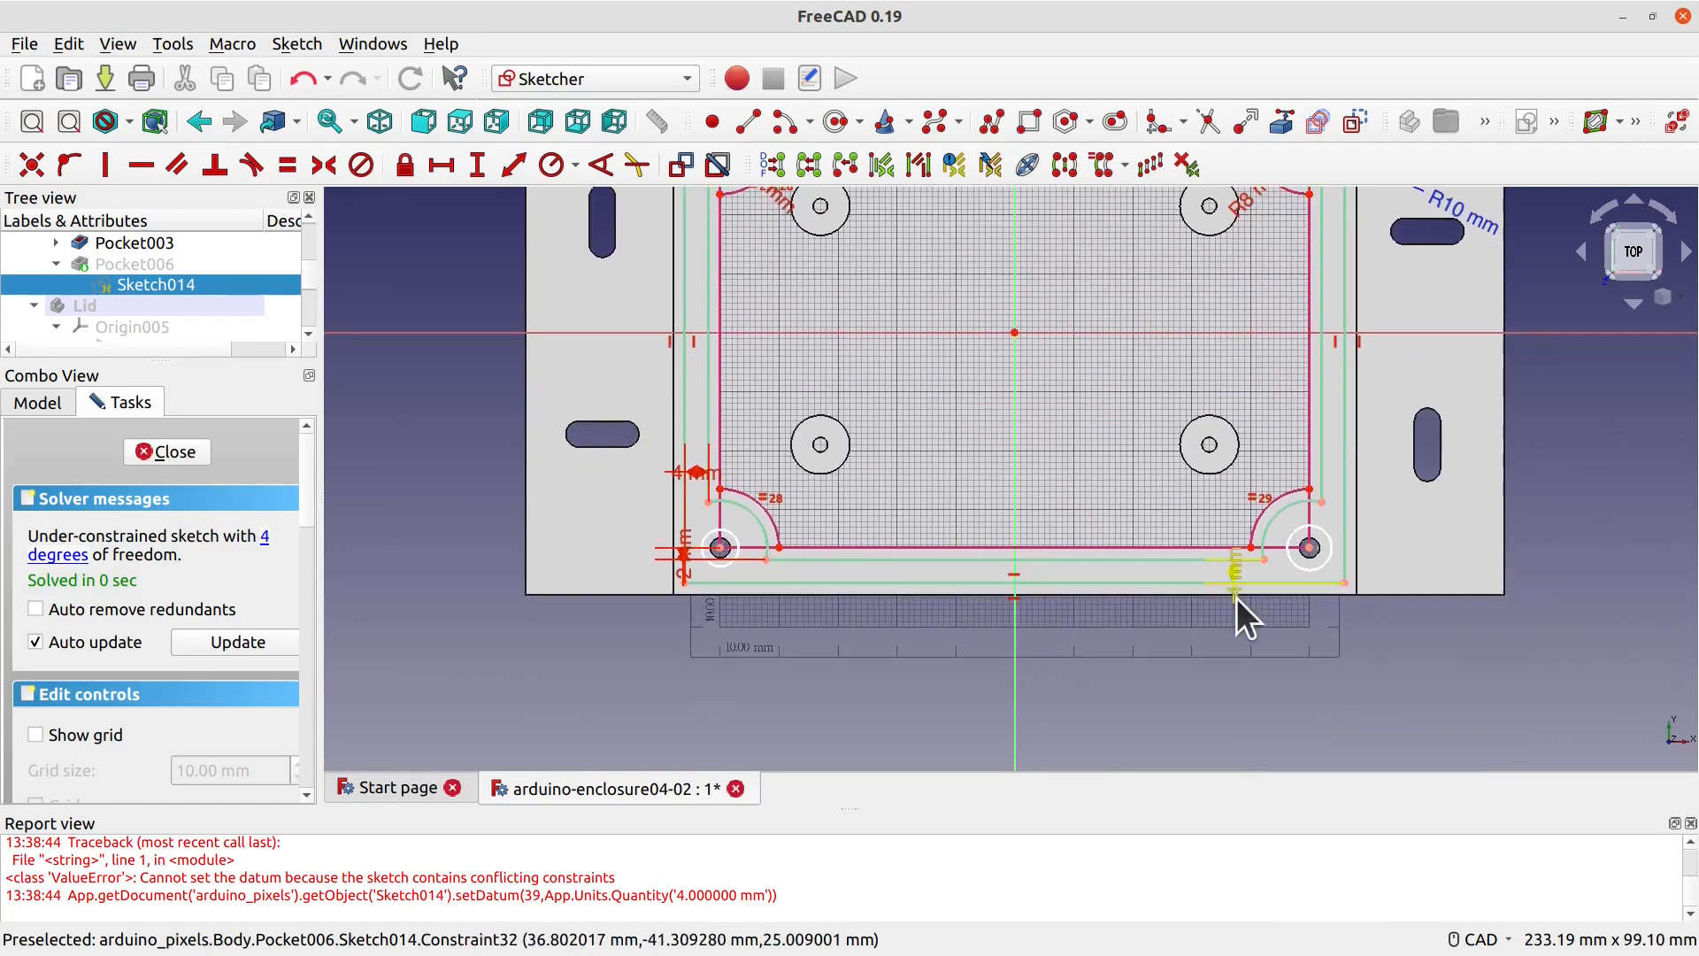
pyautogui.click(713, 564)
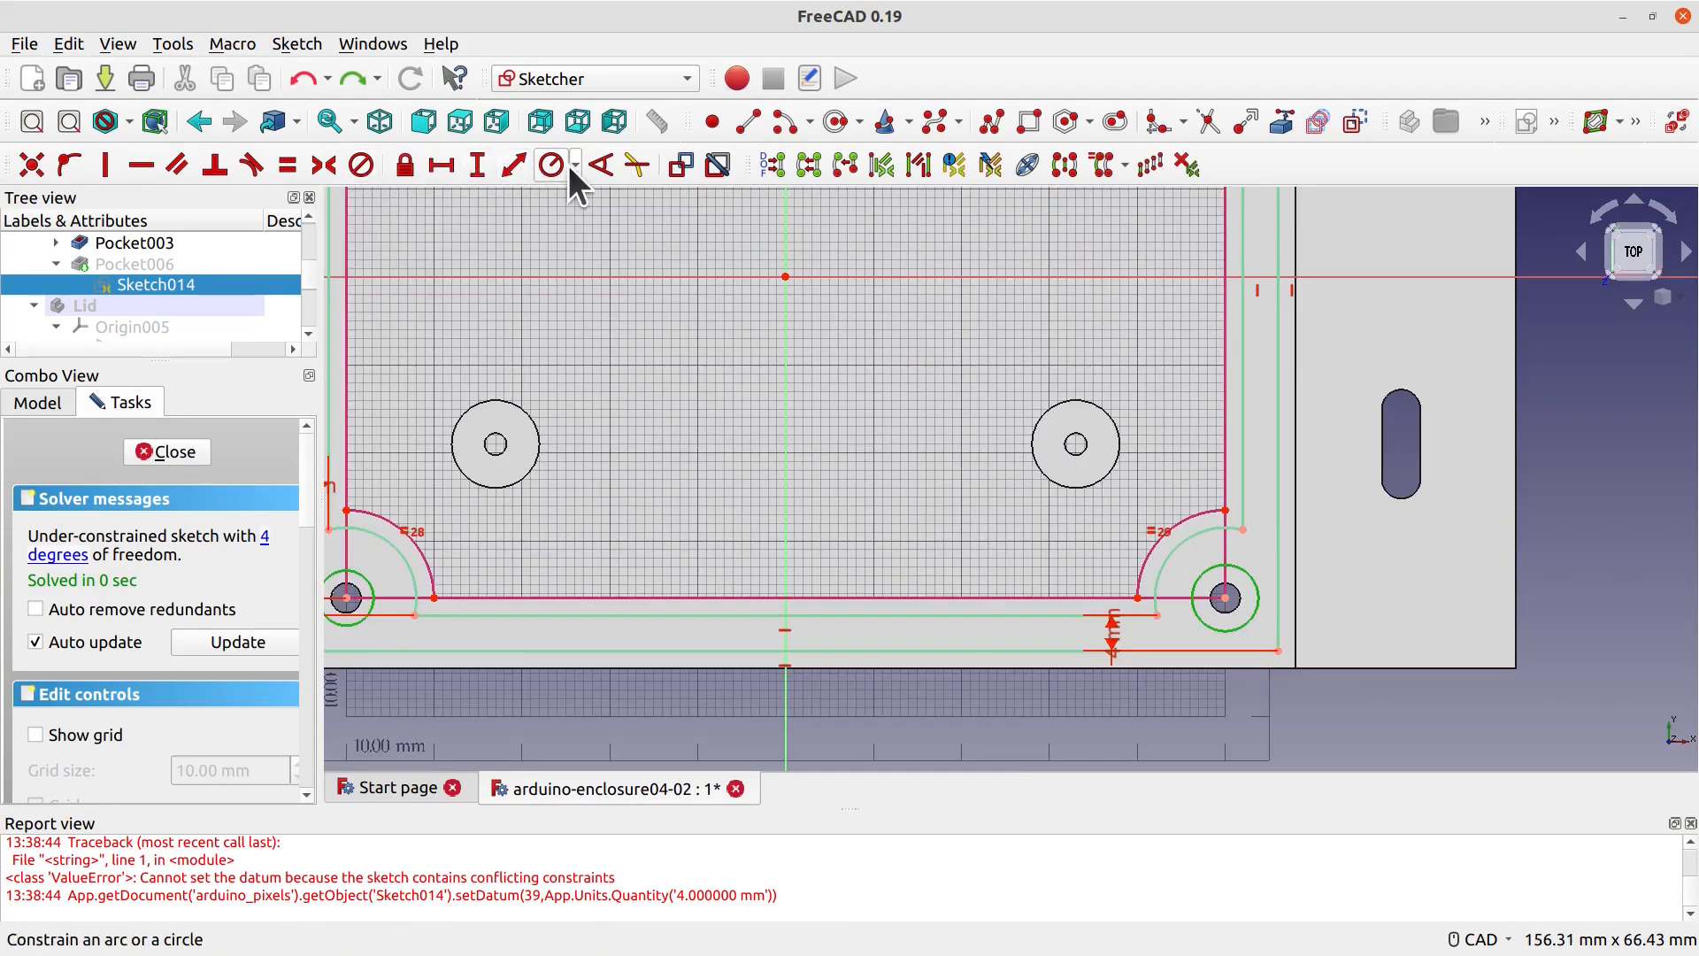
pyautogui.click(568, 165)
pyautogui.click(554, 166)
pyautogui.click(554, 166)
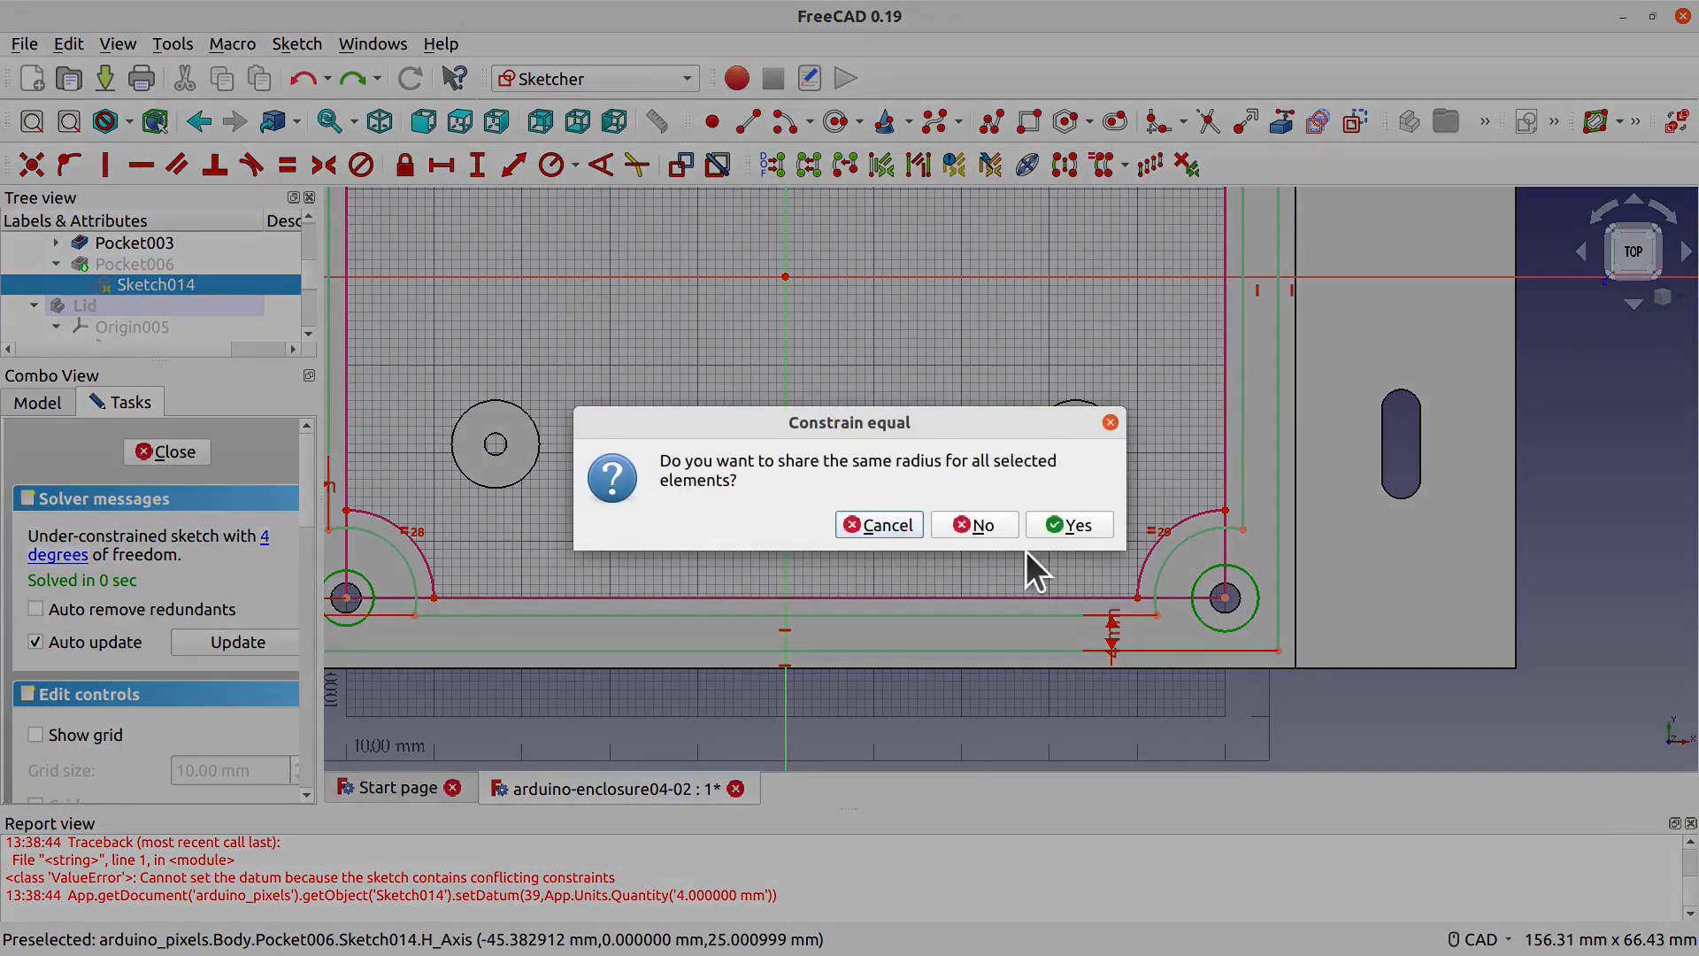
pyautogui.click(1067, 524)
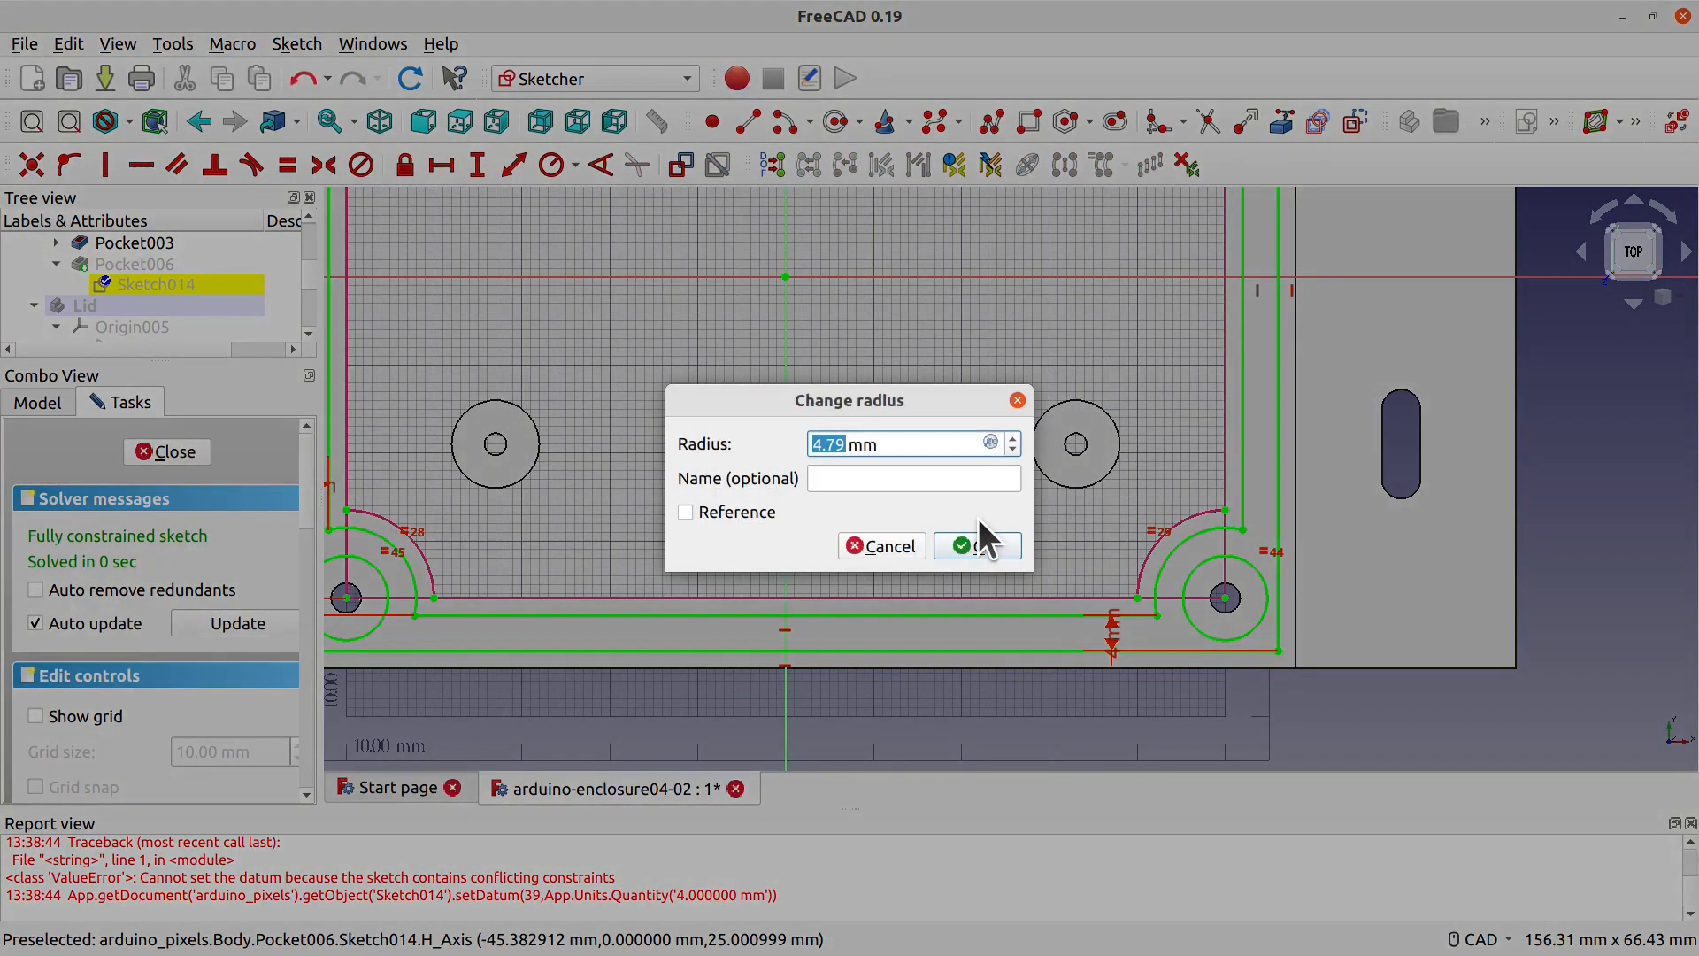
pyautogui.write('4')
pyautogui.click(969, 536)
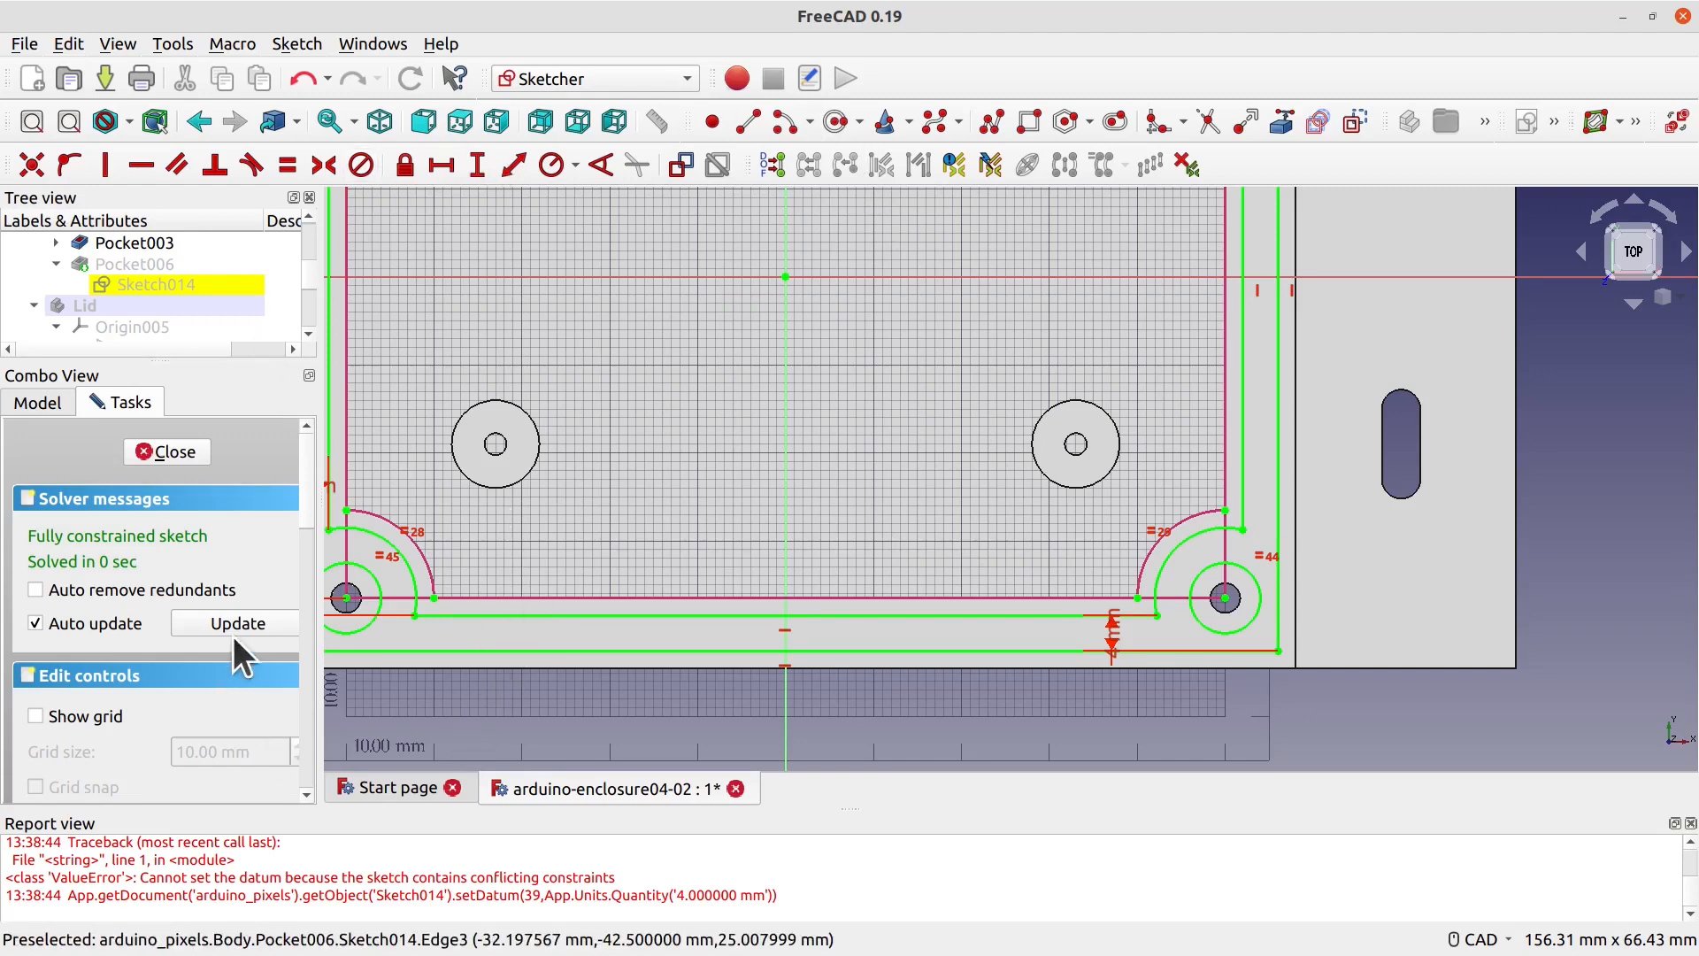
# Step: Close the sketch and inspect the resulting groove around the rim of the enclosure base
pyautogui.click(199, 448)
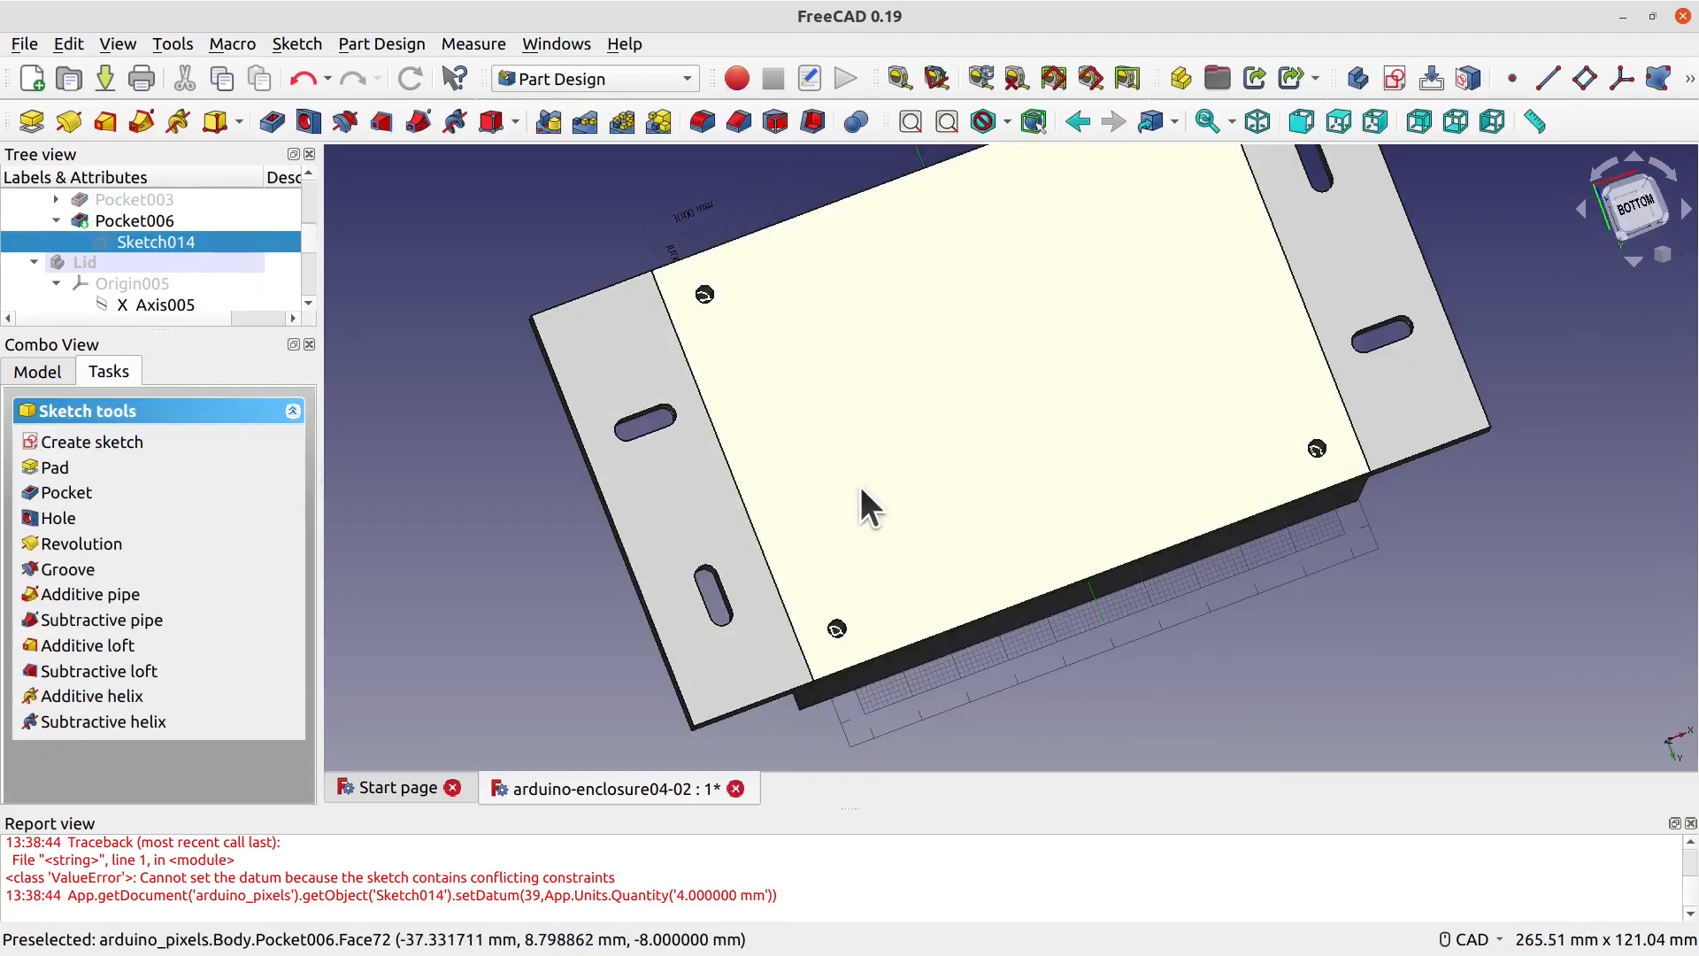
pyautogui.moveTo(1135, 543); pyautogui.dragTo(985, 352, button='middle')
pyautogui.moveTo(958, 650); pyautogui.dragTo(639, 567, button='middle')
pyautogui.scroll(-2, 641, 573)
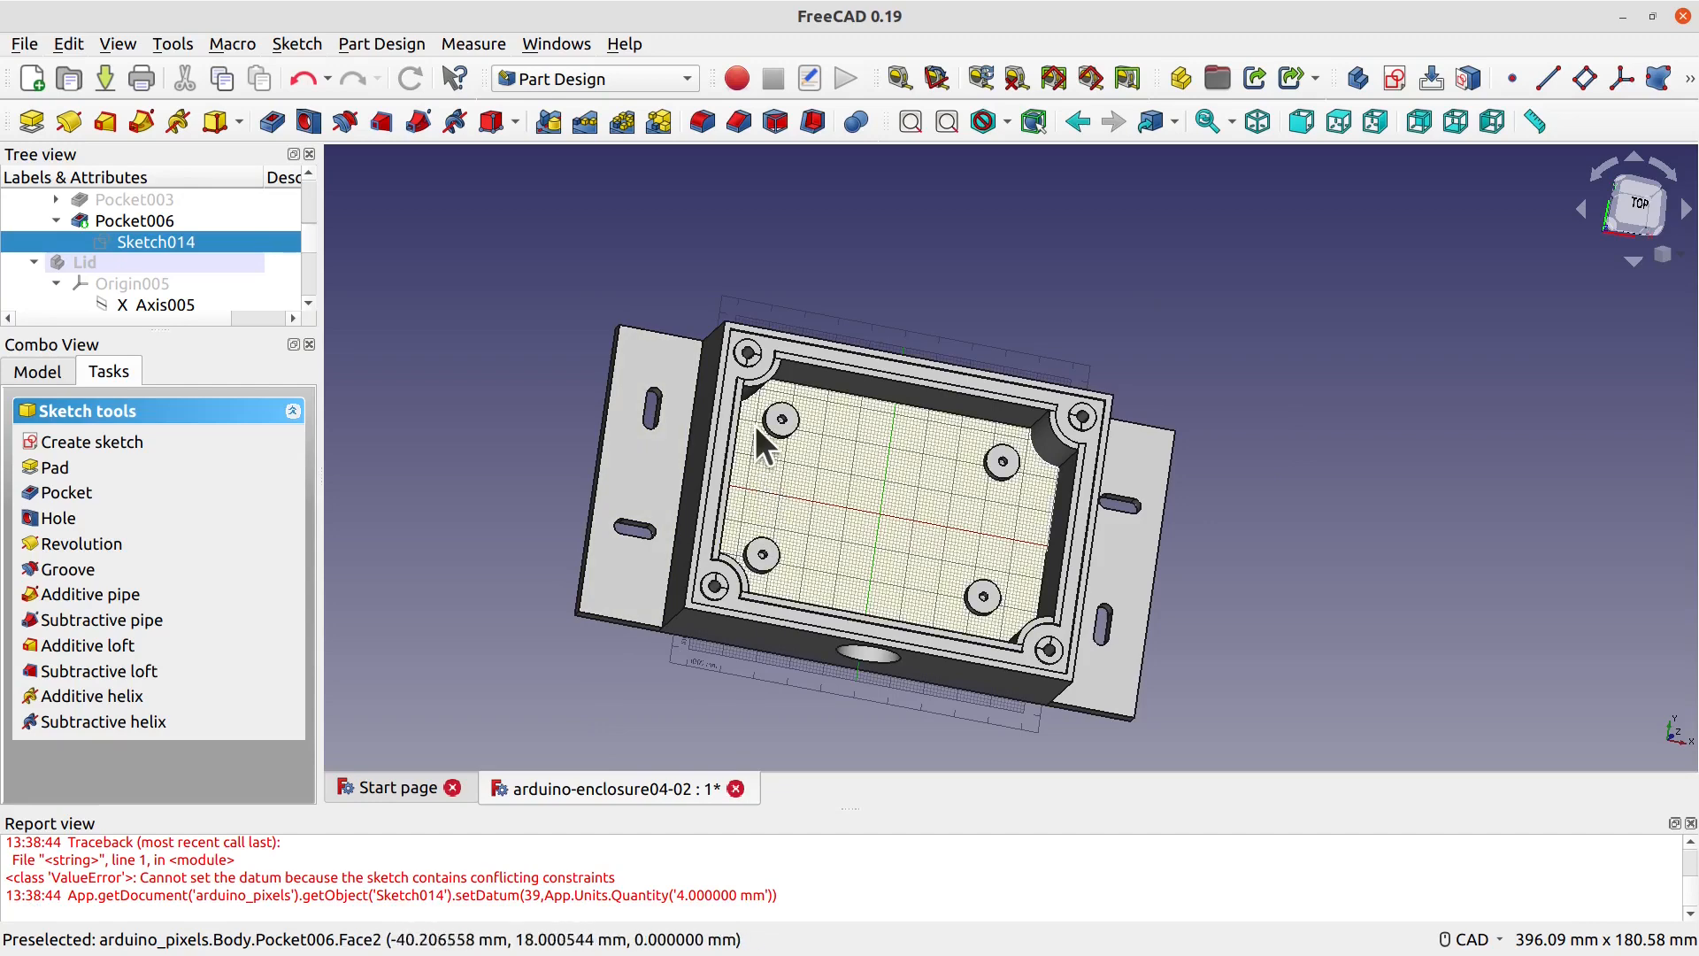
# Step: Hide the Base body and create a new body
pyautogui.moveTo(308, 243); pyautogui.dragTo(311, 203)
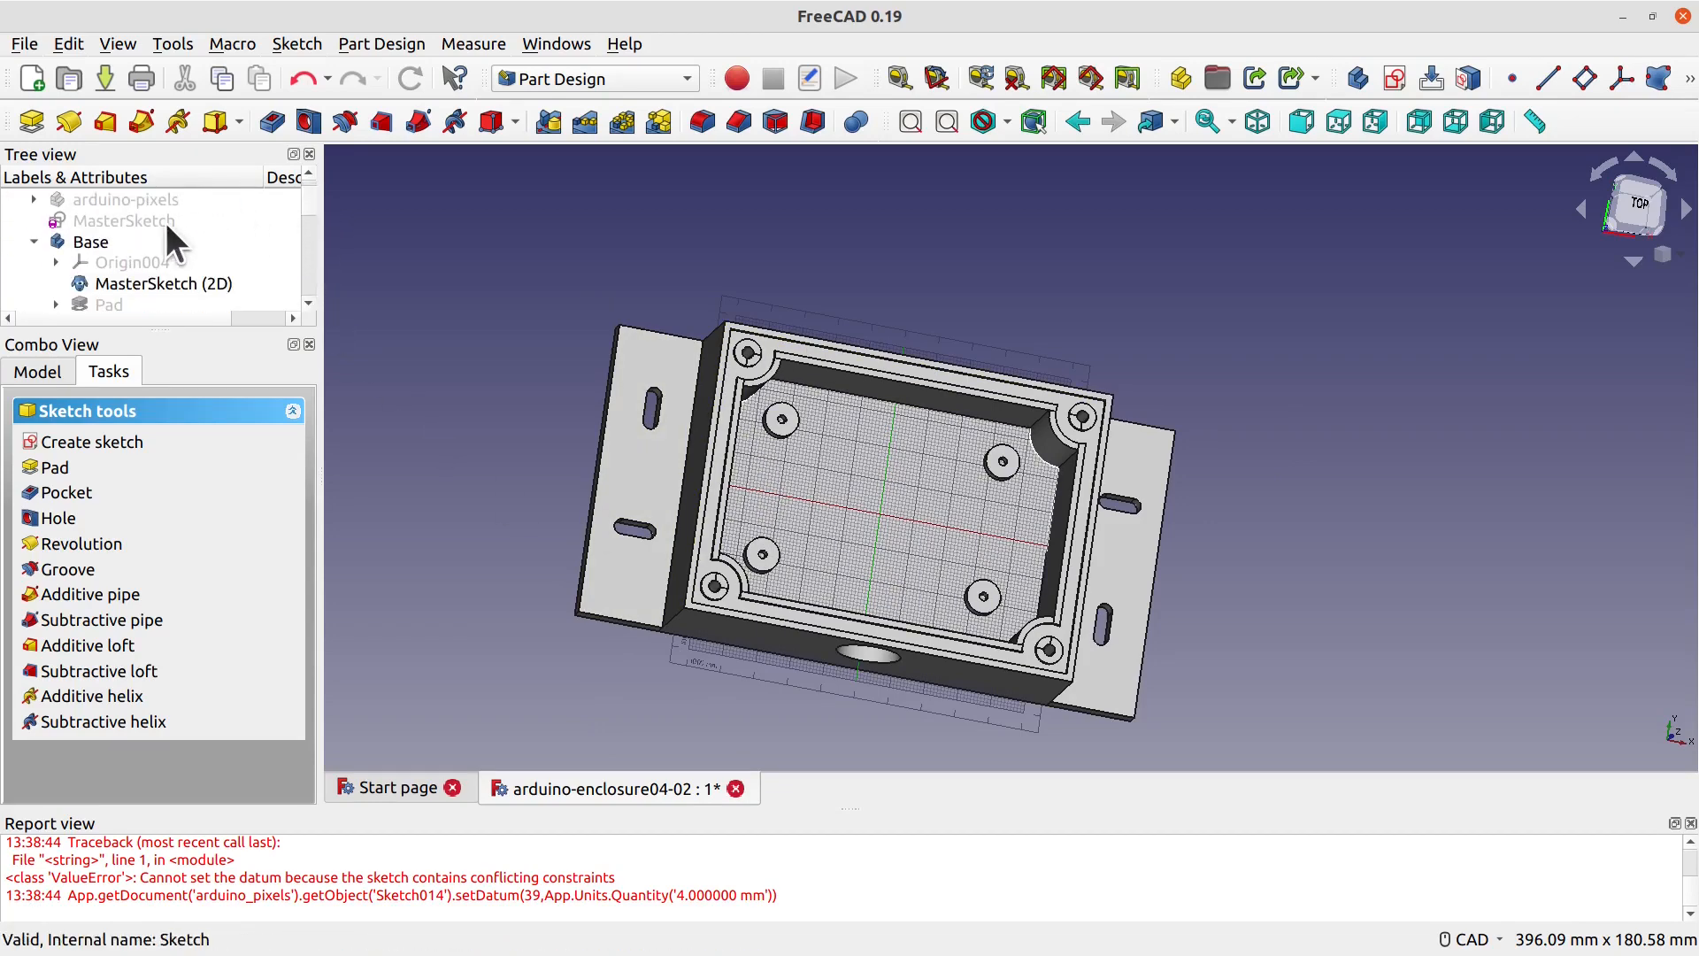
pyautogui.click(142, 239)
pyautogui.press('space')
pyautogui.moveTo(1172, 505); pyautogui.dragTo(1188, 453, button='middle')
pyautogui.click(1354, 76)
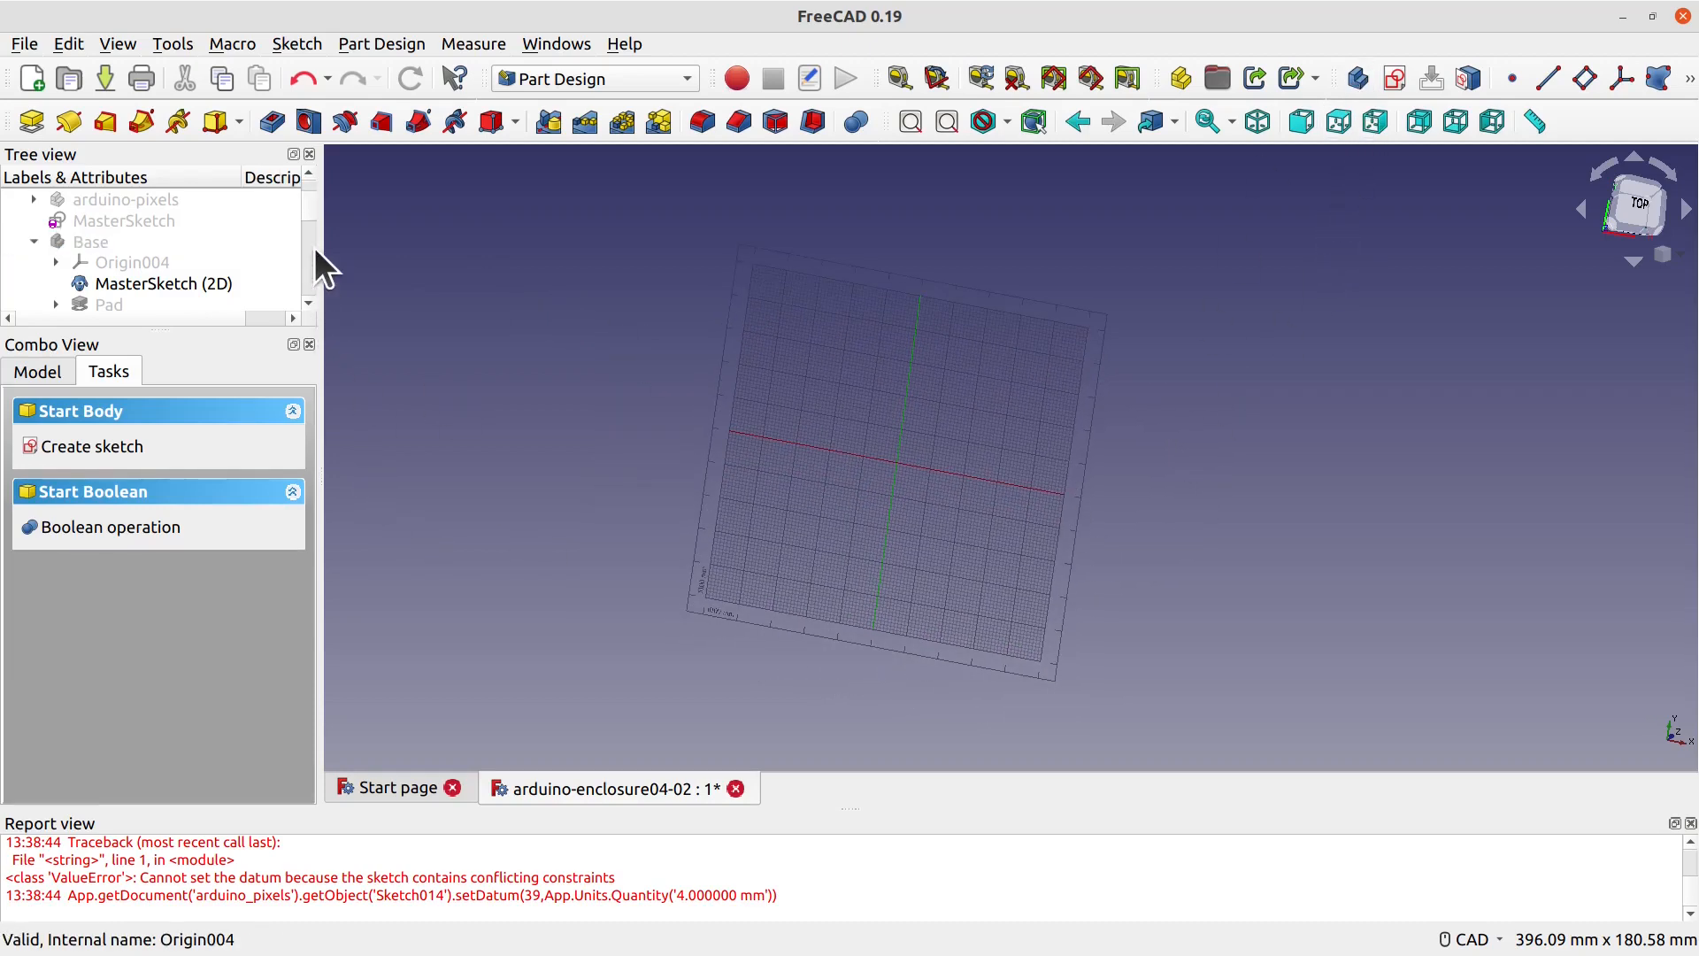
# Step: Rename the new body as gasket
pyautogui.moveTo(312, 199); pyautogui.dragTo(316, 282)
pyautogui.rightClick(203, 260)
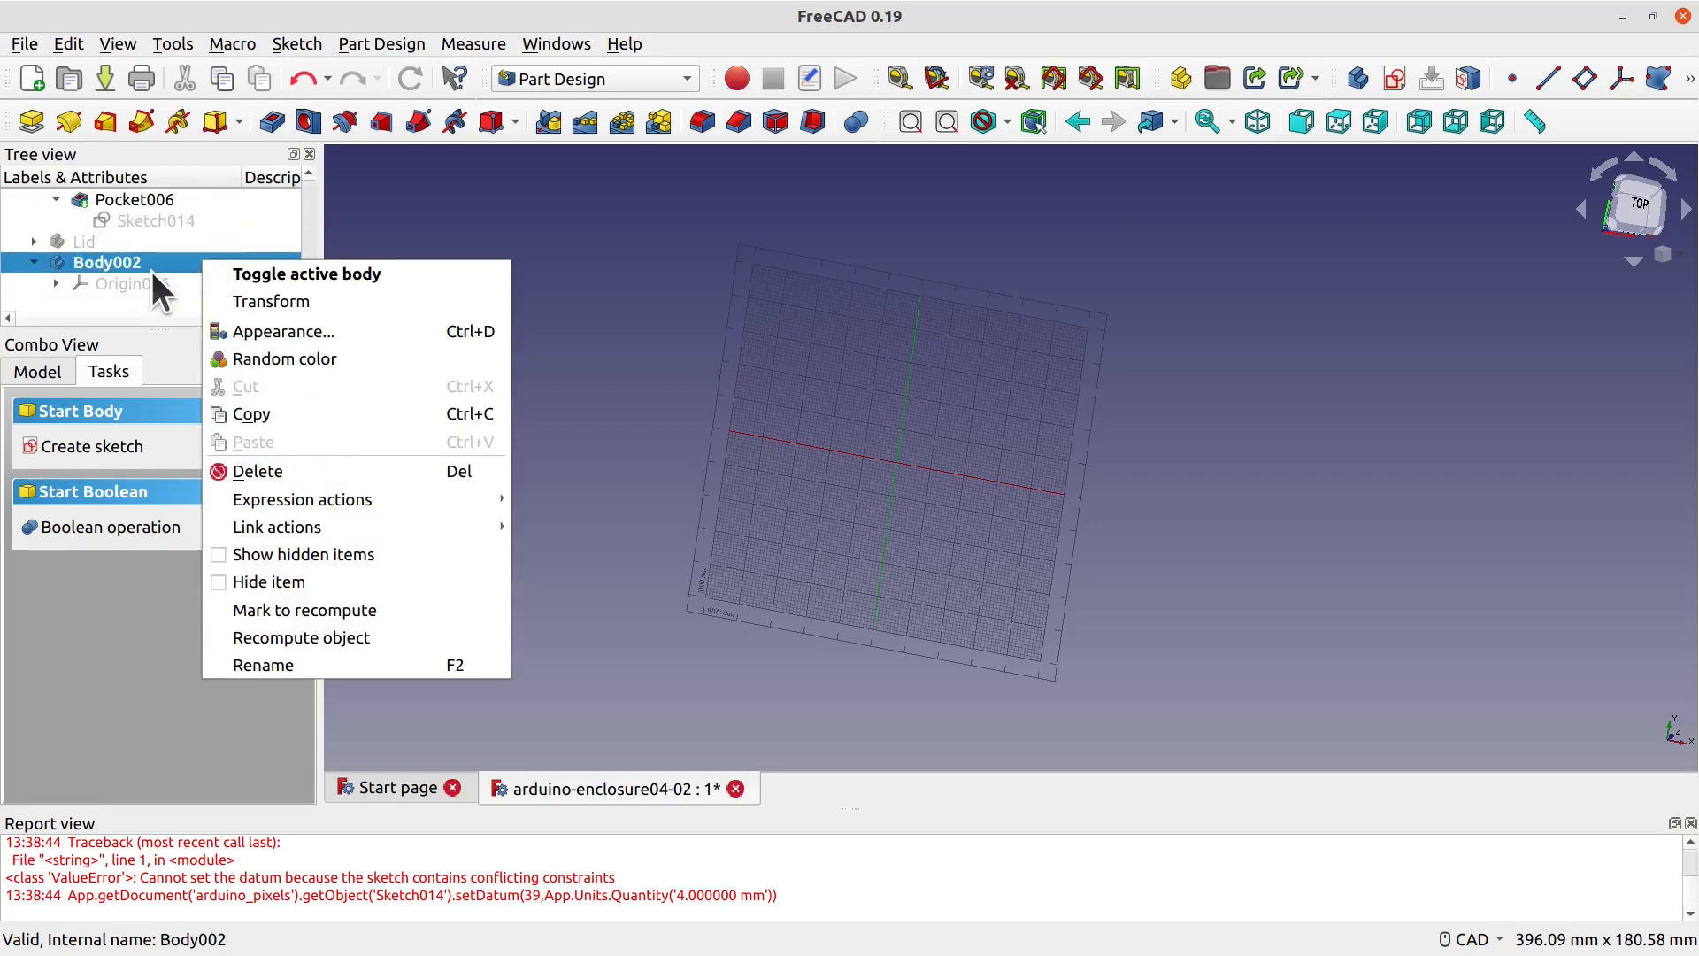
pyautogui.click(262, 664)
pyautogui.write('gaske')
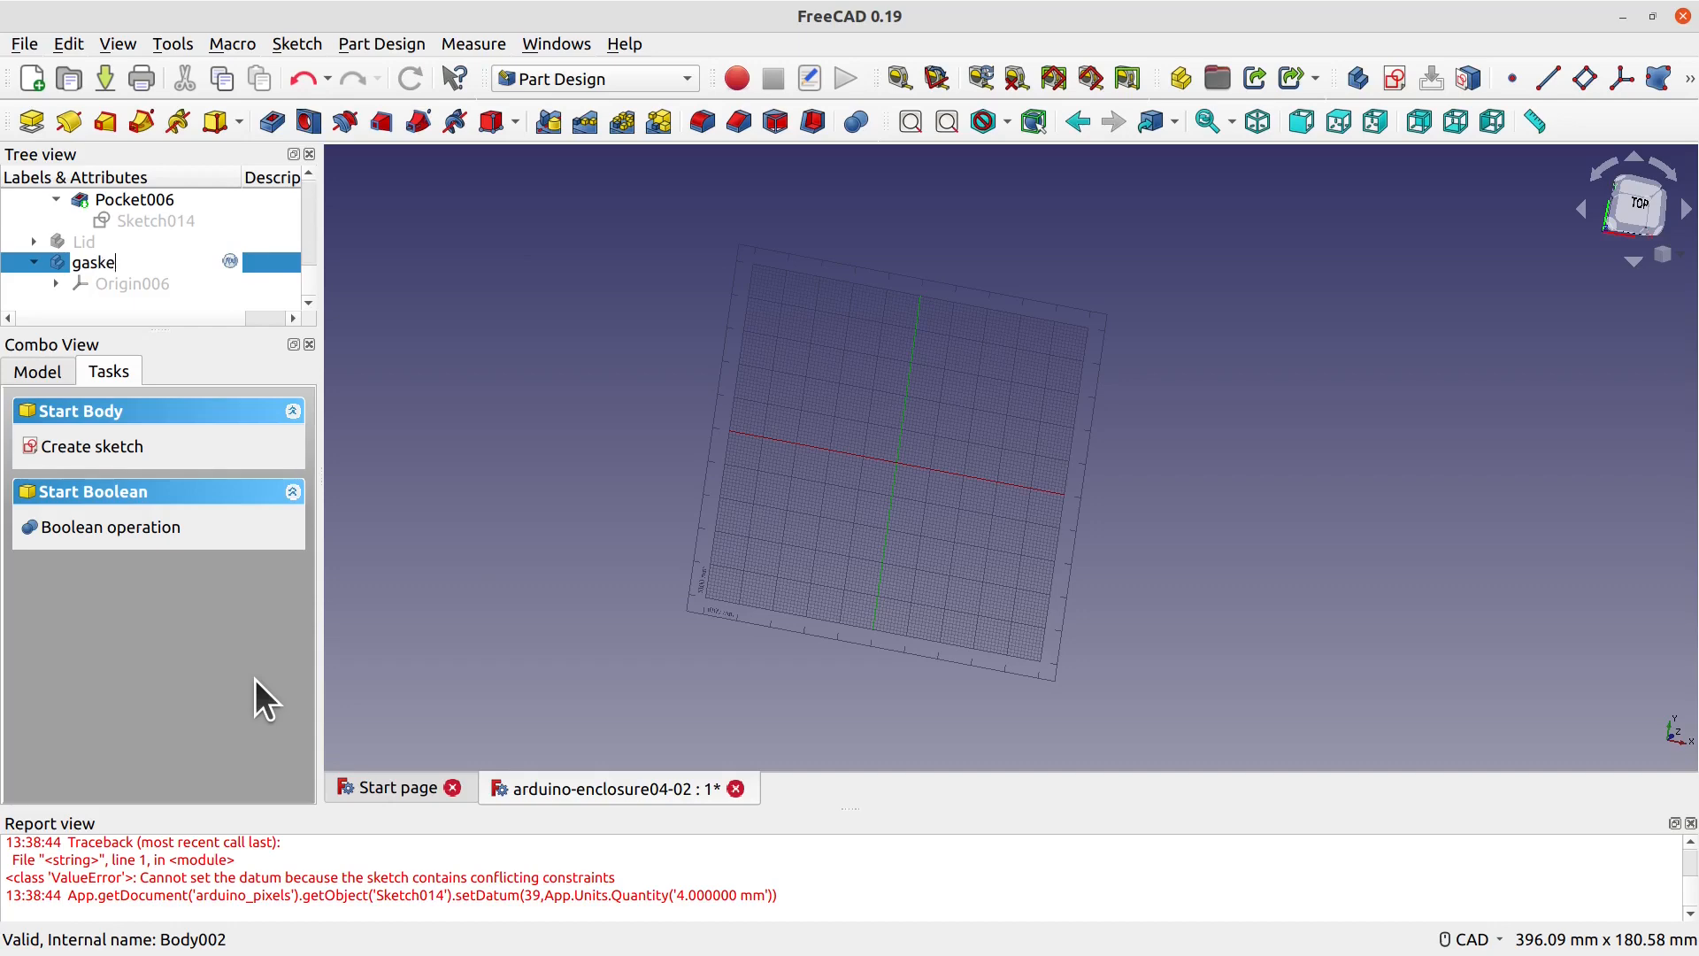
pyautogui.write('t')
pyautogui.press('Return')
# Step: Make a Draft clone of MasterSketch and move the clone into the gasket body
pyautogui.moveTo(310, 285); pyautogui.dragTo(305, 202)
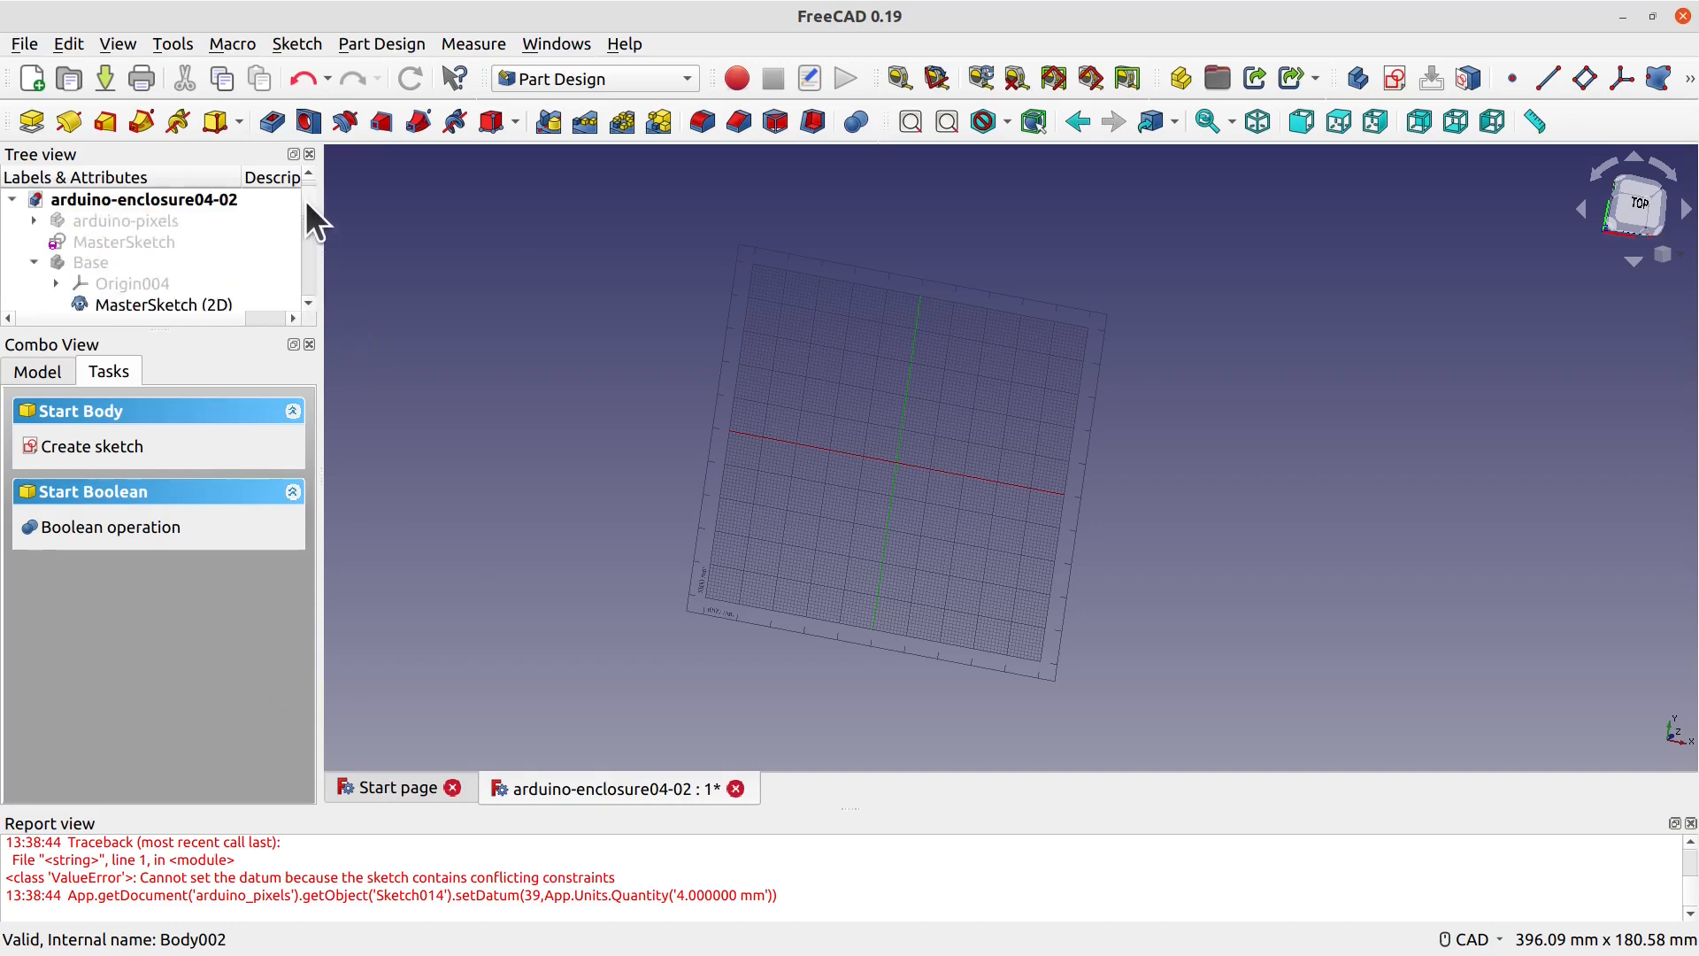
pyautogui.click(177, 237)
pyautogui.click(686, 79)
pyautogui.click(622, 46)
pyautogui.click(1153, 80)
pyautogui.click(897, 108)
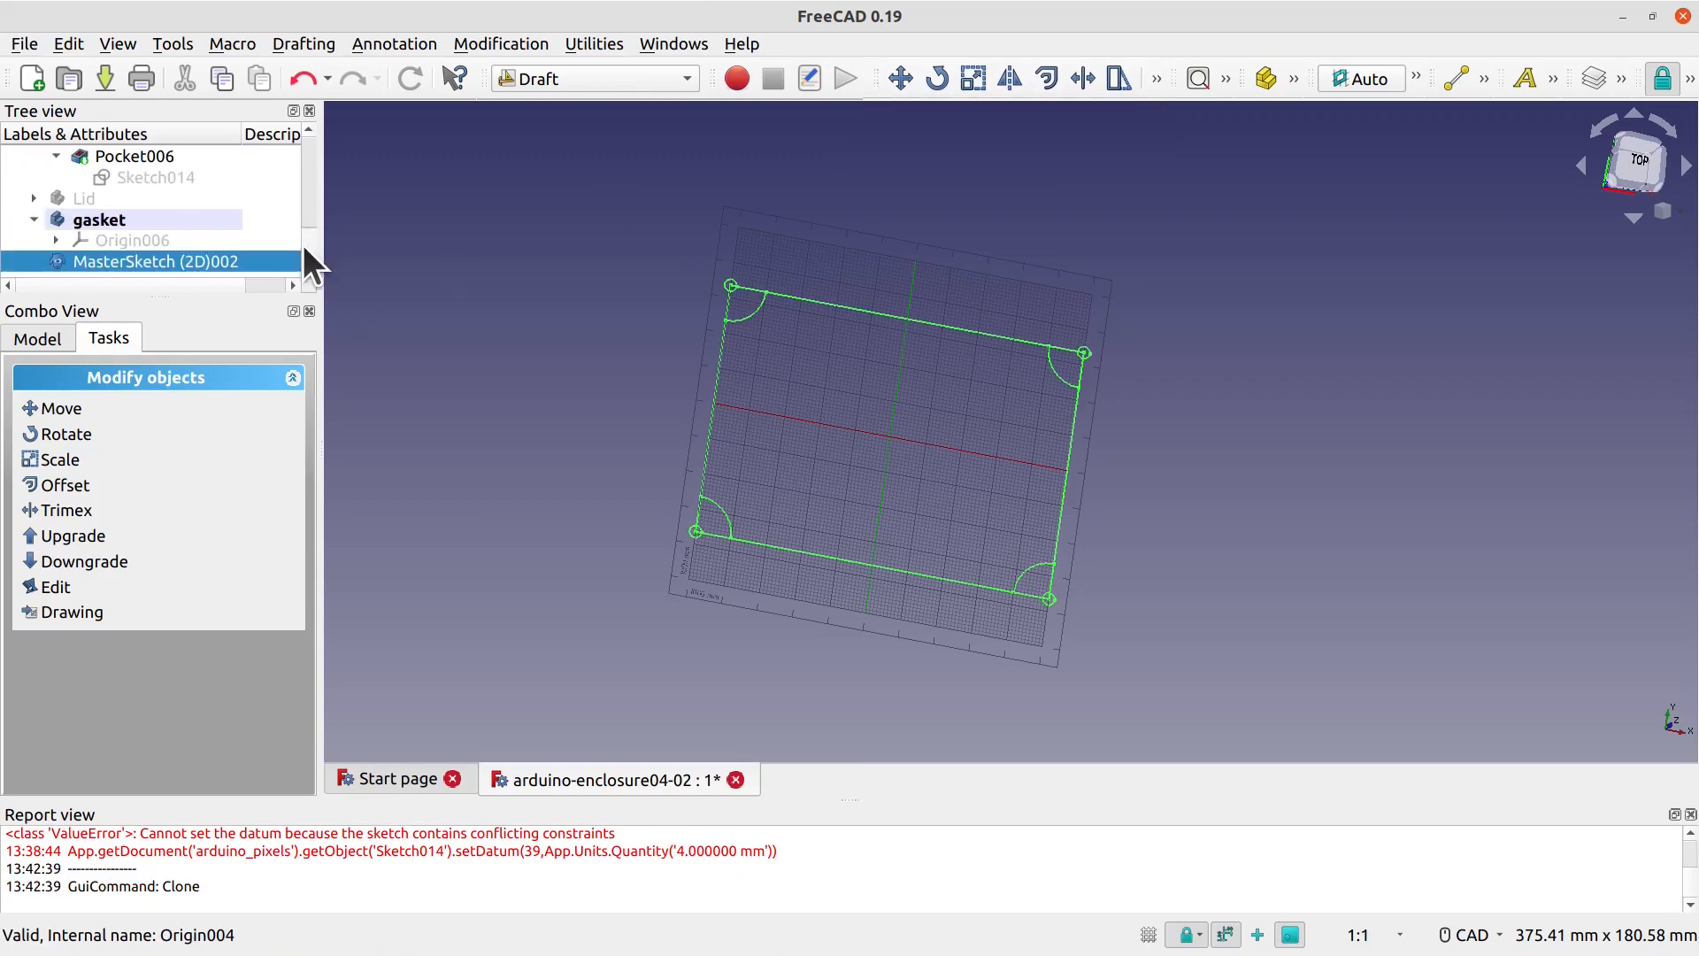
pyautogui.moveTo(152, 254); pyautogui.dragTo(160, 221)
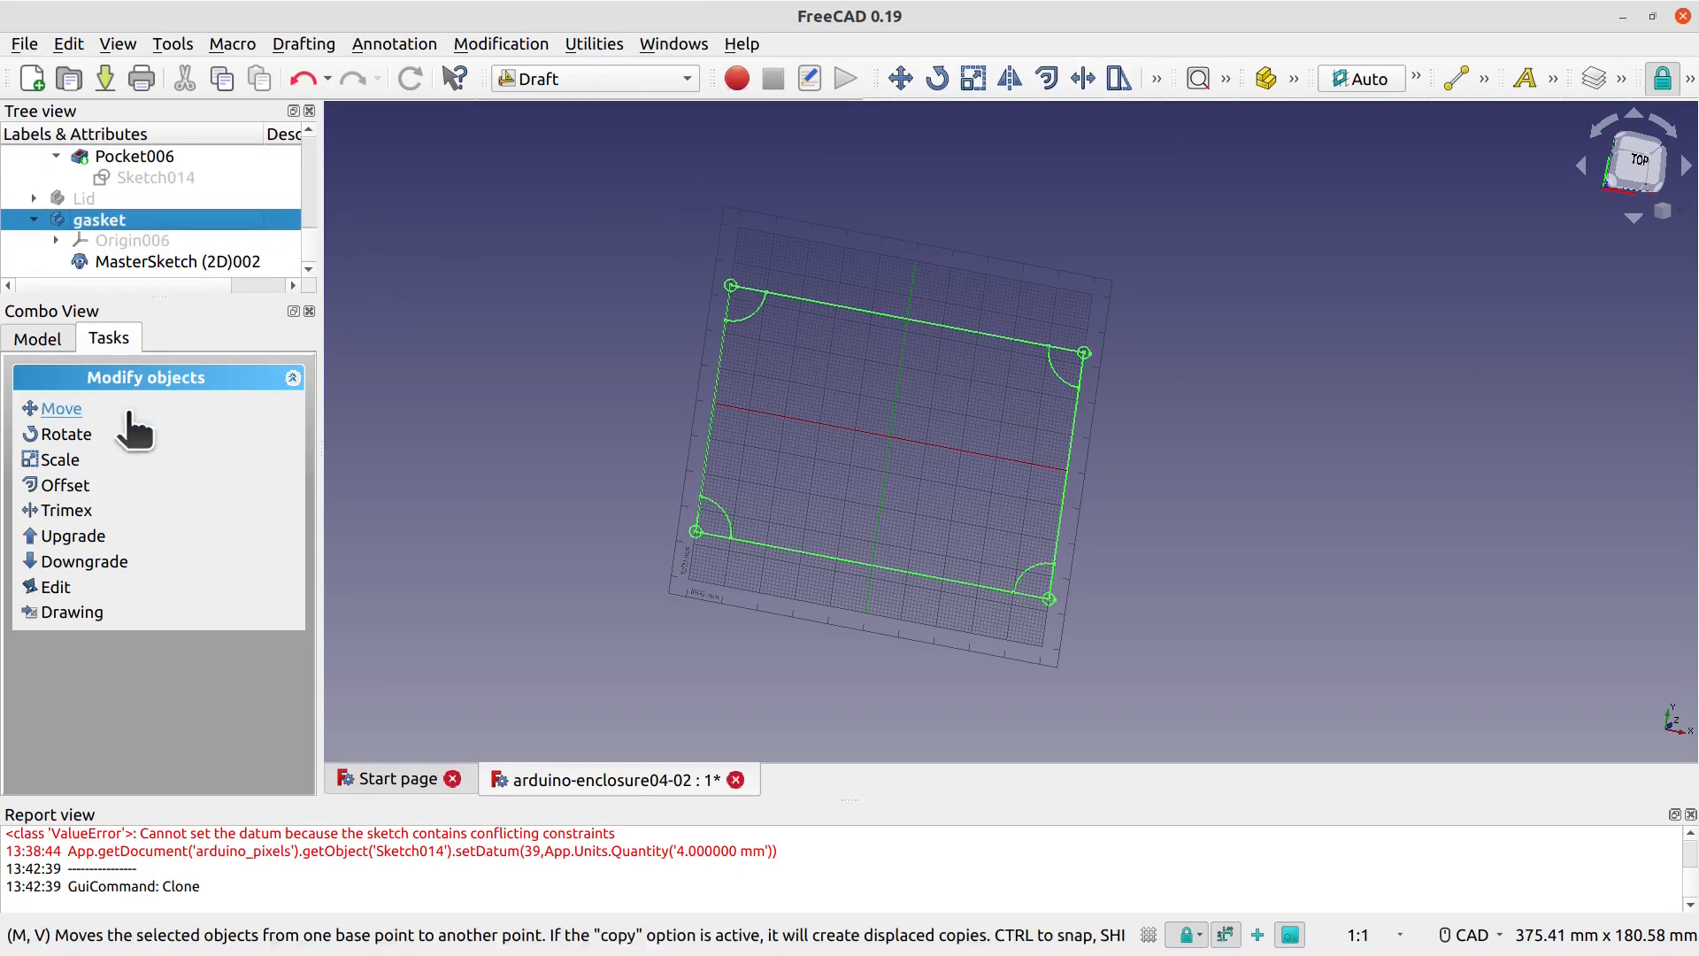
# Step: Return to the Part Design workbench and create a sketch on the gasket body's XY plane
pyautogui.click(602, 79)
pyautogui.click(613, 305)
pyautogui.click(62, 445)
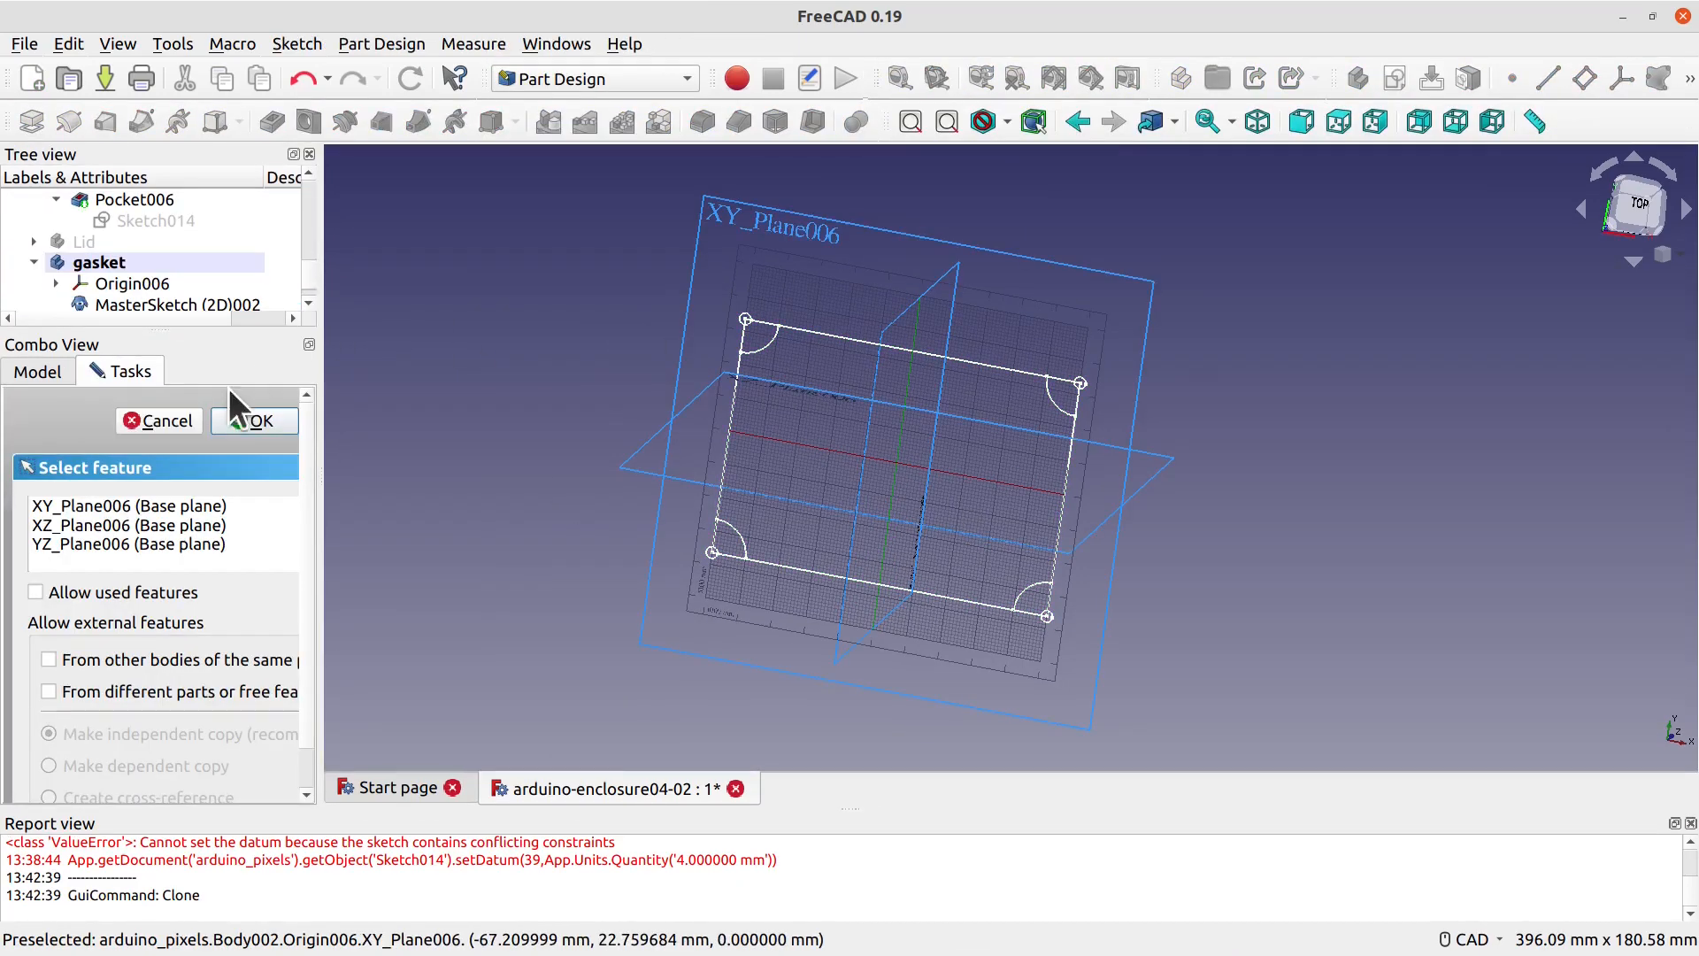
pyautogui.click(98, 506)
pyautogui.click(250, 420)
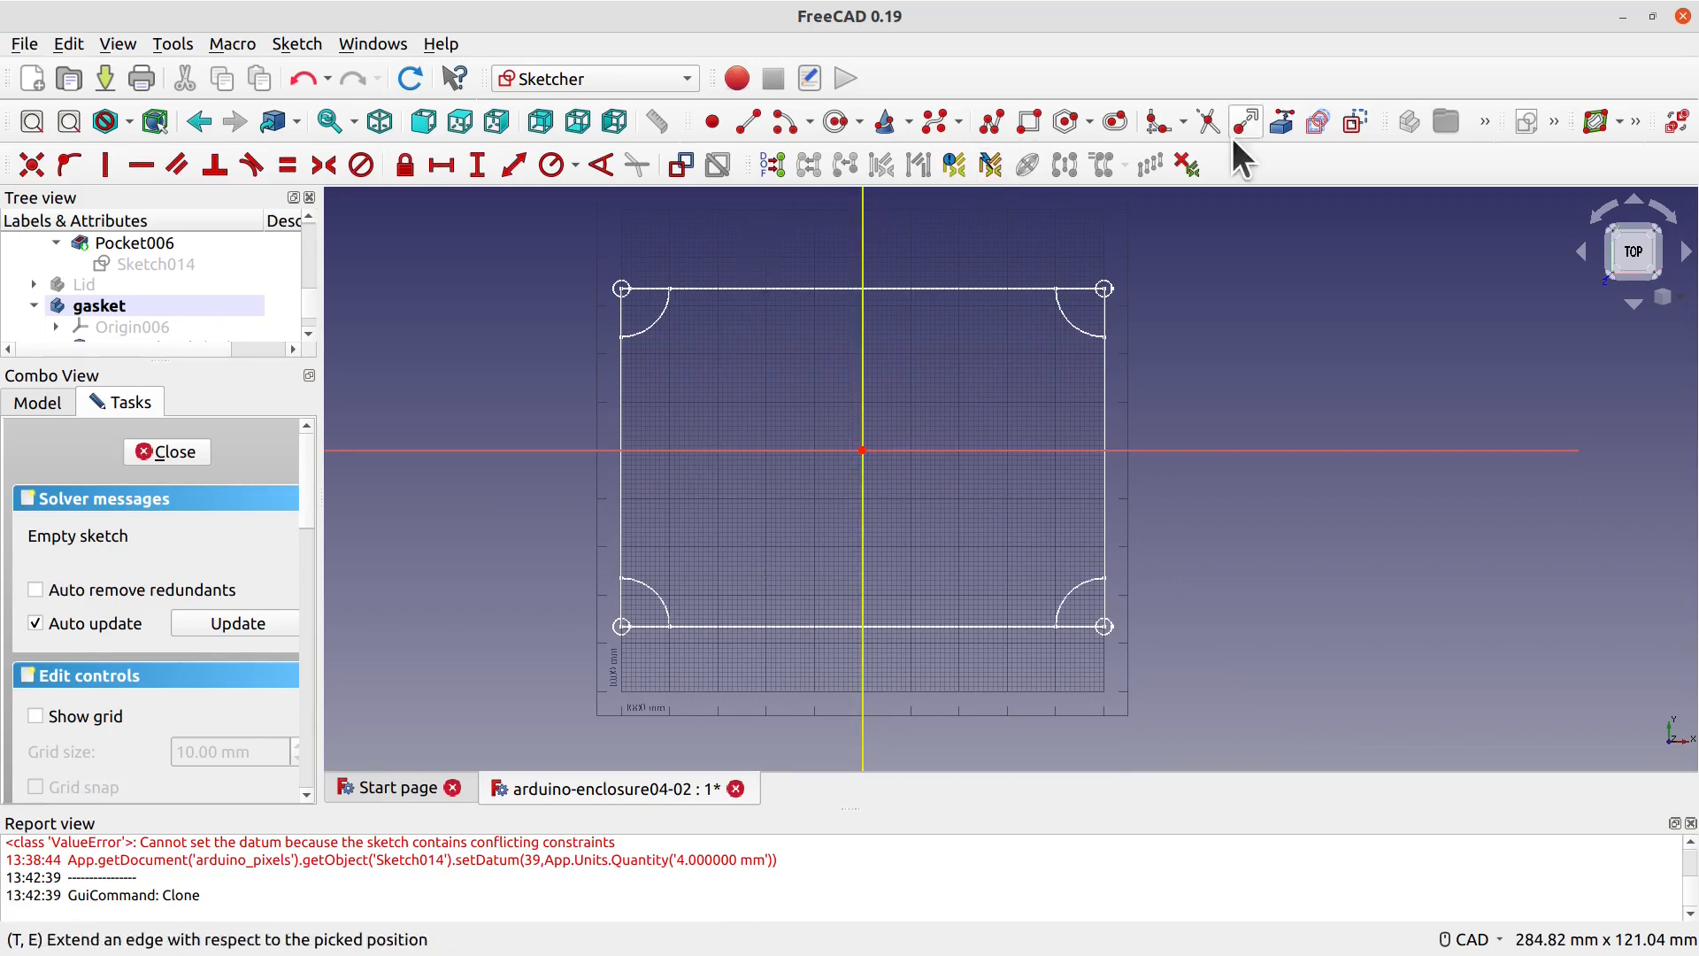
# Step: Link the four straight sides of the cloned master sketch as external geometry
pyautogui.click(1282, 121)
pyautogui.click(1046, 289)
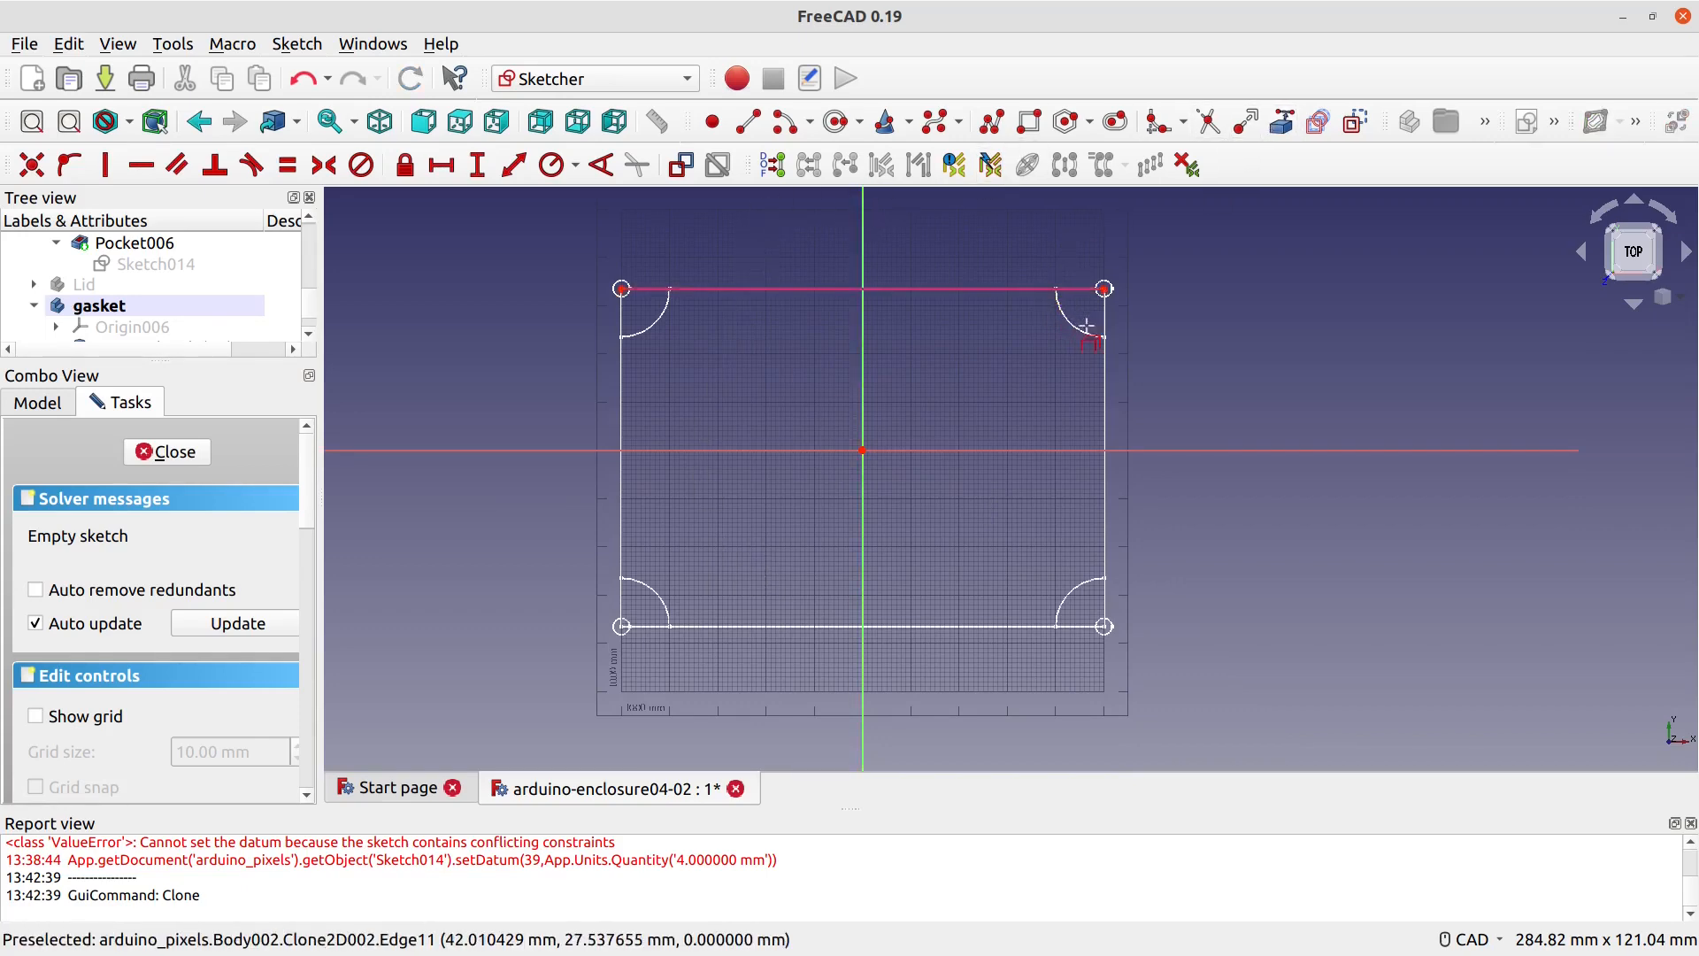
pyautogui.click(1105, 363)
pyautogui.click(1018, 626)
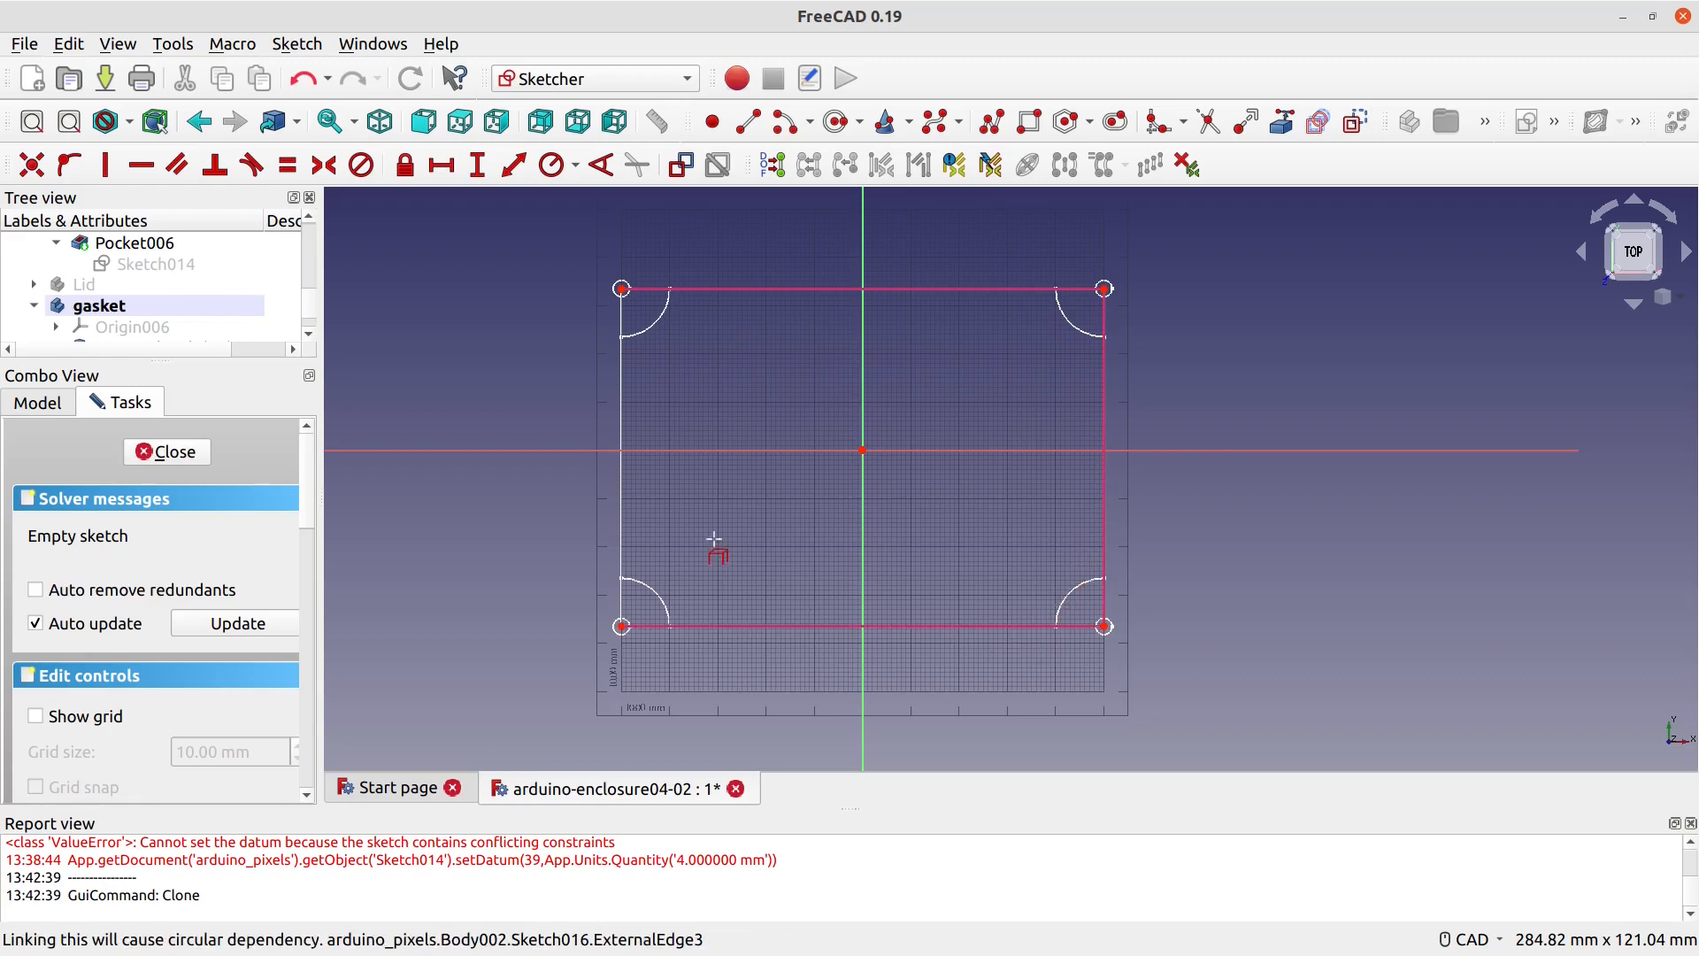
pyautogui.click(620, 496)
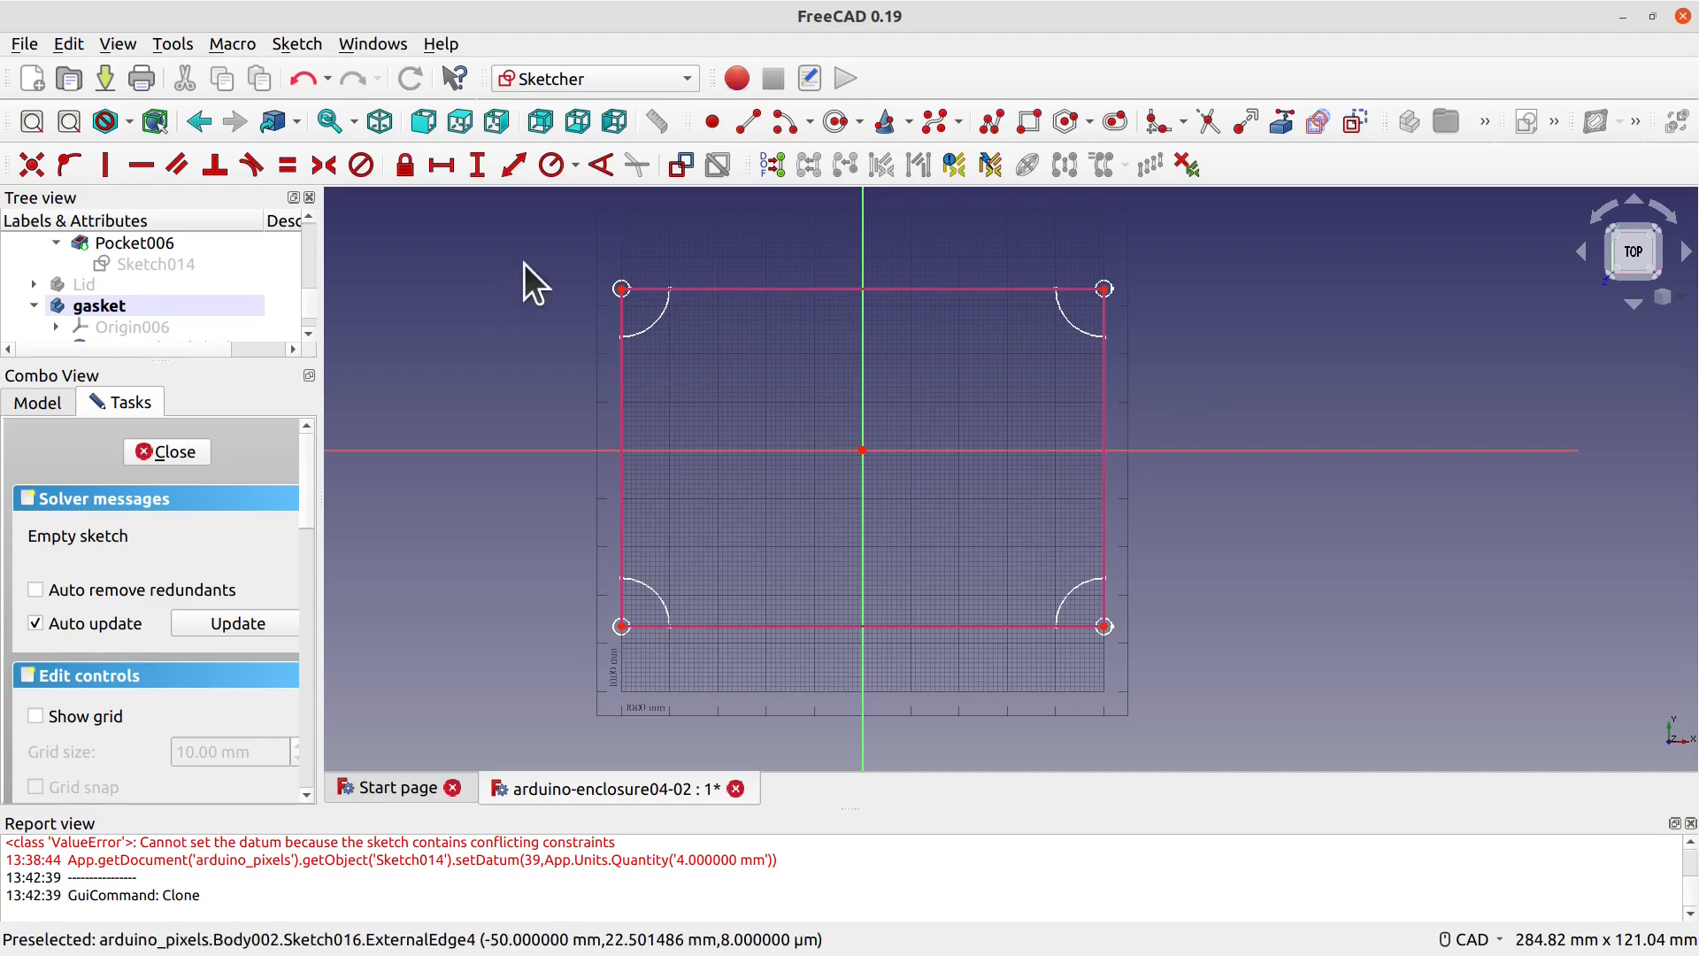
# Step: Draw two nested rectangles around the outside of the linked outline
pyautogui.click(1030, 122)
pyautogui.click(584, 253)
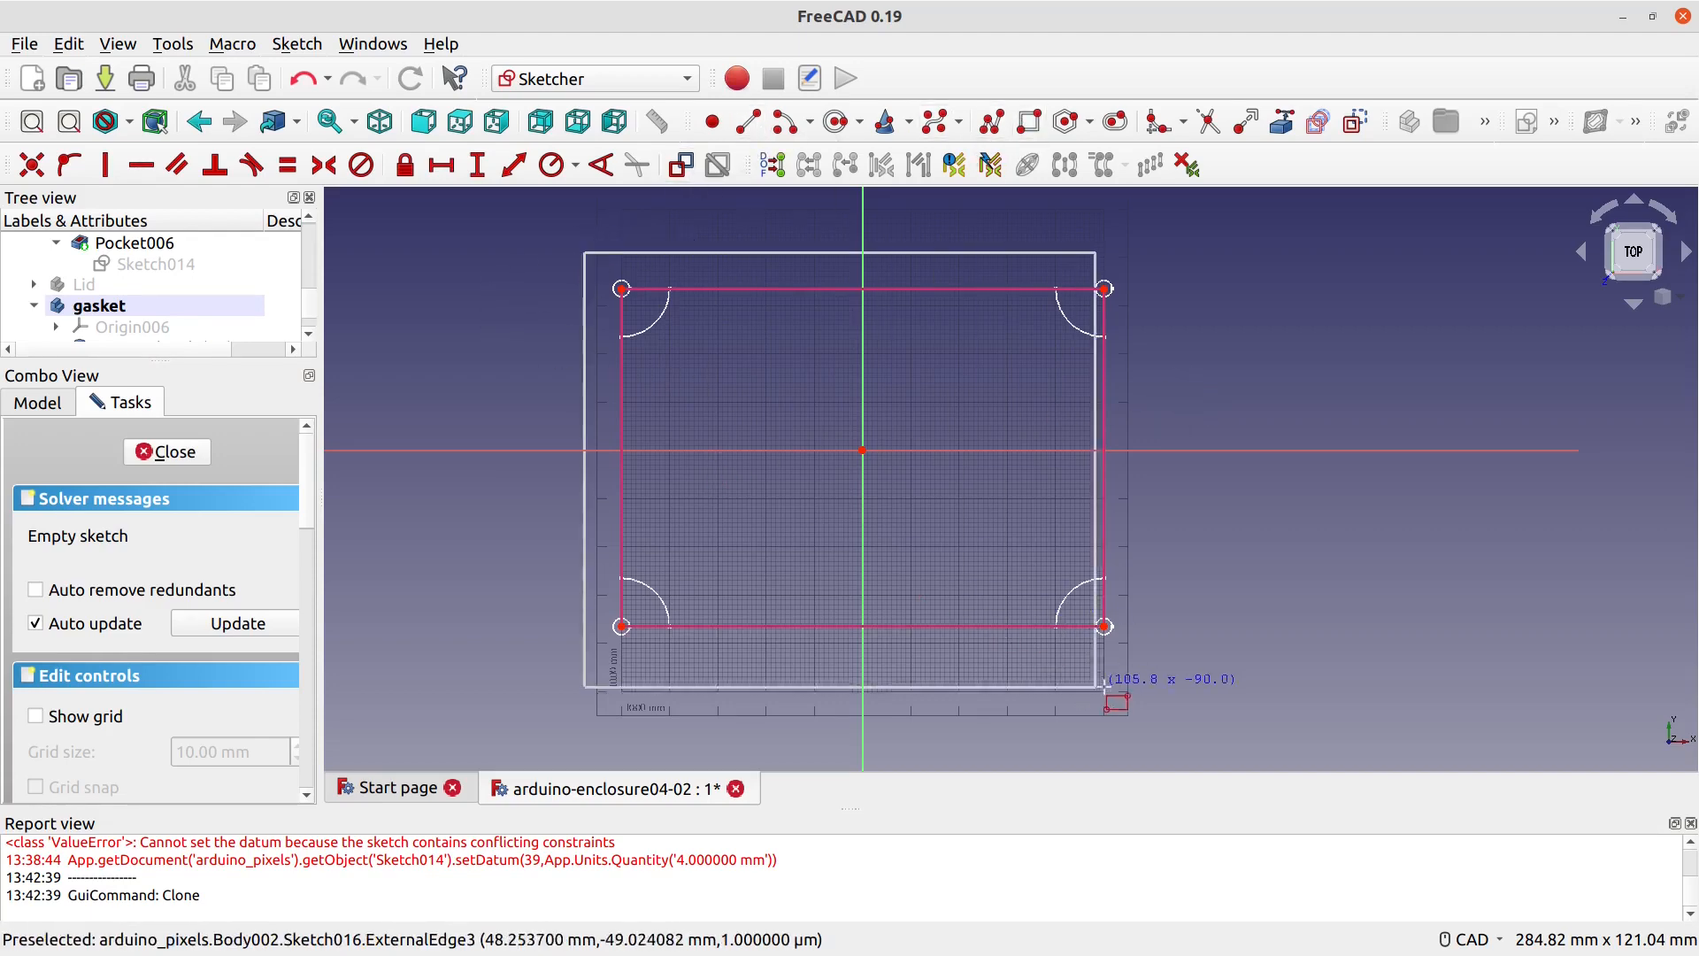
pyautogui.click(1145, 668)
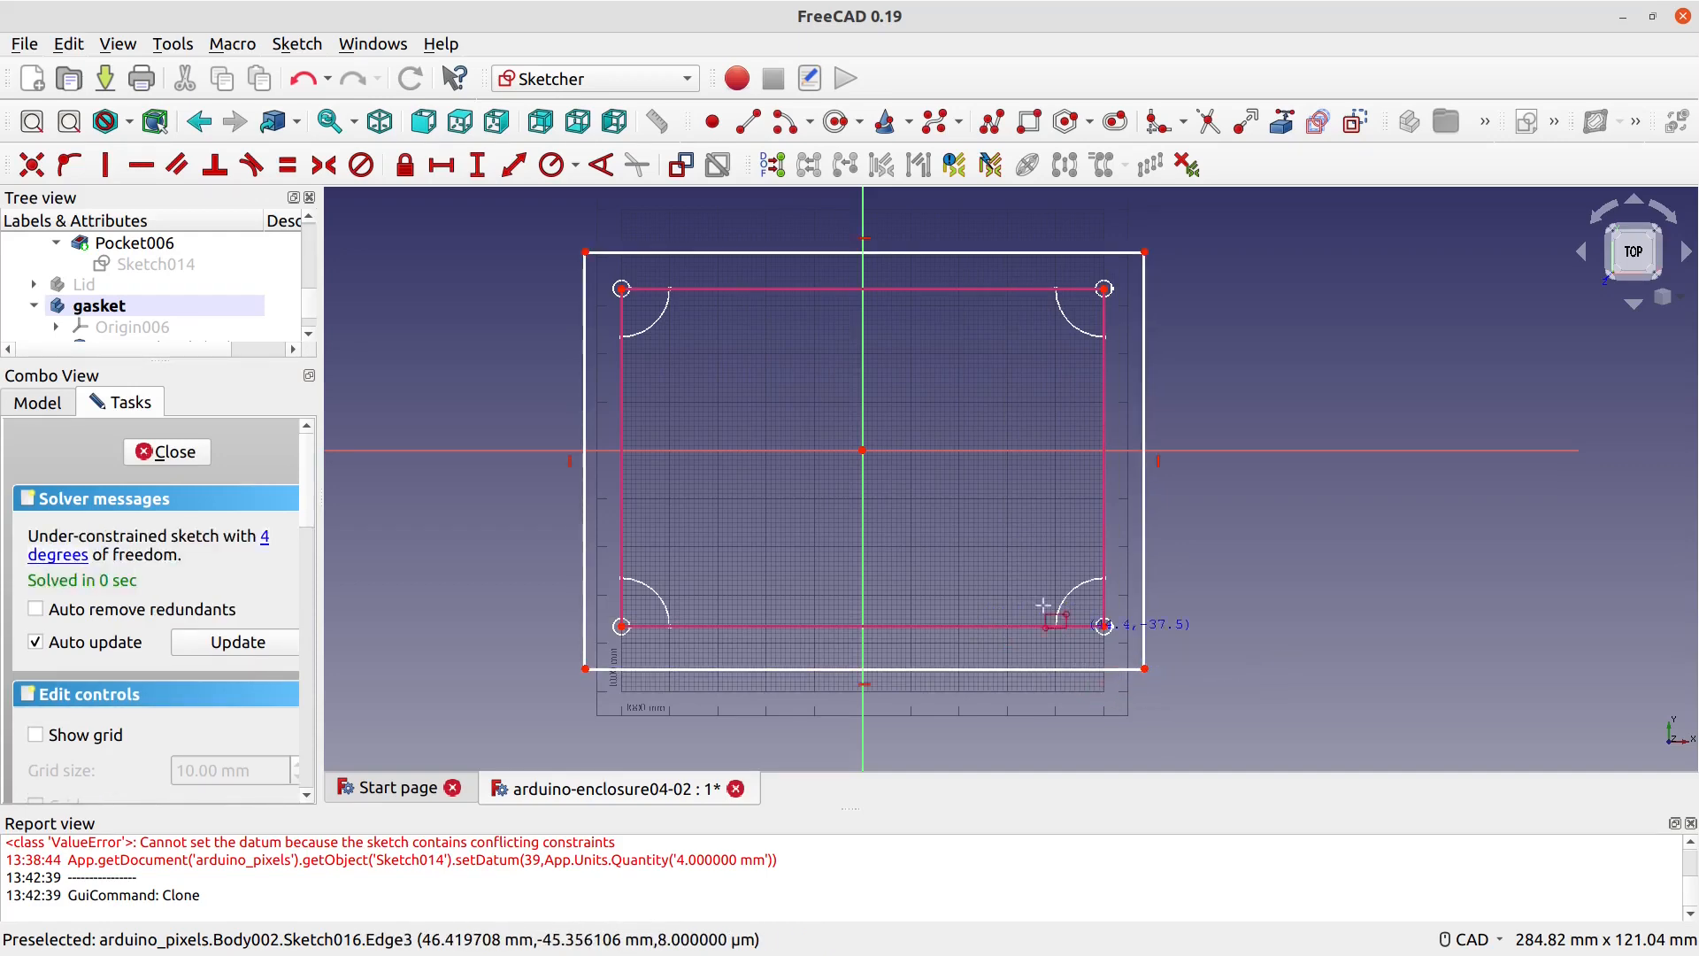
pyautogui.click(610, 270)
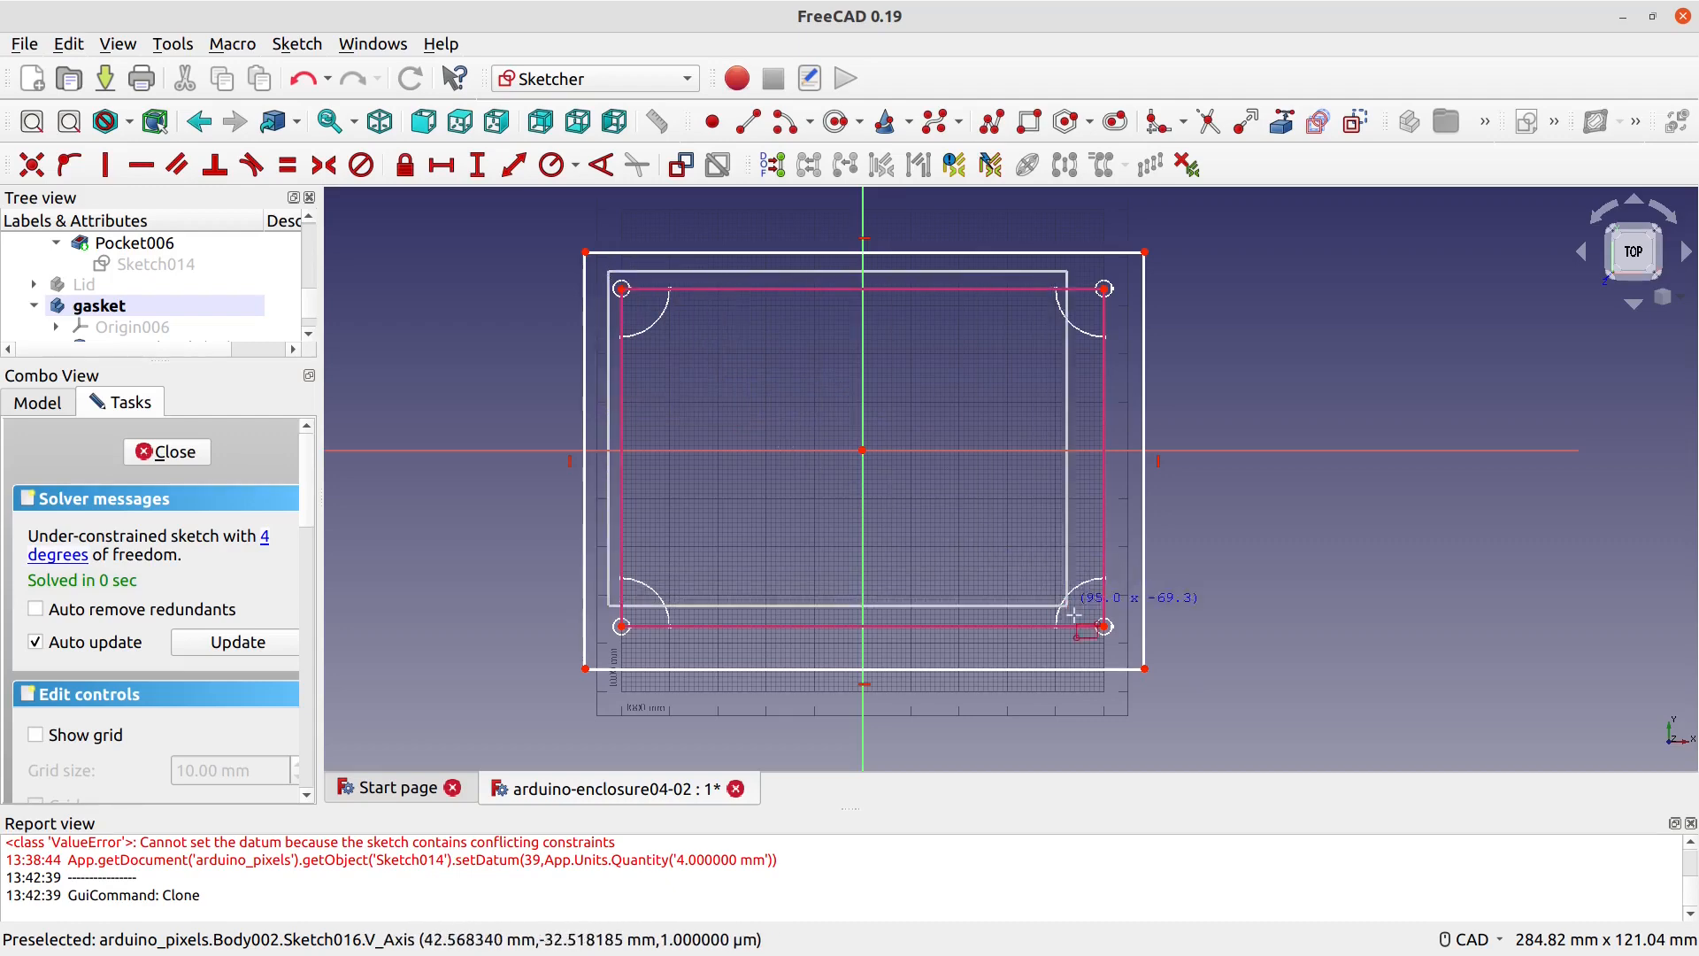
pyautogui.click(1122, 649)
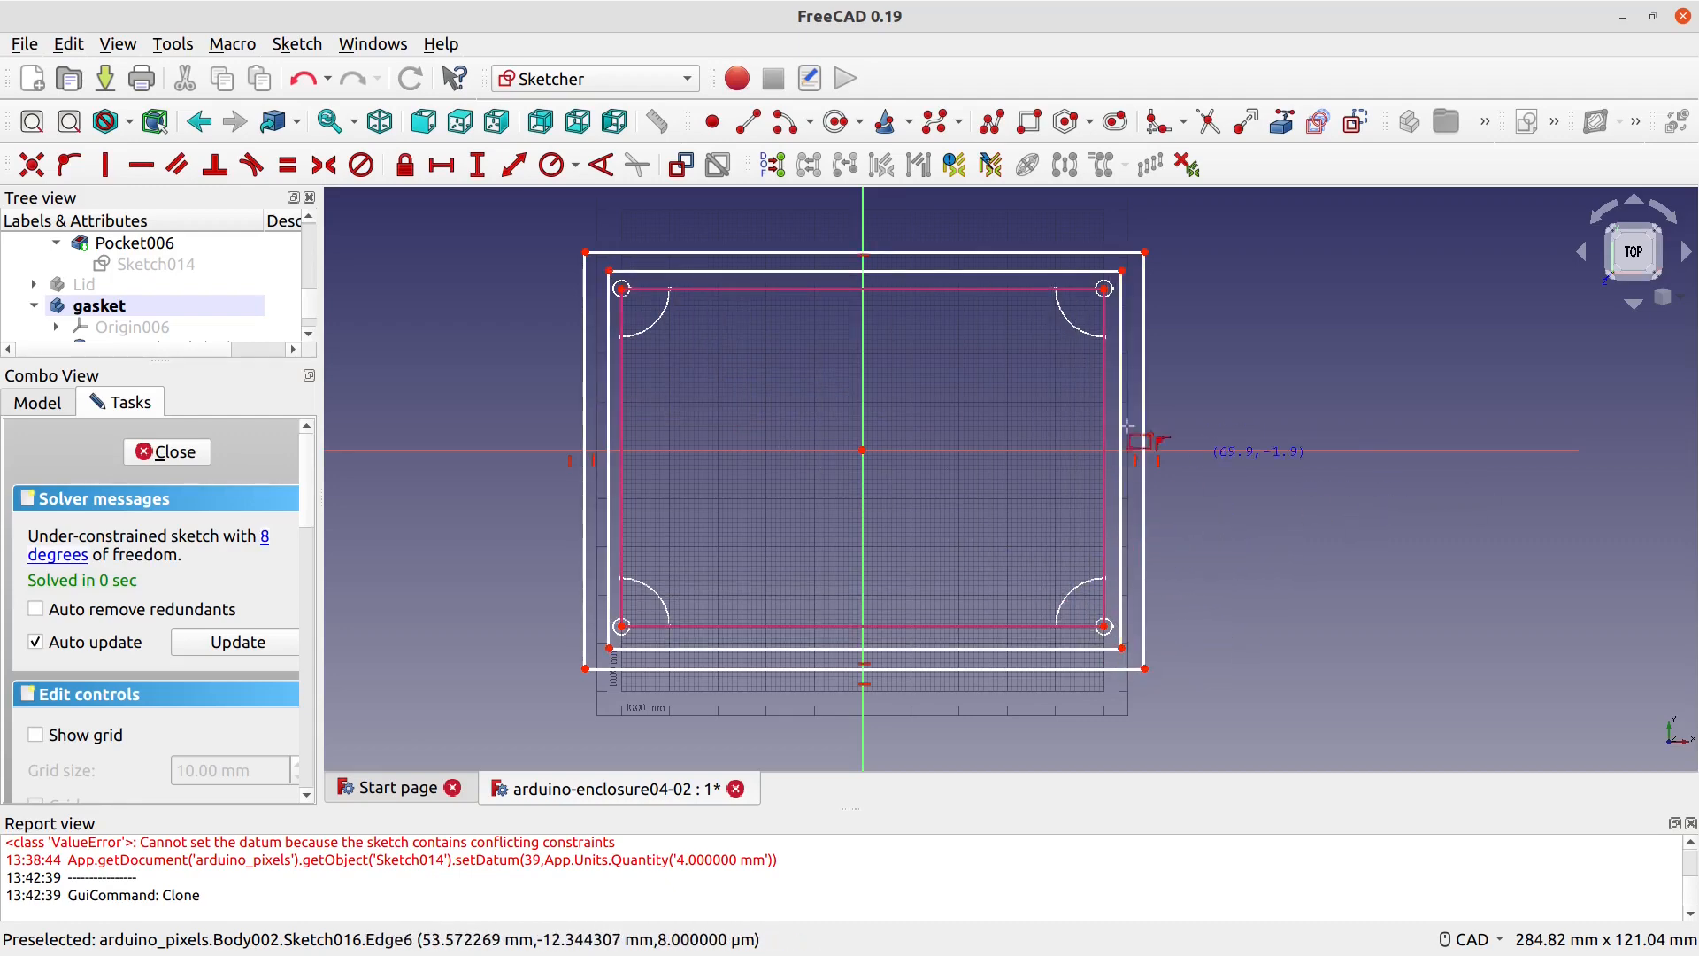
# Step: Draw an arc of about 5.7 mm radius centred on the upper-left screw hole, ending on the inner rectangle's top and left edges
pyautogui.click(788, 125)
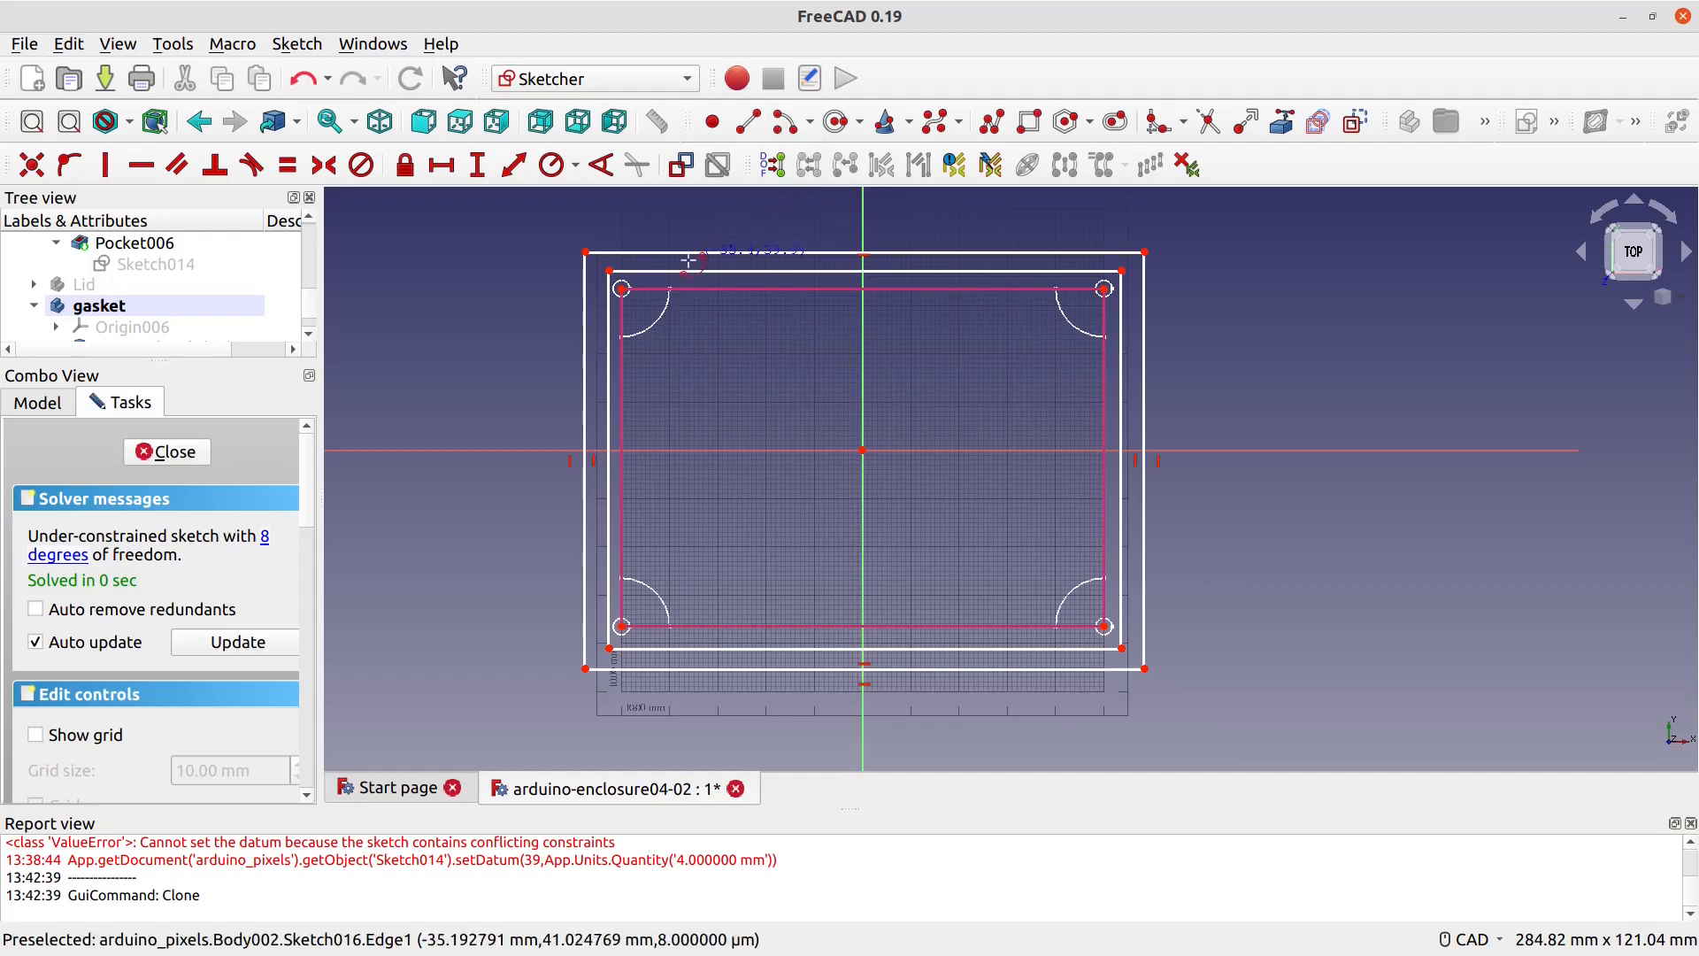
pyautogui.click(624, 290)
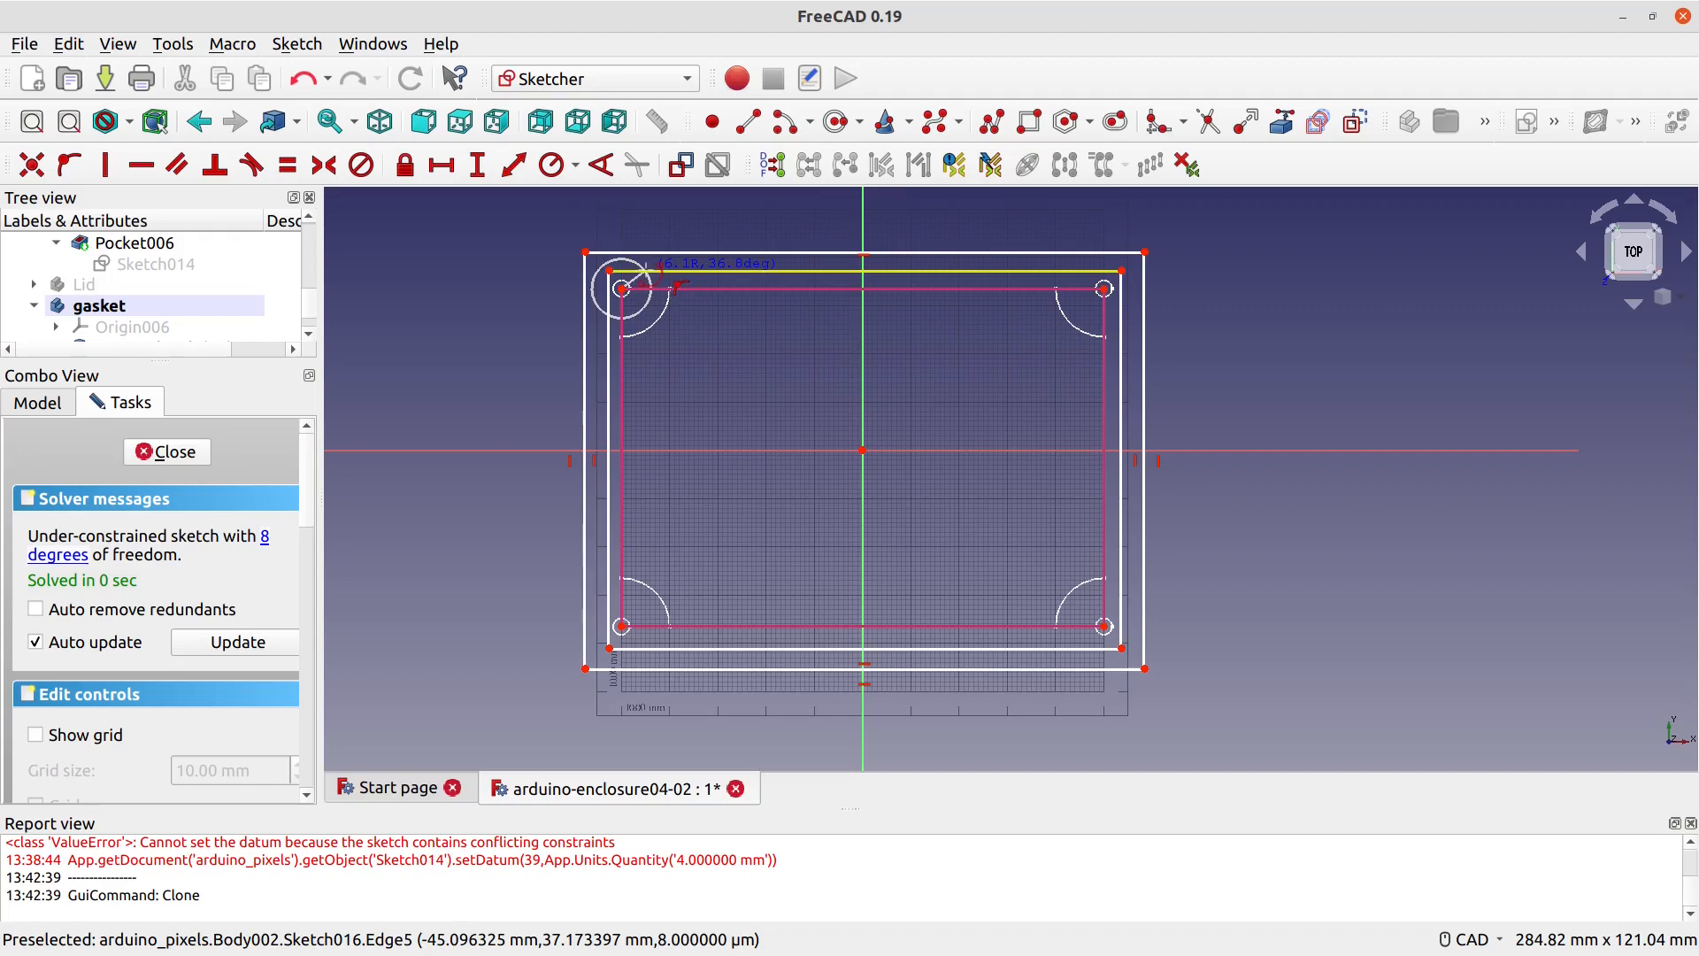
pyautogui.click(642, 267)
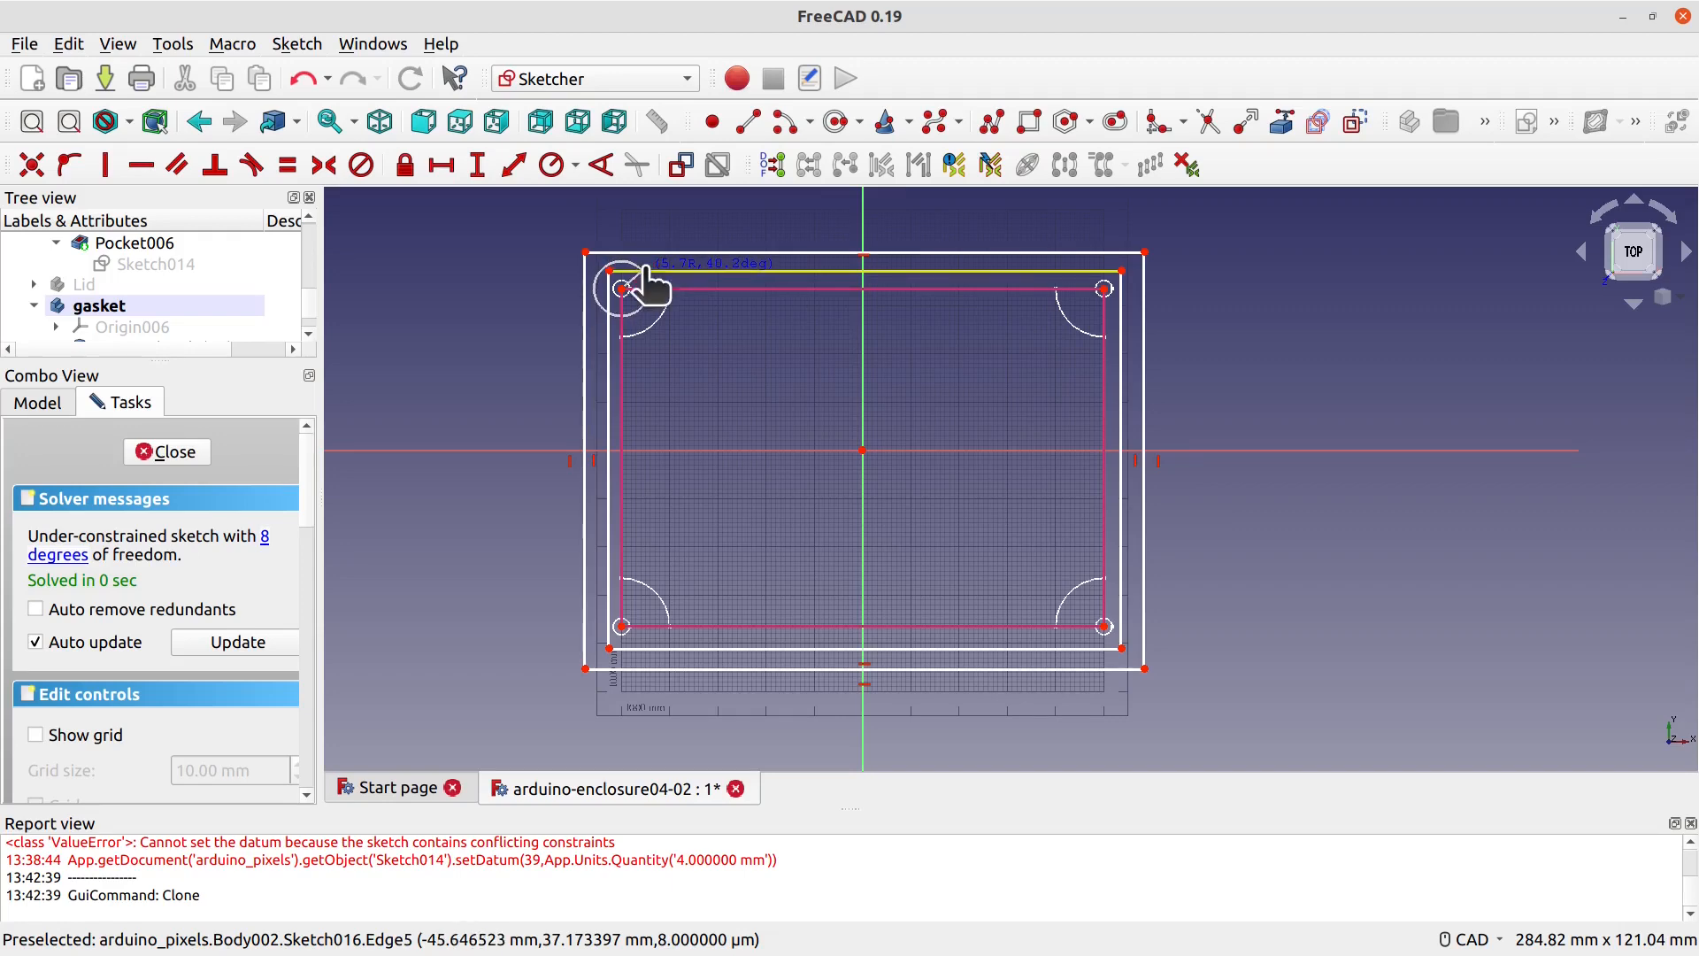
pyautogui.click(611, 306)
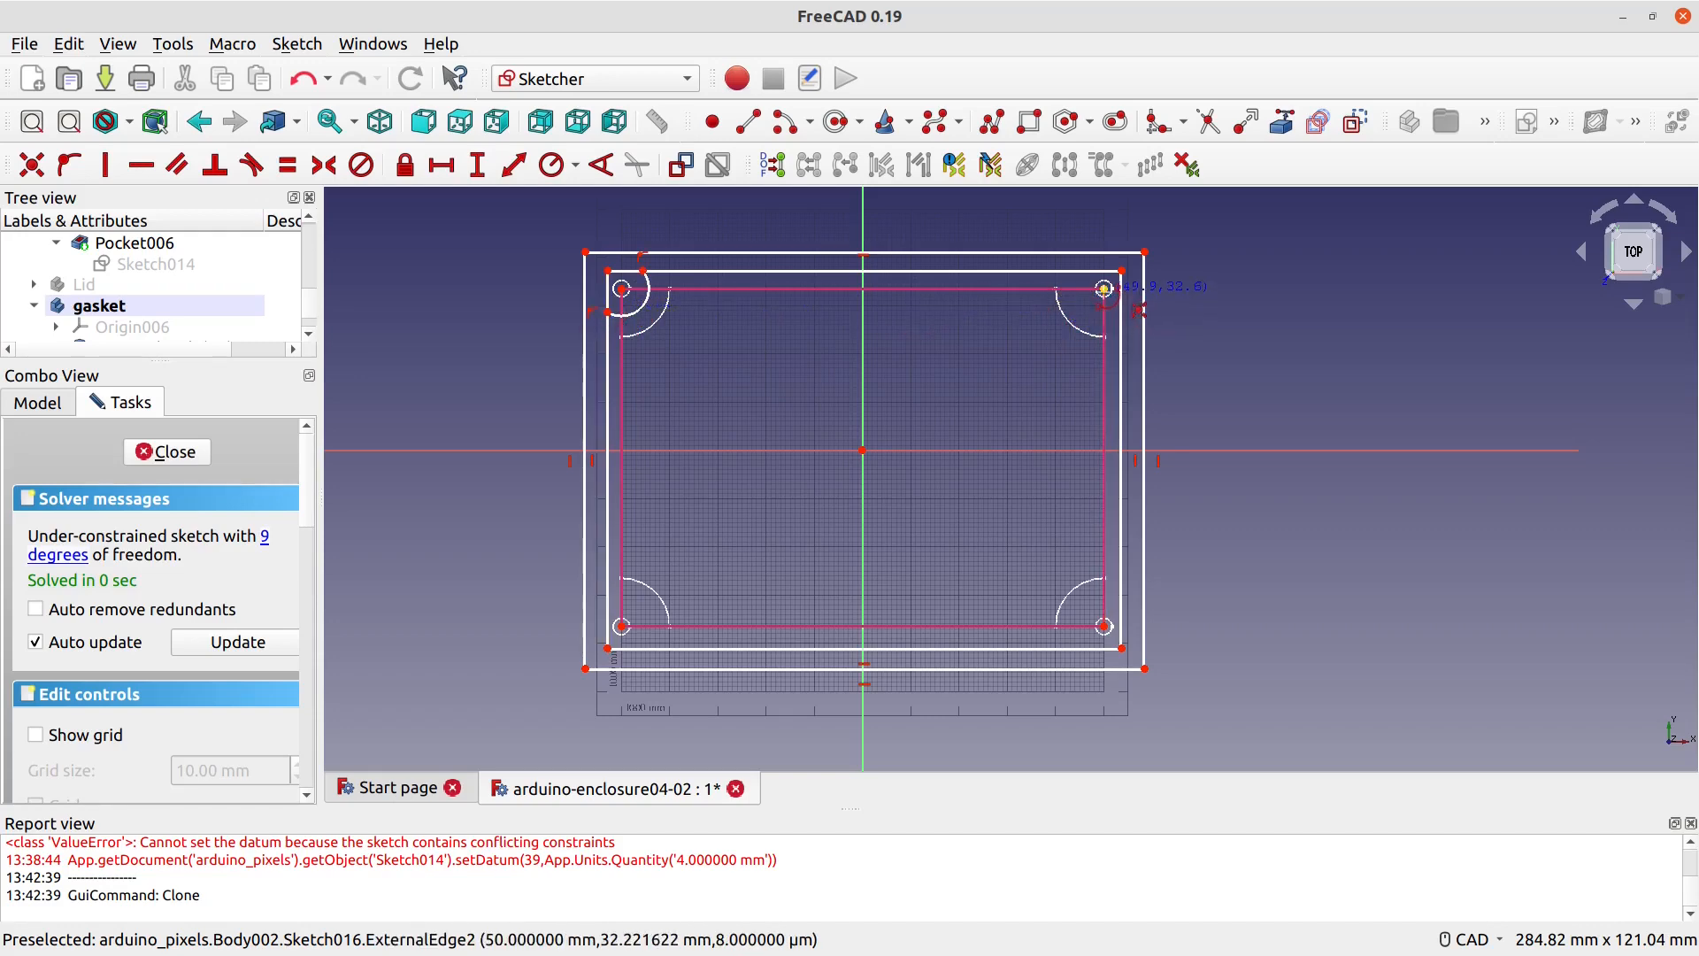
# Step: Draw three arcs centred on the remaining screw holes, each ending on the two adjacent sides of the inner rectangle
pyautogui.click(1104, 289)
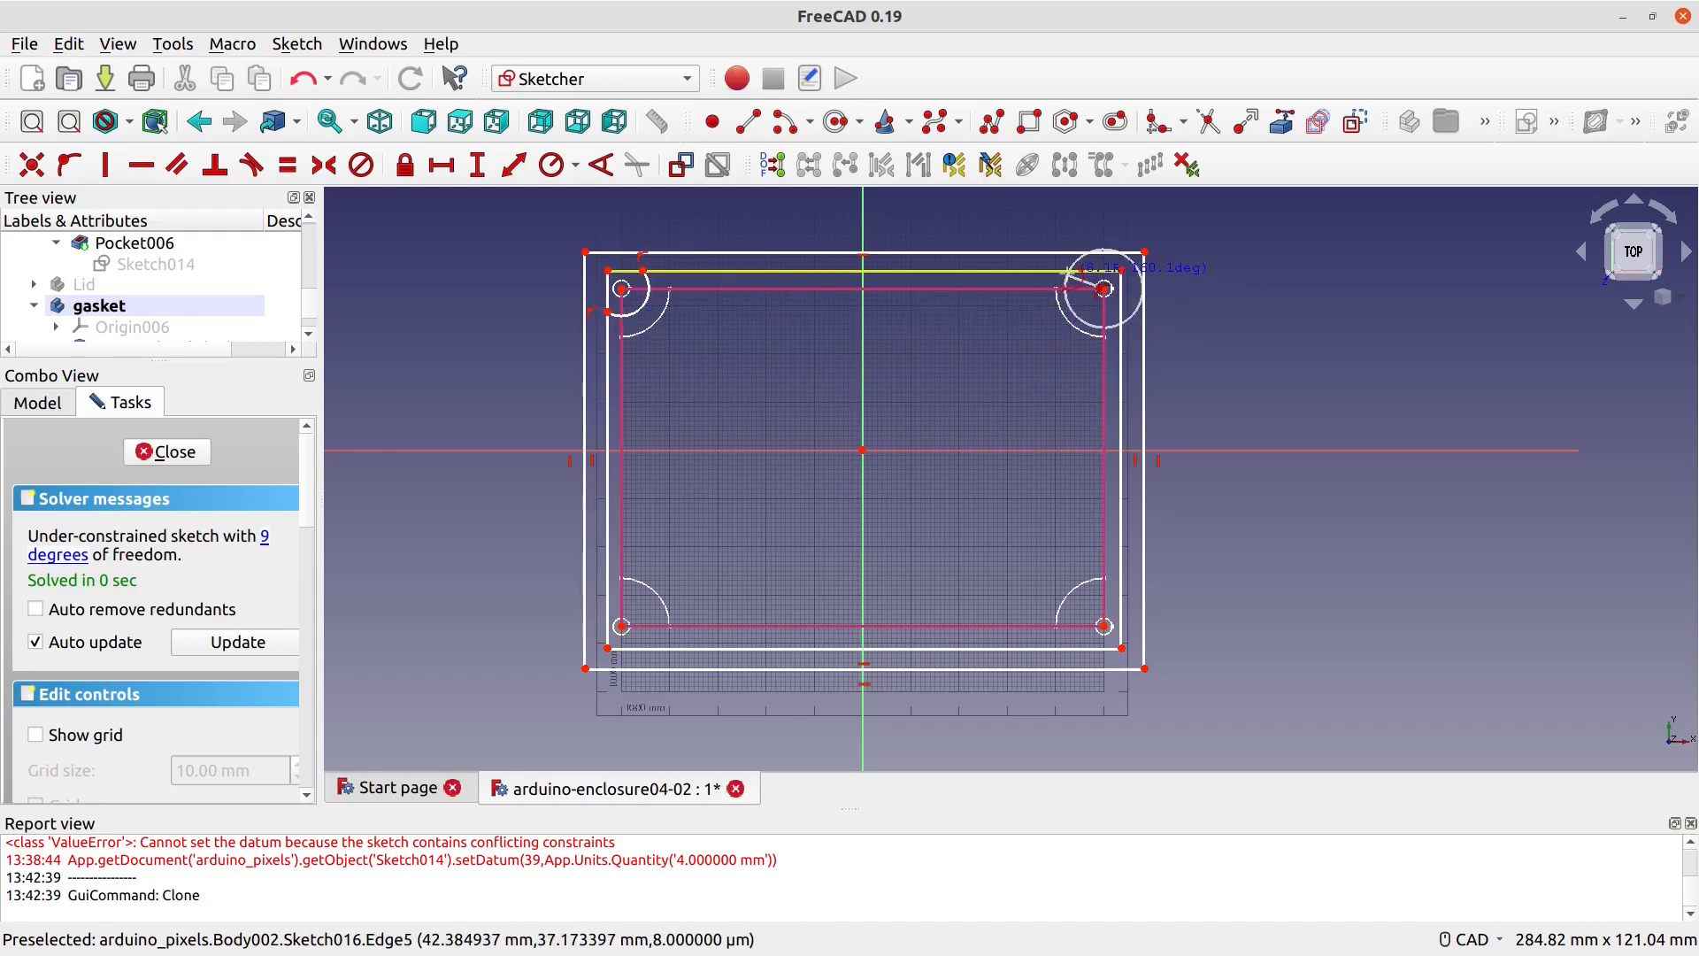
pyautogui.click(1064, 289)
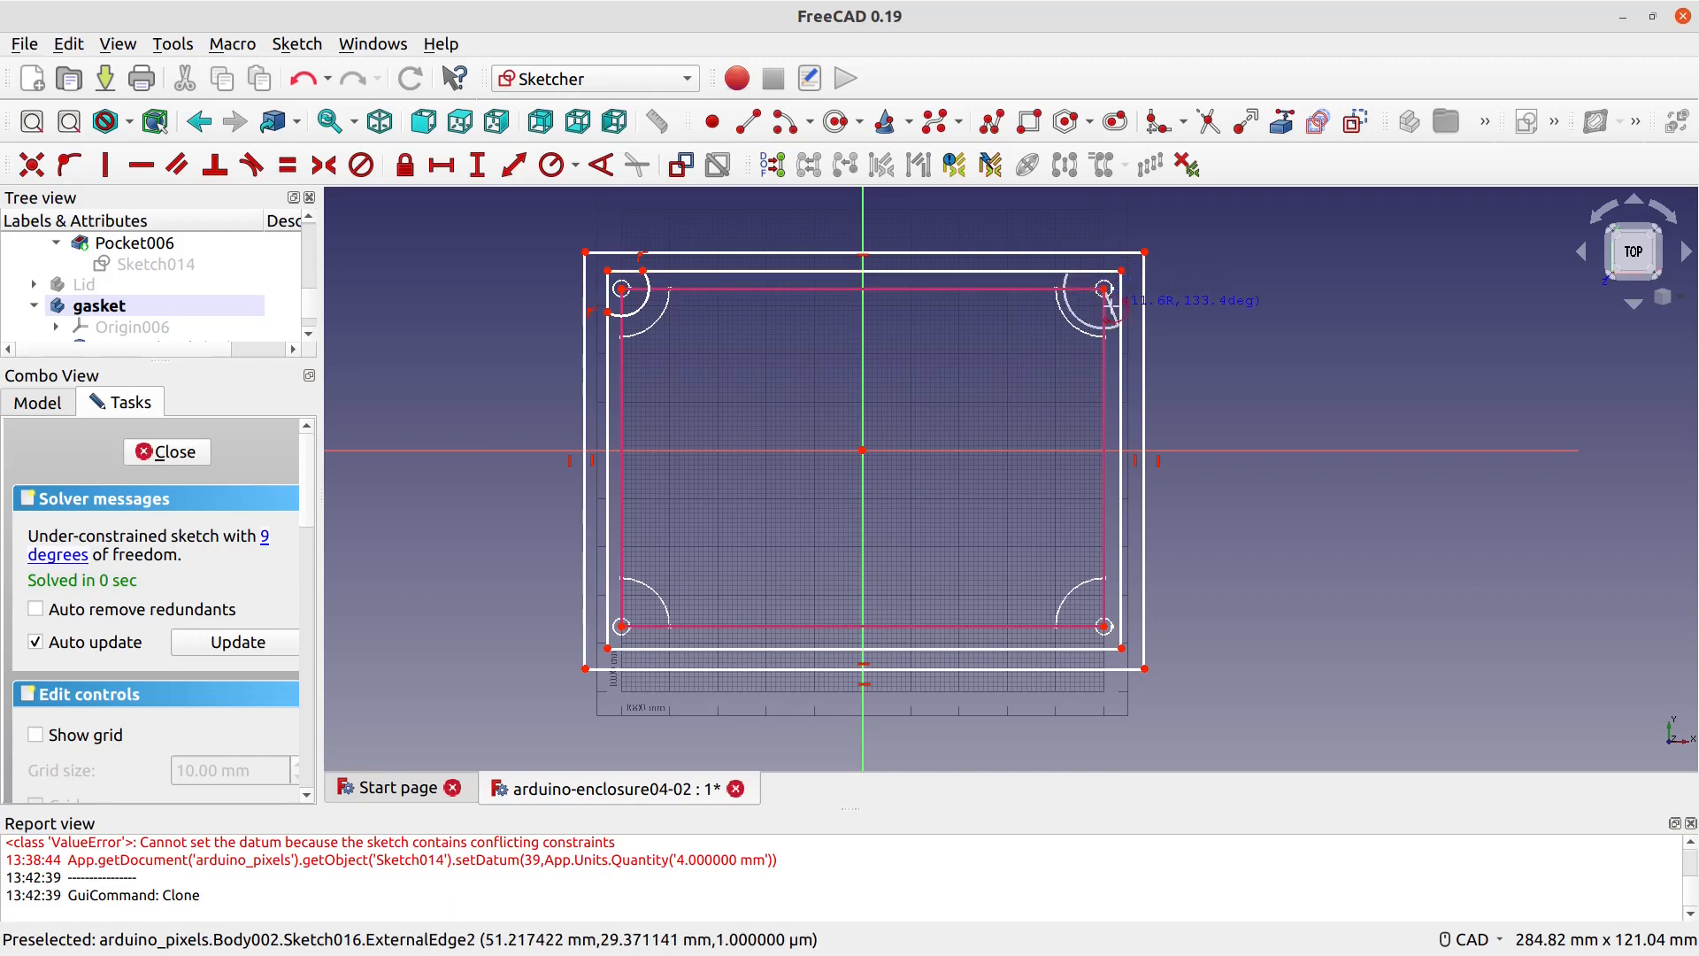
pyautogui.click(1122, 325)
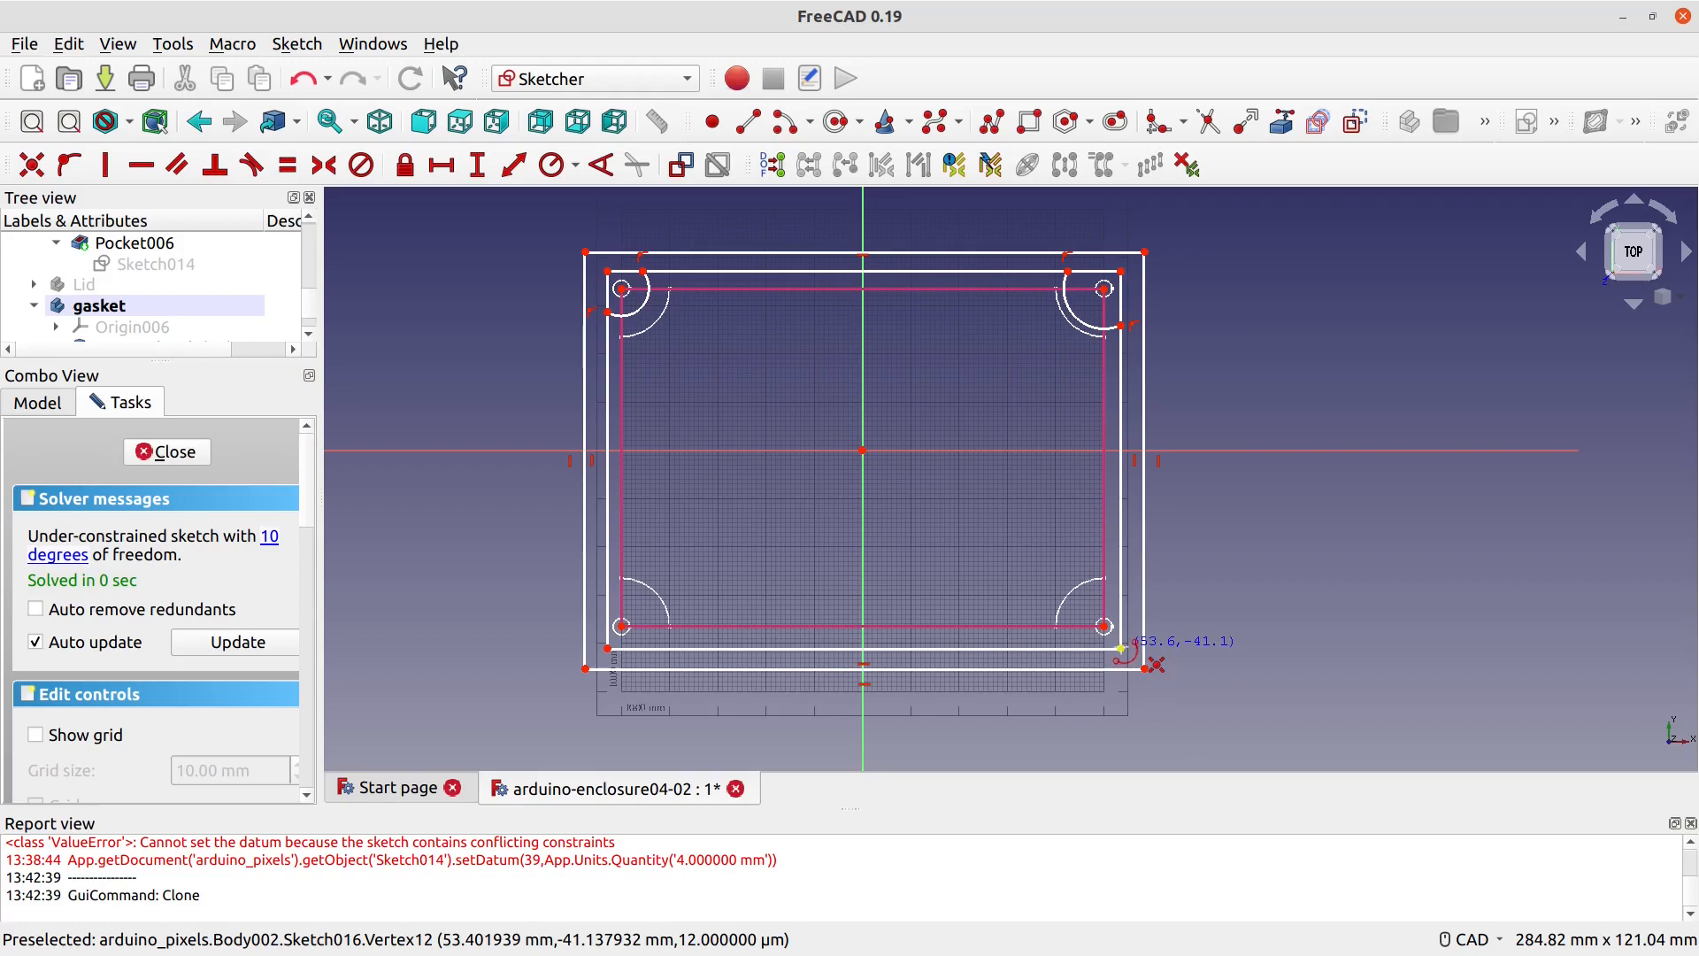
pyautogui.click(1104, 626)
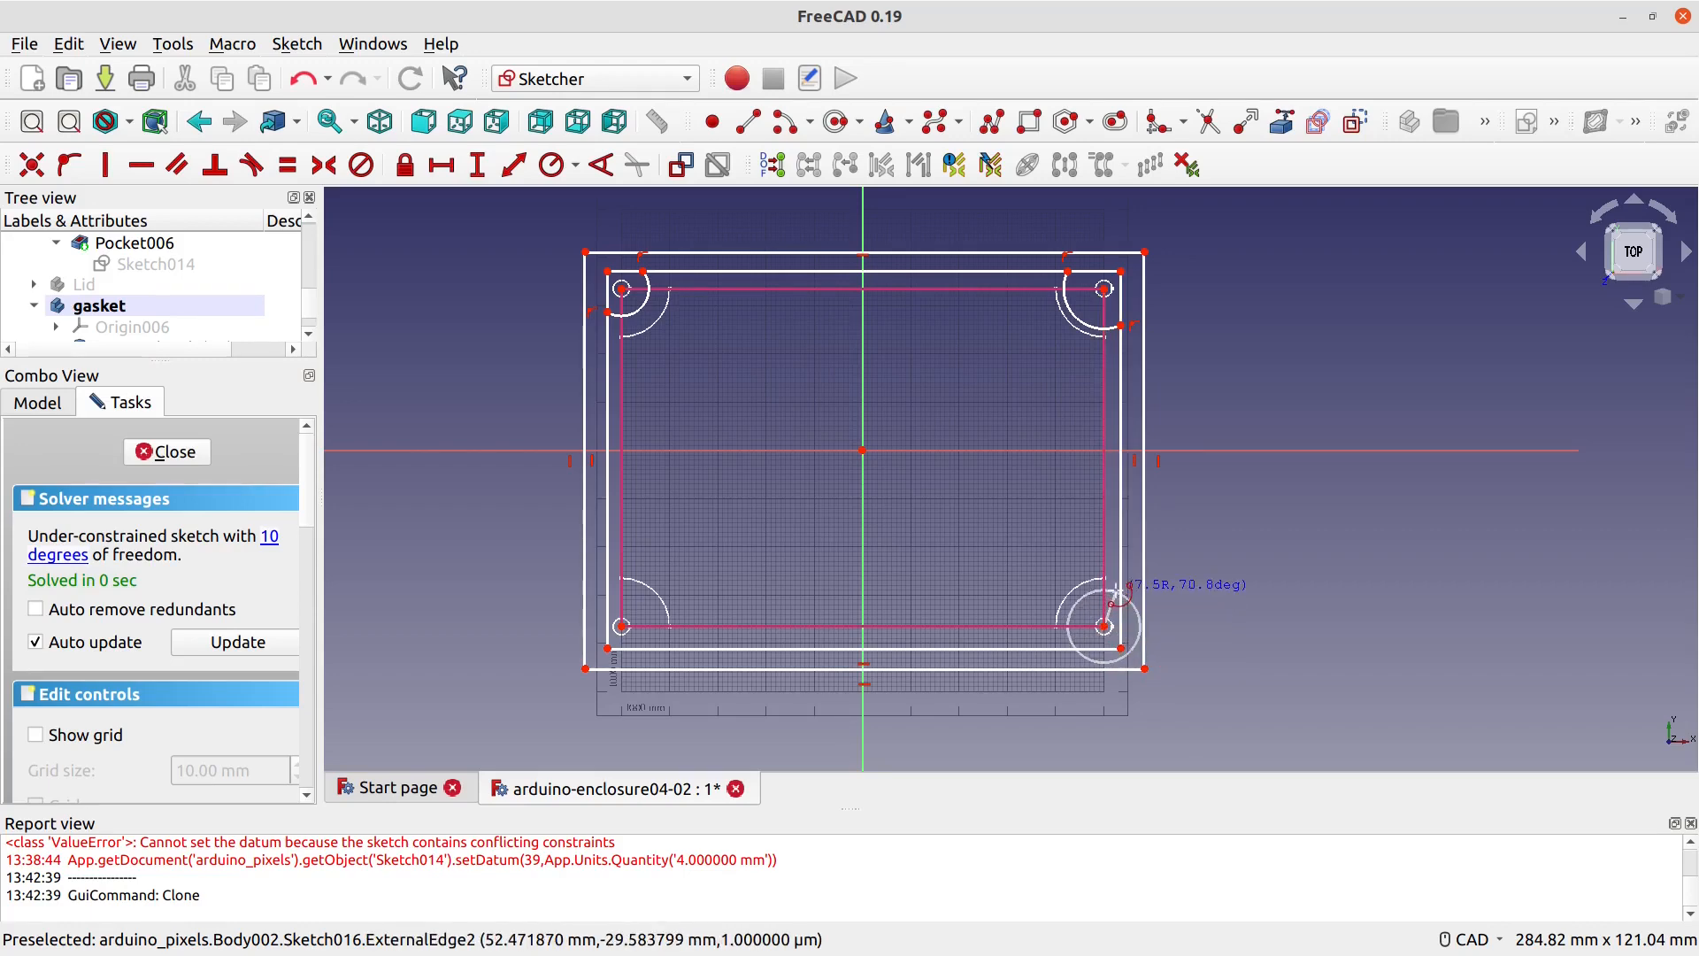
pyautogui.click(1119, 585)
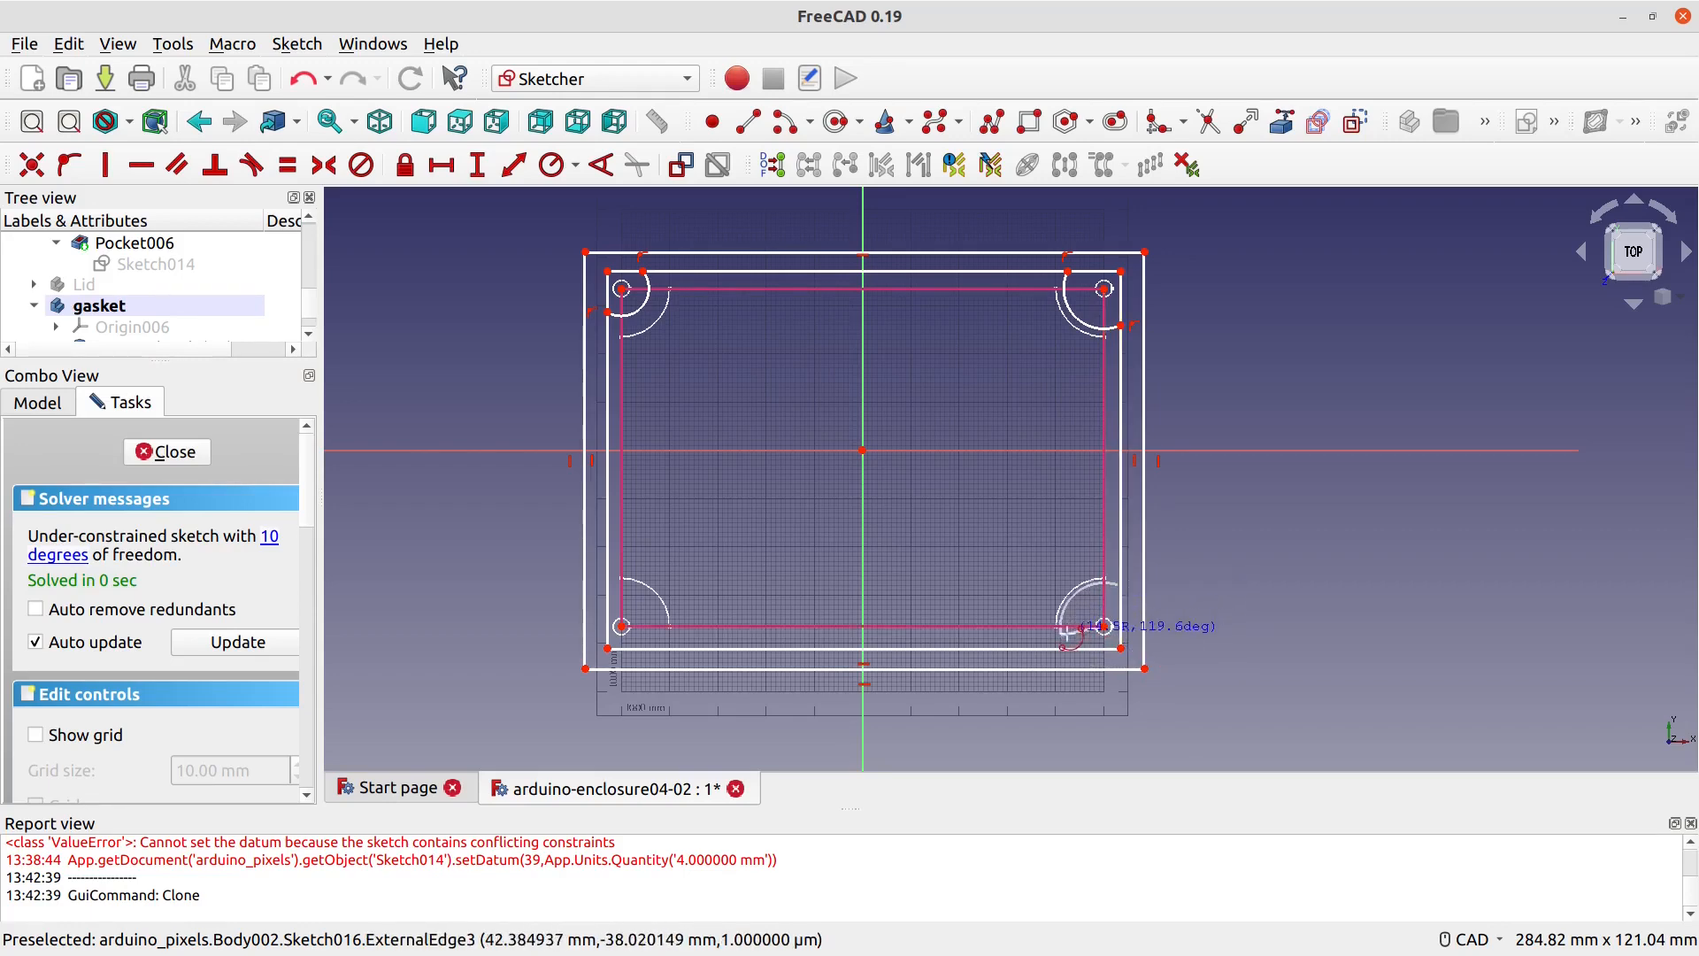
pyautogui.click(1066, 649)
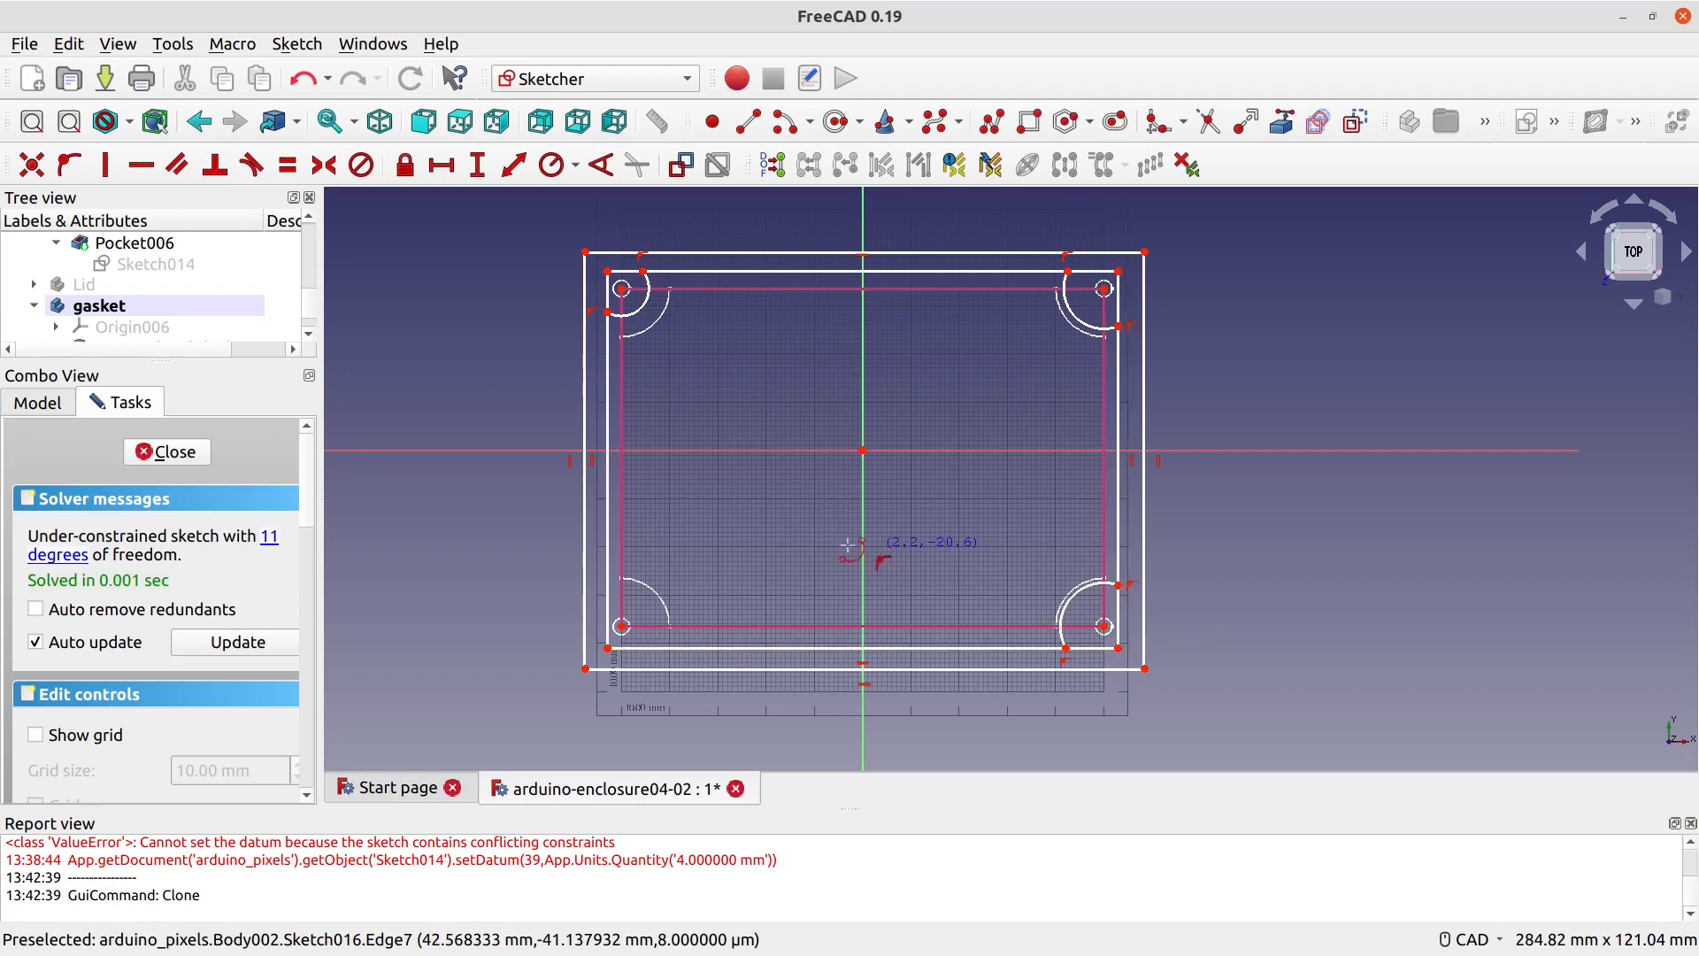
pyautogui.click(622, 626)
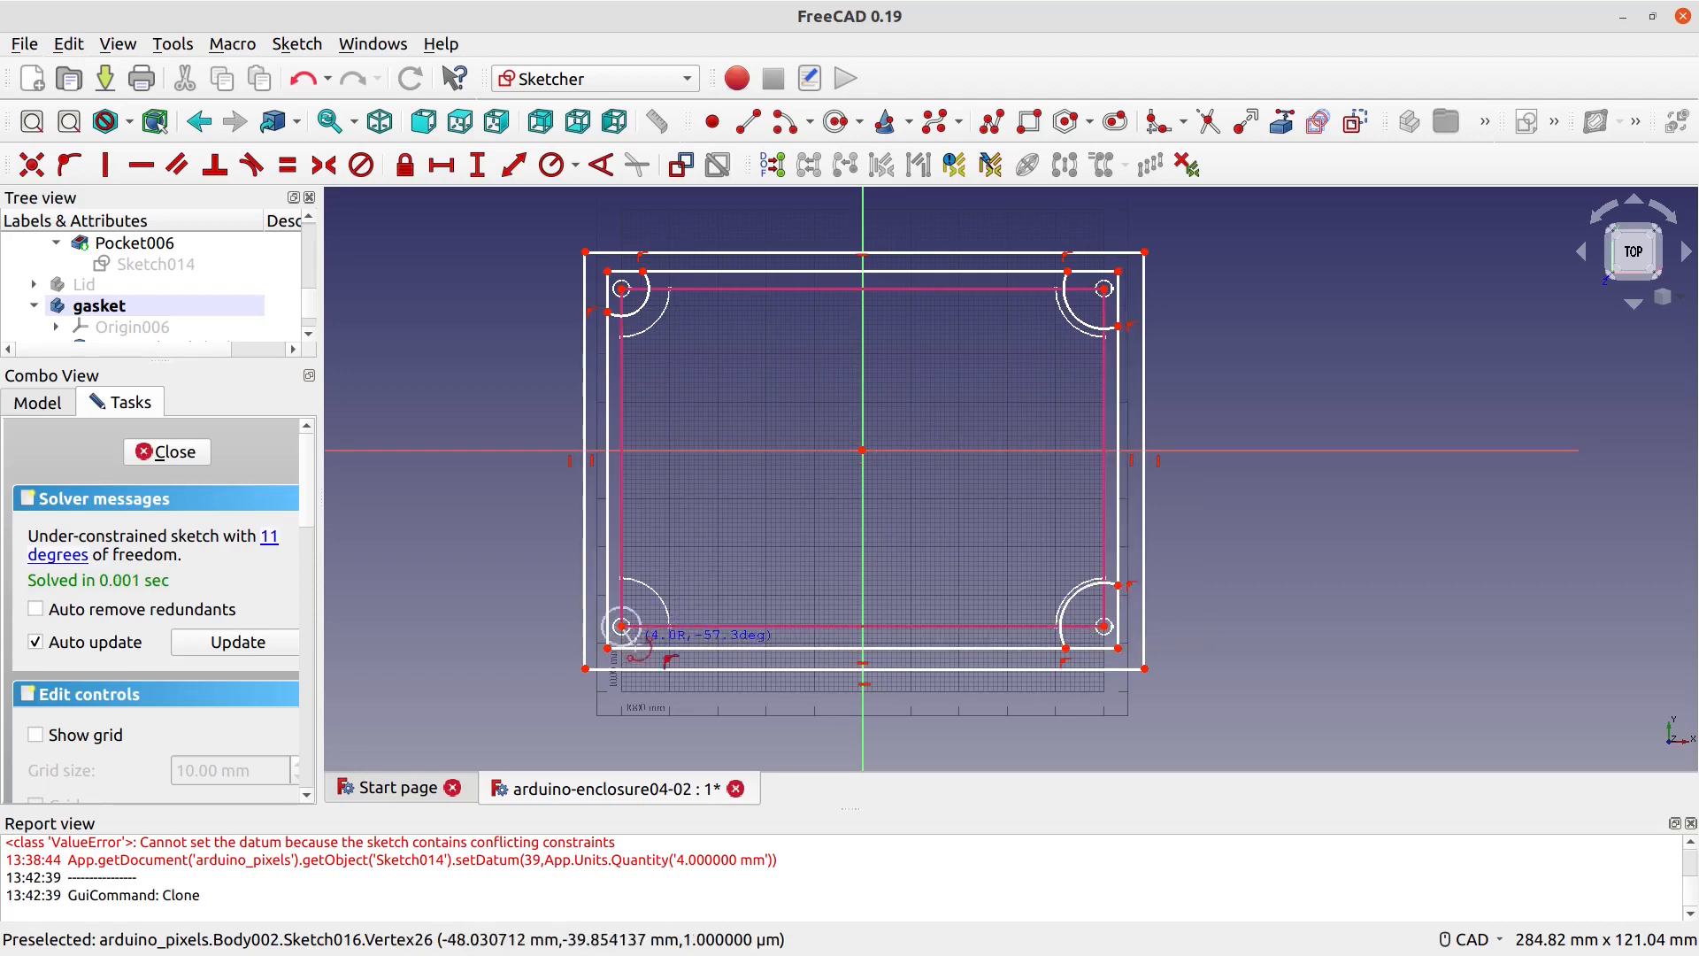
pyautogui.click(609, 598)
pyautogui.click(643, 649)
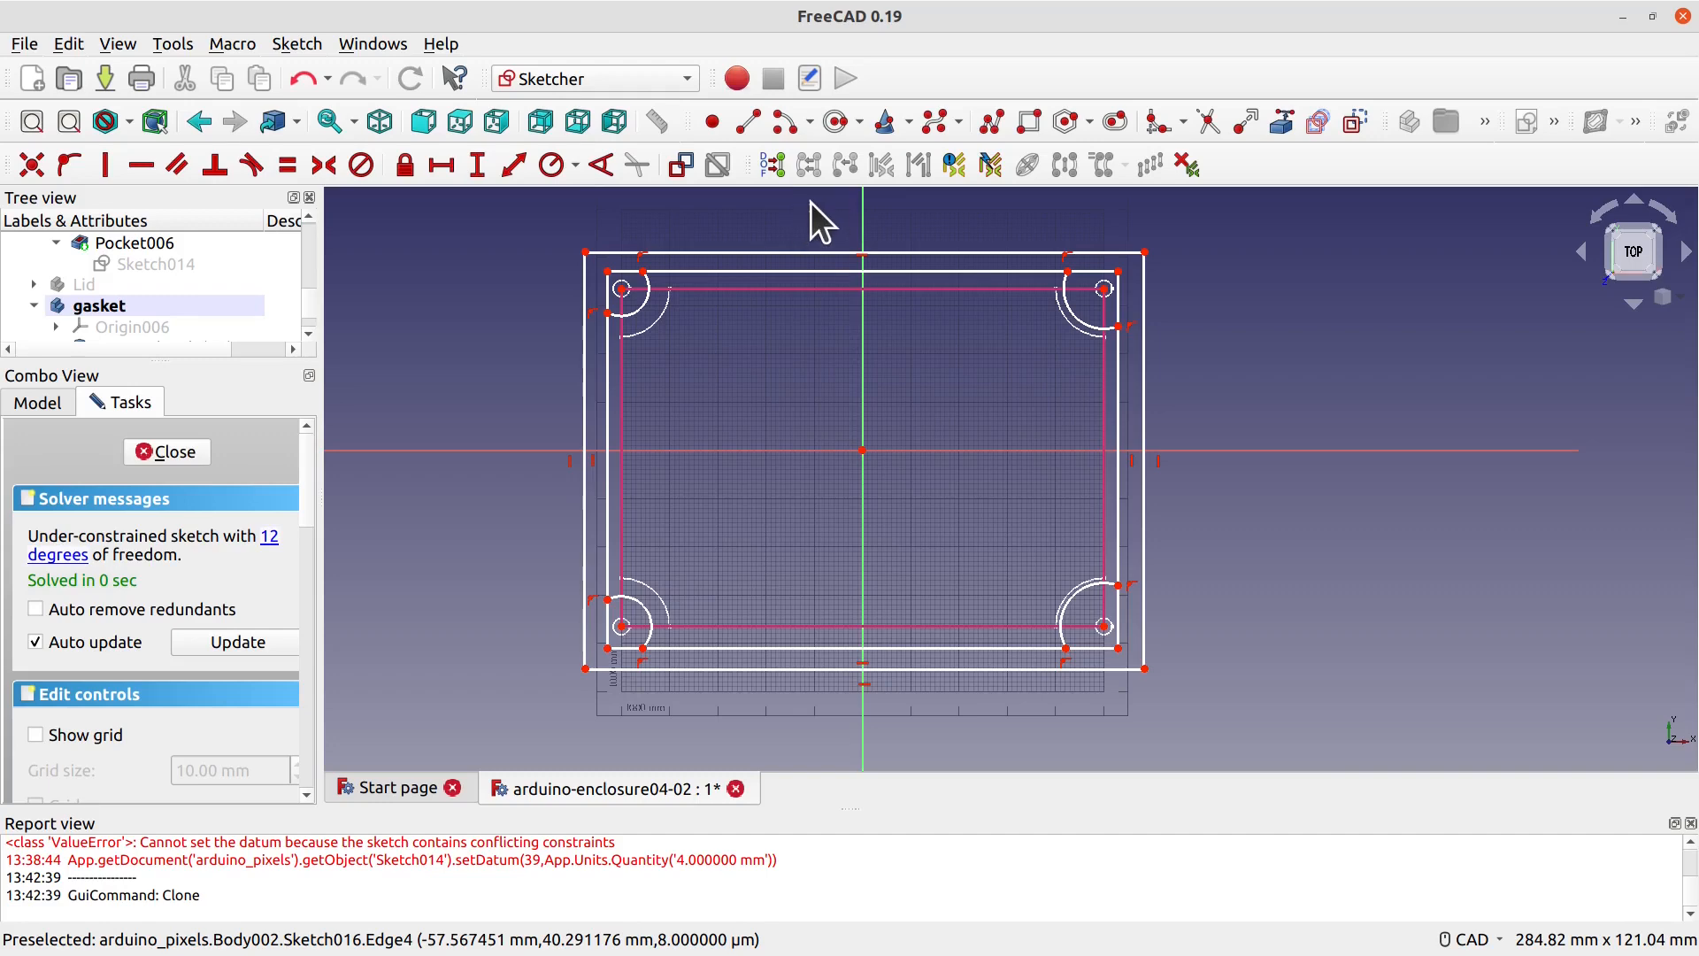
# Step: Trim the inner rectangle's corners outside the four arcs so the arcs and straight sides form one closed outline
pyautogui.click(1207, 123)
pyautogui.click(871, 262)
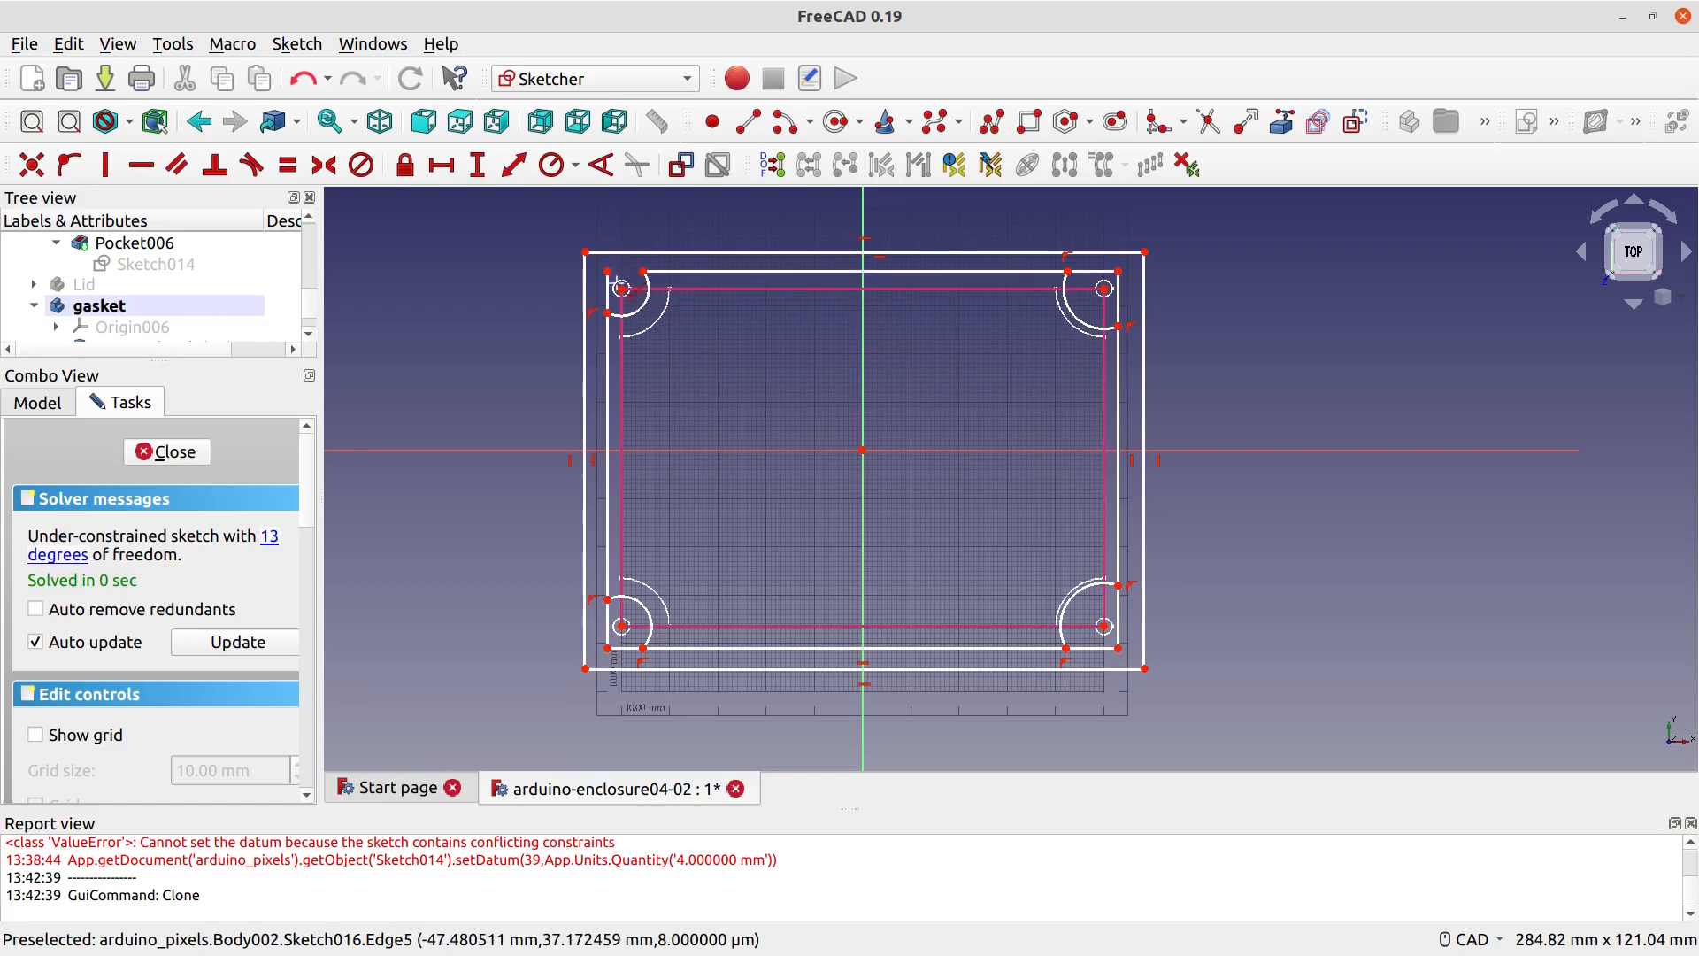
pyautogui.click(608, 290)
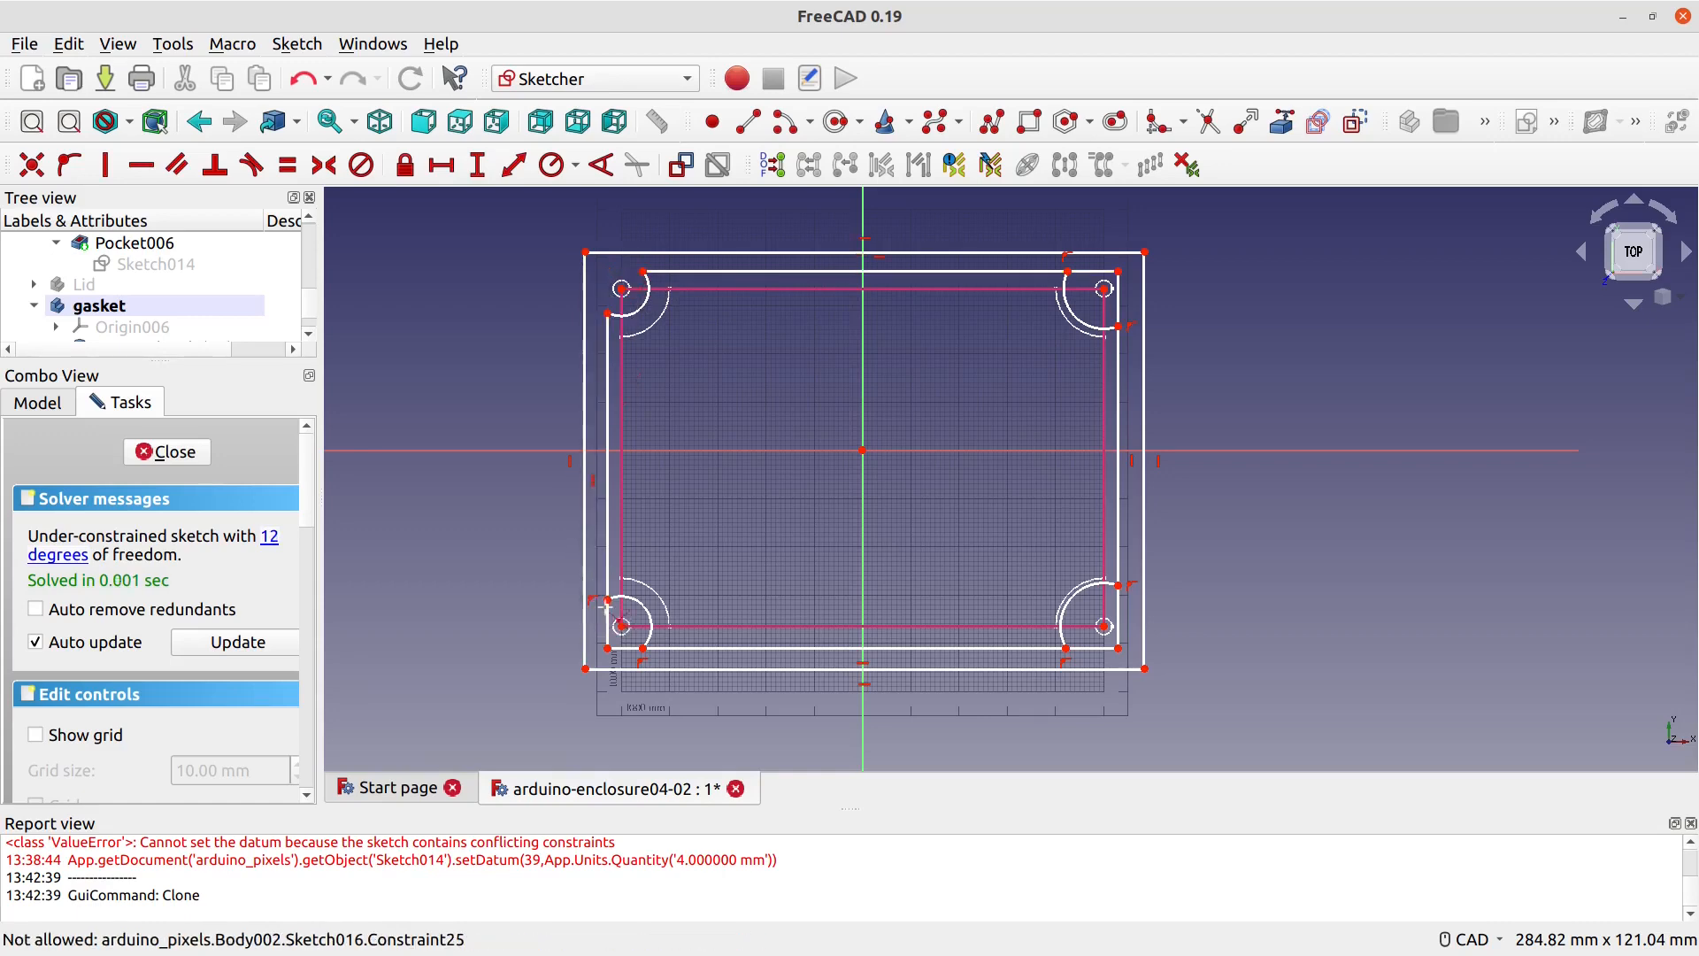
pyautogui.click(608, 624)
pyautogui.click(624, 647)
pyautogui.click(1087, 648)
pyautogui.click(1117, 616)
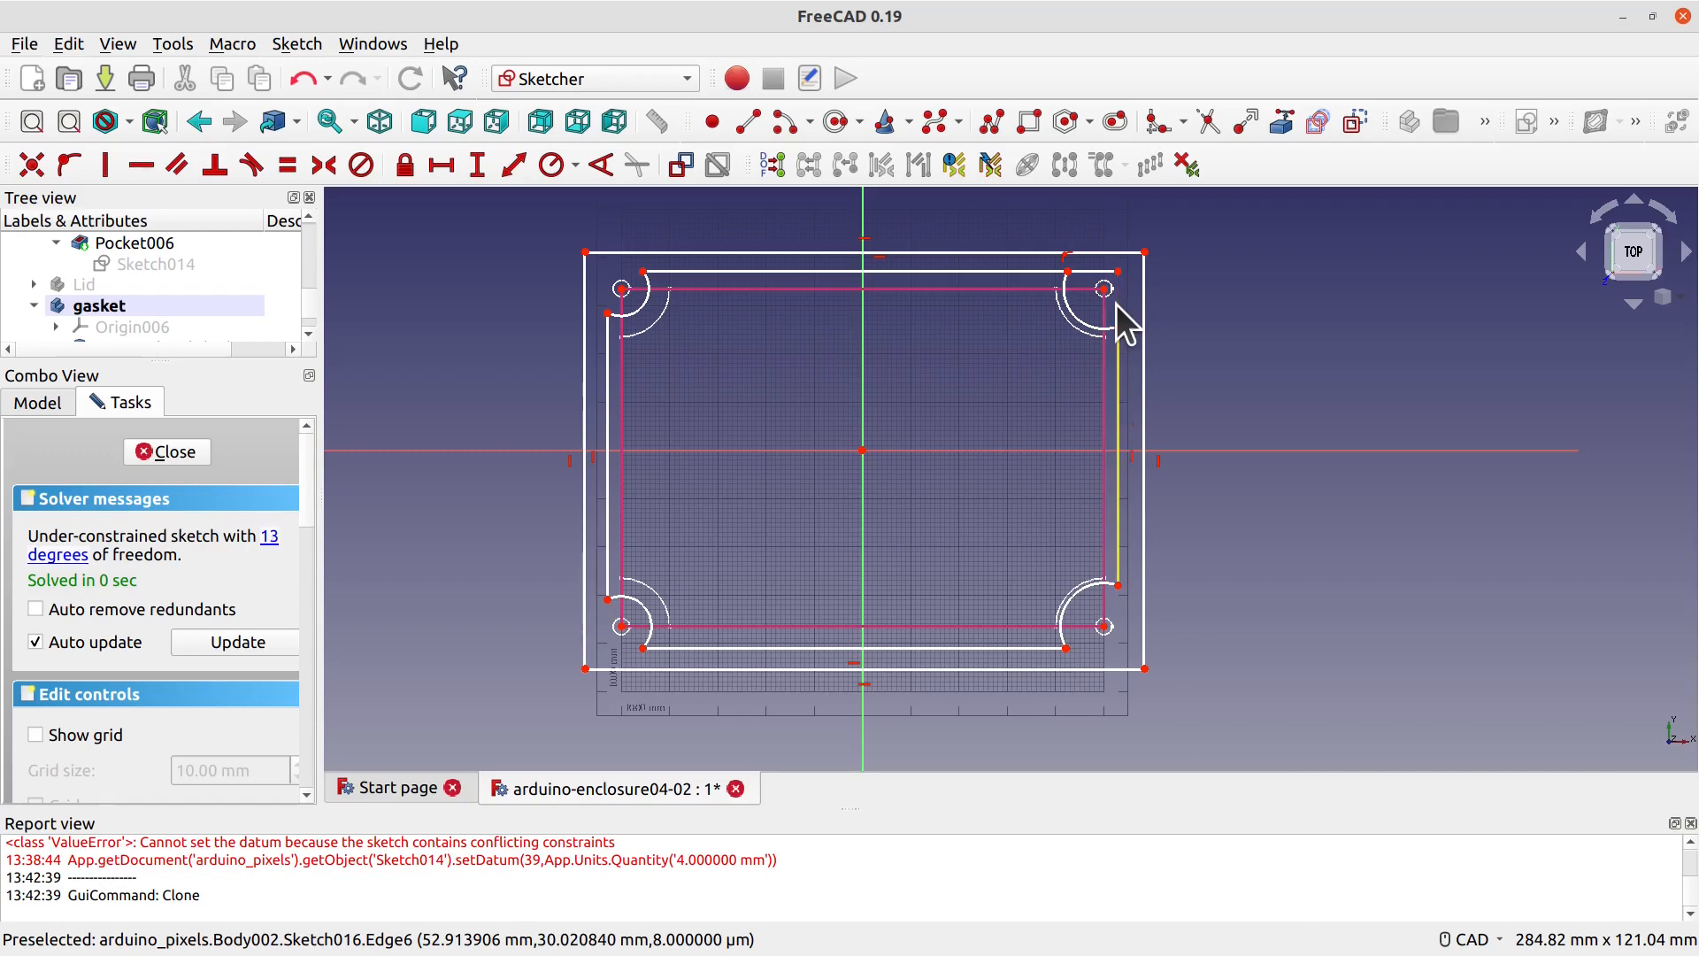
pyautogui.click(1095, 272)
# Step: Constrain the vertical distance between the upper-right screw hole centre and the inner outline's top edge to 2.1 mm
pyautogui.scroll(-1, 1204, 318)
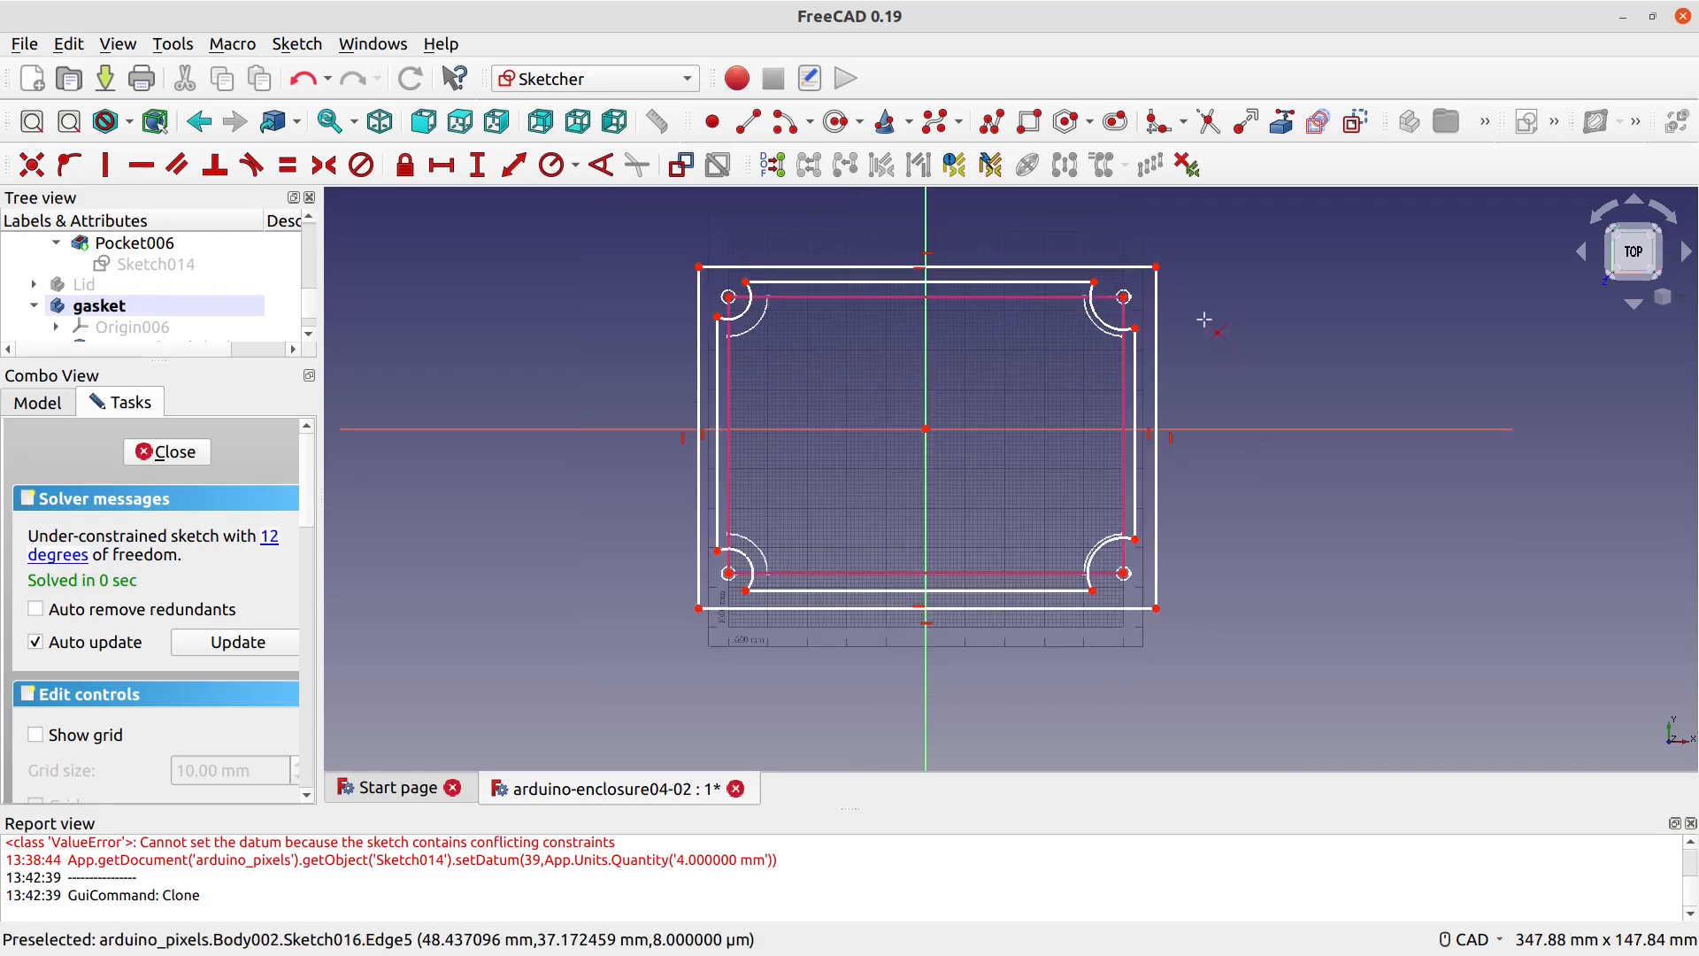
pyautogui.moveTo(949, 359); pyautogui.dragTo(948, 443, button='middle')
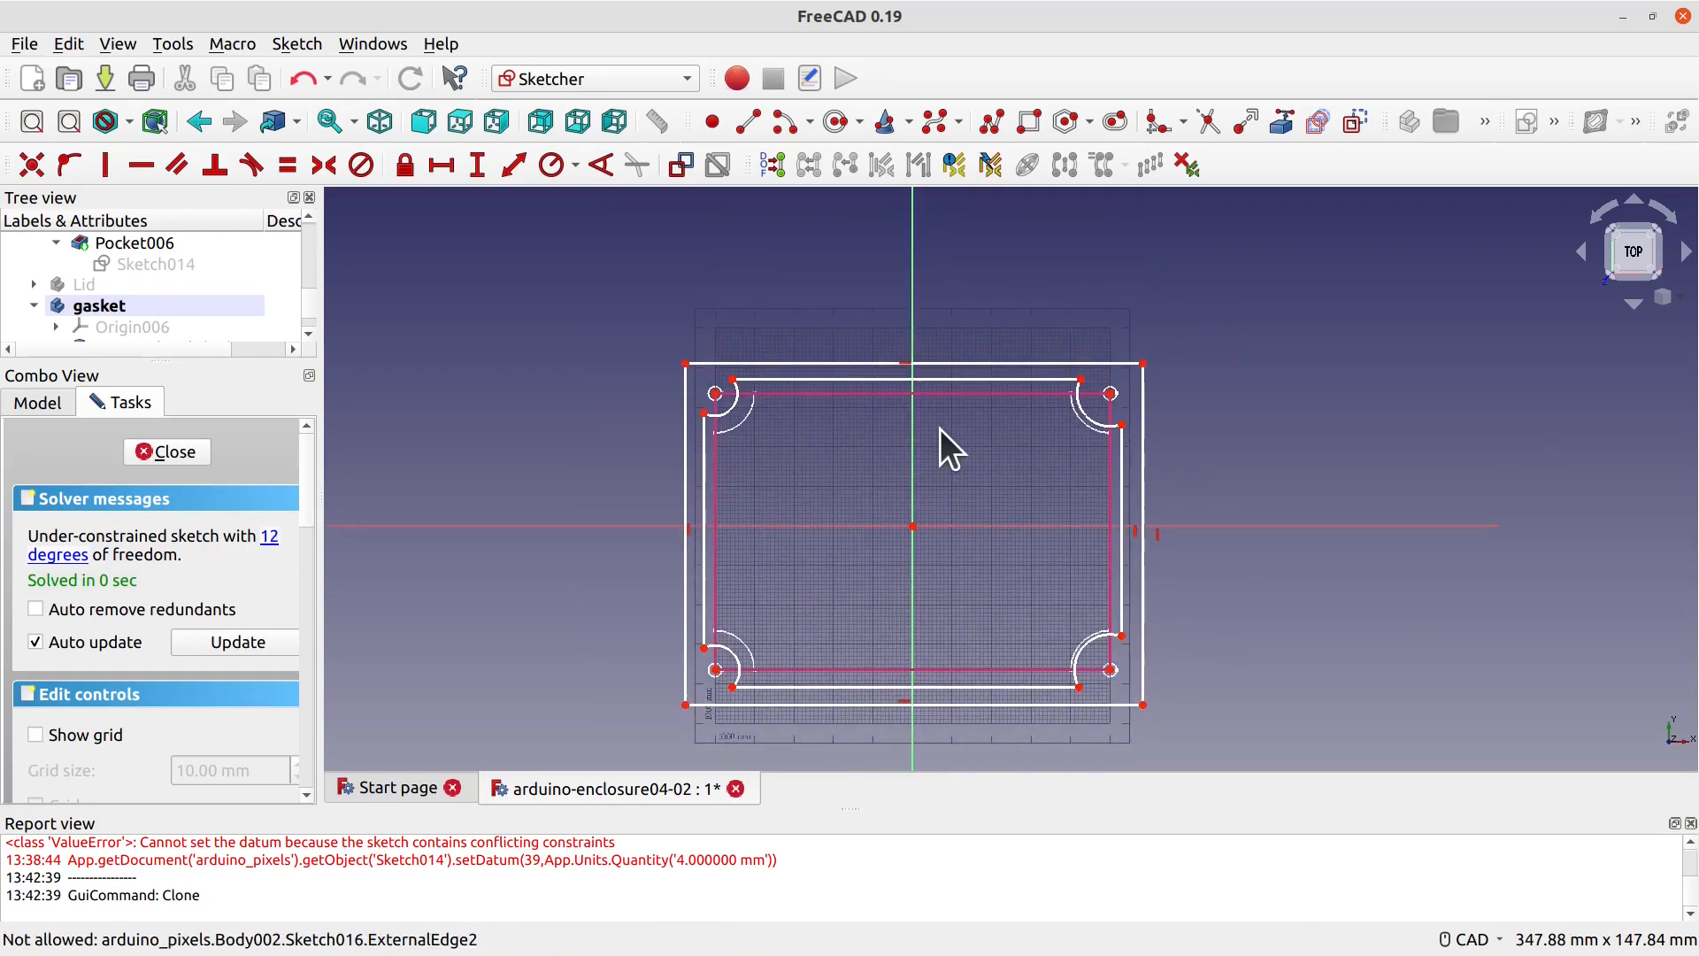
pyautogui.scroll(5, 1098, 429)
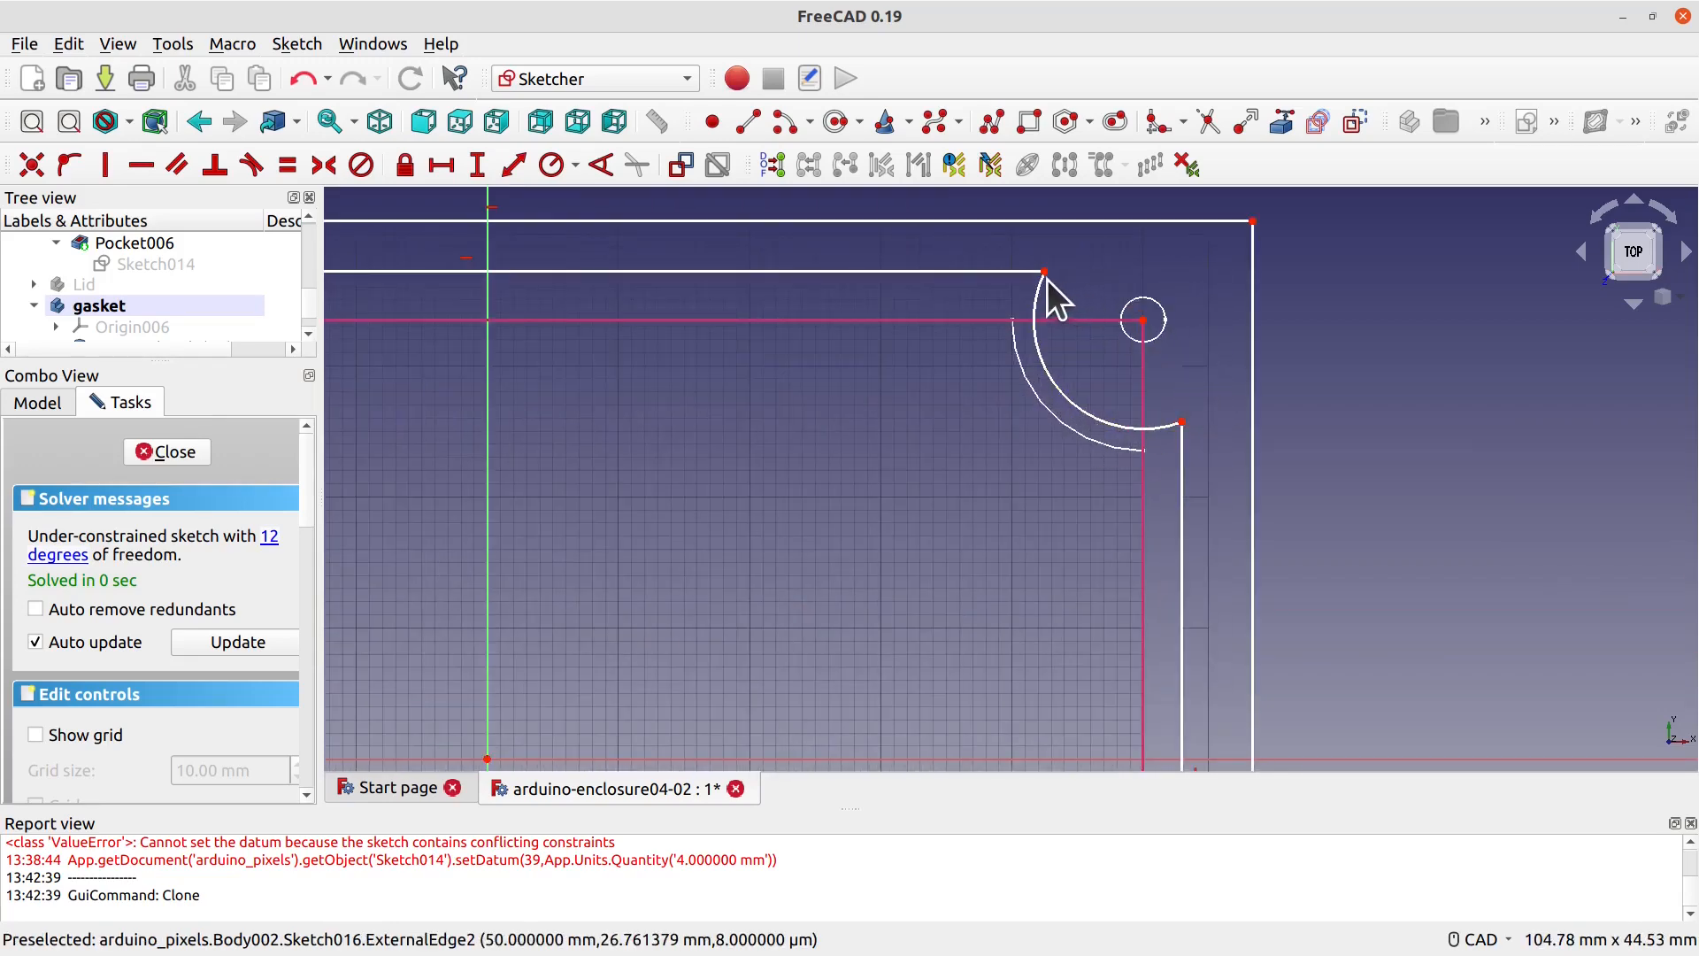
pyautogui.click(1046, 274)
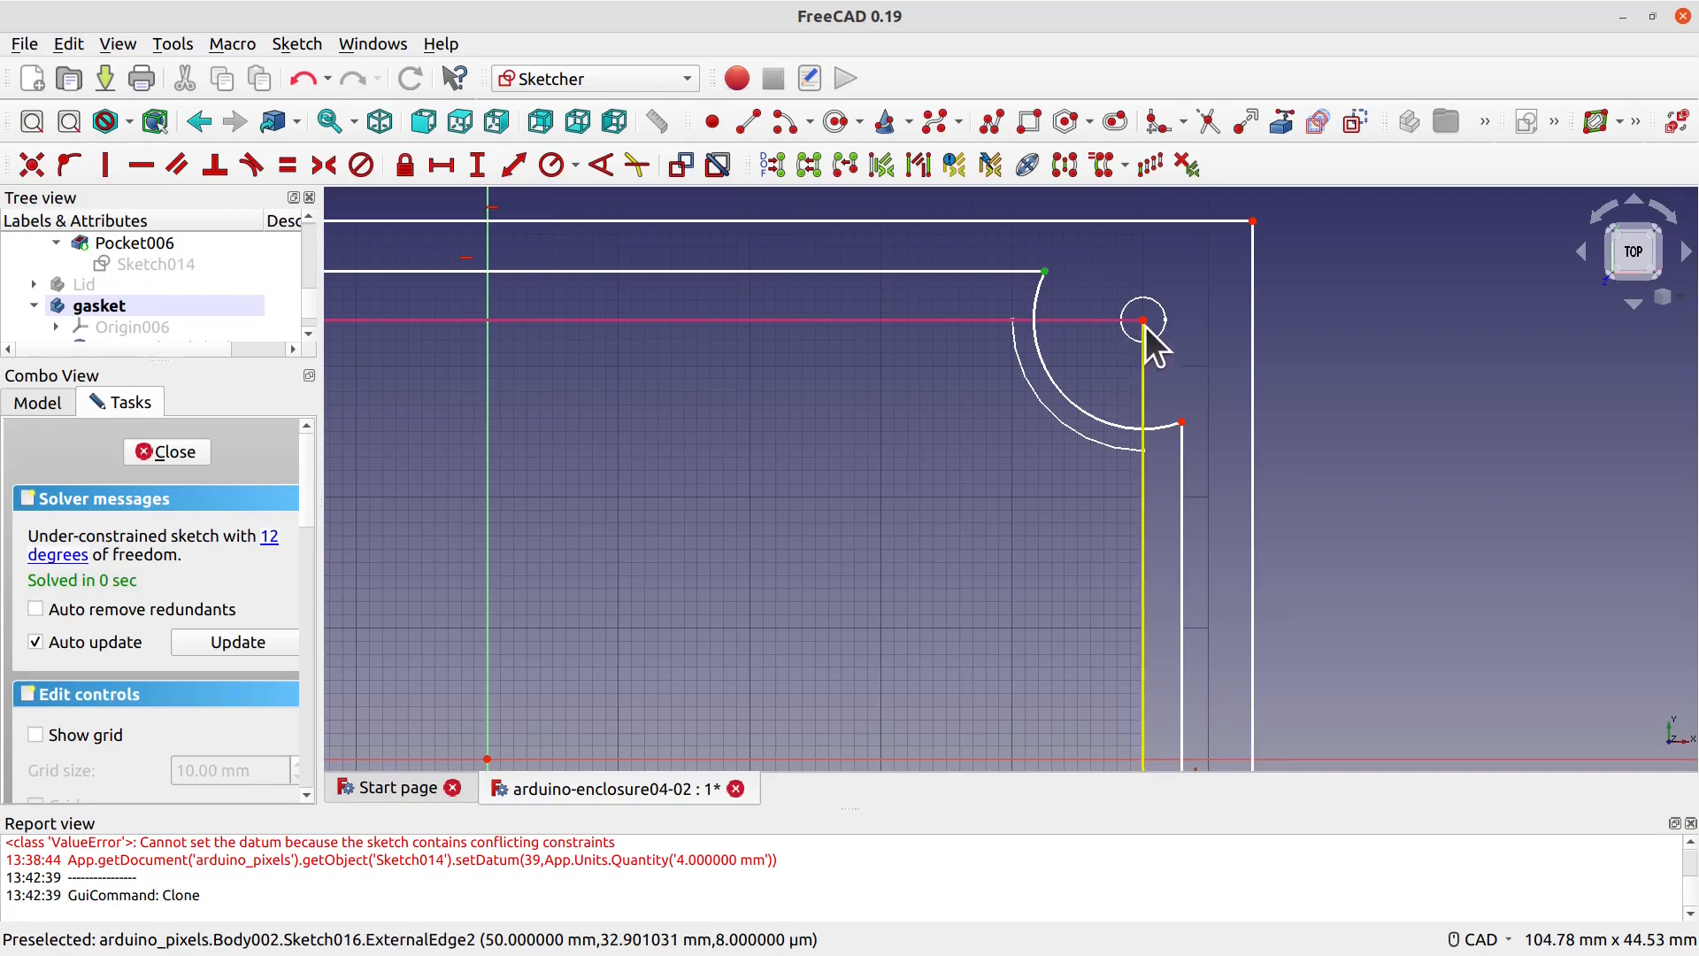
pyautogui.click(1143, 321)
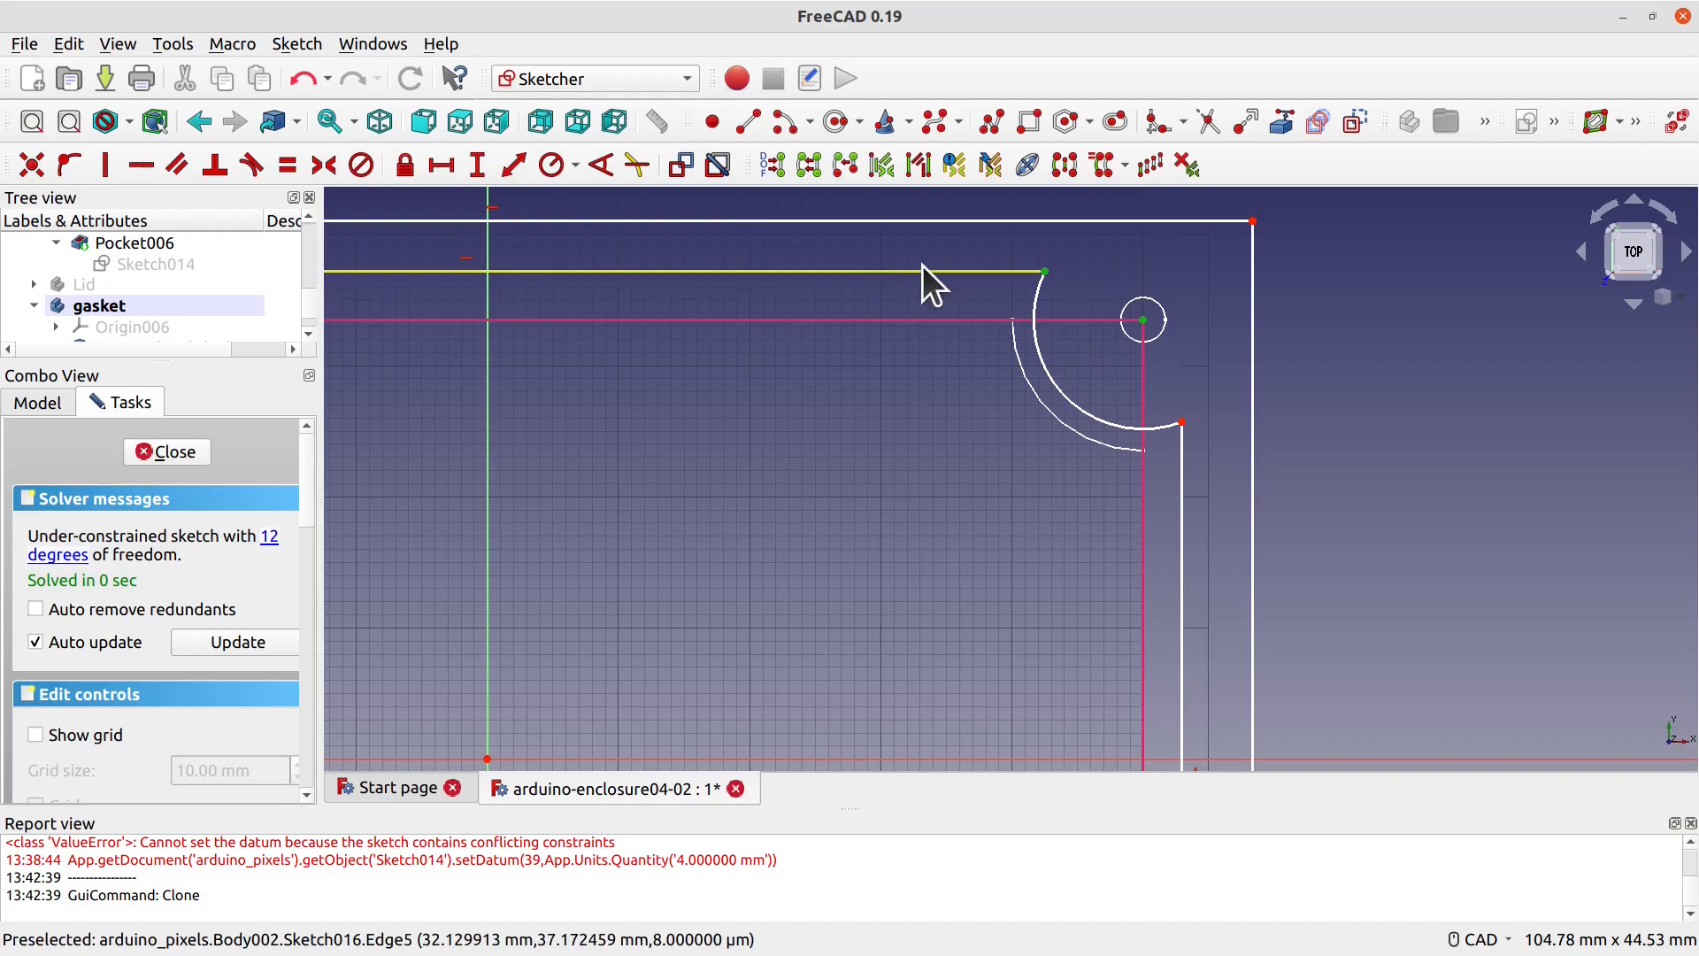
pyautogui.click(1044, 268)
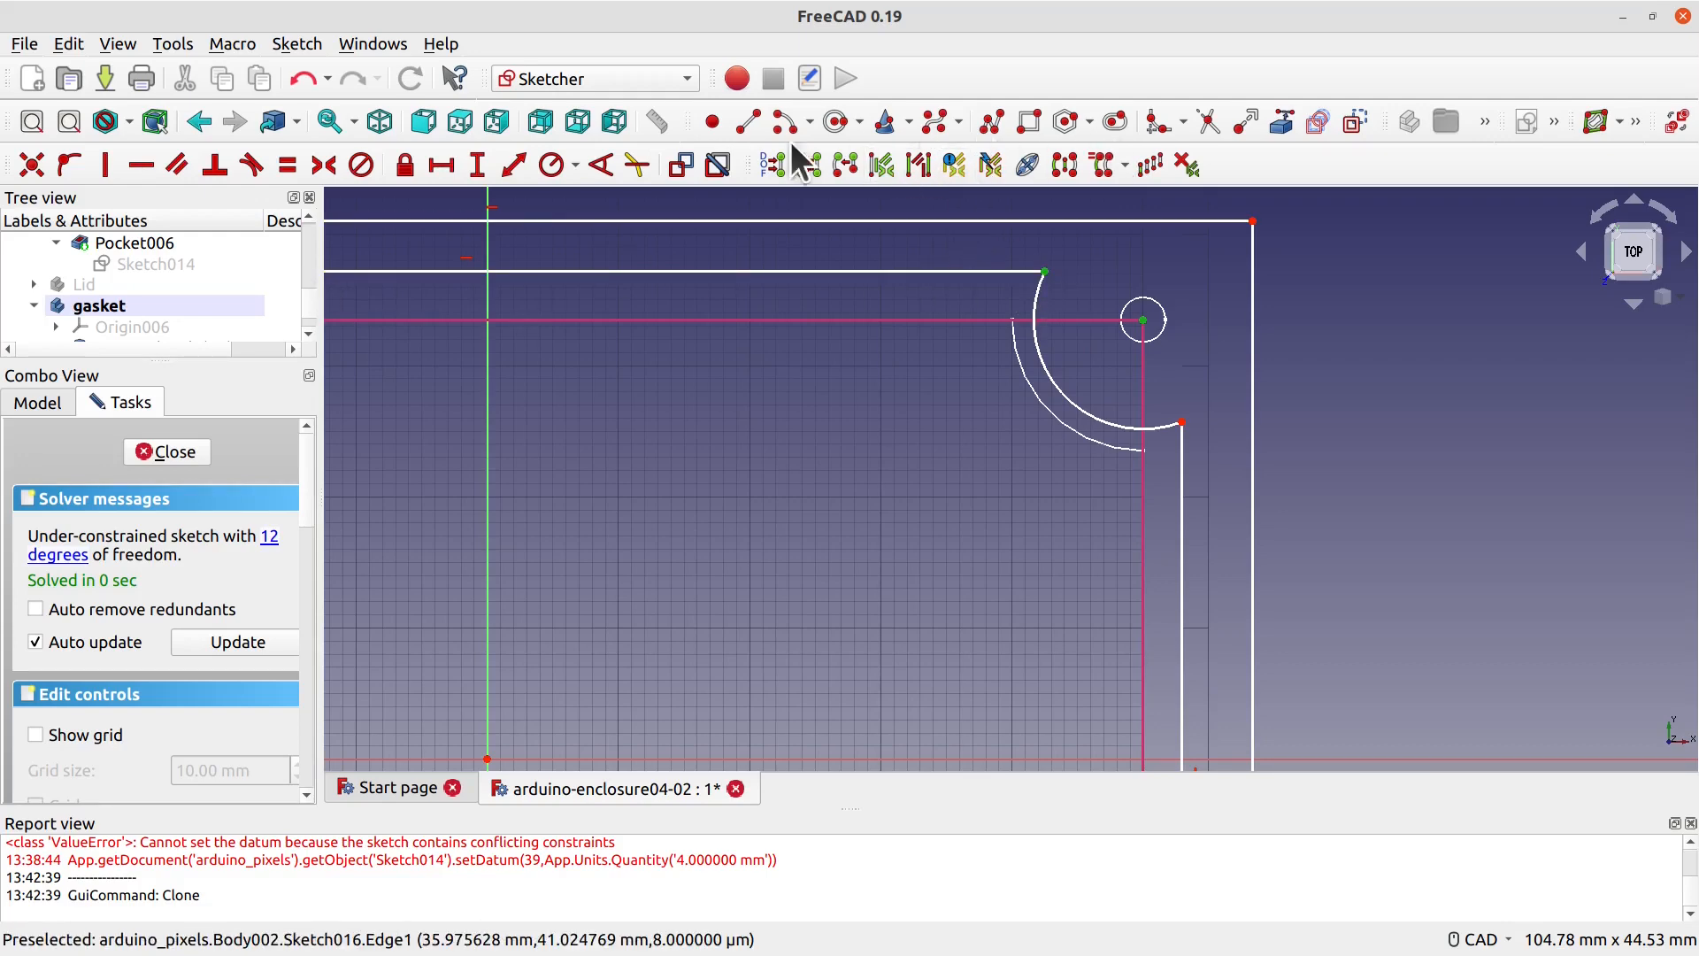
pyautogui.click(475, 165)
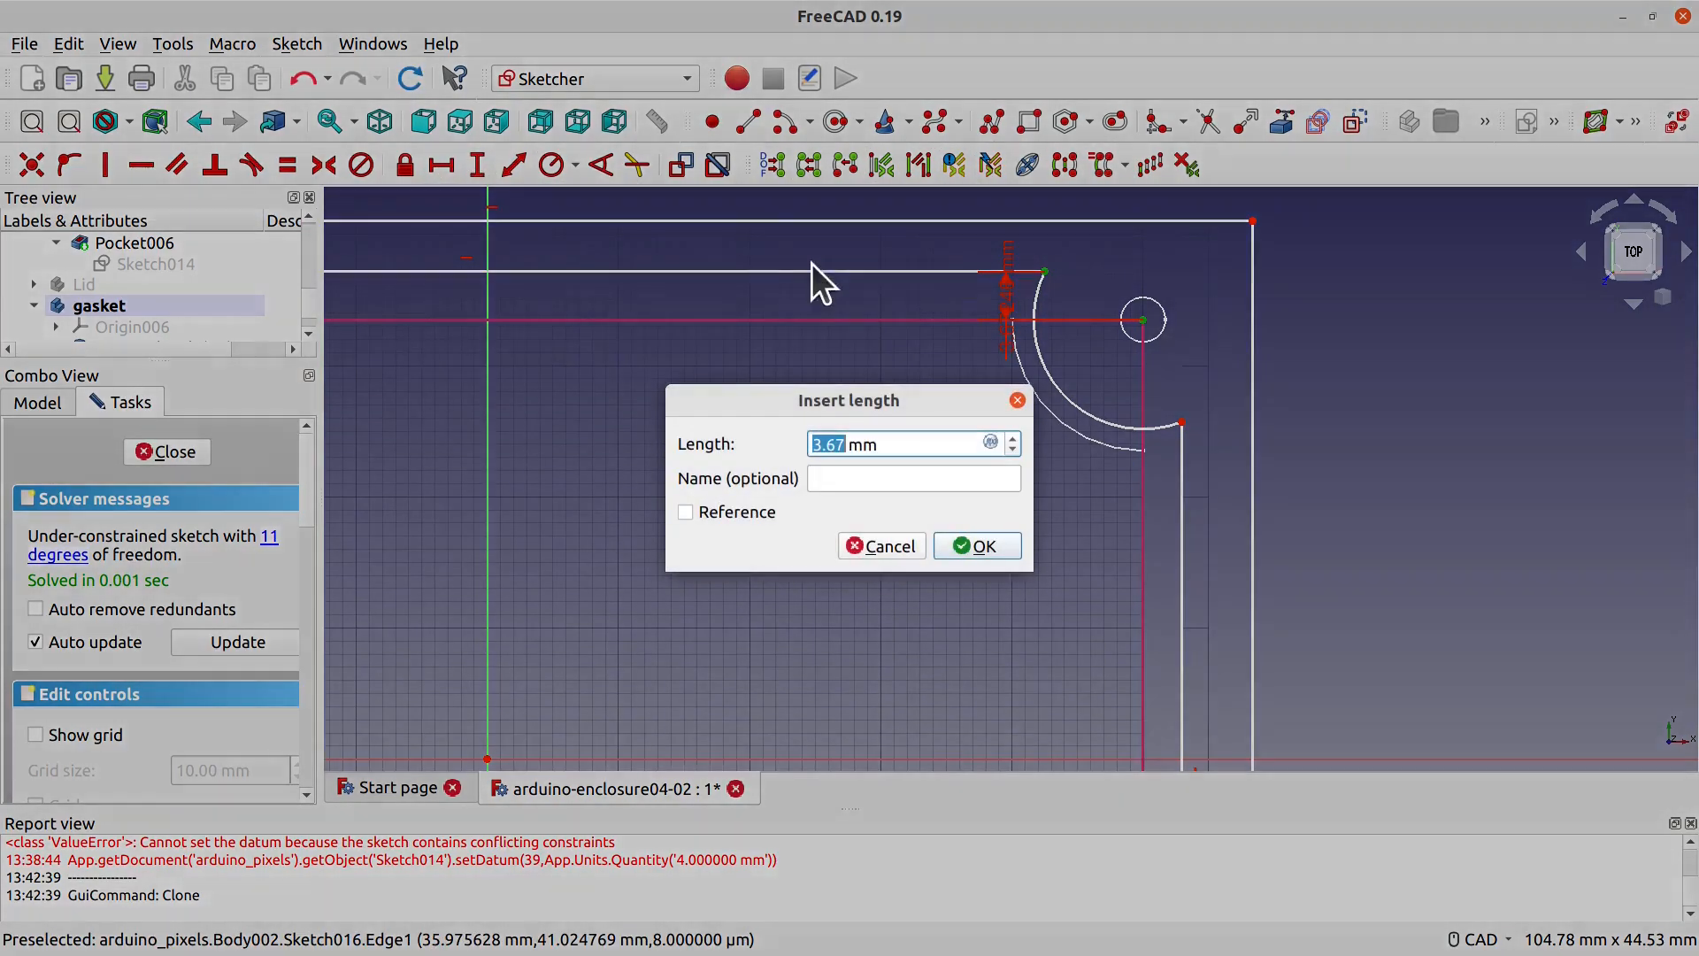
pyautogui.click(847, 444)
pyautogui.moveTo(847, 445); pyautogui.dragTo(790, 448)
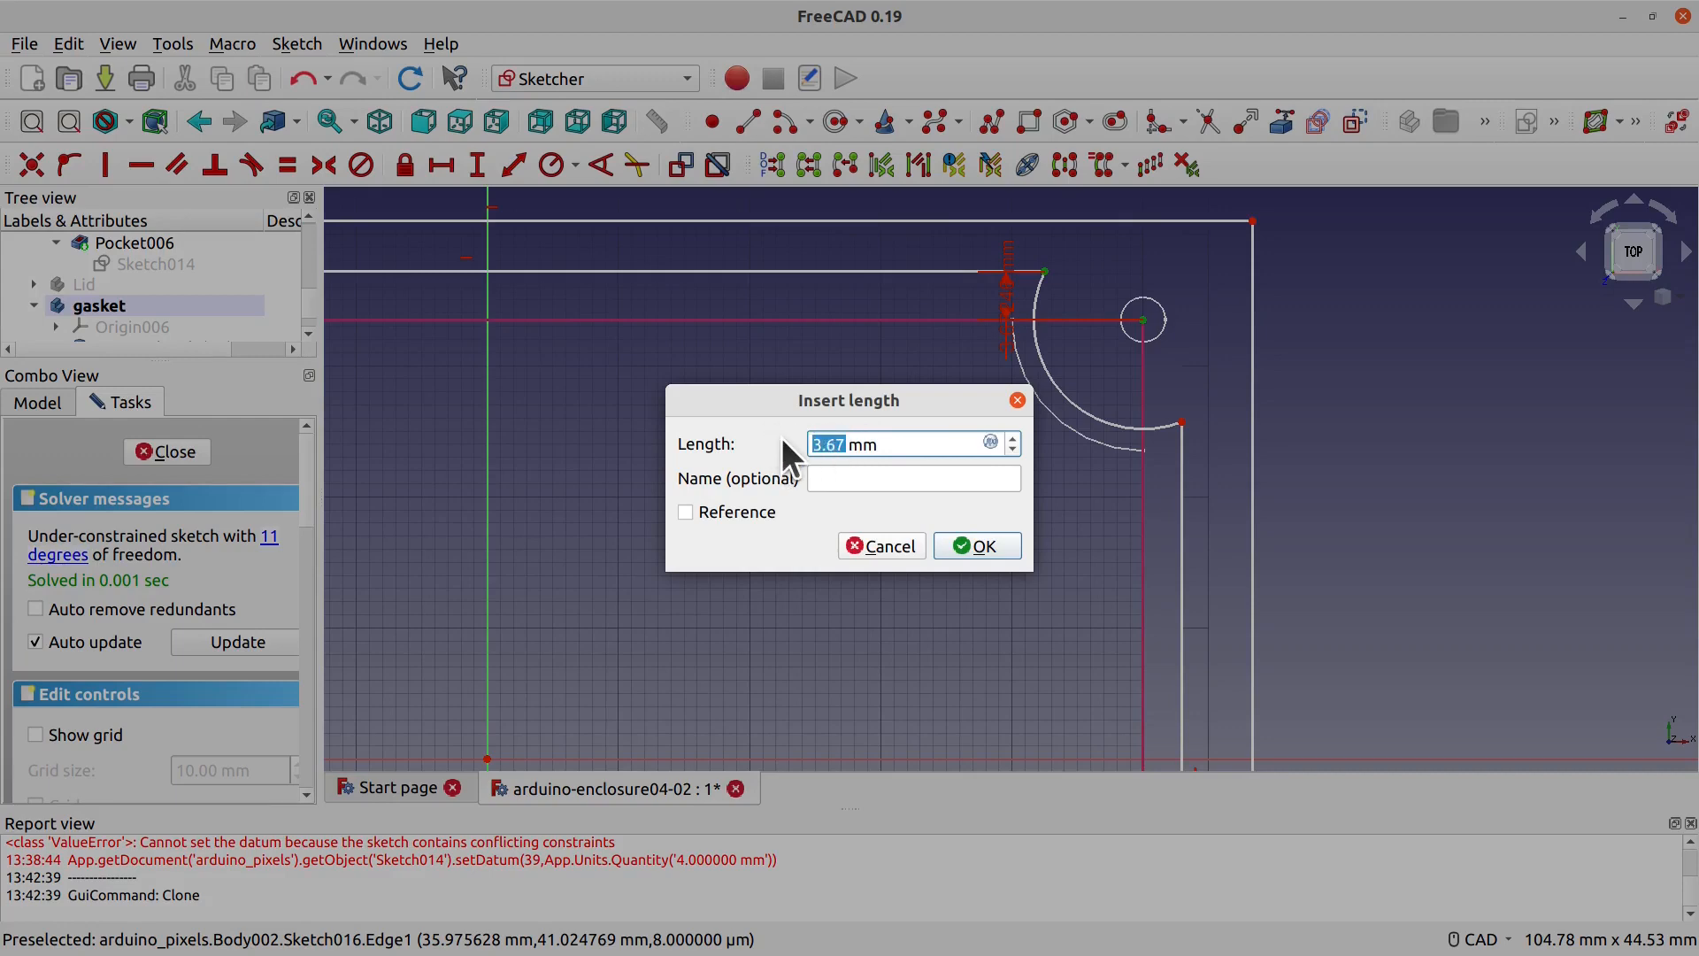
pyautogui.write('2.1')
pyautogui.click(963, 542)
# Step: Constrain the vertical distance between the inner and outer top edges to 3.8 mm and move the dimension outside the outline
pyautogui.scroll(-1, 1092, 427)
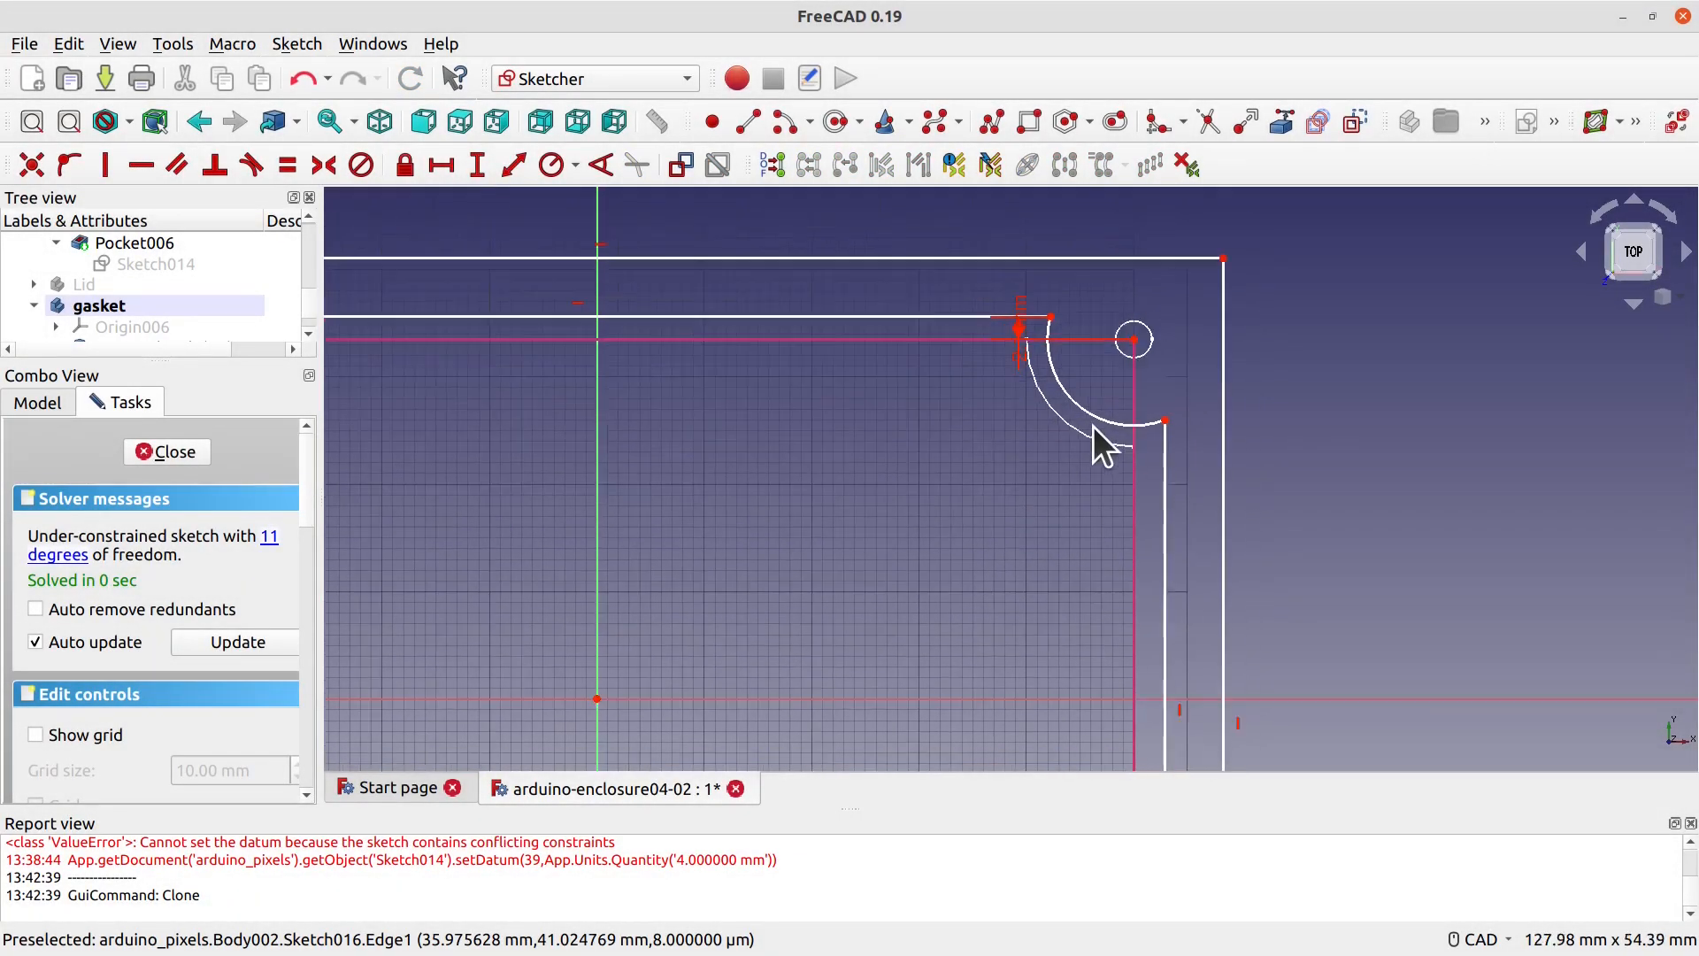
pyautogui.moveTo(1279, 342); pyautogui.dragTo(1305, 405, button='middle')
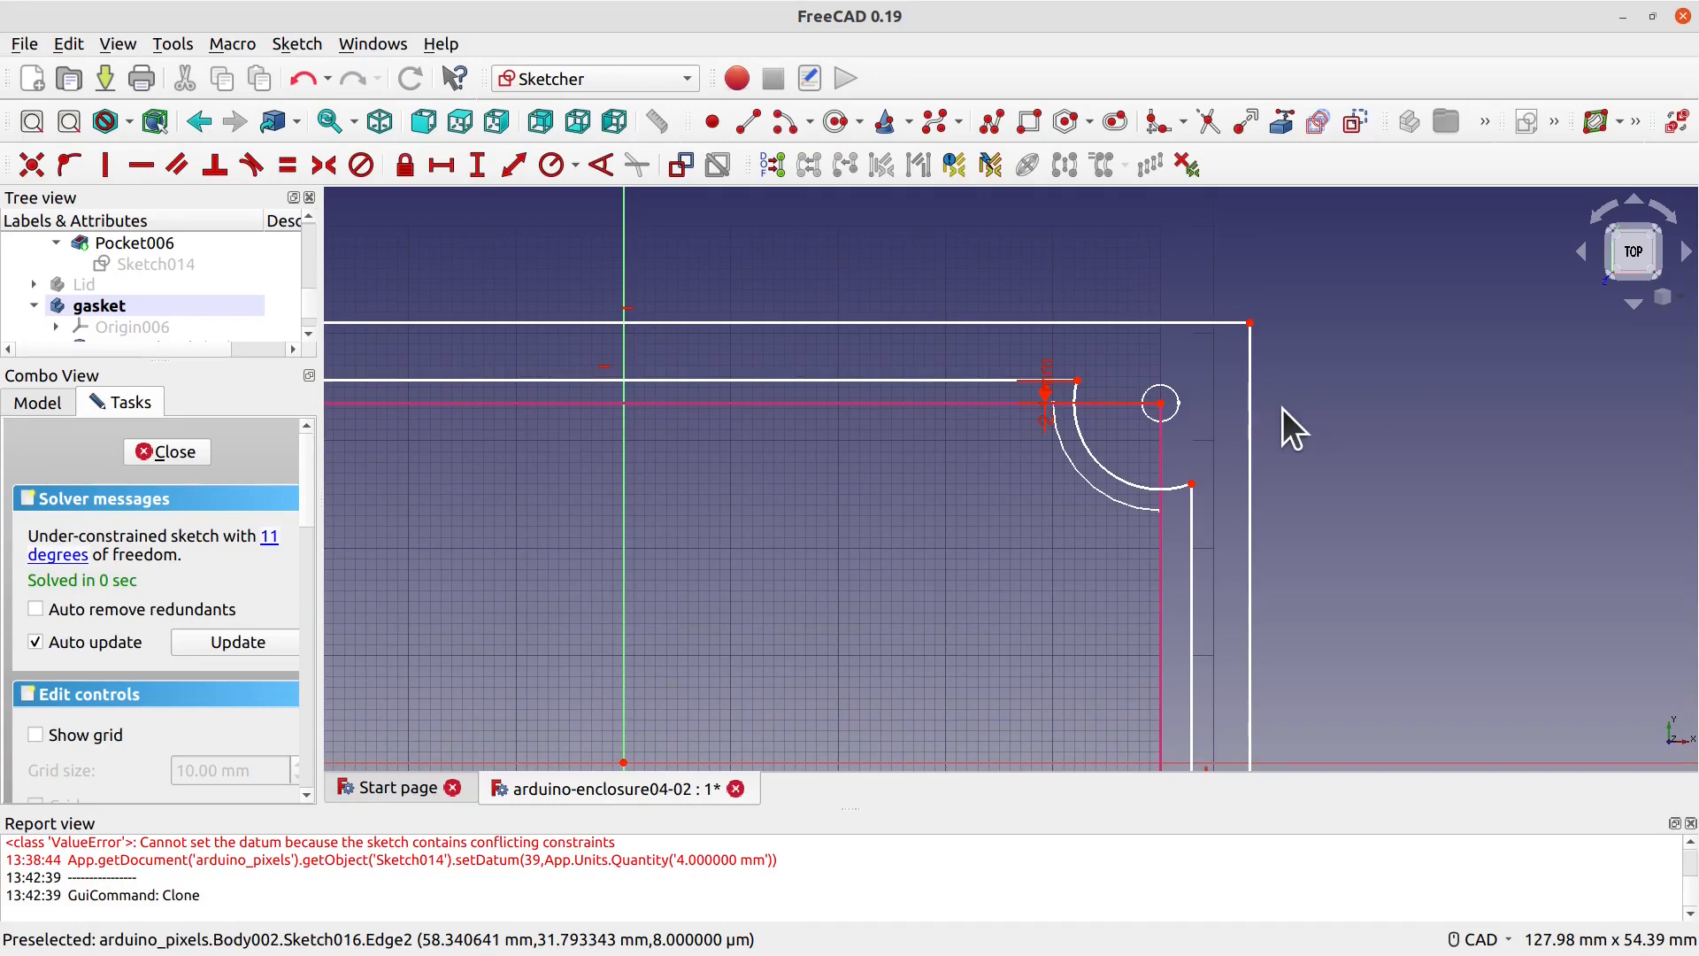
pyautogui.click(1081, 377)
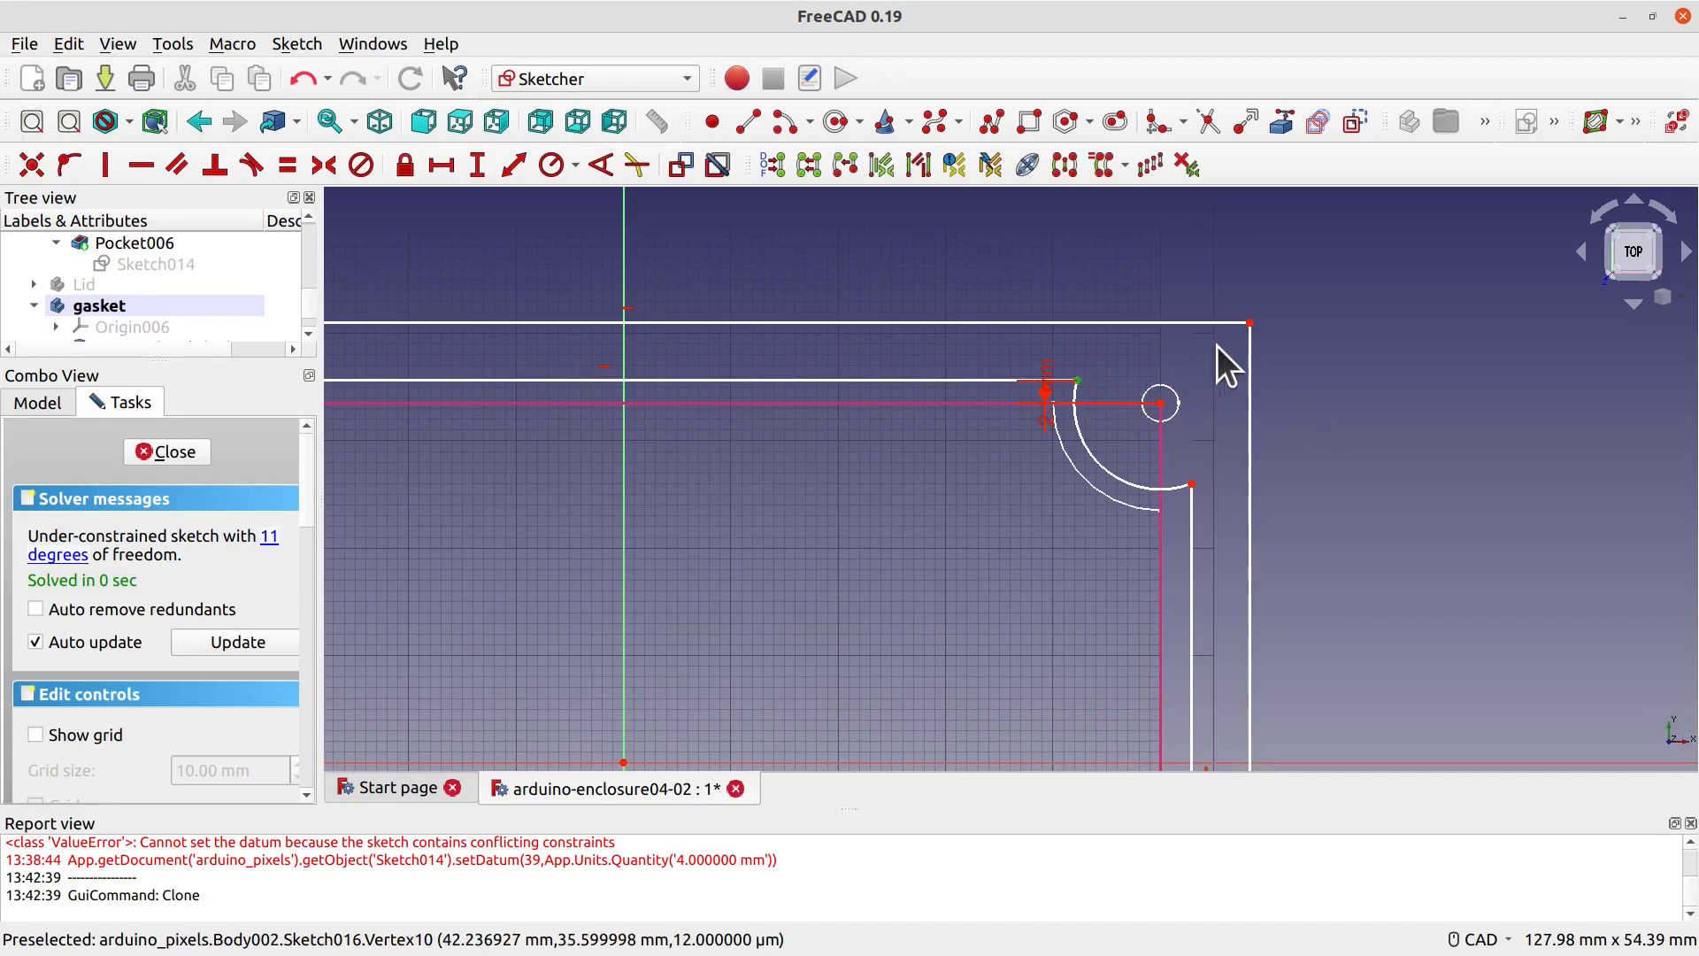
pyautogui.click(1250, 334)
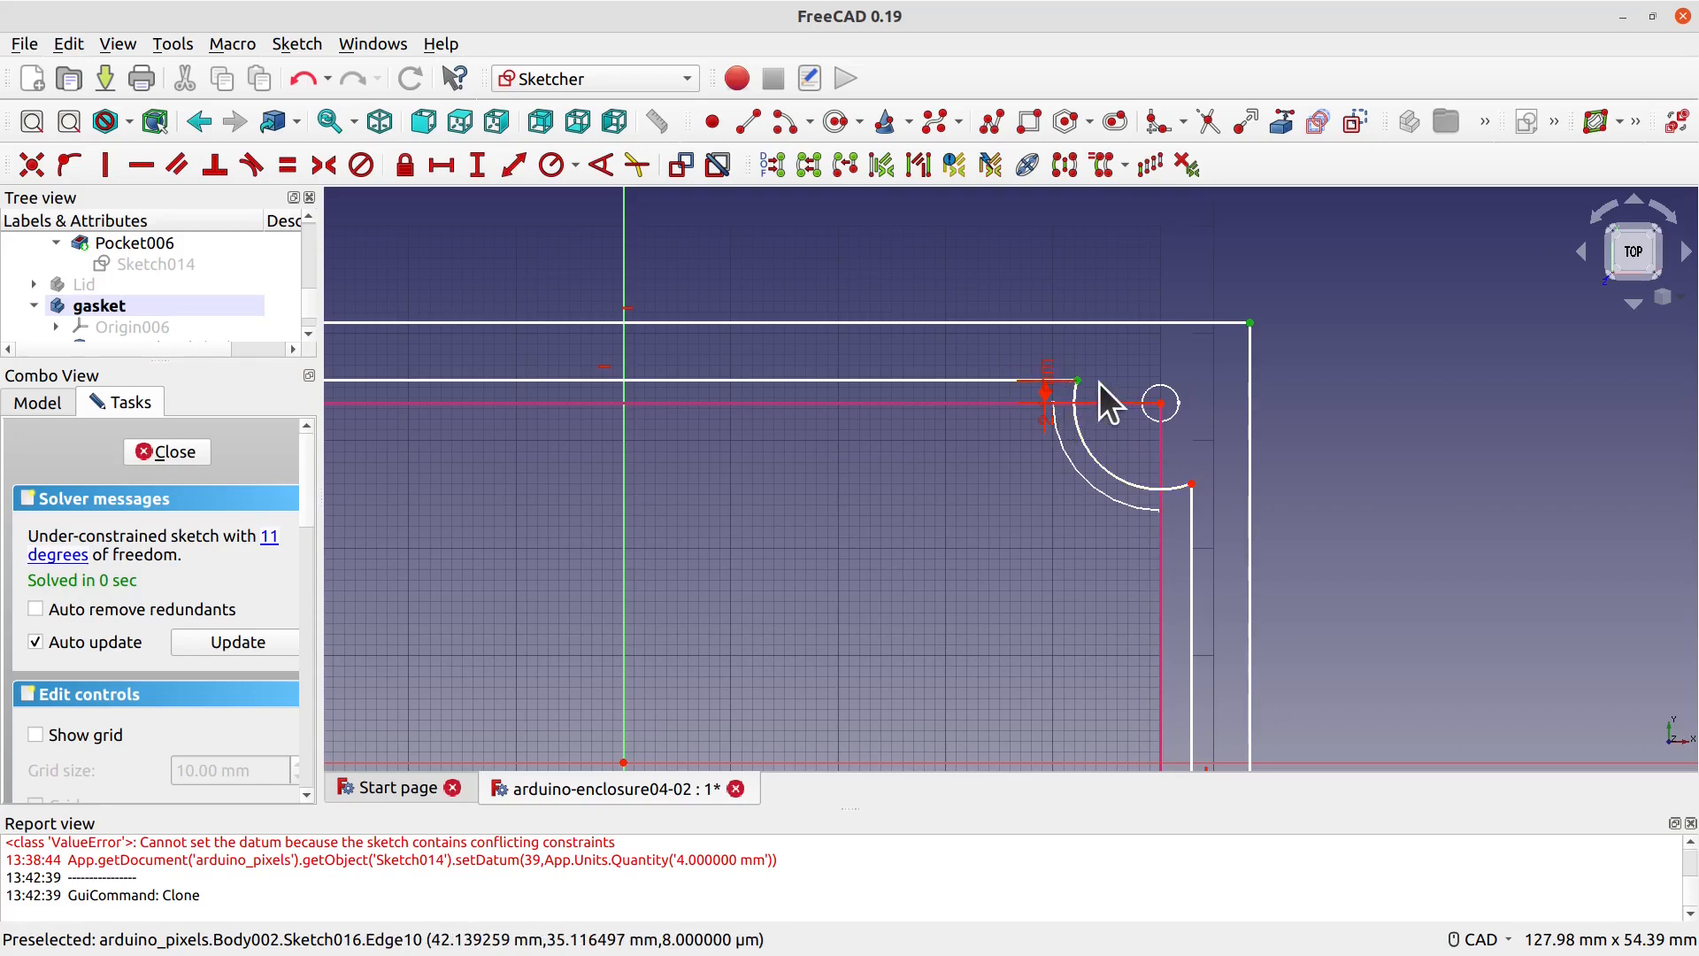
pyautogui.click(478, 165)
pyautogui.write('3.8')
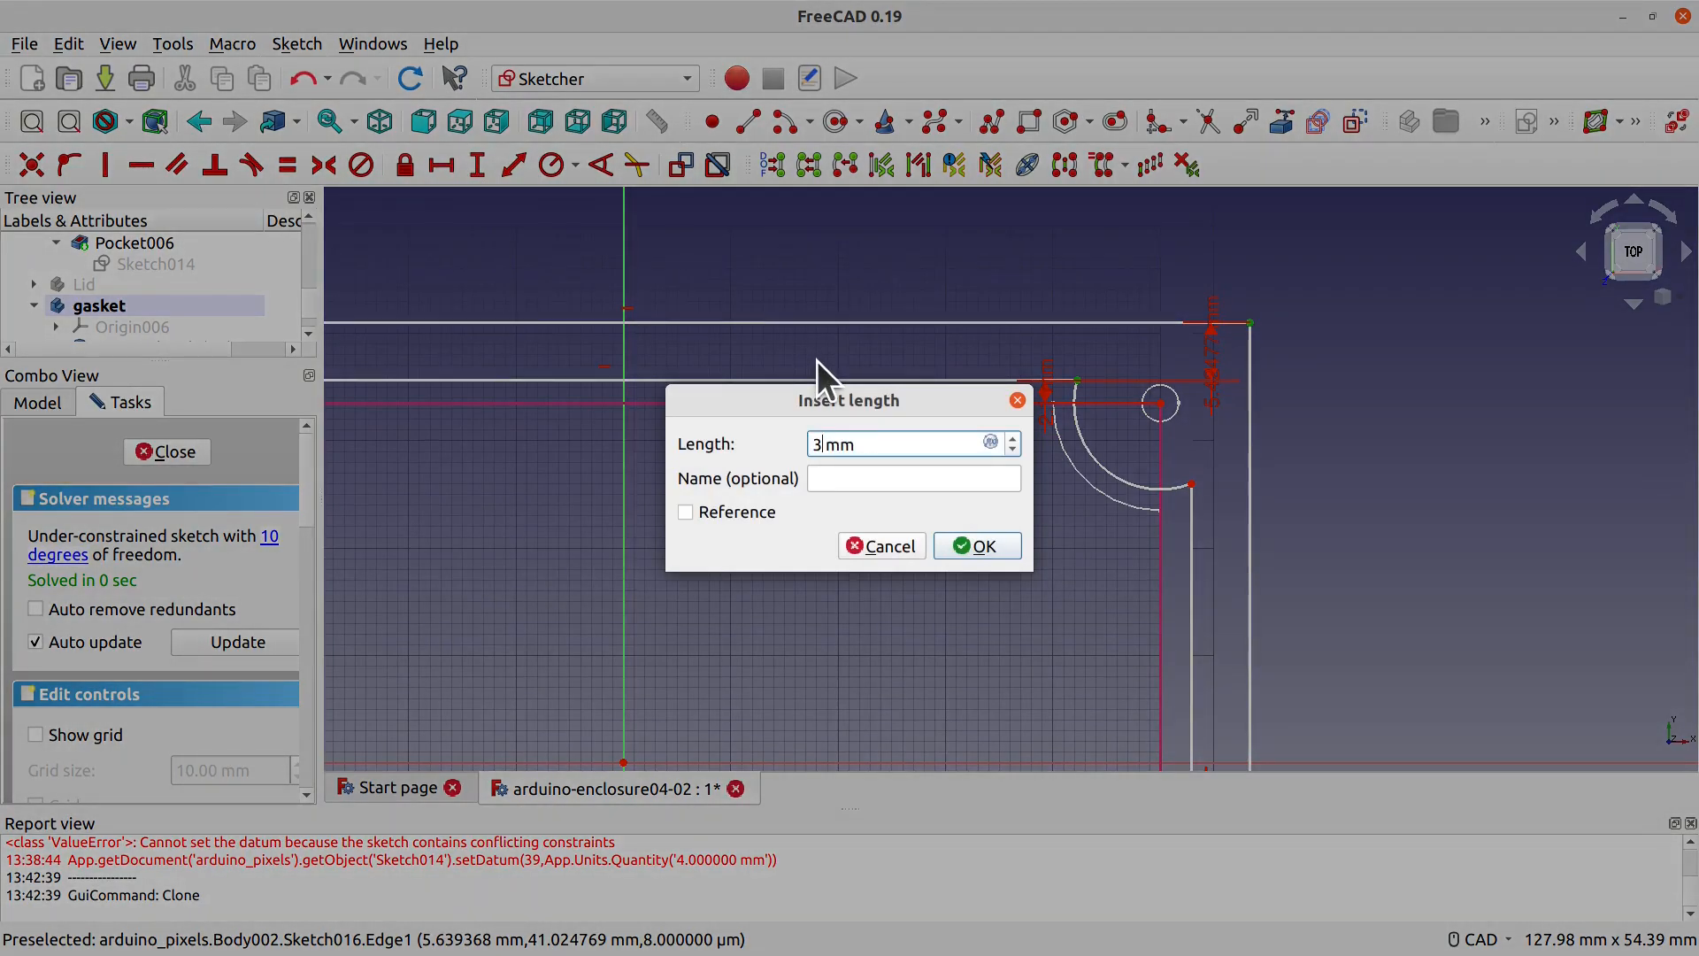
pyautogui.click(958, 536)
pyautogui.moveTo(1209, 354); pyautogui.dragTo(1336, 294)
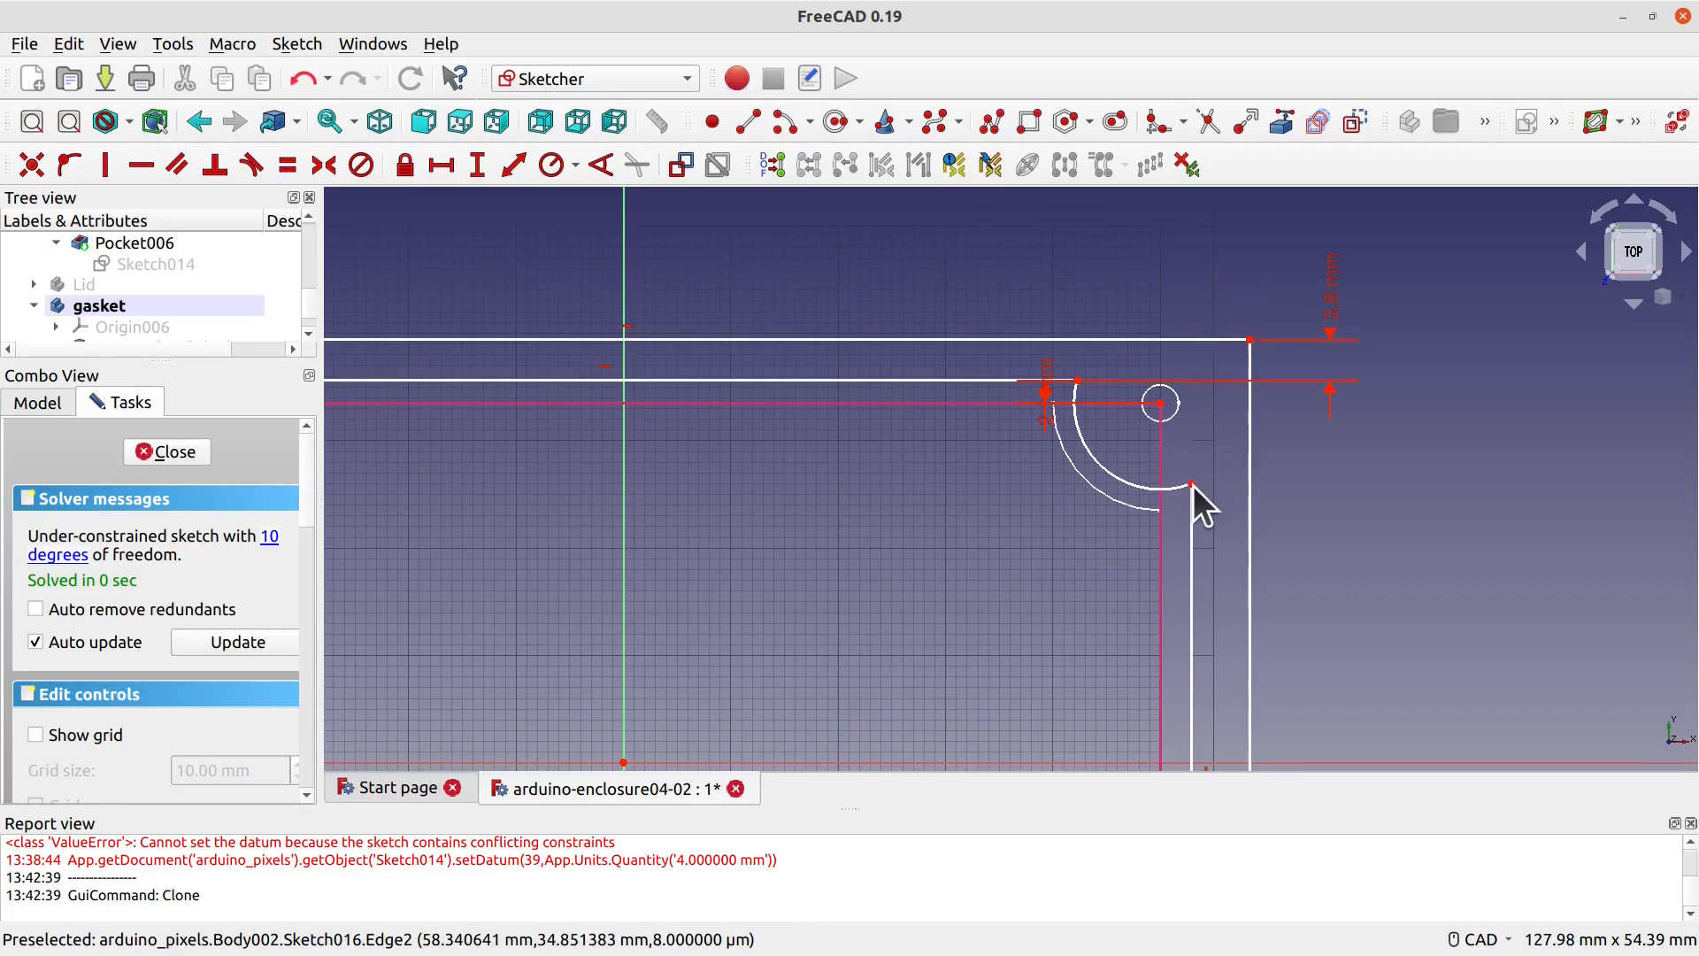
# Step: Constrain the horizontal distance between the upper-right screw hole centre and the inner outline's right edge to 2.1 mm
pyautogui.scroll(6, 1155, 511)
pyautogui.scroll(1, 1168, 510)
pyautogui.scroll(-4, 1195, 486)
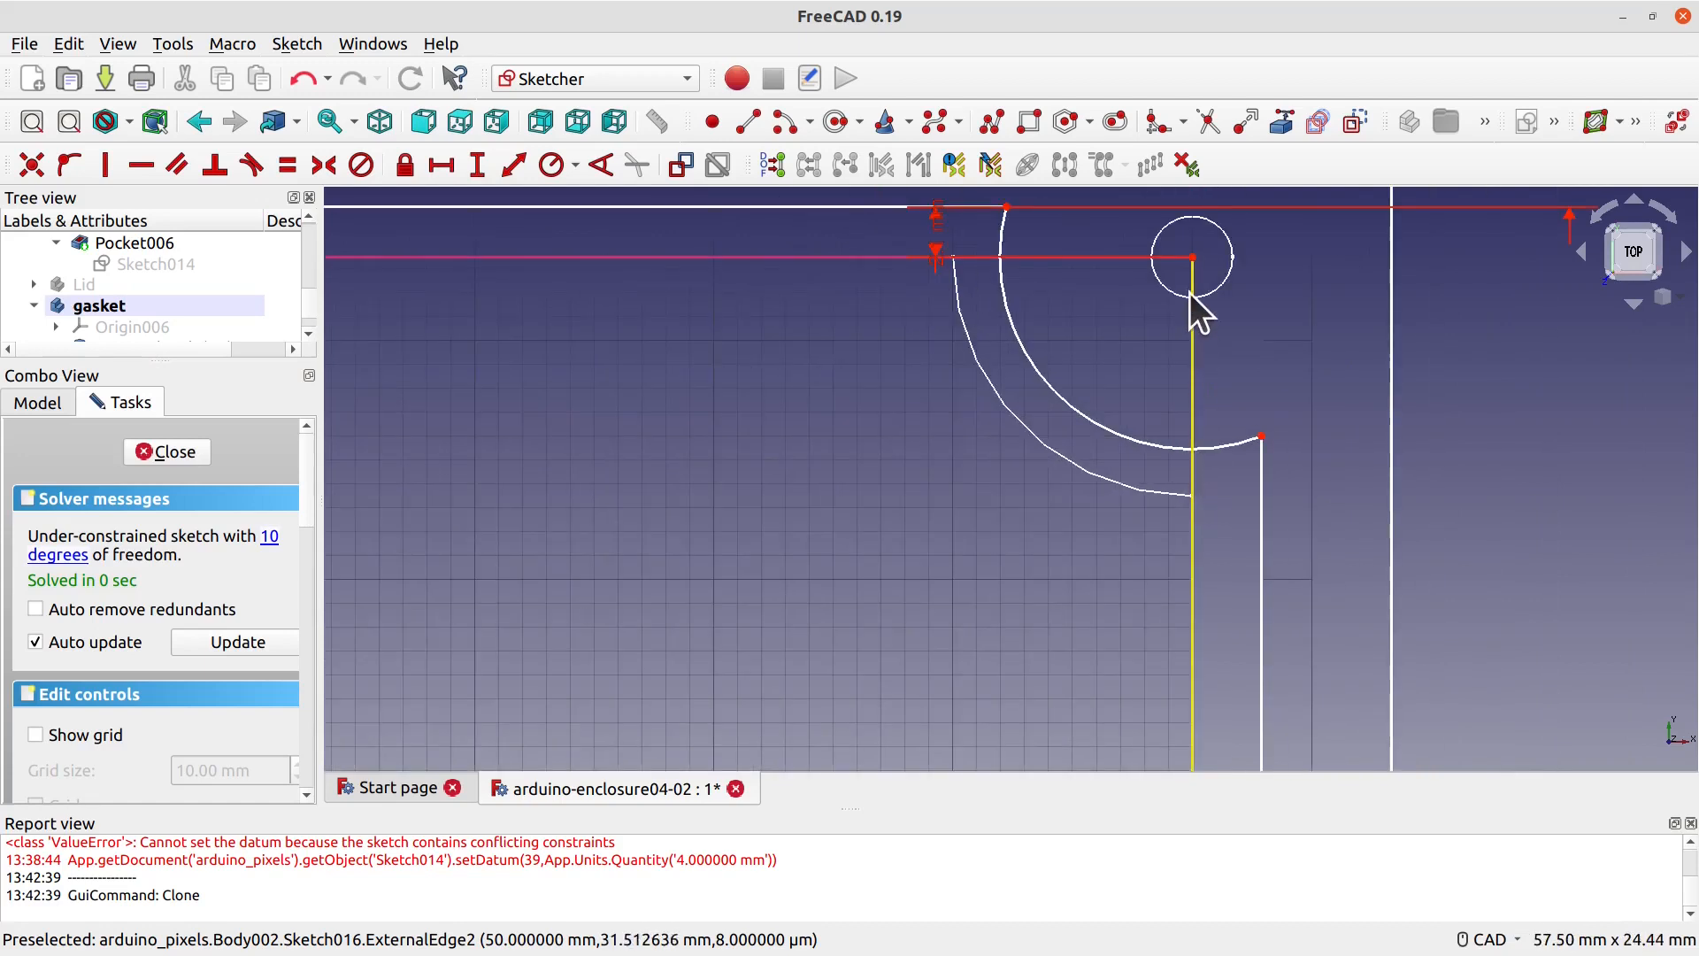
pyautogui.click(1193, 258)
pyautogui.click(1262, 436)
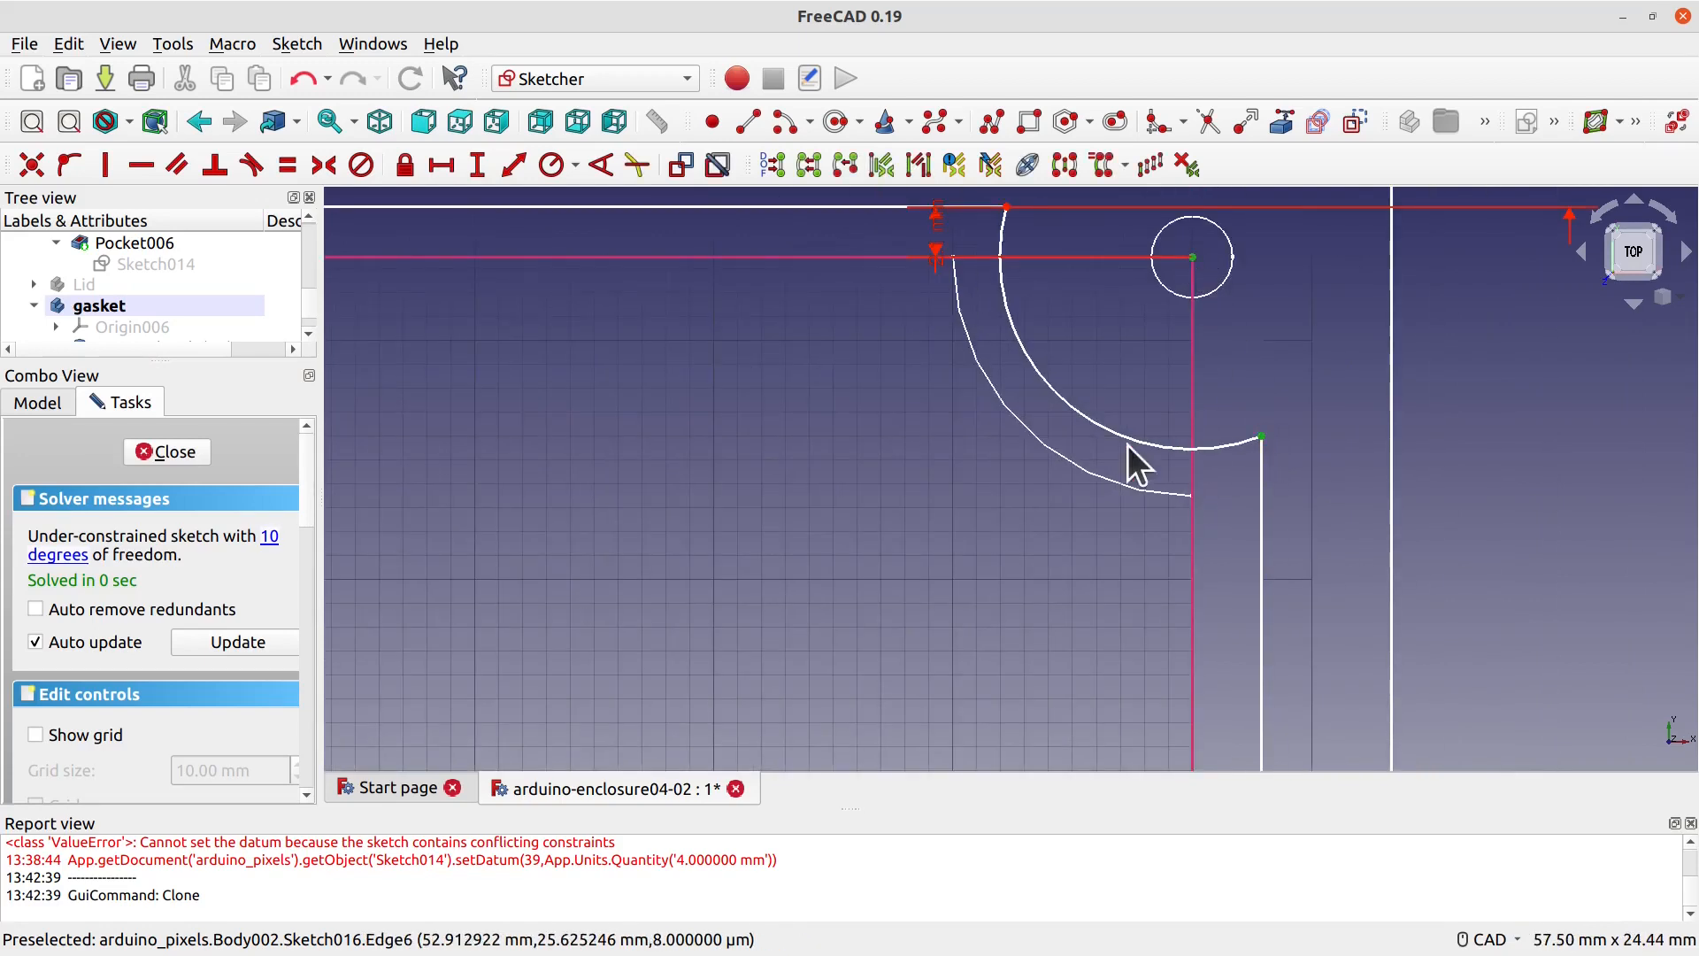
pyautogui.click(448, 172)
pyautogui.write('2.1')
pyautogui.press('Return')
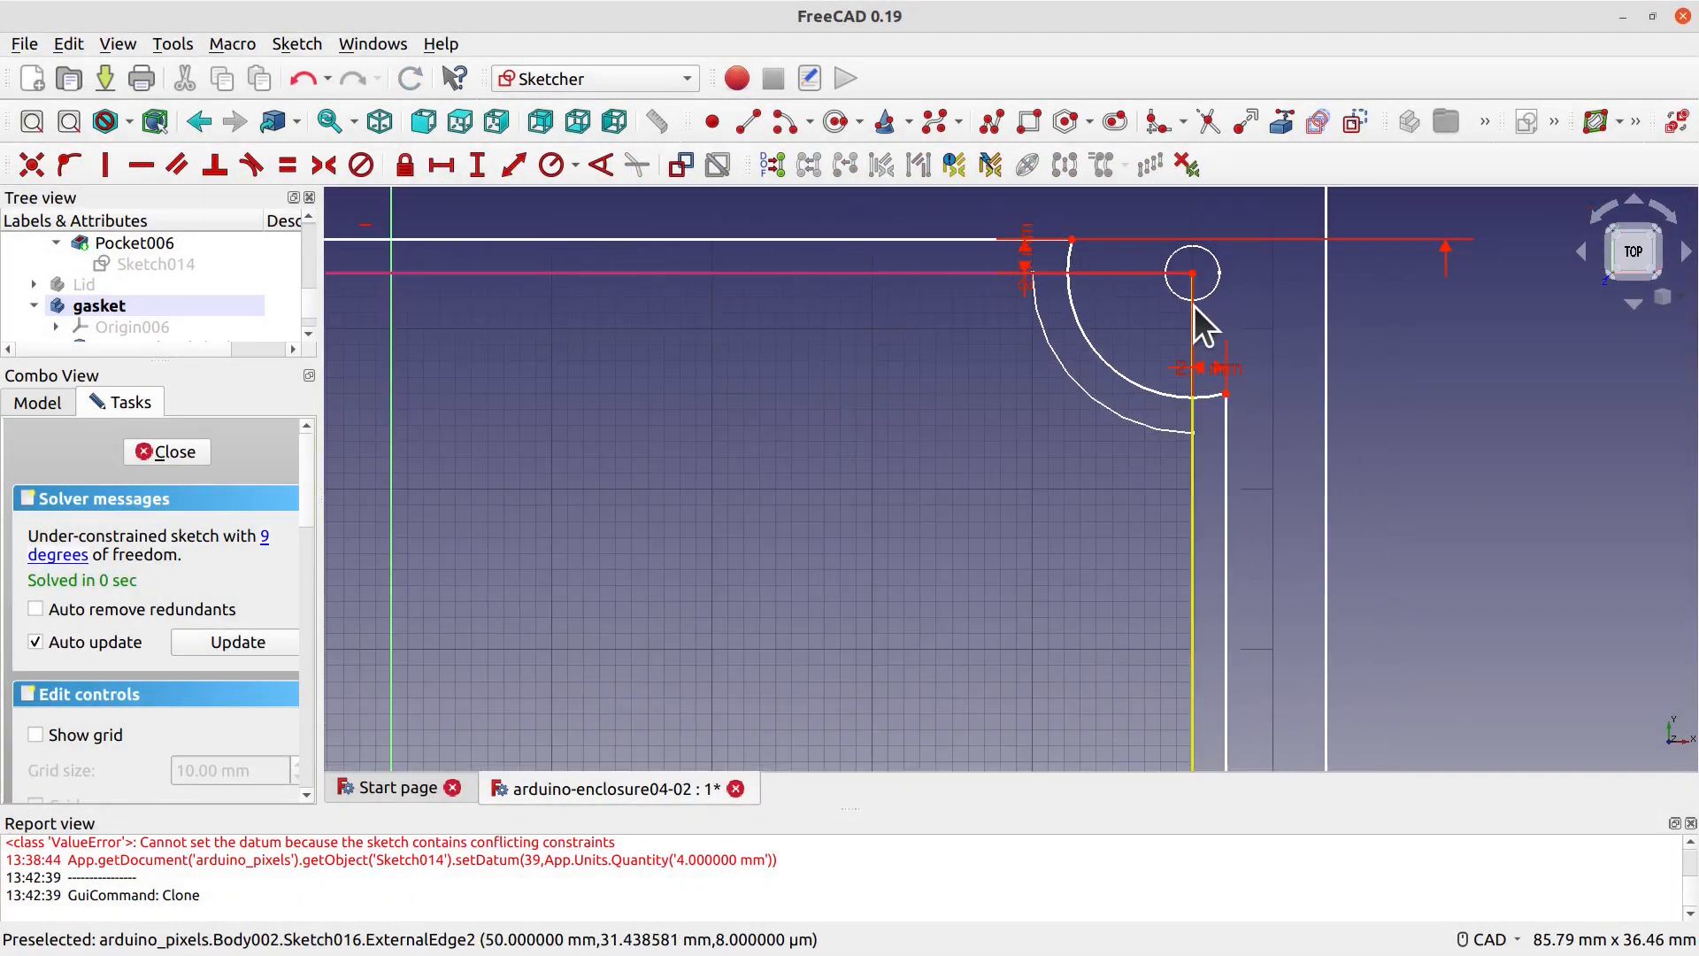
# Step: Constrain the horizontal distance between the inner and outer right edges to 3.8 mm
pyautogui.scroll(-3, 1241, 282)
pyautogui.click(1214, 501)
pyautogui.click(1316, 286)
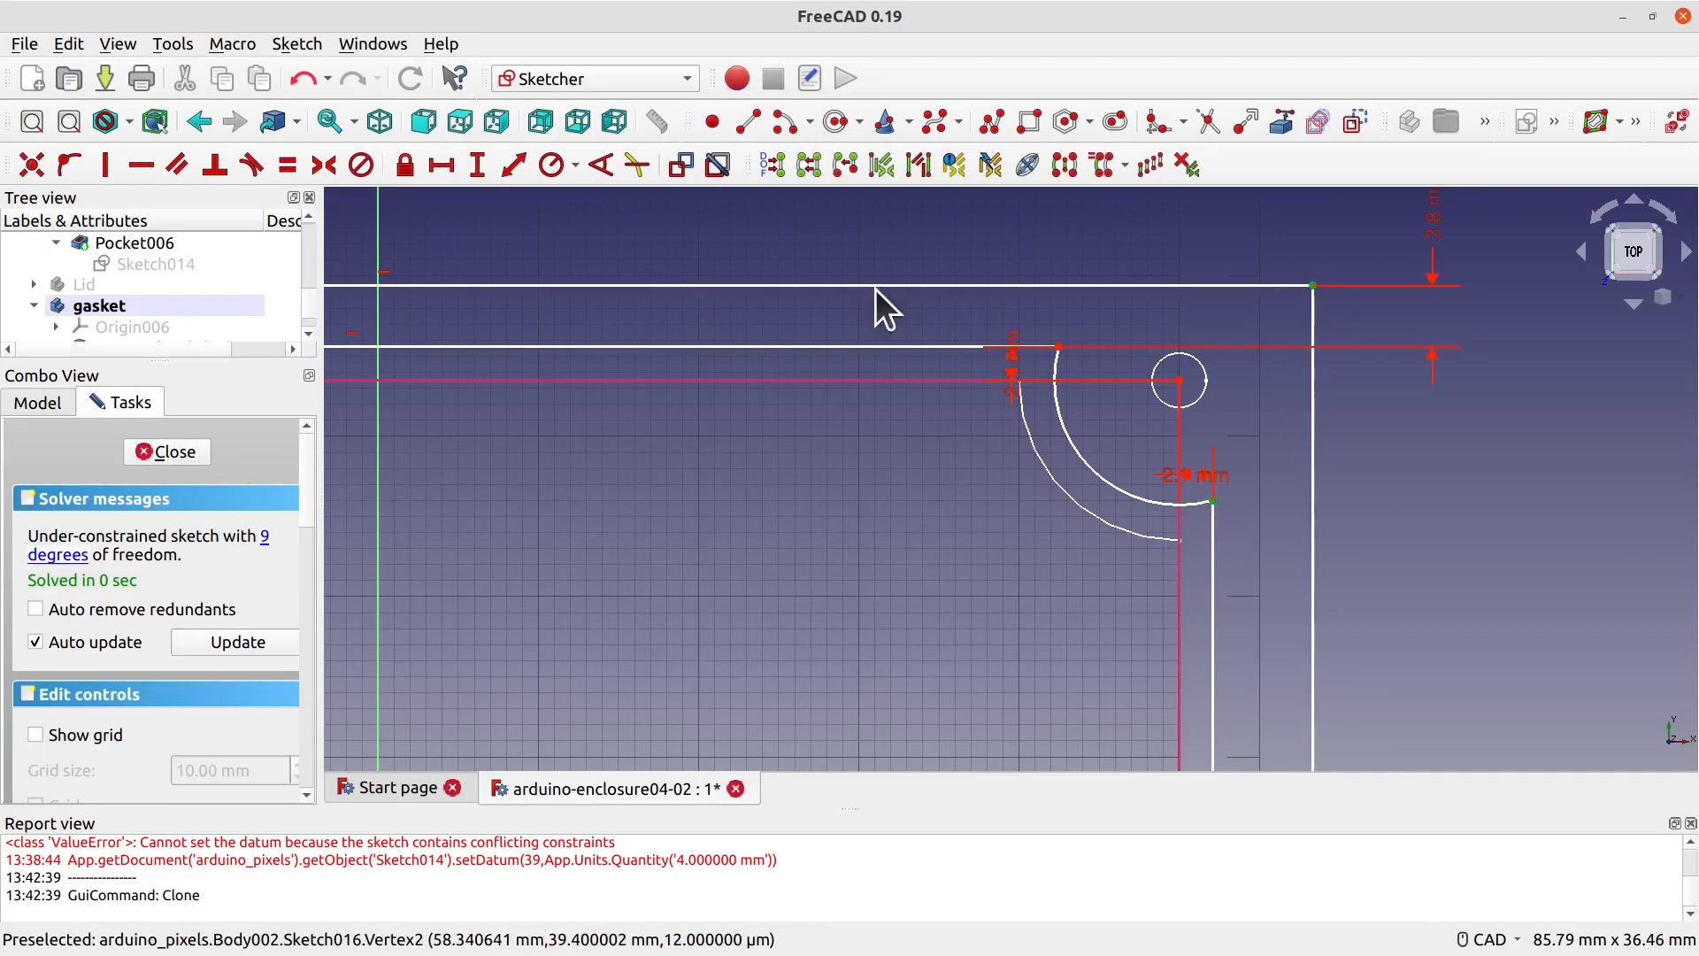
pyautogui.click(442, 166)
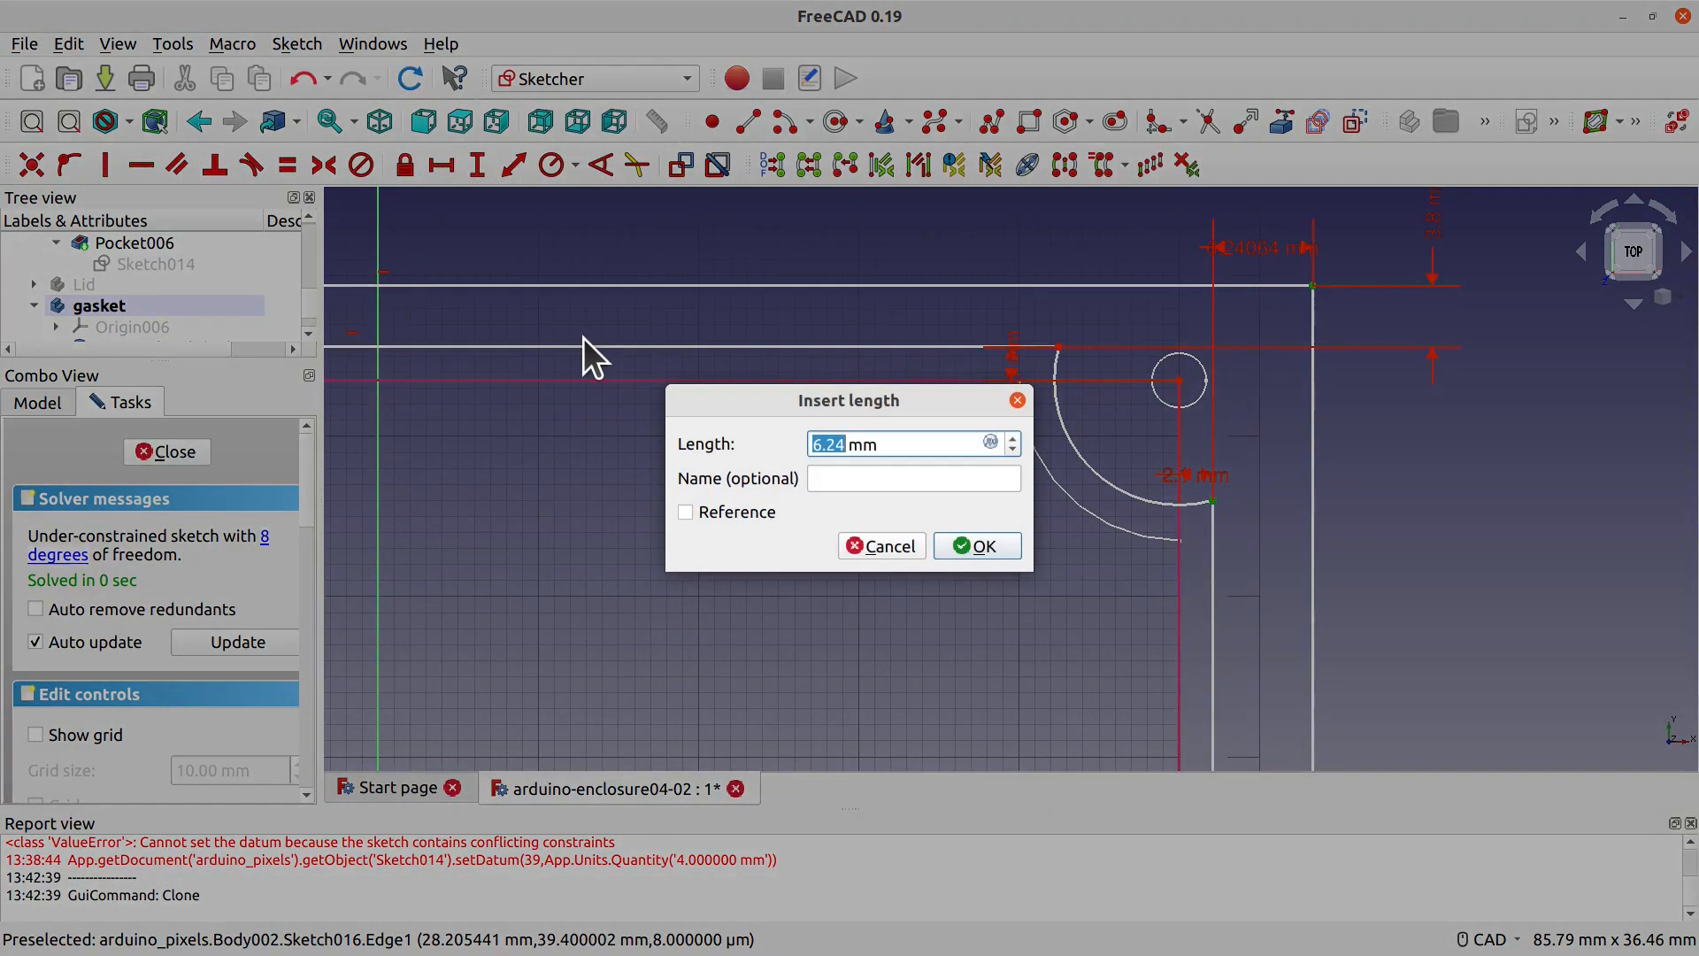
pyautogui.write('3.8')
pyautogui.click(973, 546)
# Step: Give the four corner arcs of the inner outline one shared radius of 7.9 mm
pyautogui.scroll(-5, 986, 494)
pyautogui.moveTo(739, 511); pyautogui.dragTo(783, 432, button='middle')
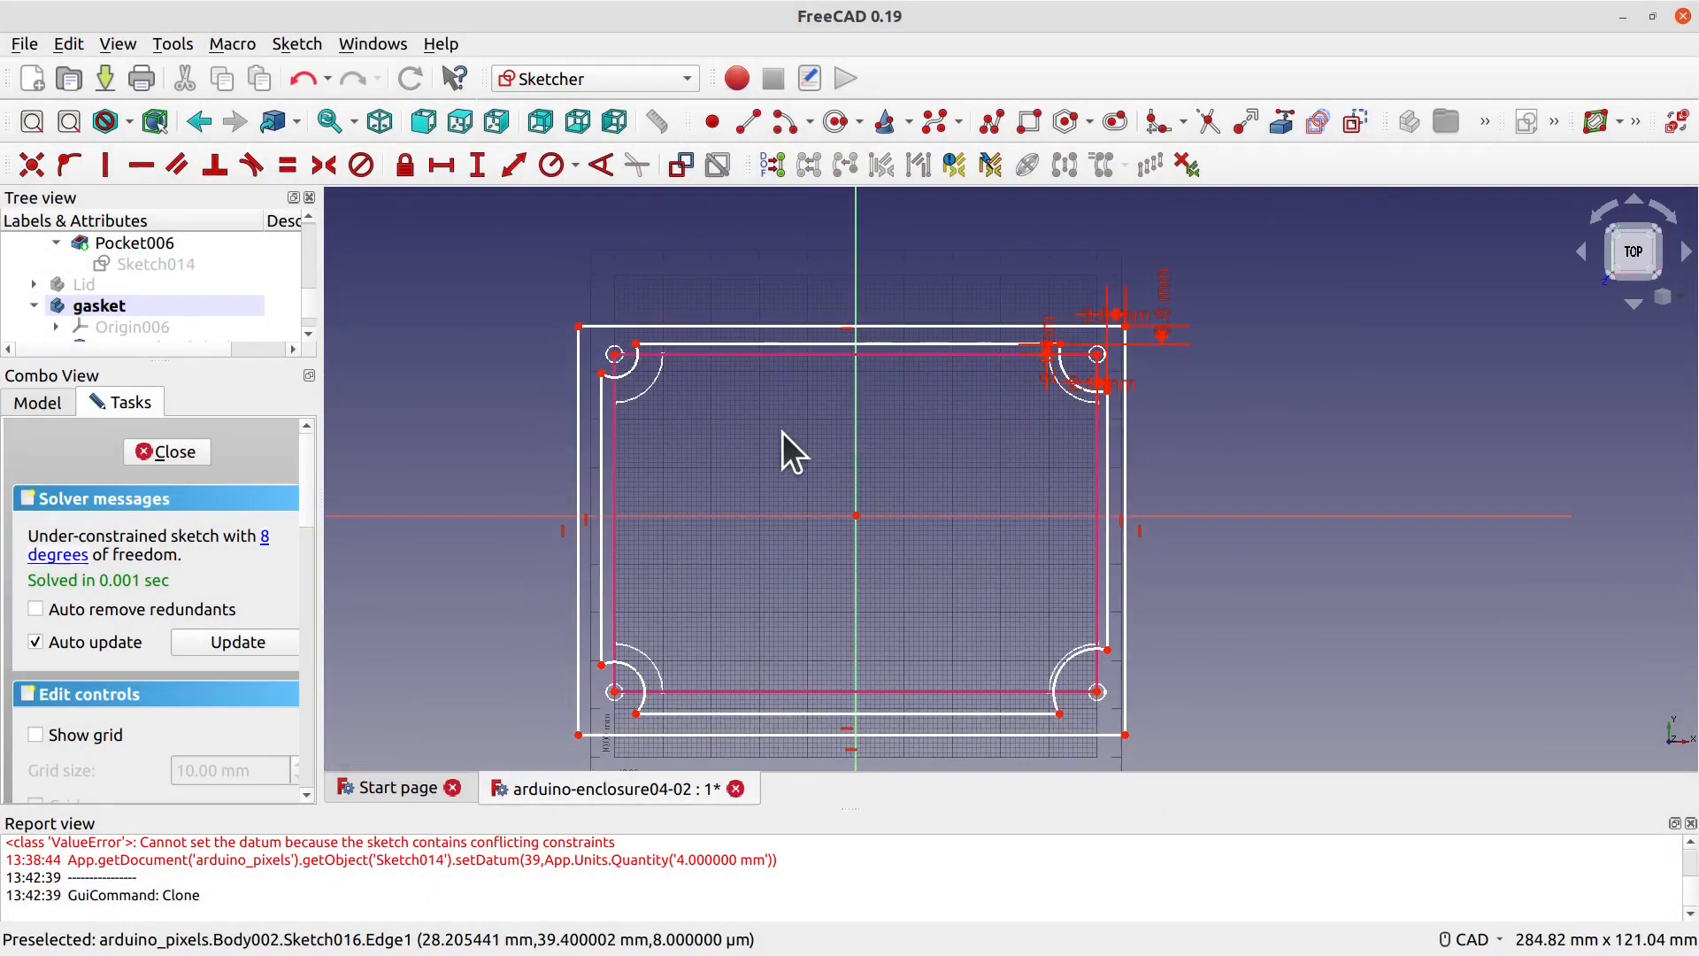
pyautogui.click(628, 373)
pyautogui.click(1068, 371)
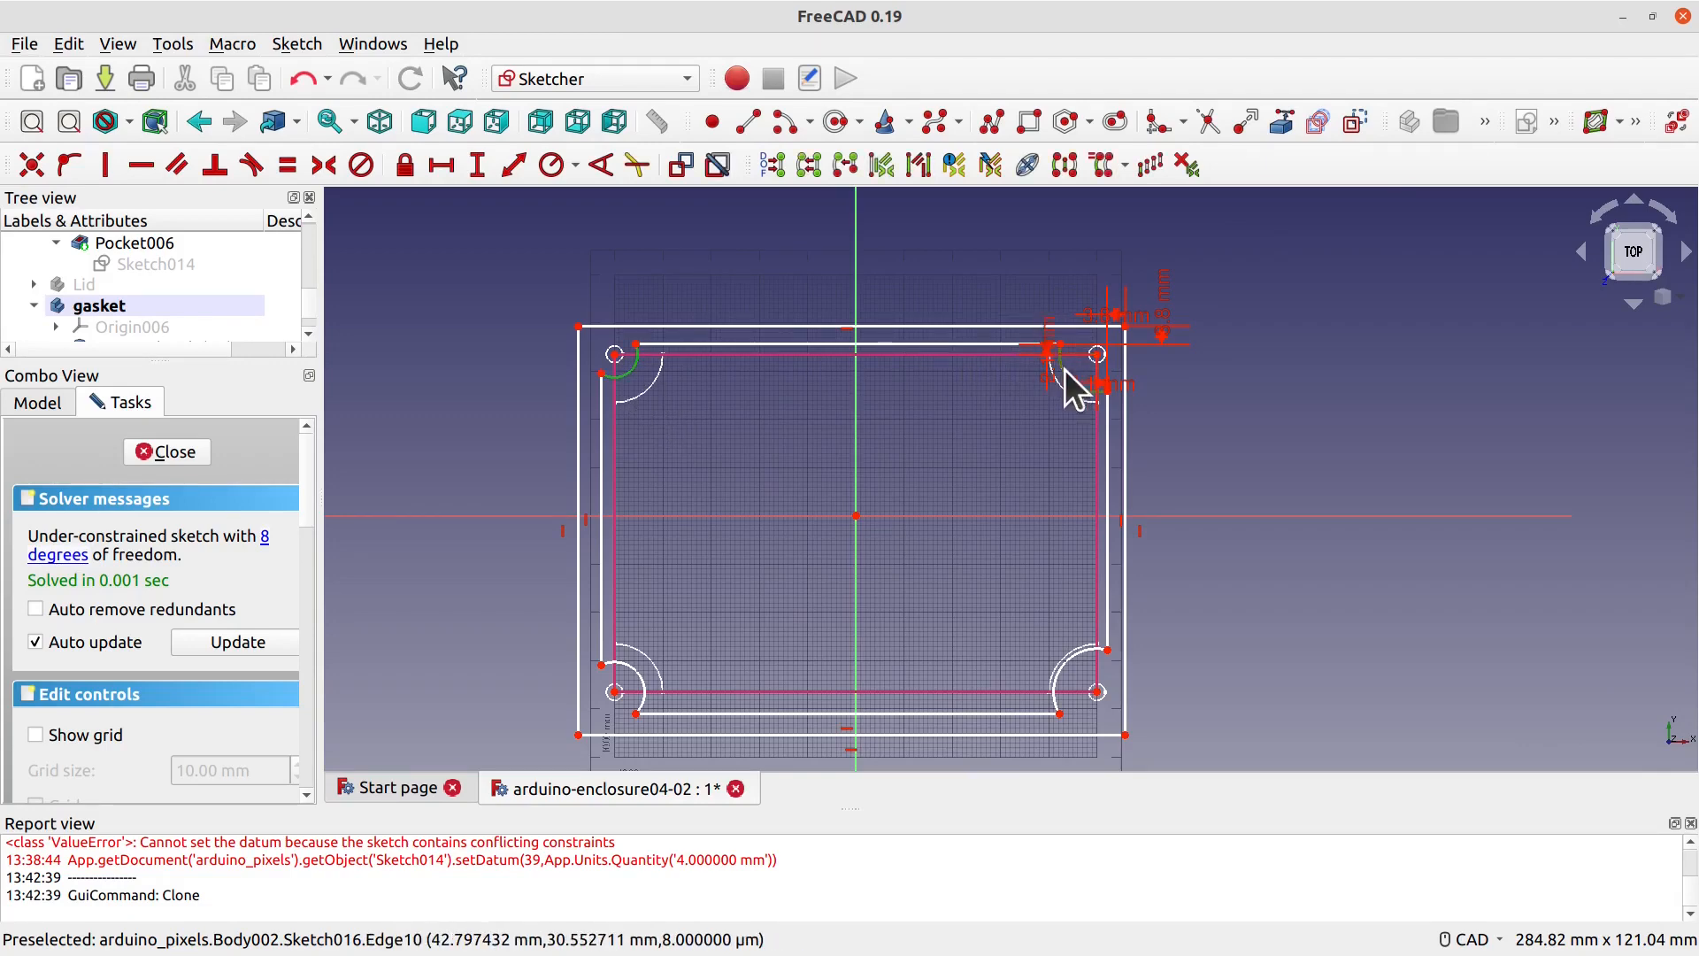
pyautogui.click(1074, 682)
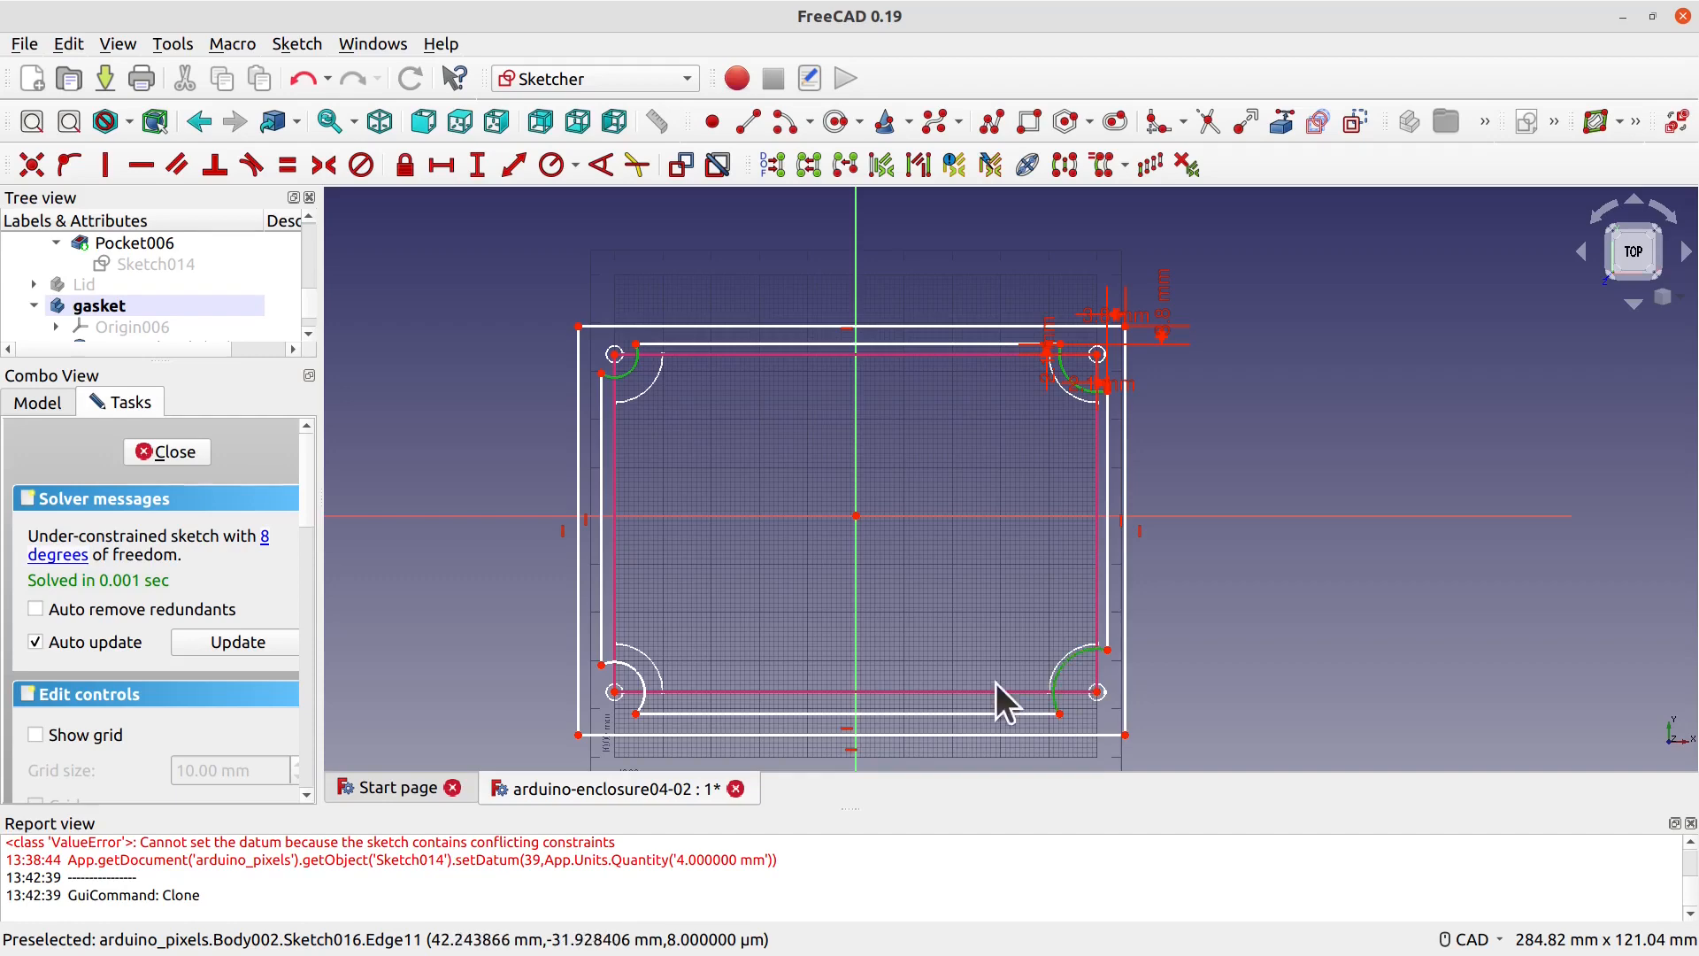
pyautogui.click(642, 680)
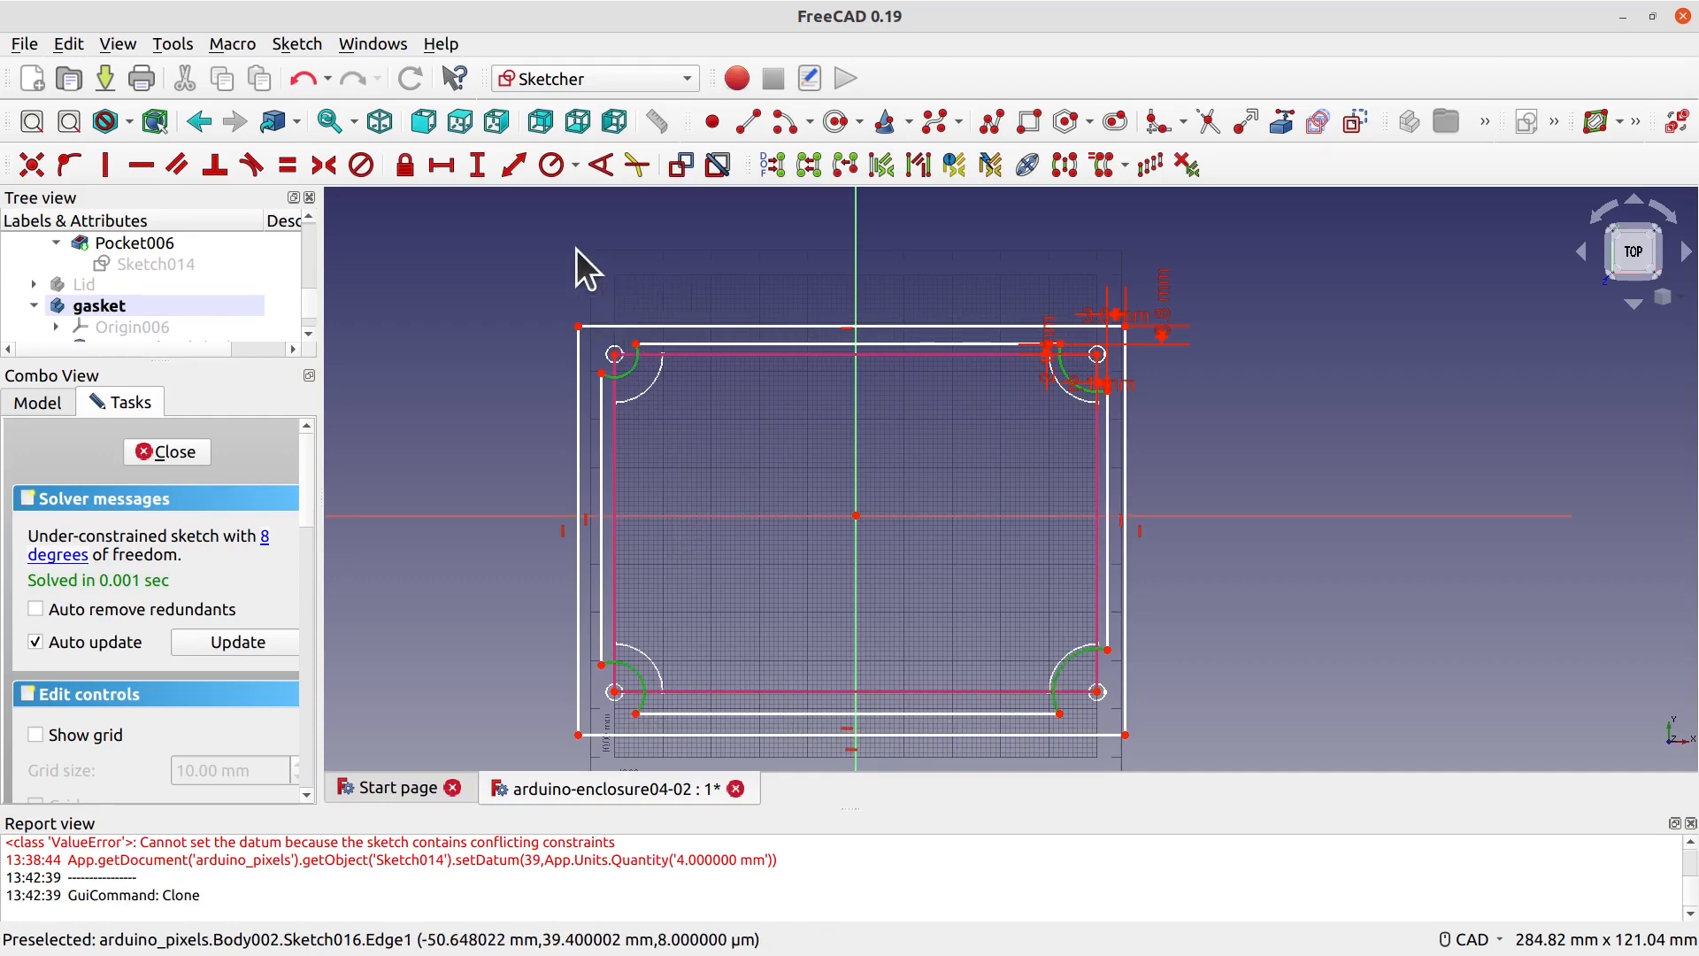
pyautogui.click(554, 165)
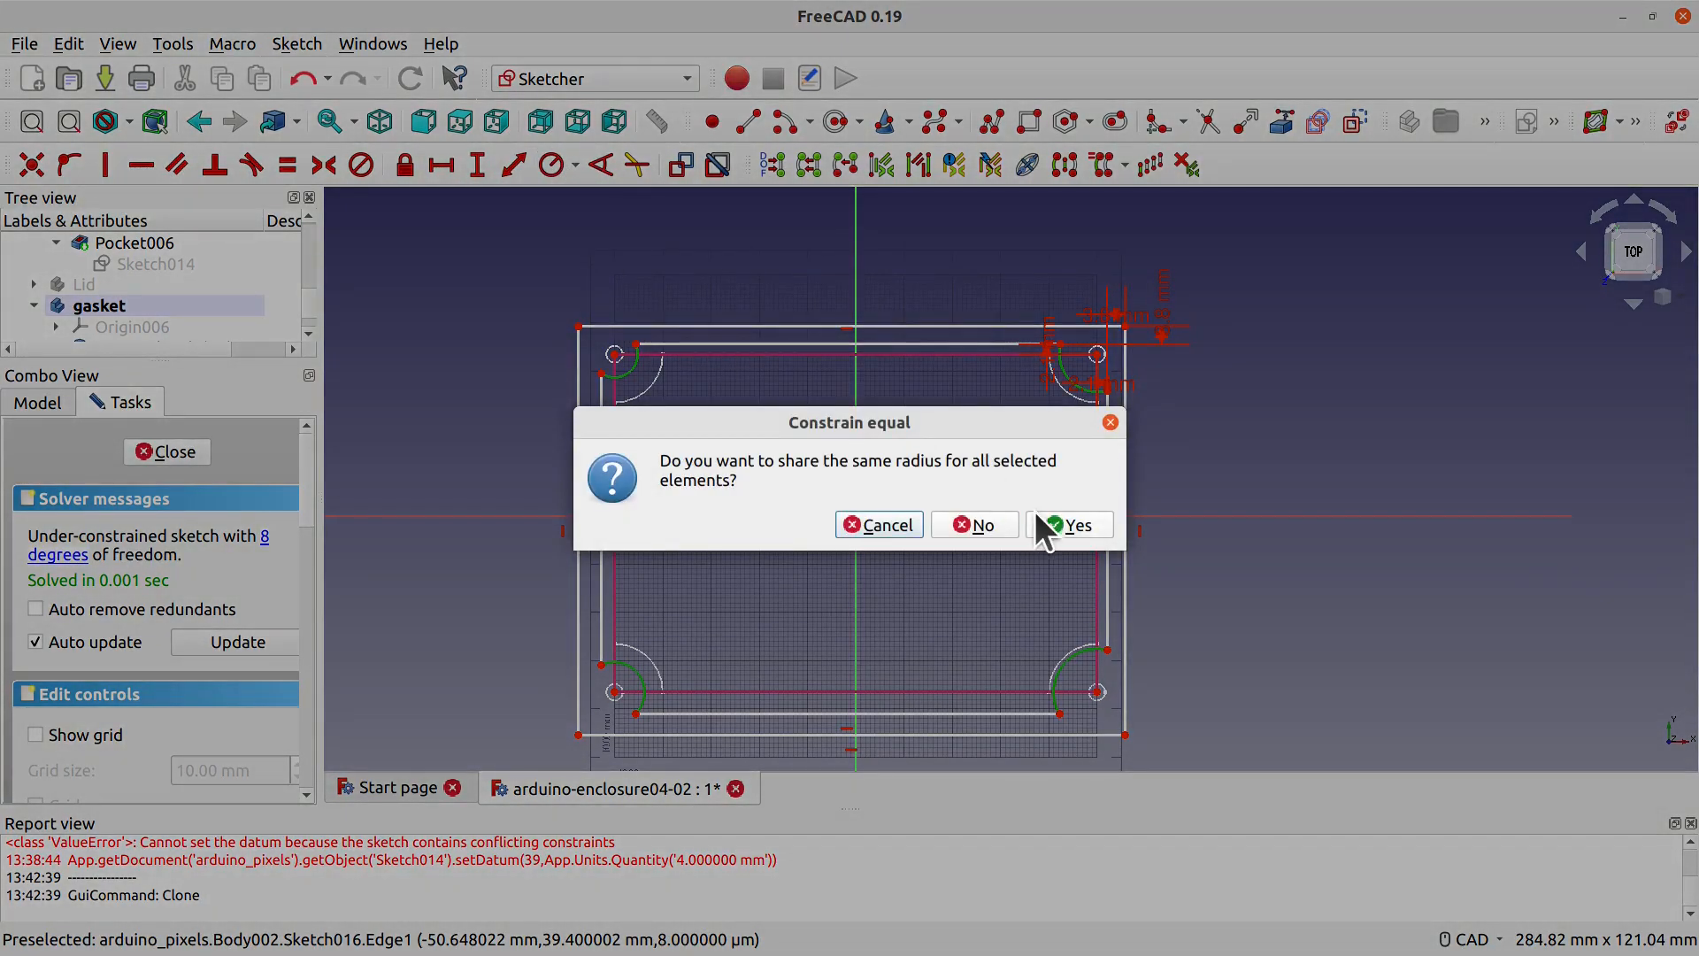
pyautogui.click(1071, 524)
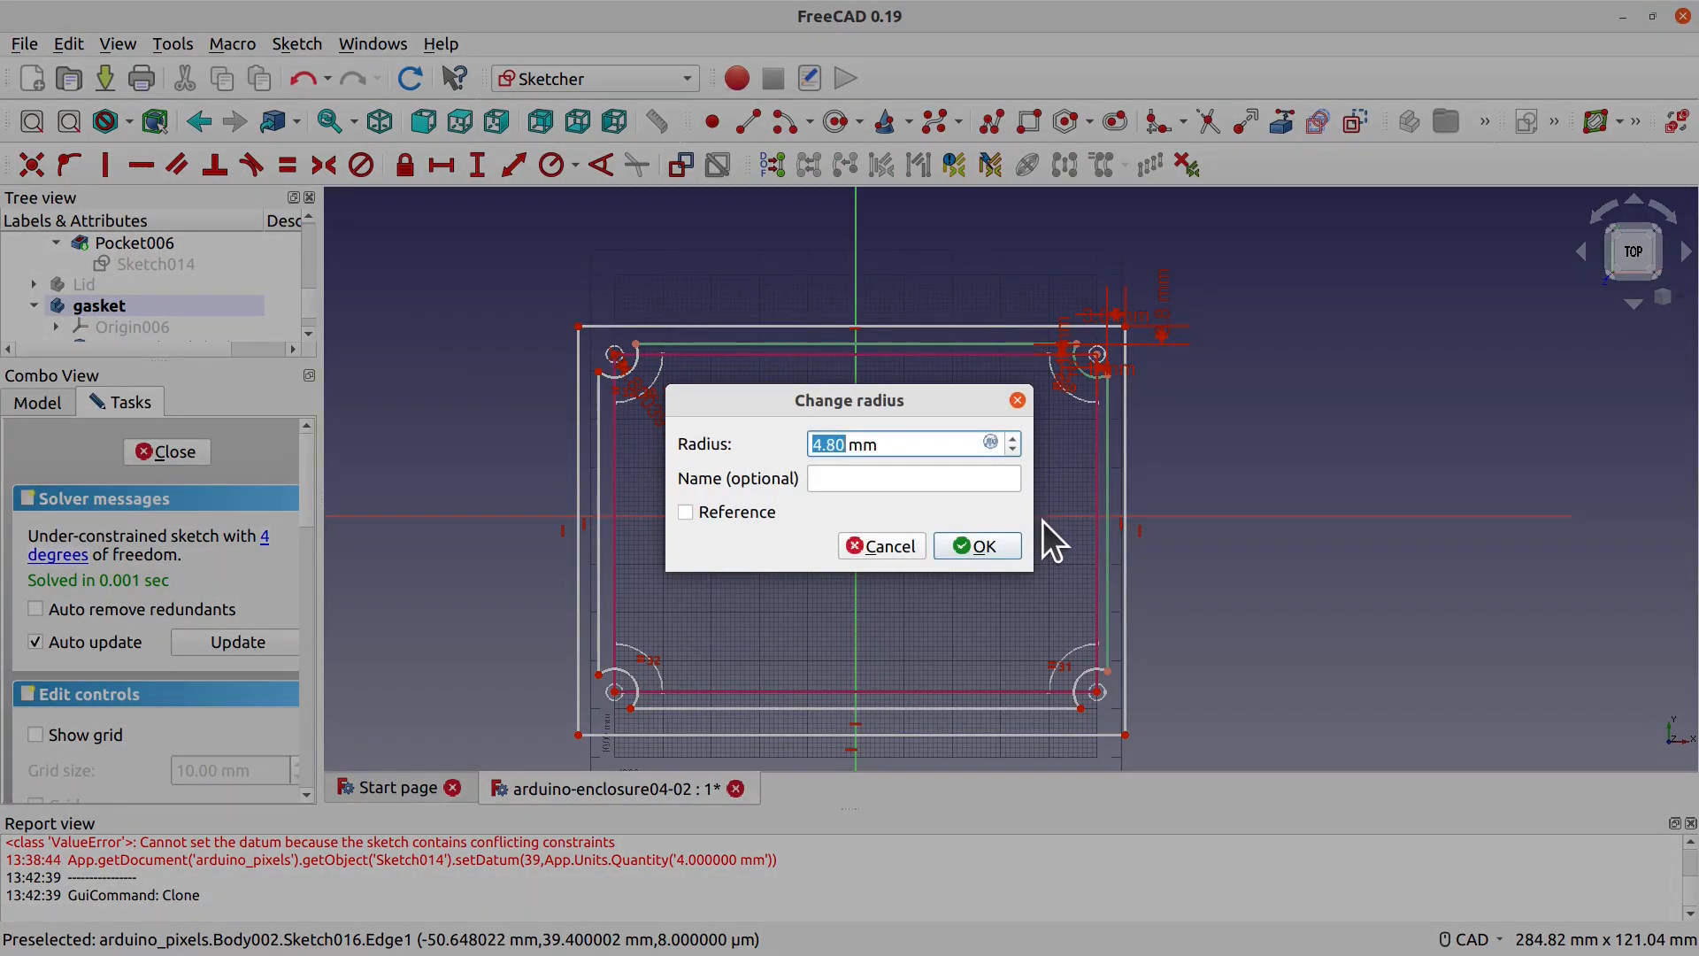
pyautogui.write('7.9')
pyautogui.click(991, 542)
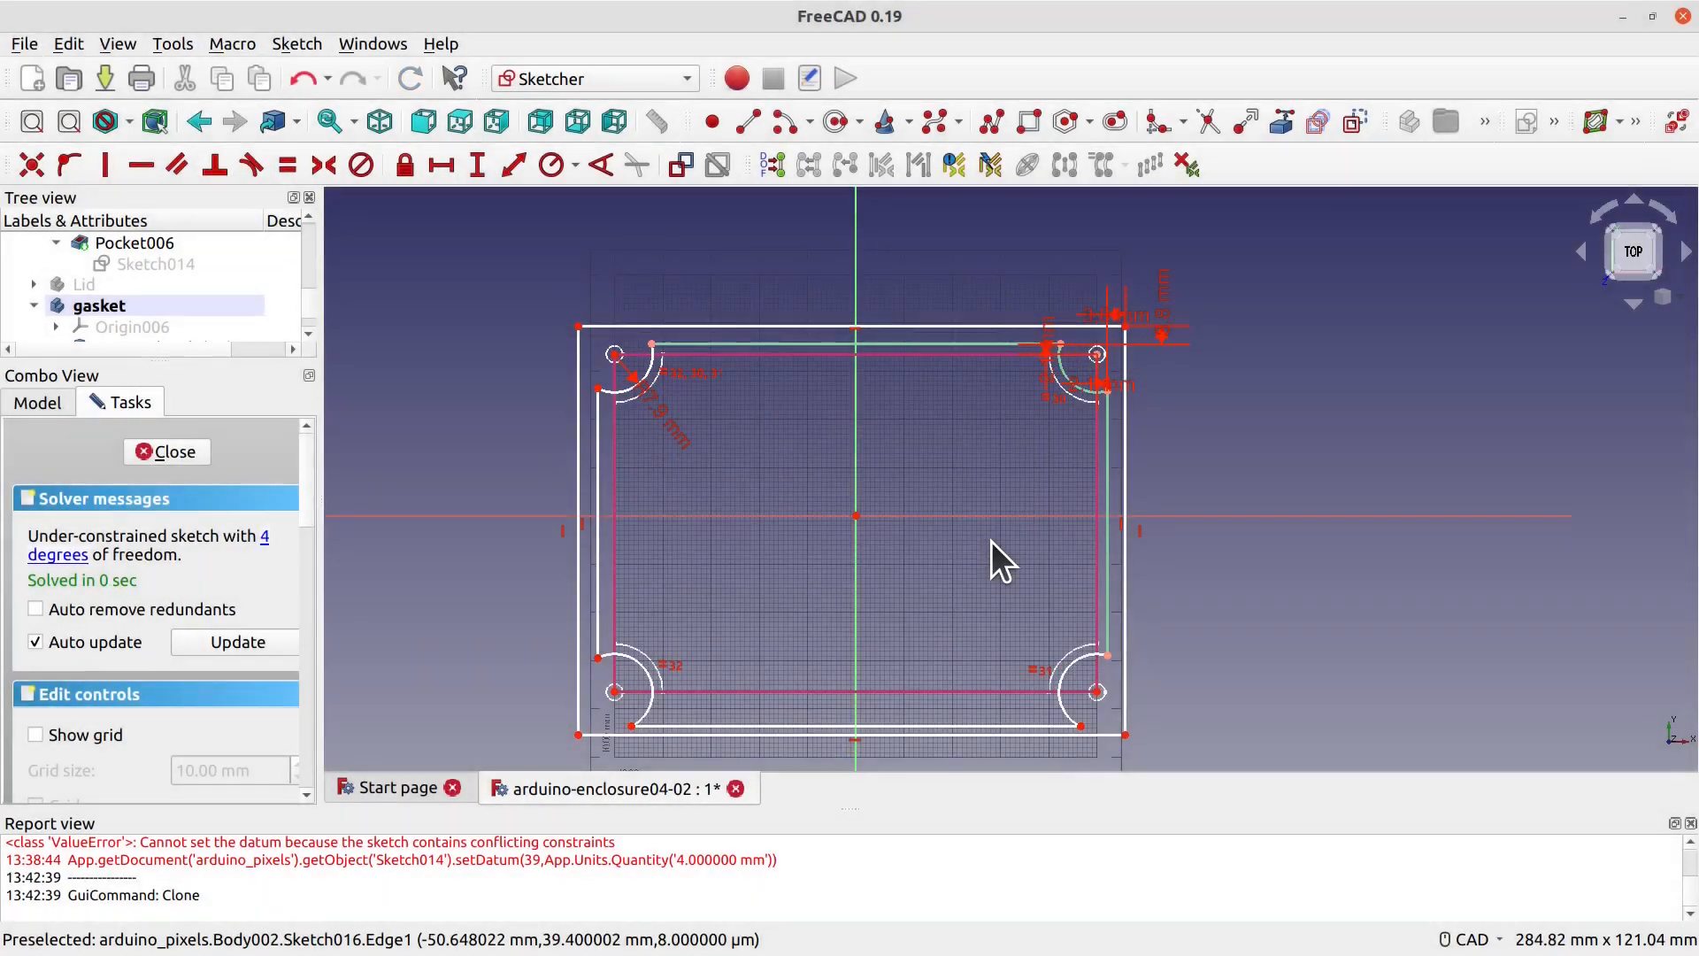
# Step: Constrain the vertical distance between the lower-right screw hole centre and the inner outline's bottom edge to 2.1 mm
pyautogui.scroll(2, 1184, 513)
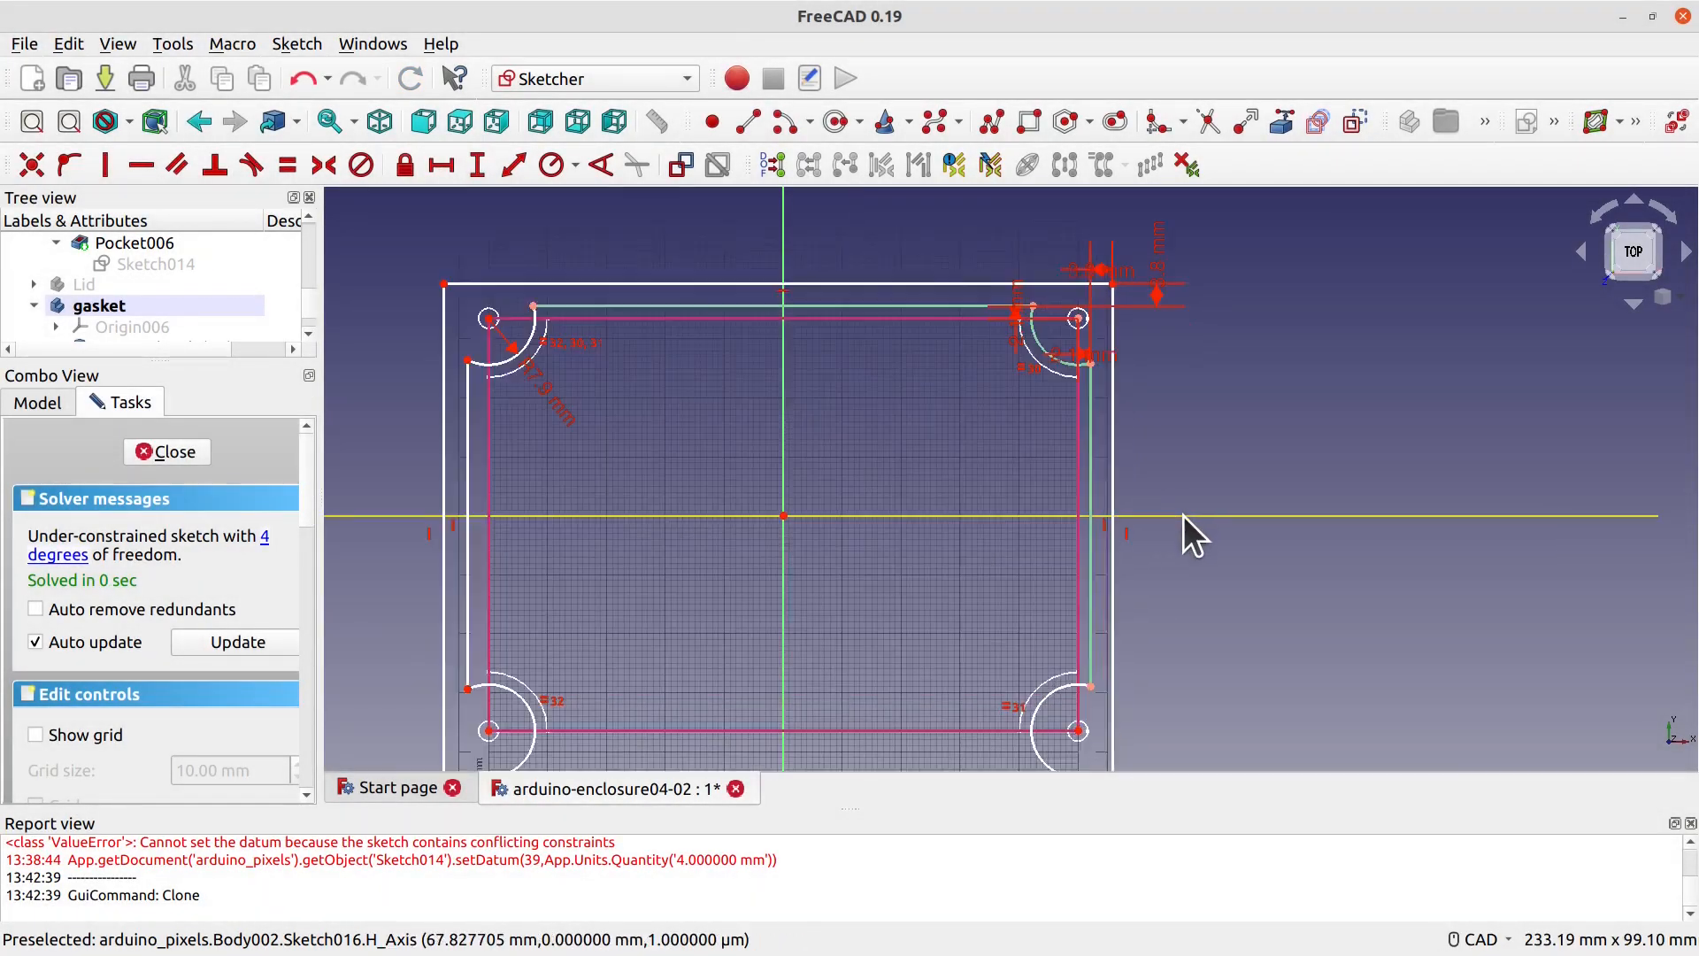
pyautogui.moveTo(1171, 669); pyautogui.dragTo(1198, 443, button='middle')
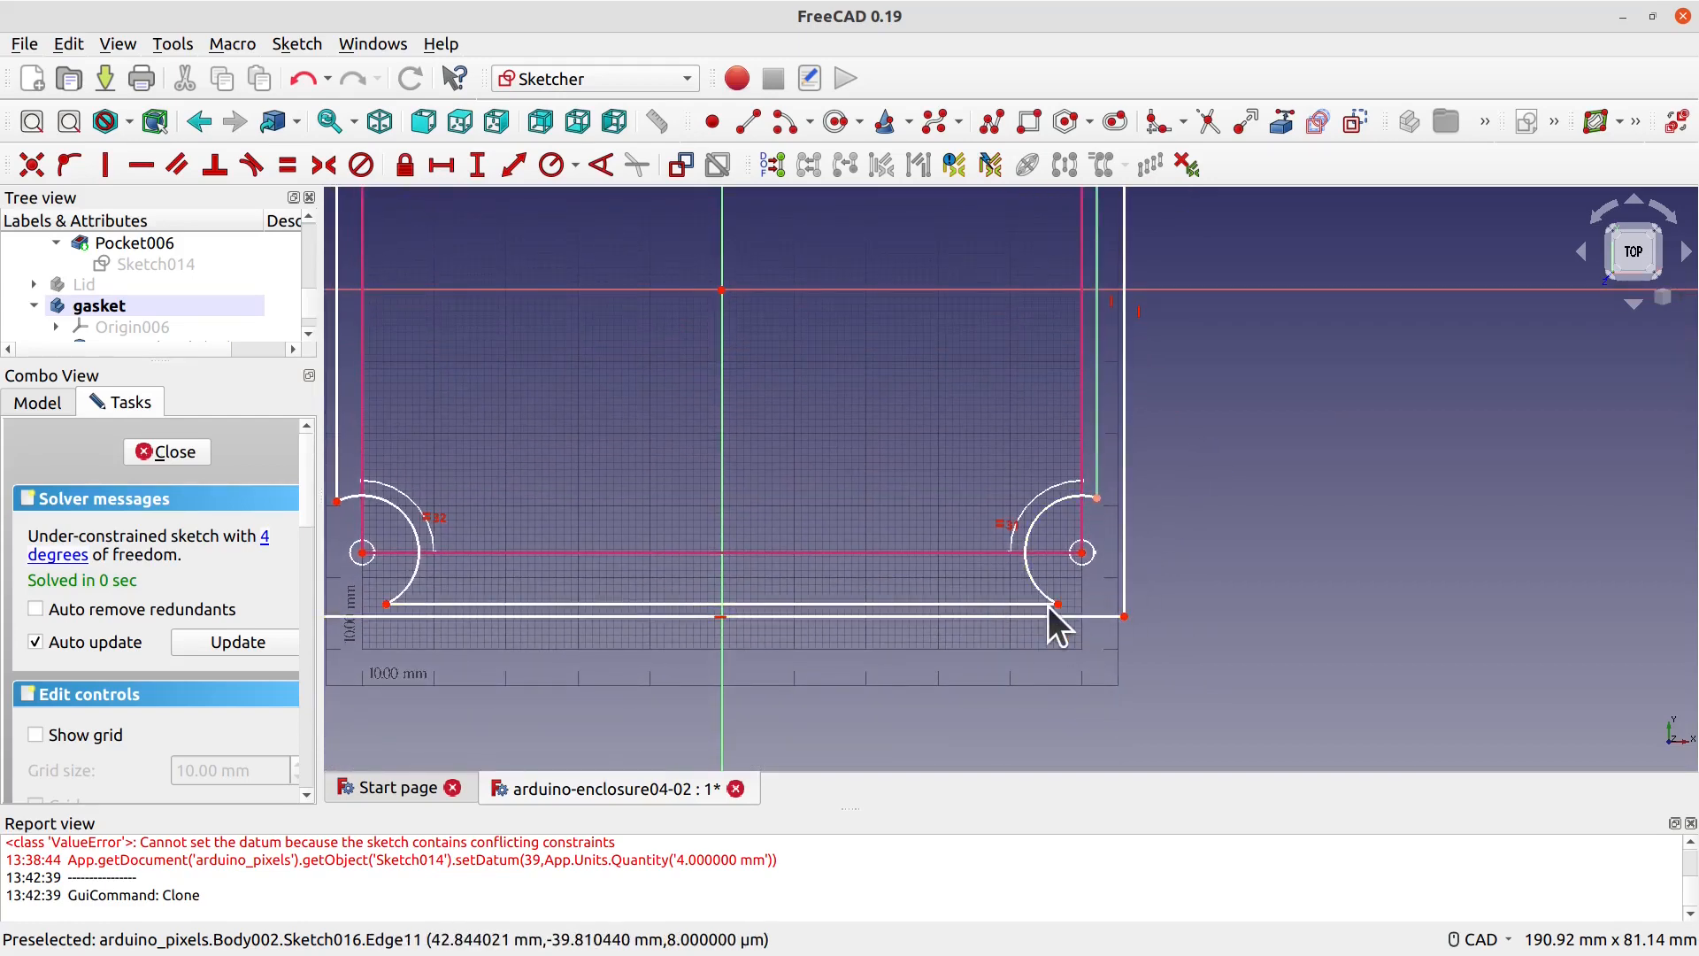
pyautogui.click(1081, 554)
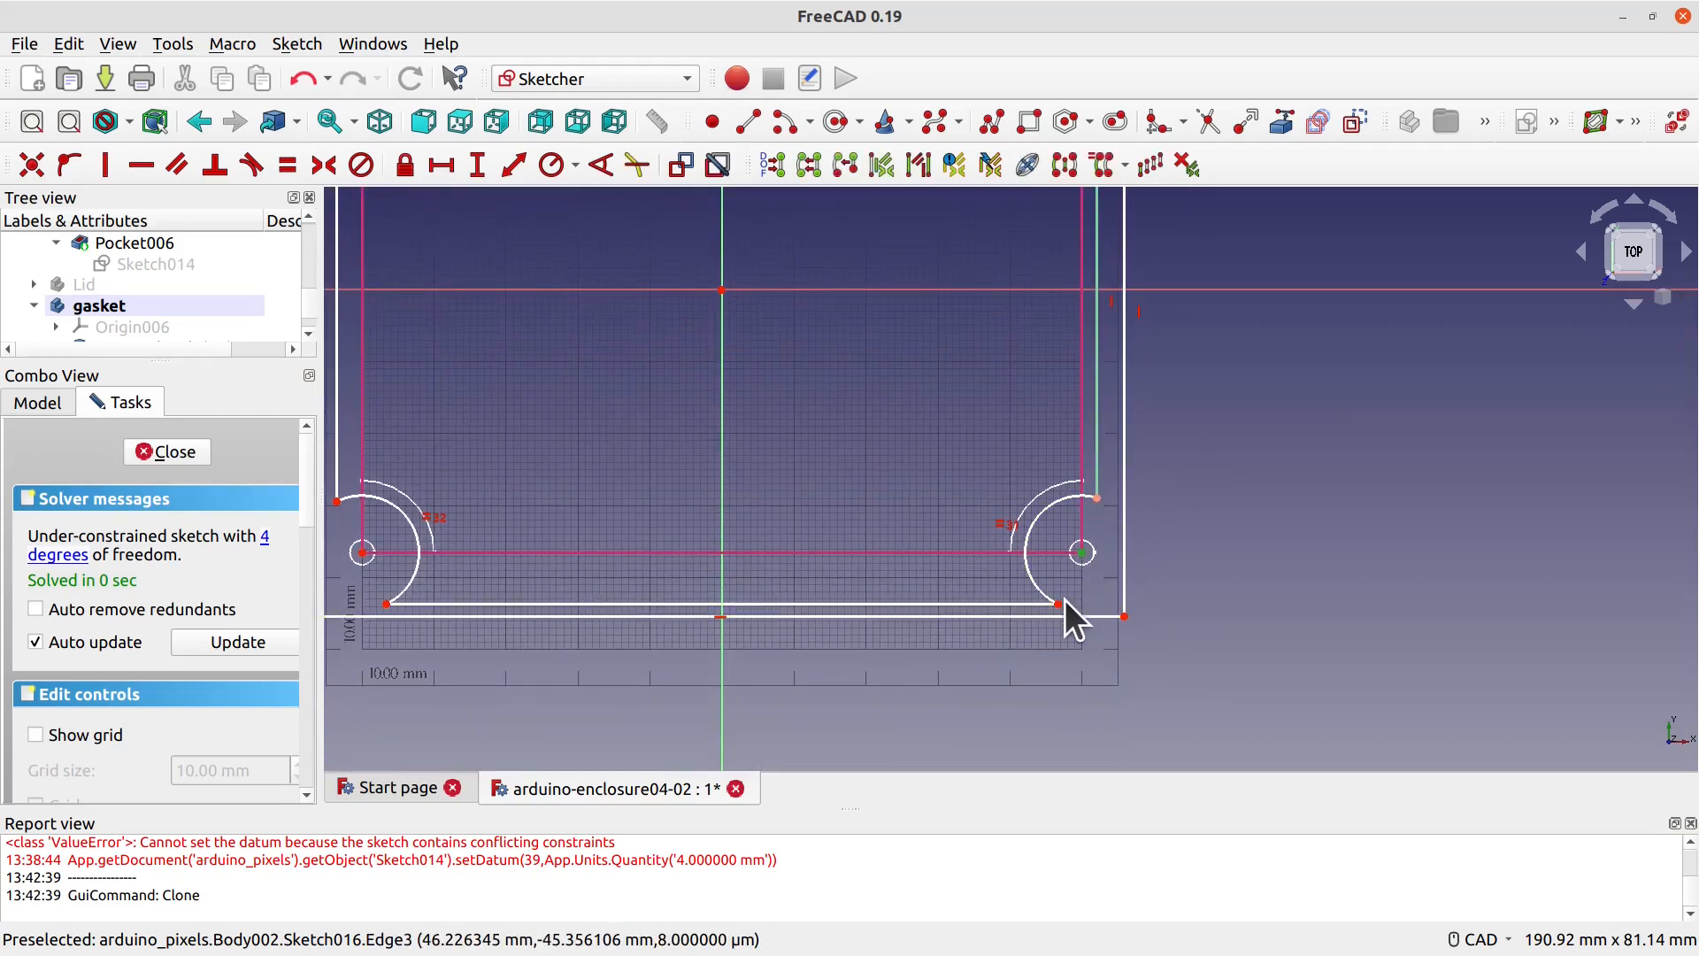
pyautogui.click(1059, 604)
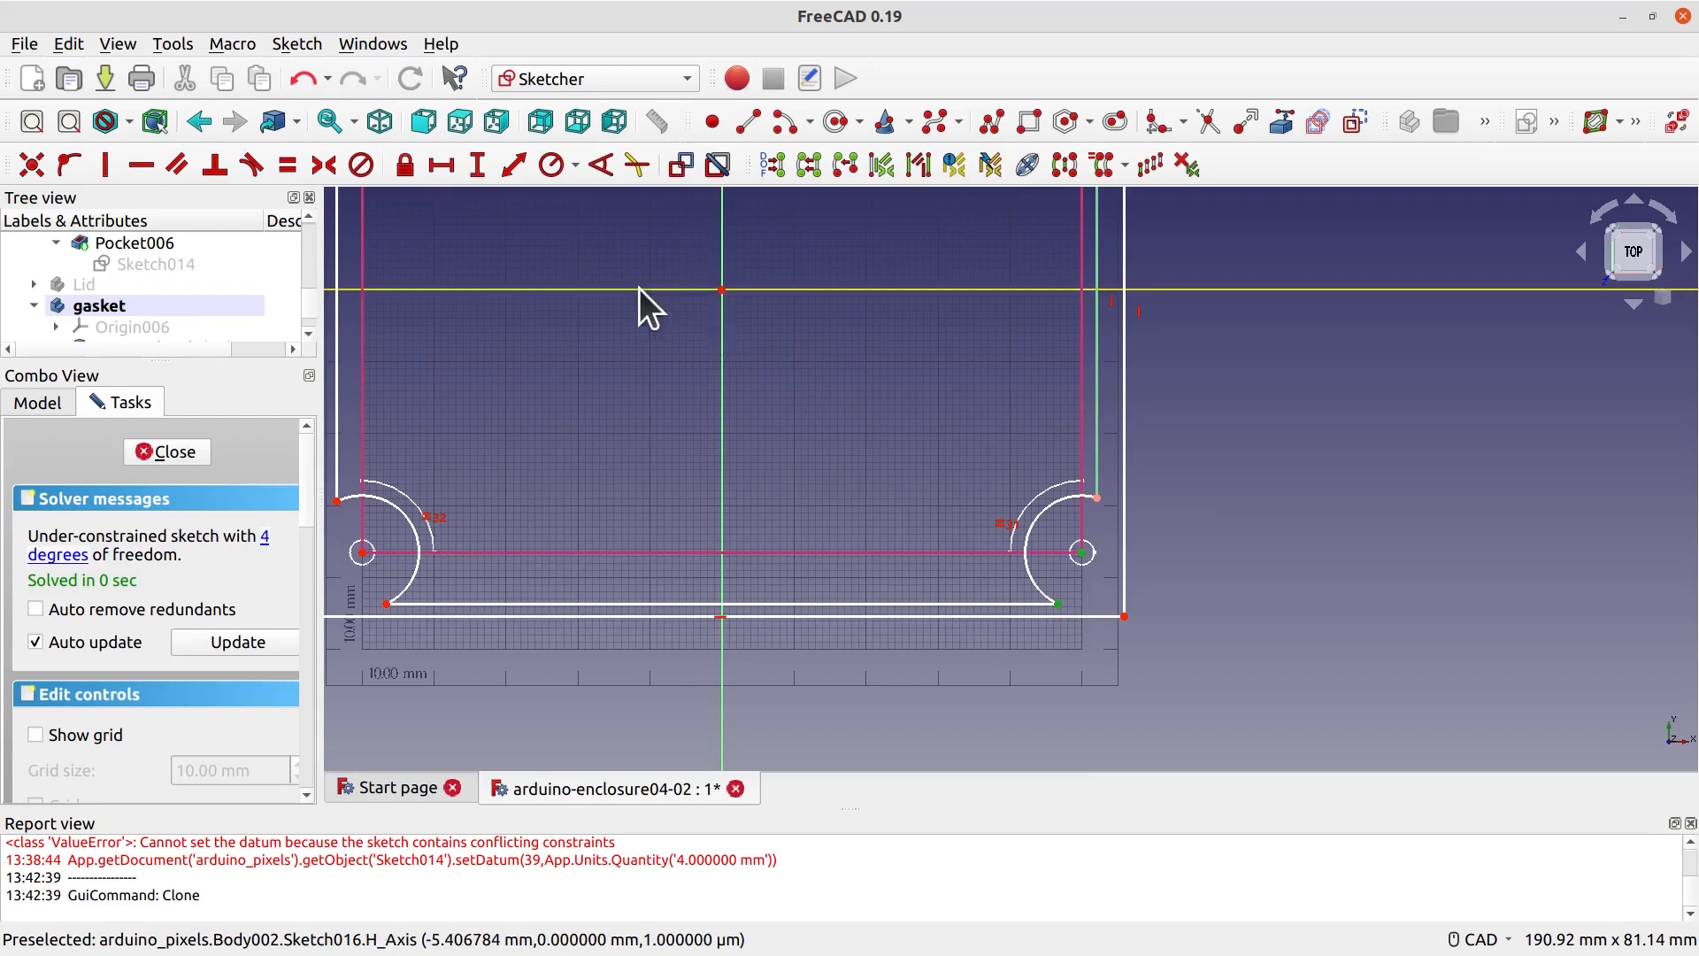
pyautogui.click(477, 165)
pyautogui.write('2.1')
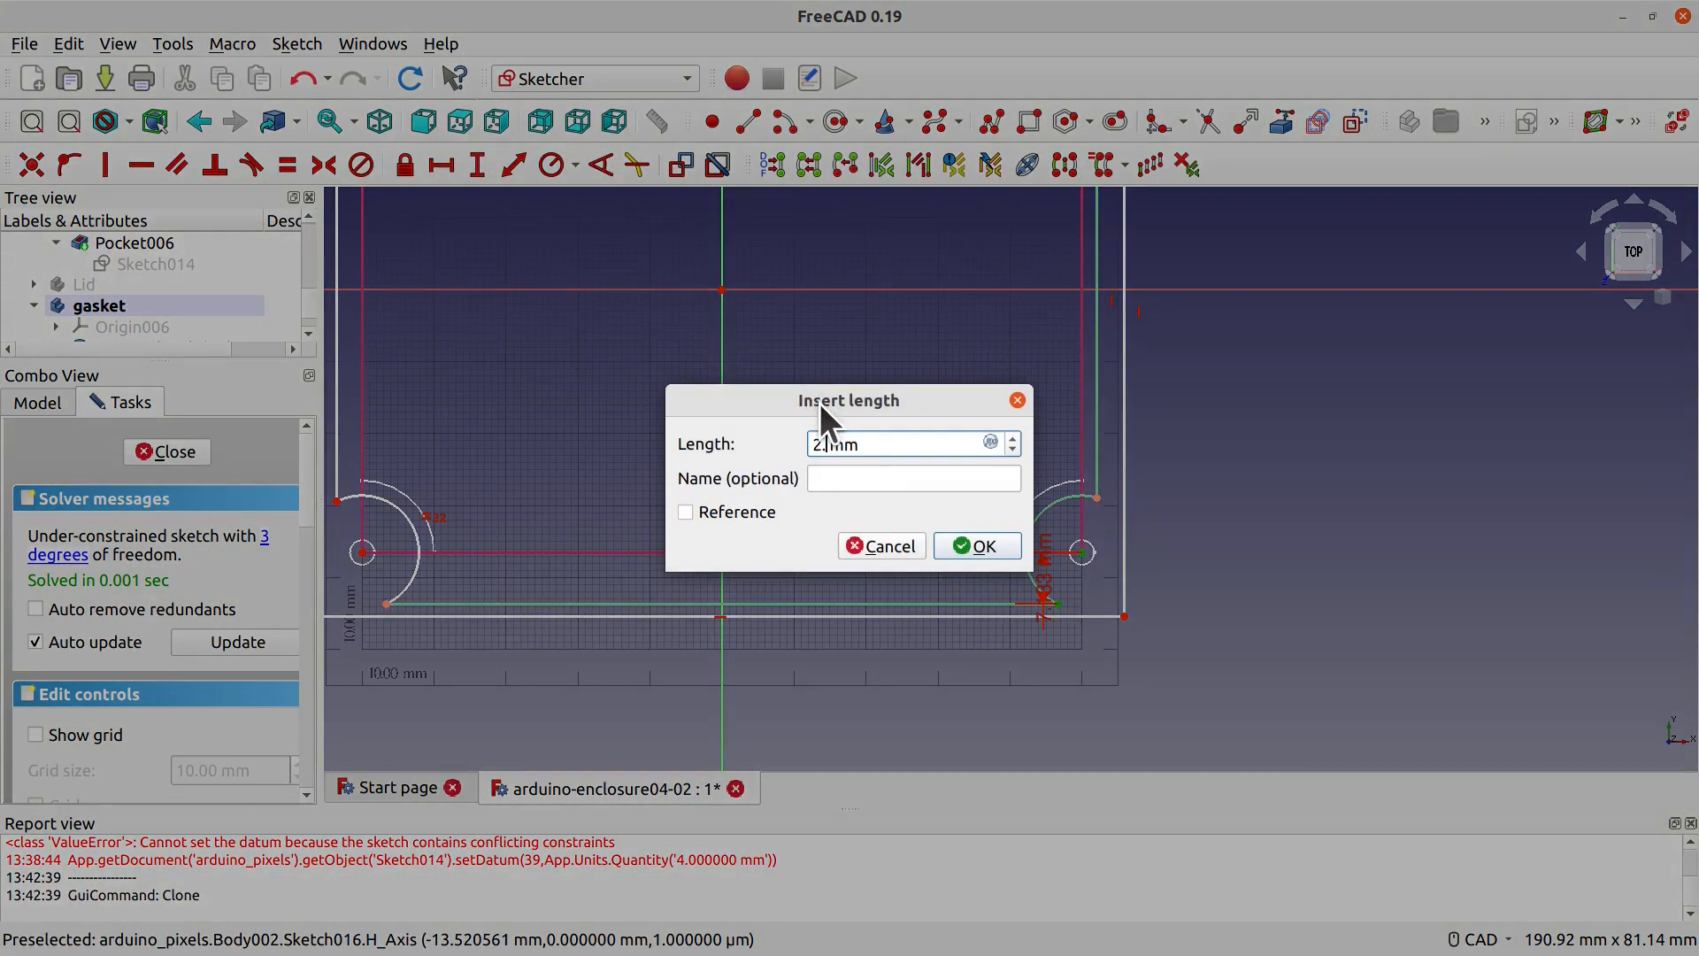
pyautogui.click(973, 546)
# Step: Constrain the vertical distance between the inner and outer bottom edges to 3.8 mm
pyautogui.click(1027, 568)
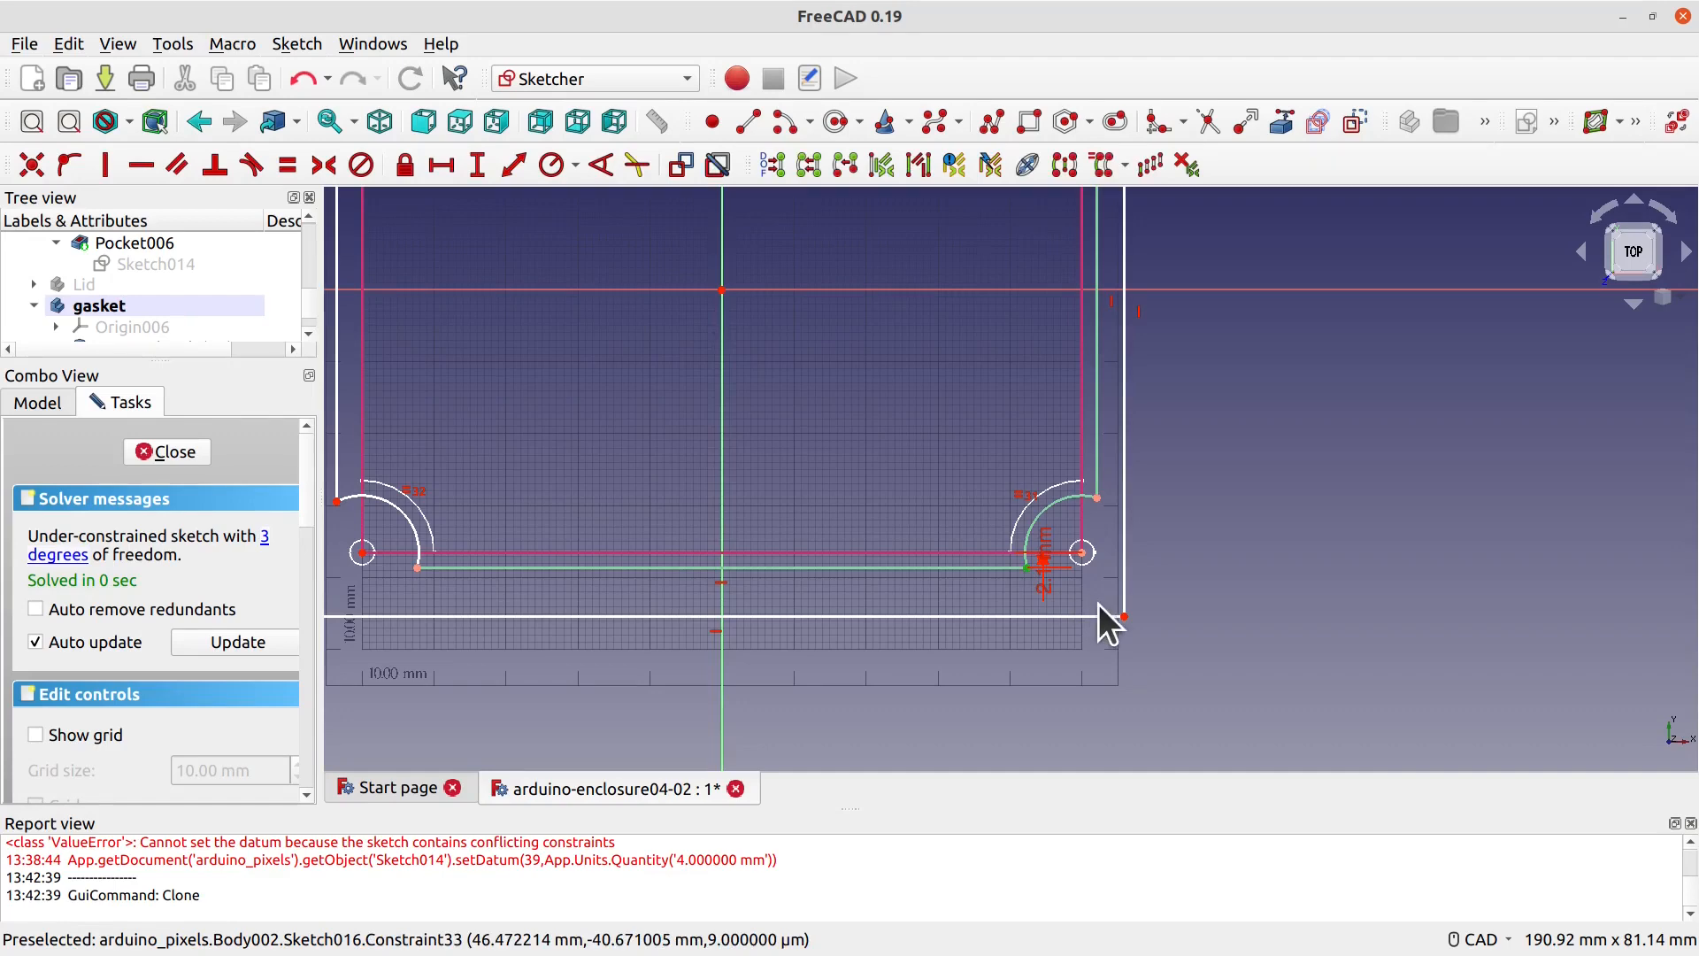
pyautogui.click(1124, 616)
pyautogui.click(491, 170)
pyautogui.write('3.8')
pyautogui.click(985, 546)
# Step: Constrain the horizontal distance between the inner and outer left edges to 3.8 mm
pyautogui.moveTo(695, 531); pyautogui.dragTo(1075, 545, button='middle')
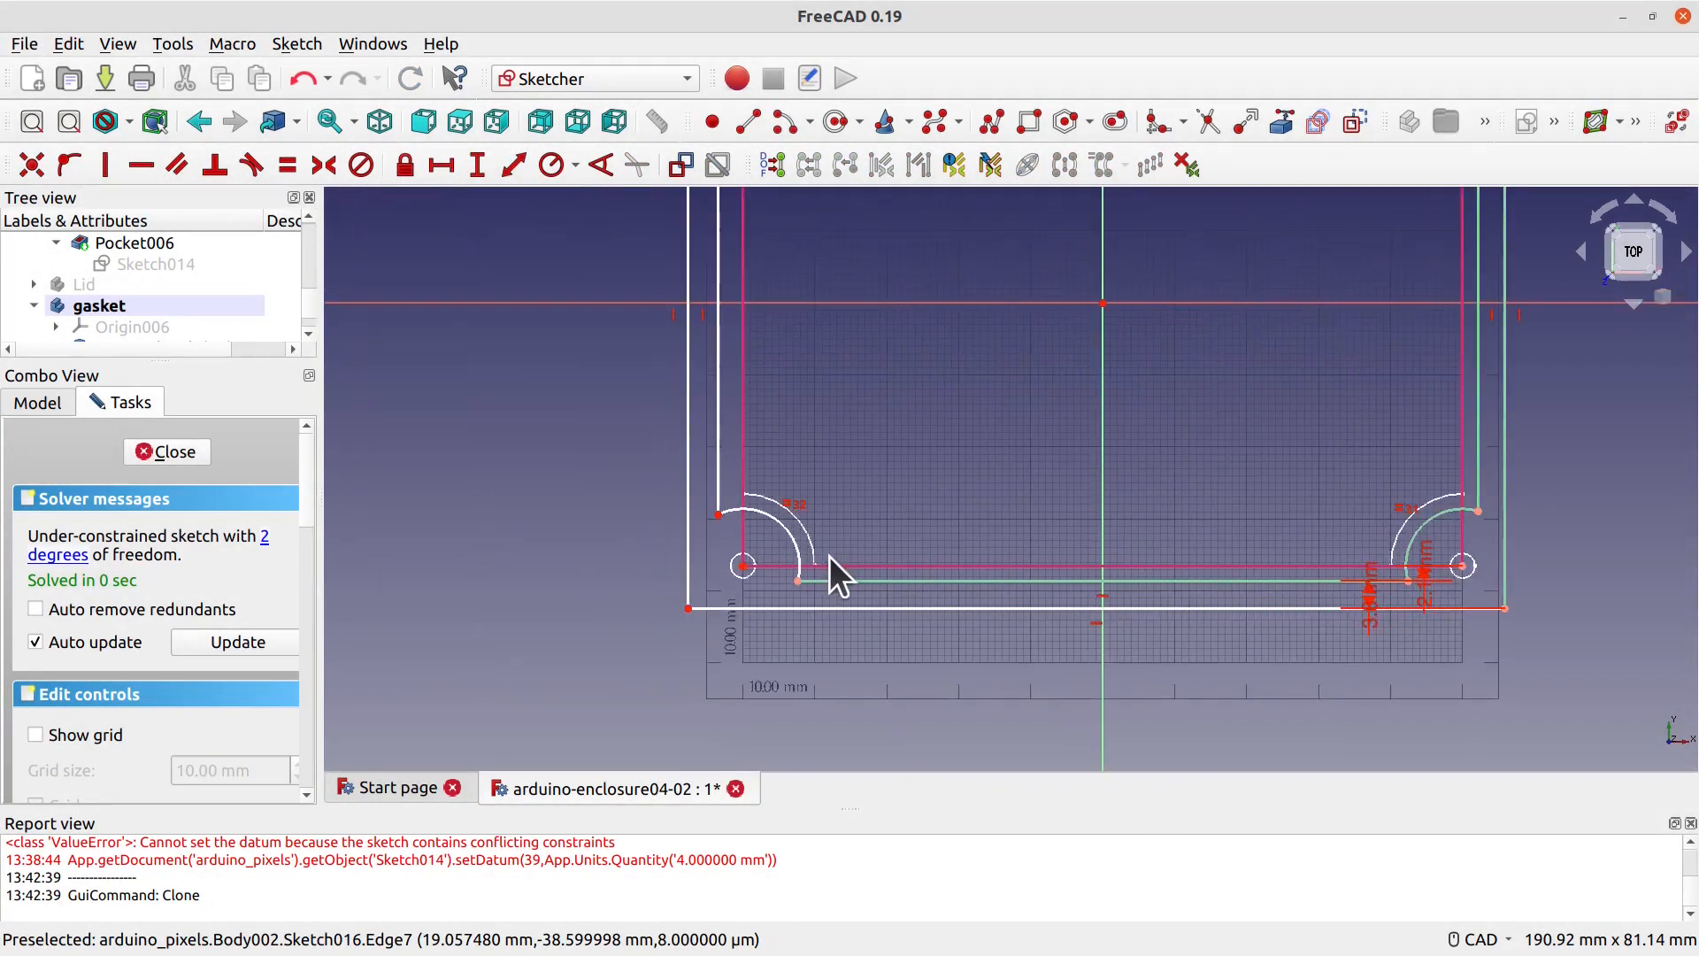
pyautogui.click(688, 608)
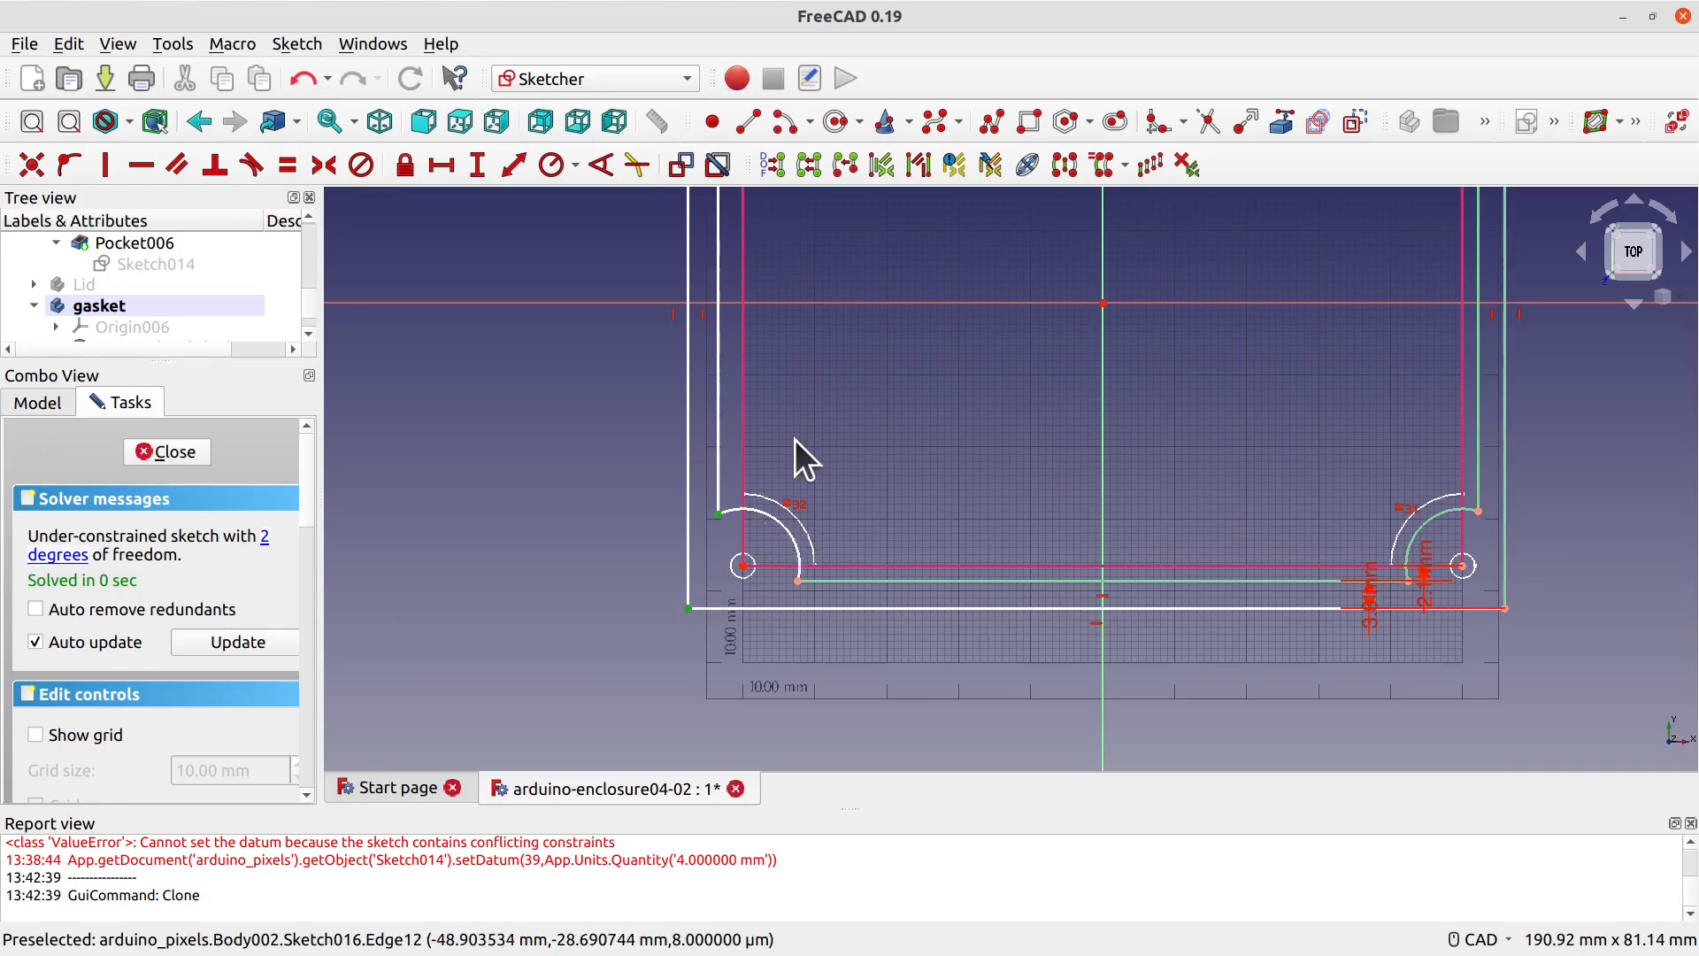
pyautogui.click(441, 165)
pyautogui.write('3.8')
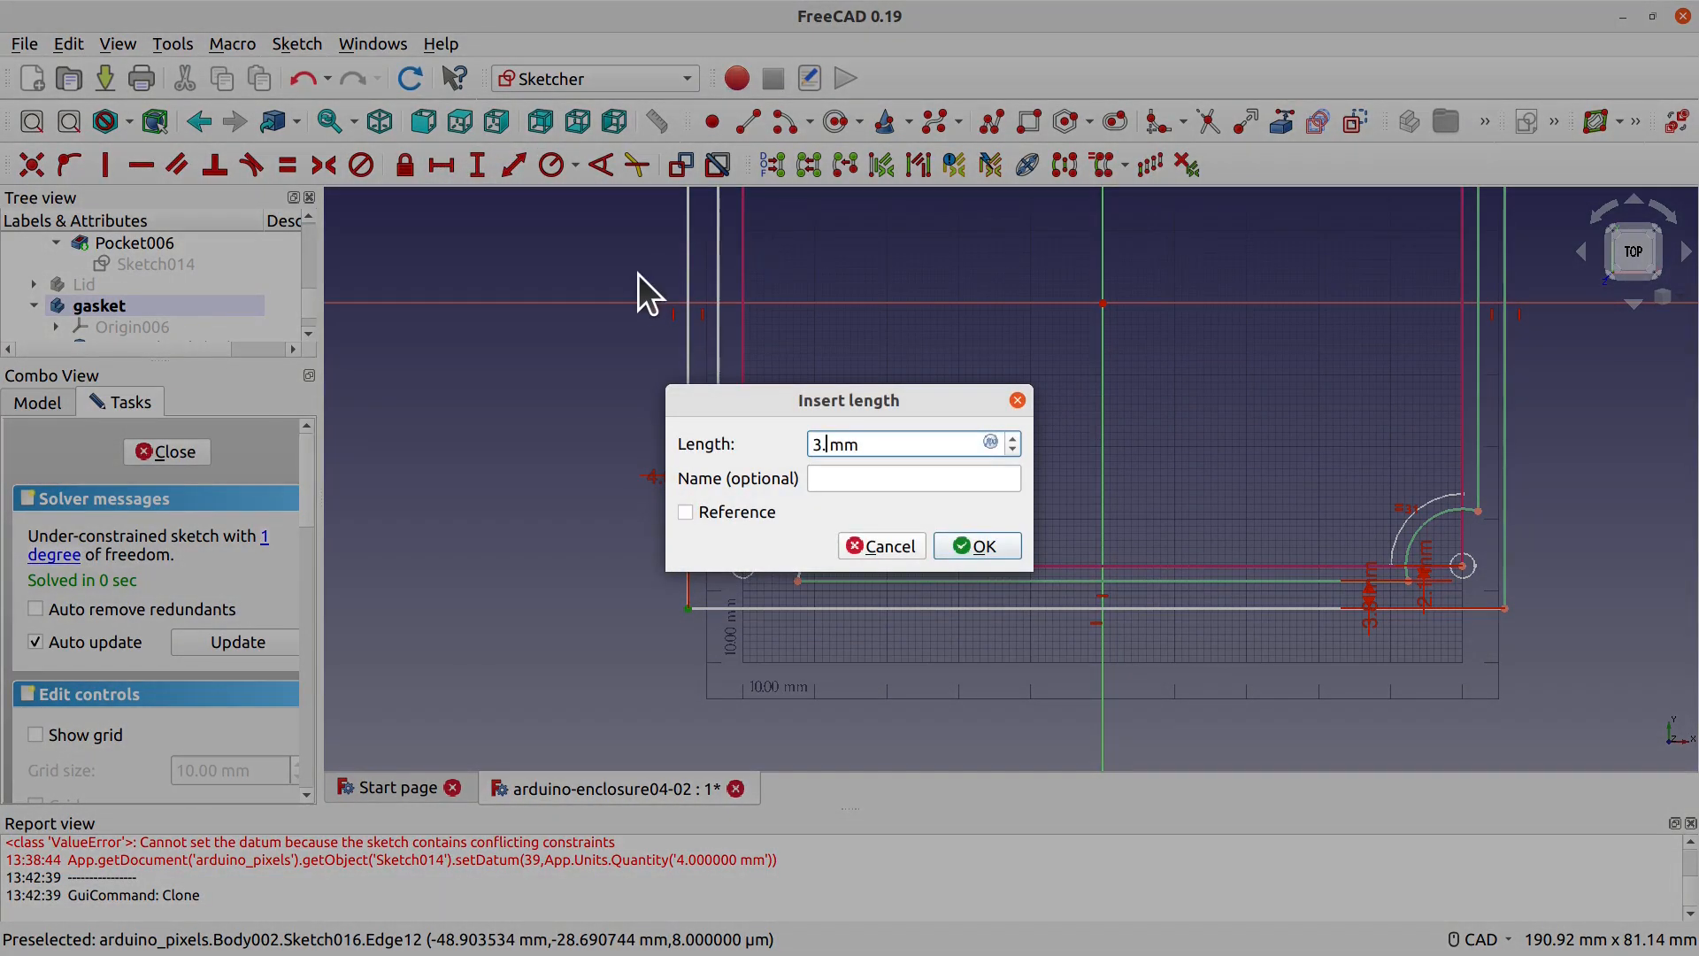
pyautogui.press('Return')
# Step: Constrain the horizontal distance between the lower-left screw hole centre and the inner outline's left edge to 2.1 mm
pyautogui.click(743, 566)
pyautogui.click(717, 513)
pyautogui.click(441, 165)
pyautogui.write('2.1')
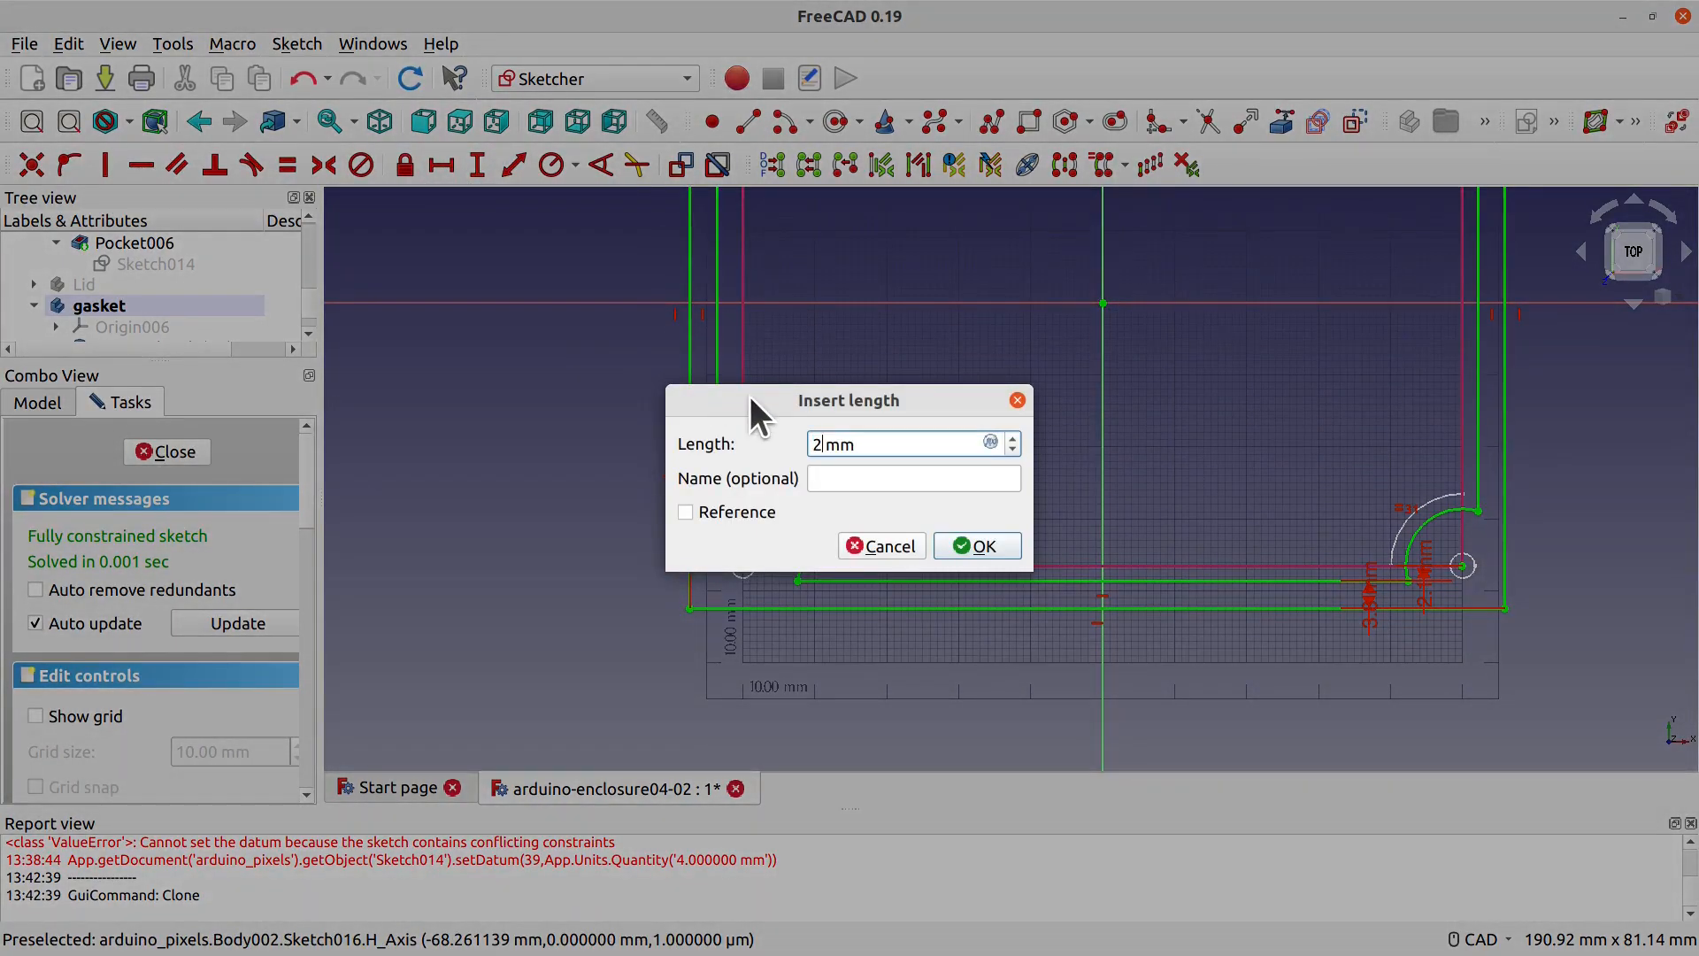
pyautogui.click(974, 546)
# Step: Close the gasket profile sketch and pad it to a length of 3 mm
pyautogui.scroll(-5, 974, 504)
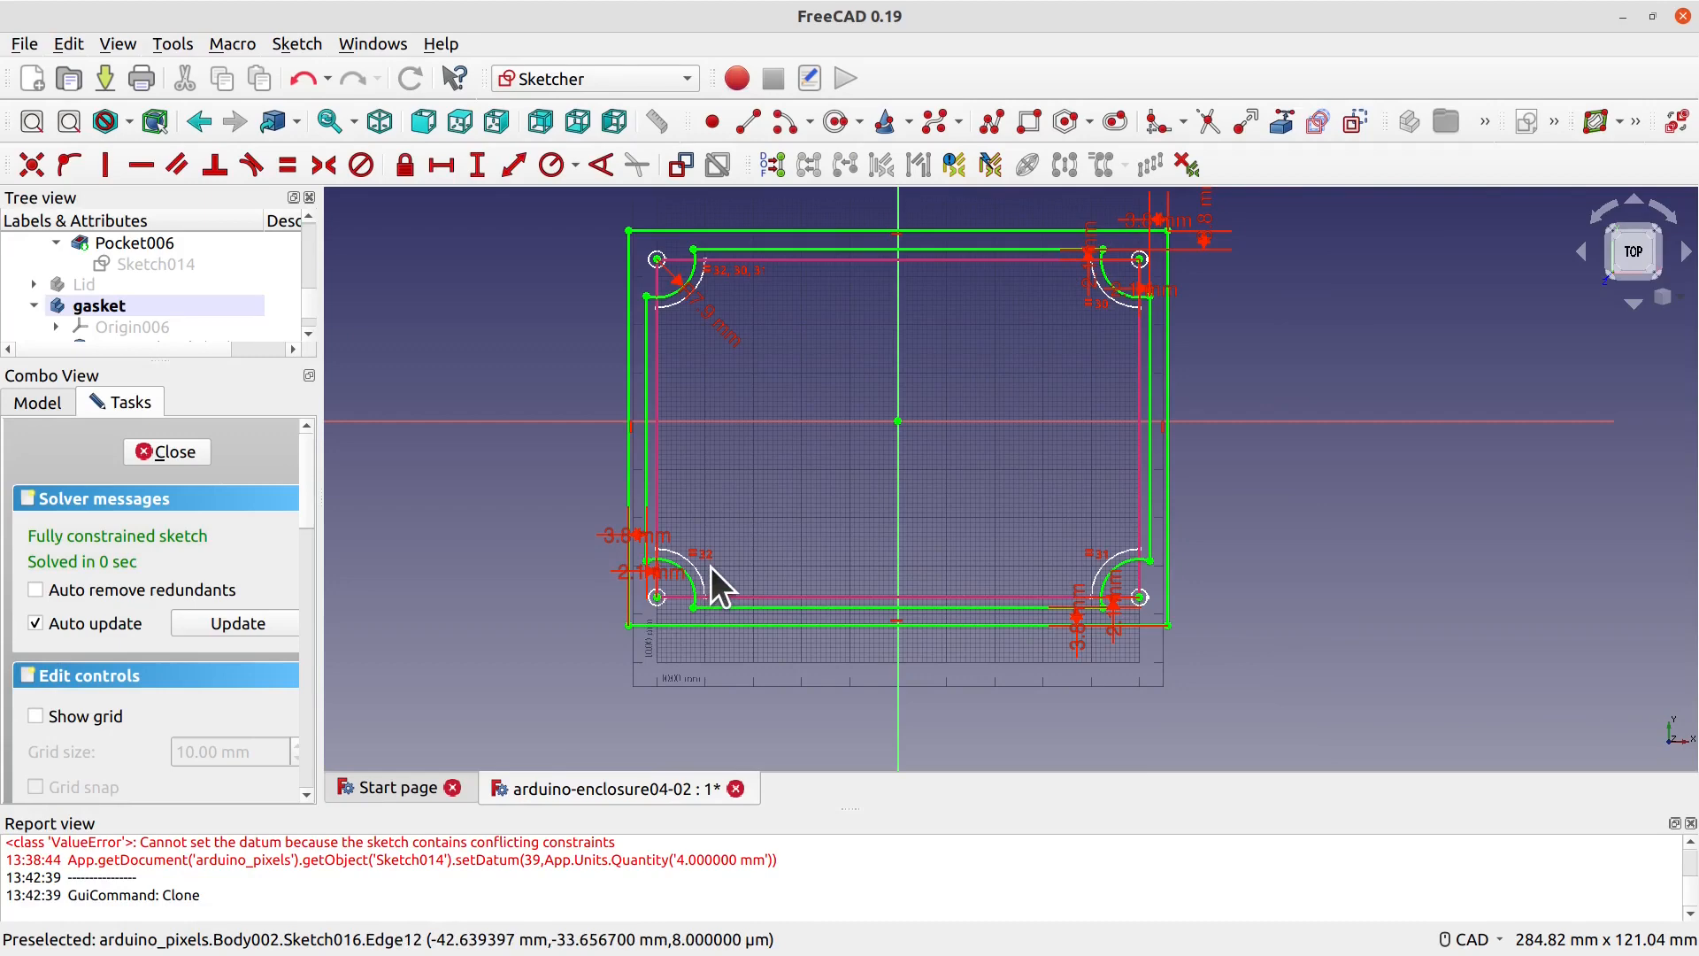
pyautogui.scroll(-1, 740, 523)
pyautogui.scroll(1, 751, 499)
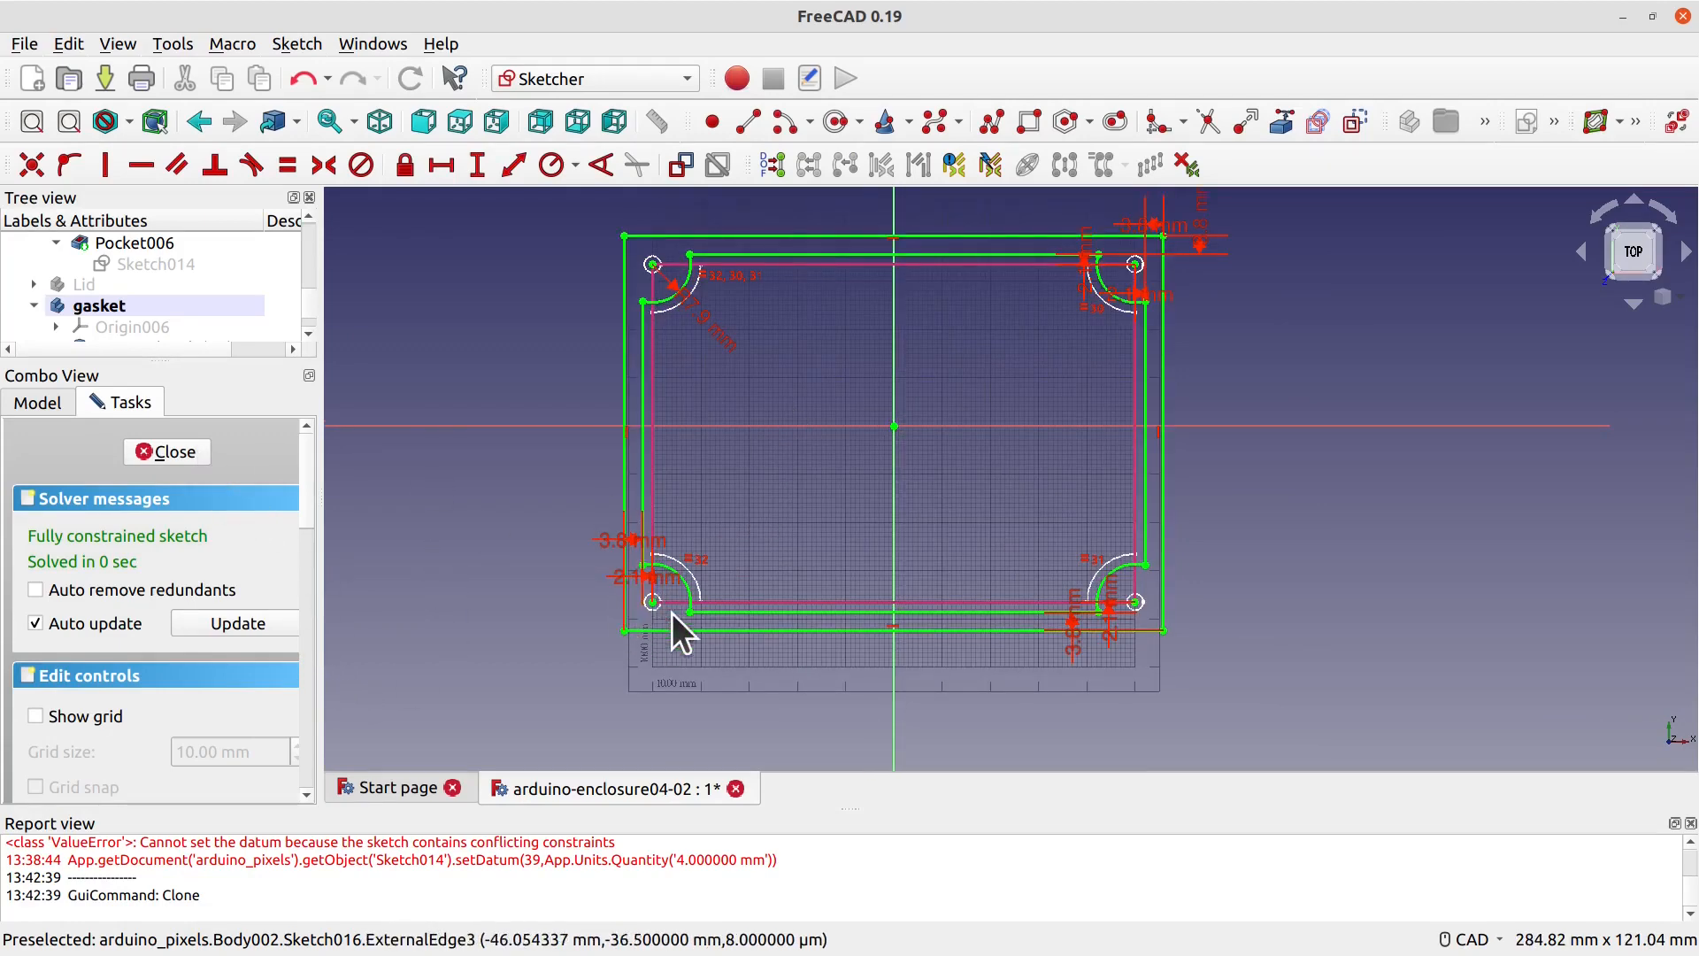
pyautogui.click(189, 457)
pyautogui.moveTo(649, 641); pyautogui.dragTo(670, 579, button='middle')
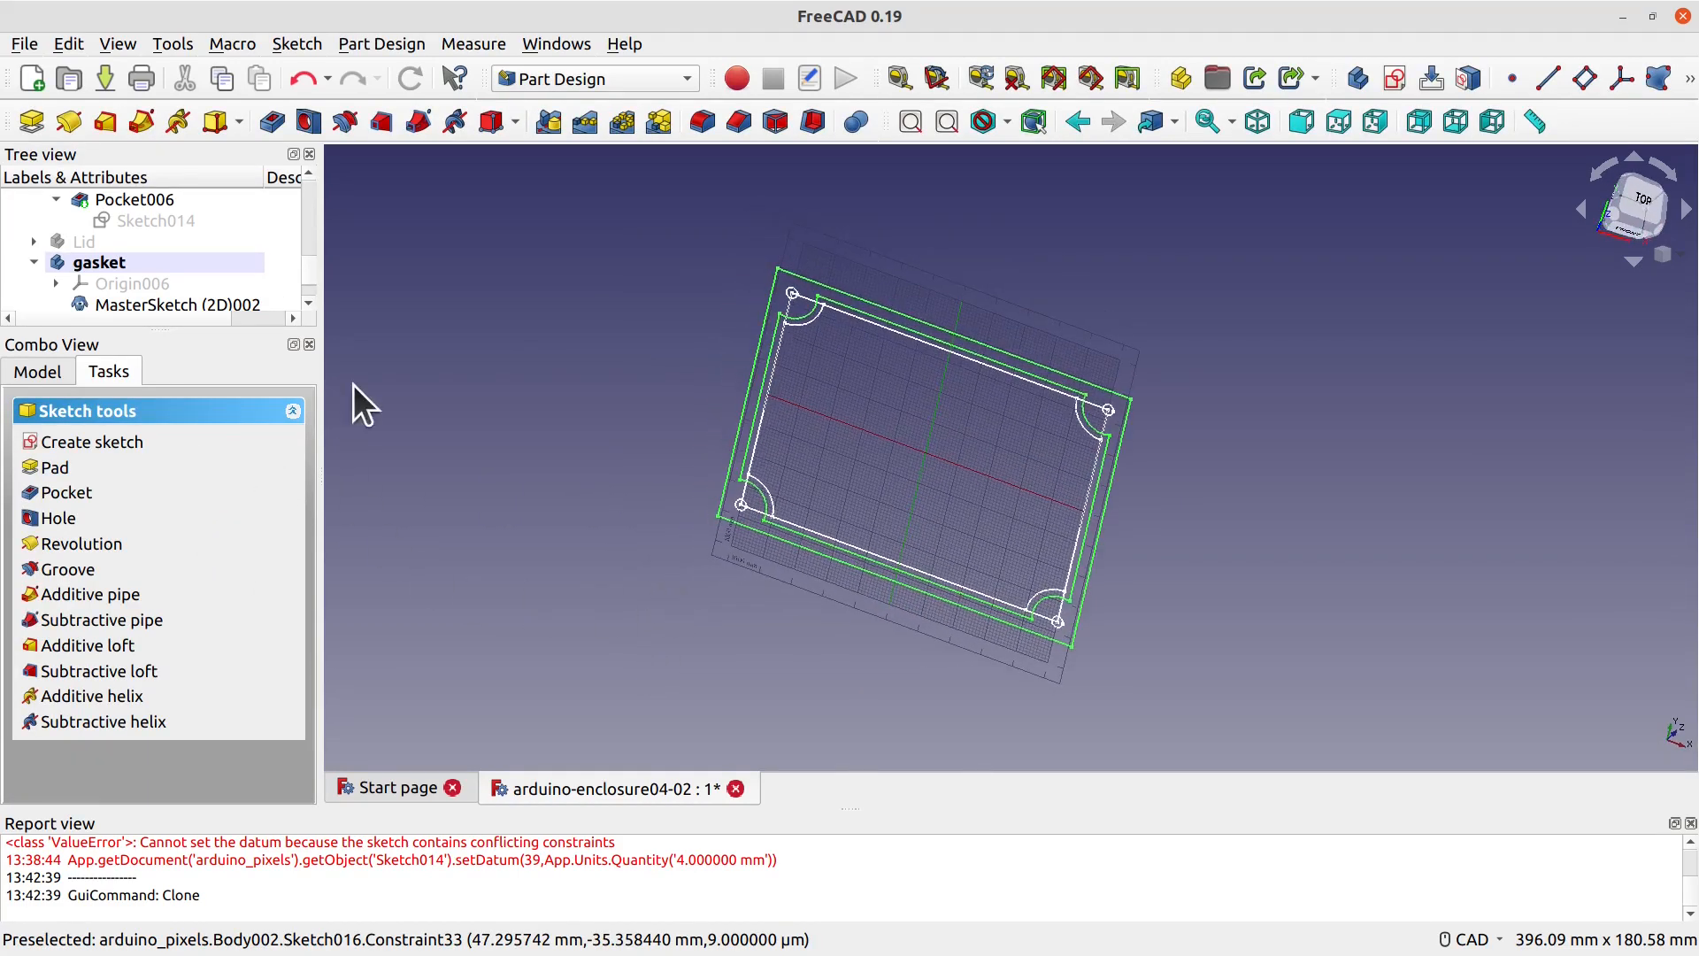
pyautogui.click(46, 124)
pyautogui.write('5')
pyautogui.click(230, 423)
pyautogui.moveTo(778, 662); pyautogui.dragTo(694, 580, button='middle')
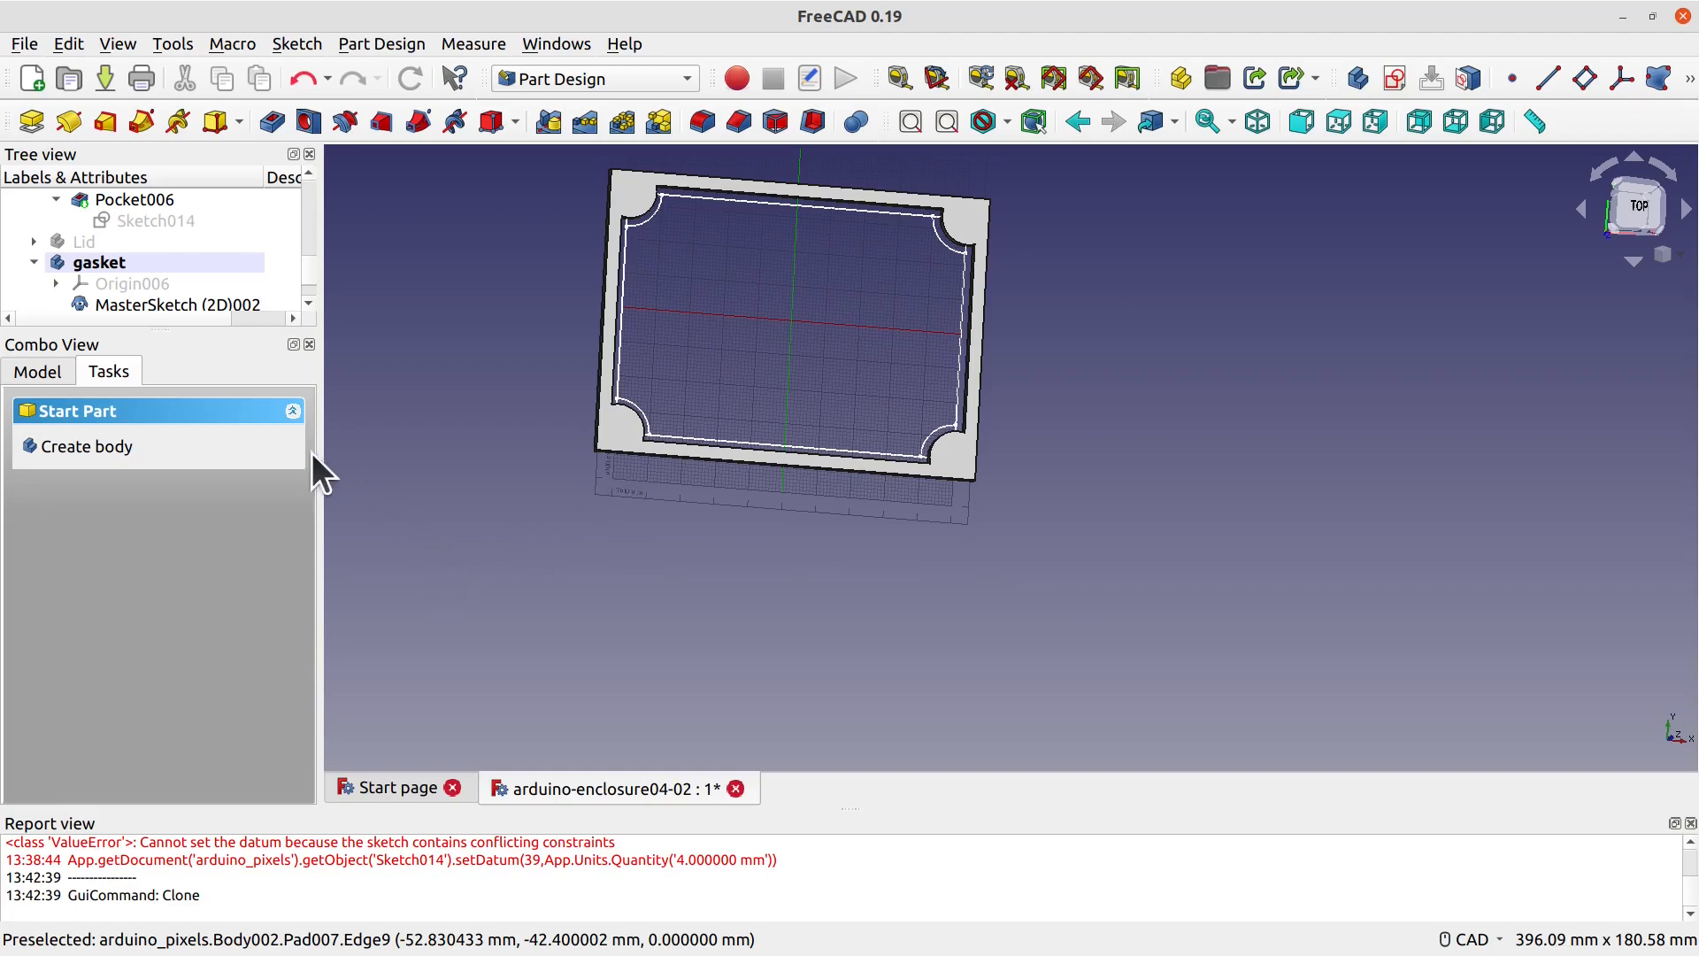
# Step: Start a new sketch on the XY plane in the gasket body and hide the gasket pad
pyautogui.click(183, 267)
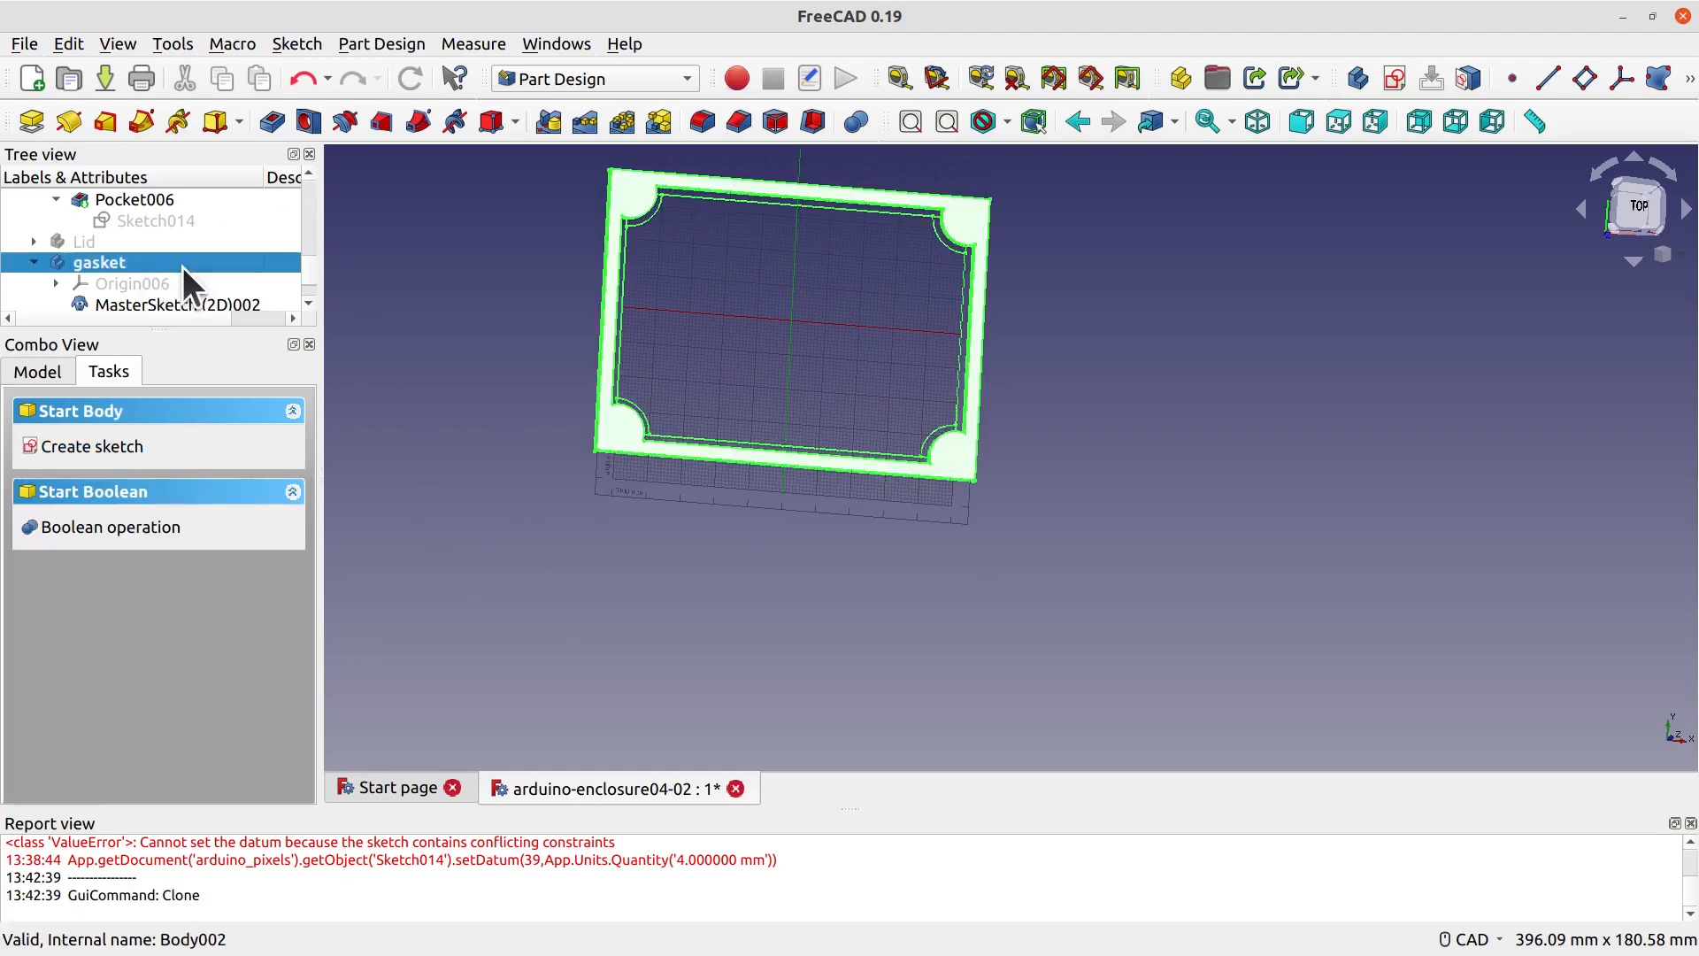
pyautogui.click(132, 449)
pyautogui.doubleClick(115, 502)
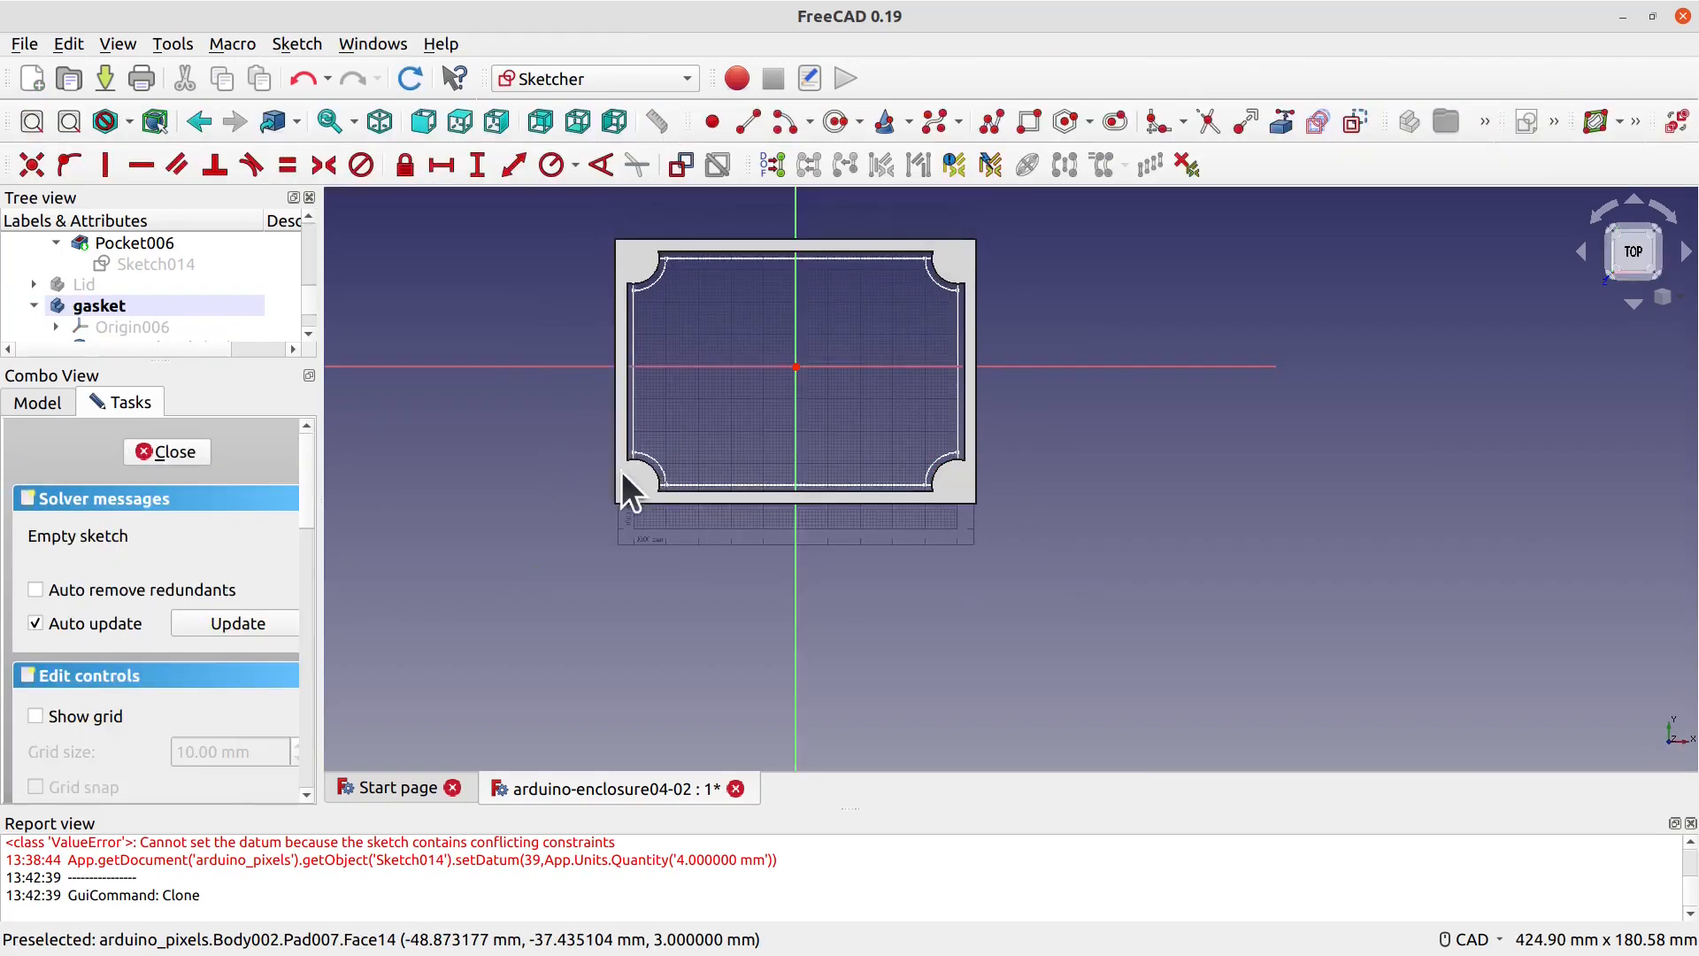
pyautogui.scroll(-1, 147, 322)
pyautogui.click(124, 305)
pyautogui.press('space')
# Step: Link the screw hole circles of the cloned master sketch into the new sketch as external geometry
pyautogui.scroll(1, 466, 523)
pyautogui.scroll(-3, 859, 451)
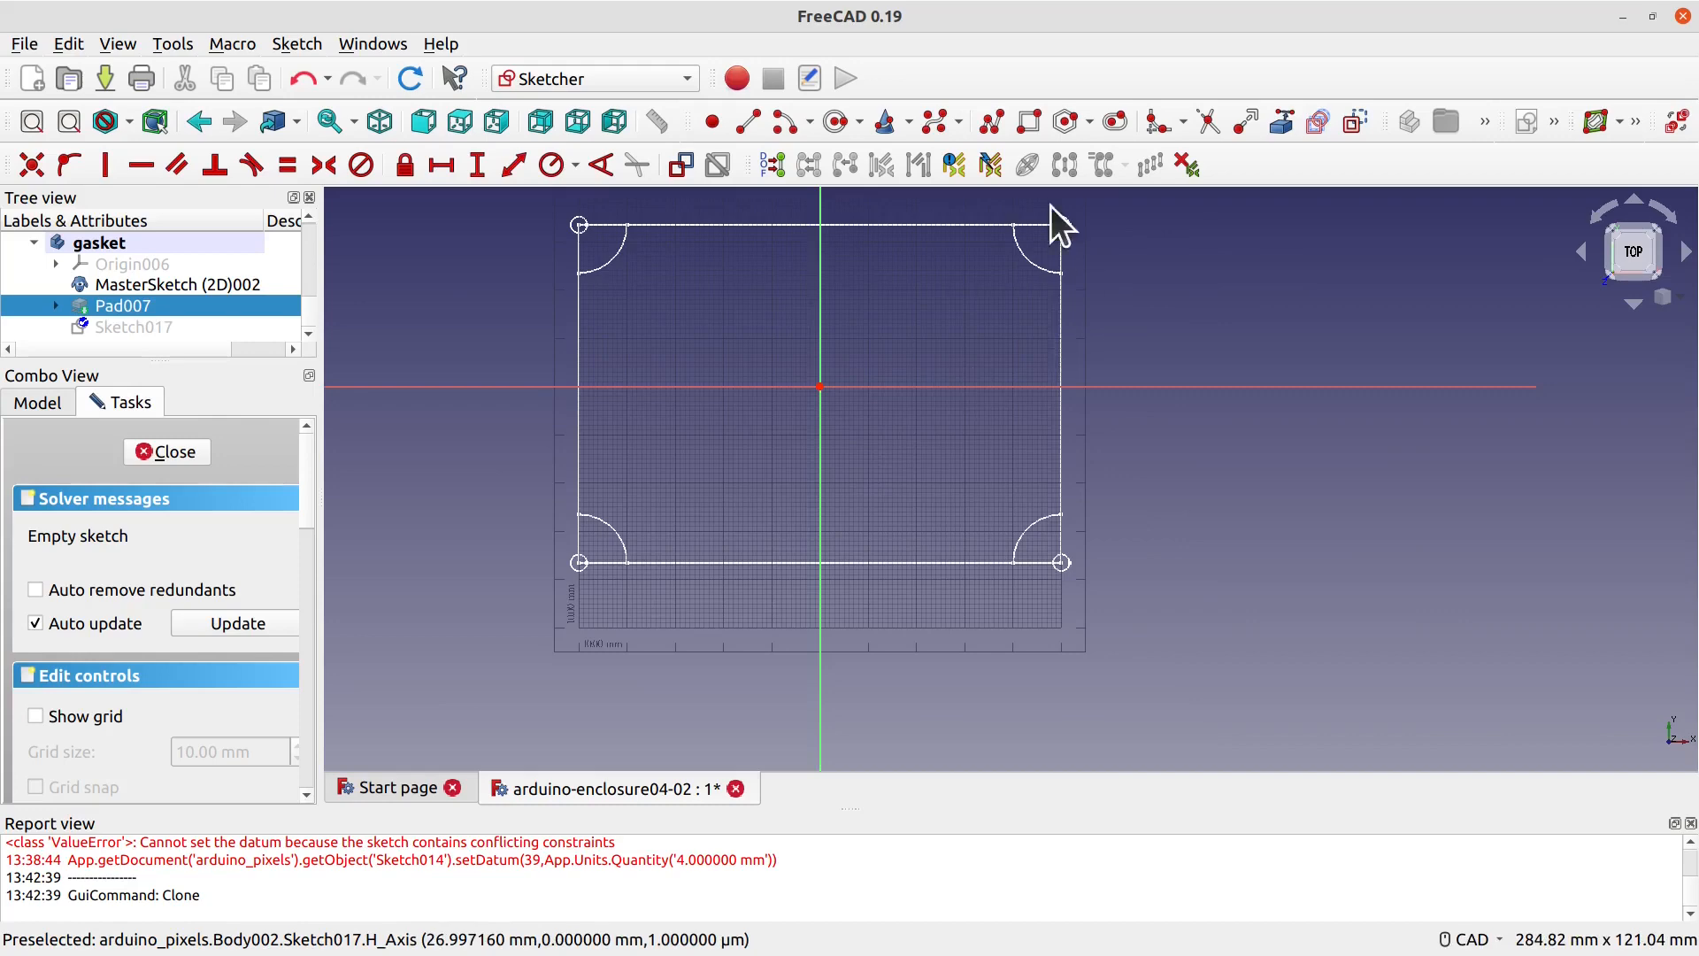
pyautogui.click(1063, 225)
pyautogui.click(1062, 562)
pyautogui.click(579, 563)
# Step: Draw one circle centred on each of the four linked screw holes, the upper-left one about 2.9 mm in radius
pyautogui.click(836, 121)
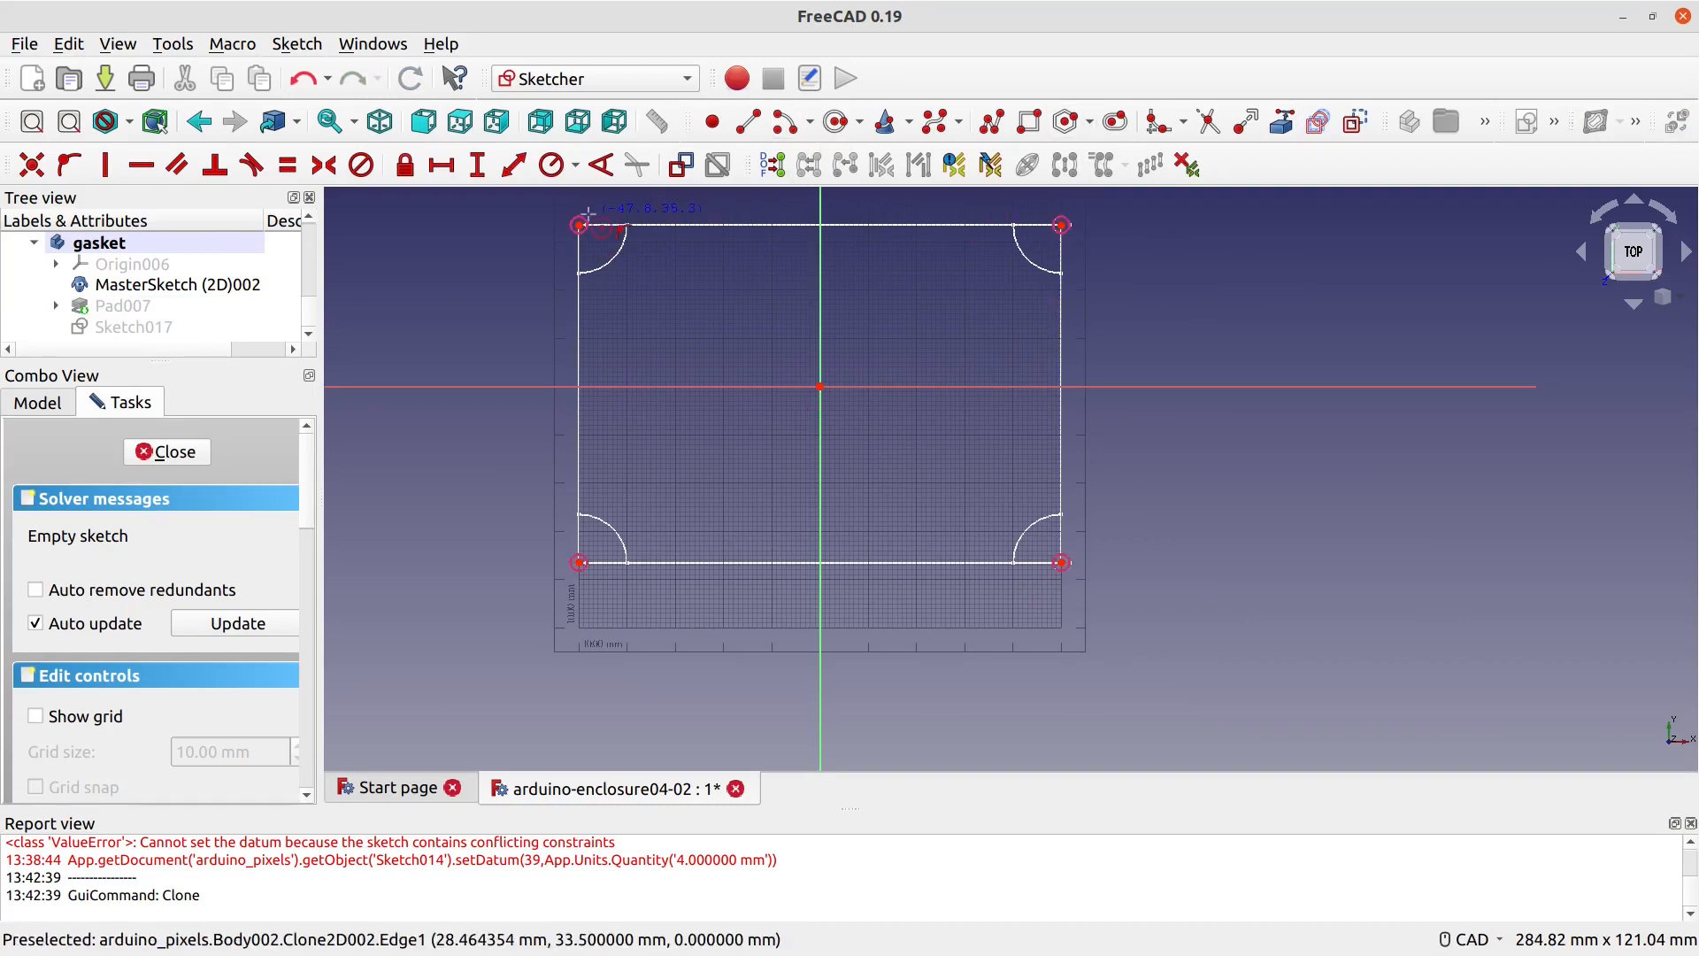
pyautogui.click(579, 225)
pyautogui.click(587, 236)
pyautogui.click(1061, 224)
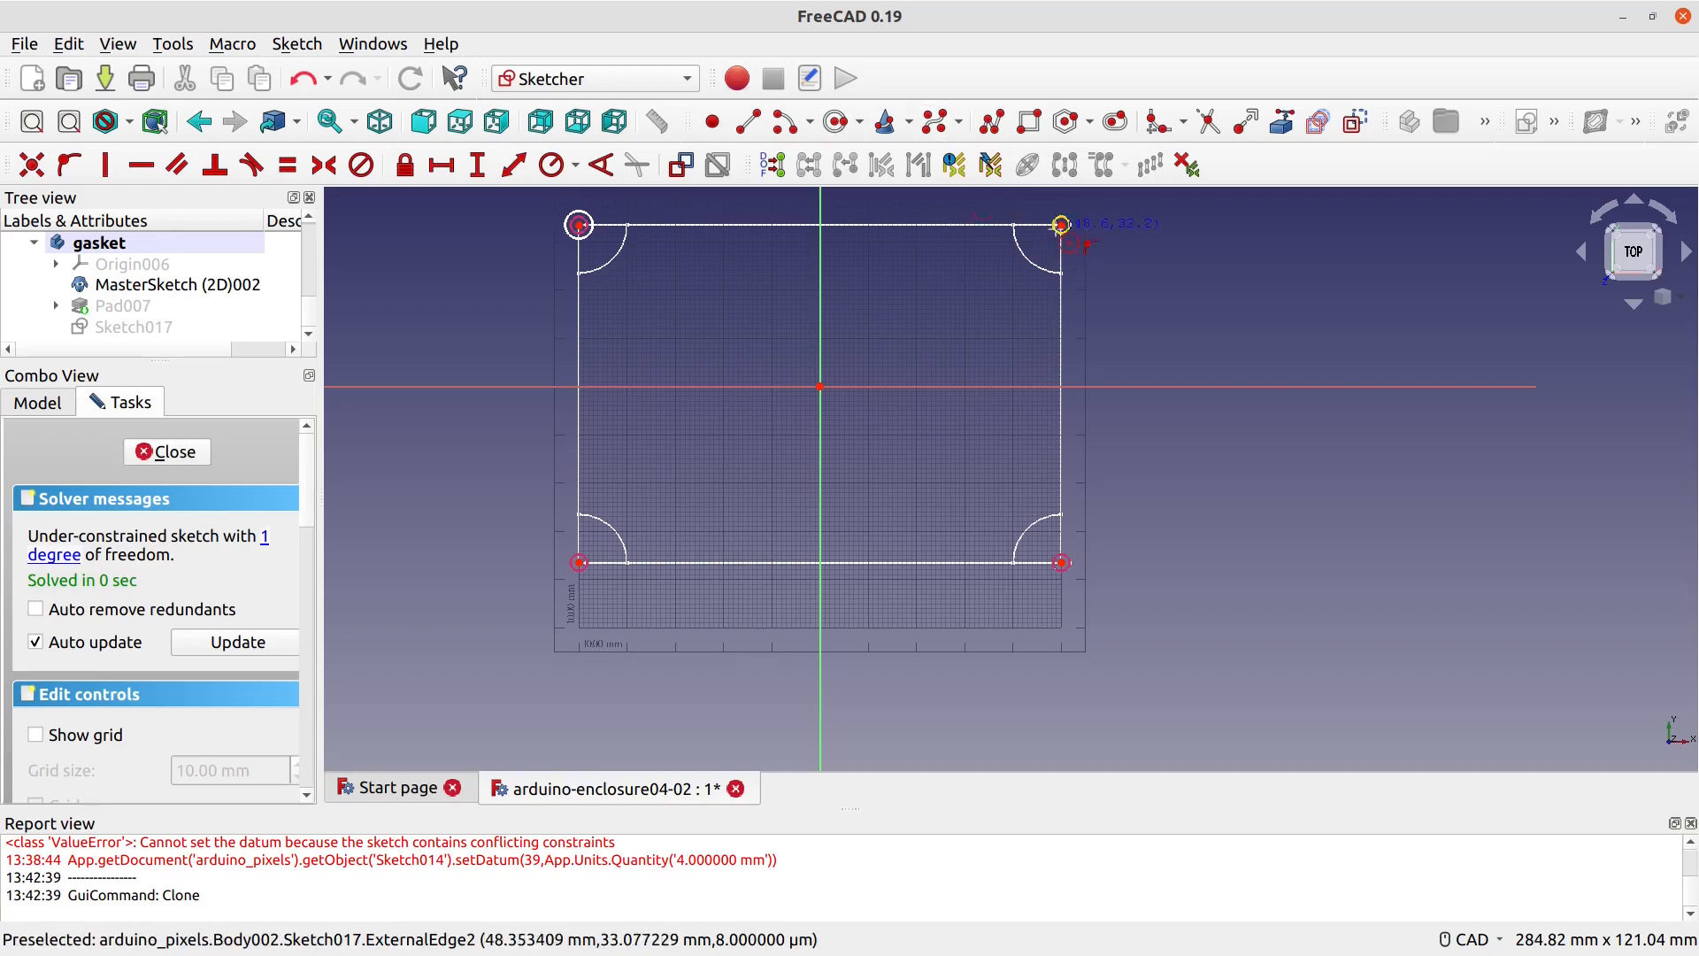
pyautogui.click(1073, 237)
pyautogui.click(1061, 562)
pyautogui.click(1075, 575)
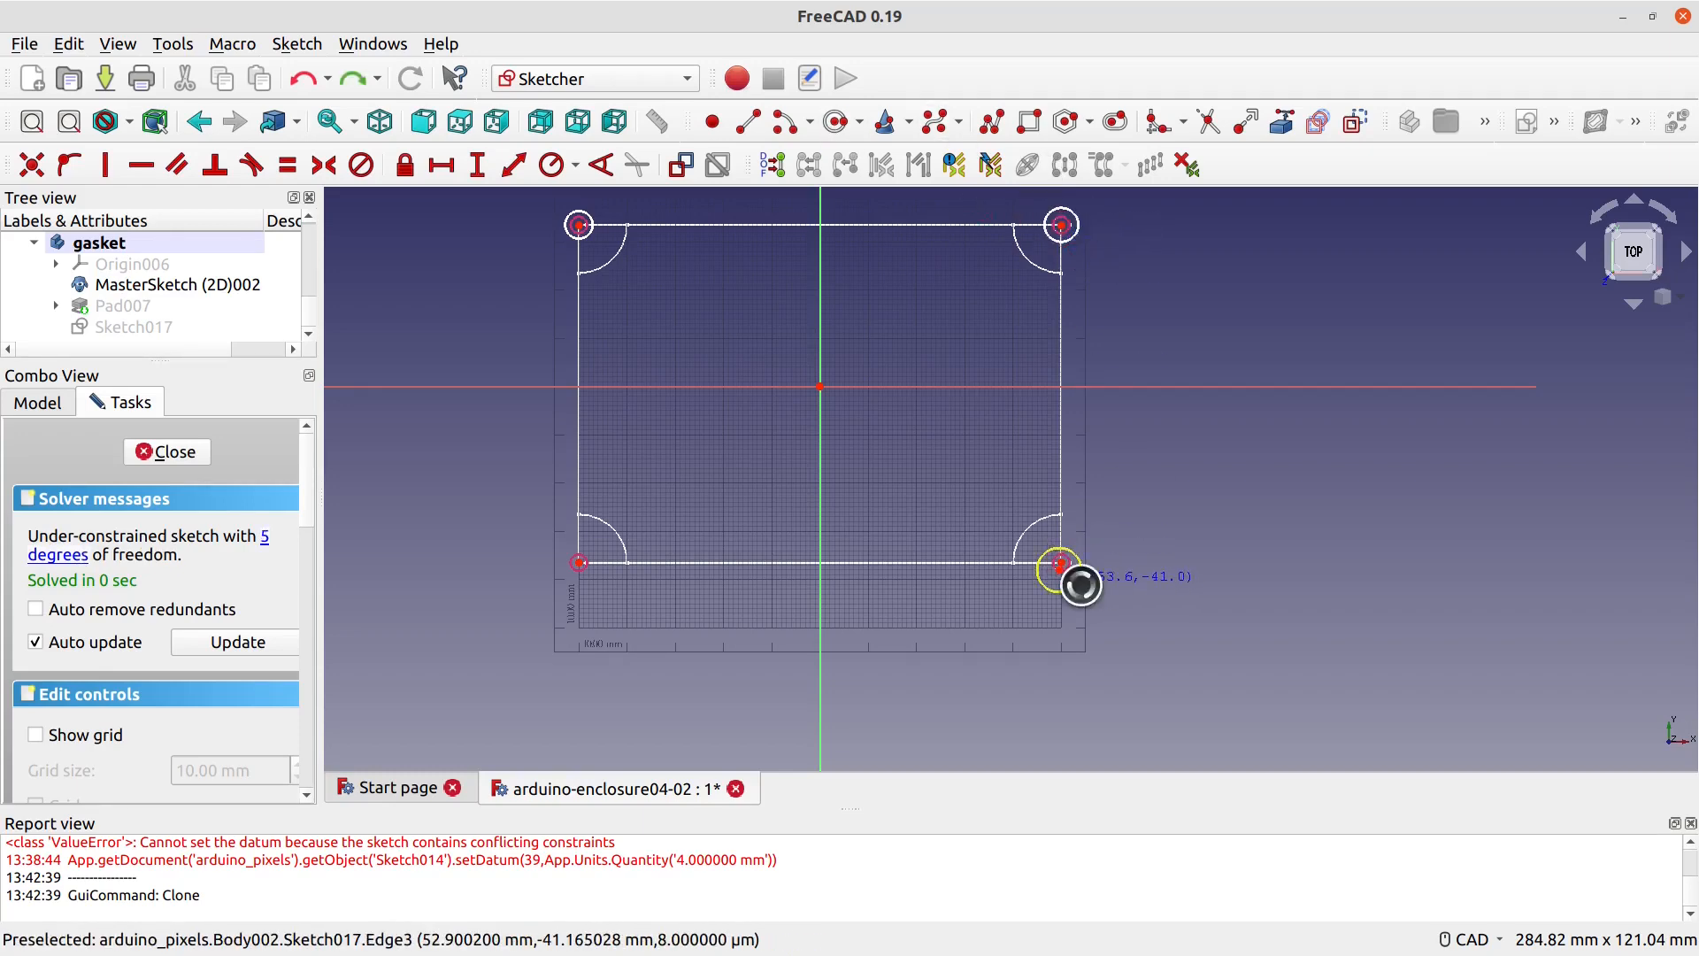
pyautogui.scroll(5, 1053, 558)
pyautogui.scroll(-4, 936, 522)
pyautogui.scroll(-4, 533, 491)
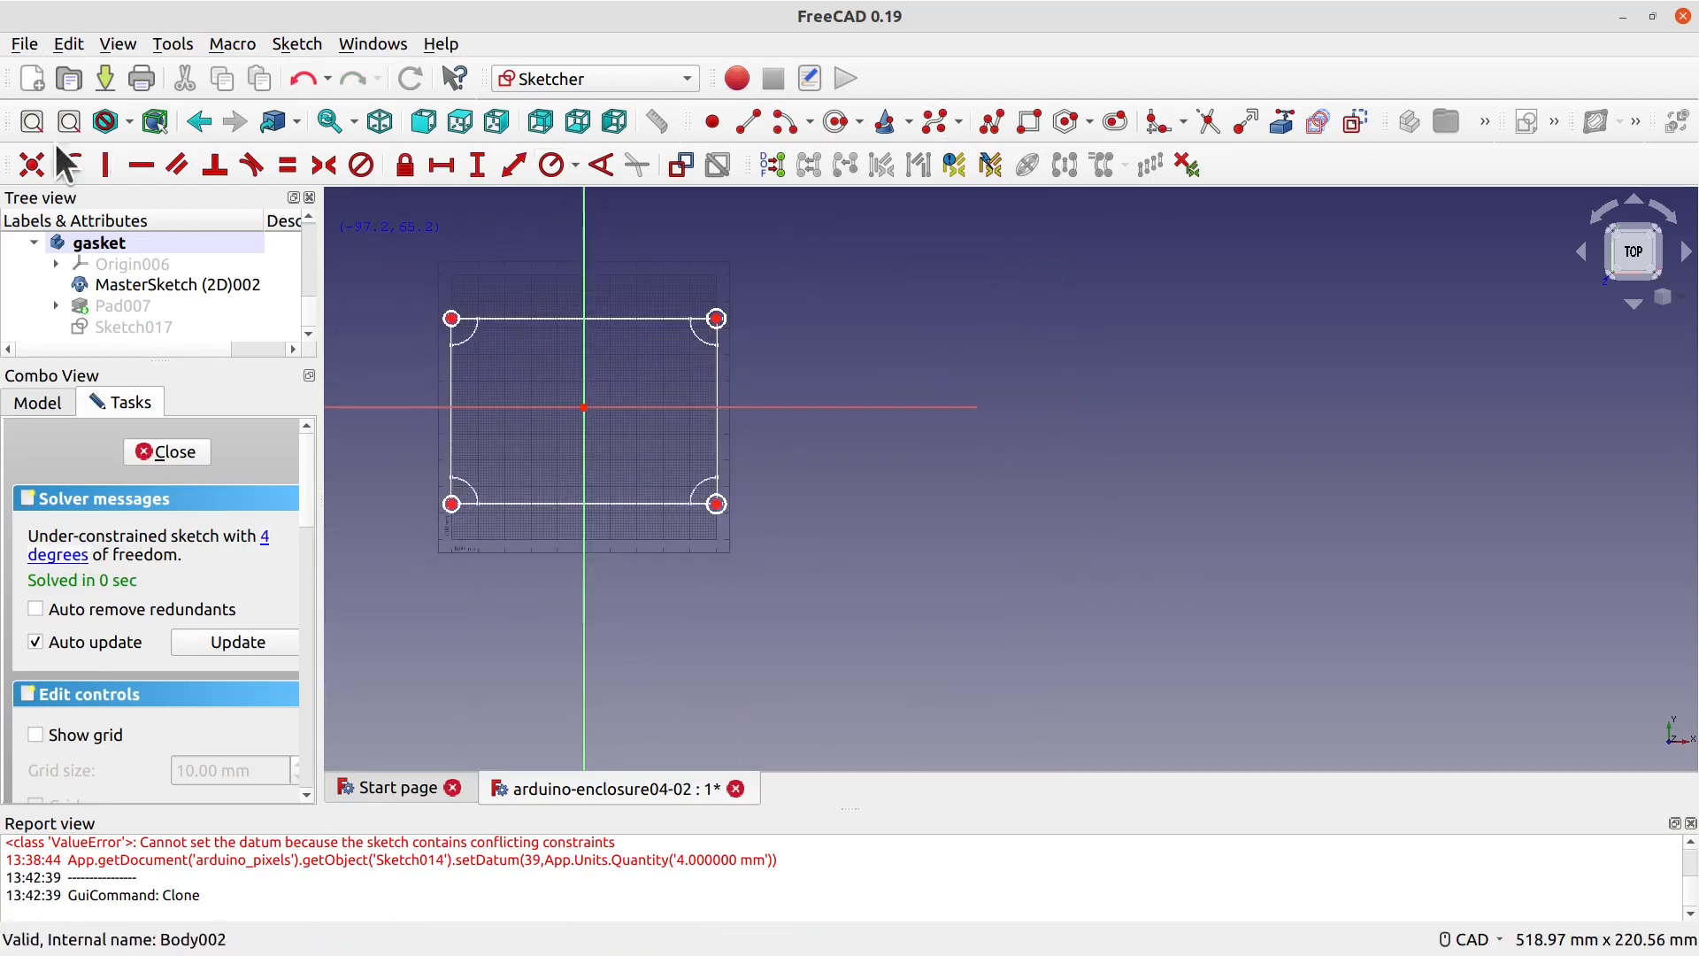
pyautogui.rightClick(808, 318)
# Step: Give the four screw hole clearance circles one shared radius of 4.1 mm
pyautogui.click(458, 324)
pyautogui.click(722, 326)
pyautogui.click(717, 504)
pyautogui.click(452, 504)
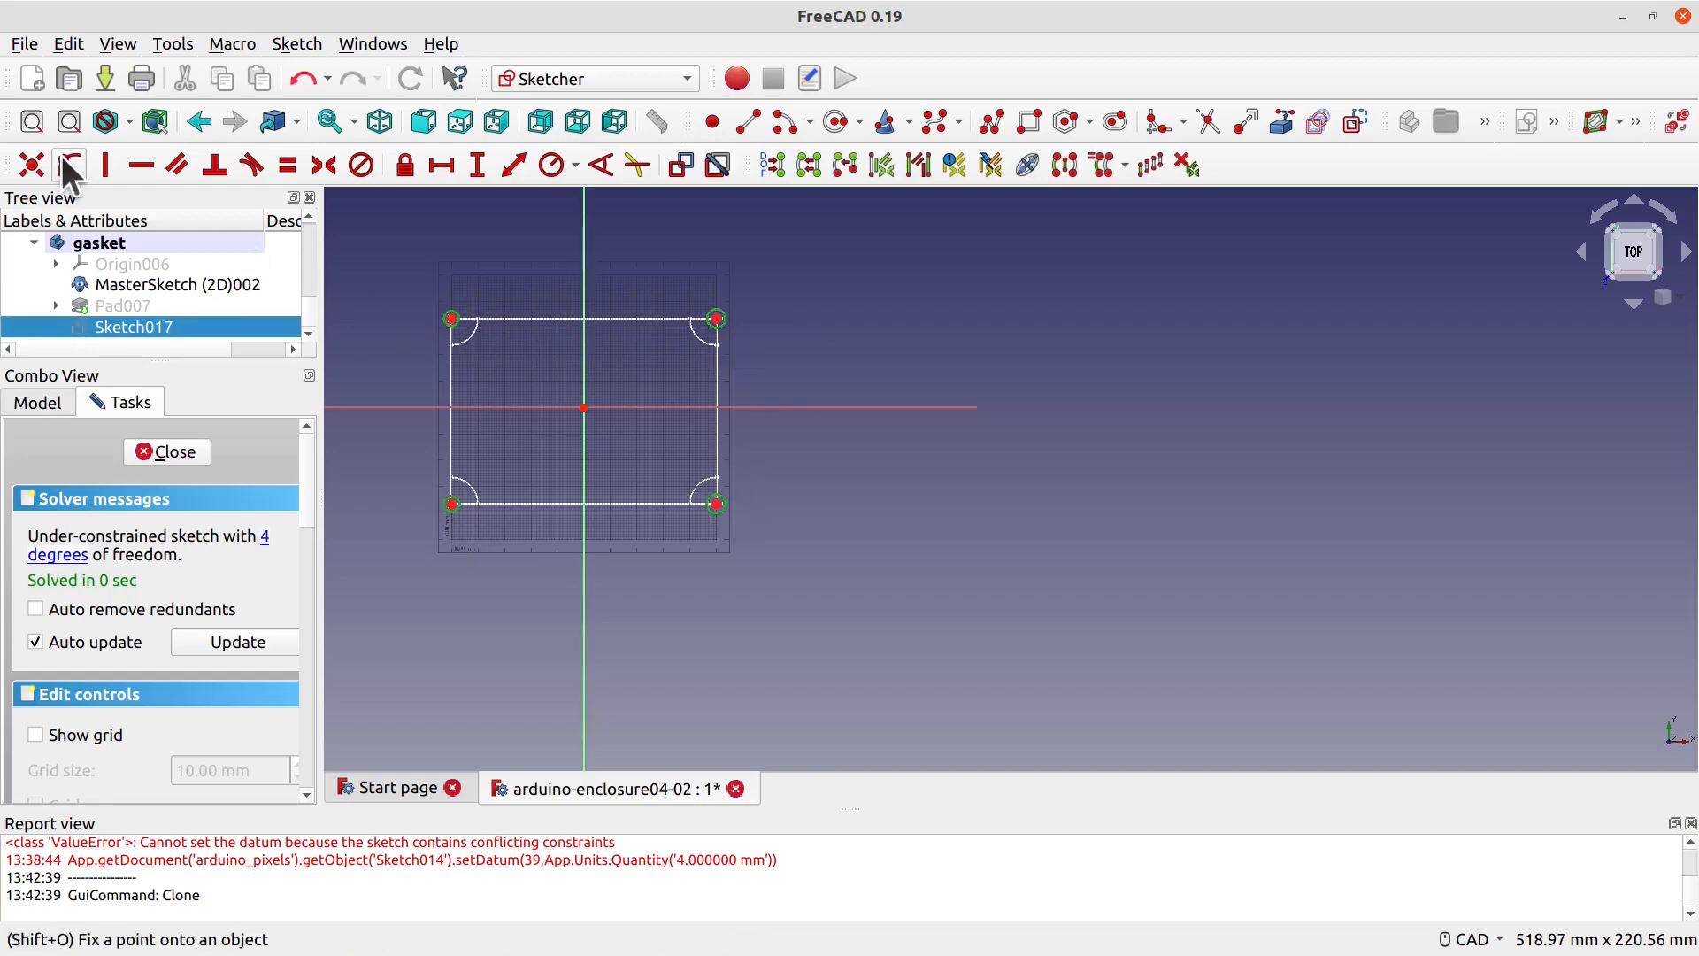
pyautogui.click(552, 165)
pyautogui.click(1071, 529)
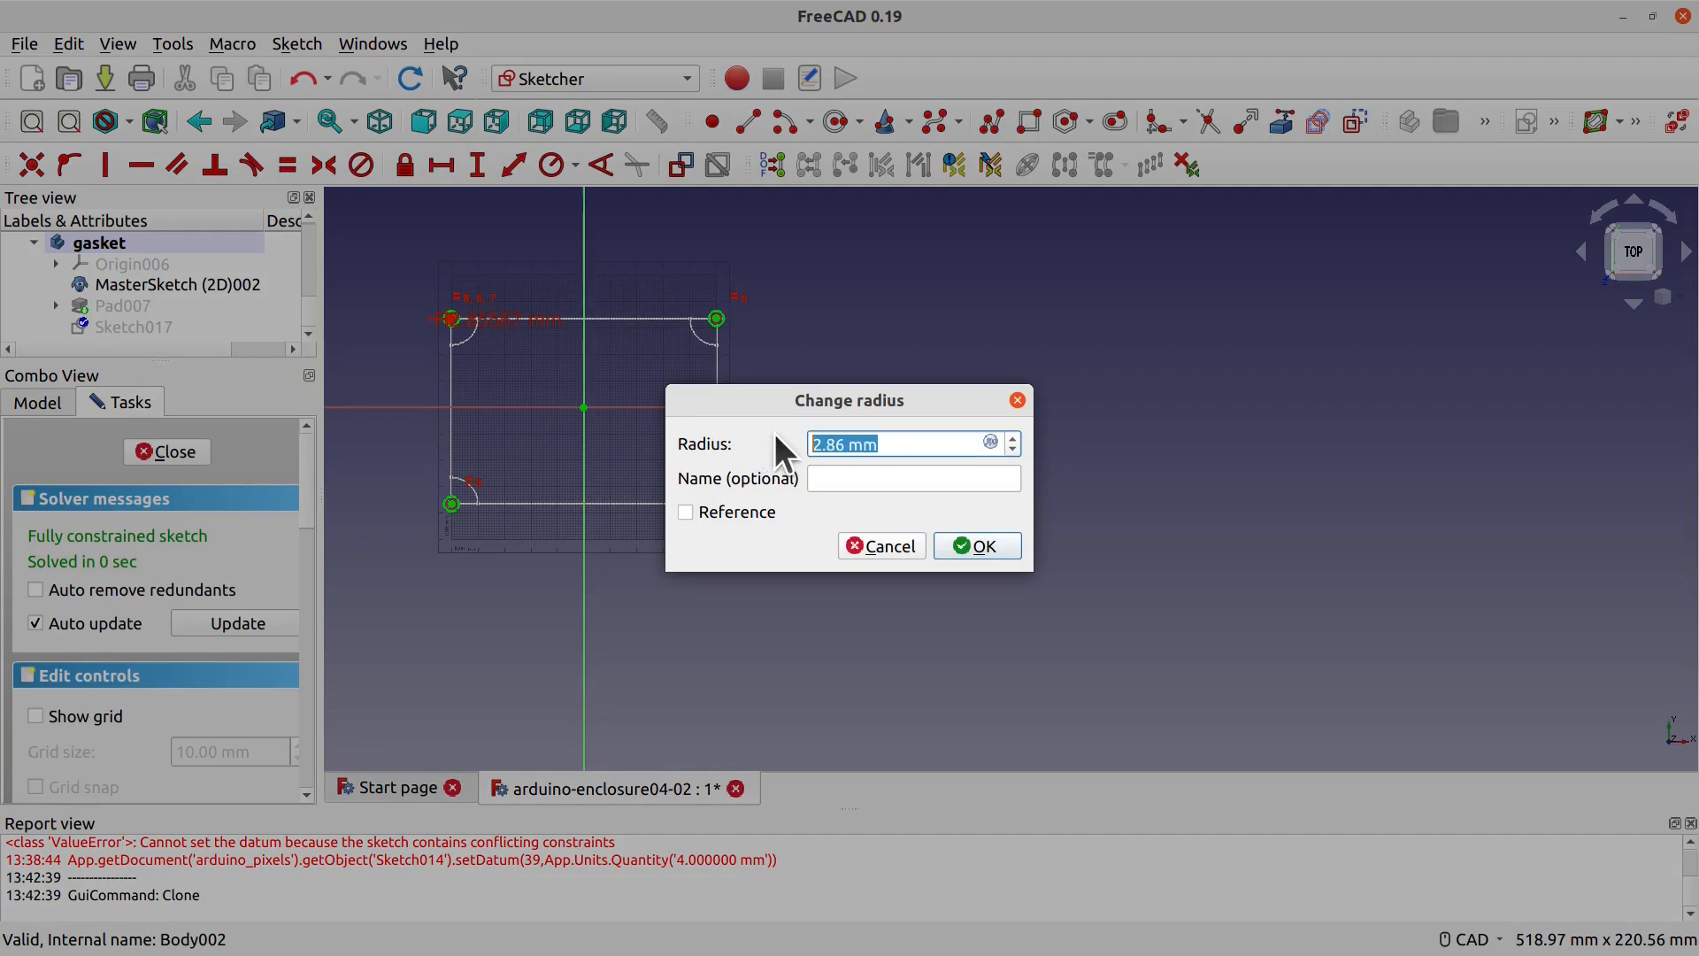
pyautogui.write('4.1')
pyautogui.click(949, 540)
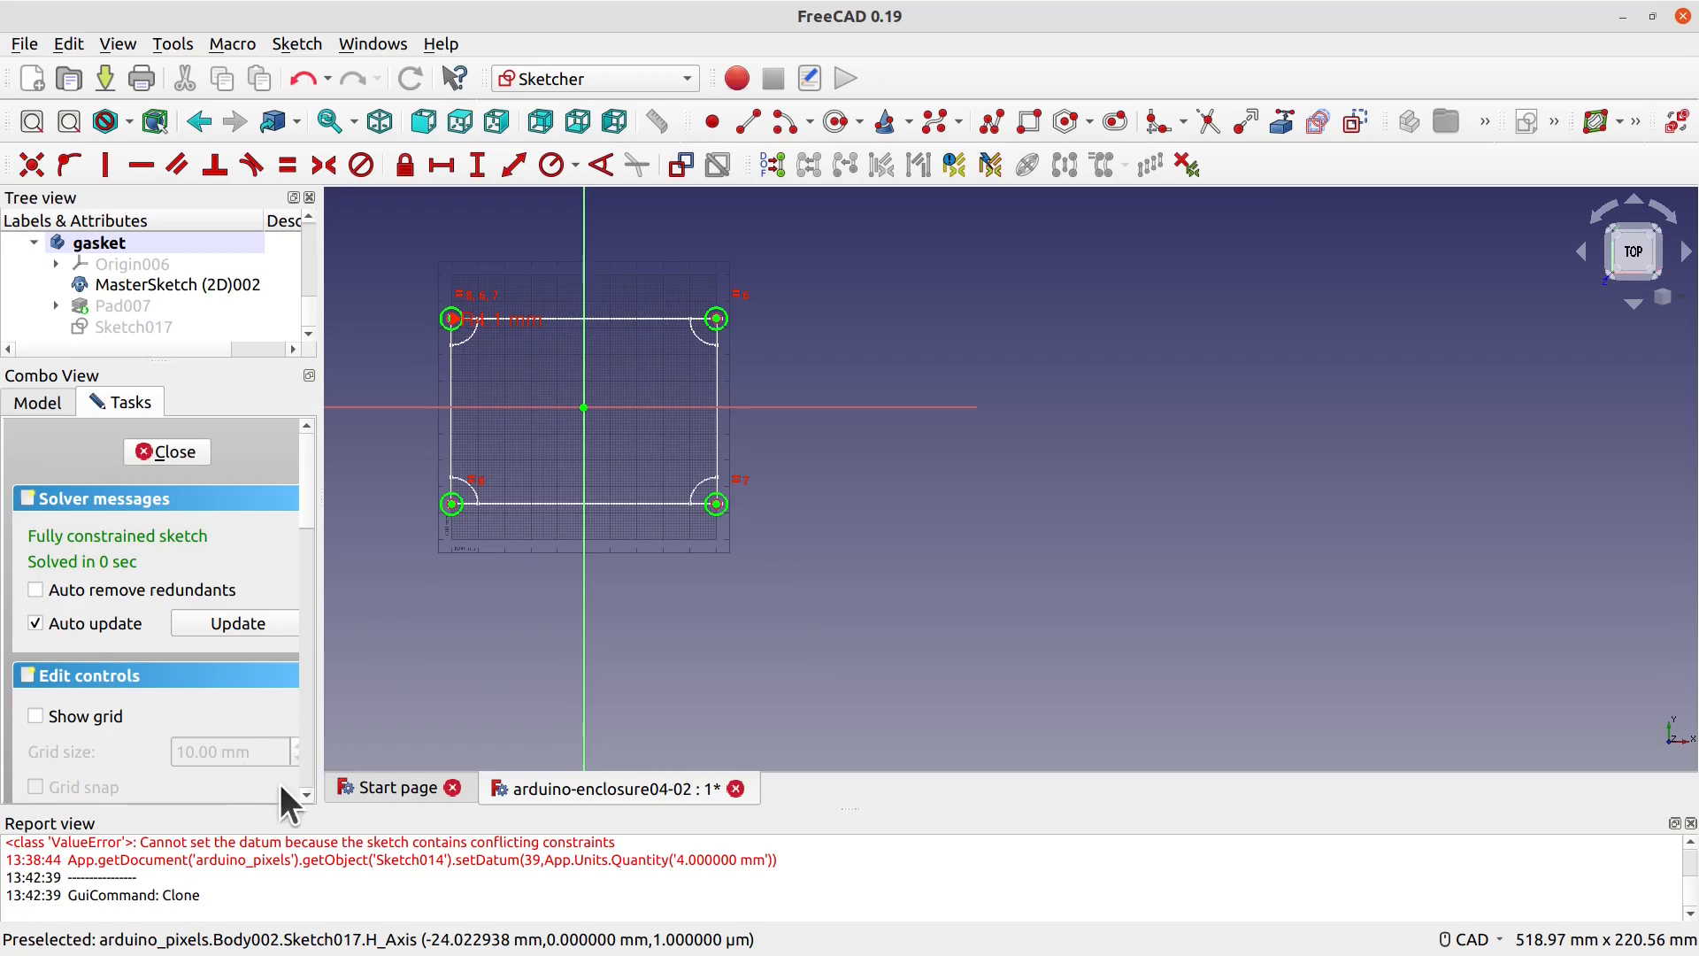
# Step: Close the circle sketch and cut the four circles through the gasket with a reversed pocket 5 mm deep
pyautogui.click(167, 451)
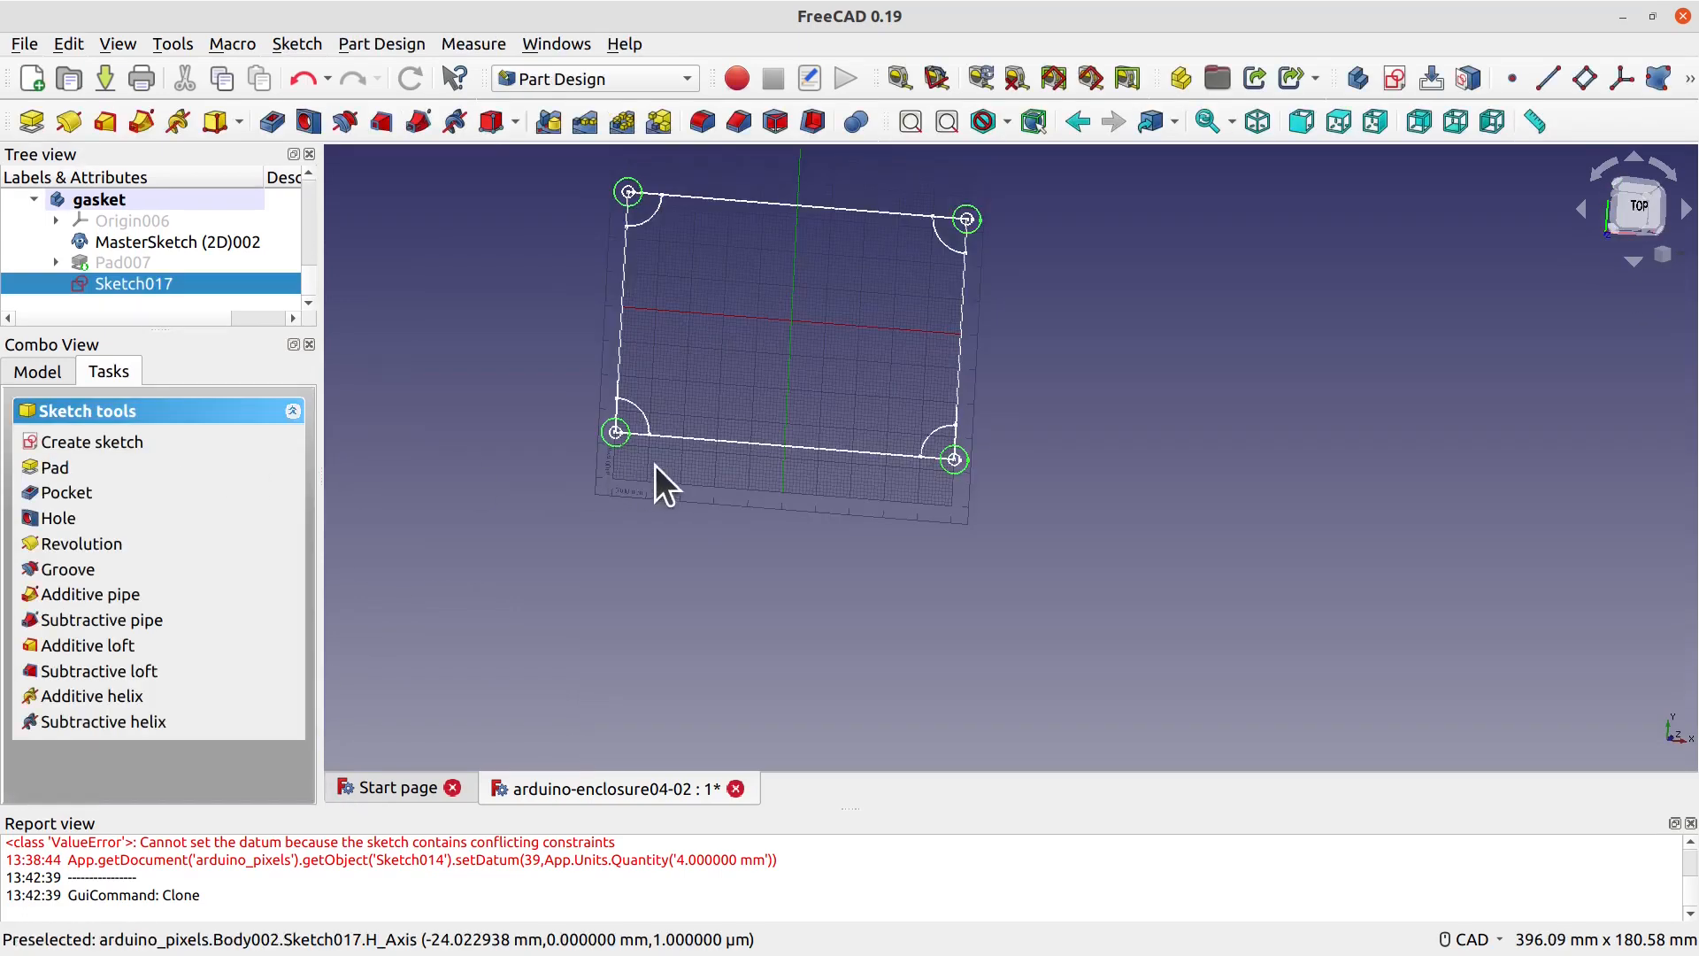
pyautogui.click(66, 492)
pyautogui.click(72, 614)
pyautogui.click(189, 545)
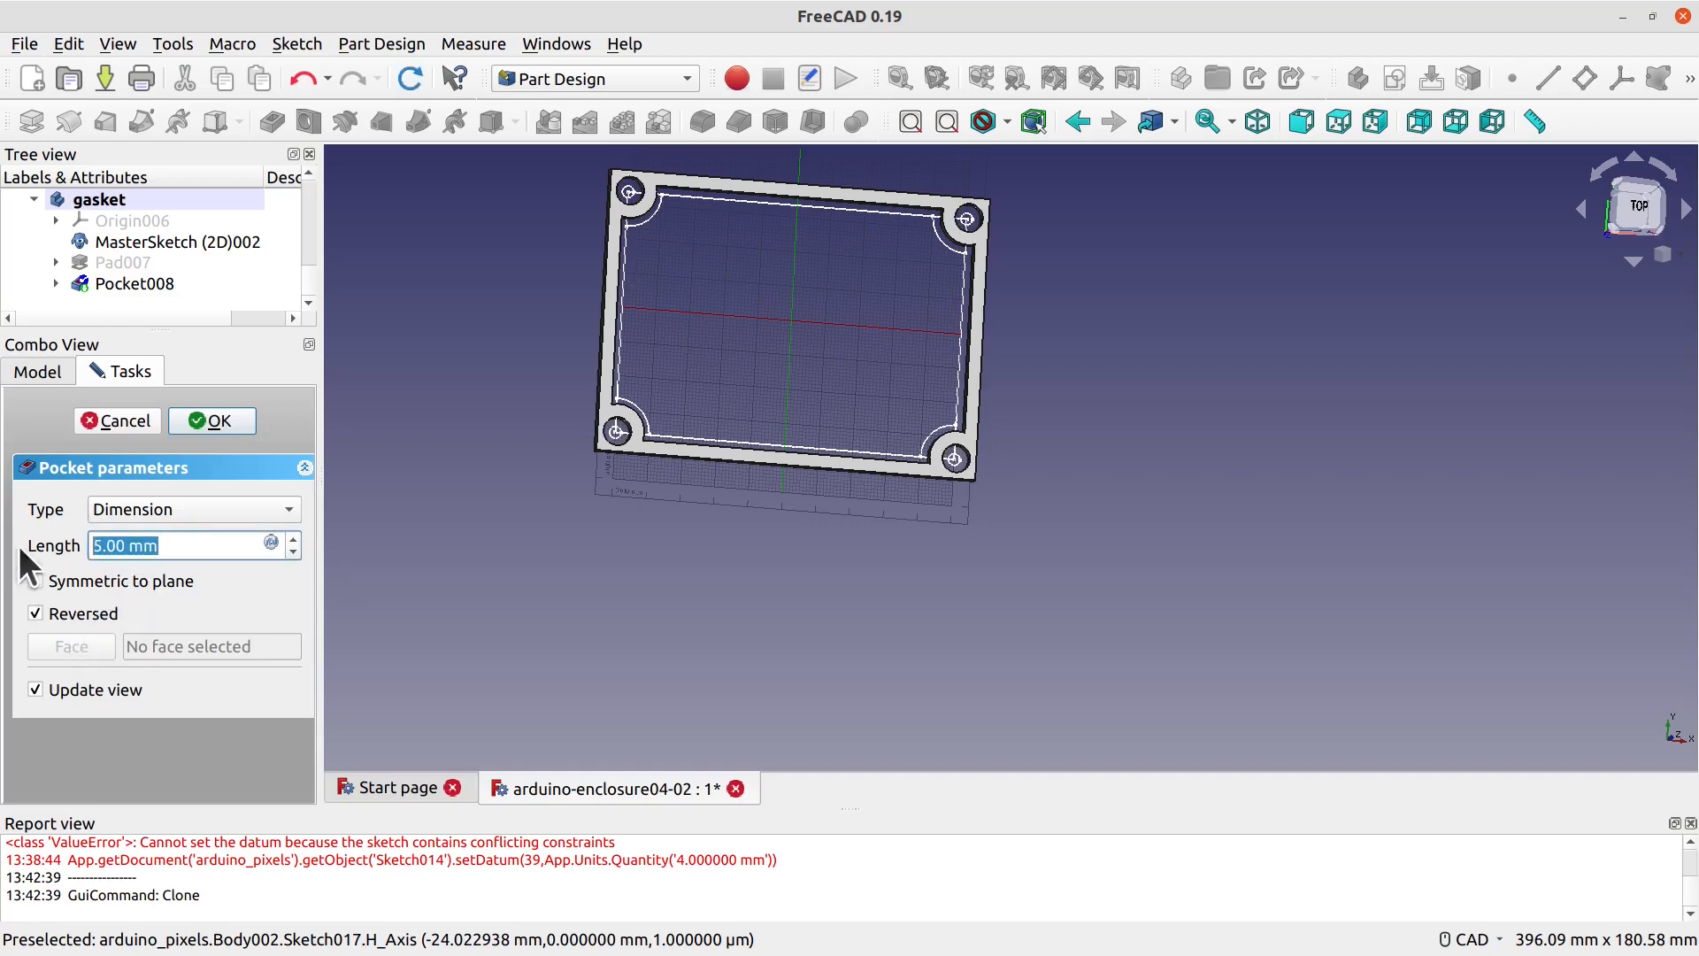
pyautogui.click(216, 421)
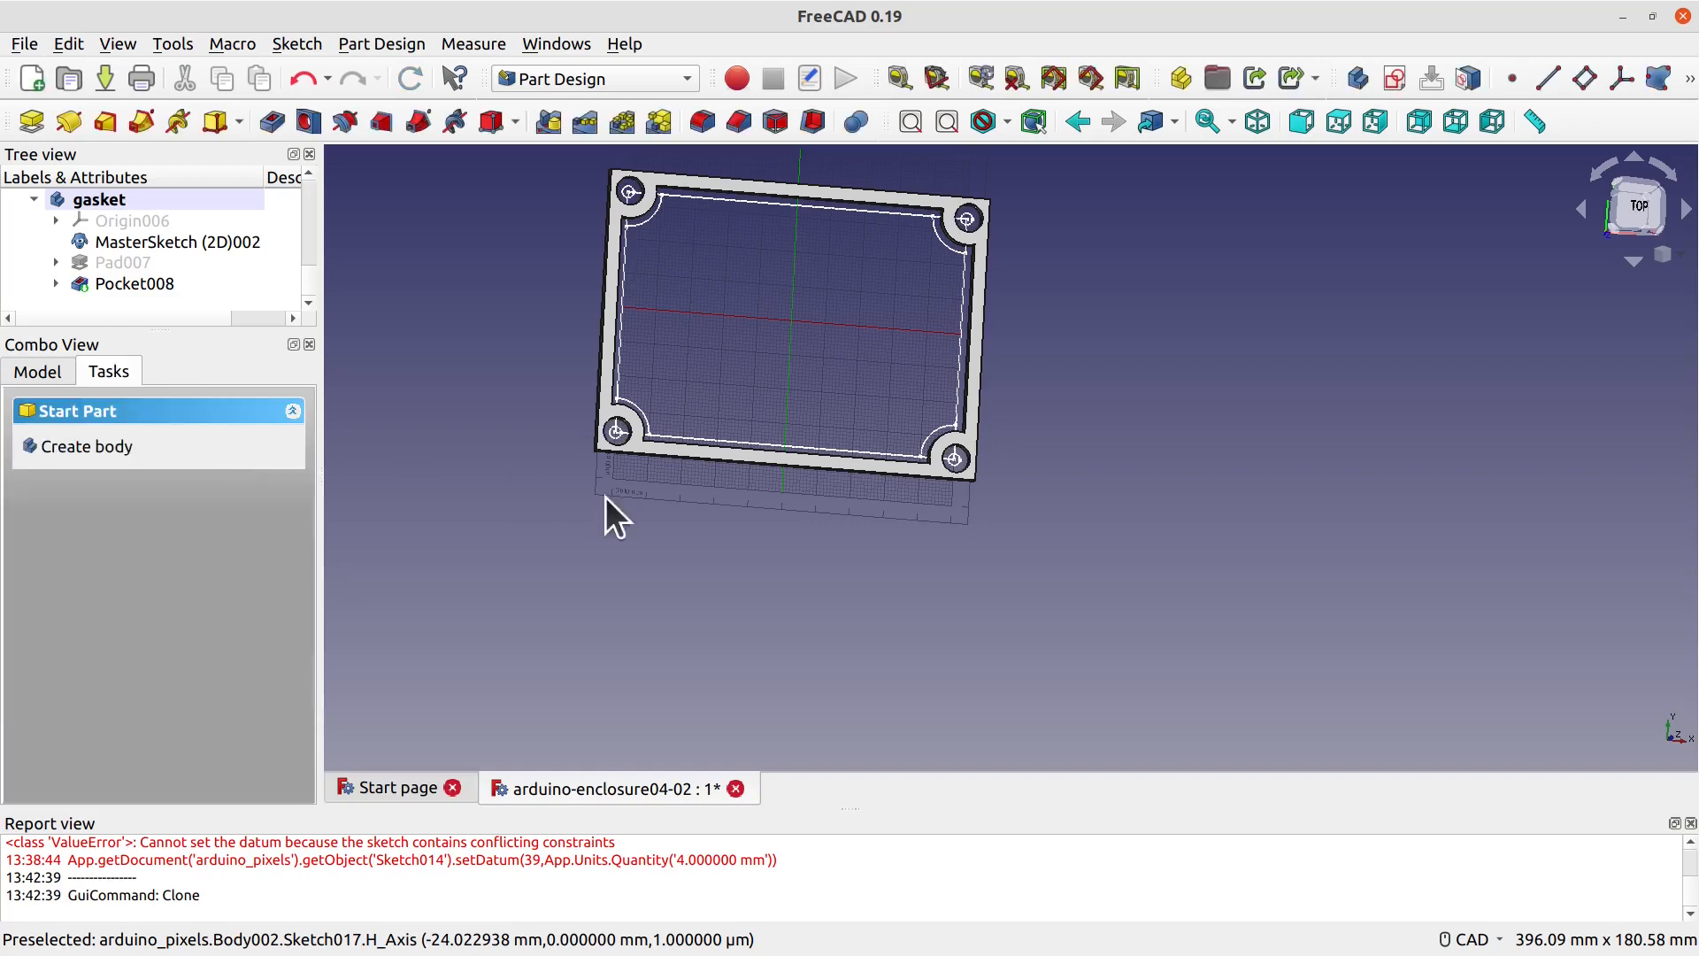
pyautogui.scroll(-2, 819, 559)
pyautogui.moveTo(819, 559); pyautogui.dragTo(1081, 463, button='middle')
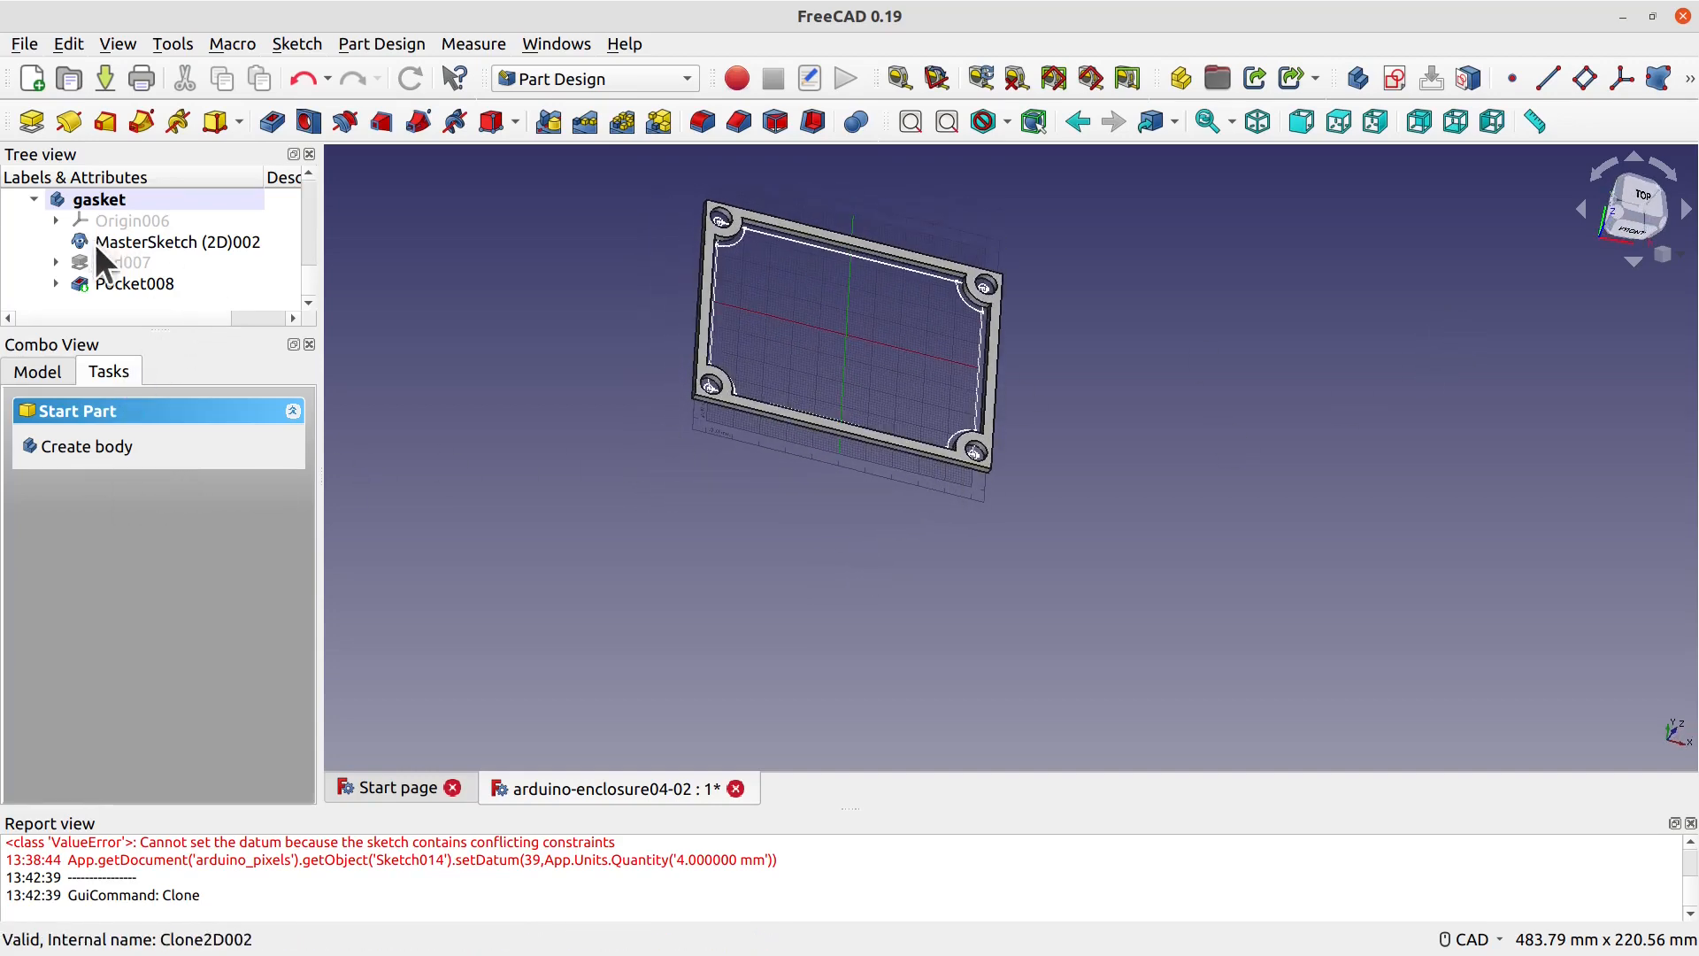
# Step: Show the base and lid bodies, and start transforming the gasket body by moving it along its Z axis
pyautogui.moveTo(300, 276)
pyautogui.mouseDown()
pyautogui.moveTo(312, 188)
pyautogui.moveTo(305, 283)
pyautogui.moveTo(301, 204)
pyautogui.moveTo(294, 253)
pyautogui.mouseUp()
pyautogui.click(141, 216)
pyautogui.click(115, 282)
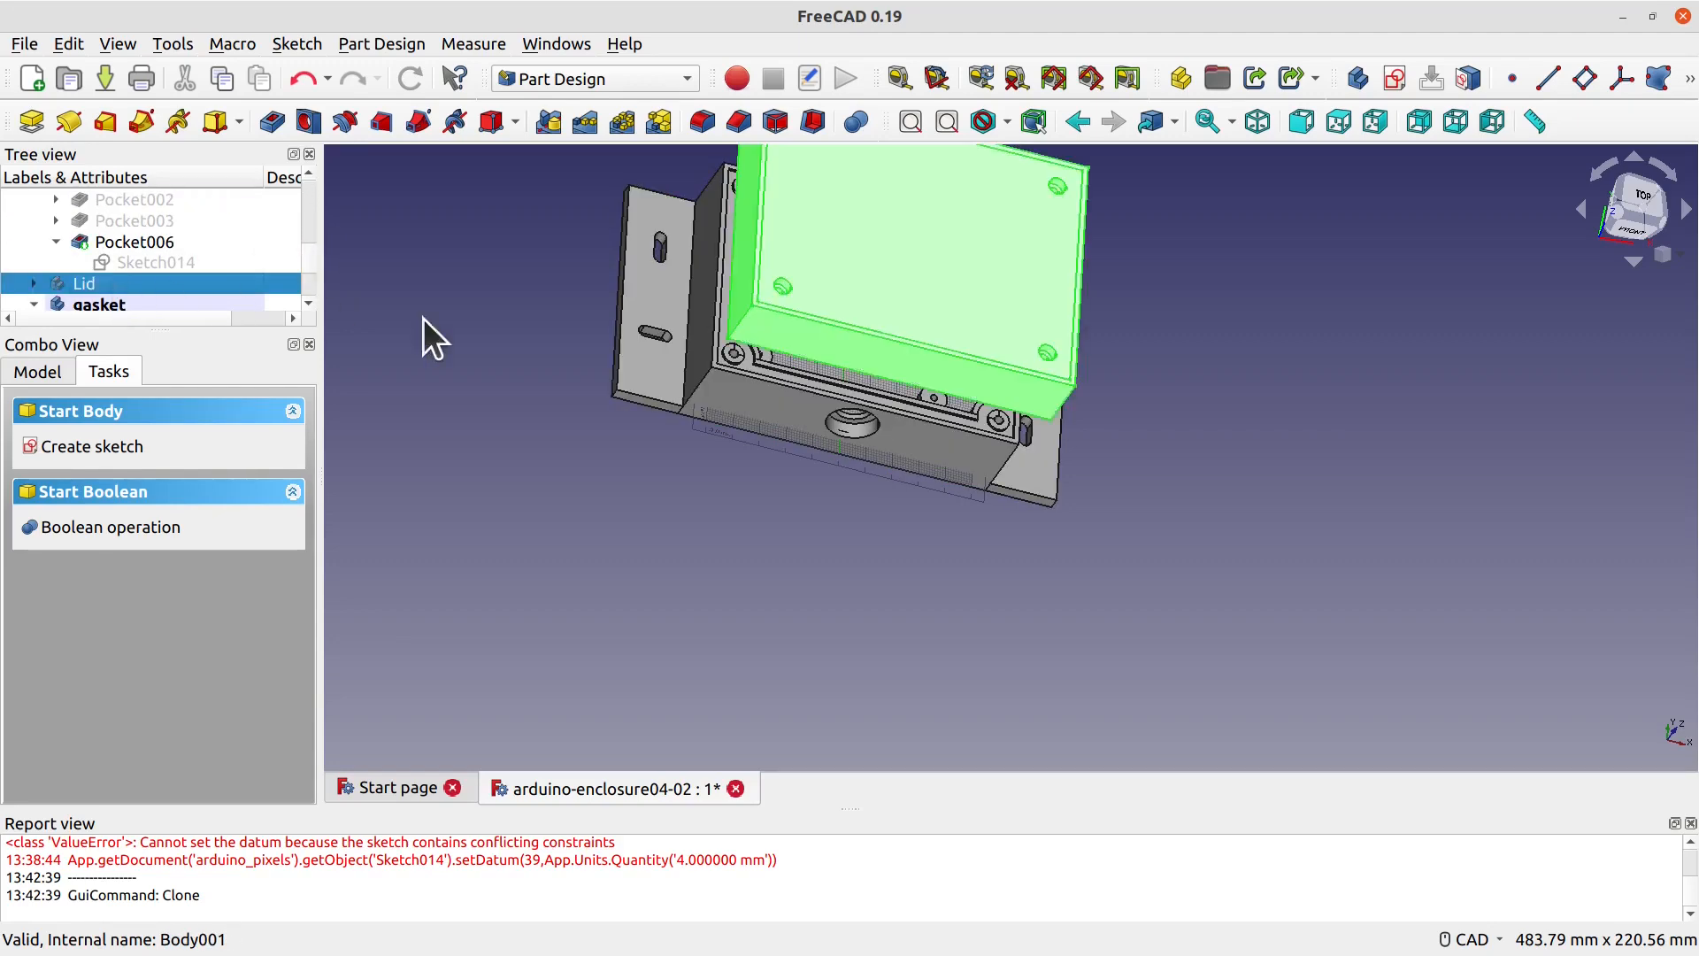
pyautogui.click(141, 305)
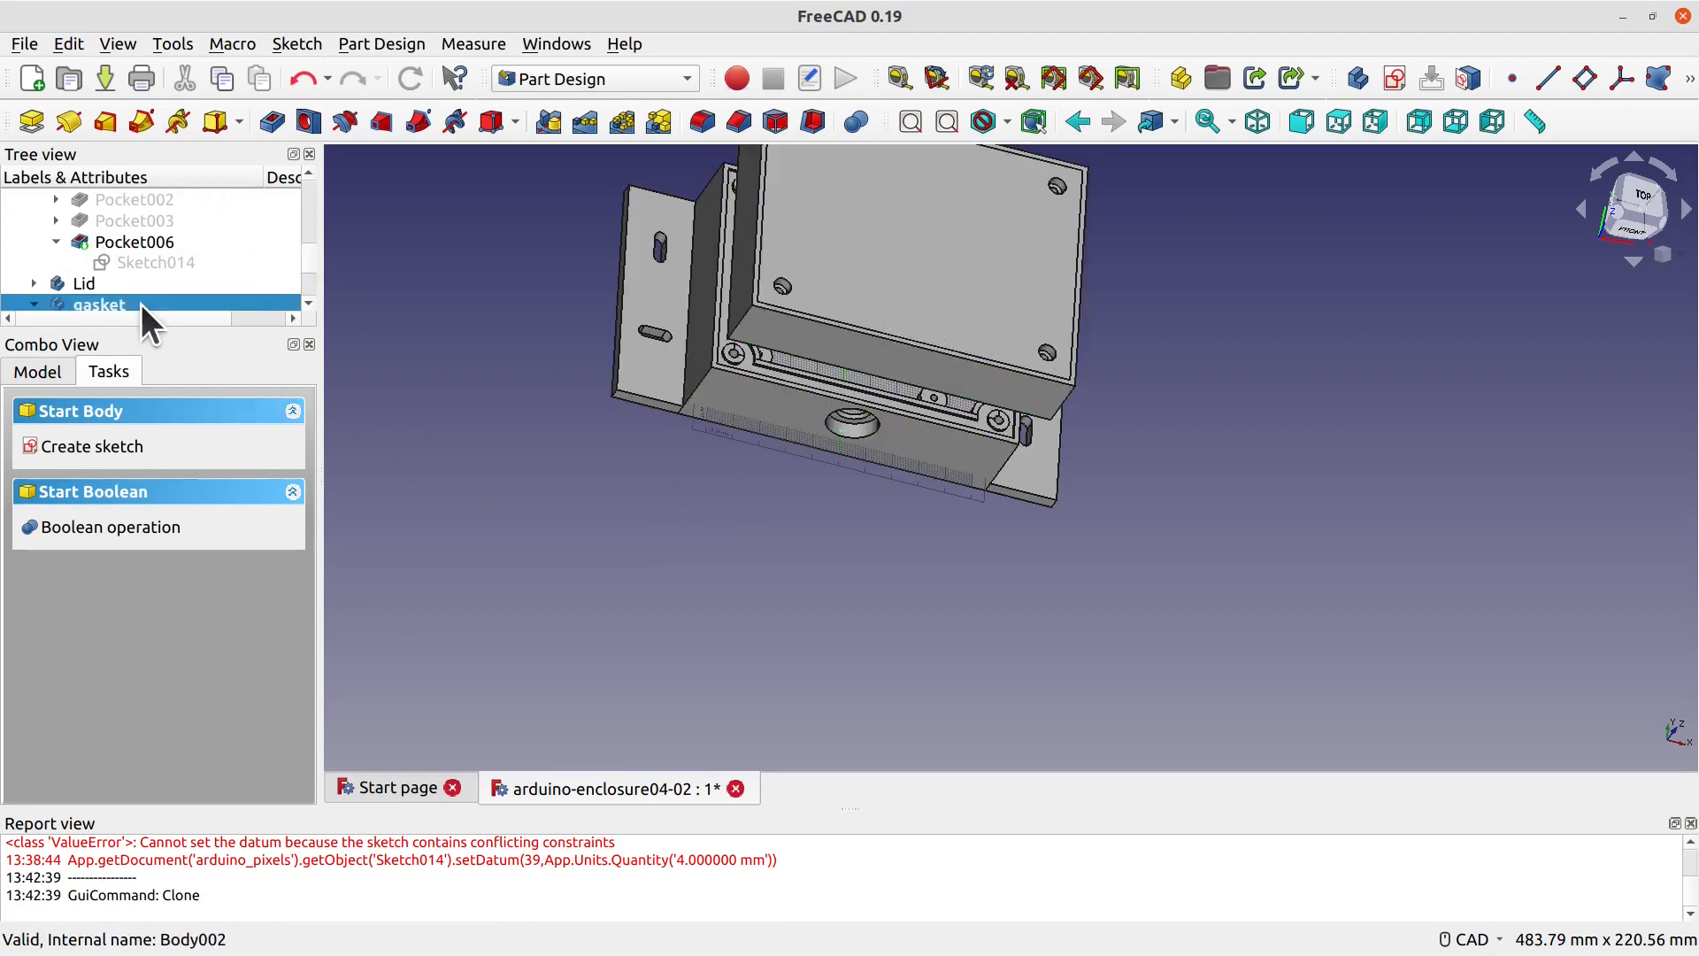
pyautogui.rightClick(150, 303)
pyautogui.click(198, 337)
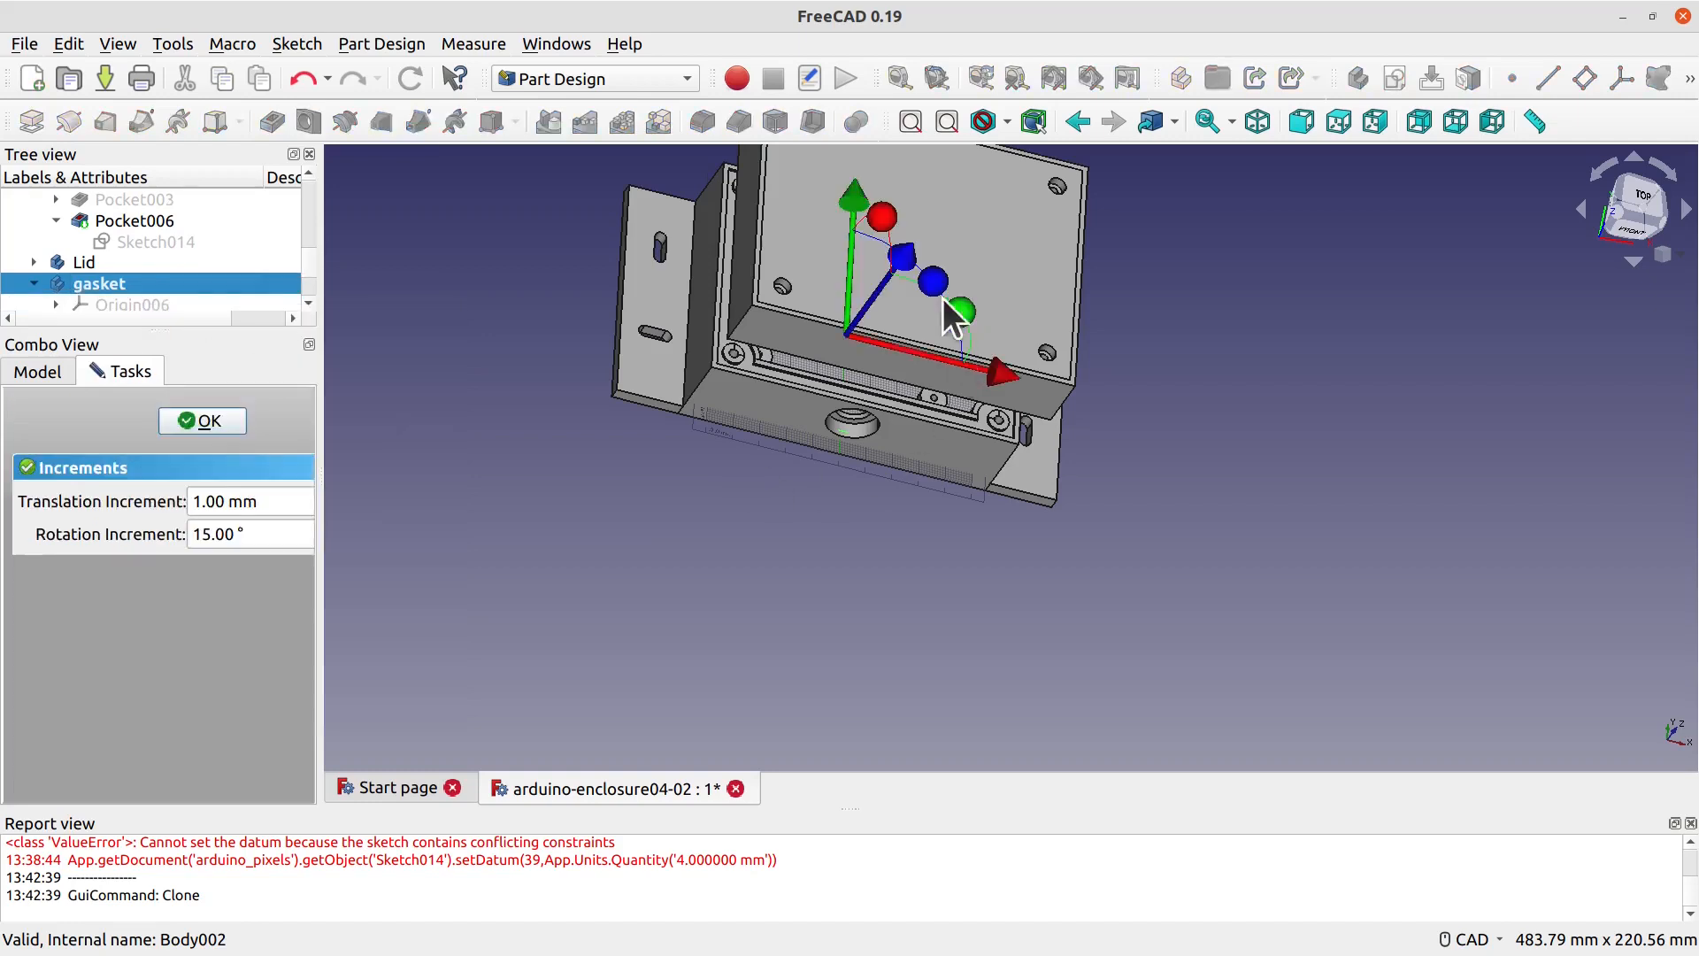
pyautogui.moveTo(911, 279); pyautogui.dragTo(946, 234)
# Step: Hide the lid and examine how the gasket sits on the base around the four screw holes
pyautogui.moveTo(854, 545); pyautogui.dragTo(812, 639, button='middle')
pyautogui.click(116, 263)
pyautogui.press('space')
pyautogui.scroll(2, 1214, 428)
pyautogui.moveTo(1214, 429); pyautogui.dragTo(1184, 550, button='middle')
pyautogui.moveTo(576, 524); pyautogui.dragTo(974, 728, button='middle')
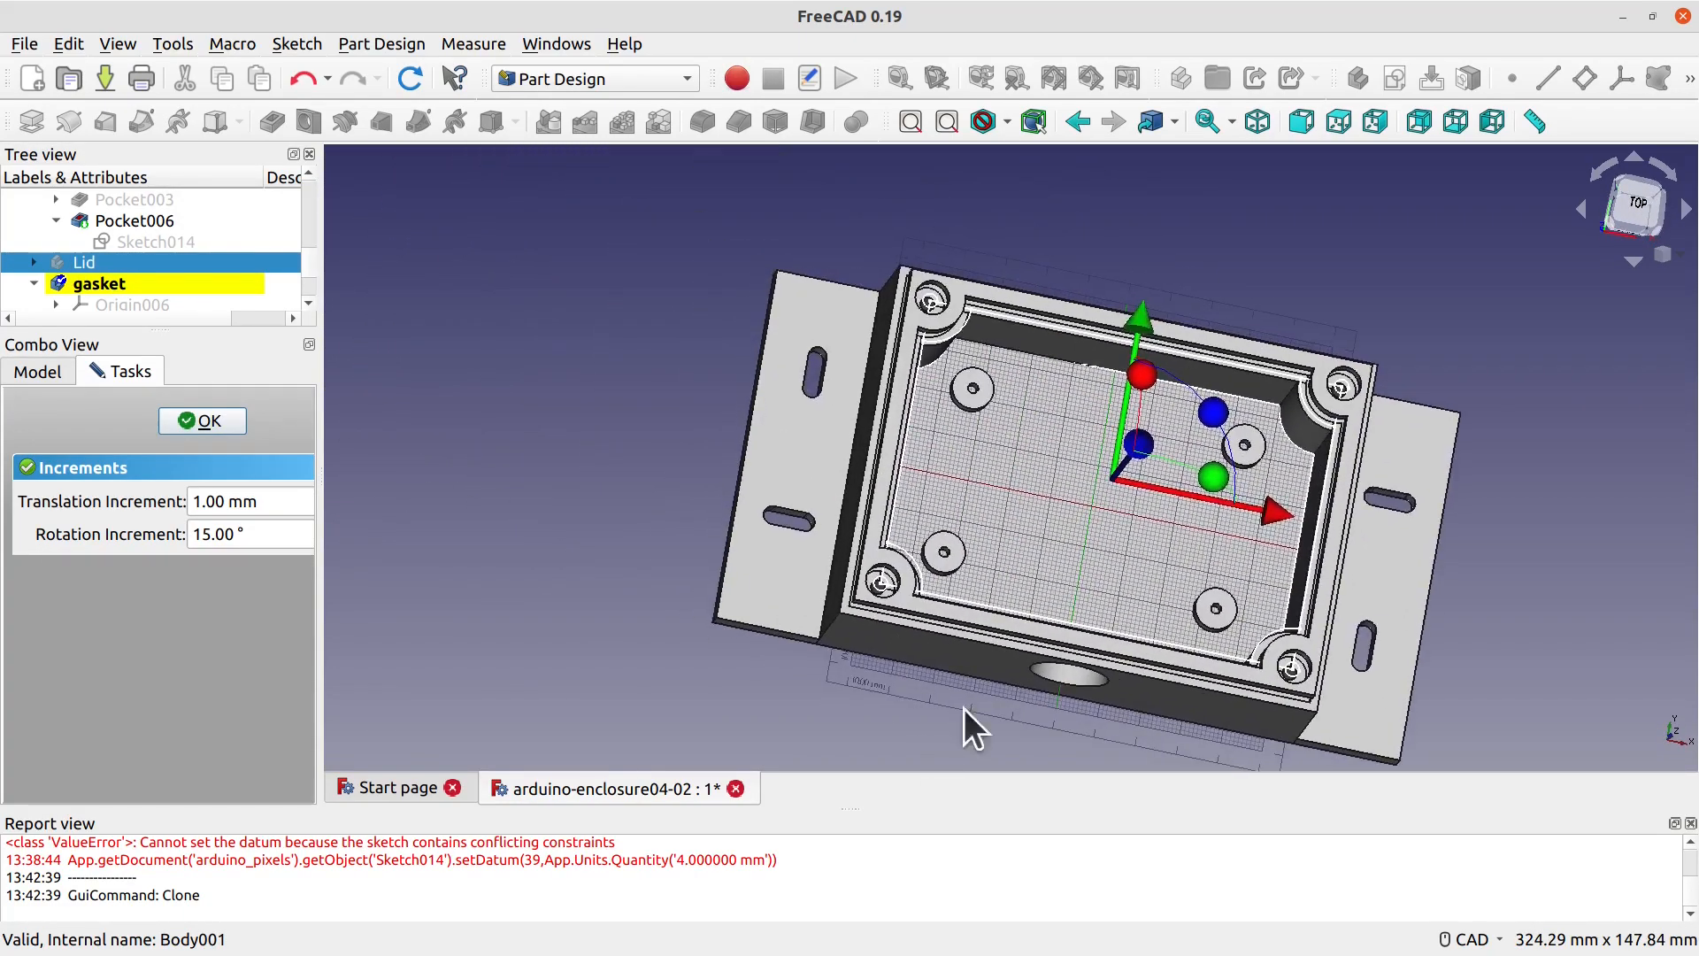
pyautogui.moveTo(634, 326); pyautogui.dragTo(537, 374, button='middle')
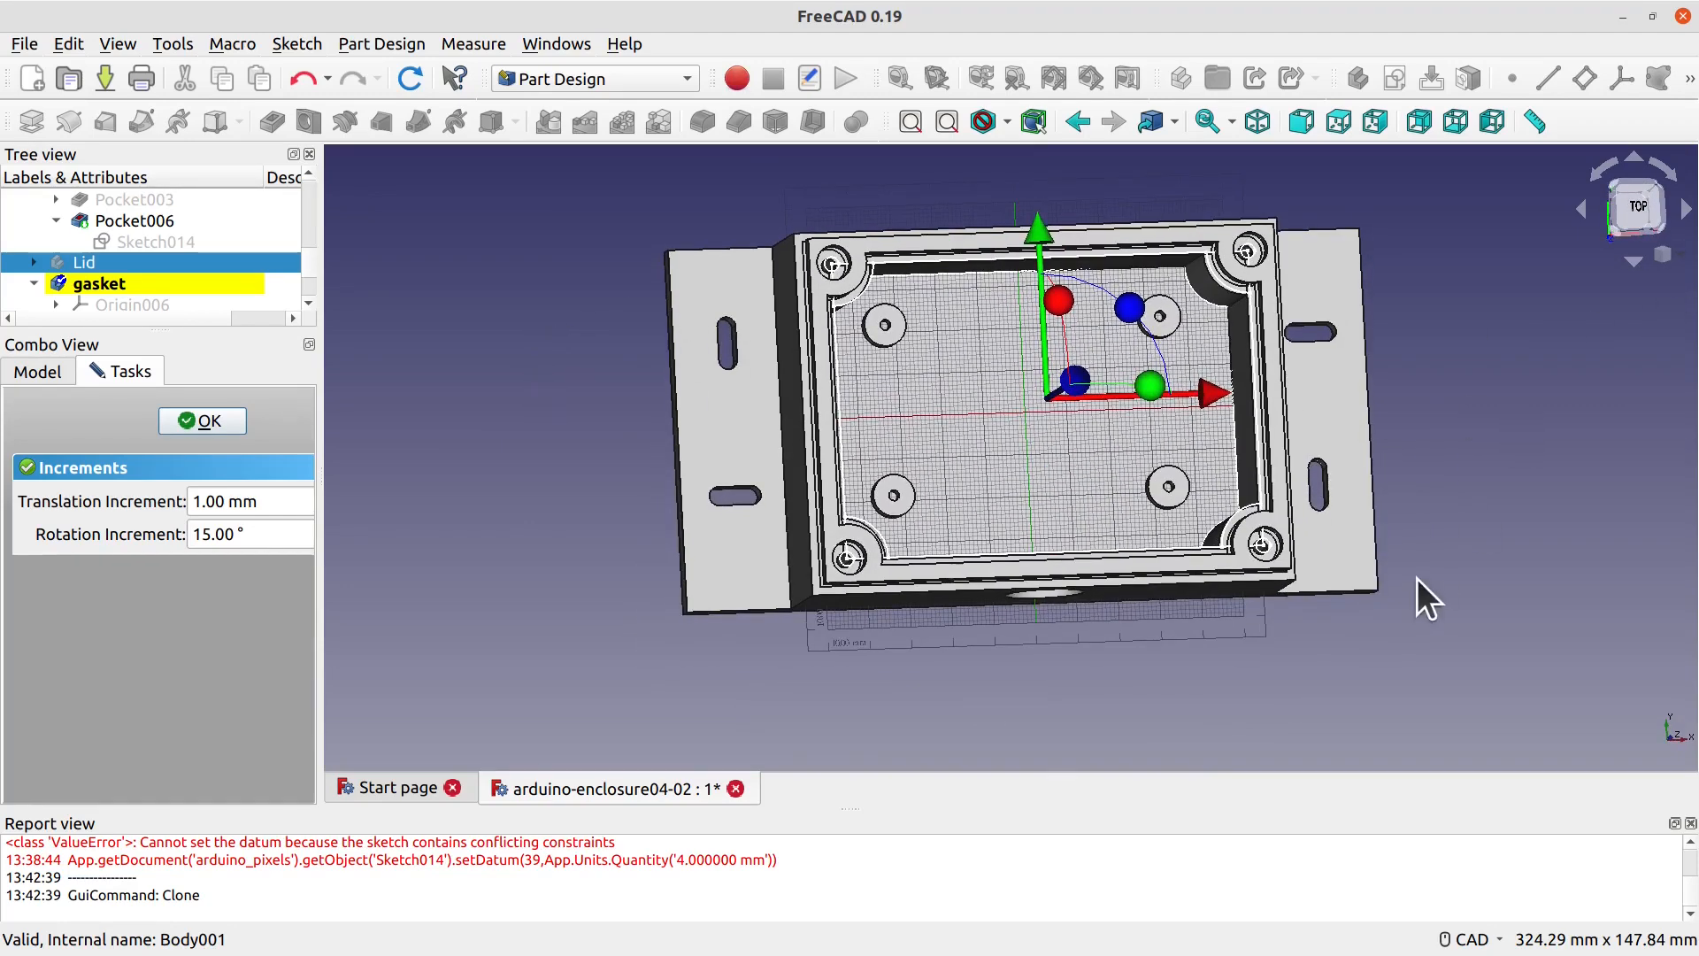
pyautogui.scroll(2, 1416, 578)
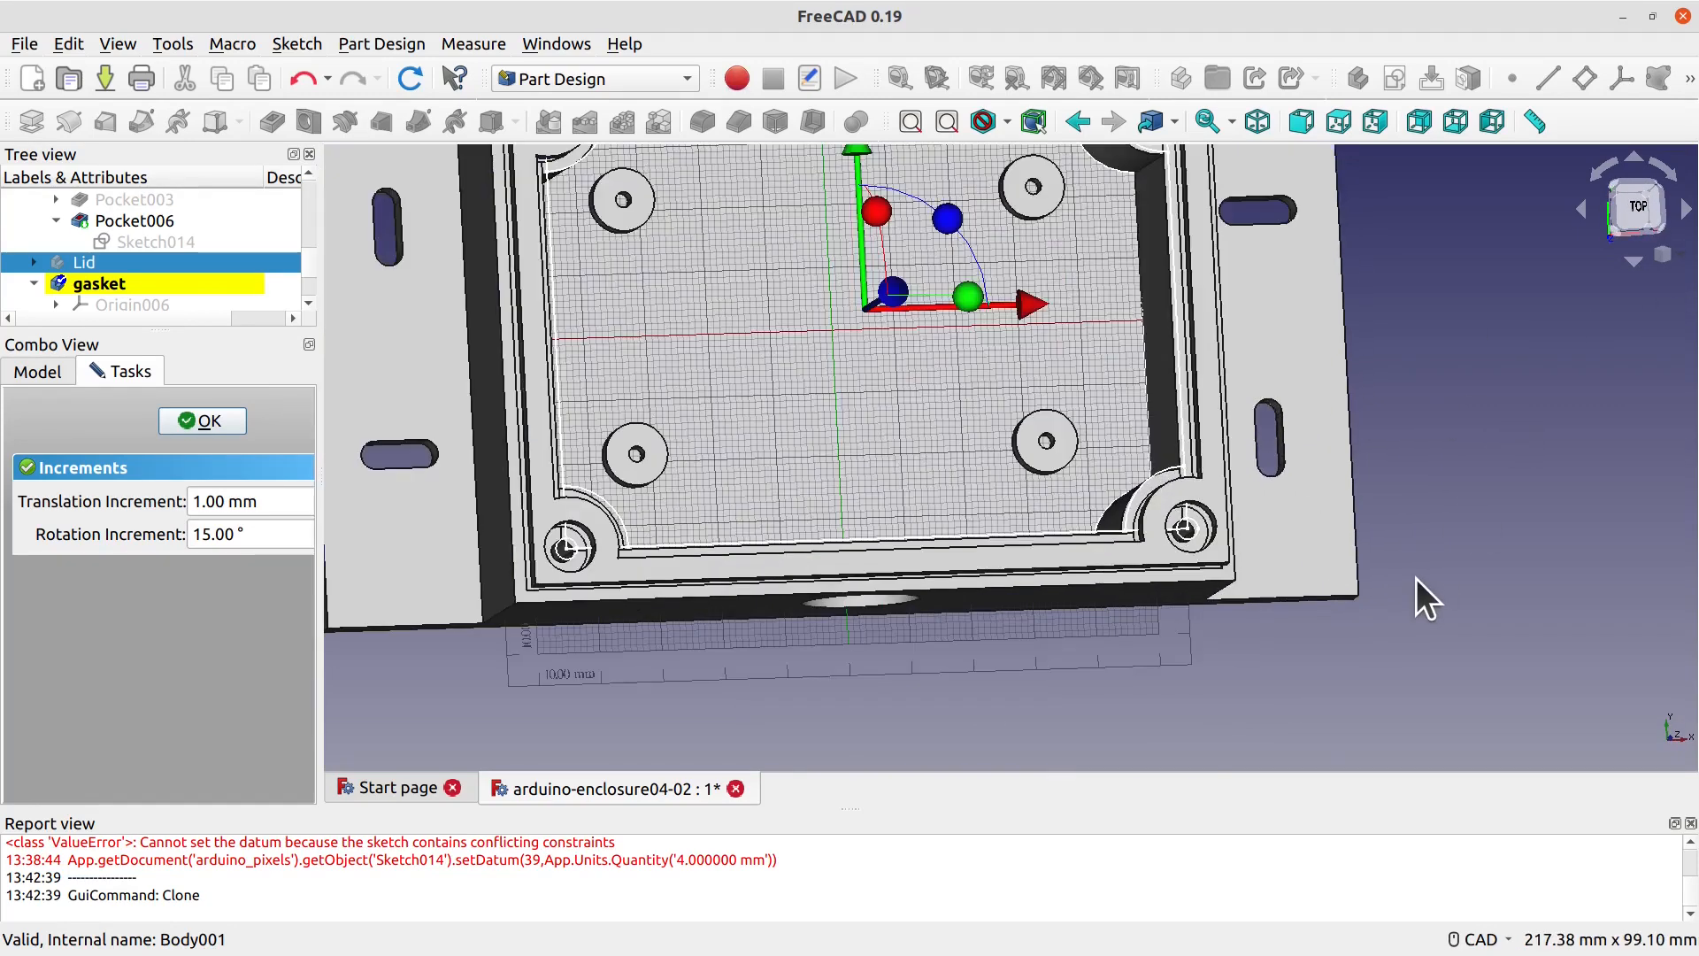
# Step: Move the gasket 5 mm down along Z into the base and raise it back above the rim
pyautogui.click(109, 279)
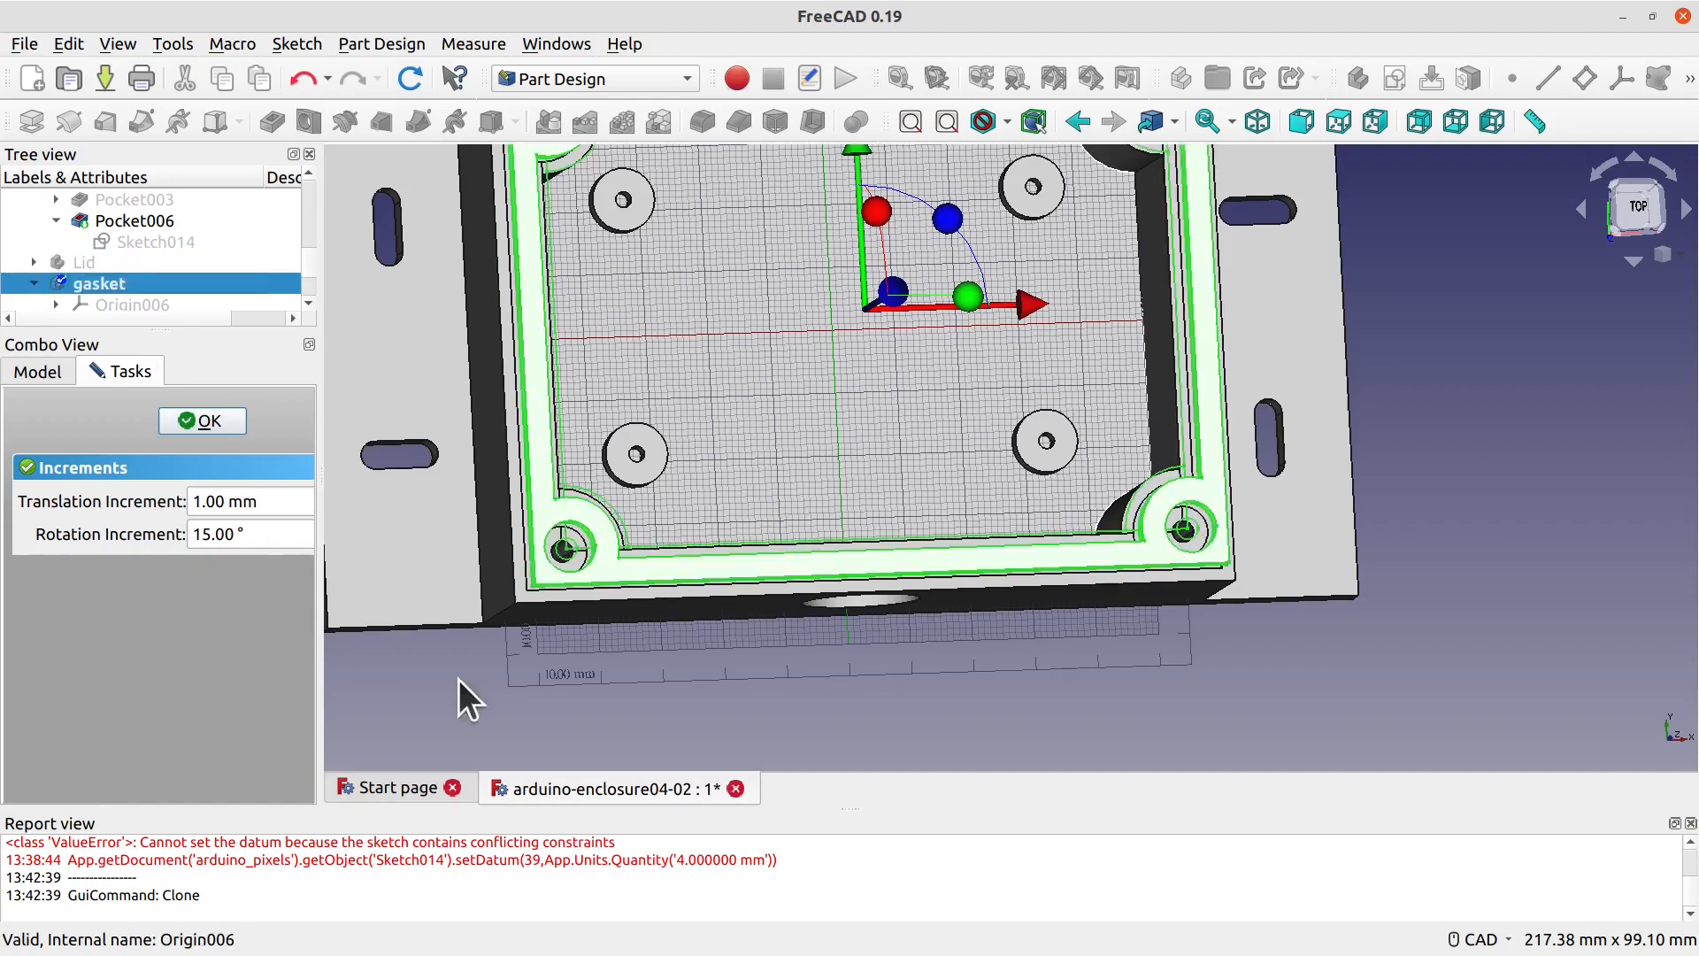
pyautogui.scroll(2, 763, 683)
pyautogui.moveTo(762, 683); pyautogui.dragTo(757, 599, button='middle')
pyautogui.moveTo(1079, 375); pyautogui.dragTo(1060, 416)
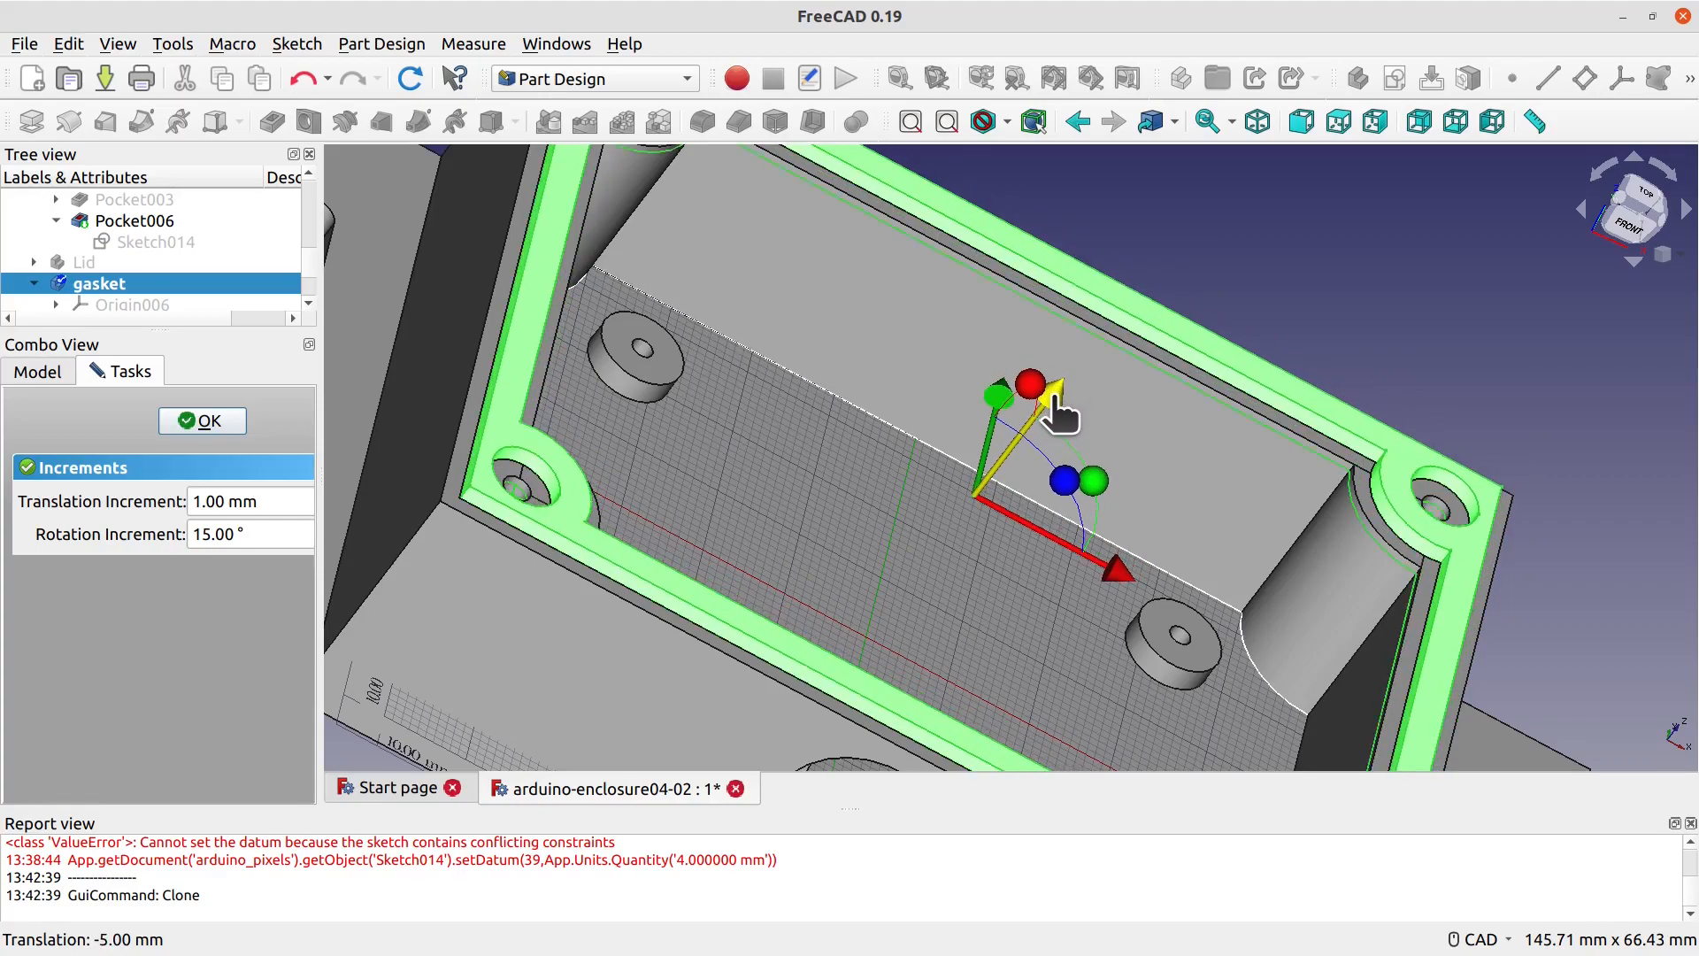
pyautogui.moveTo(720, 218); pyautogui.dragTo(995, 488, button='middle')
pyautogui.moveTo(809, 565); pyautogui.dragTo(835, 496)
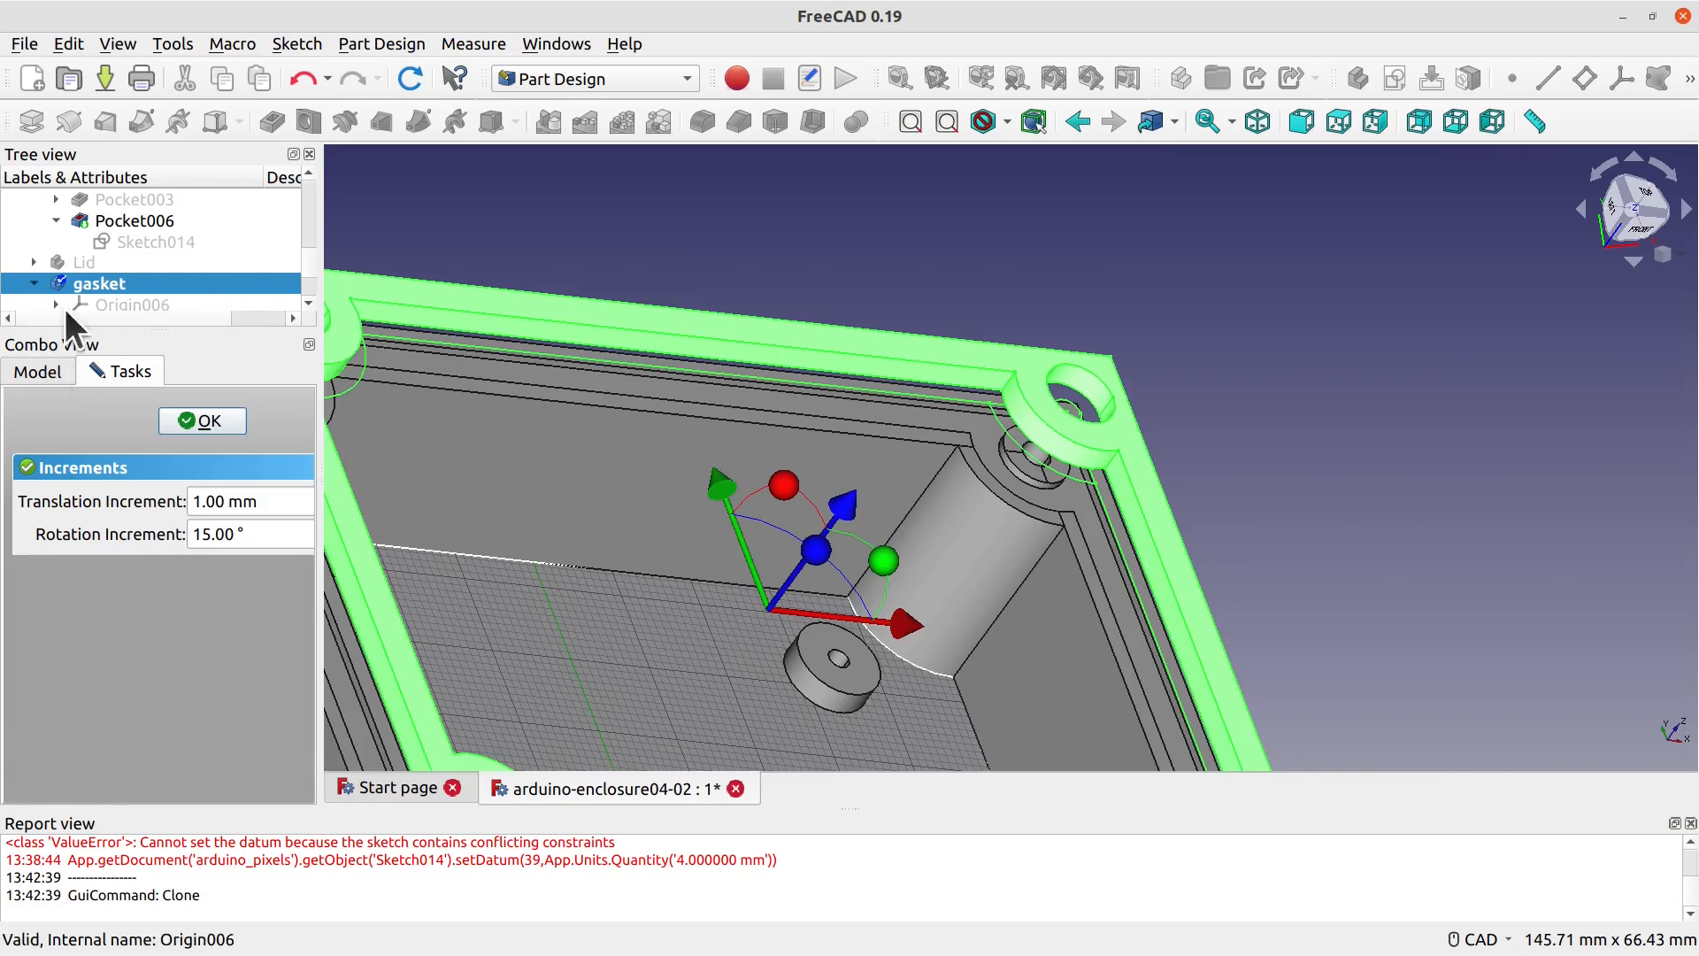
# Step: Show the lid, hide the base and shift the gasket along Z beneath the lid to check its fit
pyautogui.click(104, 262)
pyautogui.press('space')
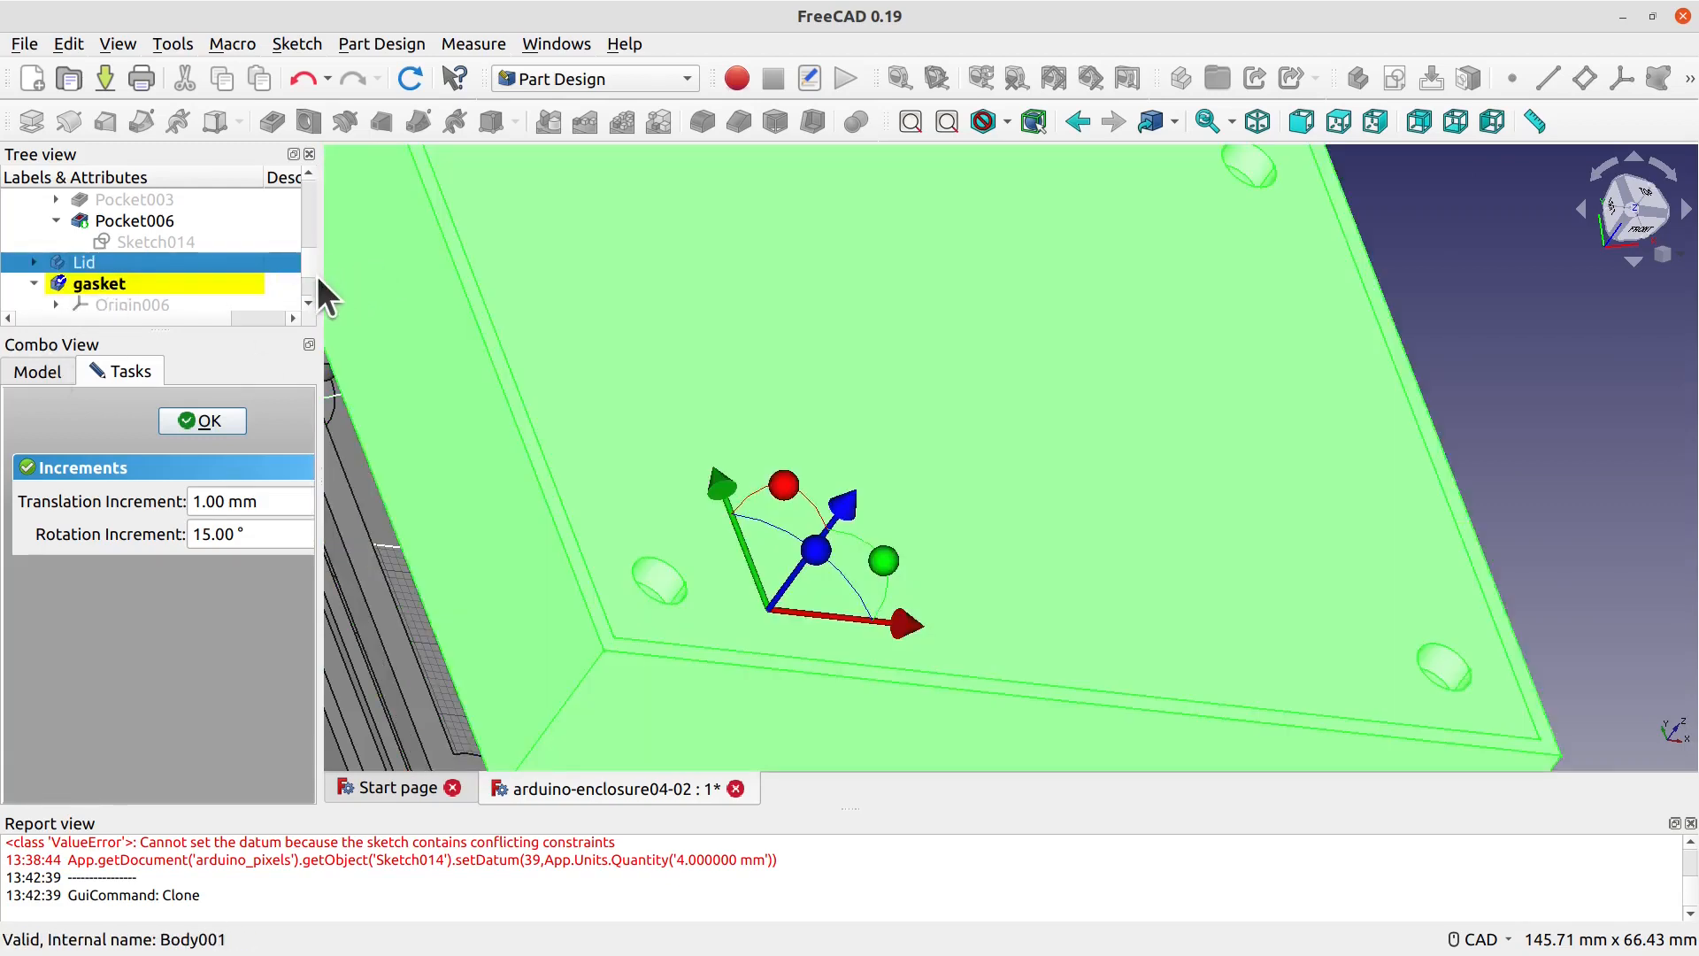
pyautogui.moveTo(302, 256); pyautogui.dragTo(299, 195)
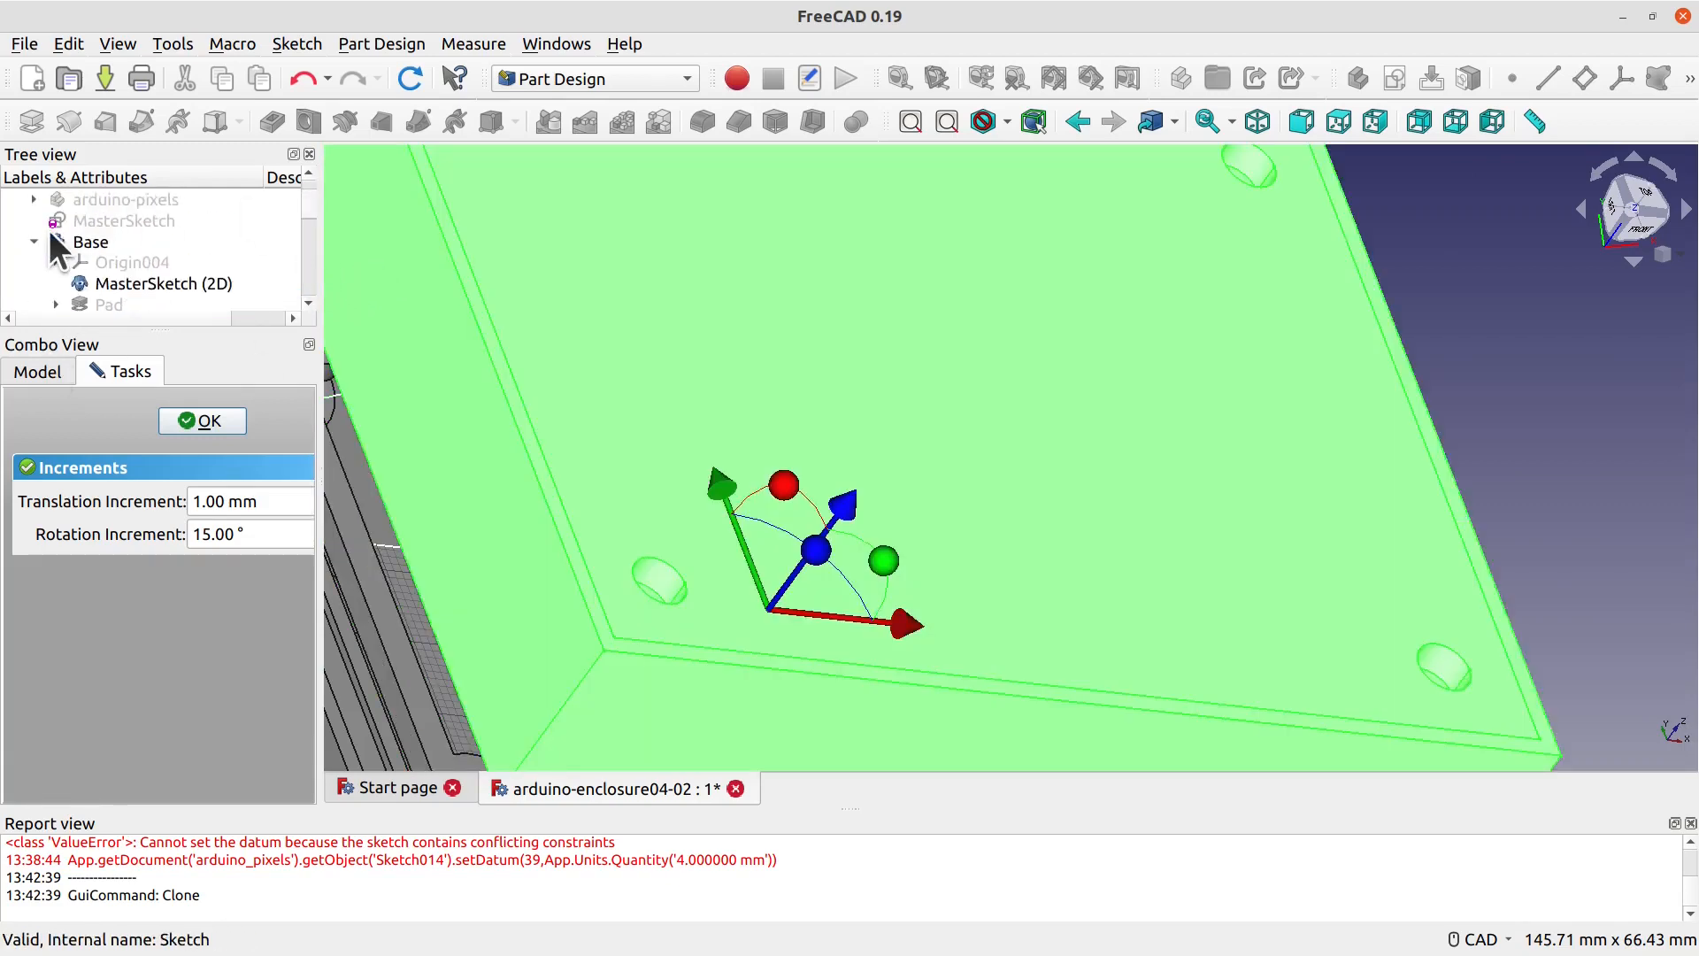
pyautogui.click(87, 244)
pyautogui.moveTo(1155, 687); pyautogui.dragTo(1329, 198, button='middle')
pyautogui.moveTo(1049, 627); pyautogui.dragTo(1100, 615, button='middle')
pyautogui.moveTo(1101, 614); pyautogui.dragTo(1095, 434)
pyautogui.moveTo(1089, 517); pyautogui.dragTo(1023, 464, button='middle')
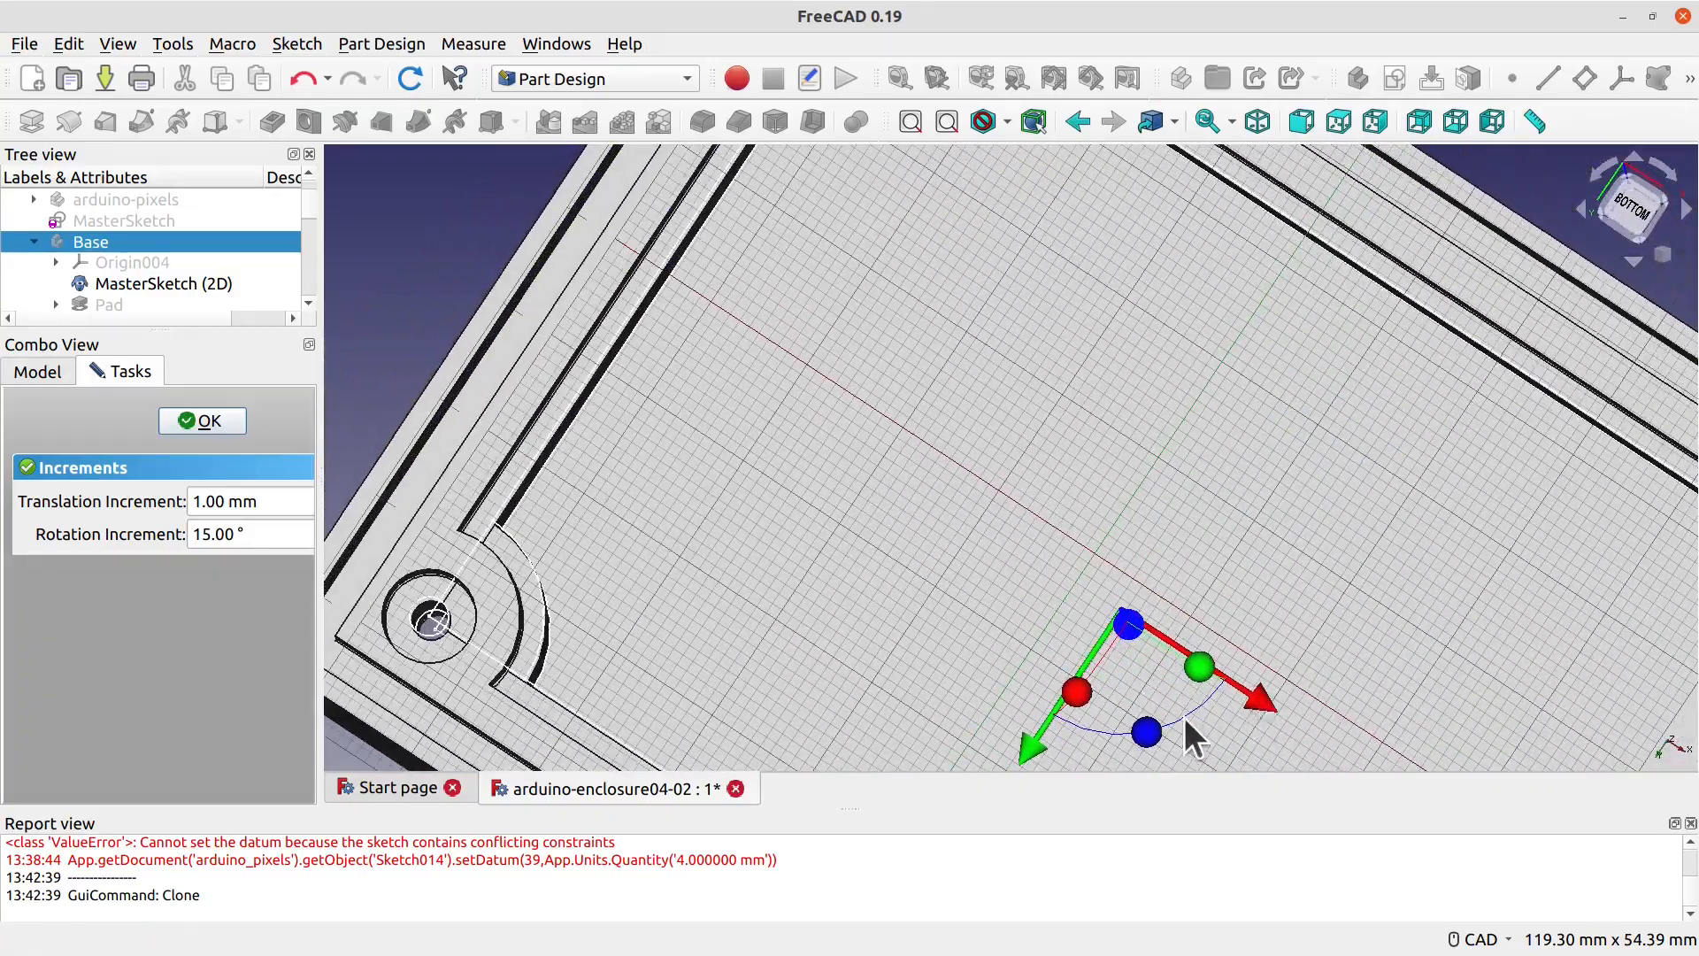
pyautogui.scroll(-5, 1155, 708)
pyautogui.moveTo(1162, 595); pyautogui.dragTo(1163, 622, button='middle')
pyautogui.moveTo(1149, 414)
pyautogui.mouseDown()
pyautogui.moveTo(1161, 428)
pyautogui.moveTo(1158, 395)
pyautogui.moveTo(1161, 441)
pyautogui.mouseUp()
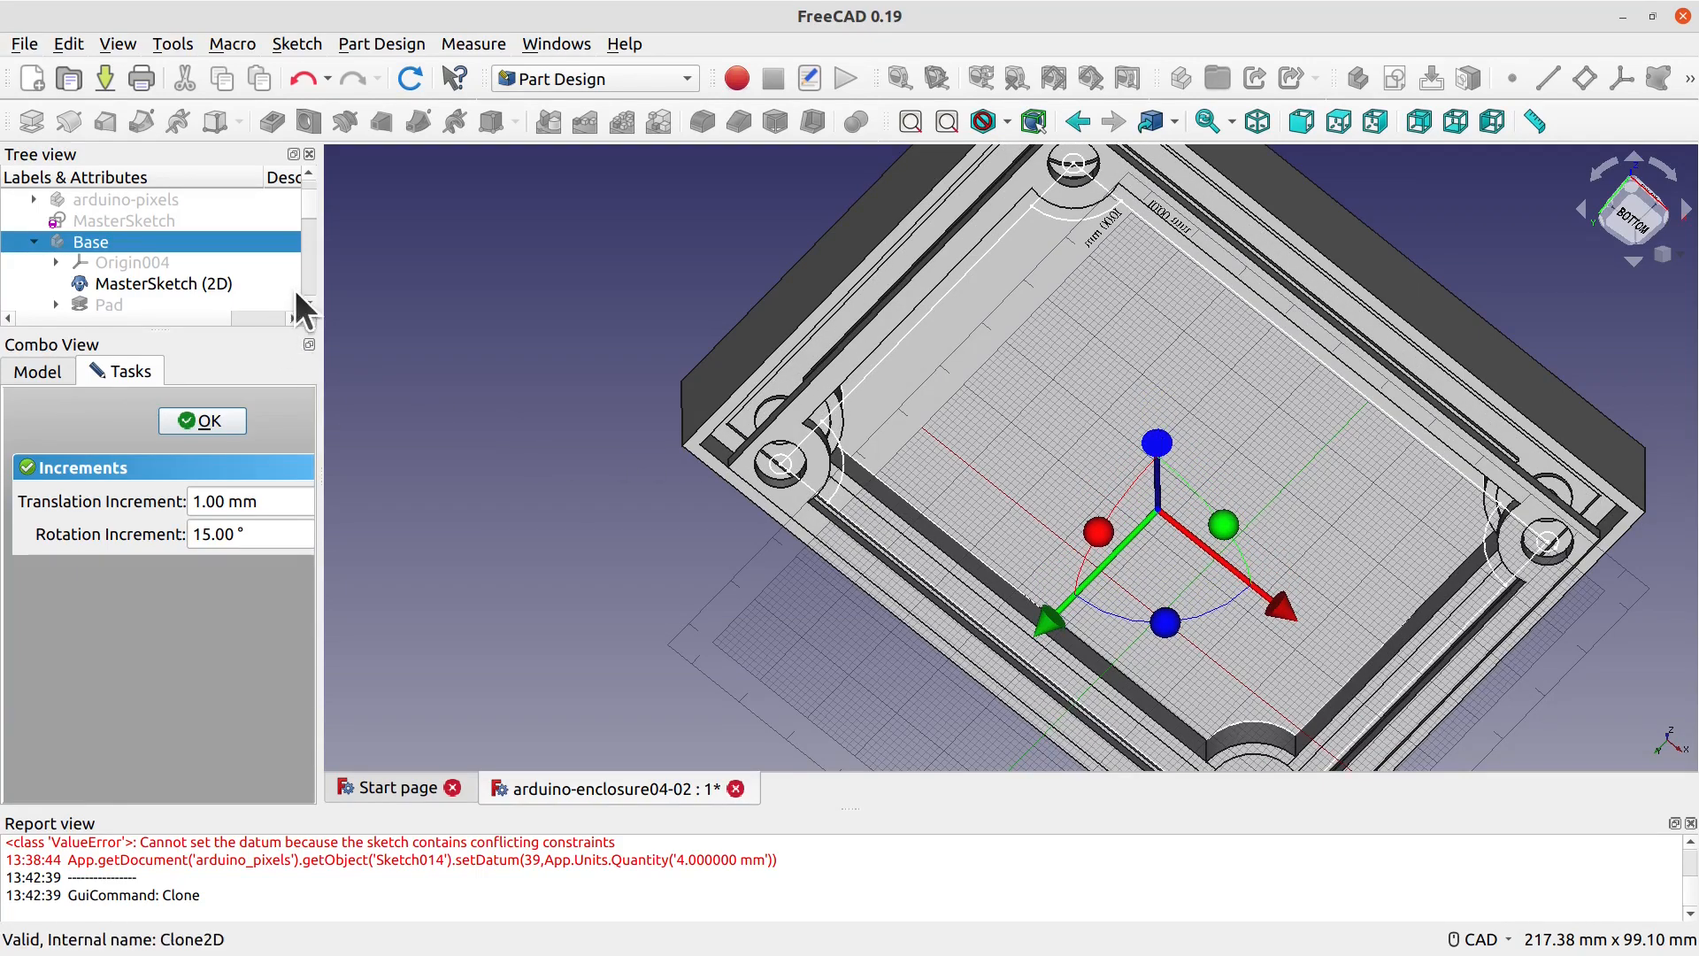
# Step: Show the base again and view the lid, gasket and base as a separated stack from the front
pyautogui.press('space')
pyautogui.moveTo(315, 226); pyautogui.dragTo(308, 266)
pyautogui.scroll(-1, 500, 299)
pyautogui.moveTo(499, 299); pyautogui.dragTo(513, 410, button='middle')
pyautogui.scroll(-1, 974, 365)
pyautogui.scroll(-2, 973, 364)
pyautogui.moveTo(1059, 332); pyautogui.dragTo(1246, 461, button='middle')
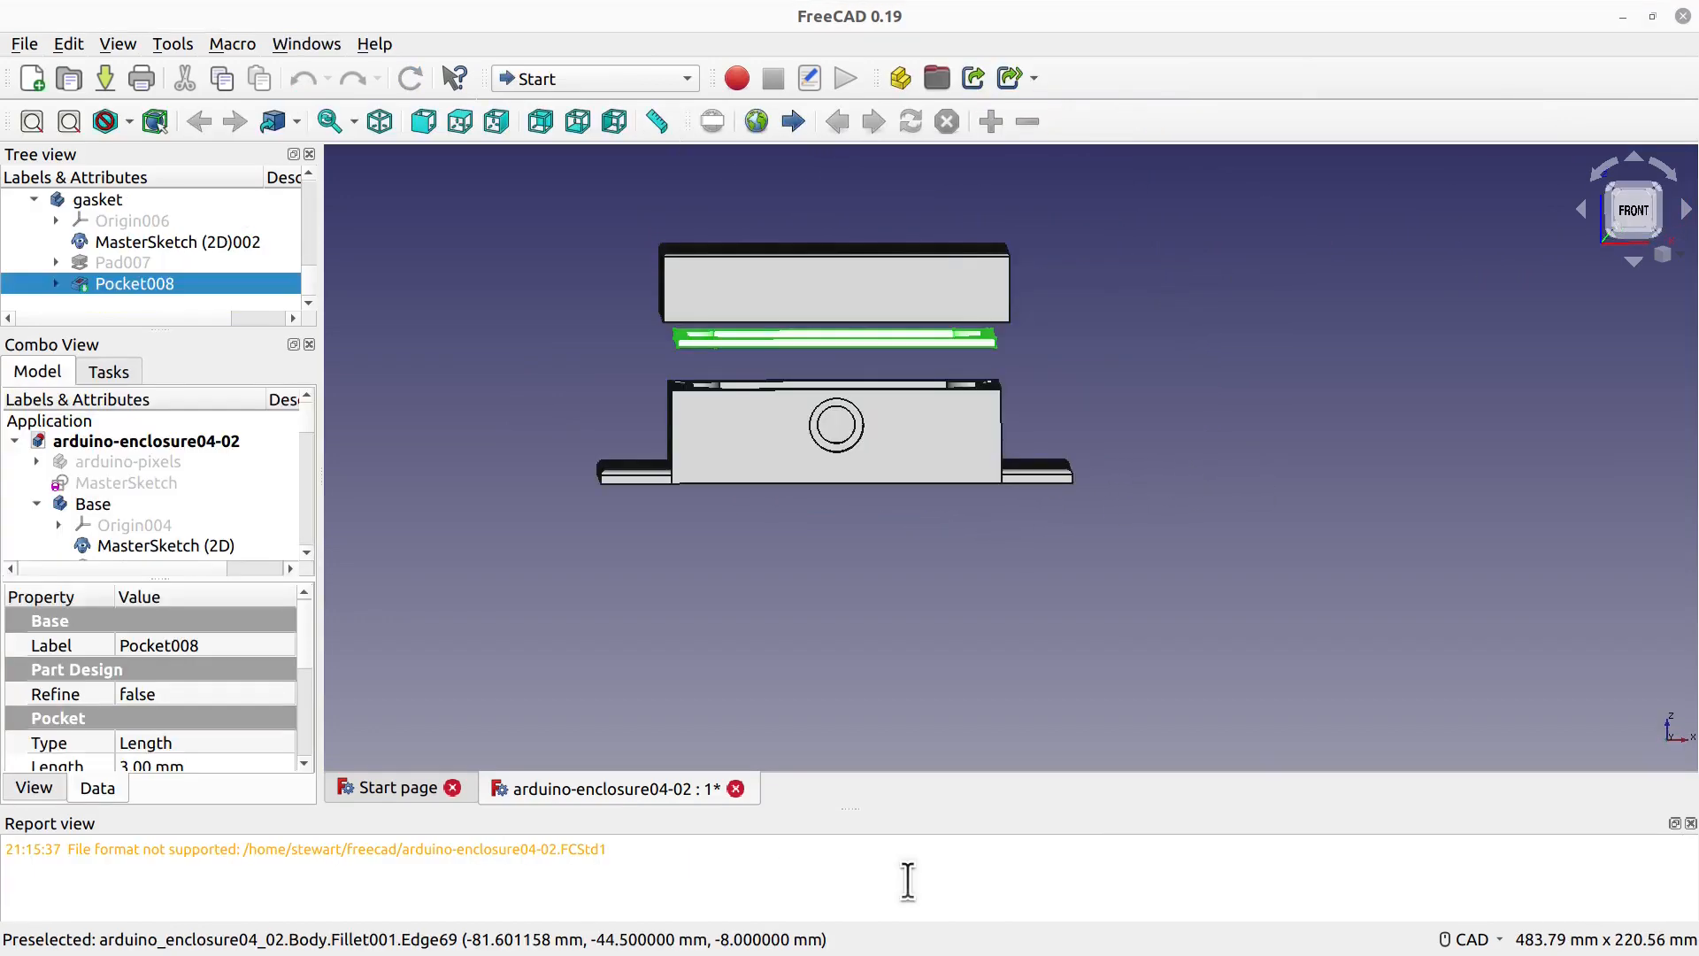
# Step: Switch to the Part Design workbench and try to create a sketch on the underside face of the base
pyautogui.scroll(2, 920, 554)
pyautogui.moveTo(948, 587); pyautogui.dragTo(554, 504, button='middle')
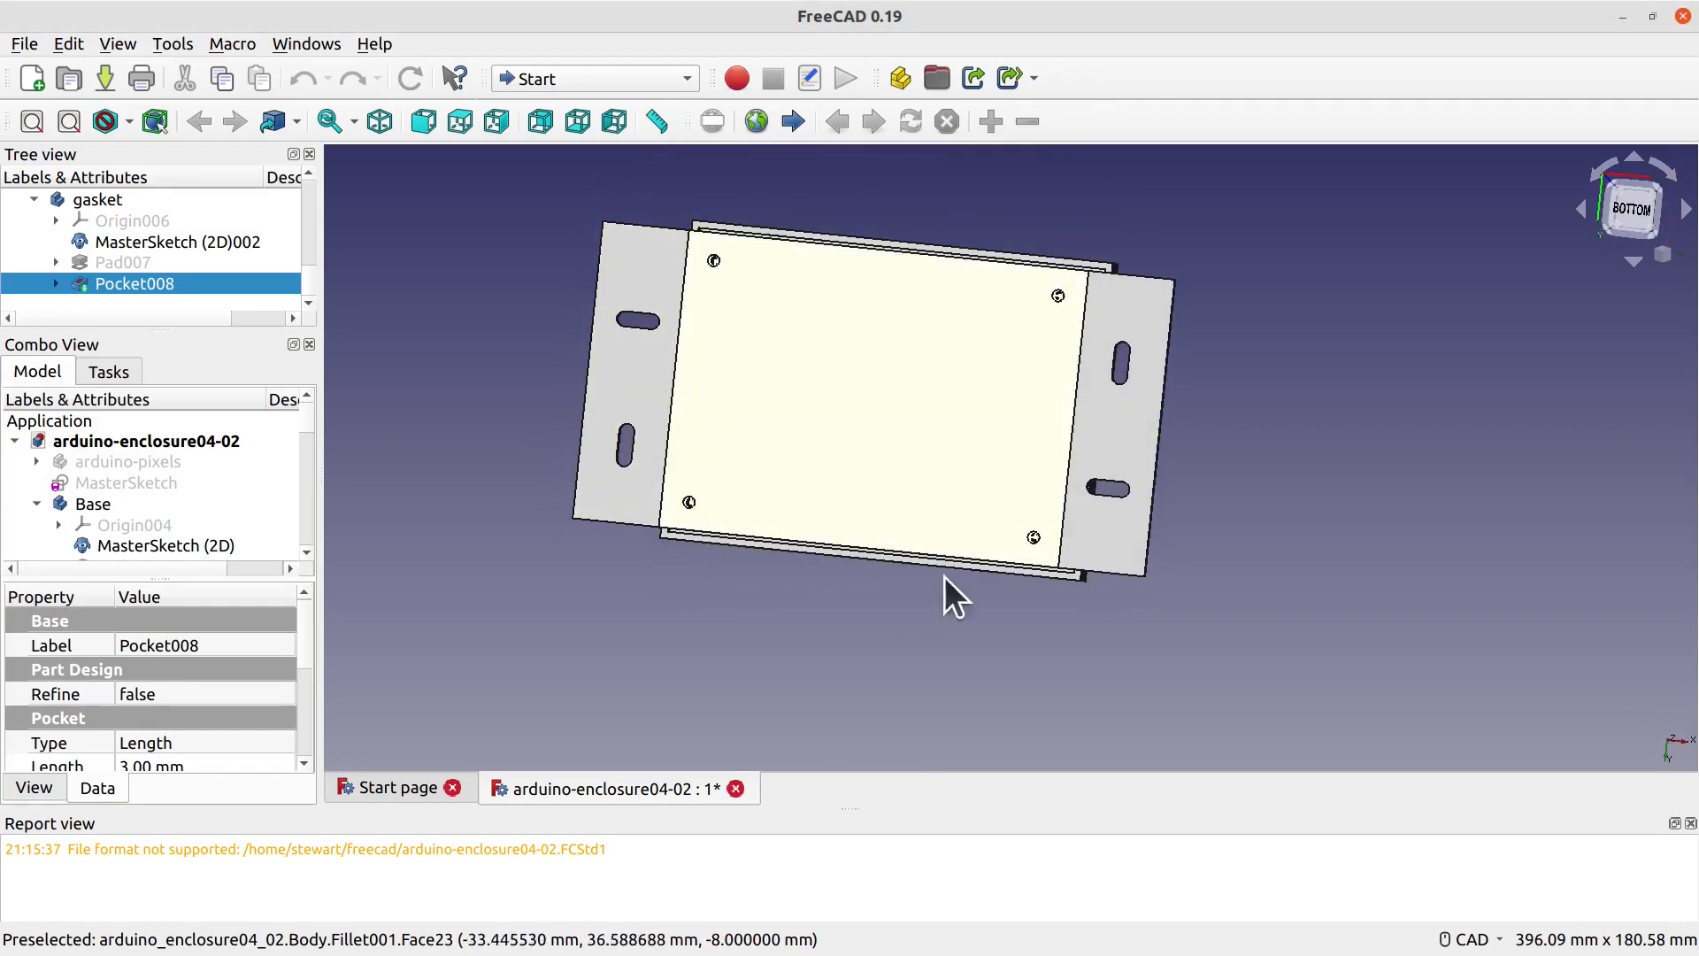
pyautogui.press('5')
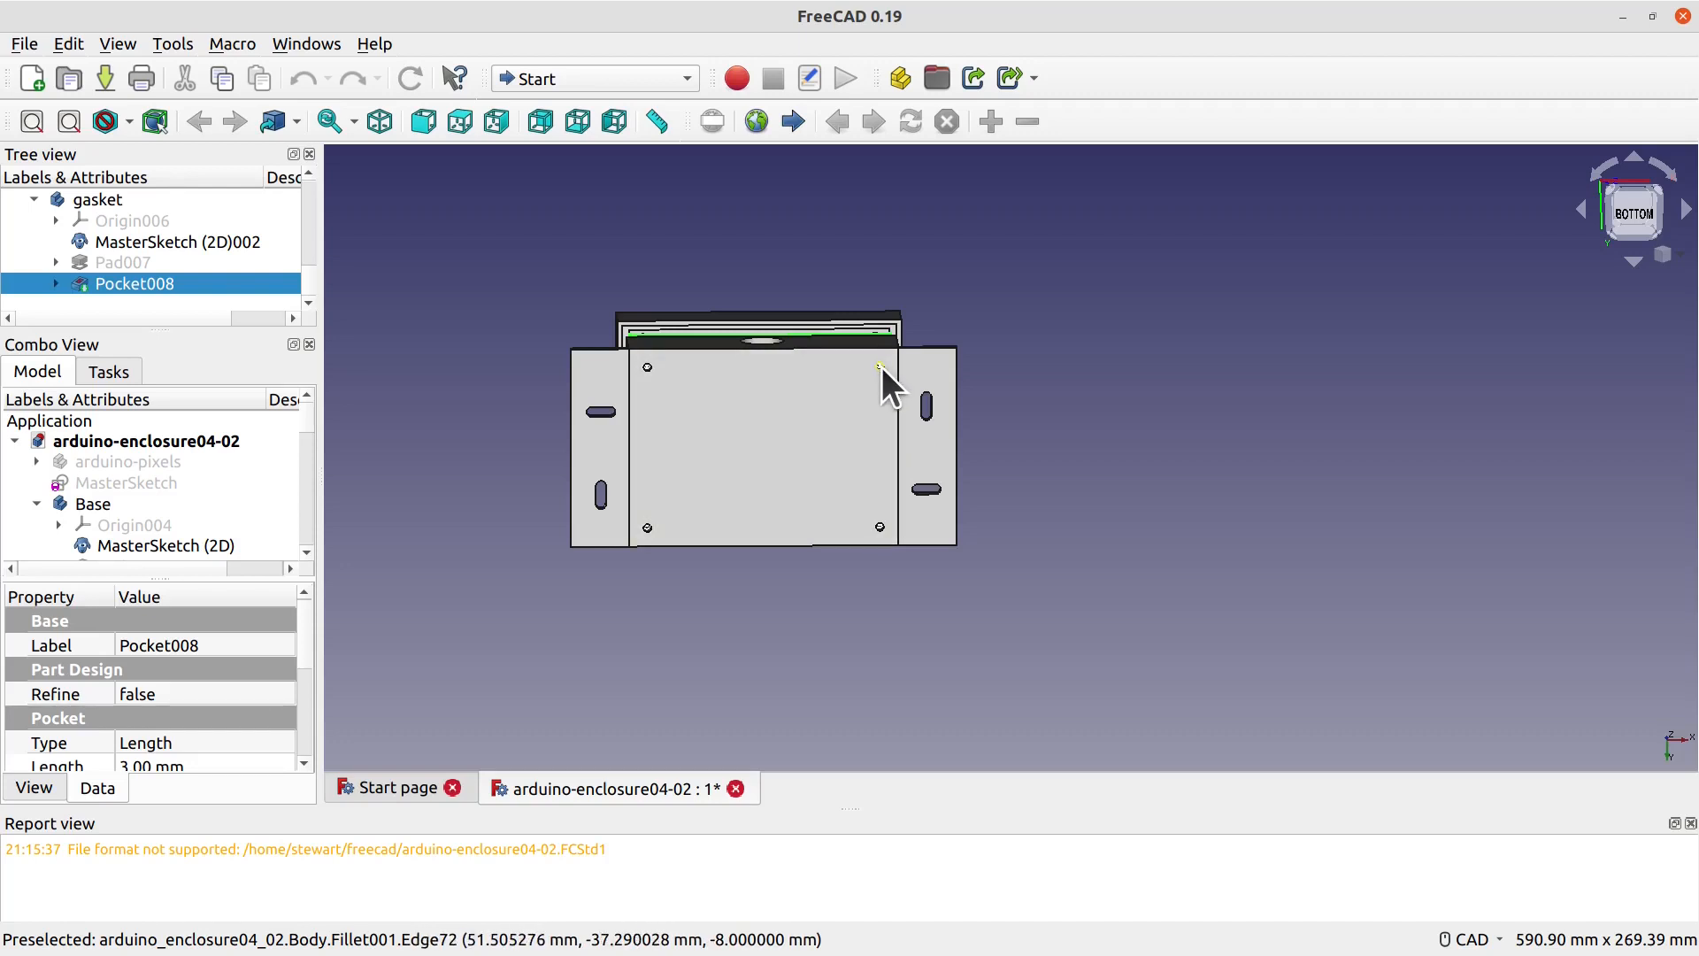
pyautogui.scroll(1, 846, 614)
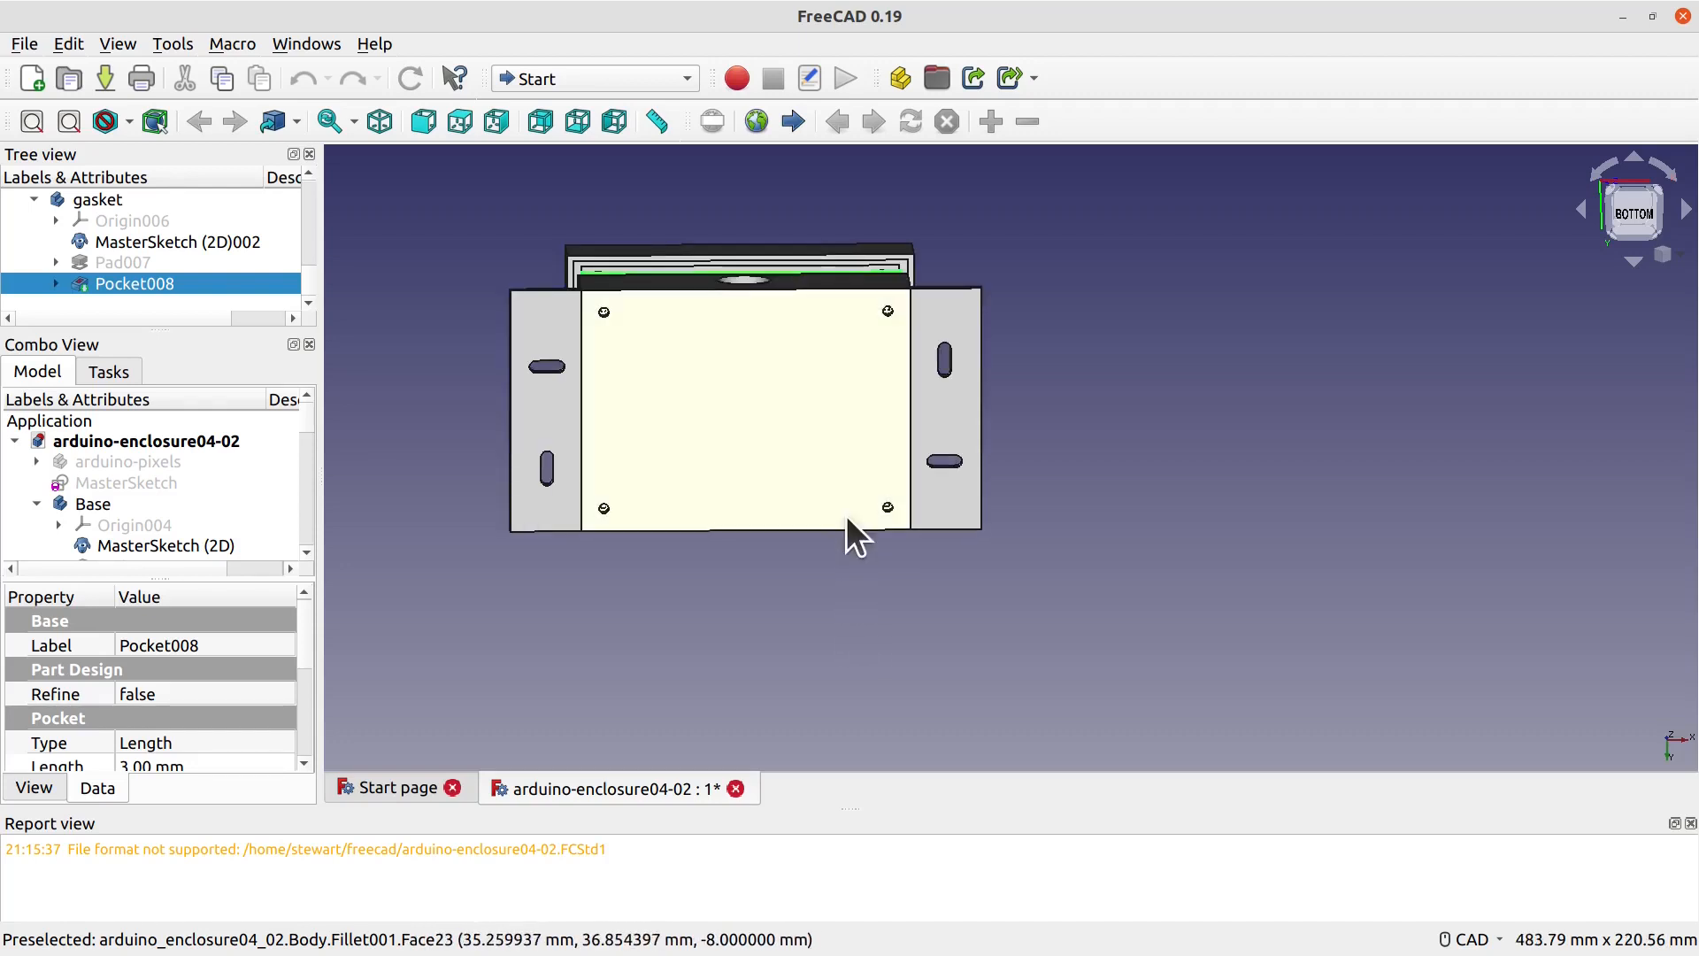
pyautogui.moveTo(790, 601); pyautogui.dragTo(858, 708, button='middle')
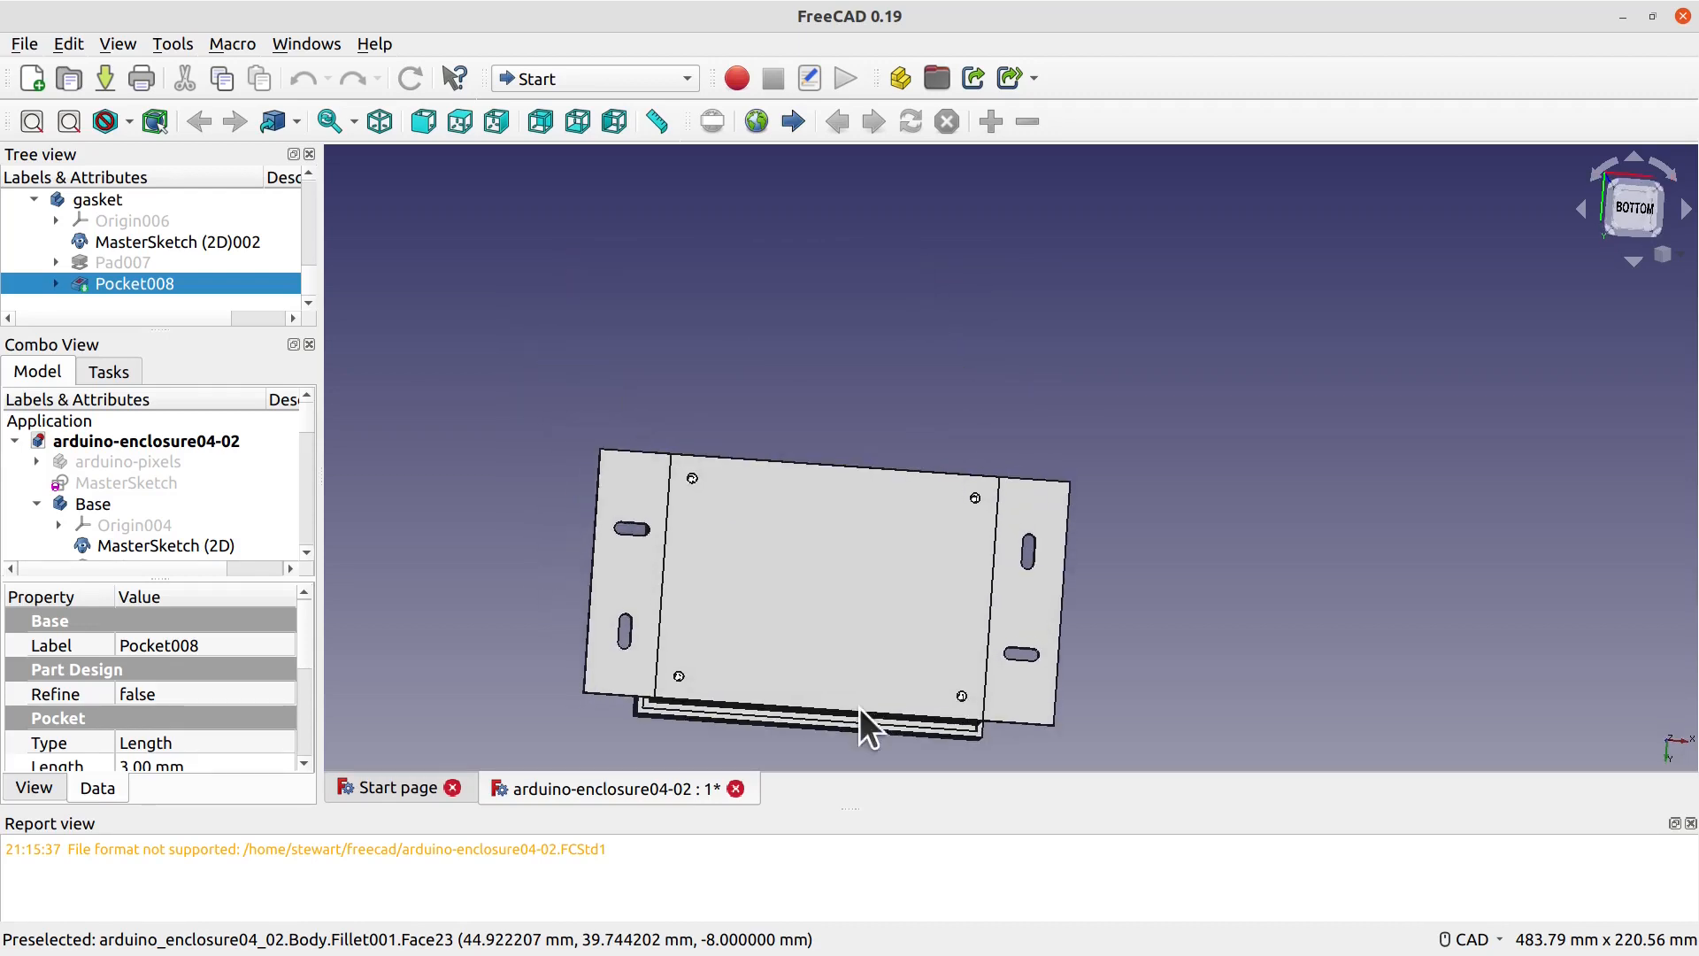
pyautogui.click(826, 558)
pyautogui.click(598, 79)
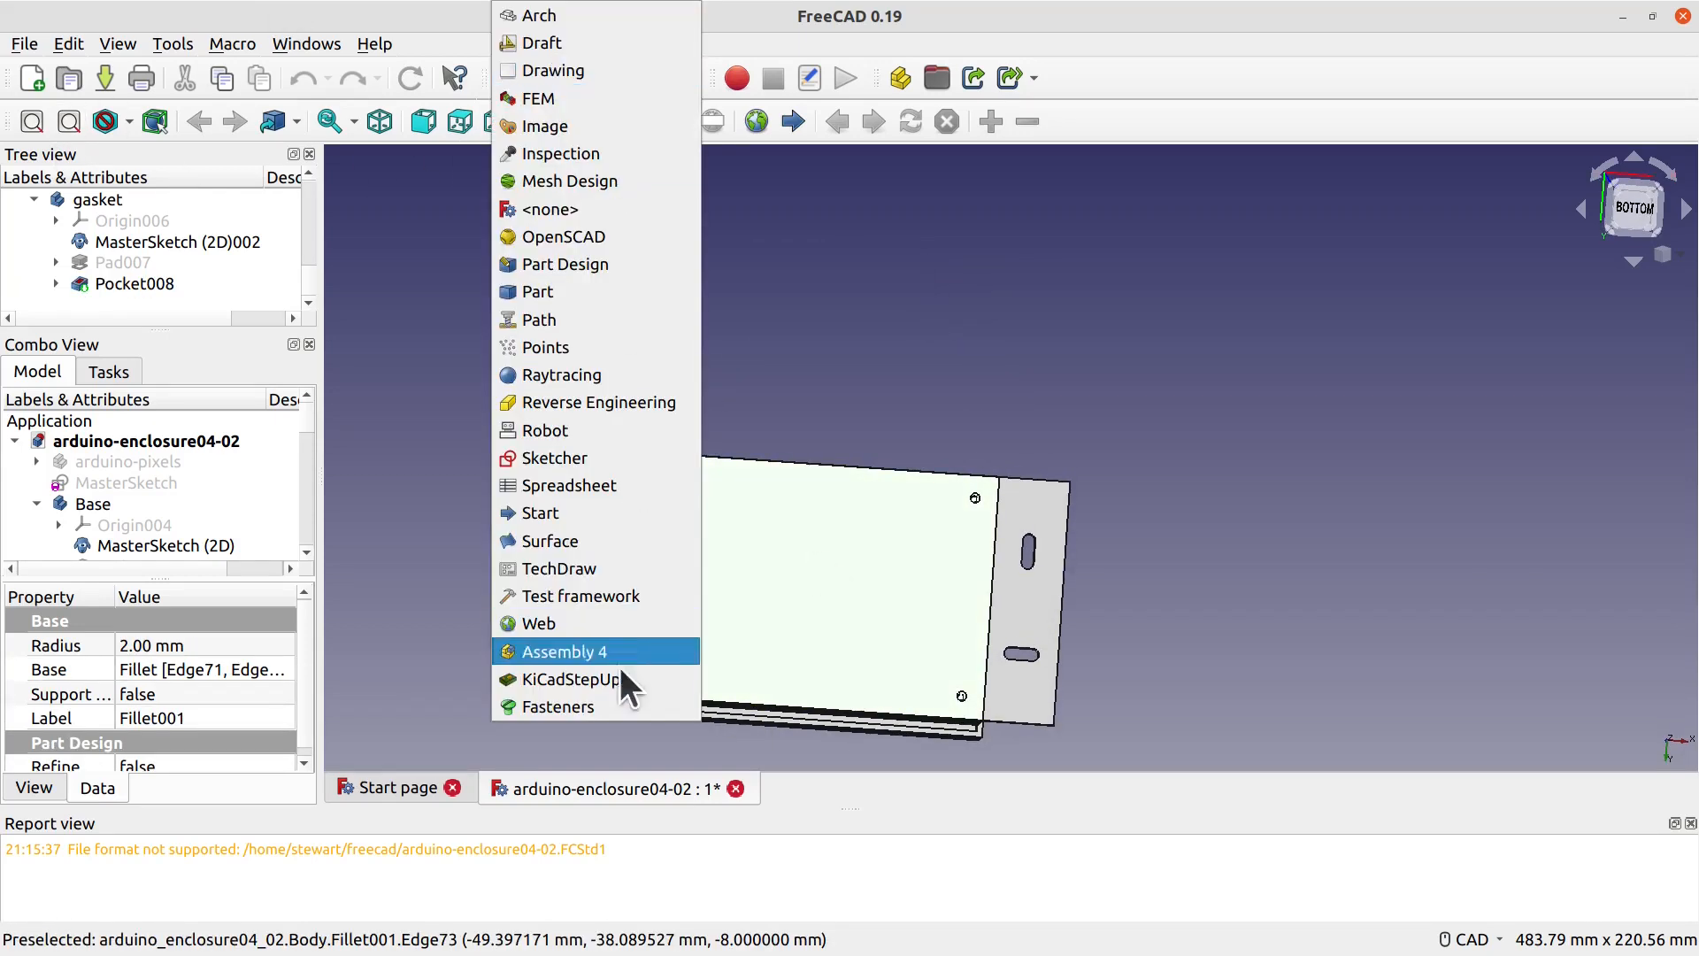
pyautogui.click(582, 261)
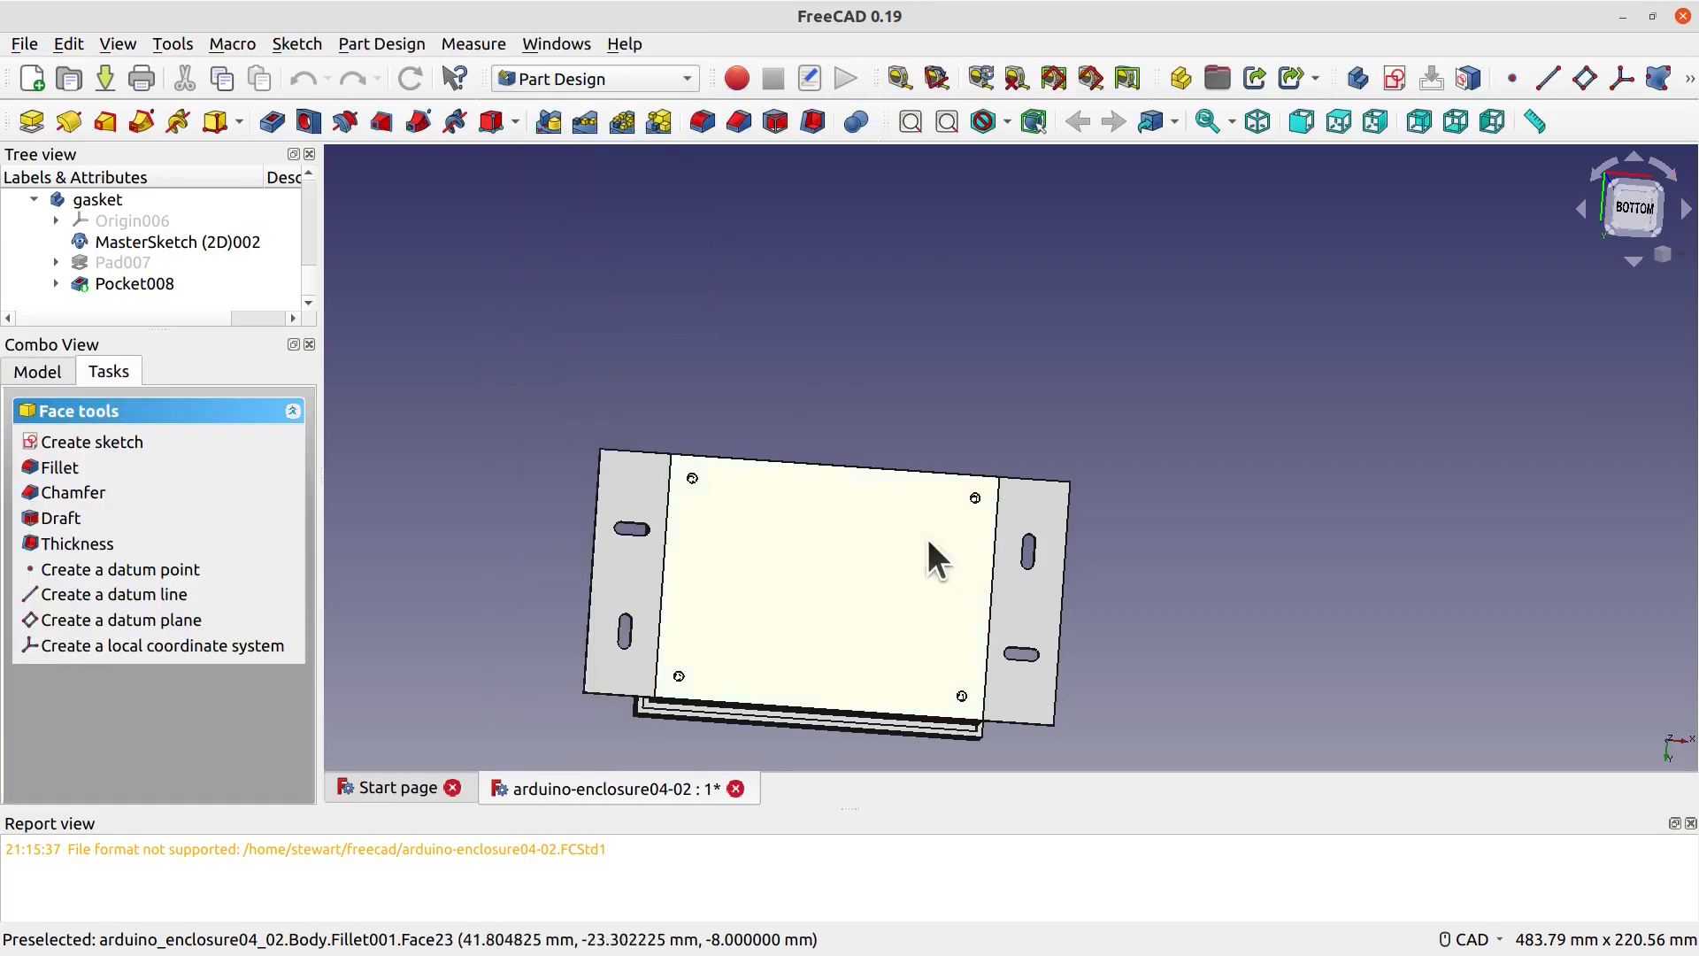
pyautogui.click(99, 443)
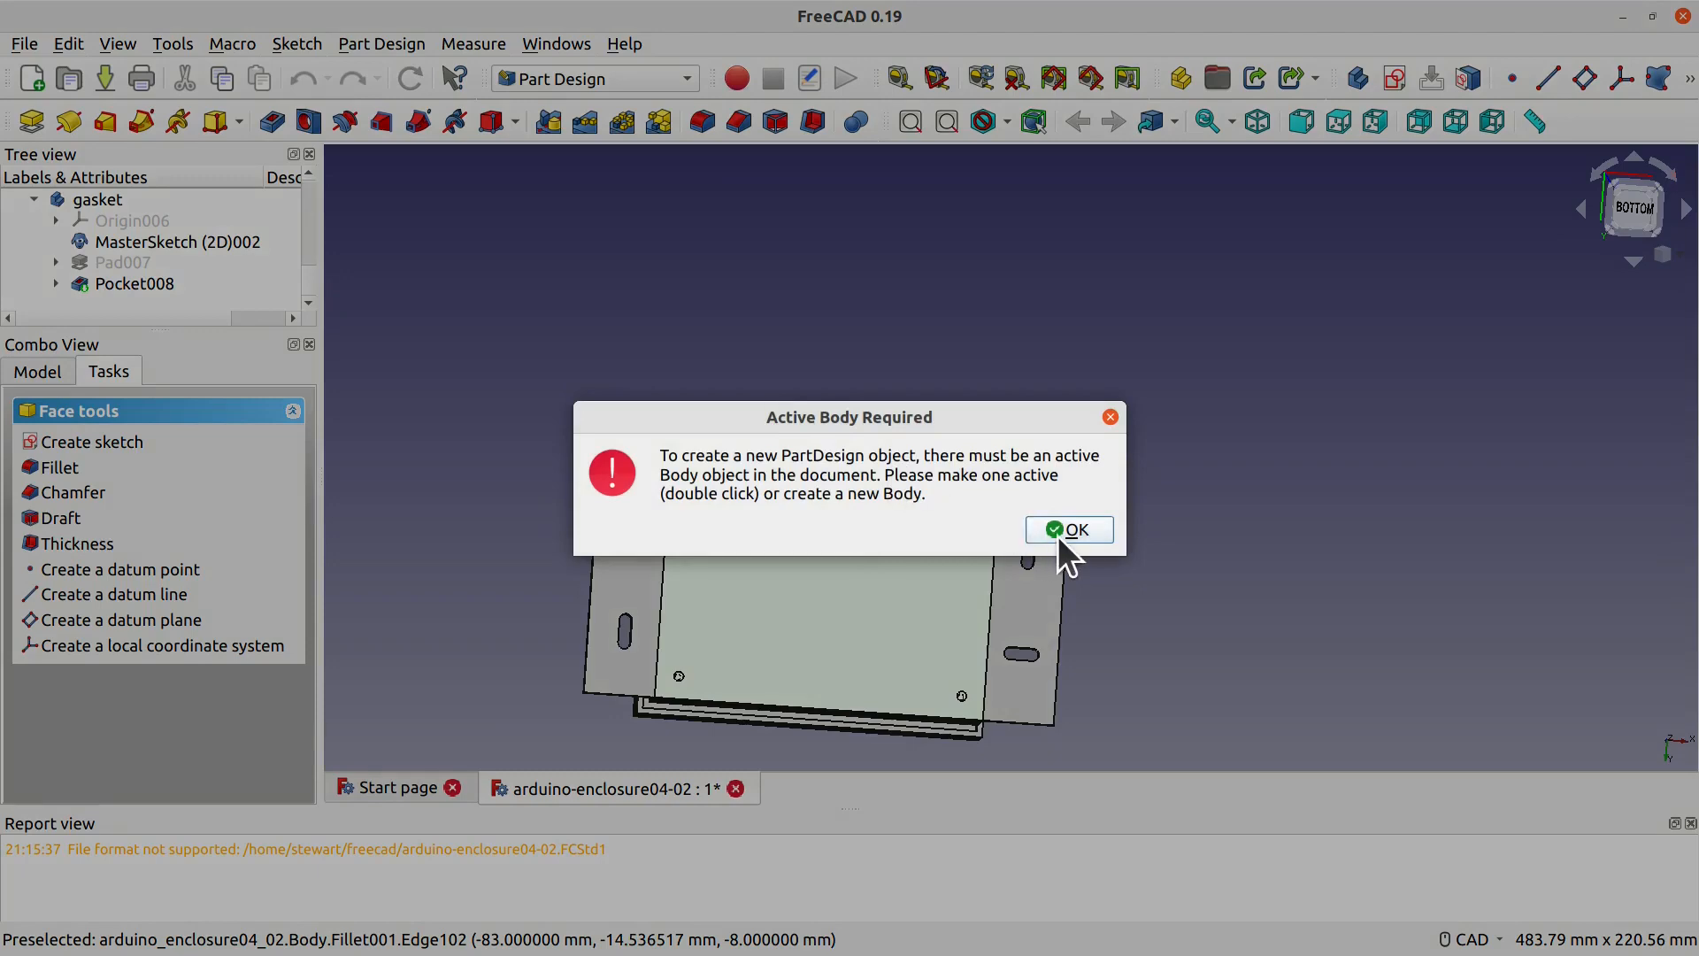
pyautogui.click(1059, 527)
# Step: Make the Base body active and create a new sketch on its flat underside face
pyautogui.scroll(-3, 308, 237)
pyautogui.scroll(5, 308, 221)
pyautogui.rightClick(98, 259)
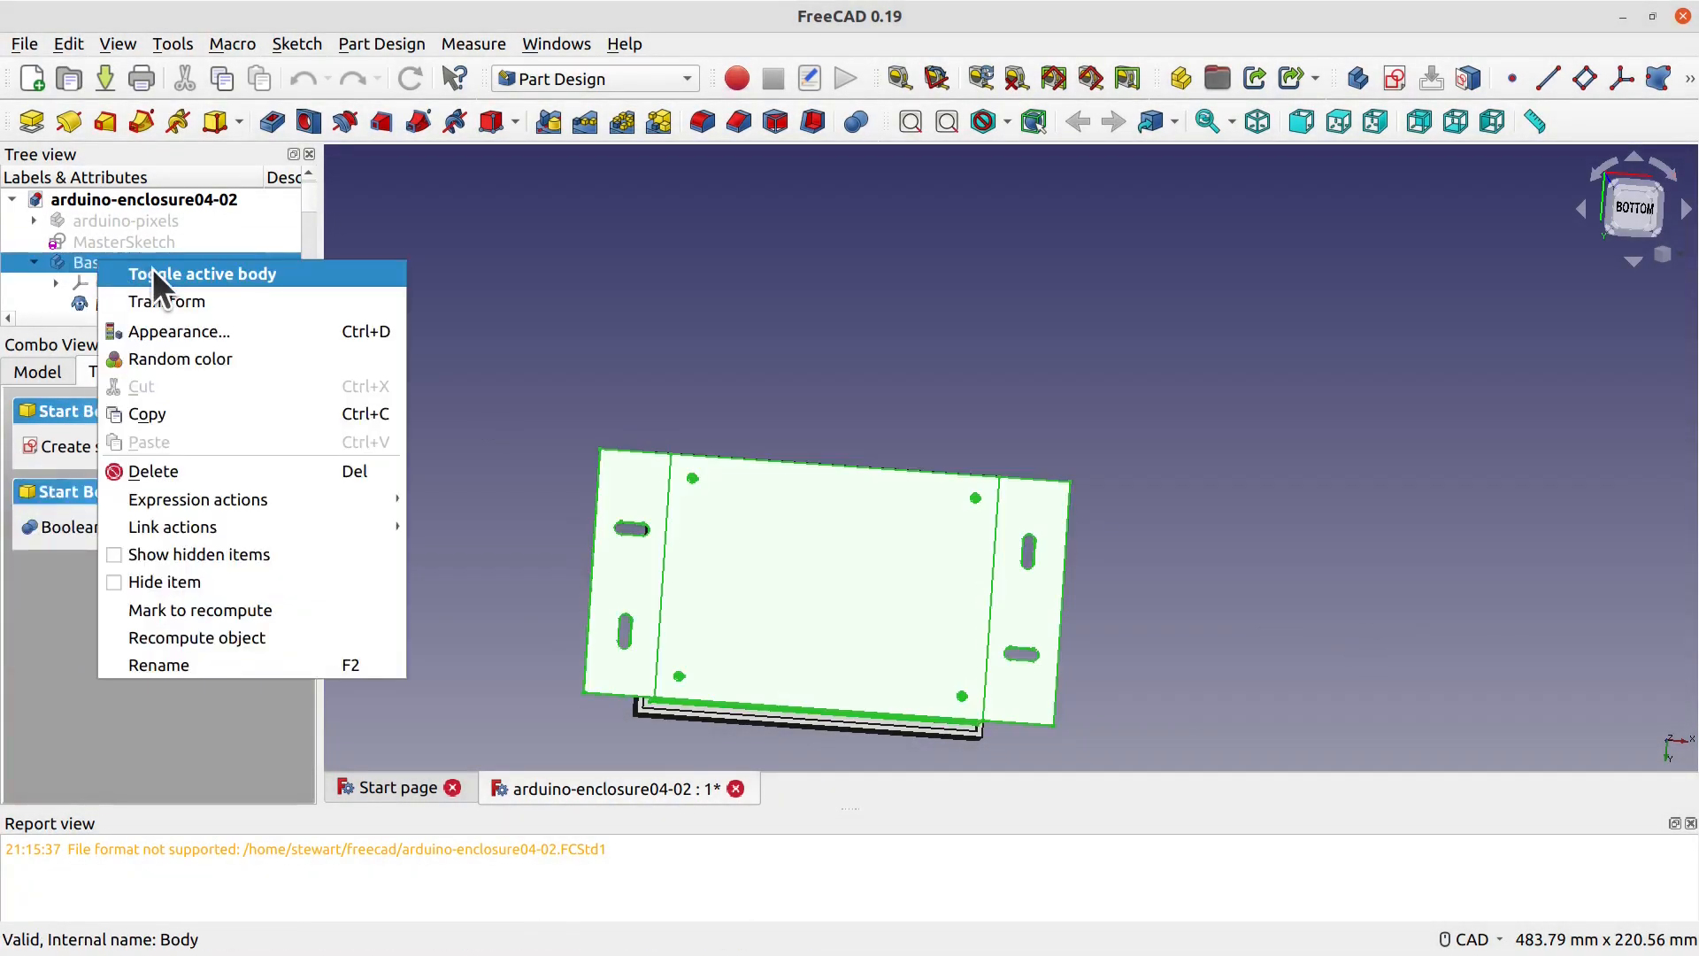
pyautogui.click(152, 274)
pyautogui.click(774, 576)
pyautogui.click(853, 276)
pyautogui.click(752, 555)
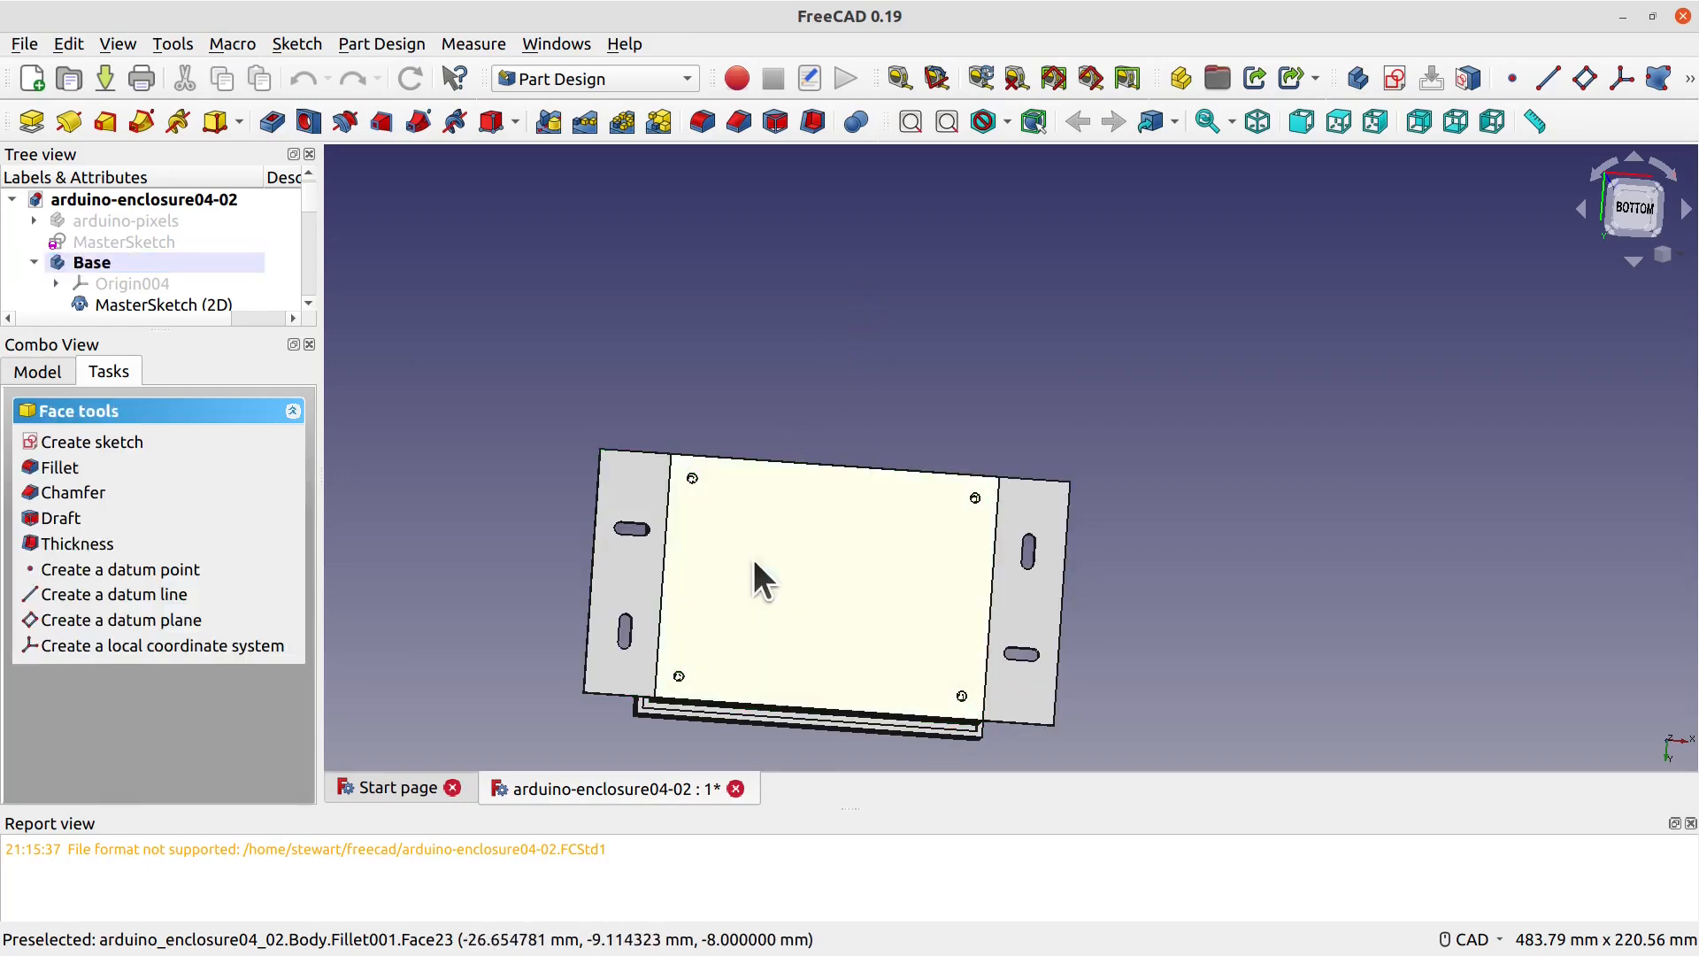
pyautogui.click(75, 441)
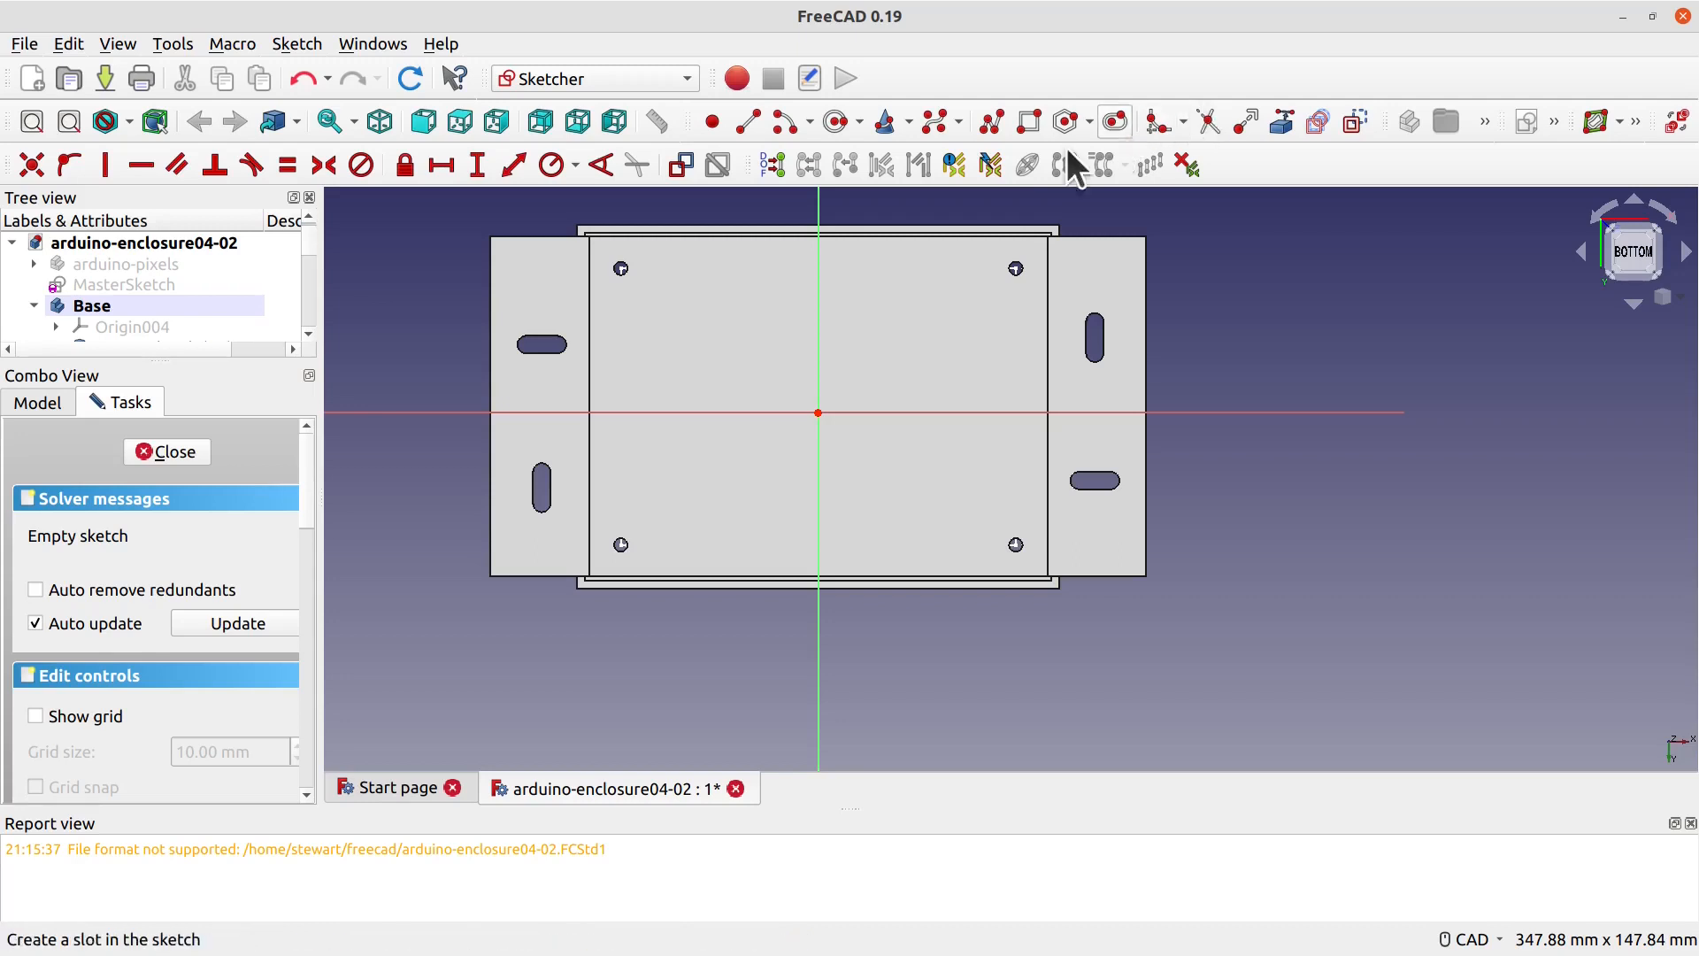
# Step: Link the edges of the four screw holes in the base's underside into the sketch as external geometry
pyautogui.click(1288, 121)
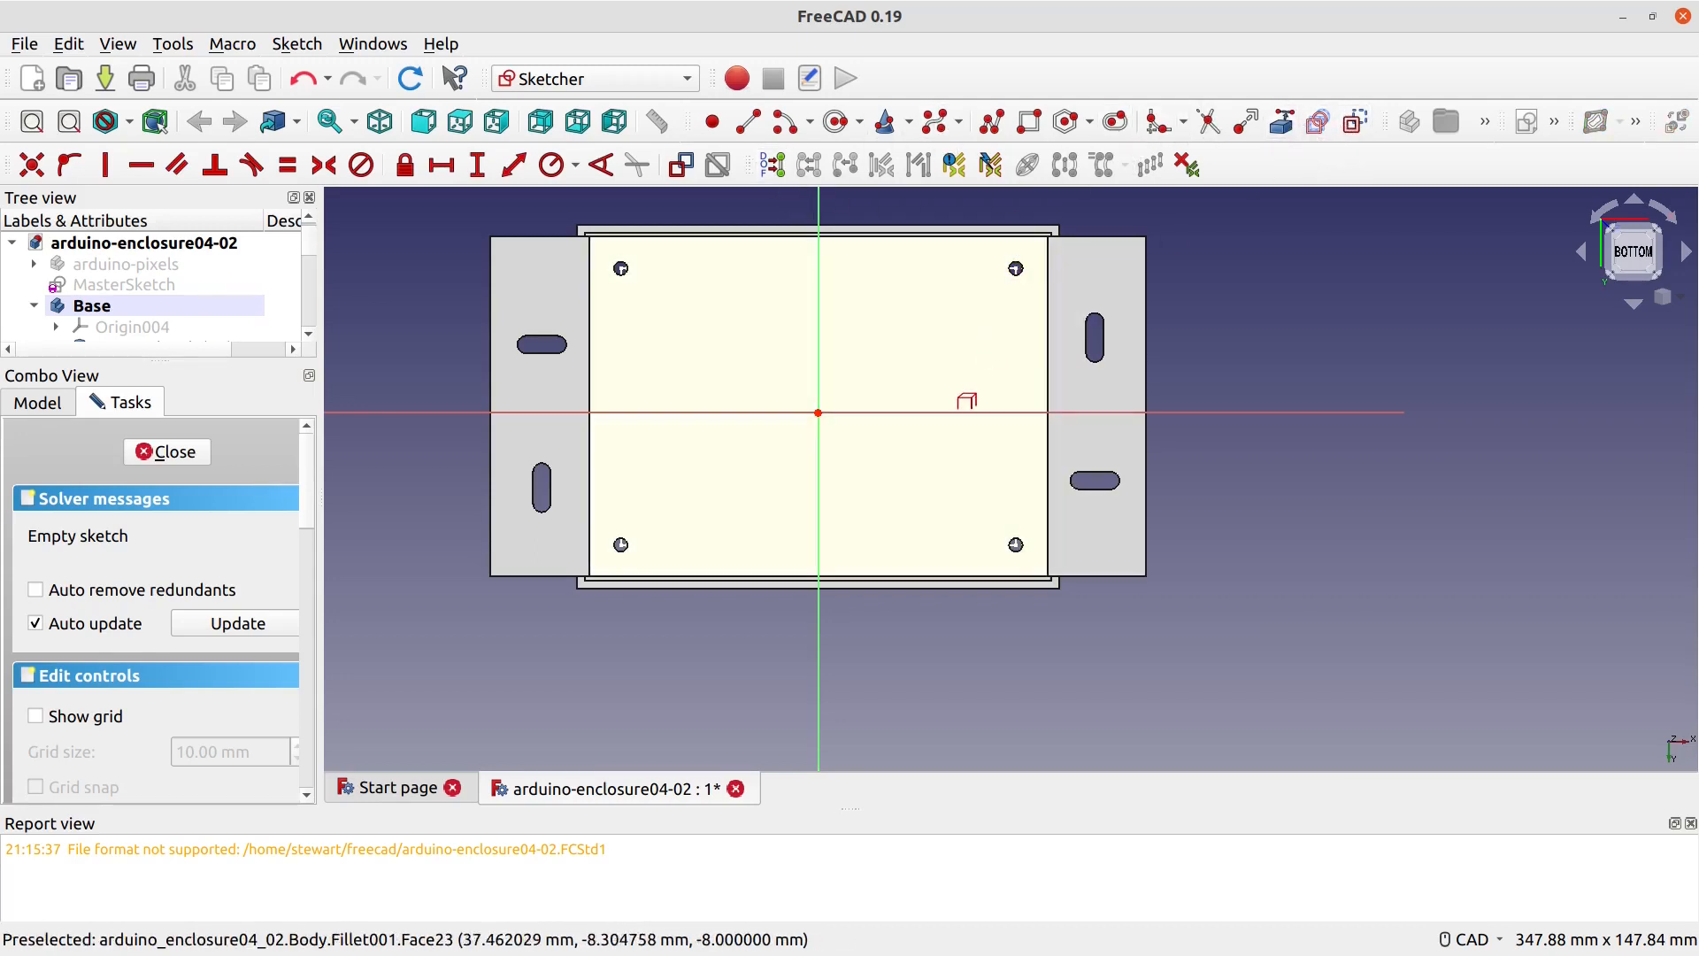
pyautogui.scroll(2, 1002, 382)
pyautogui.click(1042, 211)
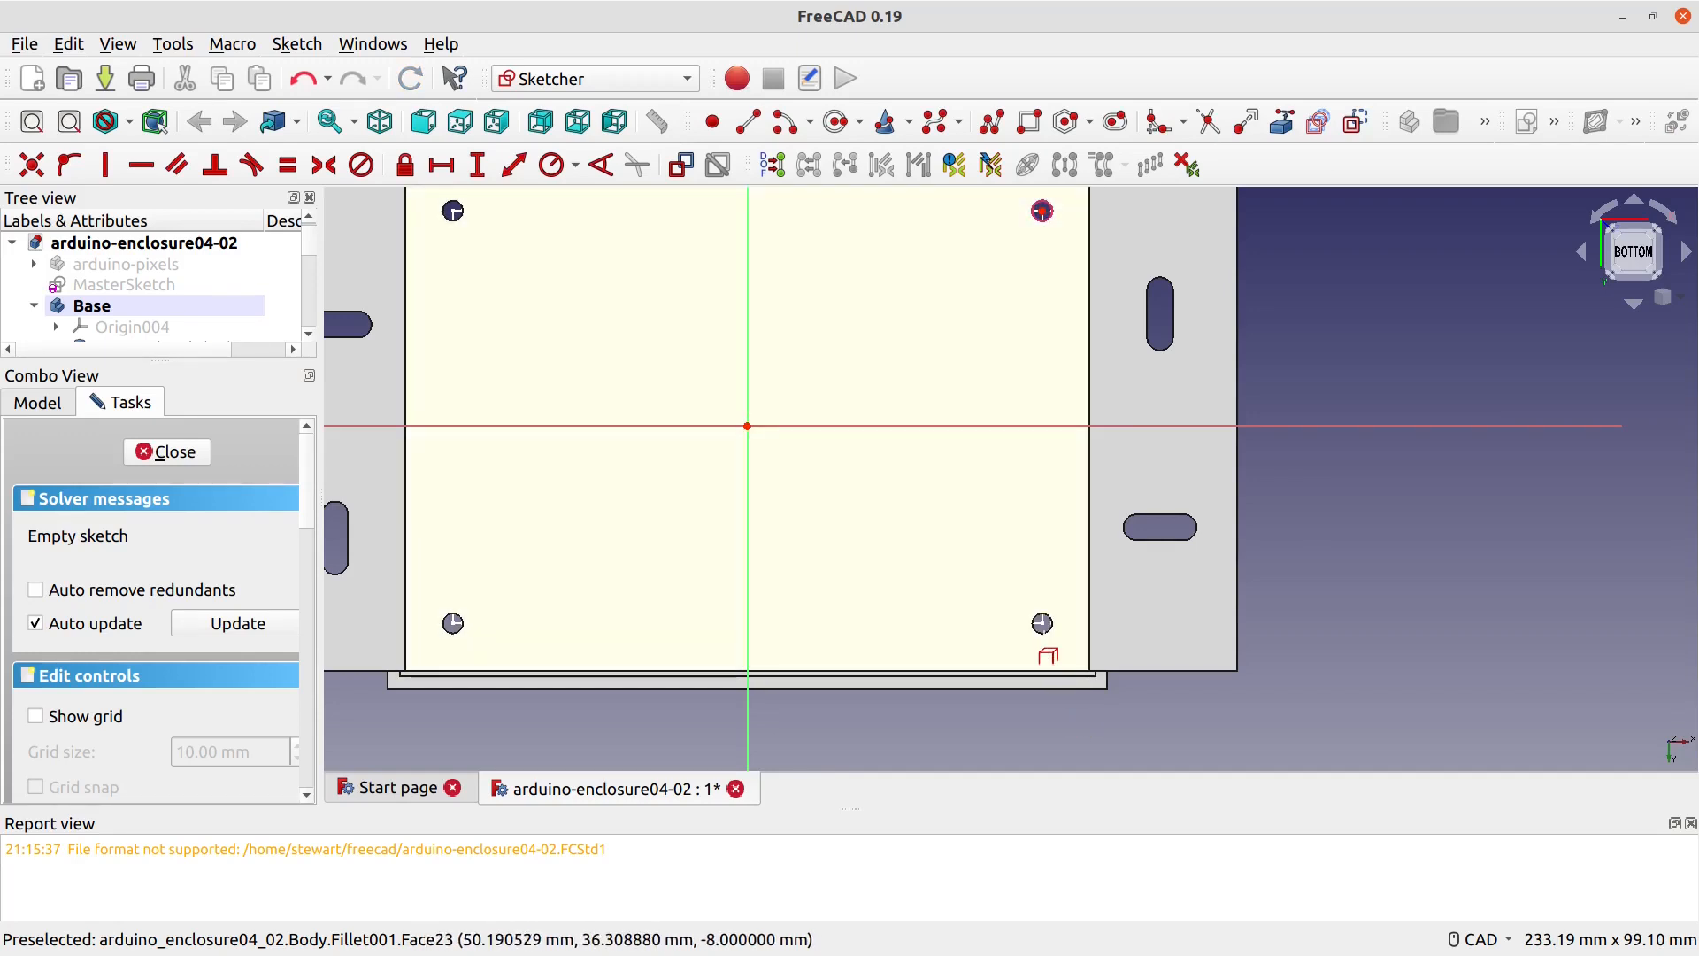
pyautogui.click(1043, 623)
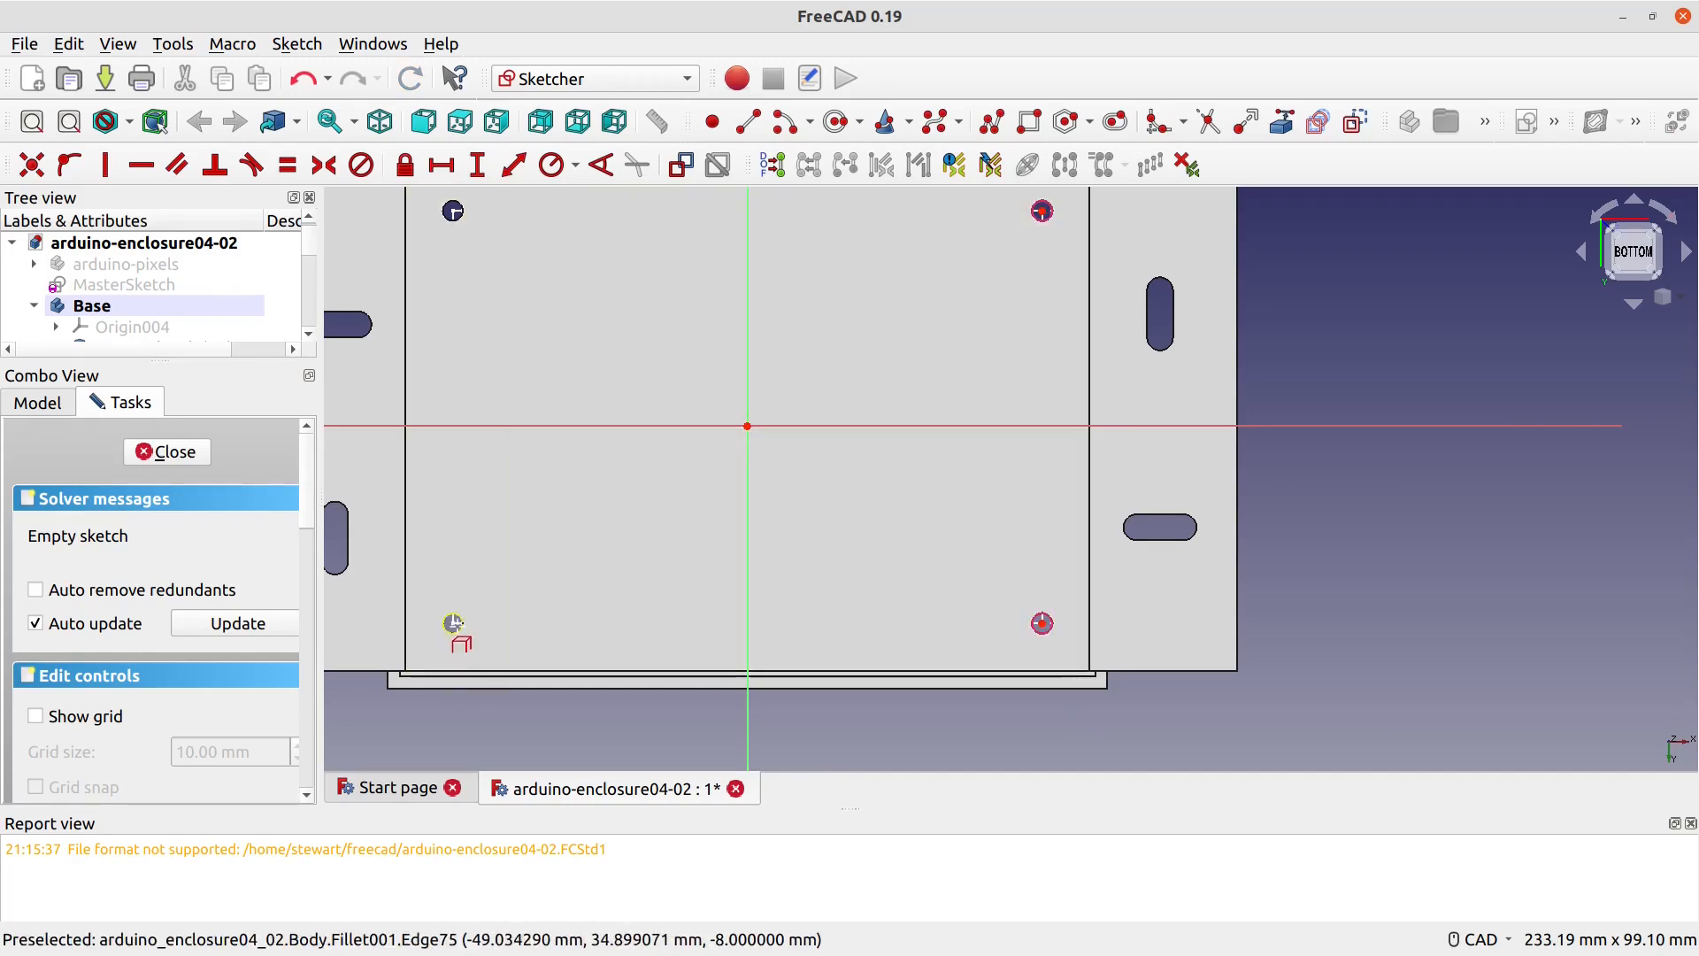
pyautogui.click(453, 625)
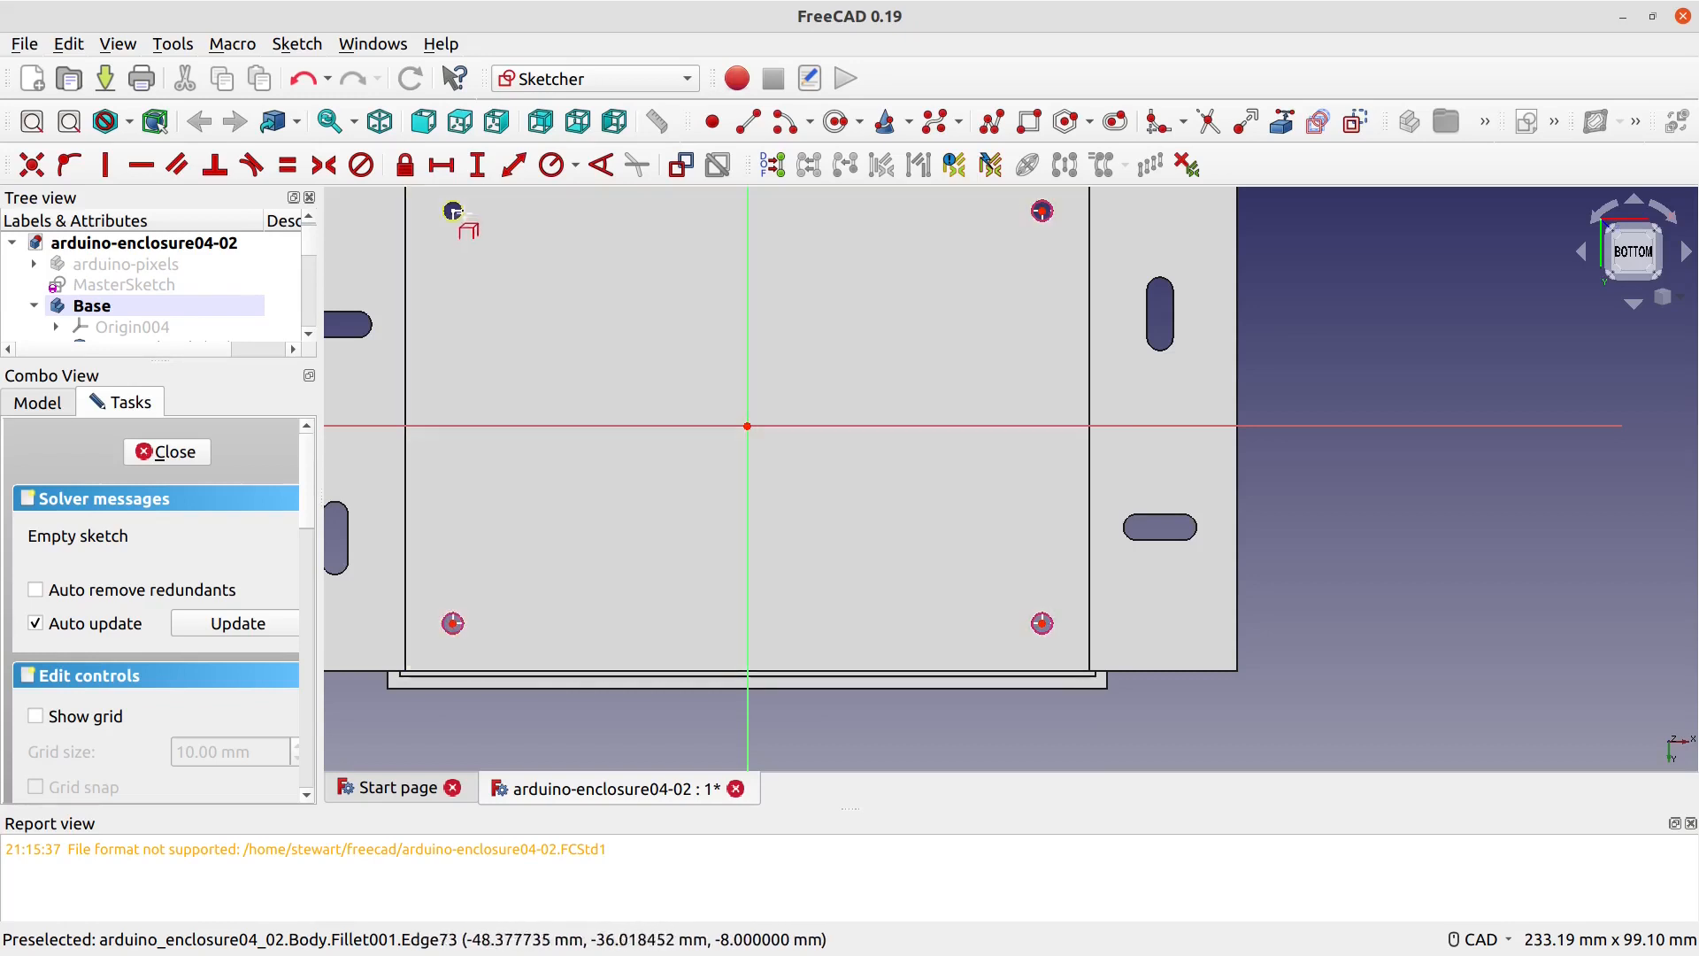
pyautogui.click(453, 210)
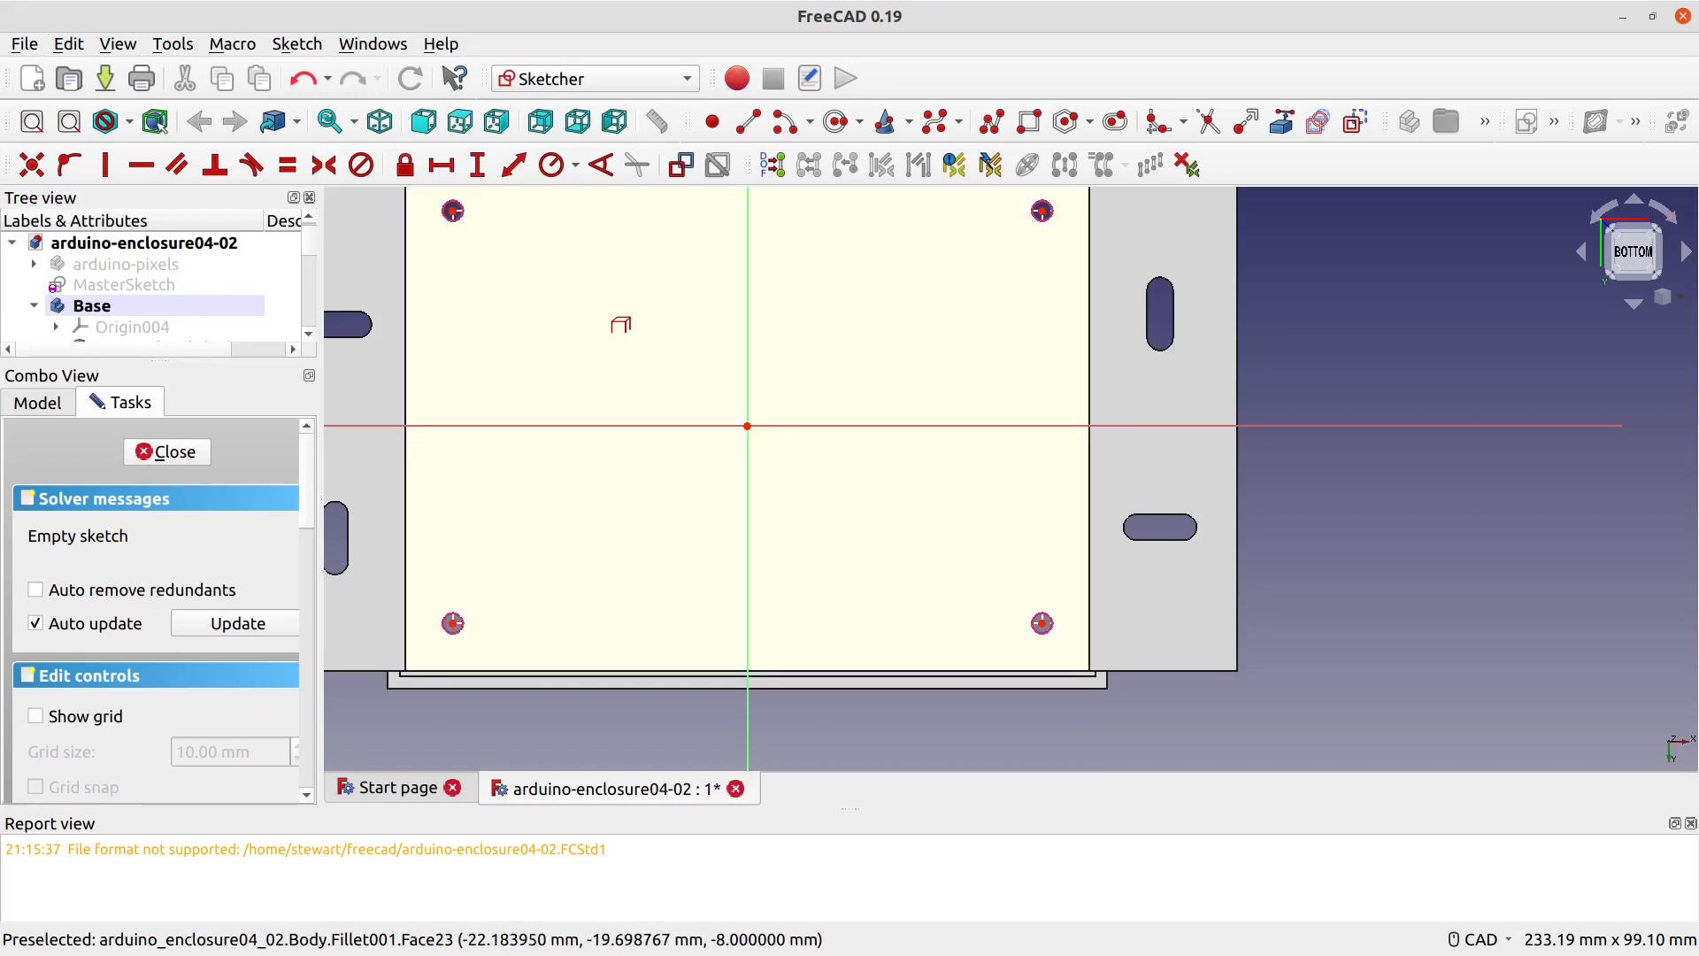
pyautogui.scroll(-2, 624, 290)
pyautogui.moveTo(632, 284); pyautogui.dragTo(633, 309, button='middle')
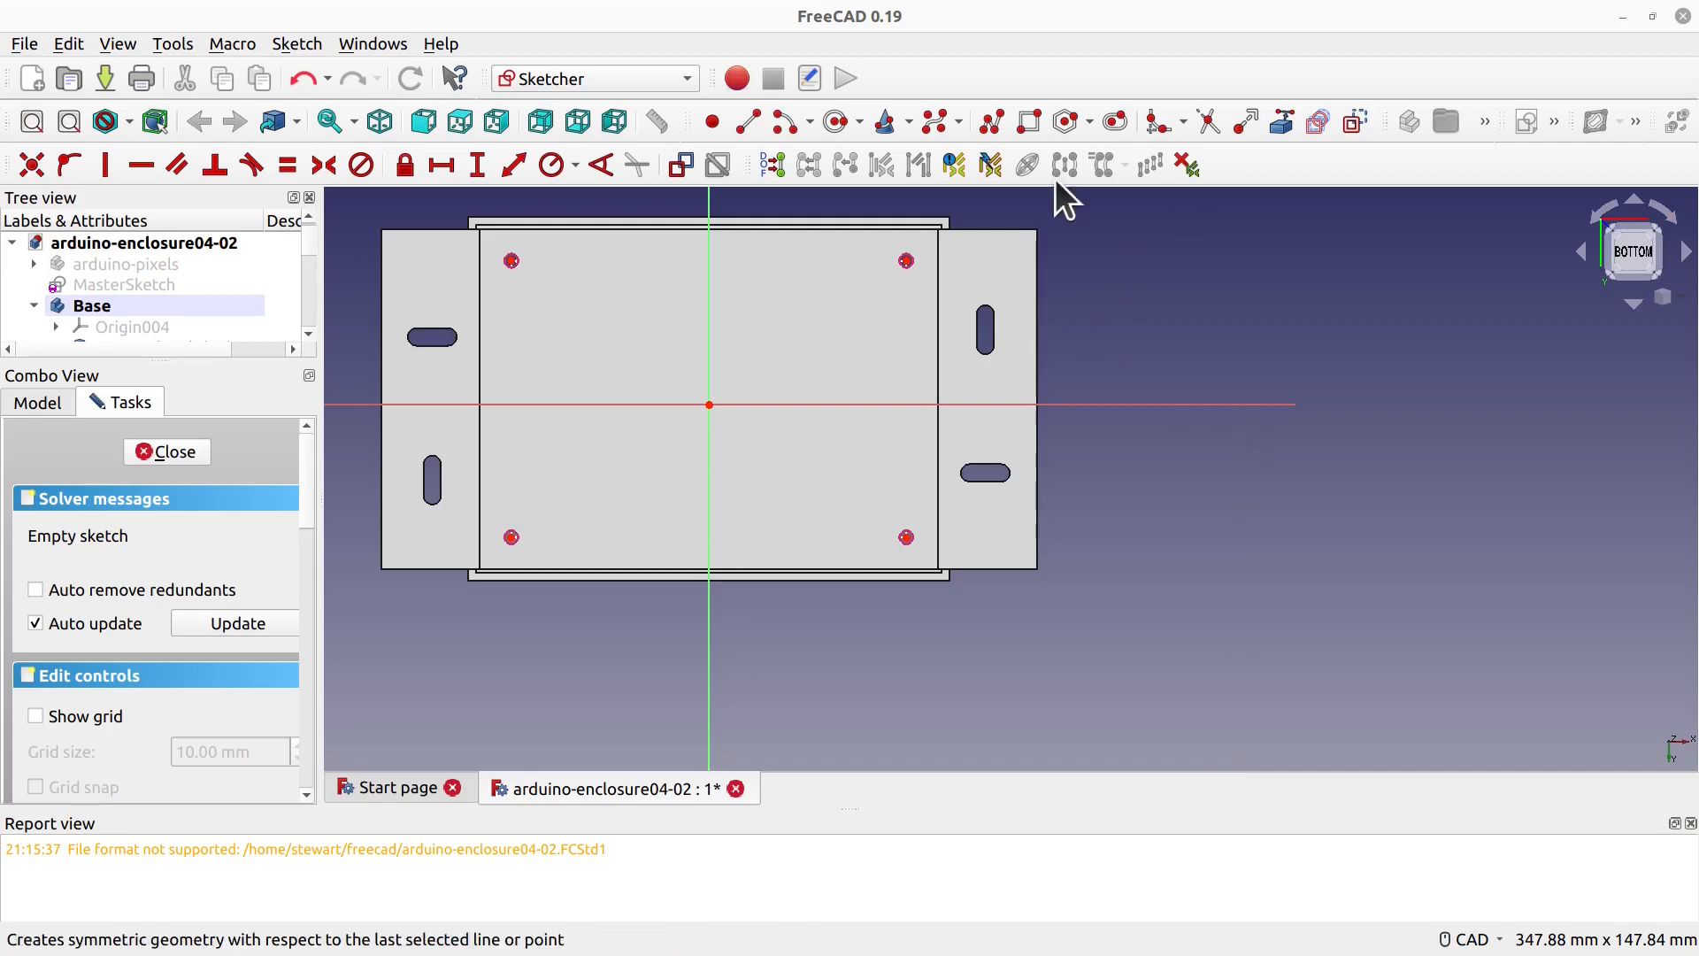
# Step: Draw regular hexagons, about 6 mm in radius, centred on the two upper screw holes of the base's underside
pyautogui.click(1090, 123)
pyautogui.click(1059, 126)
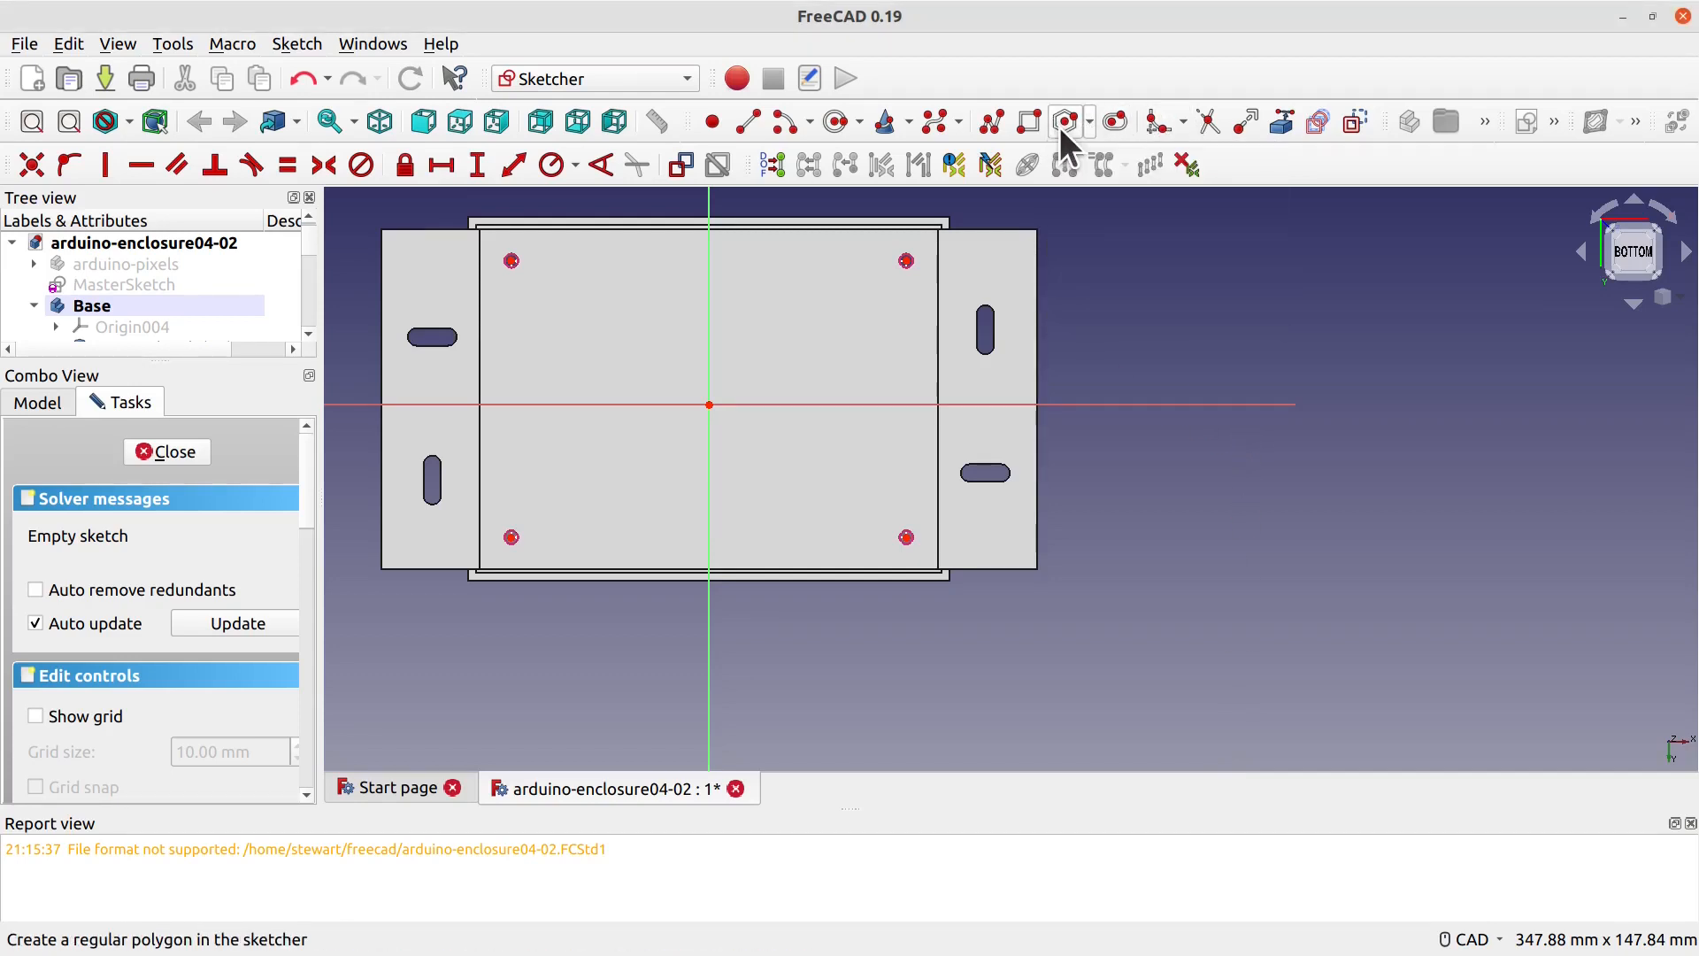
pyautogui.scroll(5, 906, 259)
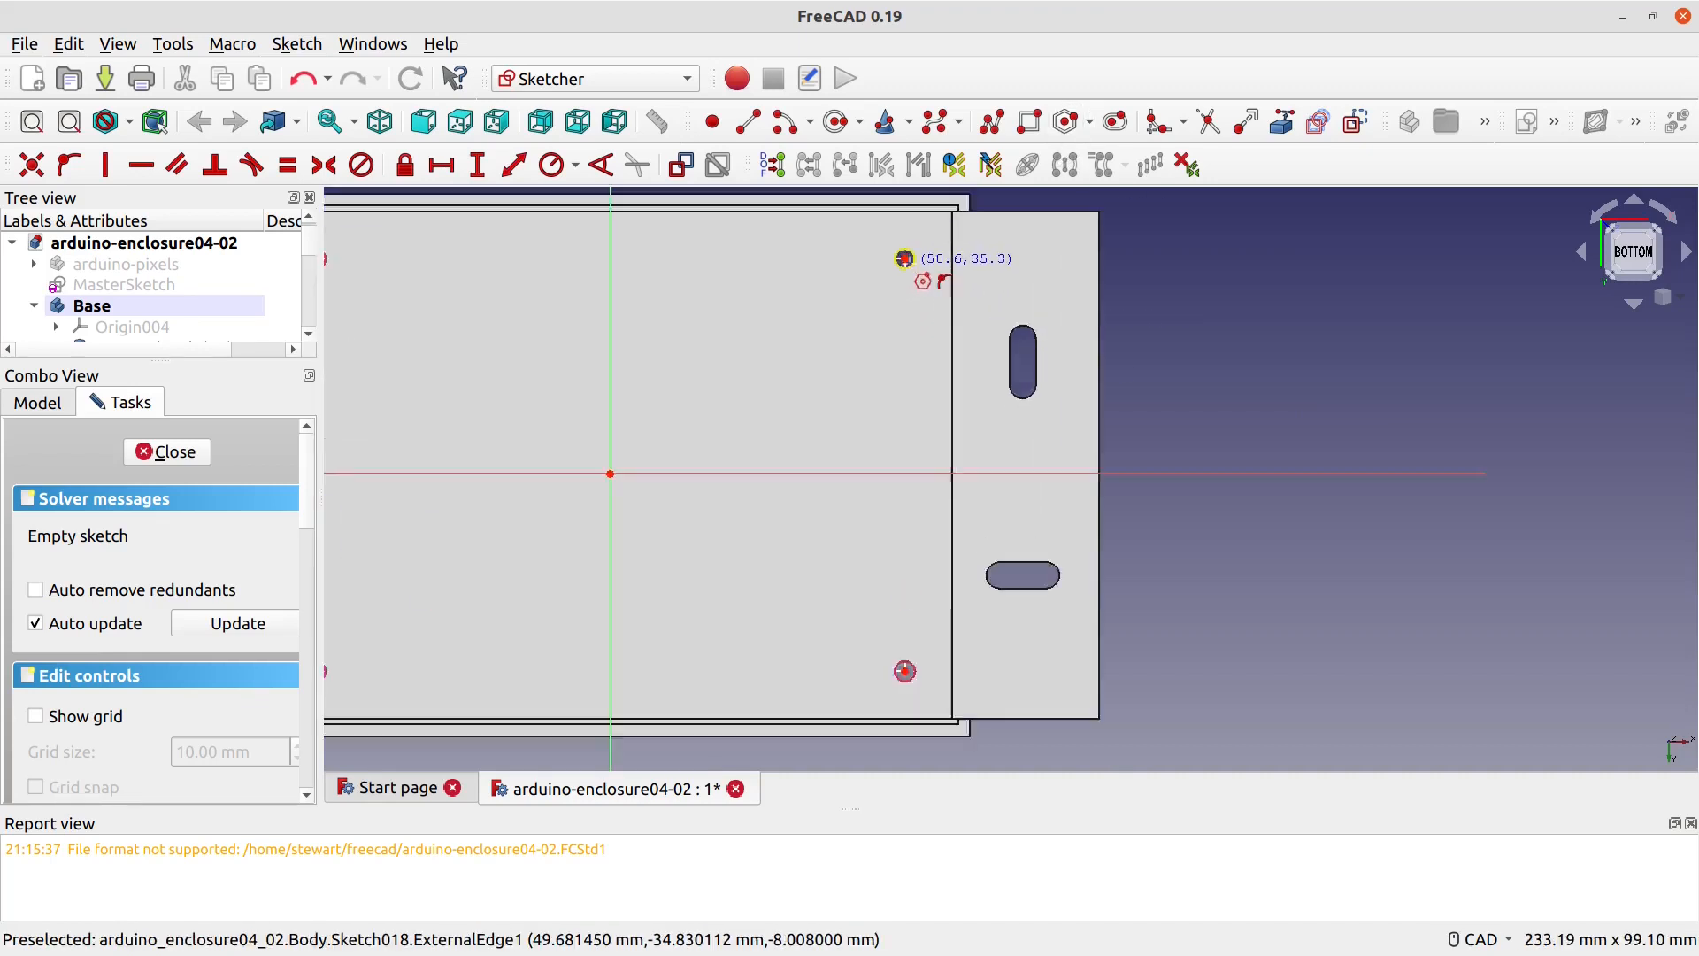
pyautogui.click(903, 255)
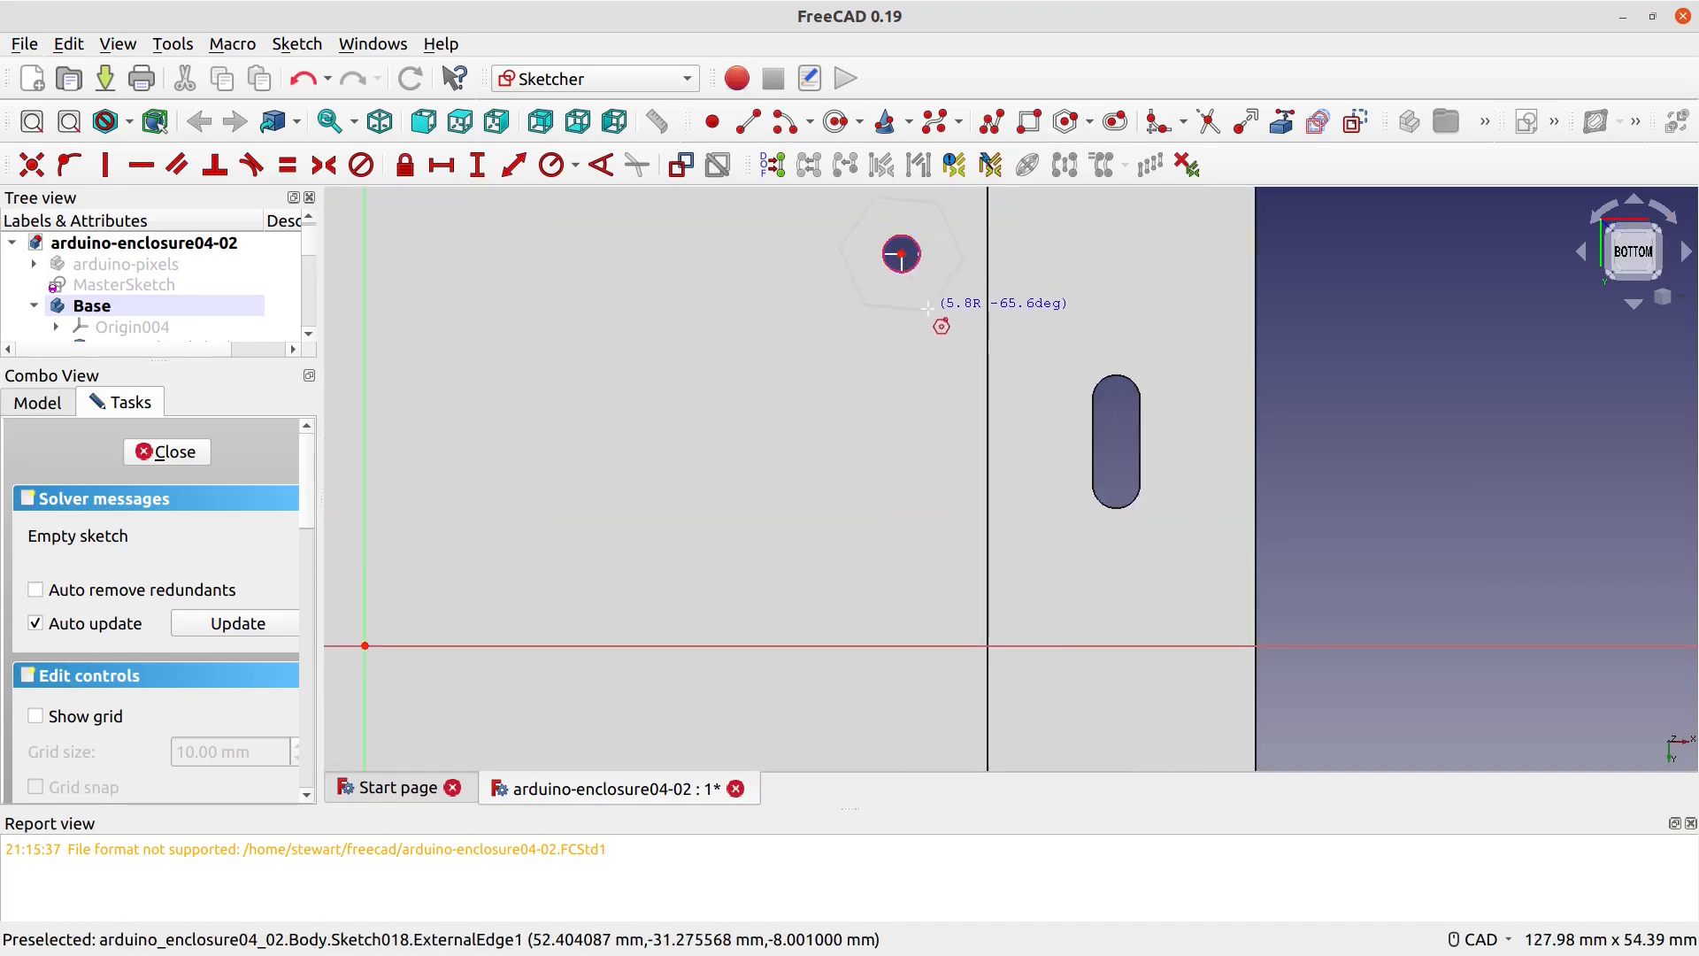
pyautogui.moveTo(501, 328); pyautogui.dragTo(1306, 337, button='middle')
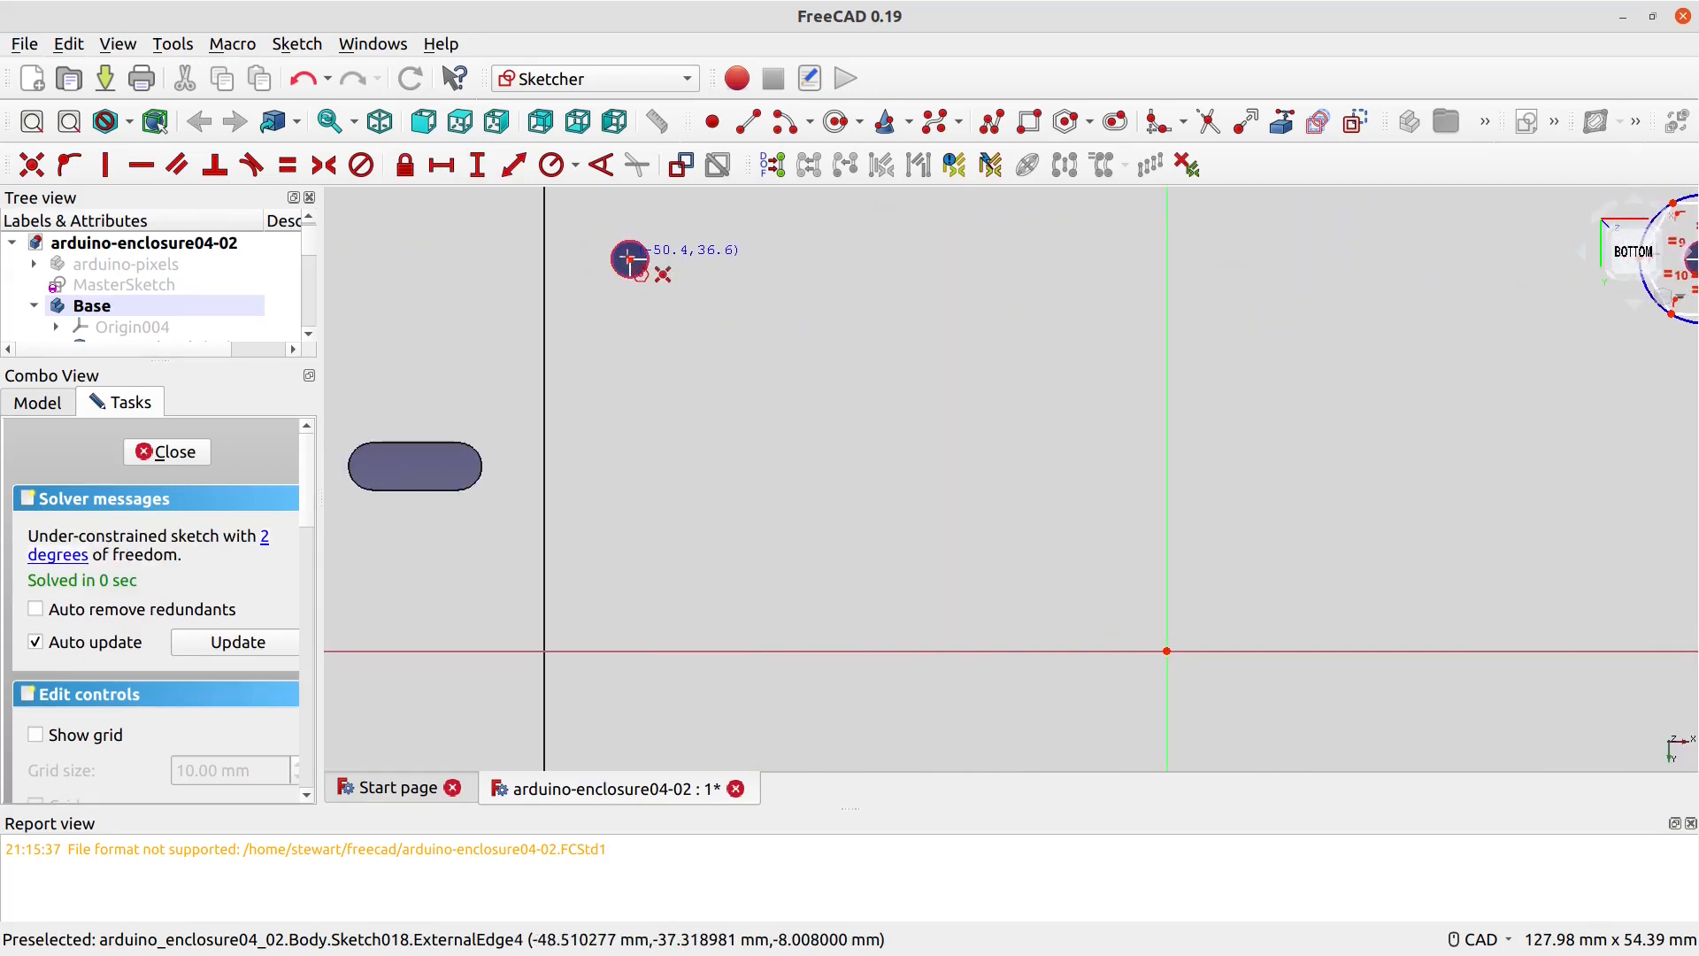
pyautogui.click(630, 260)
pyautogui.click(688, 308)
# Step: Draw regular hexagons centred on the two lower screw holes of the base's underside
pyautogui.moveTo(1223, 568)
pyautogui.mouseDown(button='middle')
pyautogui.moveTo(1129, 484)
pyautogui.moveTo(883, 89)
pyautogui.mouseUp(button='middle')
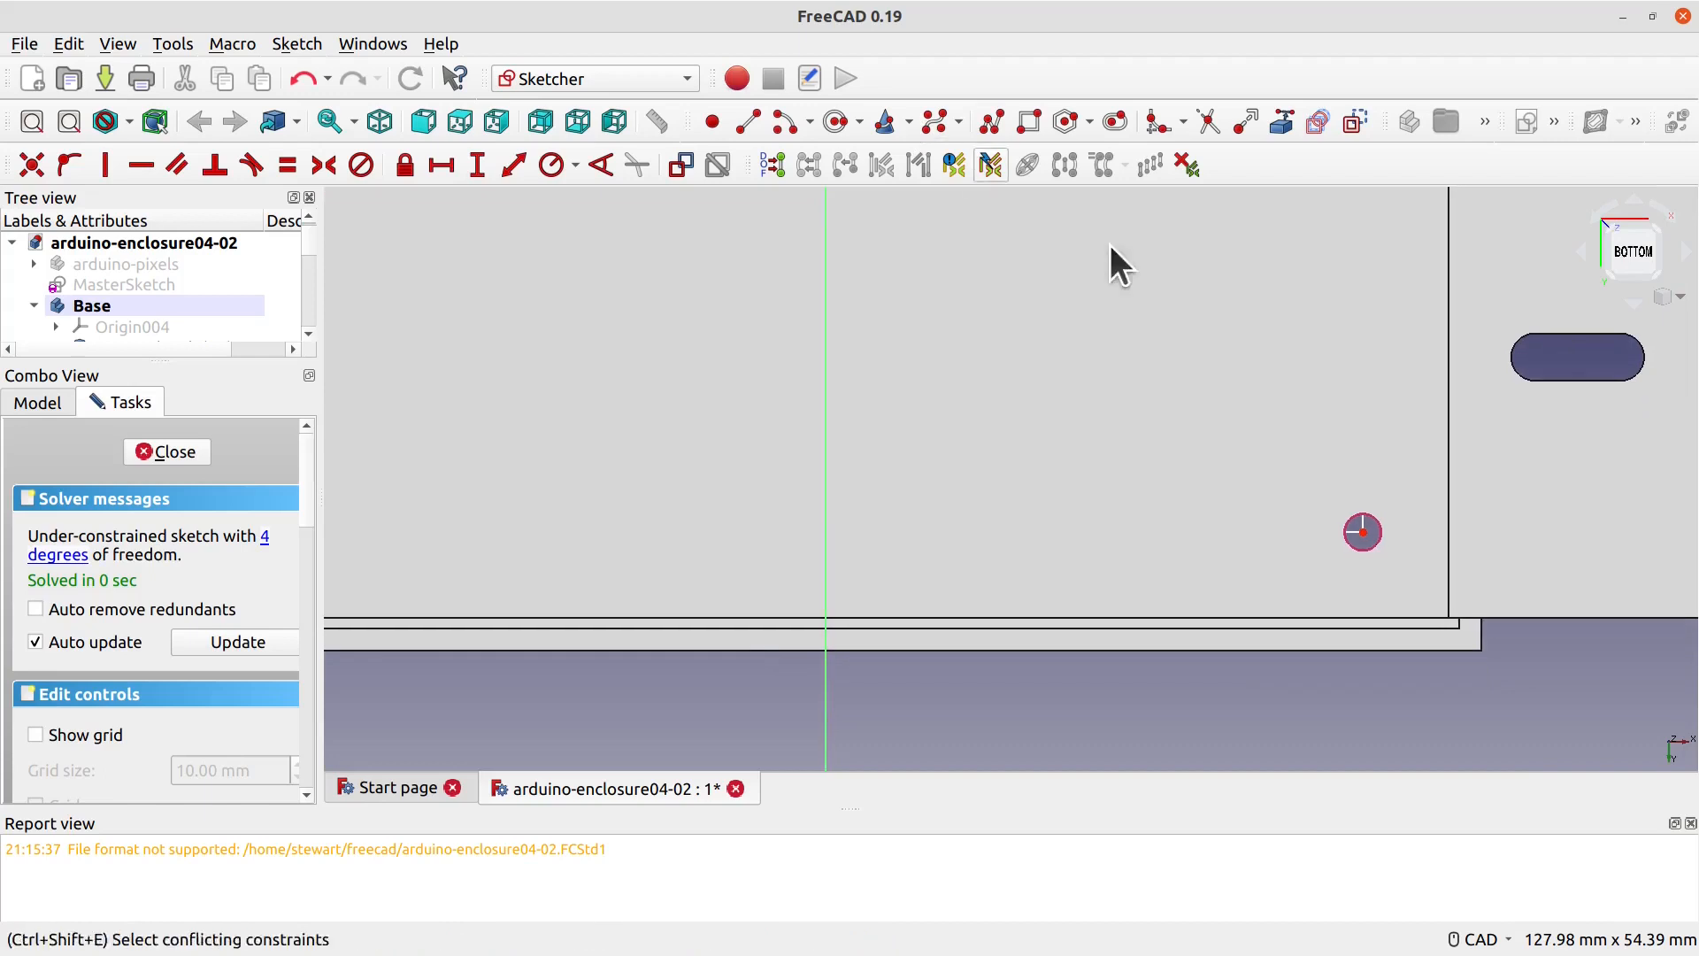
pyautogui.click(1363, 531)
pyautogui.click(1371, 569)
pyautogui.moveTo(713, 505); pyautogui.dragTo(1262, 489, button='middle')
pyautogui.scroll(1, 1261, 494)
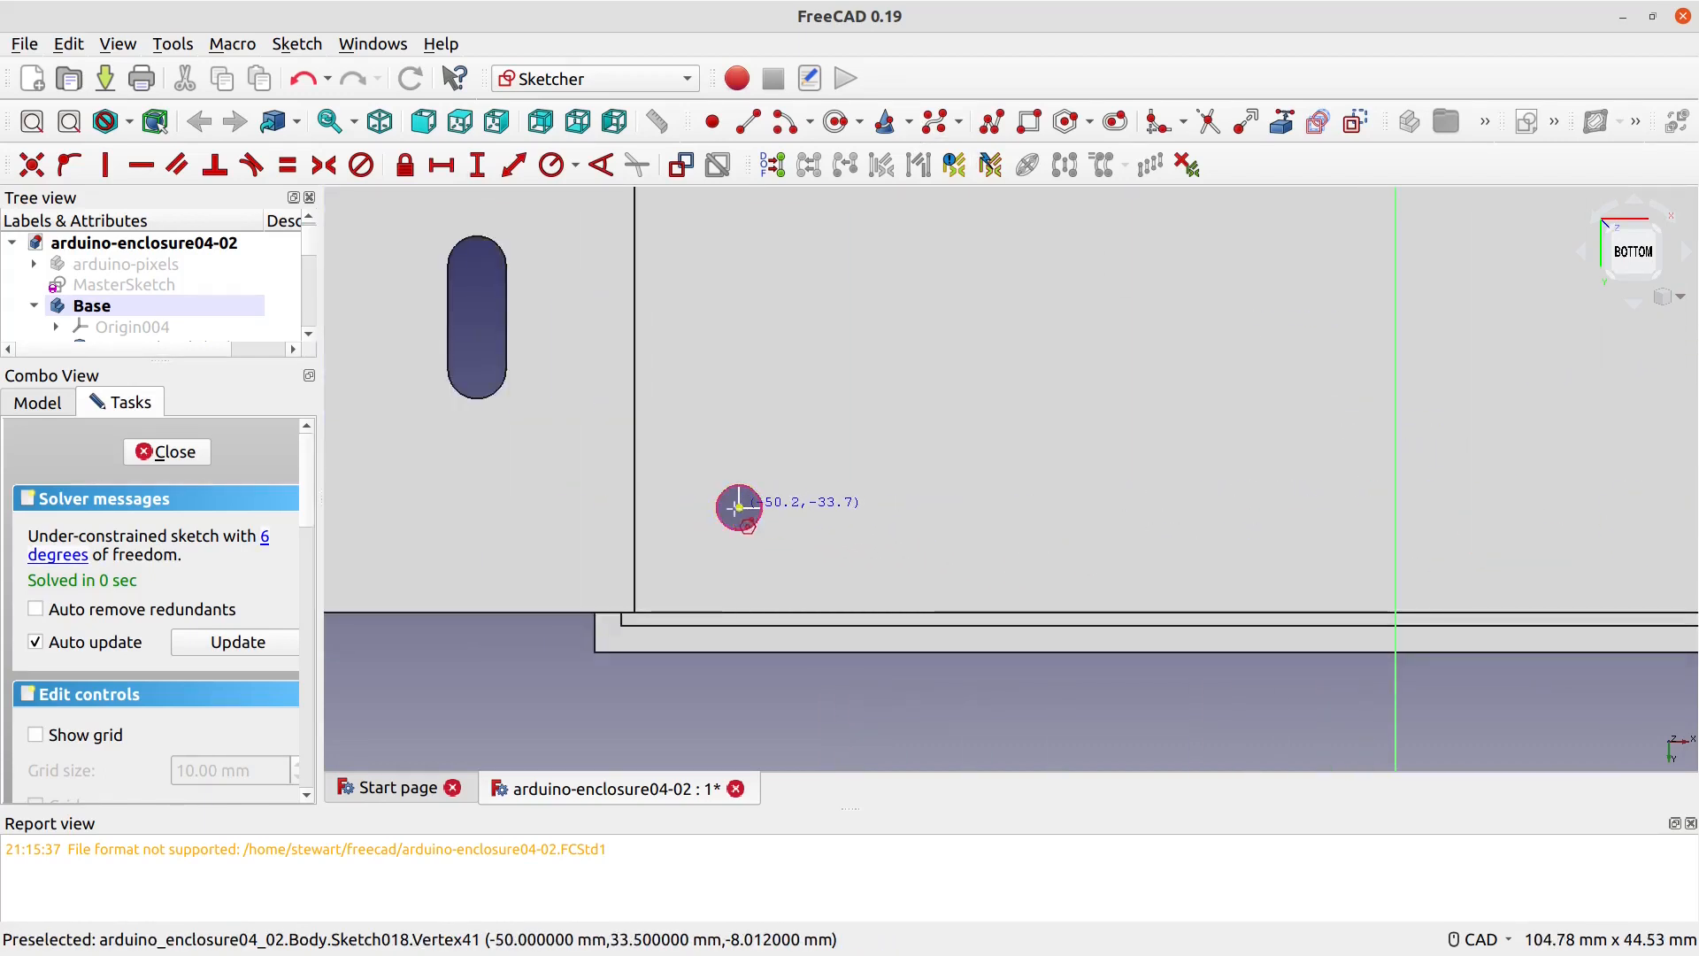
pyautogui.click(739, 507)
pyautogui.click(784, 560)
# Step: Constrain one side of each of the two upper hexagons to be horizontal
pyautogui.scroll(-4, 977, 301)
pyautogui.scroll(-1, 1121, 356)
pyautogui.moveTo(1121, 311); pyautogui.dragTo(931, 698, button='middle')
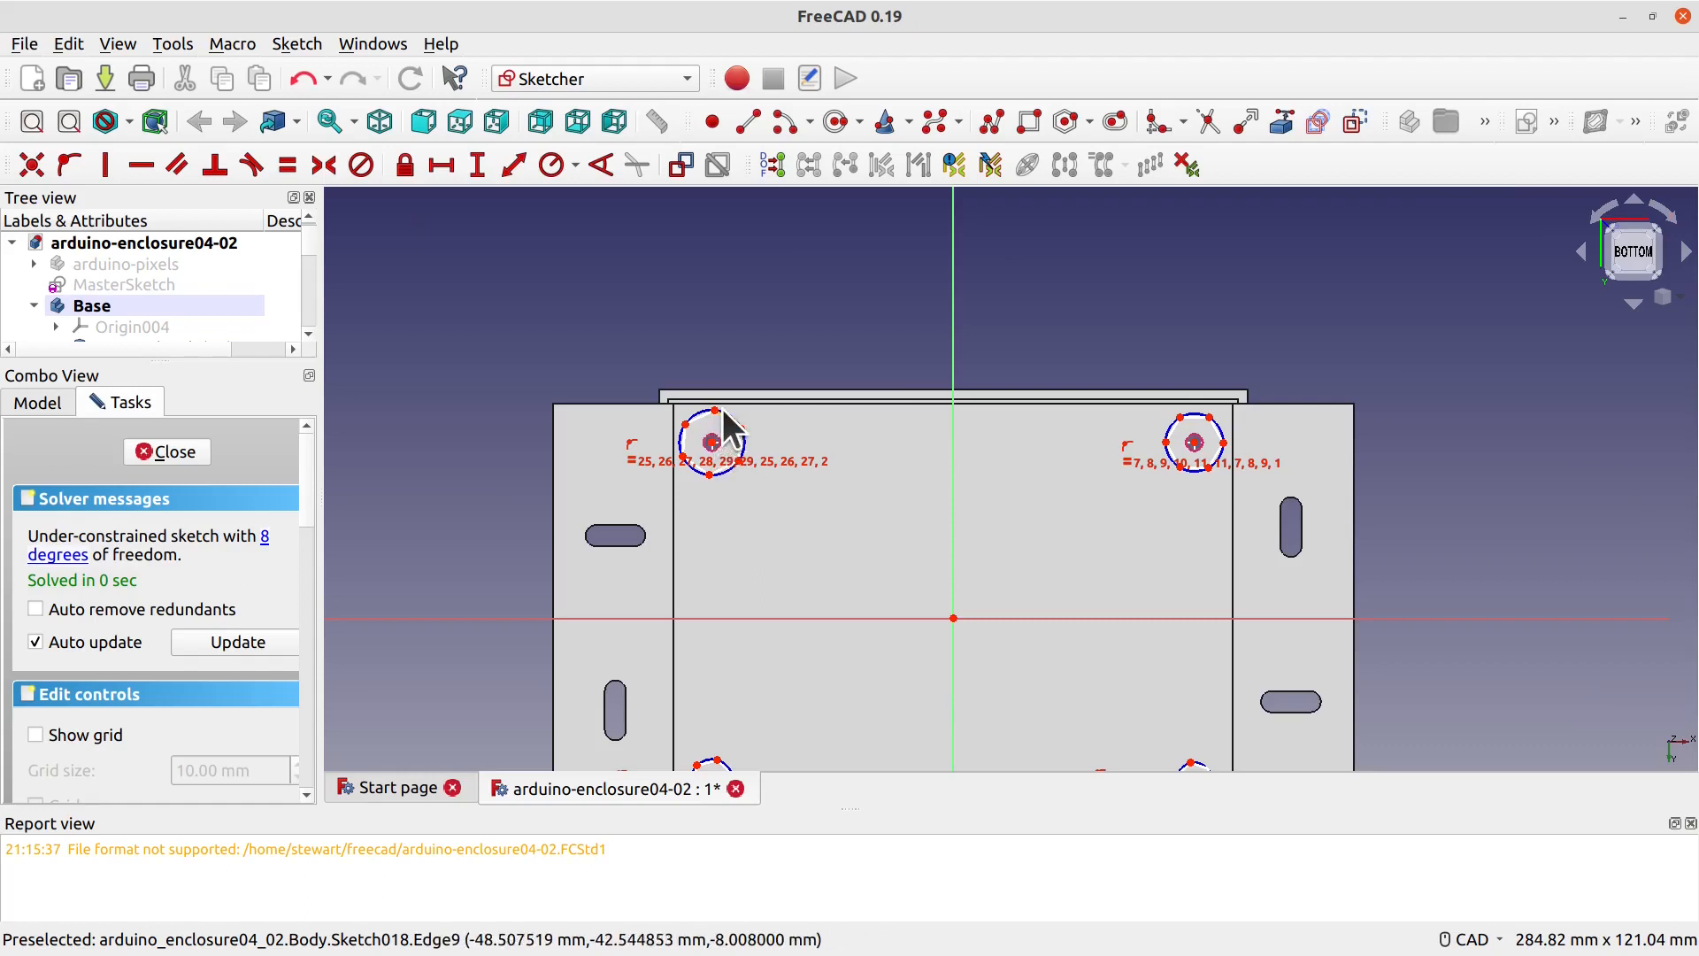
pyautogui.click(700, 421)
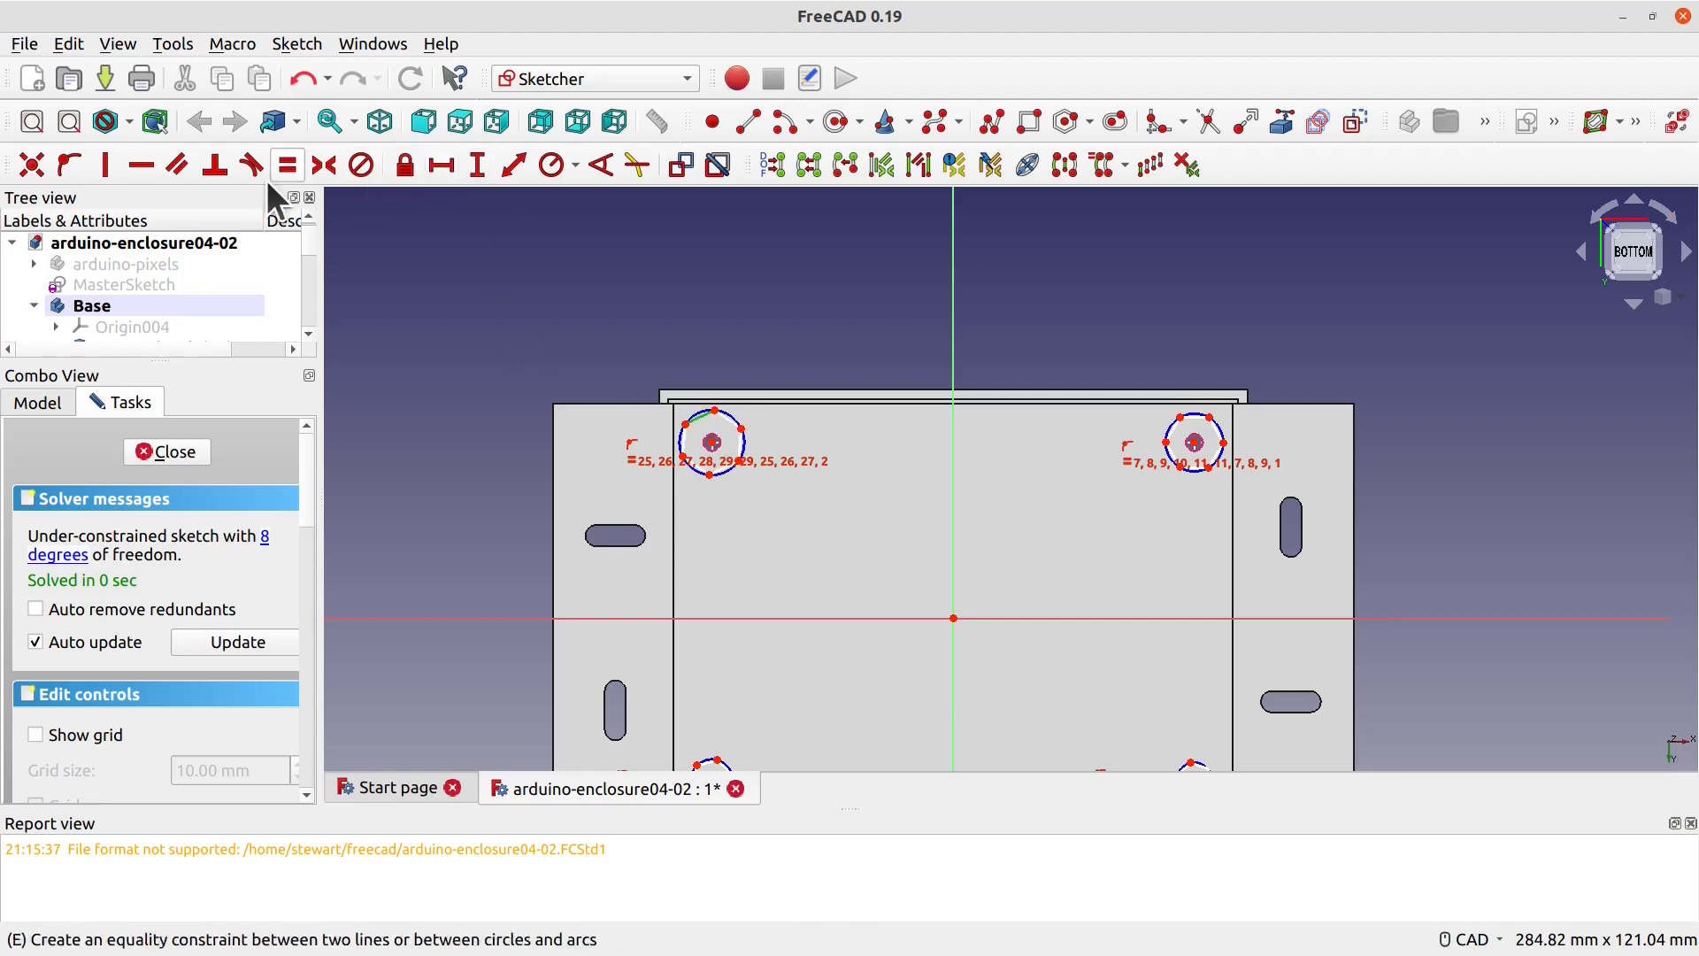
pyautogui.click(139, 164)
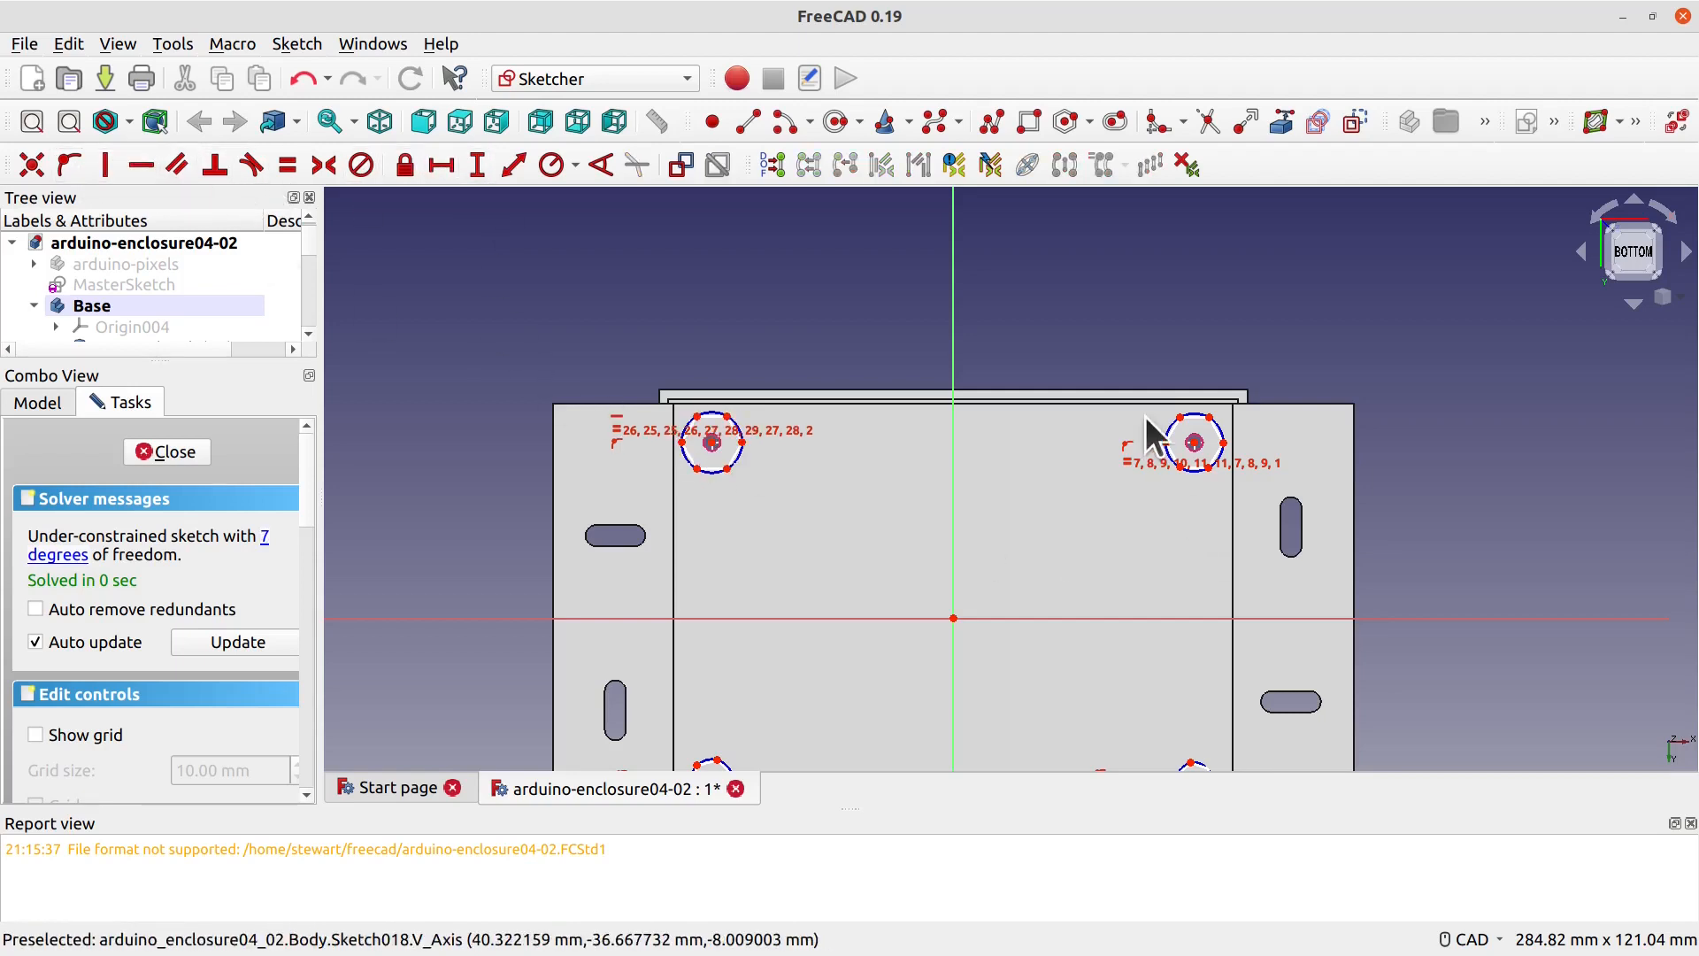
pyautogui.click(1194, 417)
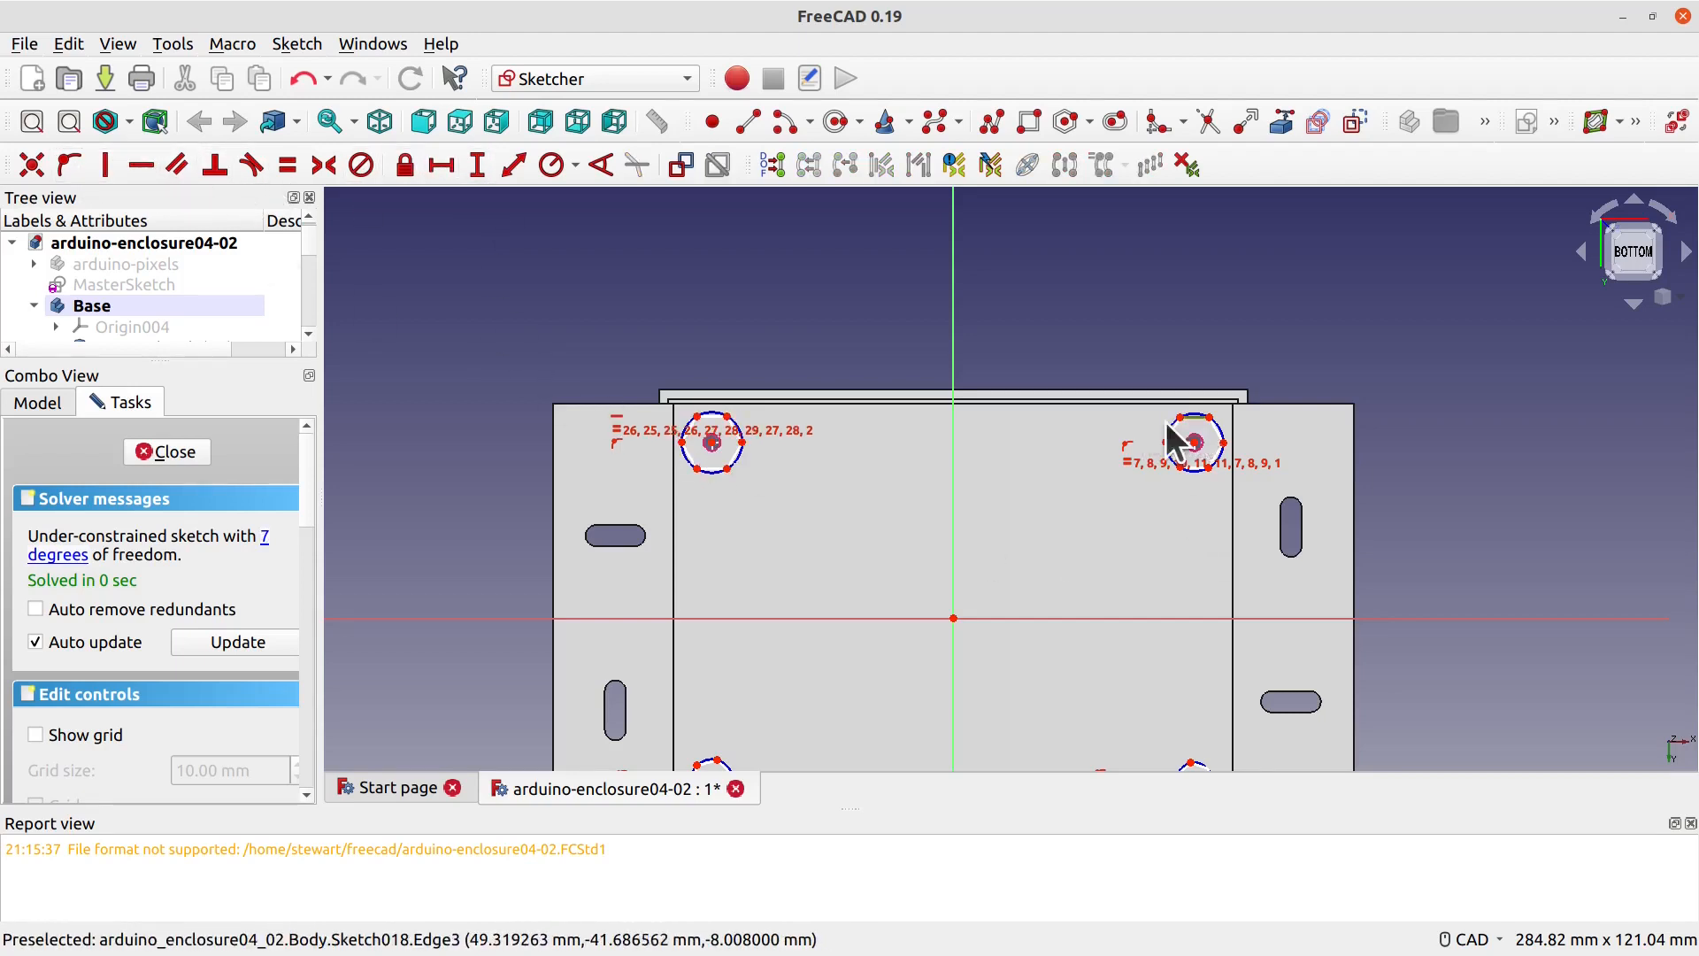
pyautogui.click(142, 164)
# Step: Try to apply a horizontal constraint at the lower-right hexagon with its construction circle selected
pyautogui.moveTo(1457, 652); pyautogui.dragTo(1397, 311, button='middle')
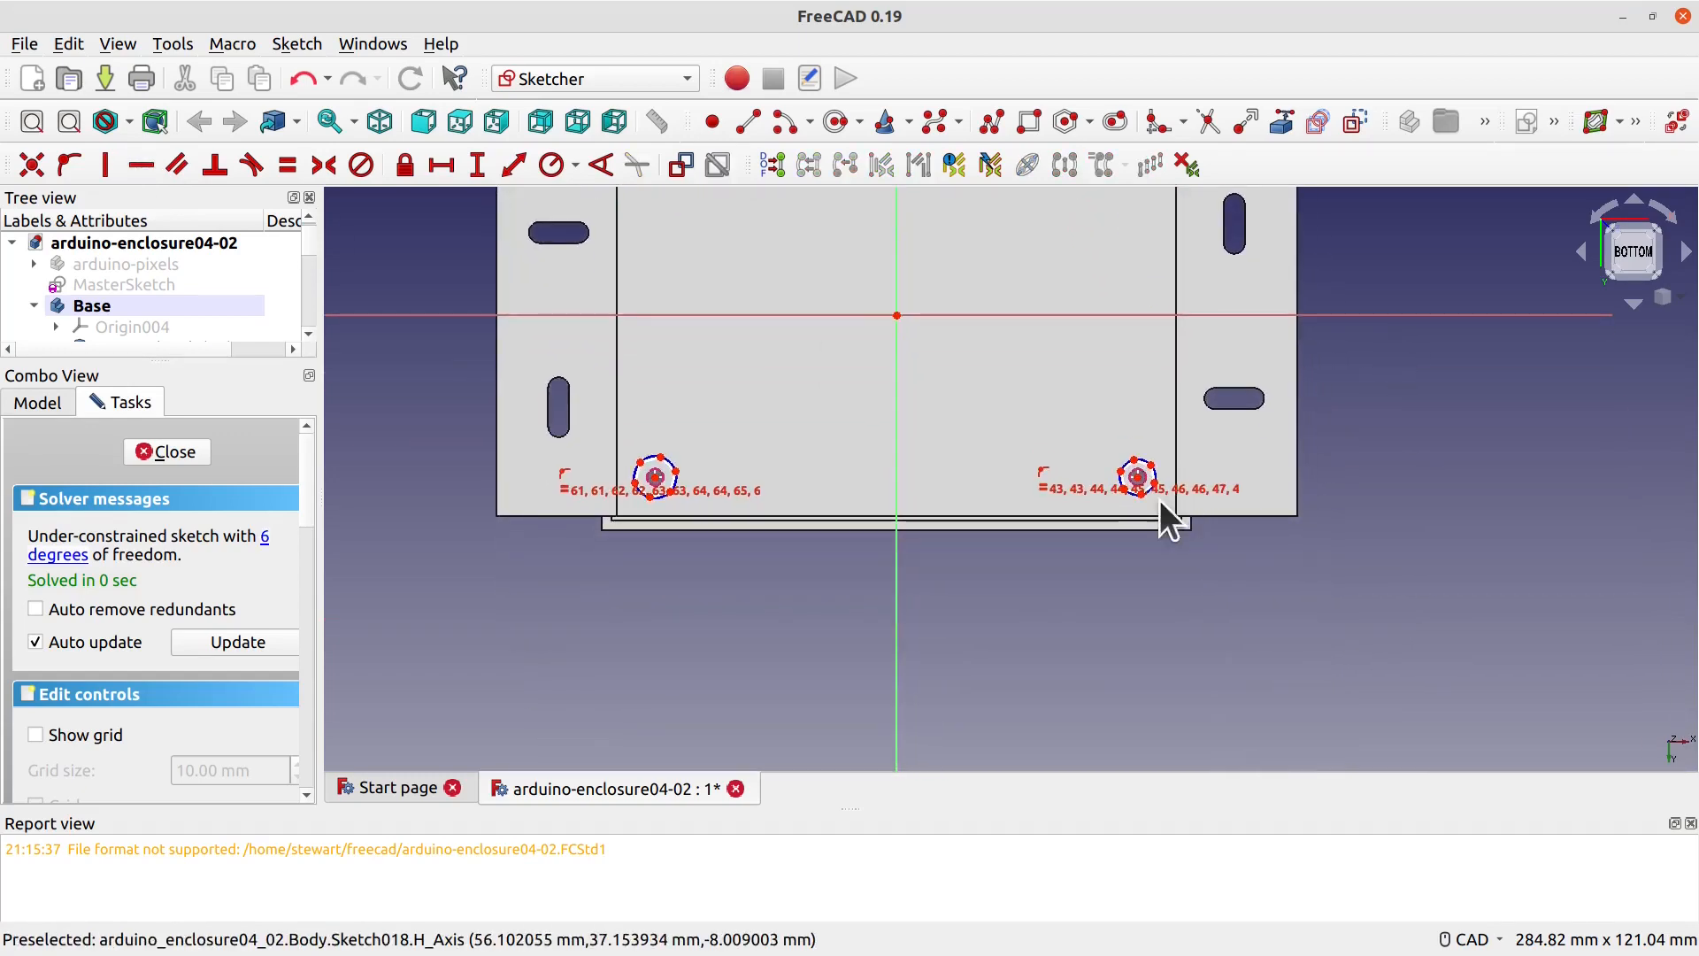
pyautogui.click(1131, 496)
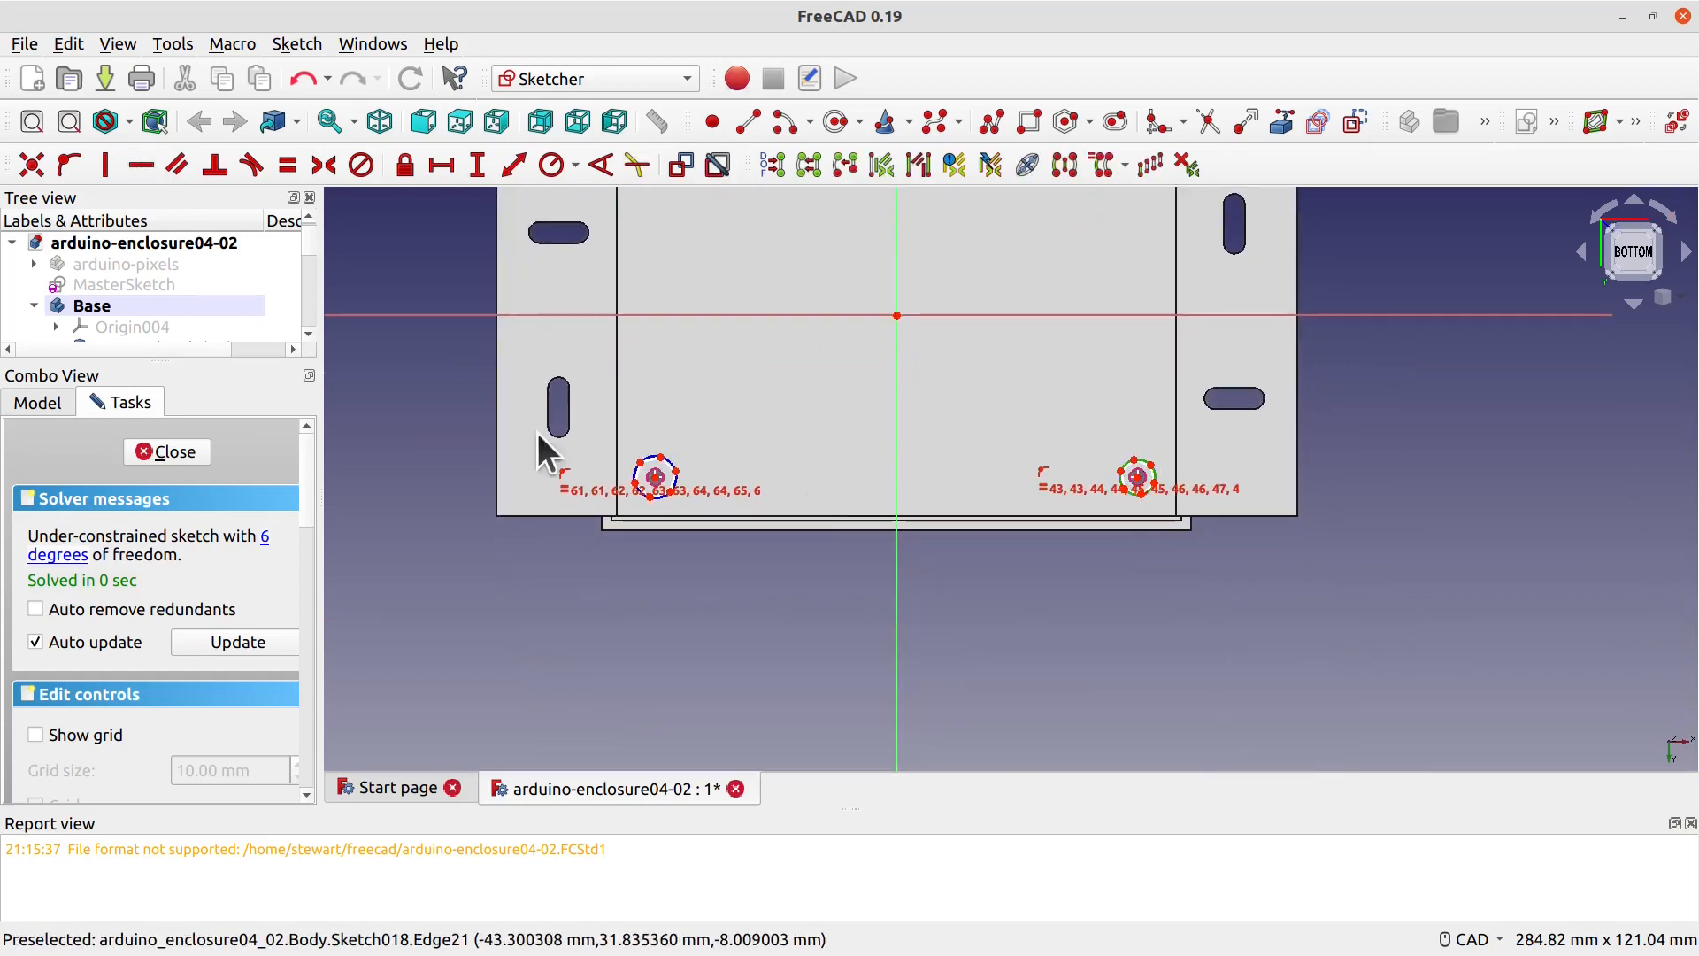
pyautogui.click(118, 166)
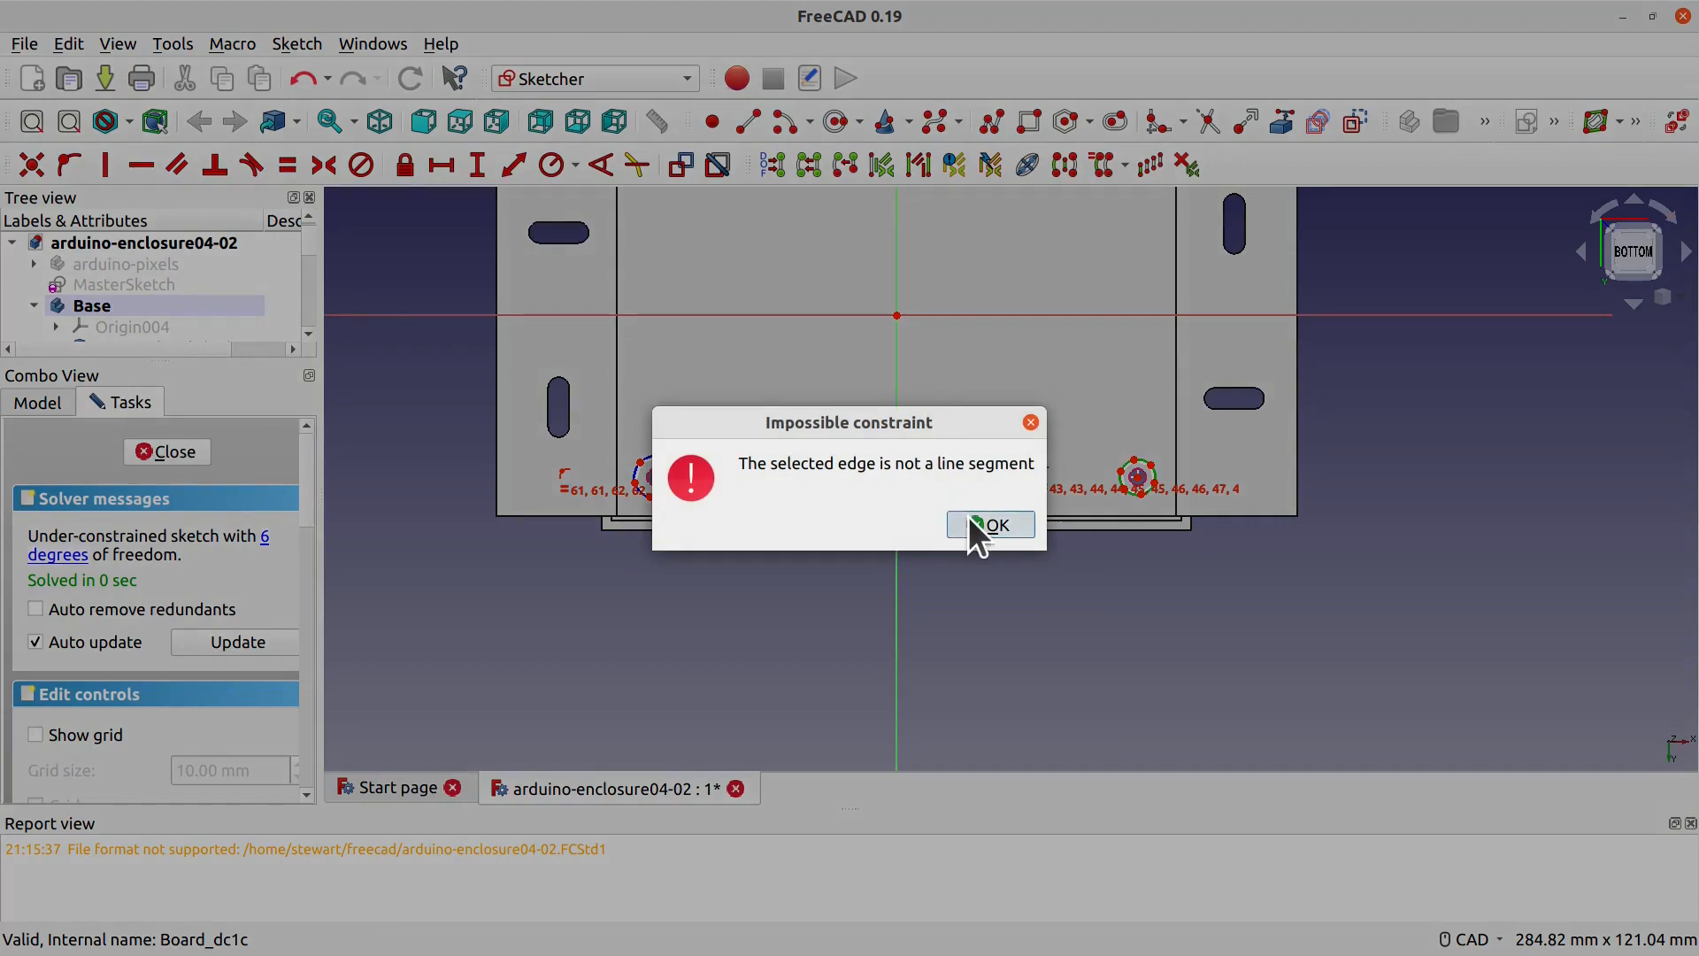
pyautogui.click(968, 517)
pyautogui.scroll(4, 1126, 551)
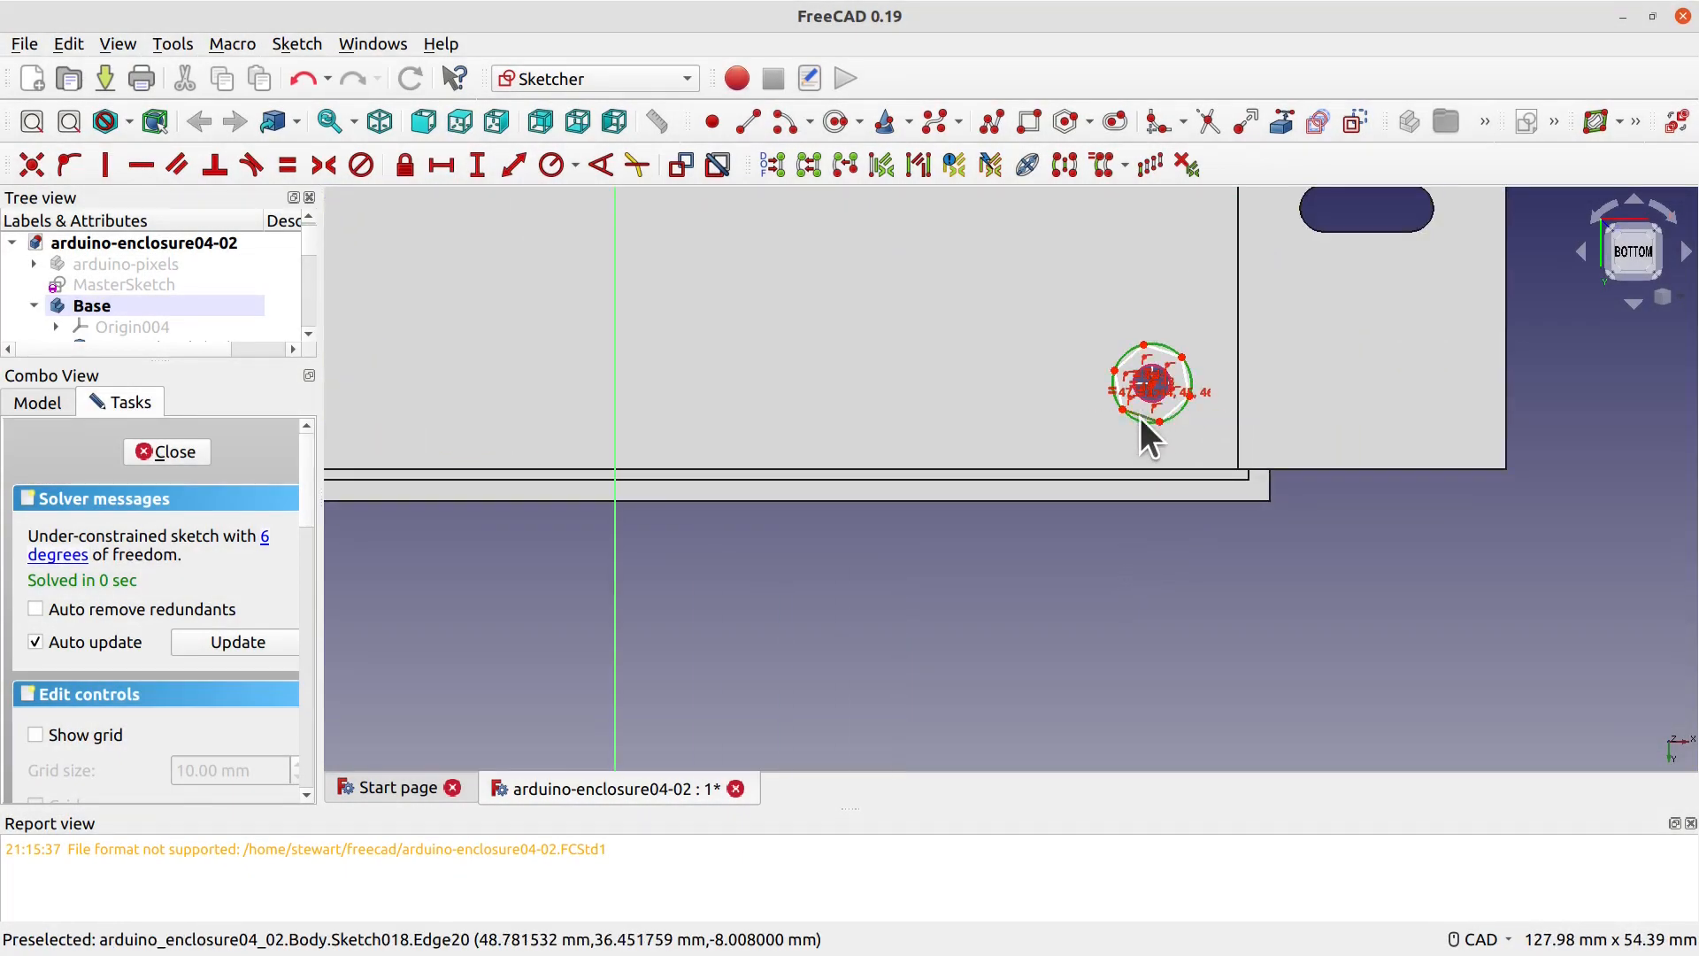
pyautogui.click(141, 165)
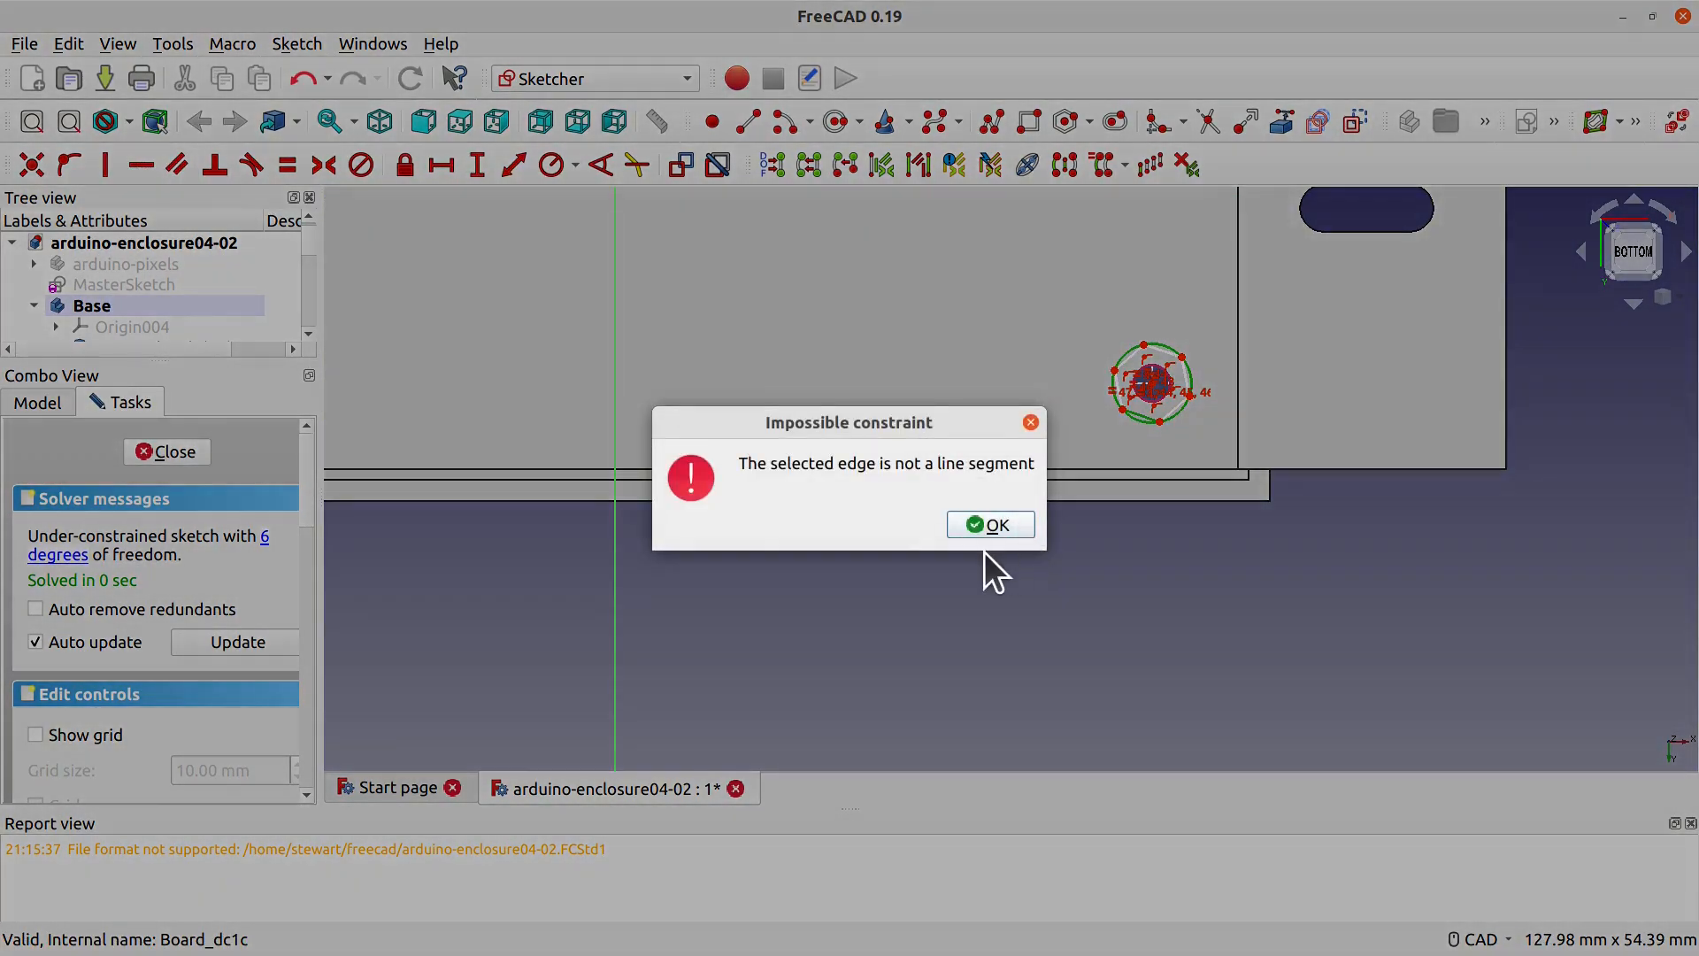
pyautogui.click(987, 530)
pyautogui.scroll(3, 1137, 511)
pyautogui.click(1137, 512)
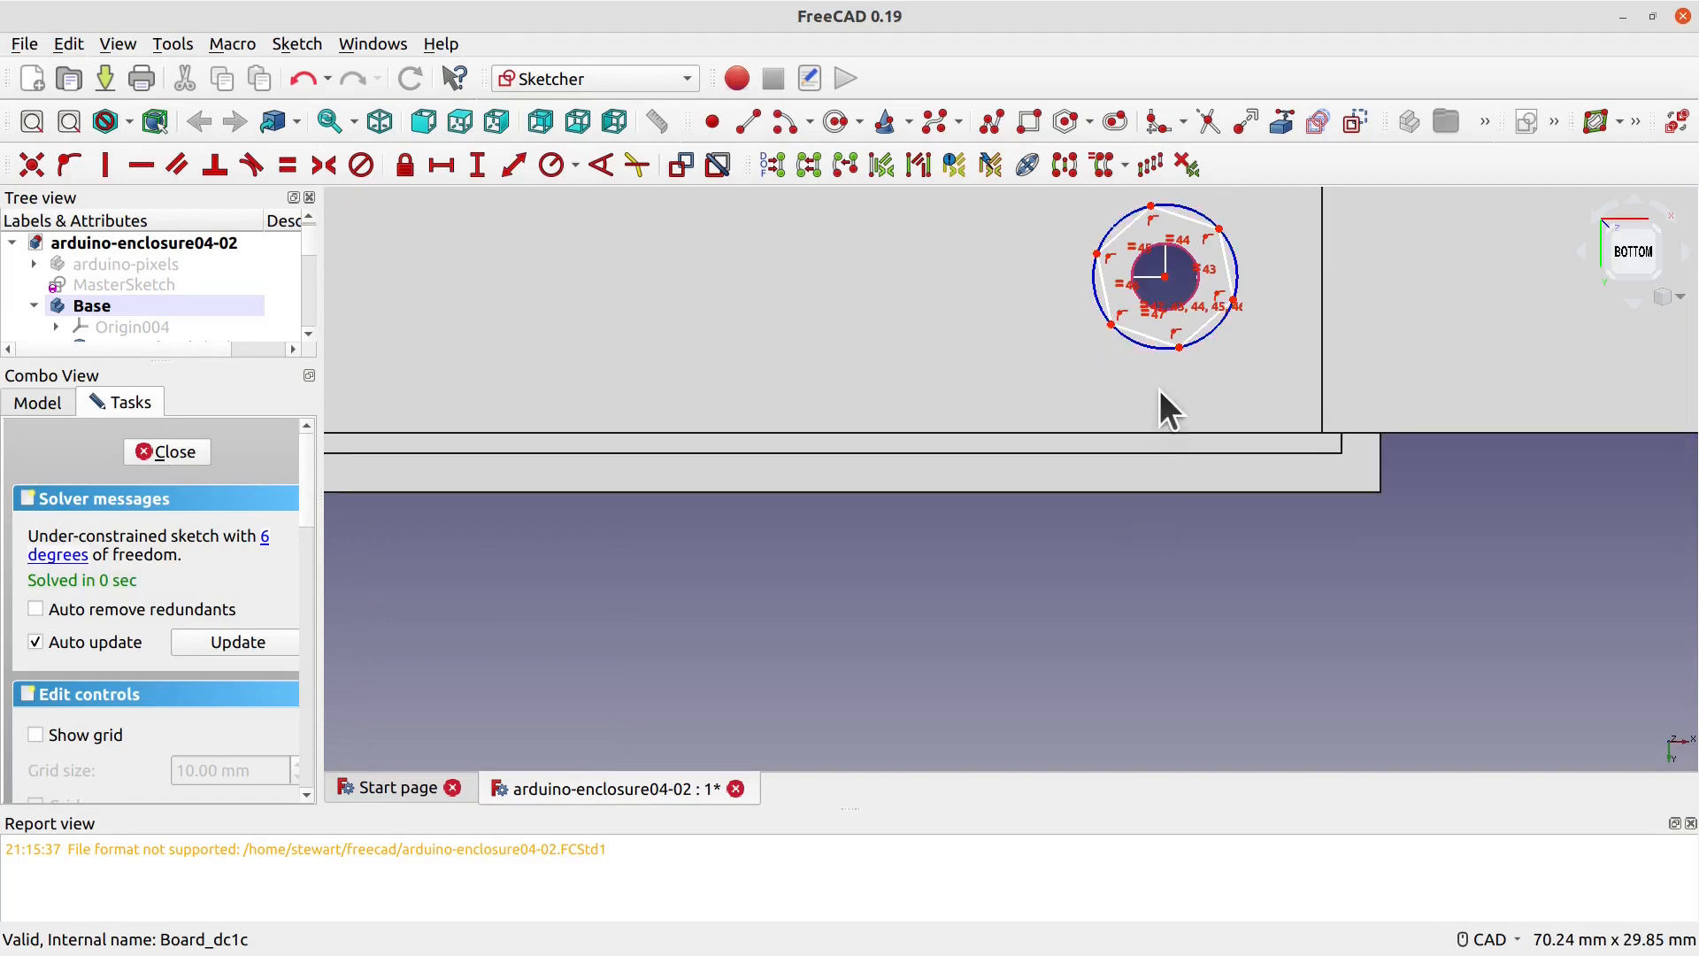
# Step: Constrain the bottom side of each of the two lower hexagons to be horizontal
pyautogui.click(1145, 337)
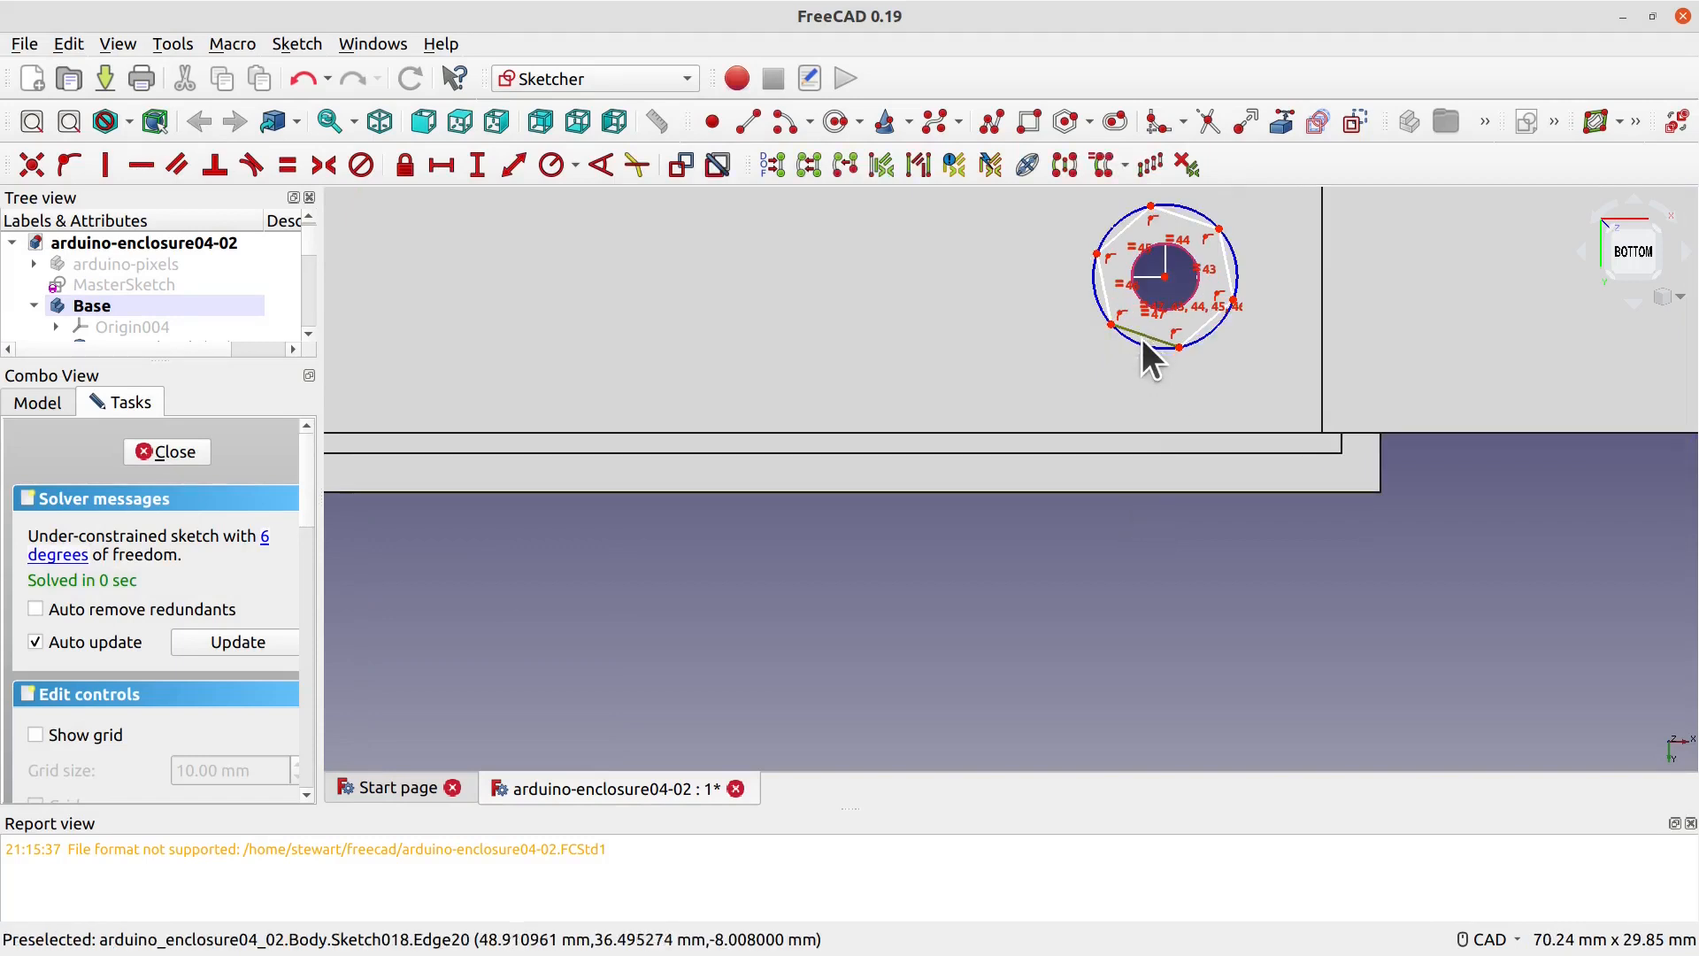
pyautogui.click(129, 163)
pyautogui.scroll(-4, 704, 369)
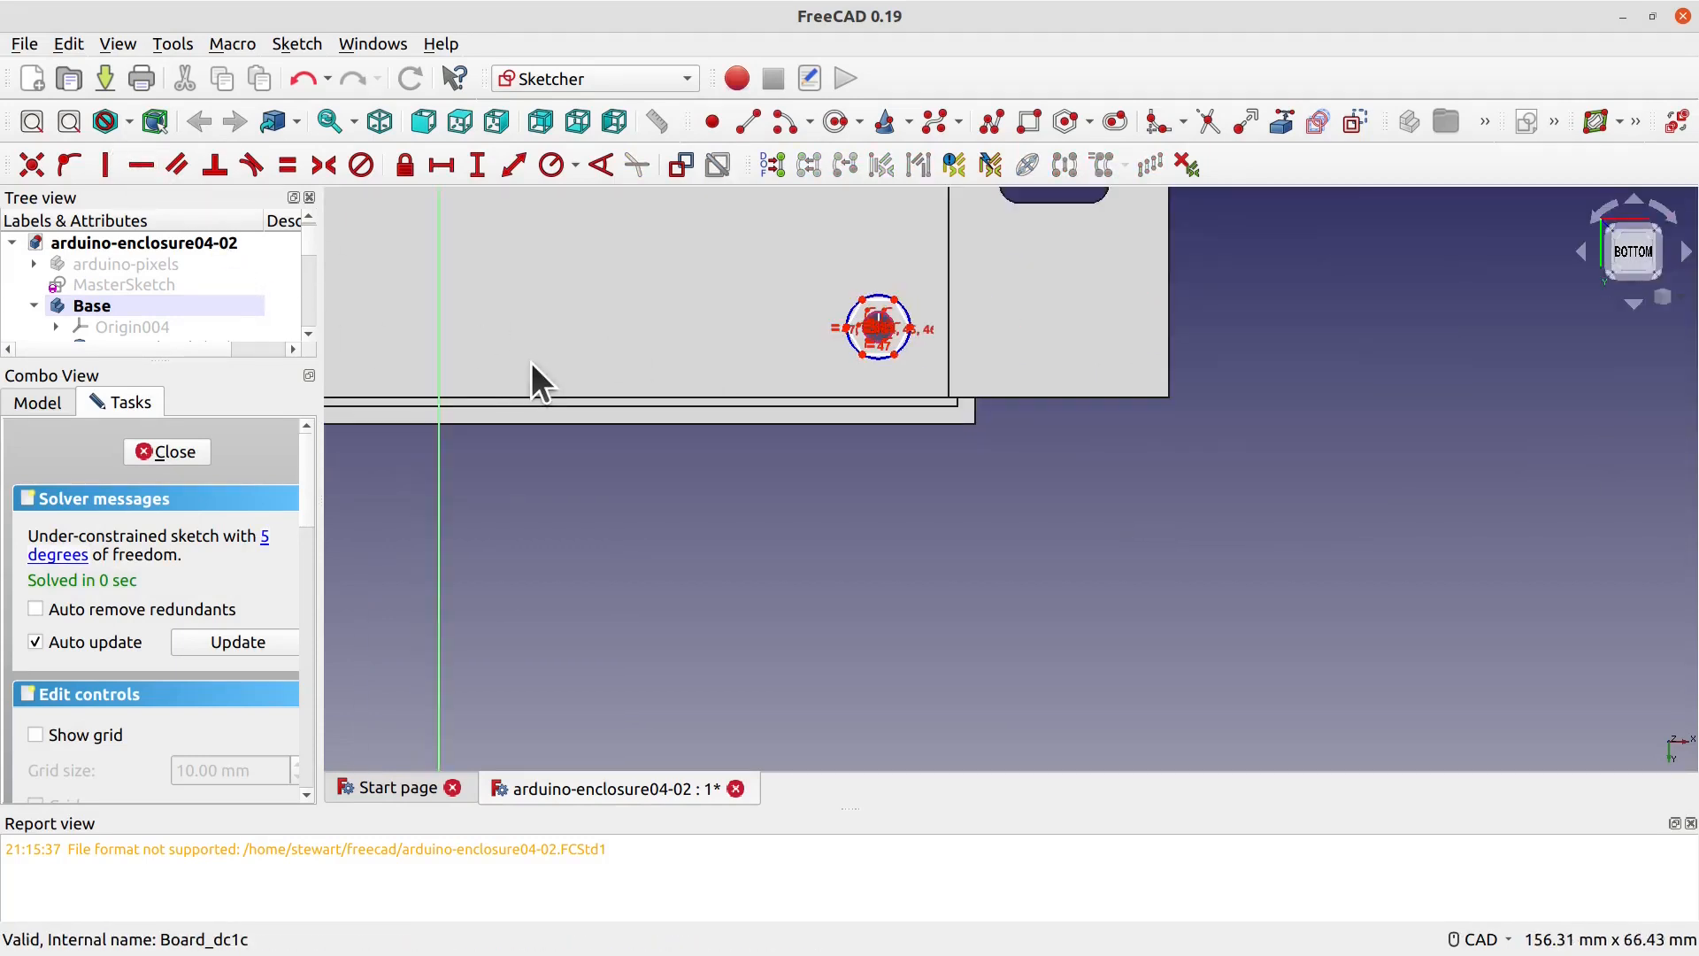
pyautogui.moveTo(531, 363); pyautogui.dragTo(1146, 440, button='middle')
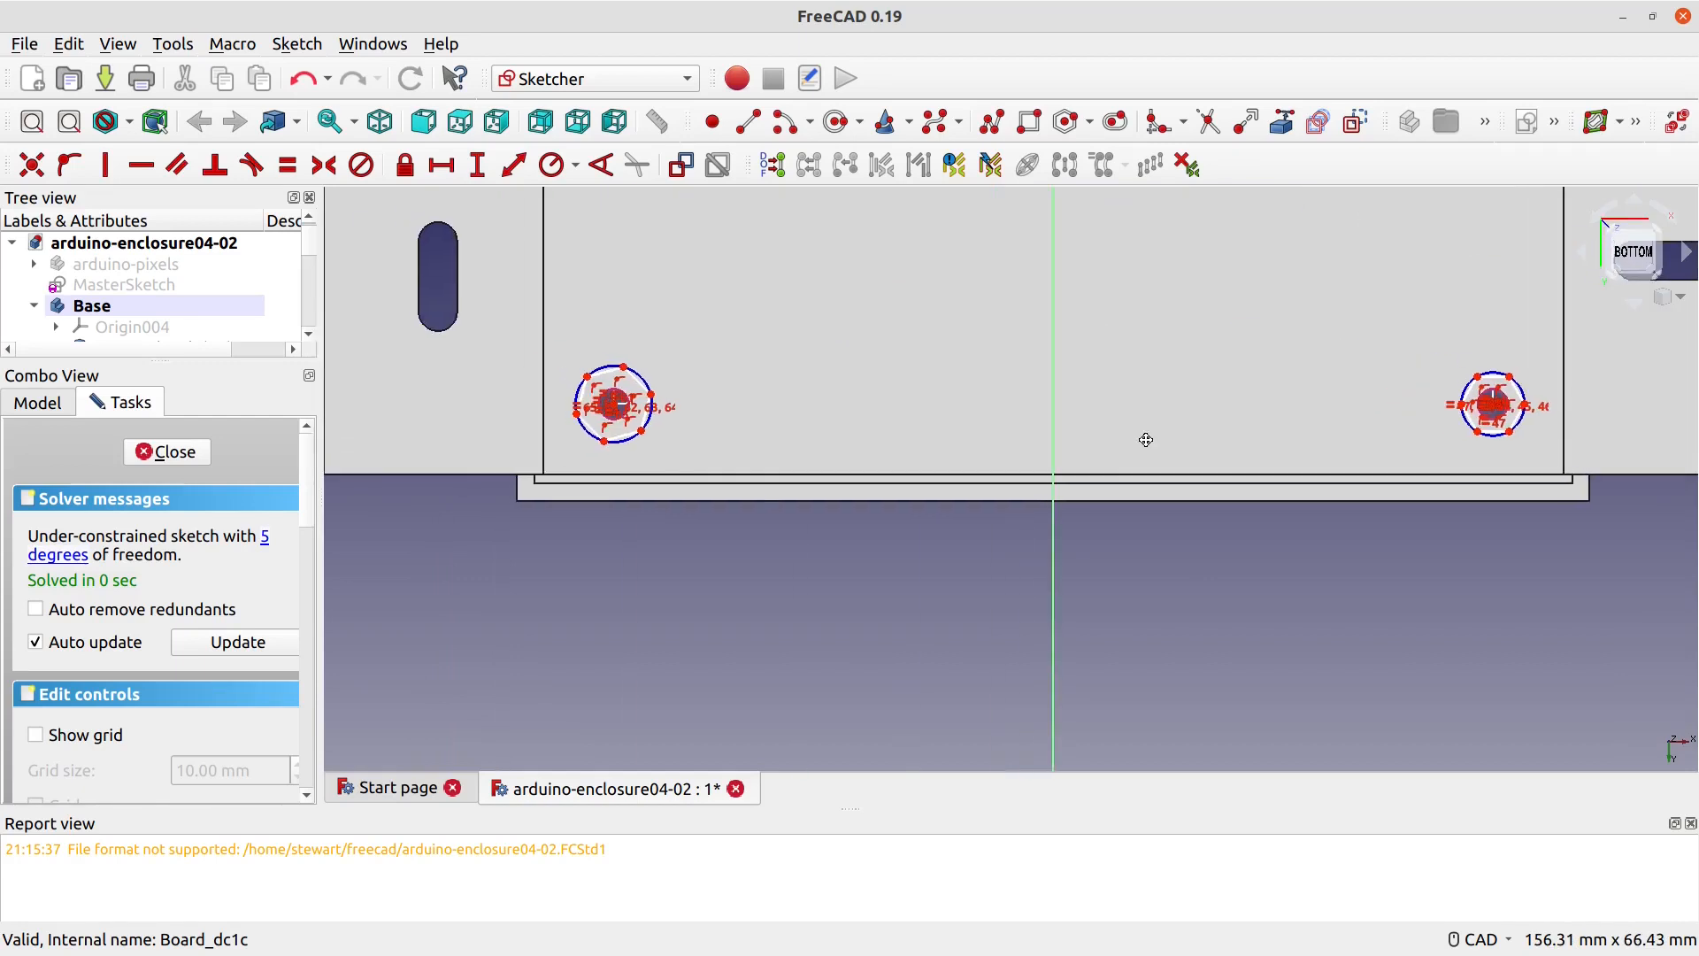
pyautogui.click(623, 438)
pyautogui.click(141, 164)
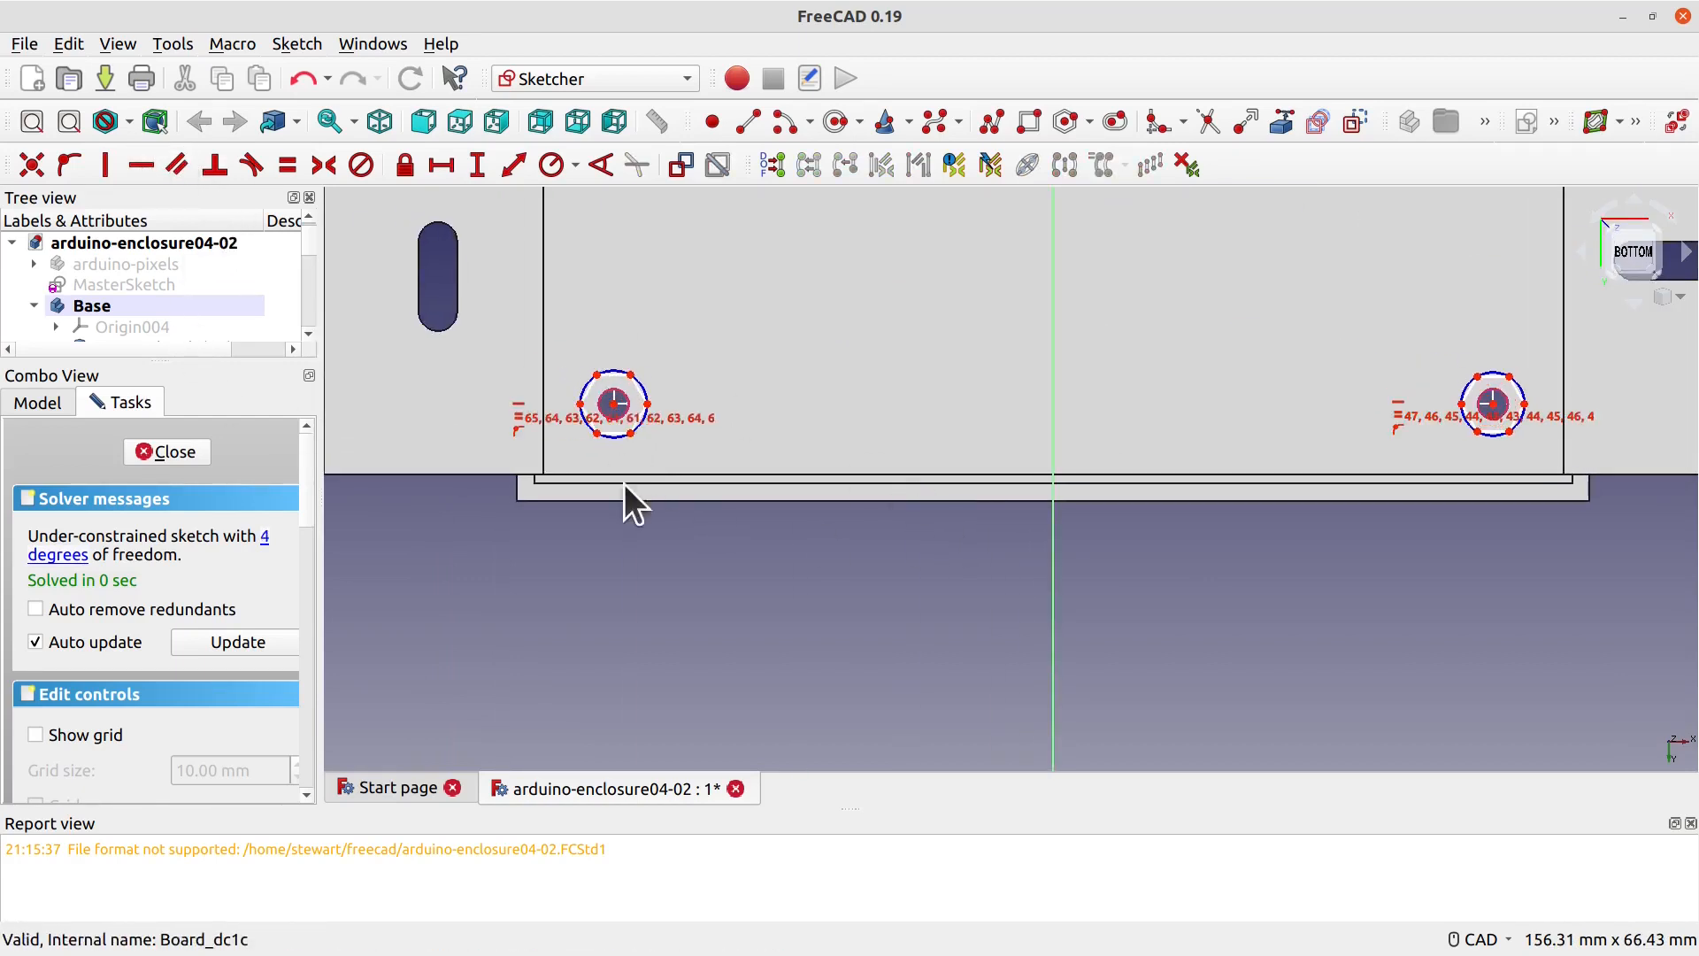
# Step: Set the vertical distance between the opposite sides of the upper-left hexagon to 5.5 mm
pyautogui.scroll(1, 1058, 434)
pyautogui.moveTo(1064, 422); pyautogui.dragTo(990, 882, button='middle')
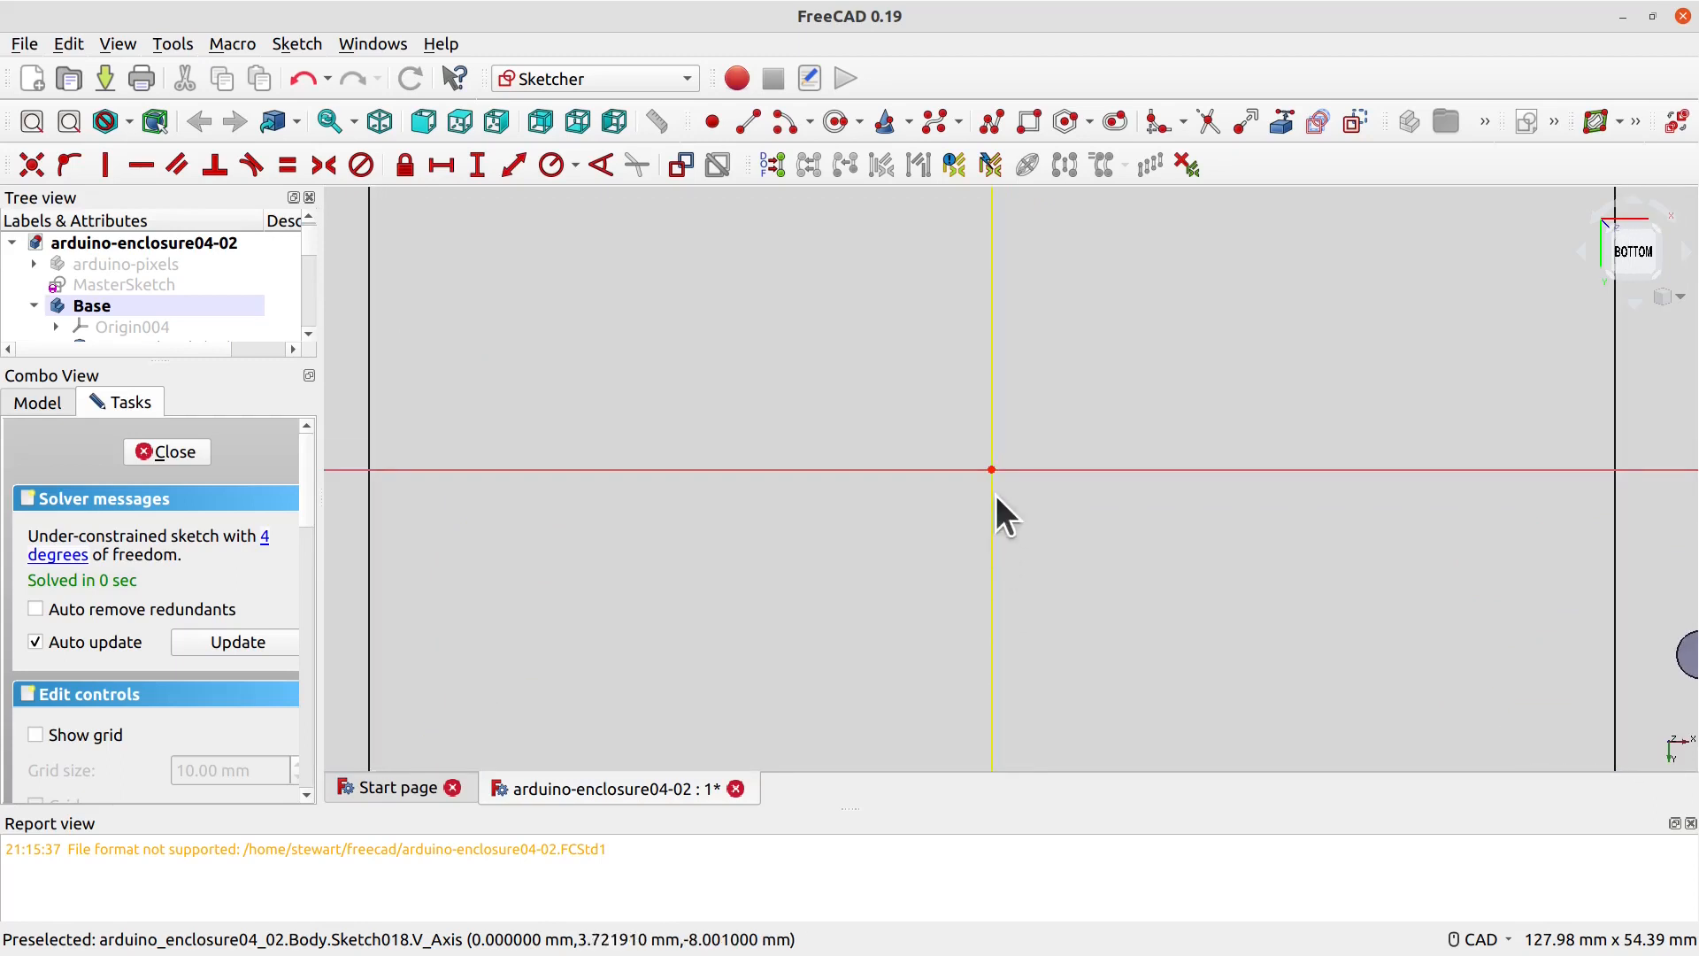
pyautogui.scroll(-2, 992, 507)
pyautogui.moveTo(819, 356); pyautogui.dragTo(849, 522, button='middle')
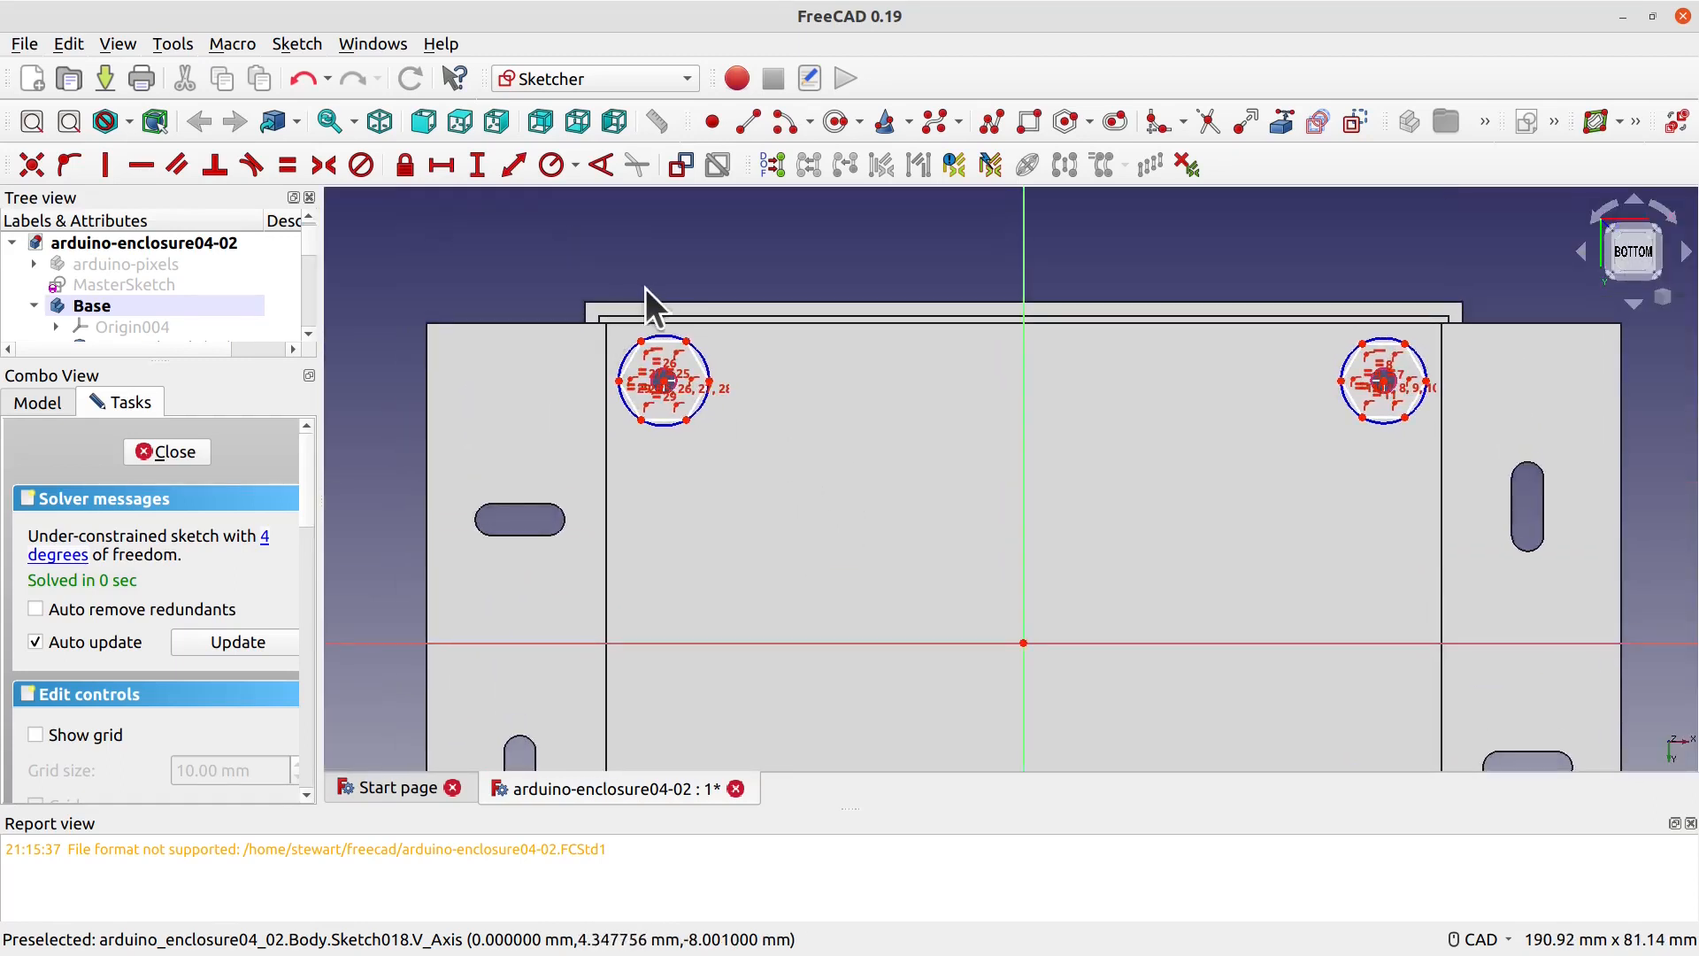
pyautogui.click(687, 342)
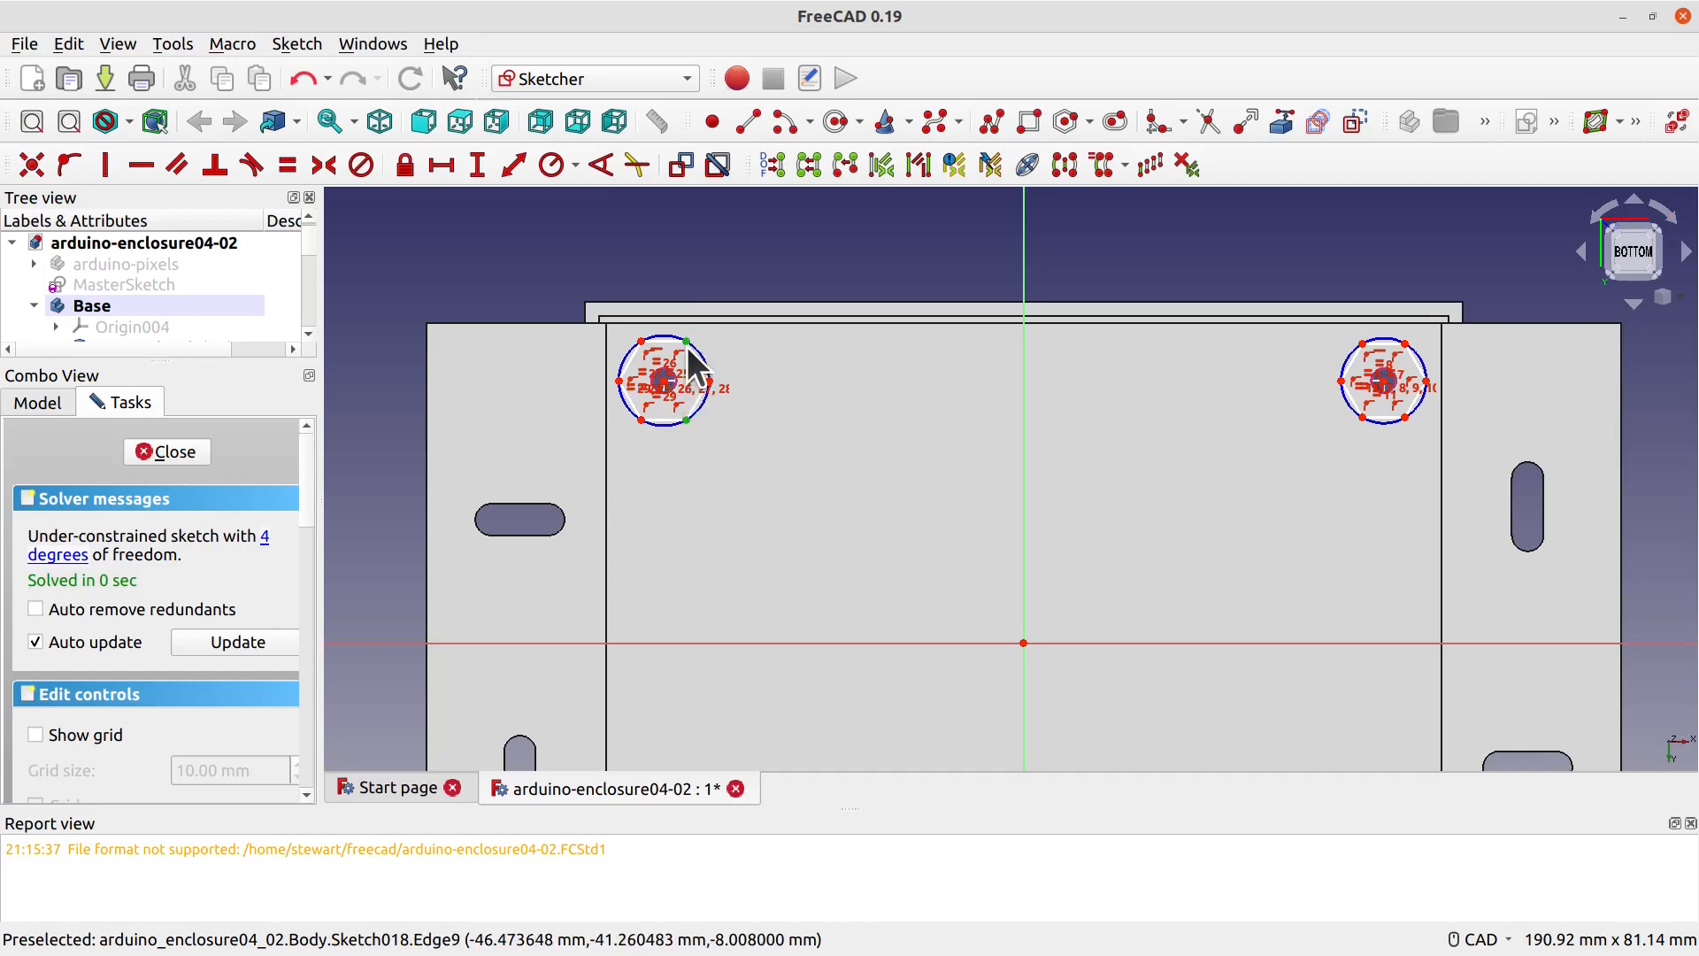
pyautogui.click(477, 165)
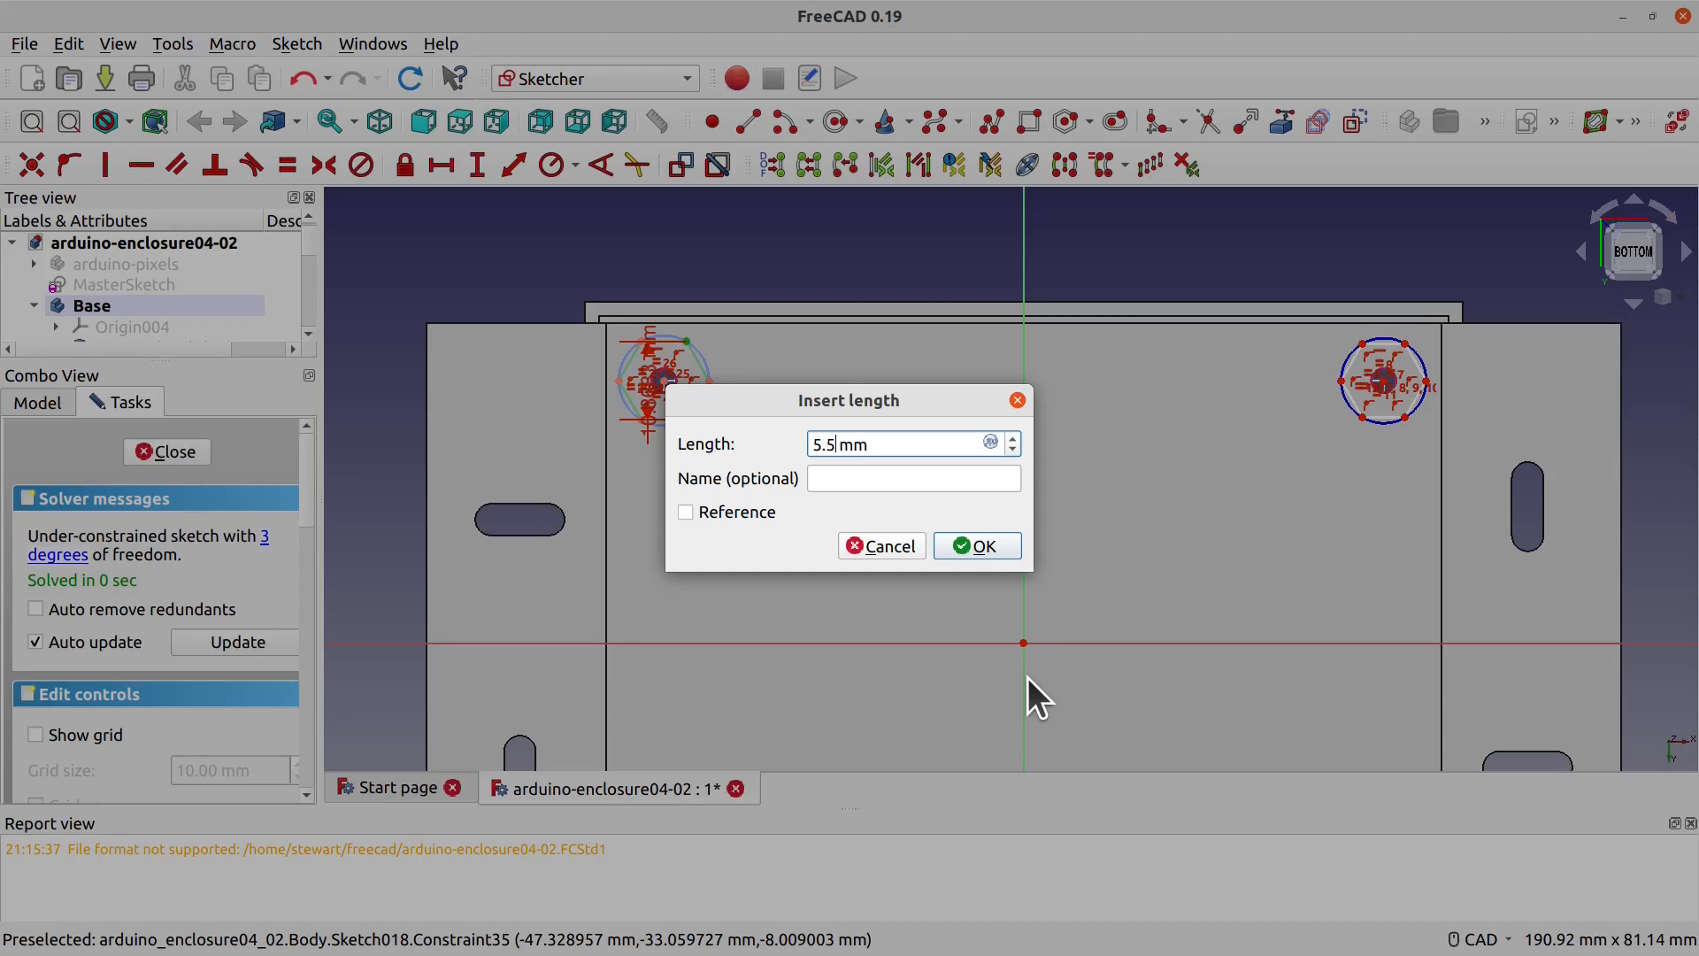
pyautogui.click(992, 546)
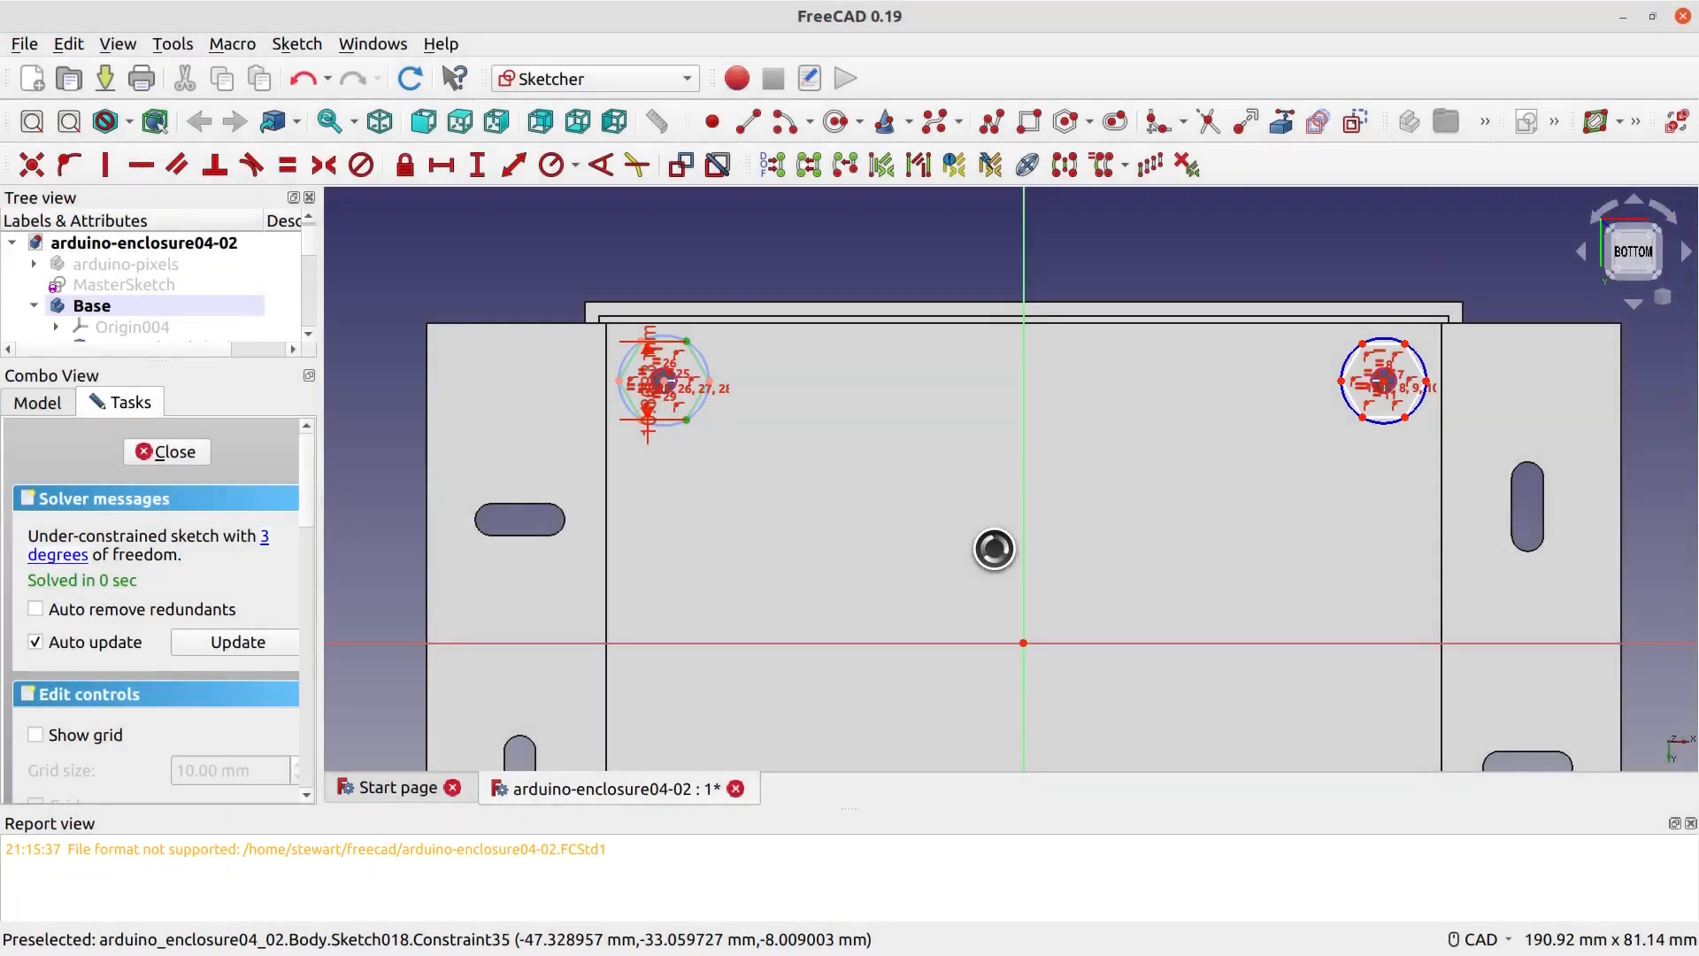
# Step: Set the distance across the flats of the upper-right hexagon to 5.5 mm
pyautogui.click(1406, 344)
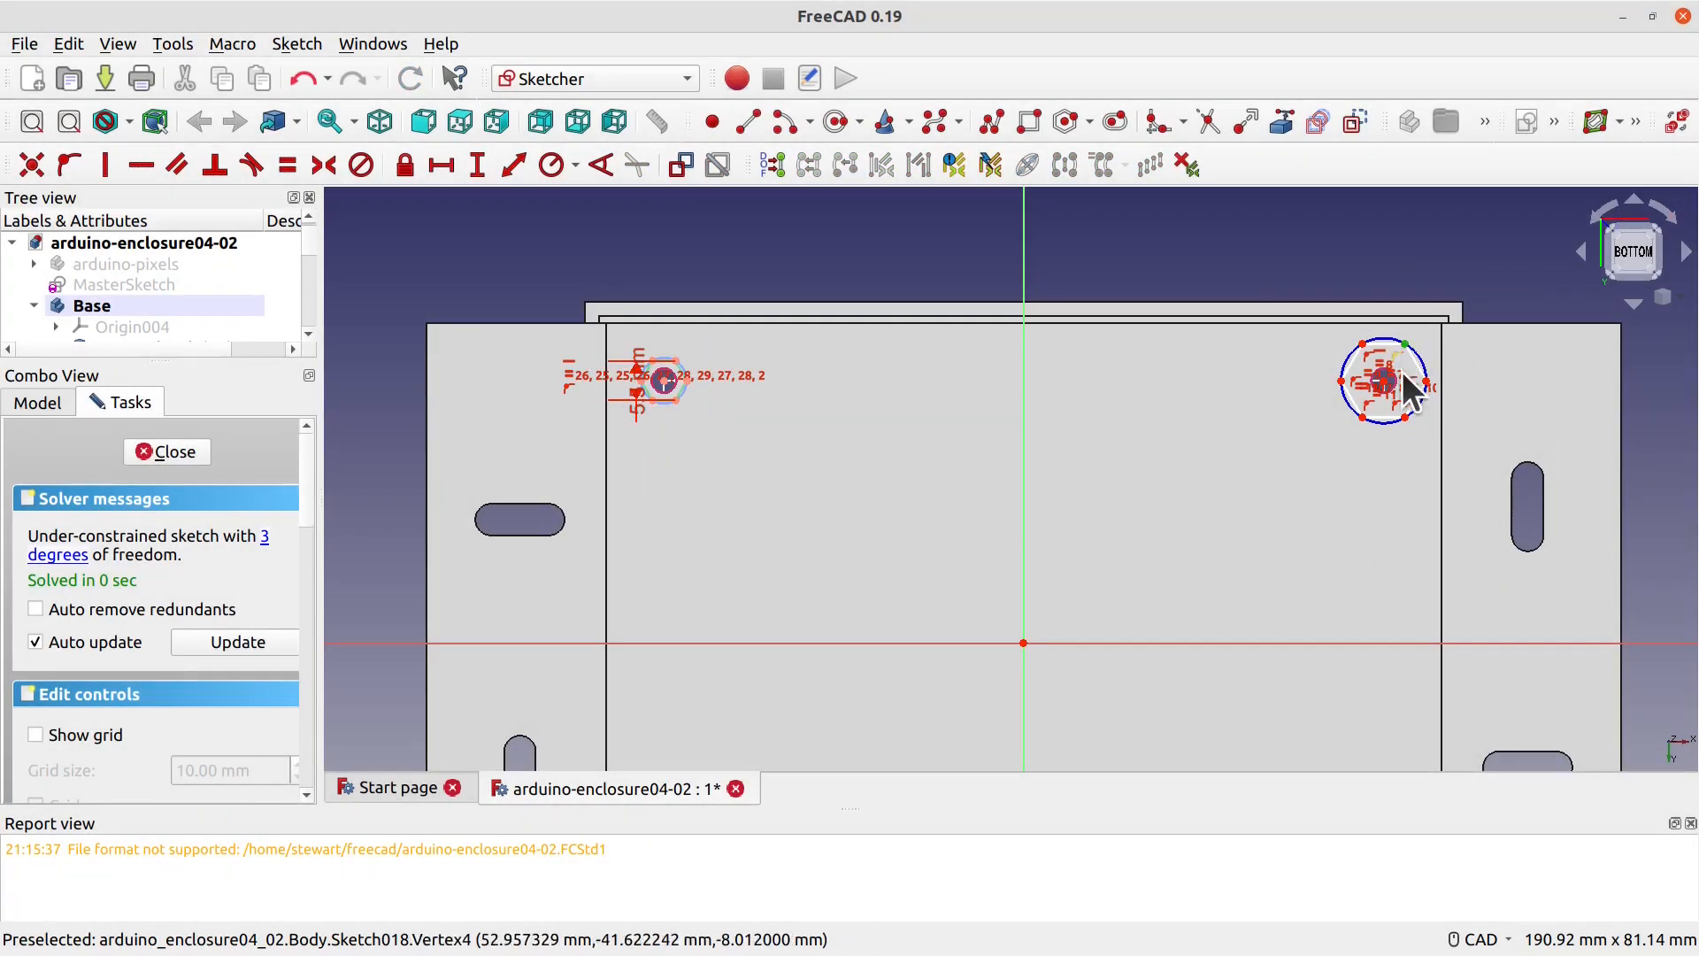
pyautogui.click(1405, 417)
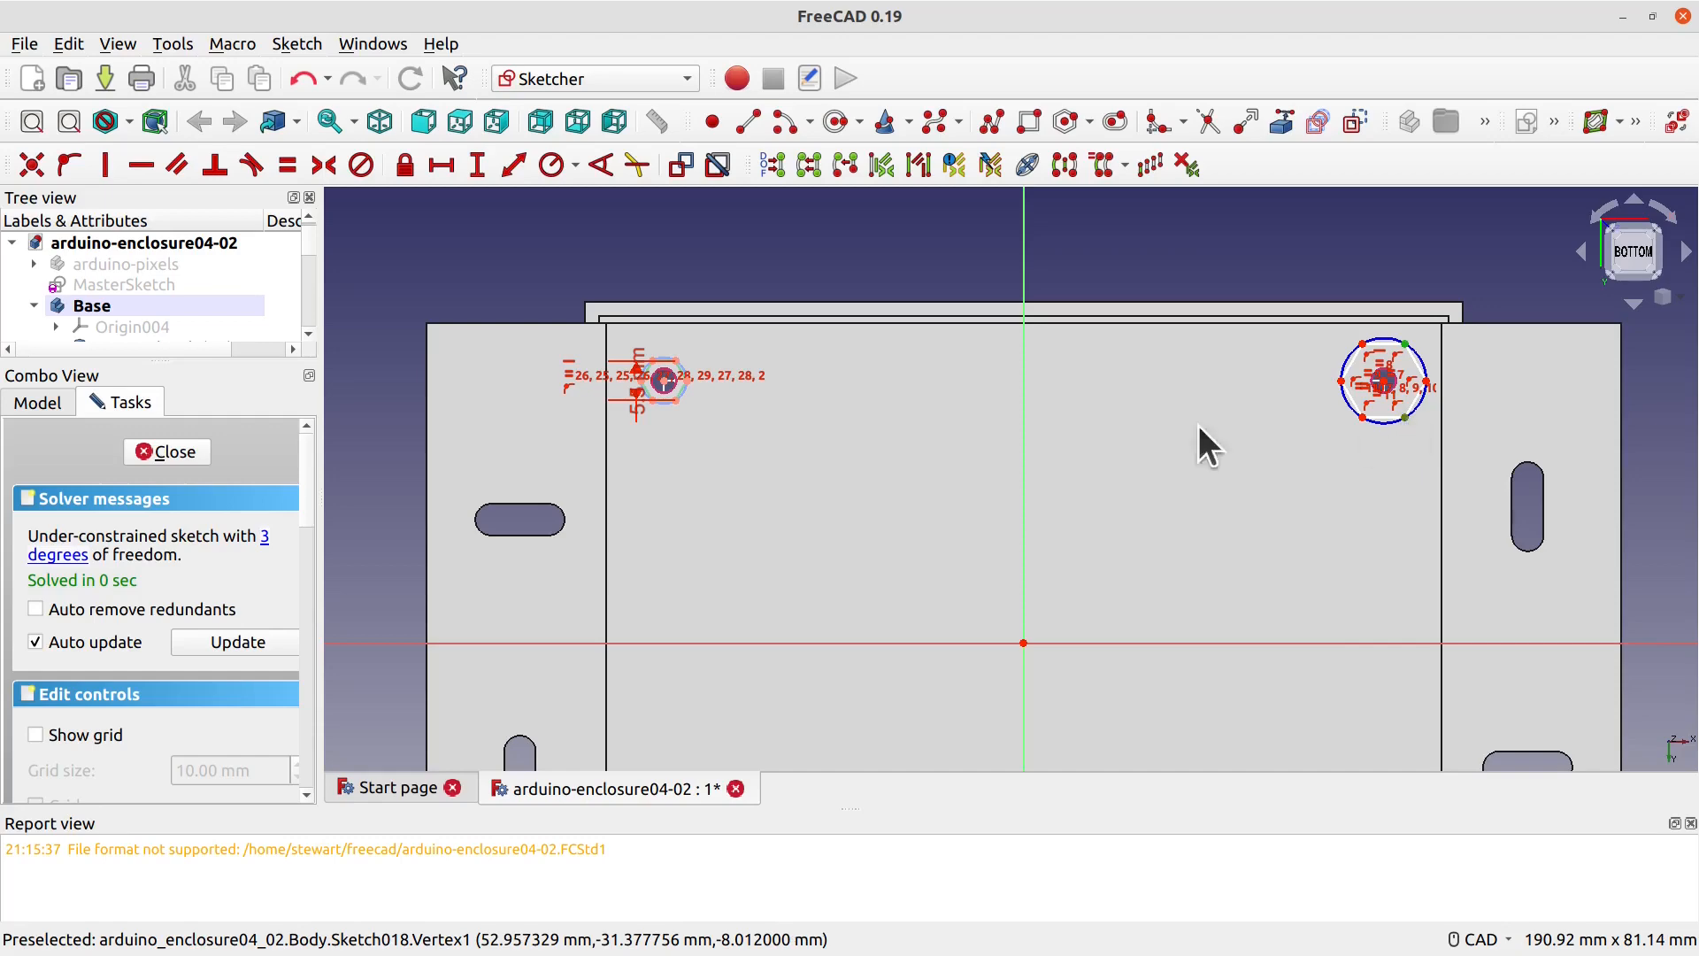
pyautogui.click(513, 164)
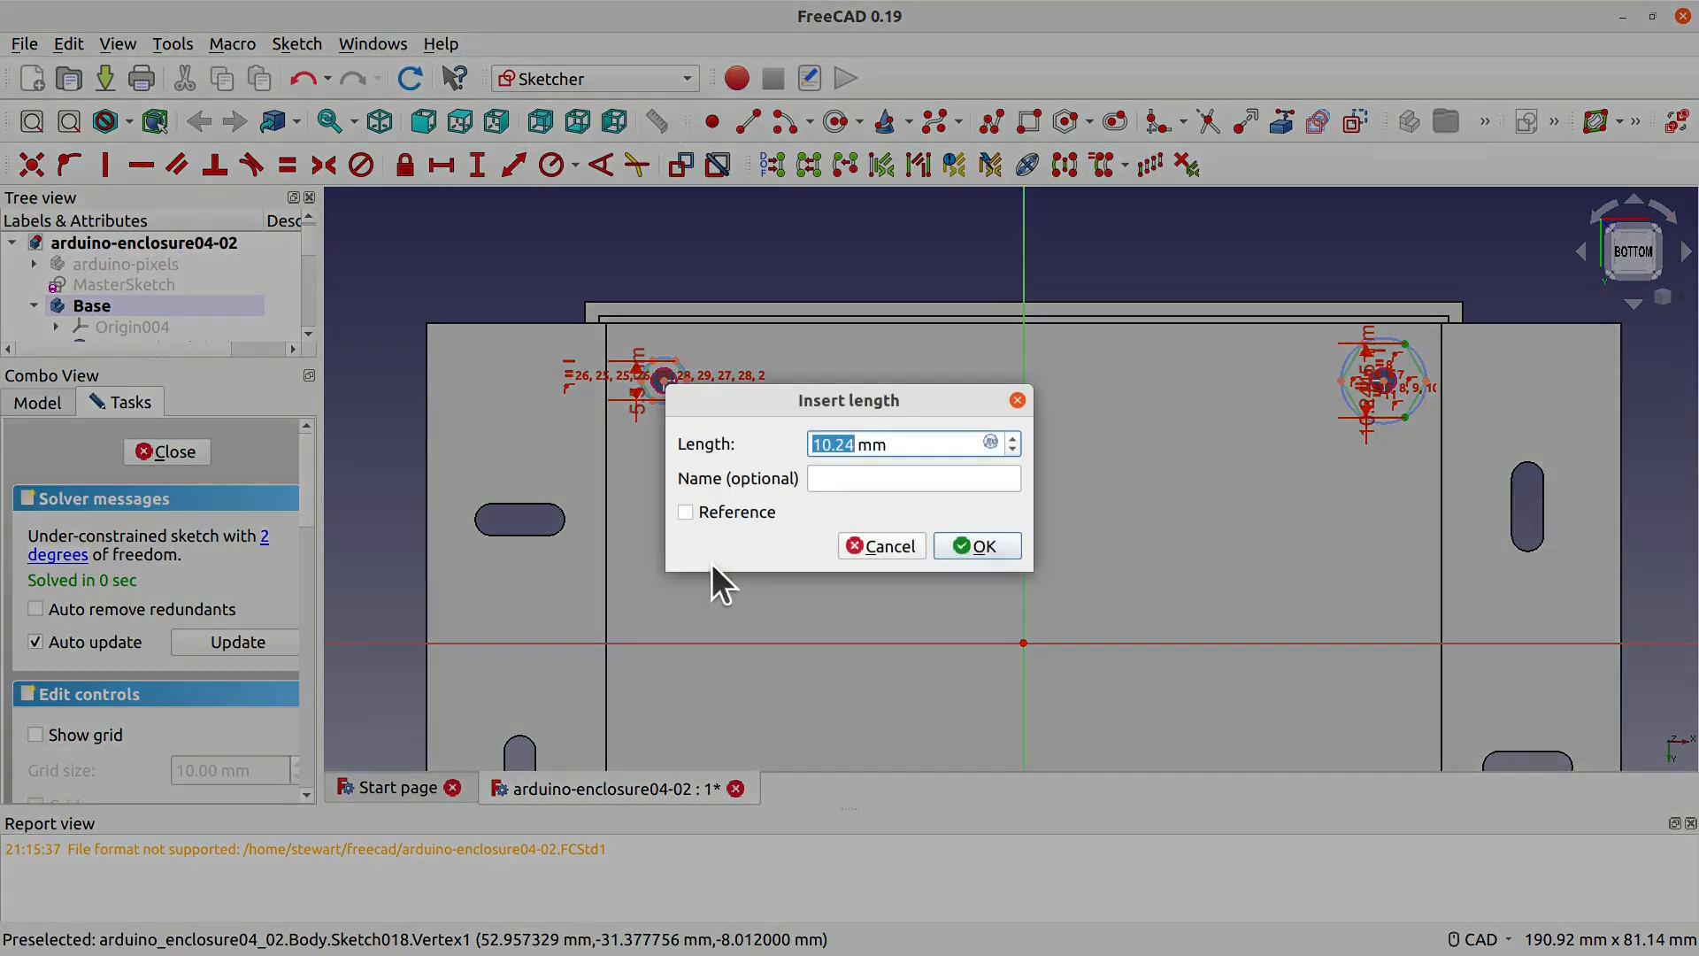
pyautogui.write('5.5')
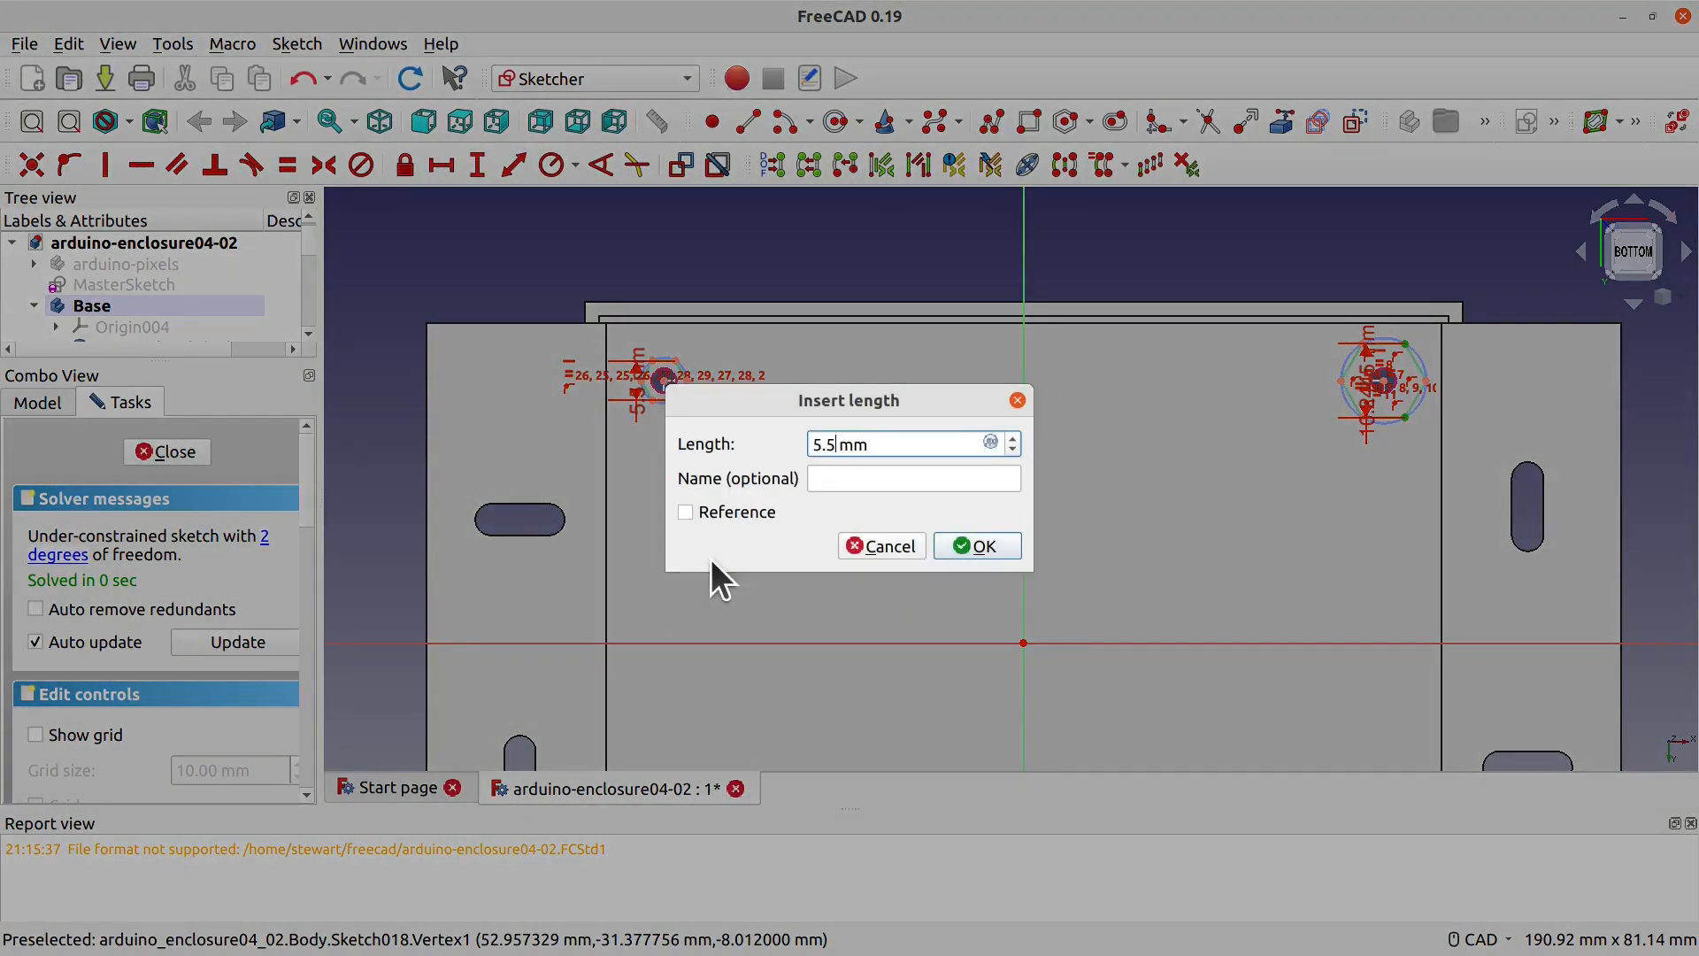
pyautogui.press('Return')
# Step: Constrain the vertical distance across the flats of the lower-left hexagon to 5.5 mm
pyautogui.moveTo(1243, 683); pyautogui.dragTo(1235, 218, button='middle')
pyautogui.scroll(2, 947, 539)
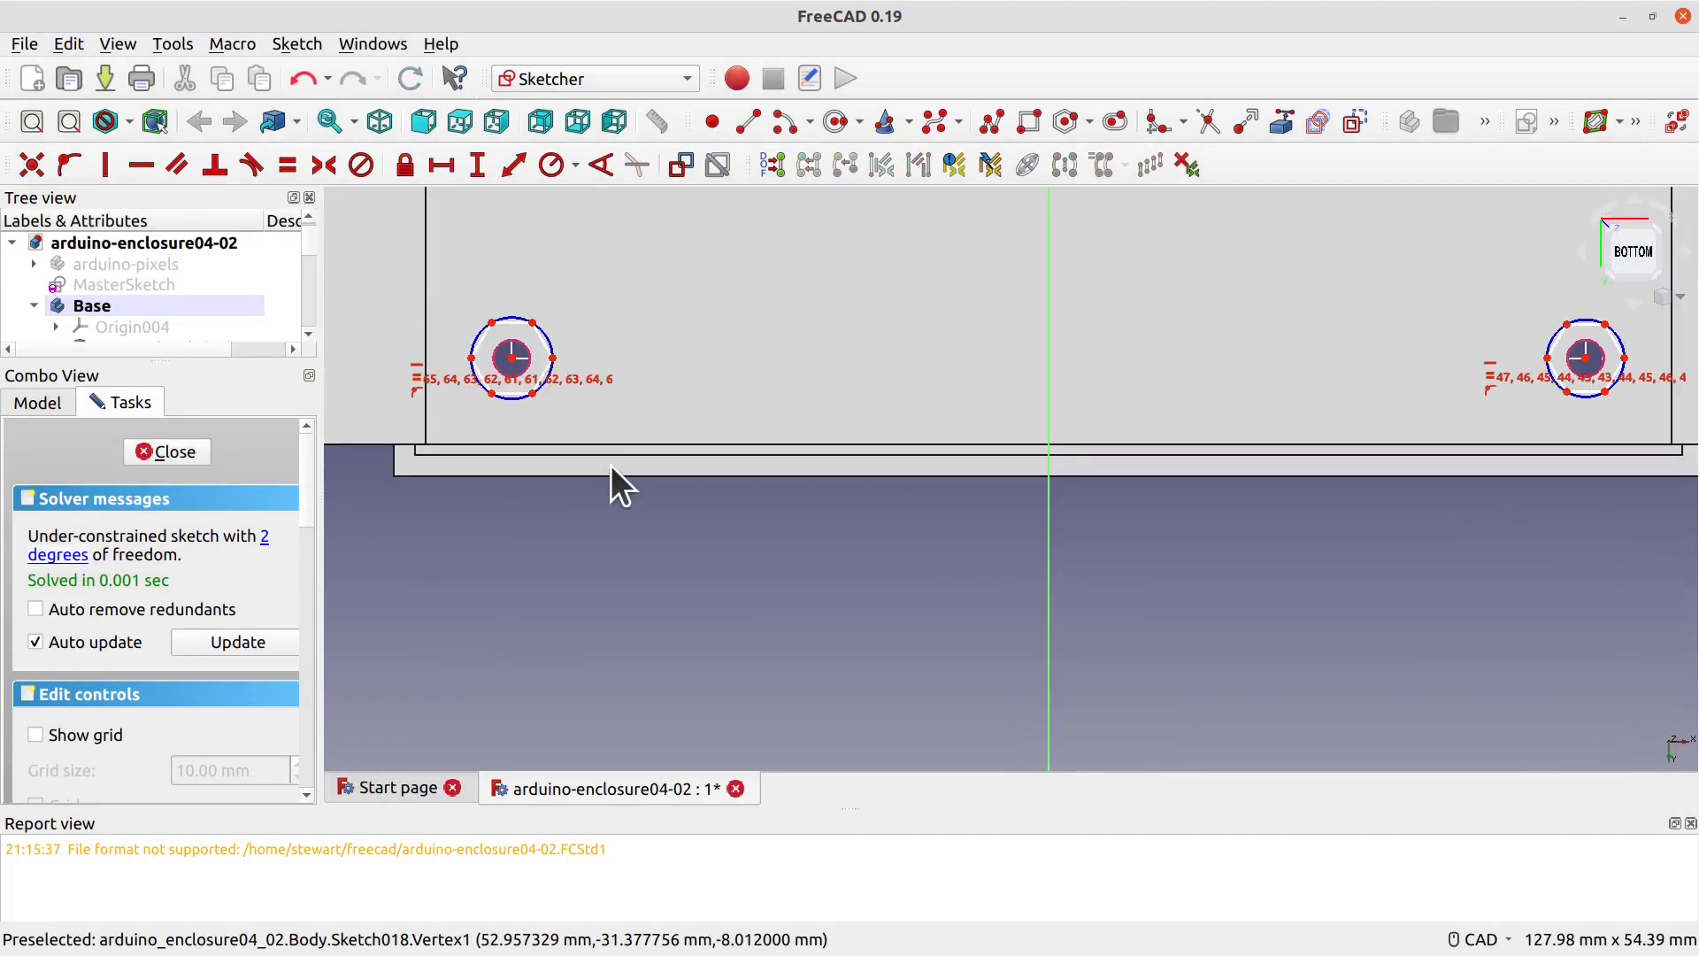
pyautogui.click(532, 324)
pyautogui.click(532, 392)
pyautogui.click(476, 165)
pyautogui.write('5.5')
pyautogui.press('Return')
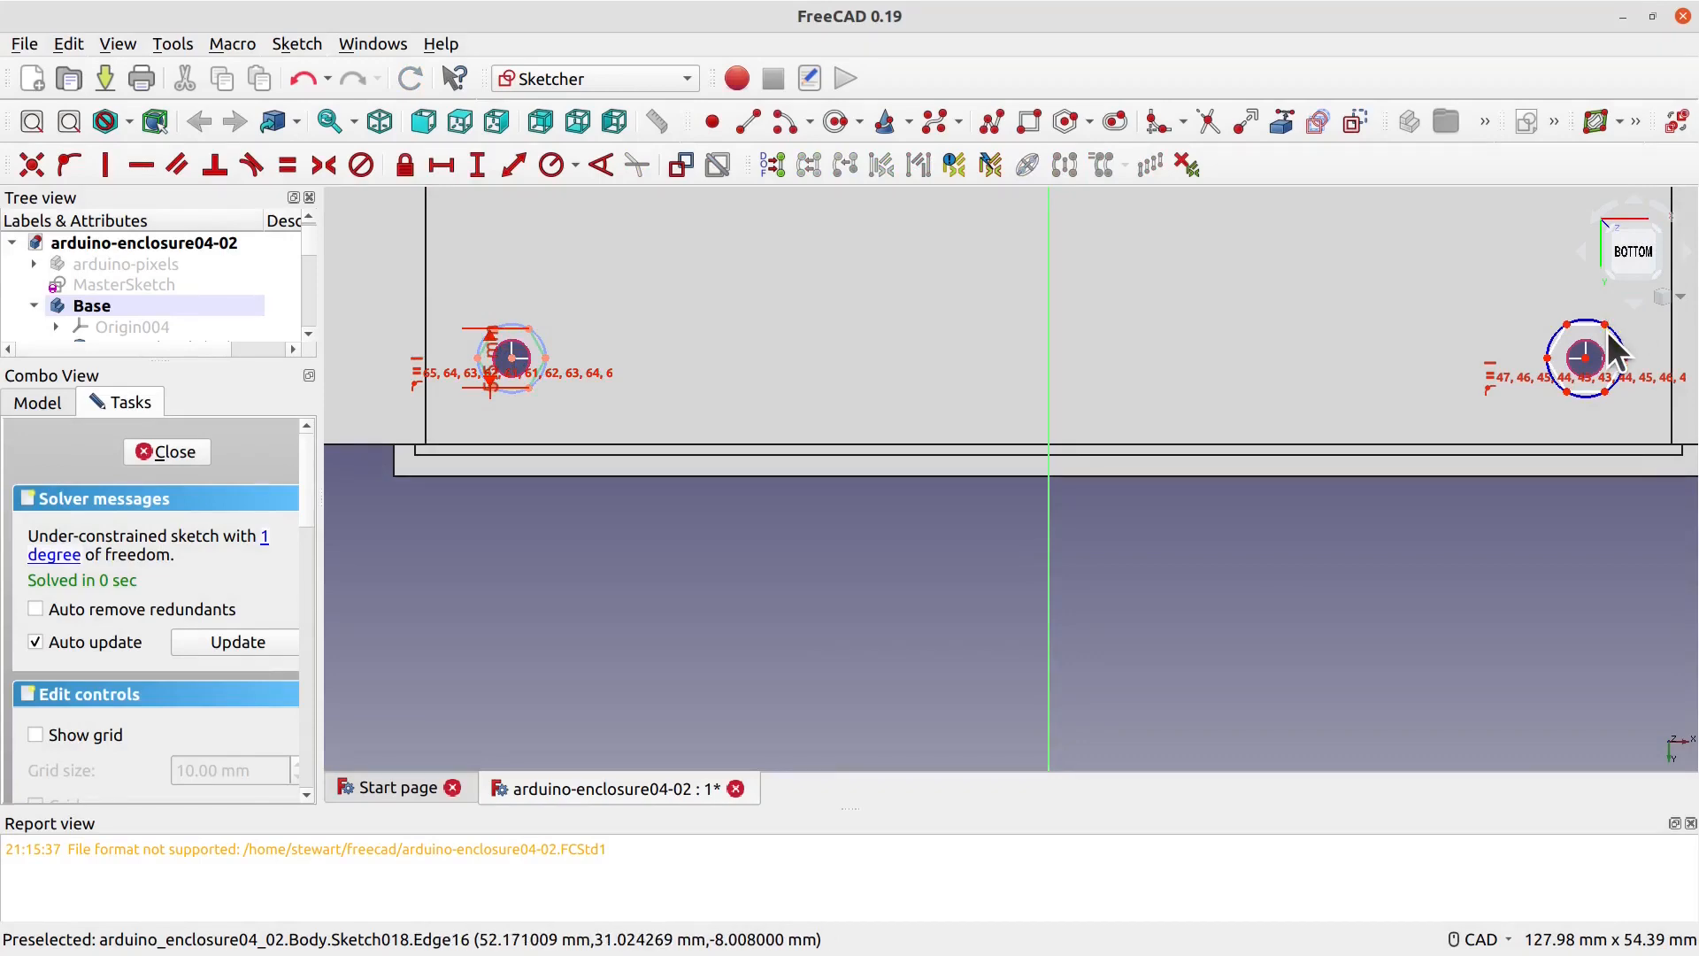
# Step: Constrain the lower-right hexagon's vertical distance across the flats to 5.5 mm and close the sketch
pyautogui.click(477, 164)
pyautogui.write('5.5')
pyautogui.press('Return')
pyautogui.scroll(-3, 945, 467)
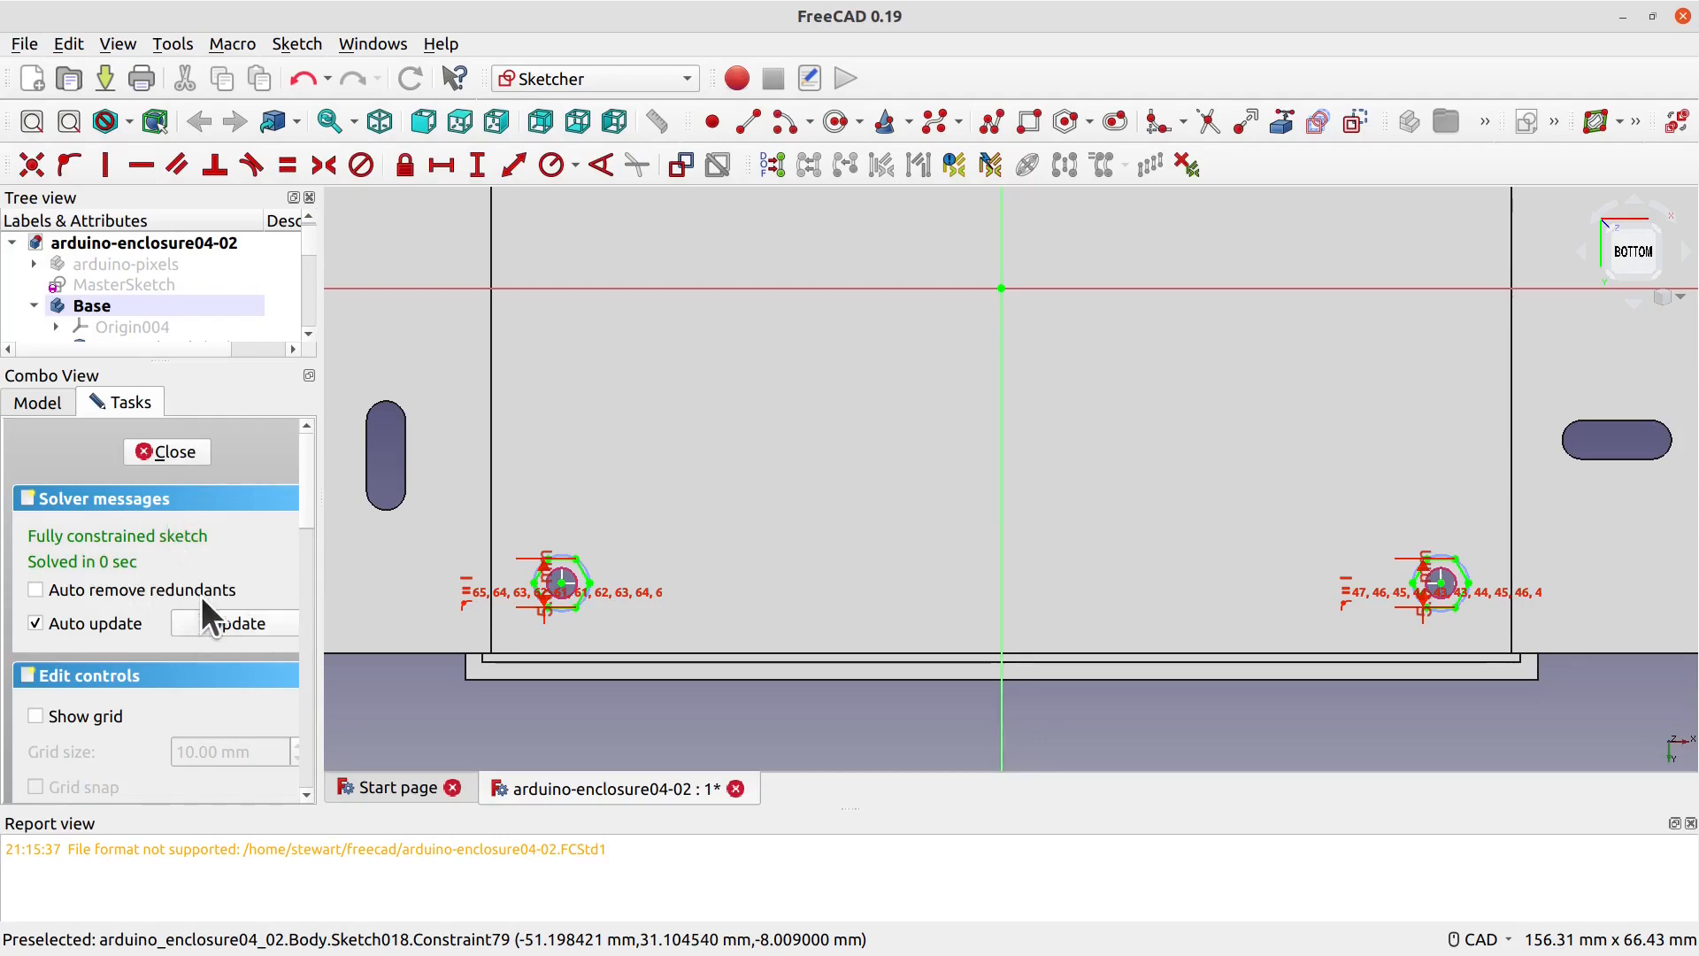
pyautogui.click(156, 461)
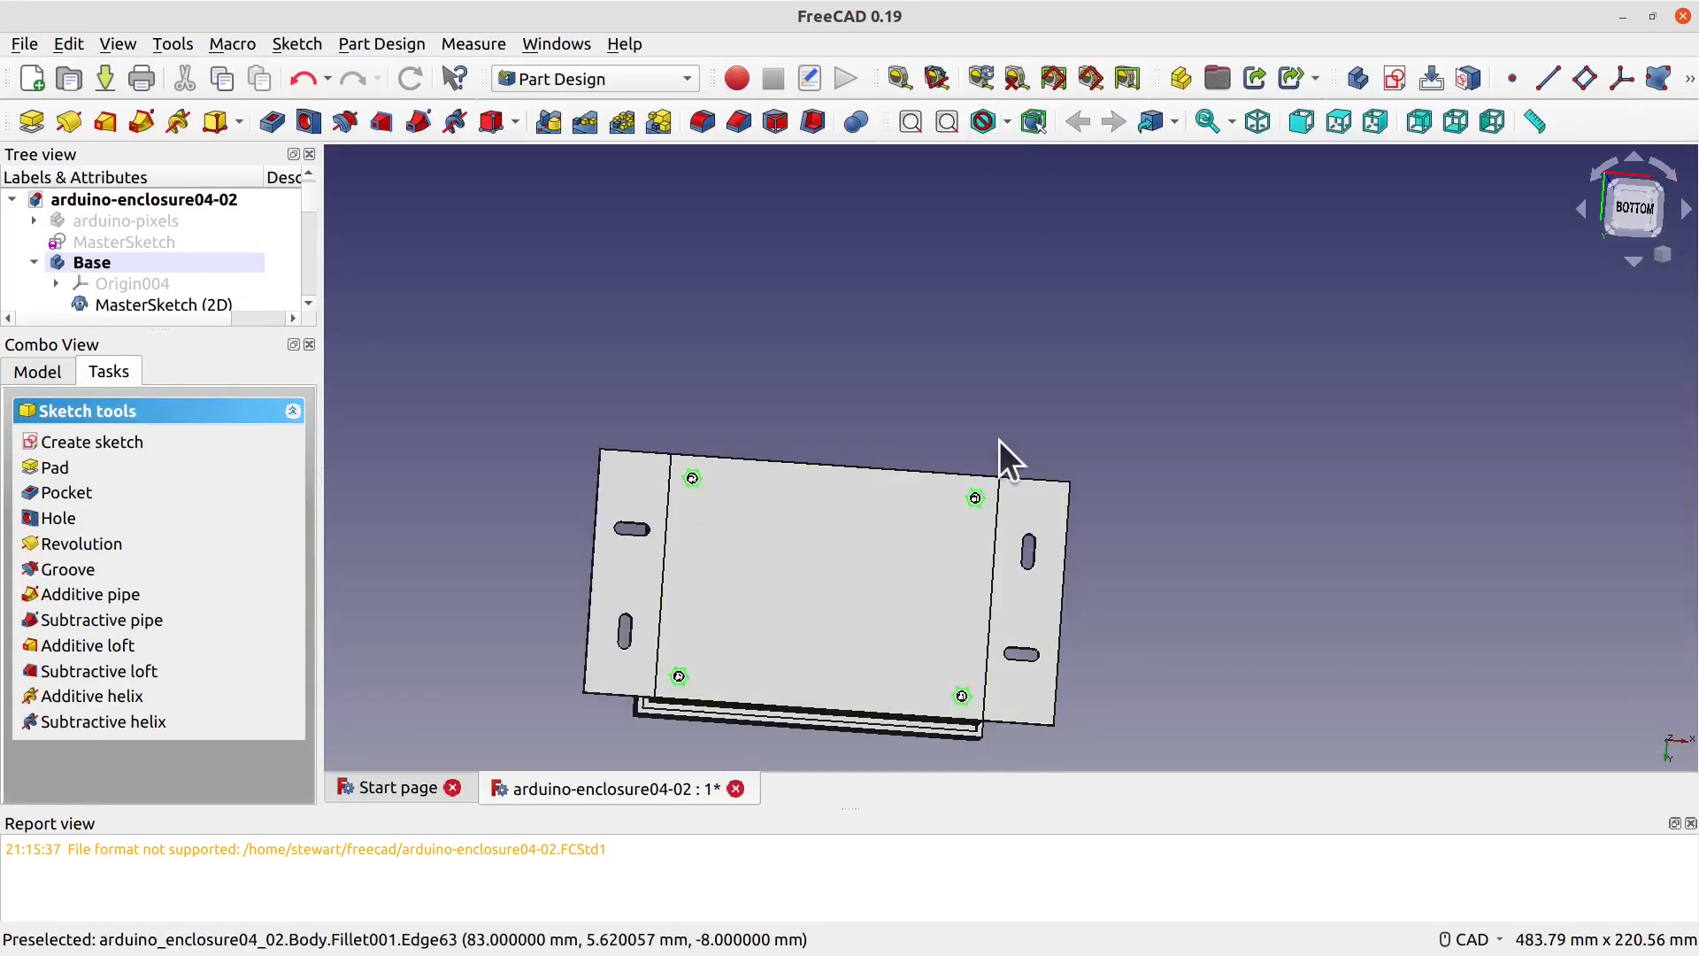
# Step: Pocket the four-hexagon sketch into the base's underside with a length of 2 mm
pyautogui.click(271, 121)
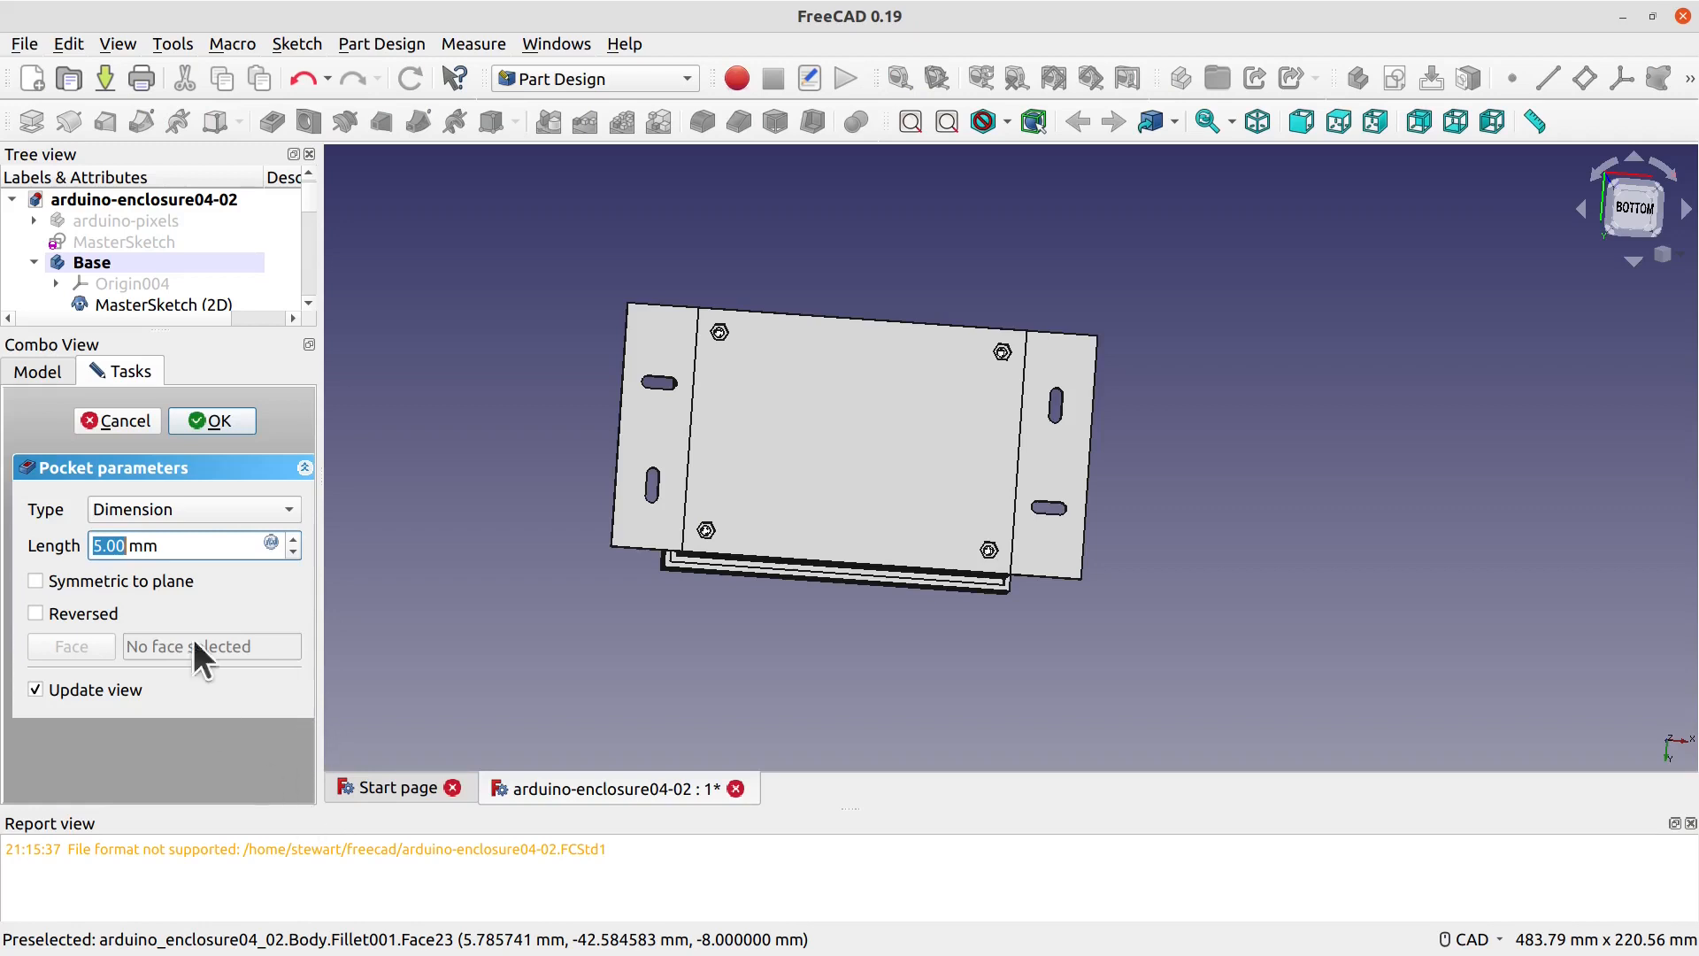
pyautogui.moveTo(177, 542); pyautogui.dragTo(30, 544)
pyautogui.write('2')
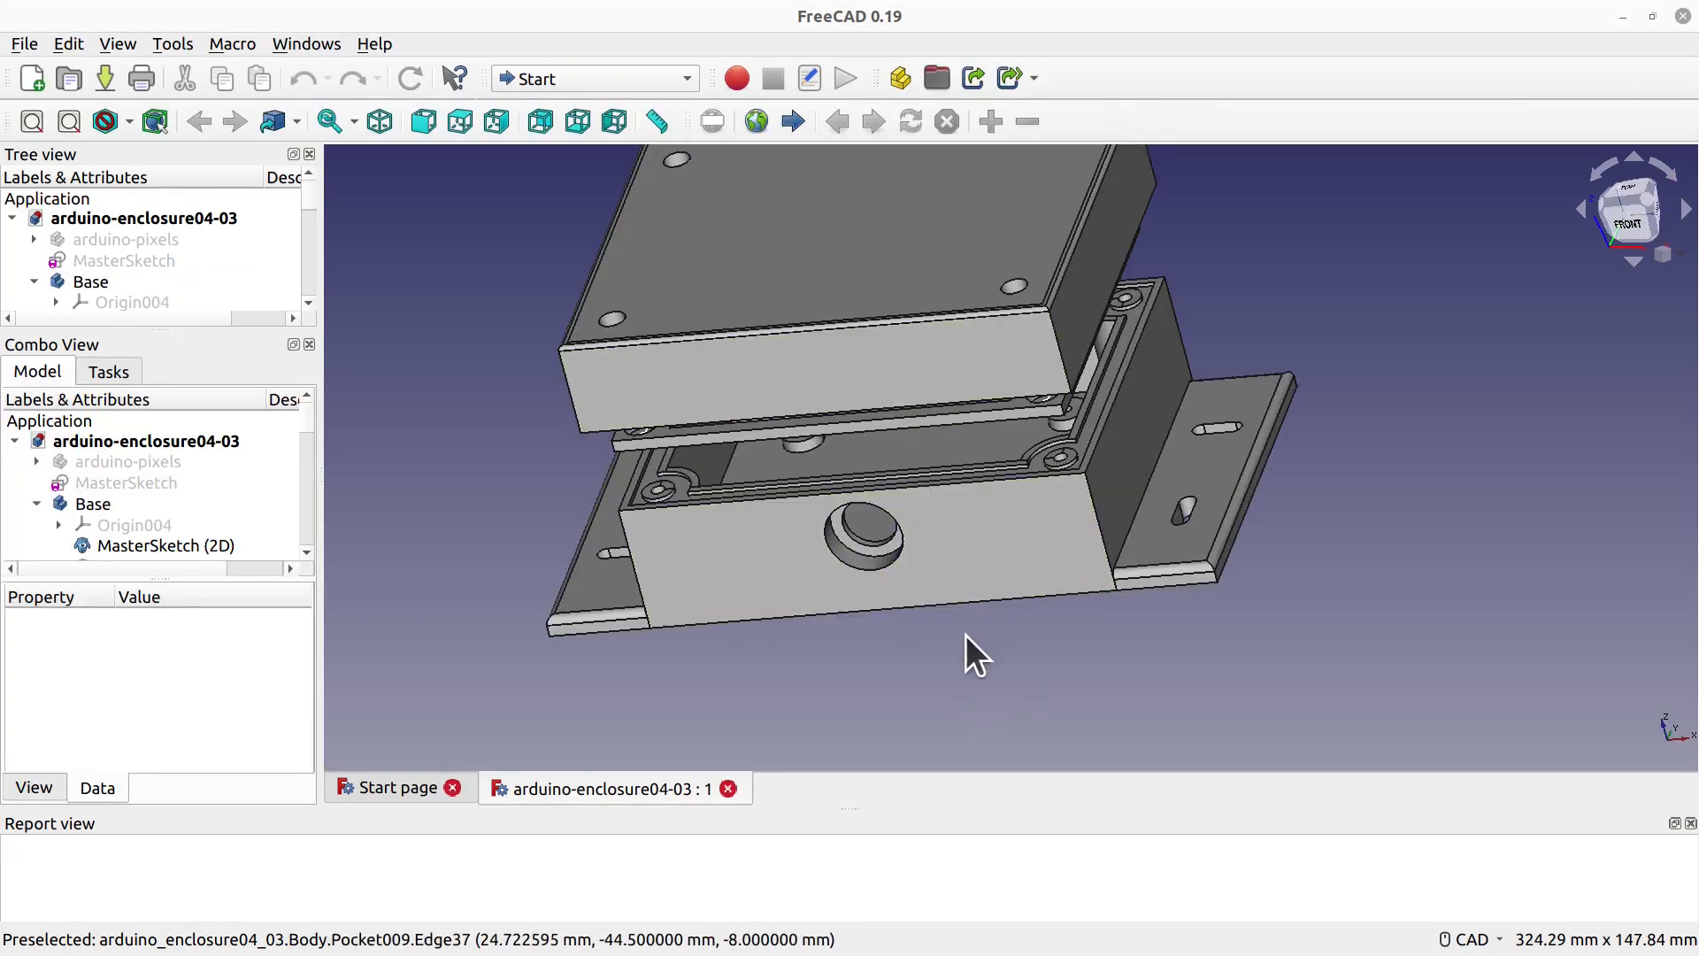
# Step: Hide the enclosure's Lid body
pyautogui.moveTo(1290, 486); pyautogui.dragTo(1248, 566, button='middle')
pyautogui.scroll(-1, 587, 683)
pyautogui.moveTo(587, 683); pyautogui.dragTo(690, 539, button='middle')
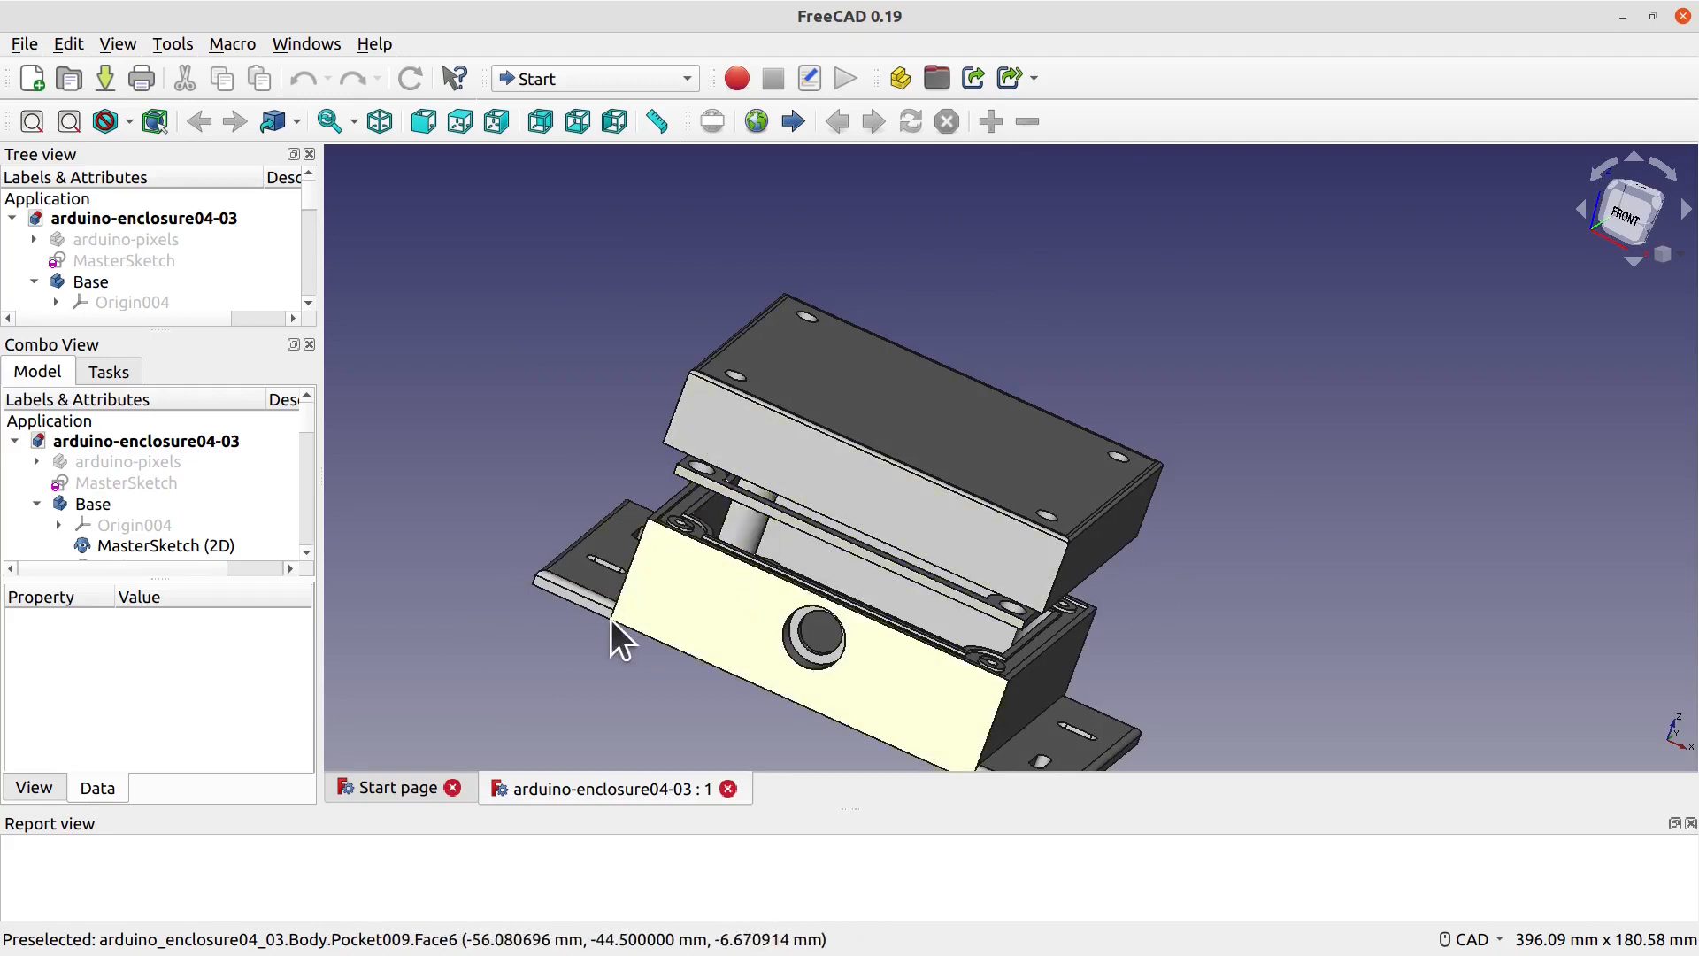
pyautogui.moveTo(598, 676); pyautogui.dragTo(605, 706, button='middle')
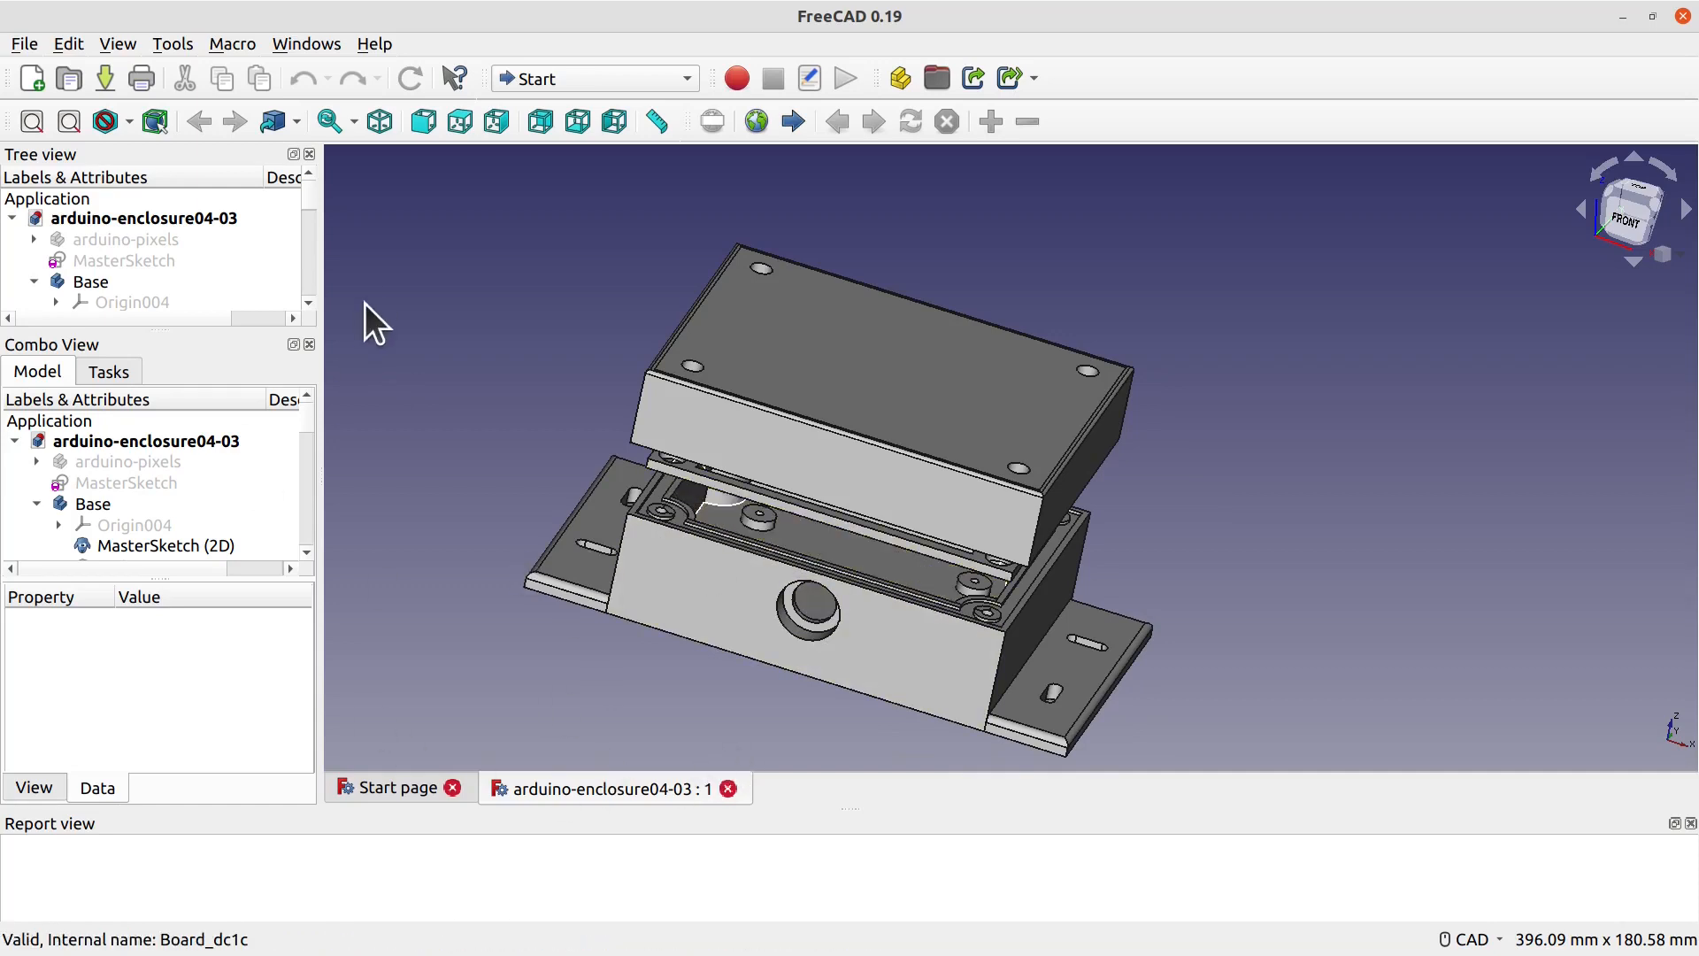
pyautogui.moveTo(310, 423); pyautogui.dragTo(305, 483)
pyautogui.rightClick(305, 479)
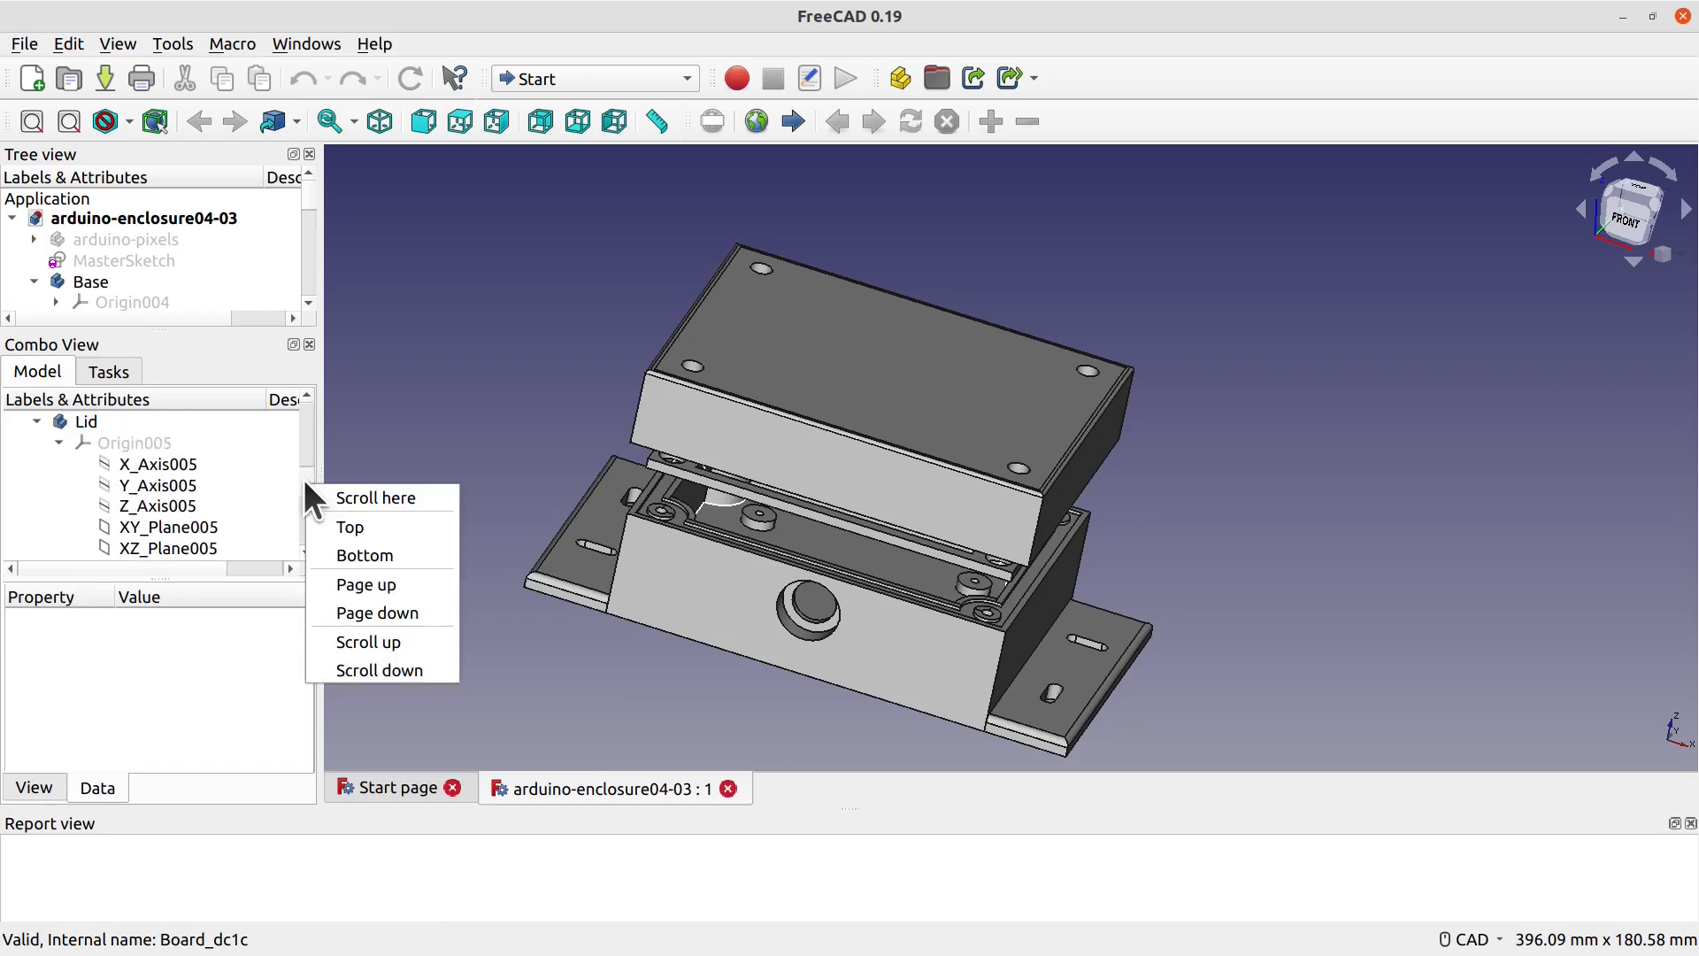
pyautogui.click(182, 426)
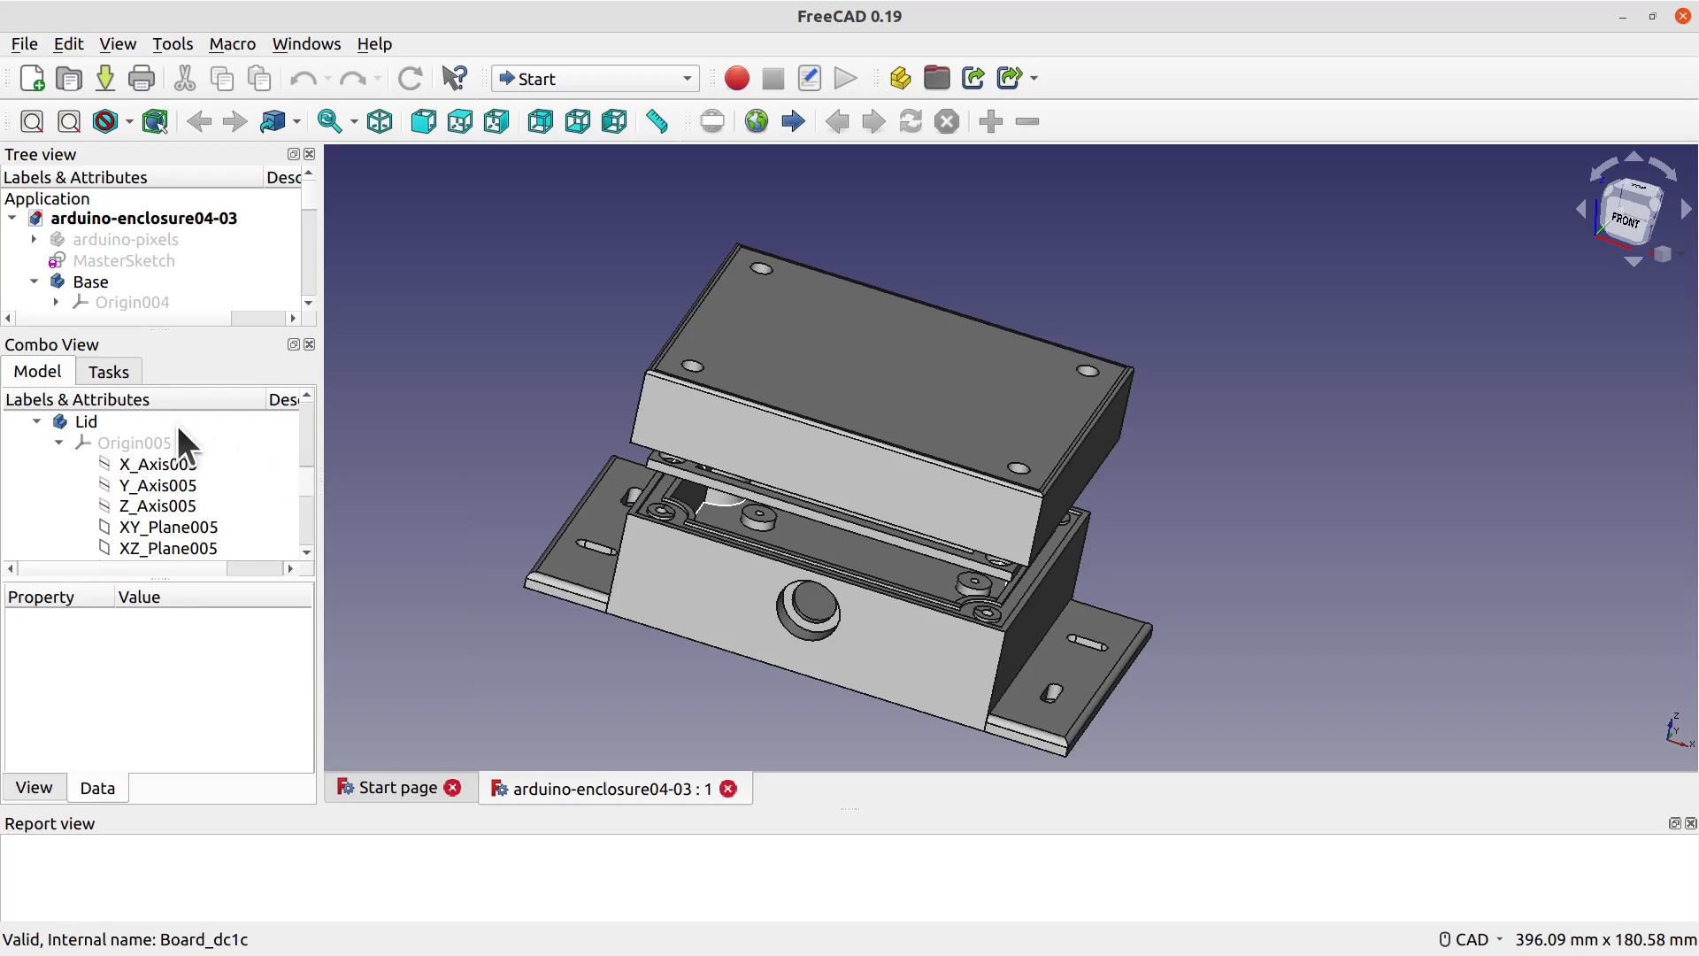
pyautogui.click(102, 422)
pyautogui.press('space')
# Step: Hide the enclosure's Base body, leaving the gasket displayed
pyautogui.scroll(-5, 274, 496)
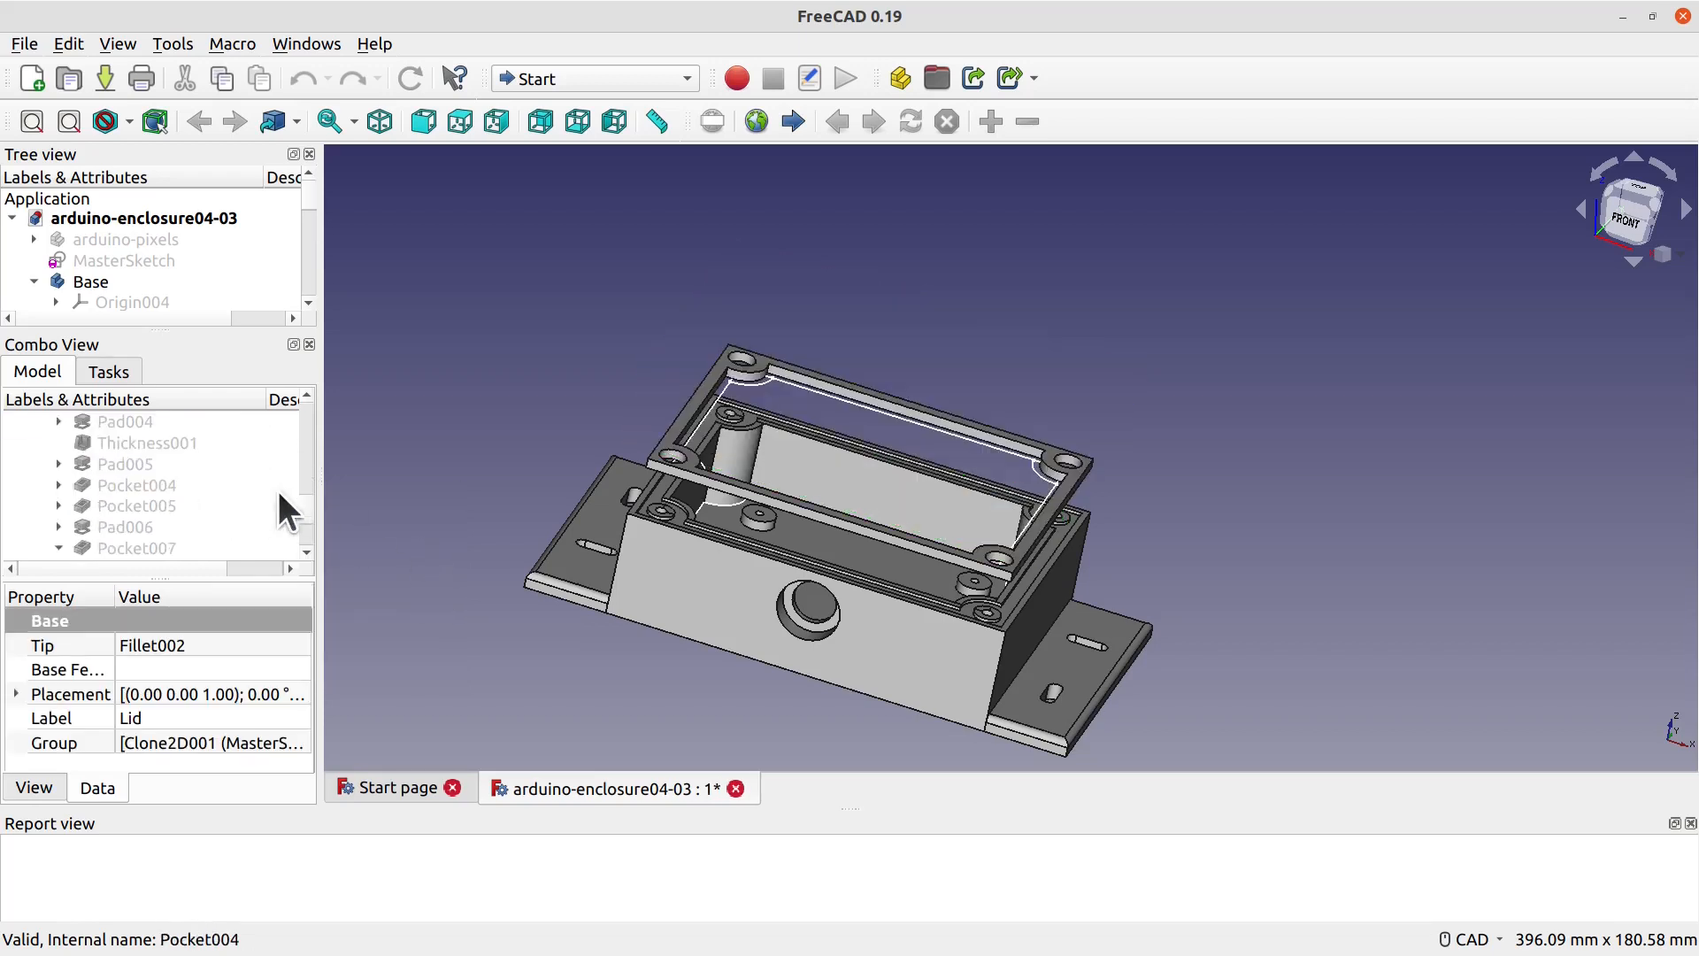
pyautogui.scroll(-3, 249, 485)
pyautogui.scroll(10, 248, 482)
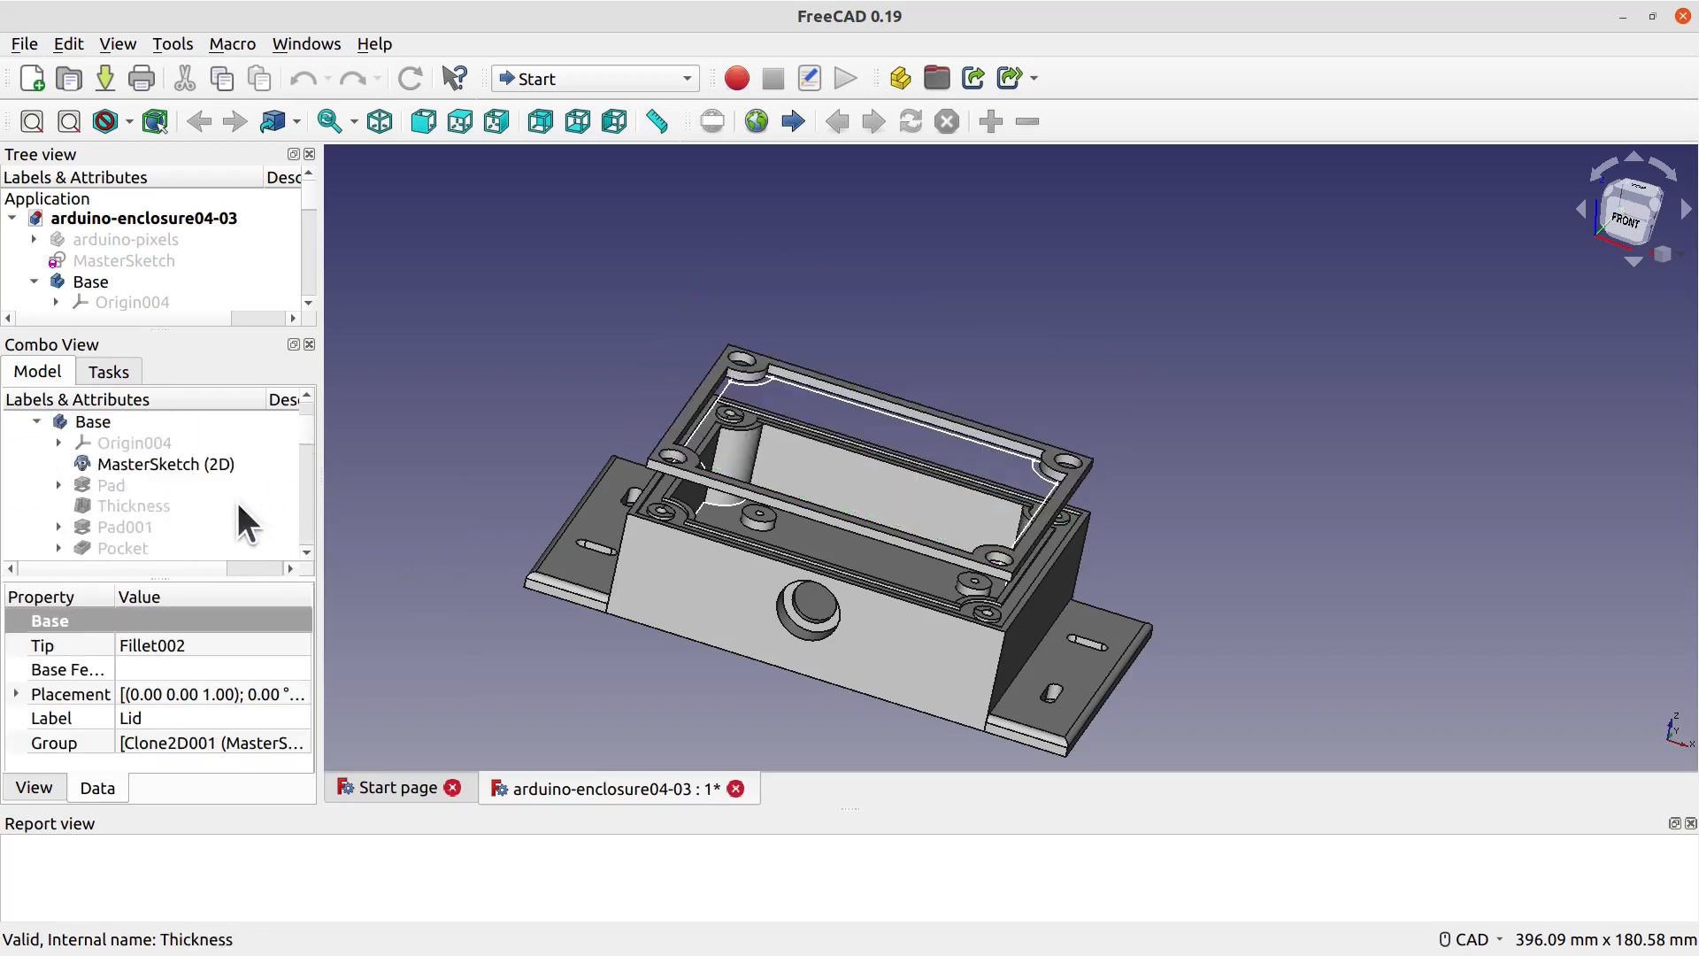
pyautogui.click(133, 502)
pyautogui.press('space')
pyautogui.scroll(4, 856, 611)
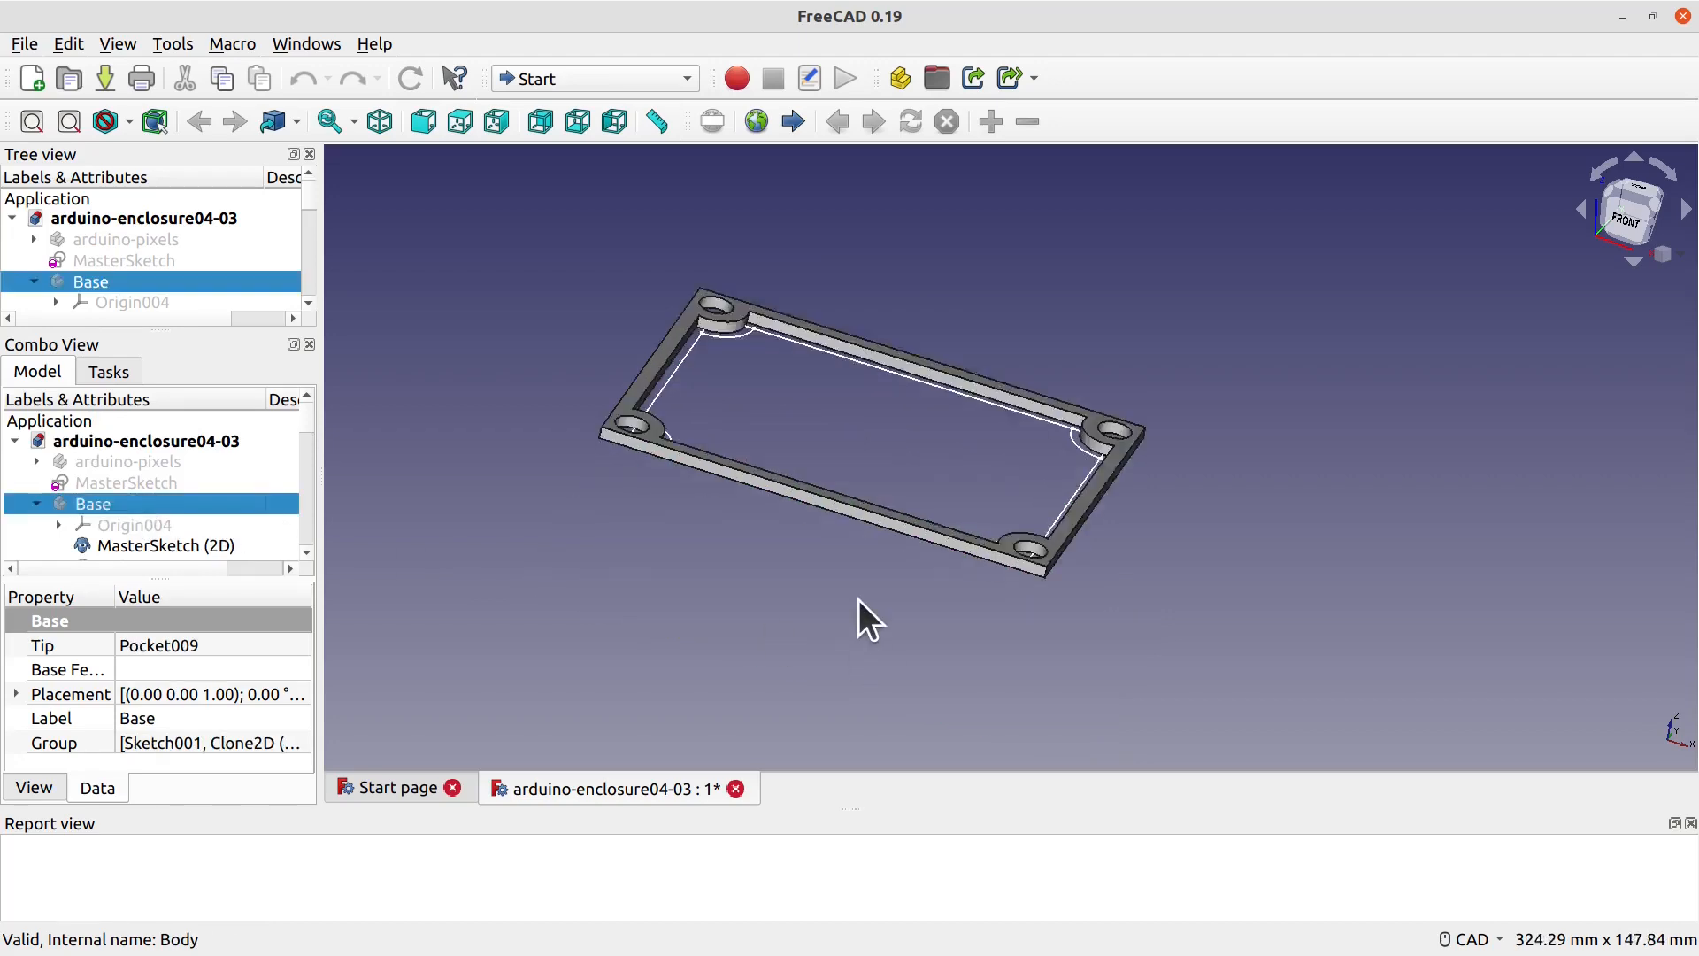
pyautogui.moveTo(822, 546); pyautogui.dragTo(888, 655, button='middle')
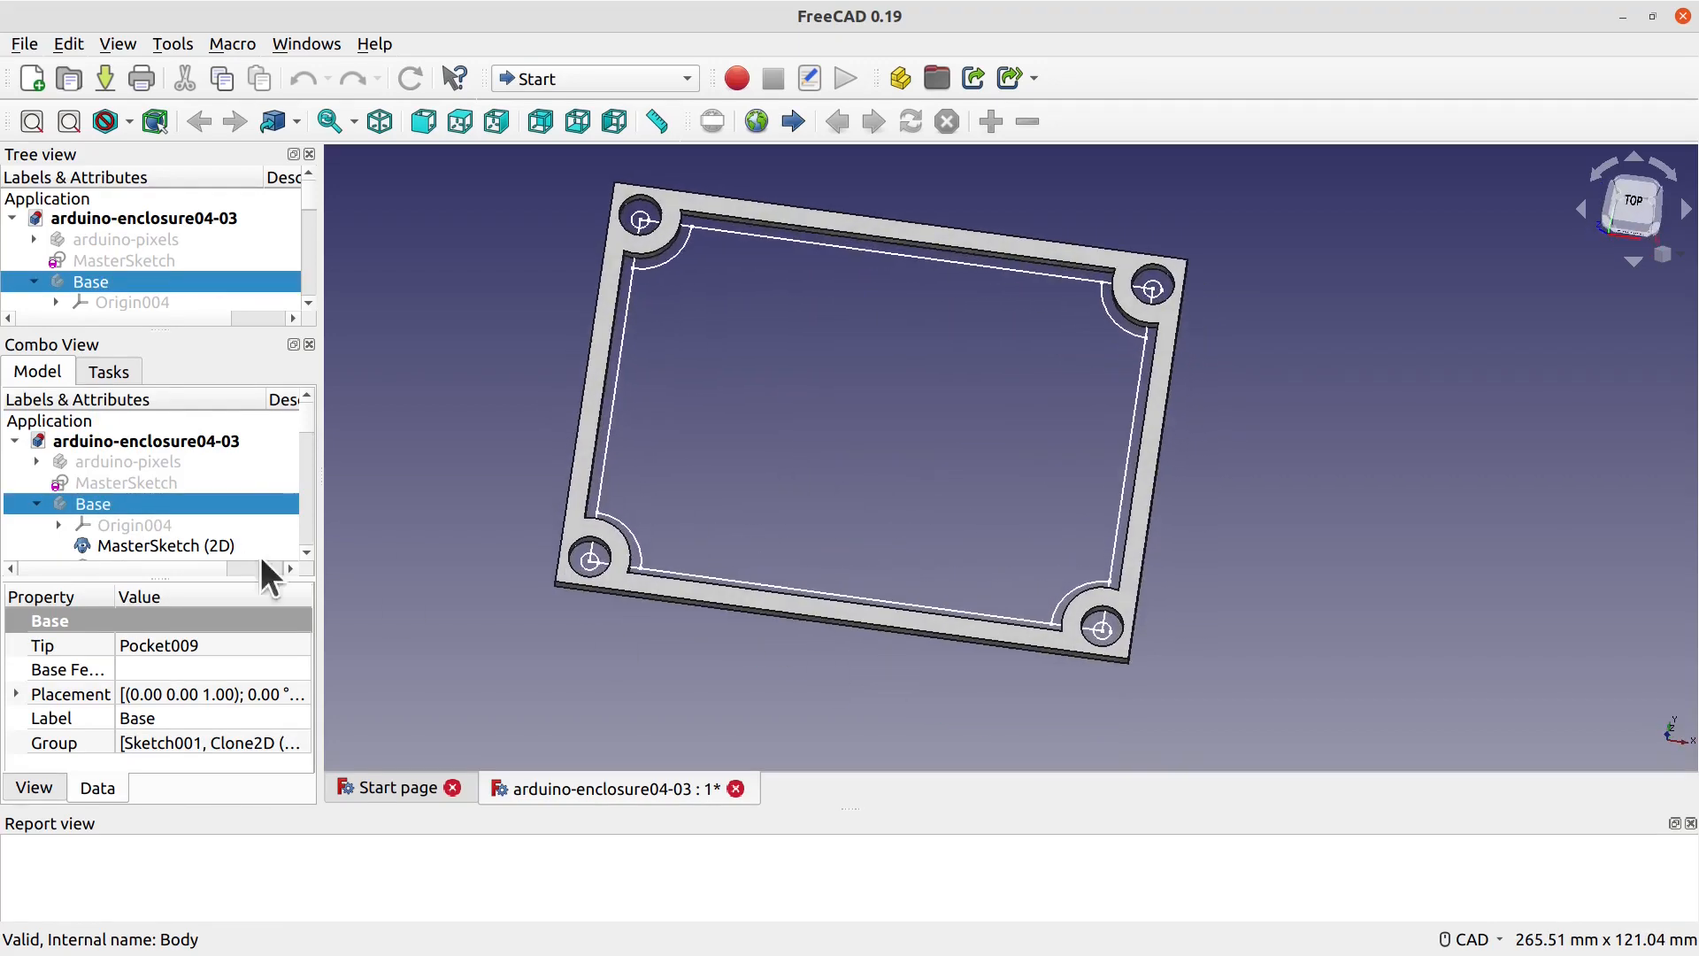
pyautogui.scroll(-5, 312, 469)
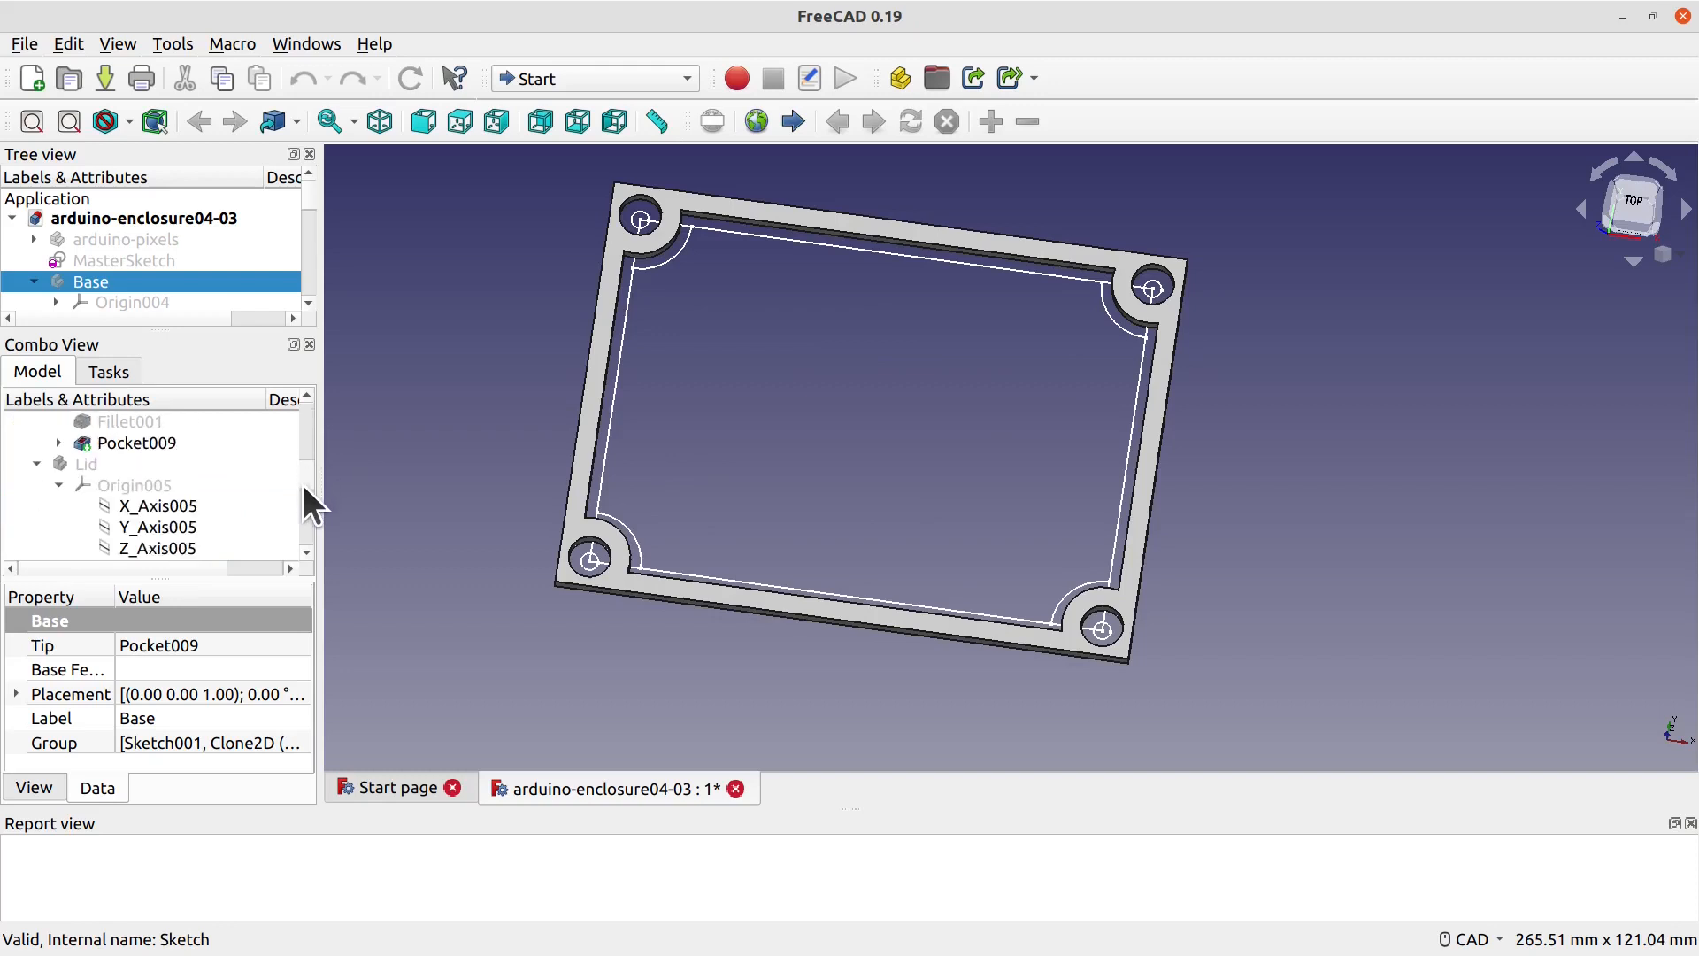
pyautogui.scroll(3, 304, 481)
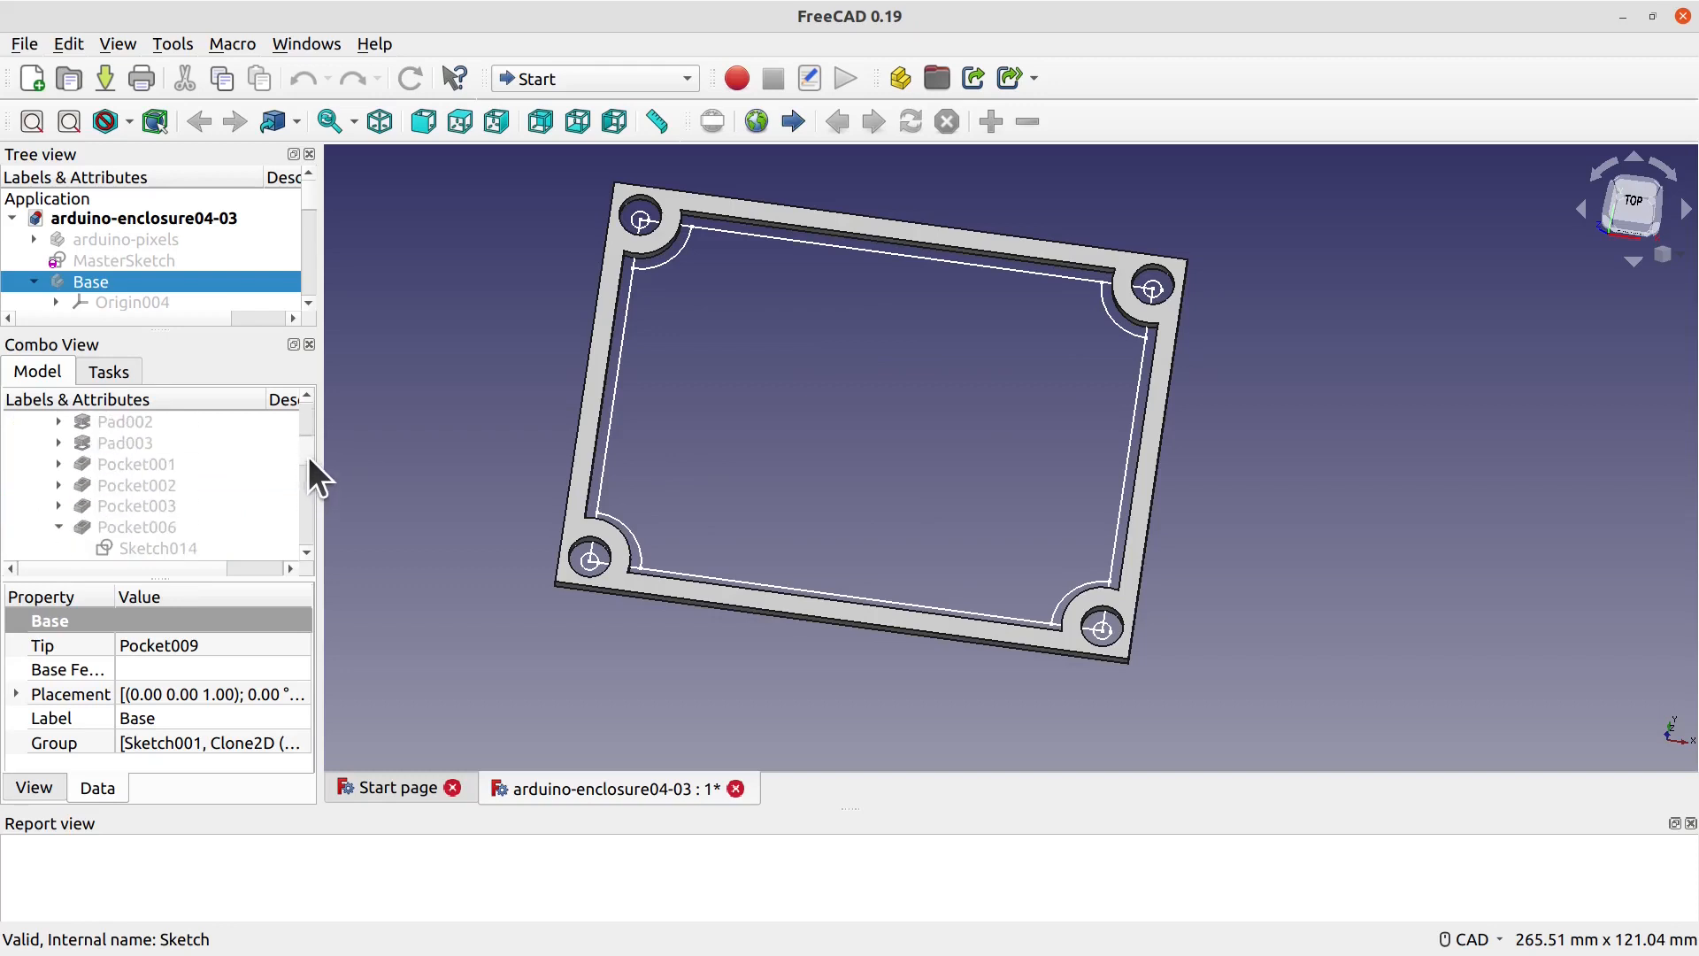
pyautogui.scroll(3, 310, 443)
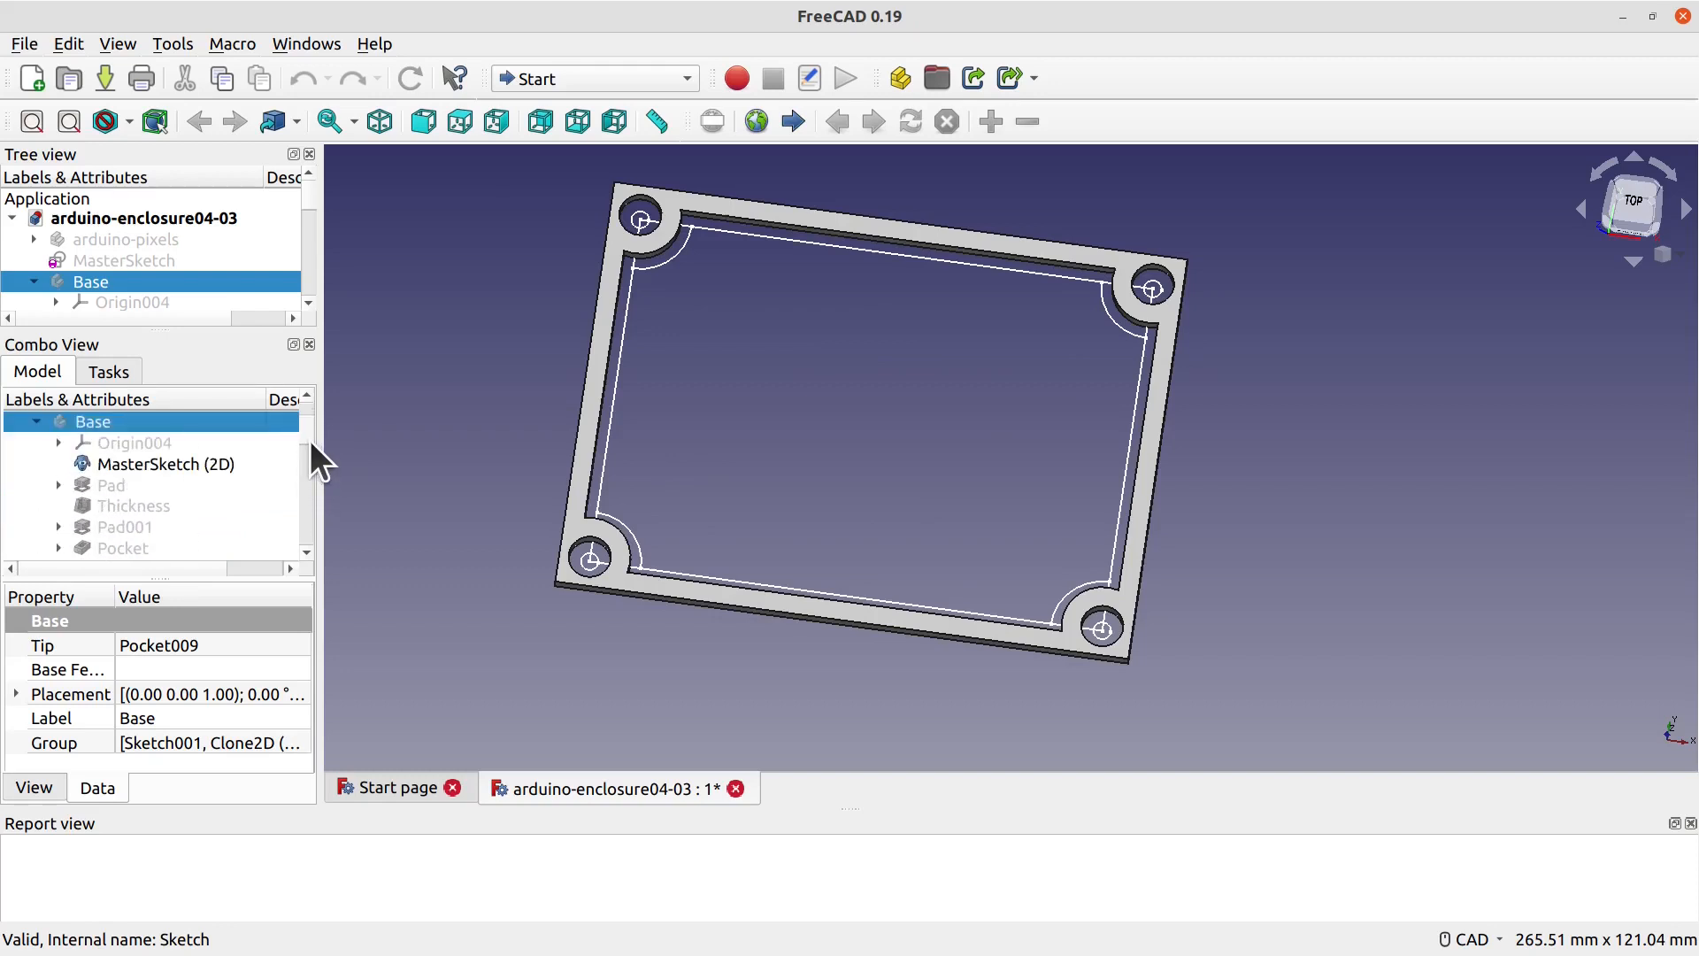
pyautogui.click(58, 480)
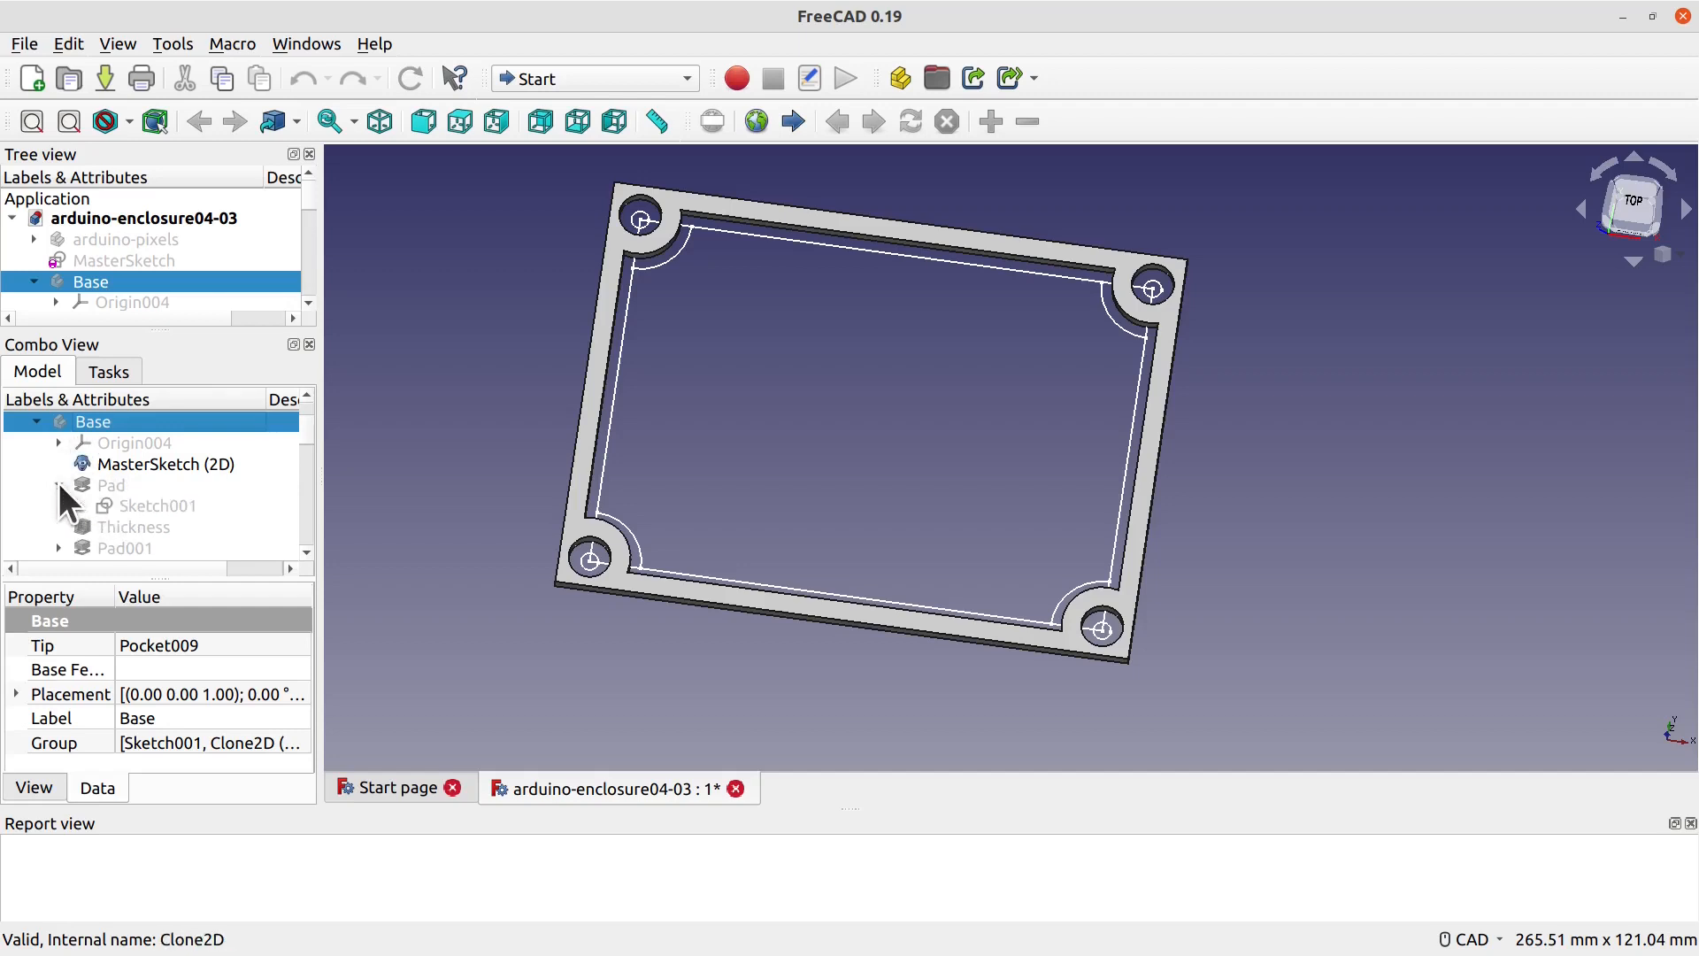
pyautogui.doubleClick(154, 504)
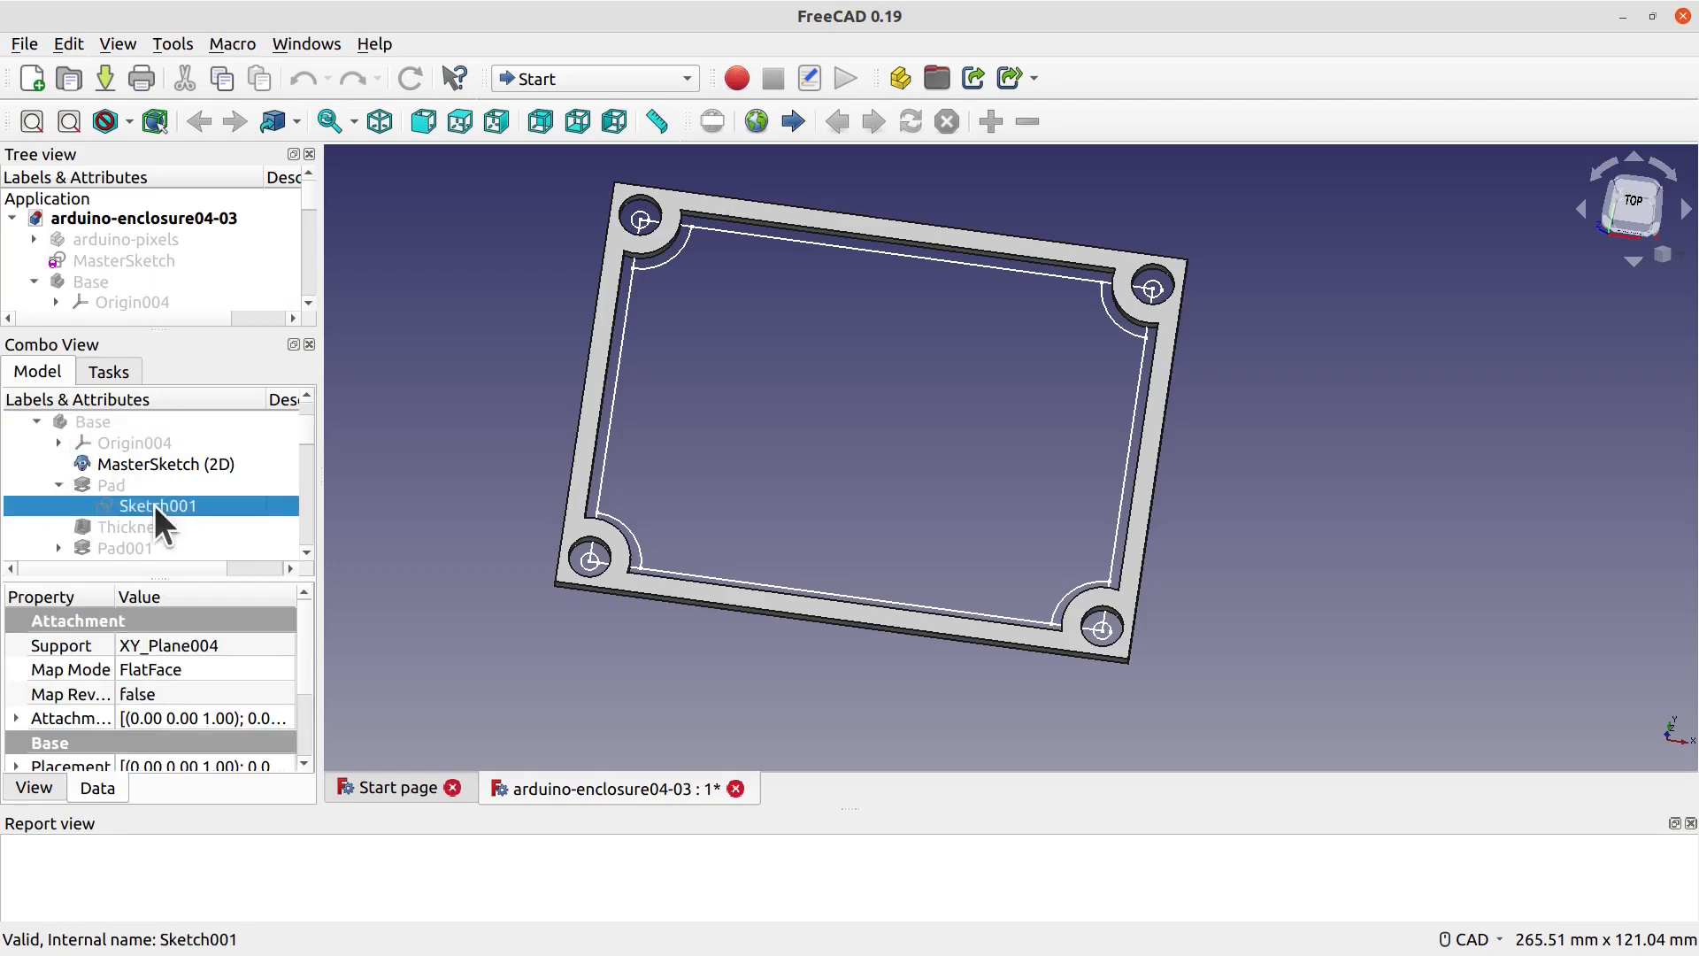
pyautogui.scroll(1, 920, 667)
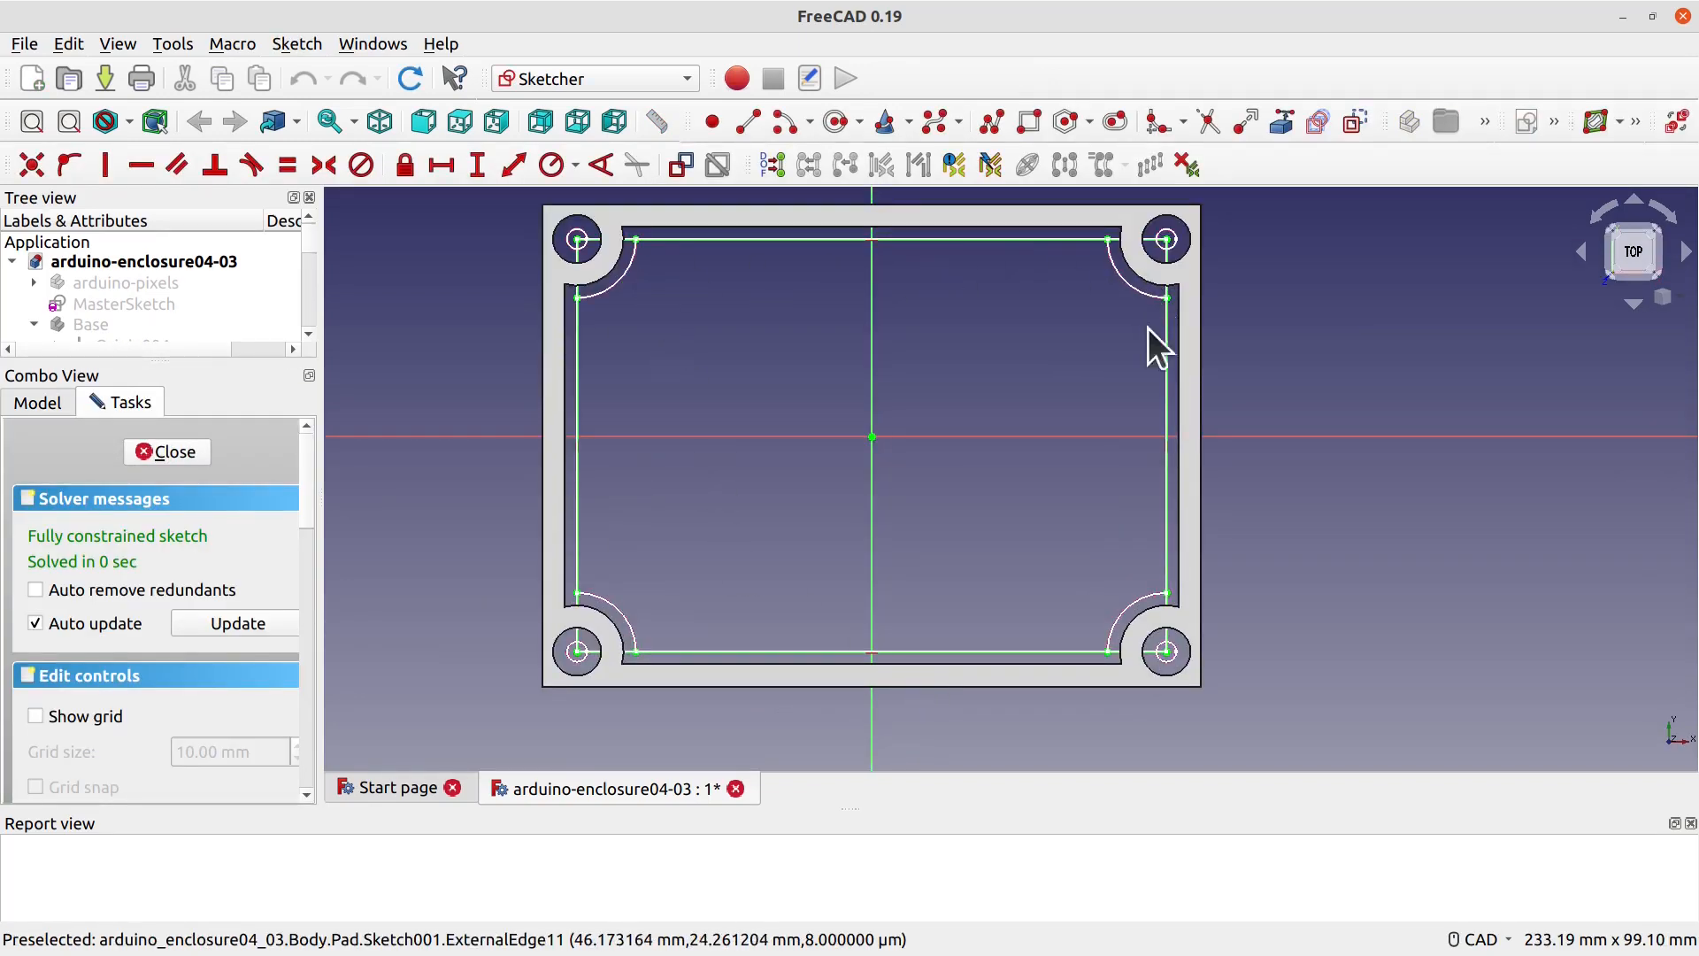
pyautogui.scroll(1, 915, 630)
pyautogui.scroll(-1, 915, 630)
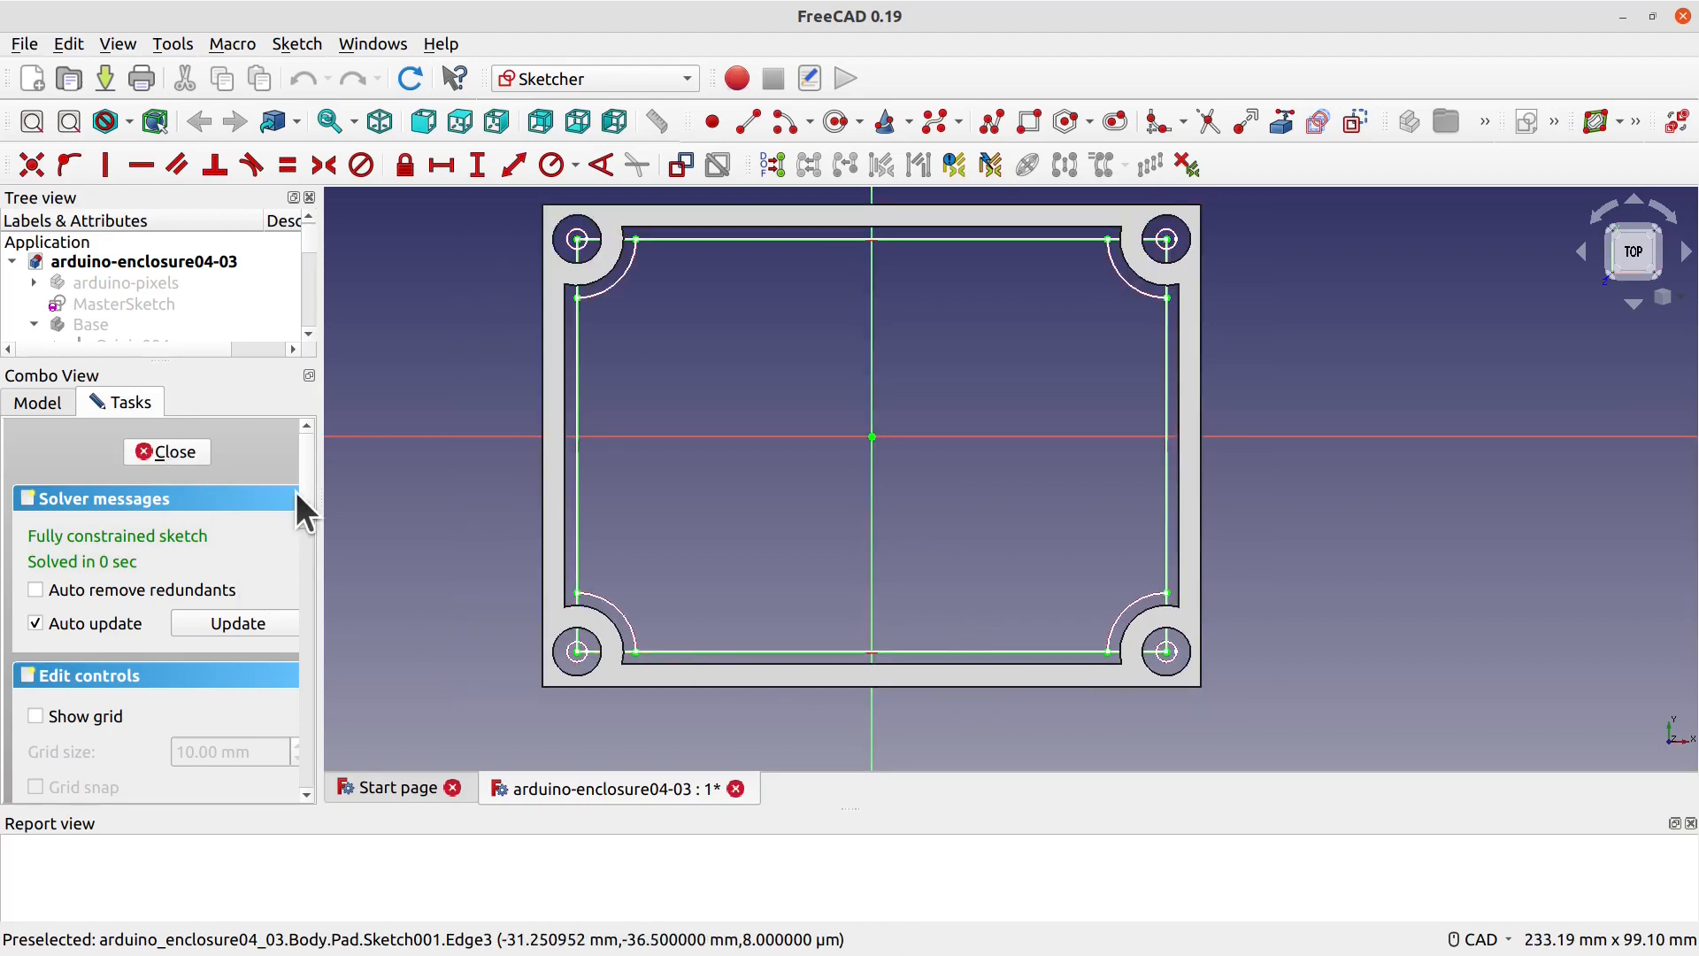
pyautogui.scroll(1, 602, 479)
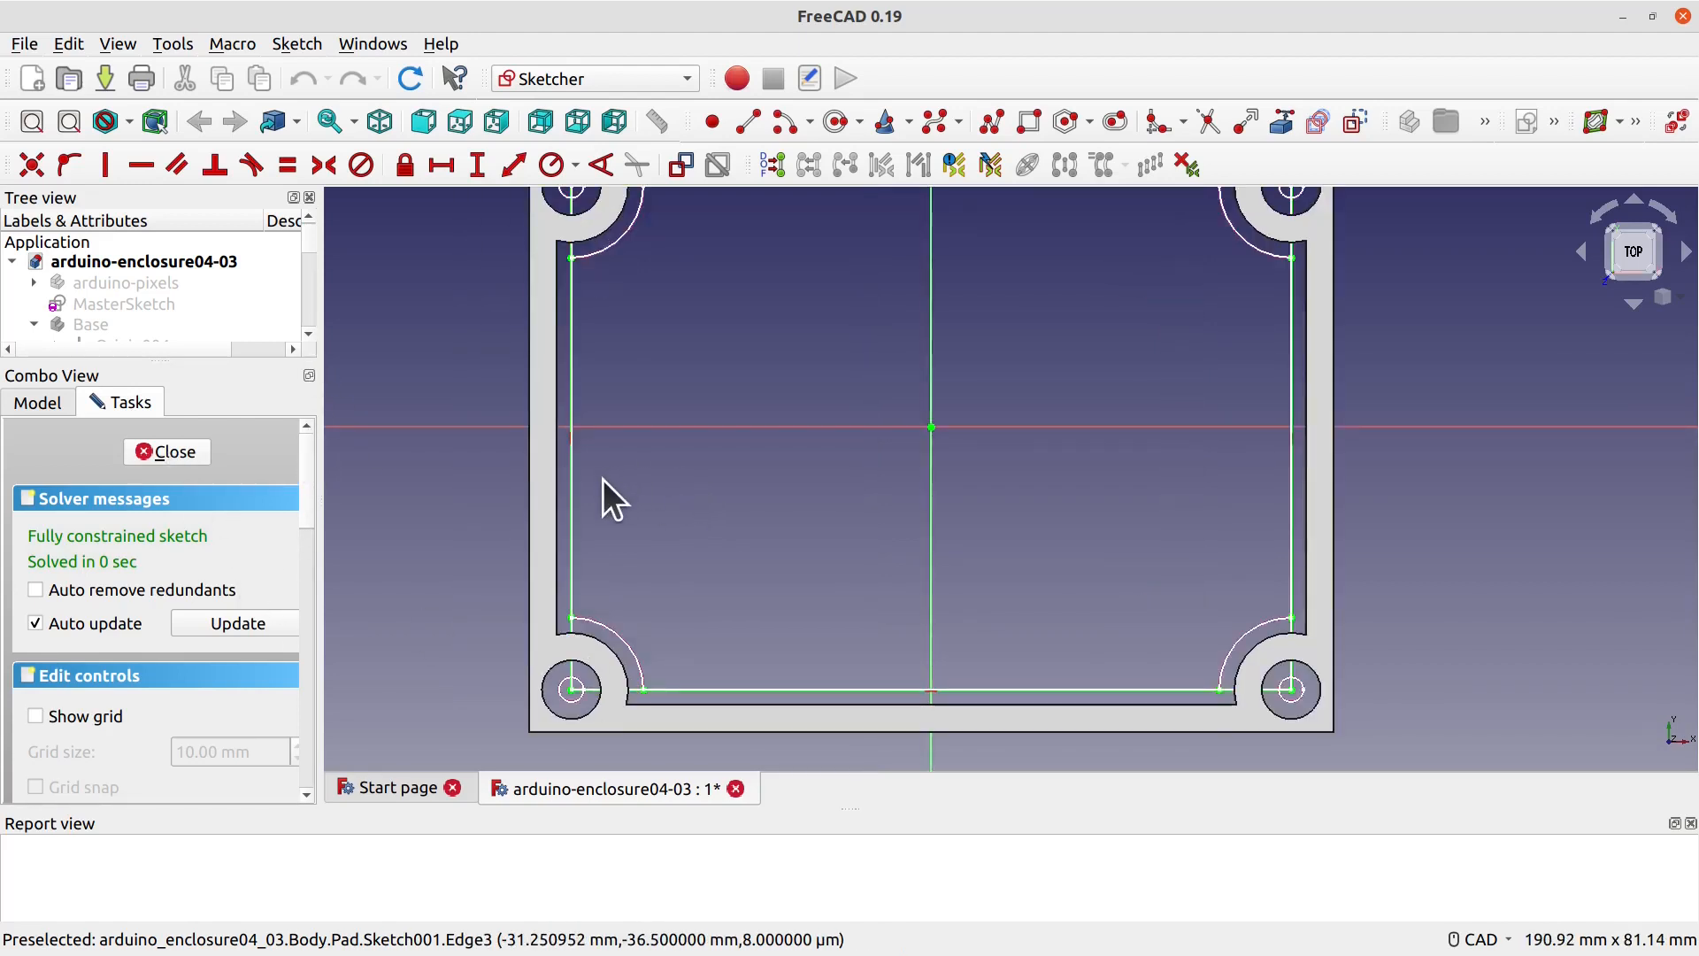
pyautogui.scroll(-2, 603, 479)
# Step: Leave the base's sketch and open the sketch of the gasket's pad for editing
pyautogui.moveTo(306, 259); pyautogui.dragTo(305, 327)
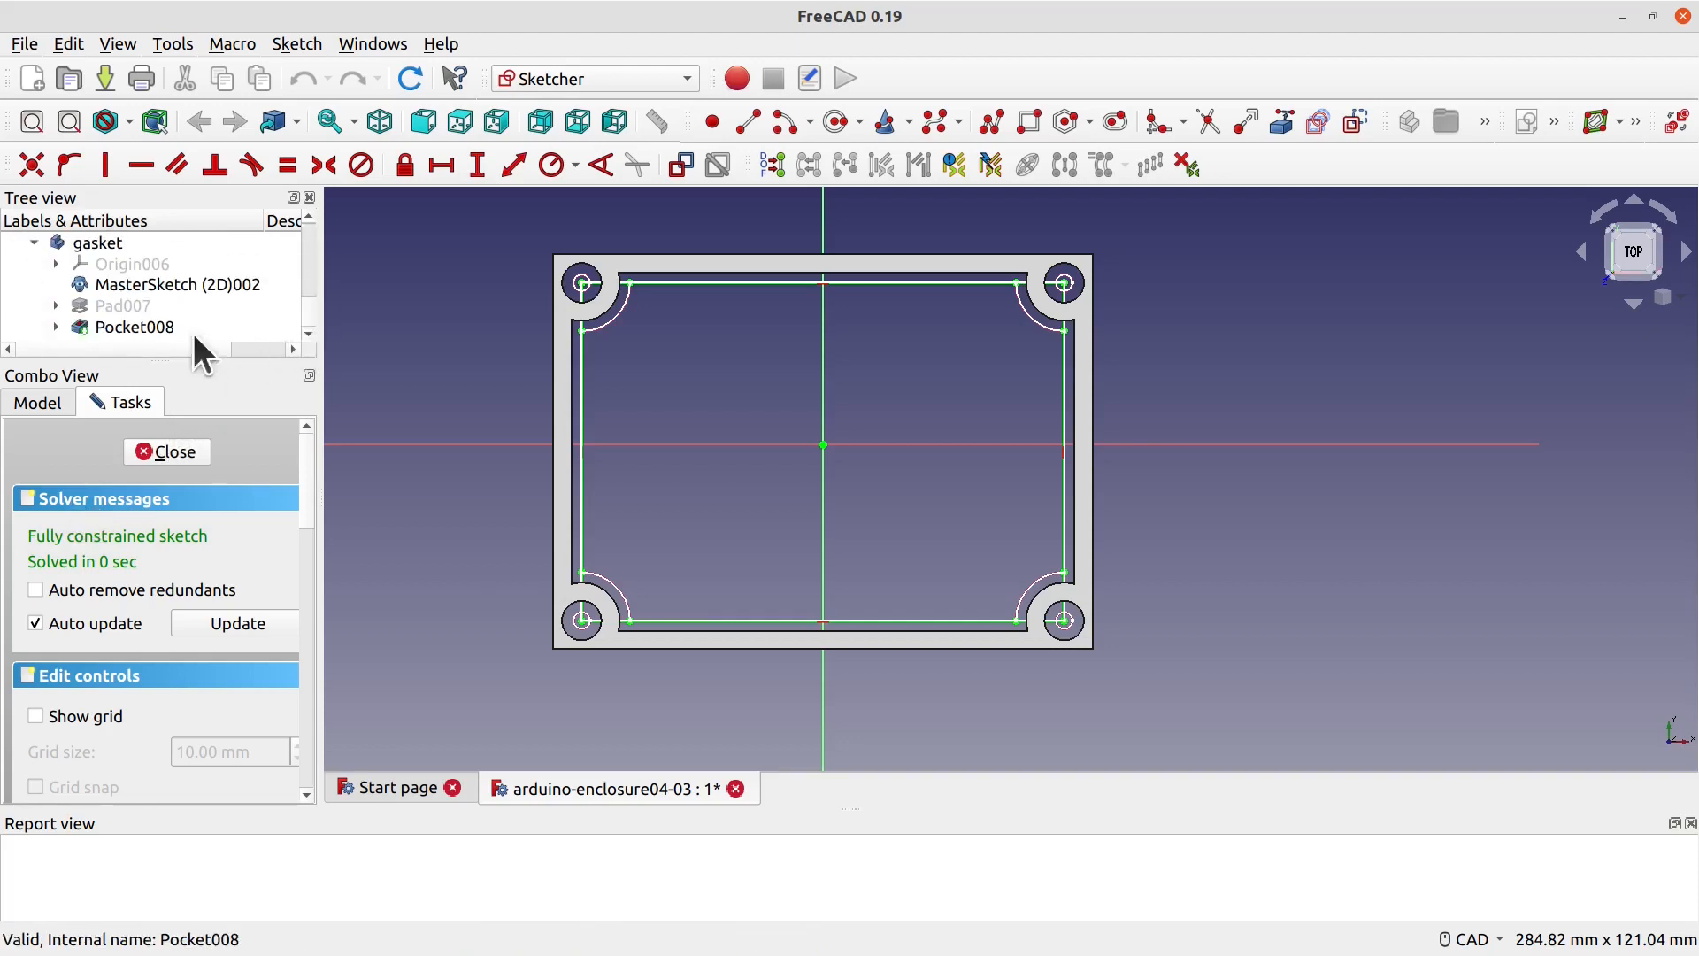
pyautogui.click(135, 327)
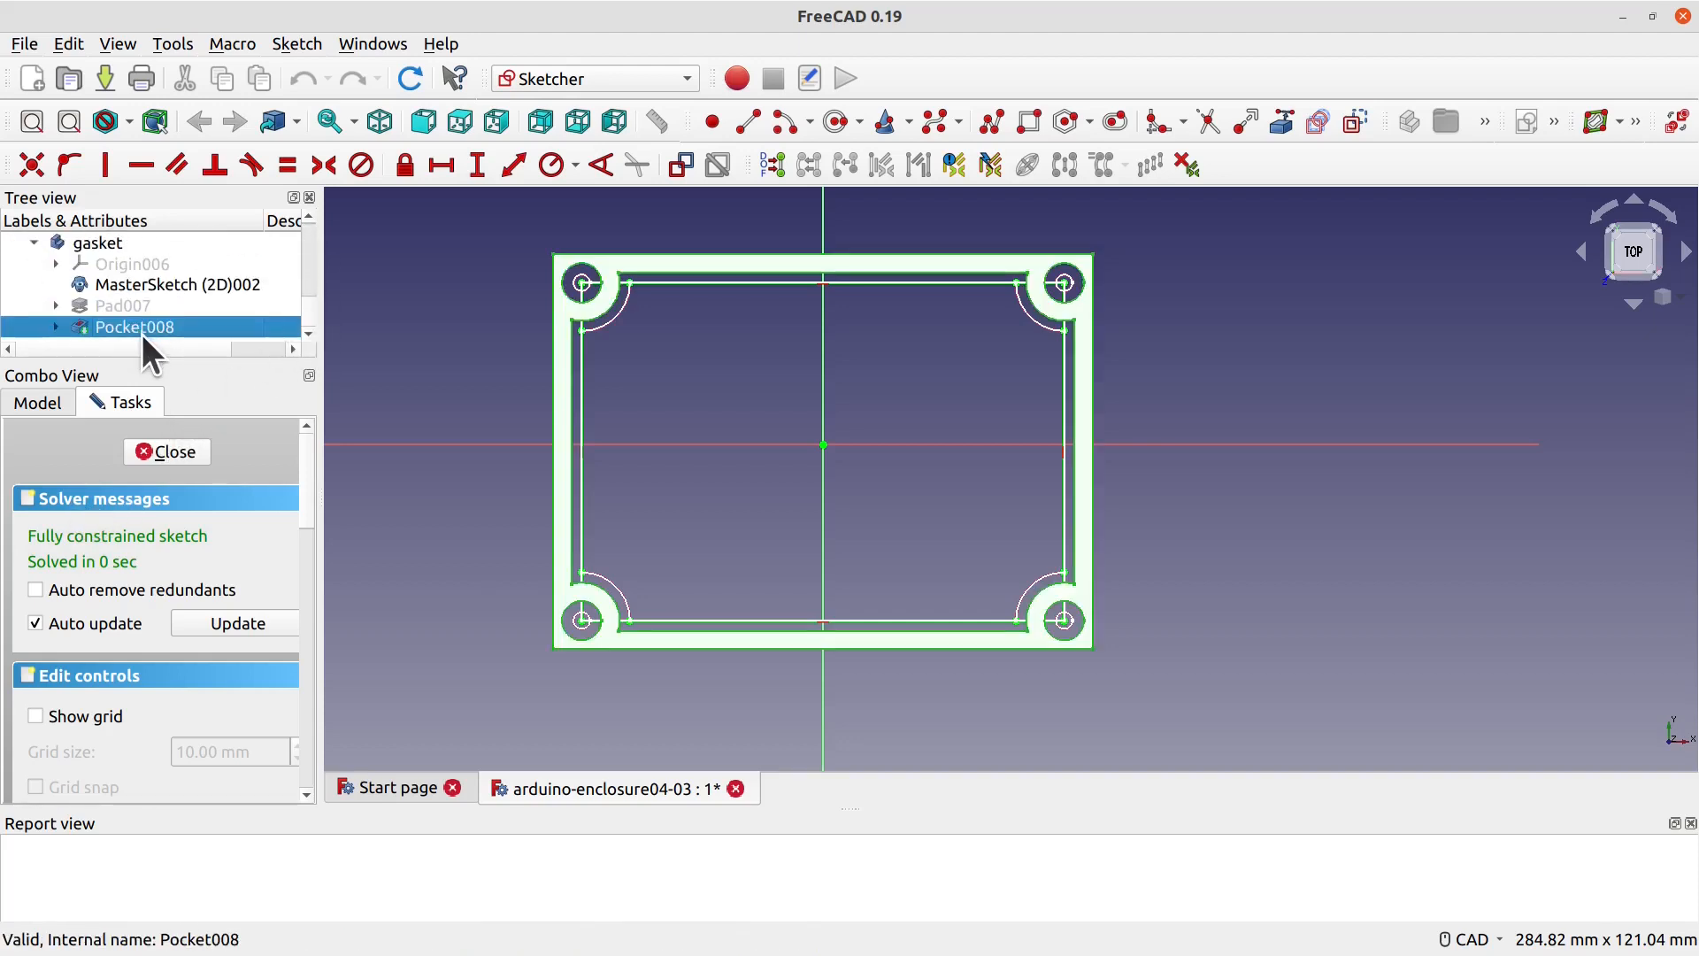
pyautogui.press('Delete')
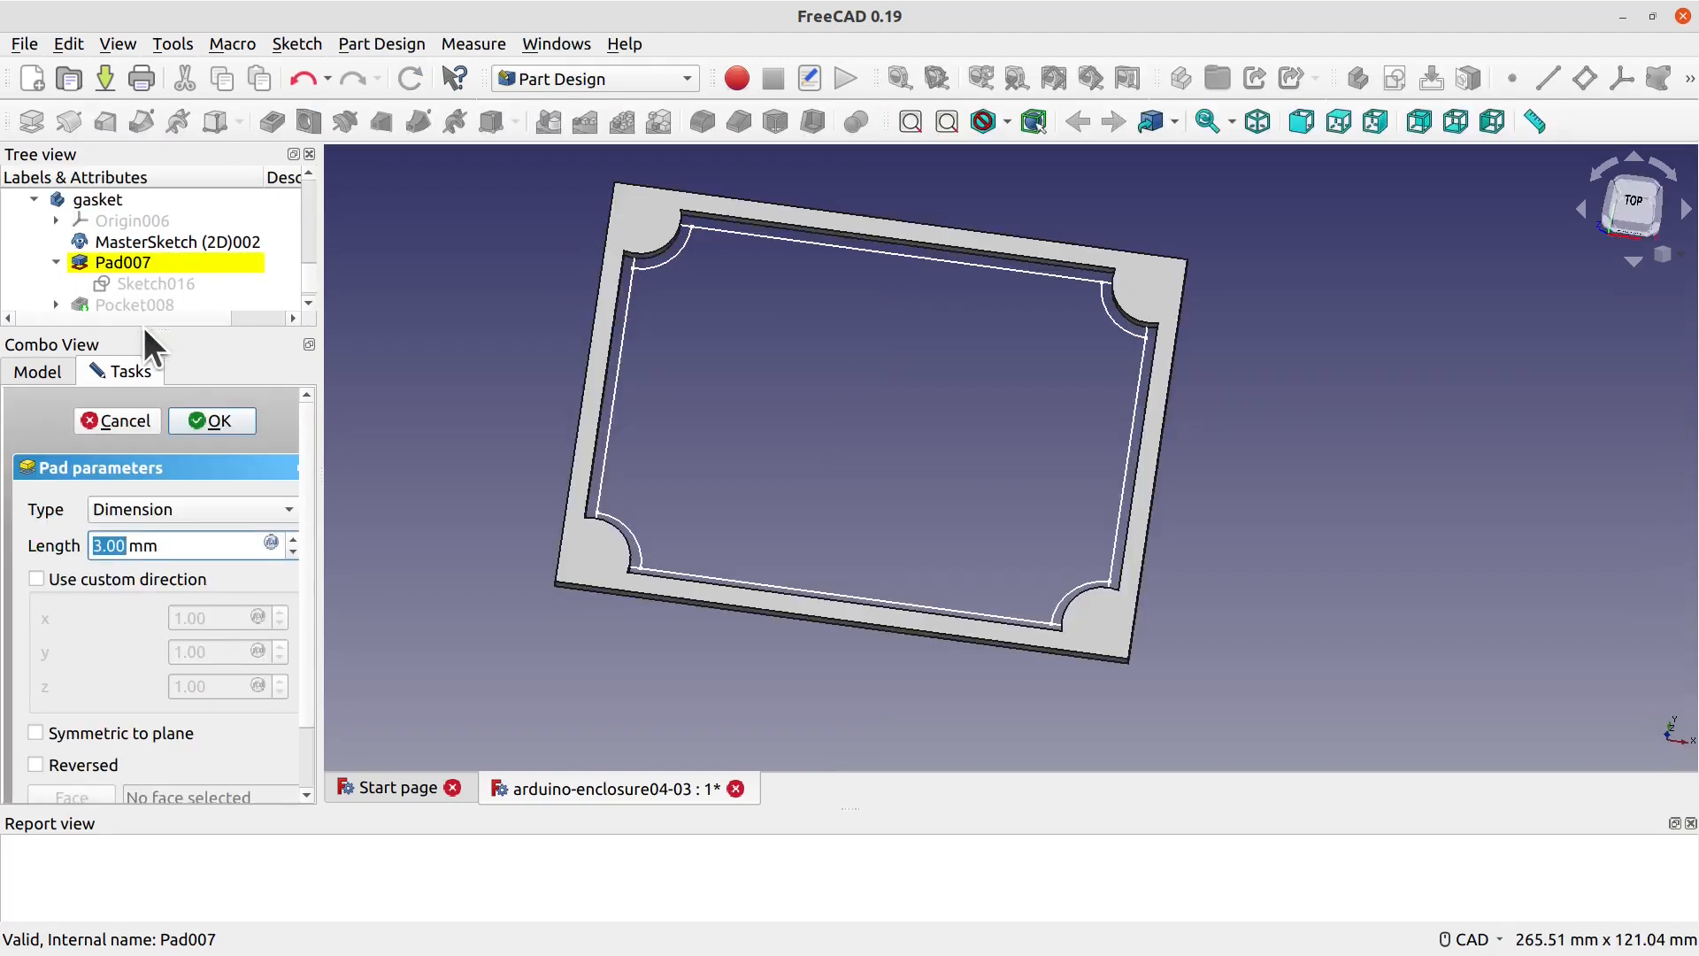
pyautogui.click(304, 295)
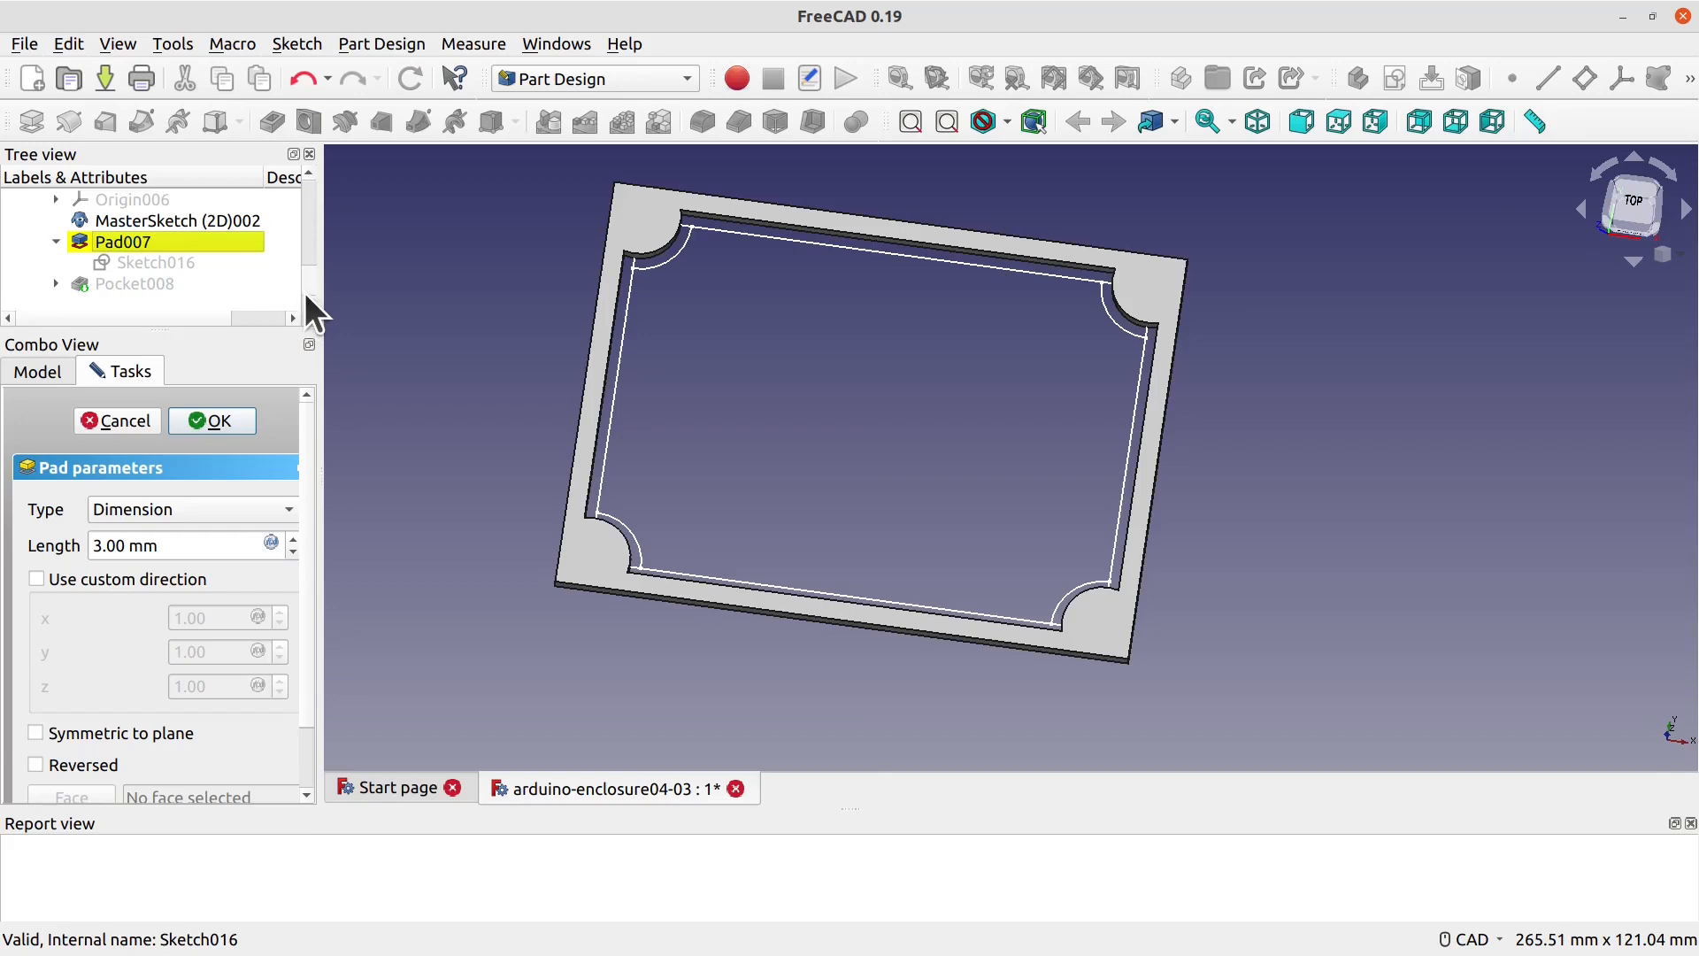
pyautogui.scroll(1, 303, 269)
pyautogui.scroll(-1, 296, 273)
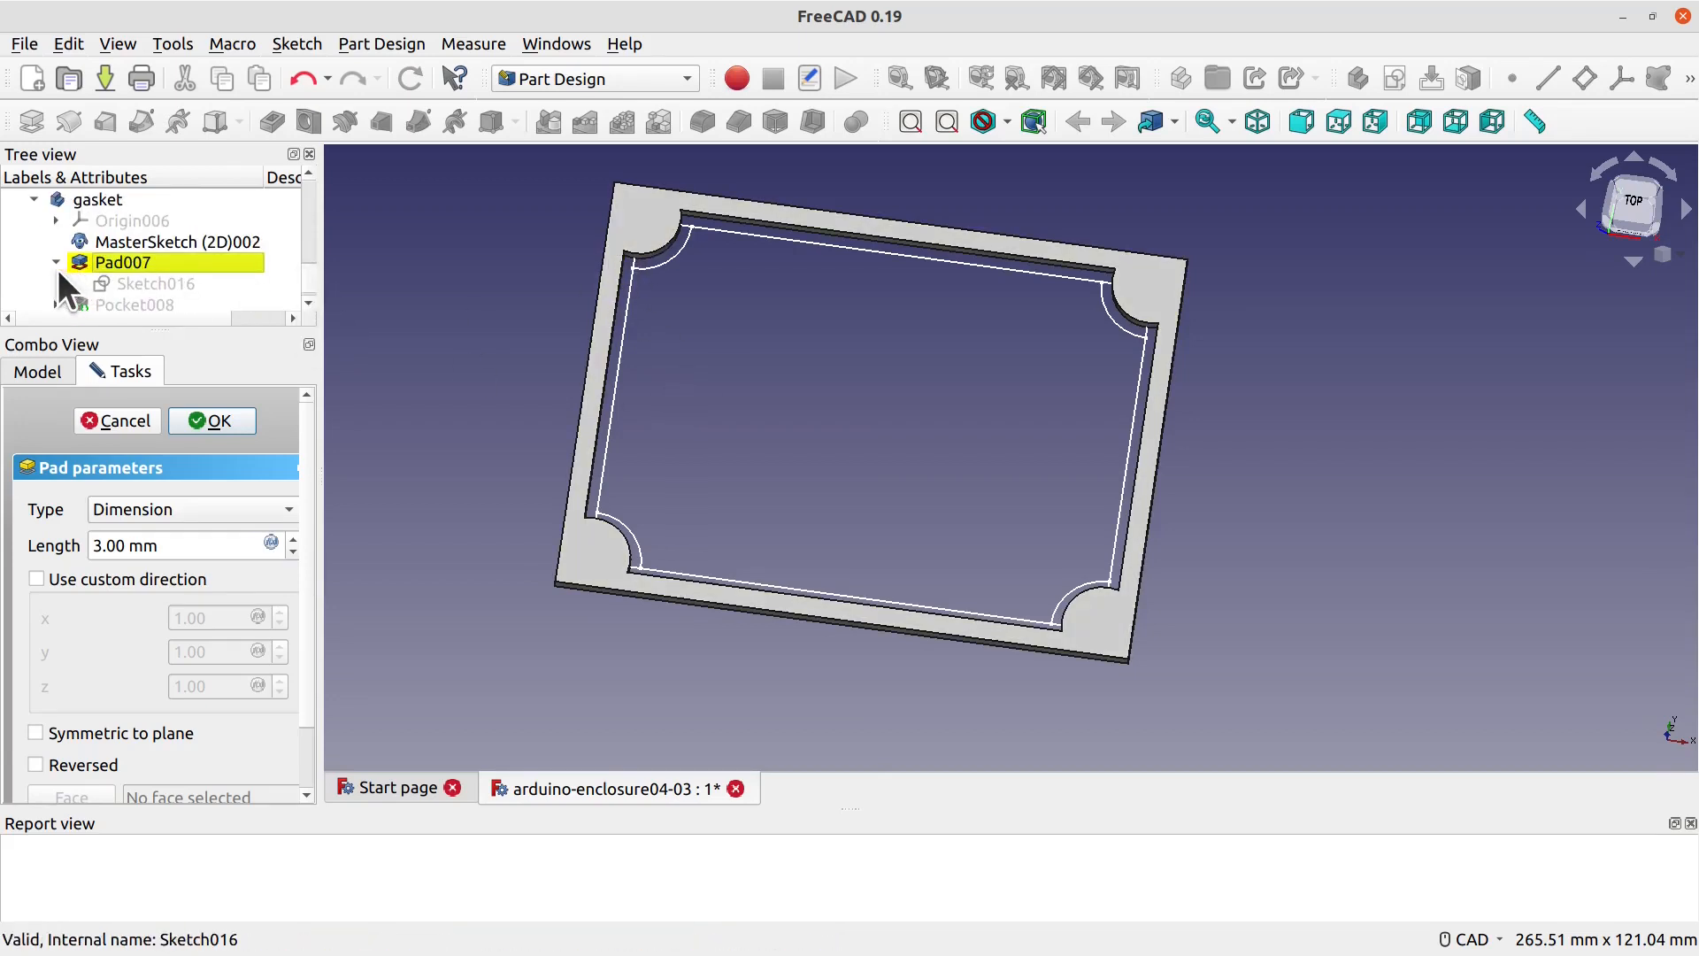
pyautogui.doubleClick(138, 283)
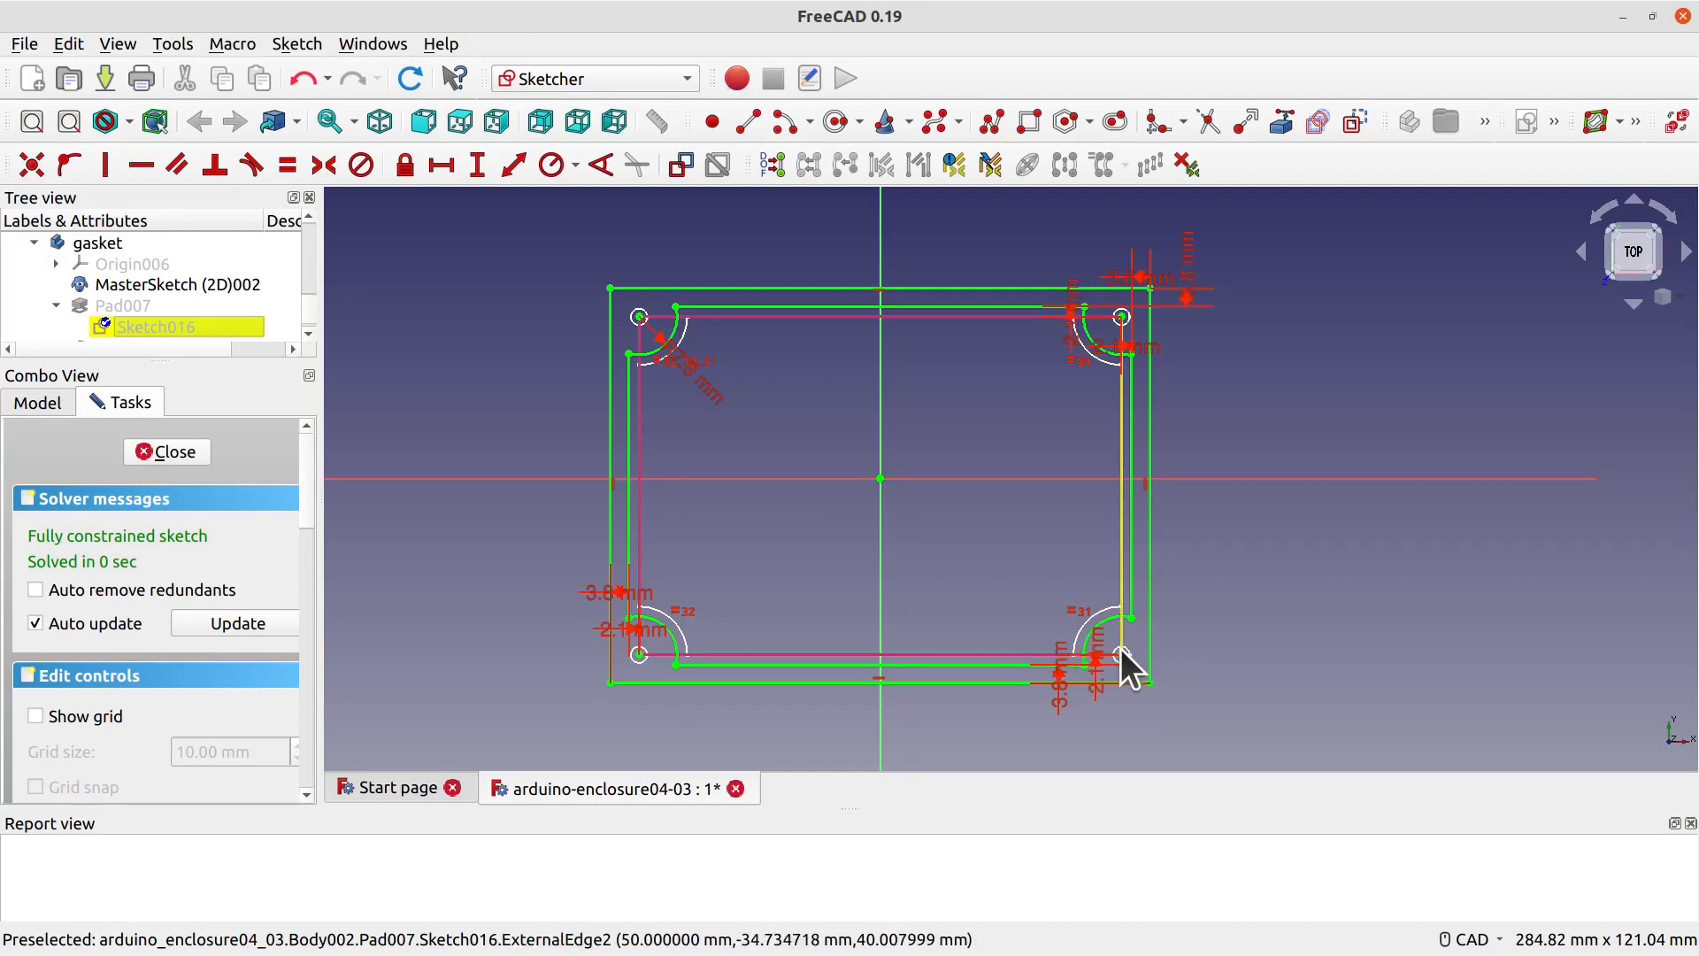
# Step: Set the radius of the gasket's upper-left inner corner arc to 7.7 mm
pyautogui.scroll(2, 986, 635)
pyautogui.scroll(2, 730, 434)
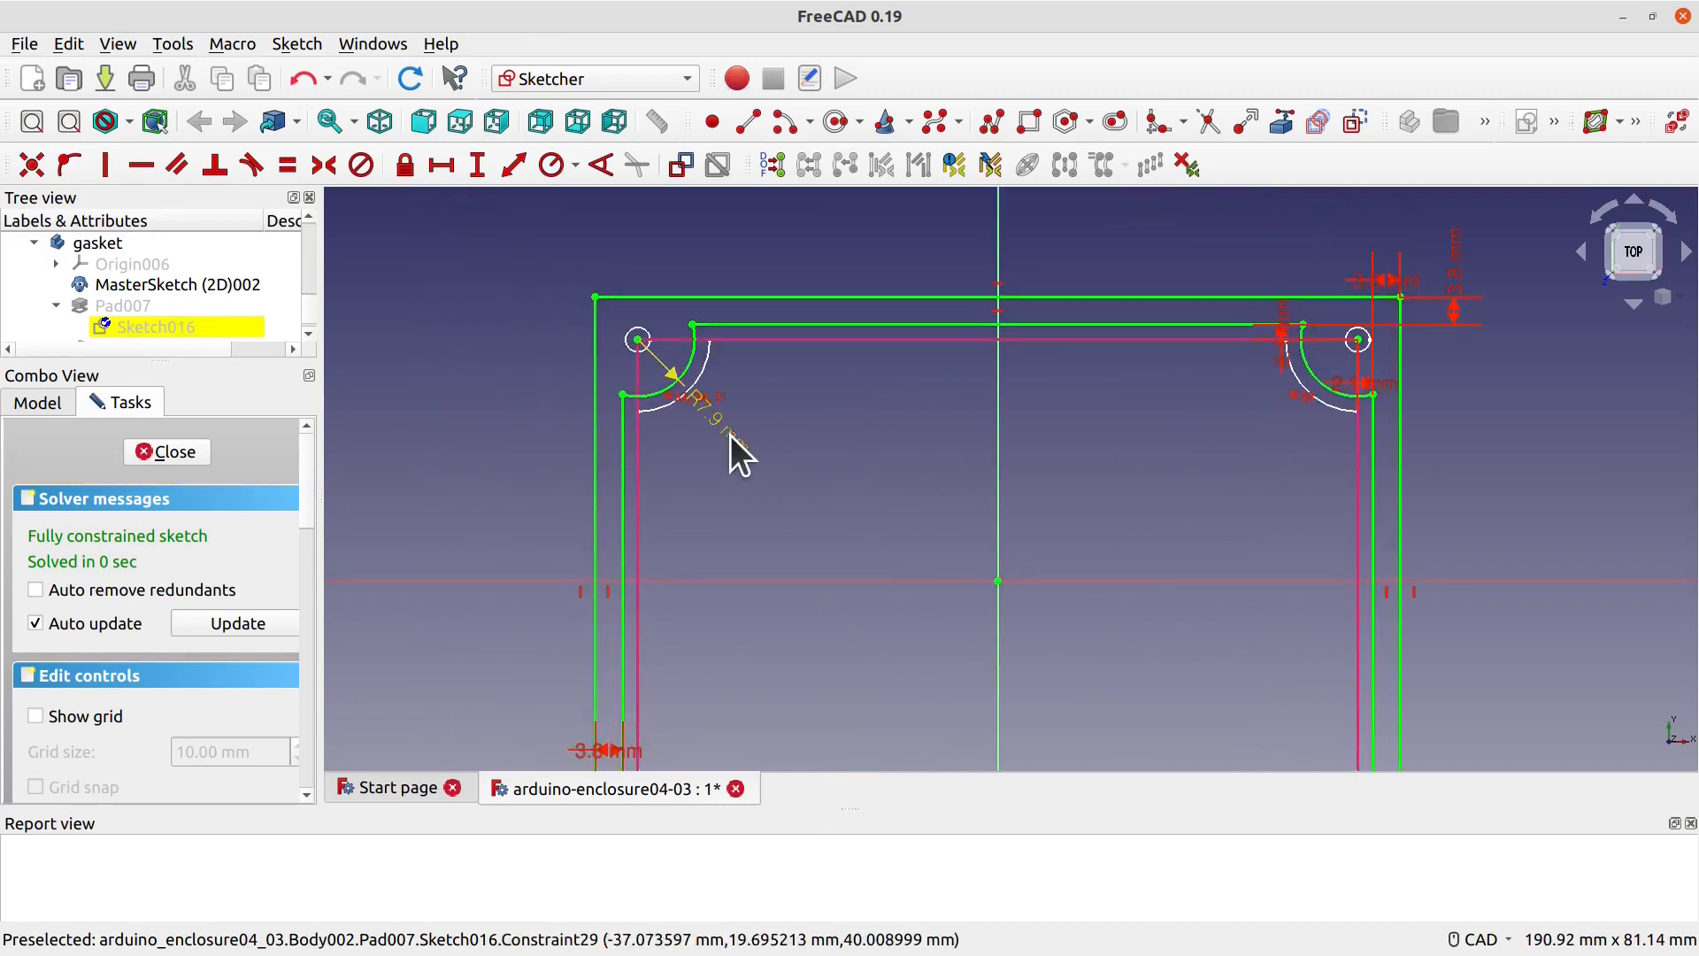
pyautogui.doubleClick(732, 437)
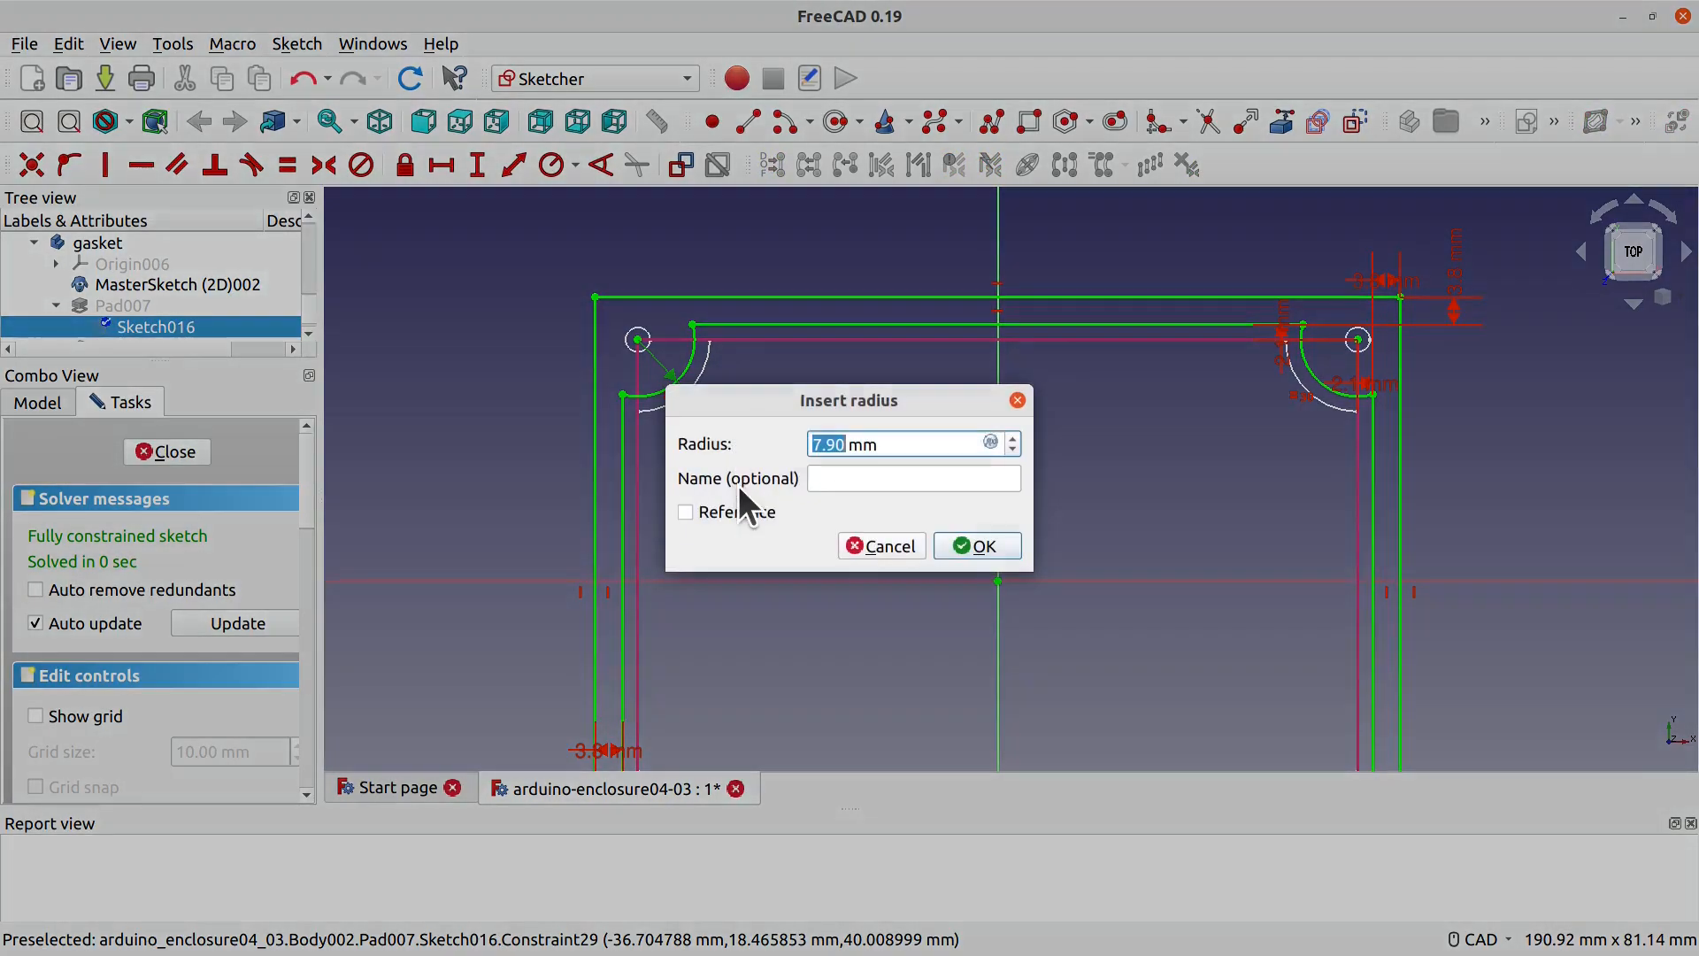
pyautogui.click(835, 444)
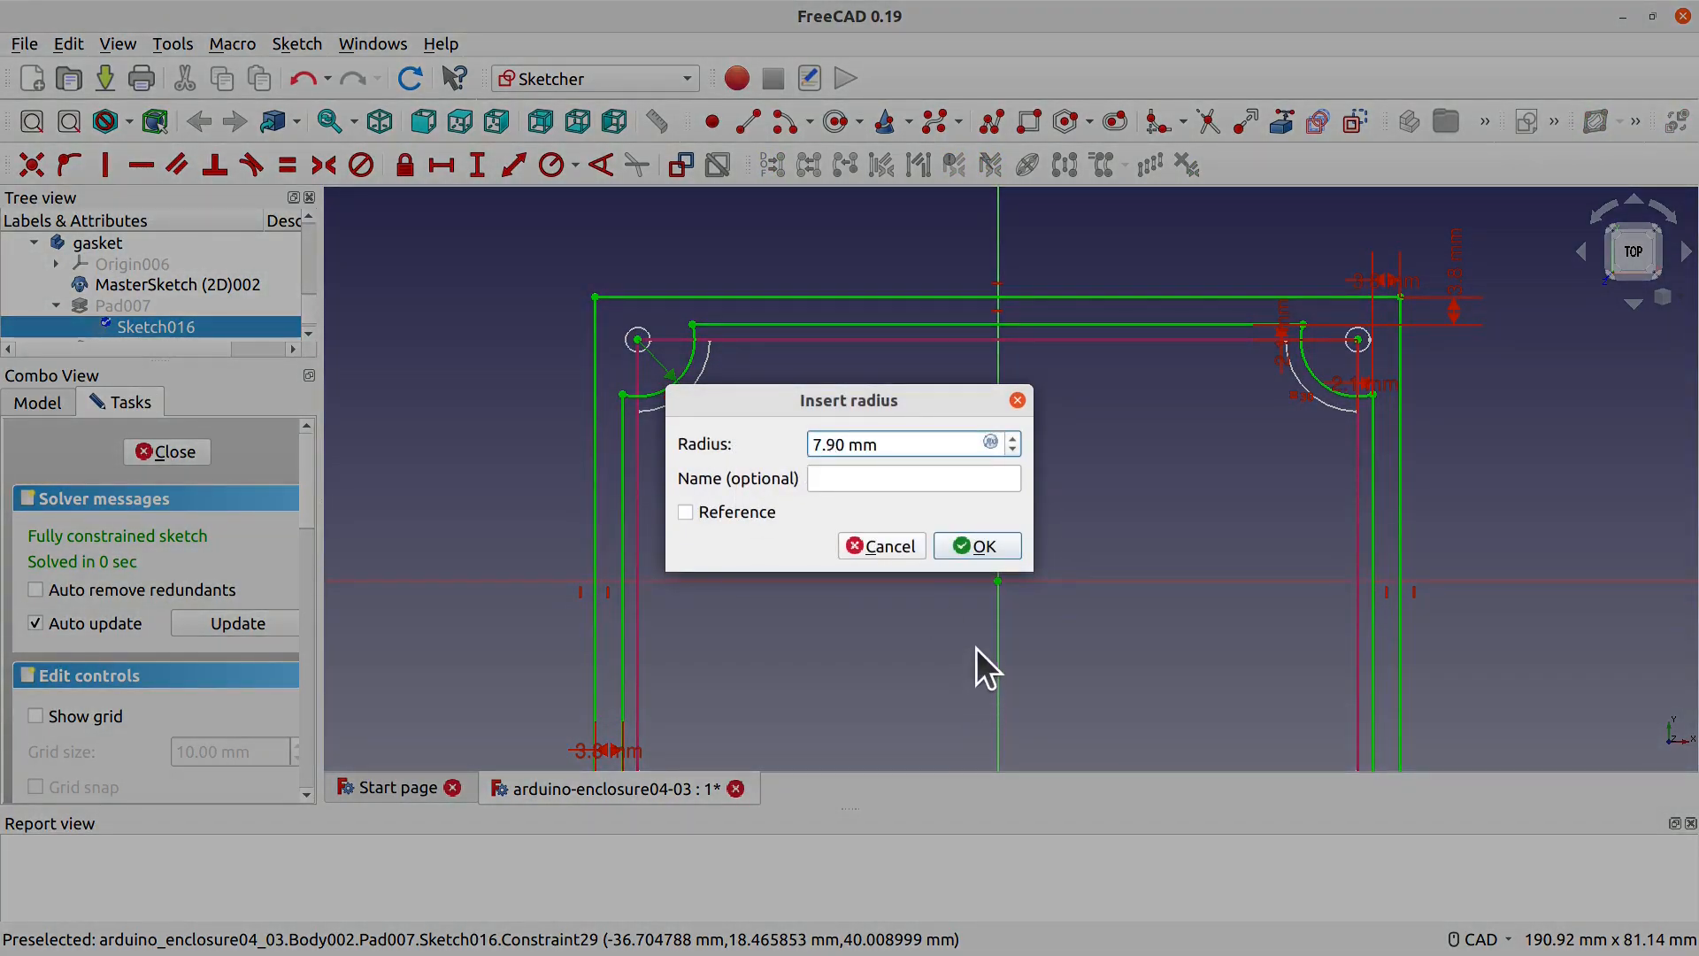
pyautogui.press('BackSpace')
pyautogui.write('8')
pyautogui.press('BackSpace')
pyautogui.write('7')
pyautogui.click(975, 543)
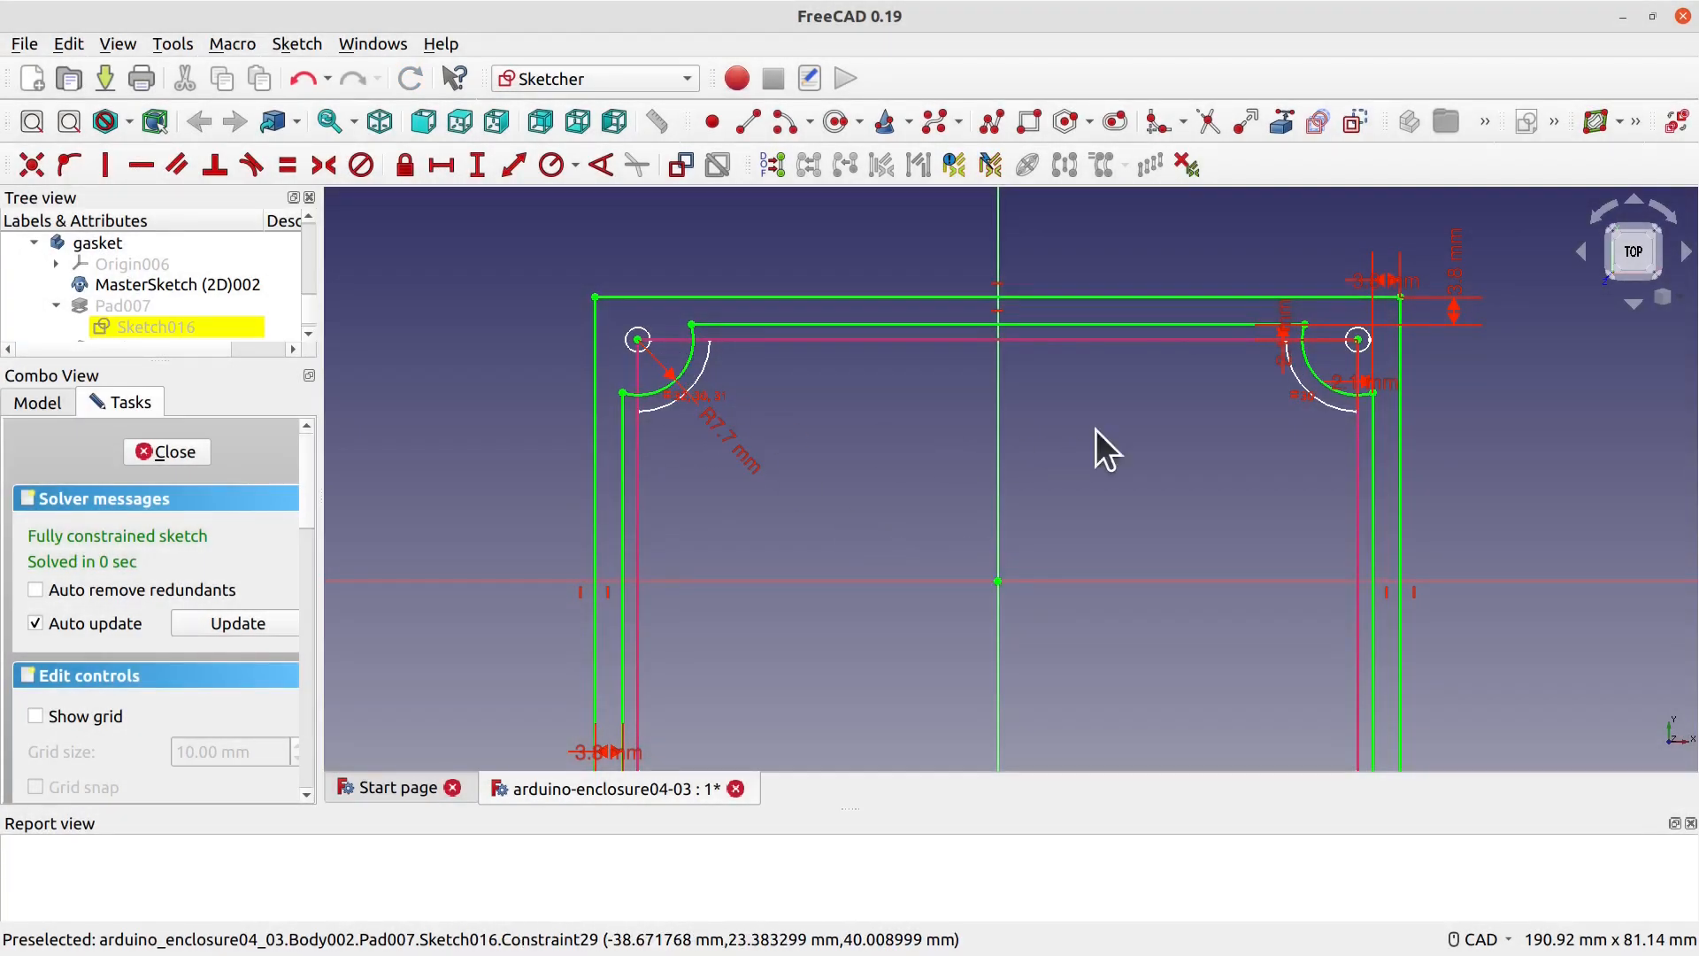
# Step: Set the vertical offset between the gasket's upper inner edge and the upper-right screw hole centre to 2.3 mm
pyautogui.moveTo(1287, 512)
pyautogui.mouseDown(button='middle')
pyautogui.moveTo(1020, 458)
pyautogui.moveTo(1065, 382)
pyautogui.mouseUp(button='middle')
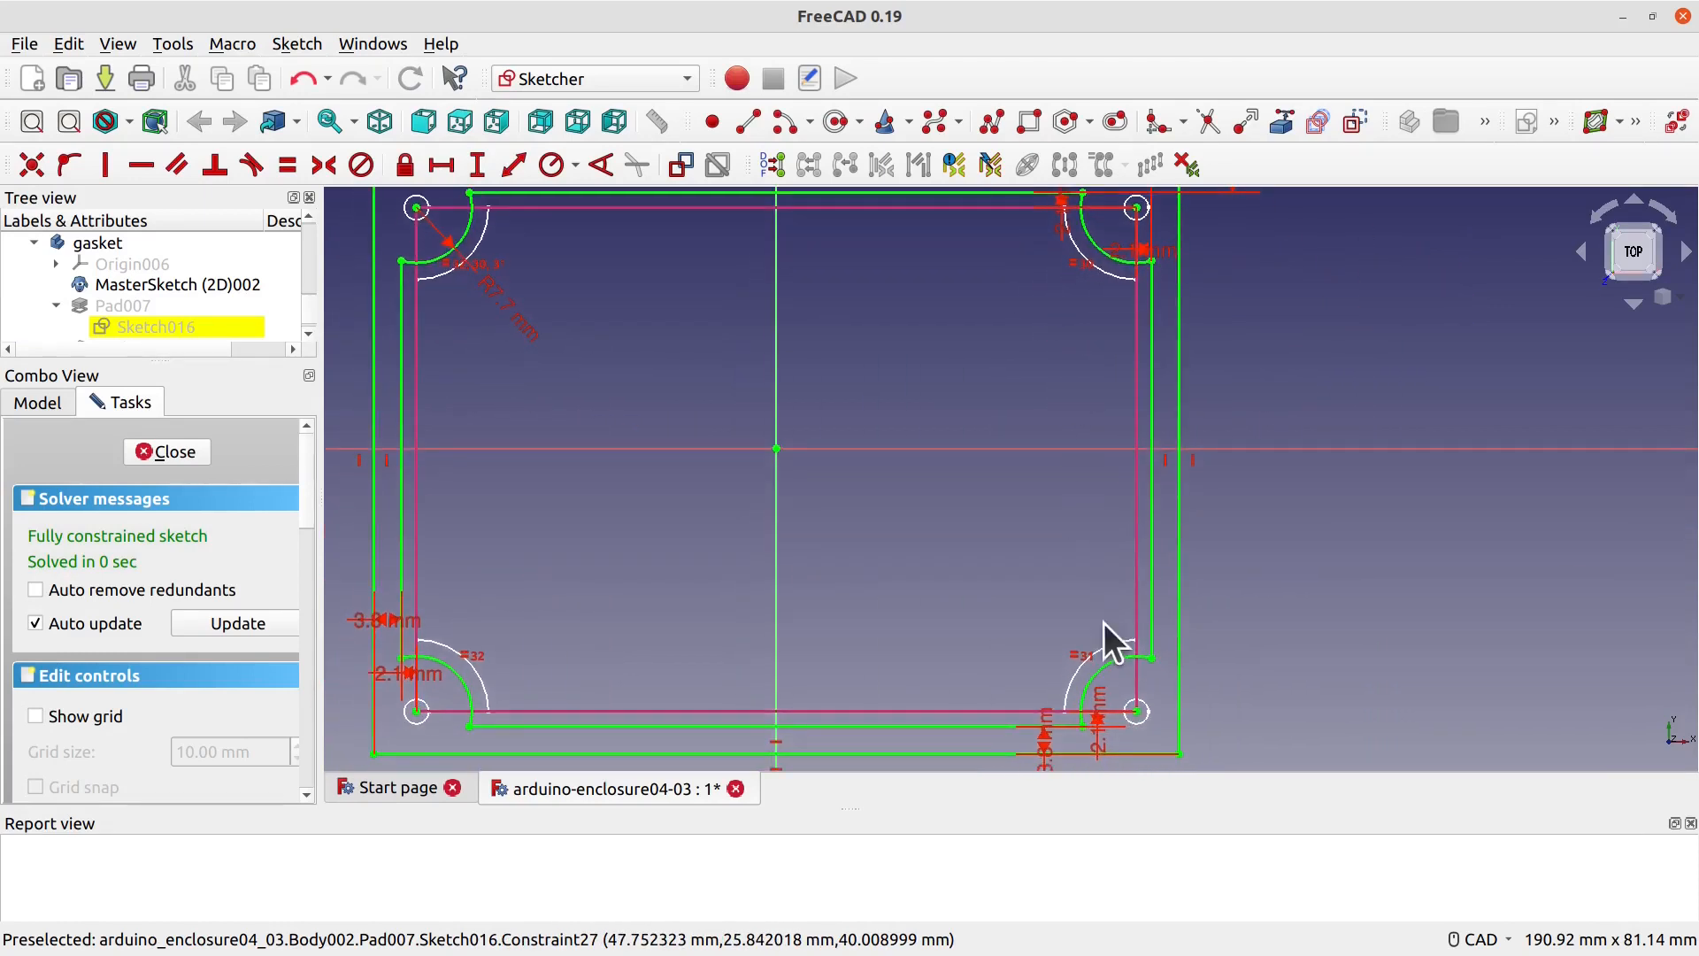
pyautogui.moveTo(792, 565)
pyautogui.mouseDown(button='middle')
pyautogui.moveTo(838, 619)
pyautogui.moveTo(855, 554)
pyautogui.mouseUp(button='middle')
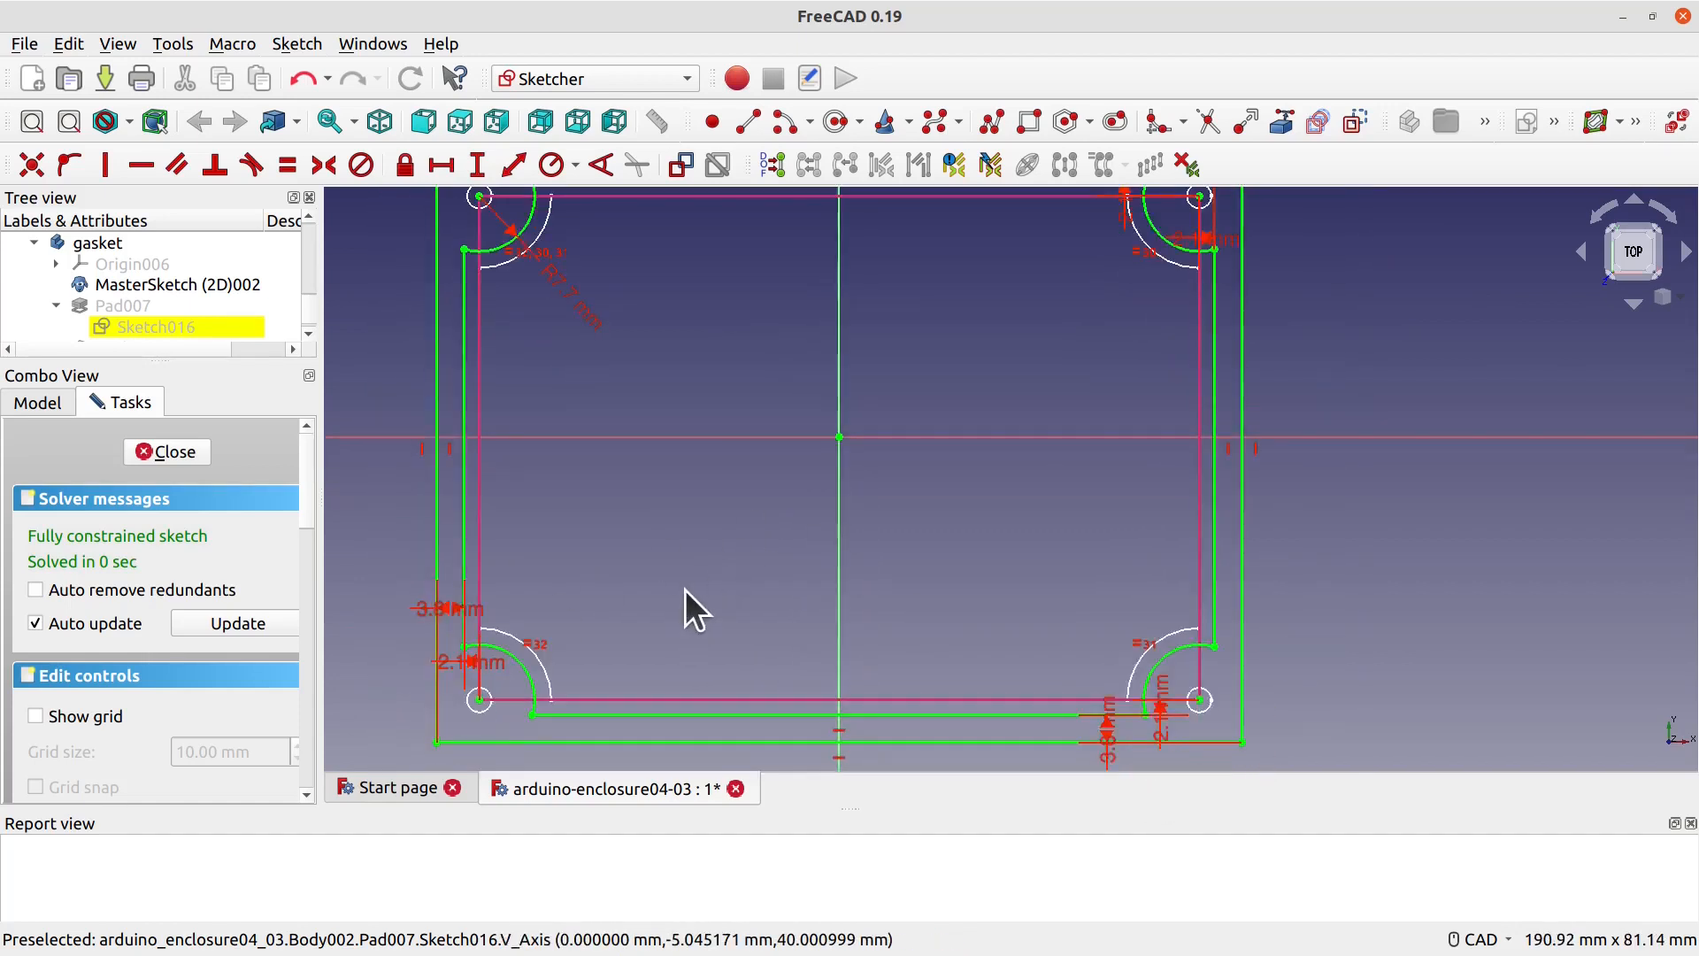
pyautogui.moveTo(729, 439); pyautogui.dragTo(756, 527, button='middle')
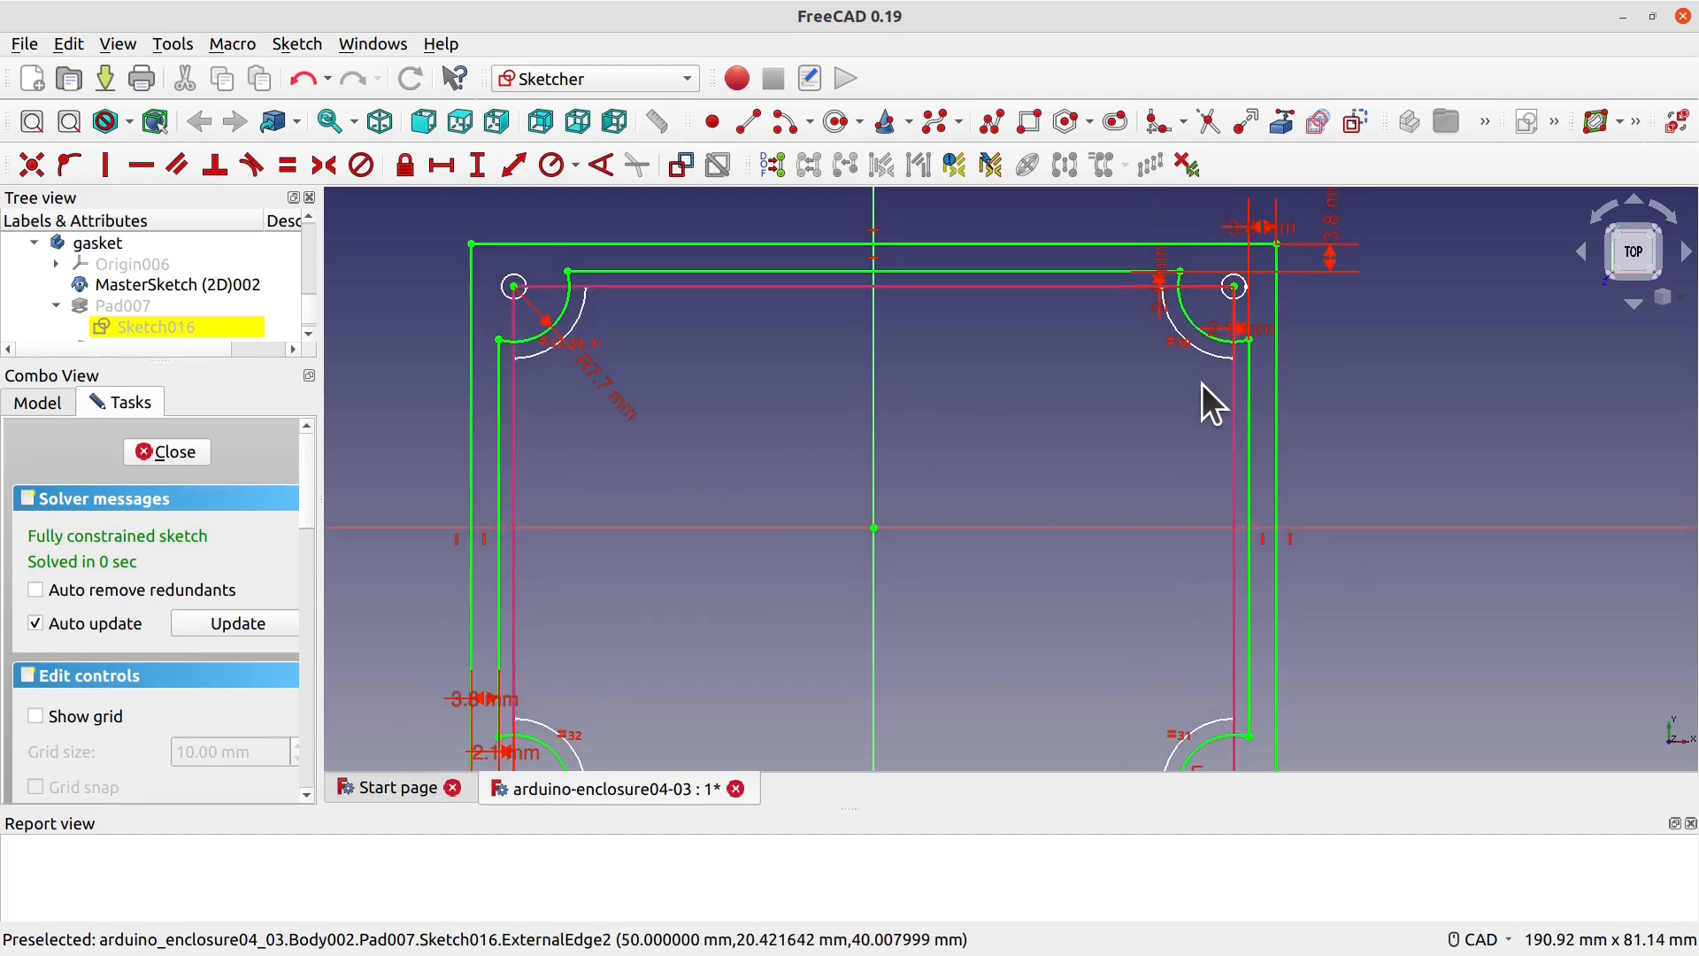
pyautogui.scroll(1, 1202, 384)
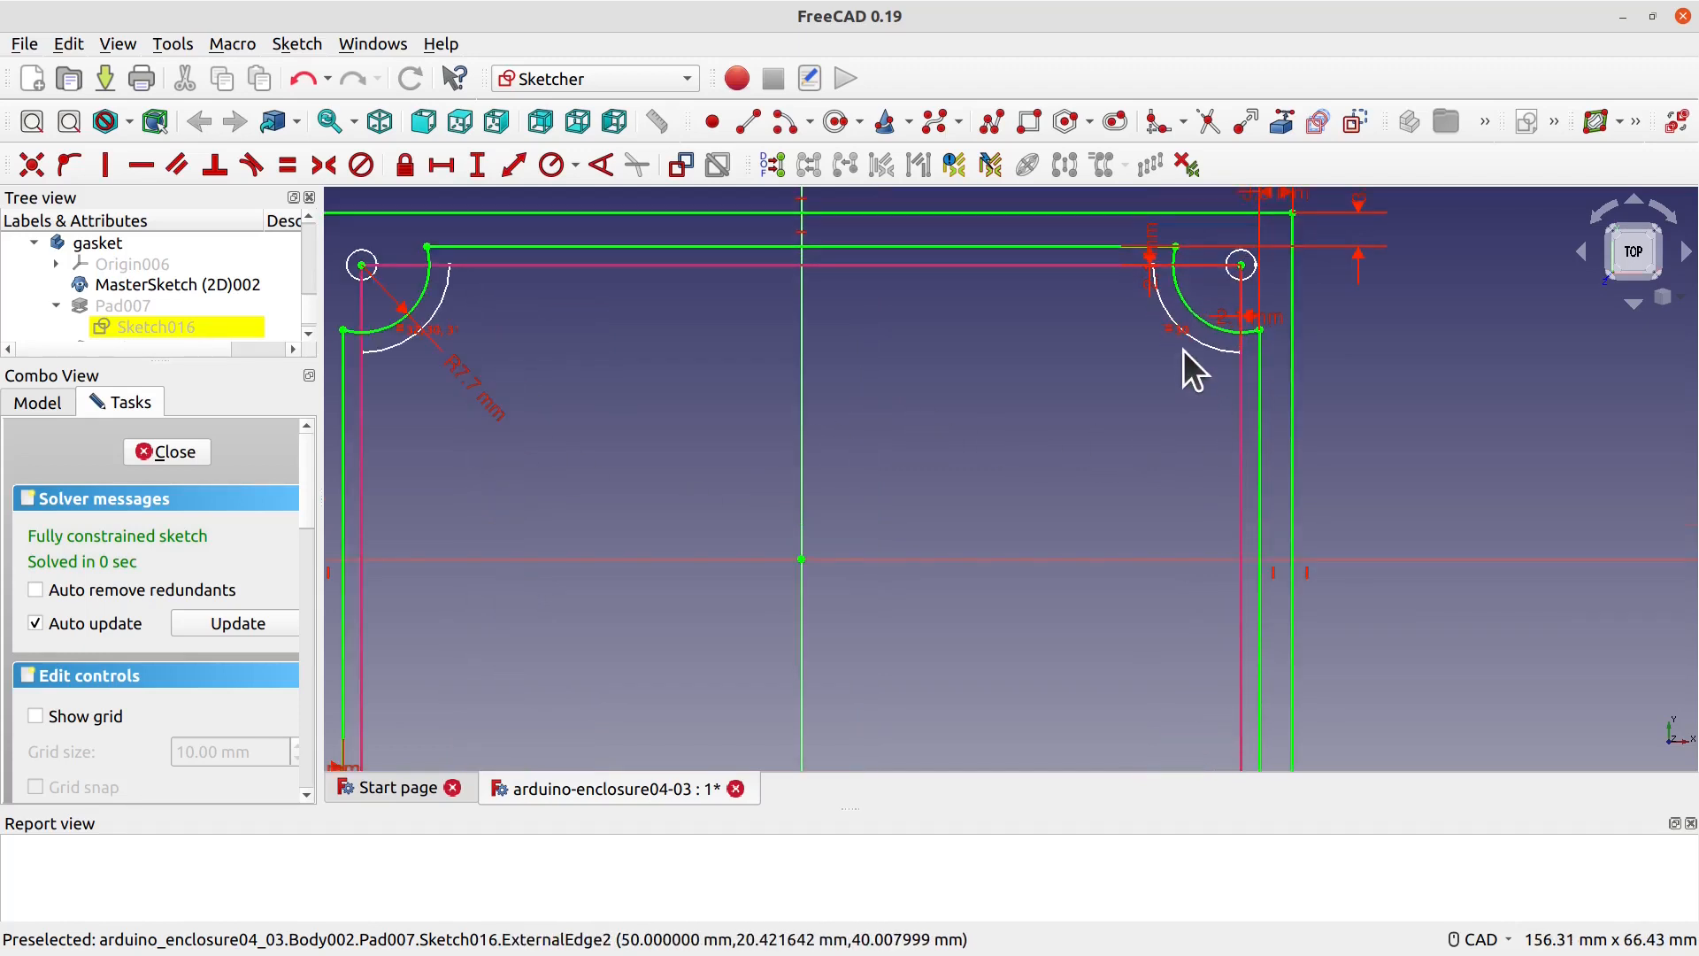
pyautogui.doubleClick(1151, 279)
pyautogui.click(838, 443)
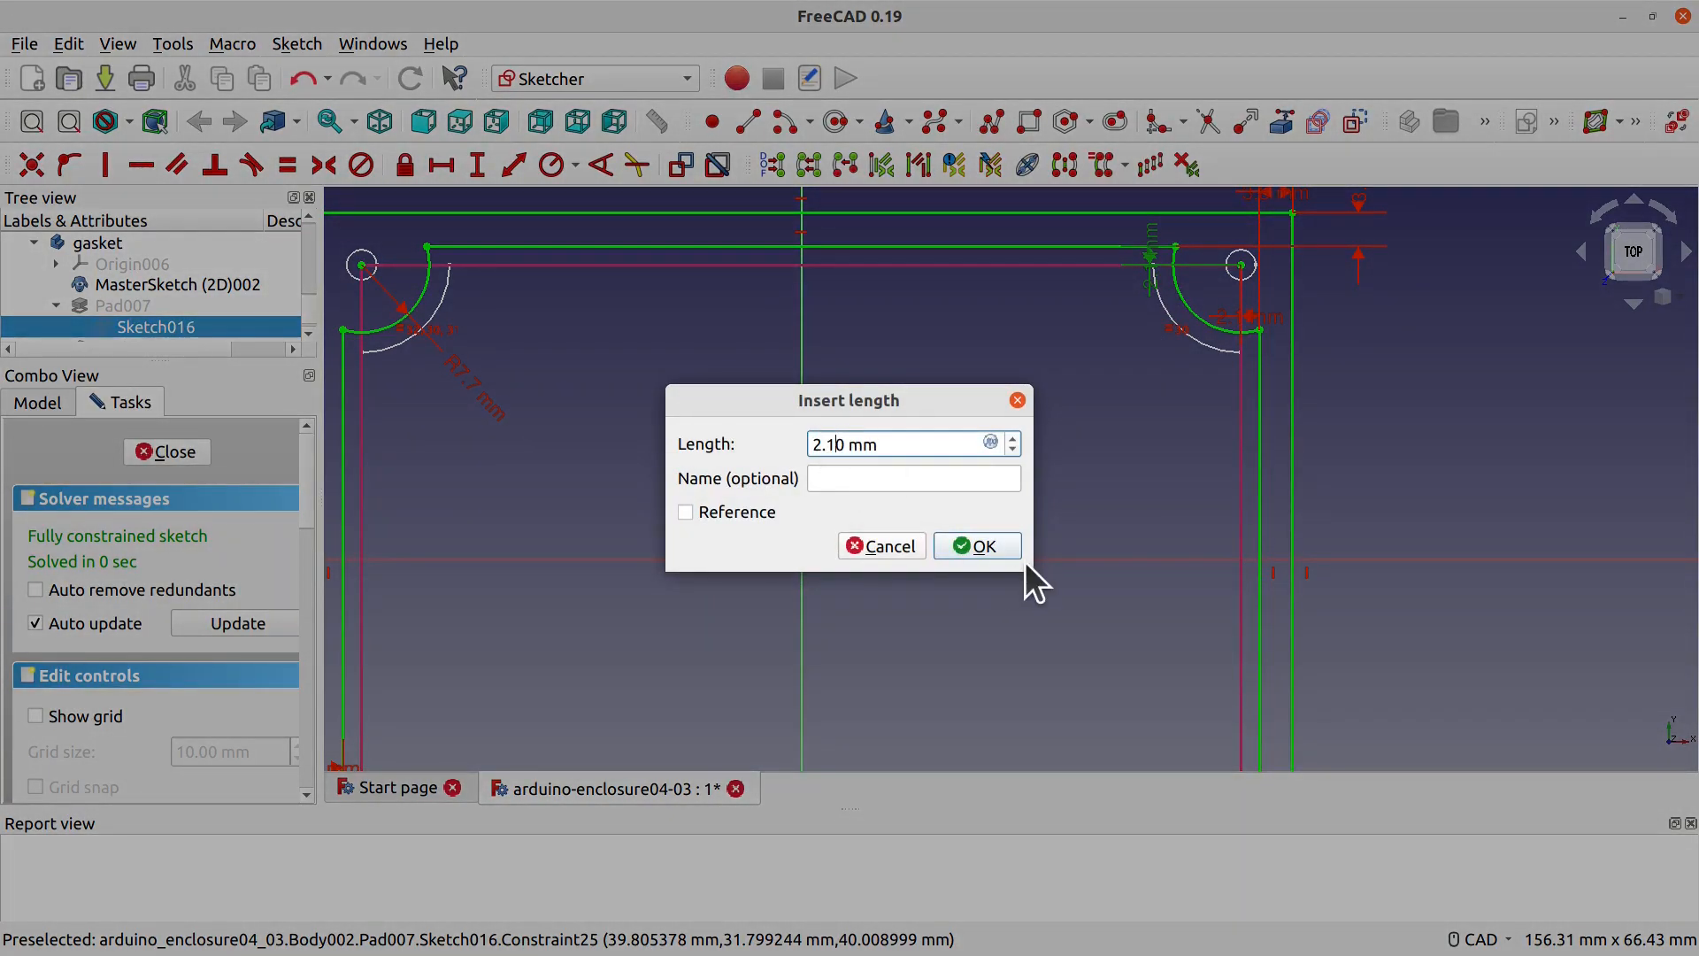
pyautogui.press('BackSpace')
pyautogui.write('3')
pyautogui.click(959, 548)
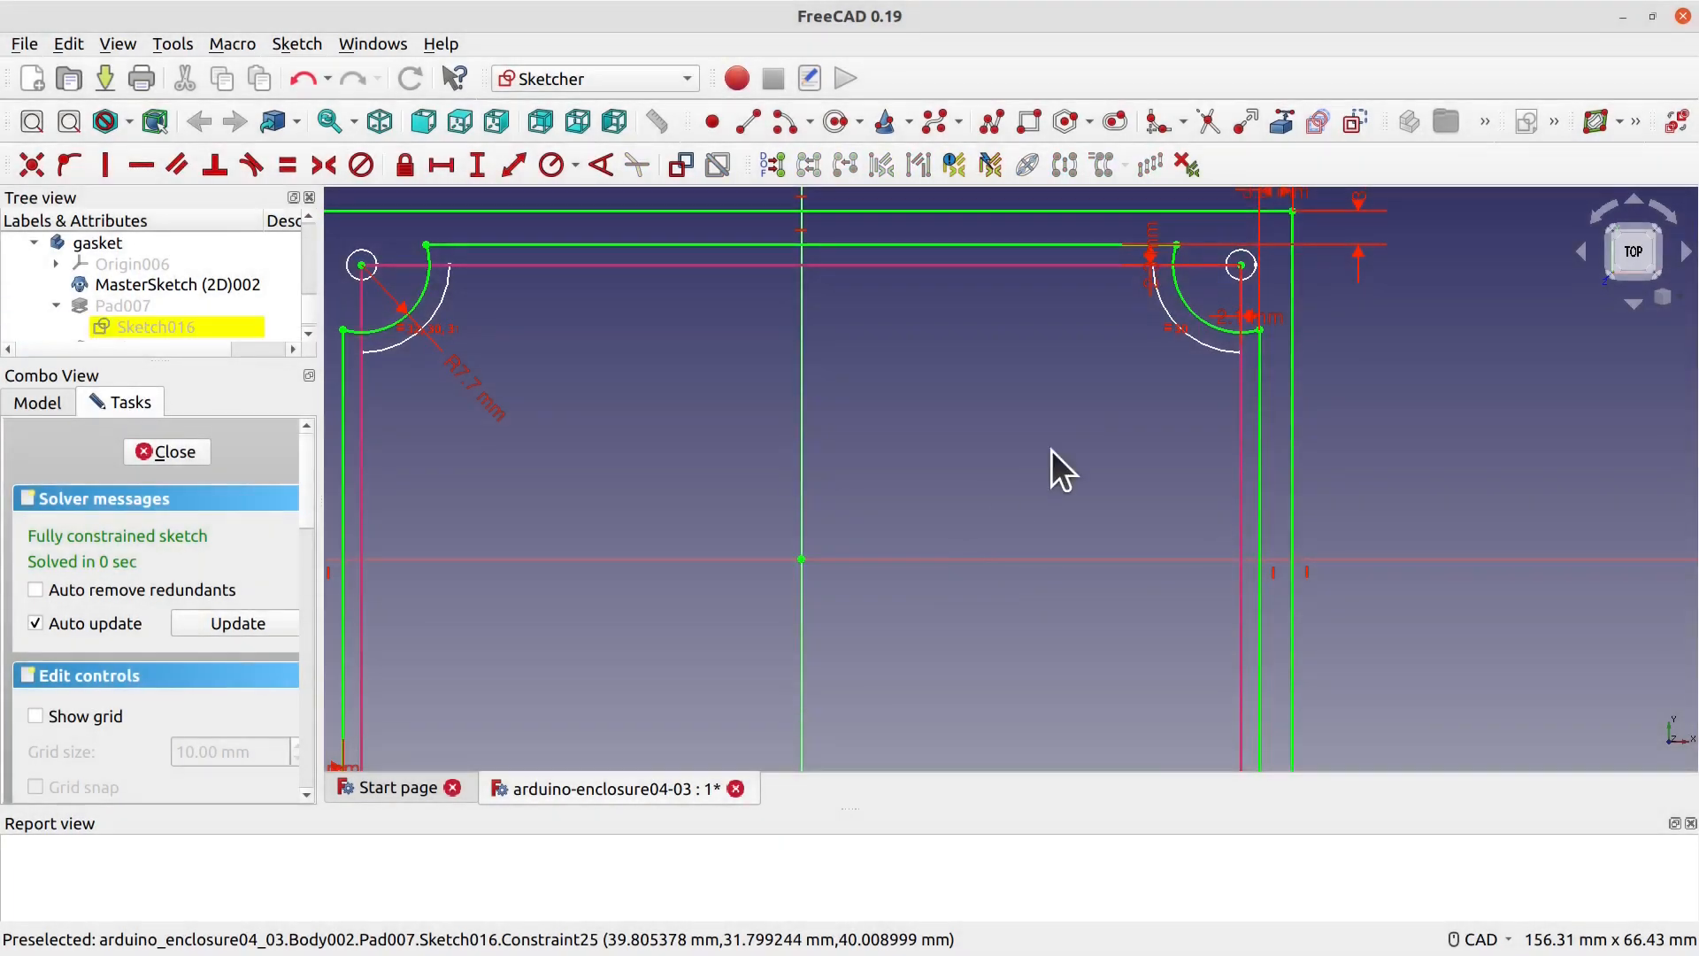
# Step: Move the horizontal offset dimension at the gasket's upper-right corner outside the outline and set it to 2.3 mm
pyautogui.moveTo(1256, 316); pyautogui.dragTo(1422, 389)
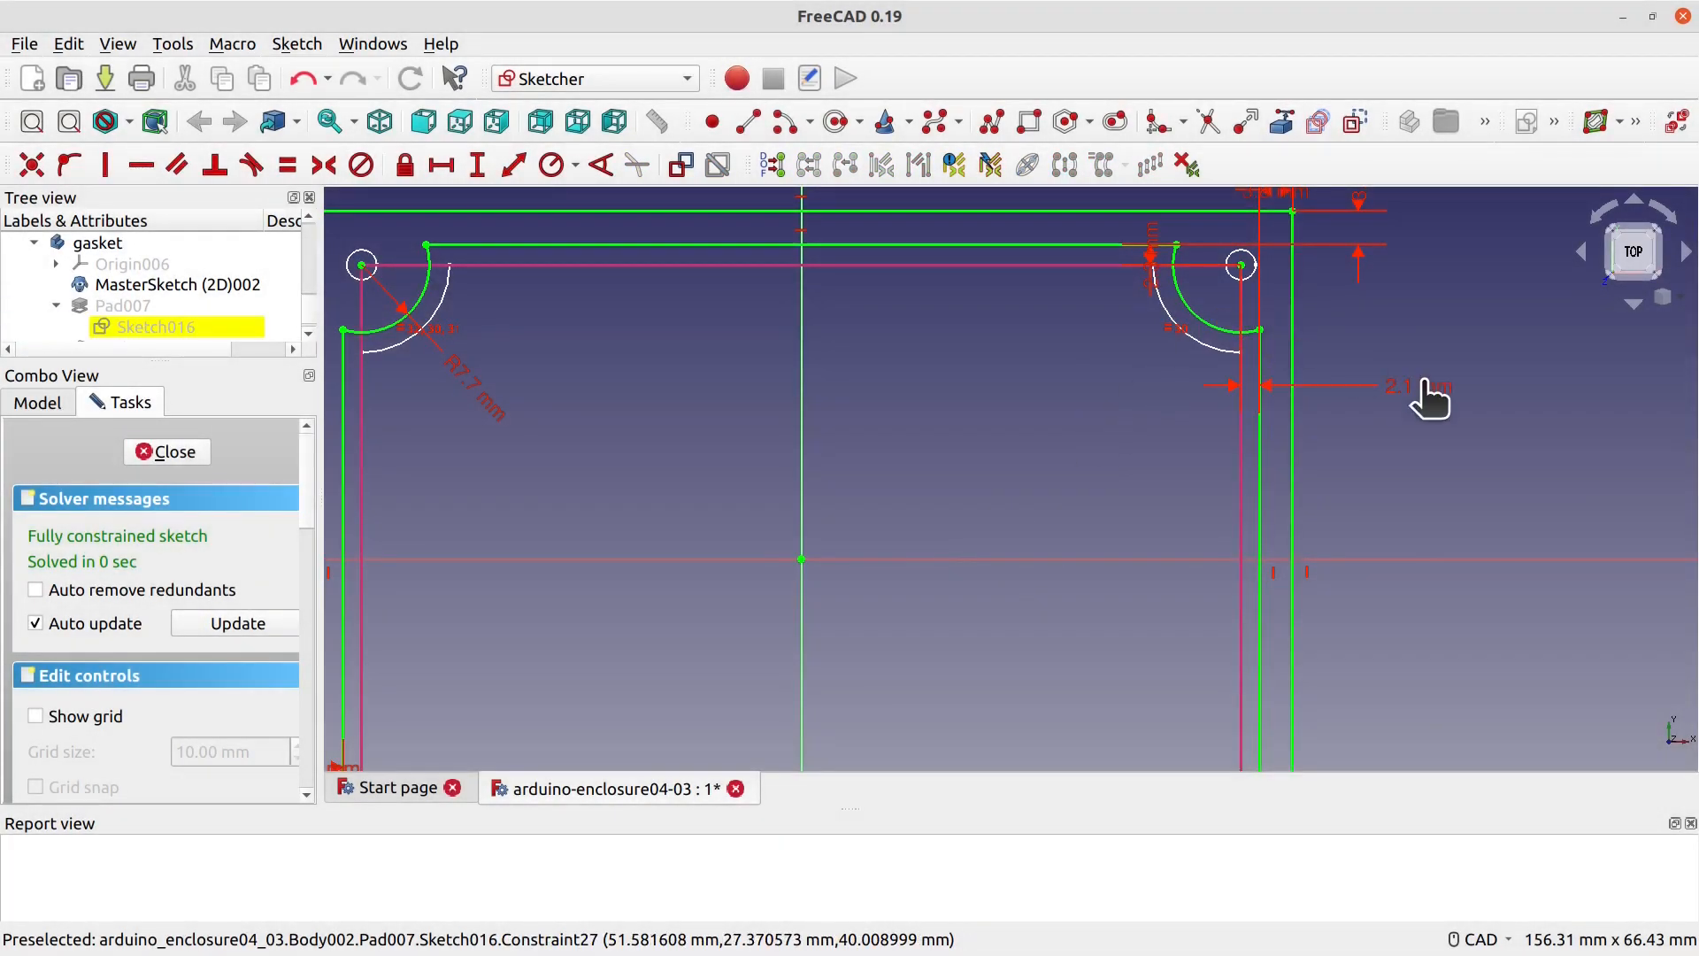
pyautogui.doubleClick(1422, 389)
pyautogui.click(842, 444)
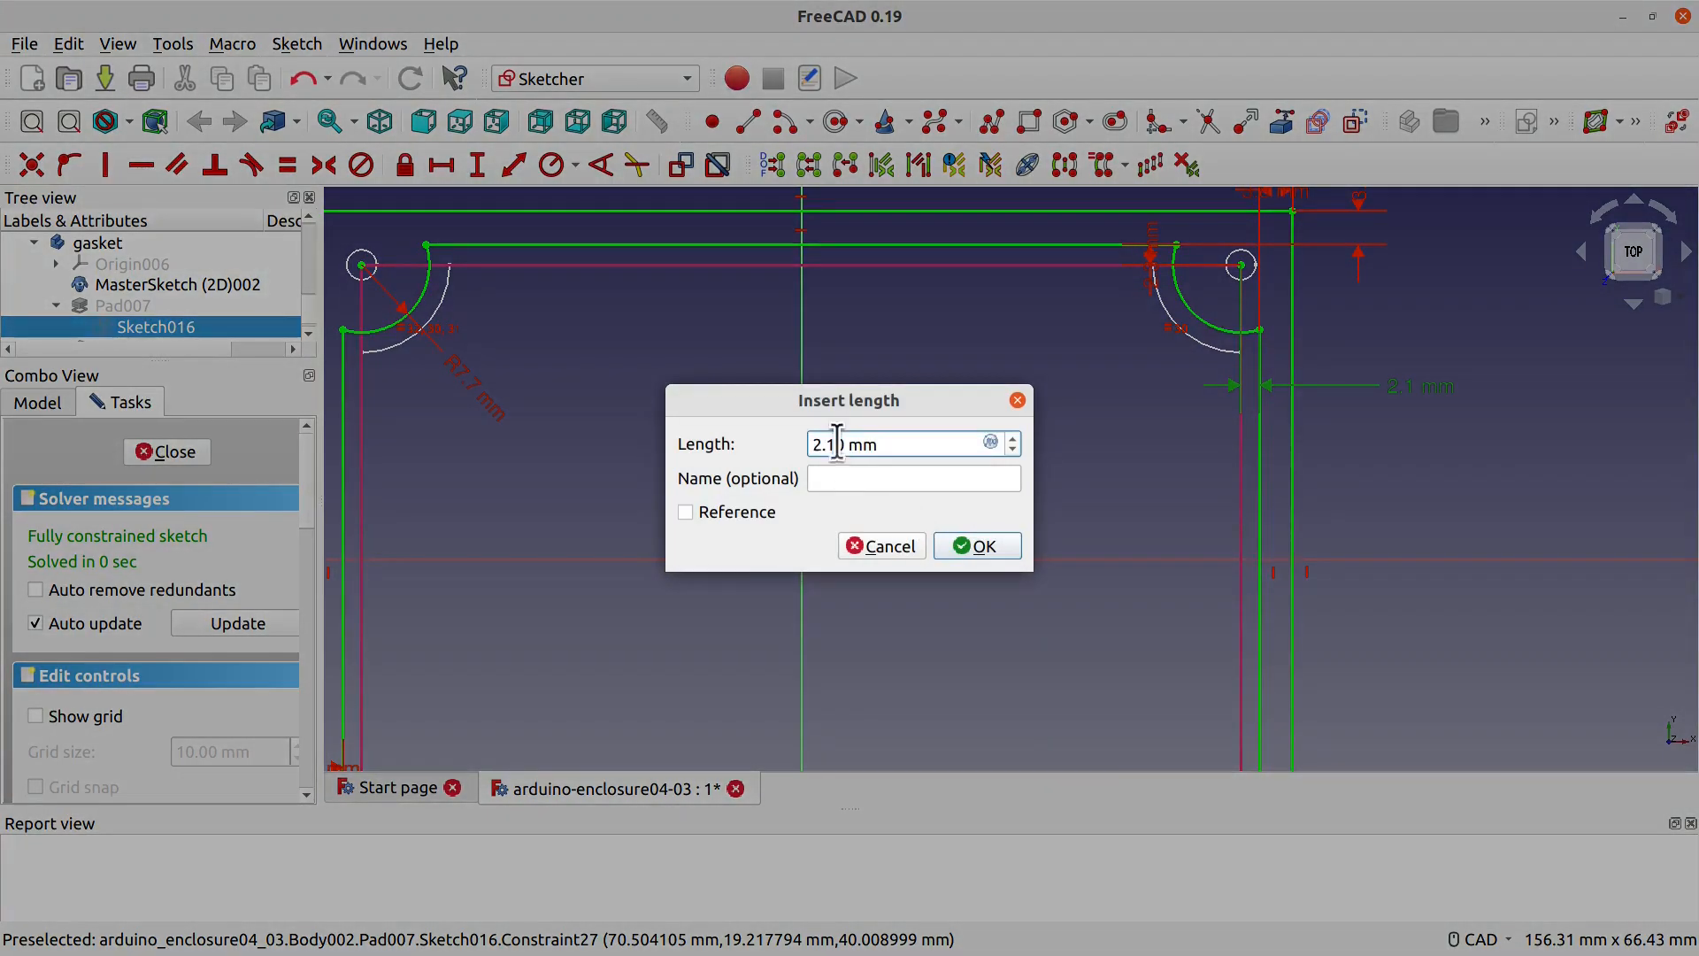
pyautogui.press('BackSpace')
pyautogui.write('3')
pyautogui.click(1009, 545)
pyautogui.scroll(-3, 1238, 554)
pyautogui.moveTo(1349, 600); pyautogui.dragTo(1280, 374, button='middle')
pyautogui.scroll(4, 1214, 580)
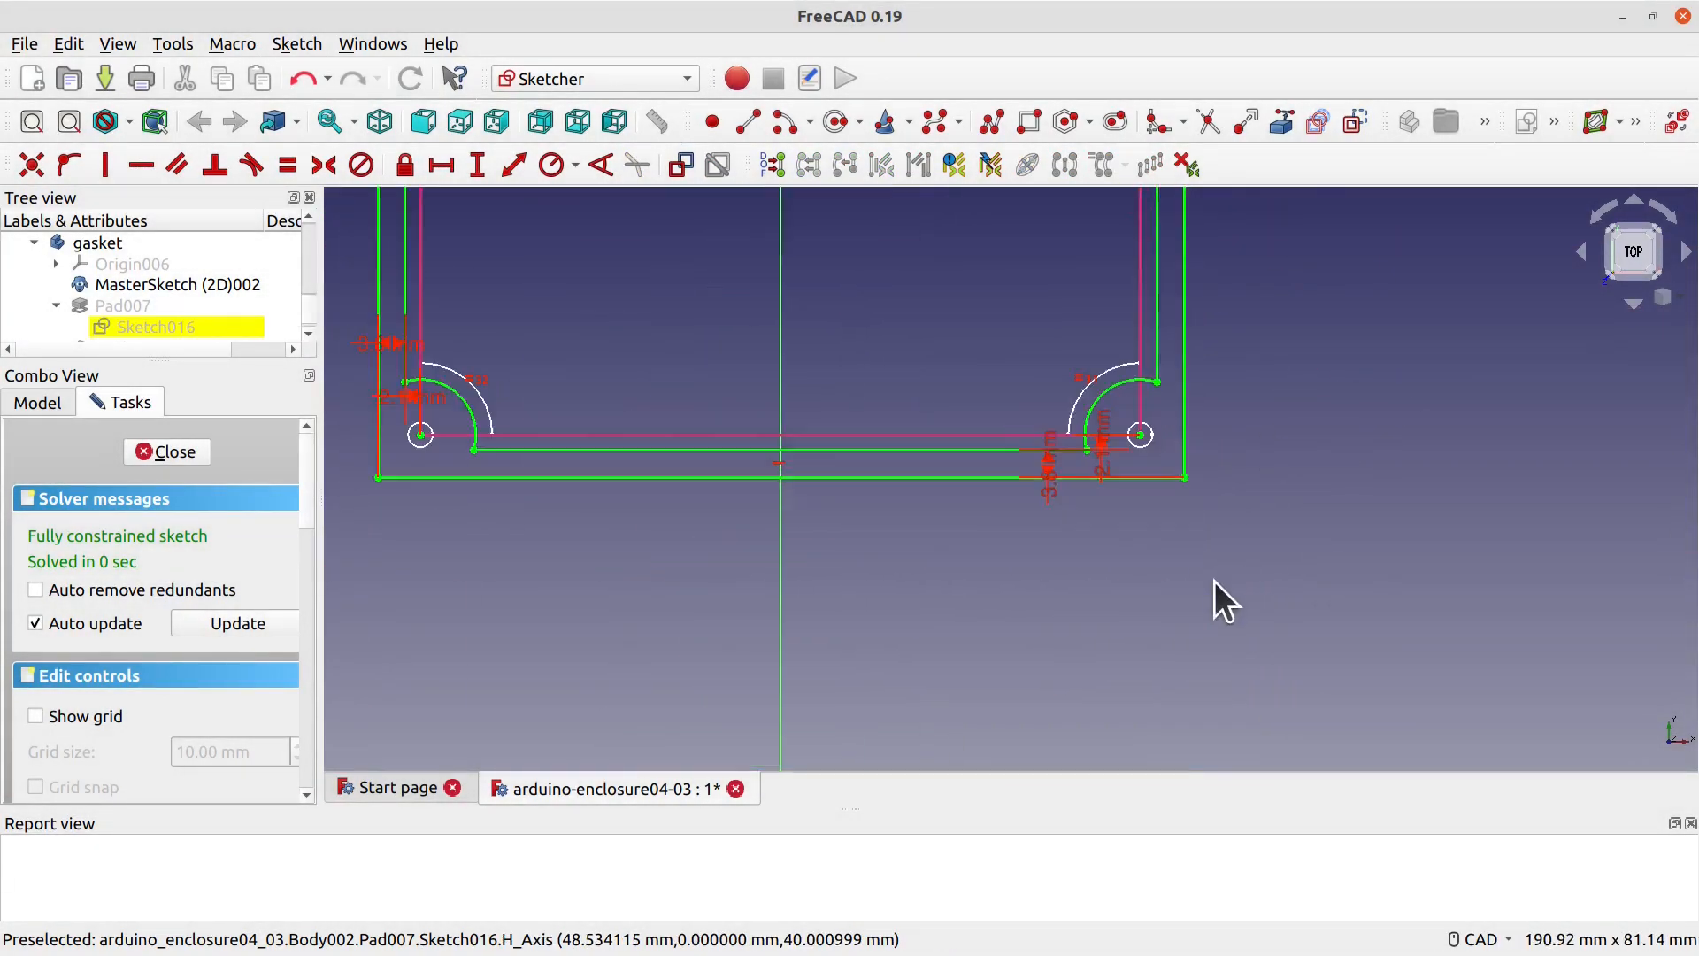
# Step: Move the vertical inner-edge offset dimension at the gasket's lower-right corner outside the outline and set it to 2.3 mm
pyautogui.moveTo(1047, 410); pyautogui.dragTo(1313, 537)
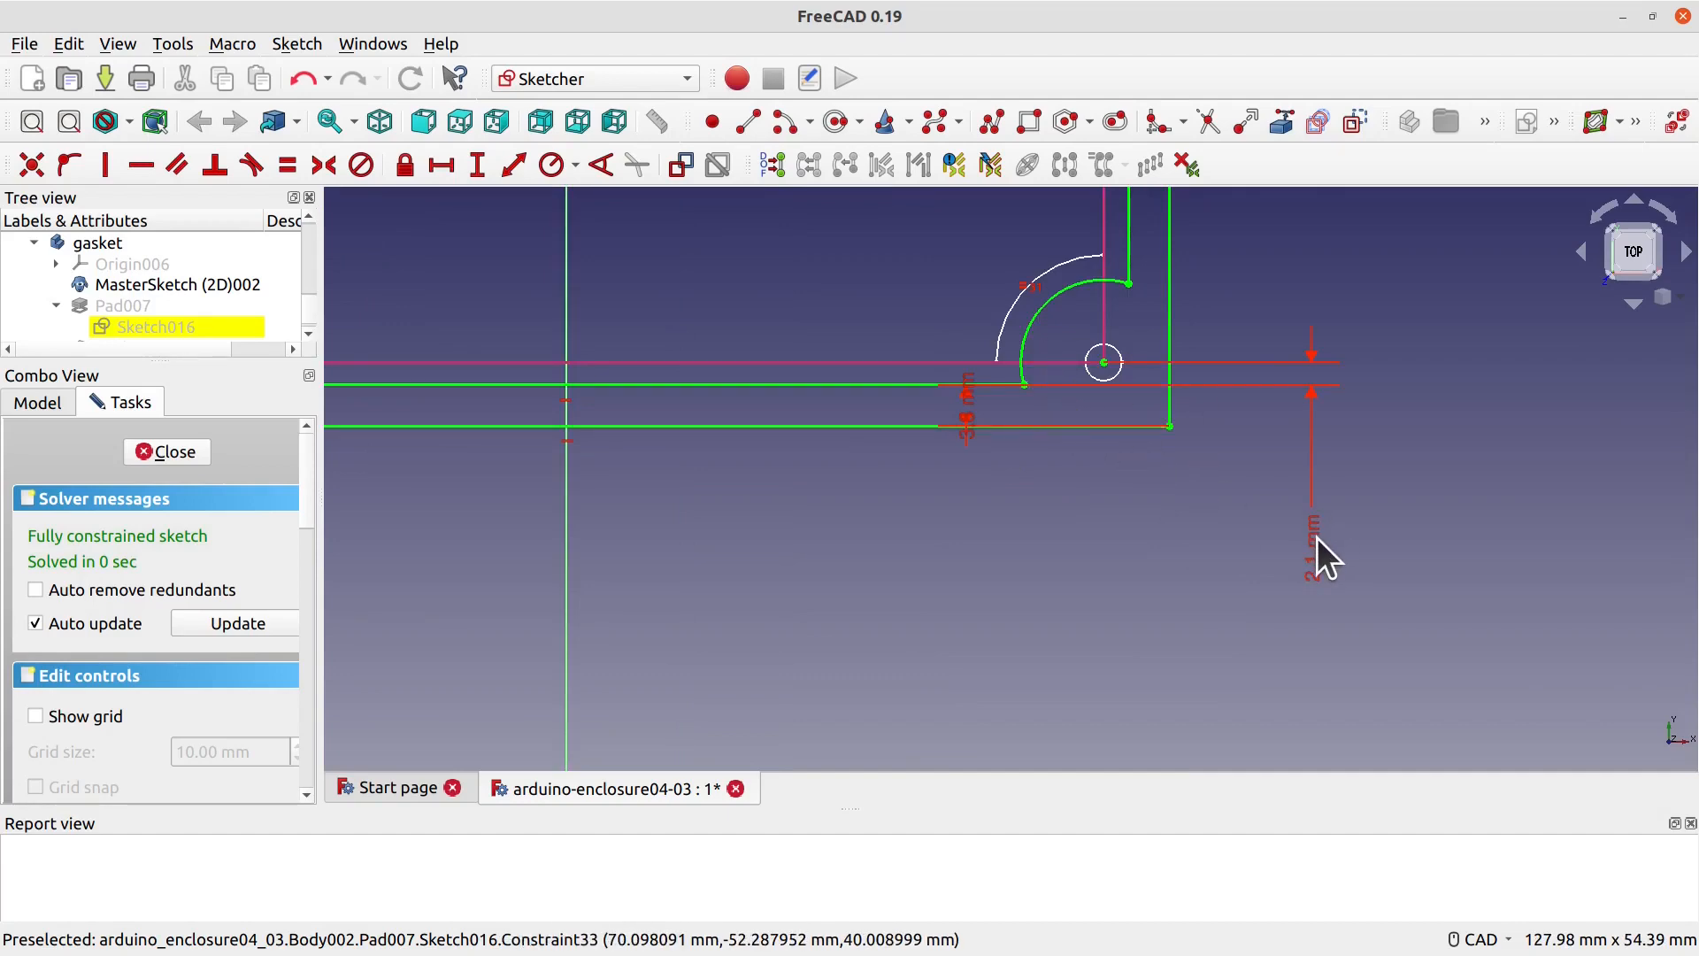
pyautogui.doubleClick(1314, 545)
pyautogui.click(825, 442)
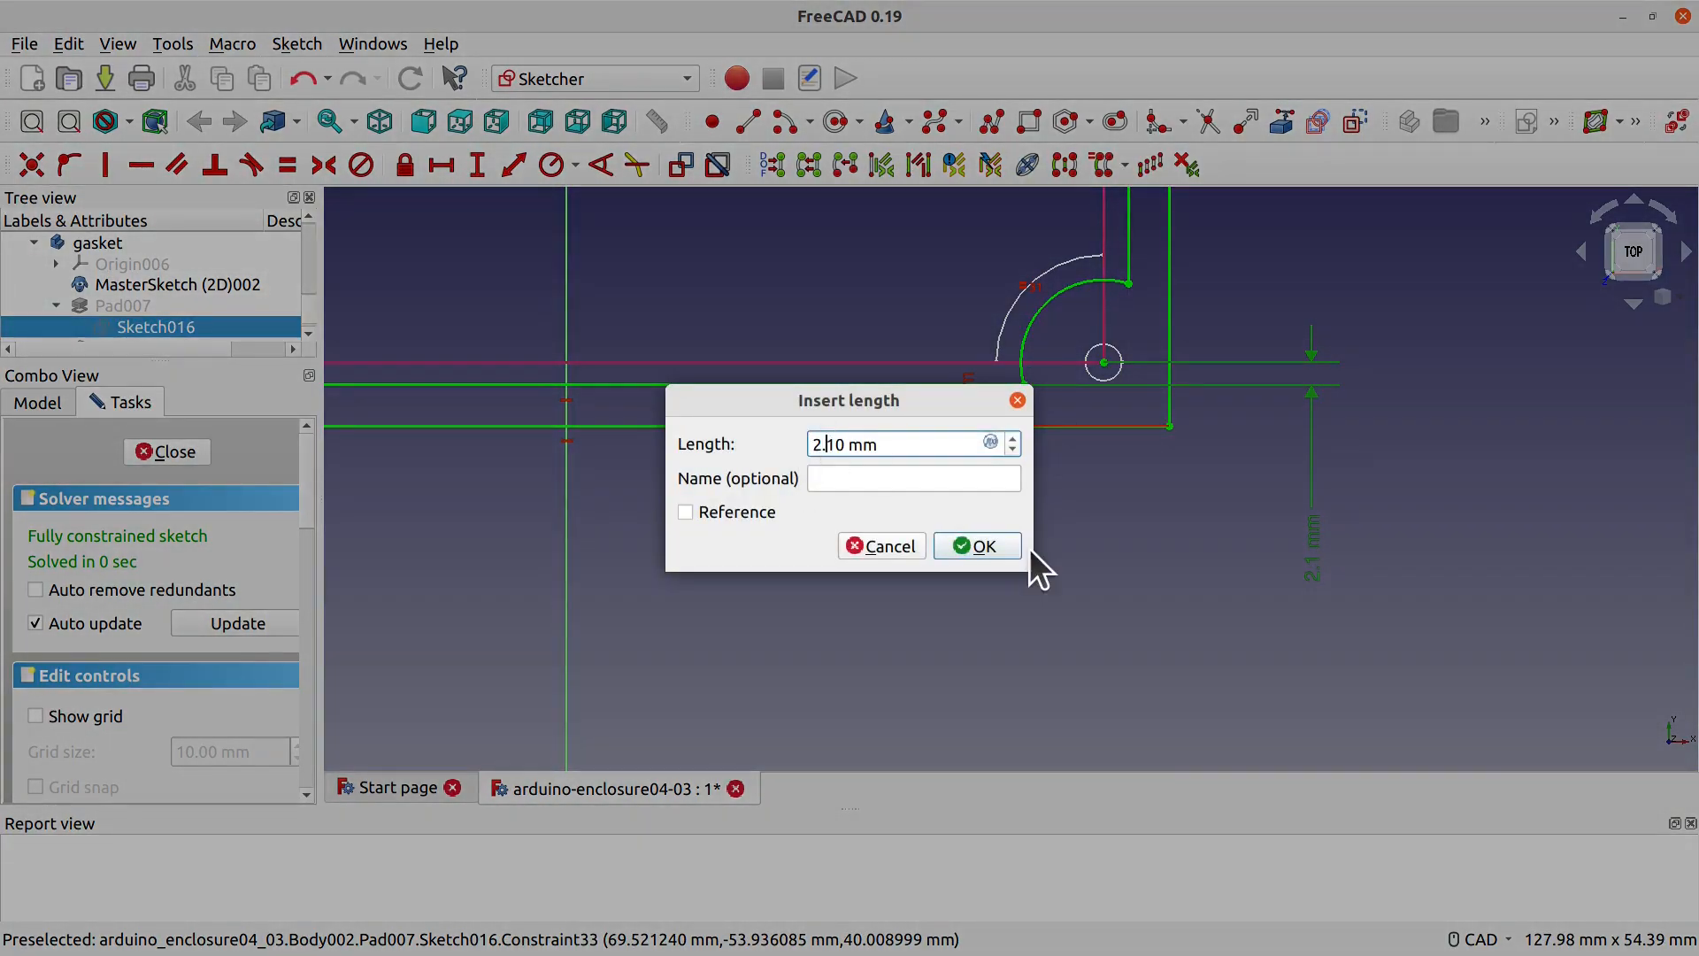
pyautogui.press('Delete')
pyautogui.write('3')
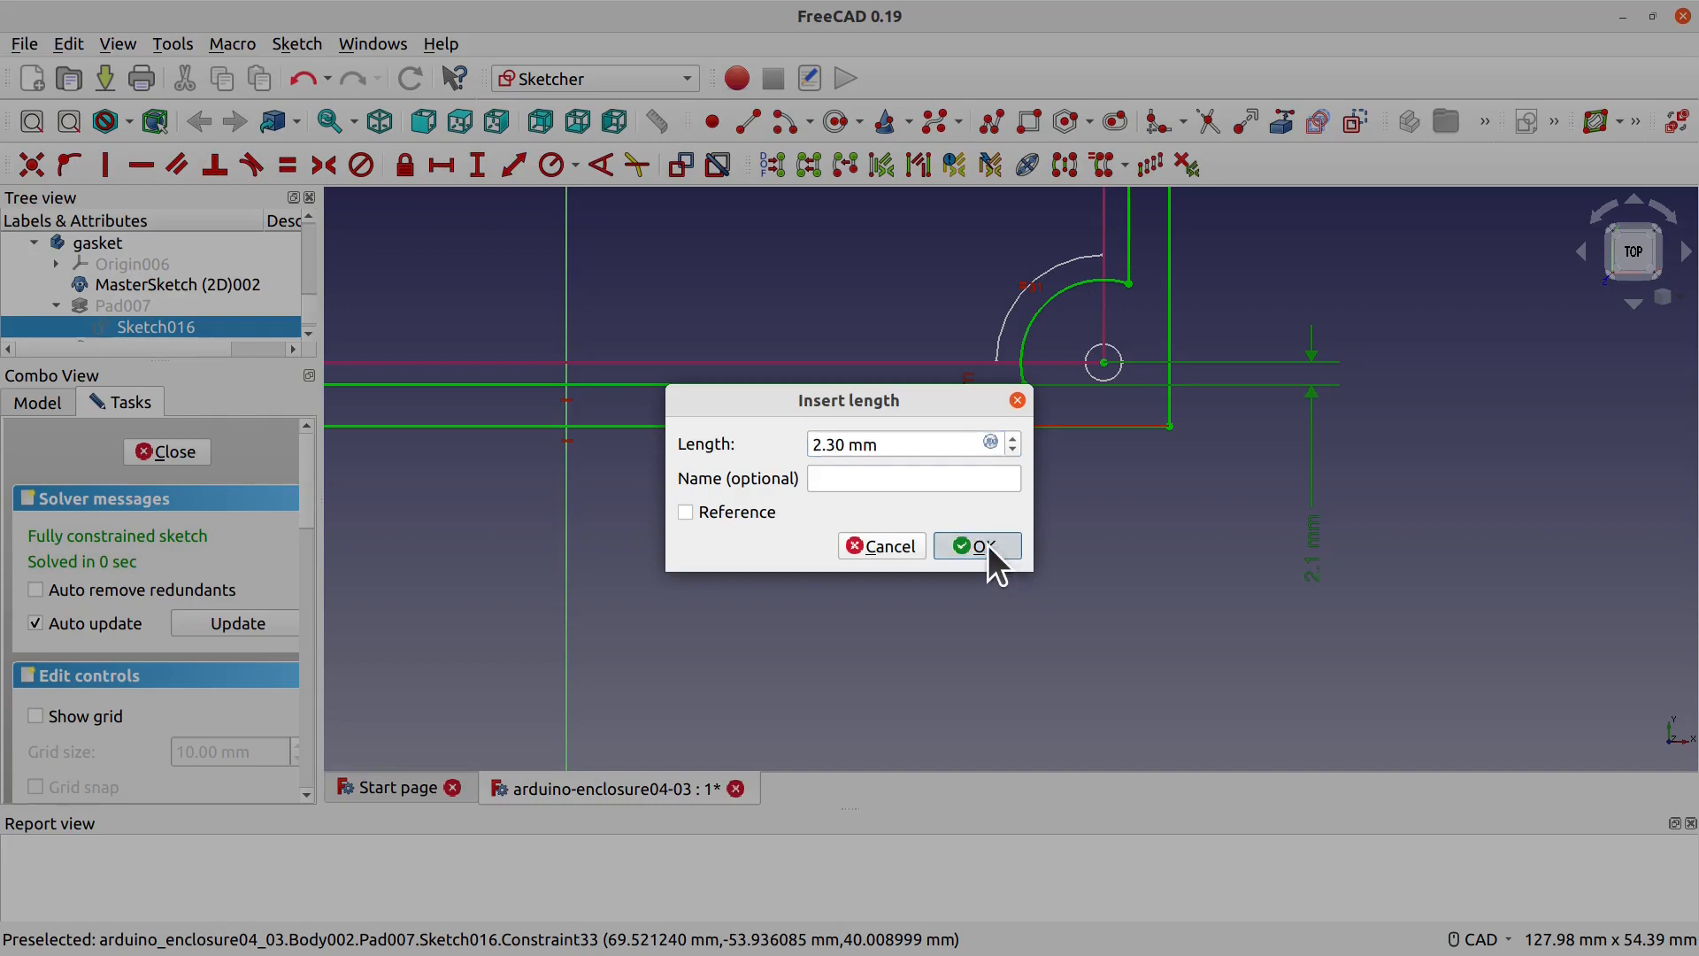
pyautogui.click(983, 549)
# Step: Move the horizontal inner-edge offset dimension at the gasket's lower-left corner outside the outline and set it to 2.3 mm
pyautogui.scroll(-1, 699, 614)
pyautogui.moveTo(699, 613)
pyautogui.mouseDown(button='middle')
pyautogui.moveTo(1231, 657)
pyautogui.moveTo(1203, 677)
pyautogui.mouseUp(button='middle')
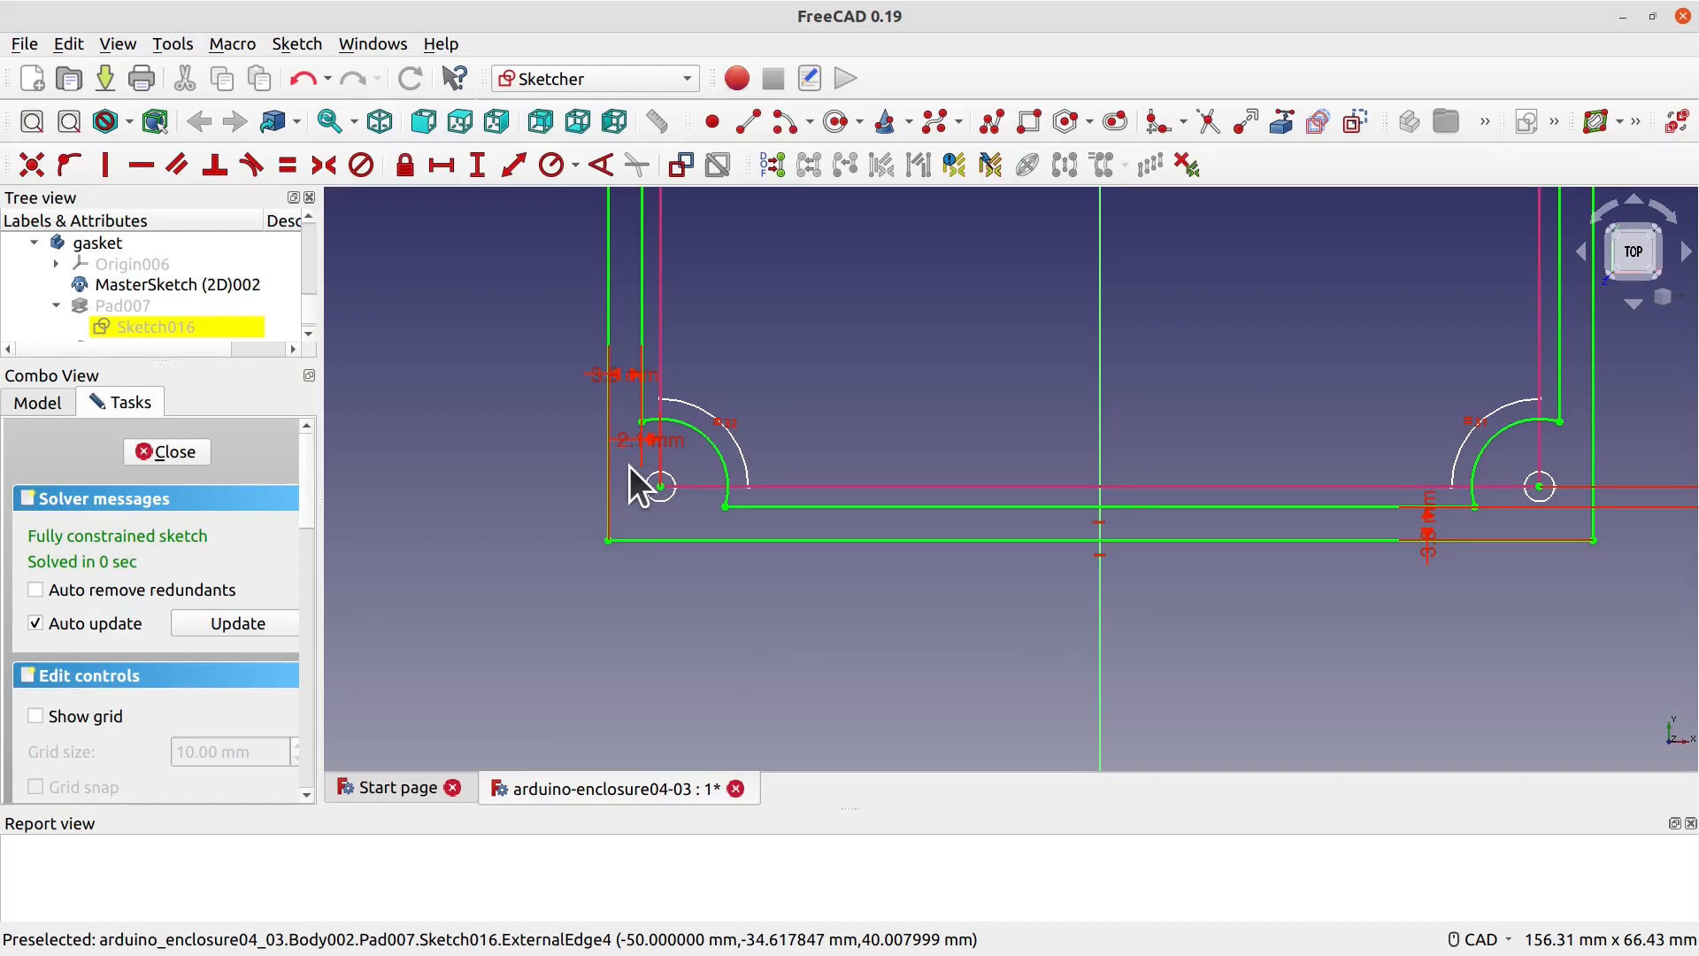
pyautogui.moveTo(637, 445); pyautogui.dragTo(467, 587)
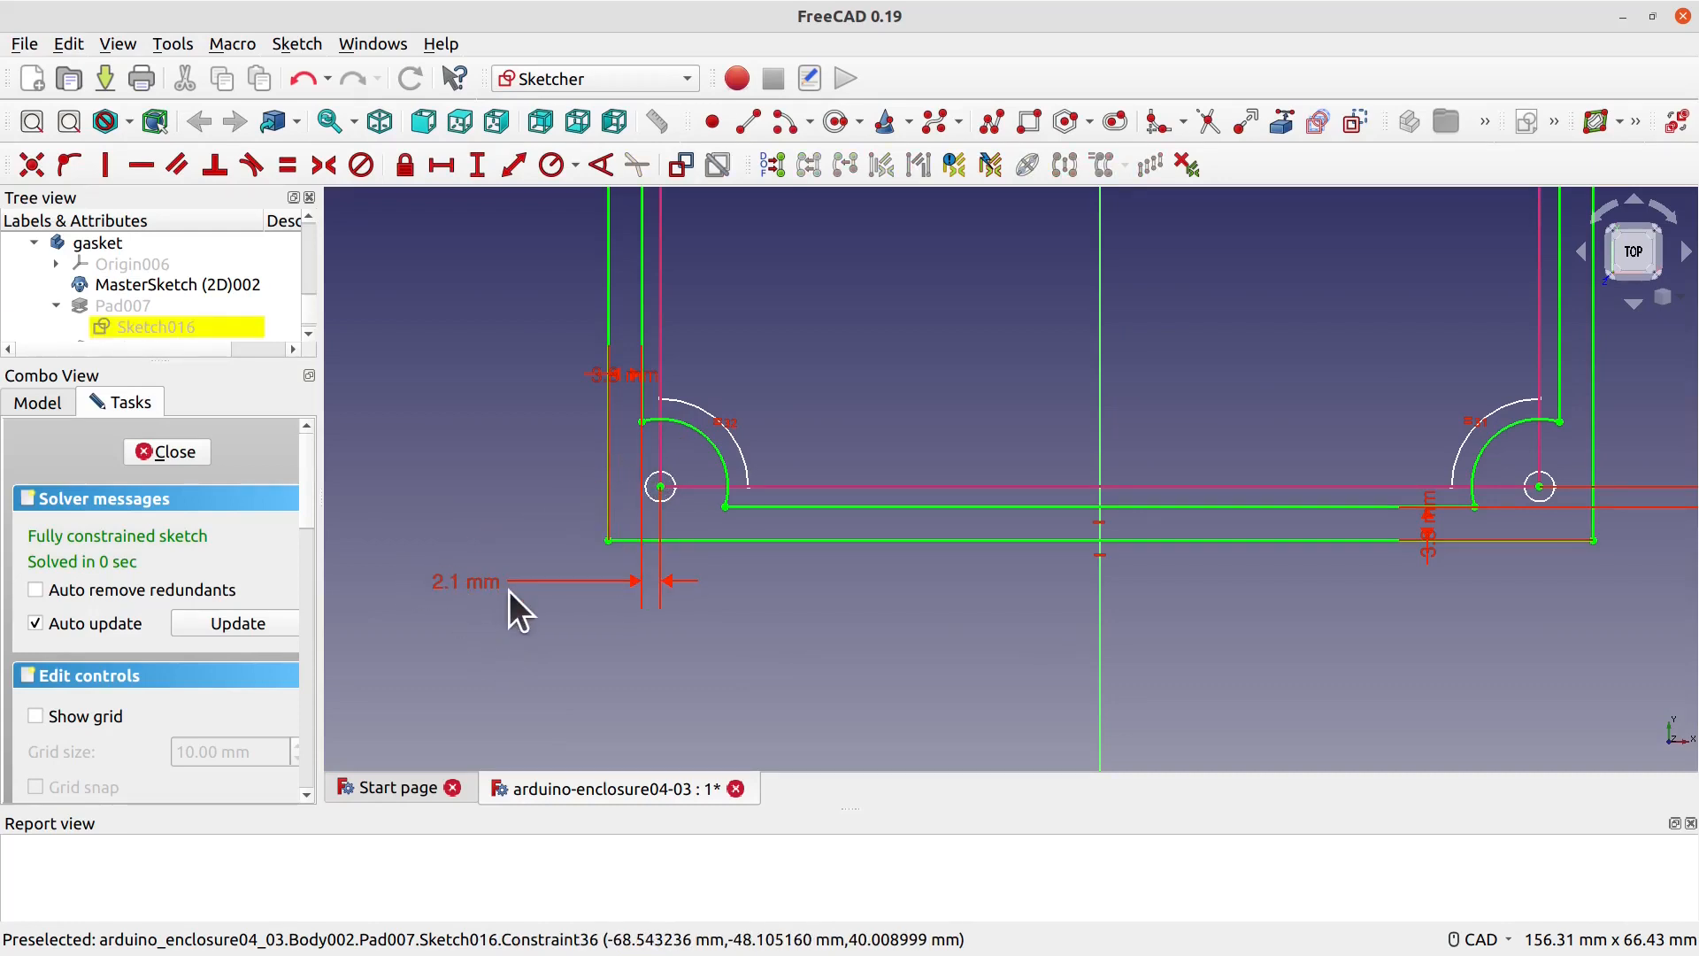
pyautogui.doubleClick(464, 577)
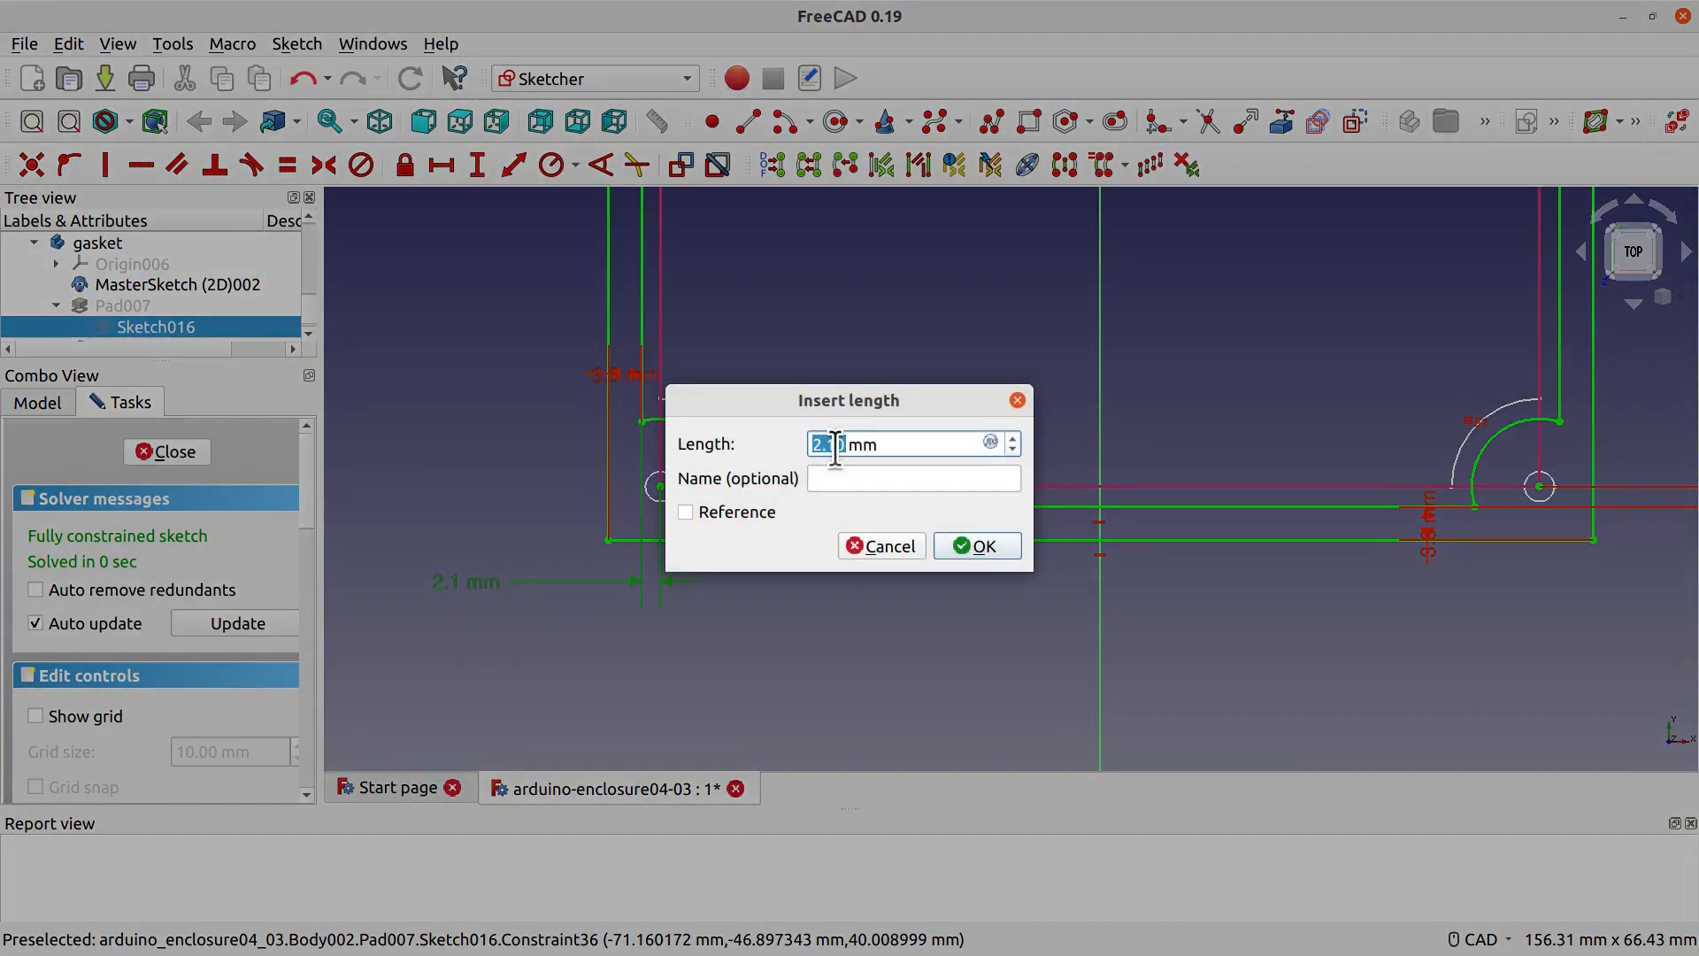
pyautogui.click(837, 447)
pyautogui.press('BackSpace')
pyautogui.write('3')
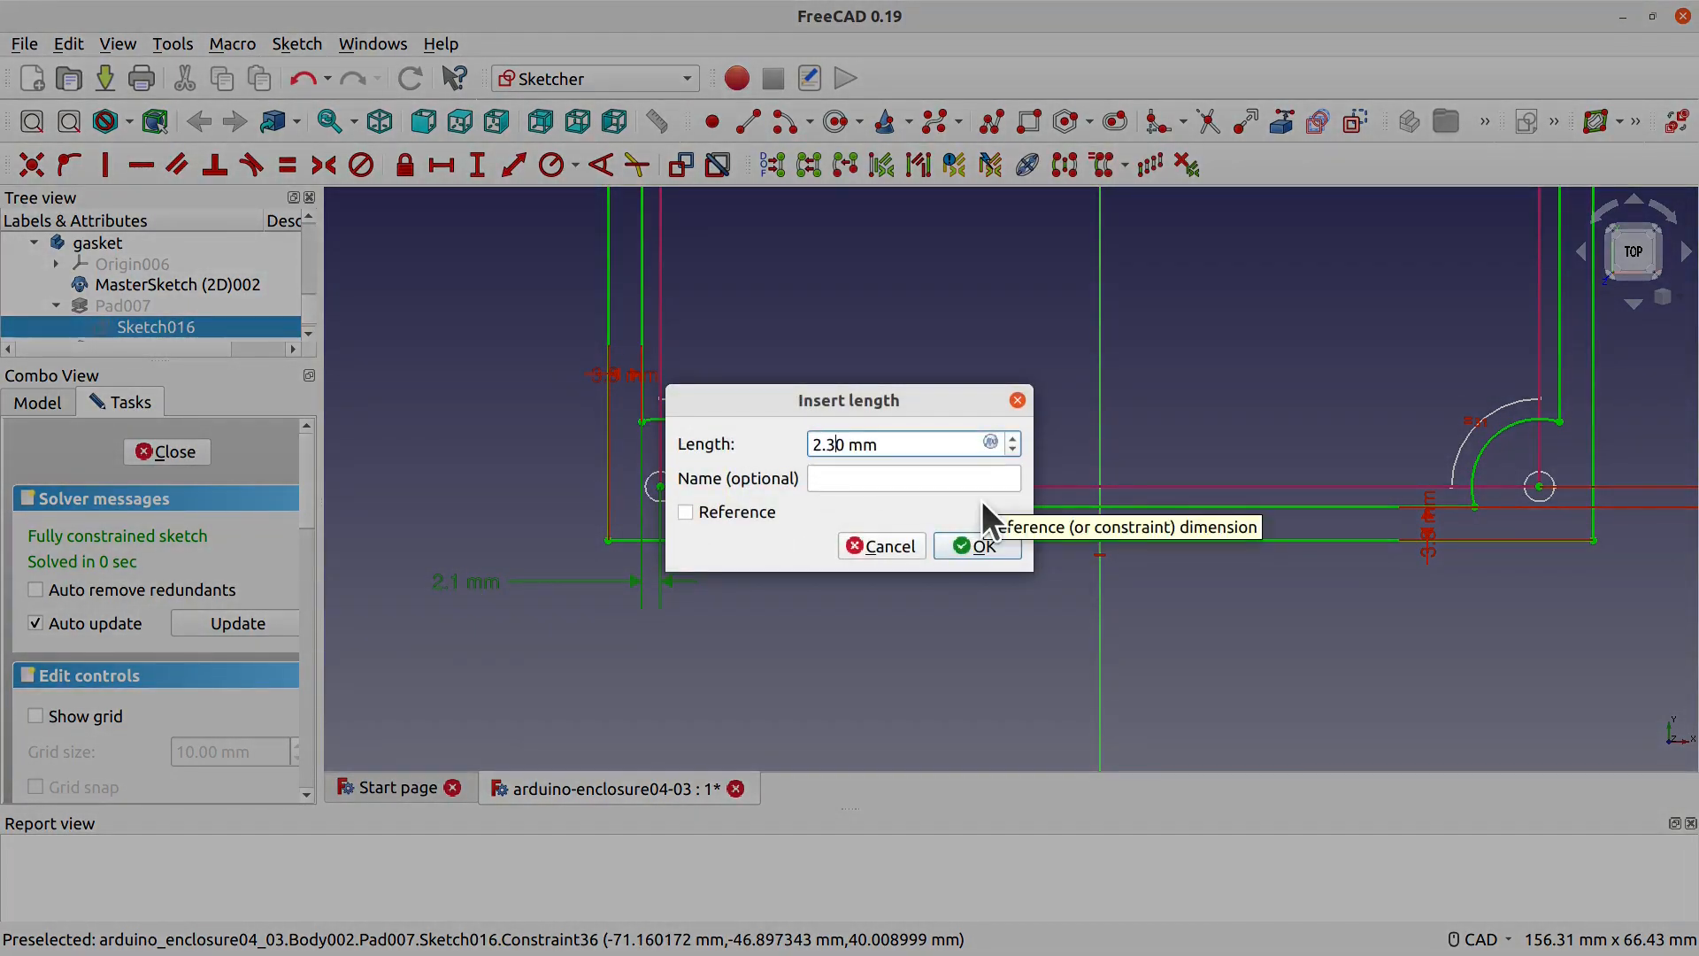
pyautogui.click(958, 544)
# Step: Move the vertical dimension between the gasket's upper inner and outer edges clear of the upper-right corner and set it to 3.6 mm
pyautogui.moveTo(884, 363); pyautogui.dragTo(883, 490, button='middle')
pyautogui.moveTo(740, 406); pyautogui.dragTo(757, 586, button='middle')
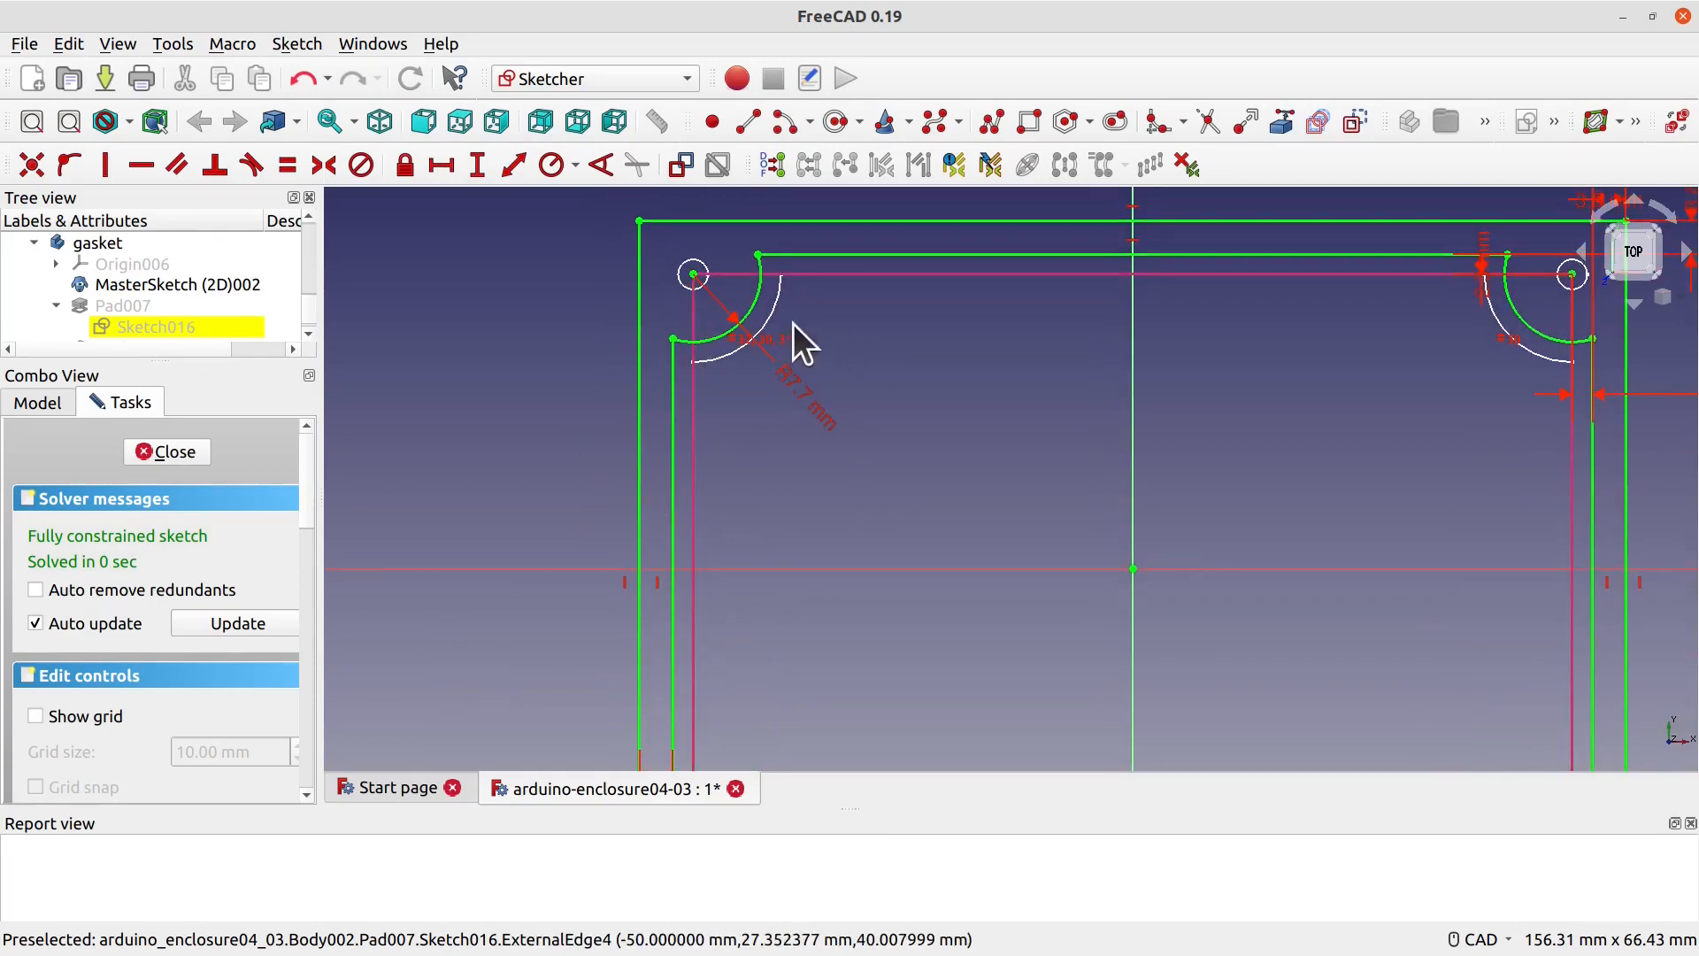
pyautogui.moveTo(1459, 407)
pyautogui.mouseDown(button='middle')
pyautogui.moveTo(1148, 523)
pyautogui.moveTo(1108, 498)
pyautogui.mouseUp(button='middle')
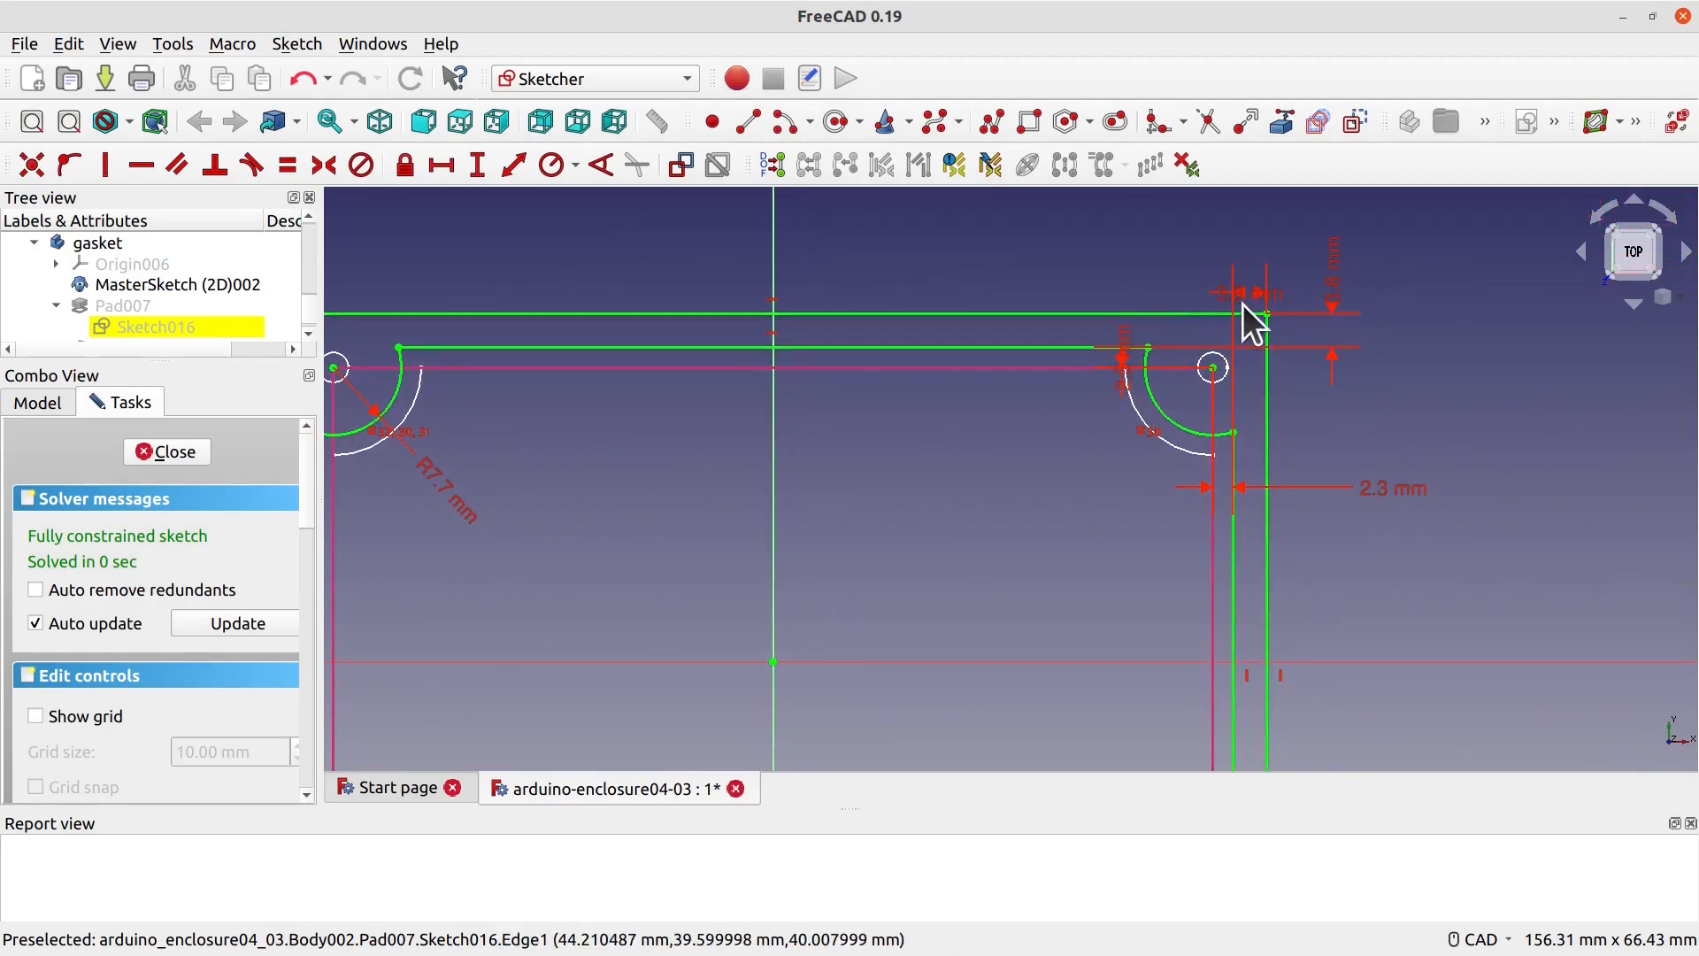
pyautogui.scroll(1, 1329, 322)
pyautogui.moveTo(1335, 278); pyautogui.dragTo(1434, 456)
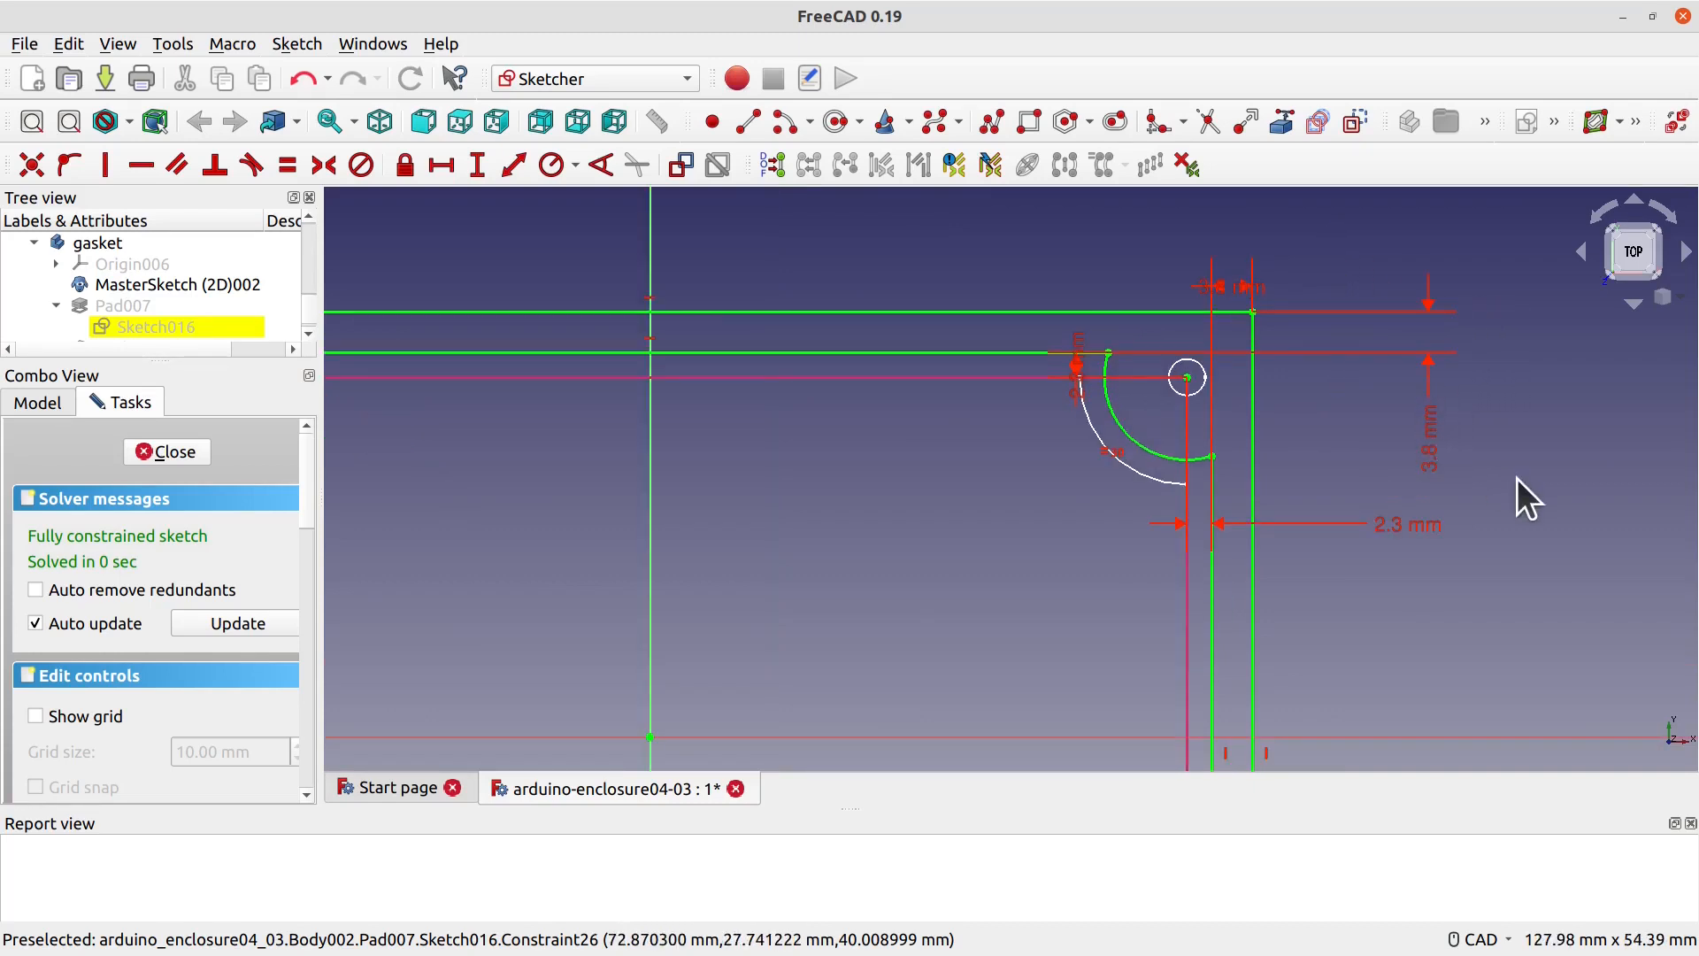
pyautogui.doubleClick(1434, 471)
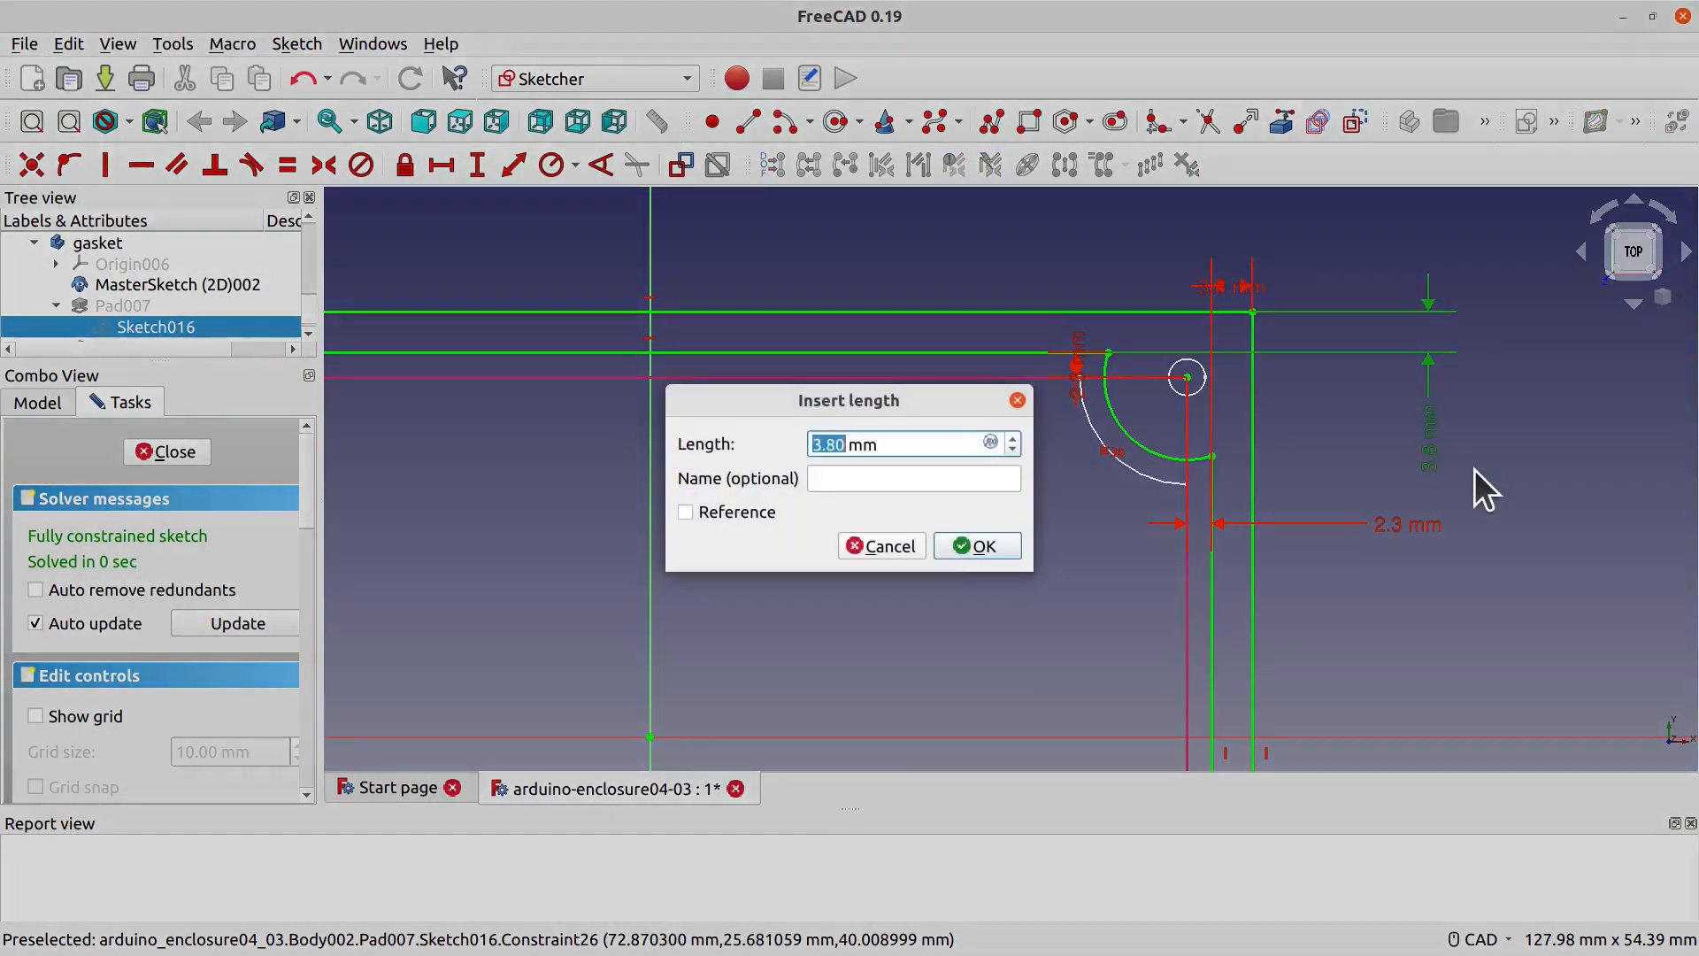
pyautogui.write('3.6')
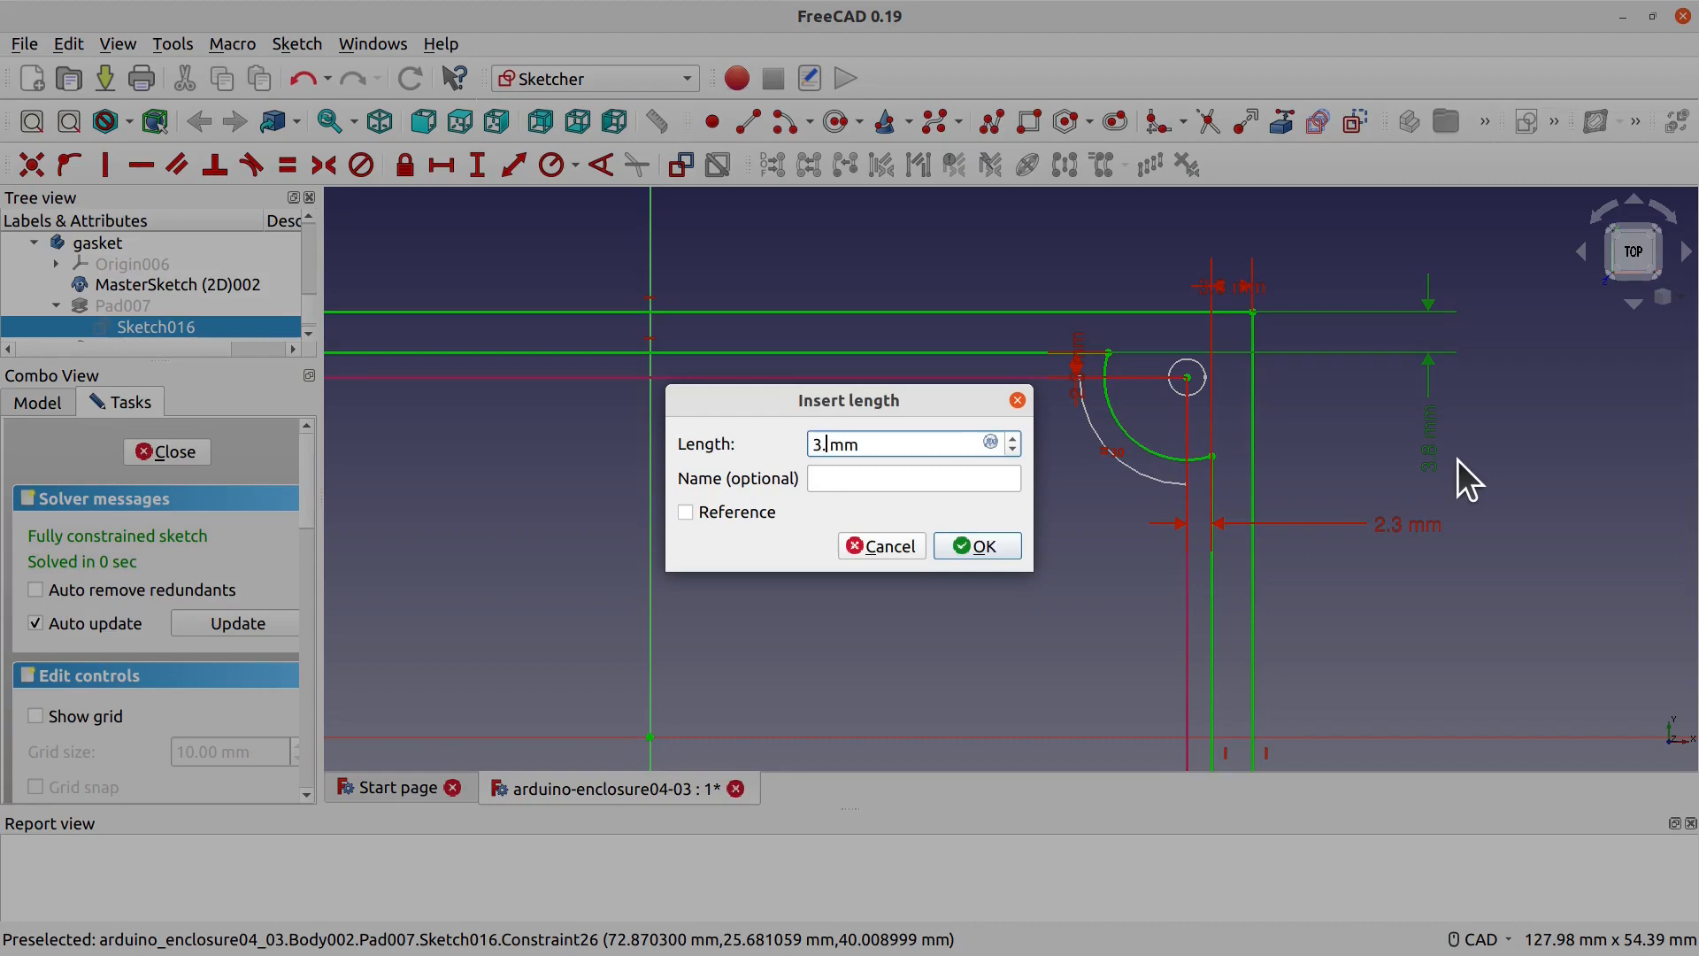
pyautogui.click(986, 538)
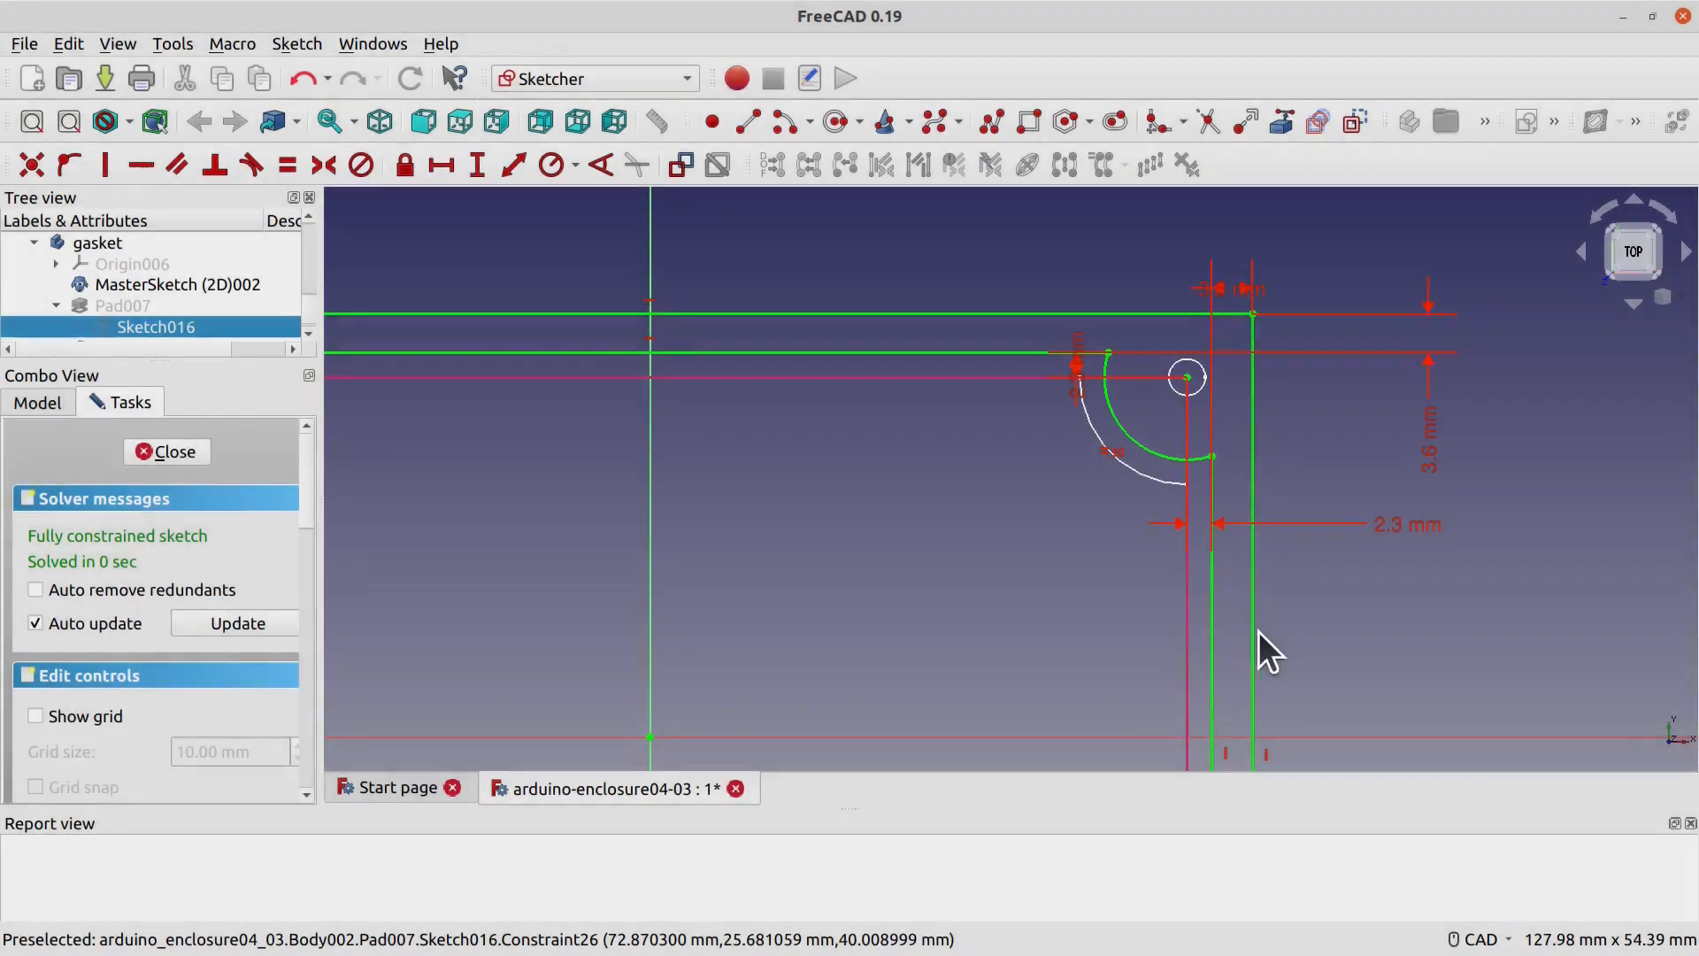
# Step: Move the vertical dimension between the gasket's lower inner and outer edges below the outline and set it to 3.6 mm
pyautogui.moveTo(1413, 660); pyautogui.dragTo(1389, 290, button='middle')
pyautogui.scroll(-2, 1372, 500)
pyautogui.moveTo(1315, 657); pyautogui.dragTo(1268, 483, button='middle')
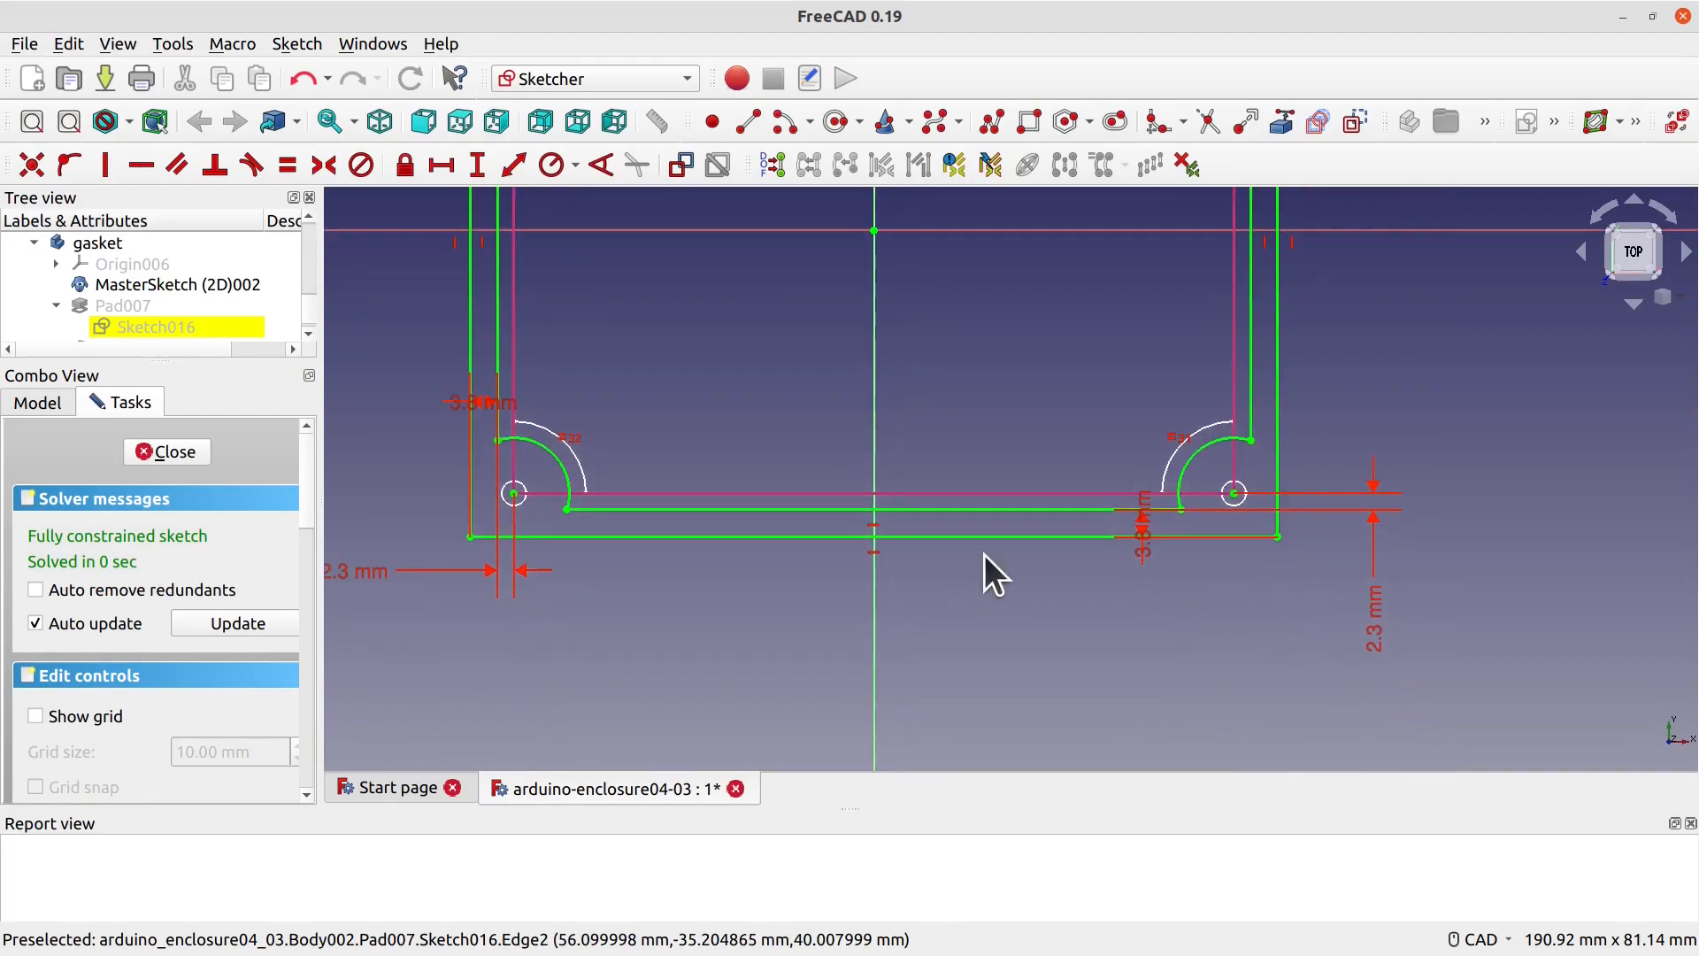
pyautogui.moveTo(1145, 552); pyautogui.dragTo(1248, 682)
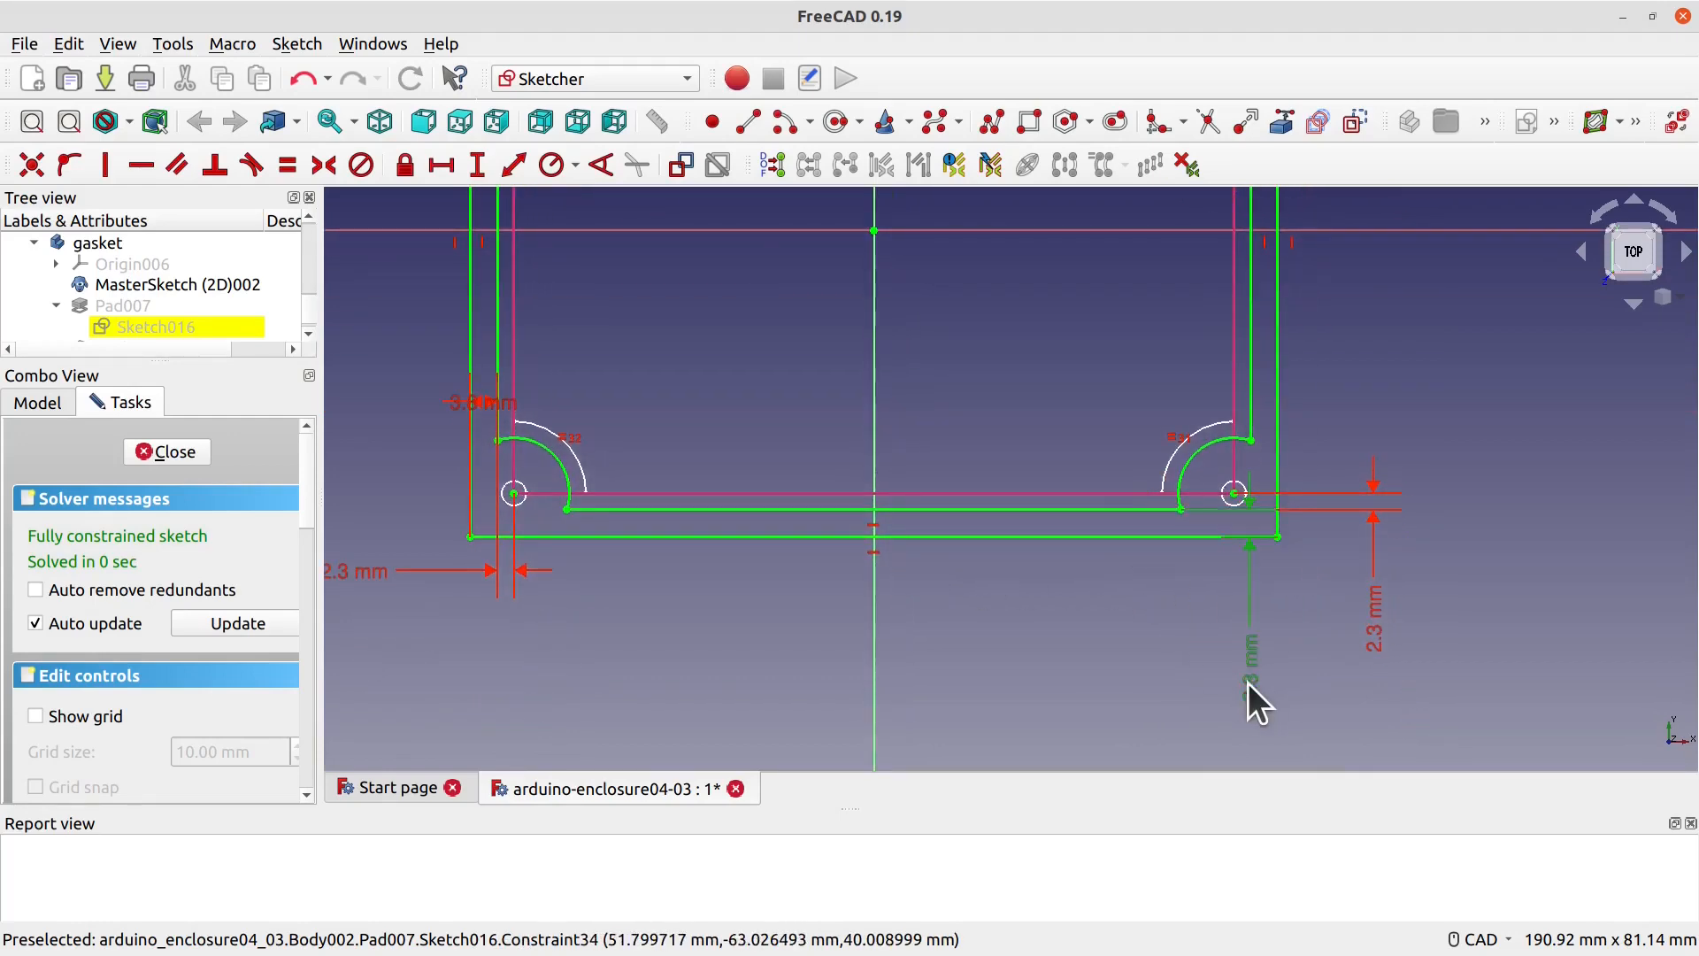
pyautogui.doubleClick(1248, 682)
pyautogui.press('BackSpace')
pyautogui.write('7')
pyautogui.press('BackSpace')
pyautogui.write('6')
pyautogui.press('Return')
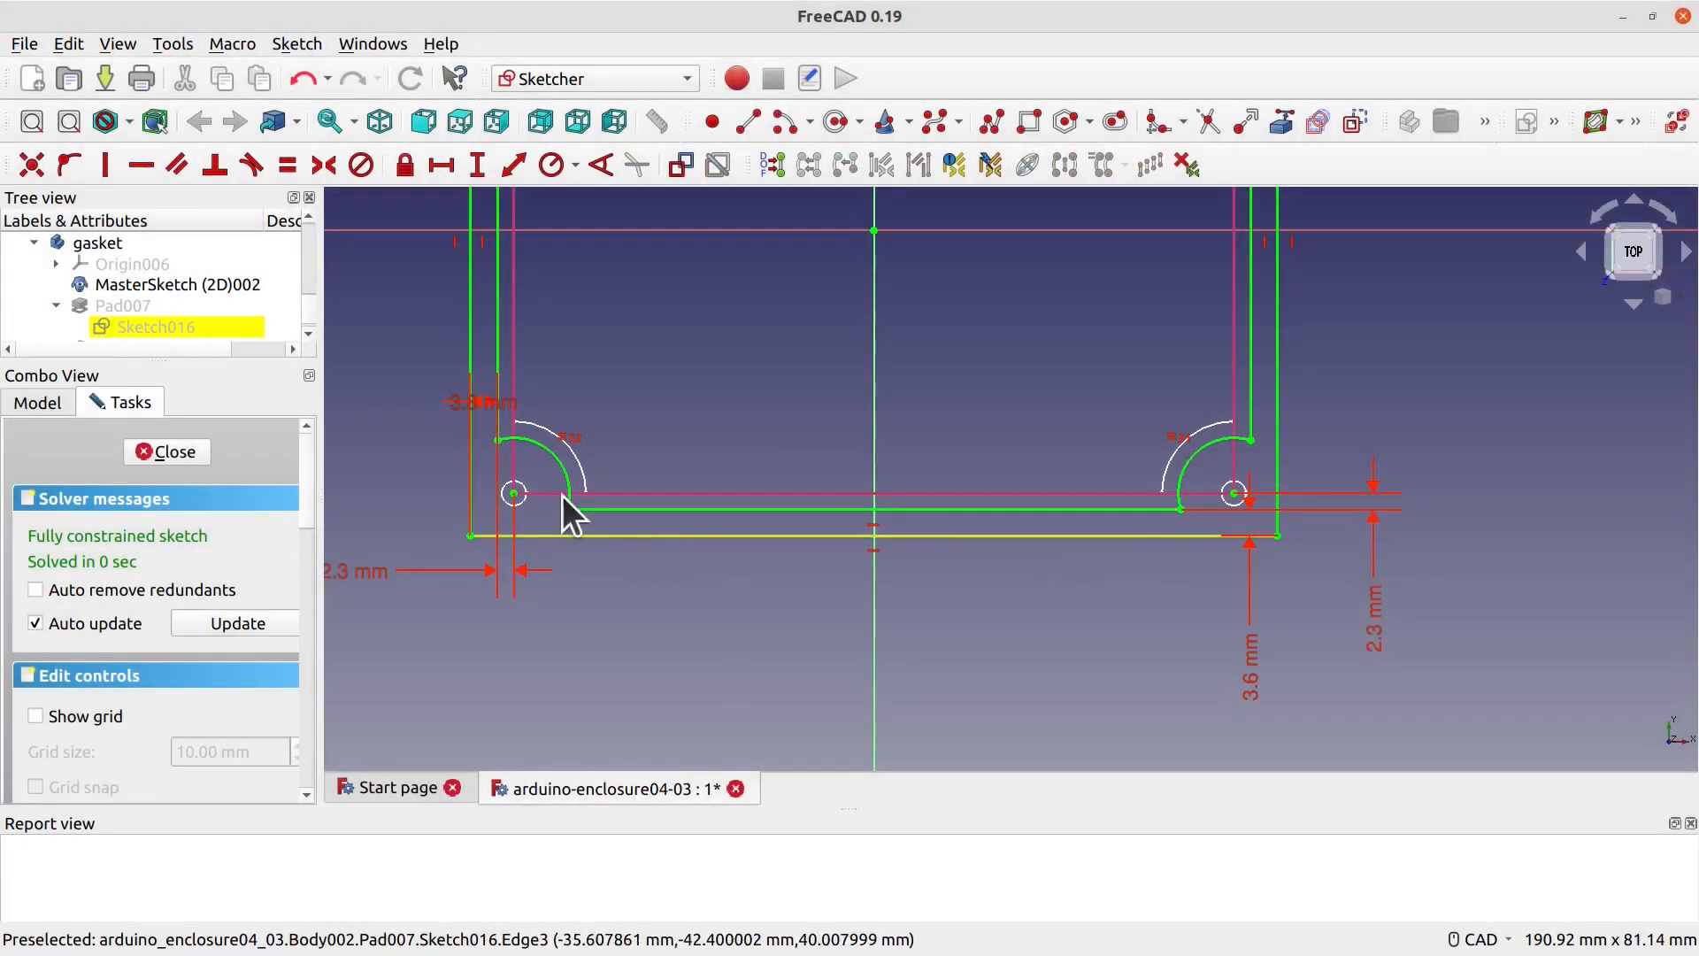
# Step: Move the horizontal dimension between the gasket's left inner and outer edges outside the outline and set it to 3.6 mm
pyautogui.moveTo(479, 404); pyautogui.dragTo(396, 478)
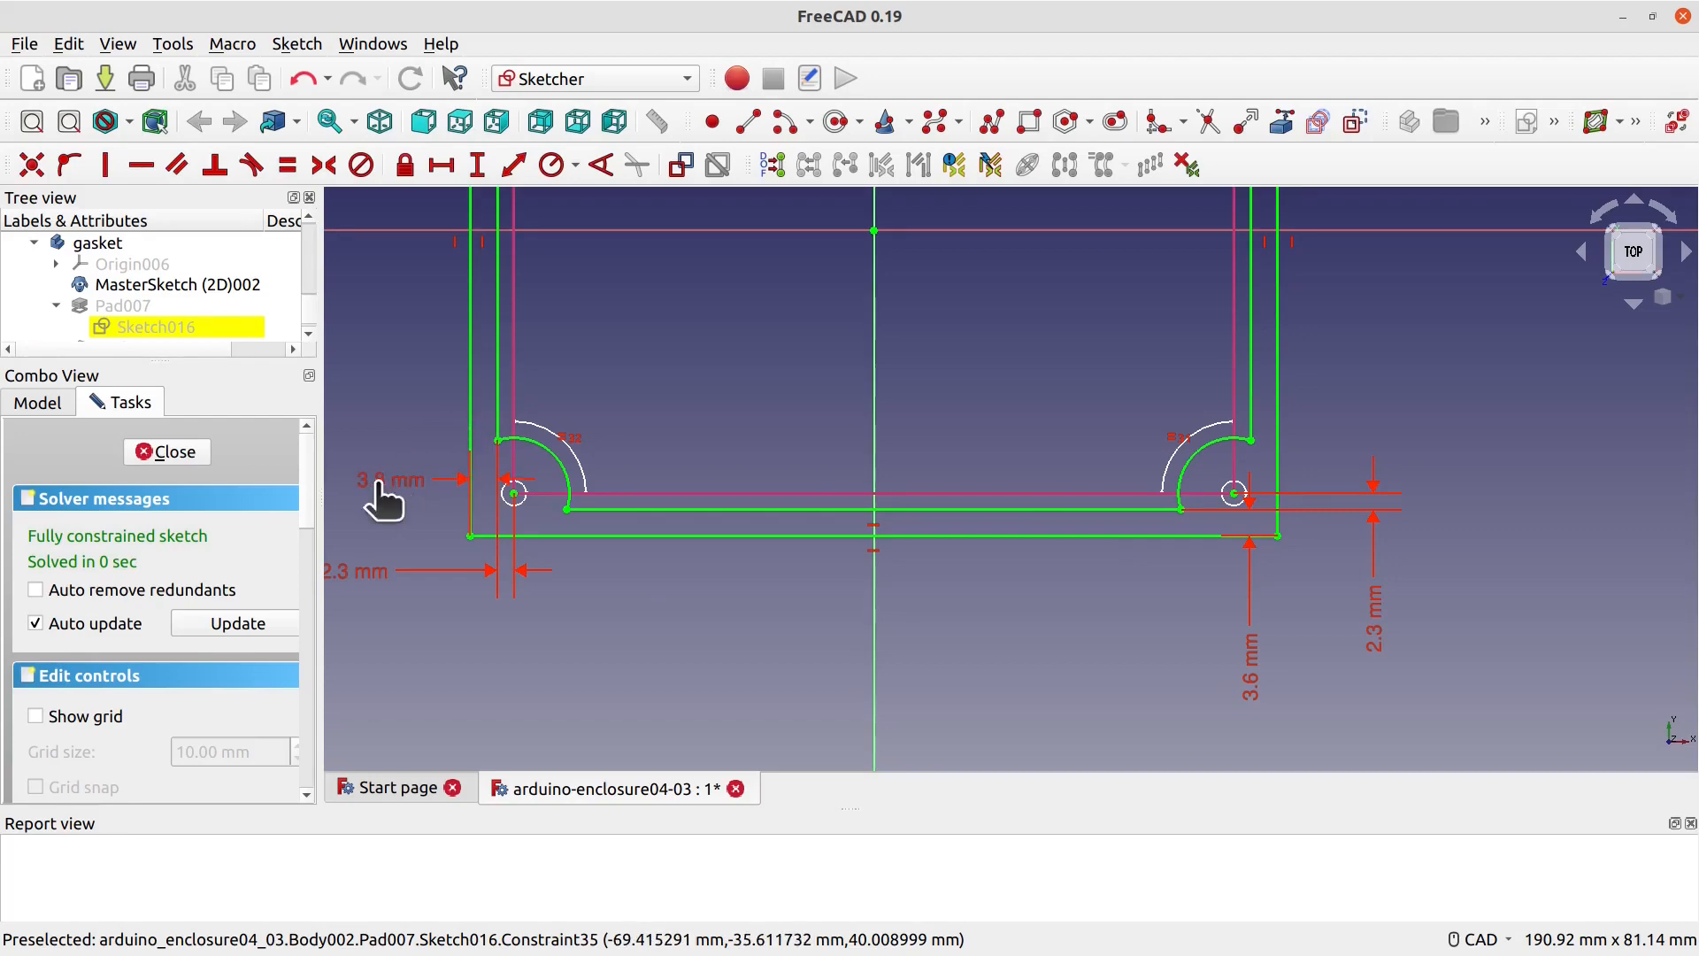
pyautogui.doubleClick(396, 479)
pyautogui.click(836, 444)
pyautogui.press('BackSpace')
pyautogui.write('6')
pyautogui.press('Return')
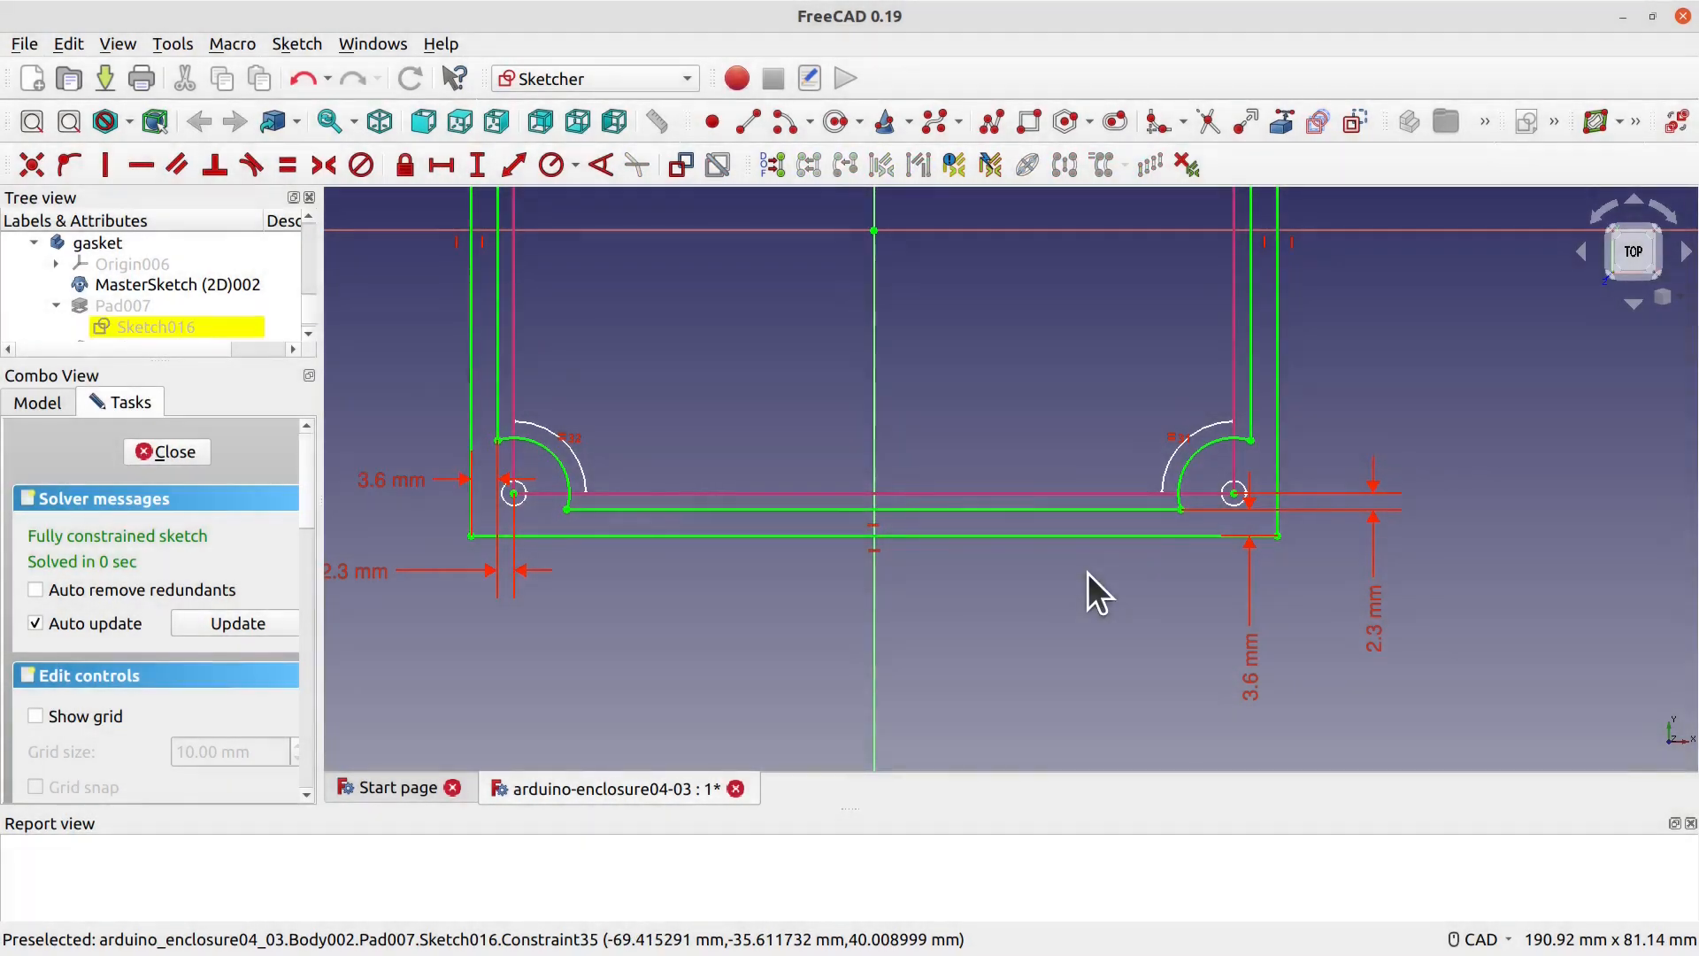
# Step: Widen the constraint list and examine the gasket sketch's radius, equality and distance constraints for any dimension not yet updated
pyautogui.scroll(1, 925, 446)
pyautogui.moveTo(725, 378); pyautogui.dragTo(1131, 701, button='middle')
pyautogui.moveTo(1080, 376); pyautogui.dragTo(926, 587, button='middle')
pyautogui.moveTo(1001, 640)
pyautogui.mouseDown(button='middle')
pyautogui.moveTo(865, 516)
pyautogui.moveTo(885, 533)
pyautogui.mouseUp(button='middle')
pyautogui.scroll(-1, 919, 550)
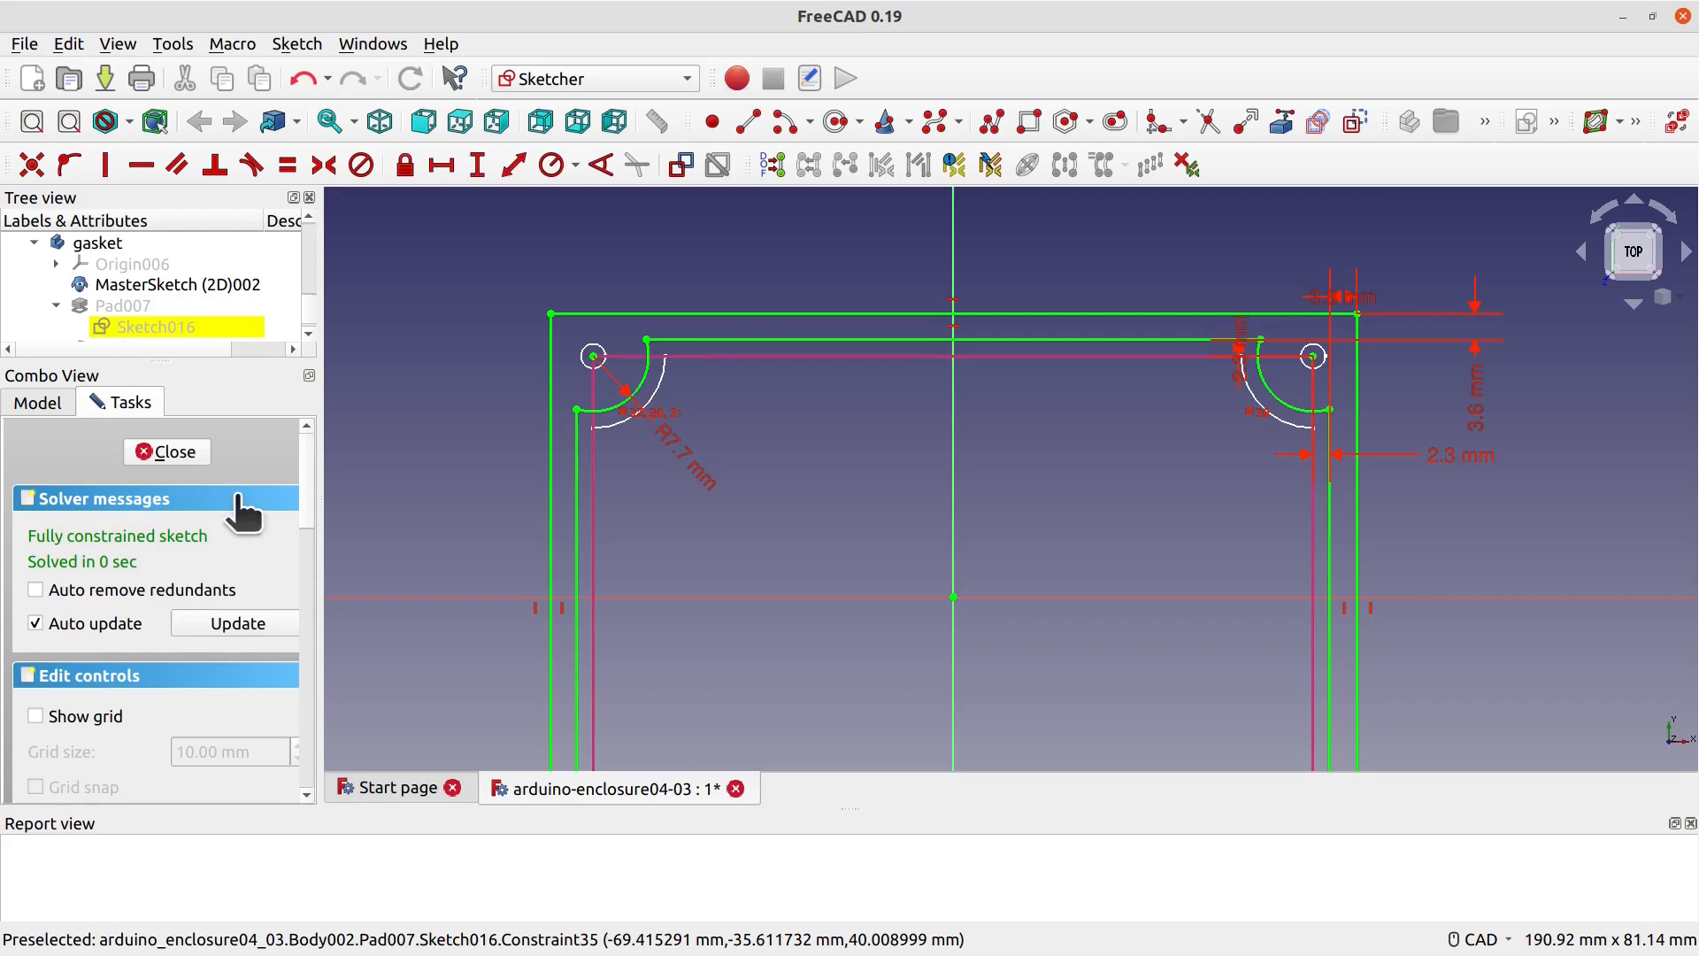
pyautogui.moveTo(308, 468); pyautogui.dragTo(301, 632)
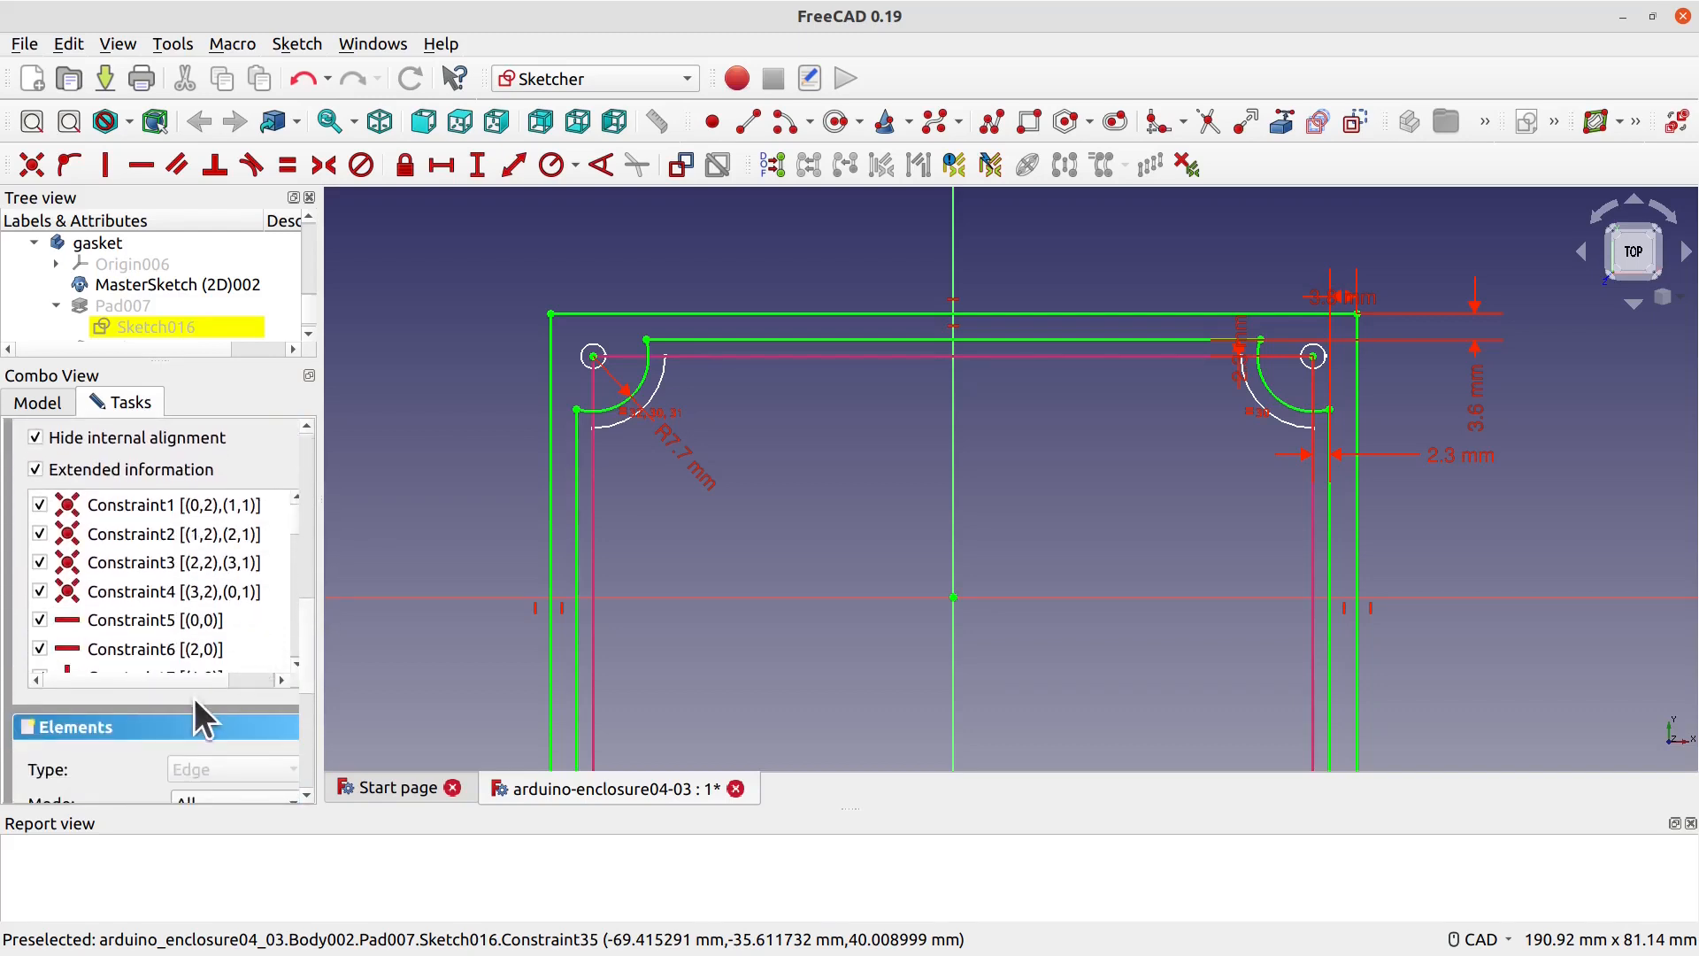
pyautogui.moveTo(289, 534); pyautogui.dragTo(438, 618)
pyautogui.scroll(-2, 203, 625)
pyautogui.scroll(3, 191, 630)
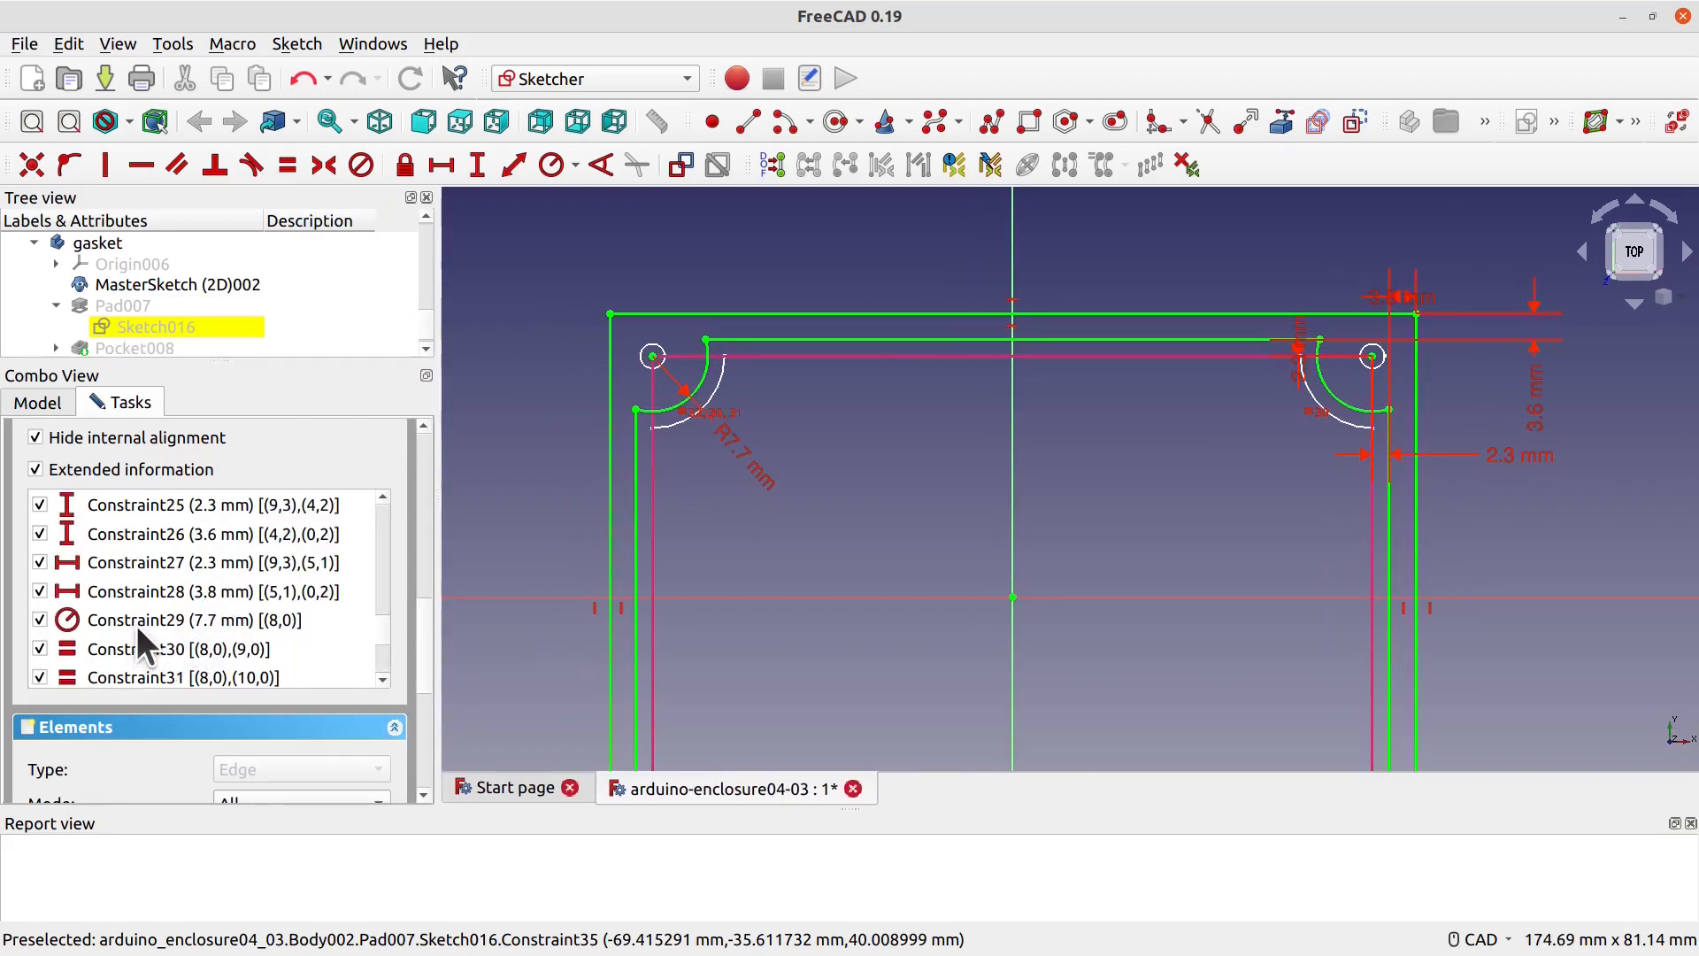
pyautogui.click(136, 624)
pyautogui.click(228, 648)
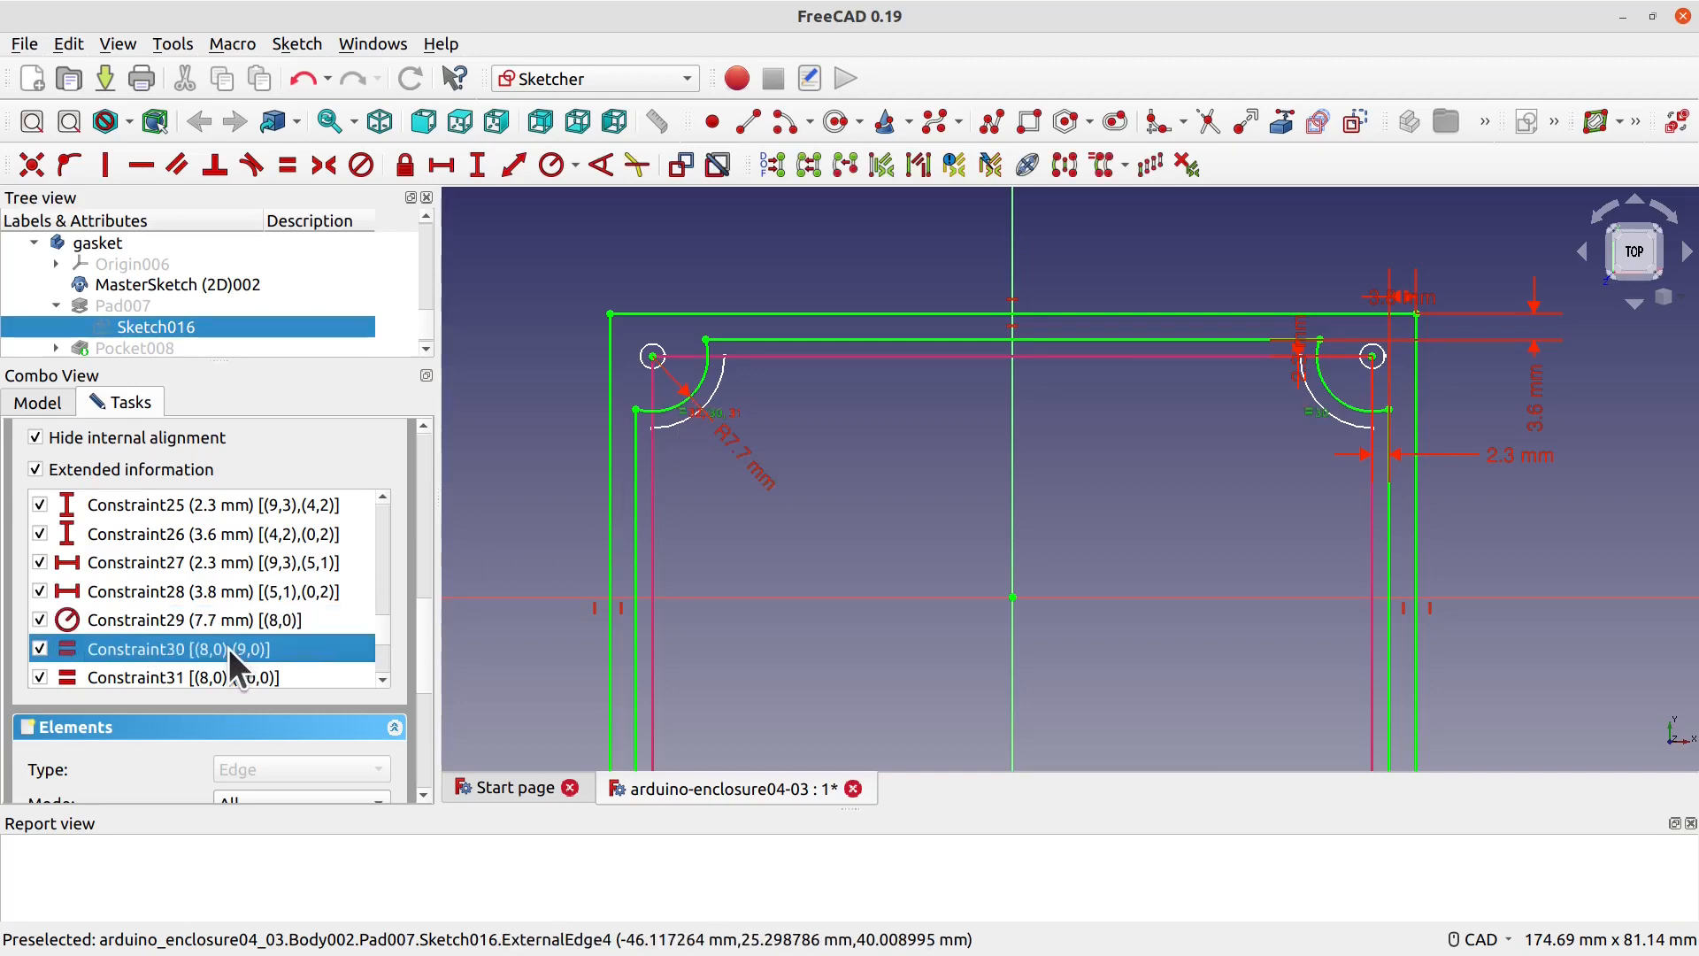
pyautogui.scroll(-2, 230, 618)
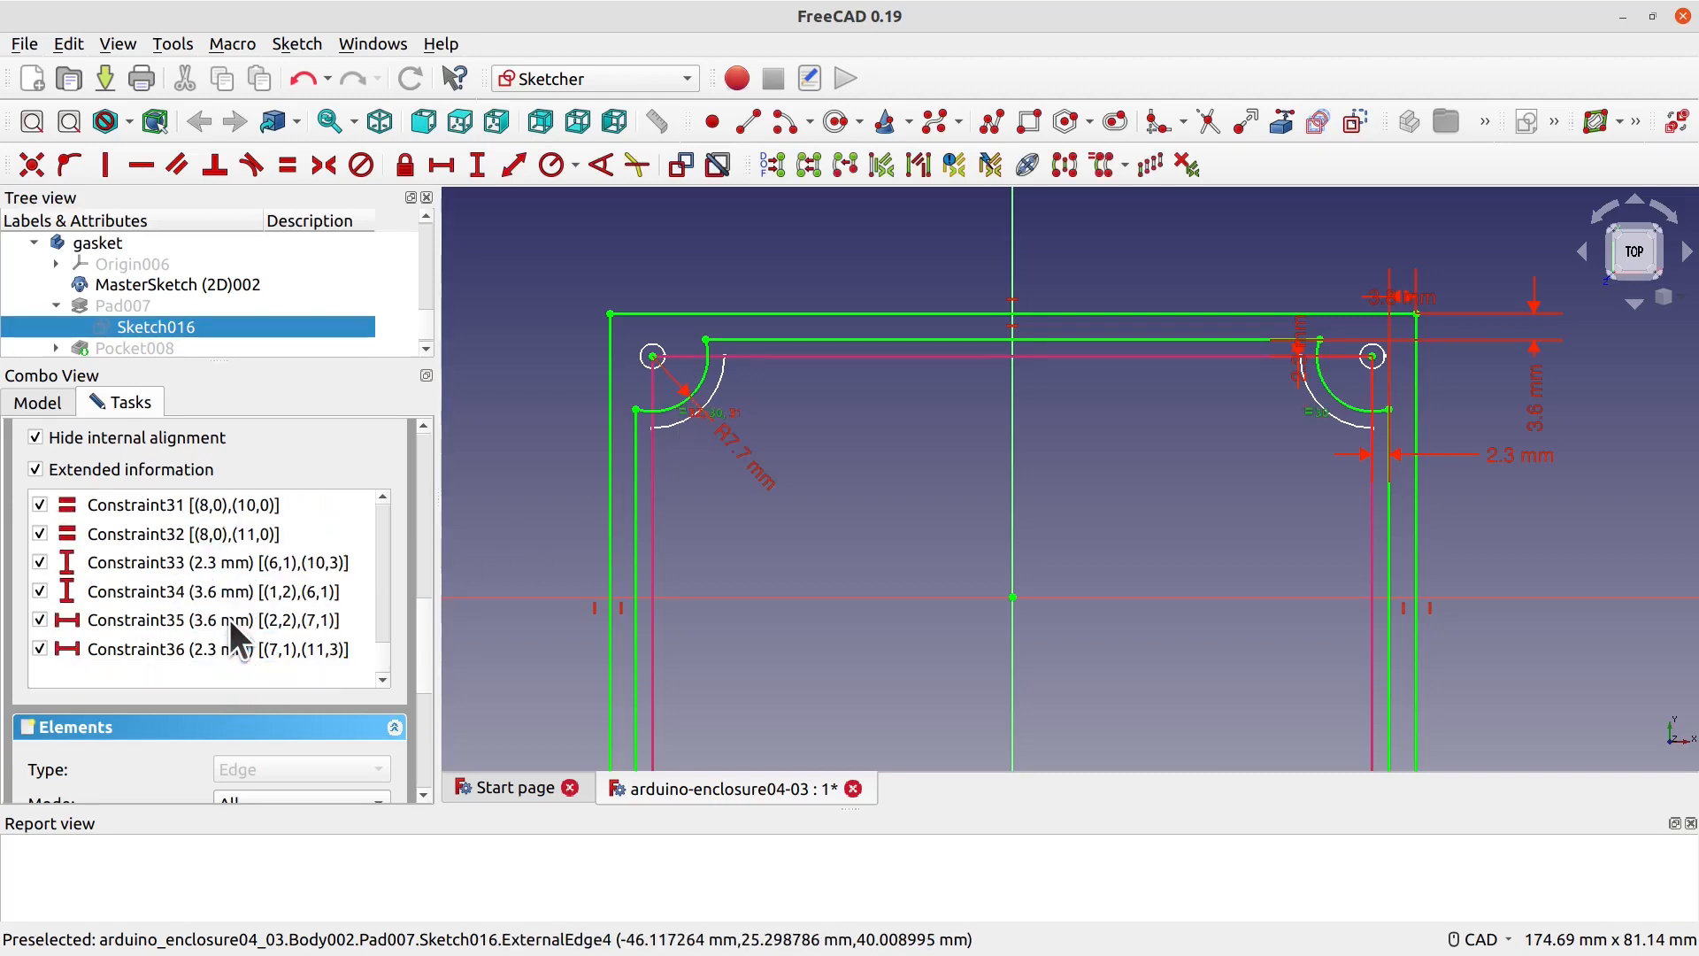
pyautogui.click(175, 564)
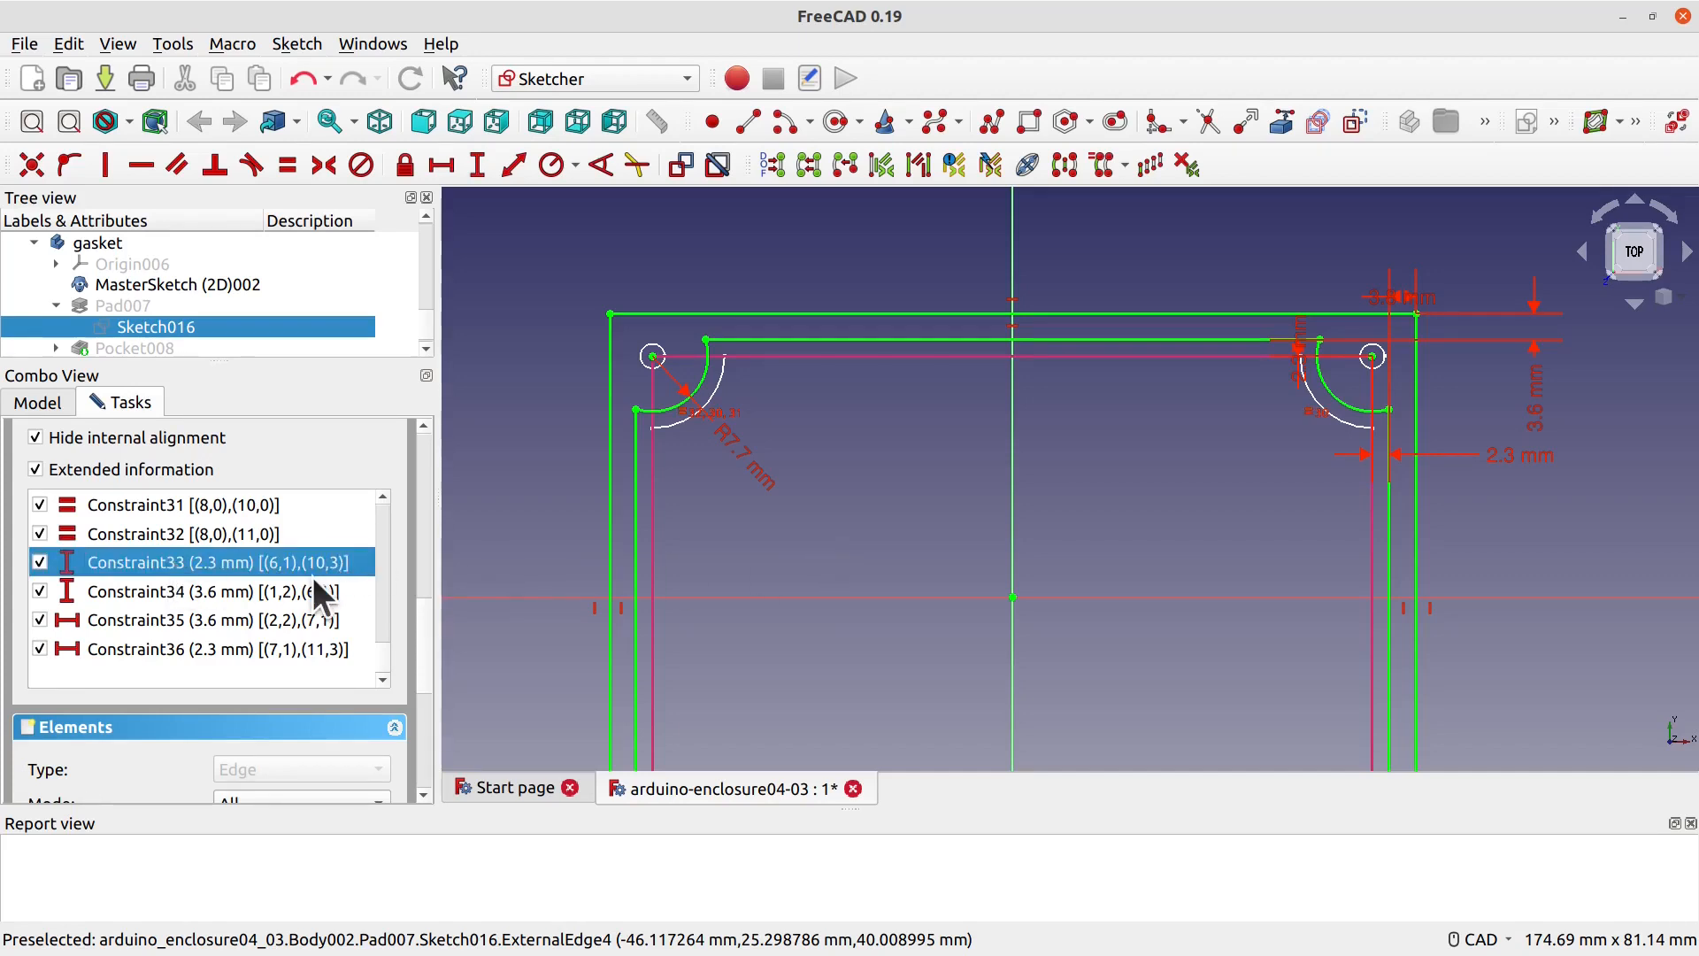
pyautogui.click(239, 598)
pyautogui.click(238, 615)
pyautogui.scroll(2, 264, 579)
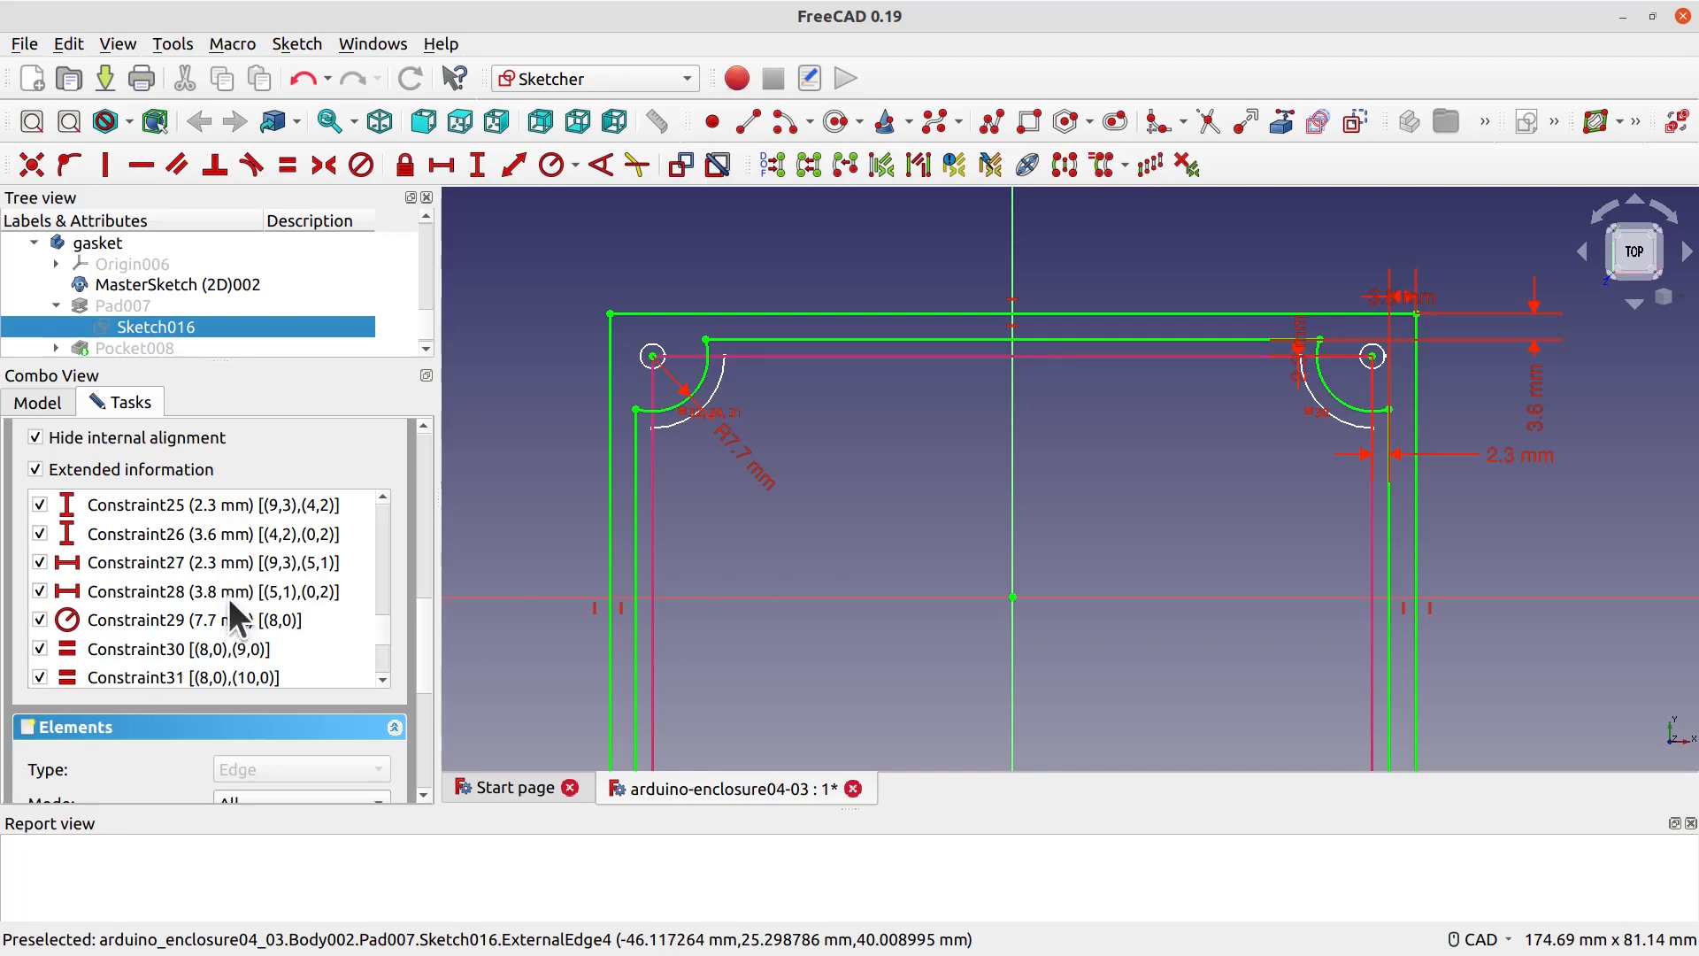
# Step: Move the horizontal dimension between the gasket's right inner and outer edges above the outline and set it to 3.6 mm
pyautogui.click(229, 592)
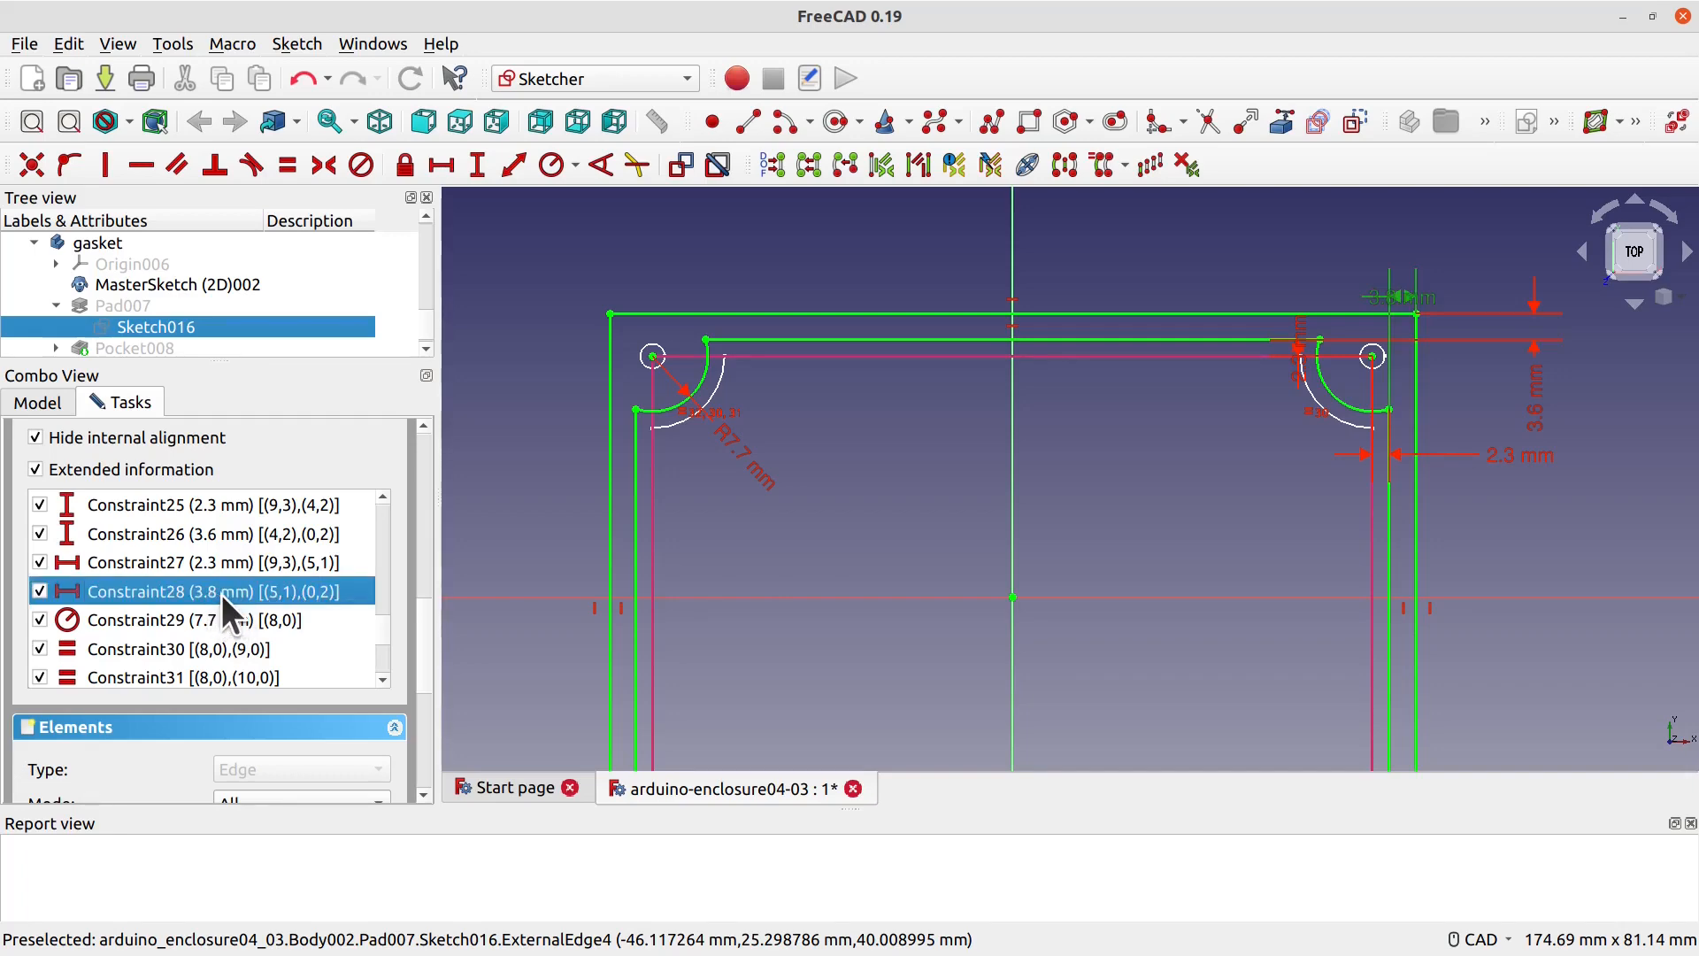
pyautogui.doubleClick(221, 593)
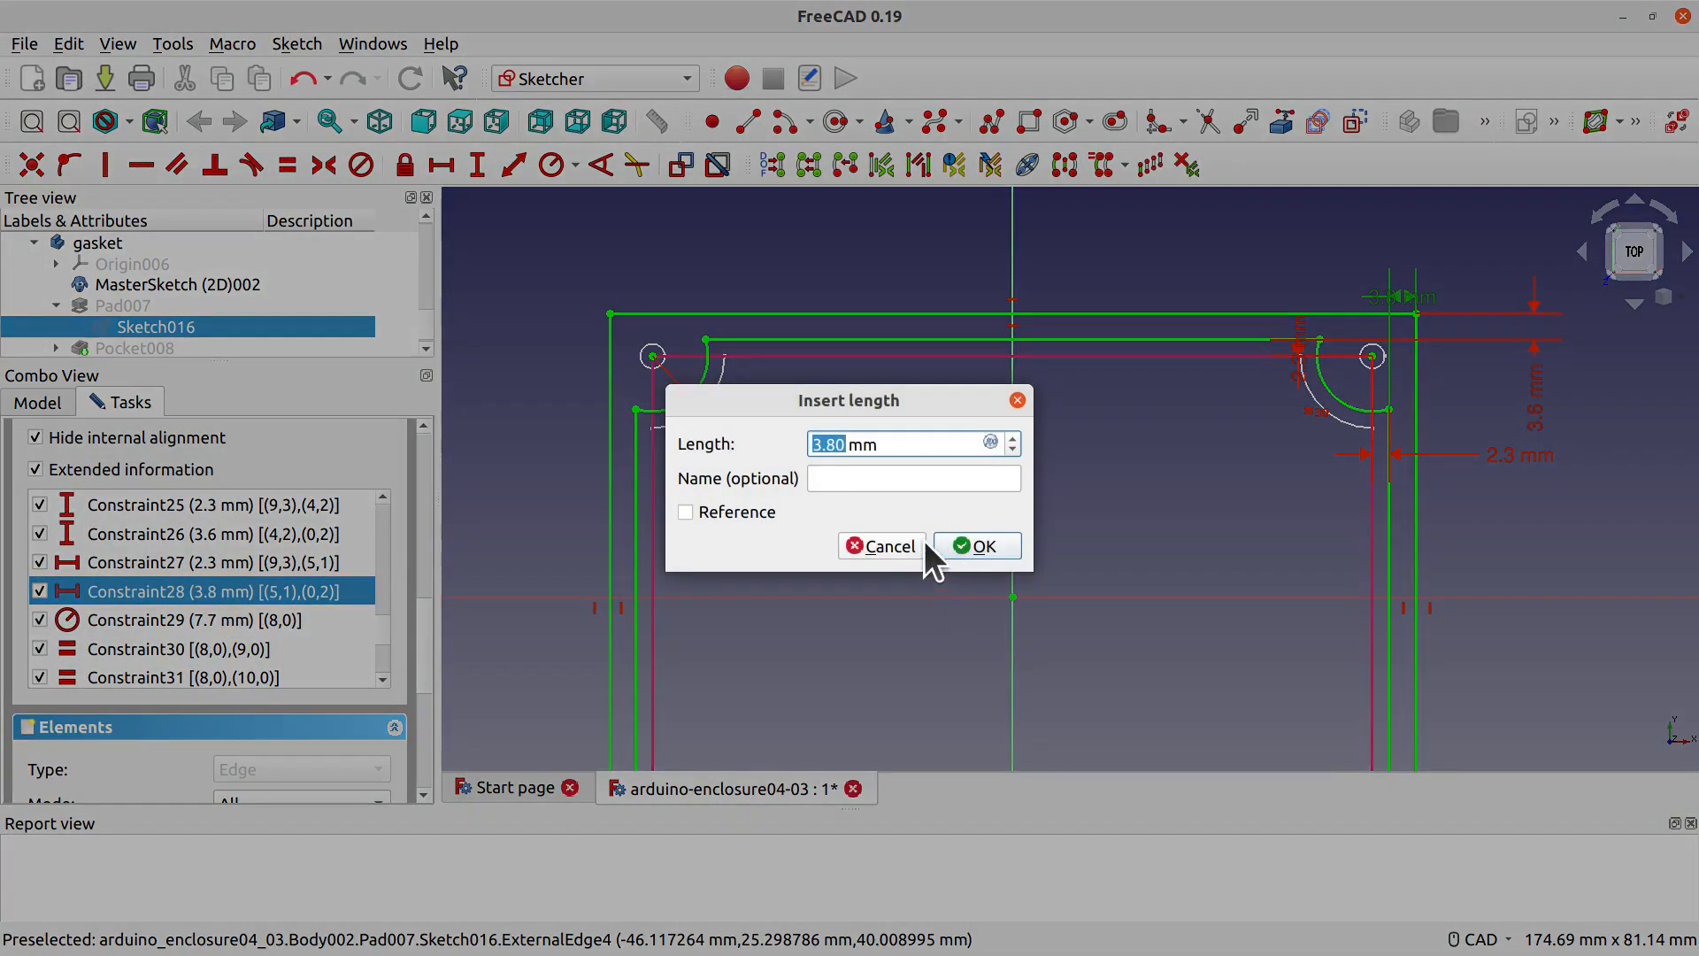
pyautogui.click(895, 545)
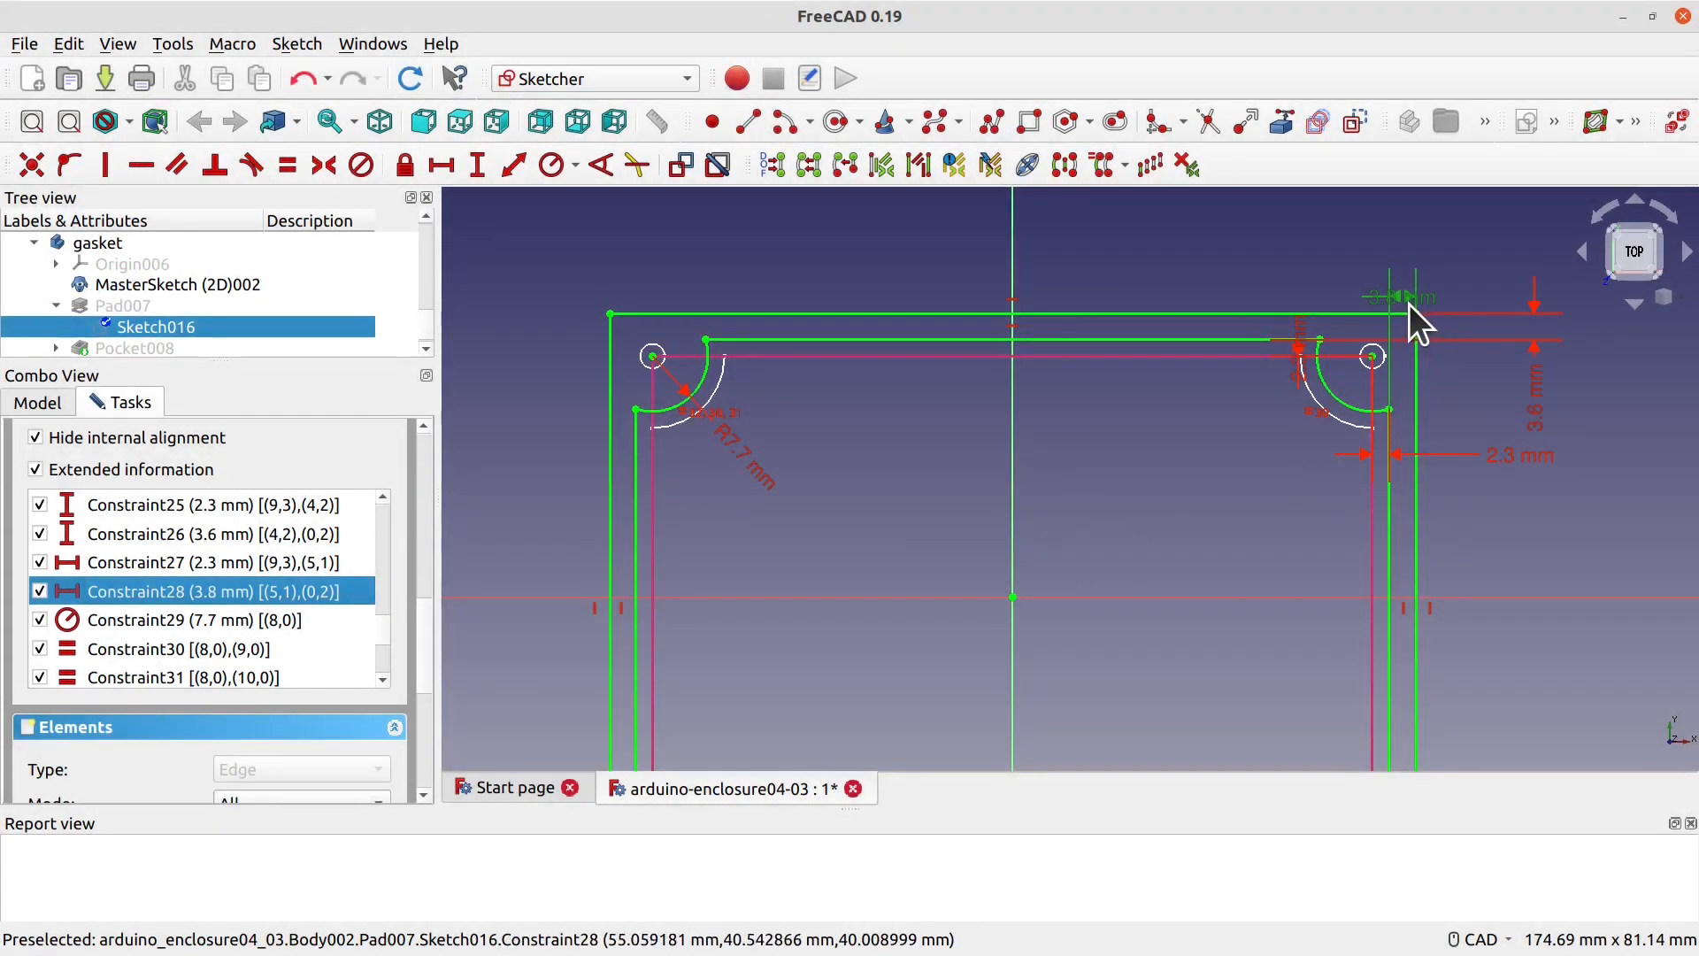
pyautogui.moveTo(1400, 299); pyautogui.dragTo(1468, 269)
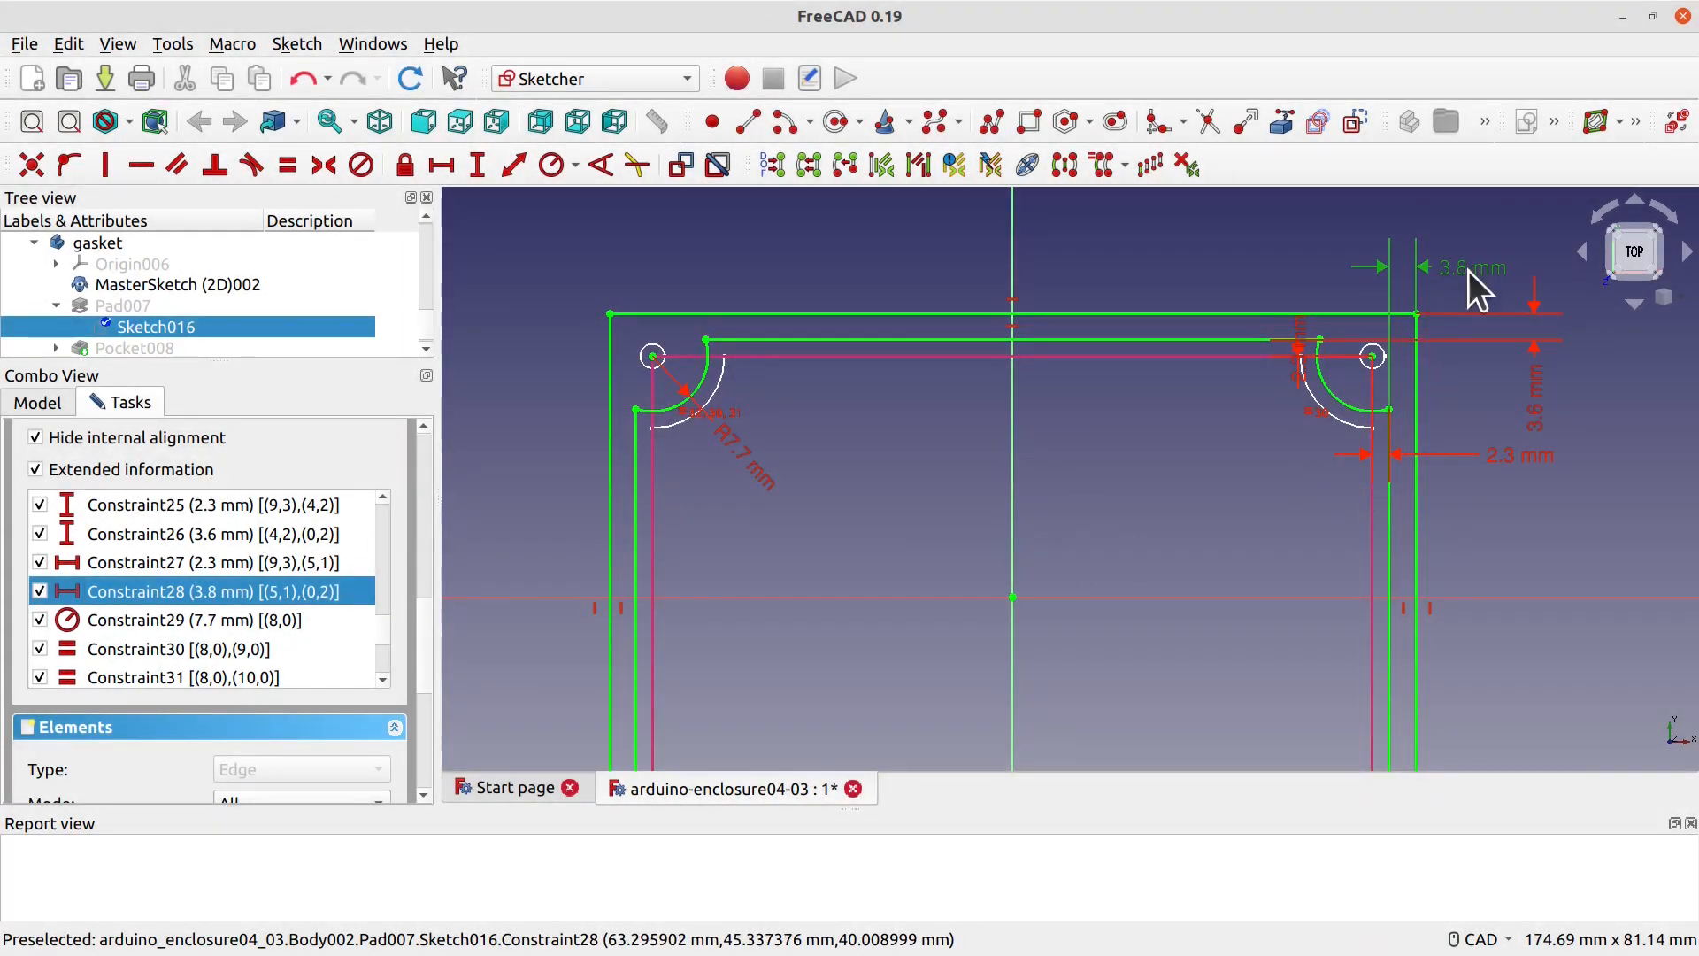
pyautogui.doubleClick(1468, 269)
pyautogui.click(832, 444)
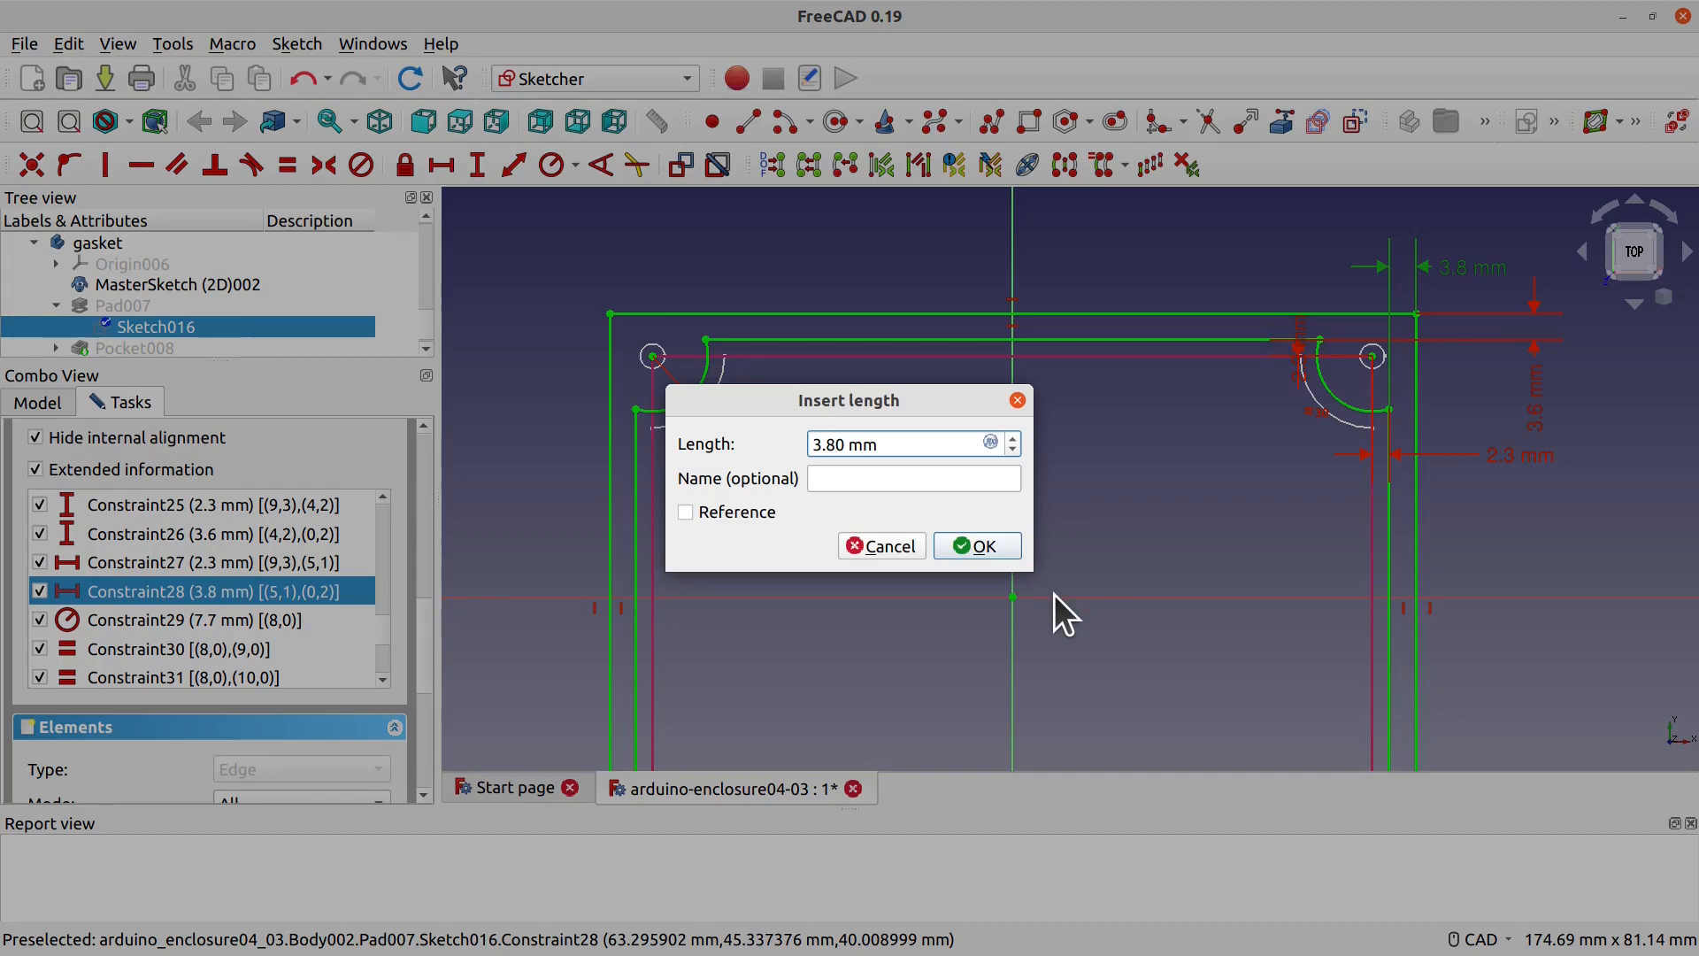
pyautogui.press('BackSpace')
pyautogui.write('6')
pyautogui.press('Return')
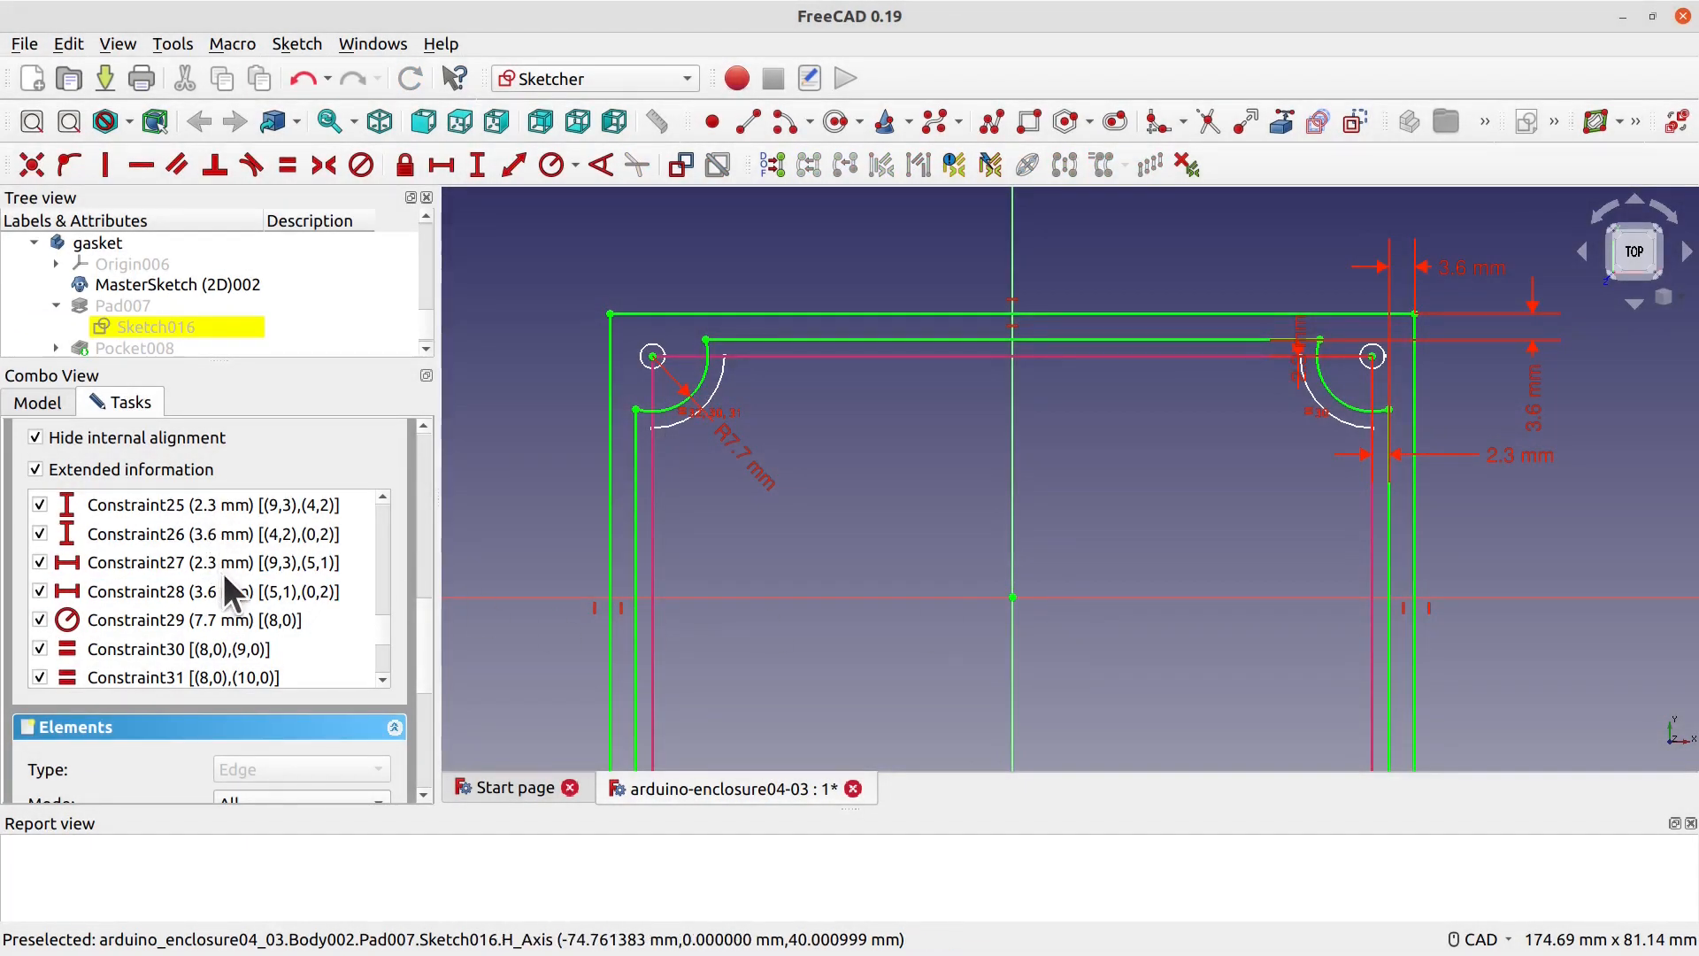
# Step: Recheck the remaining values in the gasket sketch's constraint list and return to the solver status
pyautogui.scroll(-1, 223, 572)
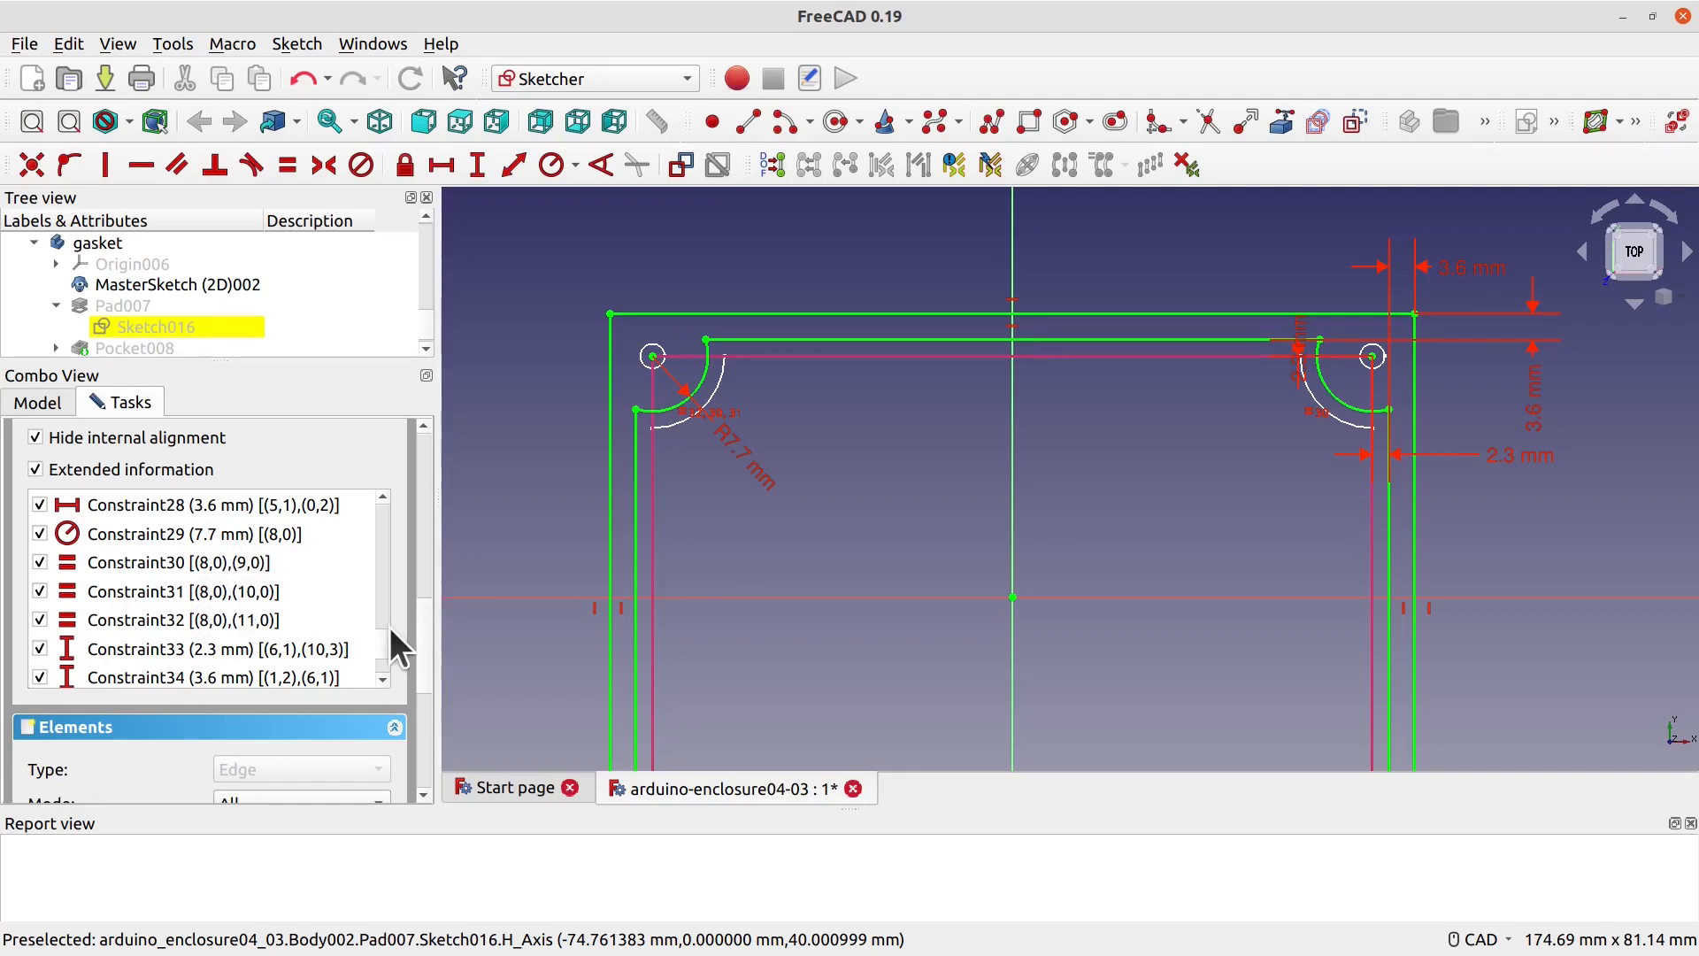
pyautogui.scroll(-1, 386, 641)
pyautogui.moveTo(386, 652); pyautogui.dragTo(387, 504)
pyautogui.click(37, 402)
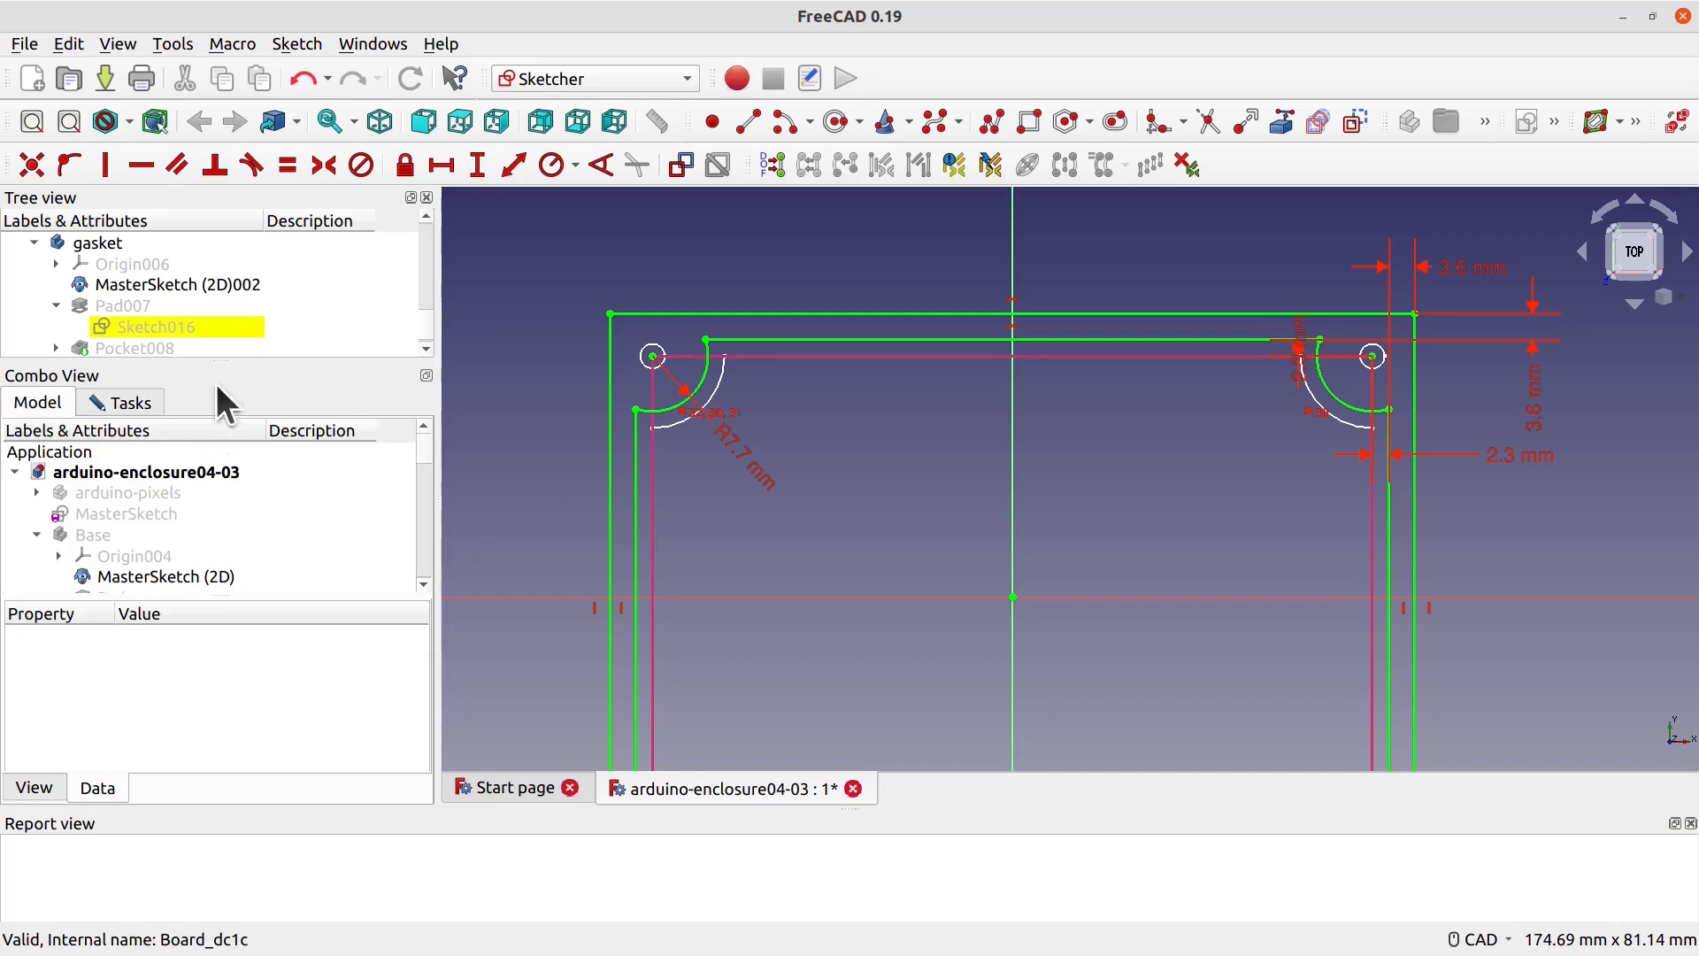
pyautogui.click(115, 403)
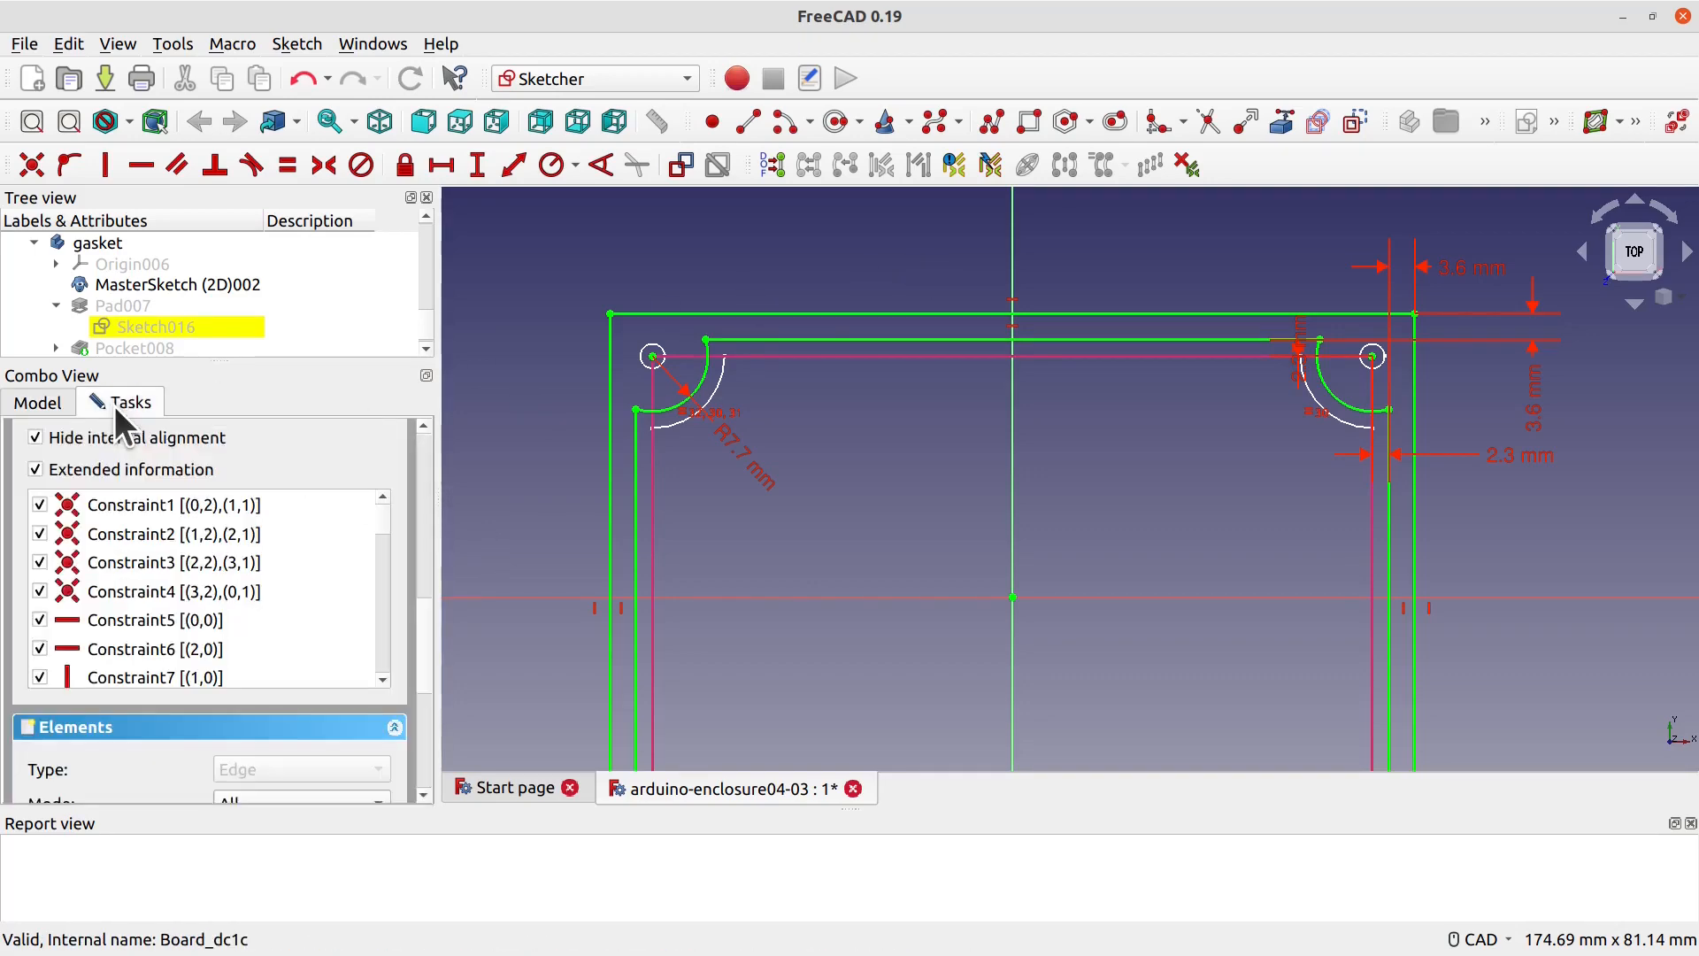
pyautogui.scroll(10, 326, 558)
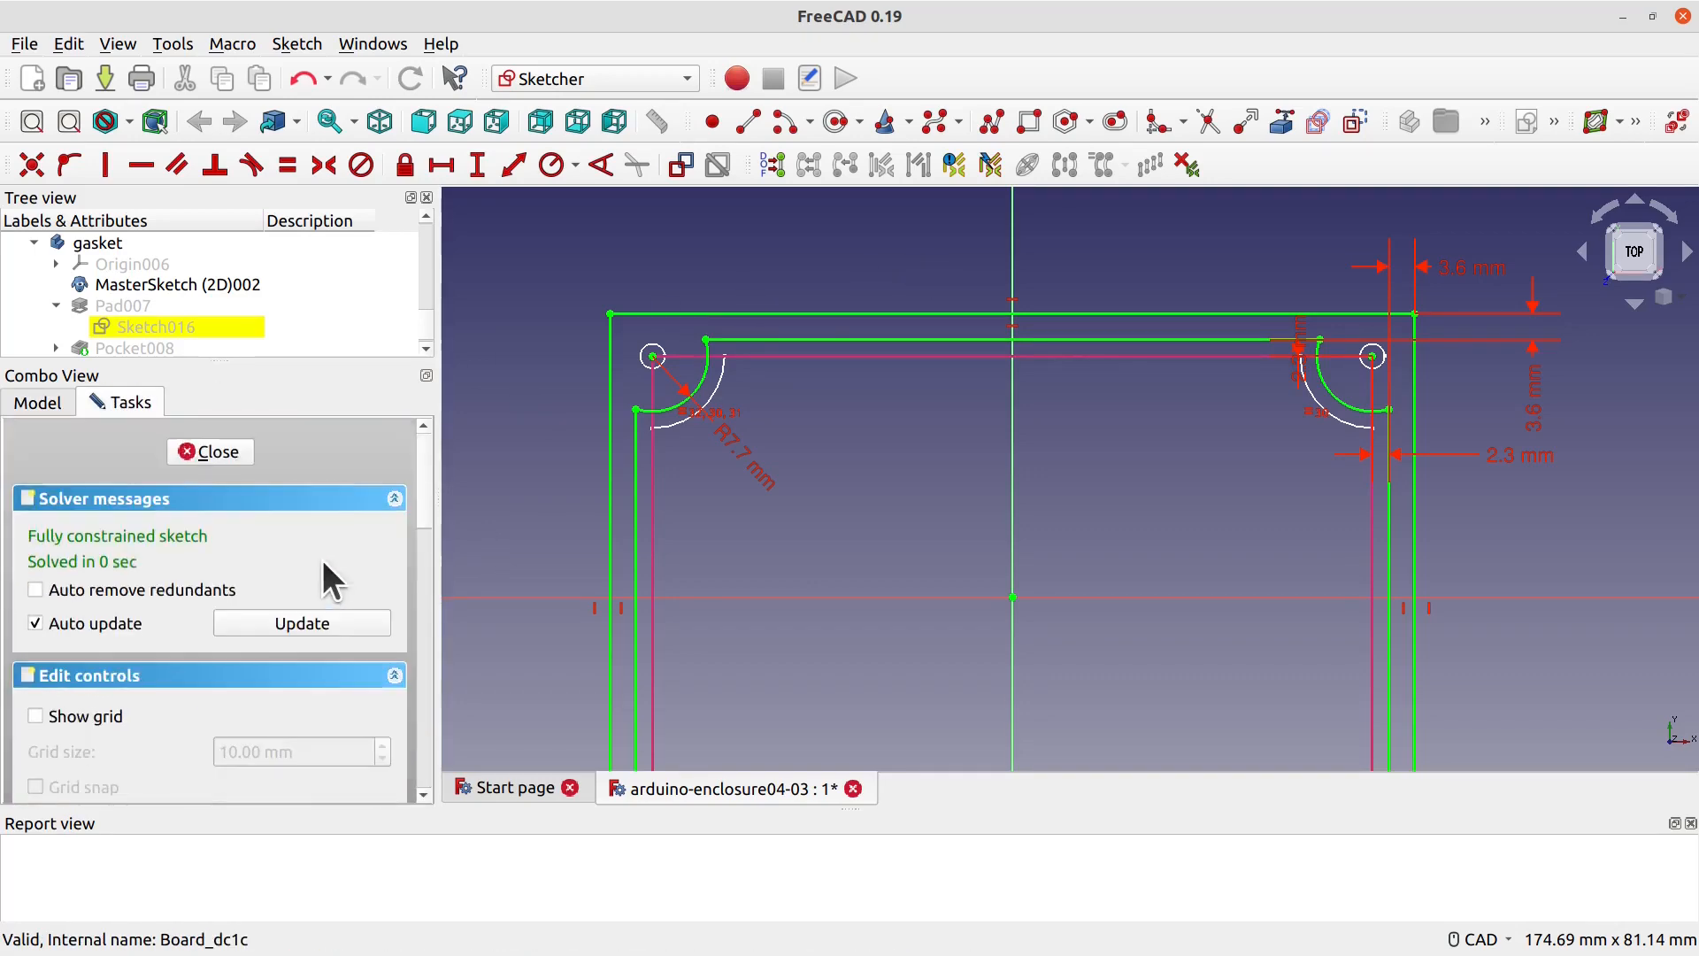
# Step: Close the gasket sketch and set the length of the gasket's Pad007 to 2.5 mm
pyautogui.click(229, 449)
pyautogui.click(119, 305)
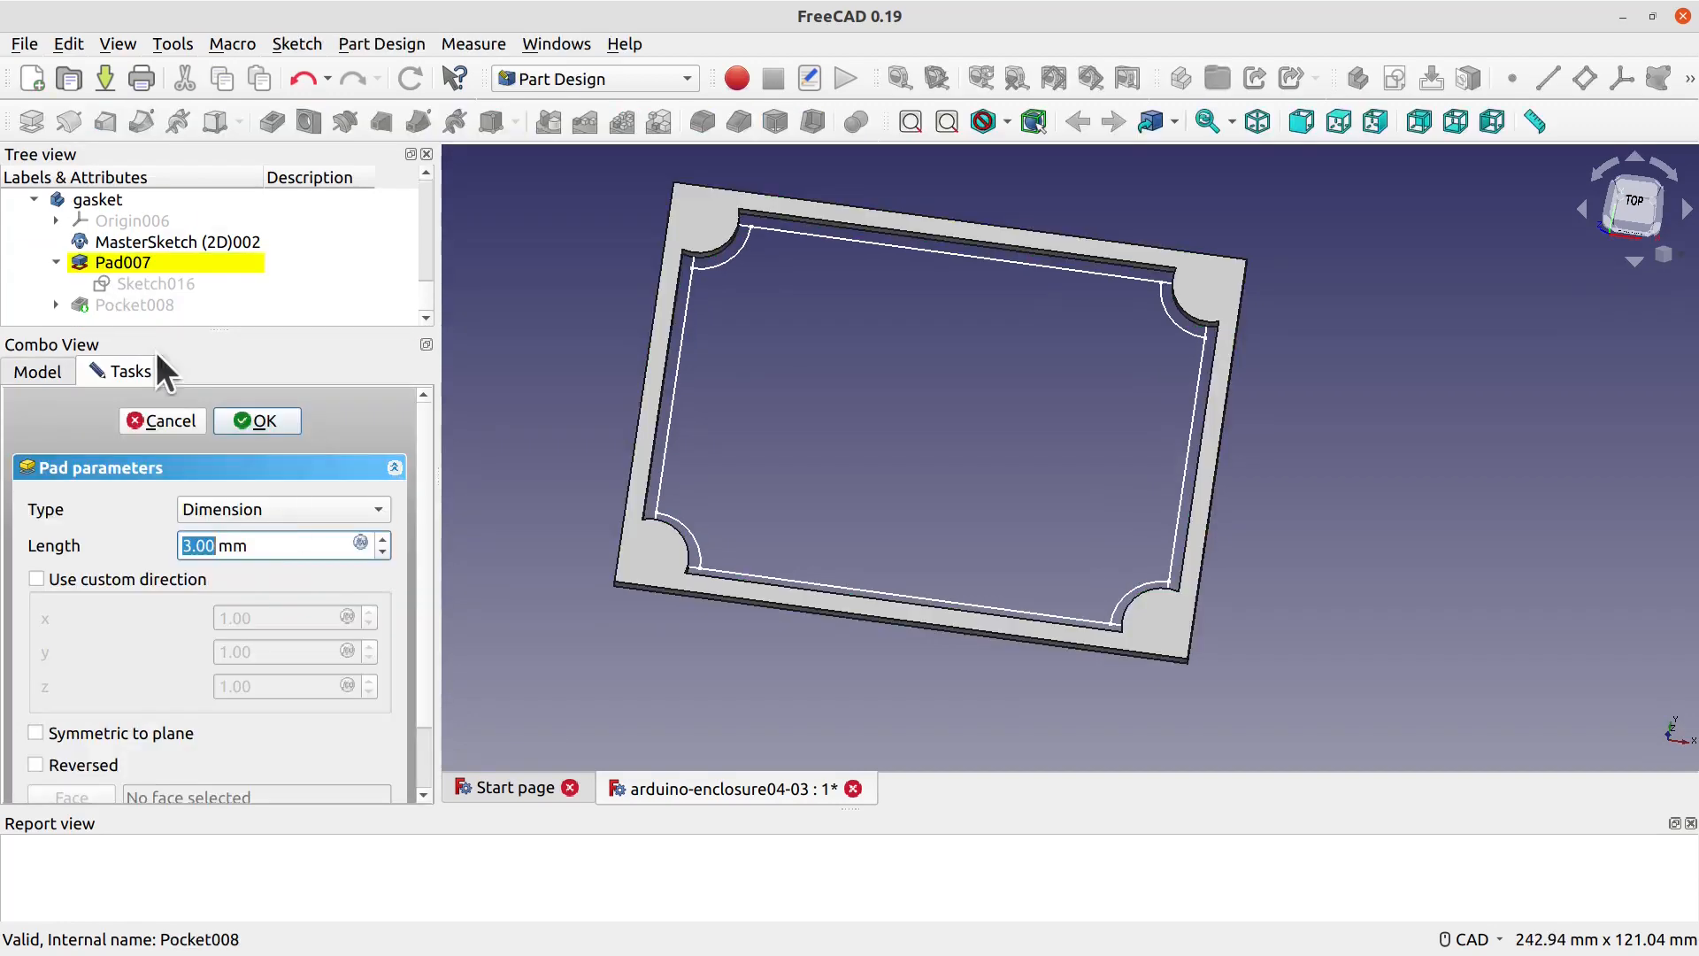
pyautogui.click(185, 545)
pyautogui.moveTo(215, 545); pyautogui.dragTo(135, 547)
pyautogui.write('2.5')
pyautogui.click(263, 426)
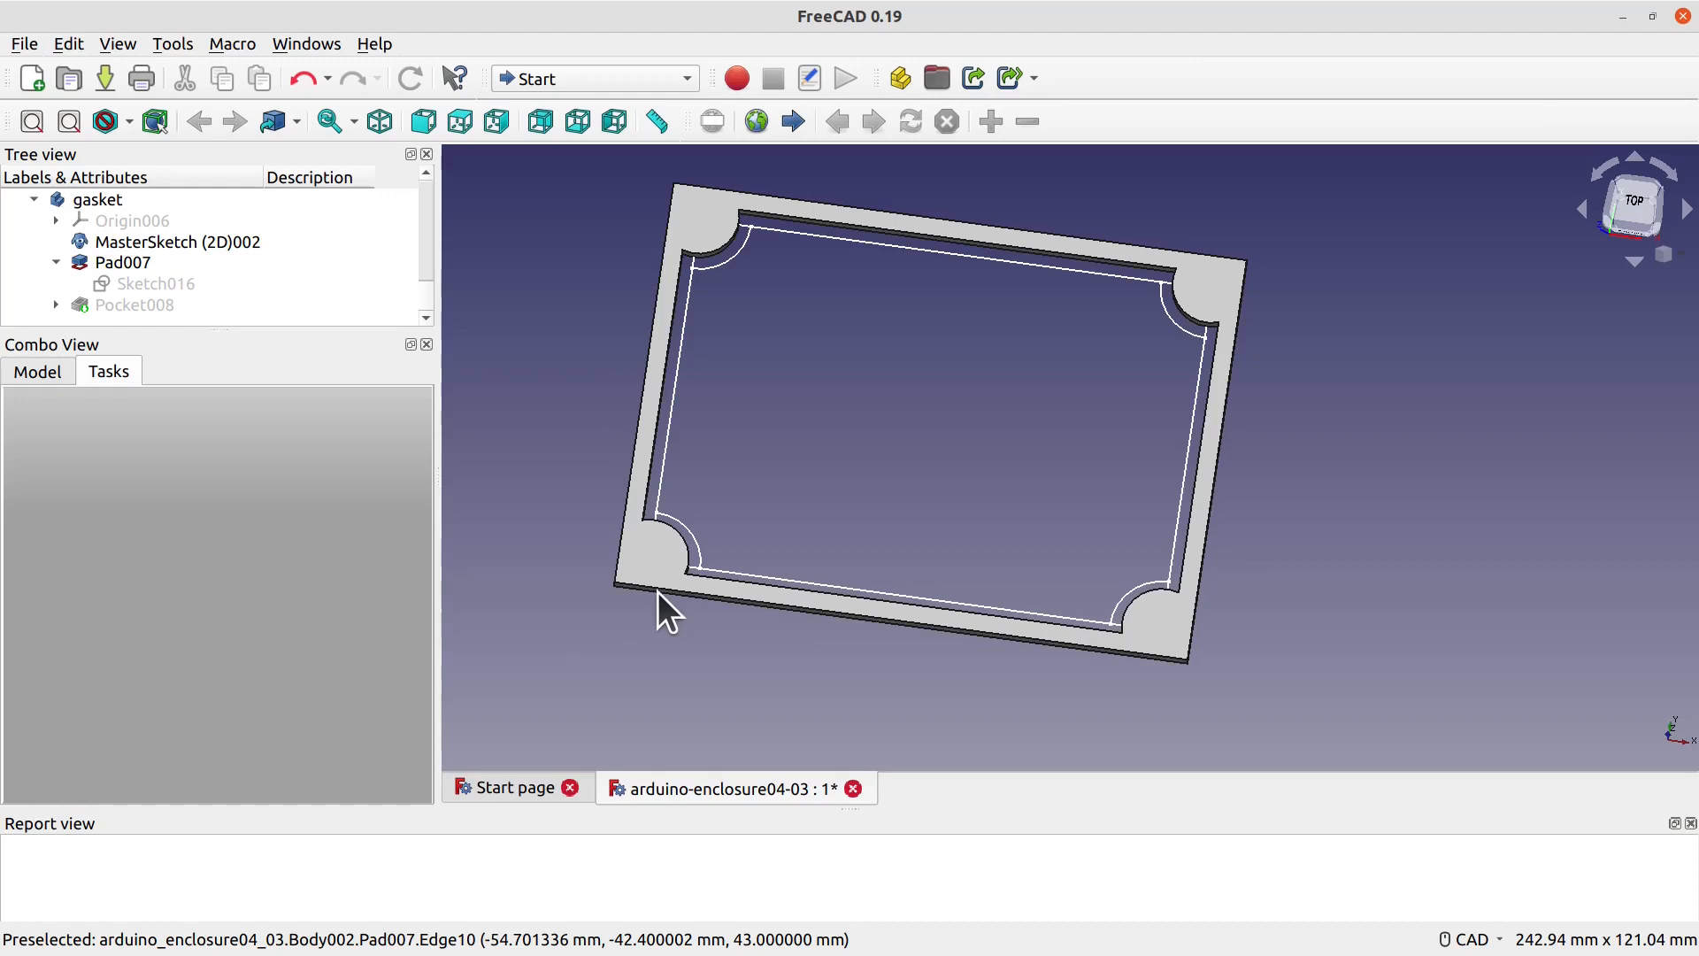
# Step: Hide the gasket's Pad007 and show Pocket008 with its four corner holes instead
pyautogui.moveTo(521, 660); pyautogui.dragTo(645, 664, button='middle')
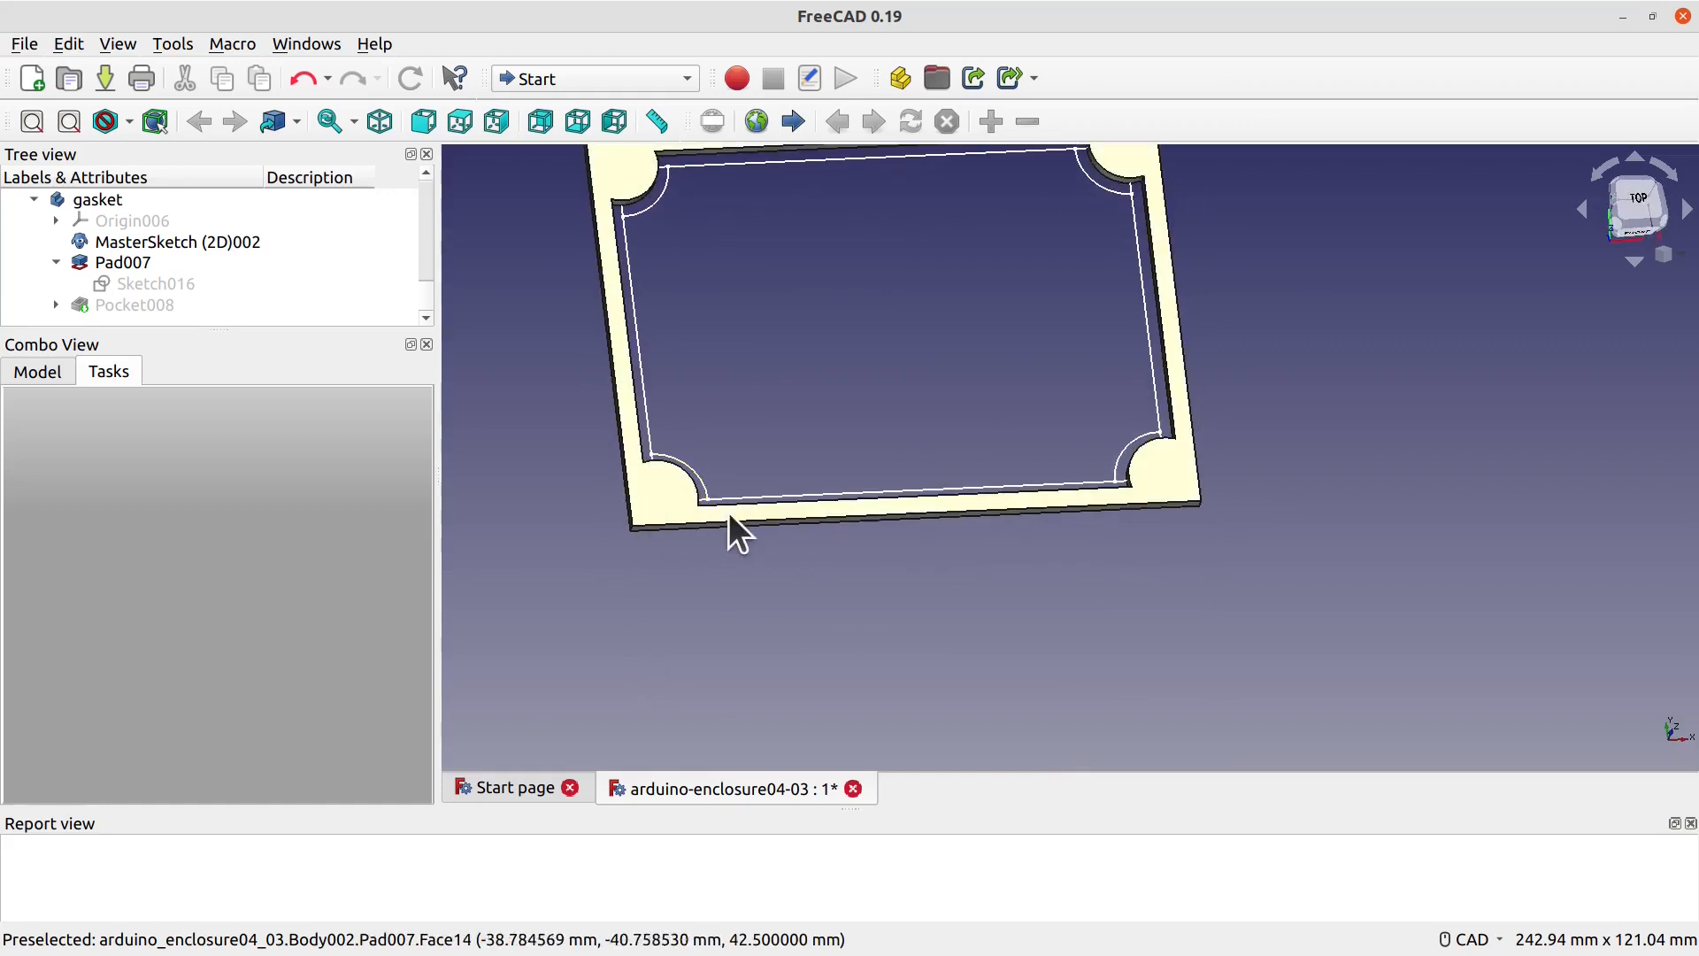
pyautogui.click(142, 284)
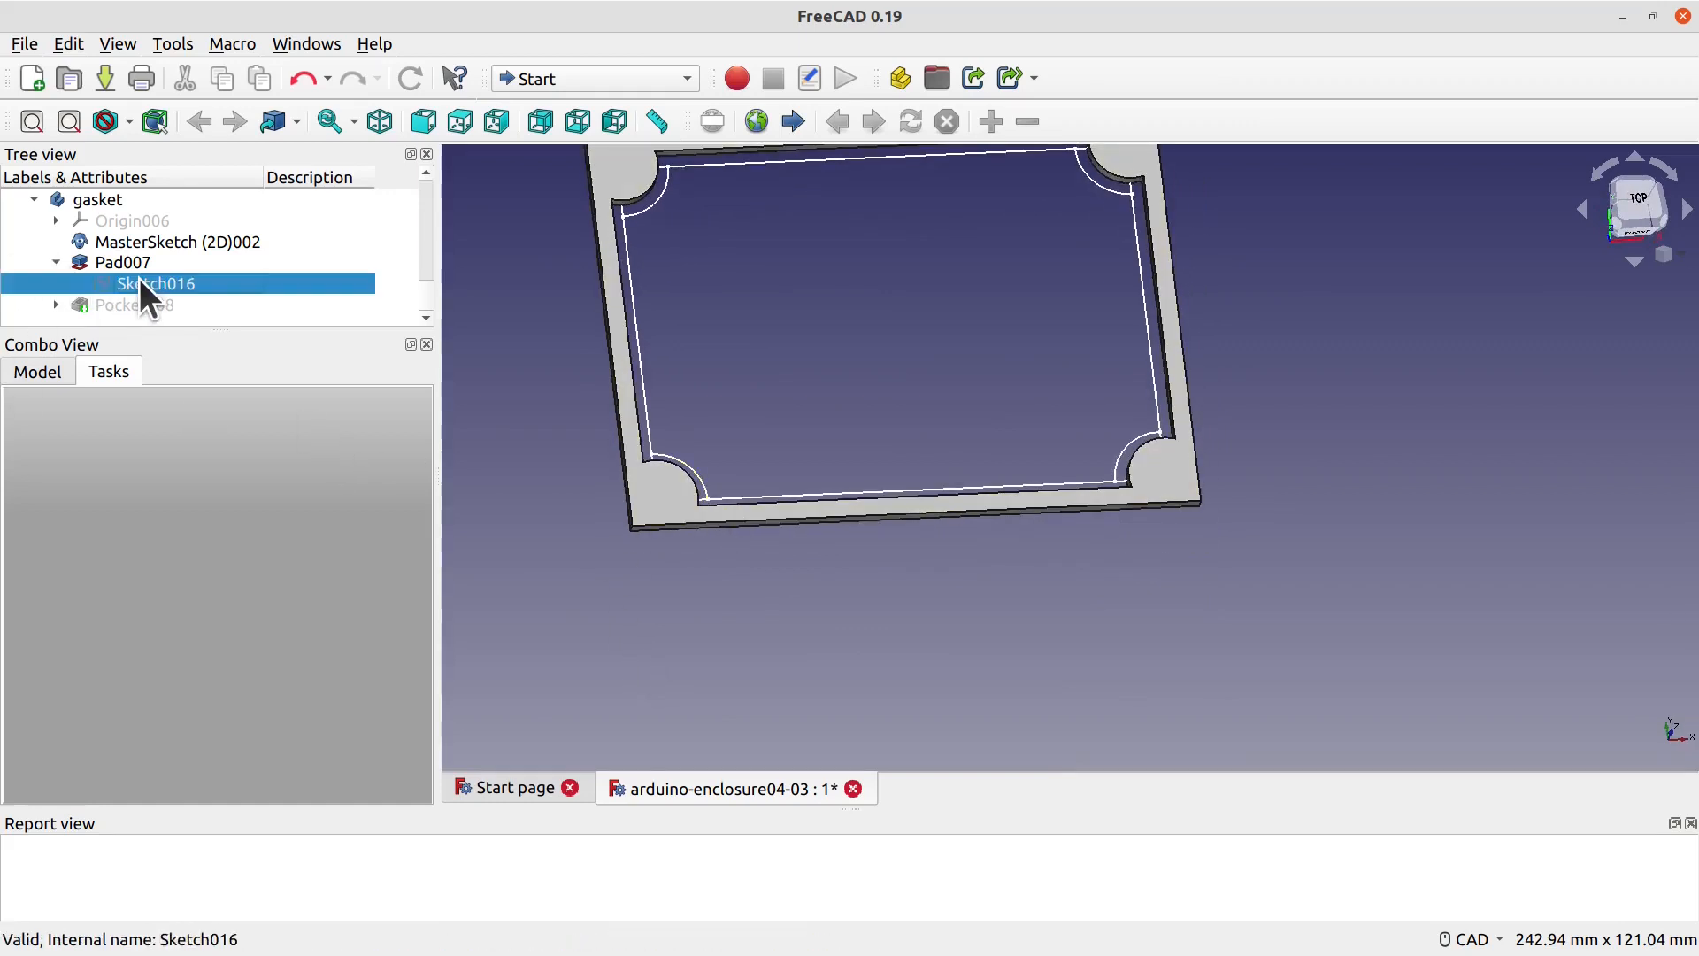
pyautogui.click(124, 262)
pyautogui.press('space')
pyautogui.click(110, 304)
pyautogui.press('space')
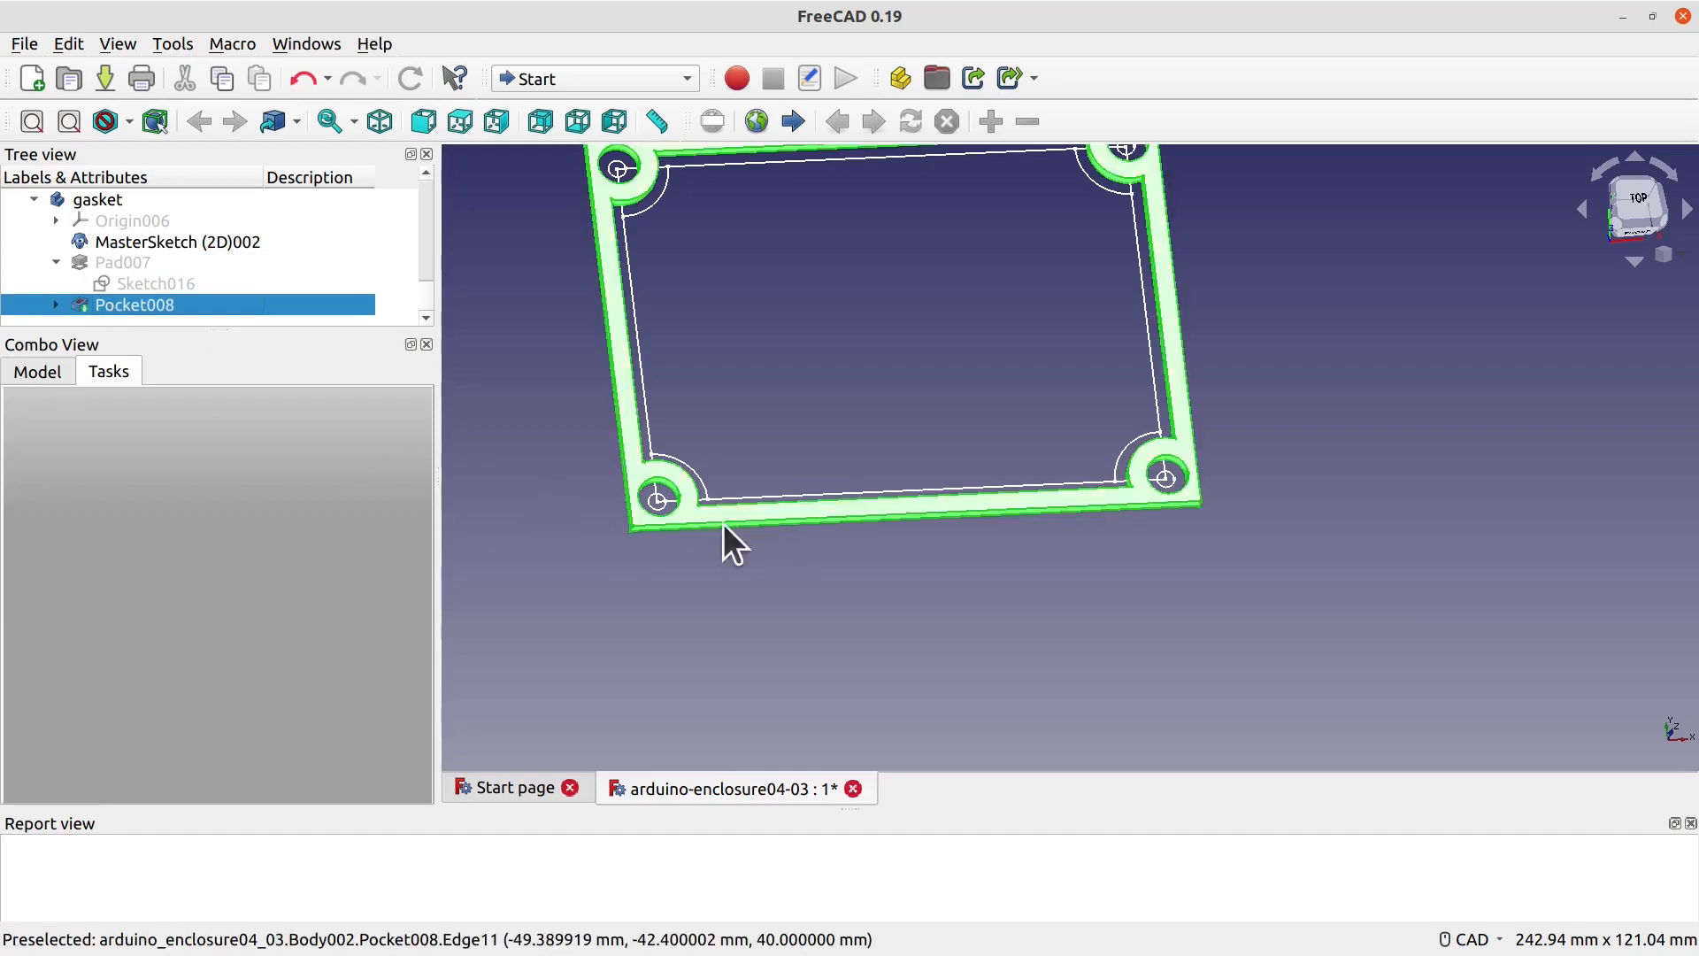
# Step: Open Sketch017 of the gasket's hole pocket for editing and bring the upper hole circles into view
pyautogui.click(55, 304)
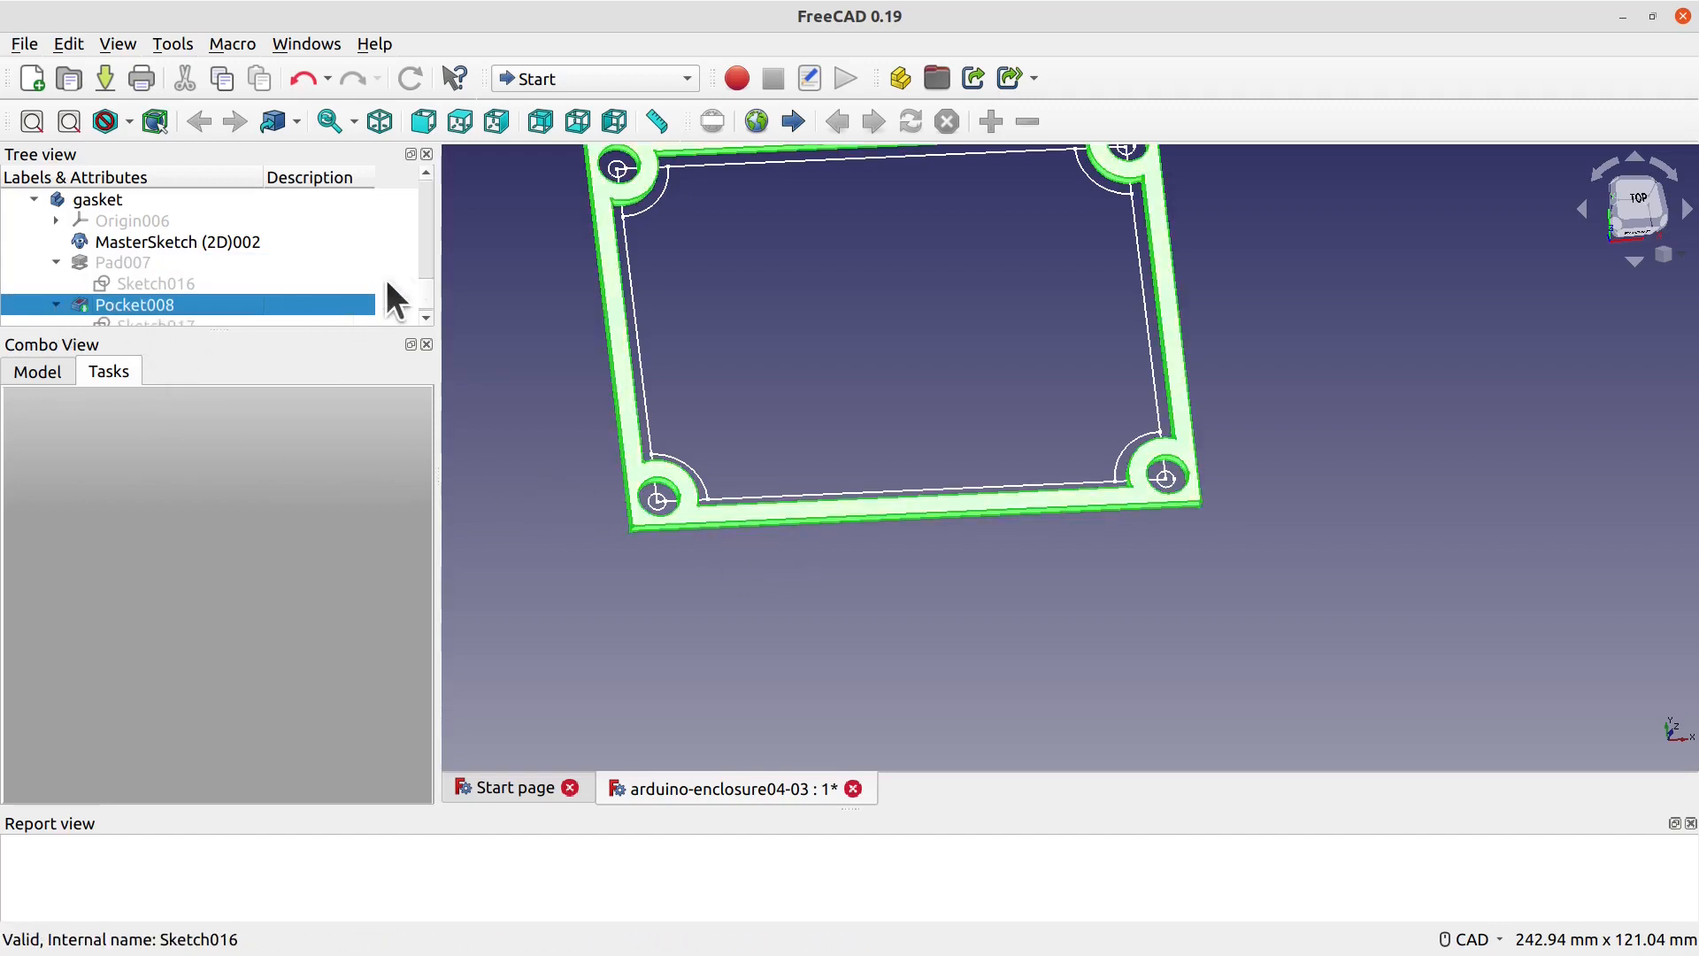
pyautogui.scroll(-1, 423, 304)
pyautogui.doubleClick(209, 303)
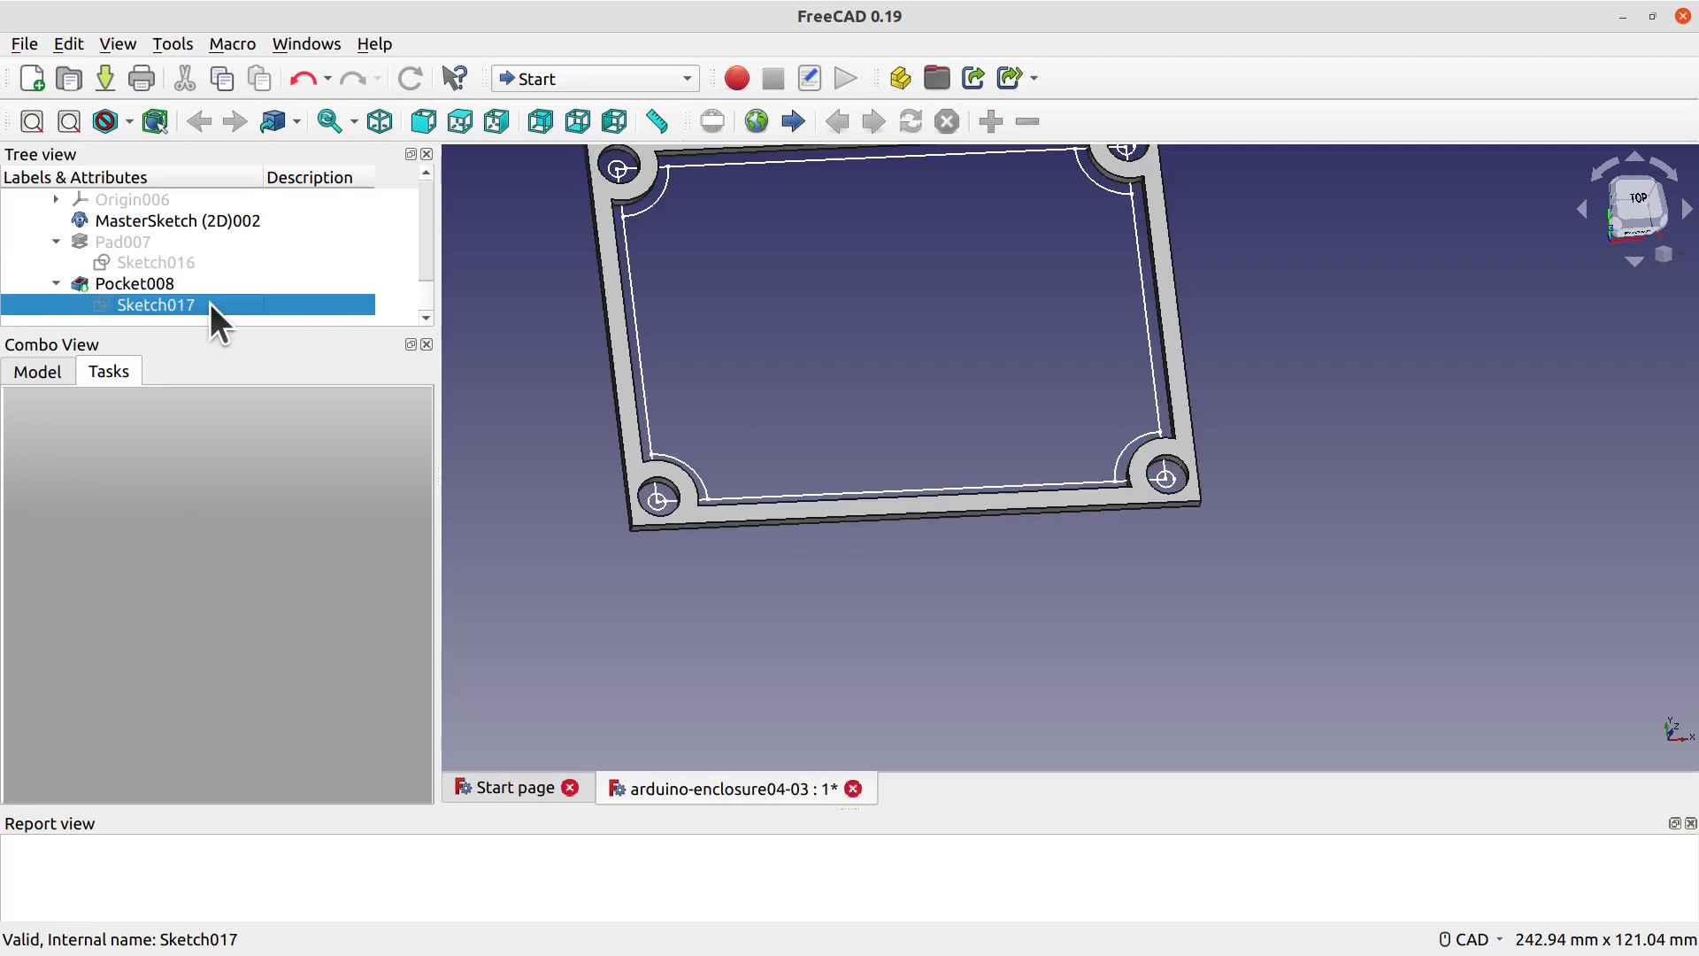
pyautogui.scroll(3, 705, 549)
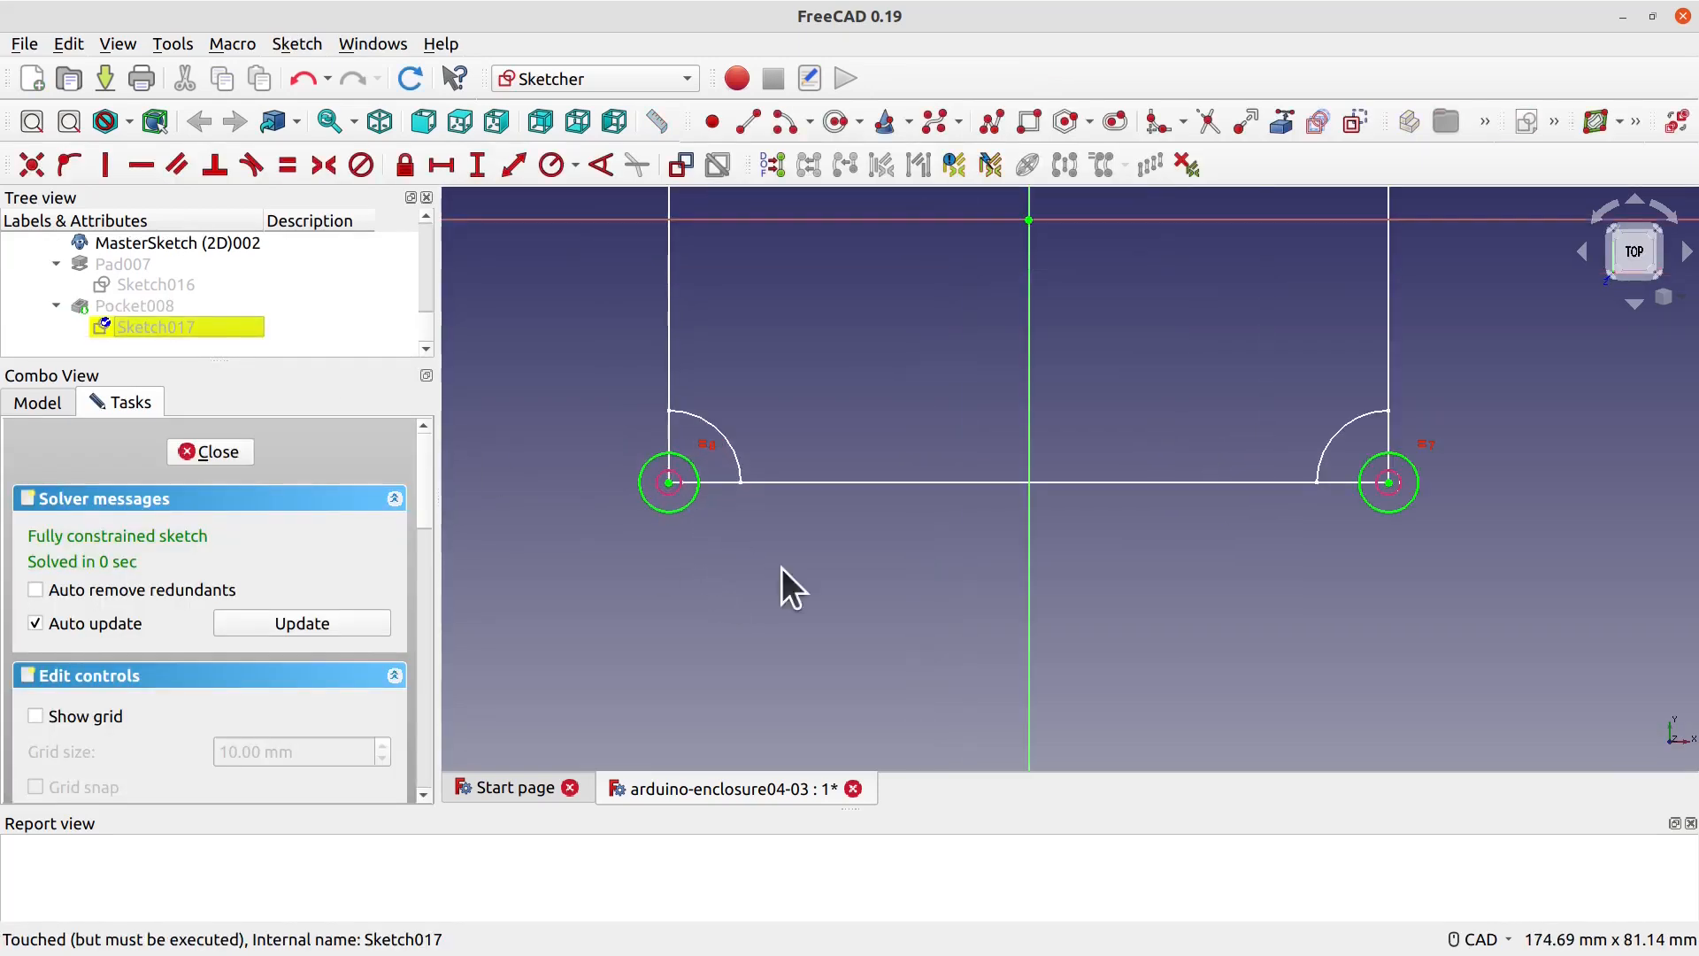
pyautogui.moveTo(1133, 316); pyautogui.dragTo(940, 635, button='middle')
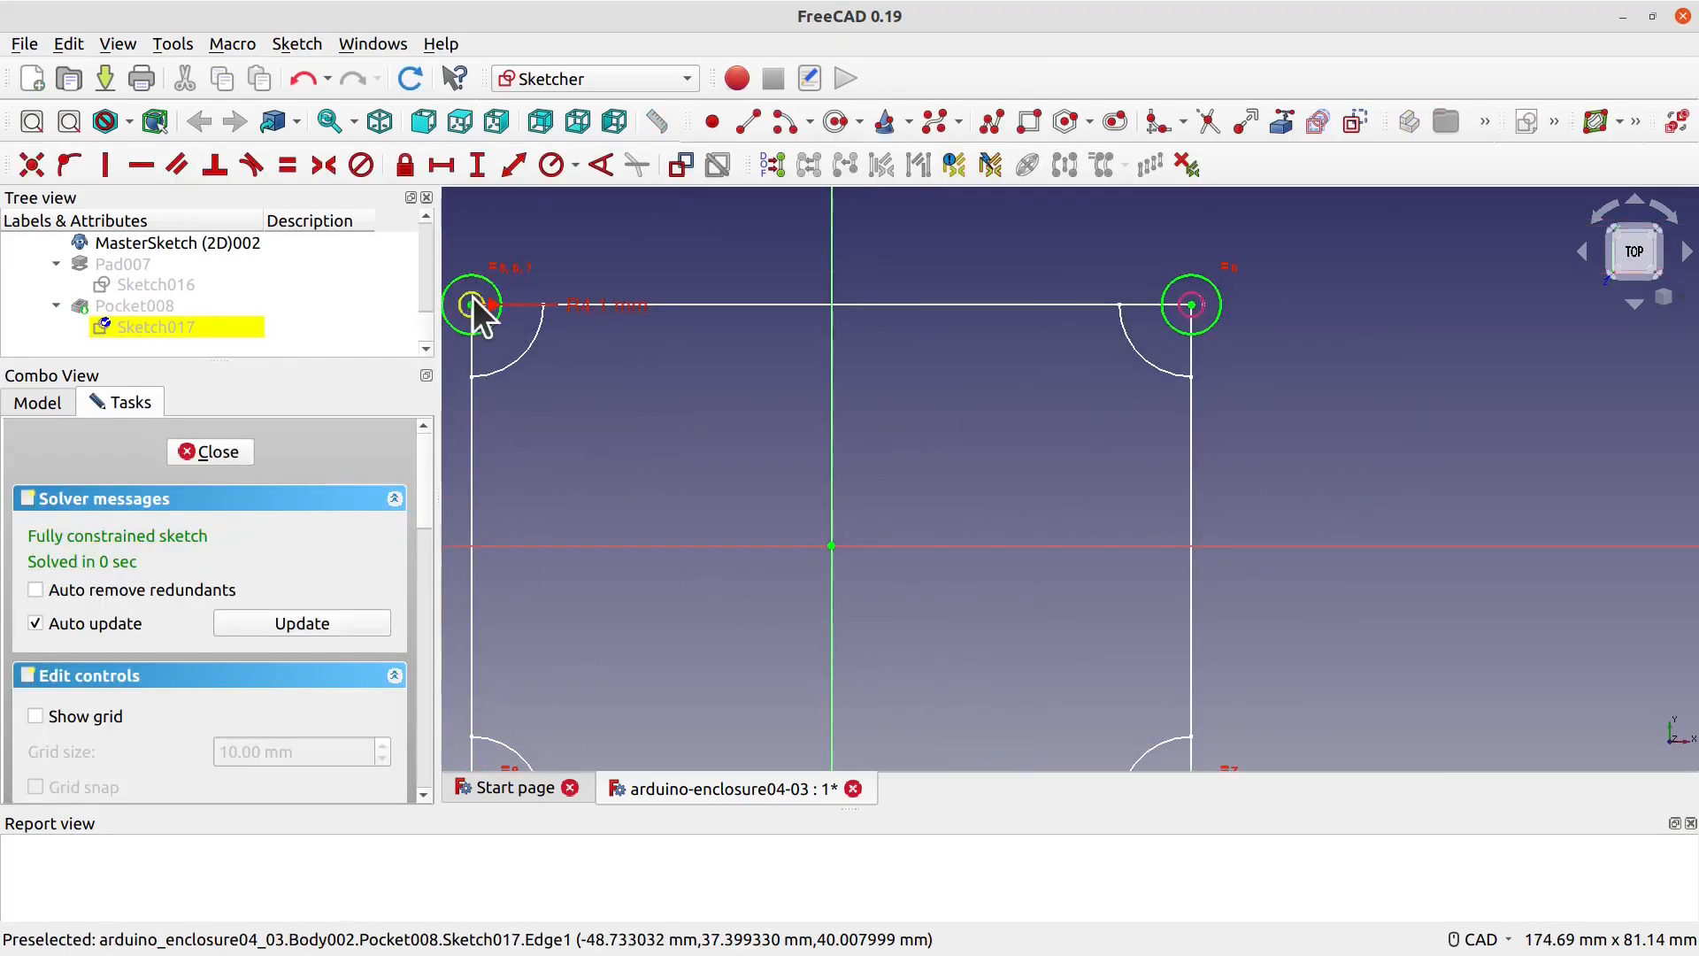
pyautogui.moveTo(619, 407); pyautogui.dragTo(721, 437, button='middle')
pyautogui.scroll(2, 715, 418)
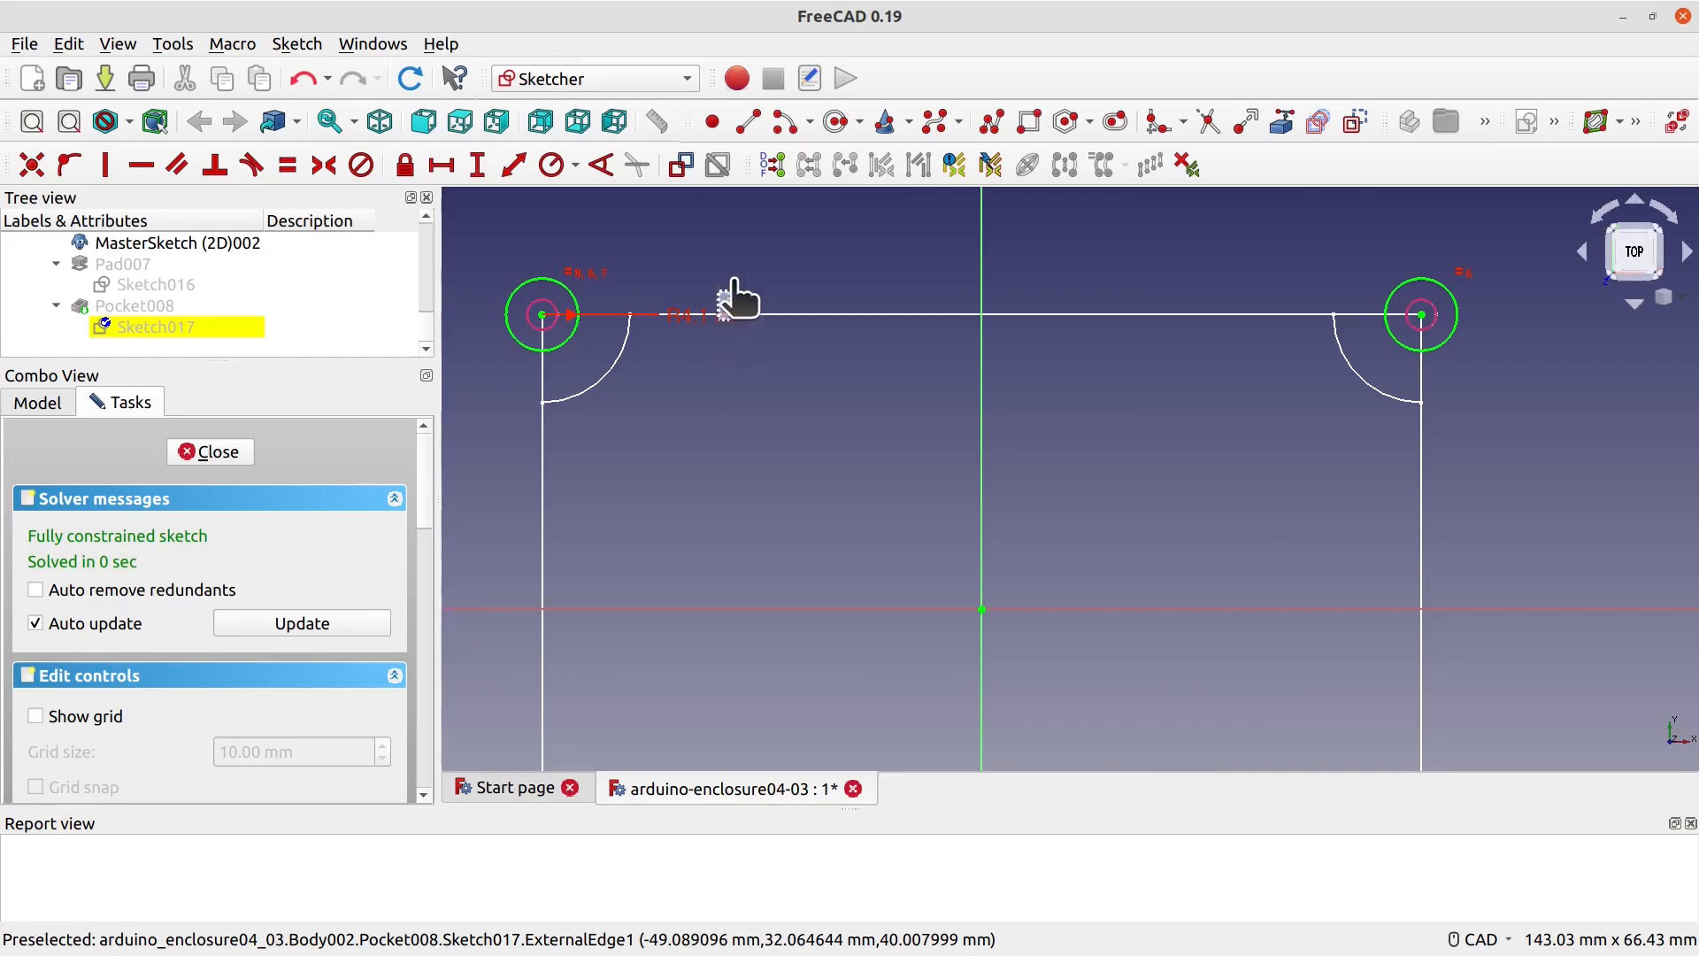
# Step: Set the radius of the gasket's corner hole circles to 4.3 mm
pyautogui.click(688, 321)
pyautogui.doubleClick(688, 322)
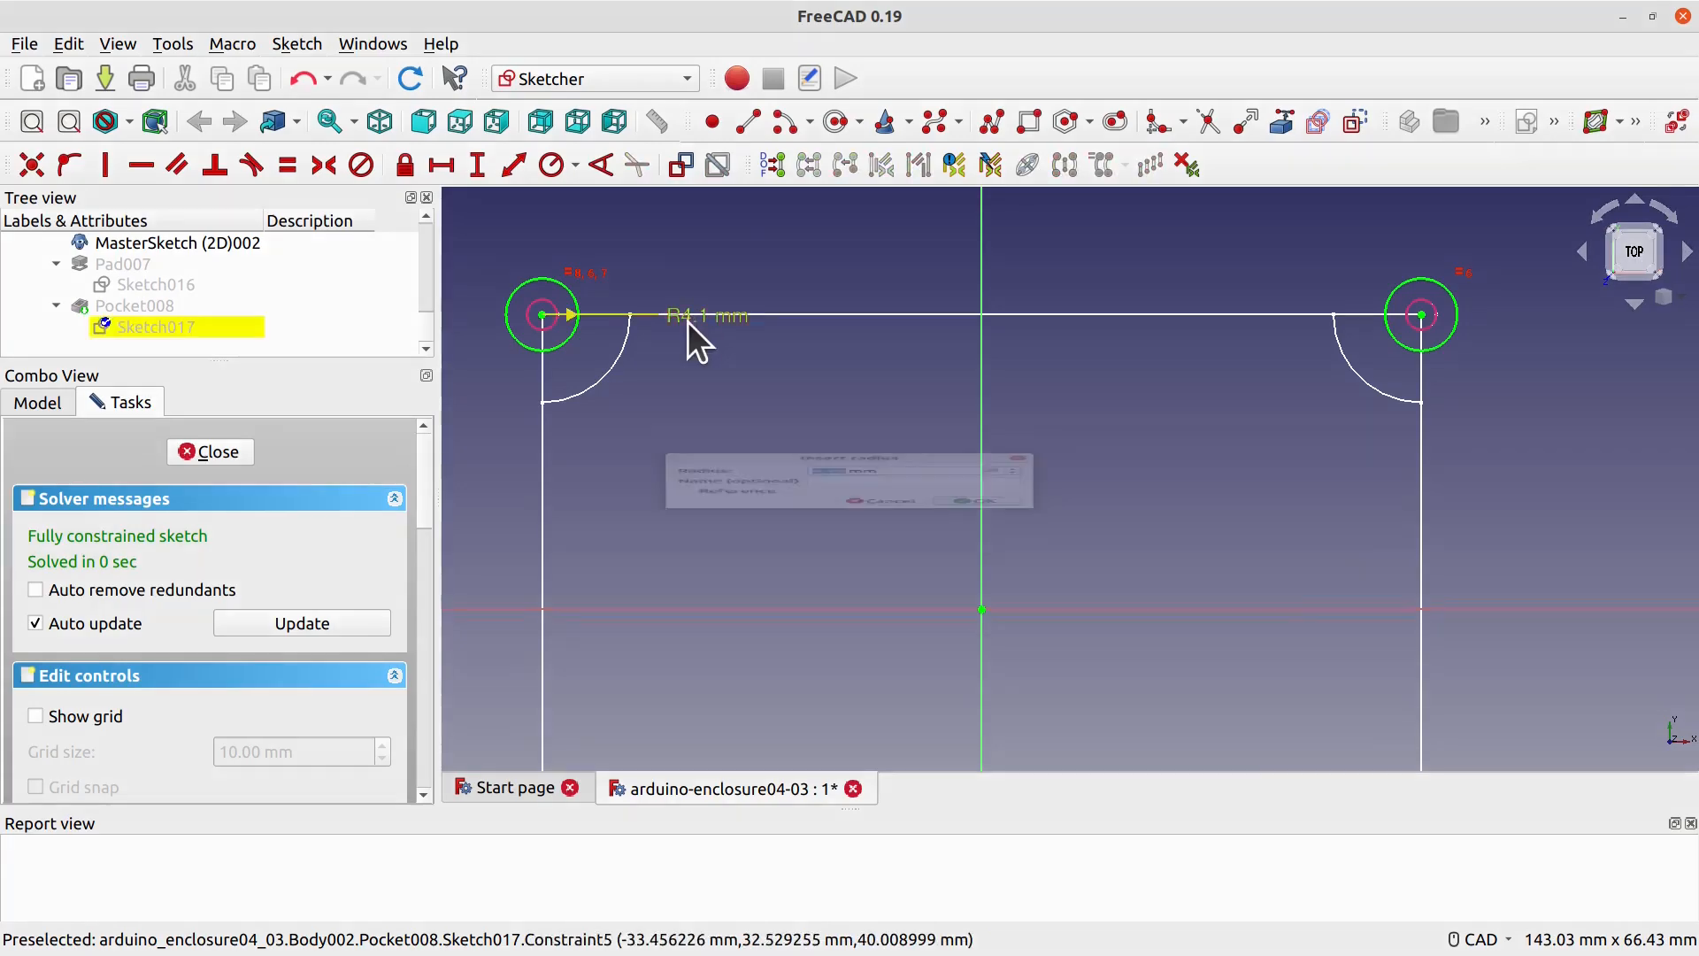
pyautogui.click(833, 444)
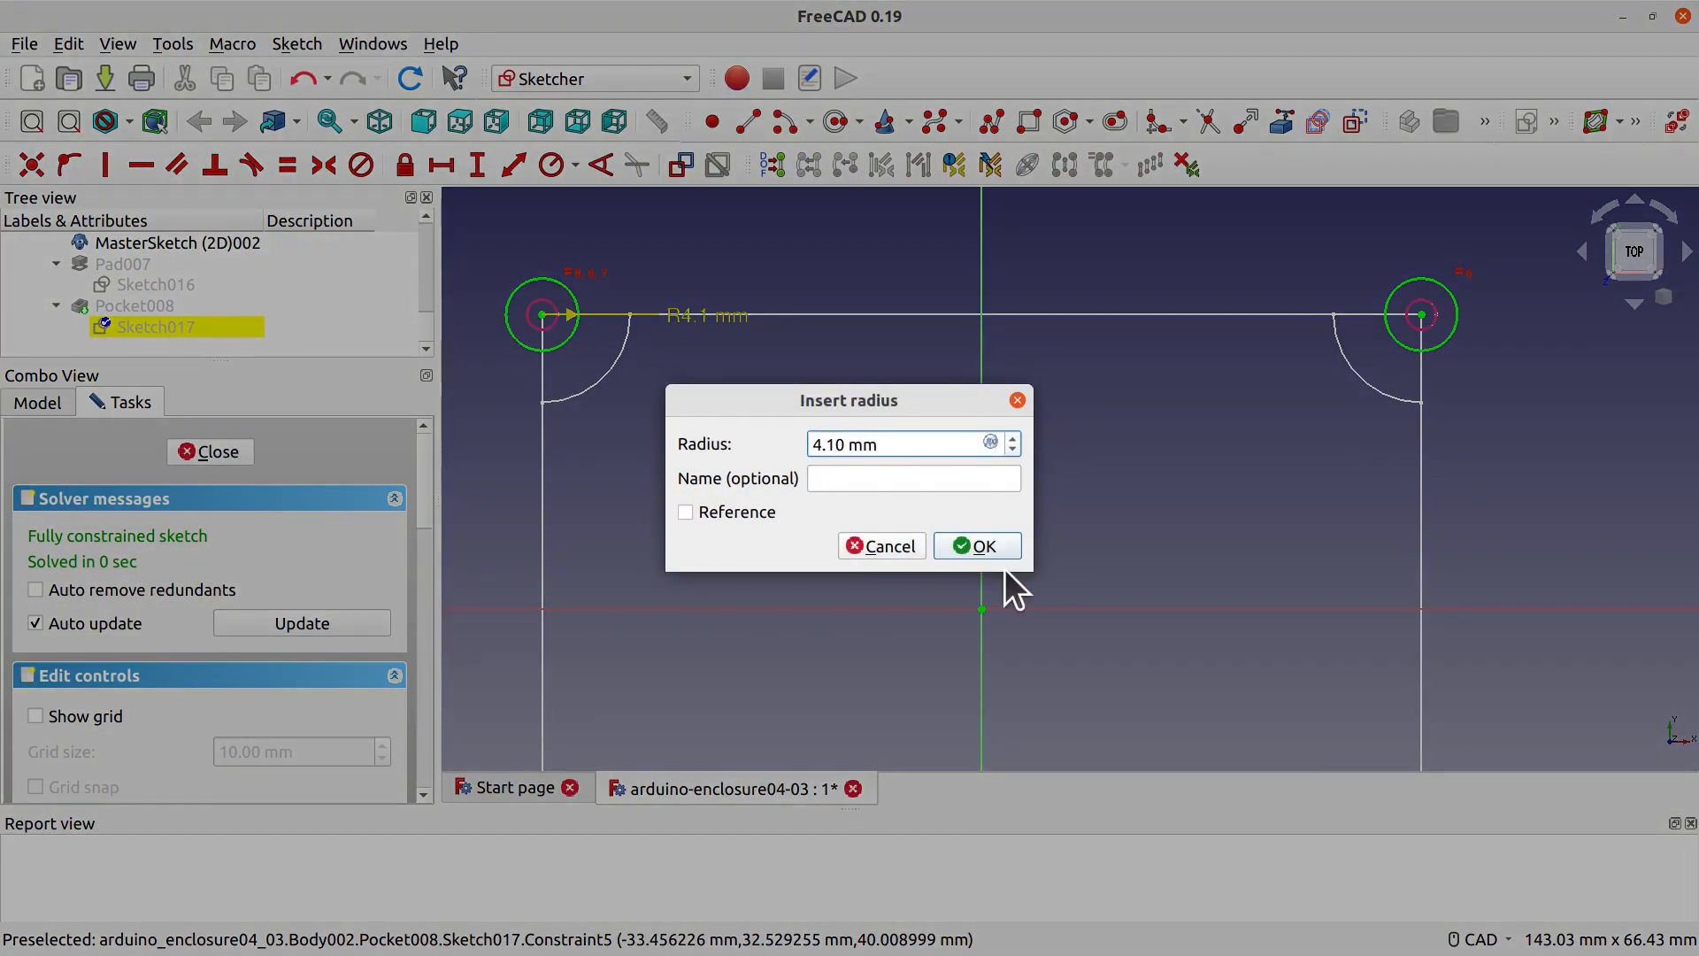
pyautogui.press('BackSpace')
pyautogui.write('3')
pyautogui.click(1004, 545)
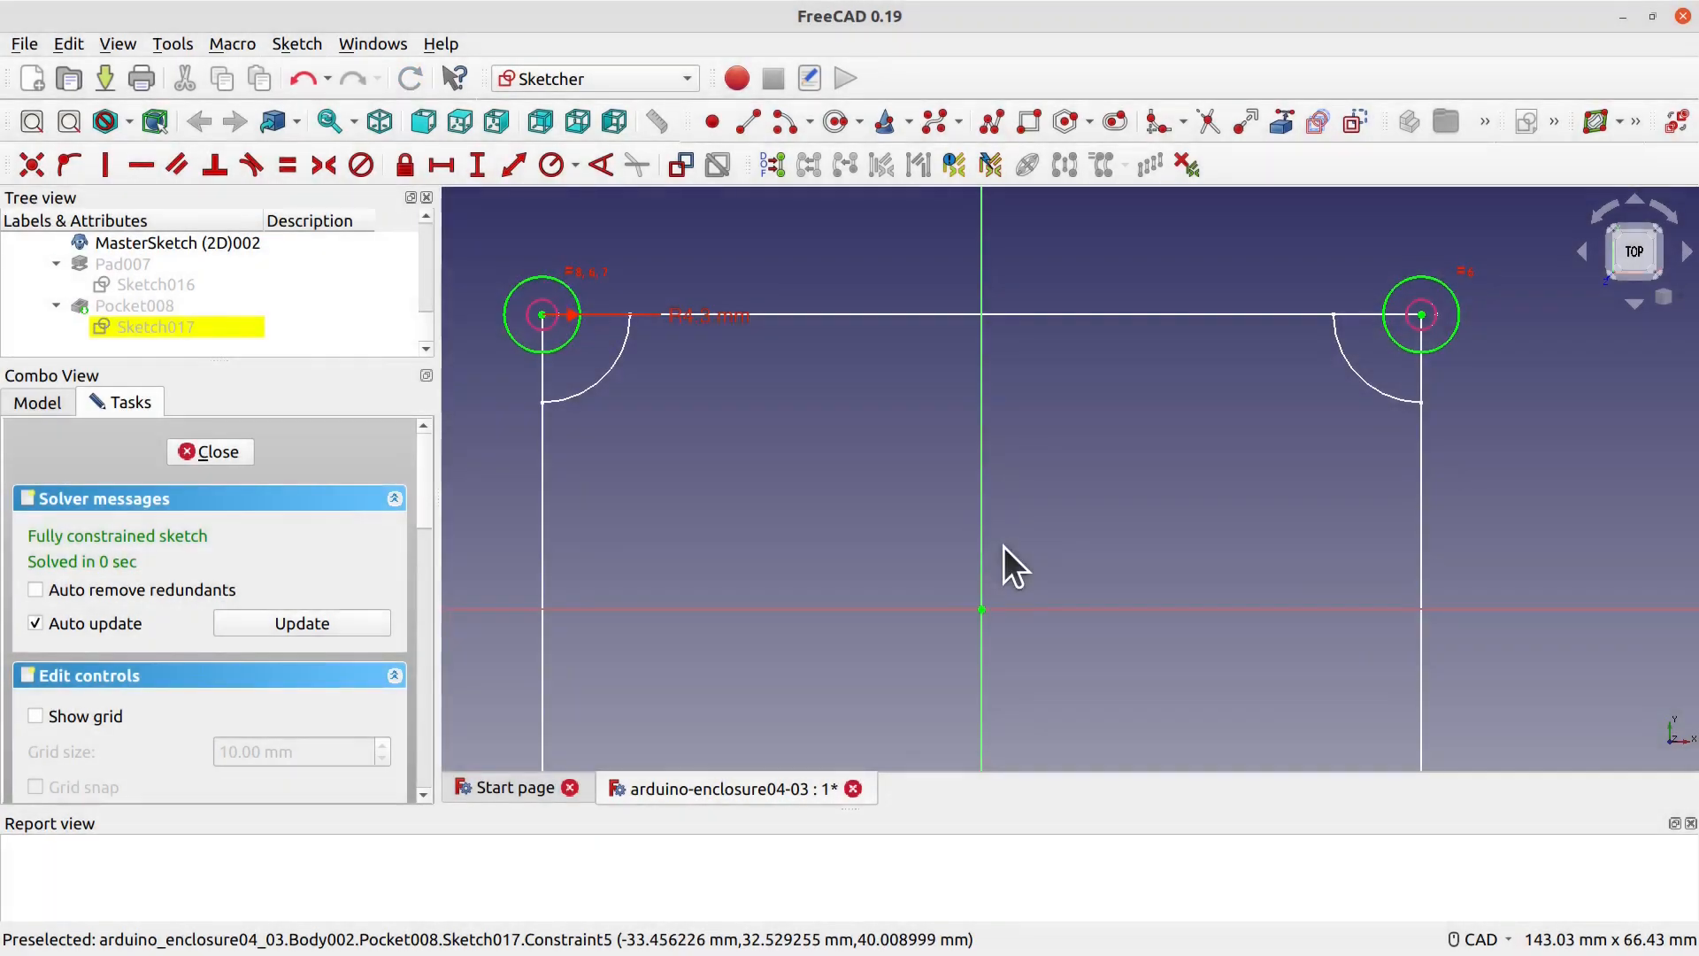
# Step: Close the hole sketch, inspect the updated gasket and save the document
pyautogui.click(233, 461)
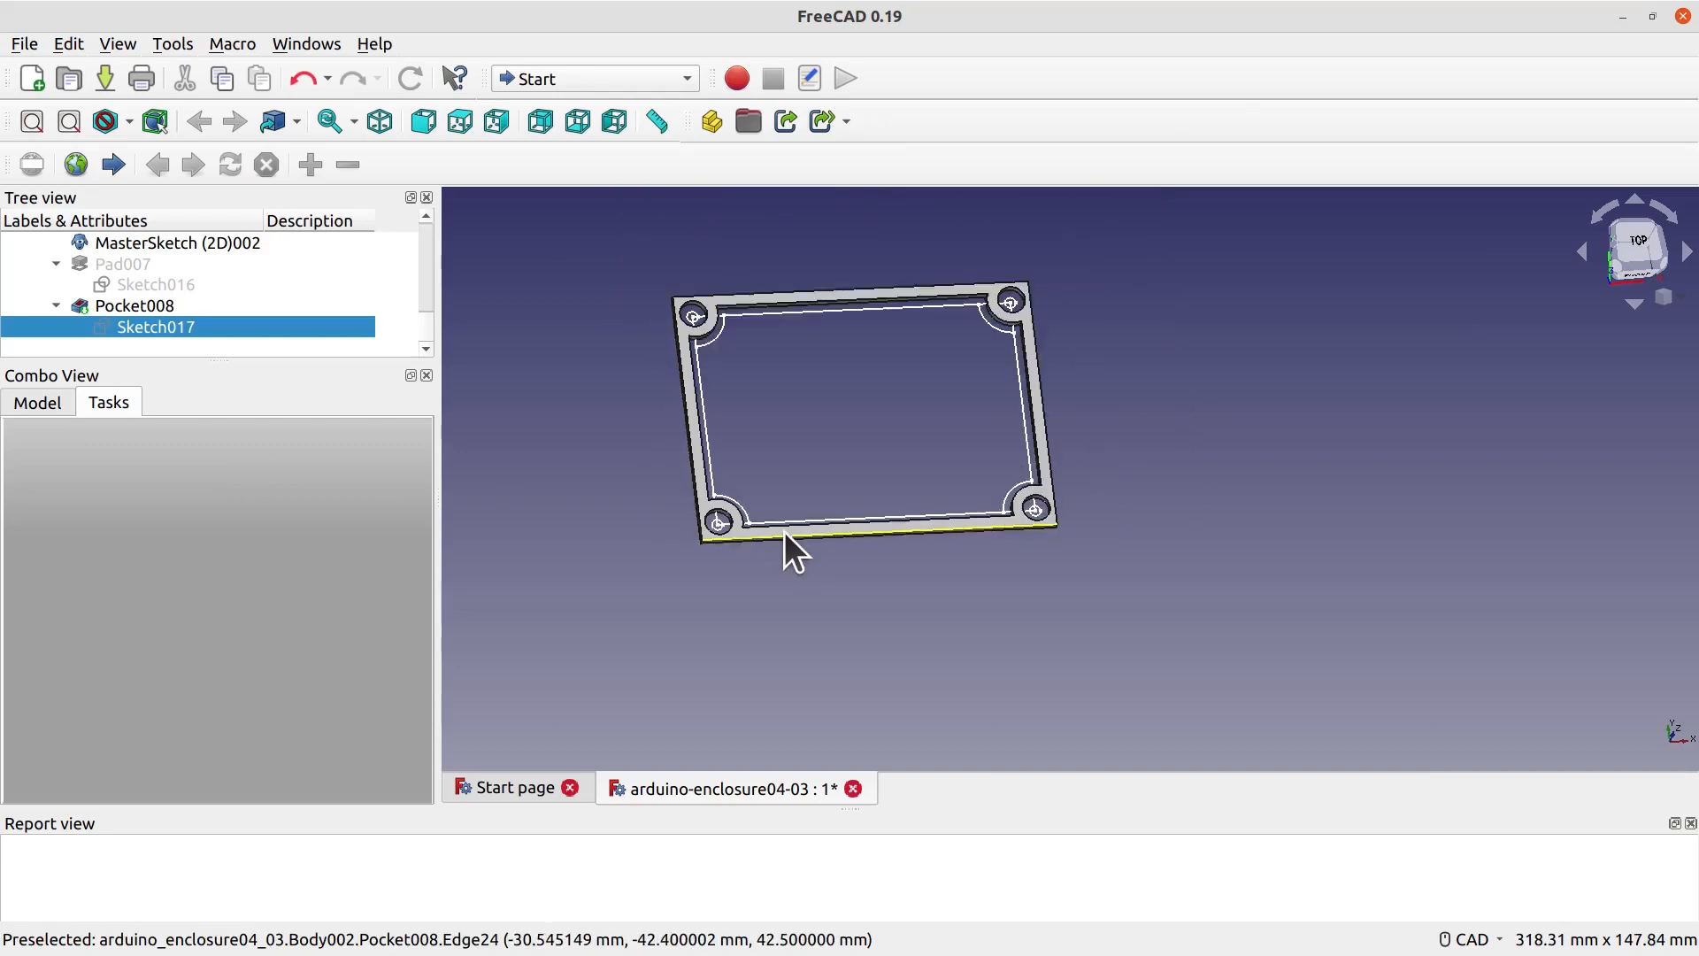
pyautogui.moveTo(945, 474); pyautogui.dragTo(789, 541, button='middle')
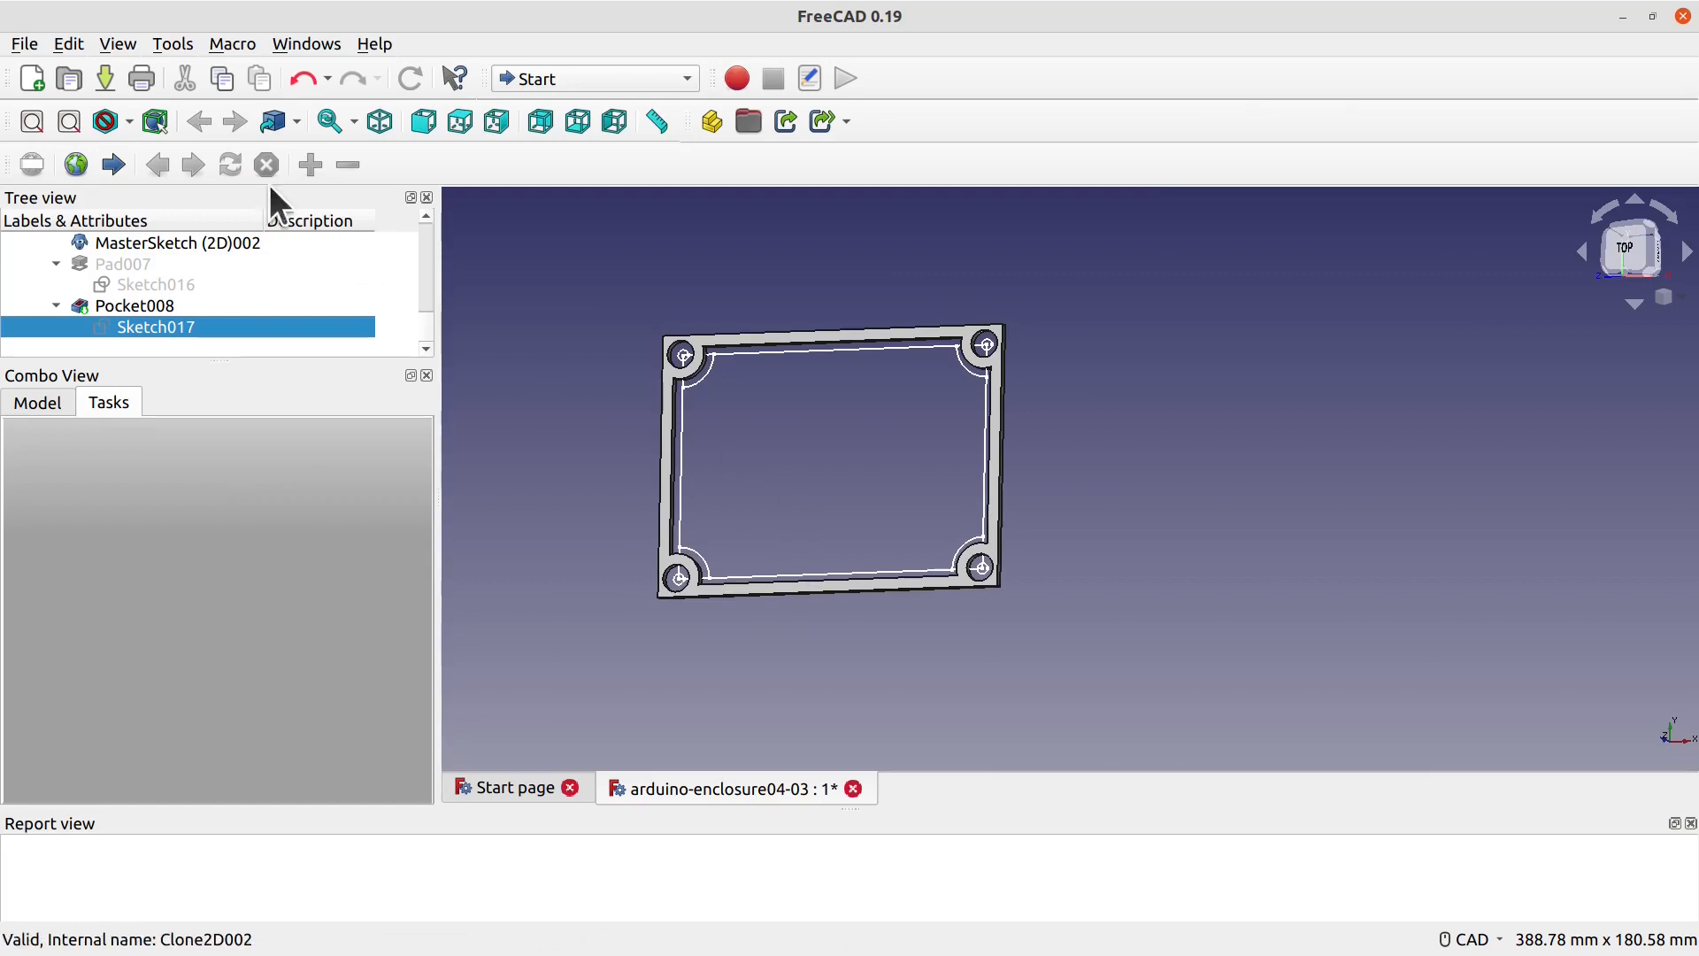
pyautogui.hotkey('ctrl', 's')
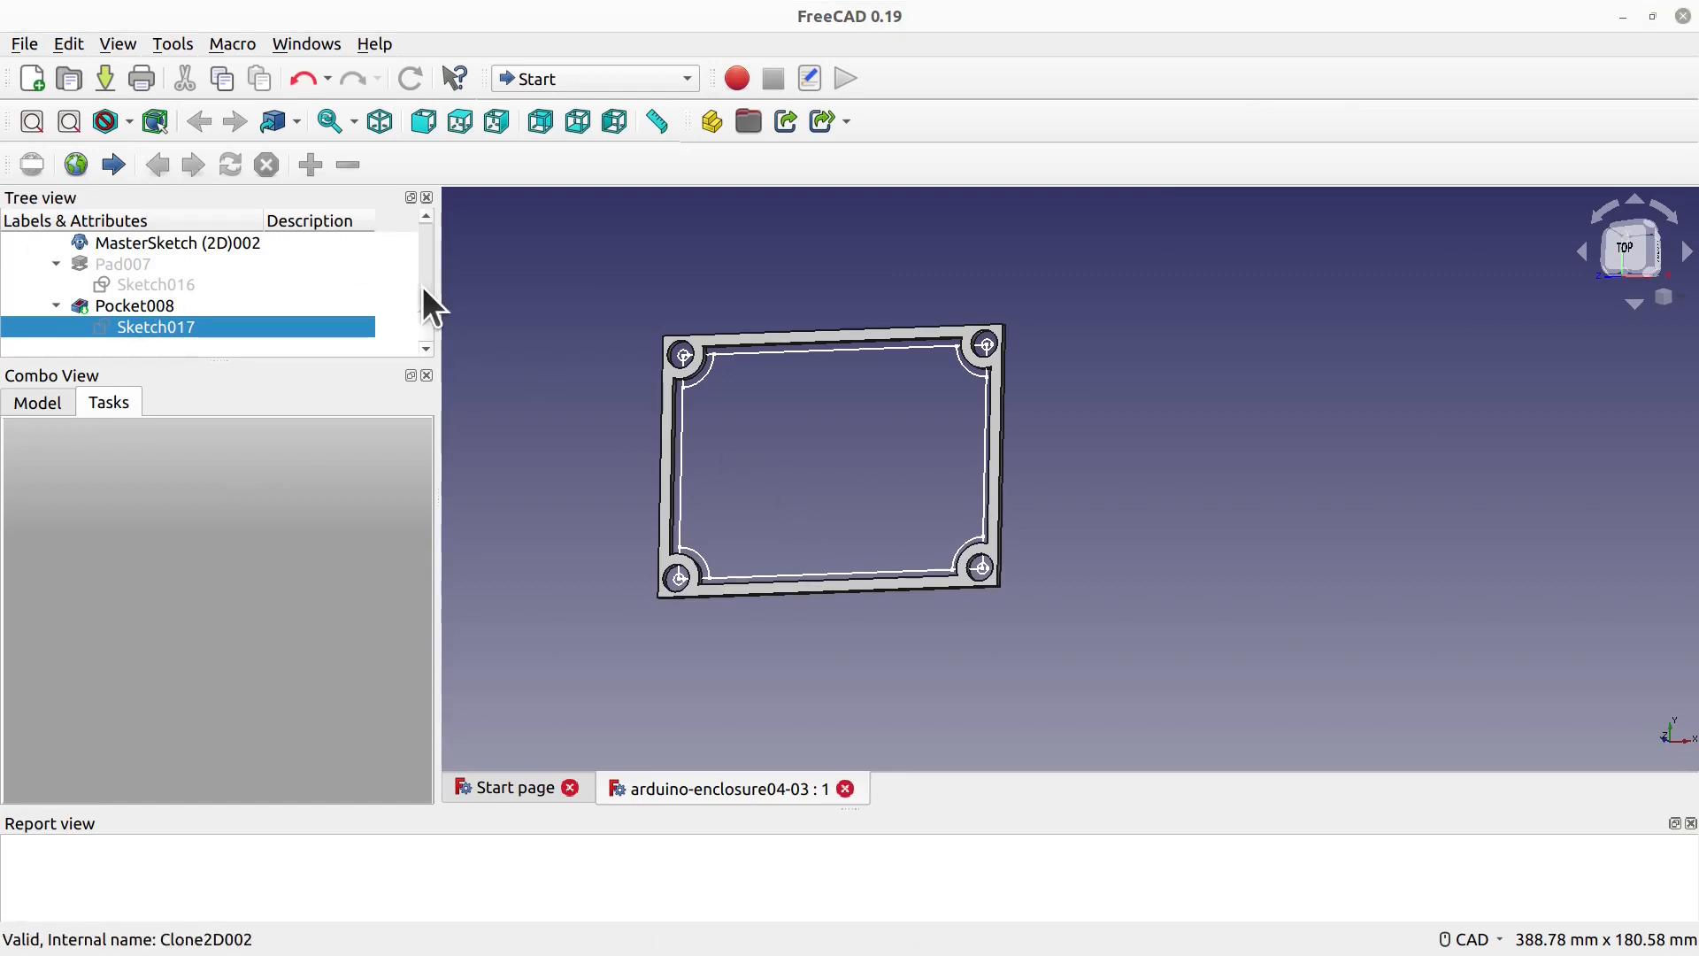
# Step: Hide the gasket's master sketch clone and show the Lid body, viewing both from below
pyautogui.click(184, 323)
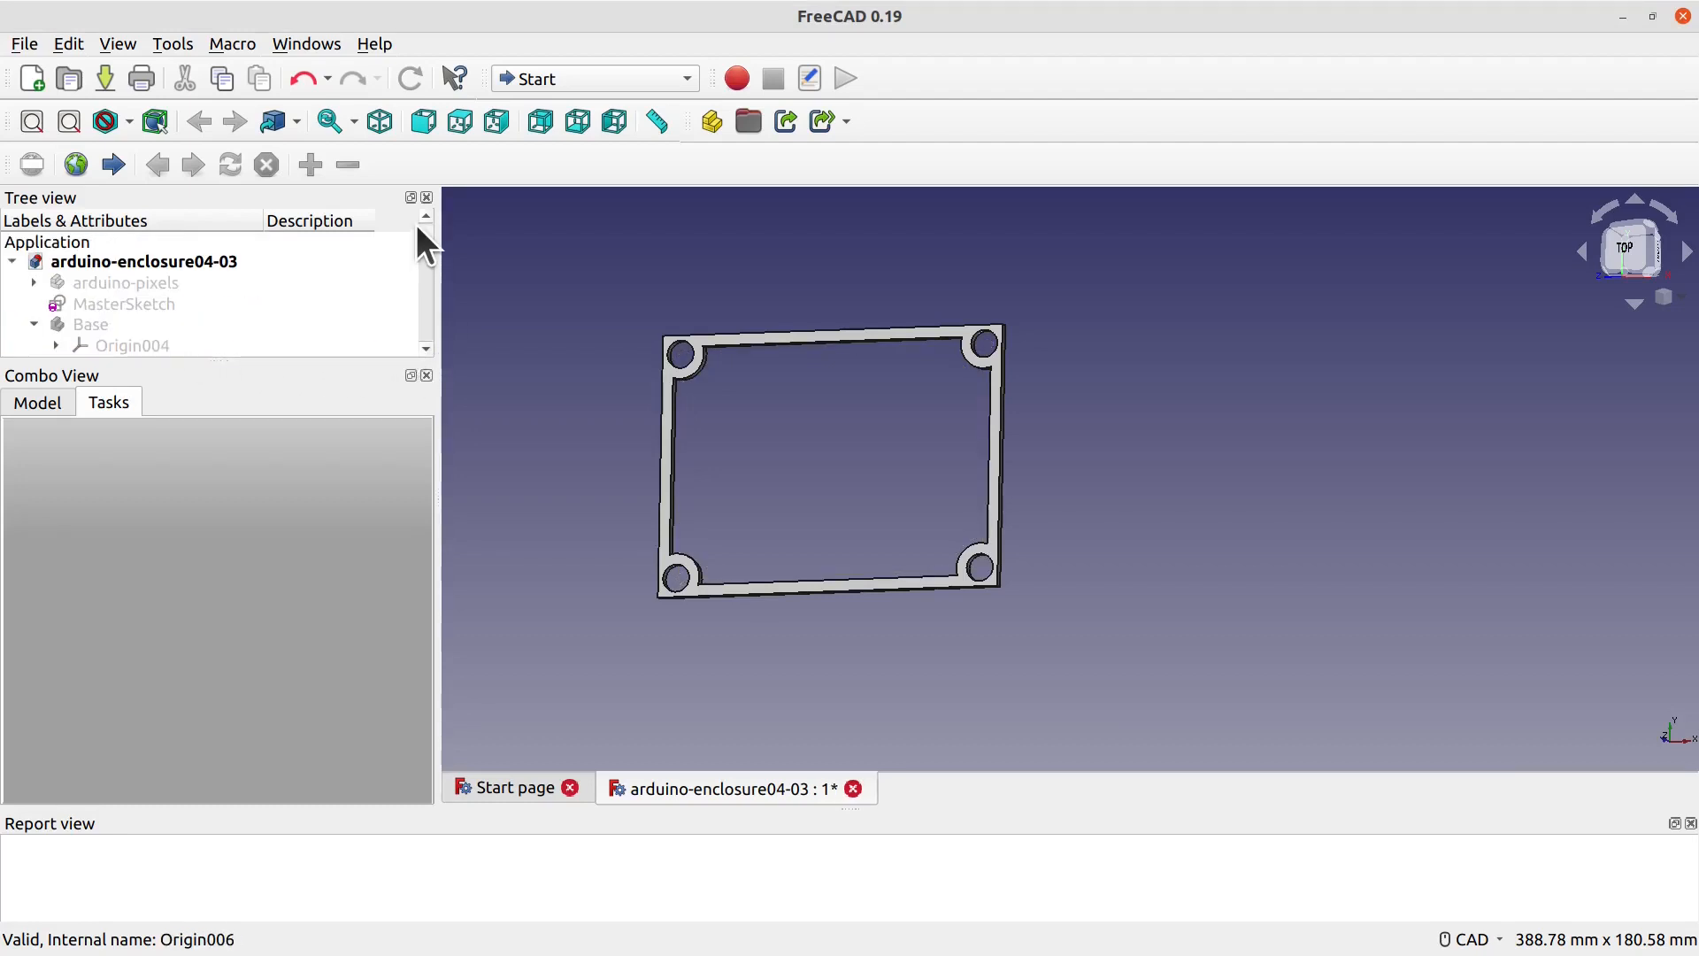
pyautogui.moveTo(427, 237); pyautogui.dragTo(427, 280)
pyautogui.click(102, 285)
pyautogui.press('space')
pyautogui.moveTo(885, 650); pyautogui.dragTo(926, 432, button='middle')
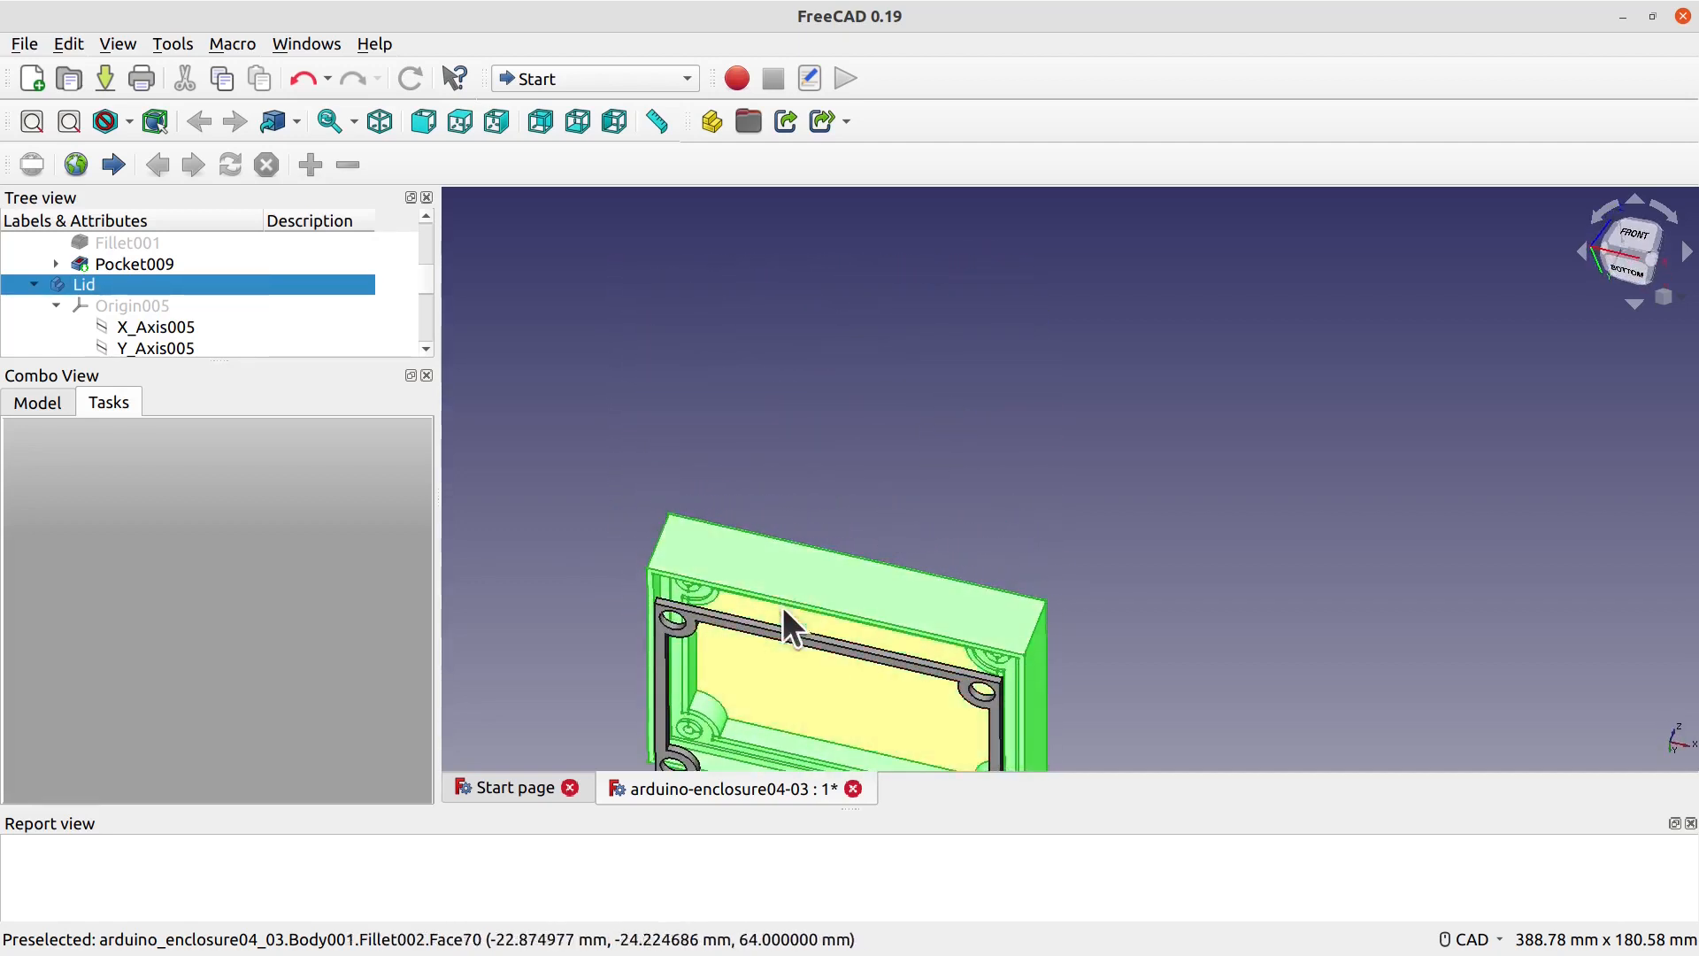
# Step: Hide the gasket body and examine the groove and screw bosses inside the lid
pyautogui.scroll(5, 217, 310)
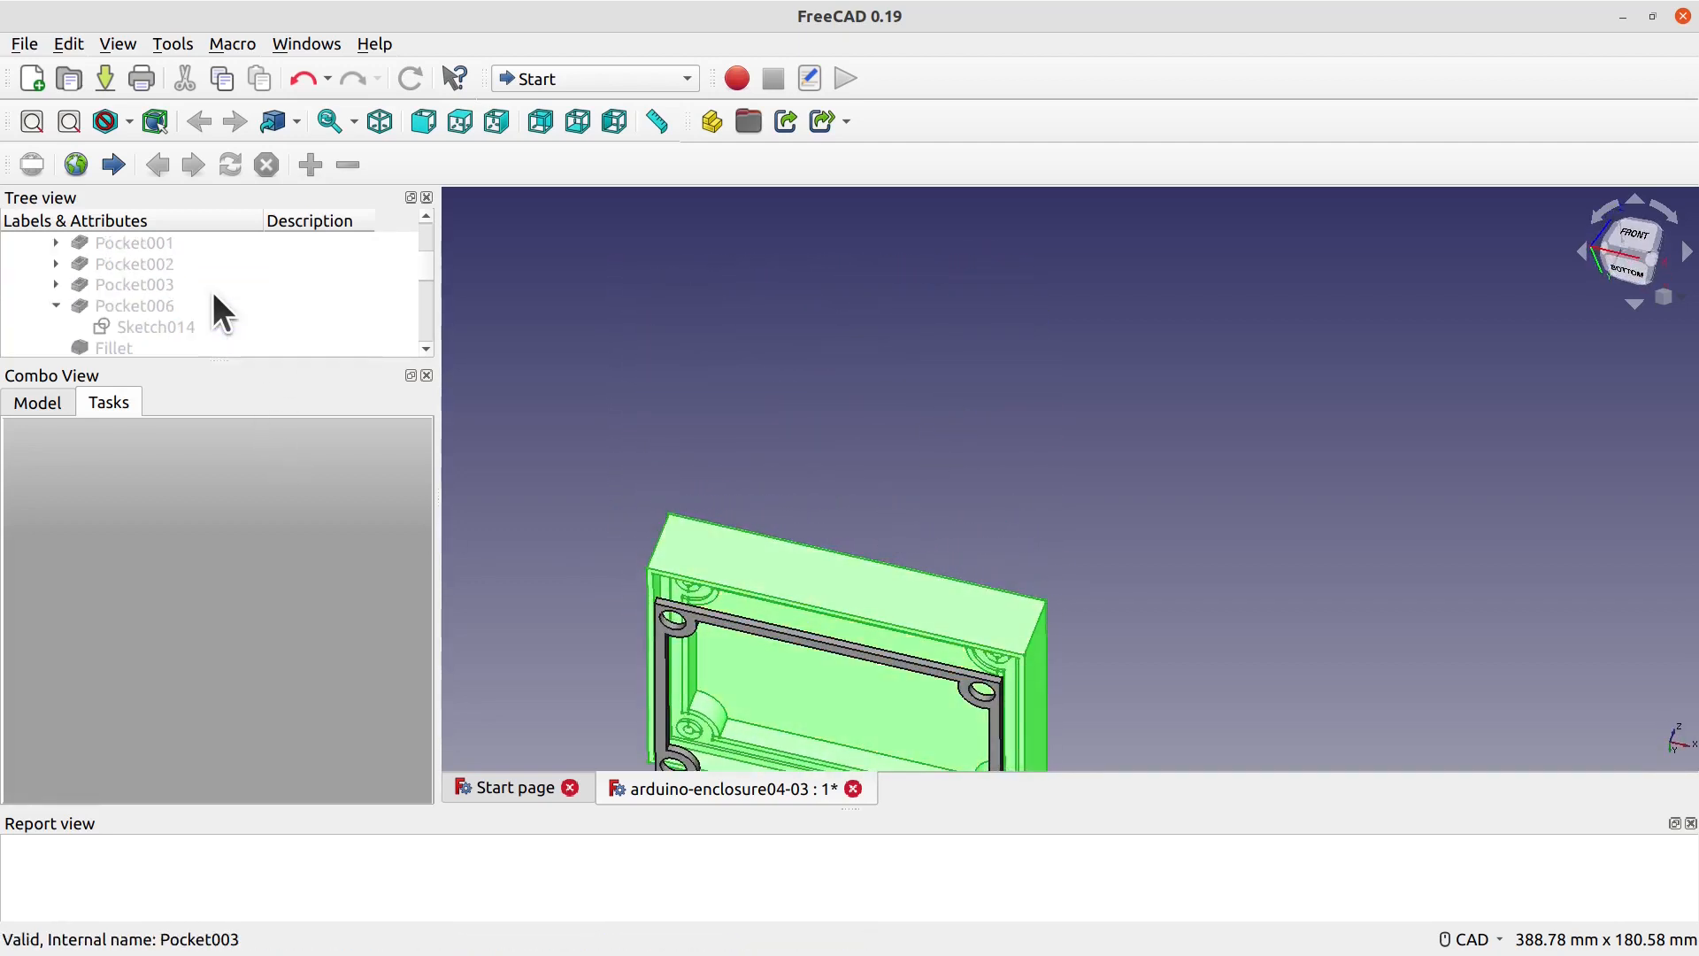
pyautogui.scroll(3, 213, 292)
pyautogui.scroll(-10, 213, 292)
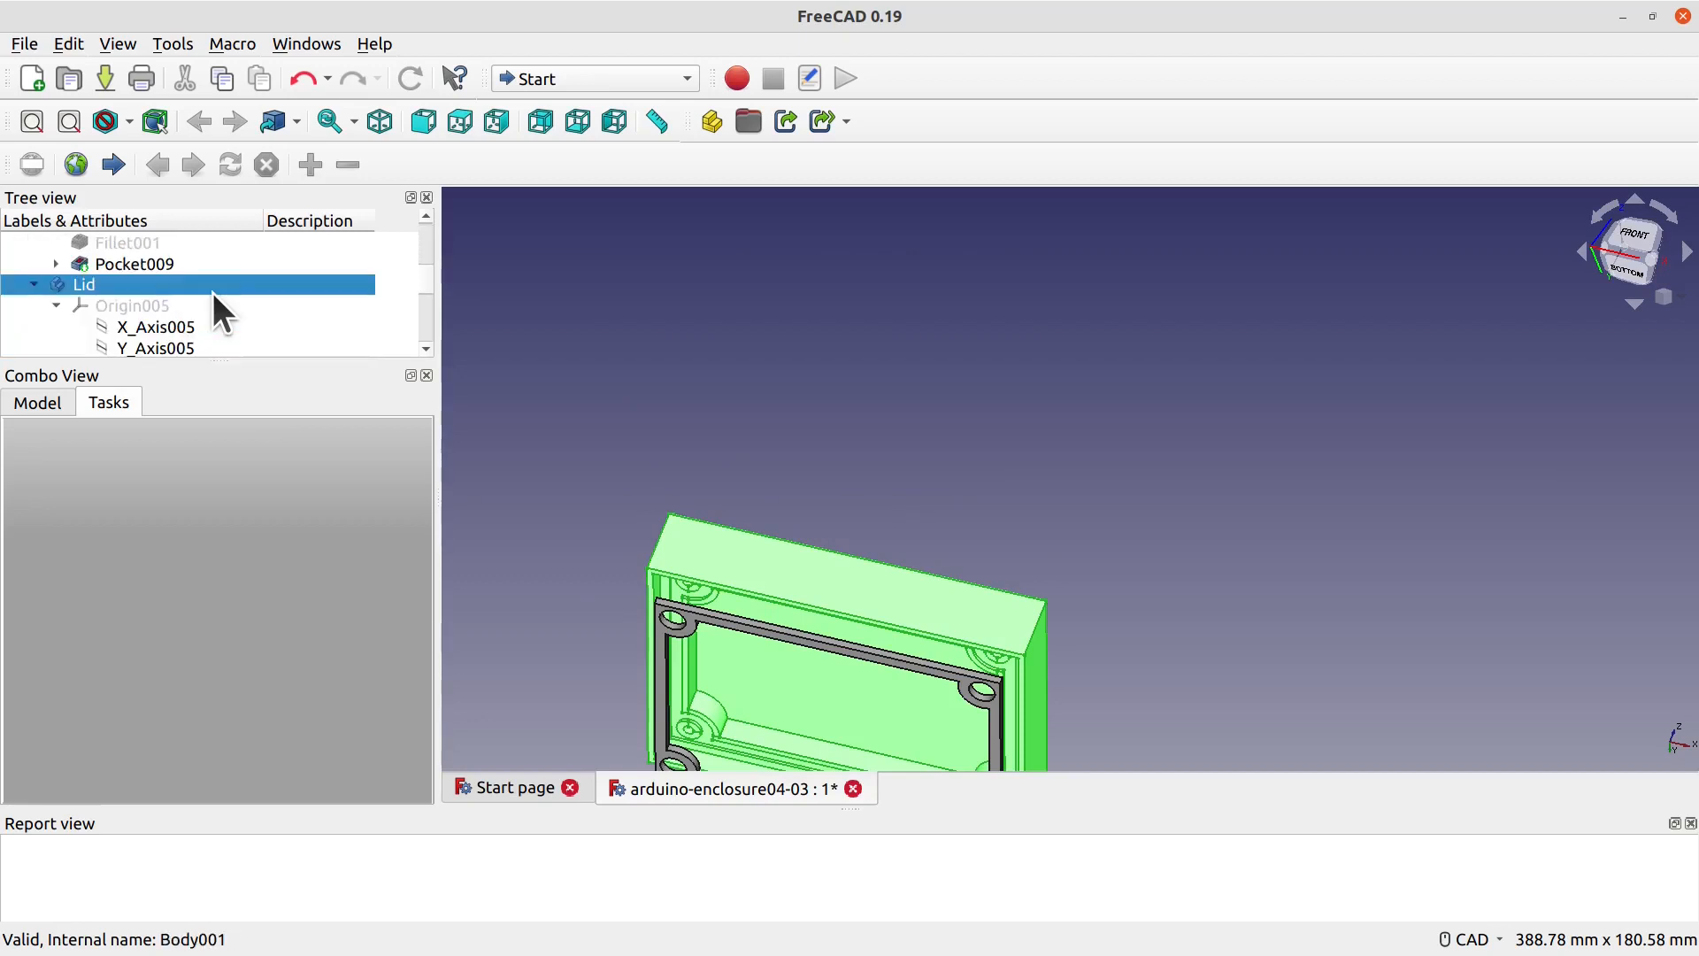
pyautogui.scroll(-4, 212, 292)
pyautogui.scroll(2, 212, 292)
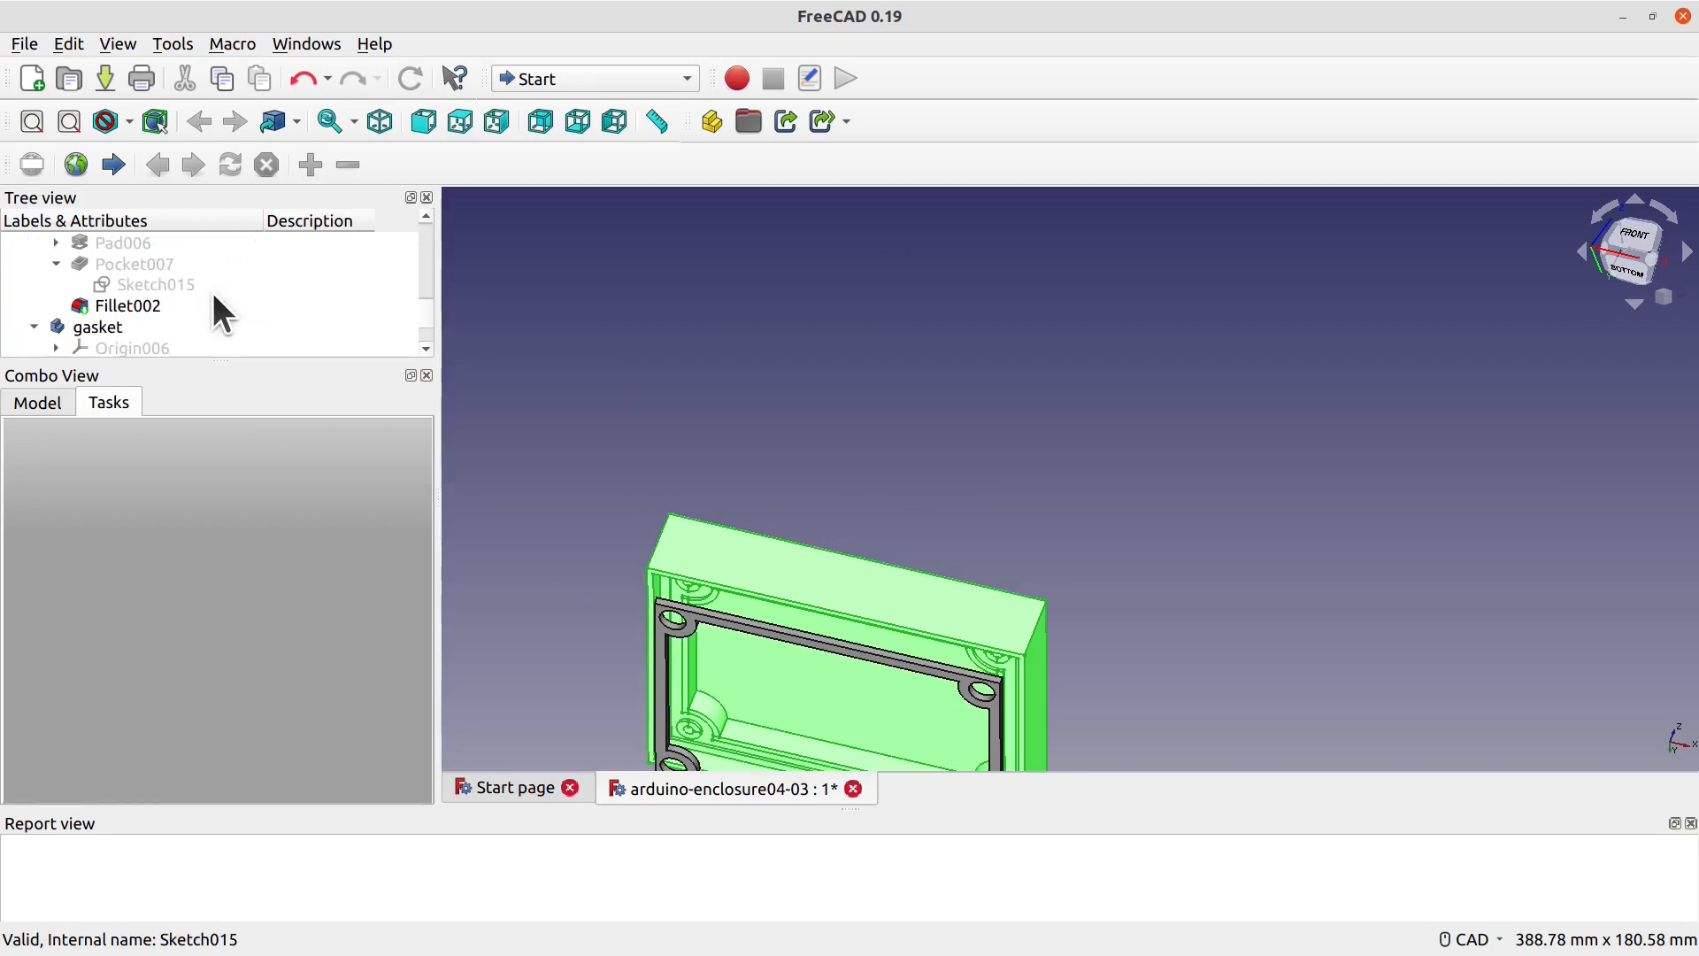
pyautogui.click(102, 327)
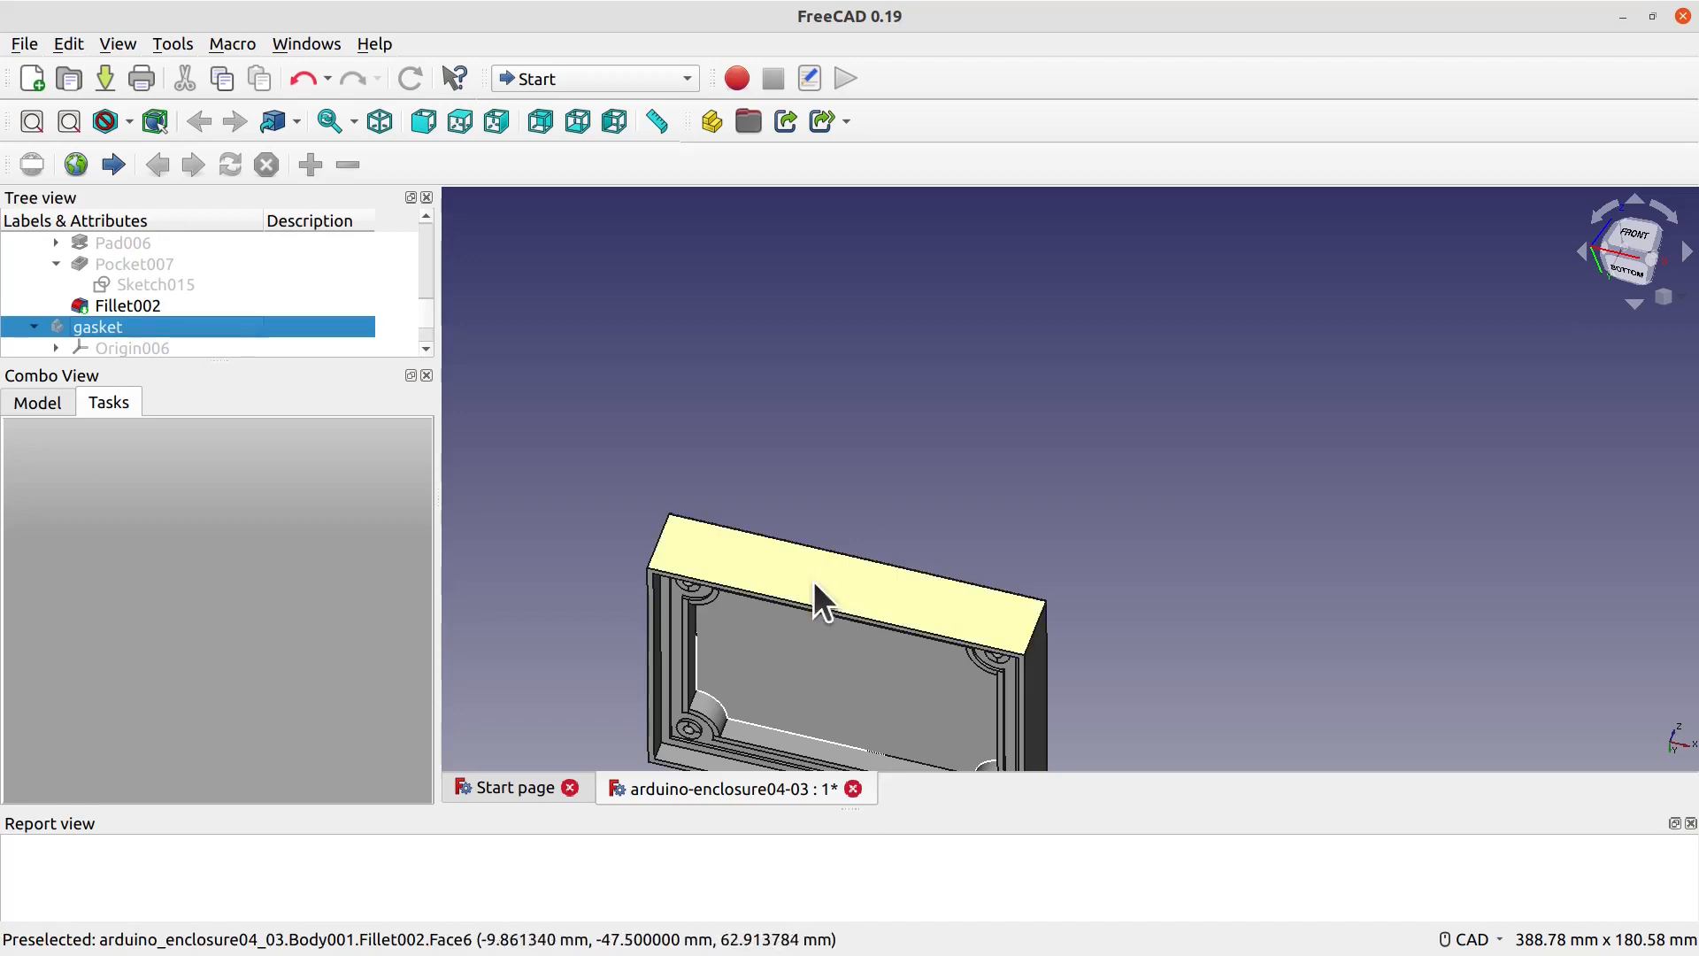
pyautogui.moveTo(842, 661); pyautogui.dragTo(952, 370, button='middle')
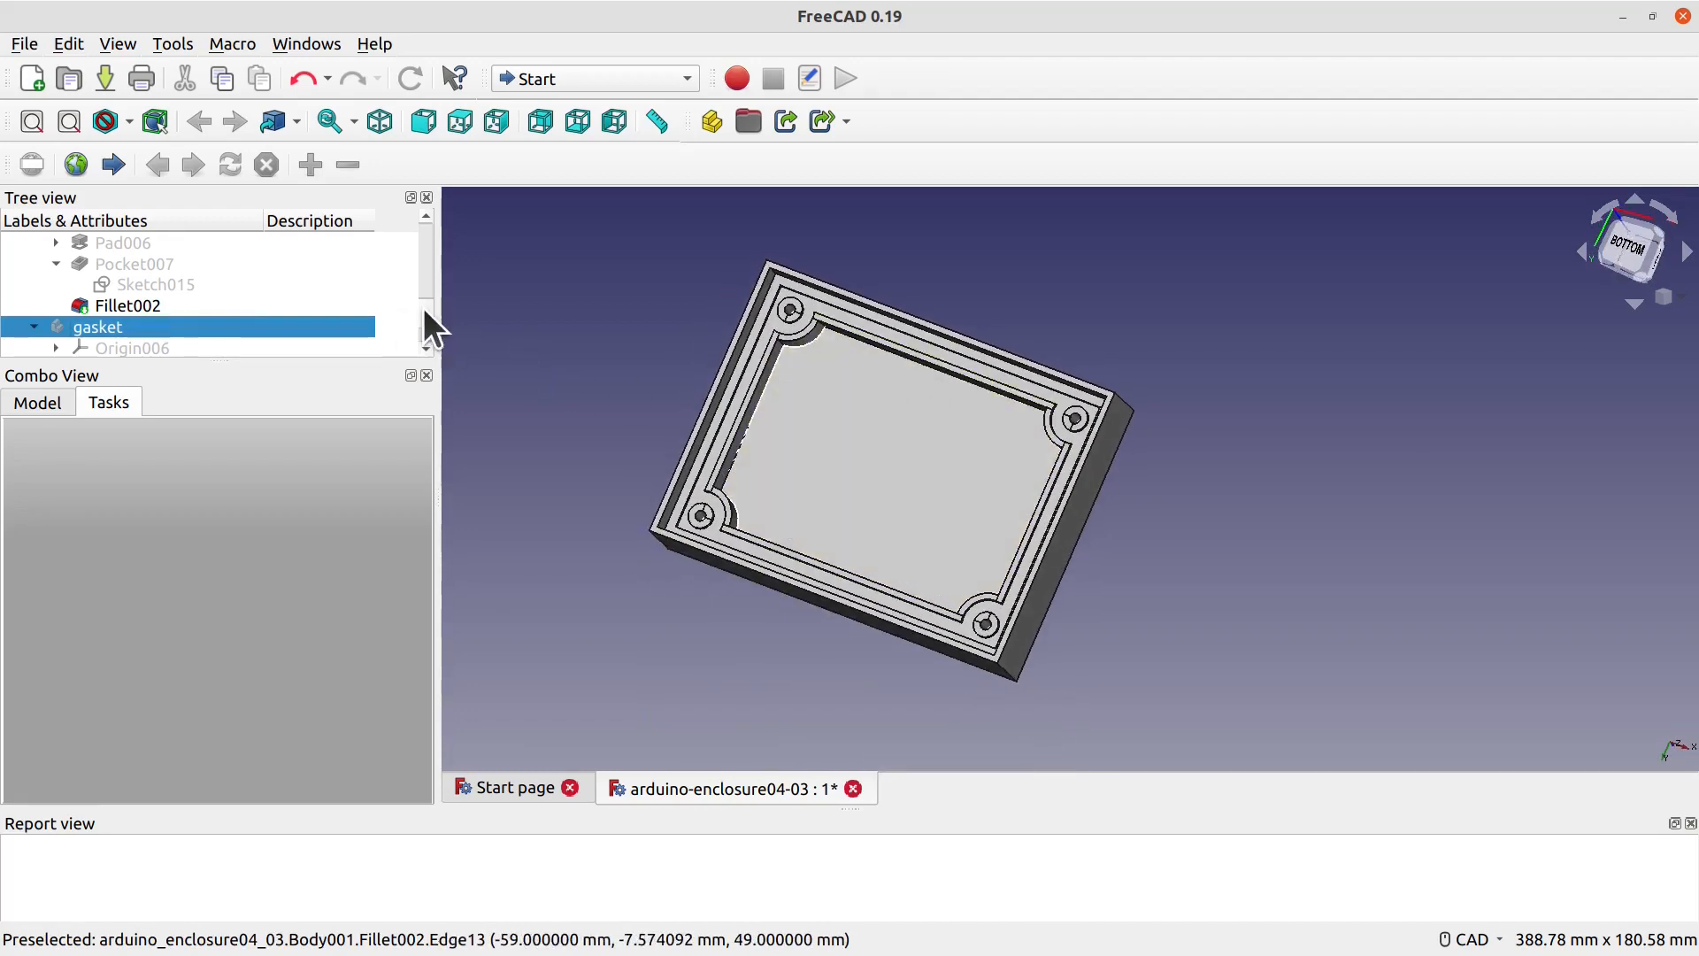
# Step: Open Sketch001 of the base's first pad and examine it from above
pyautogui.scroll(4, 423, 306)
pyautogui.scroll(3, 433, 248)
pyautogui.scroll(-2, 432, 258)
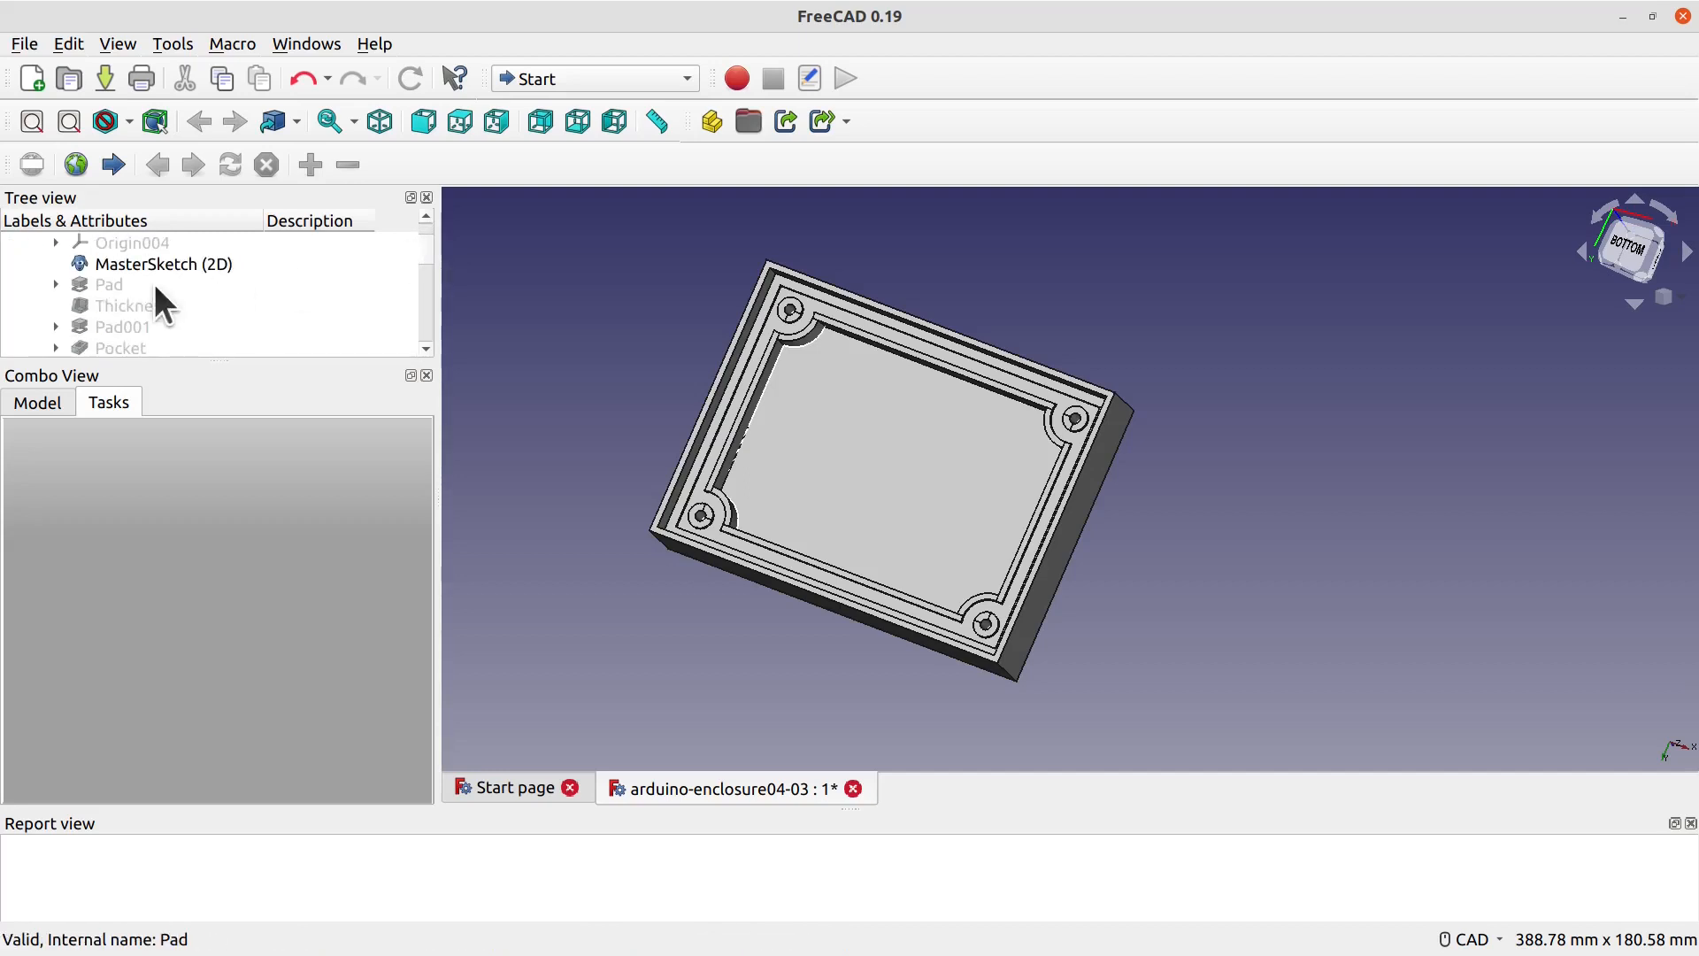
pyautogui.click(56, 284)
pyautogui.doubleClick(124, 305)
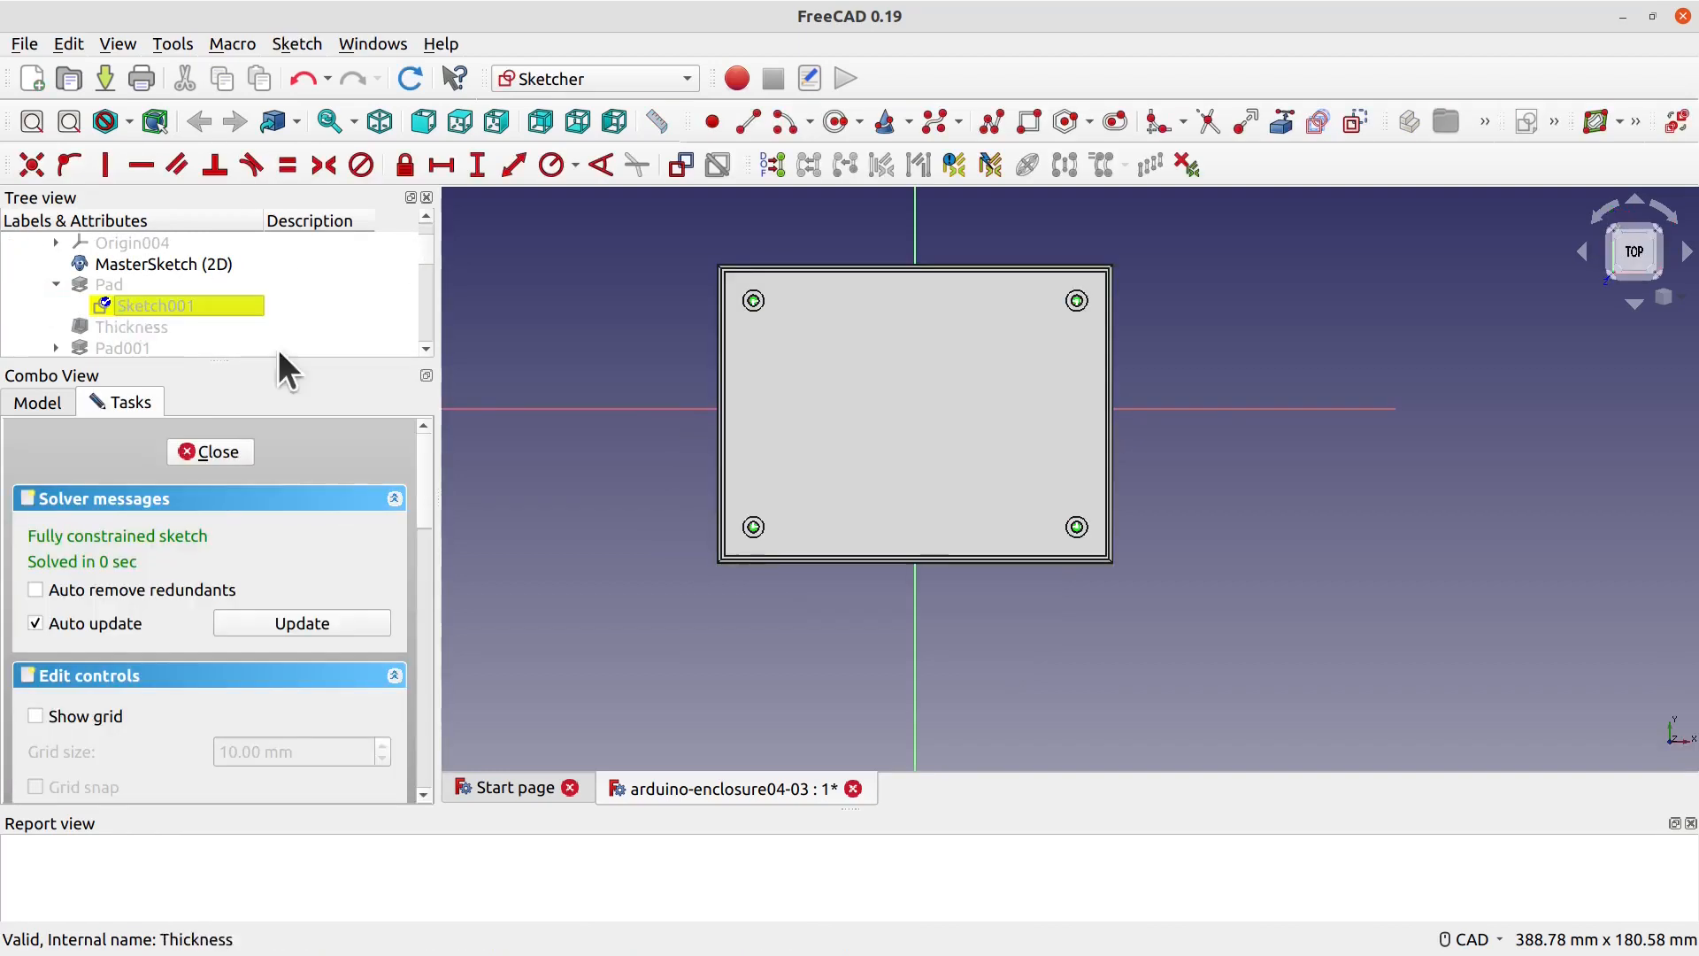
pyautogui.scroll(1, 810, 586)
pyautogui.moveTo(1014, 615)
pyautogui.mouseDown(button='middle')
pyautogui.moveTo(1049, 619)
pyautogui.moveTo(861, 481)
pyautogui.moveTo(1009, 486)
pyautogui.moveTo(1023, 562)
pyautogui.moveTo(1060, 569)
pyautogui.mouseUp(button='middle')
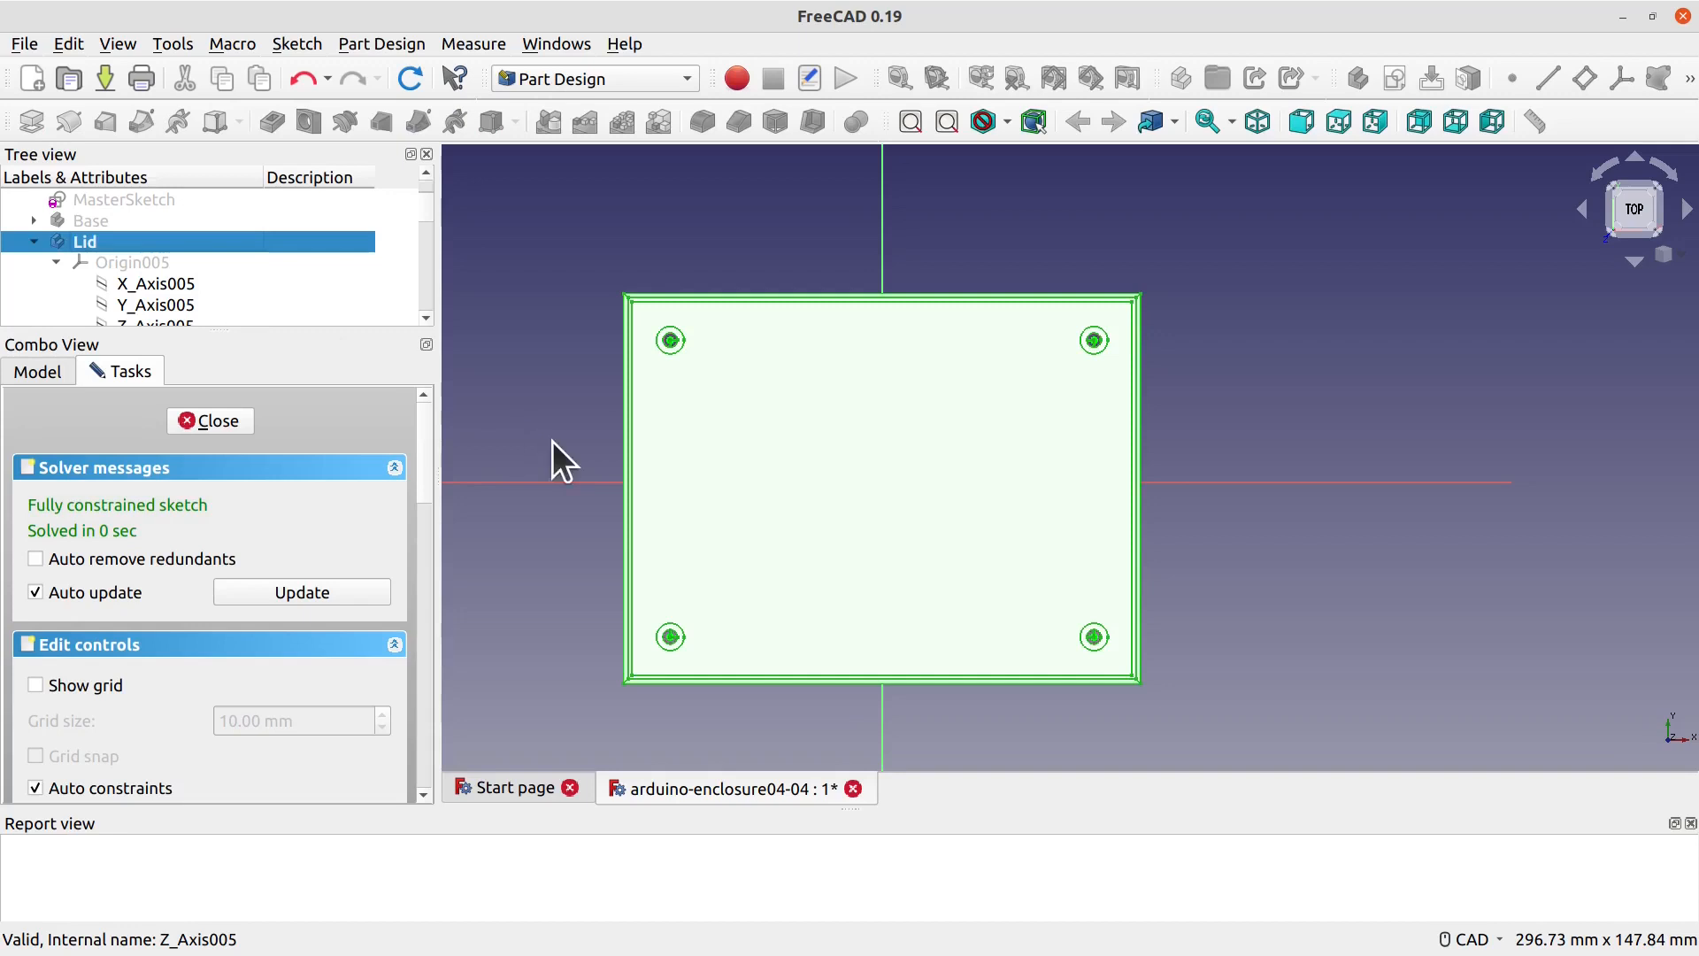
# Step: Edit the lid's Thickness001 feature and set its thickness to 8.5 mm
pyautogui.scroll(-3, 683, 474)
pyautogui.scroll(3, 693, 482)
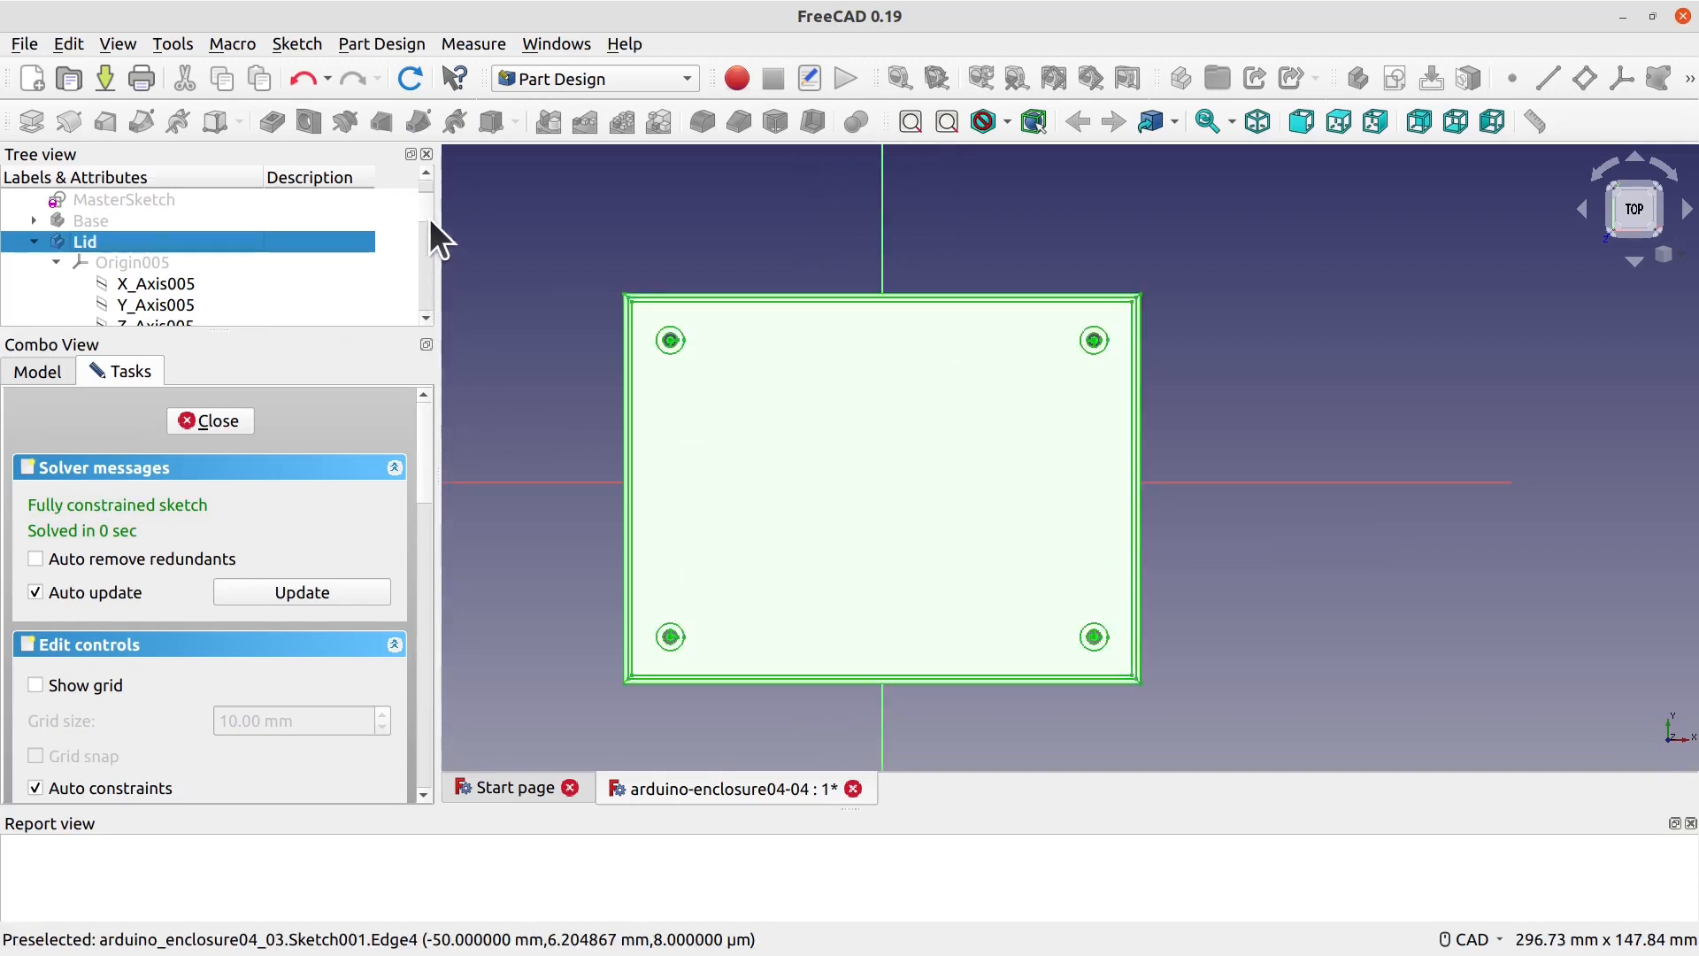
pyautogui.scroll(-3, 429, 229)
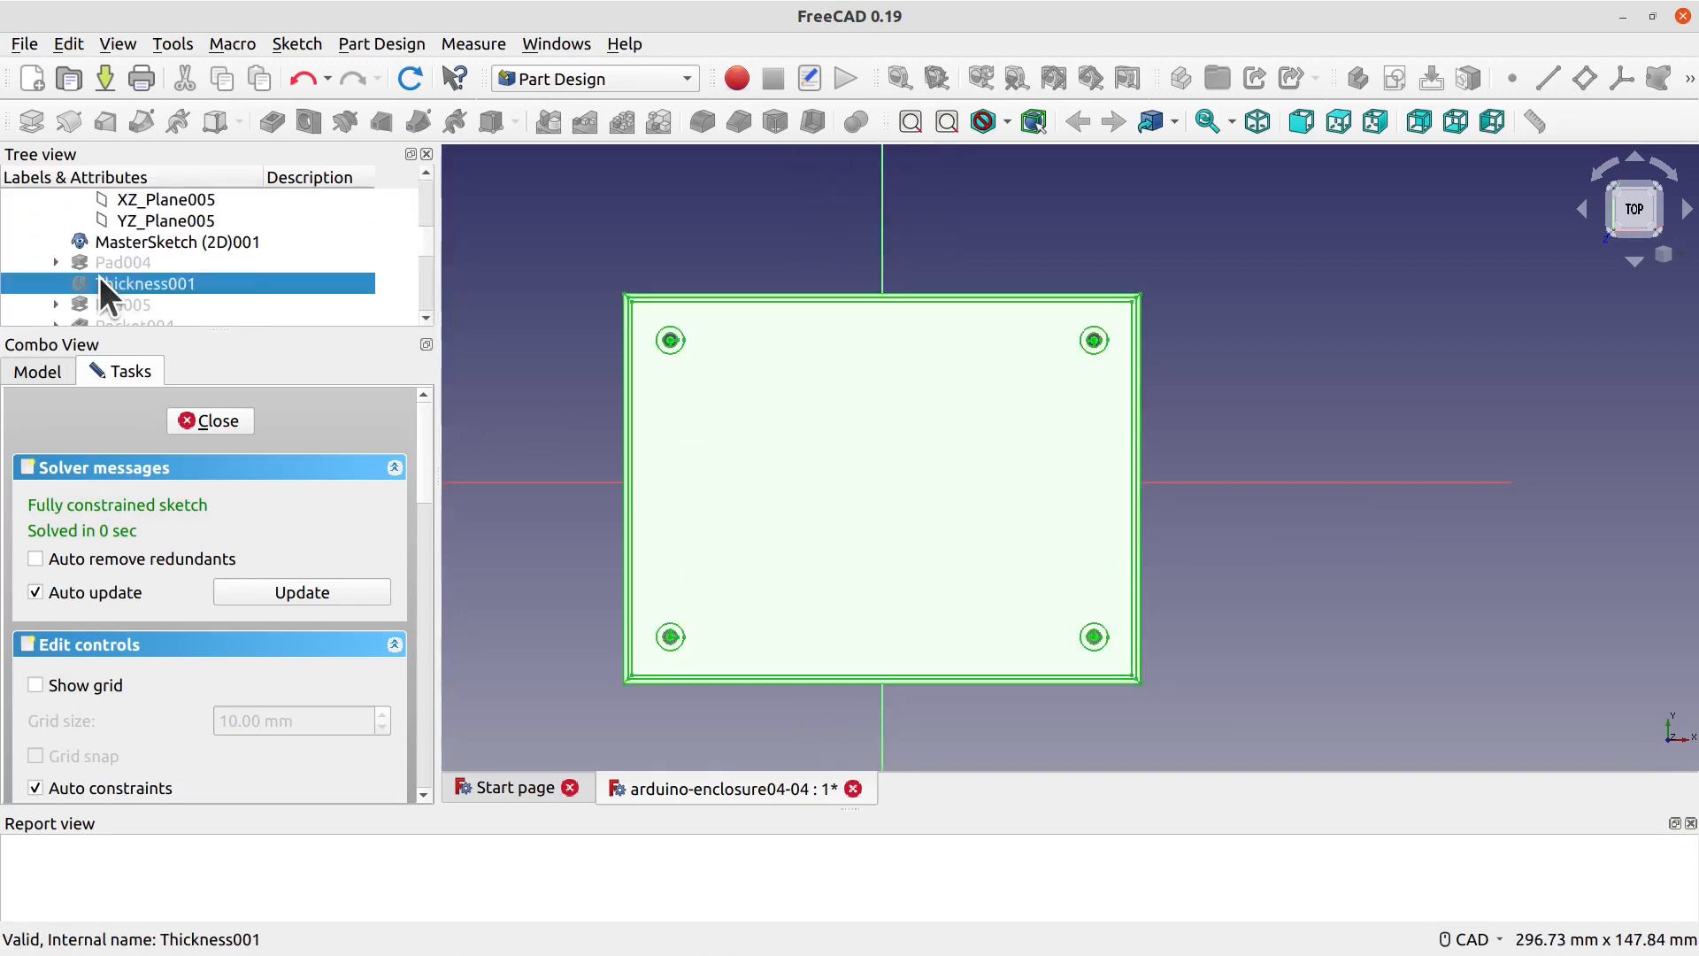
pyautogui.click(99, 279)
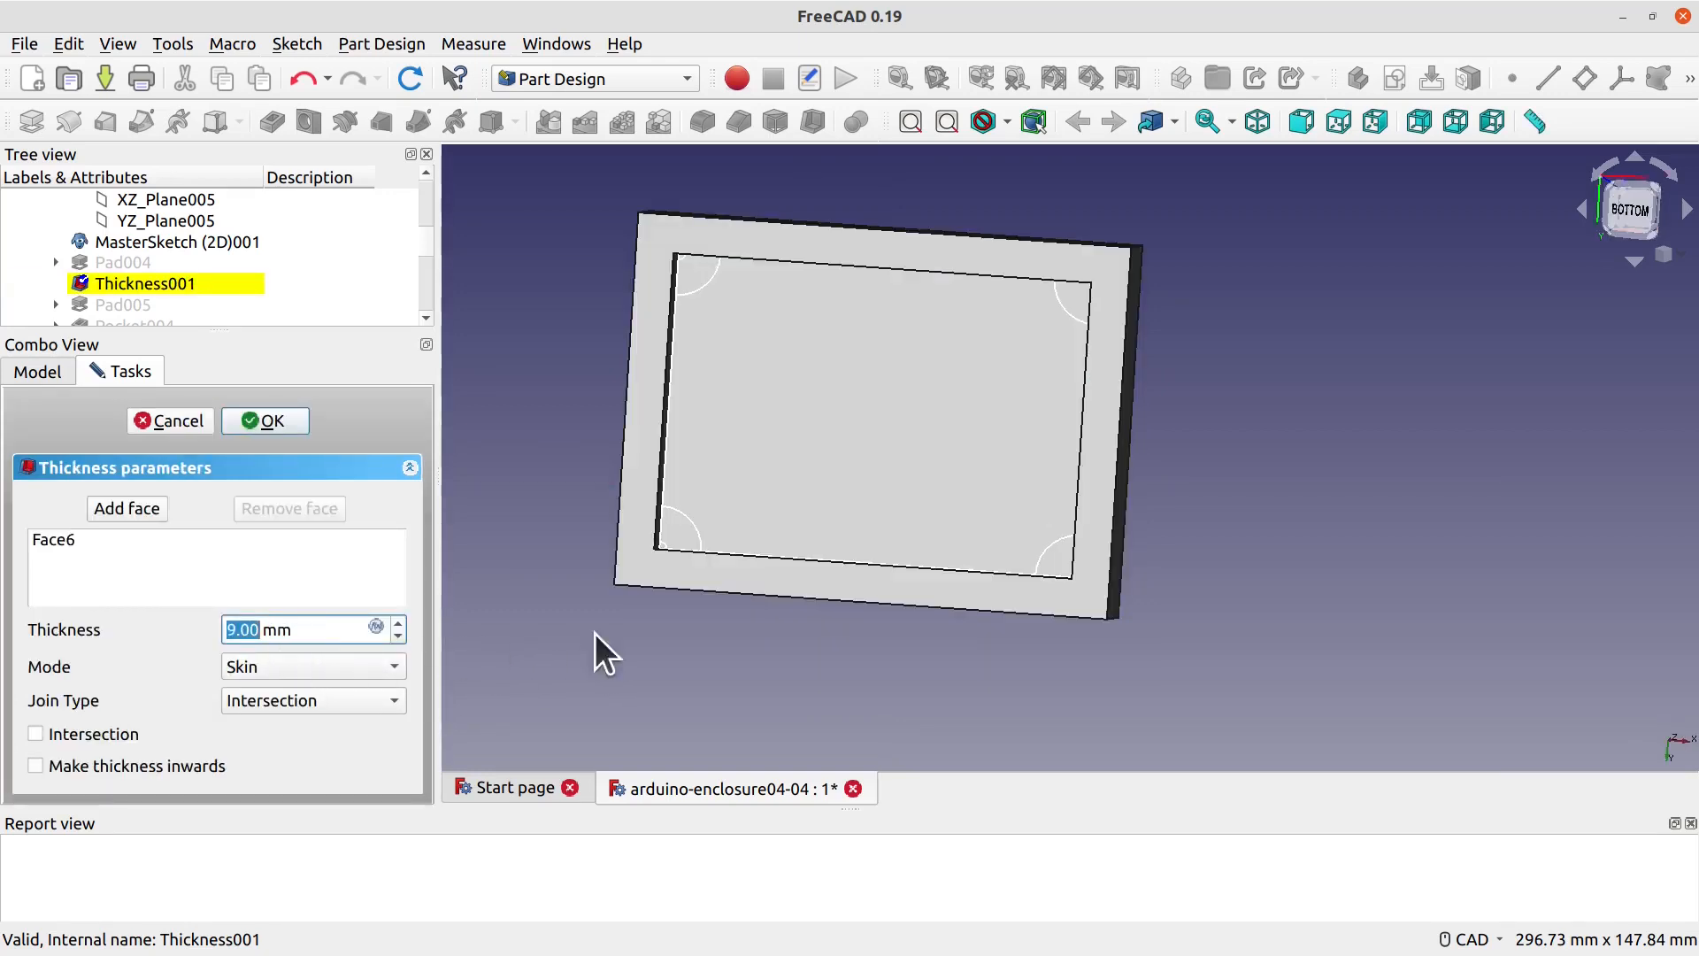
pyautogui.moveTo(852, 639); pyautogui.dragTo(860, 652, button='middle')
pyautogui.moveTo(235, 629); pyautogui.dragTo(216, 629)
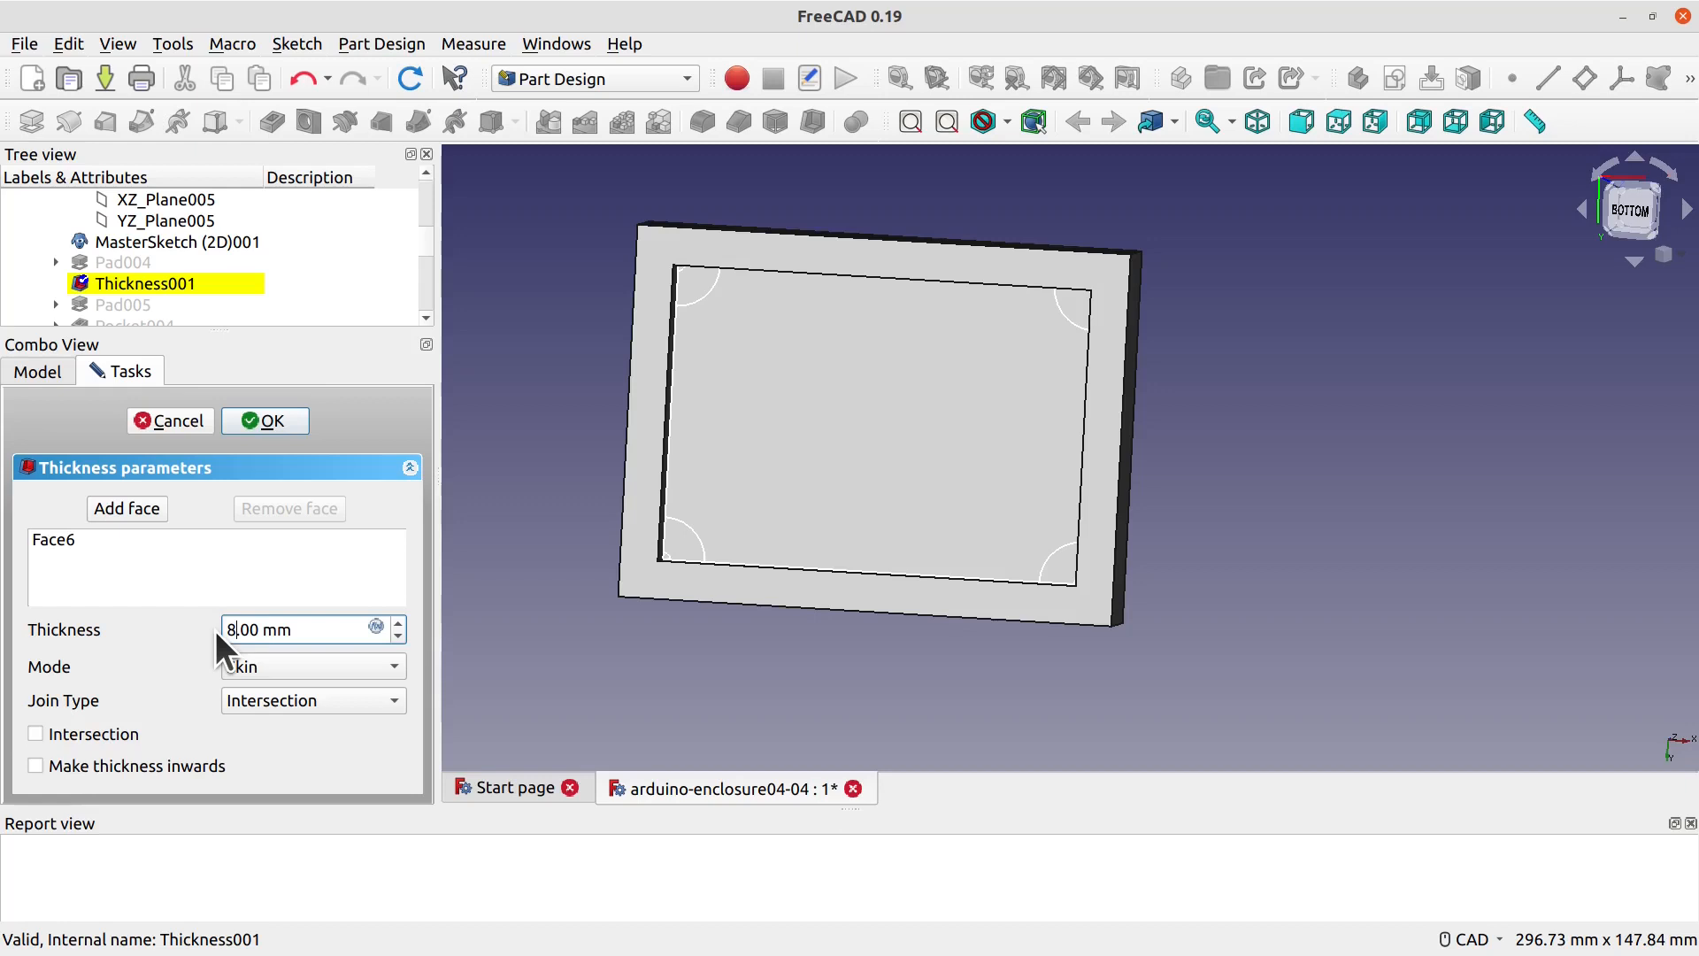
pyautogui.press('BackSpace')
pyautogui.write('5')
pyautogui.moveTo(595, 659); pyautogui.dragTo(624, 701, button='middle')
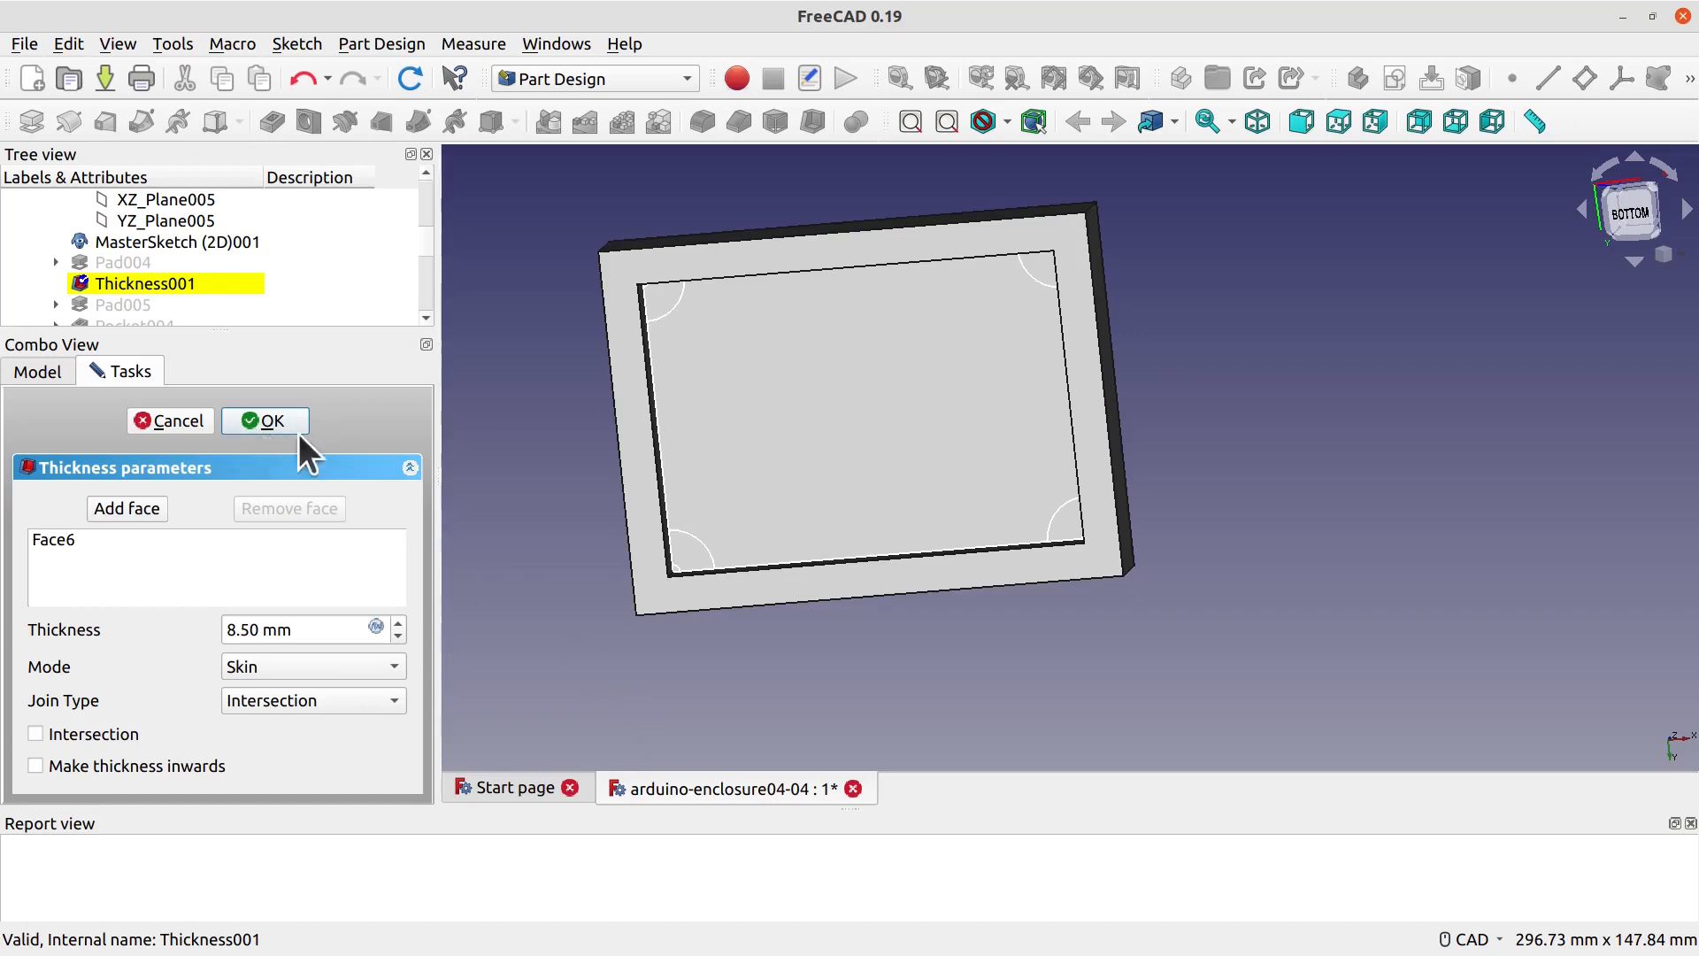
pyautogui.scroll(-5, 145, 280)
pyautogui.click(287, 421)
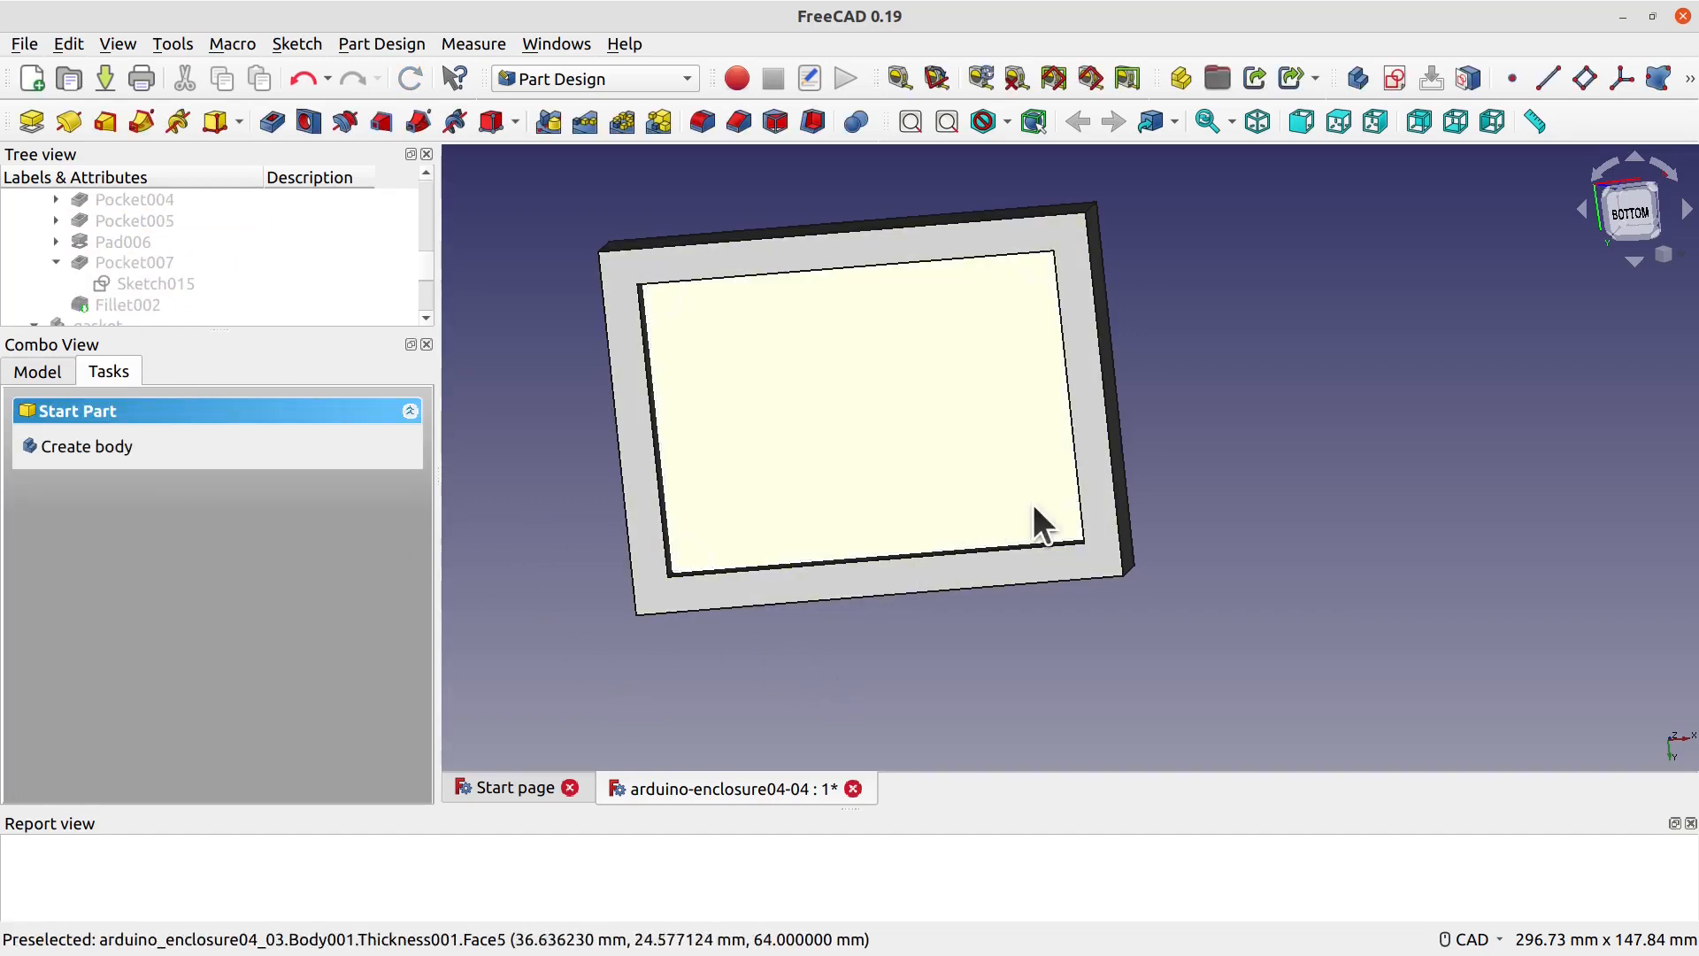
# Step: Show the lid's finished Fillet002 feature in place of its Thickness001 feature
pyautogui.scroll(-3, 427, 300)
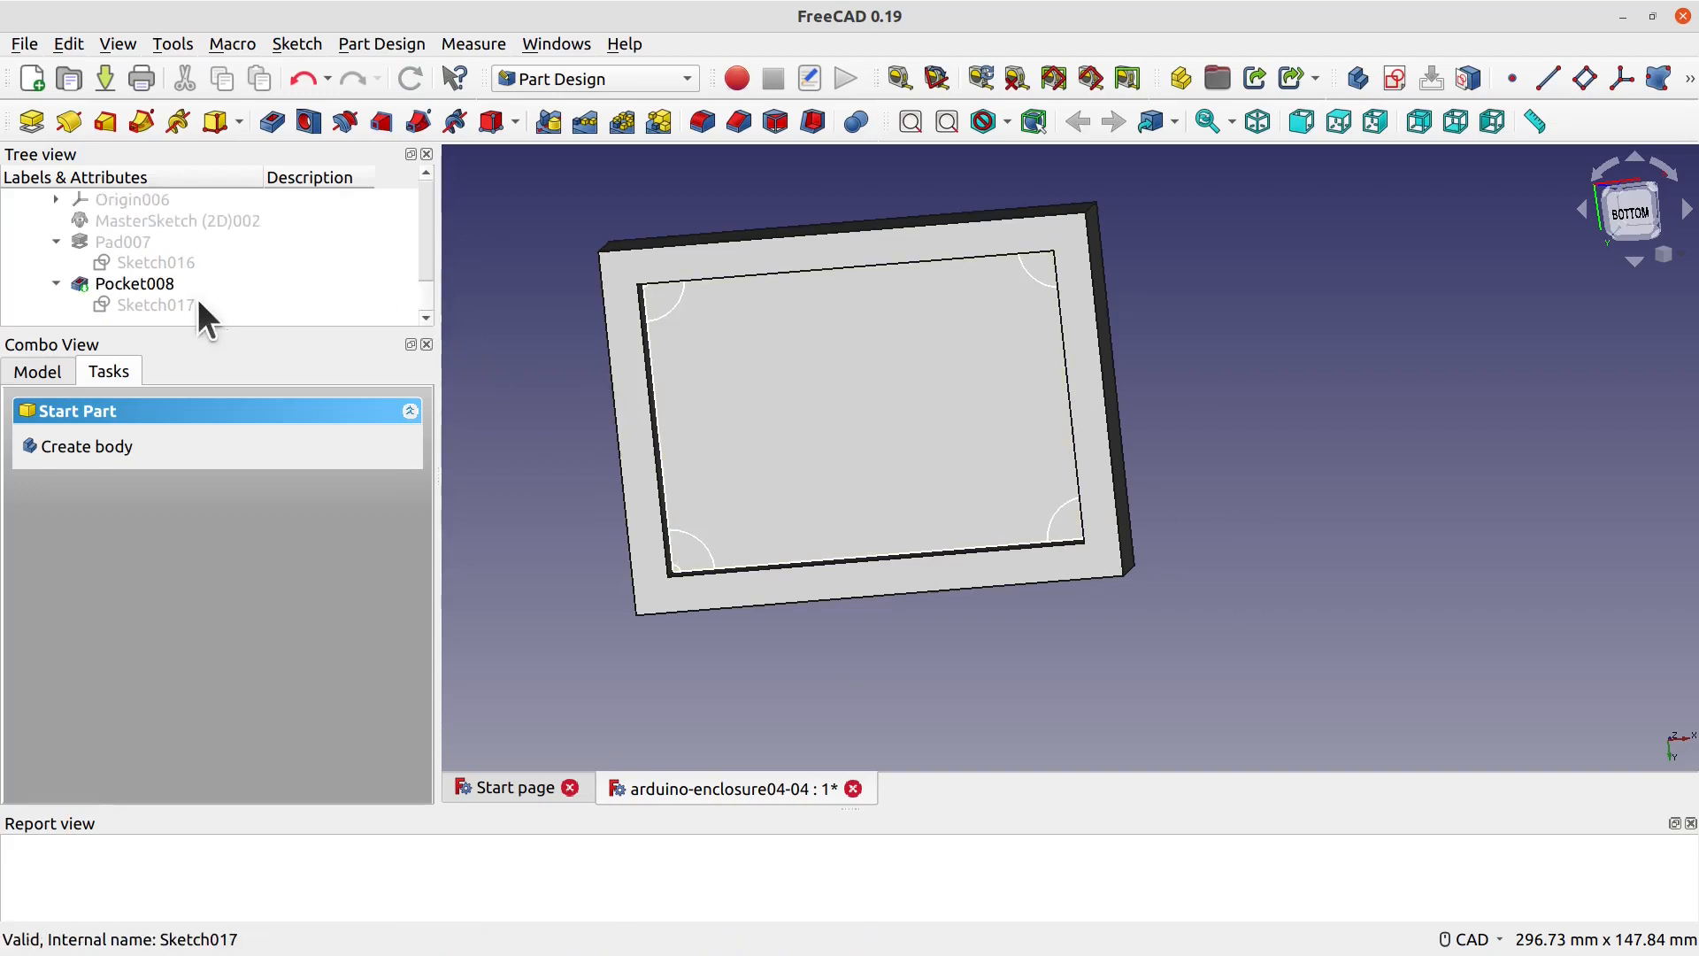
pyautogui.click(174, 304)
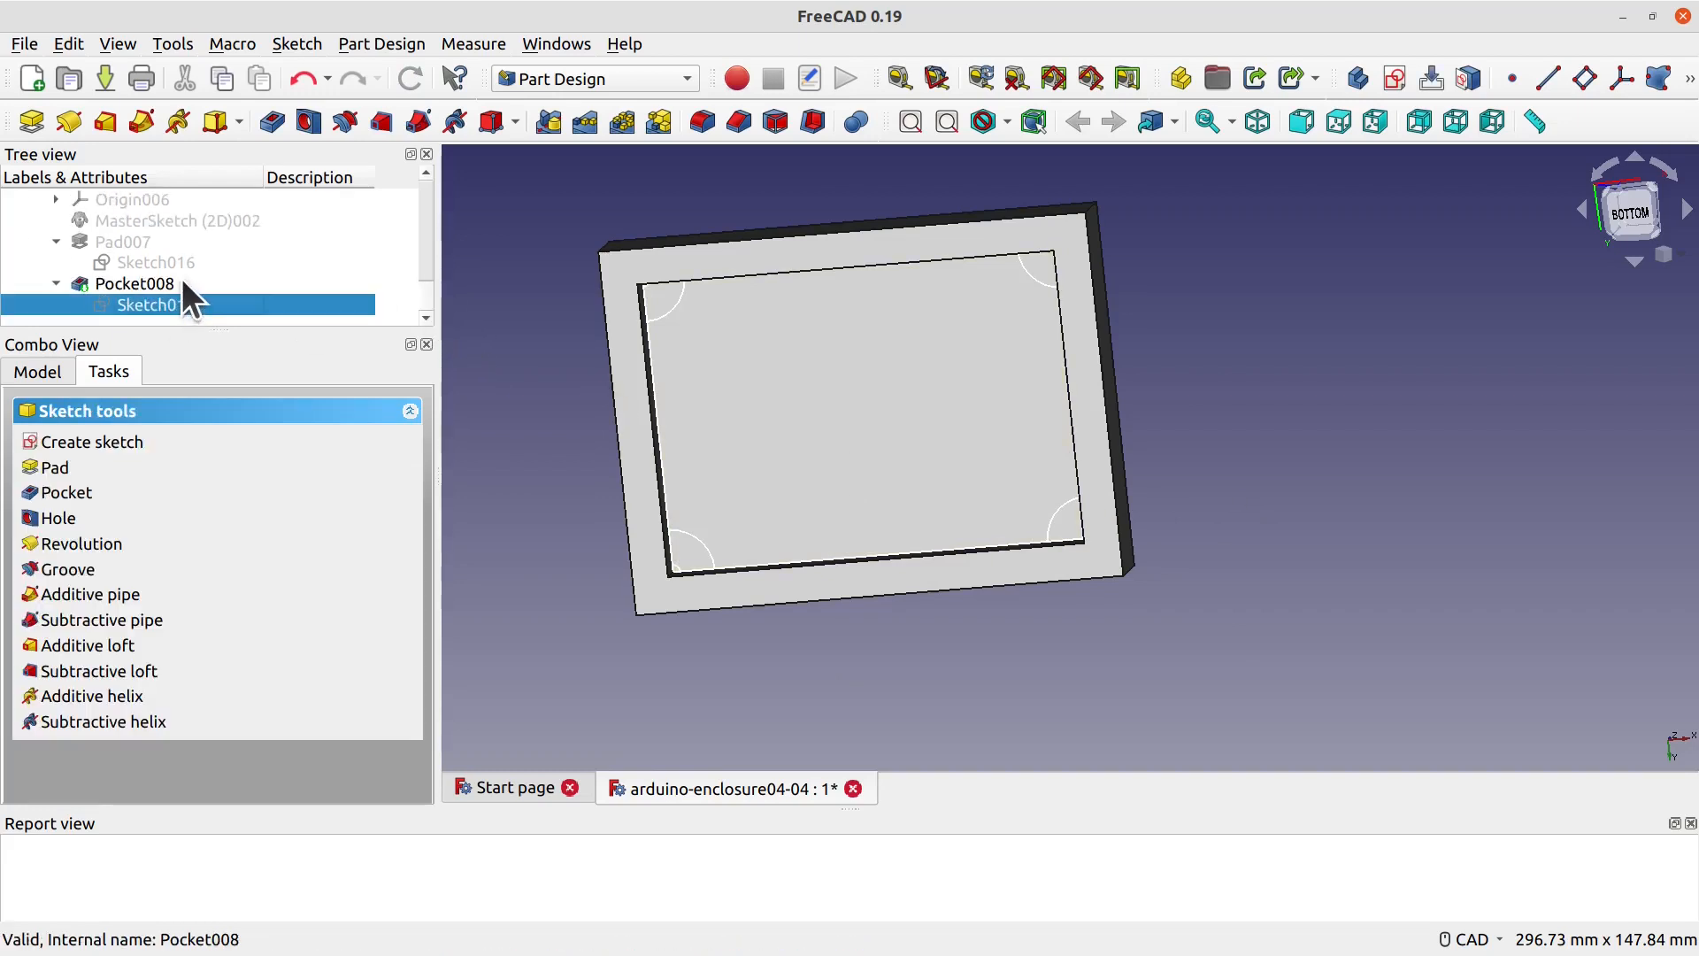
pyautogui.click(182, 279)
pyautogui.moveTo(652, 517); pyautogui.dragTo(659, 558, button='middle')
pyautogui.scroll(3, 422, 274)
pyautogui.scroll(-2, 420, 266)
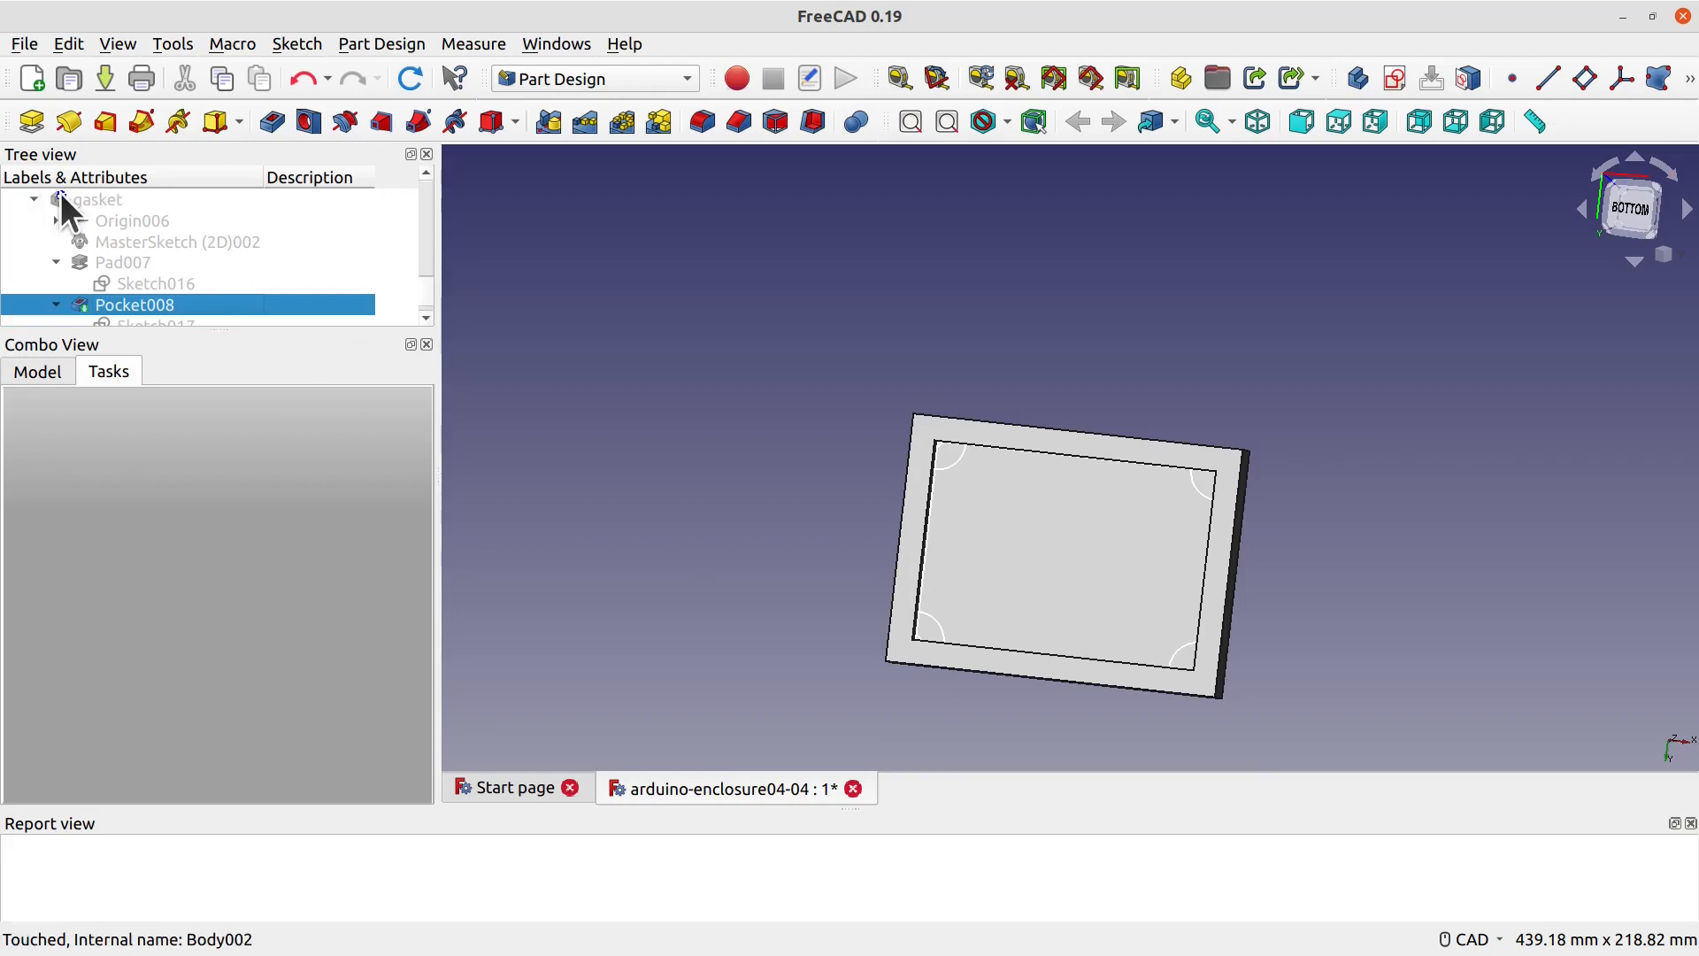
pyautogui.click(56, 194)
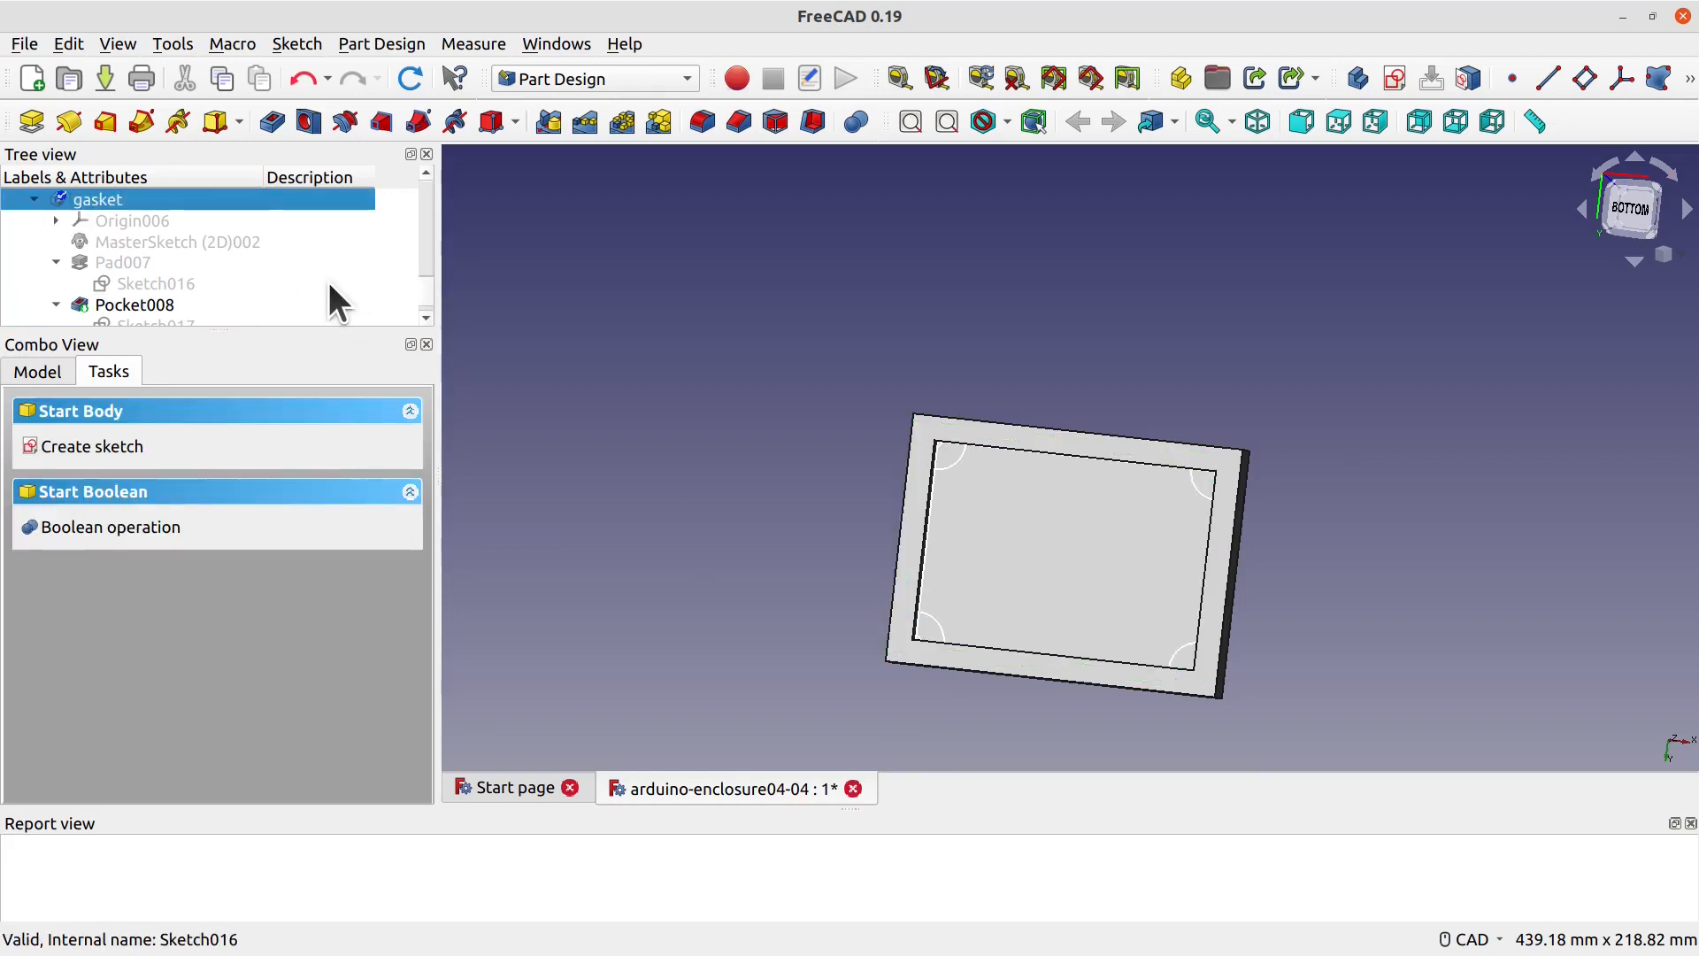
pyautogui.scroll(4, 422, 262)
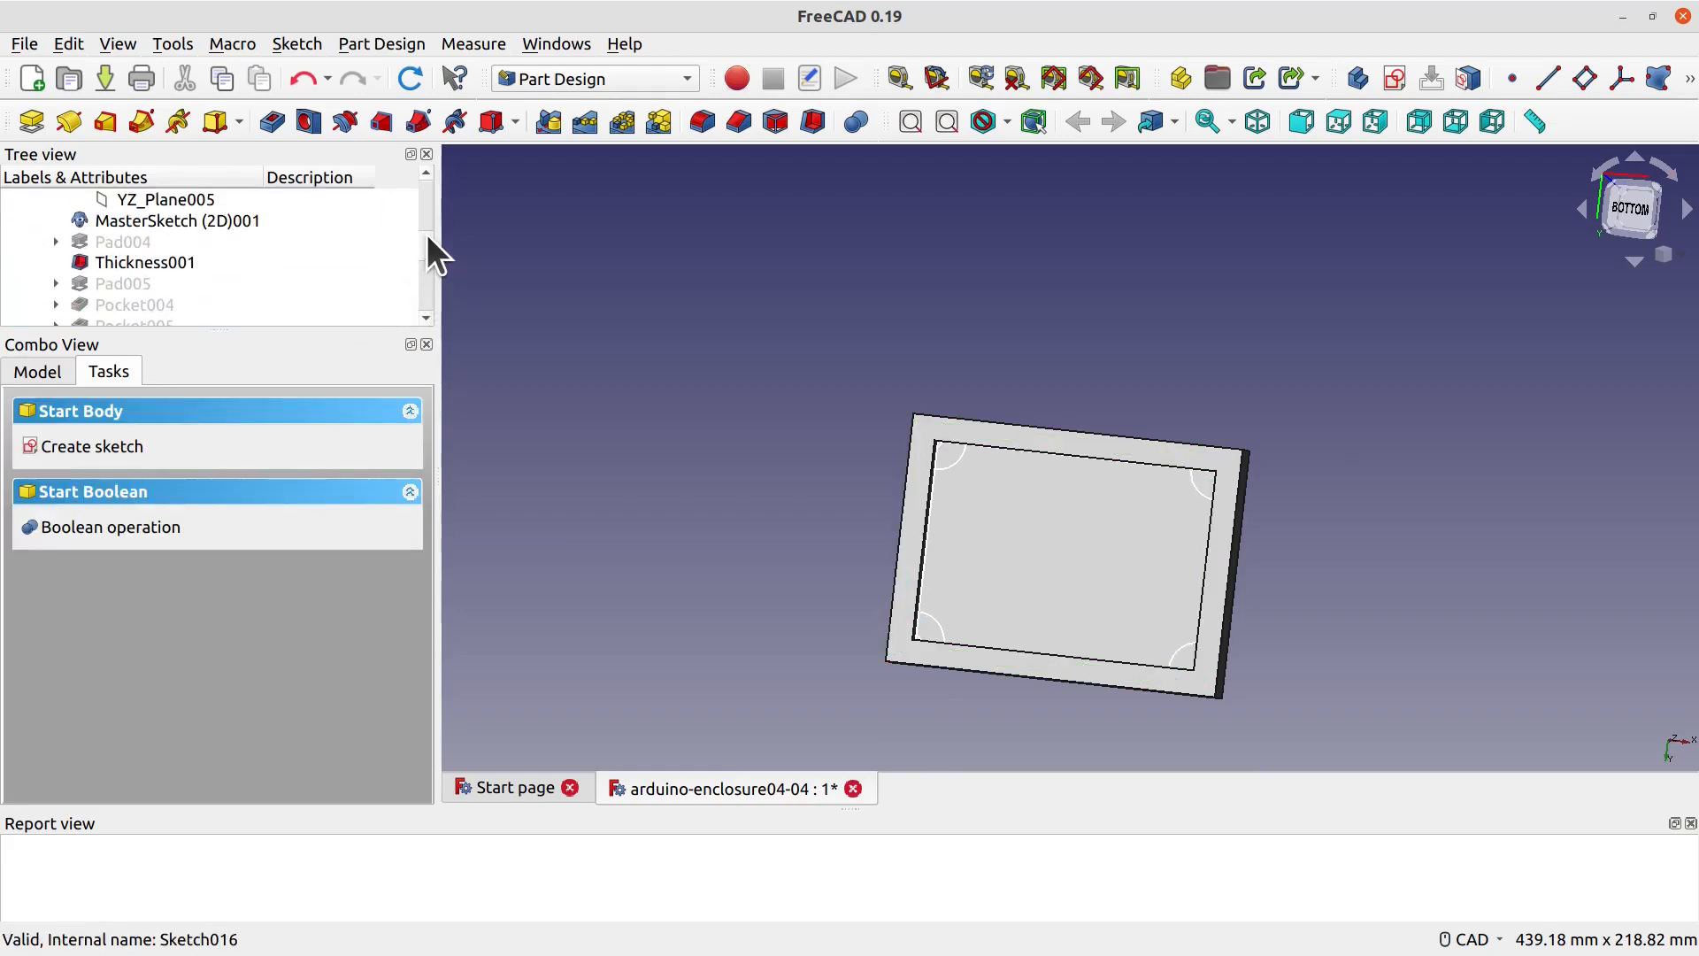
pyautogui.scroll(-1, 426, 237)
pyautogui.scroll(-3, 141, 254)
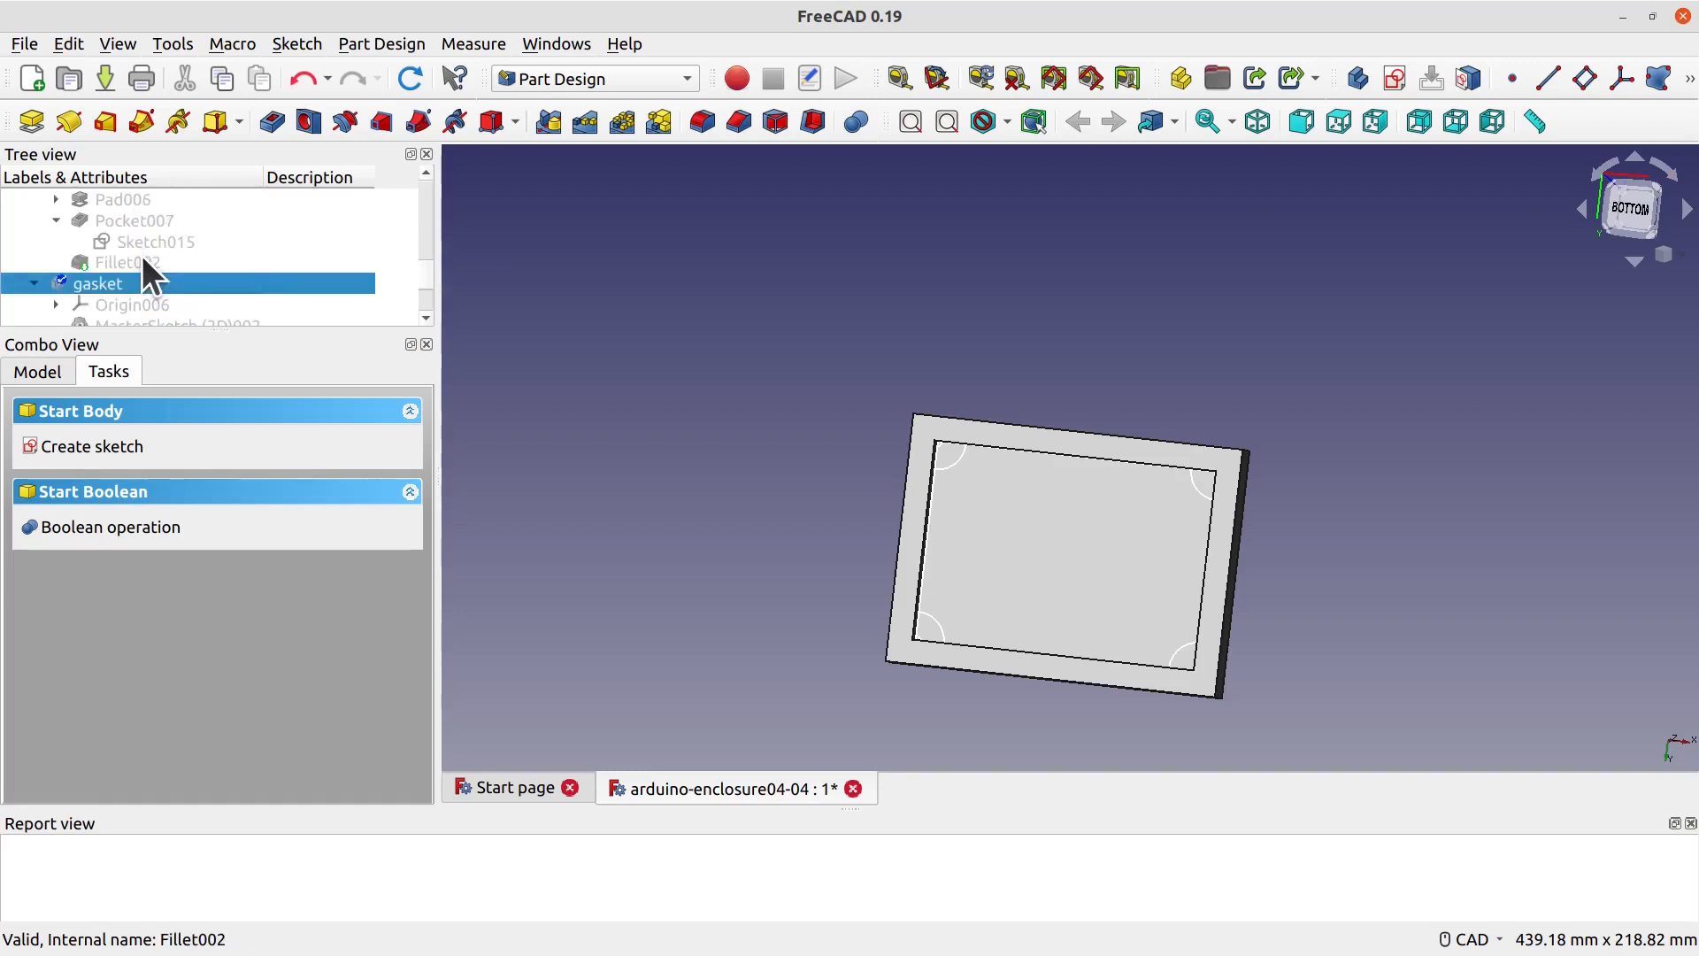
pyautogui.click(138, 258)
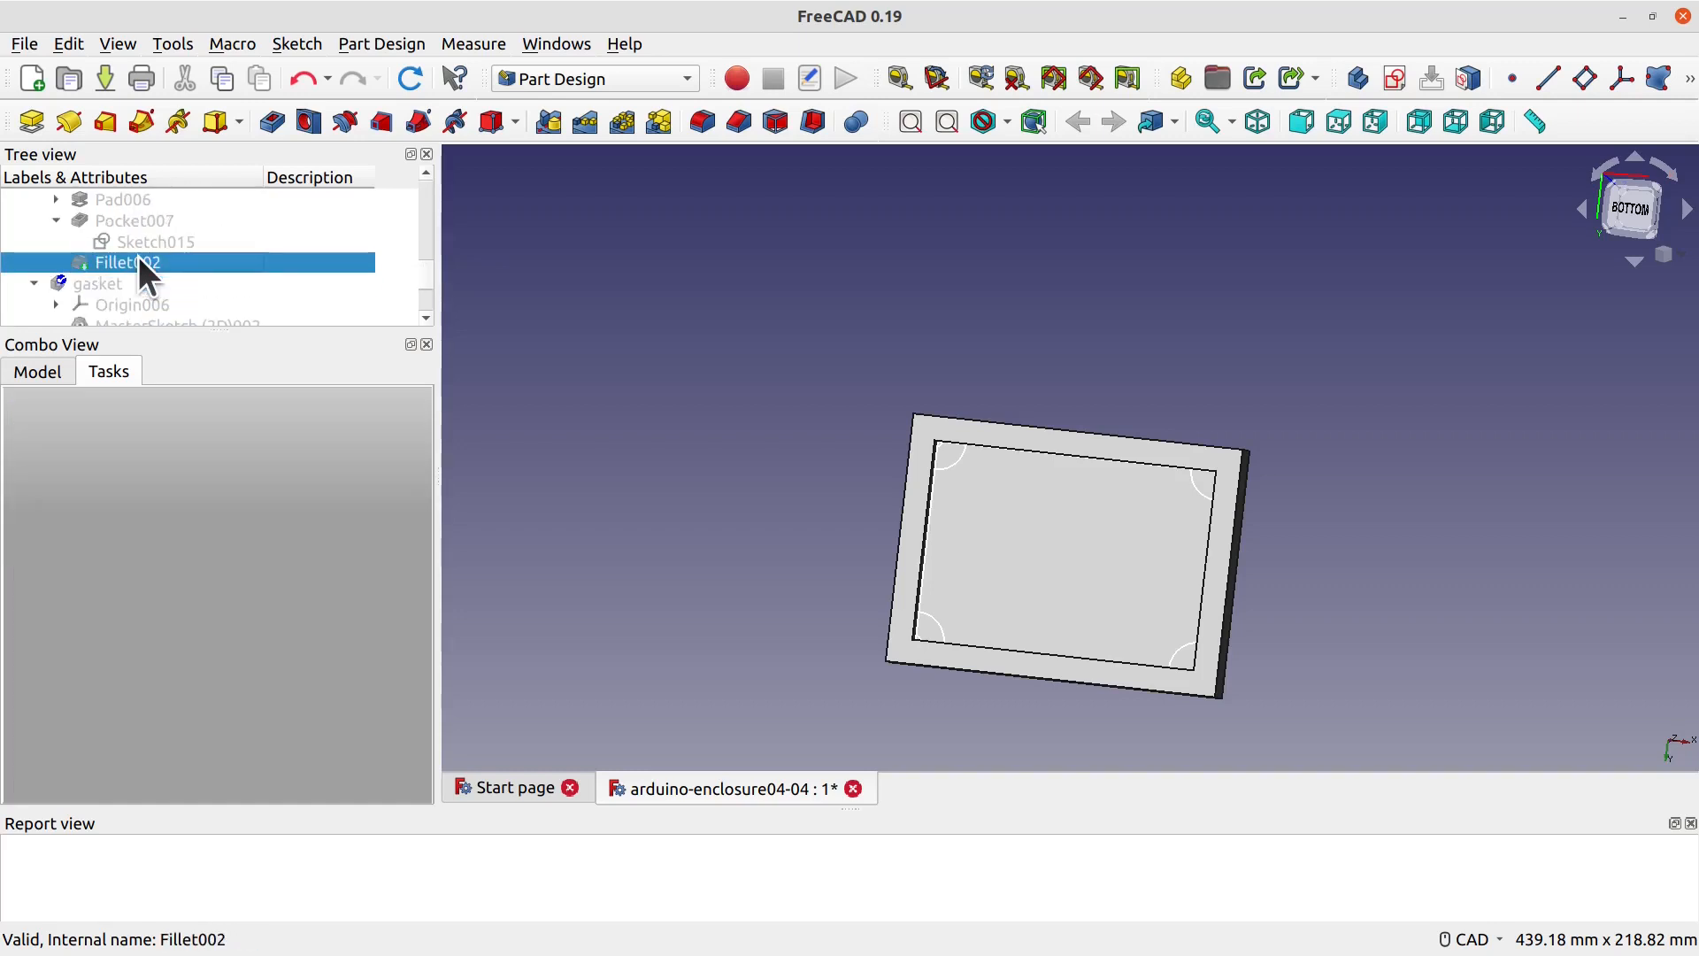
pyautogui.click(414, 246)
# Step: Examine the groove, screw bosses and inner rim of the finished lid from below
pyautogui.scroll(4, 419, 257)
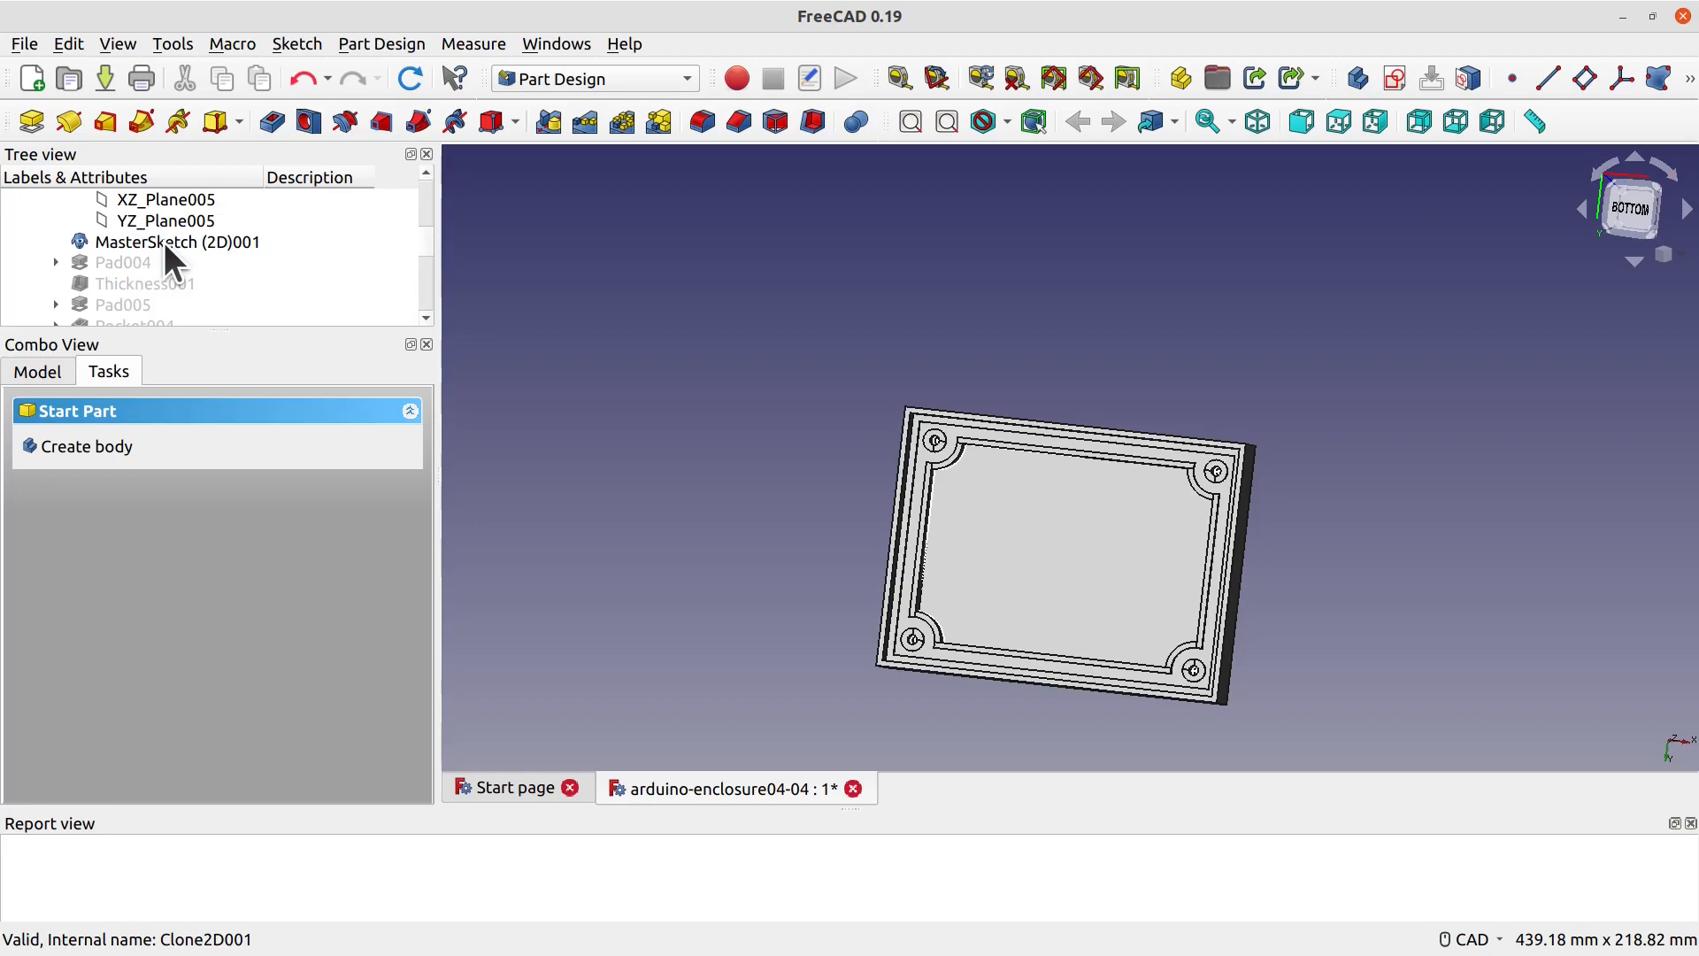
pyautogui.scroll(3, 162, 241)
pyautogui.scroll(4, 962, 618)
pyautogui.moveTo(1043, 569); pyautogui.dragTo(713, 474, button='middle')
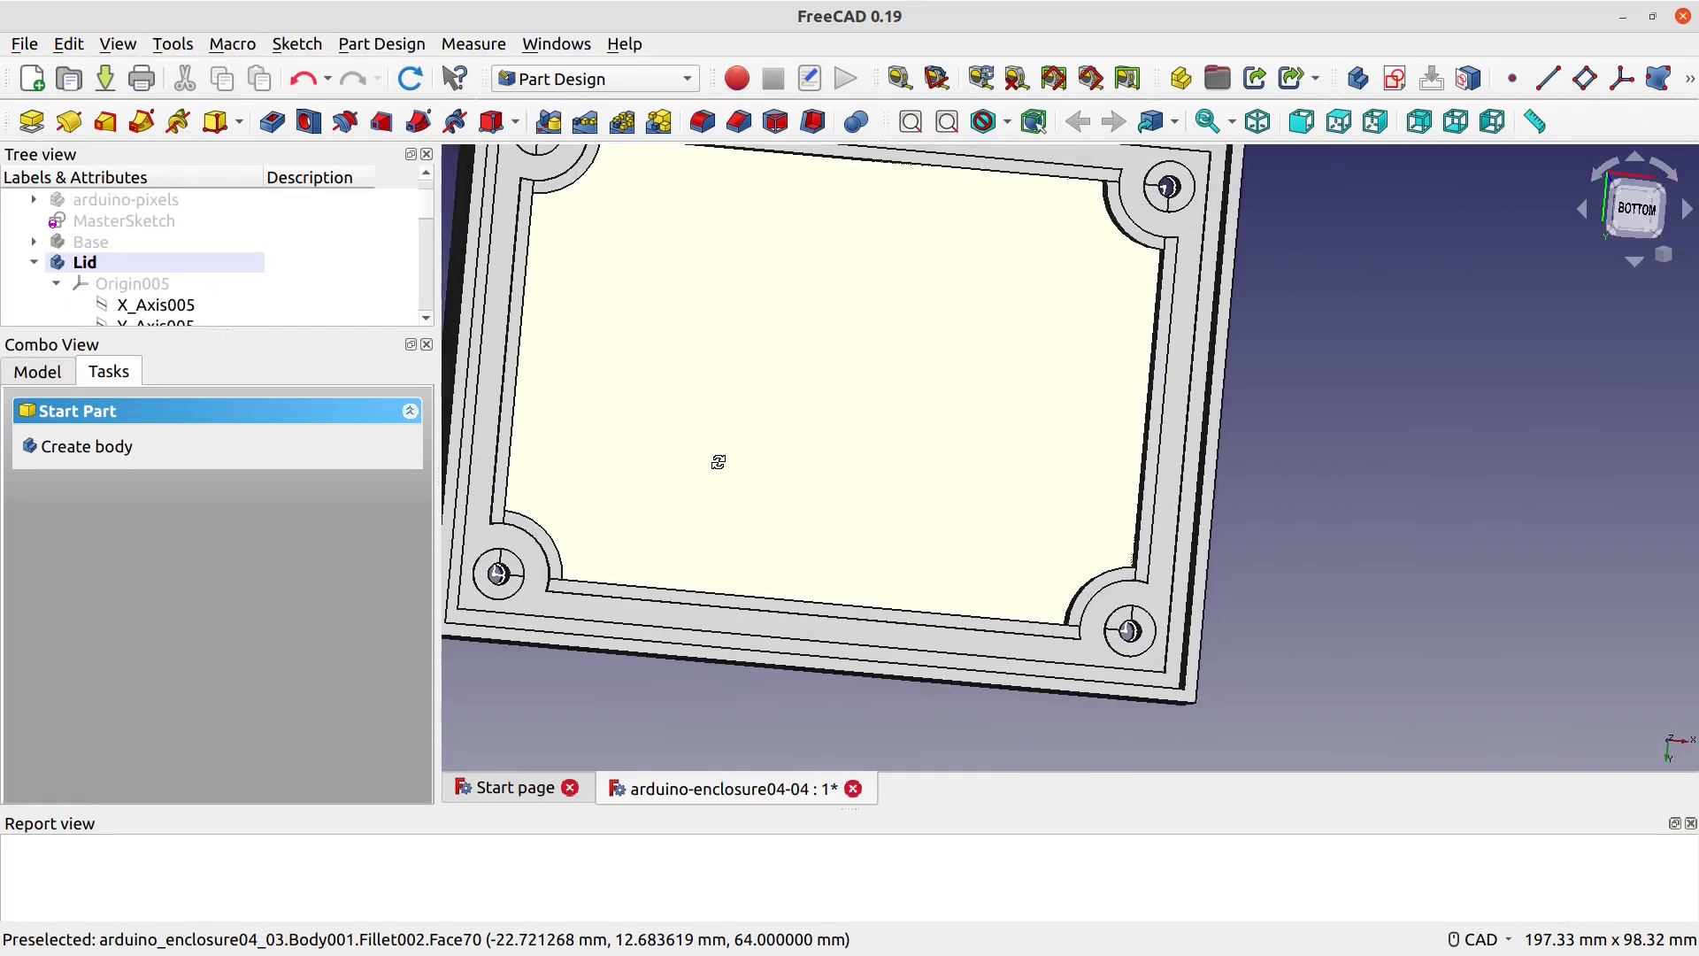
pyautogui.scroll(-2, 771, 481)
pyautogui.moveTo(828, 372); pyautogui.dragTo(828, 396, button='middle')
pyautogui.scroll(1, 655, 408)
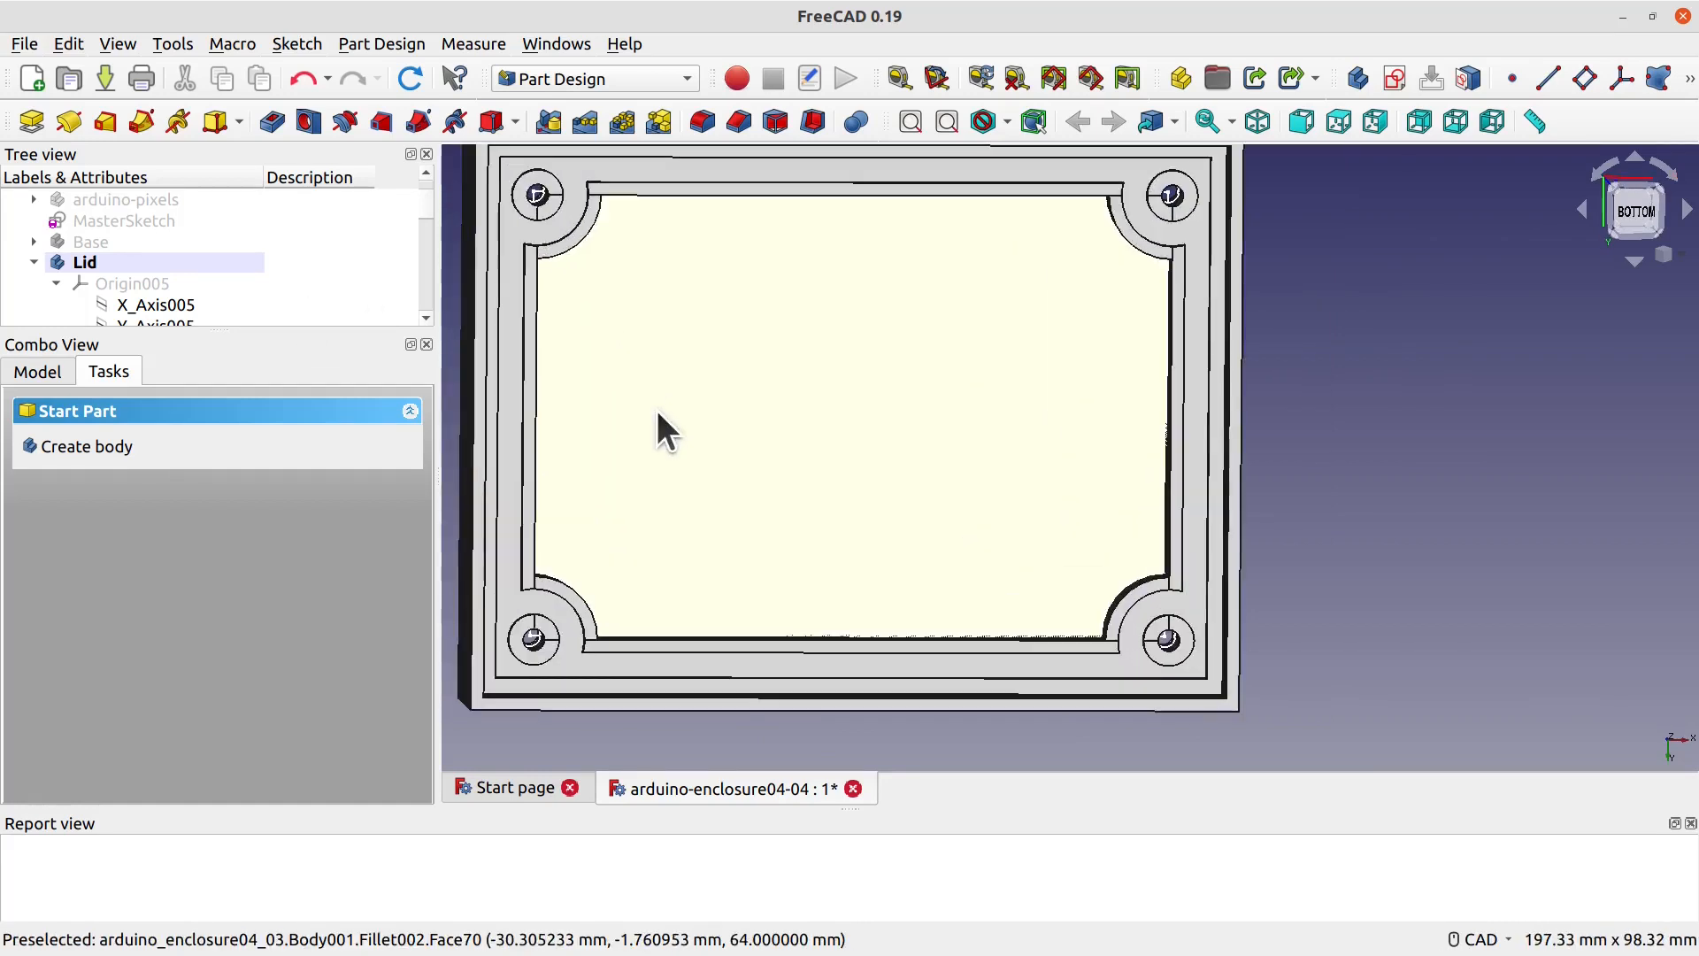
pyautogui.scroll(-1, 655, 407)
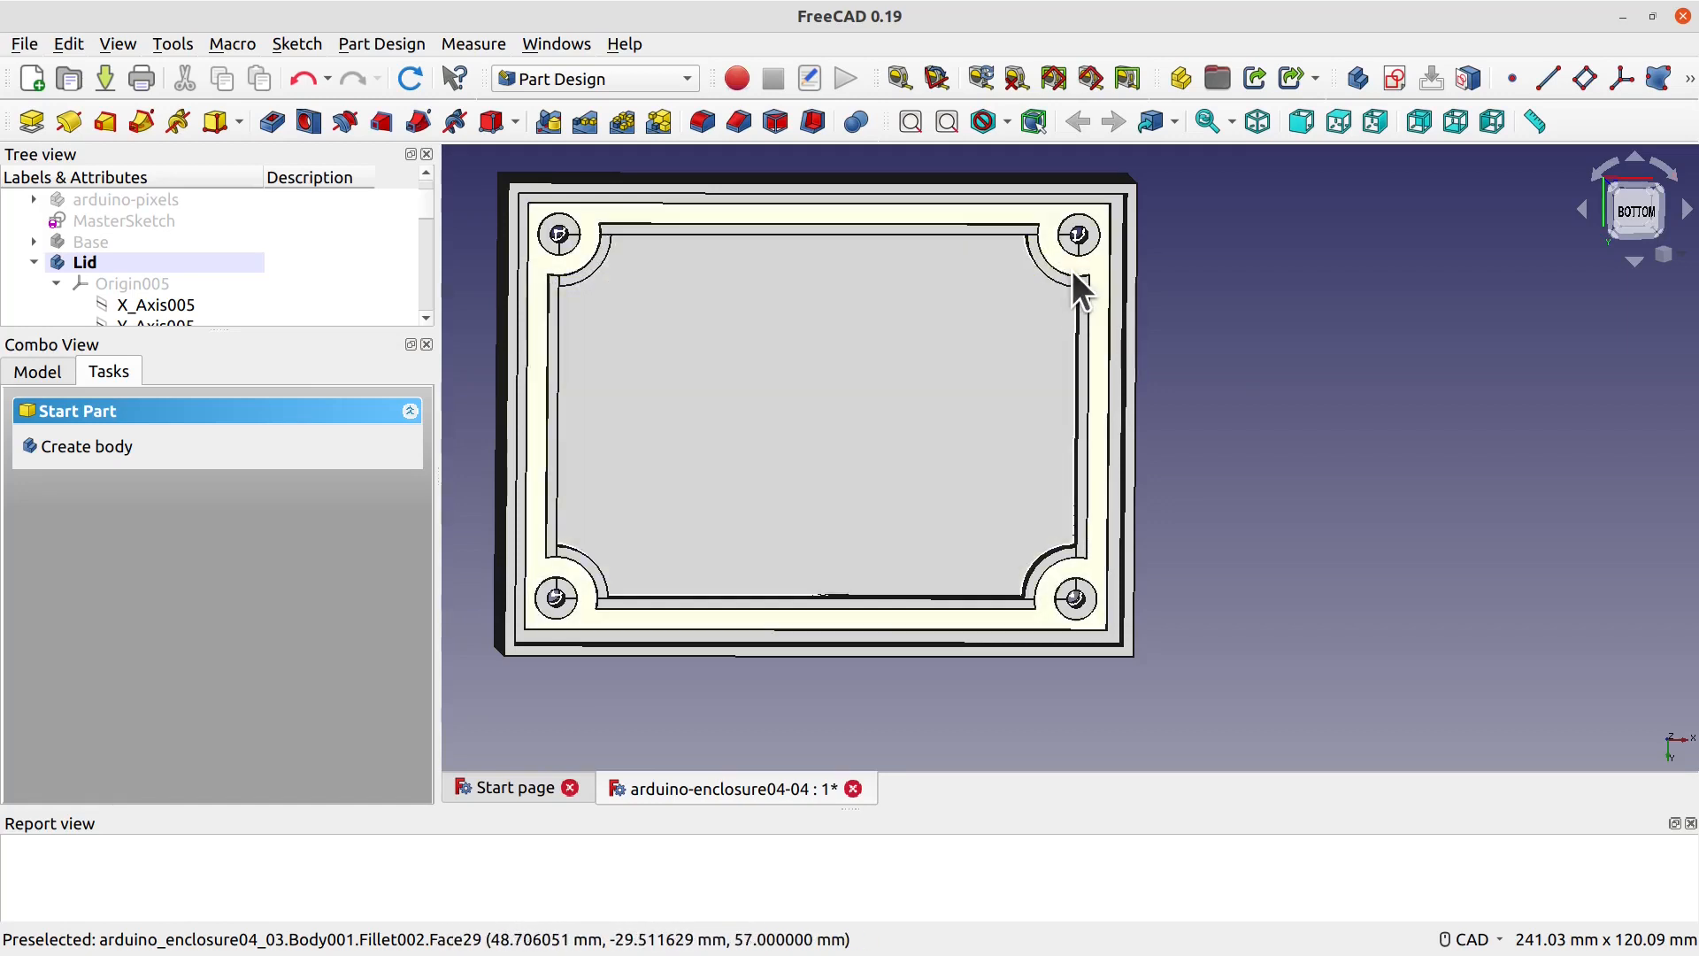
# Step: Open Sketch009 of the lid's Pad004 and select the upper edge of its rectangle
pyautogui.scroll(-2, 221, 301)
pyautogui.scroll(-1, 216, 285)
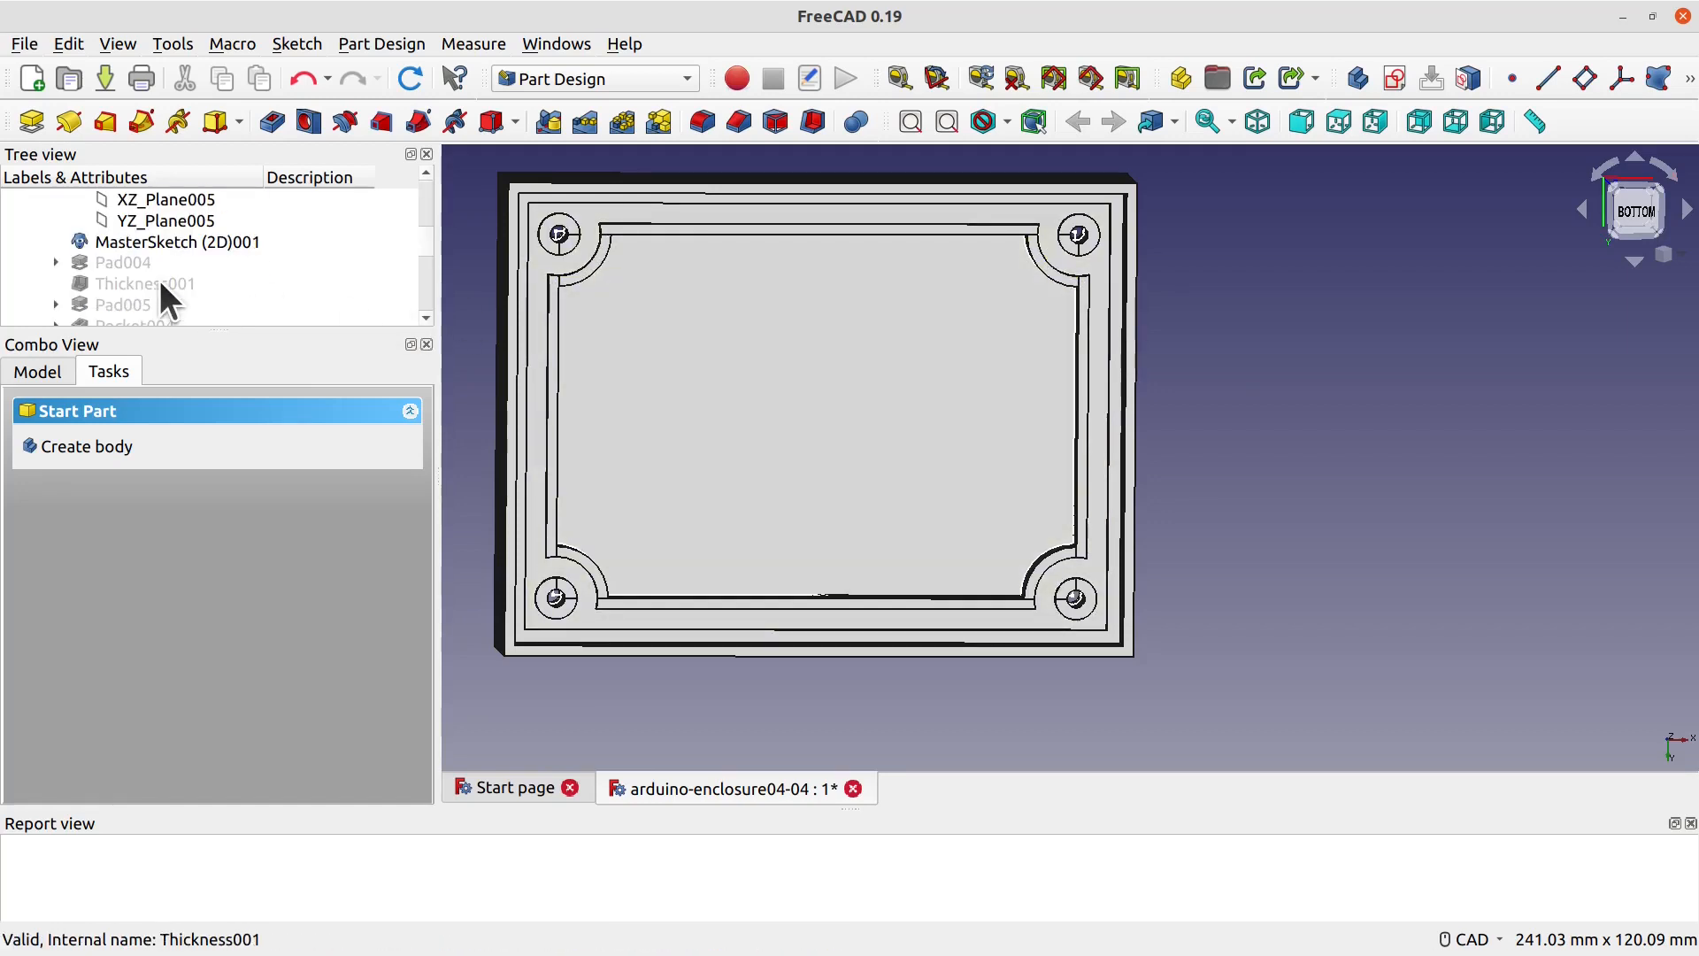
pyautogui.click(57, 262)
pyautogui.click(156, 283)
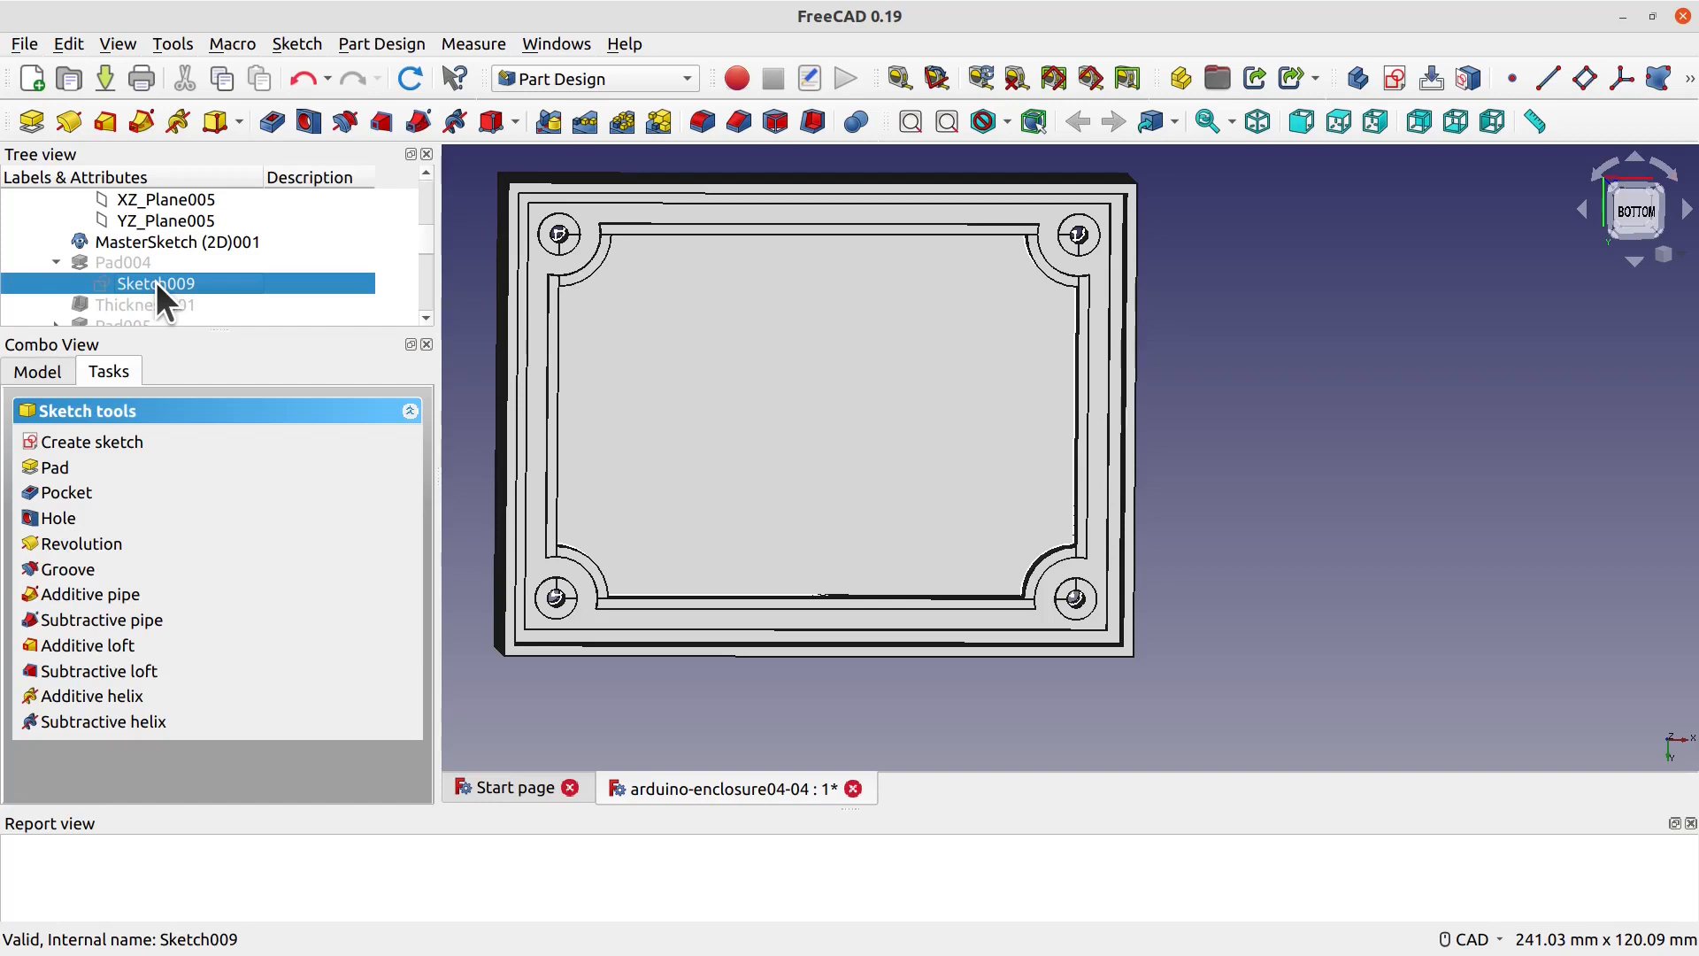
pyautogui.doubleClick(156, 283)
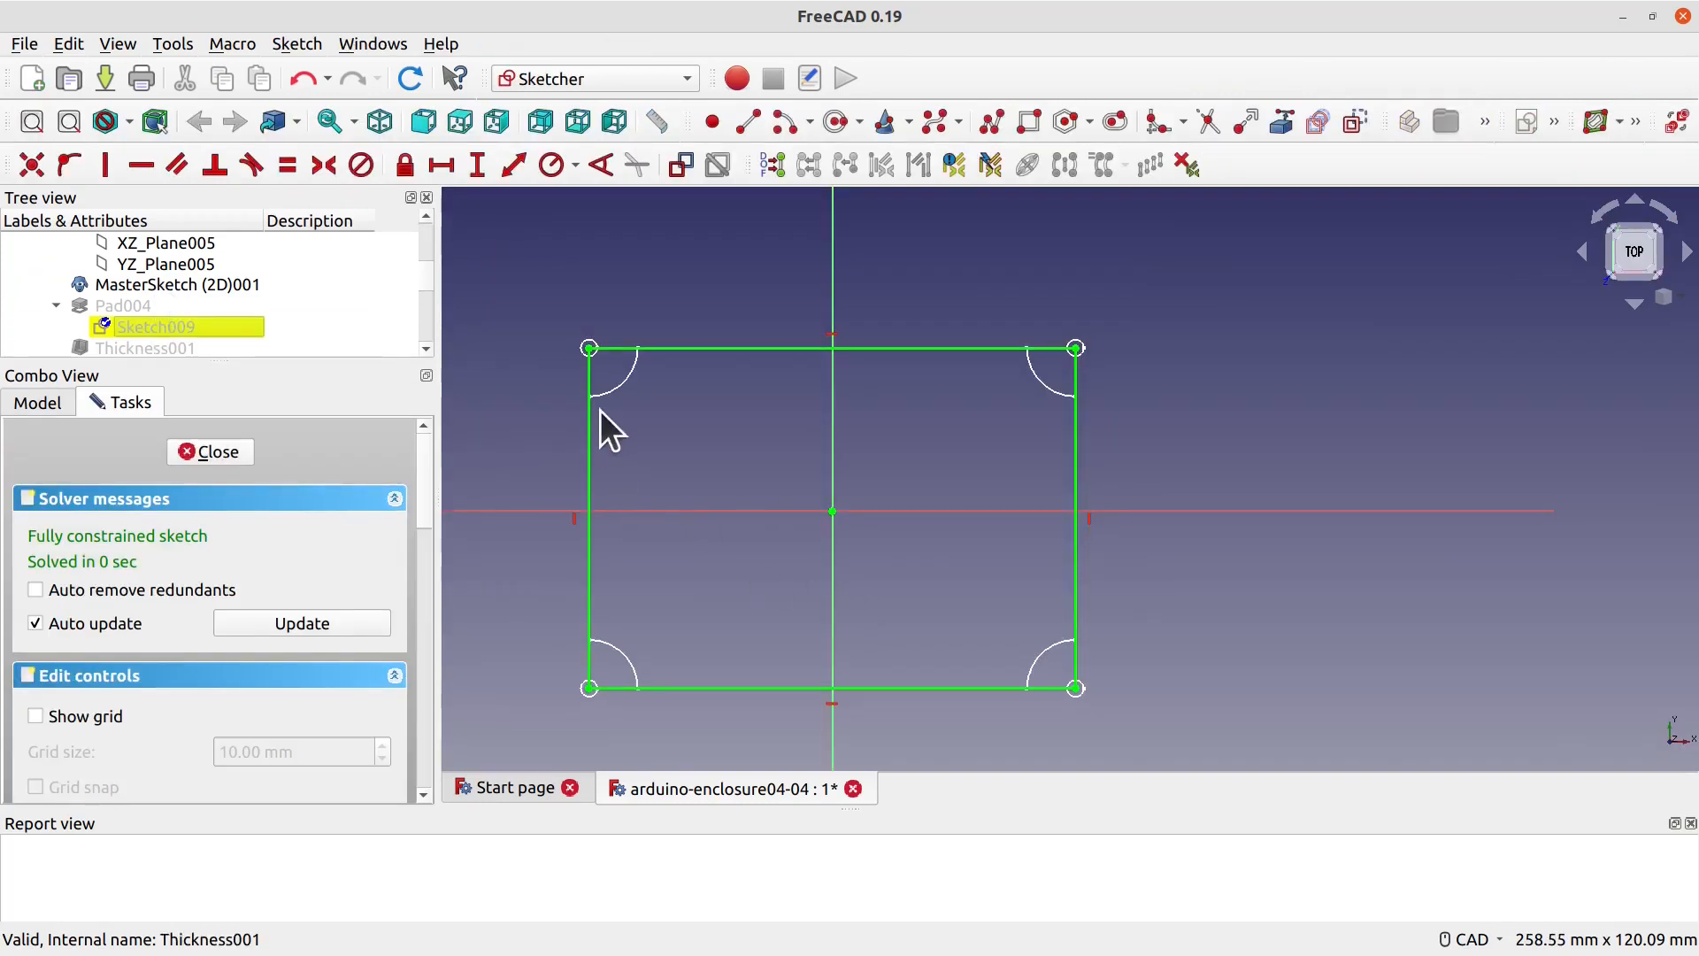
pyautogui.click(765, 349)
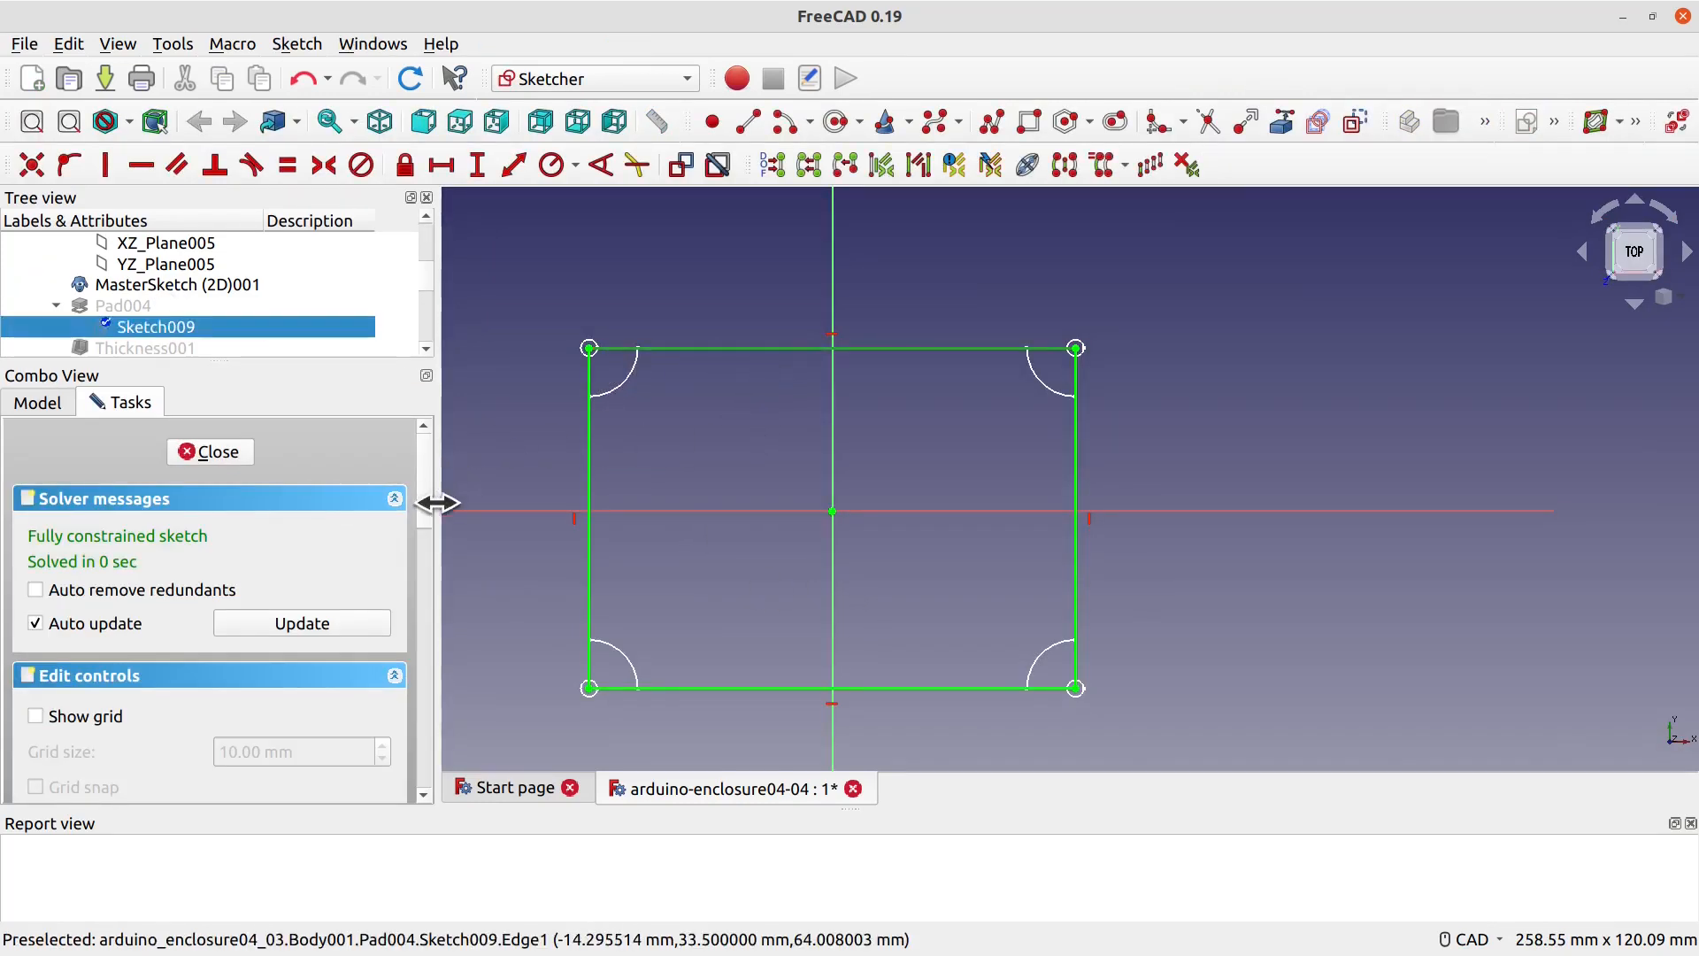
# Step: Review the constraints of Sketch009
pyautogui.scroll(10, 432, 292)
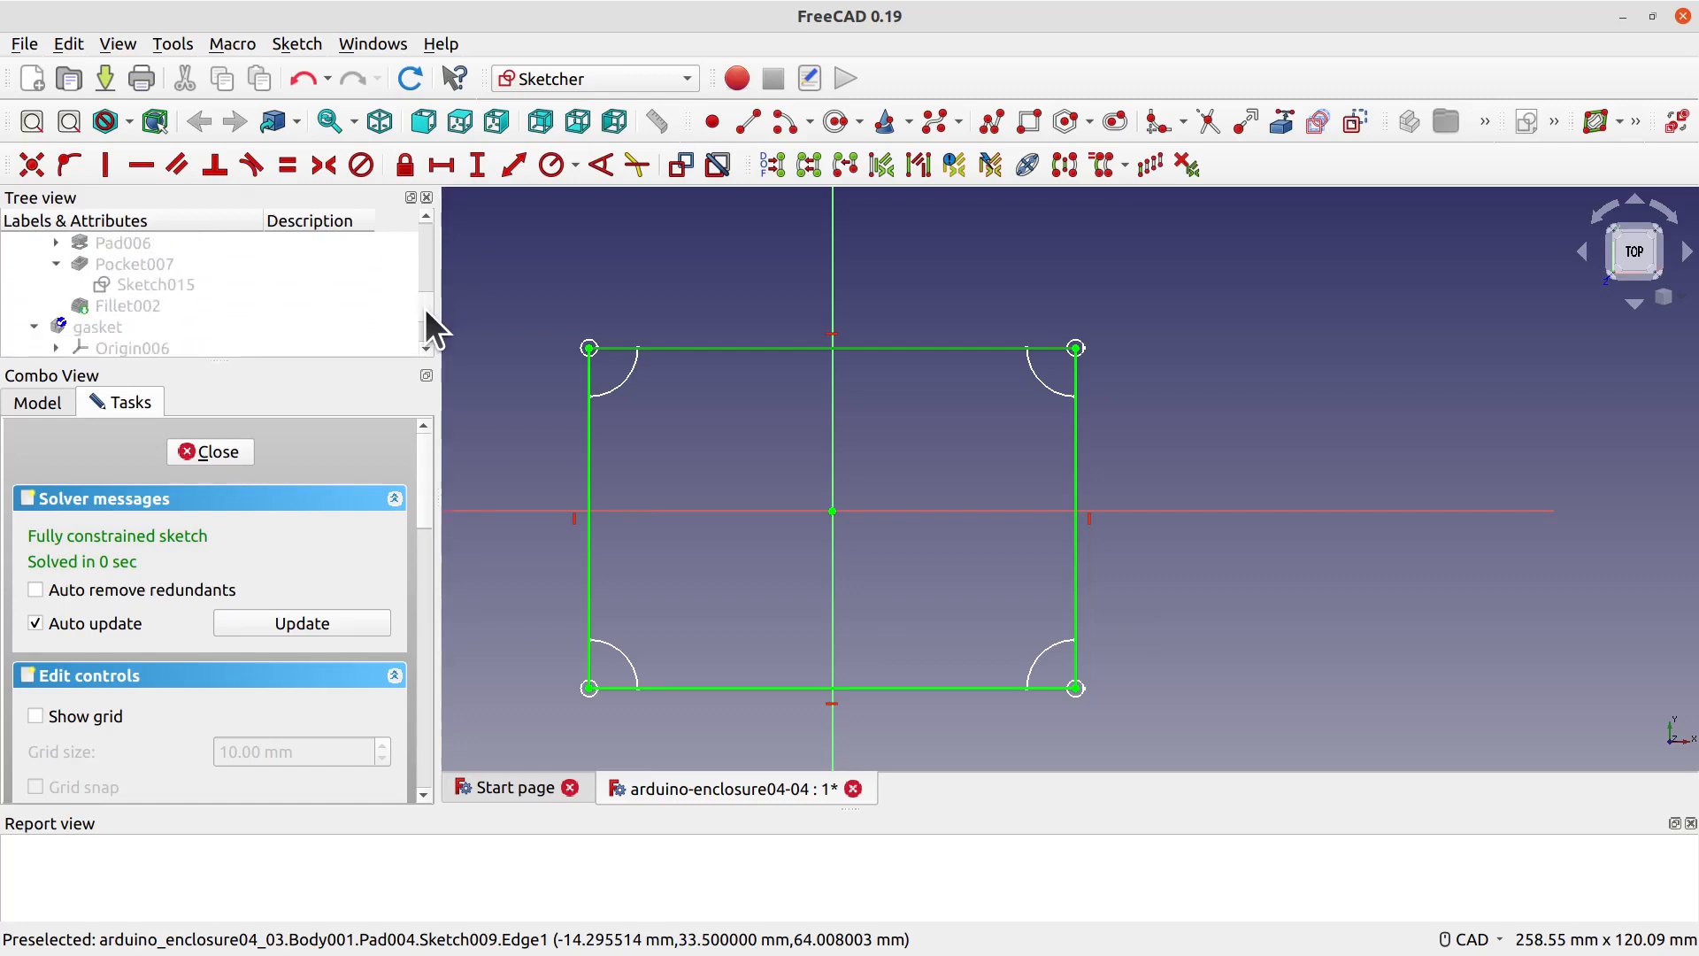
pyautogui.moveTo(421, 485); pyautogui.dragTo(411, 656)
pyautogui.moveTo(383, 539); pyautogui.dragTo(386, 502)
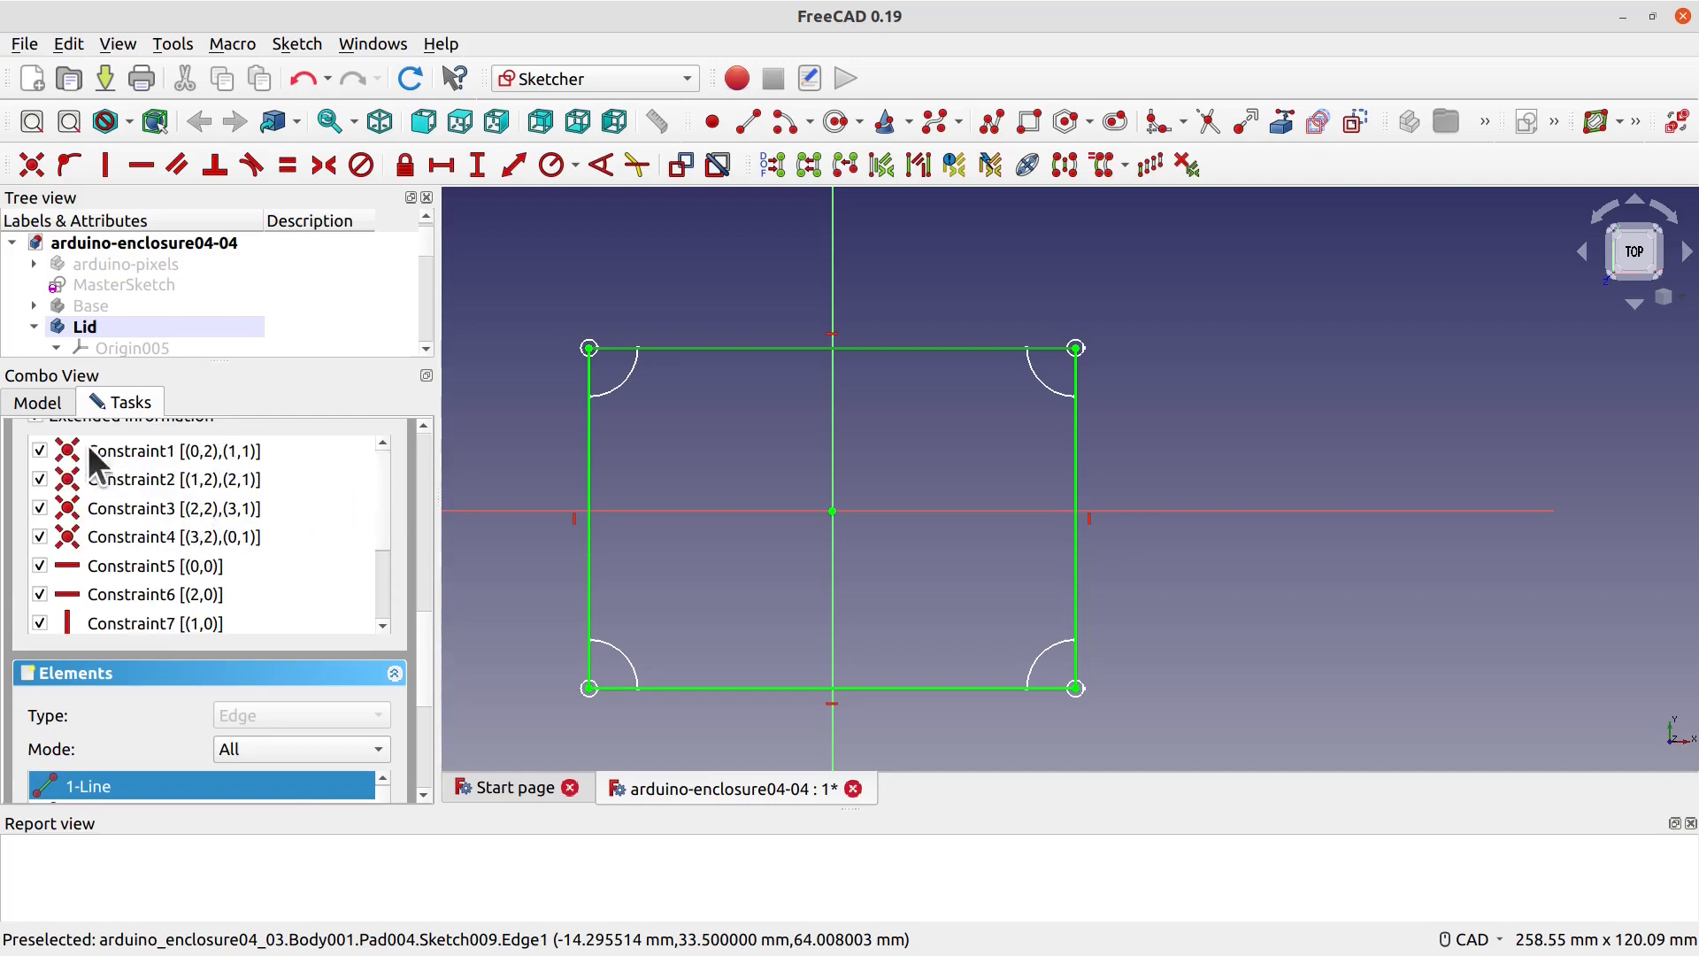
pyautogui.scroll(5, 211, 475)
pyautogui.click(214, 649)
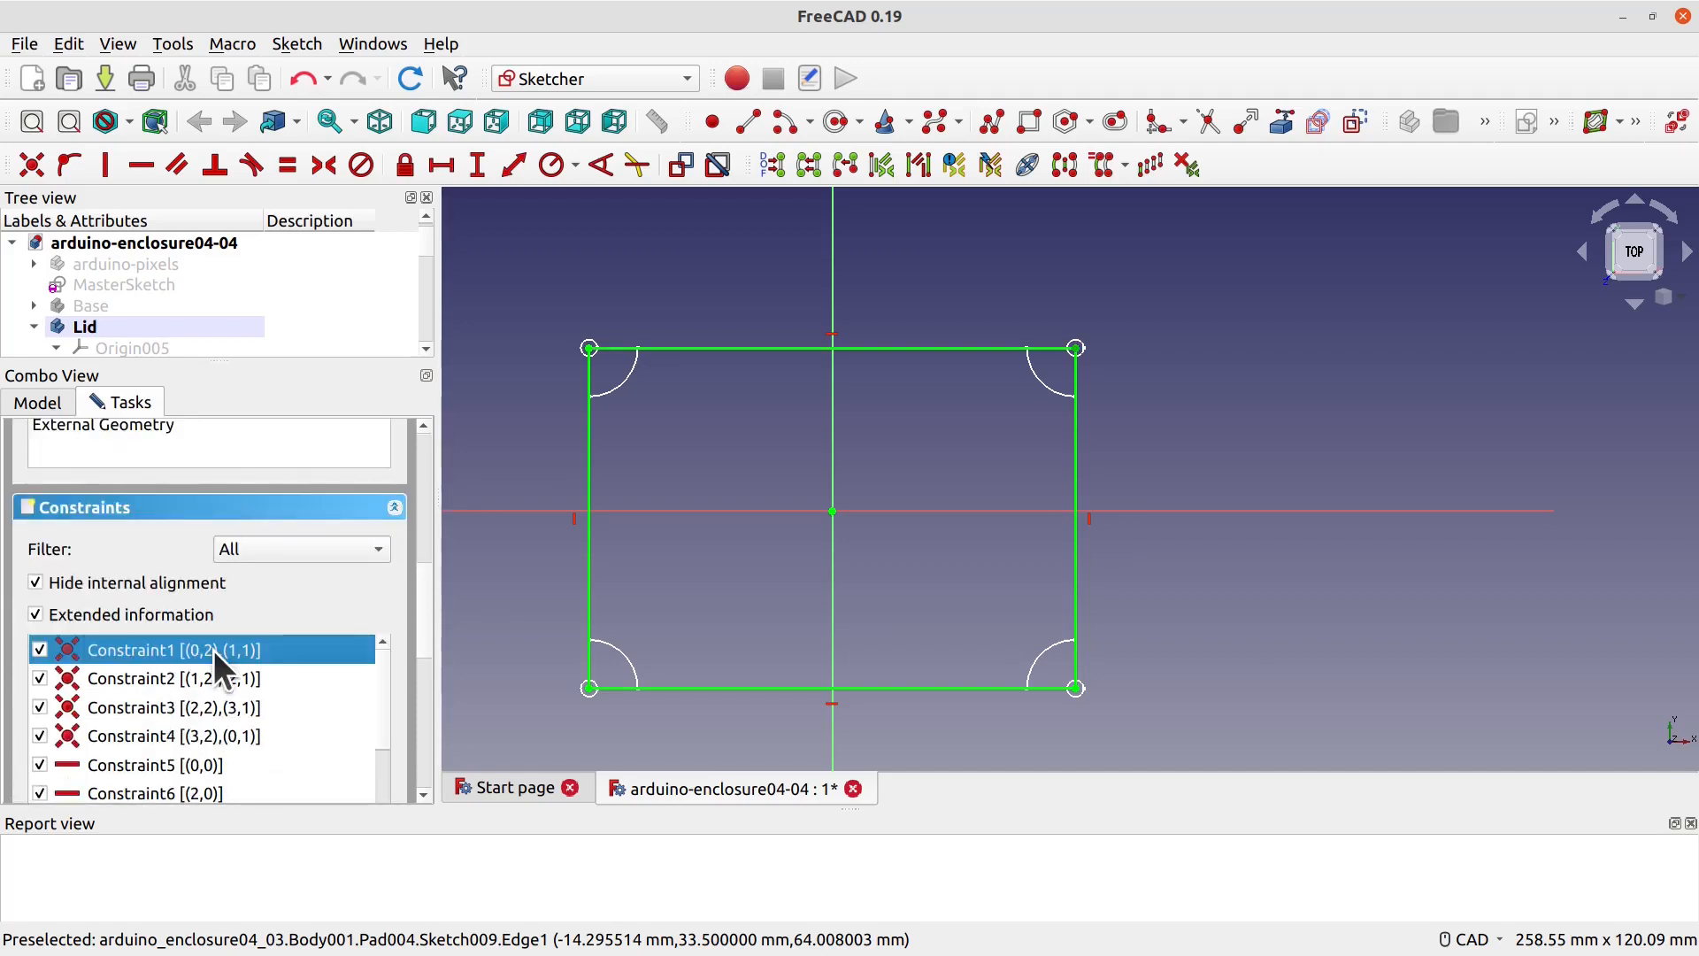
pyautogui.scroll(-4, 195, 719)
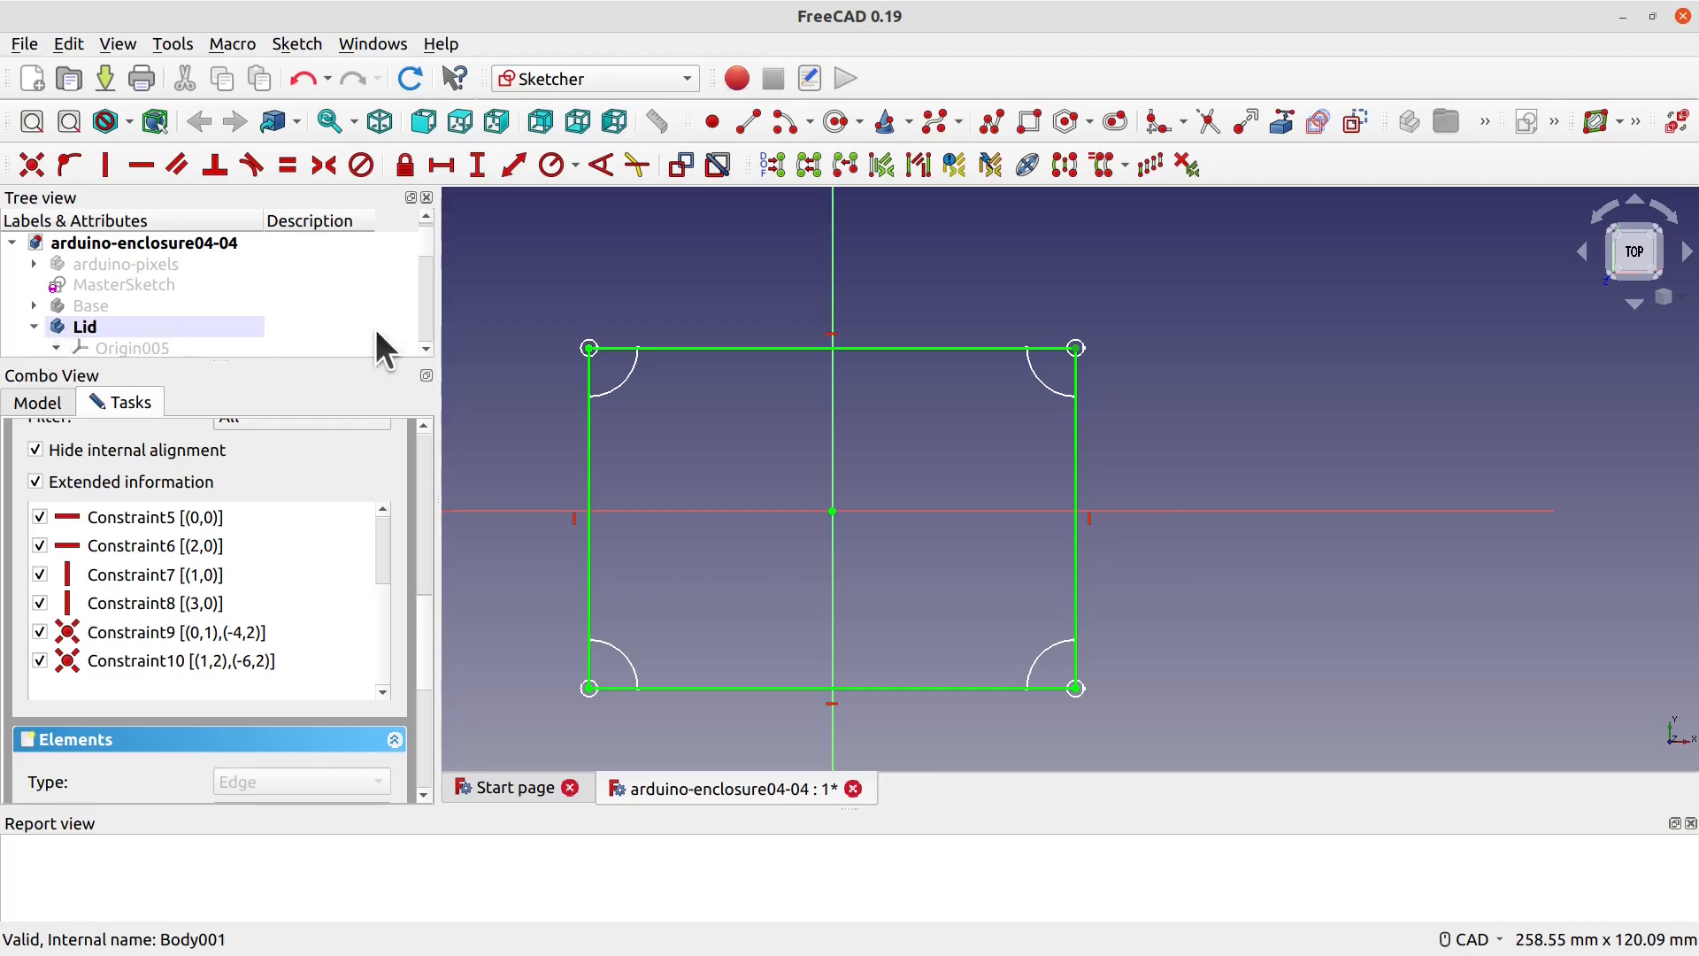
# Step: Examine the lid's Sketch010 under Pad005 and Sketch012 under Pocket005 in edit mode
pyautogui.scroll(-4, 424, 258)
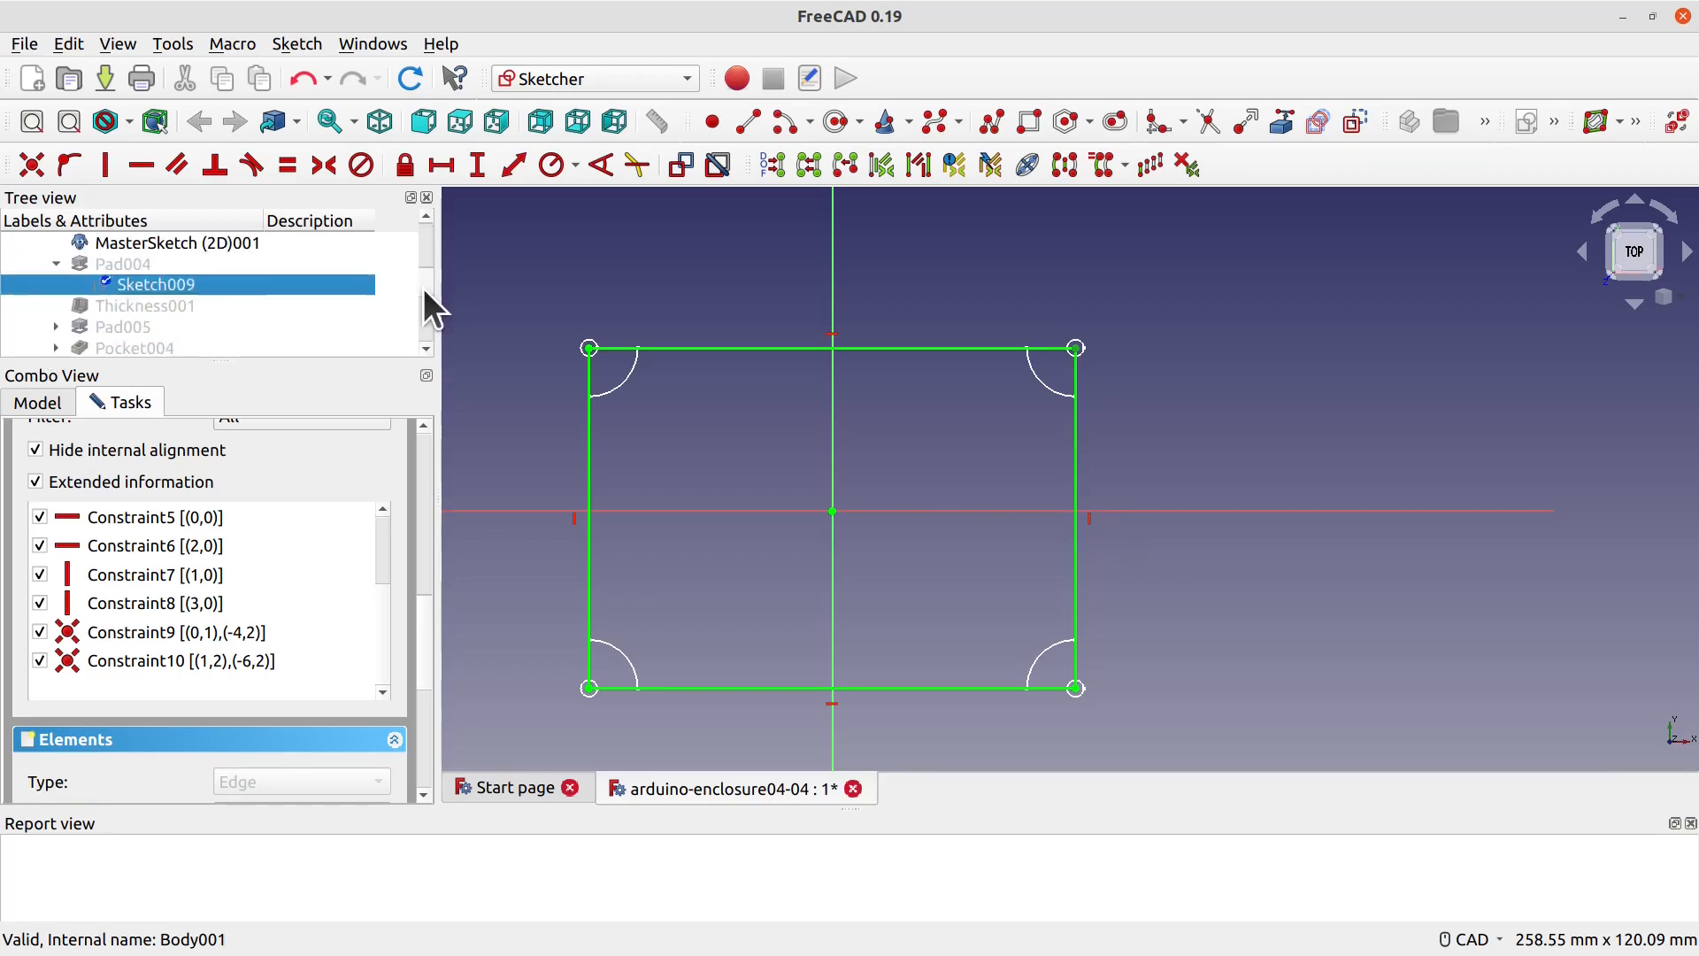
pyautogui.click(55, 325)
pyautogui.click(188, 346)
pyautogui.scroll(-1, 184, 343)
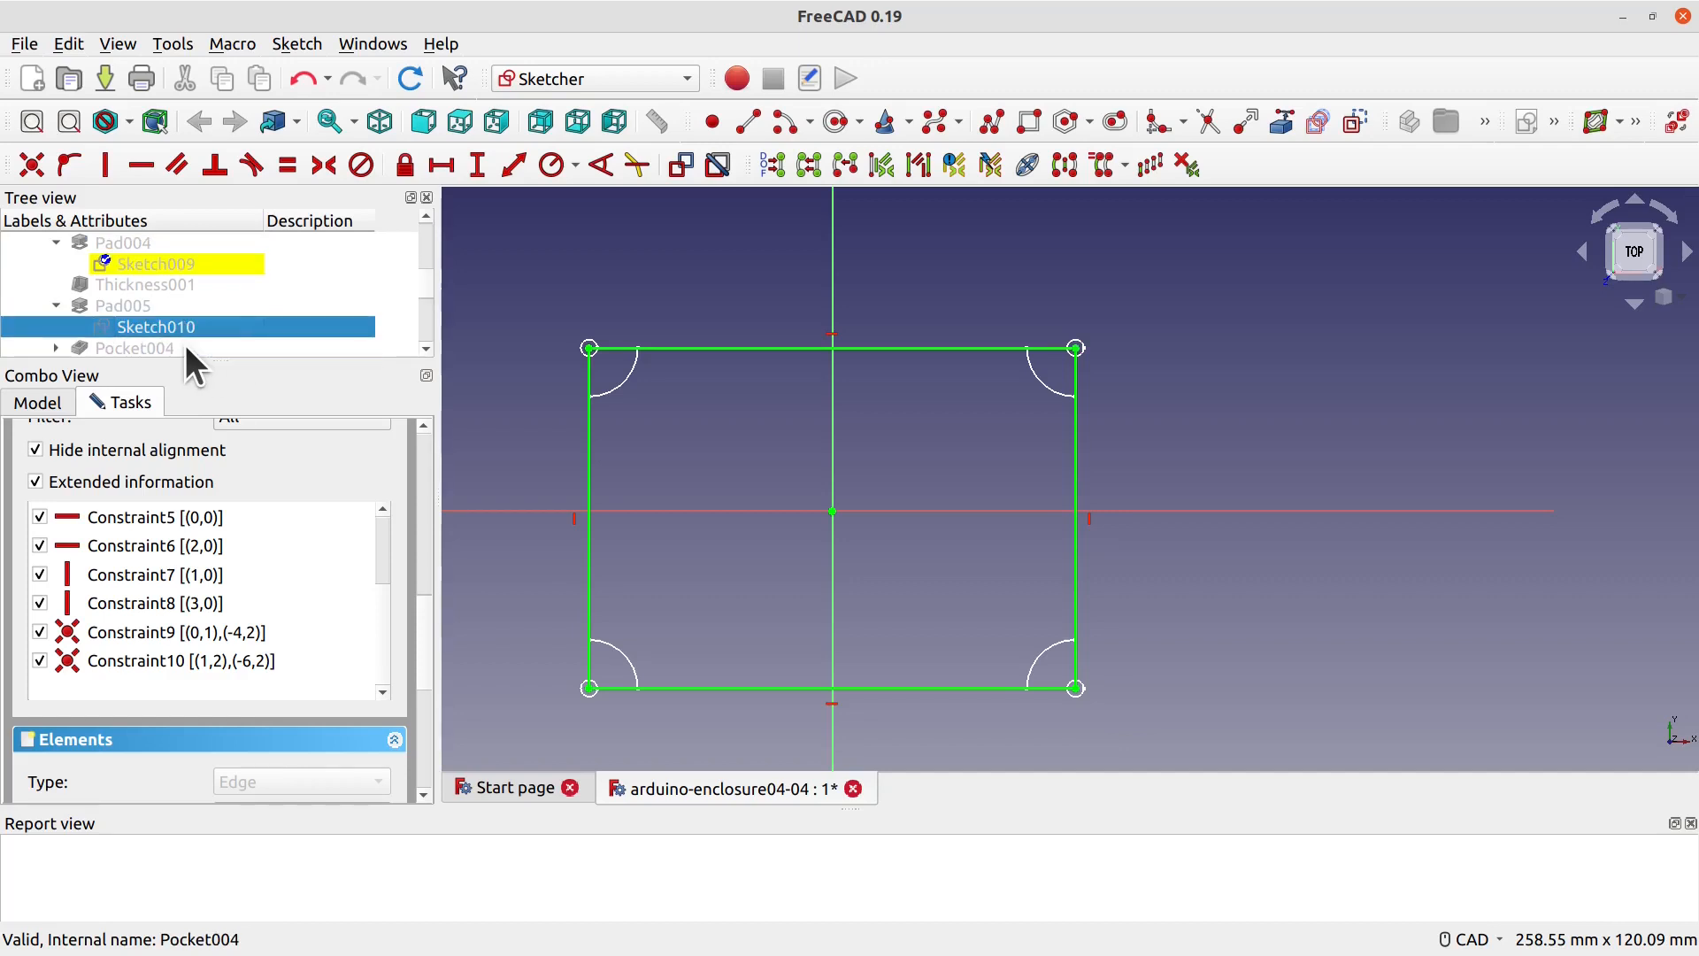
pyautogui.doubleClick(193, 324)
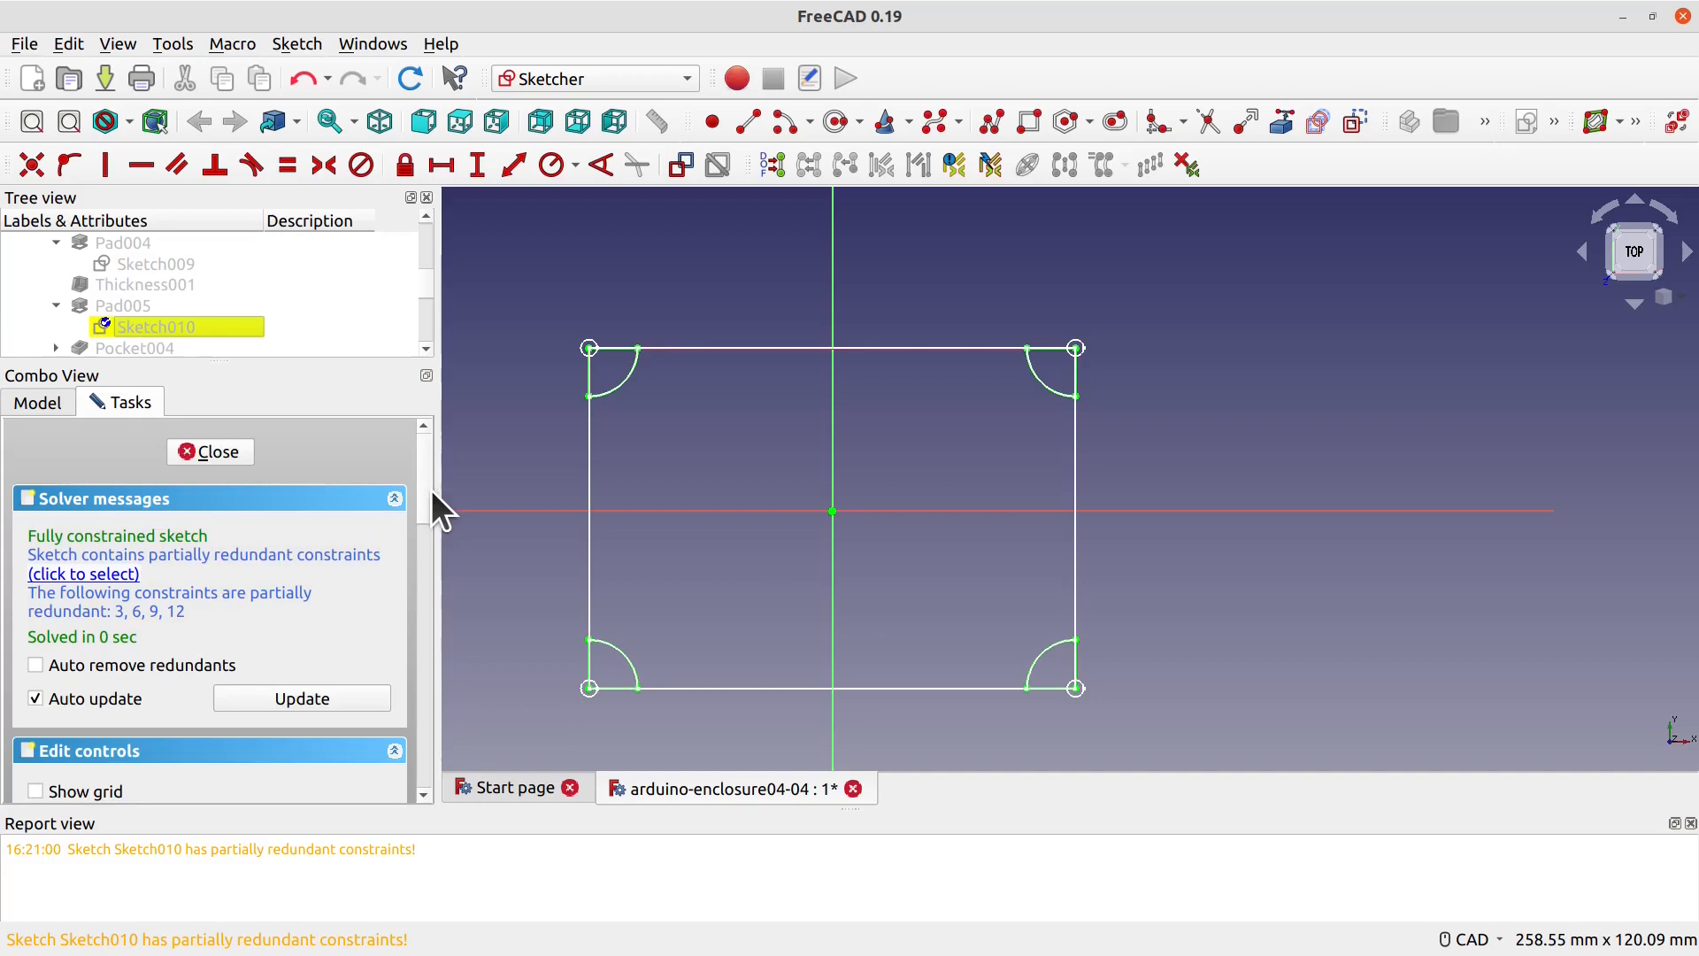
pyautogui.scroll(1, 733, 688)
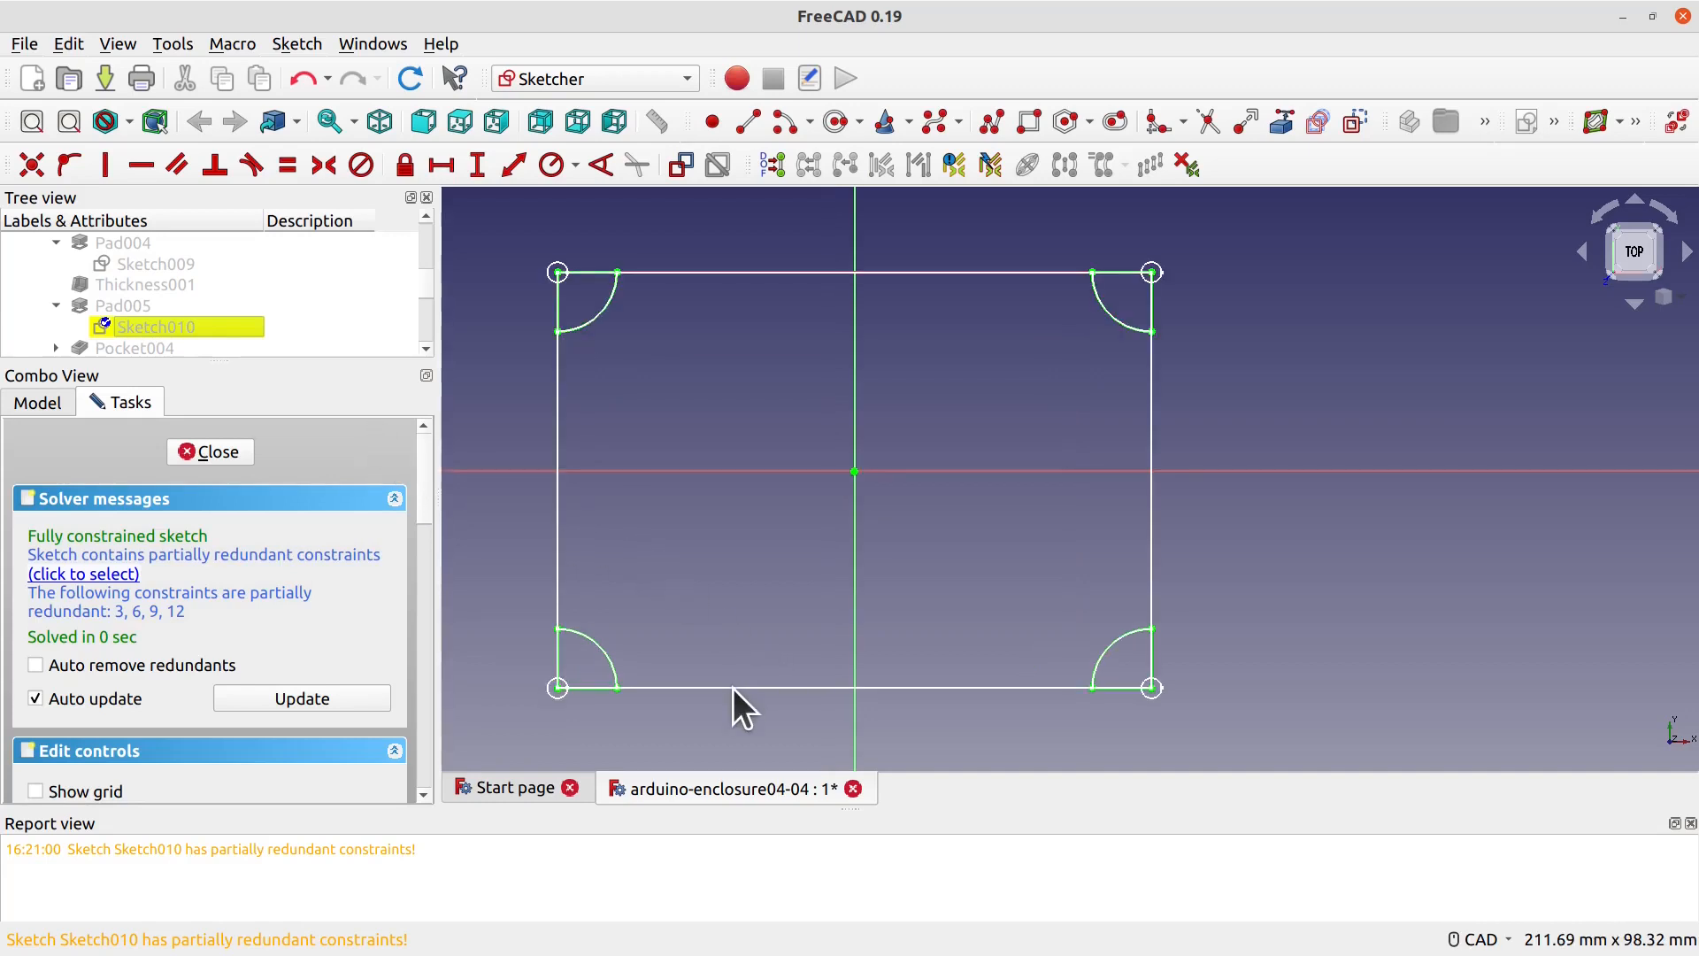
pyautogui.scroll(-2, 288, 321)
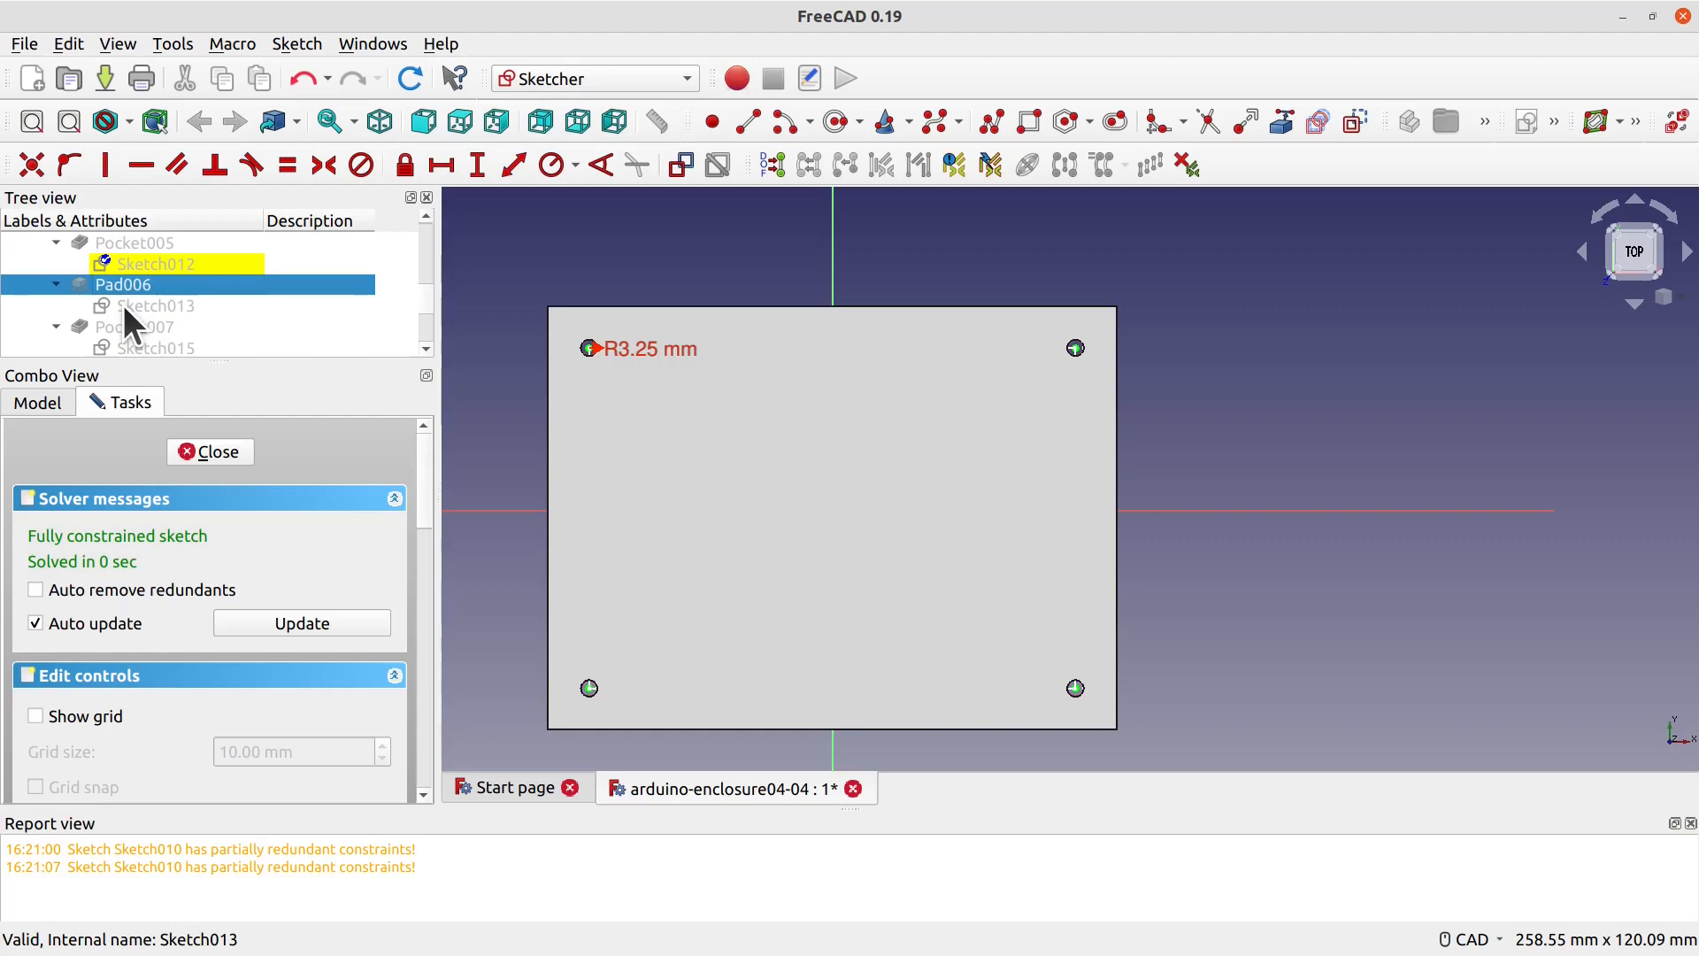
# Step: Open Sketch013 of the lid's Pad006 and examine its double outline from below
pyautogui.doubleClick(124, 304)
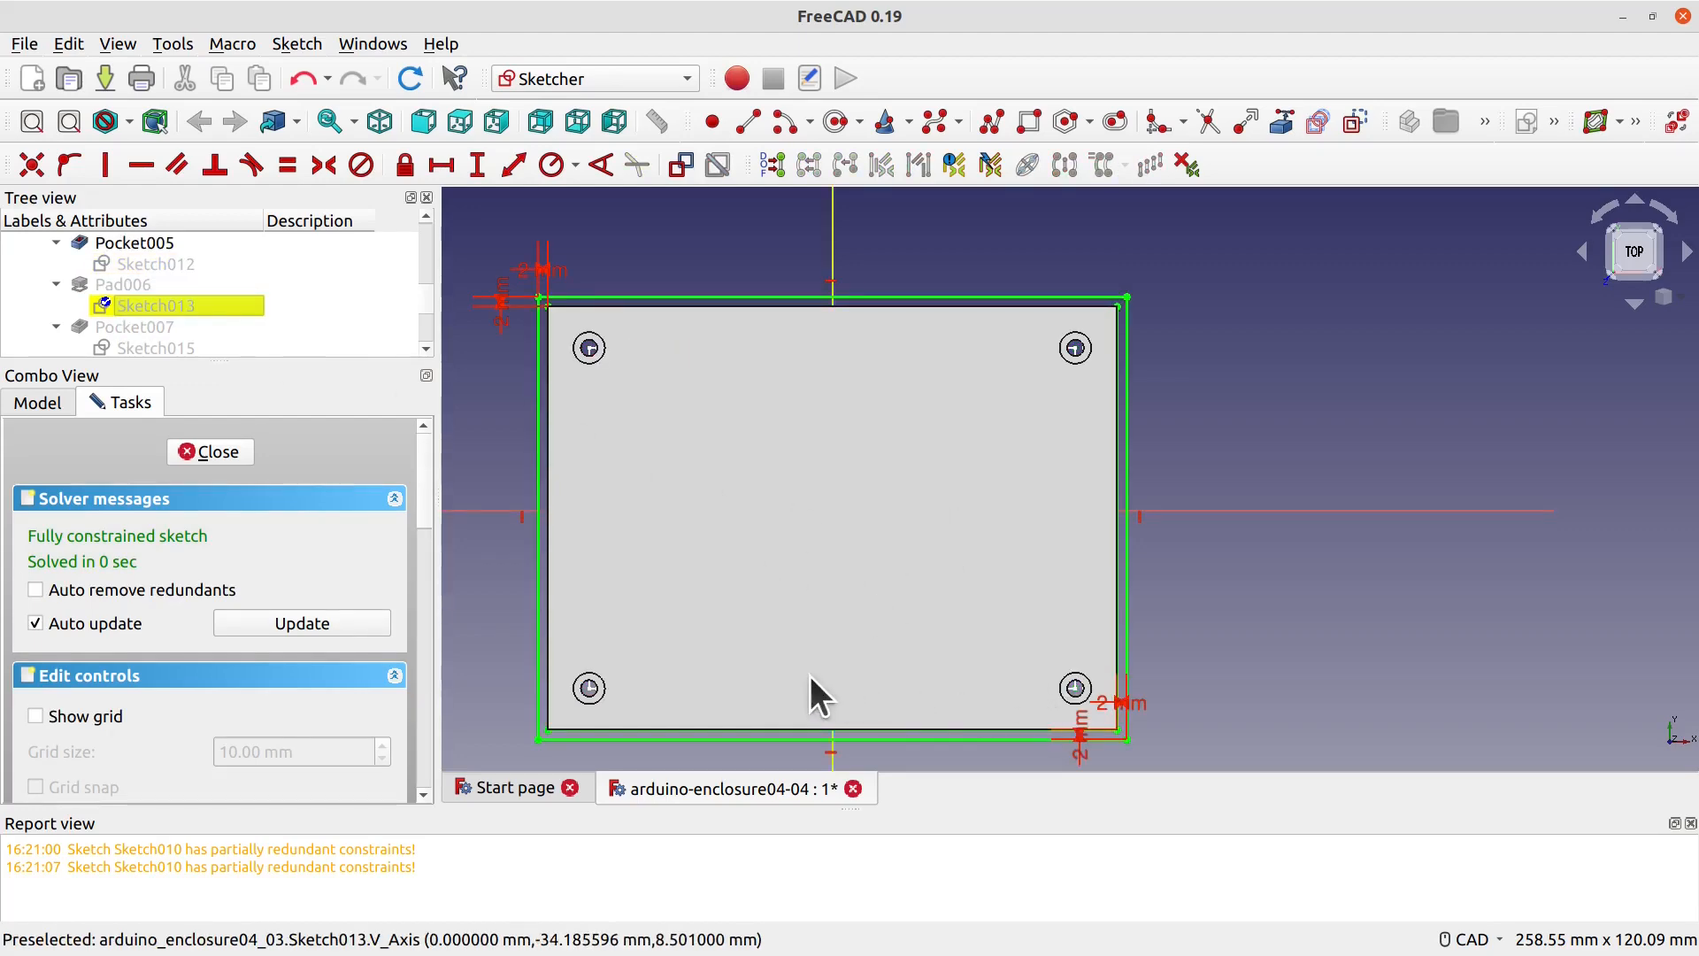
pyautogui.scroll(1, 703, 651)
pyautogui.moveTo(720, 489)
pyautogui.mouseDown(button='middle')
pyautogui.moveTo(748, 566)
pyautogui.moveTo(797, 468)
pyautogui.moveTo(875, 516)
pyautogui.moveTo(1256, 497)
pyautogui.moveTo(1386, 467)
pyautogui.moveTo(1400, 430)
pyautogui.mouseUp(button='middle')
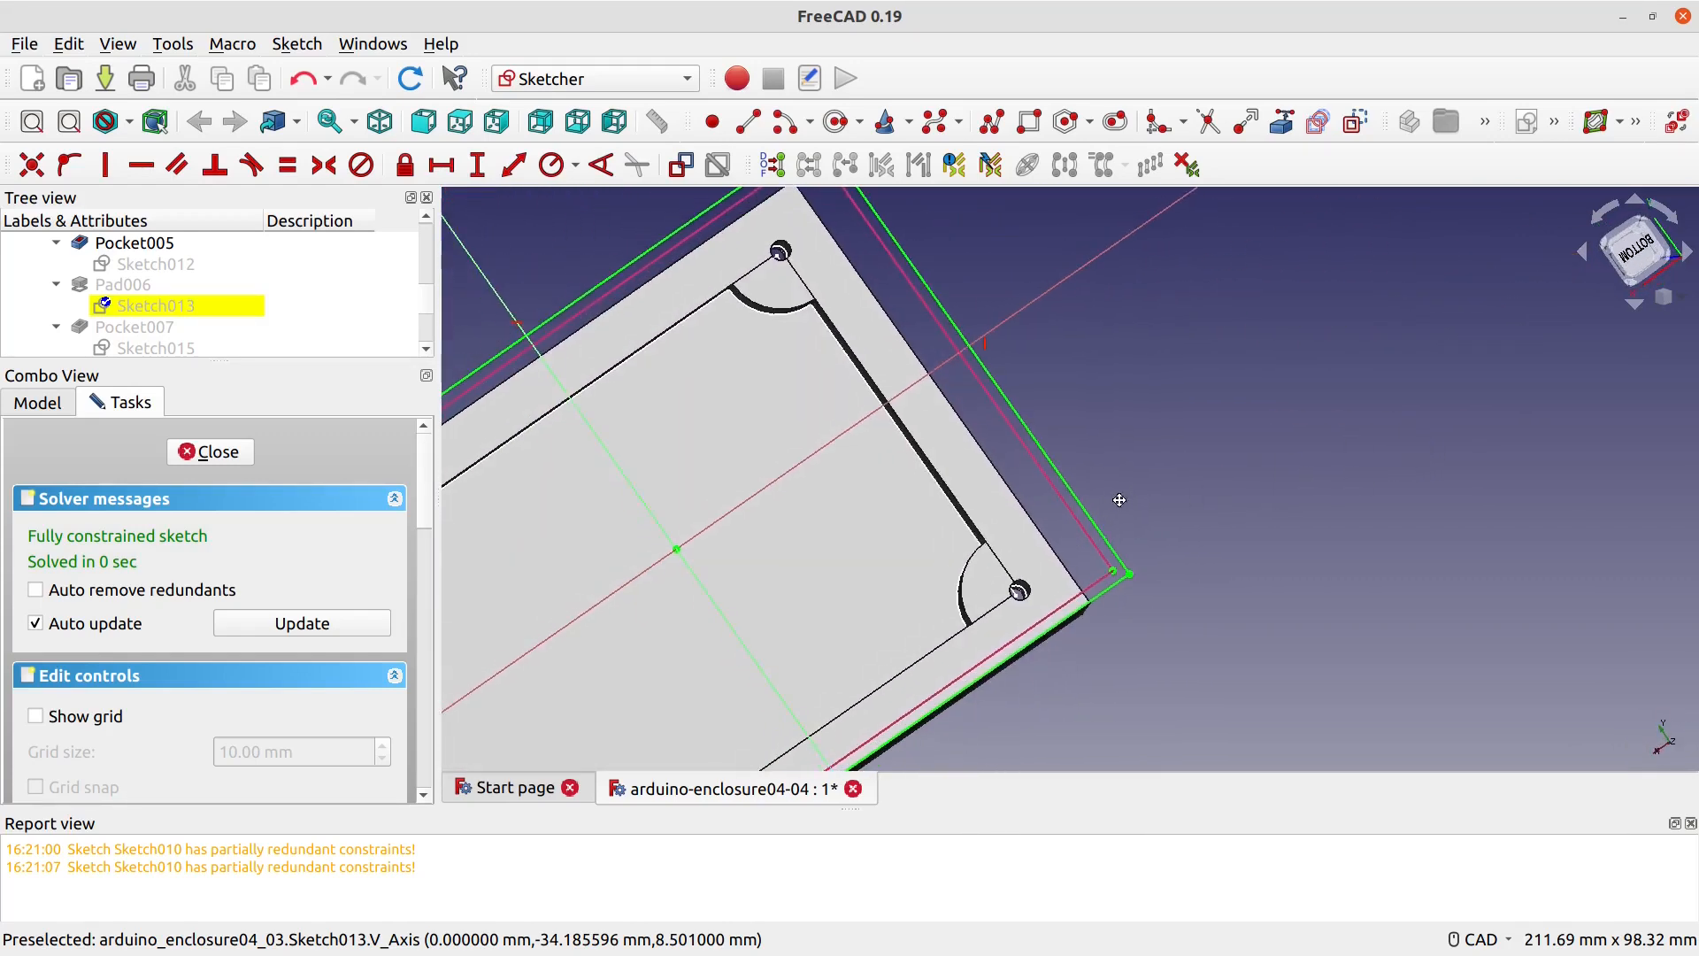
# Step: Show the lid's Pad006 feature and examine its outer rim near one corner
pyautogui.click(124, 284)
pyautogui.press('space')
pyautogui.scroll(3, 974, 563)
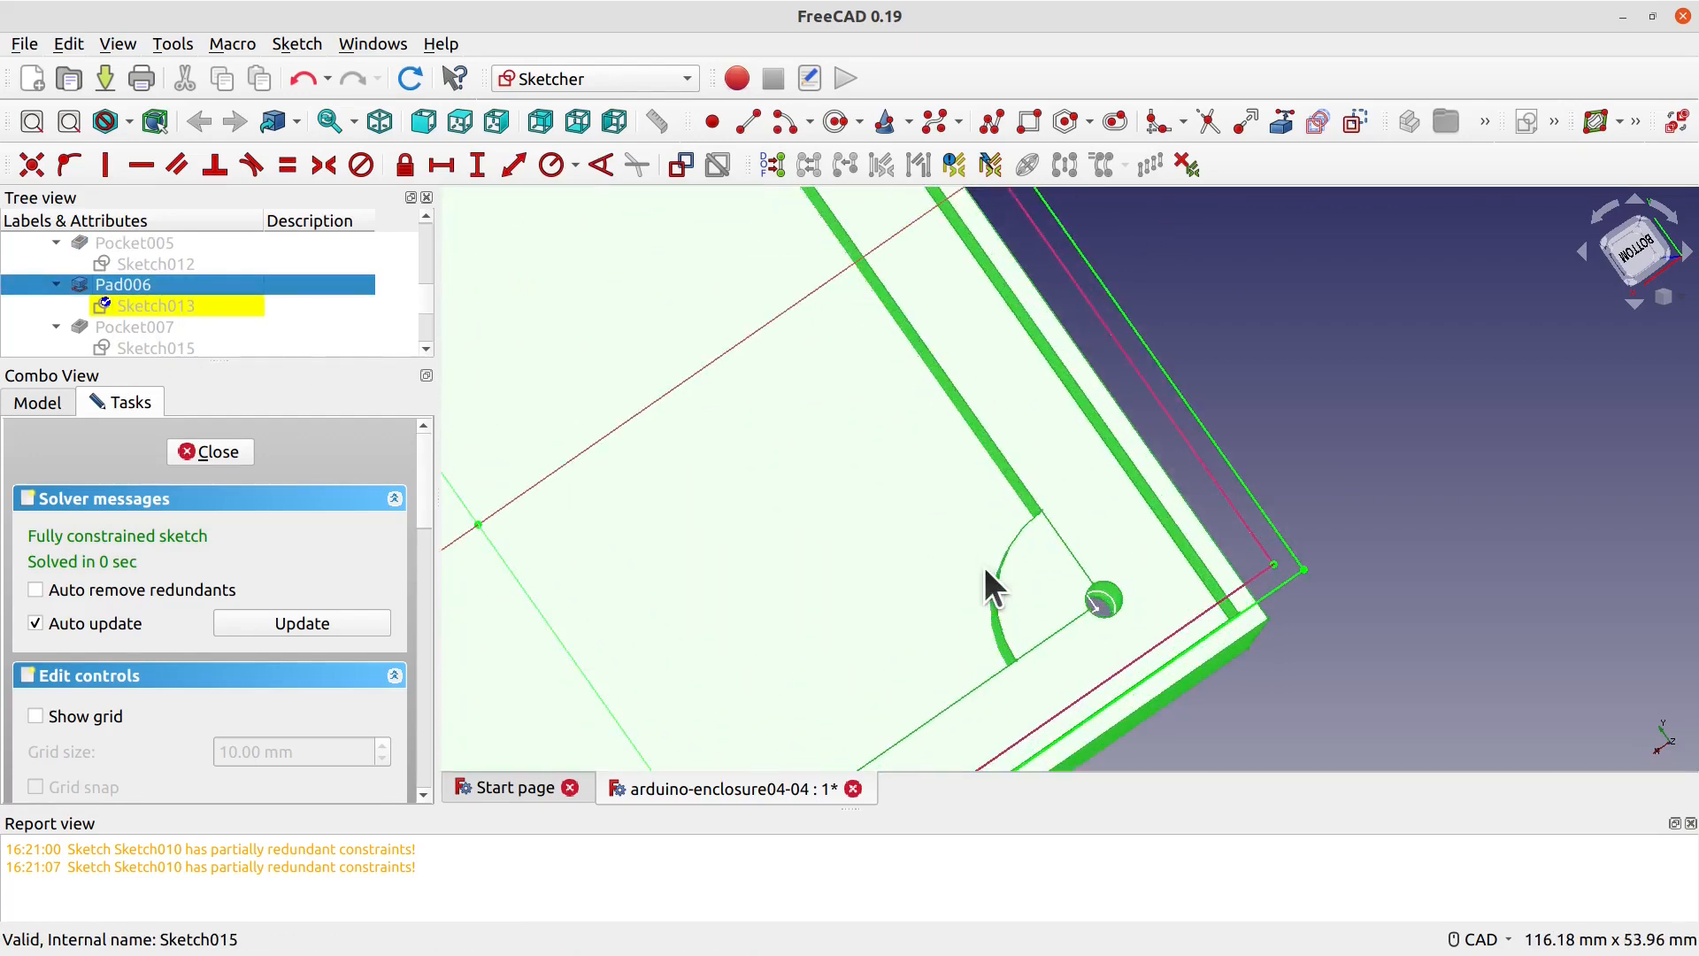
pyautogui.moveTo(985, 566); pyautogui.dragTo(1092, 520, button='middle')
pyautogui.moveTo(1102, 507); pyautogui.dragTo(1116, 540, button='middle')
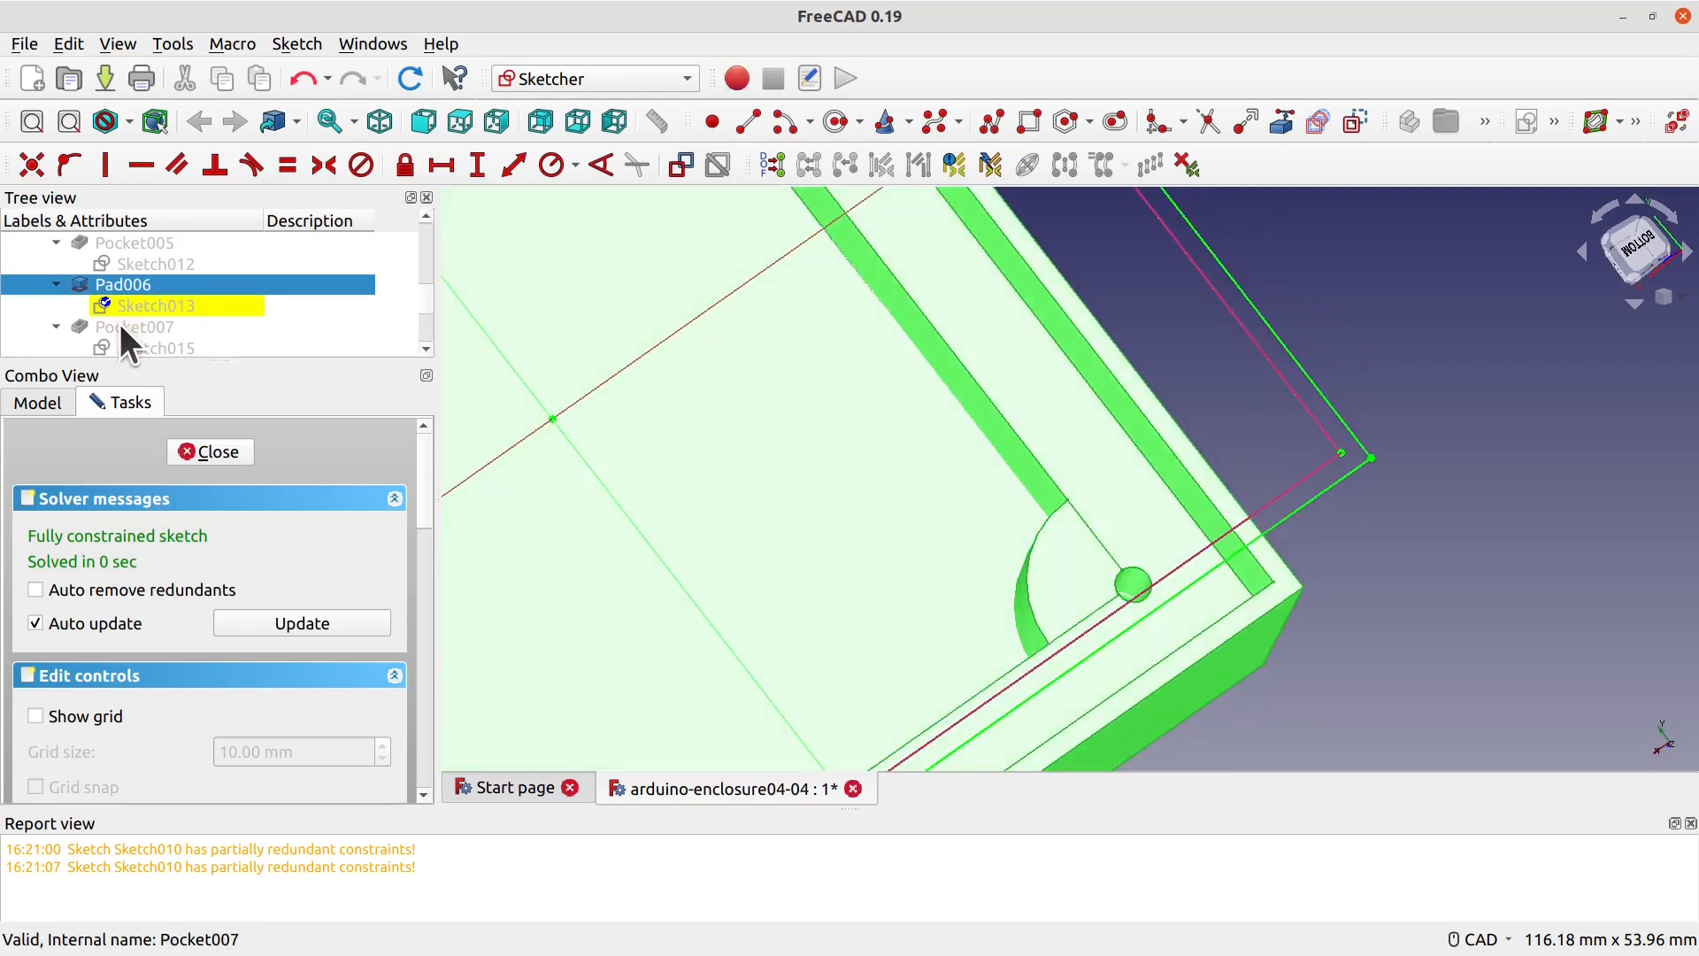
# Step: Show Sketch015 and its Pocket007 feature to check the gasket groove on the lid's underside
pyautogui.click(119, 328)
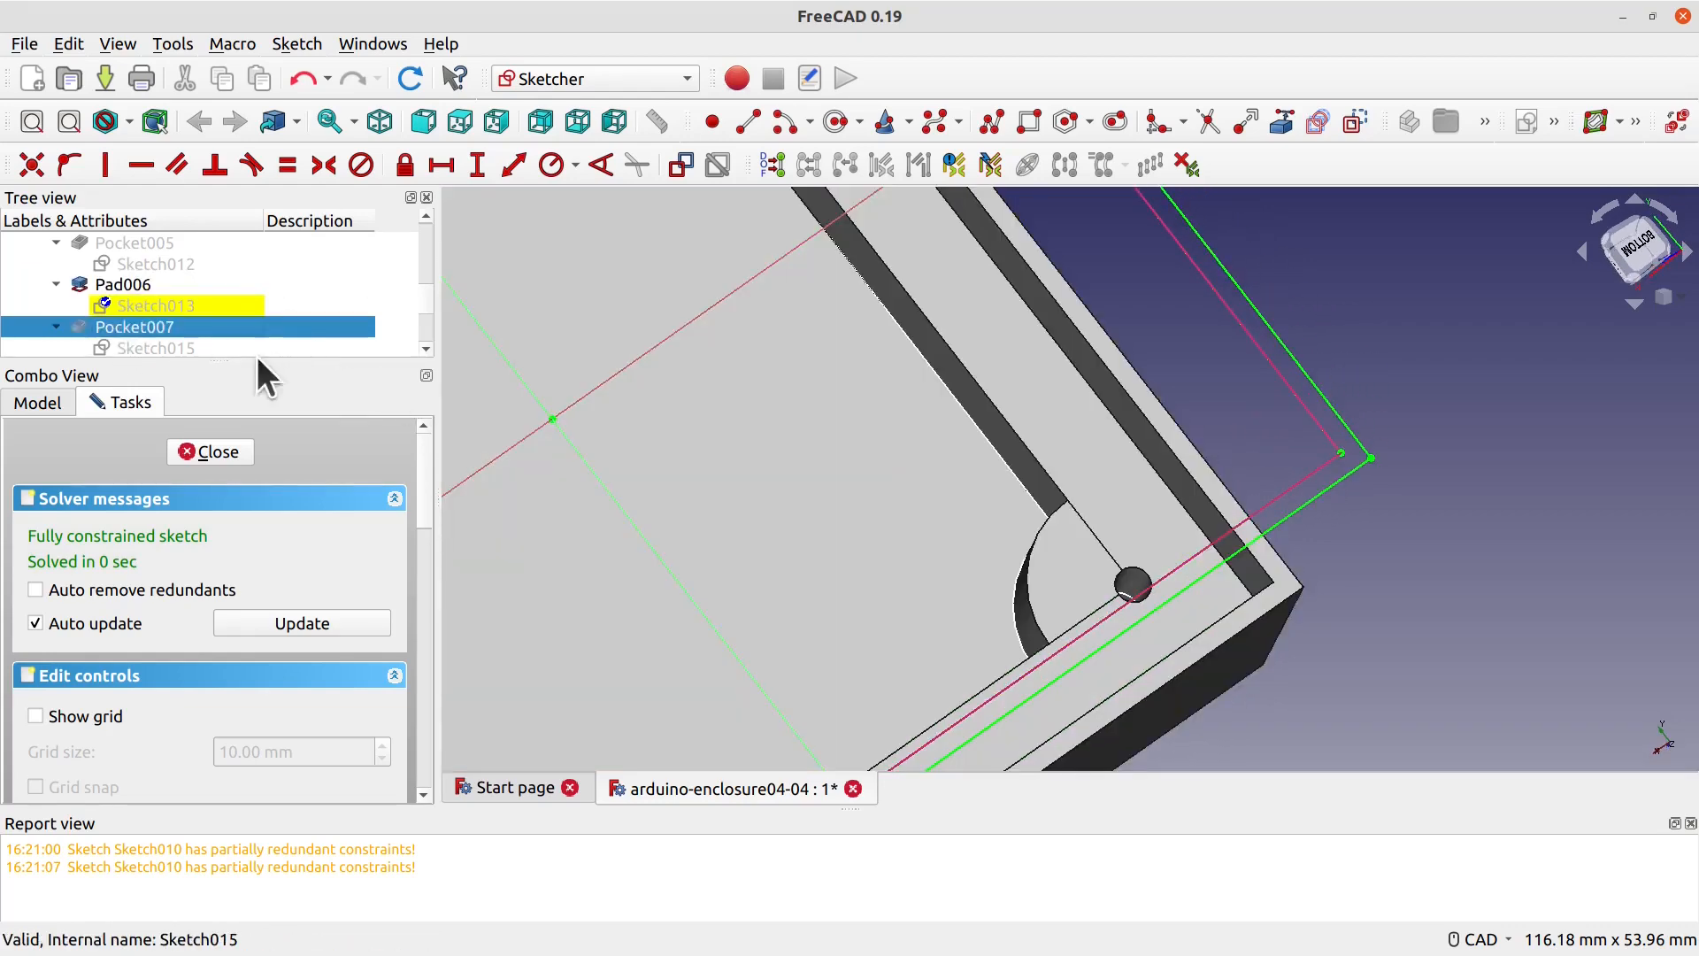
pyautogui.click(138, 345)
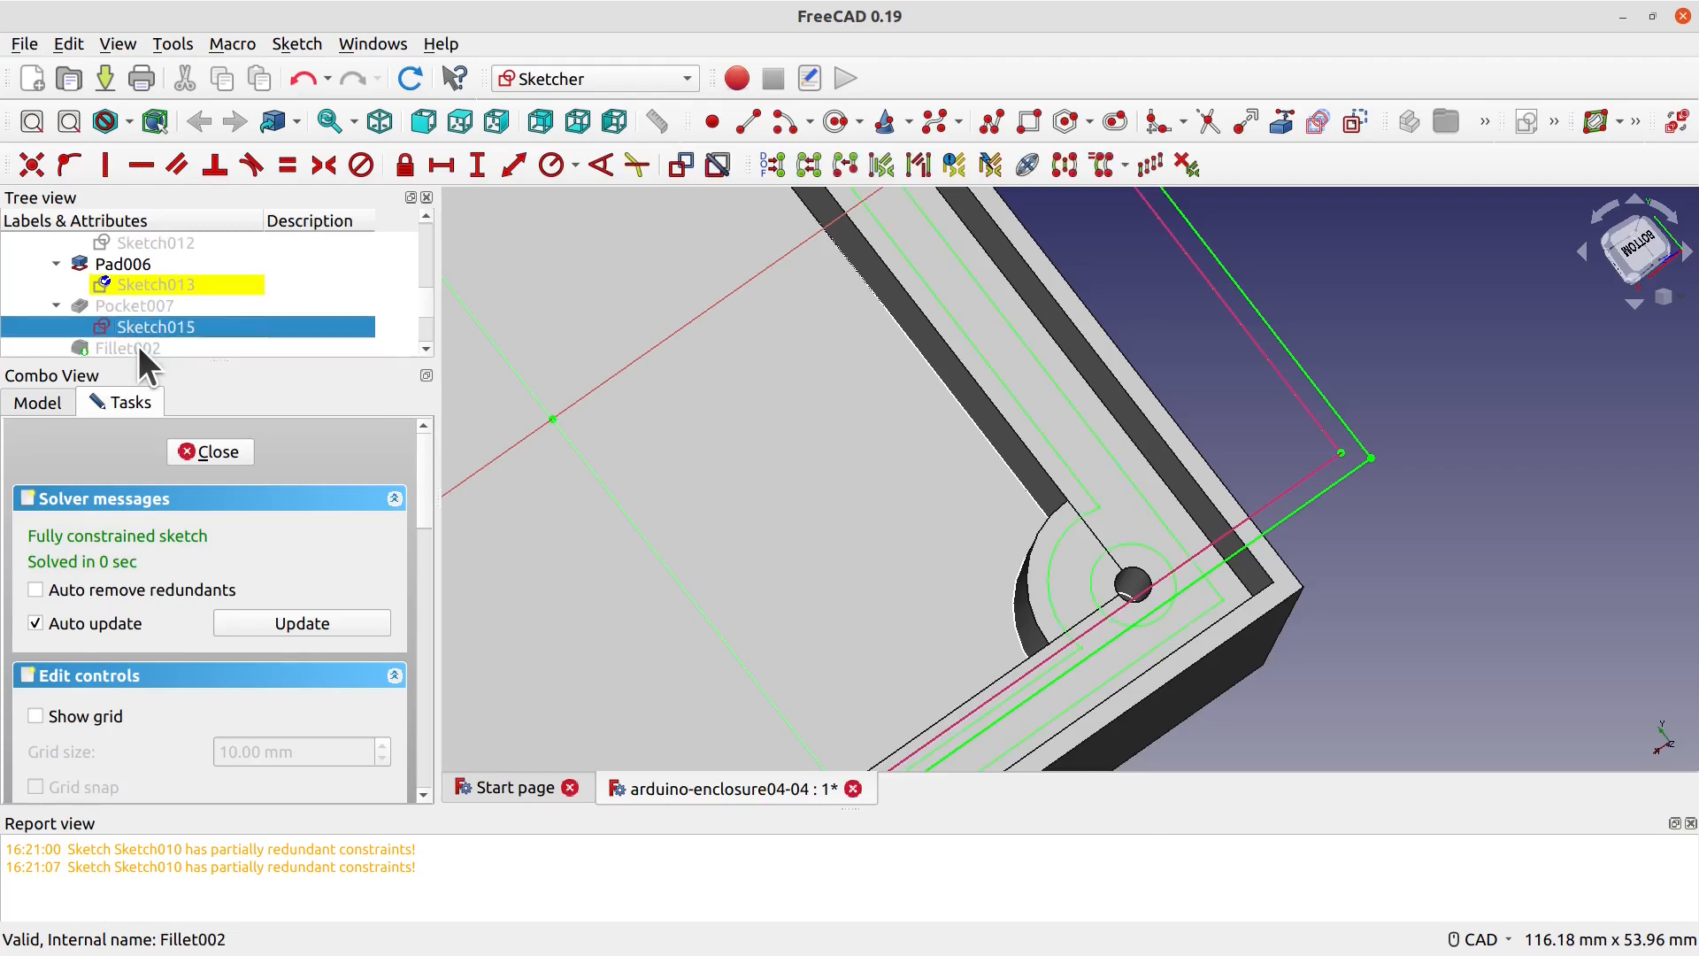
pyautogui.click(142, 306)
pyautogui.press('space')
pyautogui.press('space')
pyautogui.press('space')
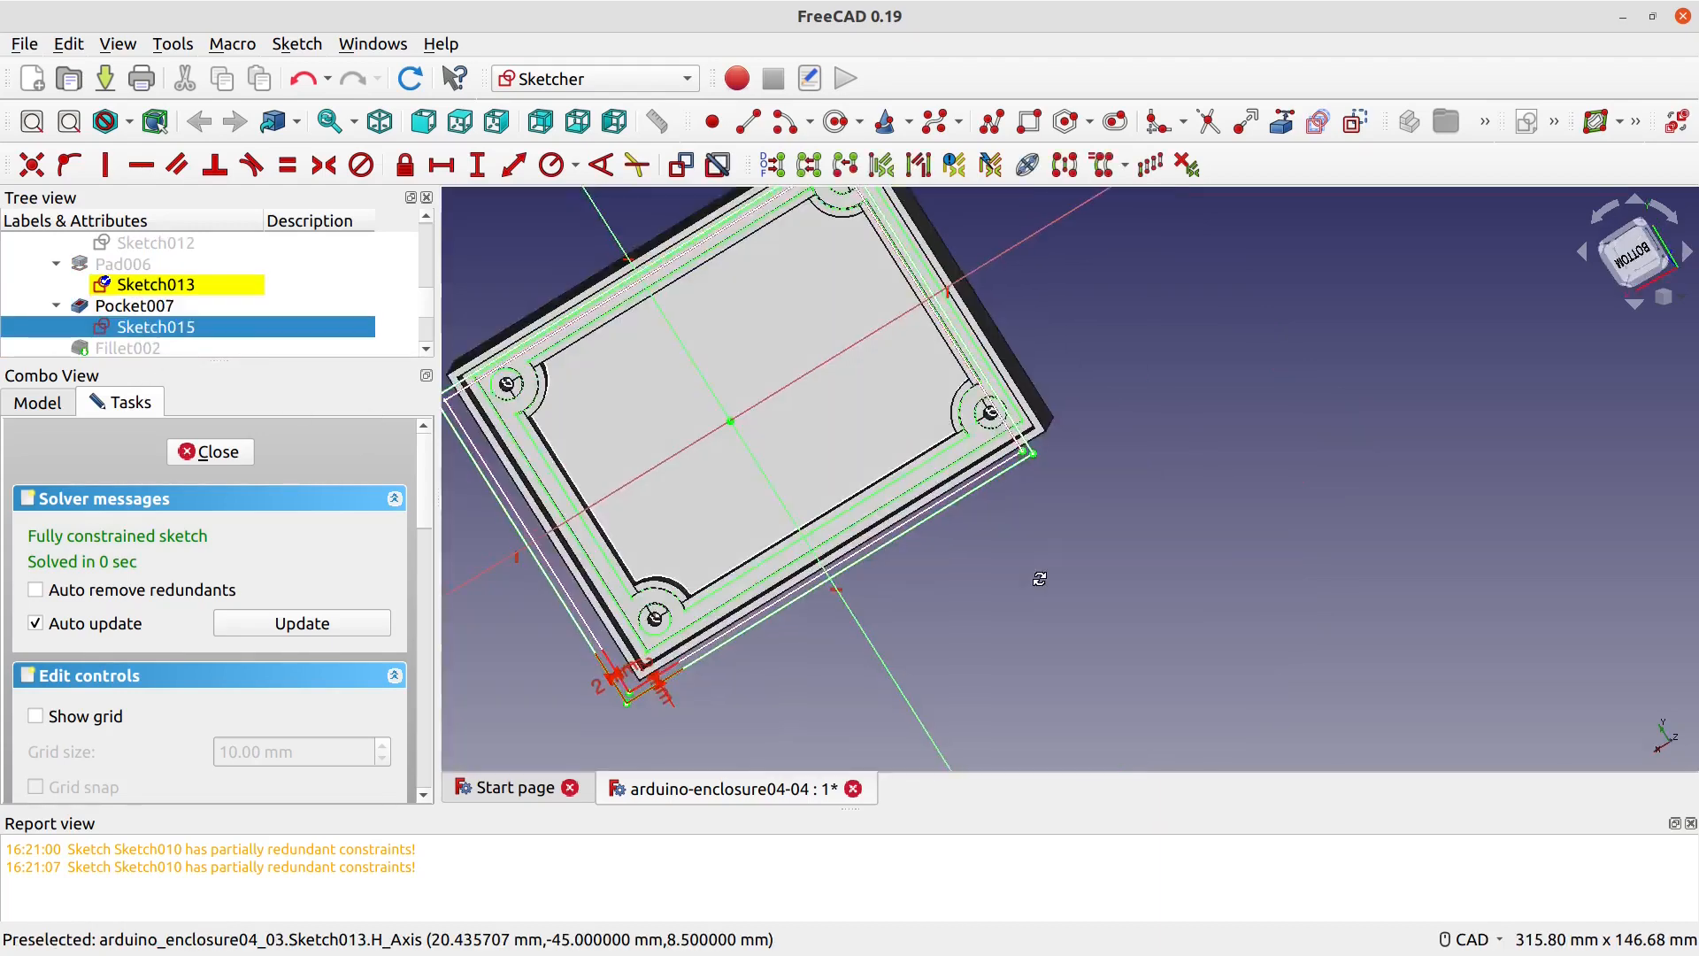
# Step: Show the lid's Fillet002 feature behind the open Sketch013 and toggle it to compare the edges
pyautogui.moveTo(1043, 577); pyautogui.dragTo(1039, 566, button='middle')
pyautogui.scroll(-2, 305, 341)
pyautogui.scroll(1, 141, 287)
pyautogui.click(136, 285)
pyautogui.press('space')
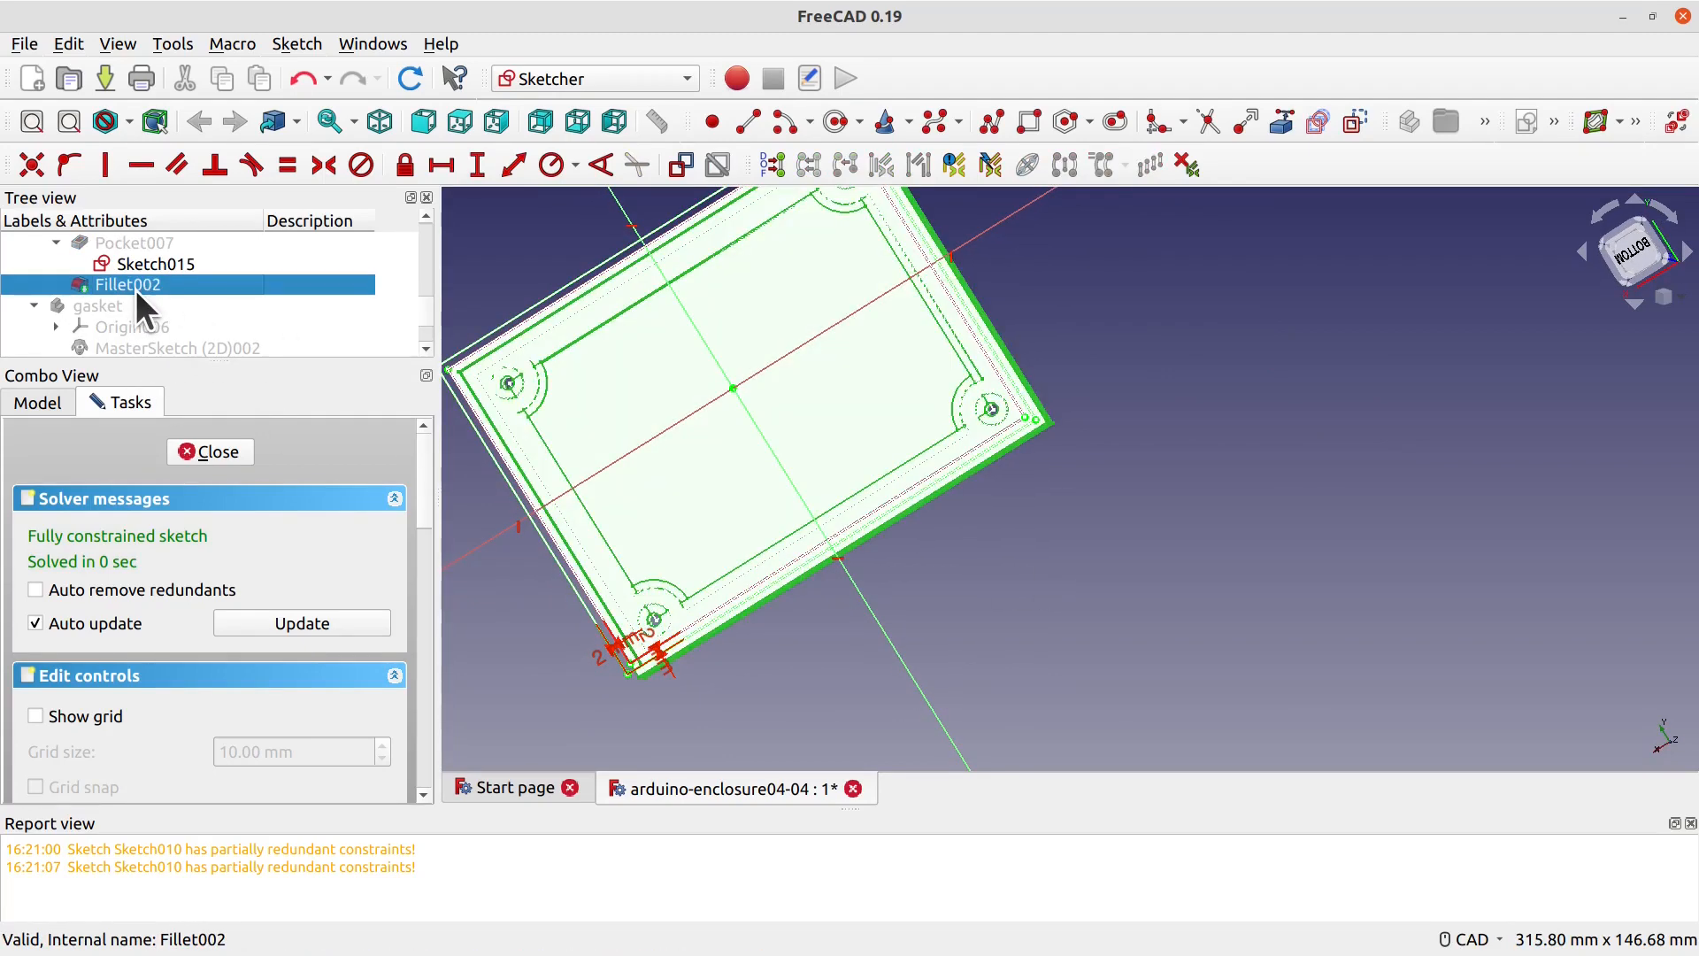
pyautogui.press('space')
pyautogui.press('space')
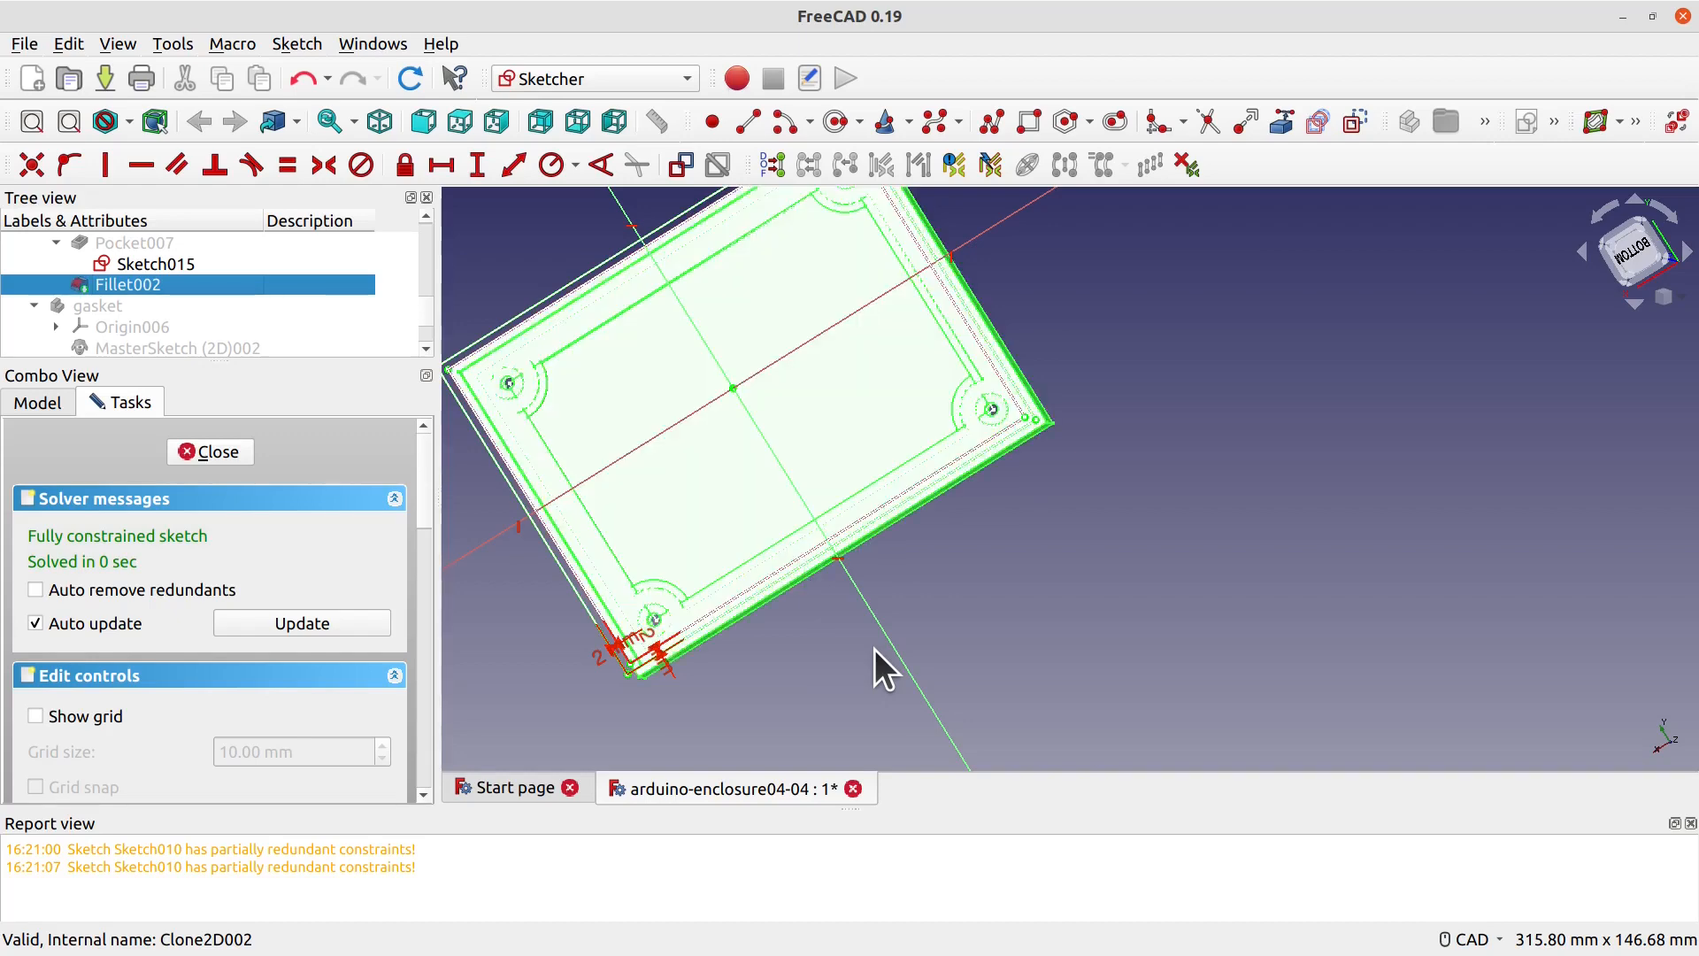
# Step: Compare the open Sketch013's double outline with the lid's rim from below and behind
pyautogui.scroll(1, 875, 650)
pyautogui.moveTo(875, 650); pyautogui.dragTo(1132, 717, button='middle')
pyautogui.moveTo(432, 311); pyautogui.dragTo(429, 292)
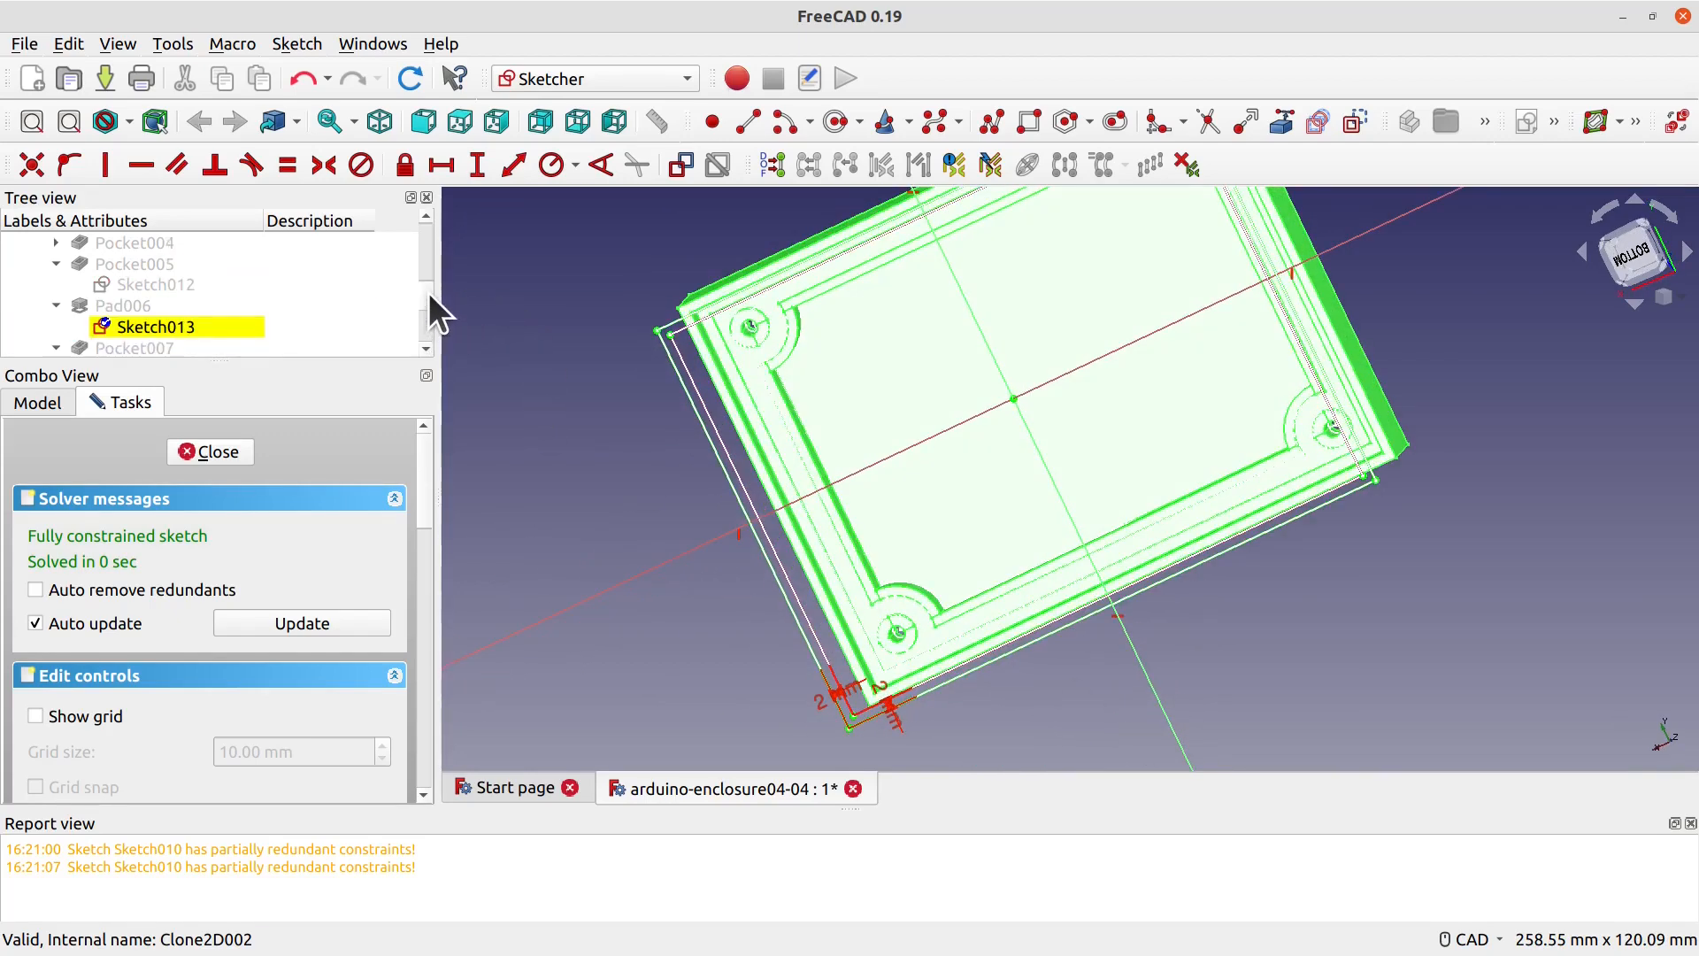
pyautogui.click(182, 322)
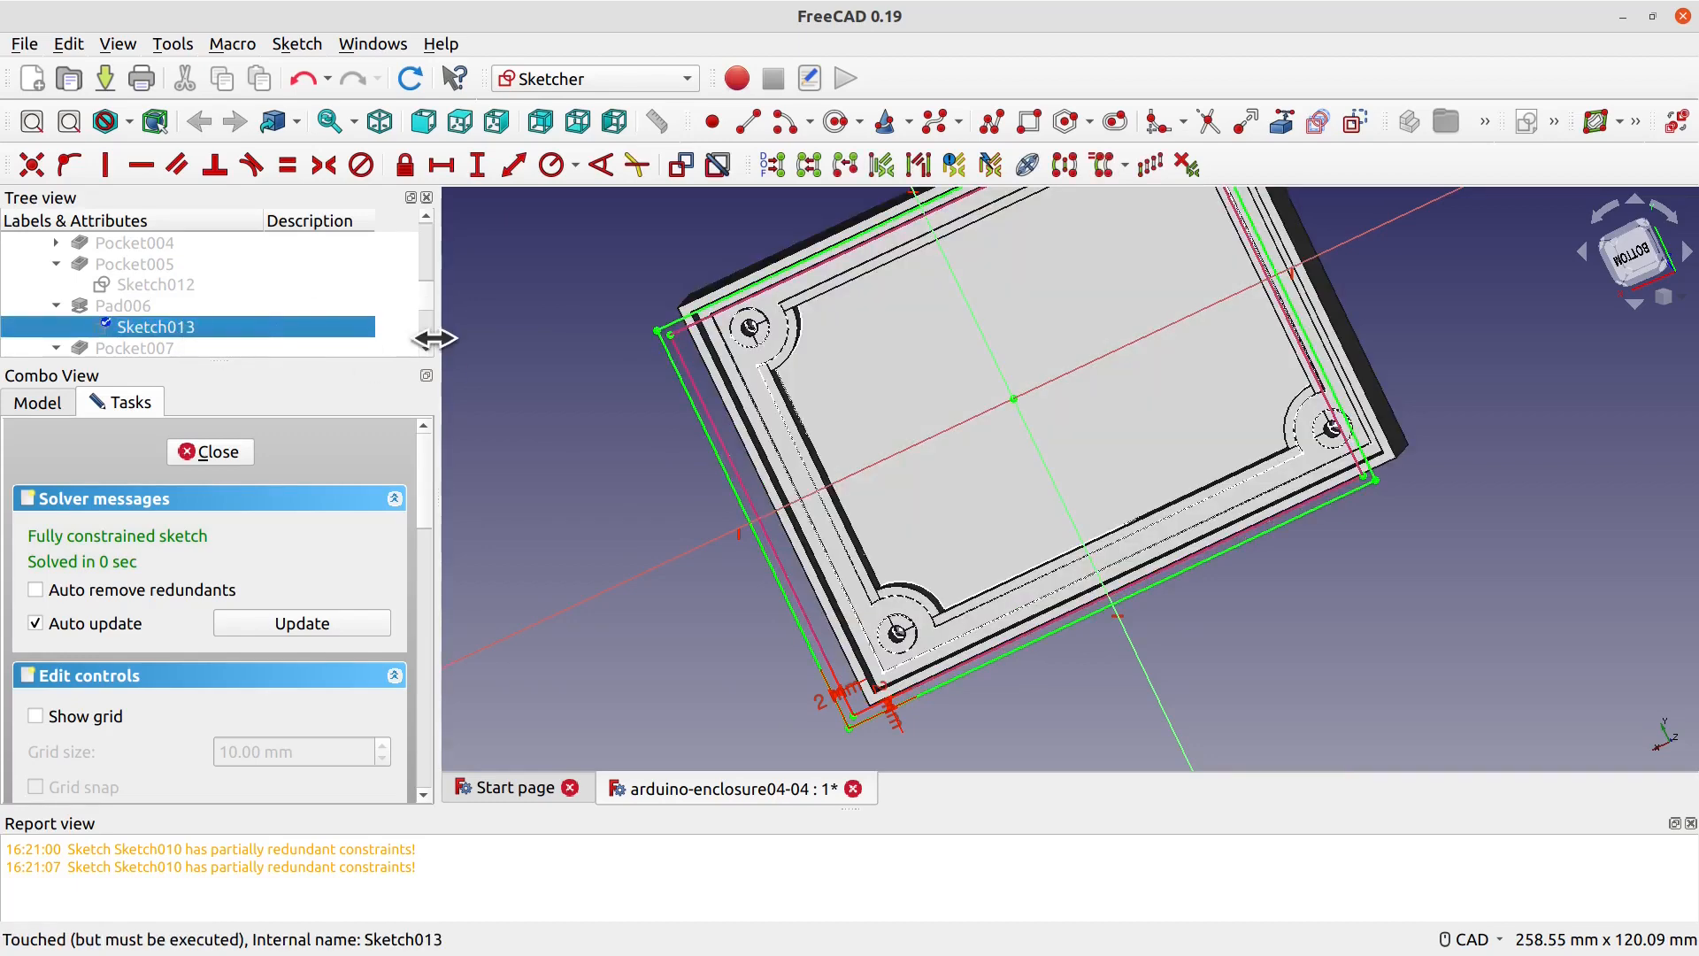
pyautogui.scroll(1, 421, 291)
pyautogui.rightClick(425, 280)
pyautogui.click(425, 274)
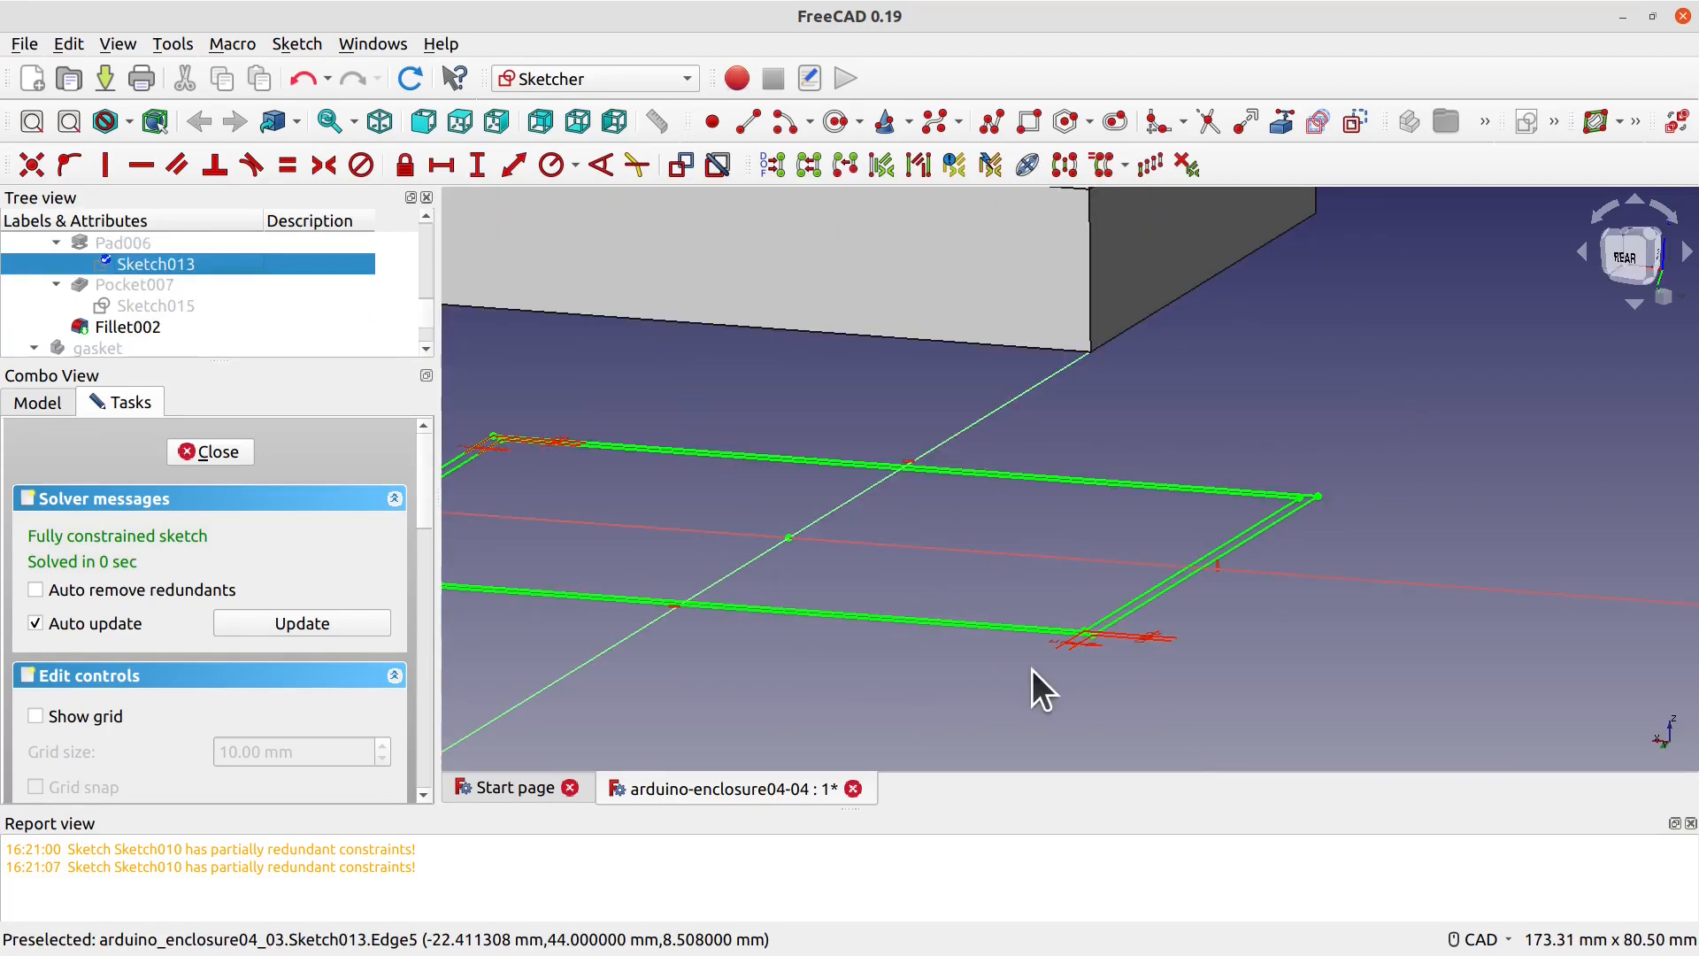
pyautogui.scroll(-4, 1005, 680)
pyautogui.moveTo(965, 618); pyautogui.dragTo(1017, 481, button='middle')
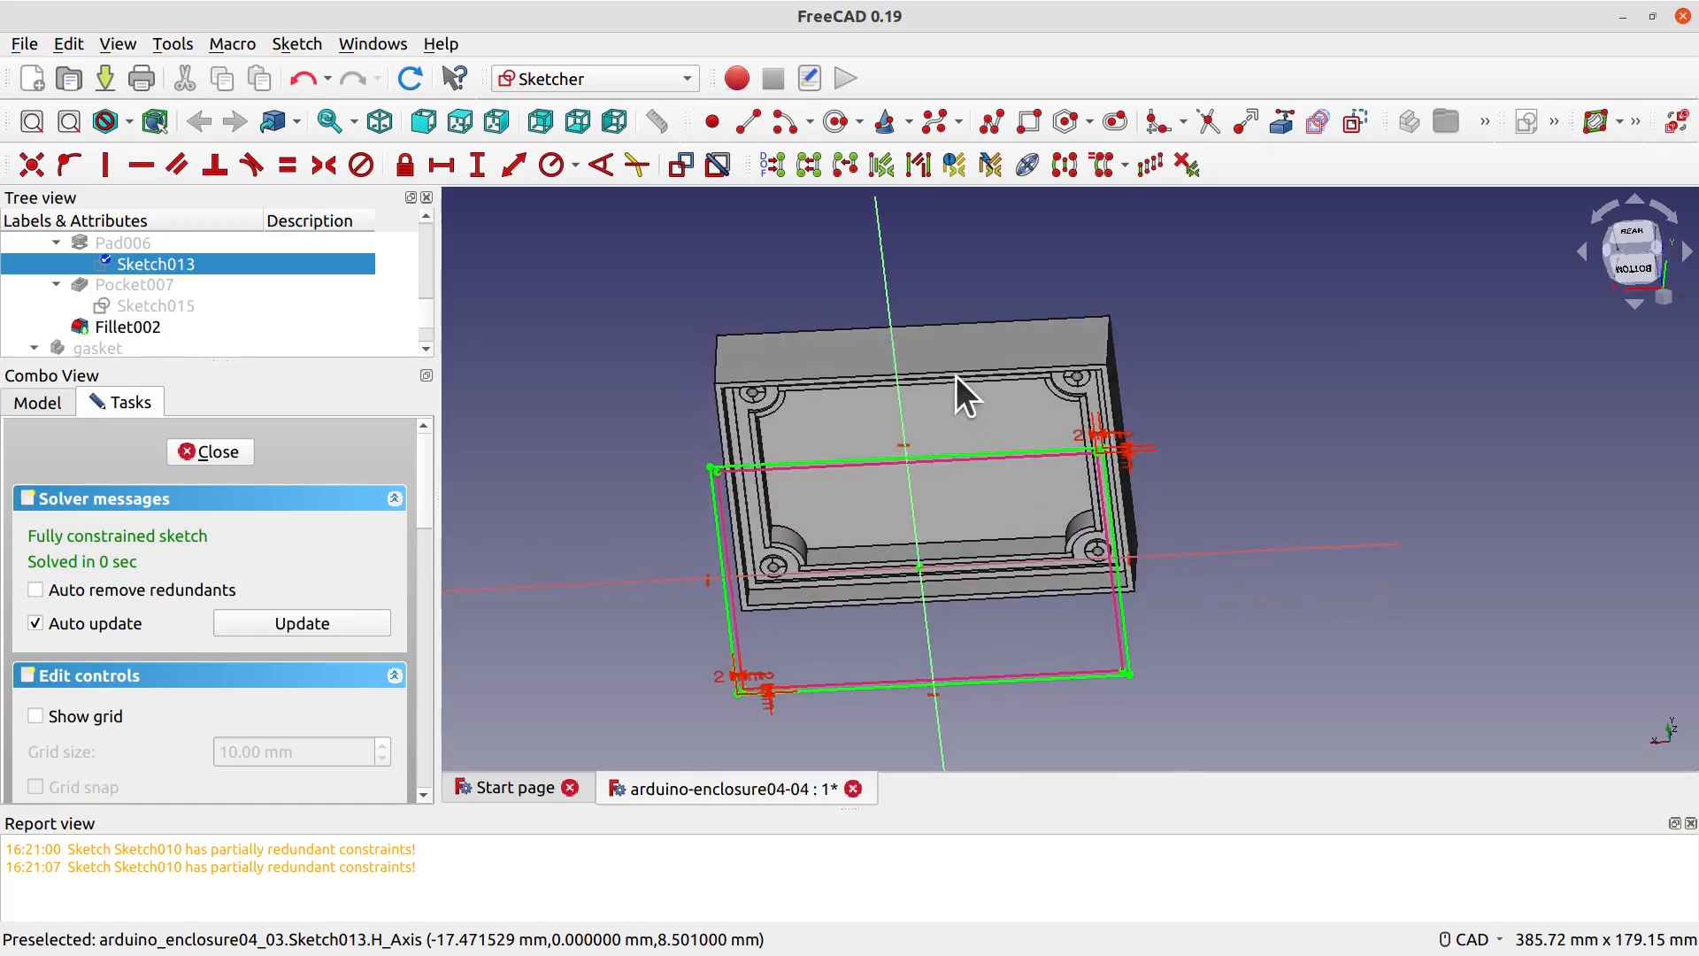
pyautogui.scroll(5, 956, 375)
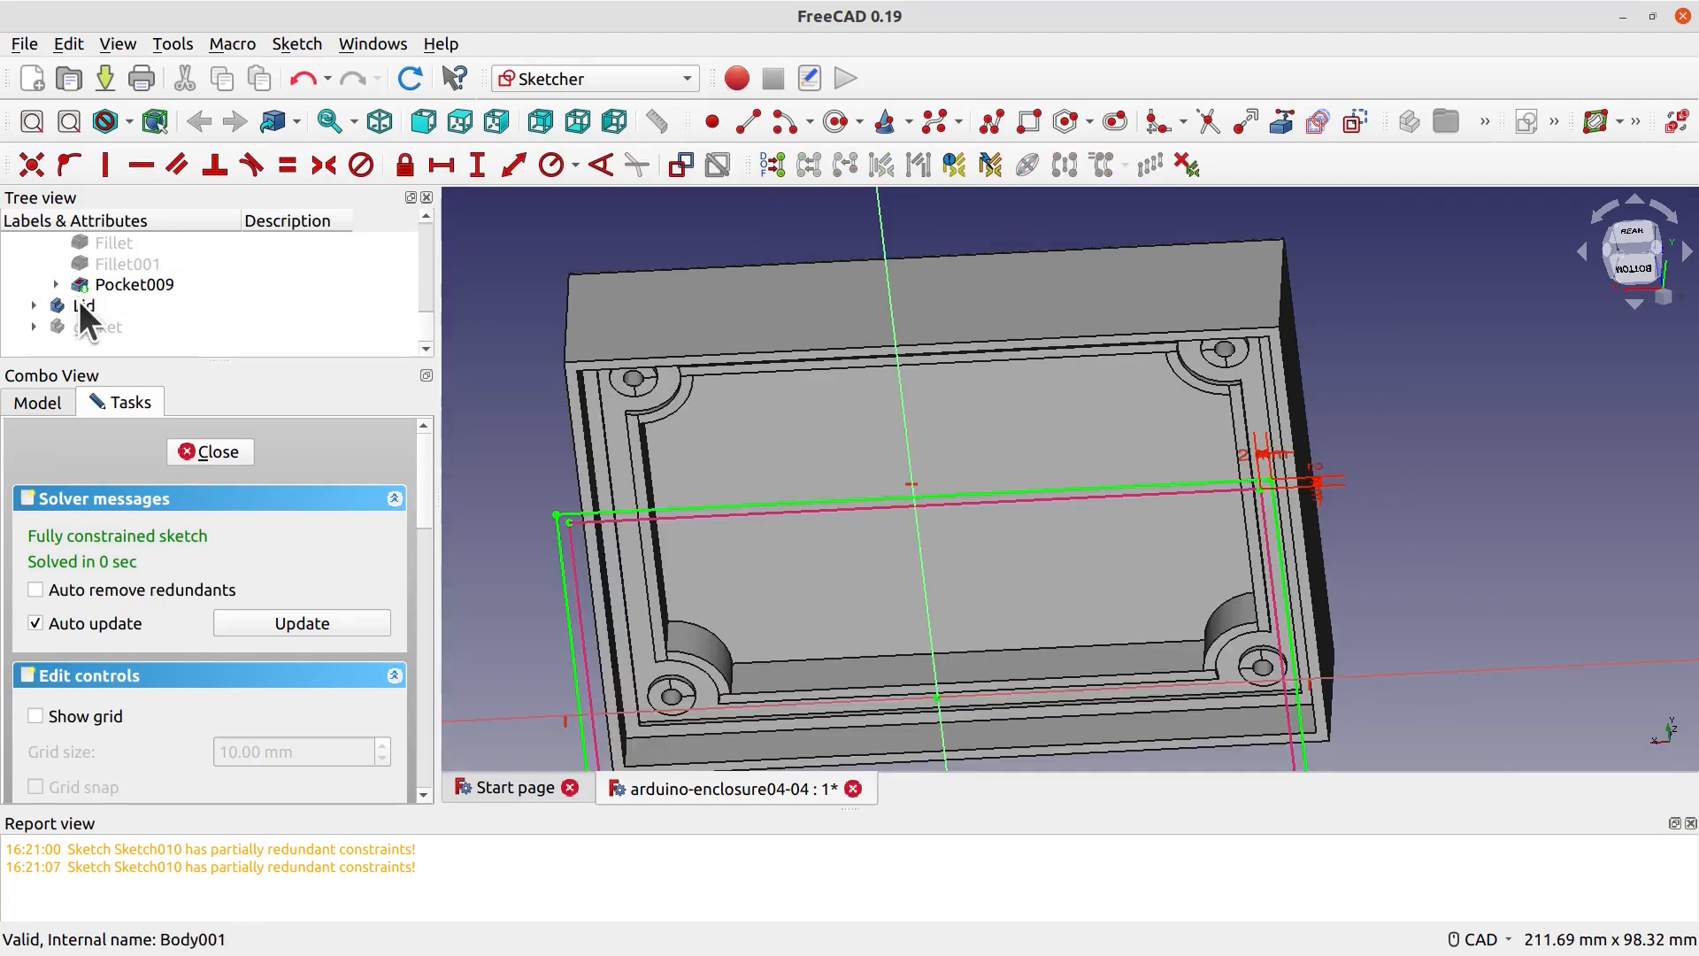
# Step: Make the Lid the active body
pyautogui.rightClick(78, 303)
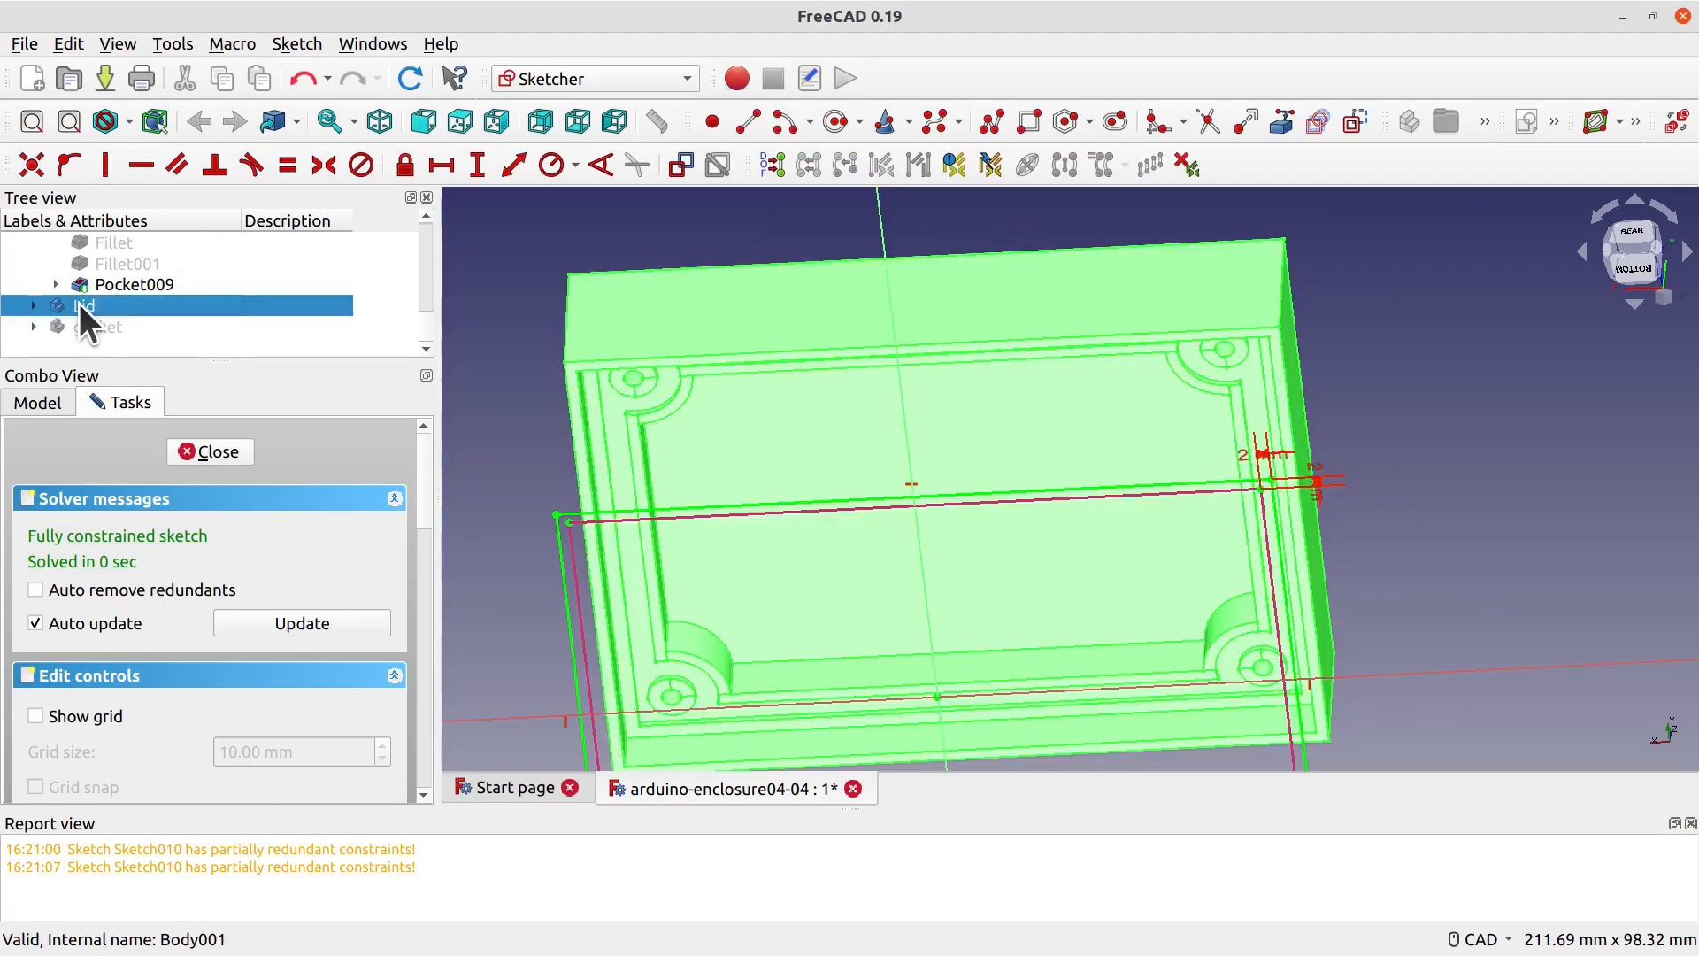
pyautogui.click(166, 317)
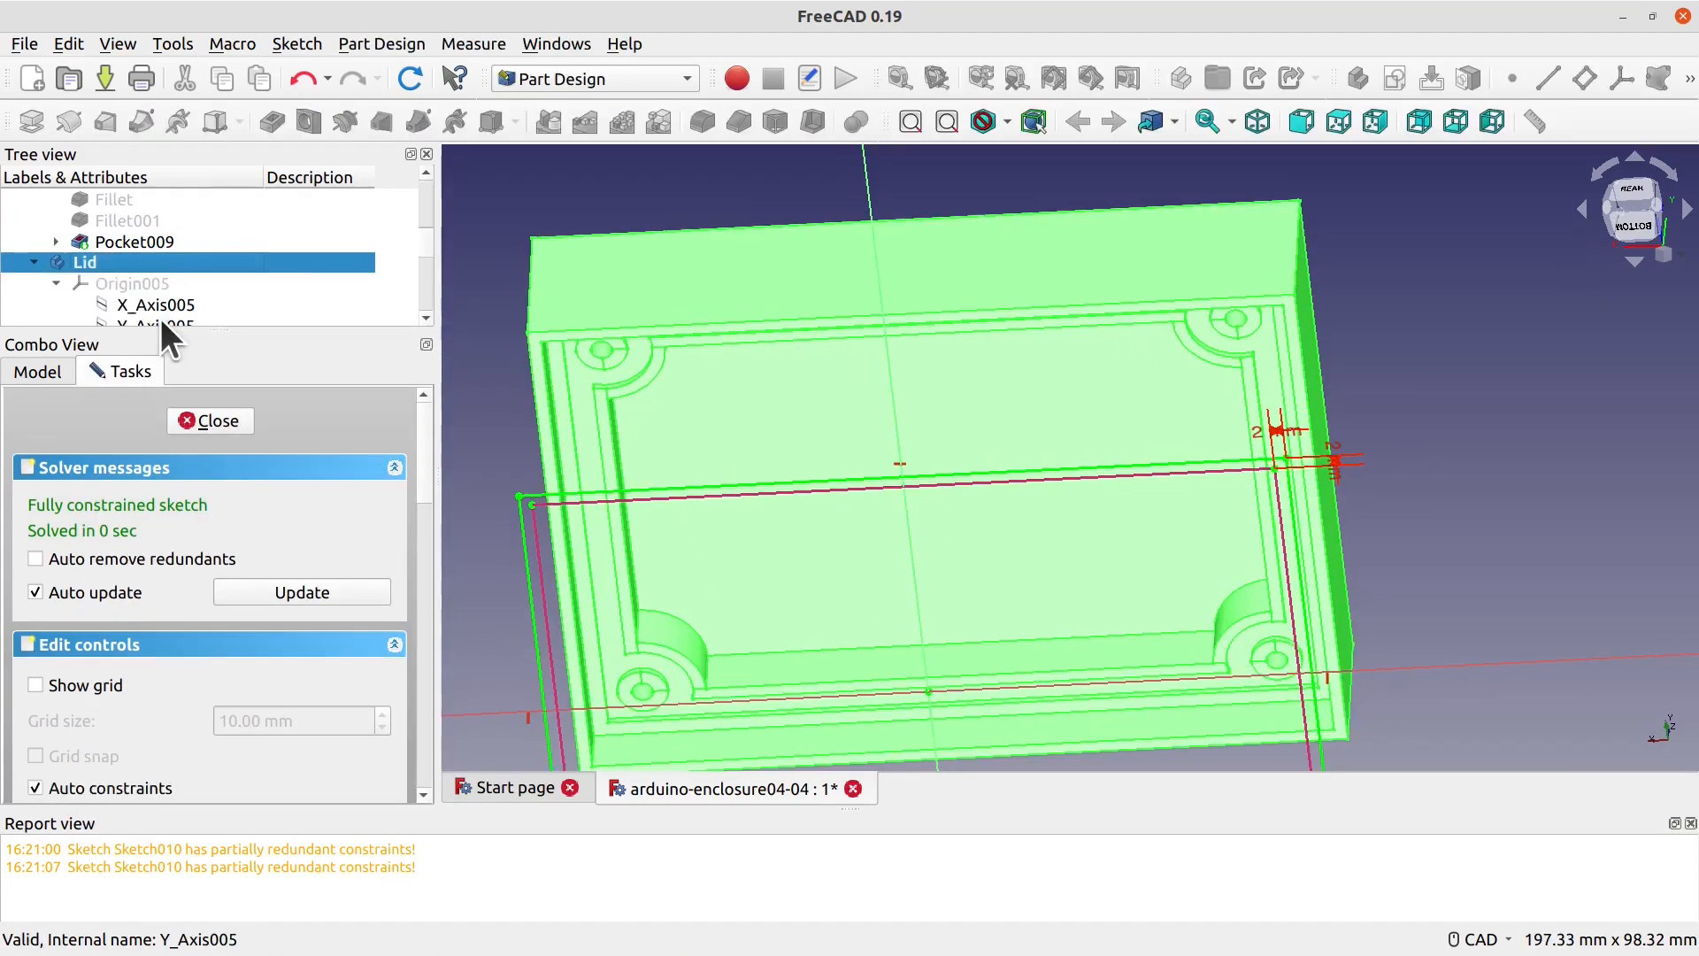
pyautogui.click(677, 326)
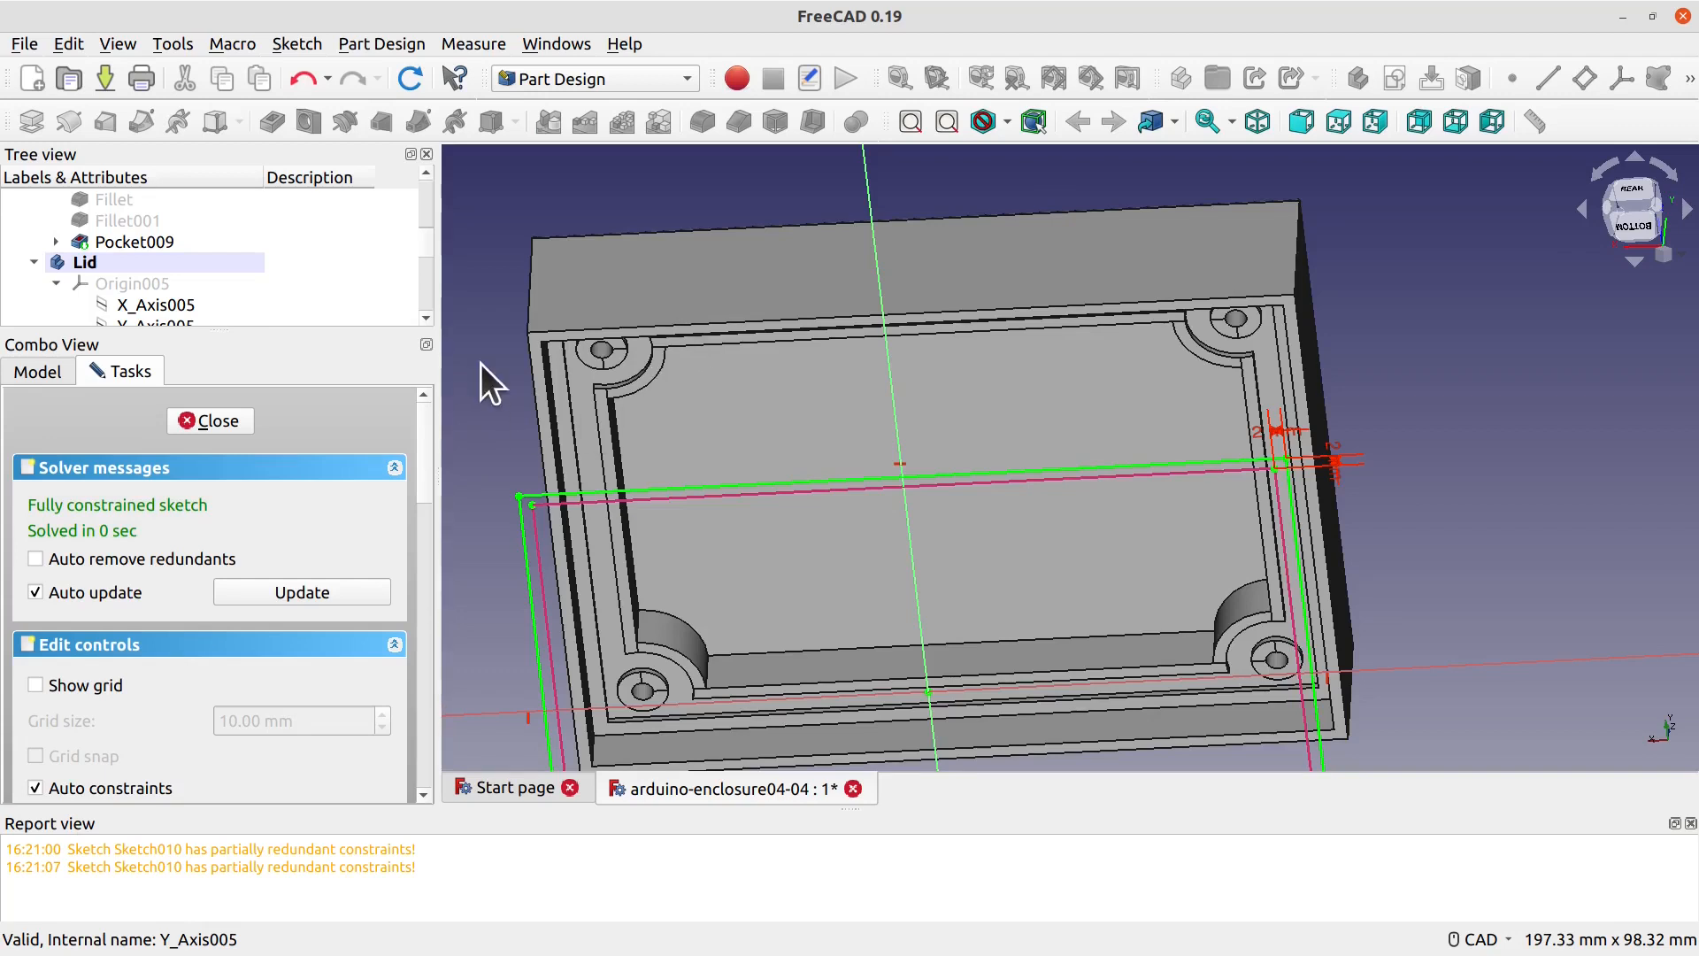
# Step: Finish editing the lid's Sketch013 and check the lid's Fillet002 feature from below
pyautogui.scroll(-4, 133, 258)
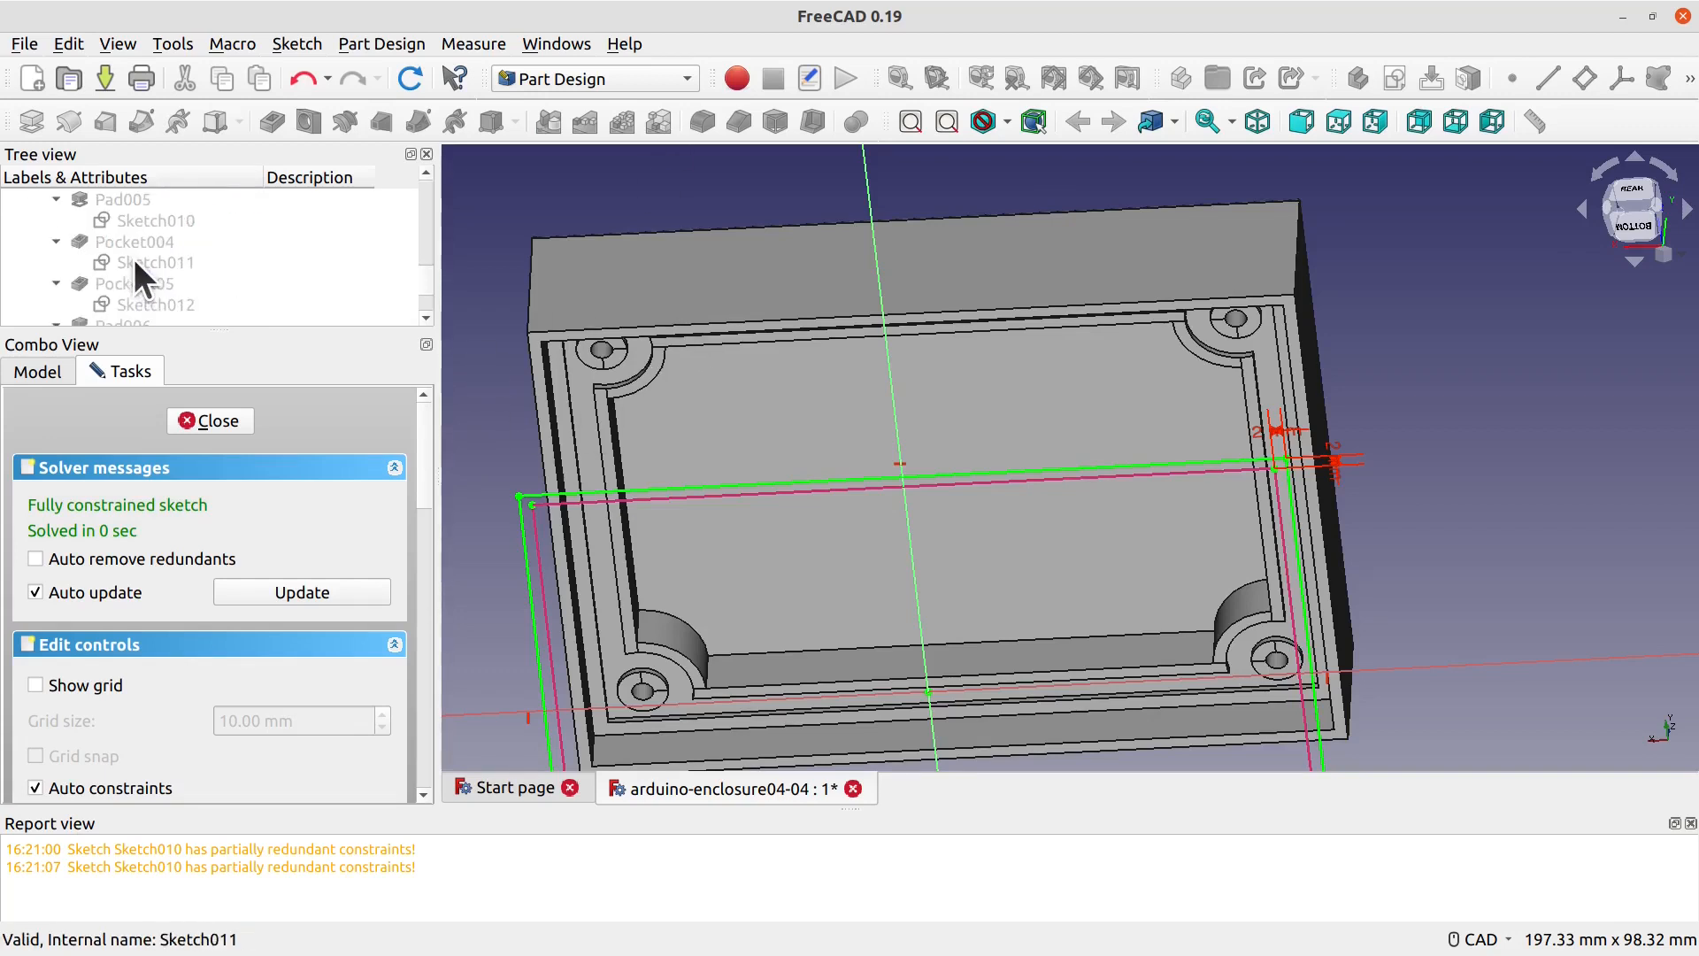
pyautogui.scroll(-2, 135, 258)
pyautogui.click(139, 279)
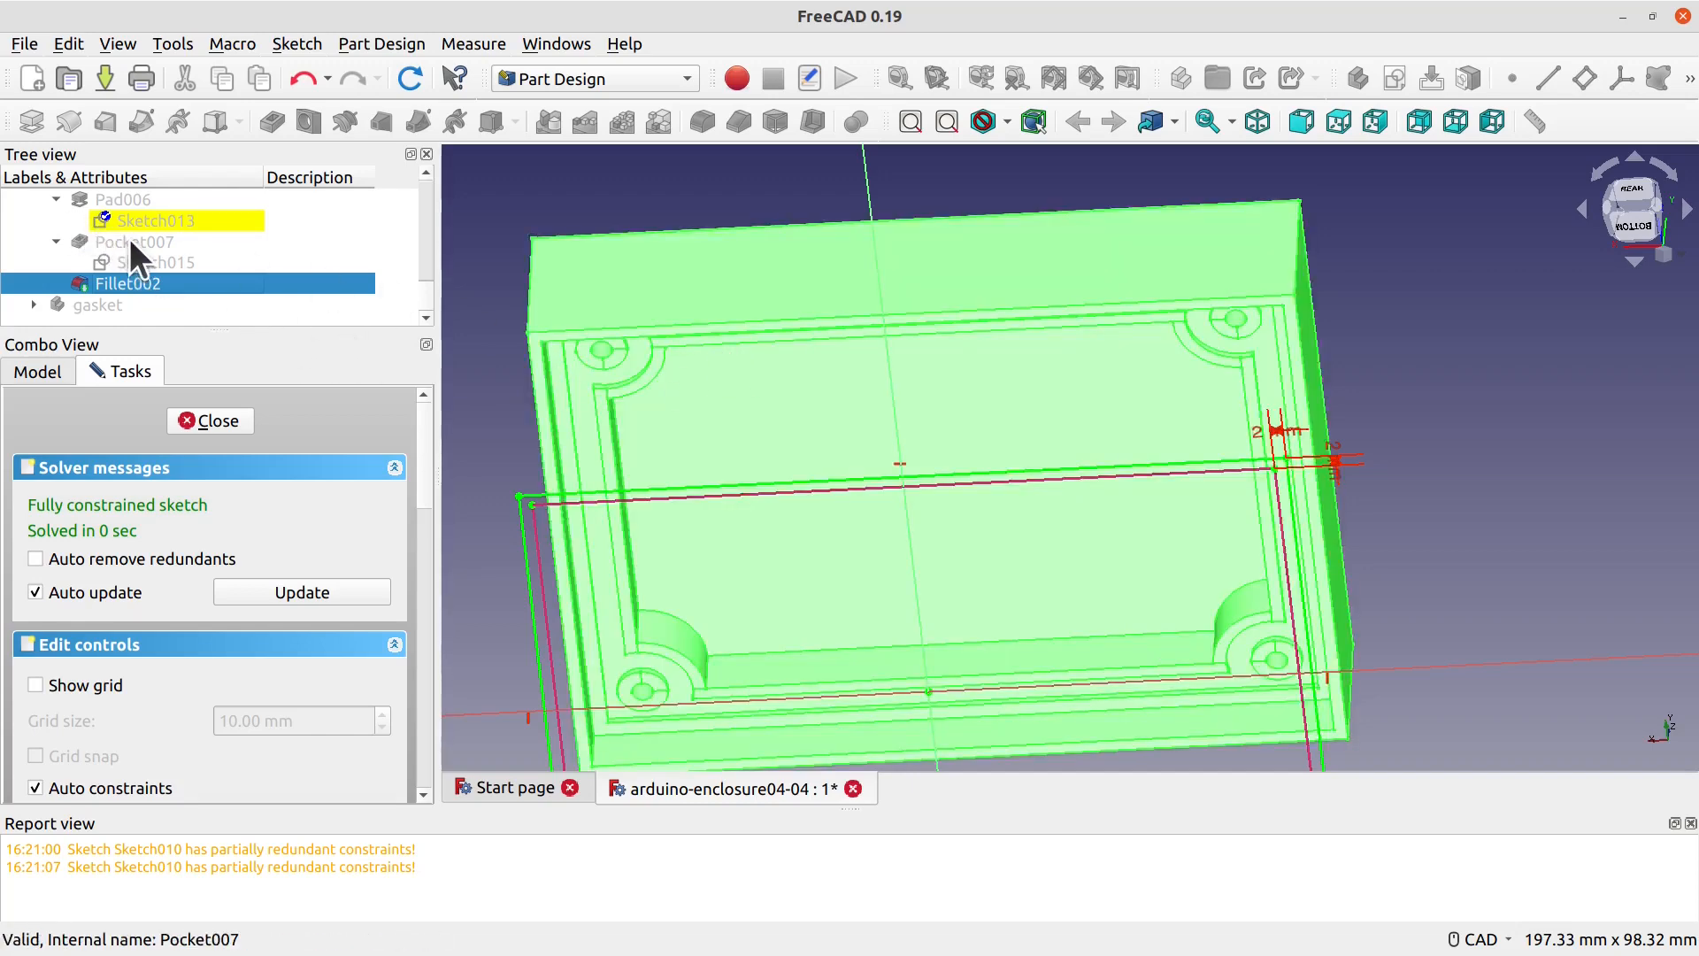
pyautogui.rightClick(124, 219)
pyautogui.click(160, 261)
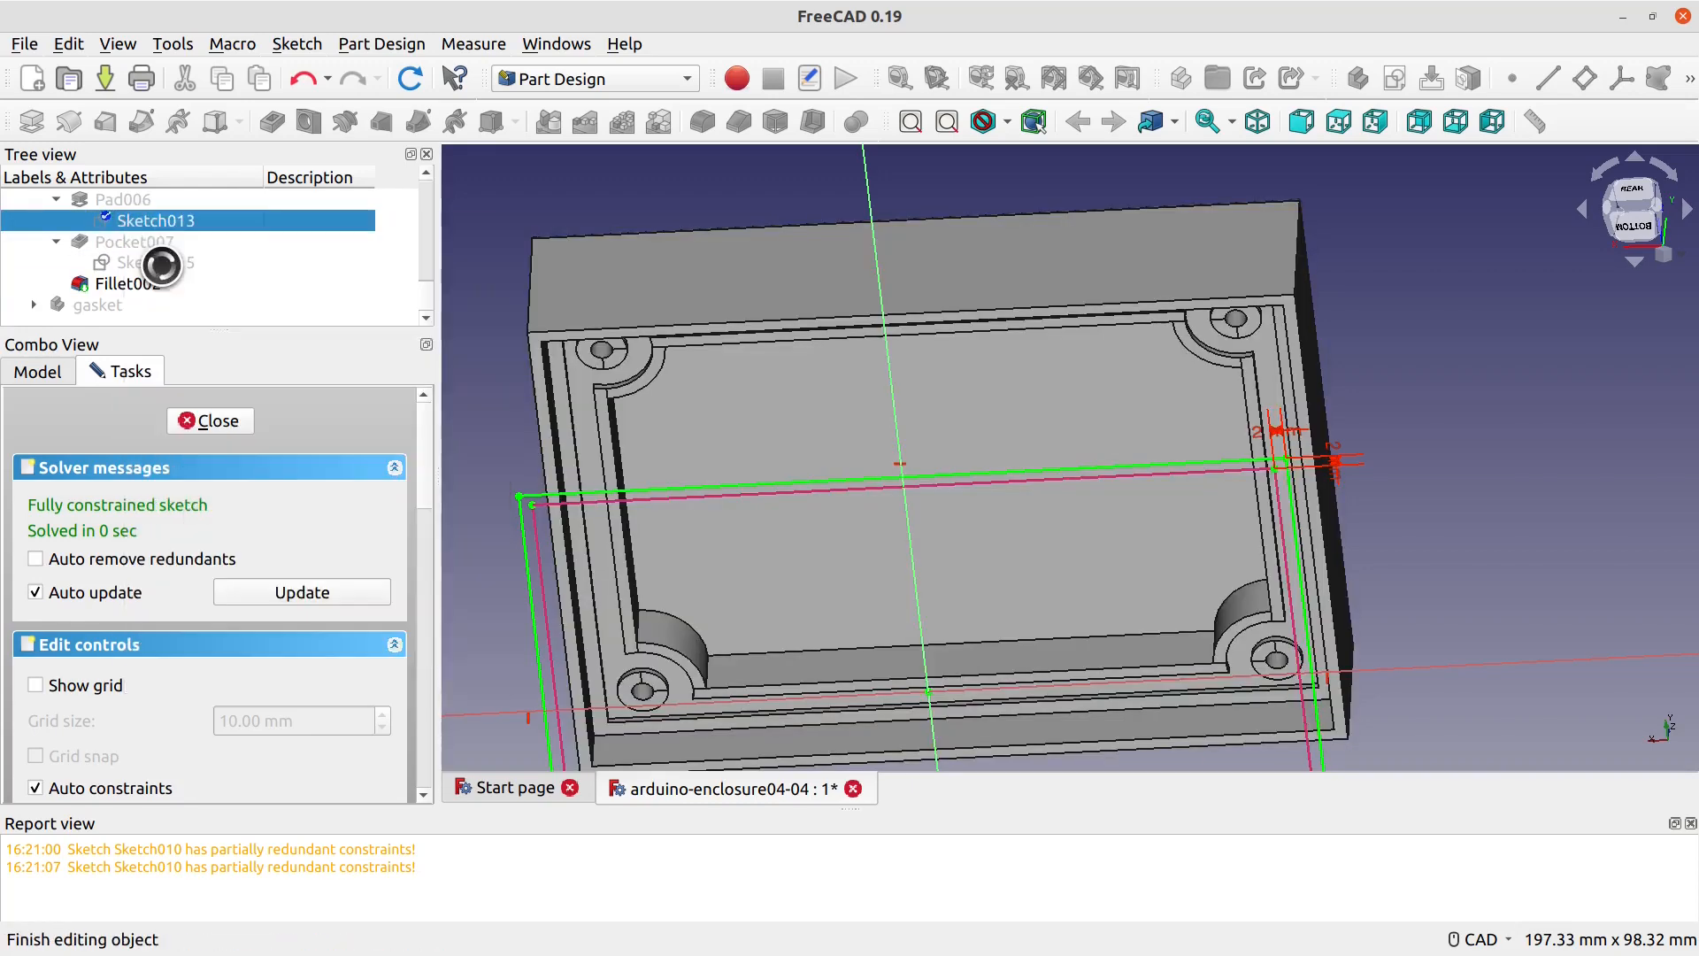
pyautogui.click(129, 280)
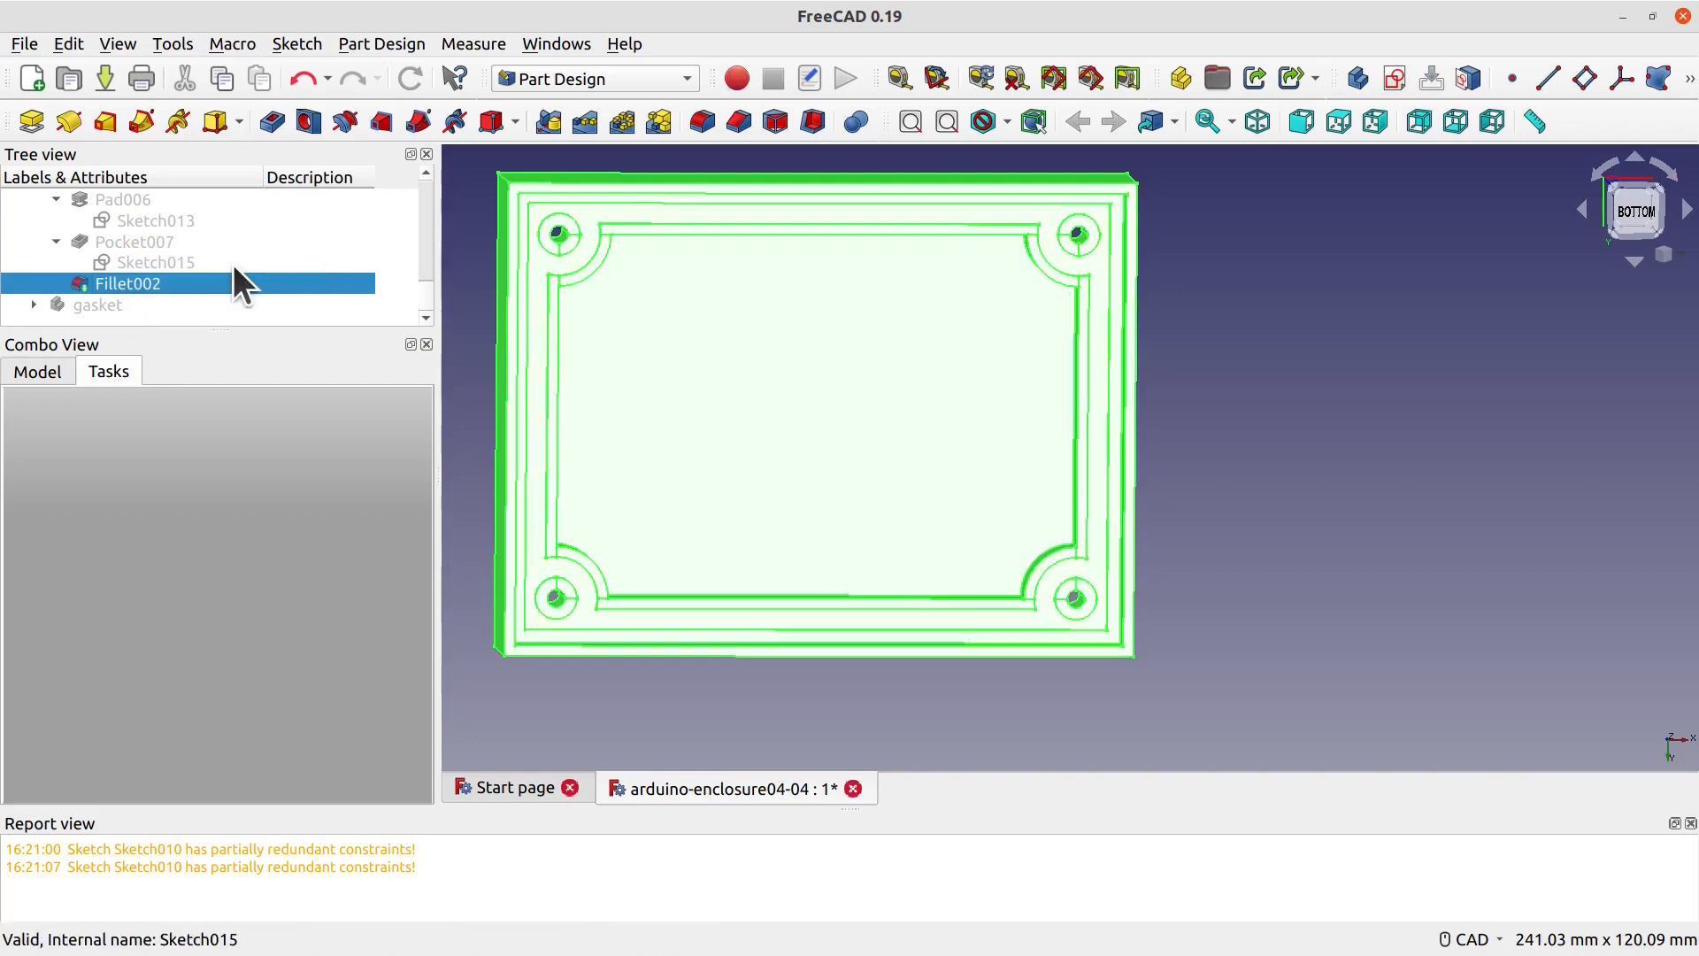
pyautogui.click(1183, 256)
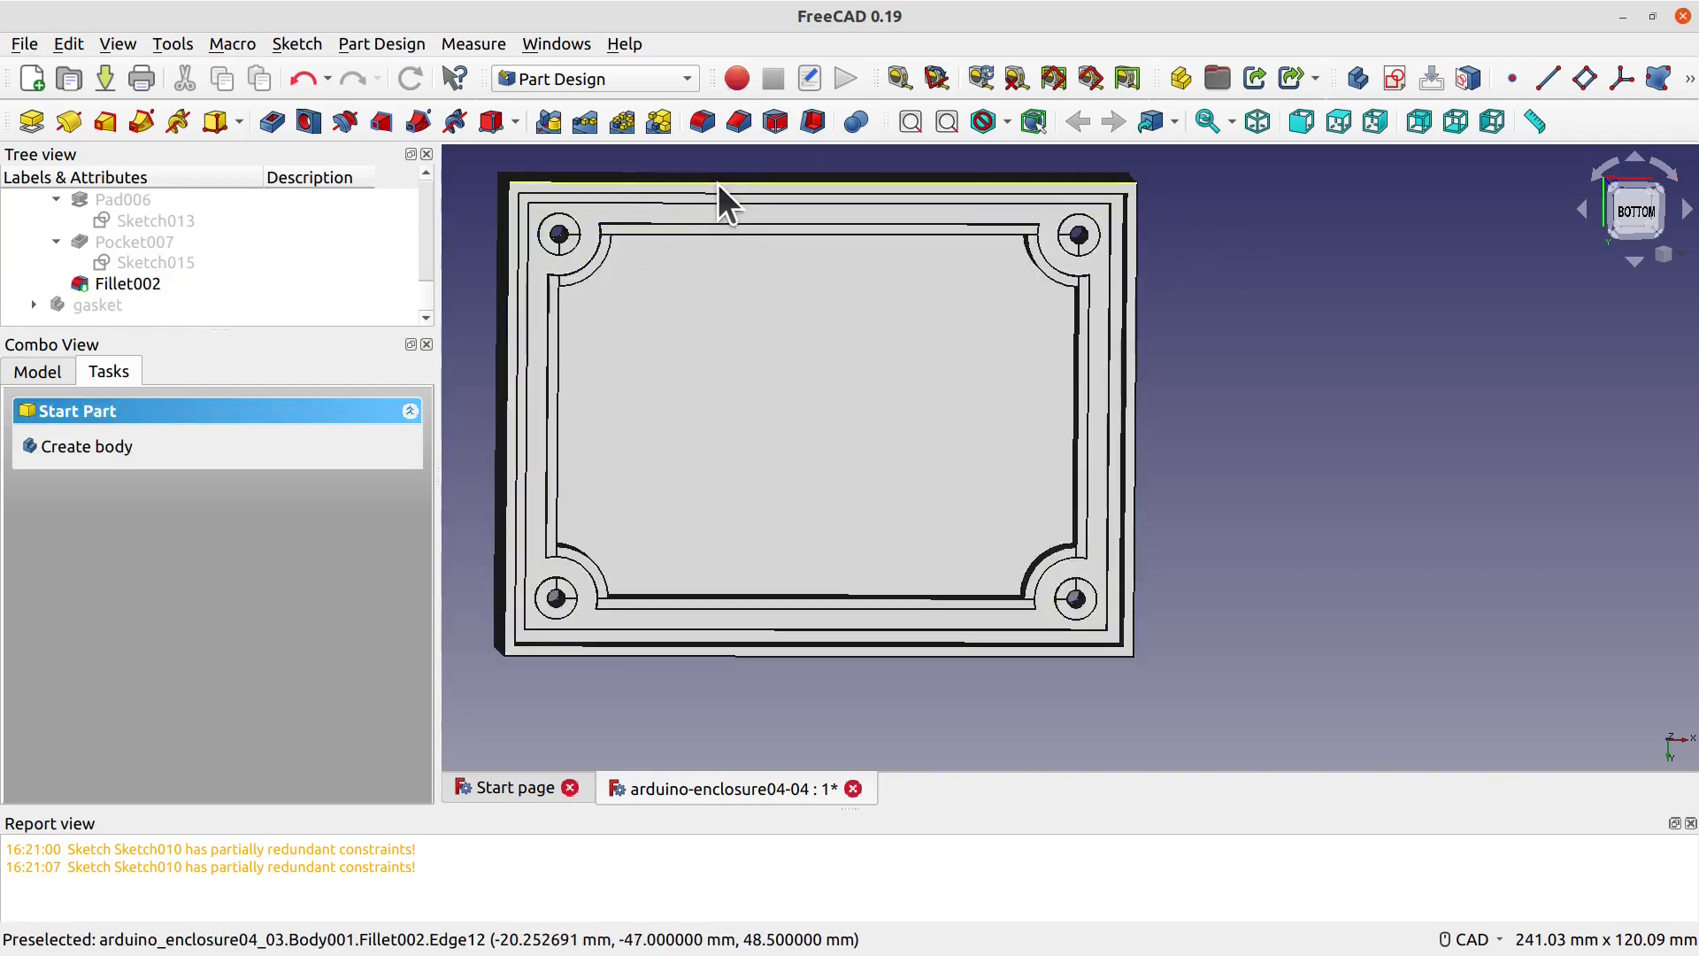
# Step: Fillet the four outer edges of the rim on the lid's underside
pyautogui.moveTo(1304, 340); pyautogui.dragTo(1335, 440, button='middle')
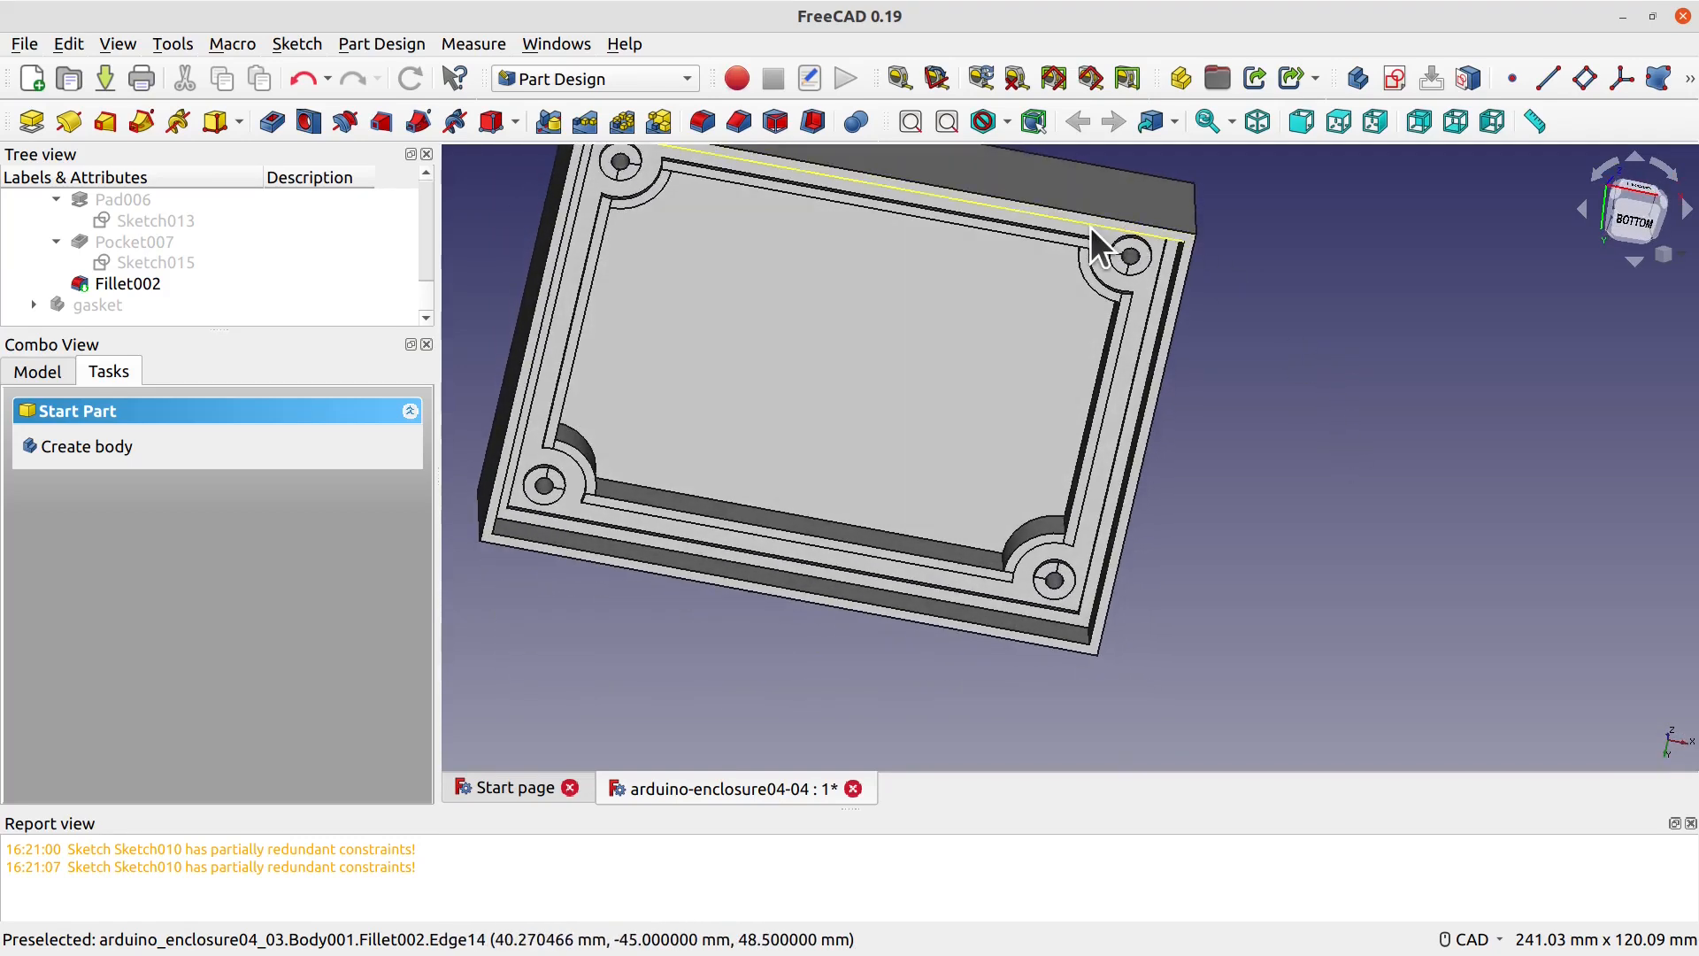
pyautogui.click(1096, 227)
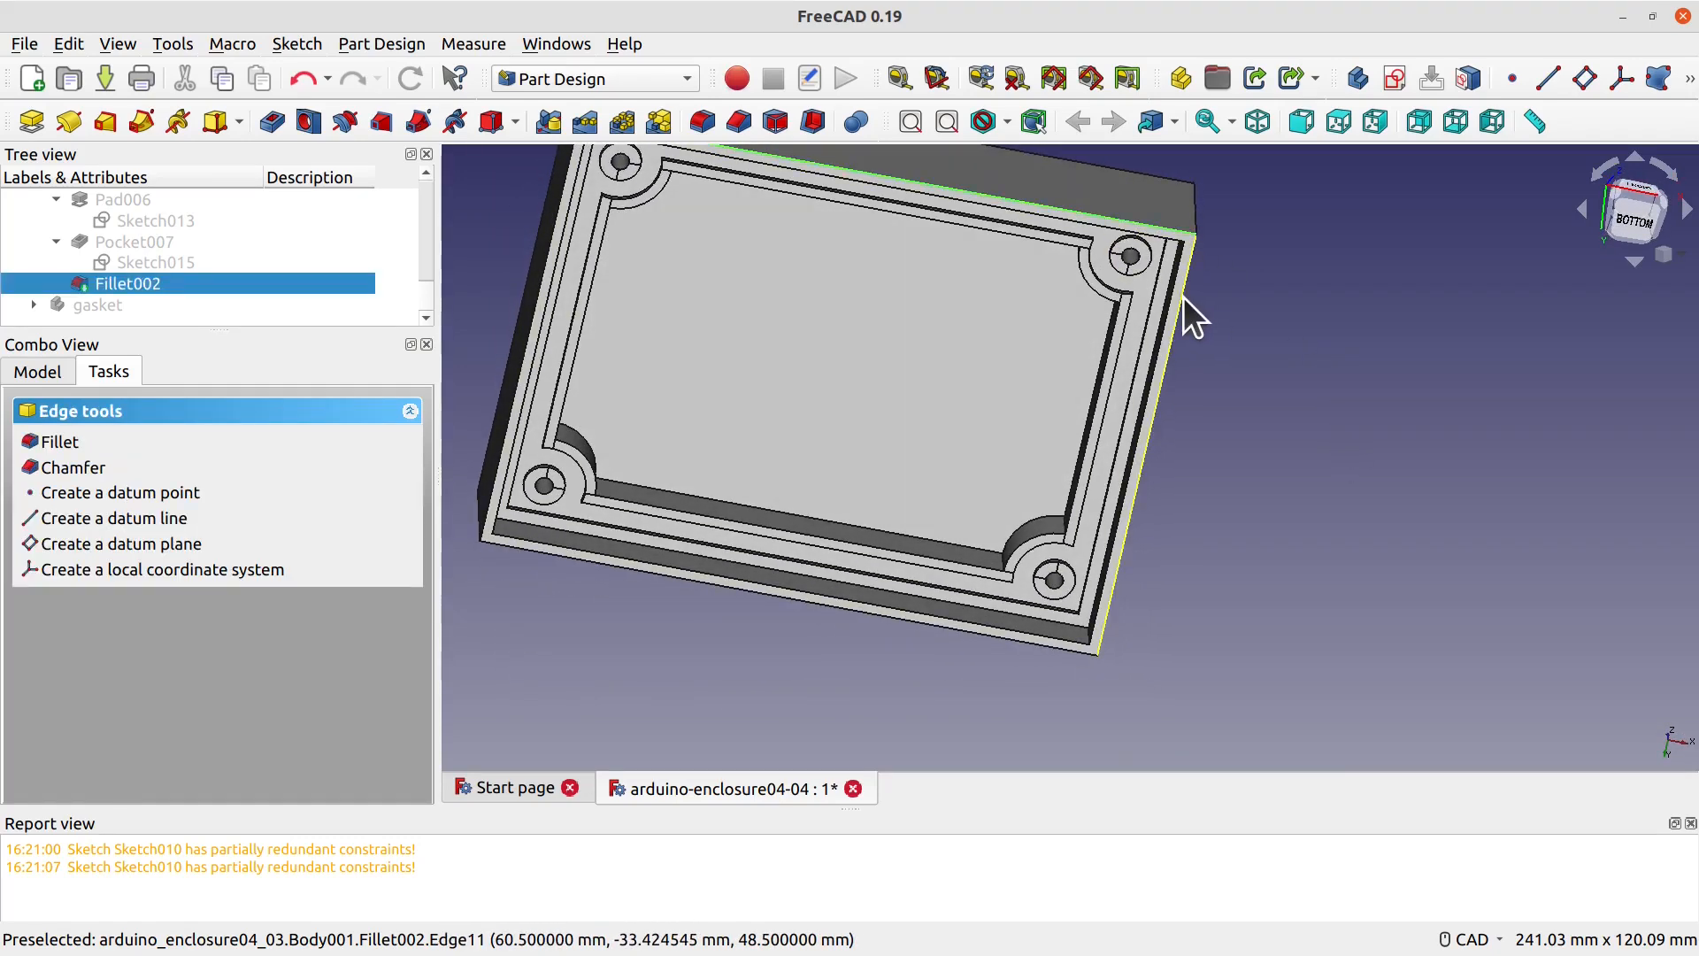
pyautogui.click(1183, 297)
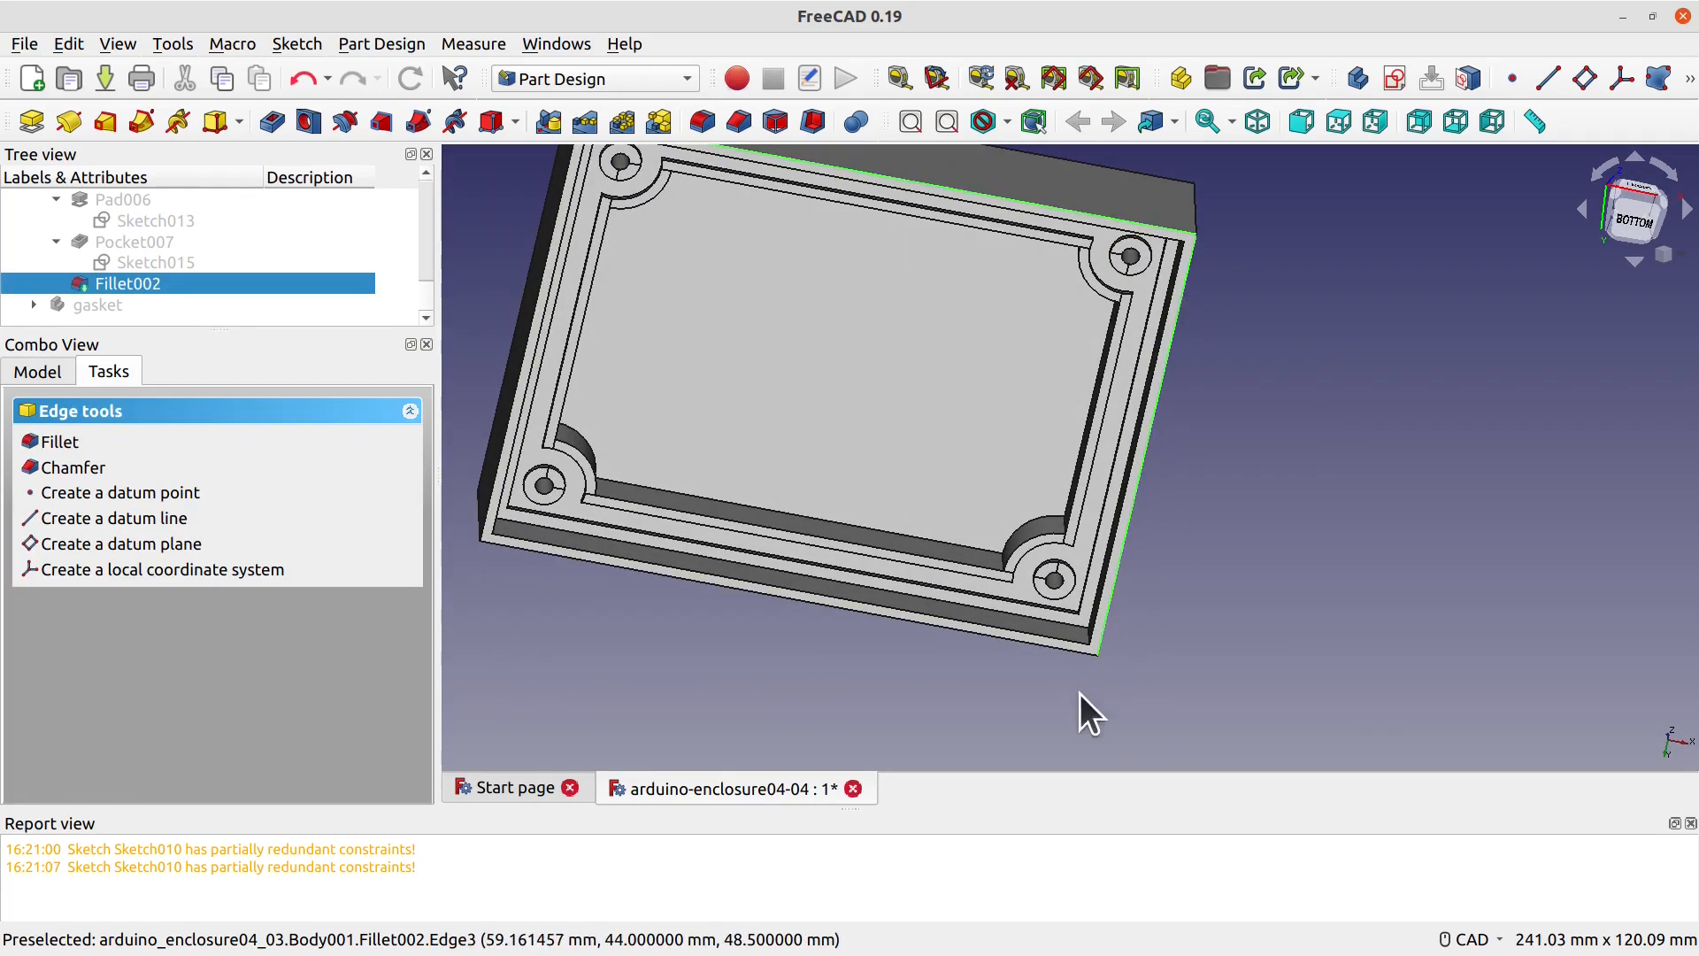
pyautogui.click(949, 630)
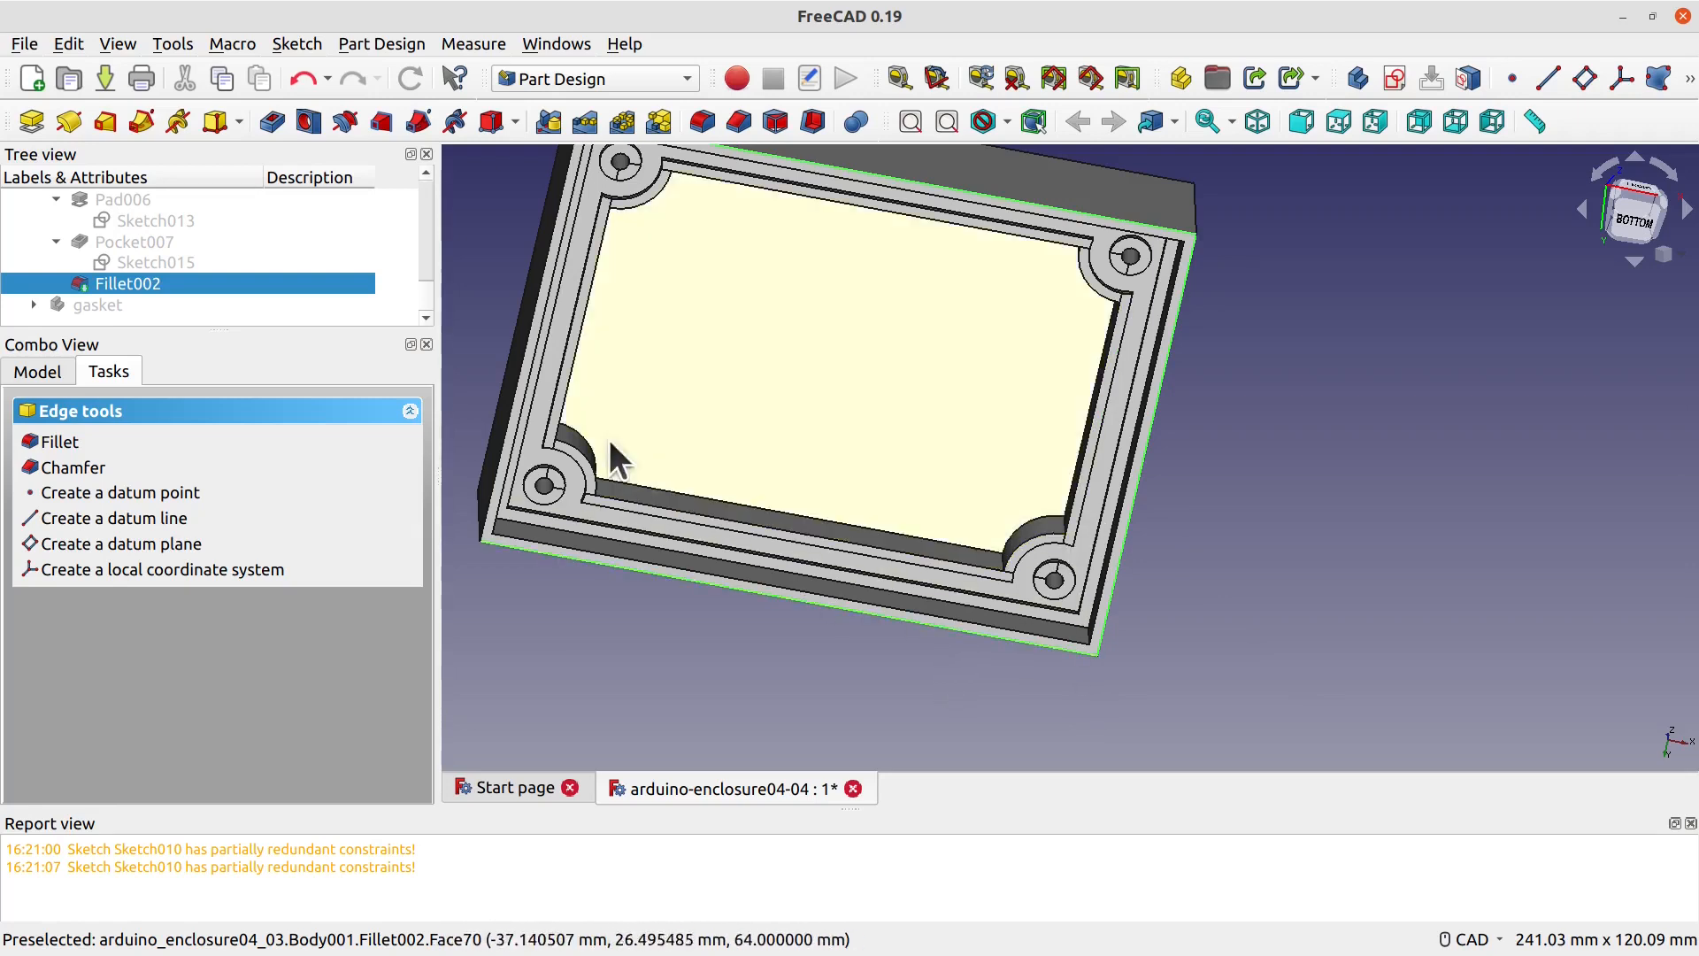
pyautogui.click(513, 398)
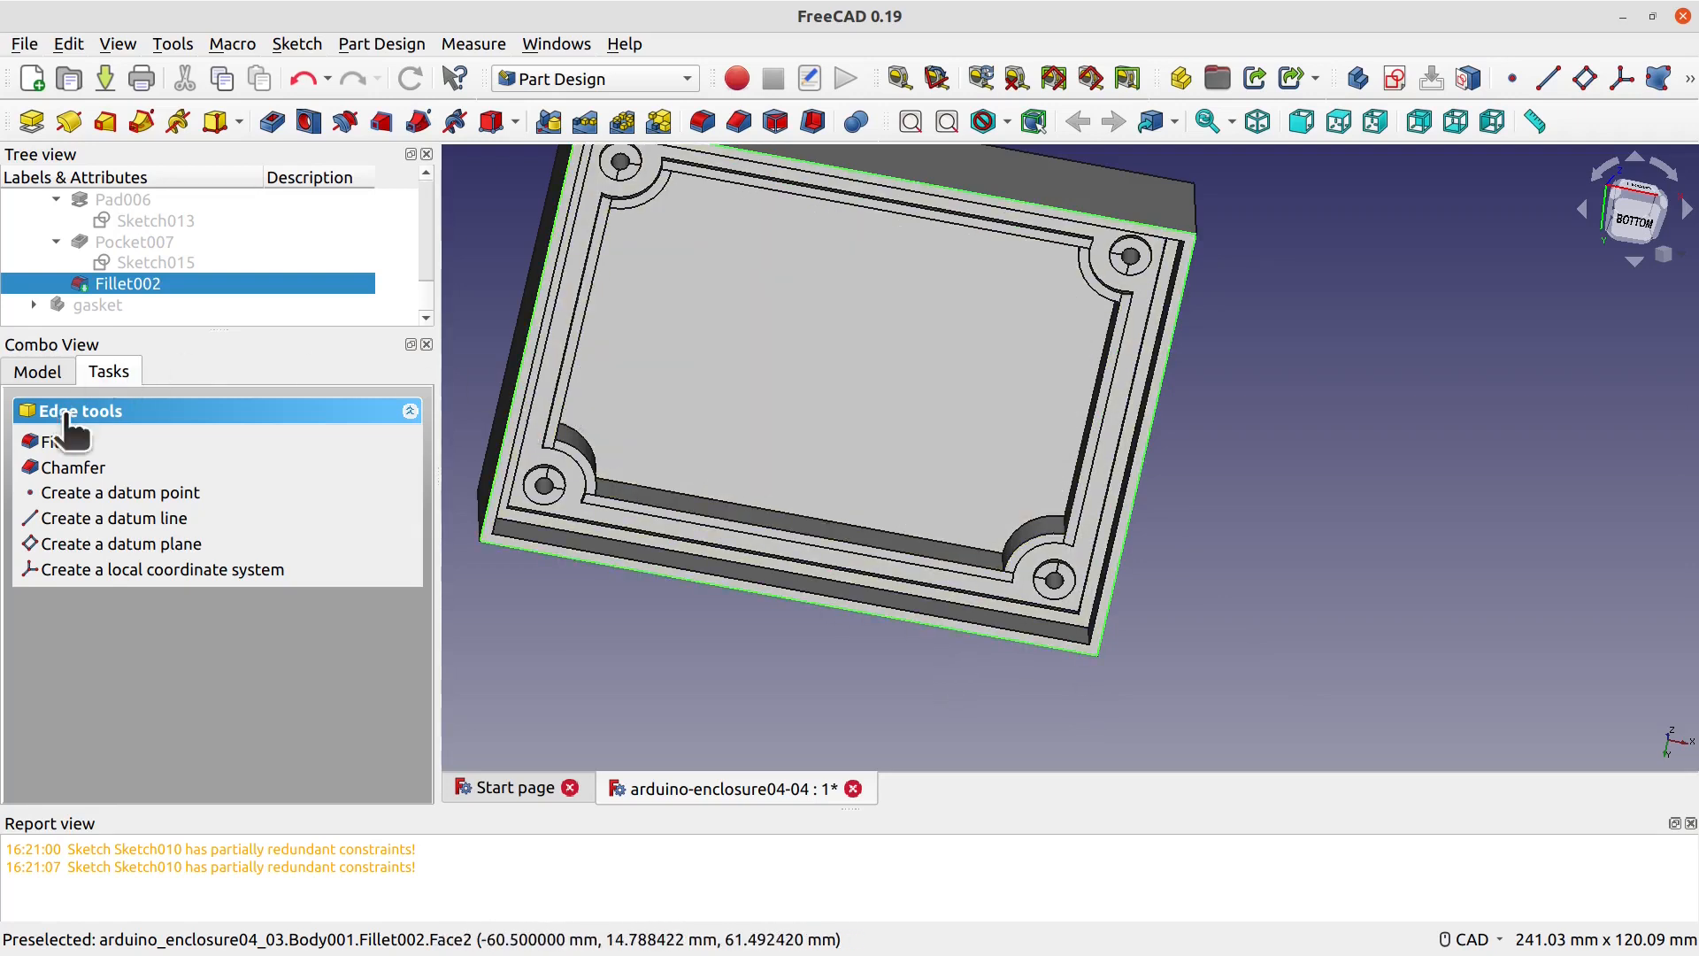
pyautogui.click(57, 442)
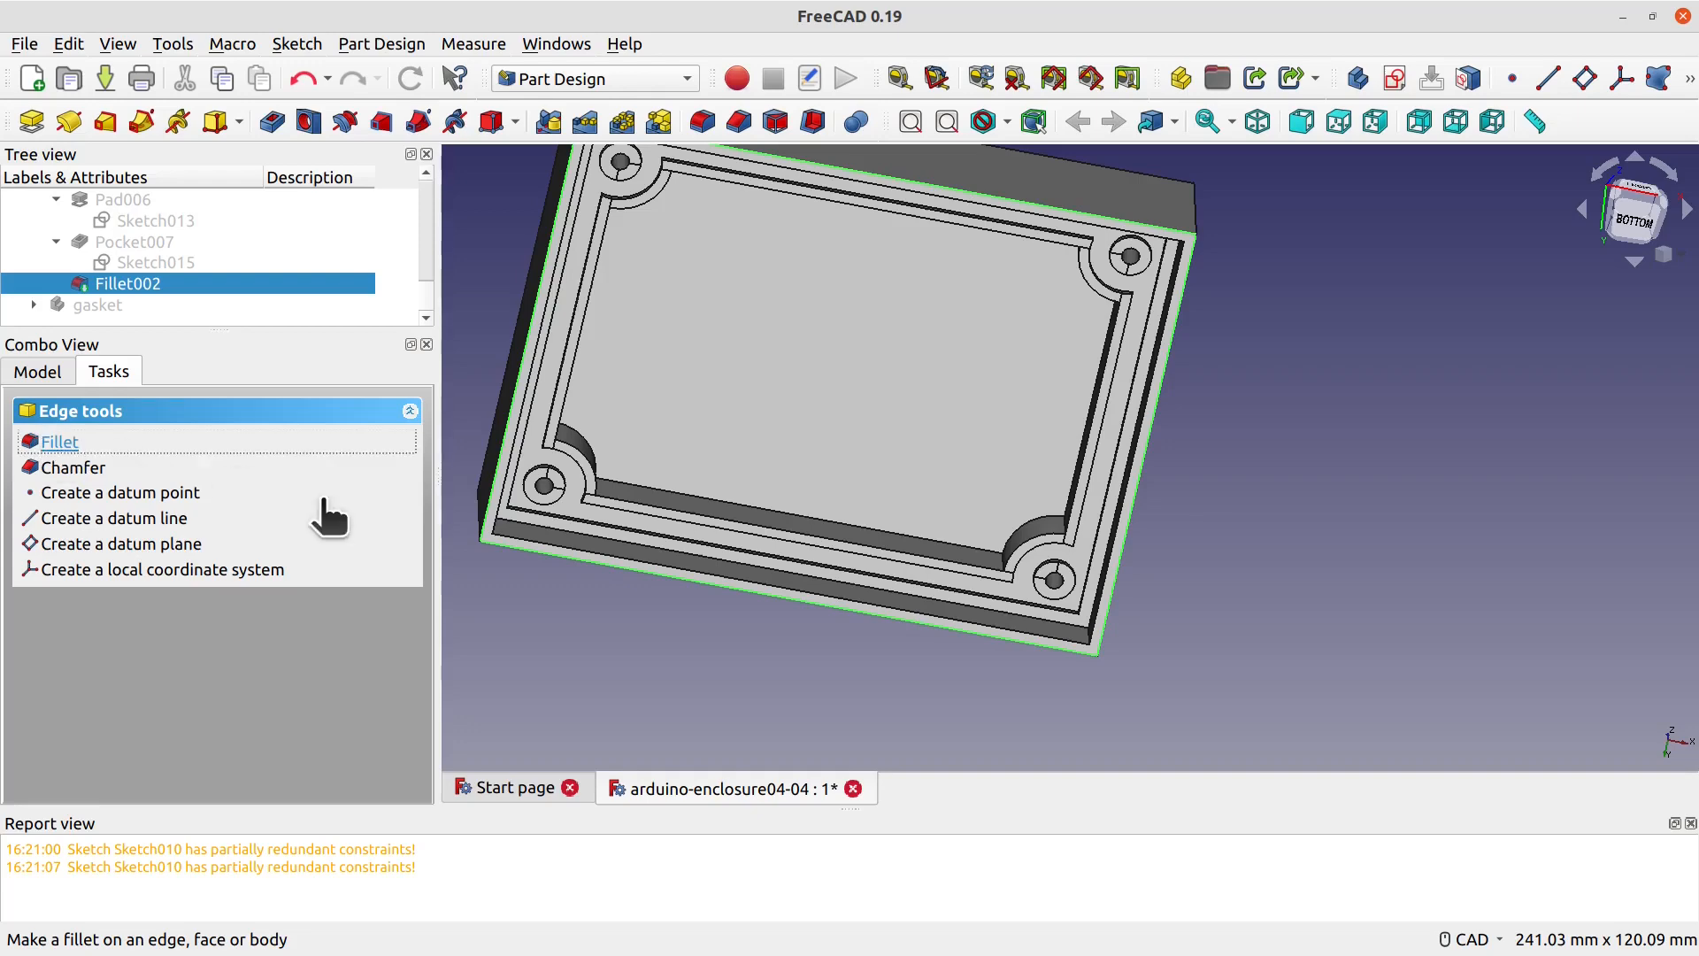
pyautogui.click(256, 420)
pyautogui.moveTo(1325, 383); pyautogui.dragTo(957, 606, button='middle')
pyautogui.scroll(-3, 854, 443)
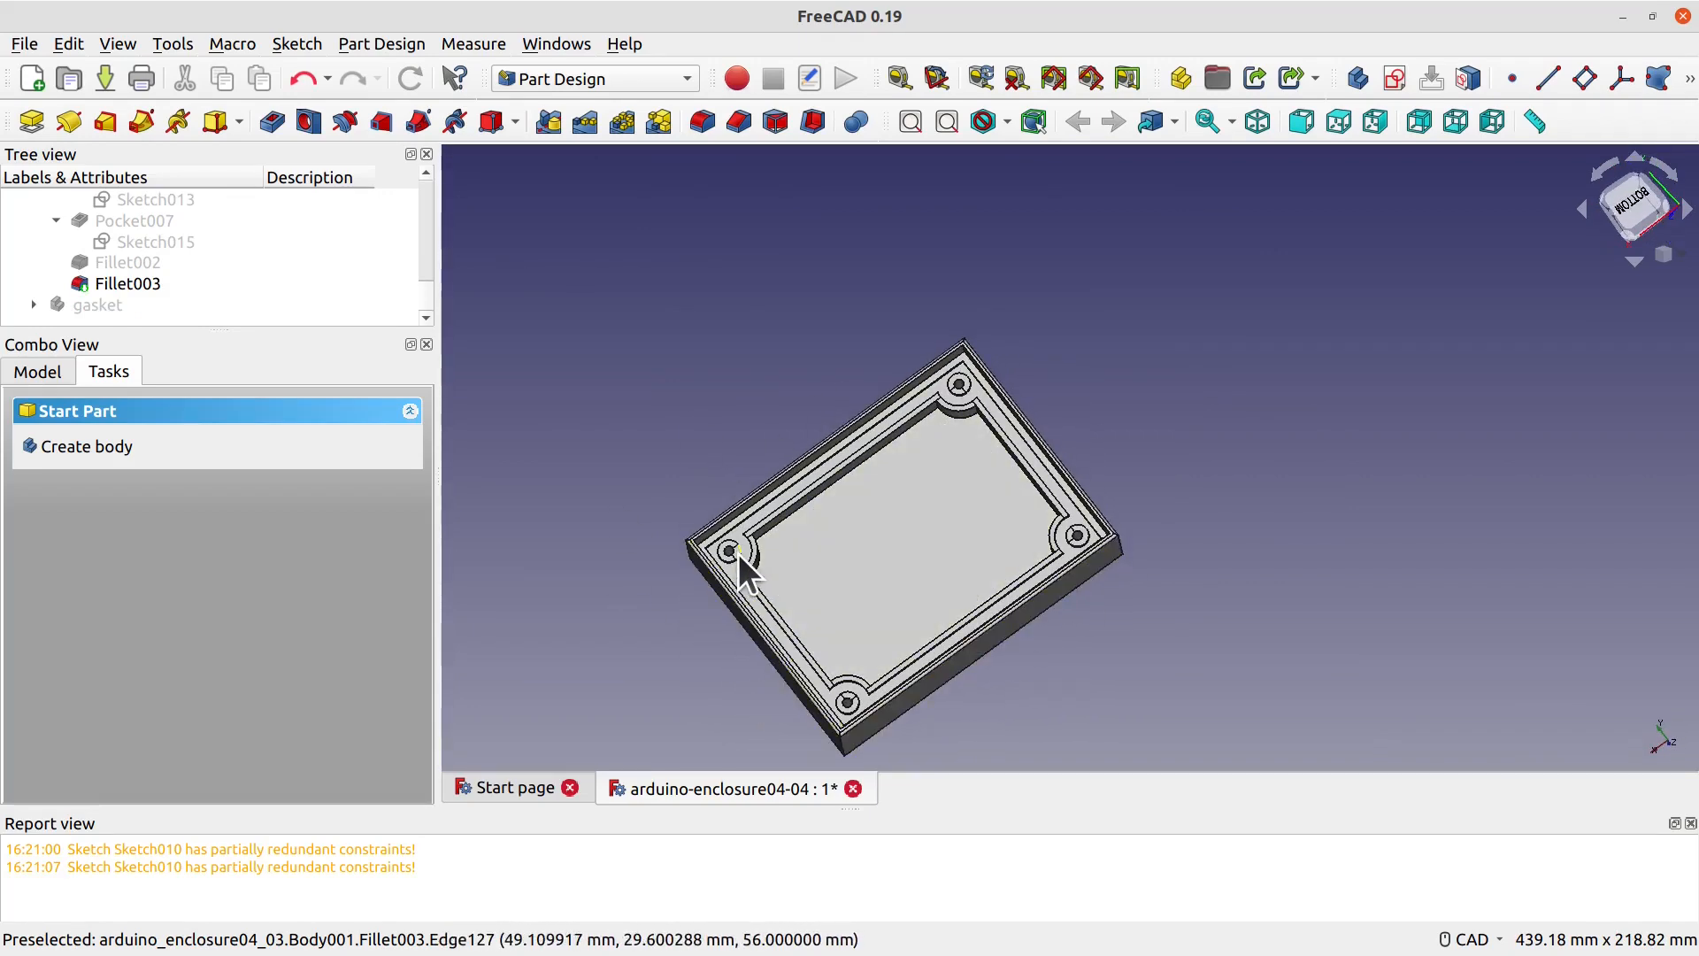